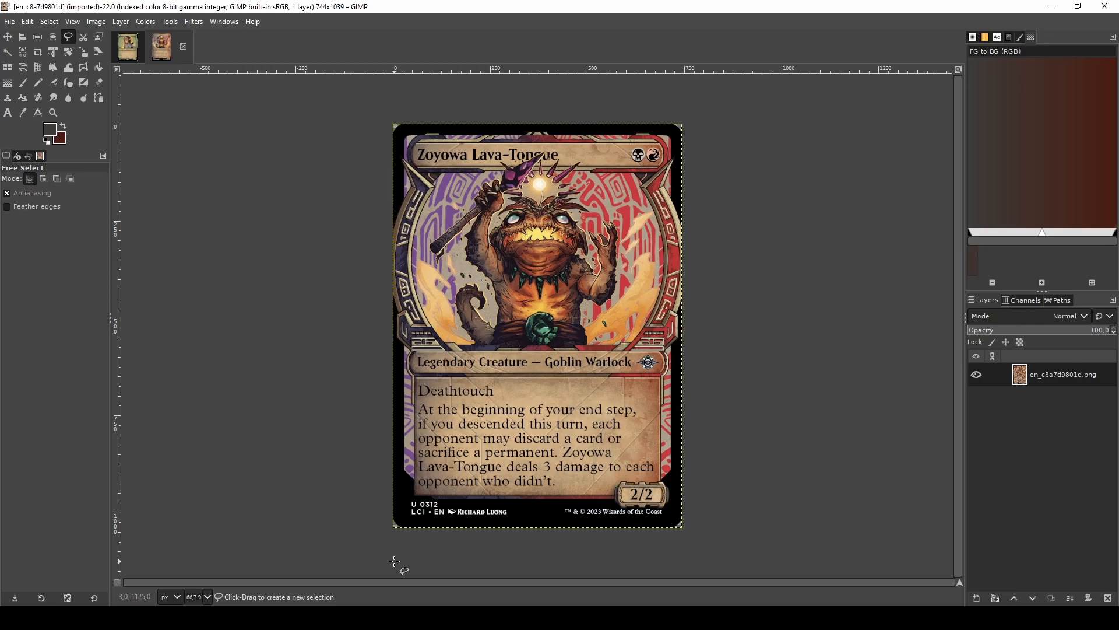
- Switch to the web browser and look through the showcase cards in The Lost Caverns of Ixalan image gallery
left_click(645, 617)
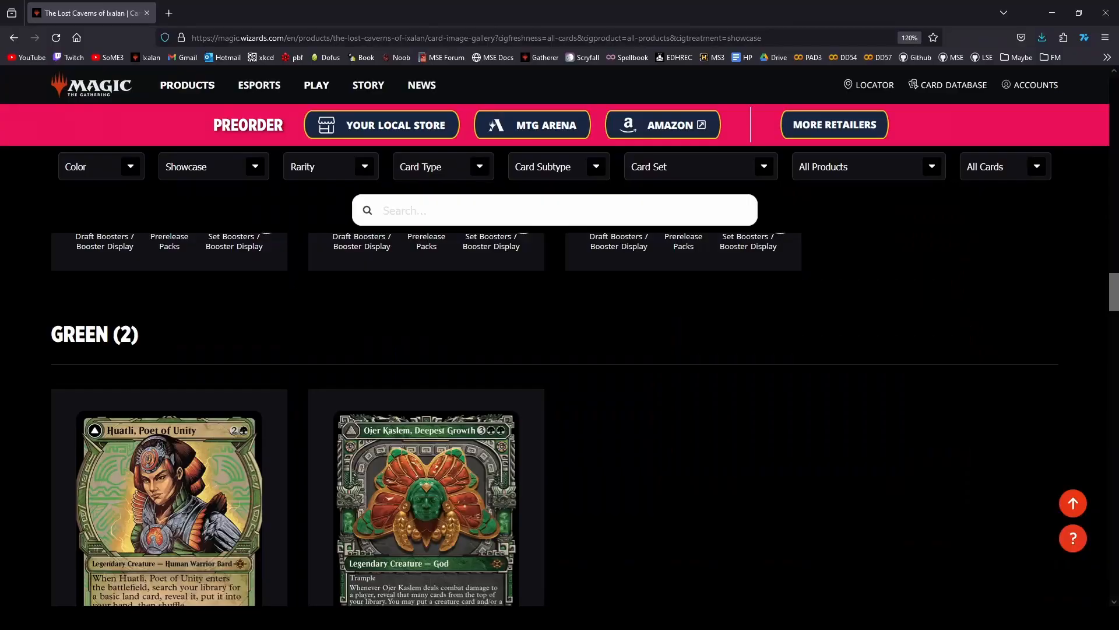
scroll(692, 421, "down", 12)
scroll(691, 418, "down", 5)
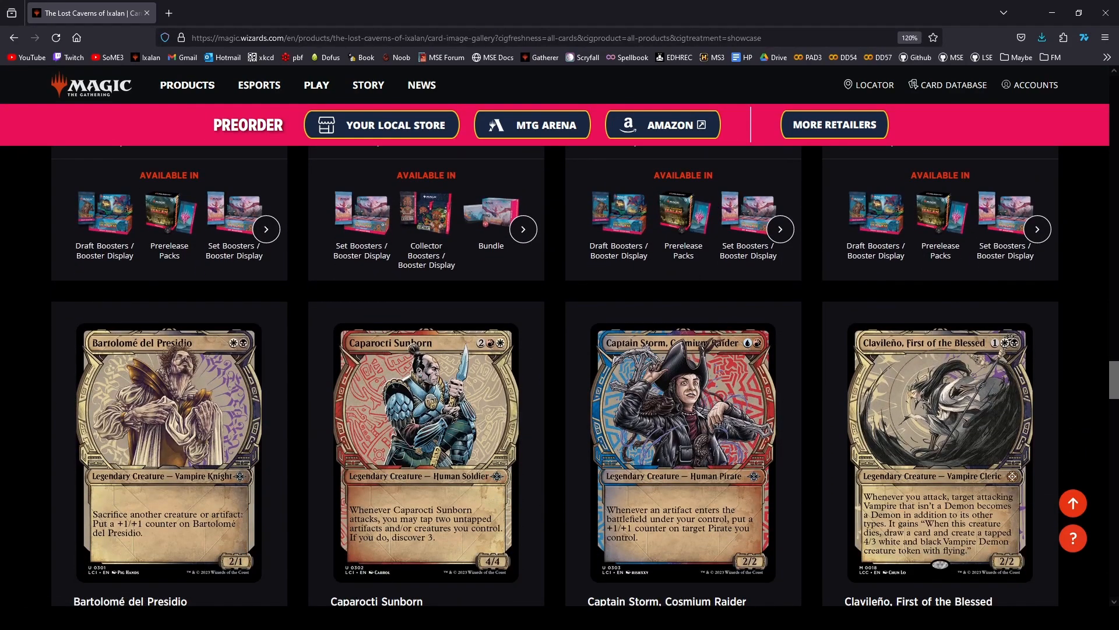
- In File Explorer, view the language versions in the Abuelo, Ancestral Echo 0 folder and return to Ixalan Legends
key("alt+Tab")
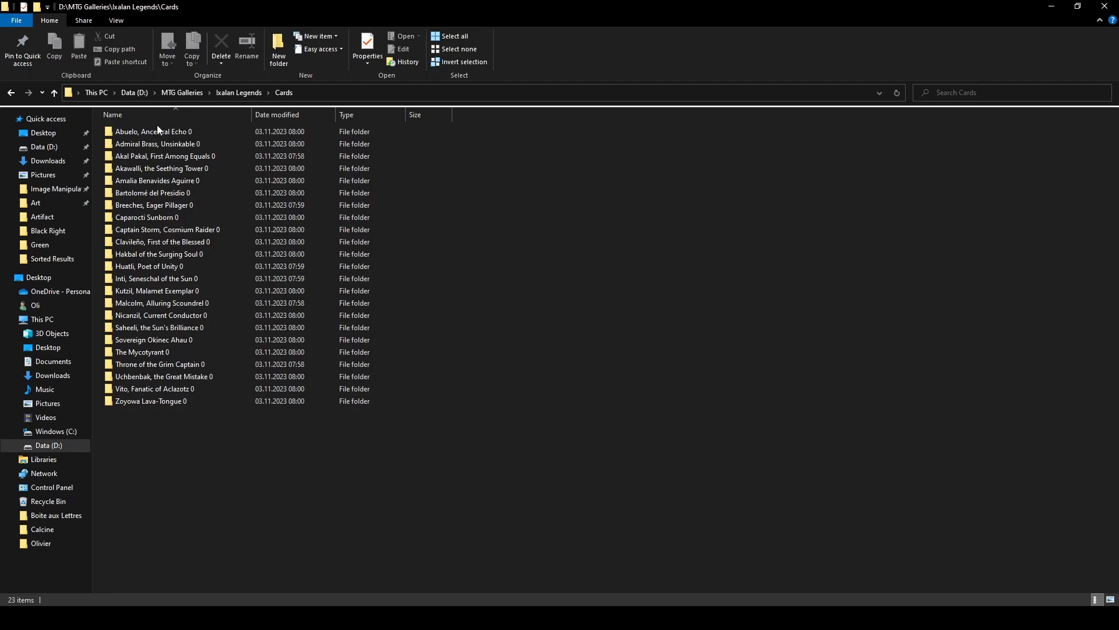
double_click(156, 129)
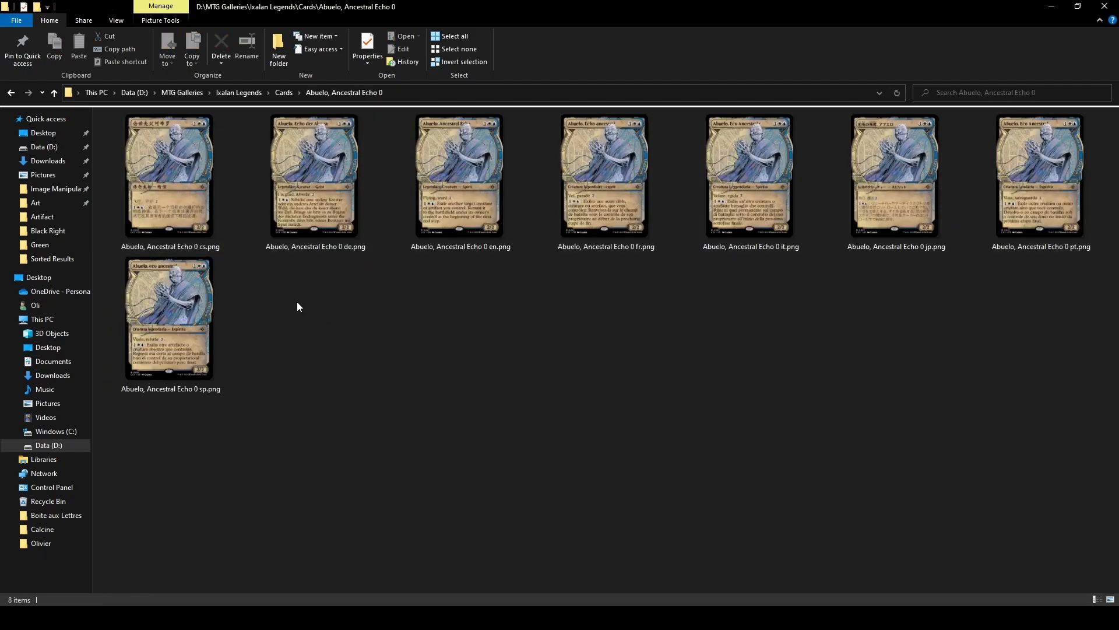
left_click(54, 92)
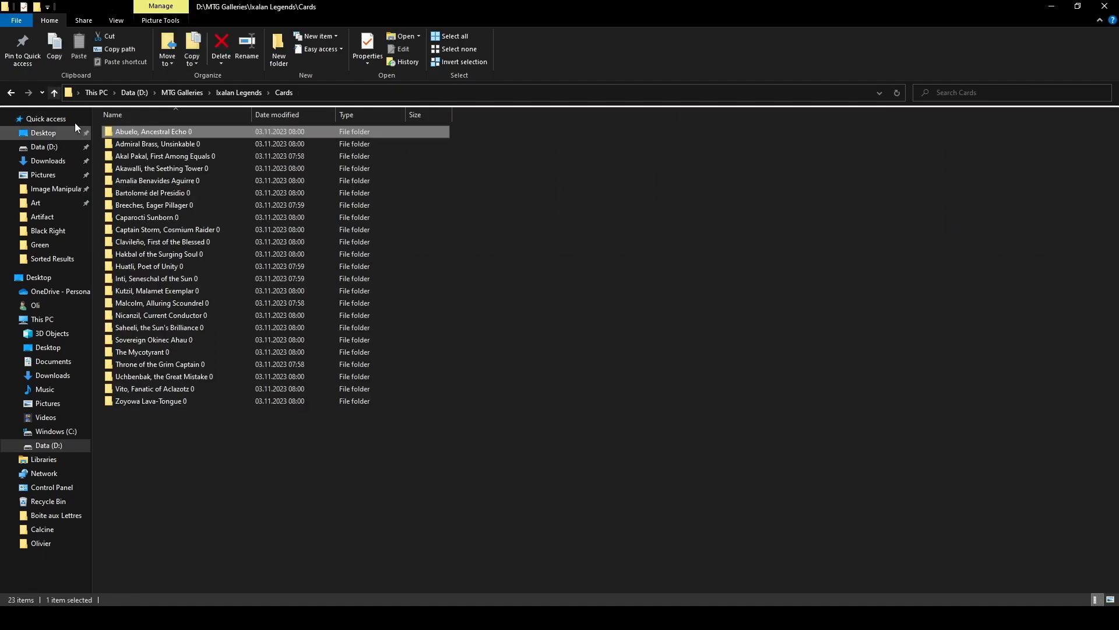
left_click(53, 94)
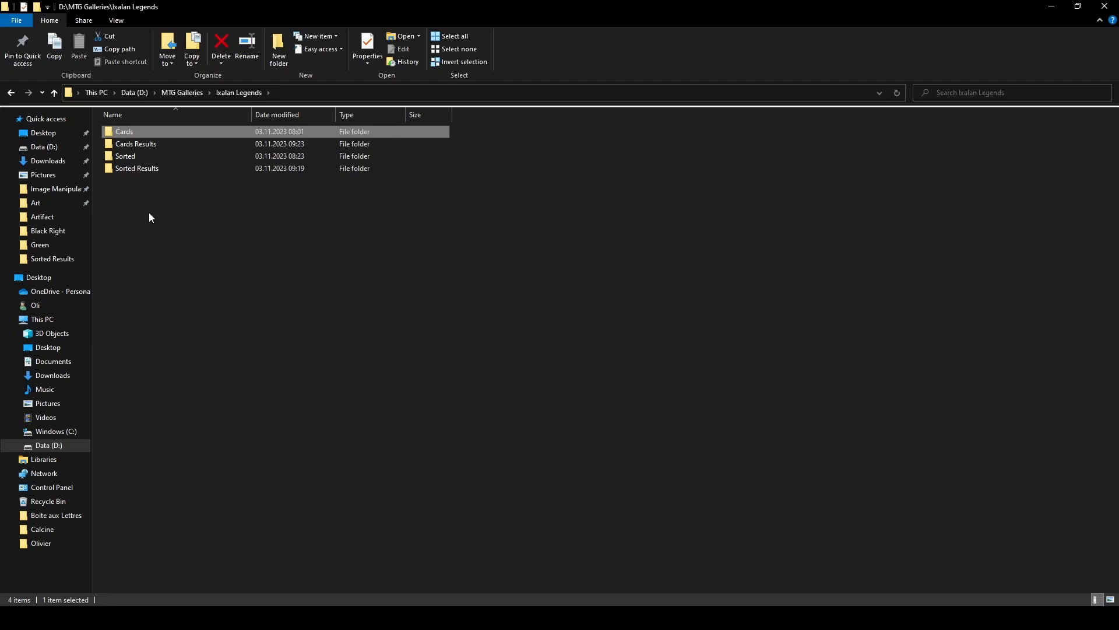
- View Caparocti Sunborn 0 cs.png from the White Right folder inside Sorted, then close it and return to Sorted
double_click(141, 156)
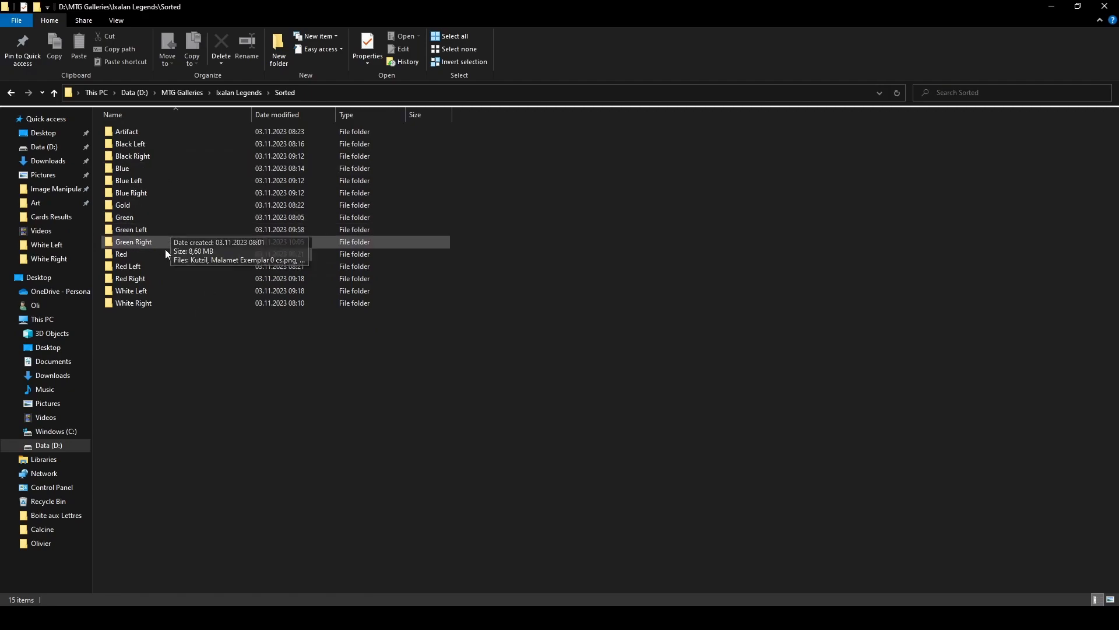
double_click(150, 301)
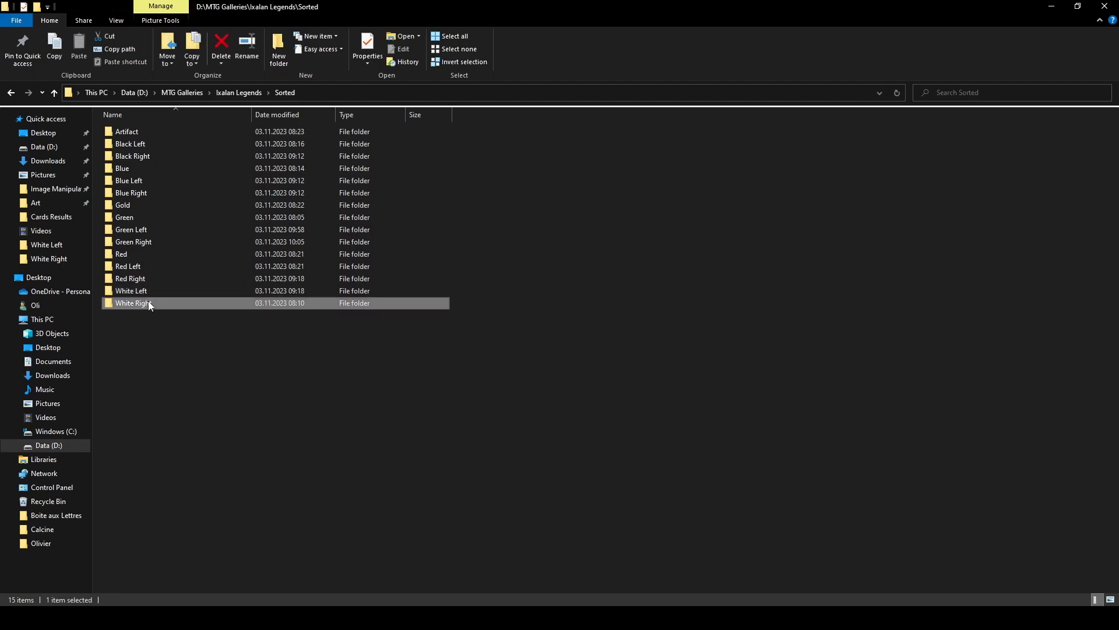
left_click(129, 152)
double_click(129, 150)
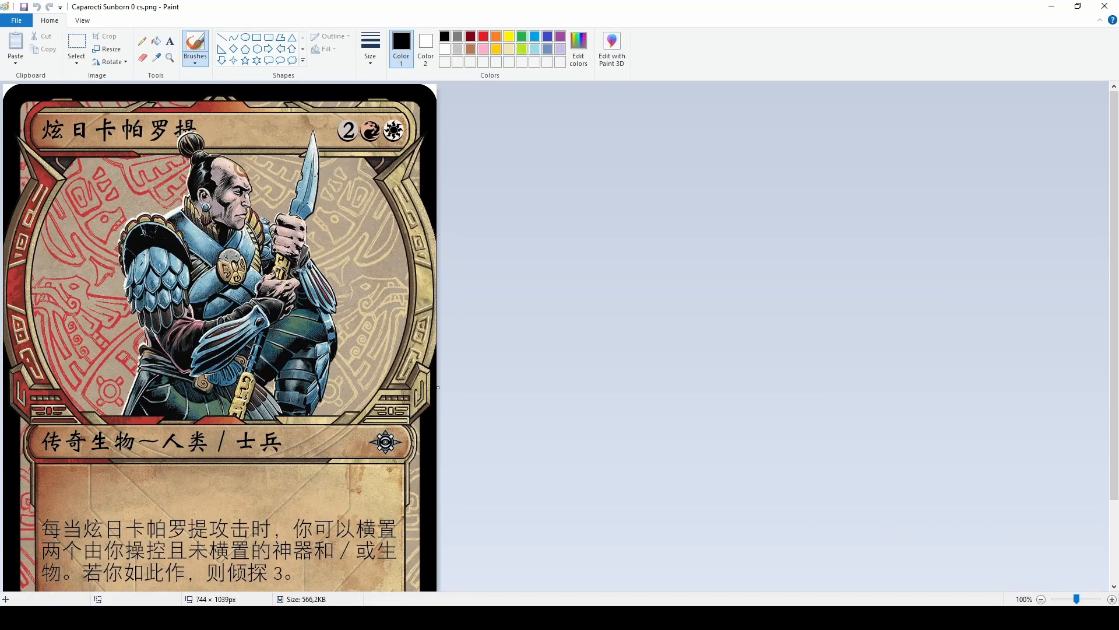
left_click(1105, 6)
left_click(54, 93)
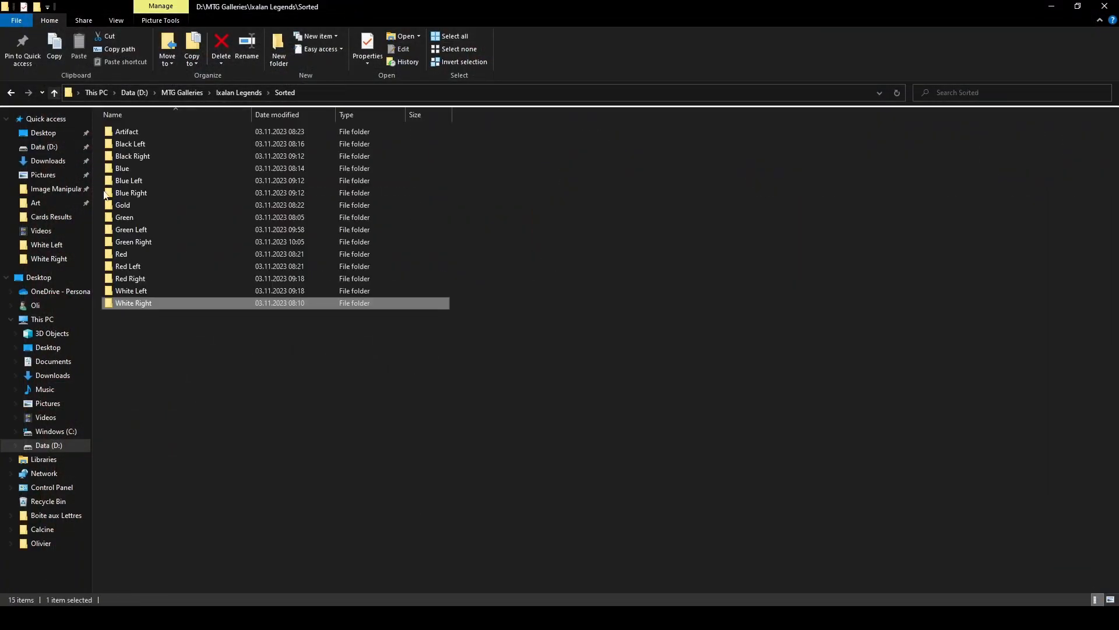
- View the Amalia Benavides Aguirre 0 cs.png card image from the Sorted folders, then close it and return to Ixalan Legends
double_click(140, 295)
double_click(125, 157)
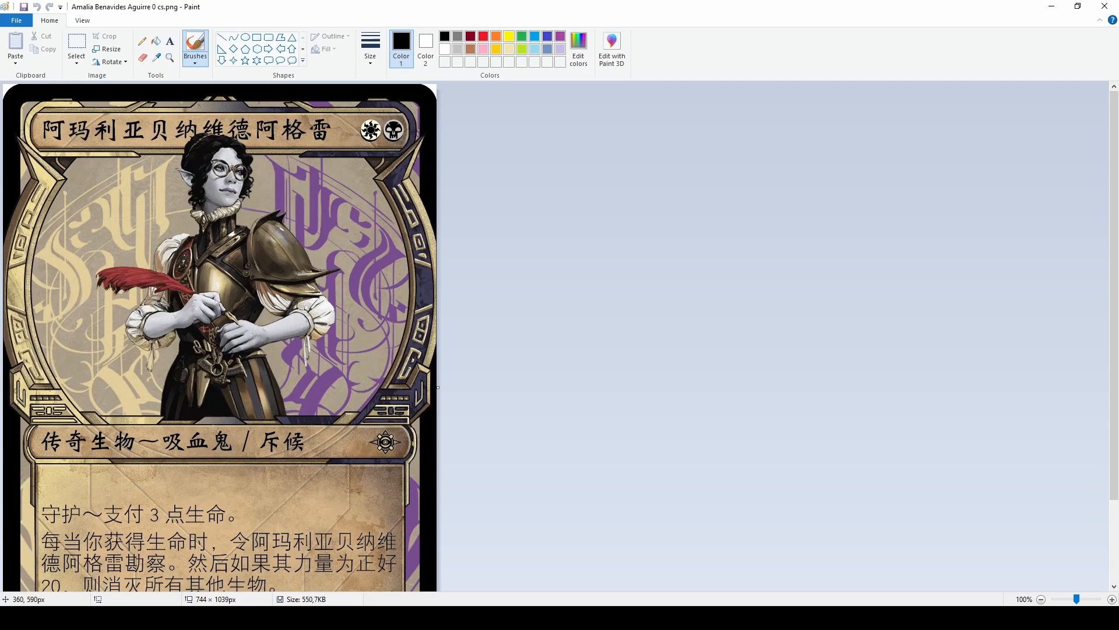
left_click(1105, 7)
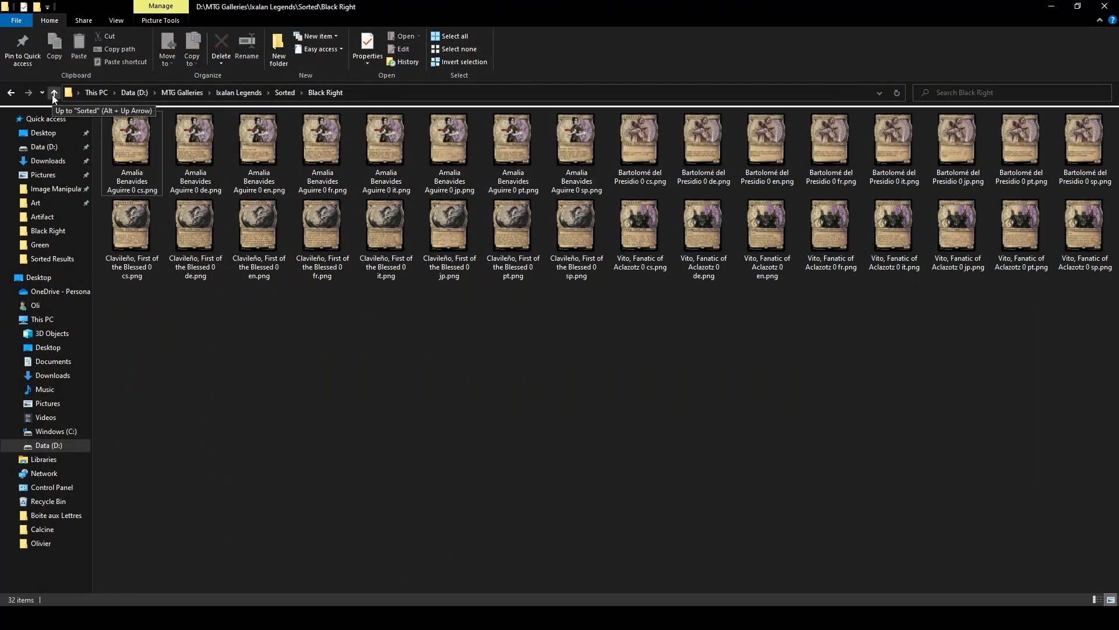
left_click(53, 93)
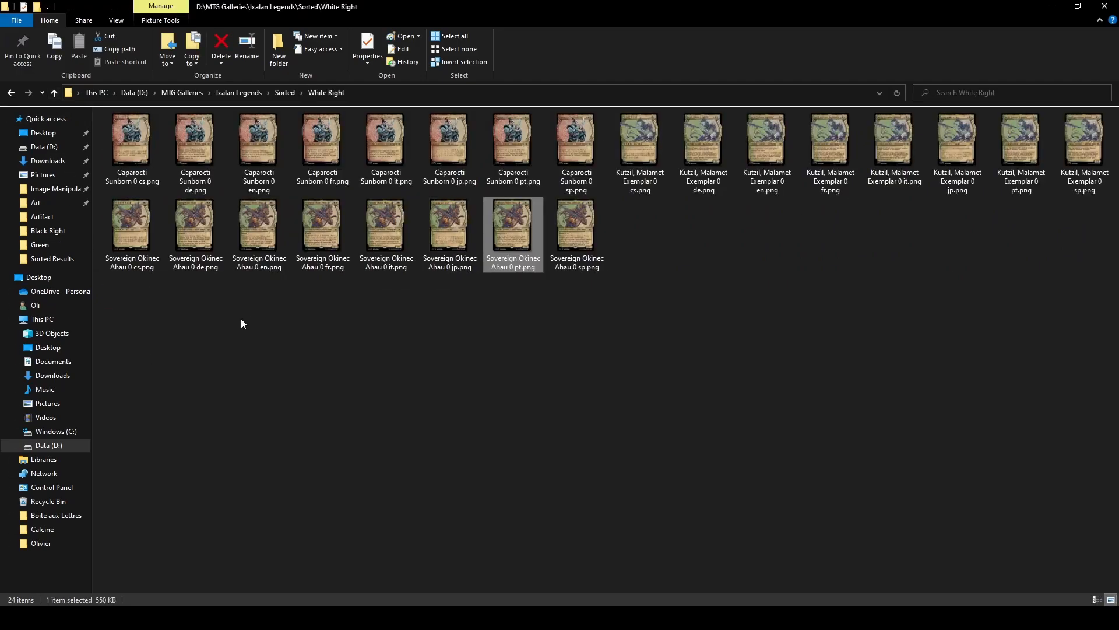
left_click(239, 318)
left_click(54, 93)
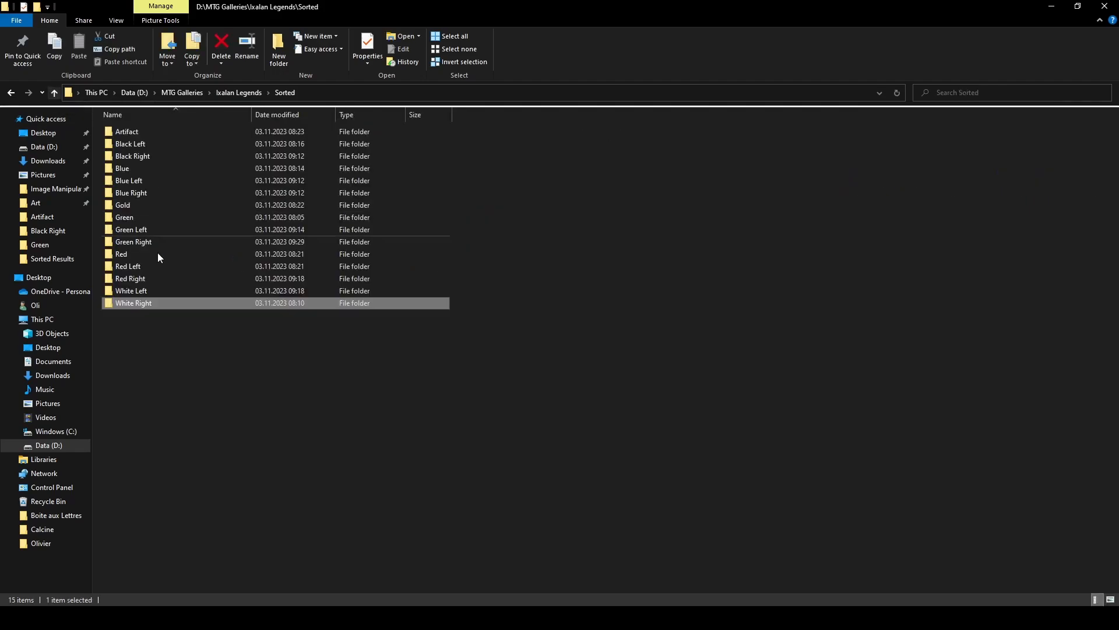
left_click(54, 92)
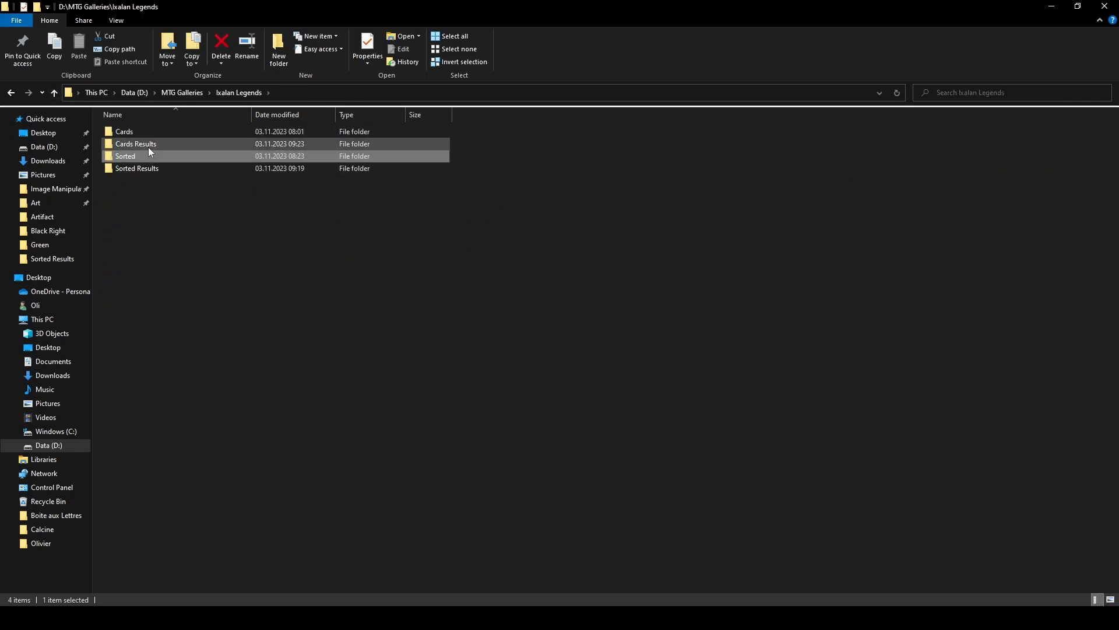
- Open Blue Left.png from the Sorted Results folder and examine the whole averaged card frame from top to bottom
left_click(149, 167)
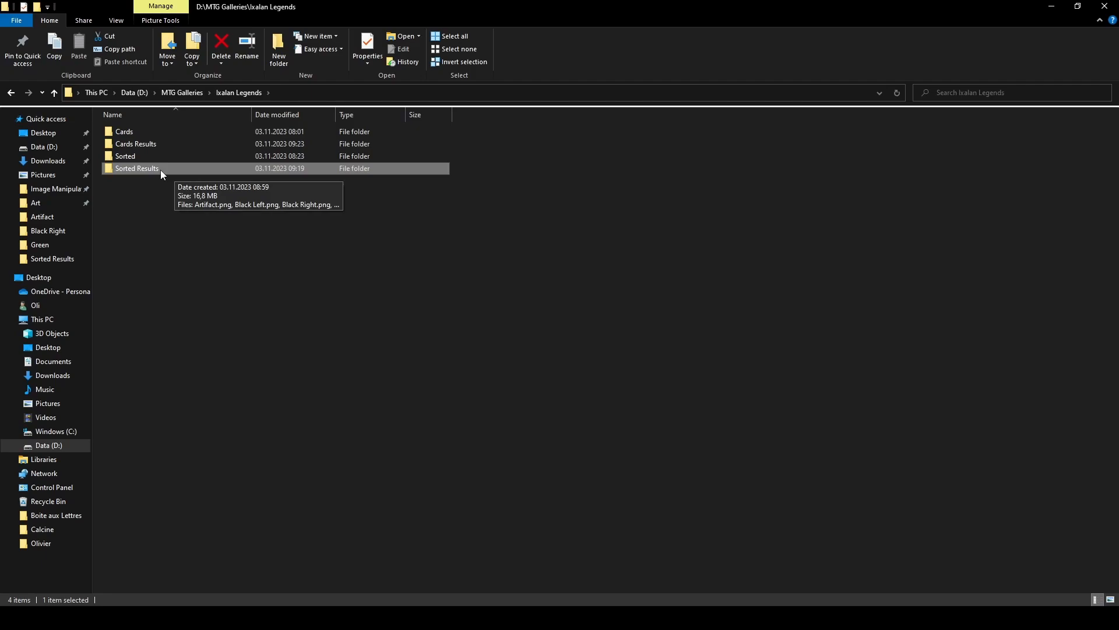
double_click(160, 168)
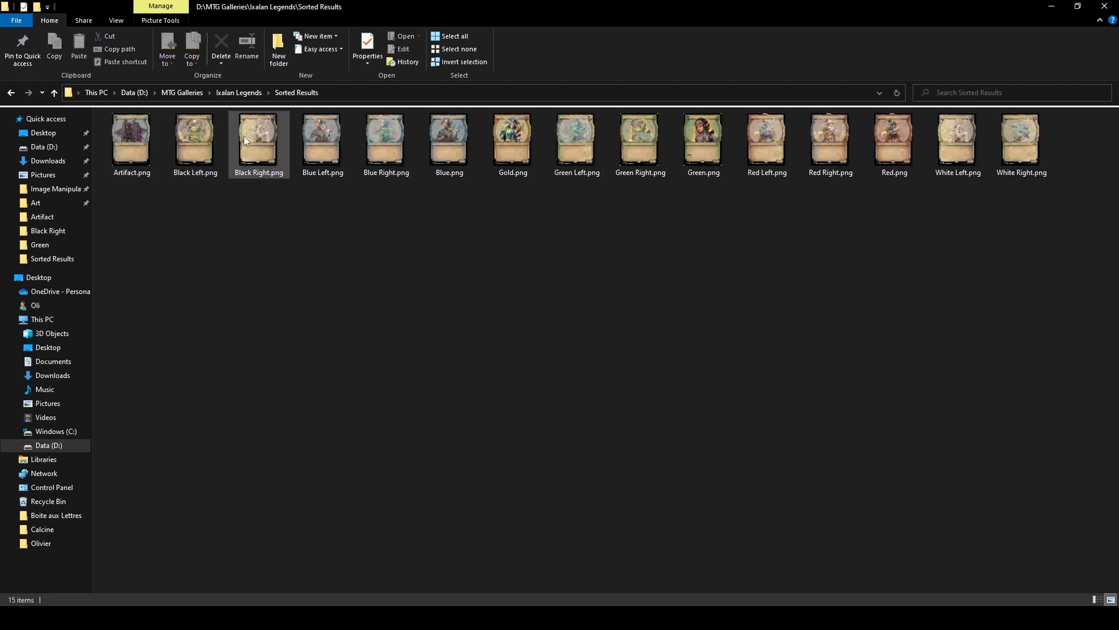
left_click(324, 136)
double_click(325, 140)
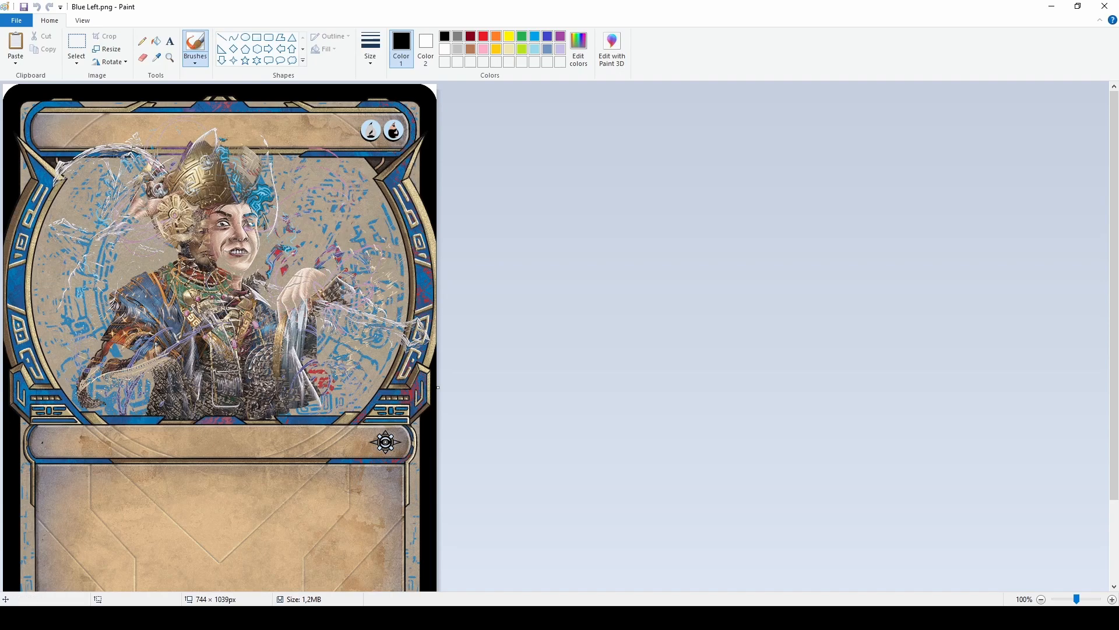
scroll(220, 336, "down", 3)
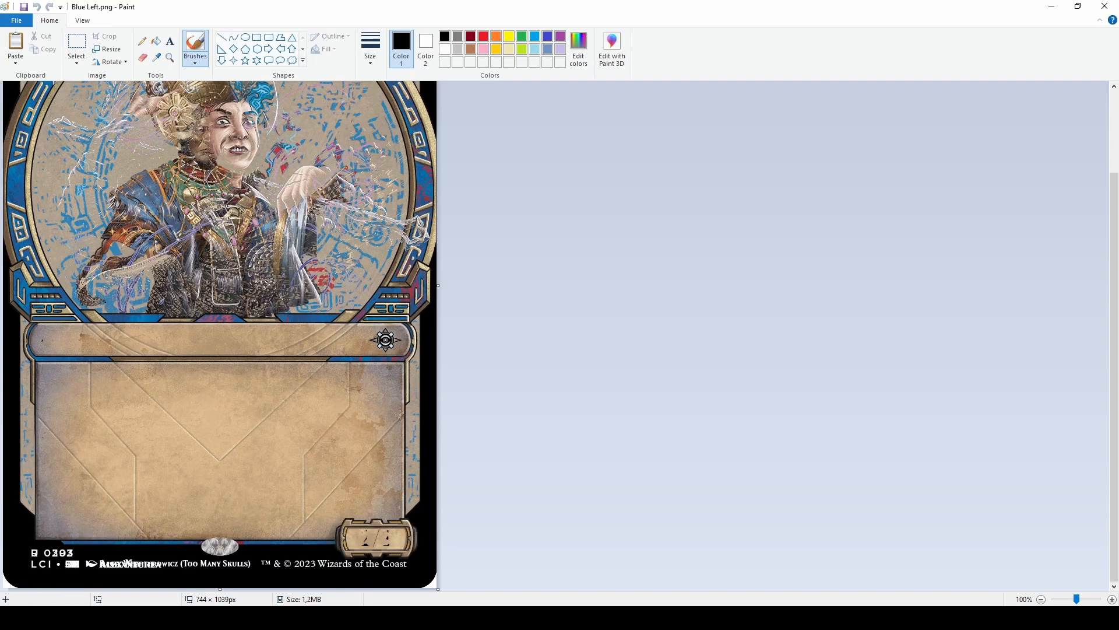
scroll(303, 490, "up", 3)
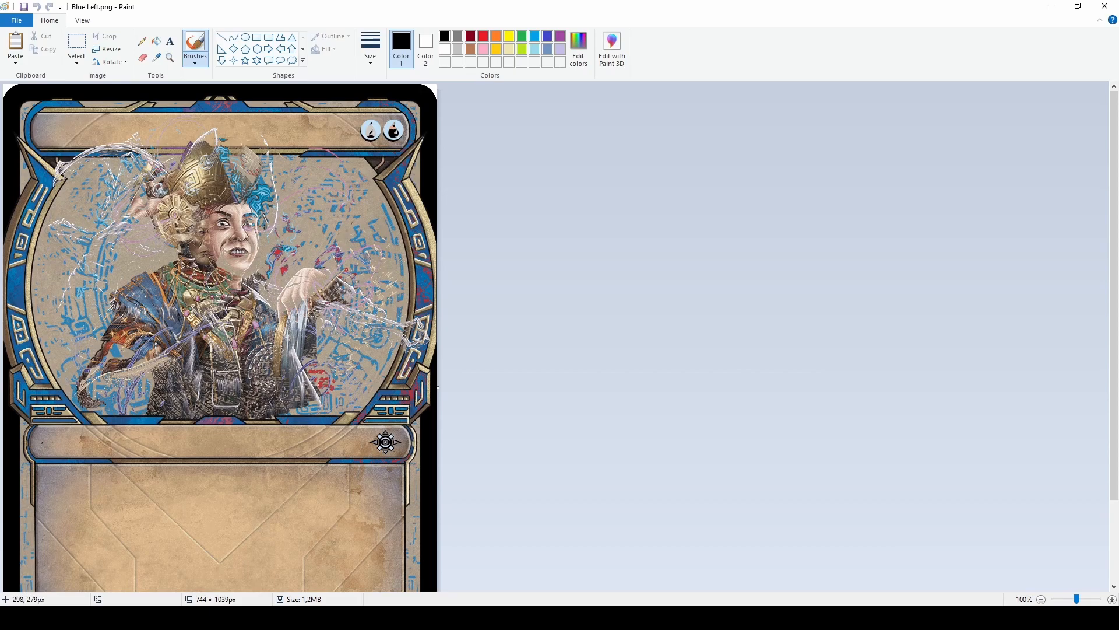
scroll(152, 291, "down", 3)
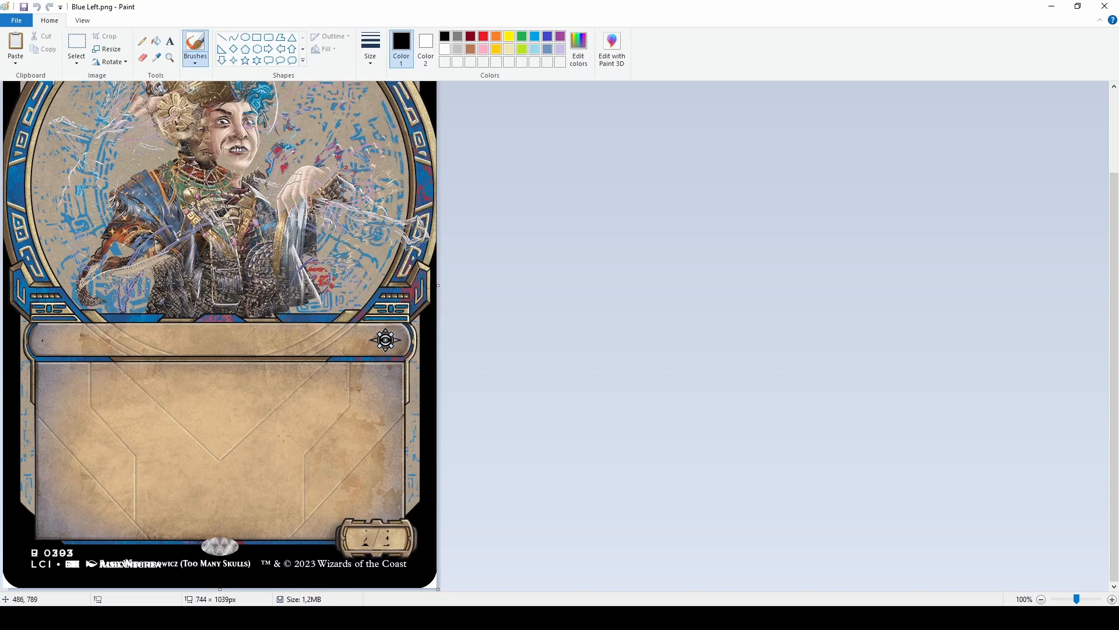
scroll(286, 443, "up", 3)
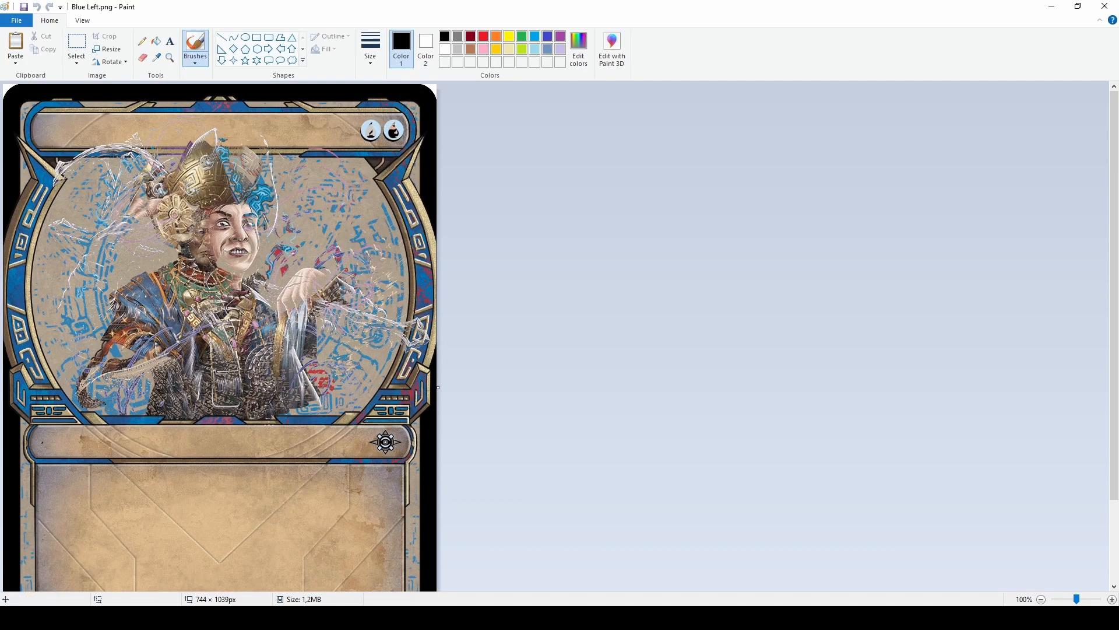
scroll(268, 432, "down", 3)
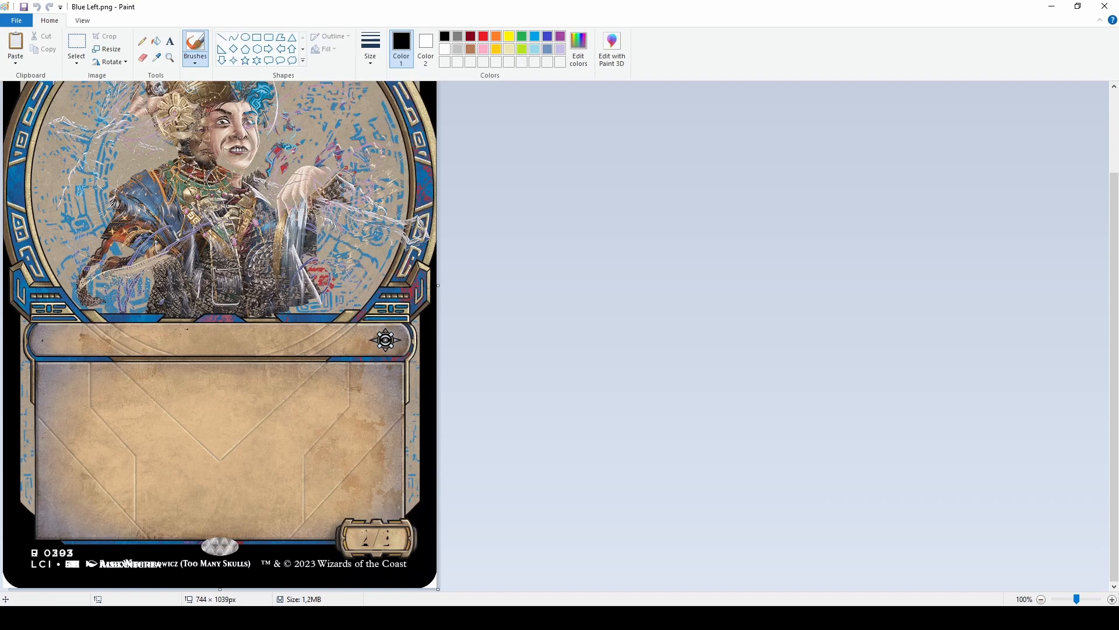
scroll(162, 337, "up", 3)
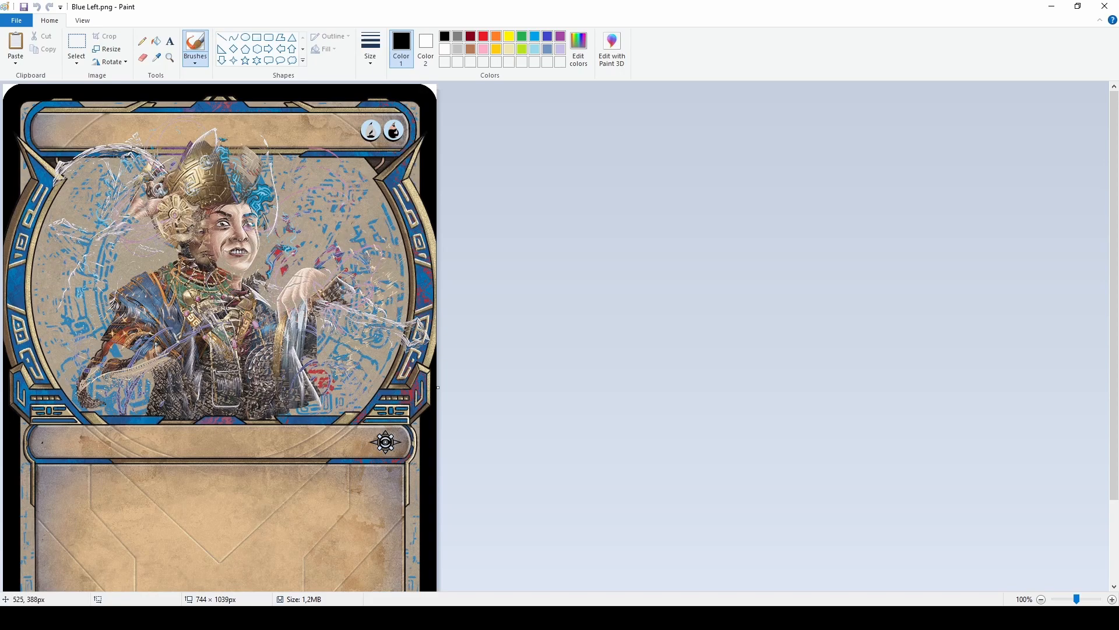
- Switch to the Sorted folder in File Explorer, view the card images in Blue, and return to Ixalan Legends
key("alt+Tab")
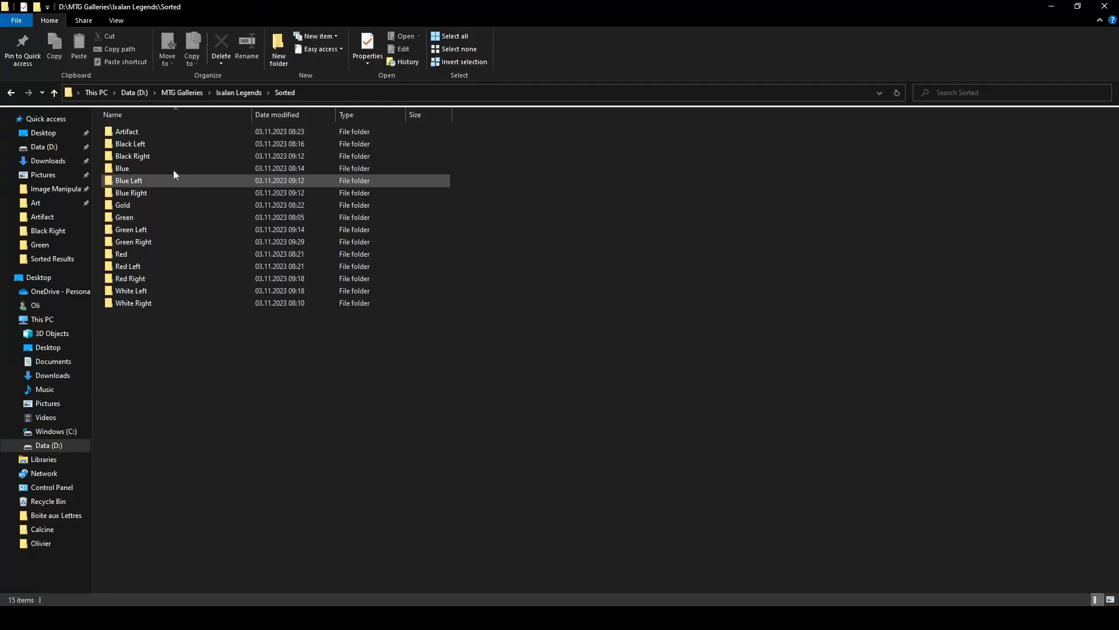
left_click(141, 134)
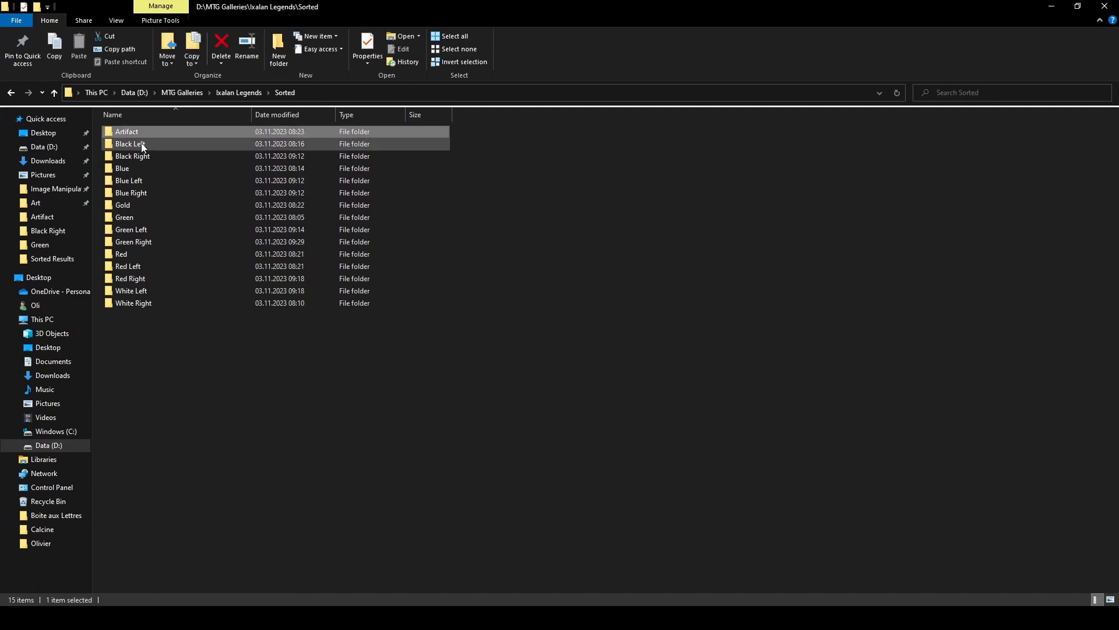
left_click(131, 170)
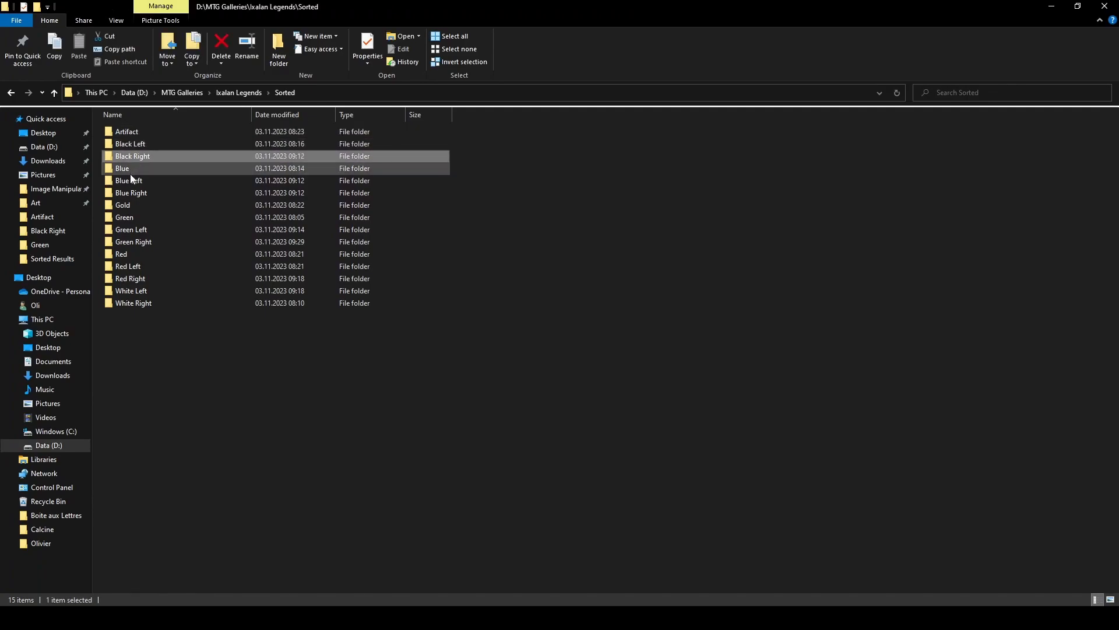
double_click(131, 168)
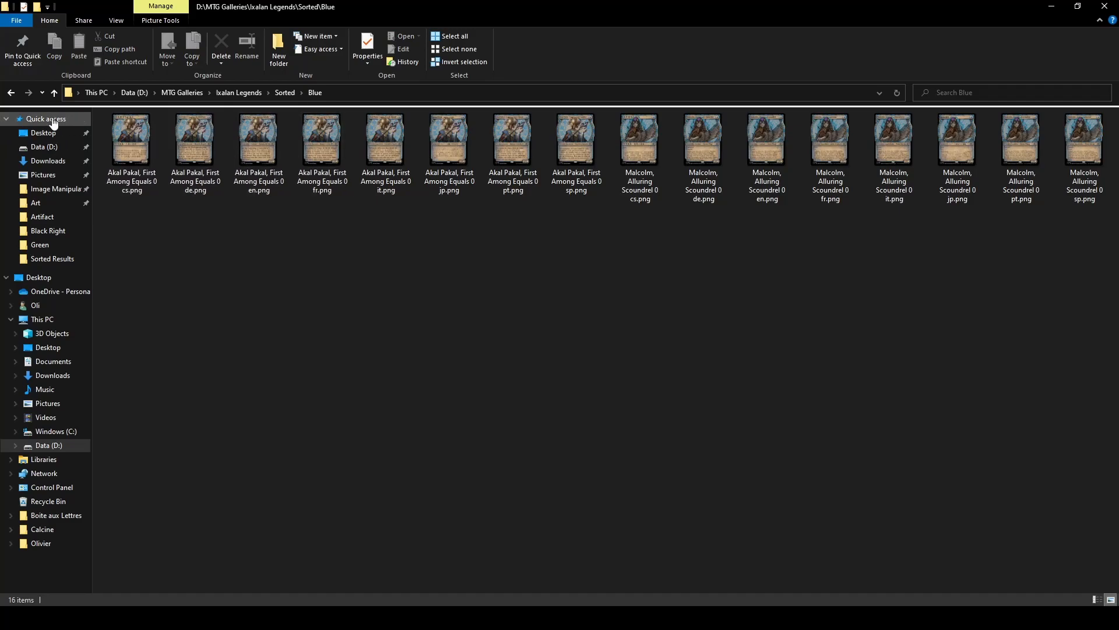
left_click(54, 93)
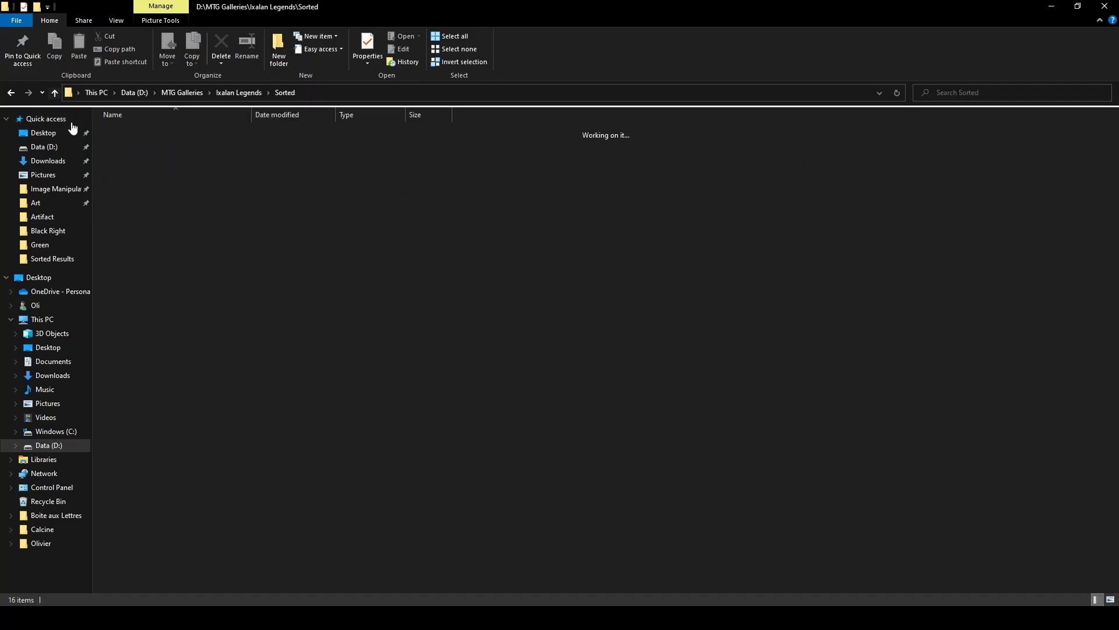
left_click(53, 93)
- Open the Sorted Results folder, select all the averaged frame images, and clear the selection
double_click(131, 168)
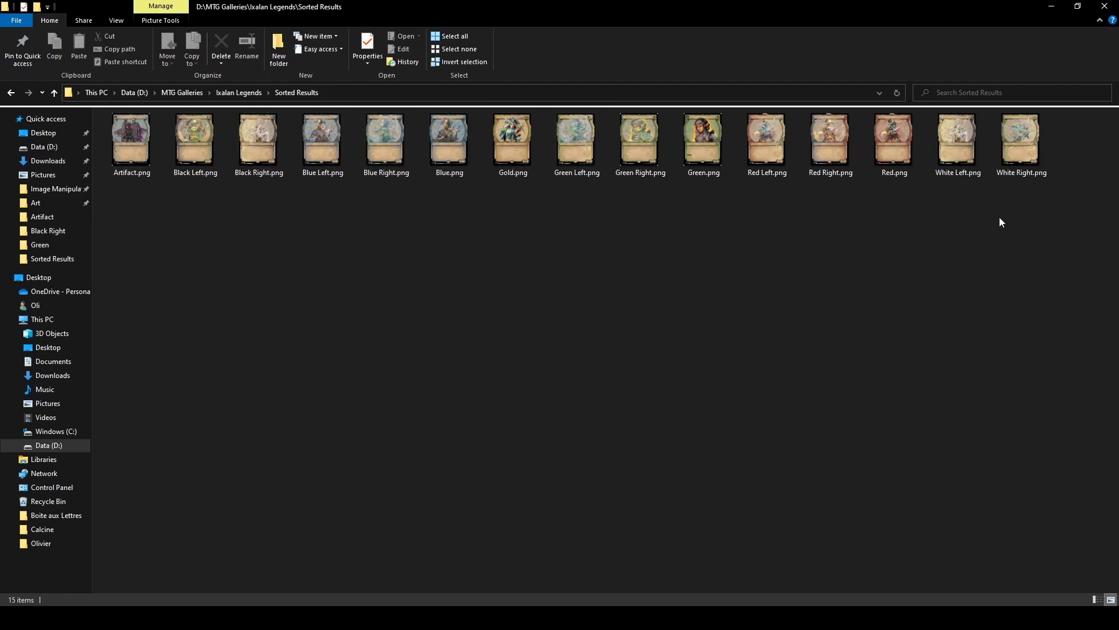
left_click_drag(1019, 229, 127, 157)
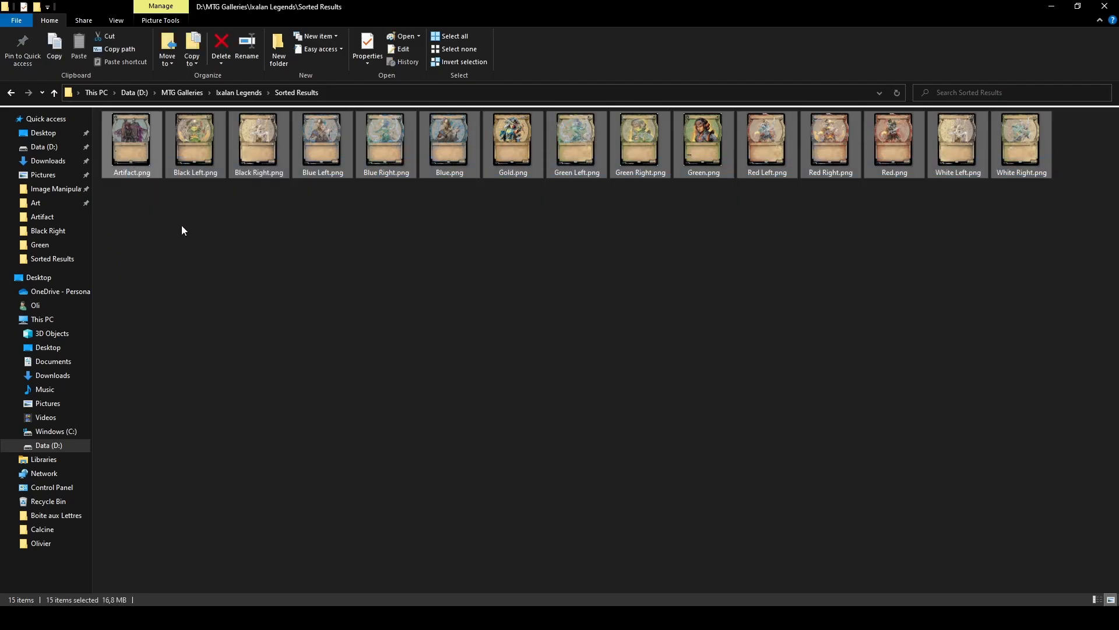
left_click(183, 230)
- In GIMP's layered untitled image, briefly show the Green Right.png layer, then hide it and Green.png to reveal Green Left.png
left_click(408, 617)
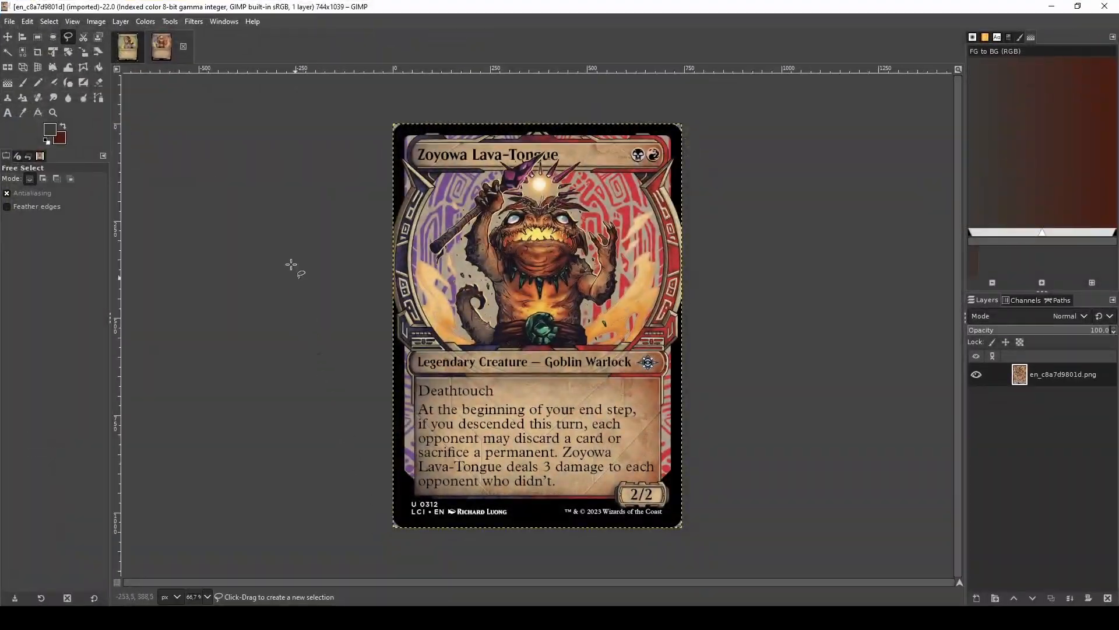
left_click(128, 55)
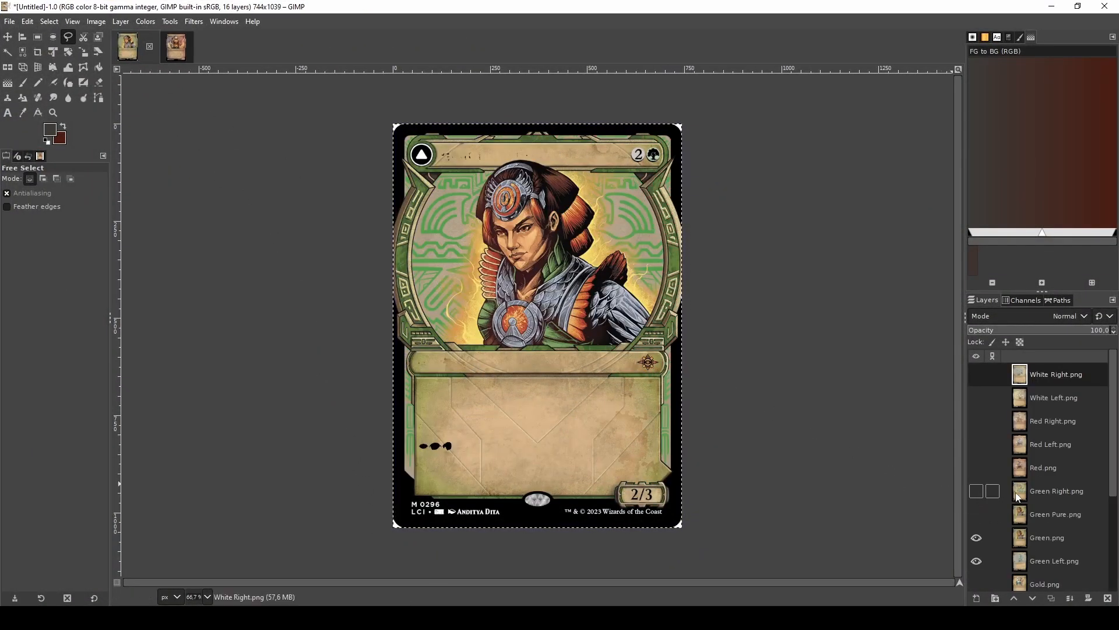
left_click(976, 492)
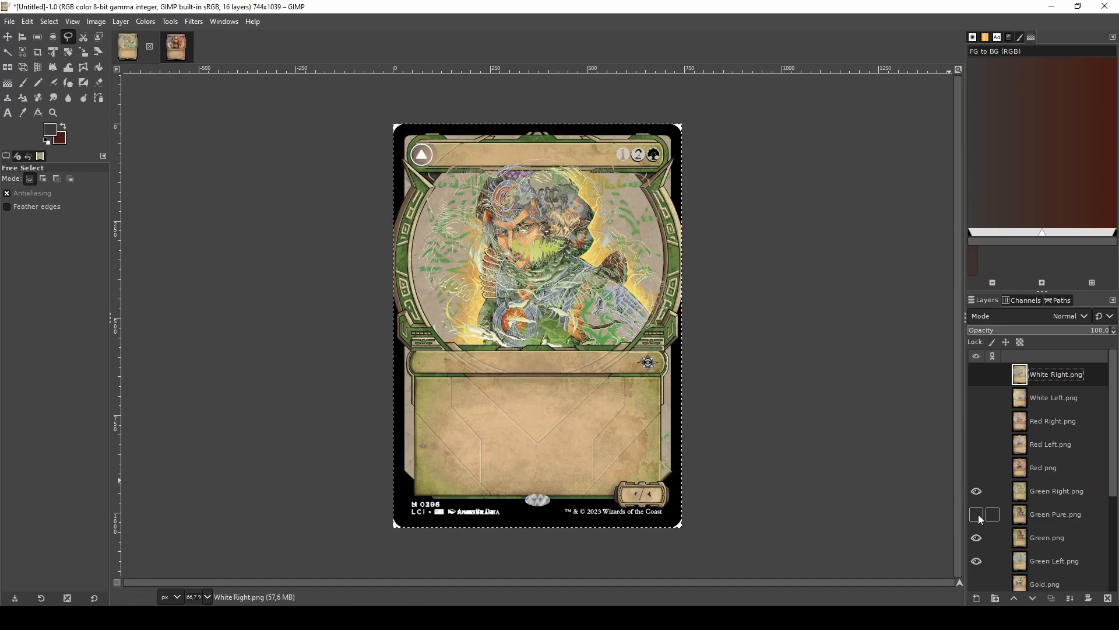
left_click(977, 491)
left_click(977, 537)
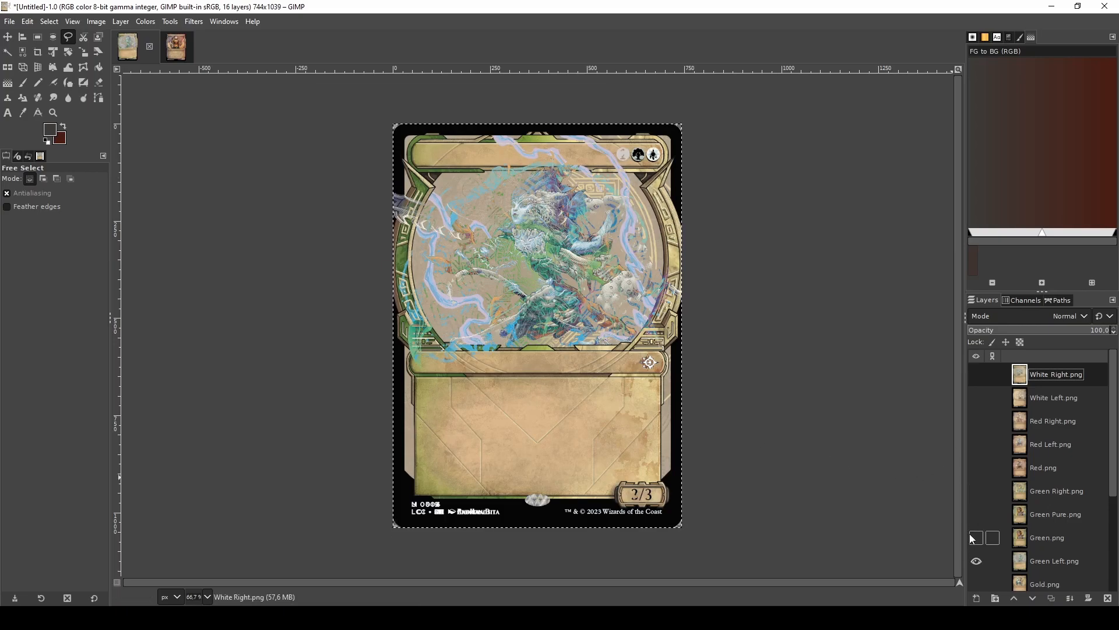
- Show the Green.png layer and examine the black artefacts in its text box up close and on the whole card
left_click(976, 537)
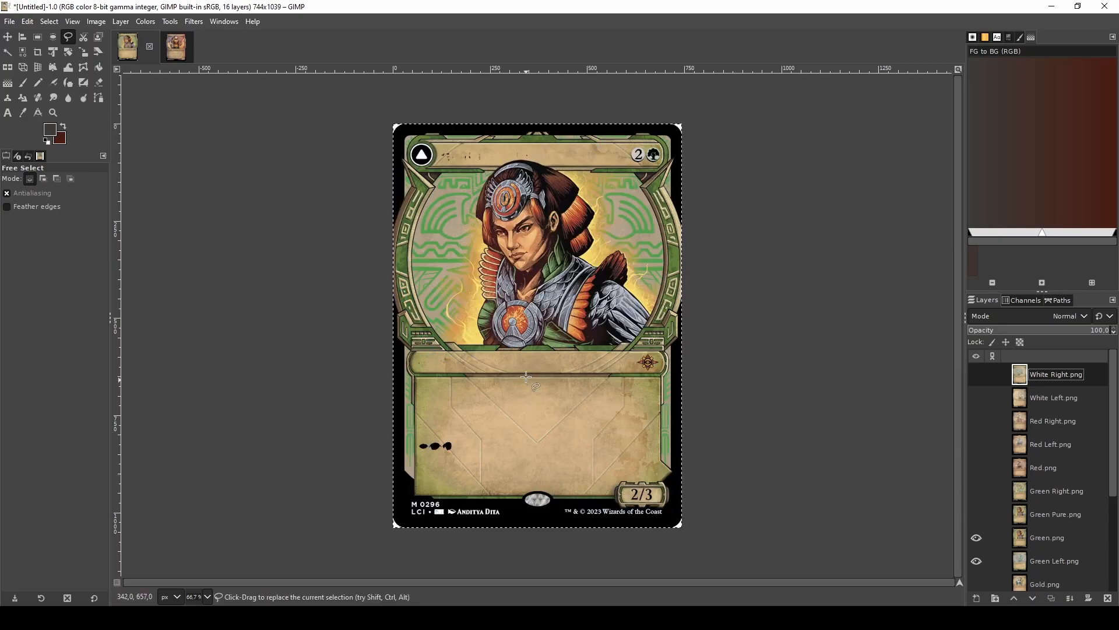
left_click(1084, 493)
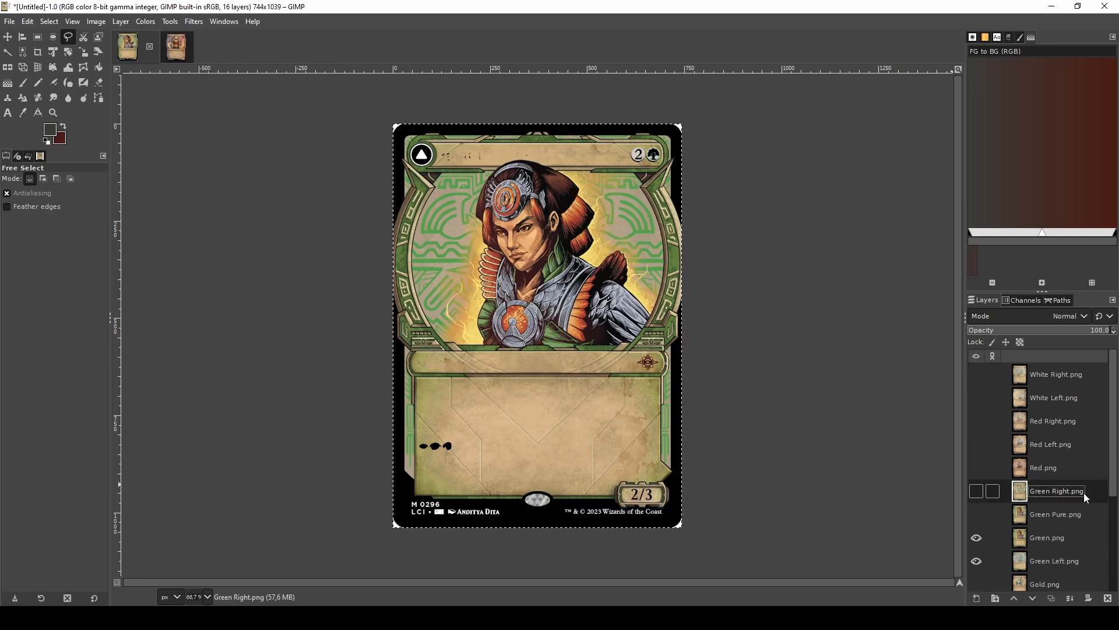
left_click(1083, 516)
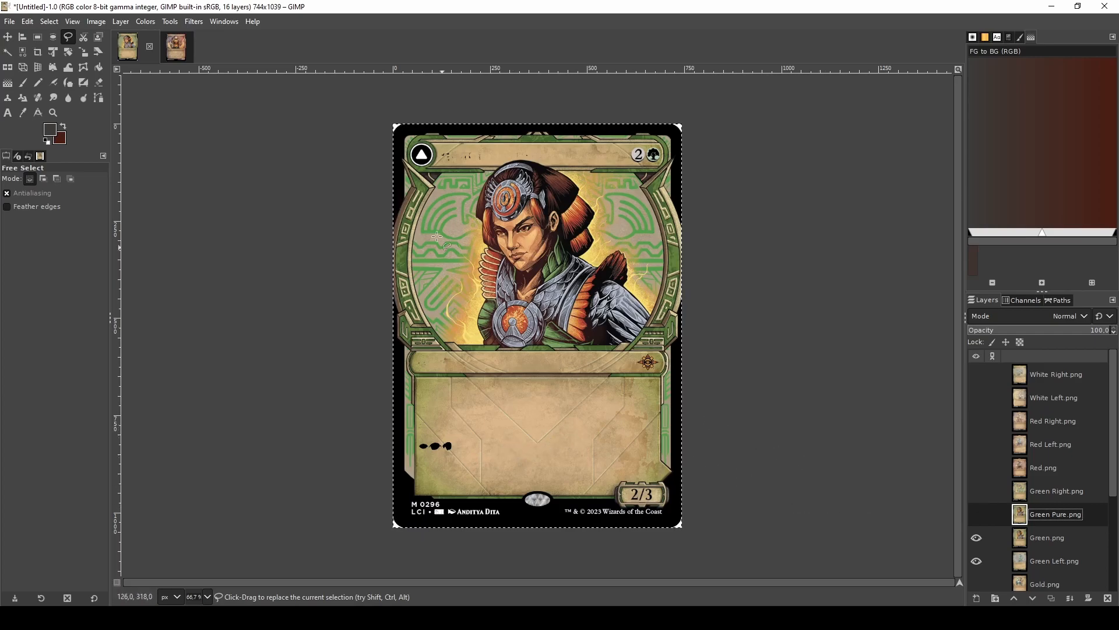
key("2")
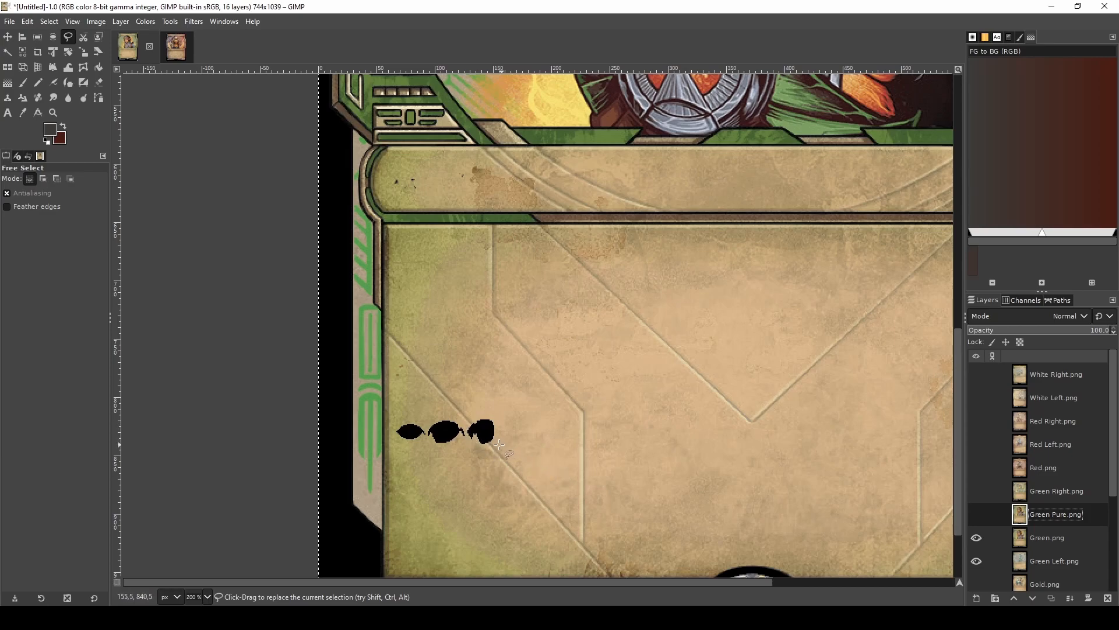
scroll(472, 428, "down", 3)
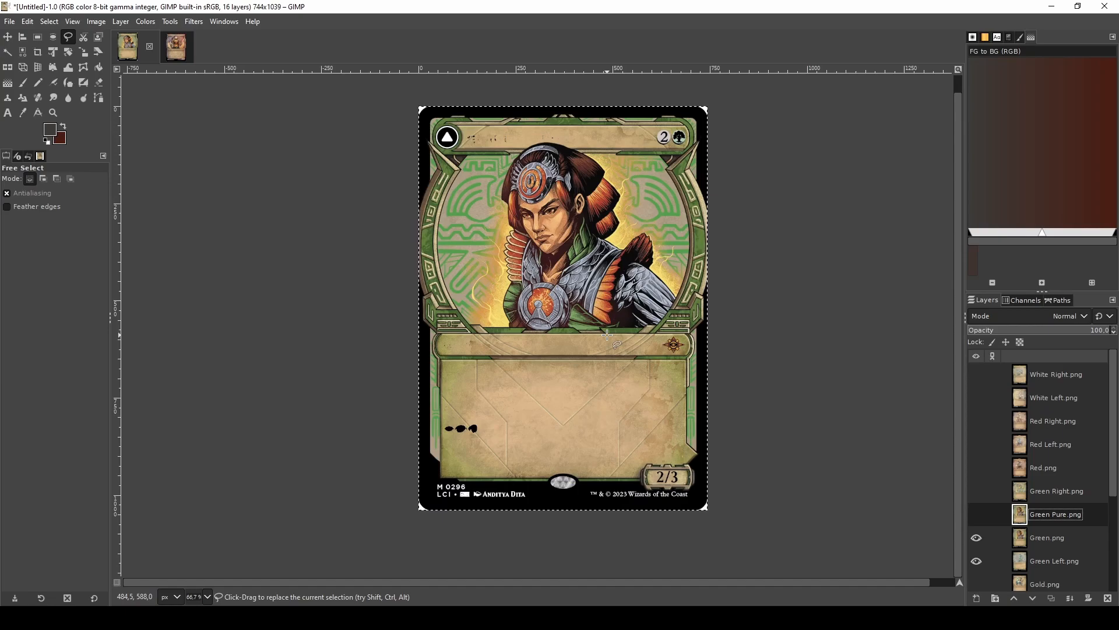
scroll(450, 437, "up", 4)
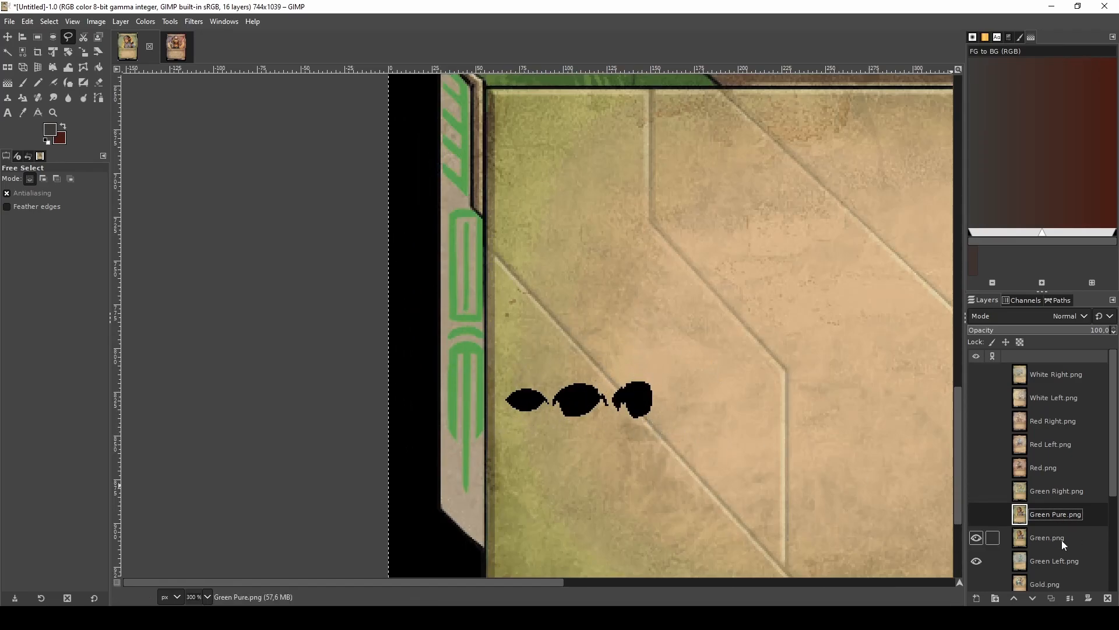
- Hide Green.png and inspect the same area of the text box on the Green Left.png layer
left_click(977, 538)
scroll(659, 440, "down", 4)
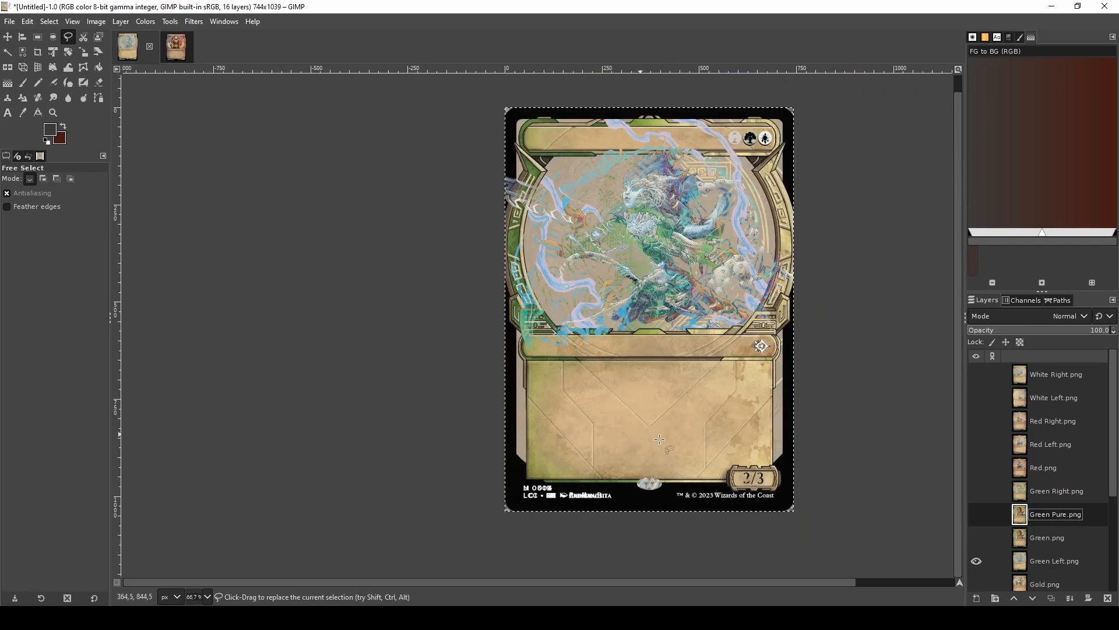
left_click(1060, 558)
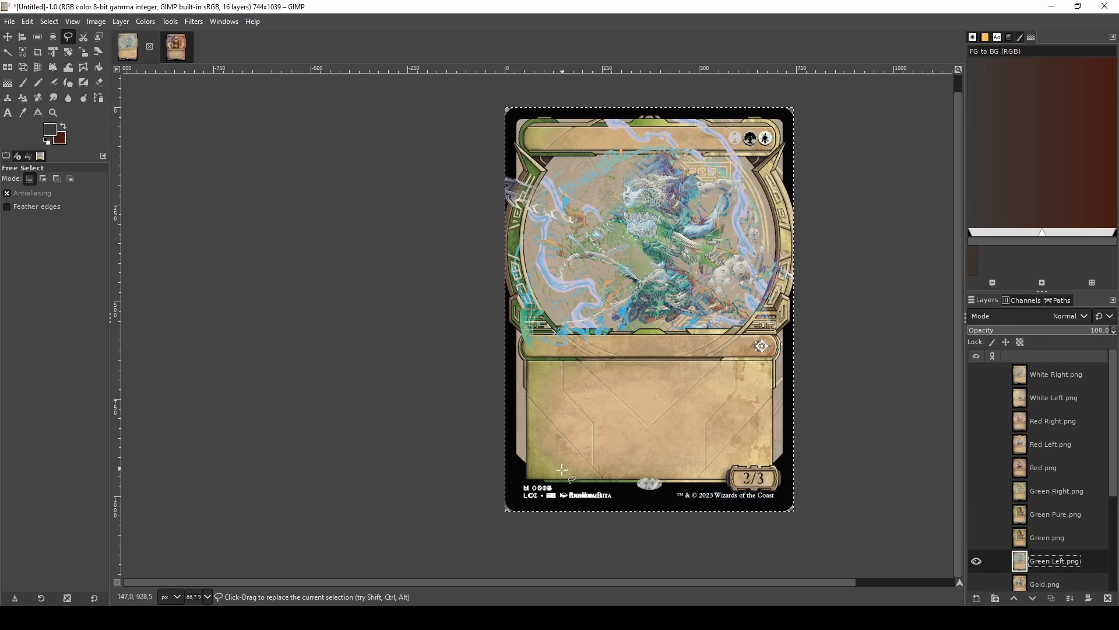
scroll(558, 453, "up", 4)
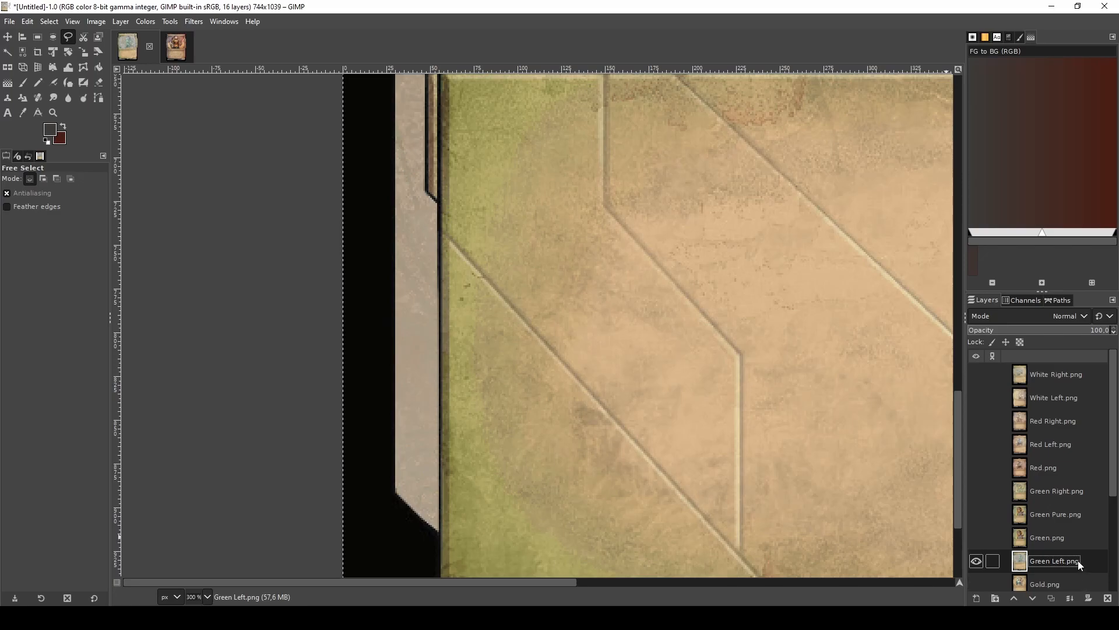
- Show Green.png again, outline its leftmost black text-box blot with Free Select, and delete that area from the layer
left_click(976, 537)
left_click(1060, 537)
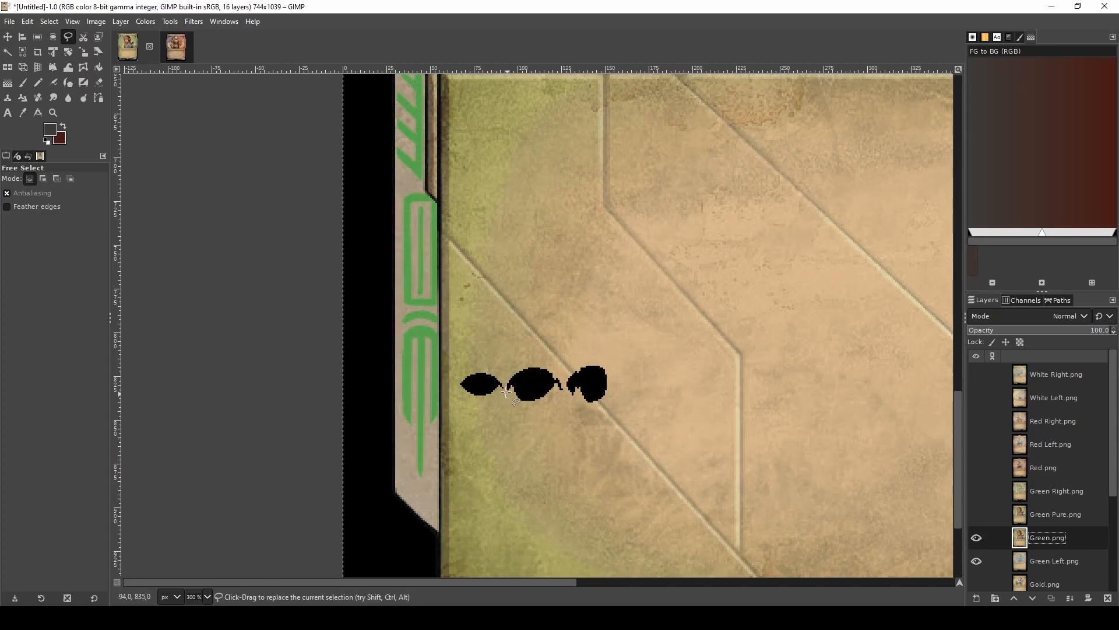
scroll(507, 393, "up", 3)
left_click(456, 334)
mouse_move(500, 391)
left_mouse_down()
mouse_move(453, 413)
mouse_move(410, 405)
left_mouse_up()
mouse_move(374, 374)
left_mouse_down()
mouse_move(419, 335)
mouse_move(453, 333)
left_mouse_up()
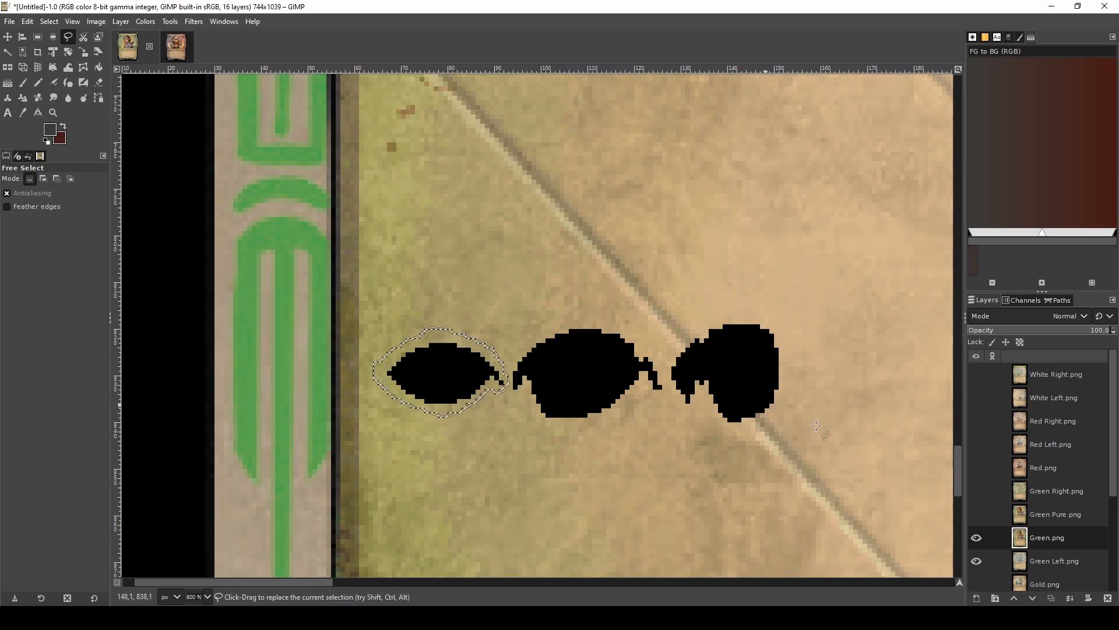
left_click(1077, 532)
key("Delete")
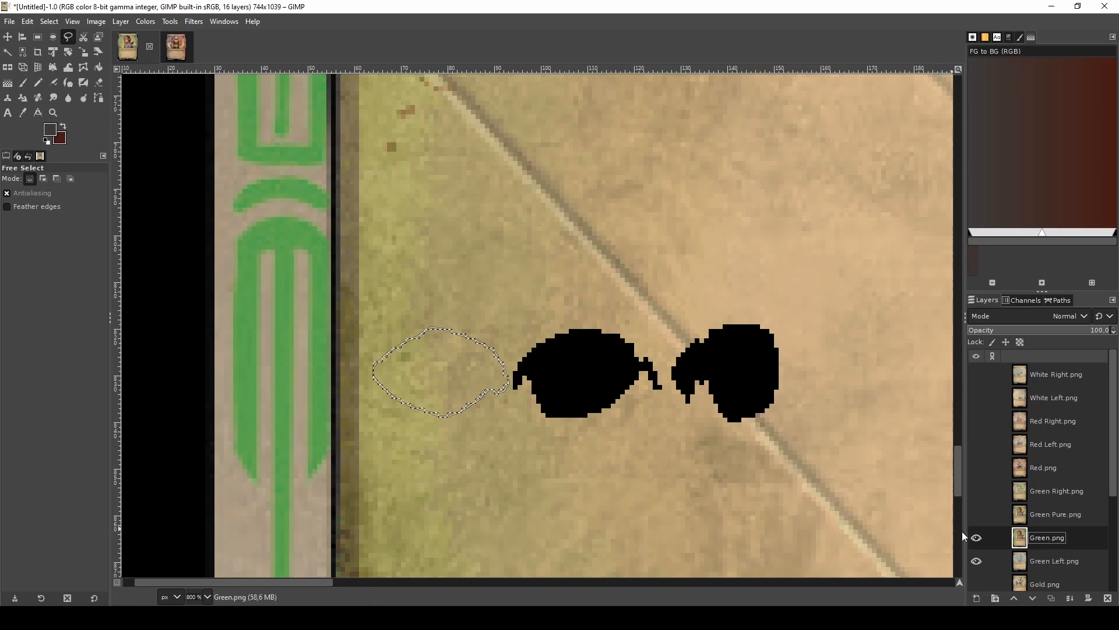
- Hide and reshow Green.png to compare the patched text-box area with Green Left.png beneath it
left_click(977, 538)
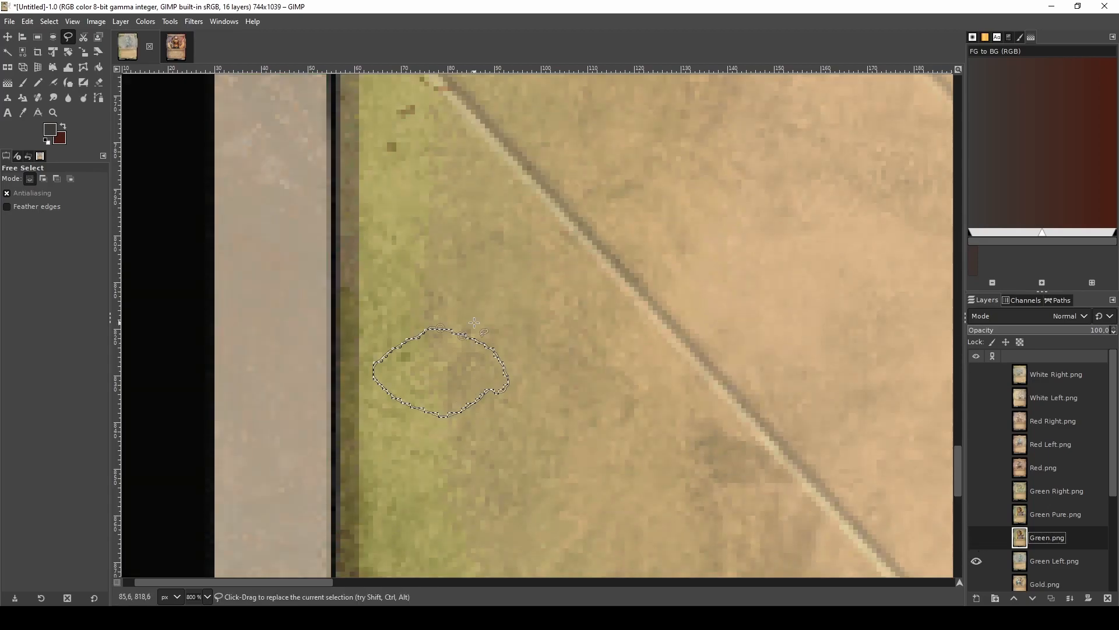
scroll(467, 329, "down", 5)
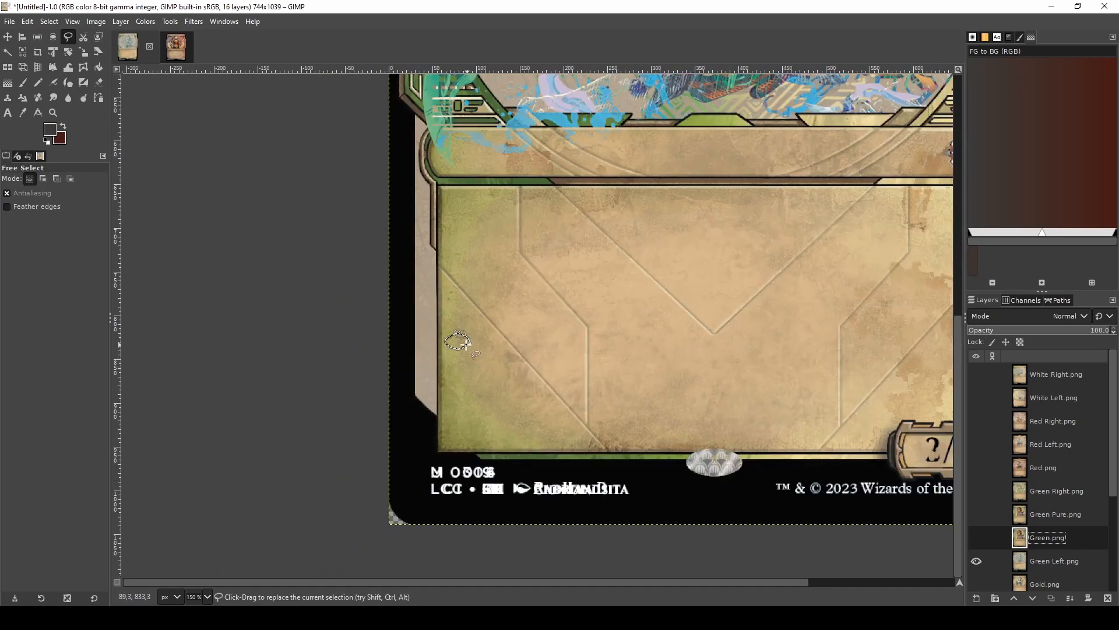
scroll(466, 342, "up", 7)
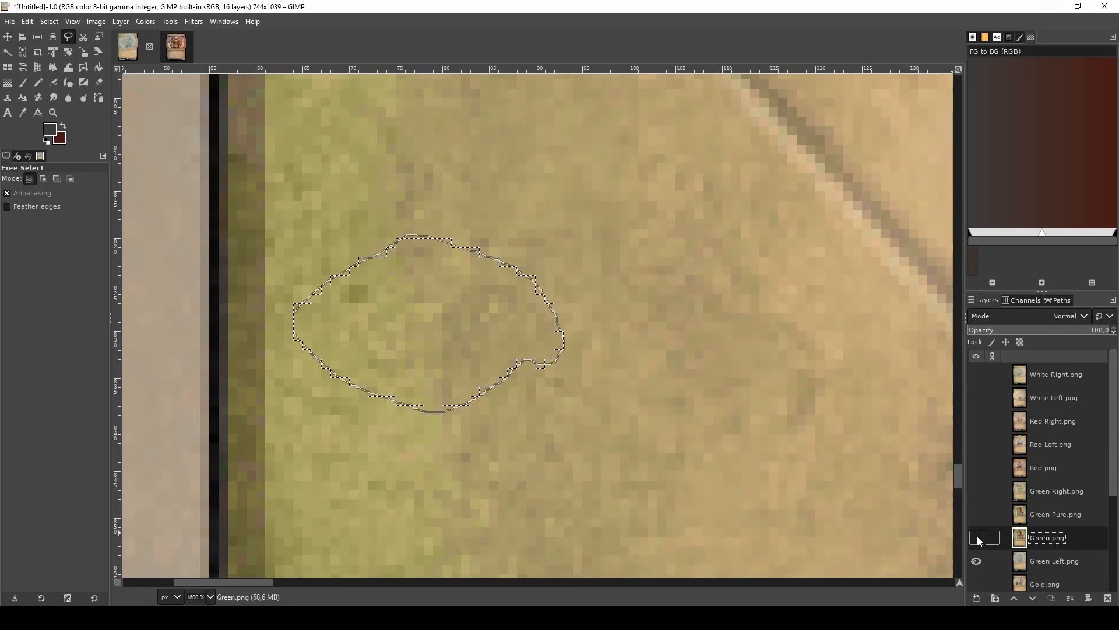
left_click(976, 538)
scroll(408, 356, "down", 5)
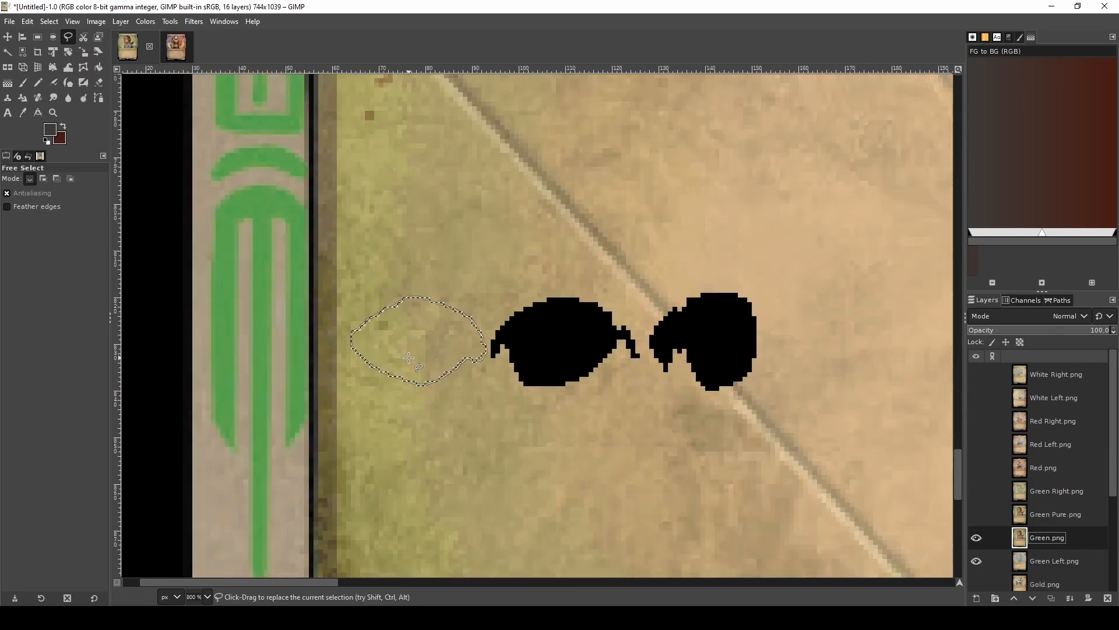
scroll(495, 368, "up", 3)
scroll(494, 371, "down", 4)
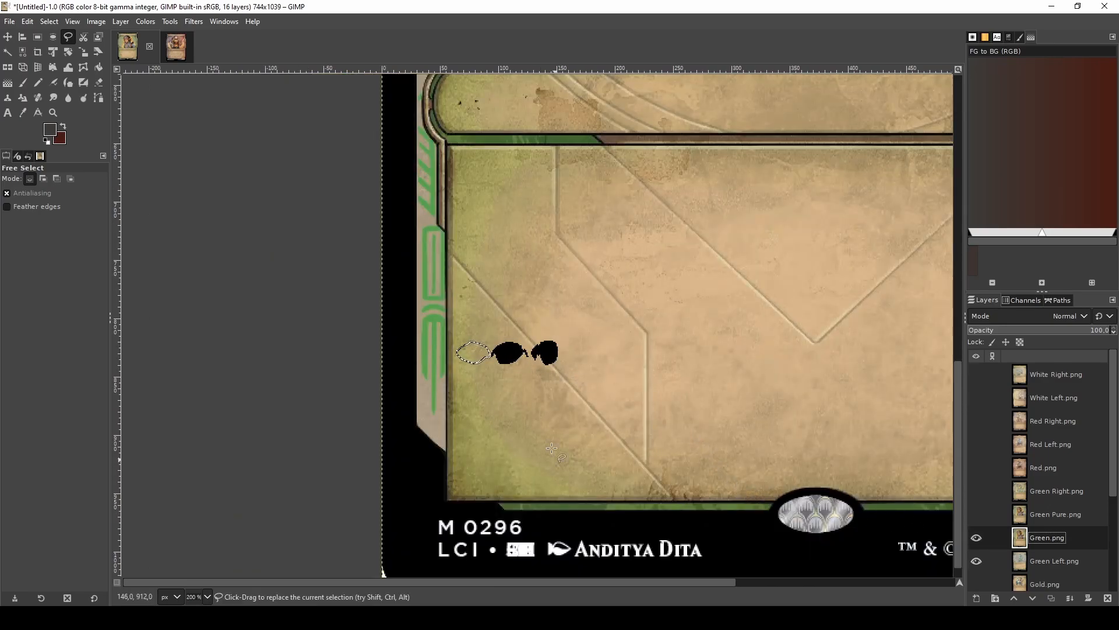
- Outline the leftmost dark text remnants in the title bar with Free Select and delete them from Green.png
scroll(527, 350, "down", 6)
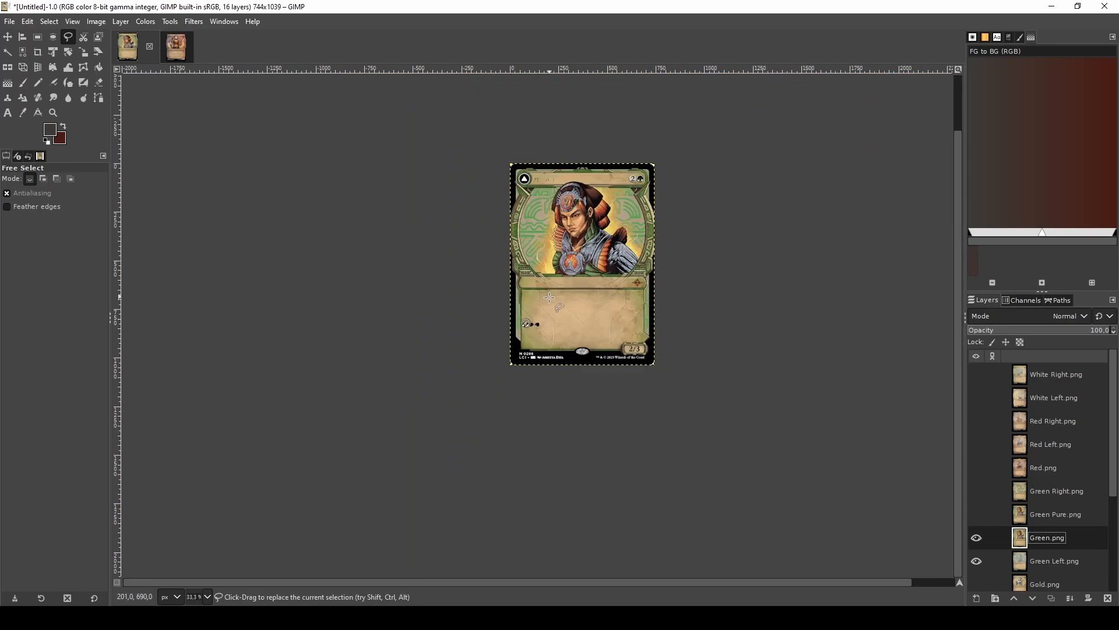
scroll(547, 202, "up", 10)
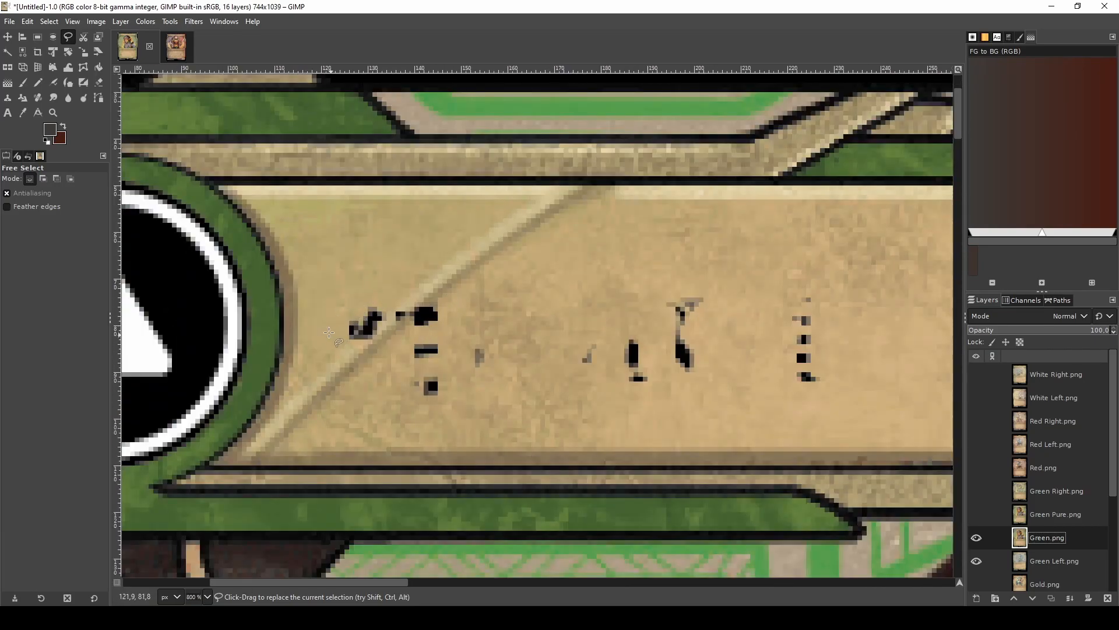
left_click_drag(338, 331, 371, 298)
mouse_move(451, 326)
left_mouse_down()
mouse_move(441, 394)
mouse_move(411, 407)
mouse_move(345, 359)
mouse_move(339, 330)
left_mouse_up()
left_click(1076, 539)
key("Delete")
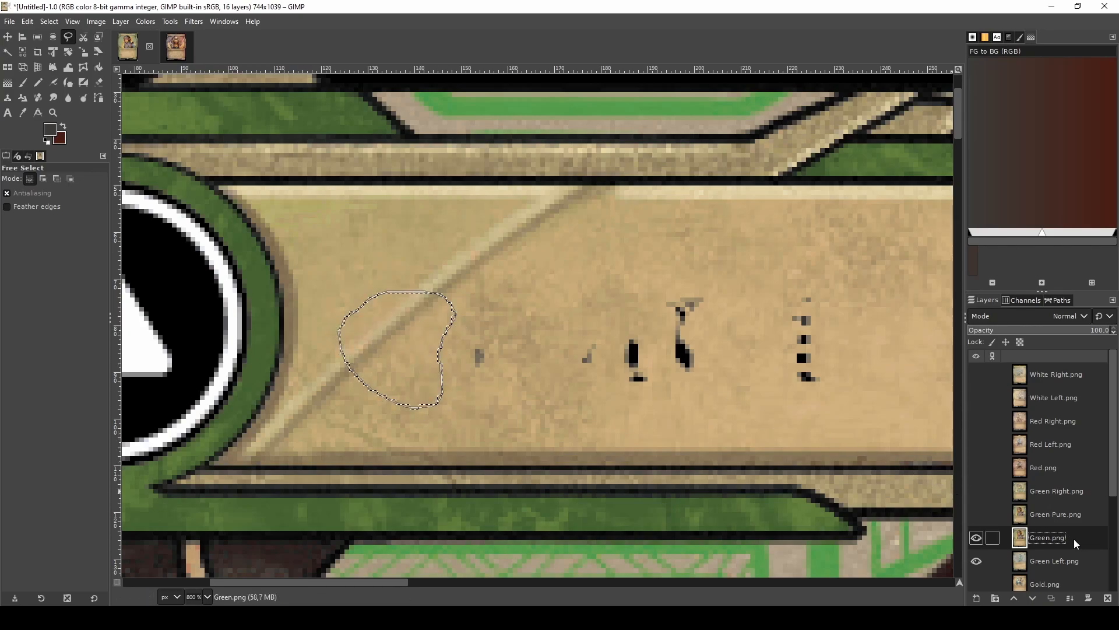
- Clear the selection and compare the title bar's round icon area on the Green Right.png and Green Left.png layers
scroll(453, 295, "down", 2)
scroll(453, 295, "up", 2)
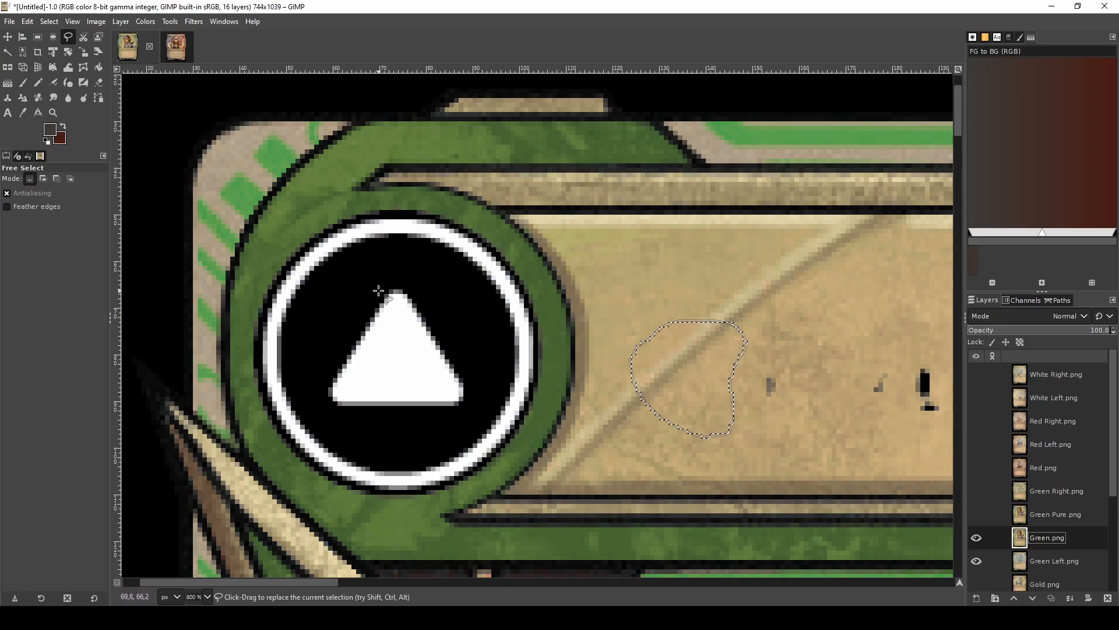
key("ctrl+shift+a")
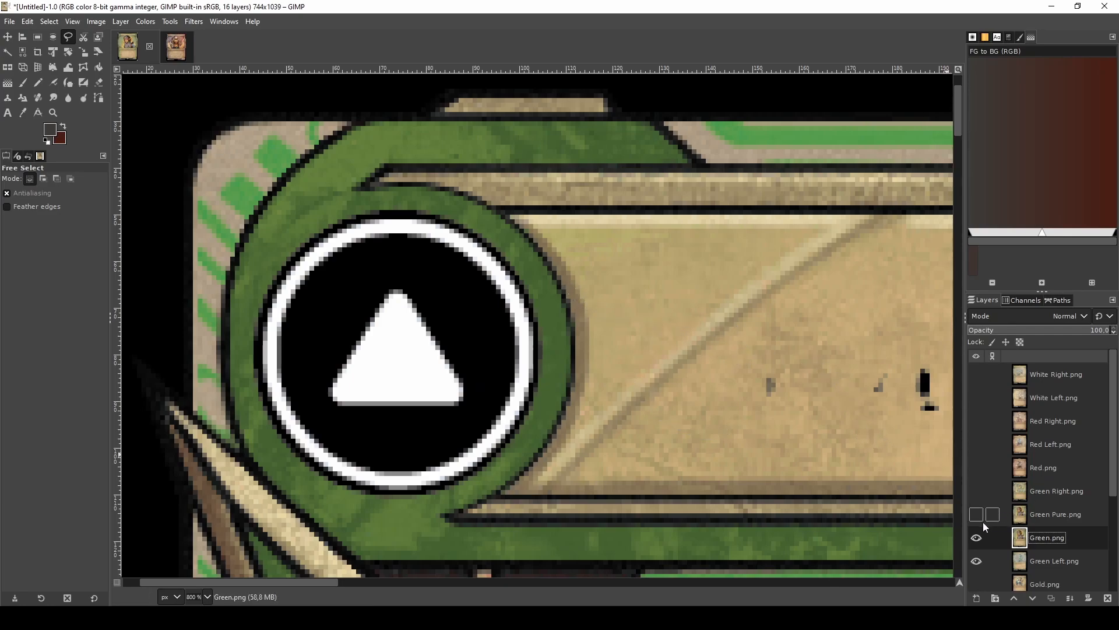
left_click(977, 492)
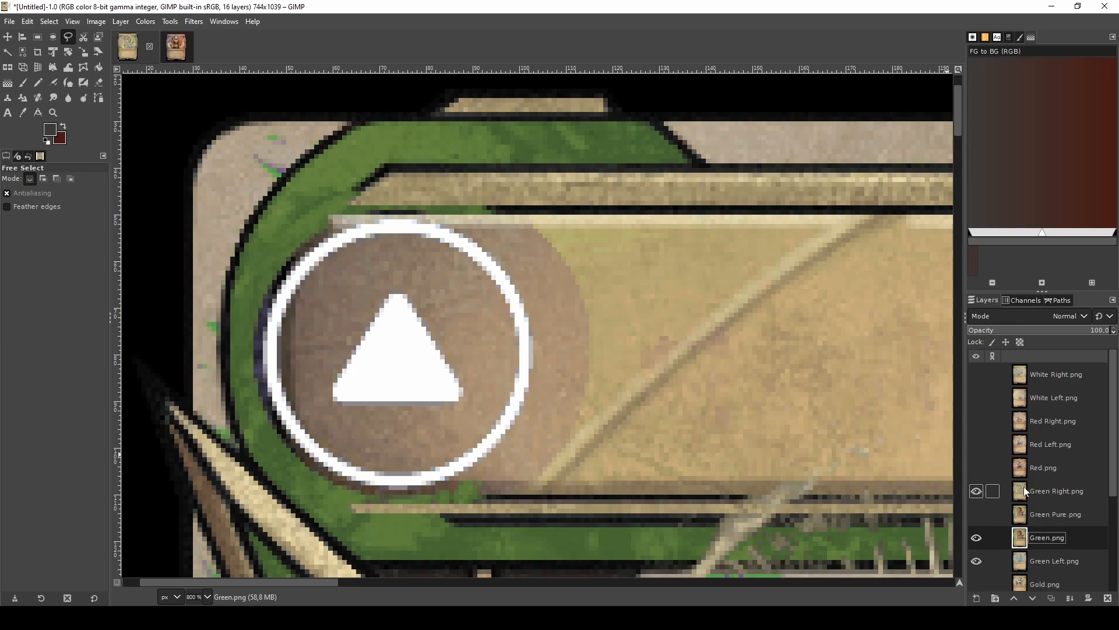
left_click(976, 492)
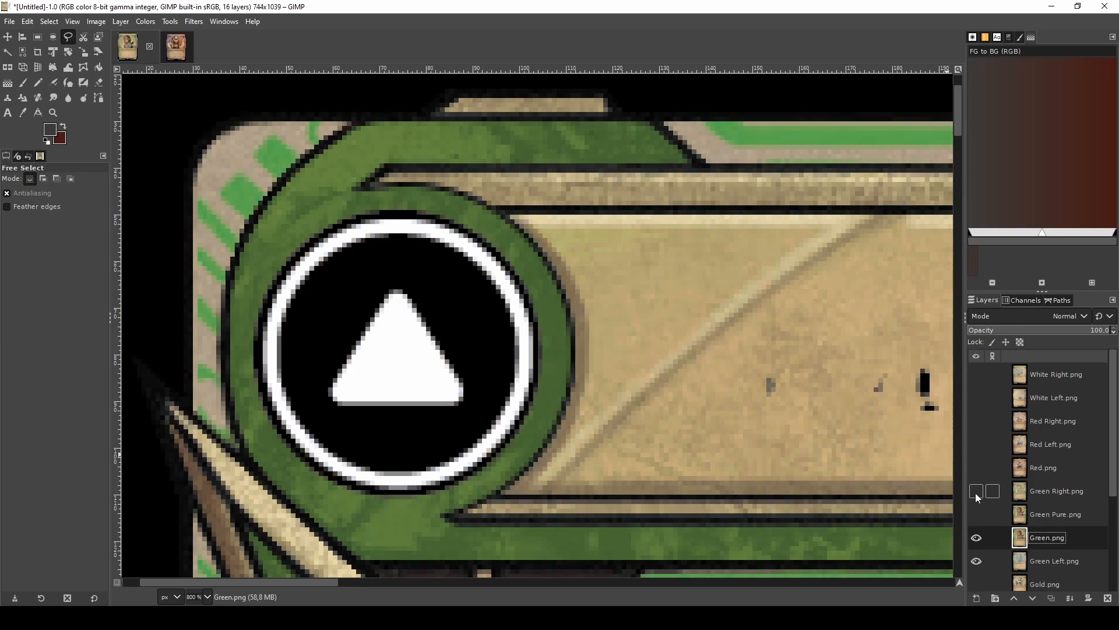
left_click(977, 537)
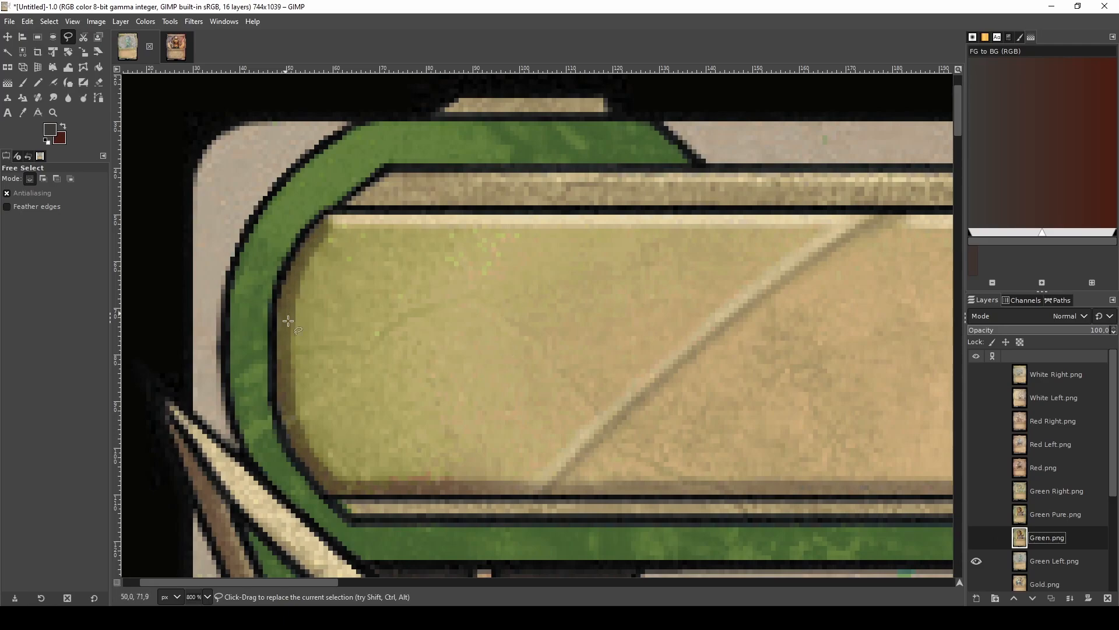
left_click(1094, 563)
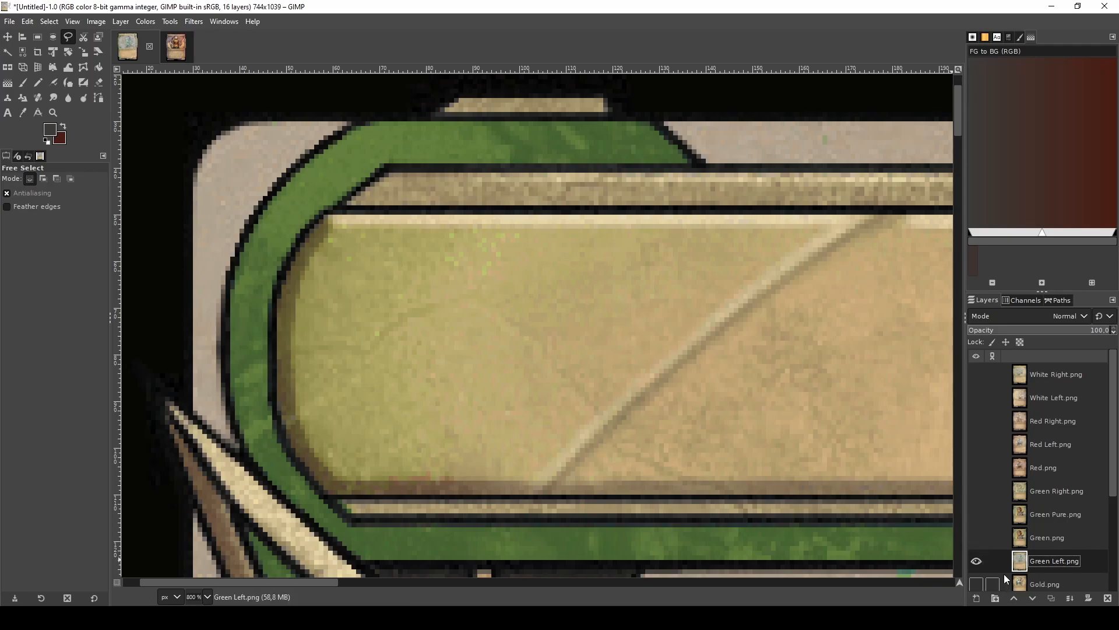
- Show Green.png, rectangle-select a 100 × 77 px area around the title bar's round icon, and delete it from that layer
left_click(976, 538)
left_click(1080, 537)
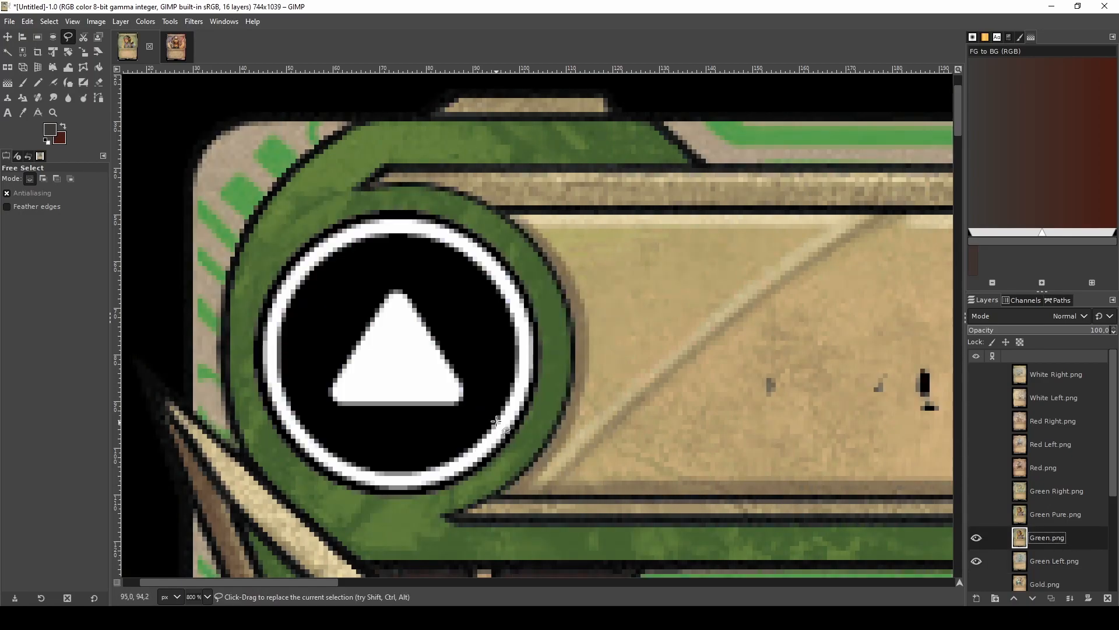
key("r")
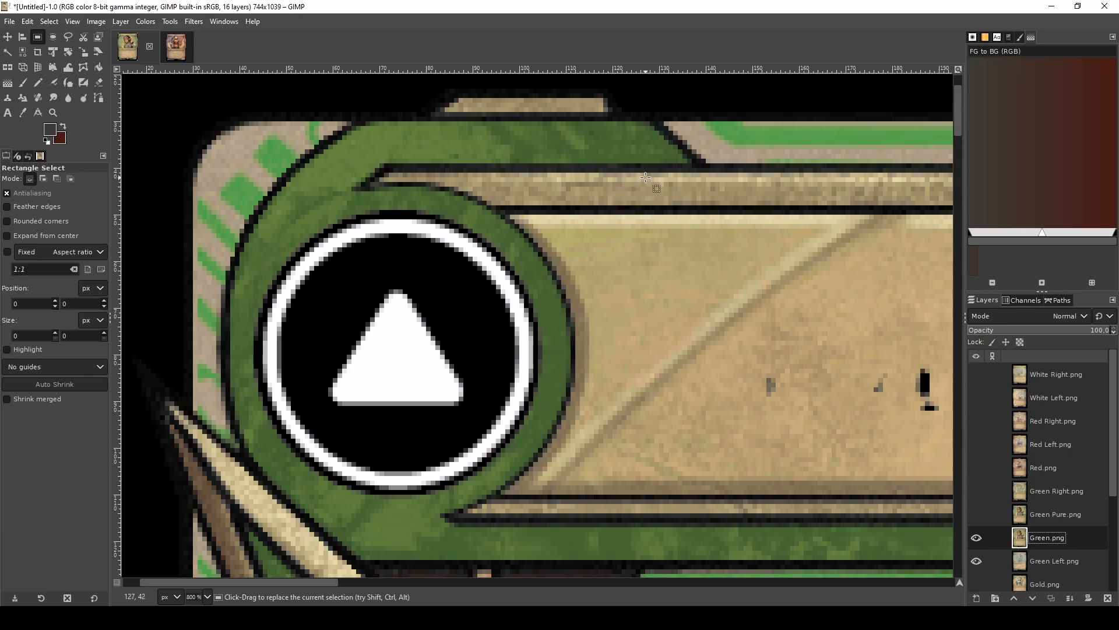
left_click_drag(651, 176, 185, 531)
key("Delete")
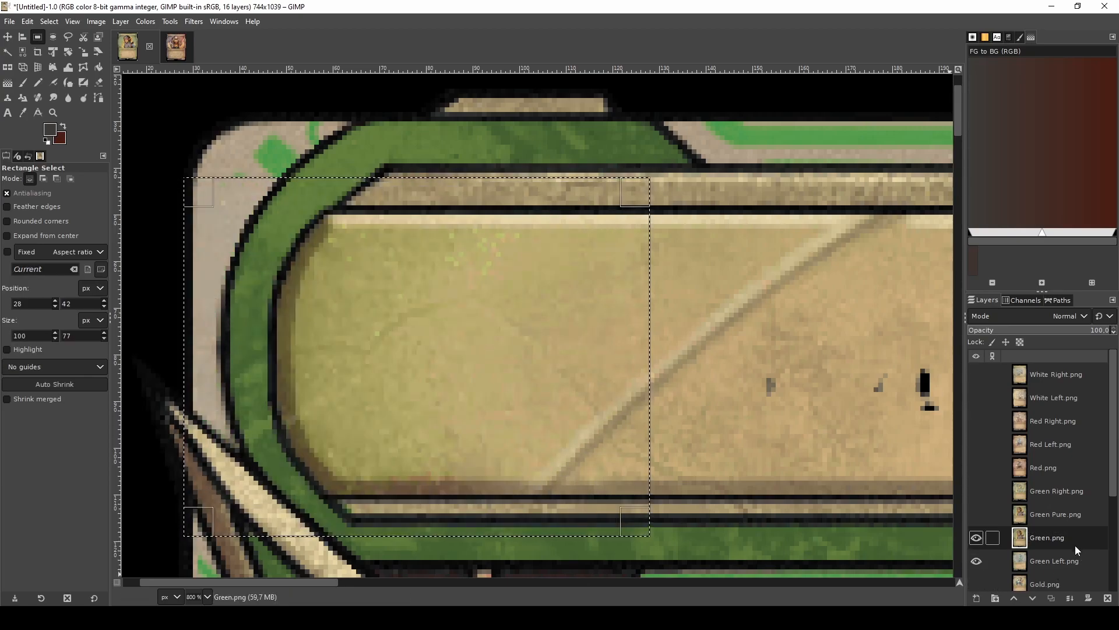
- Hide Green.png, select Green Left.png, and look over its card frame and the remaining layers in the list
left_click(977, 537)
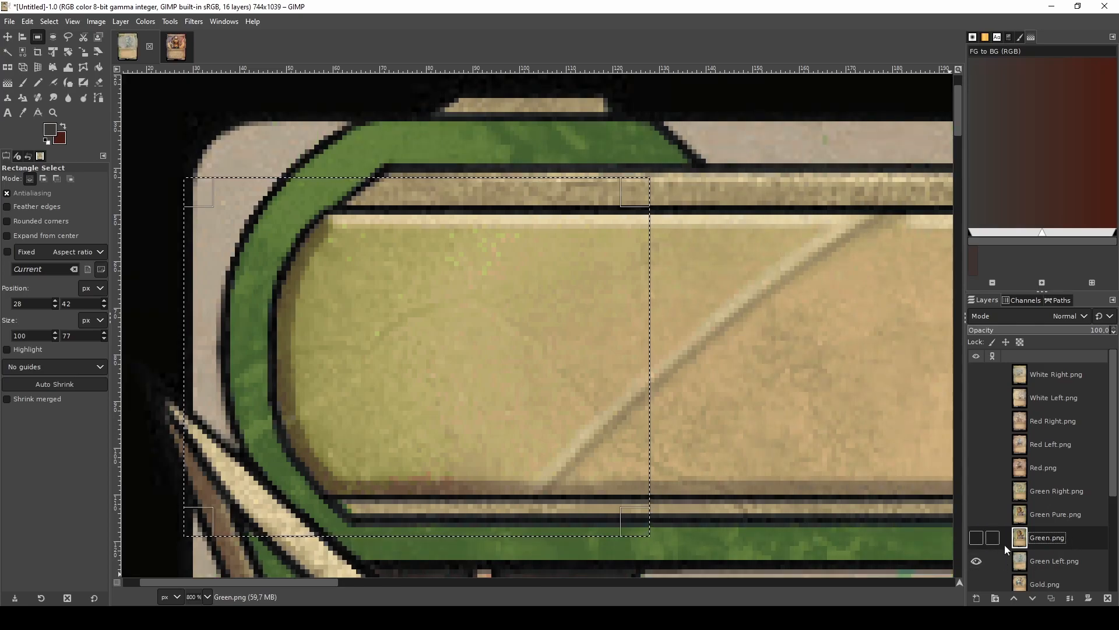
left_click(1076, 561)
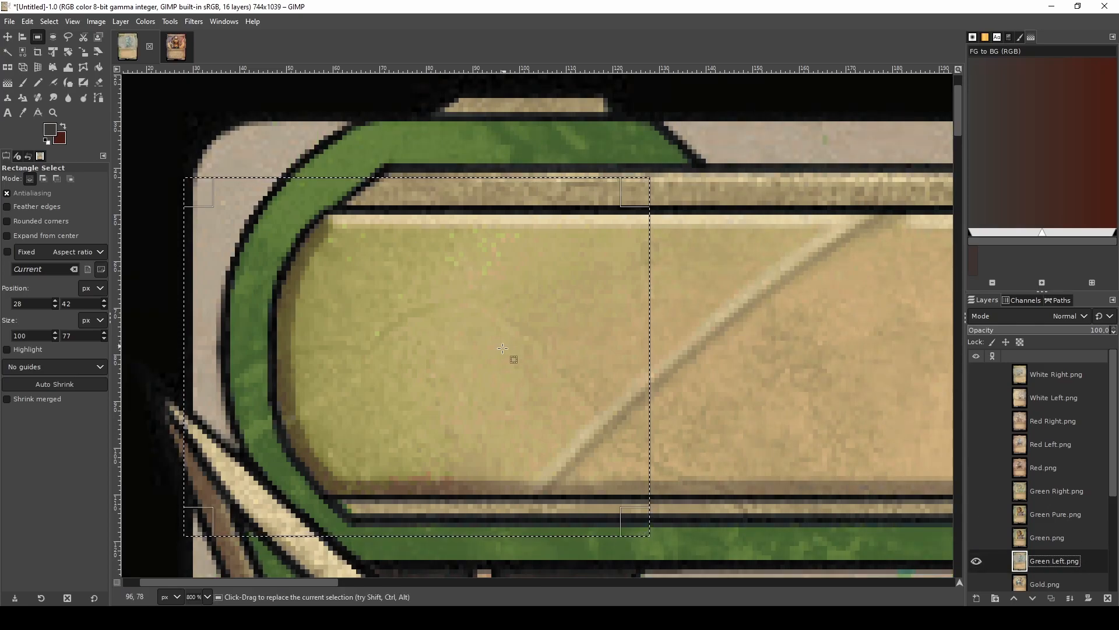
key("2")
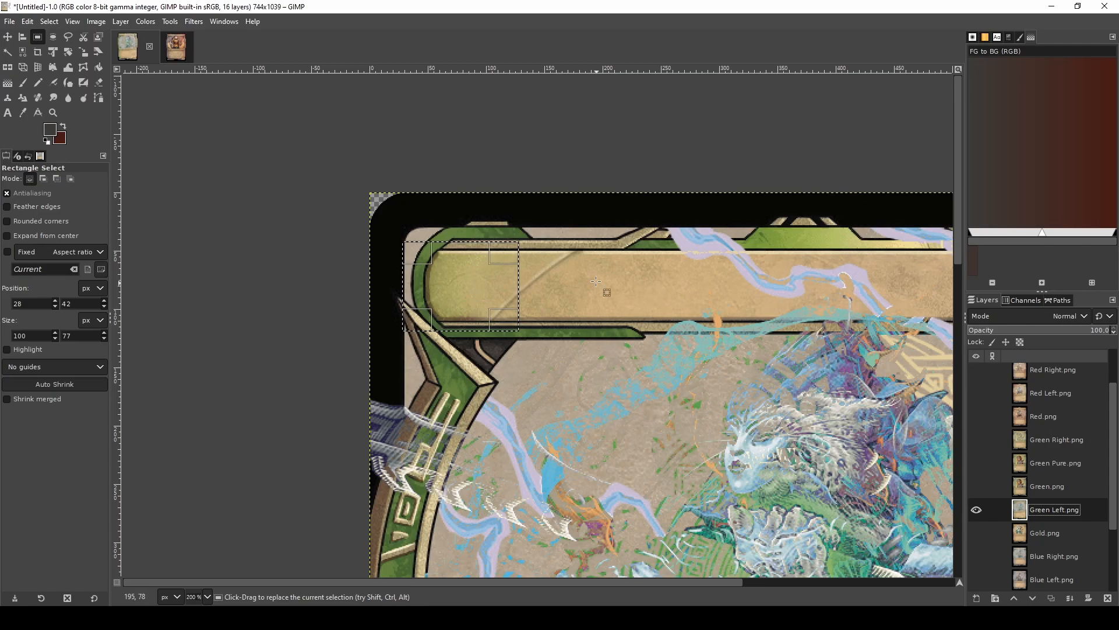
scroll(648, 401, "down", 3)
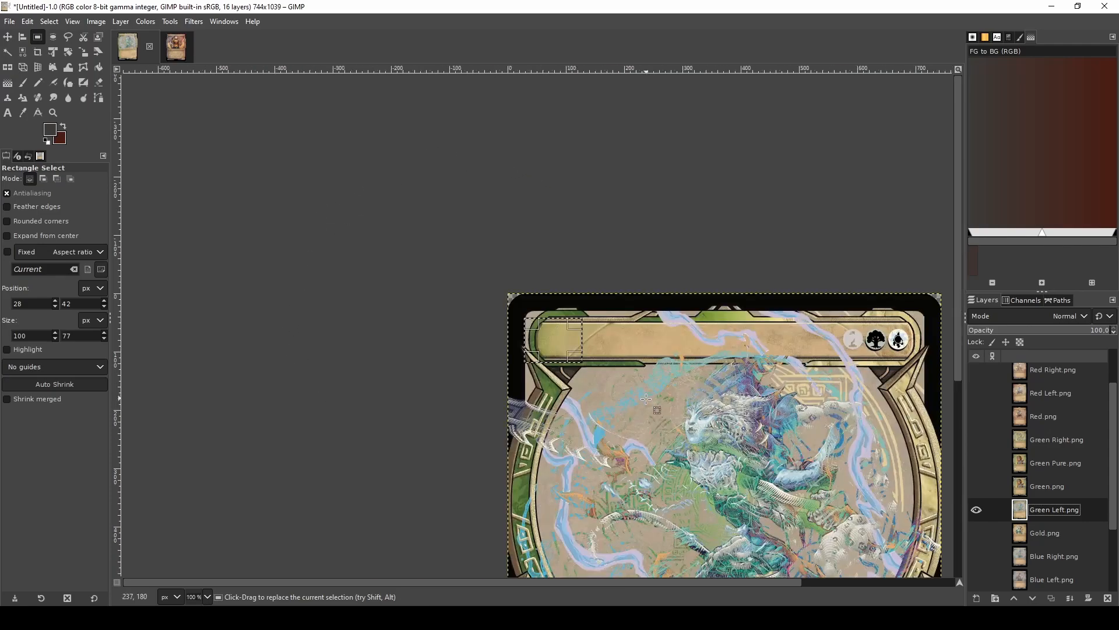
scroll(1069, 452, "down", 3)
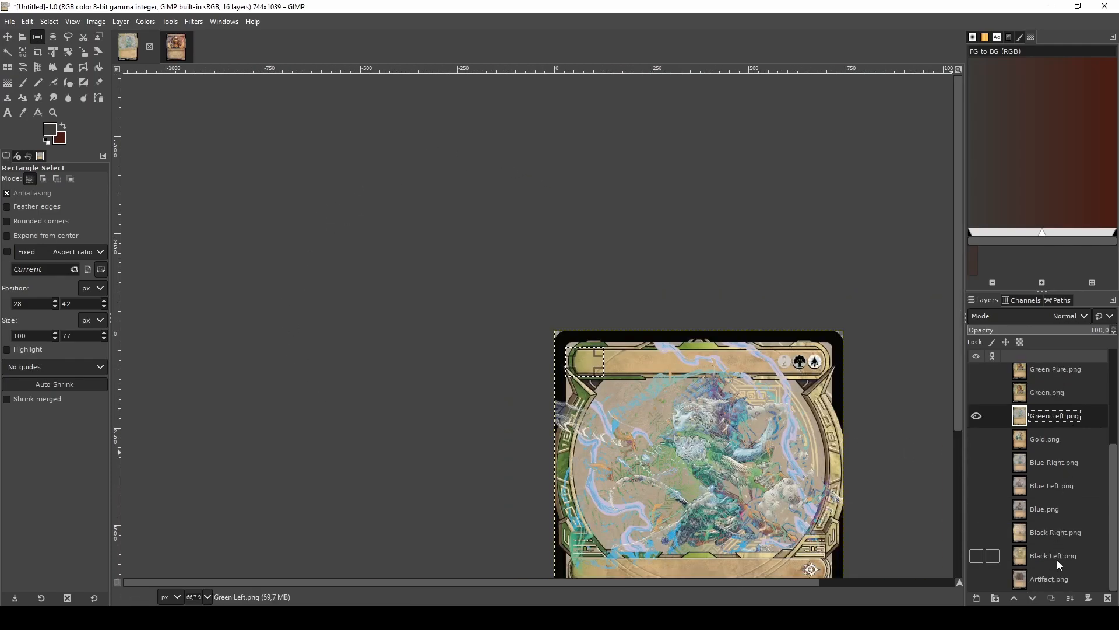
scroll(1060, 559, "up", 3)
scroll(1065, 552, "up", 3)
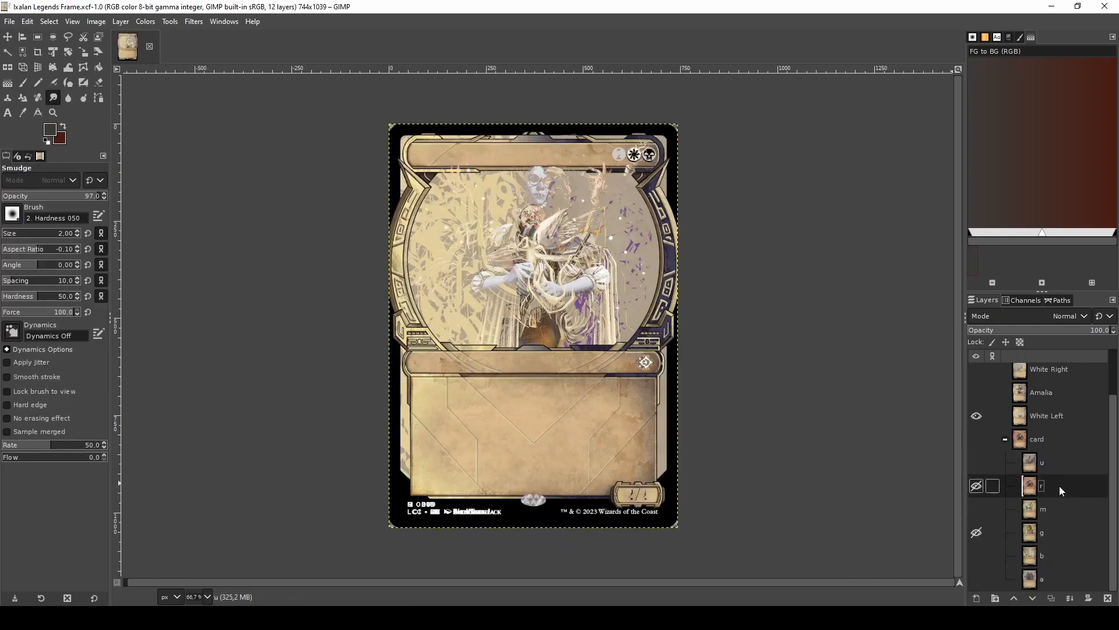
- Look through the card group's layers and the Amalia layer in the list, and look over the whole averaged card frame
left_click(1051, 531)
scroll(1055, 531, "up", 2)
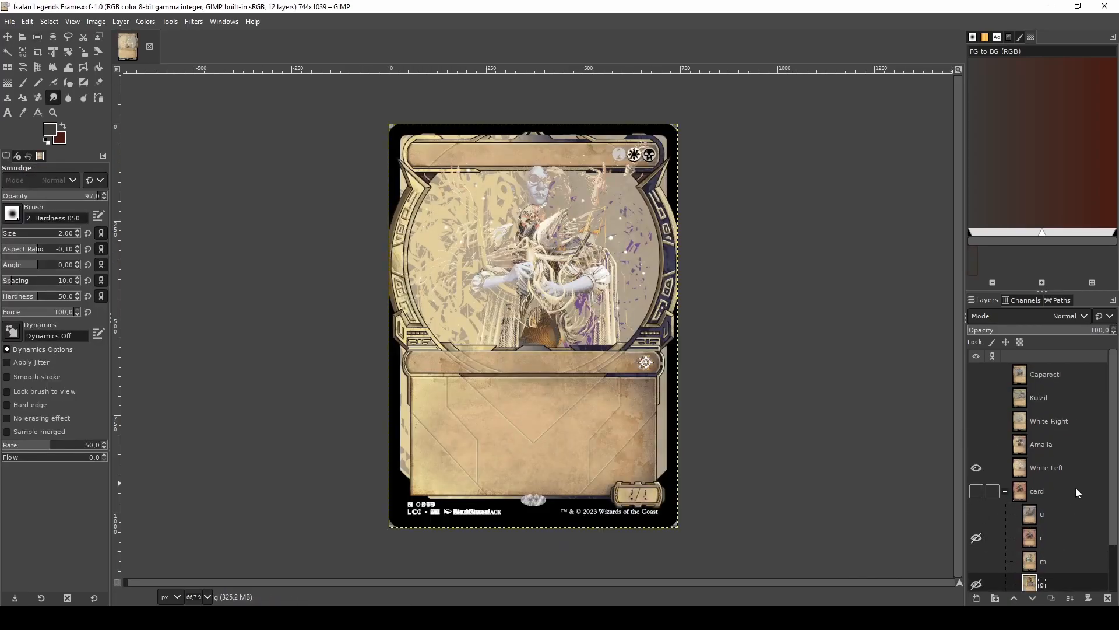
left_click(1074, 442)
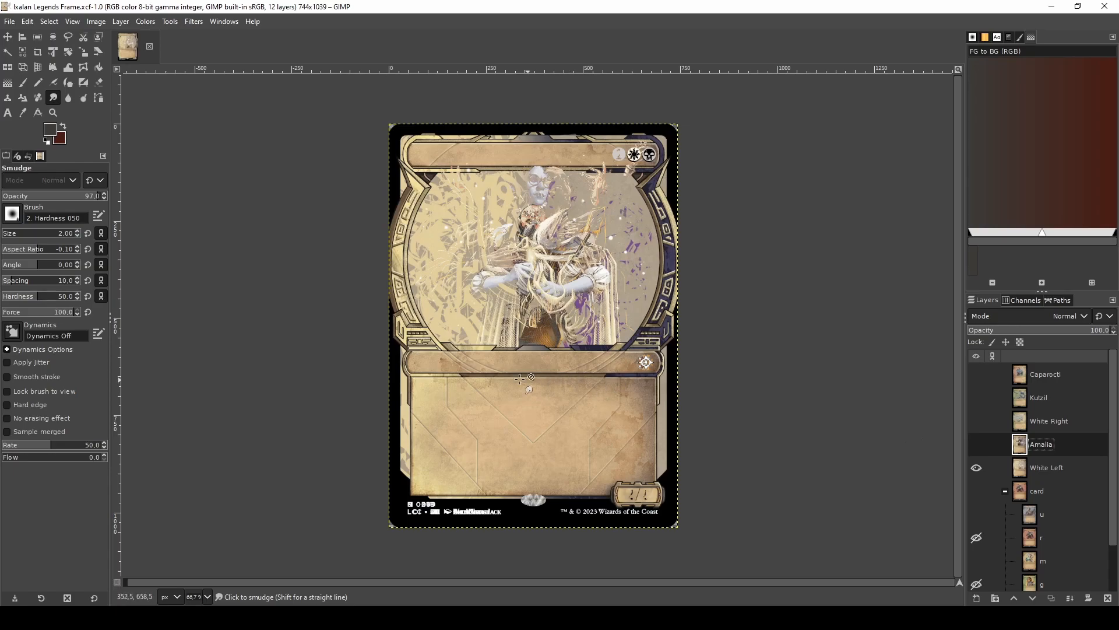
scroll(397, 350, "down", 2)
scroll(367, 266, "up", 2)
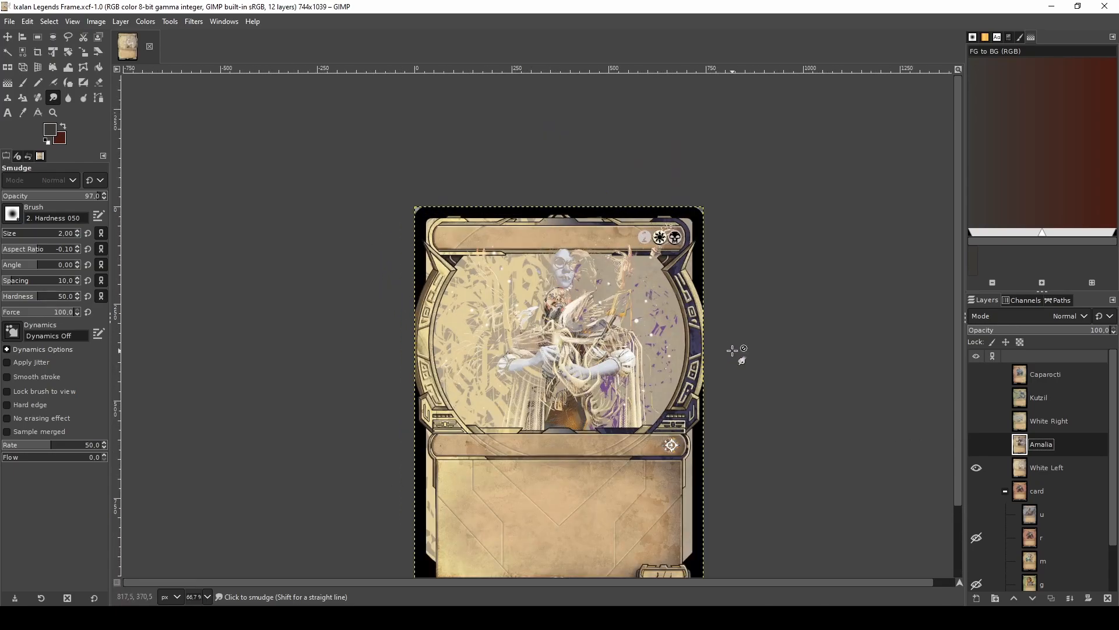
scroll(738, 349, "down", 2)
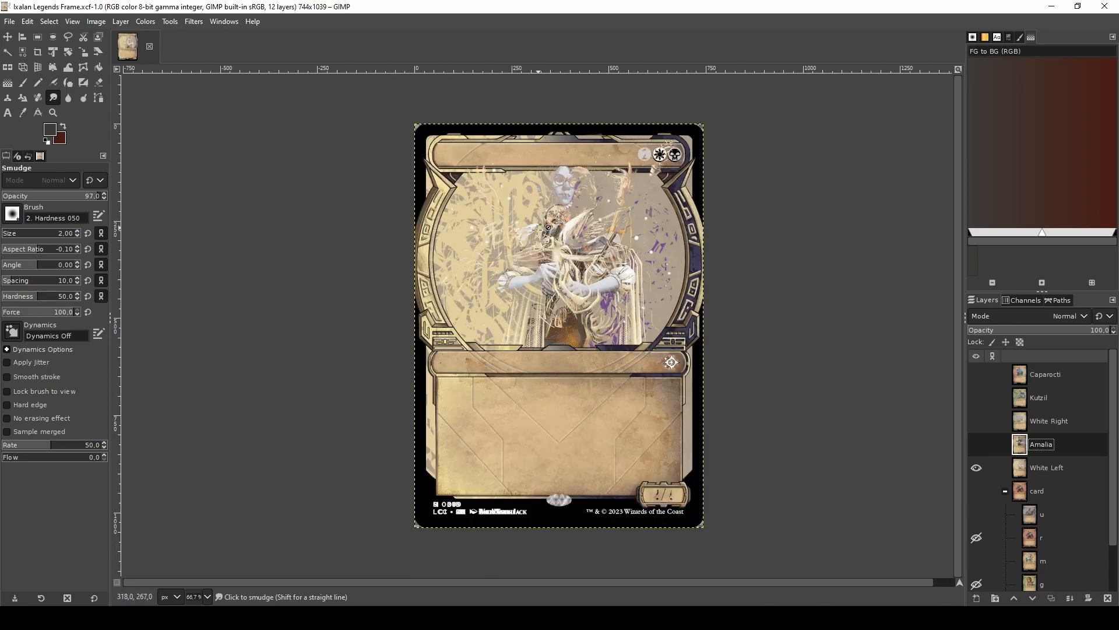
- Select White Left and examine the dark speck in its type bar and the artefacts along its title bar's lower edge
left_click(1066, 464)
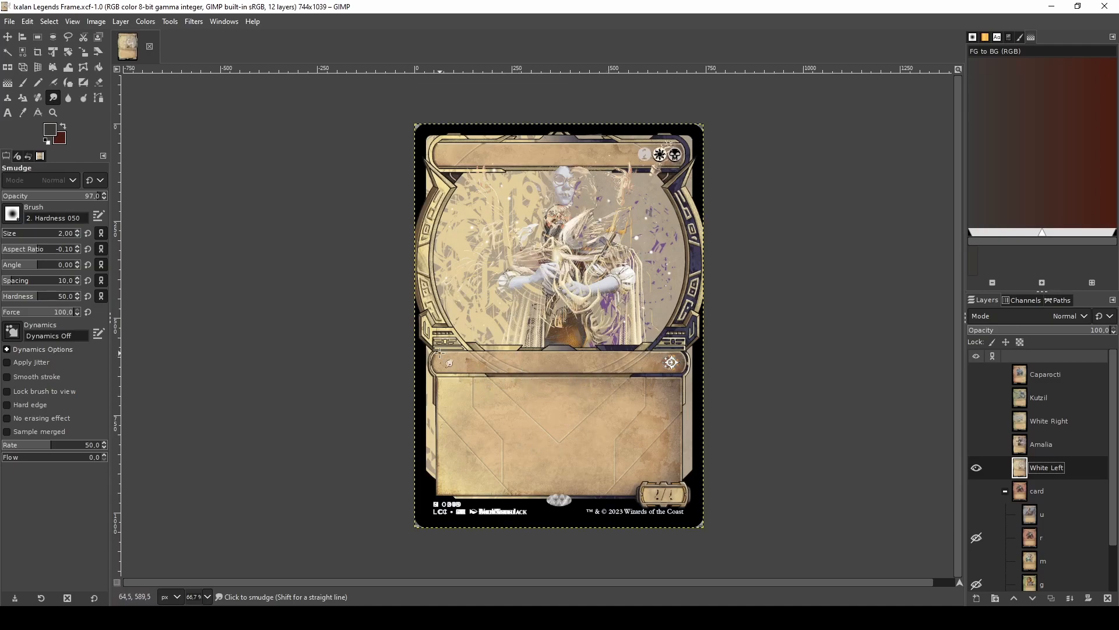
scroll(439, 352, "up", 8)
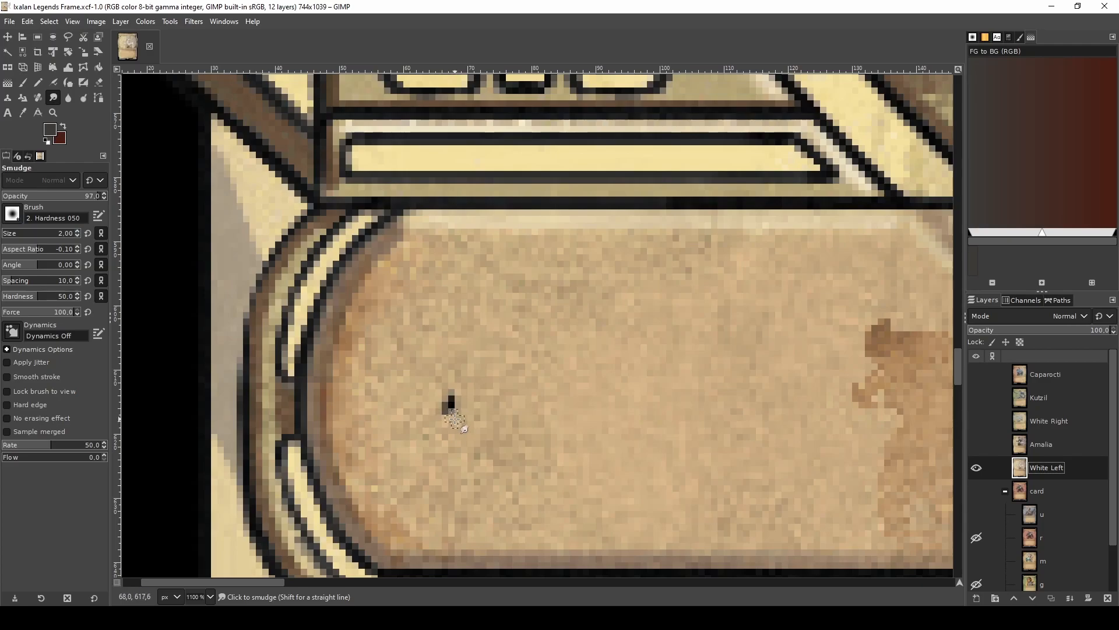
scroll(455, 419, "down", 1)
scroll(451, 415, "down", 1)
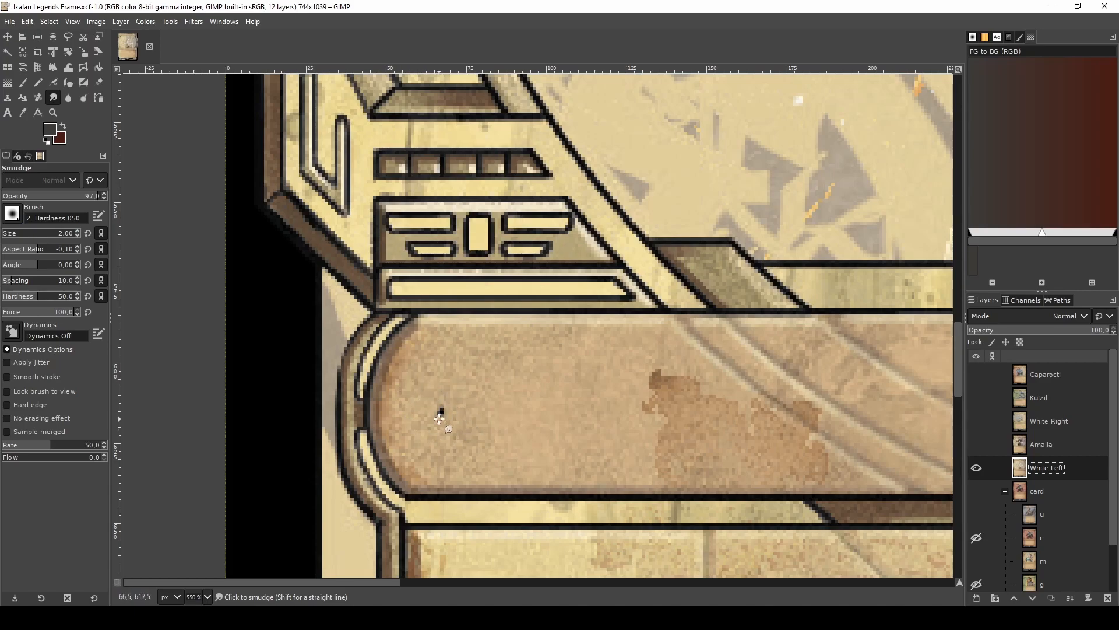
key("5")
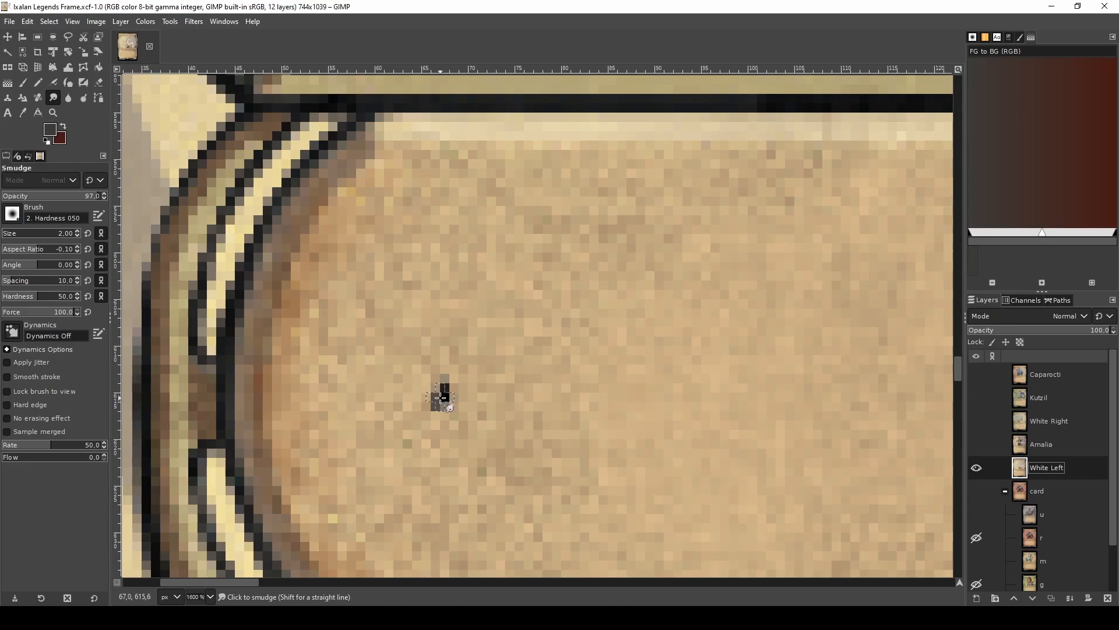
key("4")
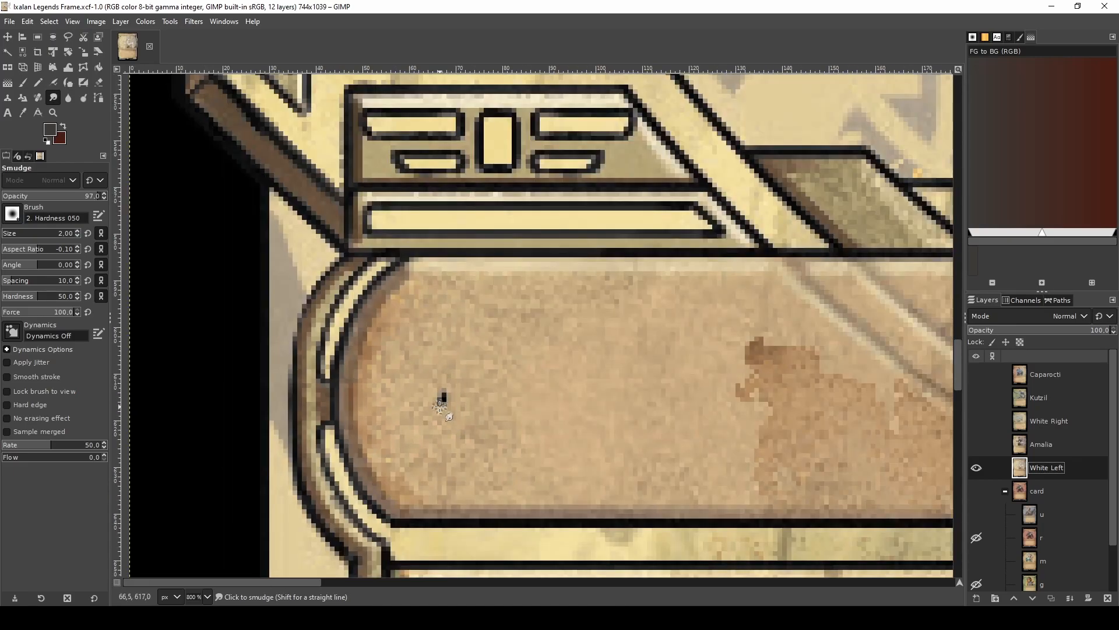
key("2")
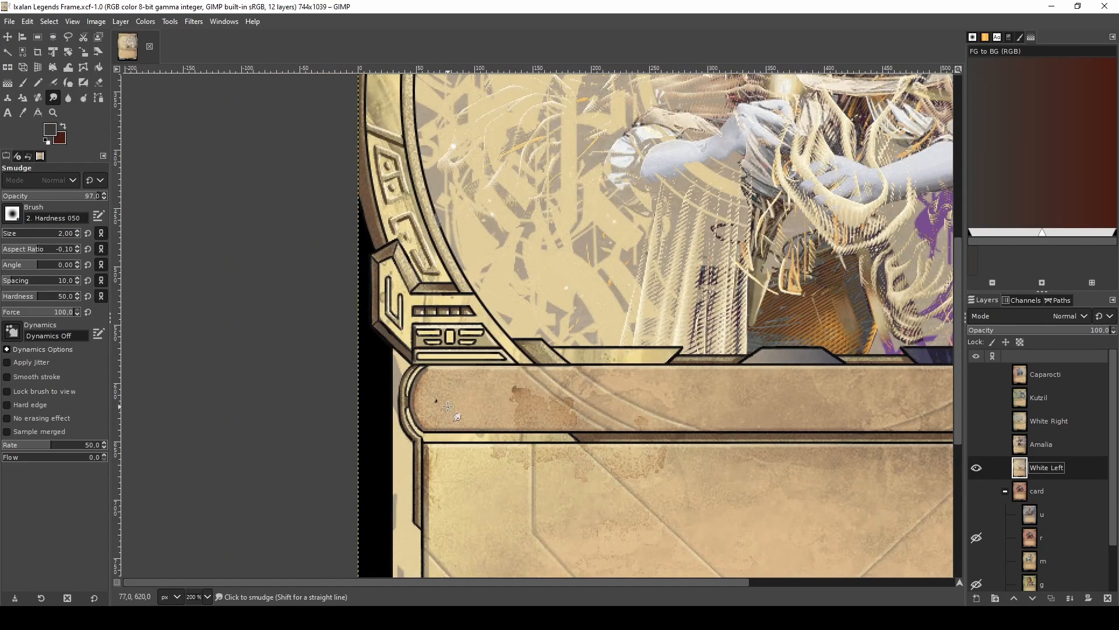
scroll(448, 406, "down", 3)
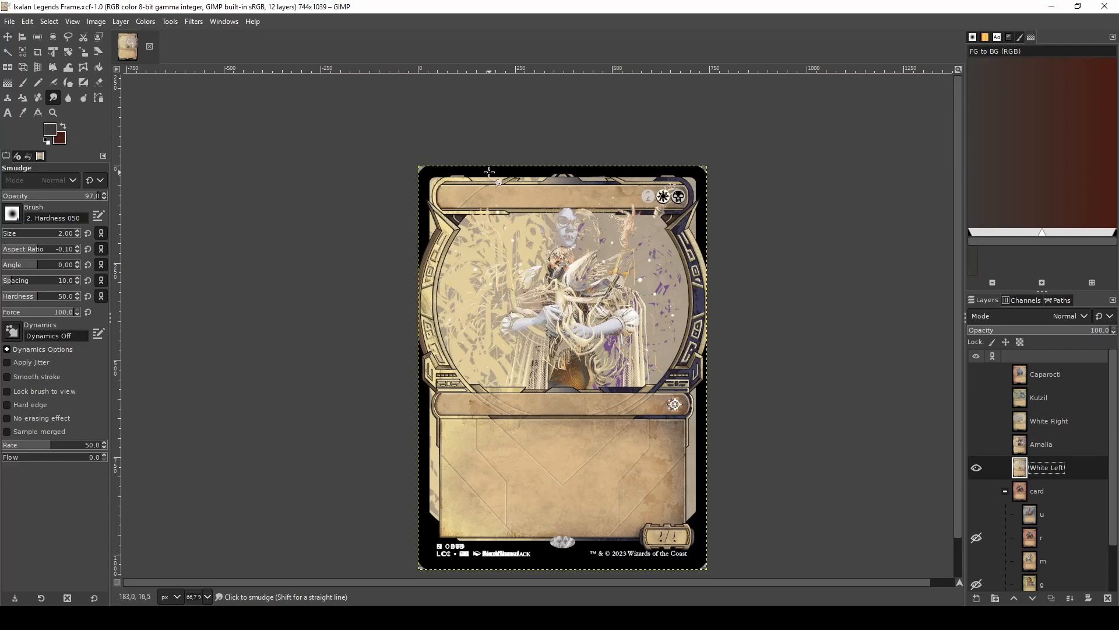
key("2")
key("3")
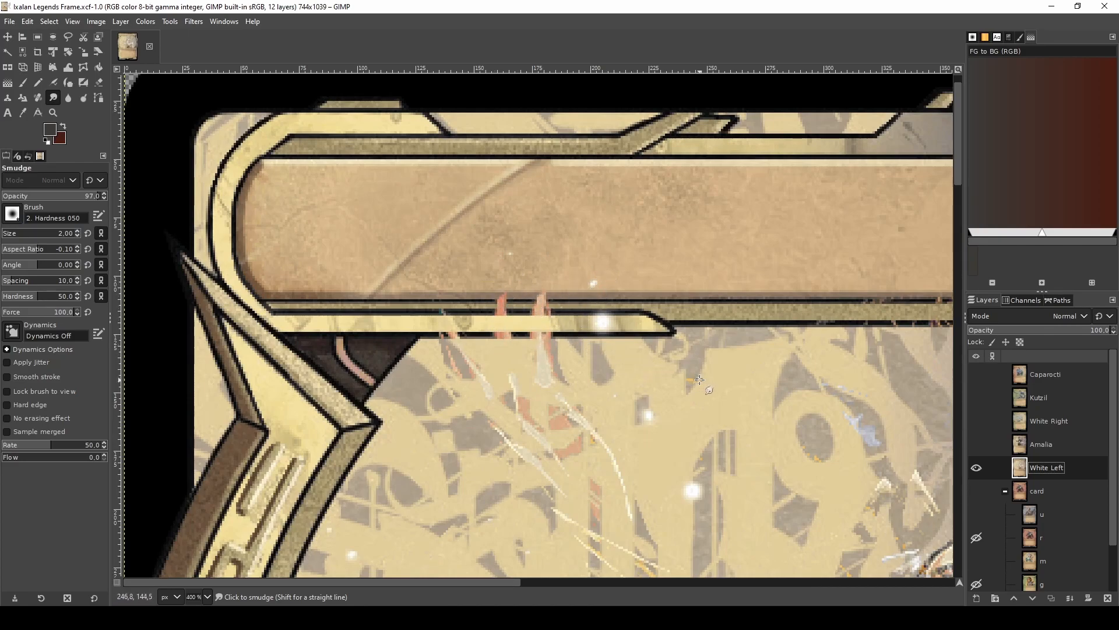
- Show and select the Amalia layer, and check its left frame edge and title bar as a source for clean pixels
left_click(976, 444)
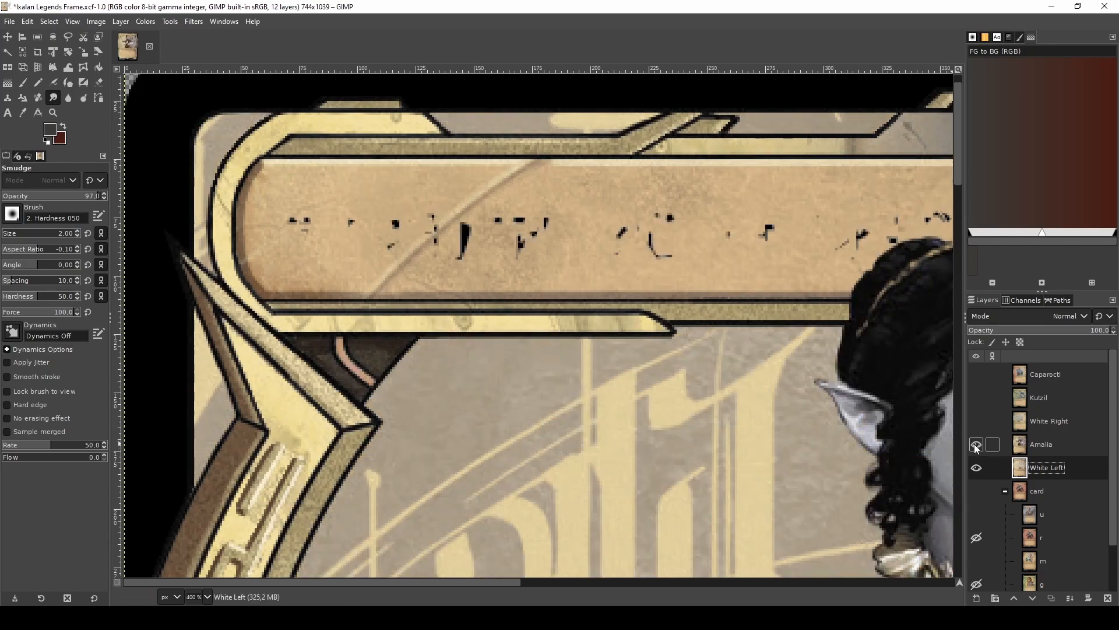
left_click(1077, 447)
scroll(523, 391, "down", 3)
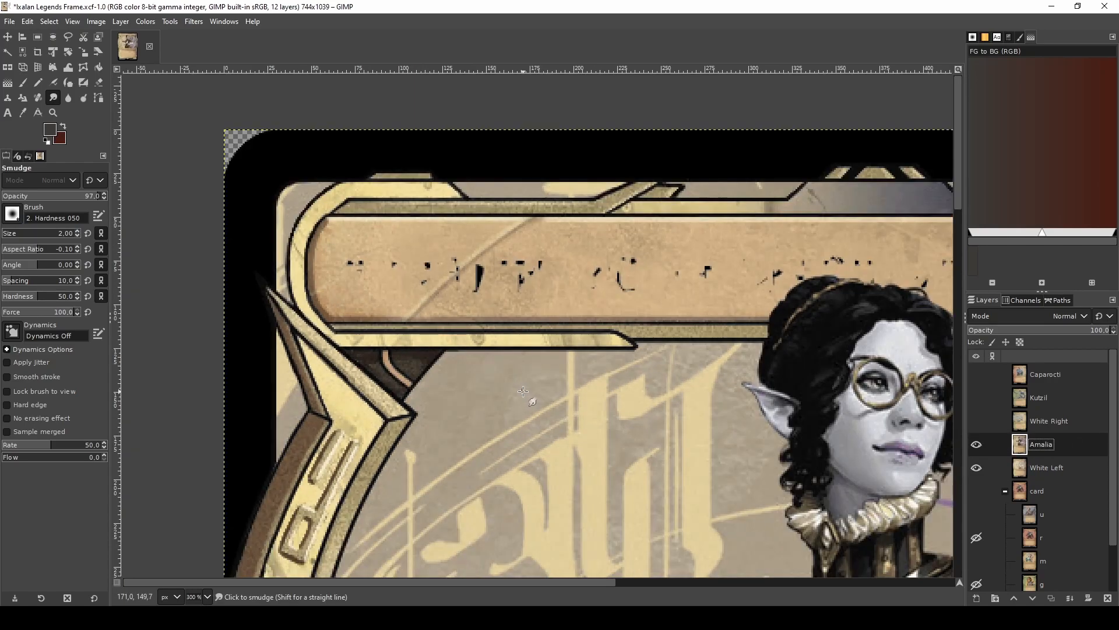
scroll(573, 393, "down", 3)
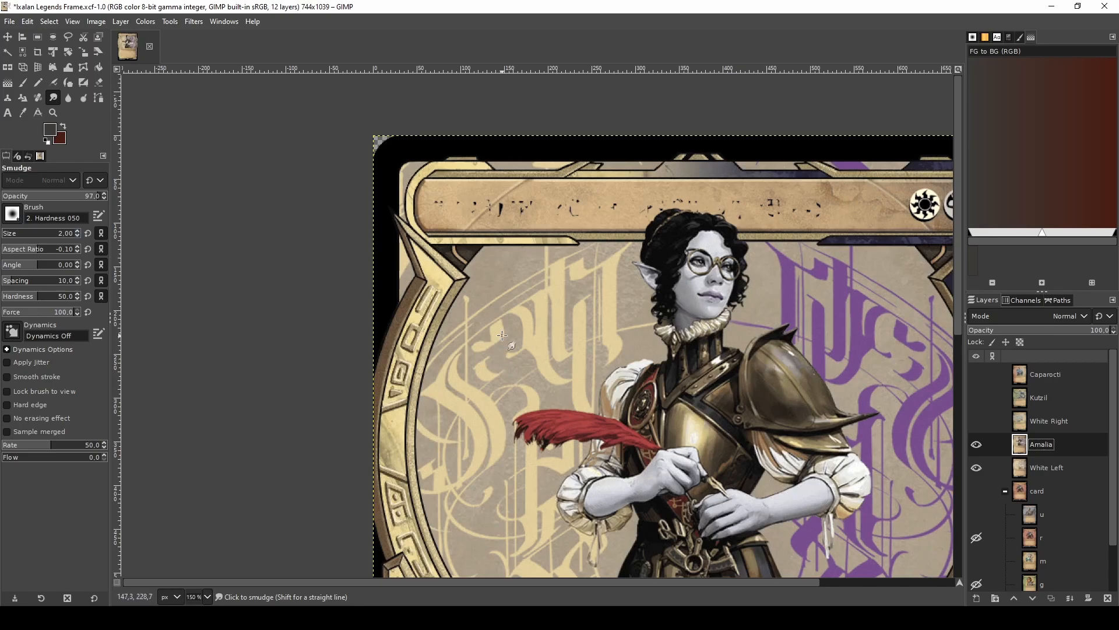
scroll(544, 295, "down", 5)
scroll(470, 367, "down", 2, "ctrl")
scroll(474, 201, "up", 3, "ctrl")
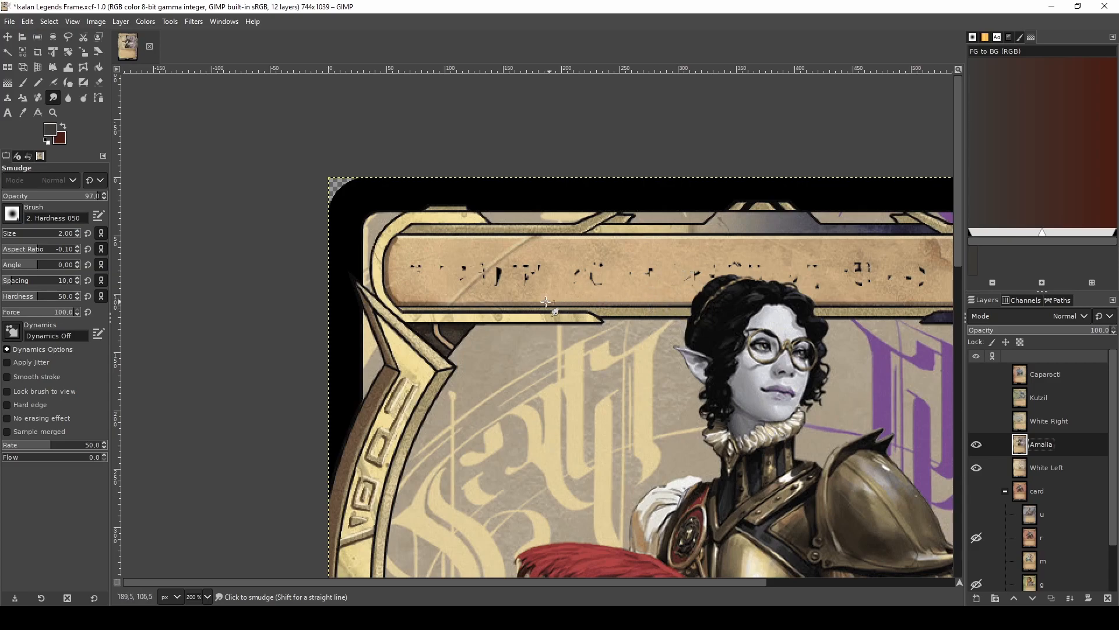
scroll(408, 373, "down", 5)
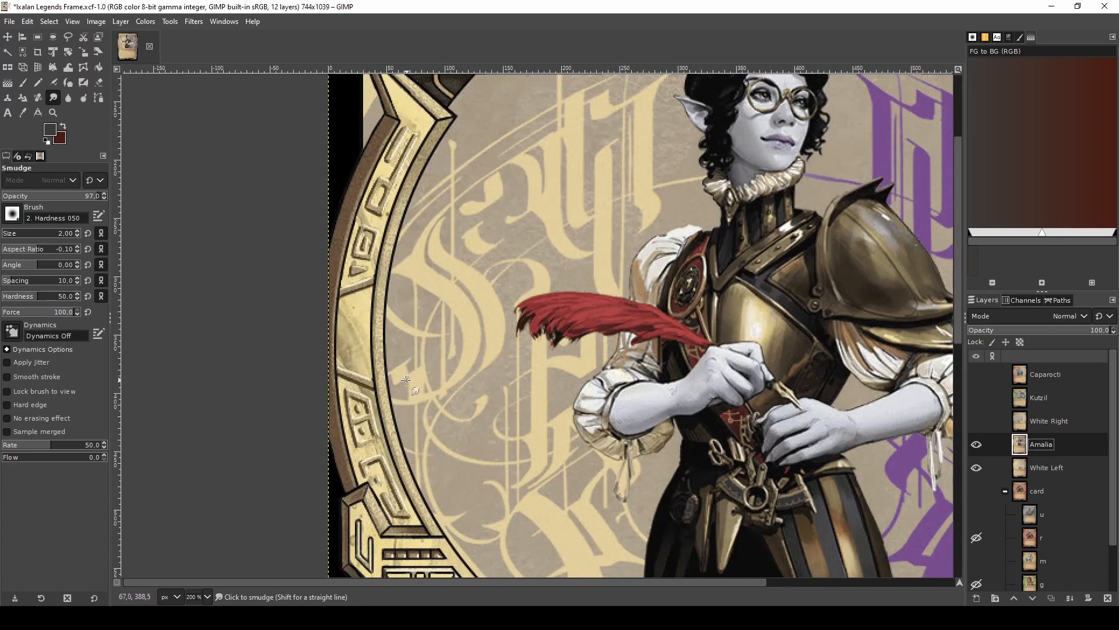
scroll(409, 400, "up", 3)
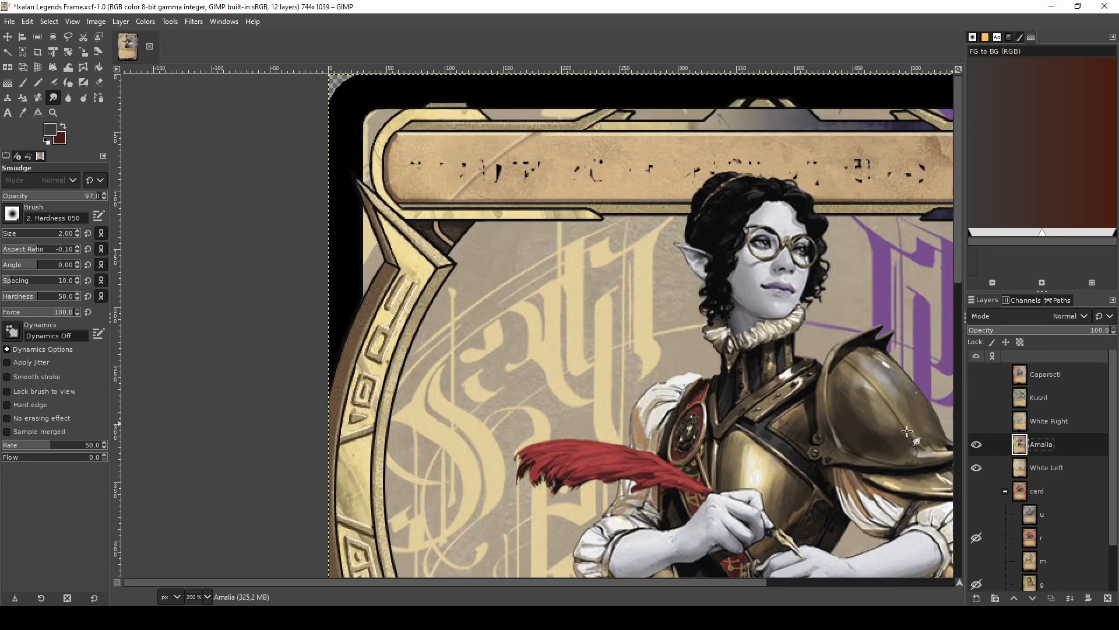
- Outline Amalia's left frame side with Free Select, from the title bar's lower edge down to the type bar, and copy it
key("f")
mouse_move(551, 368)
left_mouse_down()
mouse_move(617, 272)
mouse_move(665, 231)
mouse_move(663, 193)
mouse_move(625, 186)
left_mouse_up()
mouse_move(539, 190)
left_mouse_down()
mouse_move(440, 196)
mouse_move(371, 156)
mouse_move(316, 174)
mouse_move(268, 233)
left_mouse_up()
scroll(268, 233, "down", 5)
mouse_move(265, 339)
left_mouse_down()
mouse_move(268, 402)
mouse_move(353, 493)
mouse_move(418, 517)
mouse_move(572, 522)
mouse_move(619, 510)
mouse_move(607, 424)
mouse_move(519, 301)
mouse_move(507, 241)
mouse_move(517, 204)
mouse_move(565, 289)
mouse_move(528, 368)
mouse_move(551, 369)
left_mouse_up()
scroll(517, 203, "up", 5)
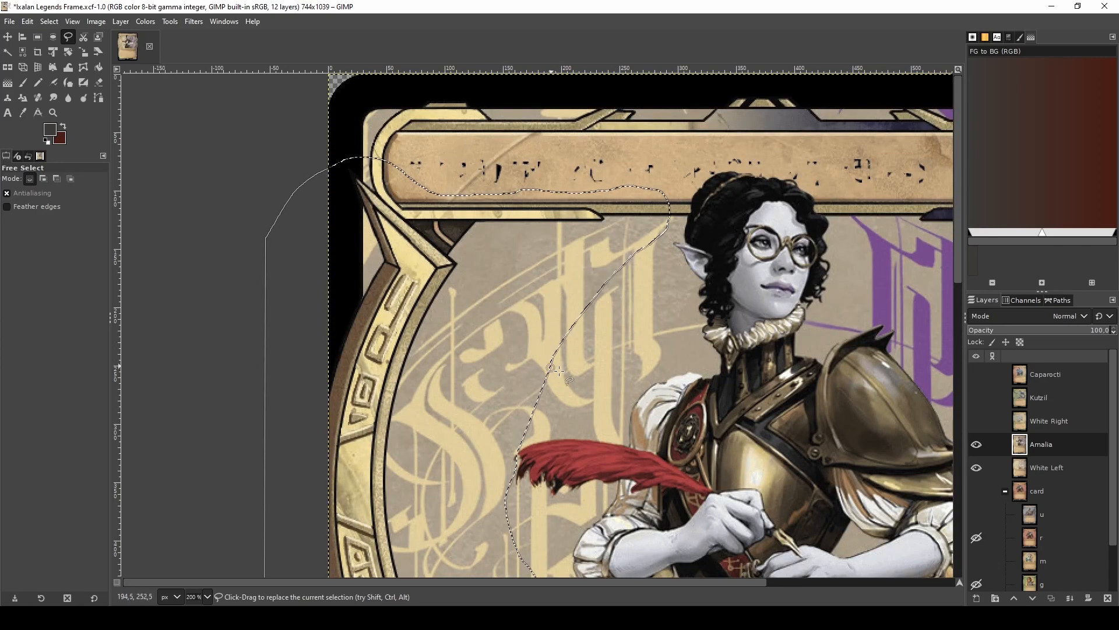
key("ctrl+c")
- Hide Amalia, paste the copied left frame side onto White Left, and anchor it
left_click(976, 444)
left_click(1071, 467)
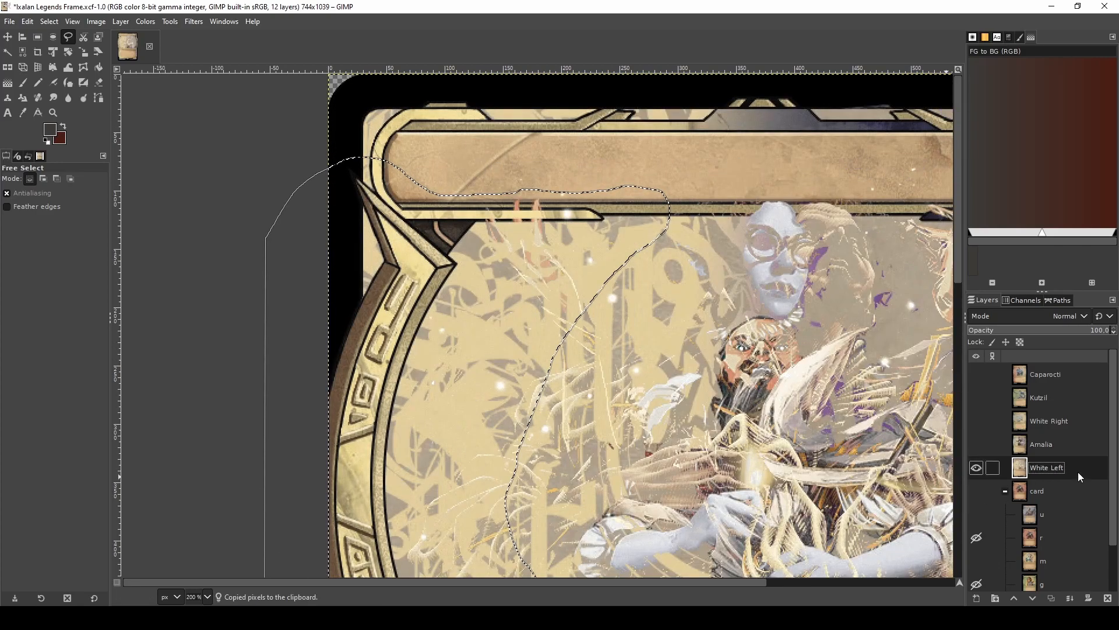
scroll(543, 372, "down", 2)
key("ctrl+v")
key("1")
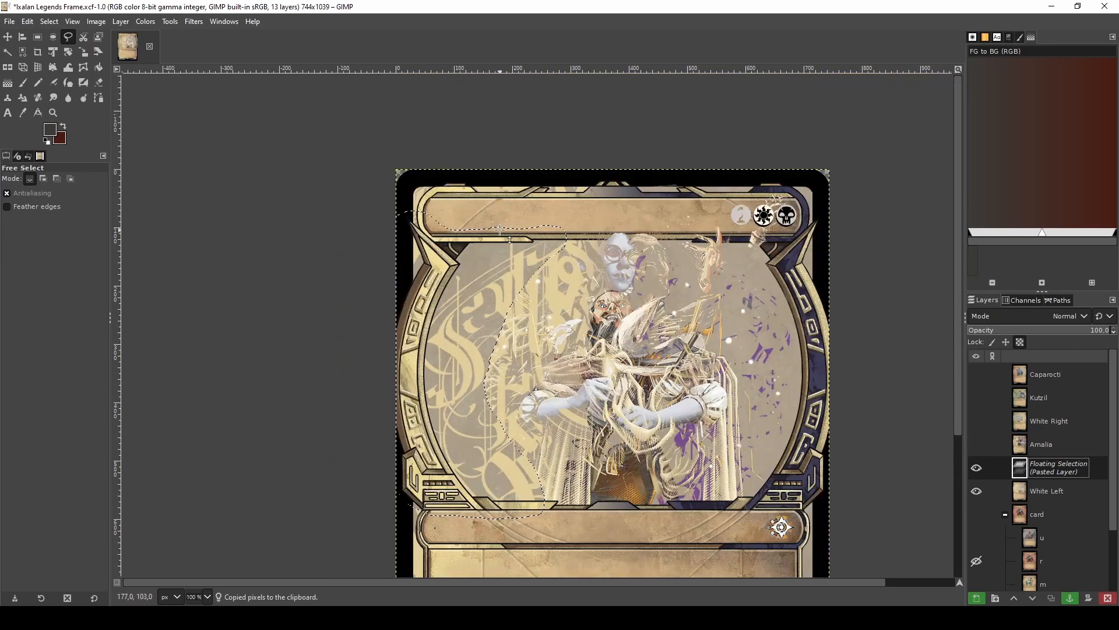
scroll(499, 225, "up", 5, "ctrl")
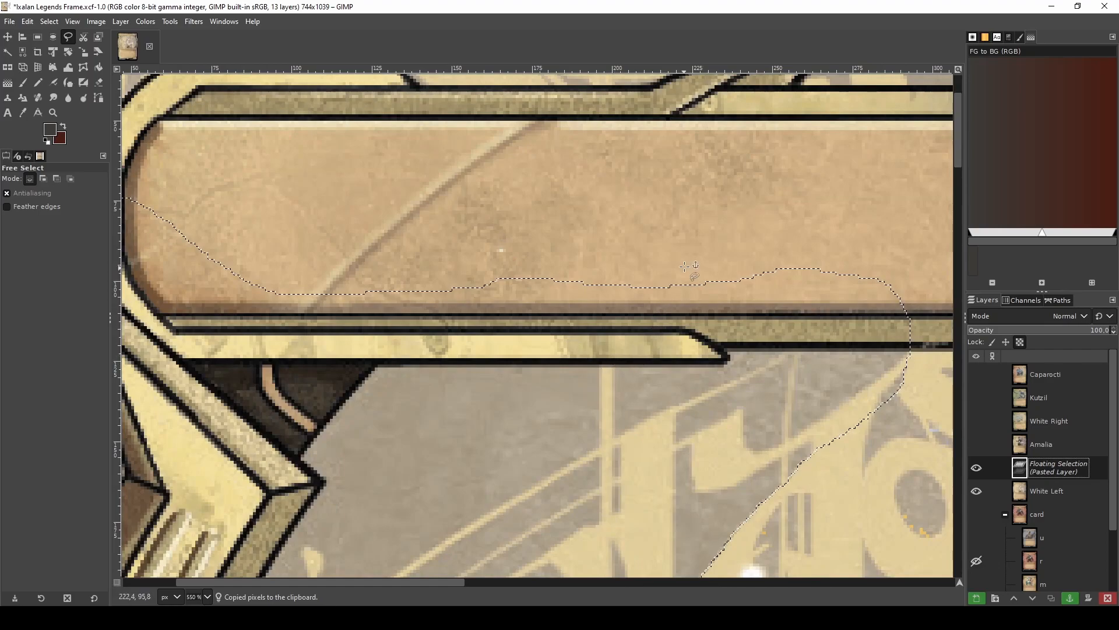
left_click(692, 244)
- Outline the small white speck in the title bar with Free Select and copy the matching clean patch from Amalia
scroll(512, 262, "up", 3, "ctrl")
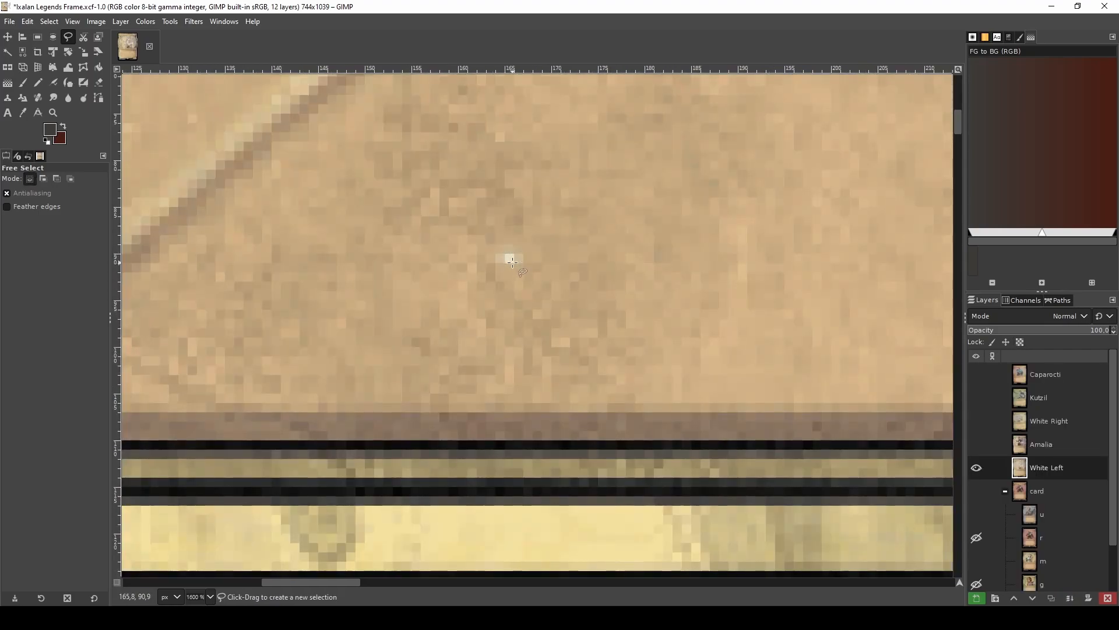
mouse_move(529, 256)
left_mouse_down()
mouse_move(513, 232)
mouse_move(485, 242)
mouse_move(491, 279)
mouse_move(530, 255)
left_mouse_up()
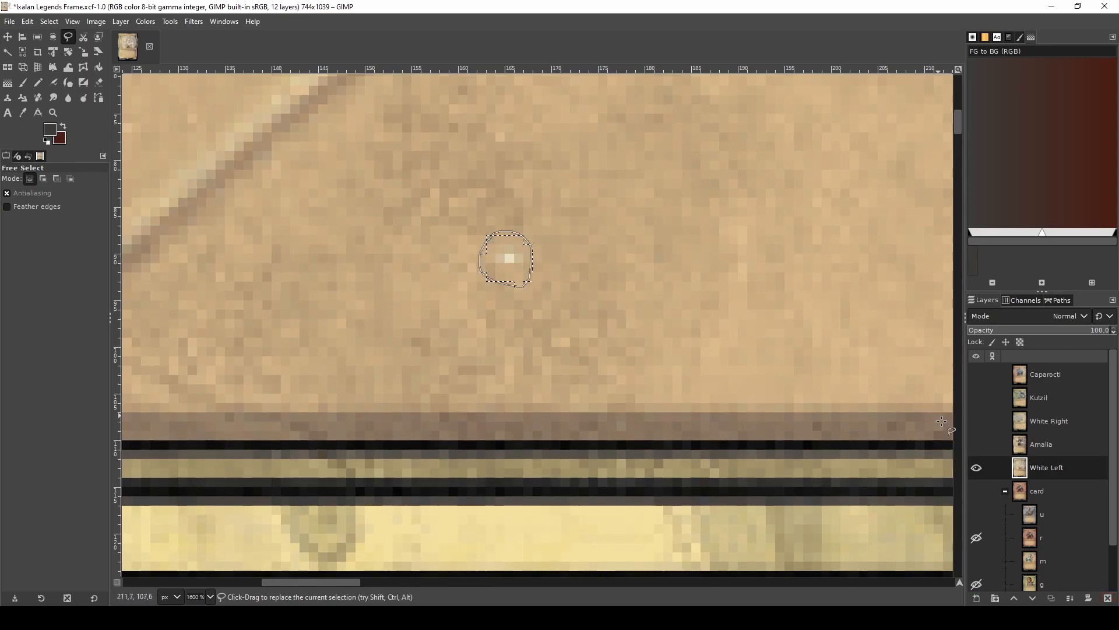
left_click(977, 445)
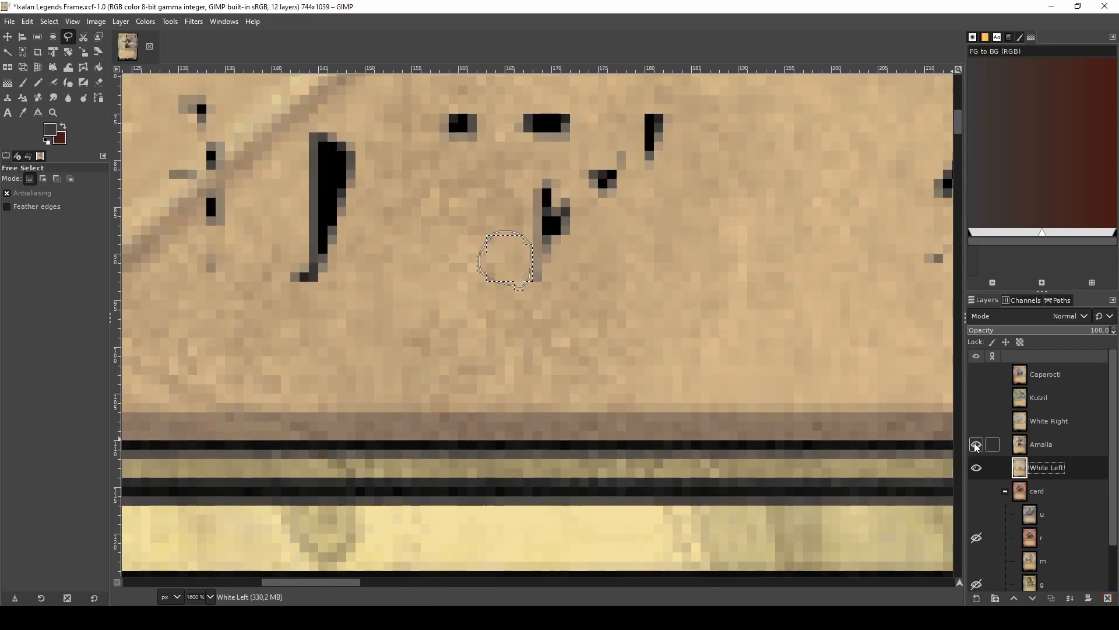
left_click(1042, 446)
key("ctrl+c")
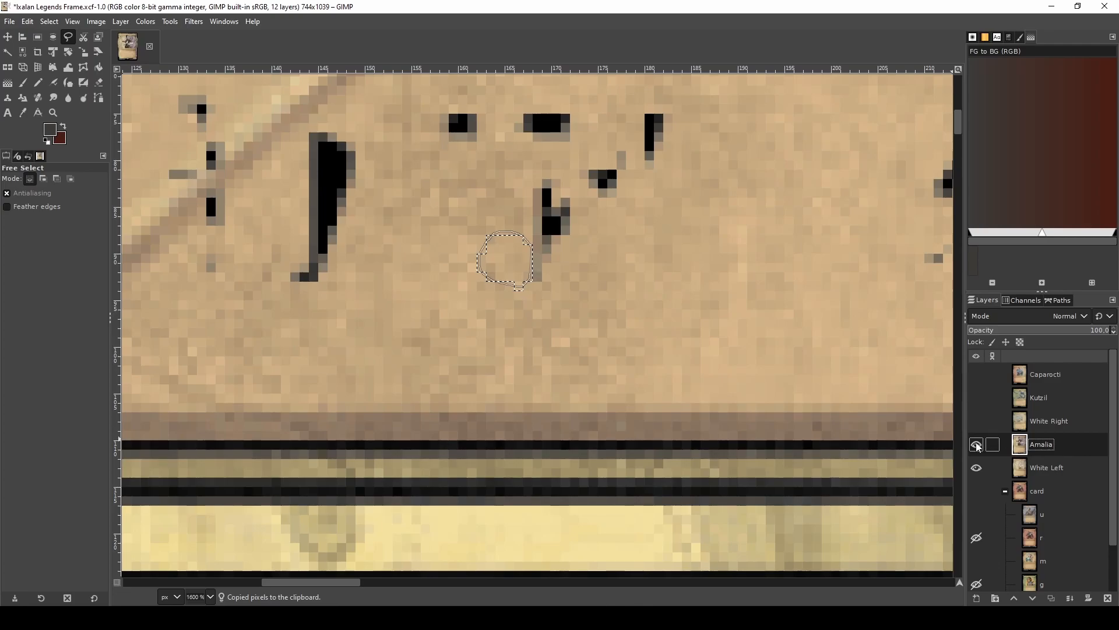
- Hide Amalia, paste the clean patch over the title bar speck on White Left, and anchor it
left_click(976, 445)
left_click(1084, 468)
key("ctrl+v")
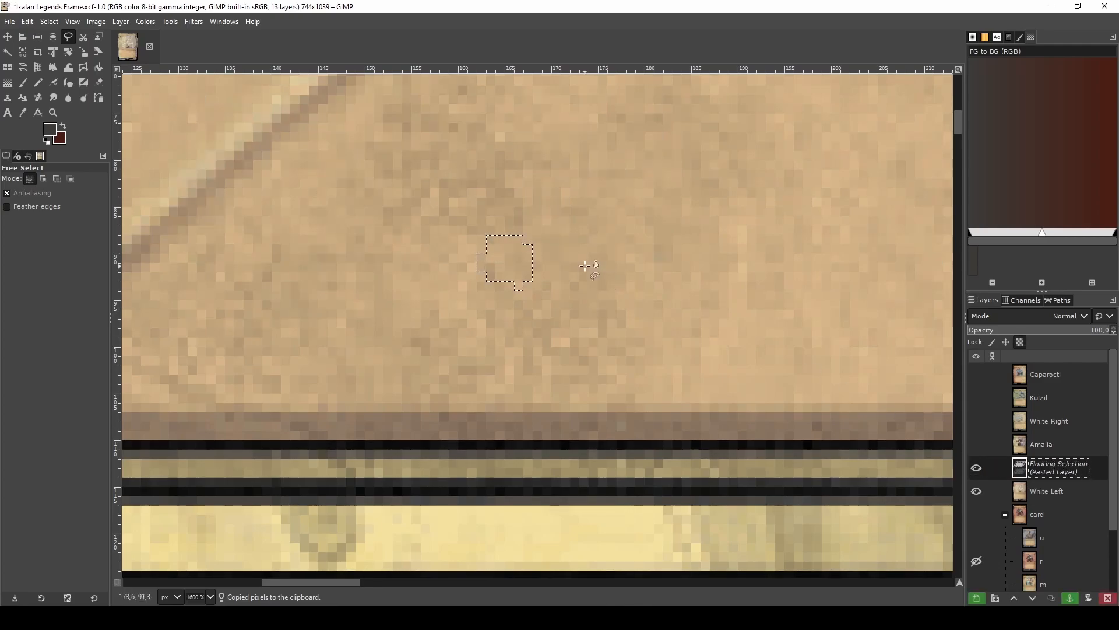
key("ctrl+h")
scroll(585, 267, "down", 8)
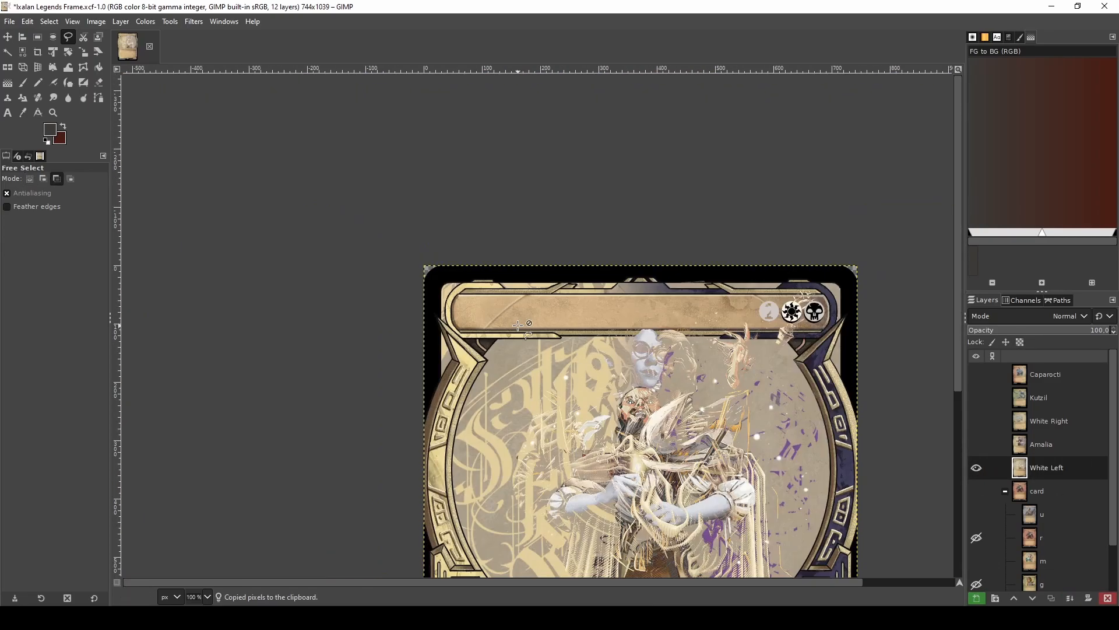
scroll(583, 316, "down", 3)
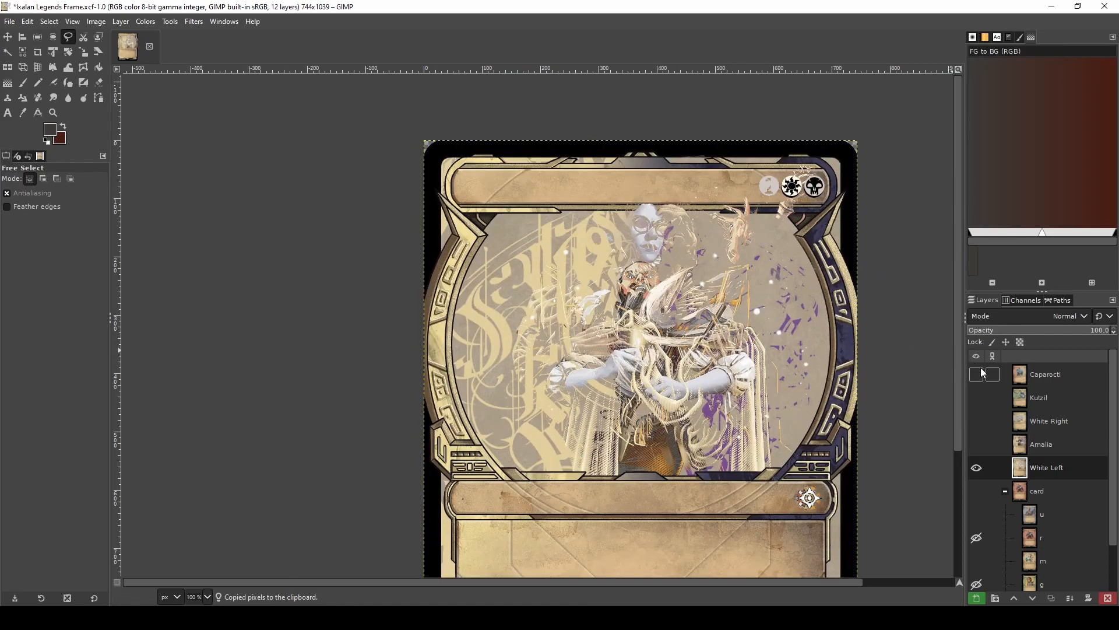
- Show the White Right layer and look over its card frame, especially the right side and title bar, for artefacts
left_click(976, 421)
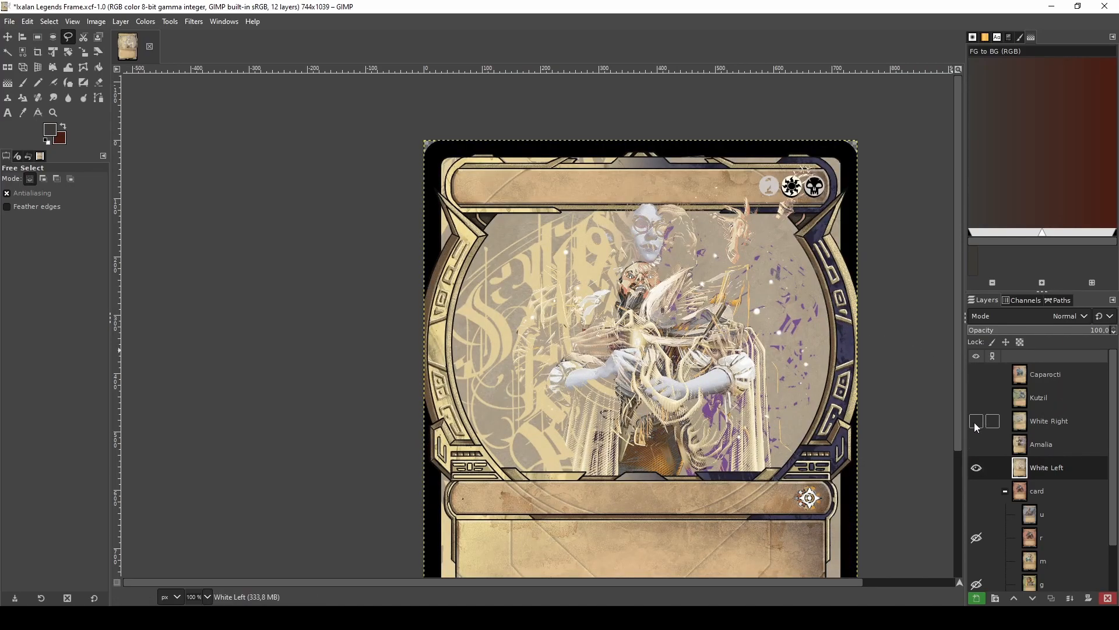
scroll(797, 354, "down", 2)
scroll(797, 353, "up", 3)
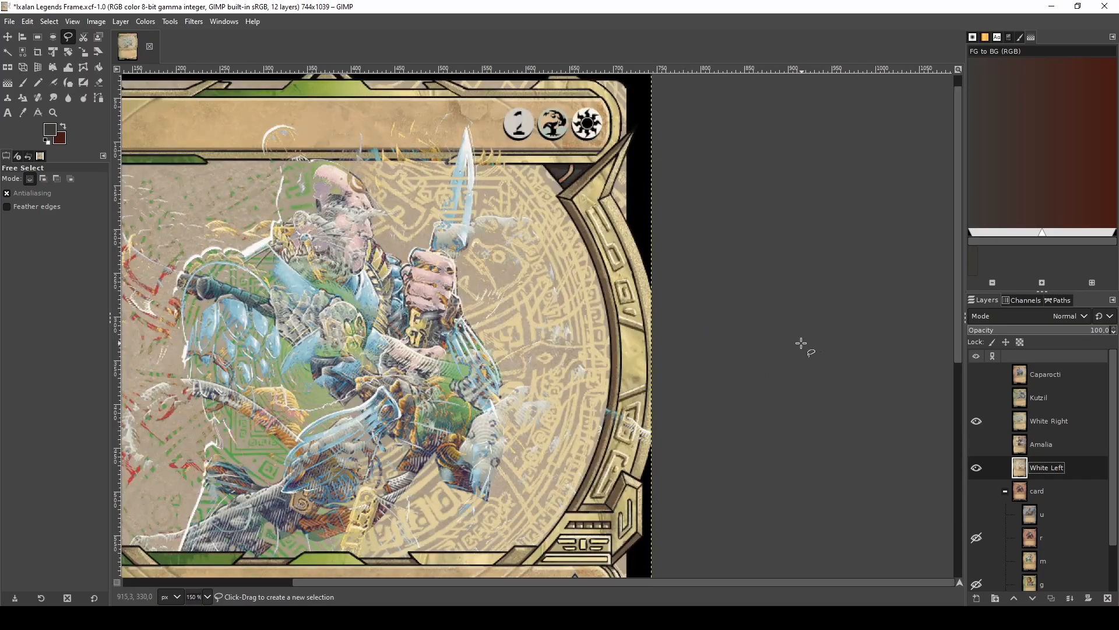
scroll(606, 312, "down", 2)
scroll(538, 236, "down", 3)
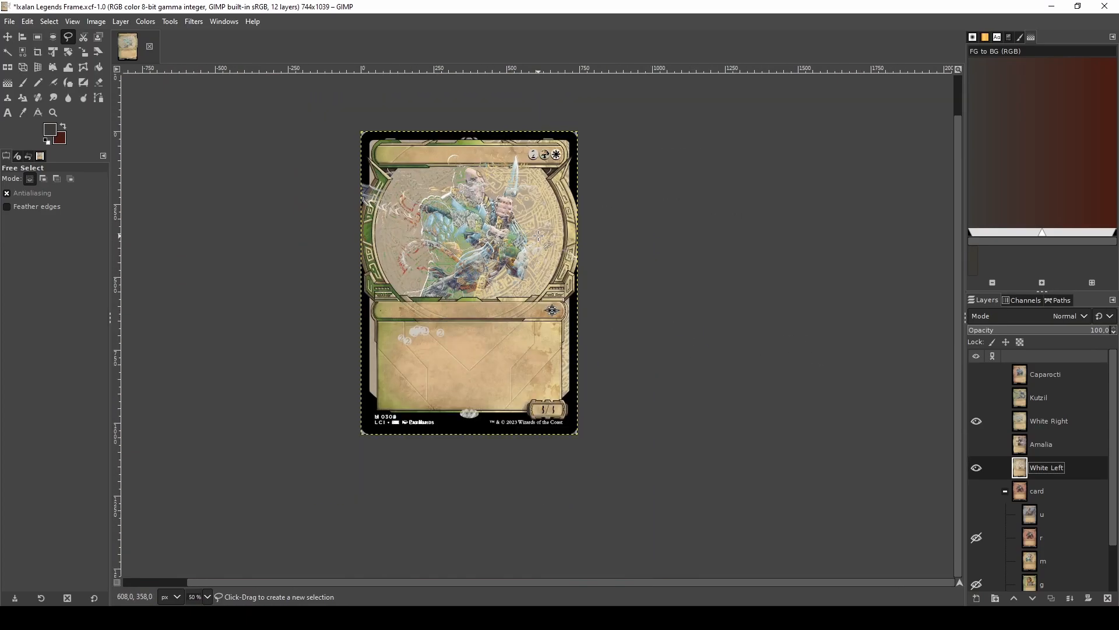
scroll(519, 124, "up", 3)
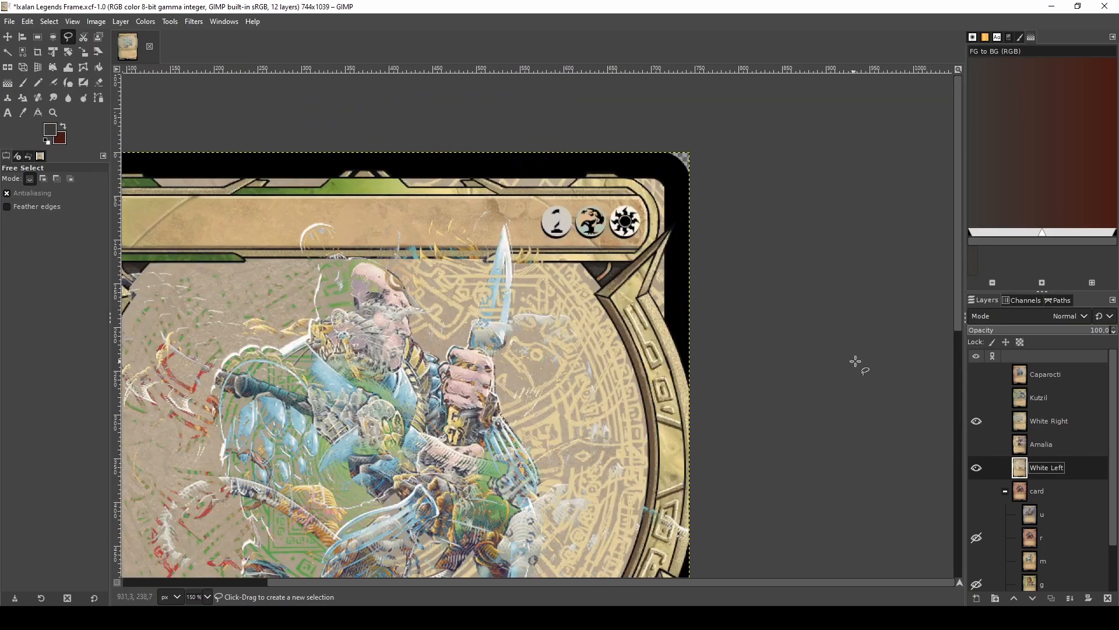
- Show the Kutzil layer, outline its clean upper-right frame corner and side with Free Select, and copy that area
left_click(976, 399)
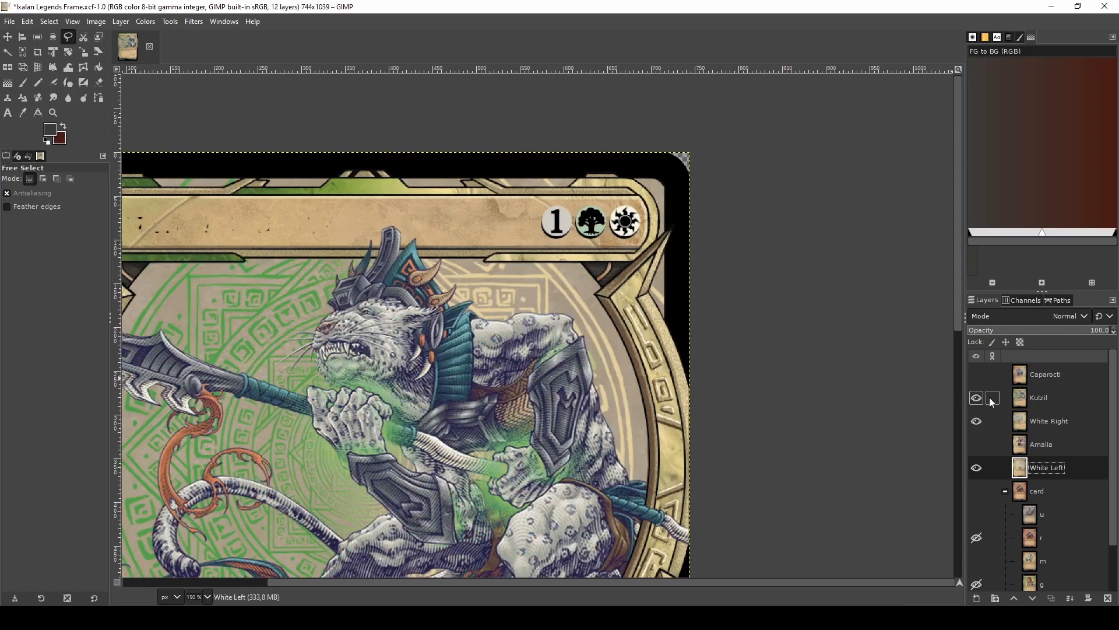
left_click(1073, 400)
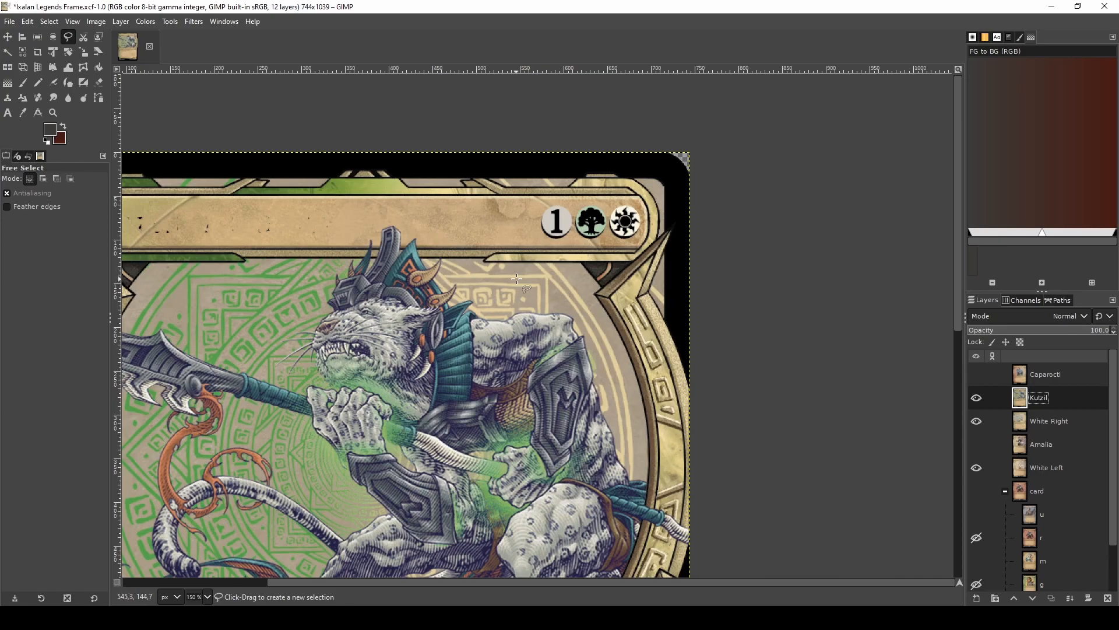
scroll(641, 446, "down", 3)
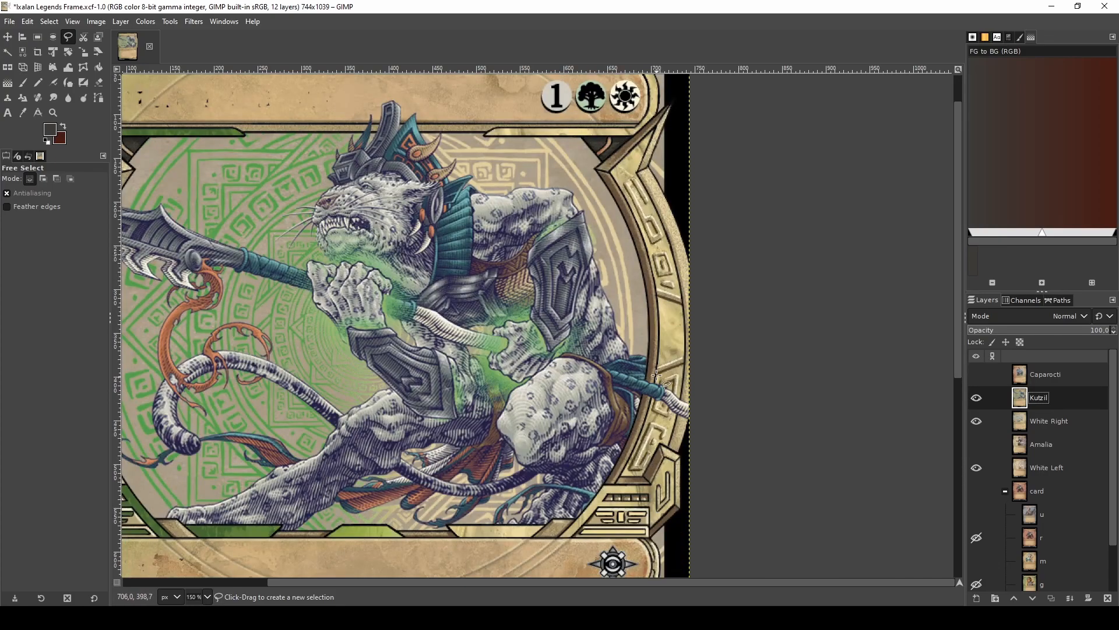
scroll(636, 375, "down", 1)
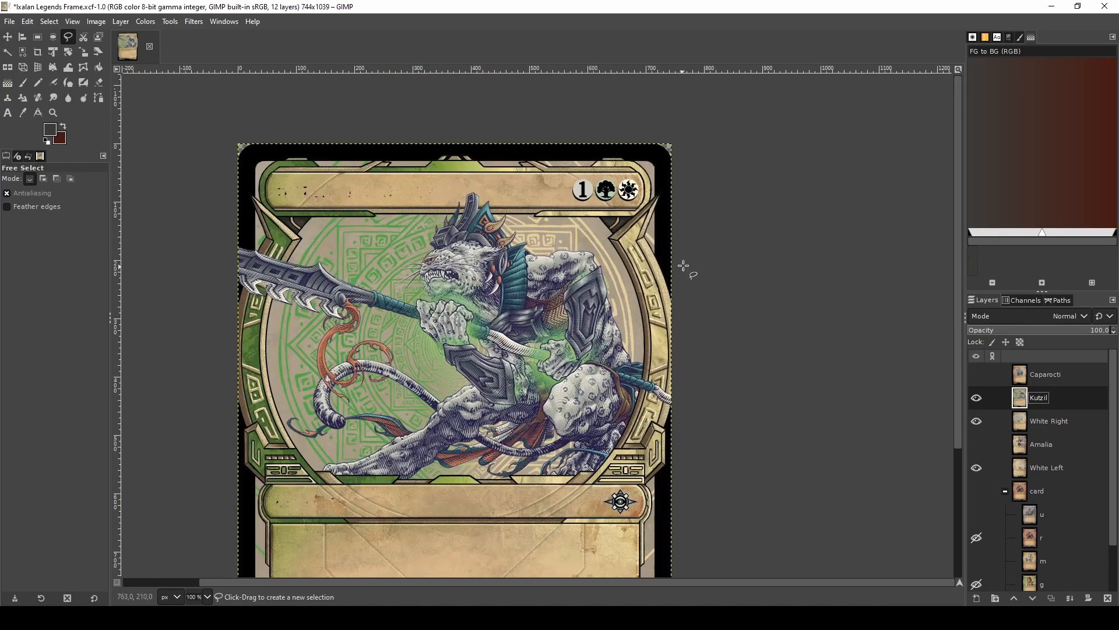
scroll(697, 259, "up", 1)
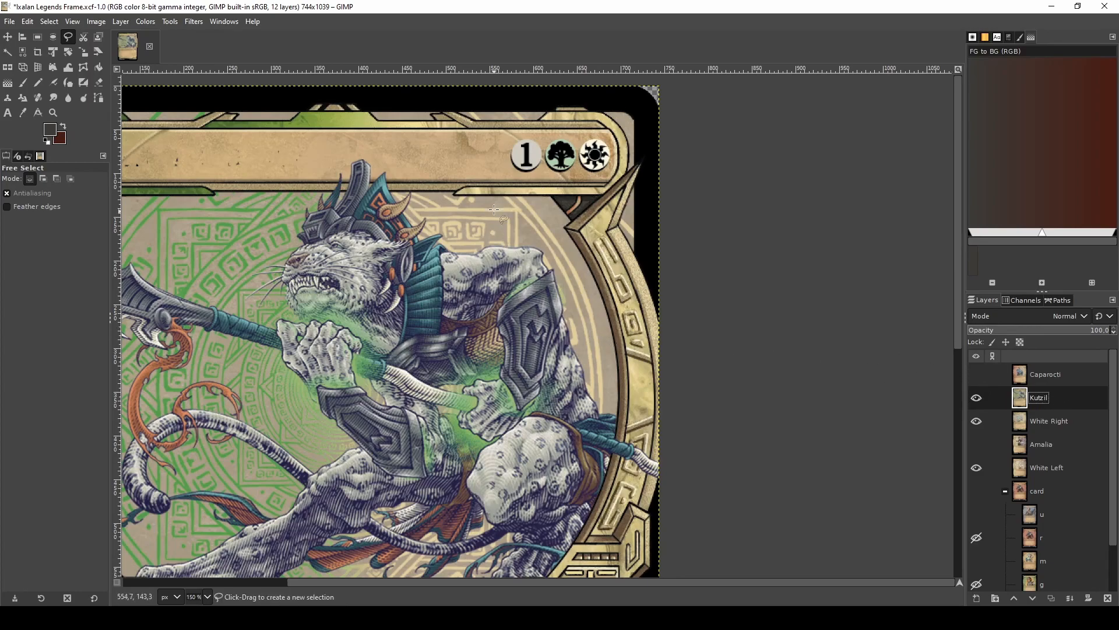
mouse_move(398, 97)
left_mouse_down()
mouse_move(402, 166)
mouse_move(509, 263)
mouse_move(619, 431)
mouse_move(652, 445)
mouse_move(696, 410)
mouse_move(705, 255)
mouse_move(658, 111)
mouse_move(527, 83)
mouse_move(399, 97)
left_mouse_up()
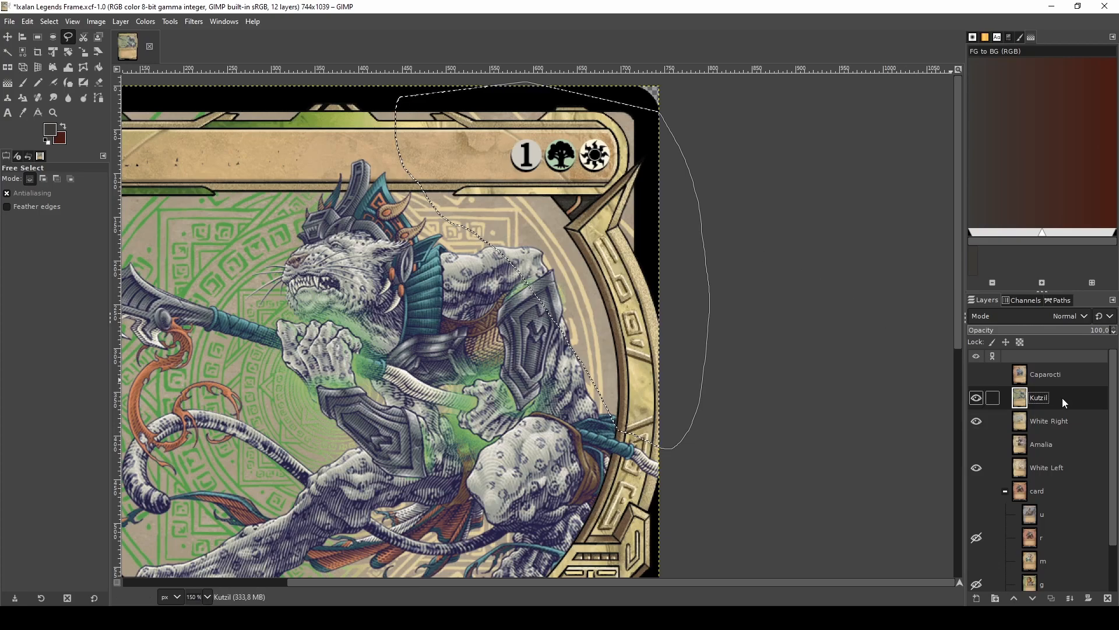
key("ctrl+c")
- Hide Kutzil, paste the copied upper-right frame area onto White Right, and anchor it
left_click(976, 397)
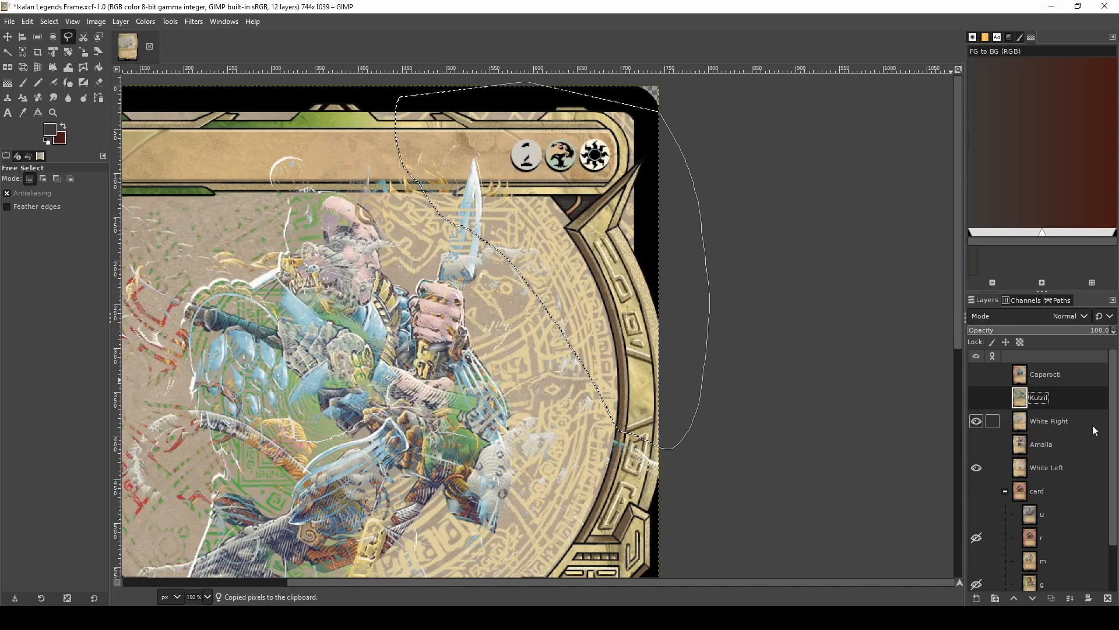
left_click(1087, 421)
key("ctrl+v")
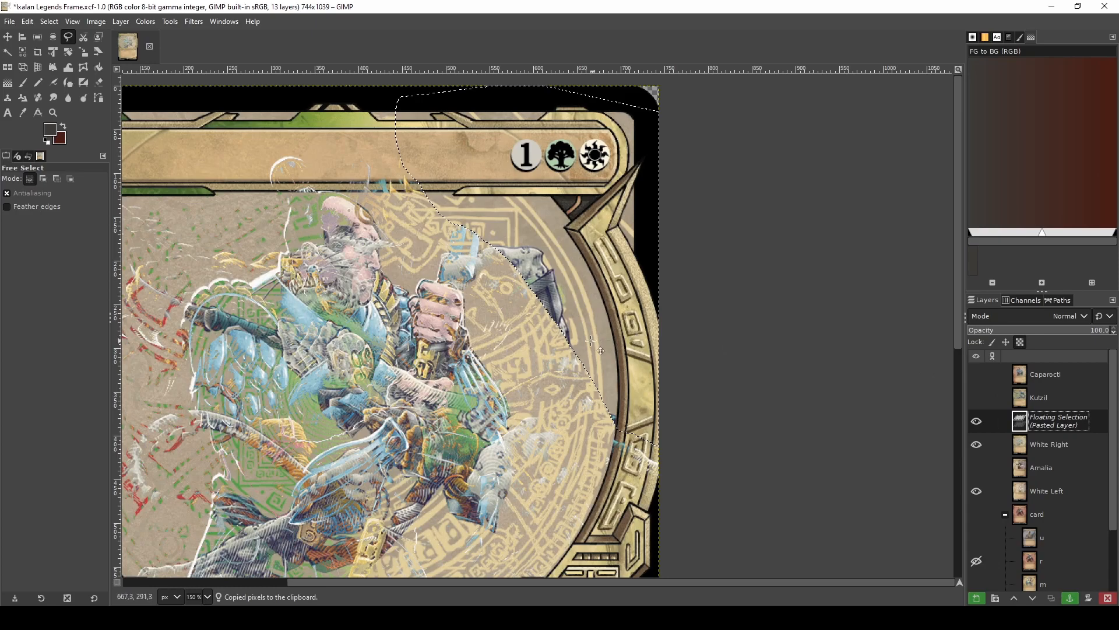
key("ctrl+h")
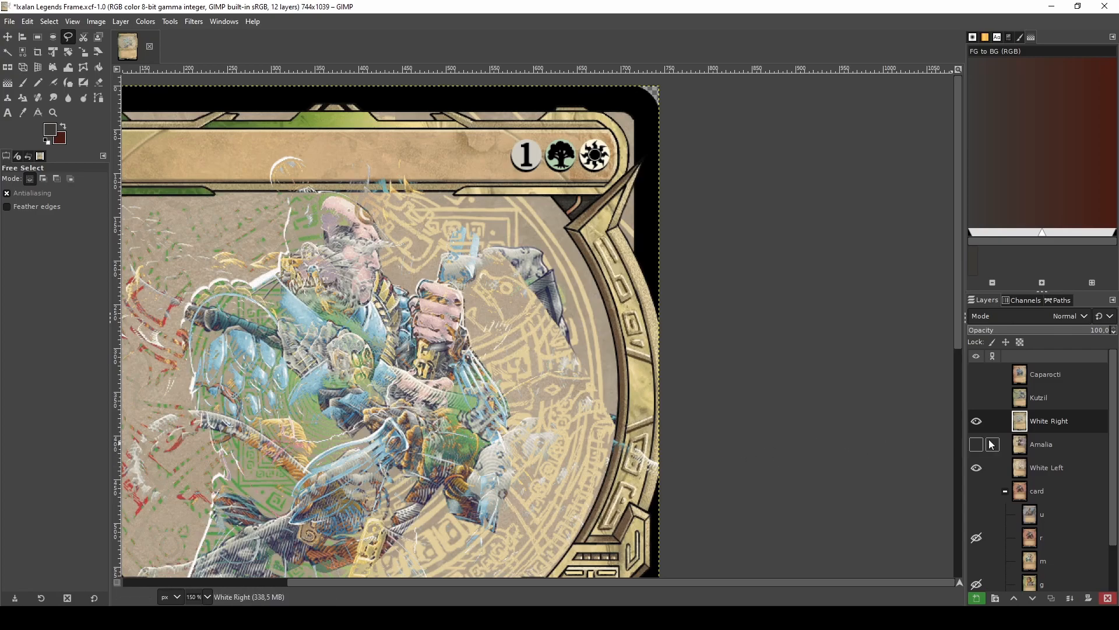
- Show the Caparocti layer, outline its clean lower-right frame side down to the type bar with Free Select, and copy it
left_click(976, 397)
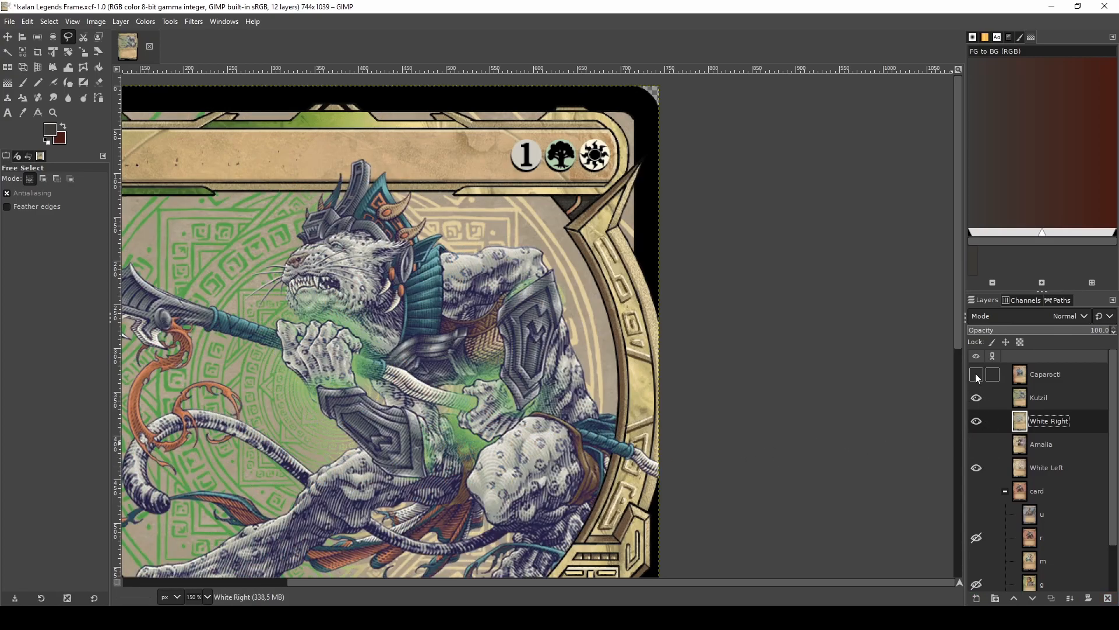
left_click(976, 374)
left_click(1072, 375)
scroll(610, 414, "down", 5)
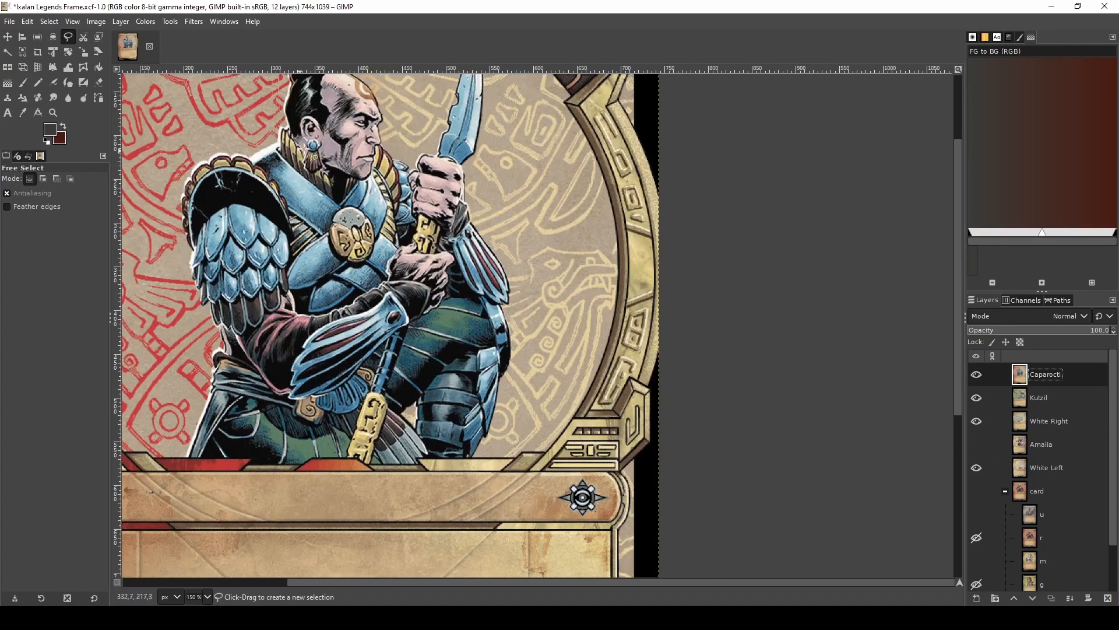
scroll(504, 264, "up", 5)
scroll(437, 326, "down", 5)
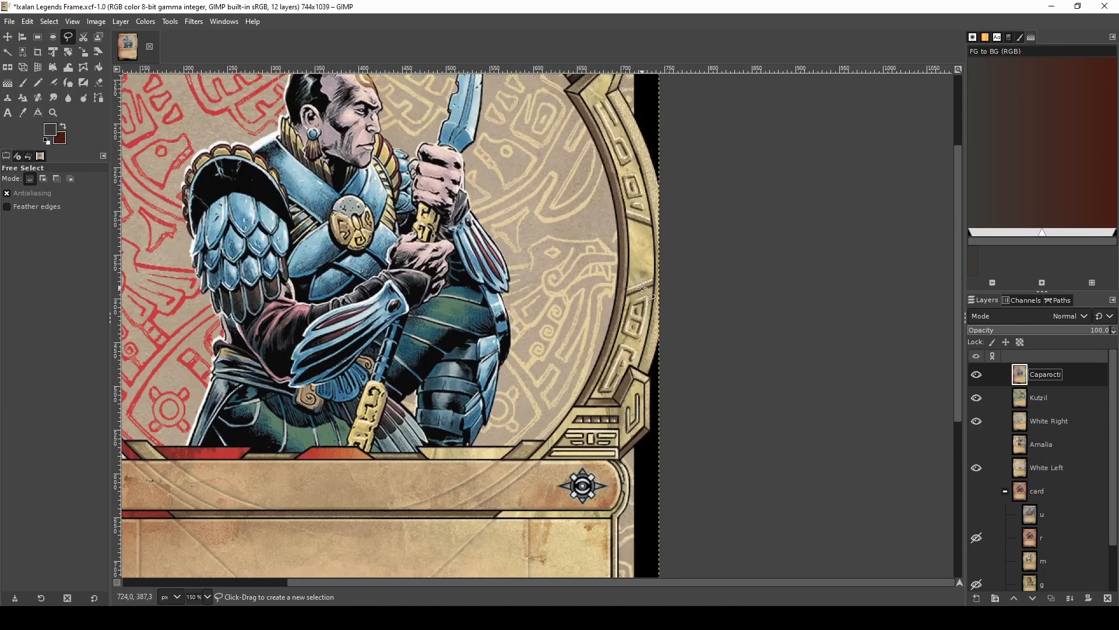
mouse_move(696, 199)
left_mouse_down()
mouse_move(596, 266)
mouse_move(534, 359)
mouse_move(492, 469)
mouse_move(642, 457)
mouse_move(708, 368)
mouse_move(698, 202)
left_mouse_up()
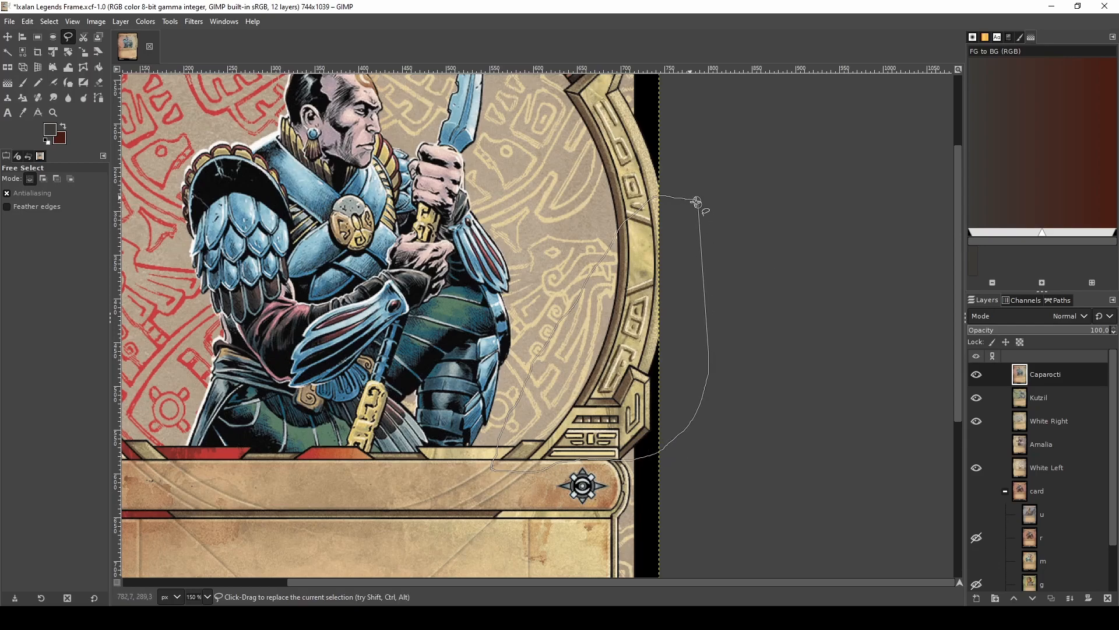
left_click(697, 199)
key("Return")
key("ctrl+c")
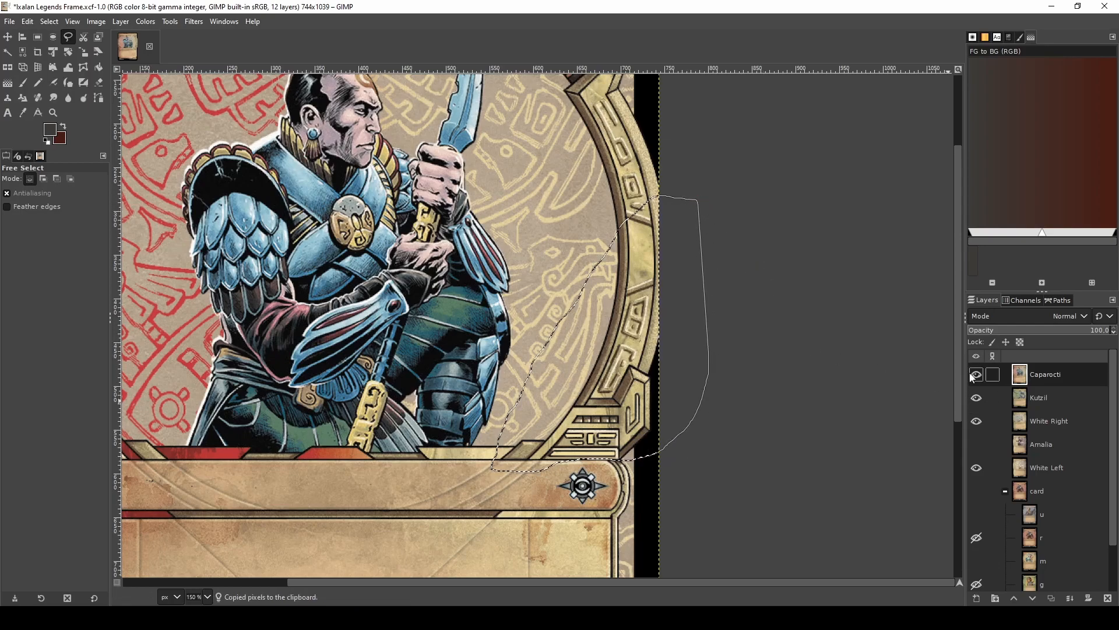
- Hide Caparocti and Kutzil, paste the copied lower-right frame side onto White Right, and anchor it
left_click(976, 374)
left_click(977, 397)
left_click(1037, 418)
key("ctrl+v")
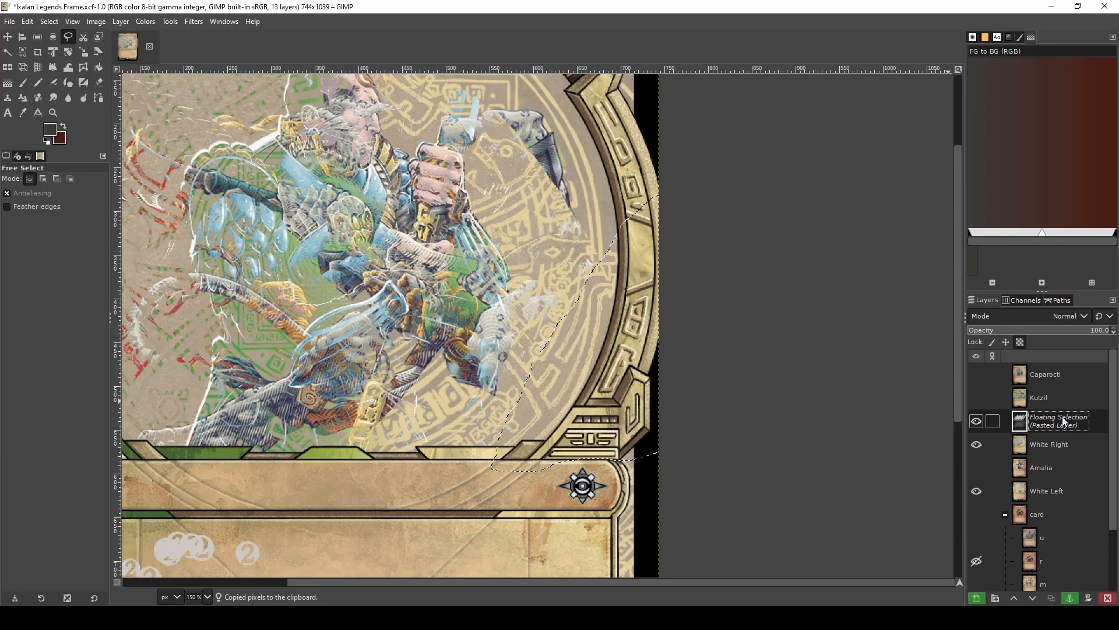
left_click(531, 240)
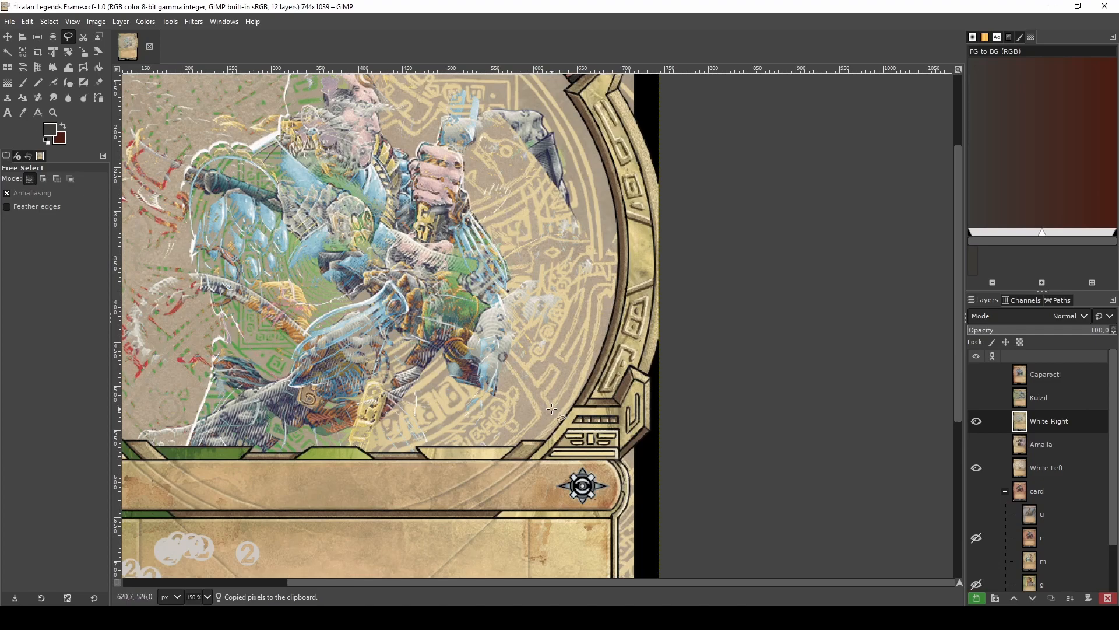
- Inspect the patched White Right frame from title bar to text box, toggling Amalia and White Right visibility to compare
scroll(553, 420, "up", 4)
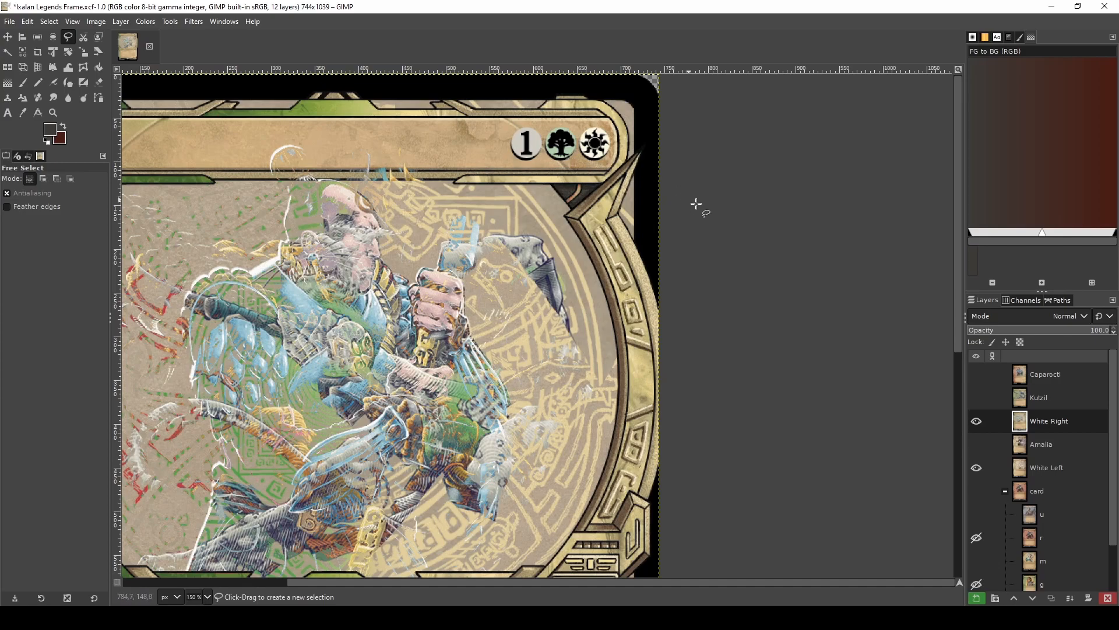
left_click(978, 444)
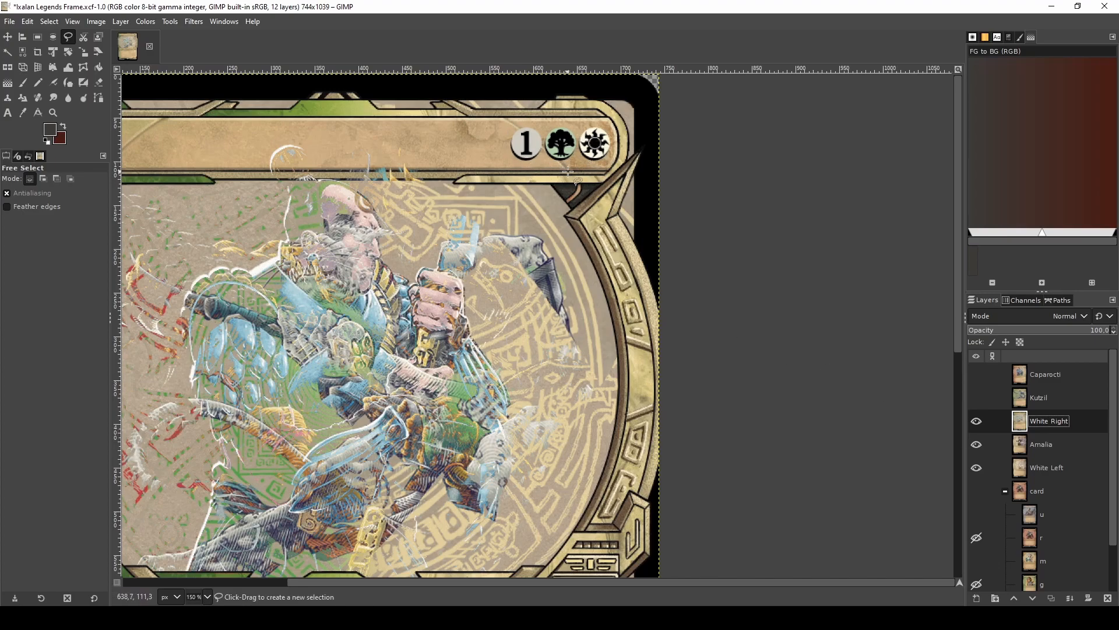
scroll(561, 150, "down", 1)
scroll(603, 269, "down", 3)
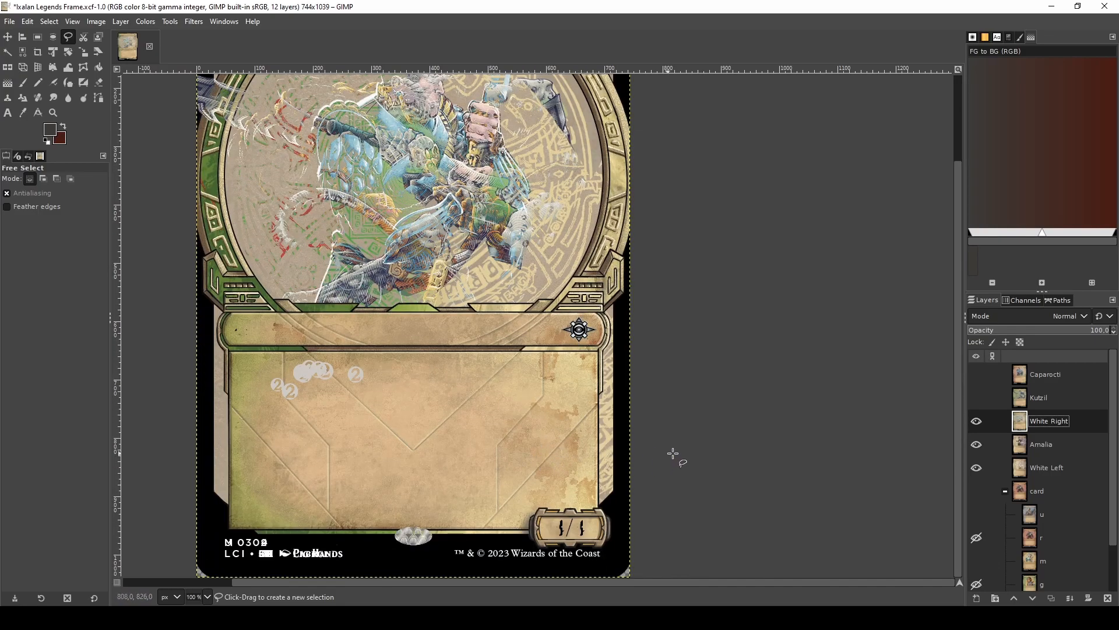
left_click(976, 424)
left_click(977, 446)
left_click(974, 425)
- Select the left half of the card with Rectangle Select and delete it from White Right
scroll(536, 418, "down", 1)
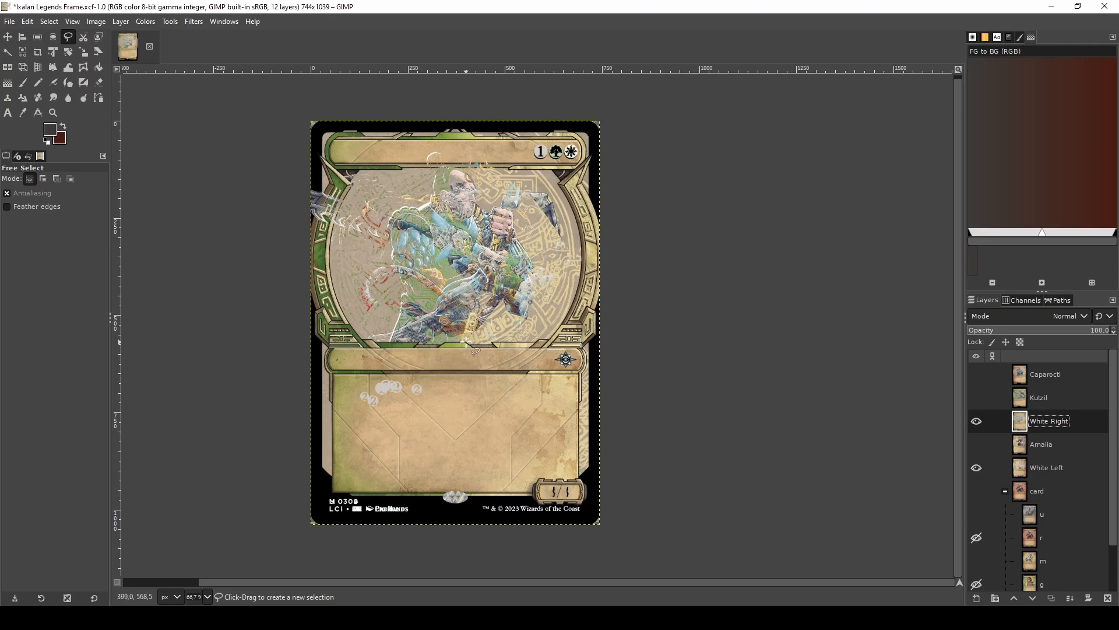
key("r")
mouse_move(270, 96)
left_mouse_down()
mouse_move(420, 376)
mouse_move(469, 557)
mouse_move(458, 561)
left_mouse_up()
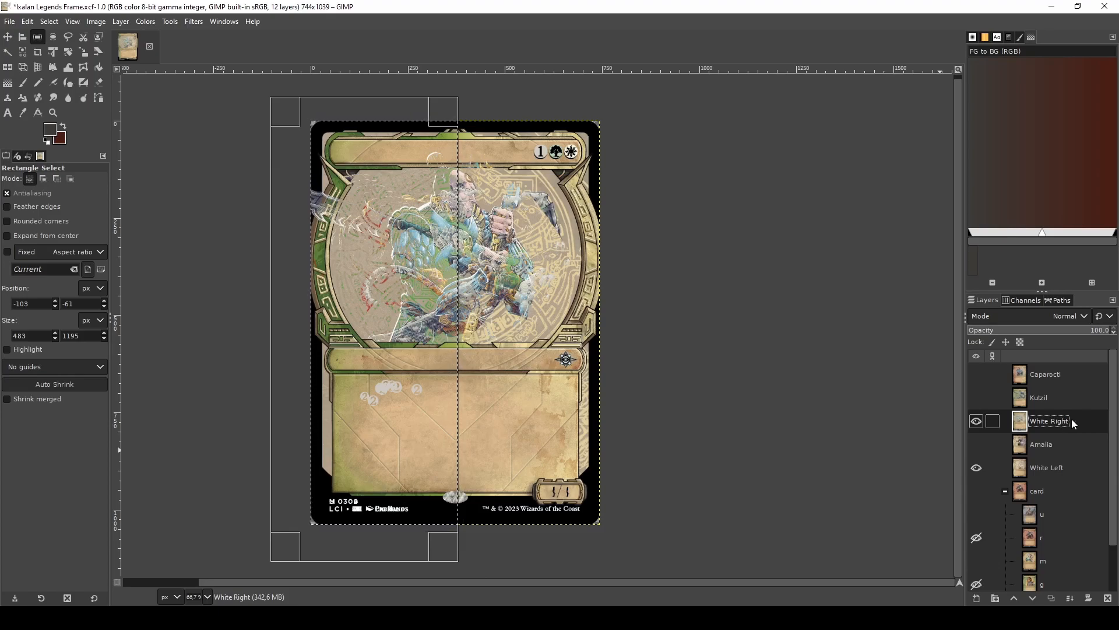
key("Delete")
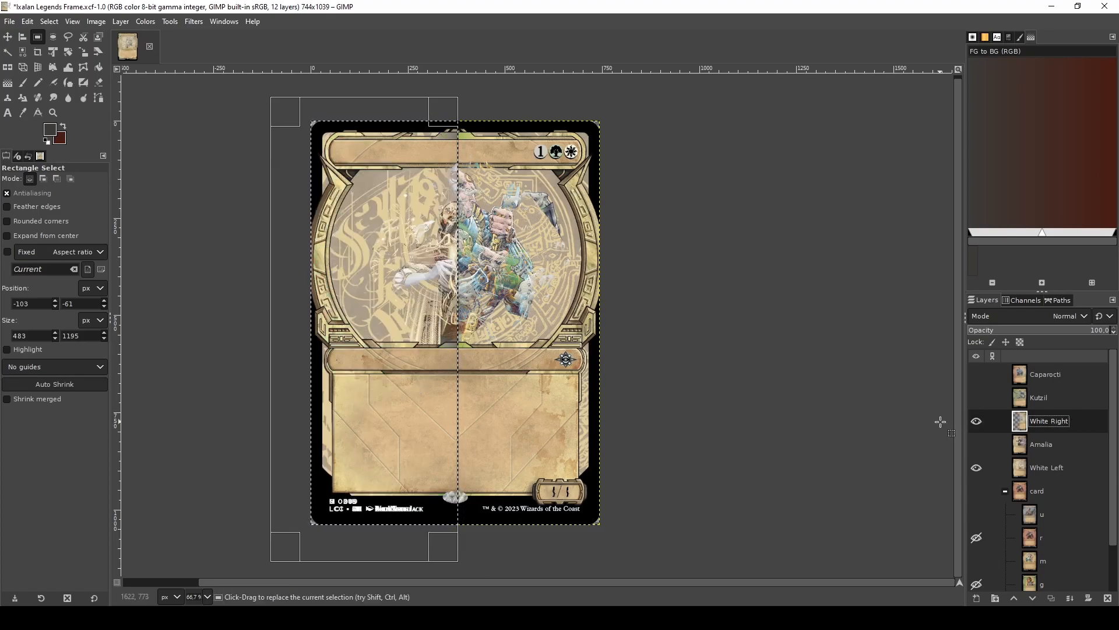
- Place the White Right layer directly above White Left and merge it down
right_click(1079, 422)
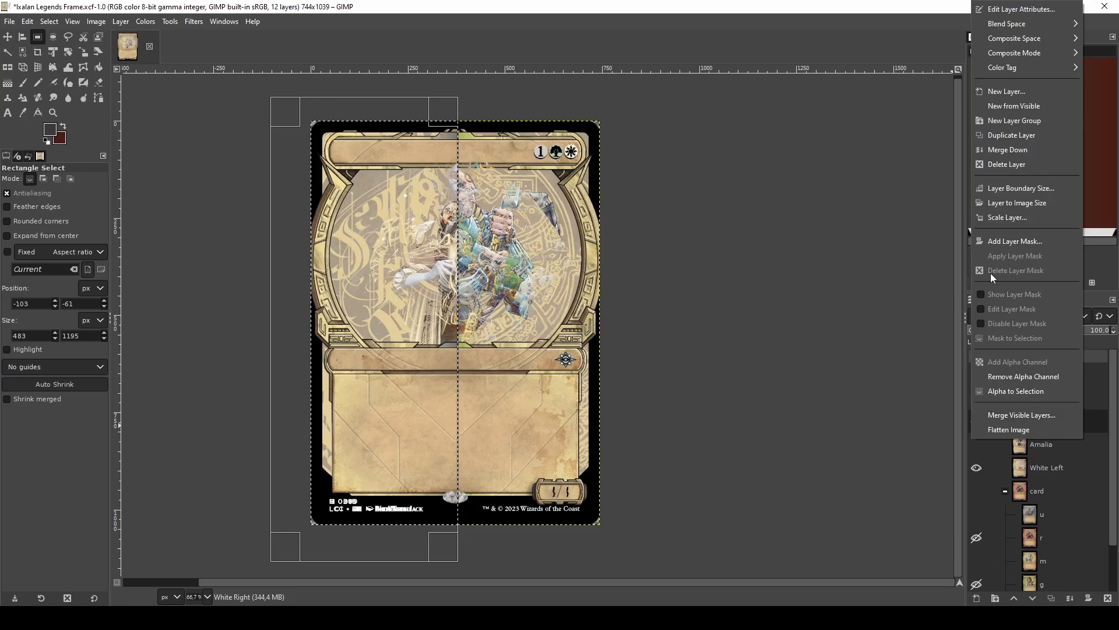
left_click(1090, 451)
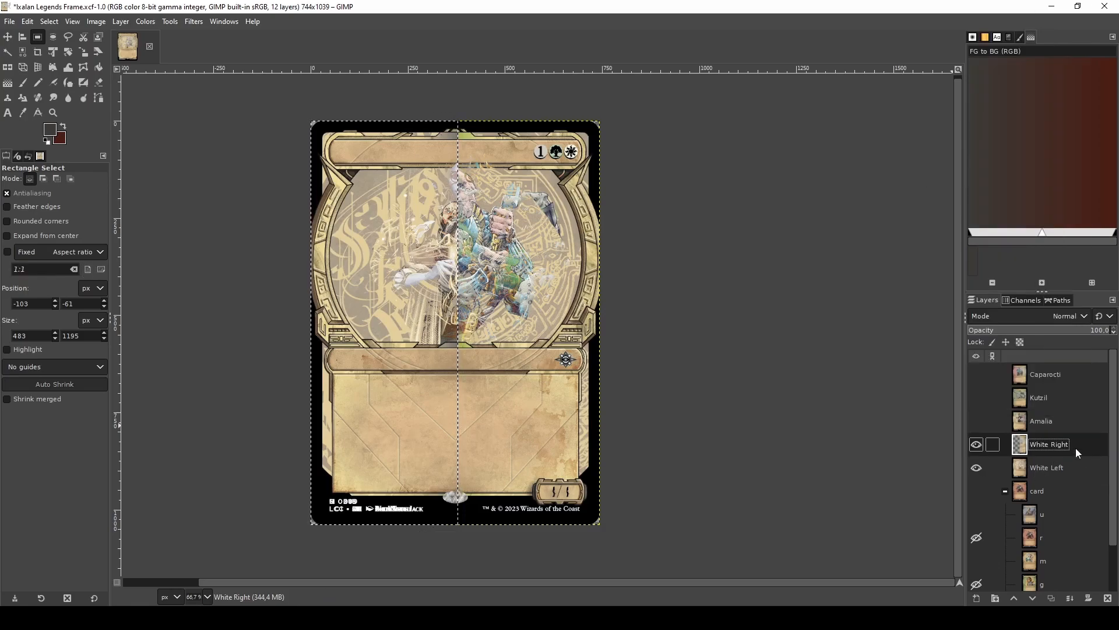
right_click(1076, 447)
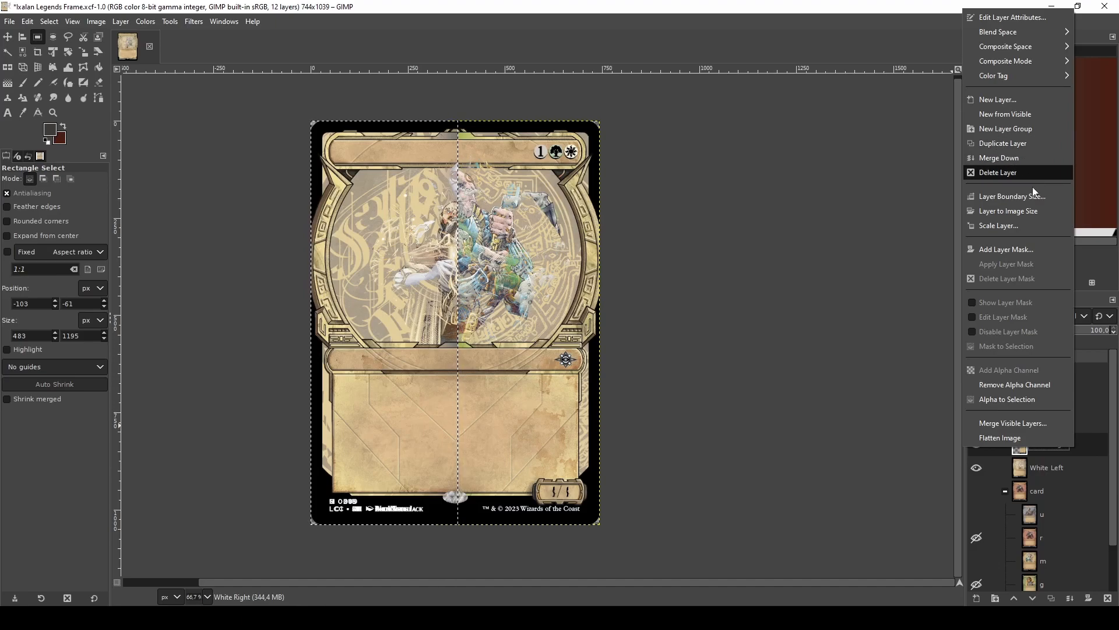
left_click(1026, 158)
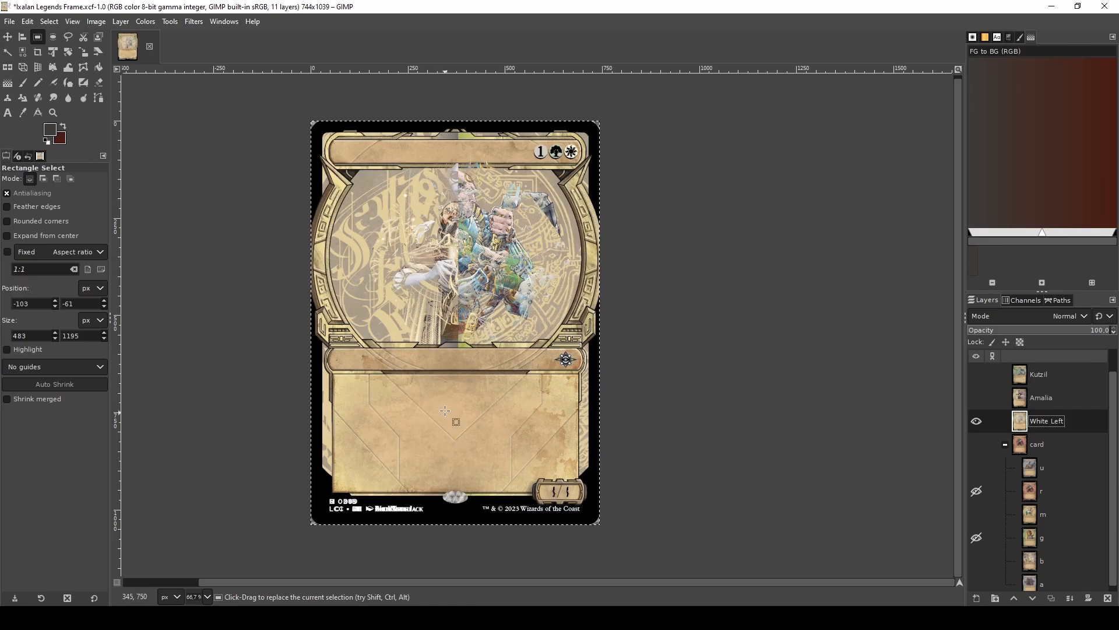
- Mark the discoloured centre piece above the type bar with a rectangle selection about 108 × 31 px and examine it closely
scroll(450, 345, "up", 7)
left_click_drag(254, 265, 755, 409)
scroll(776, 373, "down", 6)
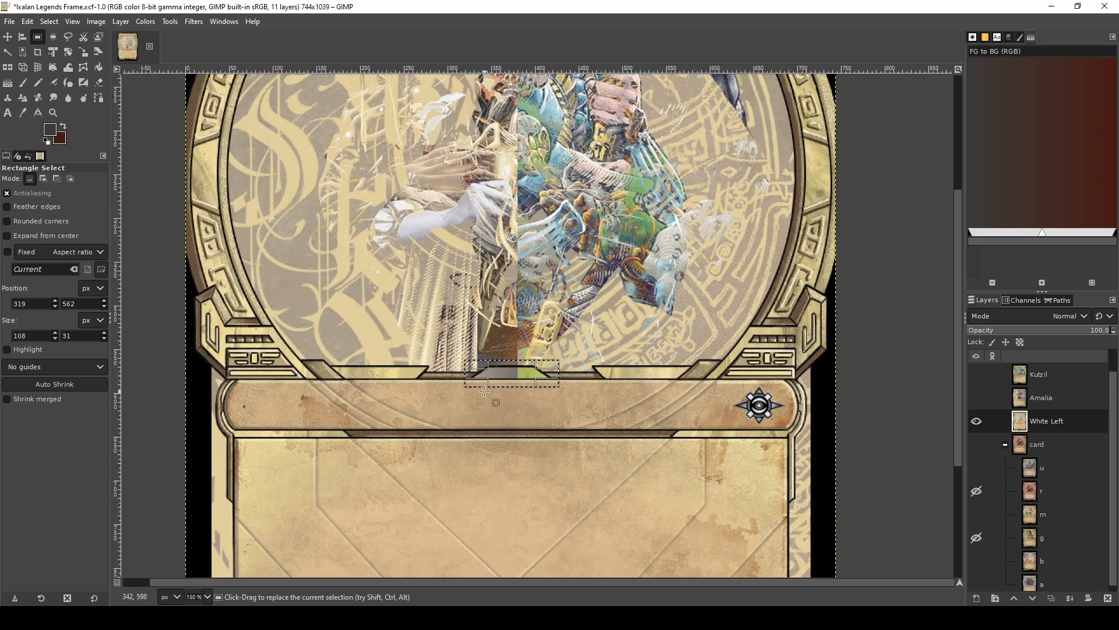
scroll(495, 401, "down", 3)
scroll(493, 410, "up", 3)
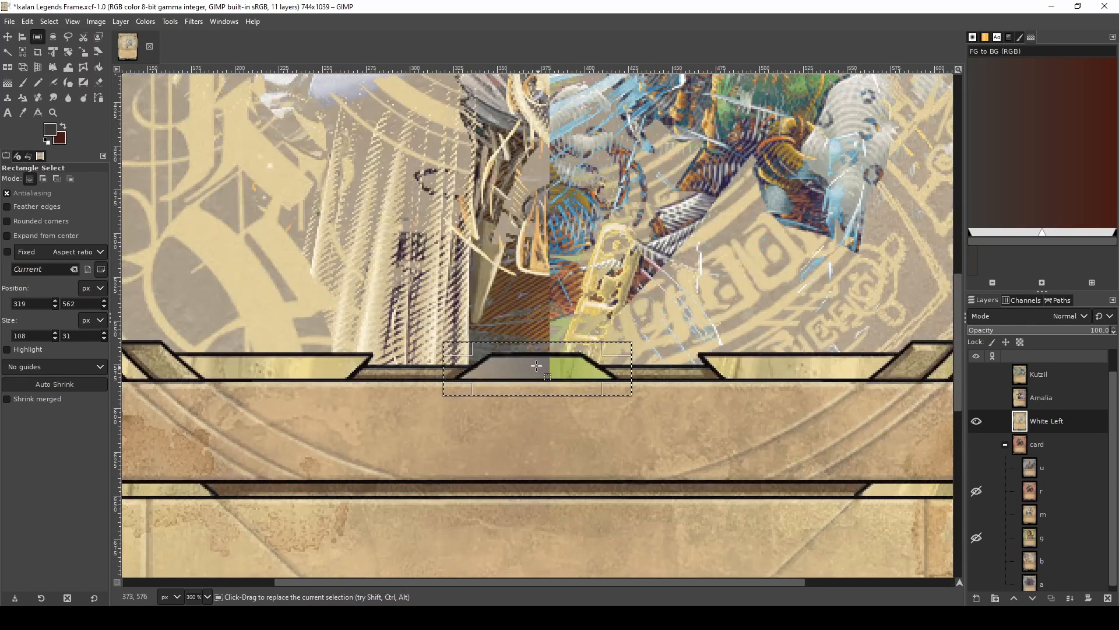
- Mark the discoloured centre ornament above the title bar with a rectangle selection about 187 × 49 px
scroll(499, 410, "down", 3)
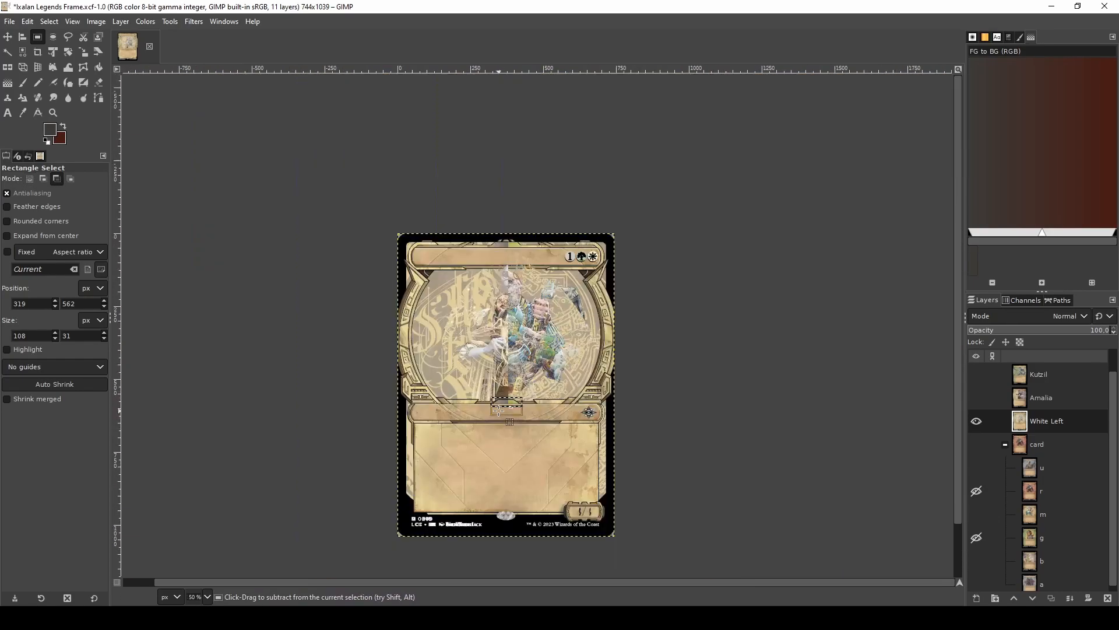
scroll(507, 245, "up", 5)
scroll(506, 244, "up", 1)
left_click_drag(274, 228, 709, 342)
scroll(652, 365, "down", 2)
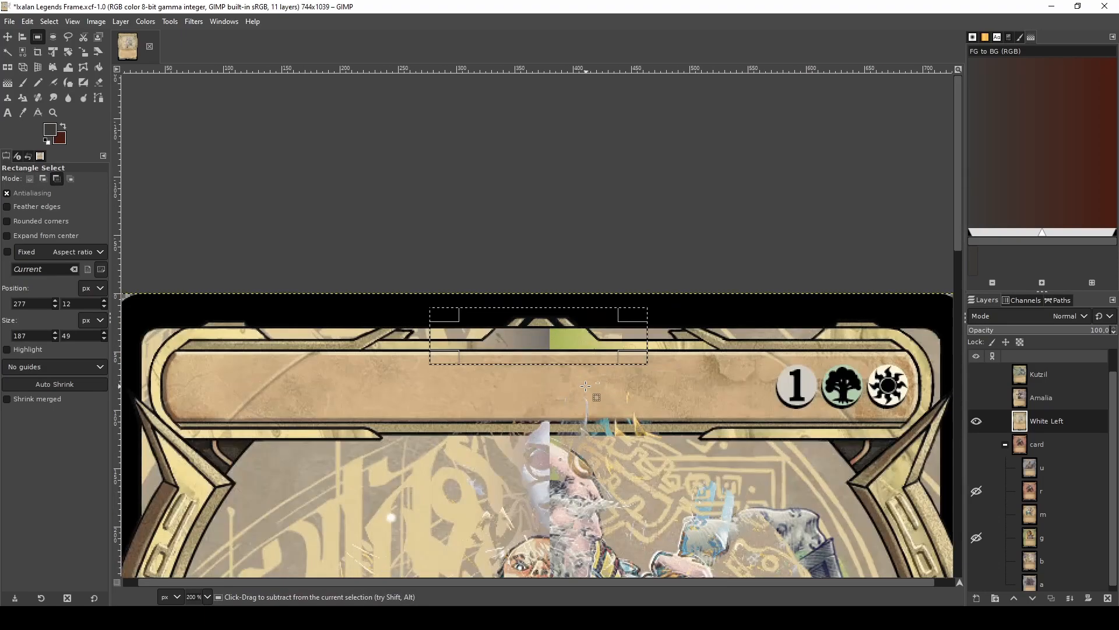
- Examine the artefacts along the title bar's lower edge and mark them with a rectangle selection about 216 × 75 px
scroll(582, 390, "down", 2)
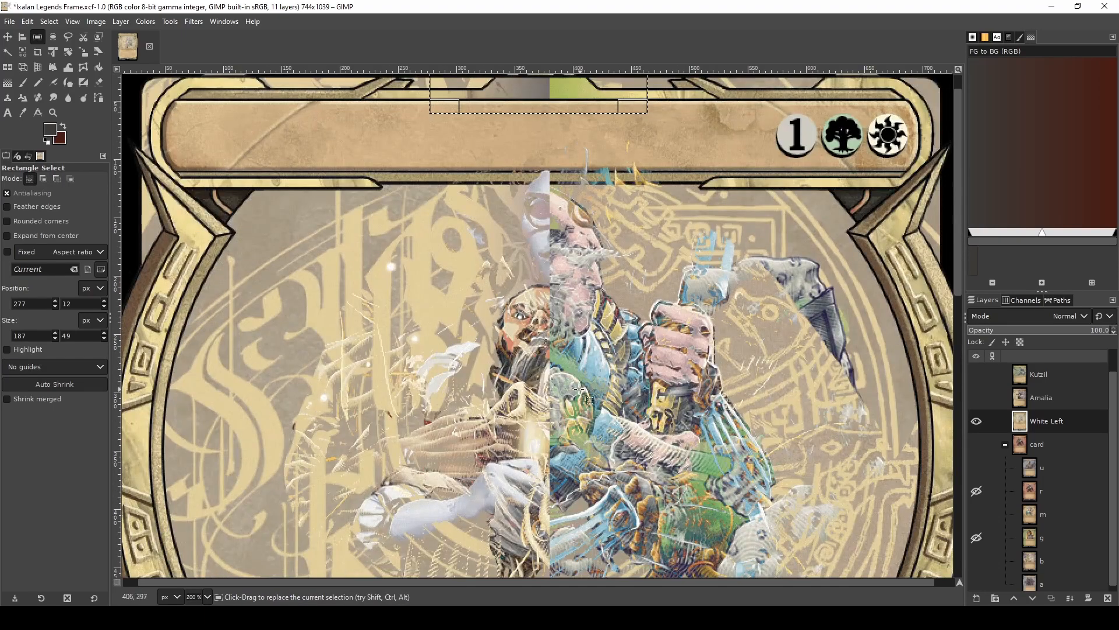
left_click(539, 278)
left_click_drag(616, 258, 499, 308)
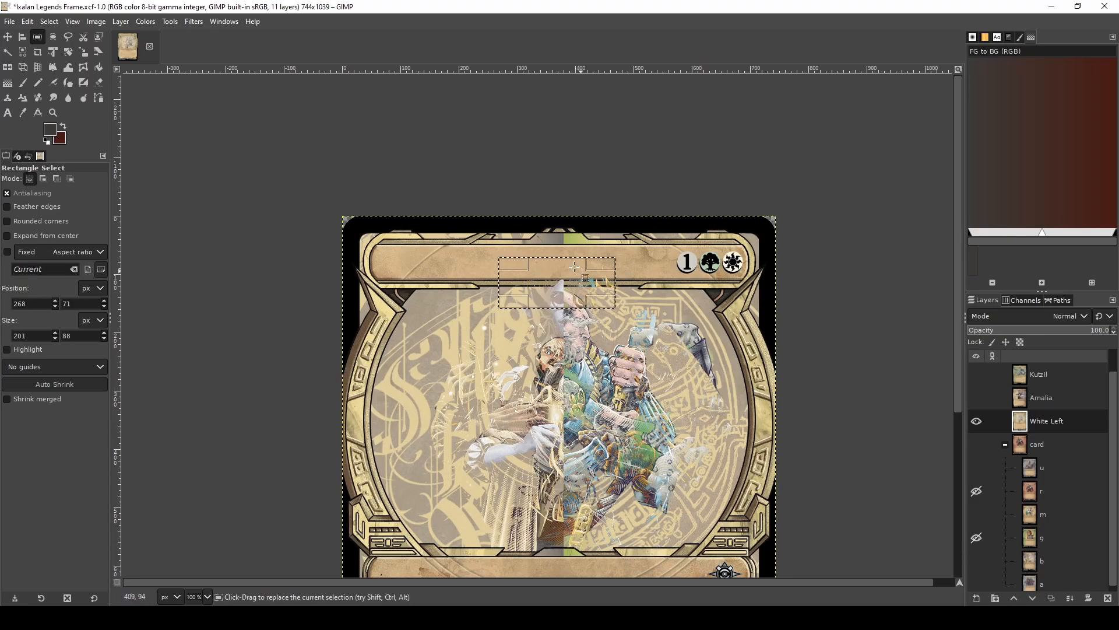
scroll(565, 295, "up", 3)
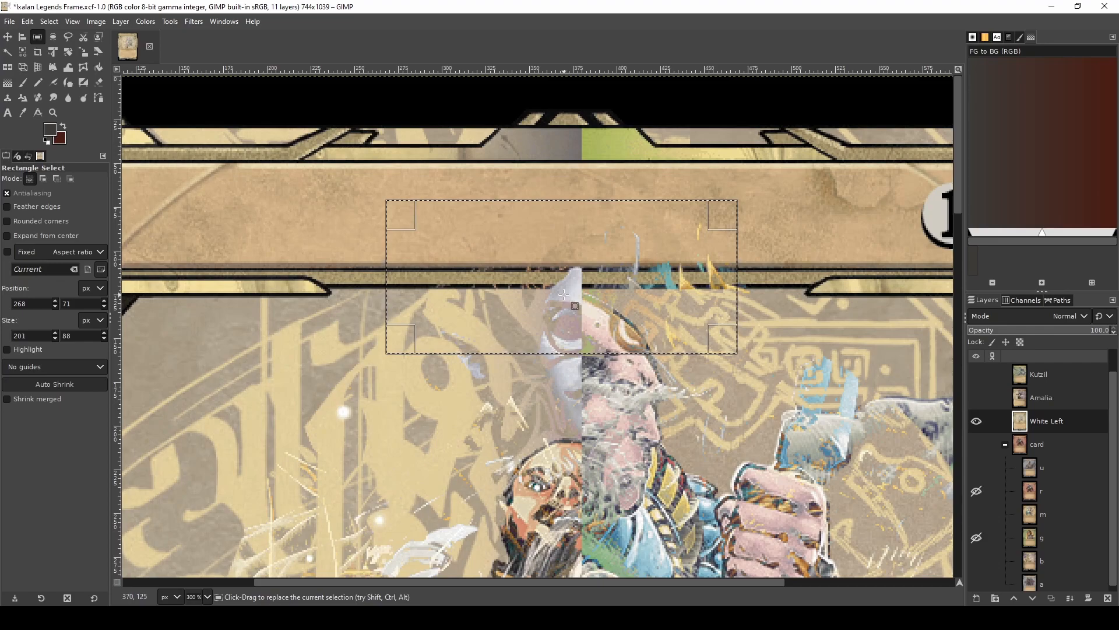
scroll(563, 294, "down", 2)
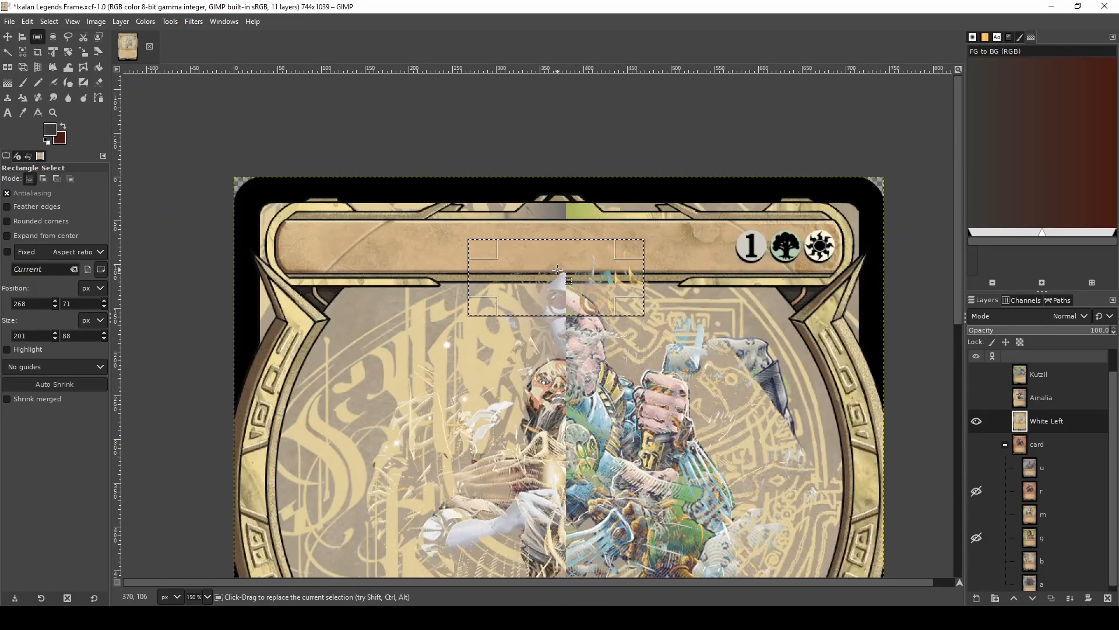
left_click_drag(460, 235, 648, 299)
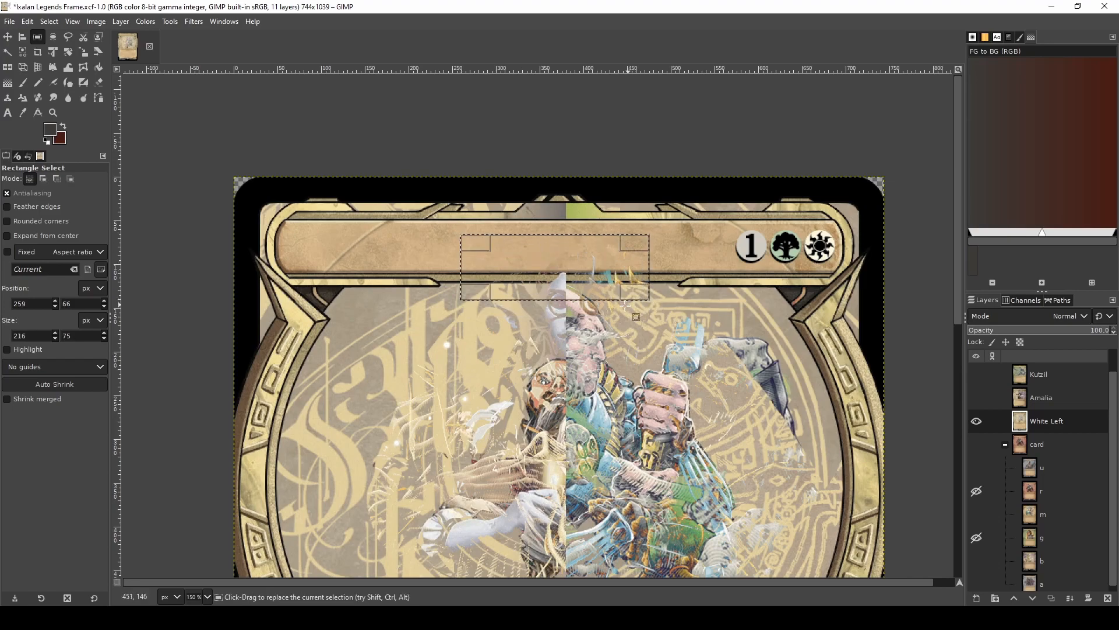
- Examine the merged white frame for artefacts, from the type bar's centre ornament down to the card's lower edge
scroll(607, 308, "down", 5)
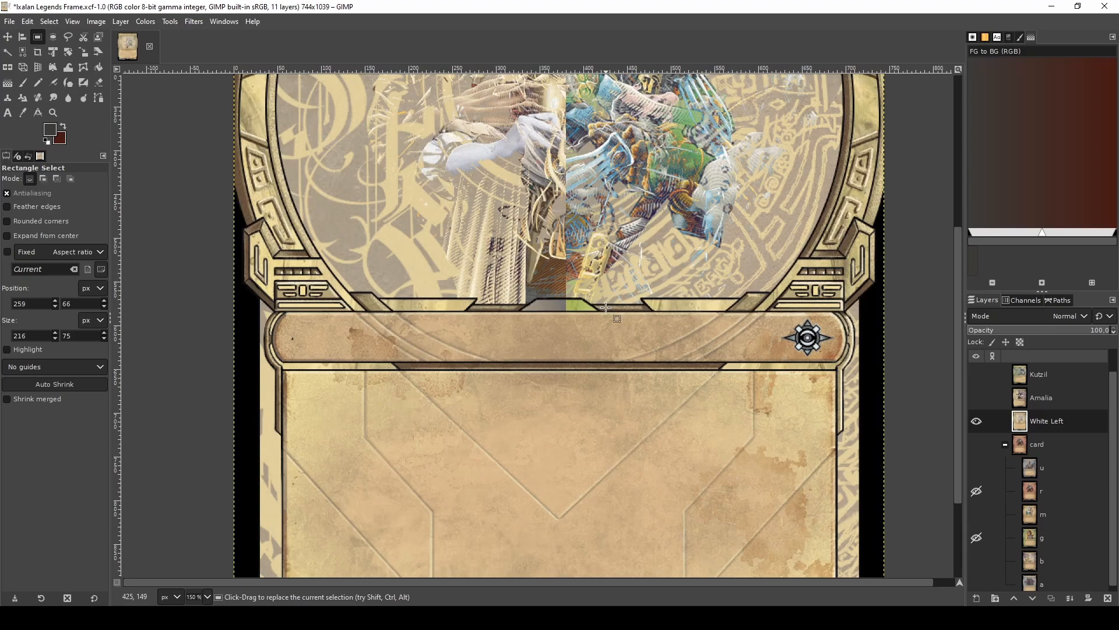
scroll(606, 308, "down", 5)
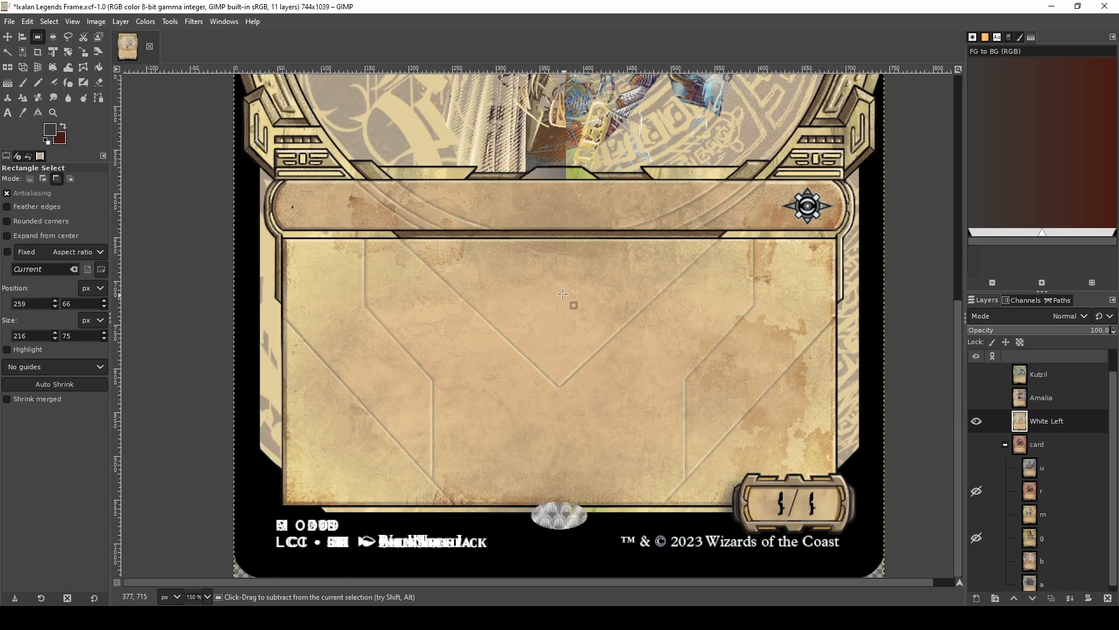
scroll(572, 304, "down", 2)
scroll(598, 218, "up", 4)
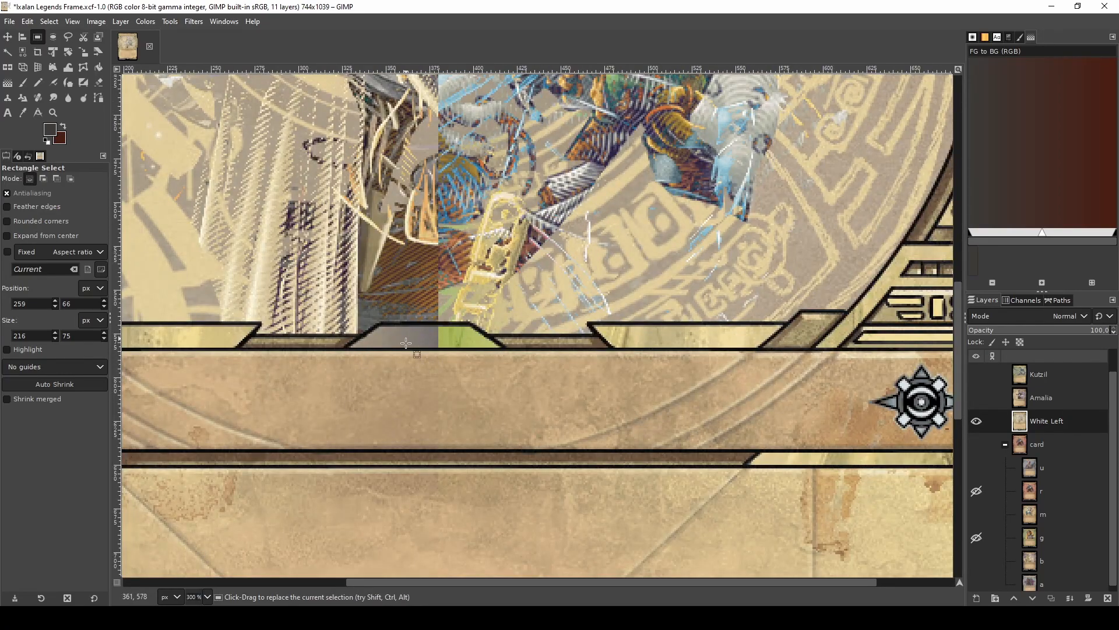
scroll(402, 344, "down", 5)
scroll(396, 344, "up", 2)
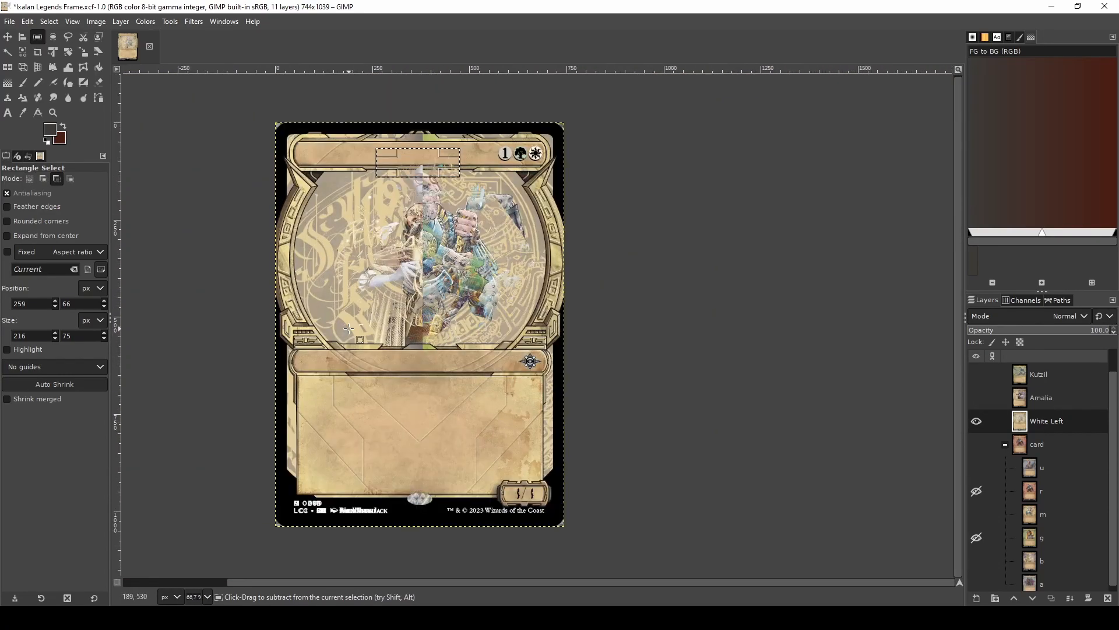
scroll(543, 362, "down", 2)
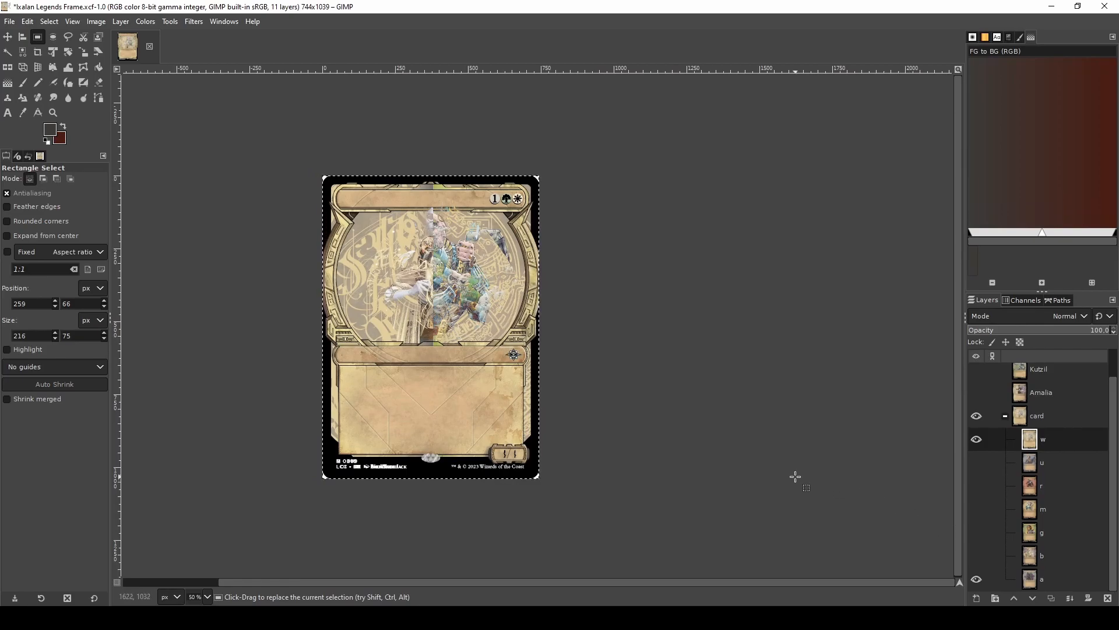
- Hide layer w, activate layer a, and outline the 2 mana symbol in the title bar with a loose free selection
left_click(976, 442)
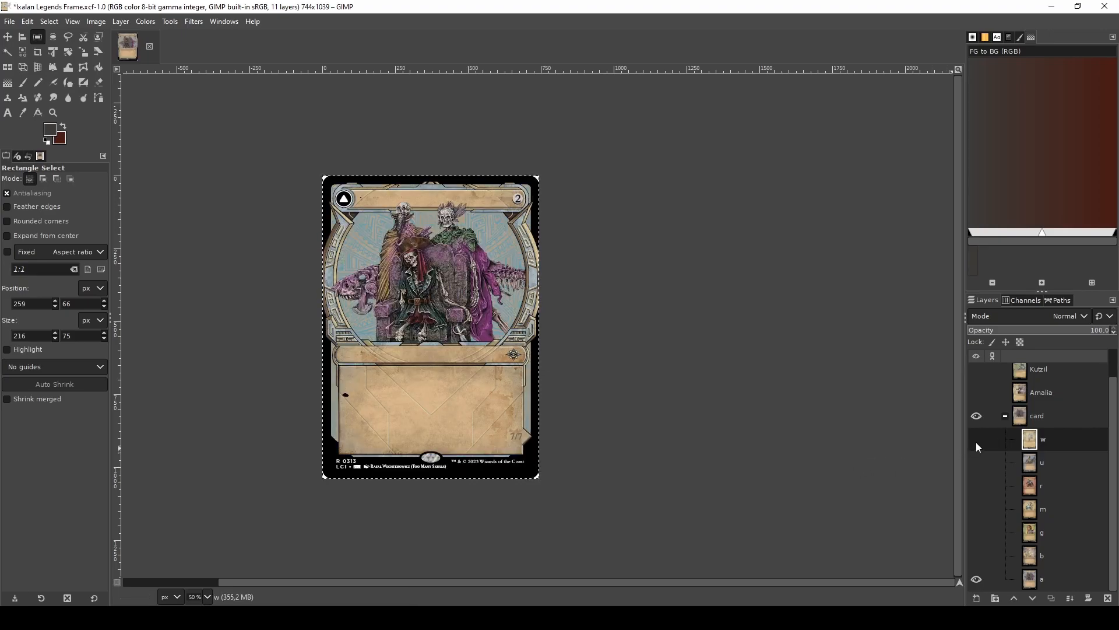
left_click(1064, 579)
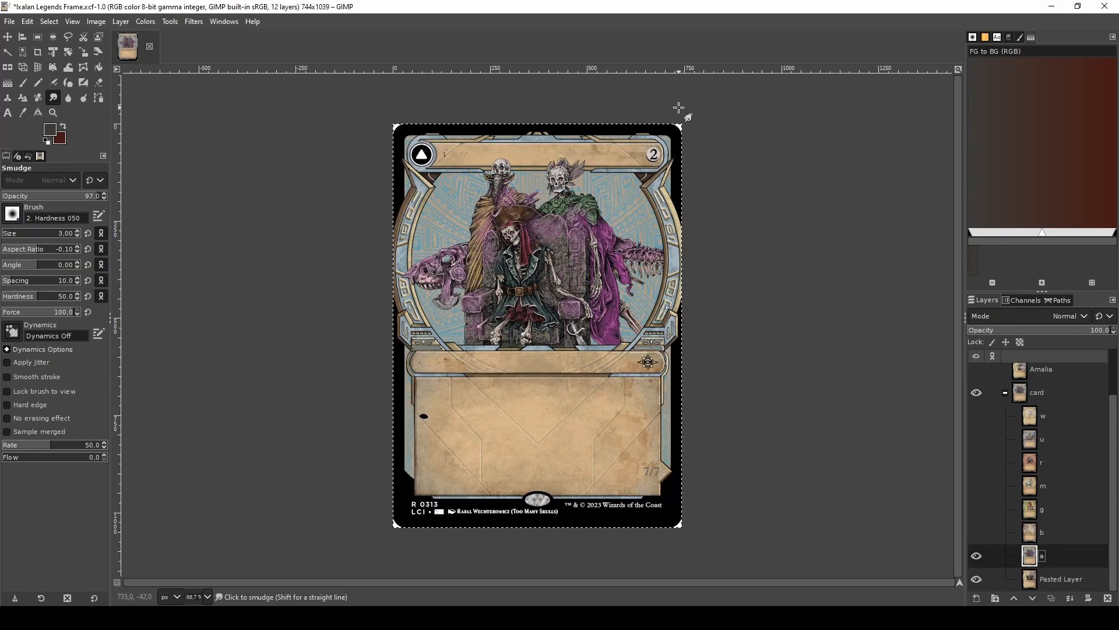
scroll(670, 120, "up", 3)
scroll(648, 178, "up", 3)
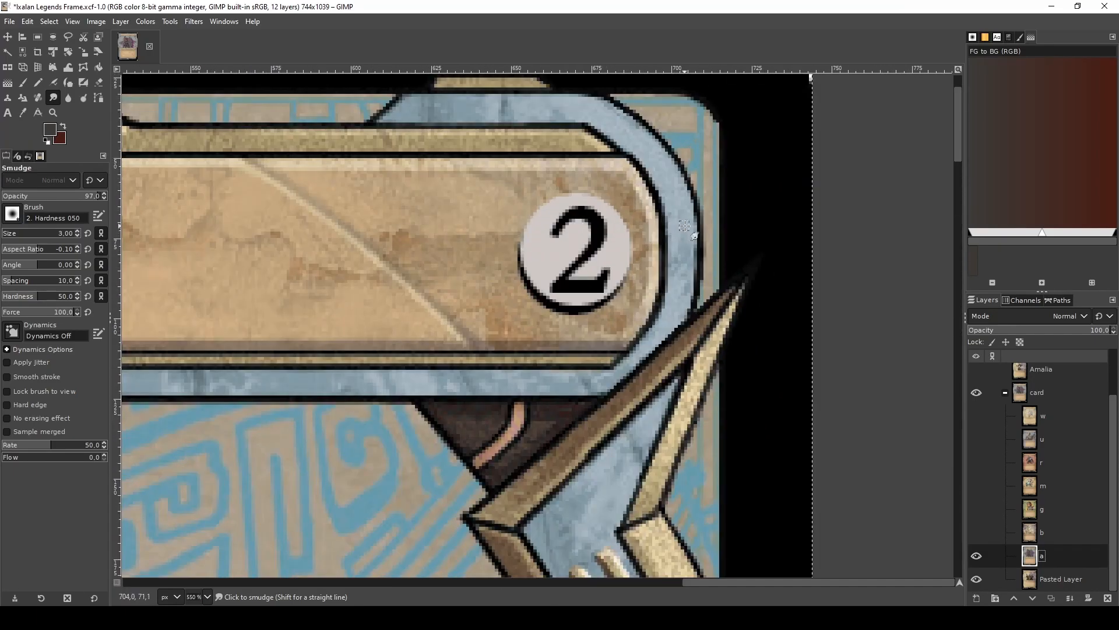
key("f")
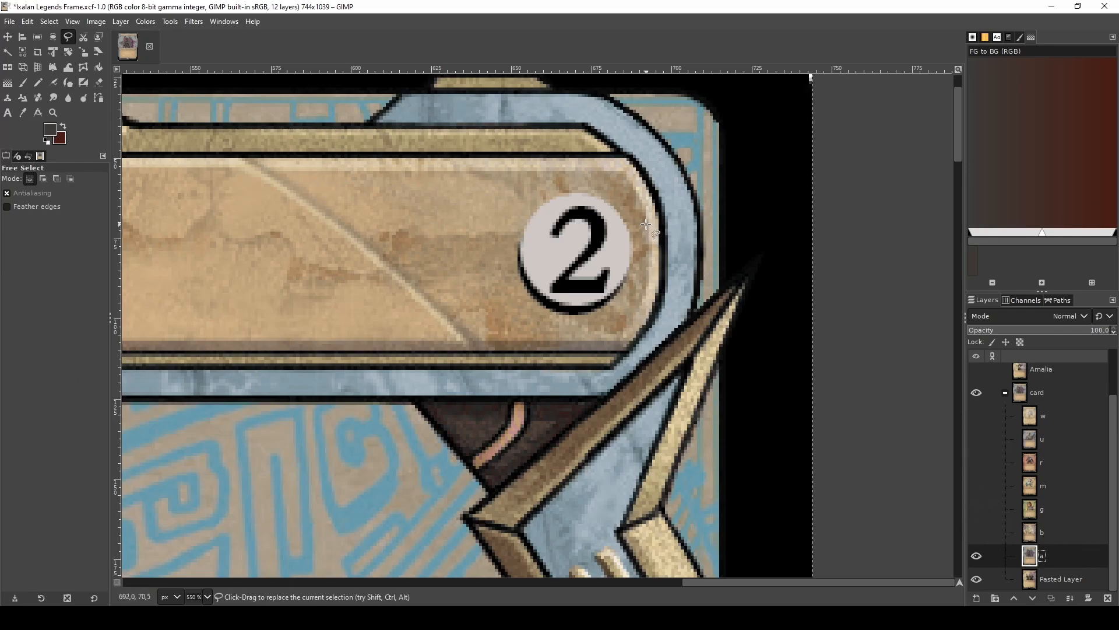
left_click_drag(645, 223, 629, 192)
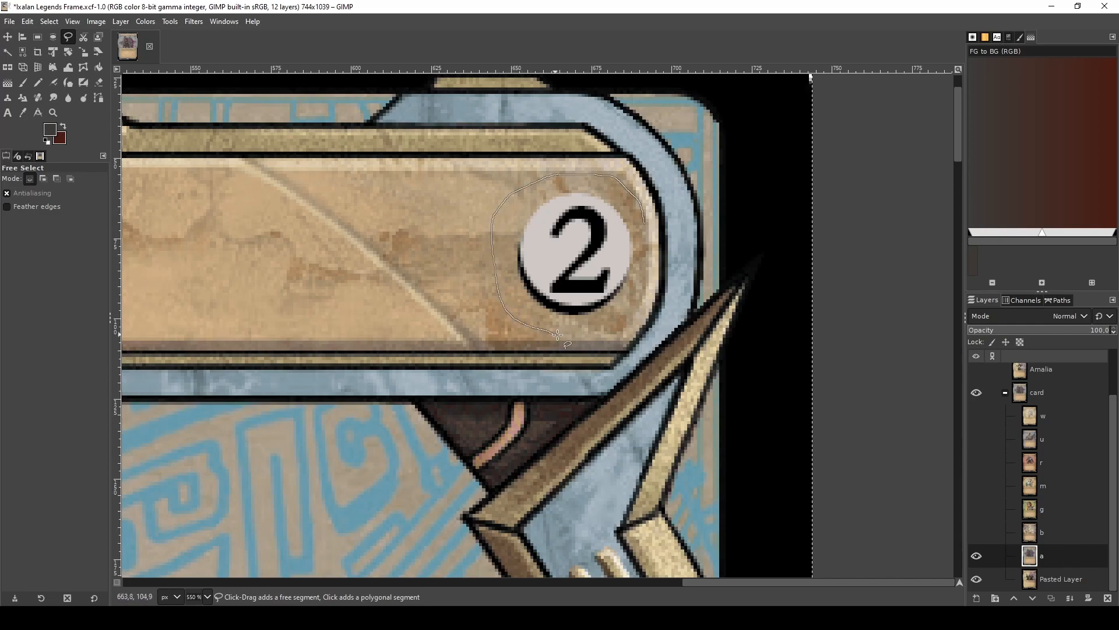
left_click_drag(630, 313, 645, 225)
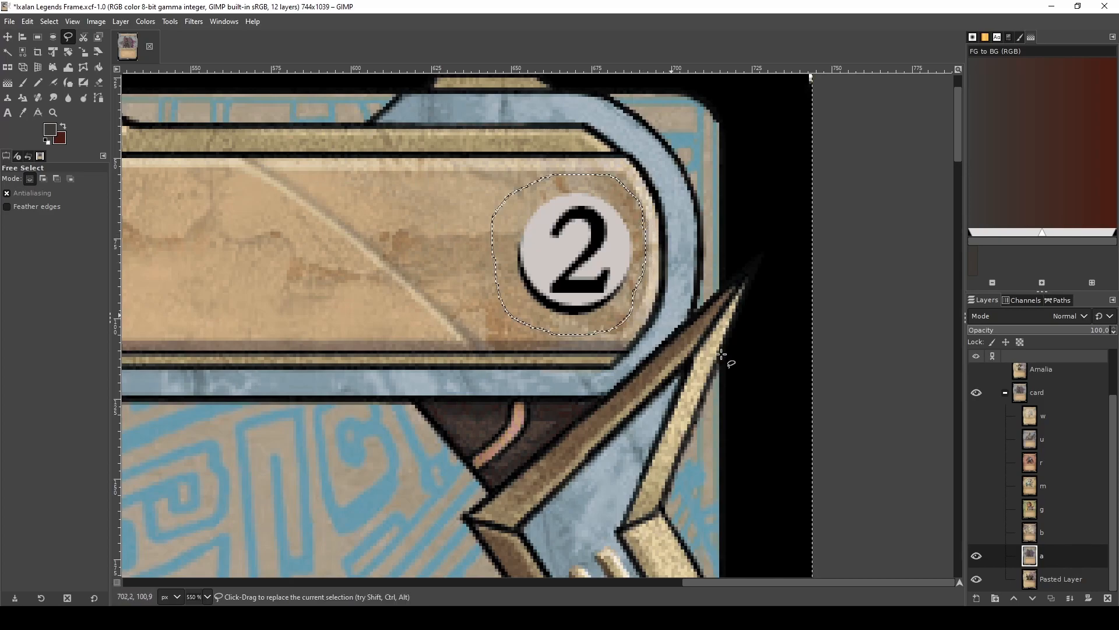
- Copy and paste the selected mana symbol area from layer a, and move it onto the type bar beside the set symbol
left_click(1062, 550)
key("ctrl+c")
key("ctrl+v")
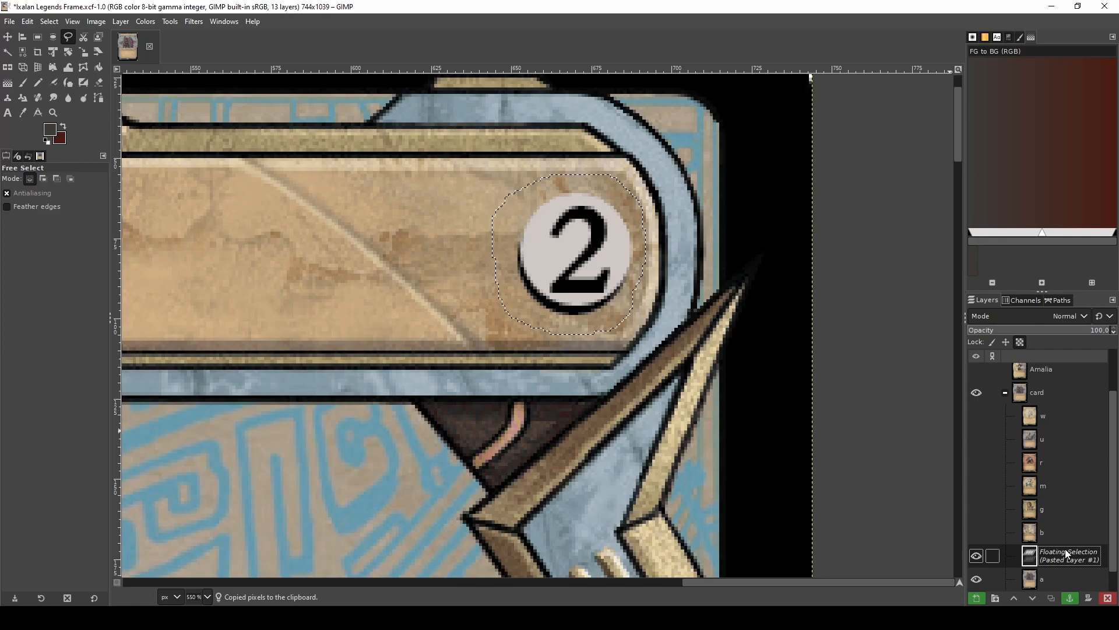
left_click_drag(569, 250, 485, 456)
scroll(560, 349, "down", 11)
scroll(563, 341, "down", 3)
scroll(562, 340, "down", 5)
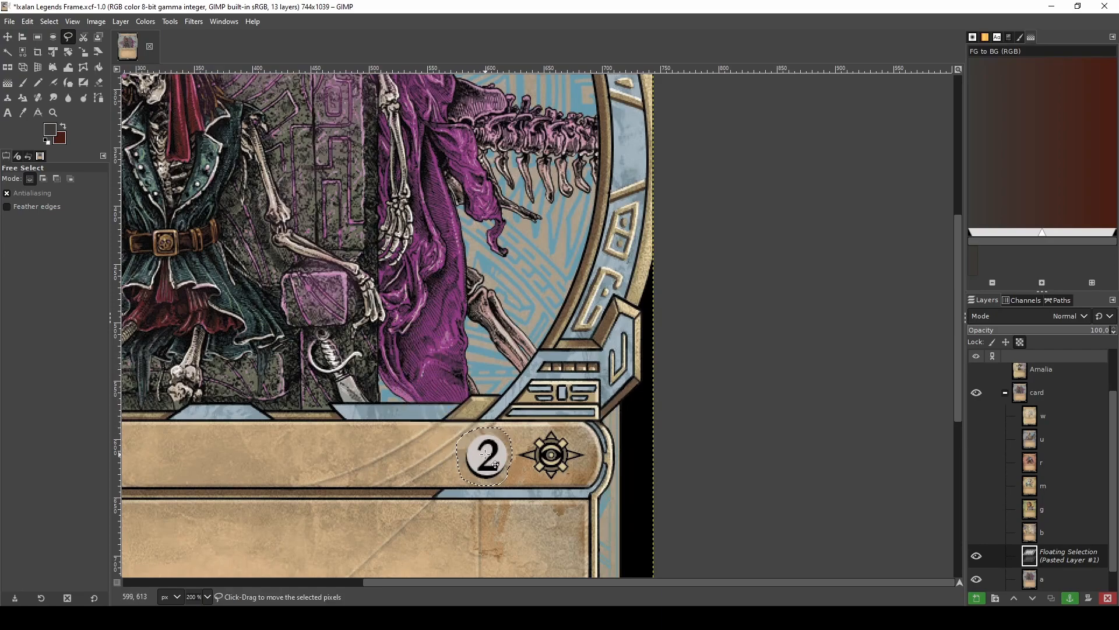
scroll(468, 448, "up", 4)
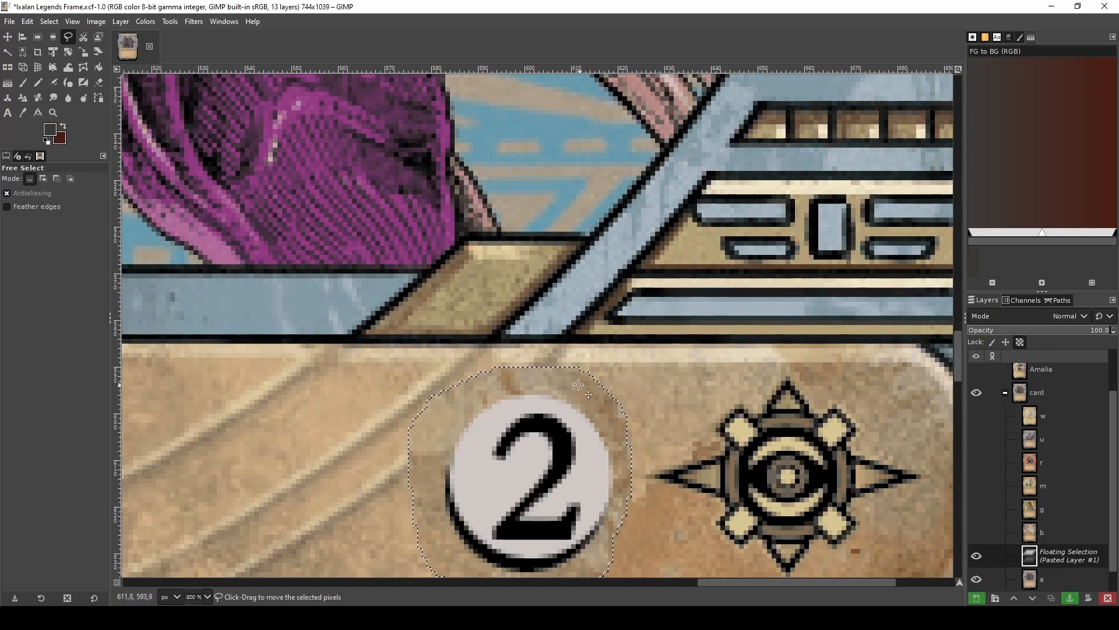
scroll(621, 396, "down", 3)
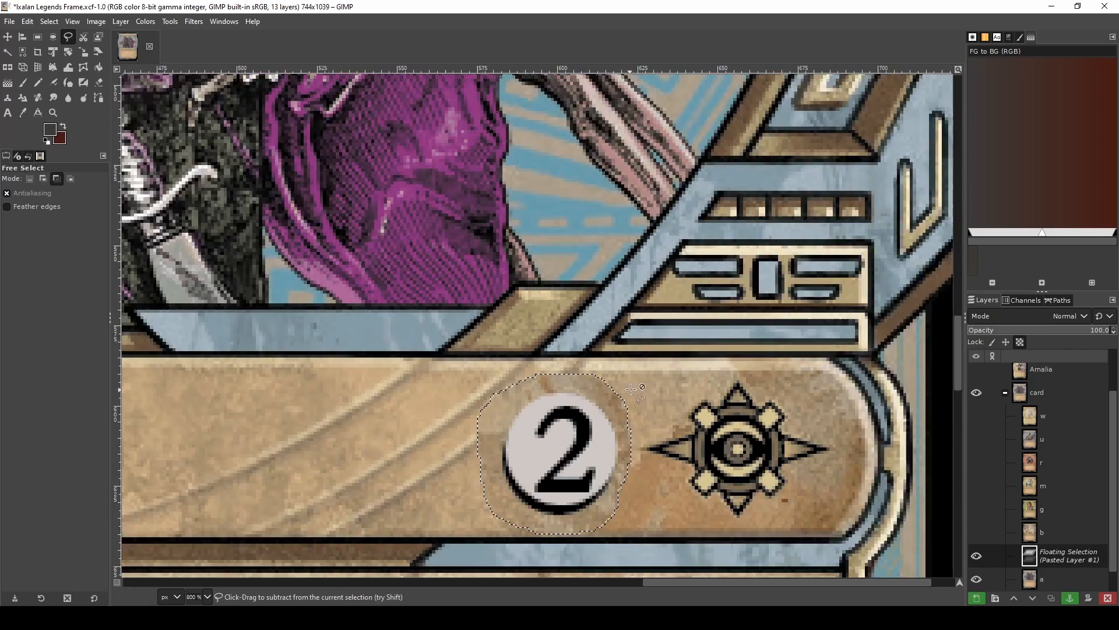
- Try the floating mana symbol patch on the text box parchment, just below the type bar and right of centre
left_click_drag(591, 424, 353, 544)
scroll(378, 524, "down", 3)
scroll(352, 548, "up", 4)
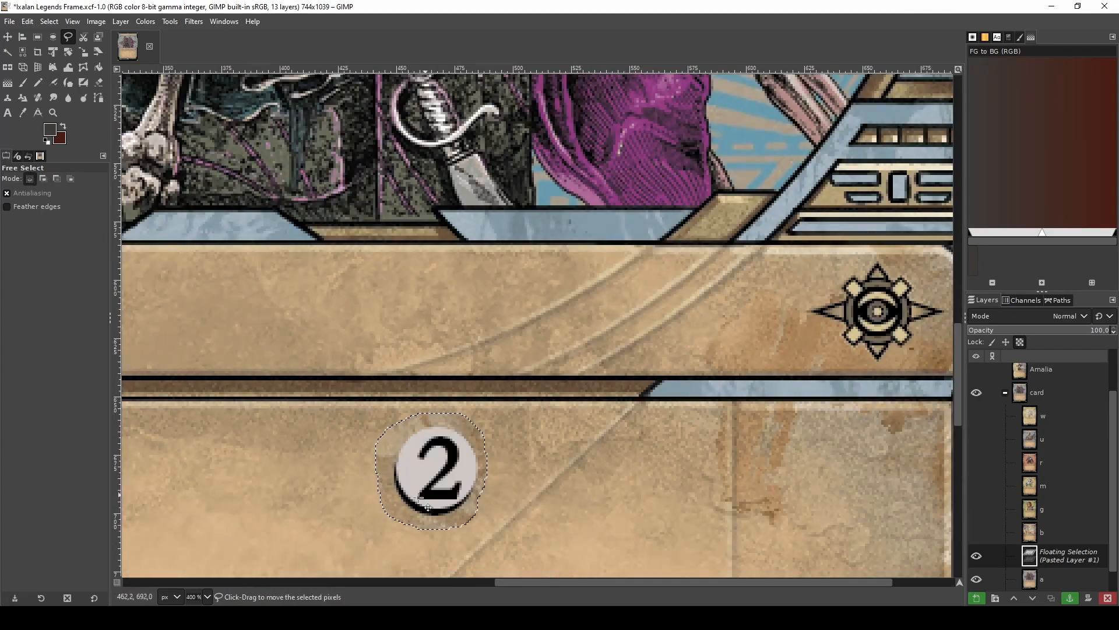
scroll(387, 516, "up", 3)
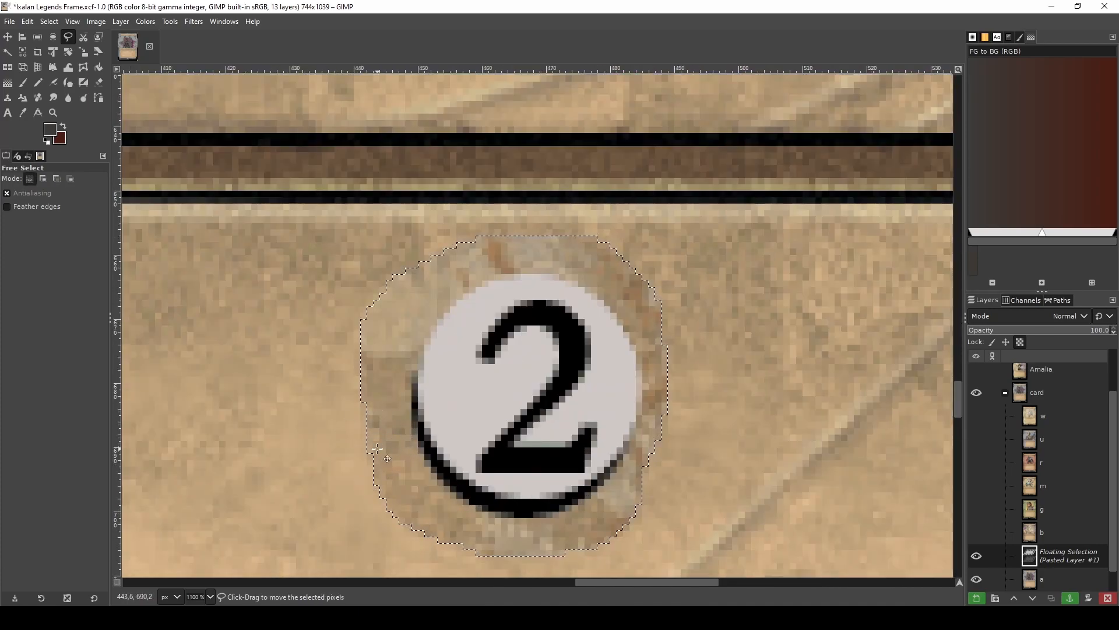
key("ctrl")
scroll(379, 427, "down", 3)
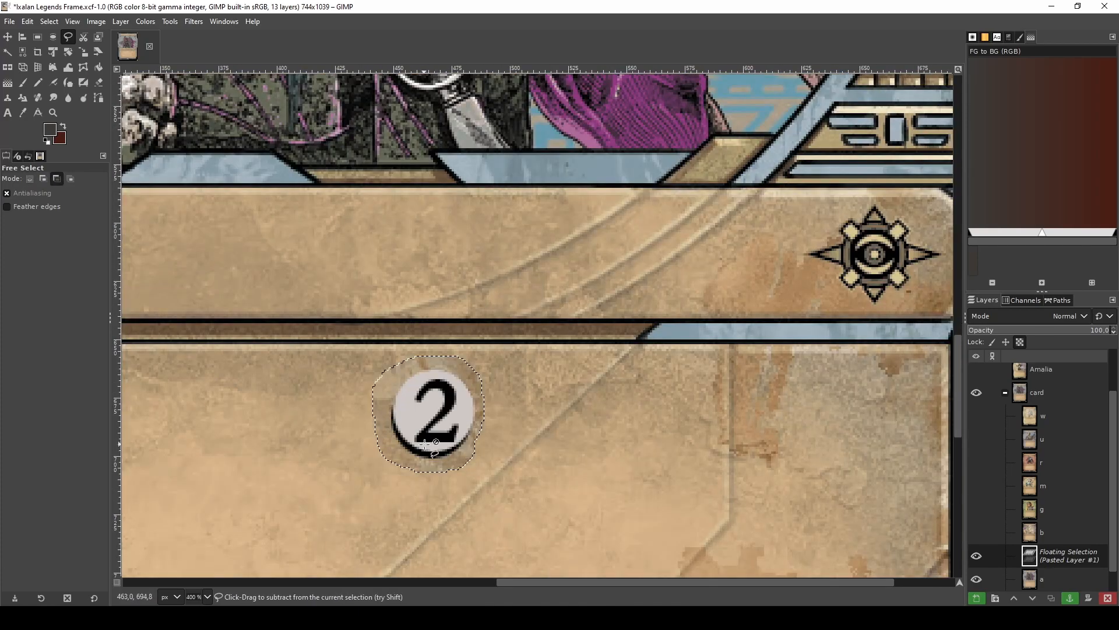
- Move the floating mana symbol patch to the text box's upper-right corner and nudge it up 3 px
mouse_move(426, 421)
left_mouse_down()
mouse_move(672, 453)
mouse_move(686, 469)
mouse_move(704, 439)
mouse_move(717, 446)
left_mouse_up()
scroll(671, 461, "down", 3)
key("ctrl")
scroll(760, 441, "up", 3)
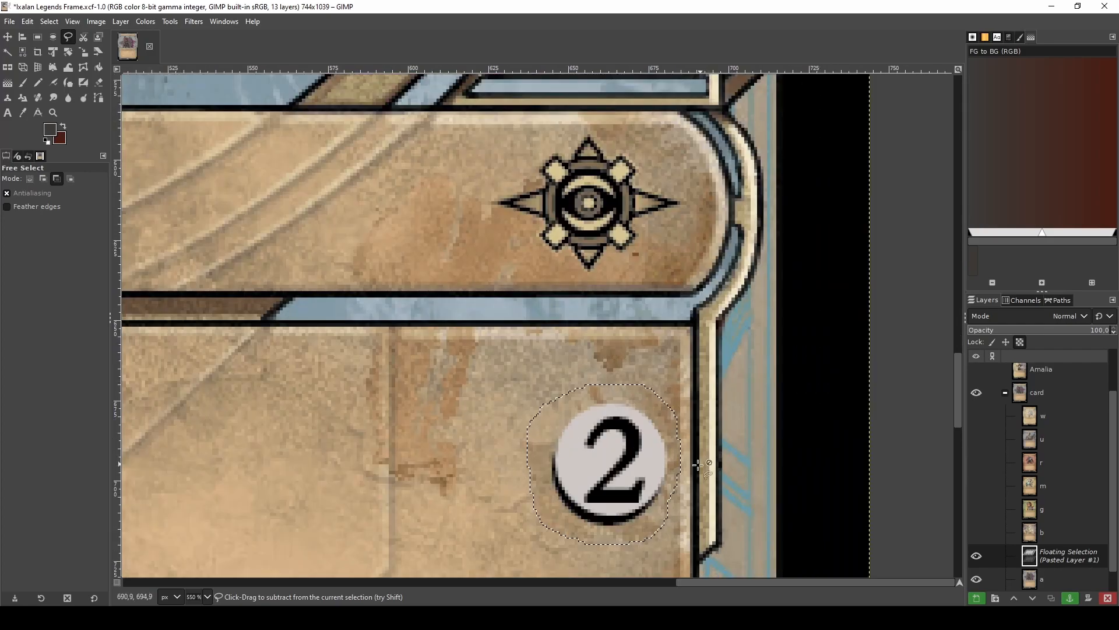
scroll(752, 431, "up", 2)
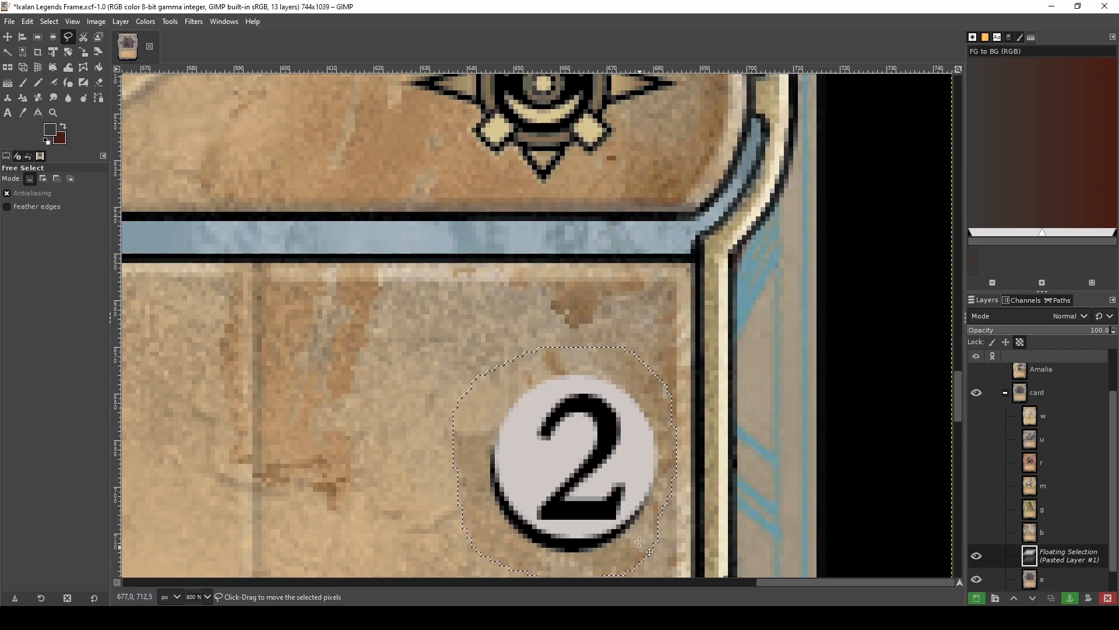
scroll(641, 545, "down", 3)
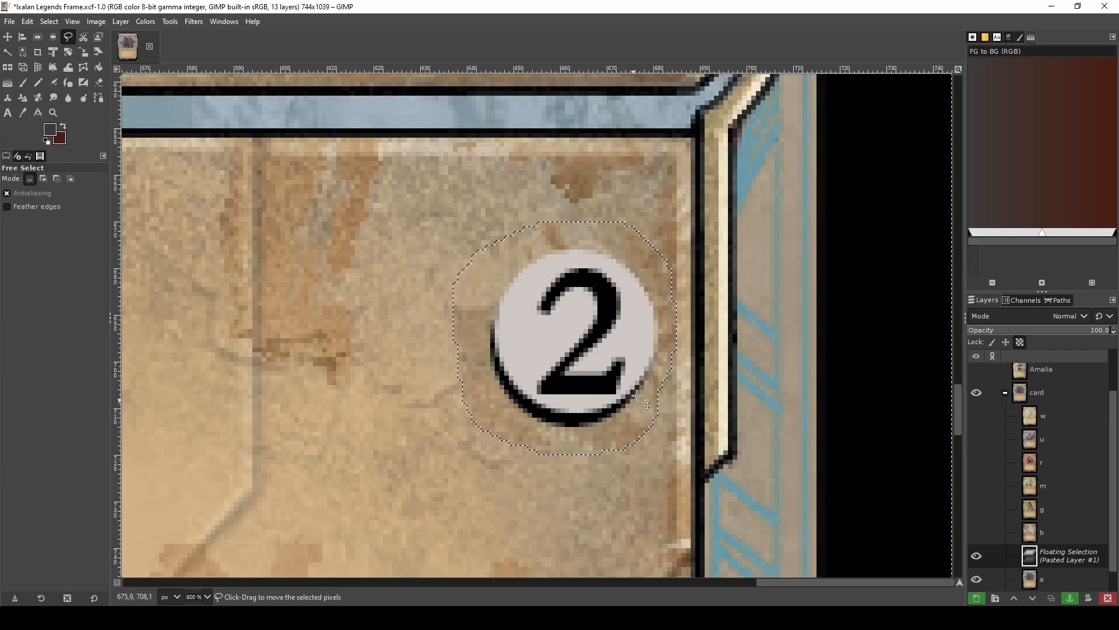
key("Up")
key("Up")
key("Up")
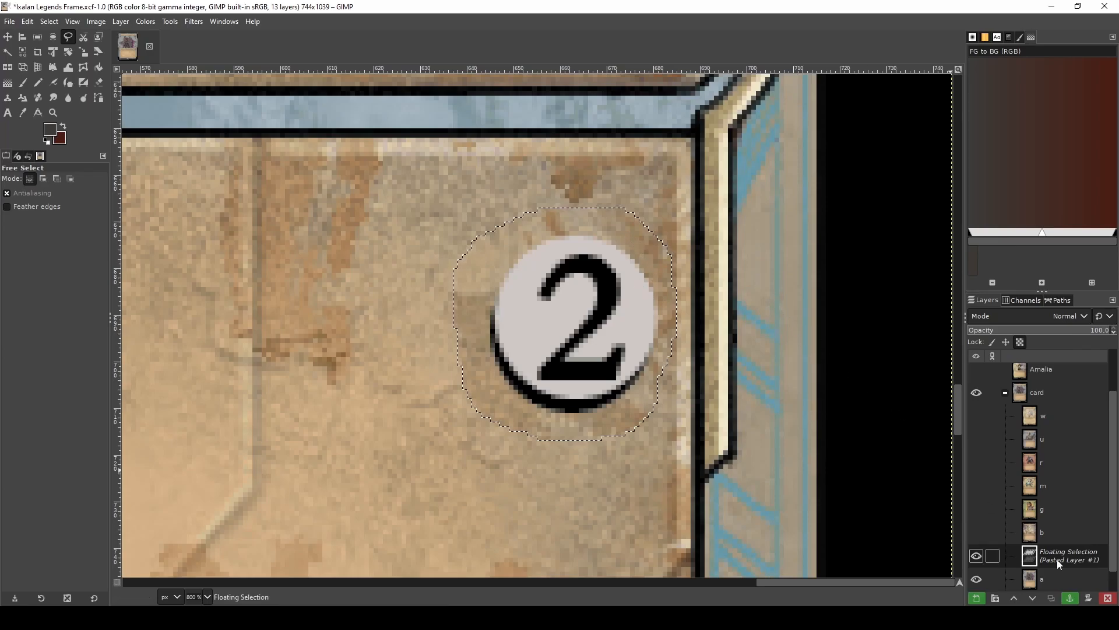
- Turn the floating selection into a new layer and outline its mana symbol closely with a free selection
right_click(1074, 555)
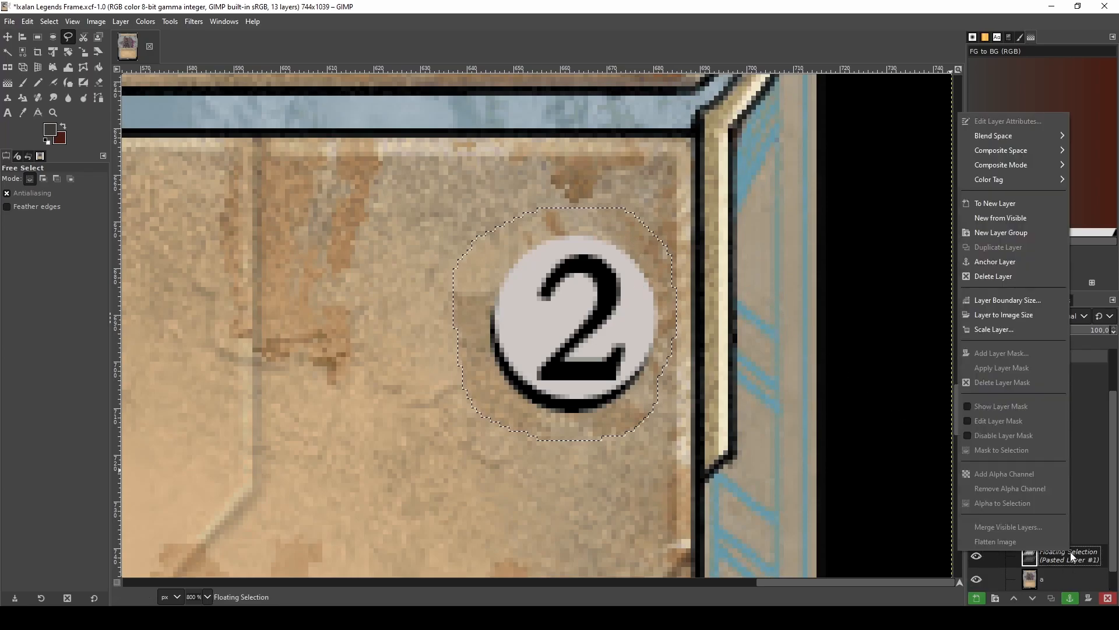
left_click(1002, 209)
left_click(627, 403)
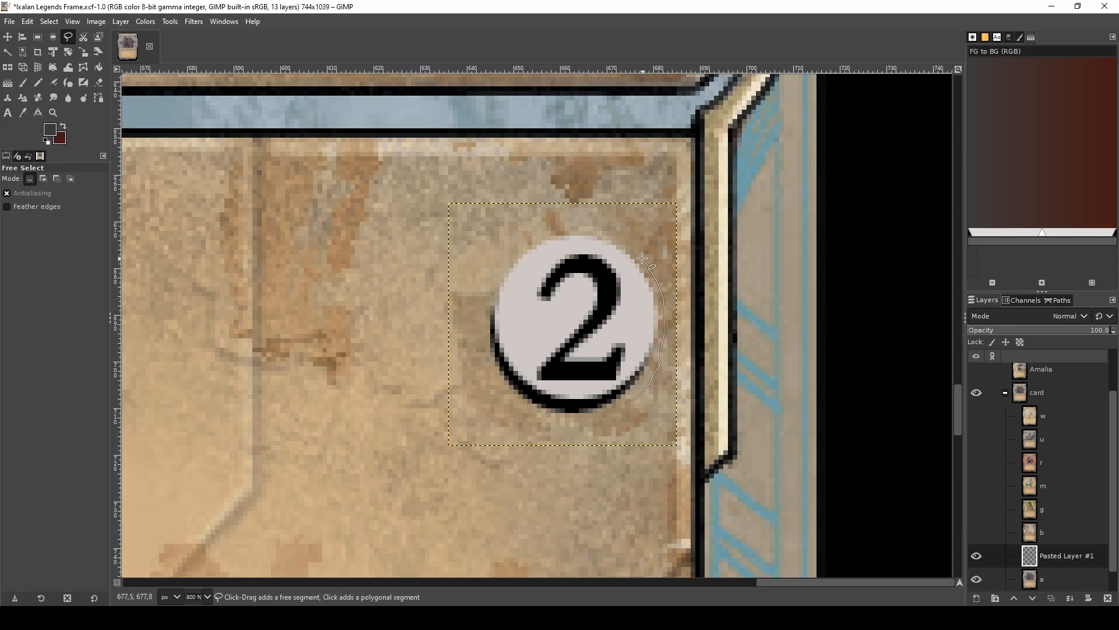
mouse_move(564, 226)
left_mouse_down()
mouse_move(530, 233)
mouse_move(497, 261)
mouse_move(486, 301)
left_mouse_up()
left_click_drag(571, 423, 591, 420)
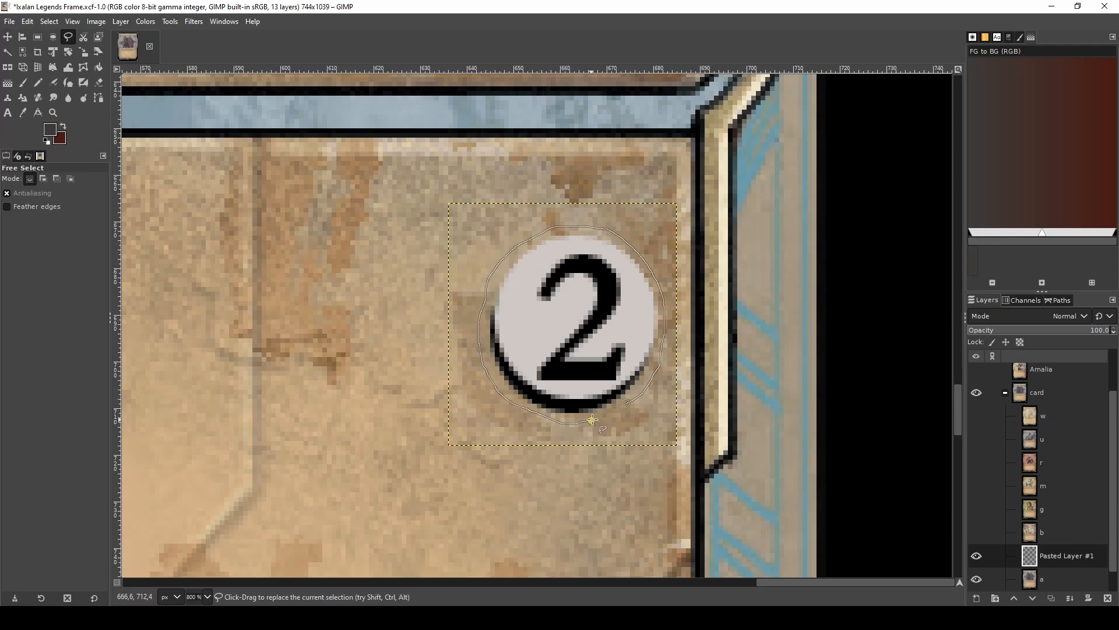
key("Return")
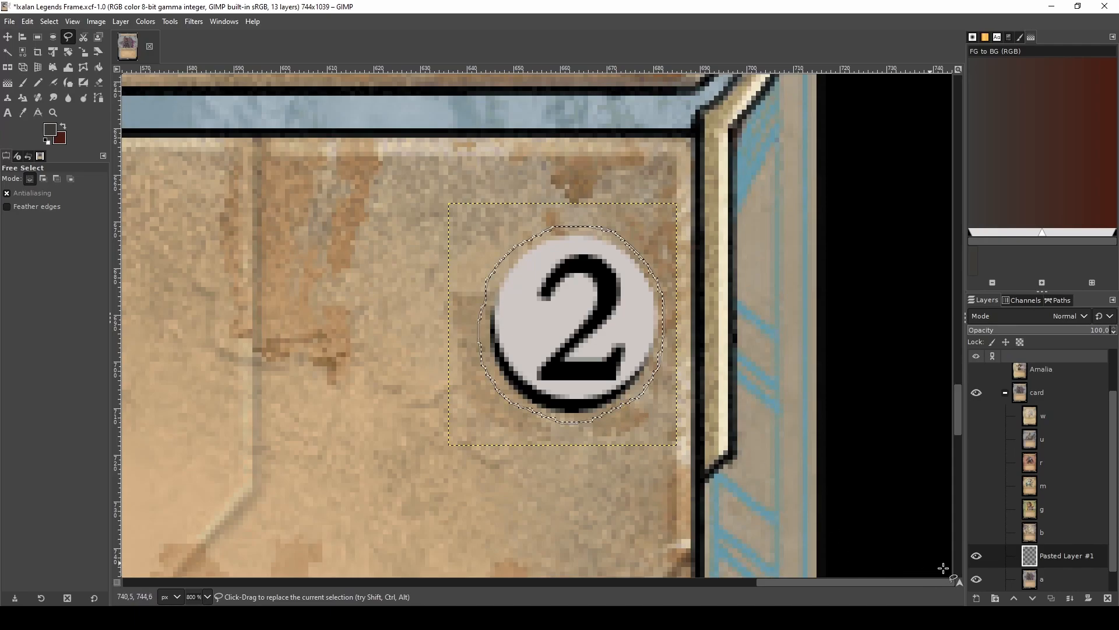
- Hide the Pasted Layer #1 layer, copy the selected clean parchment from layer a, and anchor it over the title bar's mana symbol
left_click(977, 555)
left_click(1054, 575)
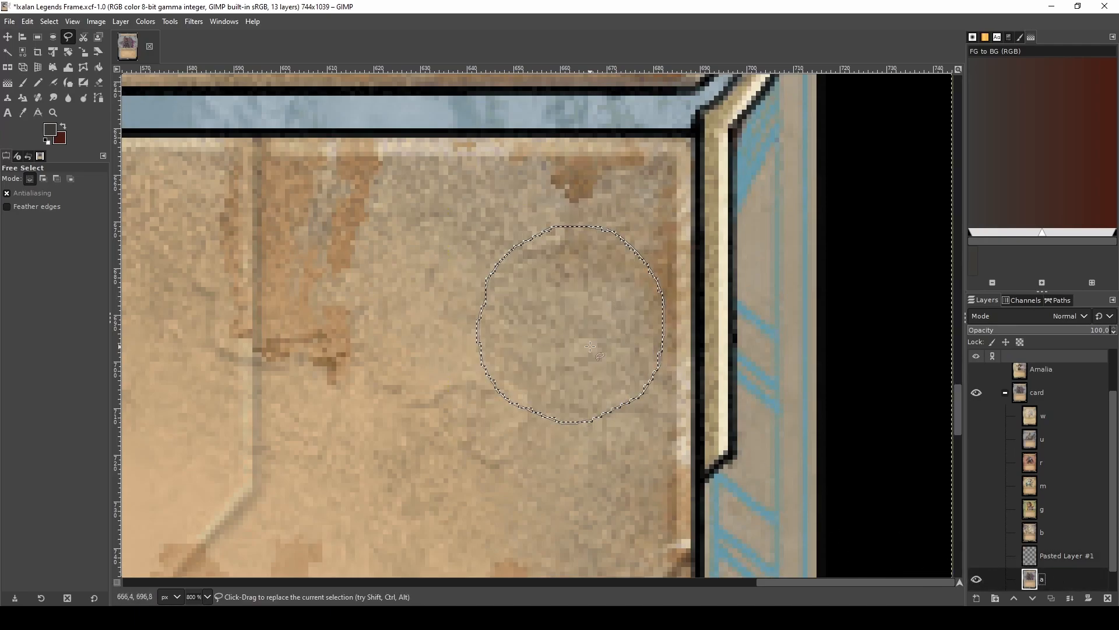
key("ctrl+c")
key("ctrl+v")
scroll(589, 346, "down", 7)
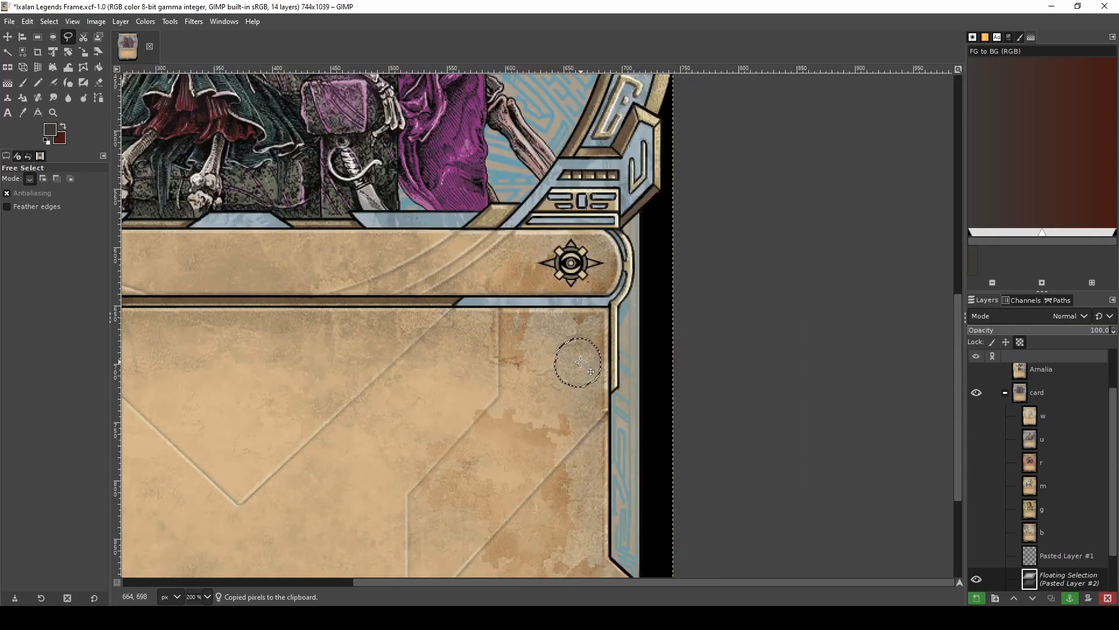
scroll(584, 122, "up", 6)
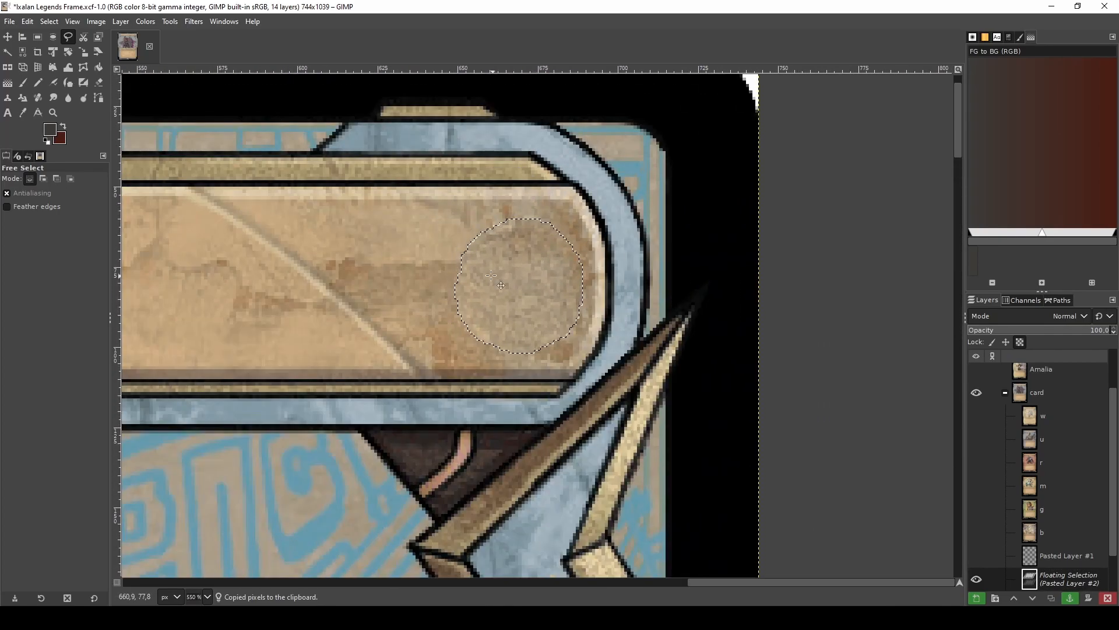
scroll(492, 275, "up", 2)
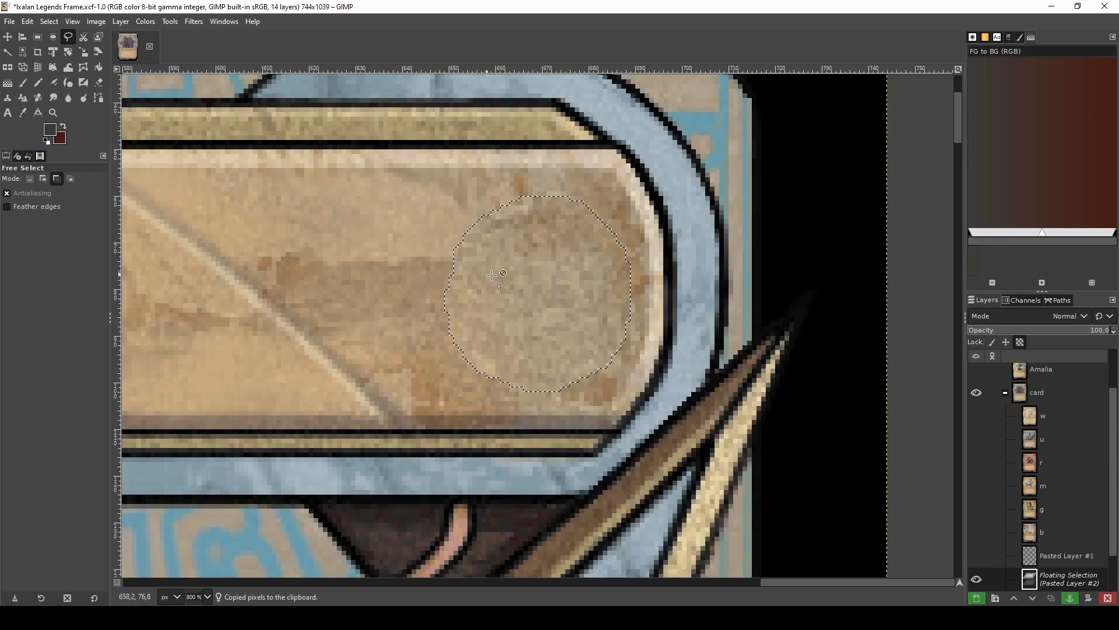
left_click(623, 210)
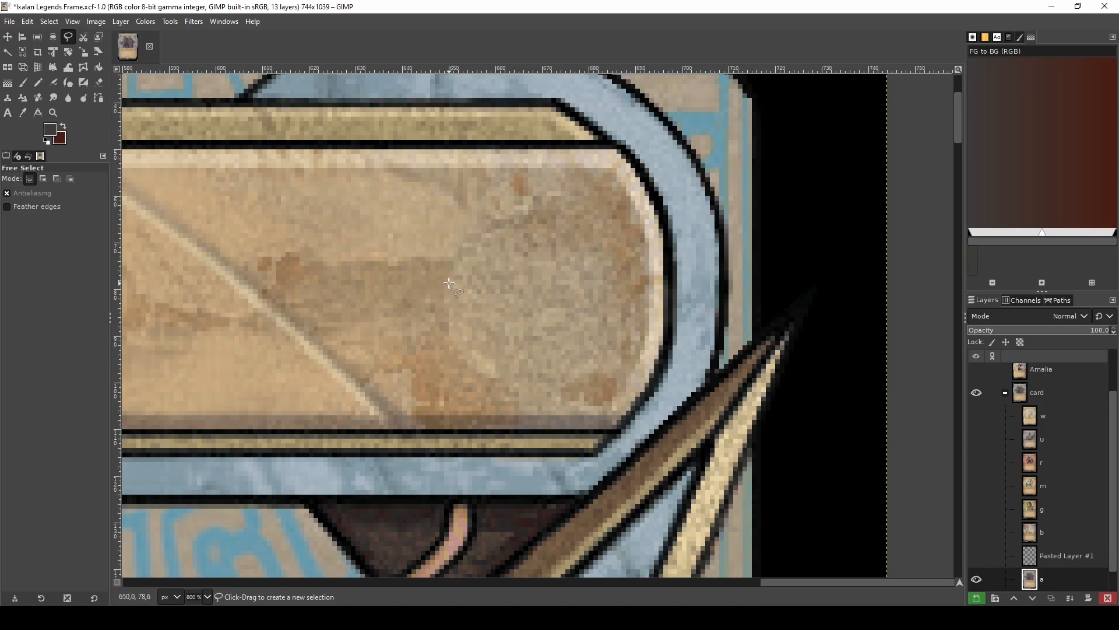
- Try to blend the lower-left edge of the title bar's parchment patch with the Smudge tool at brush size 4
scroll(449, 283, "down", 8)
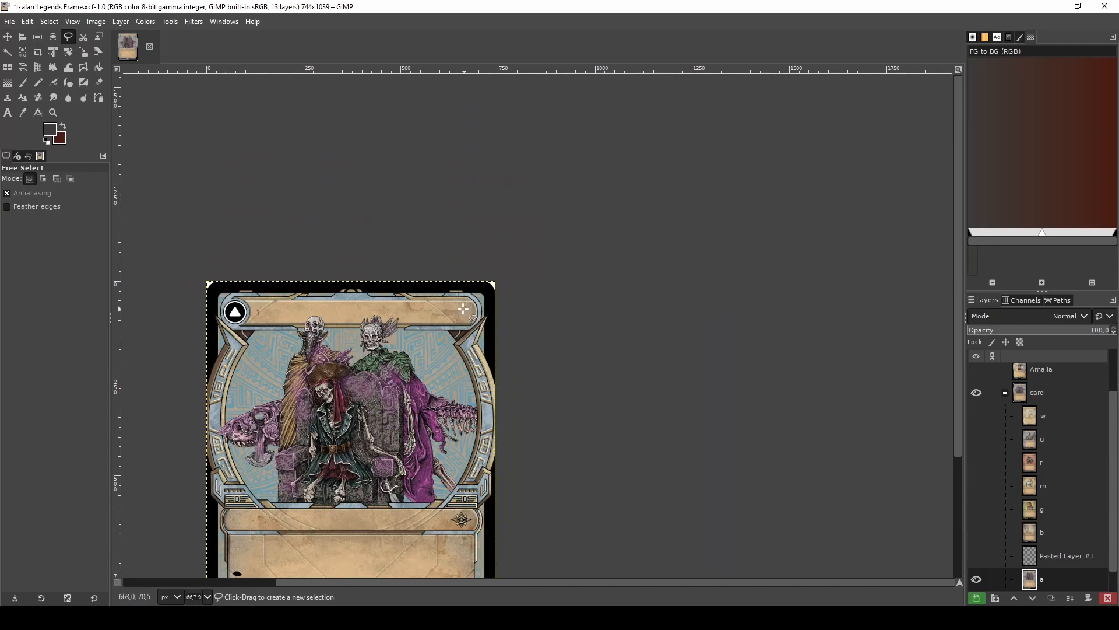
scroll(473, 326, "up", 7, "ctrl")
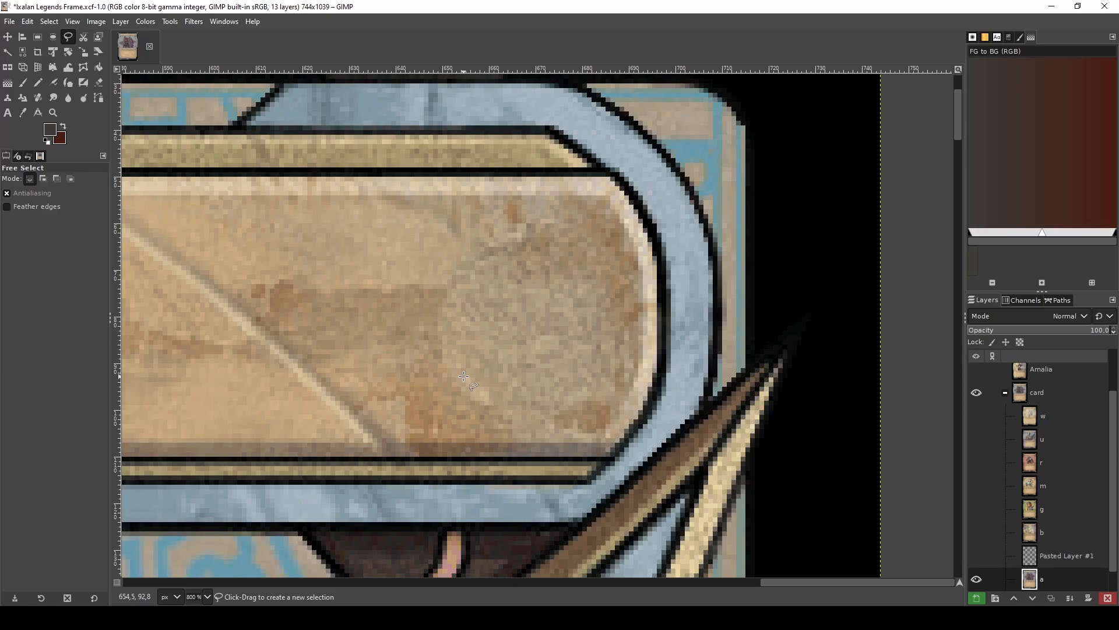
key("s")
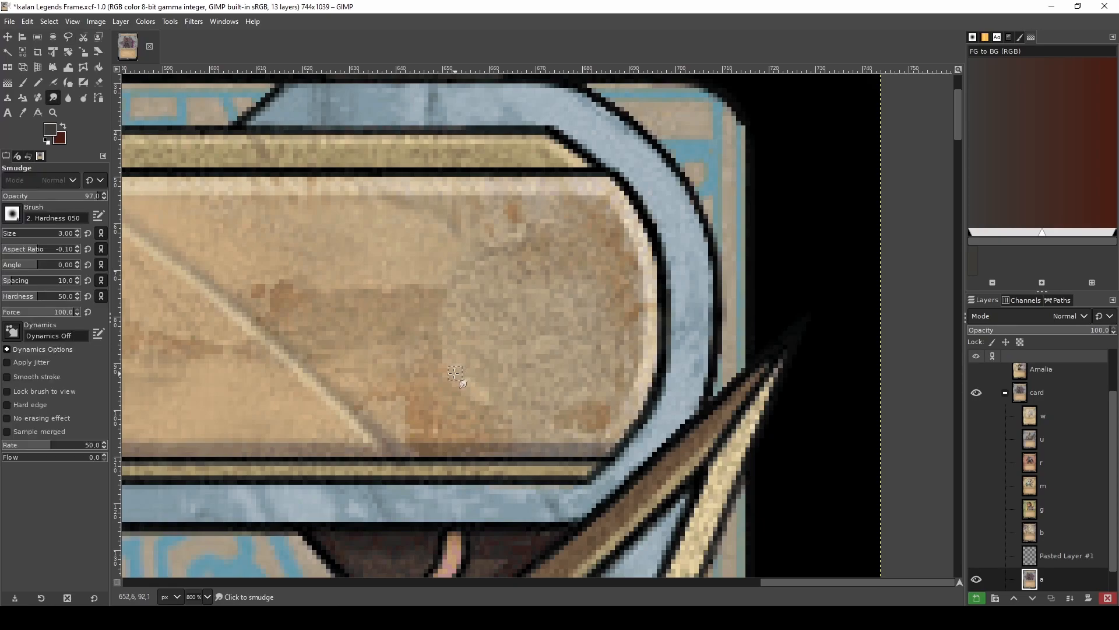
scroll(455, 387, "up", 1)
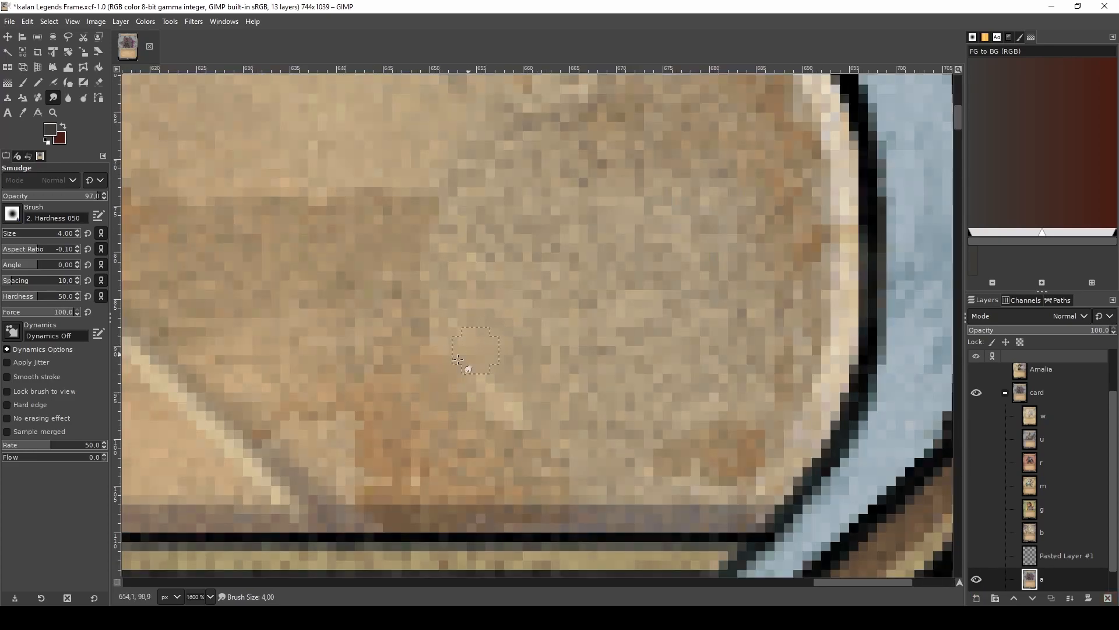
scroll(493, 368, "down", 3)
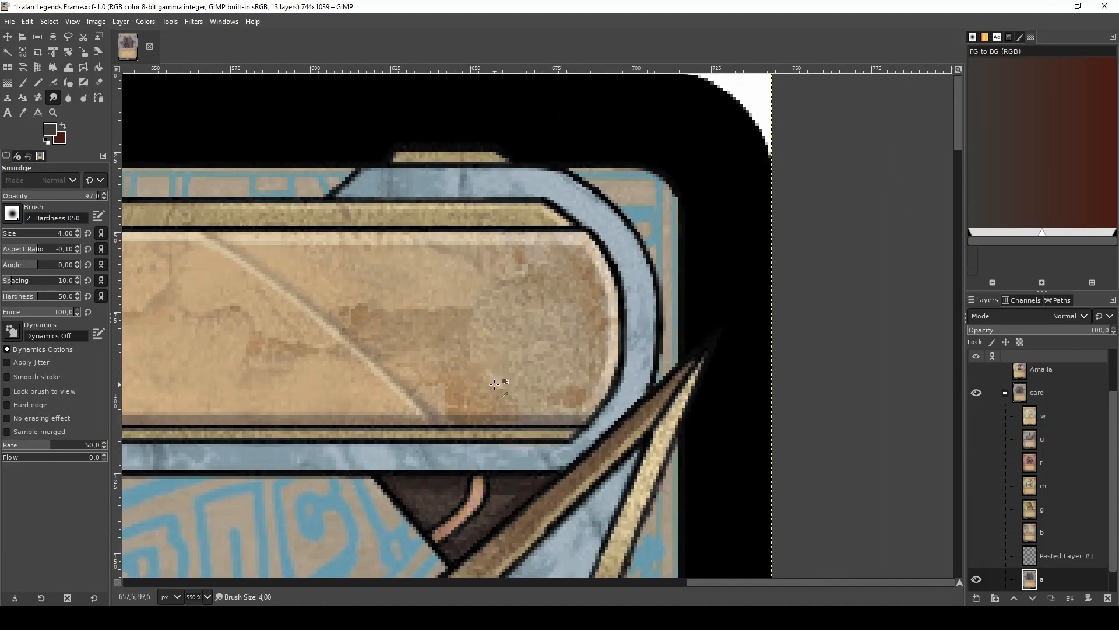
scroll(505, 370, "up", 4)
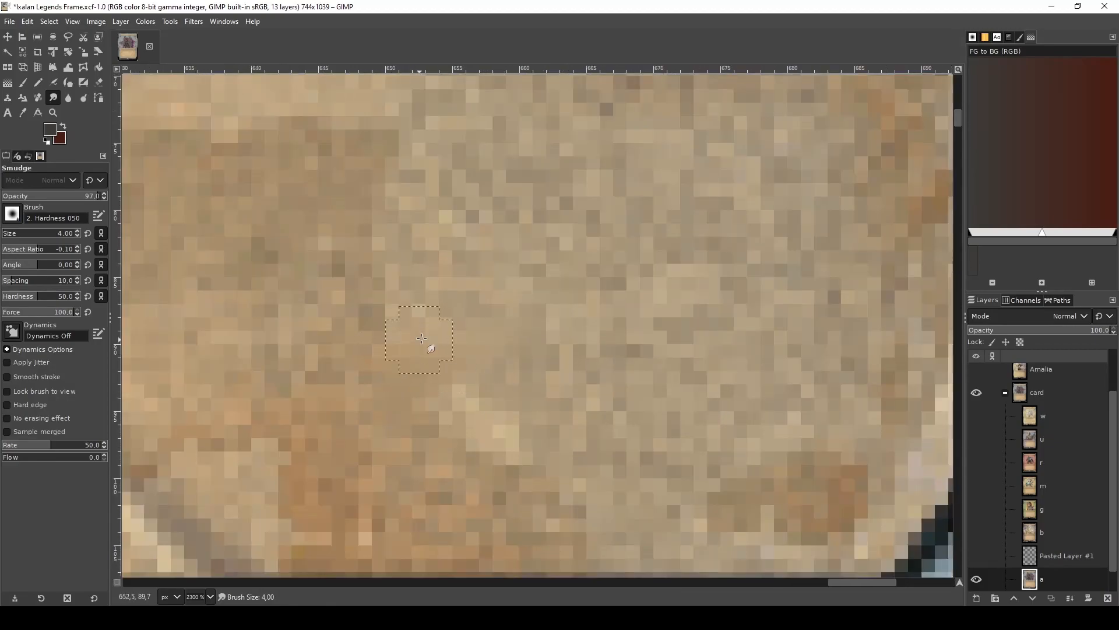
key("ctrl")
scroll(493, 338, "down", 4)
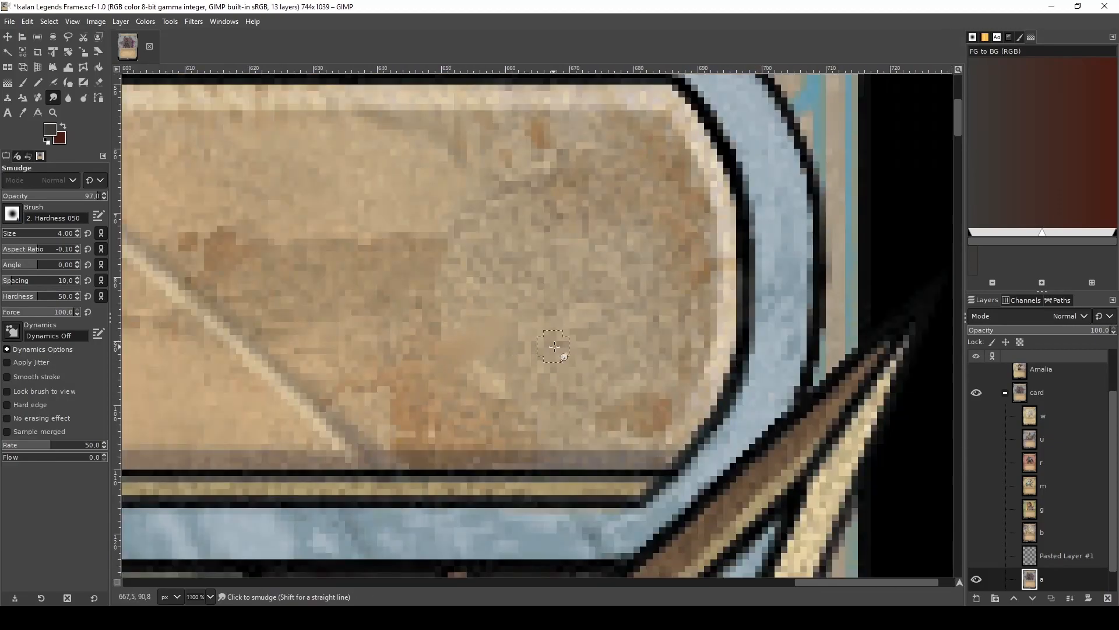
scroll(607, 321, "up", 3)
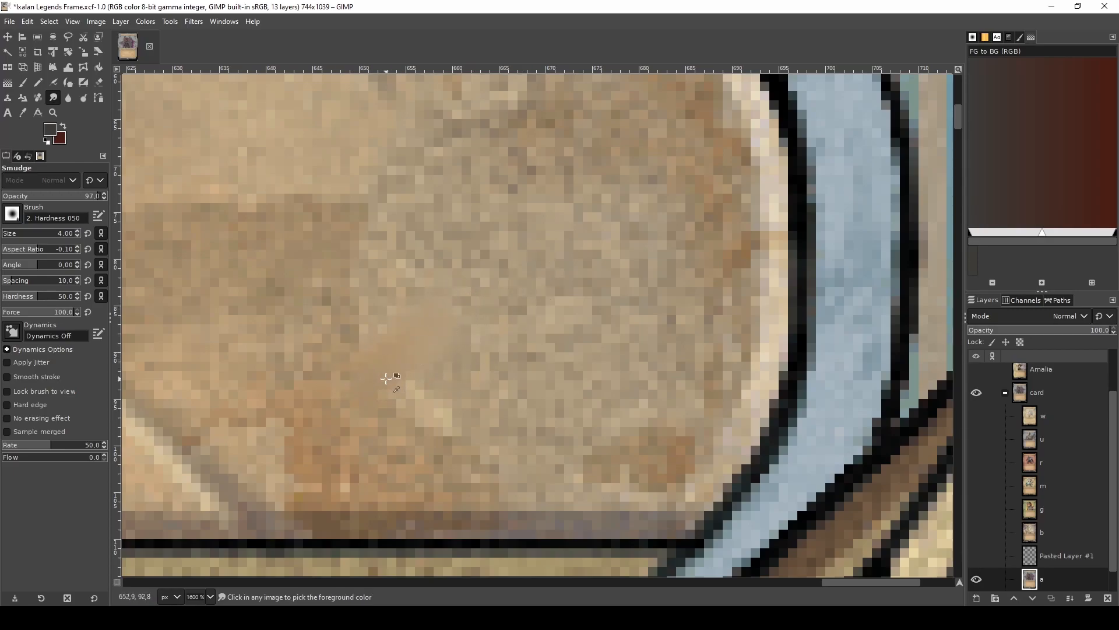
scroll(417, 326, "down", 6)
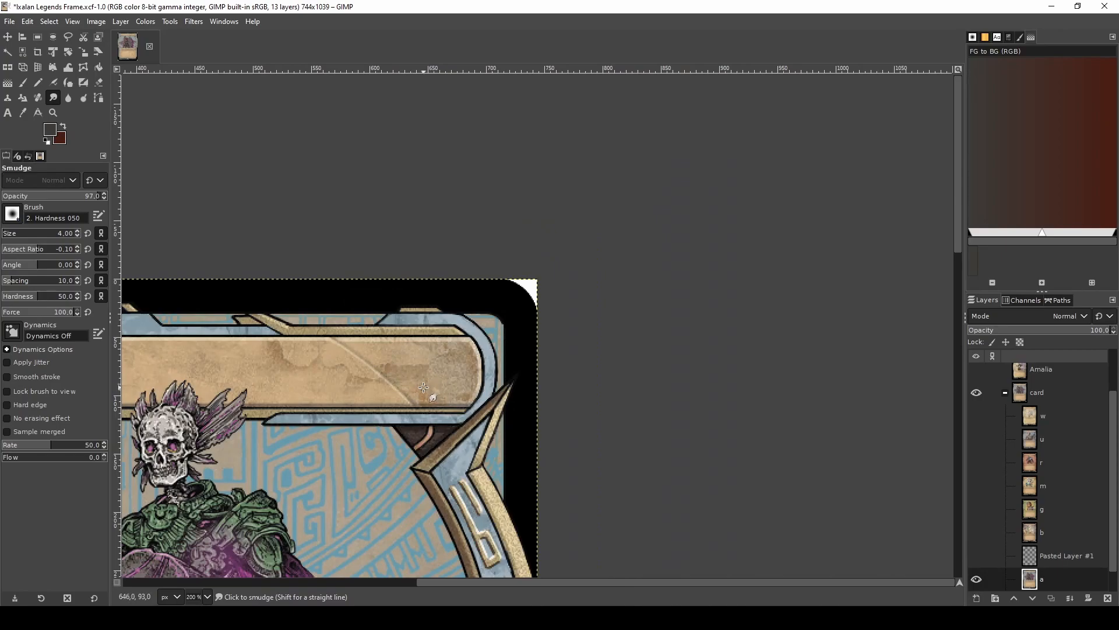
scroll(424, 387, "up", 6)
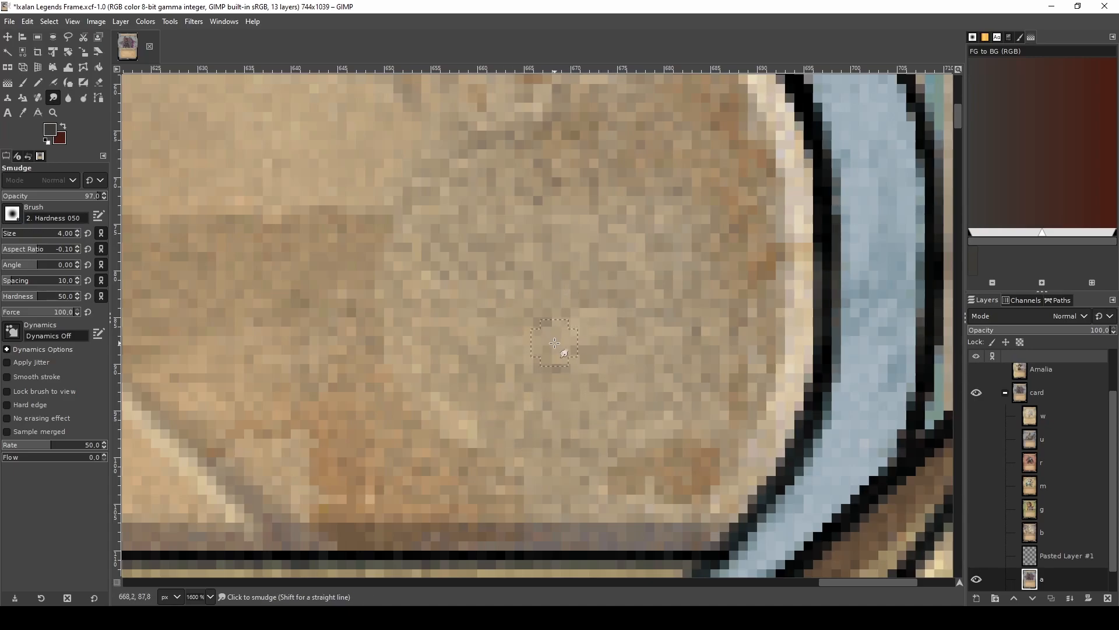
key("bracketright")
key("bracketright")
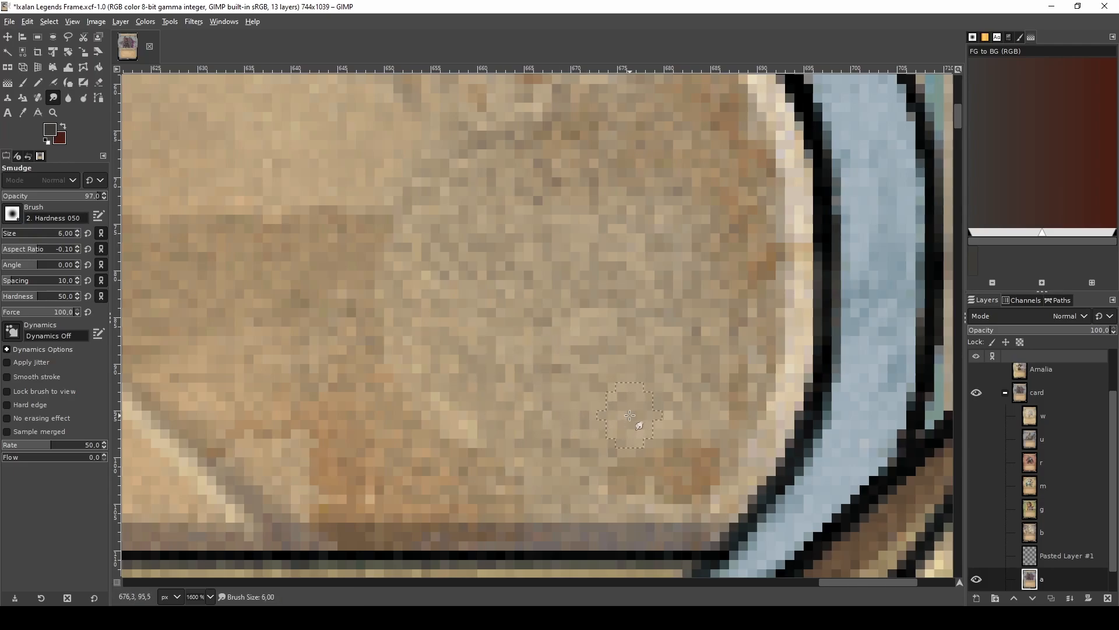
key("bracketleft")
scroll(501, 416, "down", 3)
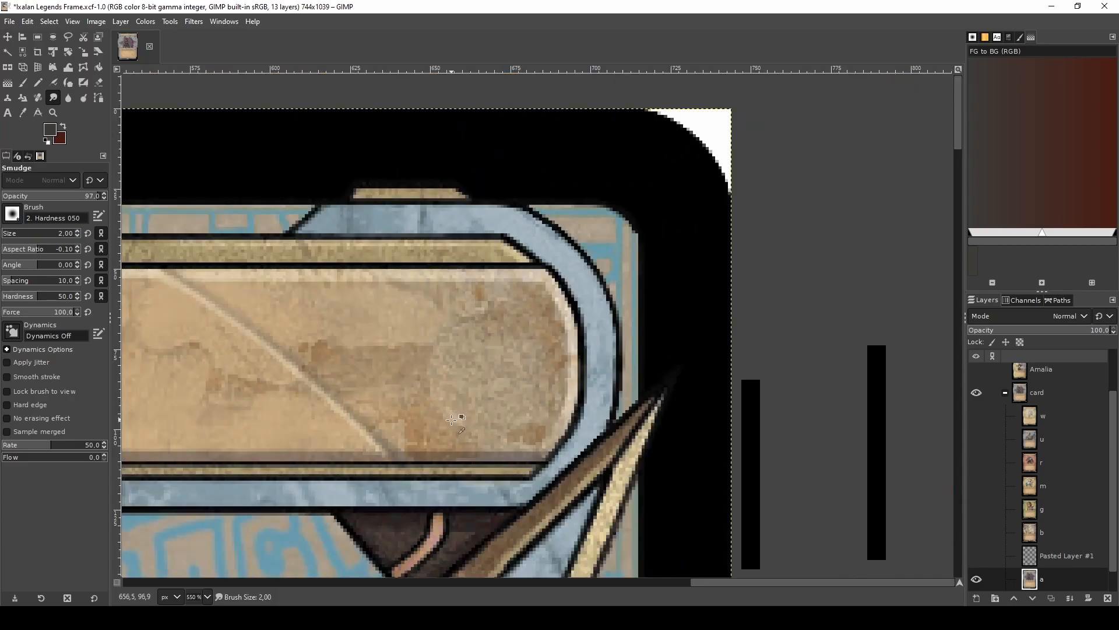
- Outline a narrow curved strip of parchment just left of the title bar's patch with a free selection and paste a floating copy of it
scroll(414, 402, "up", 3)
key("f")
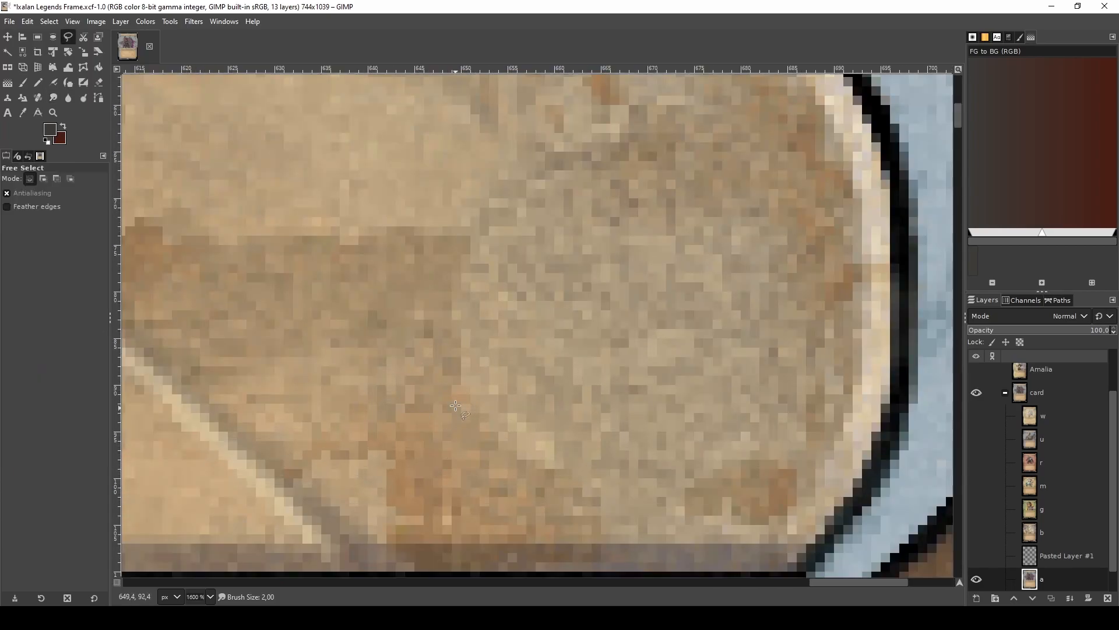
mouse_move(411, 275)
left_mouse_down()
mouse_move(352, 346)
mouse_move(359, 394)
mouse_move(408, 484)
mouse_move(480, 508)
mouse_move(488, 473)
mouse_move(443, 393)
mouse_move(438, 309)
left_mouse_up()
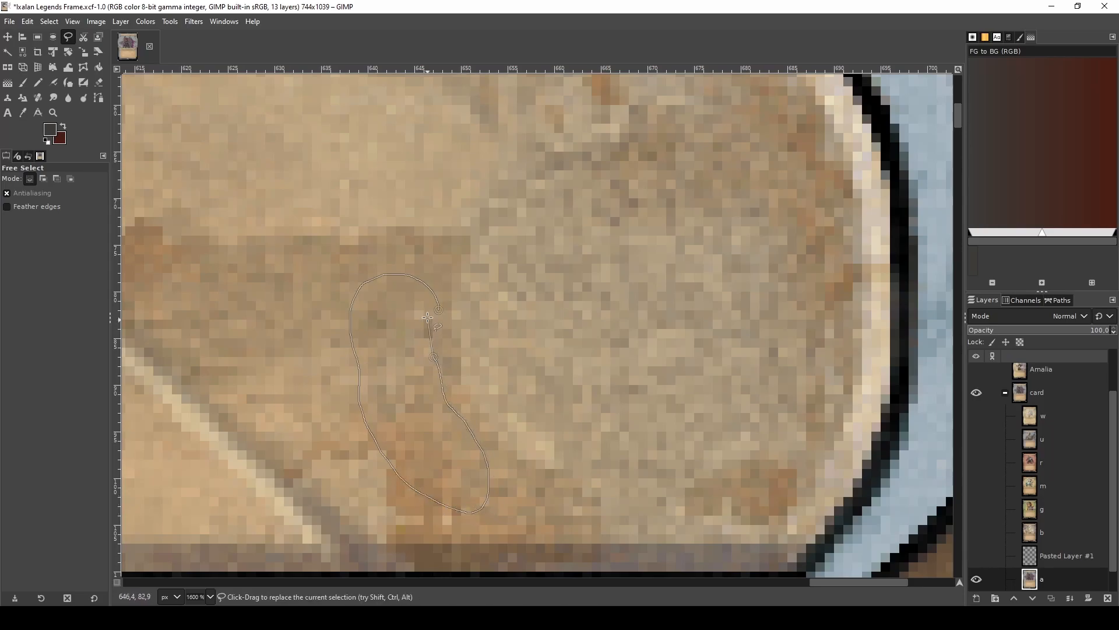
key("Return")
key("ctrl+c")
key("ctrl+v")
scroll(396, 380, "down", 3)
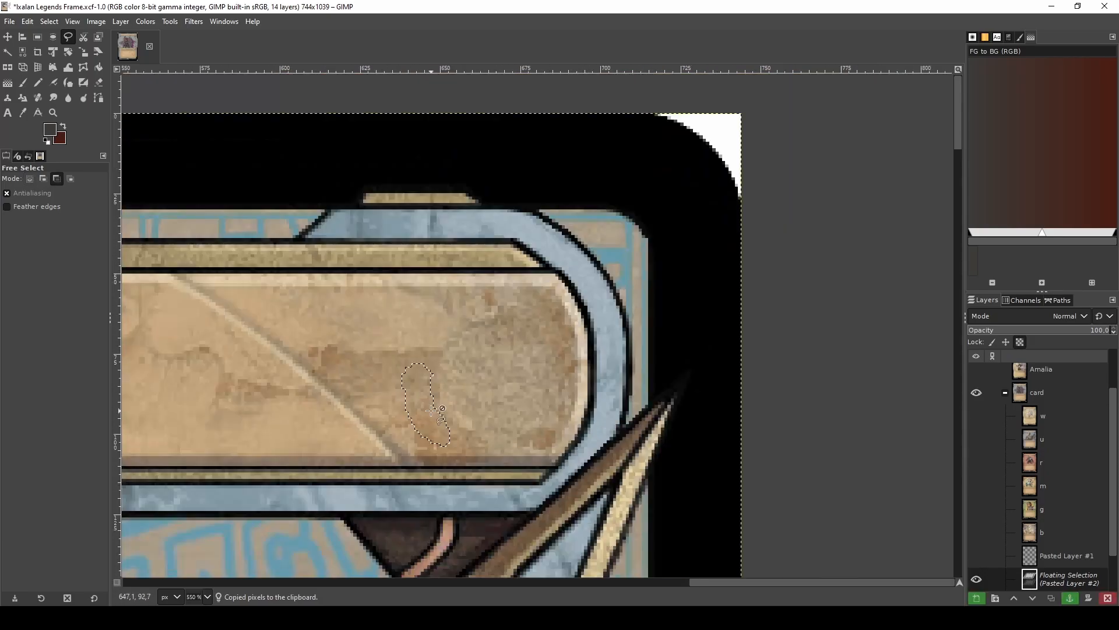
- Move the floating strip to similarly coloured parchment near the text box's lower edge, between the diagonal line's lower end and the oval stamp
left_click_drag(416, 412, 354, 429)
scroll(354, 429, "down", 6)
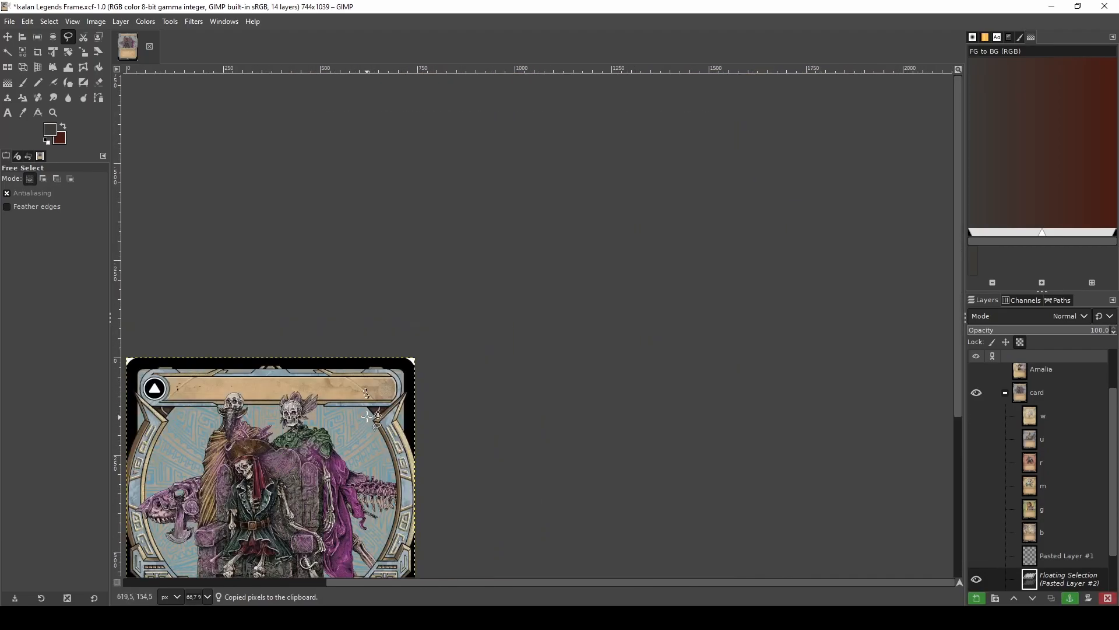
scroll(301, 472, "down", 5)
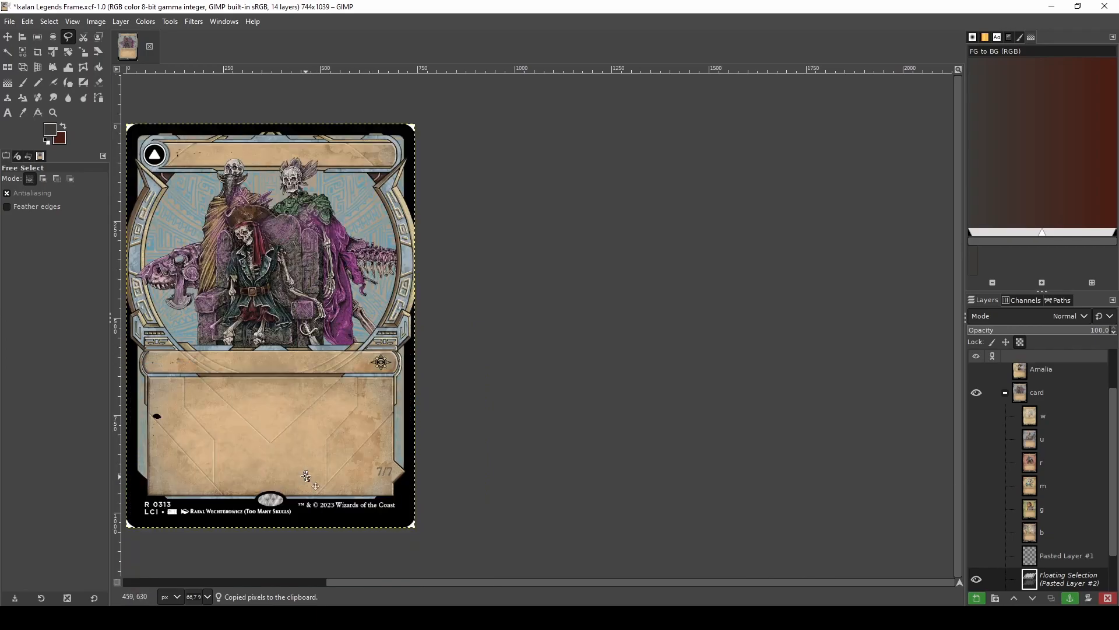
scroll(208, 394, "up", 4)
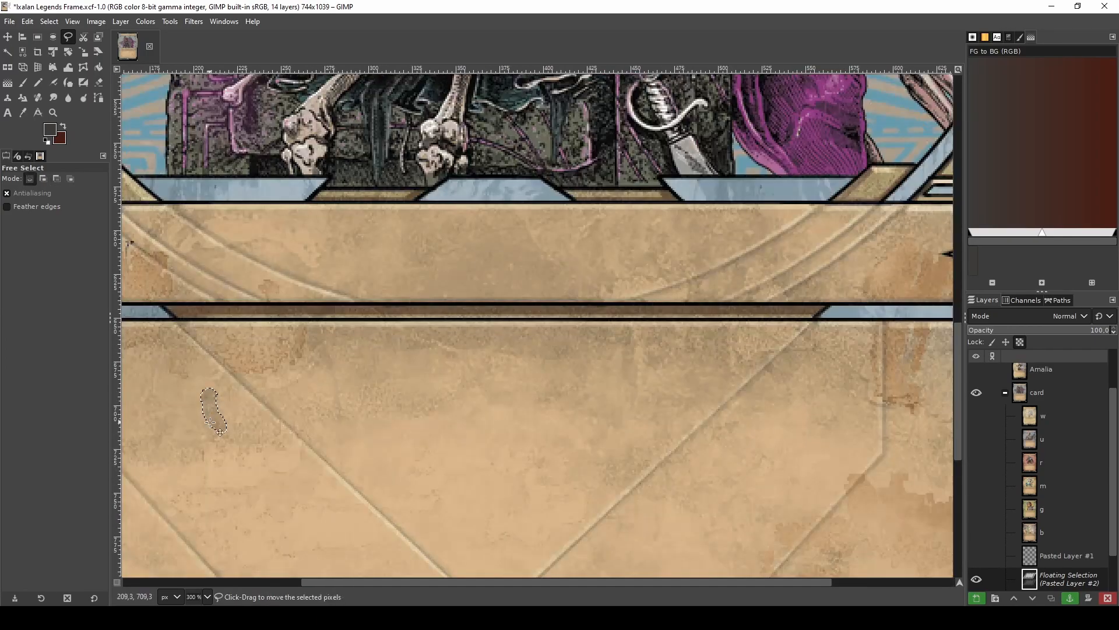
left_click_drag(208, 406, 297, 389)
scroll(328, 409, "down", 8)
scroll(298, 389, "up", 4)
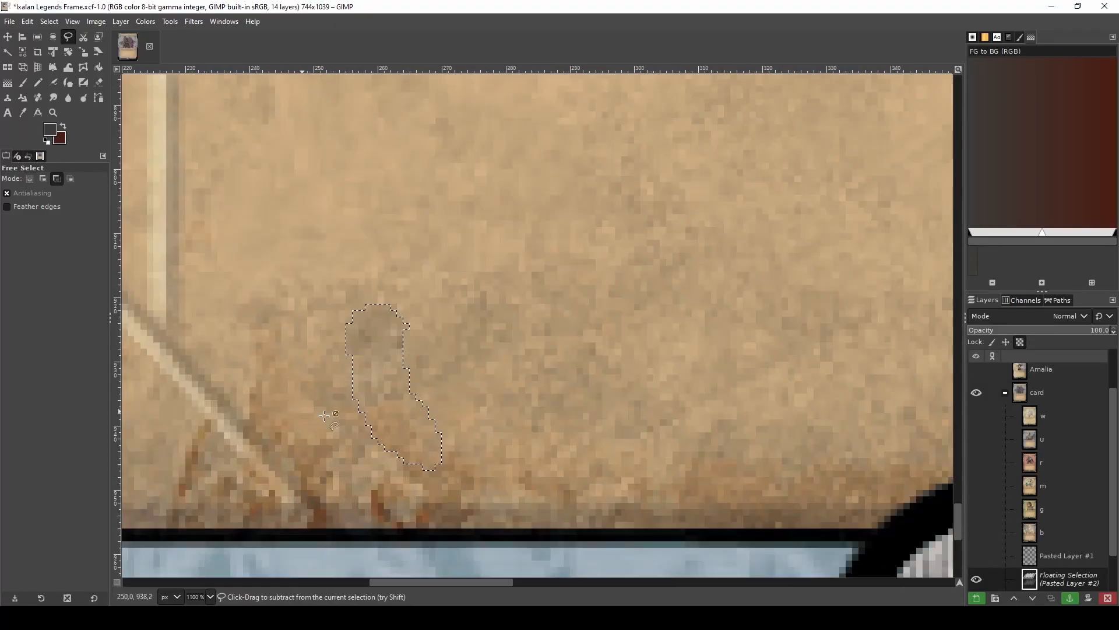
left_click_drag(380, 385, 283, 257)
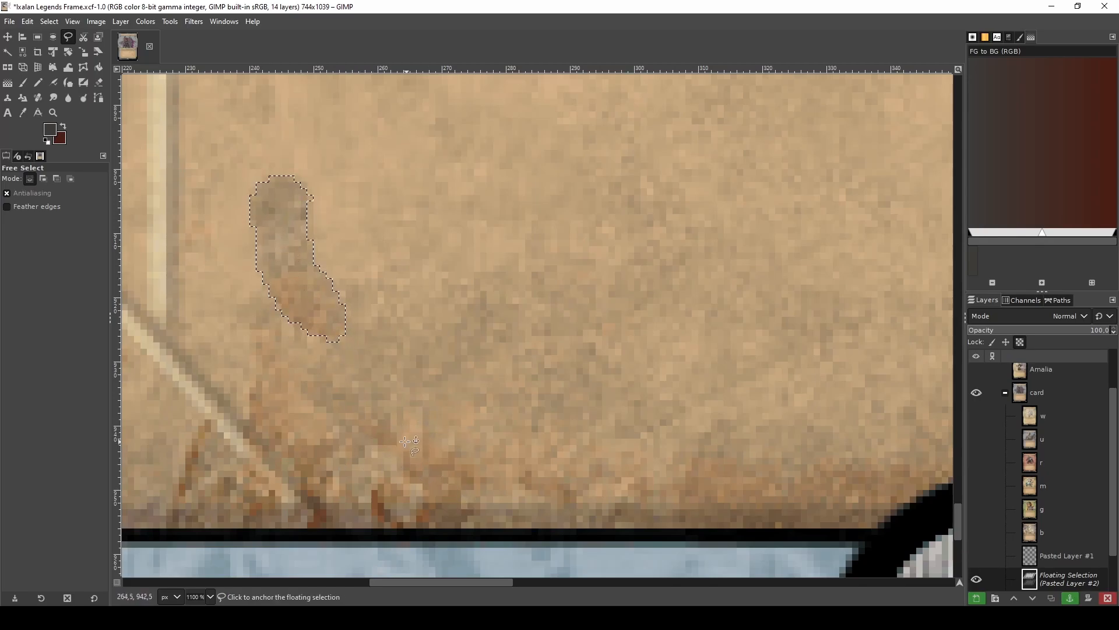
left_click_drag(291, 246, 399, 387)
scroll(399, 387, "down", 2, "ctrl")
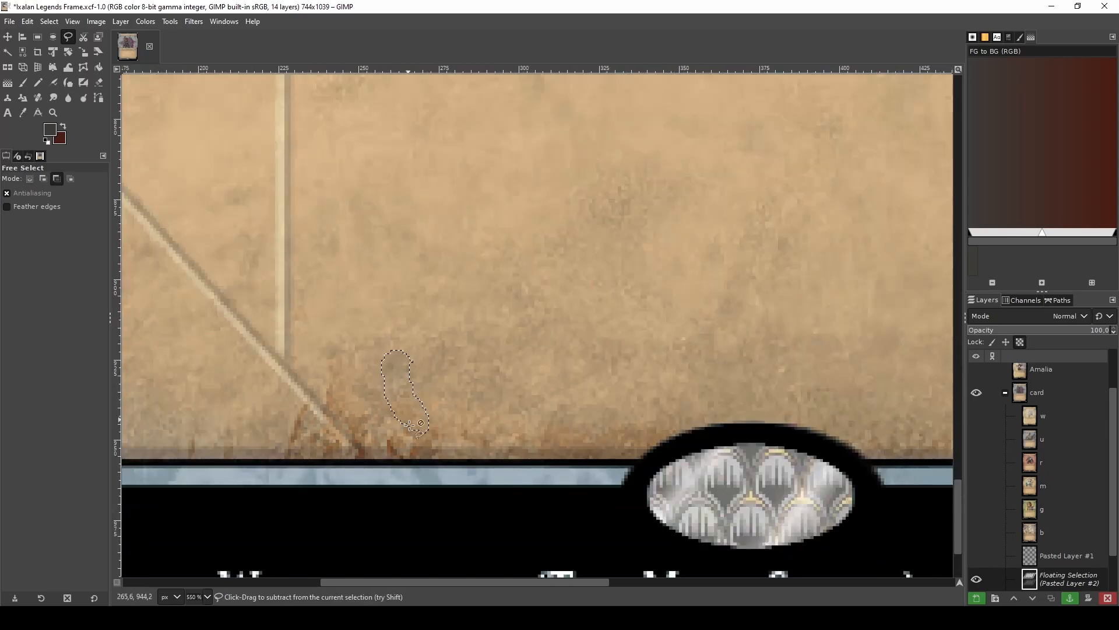
scroll(412, 380, "down", 1, "ctrl")
scroll(409, 390, "up", 4, "ctrl")
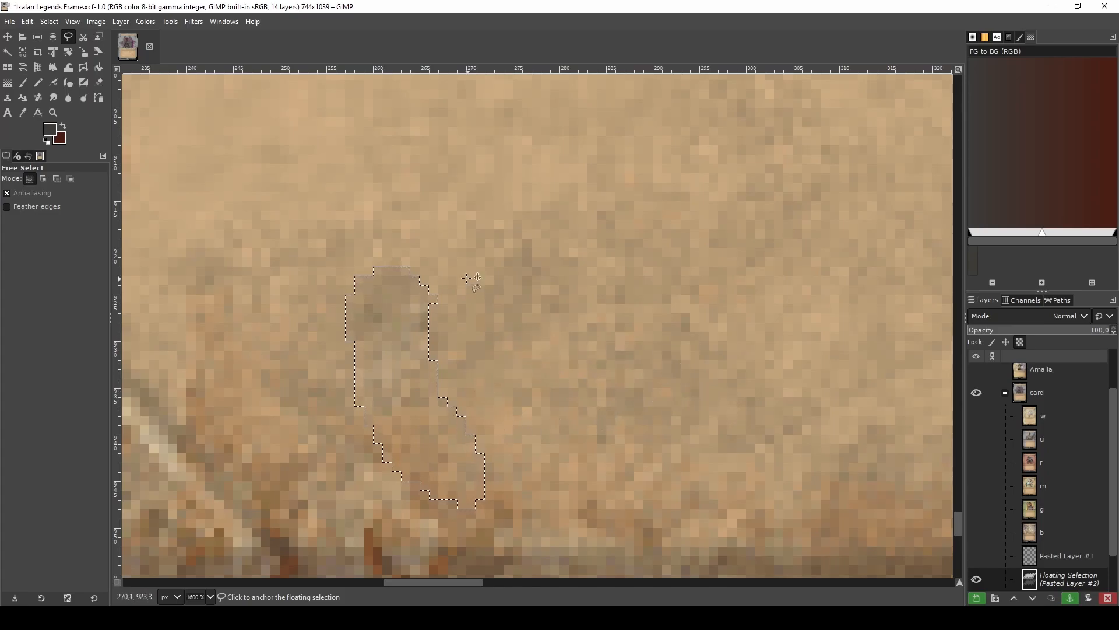
- Turn the floating strip into a new layer and hide that layer
right_click(1062, 557)
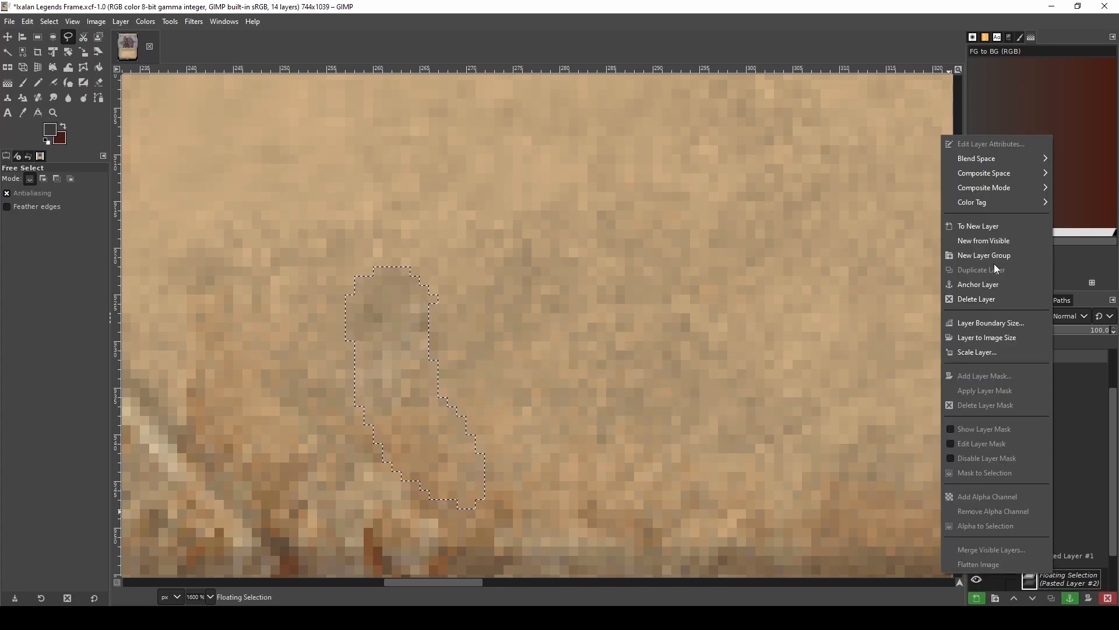
left_click(1004, 232)
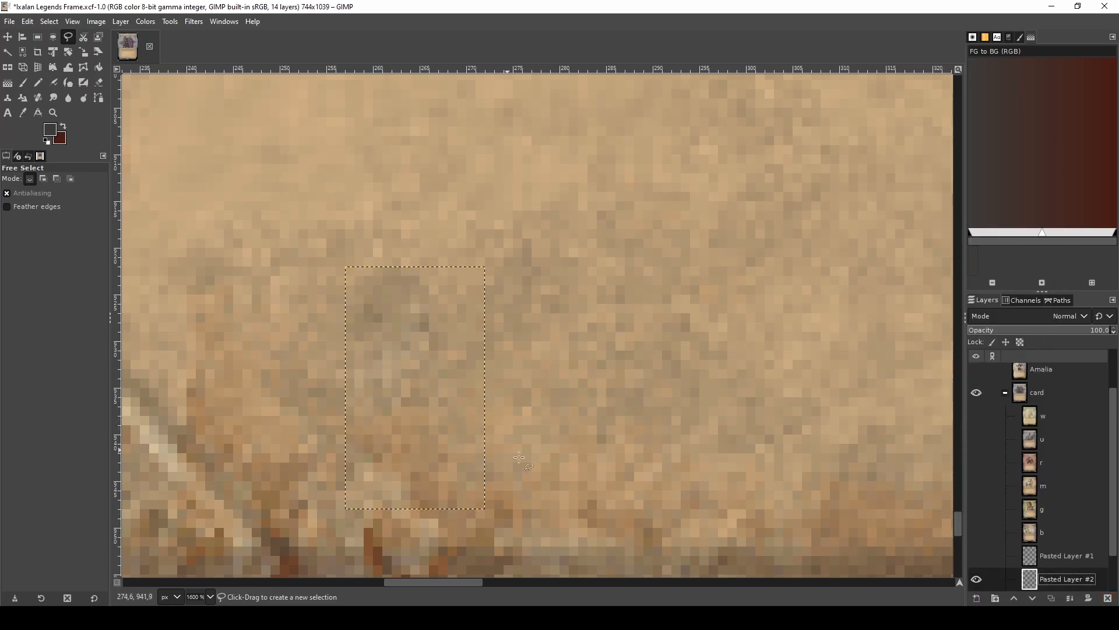
left_click(977, 579)
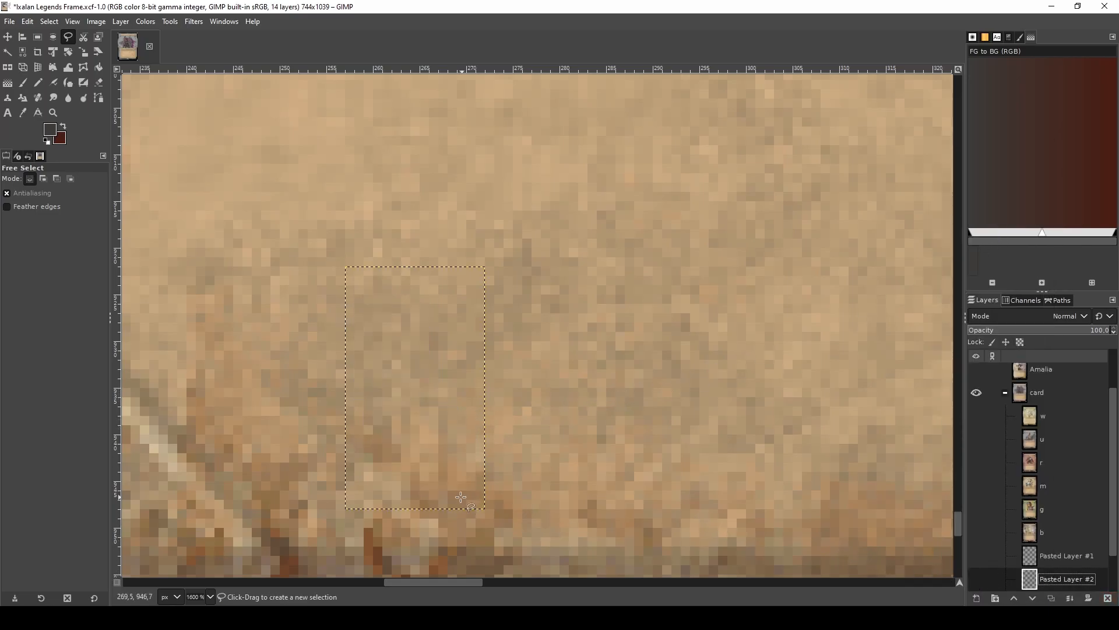
- Outline a parchment area with finger-like right edges from the hidden strip's position and paste a floating copy of it from layer a
left_click_drag(451, 485, 404, 413)
mouse_move(421, 300)
left_mouse_down()
mouse_move(634, 276)
mouse_move(635, 290)
mouse_move(534, 328)
mouse_move(528, 353)
mouse_move(562, 360)
mouse_move(663, 344)
mouse_move(632, 377)
left_mouse_up()
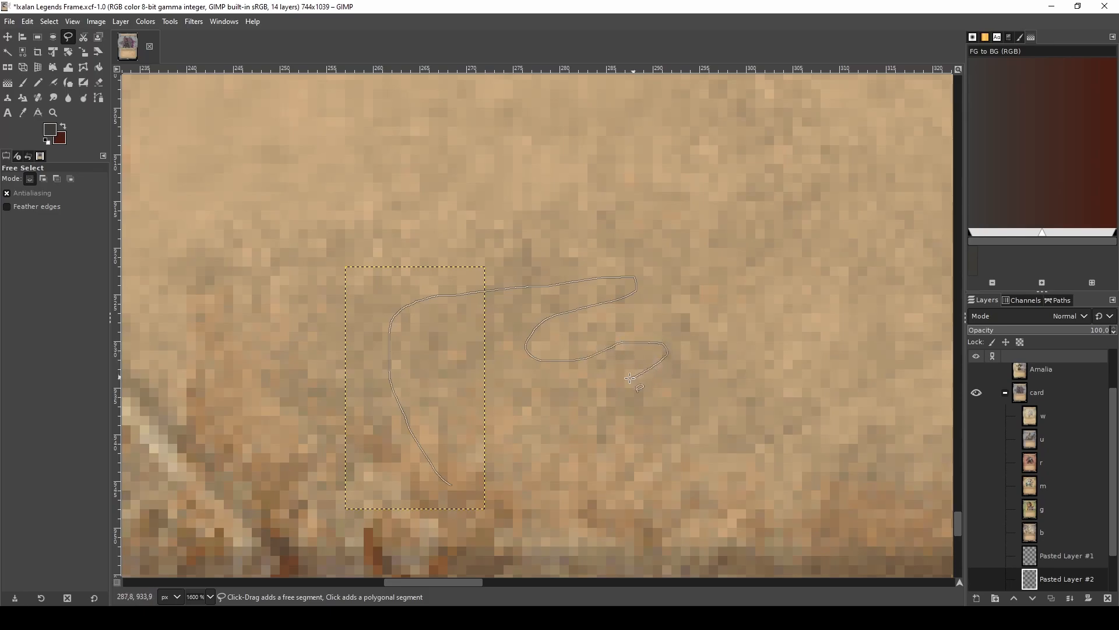
mouse_move(571, 398)
left_mouse_down()
mouse_move(540, 409)
mouse_move(569, 428)
mouse_move(636, 436)
mouse_move(660, 482)
mouse_move(608, 487)
mouse_move(571, 474)
mouse_move(508, 495)
mouse_move(456, 485)
left_mouse_up()
key("Return")
scroll(1044, 530, "down", 1)
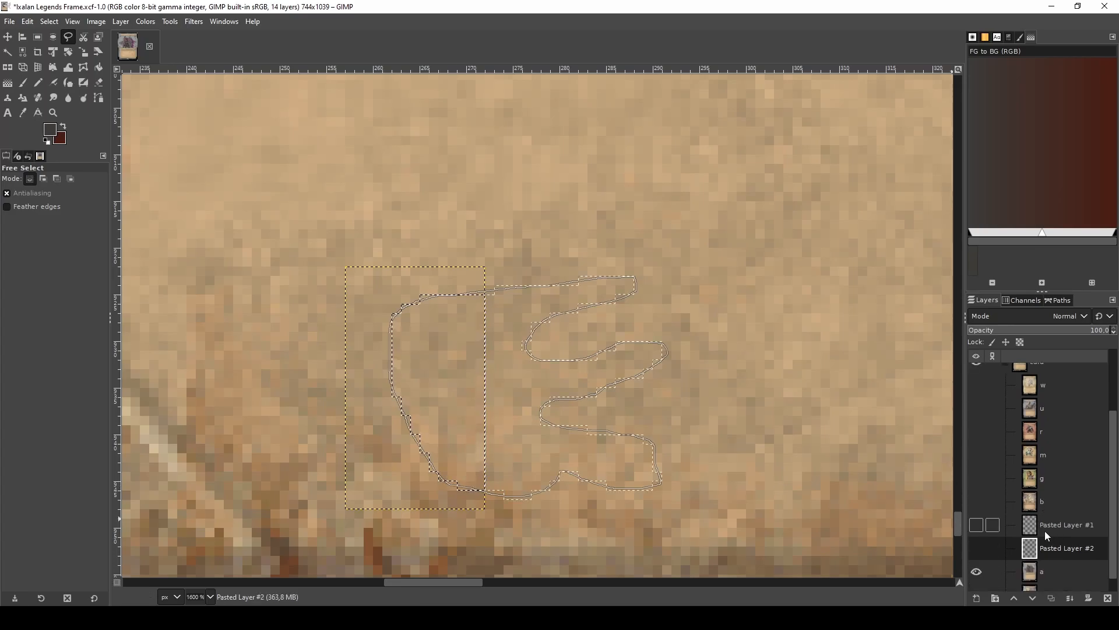
left_click(1048, 569)
key("ctrl+c")
key("ctrl+v")
- Move the floating finger-edged patch over the lower-left edge of the title bar's round parchment patch and anchor it
scroll(570, 458, "down", 5)
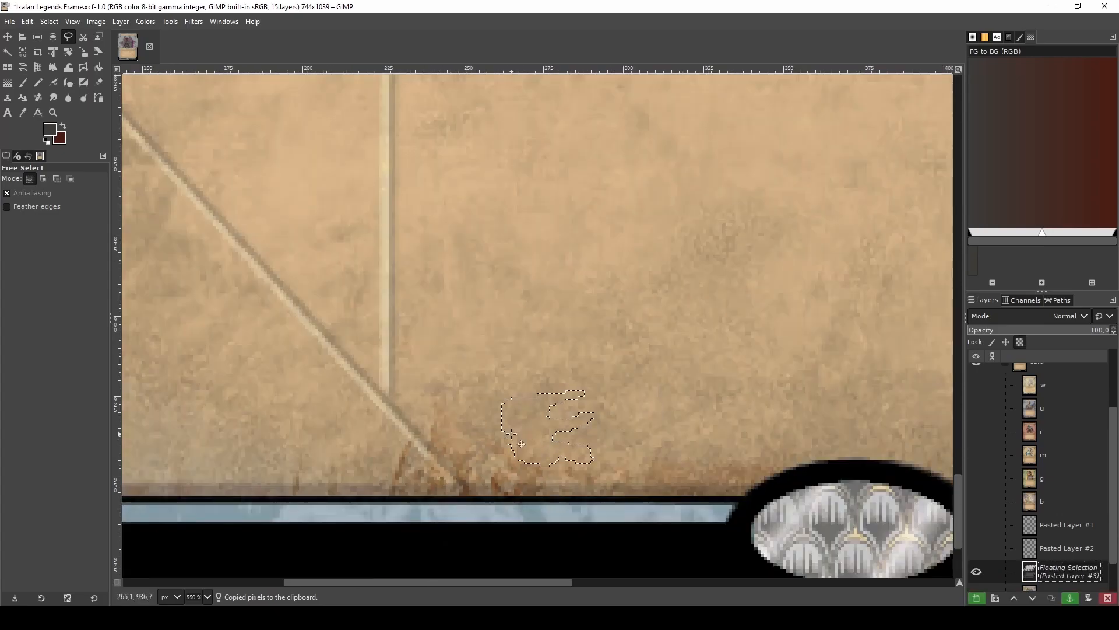
scroll(574, 440, "down", 2)
scroll(568, 428, "down", 3)
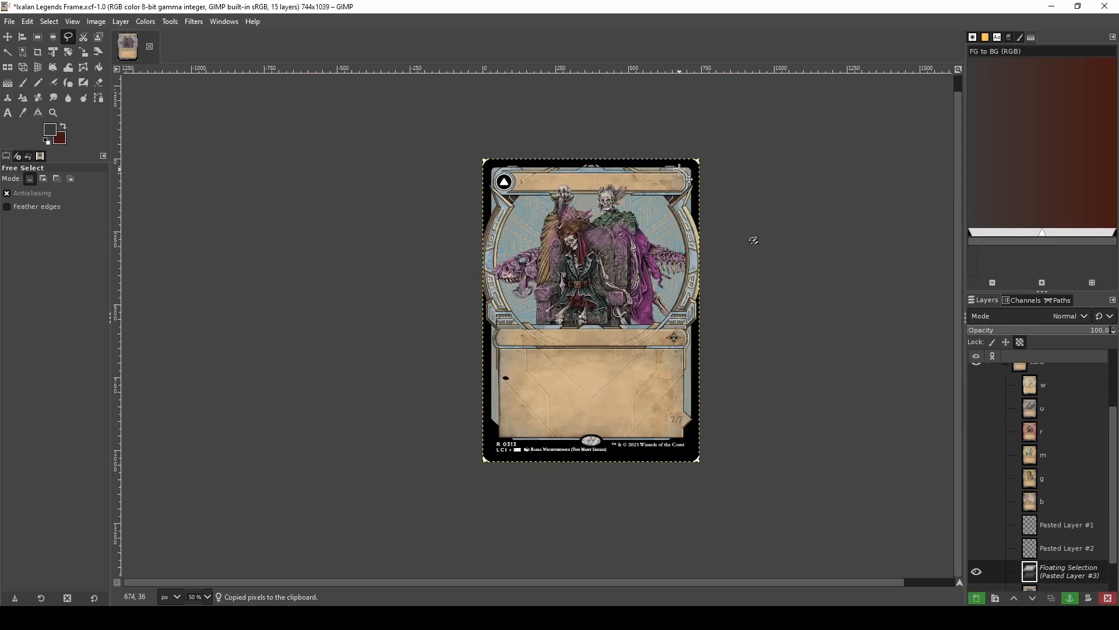
scroll(679, 177, "up", 8)
left_click_drag(597, 301, 531, 408)
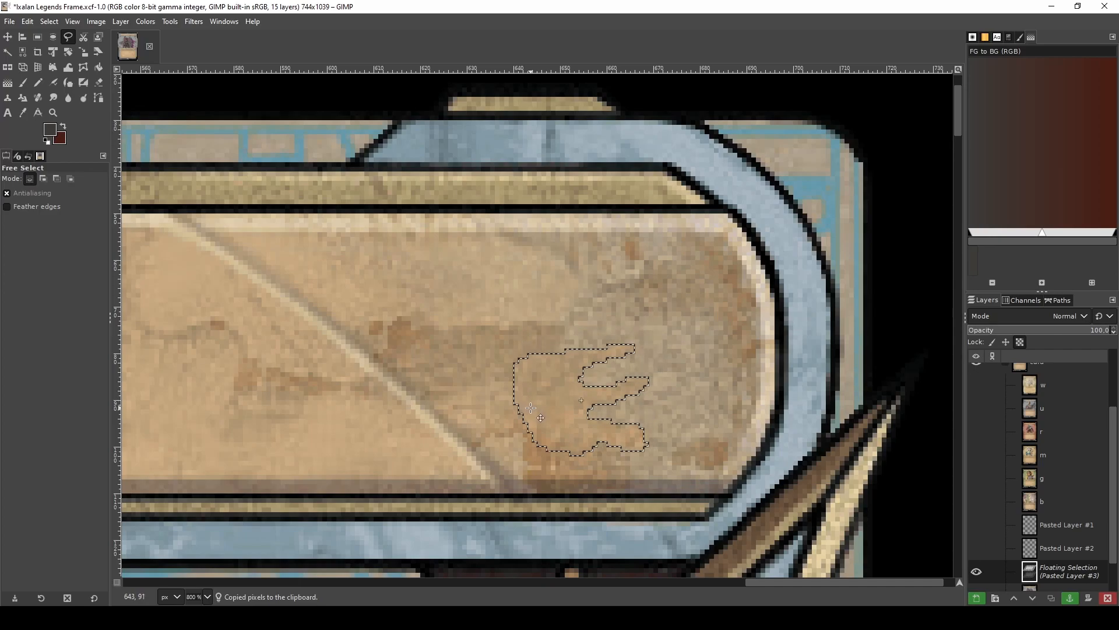
scroll(530, 408, "up", 2)
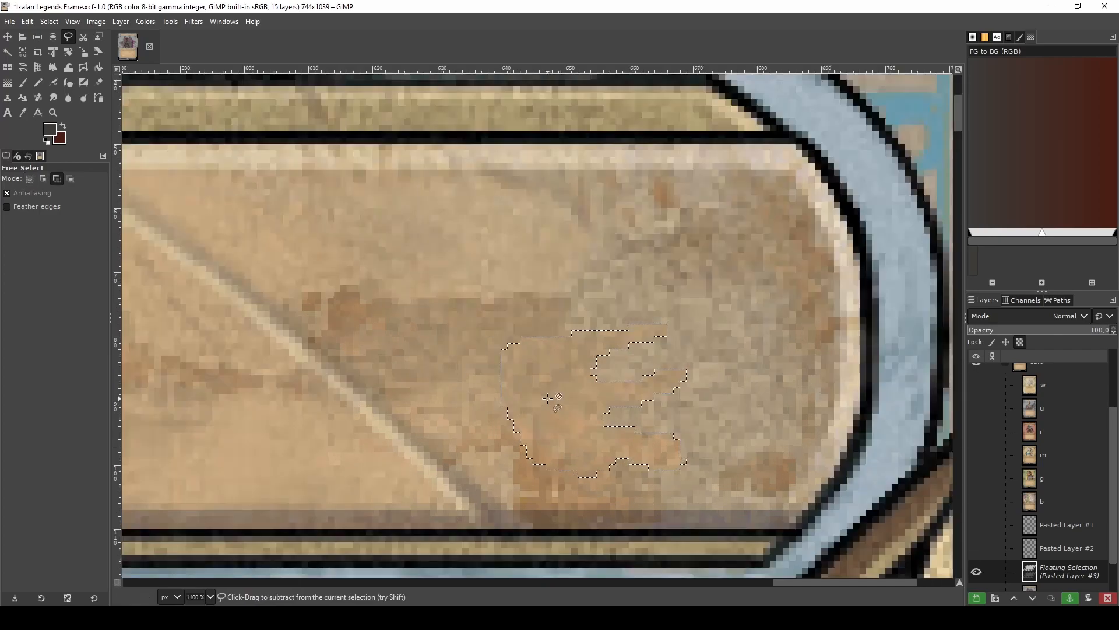
left_click(770, 312)
scroll(603, 385, "down", 3)
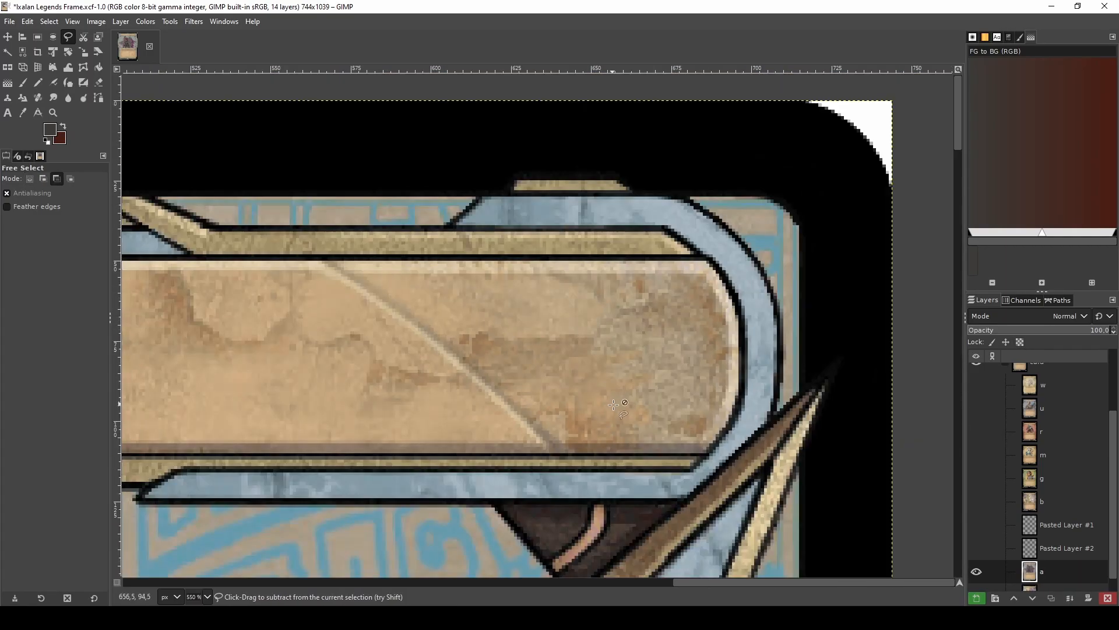
scroll(617, 404, "down", 1)
scroll(649, 399, "up", 1)
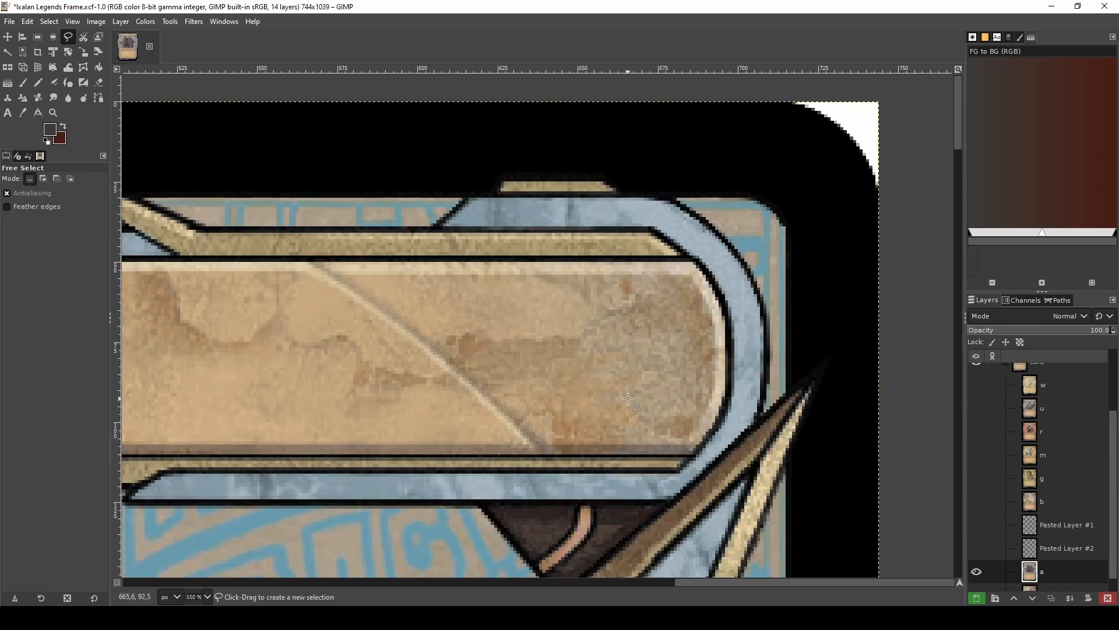
scroll(606, 361, "down", 4)
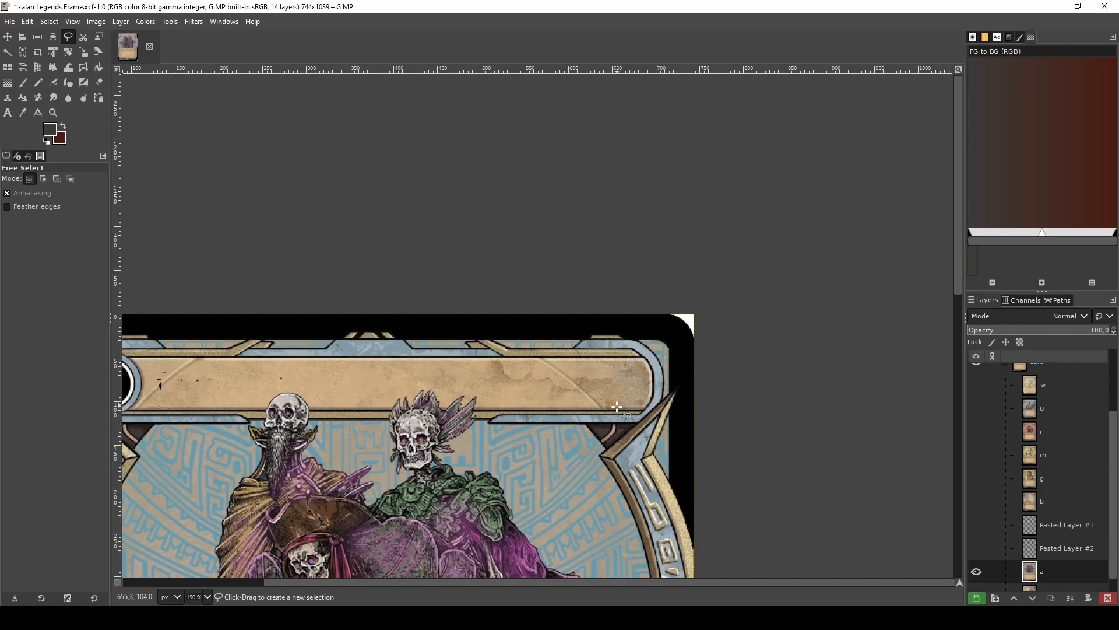
scroll(641, 394, "up", 3)
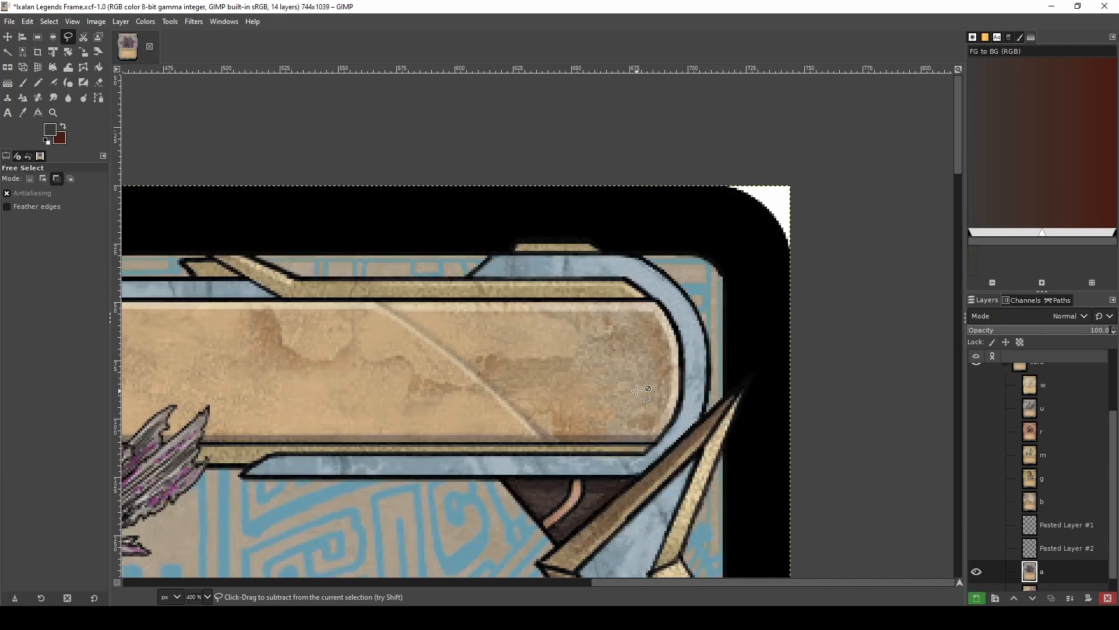
- Examine the blended parchment patch at the title bar's right end up close and against the whole card
scroll(641, 394, "up", 2)
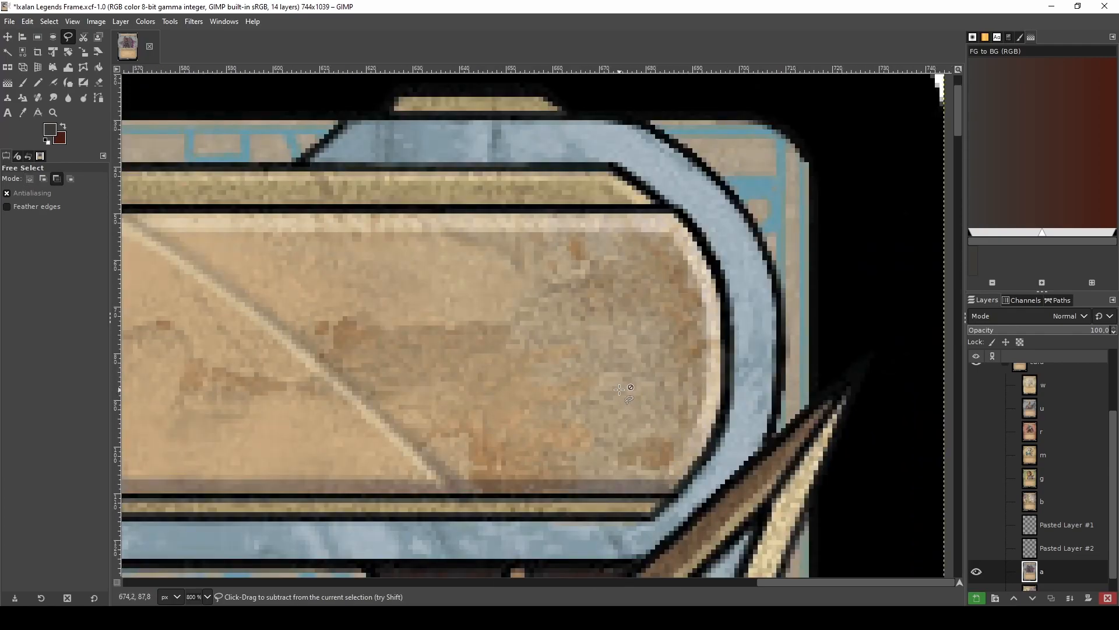
scroll(619, 390, "down", 4)
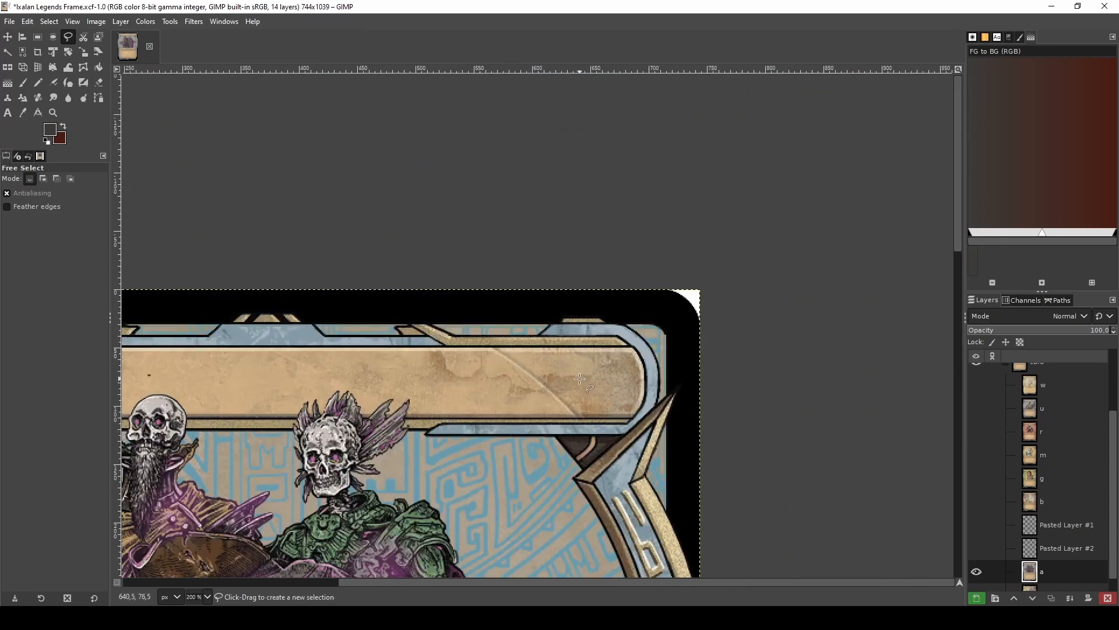
scroll(595, 408, "down", 2)
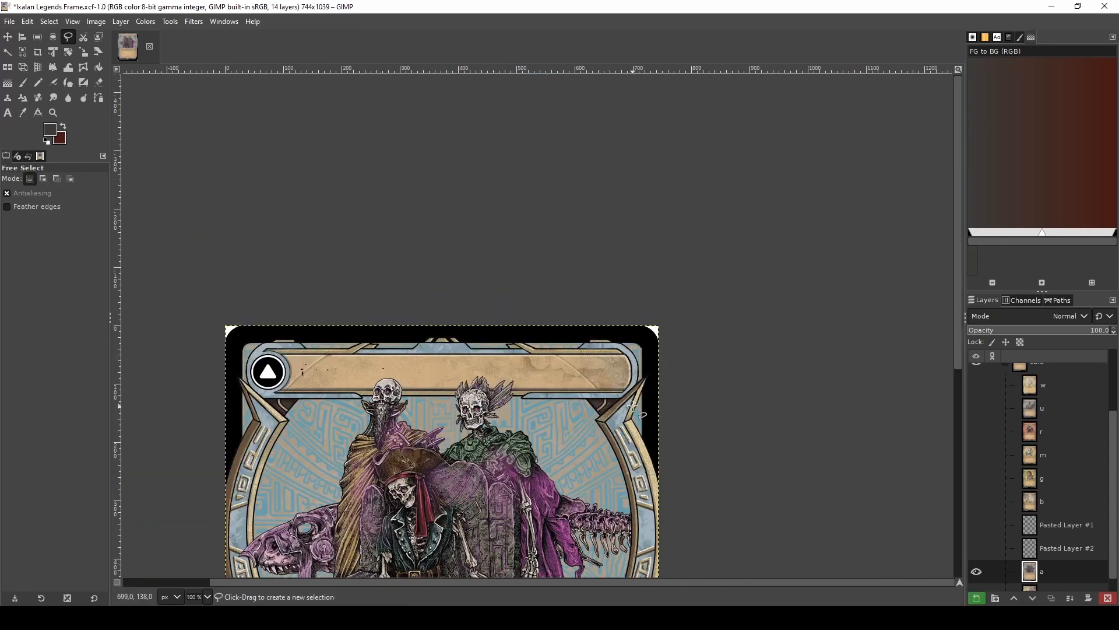
scroll(635, 382, "up", 2)
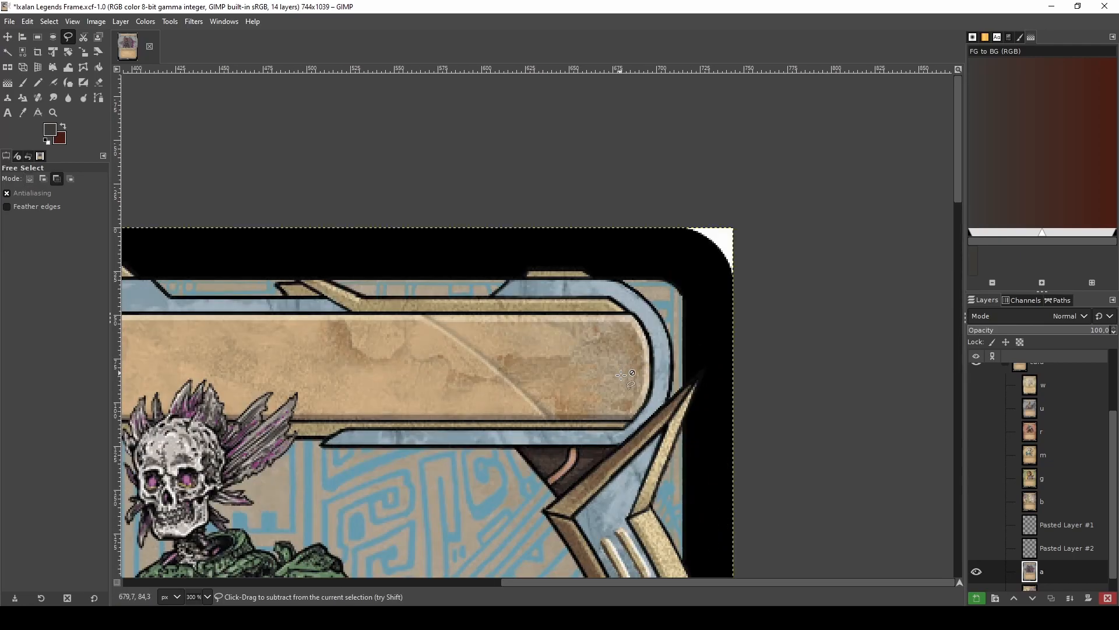
scroll(624, 363, "down", 2)
scroll(623, 363, "down", 5)
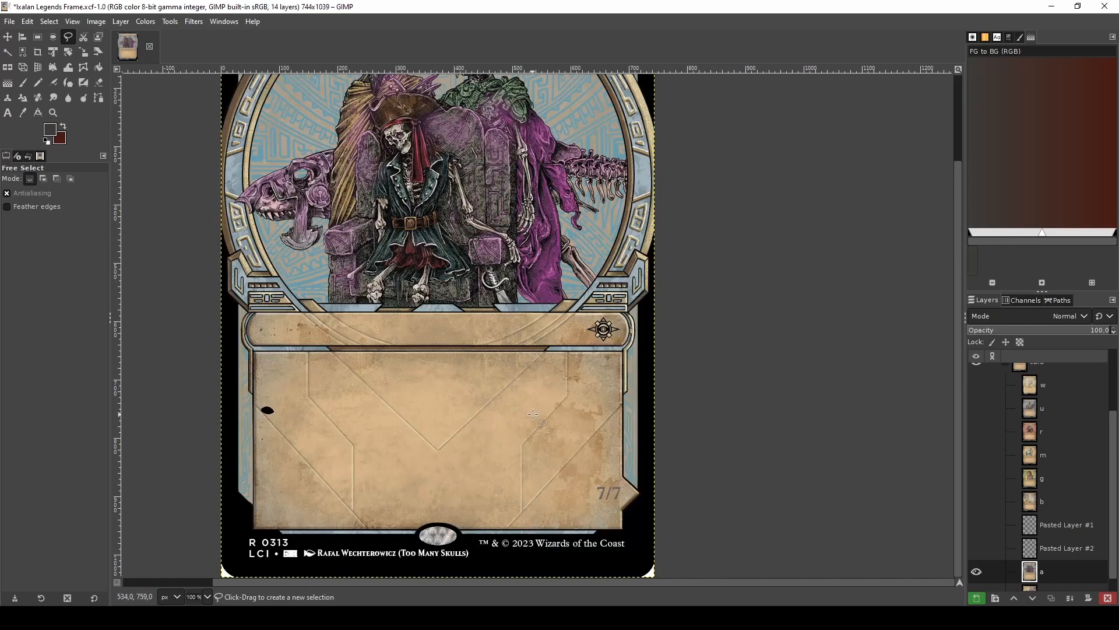
scroll(557, 431, "up", 2)
scroll(626, 233, "down", 3)
scroll(622, 260, "up", 3)
scroll(622, 261, "up", 7)
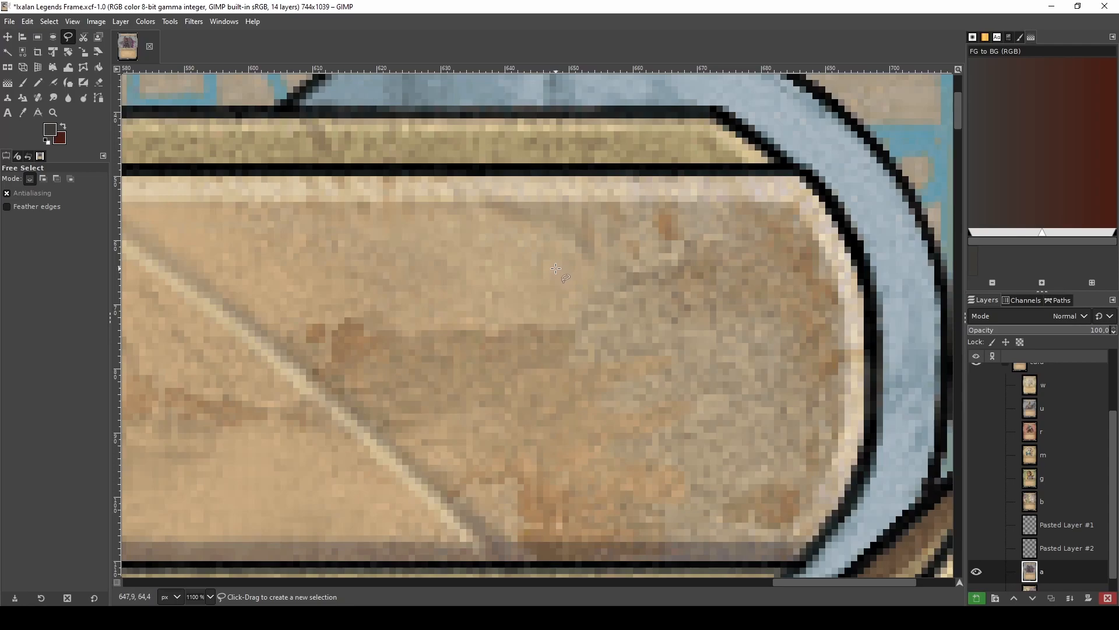
- Copy a small finger-edged parchment area beside the title bar's round patch, place the copy over the patch's left edge and anchor it
mouse_move(556, 268)
left_mouse_down()
mouse_move(488, 234)
mouse_move(520, 274)
mouse_move(490, 272)
mouse_move(514, 291)
mouse_move(563, 319)
mouse_move(543, 284)
mouse_move(578, 288)
left_mouse_up()
key("Return")
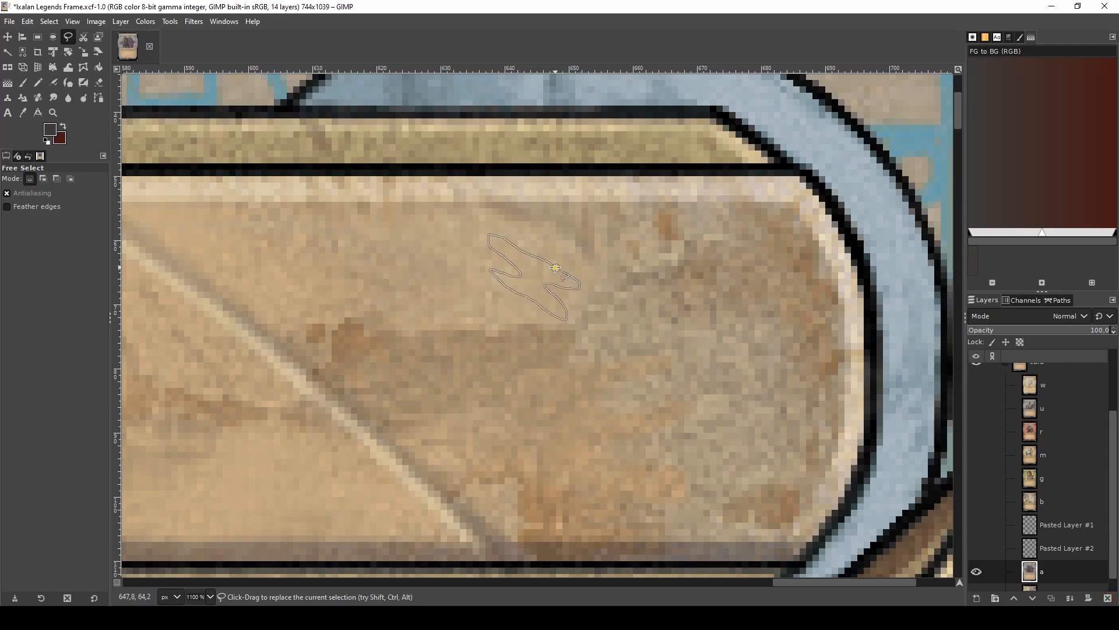
key("ctrl+c")
key("ctrl+v")
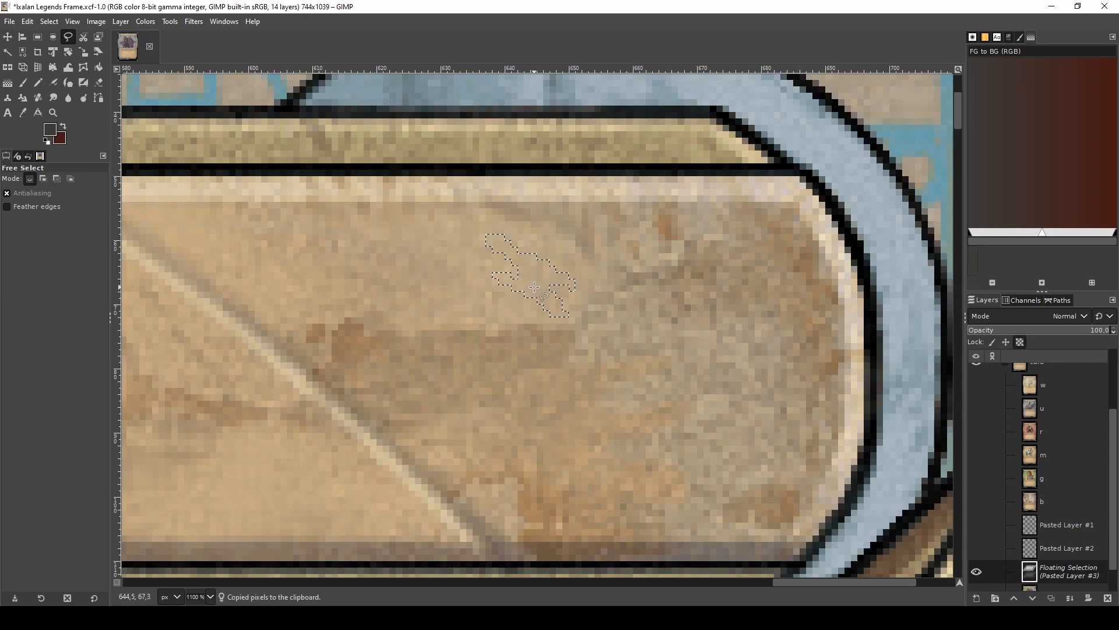
left_click_drag(537, 277, 599, 313)
key("ctrl+h")
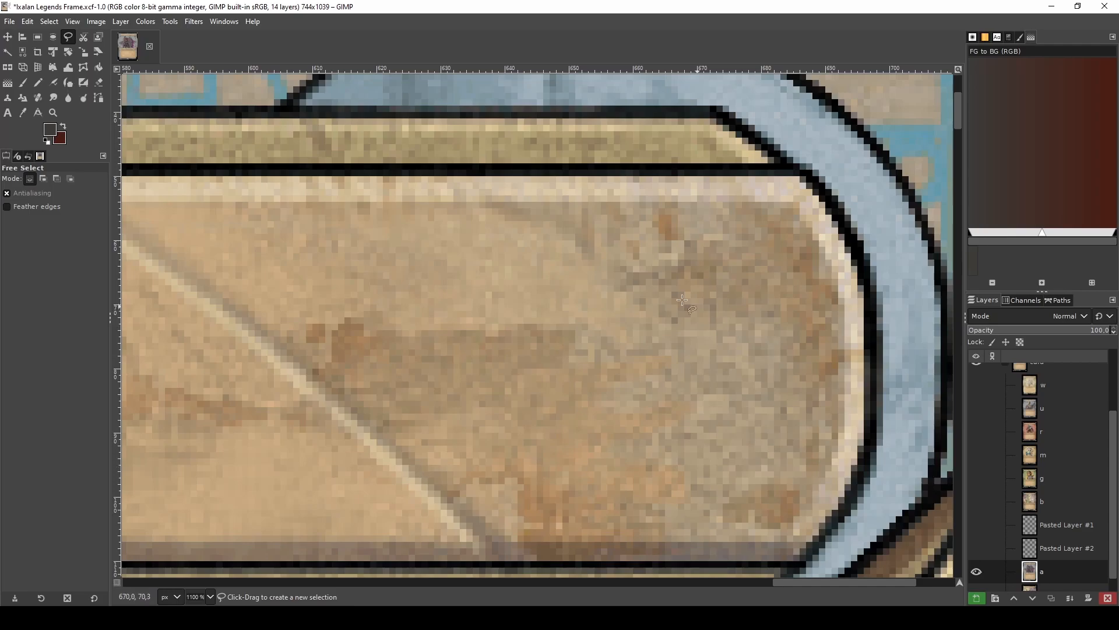
- Check how the retouched left edge of the title bar's round patch blends in at several zoom levels
scroll(633, 397, "down", 4)
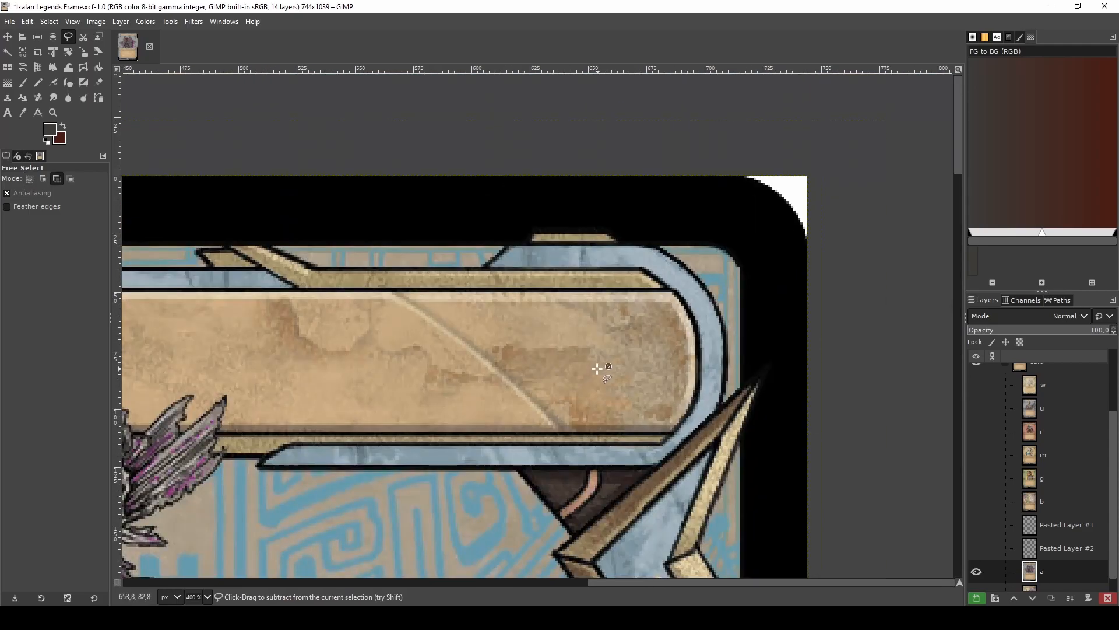
scroll(614, 354, "down", 2)
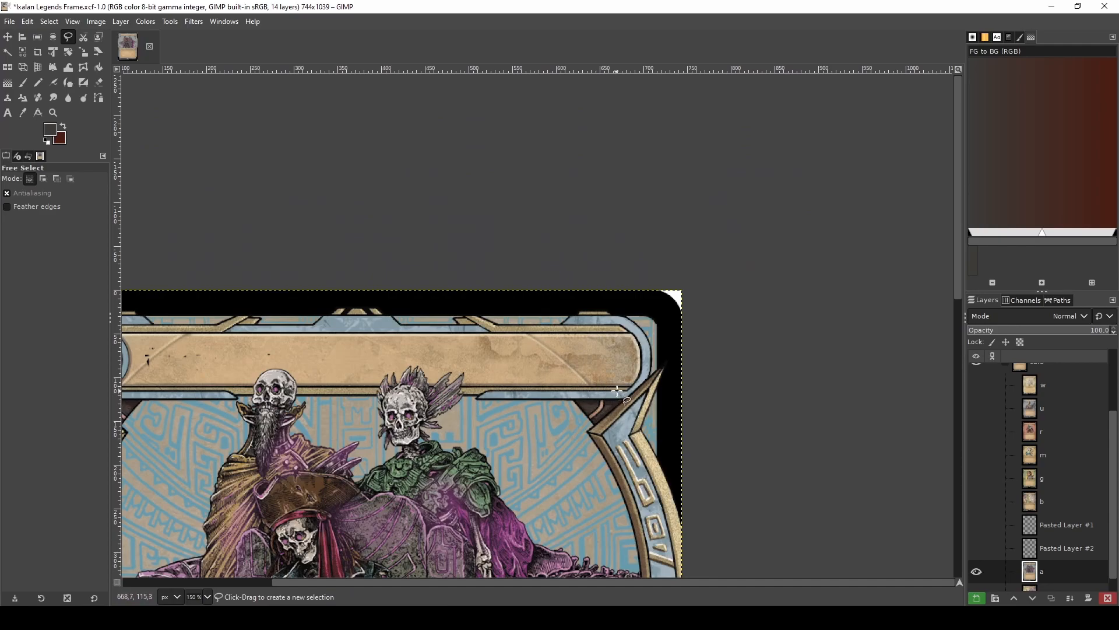
scroll(630, 364, "up", 4)
scroll(629, 364, "up", 1)
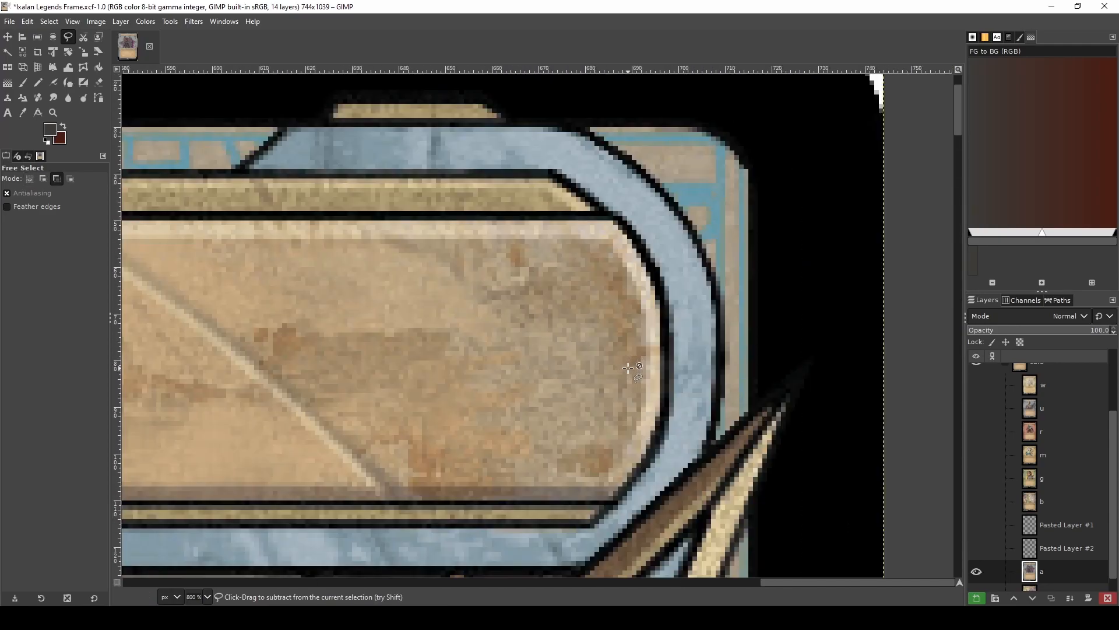
scroll(607, 335, "up", 1)
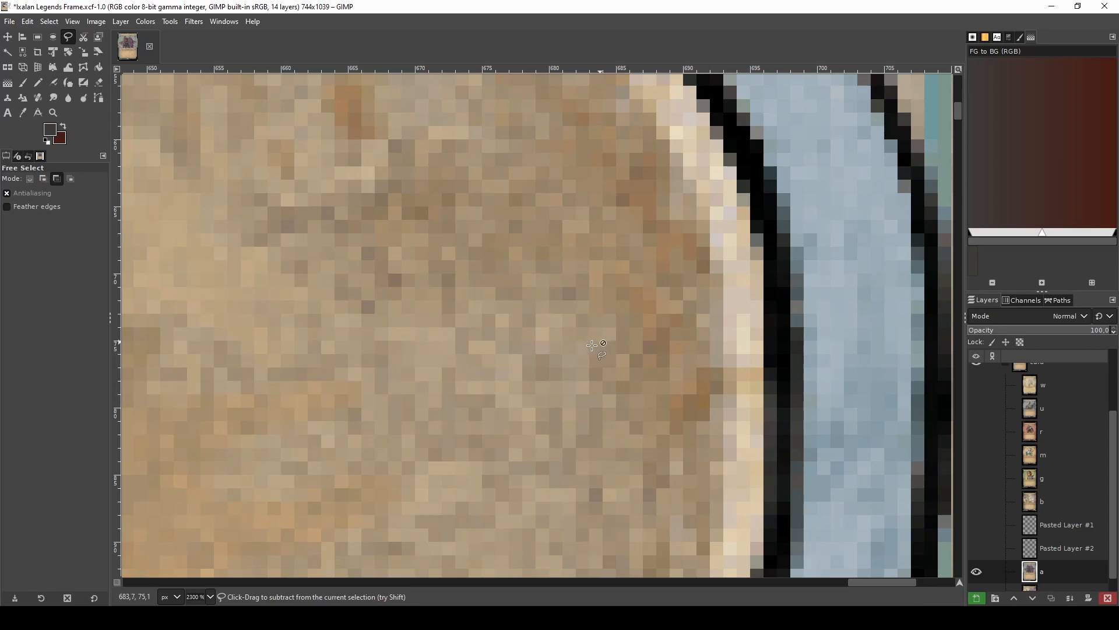
scroll(690, 401, "down", 4)
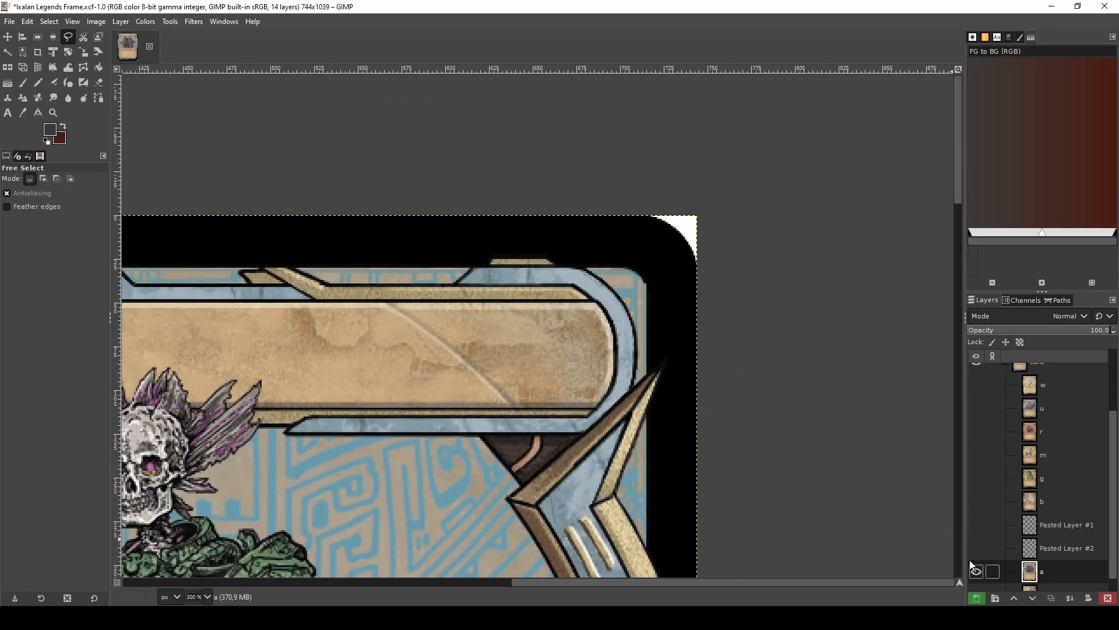
scroll(434, 444, "down", 2)
scroll(257, 448, "down", 1)
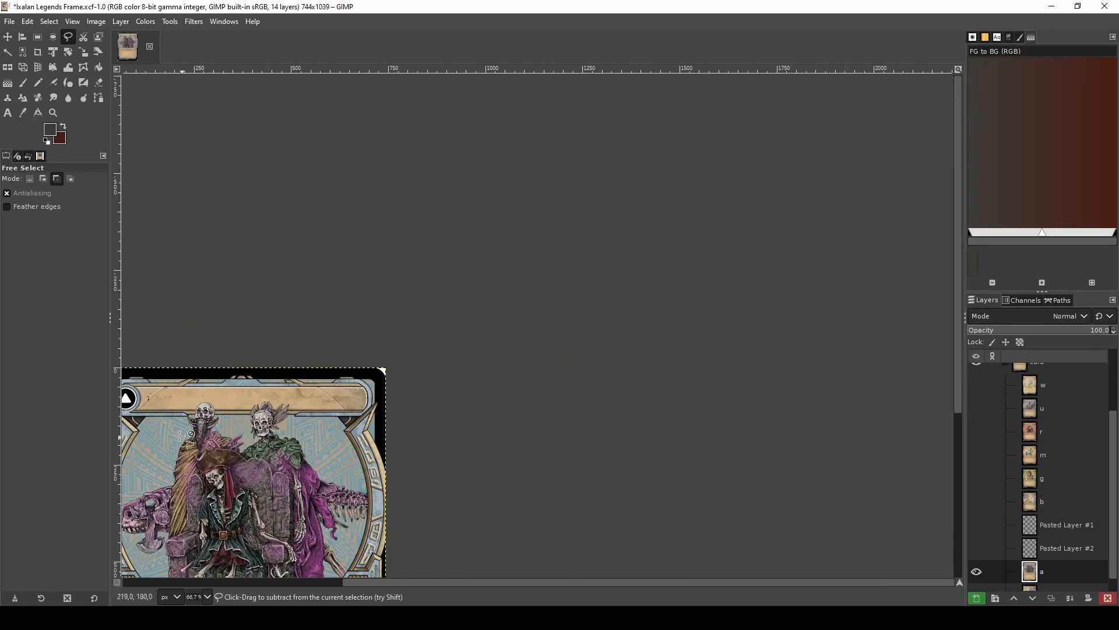
- Select the 267 × 11 px gold border strip under the title bar at 239, 110 and copy it from Pasted Layer
scroll(175, 408, "up", 3)
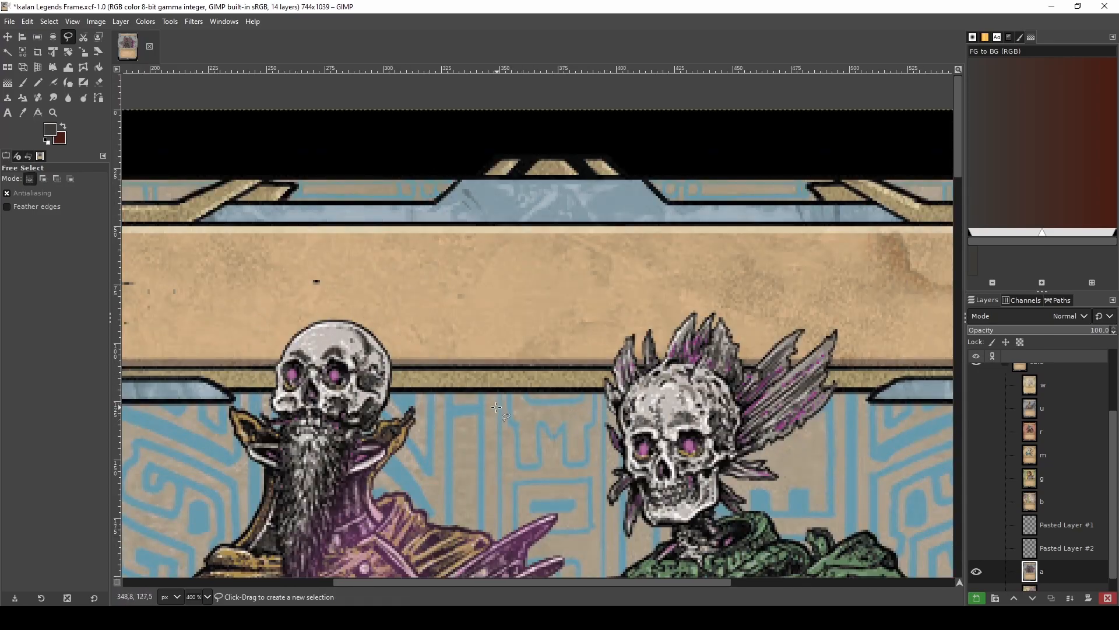
key("r")
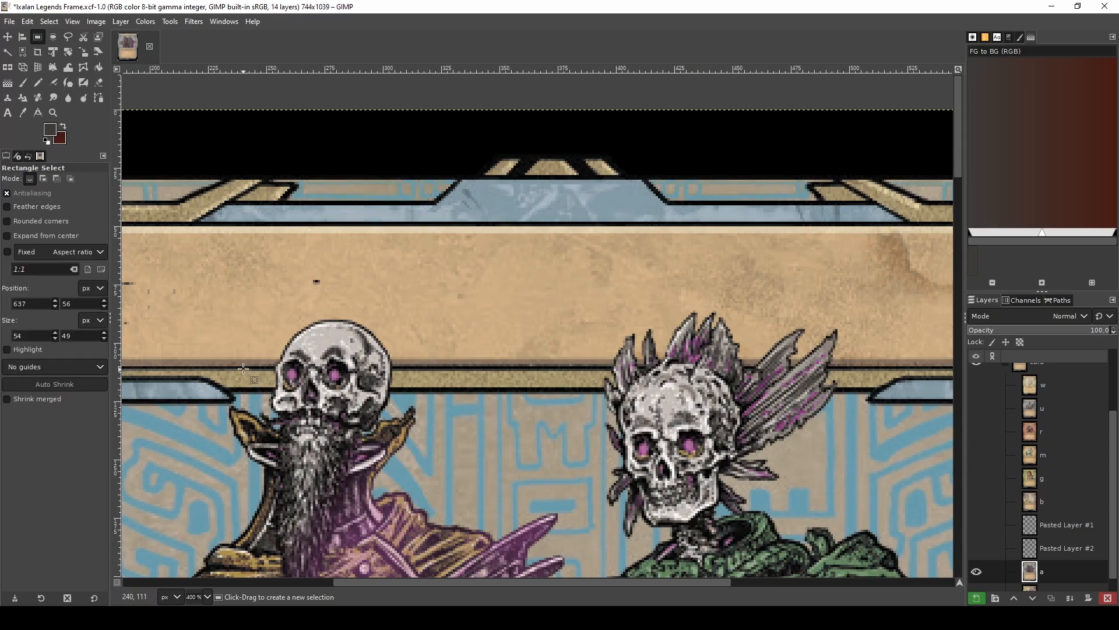
left_click_drag(240, 367, 864, 392)
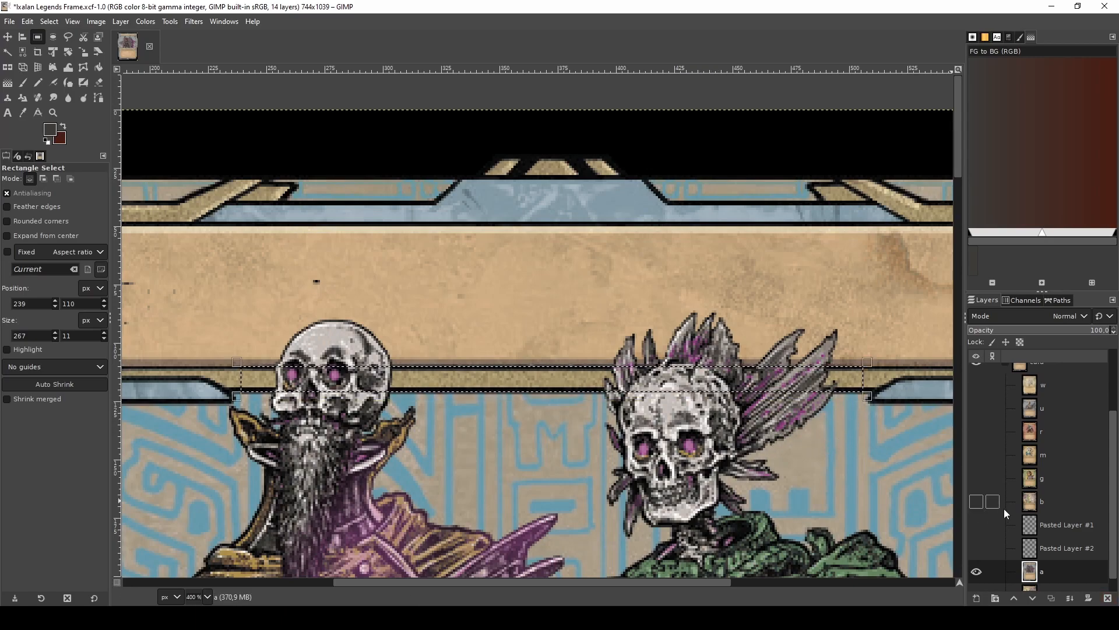
scroll(1002, 512, "down", 1)
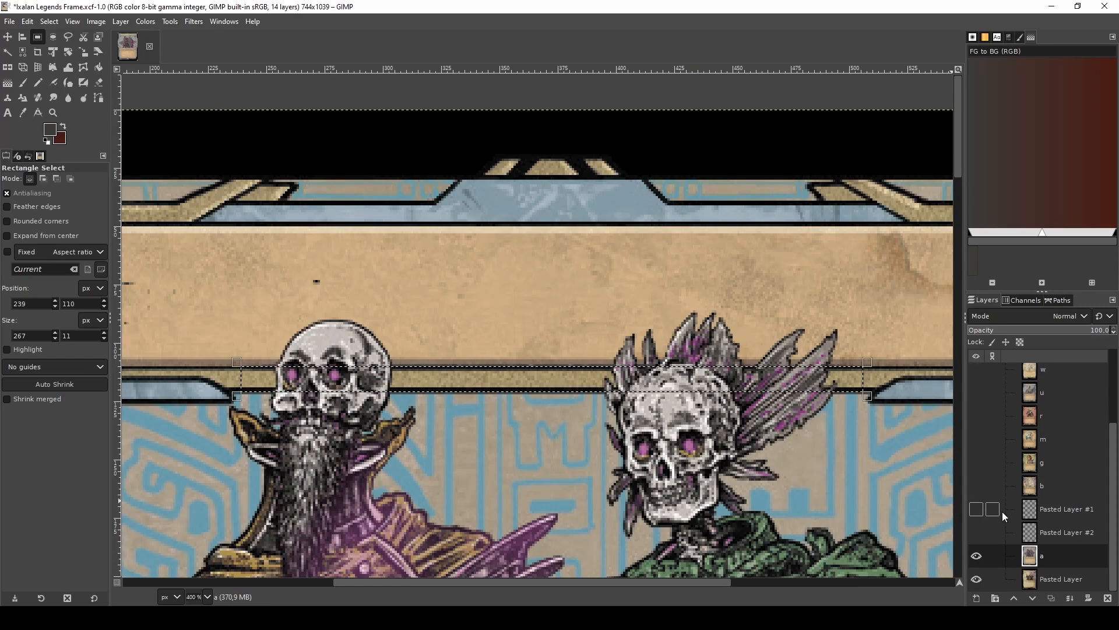
left_click(977, 556)
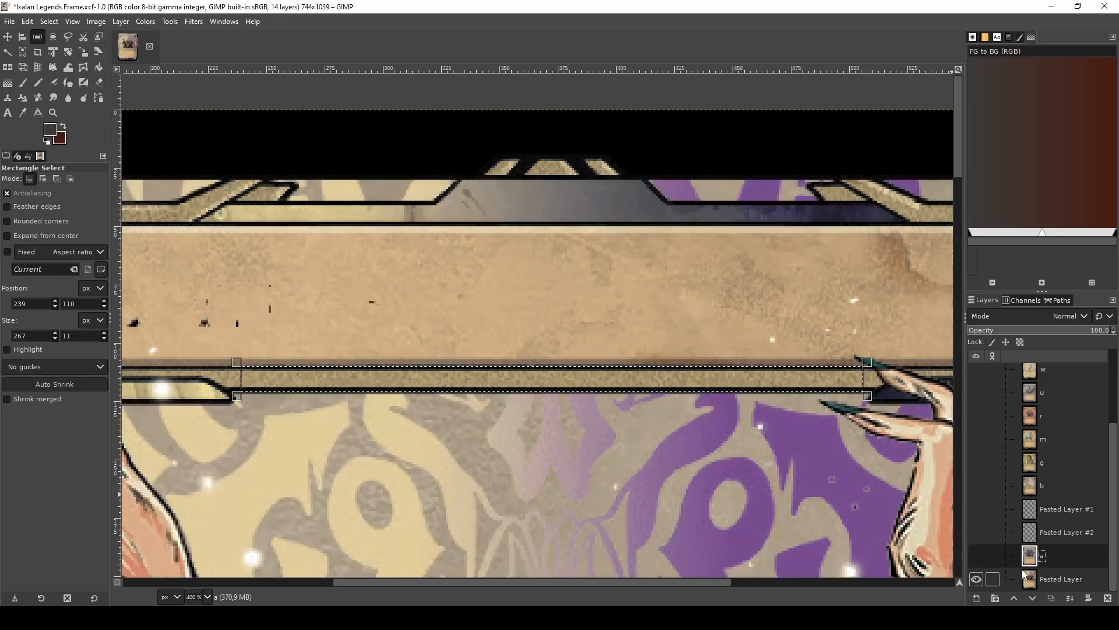
left_click(1048, 574)
scroll(601, 471, "down", 2)
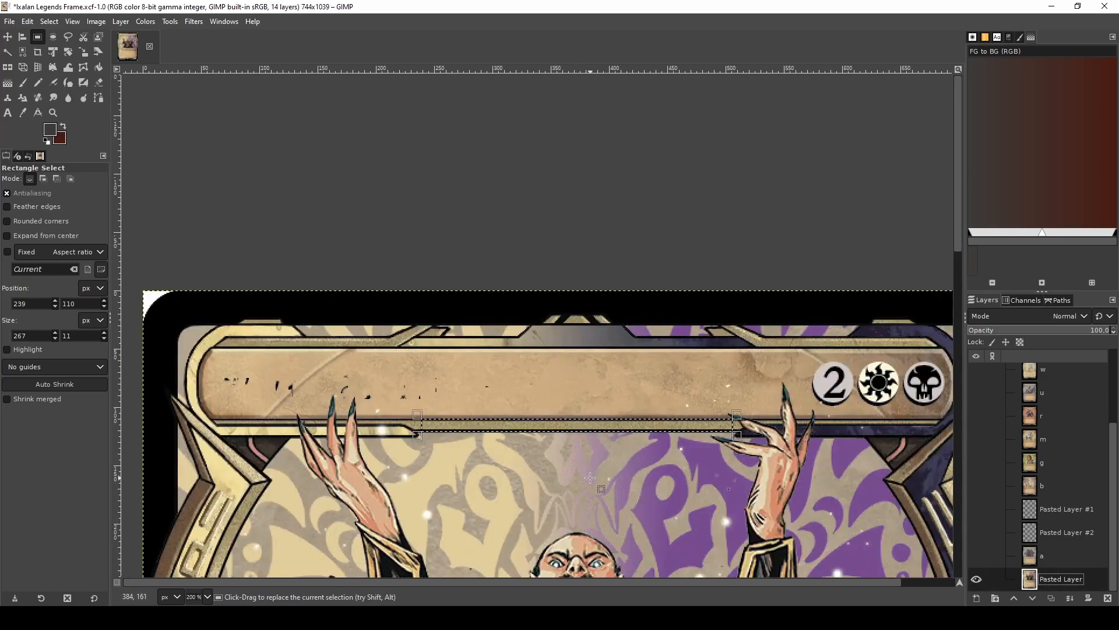
scroll(368, 374, "up", 3)
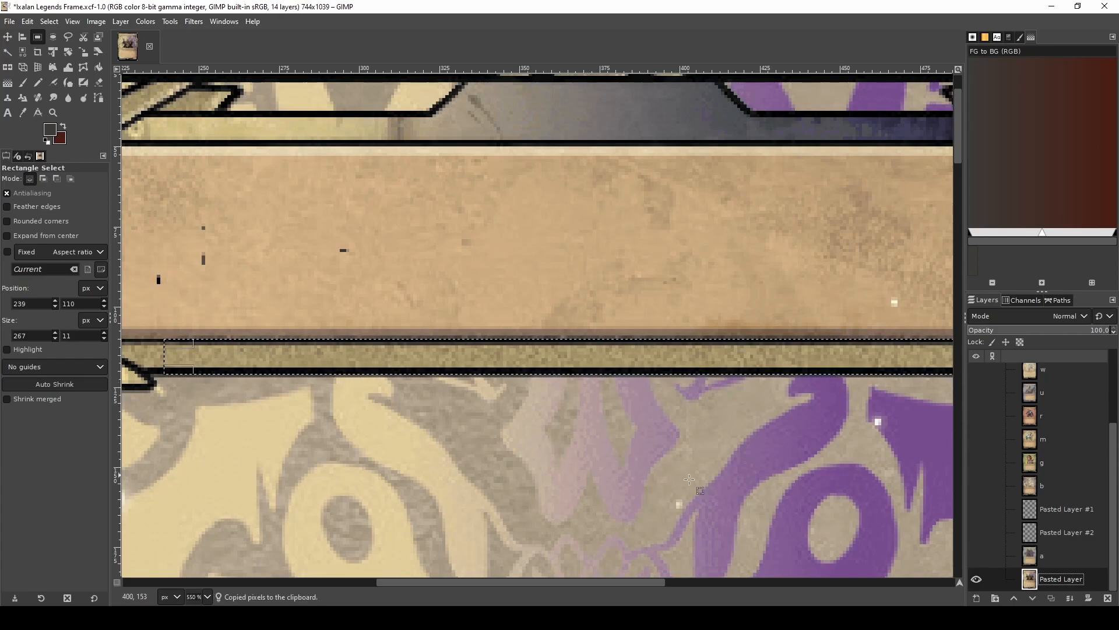
- Show layer a again, paste the clean border strip onto it over the two skulls and anchor it
left_click(978, 557)
key("ctrl+v")
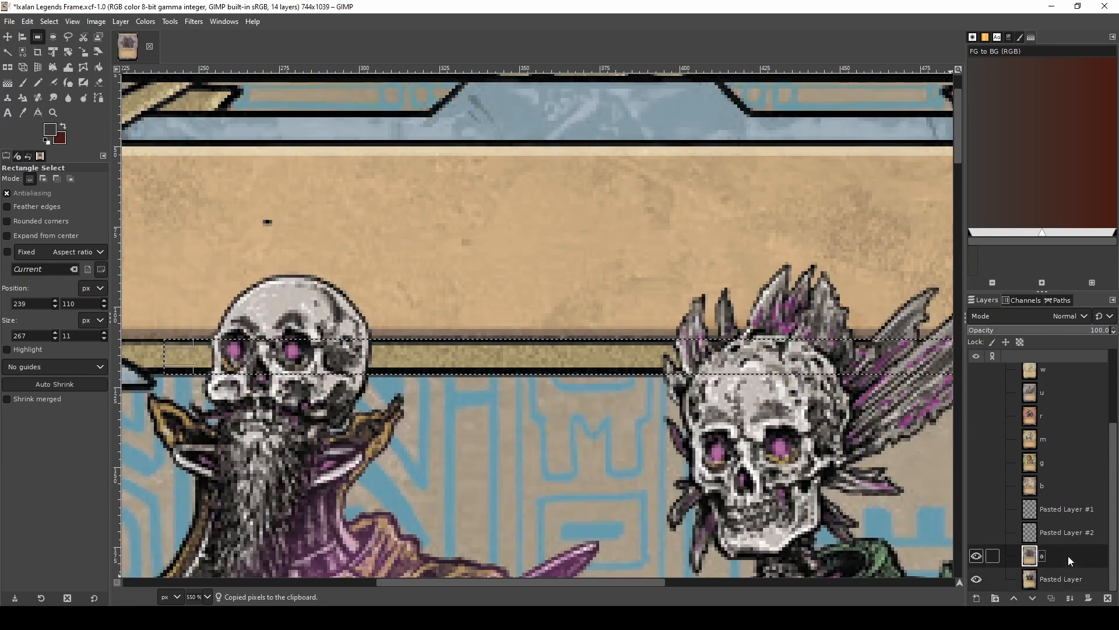
right_click(1068, 555)
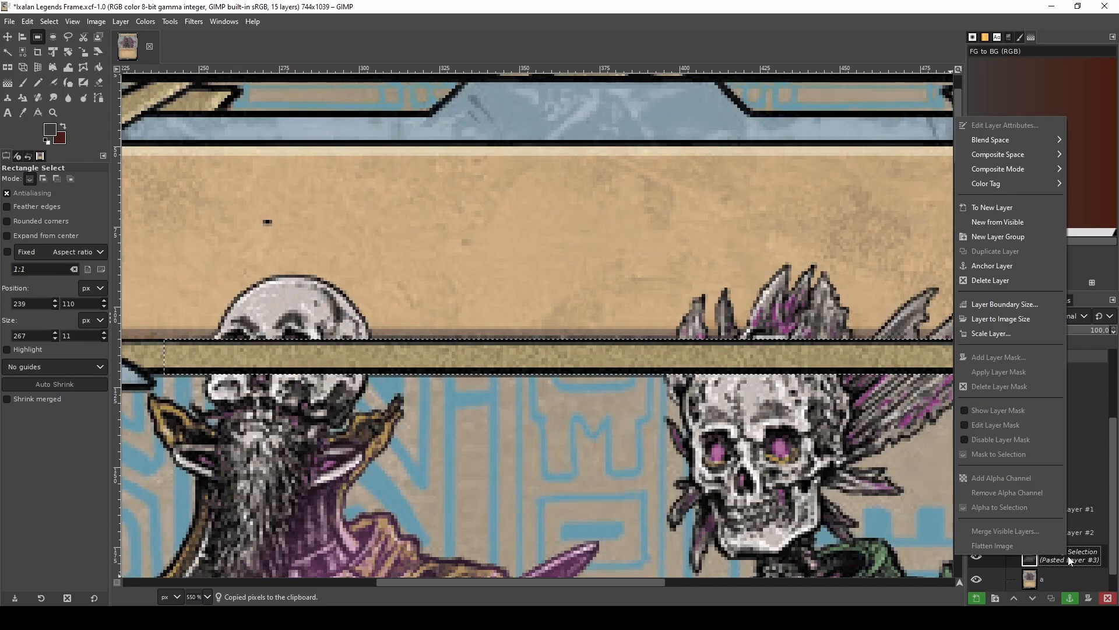
left_click(1012, 266)
- Select a 44 × 4 px strip of the title bar's lower shadow at 310, 106 and paste a floating copy of it
scroll(635, 408, "down", 2)
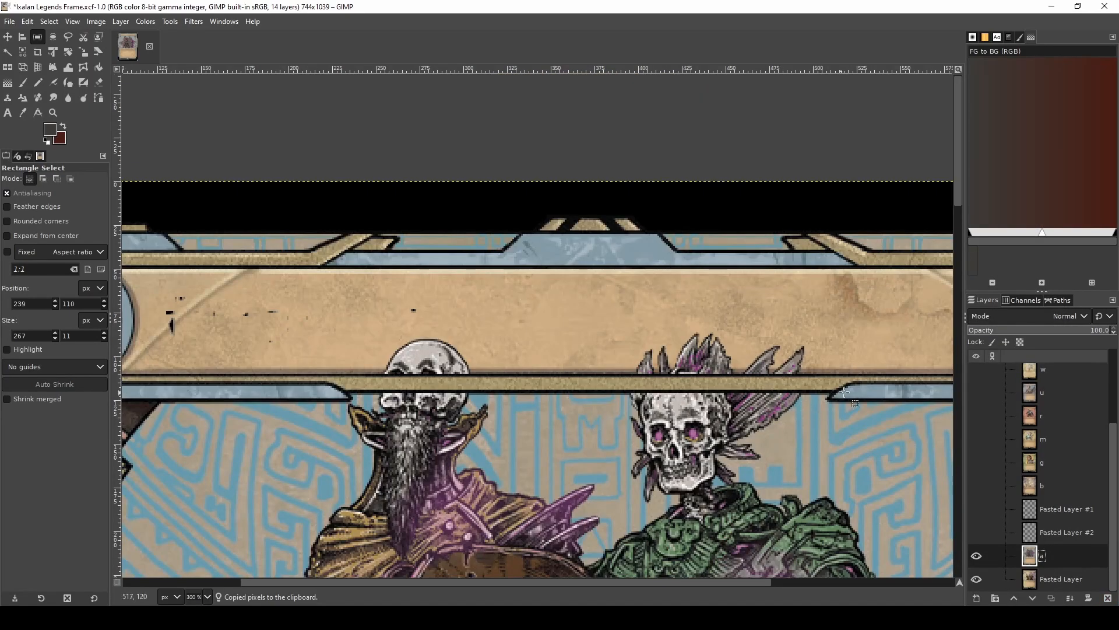
scroll(475, 374, "up", 3)
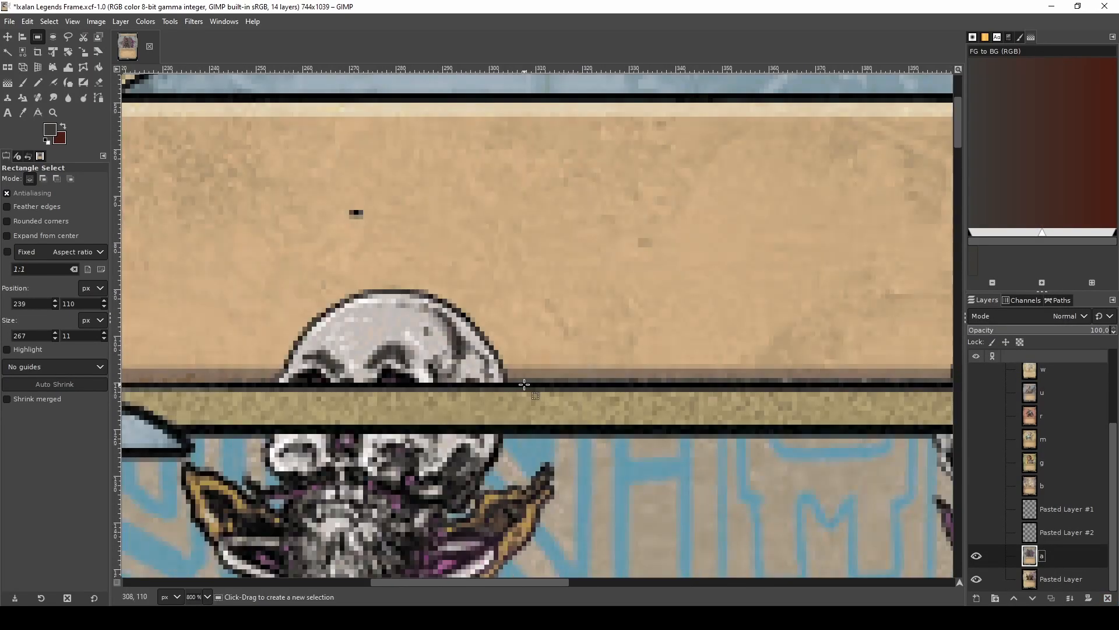
left_click_drag(537, 366, 741, 386)
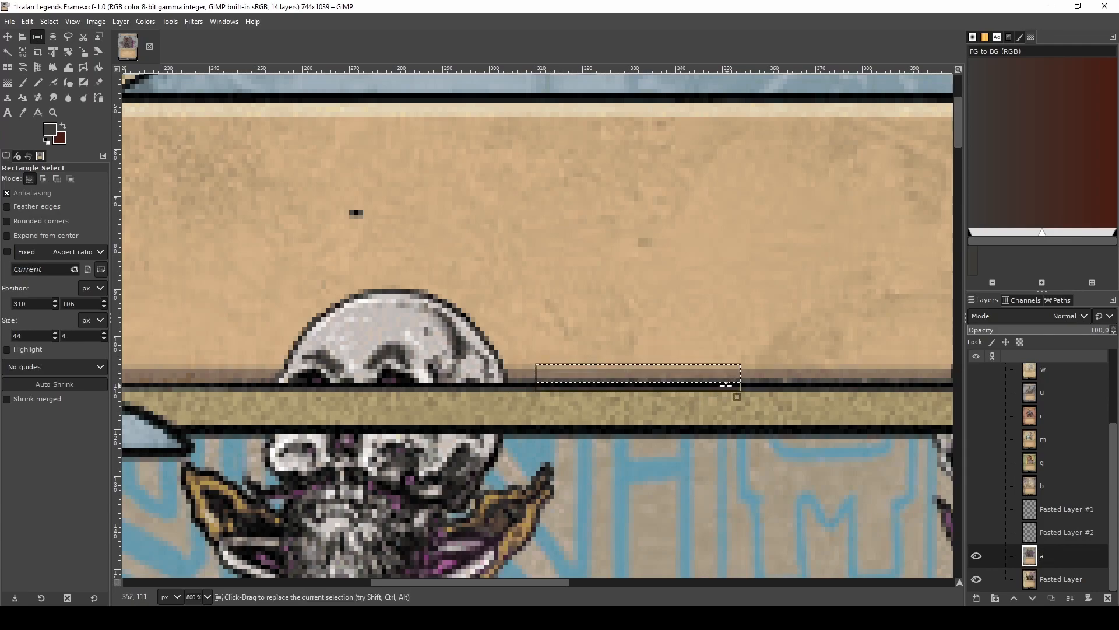
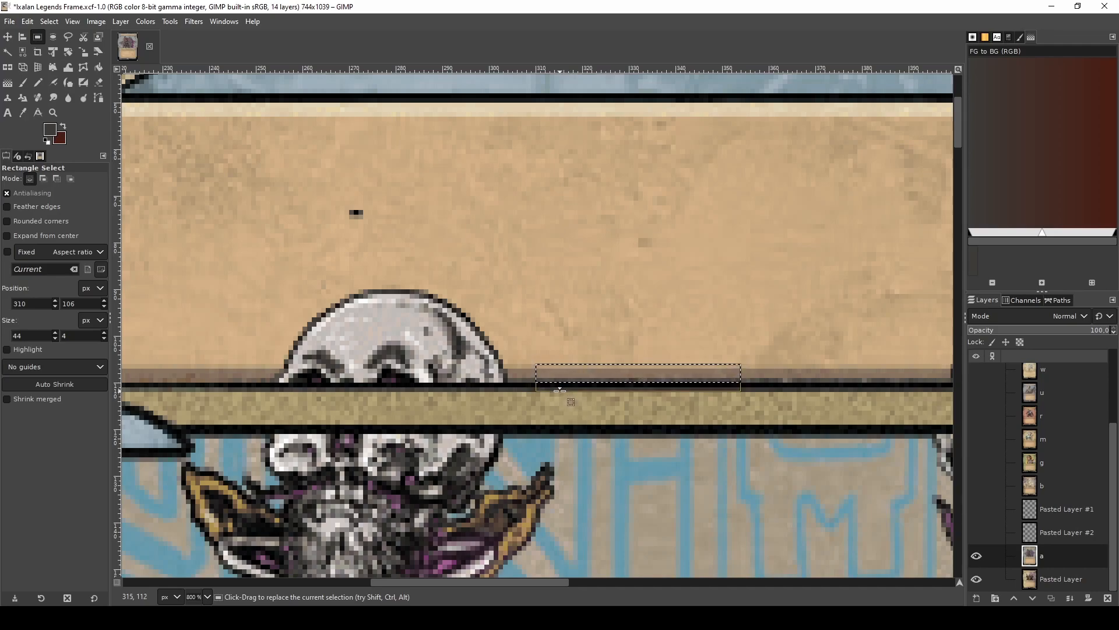
scroll(534, 362, "up", 2, "ctrl")
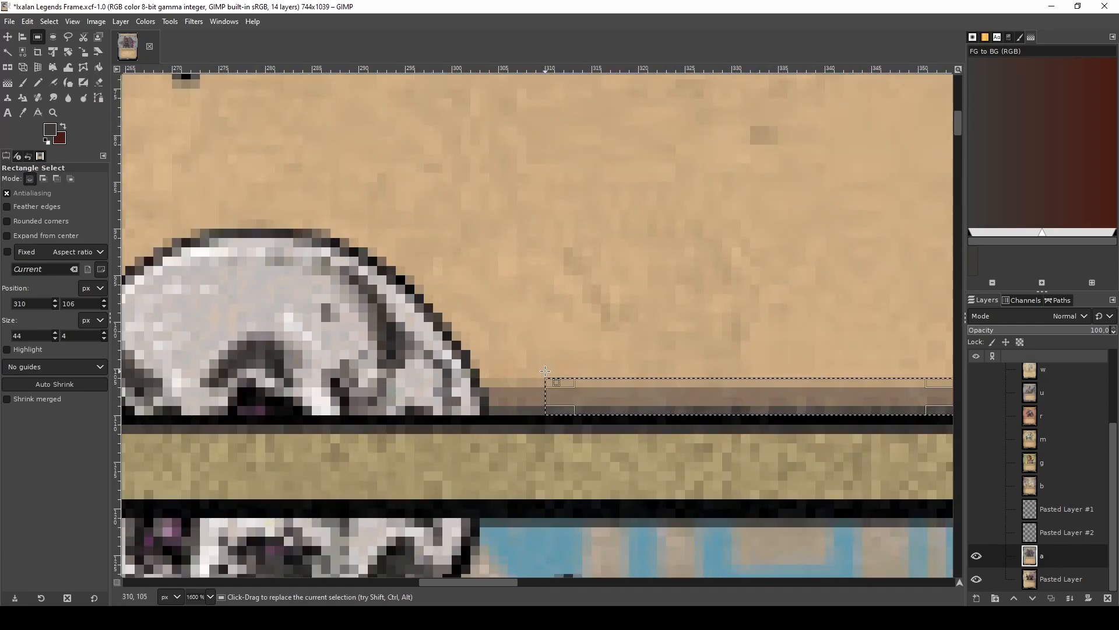
scroll(544, 371, "down", 2, "ctrl")
key("ctrl+c")
key("ctrl+v")
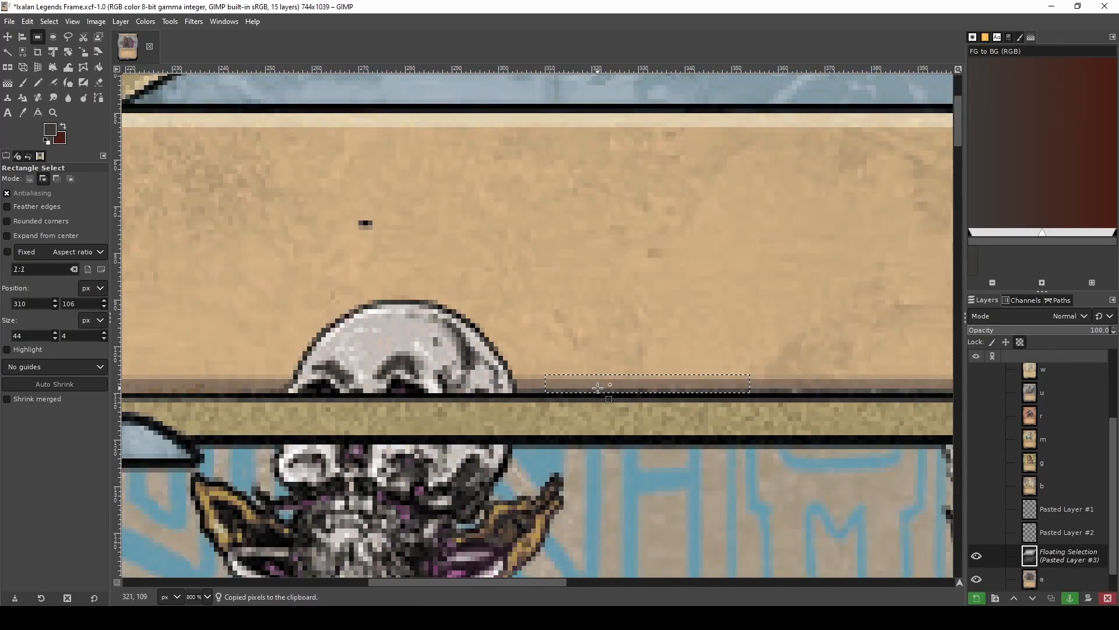
- Cover the bearded figure's skull along the title bar's lower shadow with two overlapping copies of the shadow strip and anchor them
key("shift+f")
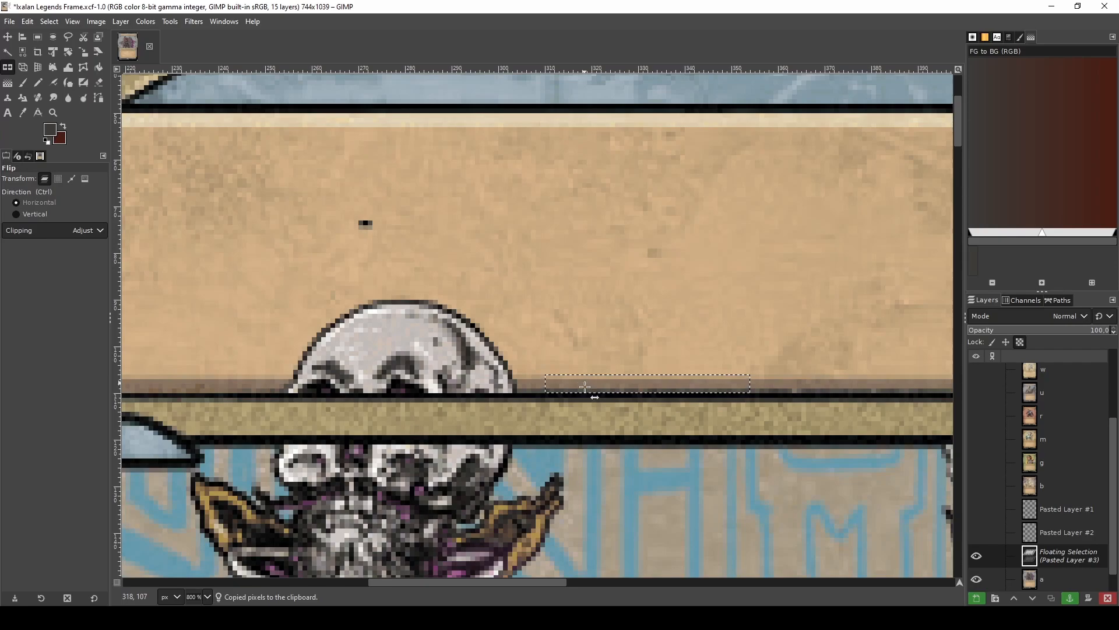
key("m")
left_click_drag(506, 381, 426, 386)
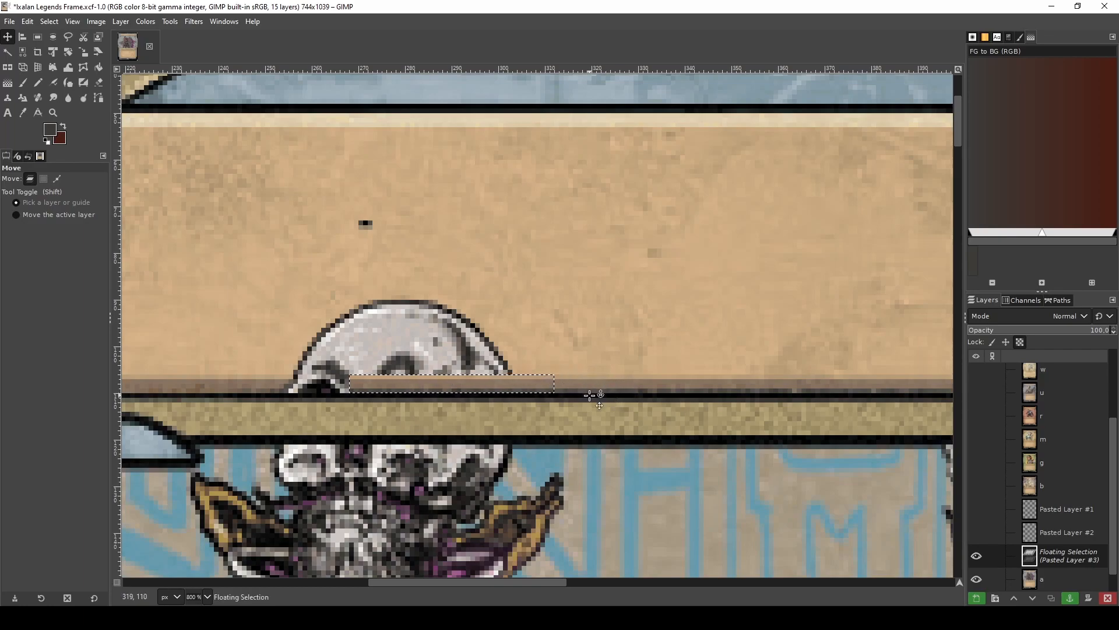
mouse_move(324, 387)
left_mouse_down()
mouse_move(471, 321)
mouse_move(311, 381)
left_mouse_up()
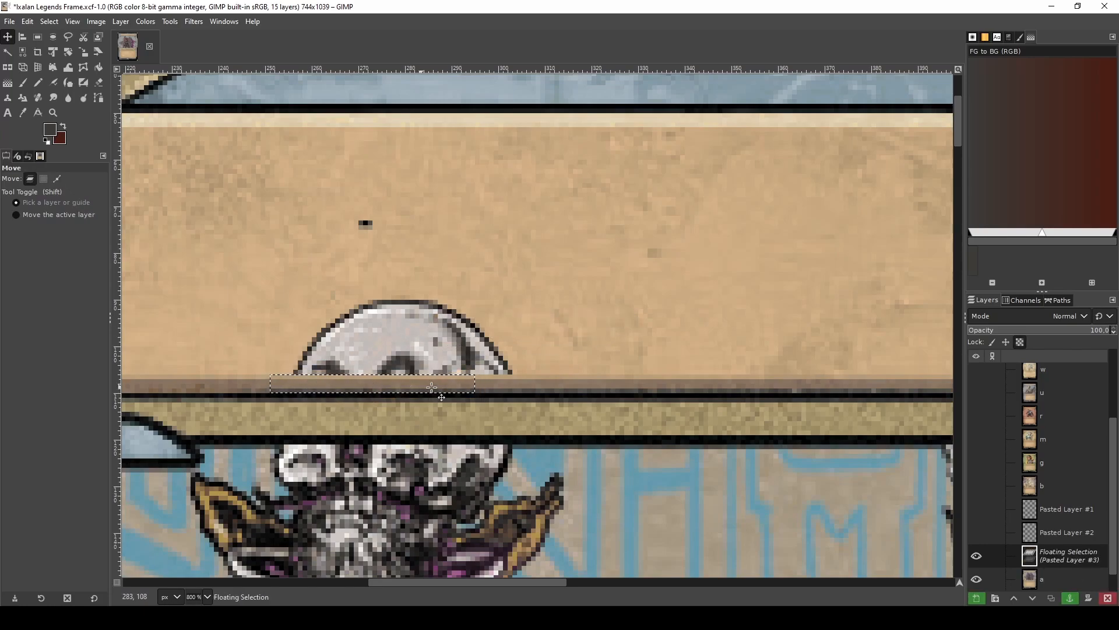
left_click(548, 390)
- Smudge away the shadow strip's seam beside the bearded figure's skull along the title bar's lower edge on layer a
scroll(220, 383, "up", 2)
scroll(234, 384, "up", 2)
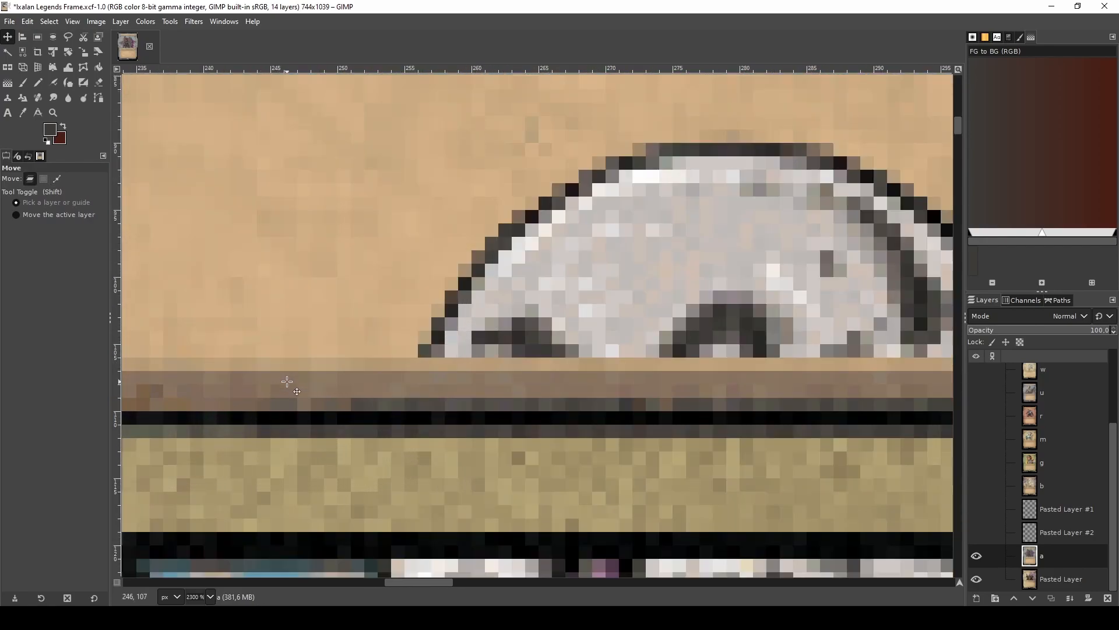
key("s")
scroll(304, 397, "down", 3)
scroll(312, 400, "up", 4)
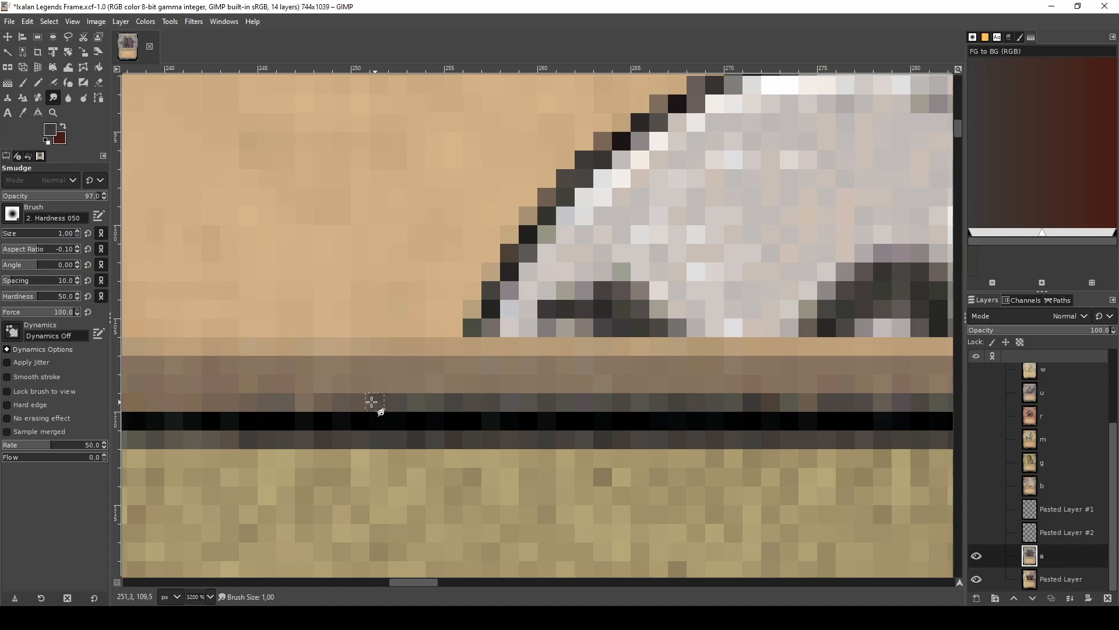
left_click_drag(310, 401, 297, 400)
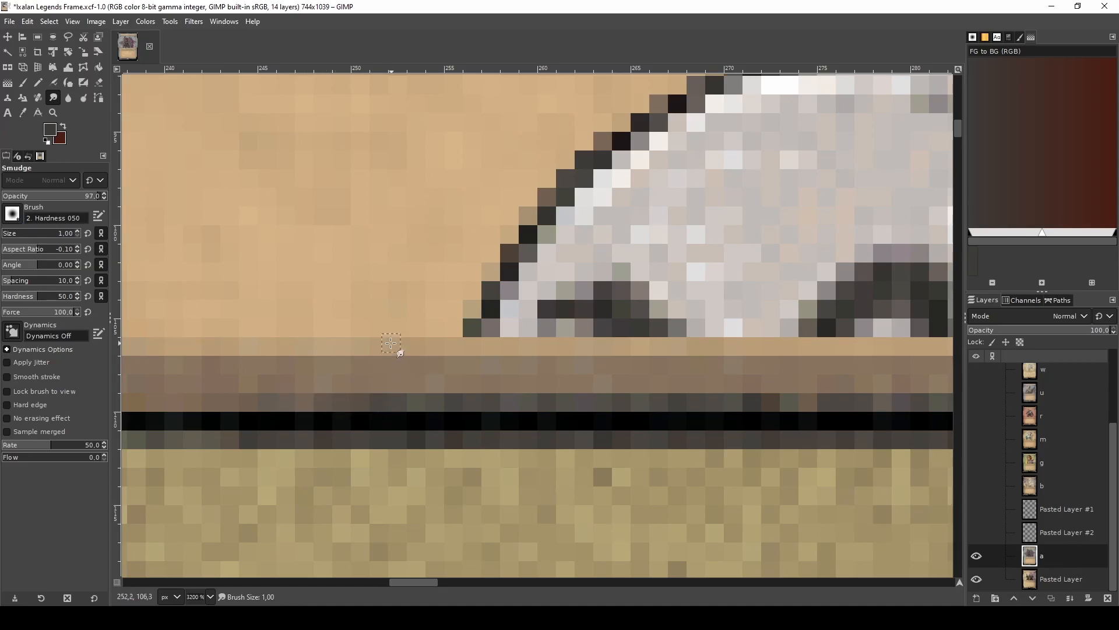
scroll(366, 358, "down", 4)
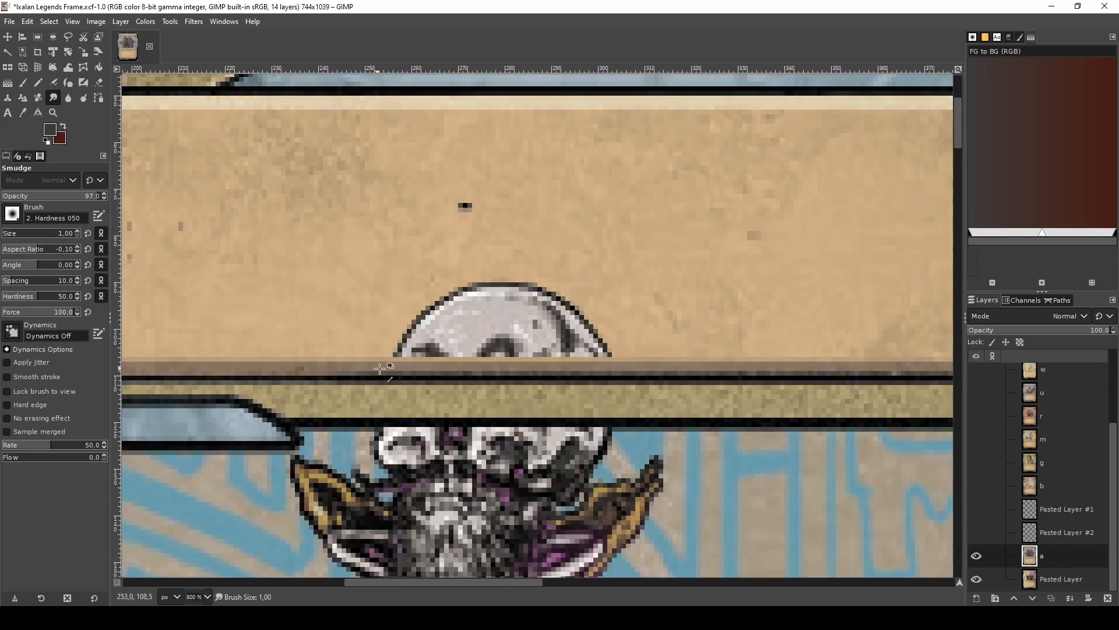
scroll(419, 378, "up", 3)
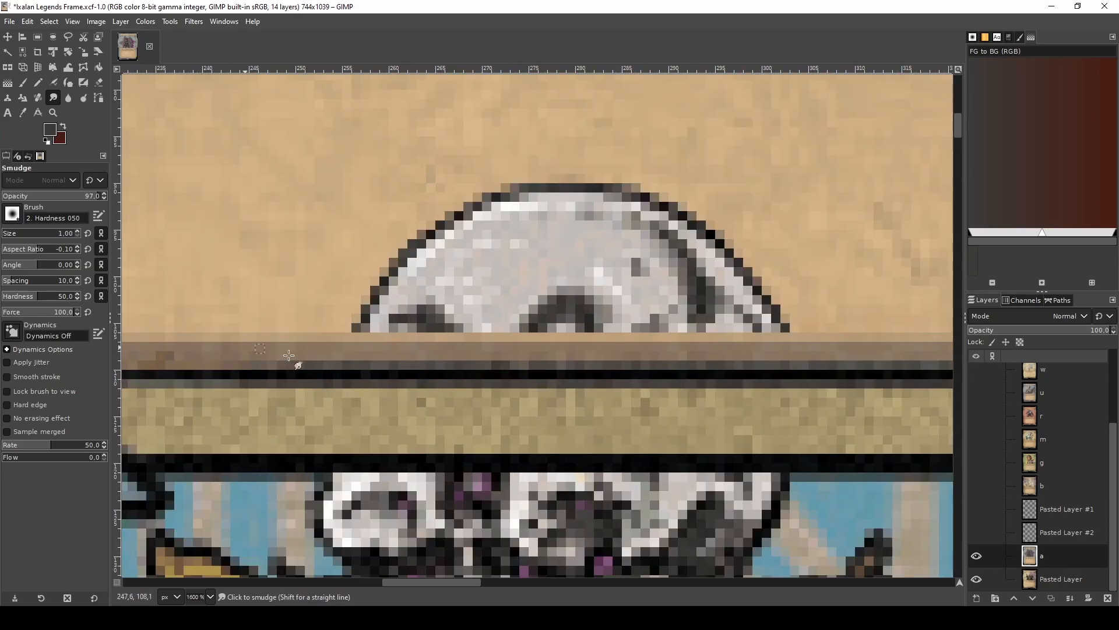
scroll(240, 363, "up", 1)
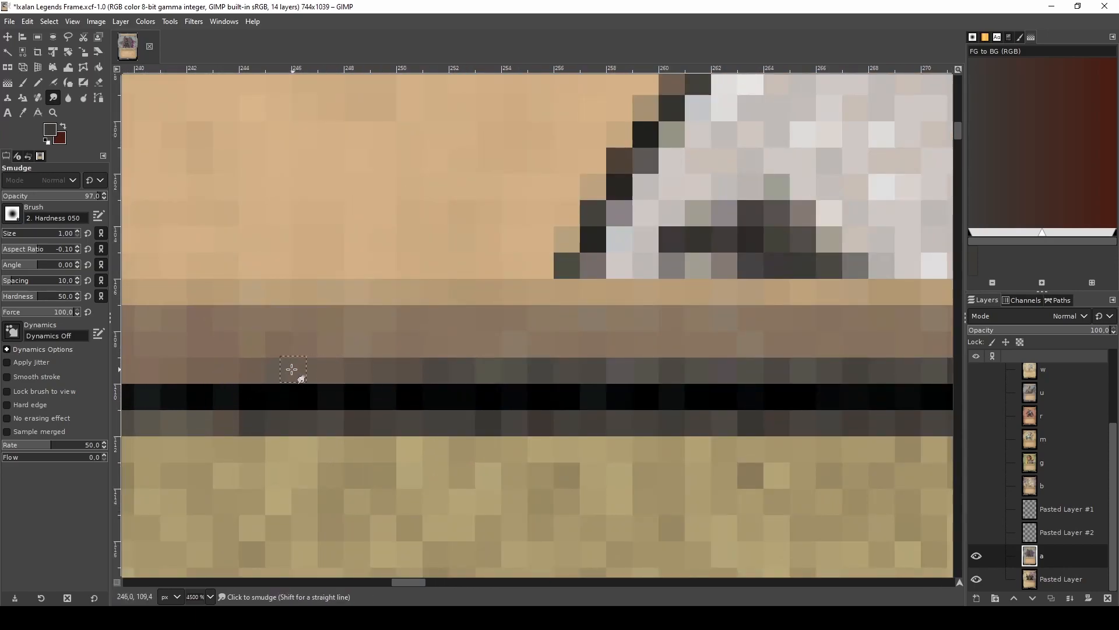
scroll(289, 367, "down", 3)
scroll(289, 365, "down", 2)
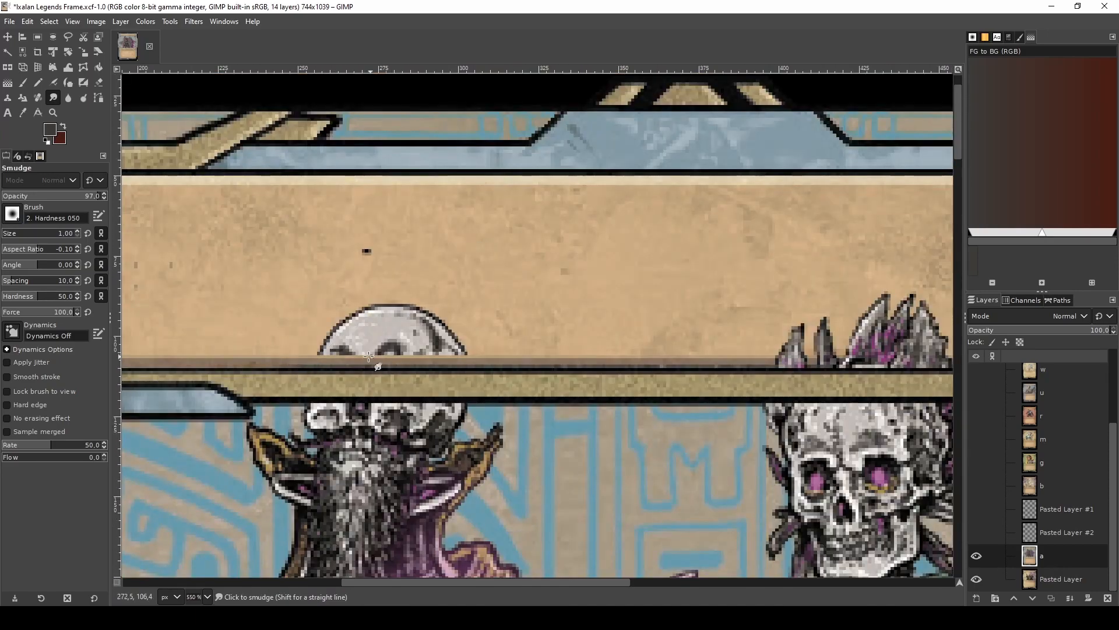
- Copy a 33 × 4 px strip of the title bar's lower shadow at 366, 106 and paste it as a horizontally flipped floating copy
scroll(365, 356, "down", 15)
scroll(365, 356, "up", 15)
scroll(365, 356, "up", 2)
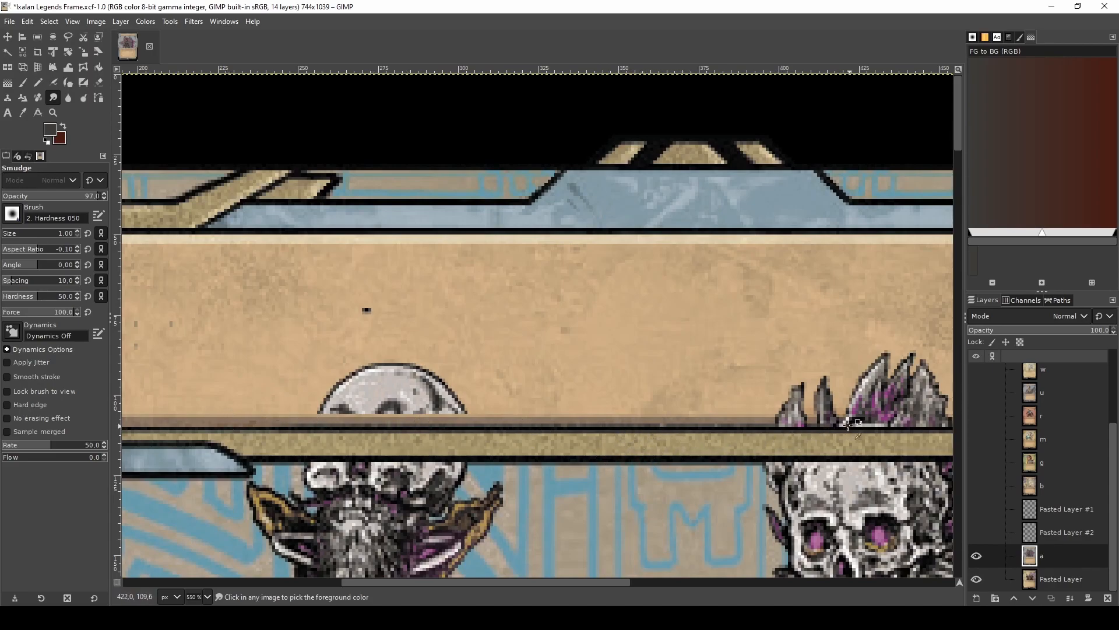
scroll(783, 437, "down", 4)
scroll(758, 442, "up", 6)
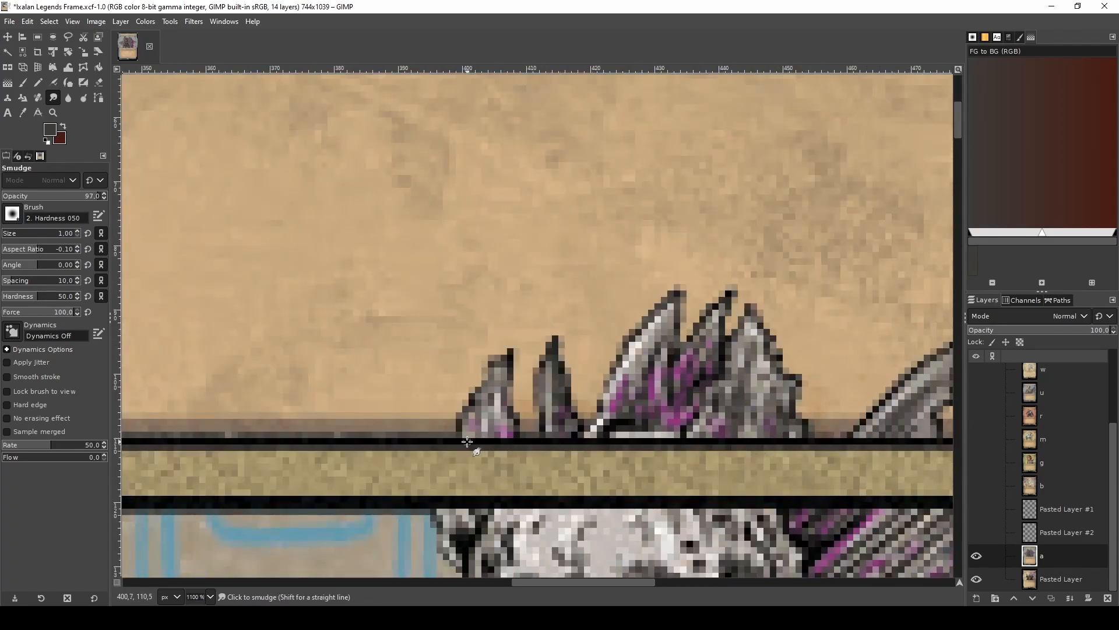
key("r")
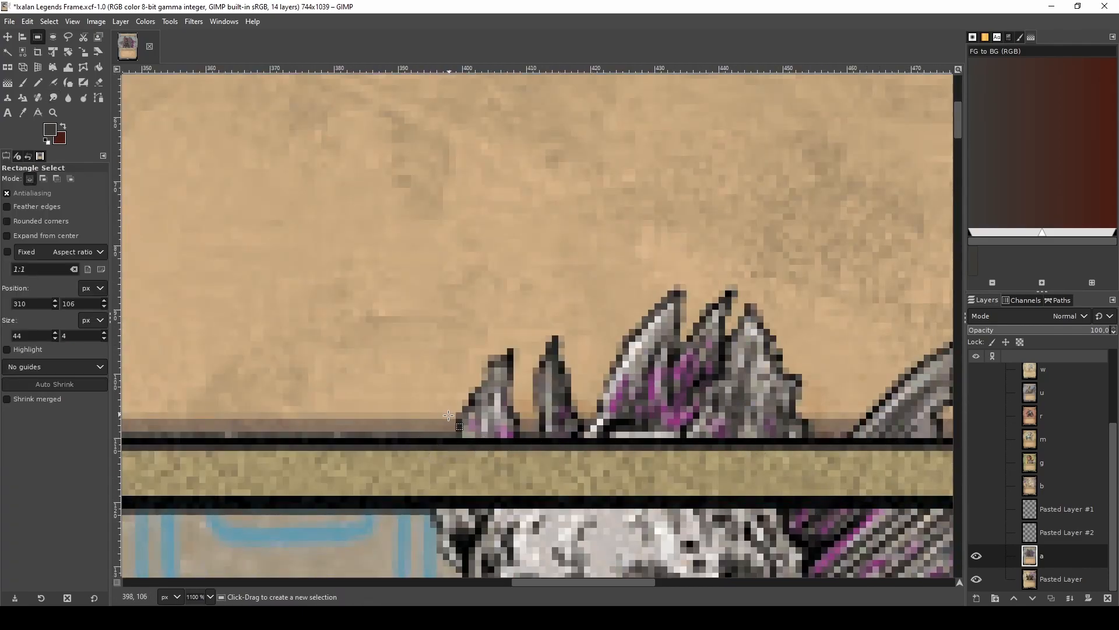
left_click_drag(453, 414, 245, 439)
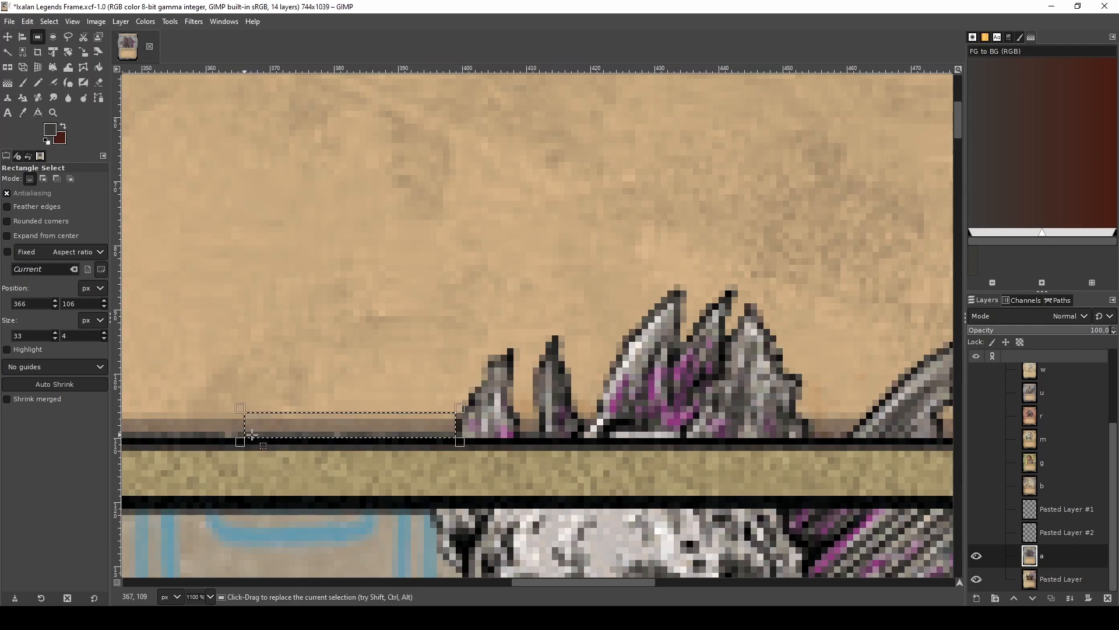
key("ctrl+c")
key("ctrl+v")
key("m")
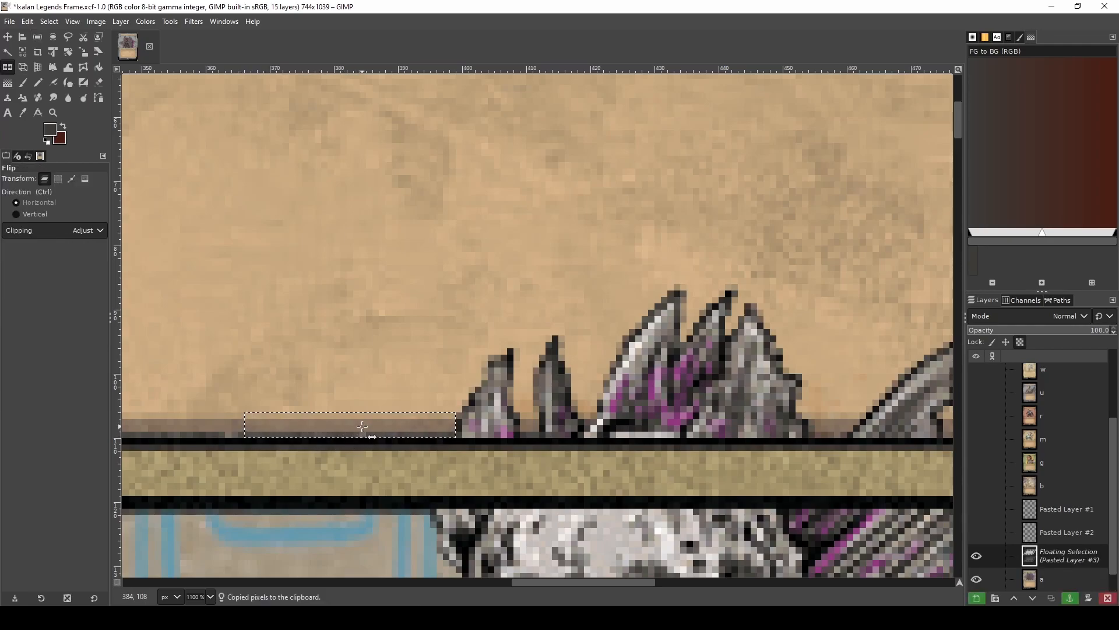
- Cover the skull's first three groups of spikes along the lower shadow with two adjoining copies of the strip and anchor them
left_click_drag(356, 425, 725, 424)
key("ctrl+v")
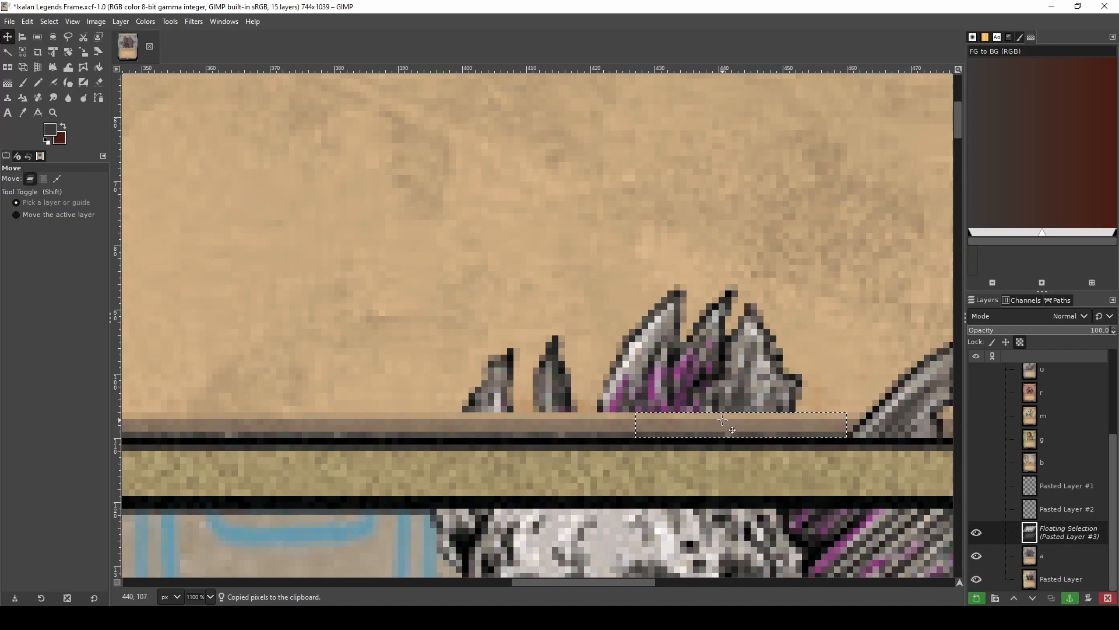
scroll(618, 425, "down", 2)
key("ctrl+h")
- Smudge the seams and stray light pixels of the patched shadow strip beneath the skull's upright spikes
scroll(525, 446, "up", 3)
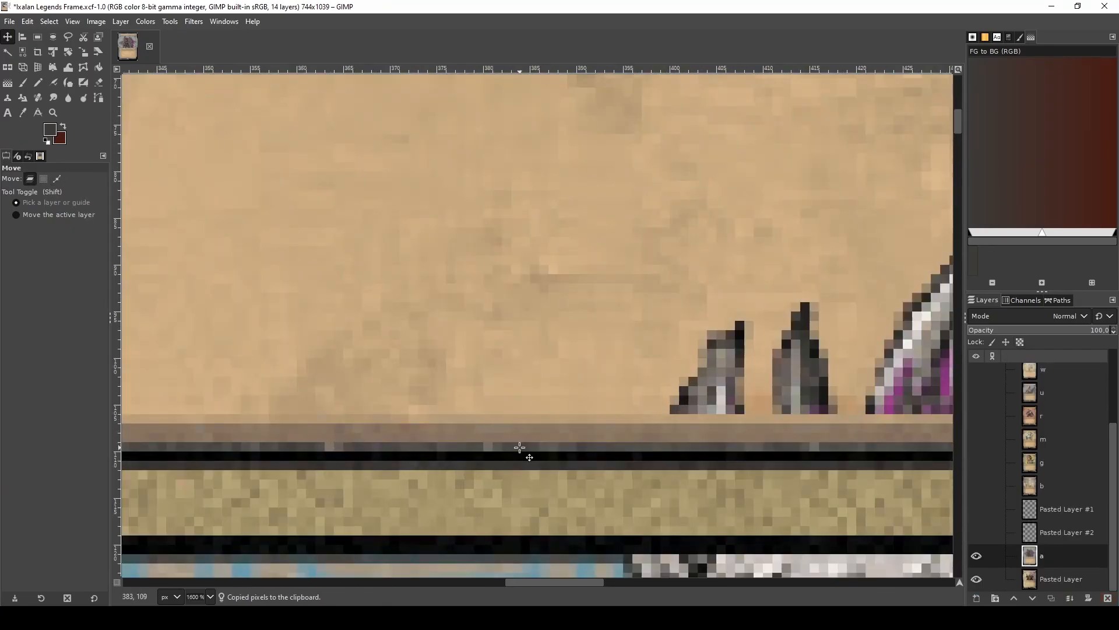
key("s")
scroll(496, 444, "up", 1)
scroll(496, 445, "up", 1)
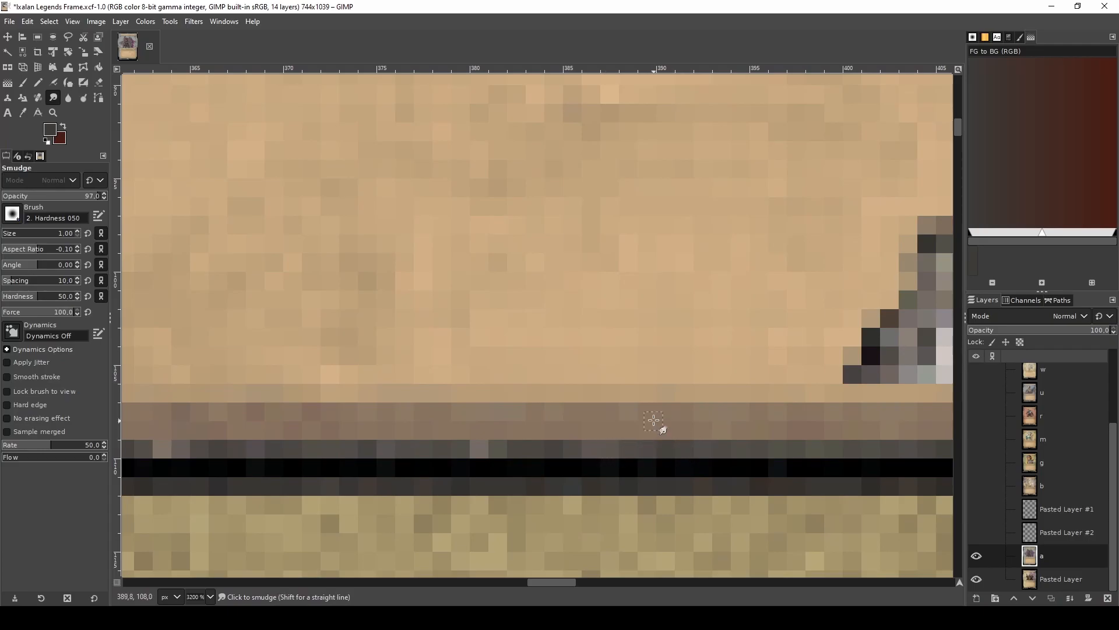
scroll(679, 401, "down", 3)
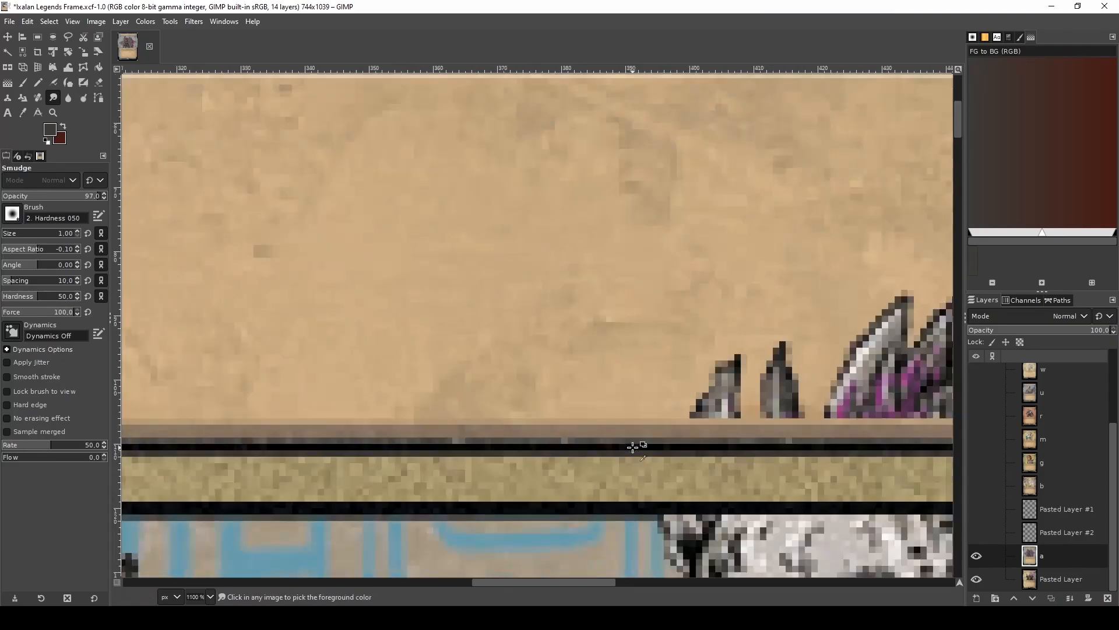
scroll(841, 444, "up", 2)
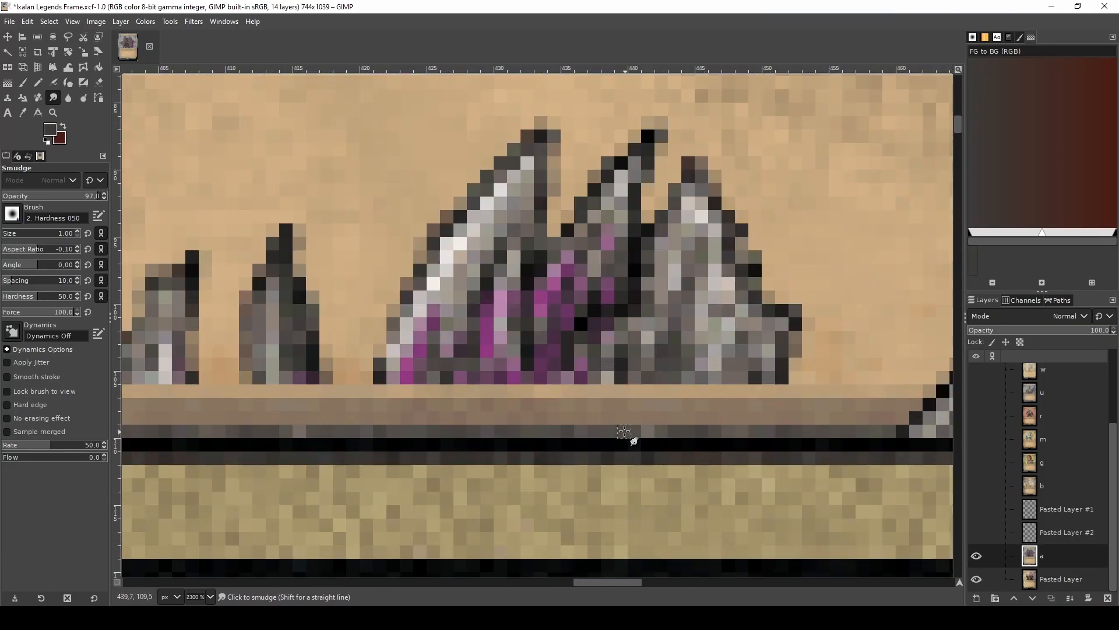
scroll(632, 435, "down", 2)
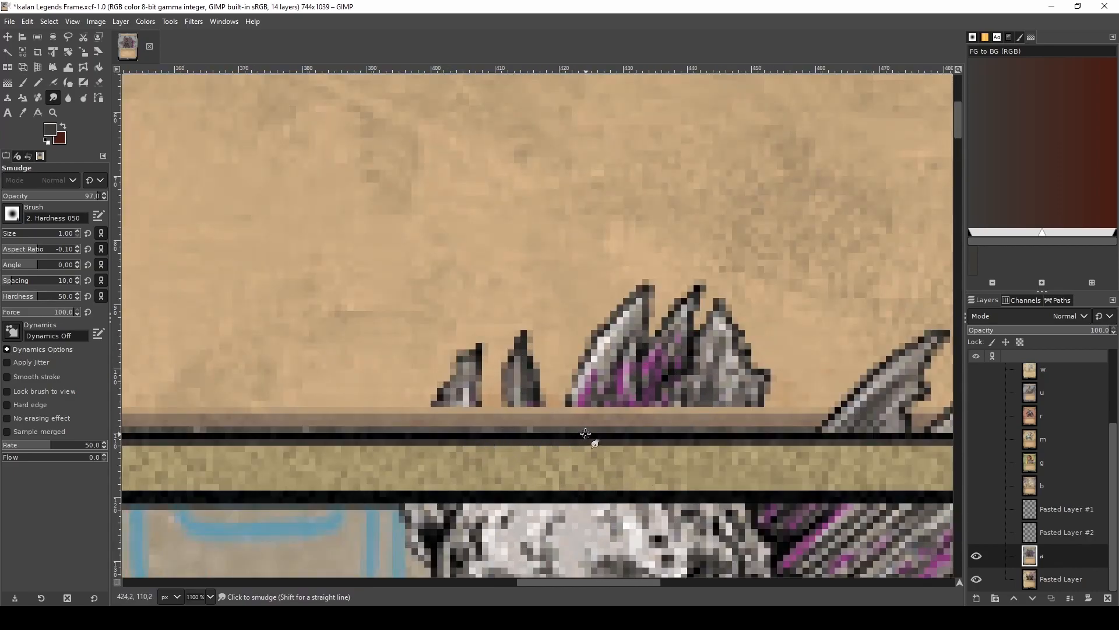
scroll(536, 430, "up", 2)
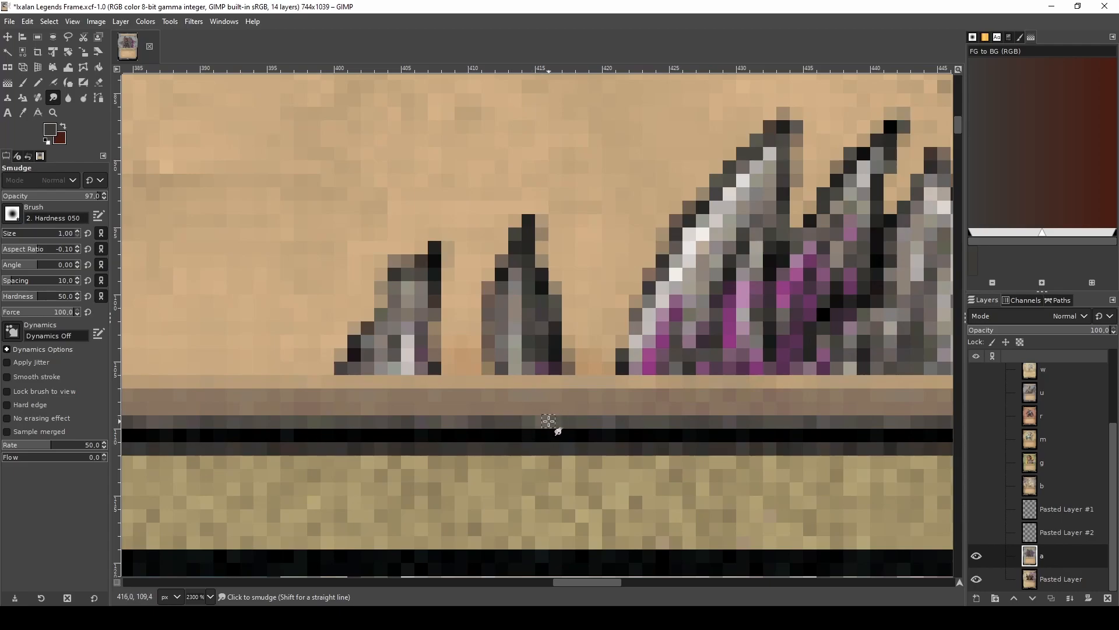
scroll(543, 421, "down", 5)
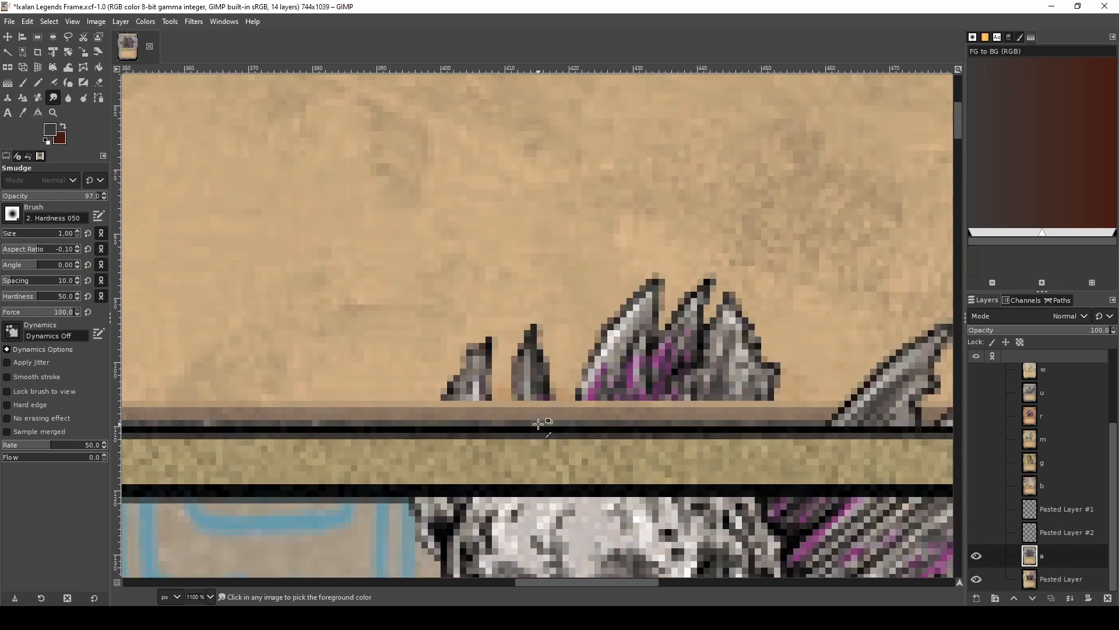
scroll(462, 444, "down", 1)
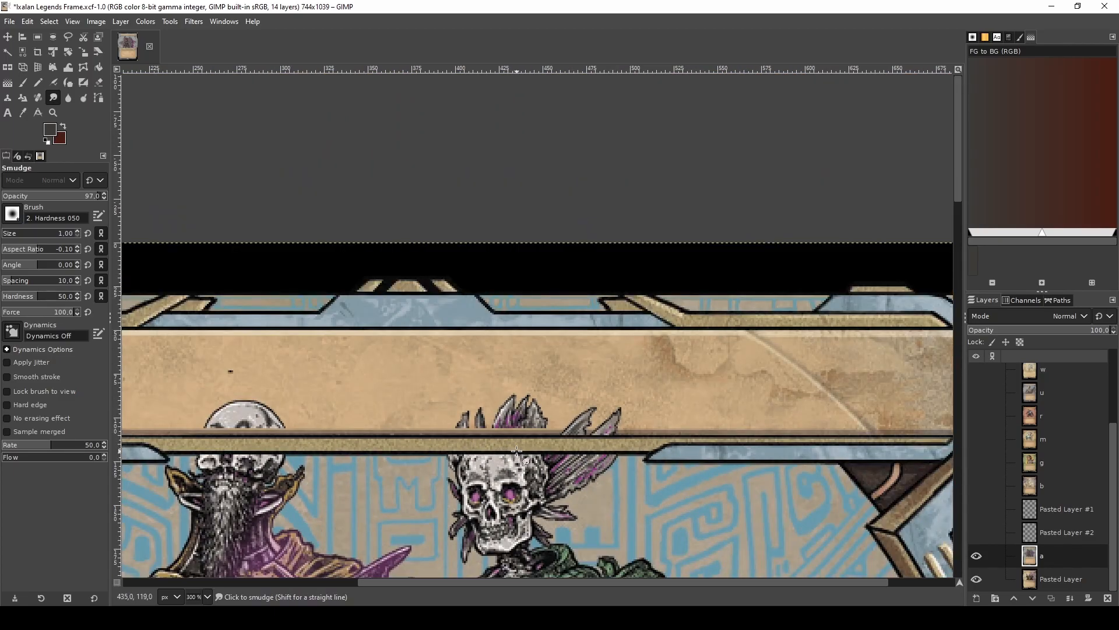
scroll(498, 443, "up", 4)
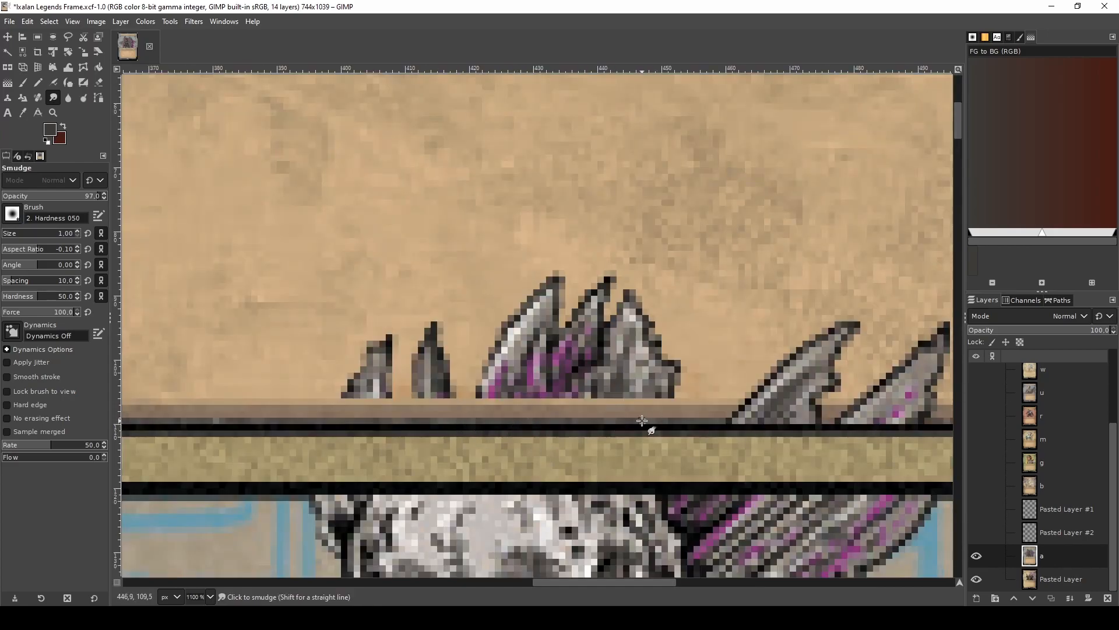
scroll(657, 426, "up", 2)
scroll(658, 426, "down", 1)
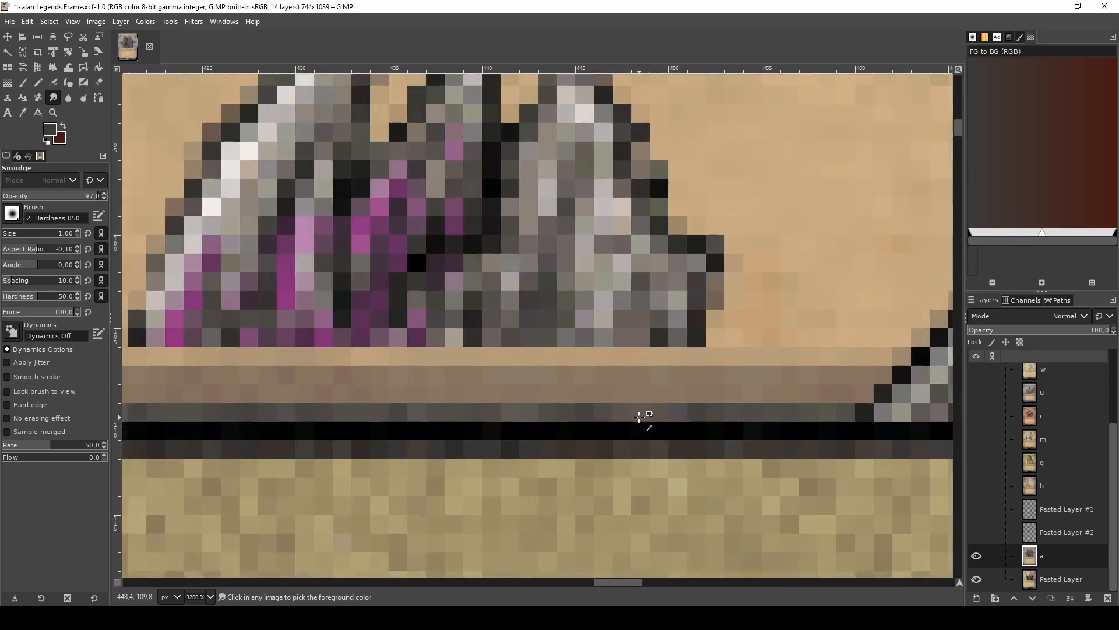
scroll(644, 427, "down", 1)
scroll(206, 421, "down", 4)
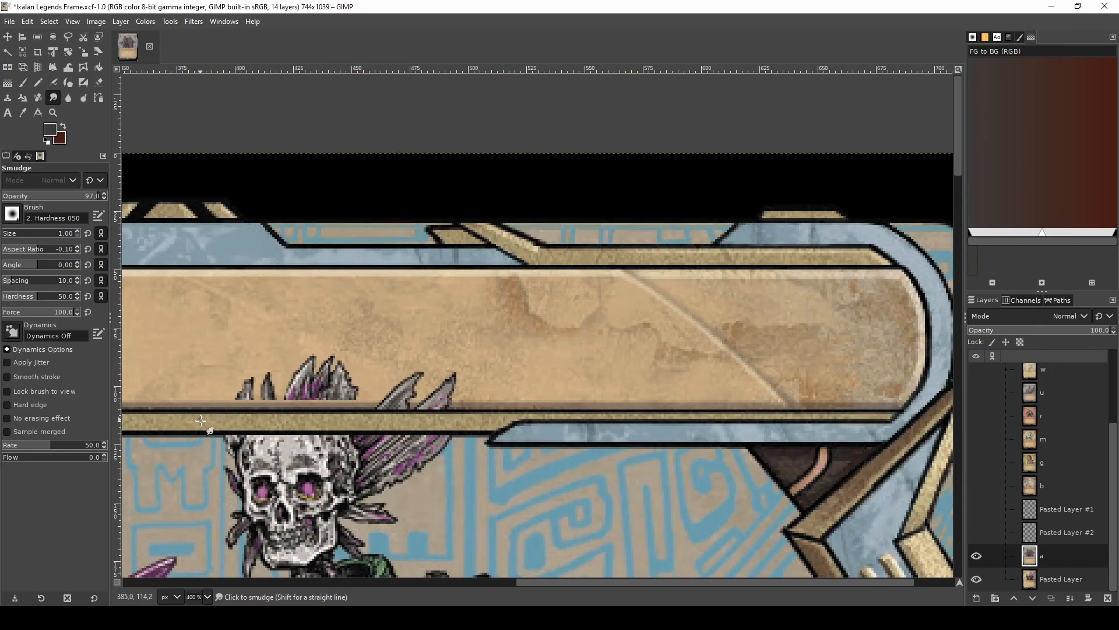
- Copy a clean lower shadow strip about 26 × 4 px beyond the last feather and paste it as a horizontally flipped floating copy
scroll(206, 420, "down", 2)
scroll(206, 421, "up", 5)
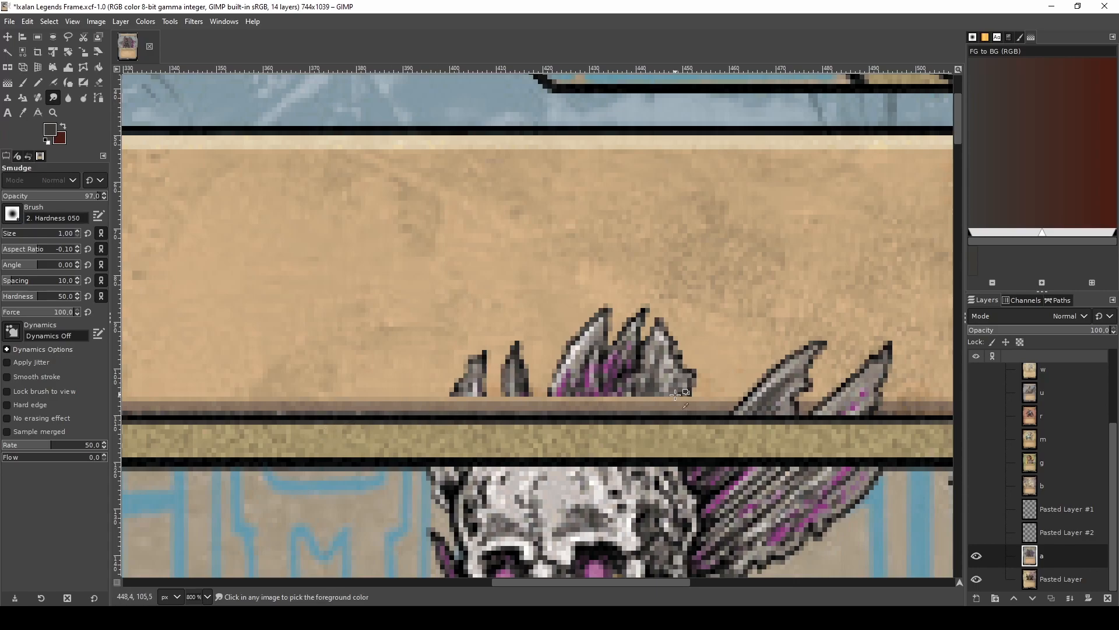
scroll(682, 394, "down", 3)
scroll(885, 408, "up", 4)
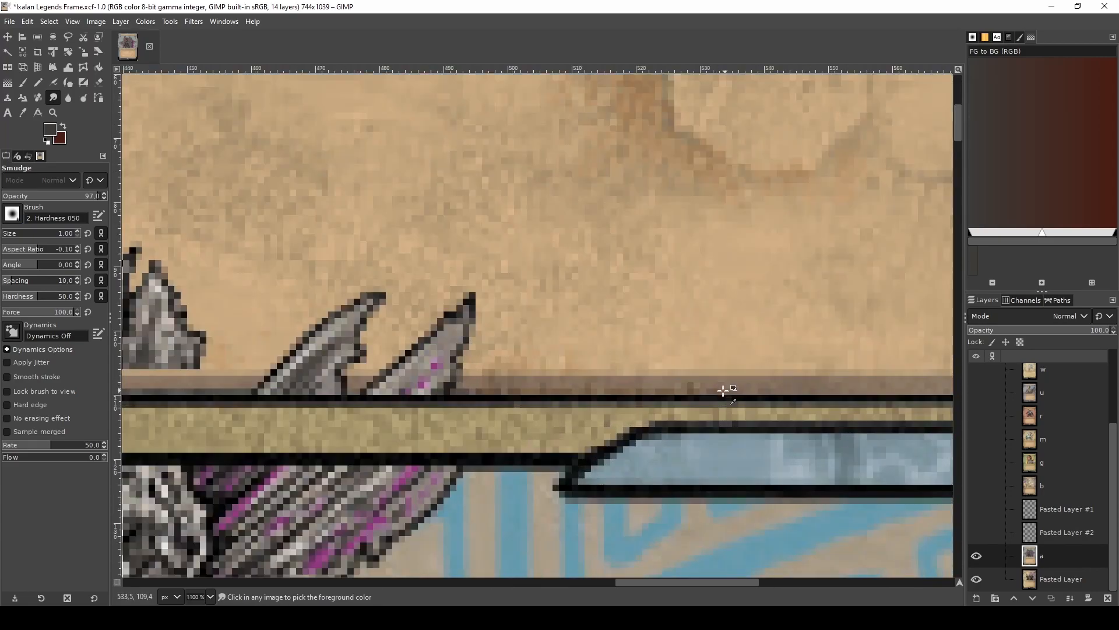
key("r")
left_click_drag(498, 371, 662, 401)
key("ctrl+c")
key("ctrl+v")
key("shift+f")
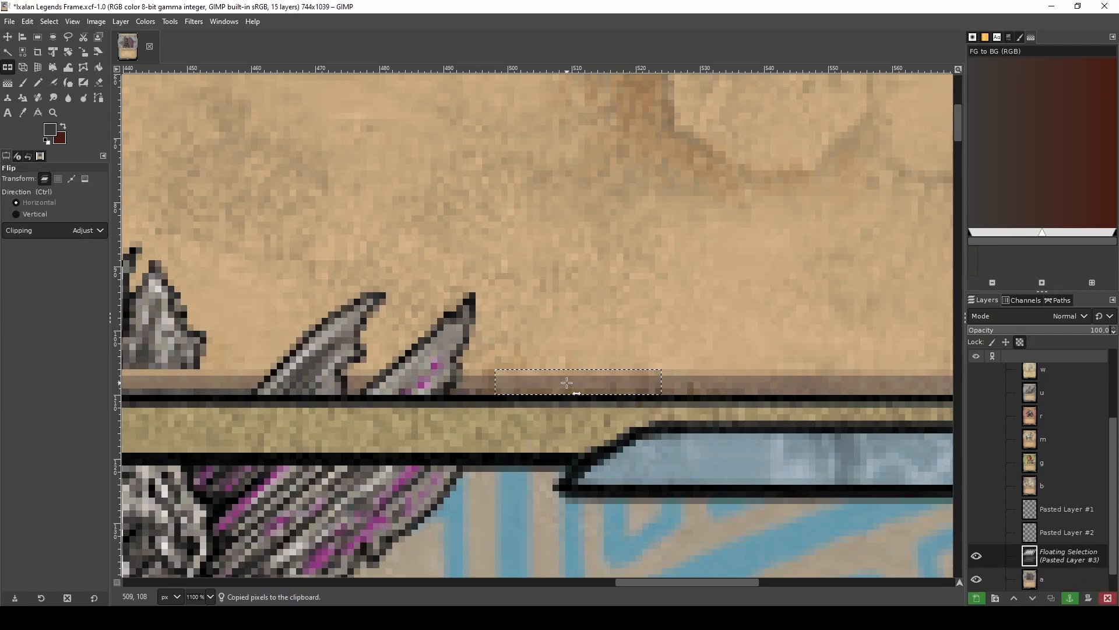
- Cover the two remaining feathers along the title bar's lower shadow with two adjoining copies of the strip and anchor them
key("m")
left_click_drag(567, 383, 306, 384)
key("ctrl+v")
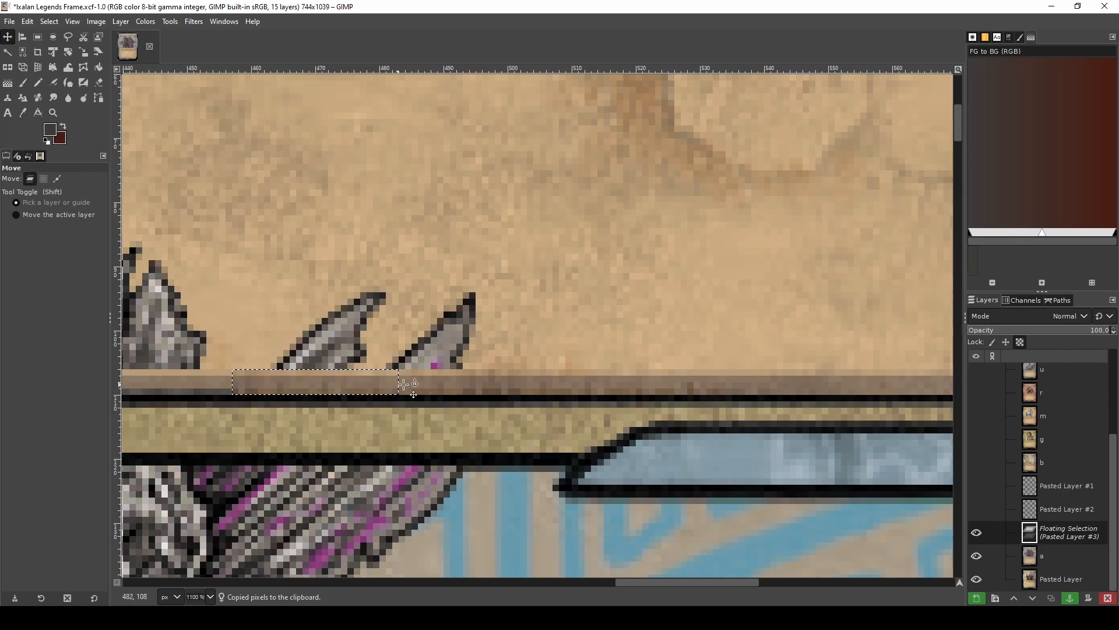
left_click(433, 382)
- Smudge the seam between the old and new shadow patches around 457, 109 to blend their colours
scroll(355, 387, "down", 2)
scroll(251, 388, "up", 4)
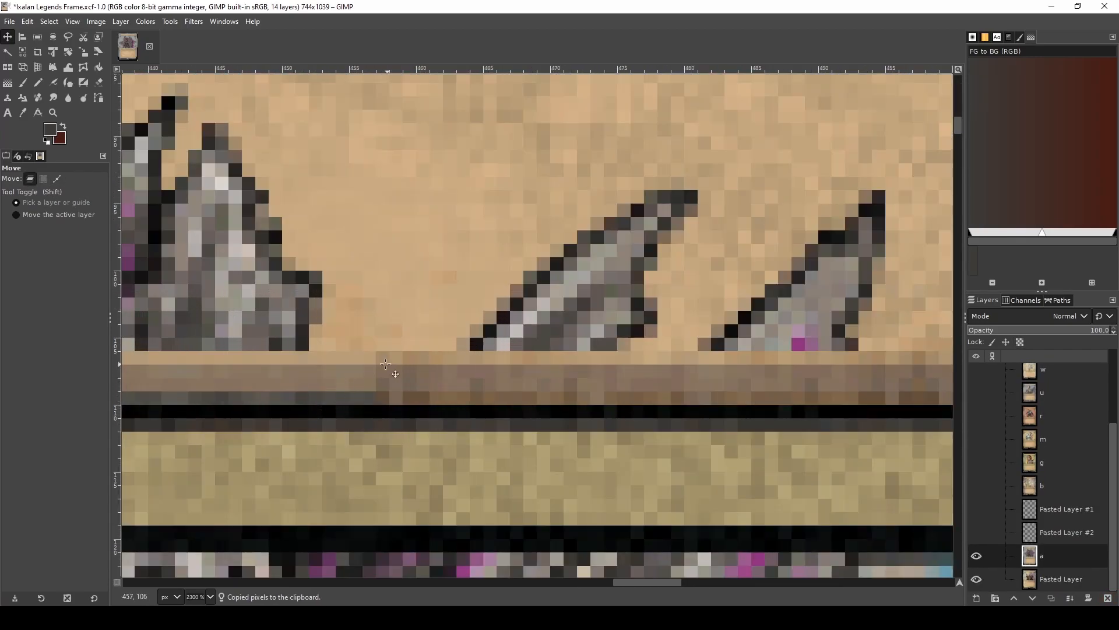
key("s")
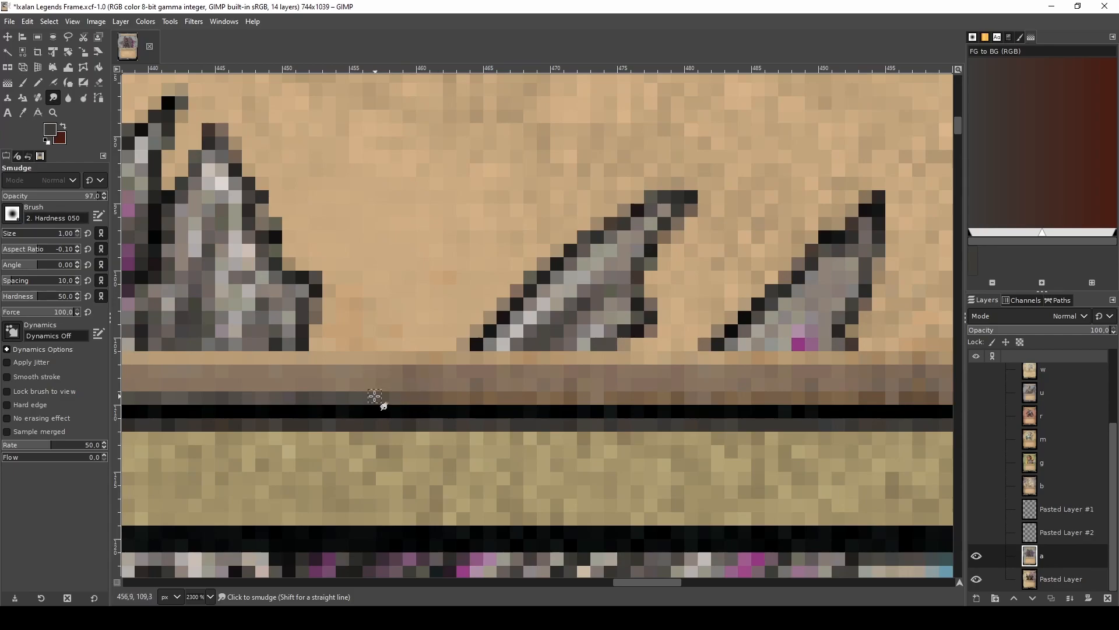
scroll(462, 382, "down", 2)
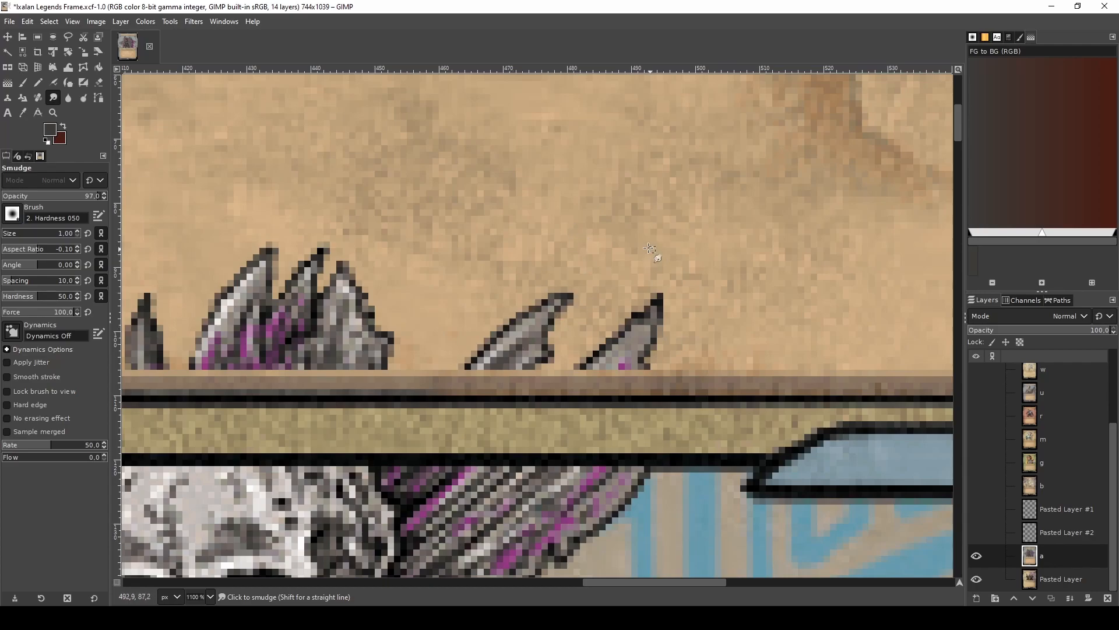
key("bracketright")
key("bracketright")
key("bracketleft")
key("bracketleft")
key("bracketleft")
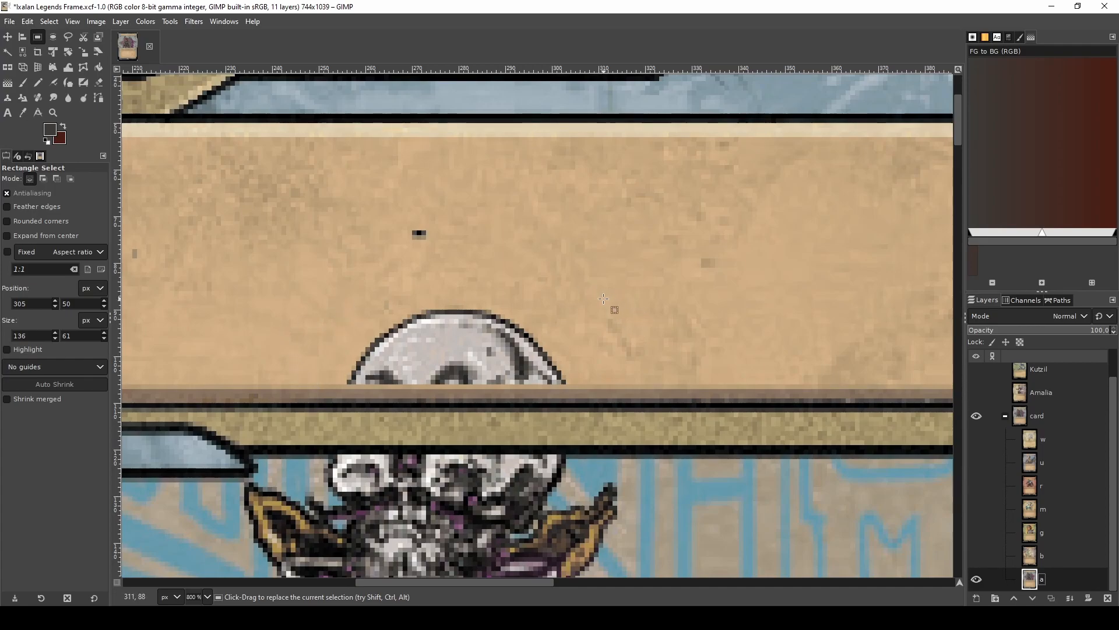
- Outline an irregular patch of clean parchment beside the bearded figure's skull with Free Select and paste a floating copy of it
key("f")
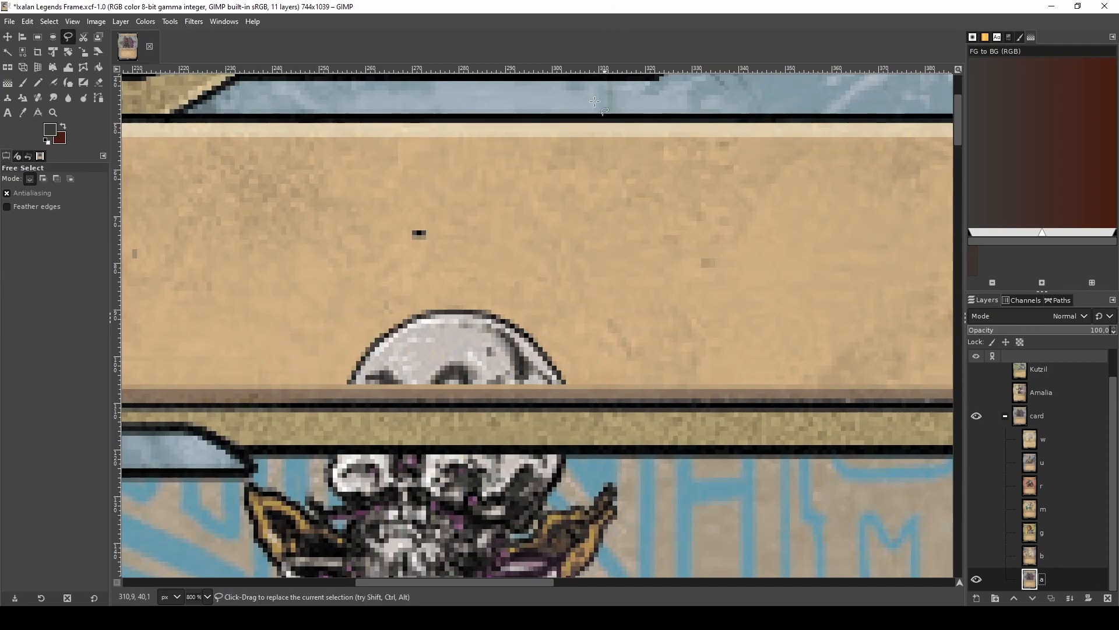
mouse_move(660, 328)
left_mouse_down()
mouse_move(609, 283)
mouse_move(574, 278)
left_mouse_up()
mouse_move(621, 365)
left_mouse_down()
mouse_move(674, 357)
mouse_move(664, 329)
left_mouse_up()
double_click(637, 349)
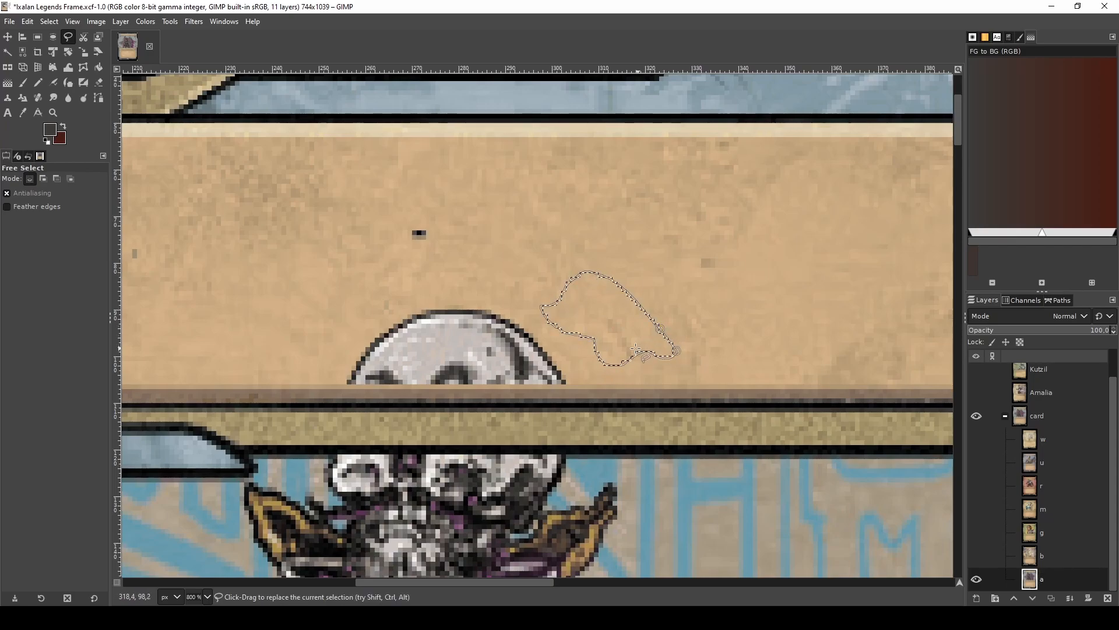
key("ctrl+c")
key("ctrl+v")
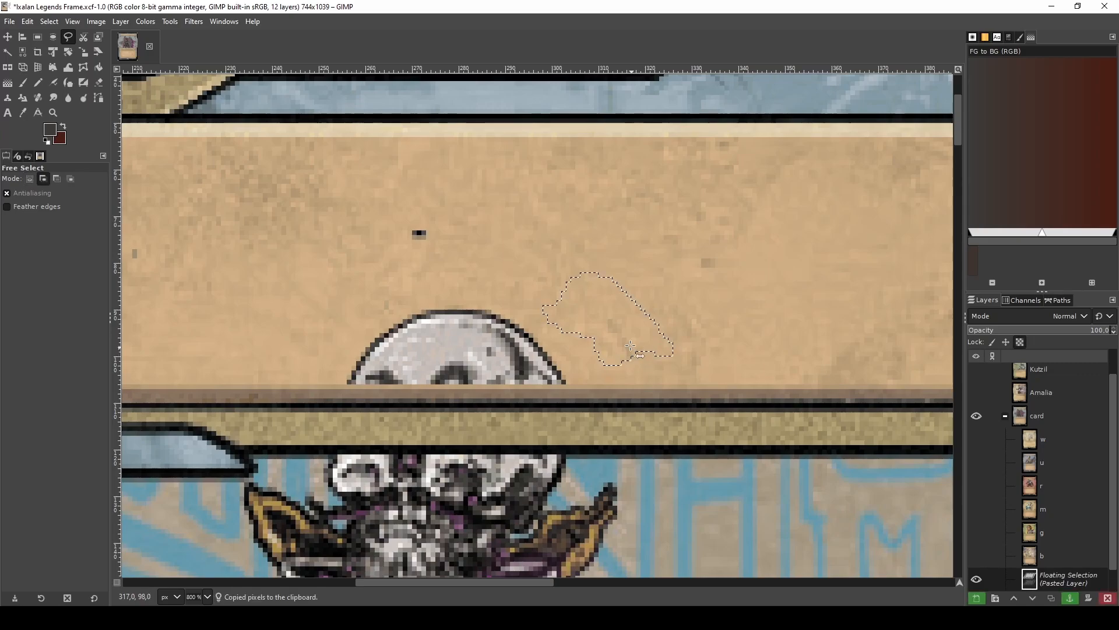
- Flip the floating parchment patch horizontally, place it over the far-side half of the bearded figure's skull dome before the clean area, and anchor it
key("shift+f")
left_click(604, 325)
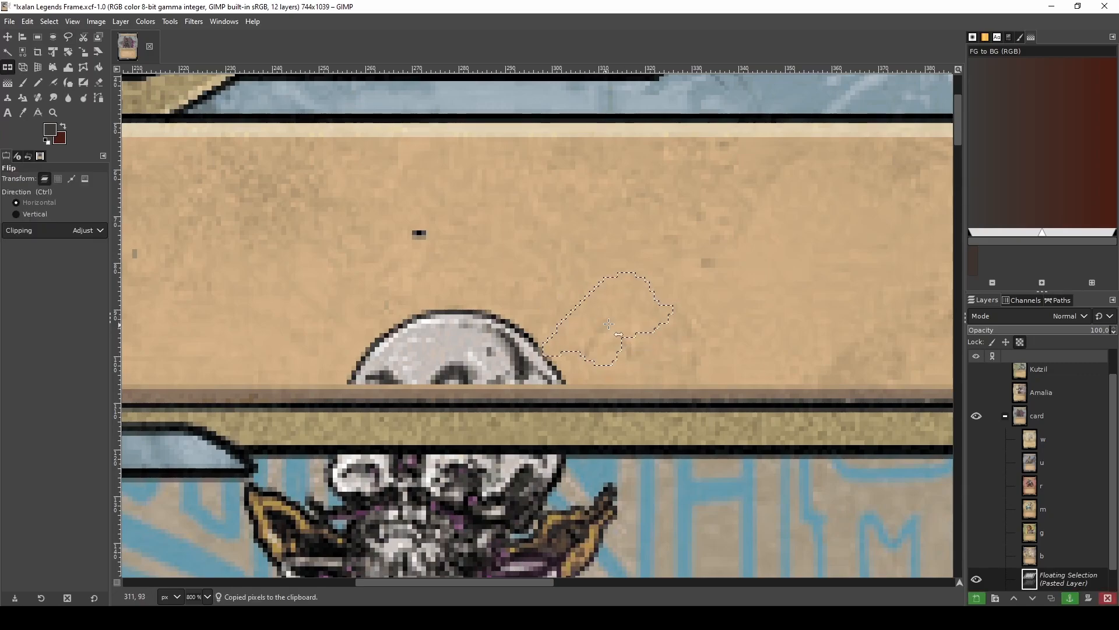
key("m")
left_click_drag(607, 325, 401, 331)
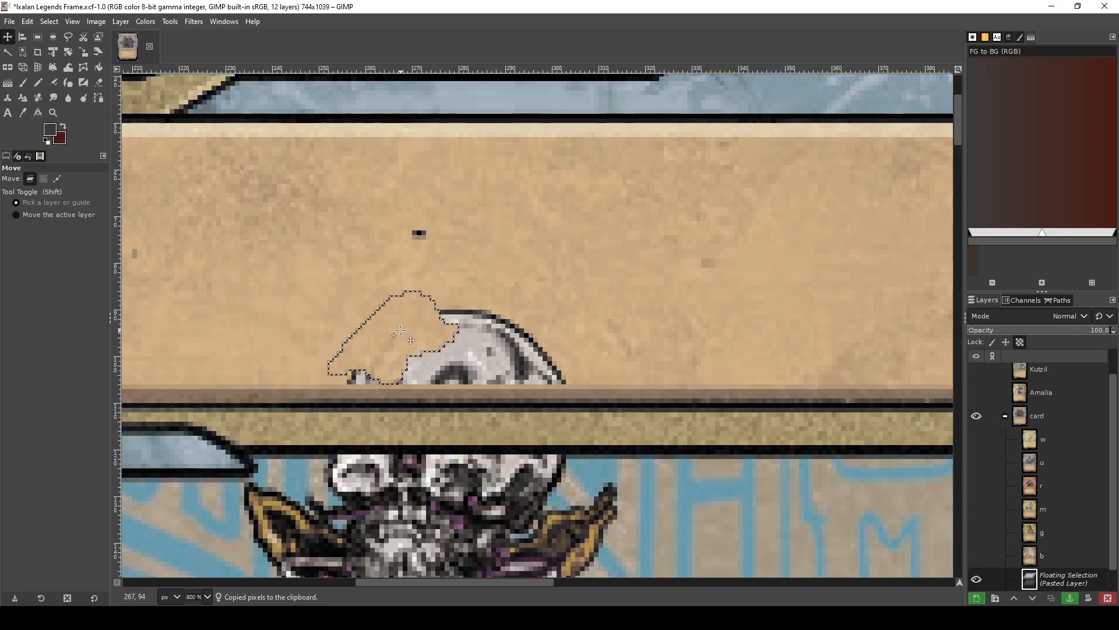
left_click(459, 288)
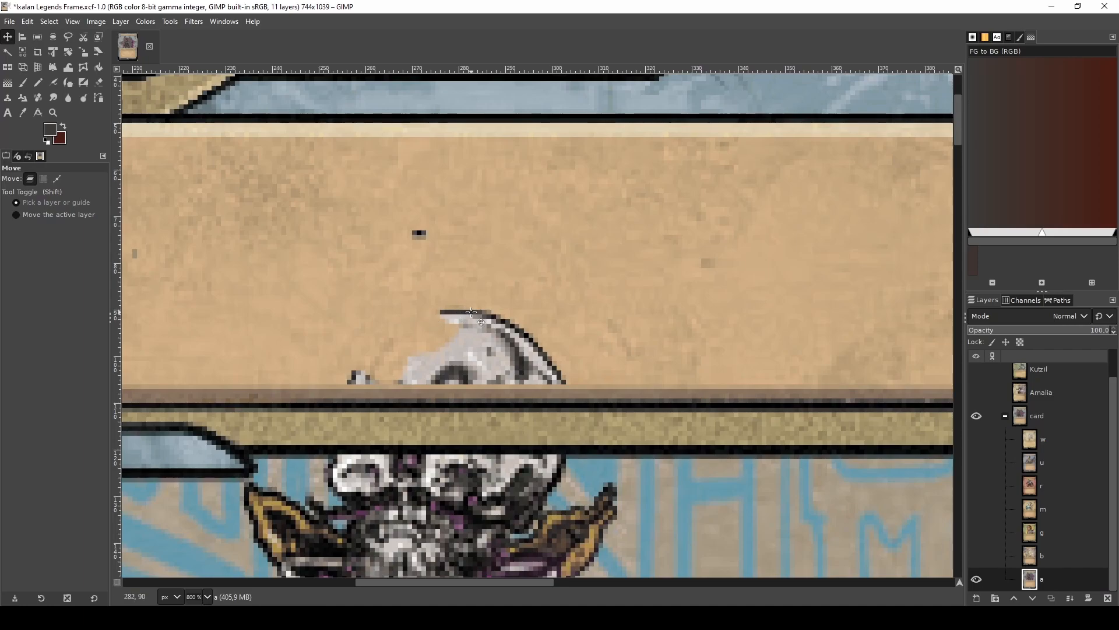
- Outline an irregular patch of clean parchment between the bearded figure's skull and the feathers with Free Select and copy it
key("f")
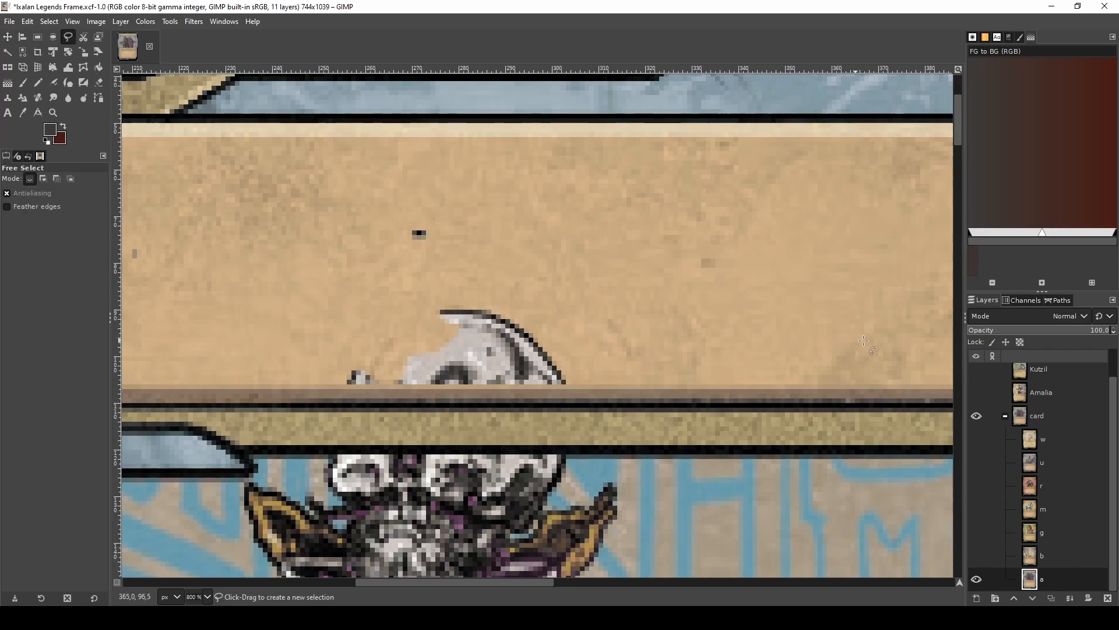
scroll(821, 332, "down", 2)
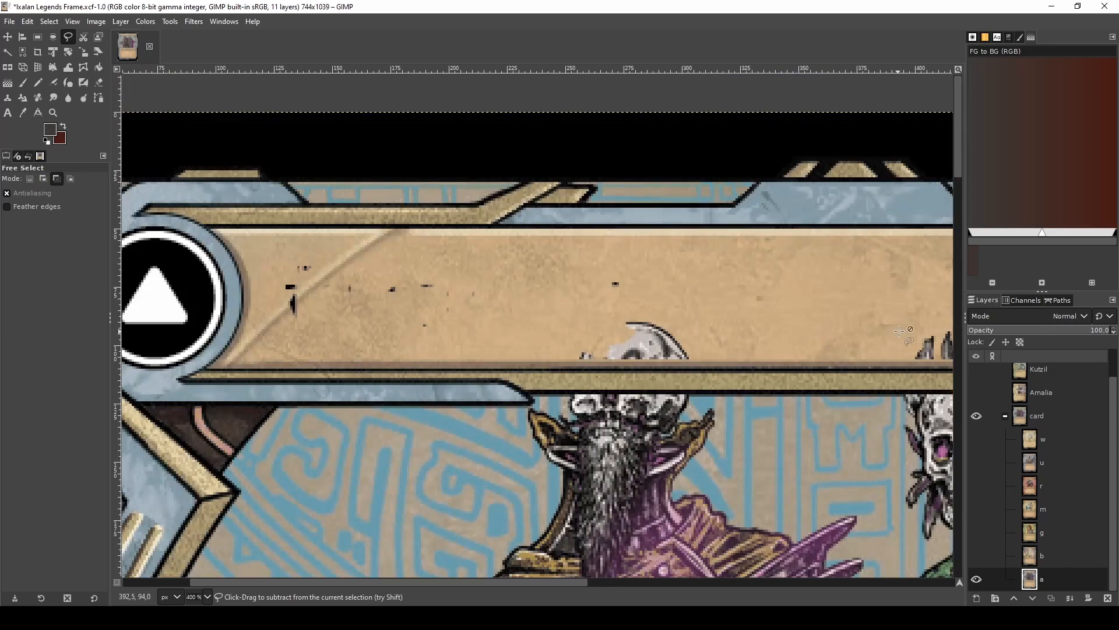
scroll(901, 328, "up", 2)
left_click_drag(752, 312, 706, 293)
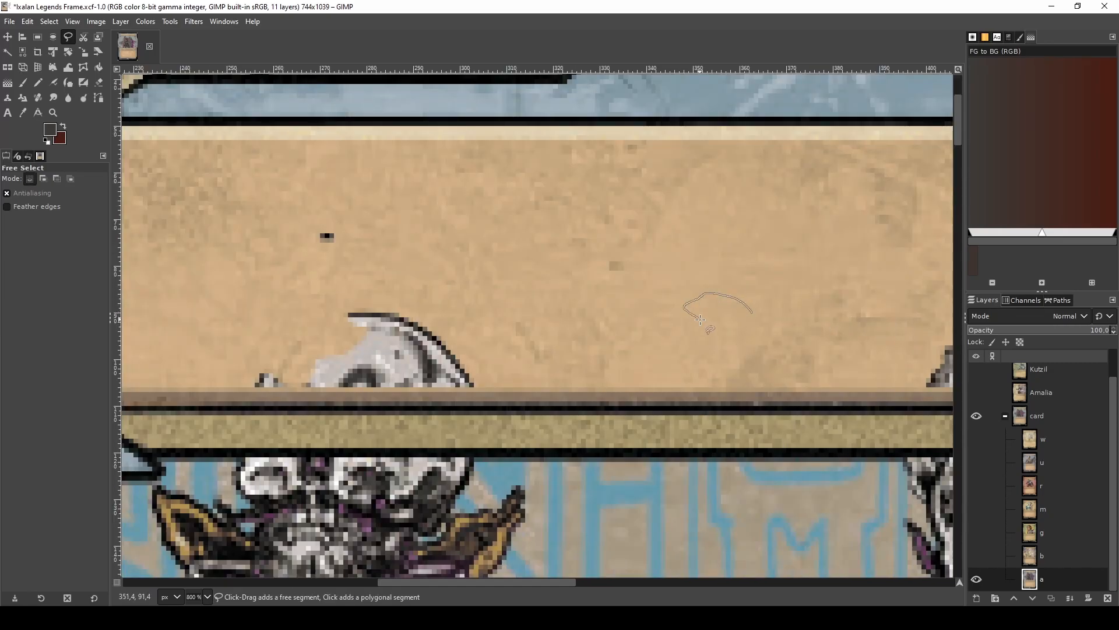
mouse_move(678, 351)
left_mouse_down()
mouse_move(716, 365)
mouse_move(810, 344)
mouse_move(773, 331)
mouse_move(778, 305)
mouse_move(752, 313)
left_mouse_up()
left_click(735, 330)
key("ctrl+c")
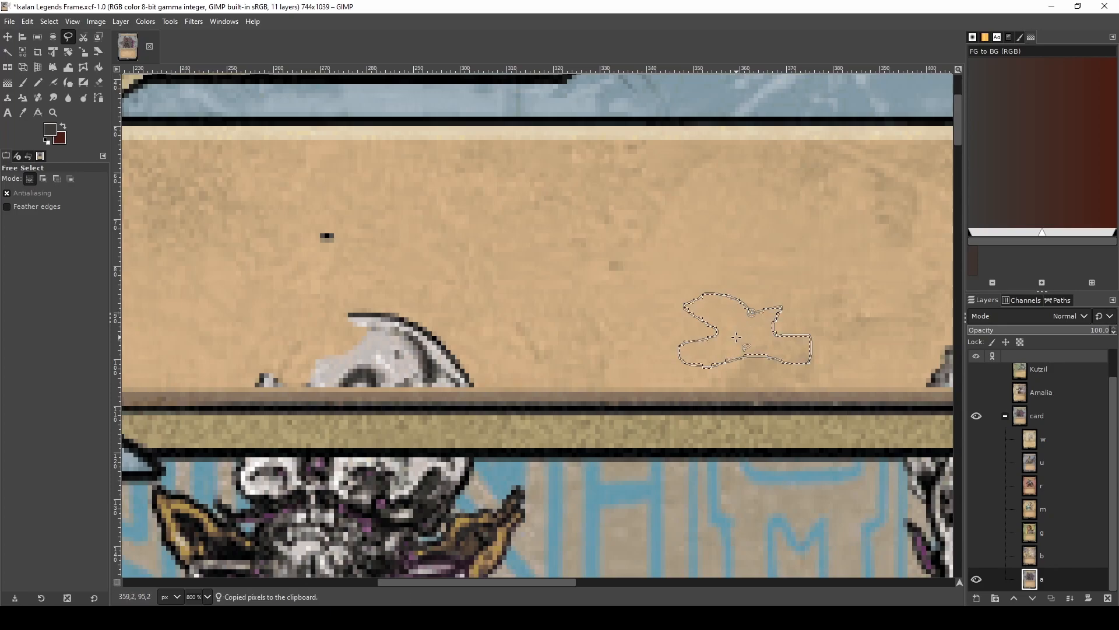
- Paste the patch, flip it horizontally, place it over the middle of the remaining skull and anchor it
key("ctrl+v")
key("shift+f")
left_click(748, 329)
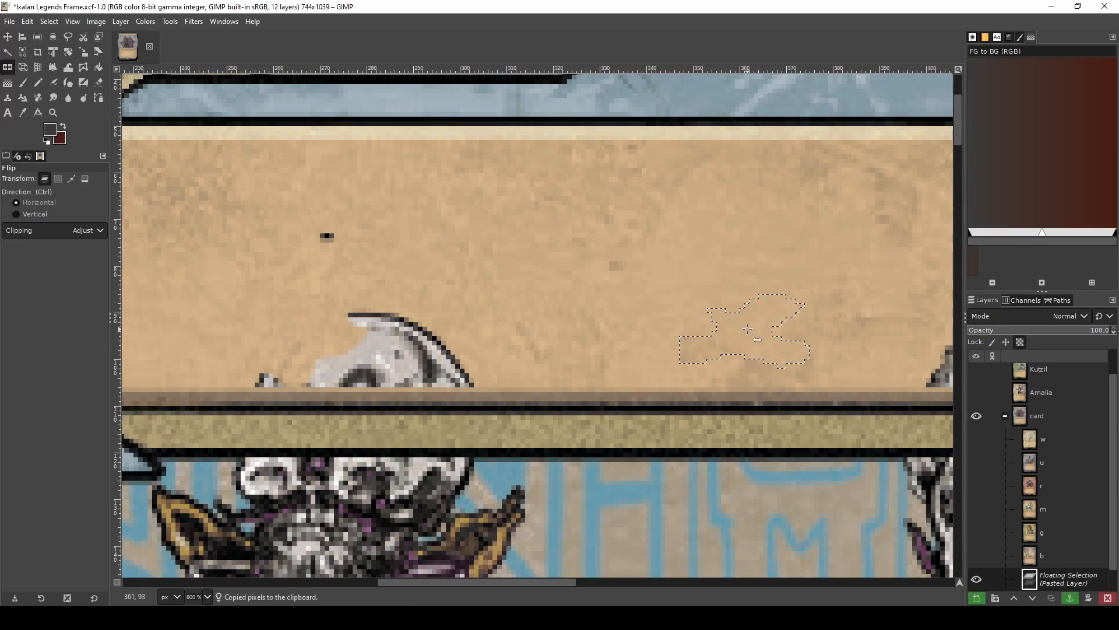
key("m")
left_click_drag(748, 329, 389, 342)
left_click(467, 330)
scroll(469, 335, "down", 2)
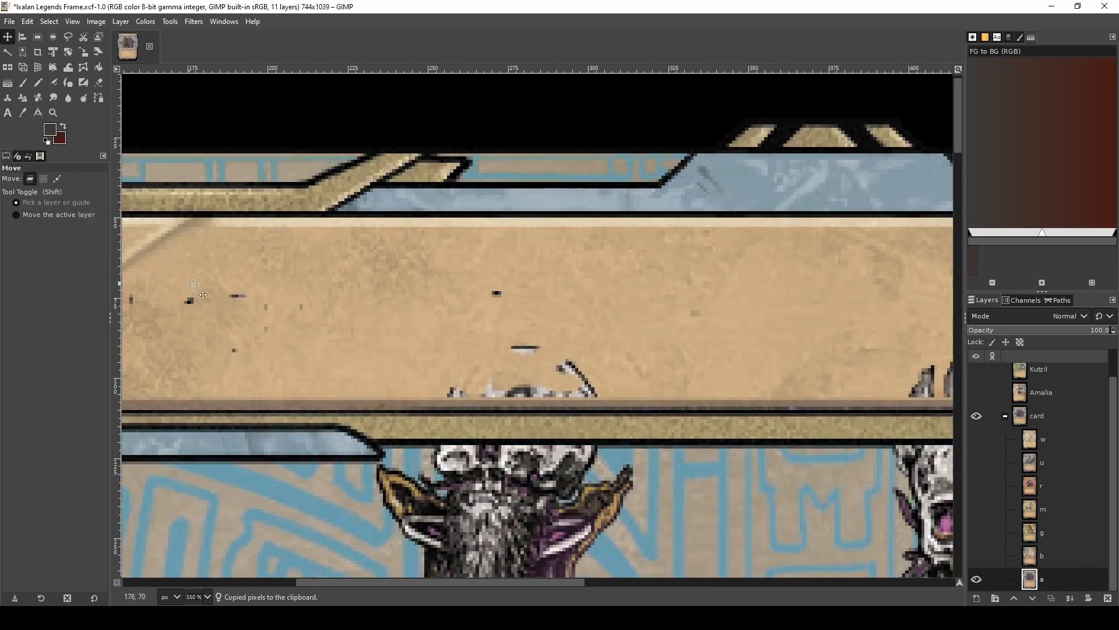
- Try to texture the plain parchment between the skull and the feathers with a copied 28 × 21 px speckled patch
key("r")
left_click_drag(424, 242, 336, 310)
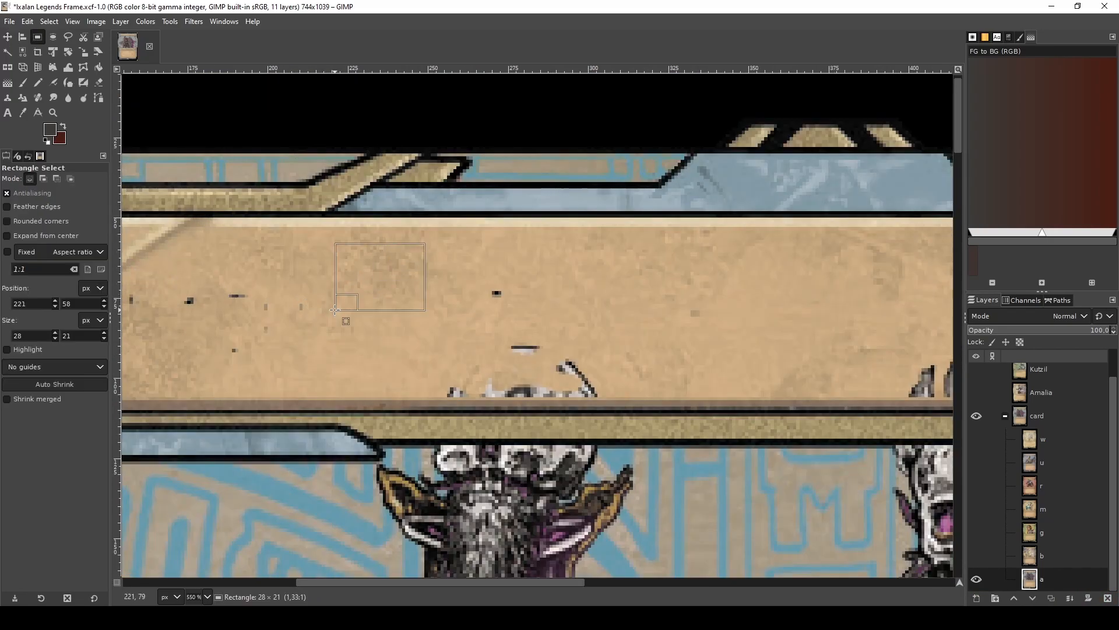
key("ctrl+c")
key("ctrl+v")
left_click_drag(371, 278, 781, 335)
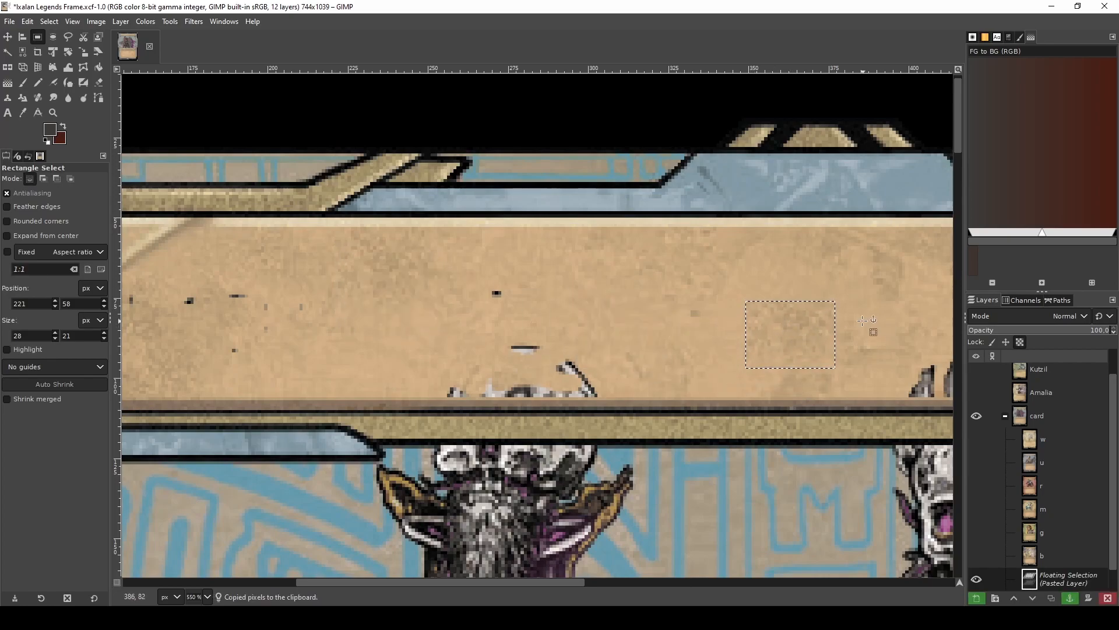
left_click(865, 320)
scroll(580, 325, "up", 3)
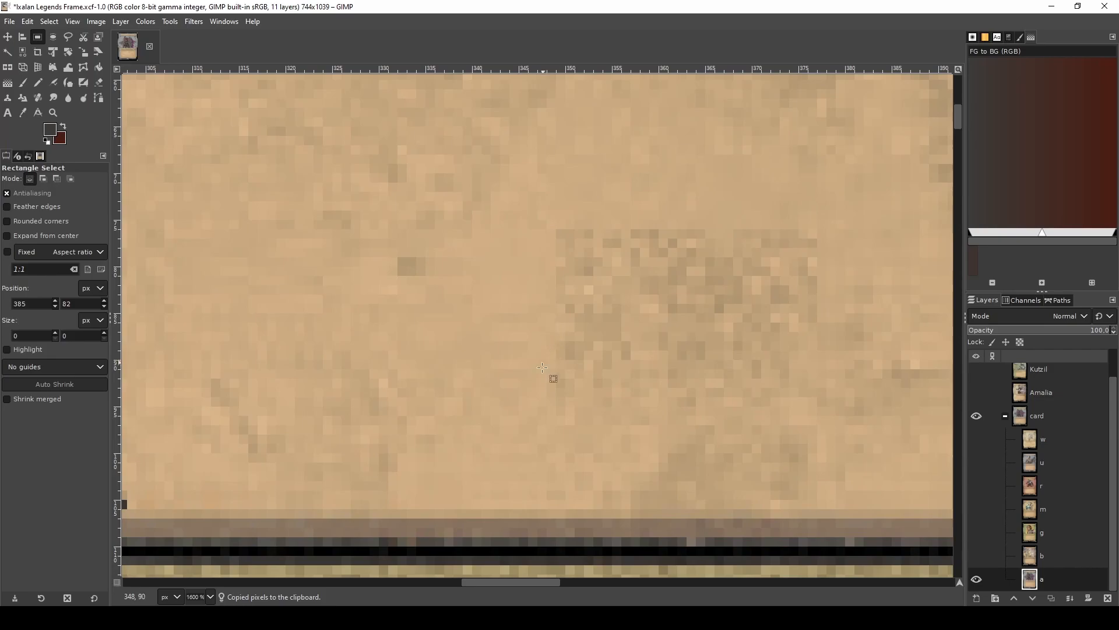
scroll(734, 241, "down", 6)
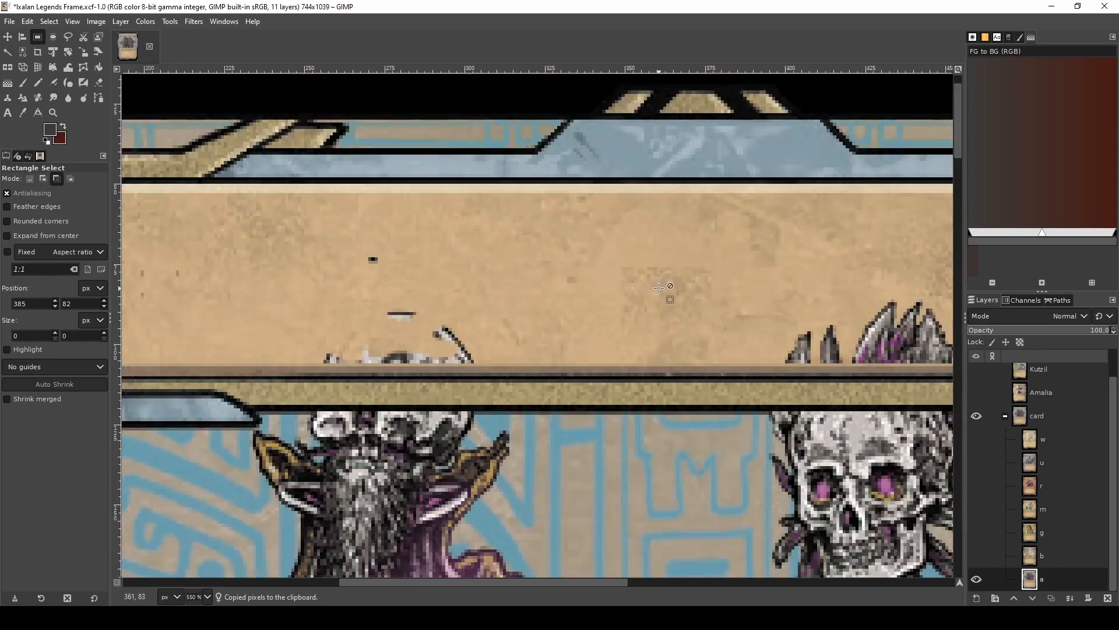
key("ctrl+v")
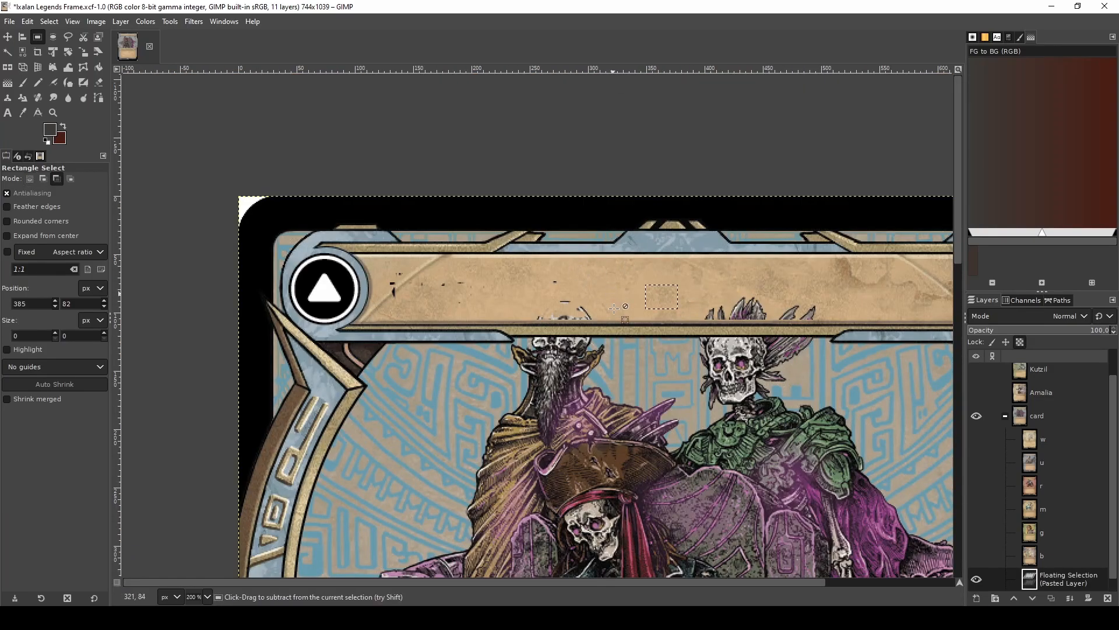
scroll(550, 281, "up", 2)
key("ctrl+h")
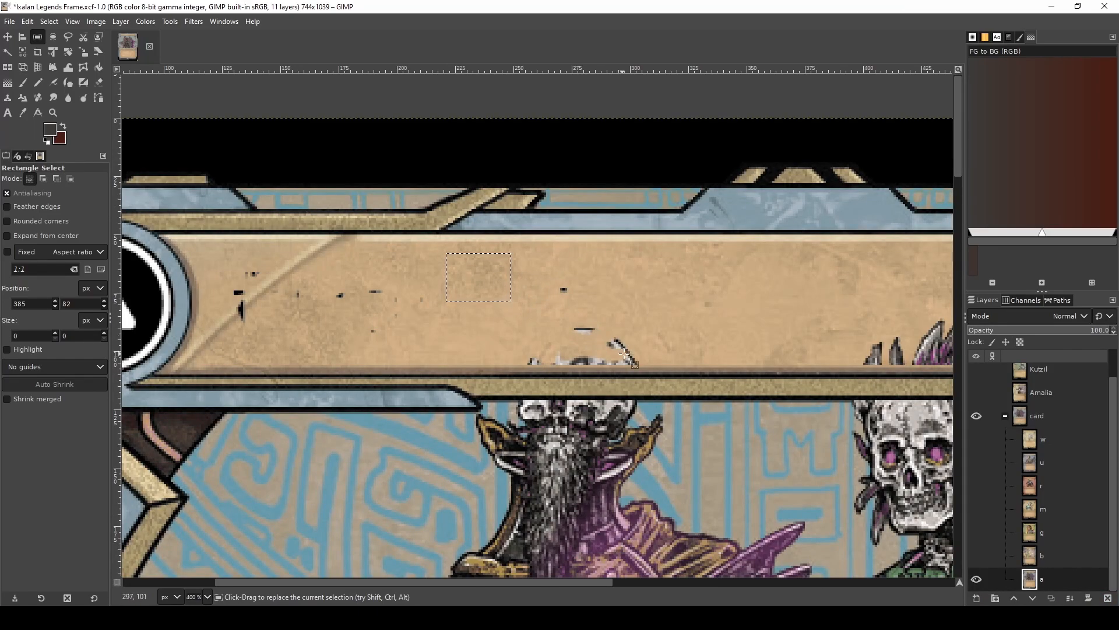
- Outline a curved patch of clean parchment above the skull's remaining curved edge with Free Select and paste a floating copy
scroll(622, 353, "up", 3)
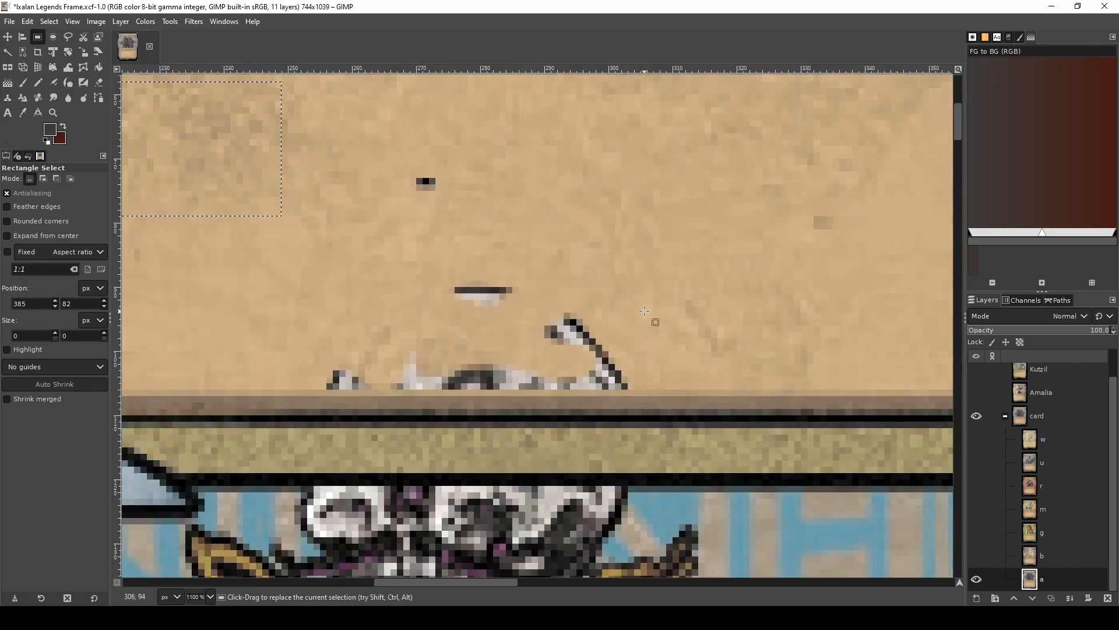
key("f")
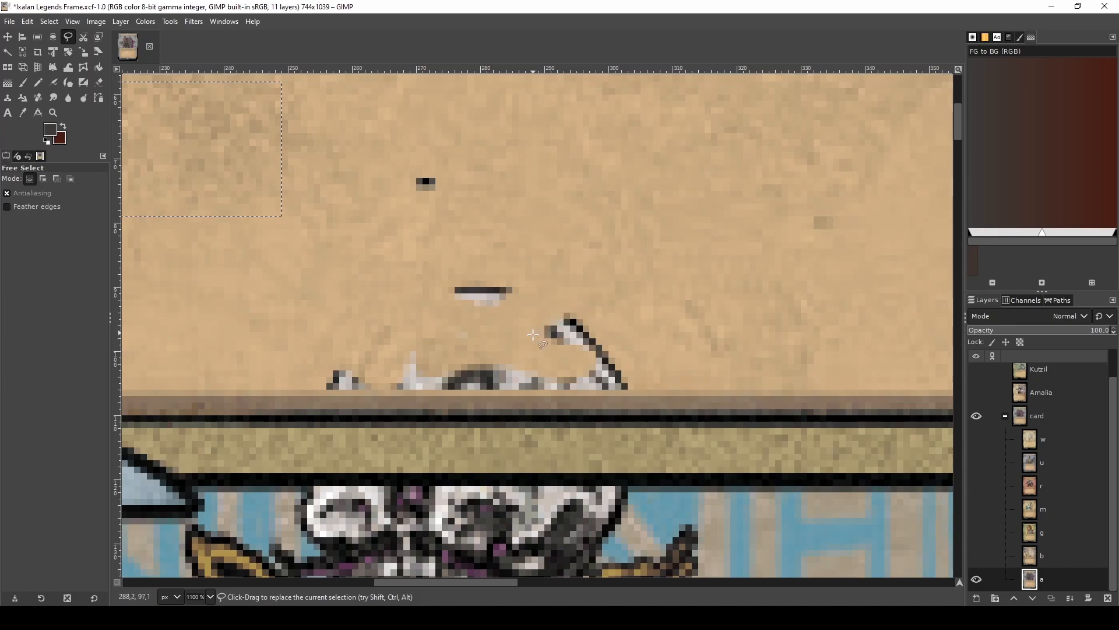
mouse_move(637, 304)
left_mouse_down()
mouse_move(661, 253)
mouse_move(704, 231)
mouse_move(732, 242)
left_mouse_up()
mouse_move(677, 296)
left_mouse_down()
mouse_move(651, 328)
mouse_move(625, 328)
mouse_move(632, 306)
left_mouse_up()
left_click(649, 296)
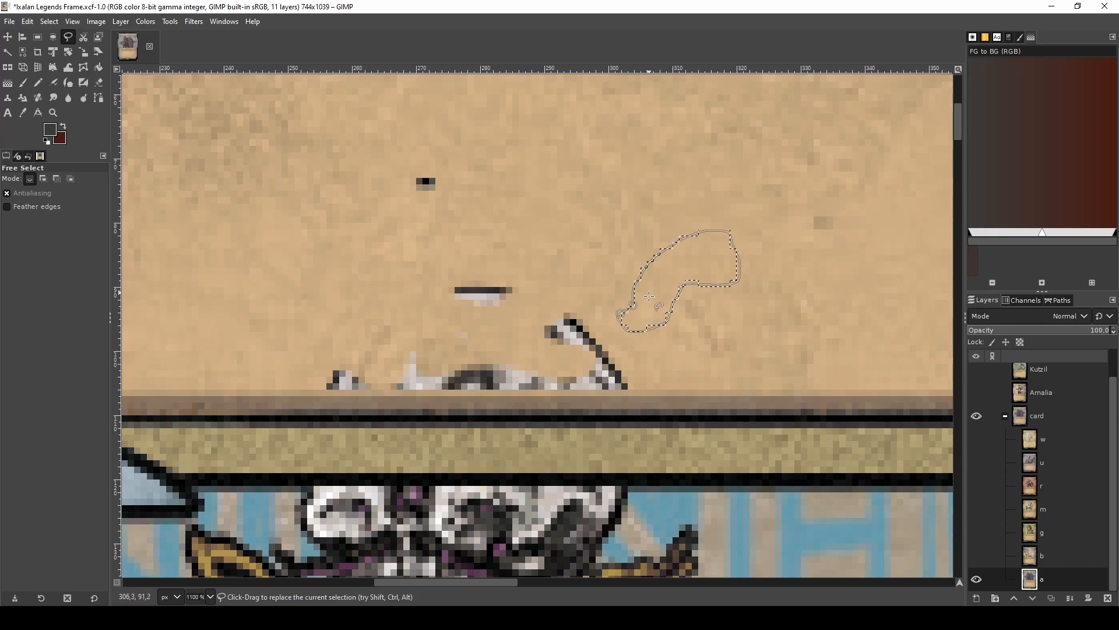
key("ctrl+c")
key("ctrl+v")
- Flip the curved patch horizontally, fit it over the skull's remaining curved edge and anchor it
key("shift+f")
left_click(650, 293)
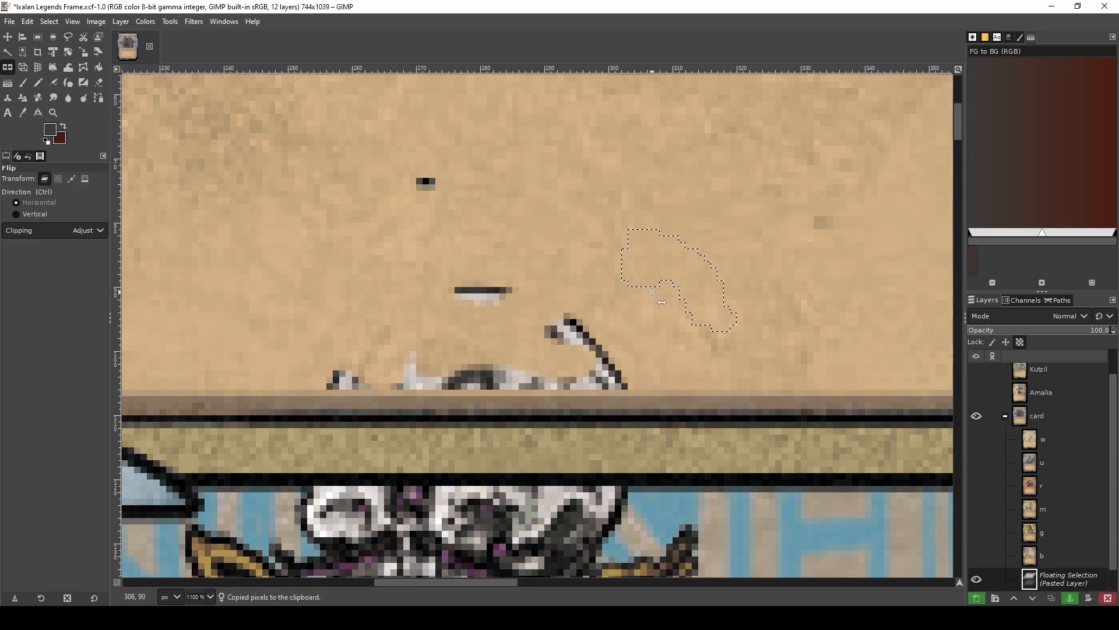
key("m")
left_click_drag(680, 264, 571, 321)
key("Right")
key("Down")
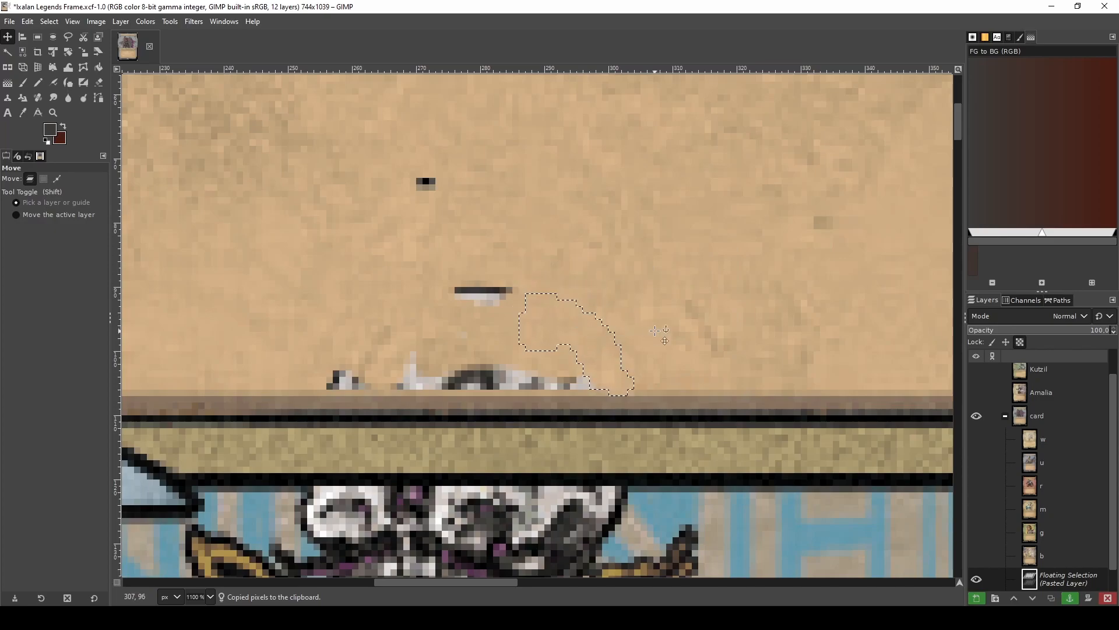
key("ctrl+h")
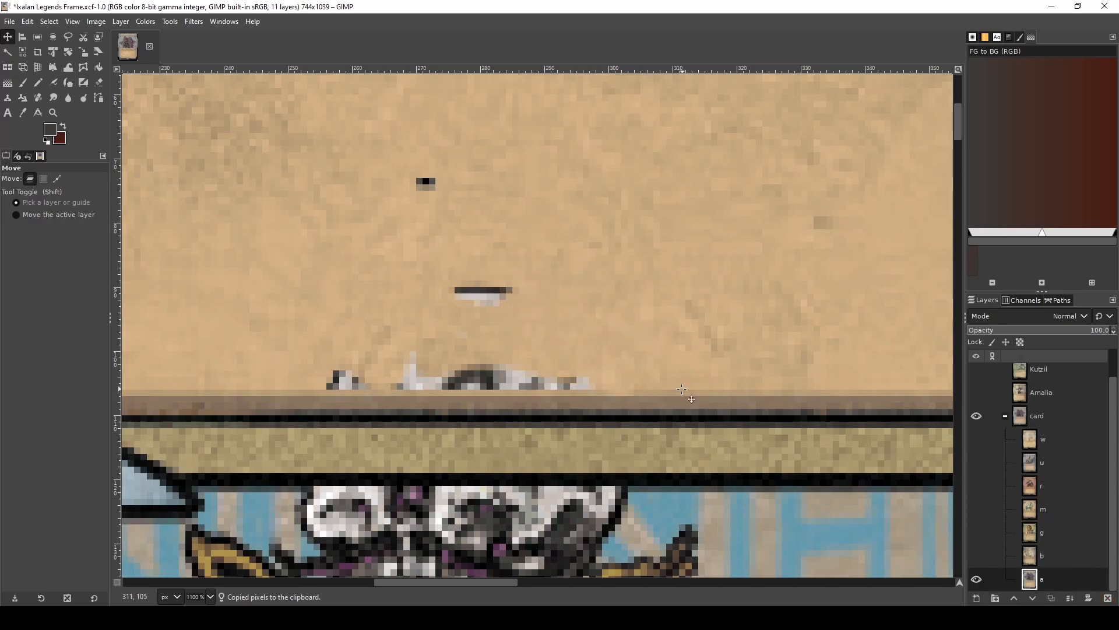
- Repair the top edge of the lower shadow beneath the new patch with a copied 3 × 1 px strip and anchor it
key("r")
left_click_drag(688, 389, 661, 395)
key("ctrl+c")
key("ctrl+v")
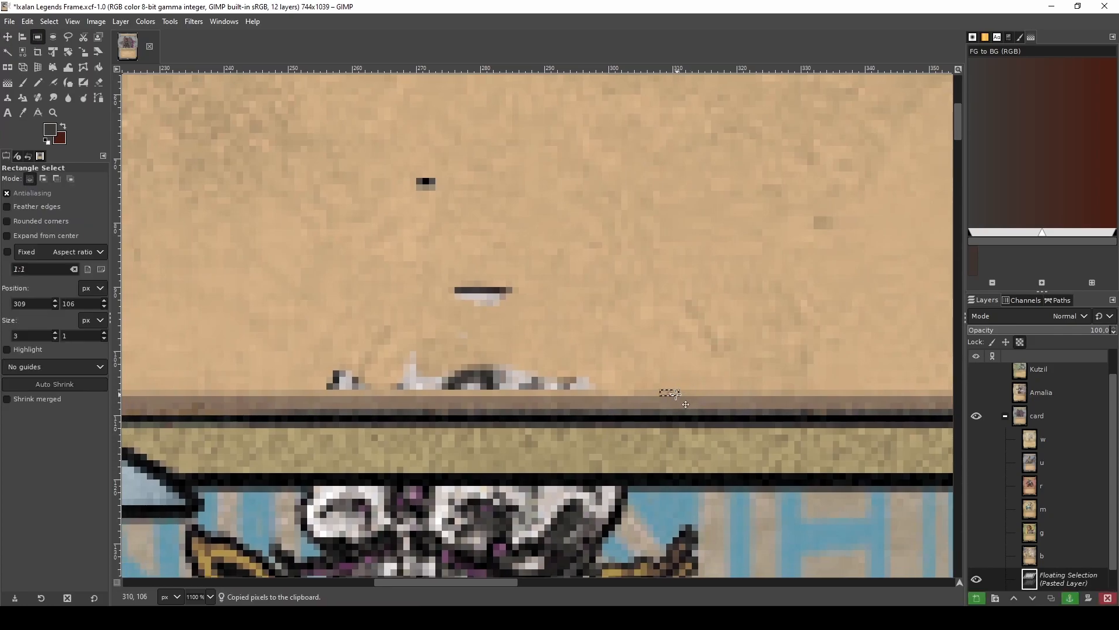
left_click(628, 371)
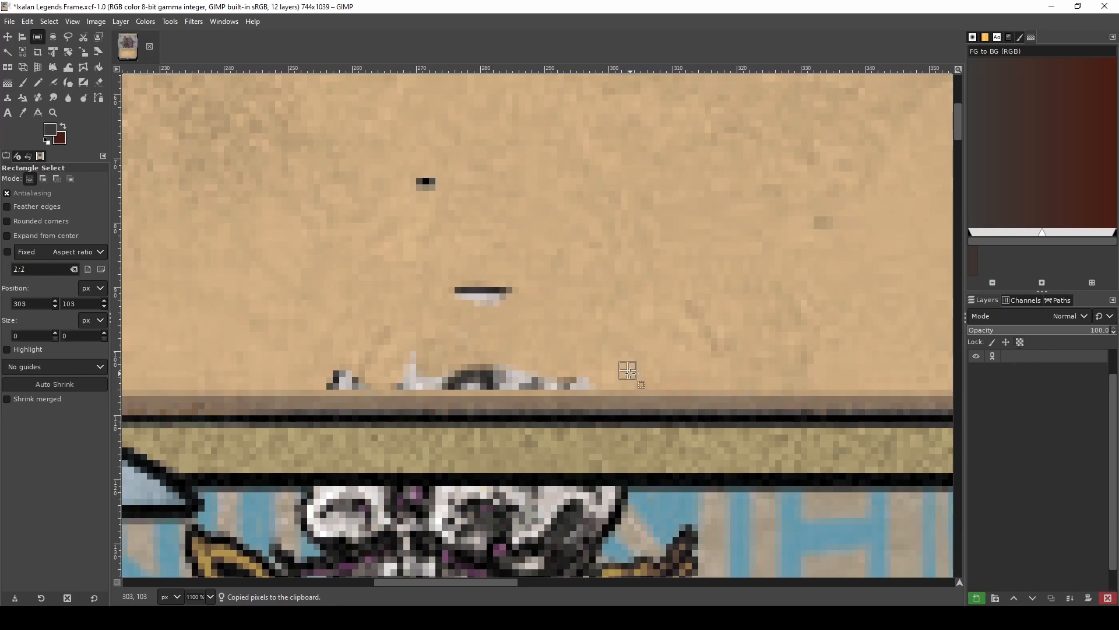
- Outline a small patch of clean parchment beside the dark line left from the skull's crown and copy it
scroll(628, 365, "down", 2)
scroll(574, 323, "up", 2)
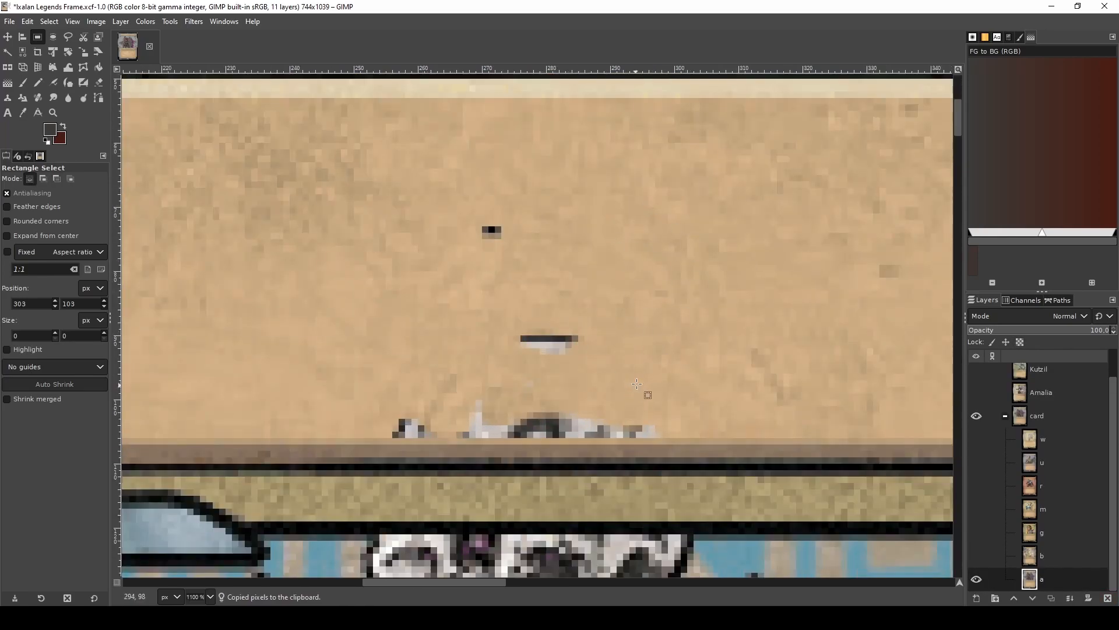
key("f")
mouse_move(675, 325)
left_mouse_down()
mouse_move(616, 356)
mouse_move(690, 348)
mouse_move(674, 325)
left_mouse_up()
double_click(669, 338)
key("ctrl+c")
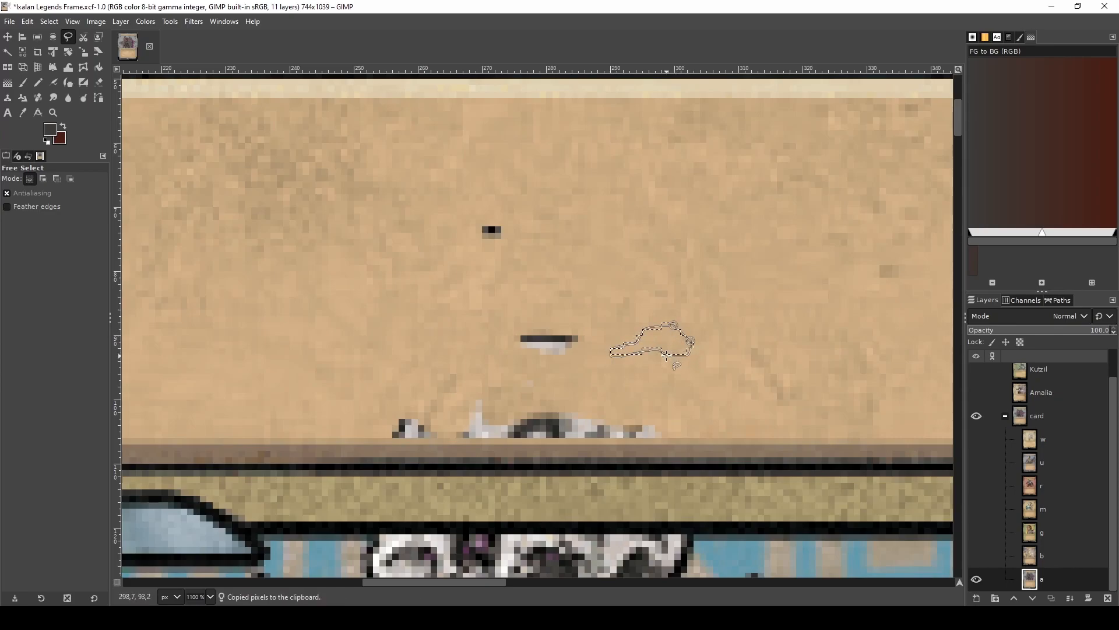
- Paste the small patch, flip it horizontally, cover the dark line left from the skull's crown and anchor it
key("ctrl+v")
key("shift+f")
key("m")
left_click_drag(646, 342, 561, 340)
key("shift+f")
left_click(562, 340)
key("m")
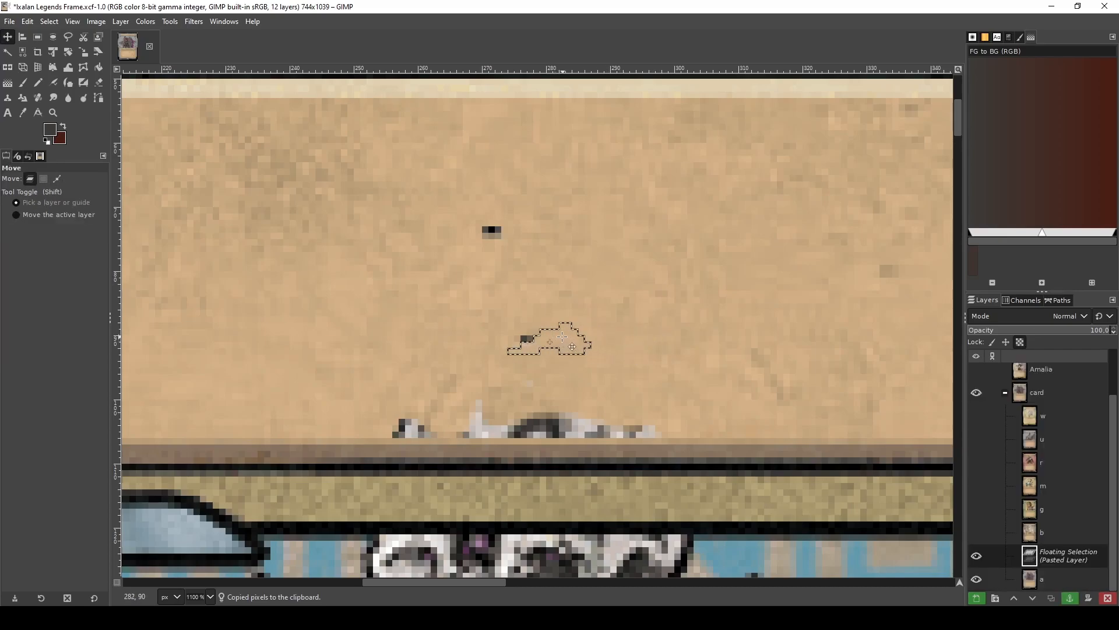
key("ctrl+h")
- Smudge the faint light specks above the remaining skull fragments into the surrounding parchment
scroll(593, 354, "down", 1)
scroll(590, 352, "down", 3)
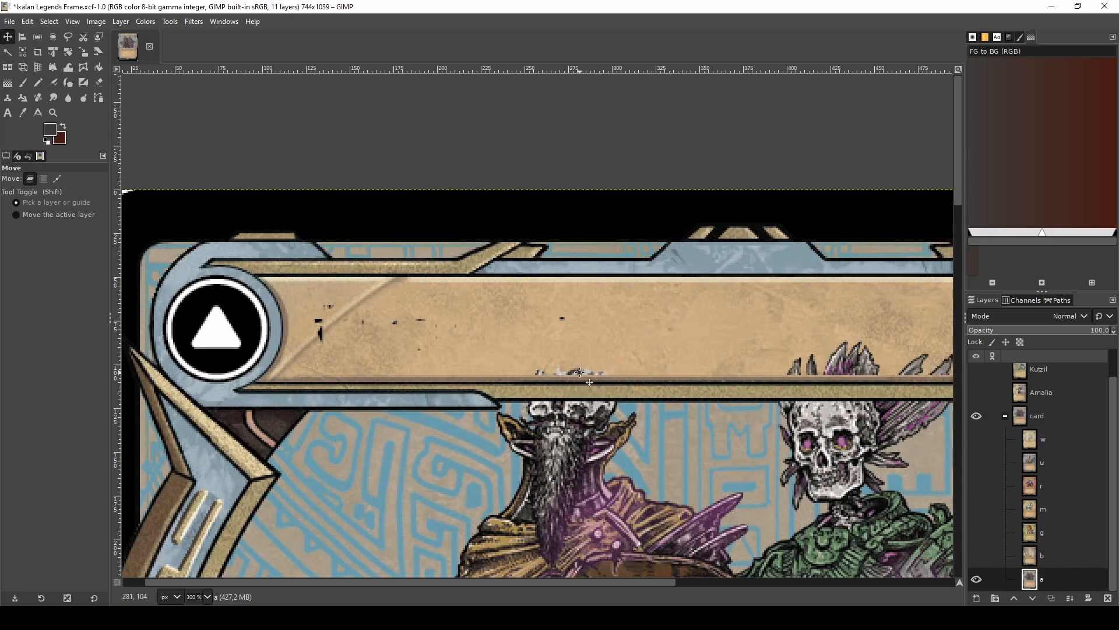
scroll(580, 372, "up", 4)
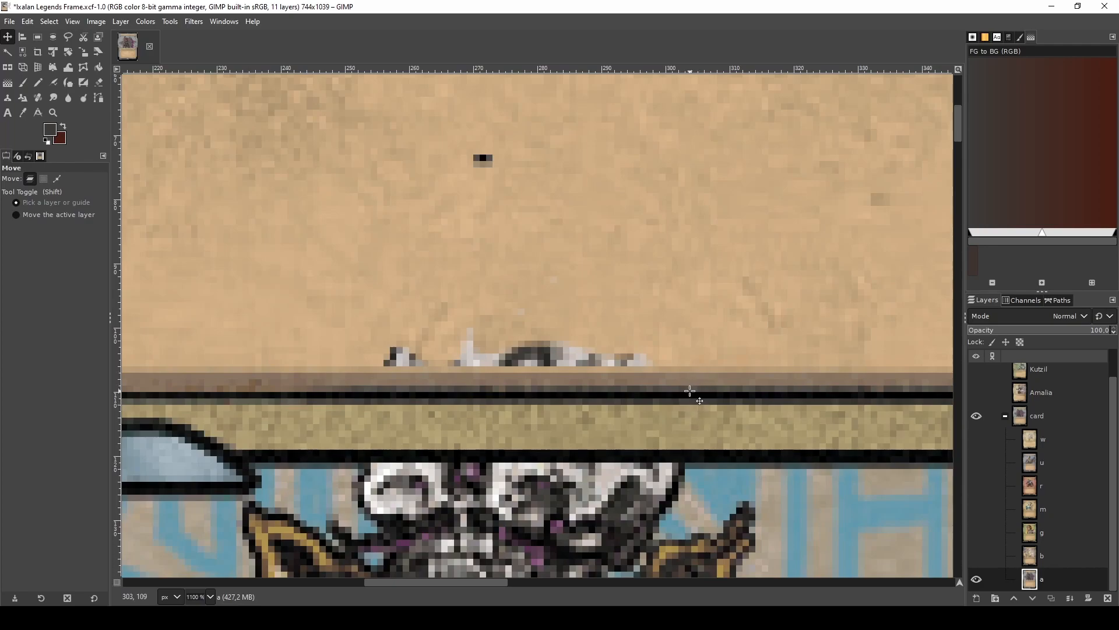
scroll(592, 319, "down", 1)
scroll(563, 292, "up", 4)
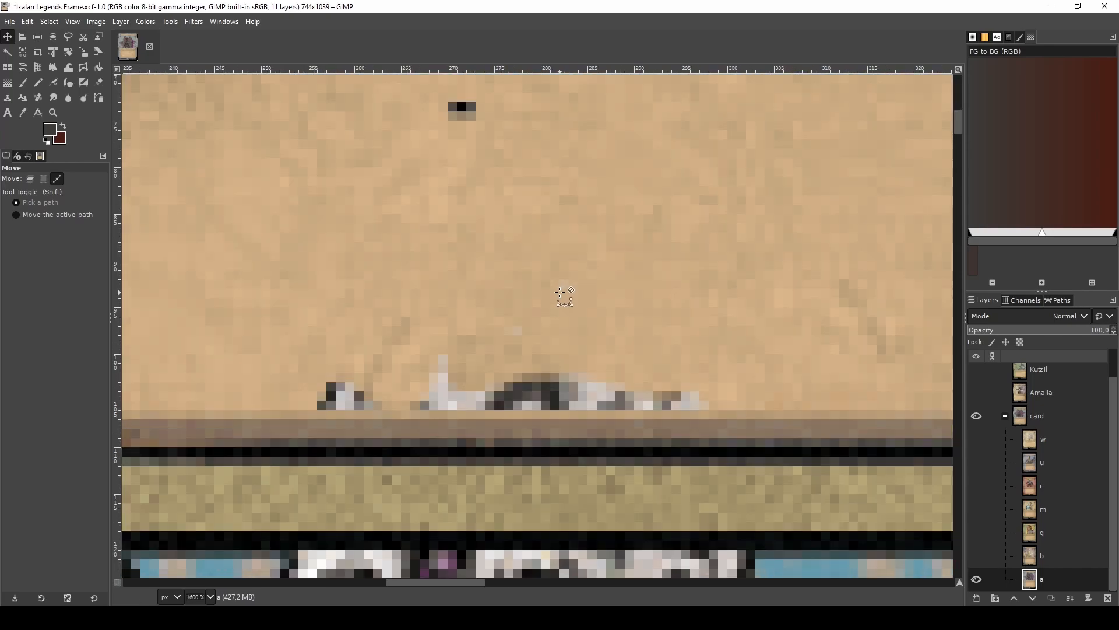
key("s")
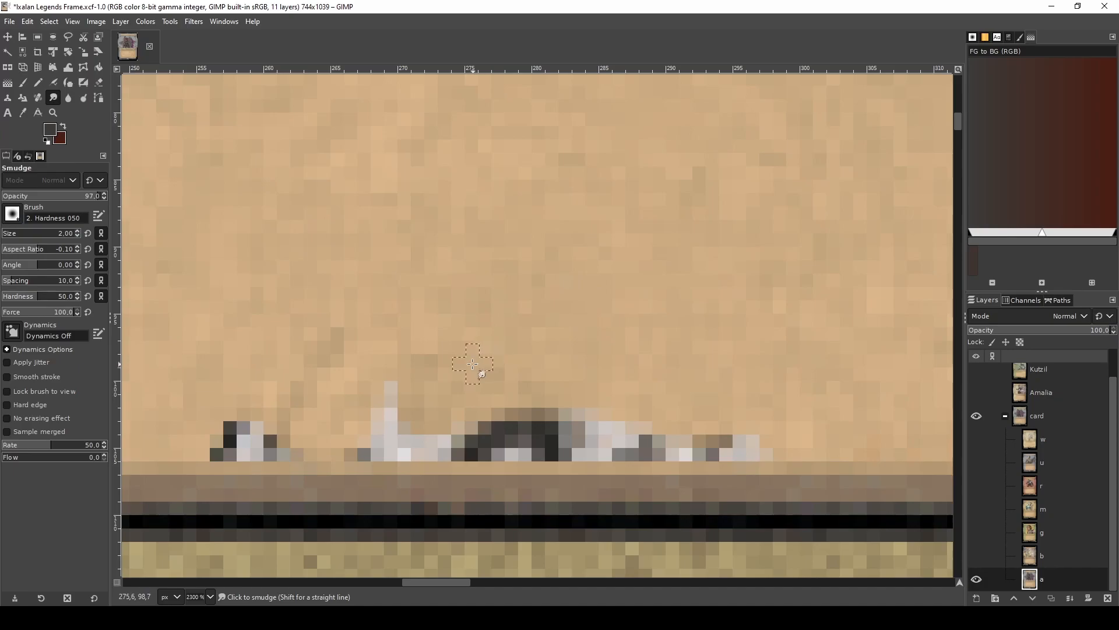
- Outline a long jagged strip of clean parchment with Free Select and lay a floating copy over the last skull fragments along the lower shadow
scroll(474, 364, "down", 3)
scroll(758, 370, "up", 1)
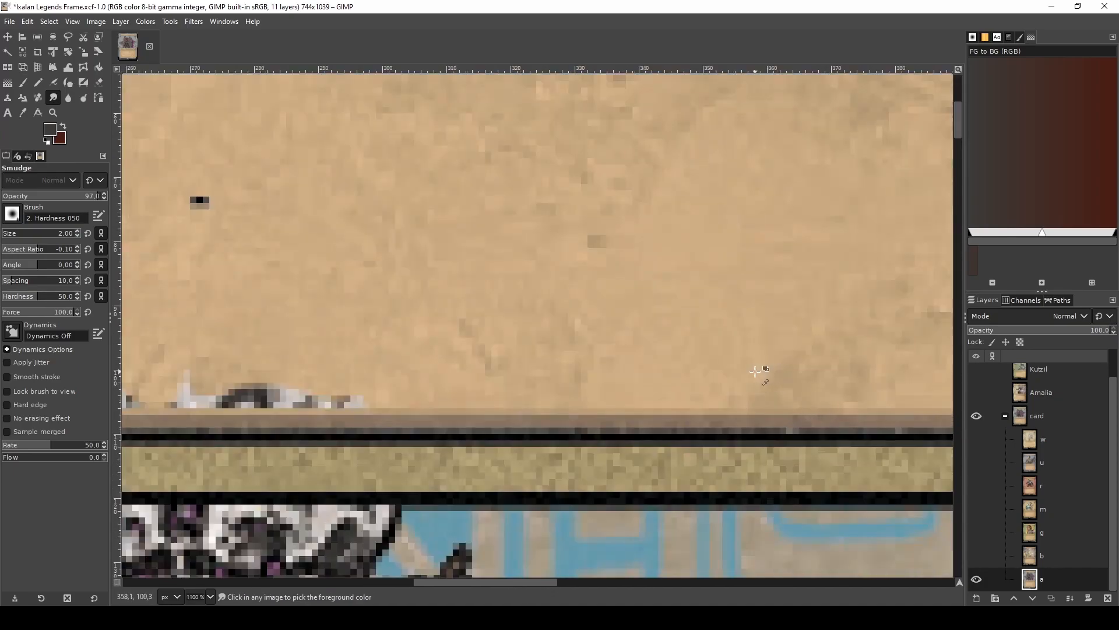
scroll(624, 371, "down", 2)
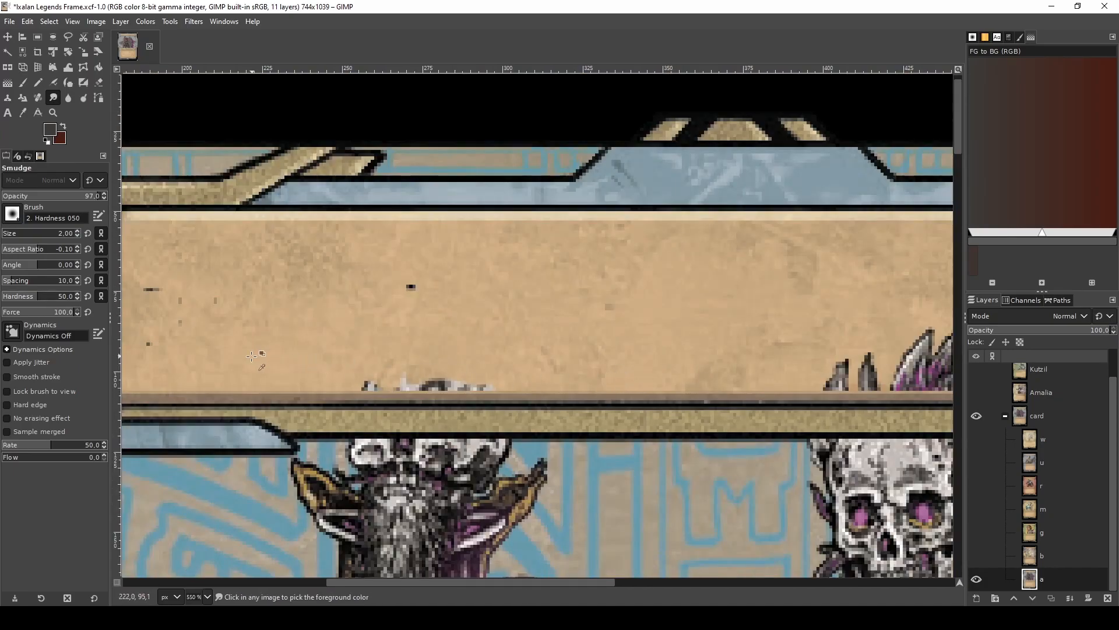
scroll(252, 355, "up", 1)
scroll(280, 363, "down", 1)
scroll(388, 374, "up", 1)
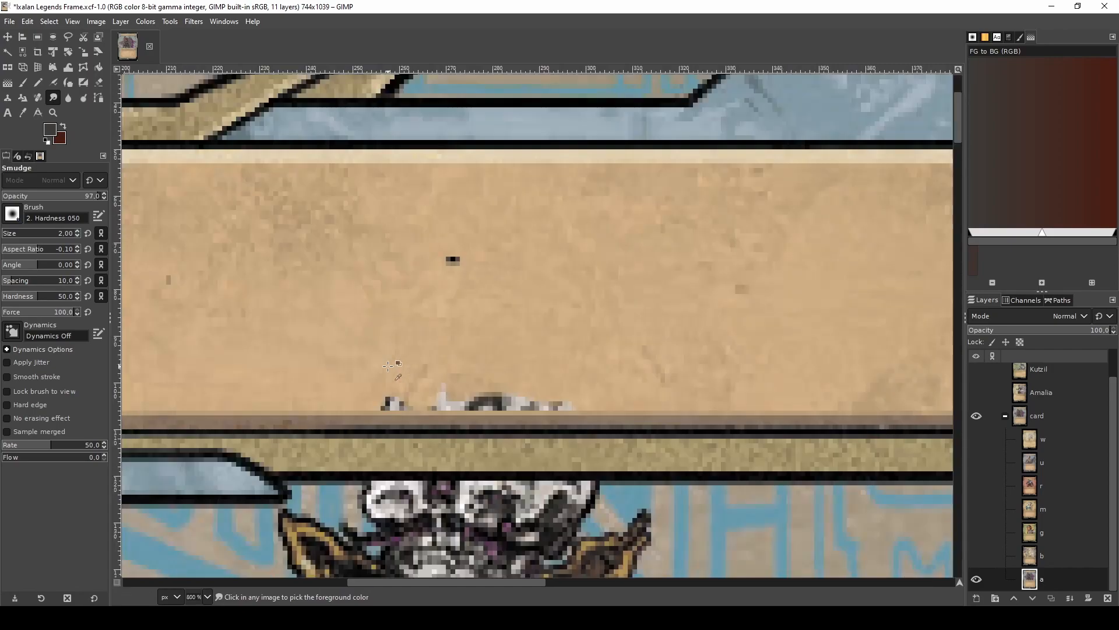
key("f")
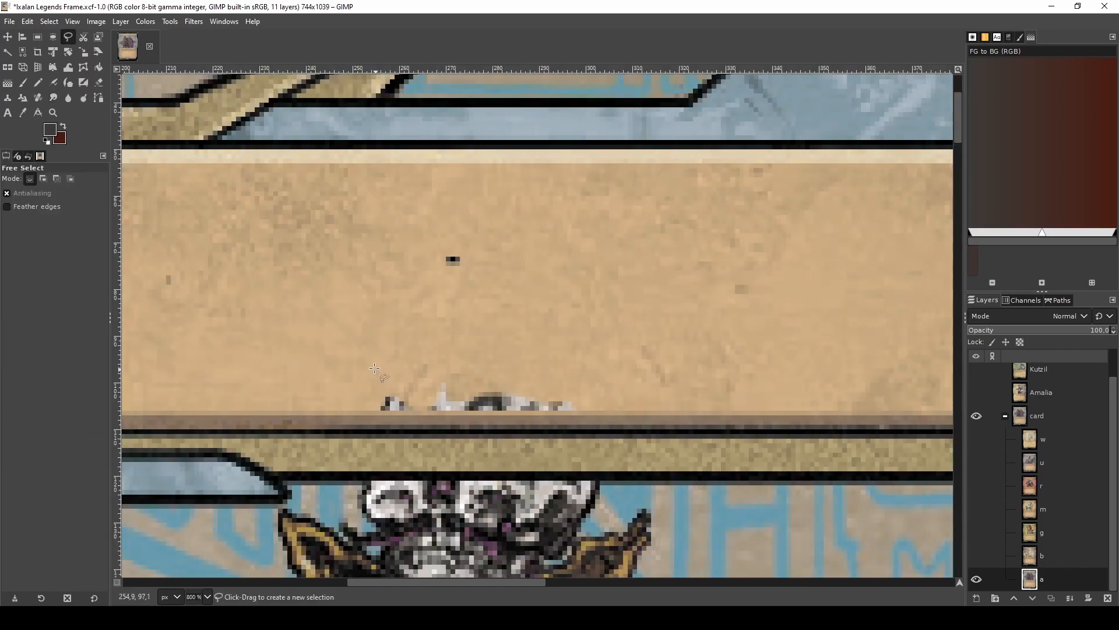
mouse_move(370, 339)
left_mouse_down()
mouse_move(349, 350)
mouse_move(355, 365)
mouse_move(566, 373)
mouse_move(580, 338)
mouse_move(531, 350)
mouse_move(487, 332)
mouse_move(408, 349)
mouse_move(370, 338)
mouse_move(454, 345)
mouse_move(473, 394)
left_mouse_up()
key("Return")
key("ctrl+c")
key("ctrl+v")
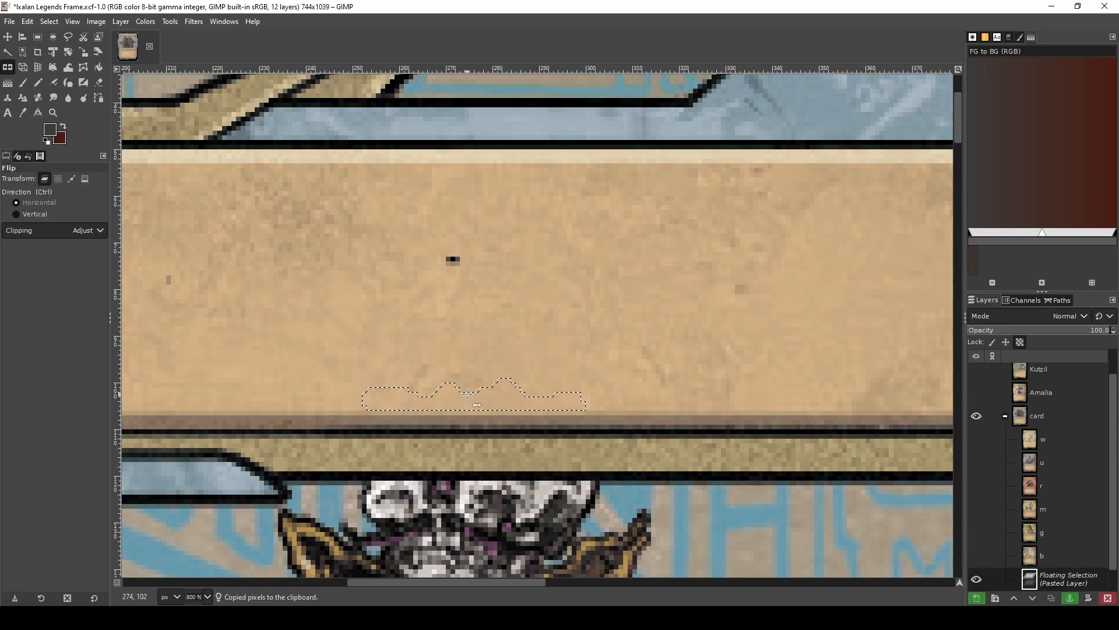
- Anchor the floating parchment strip over the last skull fragments along the lower shadow
key("m")
key("ctrl+h")
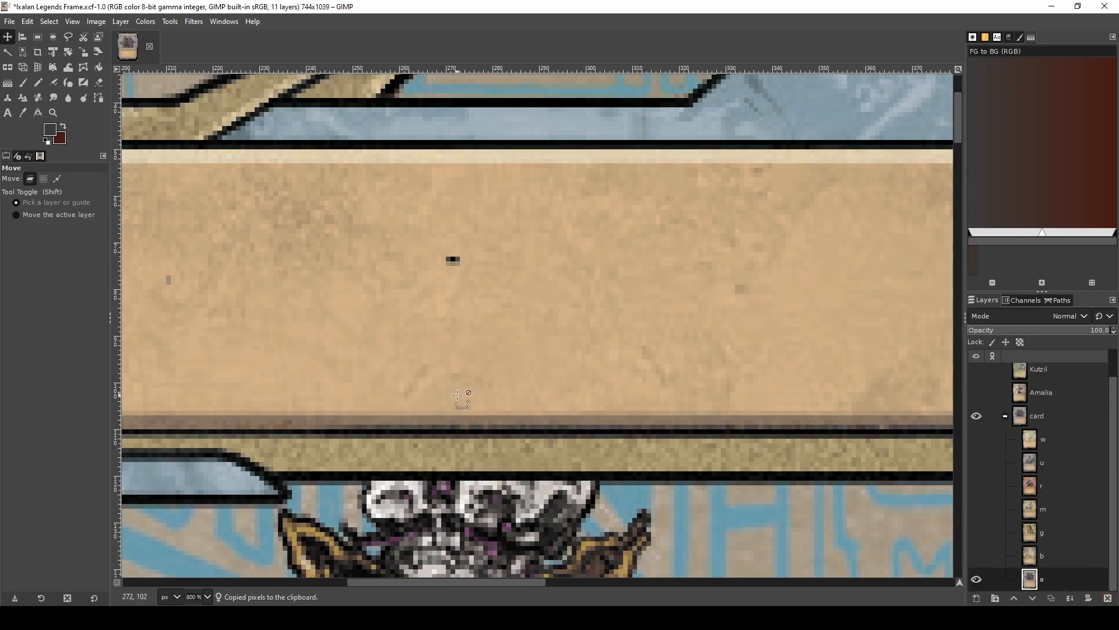
scroll(457, 395, "down", 6)
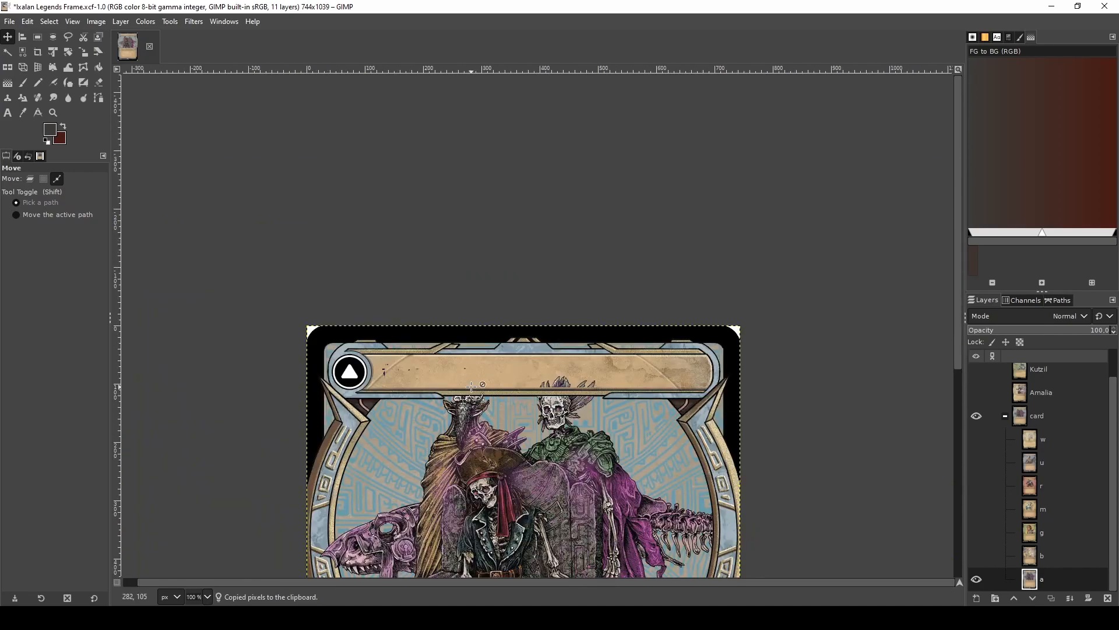
scroll(472, 387, "up", 2)
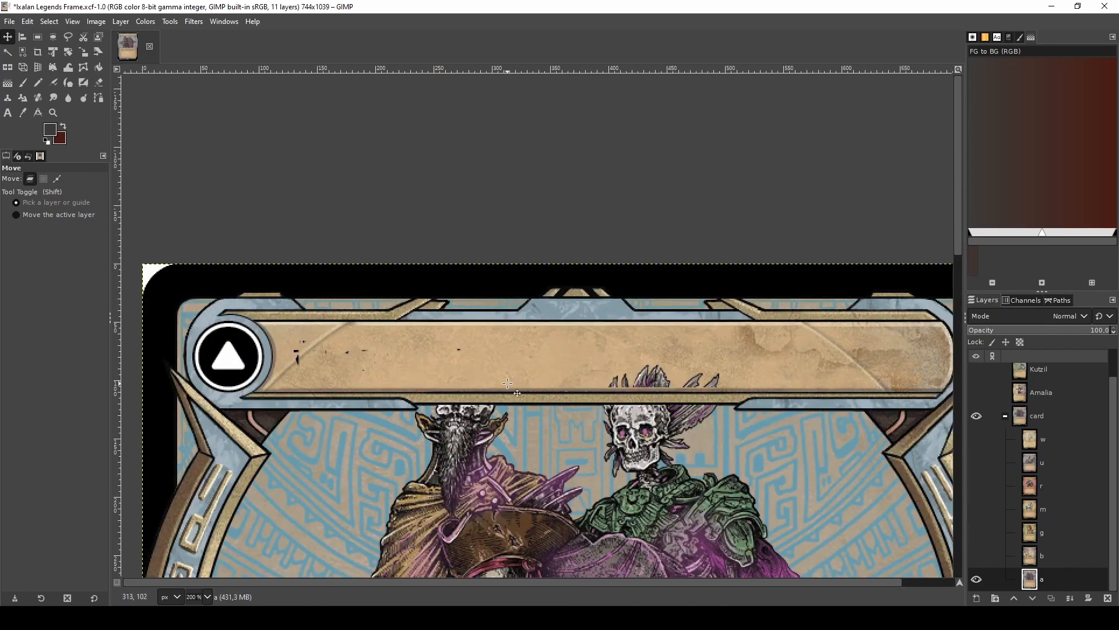
scroll(513, 398, "up", 1)
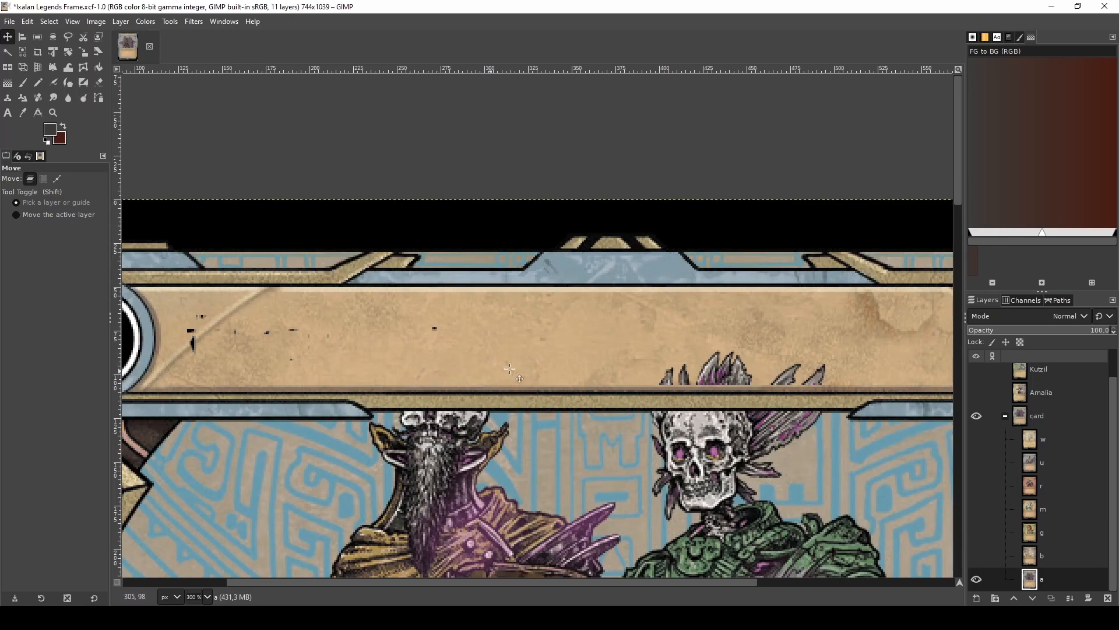
scroll(421, 373, "up", 4)
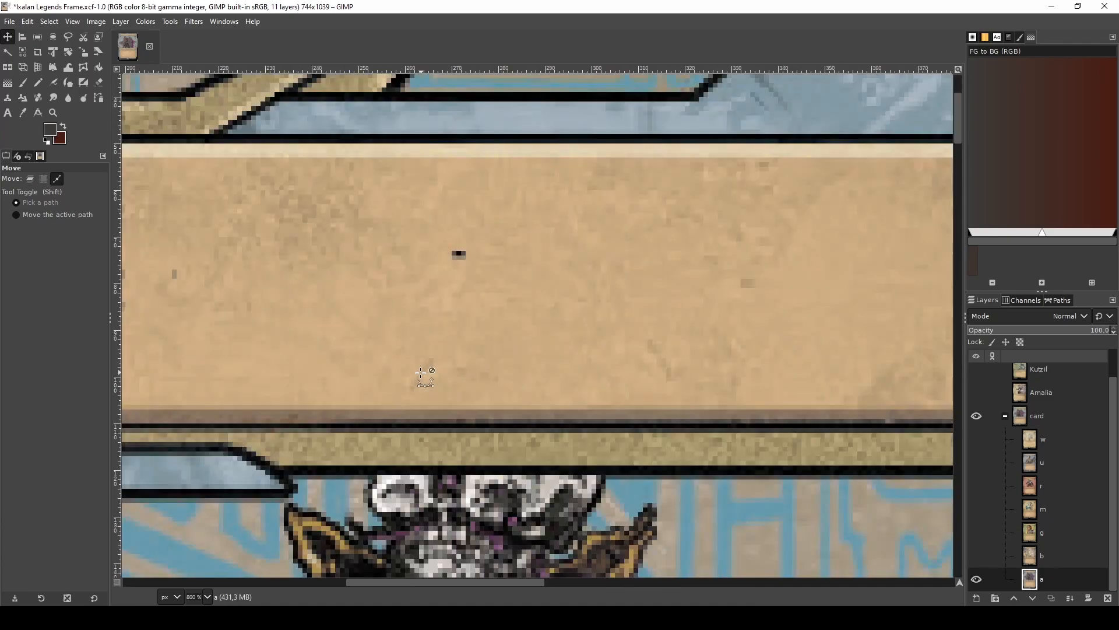
scroll(421, 373, "down", 2)
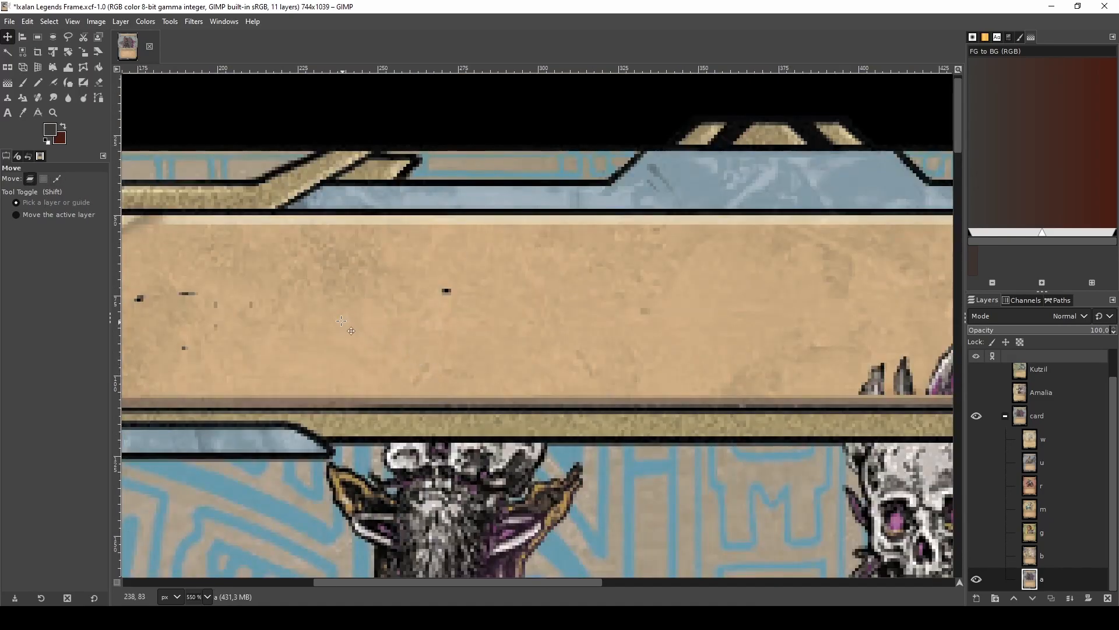
- Copy a small Free Select patch of parchment, paste it above the lower shadow where the skull was and anchor it
key("f")
left_click(329, 299)
mouse_move(344, 286)
left_mouse_down()
mouse_move(355, 292)
mouse_move(331, 300)
left_mouse_up()
key("Return")
key("ctrl+c")
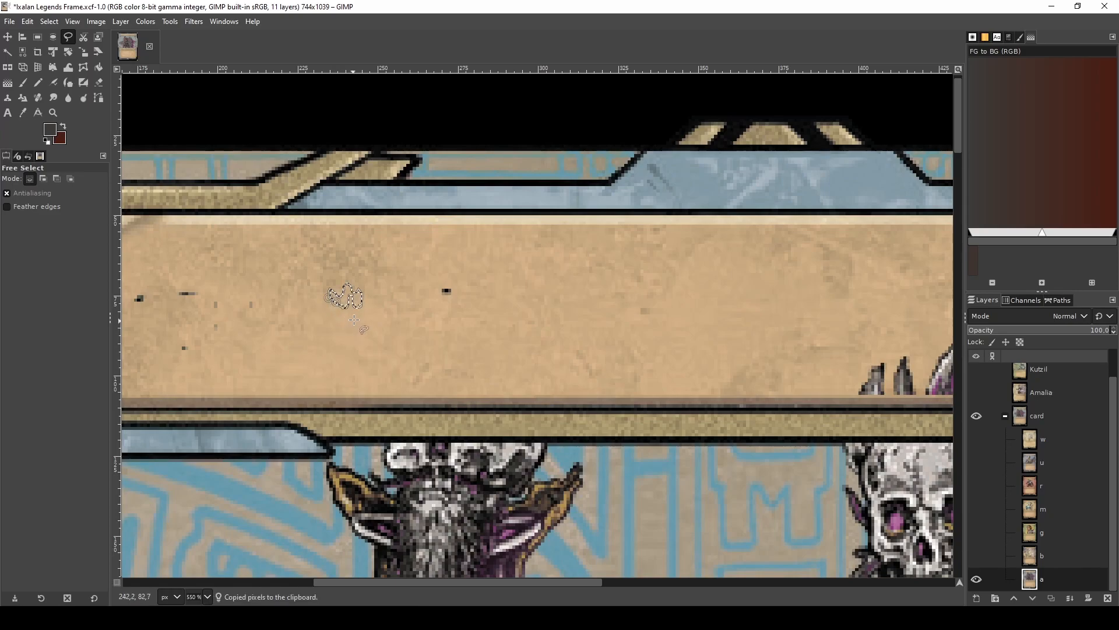
key("ctrl+v")
left_click_drag(356, 303, 440, 376)
left_click(450, 347)
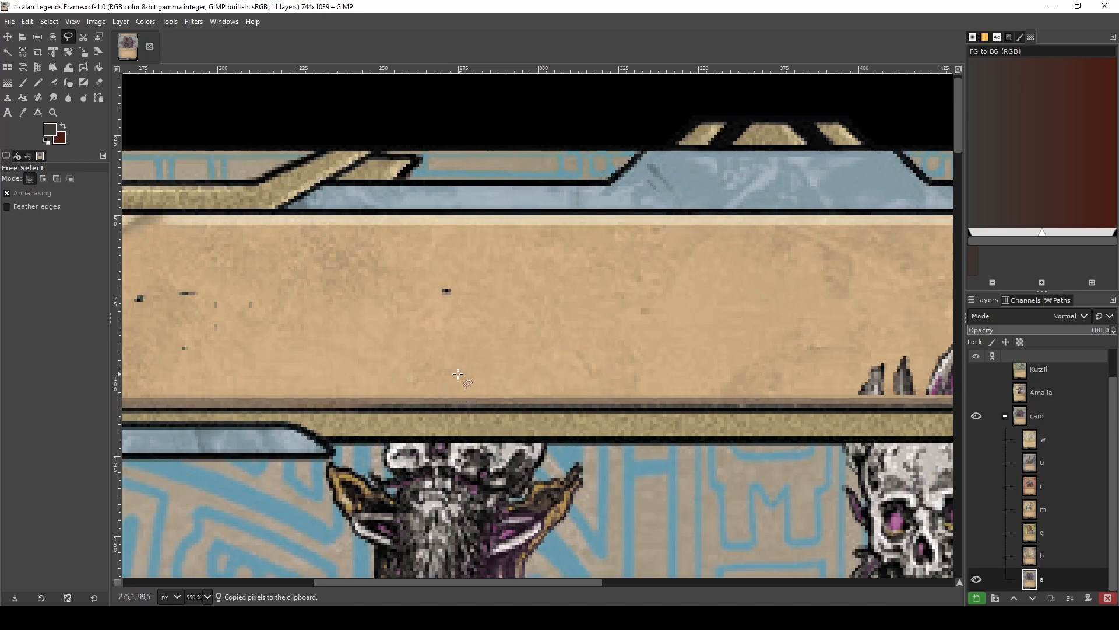
- Smudge the small dark speck in the middle of the title bar into the surrounding parchment
scroll(459, 374, "up", 2, "ctrl")
key("s")
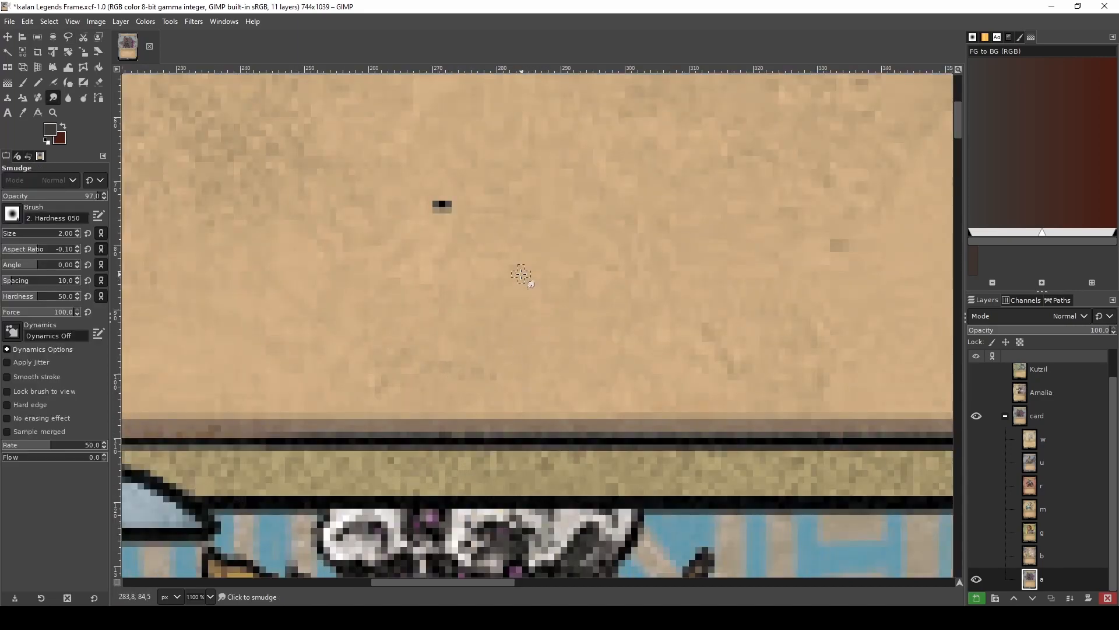
scroll(619, 273, "up", 2, "ctrl")
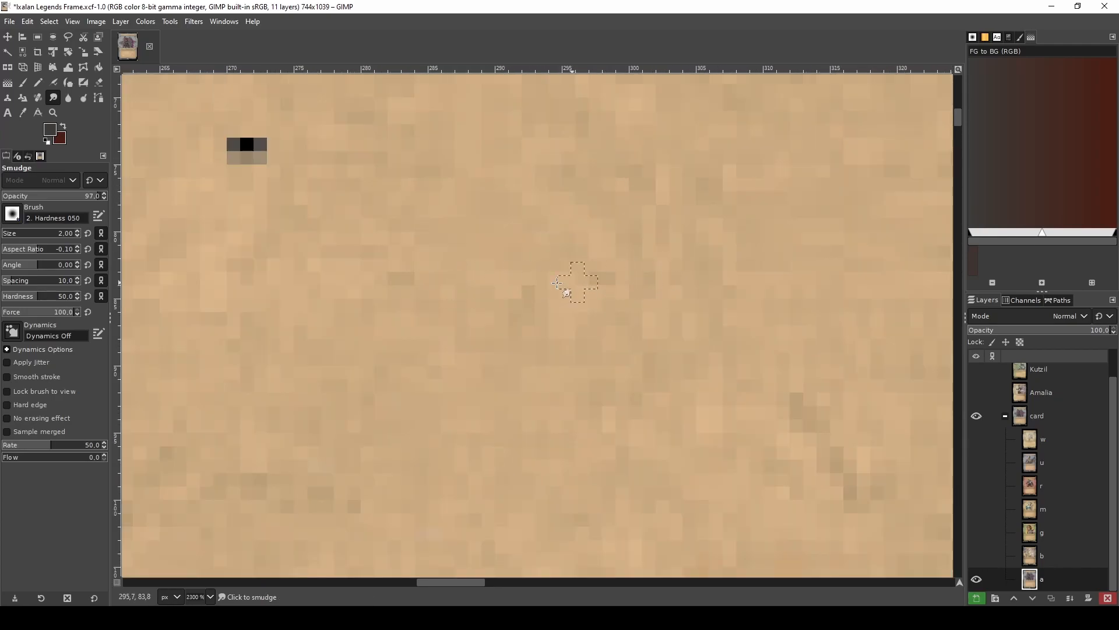
scroll(530, 285, "down", 2, "ctrl")
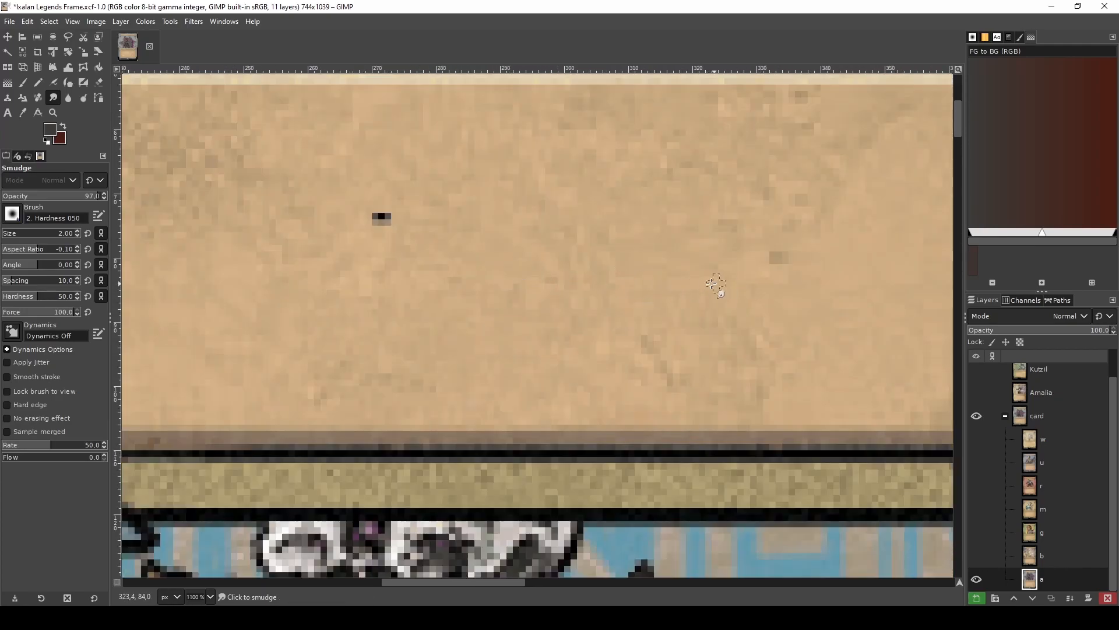
scroll(687, 271, "up", 2, "ctrl")
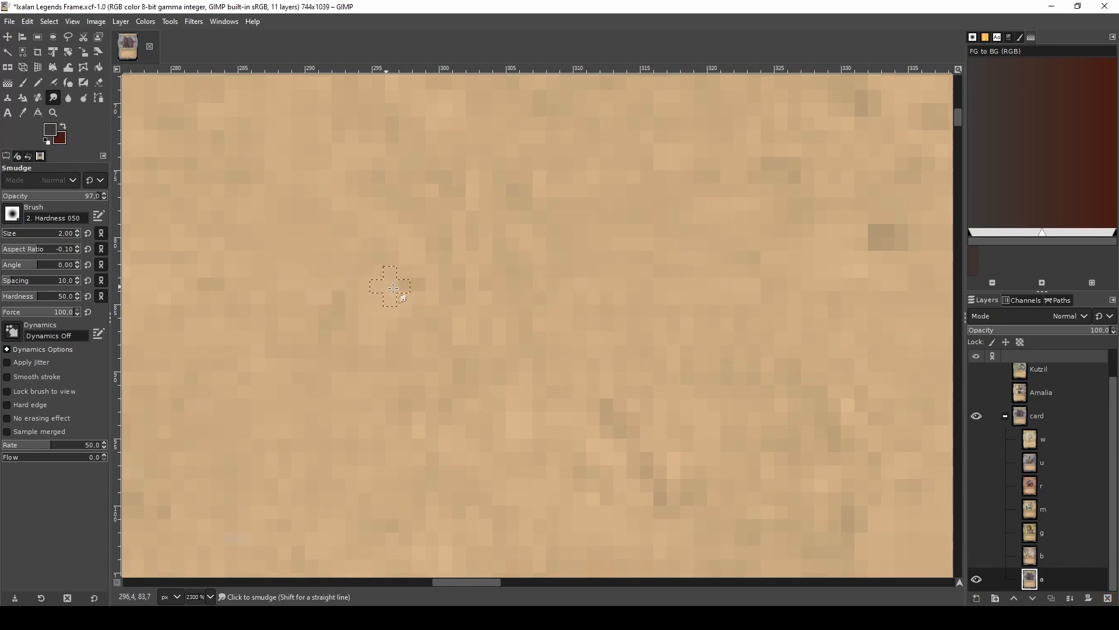
scroll(389, 324, "down", 3, "ctrl")
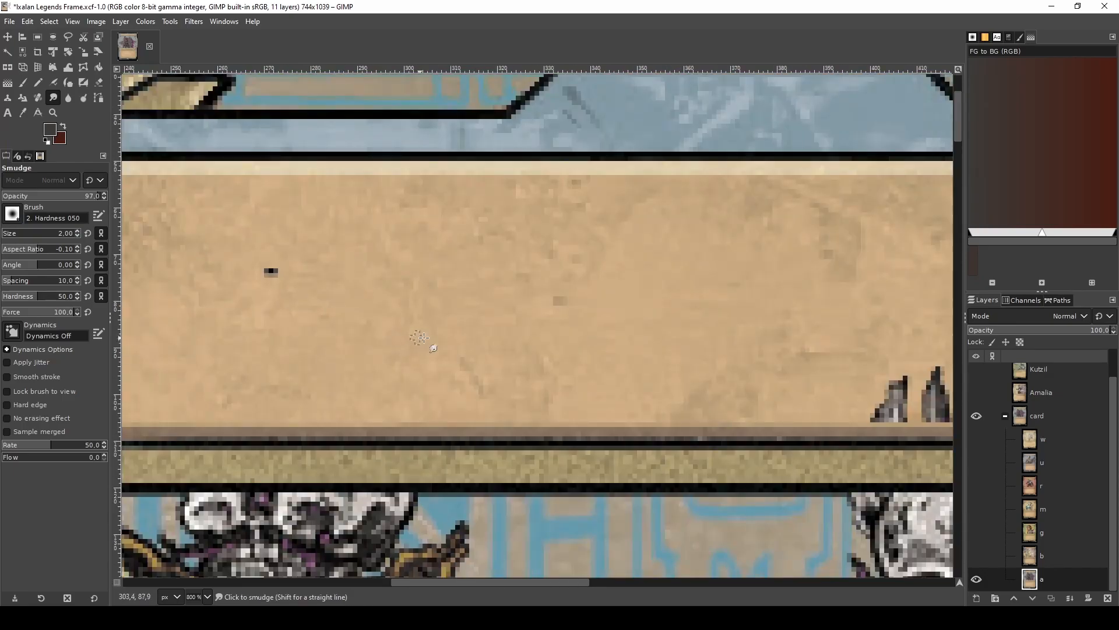
scroll(606, 317, "up", 2, "ctrl")
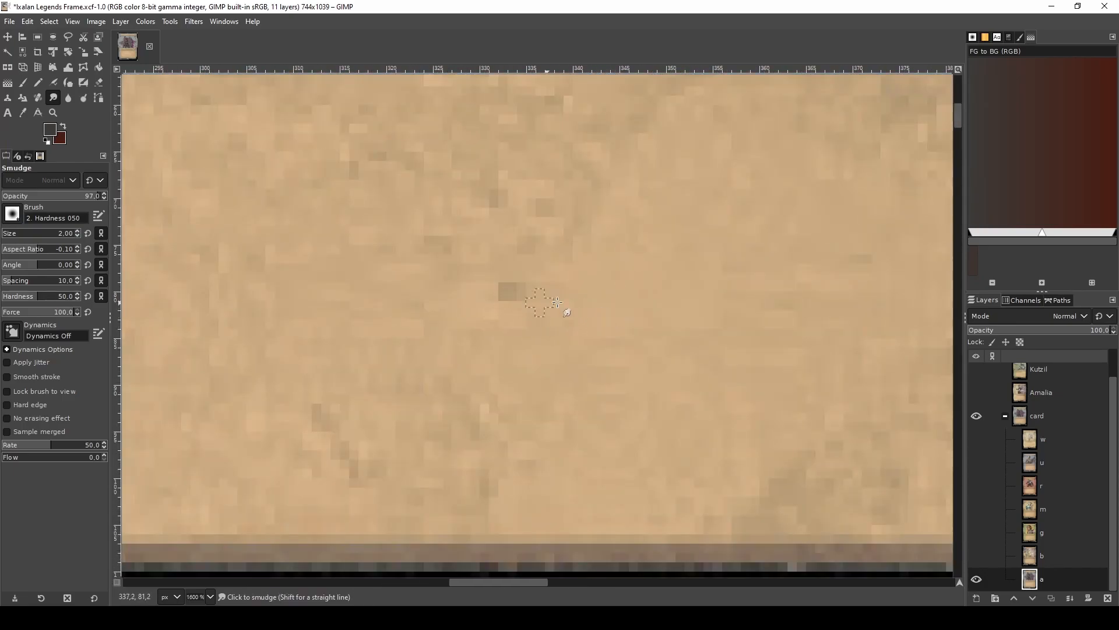
scroll(545, 297, "up", 1, "ctrl")
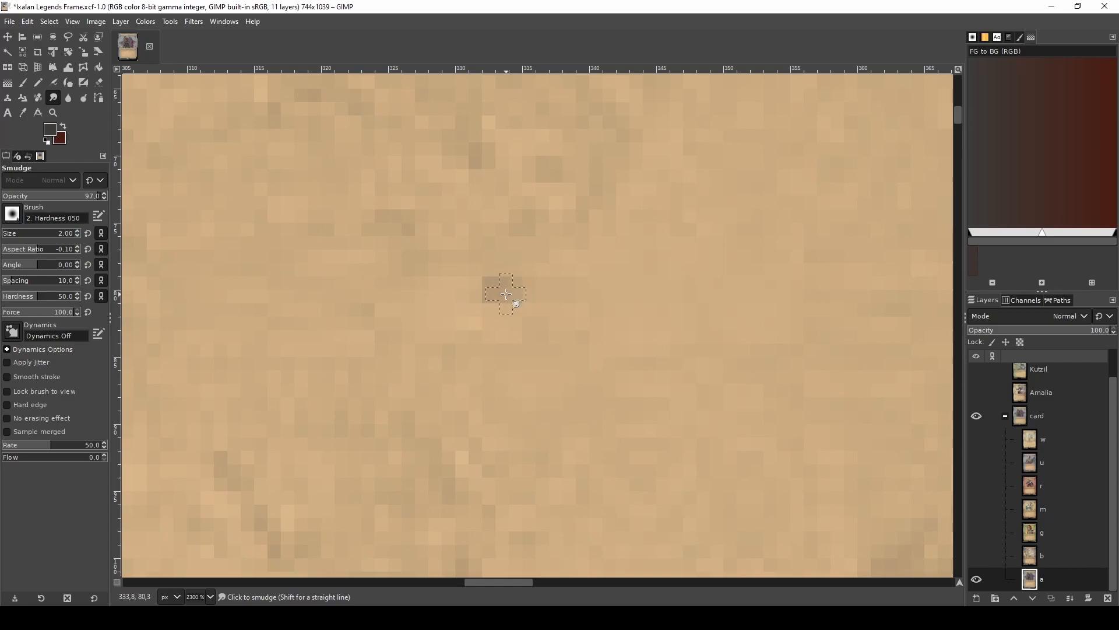
left_click_drag(480, 299, 491, 298)
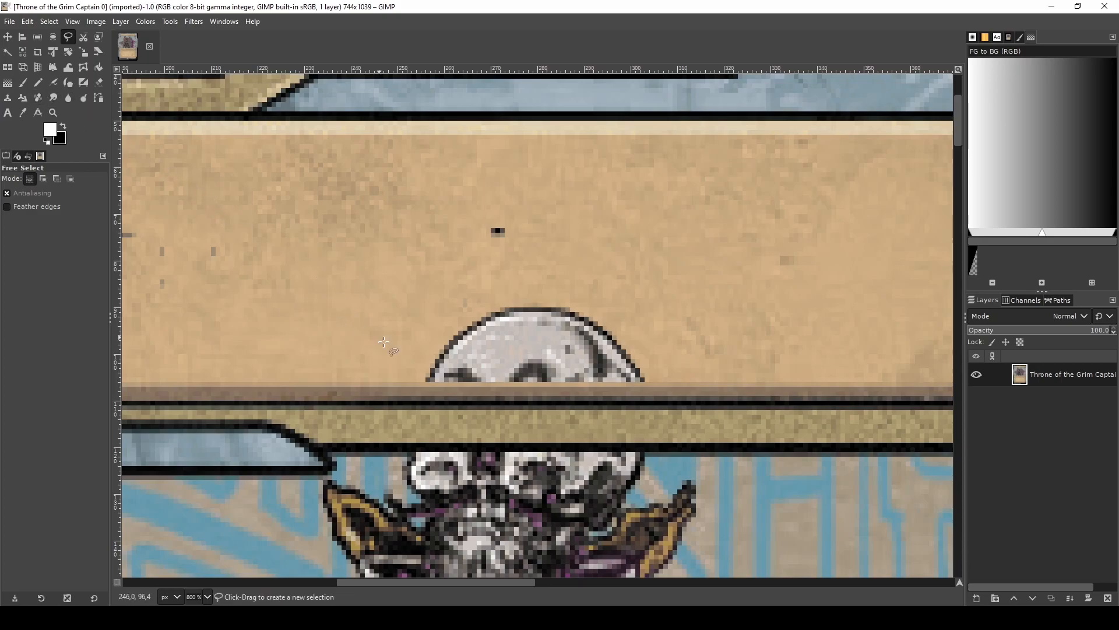
- In the original Throne of the Grim Captain image, outline the skull crown inside the title bar with Free Select
left_click(414, 379)
mouse_move(426, 354)
left_mouse_down()
mouse_move(484, 304)
mouse_move(566, 300)
mouse_move(612, 321)
mouse_move(658, 379)
left_mouse_up()
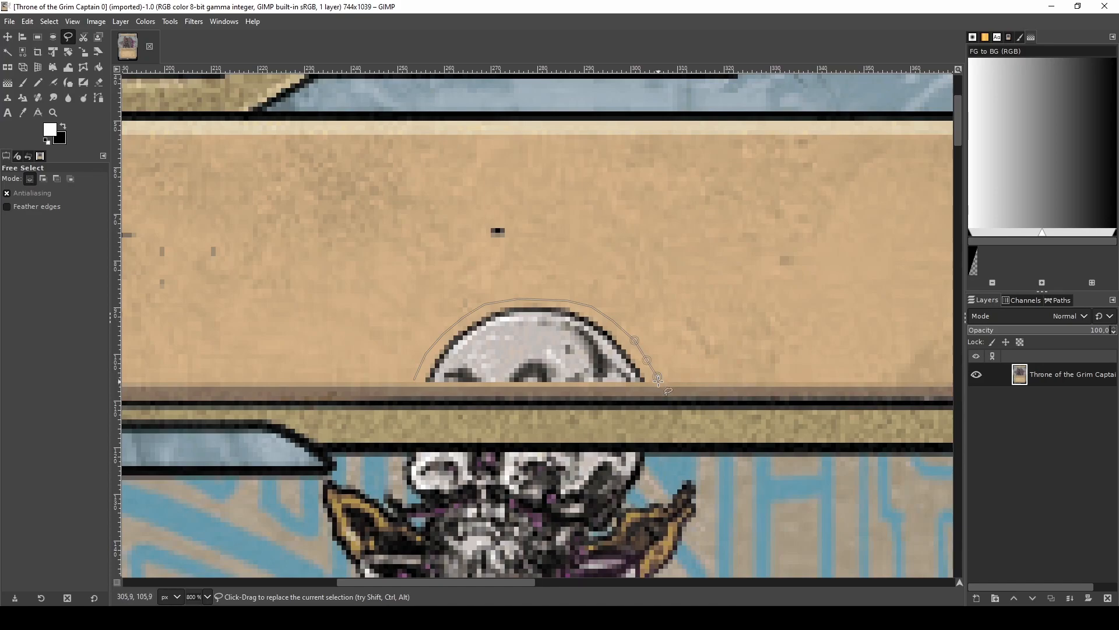
left_click(415, 379)
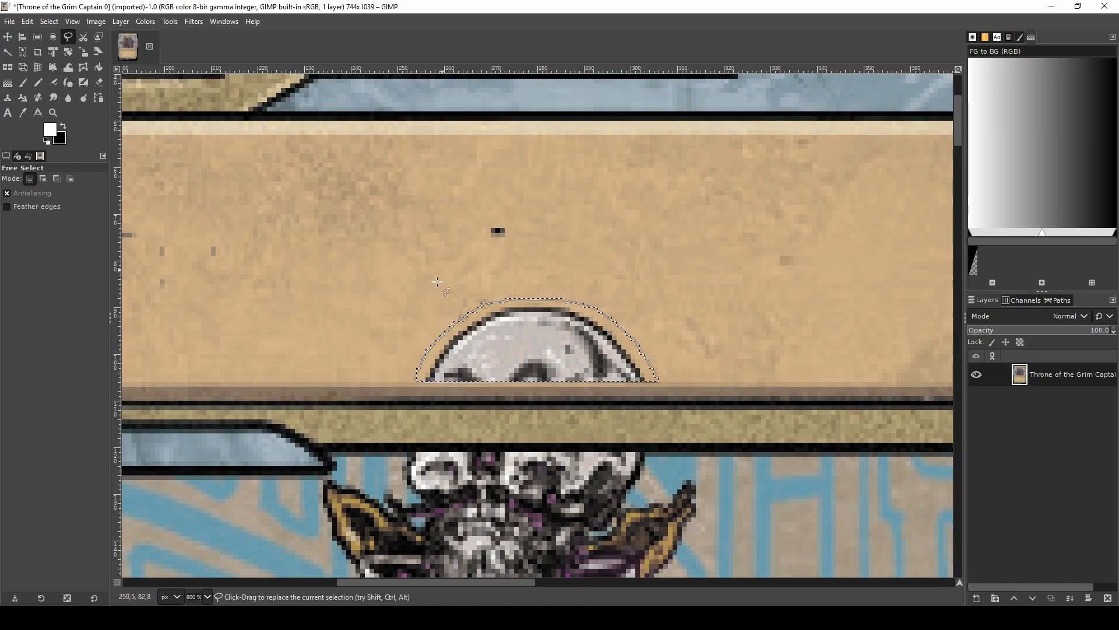
- Move only the selection outline from the skull crown onto clean parchment higher in the title bar
left_click(8, 37)
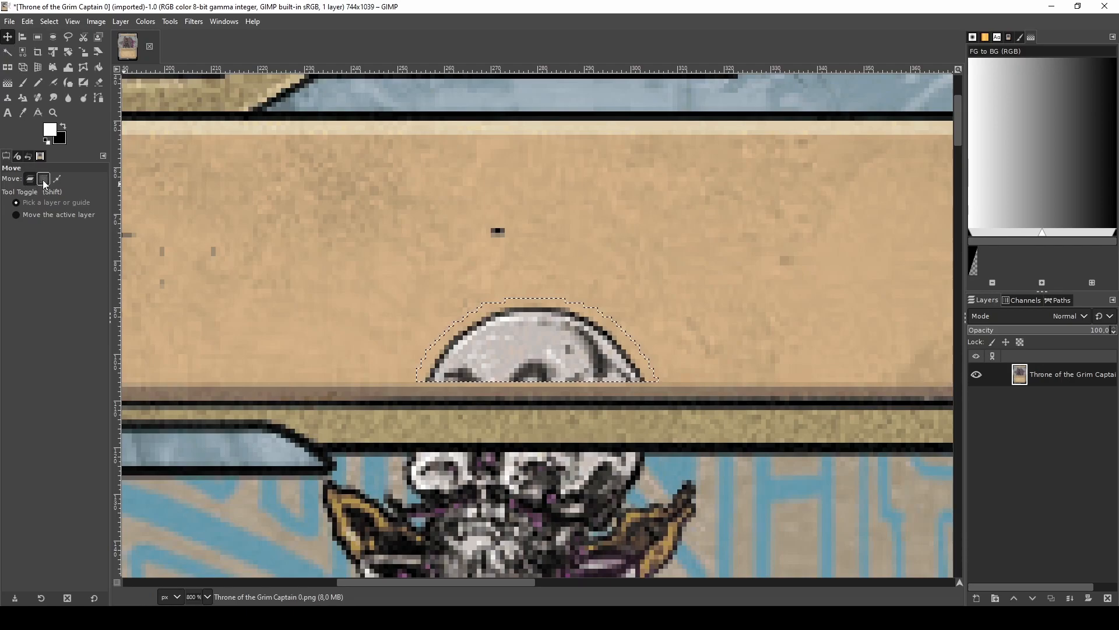
left_click(44, 179)
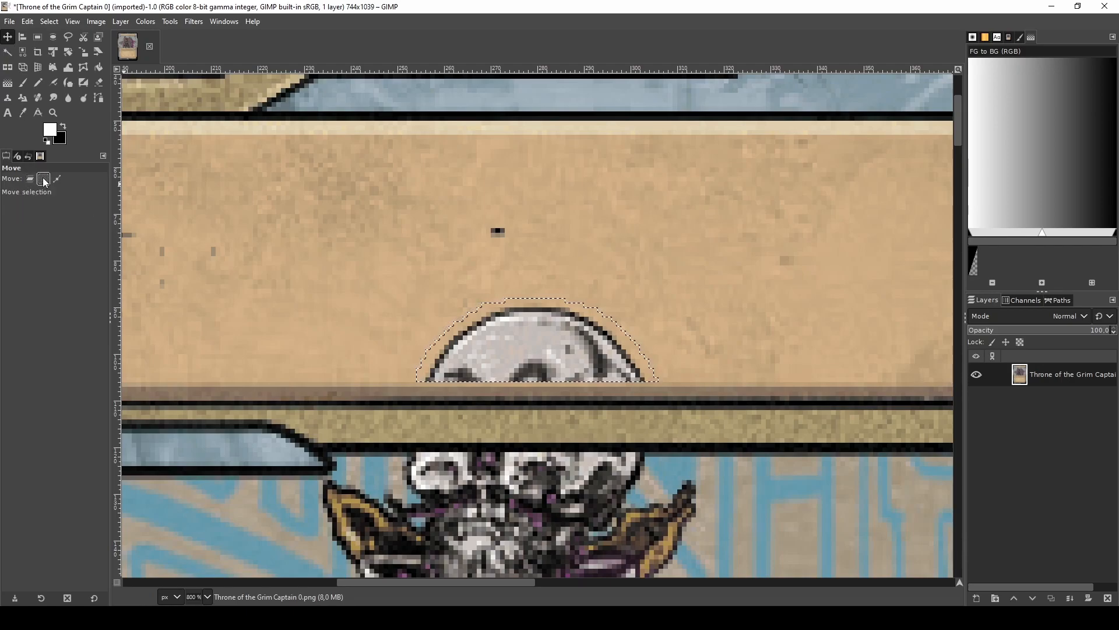
left_click_drag(526, 348, 337, 212)
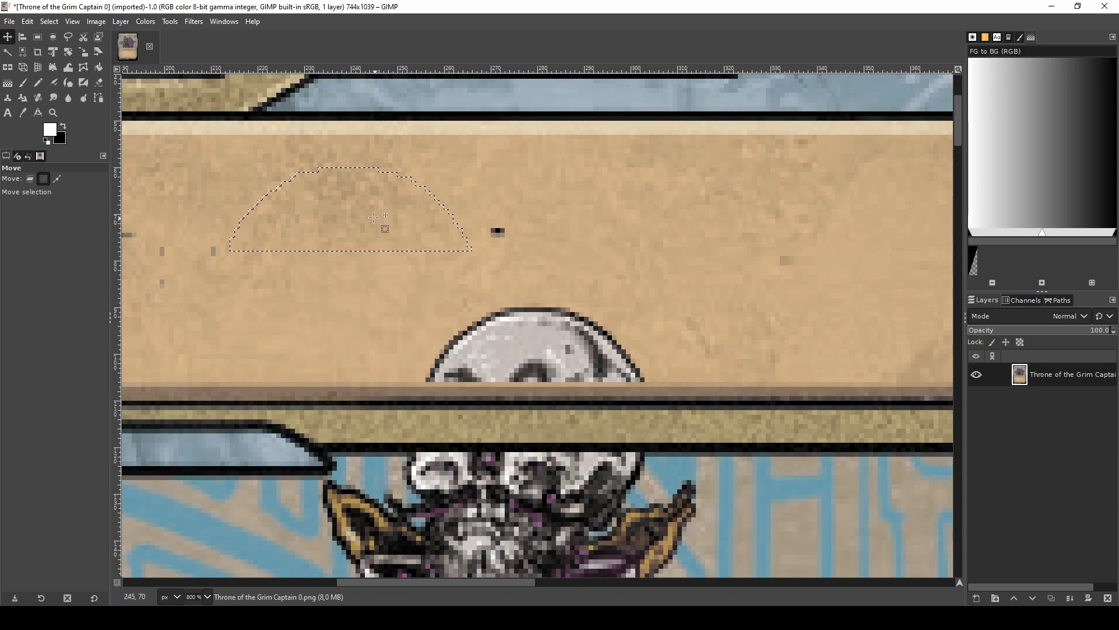
left_click_drag(347, 214, 349, 202)
left_click(31, 179)
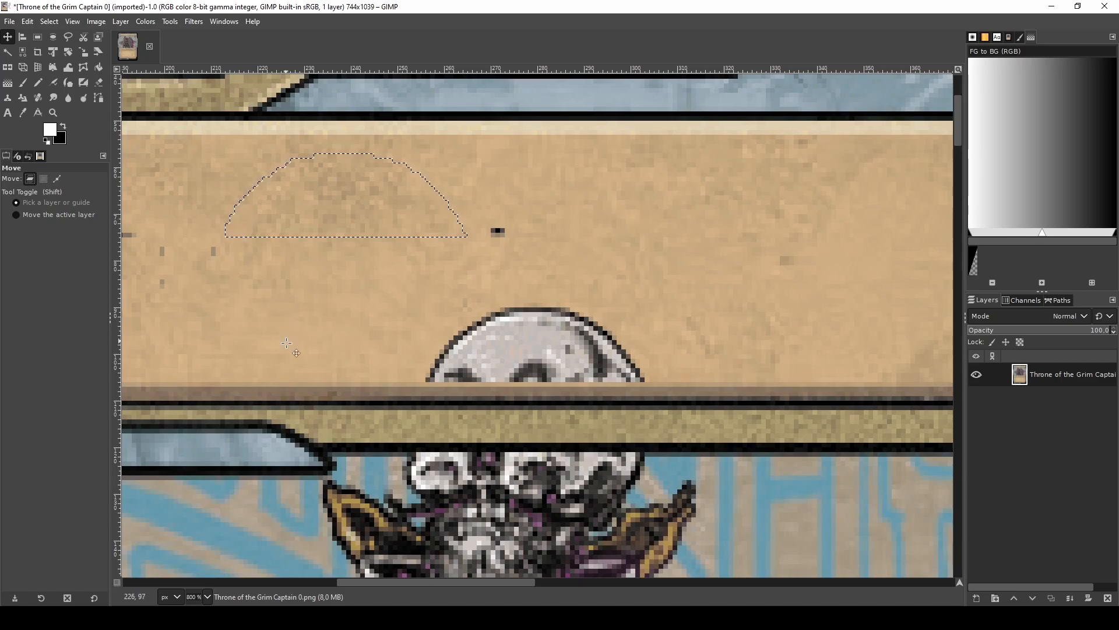
- Copy the outlined parchment, paste it over the skull crown and anchor it
key("ctrl+c")
key("ctrl+v")
left_click_drag(347, 196, 530, 338)
left_click(460, 281)
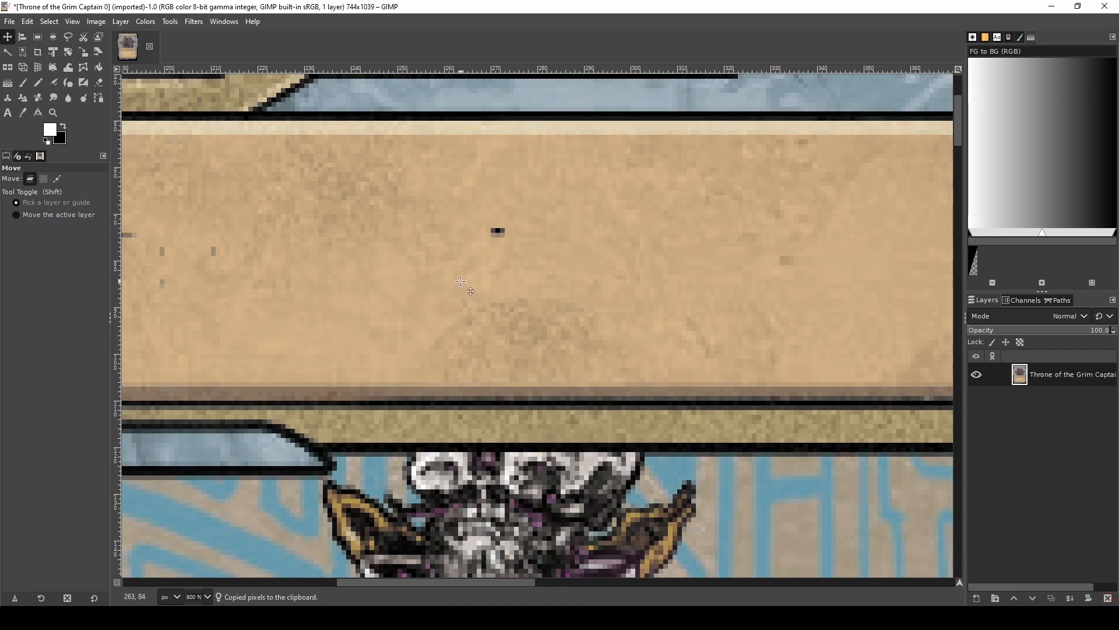
- Blend the edges of the pasted patch with the Healing tool from a clean parchment source, and undo the last stroke
left_click(38, 102)
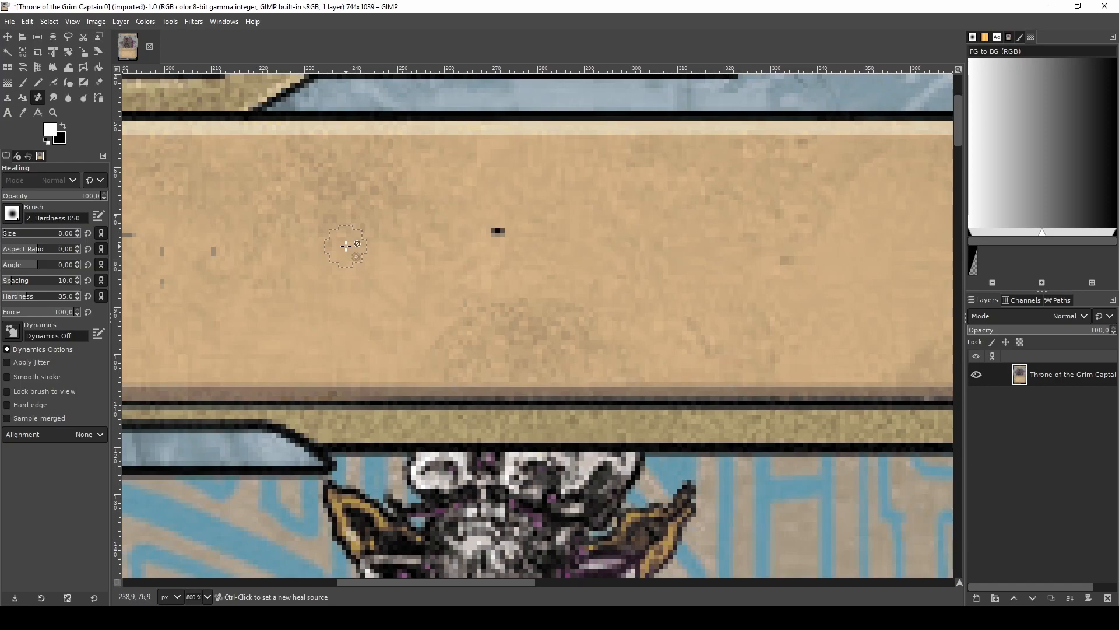
key("ctrl")
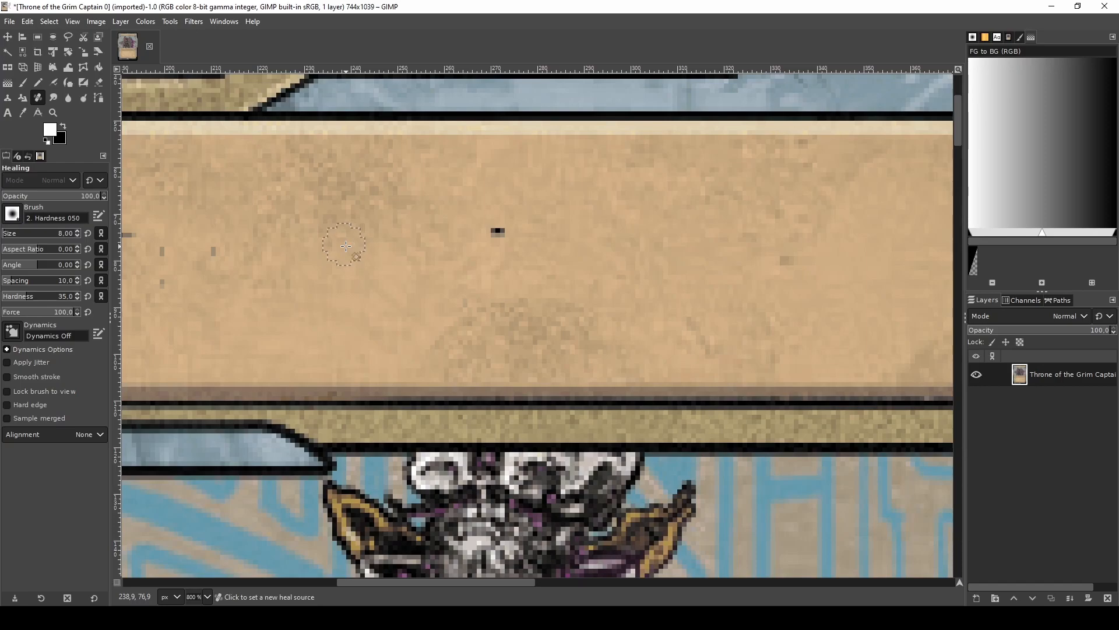
left_click(345, 238, "ctrl")
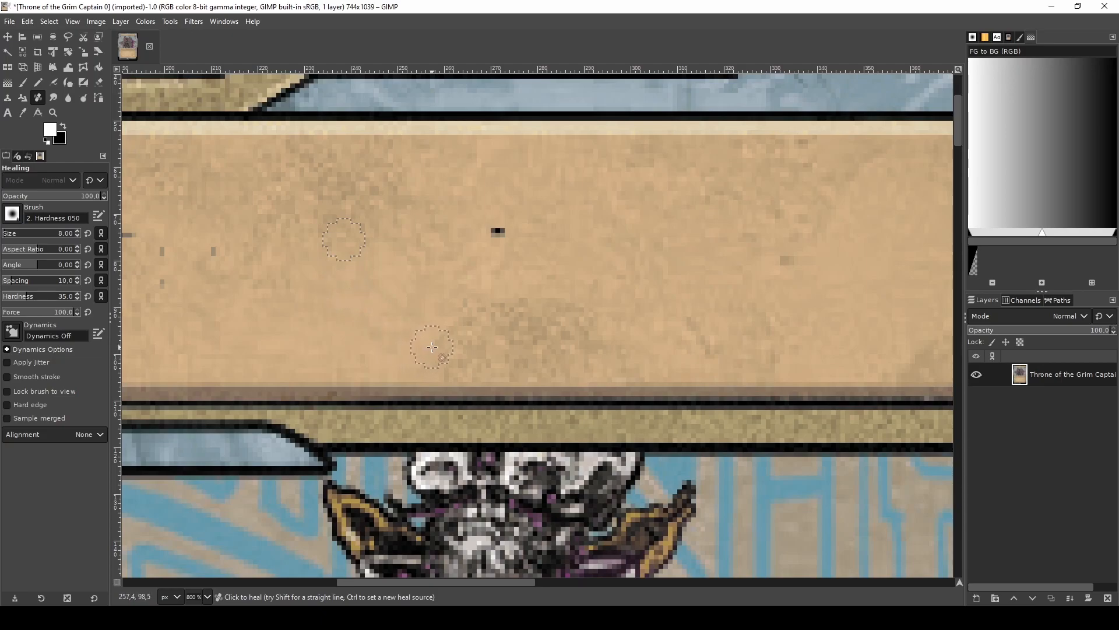
left_click(345, 241, "ctrl")
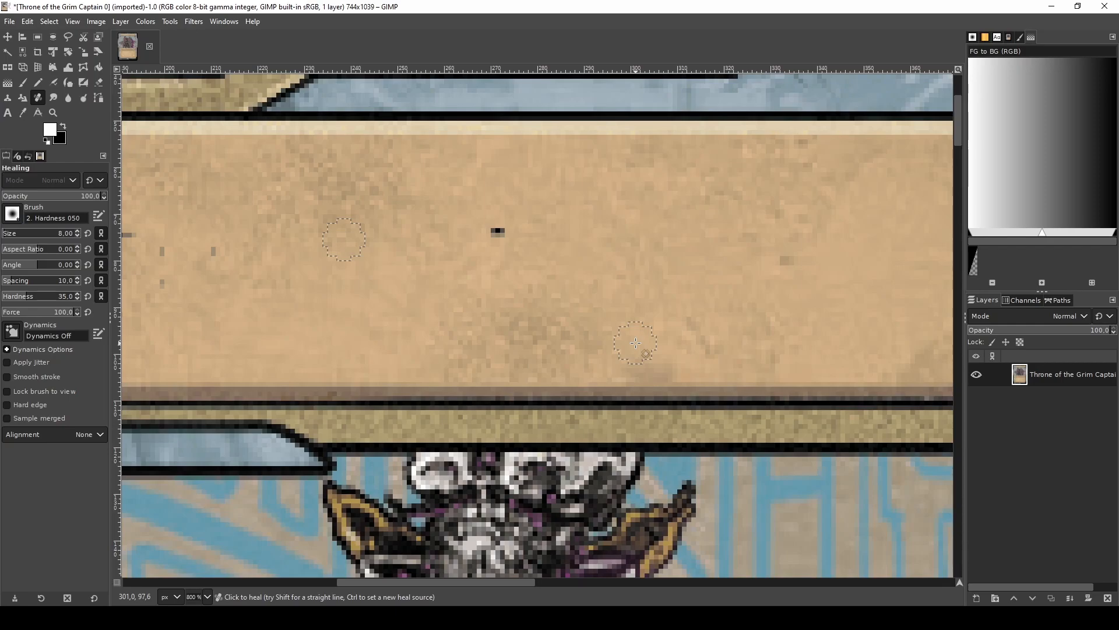
key("ctrl+z")
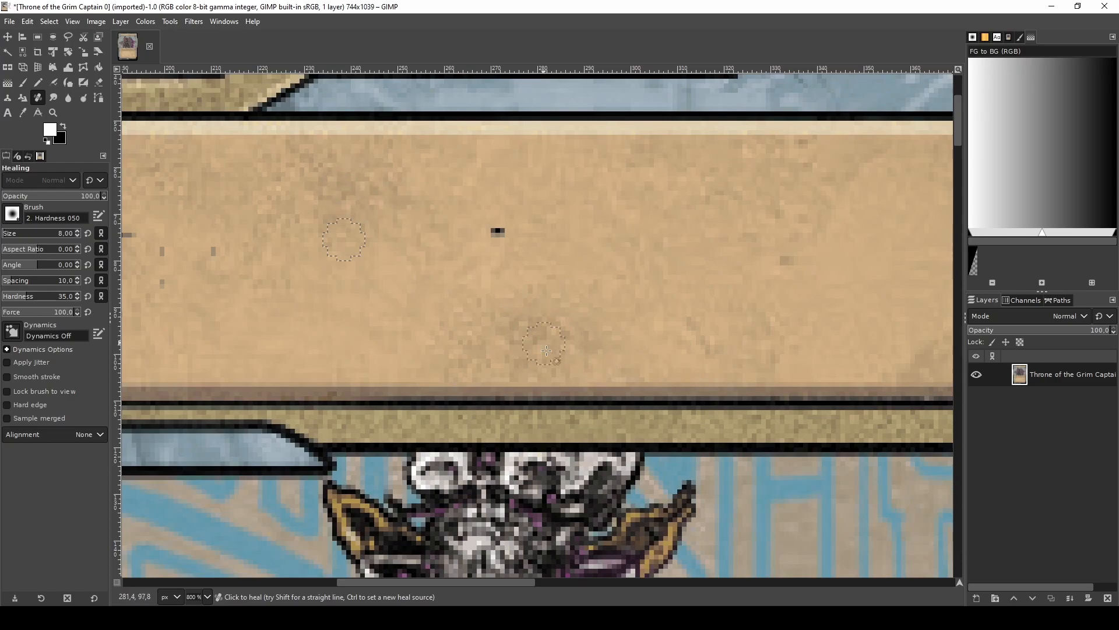
- Heal the dark texture in the patch from several other parchment sources, and undo all edits back to the original skull
left_click(287, 274, "ctrl")
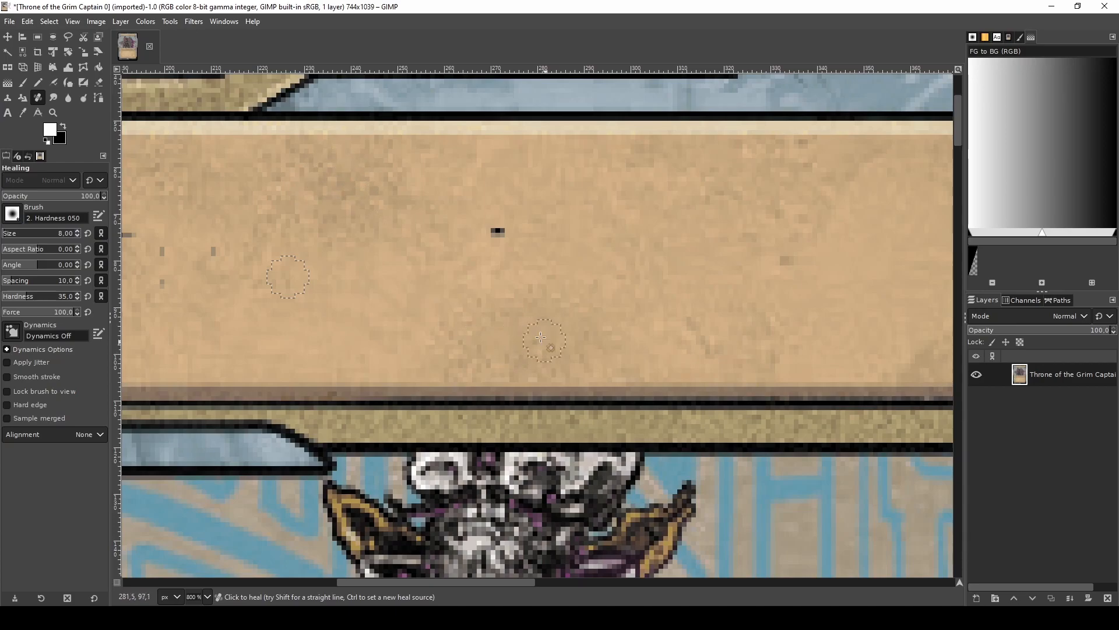
left_click(450, 207, "ctrl")
left_click(586, 183, "ctrl")
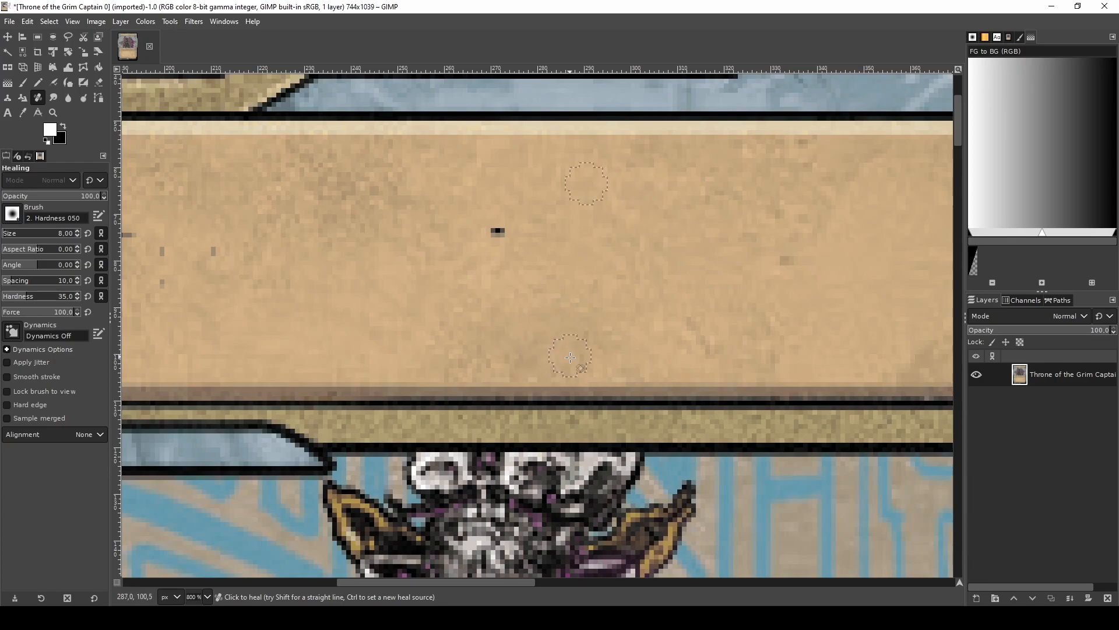
left_click(656, 230, "ctrl")
key("ctrl+z")
key("f")
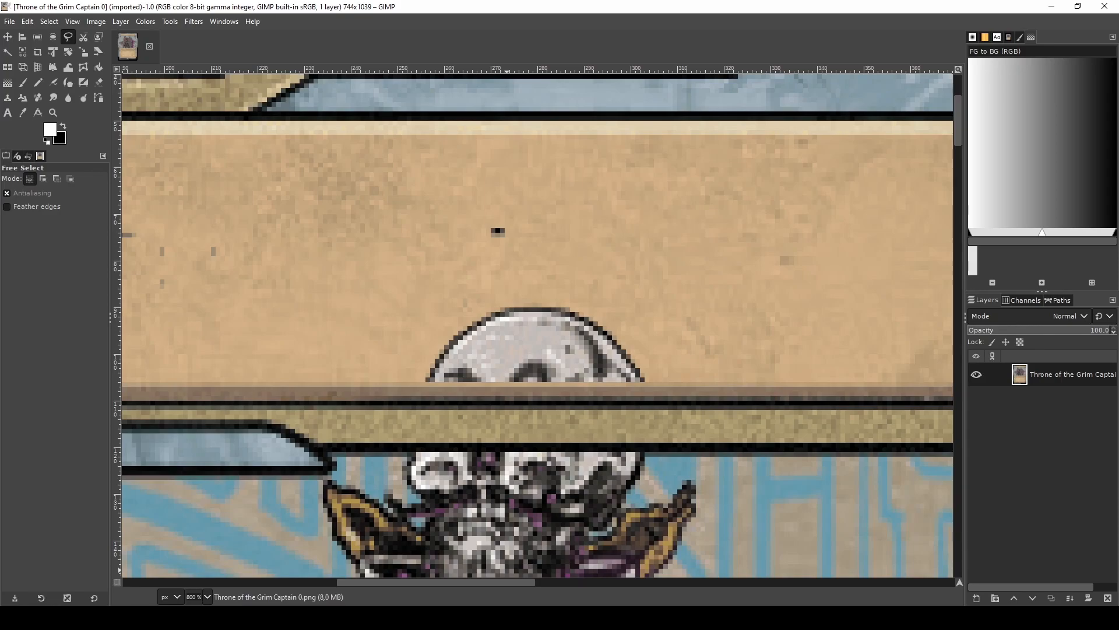
- Switch to File Explorer and open the inner Resynthesizer_v1.0-i686 folder to examine its plug-in files
mouse_move(317, 617)
left_click(441, 572)
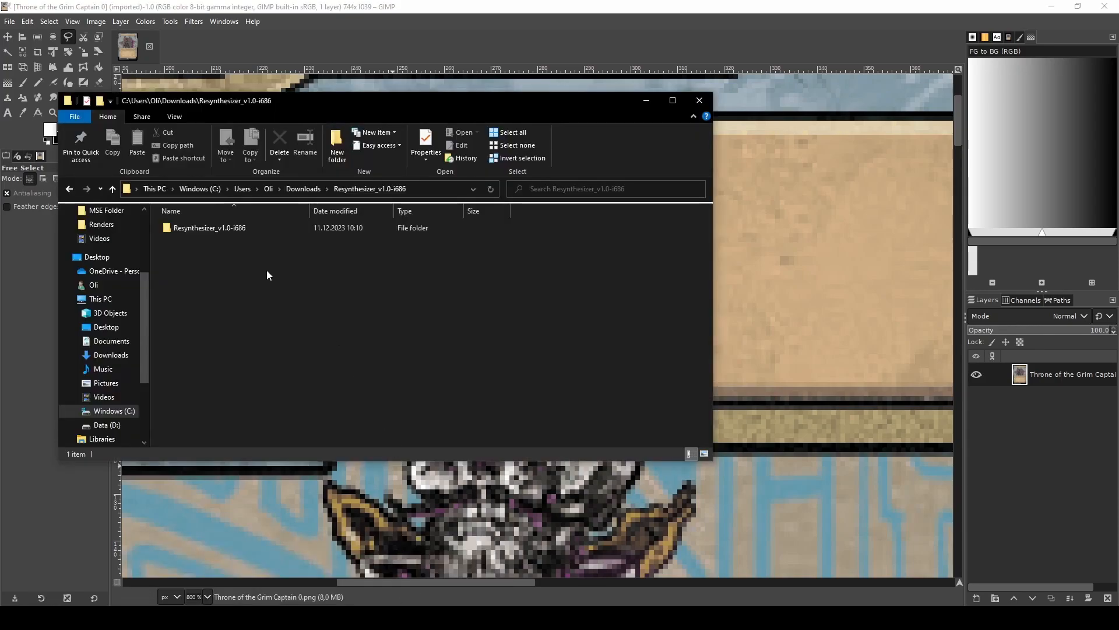
double_click(220, 229)
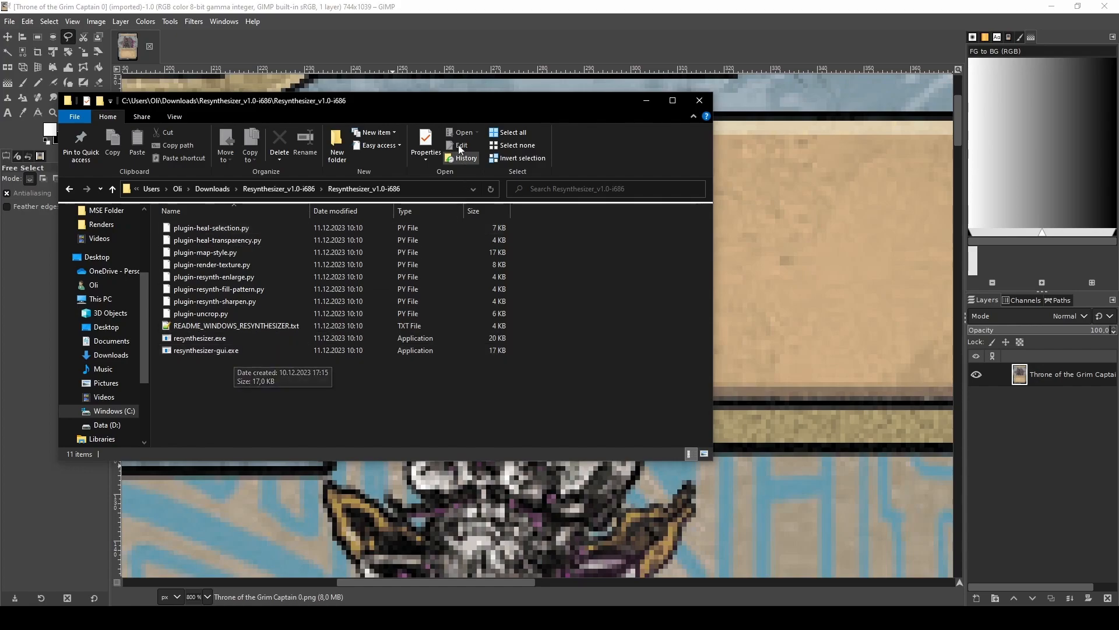
- Return to GIMP and open the Plug-in Folders preferences, selecting the AppData\Roaming\GIMP\2.10\plug-ins folder
left_click(383, 12)
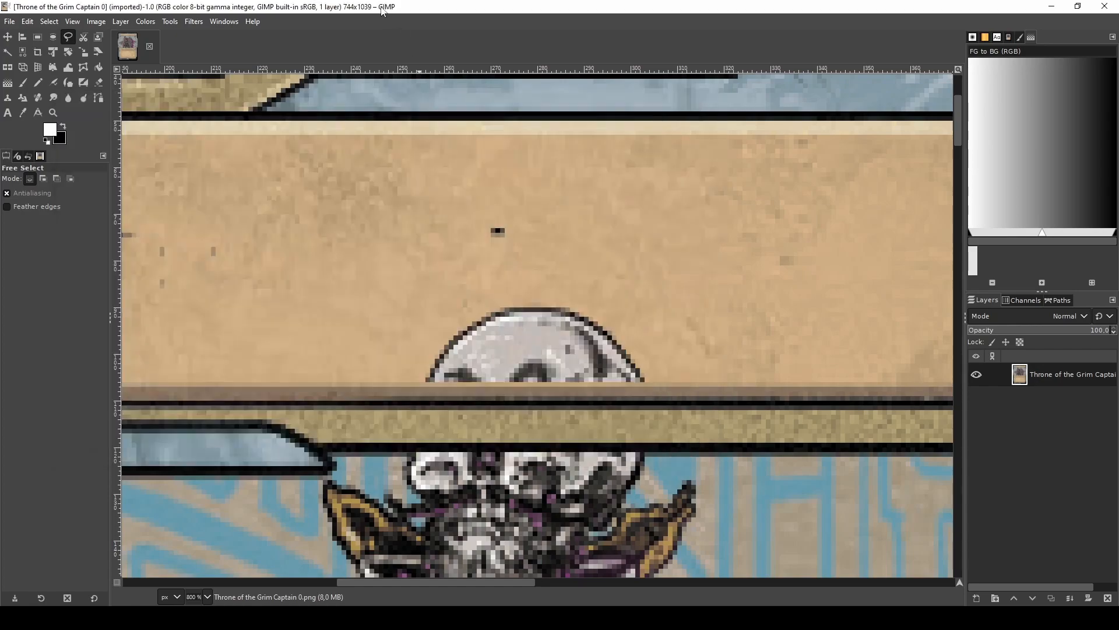
left_click(27, 21)
left_click(50, 362)
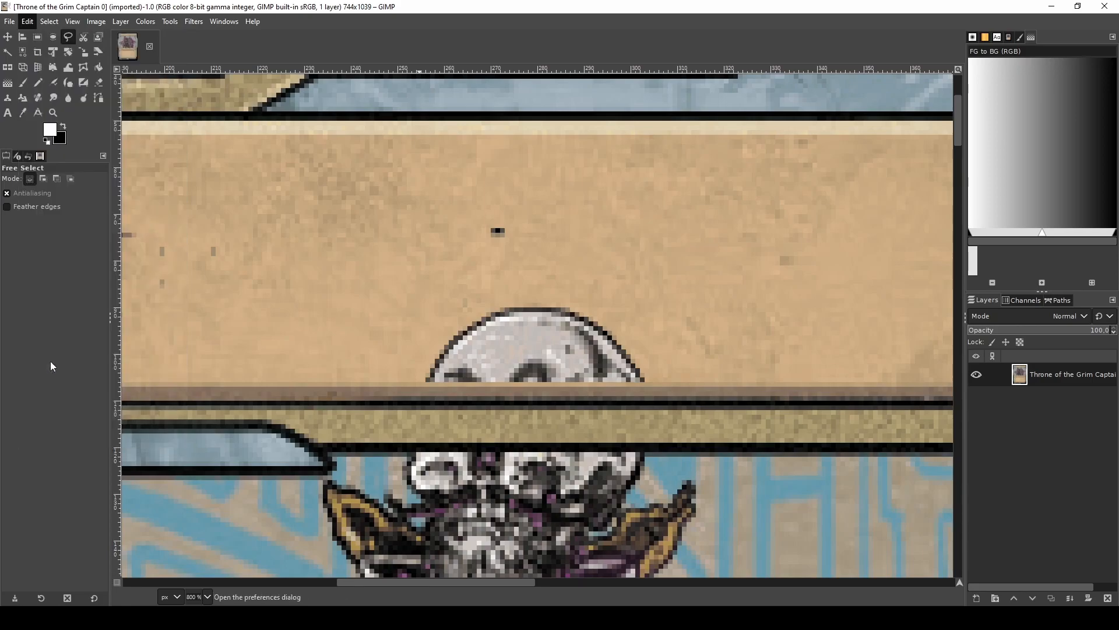
scroll(279, 309, "down", 3)
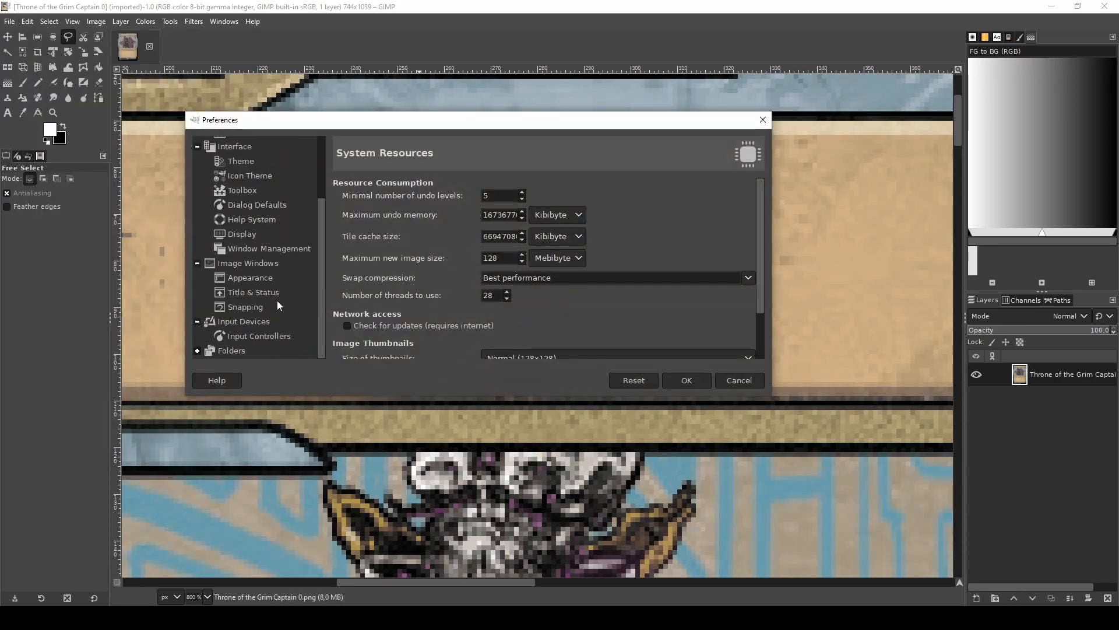
left_click(198, 351)
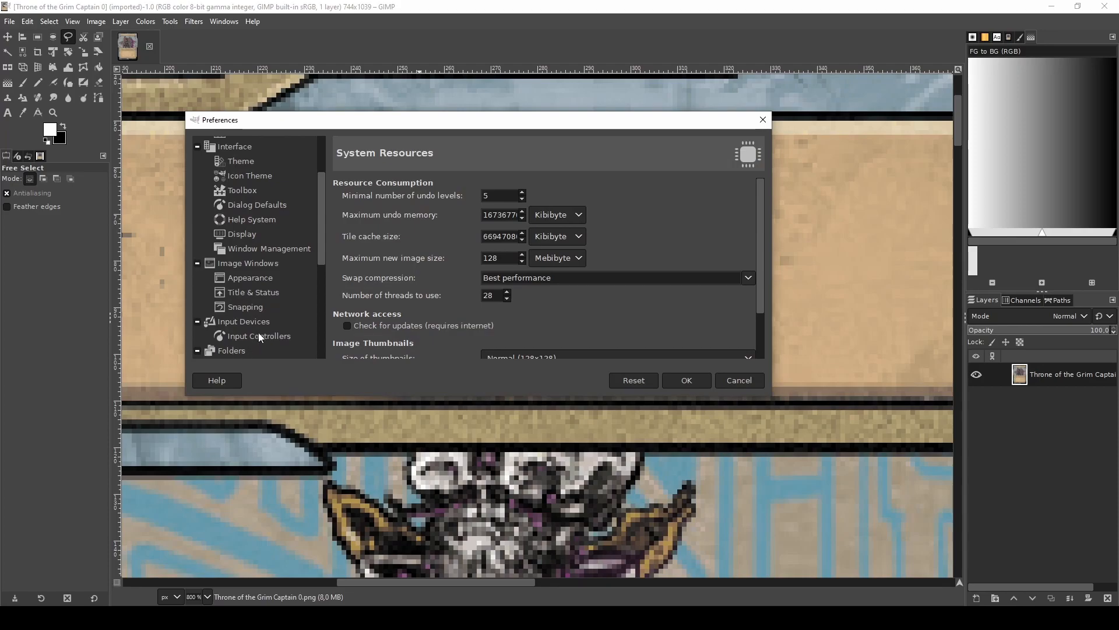
scroll(259, 337, "down", 5)
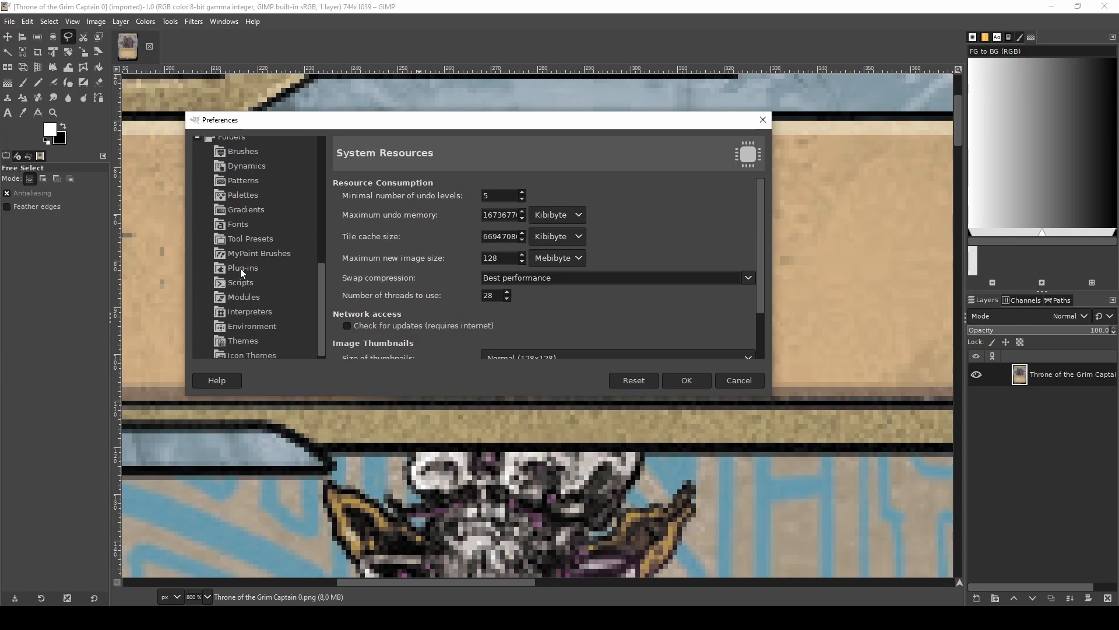
left_click(241, 268)
left_click(377, 245)
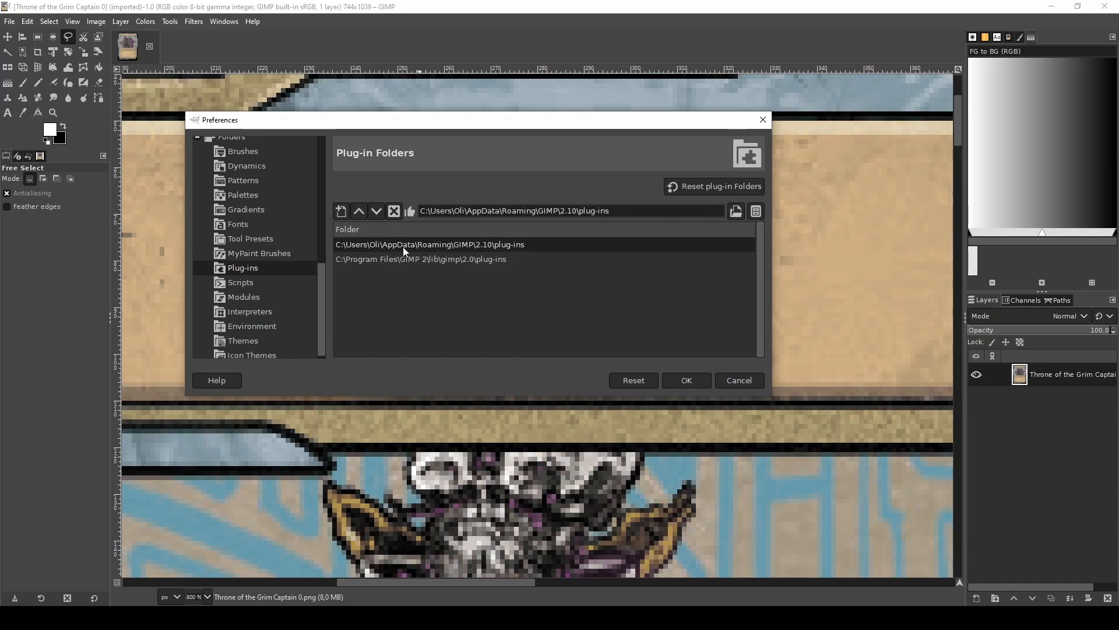
- Show the selected plug-in location in File Explorer and open its plug-ins folder beside the Preferences dialog
left_click(756, 211)
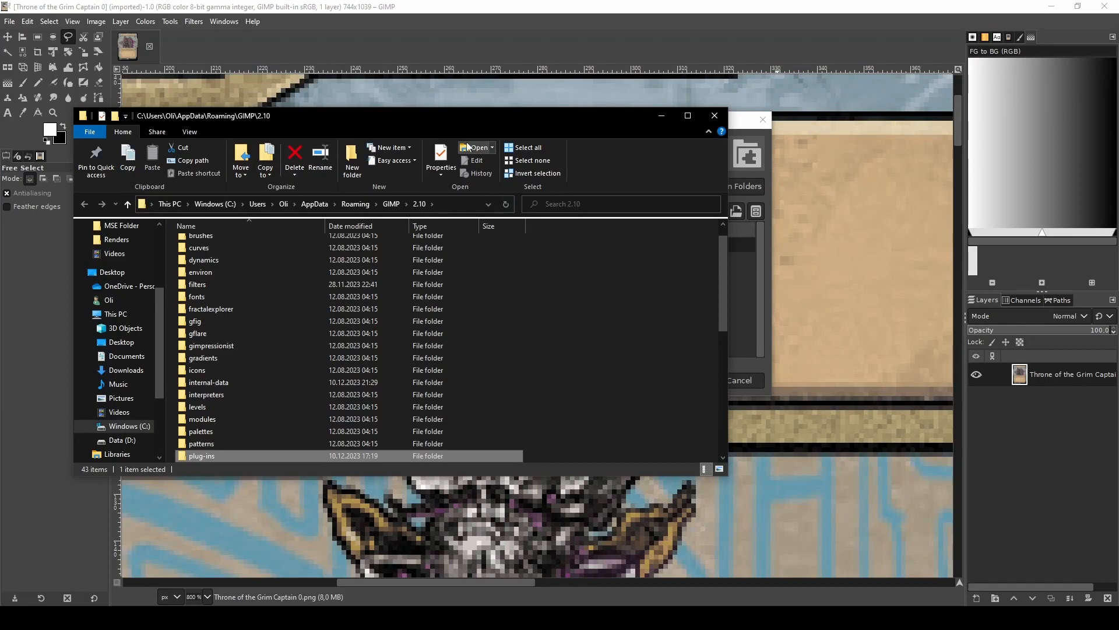
left_click_drag(446, 112, 793, 116)
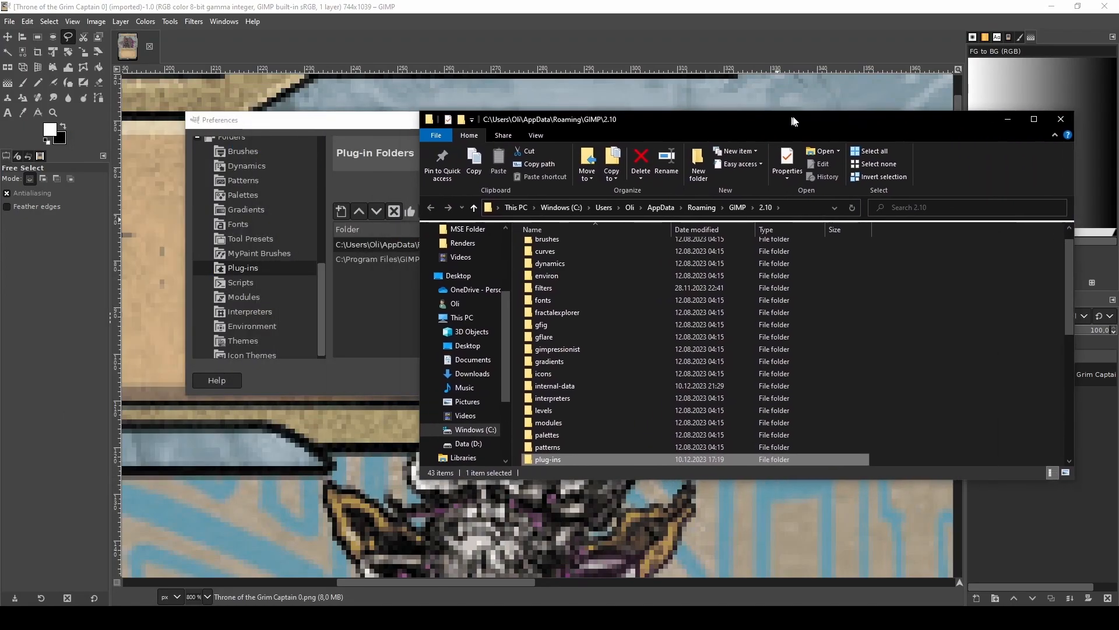
double_click(580, 458)
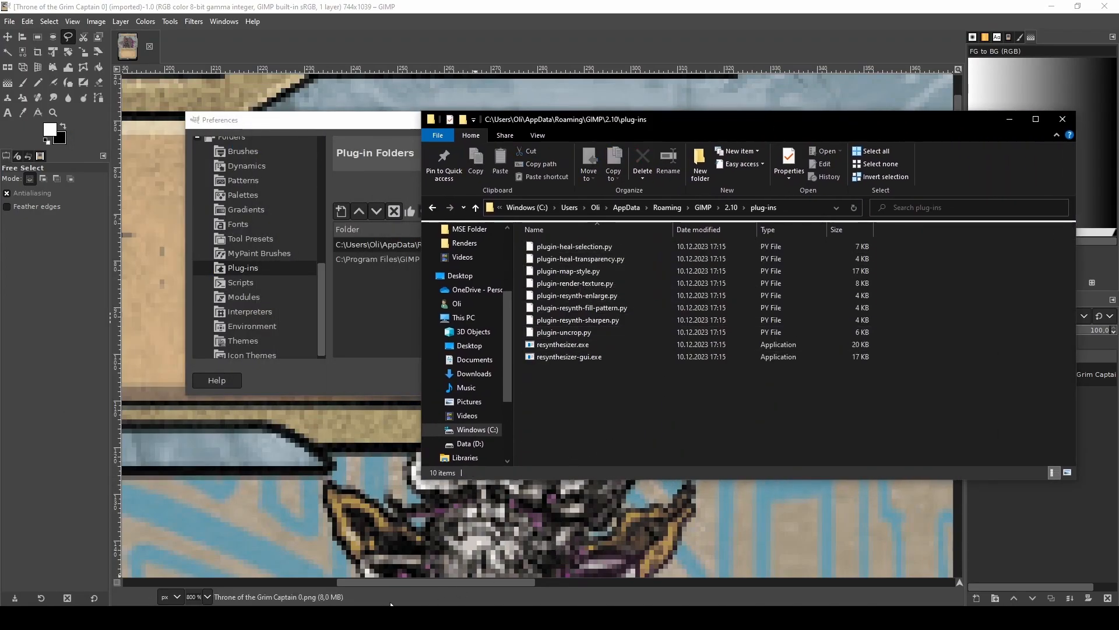
- Compare the downloaded Resynthesizer files and README_WINDOWS_RESYNTHESIZER.txt with the plug-ins folder's contents, and close both folder windows and the Preferences
left_click(387, 616)
left_click_drag(293, 412, 194, 216)
left_click(869, 414)
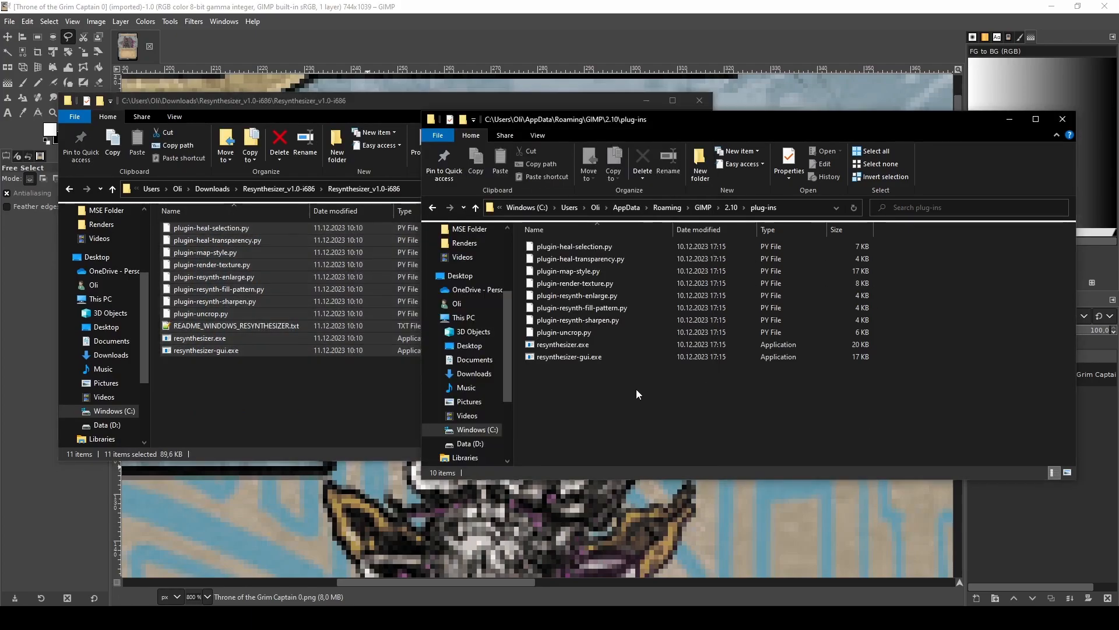
left_click(227, 325)
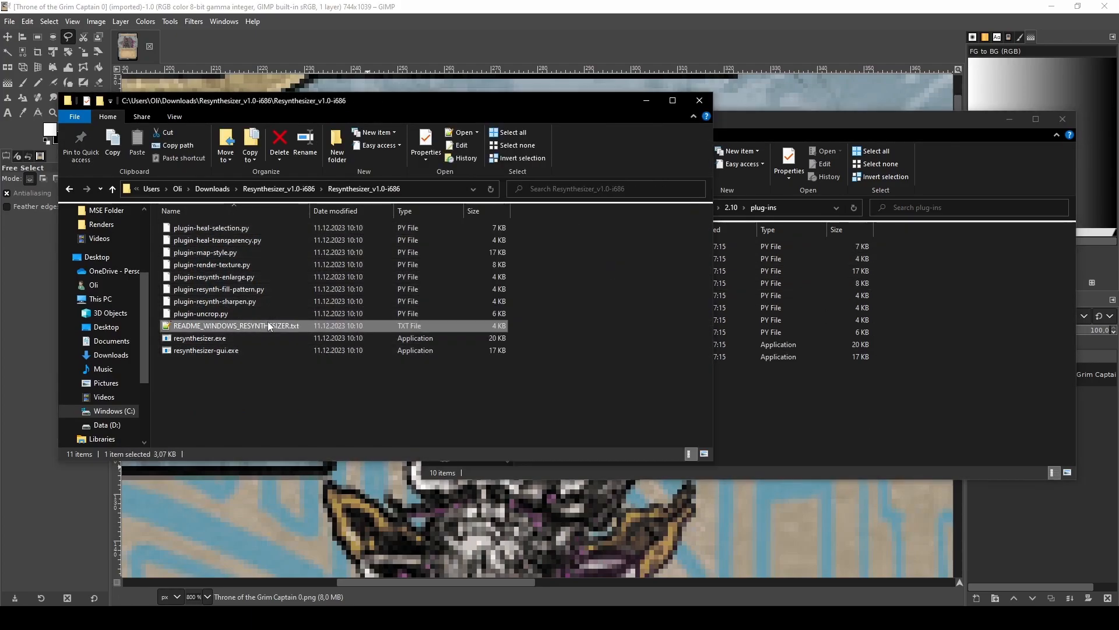
left_click(774, 401)
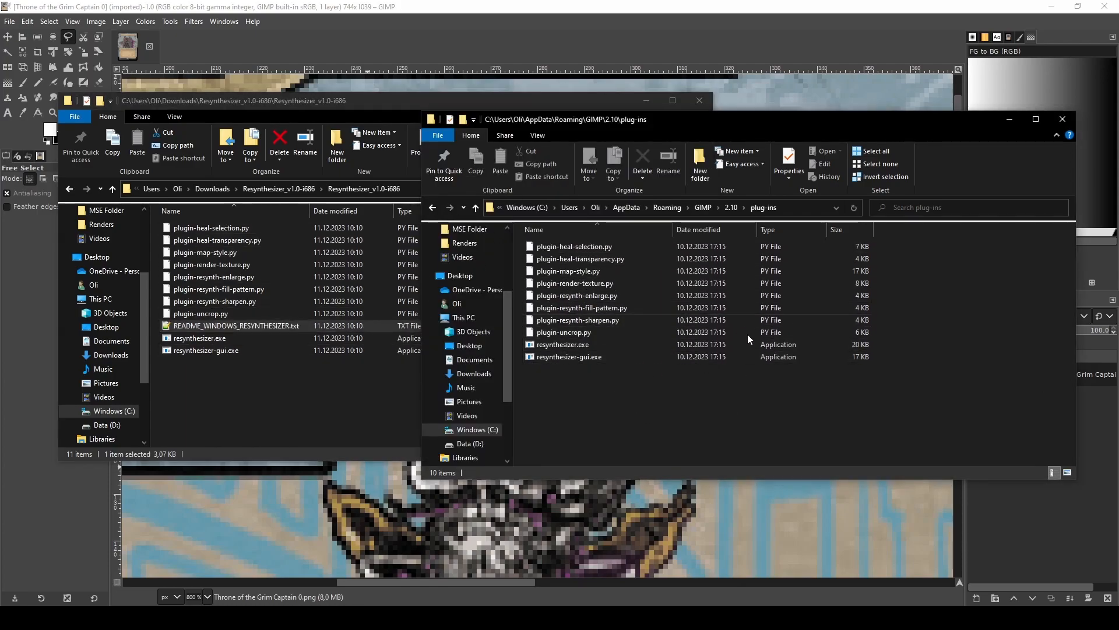
left_click(1062, 119)
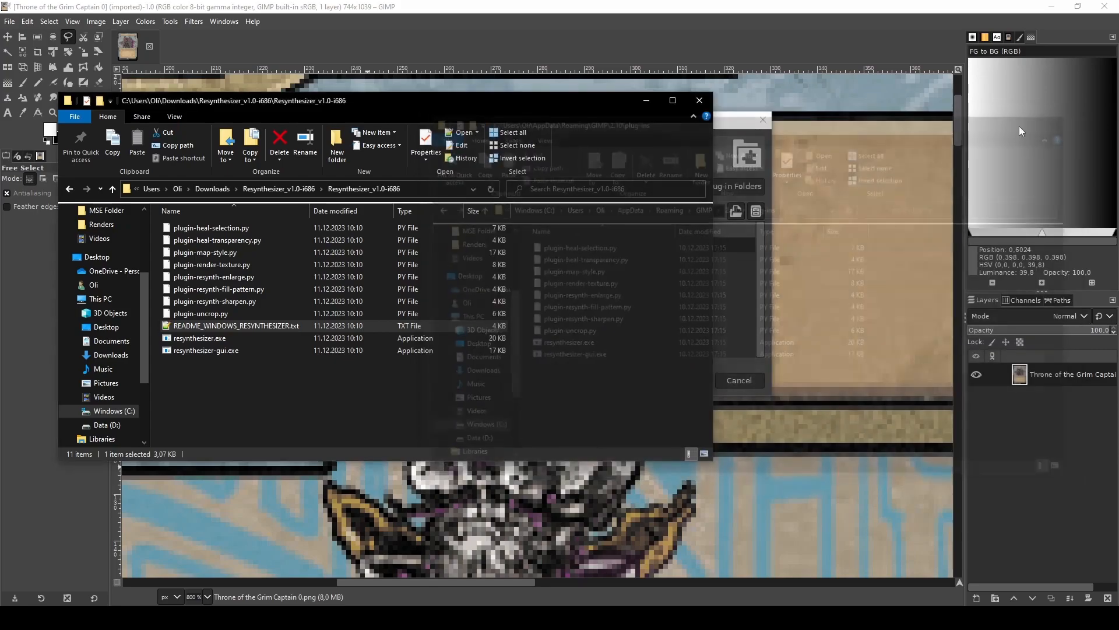
left_click(700, 100)
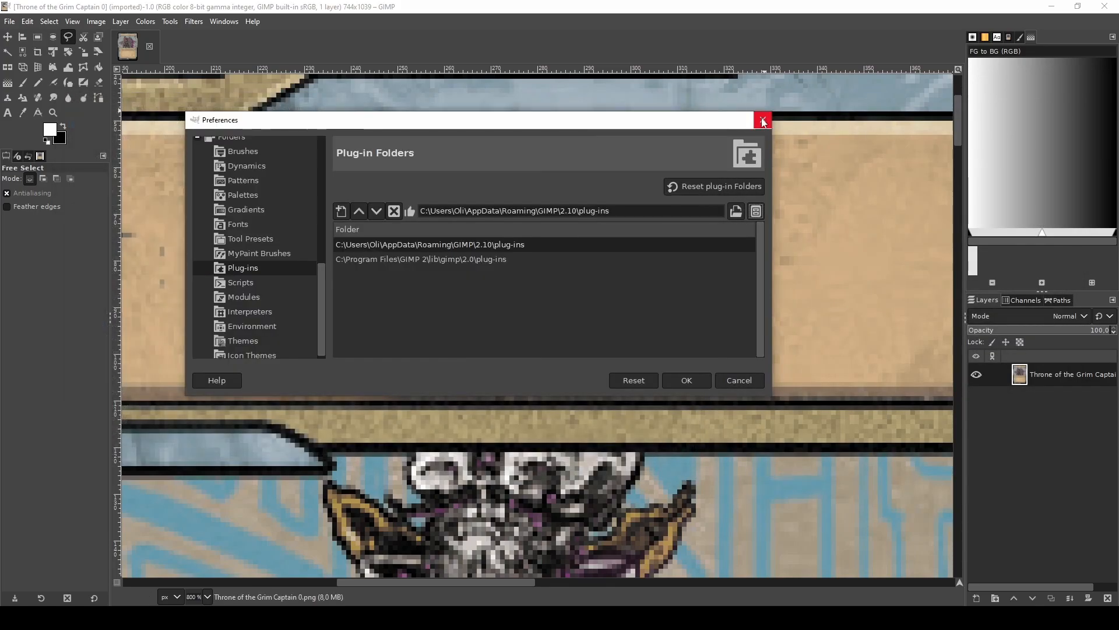
left_click(762, 120)
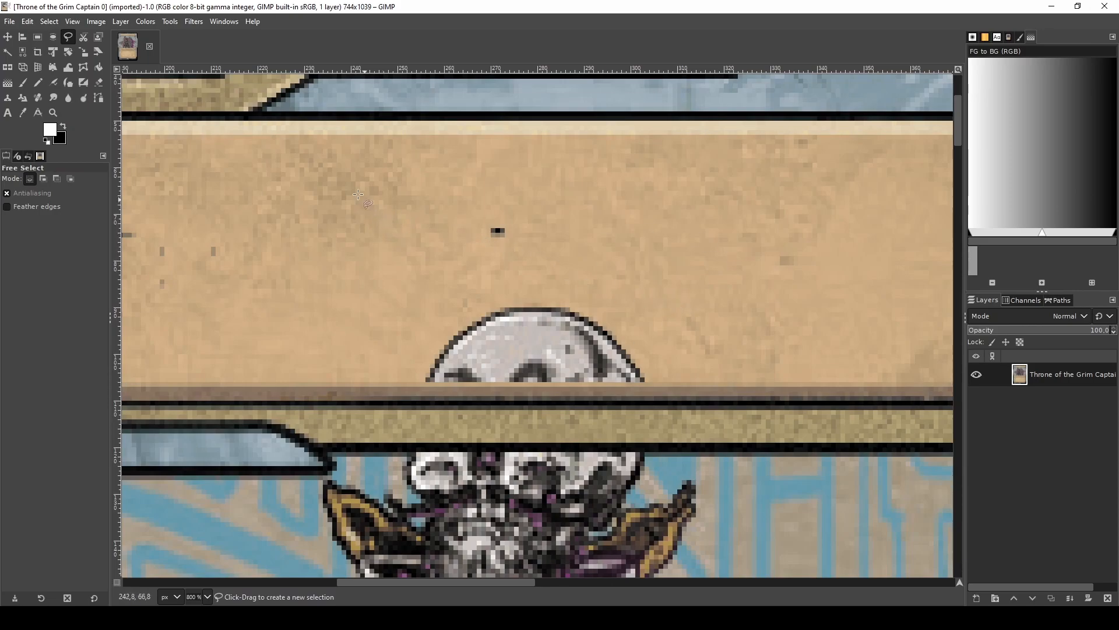
- Examine the Enhance filters for the commands supplied by the Resynthesizer plug-in
left_click(195, 22)
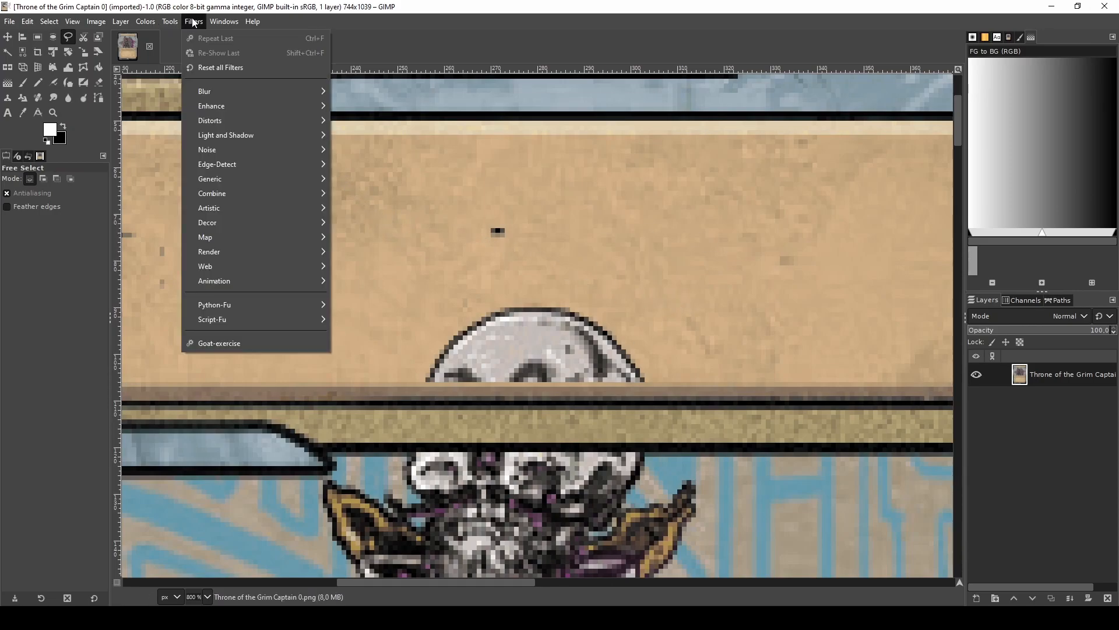
mouse_move(9, 27)
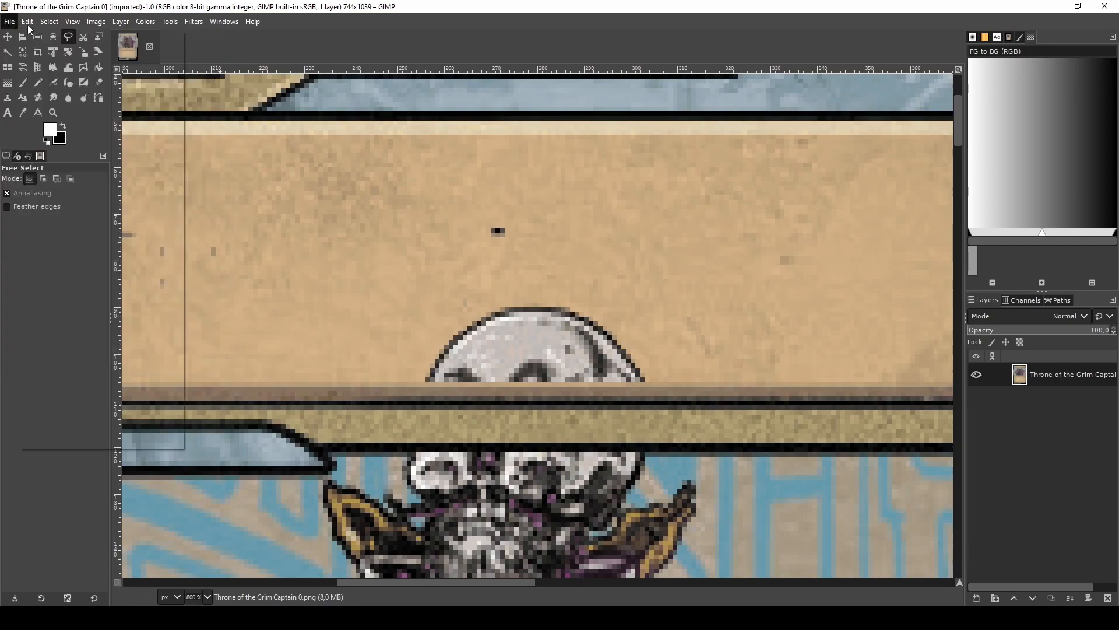
mouse_move(195, 21)
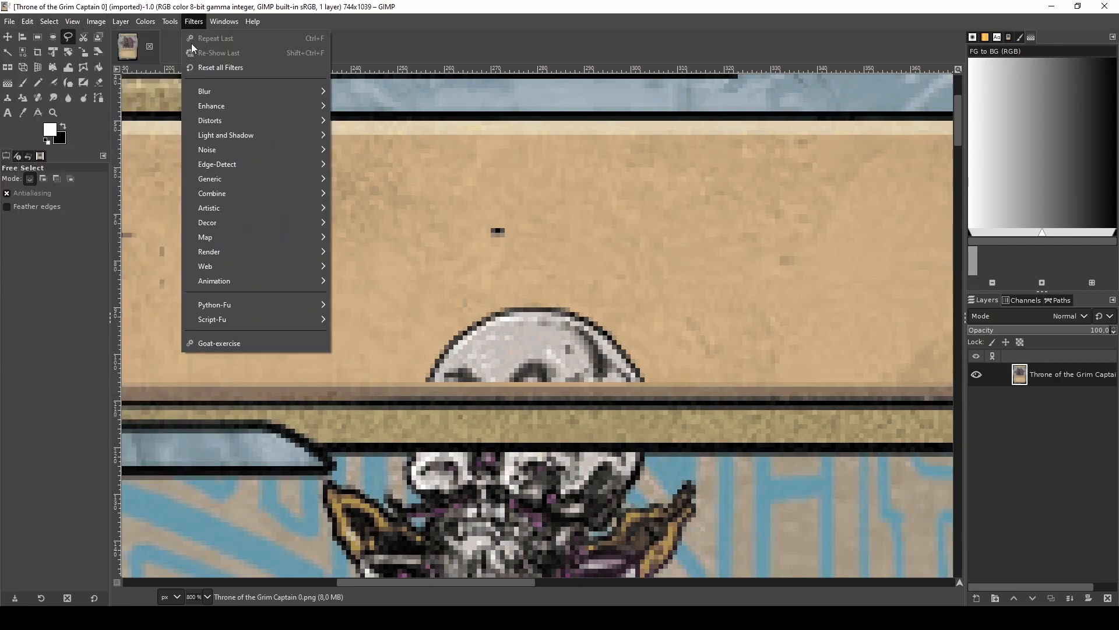
mouse_move(255, 21)
mouse_move(272, 102)
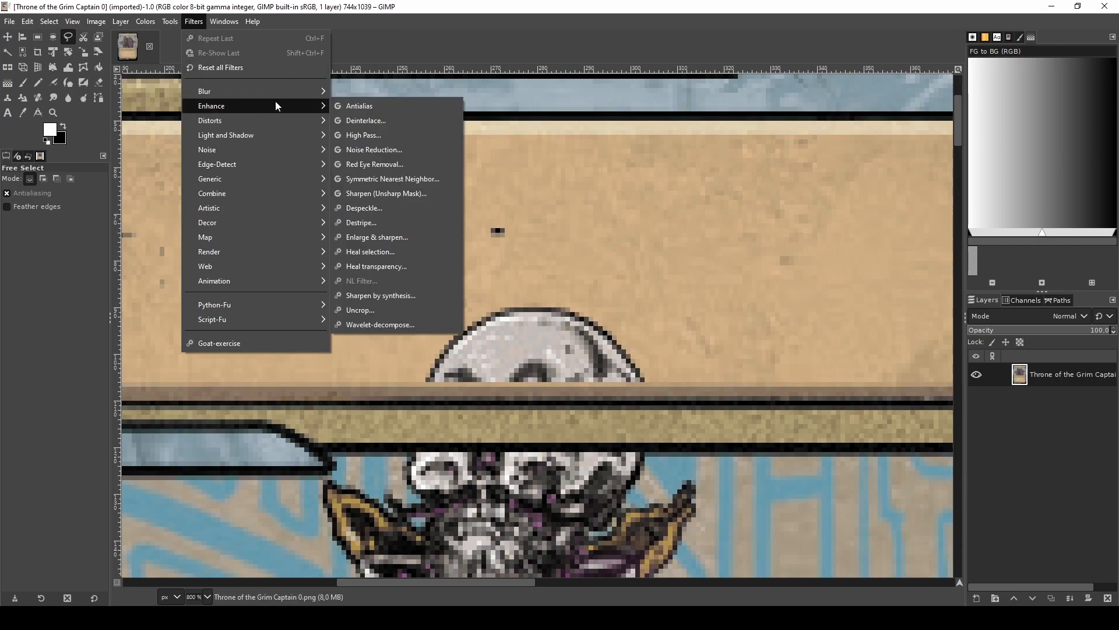
left_click(389, 10)
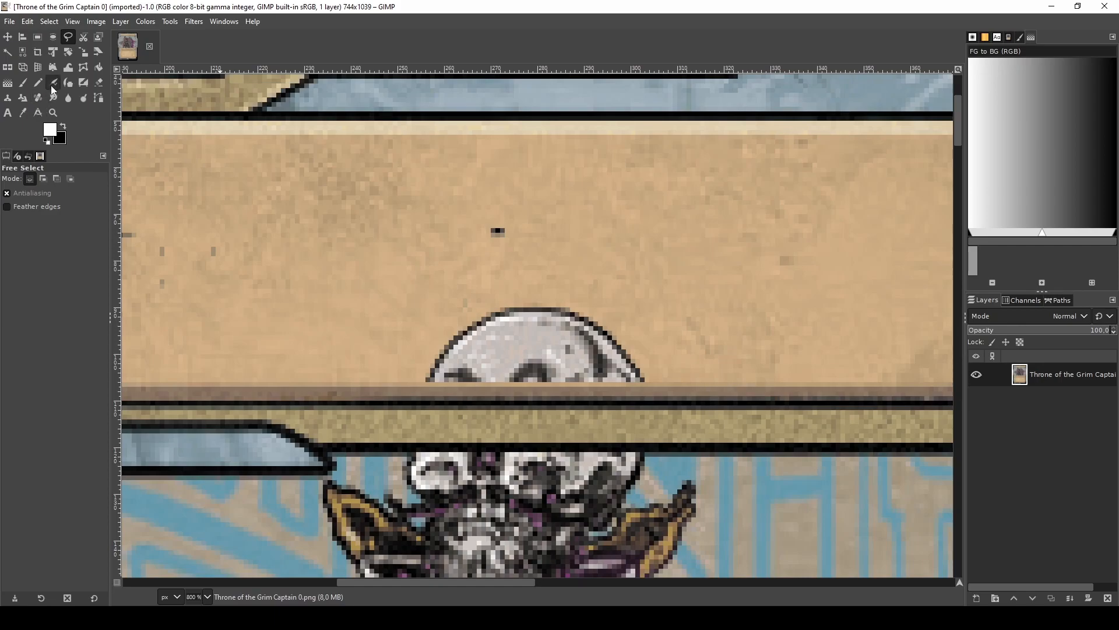
- Outline the skull crown overlapping the parchment title bar with a Free Select selection along the bar's lower edge
left_click(417, 374)
mouse_move(434, 348)
left_mouse_down()
mouse_move(490, 302)
mouse_move(551, 297)
mouse_move(619, 325)
mouse_move(661, 371)
left_mouse_up()
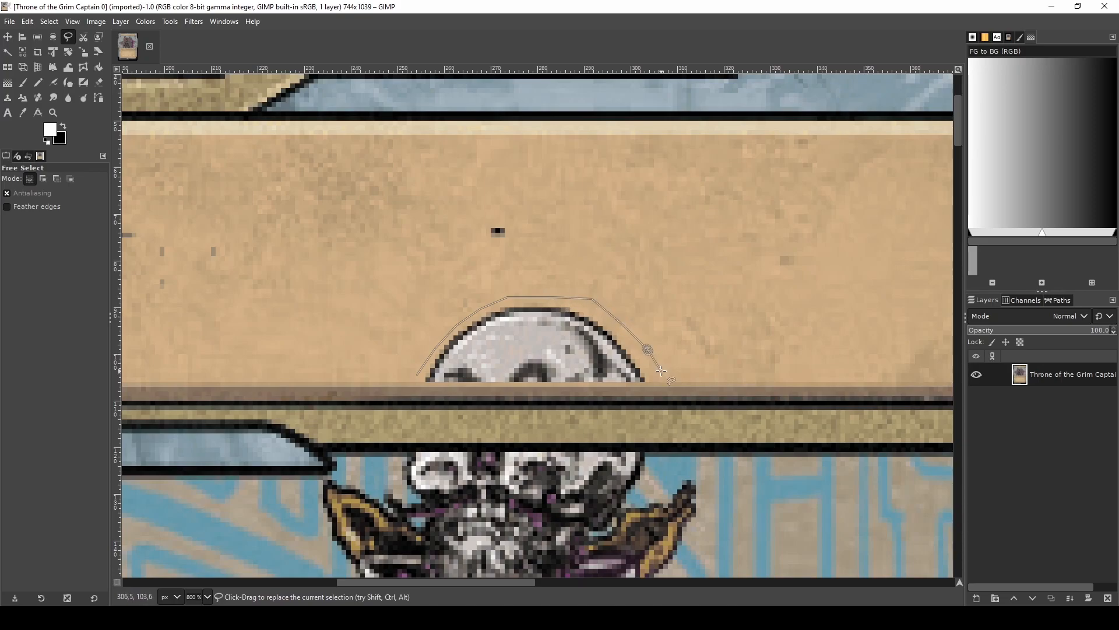
left_click(660, 382)
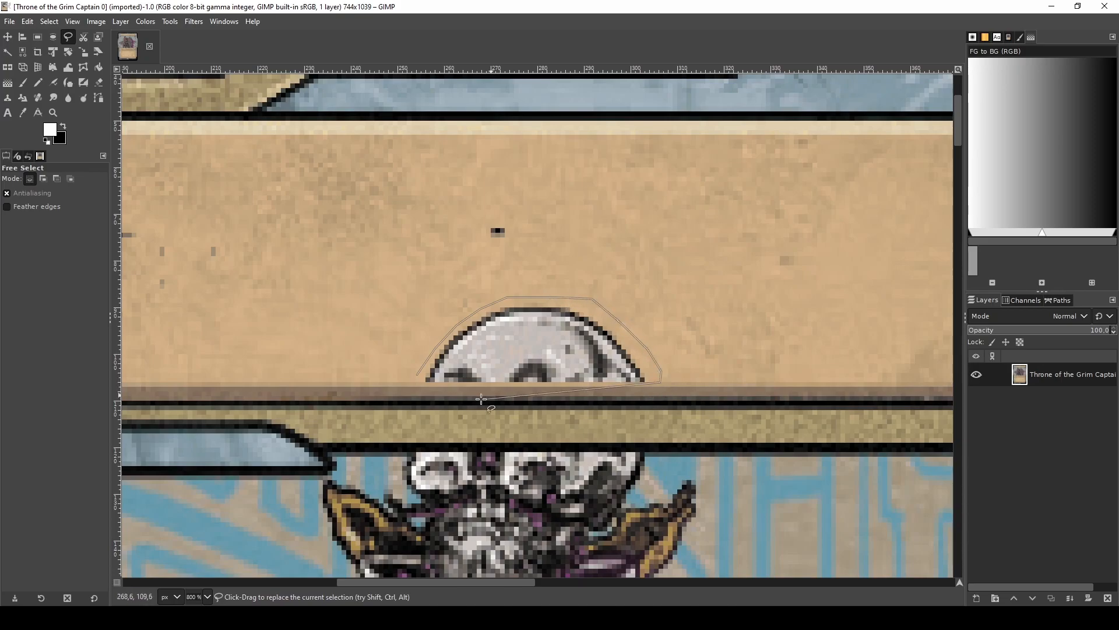
left_click(418, 376)
key("Return")
- Start the Heal selection filter on the outlined skull crown and set it to sample from the Sides
left_click(191, 23)
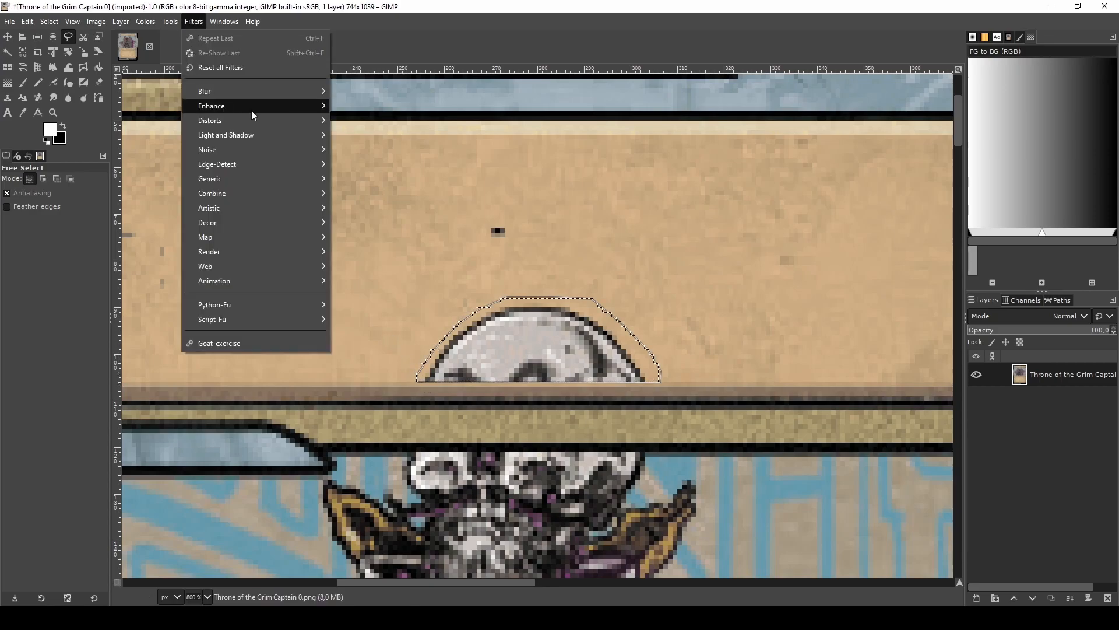
mouse_move(326, 107)
left_click(373, 252)
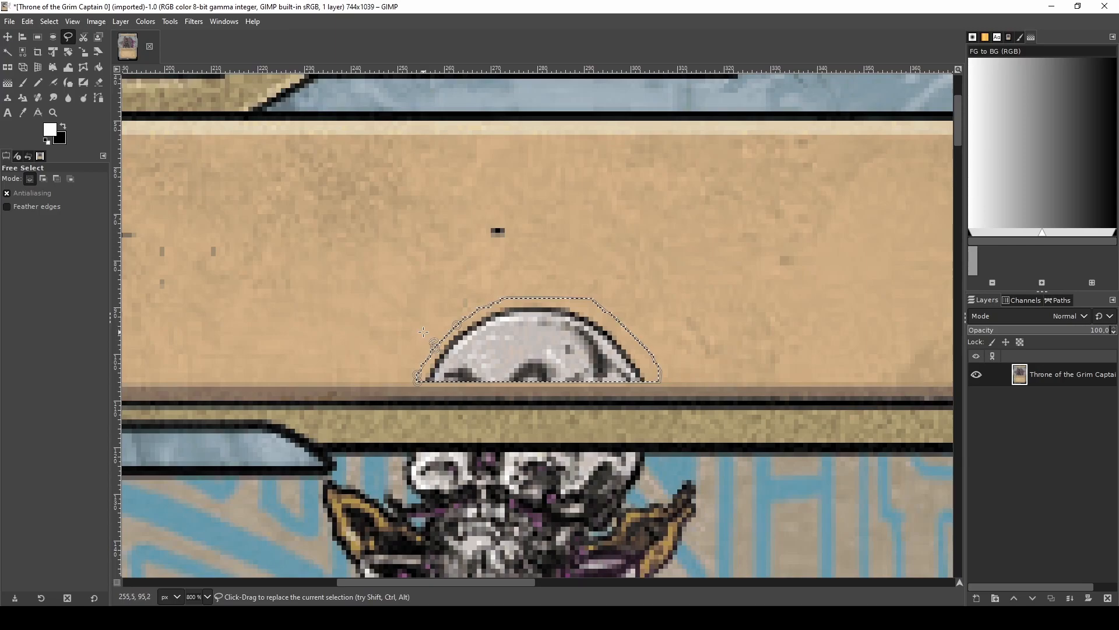
mouse_move(592, 245)
left_mouse_down()
mouse_move(541, 241)
mouse_move(320, 86)
left_mouse_up()
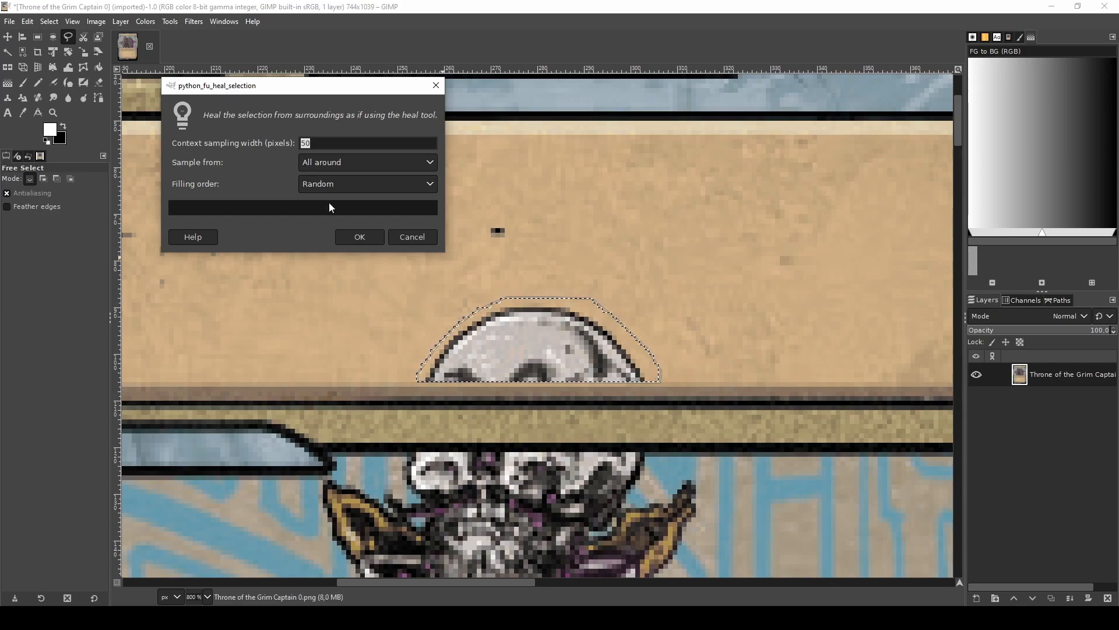
left_click(335, 163)
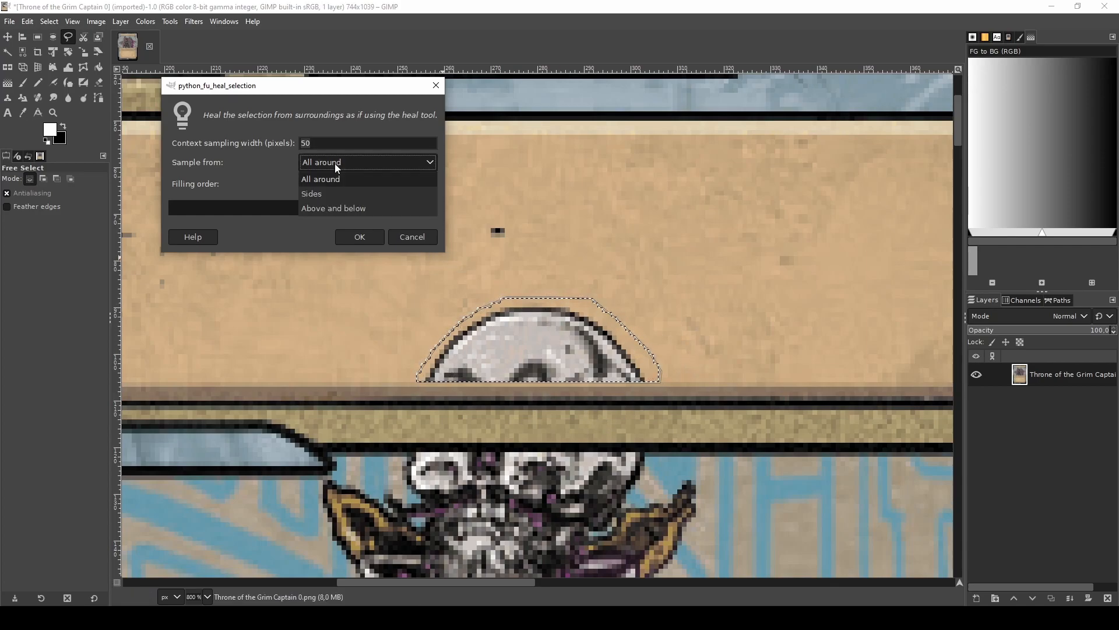
left_click(320, 194)
key("m")
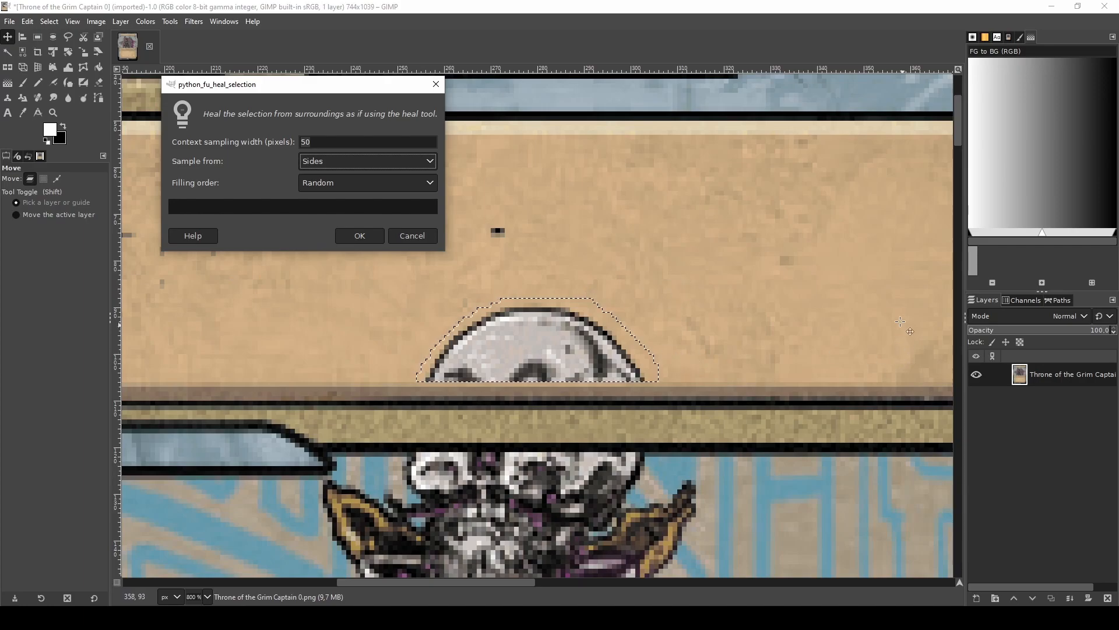
- Heal the skull selection with a 50-pixel context sampling width and Random filling order, and clear the selection
left_click(324, 140)
left_click_drag(314, 140, 293, 150)
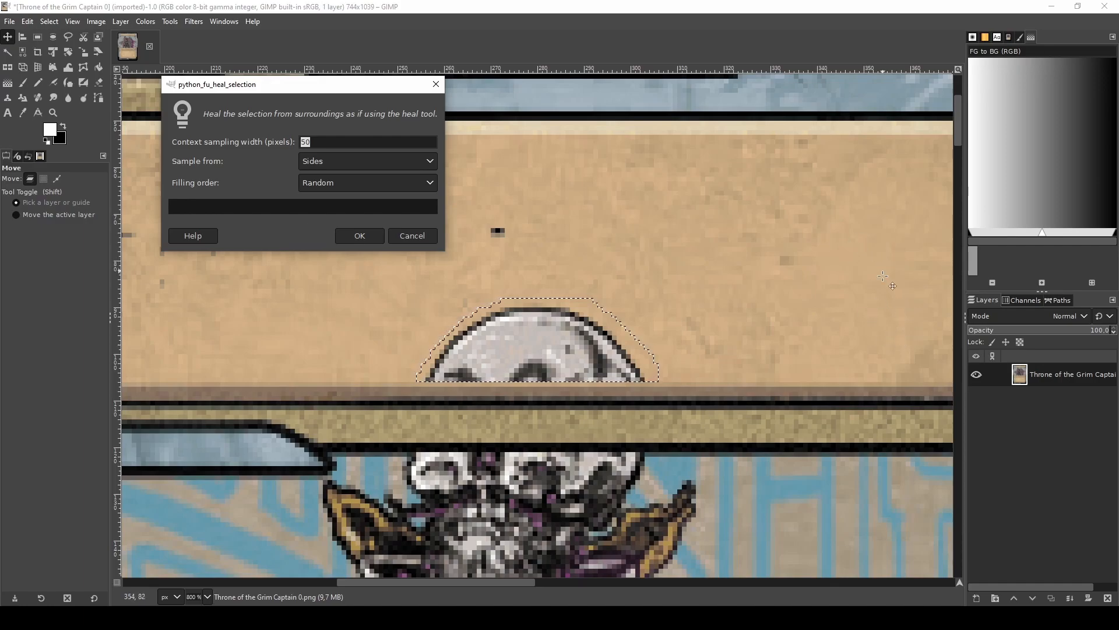
left_click(314, 142)
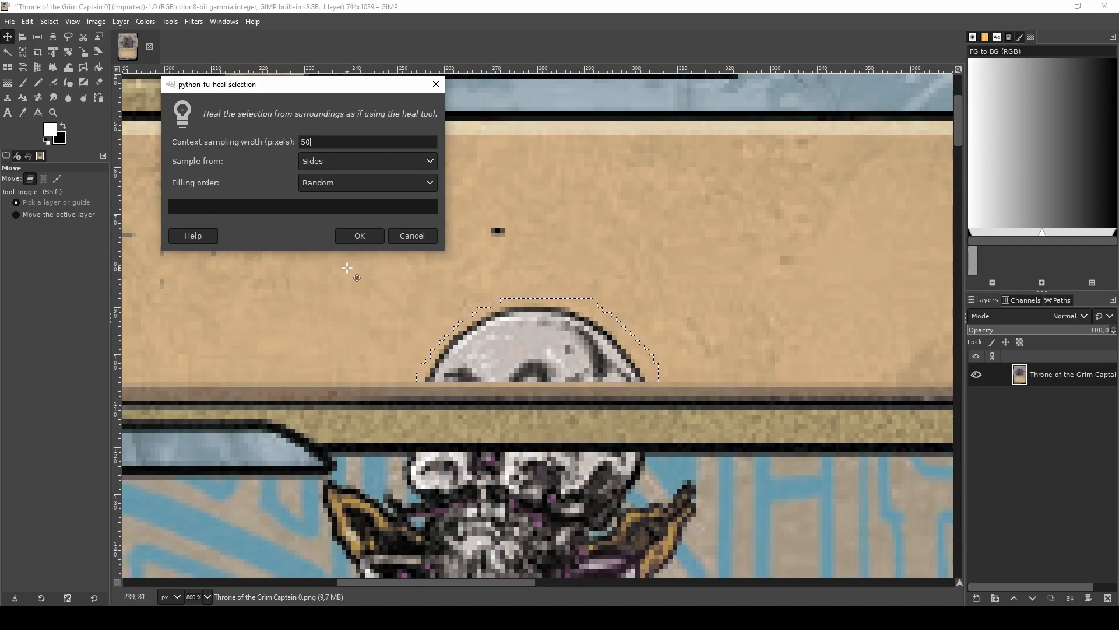
left_click(352, 239)
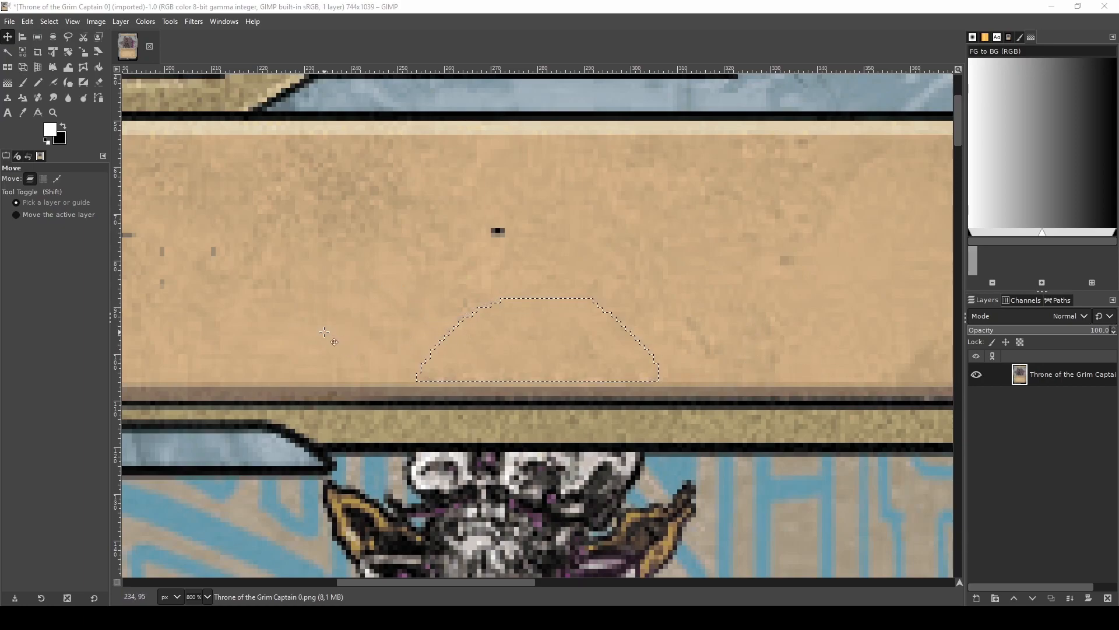
key("ctrl+shift+a")
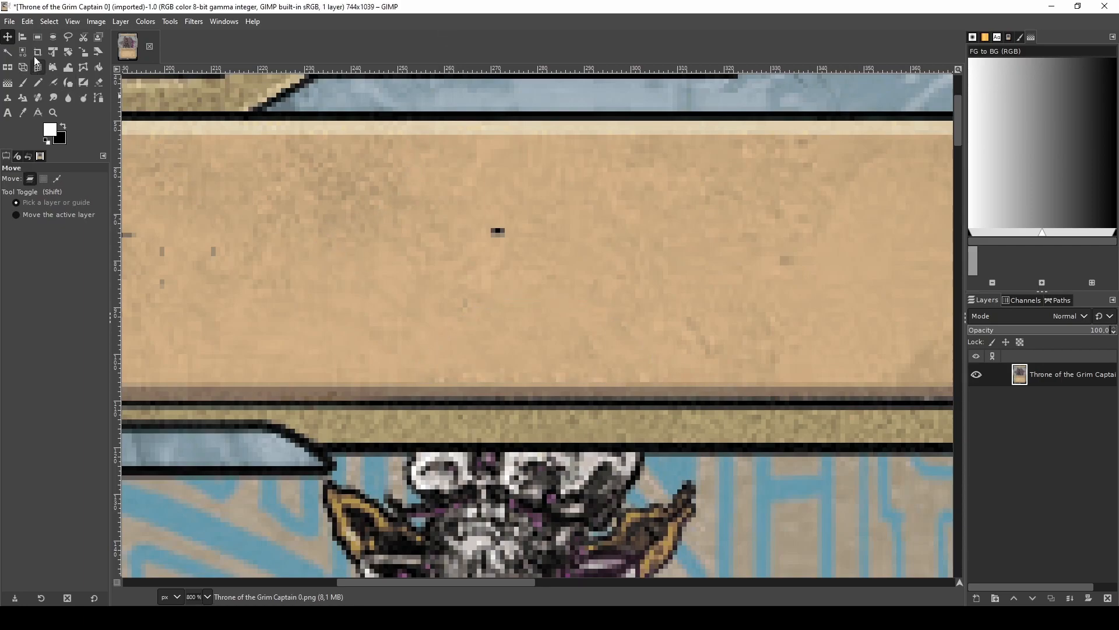
- Choose the Healing tool and set a clean parchment area near the small dark spot as its source
left_click(39, 100)
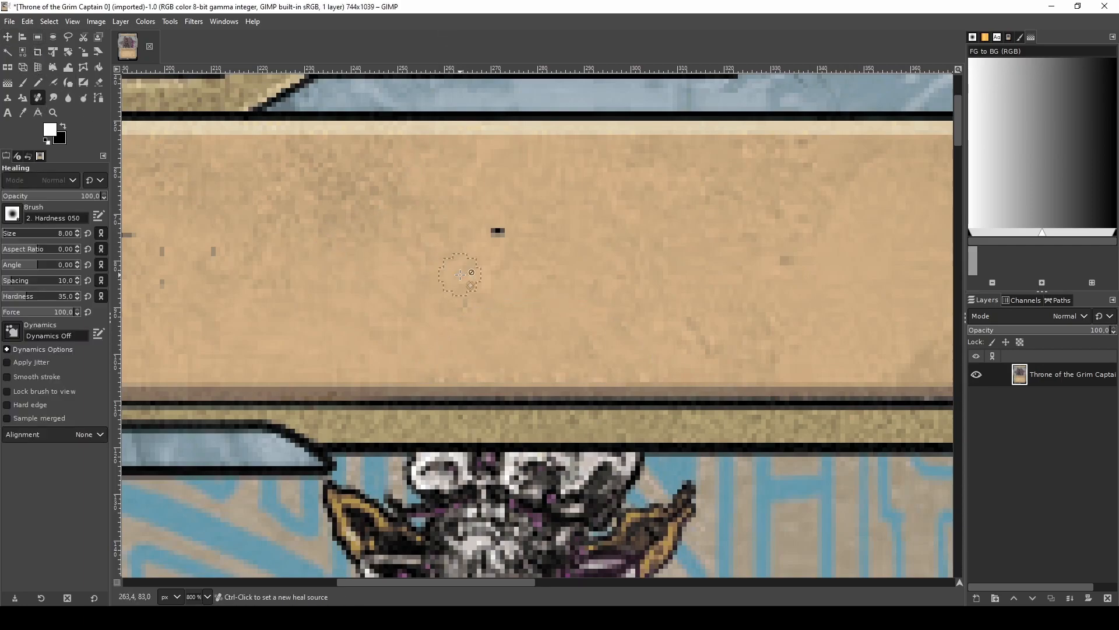
left_click(423, 235, "ctrl")
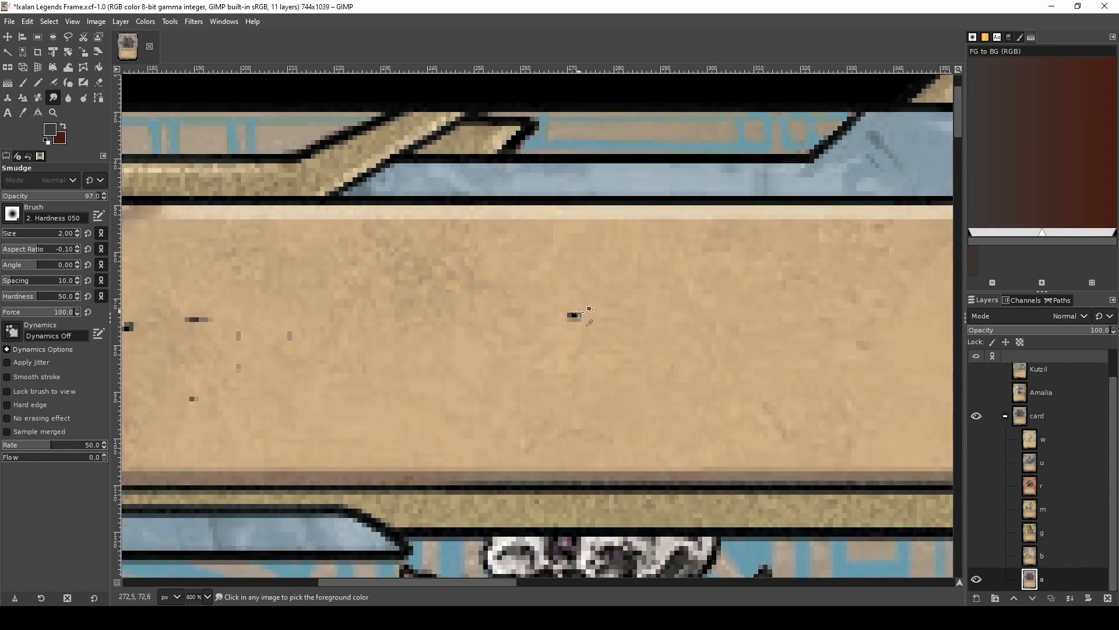
- Cover the isolated black speck in the middle of the title bar with a copied 3 × 2 px patch of clean parchment
scroll(578, 313, "up", 3)
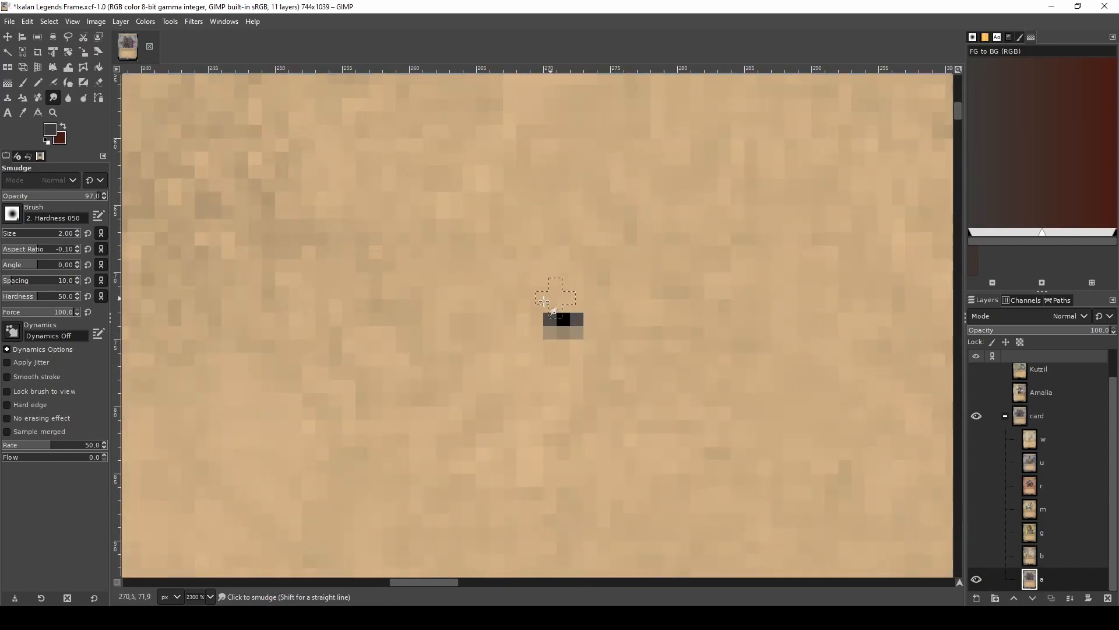
key("r")
left_click_drag(568, 285, 561, 321)
key("ctrl+c")
key("ctrl+v")
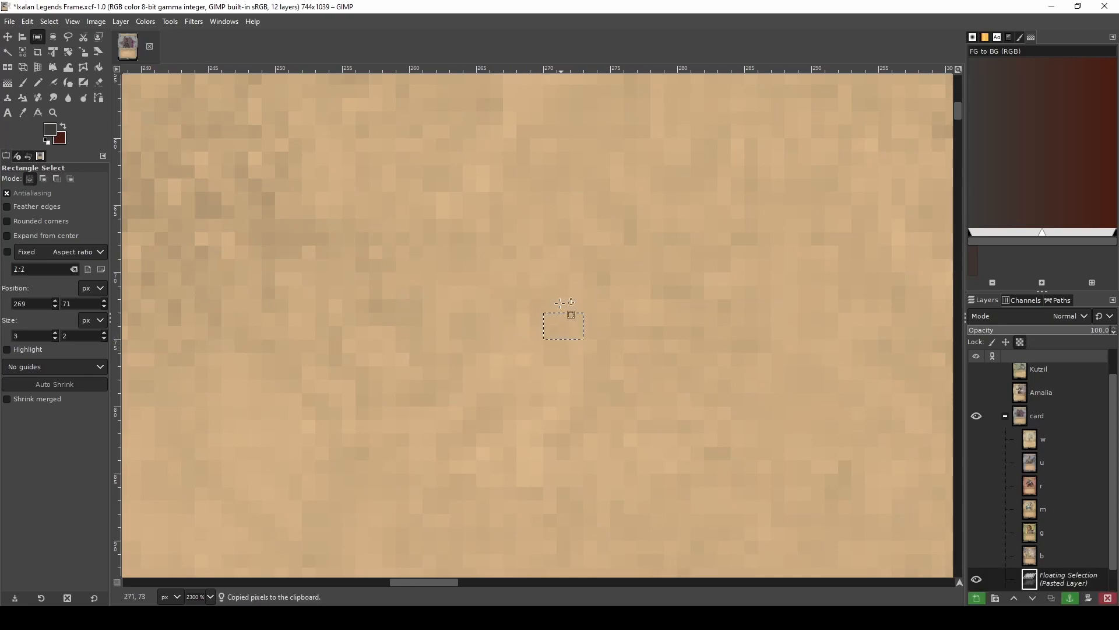
left_click(562, 278)
key("s")
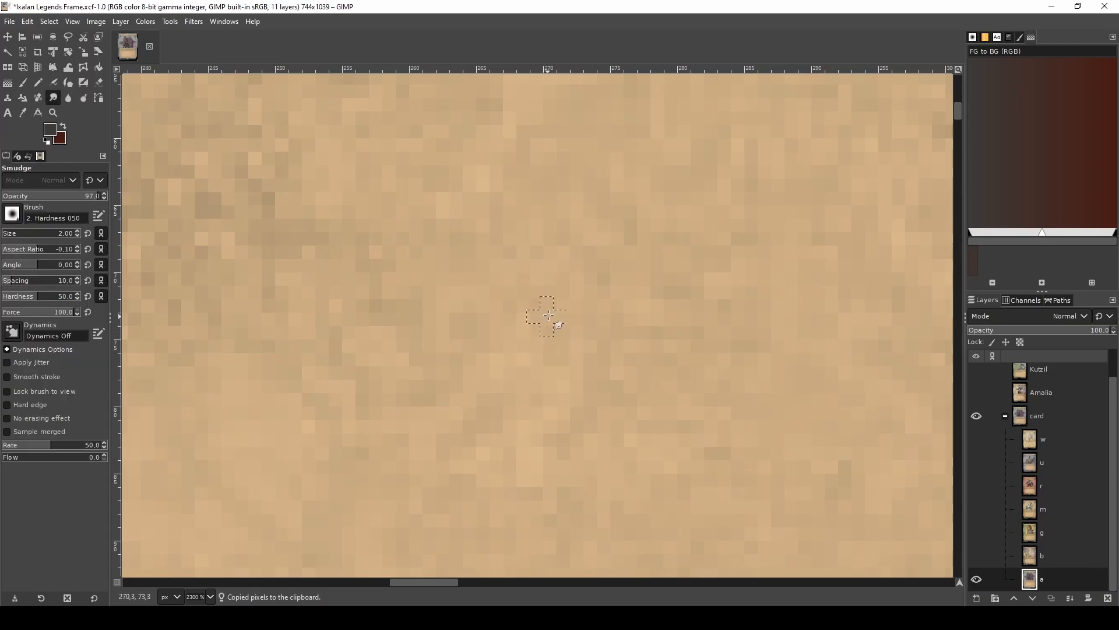
- Cover the small gray speck near x = 210 in the title bar with a copied patch of neighbouring parchment
scroll(544, 327, "down", 4)
scroll(334, 348, "up", 5)
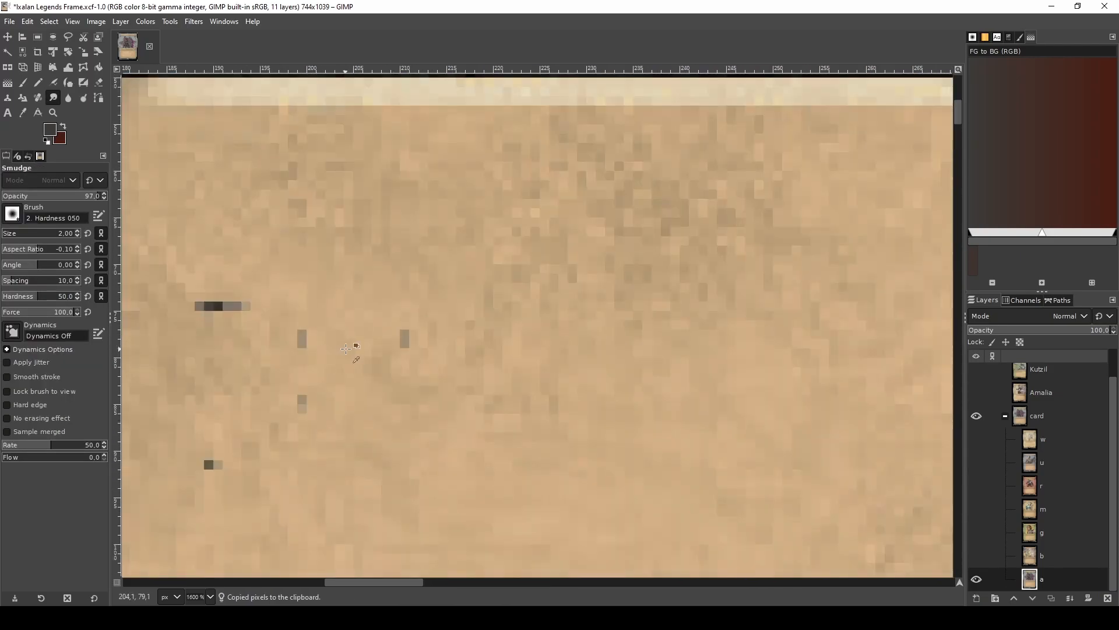
key("r")
left_click_drag(494, 290, 437, 350)
left_click_drag(437, 292, 460, 327)
key("ctrl+c")
key("ctrl+v")
left_click(446, 322)
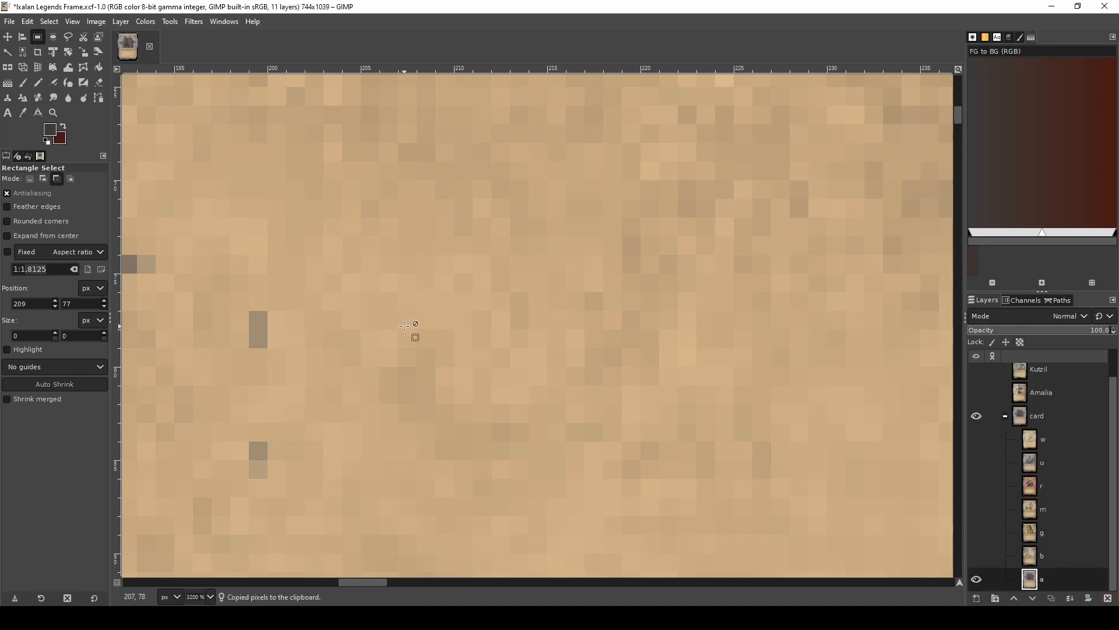
- Cover the two gray specks near x = 199 in the title bar with copied parchment patches
scroll(404, 325, "down", 2)
scroll(288, 327, "up", 2)
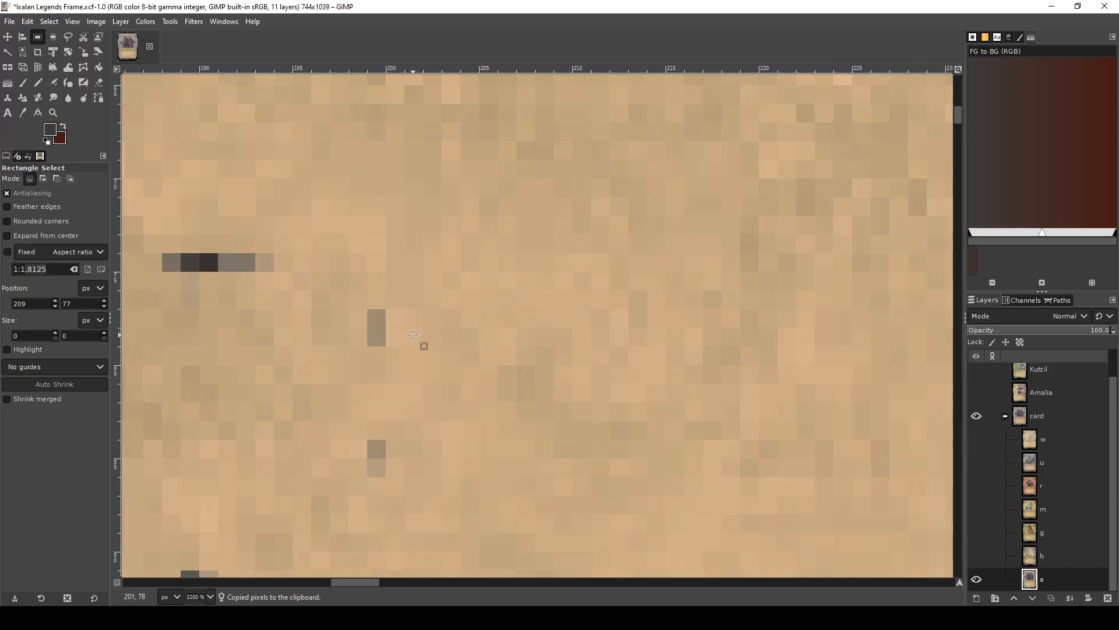
mouse_move(401, 299)
left_mouse_down()
mouse_move(388, 332)
mouse_move(377, 317)
left_mouse_up()
key("ctrl+c")
key("ctrl+v")
left_click(421, 310)
left_click_drag(401, 424, 390, 457)
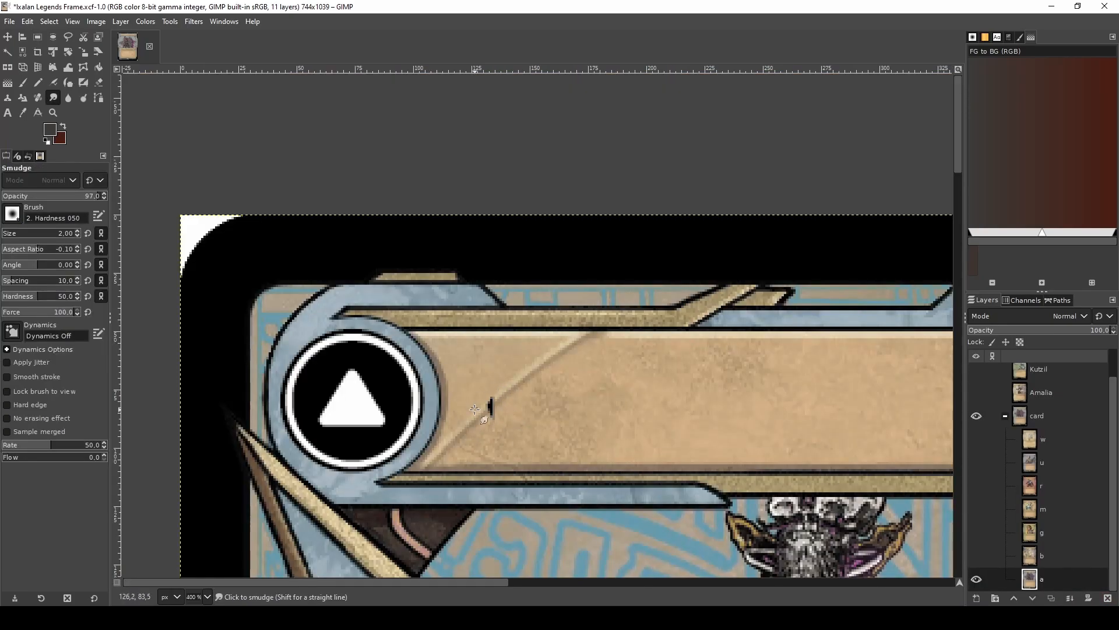
- Copy a 5 × 7 px patch of the title bar's diagonal crease and anchor it over the black mark farther down the crease
scroll(499, 416, "up", 3, "ctrl")
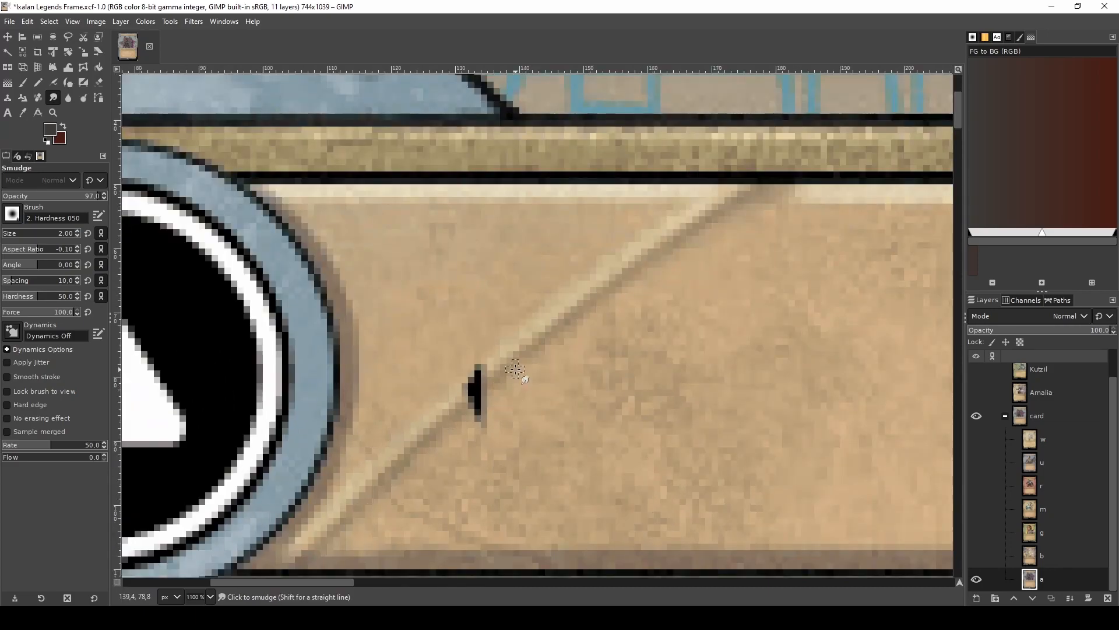
key("r")
left_click_drag(538, 357, 513, 318)
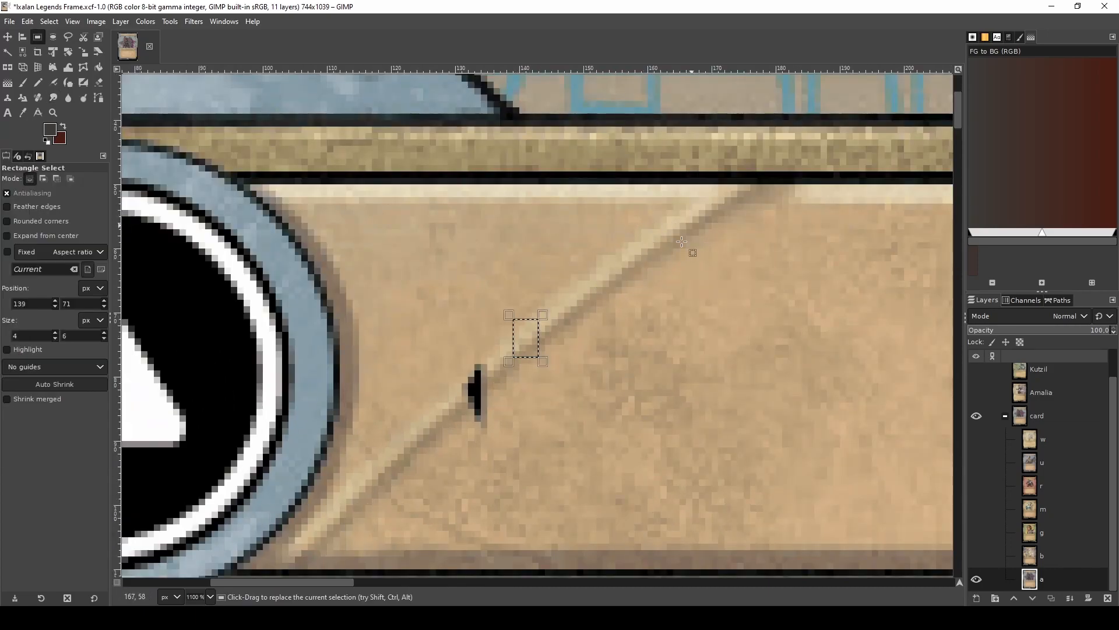
scroll(499, 408, "up", 3, "ctrl")
scroll(618, 286, "down", 2, "ctrl")
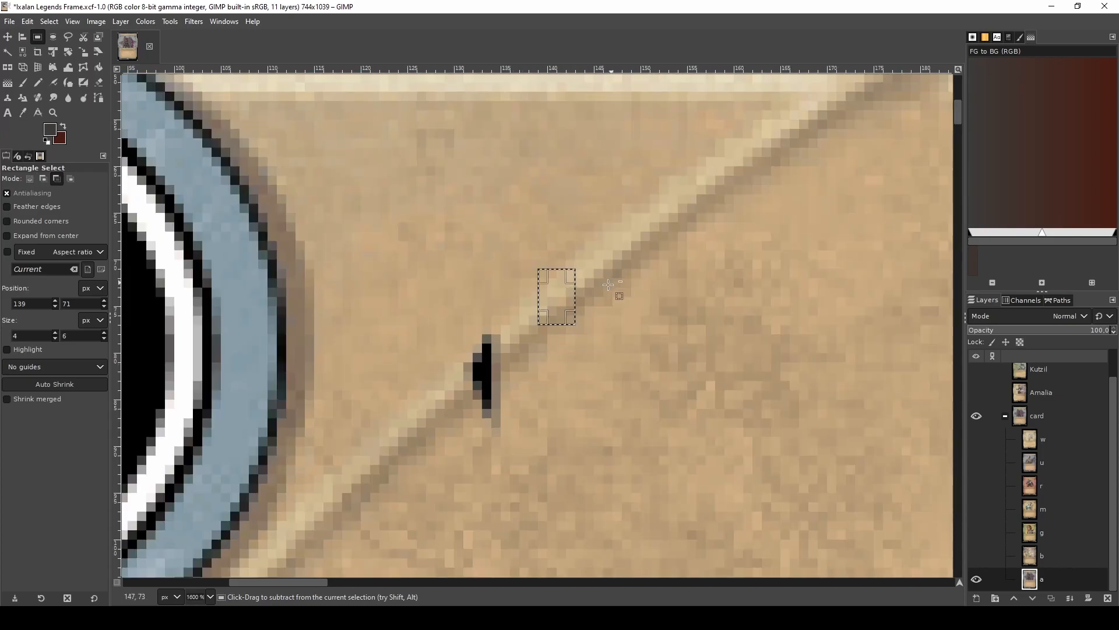
scroll(552, 311, "up", 1, "ctrl")
left_click_drag(599, 305, 606, 317)
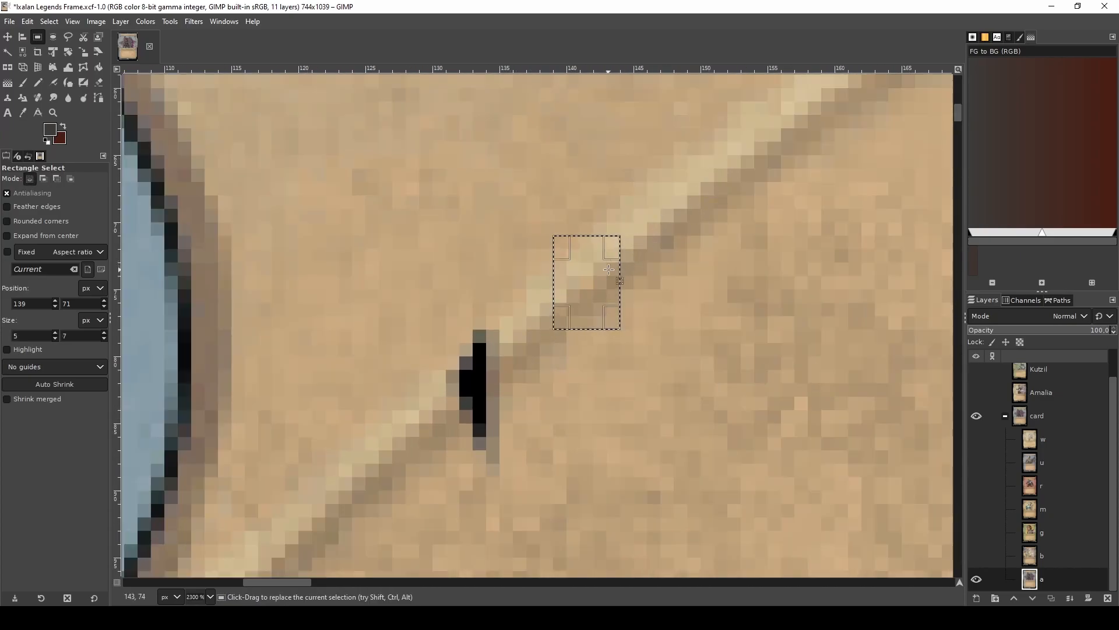
key("ctrl+c")
key("ctrl+v")
left_click_drag(586, 279, 469, 393)
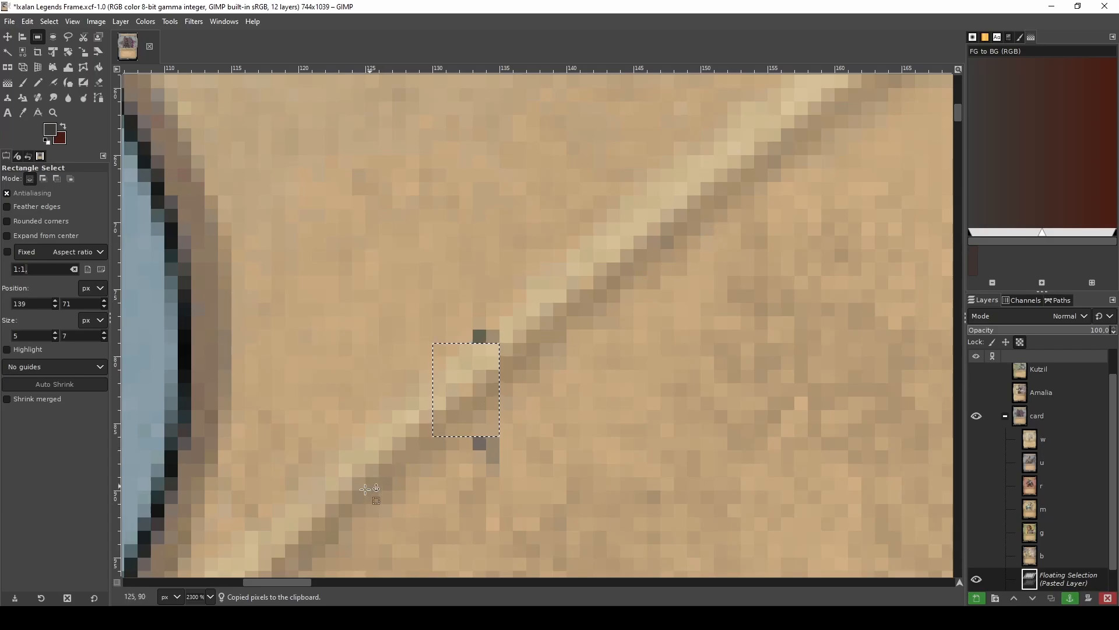
left_click(526, 382)
- Reset the colours to black and white and cover the leftover dark pixels above the crease with a copied 2 × 1 px parchment patch
scroll(528, 396, "down", 5, "ctrl")
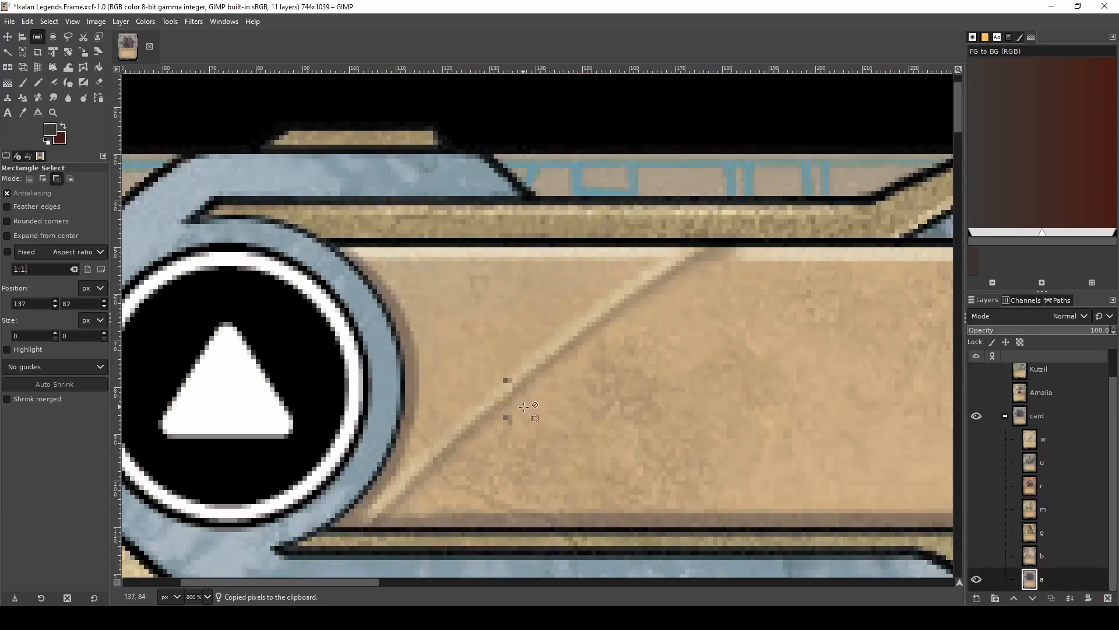
scroll(531, 421, "up", 6, "ctrl")
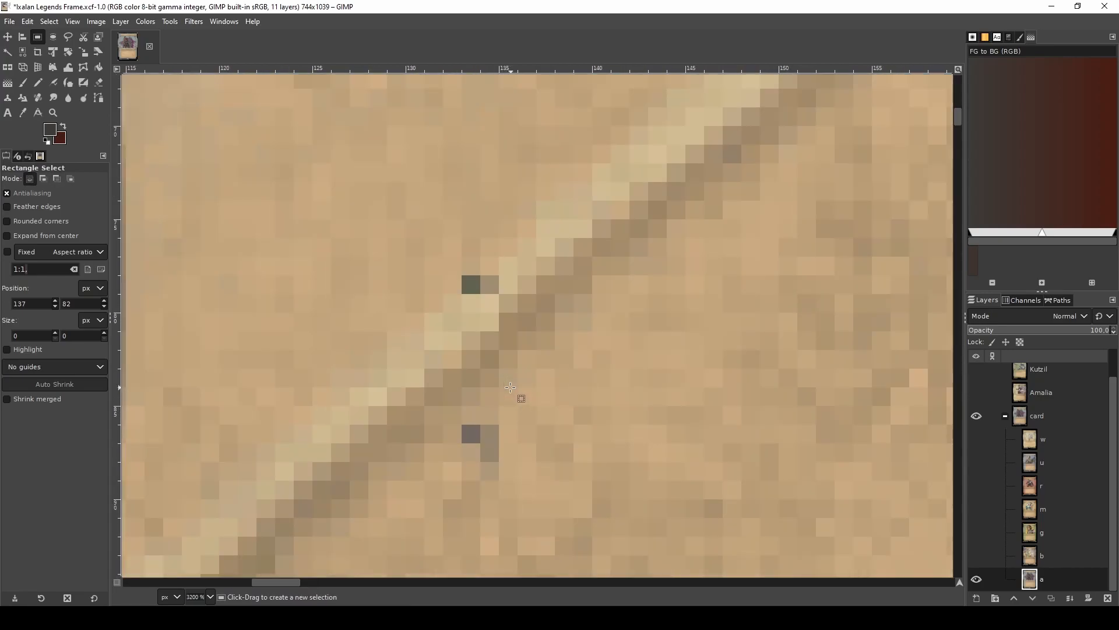
scroll(510, 331, "up", 1, "ctrl")
scroll(510, 331, "down", 1)
key("s")
key("d")
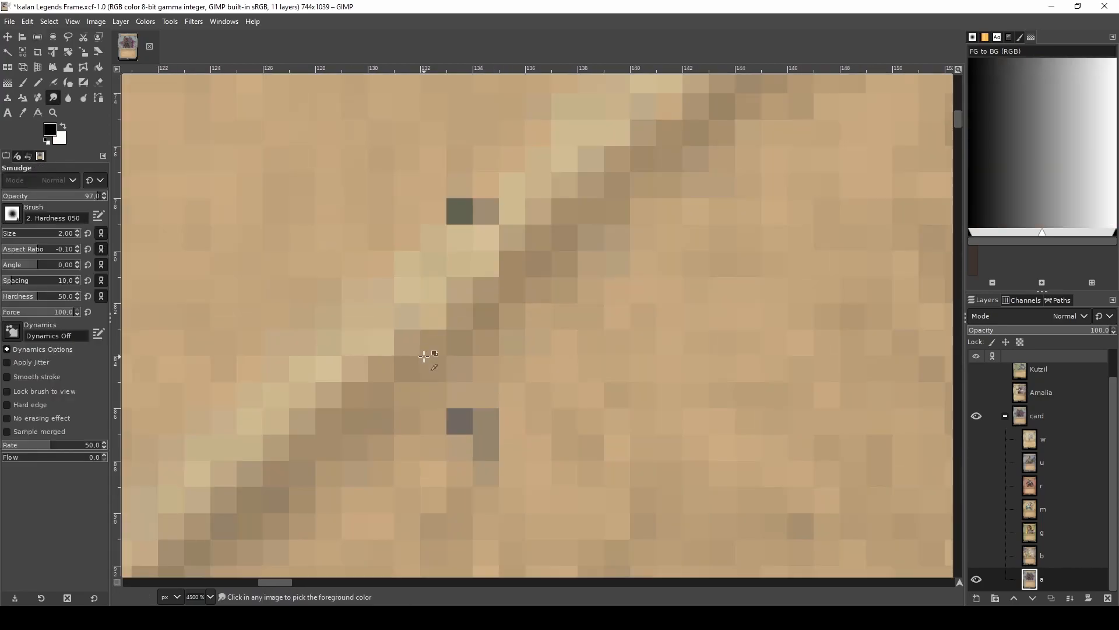
mouse_move(435, 323)
left_mouse_down()
mouse_move(475, 310)
mouse_move(486, 339)
mouse_move(485, 274)
mouse_move(456, 305)
mouse_move(462, 278)
left_mouse_up()
key("r")
mouse_move(421, 172)
left_mouse_down()
mouse_move(472, 198)
mouse_move(469, 208)
left_mouse_up()
key("ctrl+c")
key("ctrl+v")
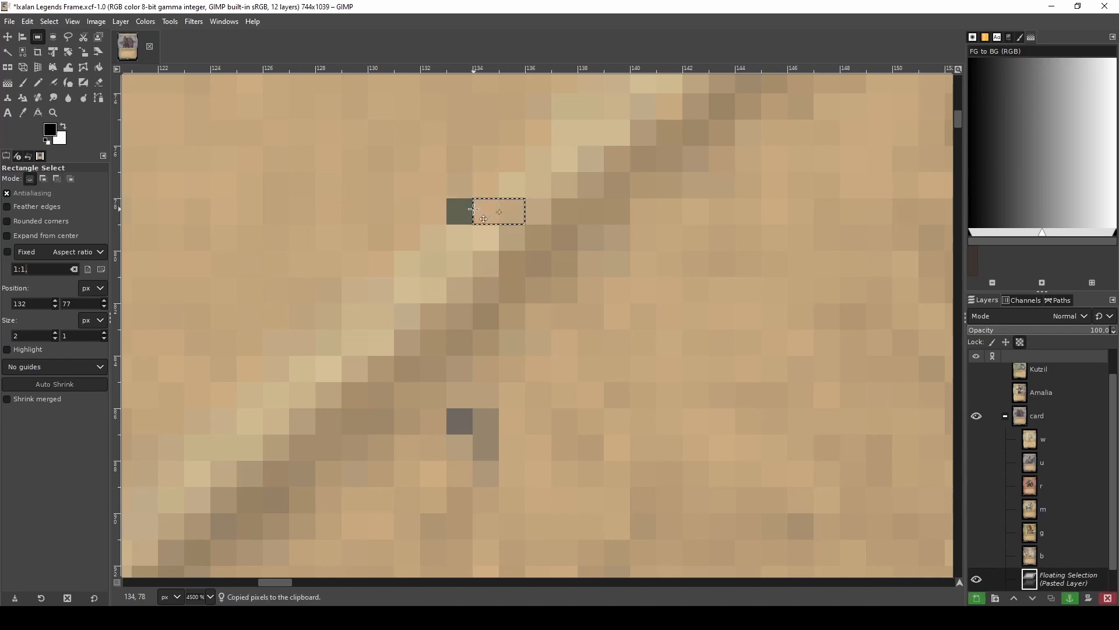
left_click(467, 196)
- Cover the leftover gray pixels below the crease with a copied 2 × 2 px parchment patch
left_click_drag(543, 383, 472, 439)
key("ctrl+c")
key("ctrl+v")
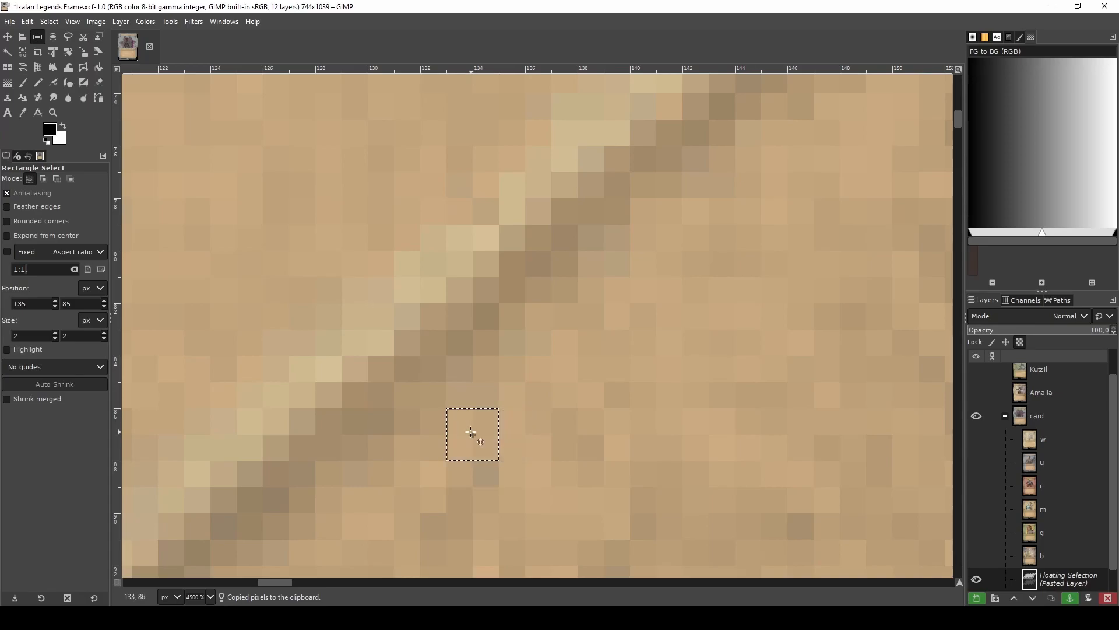
left_click(527, 411)
key("s")
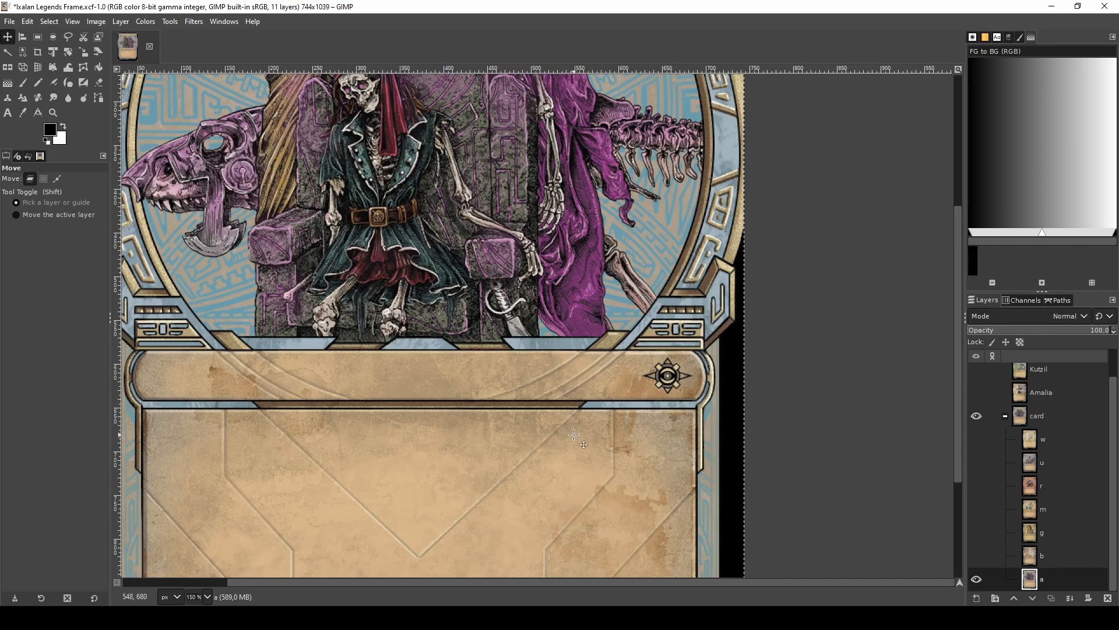
- Copy the right end of the title bar, about 129 × 95 px, and paste it over the right end of the type bar
scroll(573, 433, "up", 5)
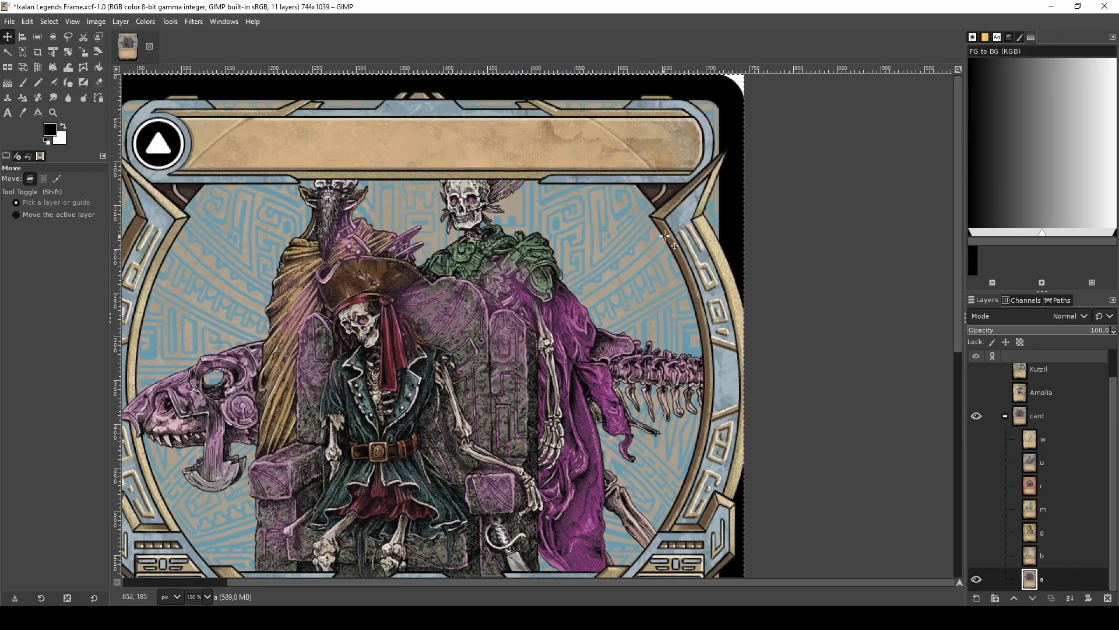
key("r")
left_click_drag(718, 103, 605, 186)
key("ctrl+c")
key("ctrl+v")
left_click_drag(659, 154, 665, 216)
scroll(653, 324, "down", 8)
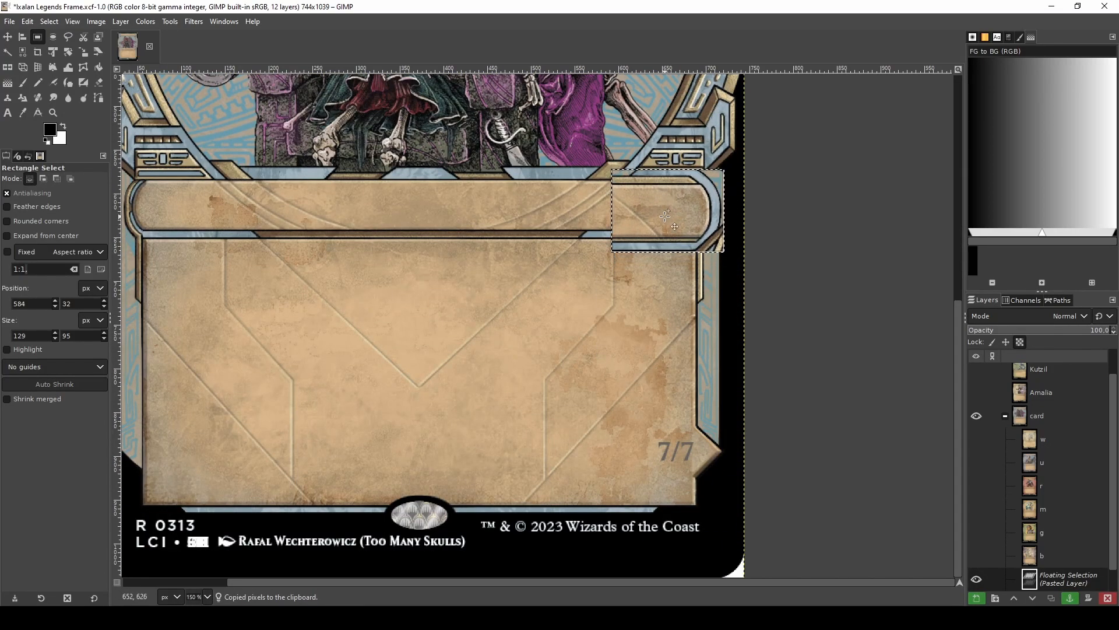
scroll(726, 204, "up", 4)
left_click_drag(496, 244, 499, 221)
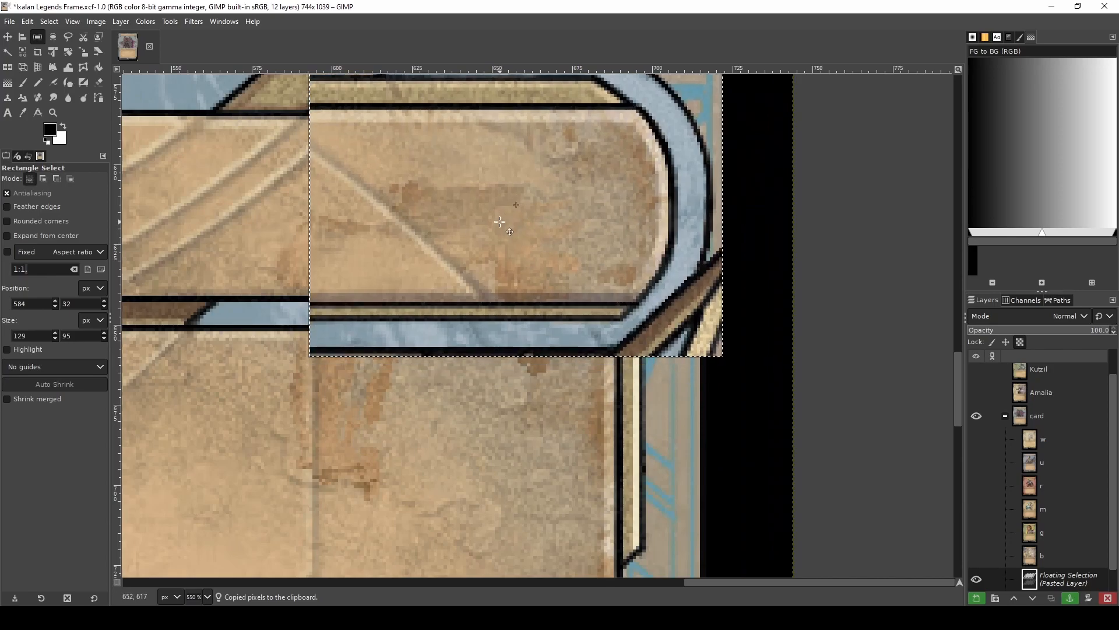
scroll(514, 245, "down", 2)
scroll(510, 239, "up", 2)
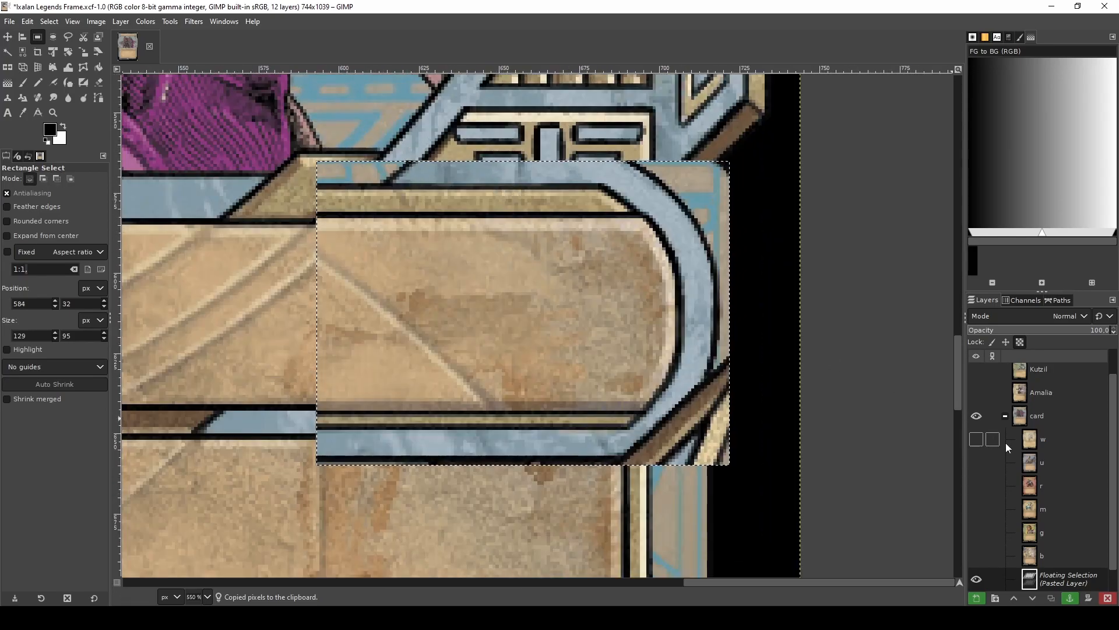
- Align the pasted piece with the type bar's rounded right end, toggling its visibility to compare it with the original
scroll(985, 553, "down", 1)
left_click(975, 557)
left_click(976, 557)
left_click(976, 557)
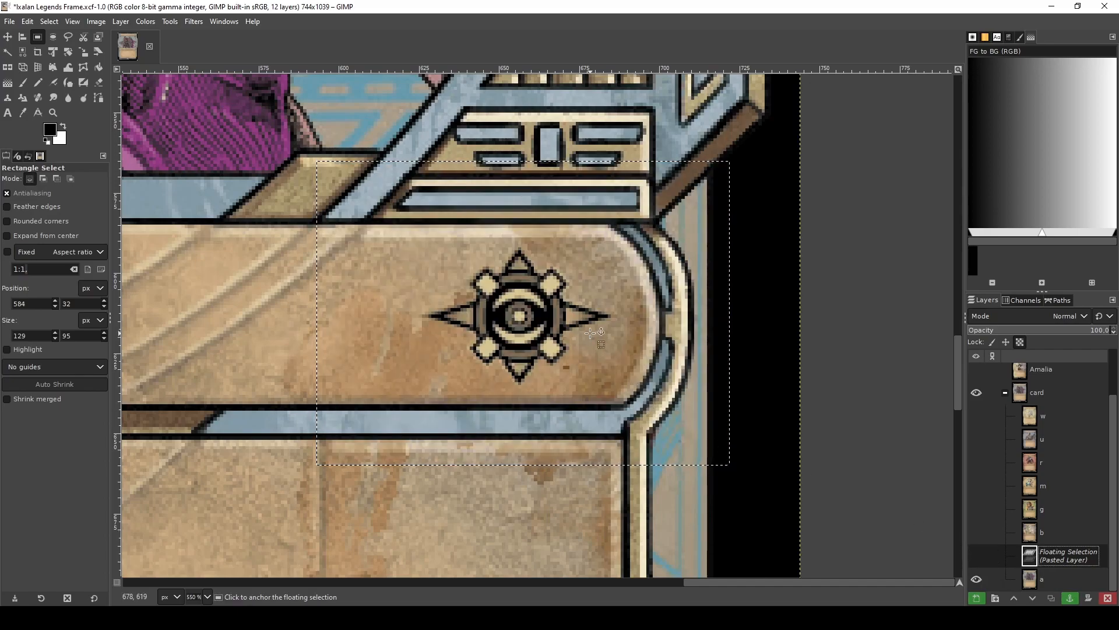
key("m")
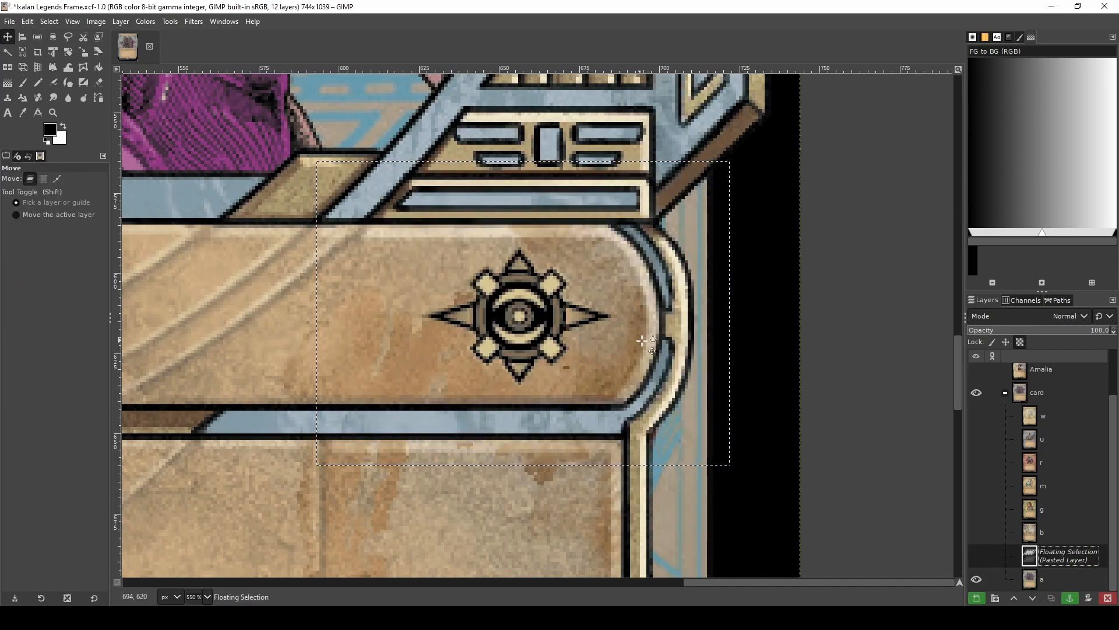
left_click(977, 555)
left_click_drag(617, 324, 589, 322)
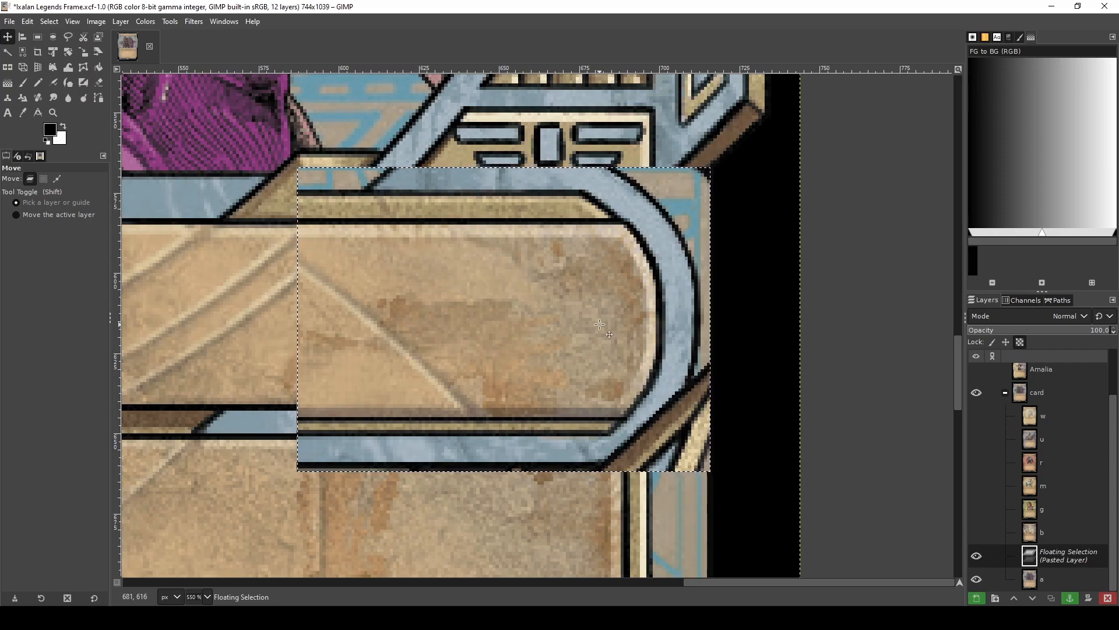
- Convert the floating selection into a new layer
left_click(977, 557)
right_click(1088, 560)
left_click(1026, 205)
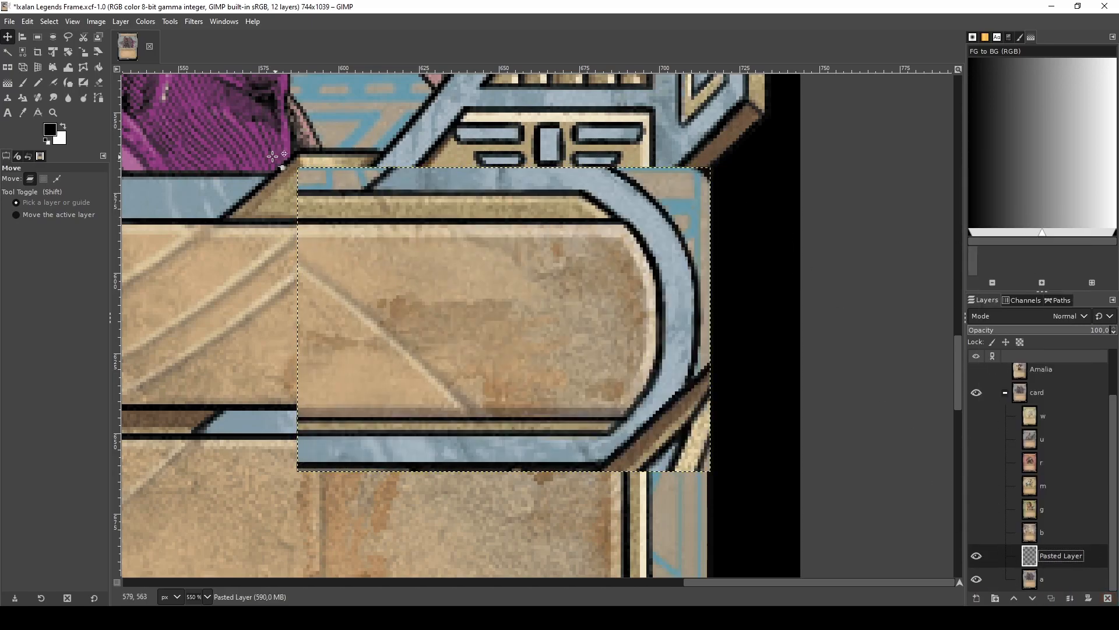
- Hide the pasted layer and trace a Free Select outline closely around the set symbol in the type bar
left_click(977, 555)
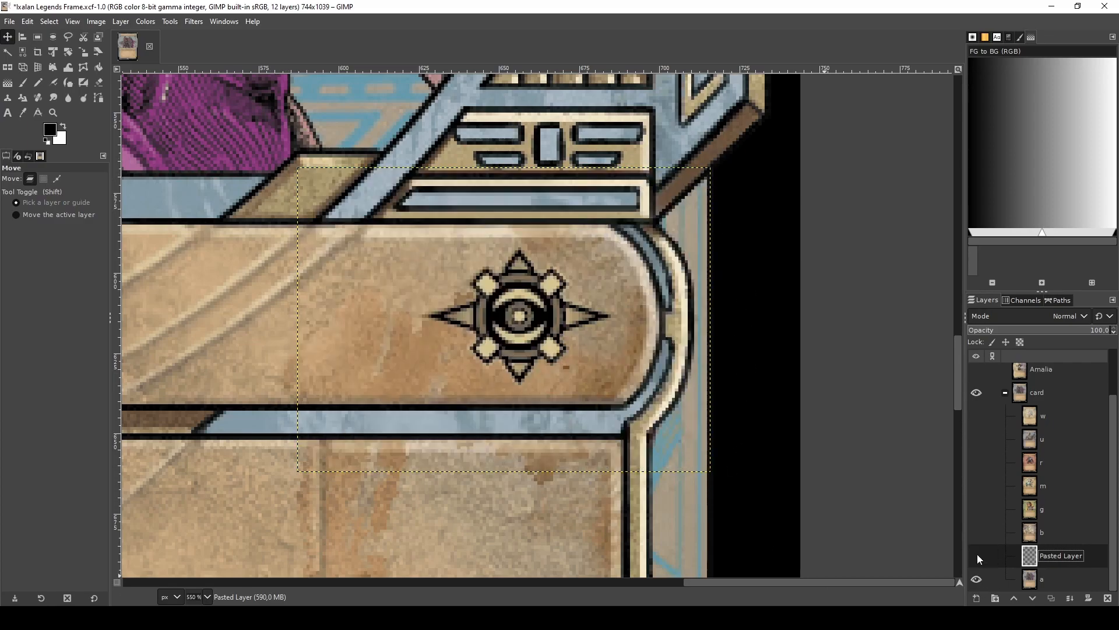
key("f")
scroll(520, 315, "up", 2)
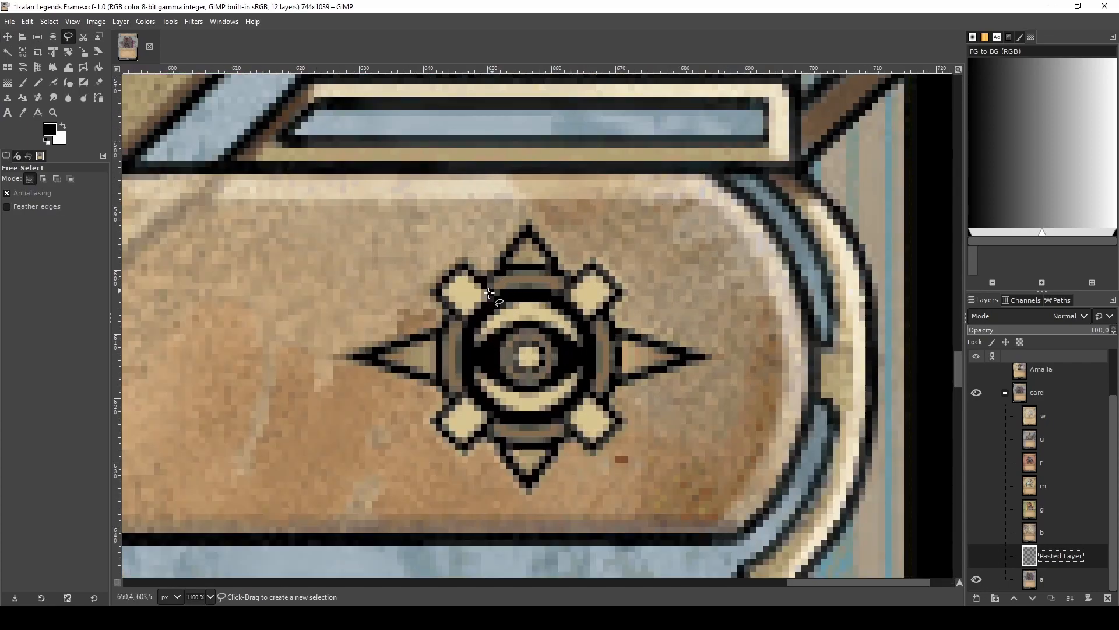
mouse_move(419, 318)
left_mouse_down()
mouse_move(415, 281)
mouse_move(441, 254)
mouse_move(486, 247)
mouse_move(532, 211)
mouse_move(575, 246)
mouse_move(616, 249)
left_mouse_up()
mouse_move(641, 301)
left_mouse_down()
mouse_move(728, 338)
mouse_move(738, 356)
mouse_move(638, 404)
mouse_move(639, 439)
mouse_move(613, 462)
mouse_move(581, 465)
mouse_move(541, 505)
mouse_move(515, 508)
mouse_move(482, 476)
mouse_move(445, 485)
mouse_move(424, 459)
mouse_move(414, 401)
left_mouse_up()
mouse_move(327, 379)
left_mouse_down()
mouse_move(317, 348)
mouse_move(385, 322)
left_mouse_up()
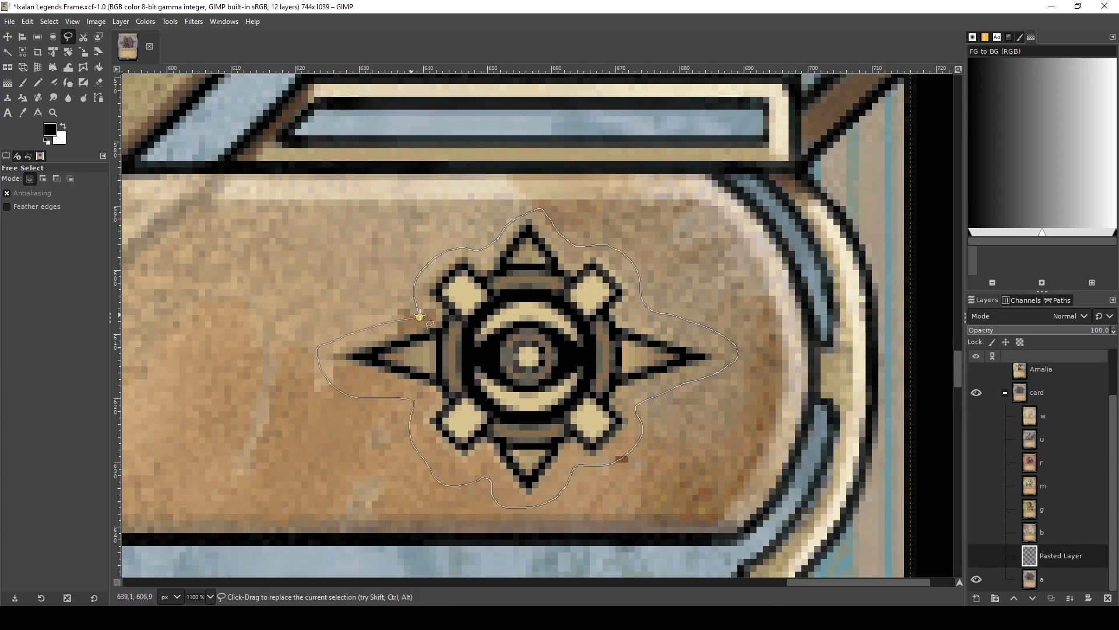
scroll(429, 338, "down", 3)
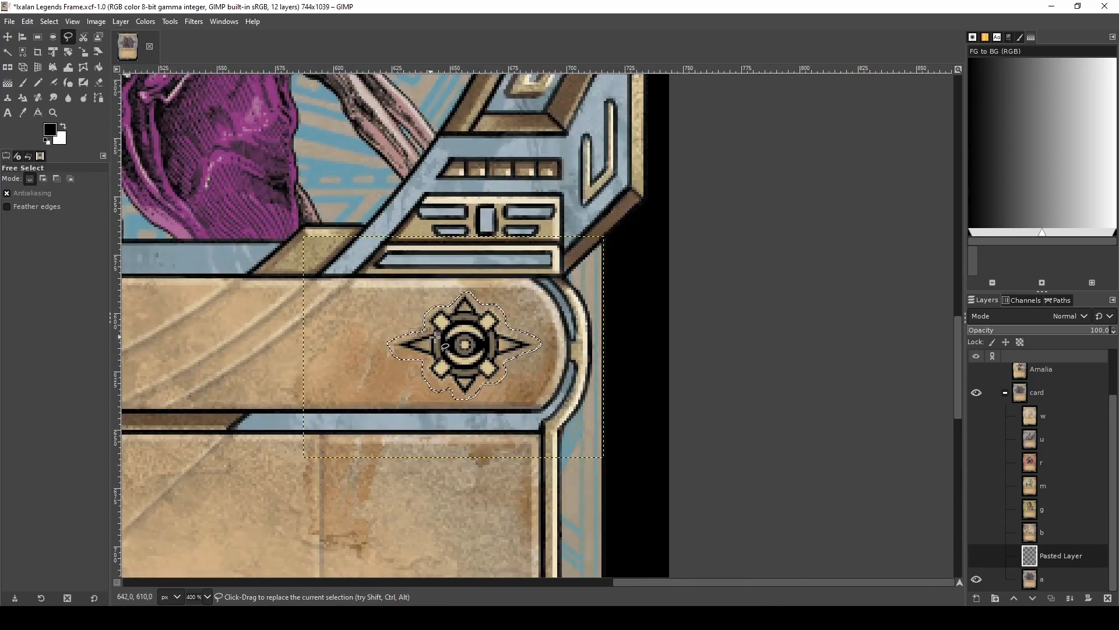
- Show the pasted layer again, invert the selection and delete everything on that layer outside the symbol's outline
left_click(976, 555)
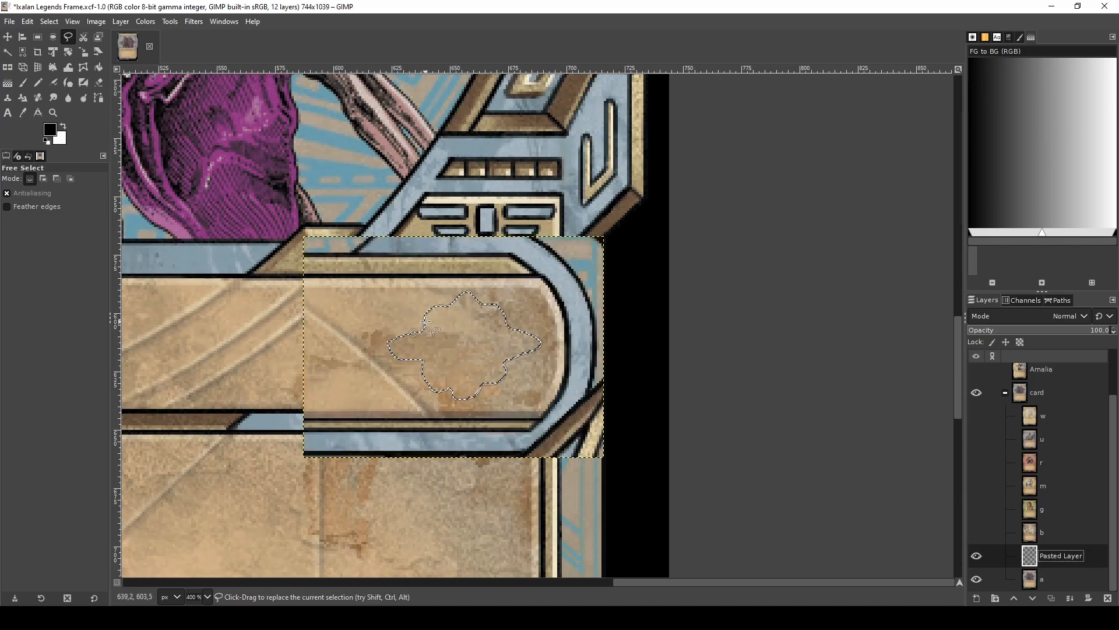
key("ctrl+i")
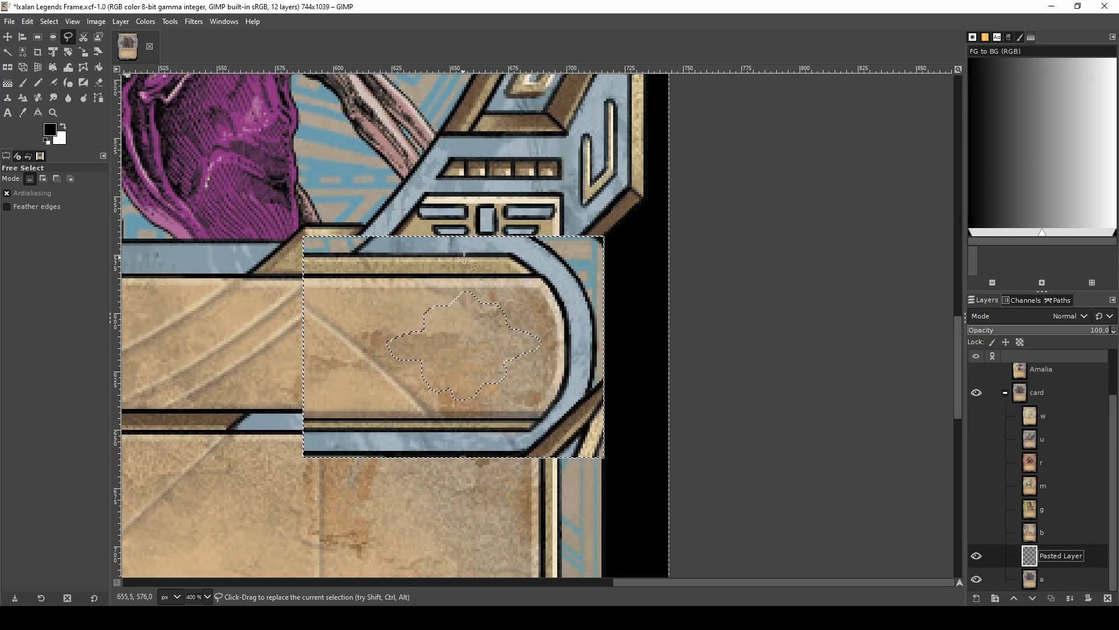
key("Delete")
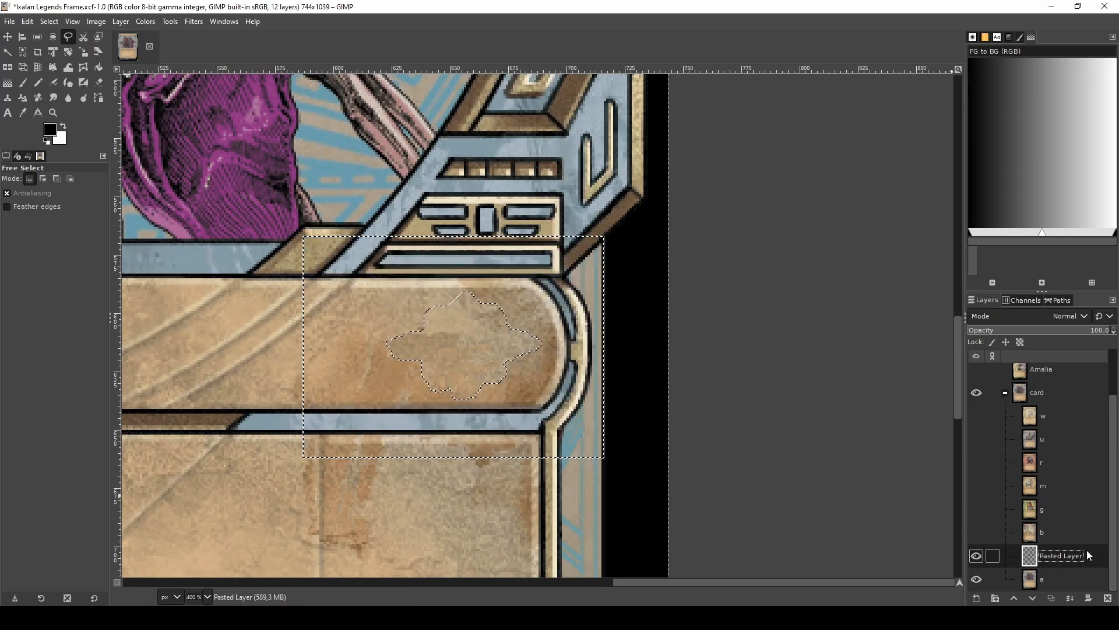
scroll(441, 332, "up", 2)
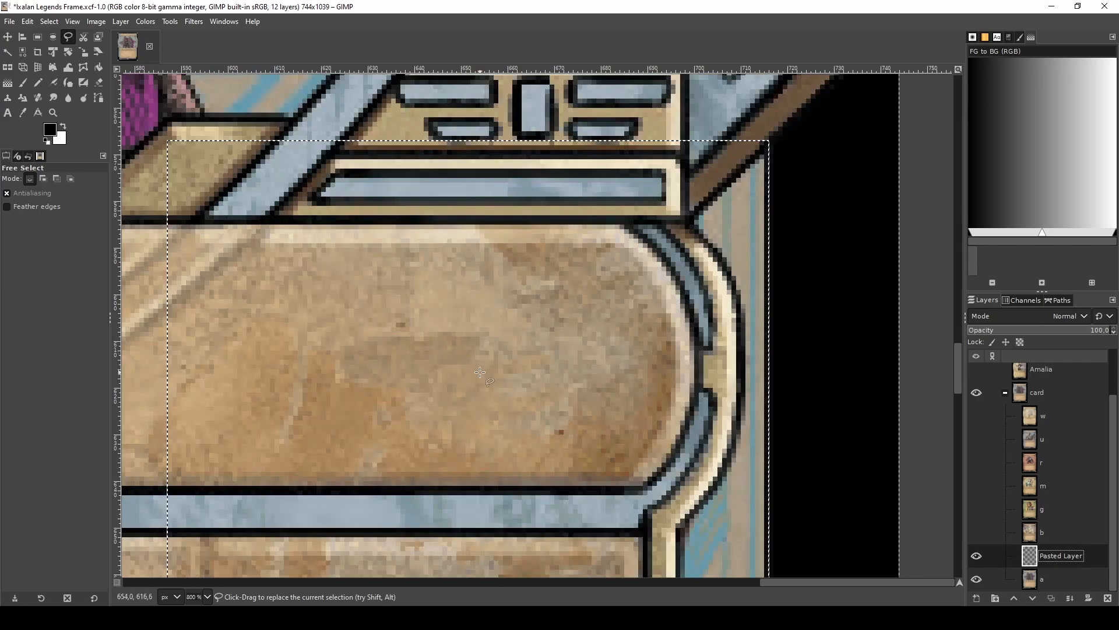
scroll(480, 372, "down", 2)
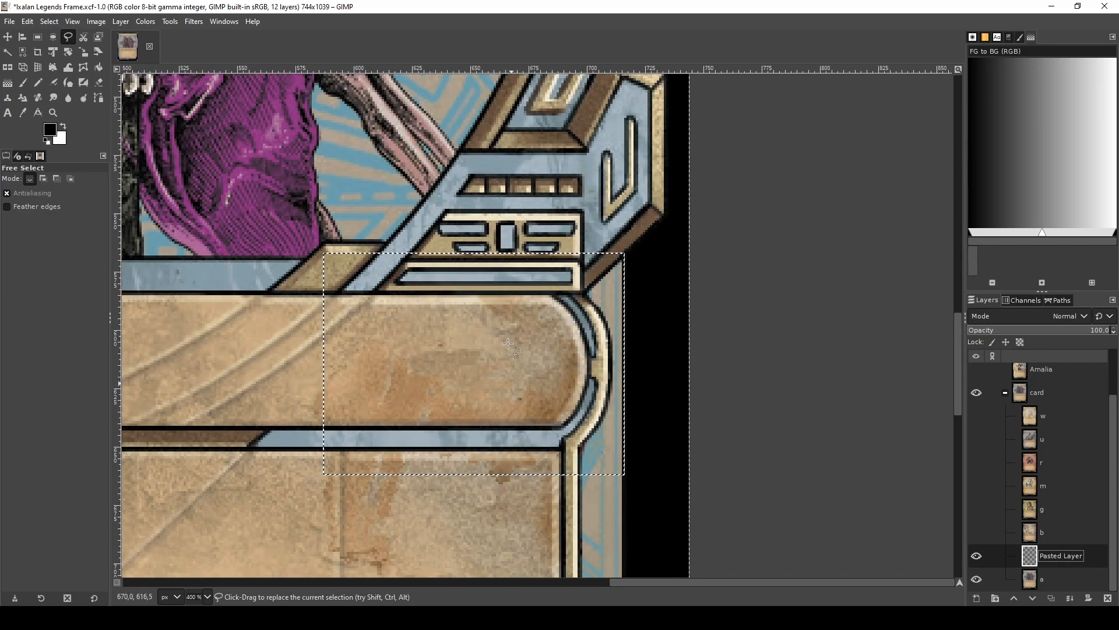
- Set the pasted layer's lightness to -2.91 with Hue-Chroma and merge it down into layer a
scroll(485, 331, "up", 1)
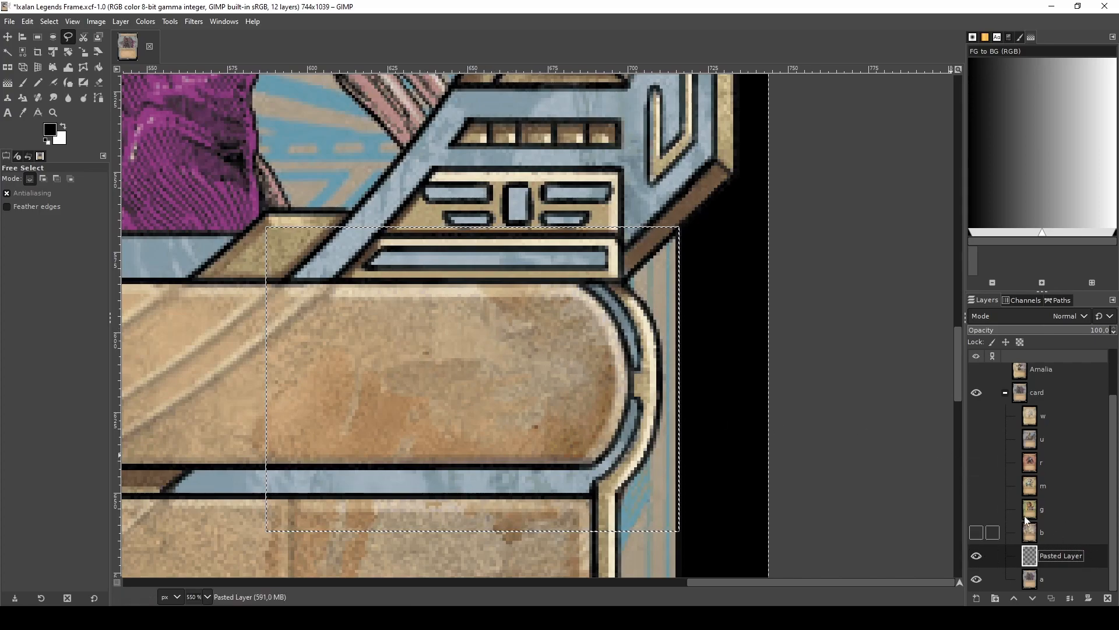
key("ctrl+u")
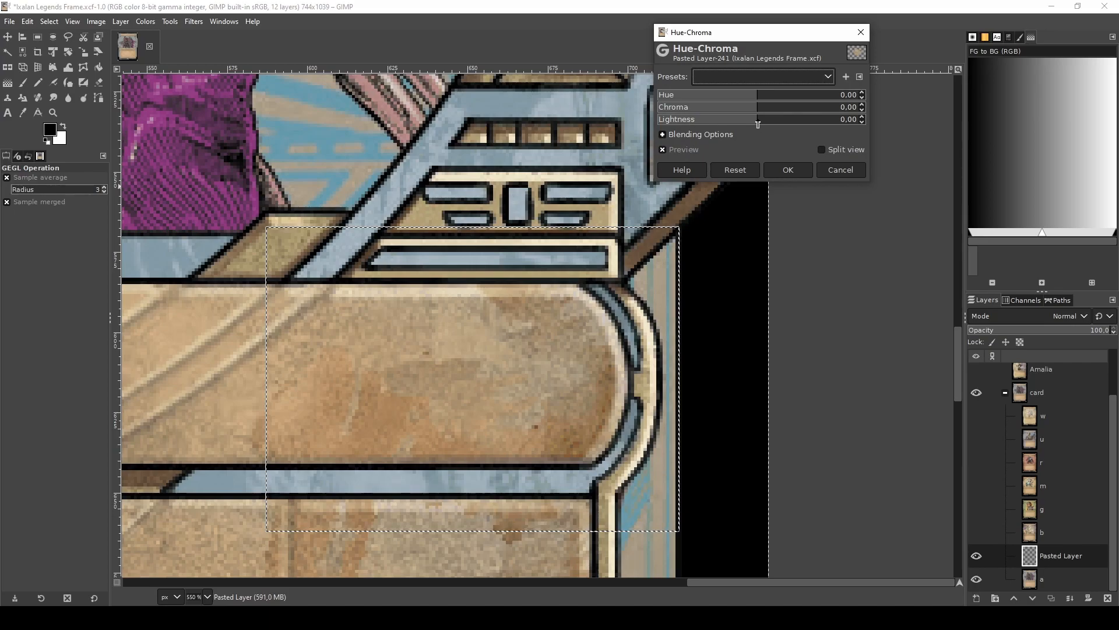
left_click(758, 124)
left_click_drag(758, 124, 756, 125)
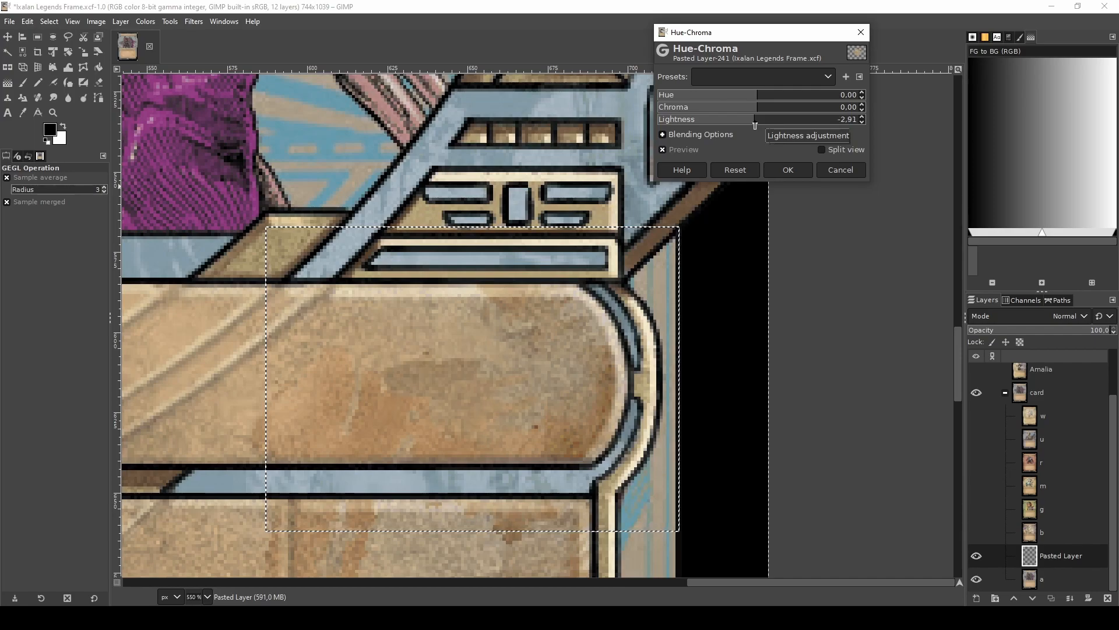
left_click(791, 169)
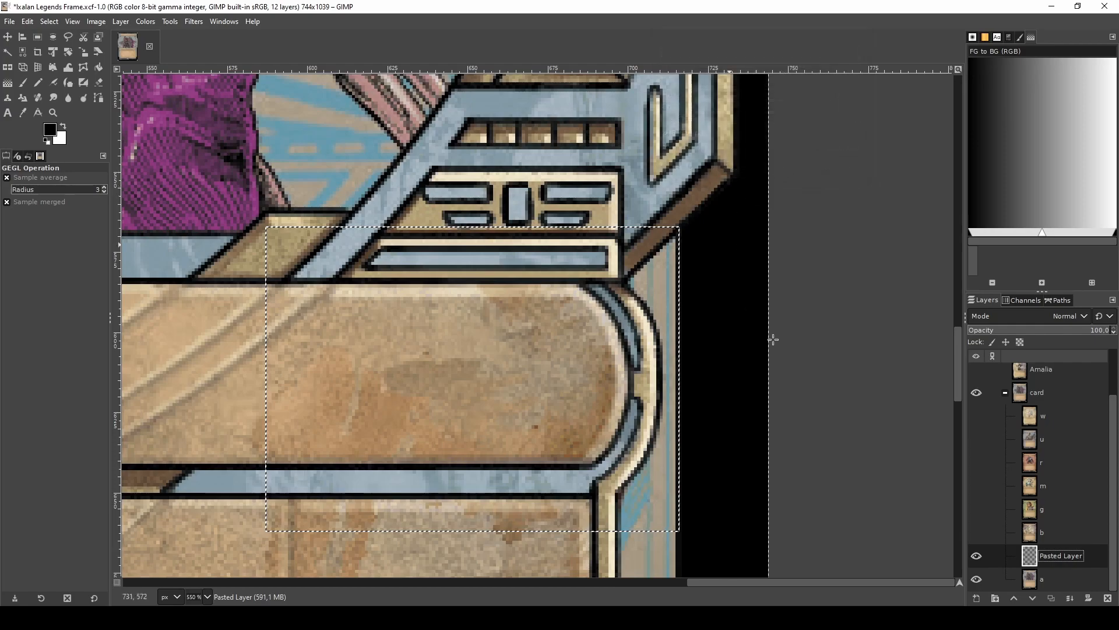
right_click(1096, 554)
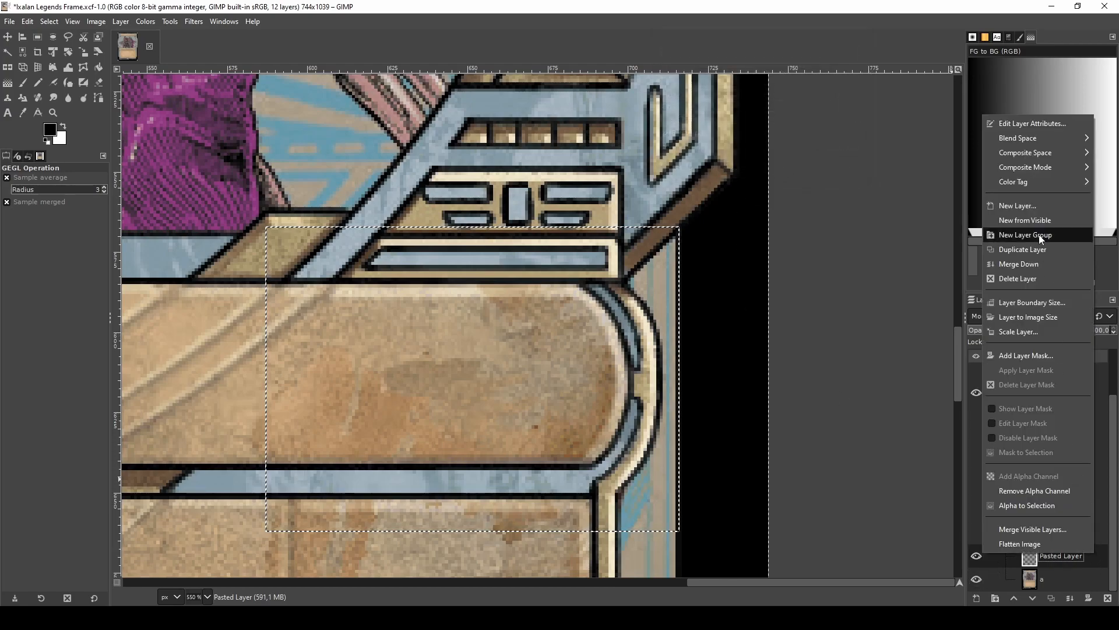
left_click(1030, 263)
- Examine the covered set-symbol area at the type bar's rounded right end for visible seams or colour differences
scroll(577, 482, "down", 5)
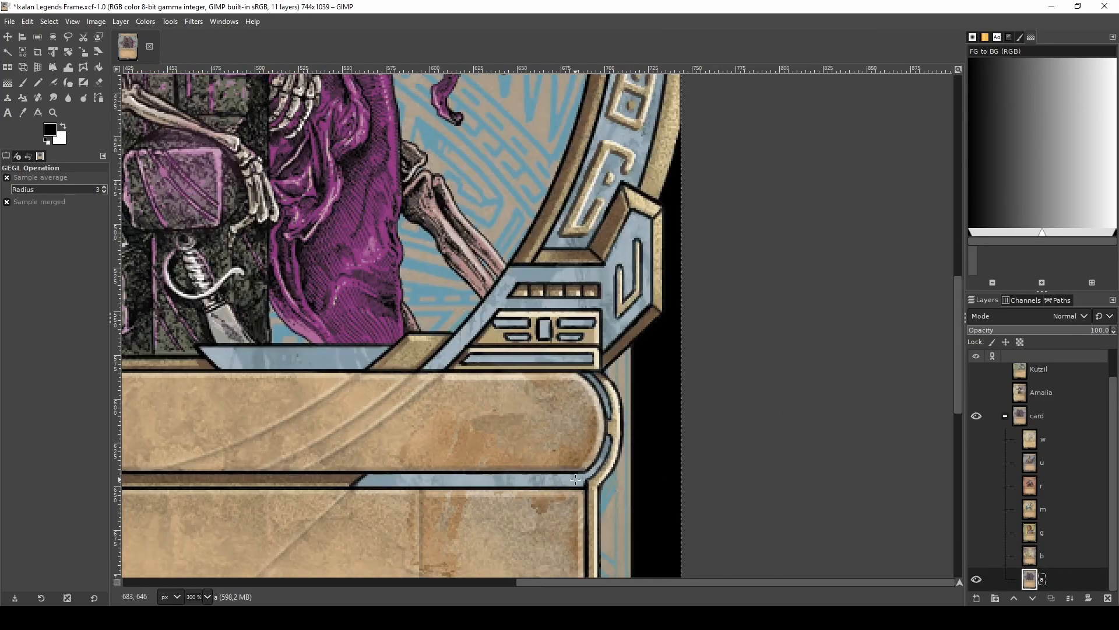
scroll(577, 481, "up", 3)
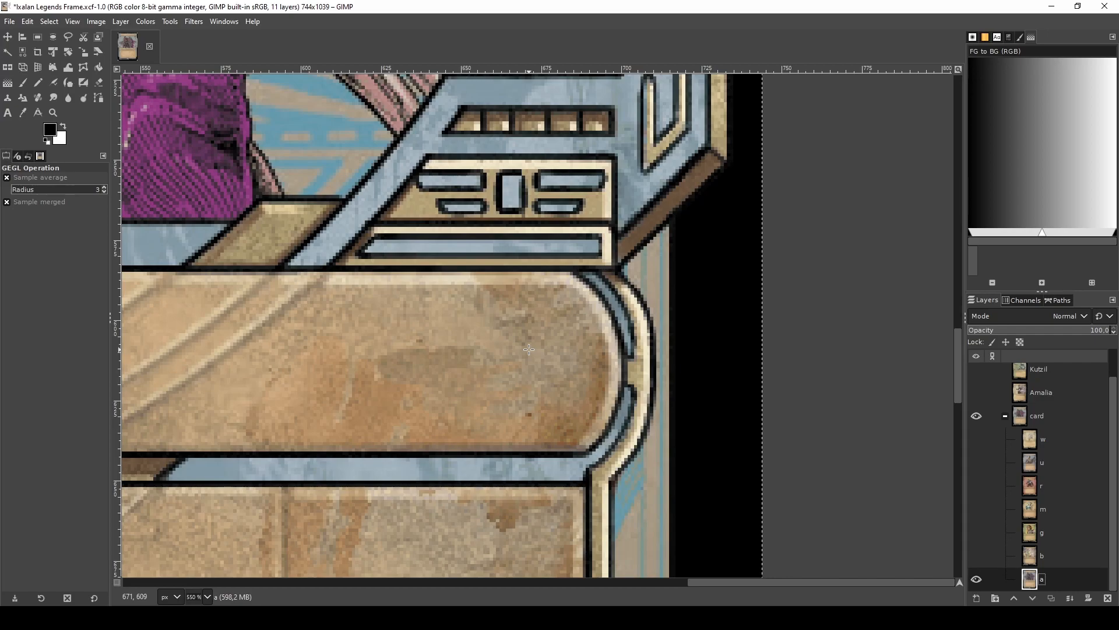
scroll(528, 350, "up", 2)
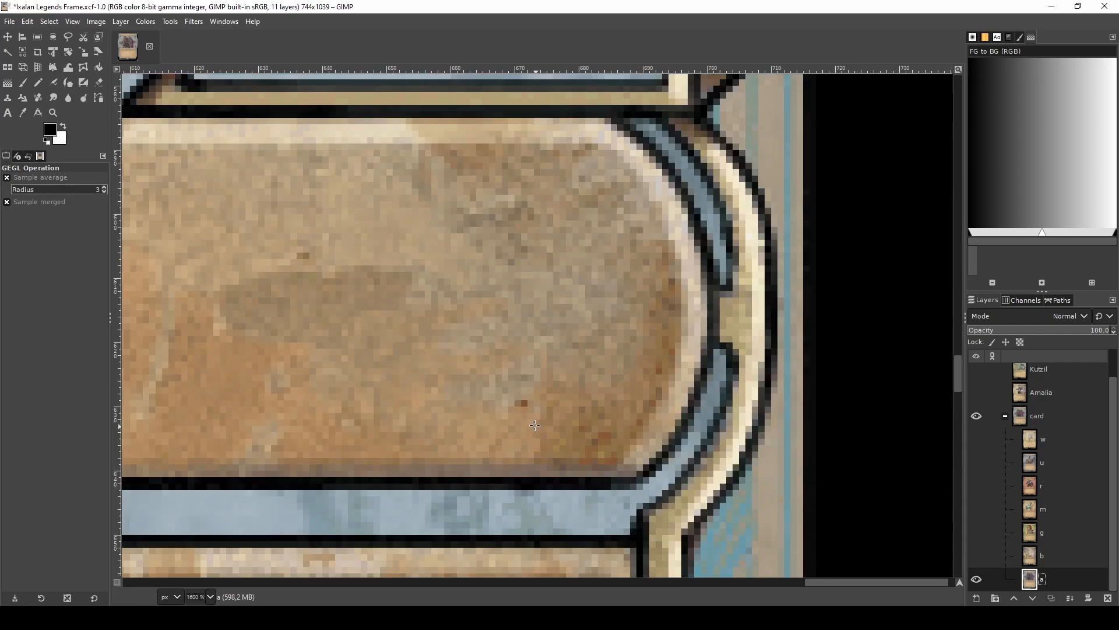
scroll(527, 415, "down", 1)
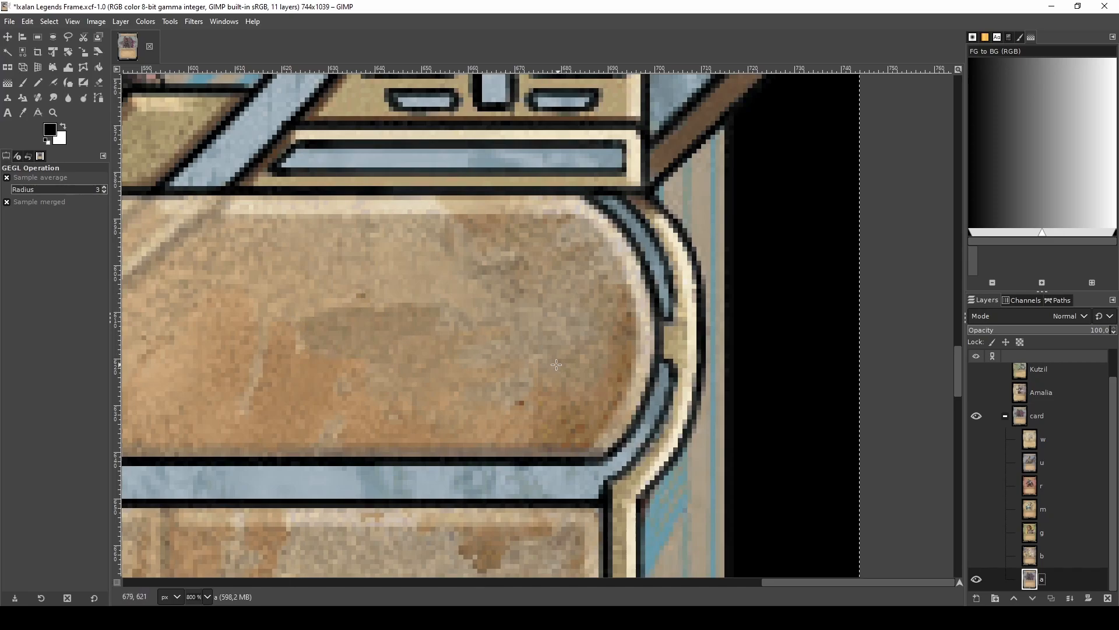
scroll(557, 365, "down", 3, "ctrl")
scroll(513, 341, "up", 2, "ctrl")
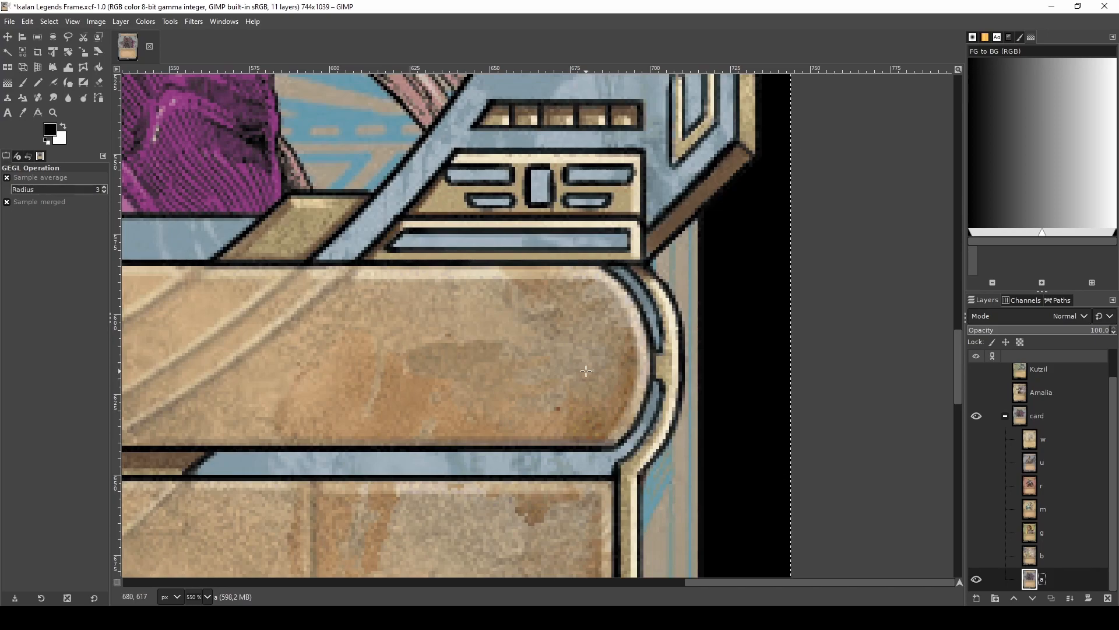
key("1")
key("f")
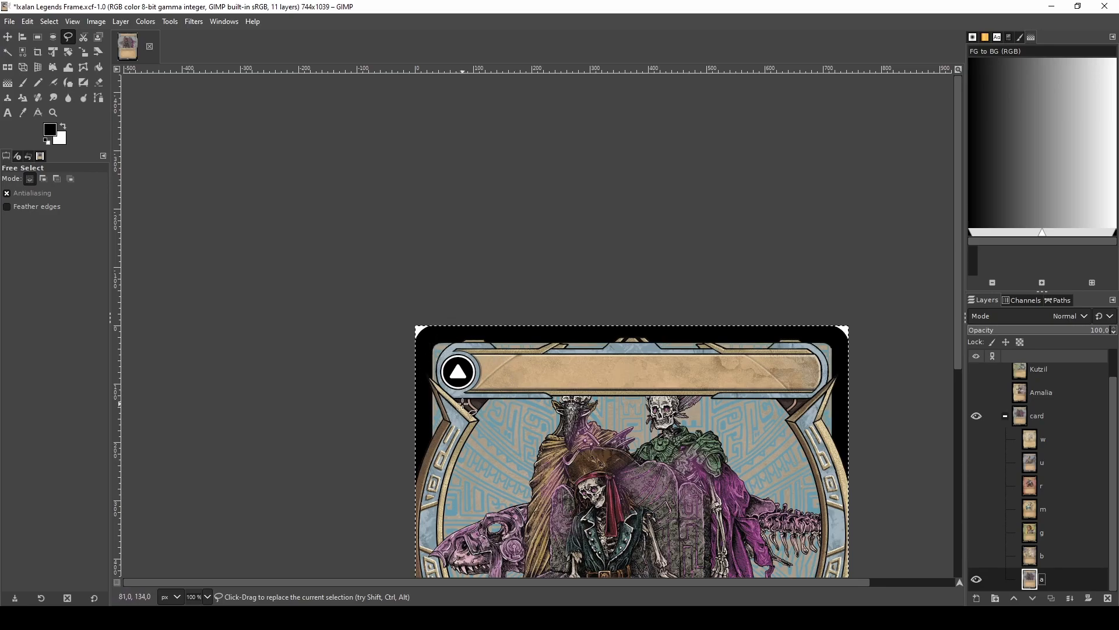
- Show and activate layer u, and make a rectangular selection of about 76 × 69 px near its title bar's left end
scroll(464, 373, "up", 5, "ctrl")
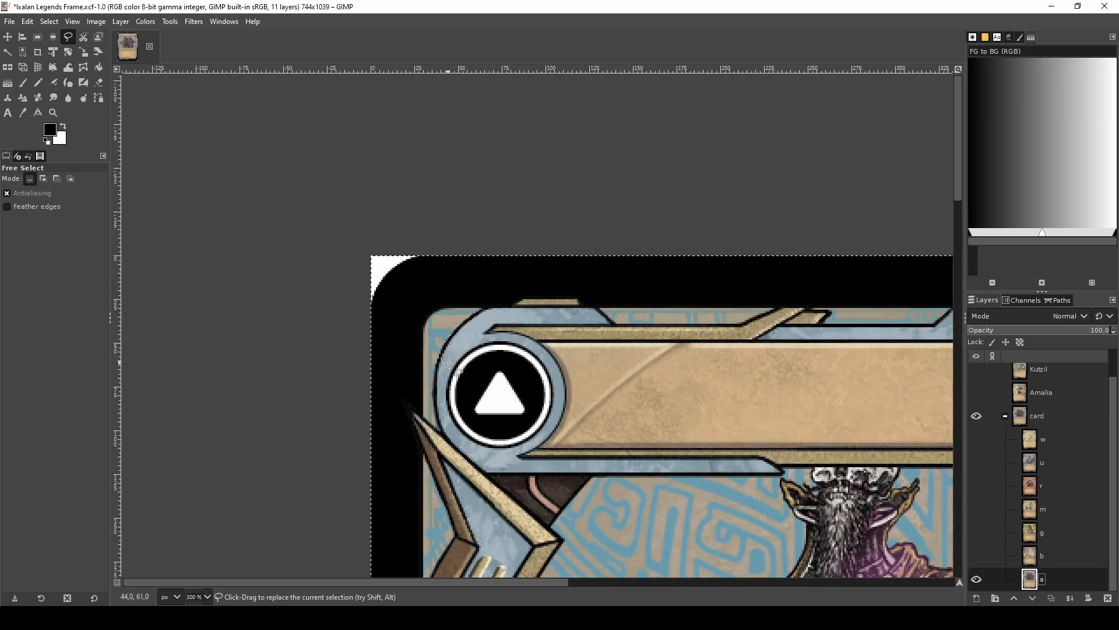
left_click(975, 462)
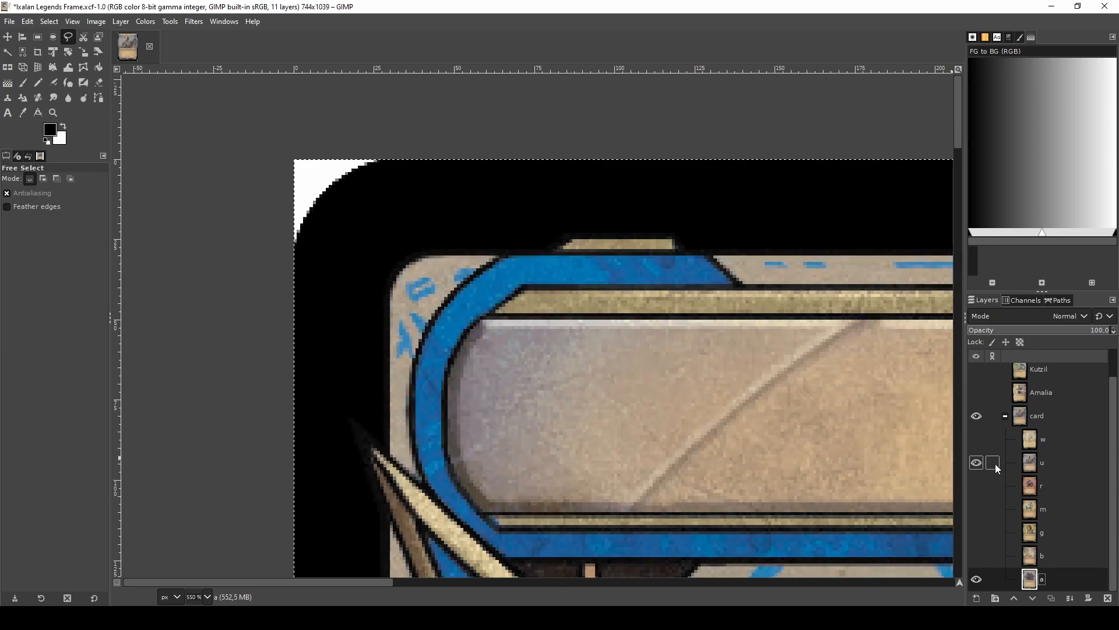
left_click(1066, 460)
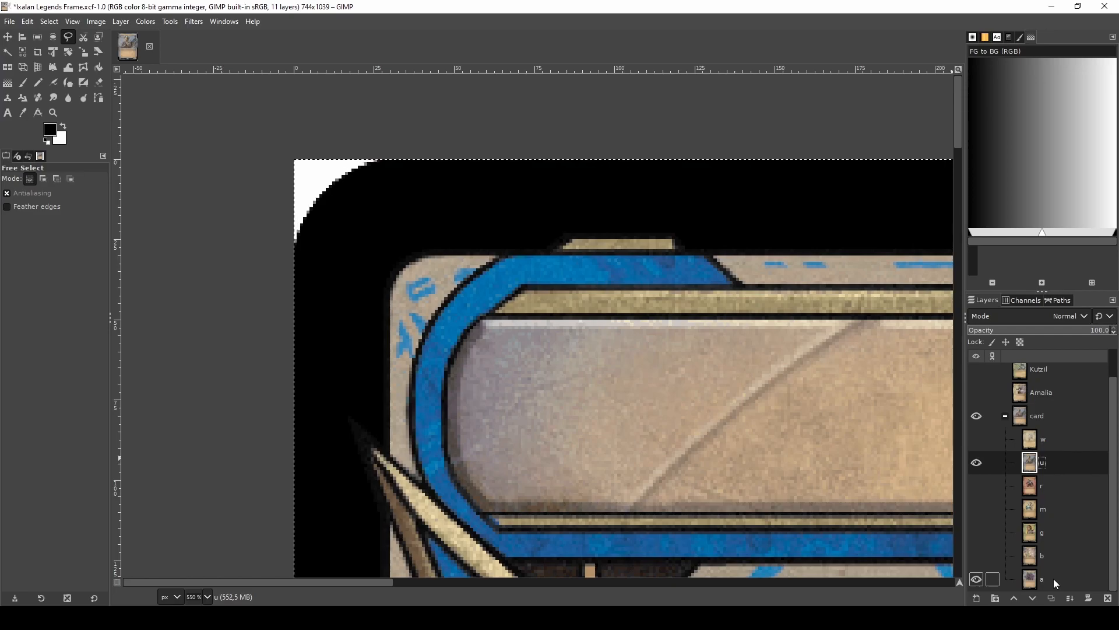
key("r")
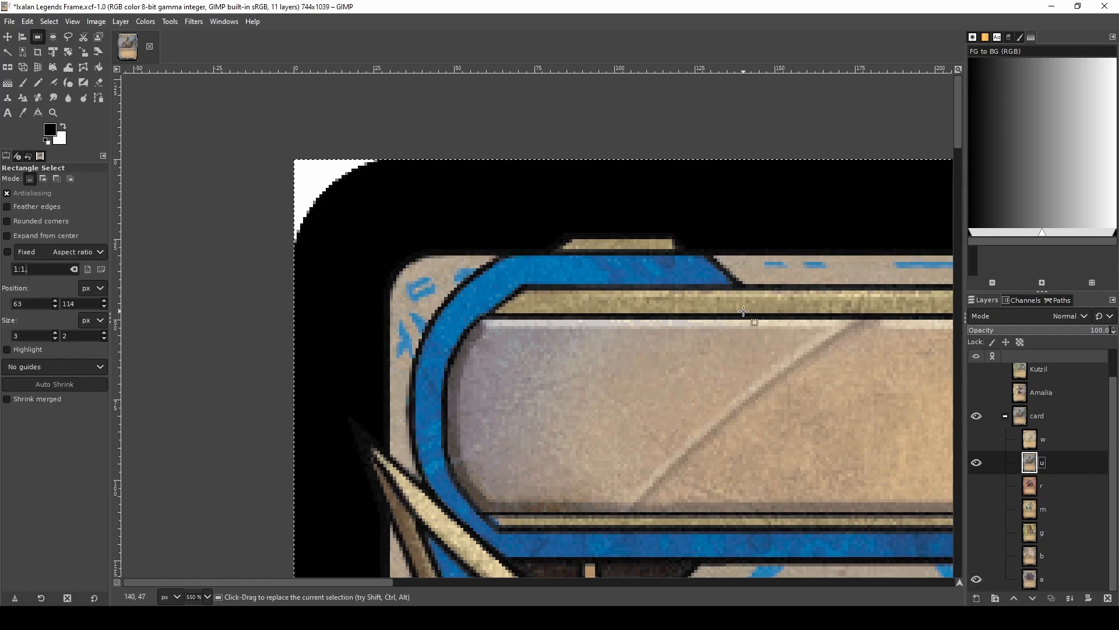
left_click_drag(745, 313, 502, 532)
scroll(490, 472, "up", 2, "ctrl")
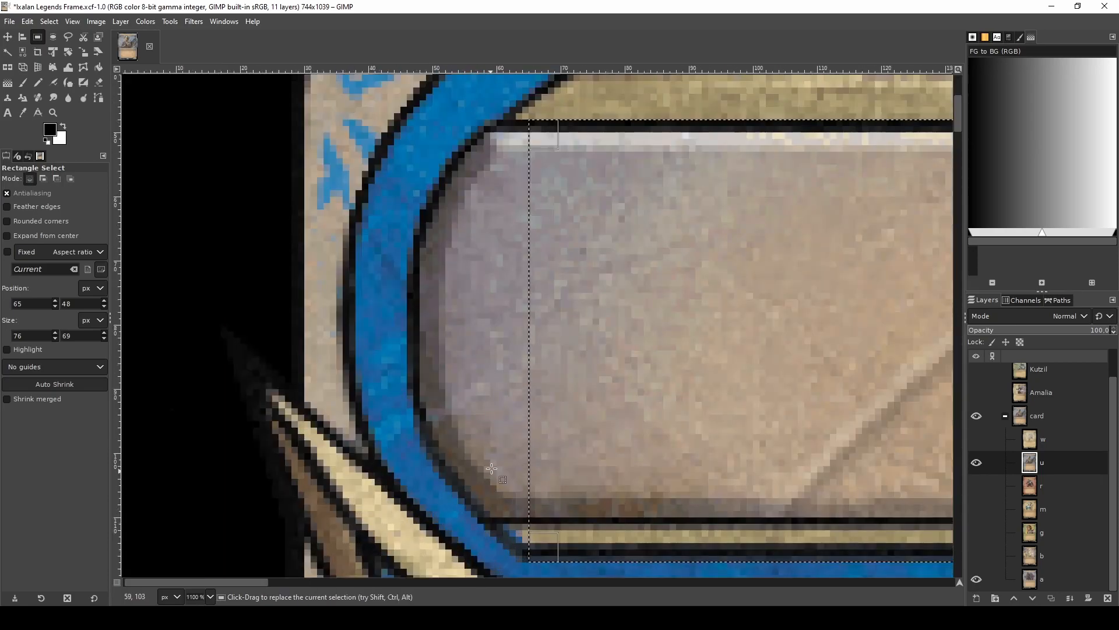
- Add the title bar's rounded left end to the selection with a Free Select outline along its inner black border
key("f")
left_click(528, 119, "shift")
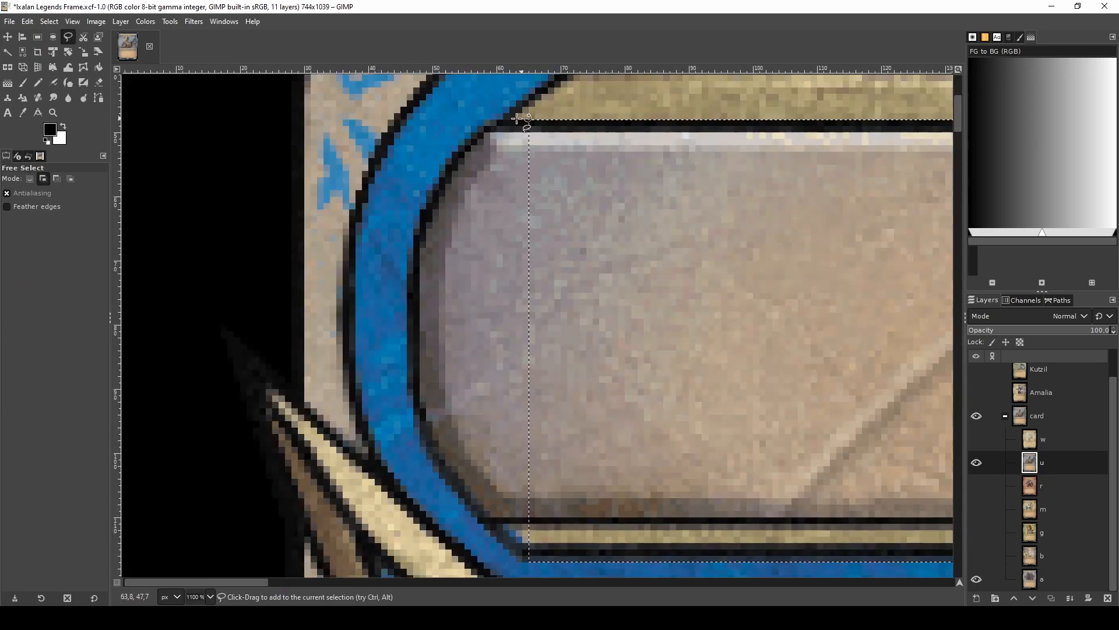
left_click(498, 119)
left_click(476, 135)
left_click(443, 182)
left_click_drag(424, 224, 410, 302)
left_click(411, 382)
left_click(419, 414)
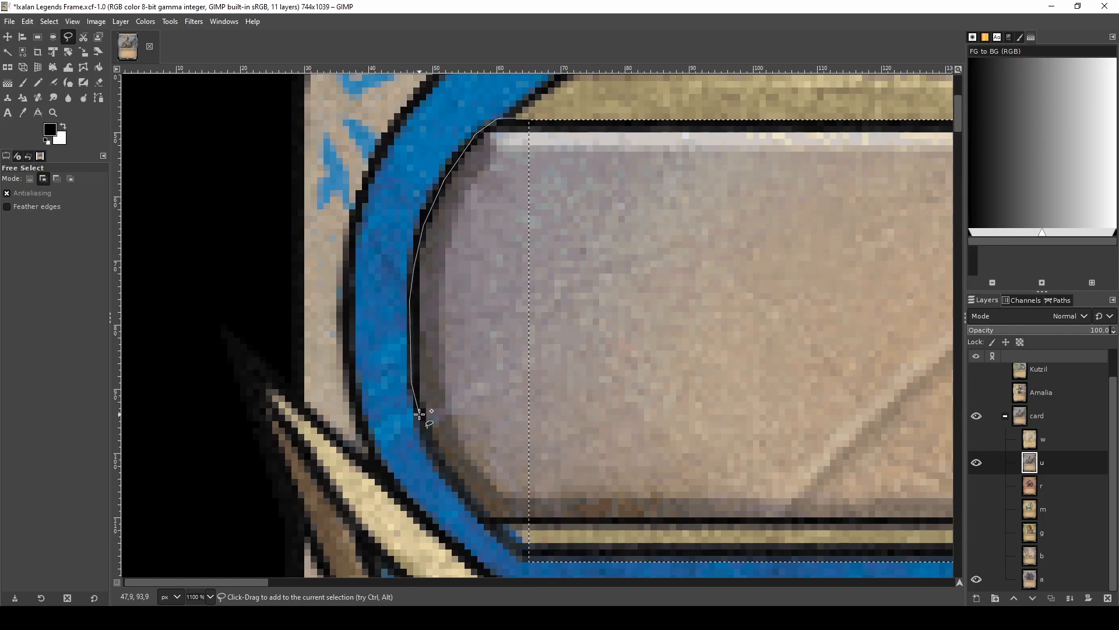
left_click(432, 452)
left_click(450, 481)
left_click(470, 505)
left_click(486, 521)
left_click(528, 561)
left_click(609, 383)
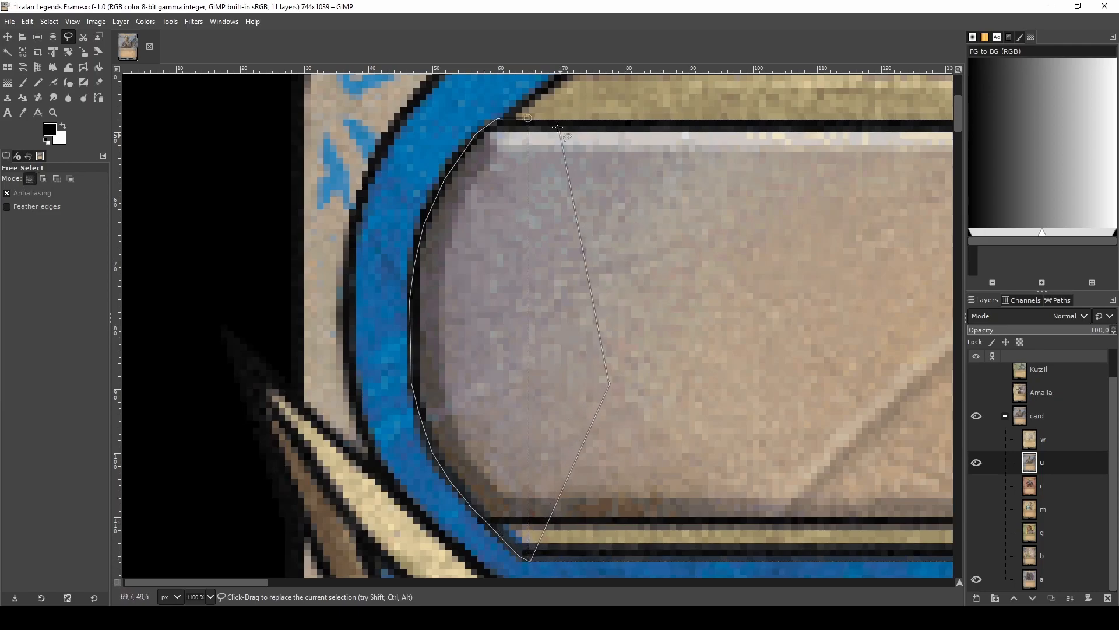
left_click(530, 118)
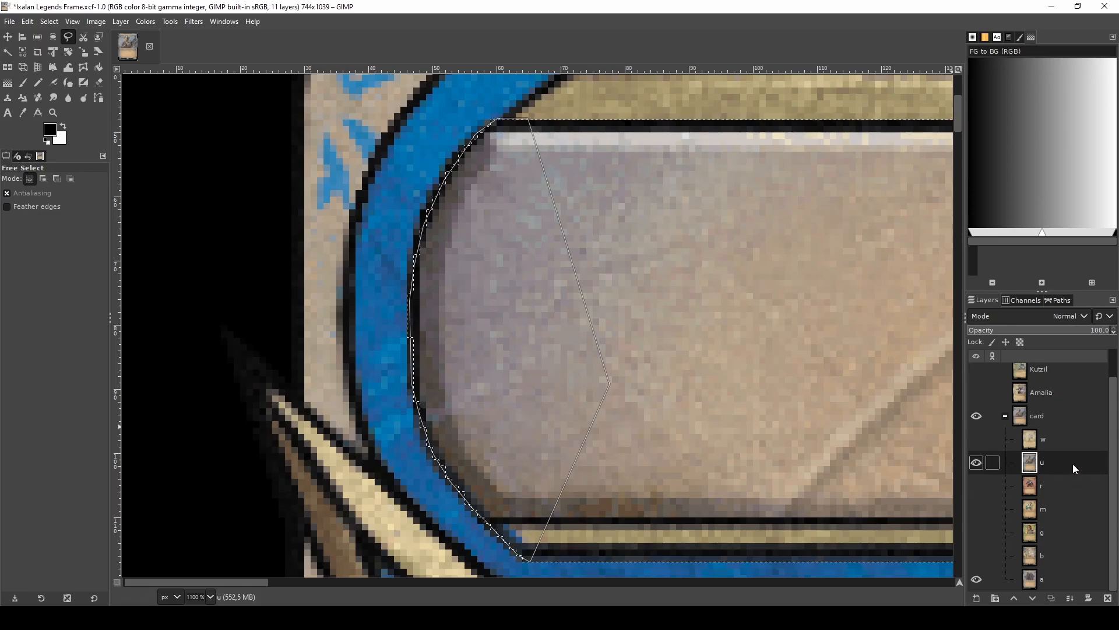
- Copy the selected title bar end, hide layer u, and paste the piece above layer a as a new layer
key("ctrl+c")
left_click(977, 464)
left_click(1062, 576)
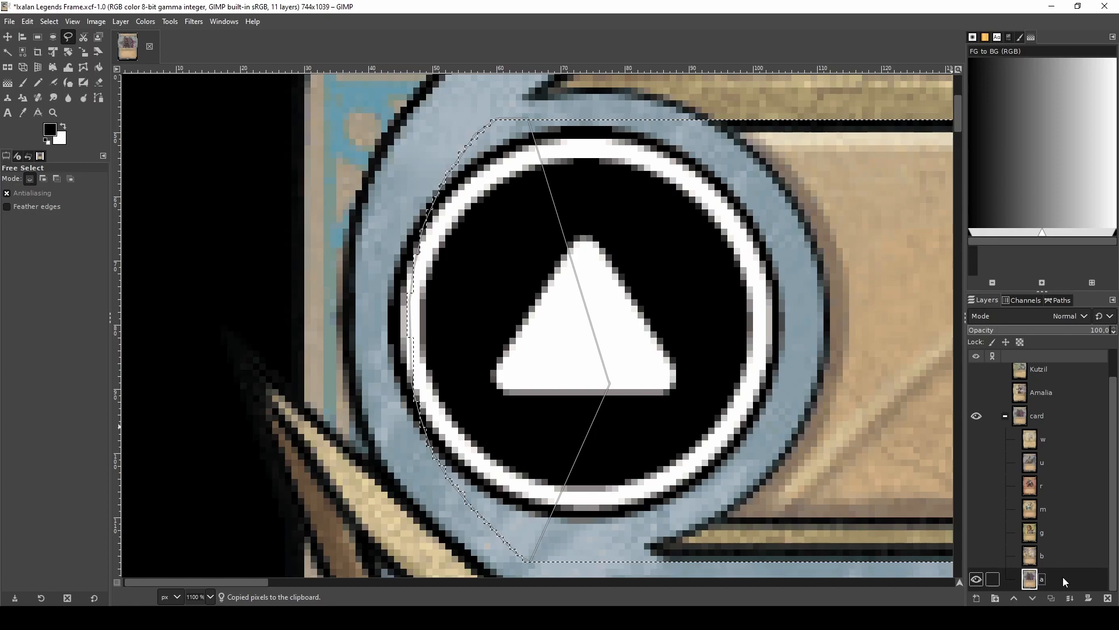
key("ctrl+v")
key("minus")
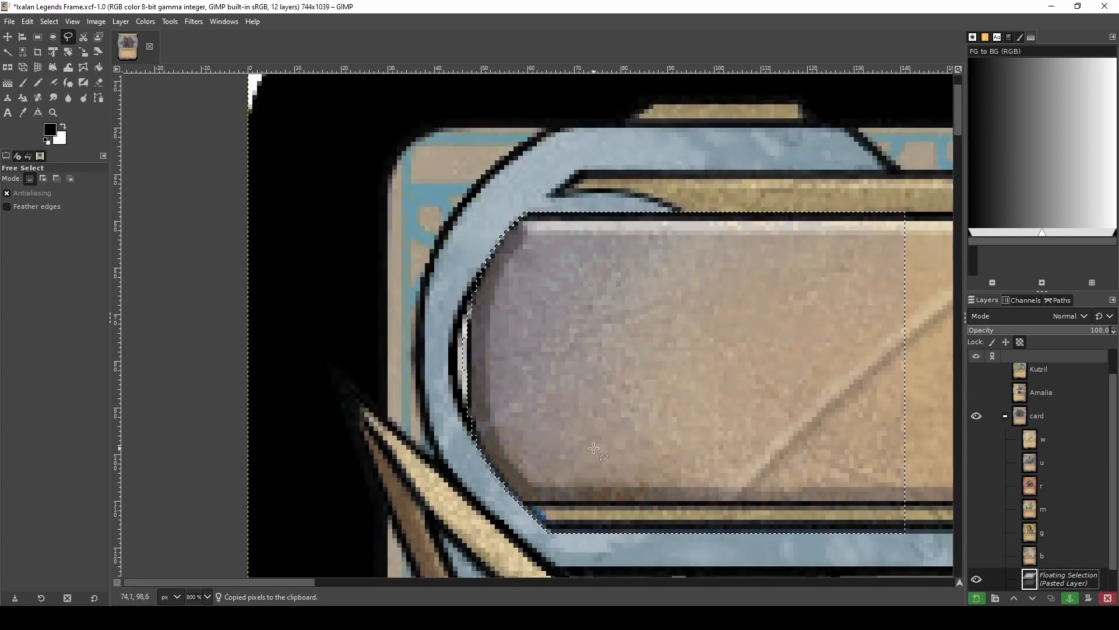
right_click(1050, 568)
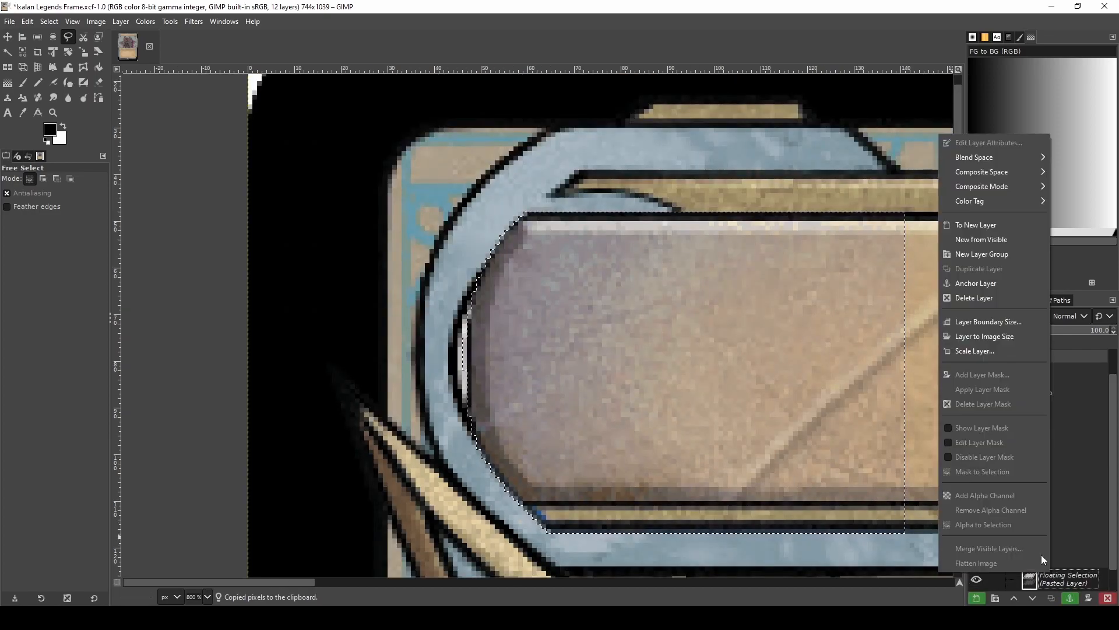
left_click(977, 224)
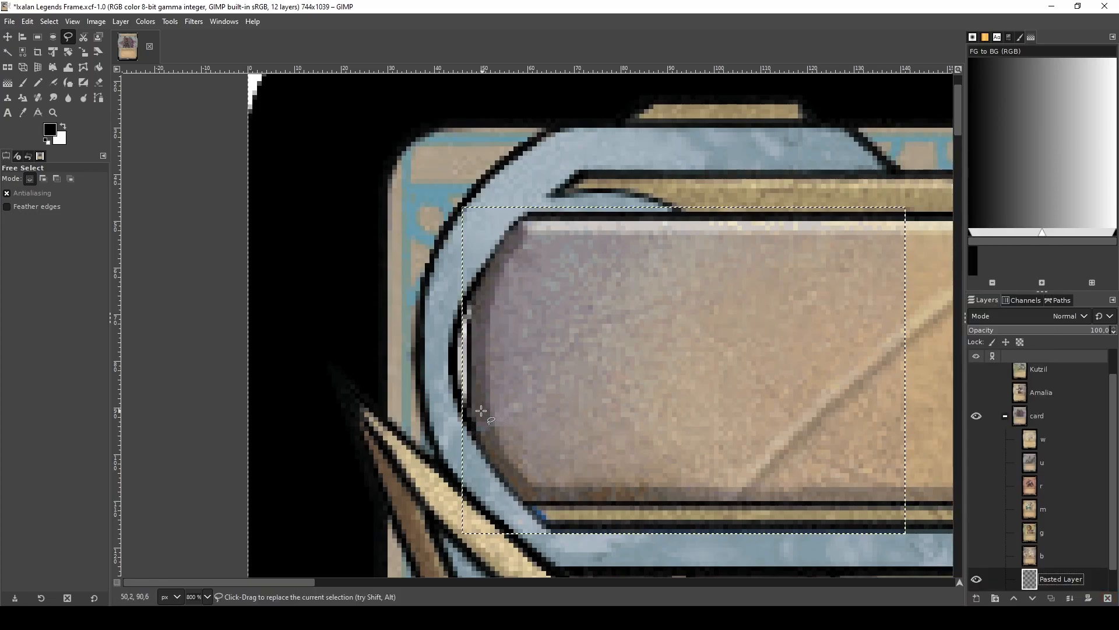
- Examine how the pasted title bar end fits the surrounding frame, checking its left edge, bottom corner and colour against the rest
scroll(473, 413, "down", 4)
scroll(560, 429, "up", 2)
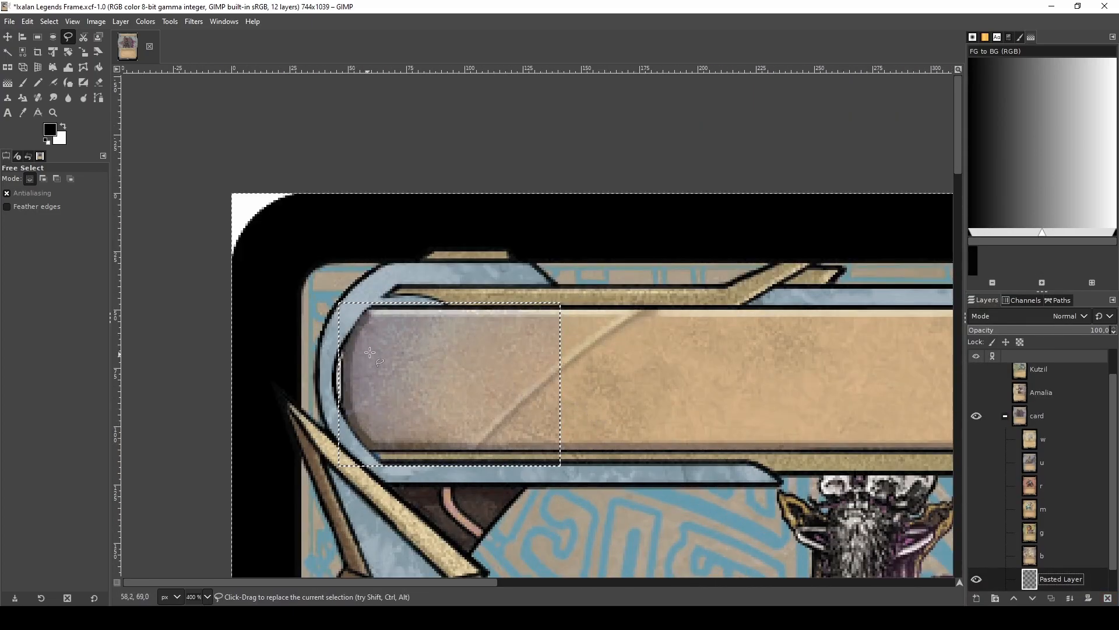
scroll(717, 374, "down", 5)
scroll(667, 369, "up", 3)
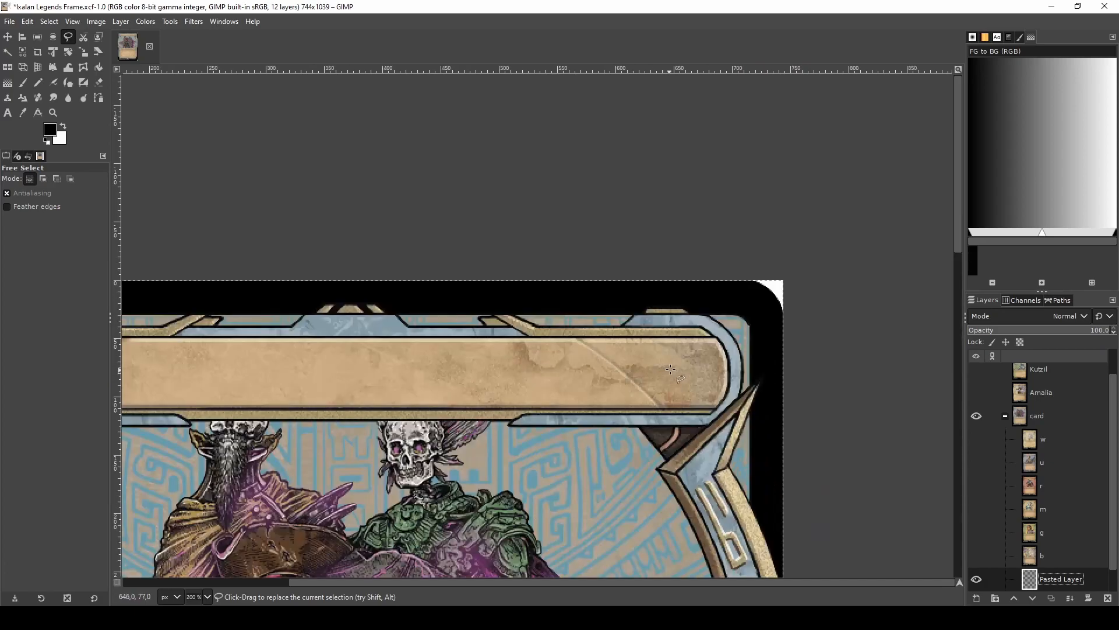
scroll(668, 369, "up", 1)
scroll(706, 373, "down", 3)
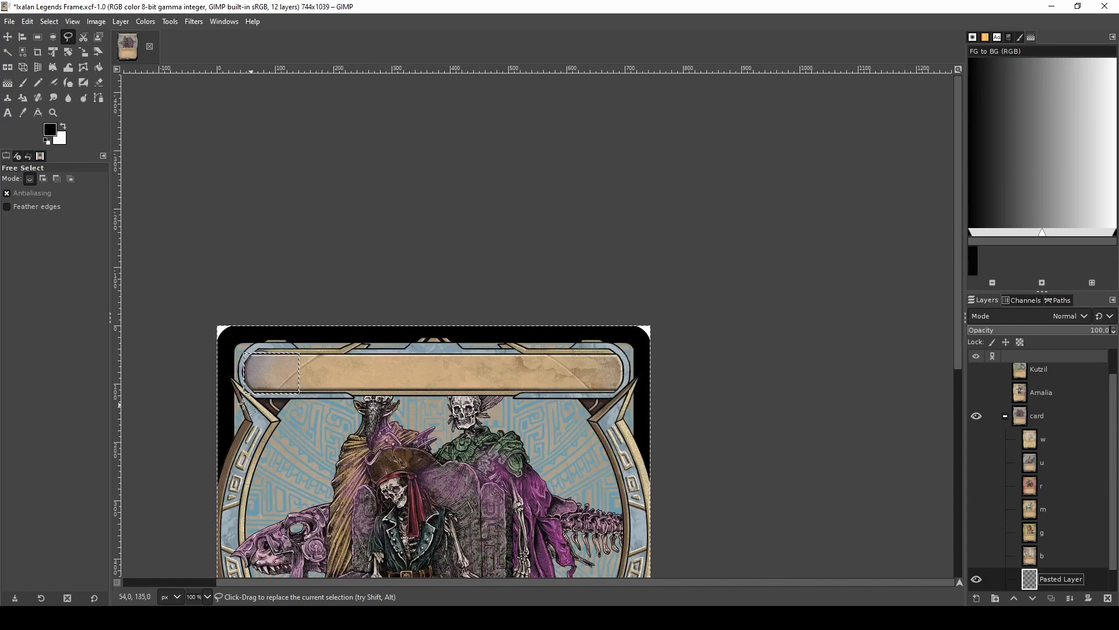
scroll(280, 298, "up", 6)
scroll(280, 298, "up", 1)
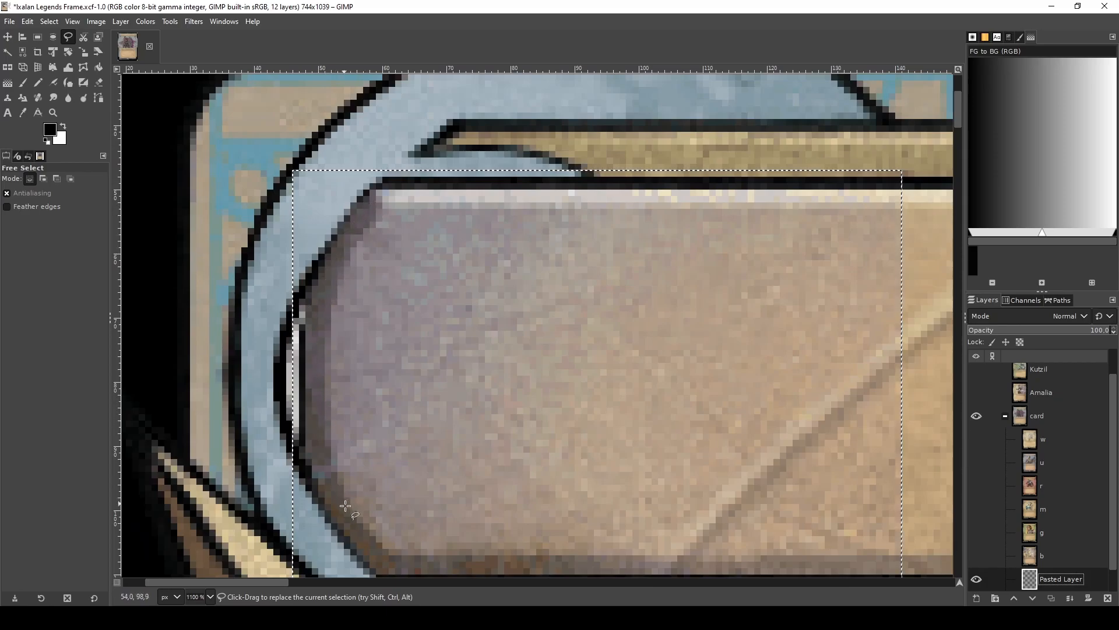
scroll(389, 525, "down", 3)
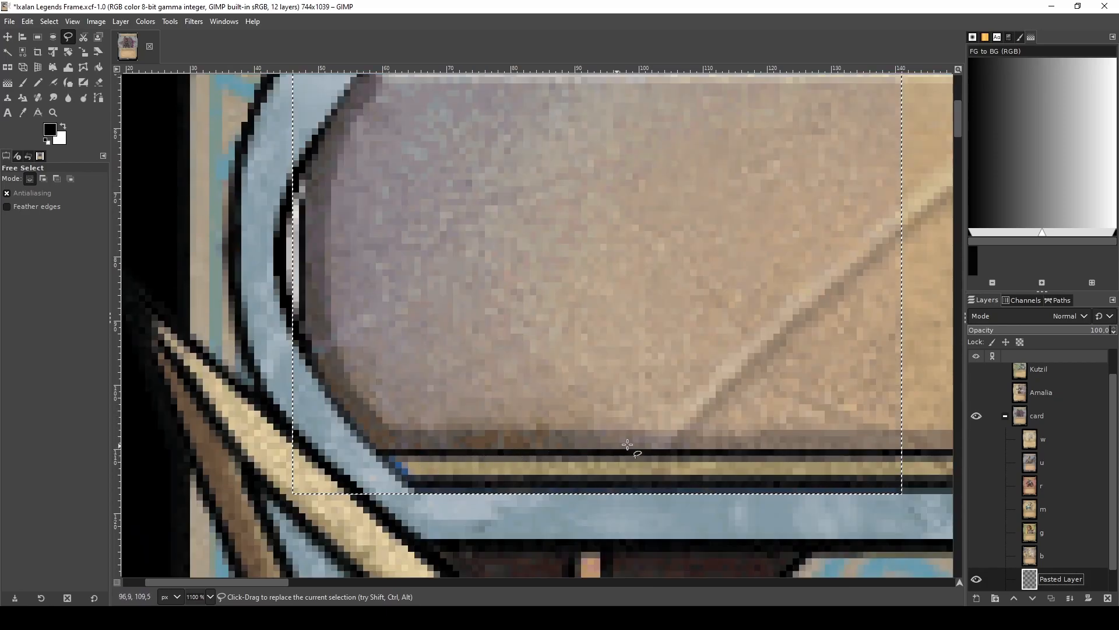
scroll(874, 432, "down", 2)
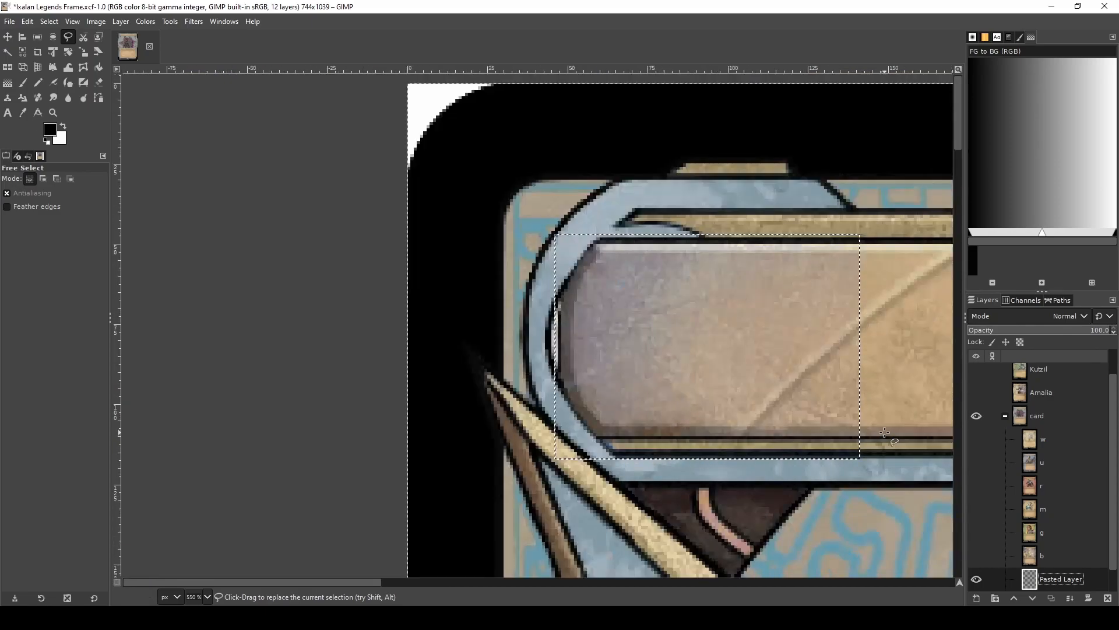
scroll(884, 432, "up", 2)
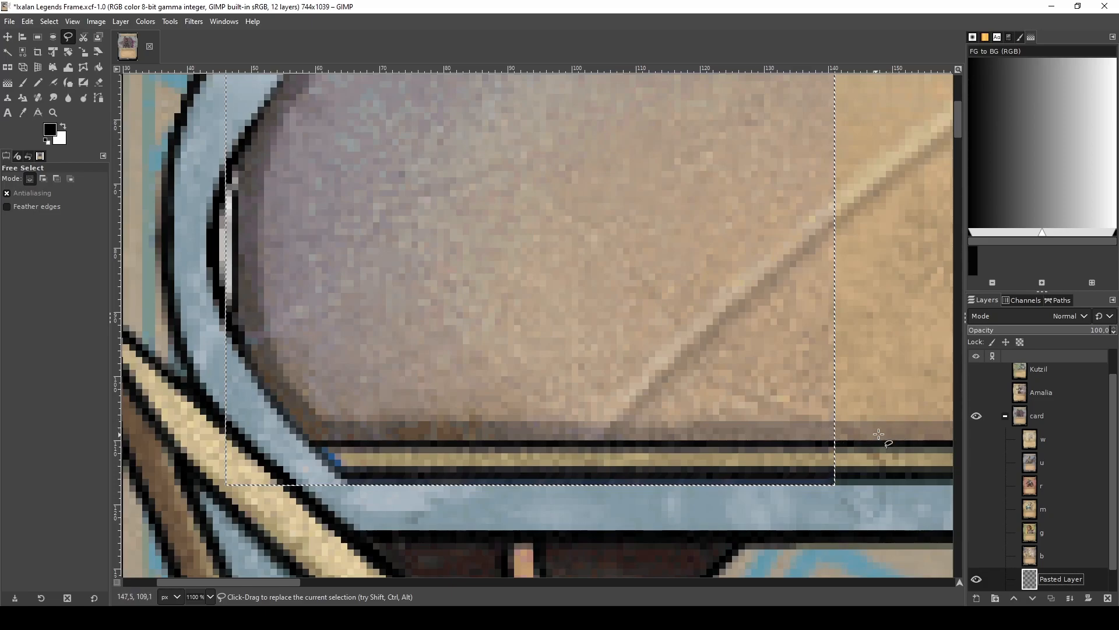
scroll(581, 413, "down", 3)
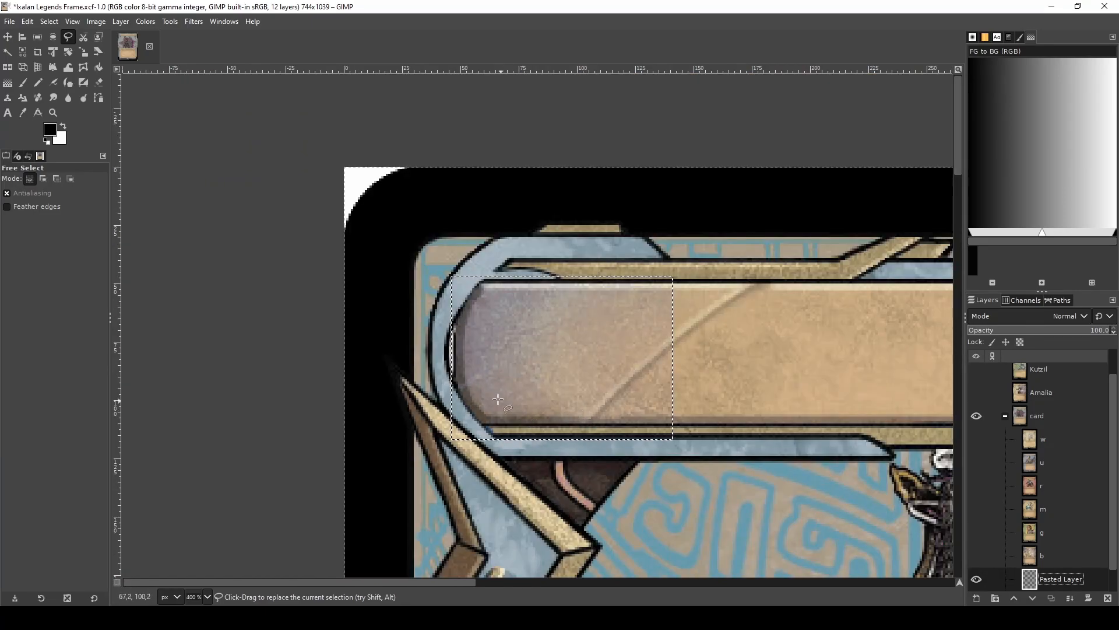
scroll(452, 383, "up", 2)
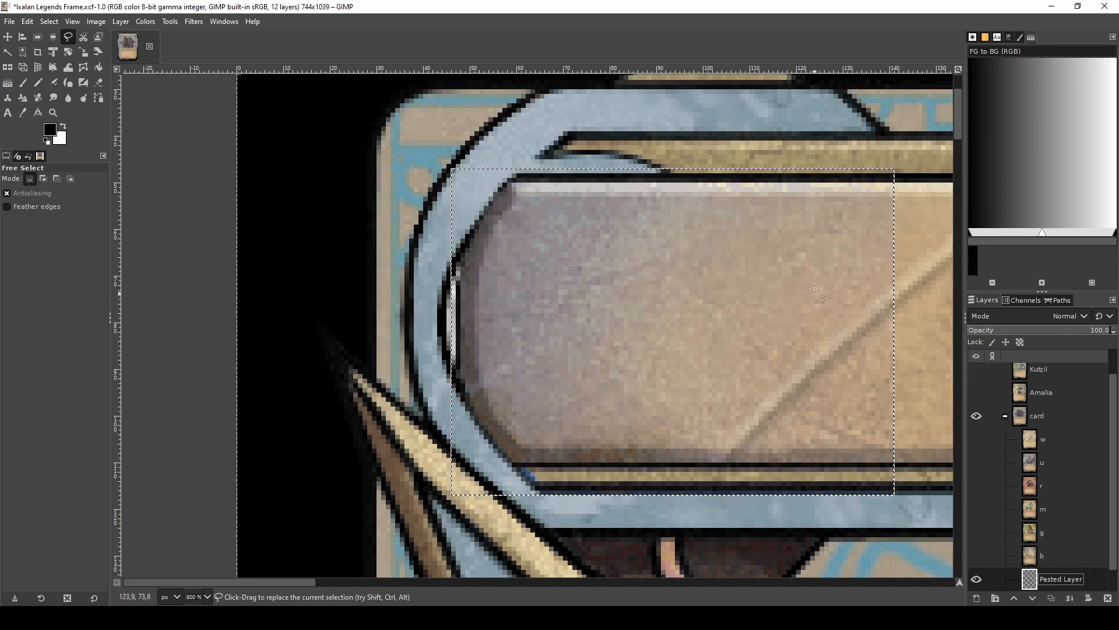
scroll(719, 349, "down", 8)
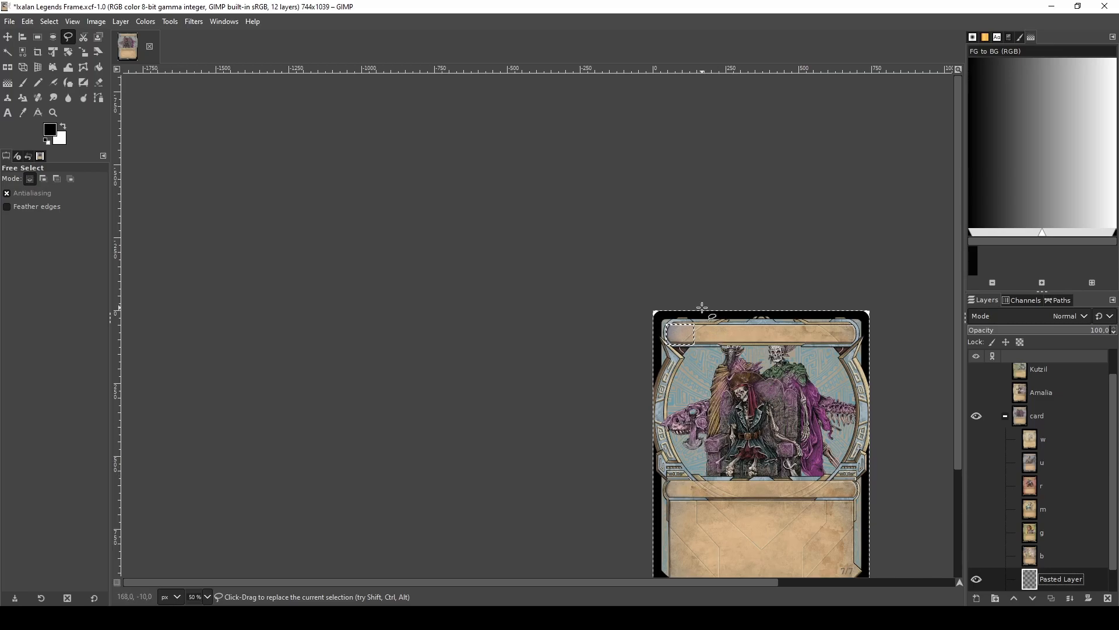
scroll(684, 334, "up", 6)
scroll(590, 367, "up", 2)
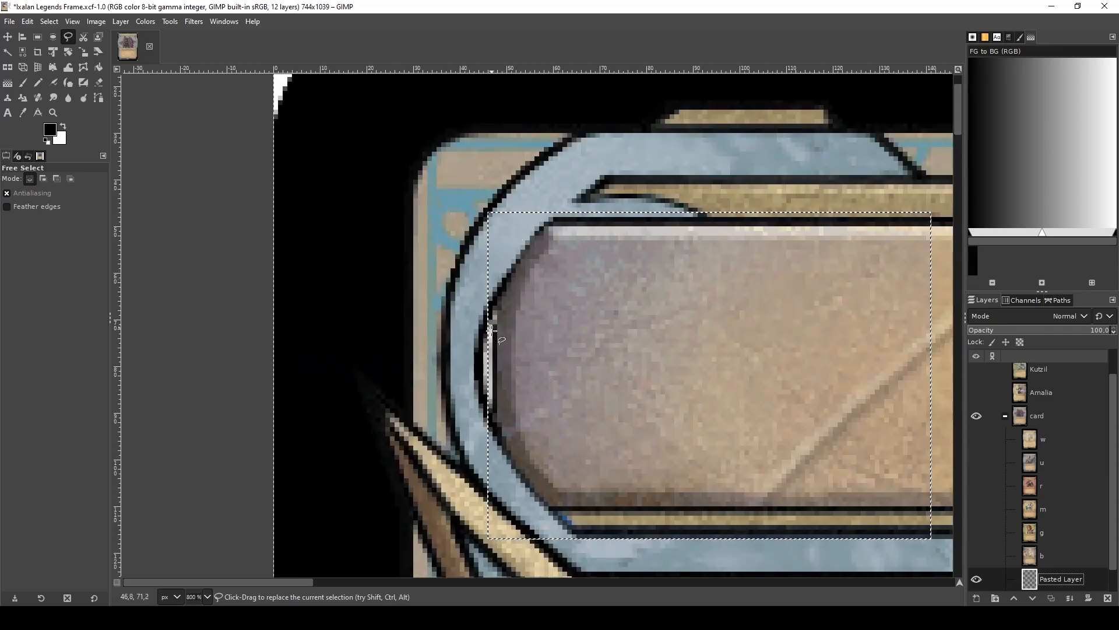
- Outline the emblem ring with Free Select while the pasted layer is hidden, show the layer again, and remove its content outside the outline
right_click(1092, 582)
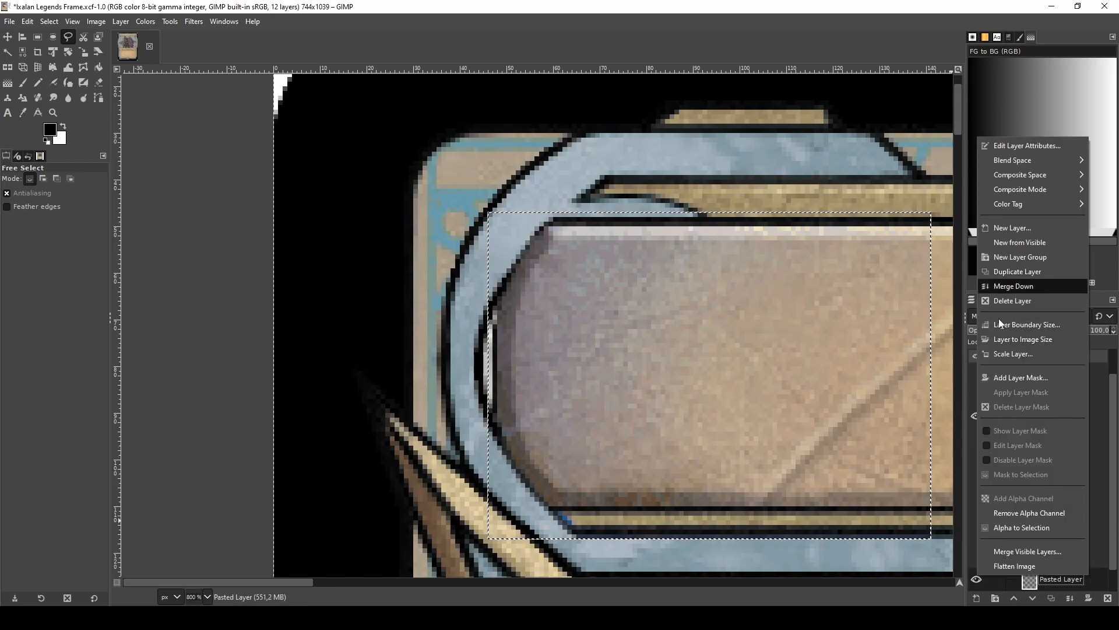
left_click(1092, 580)
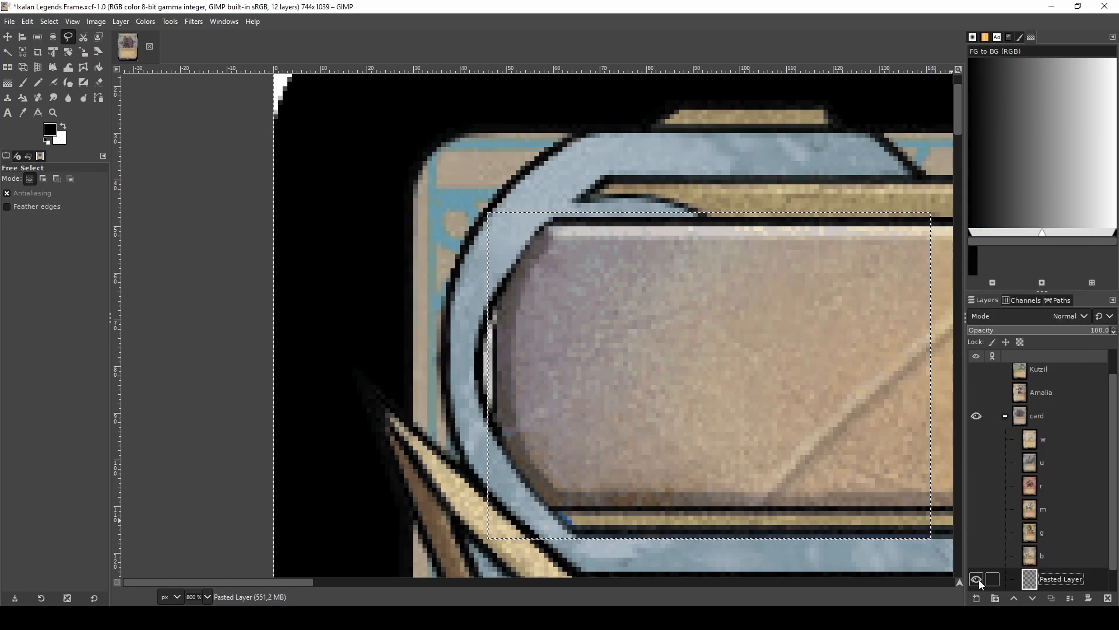
left_click(976, 579)
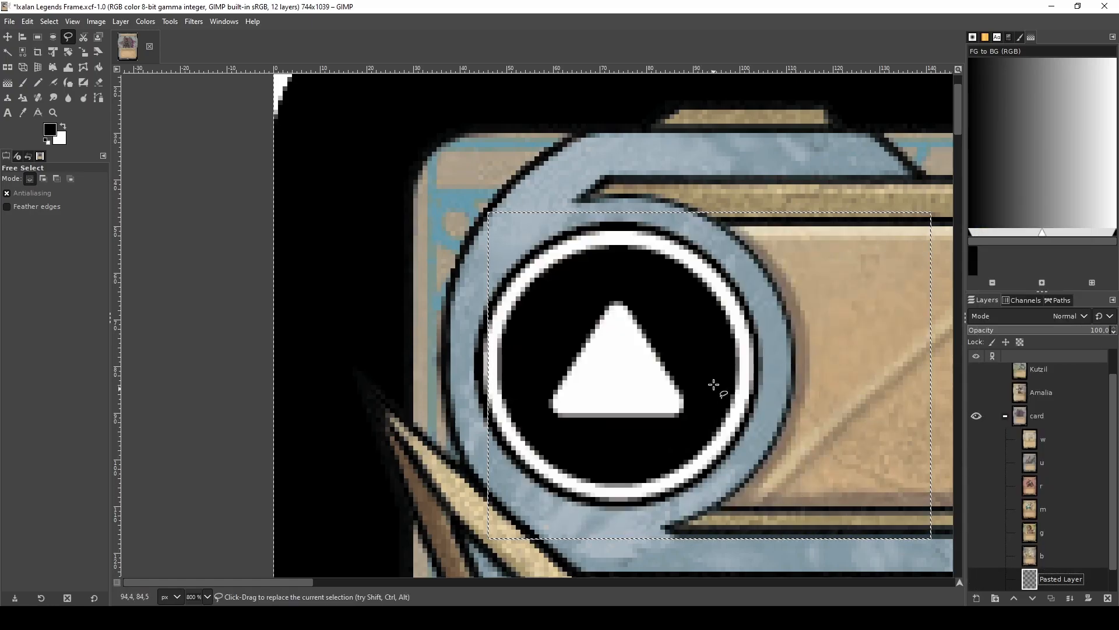
left_click(693, 190)
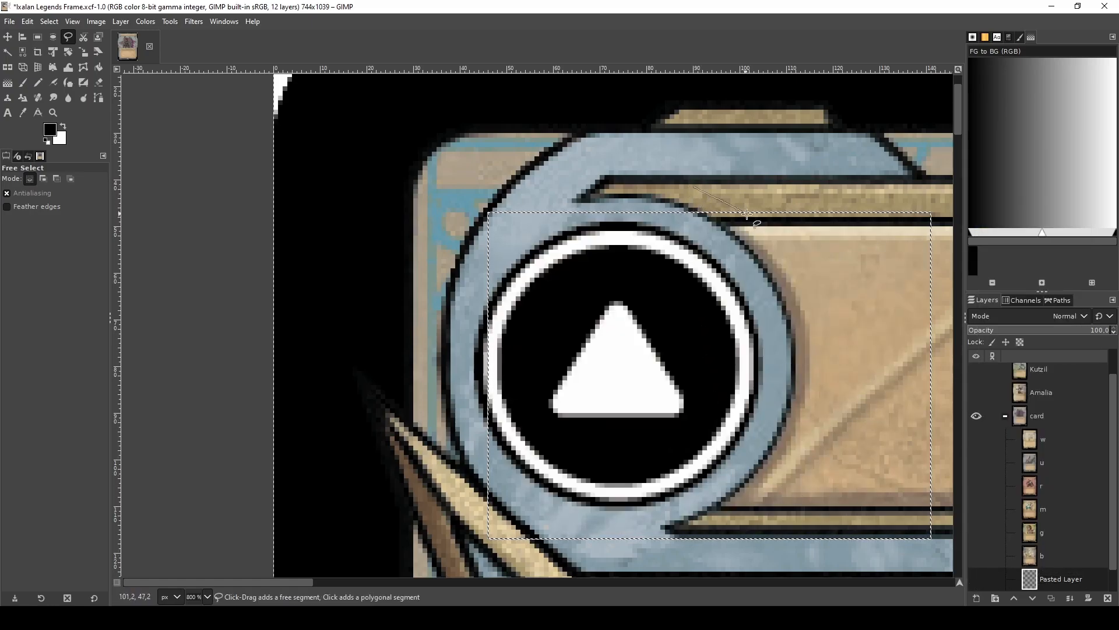
left_click_drag(766, 236, 795, 278)
mouse_move(807, 408)
left_mouse_down()
mouse_move(740, 508)
mouse_move(660, 554)
mouse_move(580, 557)
mouse_move(434, 467)
mouse_move(386, 293)
mouse_move(450, 180)
mouse_move(610, 168)
mouse_move(686, 185)
left_mouse_up()
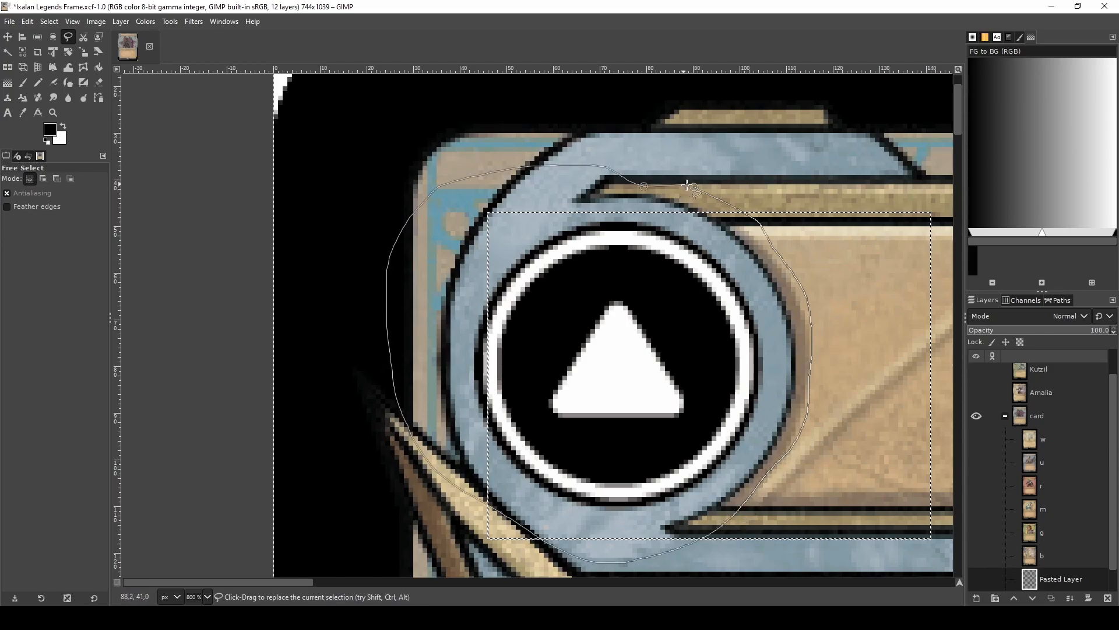
left_click(623, 346)
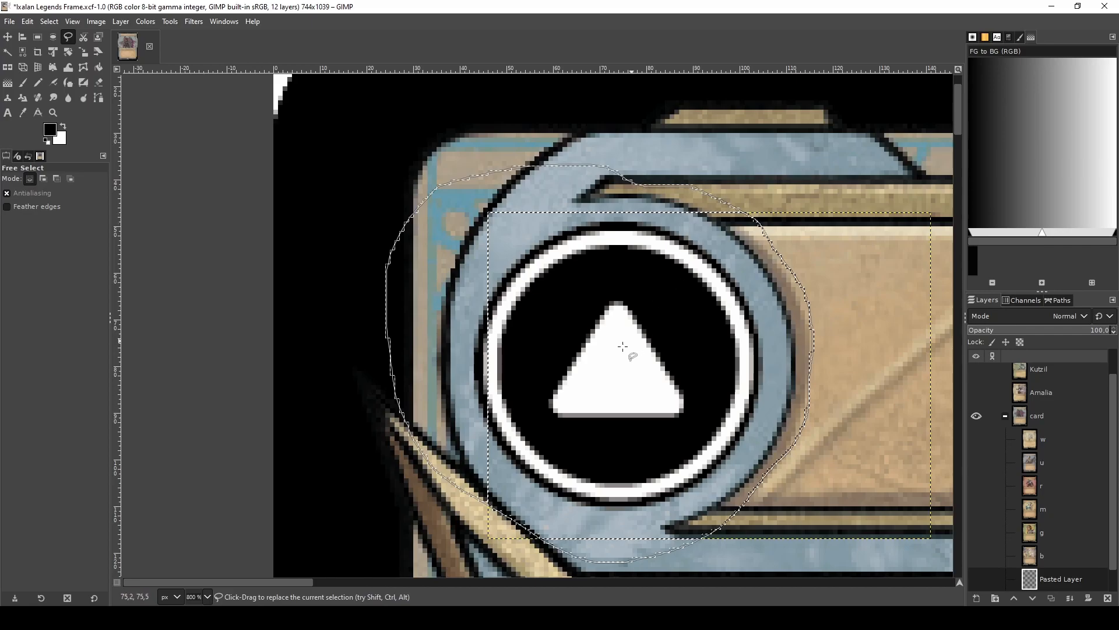
left_click(981, 580)
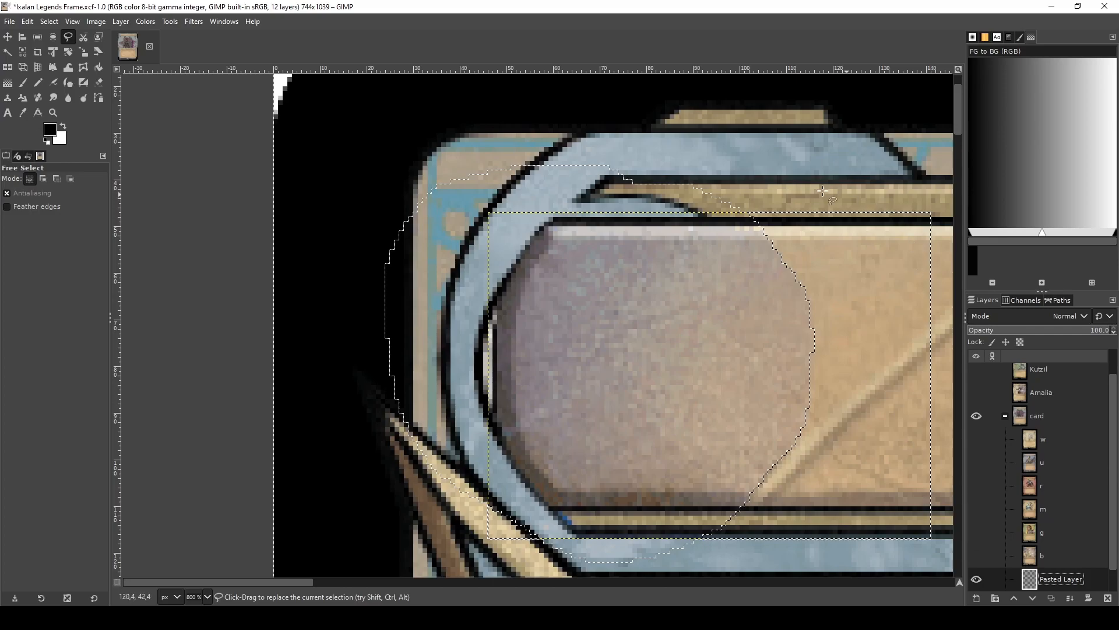
- Try merging the pasted title bar end down into layer a, and undo the merge
right_click(1093, 576)
left_click(1042, 286)
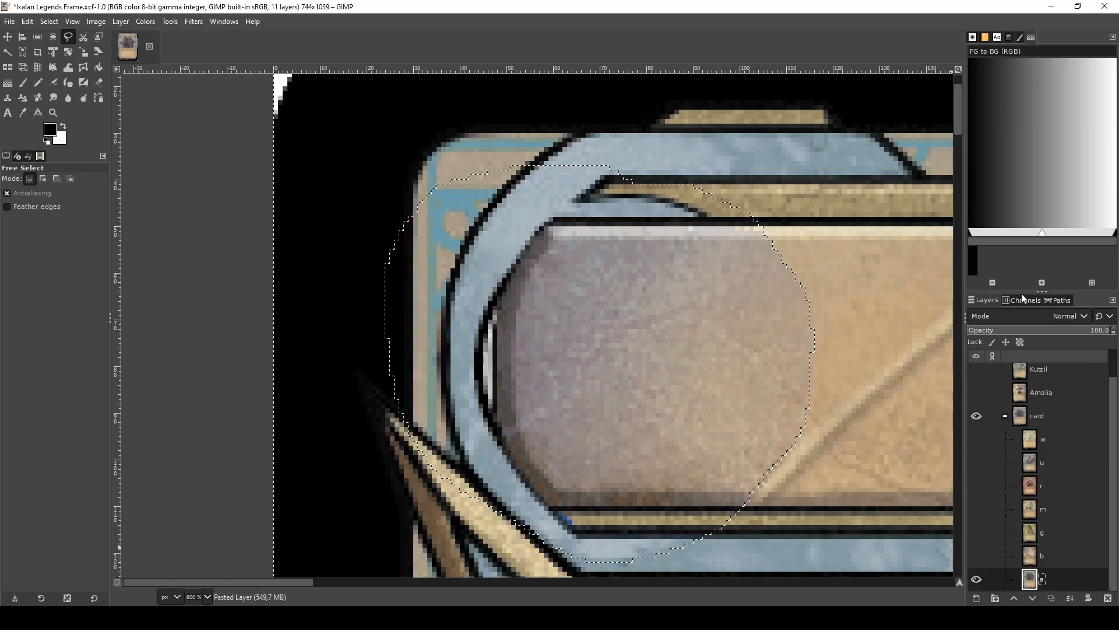
key("minus")
key("minus")
key("plus")
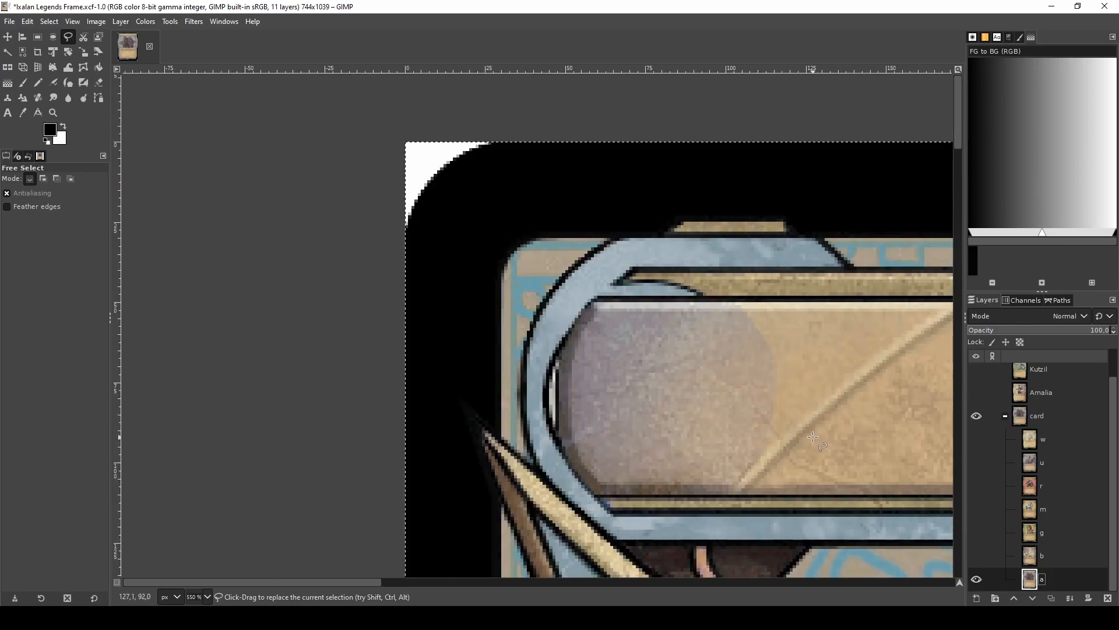
key("ctrl+z")
key("ctrl+v")
right_click(1086, 574)
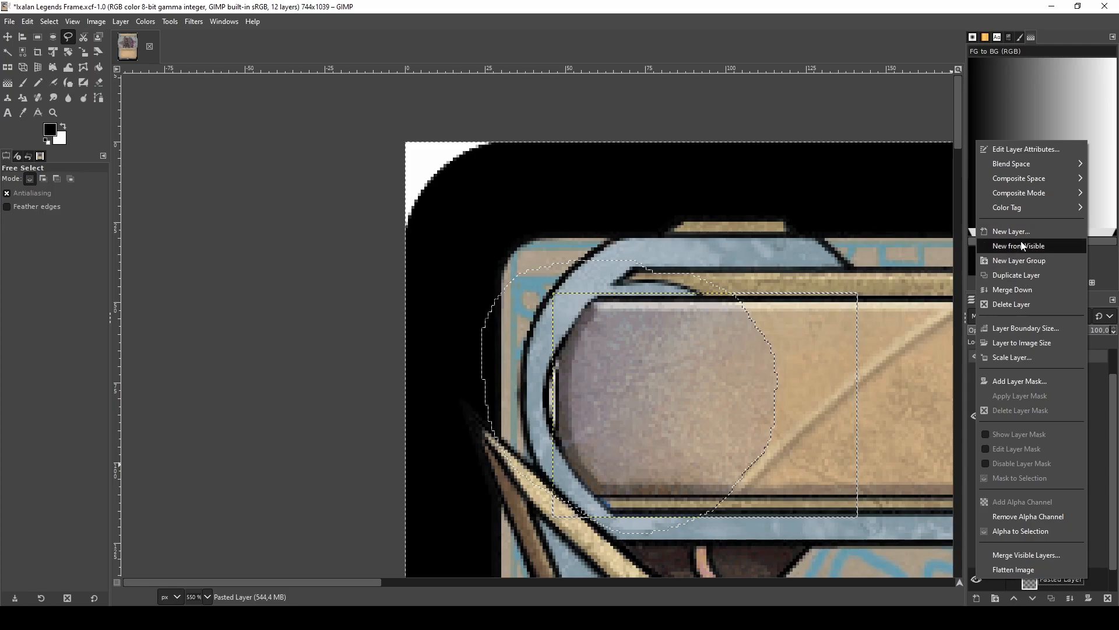
left_click(1102, 392)
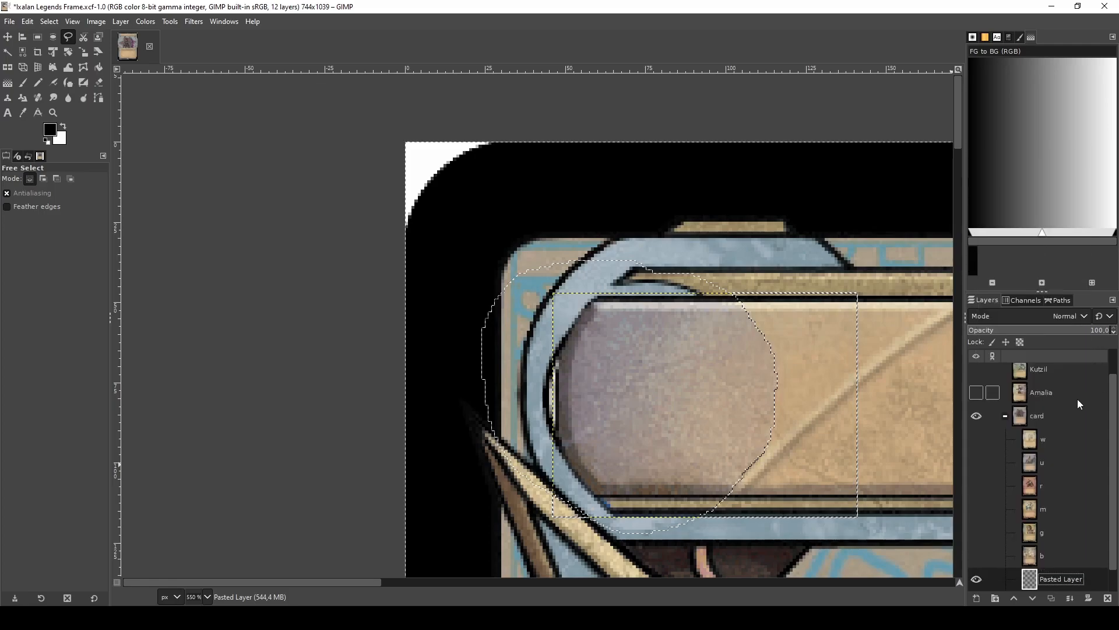
- Examine the pasted piece's left edge and colour, comparing it with the right end of layer a's title bar
scroll(570, 393, "up", 3)
scroll(541, 380, "down", 1)
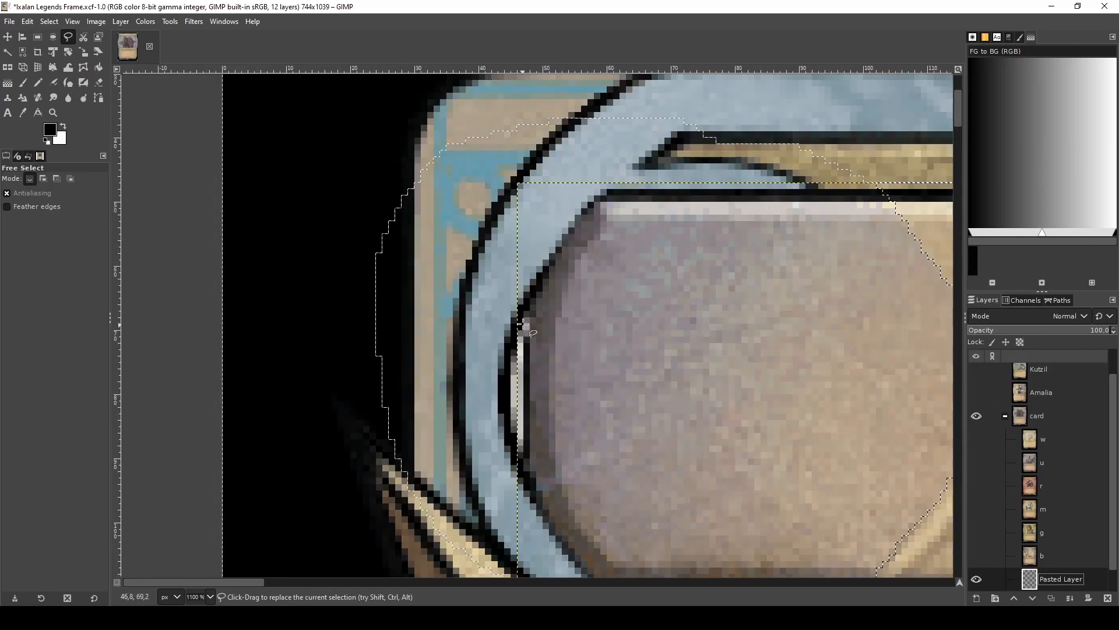
scroll(766, 357, "down", 9)
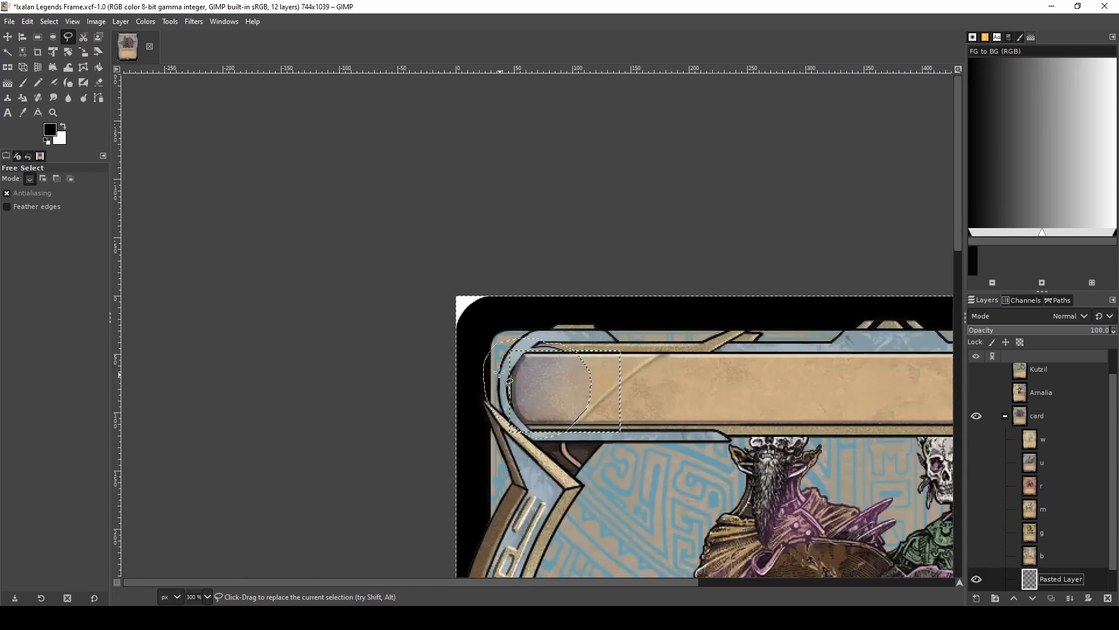
scroll(759, 353, "up", 5)
scroll(760, 353, "up", 3)
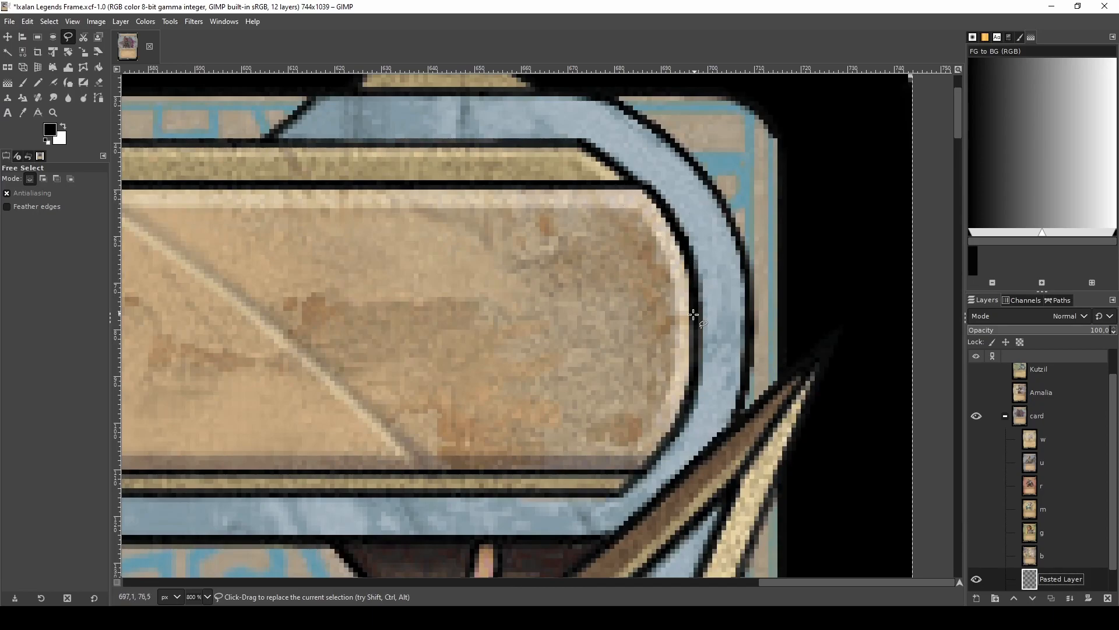
scroll(651, 444, "down", 5)
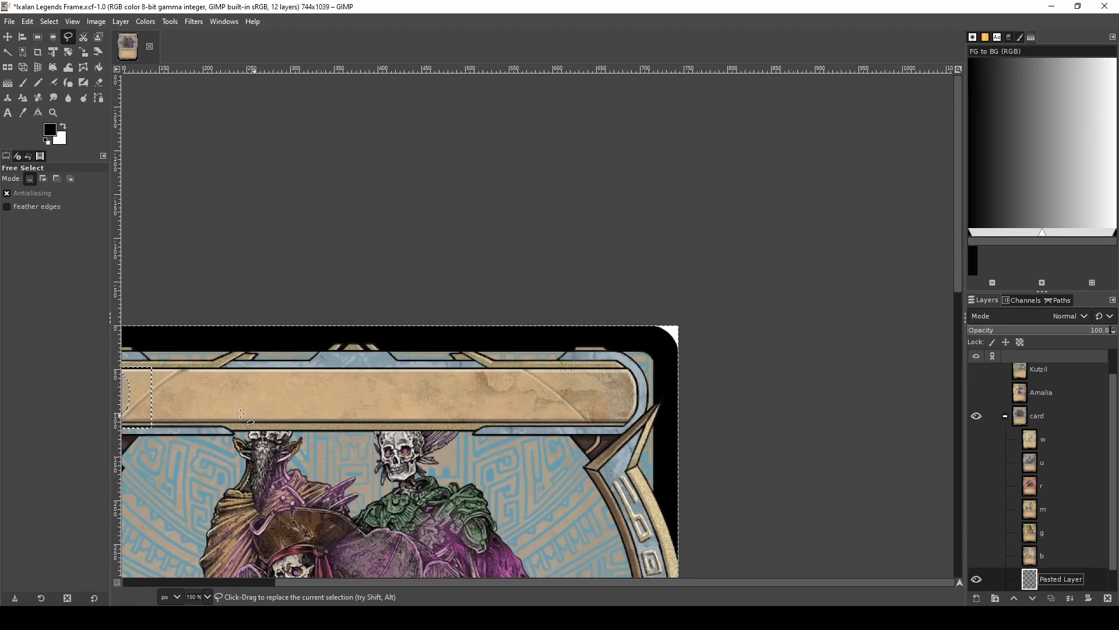
scroll(174, 385, "down", 3)
scroll(172, 381, "up", 4)
scroll(172, 382, "up", 2)
scroll(172, 382, "down", 4)
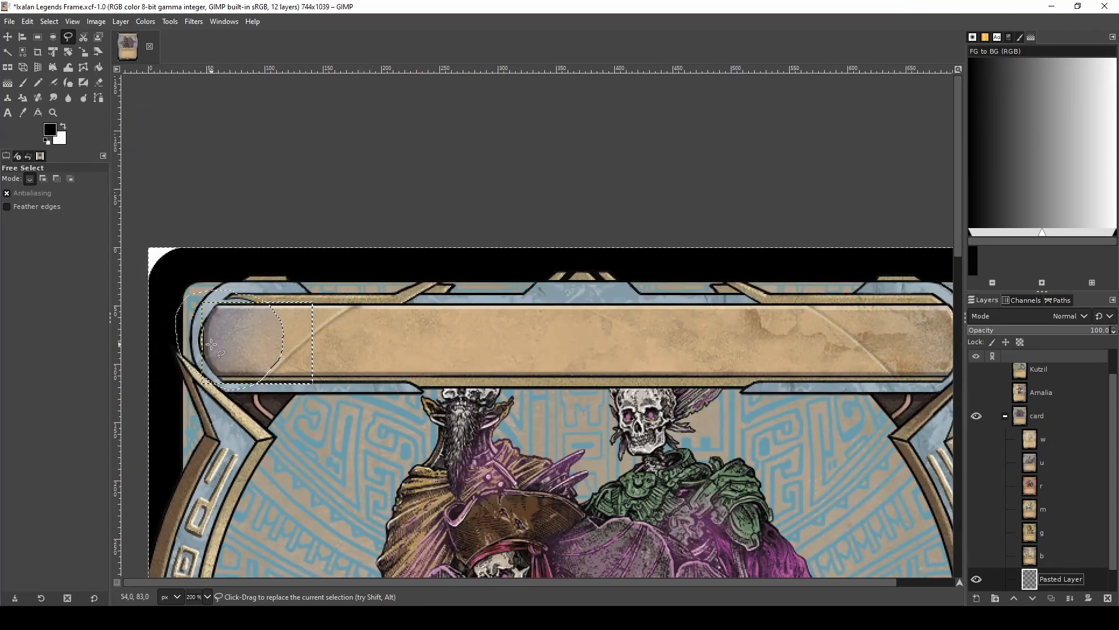
- Show and activate layer u, clear the selection, and compare the border shape and shading at both ends of its title bar
left_click(977, 462)
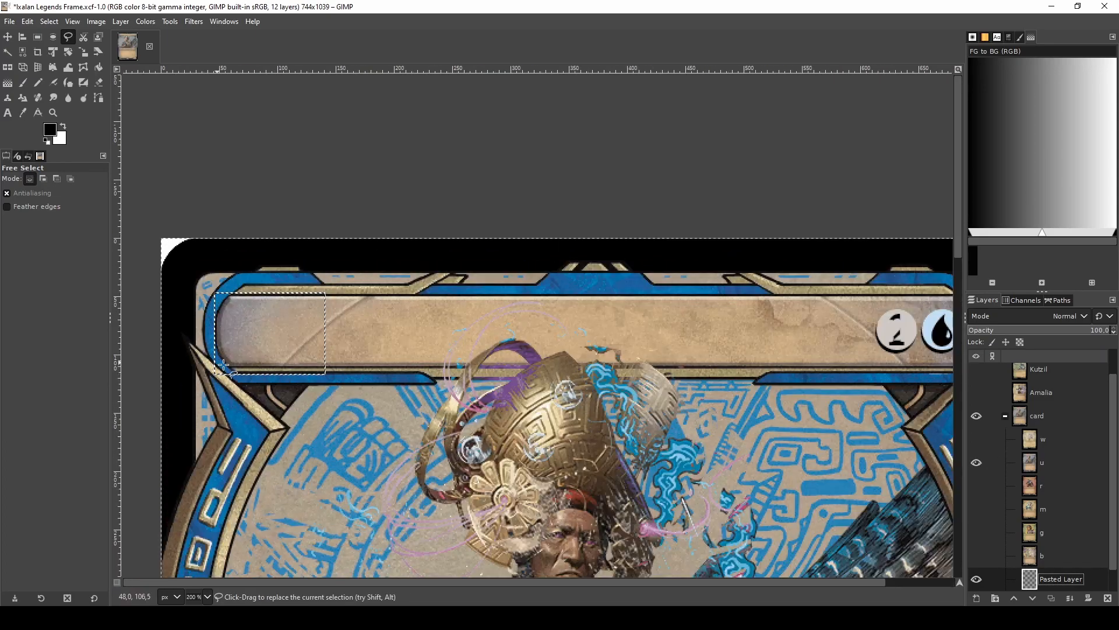
scroll(200, 354, "up", 2)
left_click(1005, 466)
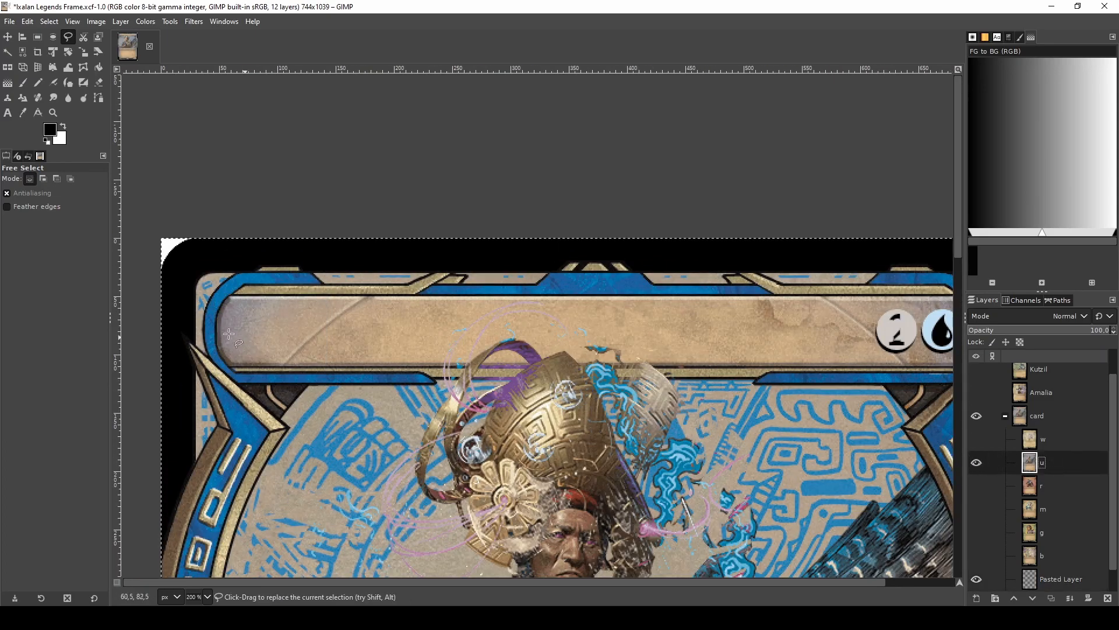
scroll(224, 333, "up", 4)
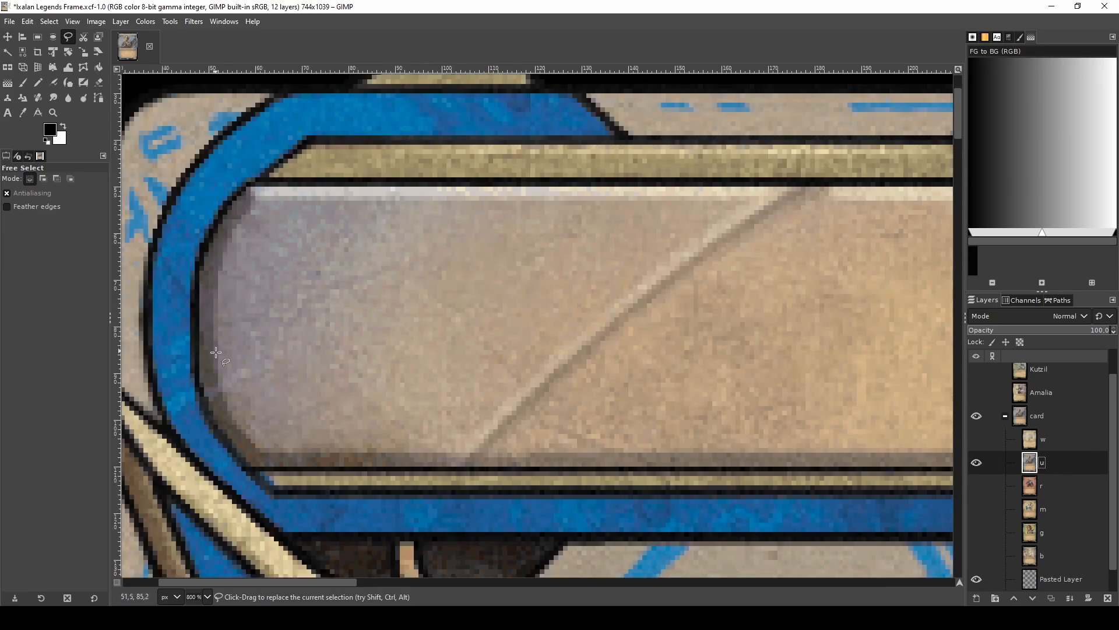
scroll(224, 232, "down", 6)
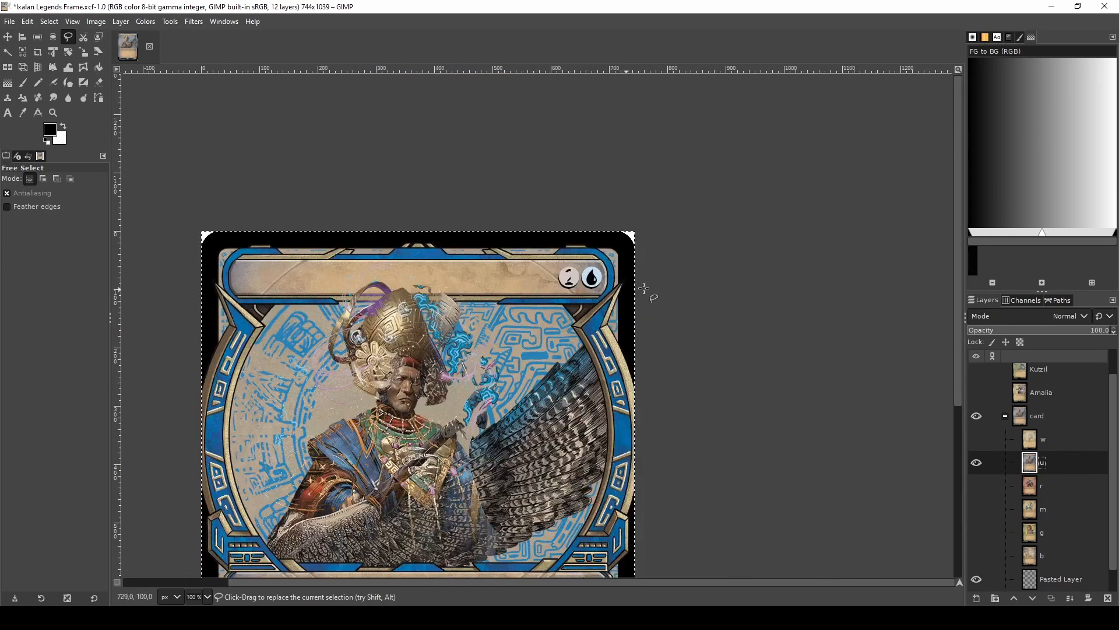
scroll(601, 270, "up", 6)
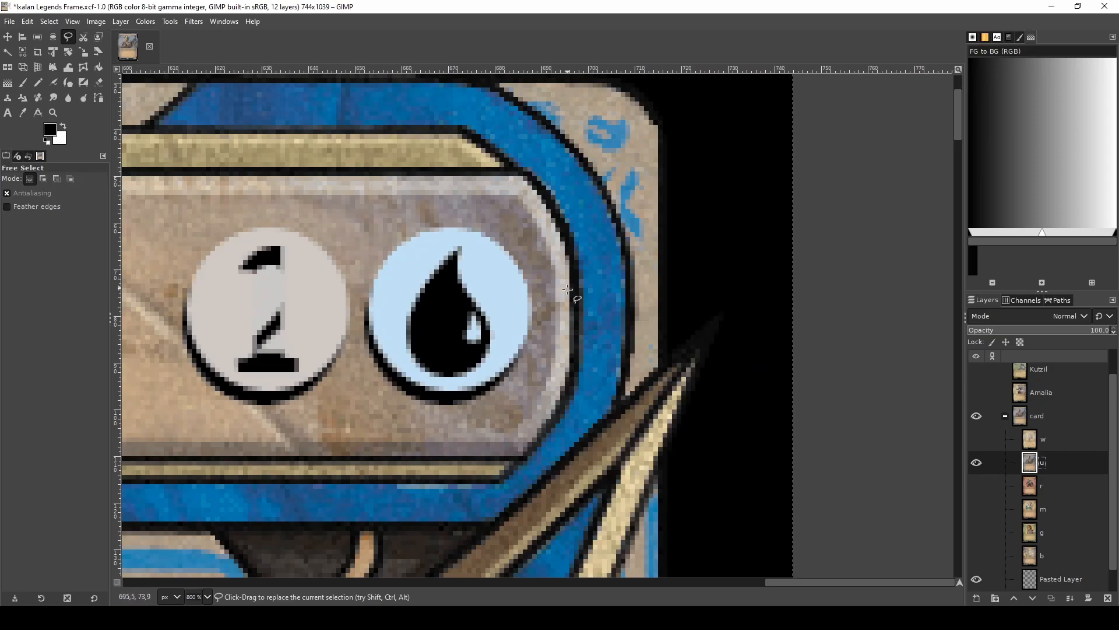
scroll(536, 278, "down", 3)
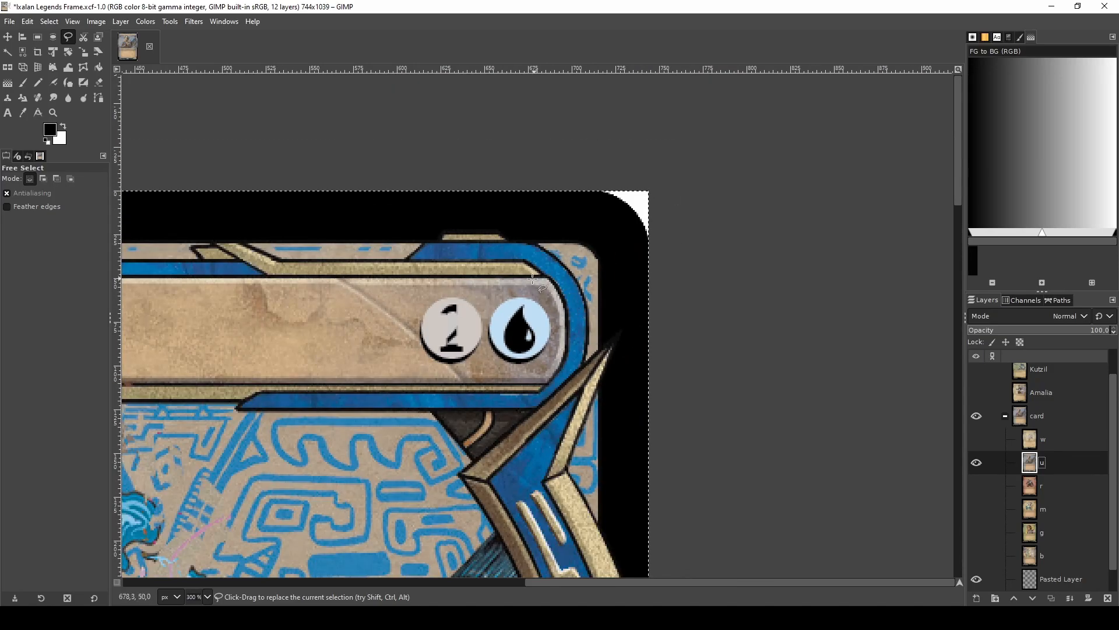
scroll(513, 318, "down", 5)
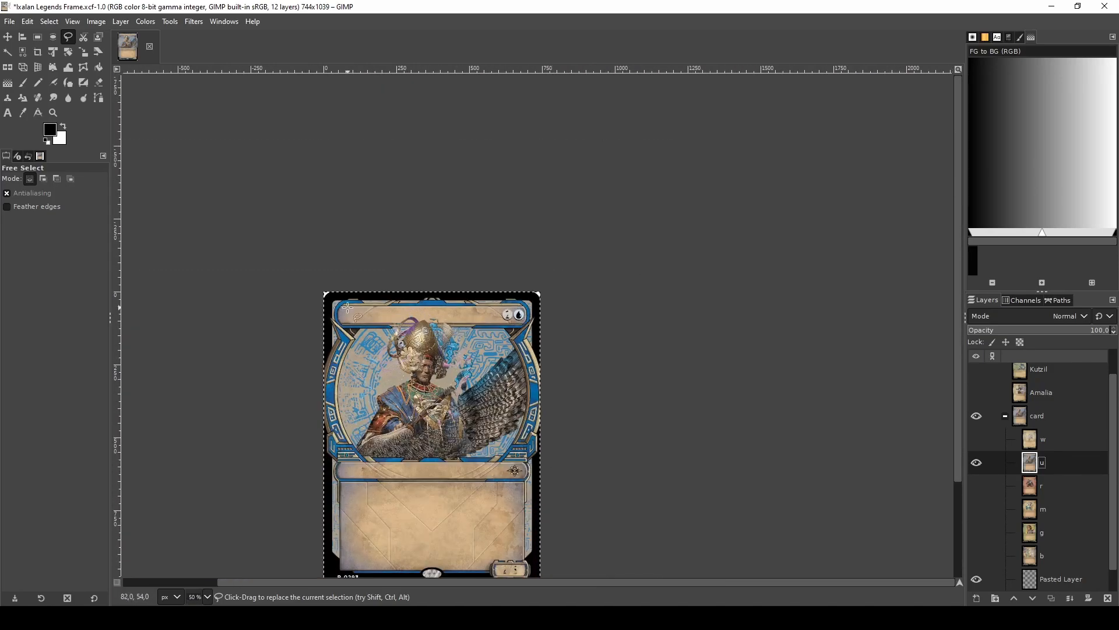
scroll(337, 318, "up", 6)
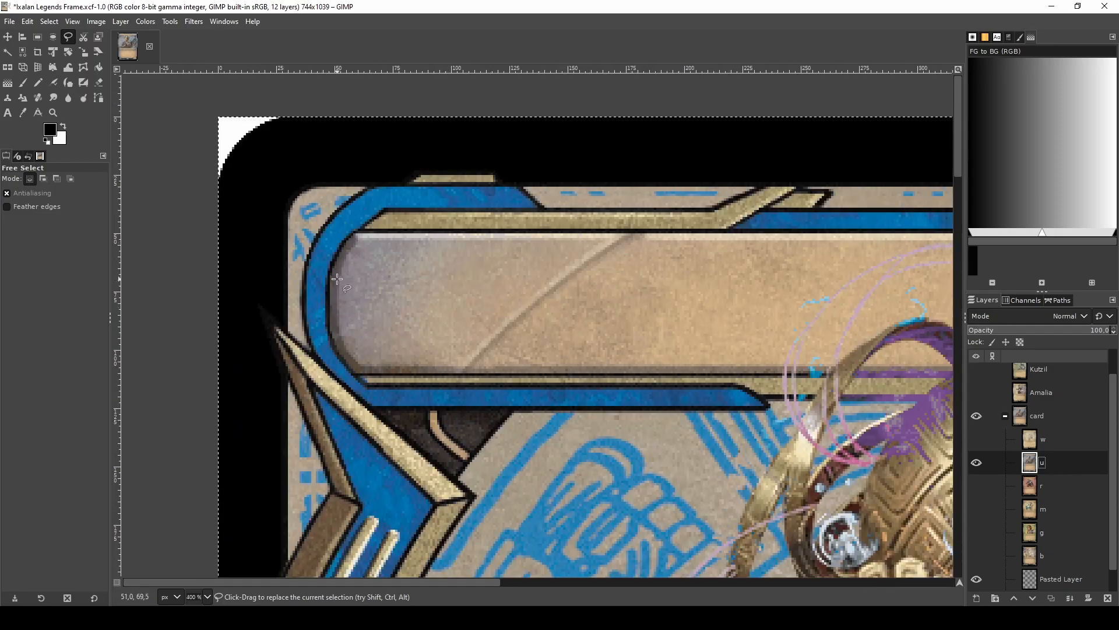
scroll(344, 275, "down", 5)
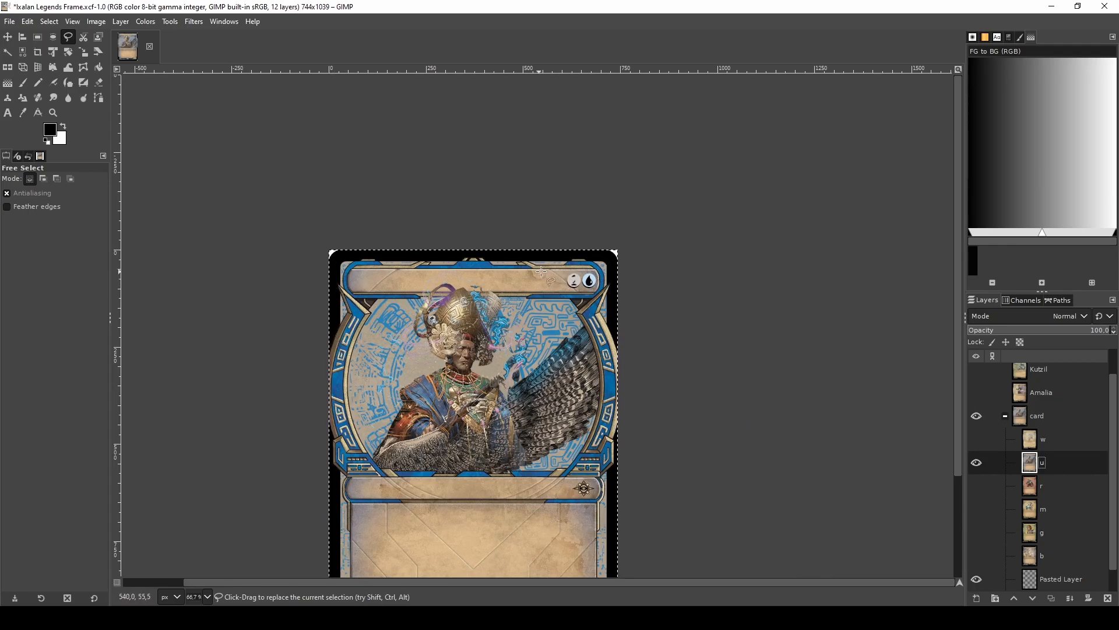
scroll(610, 278, "up", 3)
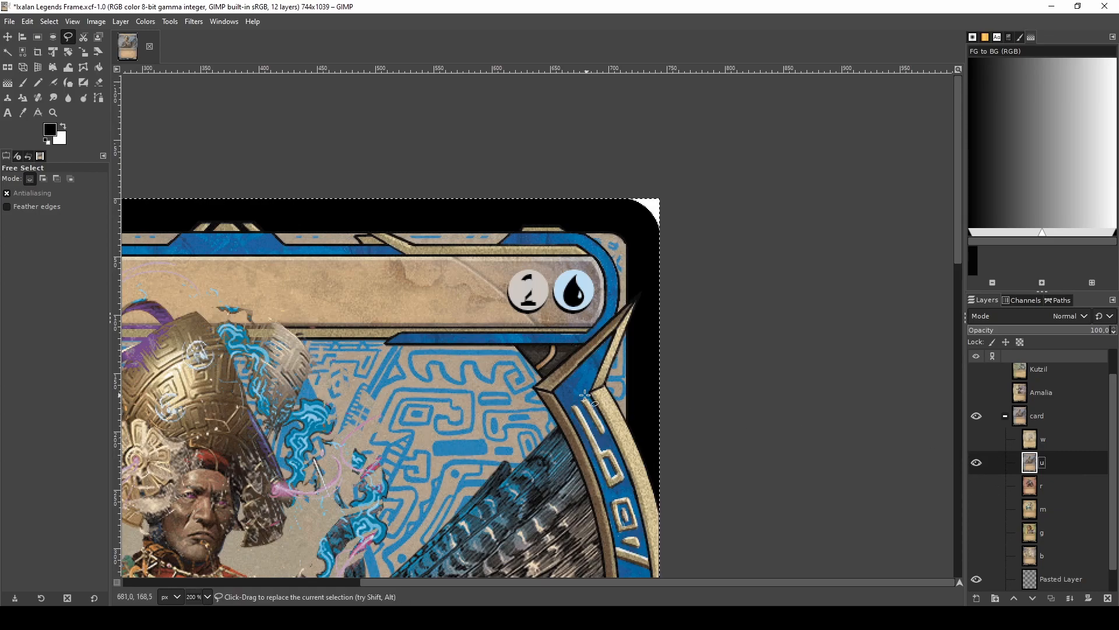
scroll(585, 395, "down", 3)
scroll(302, 357, "up", 4)
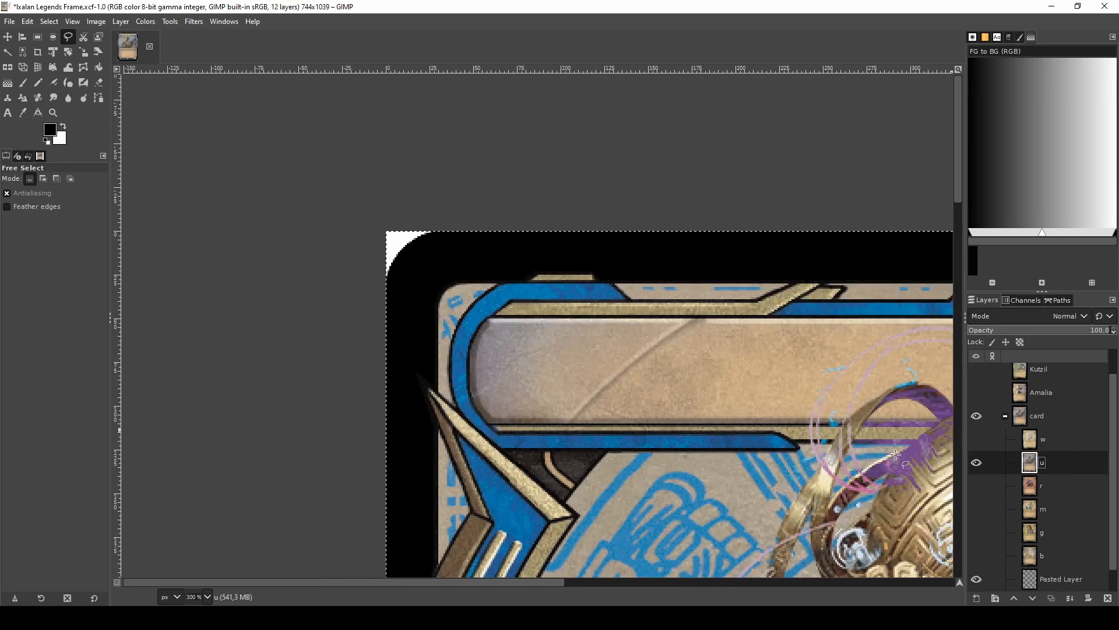
scroll(502, 235, "up", 3)
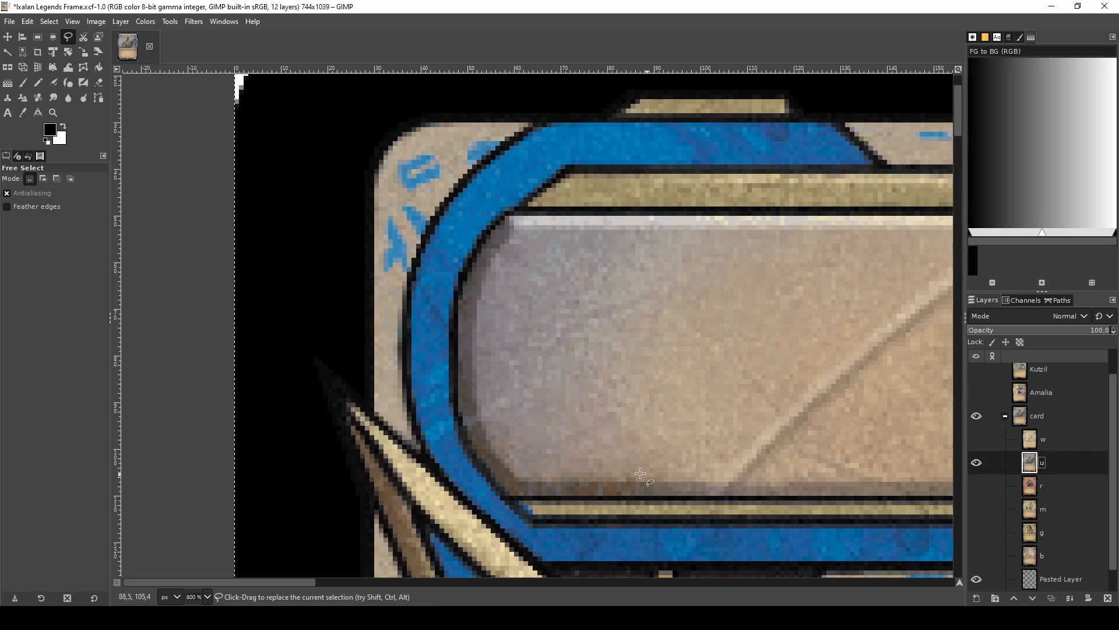
scroll(619, 454, "down", 2)
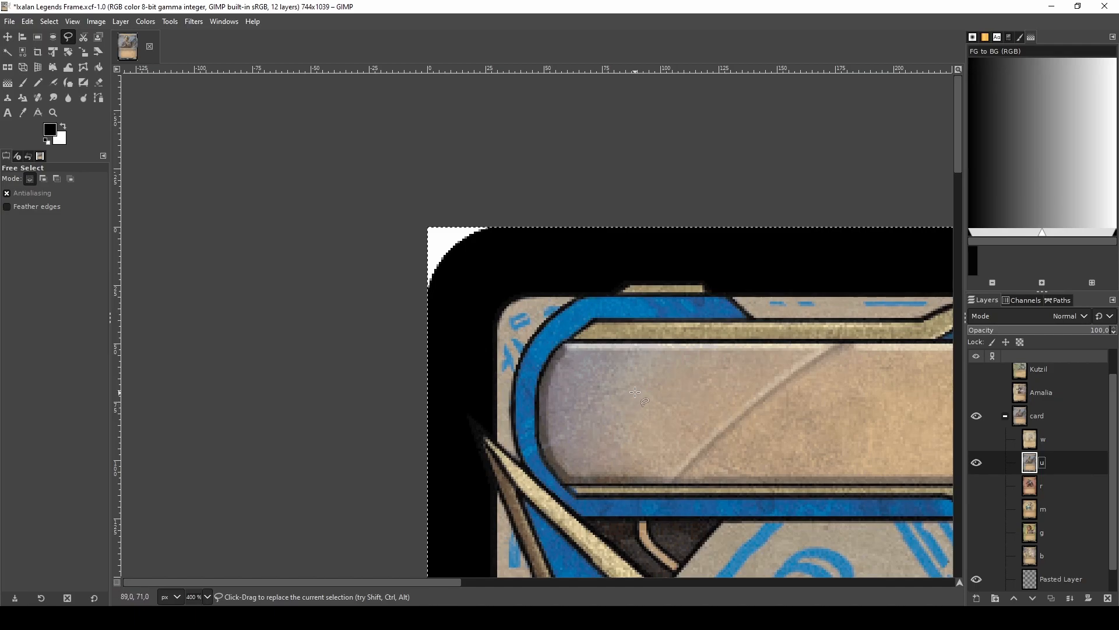
scroll(705, 383, "down", 6)
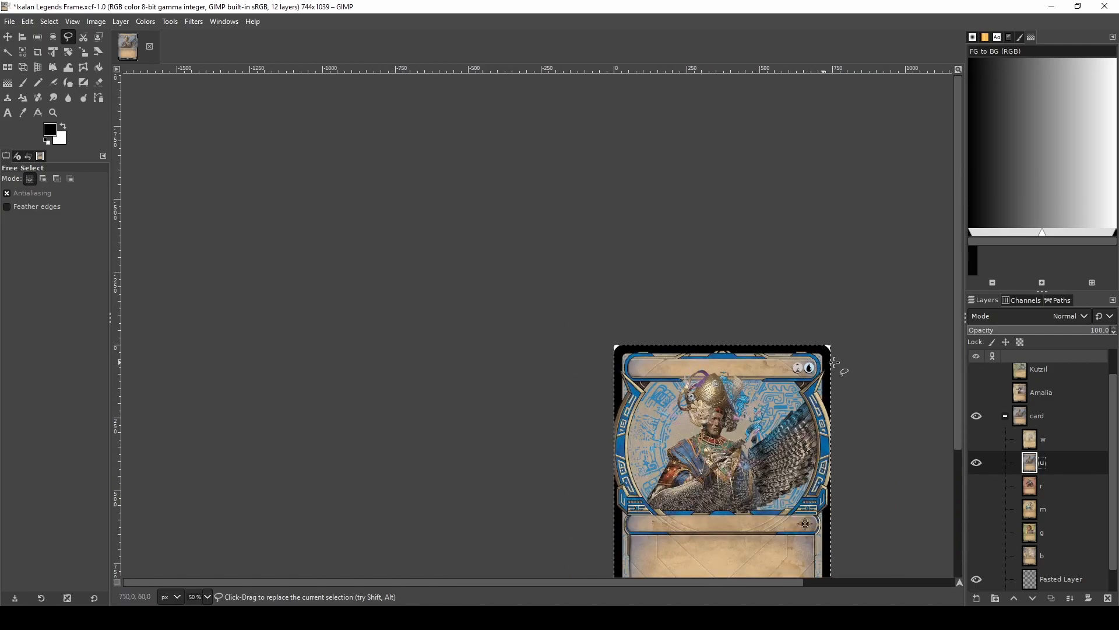
scroll(818, 371, "up", 4)
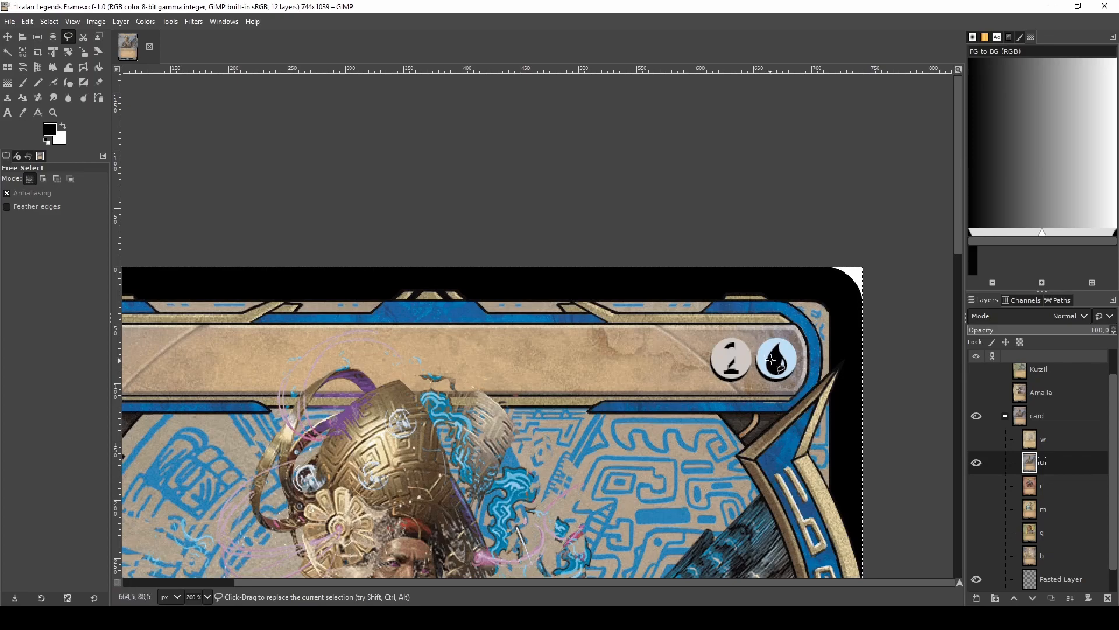
scroll(762, 362, "down", 5)
scroll(646, 360, "up", 2)
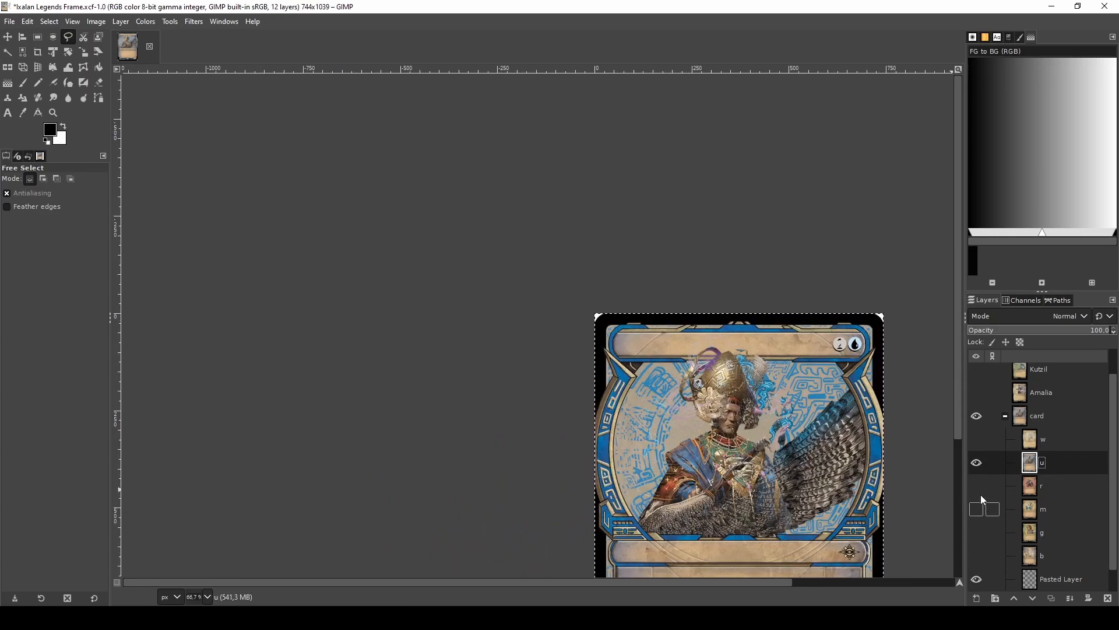
- Hide layer u and outline the inner border curve with its adjoining blue strip at the title bar's right end using Free Select
scroll(766, 380, "up", 7)
left_click(593, 219)
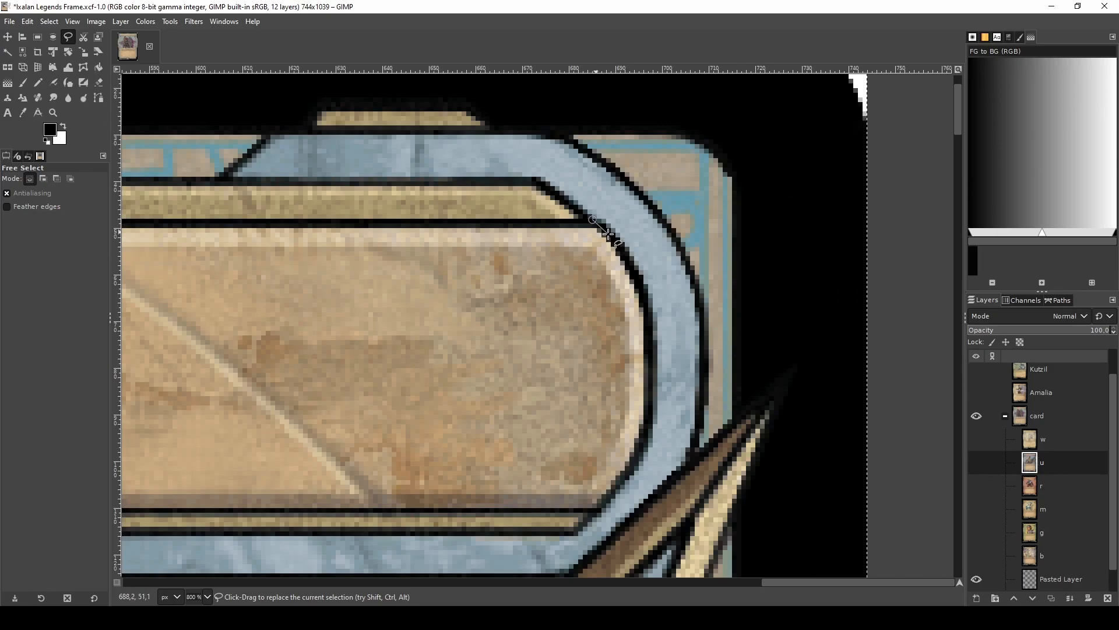
mouse_move(618, 245)
left_mouse_down()
mouse_move(648, 312)
mouse_move(648, 346)
left_mouse_up()
left_click(646, 417)
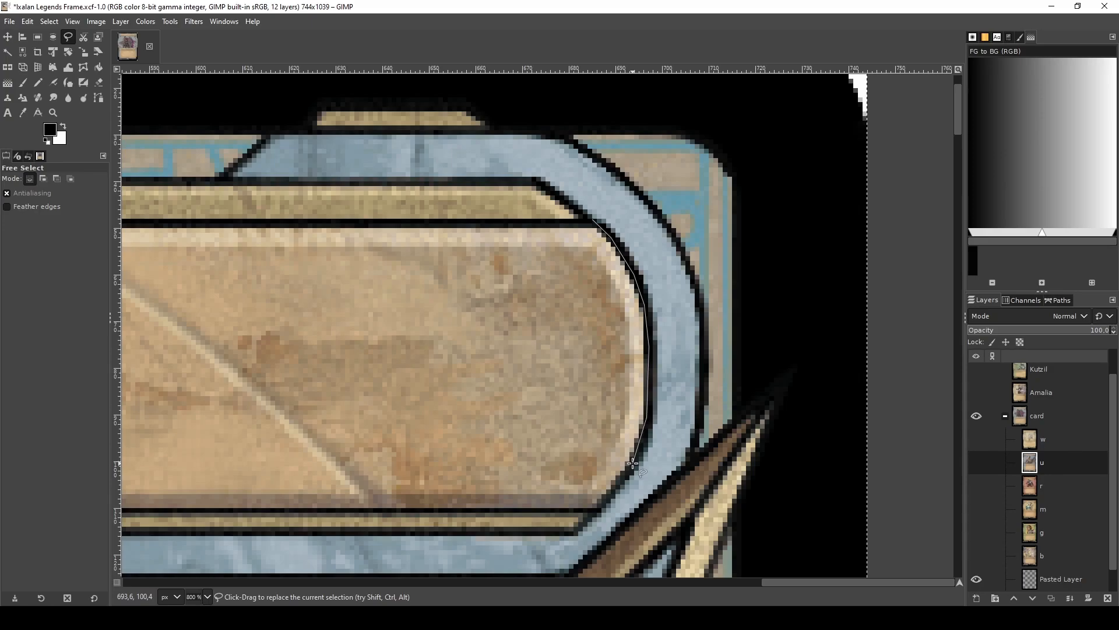
left_click(605, 500)
left_click(584, 524)
left_click(592, 534)
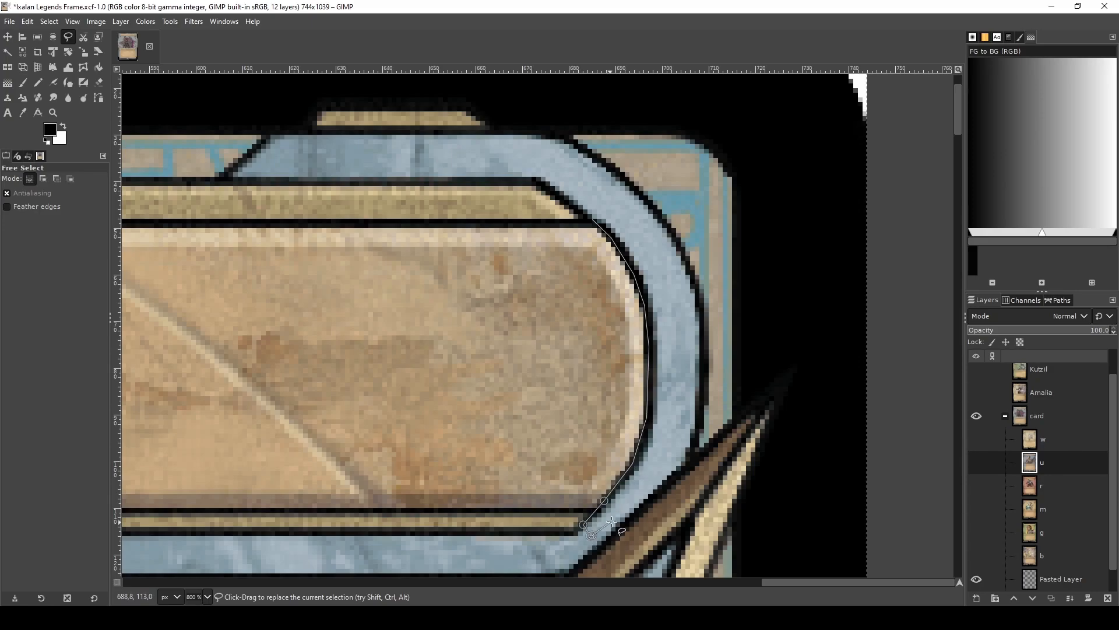
left_click(685, 351)
left_click(672, 277)
left_click(646, 234)
left_click(593, 219)
key("Return")
- Try copying the outlined border piece from layer u, pasting it and flipping it horizontally
key("ctrl+c")
key("ctrl+v")
key("shift+f")
left_click(665, 344)
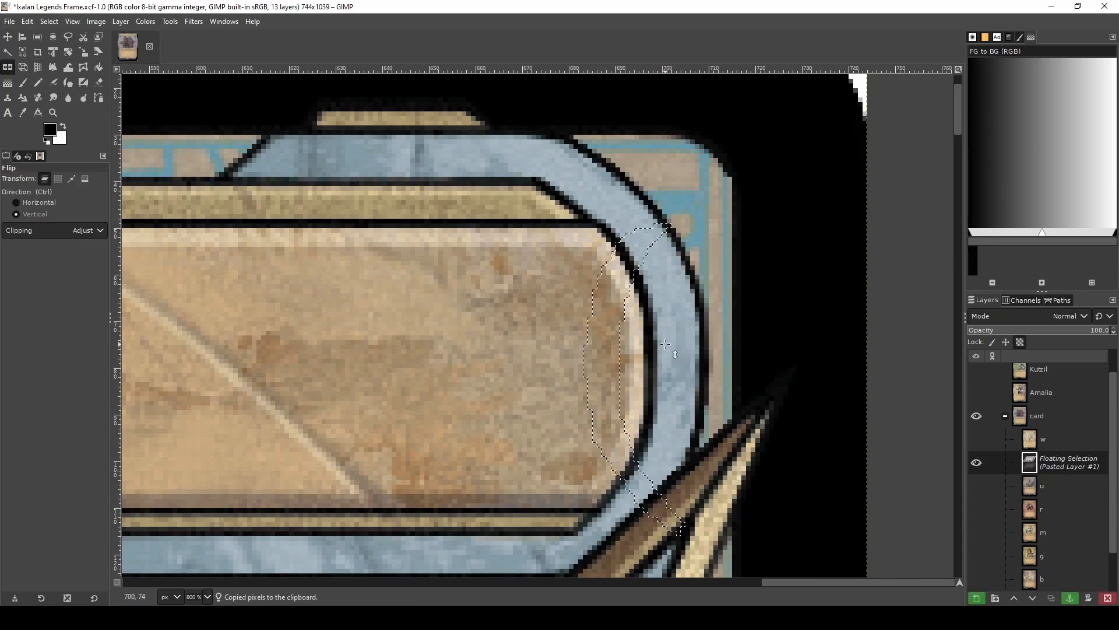
scroll(665, 345, "down", 2, "ctrl")
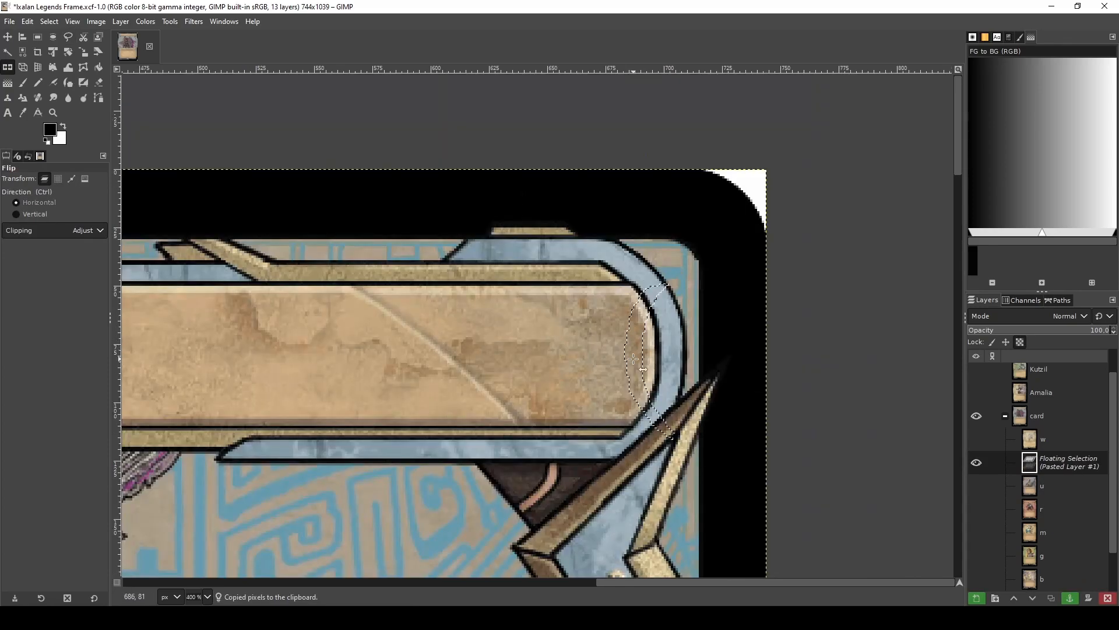
left_click(1069, 493)
- Copy the outlined border piece from layer a, mirror it horizontally, and move it onto the title bar's left end
scroll(1071, 561, "down", 1)
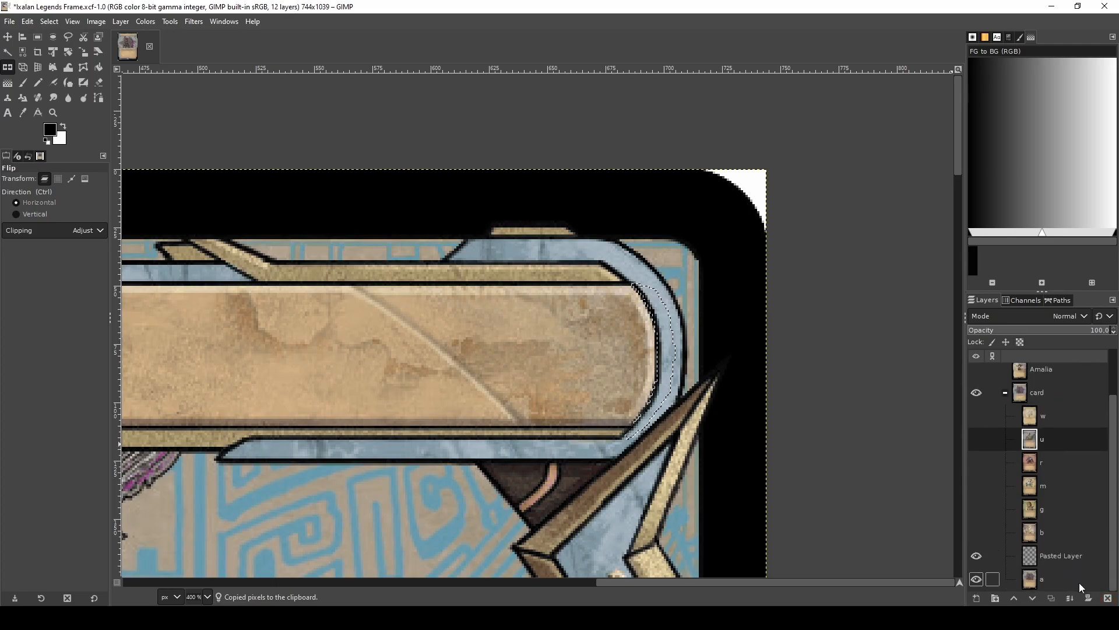
left_click(1079, 582)
key("ctrl+v")
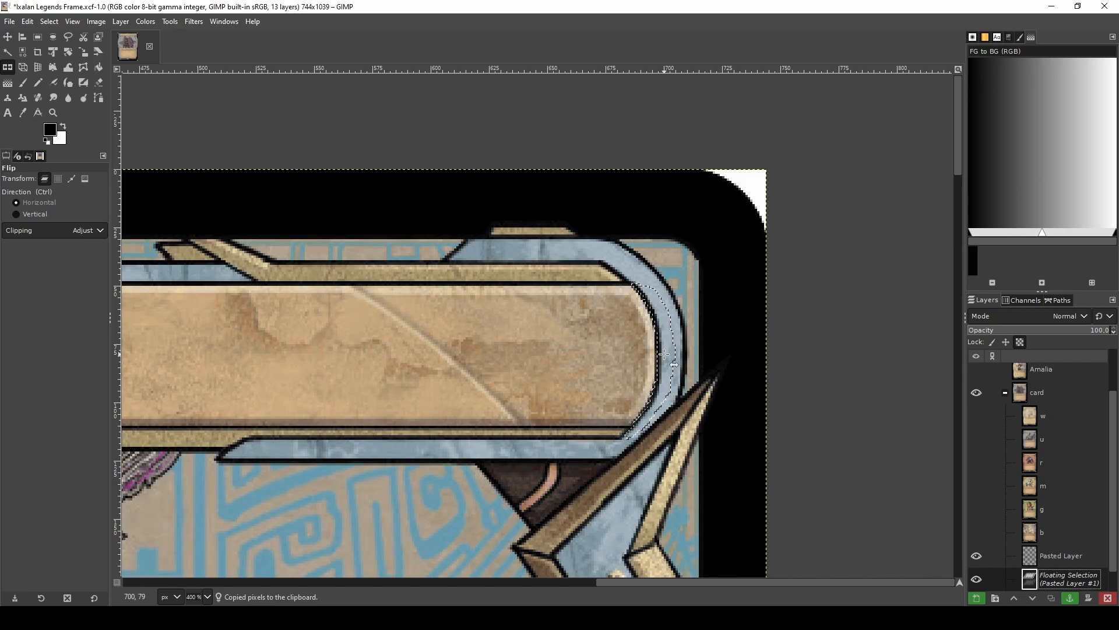
key("m")
left_click_drag(665, 354, 339, 351)
left_click_drag(66, 315, 203, 338)
scroll(203, 338, "up", 3)
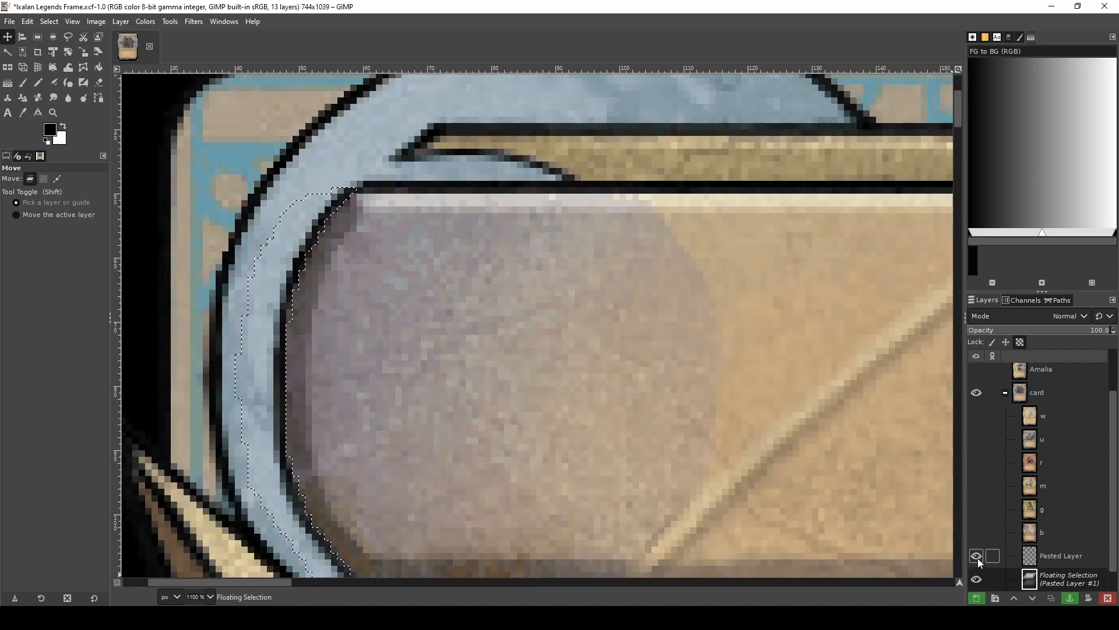
- Compare the title bar's left border with and without the floating piece by toggling its visibility
left_click(976, 579)
left_click(976, 578)
left_click(976, 579)
left_click(976, 579)
left_click(976, 579)
left_click(977, 579)
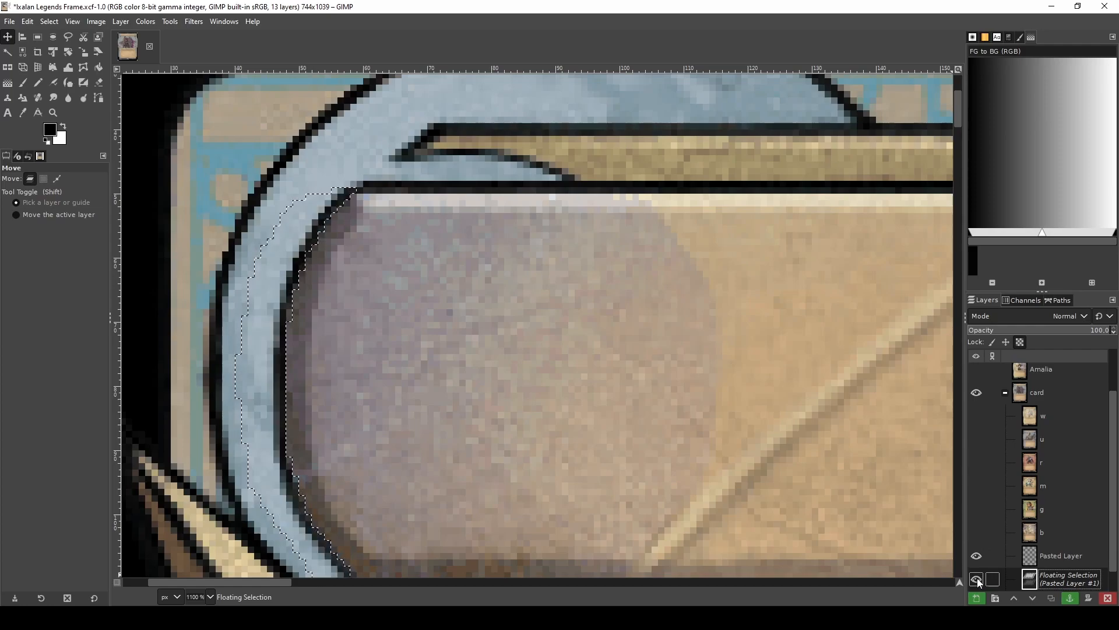
left_click(977, 579)
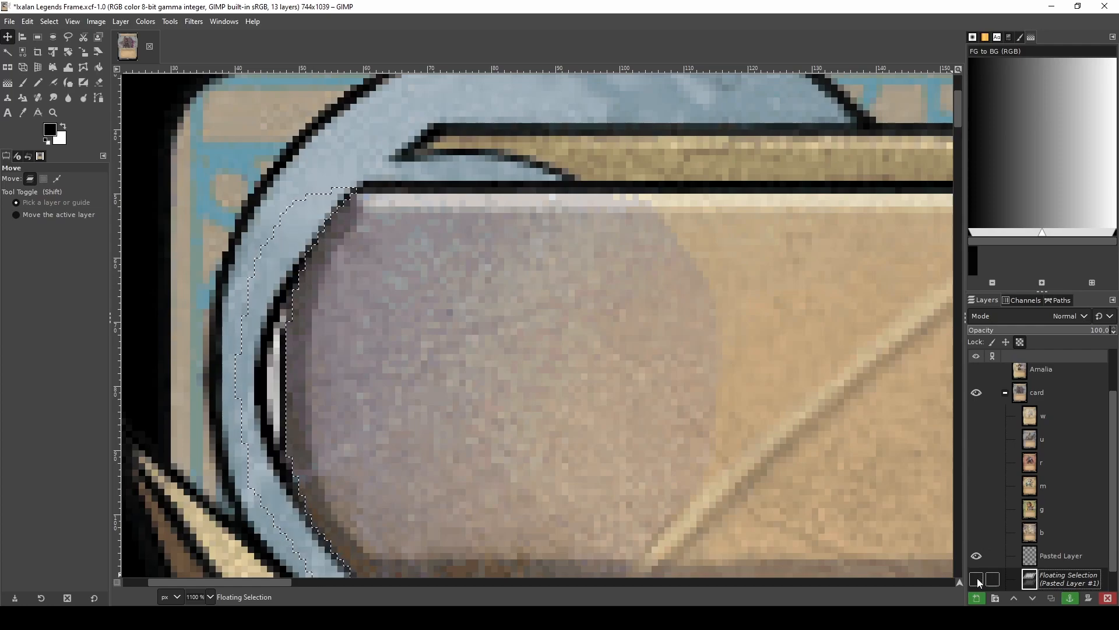
- Turn the floating border piece into a new layer, hide it, and outline the leftover old inner border with Free Select
right_click(1058, 582)
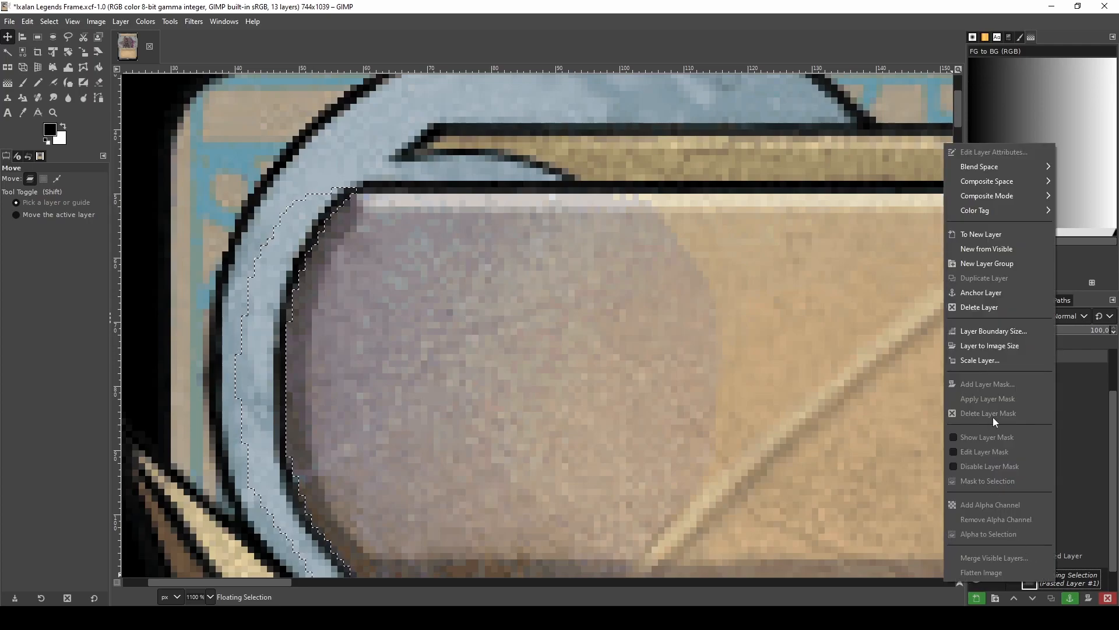
left_click(981, 234)
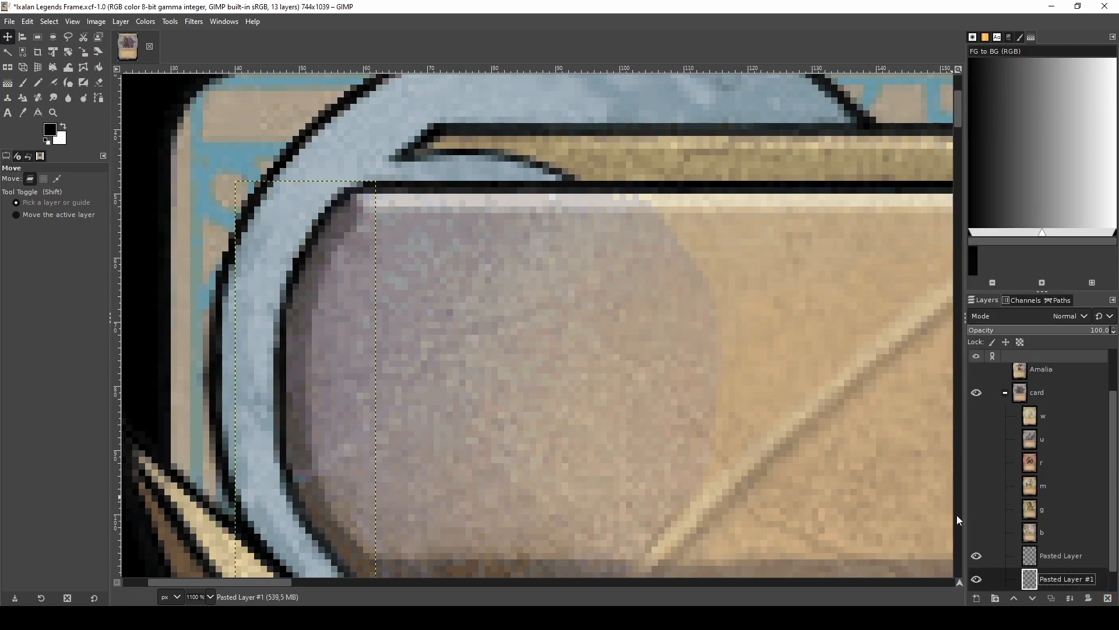
left_click(977, 580)
scroll(209, 395, "up", 1)
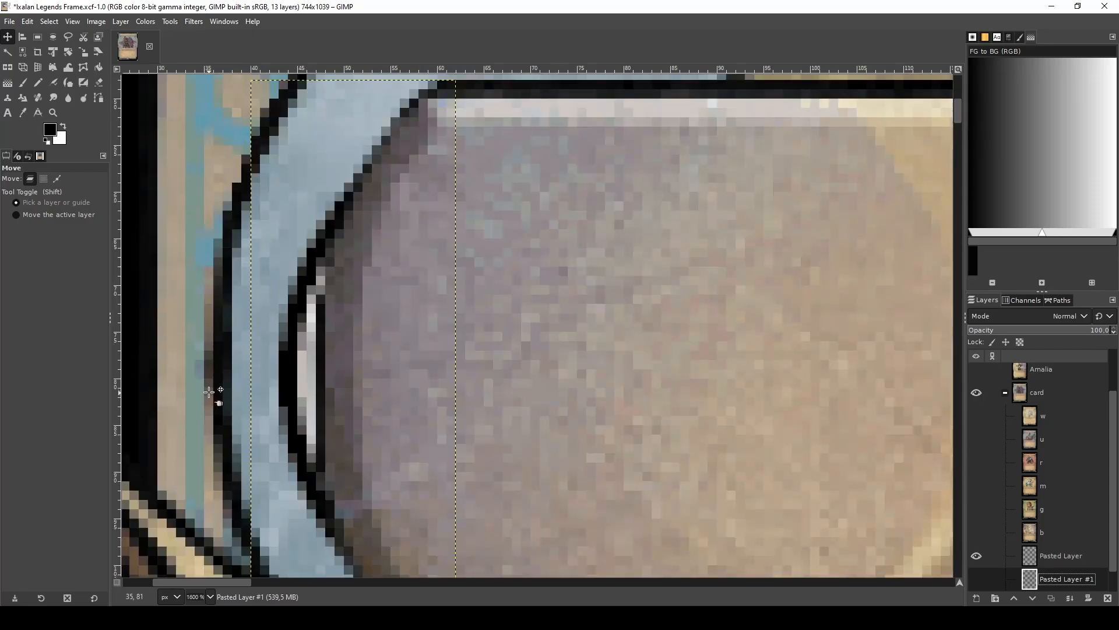
key("f")
left_click(383, 165)
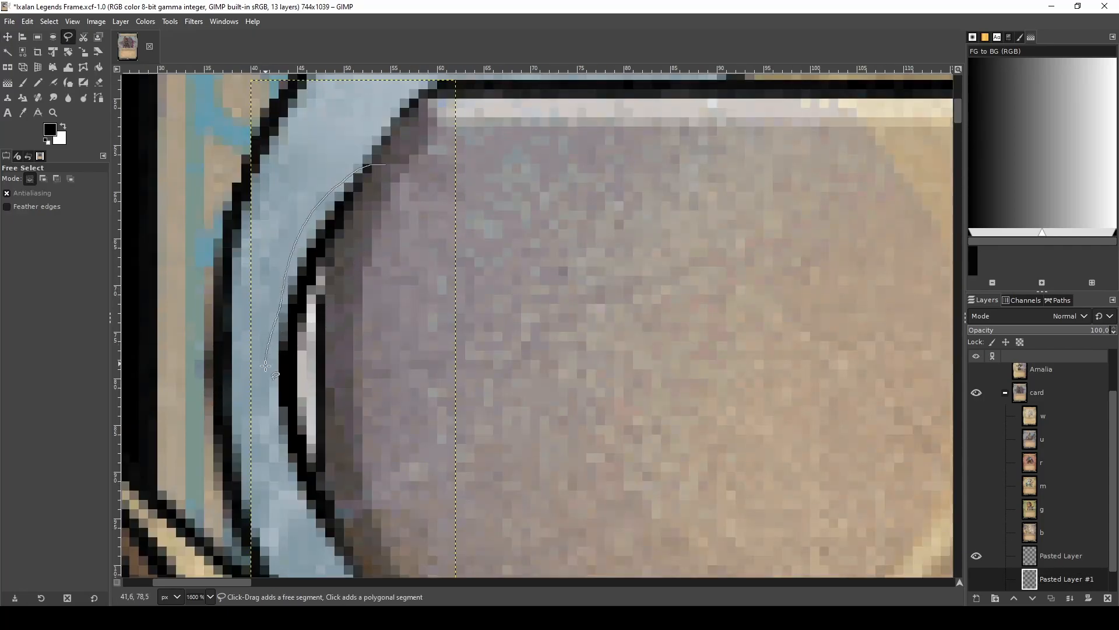
mouse_move(328, 547)
left_mouse_down()
mouse_move(374, 527)
mouse_move(395, 251)
mouse_move(385, 166)
left_mouse_up()
key("Return")
- Show Pasted Layer #1 again and merge it down into layer a
left_click(976, 579)
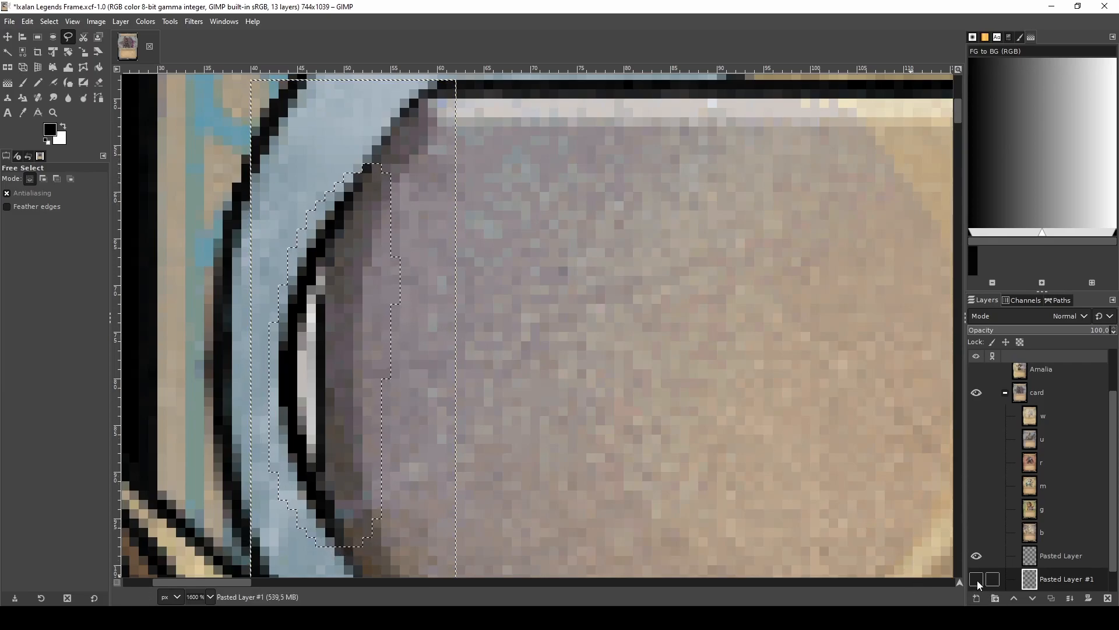
right_click(1062, 580)
left_click(1011, 302)
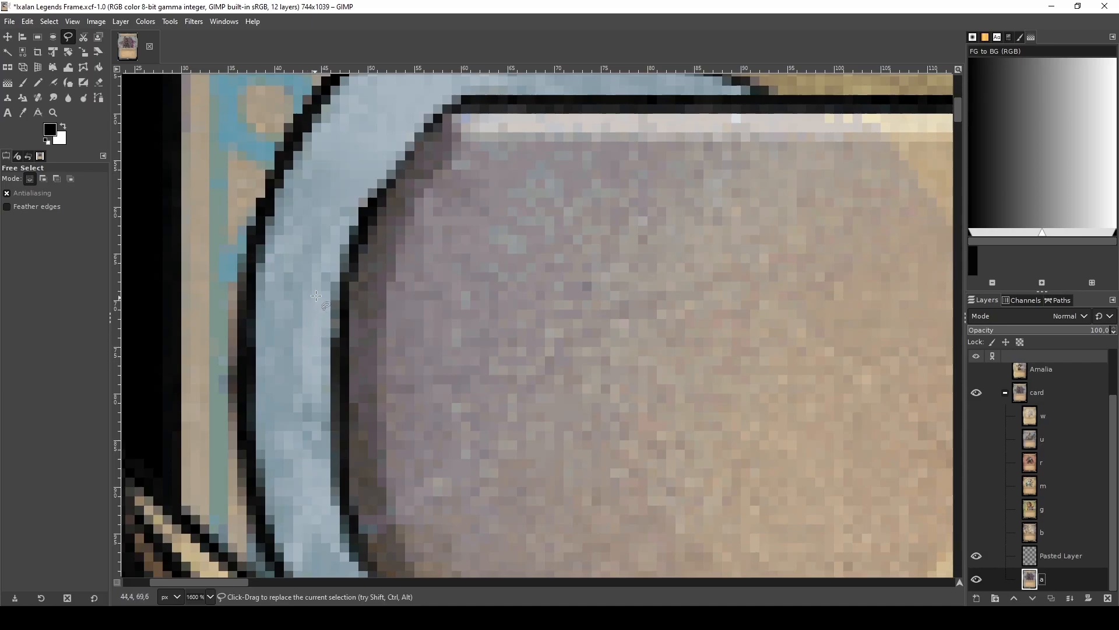
- Select the bright streak in the blue border's left curve and slightly lower its lightness with Hue-Chroma
mouse_move(315, 292)
left_mouse_down()
mouse_move(297, 307)
mouse_move(296, 433)
mouse_move(309, 446)
mouse_move(313, 293)
left_mouse_up()
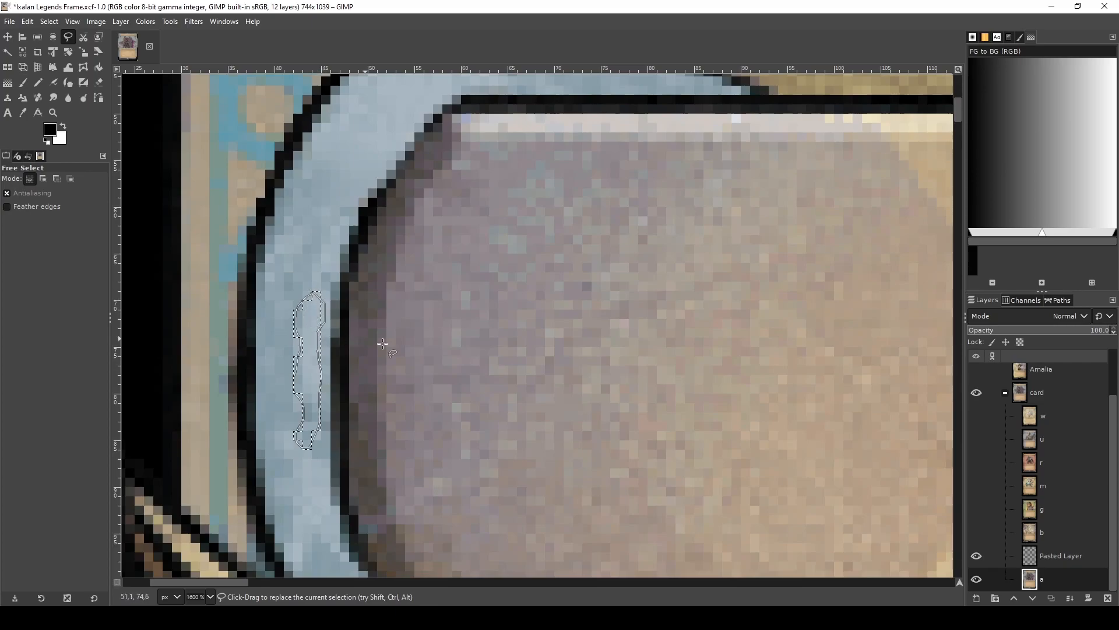
key("ctrl+shift+f")
left_click(755, 120)
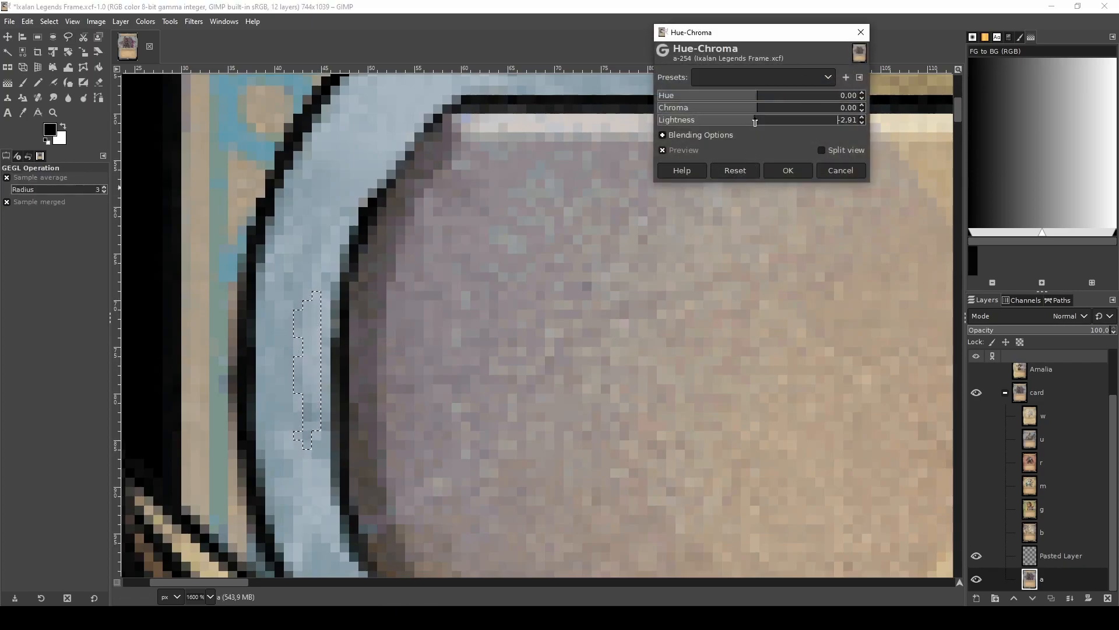
left_click(753, 124)
left_click(753, 124)
left_click(787, 171)
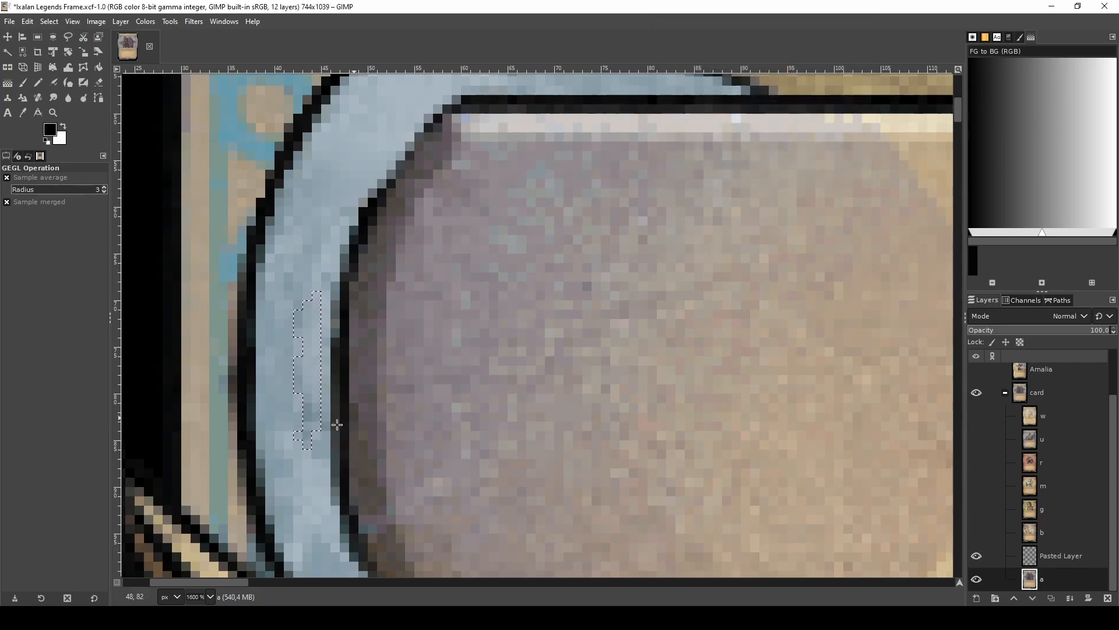
- Clear the selection and blend the shading along the blue border's left curve with the Smudge tool
key("s")
scroll(306, 383, "up", 2)
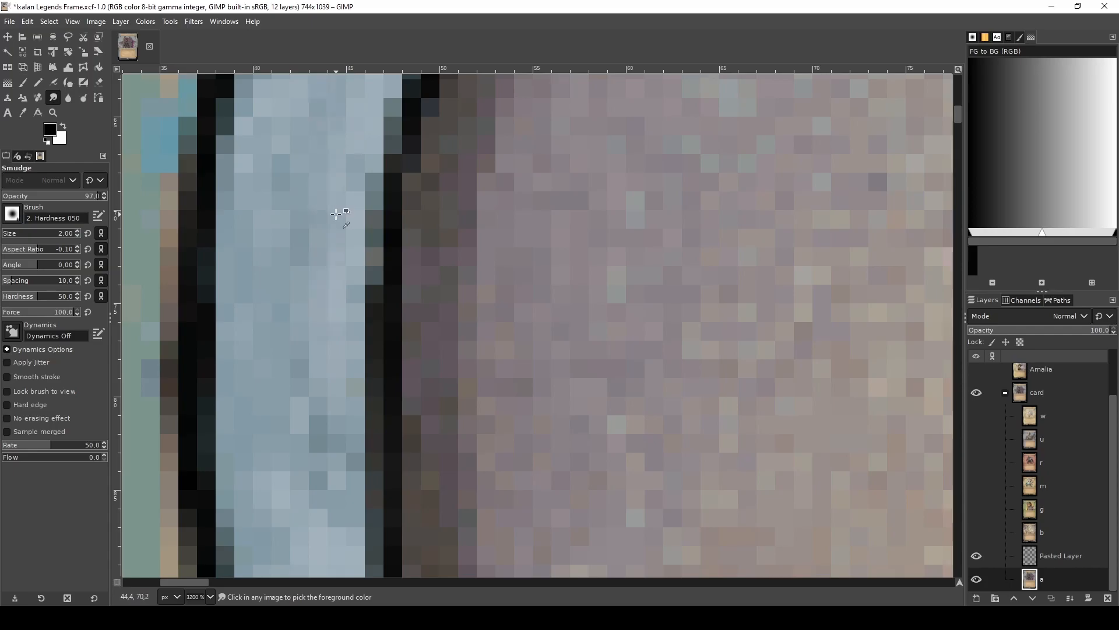
scroll(337, 214, "down", 3)
scroll(320, 330, "up", 2)
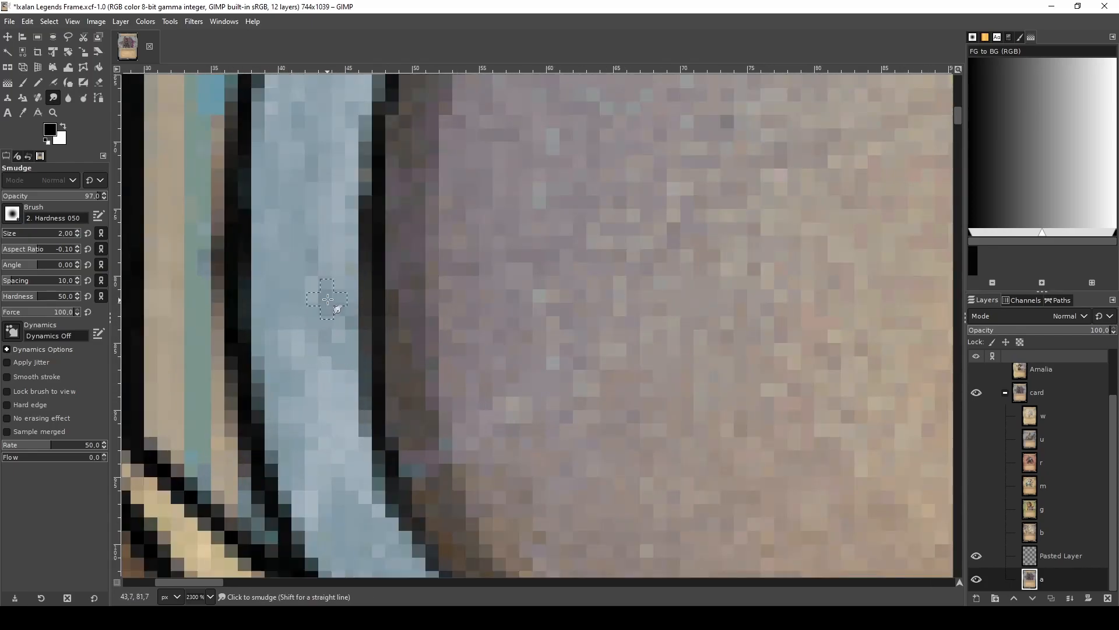
scroll(340, 251, "down", 6)
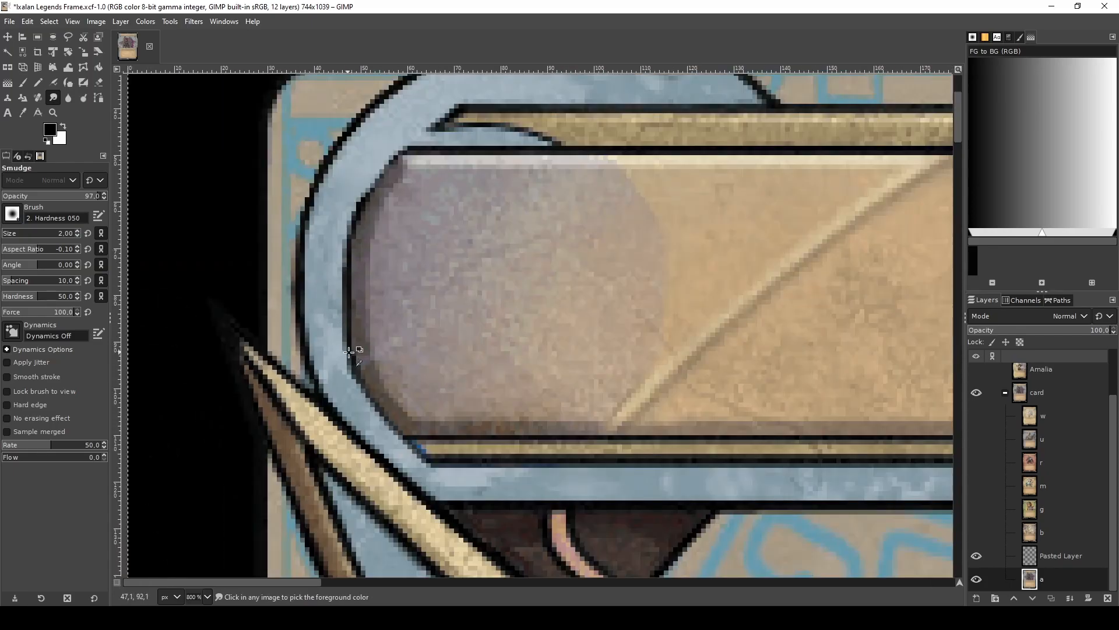
scroll(359, 376, "up", 4)
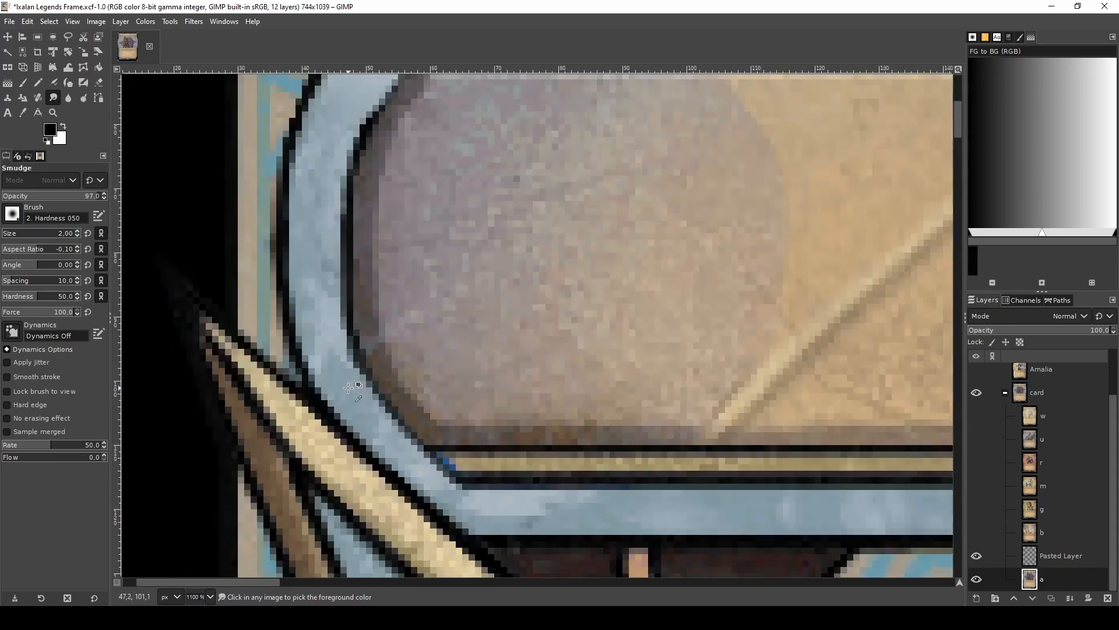
scroll(333, 372, "up", 2)
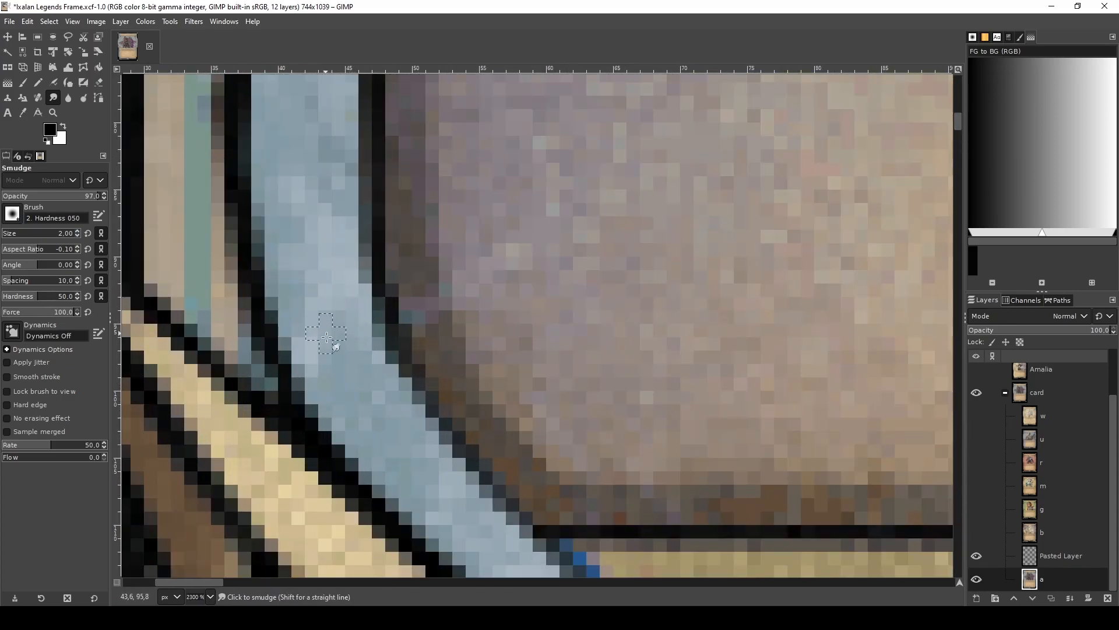
scroll(322, 344, "down", 4)
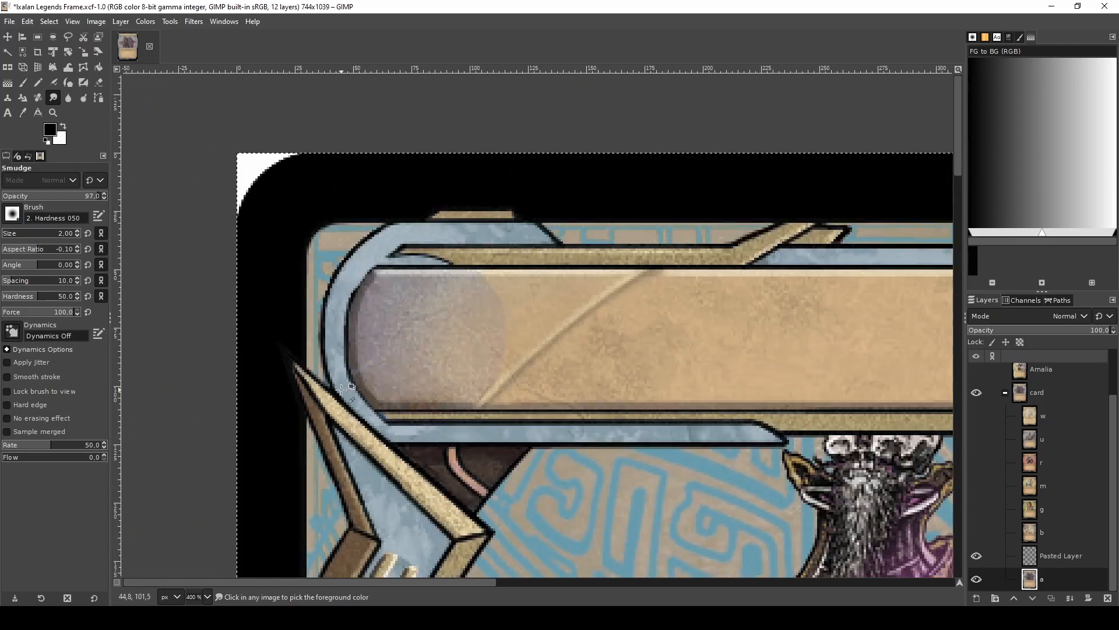
scroll(365, 313, "up", 1)
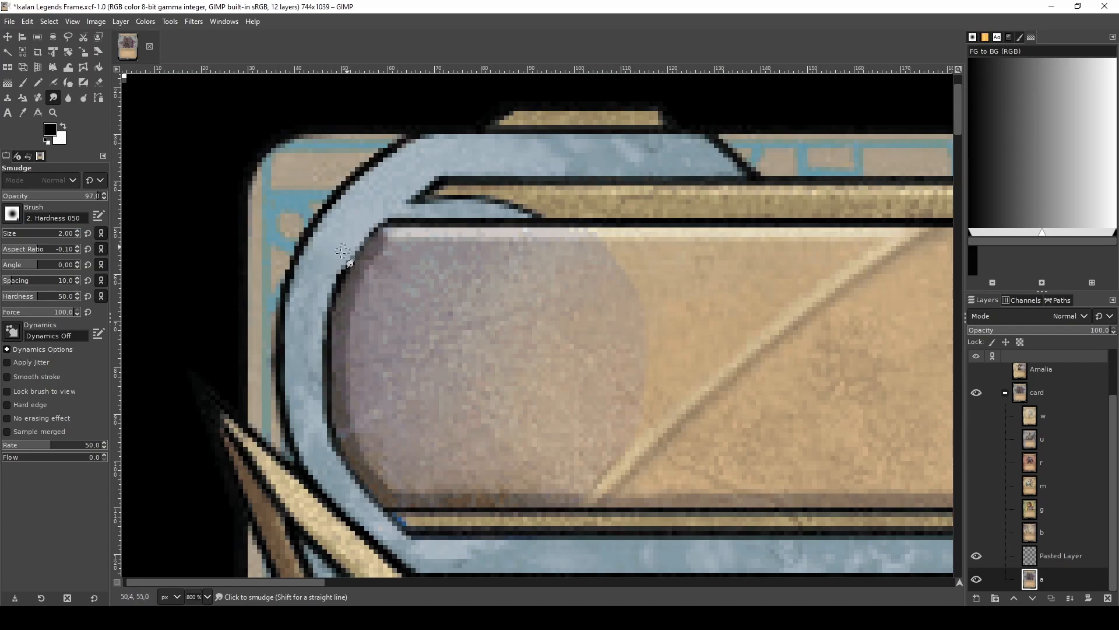
- Show layer u and outline the upper part of the inner black border at the title bar's left end with Free Select
left_click(976, 439)
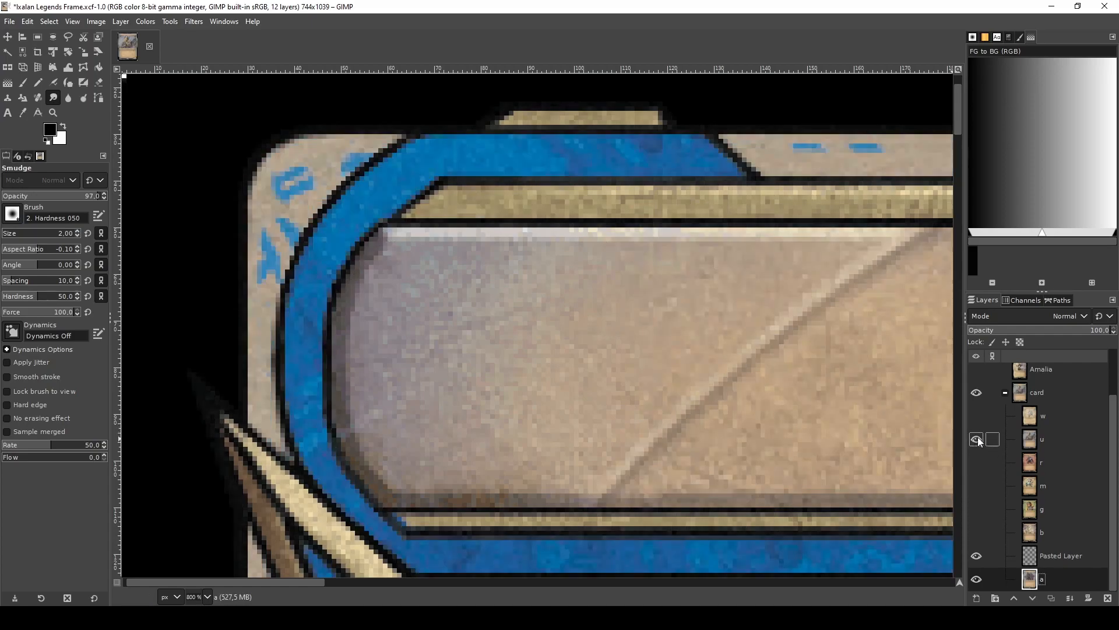
scroll(420, 257, "up", 3)
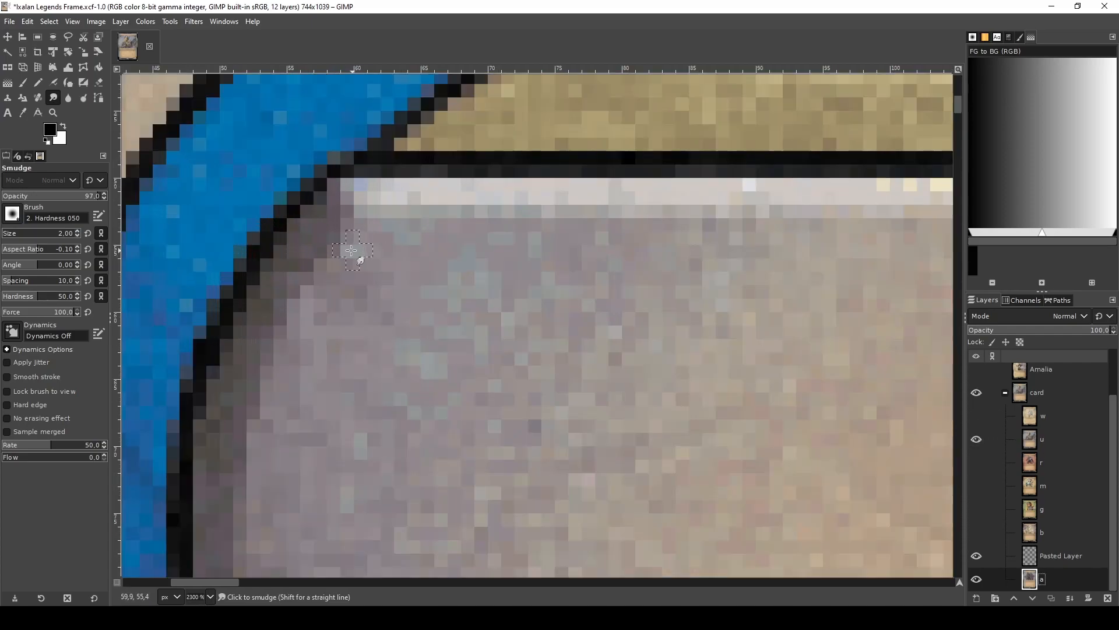
key("f")
left_click(365, 156)
mouse_move(311, 181)
left_mouse_down()
mouse_move(242, 271)
mouse_move(220, 333)
mouse_move(247, 320)
mouse_move(365, 156)
left_mouse_up()
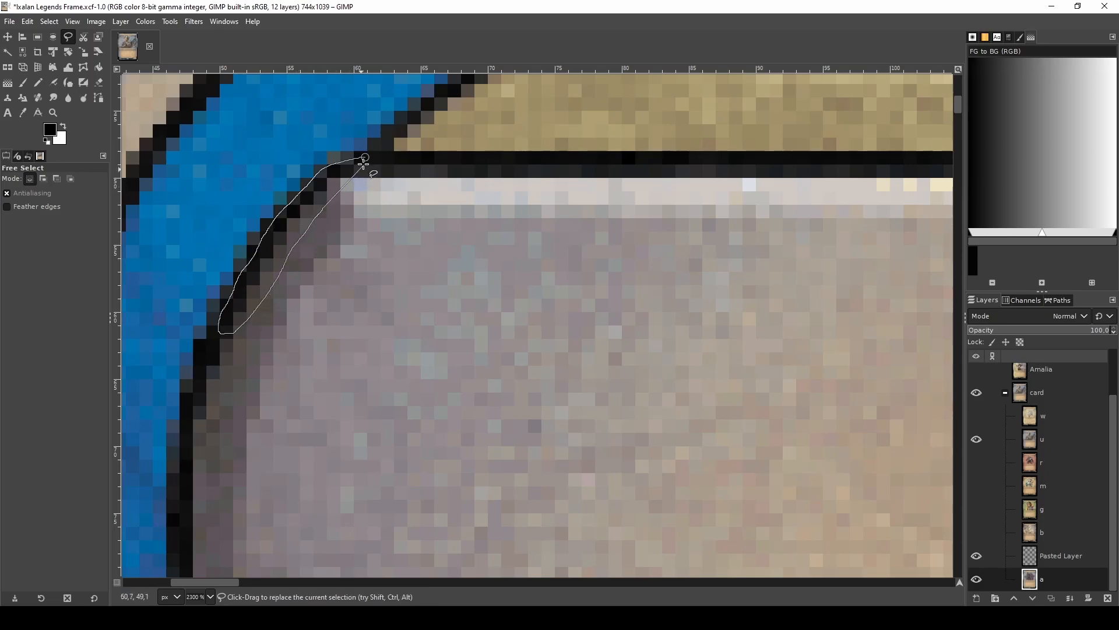
key("Return")
- Copy the outlined border segment from layer u, hide that layer, and paste and anchor the segment in layer a
key("ctrl+c")
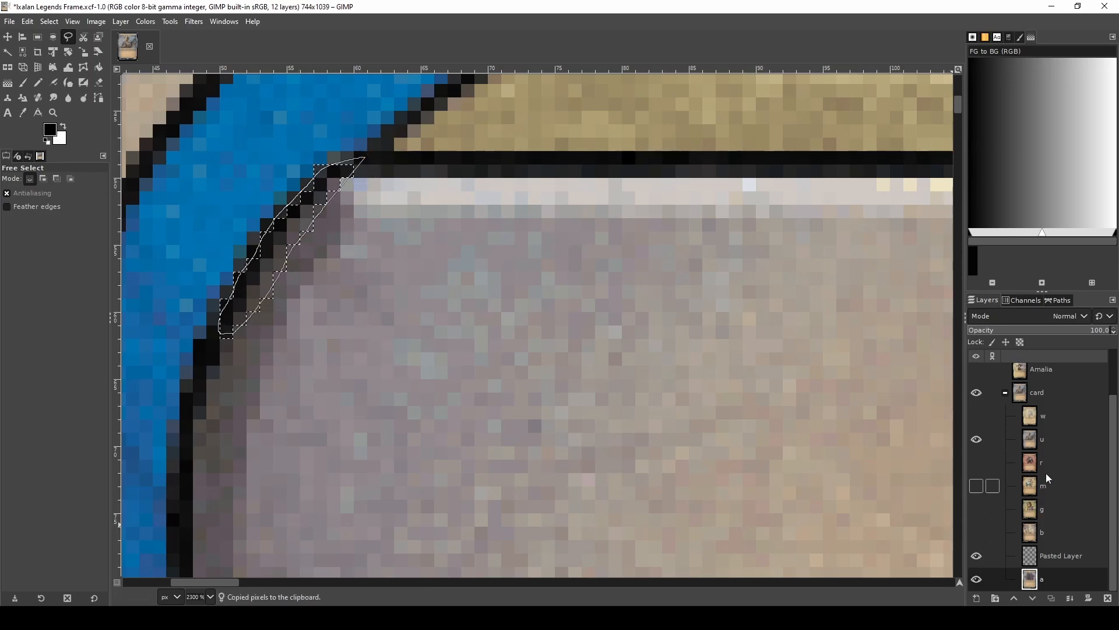
left_click(1065, 441)
left_click(977, 441)
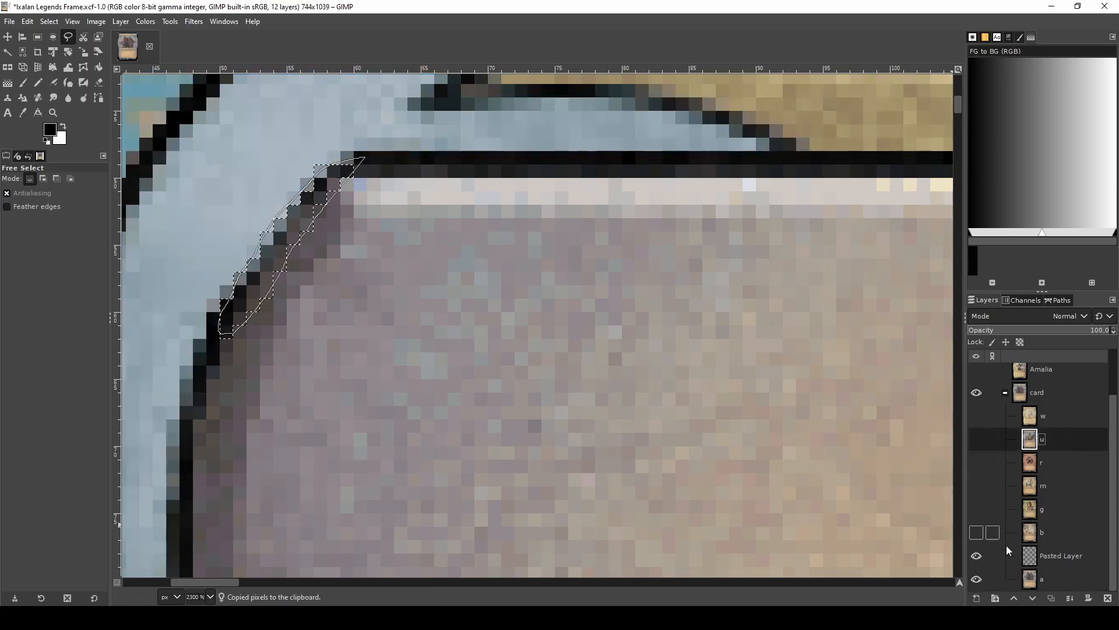
left_click(1069, 580)
key("ctrl+v")
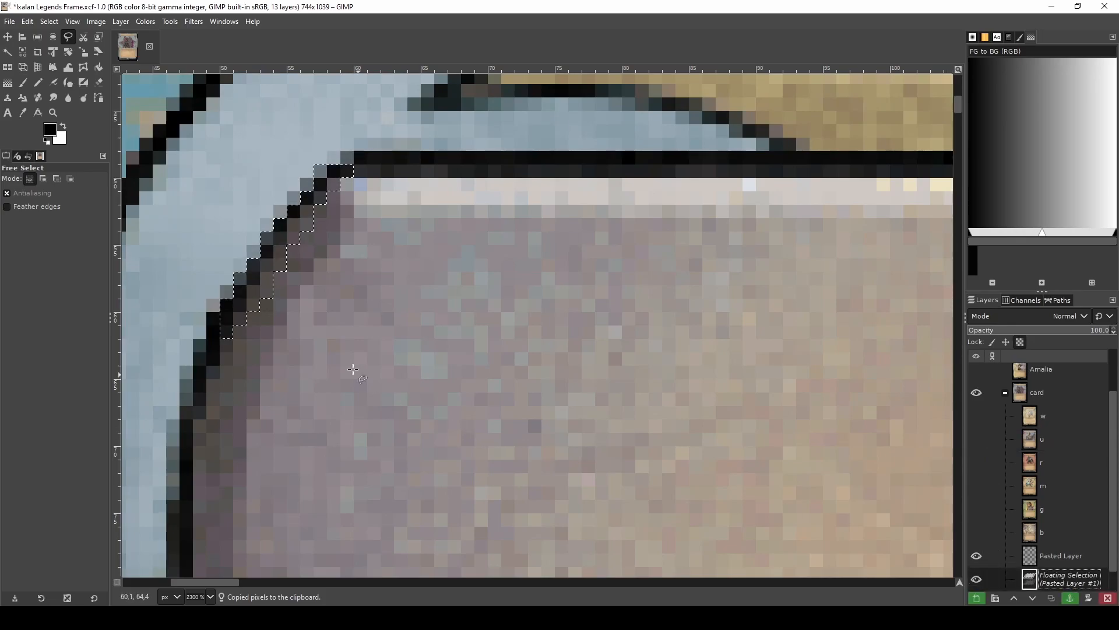
left_click(366, 181)
scroll(327, 246, "down", 3)
scroll(249, 249, "up", 2)
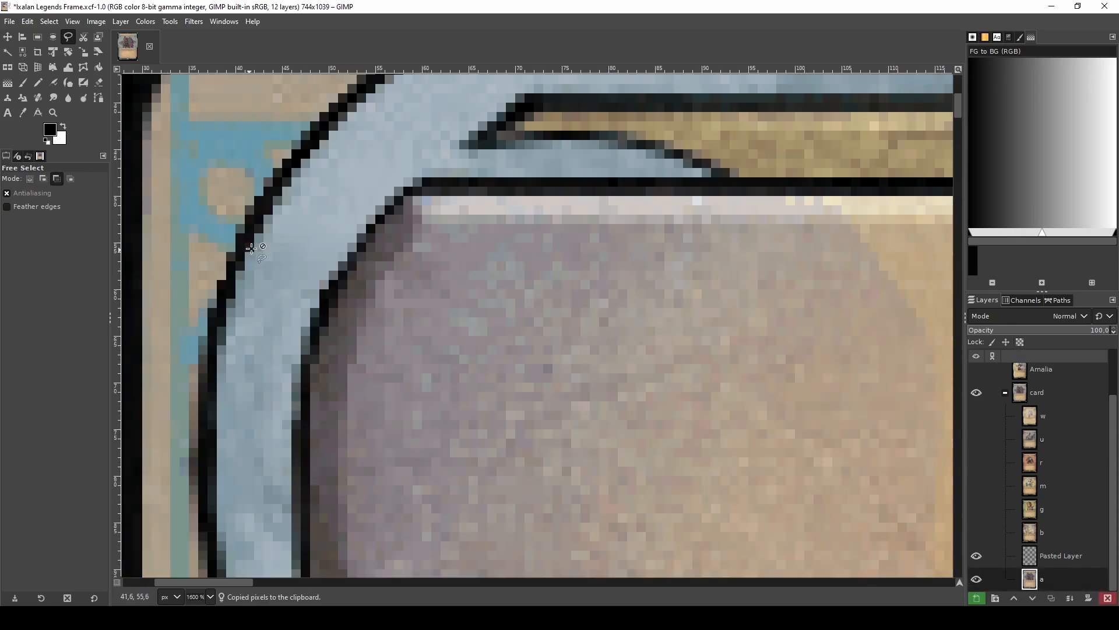
scroll(285, 240, "down", 2)
scroll(288, 236, "up", 2)
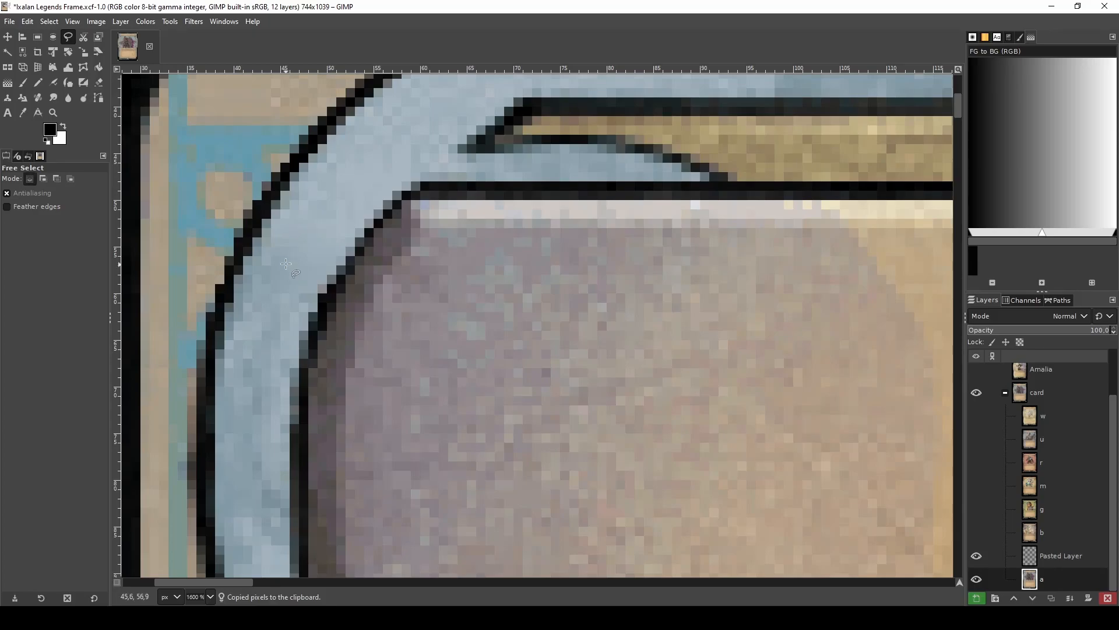
scroll(326, 226, "up", 3)
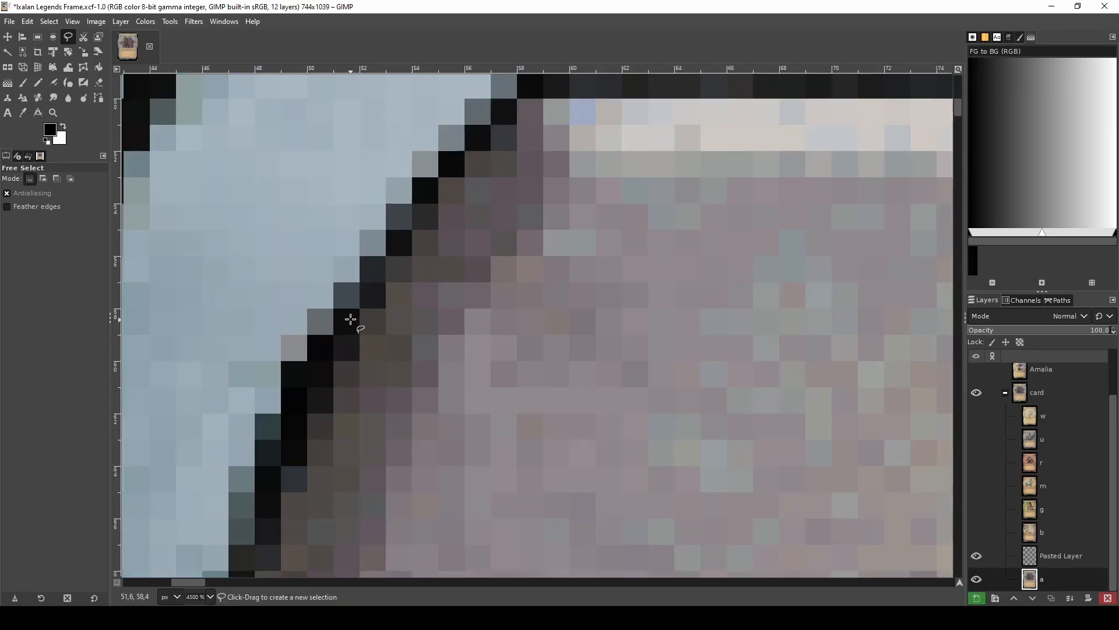
- Smudge the pasted black border segment at the title bar's upper left curve with a size 1 brush to blend its edge pixels
key("s")
key("bracketleft")
left_click_drag(347, 320, 344, 300)
mouse_move(345, 313)
left_mouse_down()
mouse_move(348, 280)
mouse_move(371, 270)
mouse_move(381, 287)
mouse_move(372, 222)
mouse_move(372, 255)
mouse_move(375, 225)
mouse_move(400, 235)
mouse_move(398, 195)
mouse_move(422, 193)
mouse_move(421, 165)
mouse_move(421, 199)
mouse_move(424, 154)
mouse_move(429, 188)
mouse_move(424, 141)
mouse_move(431, 182)
mouse_move(425, 145)
mouse_move(452, 165)
mouse_move(448, 115)
mouse_move(454, 155)
mouse_move(455, 123)
mouse_move(484, 142)
mouse_move(474, 106)
left_mouse_up()
scroll(483, 159, "up", 5)
left_click_drag(558, 332, 504, 336)
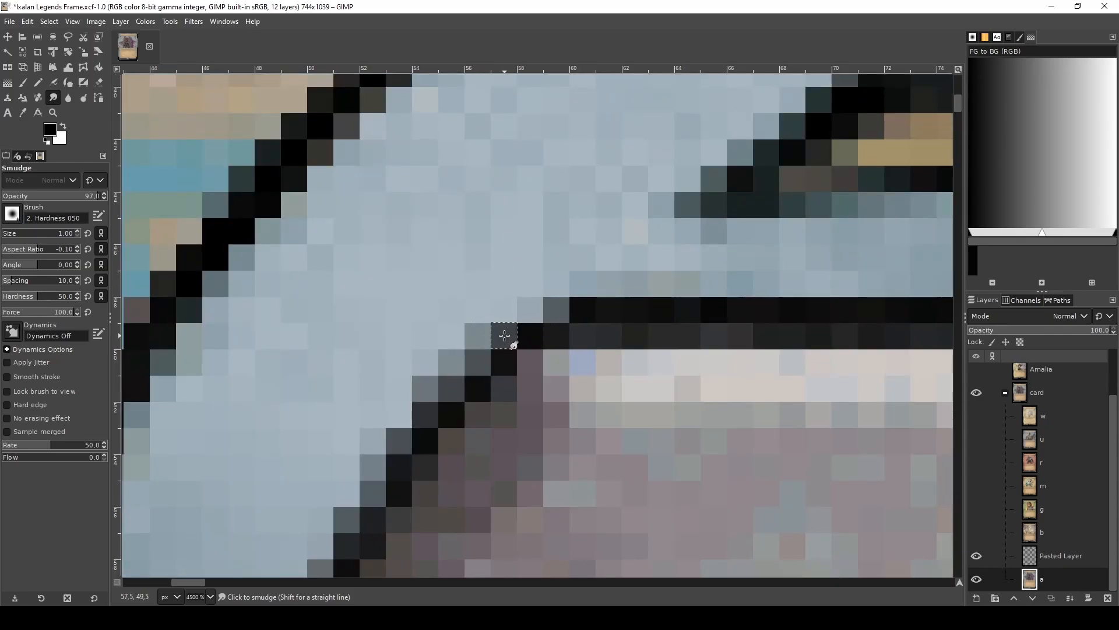
- Compare the blended inner border curve with layer u by repeatedly showing and hiding that layer
scroll(467, 402, "down", 2)
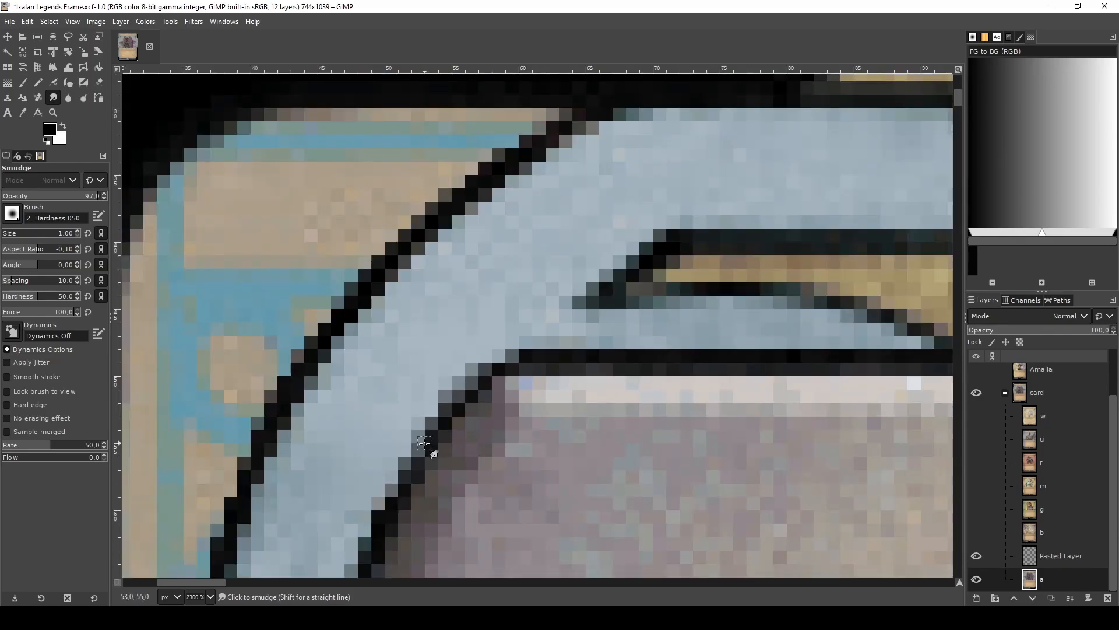
left_click(980, 441)
left_click(980, 441)
left_click(980, 441)
left_click(980, 442)
left_click(979, 441)
left_click(980, 441)
left_click(979, 441)
left_click(979, 441)
left_click(980, 441)
left_click(979, 441)
left_click(980, 441)
left_click(980, 441)
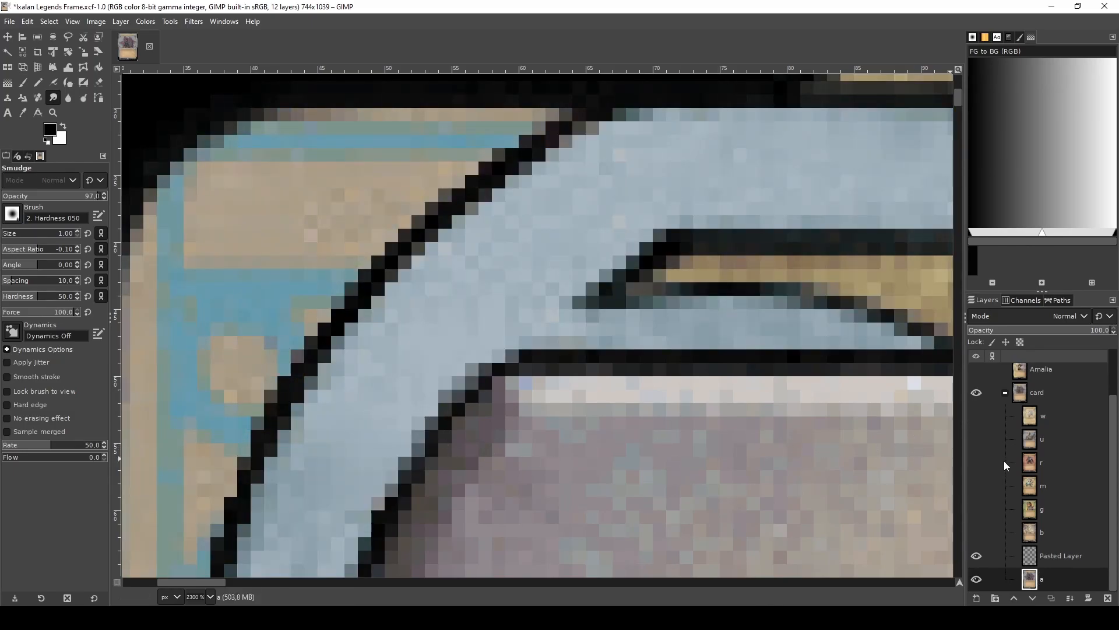
left_click(978, 441)
left_click(978, 441)
left_click(978, 441)
left_click(977, 442)
left_click(977, 441)
left_click(977, 441)
- Smudge the edge pixels midway along the inner border curve and check the curve against layer u
scroll(412, 474, "up", 2)
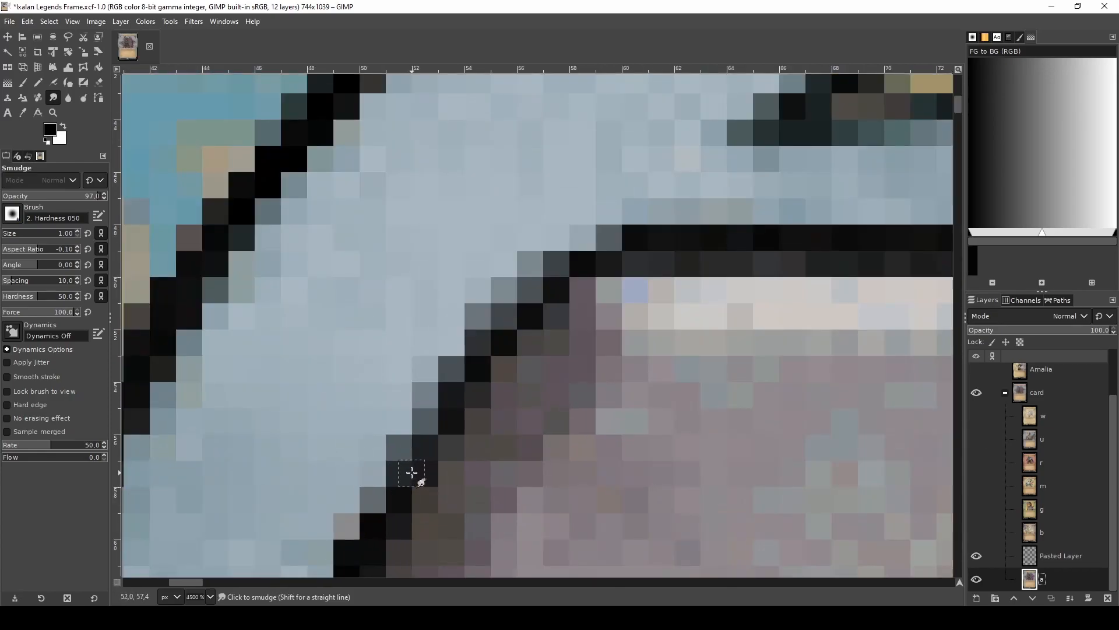
mouse_move(425, 460)
left_mouse_down()
mouse_move(426, 432)
mouse_move(453, 422)
mouse_move(411, 419)
left_mouse_up()
scroll(446, 457, "down", 1)
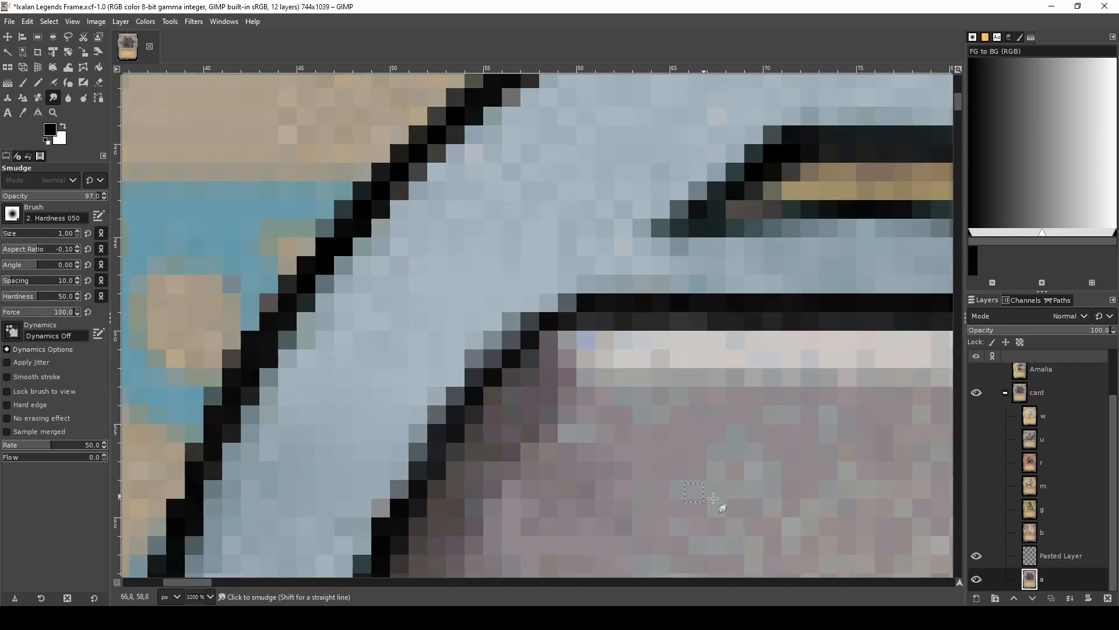
left_click(974, 440)
left_click(974, 441)
left_click(973, 440)
left_click(974, 439)
left_click(973, 440)
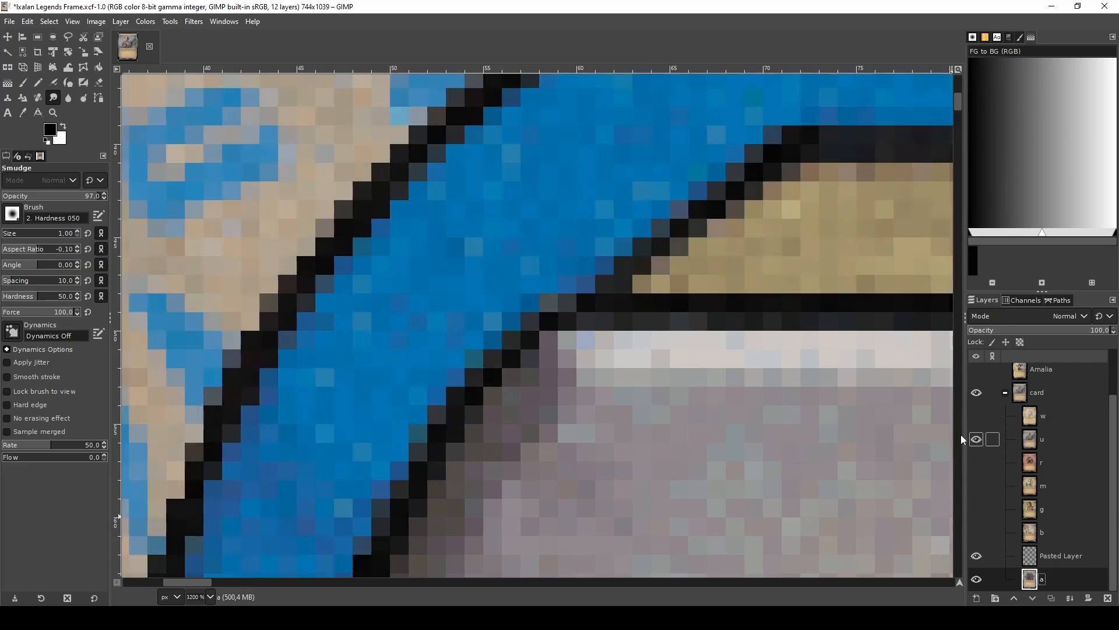
scroll(379, 445, "down", 3)
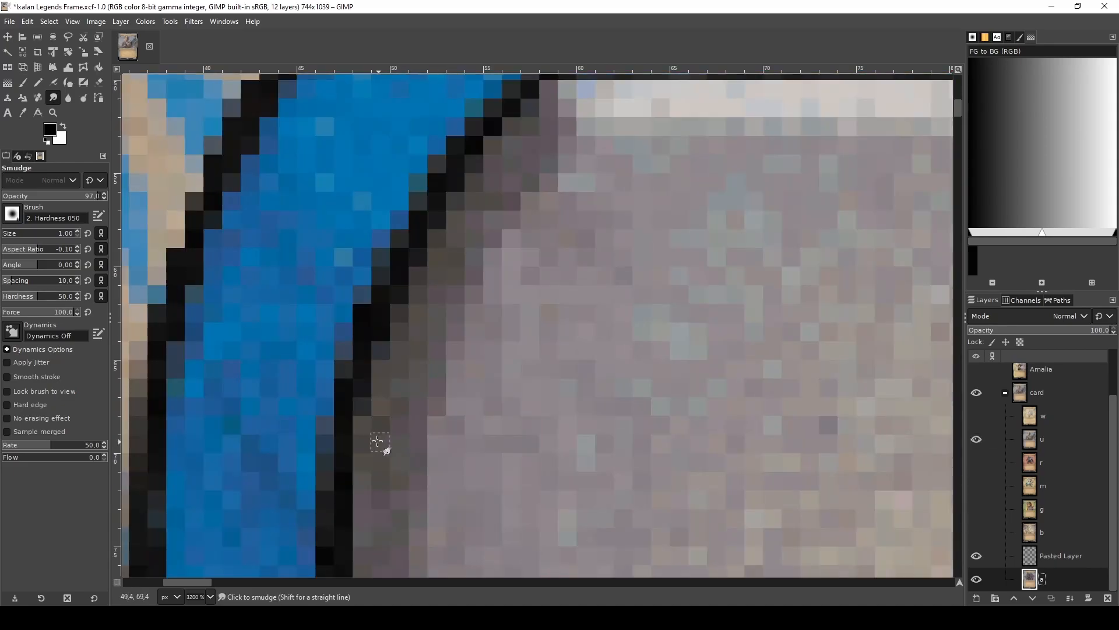
left_click(977, 438)
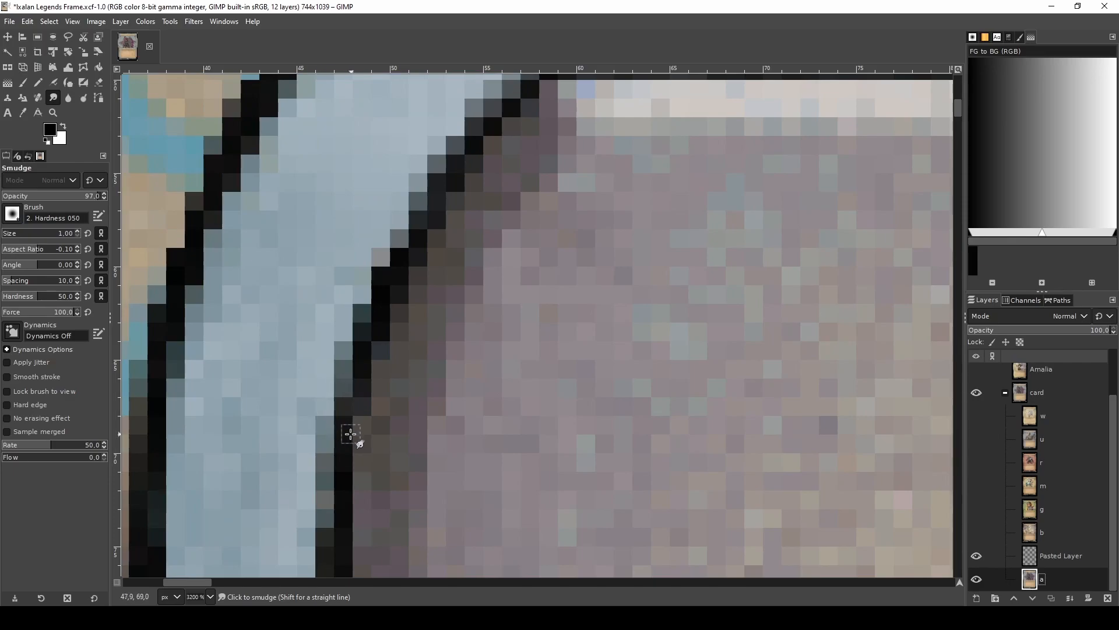
- Select the 1 × 3 px block at 47, 65 on the inner border and lower its lightness with Hue-Chroma
key("r")
left_click_drag(339, 363, 346, 411)
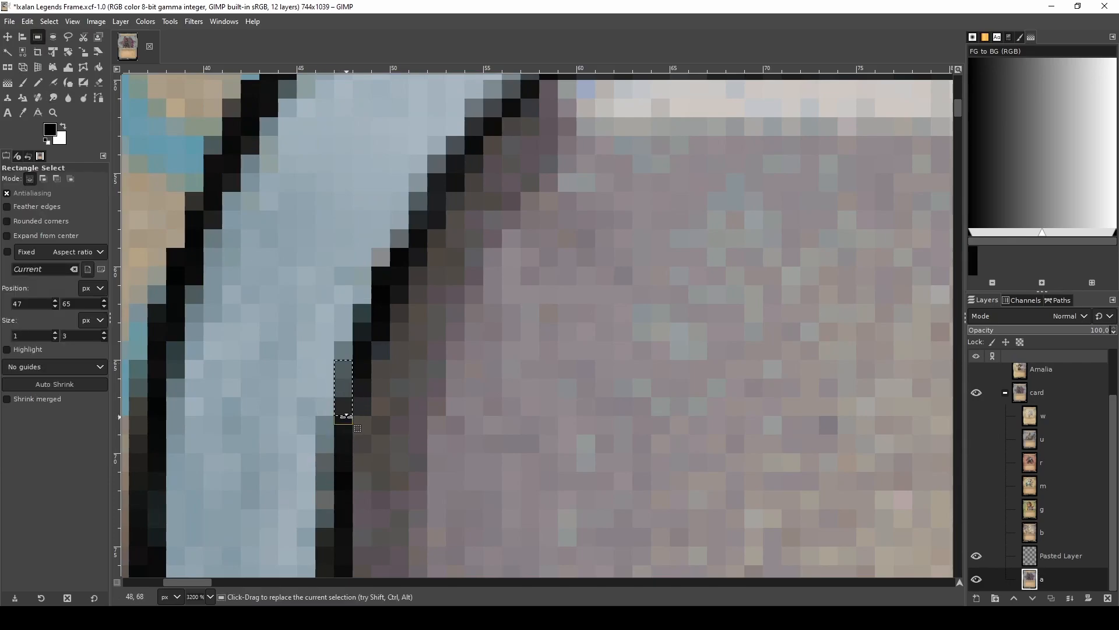
key("shift+h")
left_click_drag(756, 122, 737, 121)
left_click(790, 170)
- Clear the selection and smudge the darkened border pixels upward along the edge
key("s")
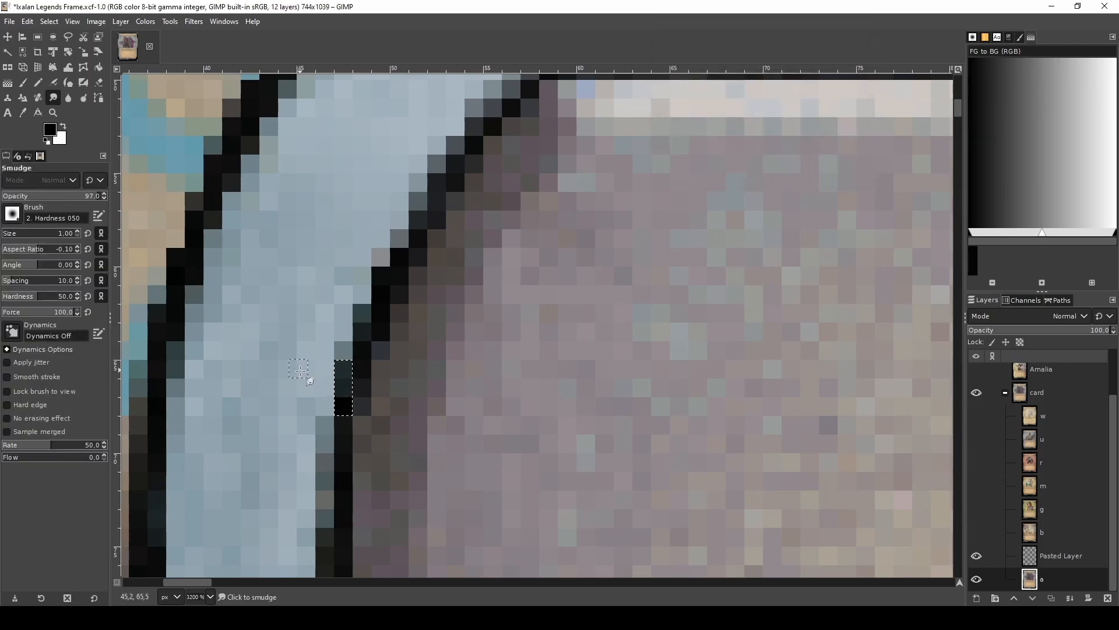
key("ctrl+shift+a")
left_click_drag(343, 425, 340, 352)
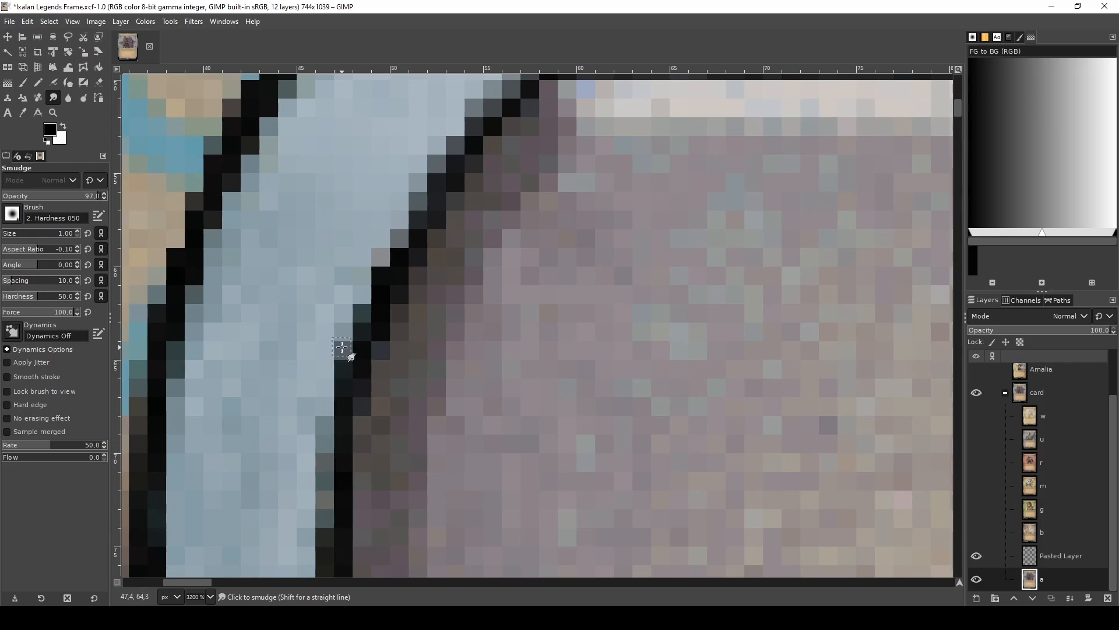
- Compare the lower and upper parts of the inner border curve with layer u by toggling that layer's visibility
left_click(974, 437)
left_click(974, 437)
left_click(974, 437)
left_click(974, 437)
left_click(974, 437)
left_click(974, 437)
left_click(974, 437)
left_click(974, 438)
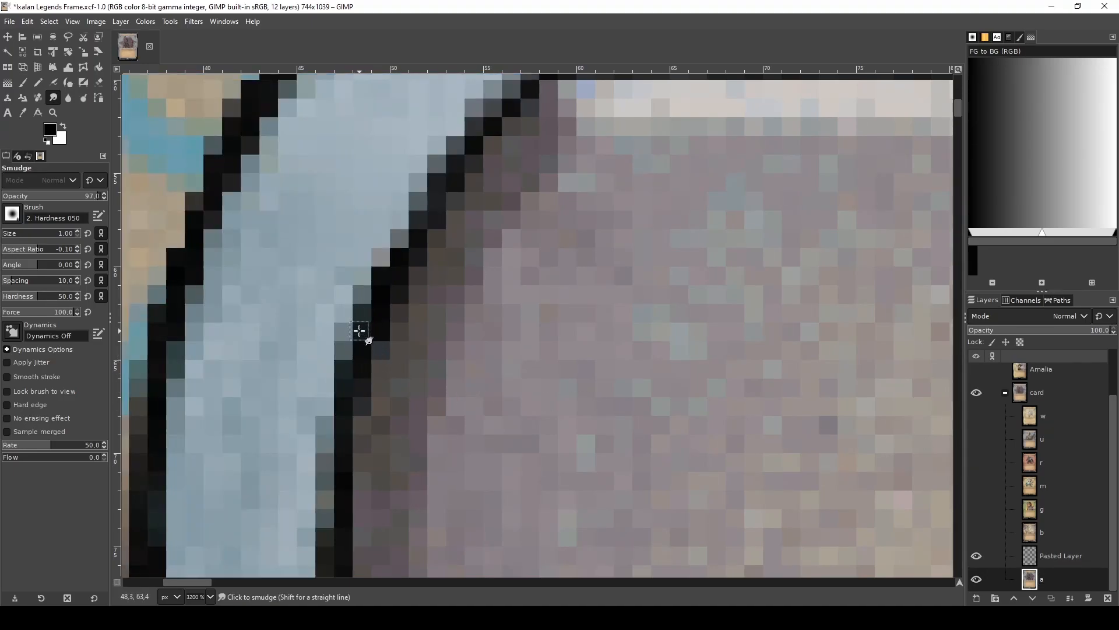
scroll(392, 312, "up", 3)
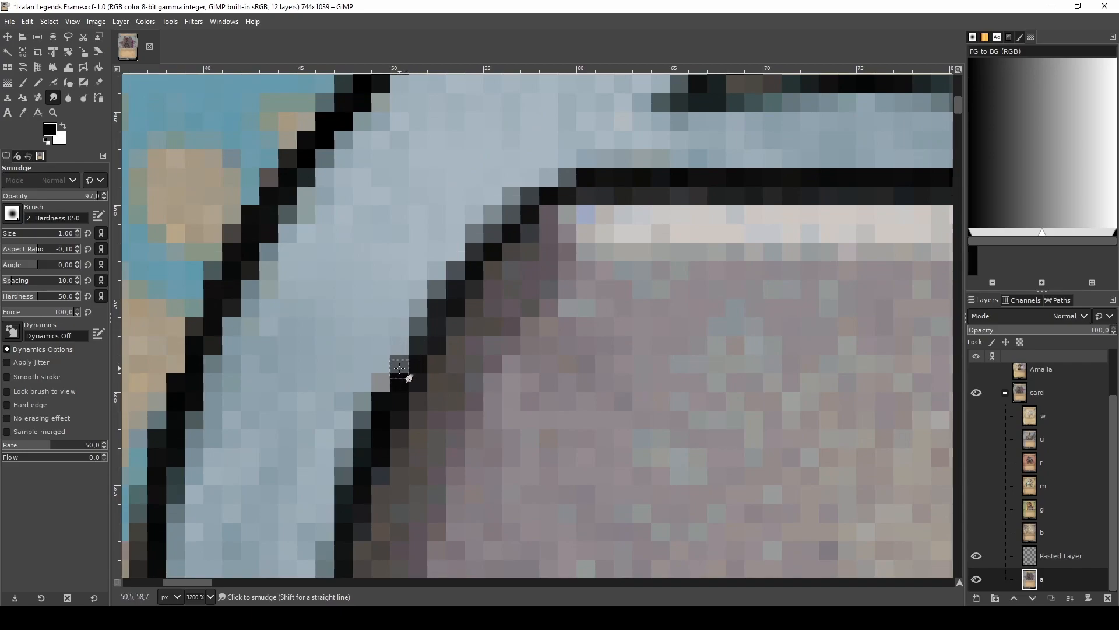
left_click(977, 439)
left_click(977, 439)
left_click(977, 439)
left_click(977, 439)
left_click(977, 439)
left_click(976, 439)
left_click(977, 439)
left_click(977, 439)
- Select the greyish pixels midway along the inner border curve, set their Hue-Chroma lightness to -6.98, and clear the selection
key("r")
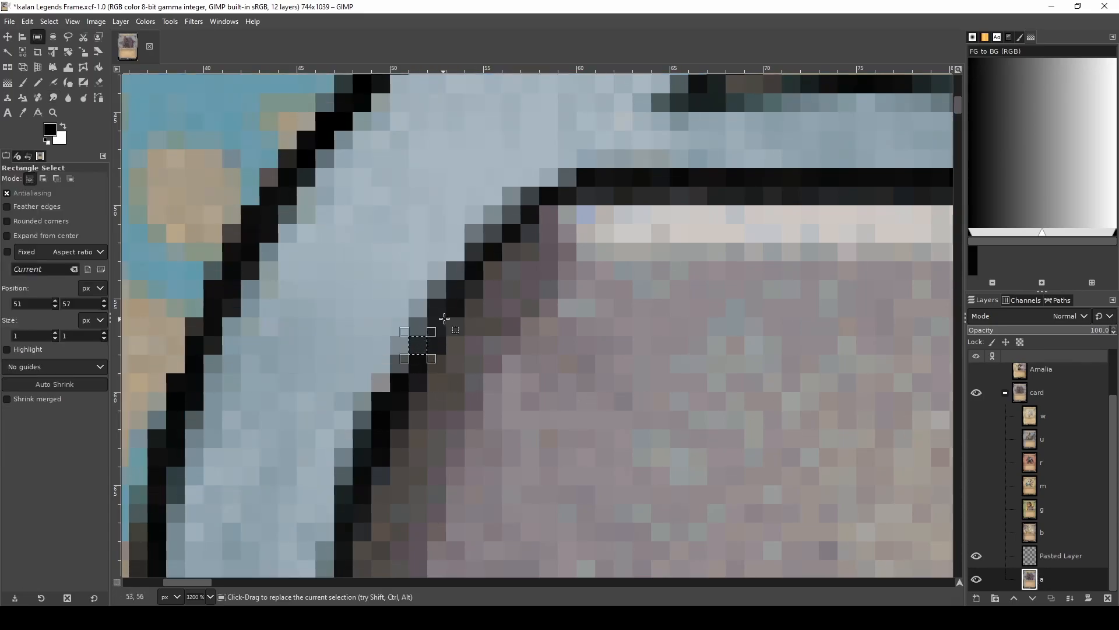
left_click_drag(447, 297, 429, 334)
key("ctrl+shift+f")
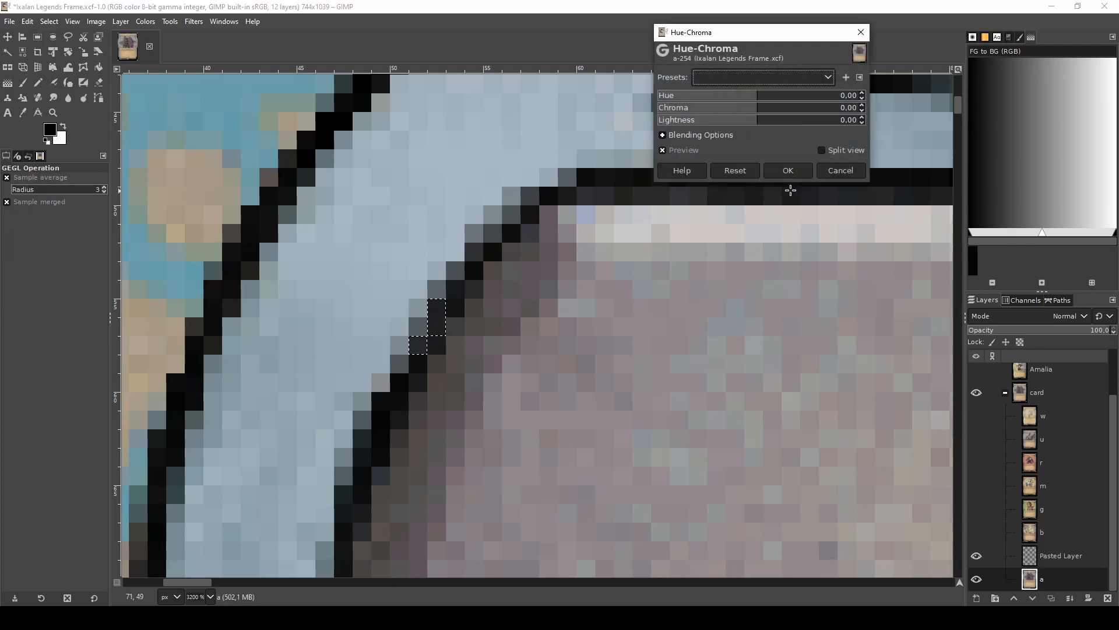
left_click_drag(758, 125, 758, 125)
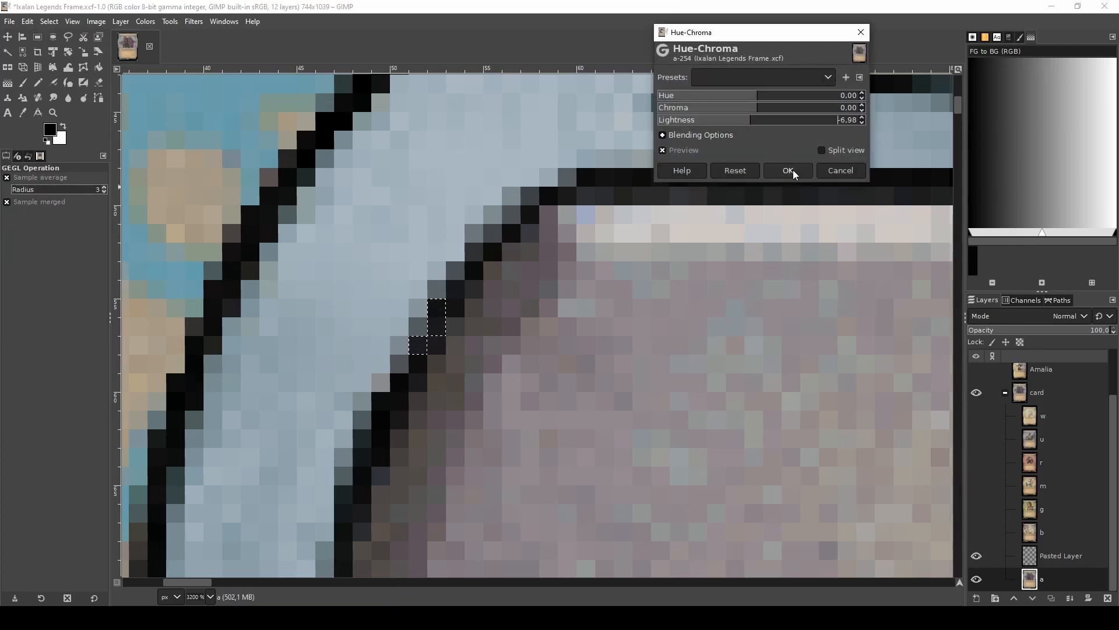
left_click(793, 173)
key("ctrl+shift+a")
- Smudge upward along the vertical stretch of the inner black border at the title bar's left end
scroll(442, 407, "down", 2)
scroll(456, 441, "down", 3)
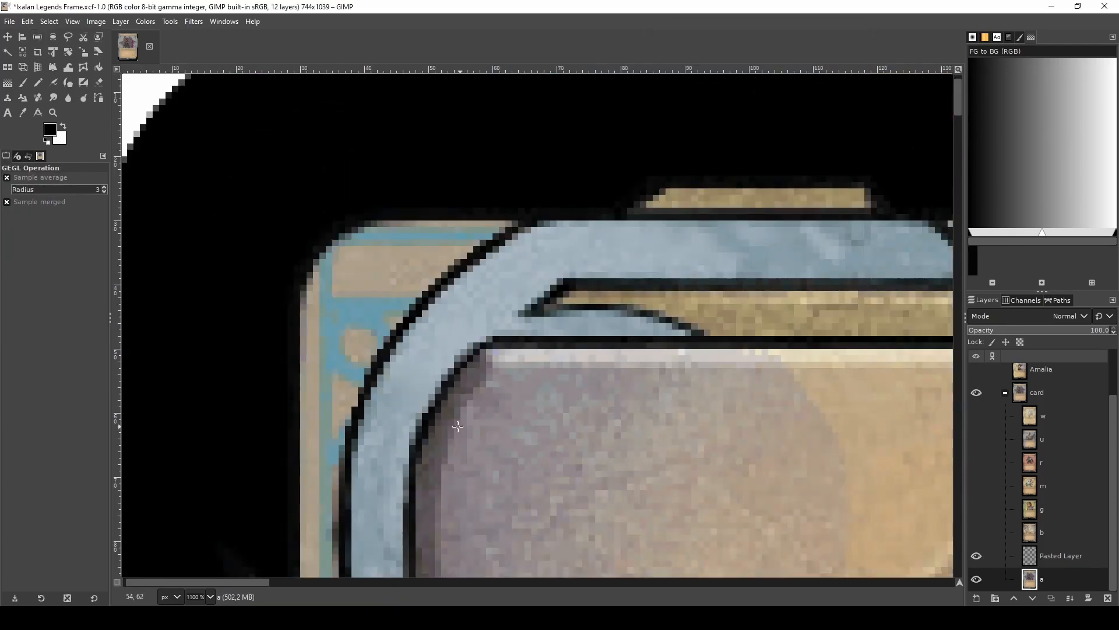
scroll(460, 364, "up", 1)
scroll(460, 364, "down", 1)
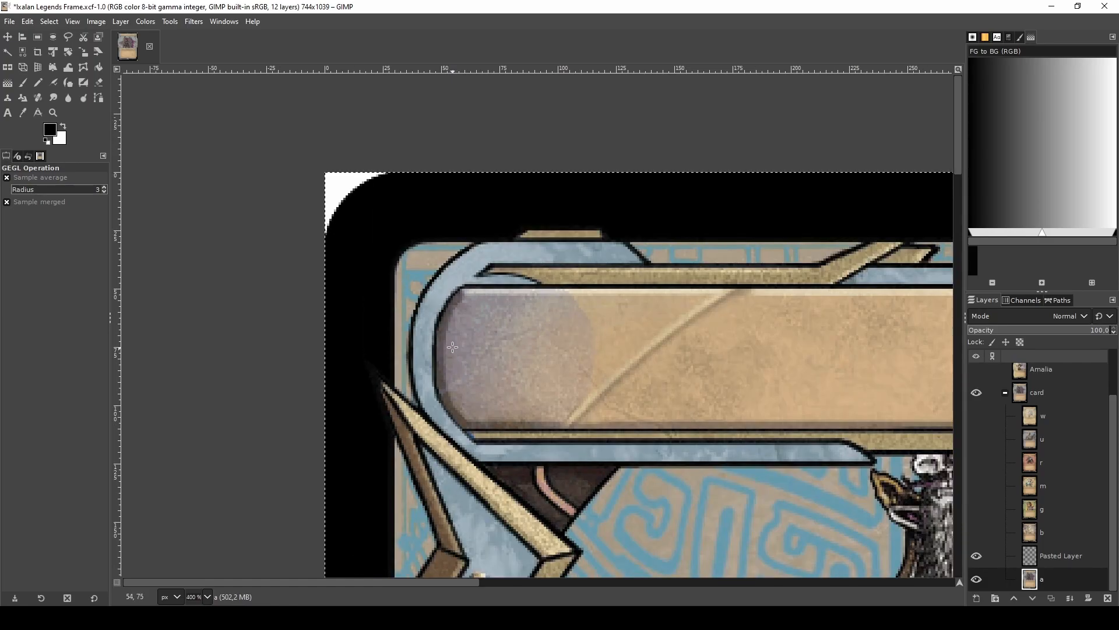
scroll(454, 329, "up", 5)
key("s")
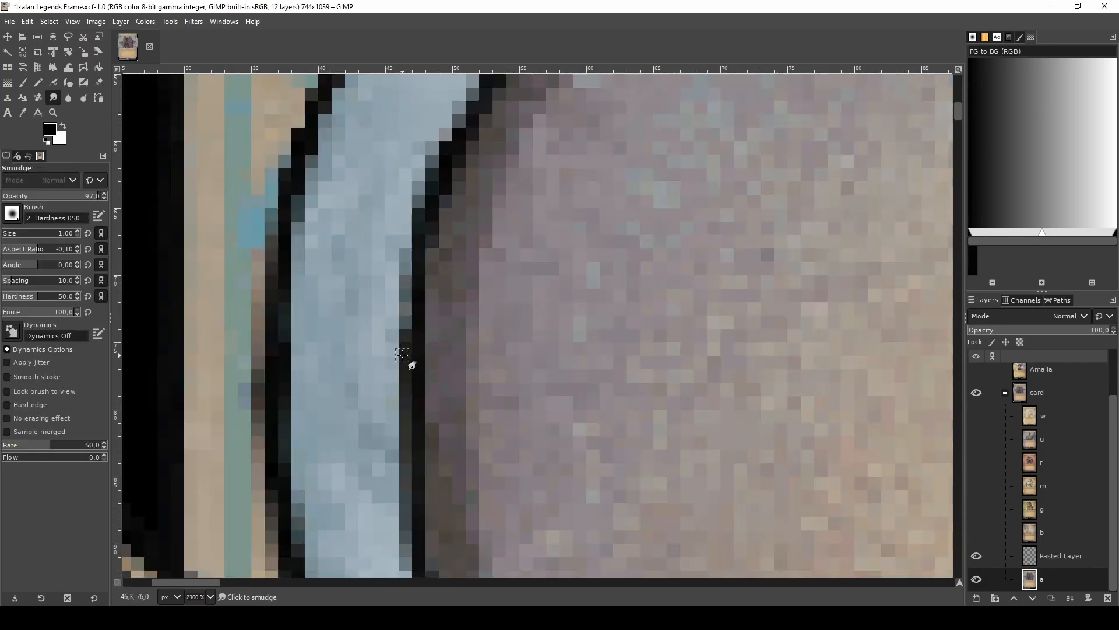
mouse_move(404, 331)
left_mouse_down()
mouse_move(407, 355)
mouse_move(405, 304)
mouse_move(406, 363)
mouse_move(405, 272)
left_mouse_up()
mouse_move(411, 325)
left_mouse_down()
mouse_move(418, 257)
mouse_move(402, 233)
left_mouse_up()
- Compare the whole rounded title bar end with layer u by toggling that layer's visibility
left_click(977, 439)
scroll(484, 376, "down", 3)
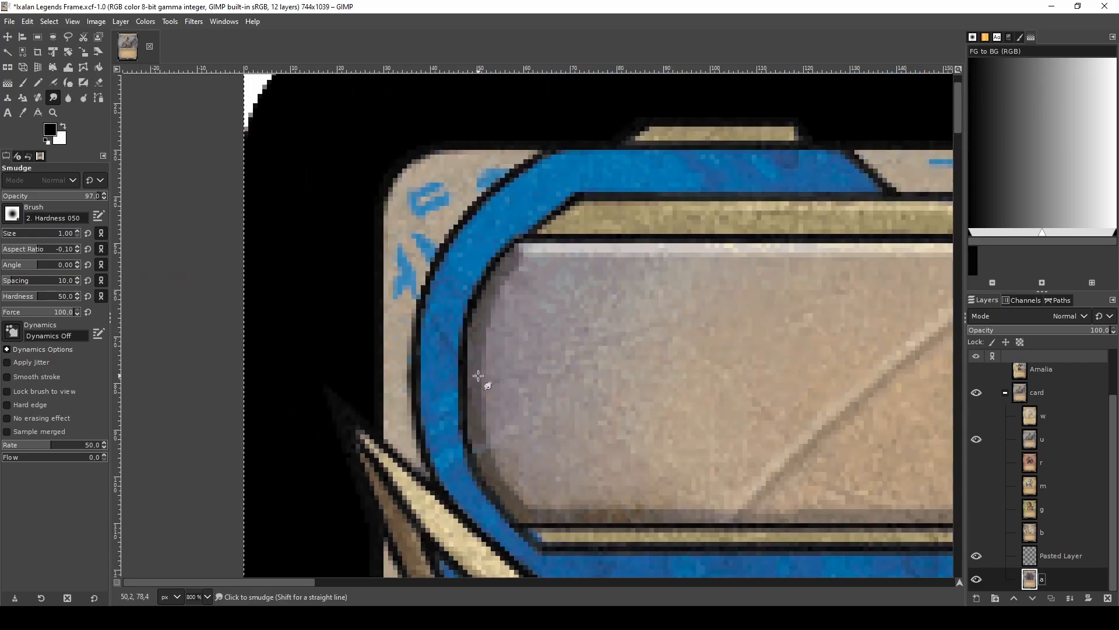
scroll(478, 376, "down", 2)
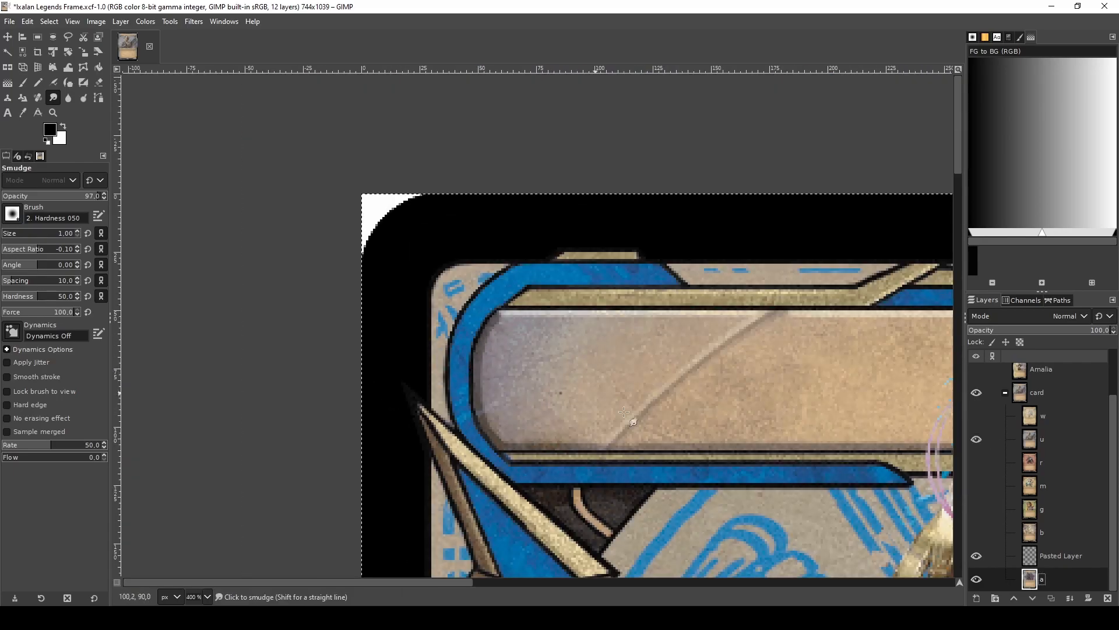
left_click(977, 440)
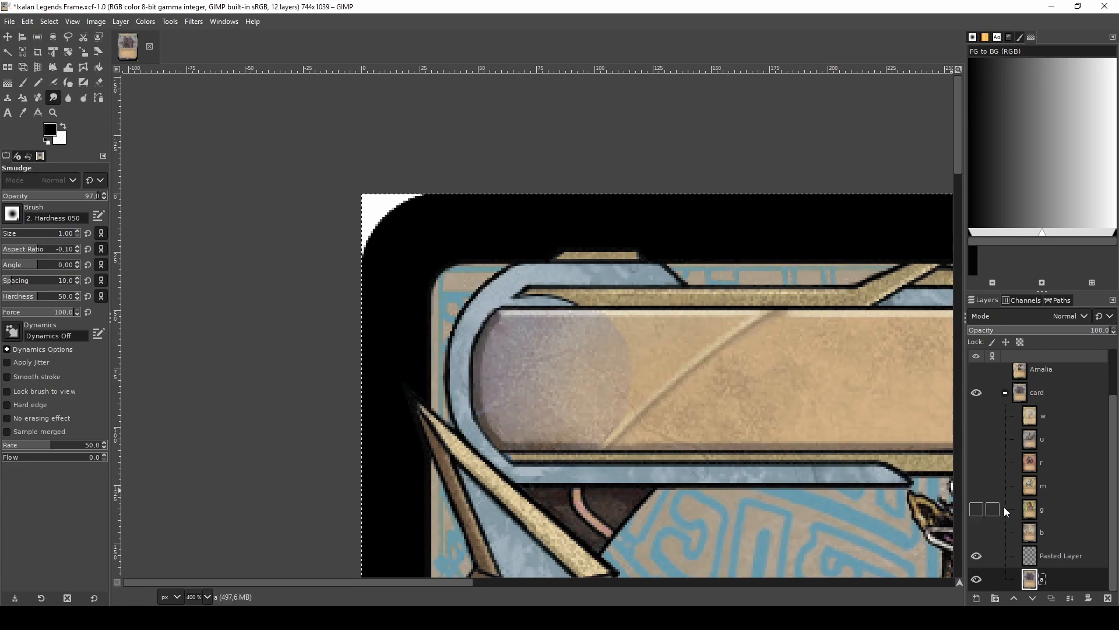
left_click(976, 440)
left_click(977, 440)
left_click(976, 440)
left_click(976, 440)
left_click(977, 440)
left_click(976, 440)
left_click(977, 440)
left_click(977, 440)
scroll(599, 325, "up", 3)
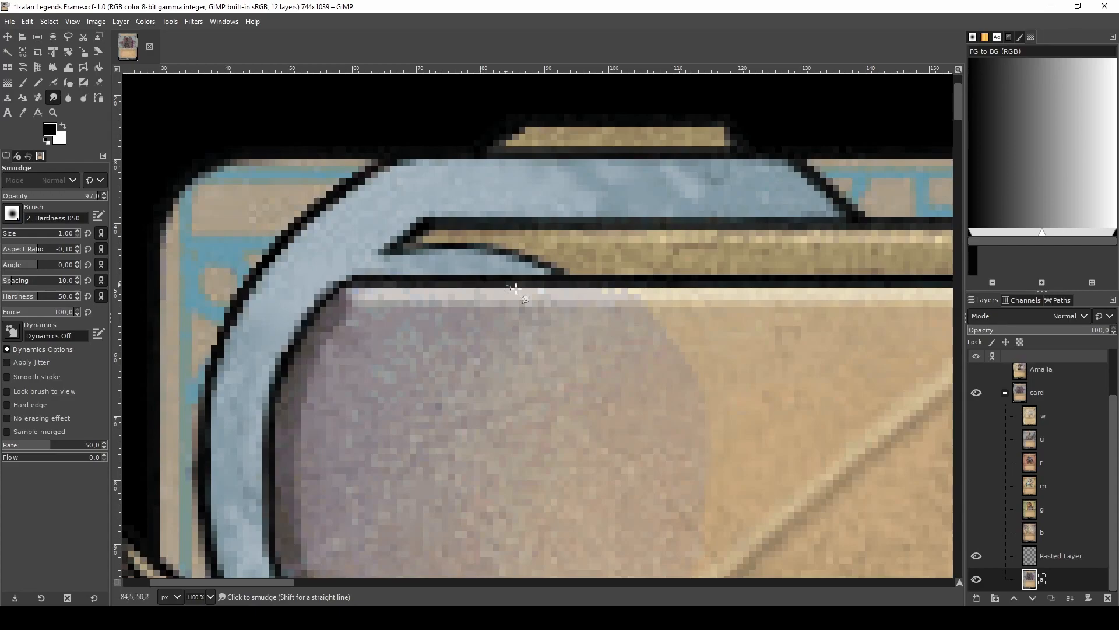
- Show layer u and outline the left end of the gold strip above the title bar, including its black edges, with Free Select
left_click(976, 440)
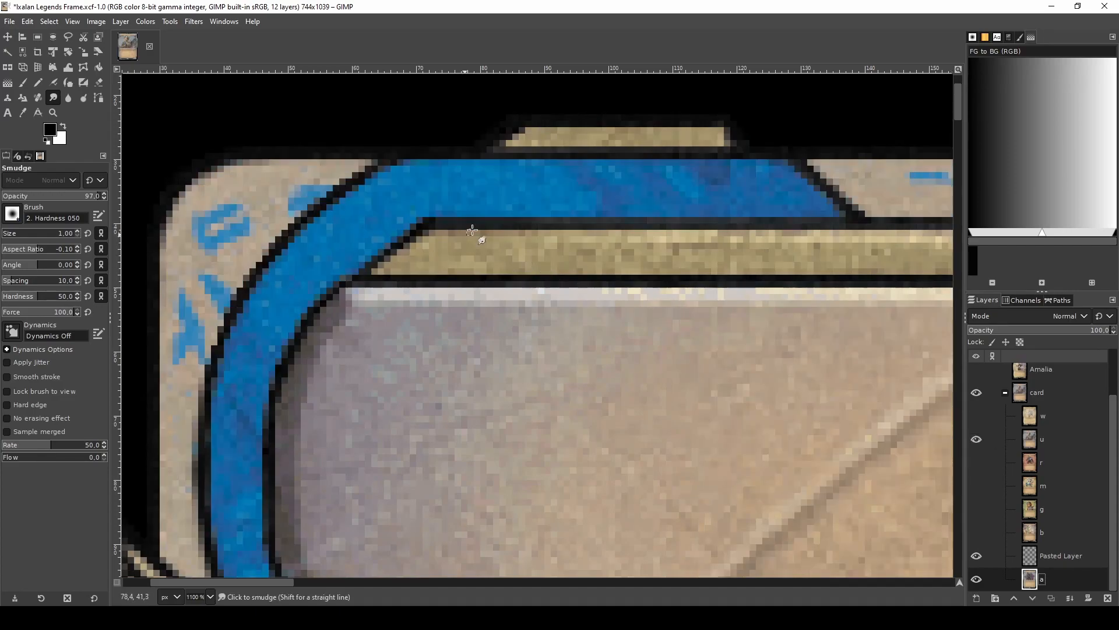
scroll(470, 243, "up", 2)
key("f")
left_click(242, 325)
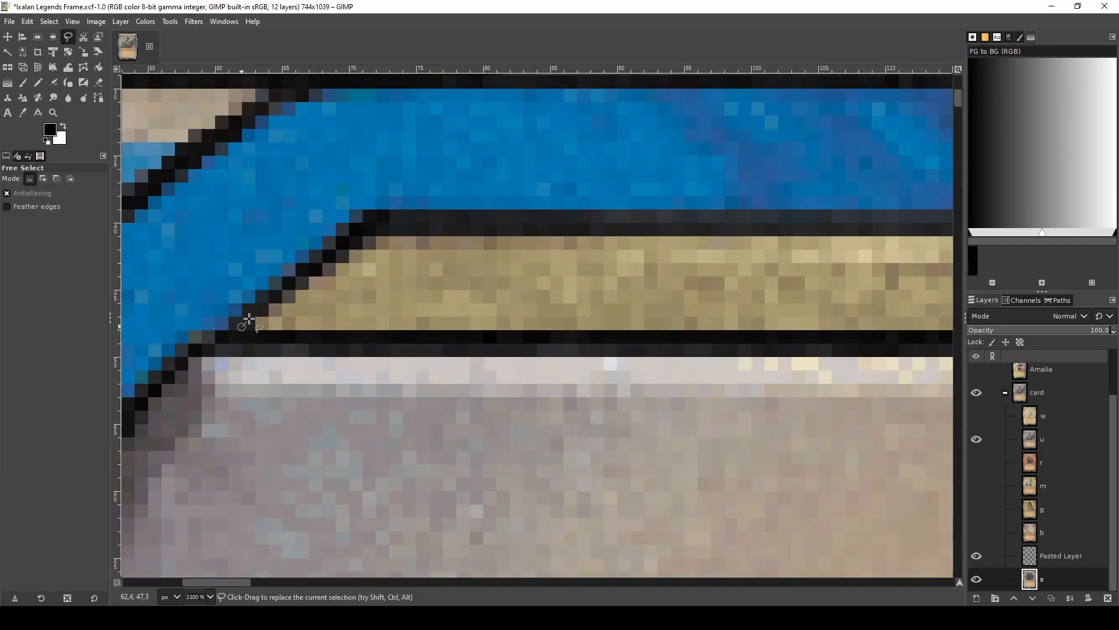
left_click(373, 222)
left_click(629, 216)
left_click(848, 339)
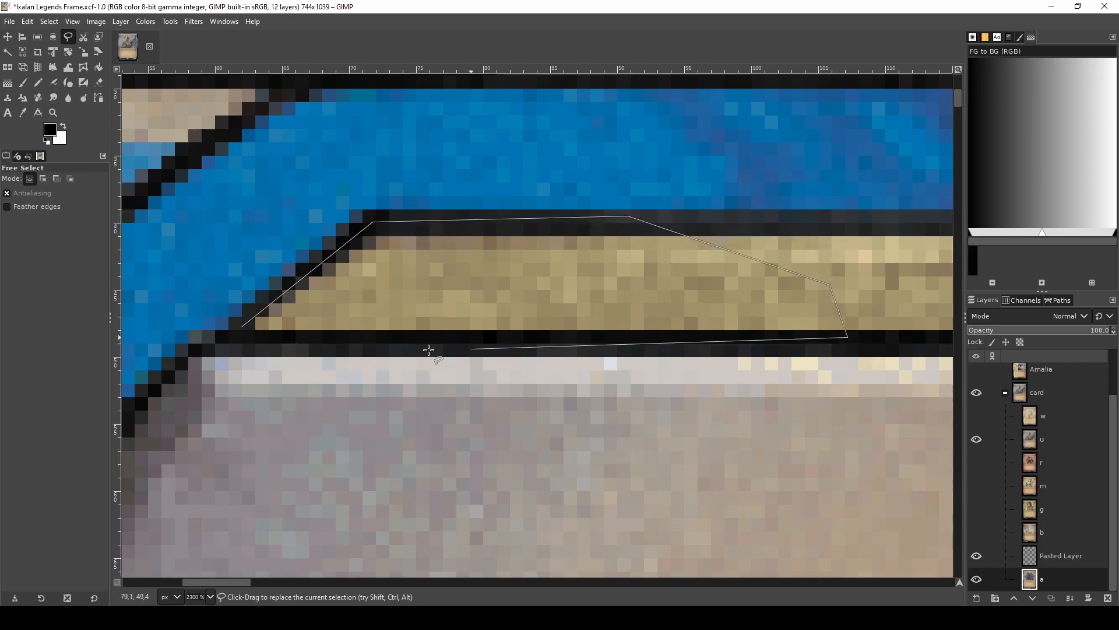
left_click(242, 328)
key("Return")
- Copy the outlined gold strip section from layer u and hide that layer
key("ctrl+c")
left_click(1063, 443)
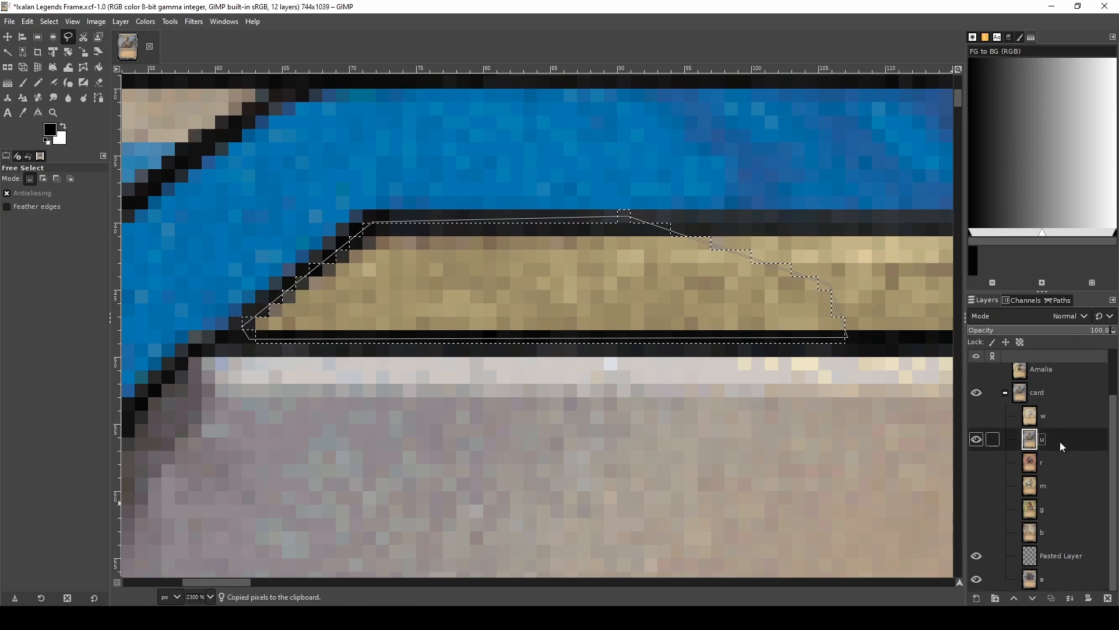
left_click(979, 439)
left_click(1091, 554)
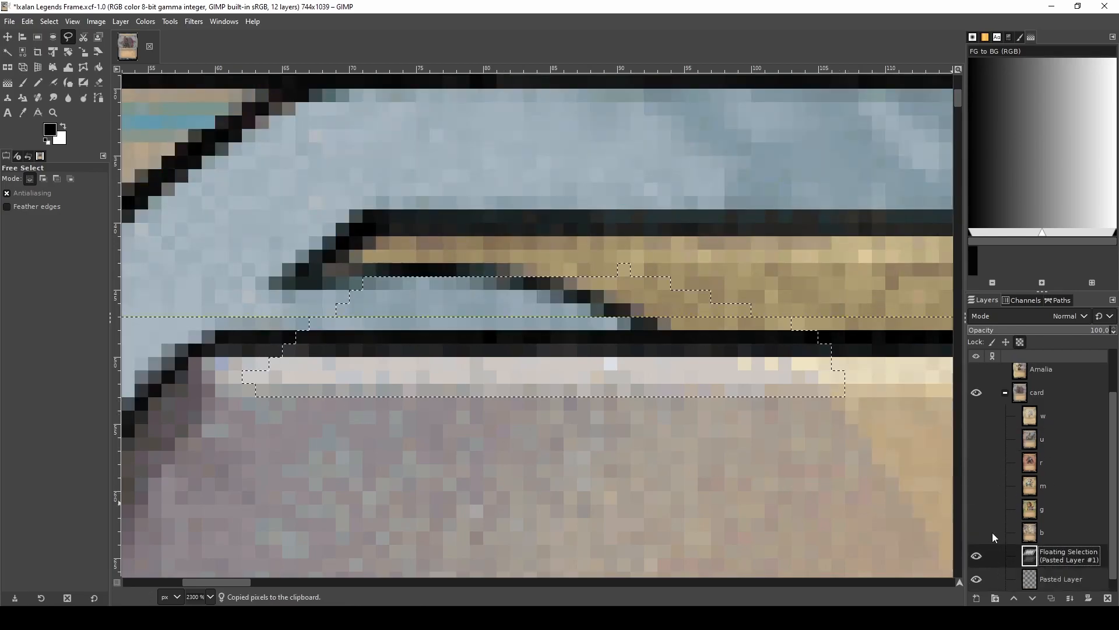
key("ctrl+v")
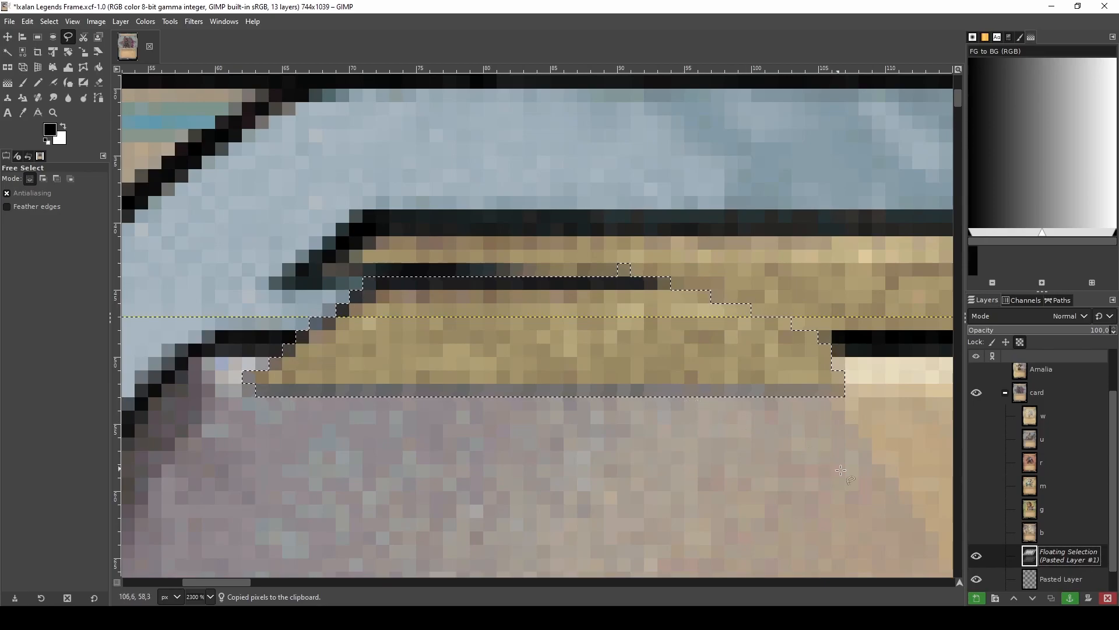
key("ctrl+z")
- Paste the copied gold strip section into layer a and anchor it
left_click(1068, 580)
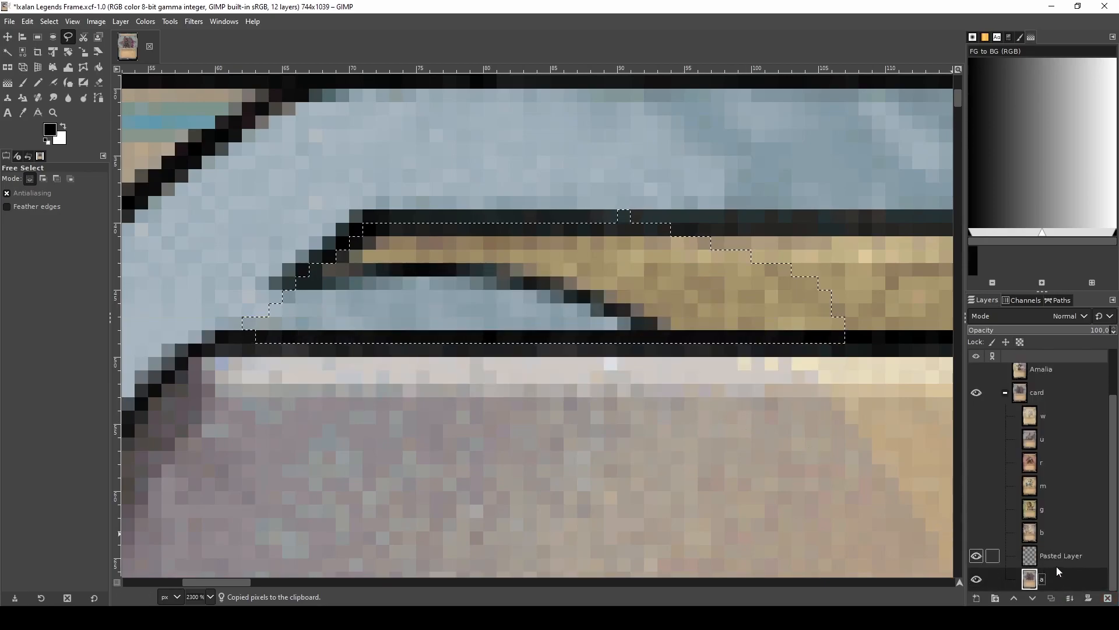
key("ctrl+v")
key("ctrl+h")
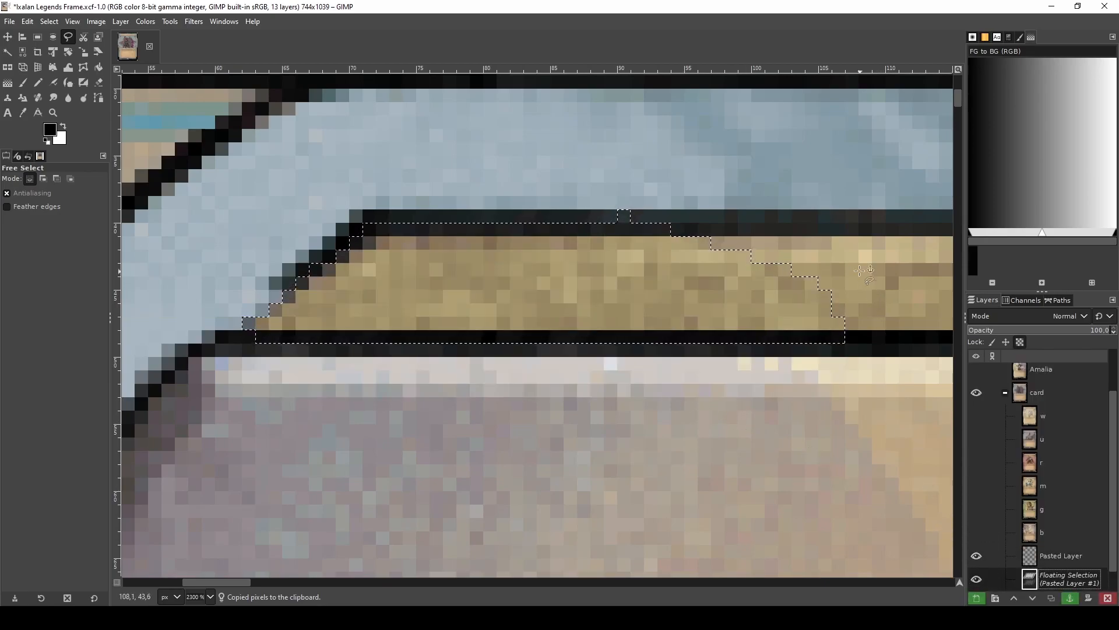
- Outline the faded part of the diagonal edge at the gold strip's left end on layer a with Free Select
key("s")
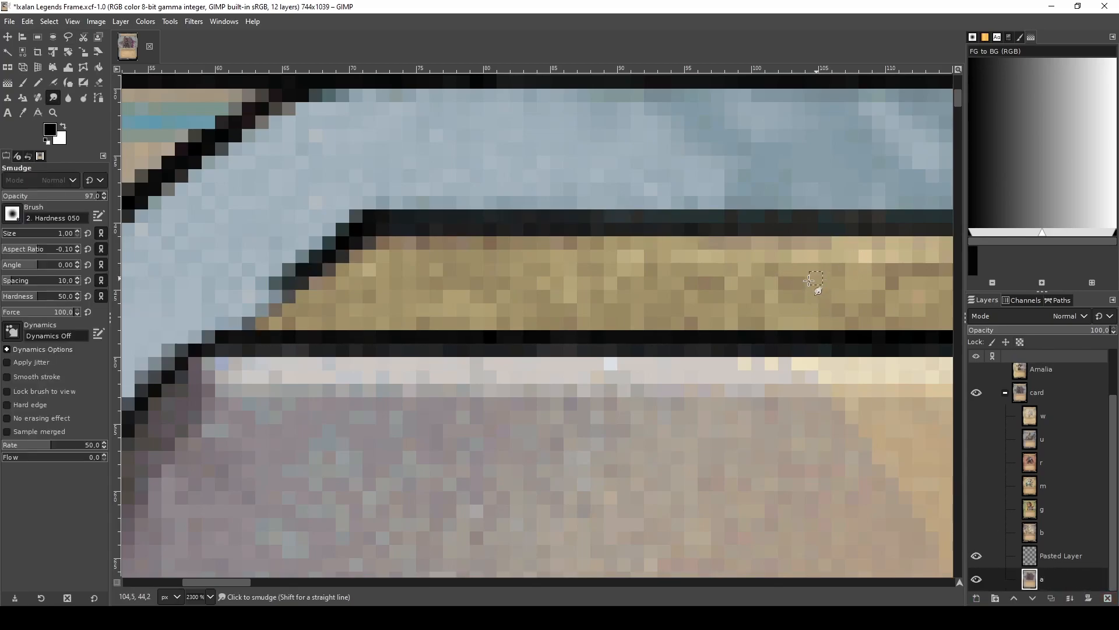
scroll(825, 282, "down", 2, "ctrl")
scroll(332, 311, "up", 2, "ctrl")
scroll(350, 315, "up", 2, "ctrl")
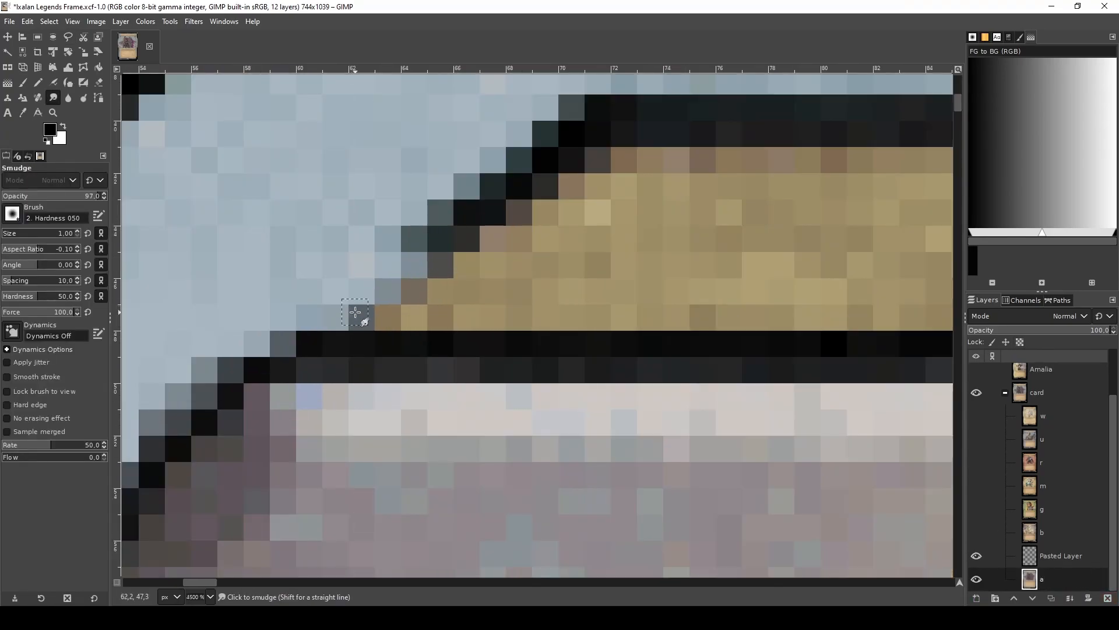
key("f")
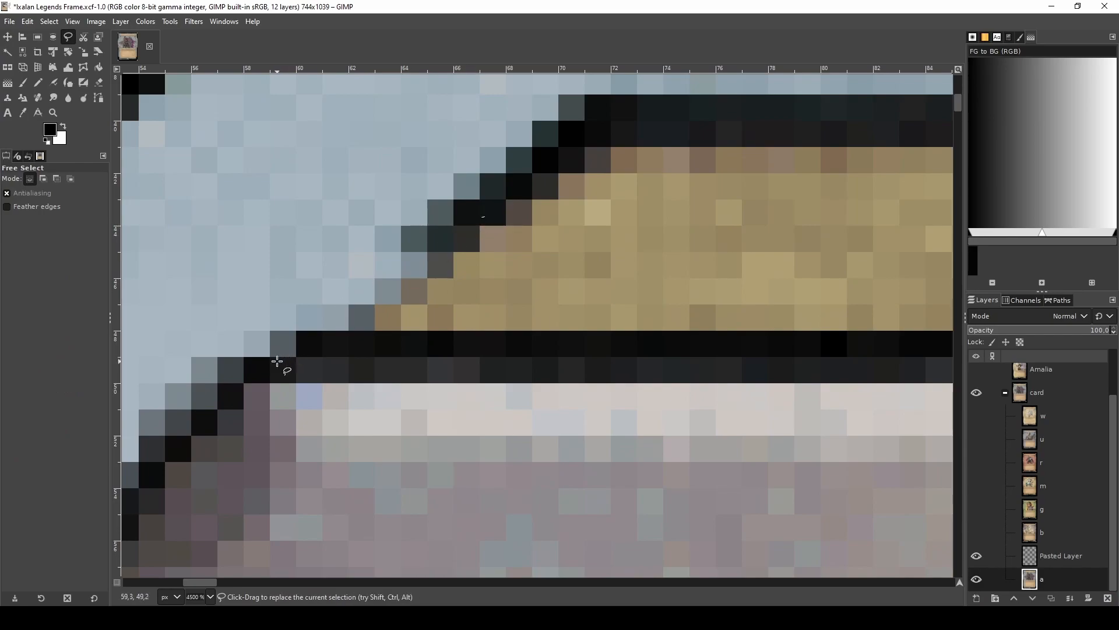
left_click(492, 213)
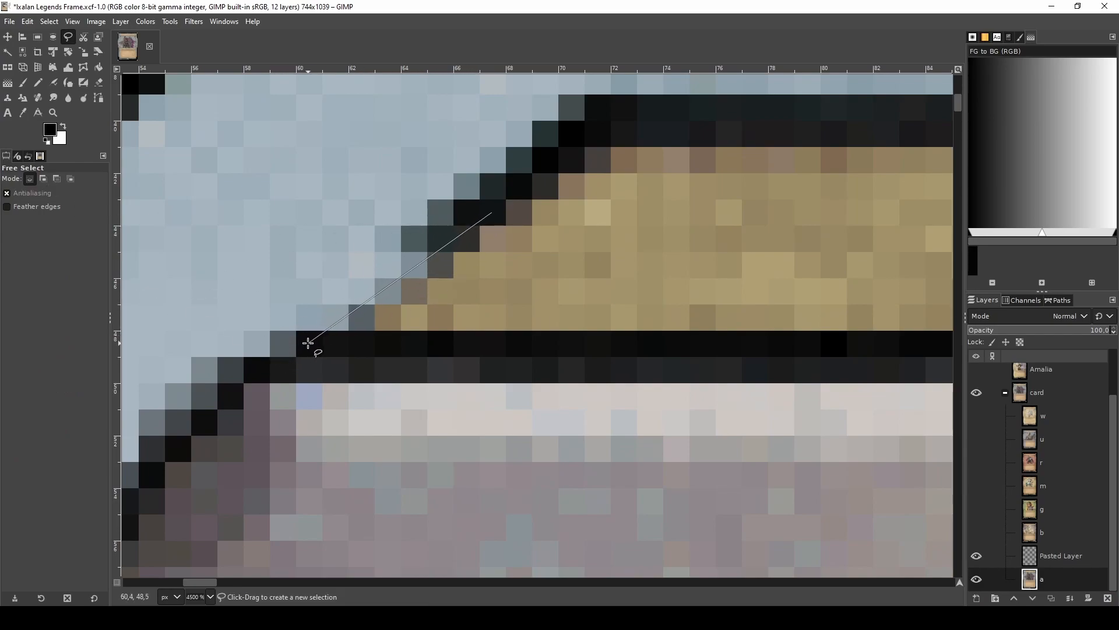
left_click(296, 320)
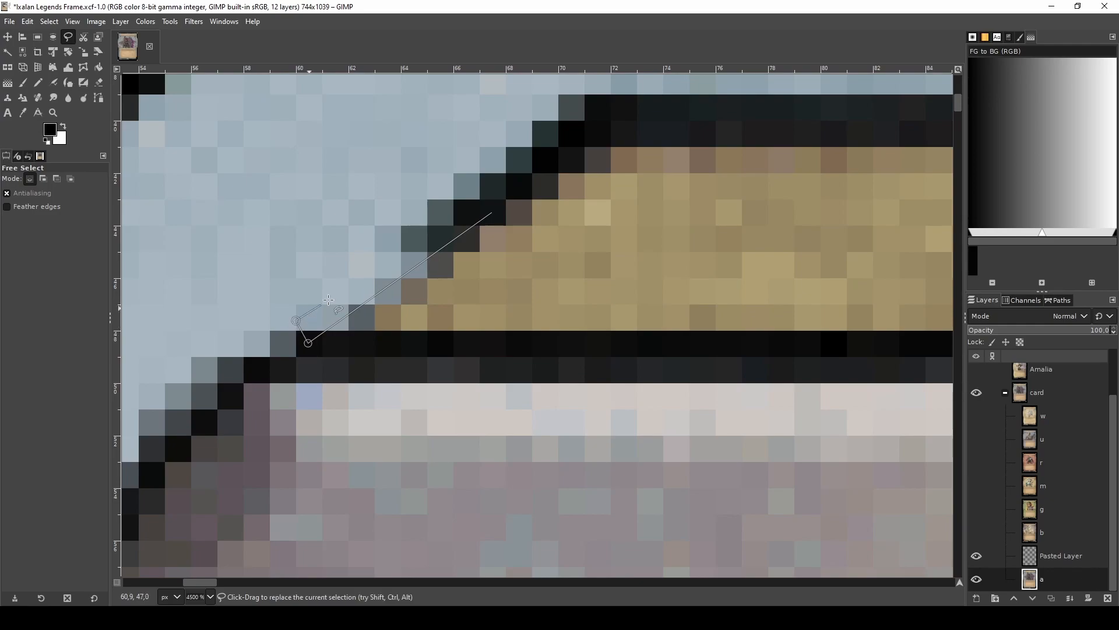
left_click(492, 212)
- Darken the selected diagonal edge pixels by applying Hue-Chroma twice with Lightness lowered to -100, and clear the selection
key("ctrl+shift+f")
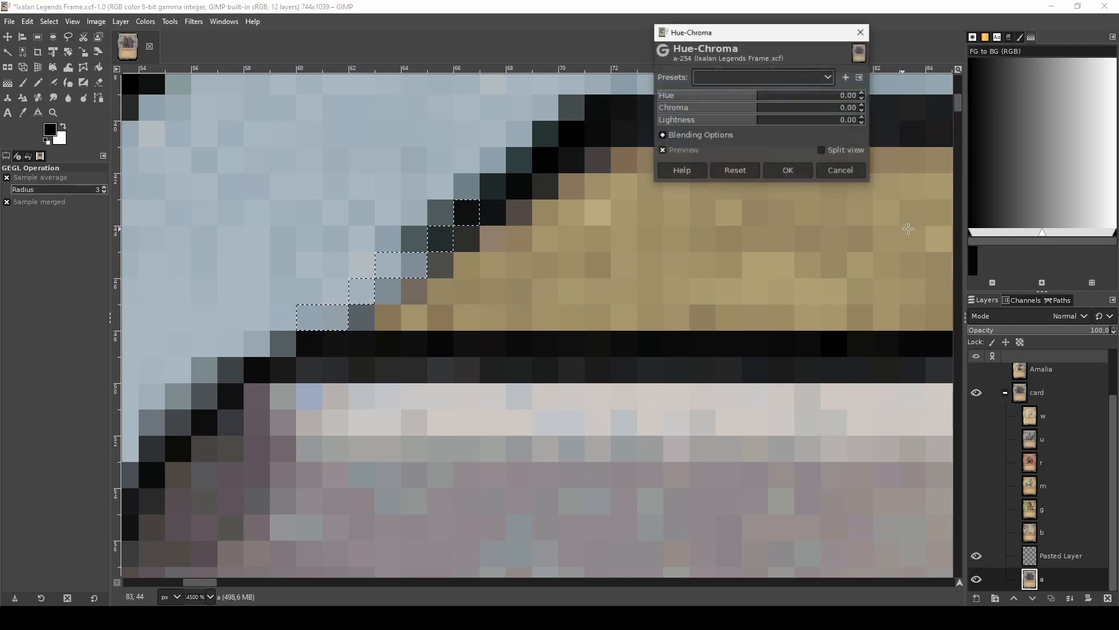
left_click_drag(759, 123, 654, 134)
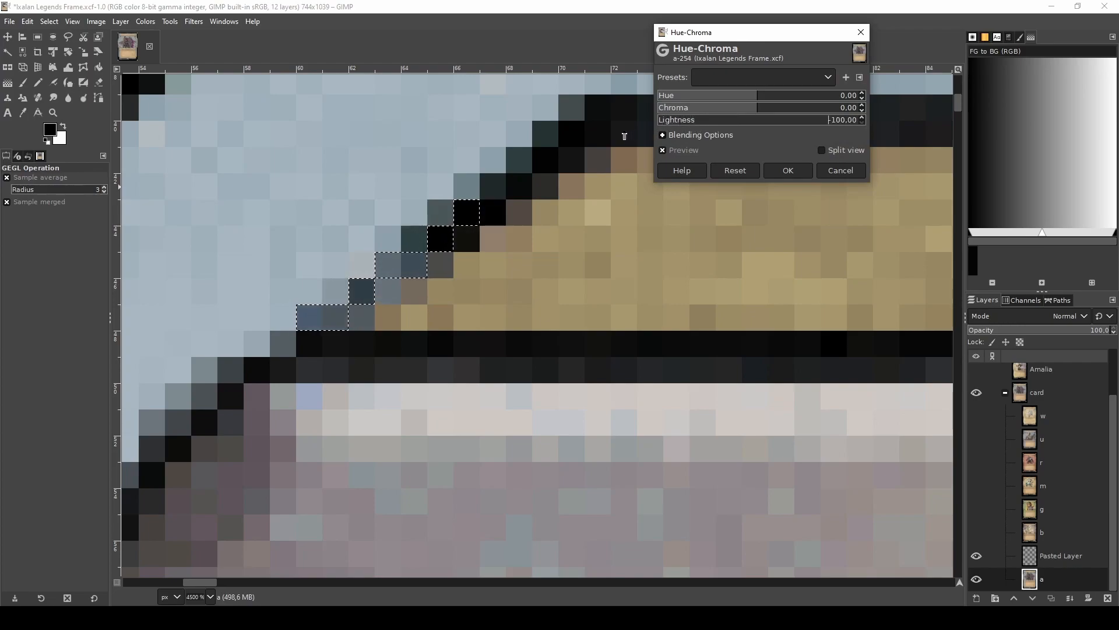
left_click(787, 169)
key("ctrl+shift+f")
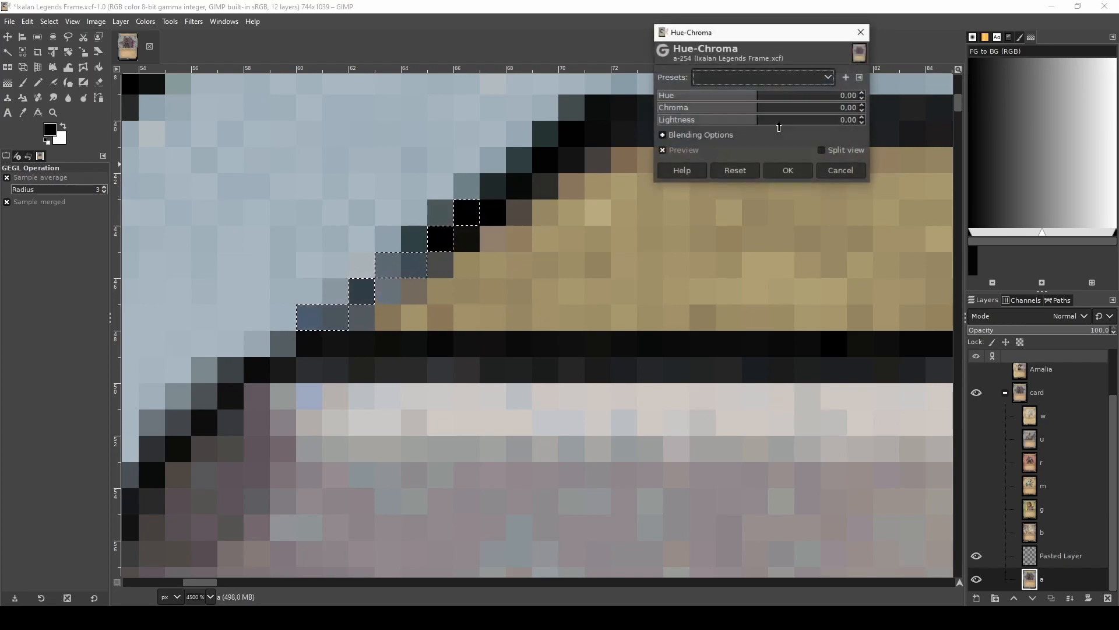
left_click_drag(752, 120, 591, 129)
left_click(789, 174)
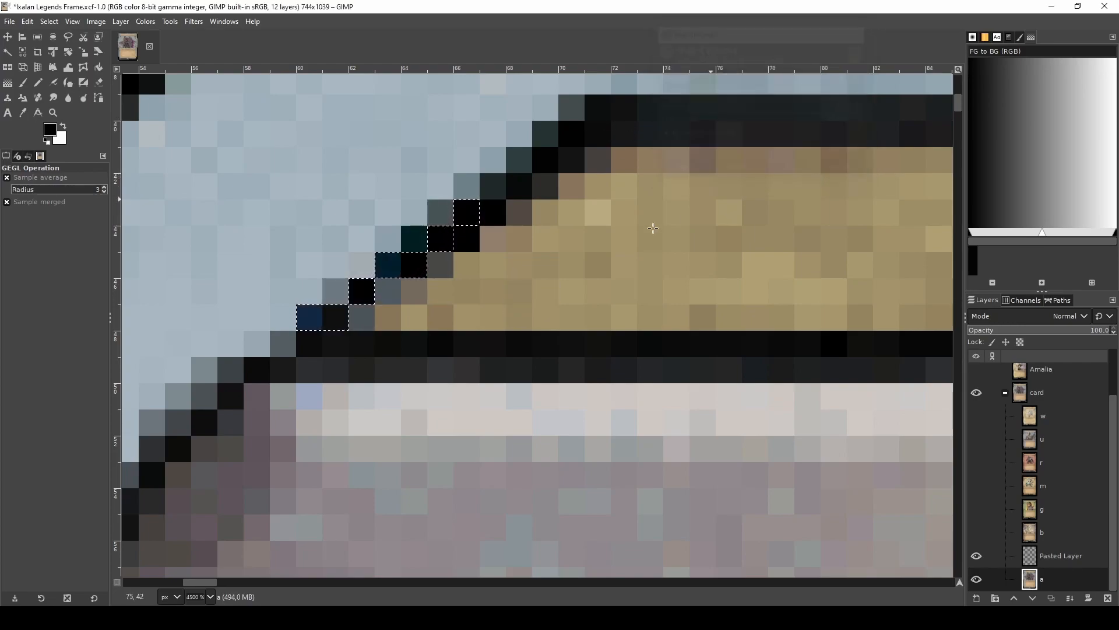
key("ctrl+shift+a")
- Smudge the dark blue pixels at the lower end of the gold strip's diagonal black edge
scroll(415, 356, "down", 2)
scroll(341, 341, "up", 2)
key("s")
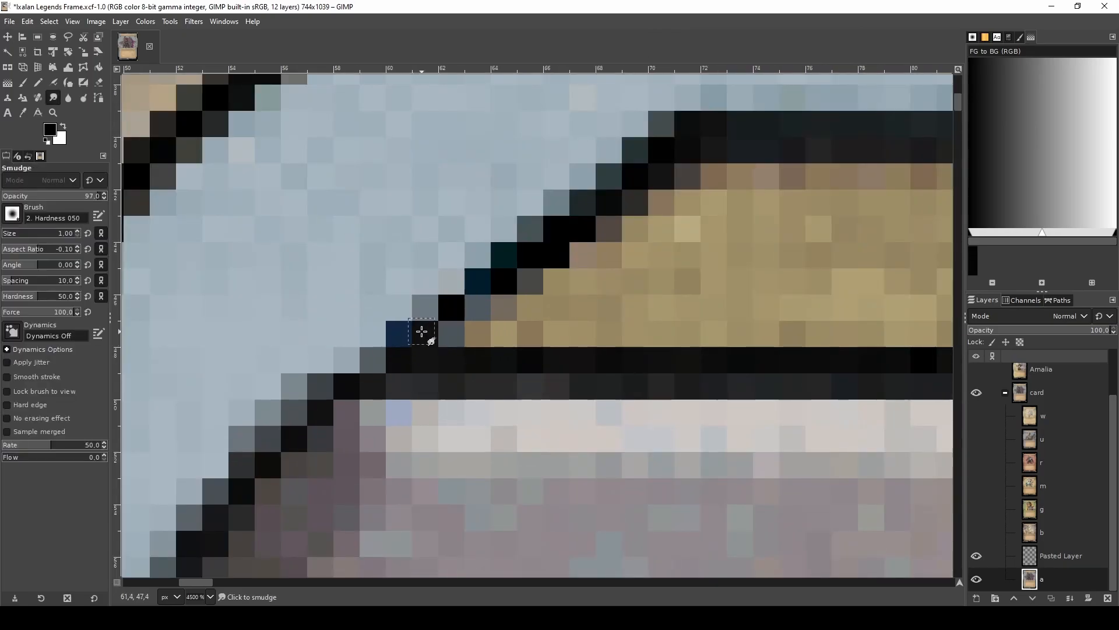
left_click(397, 334)
mouse_move(372, 332)
left_mouse_down()
mouse_move(430, 330)
mouse_move(374, 335)
mouse_move(393, 349)
mouse_move(329, 360)
mouse_move(409, 336)
mouse_move(420, 330)
mouse_move(399, 333)
mouse_move(457, 306)
left_mouse_up()
scroll(457, 331, "down", 3)
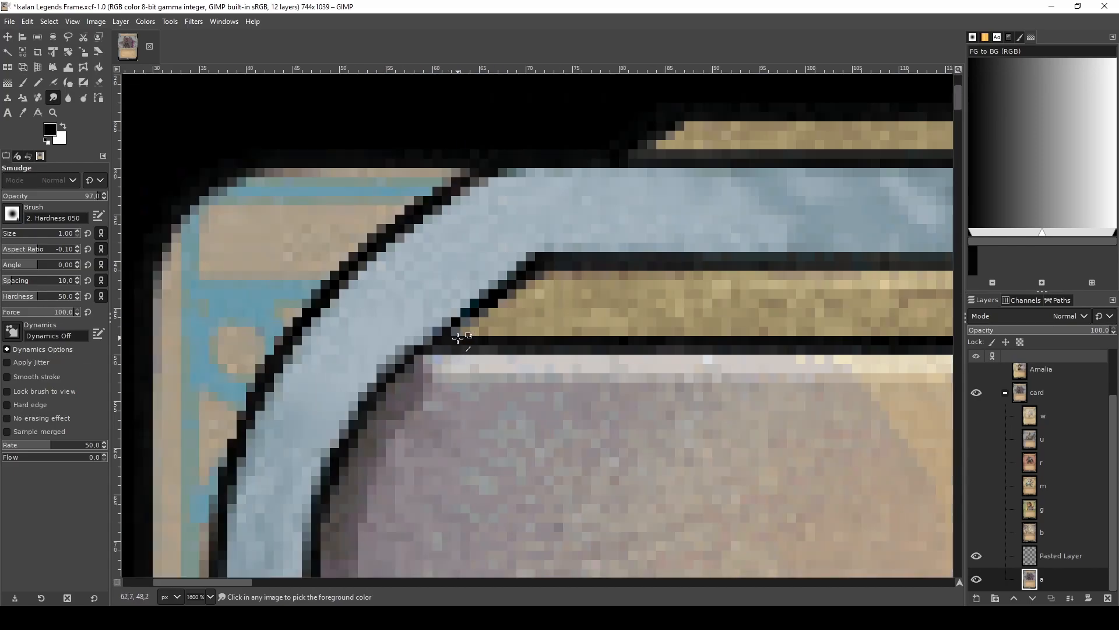
scroll(446, 343, "up", 2)
- Show layer u and outline the gold strip's diagonal black edge with its adjoining gold pixels using Free Select
left_click(982, 441)
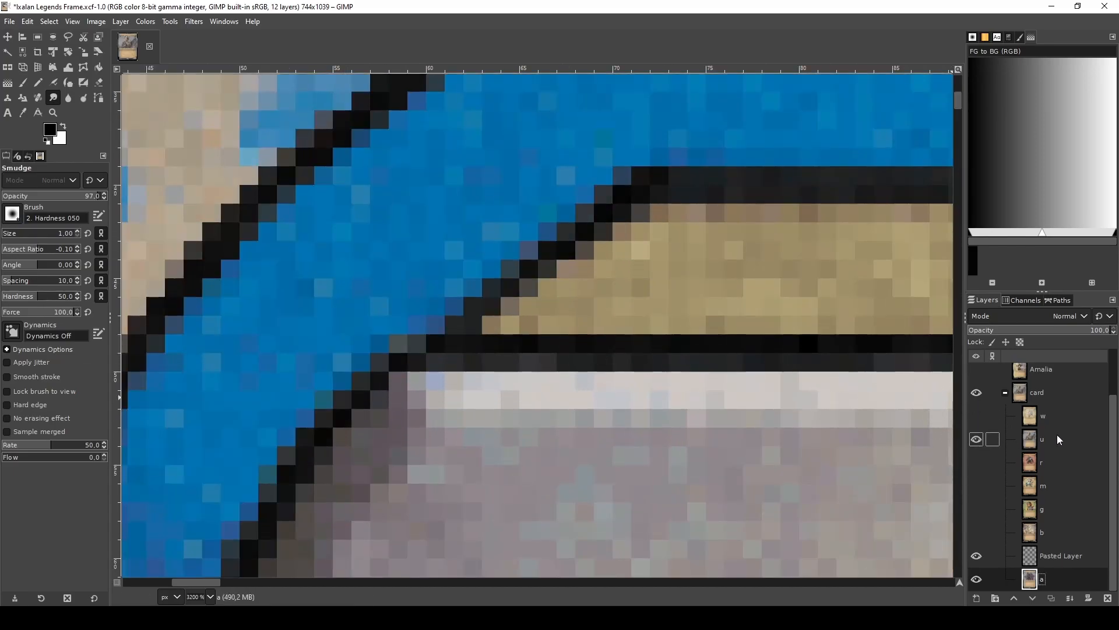
left_click(1055, 437)
key("f")
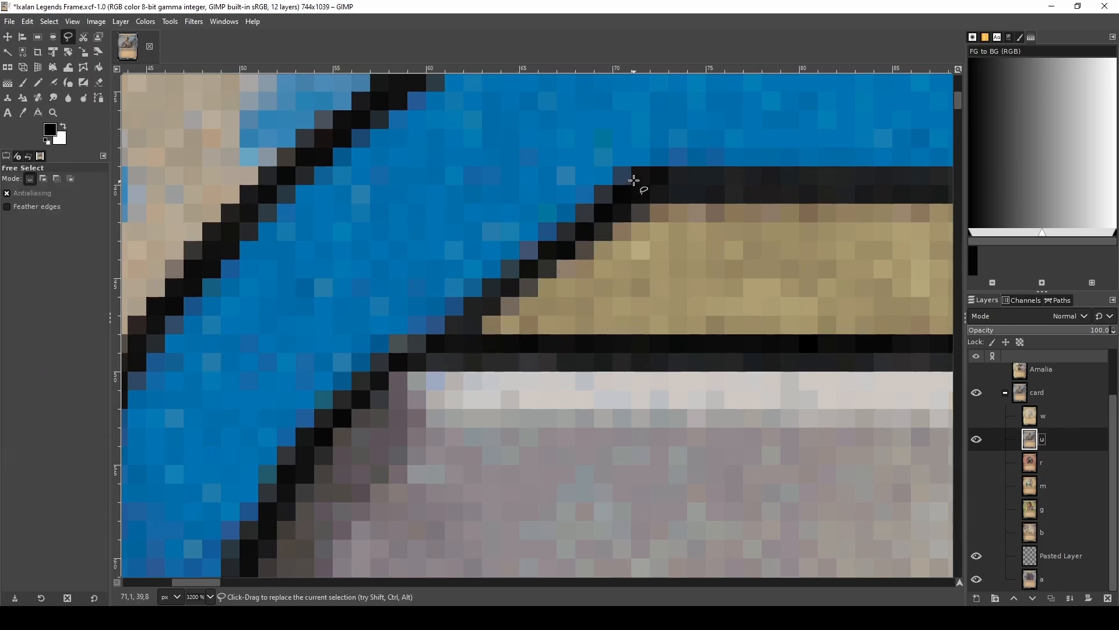
left_click_drag(636, 171, 568, 234)
mouse_move(523, 264)
left_mouse_down()
mouse_move(470, 315)
mouse_move(460, 348)
mouse_move(529, 328)
left_mouse_up()
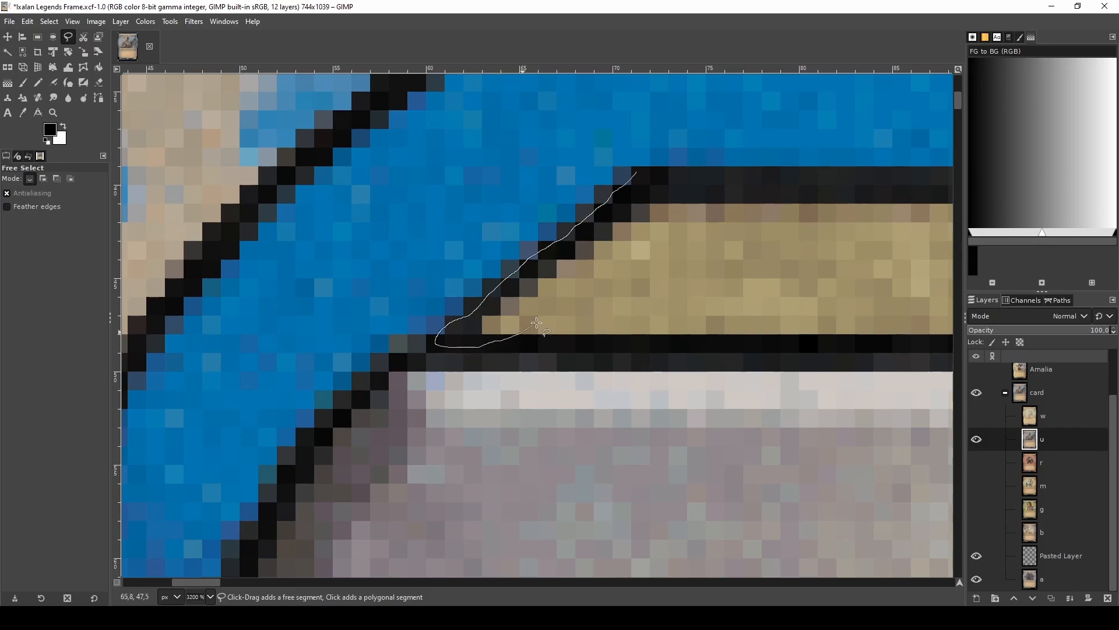
left_click_drag(662, 220, 637, 173)
key("Return")
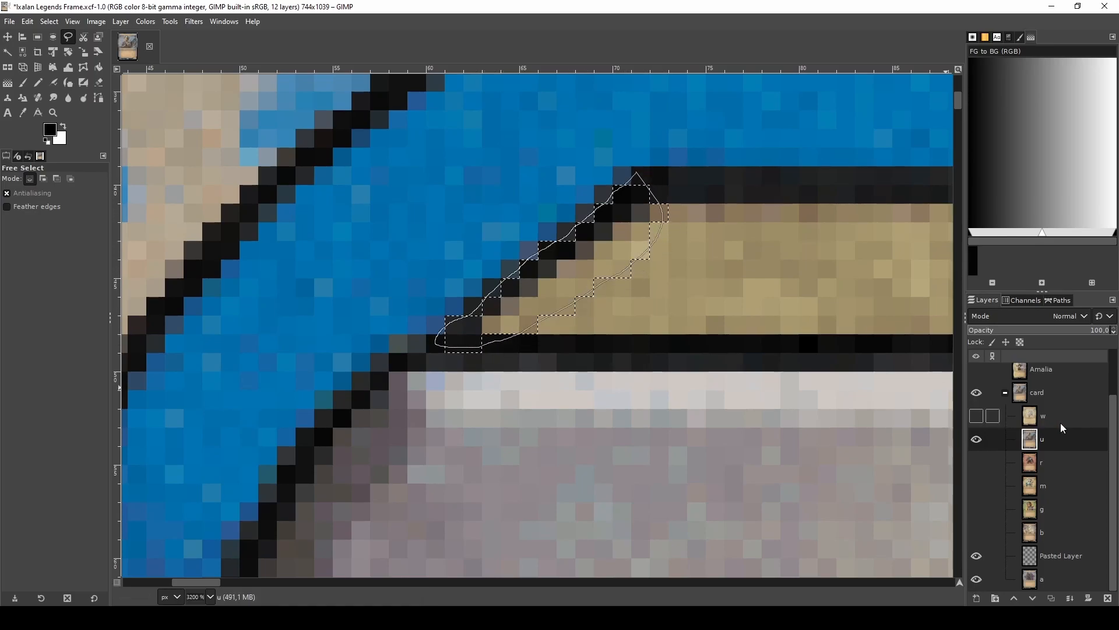
- Copy the outlined diagonal edge from layer u into layer a and anchor it, with layer u hidden
key("ctrl+c")
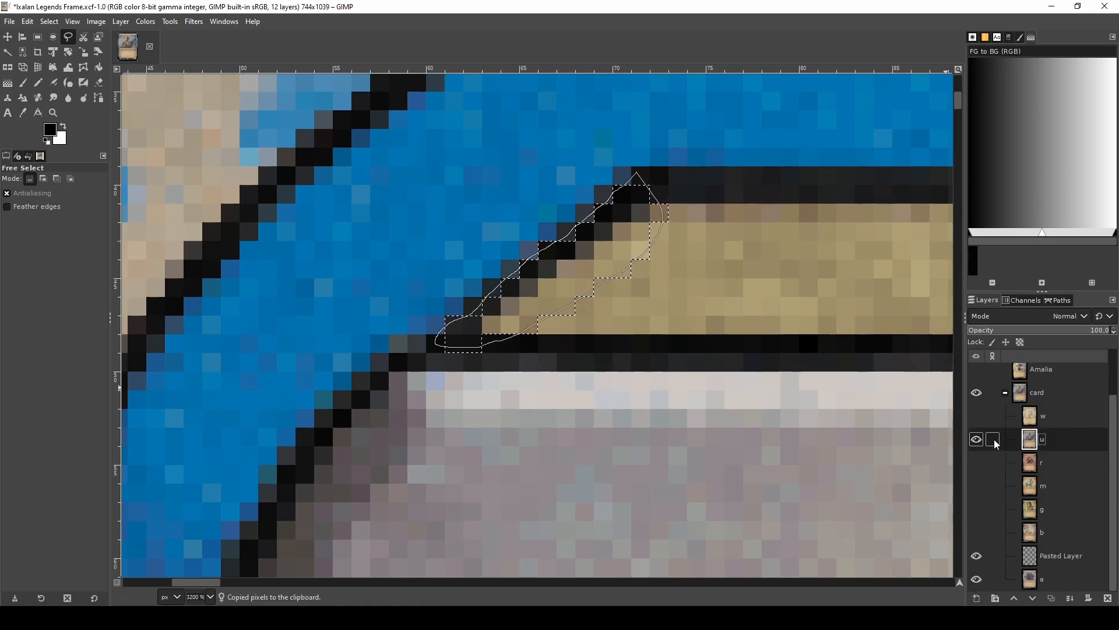
left_click(977, 440)
left_click(1063, 579)
key("ctrl+v")
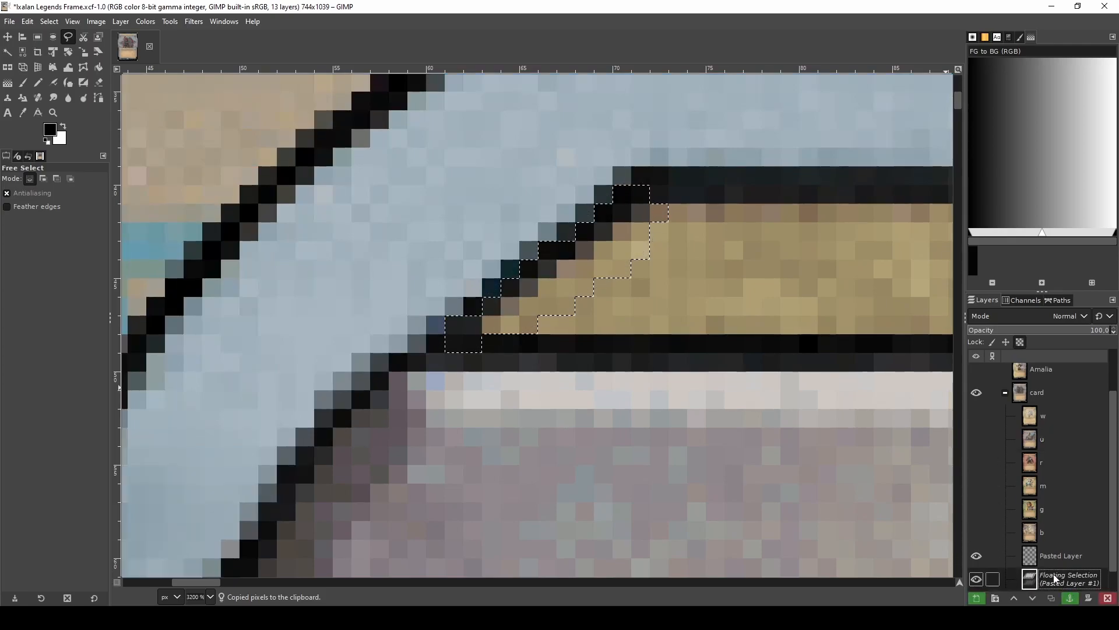
right_click(1064, 571)
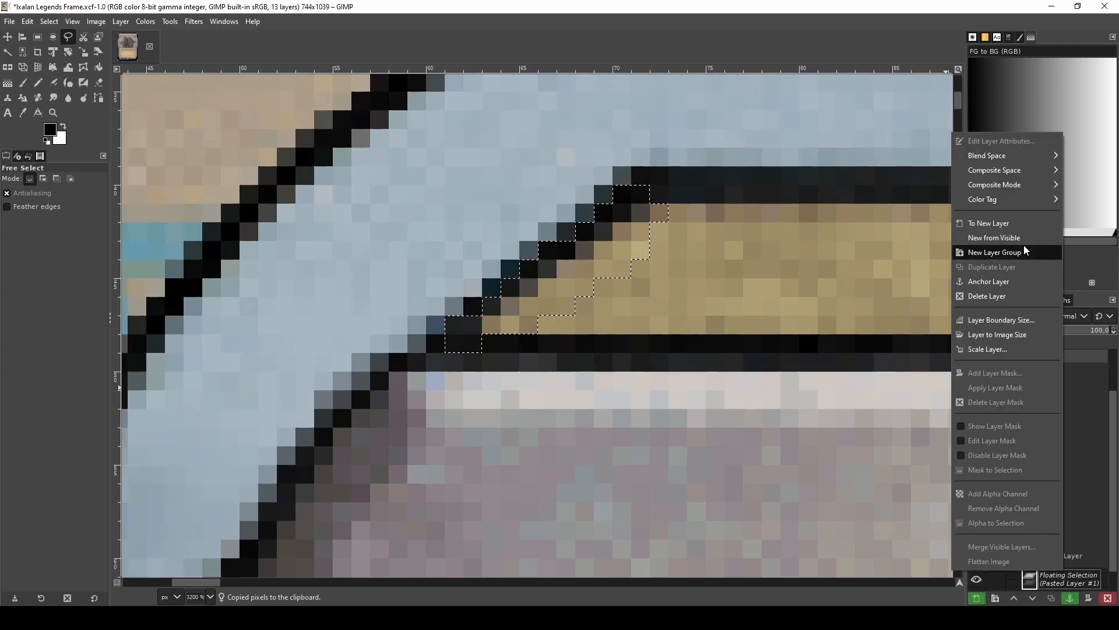
left_click(1016, 278)
- Smudge the dark blue pixels along the outer side of the diagonal edge into the light blue frame
key("s")
scroll(513, 279, "up", 2)
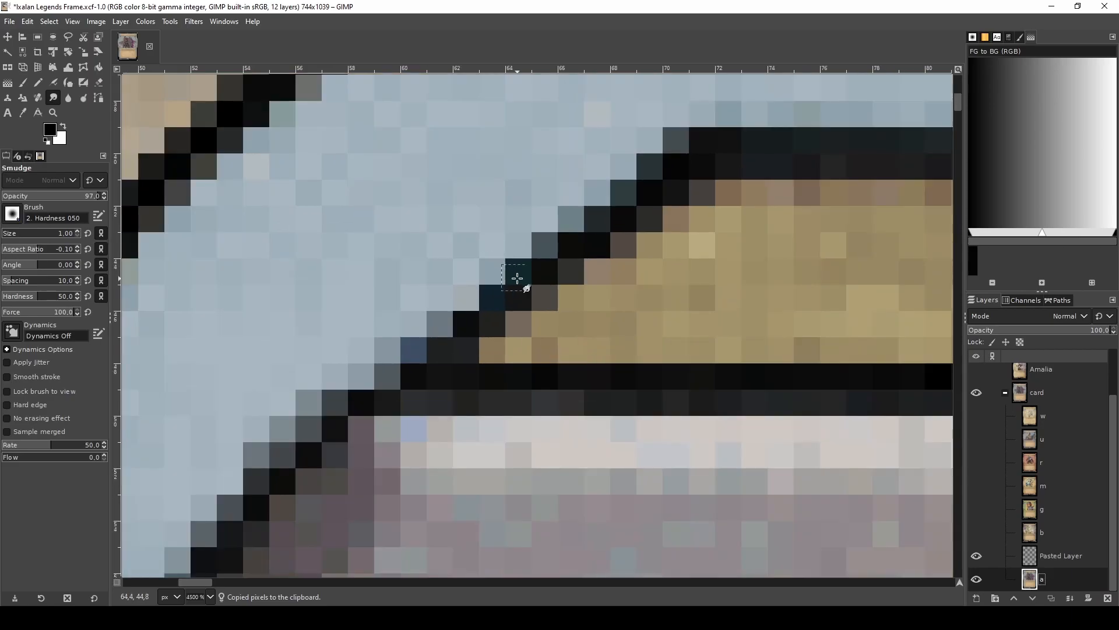
mouse_move(465, 268)
left_mouse_down()
mouse_move(538, 273)
mouse_move(490, 270)
left_mouse_up()
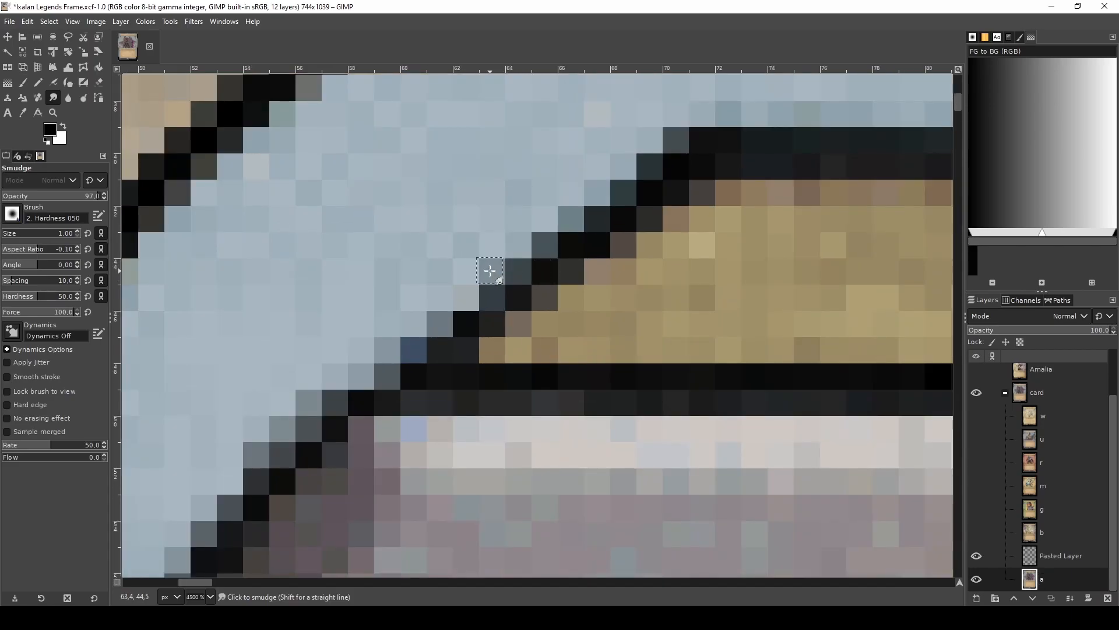
mouse_move(404, 350)
left_mouse_down()
mouse_move(439, 348)
mouse_move(383, 350)
mouse_move(436, 353)
mouse_move(414, 352)
mouse_move(462, 318)
mouse_move(413, 320)
mouse_move(453, 314)
mouse_move(455, 298)
mouse_move(403, 311)
mouse_move(391, 322)
mouse_move(494, 297)
left_mouse_up()
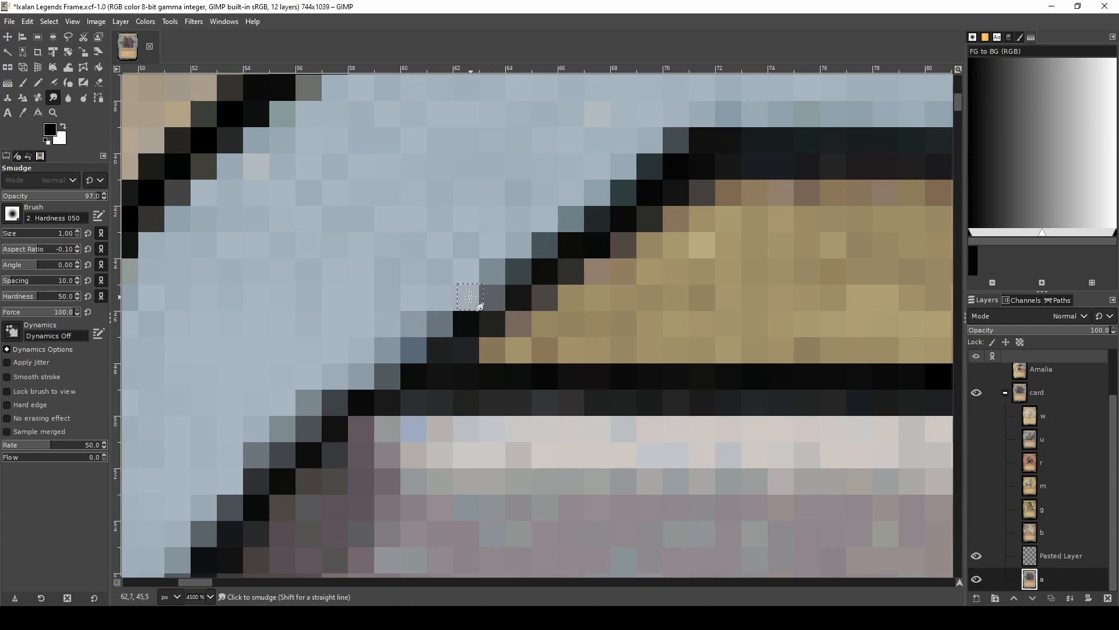
scroll(466, 285, "up", 3)
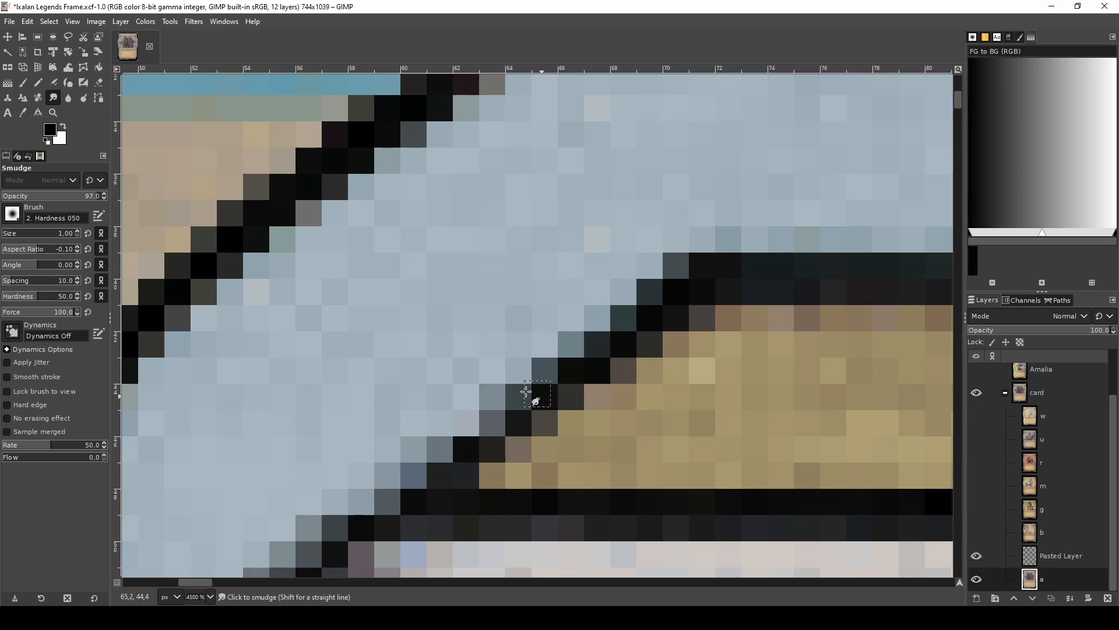
mouse_move(470, 395)
left_mouse_down()
mouse_move(542, 400)
mouse_move(513, 401)
left_mouse_up()
scroll(490, 408, "down", 2)
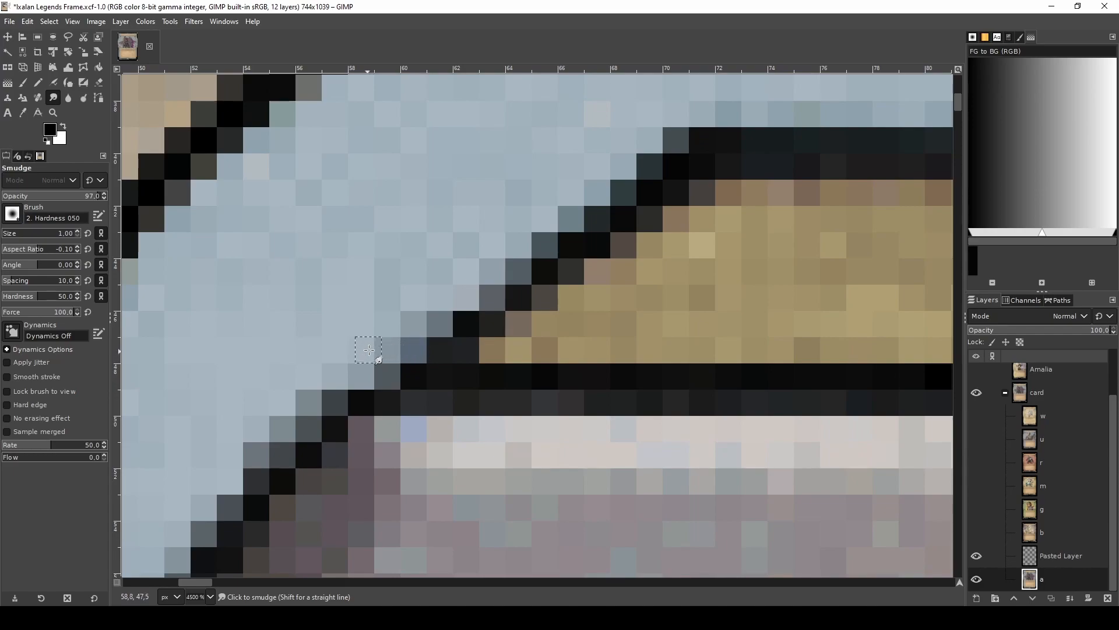
mouse_move(375, 352)
left_mouse_down()
mouse_move(405, 360)
mouse_move(408, 348)
mouse_move(444, 350)
mouse_move(408, 348)
left_mouse_up()
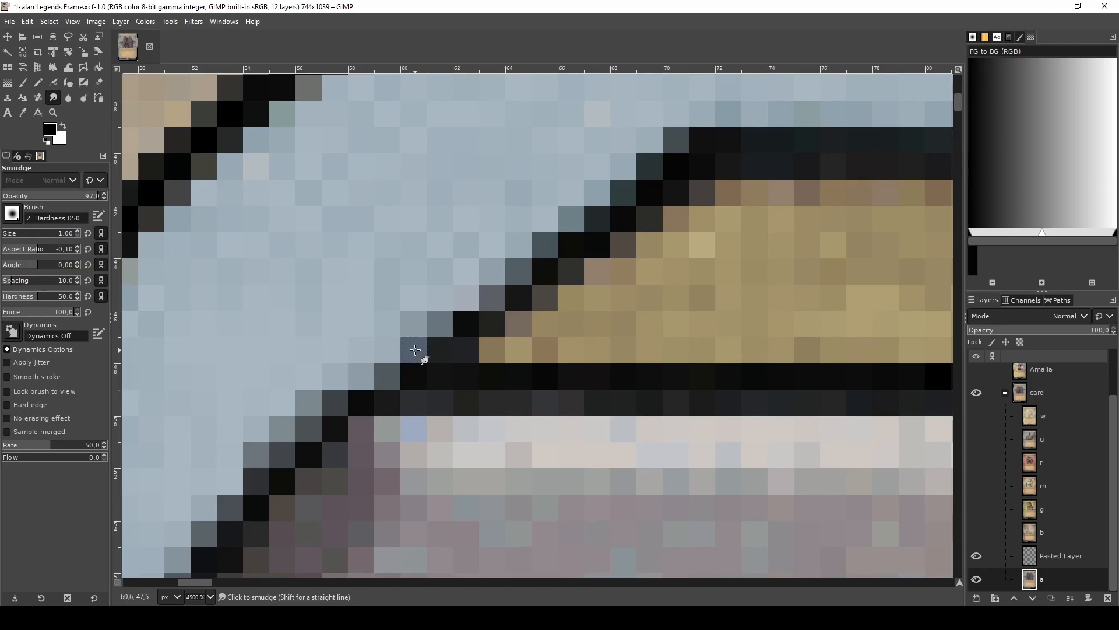
- Smudge the outer pixels at the upper end of the diagonal edge, checking them against layer u
scroll(382, 354, "down", 3)
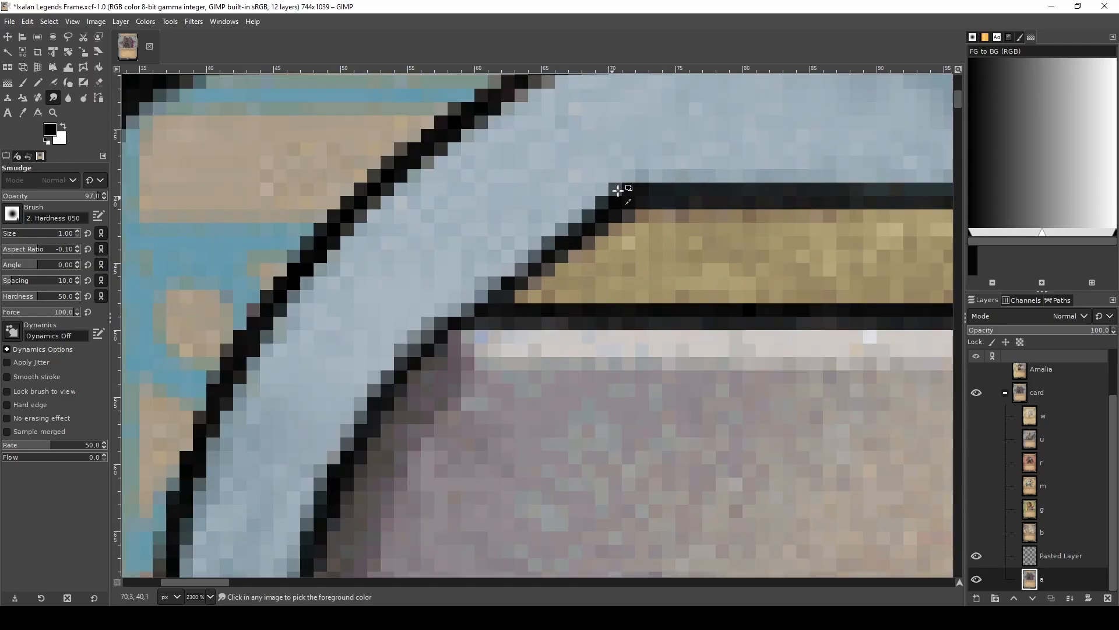
scroll(615, 192, "up", 1)
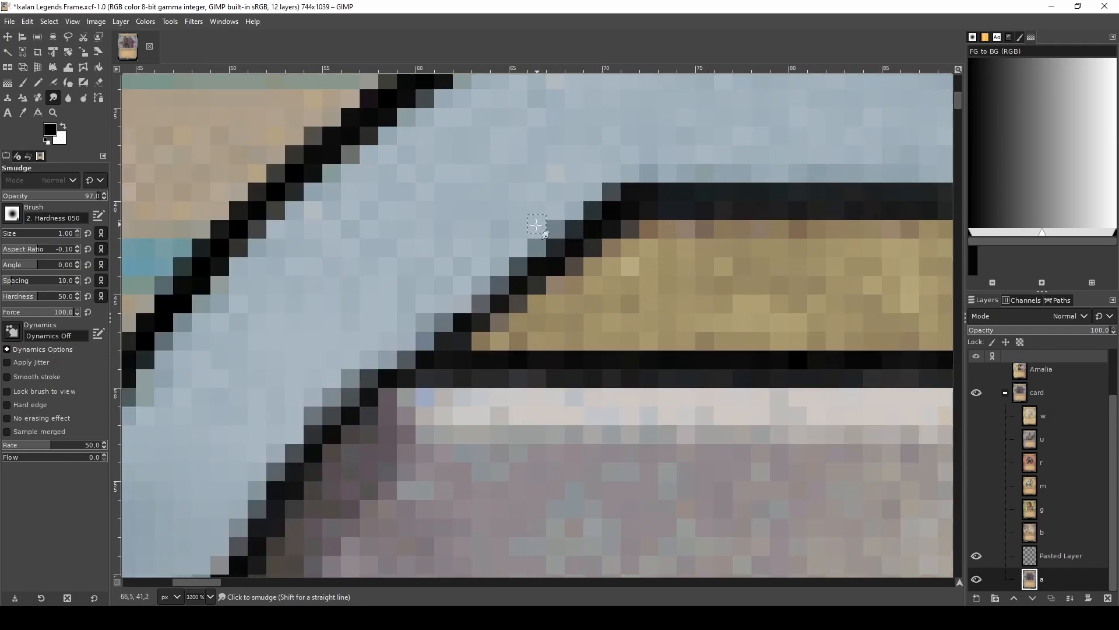
left_click_drag(565, 209, 604, 200)
left_click(975, 439)
left_click(976, 438)
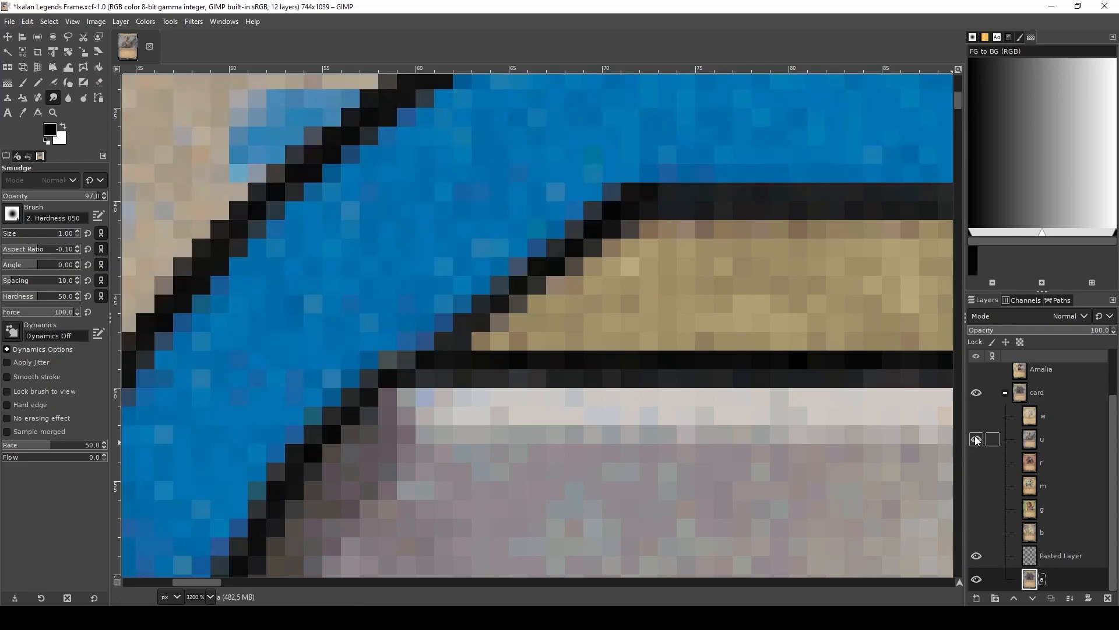
left_click(975, 439)
left_click(975, 439)
left_click_drag(574, 191, 591, 192)
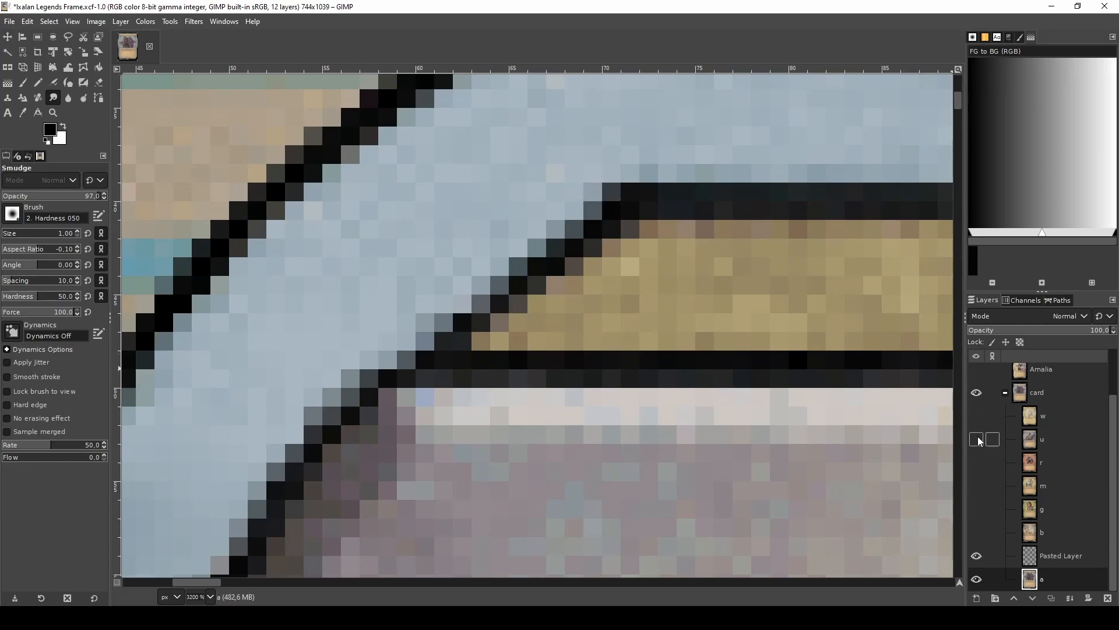
- Compare the gold strip's diagonal edge with layer u by repeatedly toggling that layer's visibility
left_click(976, 439)
left_click(977, 439)
left_click(977, 438)
left_click(976, 439)
left_click(977, 439)
left_click(977, 439)
left_click(977, 439)
left_click(977, 439)
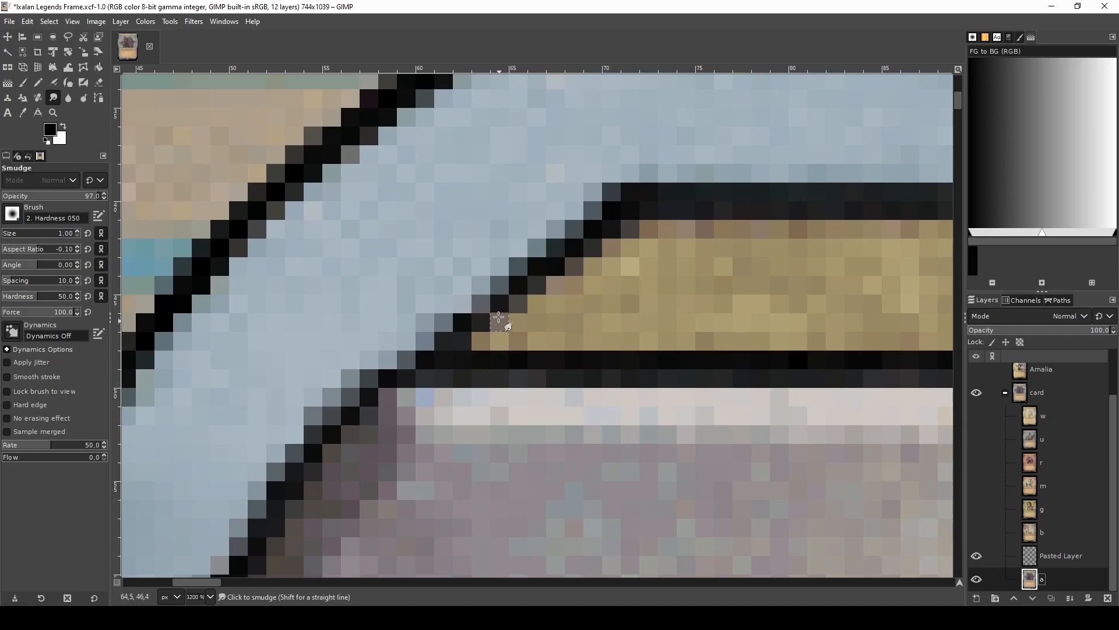
- Smudge the pixels in the lower half of the diagonal edge and check them against layer u
mouse_move(499, 304)
left_mouse_down()
mouse_move(466, 304)
mouse_move(498, 305)
mouse_move(475, 306)
left_mouse_up()
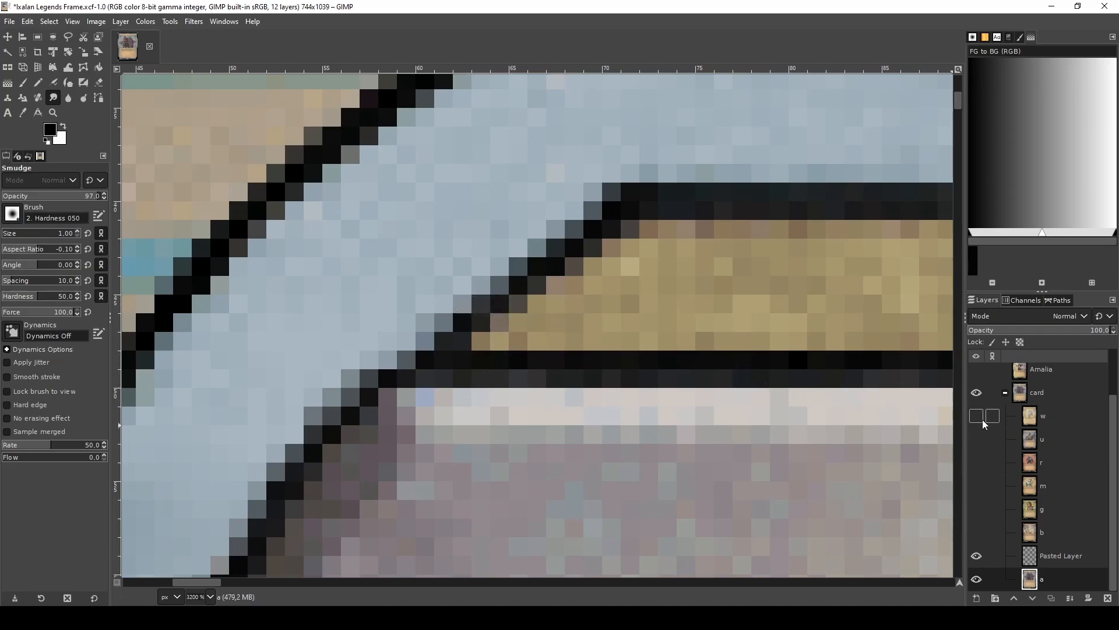
left_click(978, 439)
left_click(977, 438)
left_click(978, 439)
left_click(977, 439)
- Copy a 47 × 5 px piece of the title bar's cream highlight and black border and move the pasted piece over the purple-tinted end
scroll(560, 436, "down", 6)
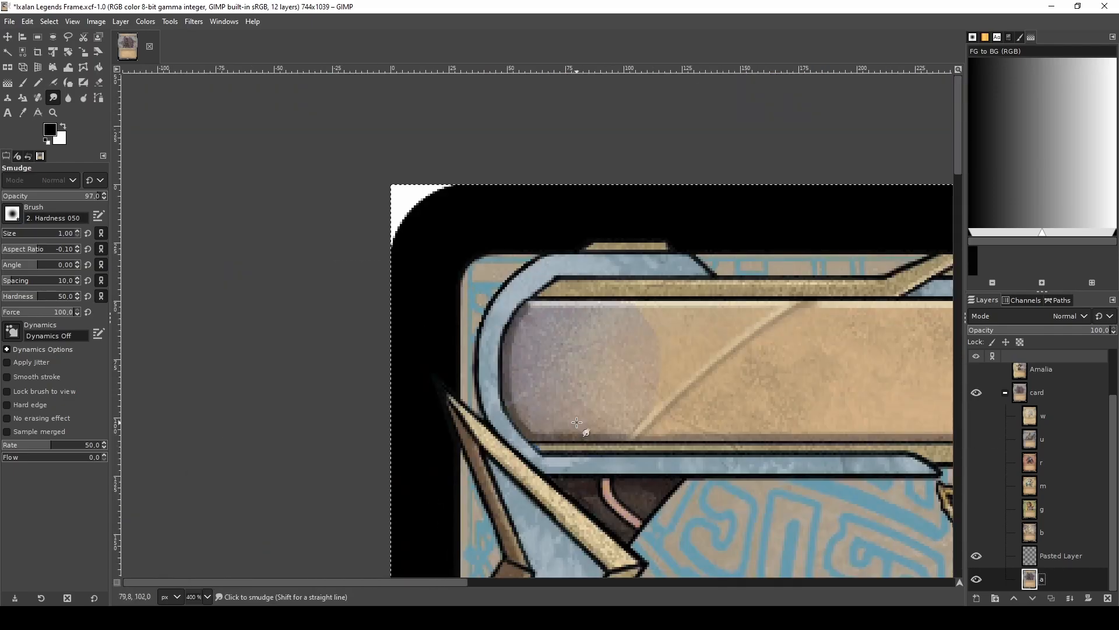
scroll(622, 405, "up", 2)
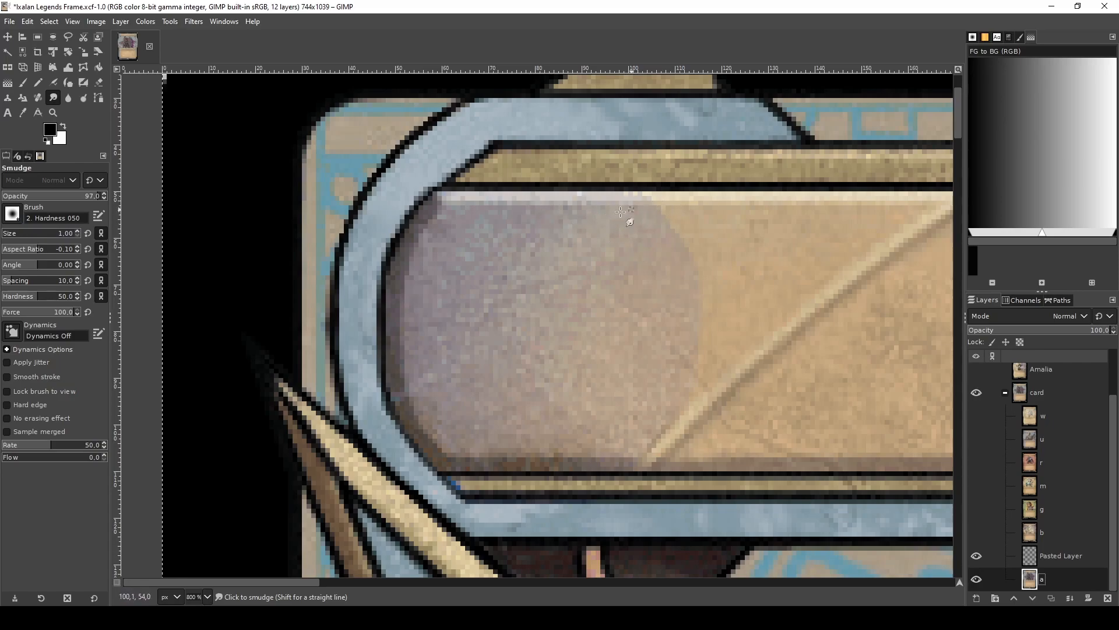
scroll(650, 272, "down", 3)
scroll(723, 239, "up", 4)
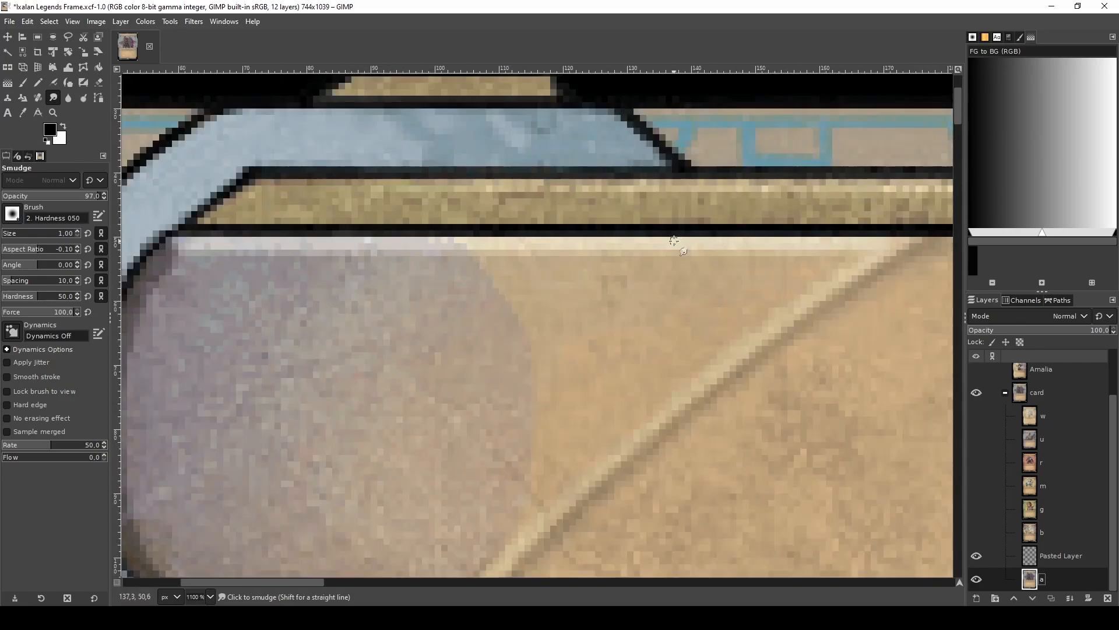
key("r")
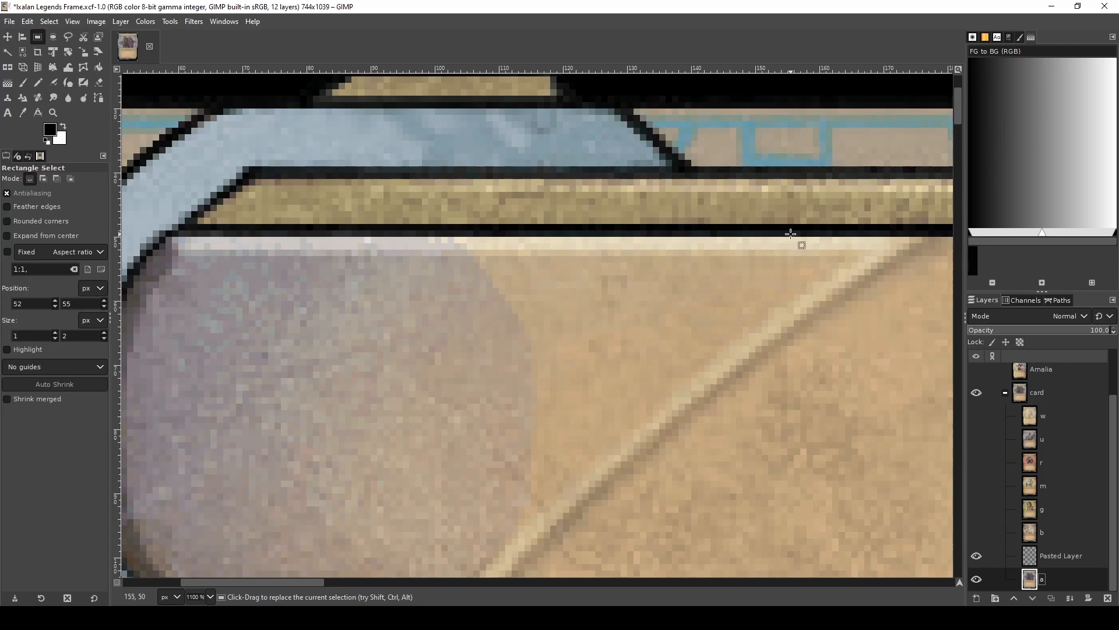
mouse_move(798, 237)
left_mouse_down()
mouse_move(607, 278)
mouse_move(496, 257)
mouse_move(500, 228)
mouse_move(802, 253)
left_mouse_up()
key("ctrl+c")
key("ctrl+v")
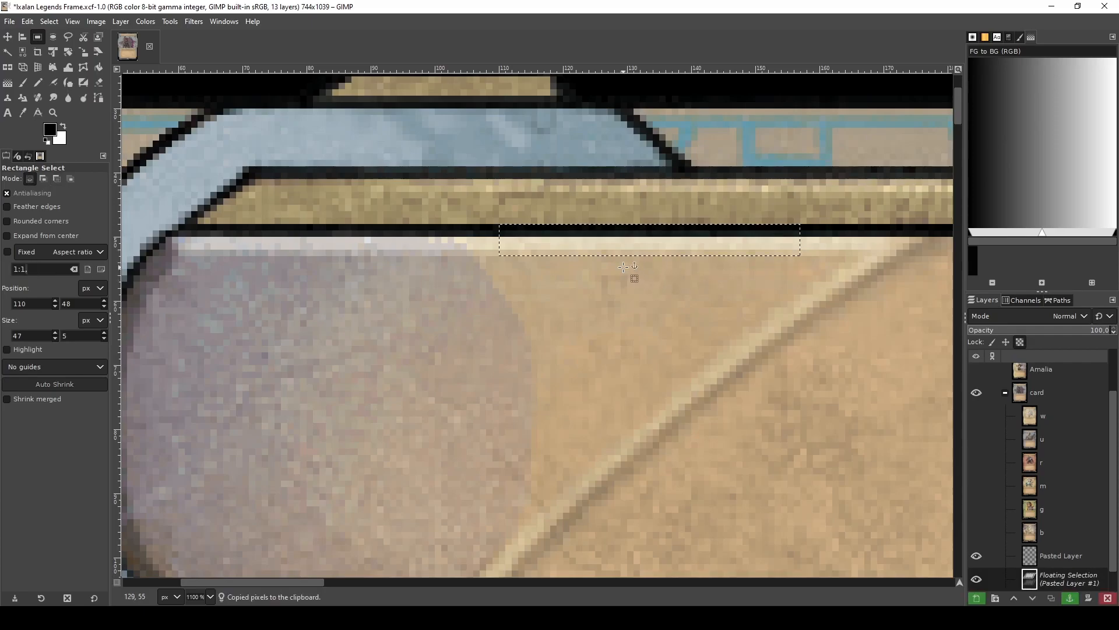
key("shift+f")
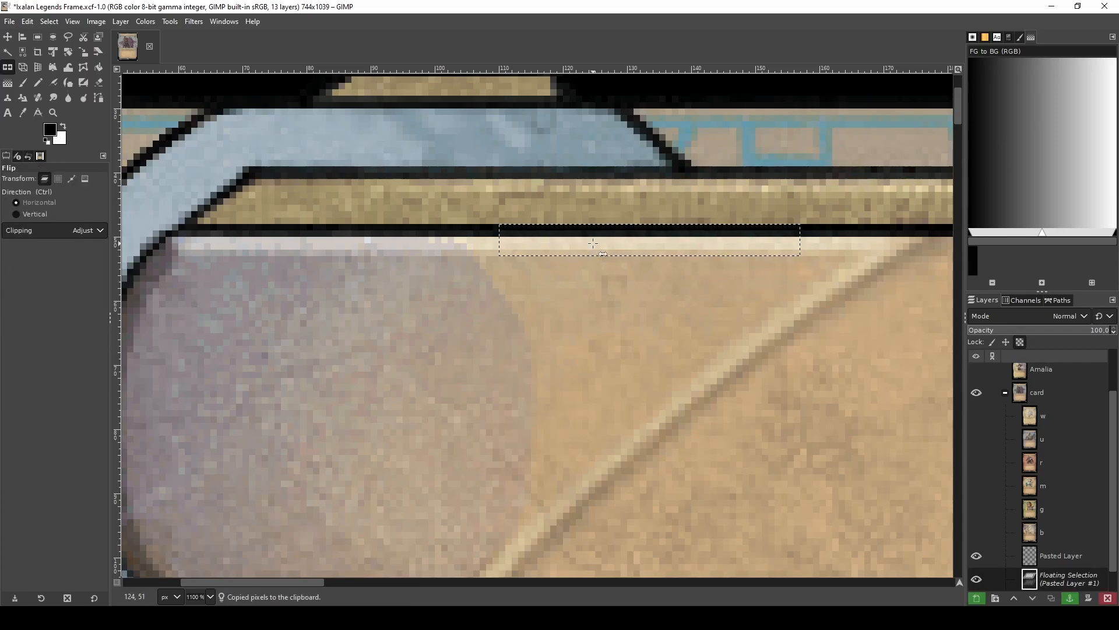
key("m")
left_click_drag(594, 242, 303, 247)
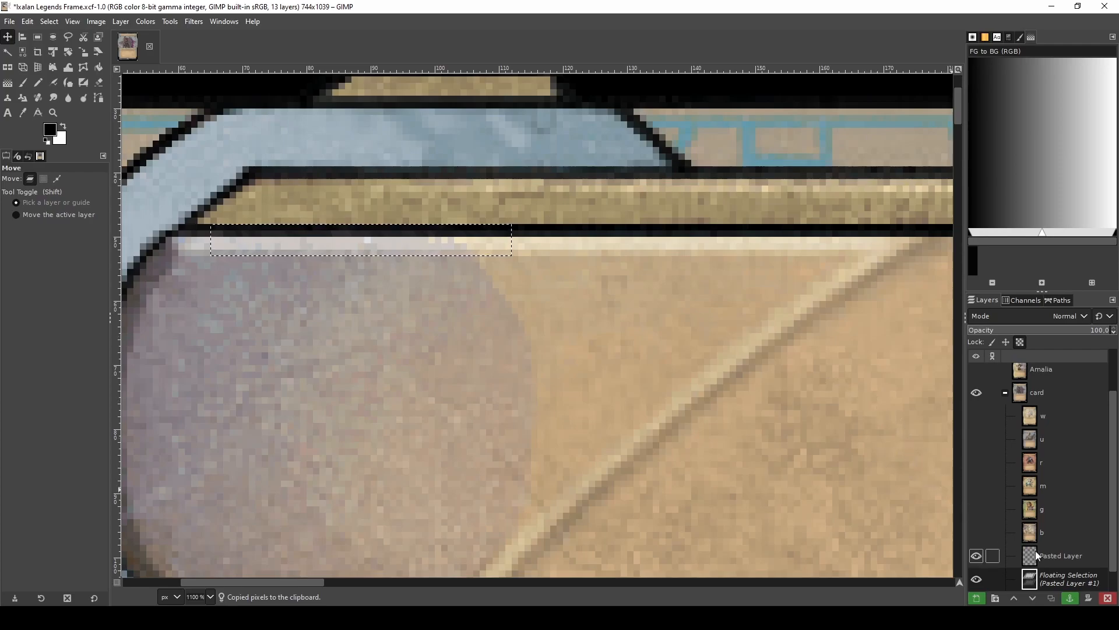
- Turn the floating highlight piece into a layer, raise it above Pasted Layer, and merge it down into that layer
right_click(1026, 577)
left_click(992, 231)
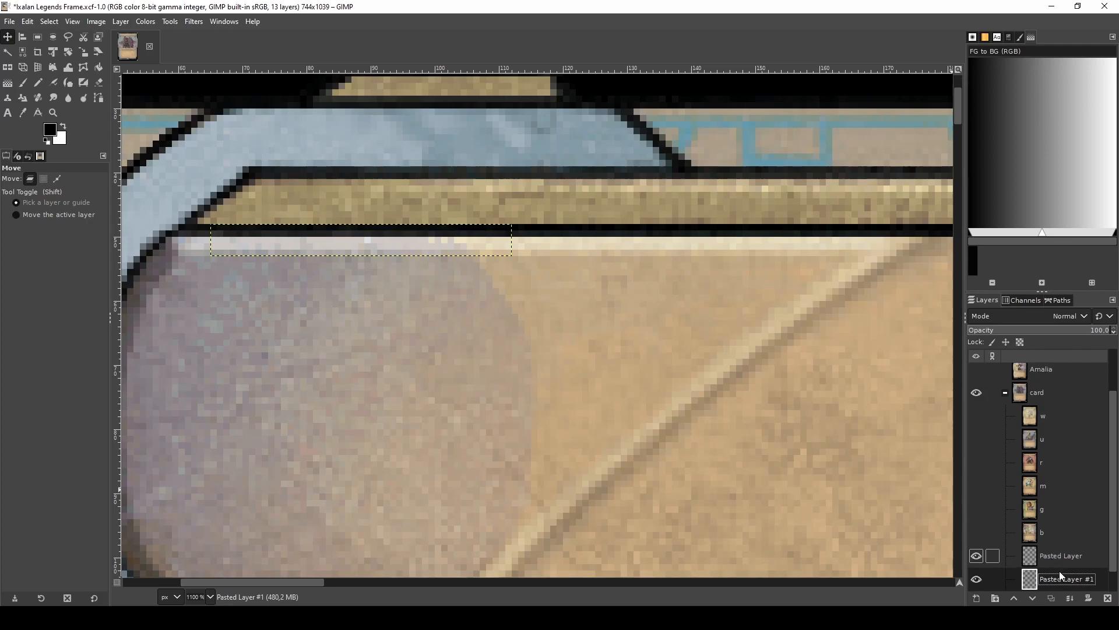
mouse_move(1057, 557)
left_mouse_down()
mouse_move(1054, 578)
mouse_move(1061, 550)
left_mouse_up()
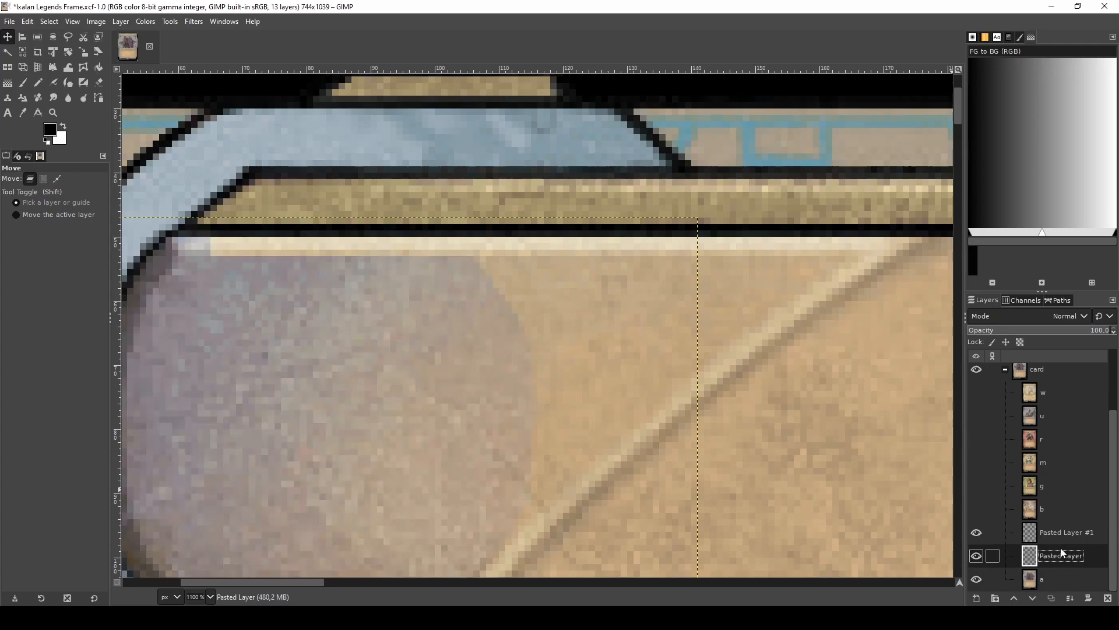
scroll(421, 367, "down", 1)
scroll(329, 319, "up", 2)
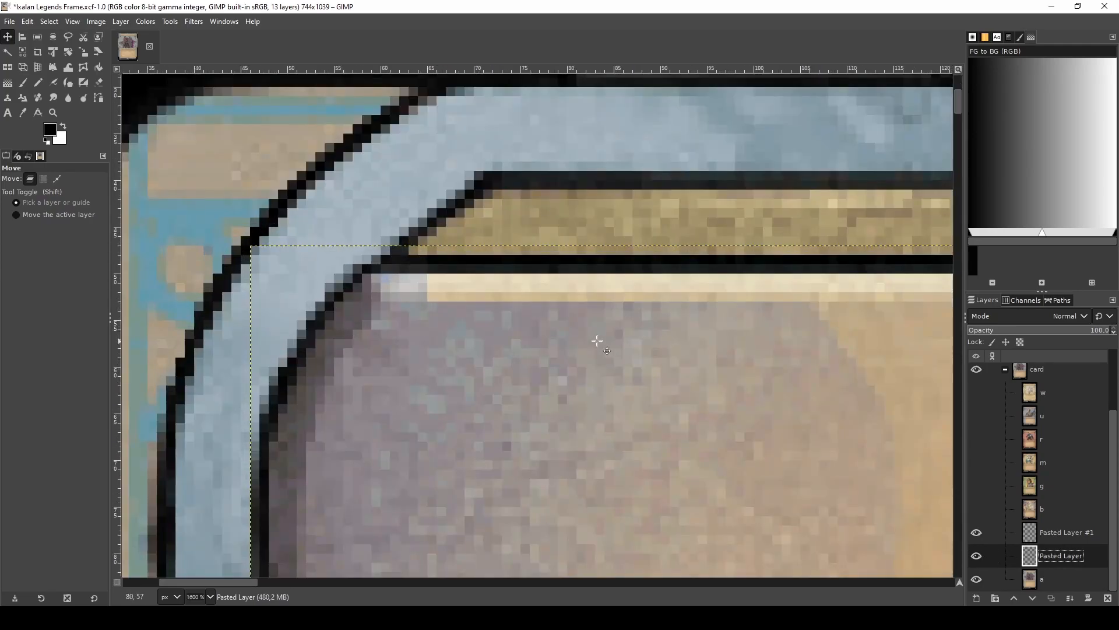
right_click(1054, 530)
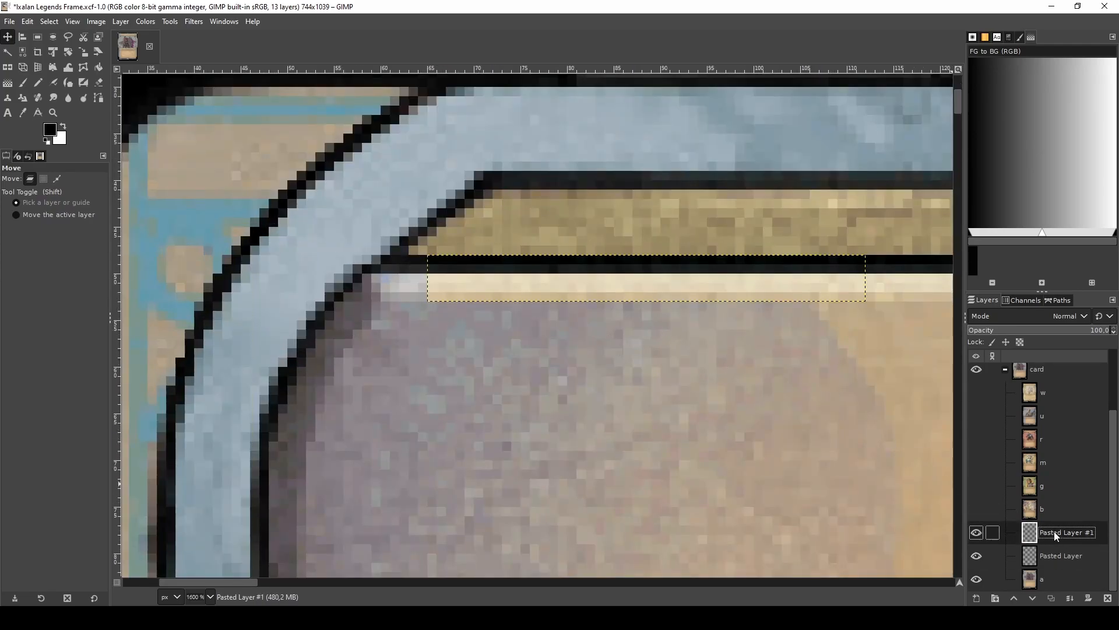
left_click(991, 241)
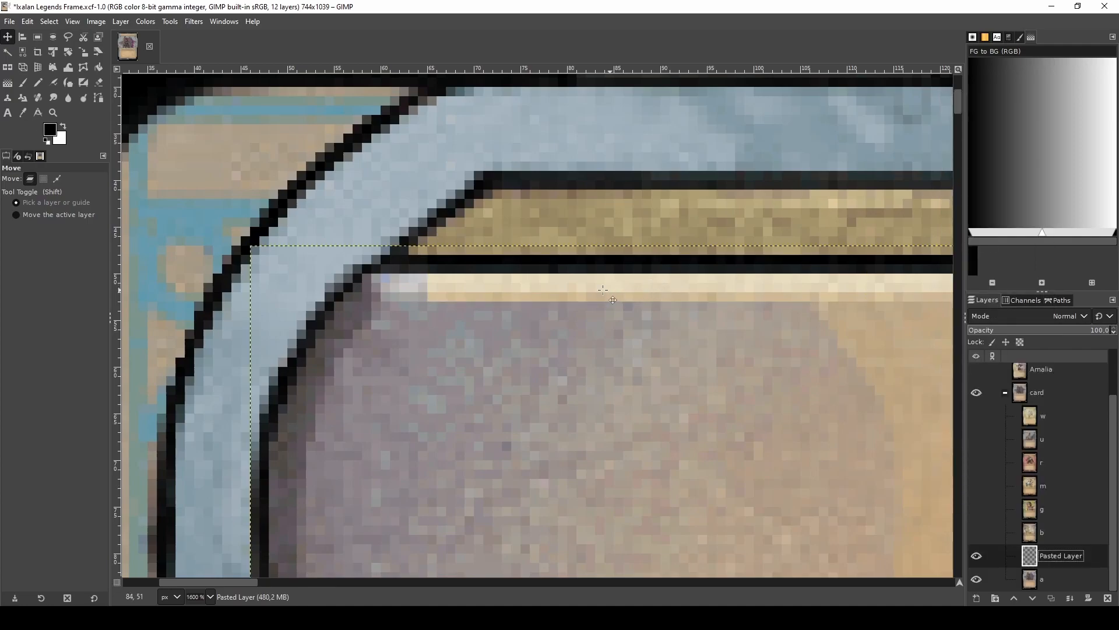
- Extend the cream highlight toward the curved border with a copied 8 × 3 px piece, anchor it, and save the image
key("r")
mouse_move(651, 274)
left_mouse_down()
mouse_move(576, 302)
mouse_move(422, 297)
mouse_move(412, 280)
mouse_move(415, 289)
left_mouse_up()
key("ctrl+c")
key("ctrl+v")
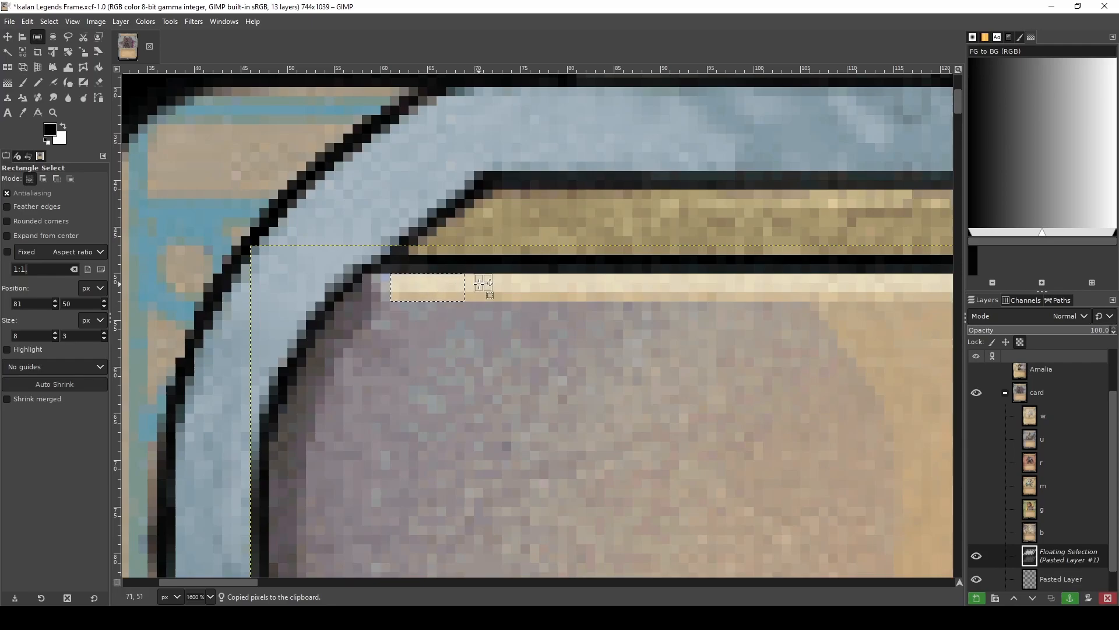
left_click(480, 284)
scroll(503, 302, "down", 2)
scroll(461, 326, "up", 4)
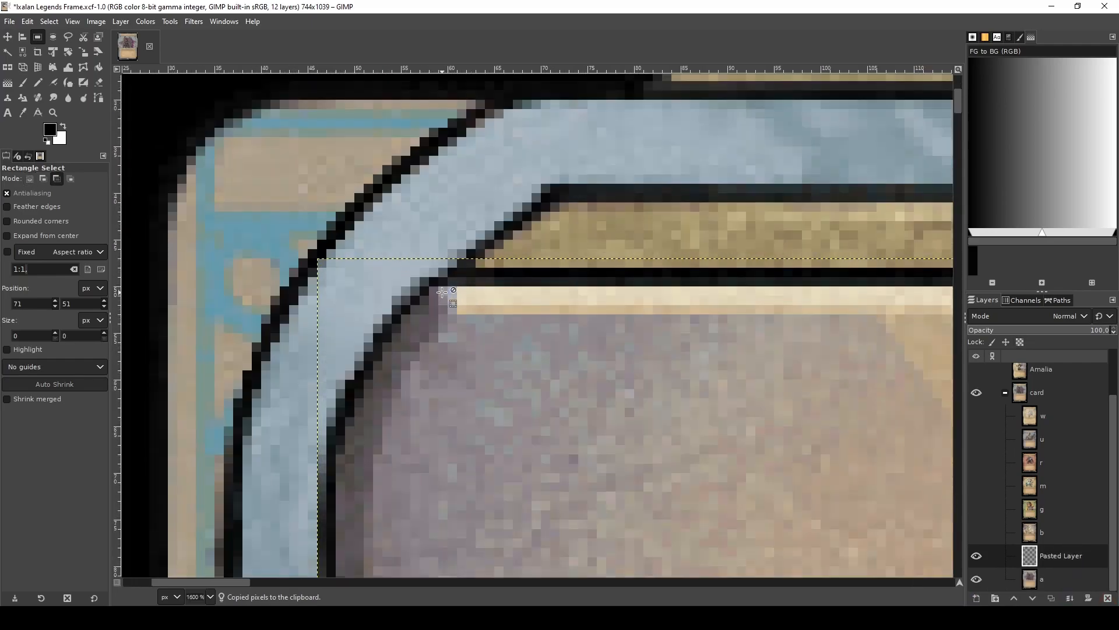
key("ctrl+s")
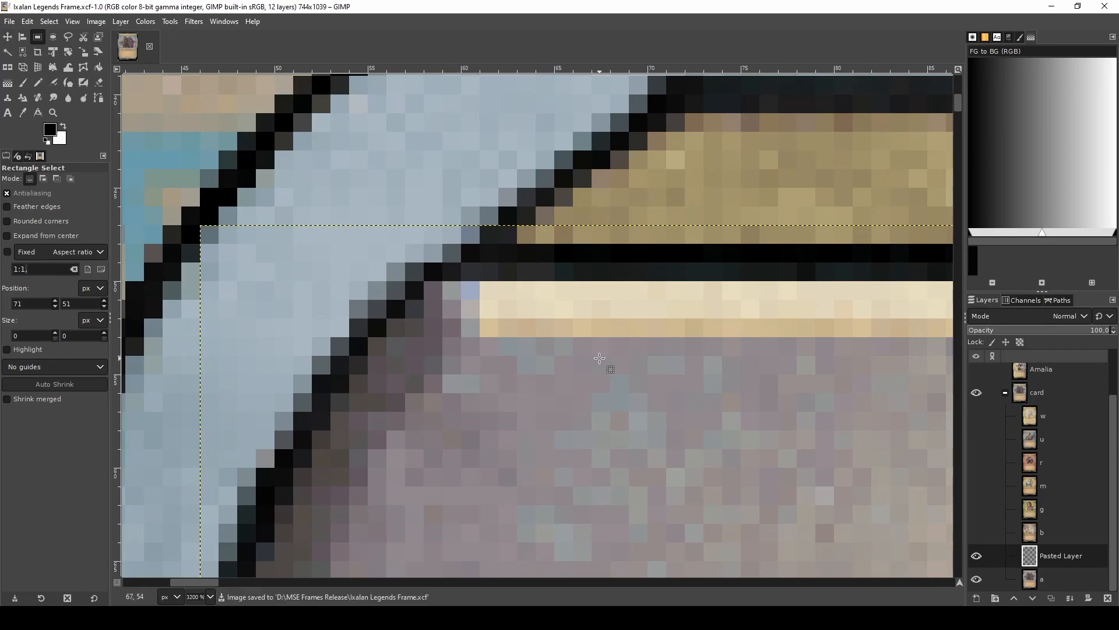
- Smudge the end of the cream highlight and the bluish pixels beside it into the curved corner on Pasted Layer
double_click(1054, 555)
key("Escape")
key("s")
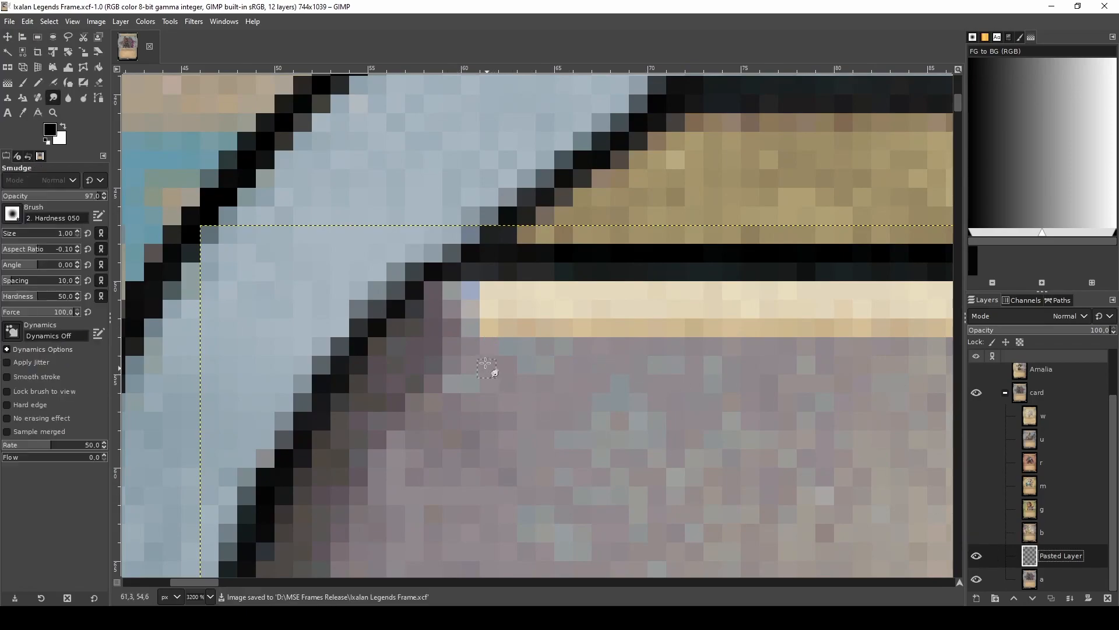
mouse_move(455, 328)
left_mouse_down()
mouse_move(501, 328)
mouse_move(466, 320)
mouse_move(489, 309)
mouse_move(476, 308)
mouse_move(491, 286)
mouse_move(436, 291)
mouse_move(493, 290)
mouse_move(451, 308)
mouse_move(548, 308)
left_mouse_up()
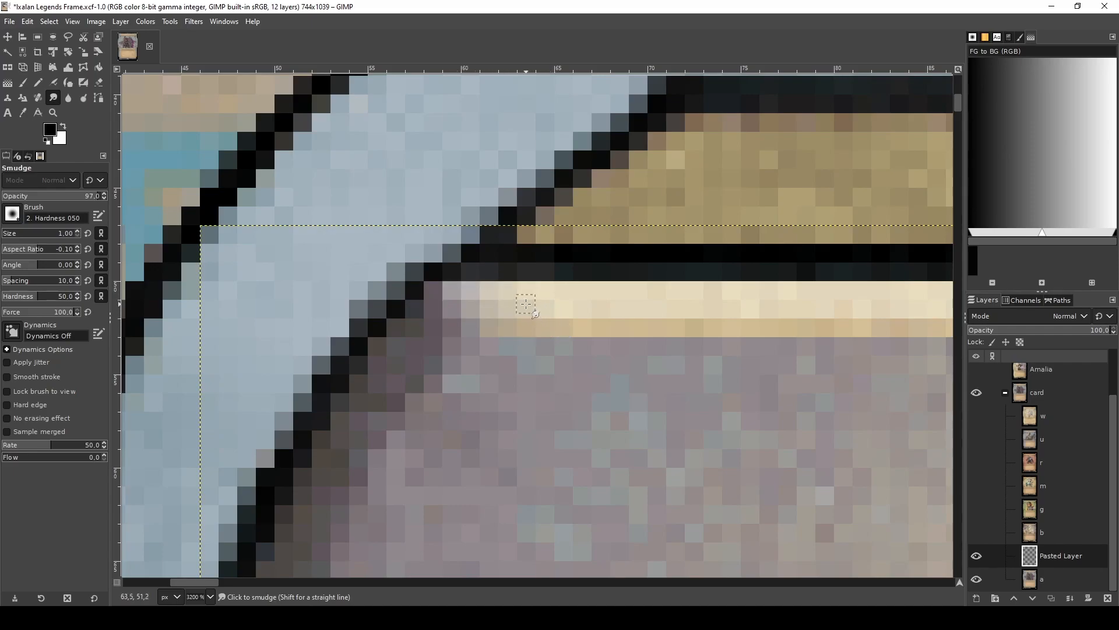
- Copy a 135 × 83 px area around the rounded left end of the type bar from layer a and paste it
scroll(511, 294, "down", 7, "ctrl")
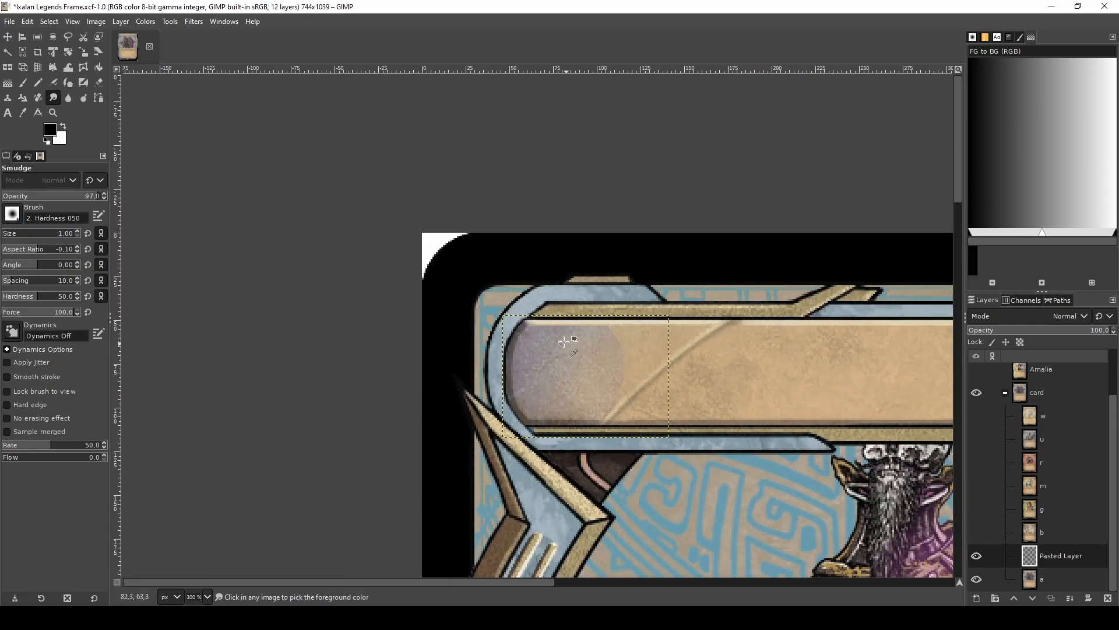
scroll(616, 343, "up", 2, "ctrl")
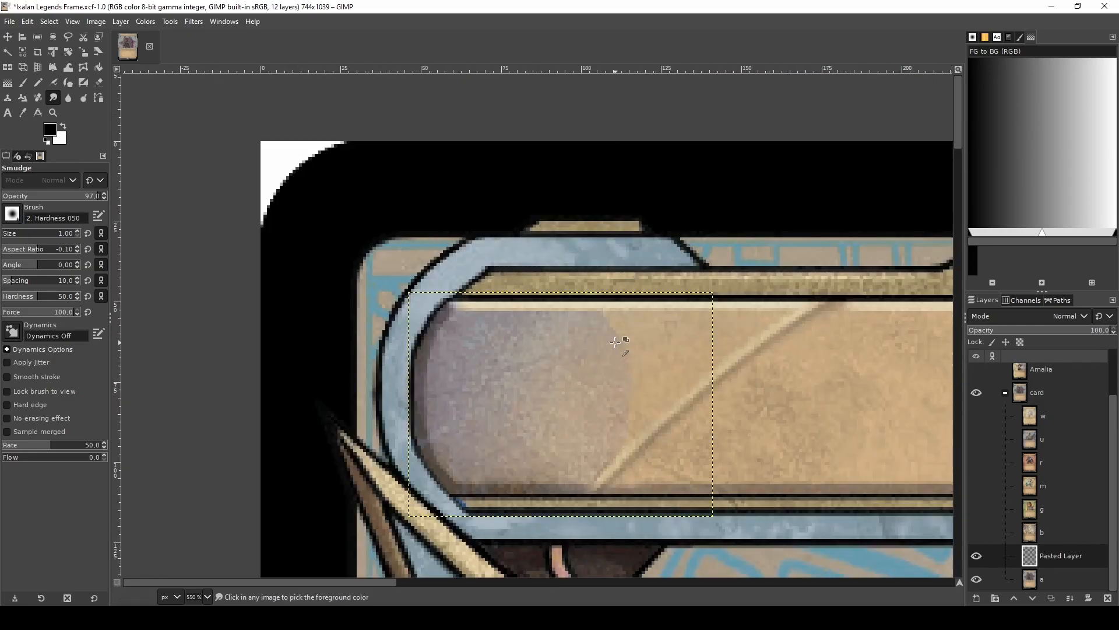
scroll(589, 368, "down", 1, "ctrl")
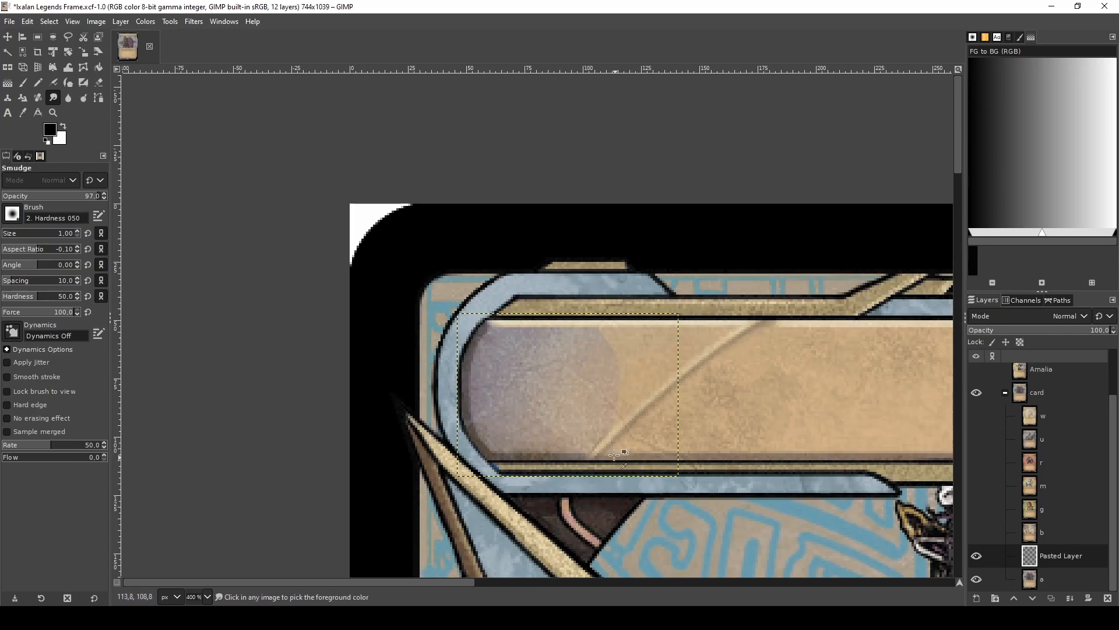
scroll(597, 420, "down", 3, "ctrl")
scroll(600, 423, "down", 2, "ctrl")
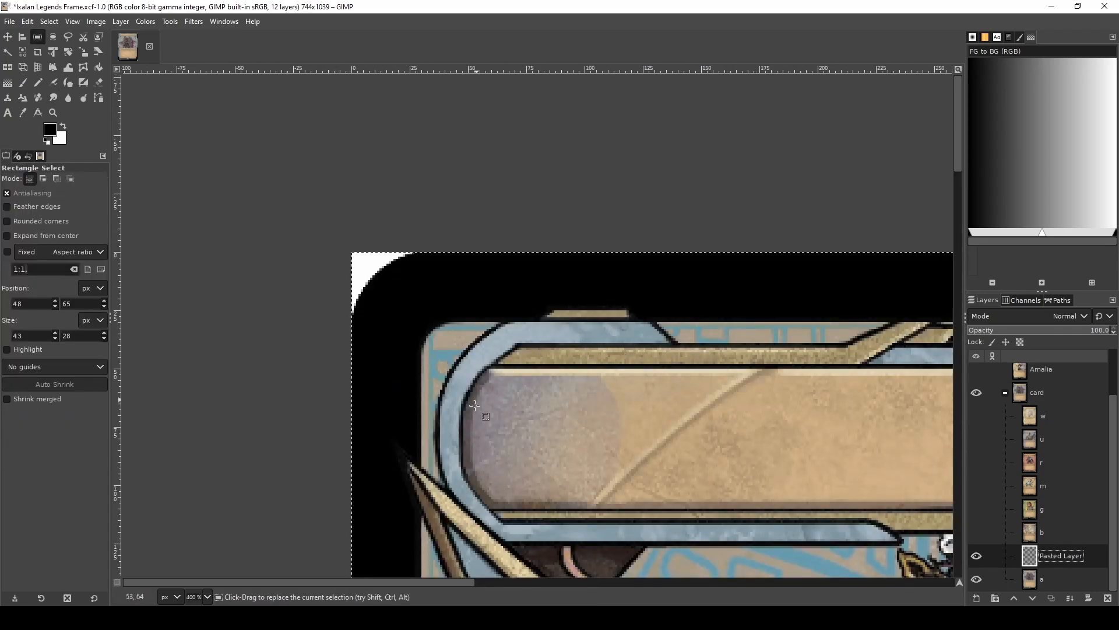
scroll(478, 392, "down", 15)
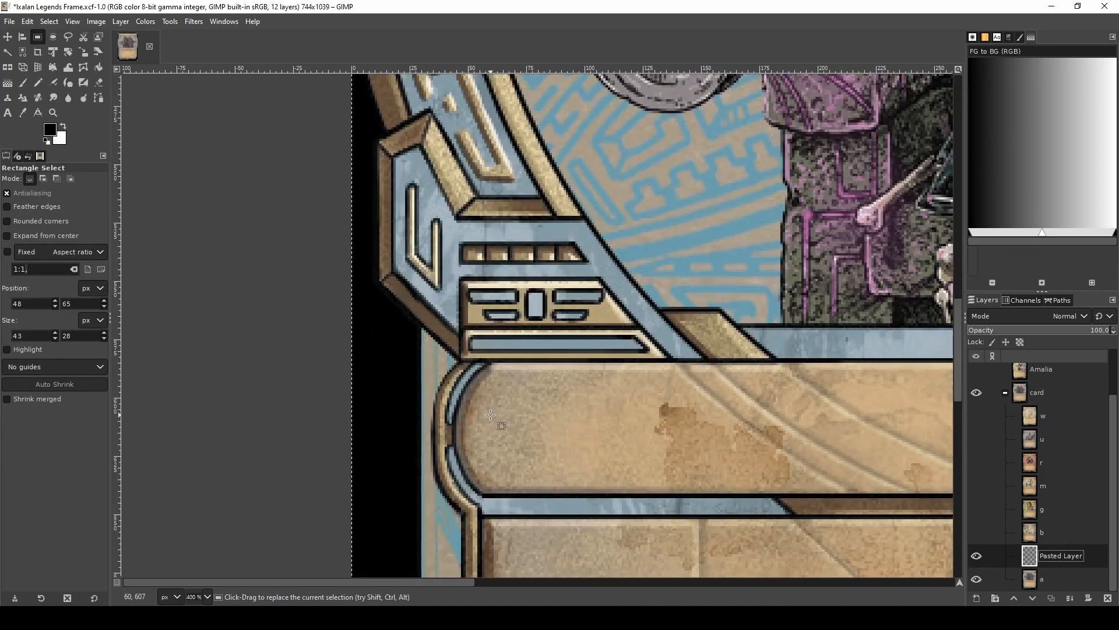
left_click_drag(706, 318, 392, 511)
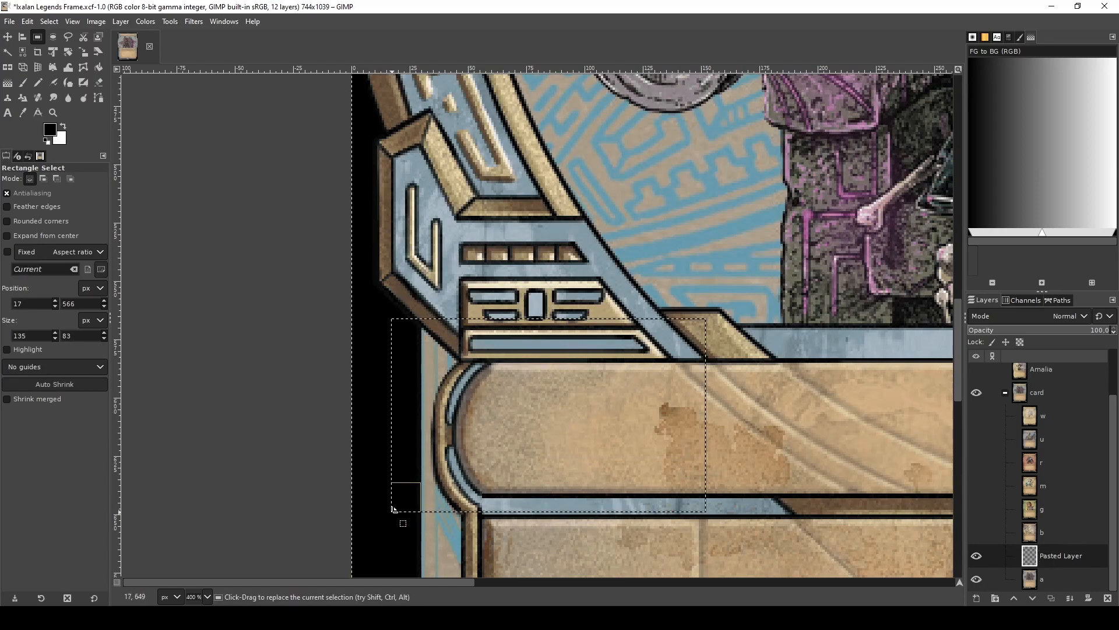
left_click(1075, 579)
key("ctrl+c")
key("ctrl+v")
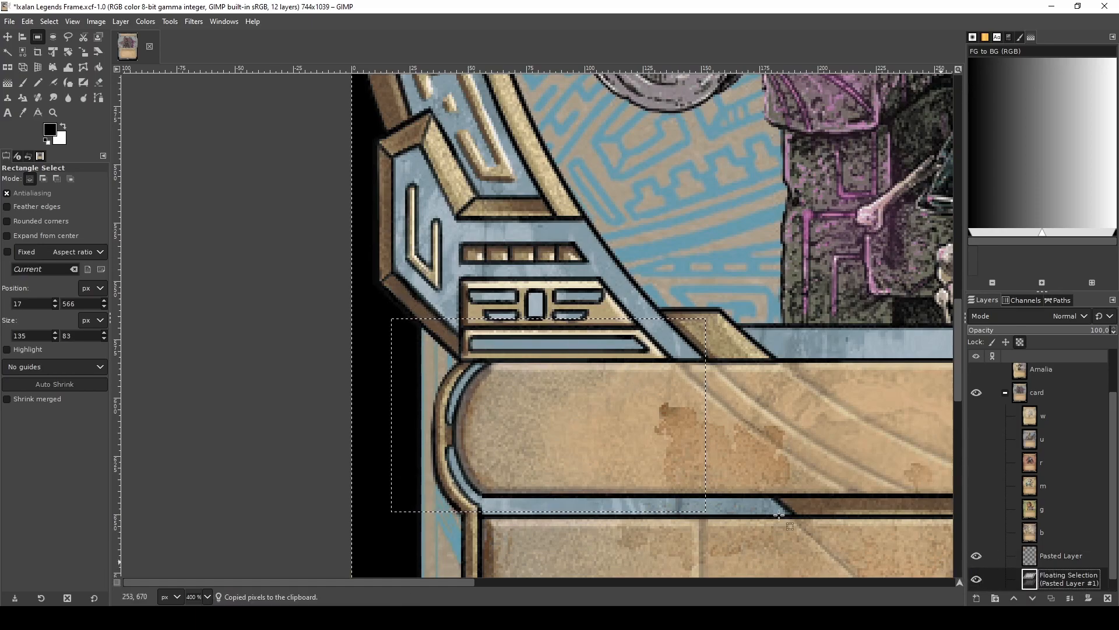
- Move the pasted type bar end over the title bar's left end and make it a new layer above Pasted Layer
scroll(573, 452, "down", 4, "ctrl")
left_click_drag(565, 446, 551, 133)
scroll(583, 138, "up", 5, "ctrl")
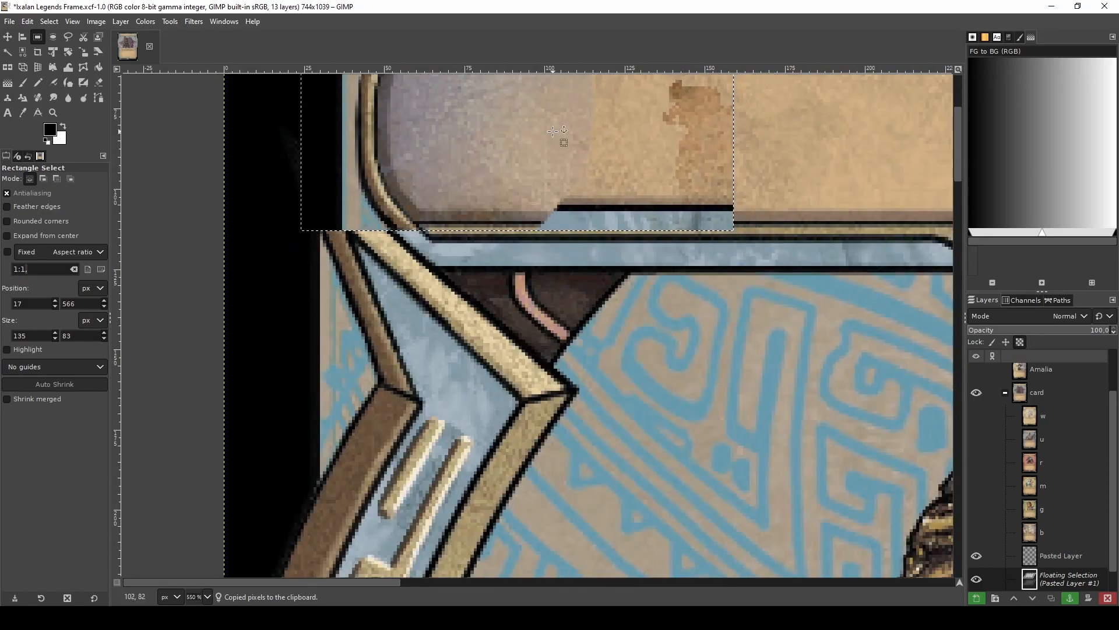
right_click(1056, 579)
left_click(998, 245)
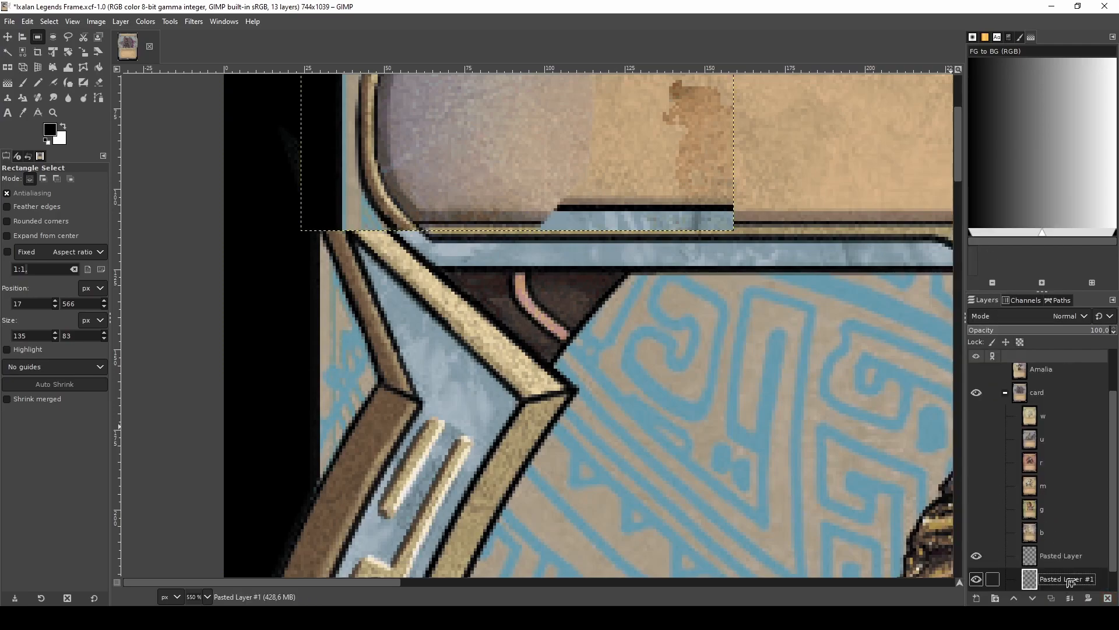
left_click_drag(1067, 583, 1066, 550)
- Nudge the pasted type bar end down 4 px to align it with the title bar's lower edge
scroll(757, 501, "down", 3, "ctrl")
scroll(729, 346, "up", 2, "ctrl")
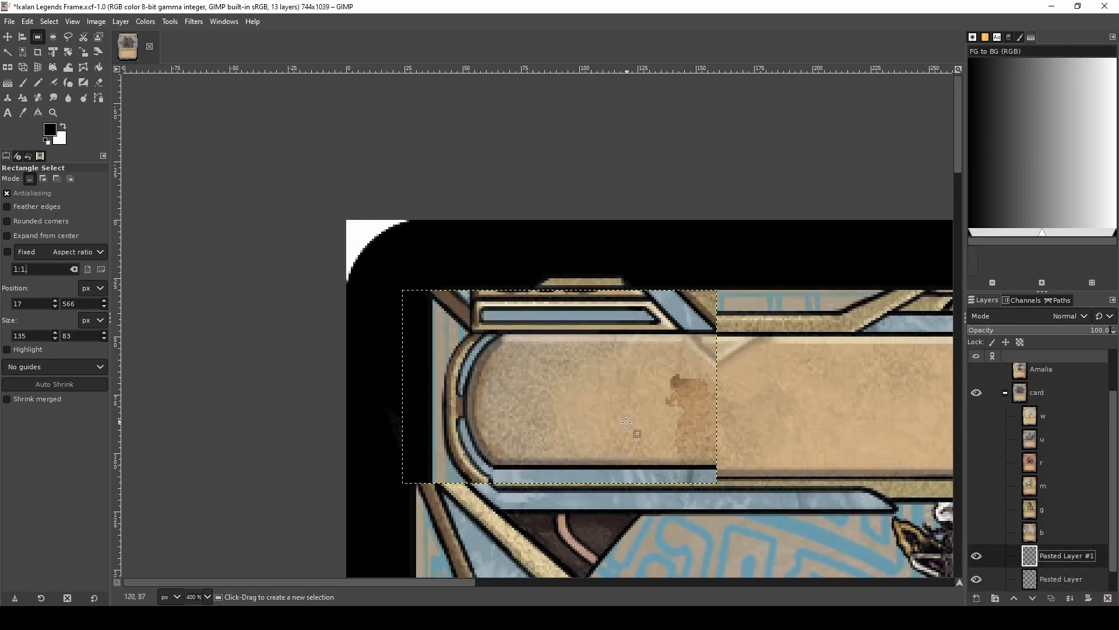
left_click(591, 396)
key("m")
key("Down")
key("Down")
key("Down")
key("Down")
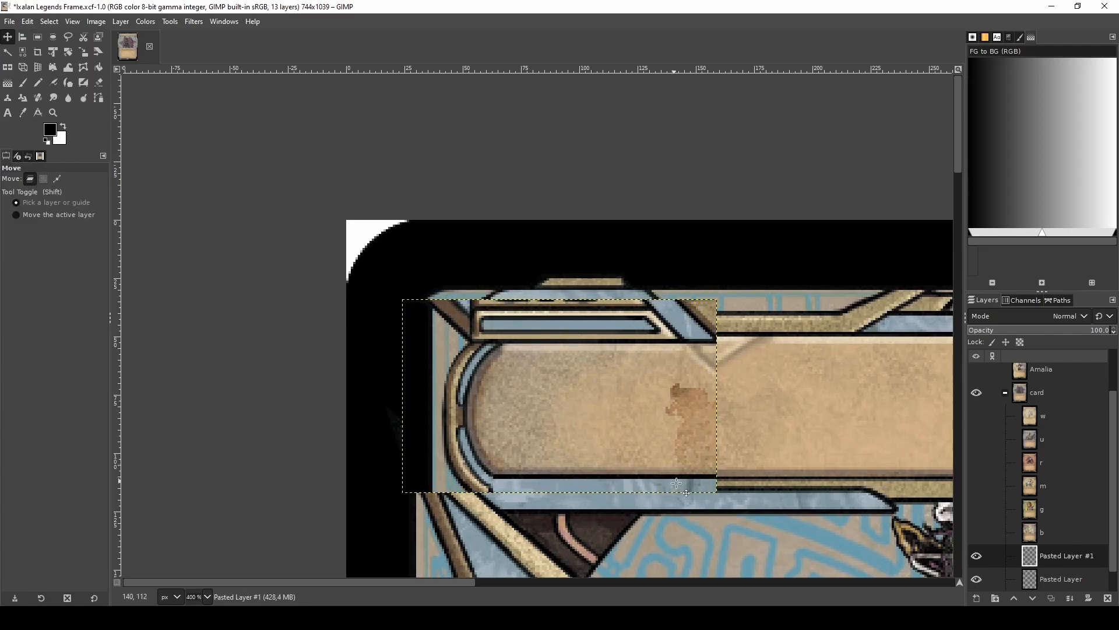
scroll(700, 490, "up", 2, "ctrl")
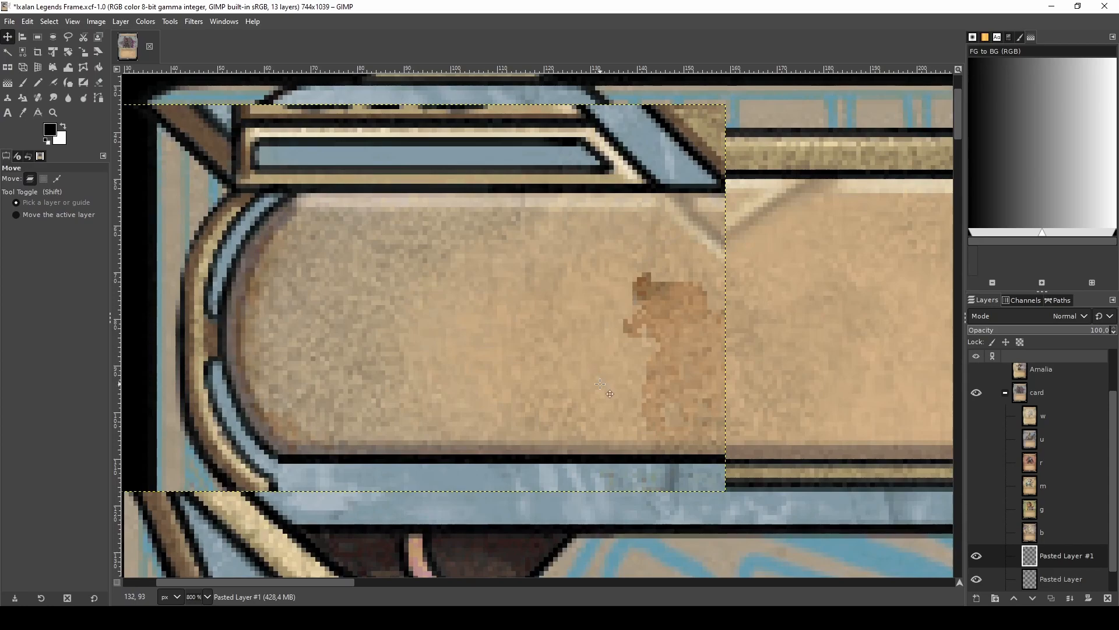
key("Down")
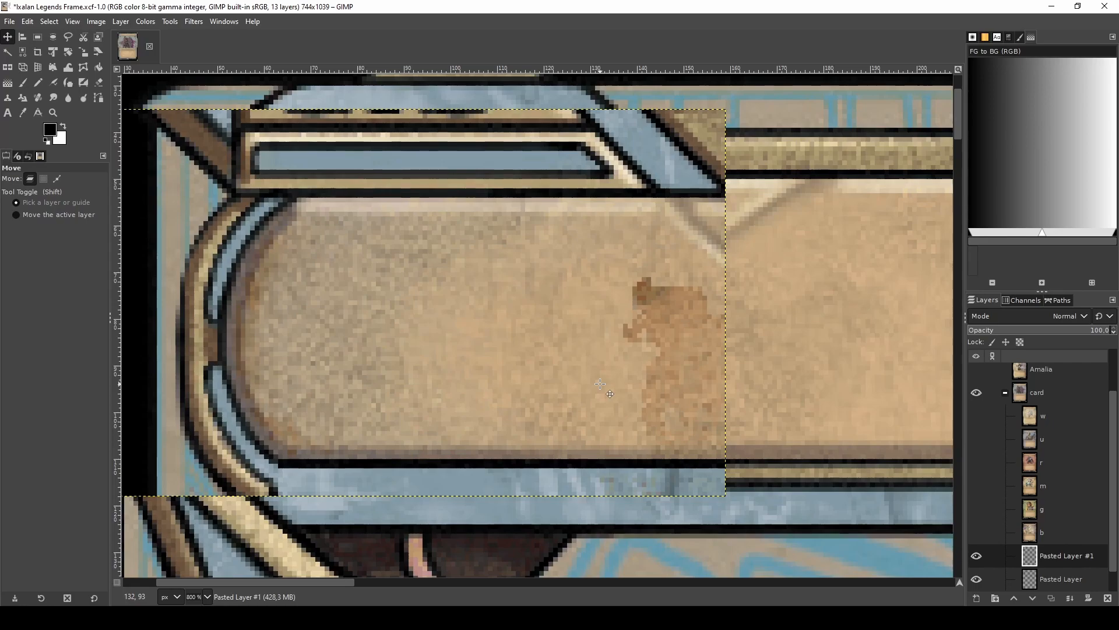
key("Up")
scroll(562, 458, "down", 2)
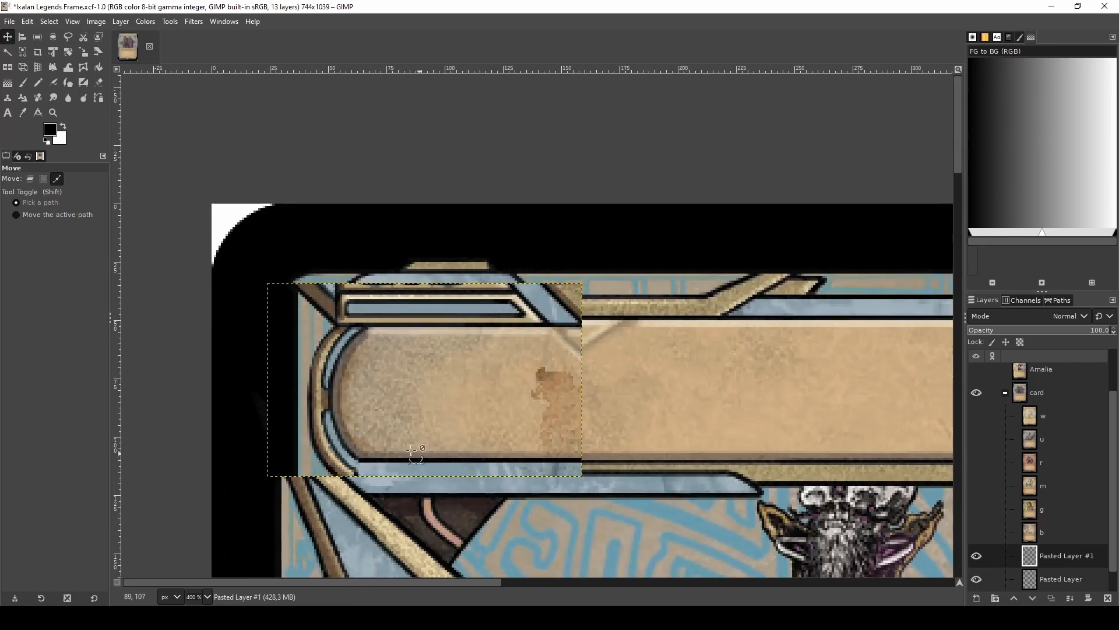
scroll(562, 457, "up", 1)
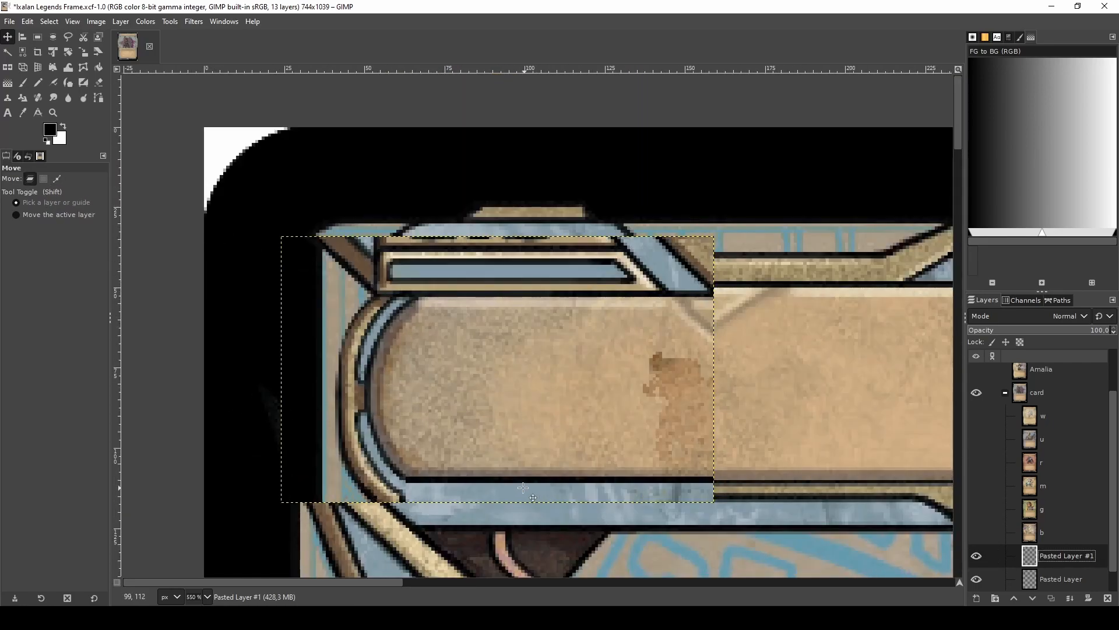
- Mark the title bar's rounded left edge with a 16 × 19 px rectangular selection while Pasted Layer #1 is hidden, and show that layer again
left_click(977, 555)
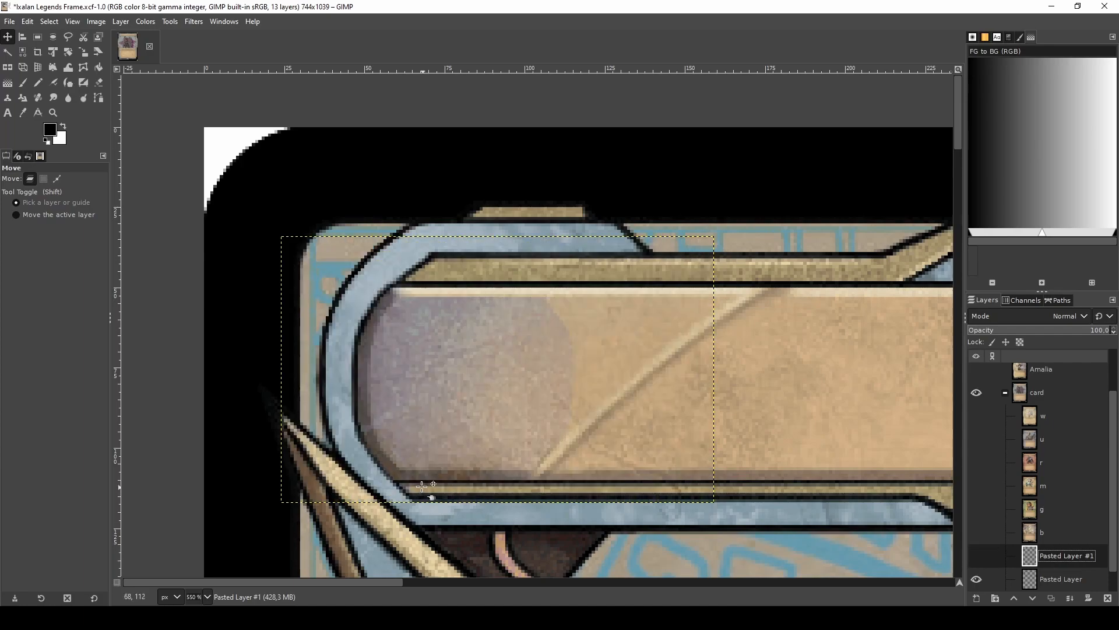
key("r")
left_click_drag(409, 350, 364, 392)
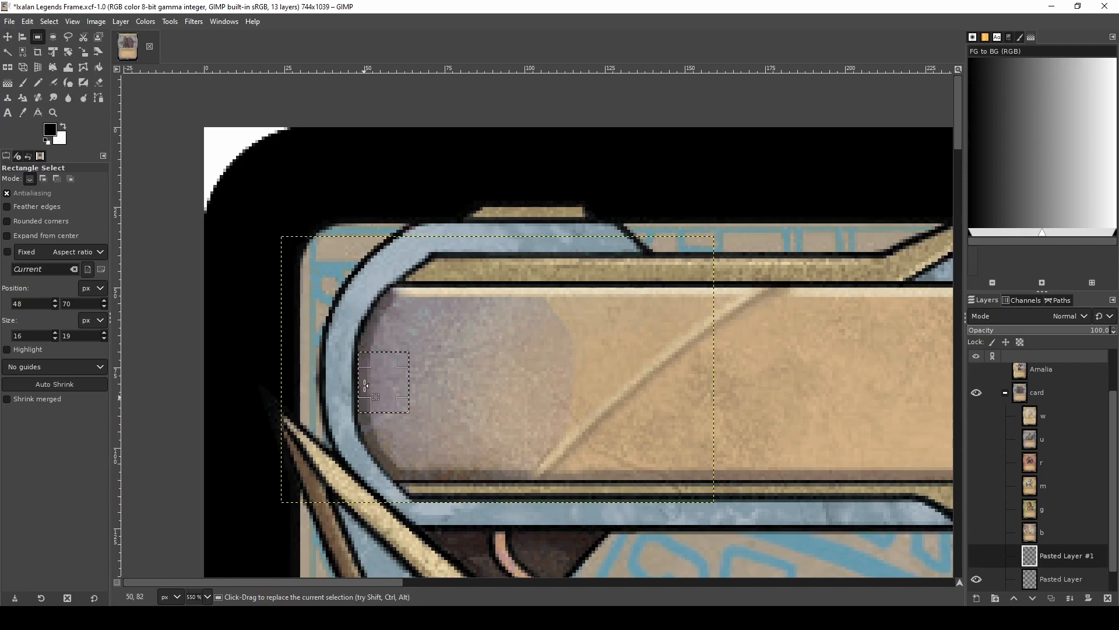
left_click(977, 557)
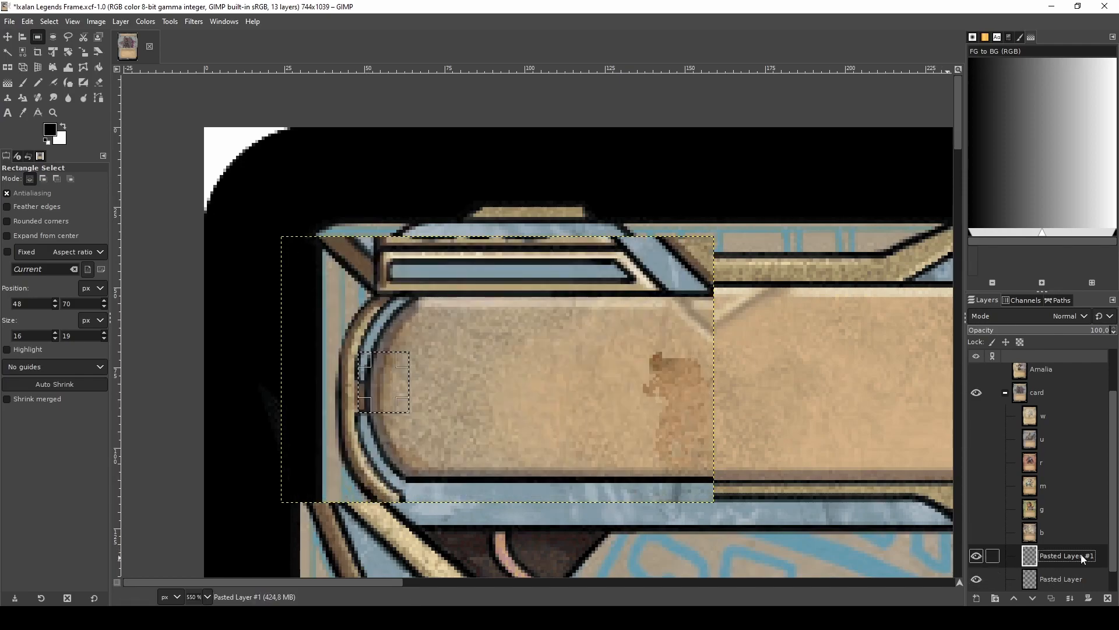
scroll(324, 428, "up", 2)
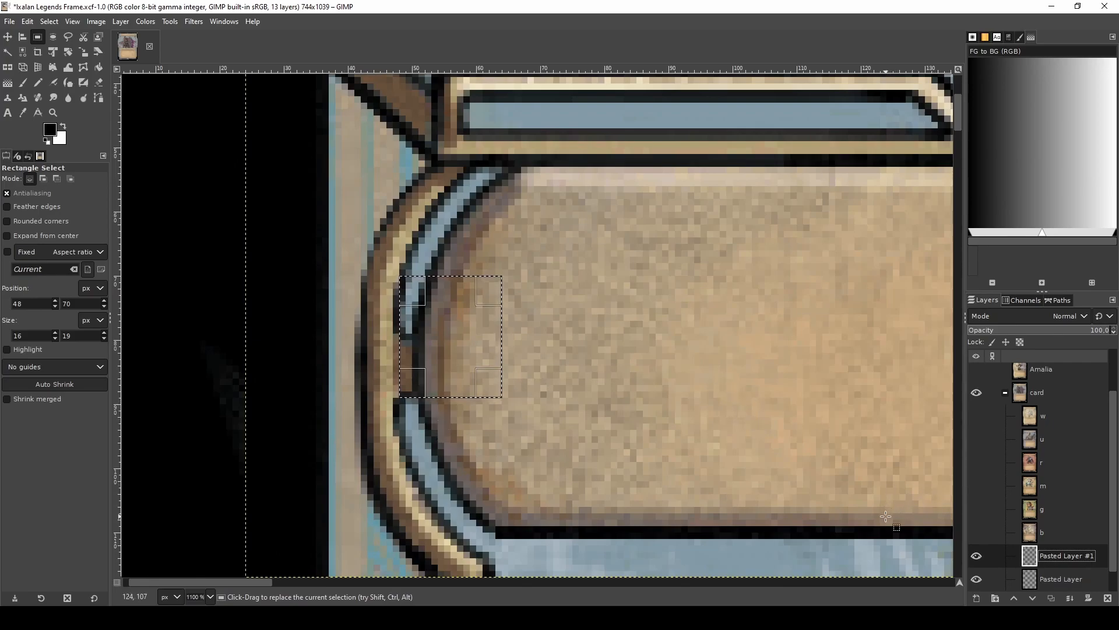
- Nudge Pasted Layer #1 left 4 px so its curved end aligns with the edge of the guide selection
key("m")
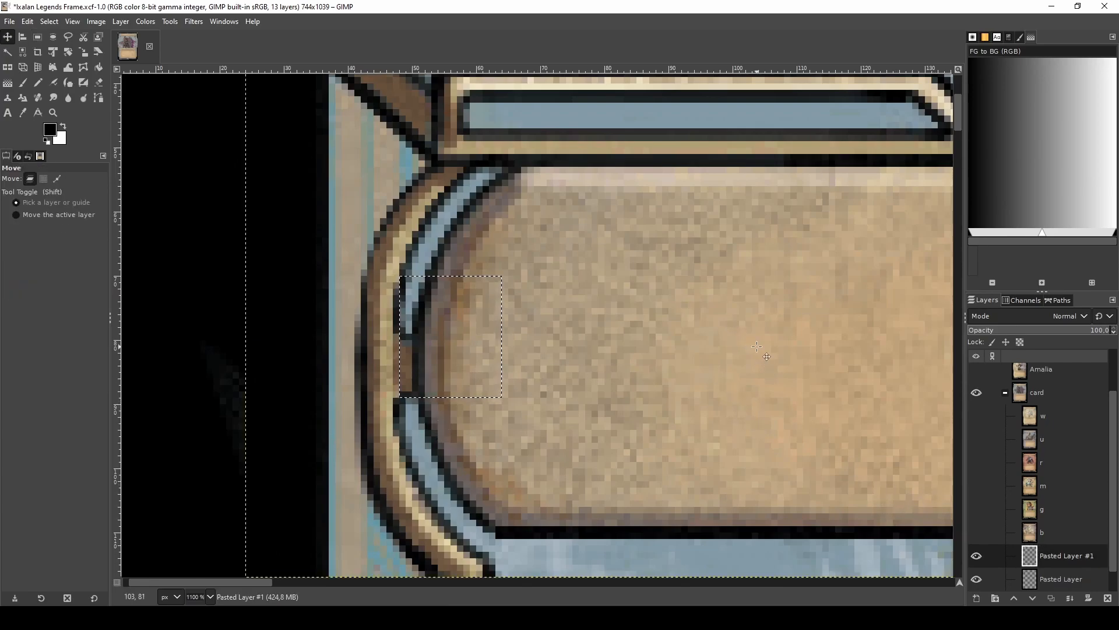
key("Left")
key("Left")
key("Left")
key("Left")
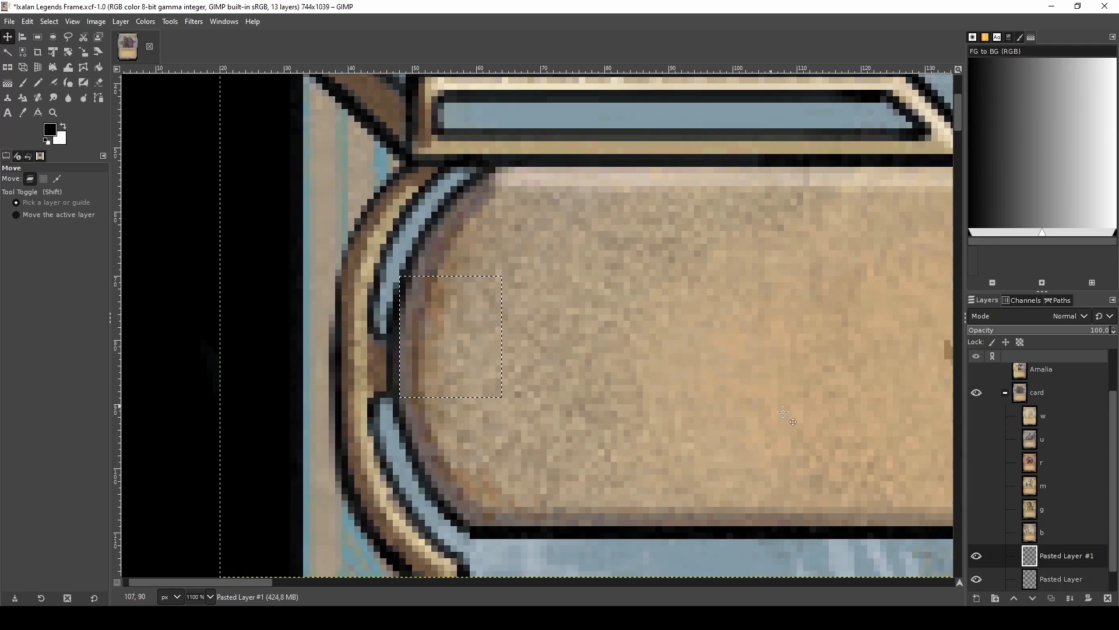
key("ctrl")
scroll(724, 479, "down", 1)
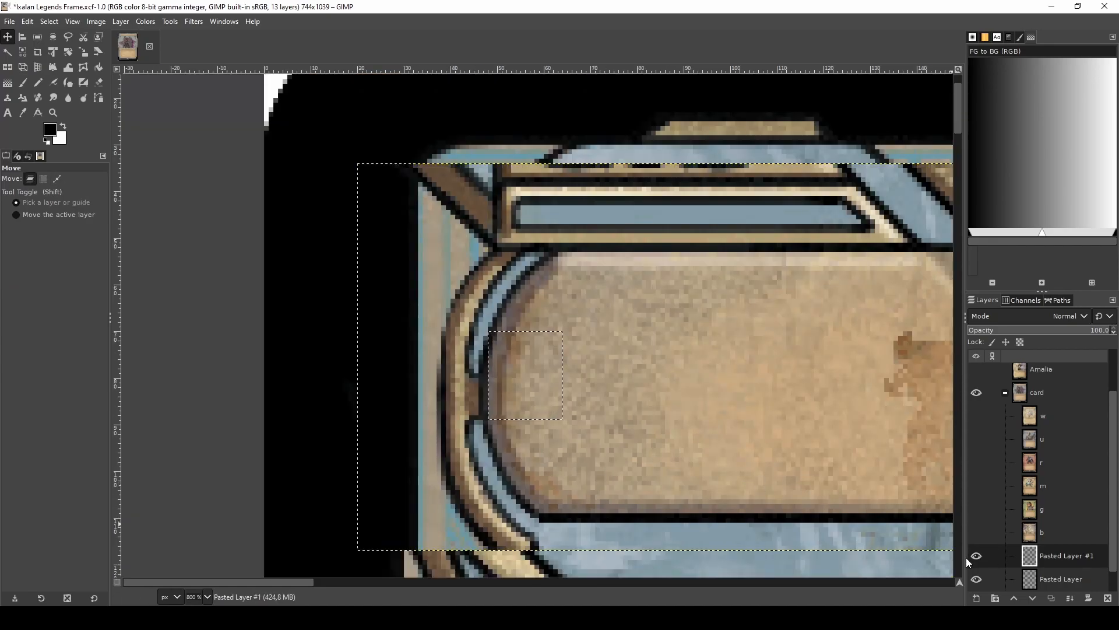
- Hide Pasted Layer #1 and outline the parchment inside the title bar's rounded left end with a Free Select selection
left_click(976, 556)
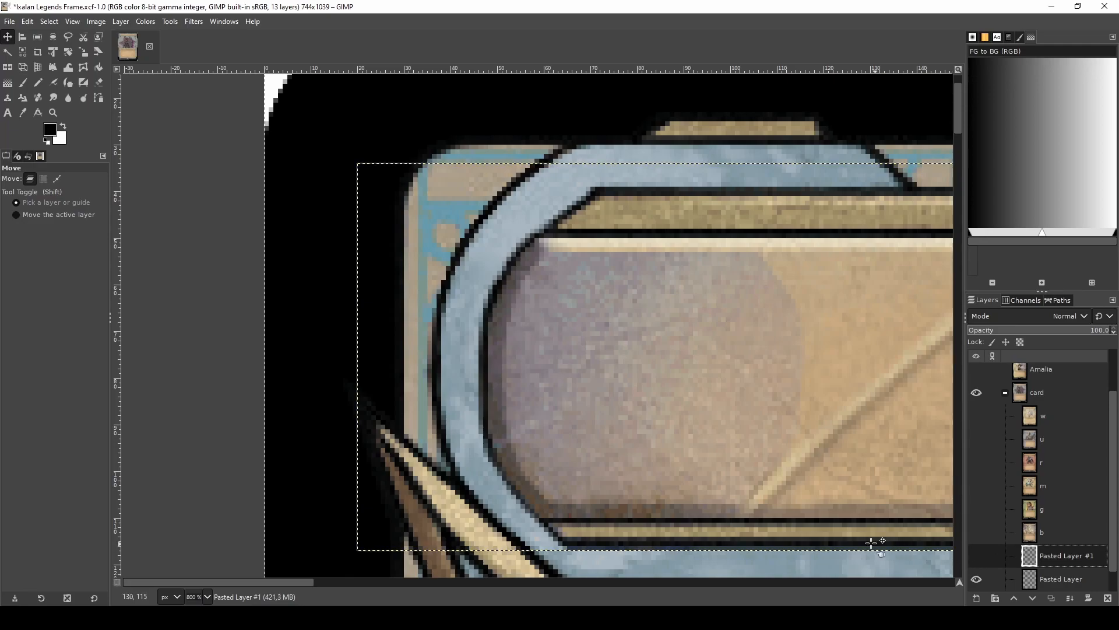
key("f")
scroll(566, 250, "up", 2)
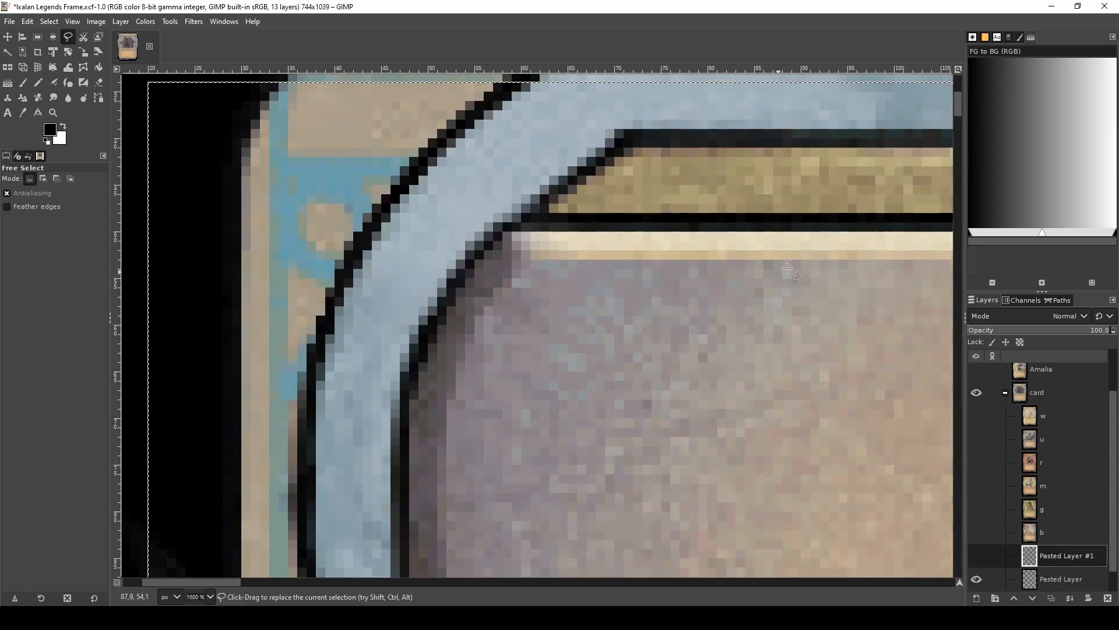
left_click(864, 259)
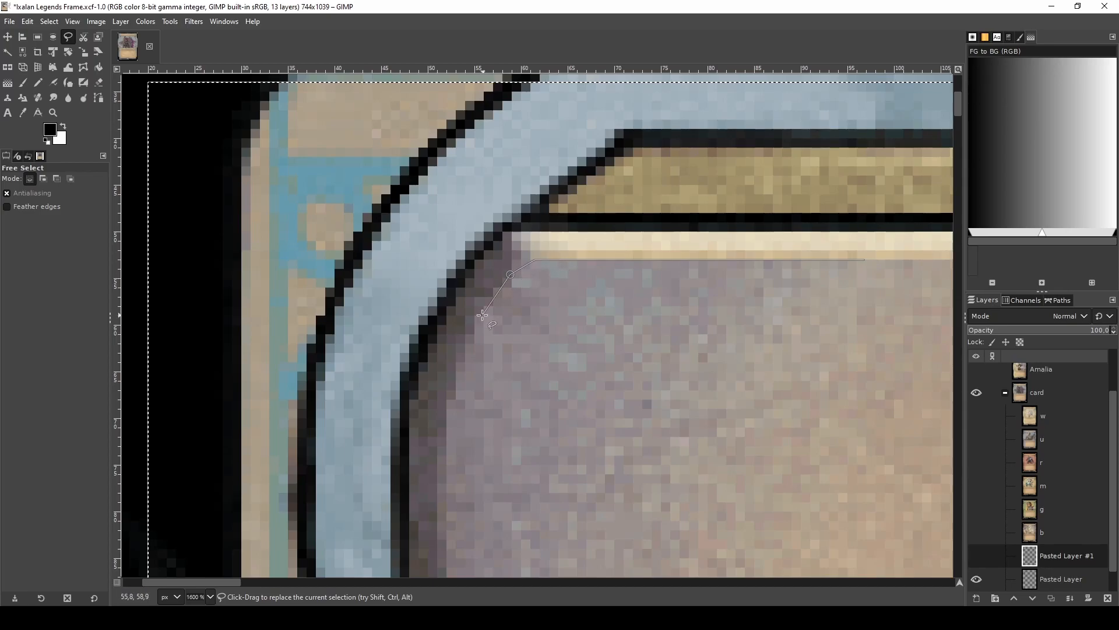
left_click_drag(471, 330, 452, 379)
scroll(445, 434, "down", 3)
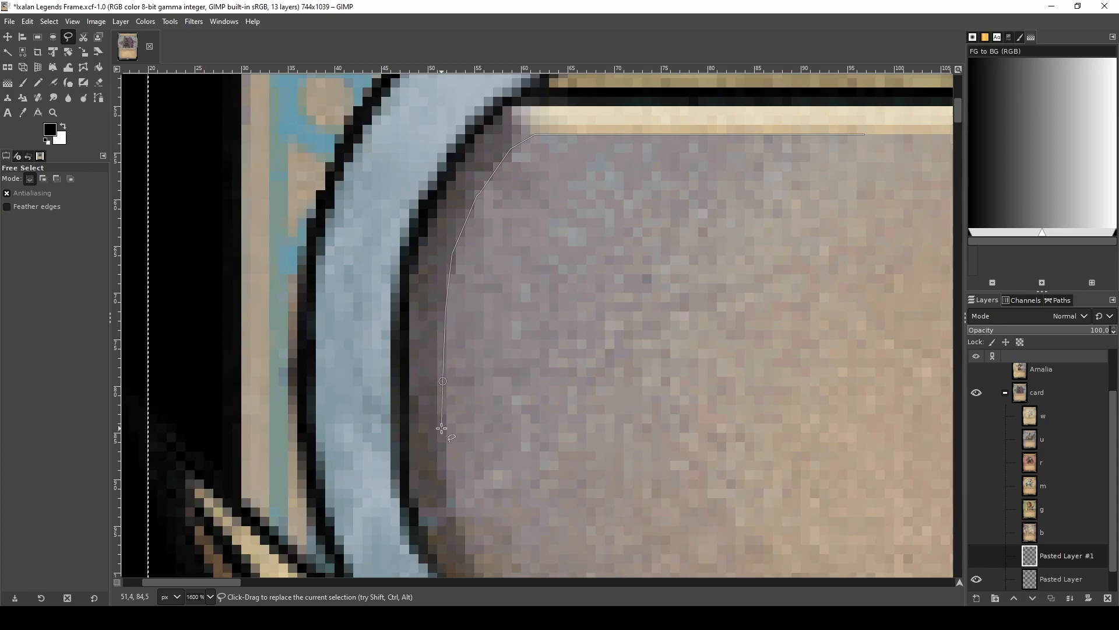
left_click(456, 510)
scroll(455, 510, "down", 3)
left_click(510, 478)
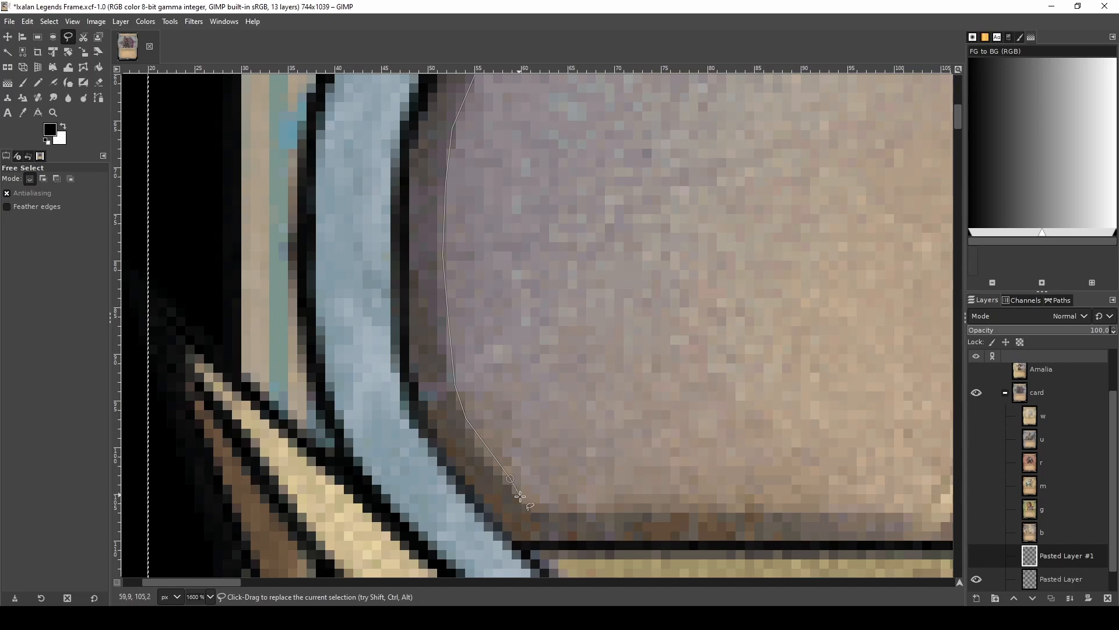
left_click(549, 512)
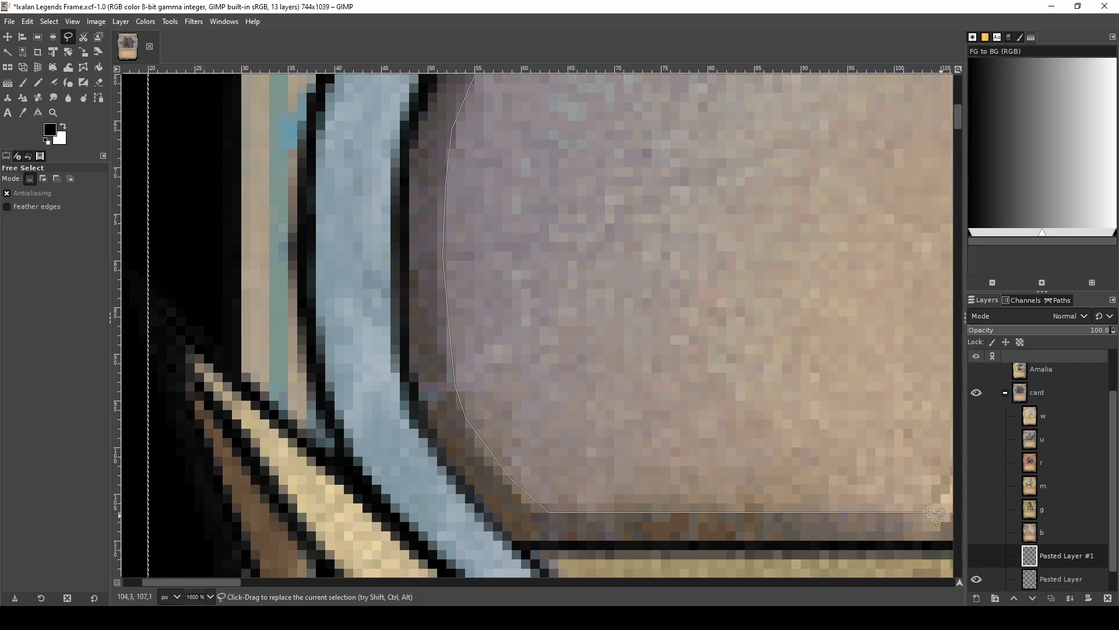
left_click(931, 511)
scroll(931, 512, "down", 4)
left_click(854, 423)
left_click(819, 397)
left_click(802, 389)
left_click(765, 385)
key("Return")
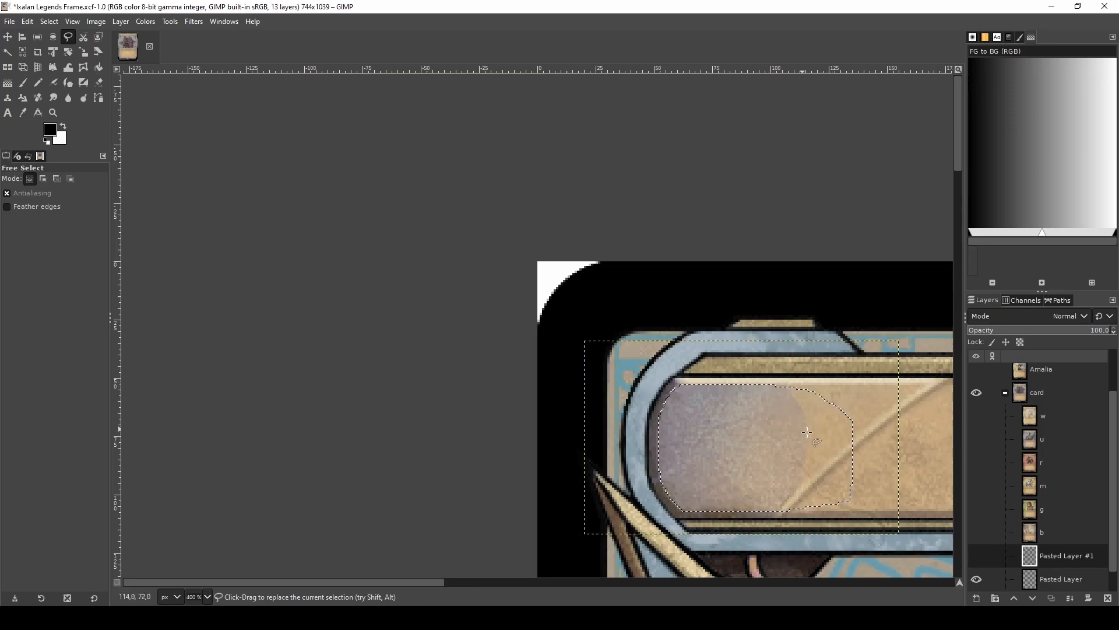
- Show Pasted Layer #1 and delete its pixels outside the outlined parchment area
left_click(977, 555)
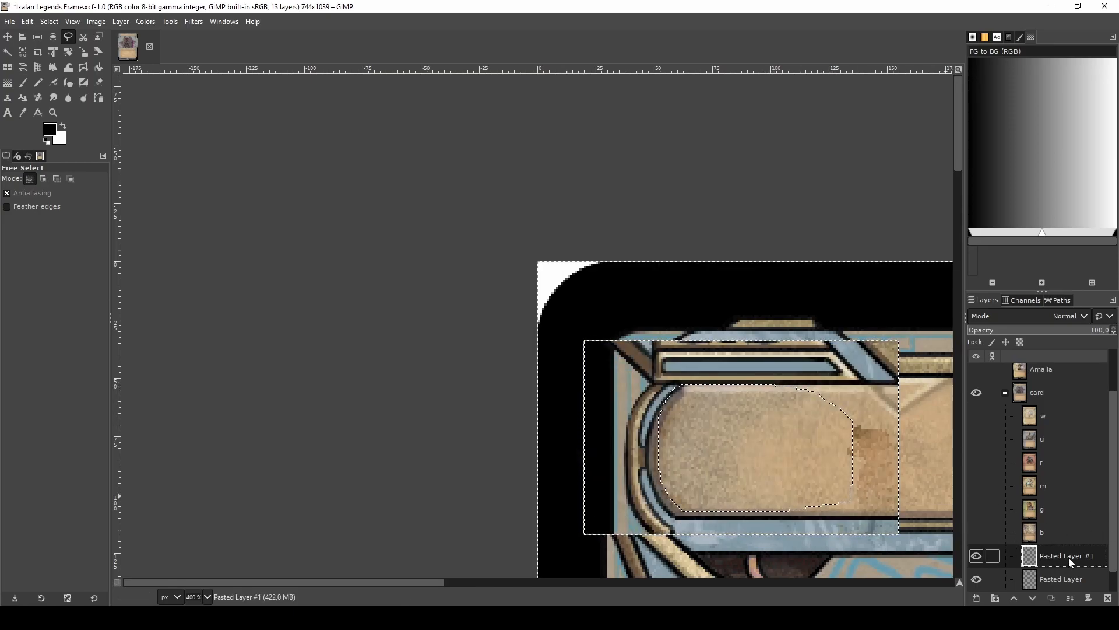
key("Delete")
key("ctrl+shift+a")
- Outline the leftover dark corner and pale highlight along the pasted texture's upper edge and delete them from Pasted Layer #1
scroll(778, 530, "up", 1)
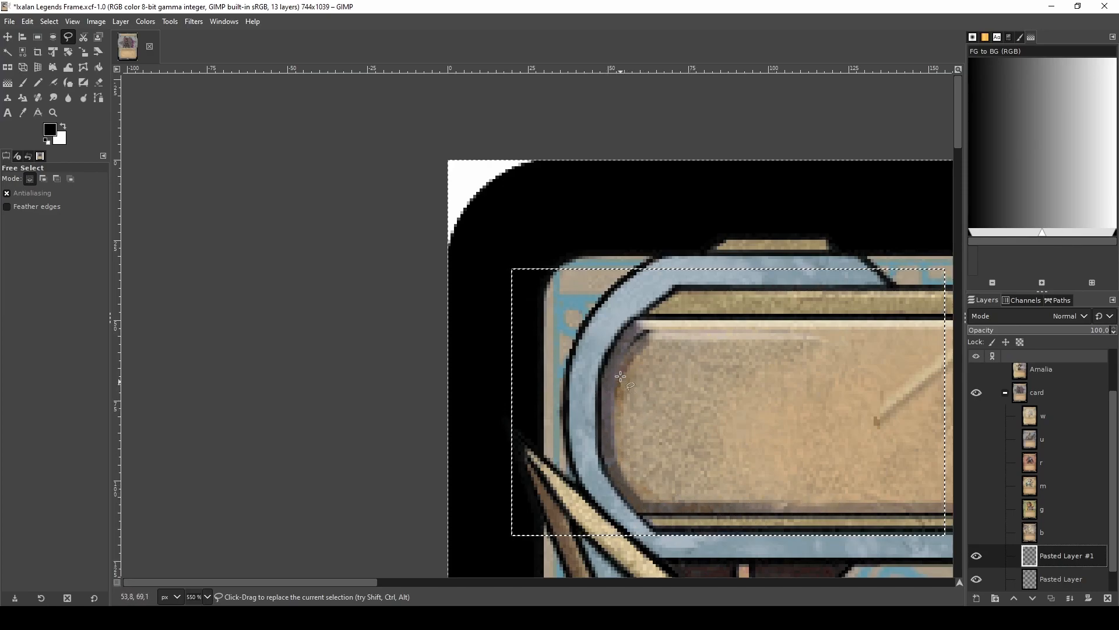
scroll(762, 316, "down", 1)
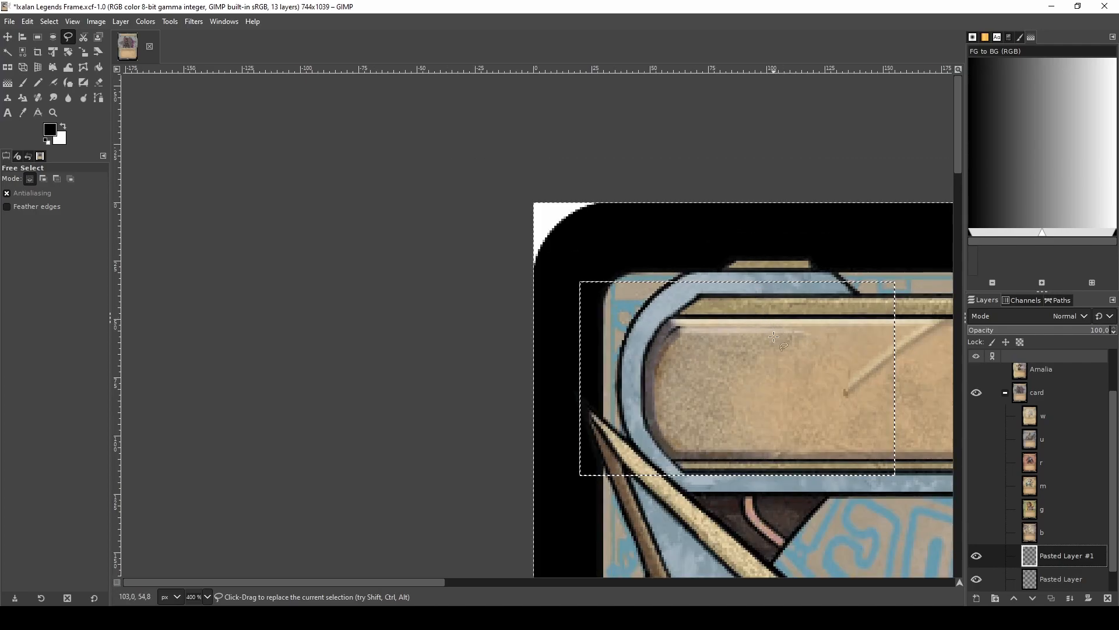
scroll(767, 335, "up", 2)
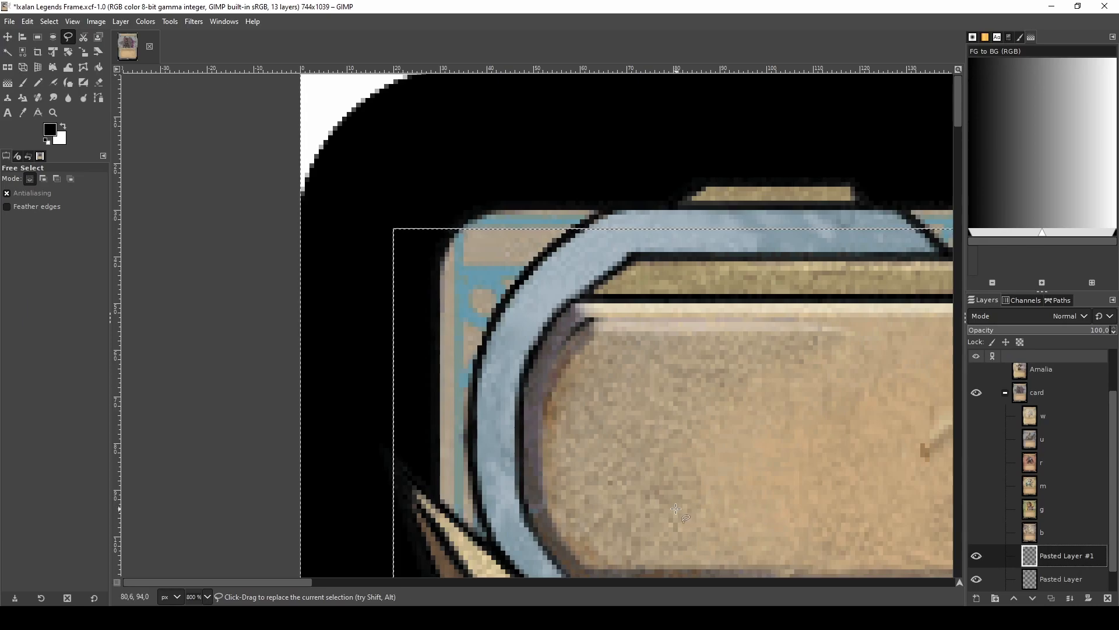
scroll(641, 513, "up", 2)
left_click(346, 398)
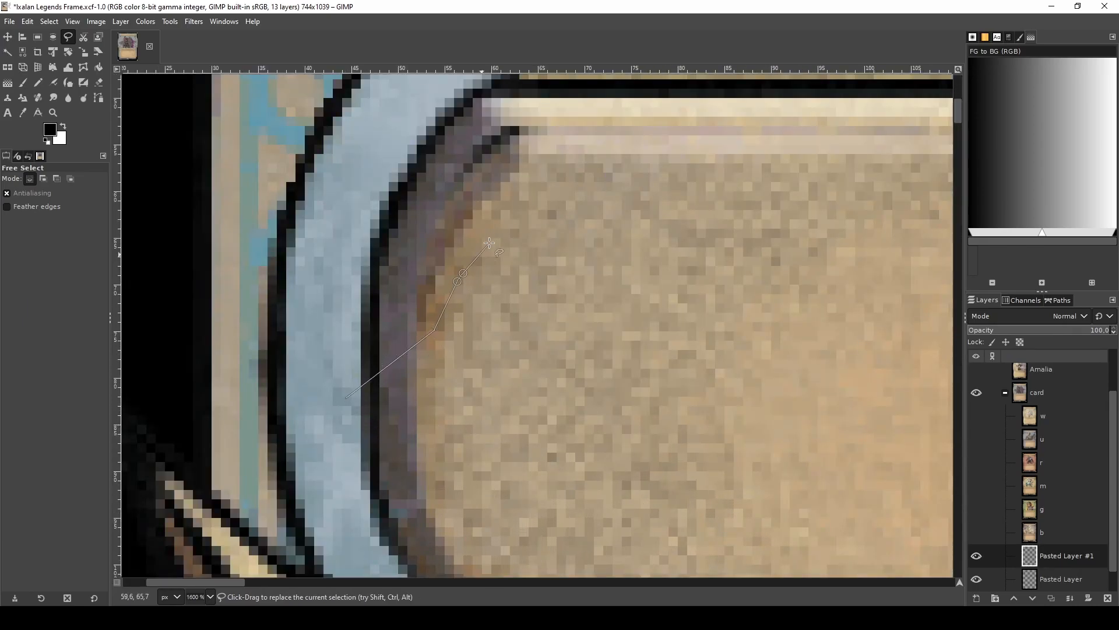
left_click(587, 187)
scroll(754, 211, "down", 5, "ctrl")
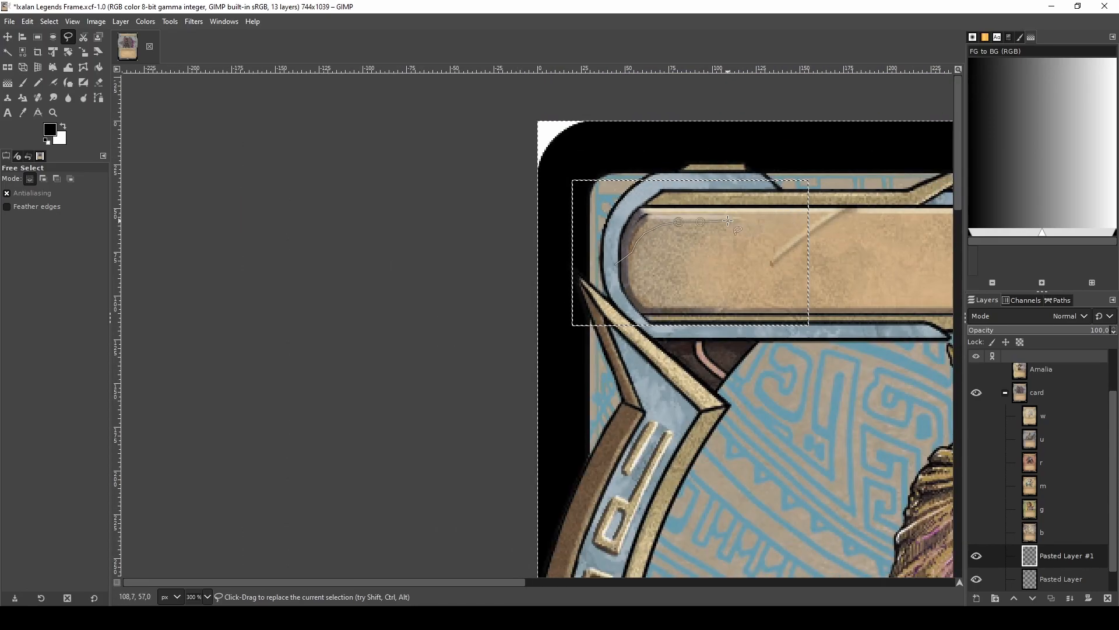
scroll(728, 221, "up", 3, "ctrl")
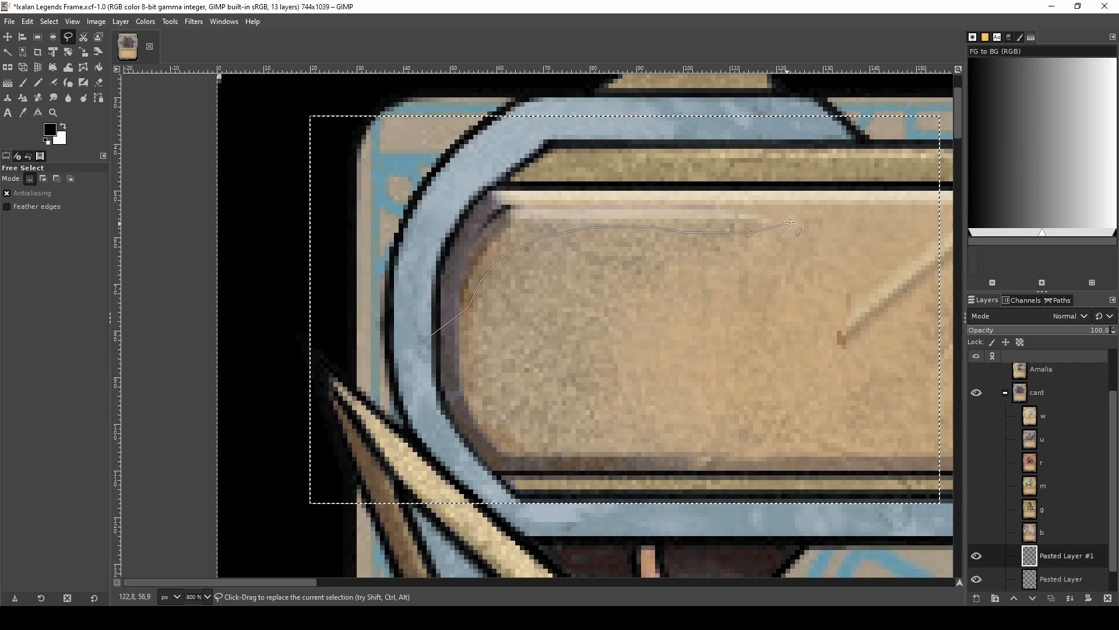
mouse_move(827, 186)
left_mouse_down()
mouse_move(713, 163)
mouse_move(522, 162)
mouse_move(448, 165)
mouse_move(397, 183)
mouse_move(390, 290)
mouse_move(401, 321)
mouse_move(421, 338)
mouse_move(451, 319)
left_mouse_up()
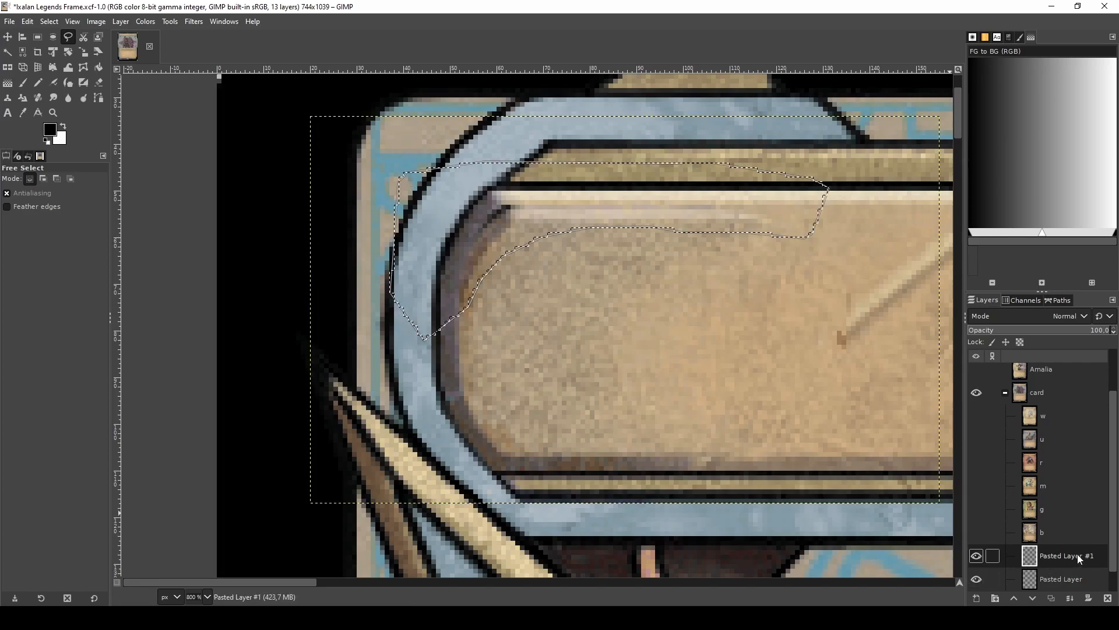
key("Return")
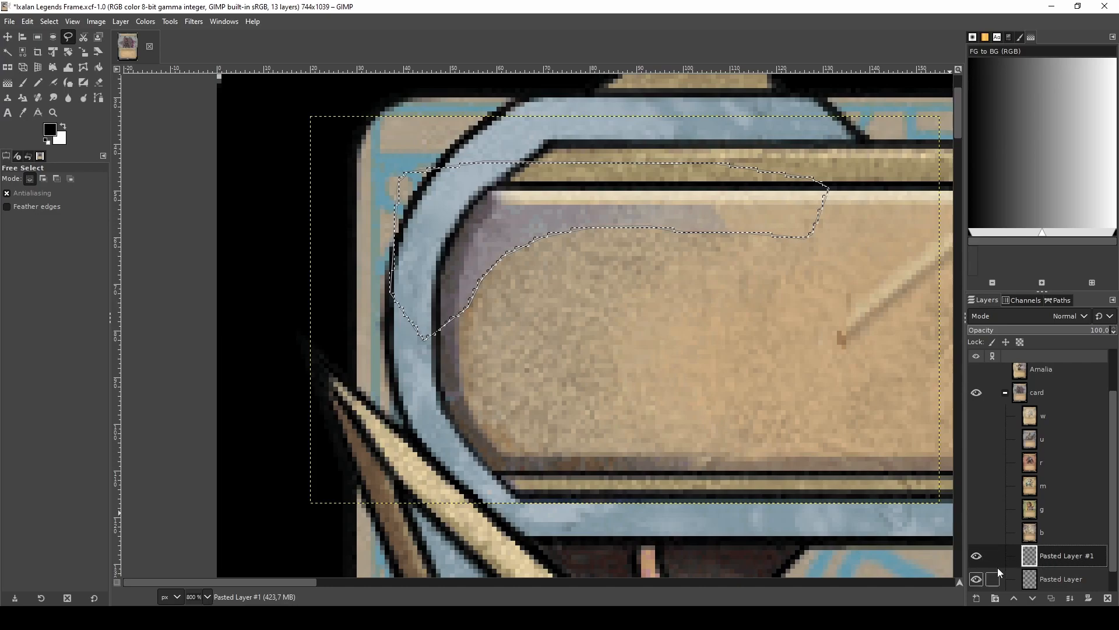
- Outline the pasted texture to the right of the bluish patch, across the diagonal crease, and delete it from Pasted Layer #1
left_click(977, 557)
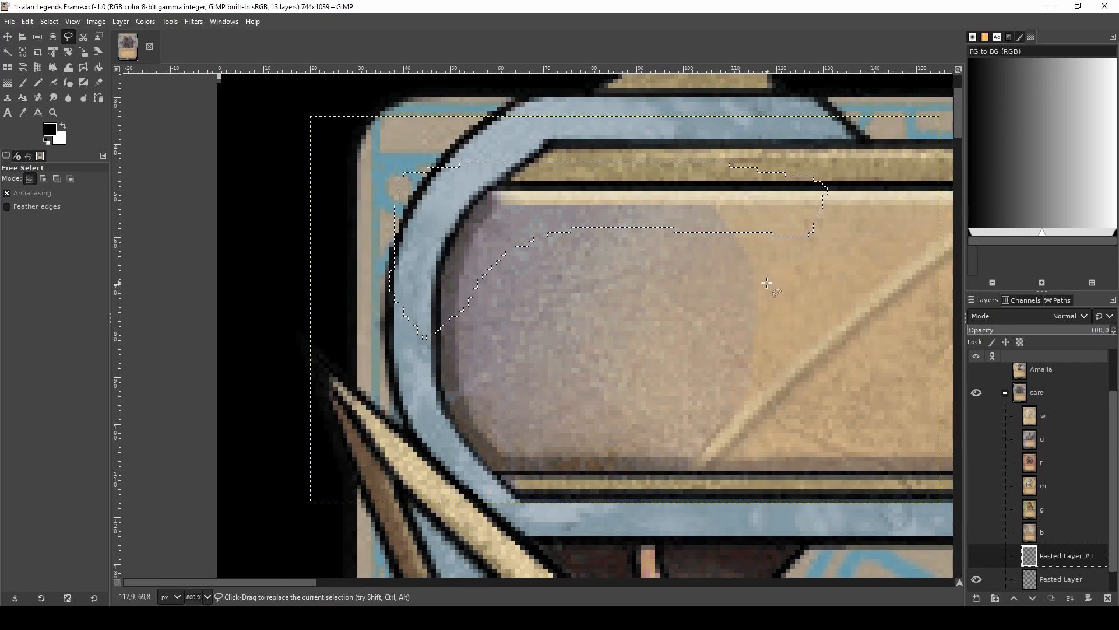
left_click(759, 269)
left_click_drag(764, 317, 763, 341)
mouse_move(748, 389)
left_mouse_down()
mouse_move(678, 474)
mouse_move(734, 532)
mouse_move(792, 536)
left_mouse_up()
scroll(791, 535, "down", 2)
mouse_move(883, 535)
left_mouse_down()
mouse_move(880, 421)
mouse_move(841, 354)
mouse_move(788, 349)
left_mouse_up()
left_click(775, 401)
left_click(976, 555)
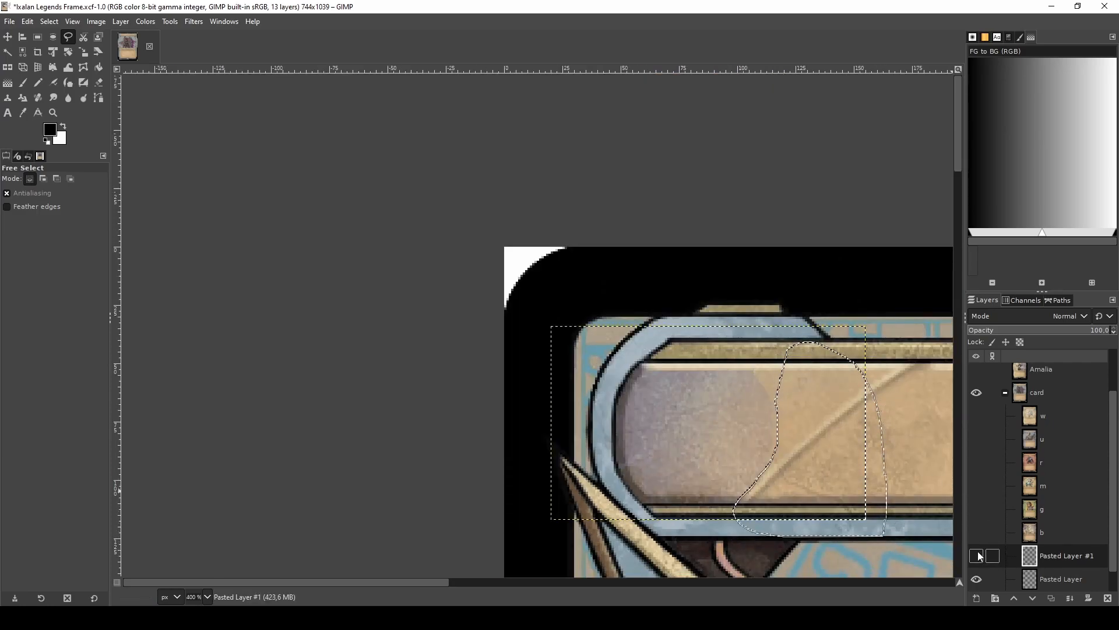
key("ctrl+a")
scroll(746, 421, "down", 2)
scroll(676, 394, "up", 2)
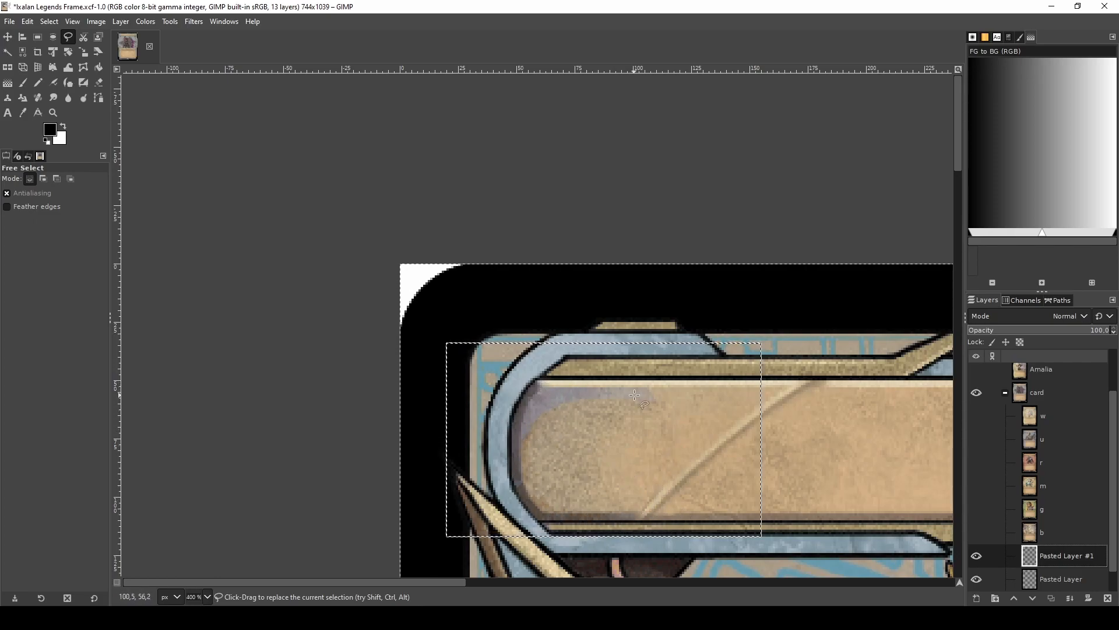
- Merge Pasted Layer #1 down into Pasted Layer
right_click(1058, 556)
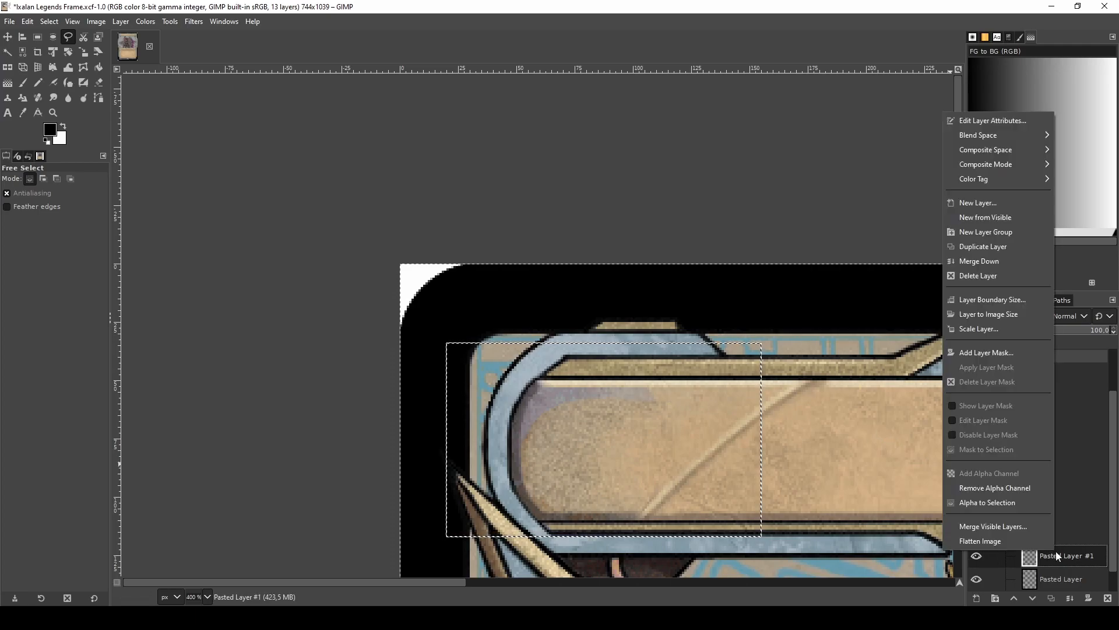
left_click(1003, 263)
scroll(674, 426, "down", 5)
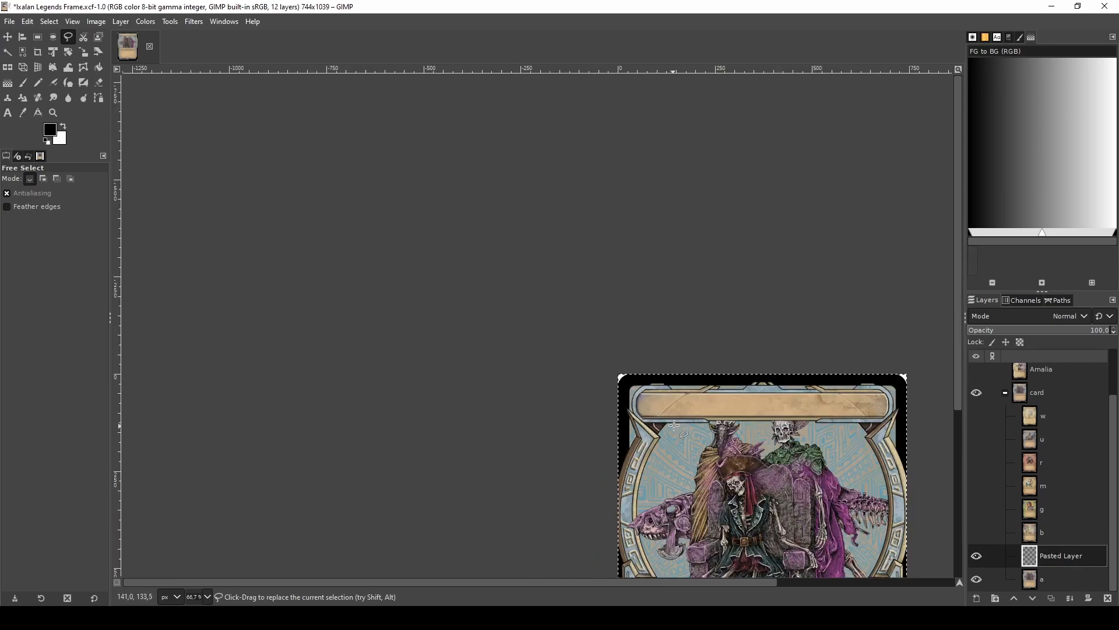
scroll(673, 426, "up", 3)
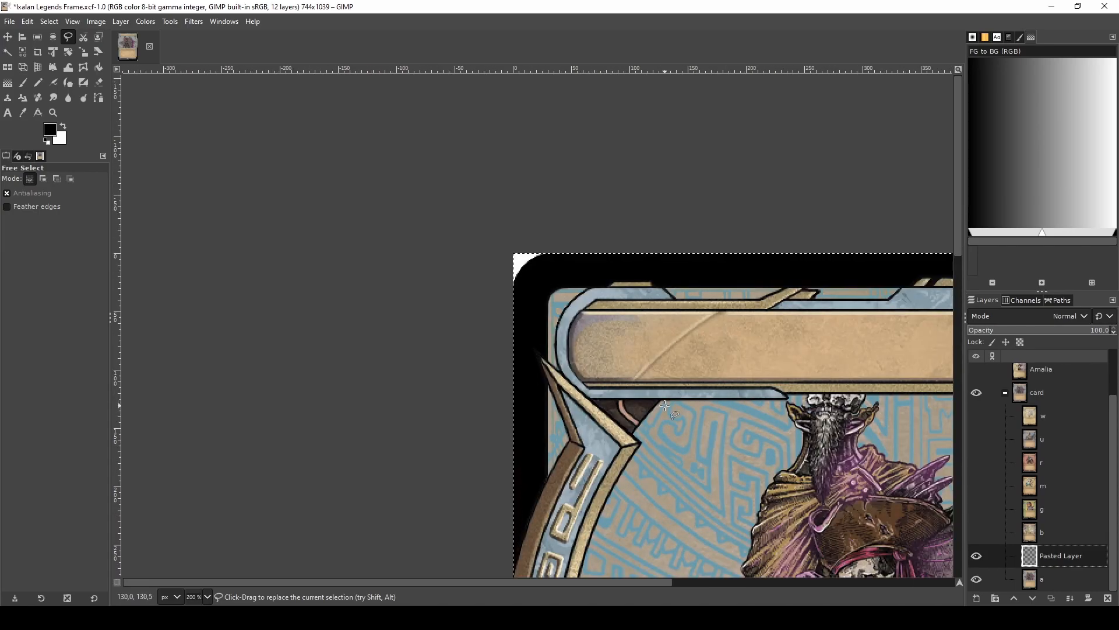
scroll(665, 405, "up", 3)
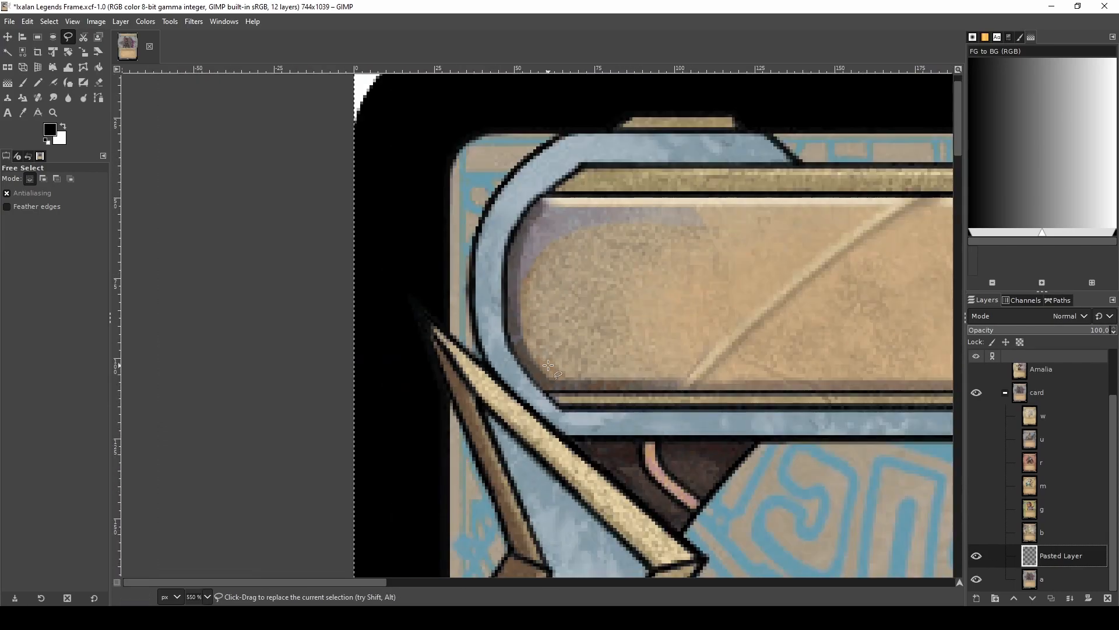
scroll(548, 365, "down", 3)
scroll(564, 350, "down", 2)
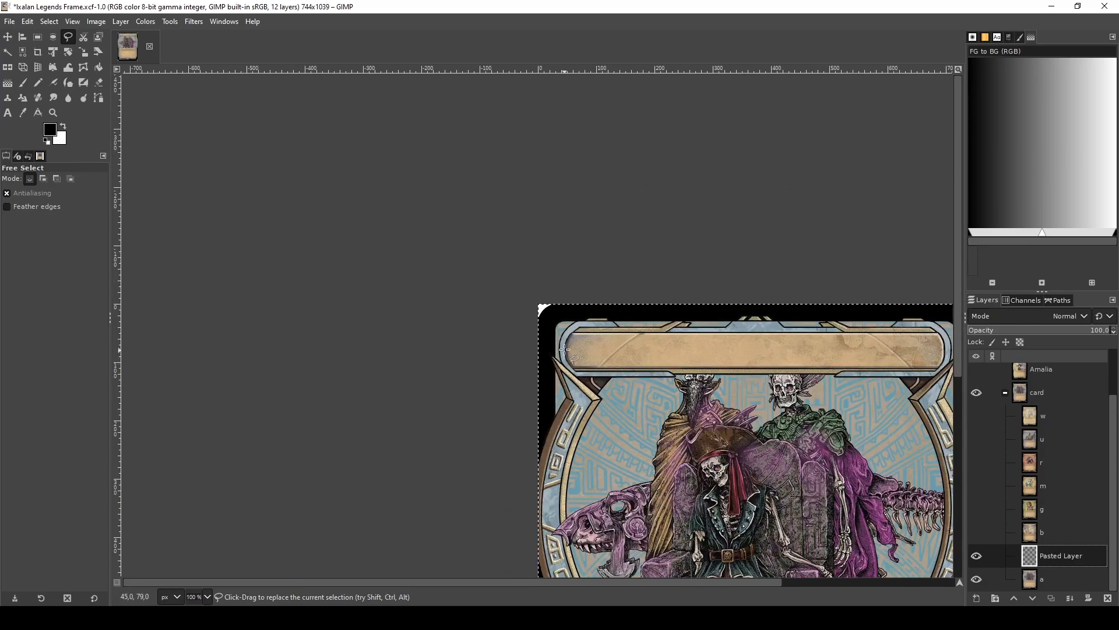
- Copy a rectangular area of about 130 × 99 px around the title bar's right end from layer a and paste it
scroll(935, 333, "down", 3)
scroll(936, 333, "up", 3)
scroll(935, 332, "up", 3)
key("r")
left_click_drag(919, 300, 690, 473)
left_click(1085, 578)
key("ctrl+c")
key("ctrl+v")
- Flip the pasted title bar end horizontally and move it over the title bar's left end
key("shift+f")
left_click(834, 385)
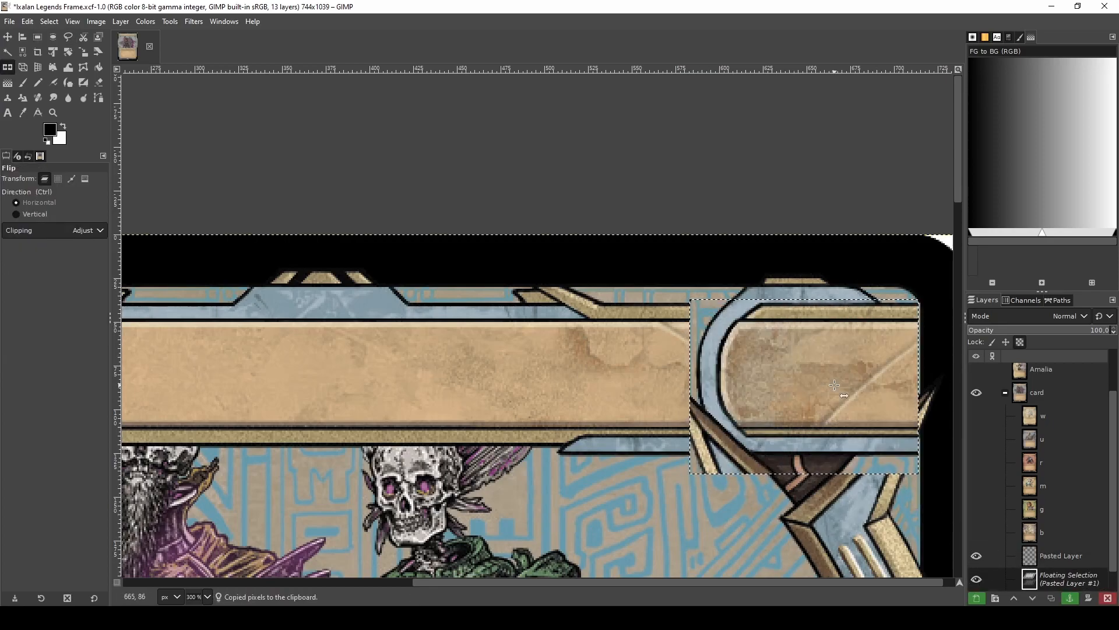
key("m")
left_click_drag(841, 377, 711, 320)
scroll(734, 382, "down", 6)
scroll(637, 390, "up", 2)
scroll(637, 390, "up", 5)
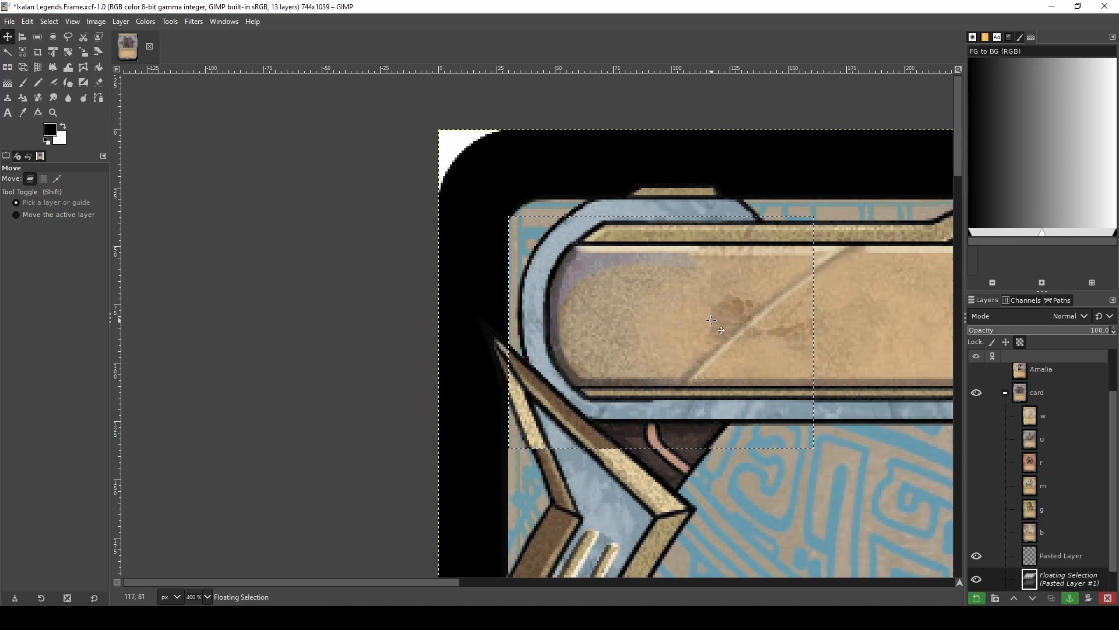
- Toggle Pasted Layer's visibility to compare the mirrored right end with the rebuilt left end of the title bar
left_click(977, 558)
left_click(977, 557)
left_click(977, 558)
left_click(977, 557)
left_click(977, 557)
left_click(977, 557)
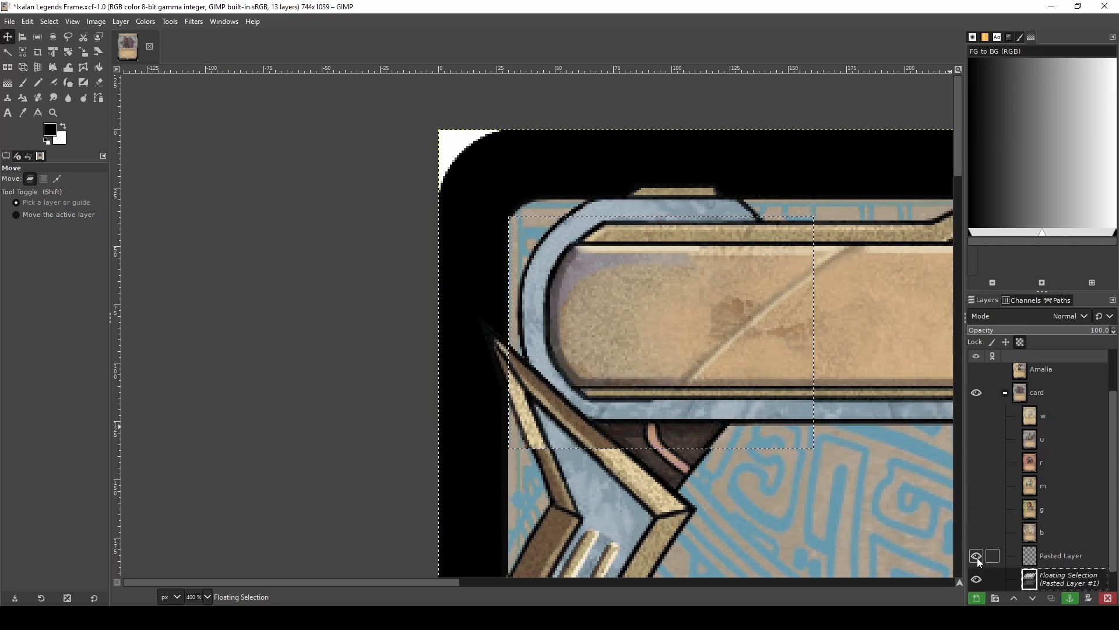
scroll(760, 350, "up", 3)
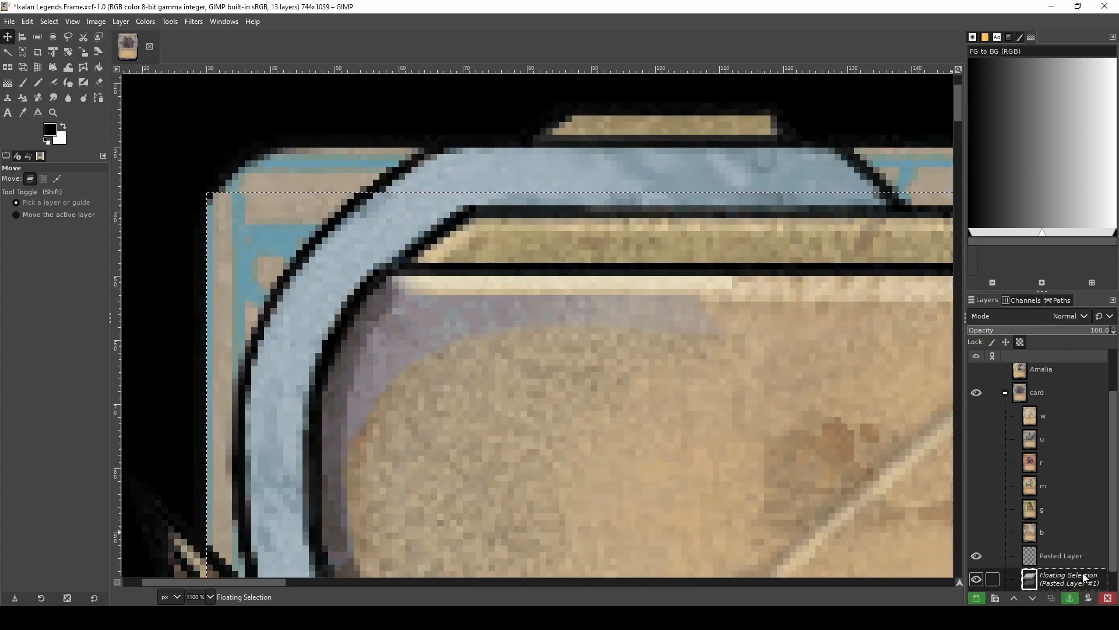
- Turn the floating mirrored end into a new layer and outline the purplish patch in the parchment's upper-left corner with Free Select
right_click(1044, 577)
left_click(983, 231)
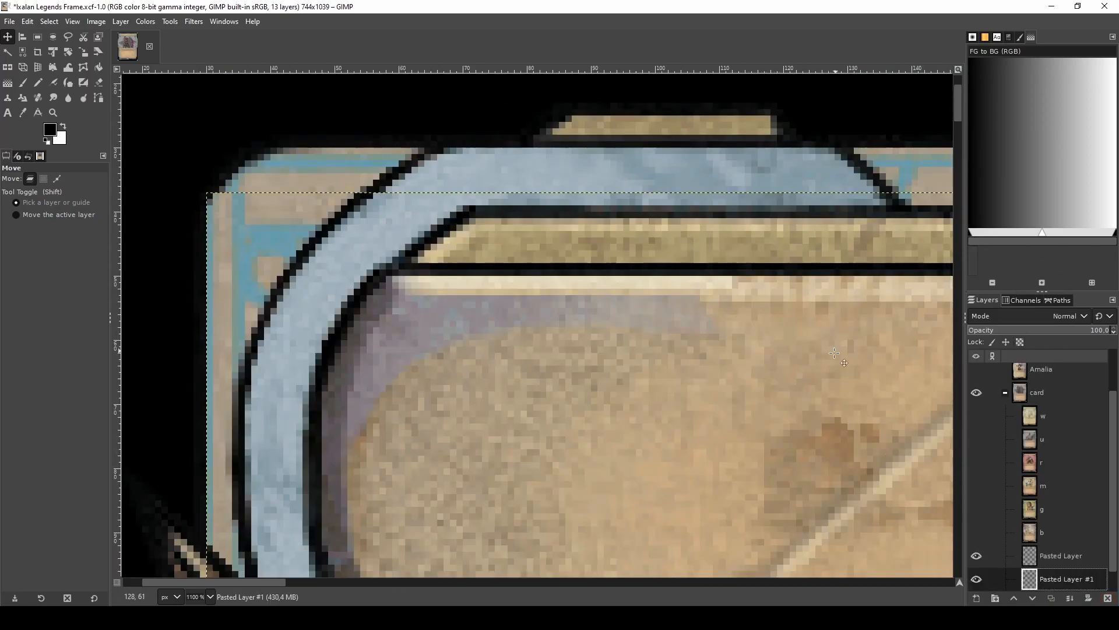
key("f")
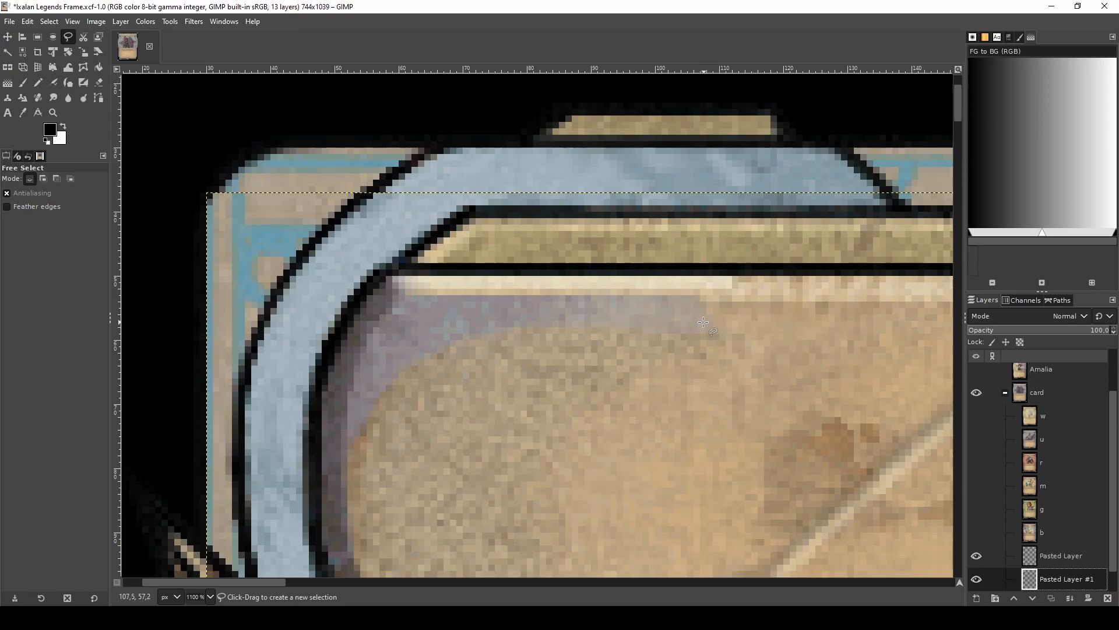
left_click(723, 296)
left_click(424, 295)
left_click(405, 295)
left_click(369, 340)
left_click(347, 410)
left_click(346, 434)
left_click(347, 452)
mouse_move(394, 410)
left_mouse_down()
mouse_move(418, 449)
mouse_move(429, 388)
mouse_move(484, 395)
mouse_move(523, 351)
mouse_move(564, 382)
mouse_move(607, 344)
mouse_move(642, 374)
mouse_move(667, 347)
mouse_move(694, 365)
mouse_move(719, 355)
mouse_move(724, 295)
left_mouse_up()
- Move Pasted Layer #1 above Pasted Layer and delete everything on it outside the outlined parchment patch
scroll(640, 371, "down", 2)
scroll(487, 331, "up", 1)
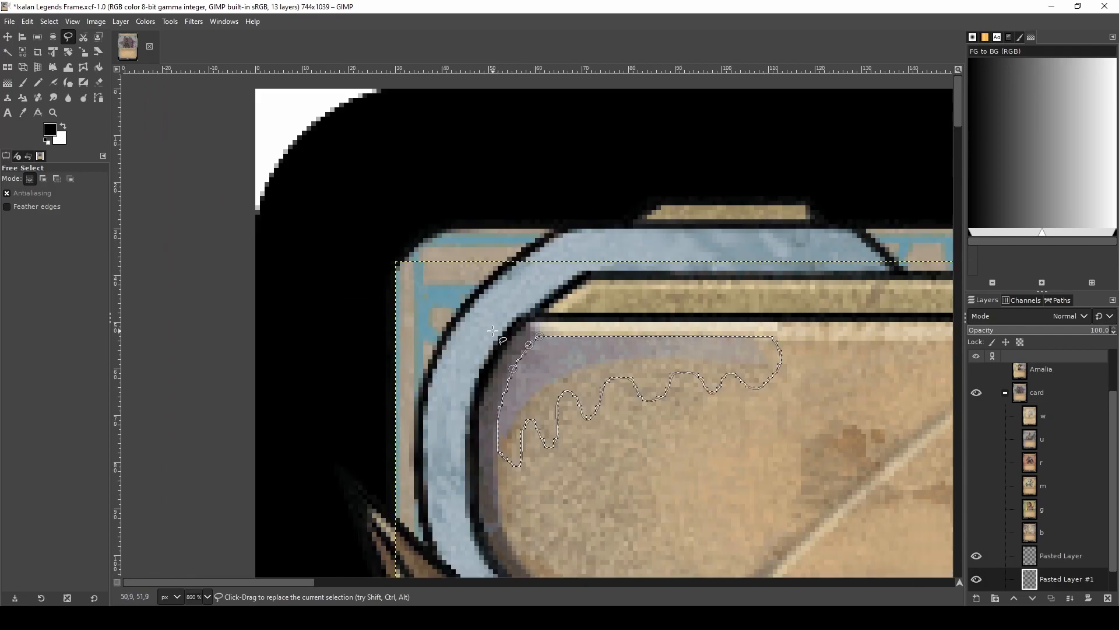
key("ctrl+i")
key("Delete")
left_click(975, 556)
left_click(974, 556)
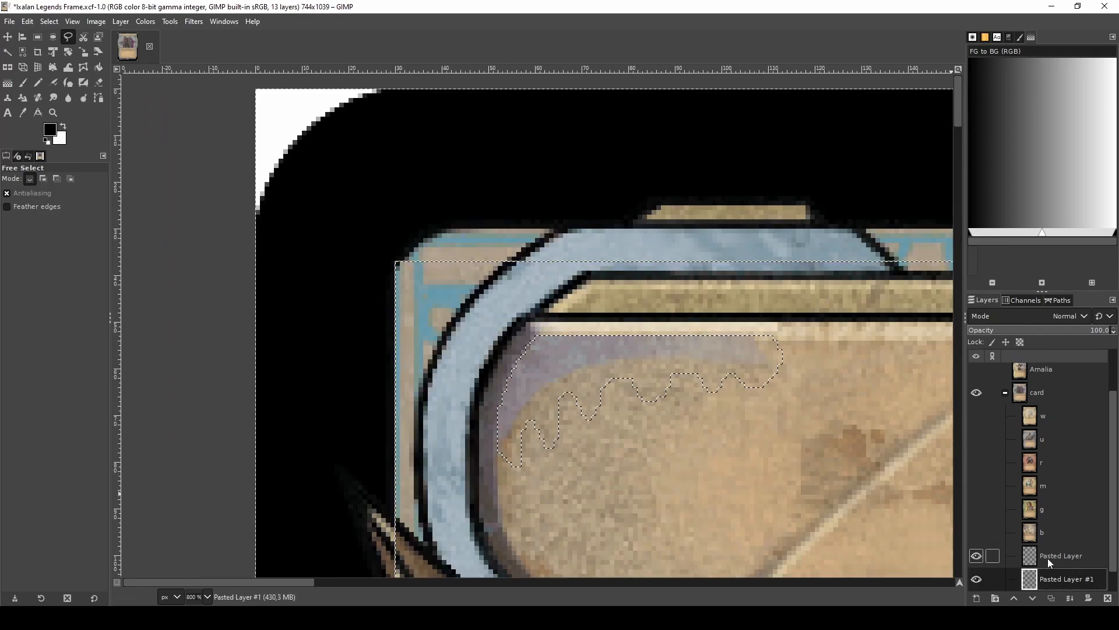
left_click(977, 556)
left_click(976, 556)
left_click_drag(1056, 576, 1052, 555)
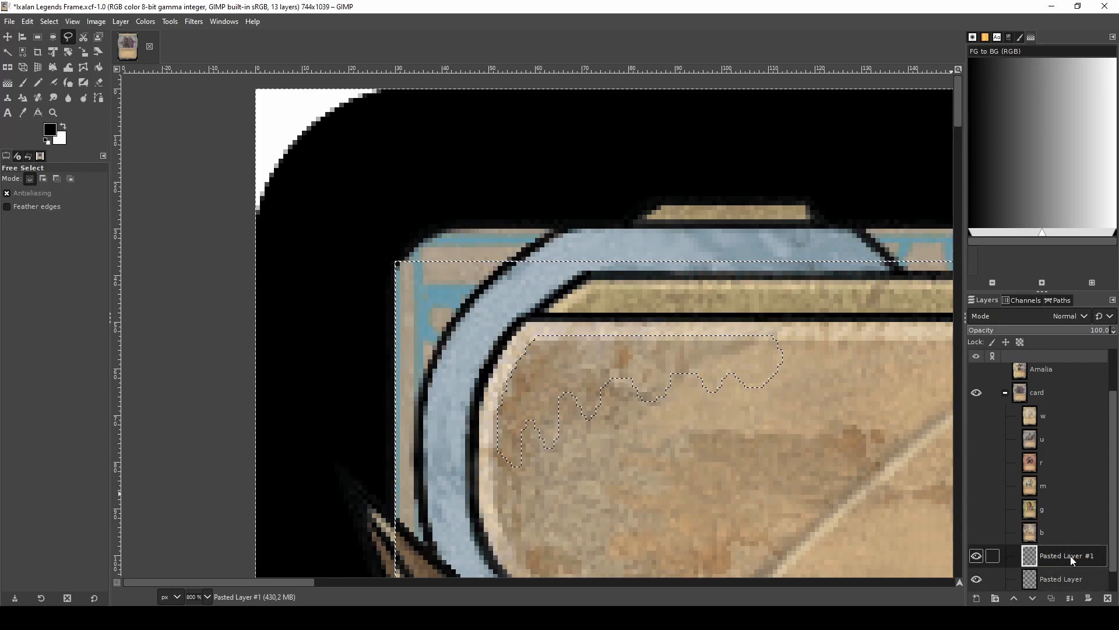
key("Delete")
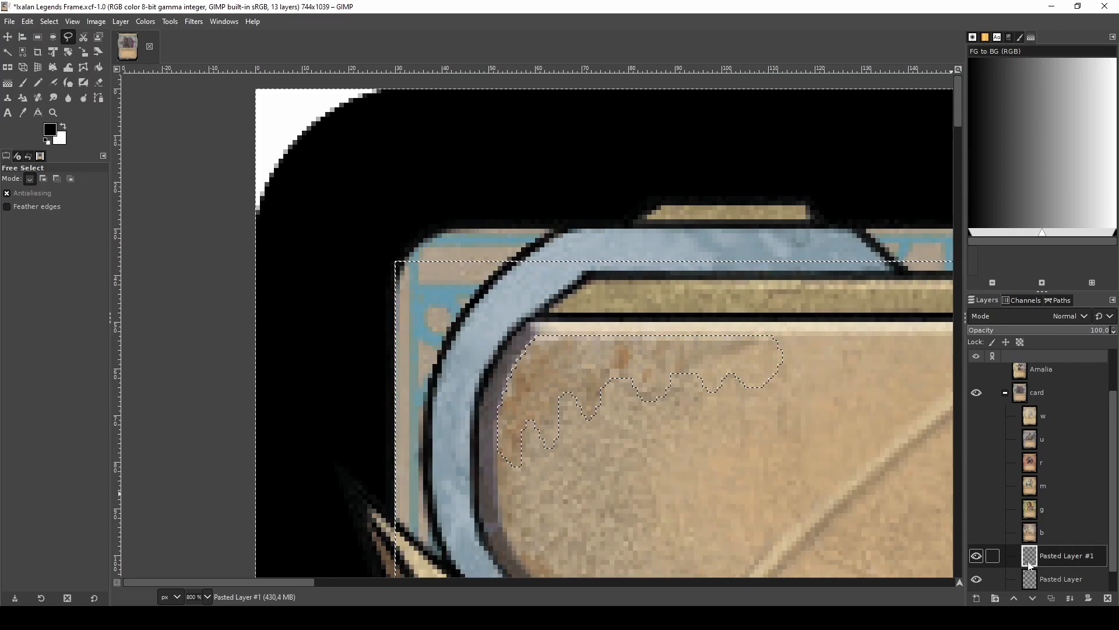
key("ctrl+a")
- Nudge the parchment patch on Pasted Layer #1 1 px up and 1 px to the right
scroll(710, 511, "down", 2)
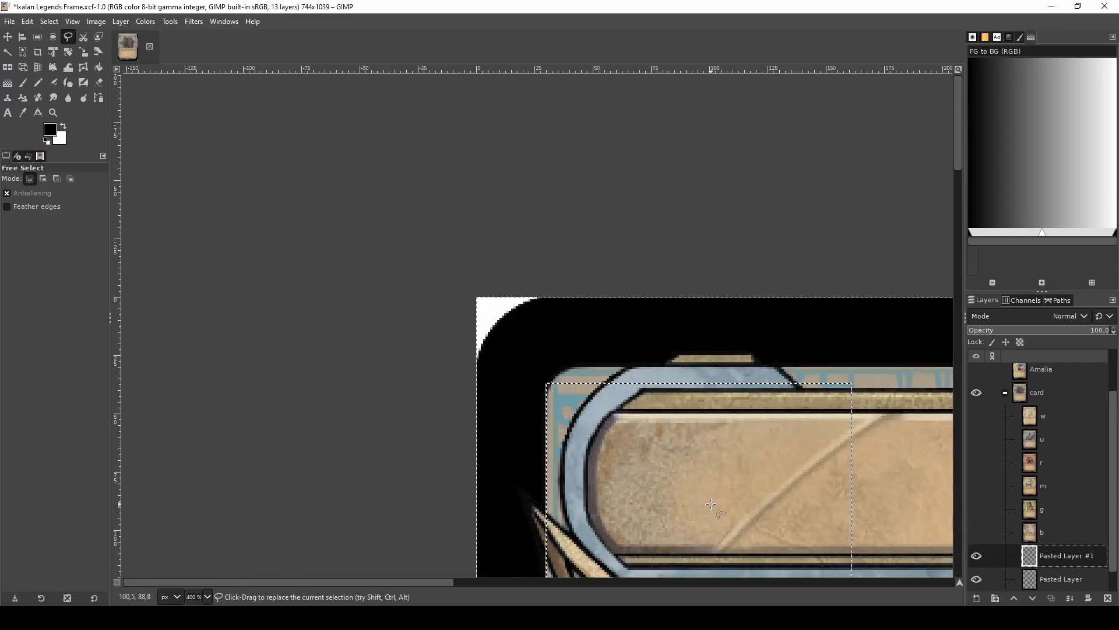
scroll(752, 510, "down", 1)
scroll(784, 508, "up", 1)
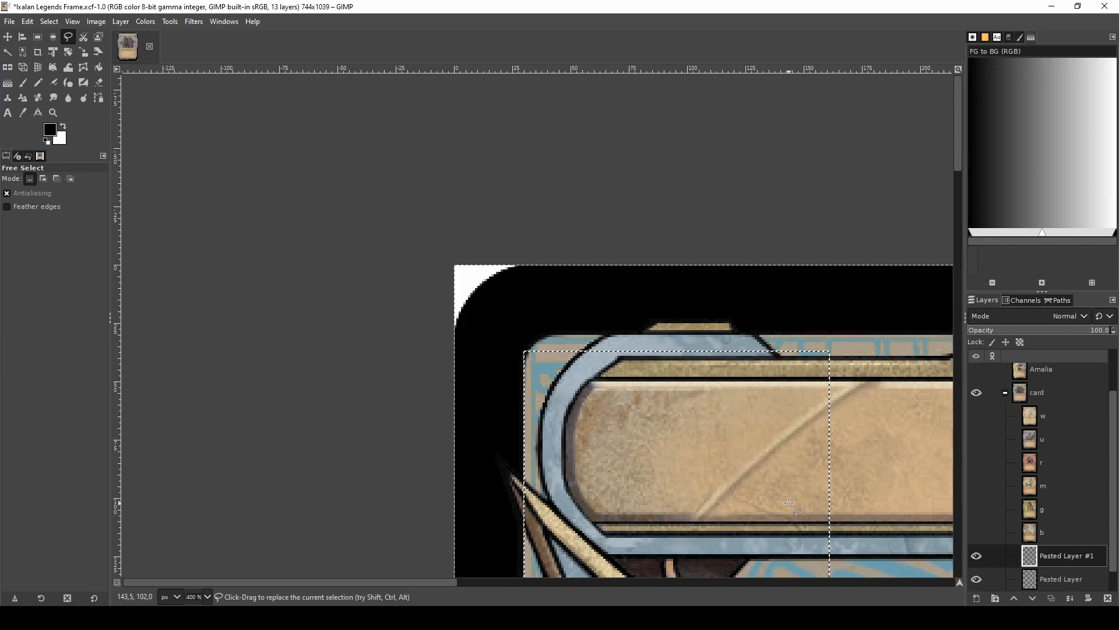
scroll(789, 503, "up", 2)
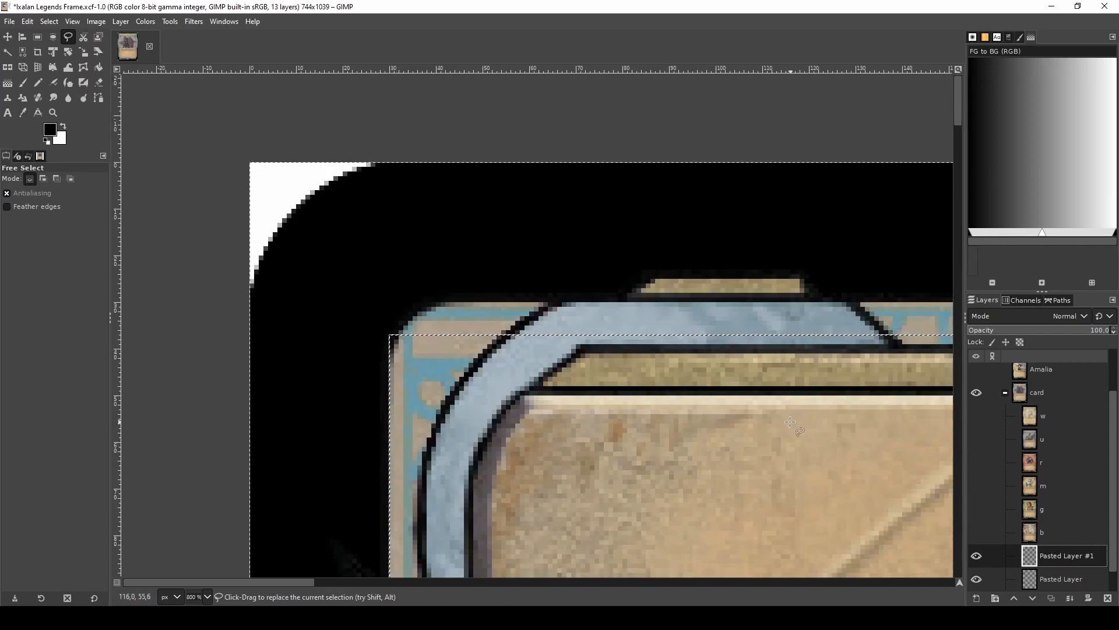
scroll(791, 422, "up", 1)
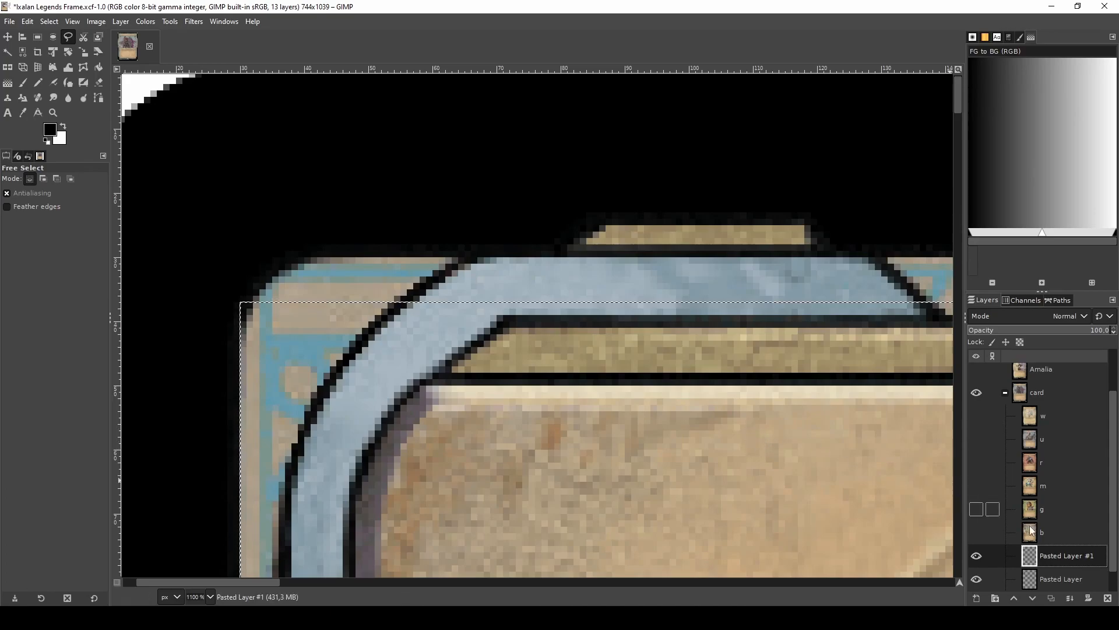
scroll(629, 482, "down", 5)
scroll(628, 481, "up", 3)
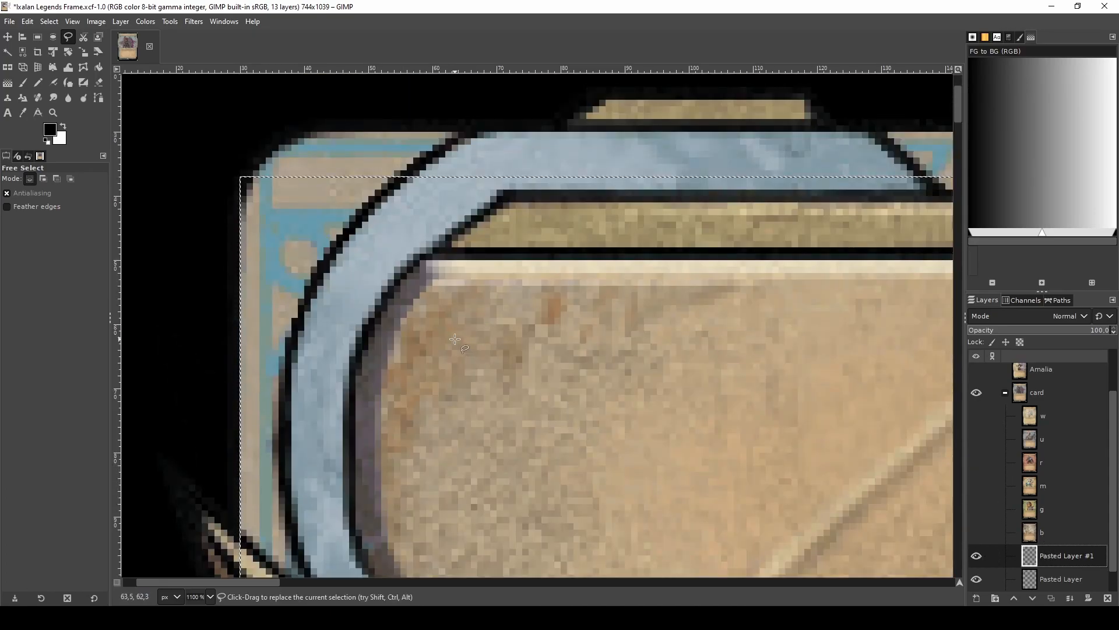
key("m")
left_click(519, 328)
key("Up")
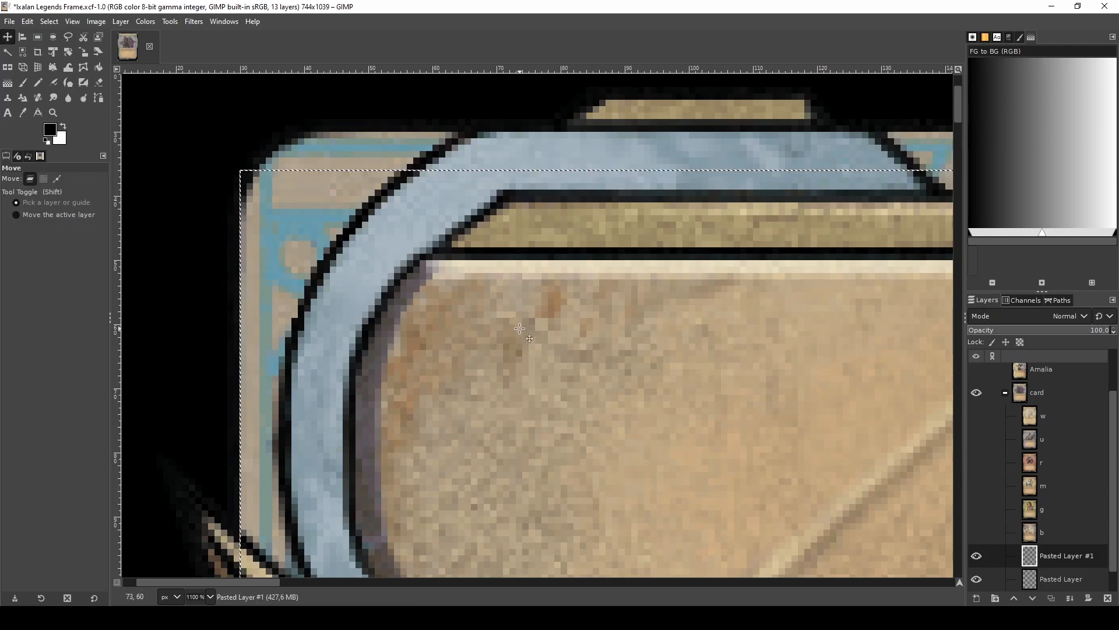
key("Right")
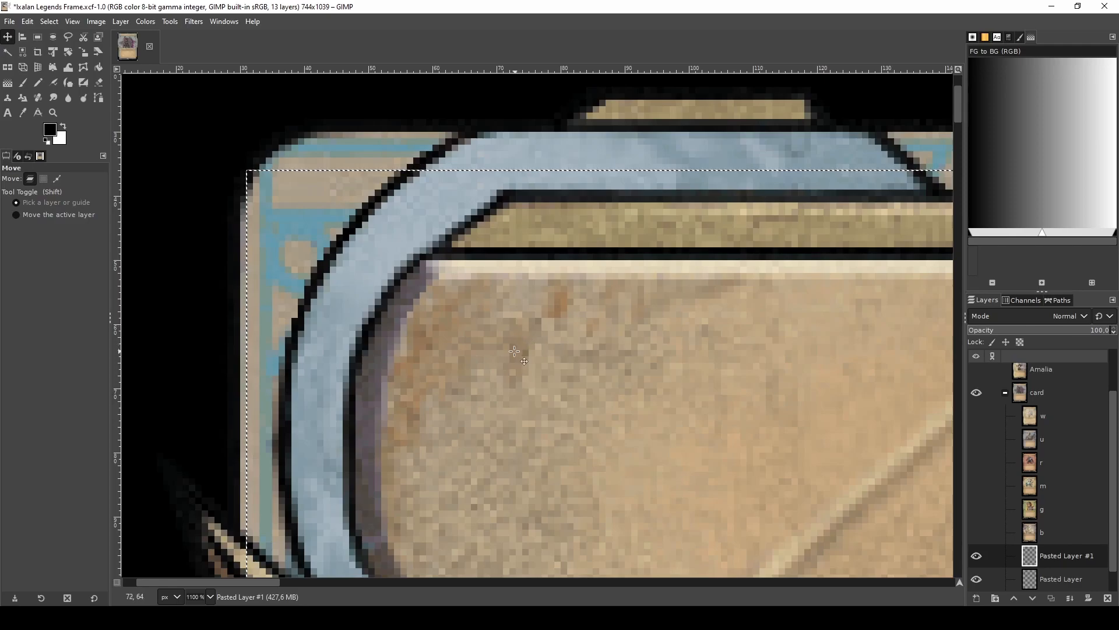
scroll(523, 359, "down", 2, "ctrl")
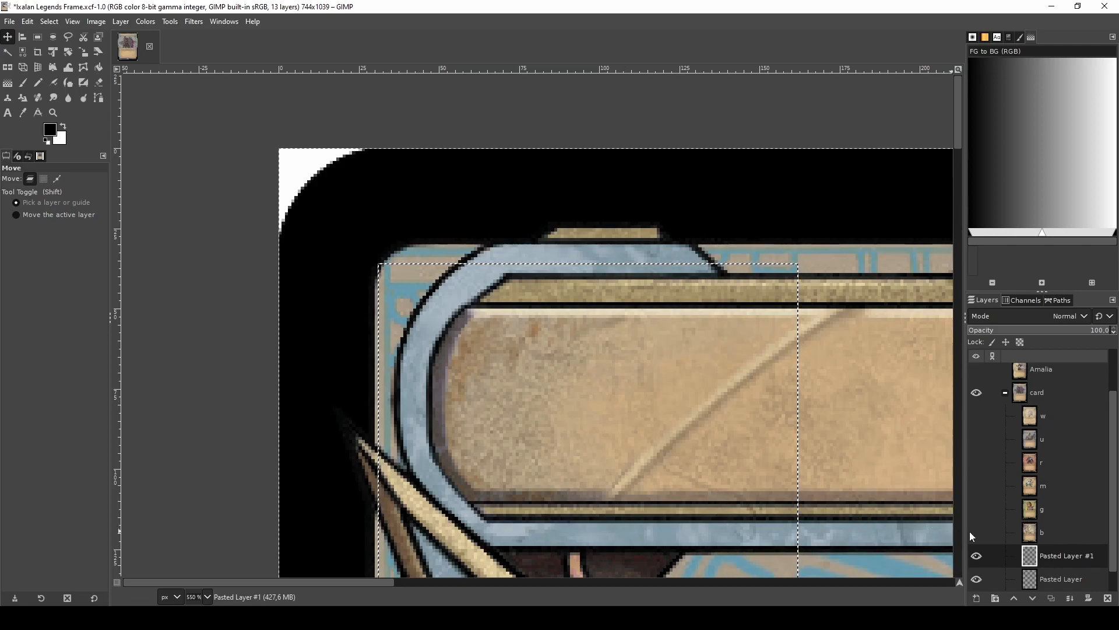
- Isolate Pasted Layer #1 to check the patch against Pasted Layer, and show layer a again
left_click(975, 558, "shift")
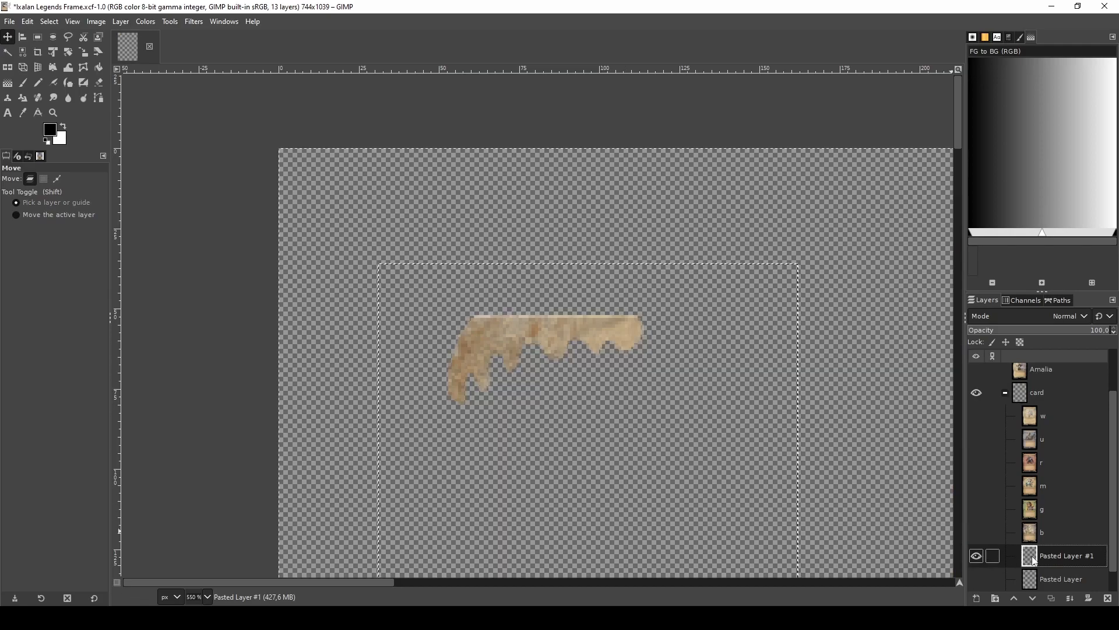
left_click(977, 578)
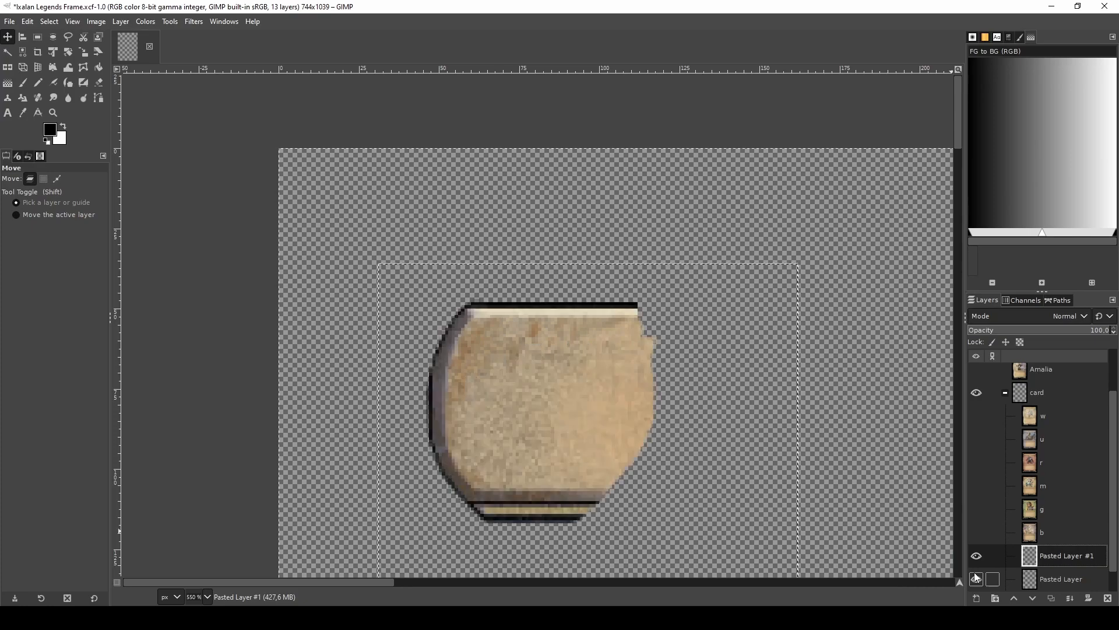
scroll(978, 571, "down", 1)
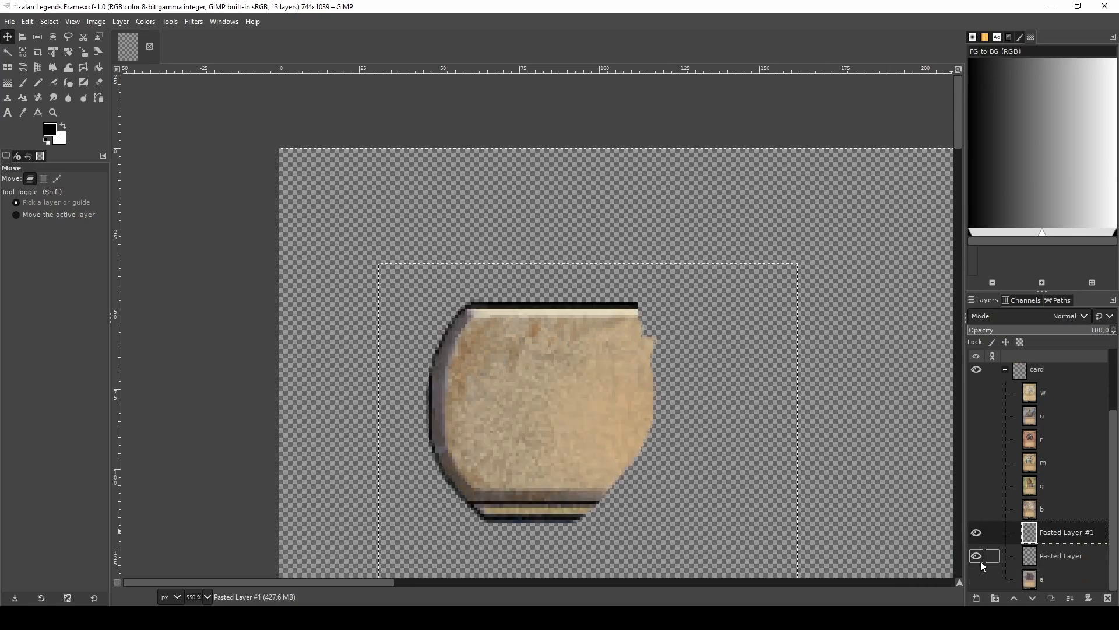
left_click(977, 557)
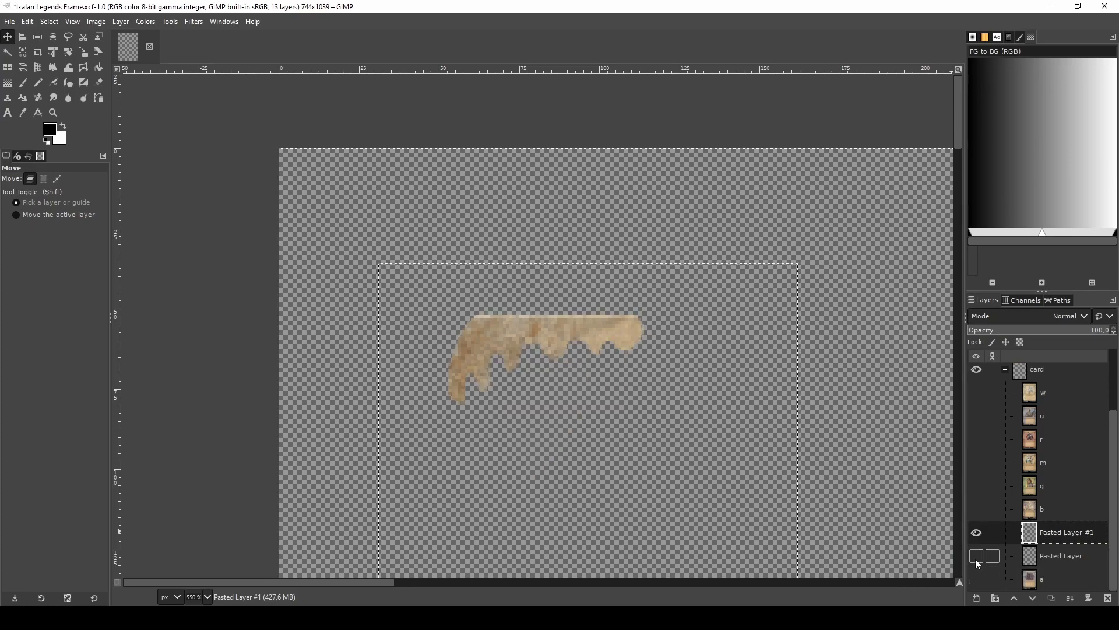
left_click(977, 557)
left_click(976, 579)
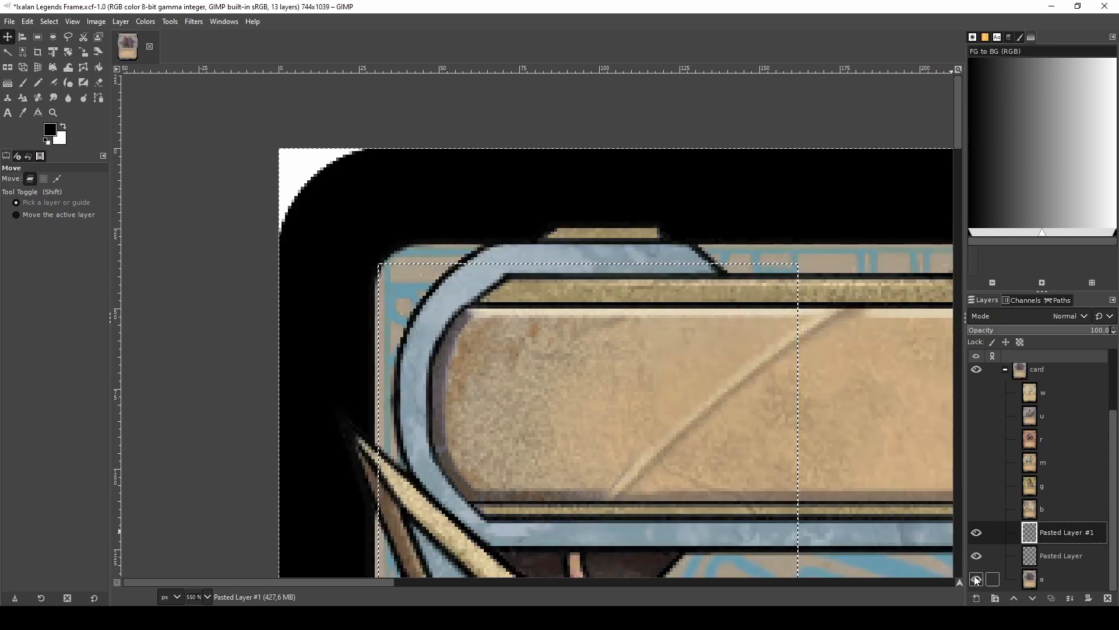
- Merge the parchment patch on Pasted Layer #1 down into Pasted Layer
right_click(1072, 534)
left_click(1022, 245)
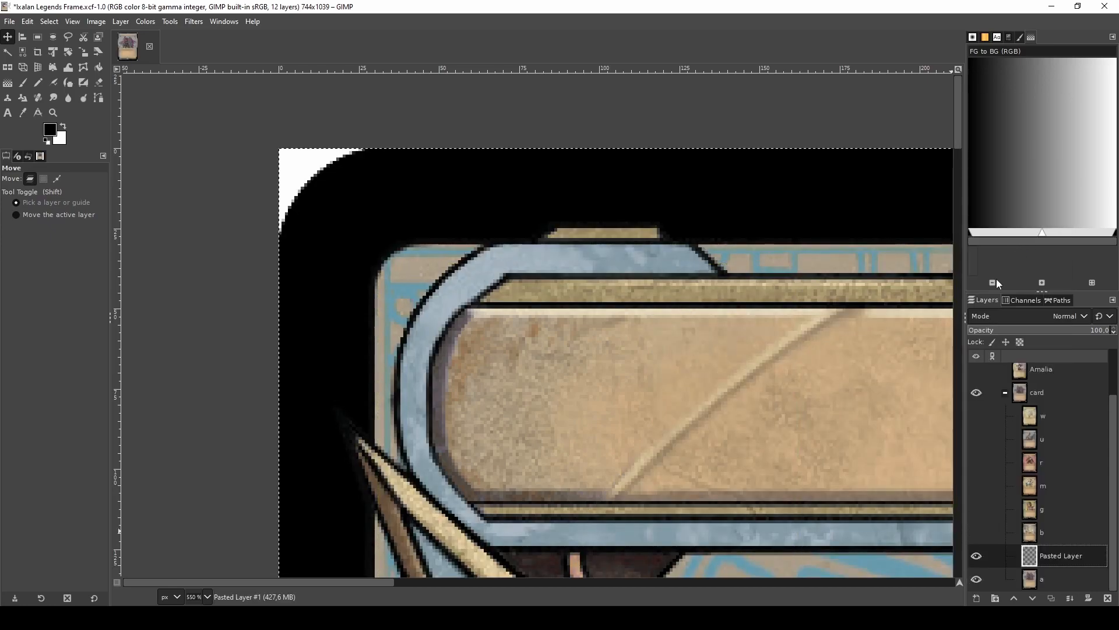
scroll(654, 501, "down", 2, "ctrl")
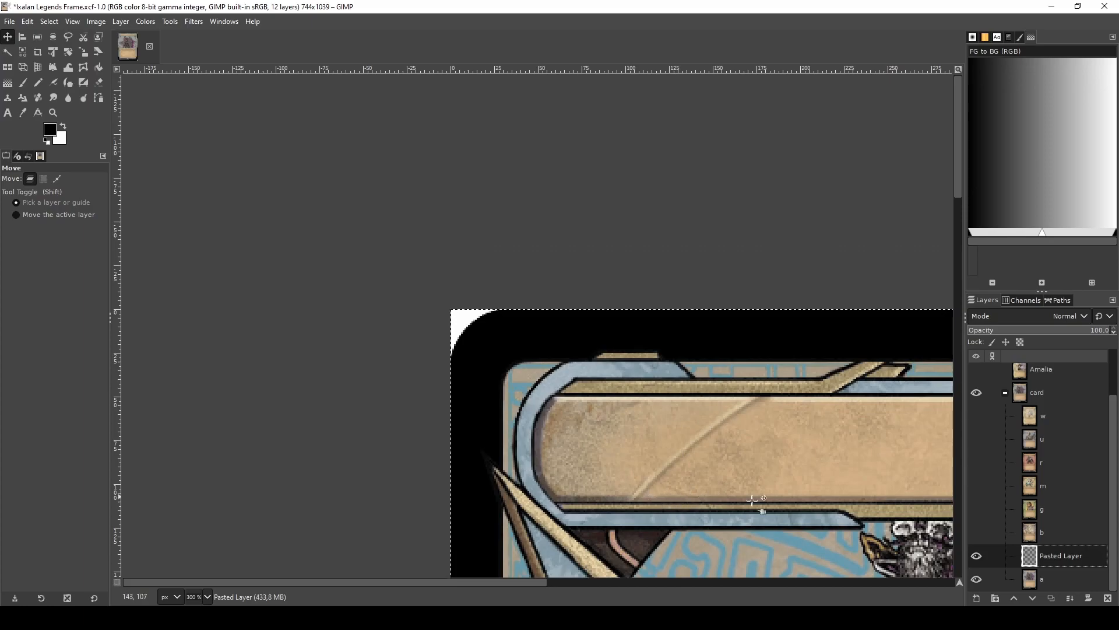
- Toggle Pasted Layer's visibility to compare the patched title bar end with the original, and inspect its upper-left corner closely
left_click(976, 556)
left_click(975, 557)
left_click(975, 556)
left_click(976, 556)
left_click(975, 557)
left_click(976, 557)
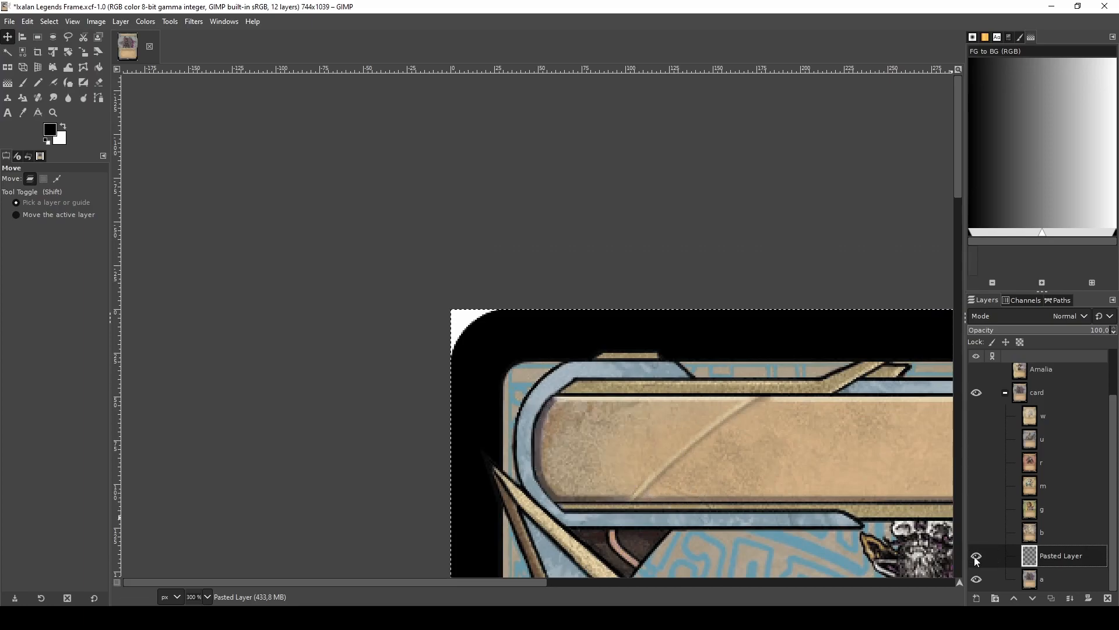
left_click(976, 557)
left_click(976, 557)
left_click(975, 557)
left_click(976, 557)
scroll(609, 409, "up", 3)
scroll(561, 418, "up", 1)
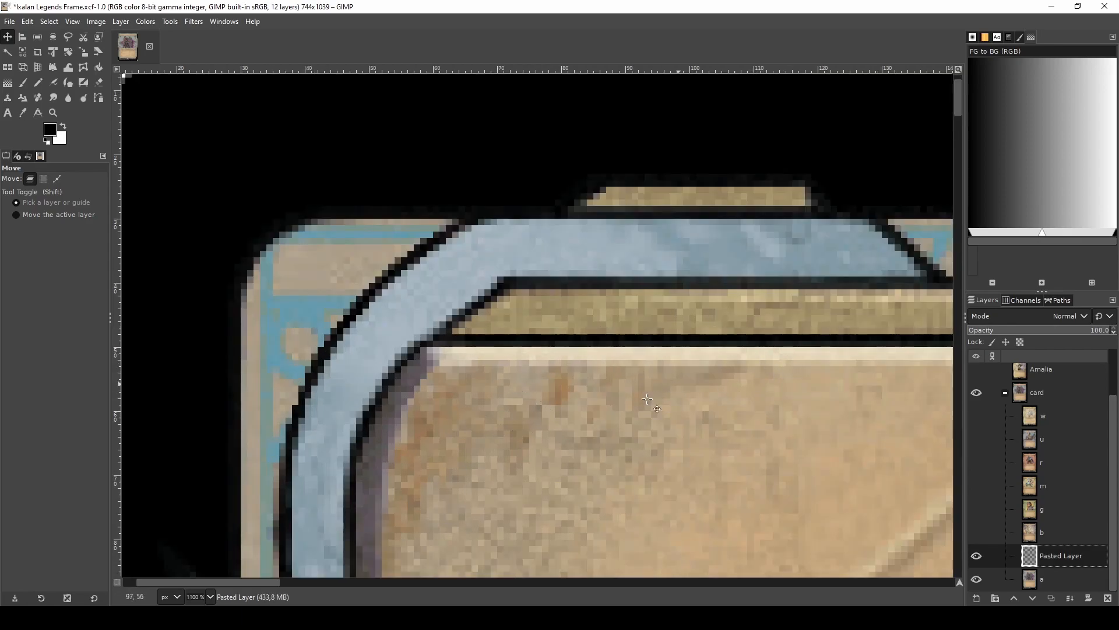
scroll(493, 417, "down", 2)
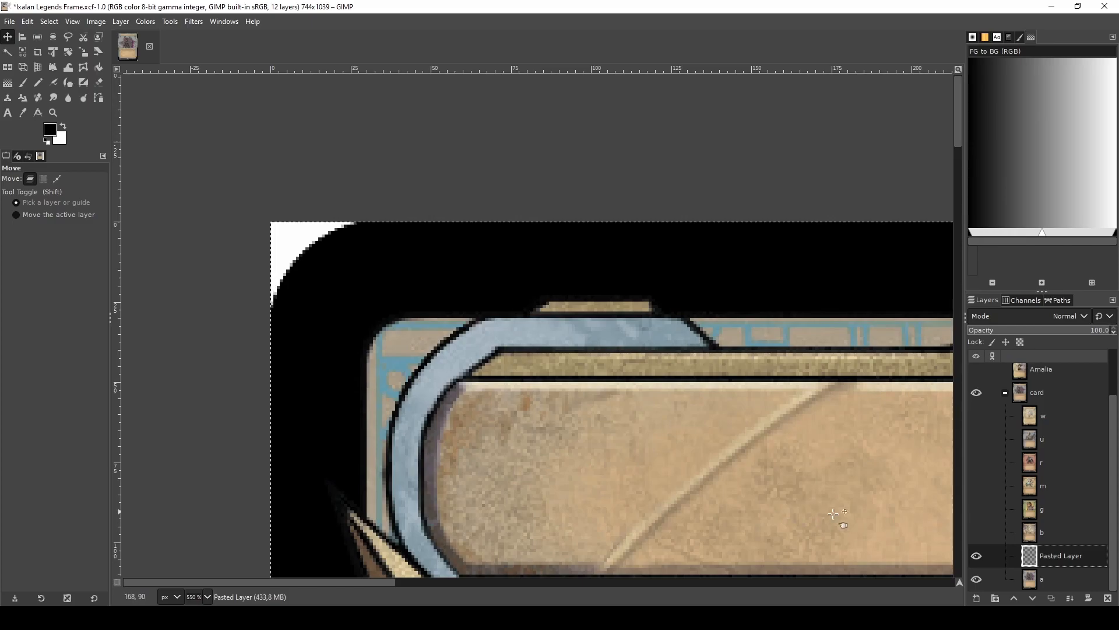
- Start a free selection along the outer edge of the title bar's dark shading band, from the upper-left corner to the lower-left corner
left_click_drag(552, 475, 617, 417)
key("f")
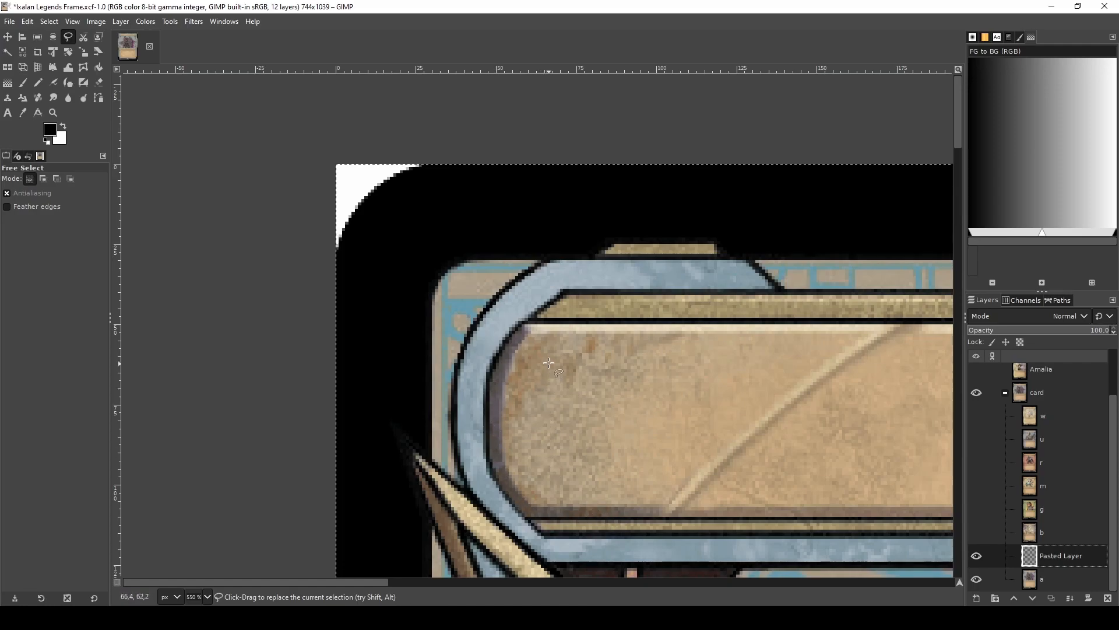
scroll(535, 339, "up", 3)
left_click(501, 297)
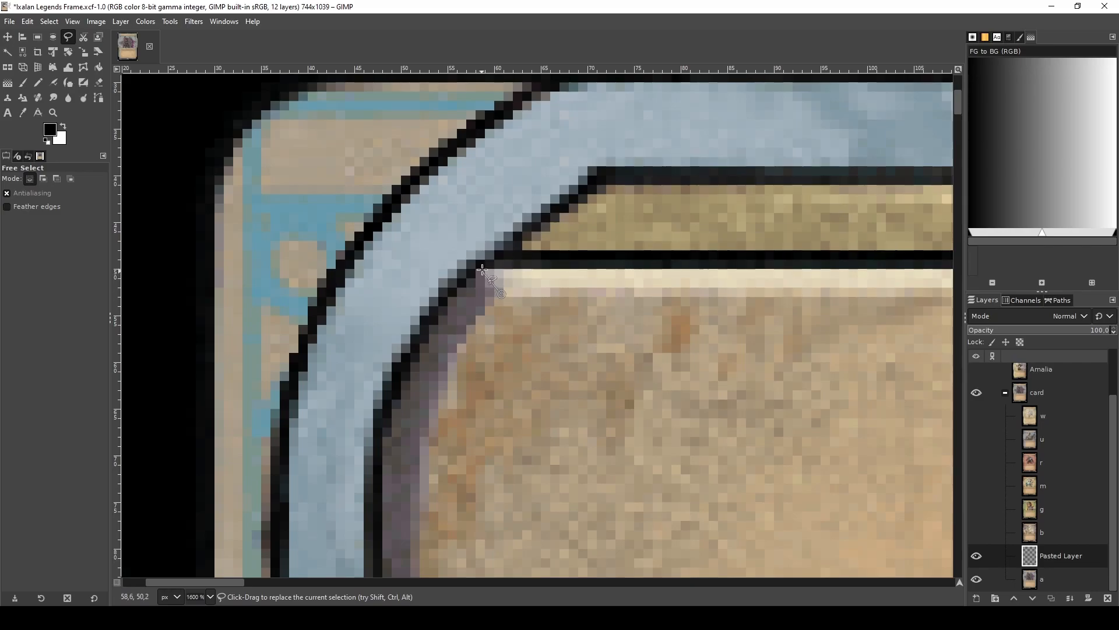
left_click(477, 269)
left_click(400, 392)
left_click(386, 429)
scroll(385, 429, "down", 1)
scroll(383, 373, "down", 5)
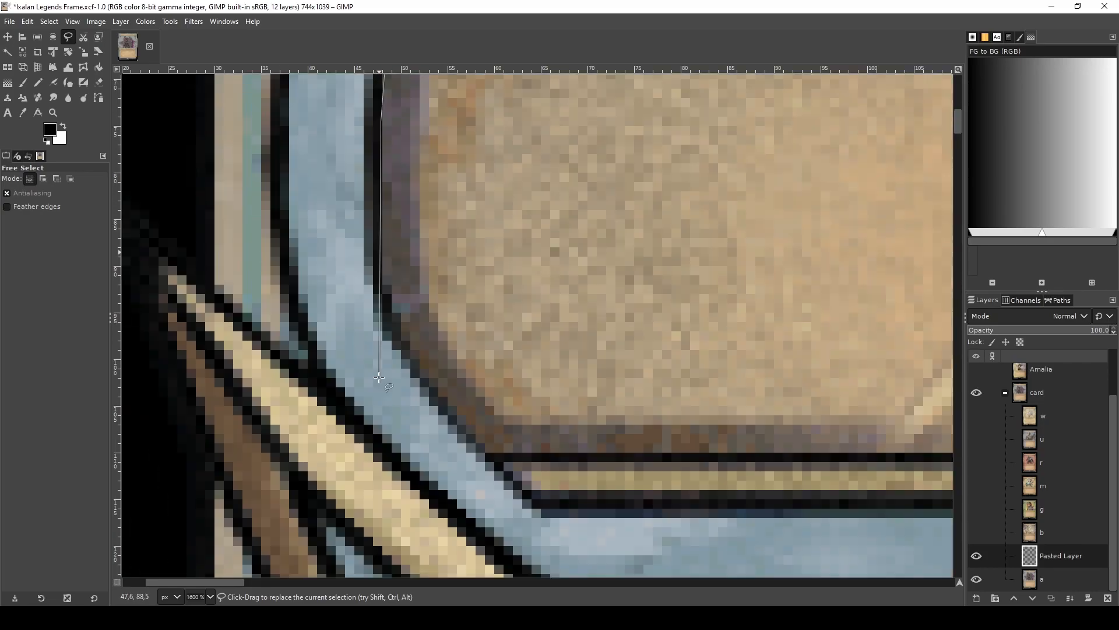
scroll(388, 231, "up", 3)
left_click(381, 279)
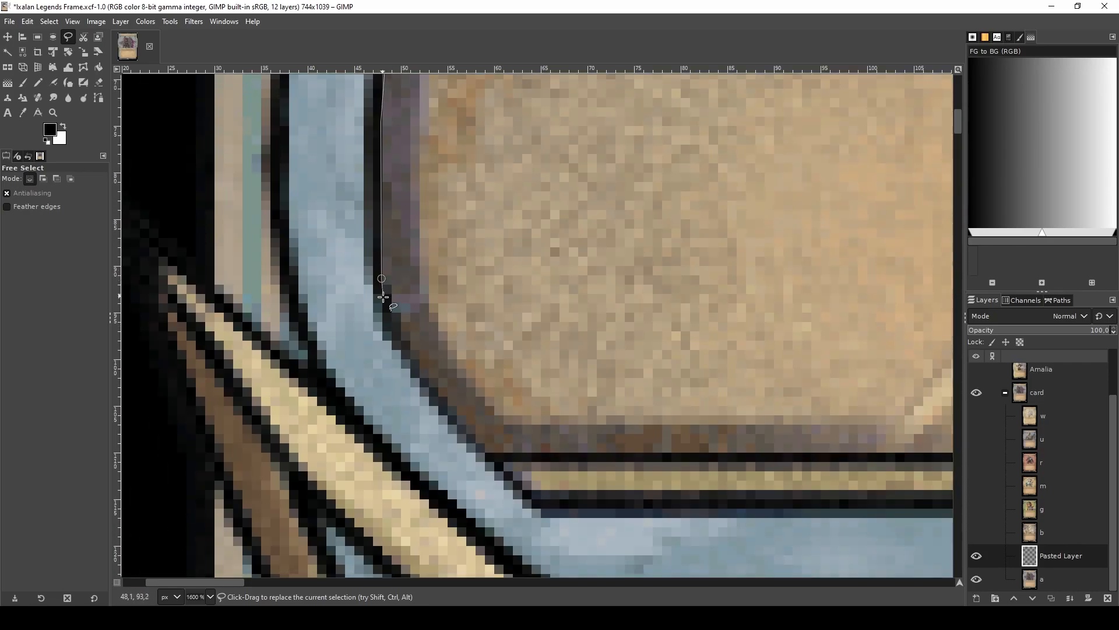
mouse_move(393, 304)
left_mouse_down()
mouse_move(417, 363)
mouse_move(486, 453)
left_mouse_up()
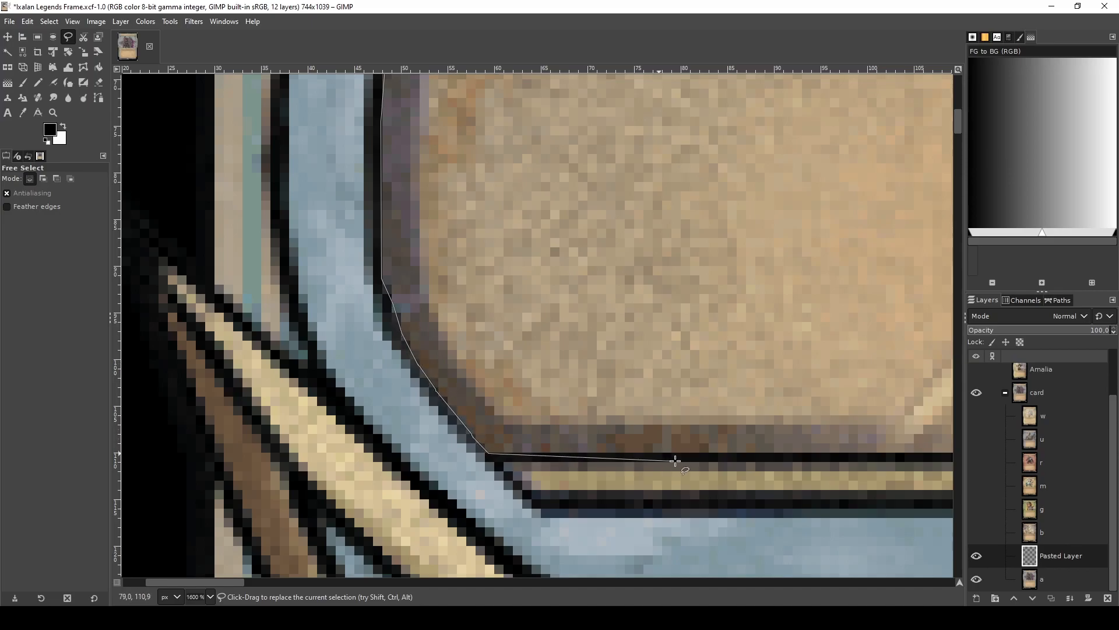
- Extend the selection along the bottom shading and back up the band's inner edge, closing it at the upper-left corner
scroll(729, 453, "up", 2)
left_click(729, 452)
scroll(729, 453, "down", 4)
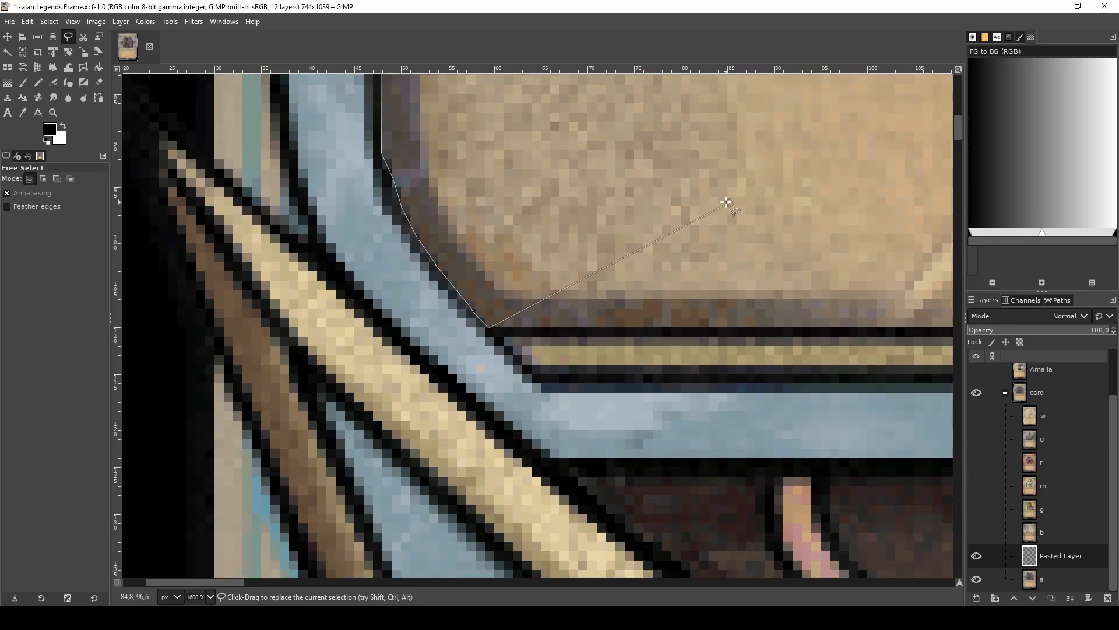
left_click(762, 327)
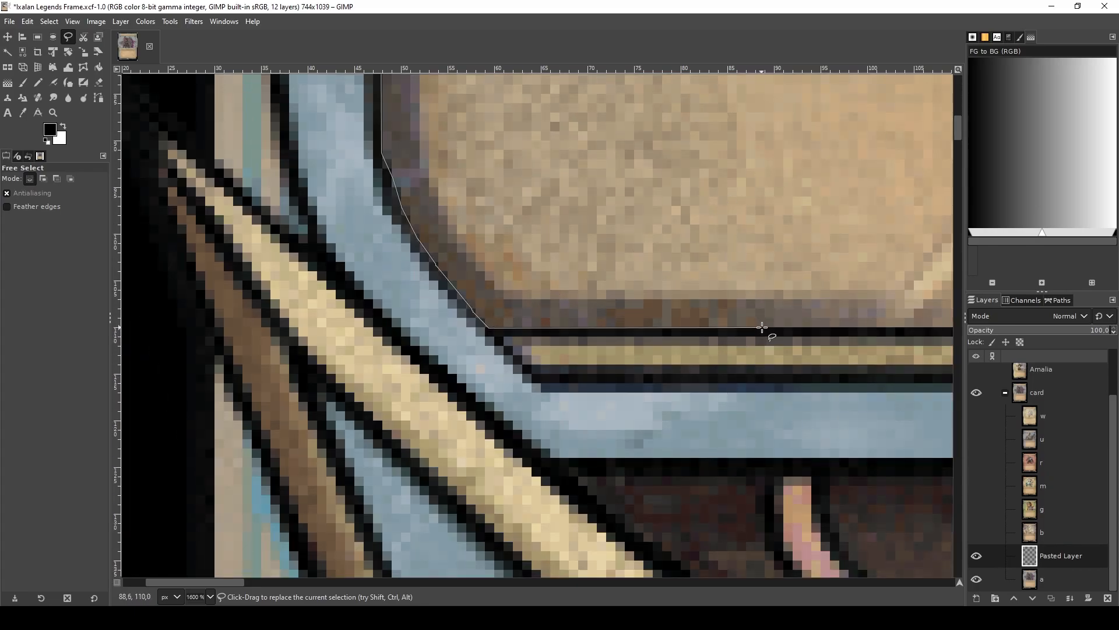
left_click(771, 290)
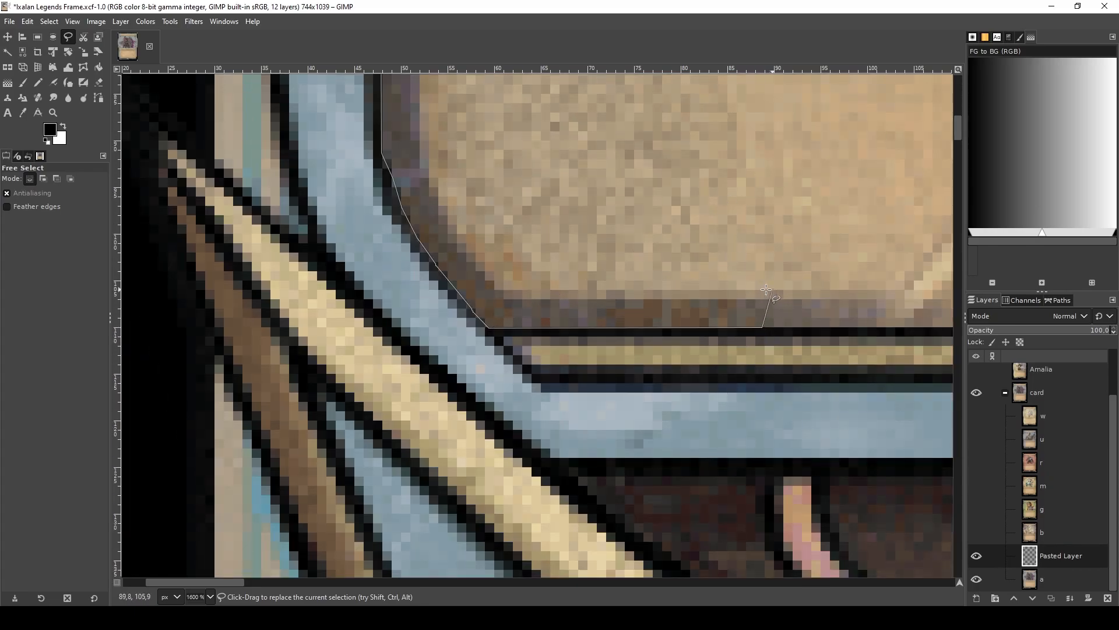
left_click(495, 288)
left_click(450, 228)
left_click(436, 198)
scroll(436, 199, "up", 5)
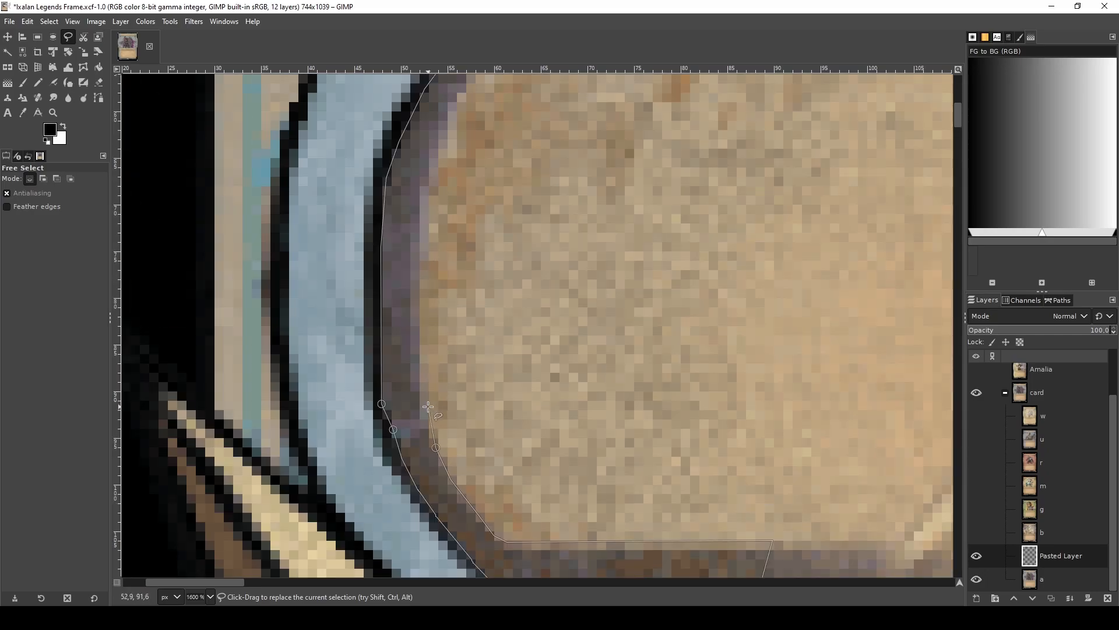
left_click_drag(425, 409, 420, 250)
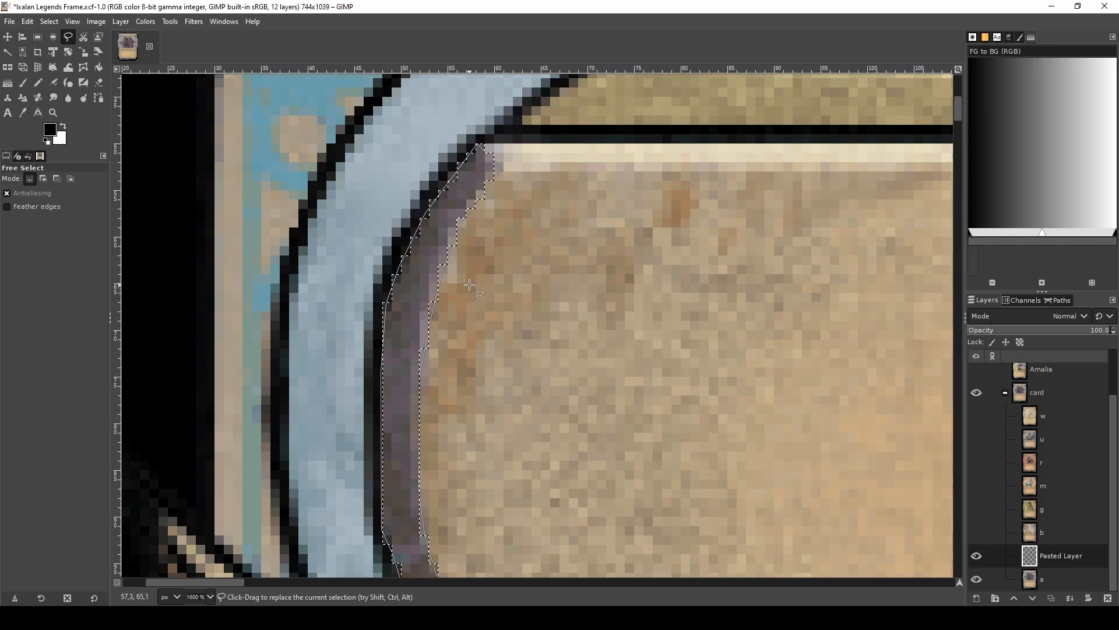
key("ctrl+shift+f")
left_click_drag(756, 122, 763, 122)
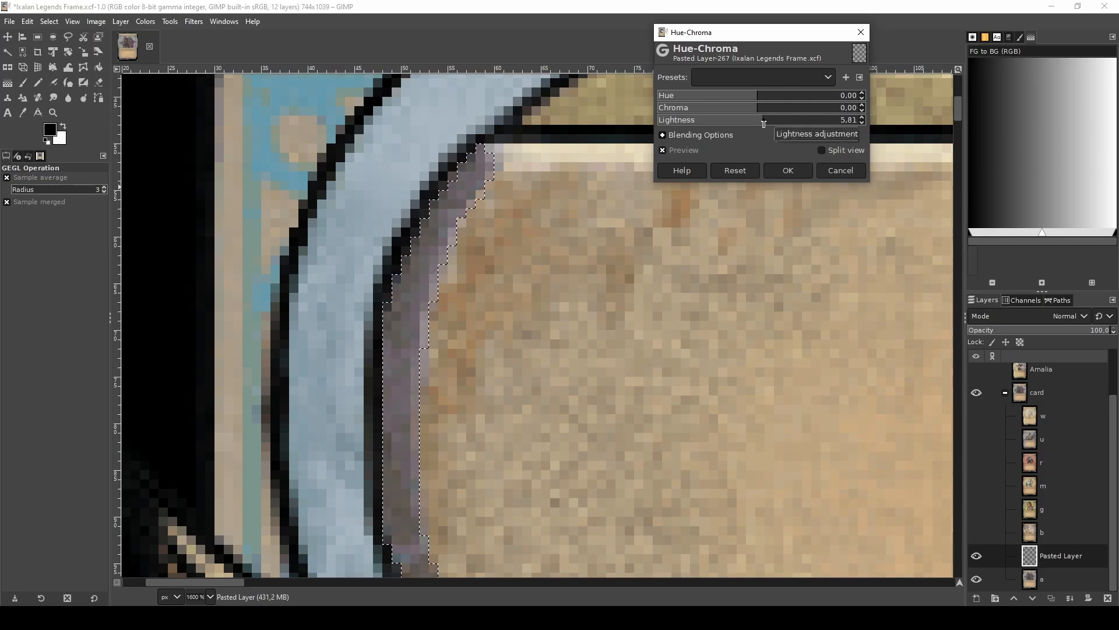
left_click(838, 171)
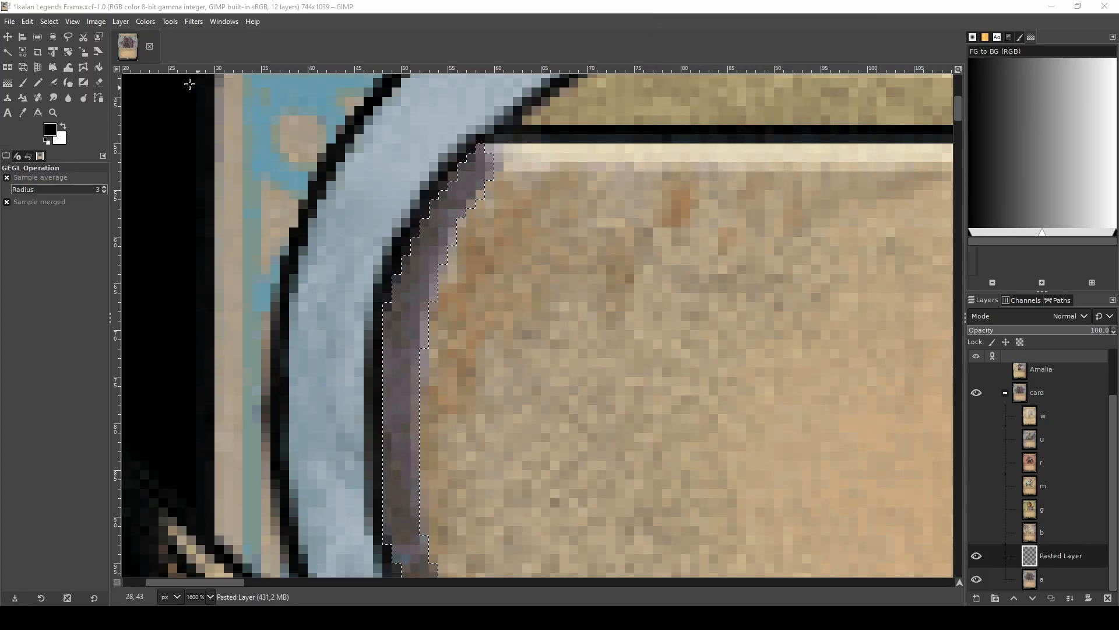
- Set the selected inner shading band's brightness to 24 and contrast to 18, then reset the selection to the whole image
left_click(148, 21)
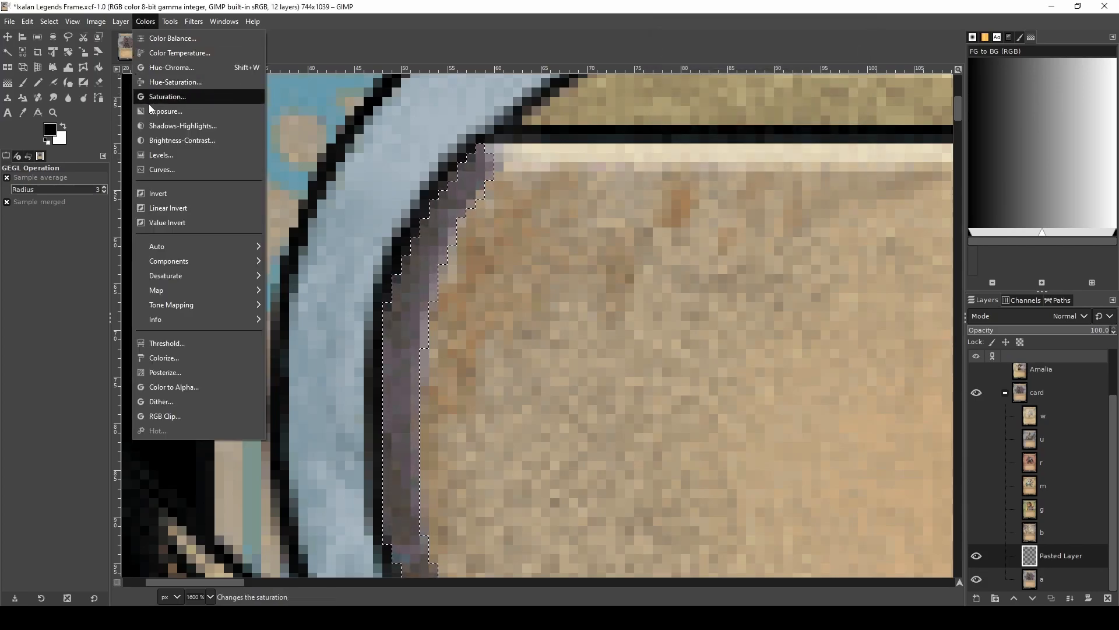
left_click(169, 137)
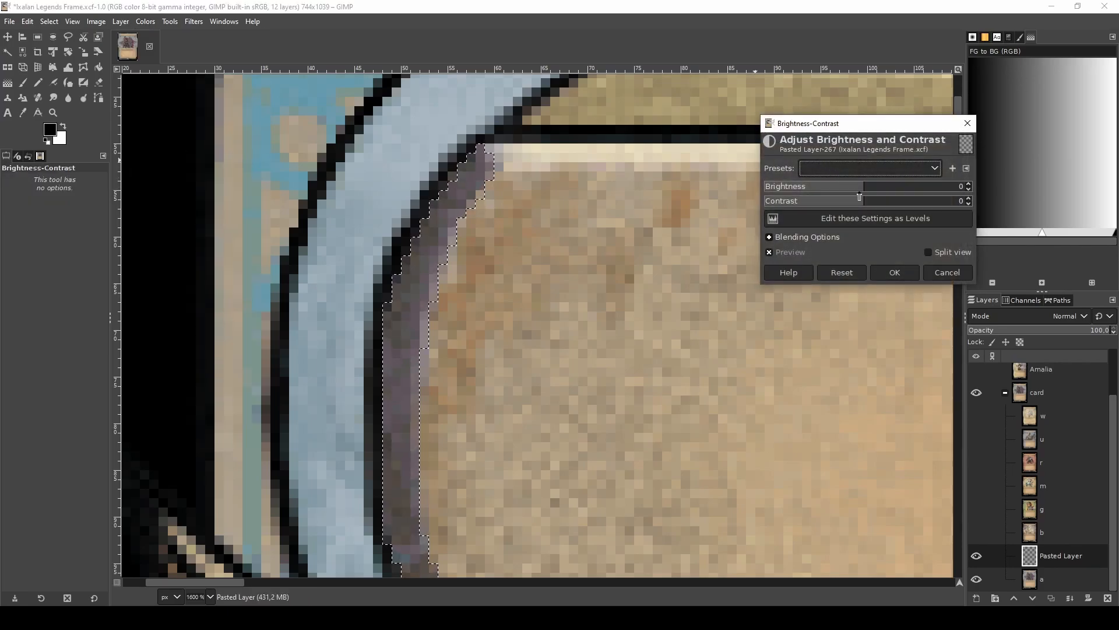
left_click_drag(864, 208, 879, 190)
left_click(868, 190)
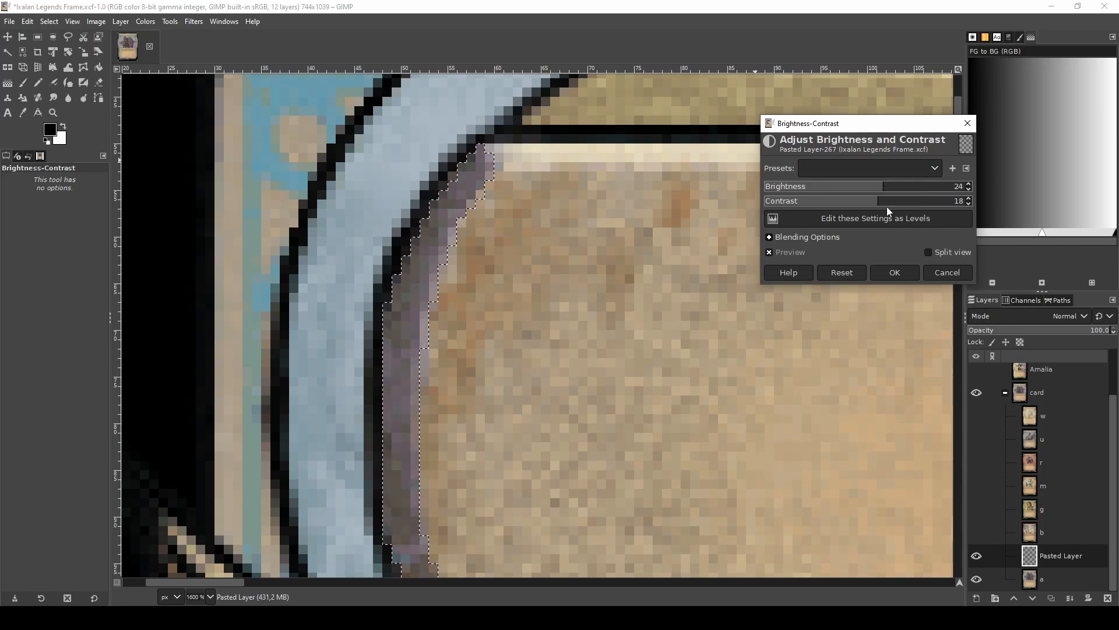
left_click(895, 272)
scroll(415, 365, "down", 3)
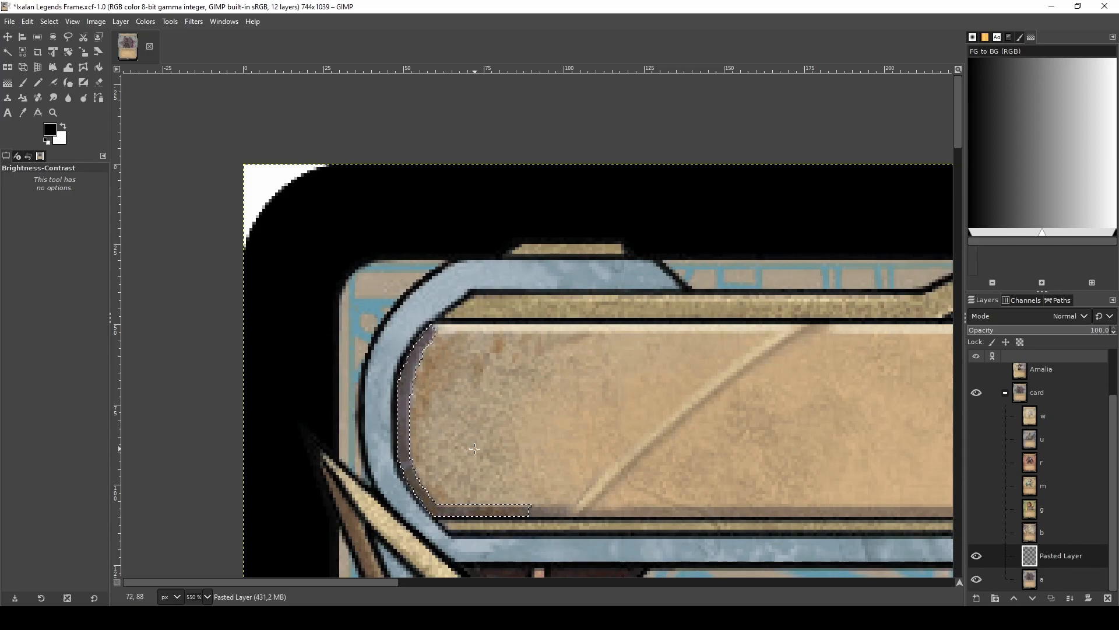
scroll(425, 426, "up", 2)
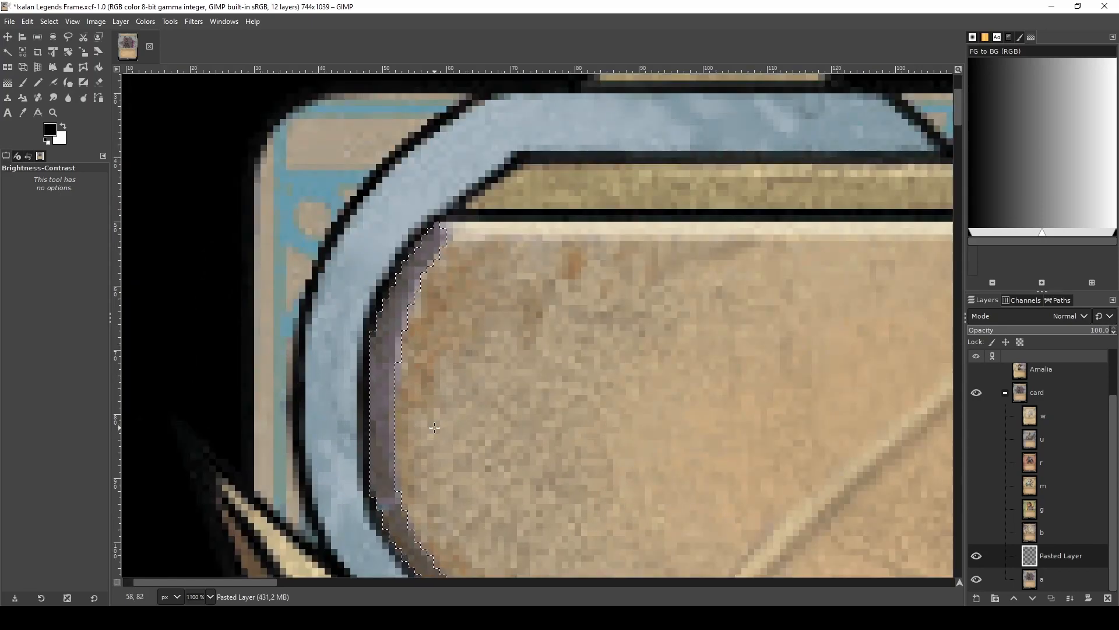
scroll(434, 428, "down", 2)
key("ctrl+shift+a")
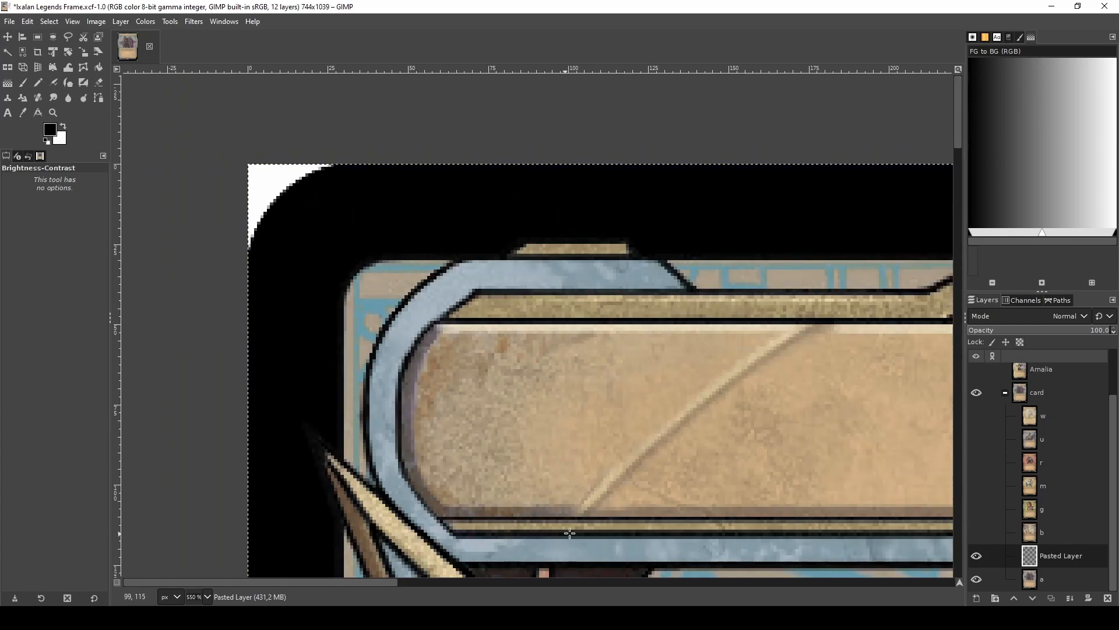
- Select a 53 × 4 px strip of the title bar's bottom shading at X 125, Y 106, past the diagonal ridge, and copy it
scroll(602, 525, "up", 2)
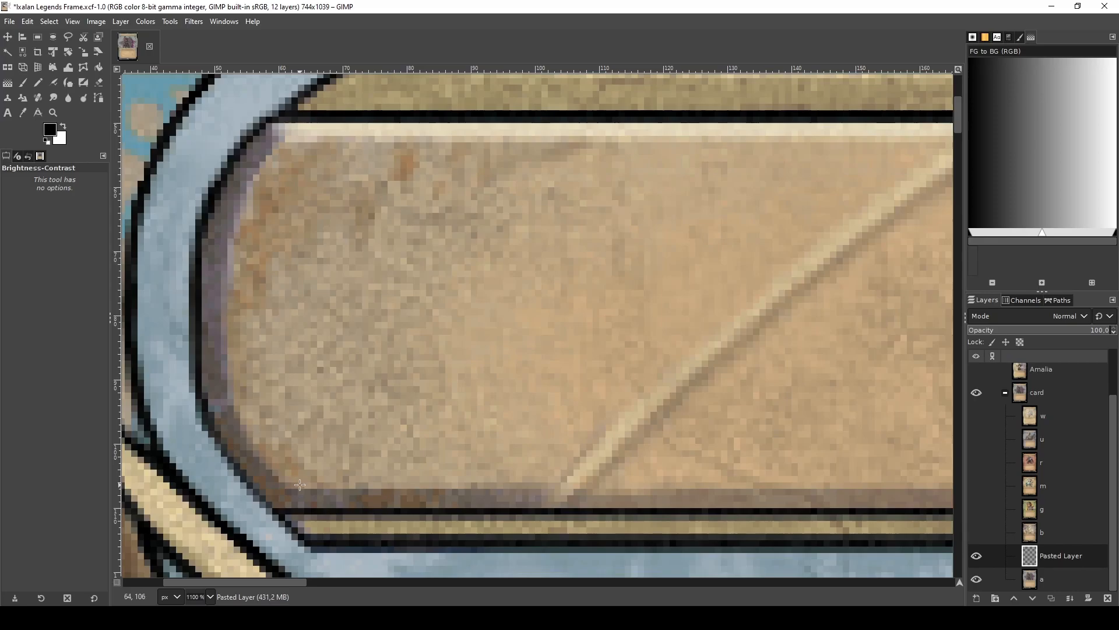
scroll(656, 491, "down", 4)
scroll(850, 490, "up", 4)
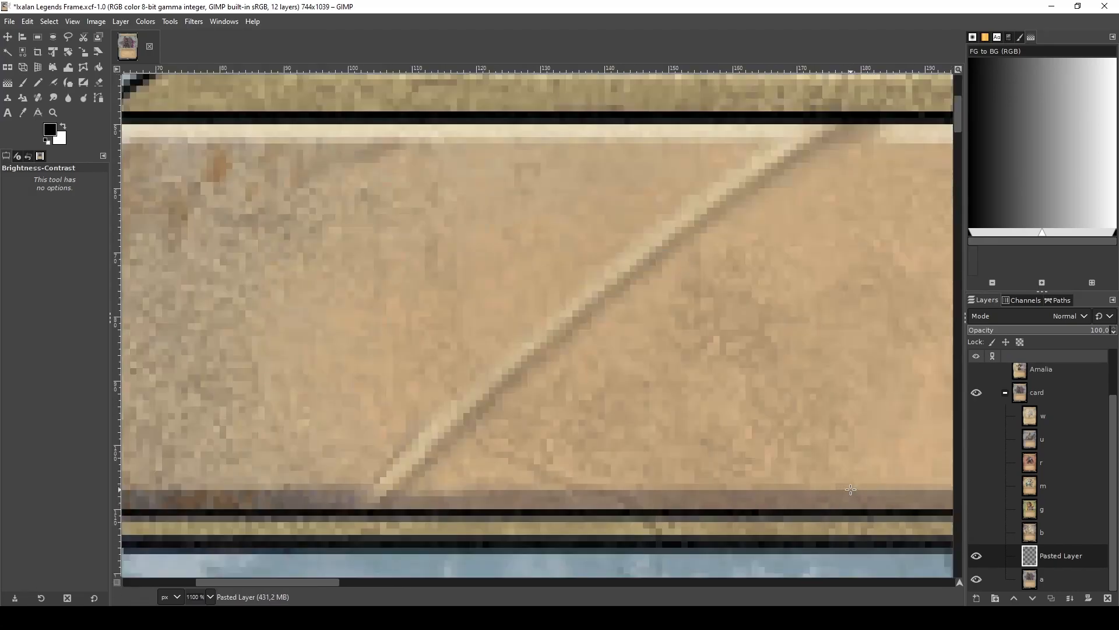
key("r")
left_click_drag(850, 483, 507, 508)
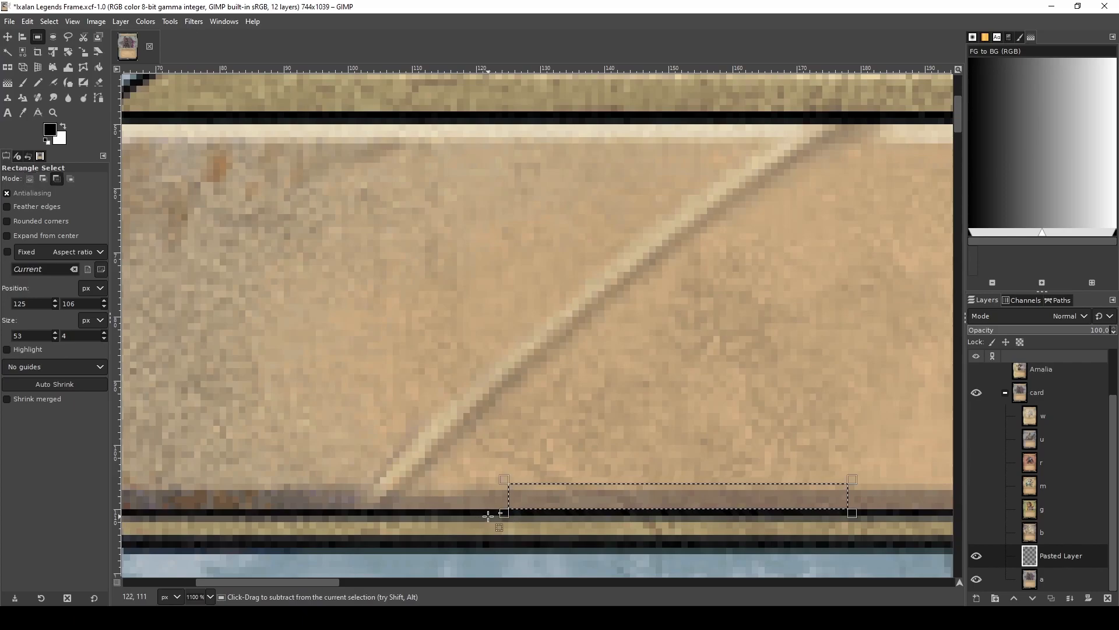
key("ctrl+c")
key("ctrl+v")
key("shift+f")
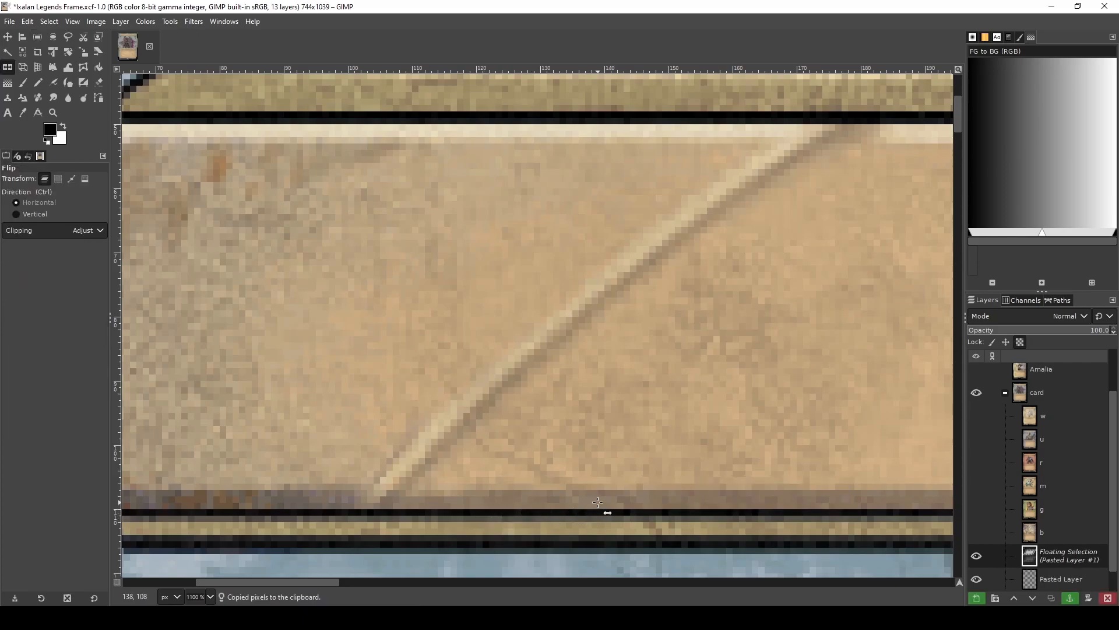
key("ctrl+h")
- Paste the shading strip onto layer a and move it over the discoloured bottom shading at the title bar's rounded end
left_click(1071, 579)
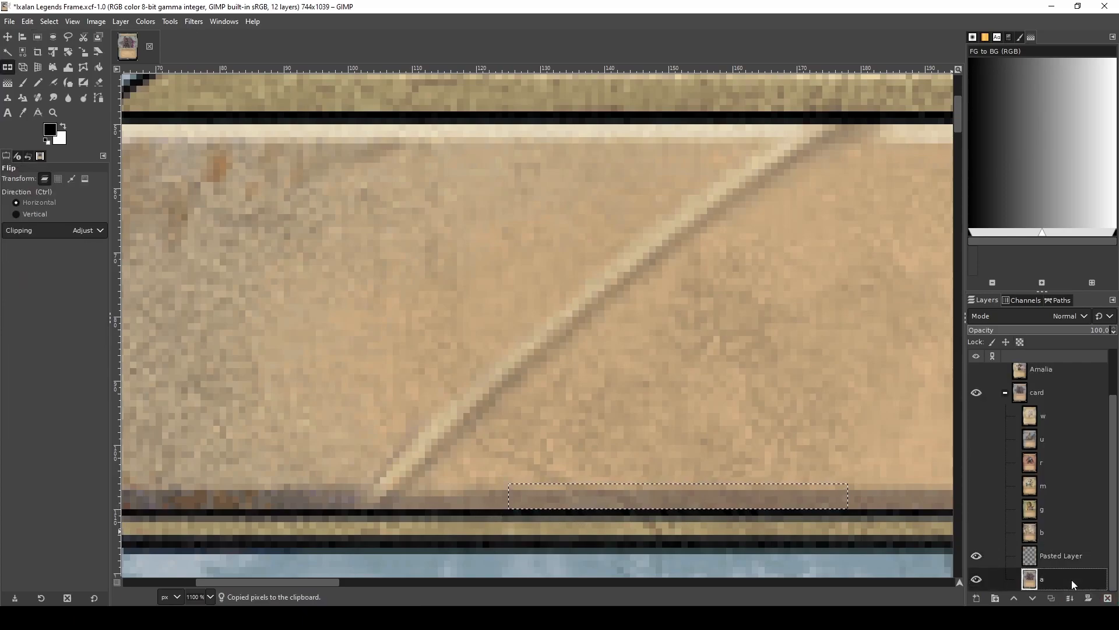
key("ctrl+v")
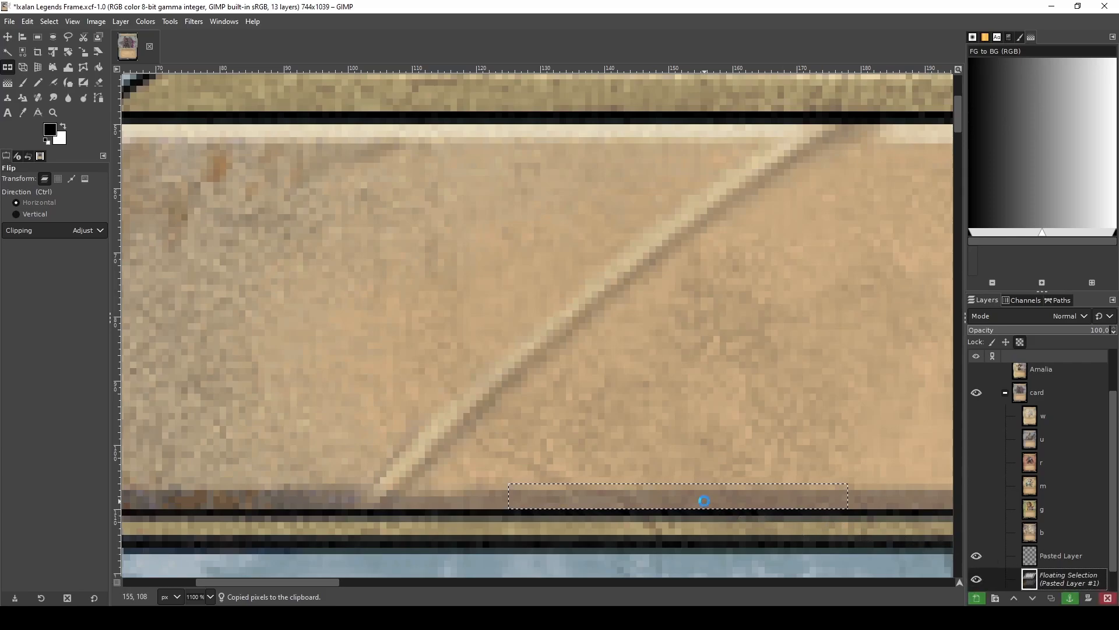
key("m")
mouse_move(704, 501)
left_mouse_down()
mouse_move(118, 493)
mouse_move(369, 482)
mouse_move(726, 490)
mouse_move(714, 501)
left_mouse_up()
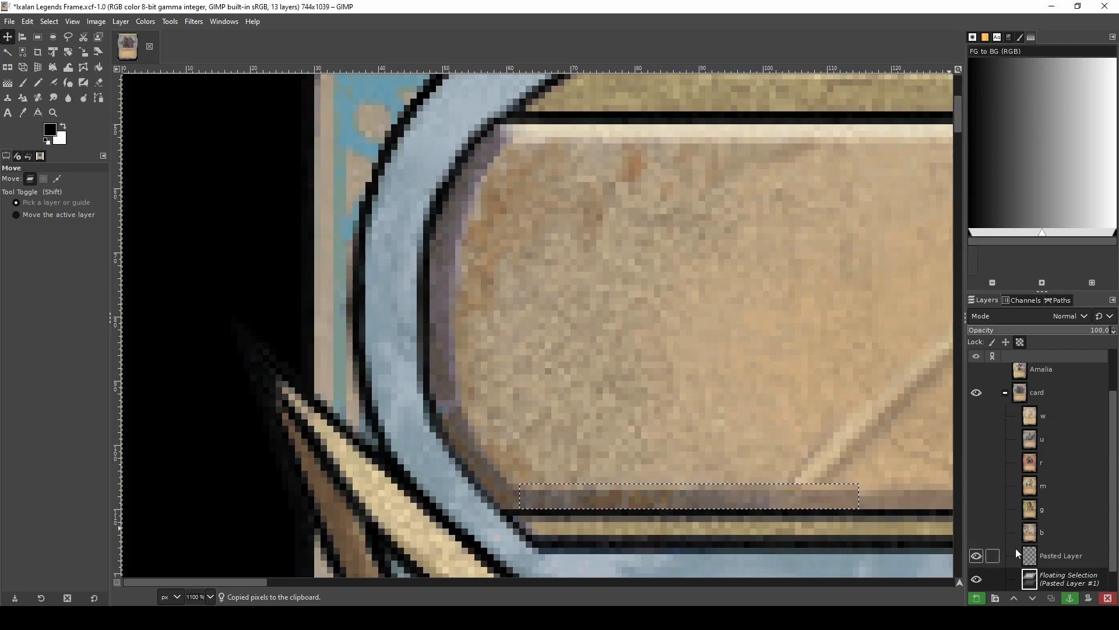
- Turn the floating strip into its own layer and stack it directly above Pasted Layer
right_click(1069, 578)
left_click(1020, 230)
left_click_drag(1058, 579, 1049, 553)
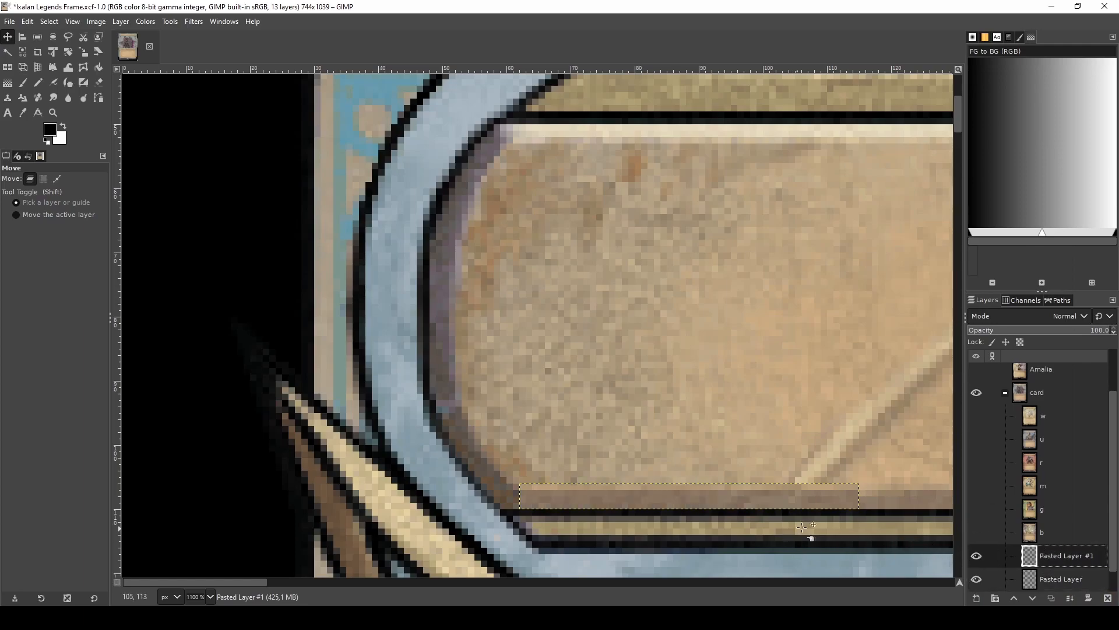
scroll(840, 503, "up", 2)
scroll(784, 502, "down", 1)
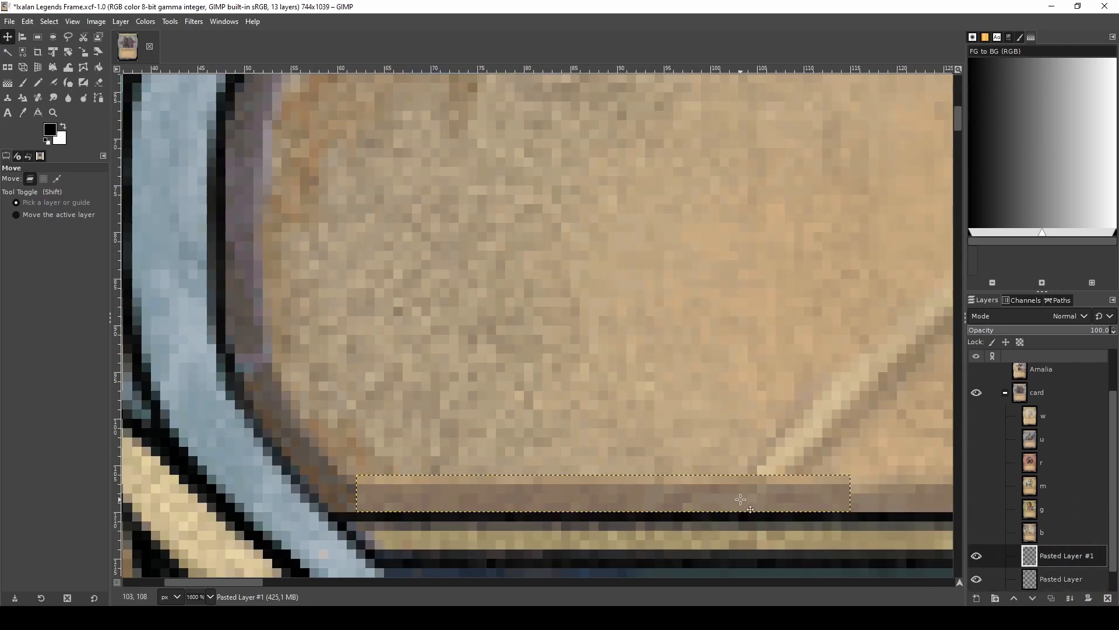
- Delete the part of the Pasted Layer #1 strip that covers the diagonal ridge's lower end, then reset the selection to the whole image
left_click(977, 555)
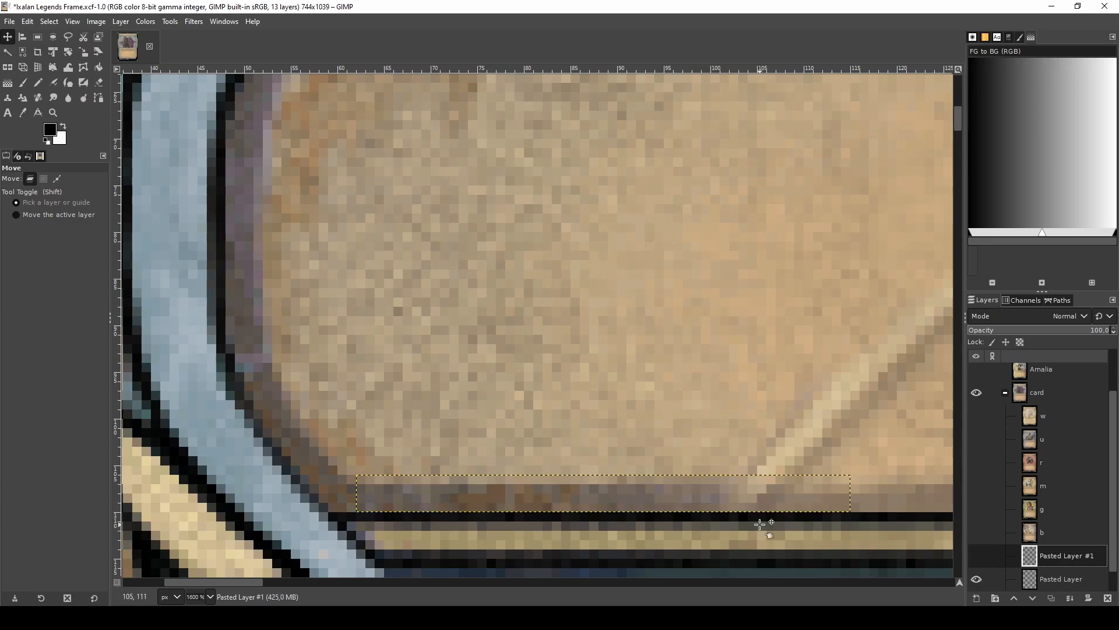
key("f")
left_click(748, 455)
mouse_move(705, 517)
left_mouse_down()
mouse_move(872, 532)
mouse_move(899, 474)
mouse_move(814, 426)
mouse_move(746, 456)
left_mouse_up()
key("Return")
left_click(976, 555)
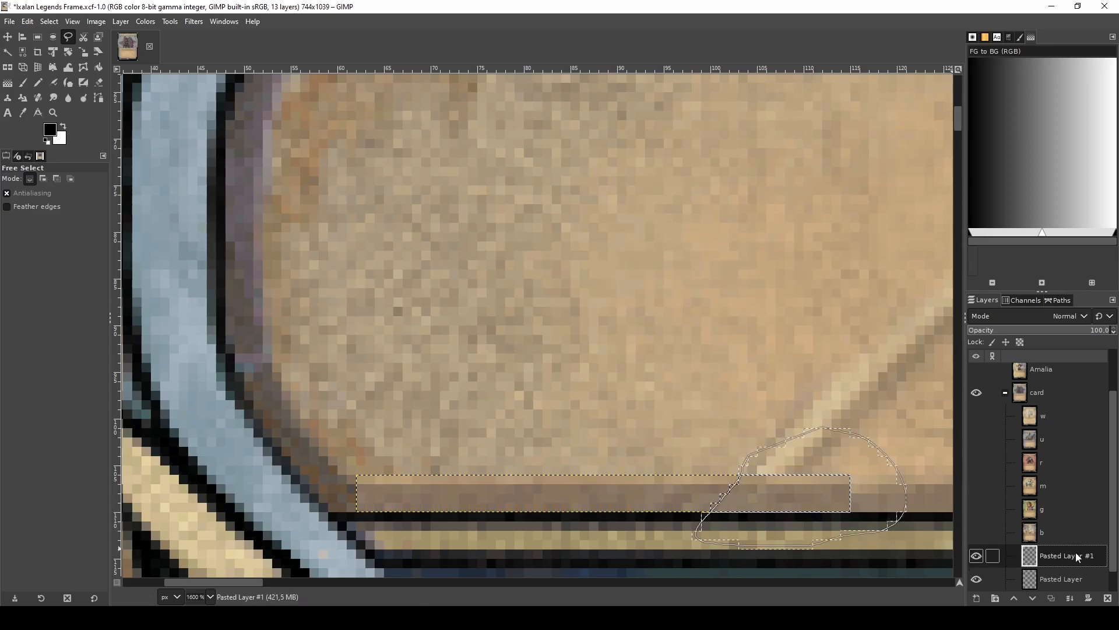
key("Delete")
key("ctrl+a")
scroll(699, 545, "down", 1)
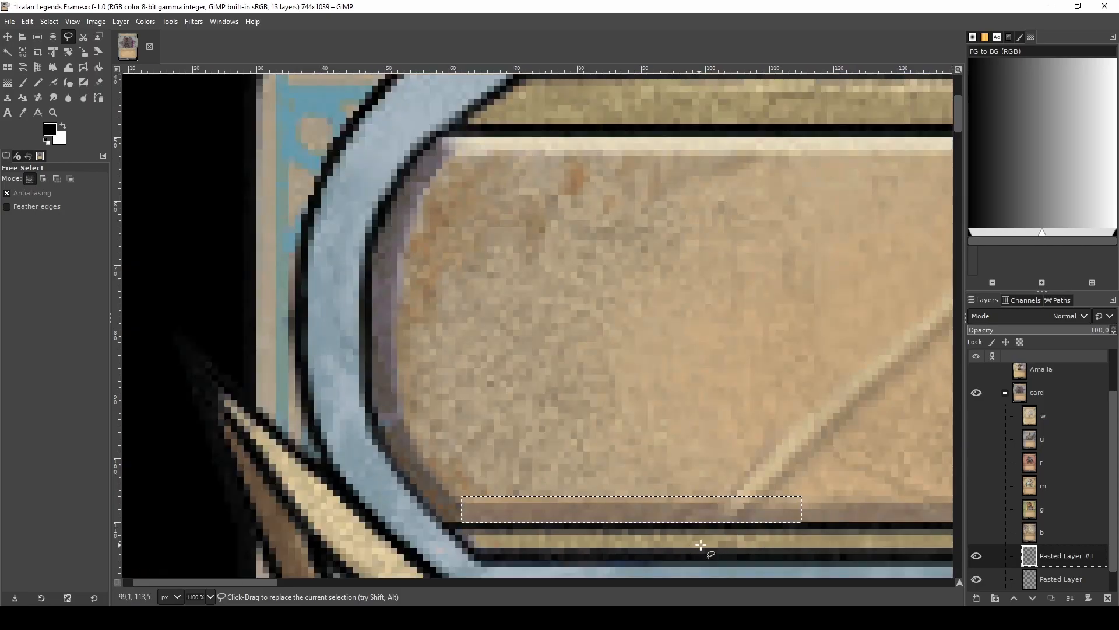
scroll(612, 523, "up", 2)
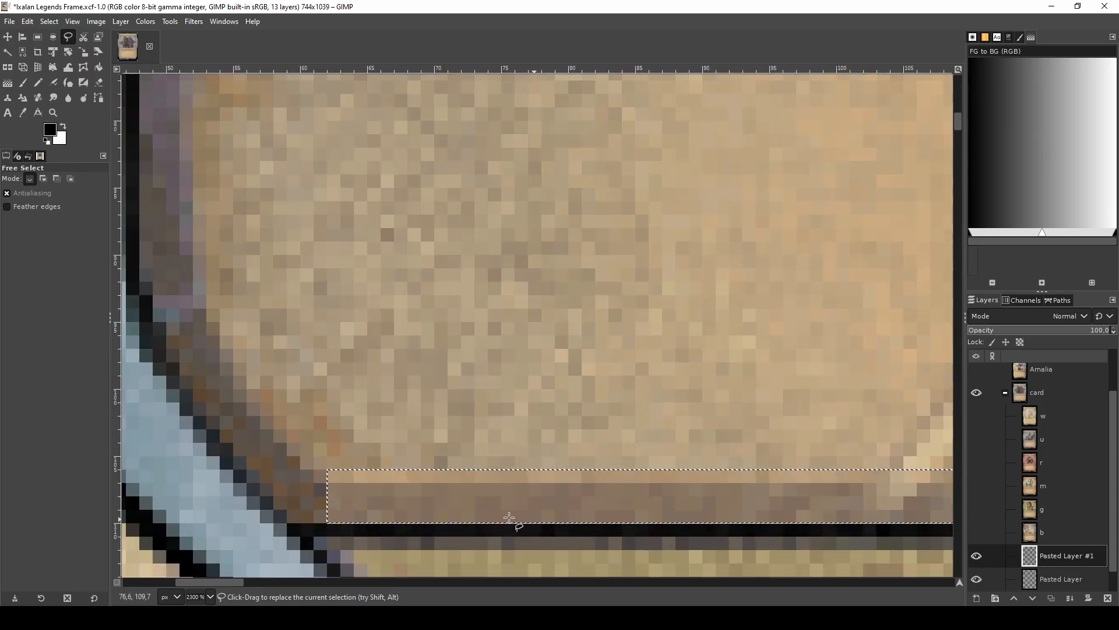
scroll(547, 501, "down", 2)
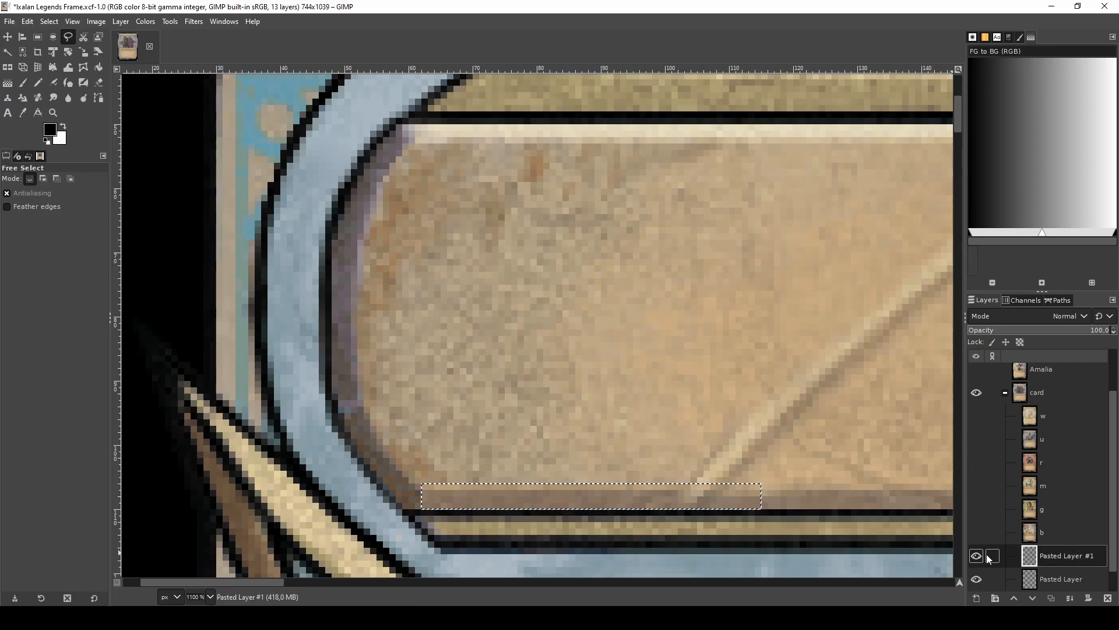
- Add a layer mask to Pasted Layer #1, initialized from the layer's alpha channel
right_click(1054, 556)
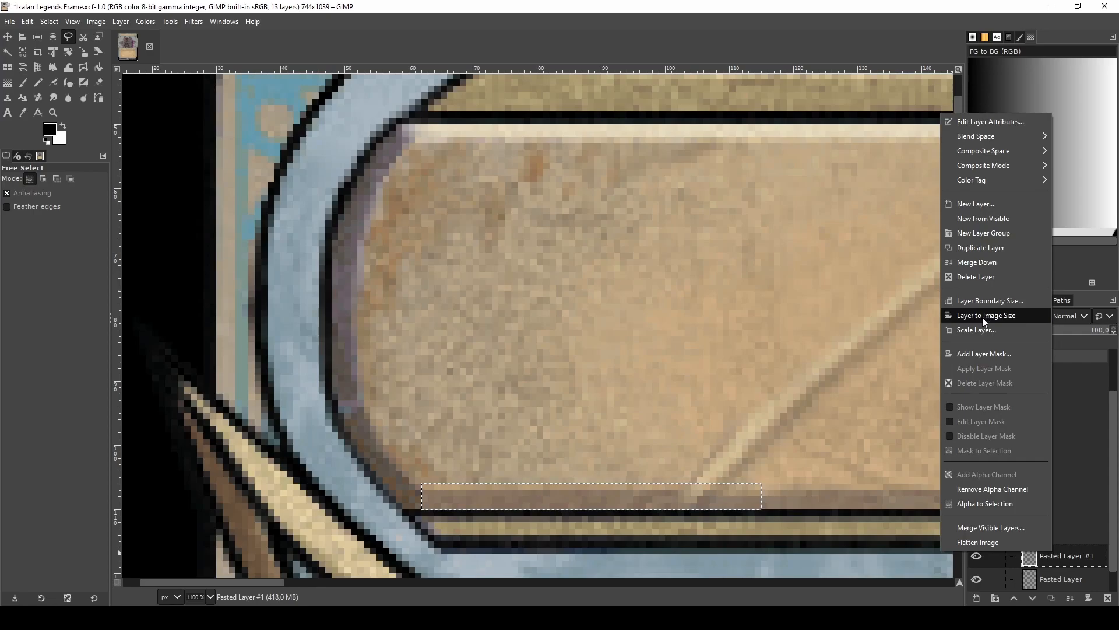
left_click(989, 355)
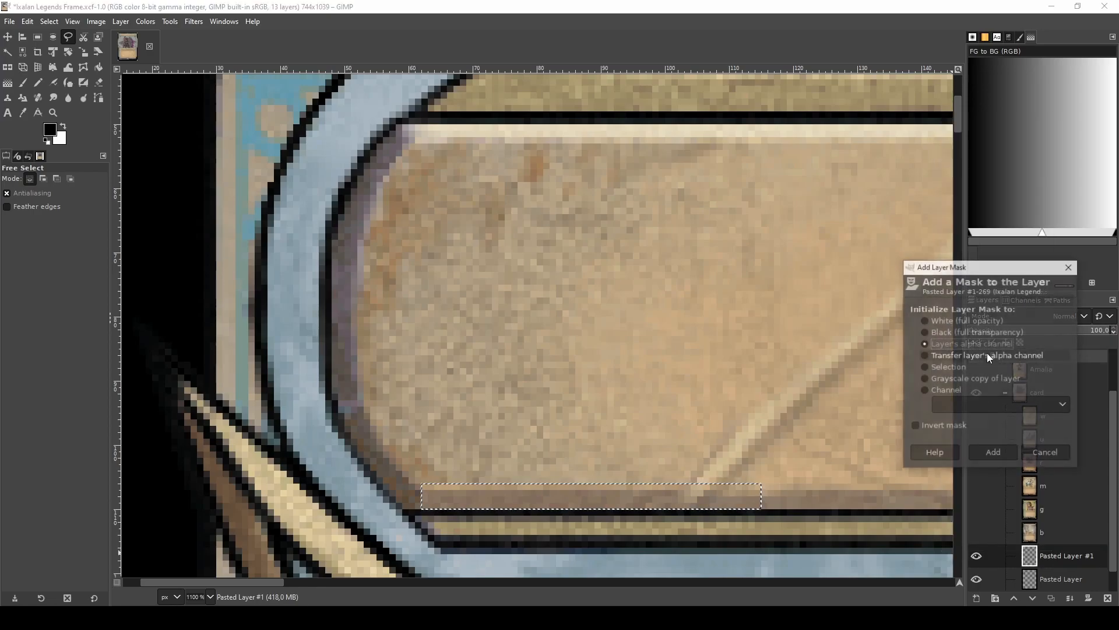
left_click(993, 453)
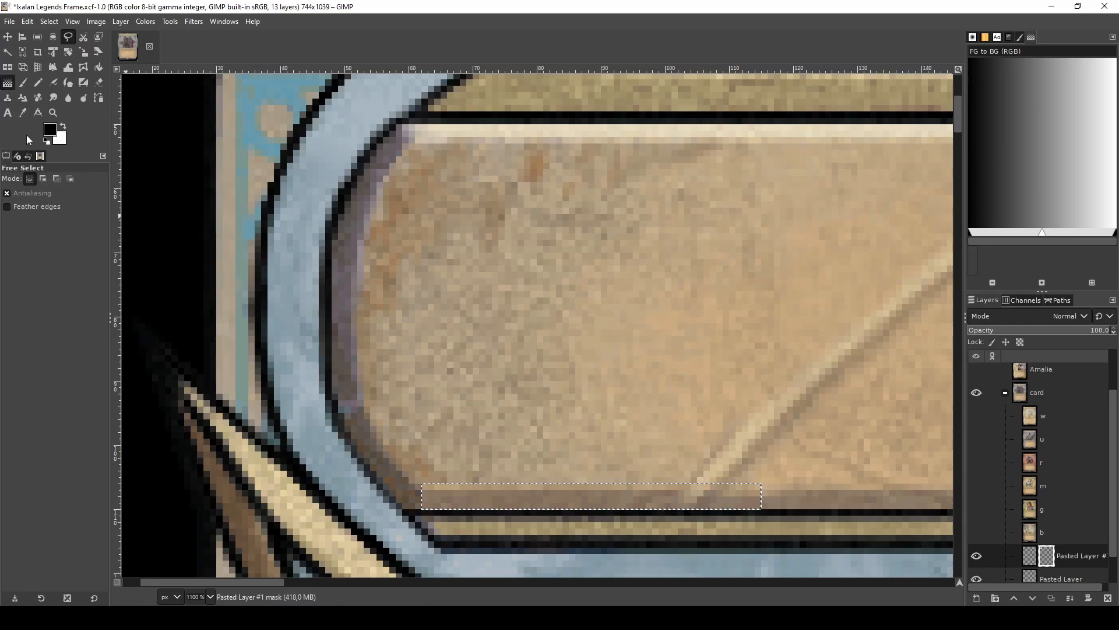
- Apply a linear black-to-white gradient on the mask, starting at X 54, Y 108, so the strip fades in from the rounded end
key("g")
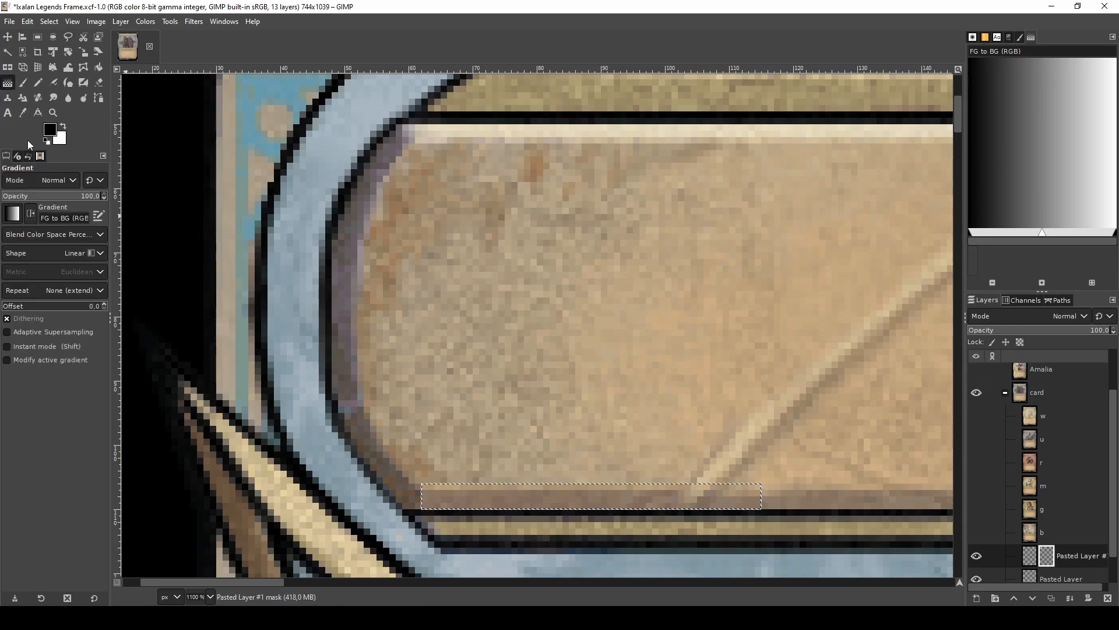
left_click(13, 214)
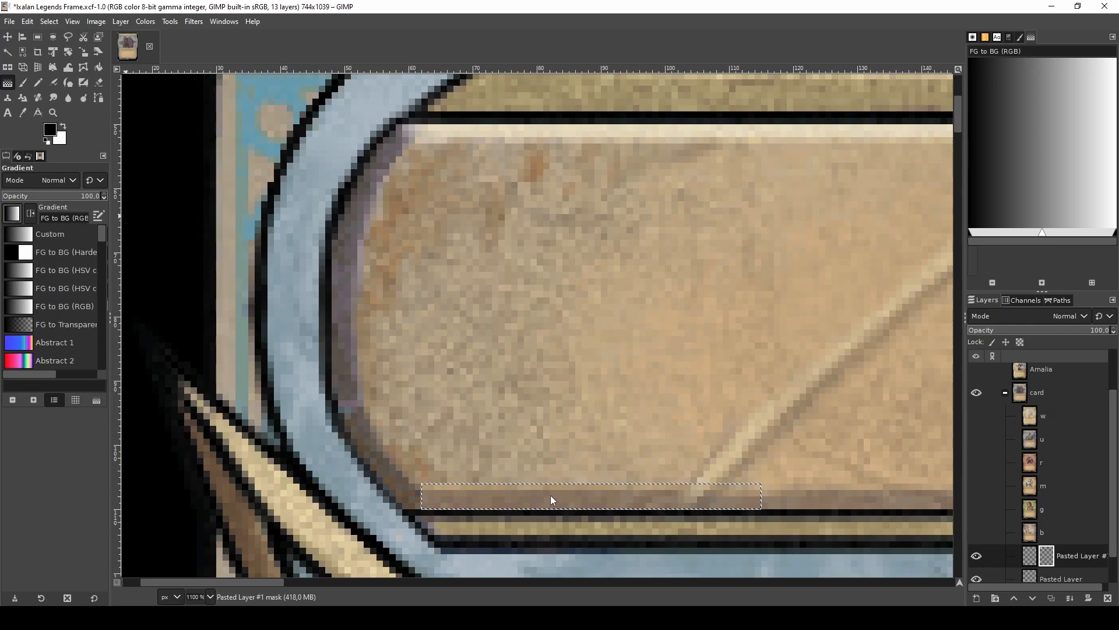
left_click(208, 7)
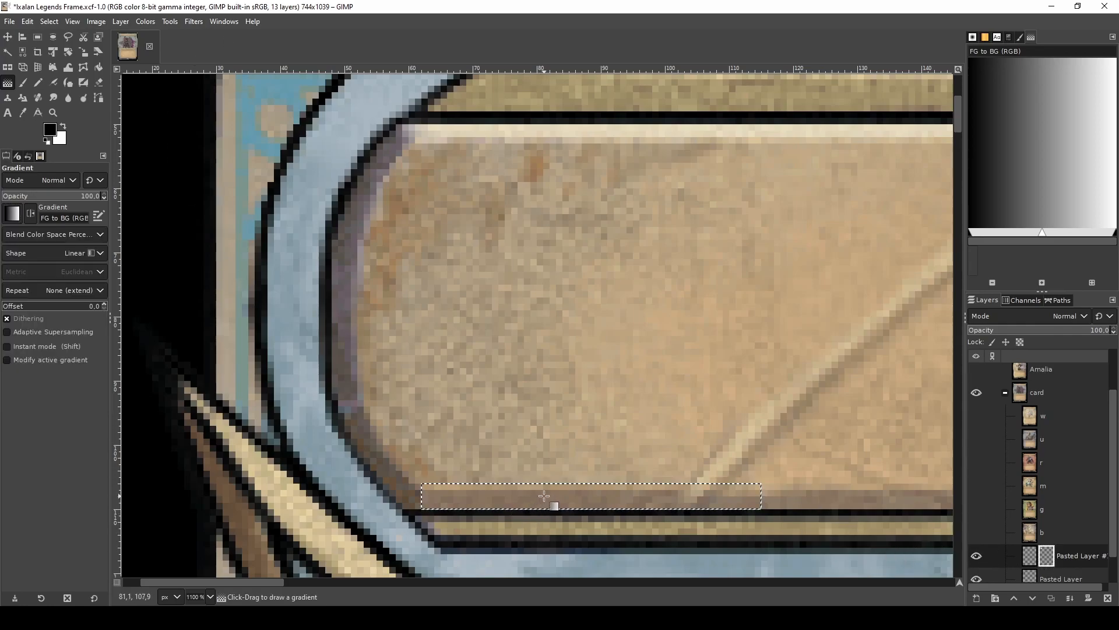
left_click_drag(535, 499, 606, 496)
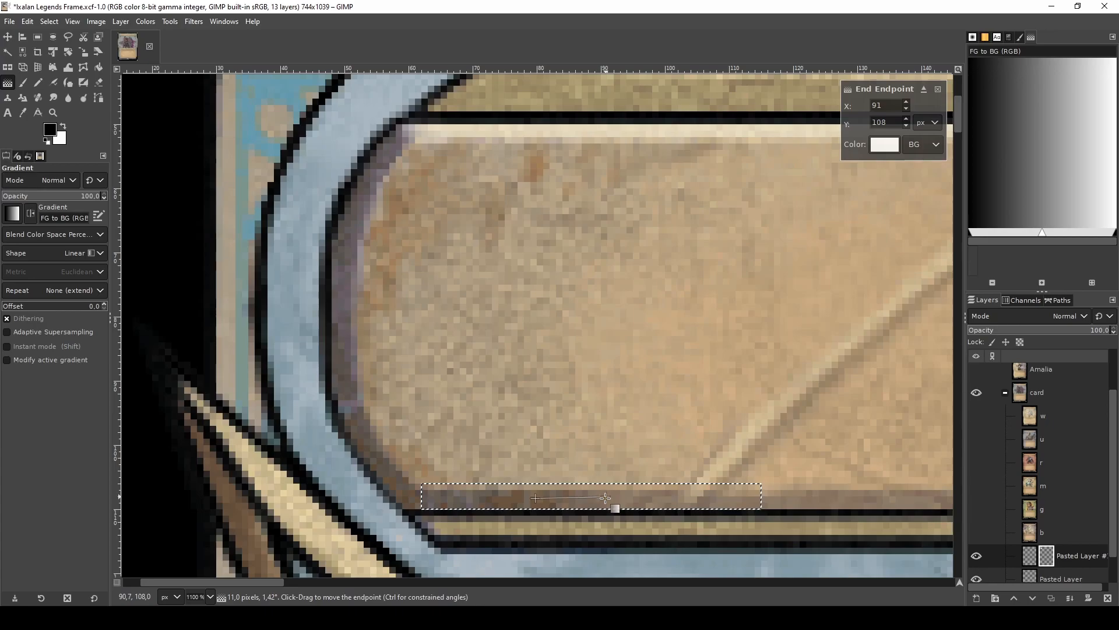
left_click_drag(535, 499, 313, 493)
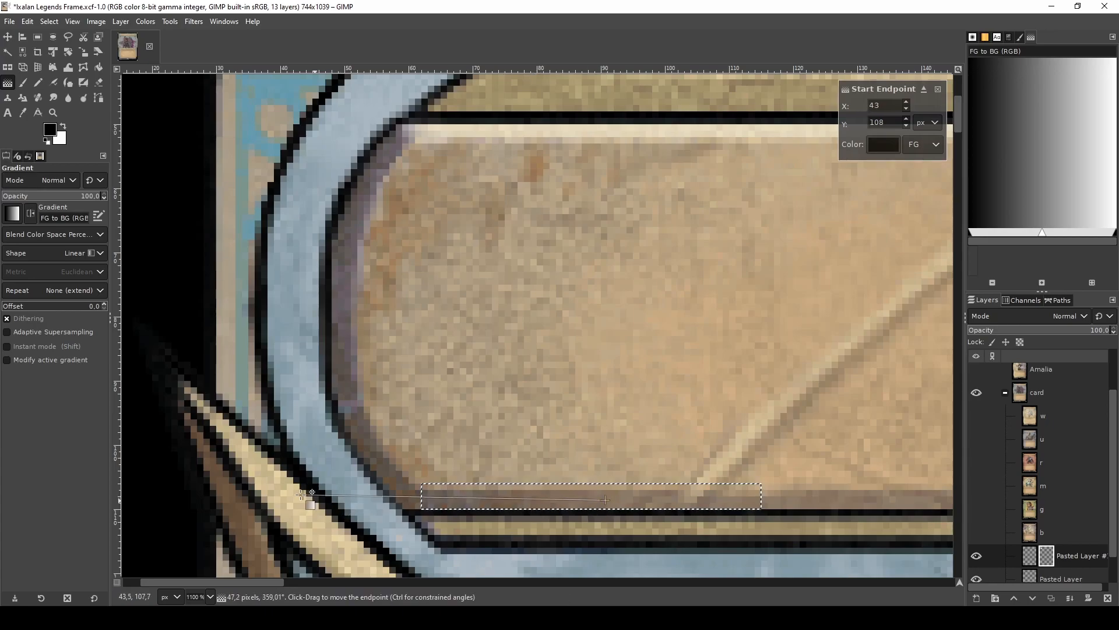
left_click_drag(606, 498, 573, 496)
left_click_drag(299, 494, 373, 497)
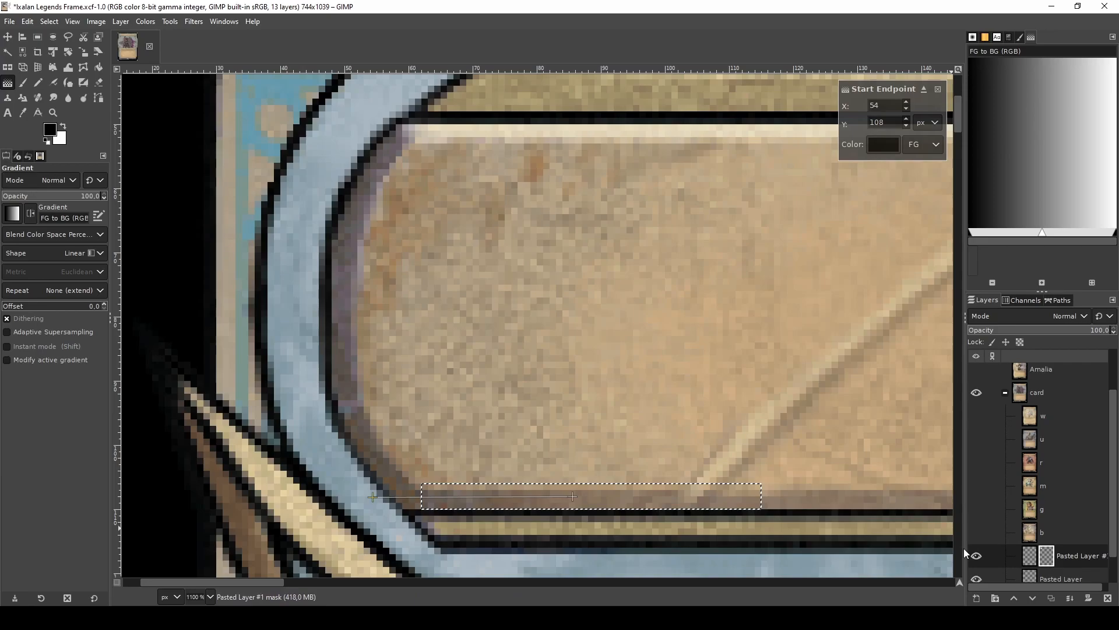
key("Return")
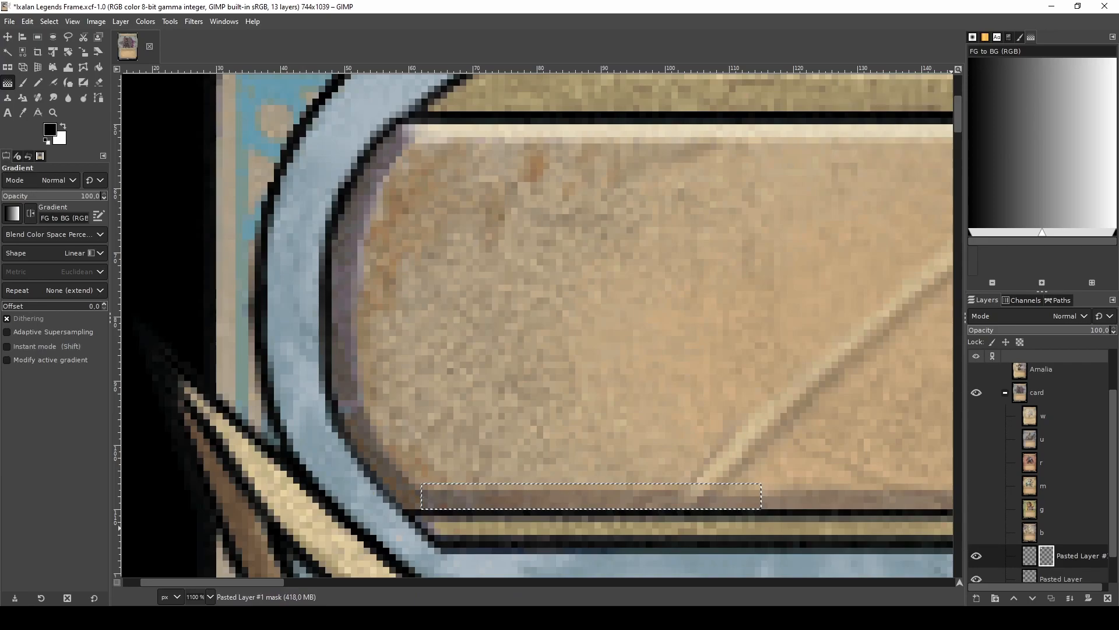
- Disable the layer mask on Pasted Layer #1 and re-enable it to compare the strip with and without the fade
right_click(1050, 558)
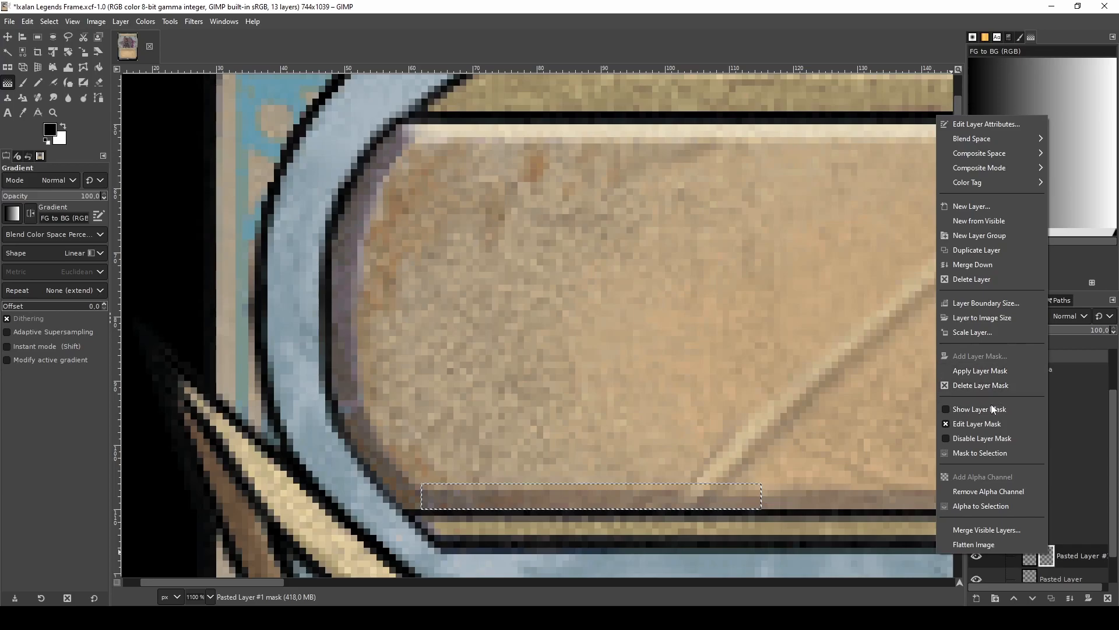
left_click(989, 439)
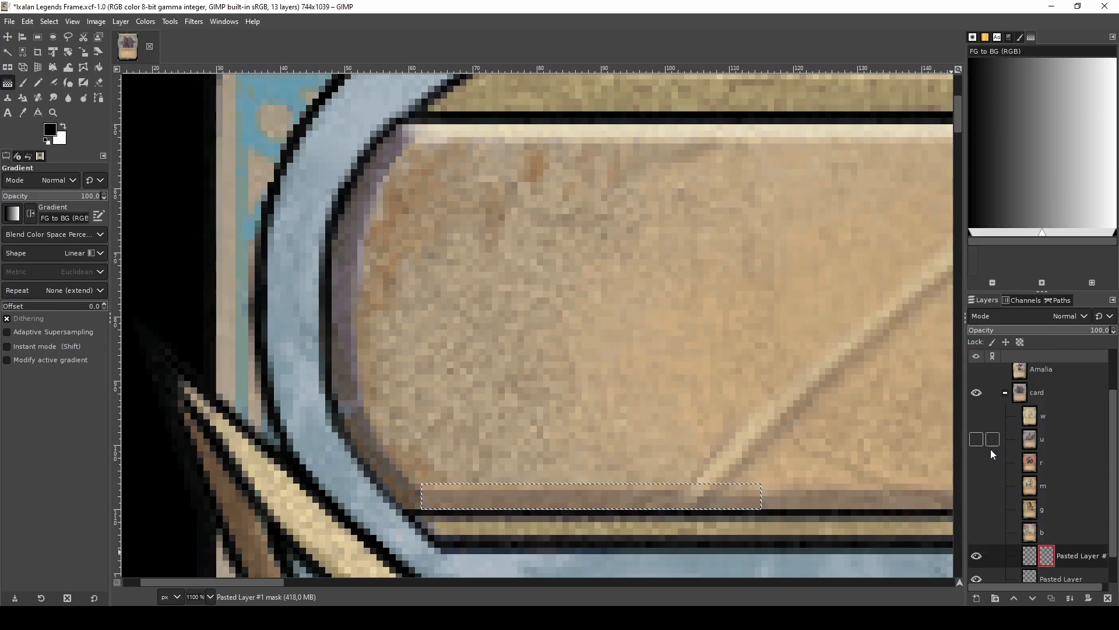
right_click(1047, 557)
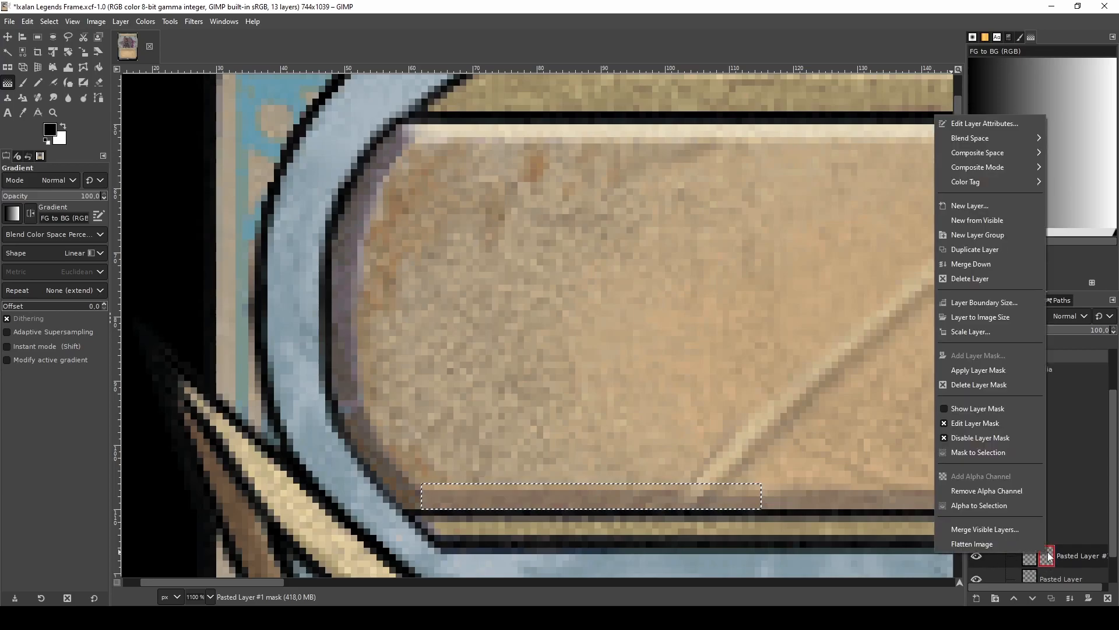
left_click(998, 438)
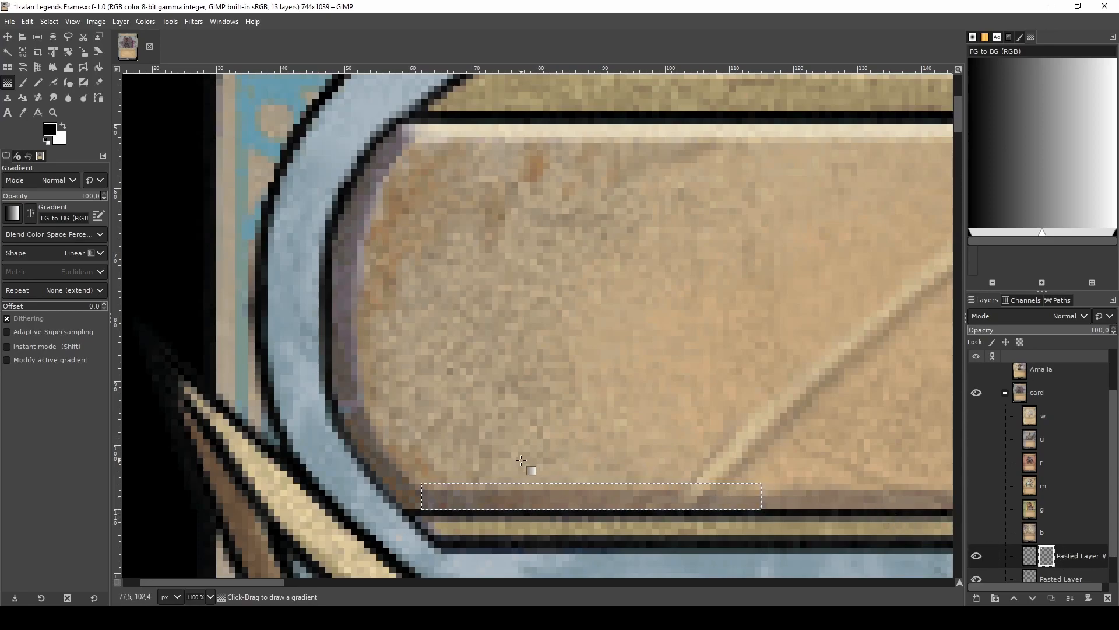
scroll(521, 460, "down", 3)
scroll(589, 501, "up", 3)
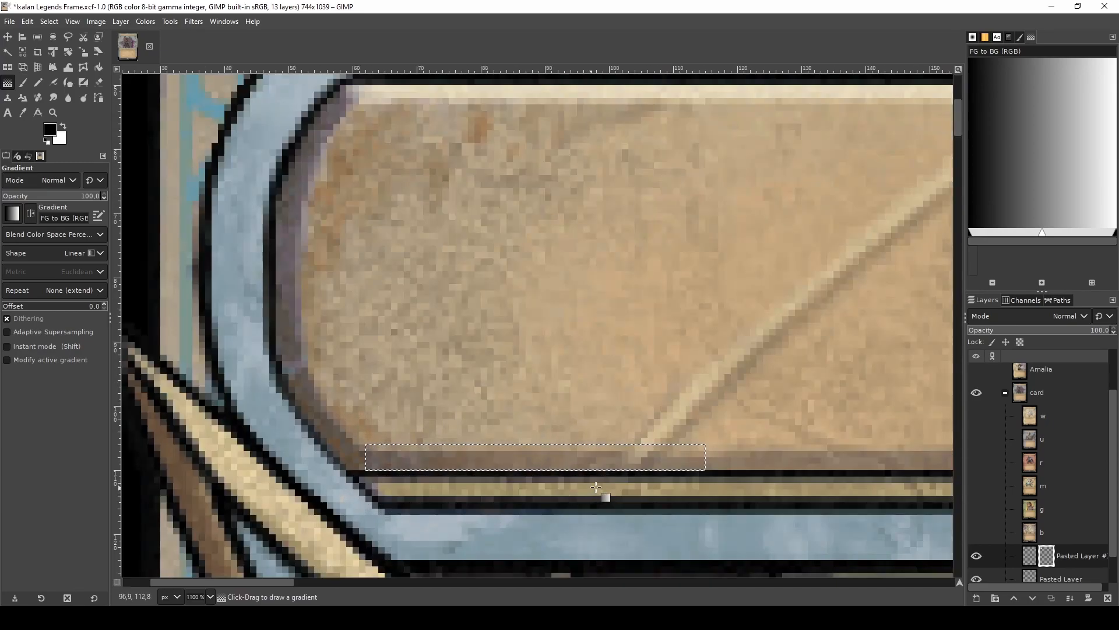
- Merge Pasted Layer #1 down into Pasted Layer and inspect the blended strip along the title bar's lower edge
right_click(1069, 558)
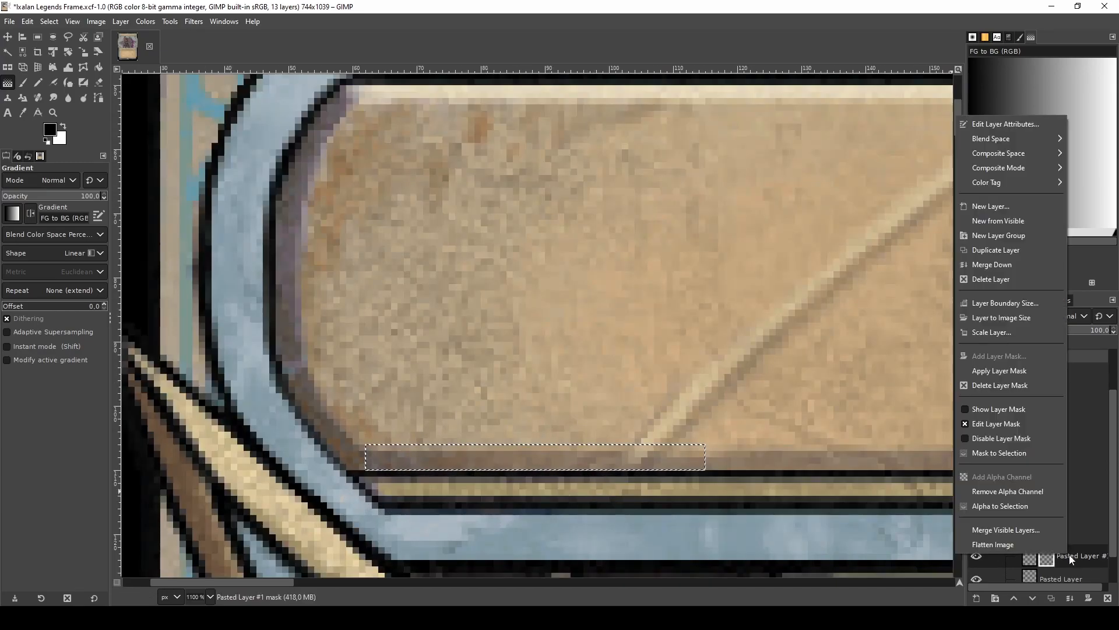
left_click(992, 269)
scroll(513, 516, "down", 2)
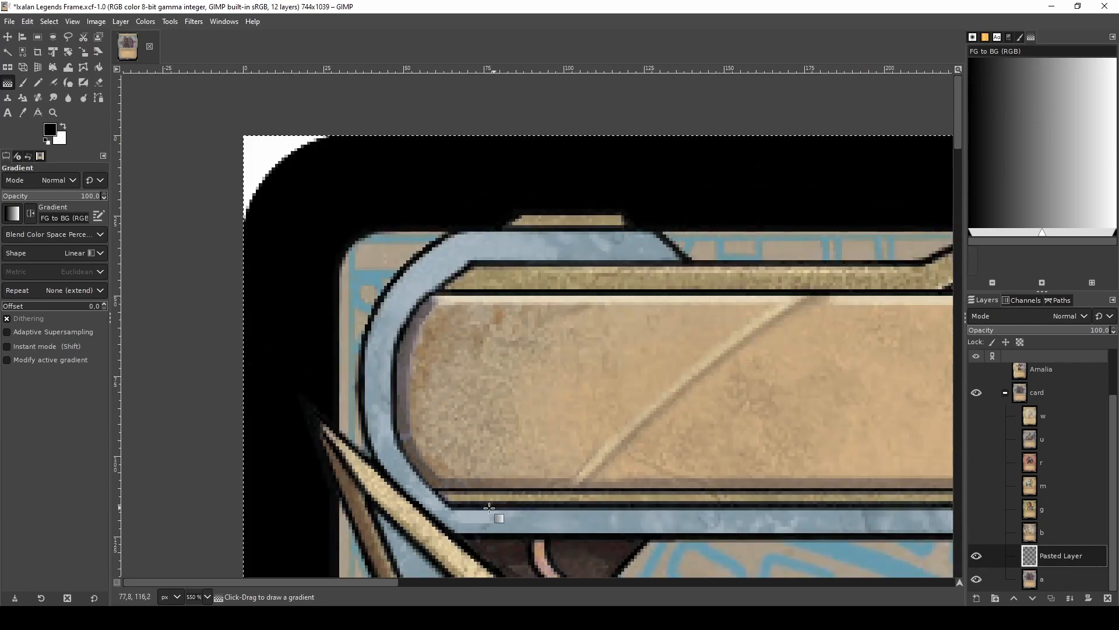
scroll(468, 498, "up", 2)
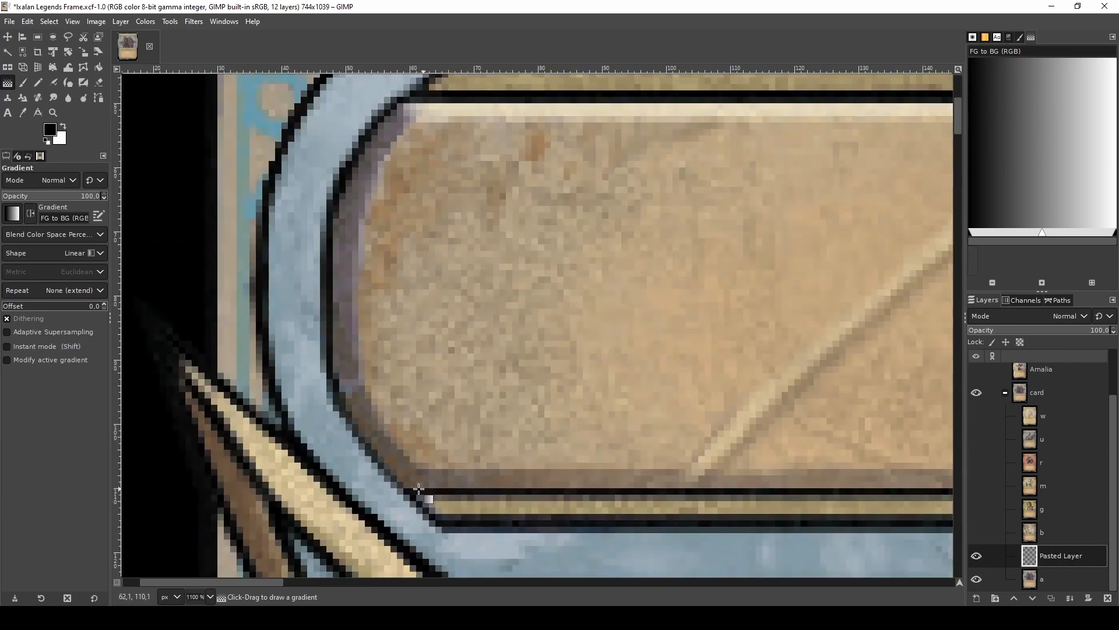
scroll(393, 488, "down", 2)
scroll(384, 469, "up", 2)
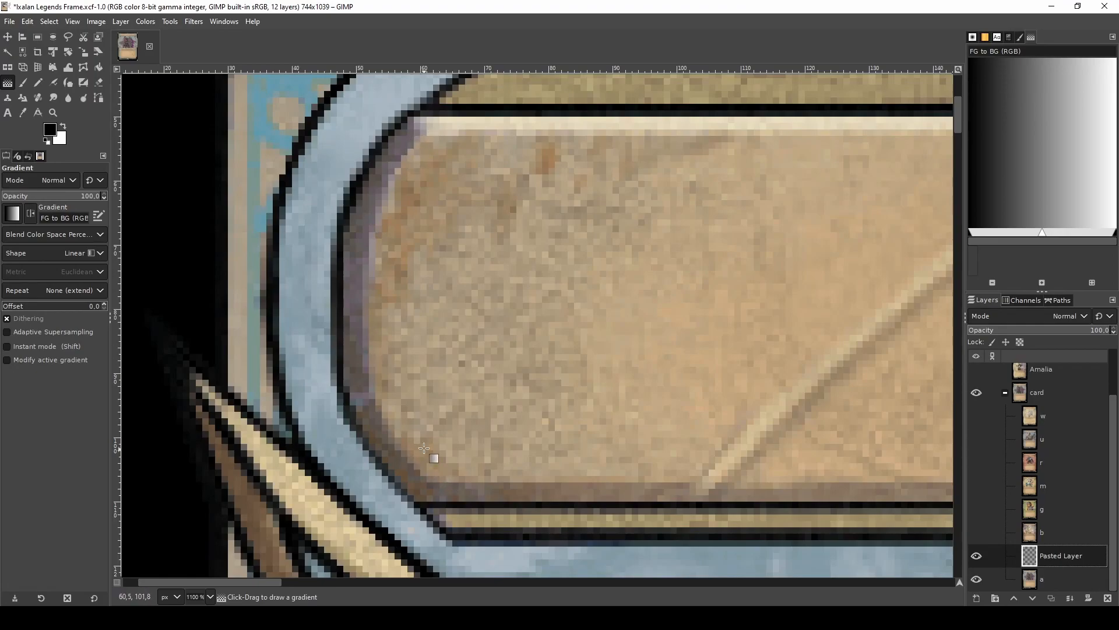
- Smudge the underside of the cream highlight where it meets the purple shading at the upper curve, using a size 1 brush
scroll(422, 441, "down", 1)
scroll(422, 441, "down", 1)
scroll(455, 349, "up", 5)
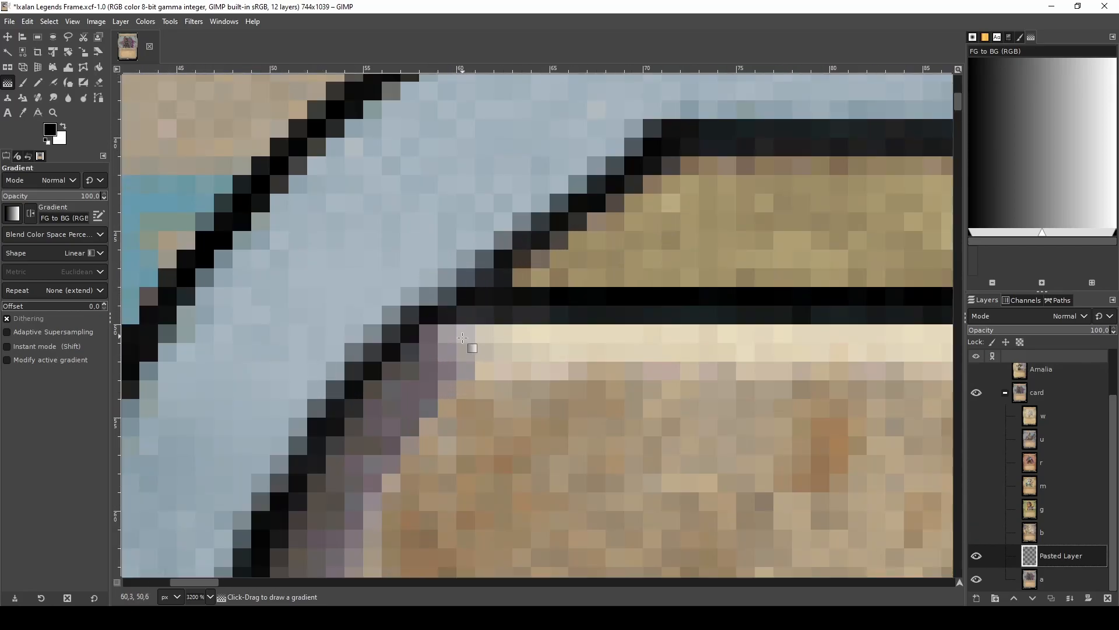
key("s")
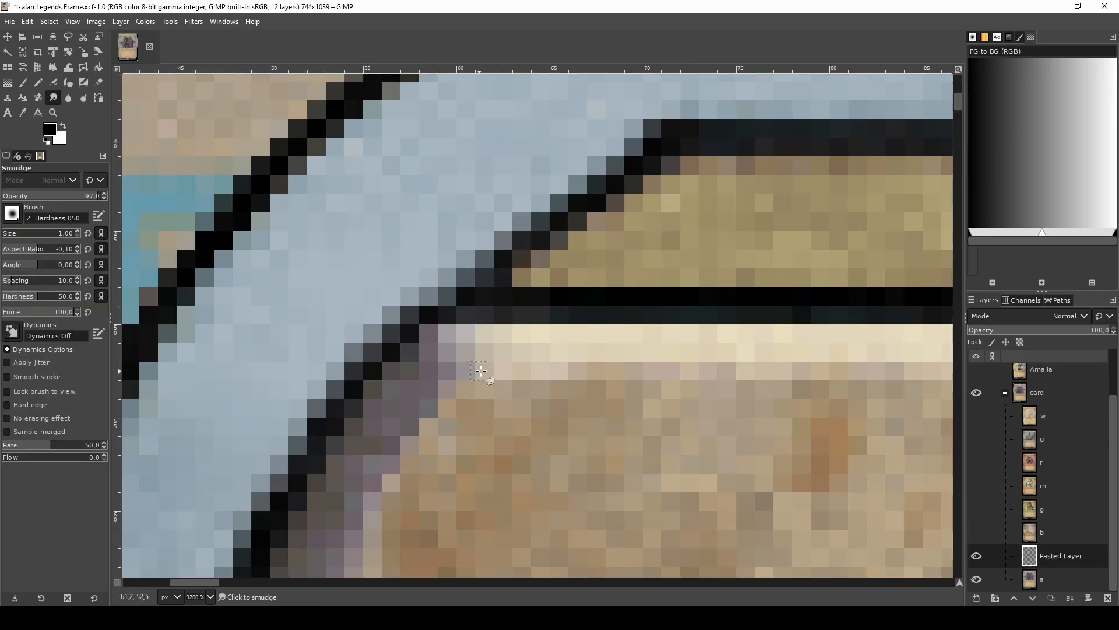
left_click_drag(530, 369, 542, 371)
left_click_drag(442, 371, 515, 372)
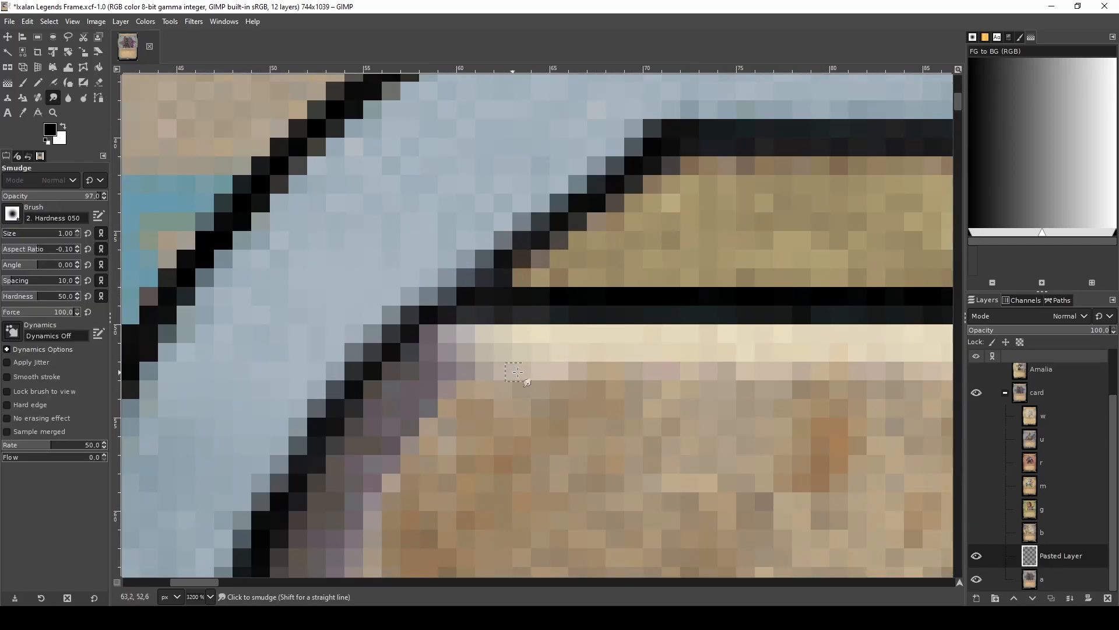
left_click_drag(444, 371, 571, 371)
left_click_drag(452, 374, 513, 372)
- Smudge the jagged boundary between the purple shading and the parchment down the title bar's upper curve
scroll(461, 391, "down", 3)
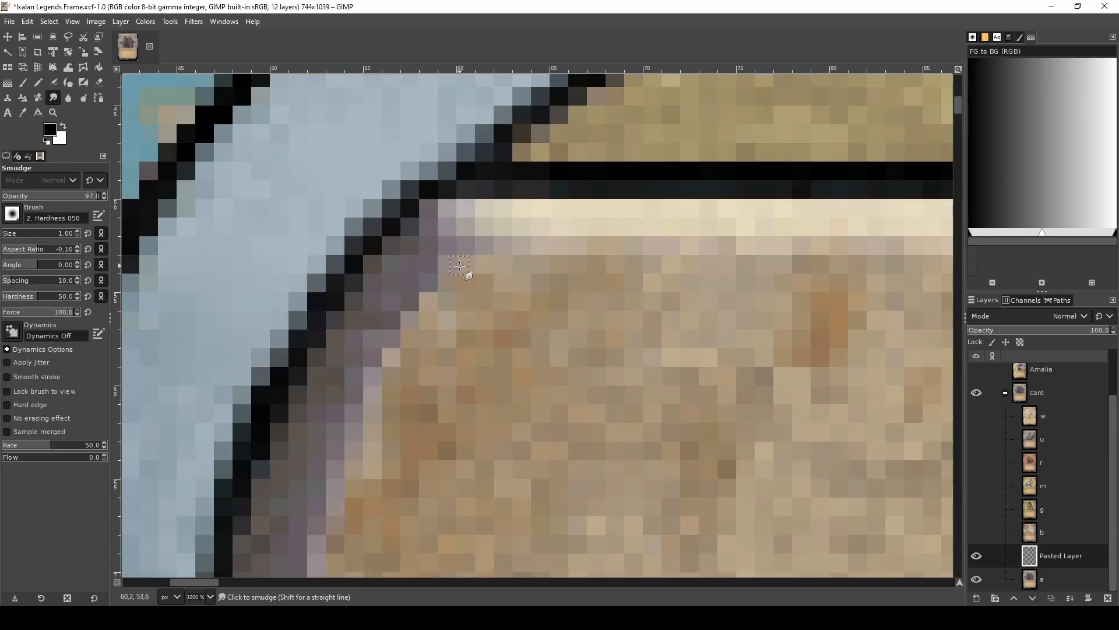
mouse_move(419, 302)
left_mouse_down()
mouse_move(434, 308)
mouse_move(394, 325)
mouse_move(429, 320)
mouse_move(387, 337)
left_mouse_up()
scroll(386, 337, "down", 2, "ctrl")
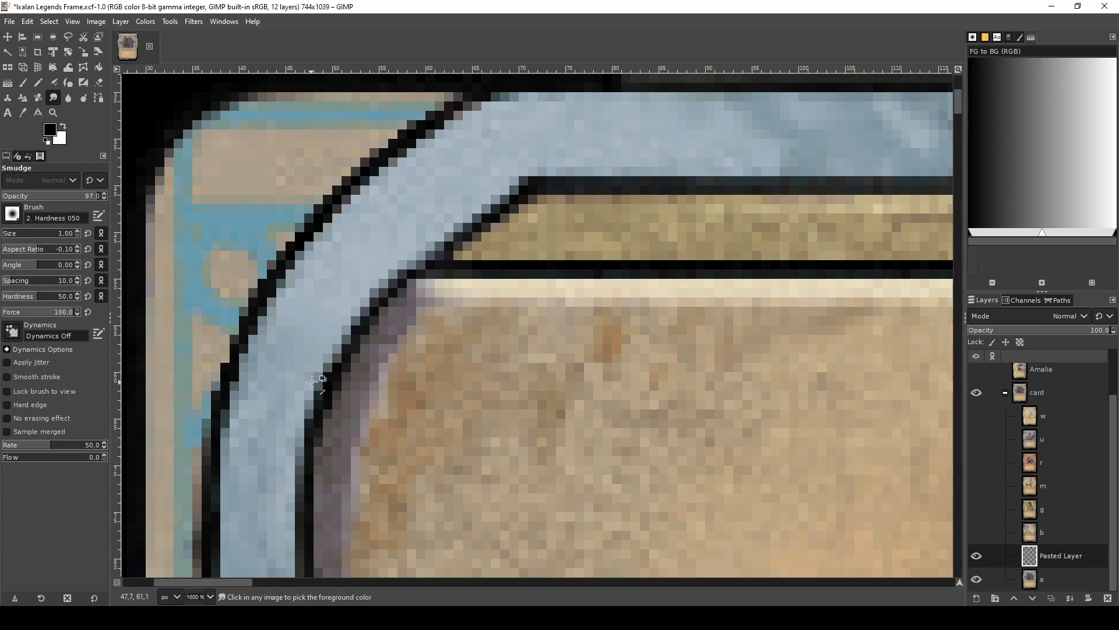
scroll(379, 388, "up", 2, "ctrl")
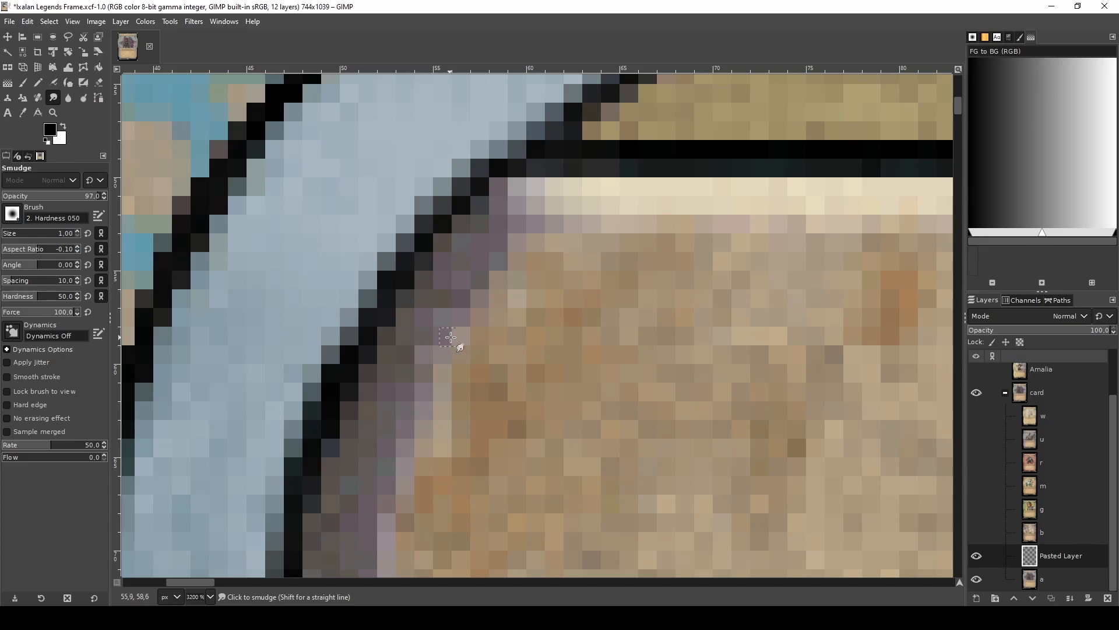
scroll(481, 324, "down", 2)
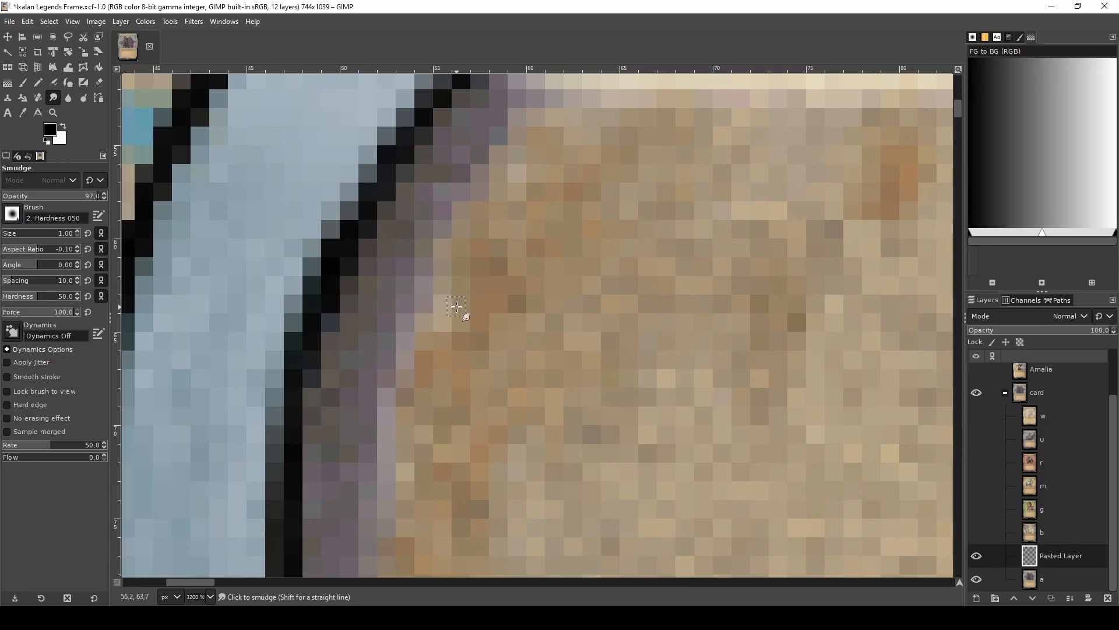
- Soften the remaining light pixels between the purple shading and the parchment down to the rounded end's middle with Smudge
scroll(436, 322, "down", 4)
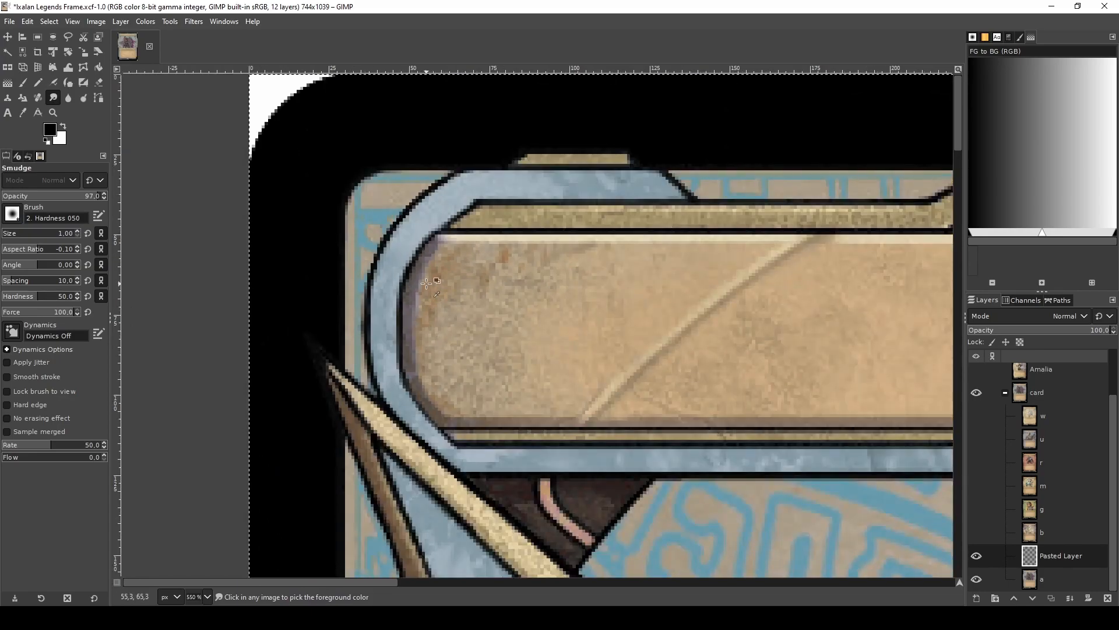
scroll(420, 285, "up", 5)
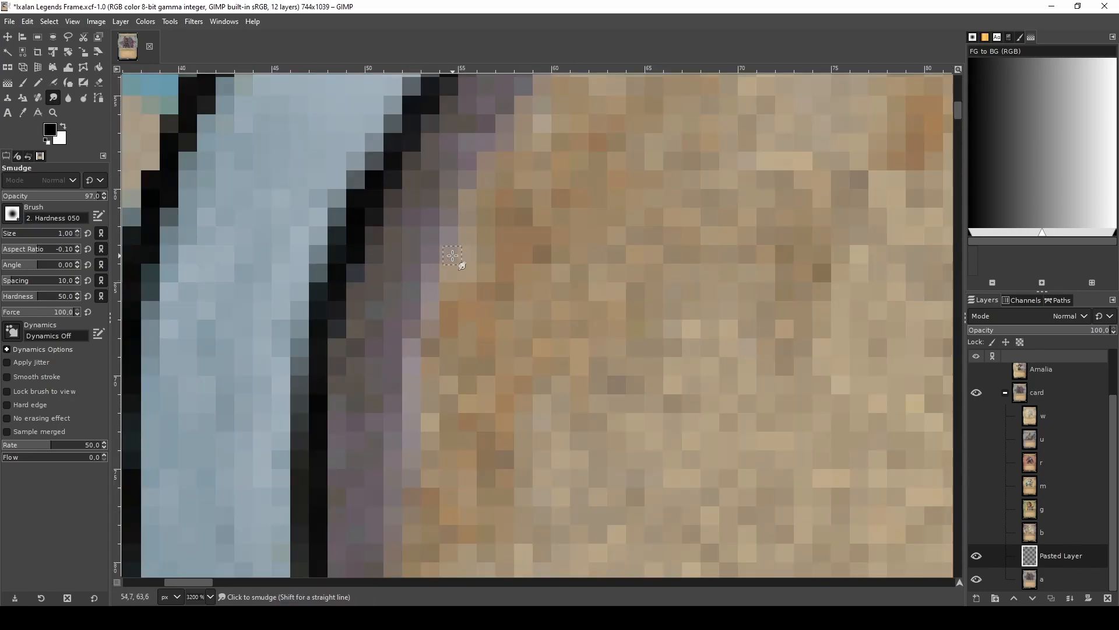
scroll(450, 255, "down", 6)
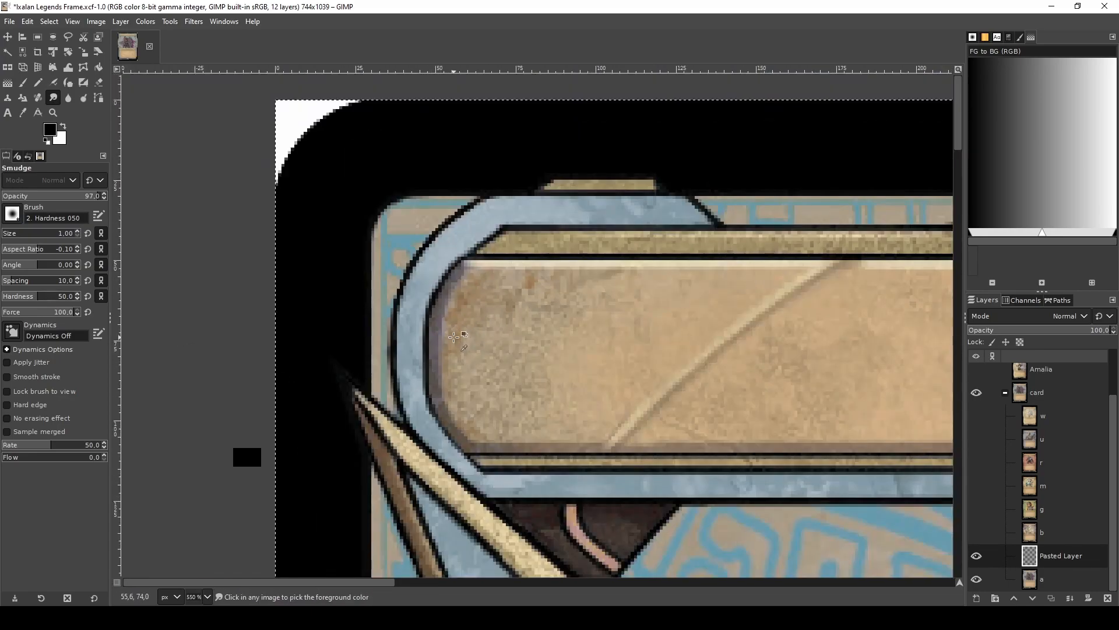
scroll(465, 308, "up", 6)
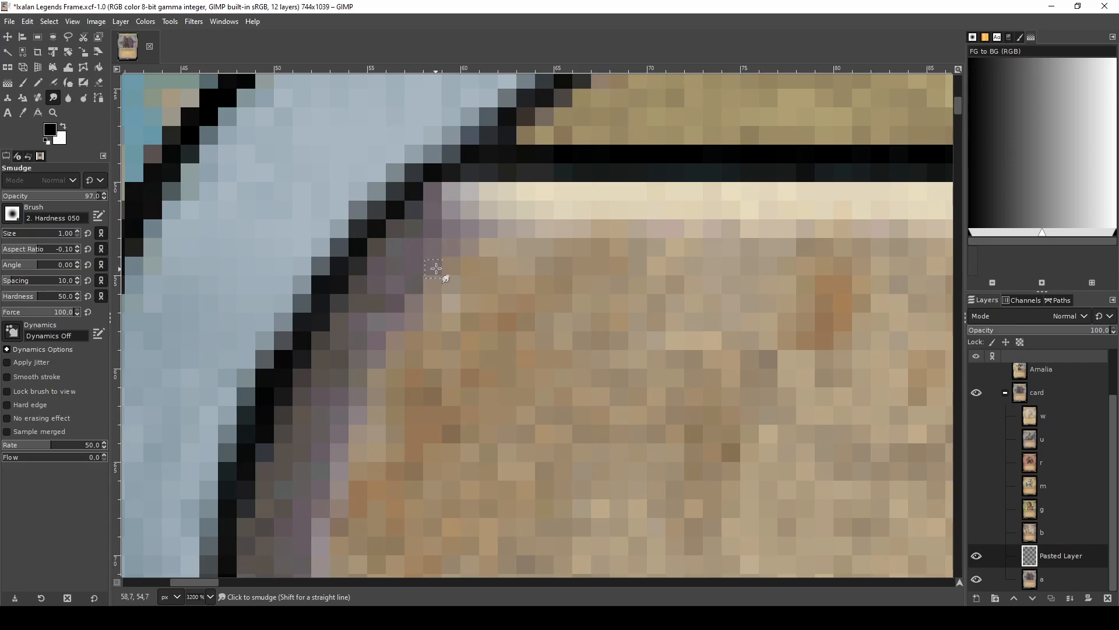
scroll(455, 302, "down", 7)
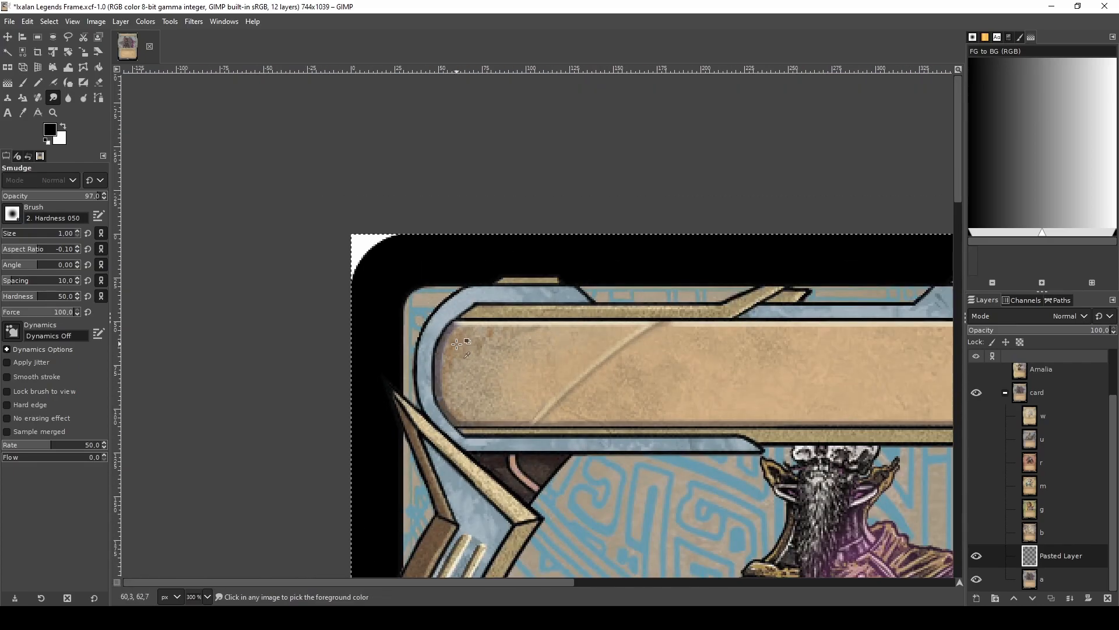
scroll(445, 372, "up", 6)
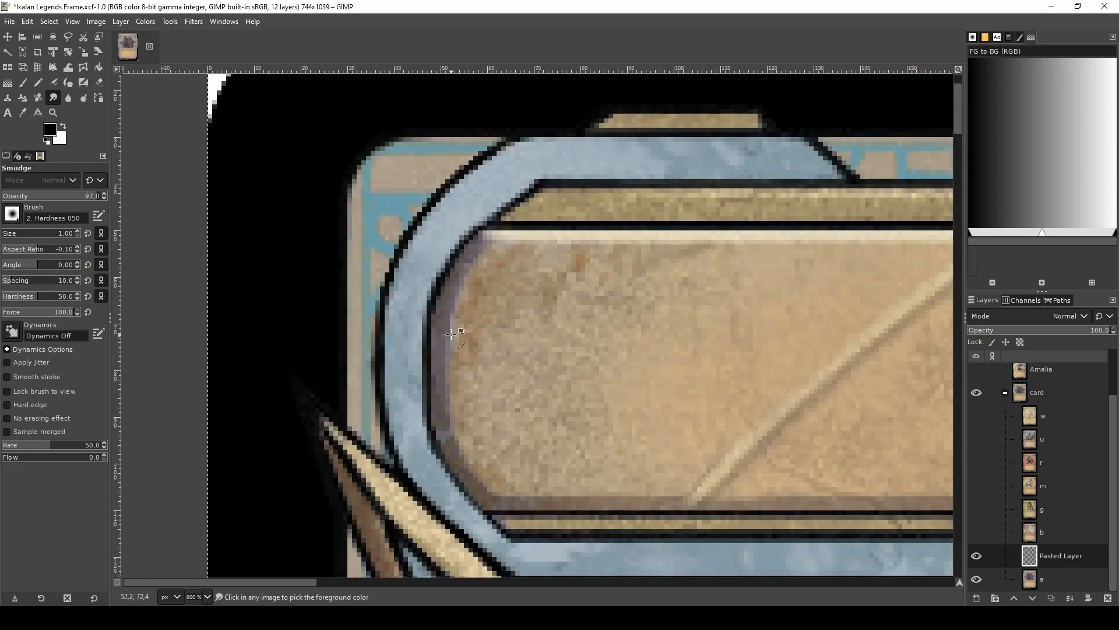
scroll(444, 310, "up", 1)
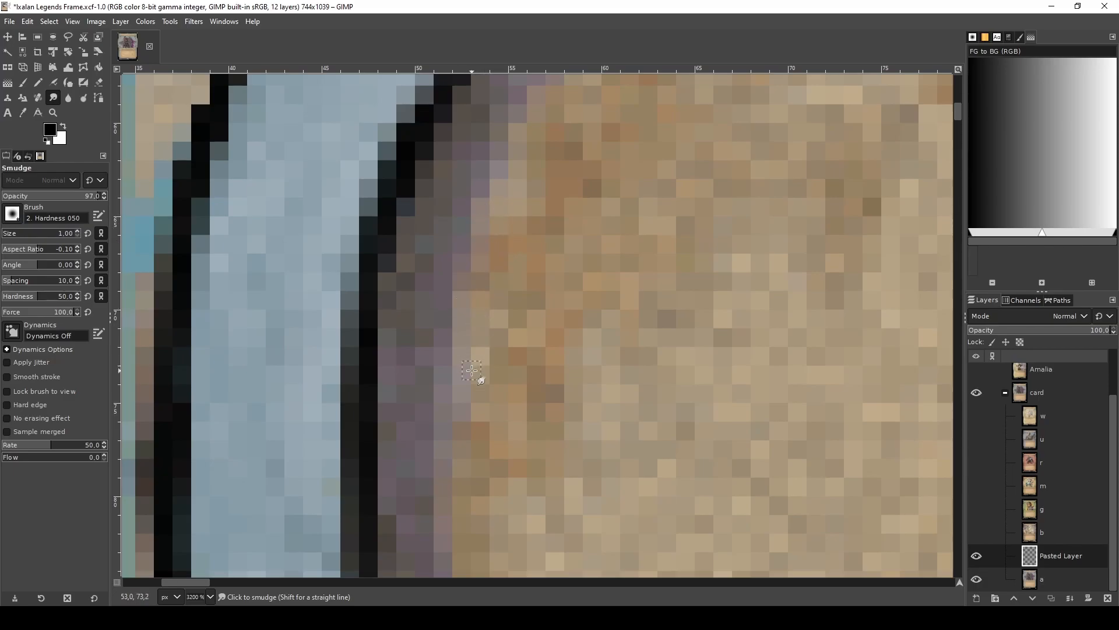
scroll(476, 402, "down", 2, "ctrl")
scroll(475, 403, "down", 1, "ctrl")
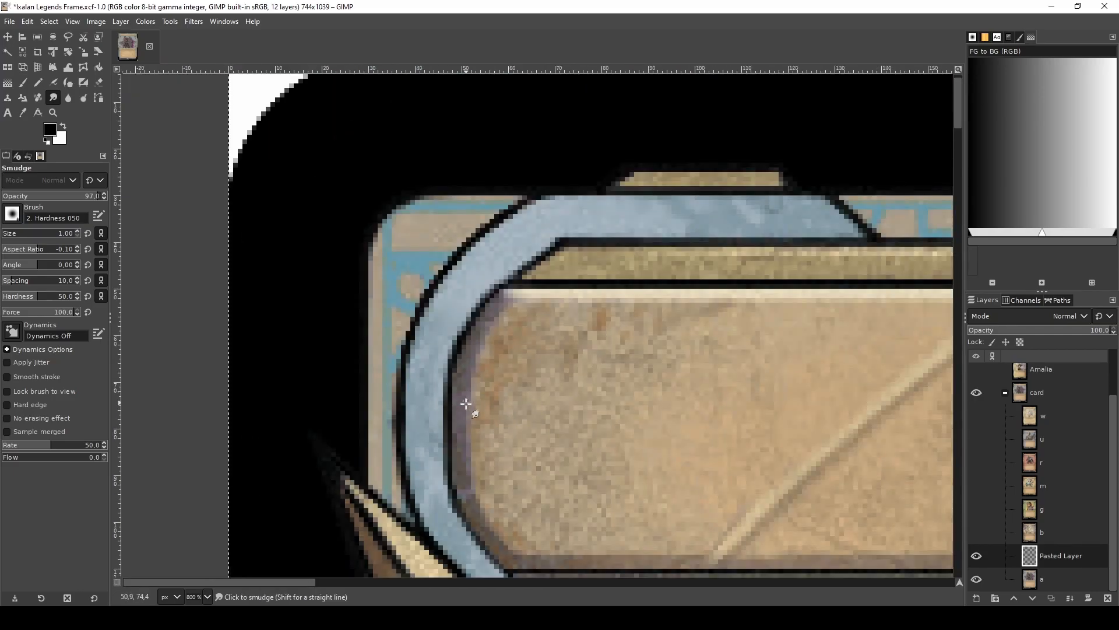
- Smudge the brown shading's inner edge along the lower curve where it meets the parchment and bottom strip
scroll(474, 408, "down", 3)
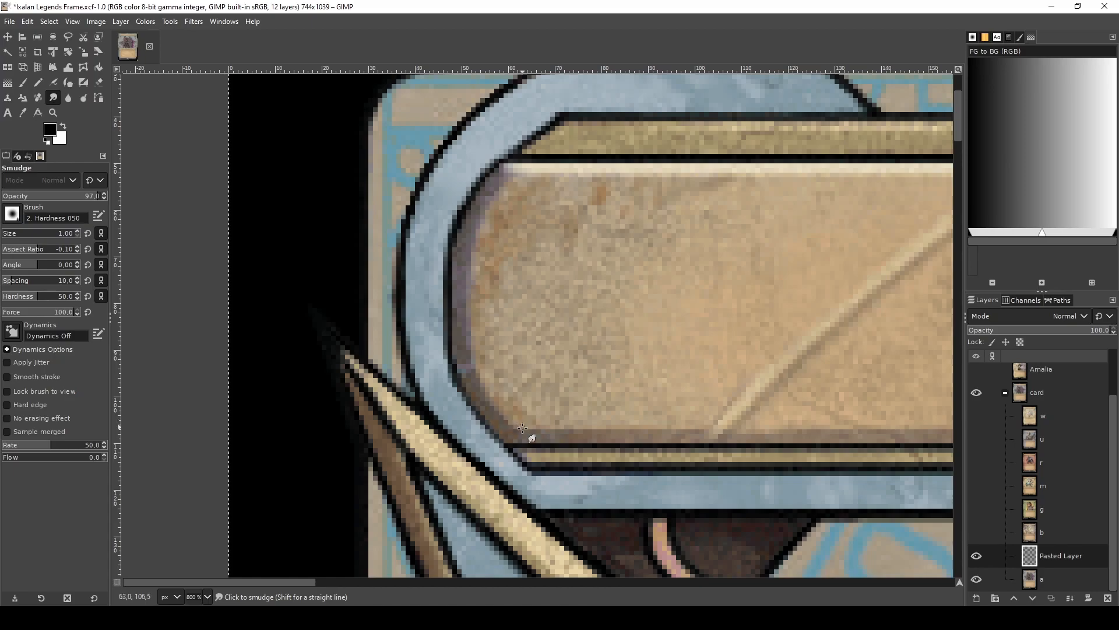
scroll(522, 427, "up", 2, "ctrl")
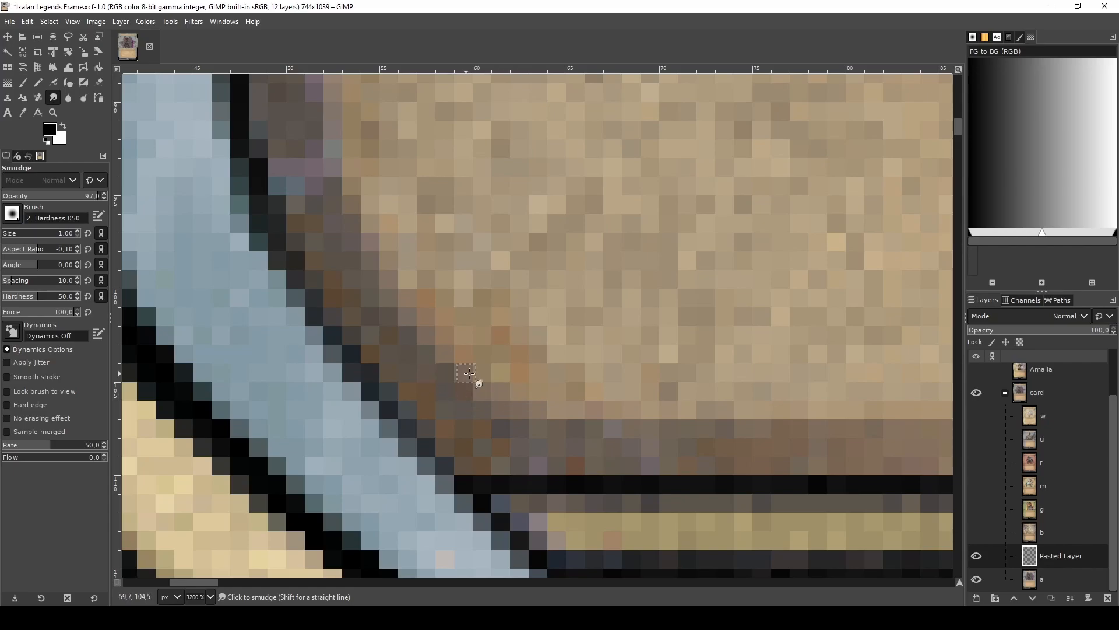
scroll(437, 387, "down", 2, "ctrl")
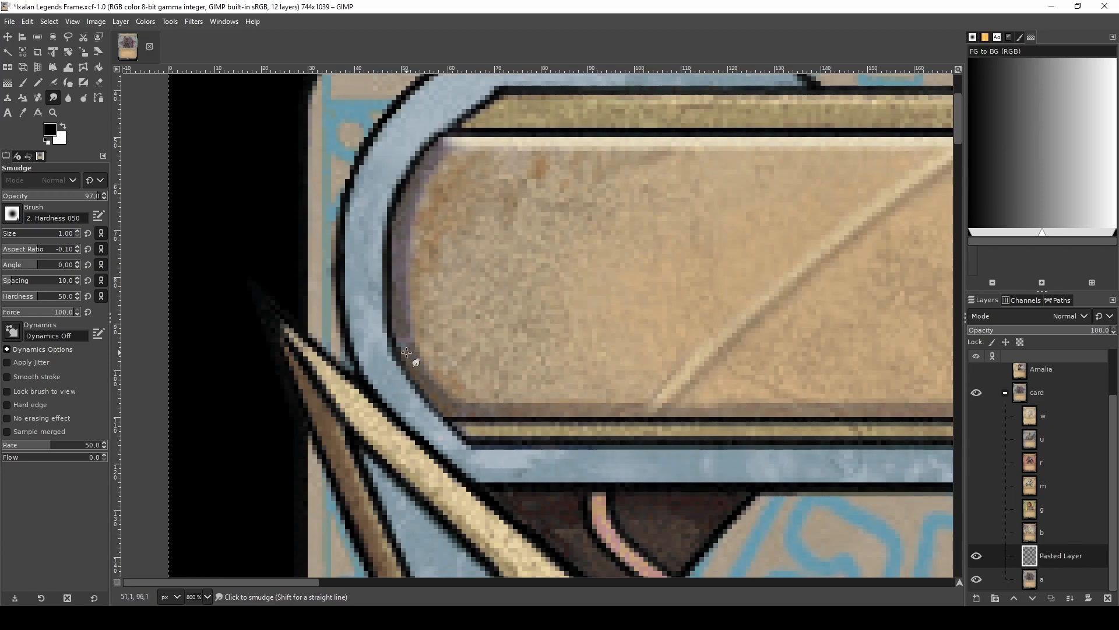
scroll(407, 352, "up", 3, "ctrl")
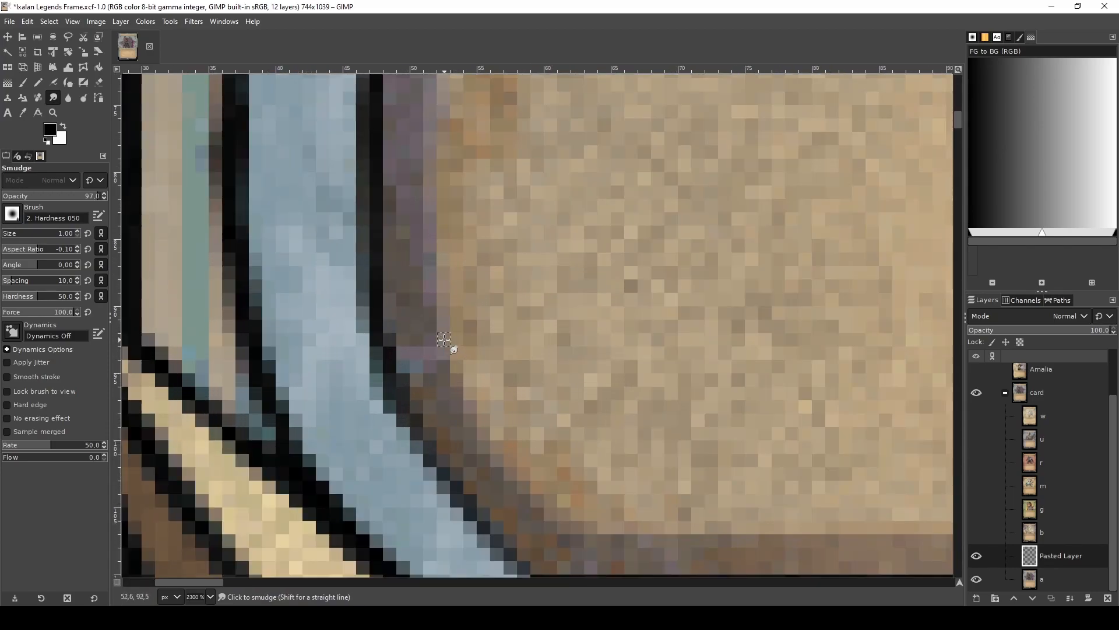
scroll(444, 339, "up", 2, "ctrl")
- Set the Smudge brush size to 2 and blend the seam between the purple and brown shading above the lower curve
key("bracketright")
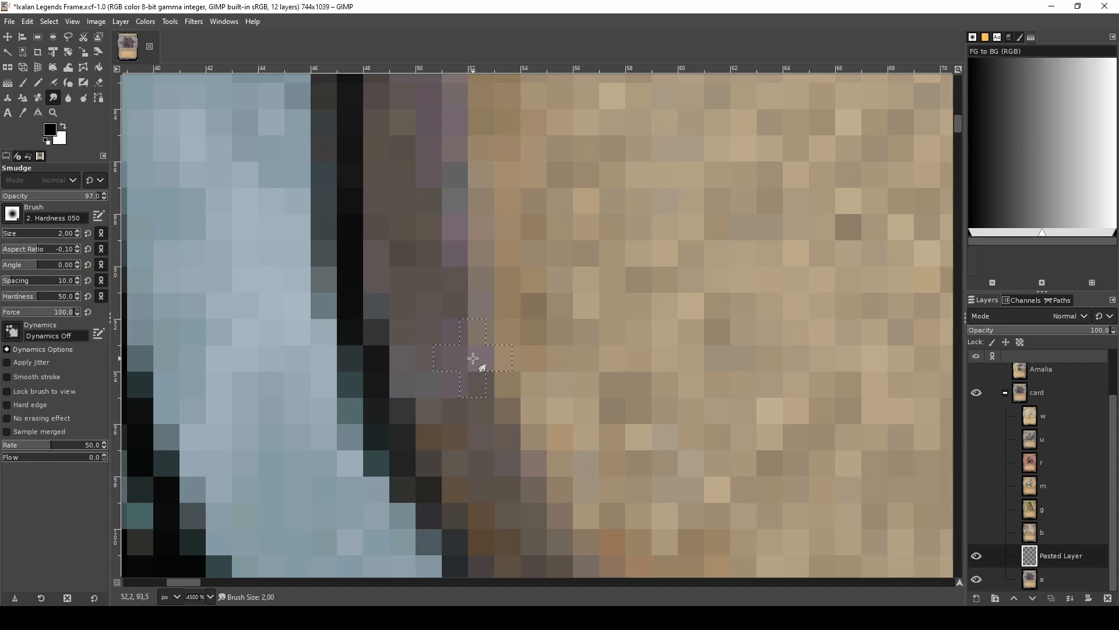
scroll(474, 348, "down", 4)
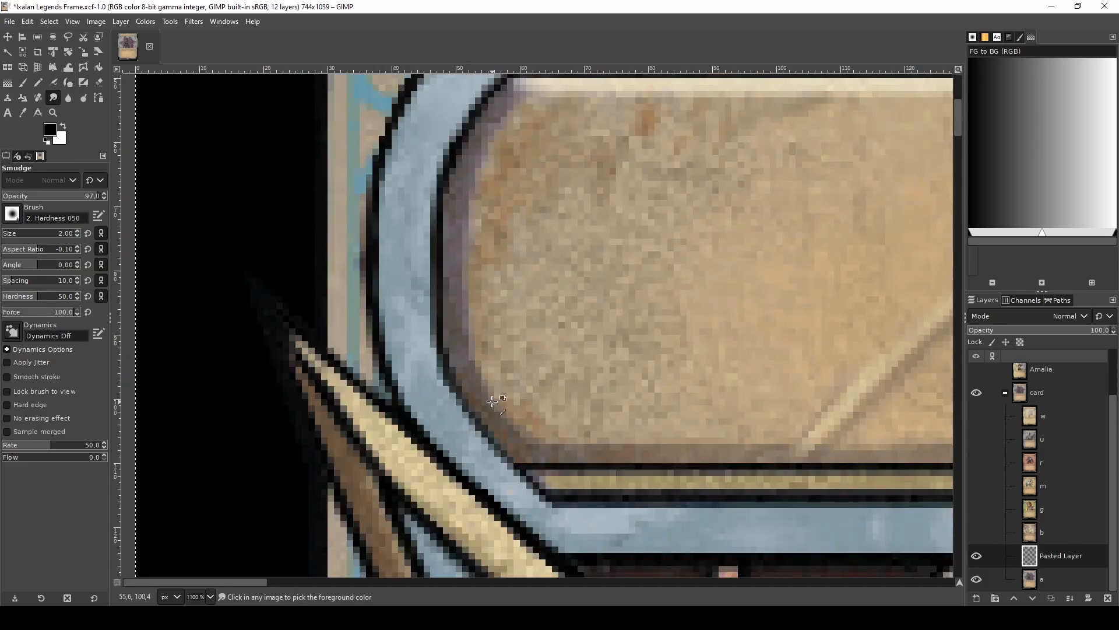
scroll(493, 401, "down", 1)
scroll(455, 342, "up", 5)
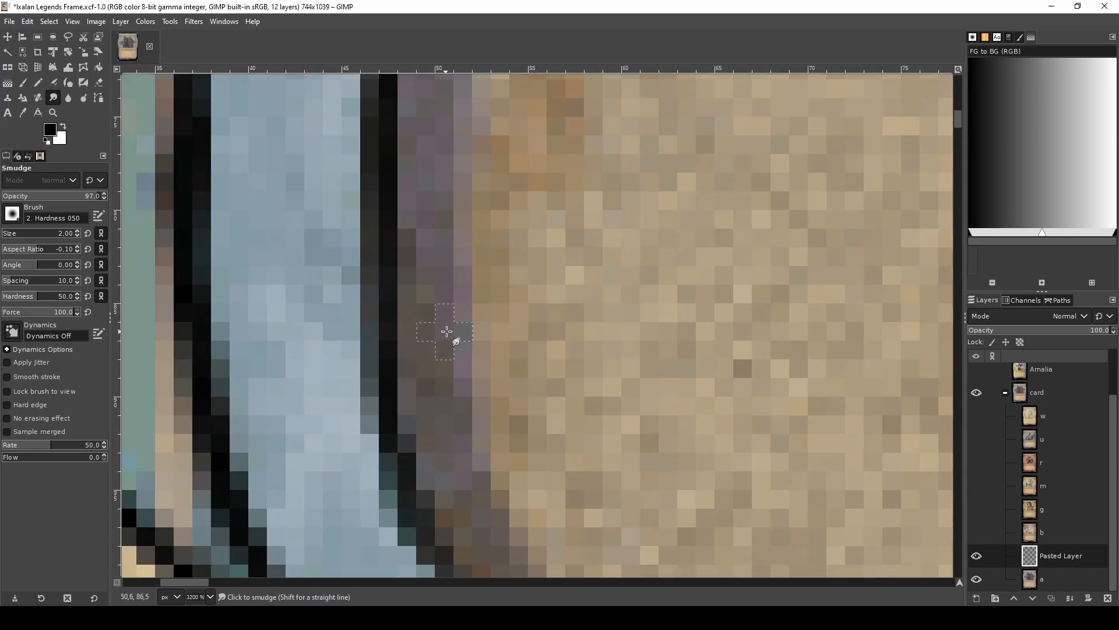
left_click_drag(491, 330, 466, 329)
scroll(468, 350, "down", 6)
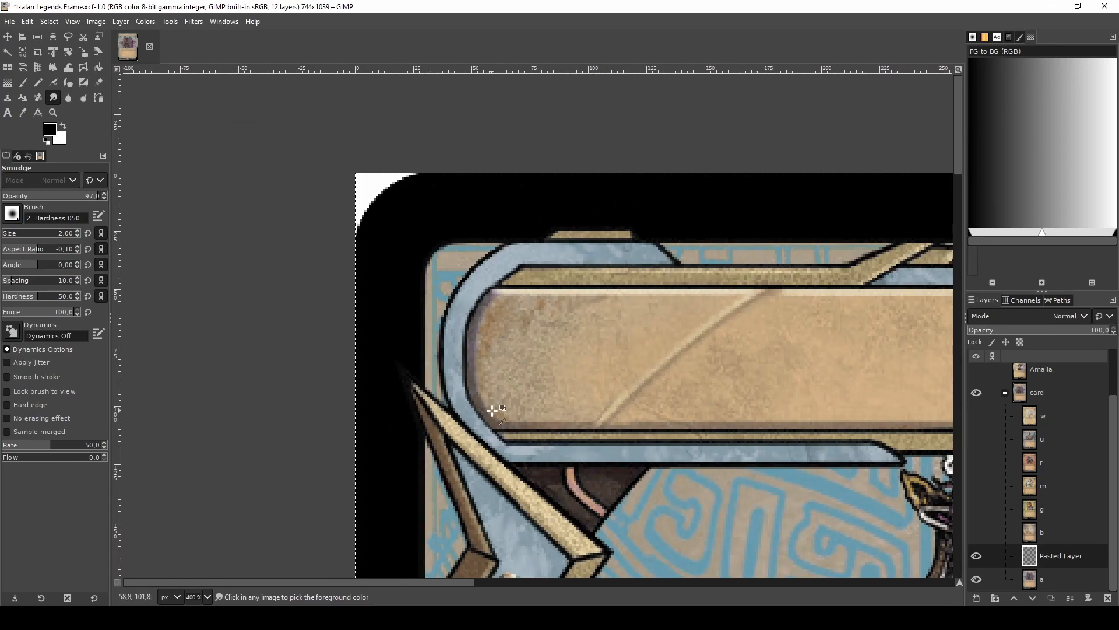
scroll(475, 394, "up", 5)
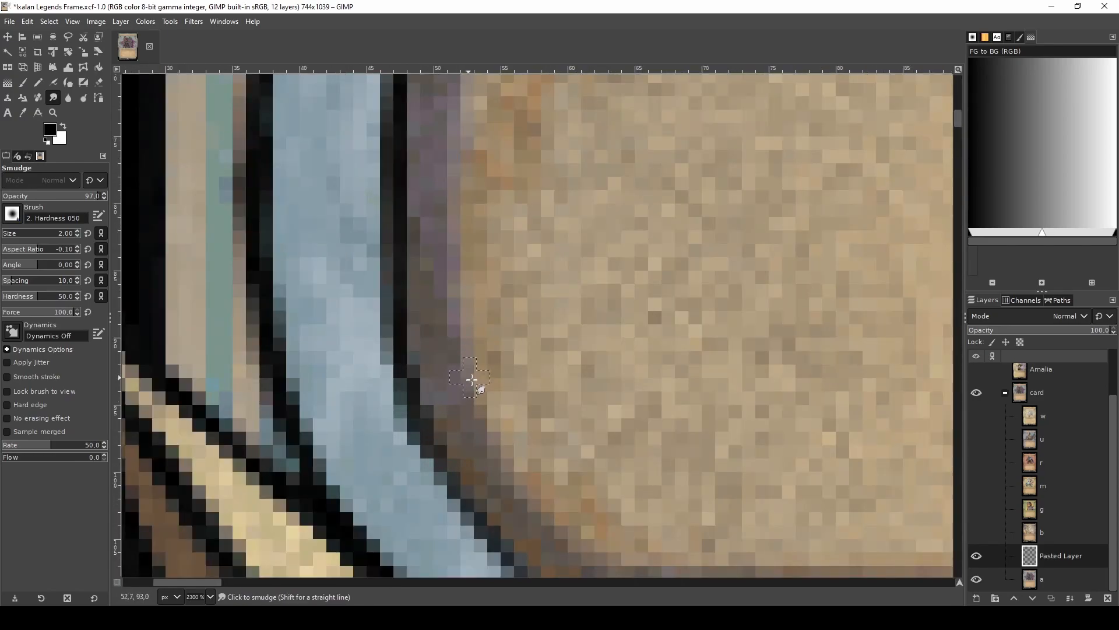
- Set the Smudge brush size to 1 and inspect the shading's inner edge around the title bar's rounded left end
scroll(517, 406, "down", 4)
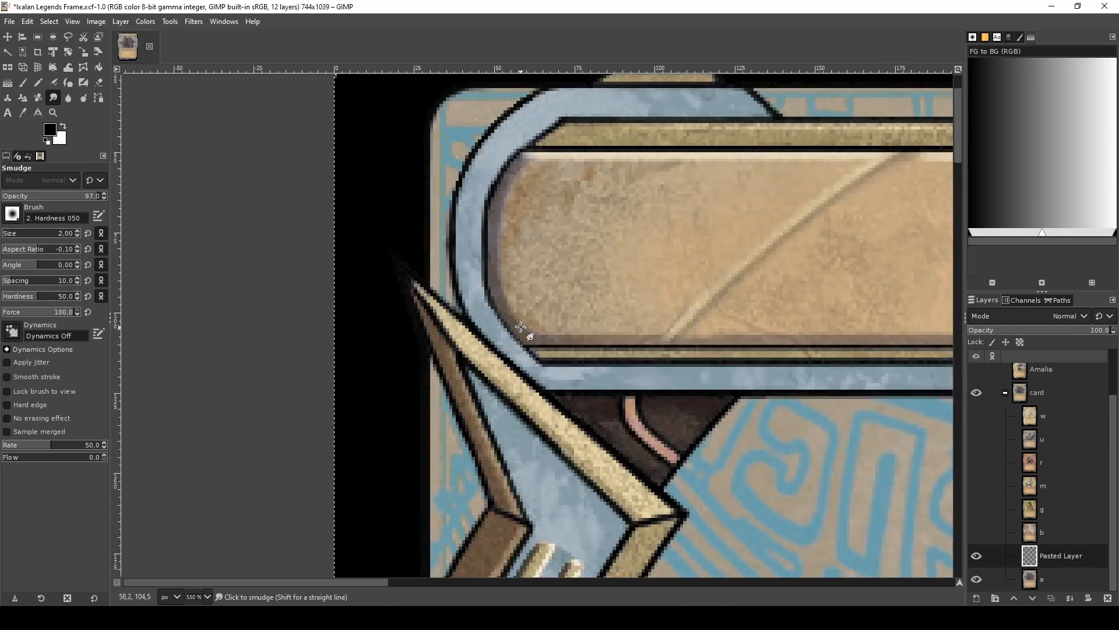
scroll(510, 292, "up", 5)
key("bracketleft")
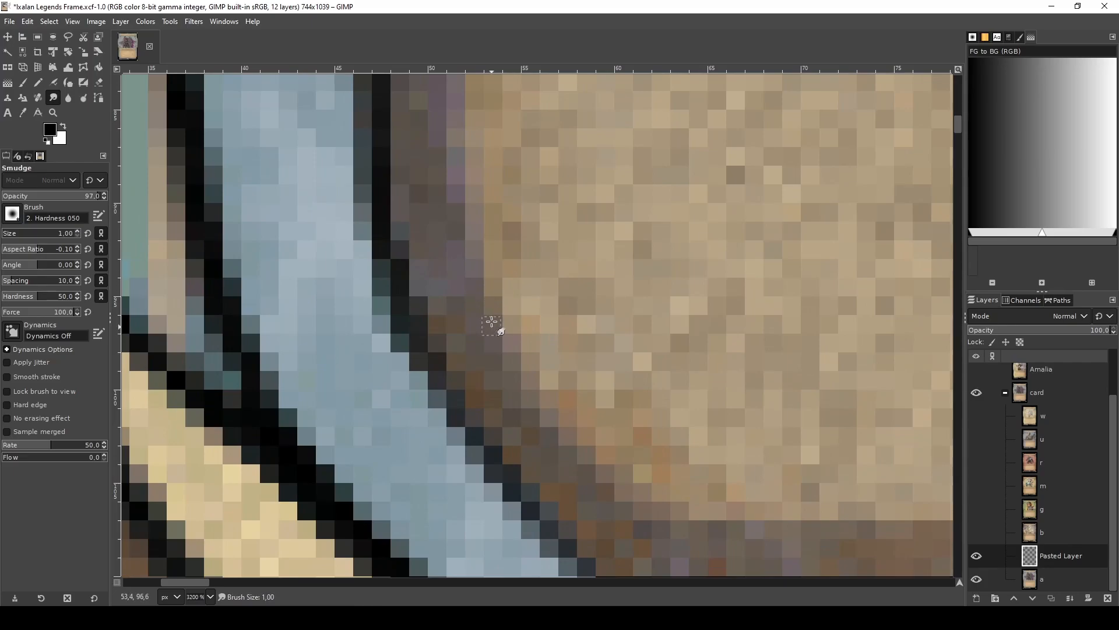
scroll(492, 288, "down", 3)
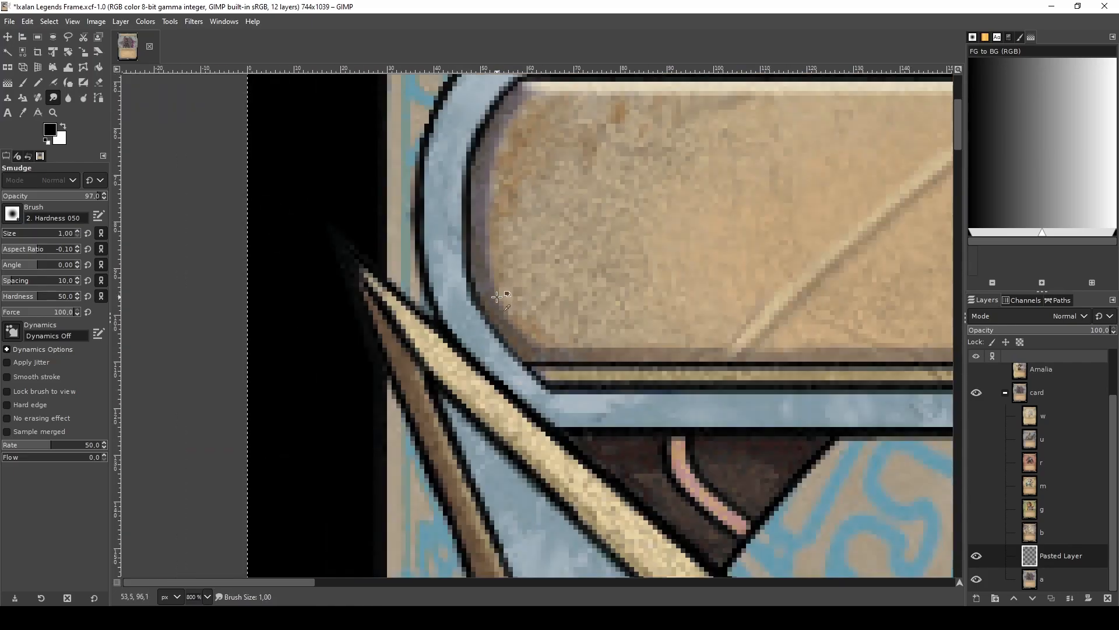
scroll(501, 162, "up", 3)
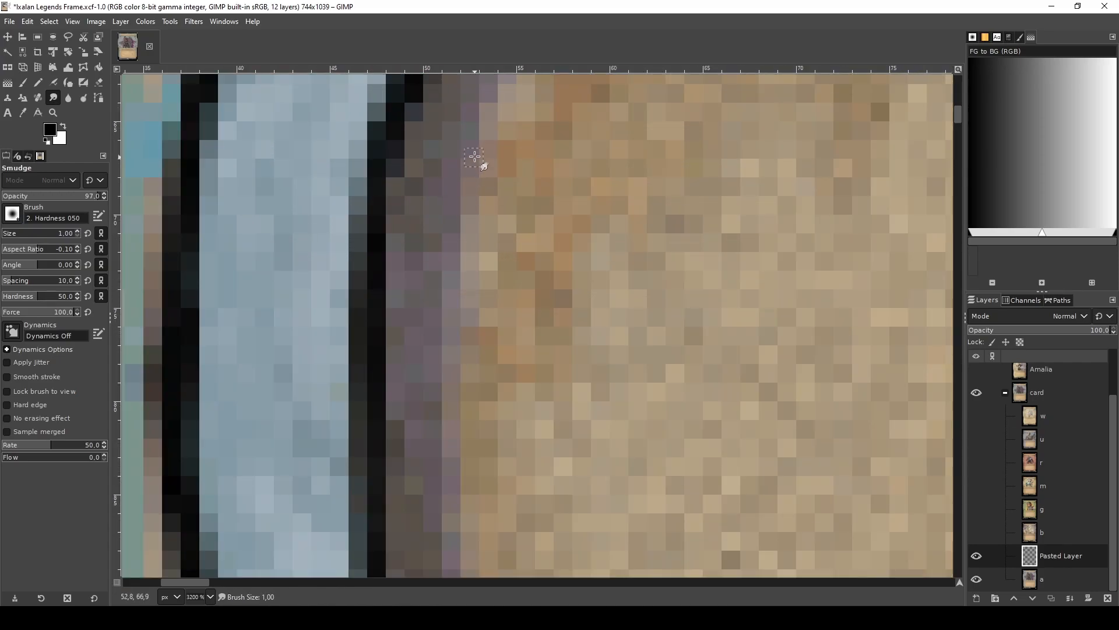
scroll(485, 249, "down", 6)
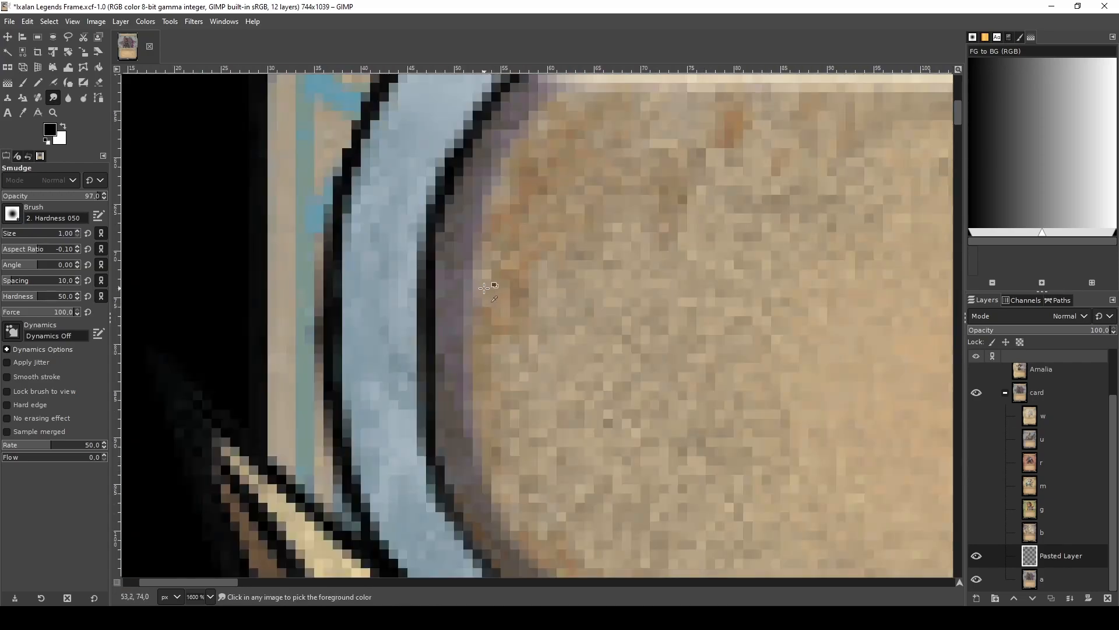
scroll(485, 266, "up", 5)
scroll(486, 266, "down", 4)
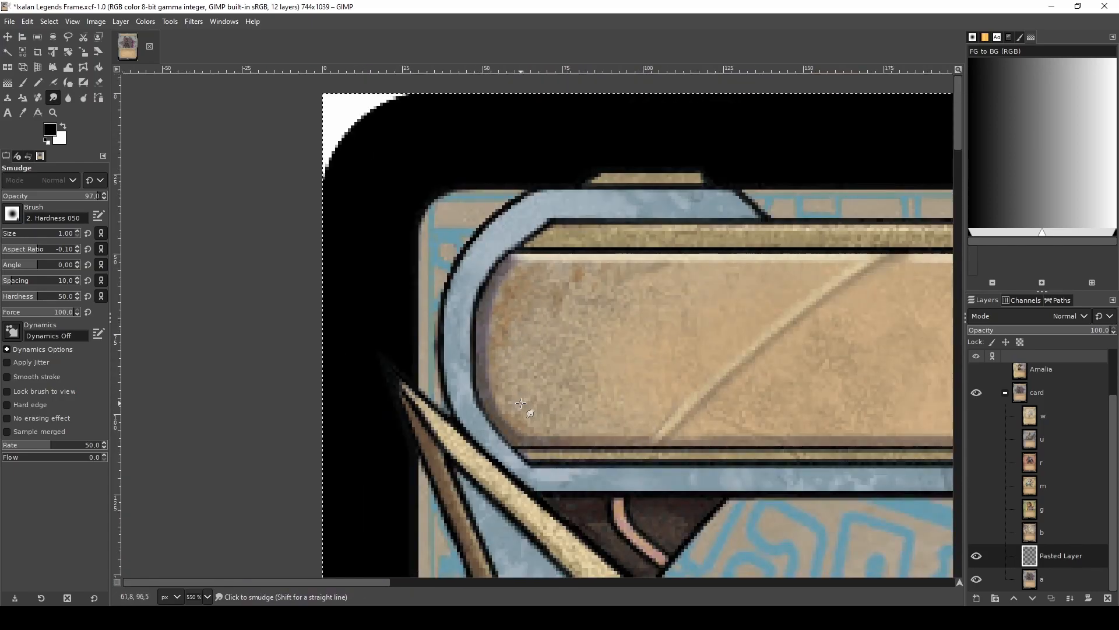
- Smudge the purple shading's inner edge into the parchment along the upper curve, just below the cream highlight strip
scroll(507, 326, "up", 4)
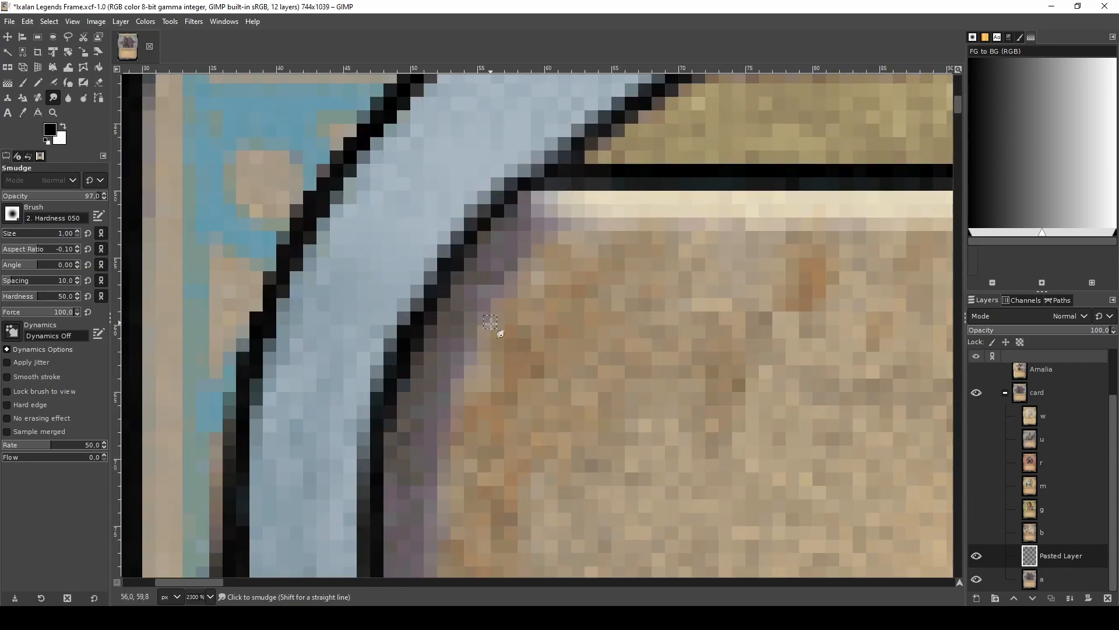
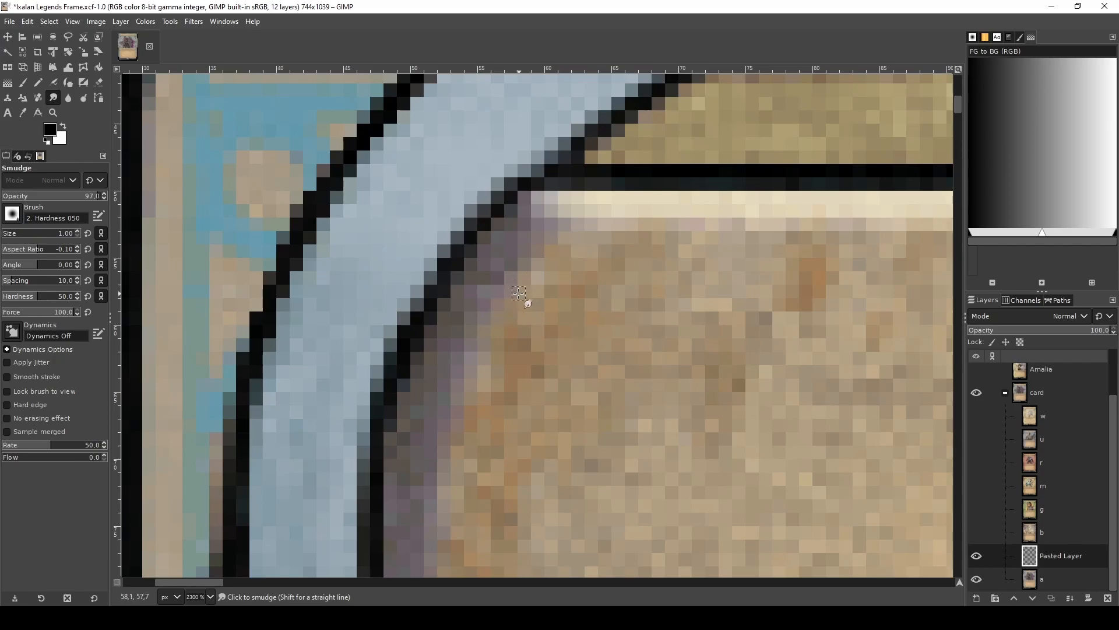
scroll(514, 294, "down", 1)
scroll(550, 288, "down", 4)
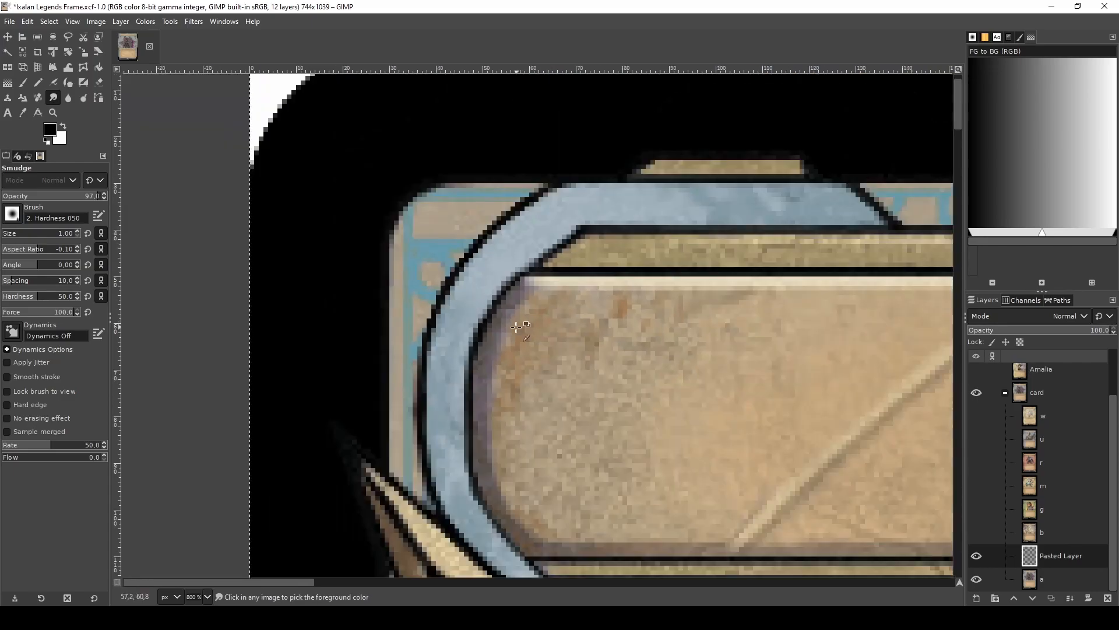
scroll(524, 374, "up", 4)
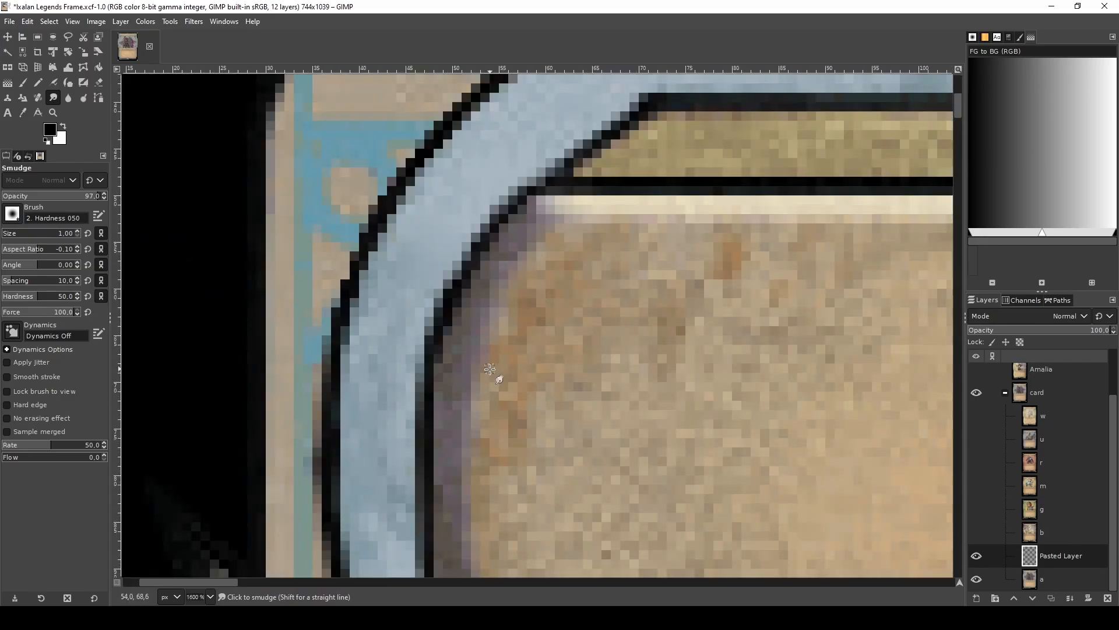
- Examine the title bar's left end, its upper and lower edges and the diagonal crease for blending flaws
scroll(481, 361, "down", 5)
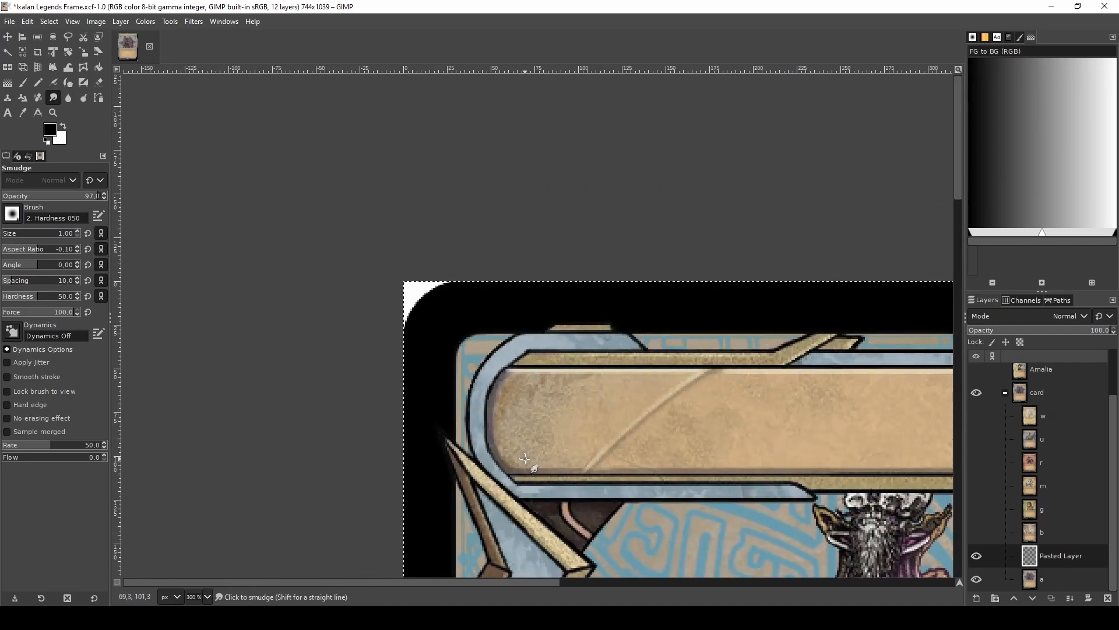
scroll(521, 379, "up", 5)
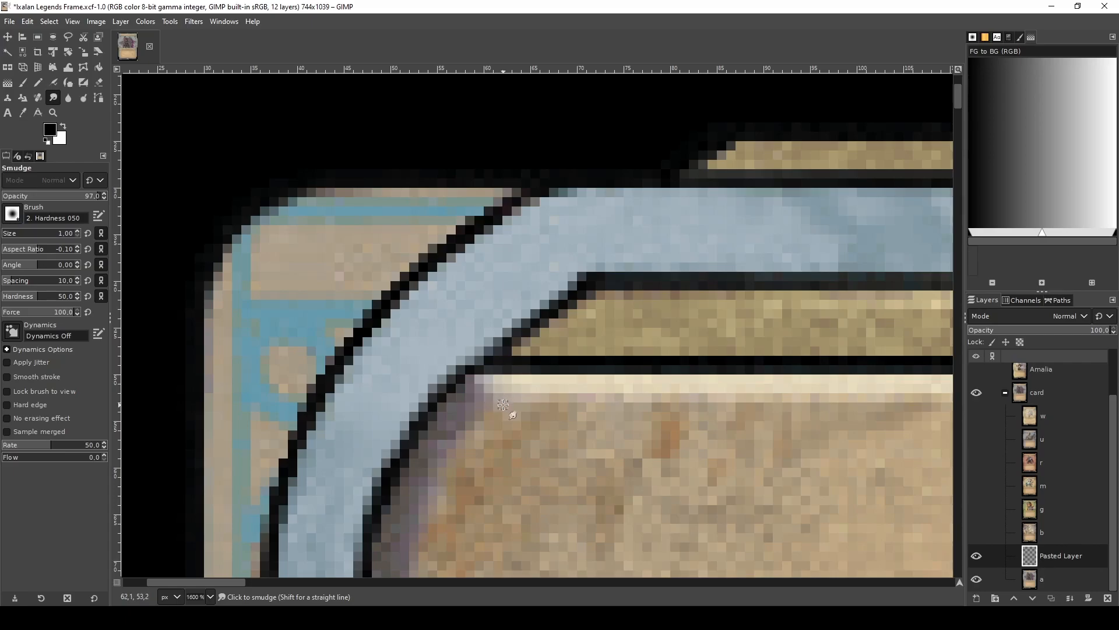
scroll(493, 406, "down", 5)
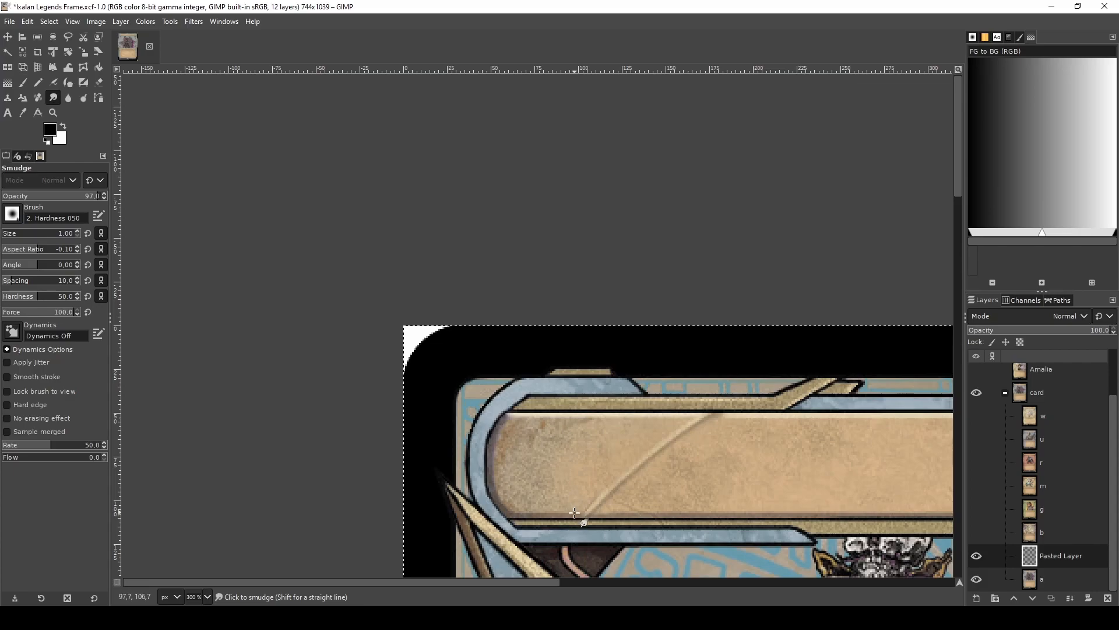
scroll(588, 521, "up", 5)
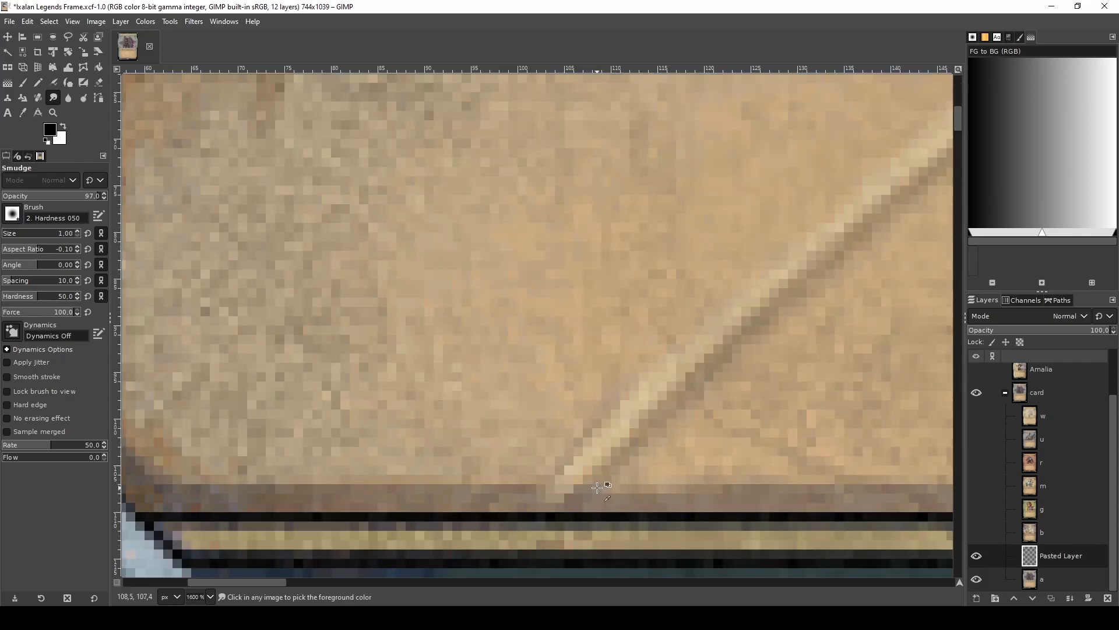
scroll(597, 486, "up", 2)
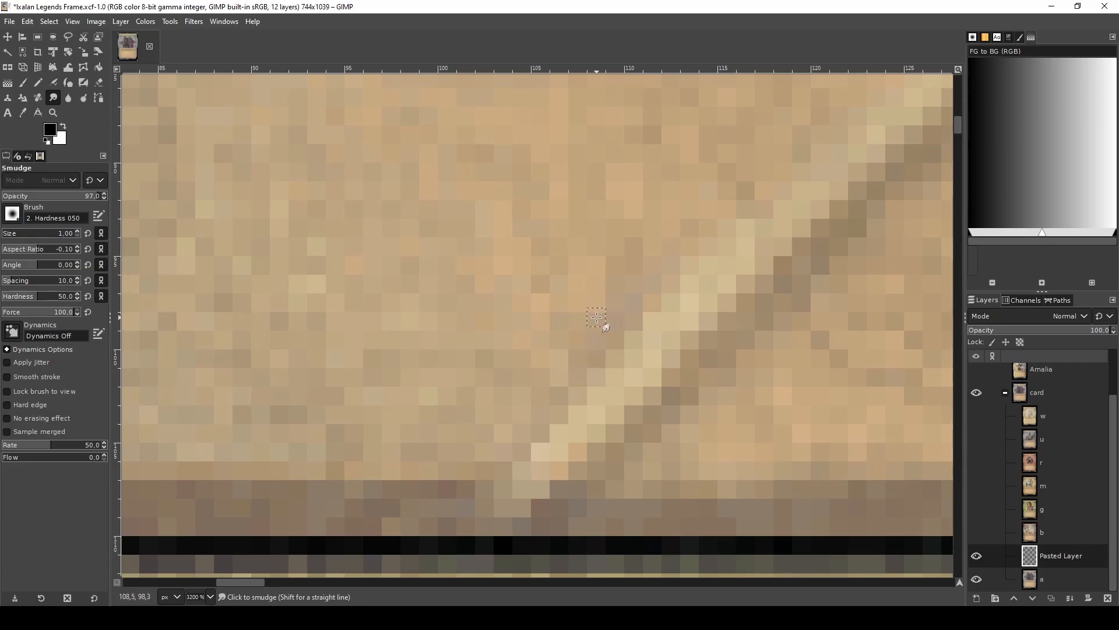
scroll(597, 304, "down", 8)
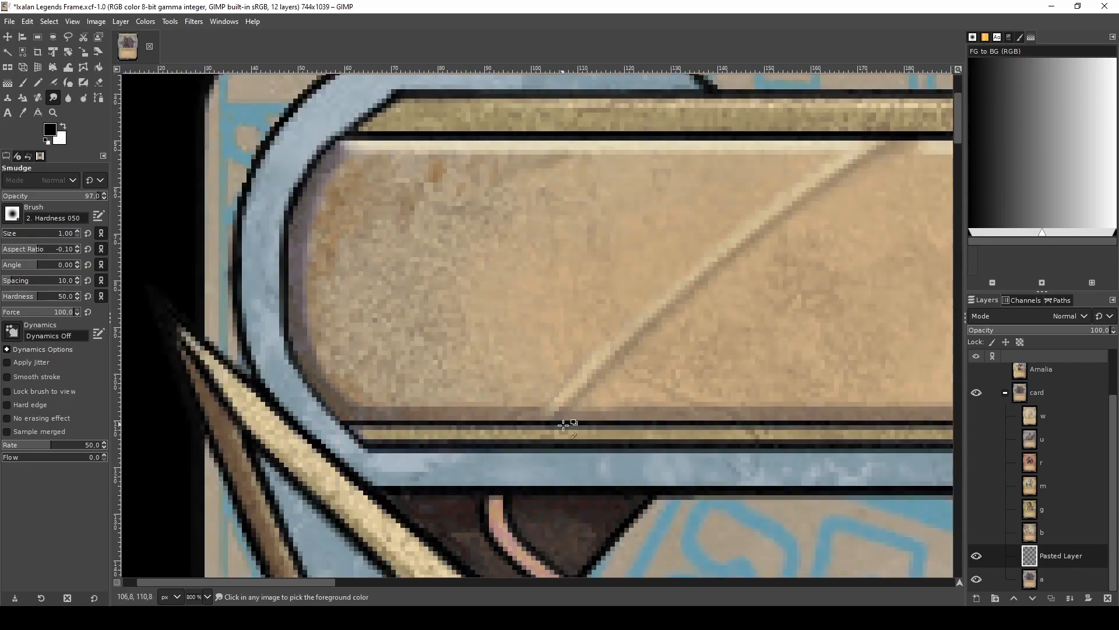
scroll(567, 435, "up", 2)
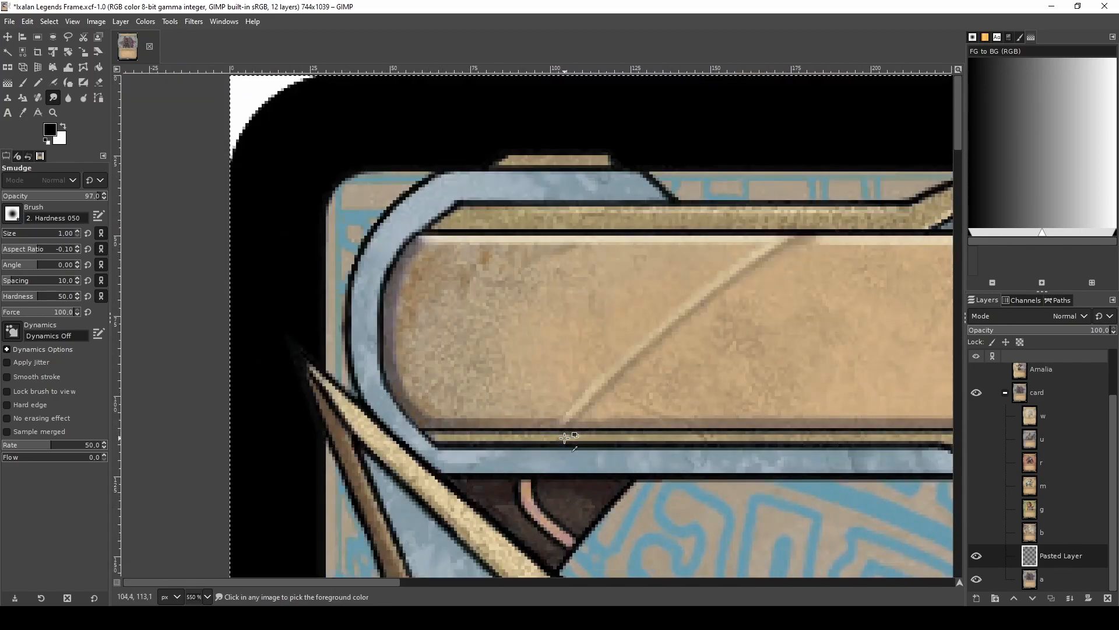
scroll(473, 449, "up", 2)
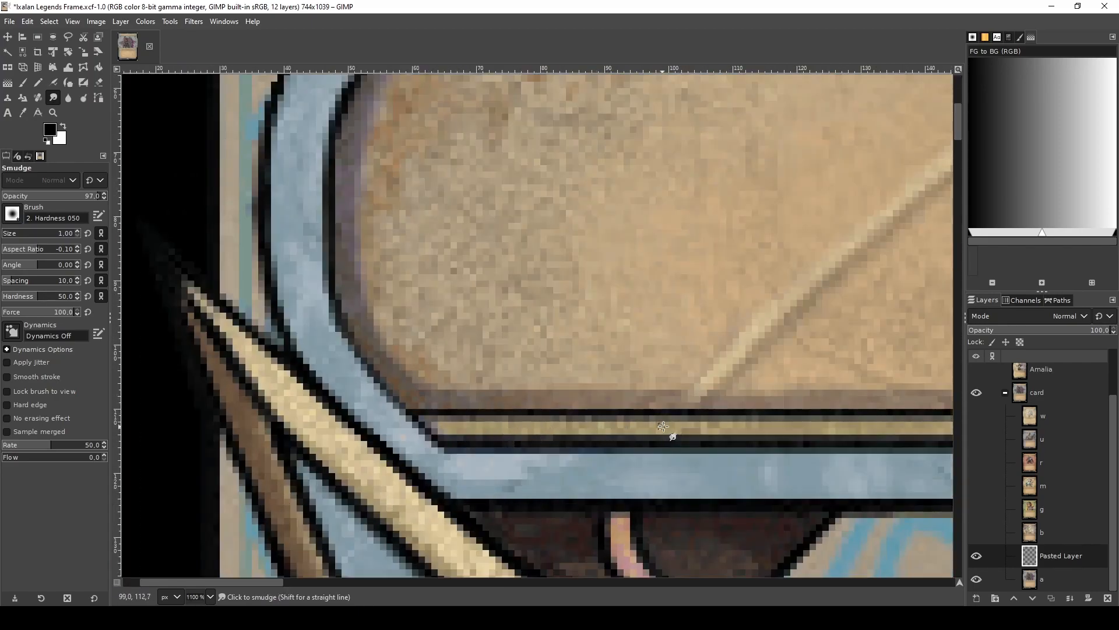
scroll(515, 419, "down", 2)
scroll(515, 420, "down", 2)
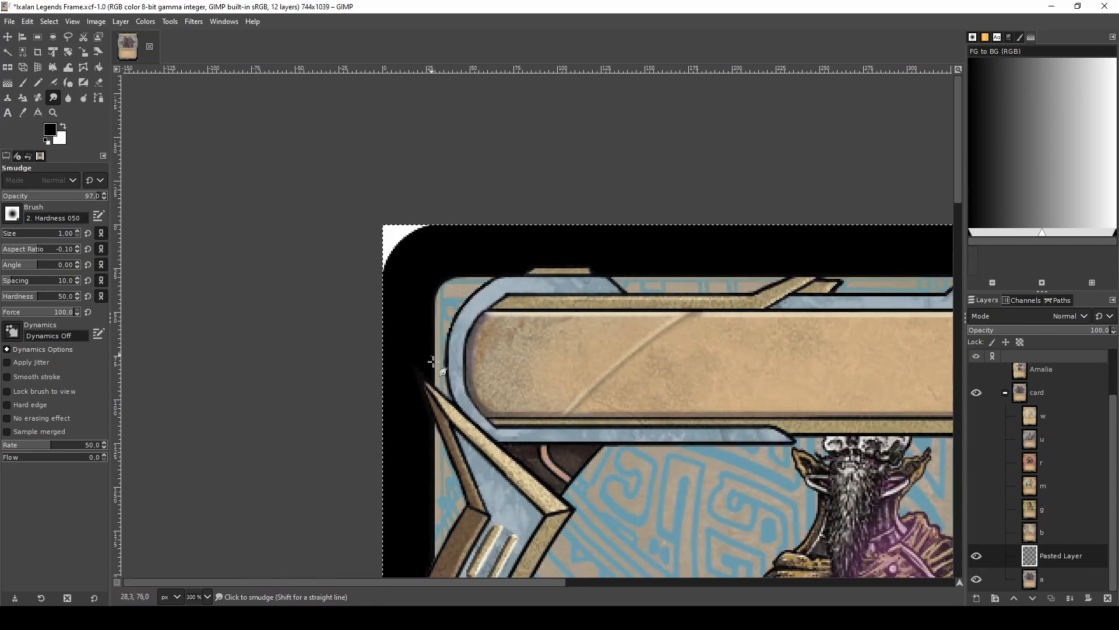
scroll(495, 328, "up", 7)
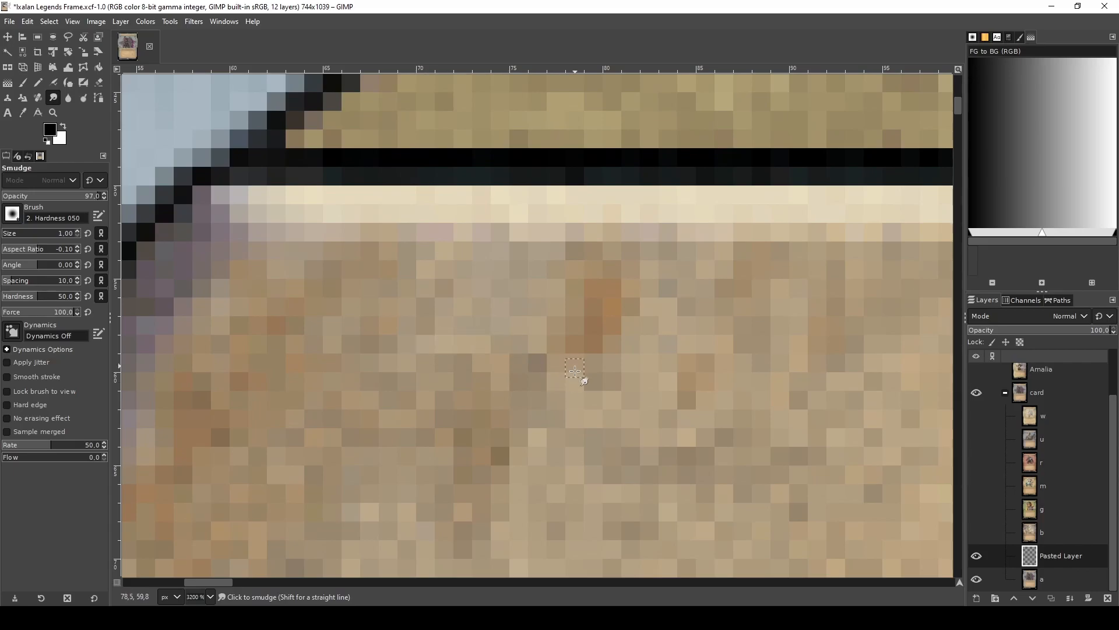
scroll(625, 380, "down", 3)
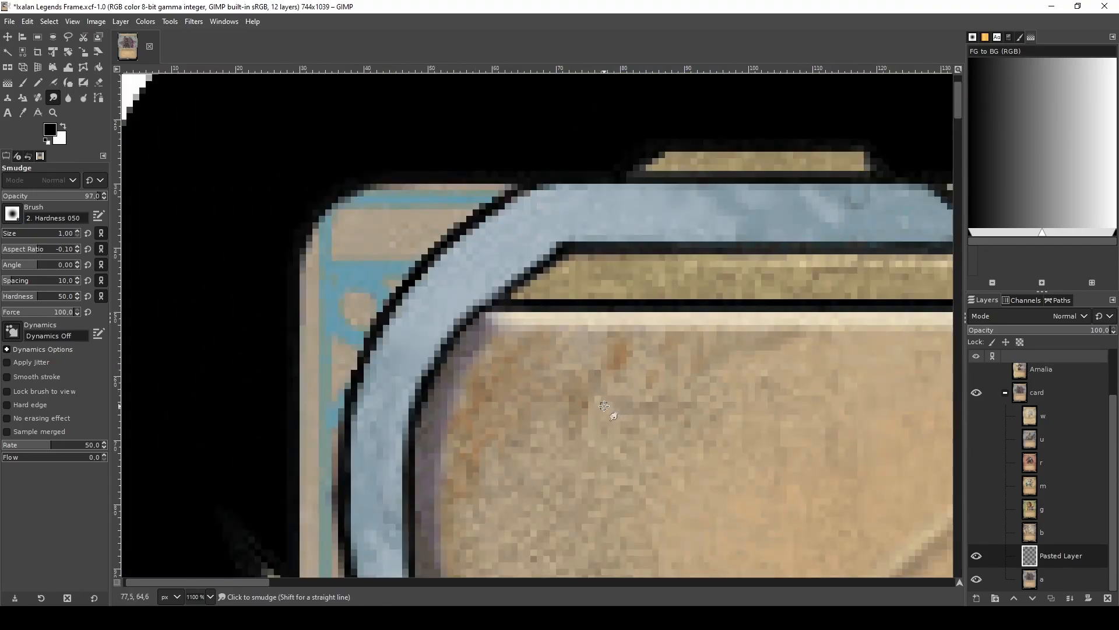
scroll(601, 394, "down", 3)
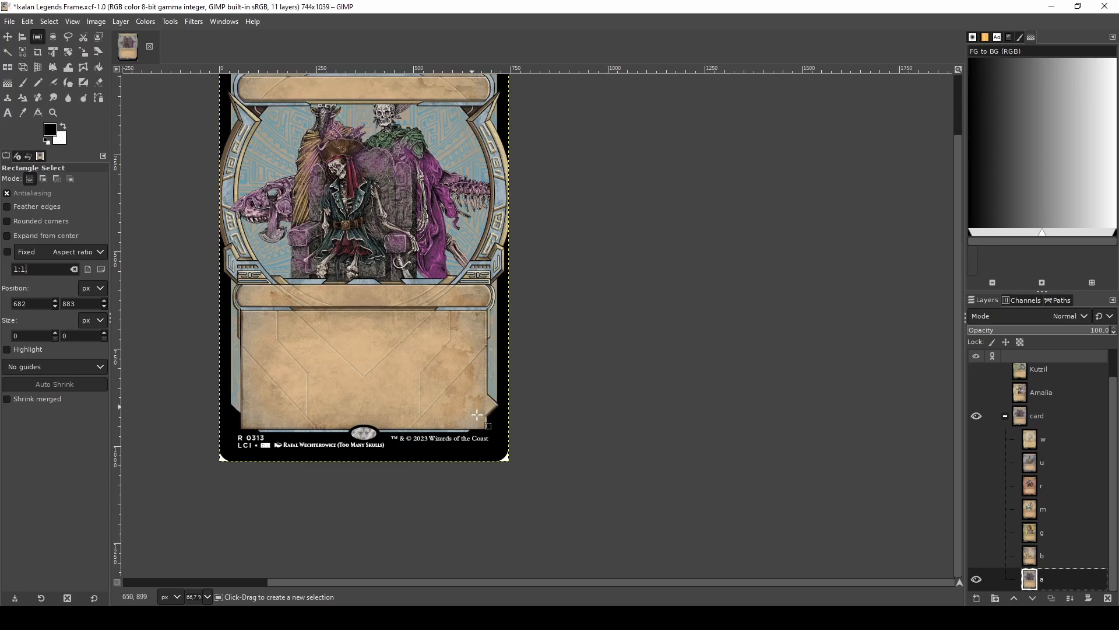
- Copy and paste a 6 × 75 px strip of the text box's right border from position 683, 755 on layer a
scroll(495, 411, "up", 3)
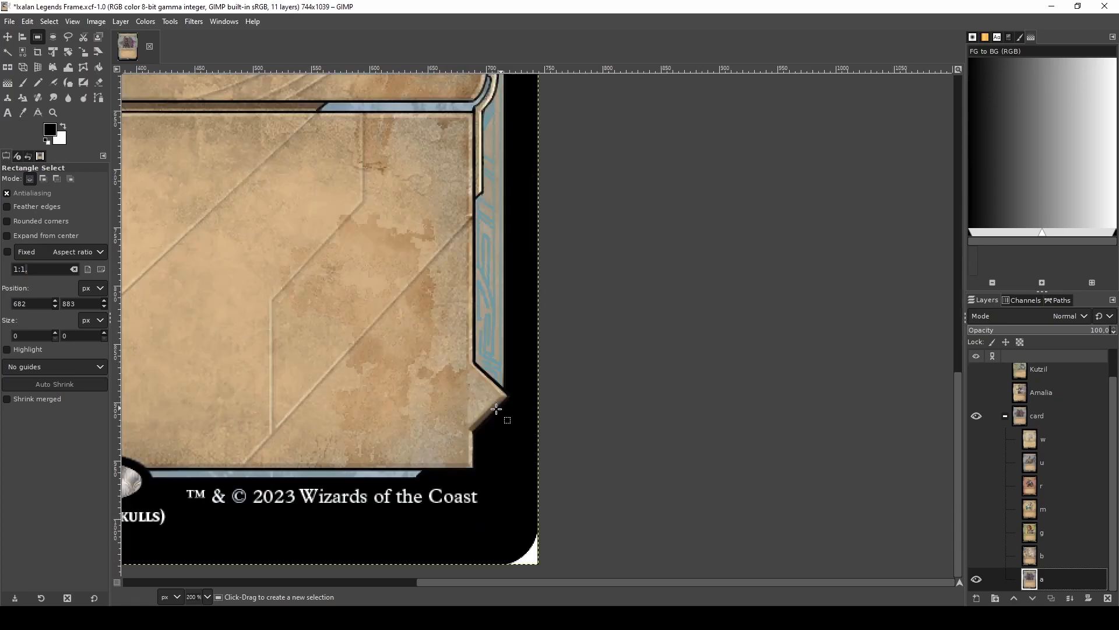
scroll(496, 409, "up", 1)
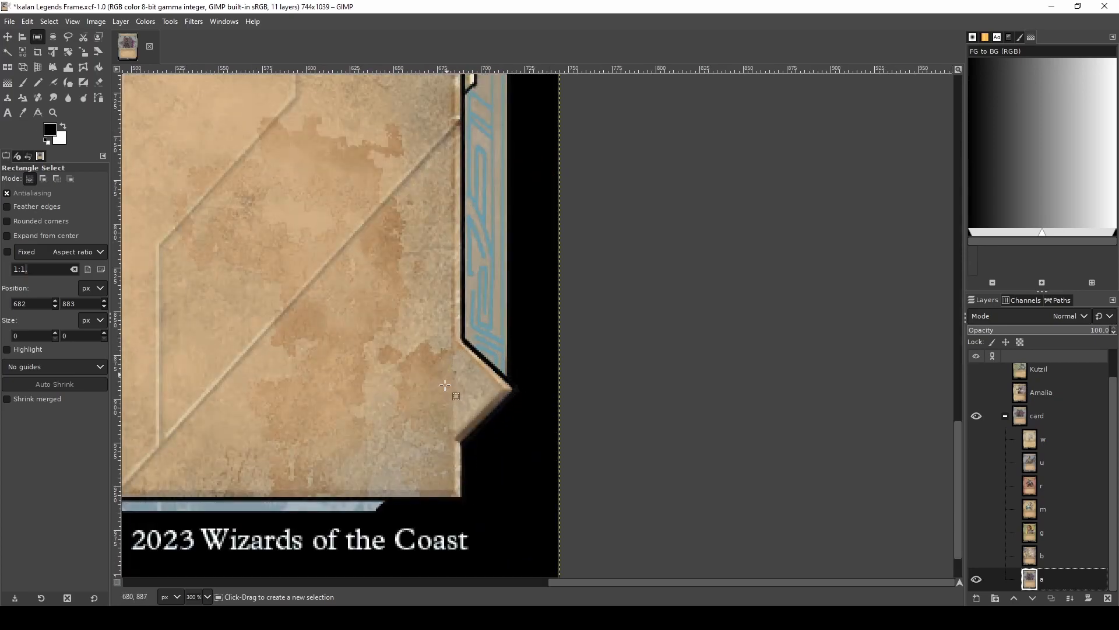
scroll(471, 436, "down", 1)
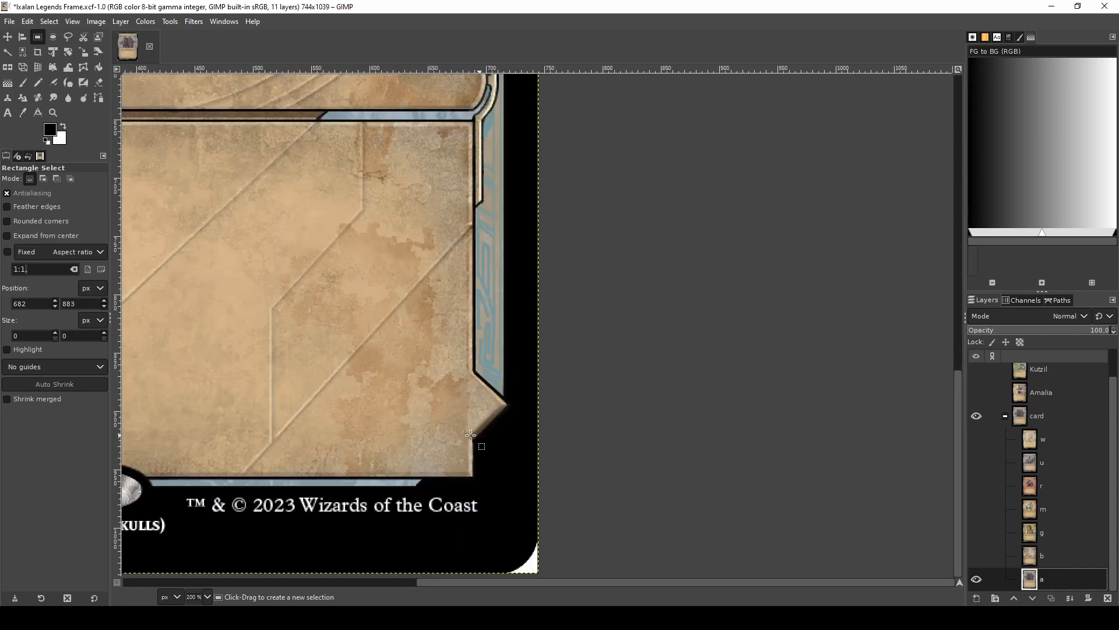
scroll(489, 294, "up", 2)
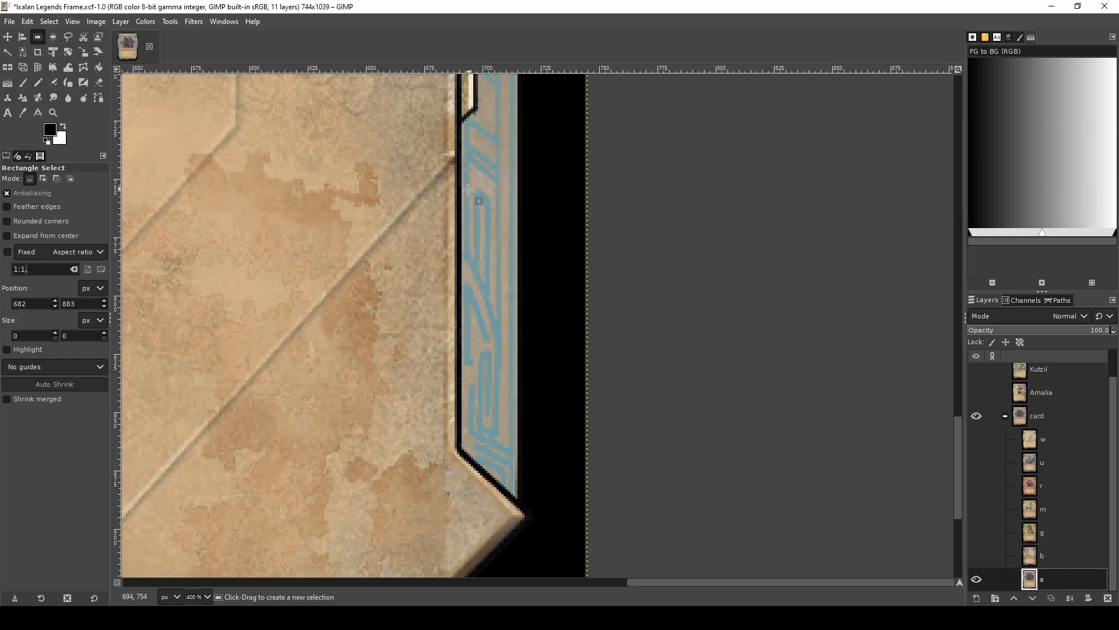
scroll(469, 188, "up", 2)
left_click_drag(422, 185, 452, 532)
key("ctrl+c")
key("ctrl+v")
- Move the pasted border strip straight down to cover the borderless gap beside the triangular tab
scroll(488, 401, "down", 1)
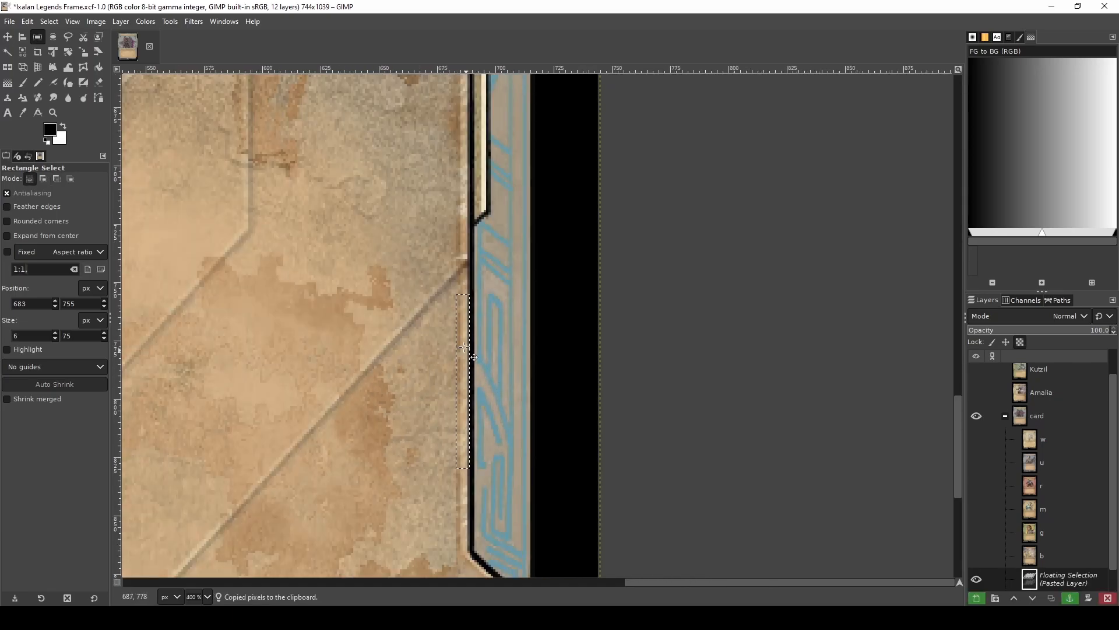
left_click_drag(460, 370, 463, 361)
scroll(461, 366, "down", 7)
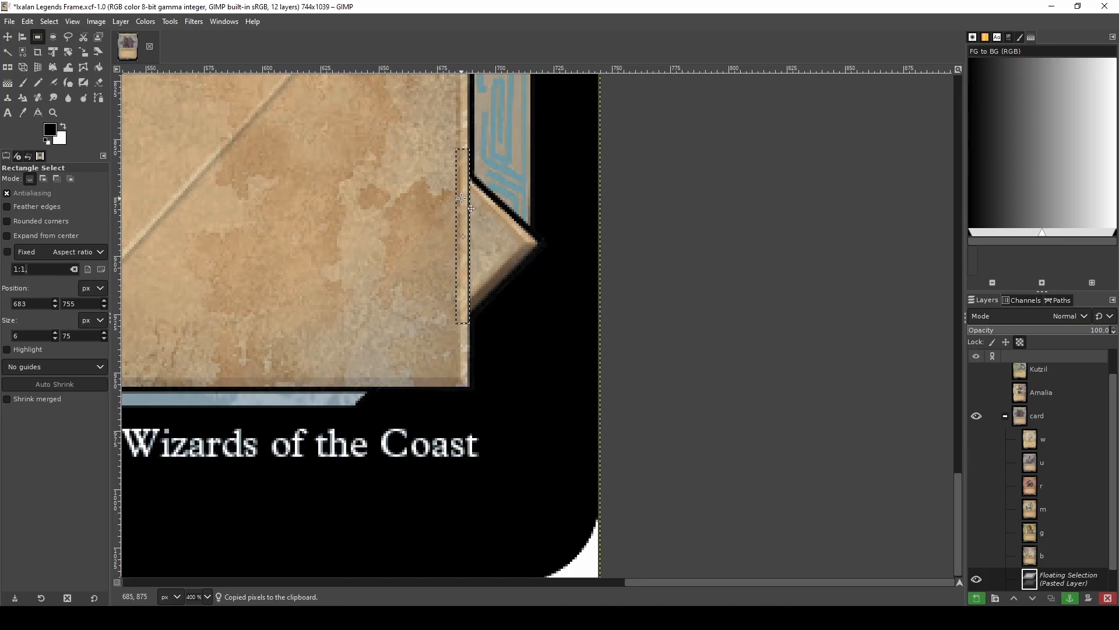
scroll(461, 195, "down", 1)
scroll(469, 186, "up", 3)
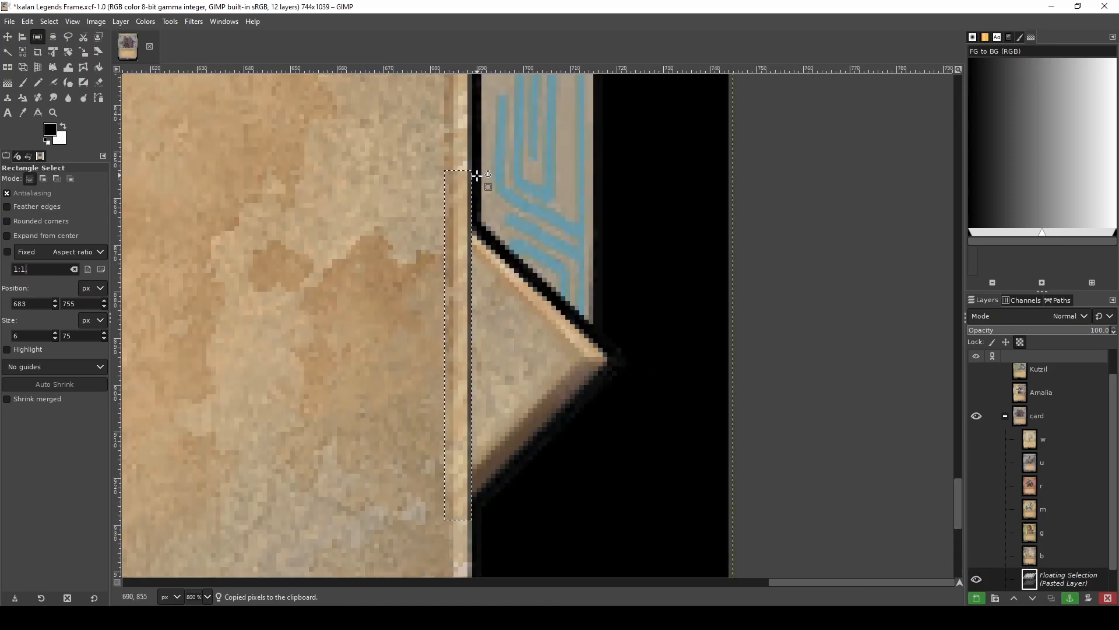
- Flip the pasted border strip vertically and convert the floating selection to a new layer
key("shift+f")
left_click(457, 278)
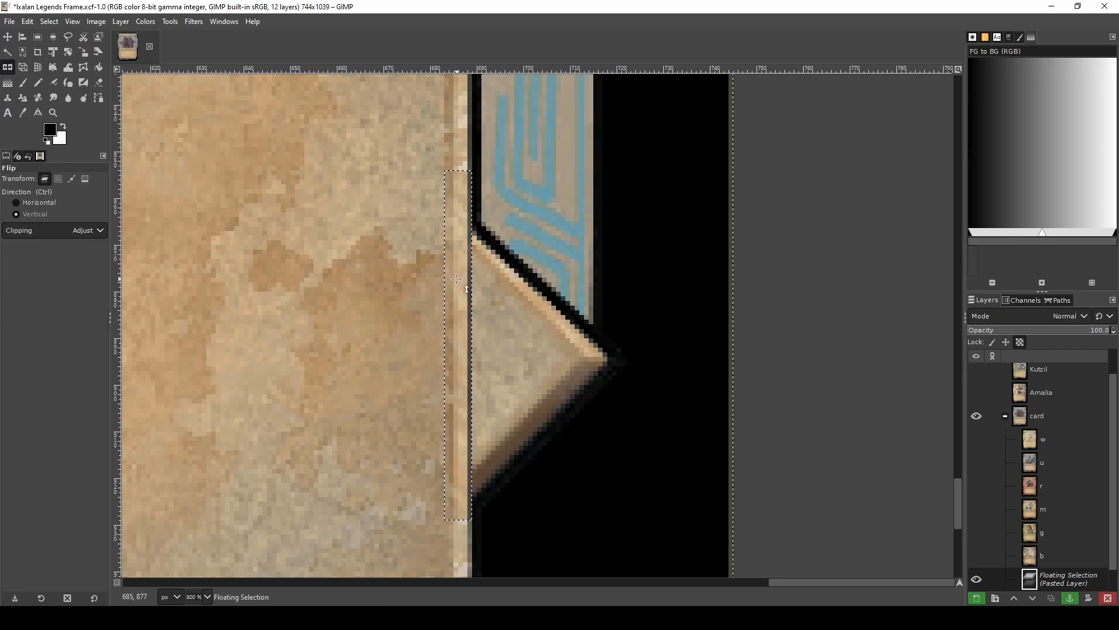
scroll(464, 293, "down", 2)
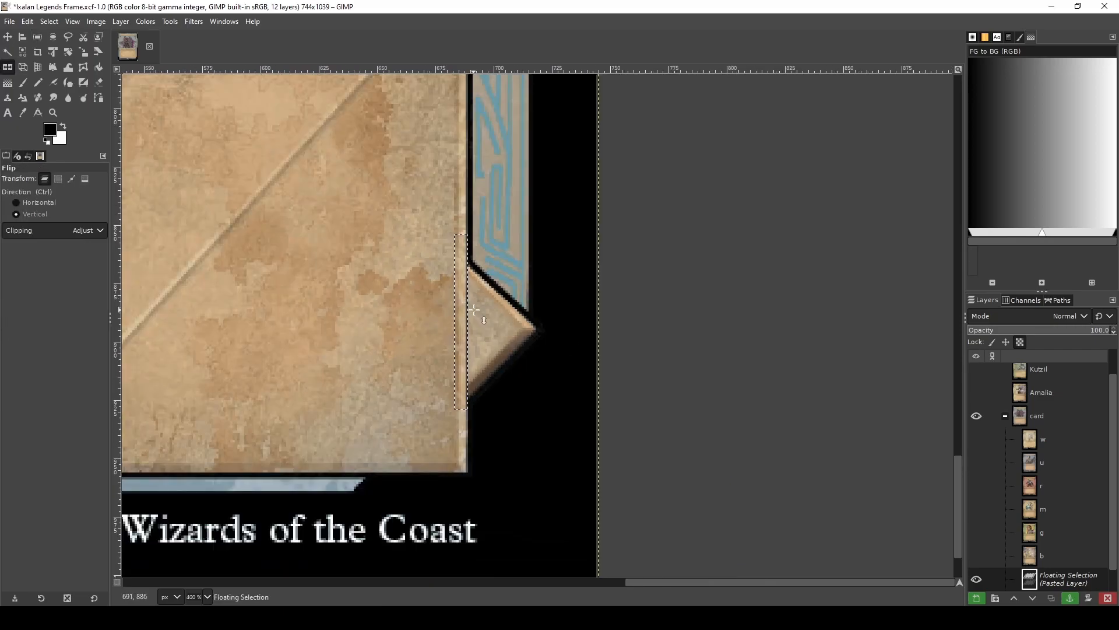
scroll(477, 374, "up", 2)
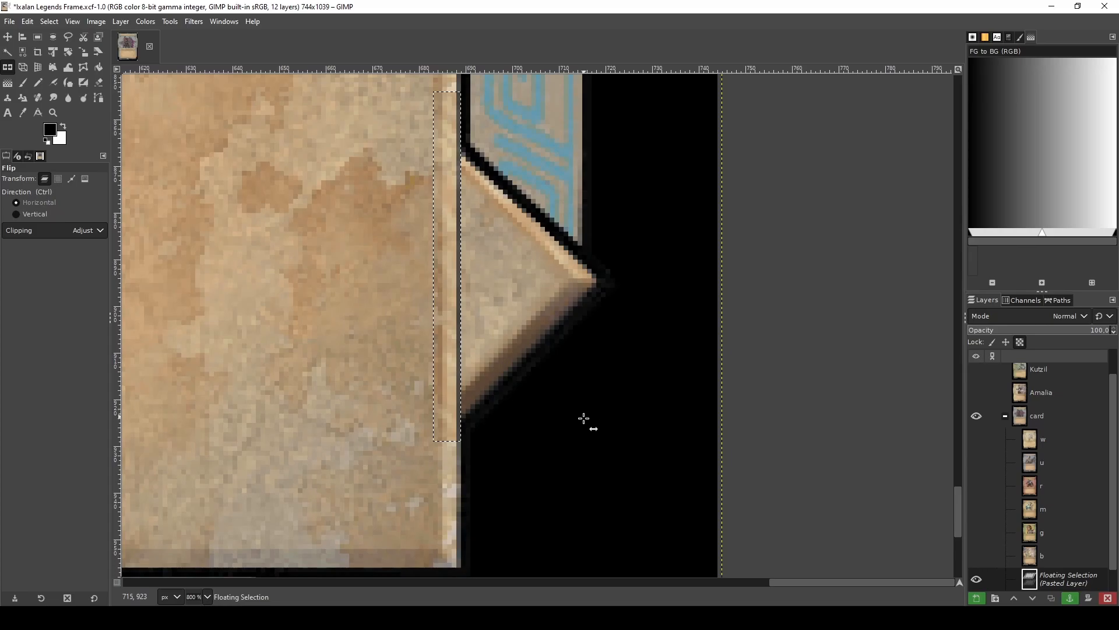
right_click(1058, 574)
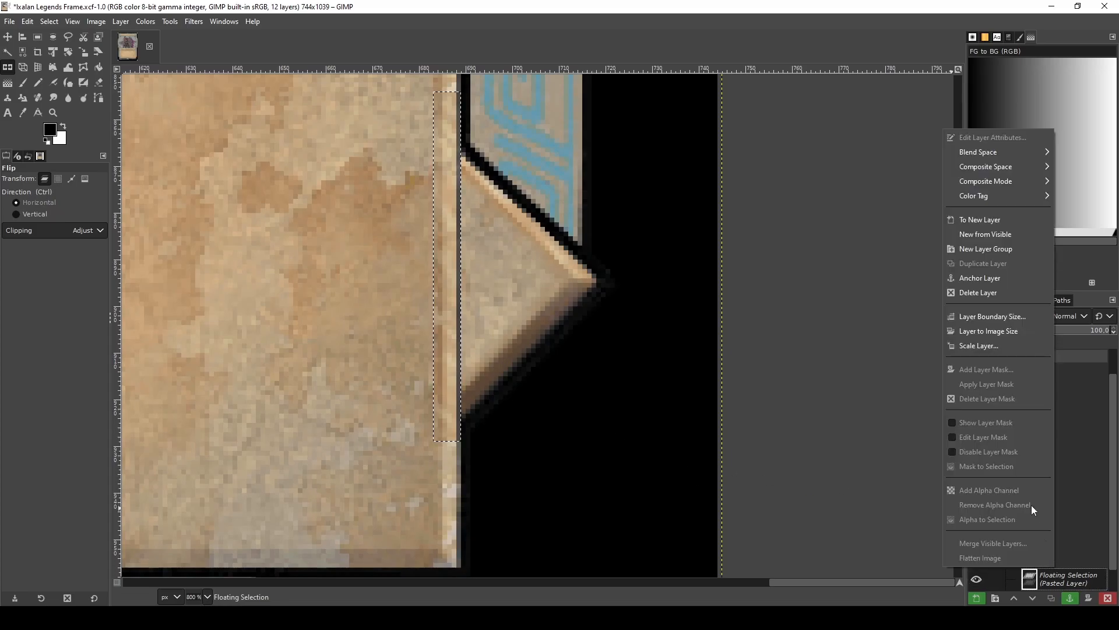
left_click(969, 220)
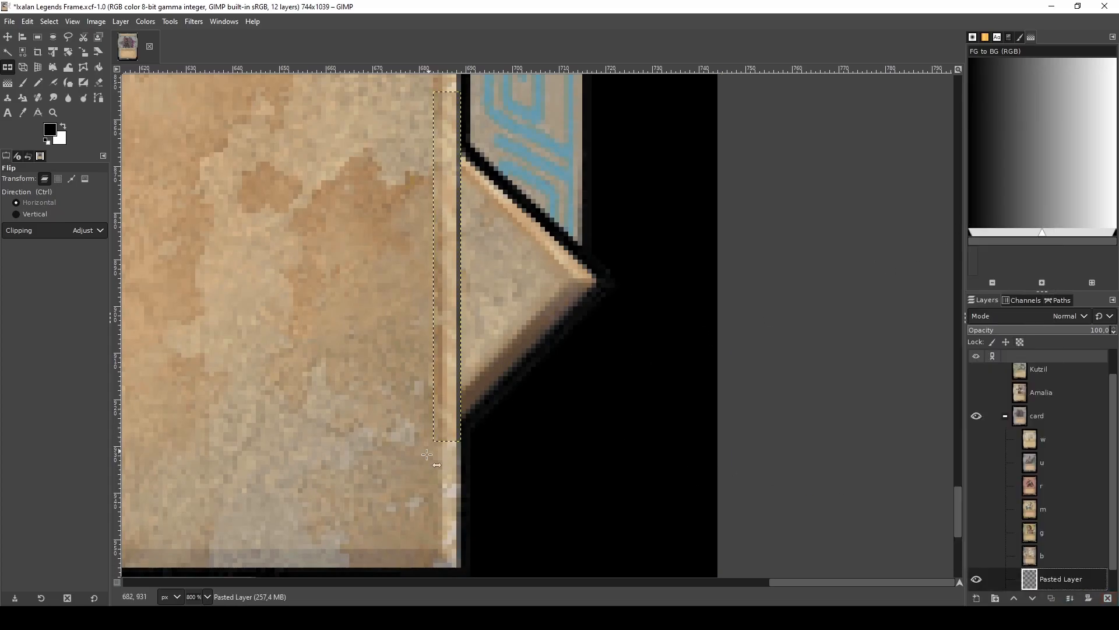
- Trim the lower end of the pasted strip to an irregular edge using a freehand selection
key("f")
left_click(452, 470)
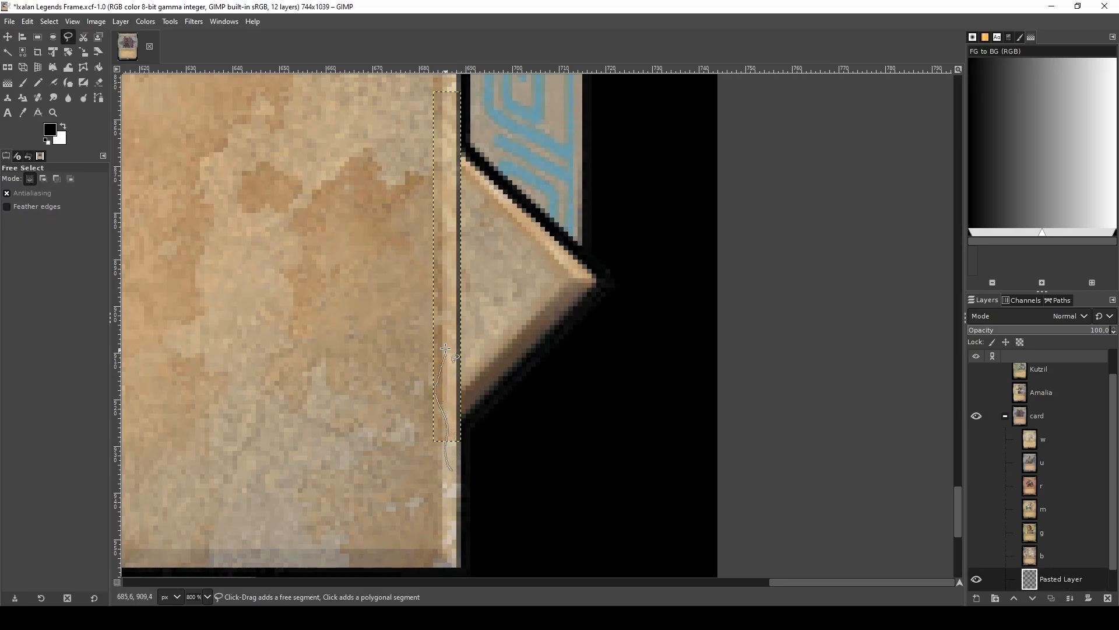
mouse_move(420, 286)
left_mouse_down()
mouse_move(381, 332)
mouse_move(385, 428)
mouse_move(400, 462)
left_mouse_up()
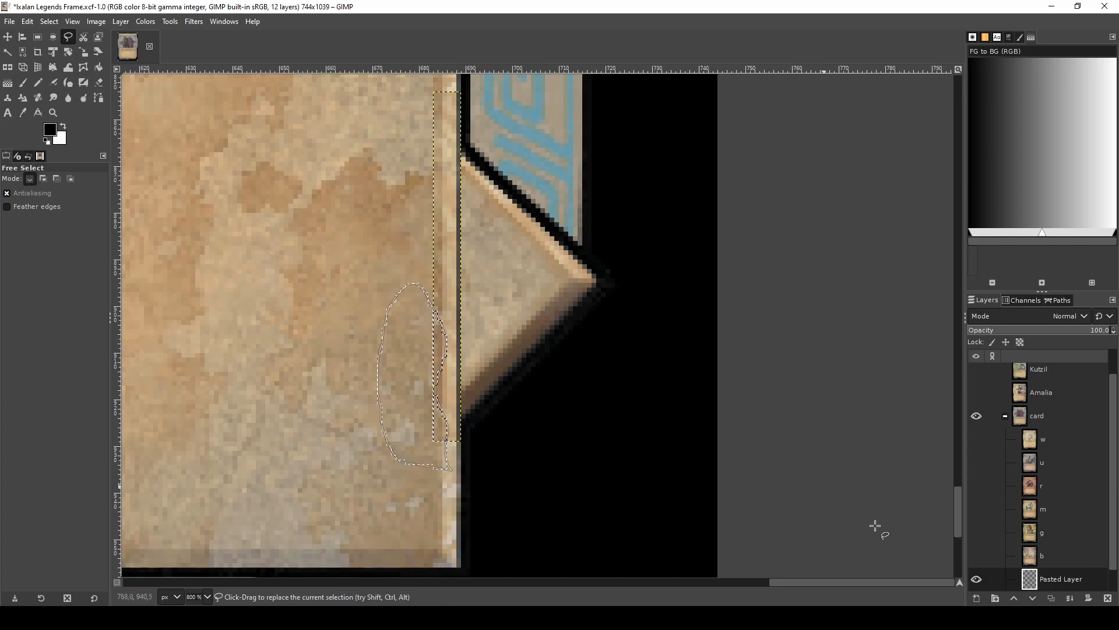
left_click(1054, 578)
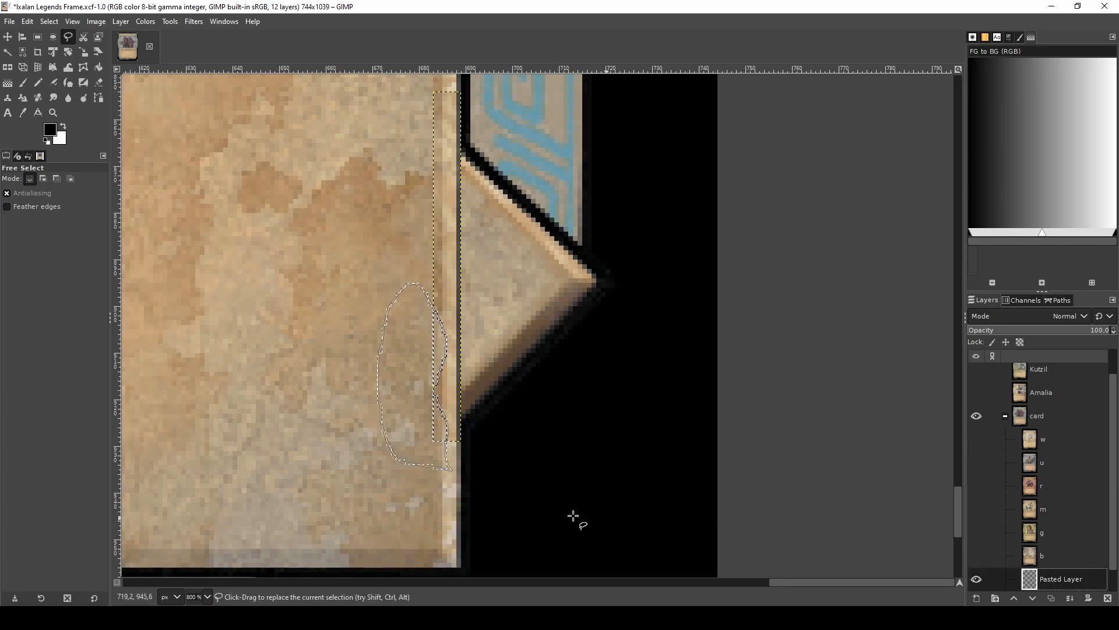
scroll(424, 518, "down", 2)
scroll(442, 294, "up", 2)
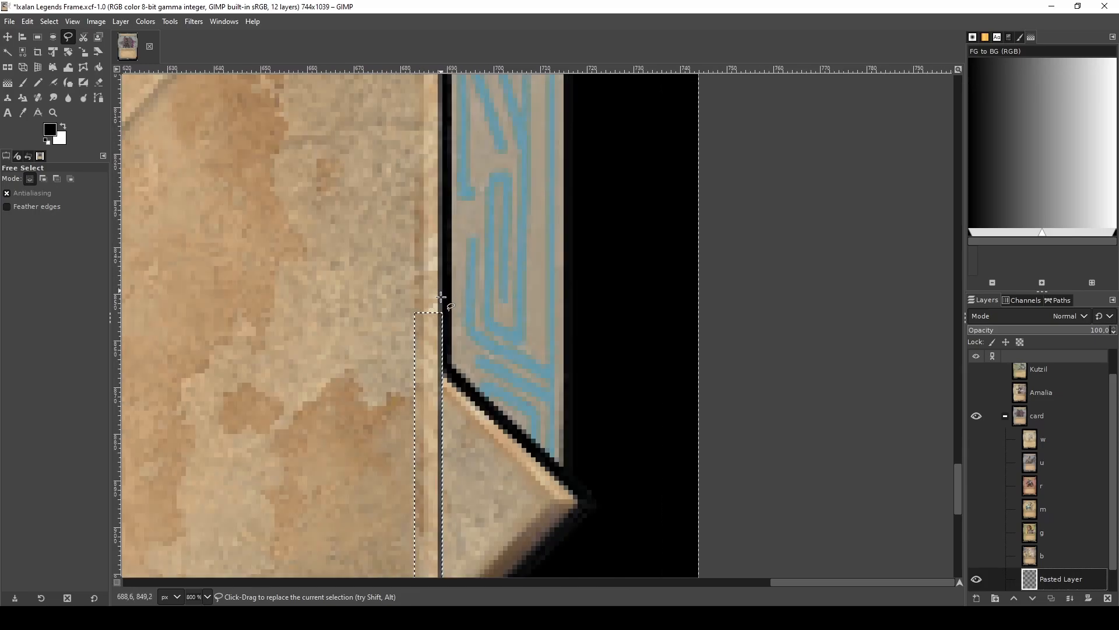
- Trim the strip's upper end with an irregular freehand selection, and select the whole image
mouse_move(396, 379)
left_mouse_down()
mouse_move(403, 341)
mouse_move(416, 328)
mouse_move(426, 339)
mouse_move(428, 316)
mouse_move(448, 341)
mouse_move(454, 292)
mouse_move(402, 286)
mouse_move(387, 323)
mouse_move(396, 380)
left_mouse_up()
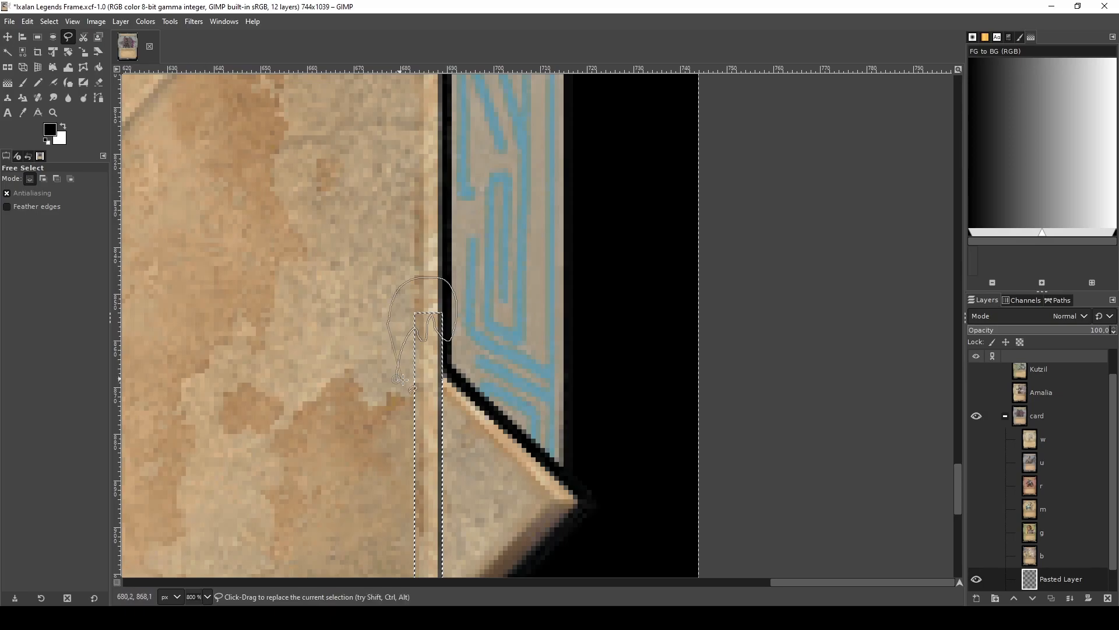
left_click(1071, 580)
key("ctrl+a")
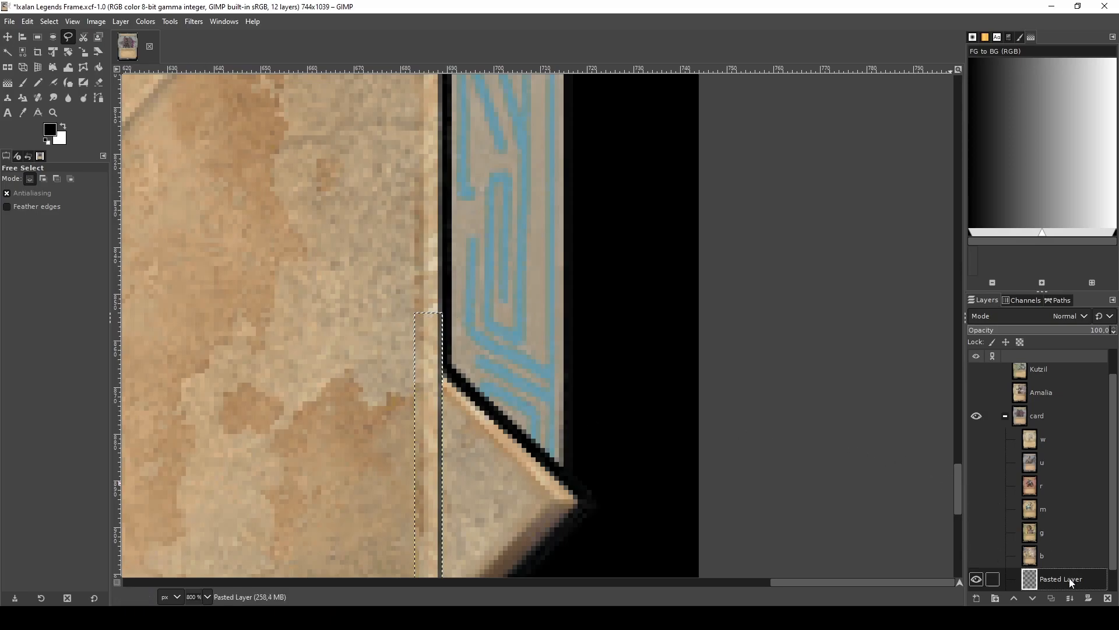
- Merge the pasted strip layer down into layer a
scroll(511, 483, "down", 1)
scroll(511, 483, "down", 5)
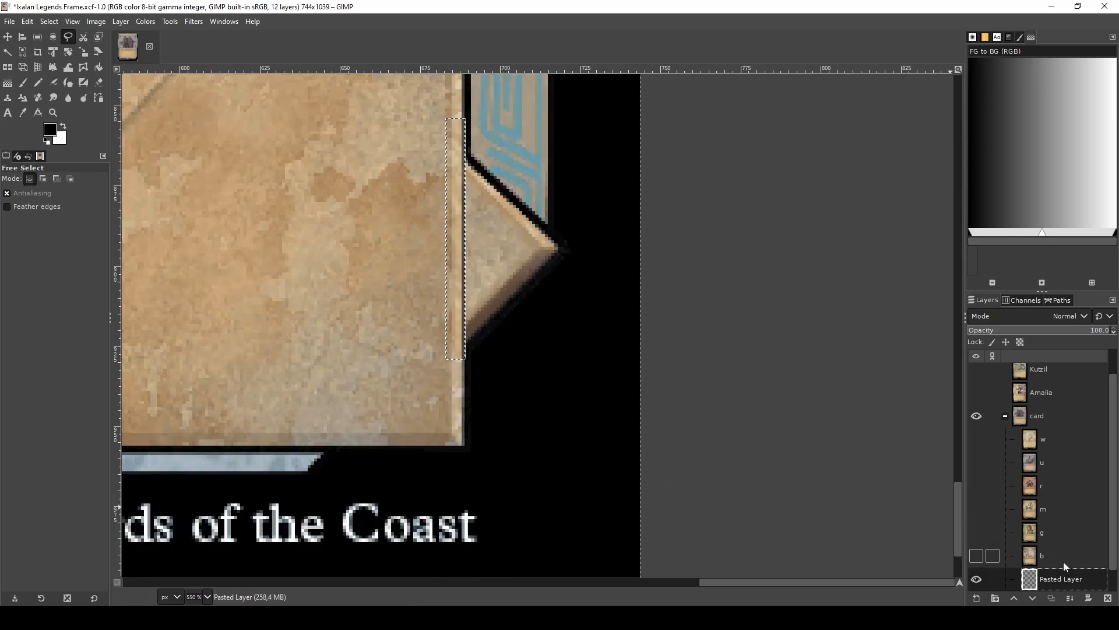
right_click(1073, 575)
left_click(996, 284)
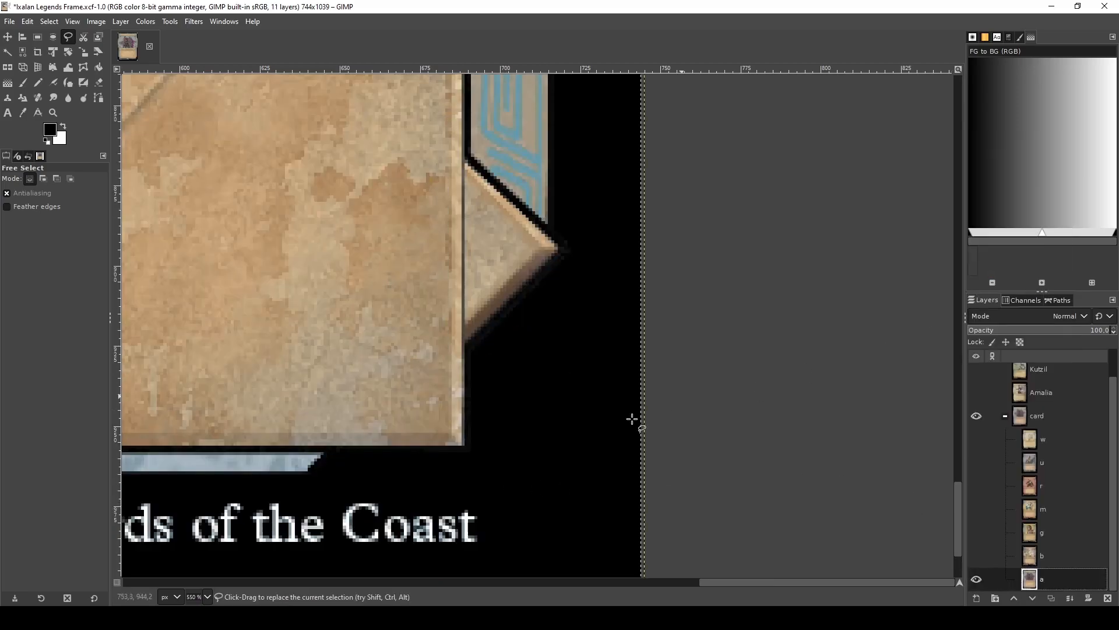
- Set the Smudge brush size to 1 and closely inspect the dark line along the text box's right edge
scroll(500, 375, "up", 2)
key("s")
scroll(450, 411, "up", 2)
key("bracketleft")
key("bracketleft")
key("bracketleft")
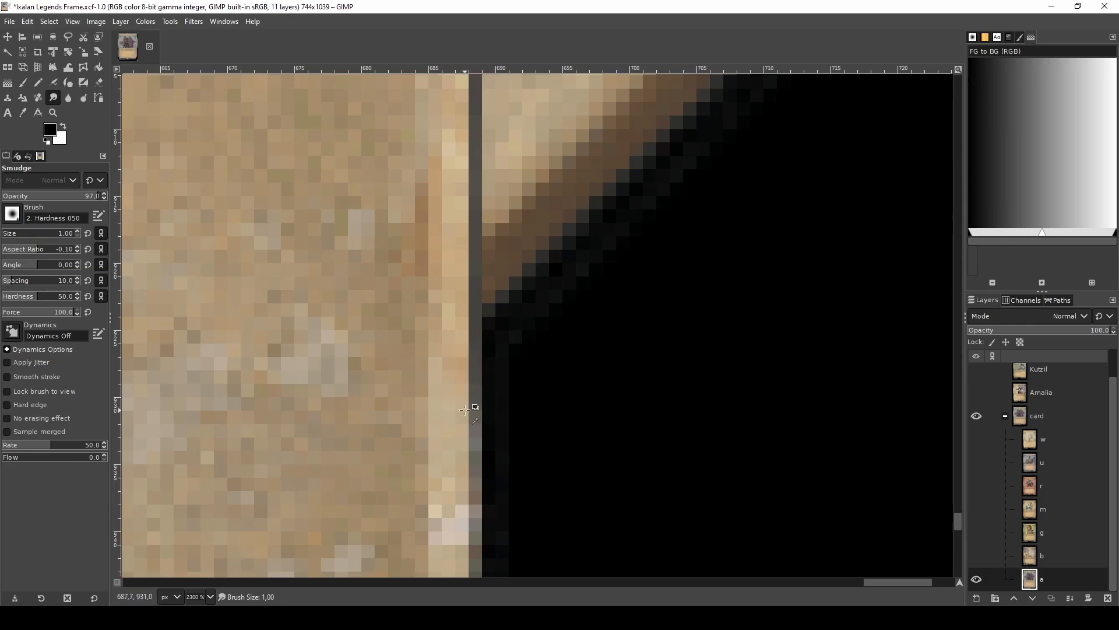
scroll(459, 411, "down", 3, "ctrl")
scroll(459, 410, "up", 2, "ctrl")
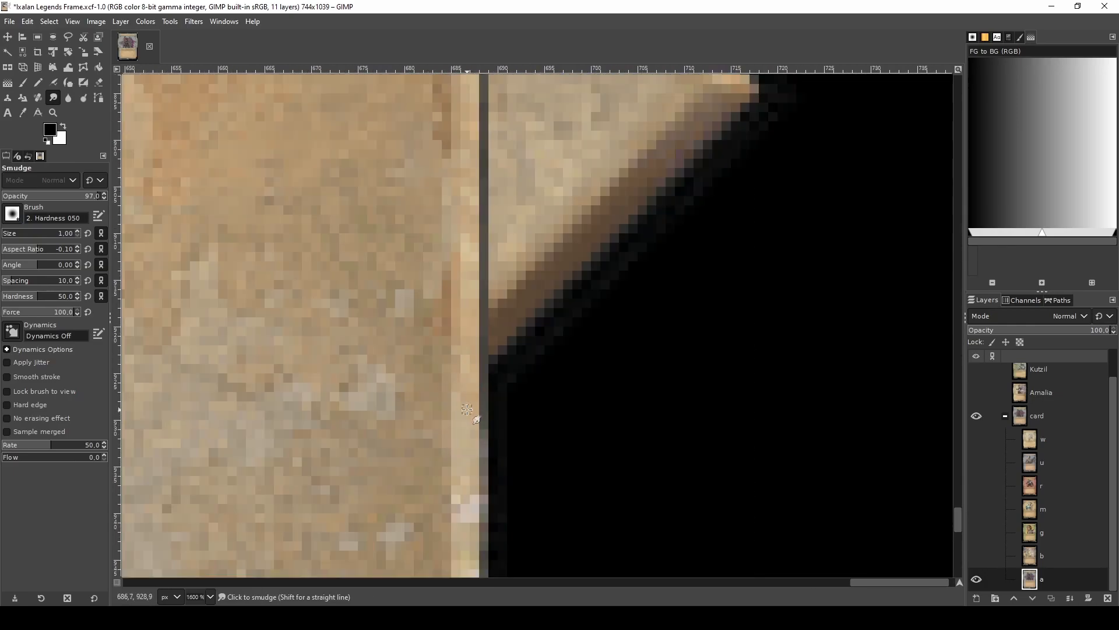
scroll(460, 411, "down", 3, "ctrl")
scroll(466, 189, "up", 3, "ctrl")
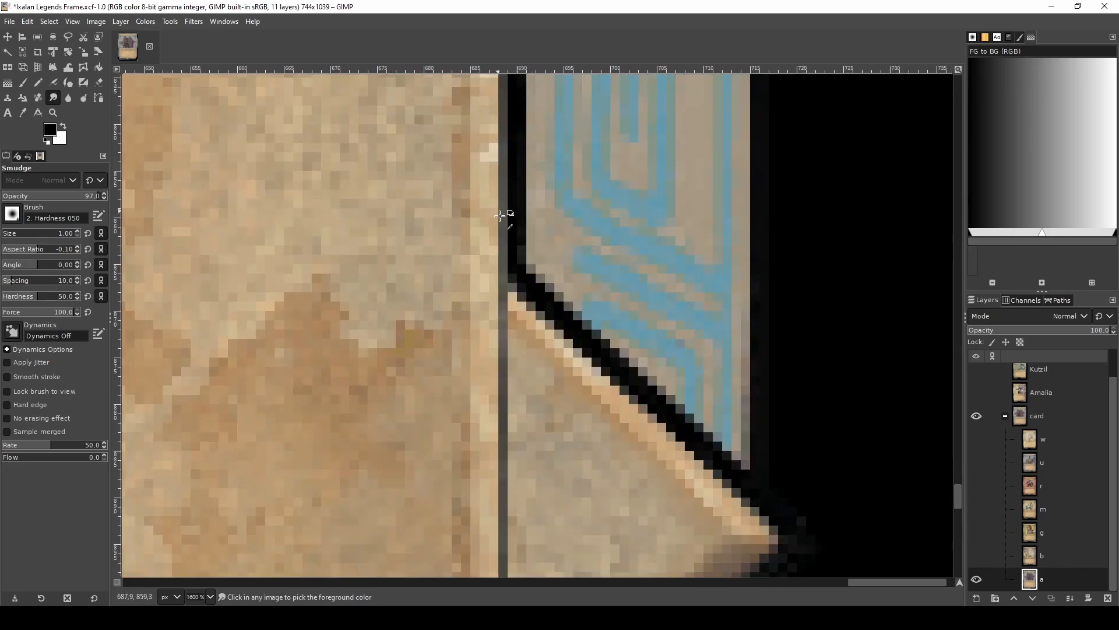
scroll(503, 240, "up", 1, "ctrl")
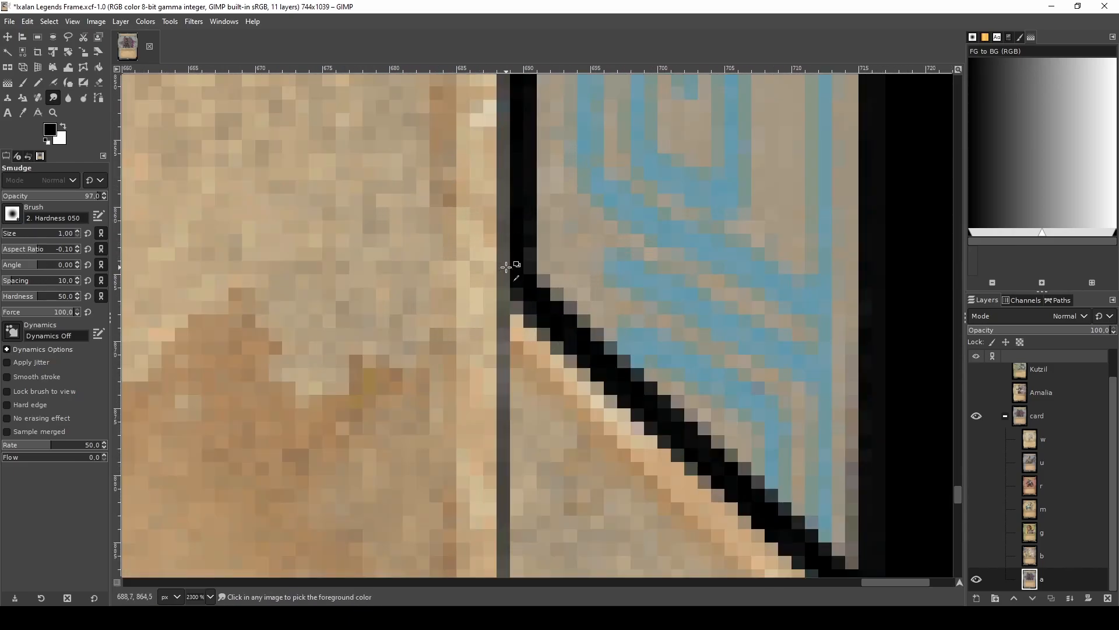
scroll(507, 267, "down", 2, "ctrl")
scroll(508, 266, "down", 2, "ctrl")
scroll(515, 270, "up", 4, "ctrl")
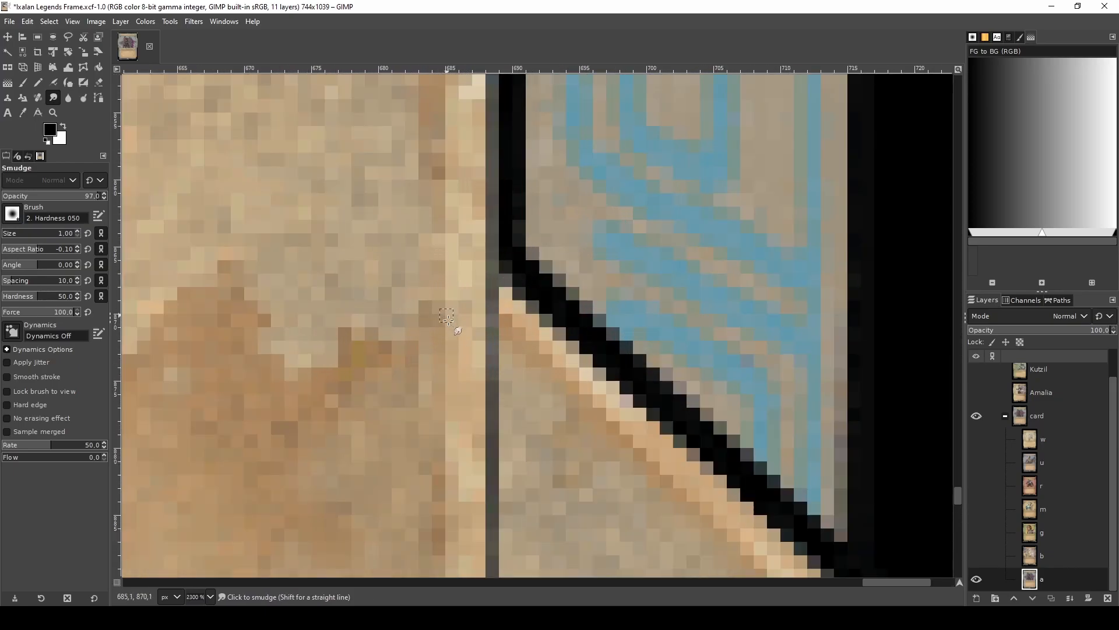
scroll(491, 323, "down", 4, "ctrl")
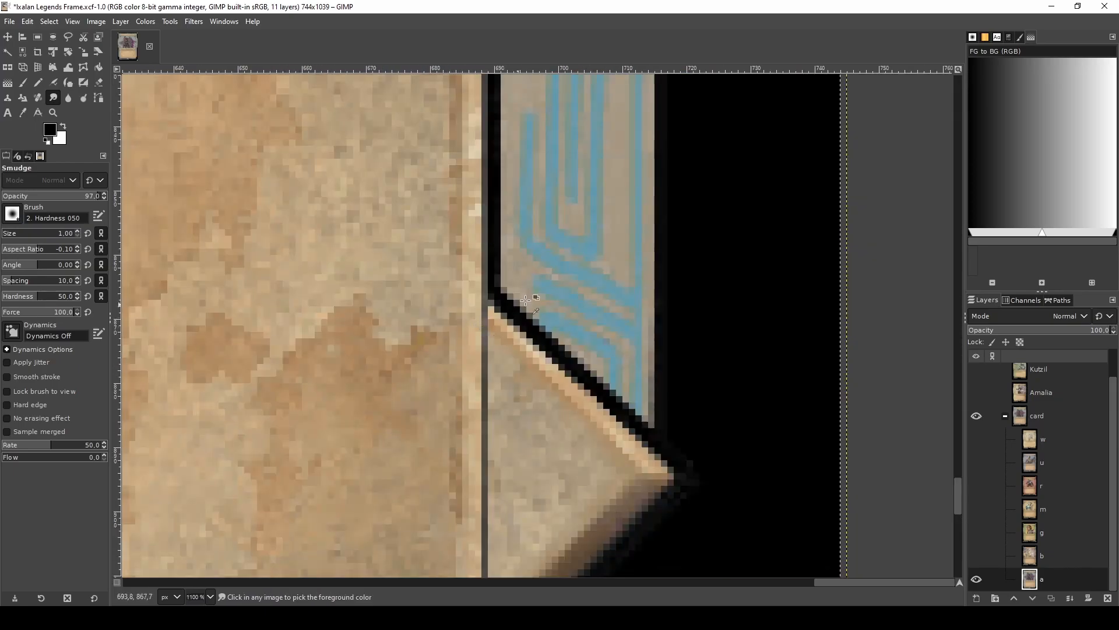
scroll(558, 231, "up", 2, "ctrl")
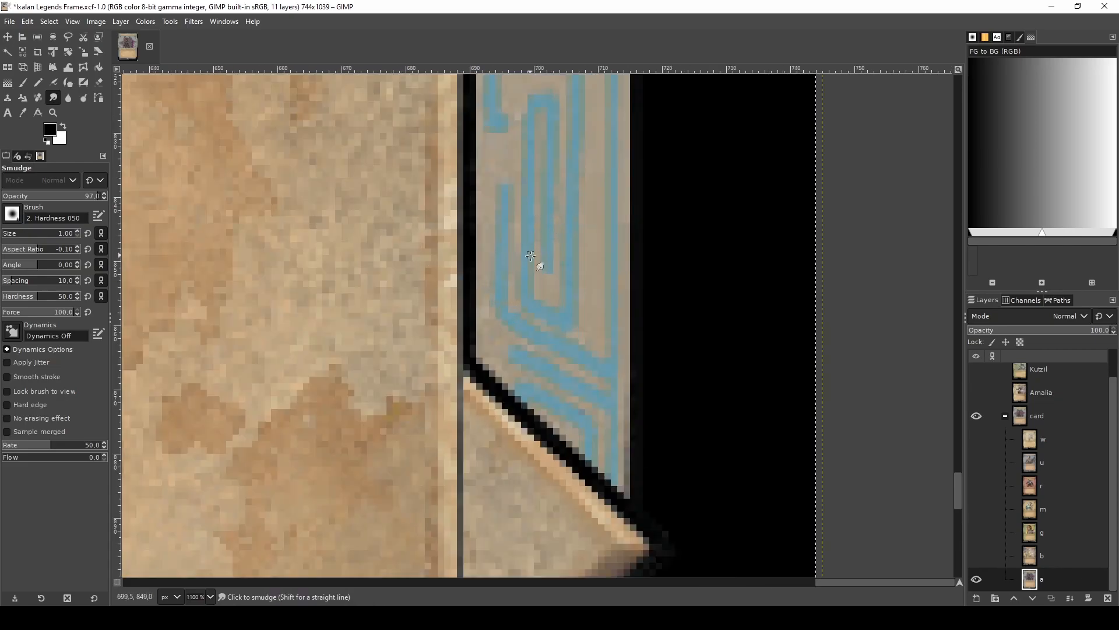
- Copy a 2 by 32 px strip of the black border line and paste it down the text box's right edge beside the triangular tab
key("r")
left_click_drag(464, 102, 476, 310)
key("ctrl+c")
scroll(500, 321, "down", 2, "ctrl")
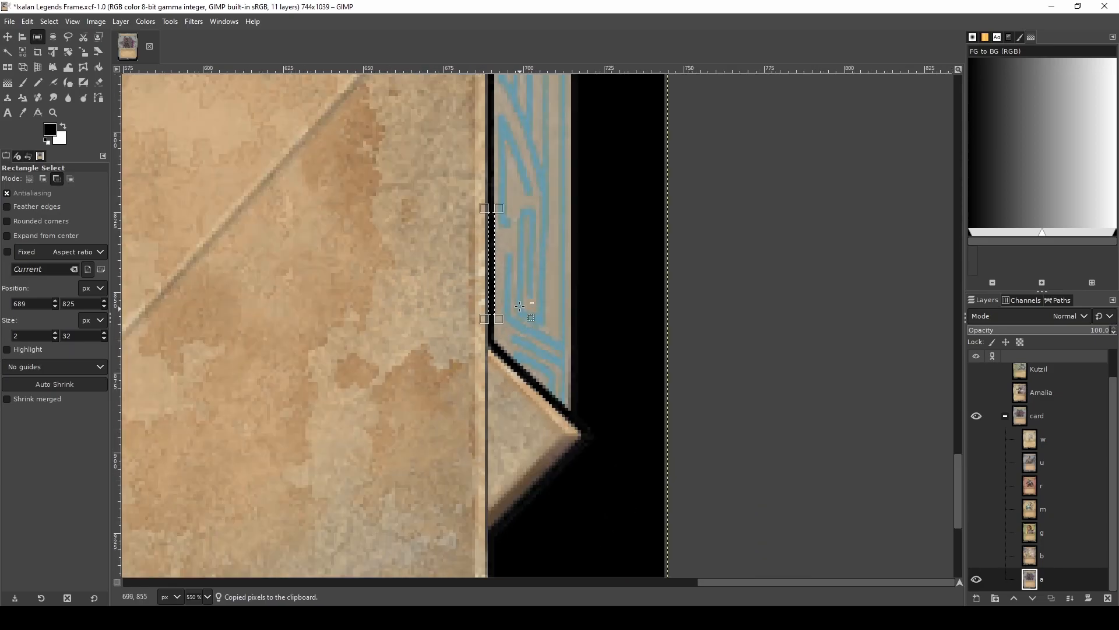
key("ctrl+v")
left_click_drag(494, 322, 492, 489)
scroll(524, 495, "down", 3)
left_click(528, 462)
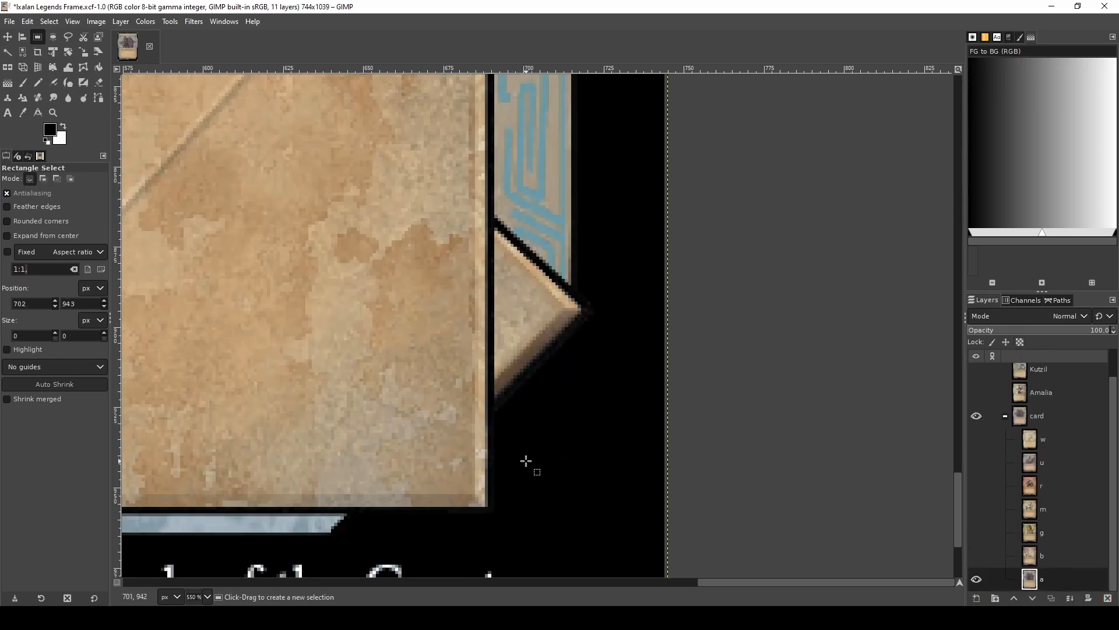
- Outline the triangular tab beside the text box's lower right edge with a polygonal Free Select and fill it with black
scroll(585, 370, "up", 2)
scroll(584, 355, "down", 1)
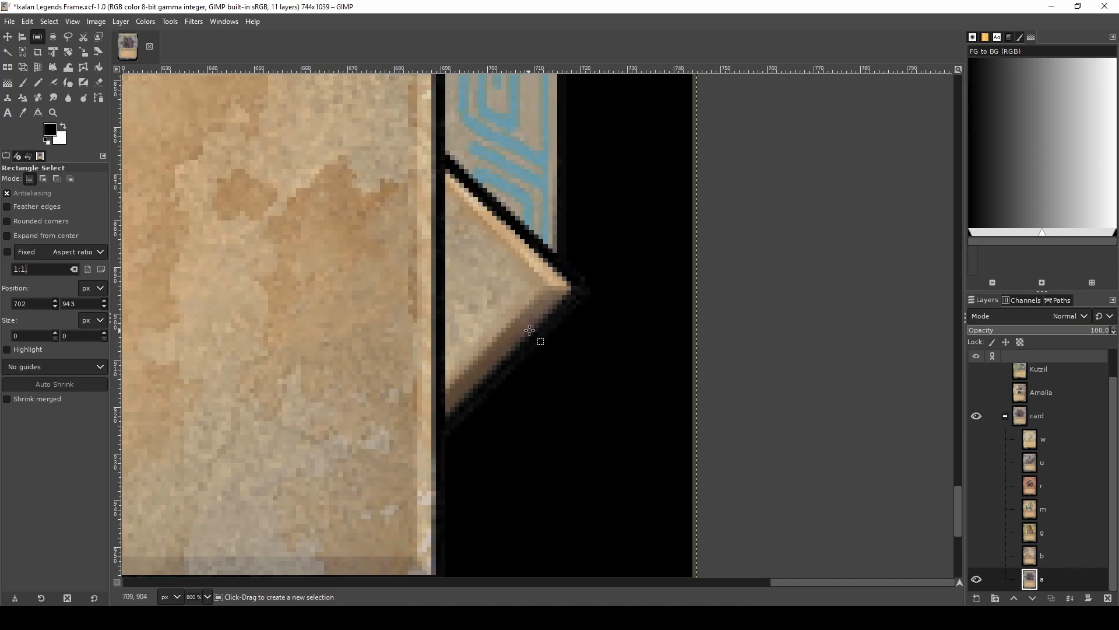
key("f")
left_click(446, 158)
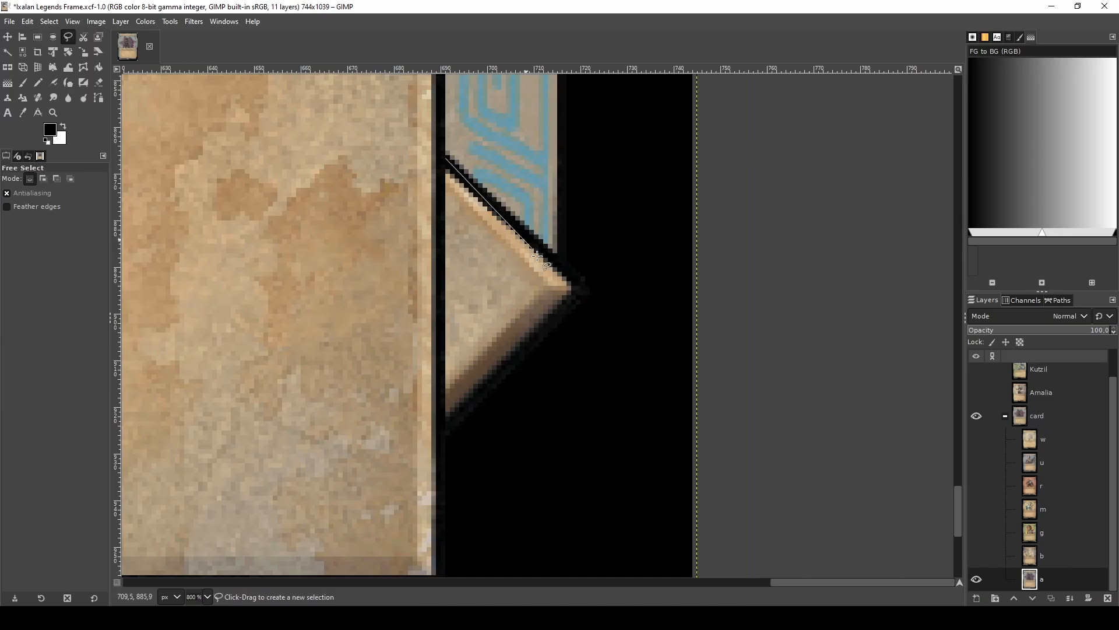
left_click(603, 302)
left_click(583, 404)
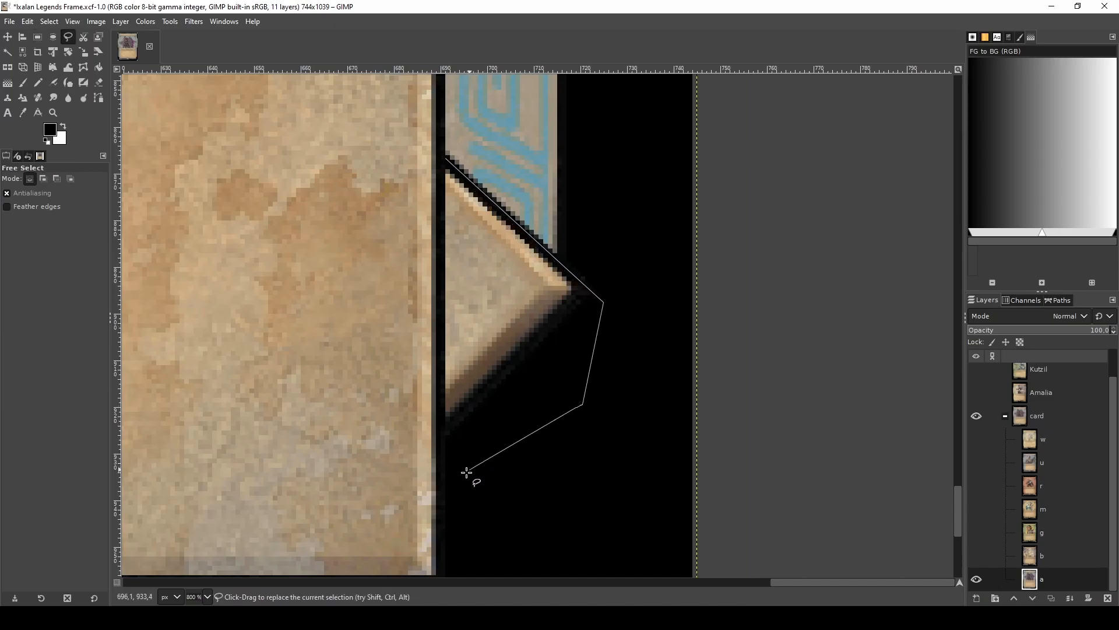
left_click(441, 497)
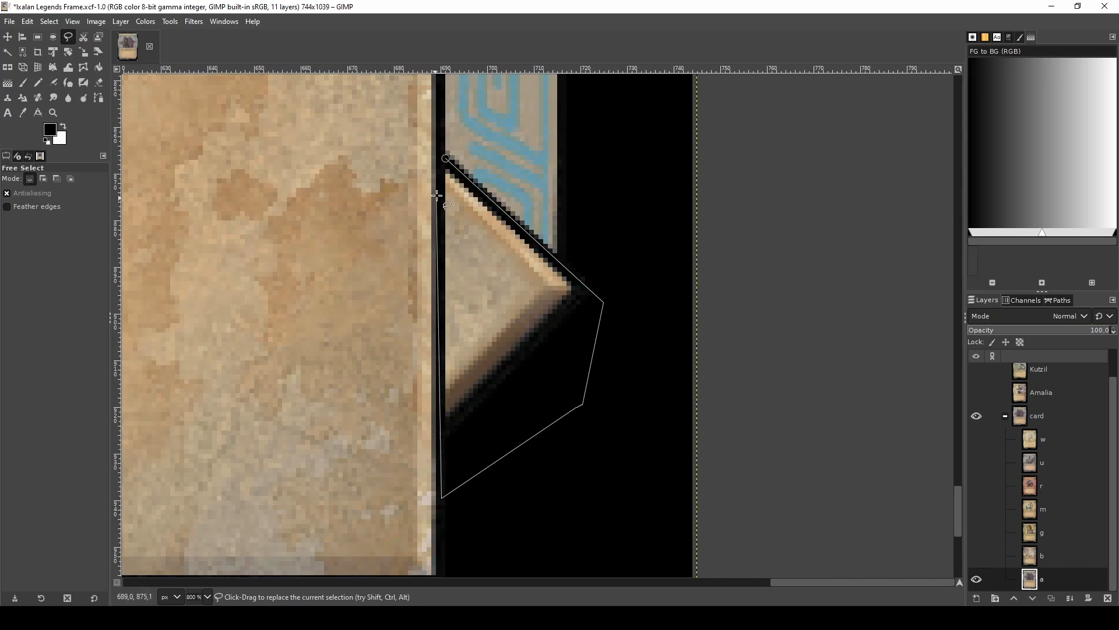
left_click(439, 179)
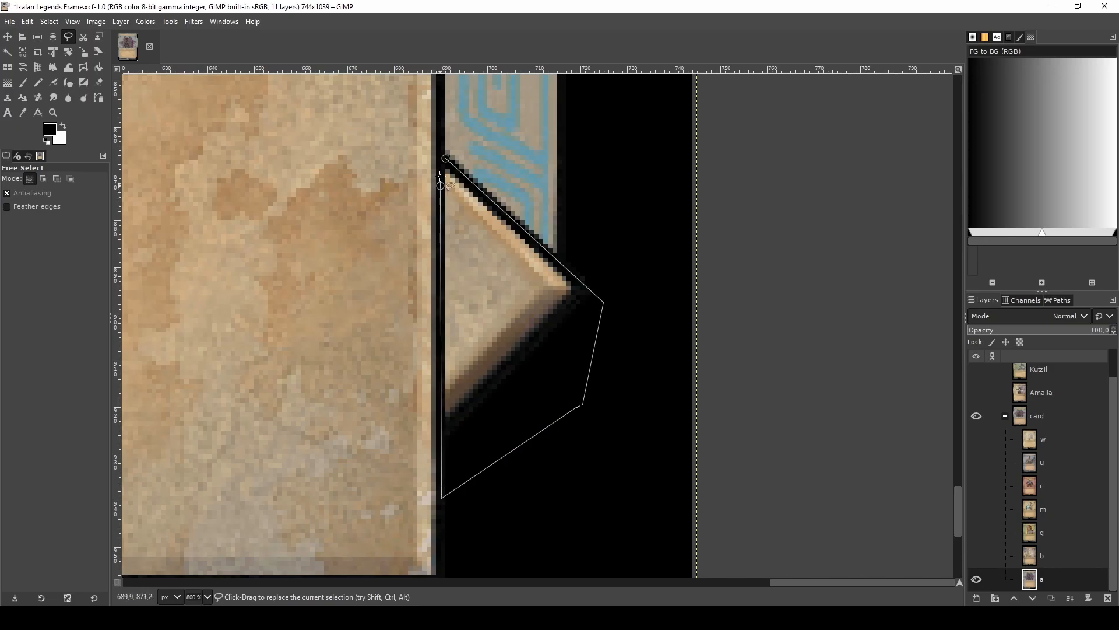
left_click(445, 159)
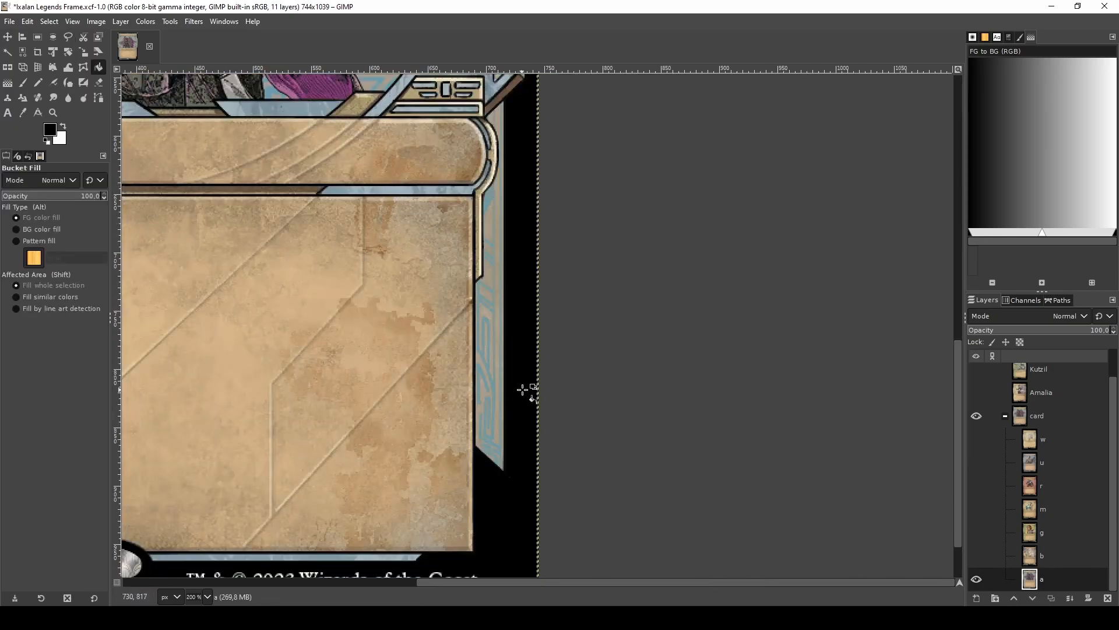
key("r")
left_click_drag(521, 264, 476, 467)
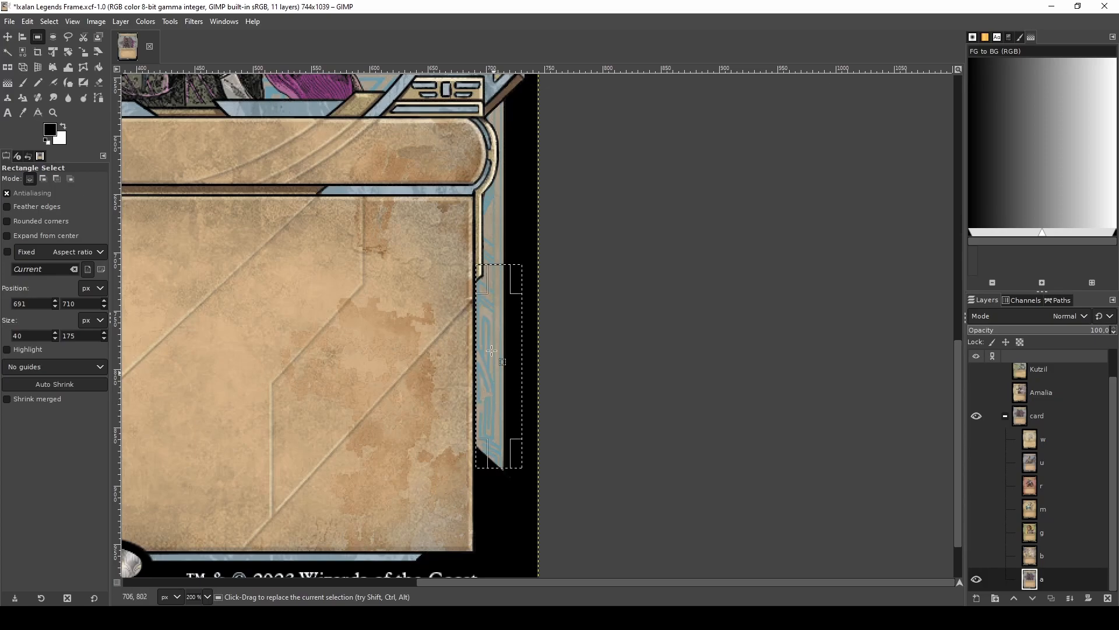
left_click_drag(496, 266, 495, 295)
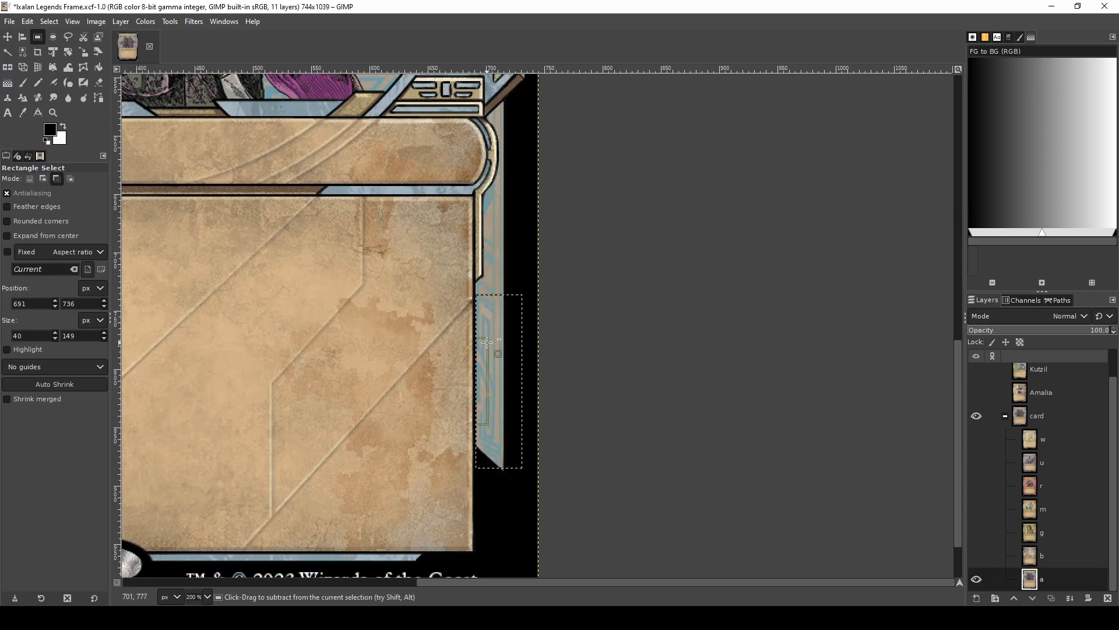
scroll(486, 342, "down", 3)
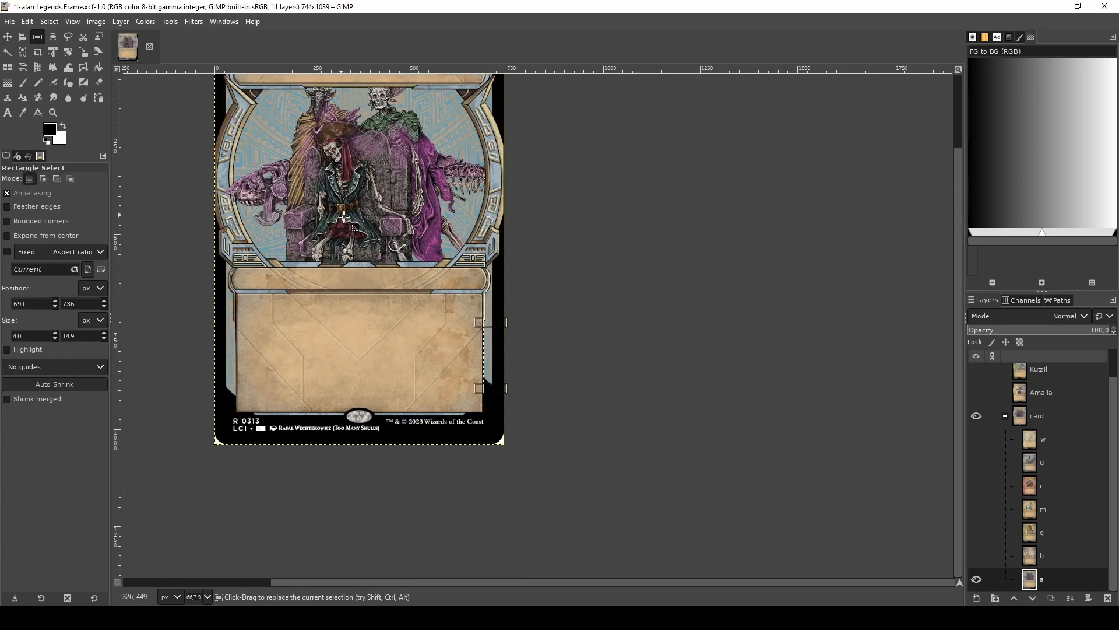
scroll(532, 374, "up", 3)
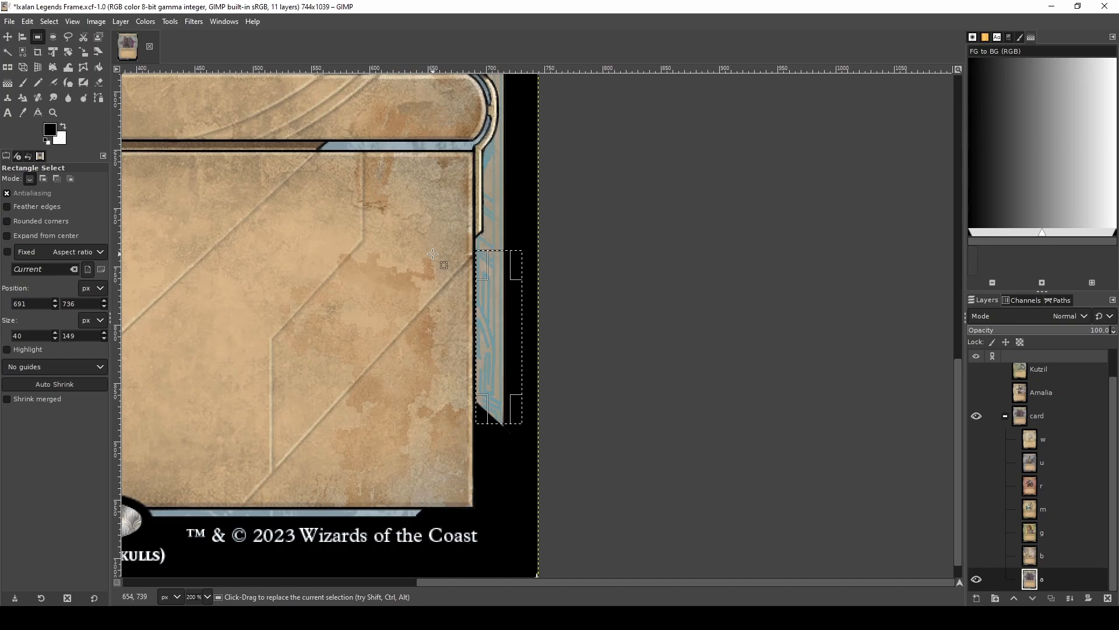
scroll(493, 296, "down", 3)
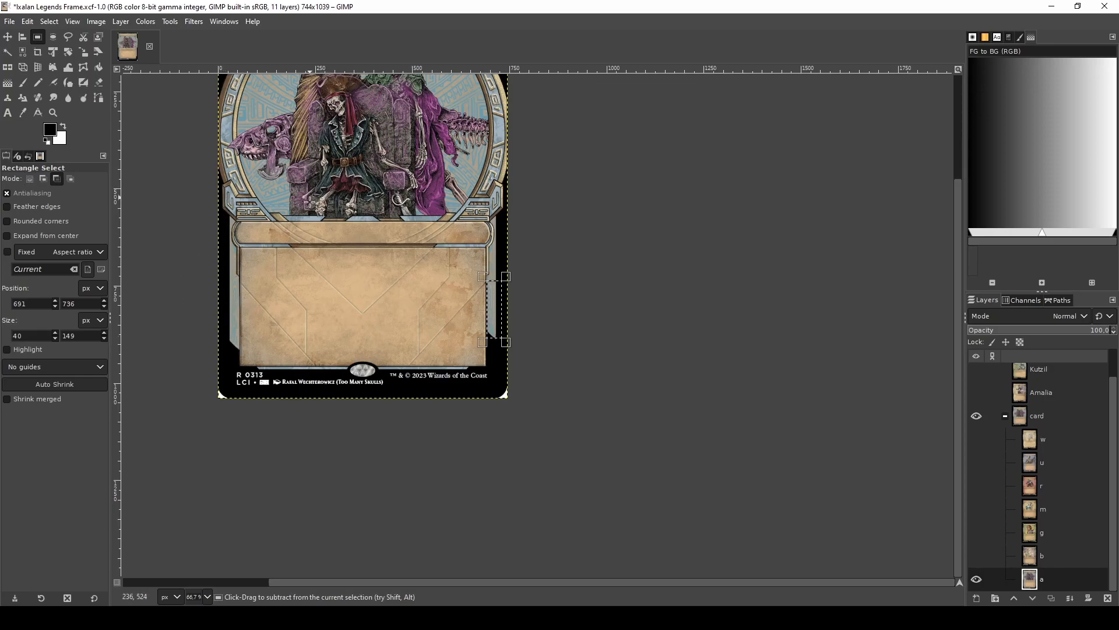
key("ctrl+a")
- Examine the whole card and compare the blue ornament strips on both sides of the text box
scroll(311, 291, "down", 3)
scroll(283, 217, "up", 2)
scroll(284, 217, "up", 1)
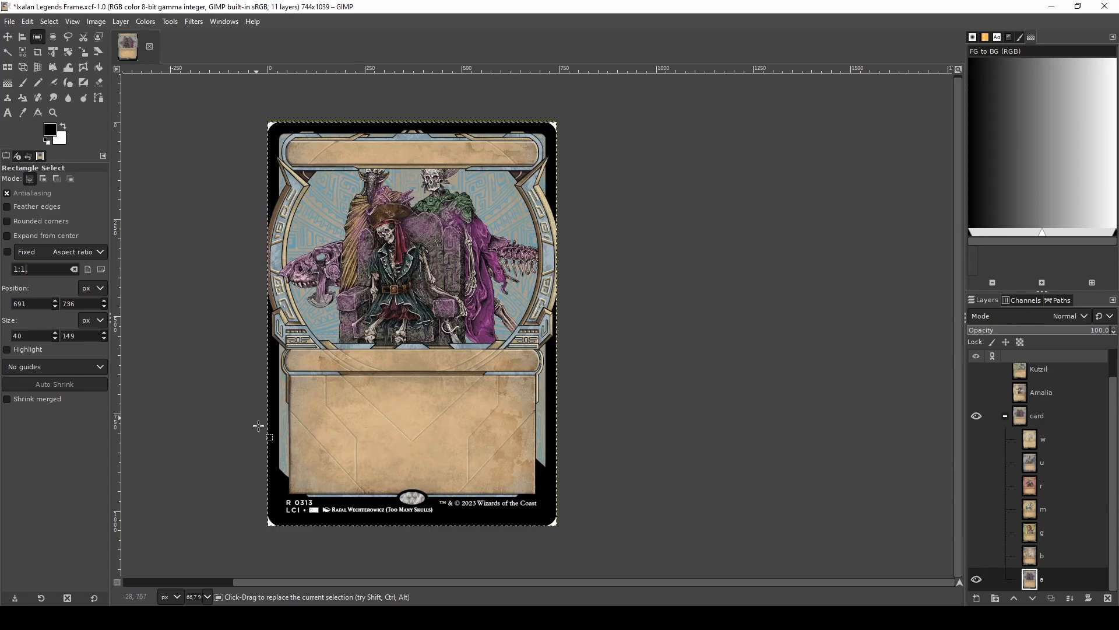
scroll(269, 440, "up", 3)
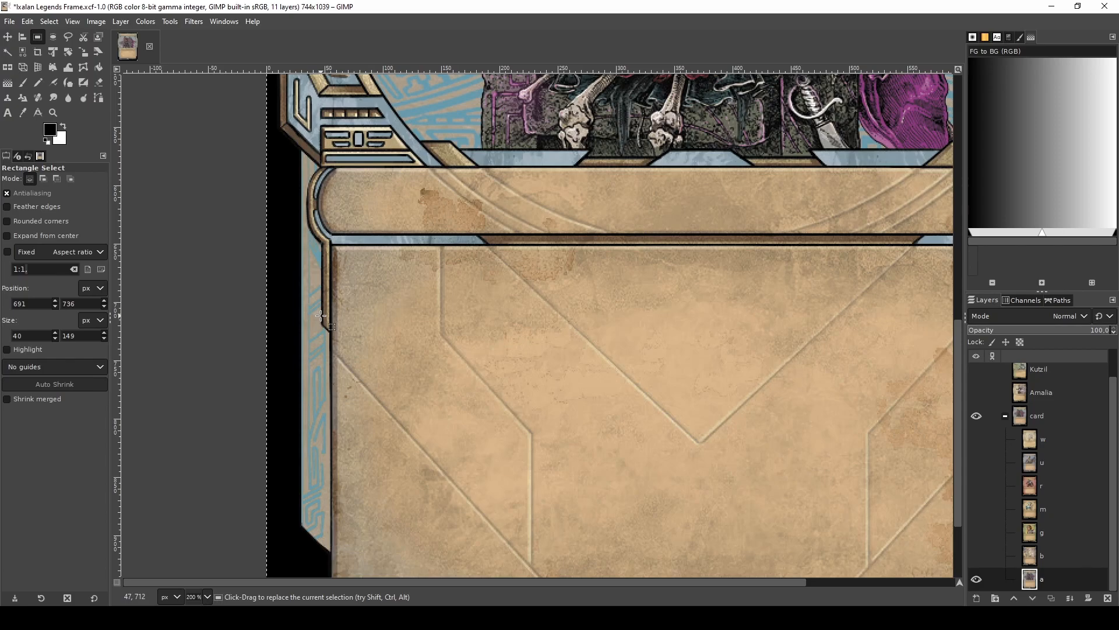
scroll(320, 316, "down", 3)
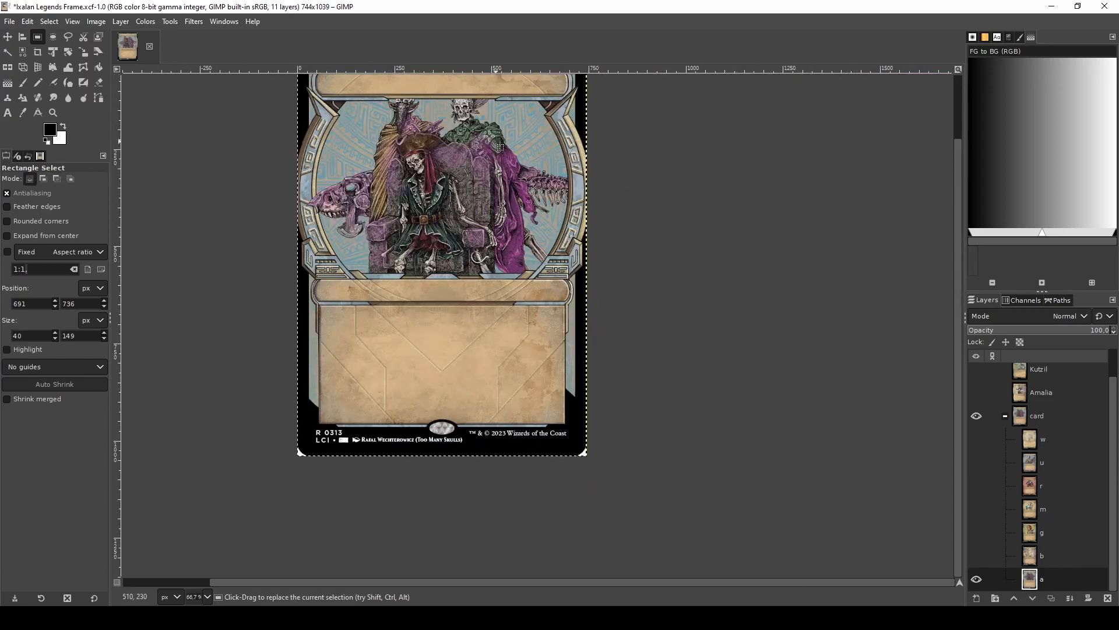
scroll(492, 376, "down", 3)
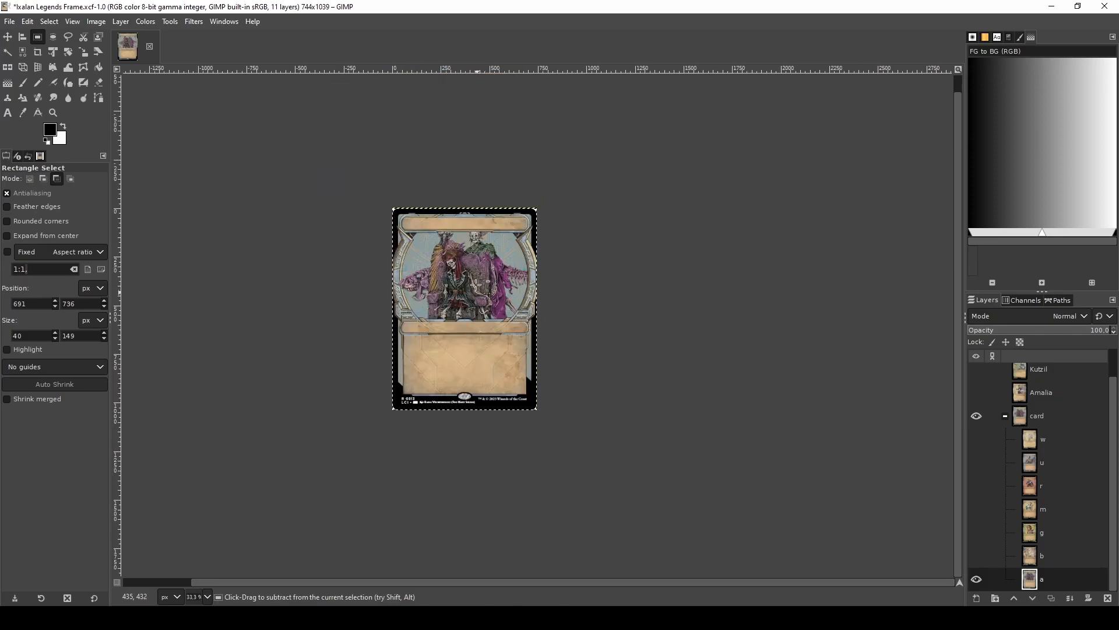
scroll(473, 273, "up", 3)
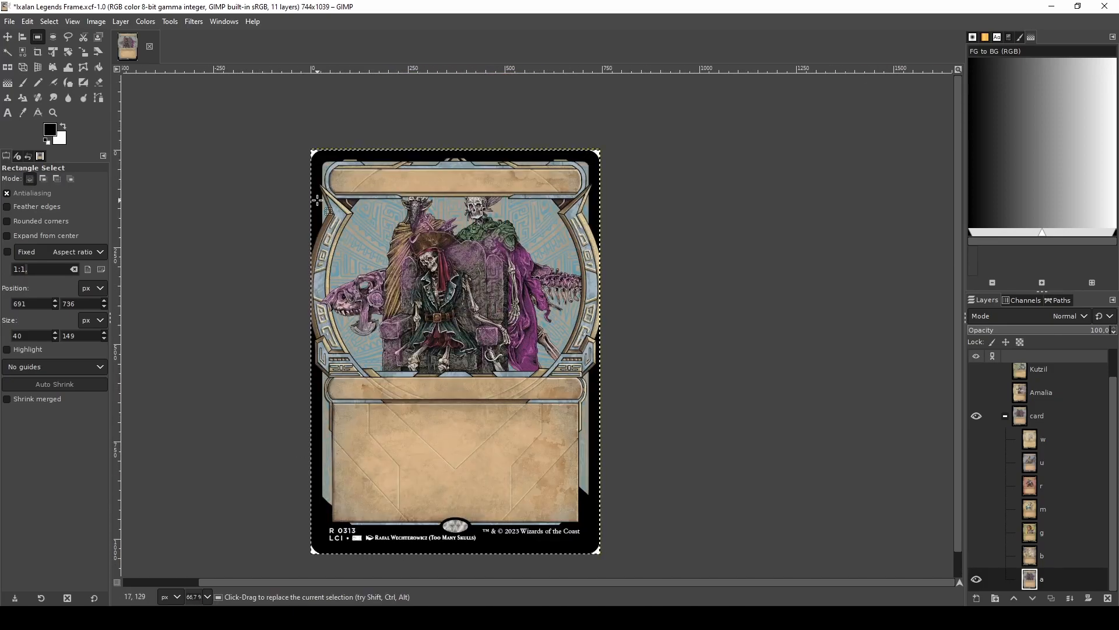
left_click_drag(313, 196, 609, 373)
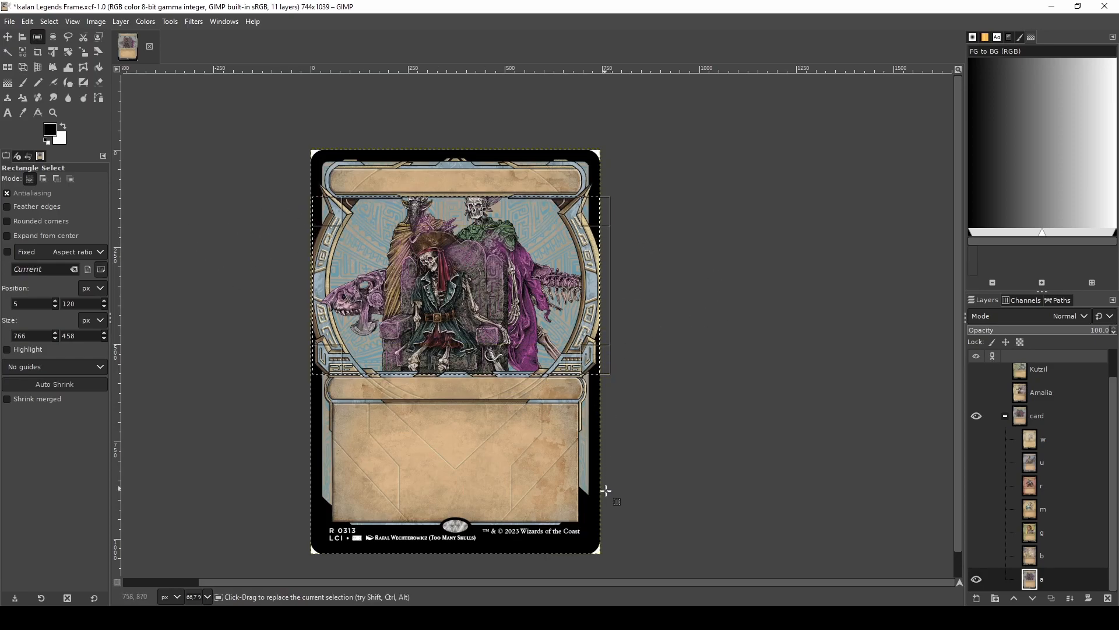
scroll(607, 509, "up", 3)
left_click_drag(520, 285, 577, 500)
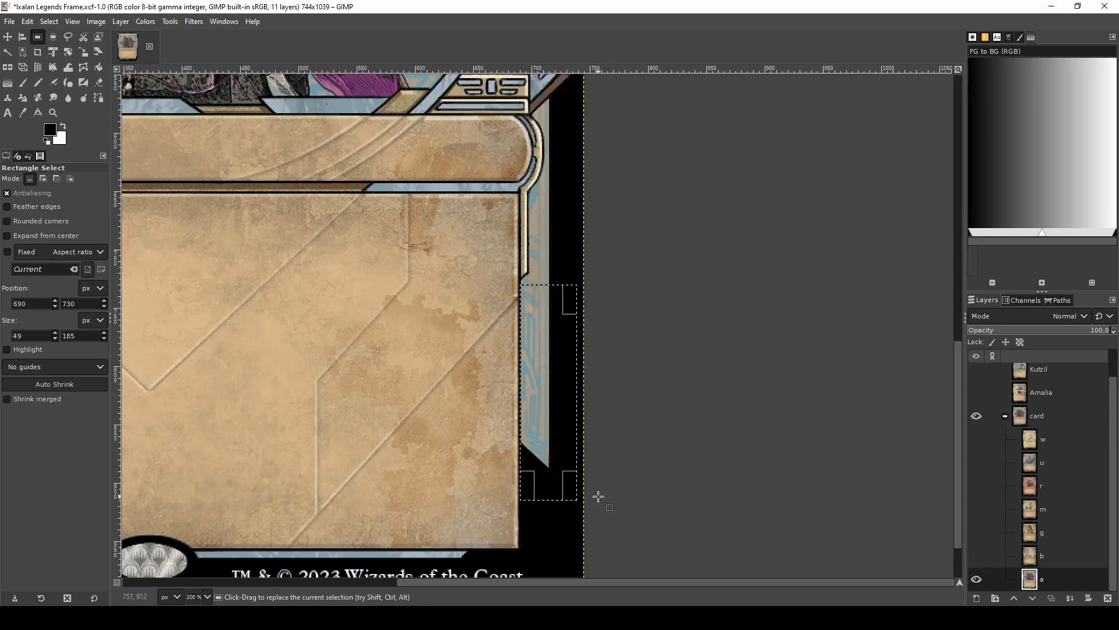
scroll(593, 492, "down", 3)
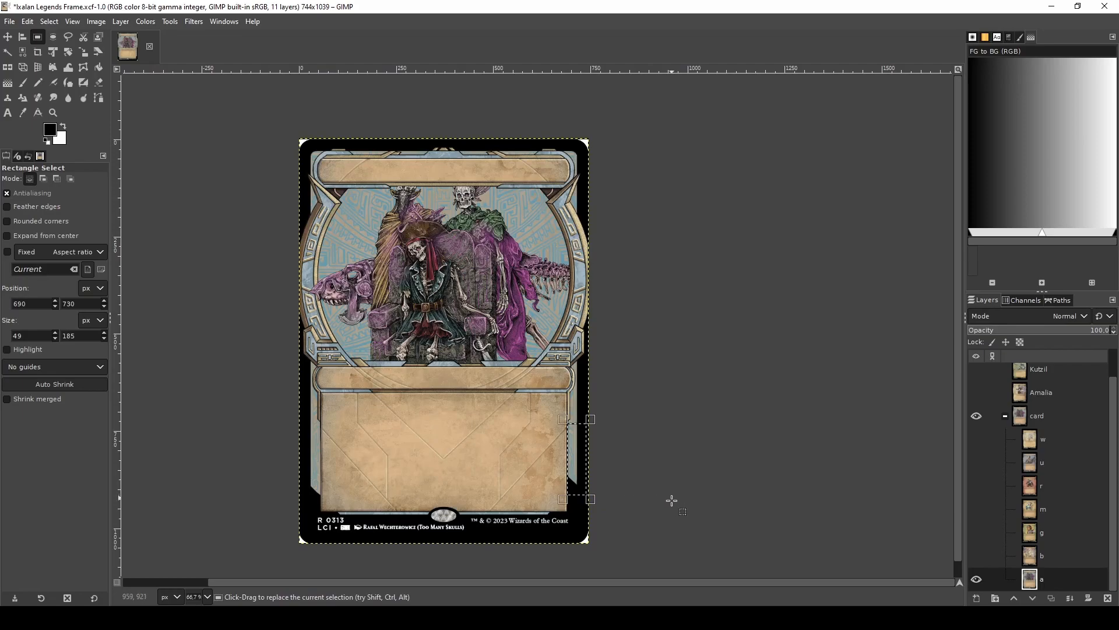
key("ctrl+a")
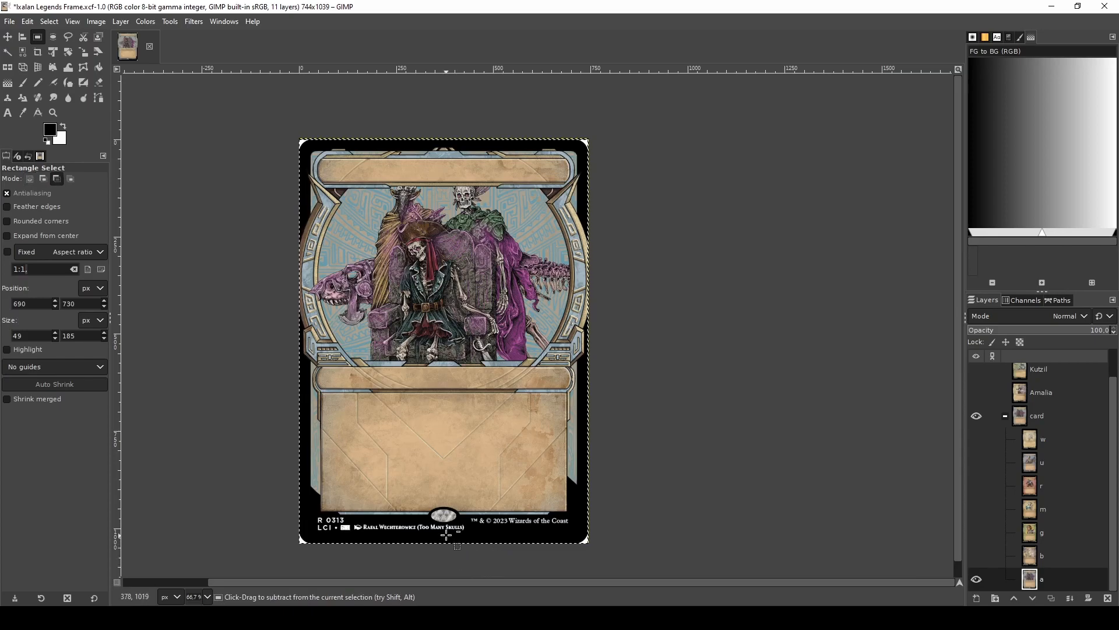
scroll(442, 530, "up", 4)
scroll(439, 526, "up", 1)
left_click_drag(595, 346, 253, 528)
scroll(302, 539, "down", 3)
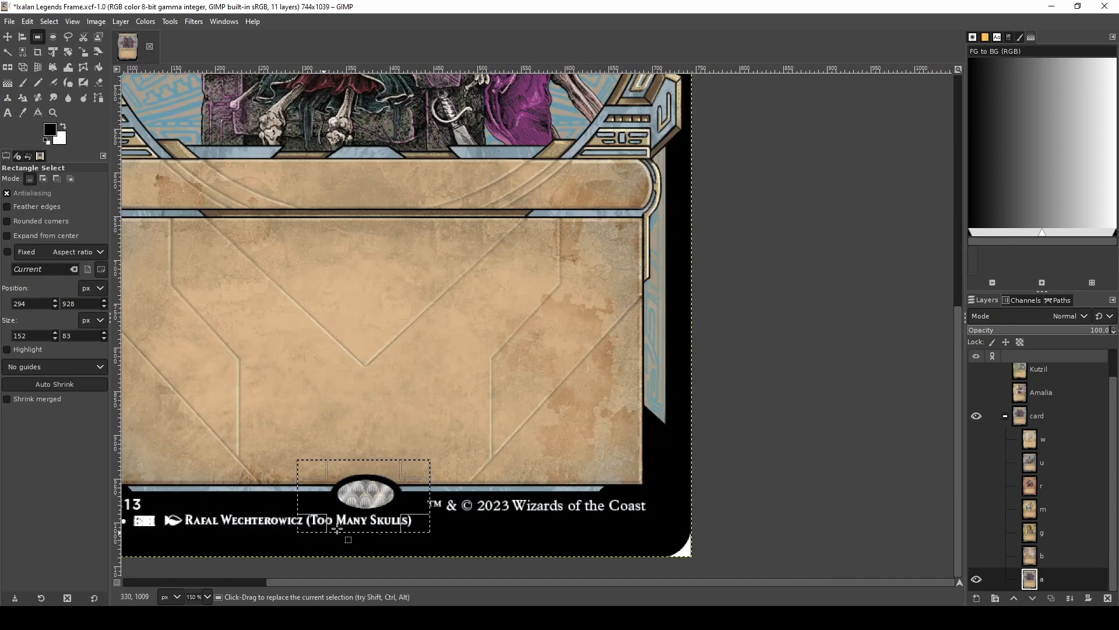
scroll(443, 495, "up", 3)
scroll(448, 496, "up", 1)
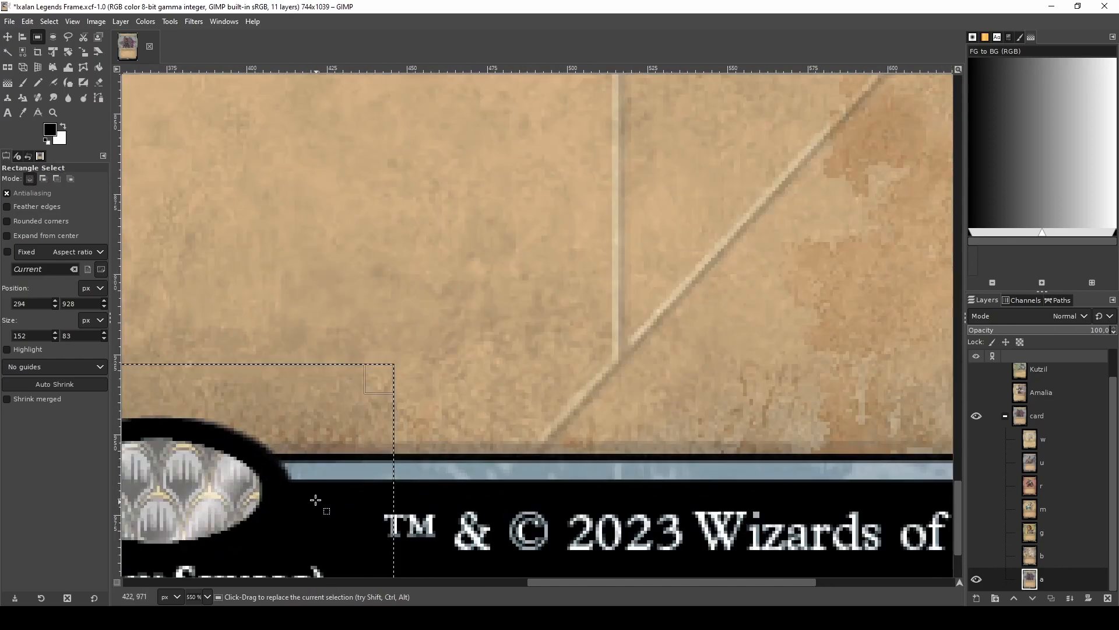
left_click_drag(304, 495, 436, 458)
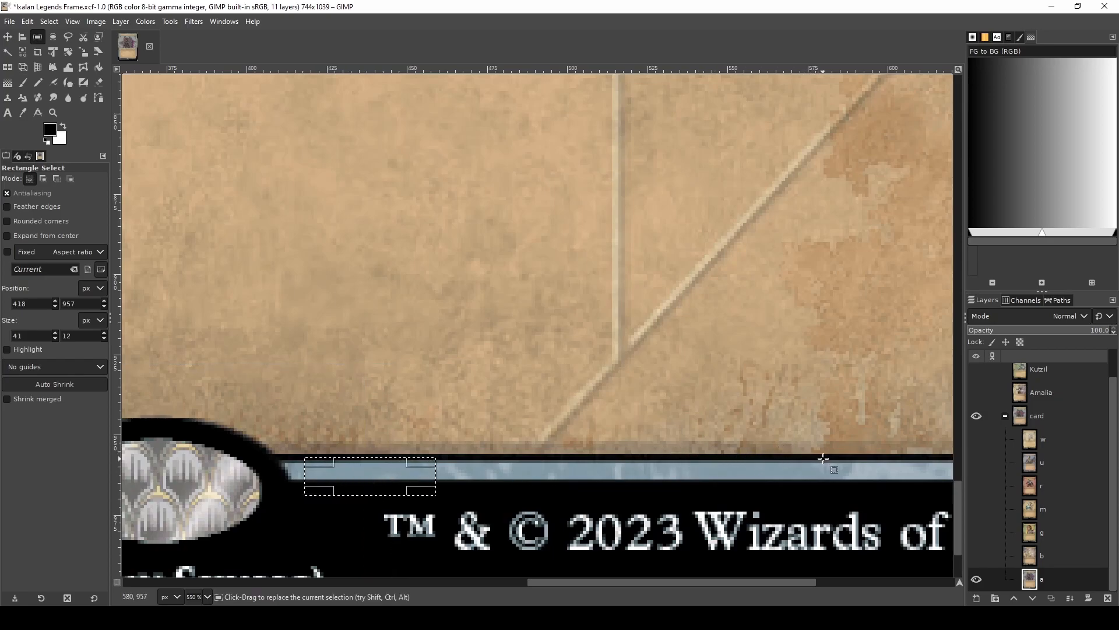
- Select an 80 by 7 px section of the blue bar below the text box and paste a copy of it
left_click_drag(827, 460, 569, 483)
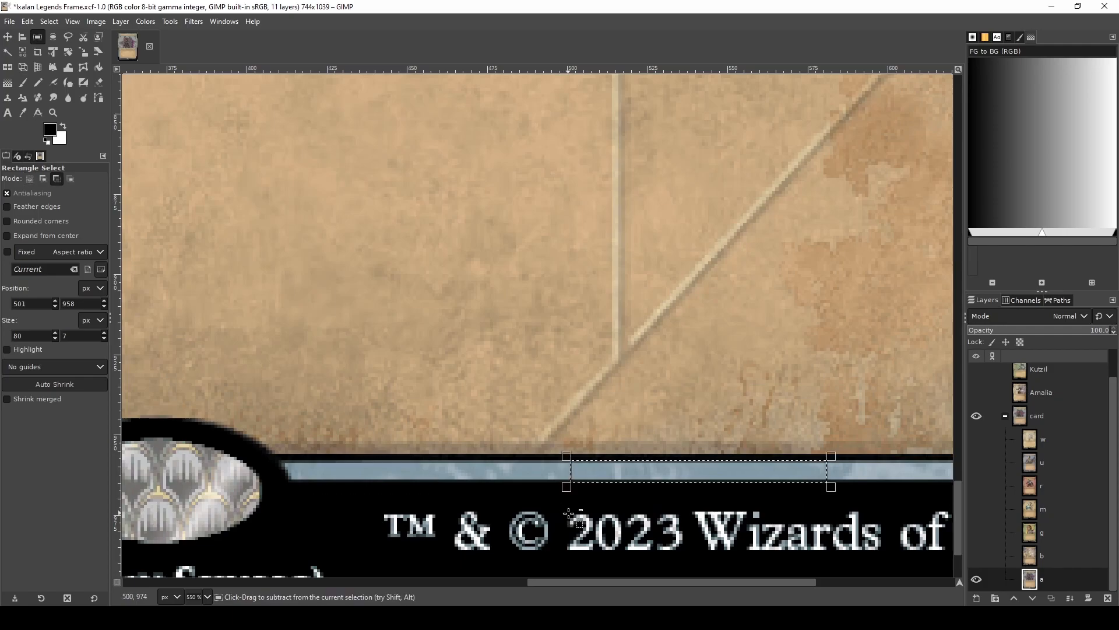
key("ctrl+c")
key("ctrl+v")
key("shift+f")
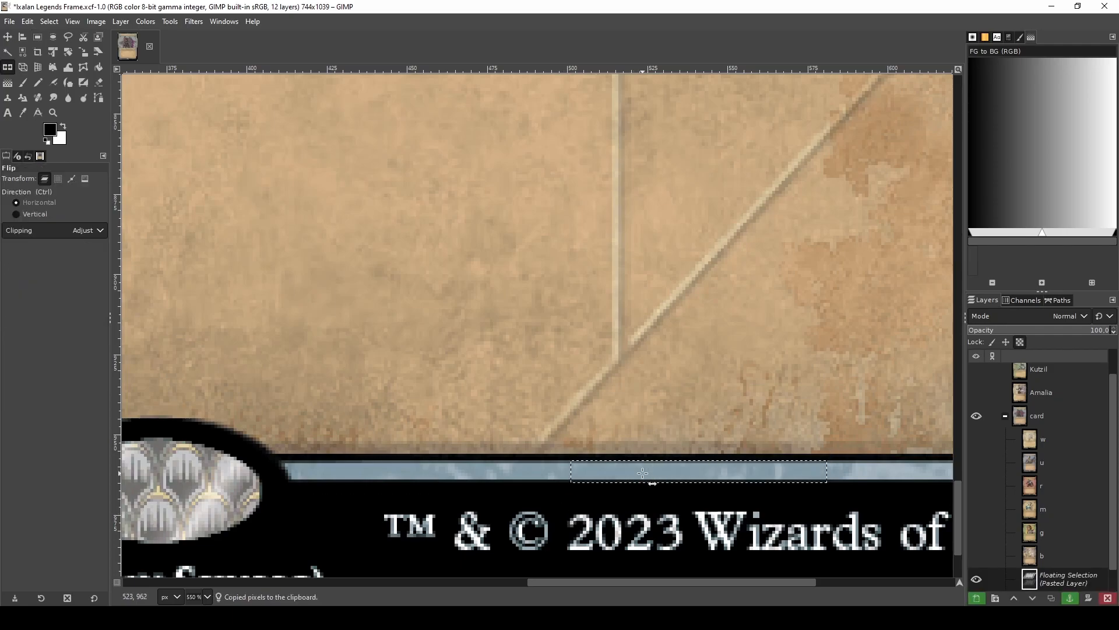
- Move the pasted bar section over the oval stamp below the text box and flip it horizontally
key("m")
left_click_drag(646, 473, 286, 475)
key("shift+f")
left_click(272, 476)
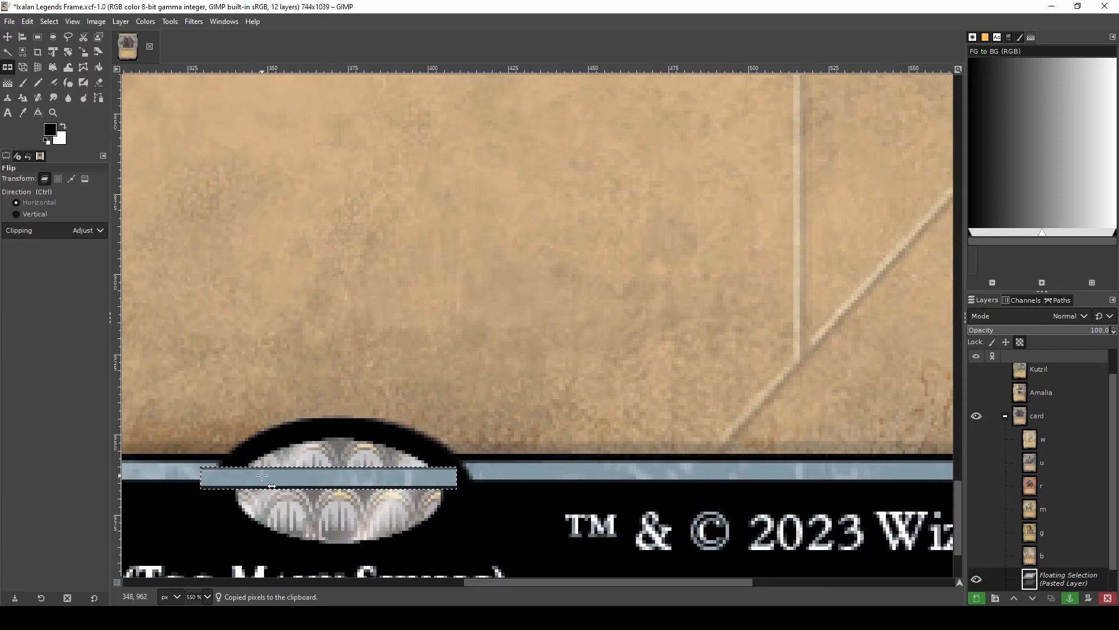
- Align the pasted bar section with the blue bar, flip it horizontally, shift it over the stamp's right-hand gap and anchor it
key("m")
left_click_drag(269, 482, 296, 470)
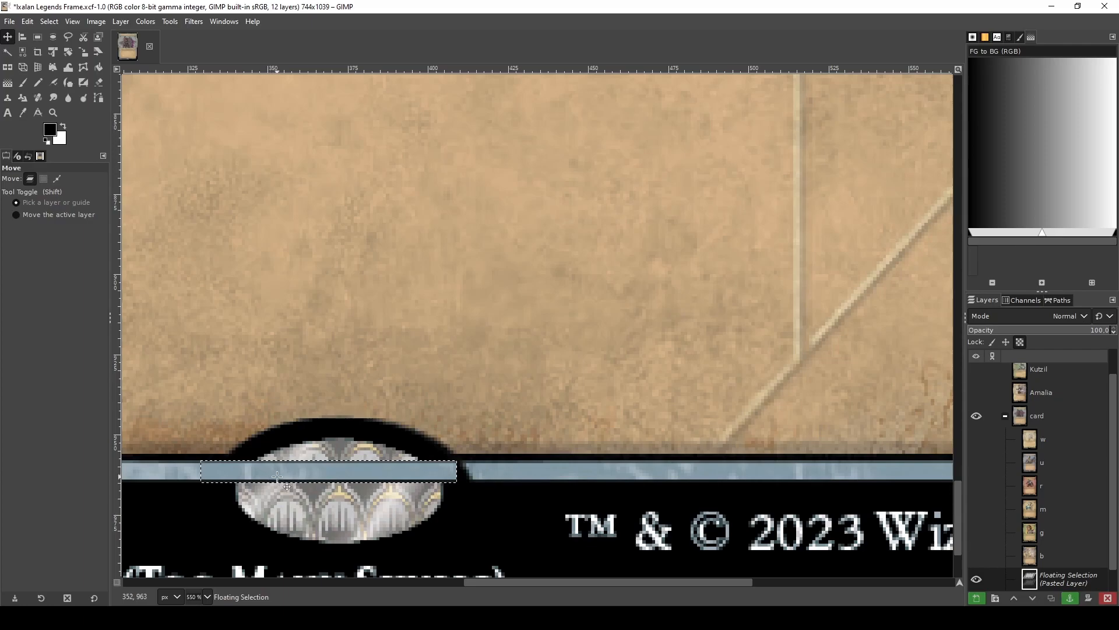
key("shift+f")
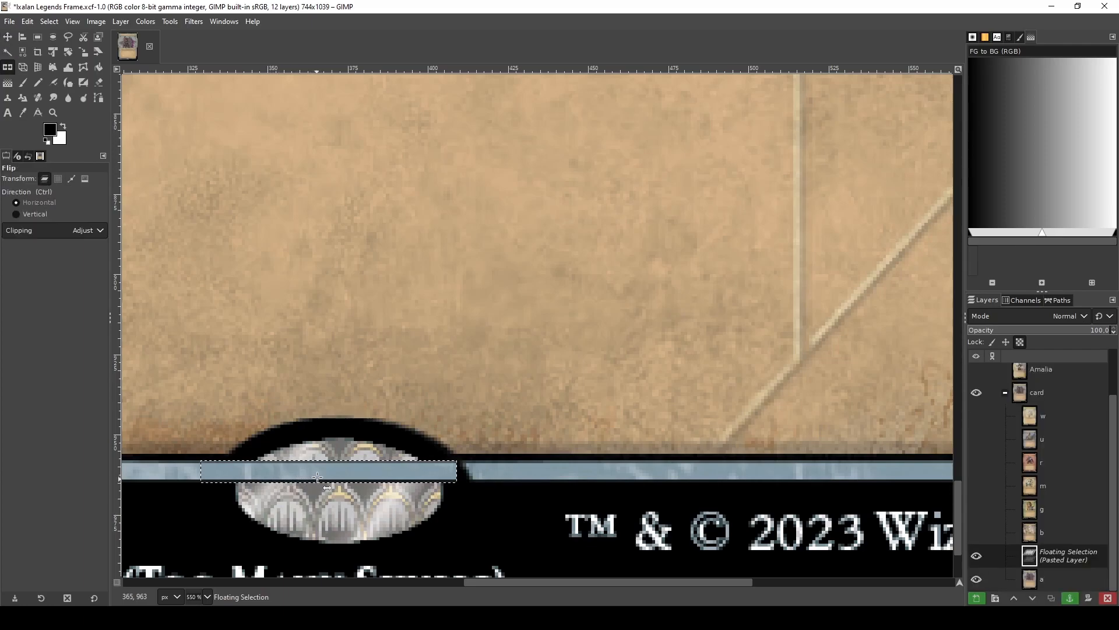
key("m")
left_click_drag(318, 475, 394, 470)
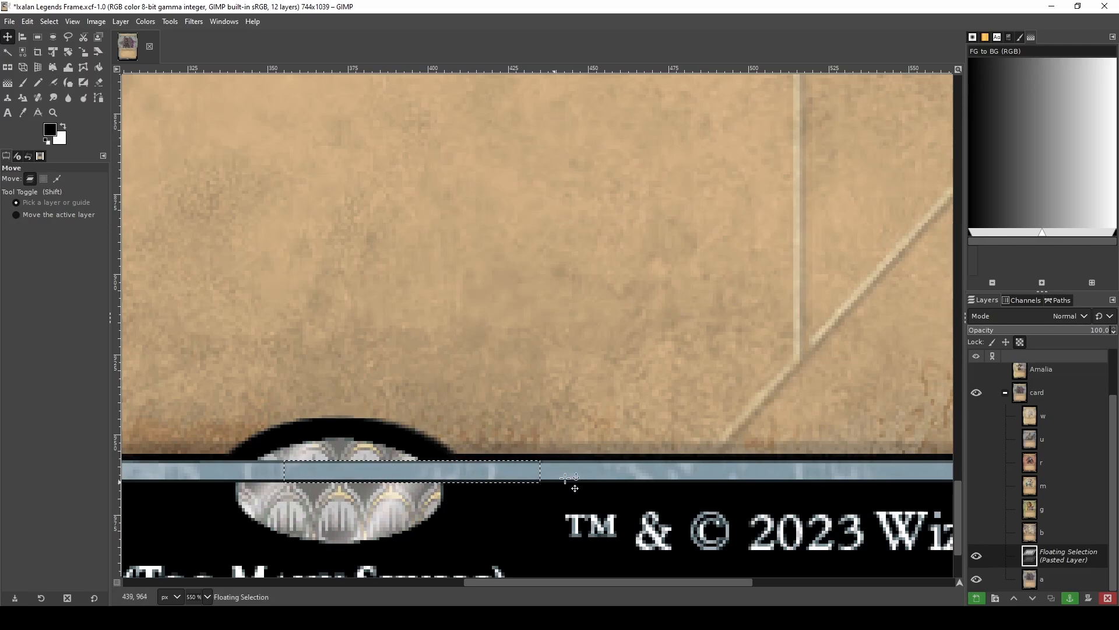
left_click(583, 467)
scroll(513, 511, "down", 1)
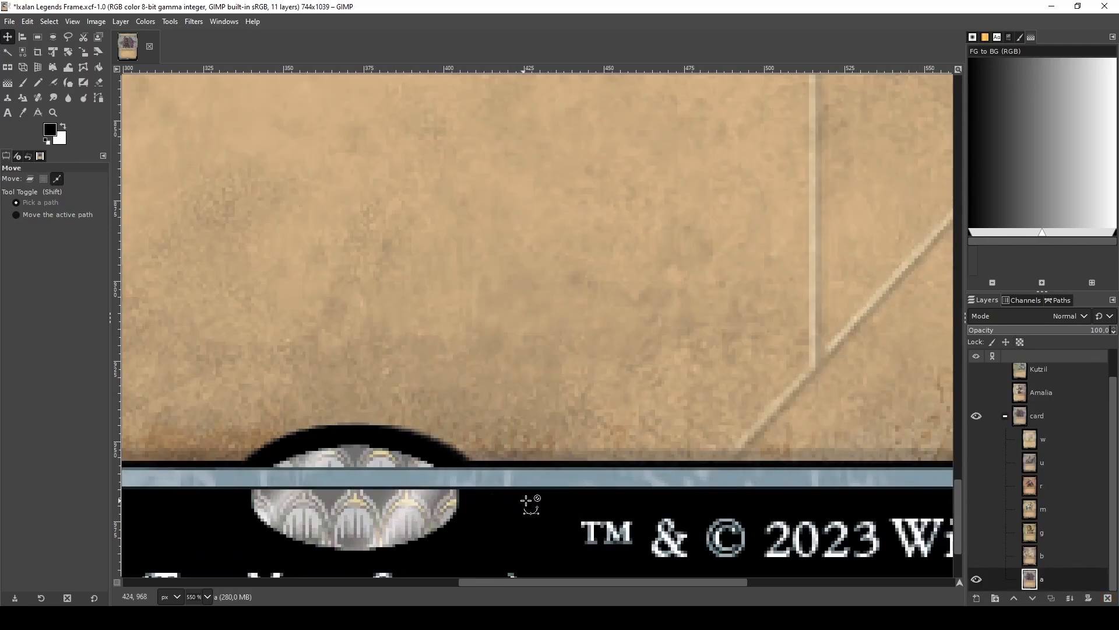
key("r")
scroll(464, 533, "up", 4)
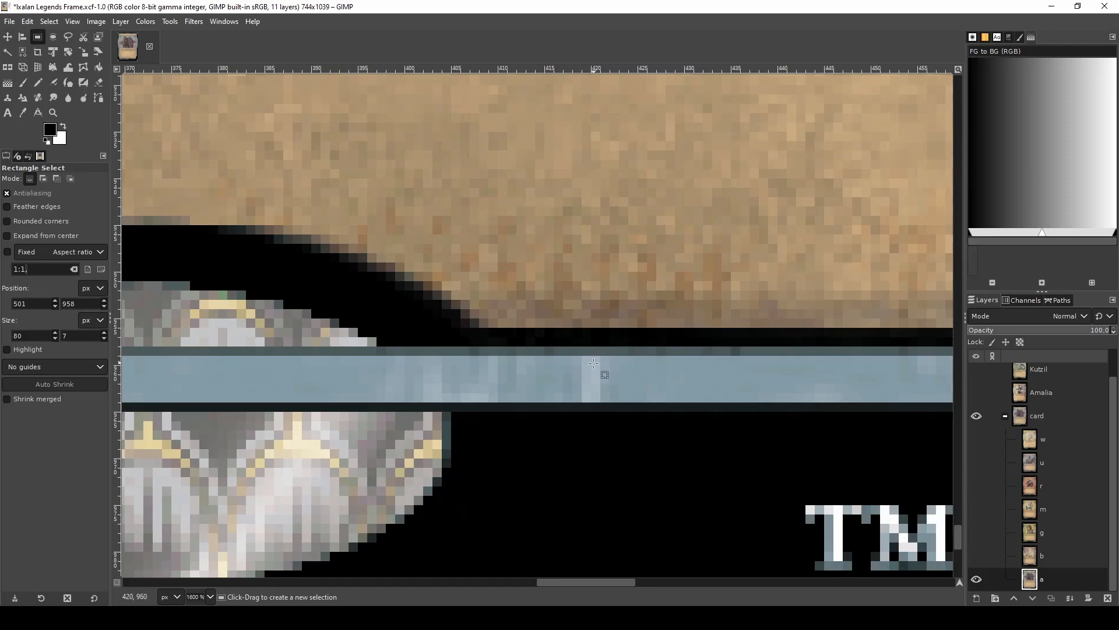
left_click_drag(599, 363, 588, 405)
scroll(583, 411, "down", 3)
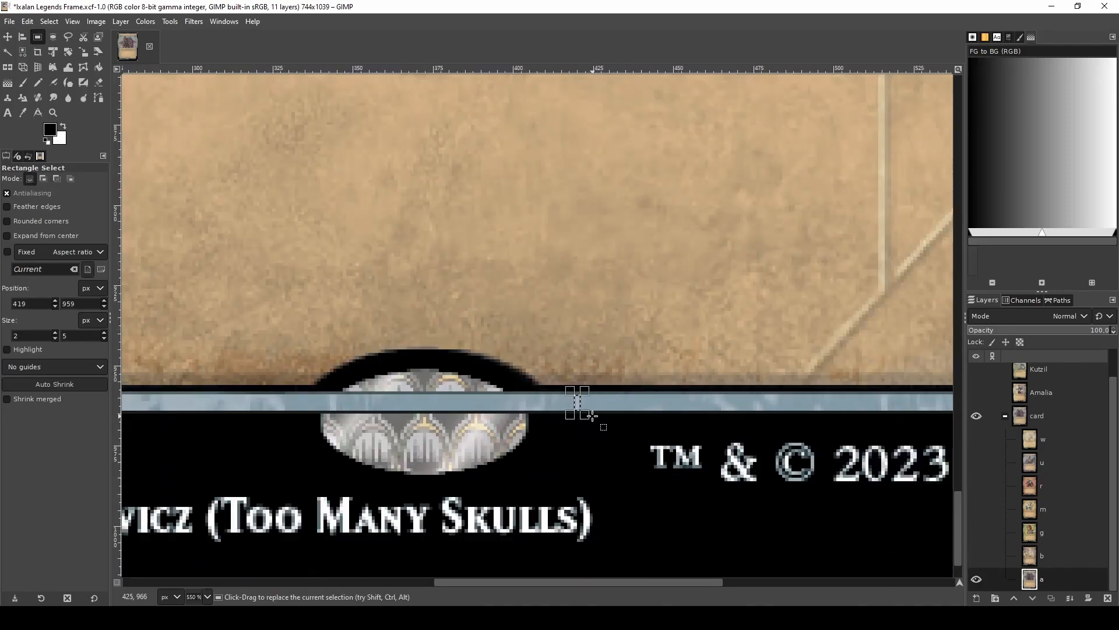
scroll(592, 415, "down", 4)
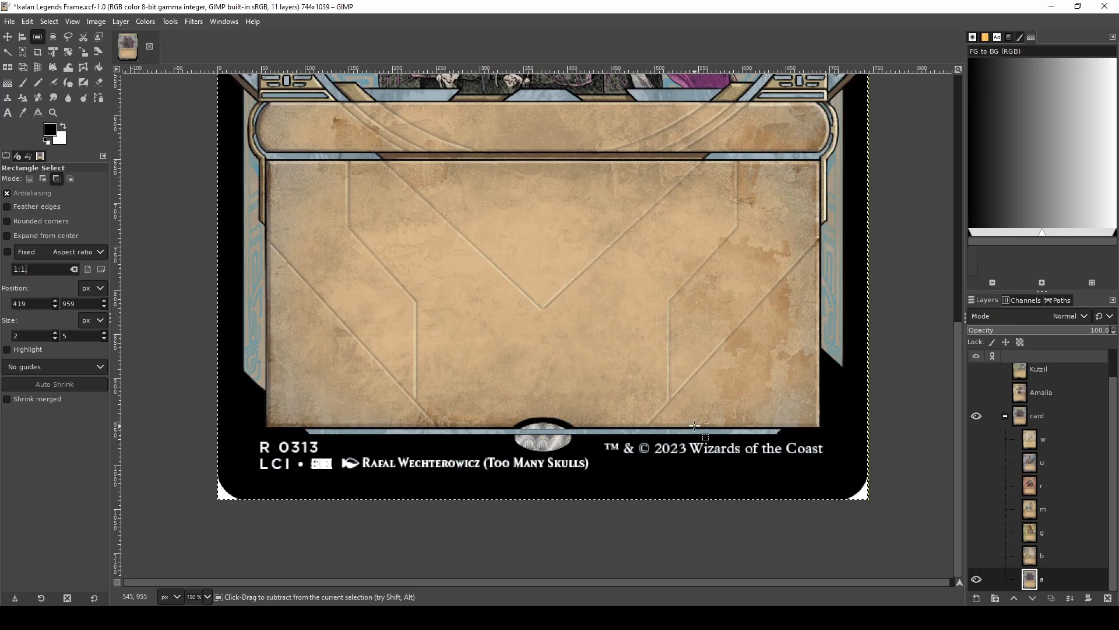
scroll(667, 435, "up", 3)
scroll(434, 446, "up", 2)
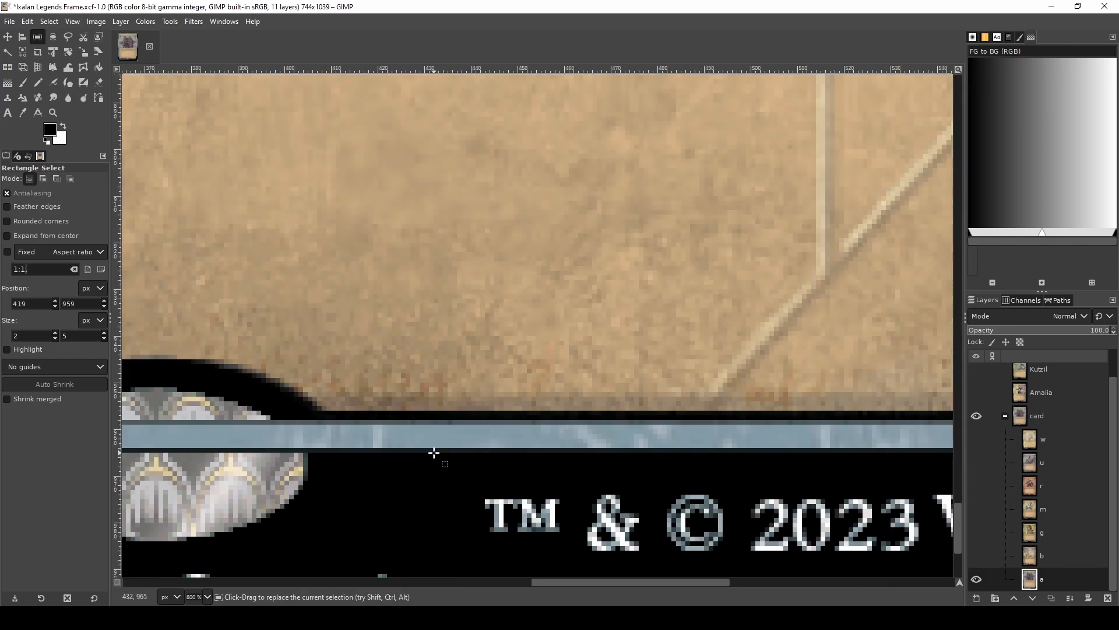
- Copy a small freehand patch of plain blue bar and anchor it over the light streak right of the stamp
key("f")
scroll(431, 455, "up", 2)
mouse_move(547, 414)
left_mouse_down()
mouse_move(522, 401)
mouse_move(489, 413)
left_mouse_up()
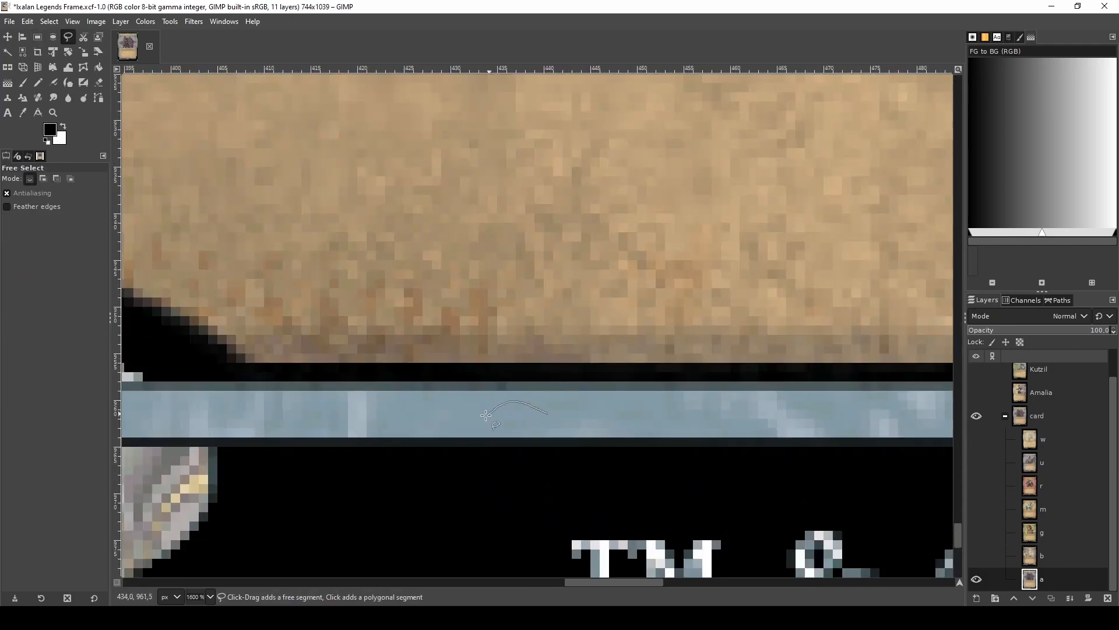
mouse_move(407, 420)
left_mouse_down()
mouse_move(504, 431)
mouse_move(544, 421)
mouse_move(387, 422)
mouse_move(382, 405)
mouse_move(374, 412)
left_mouse_up()
key("ctrl+c")
key("ctrl+v")
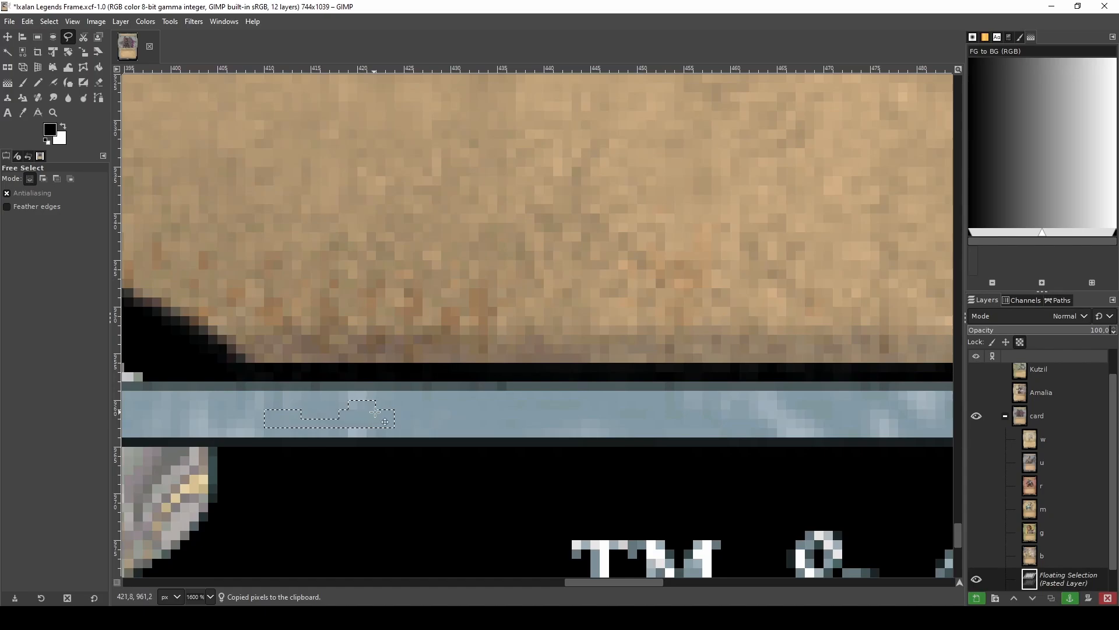
left_click(438, 407)
key("minus")
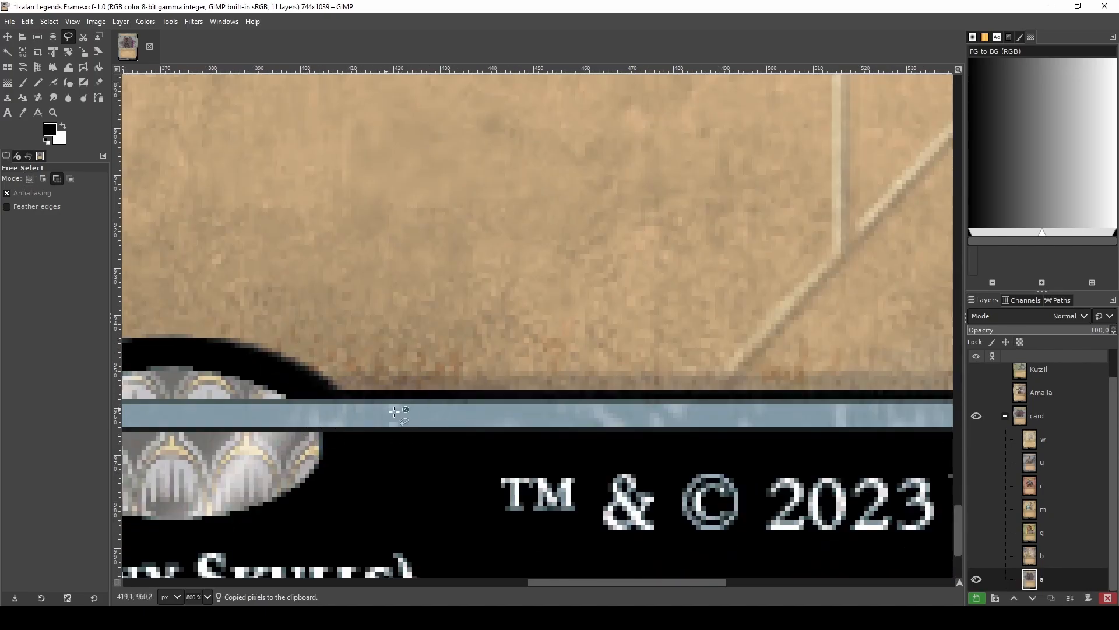
key("minus")
key("minus")
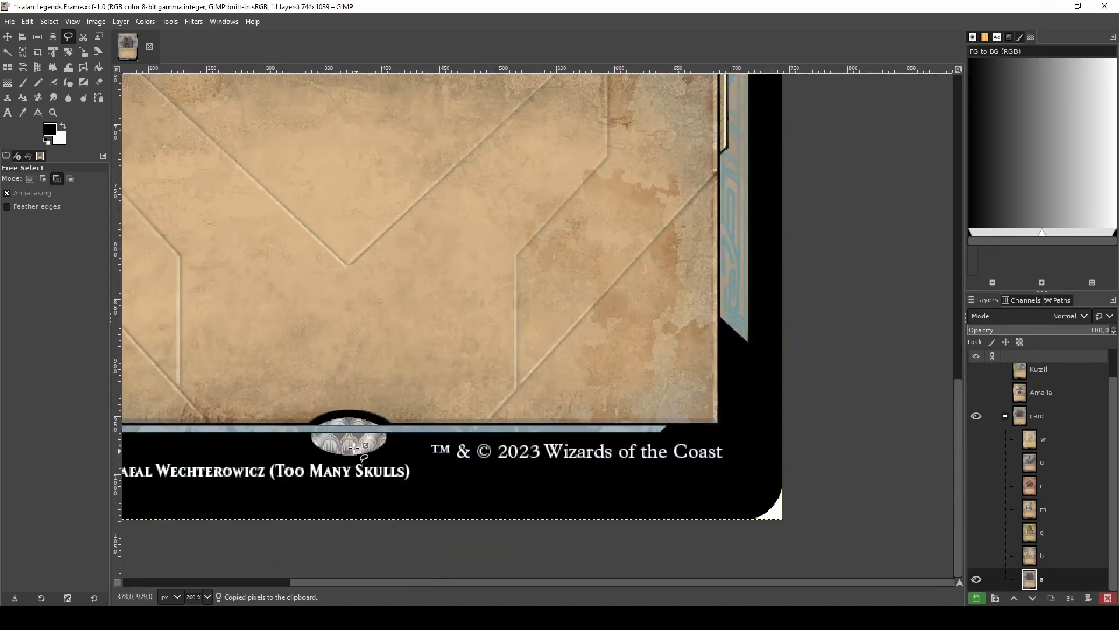
- Paste the blue patch again, flip it horizontally, and anchor it over the light streak at the bar's left side above the stamp
key("plus")
key("plus")
key("plus")
key("plus")
key("plus")
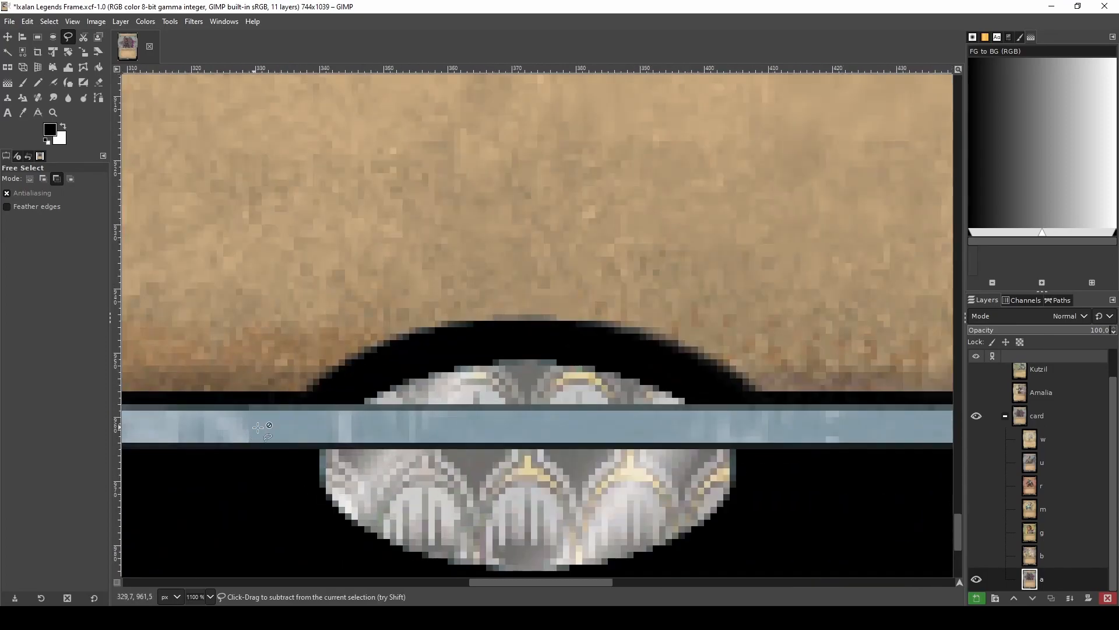
scroll(254, 427, "up", 1)
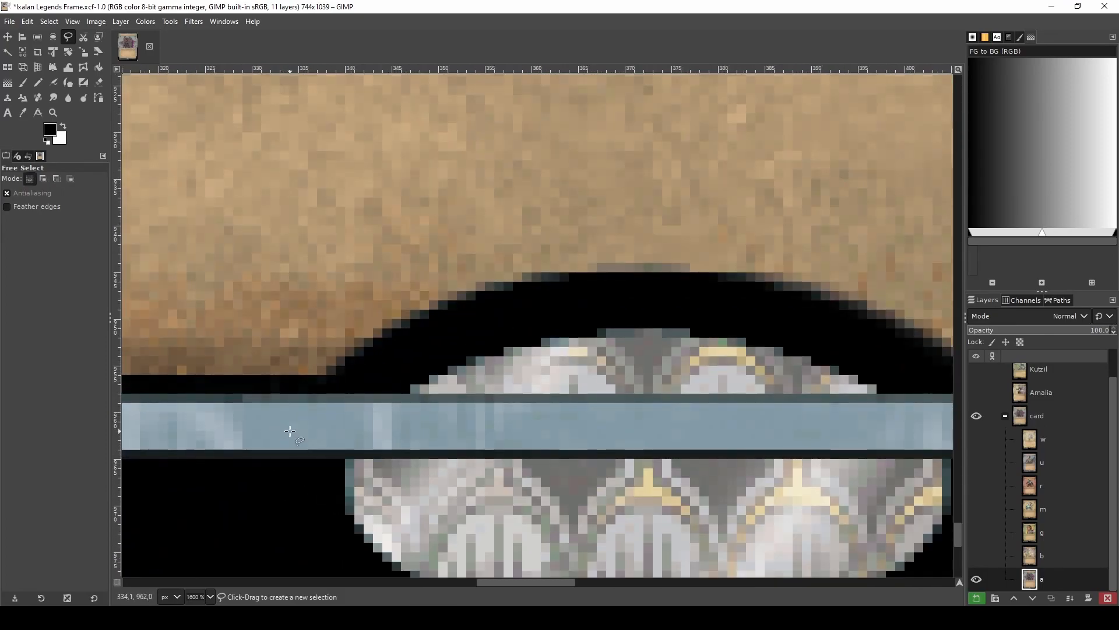
scroll(290, 432, "down", 1)
key("ctrl+v")
key("shift+f")
left_click(556, 315)
key("m")
left_click_drag(509, 321, 364, 430)
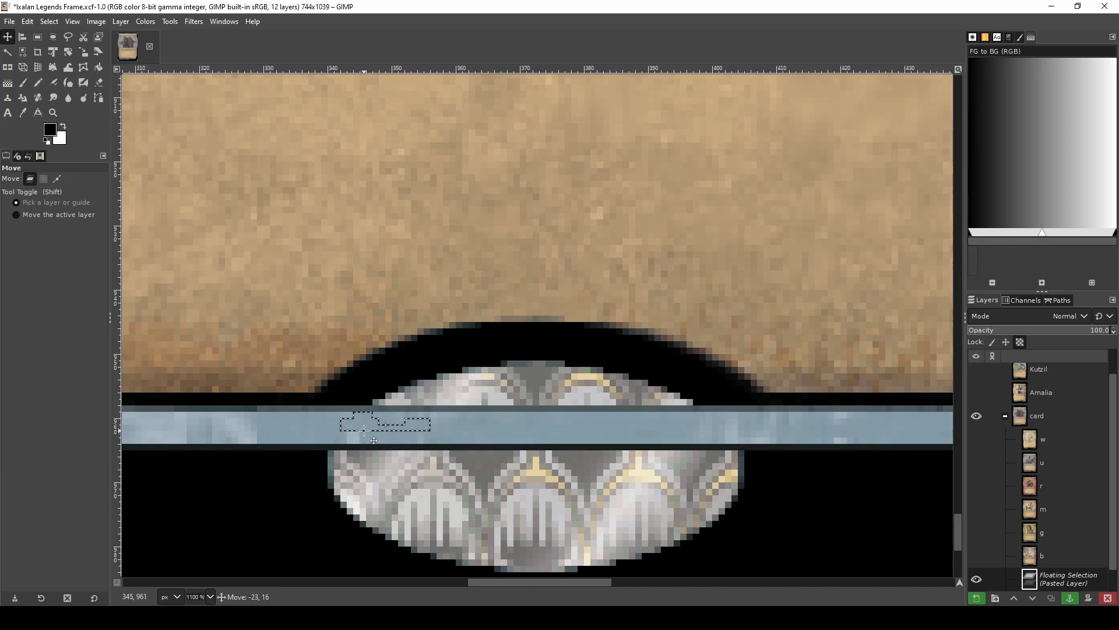
key("ctrl+h")
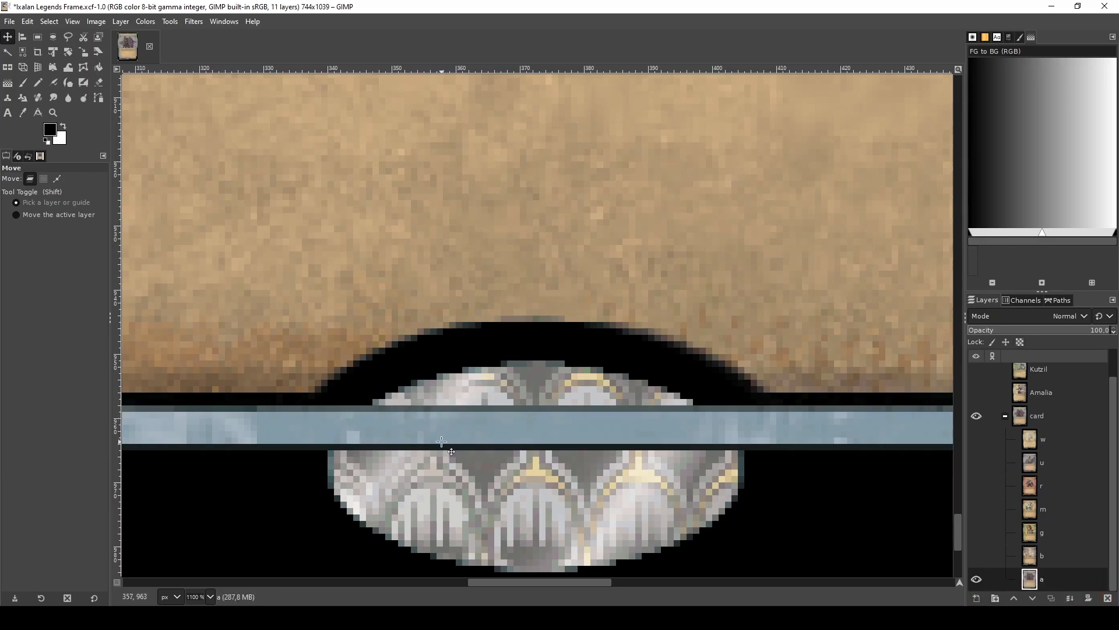
- Copy a 3 by 1 px piece of the blue bar's upper edge and anchor the pasted copy just left of it
key("s")
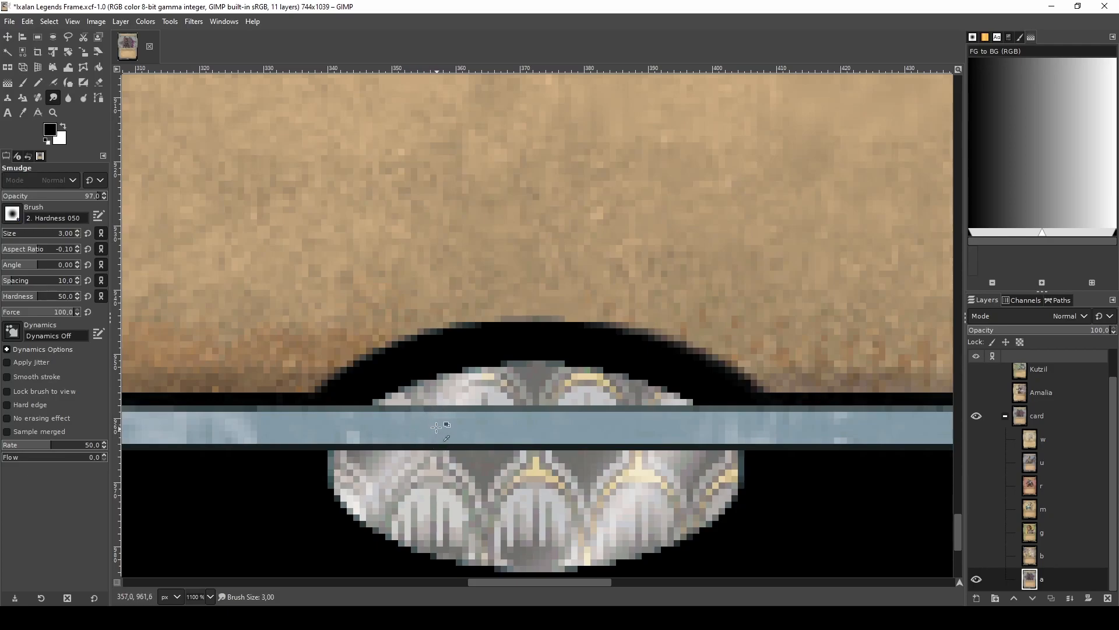
key("r")
left_click_drag(434, 405, 454, 411)
key("ctrl+c")
key("ctrl+v")
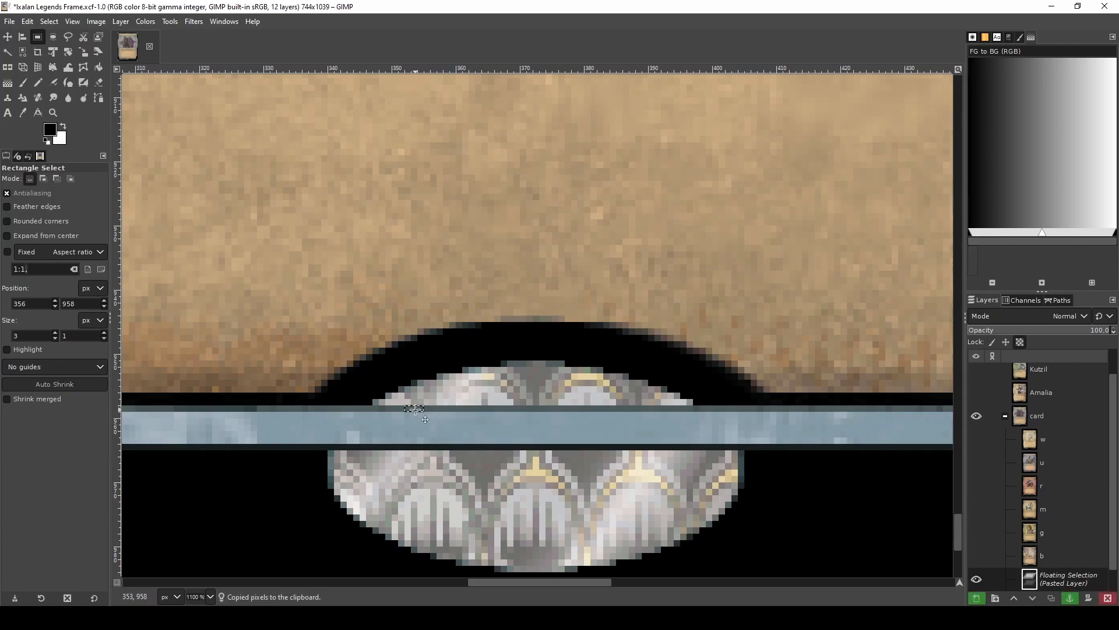
left_click(454, 408)
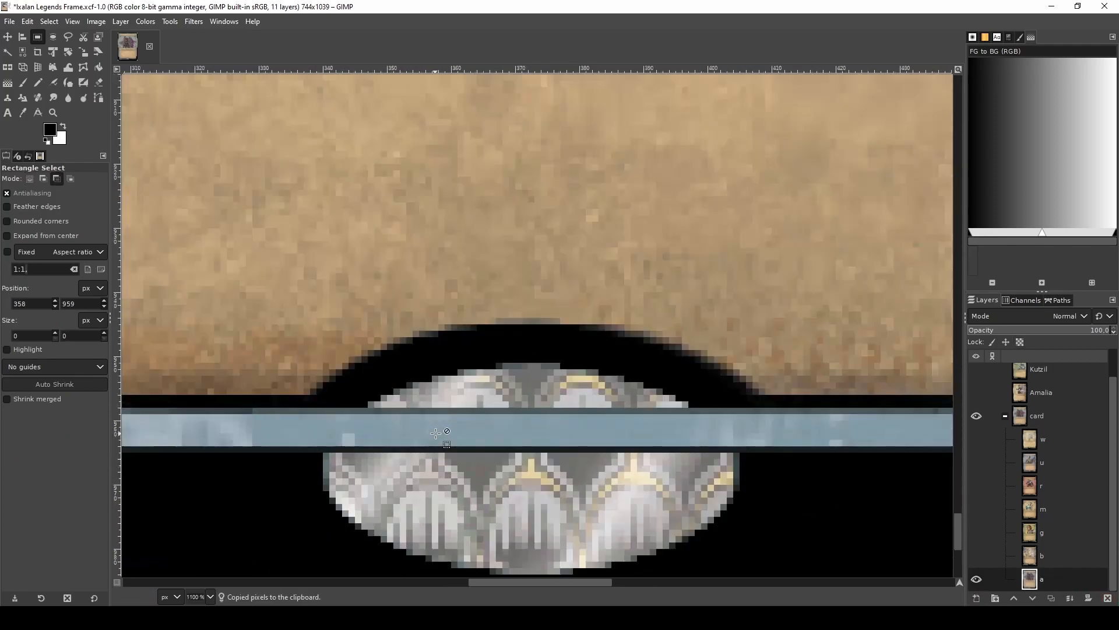
- Select the thin strip directly above the blue bar across the oval stamp and fill it with black
mouse_move(254, 395)
left_mouse_down()
mouse_move(760, 394)
mouse_move(835, 415)
left_mouse_up()
key("shift+b")
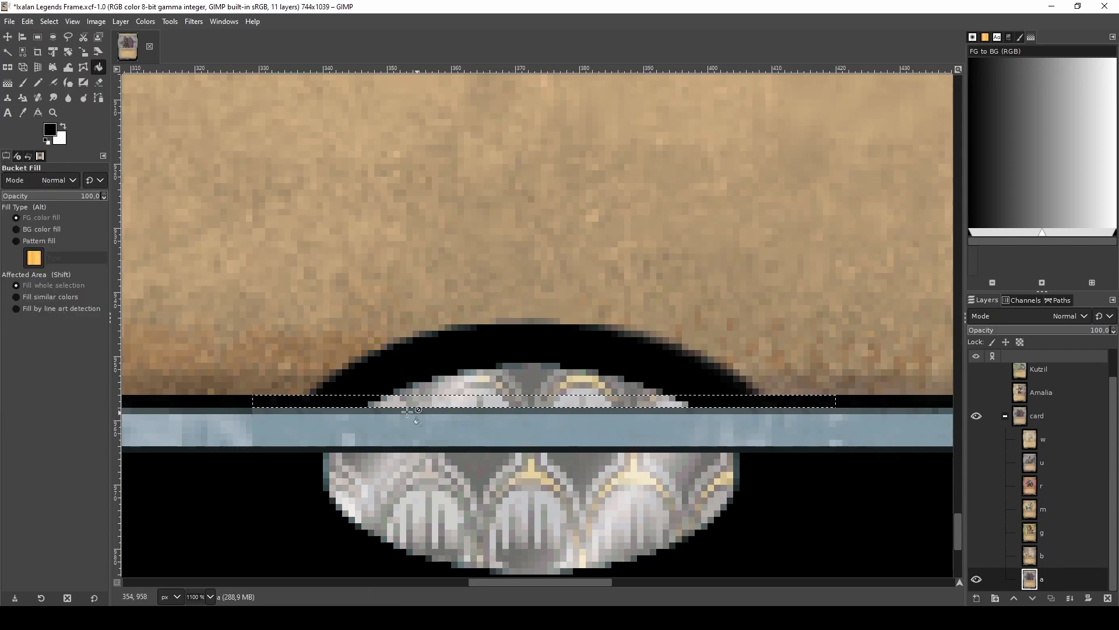
left_click(376, 403)
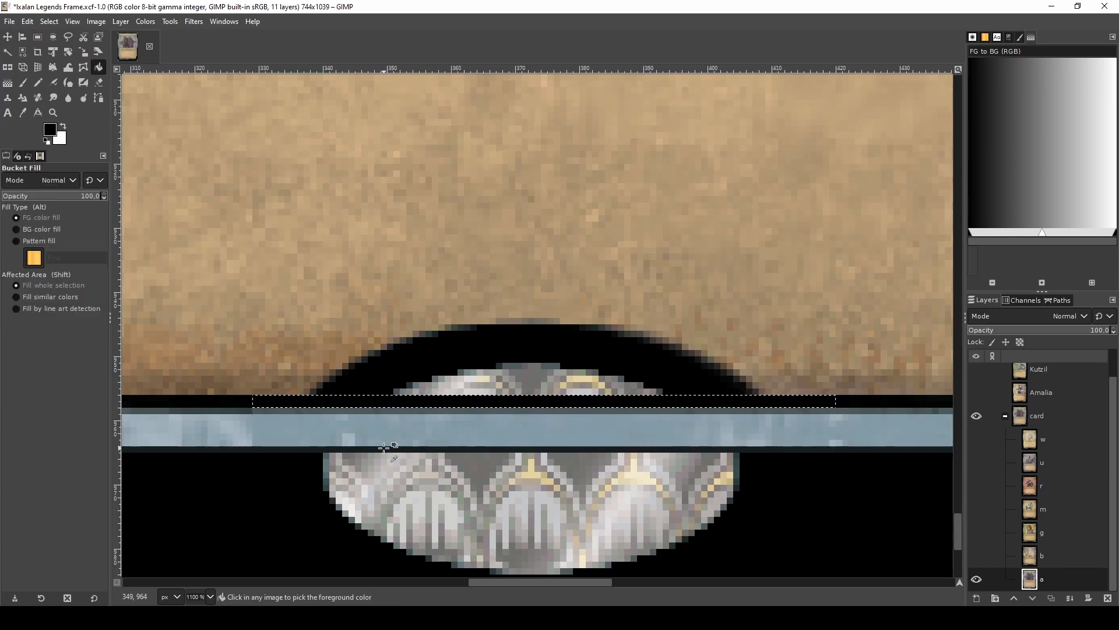
scroll(395, 452, "down", 3)
scroll(477, 439, "up", 3)
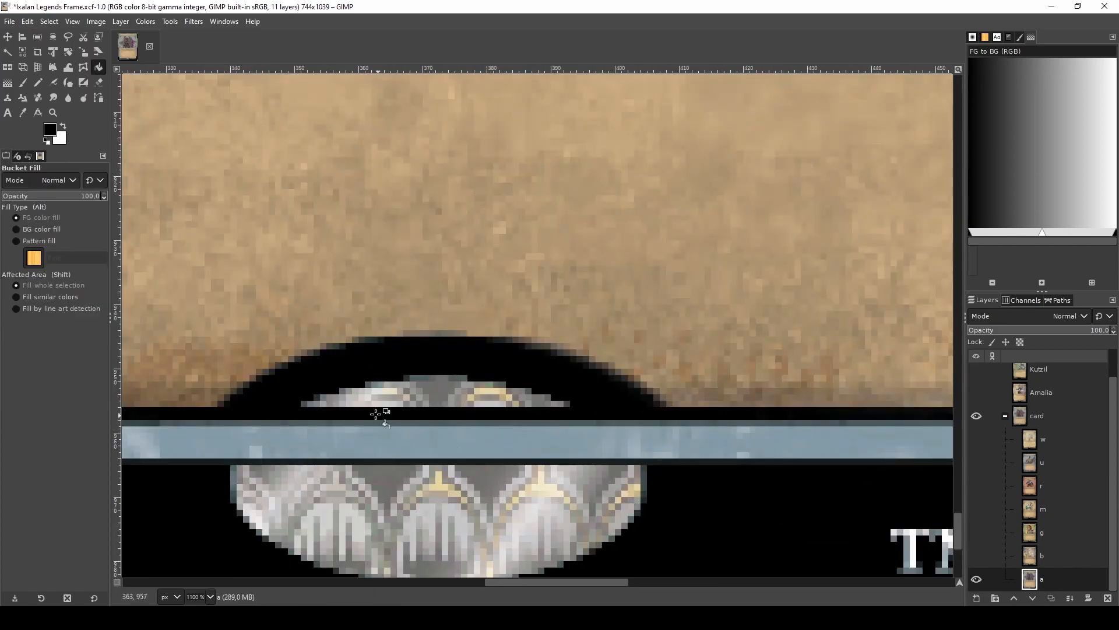
- Smudge the seam in the blue bar's dark upper edge left of the stamp with a size 1 brush
scroll(510, 370, "down", 3)
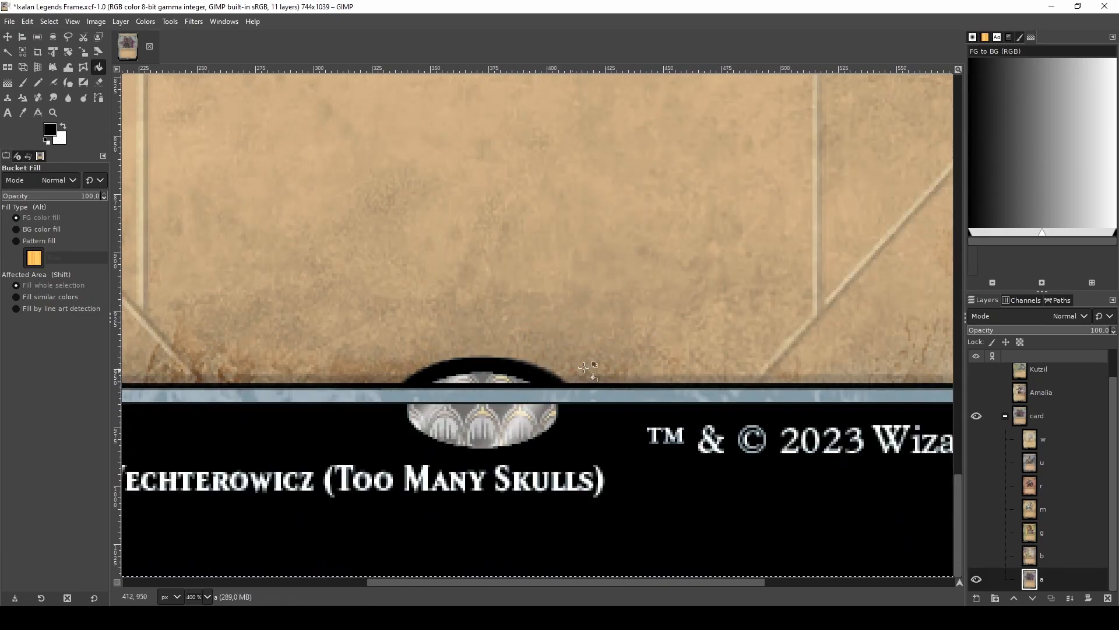
scroll(377, 398, "up", 3)
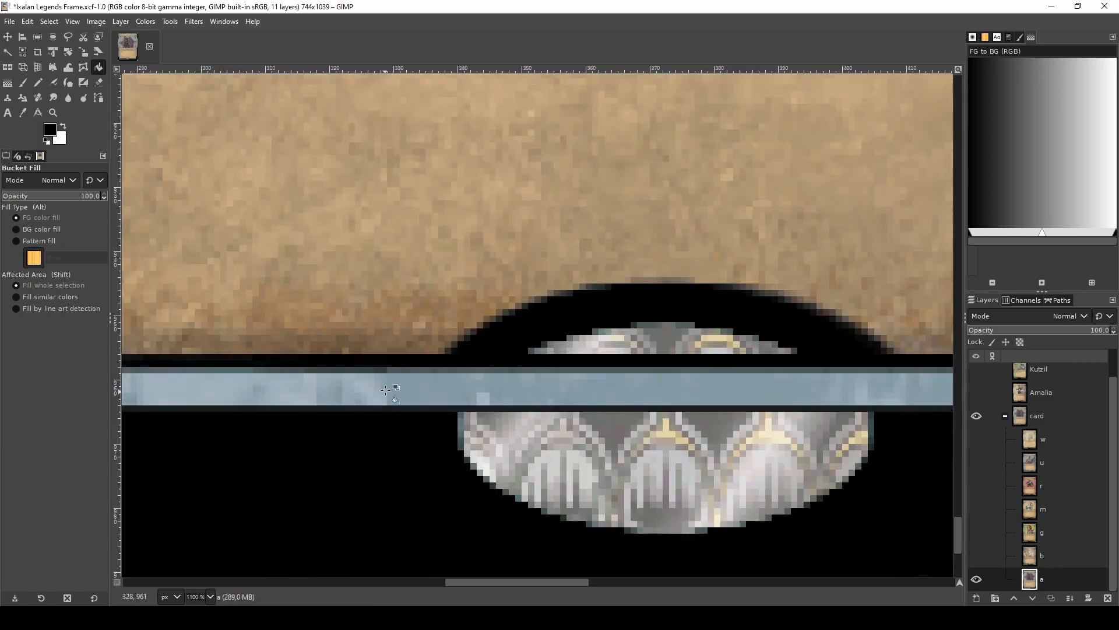
key("s")
scroll(379, 385, "up", 2)
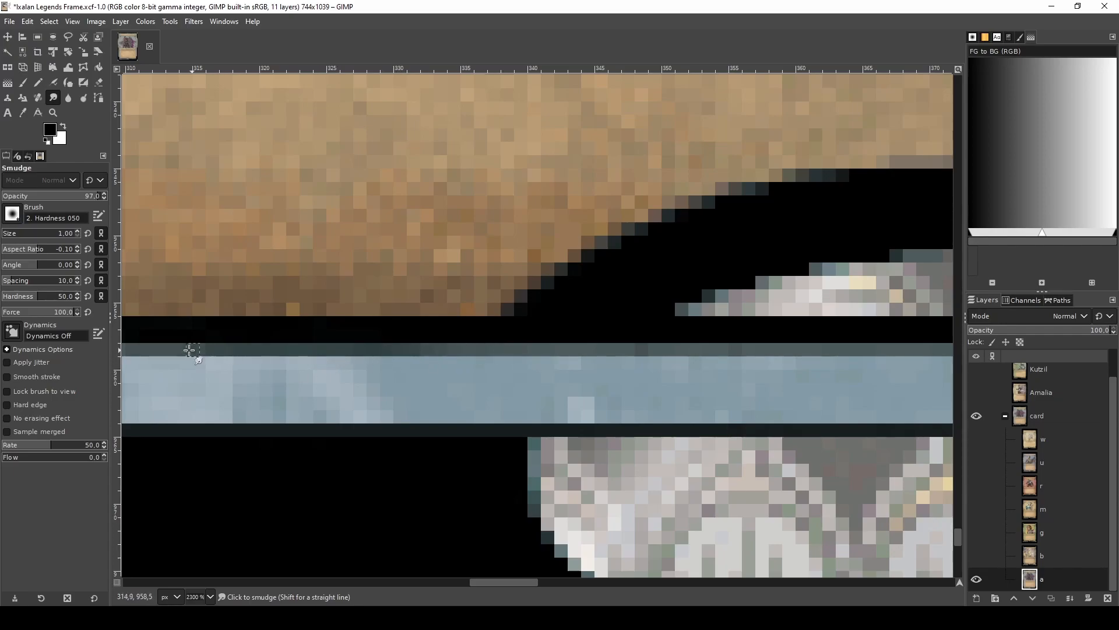
scroll(305, 385, "down", 3)
scroll(440, 399, "down", 2)
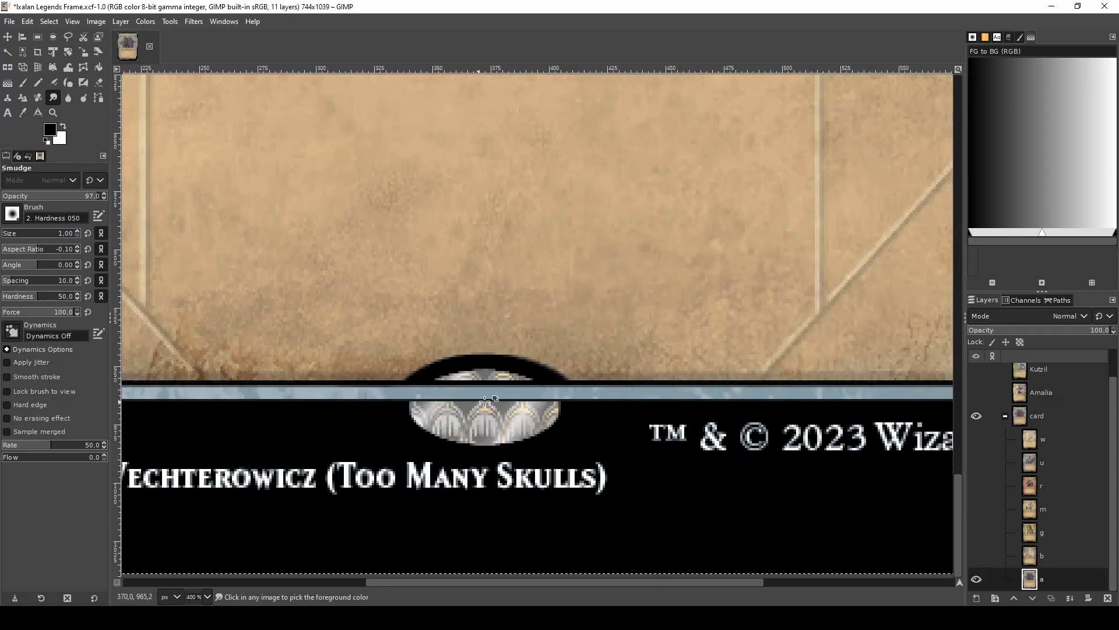
scroll(648, 380, "up", 2)
scroll(645, 373, "down", 1)
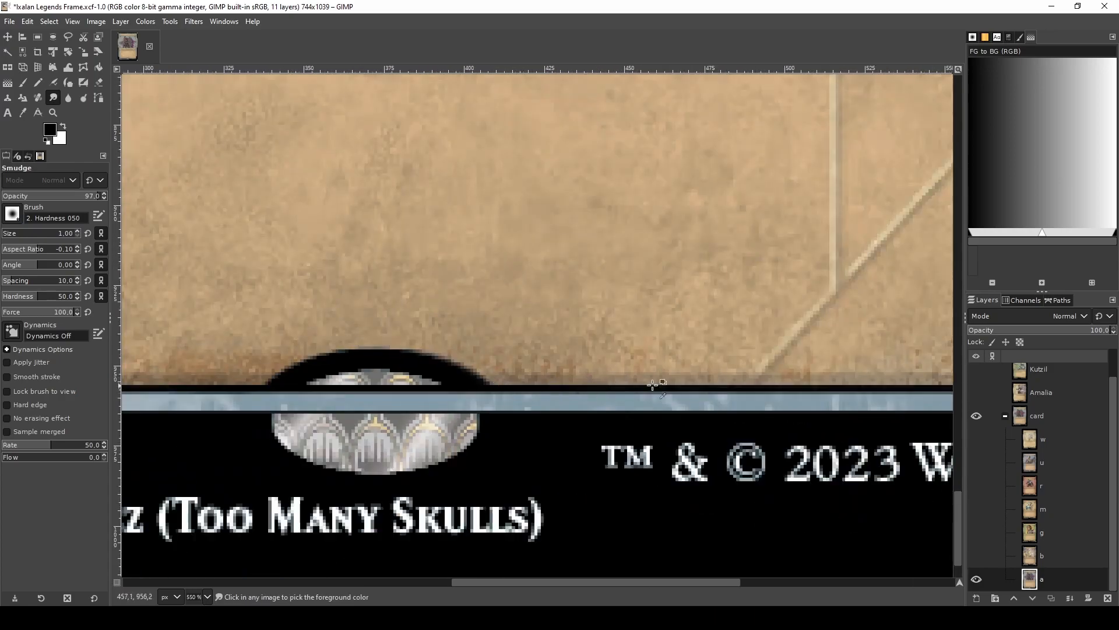
scroll(646, 388, "up", 2)
scroll(672, 381, "down", 3)
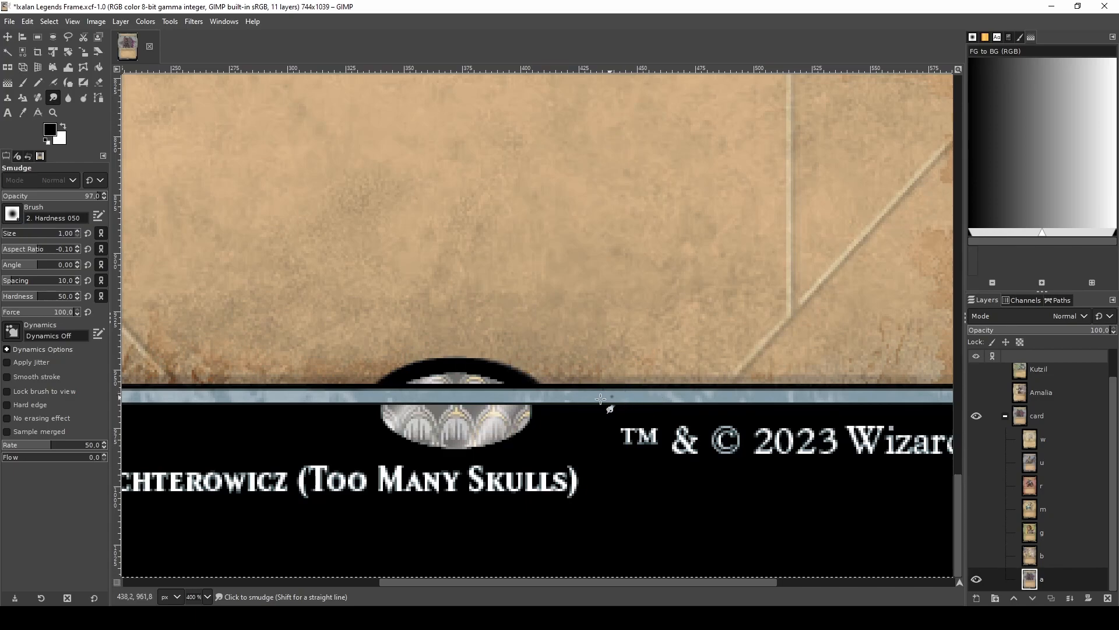
- Copy and paste an area about 50 by 20 px from the text box's lower edge right of the stamp, and flip it horizontally
scroll(379, 357, "down", 3)
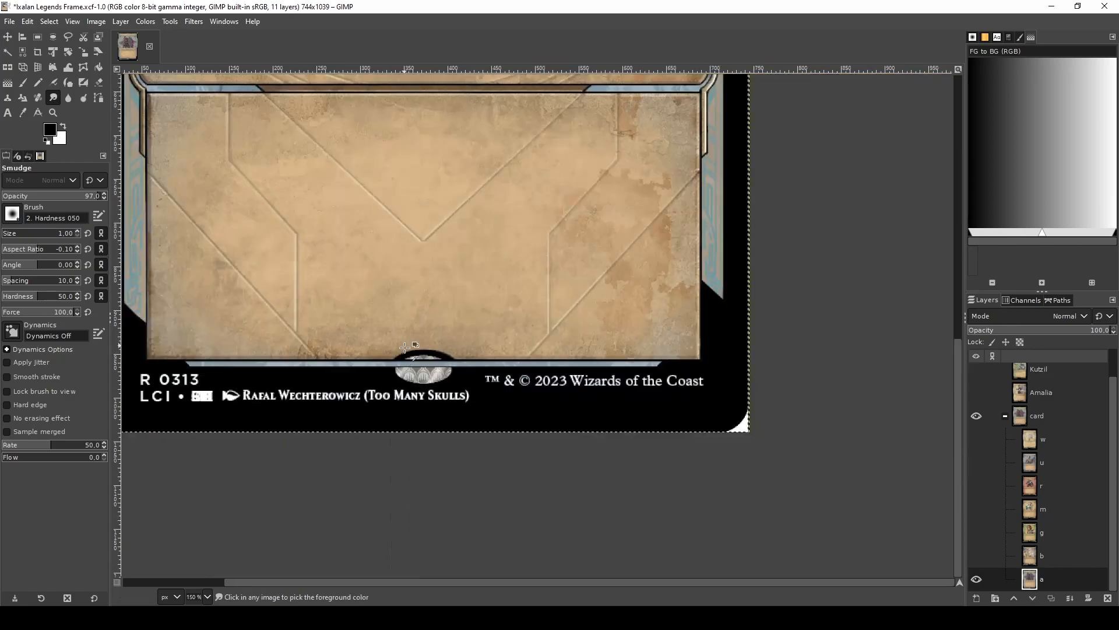
scroll(626, 350, "up", 3)
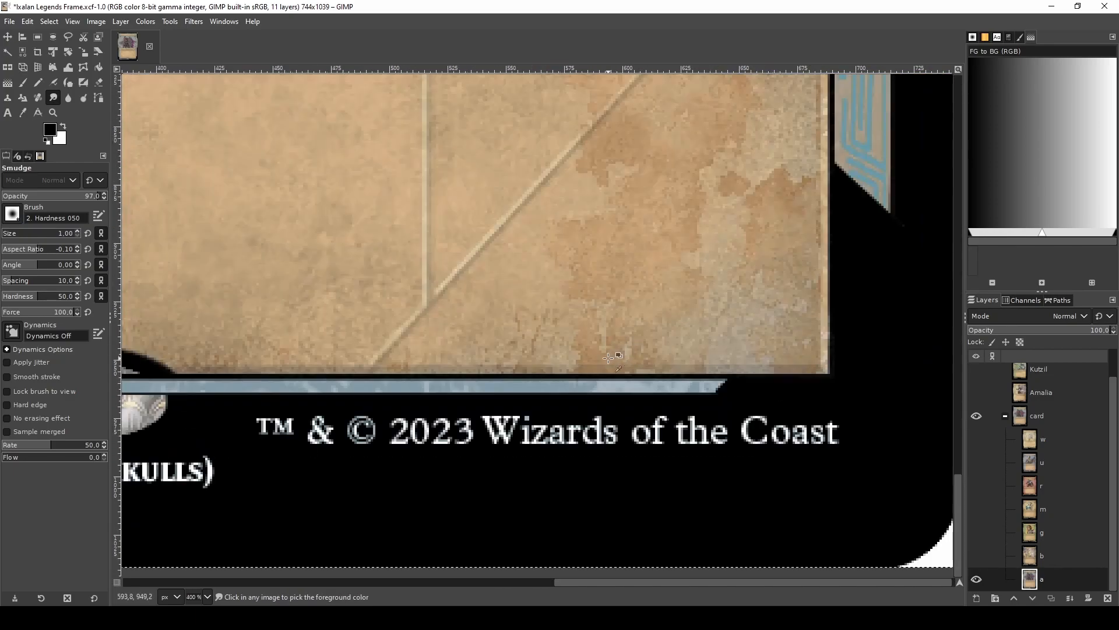
scroll(597, 366, "up", 3)
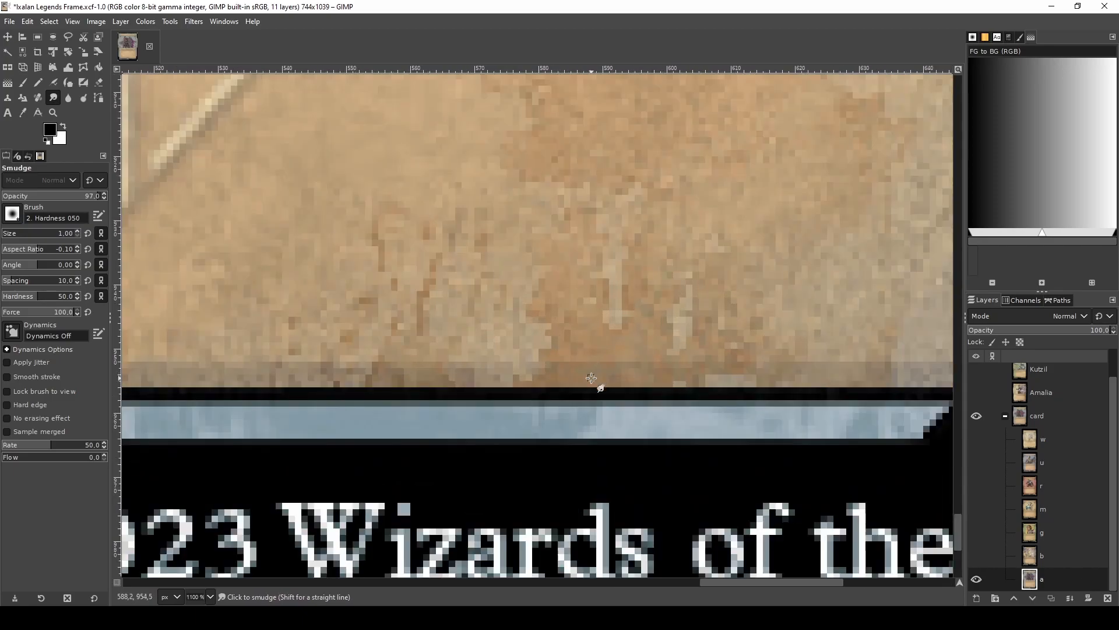
key("r")
left_click_drag(679, 260, 360, 391)
key("ctrl+c")
key("ctrl+v")
key("shift+f")
left_click(465, 348)
- Move the pasted texture over the left part of the stamp's black arch and turn the floating selection into a new layer
scroll(478, 383, "down", 3)
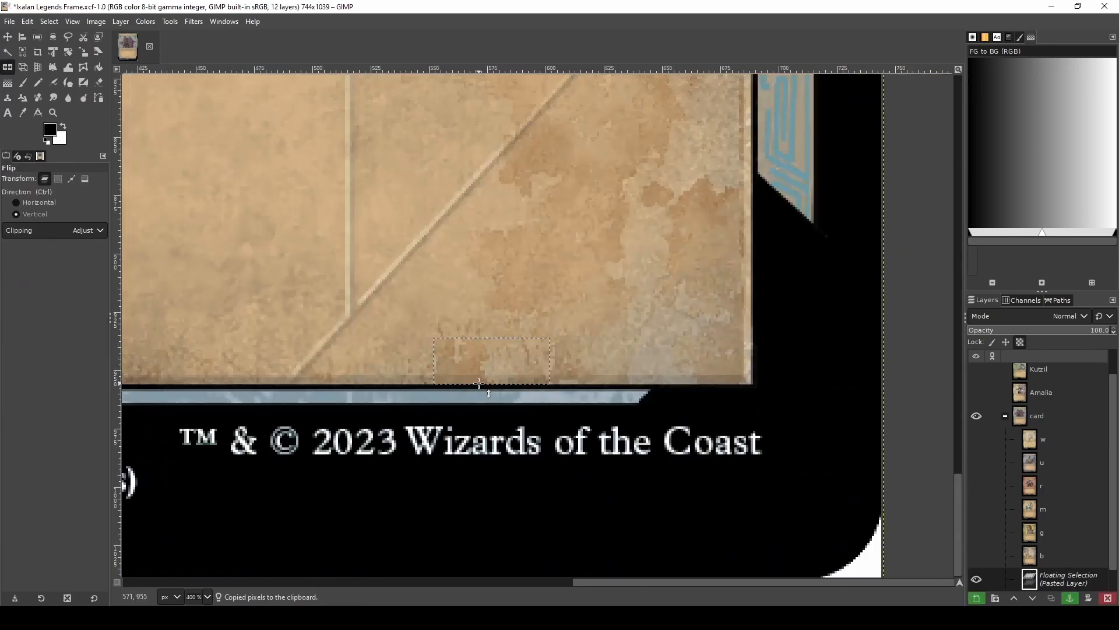
key("m")
mouse_move(504, 363)
left_mouse_down()
mouse_move(101, 369)
mouse_move(98, 356)
mouse_move(445, 323)
mouse_move(485, 362)
left_mouse_up()
scroll(484, 363, "up", 3)
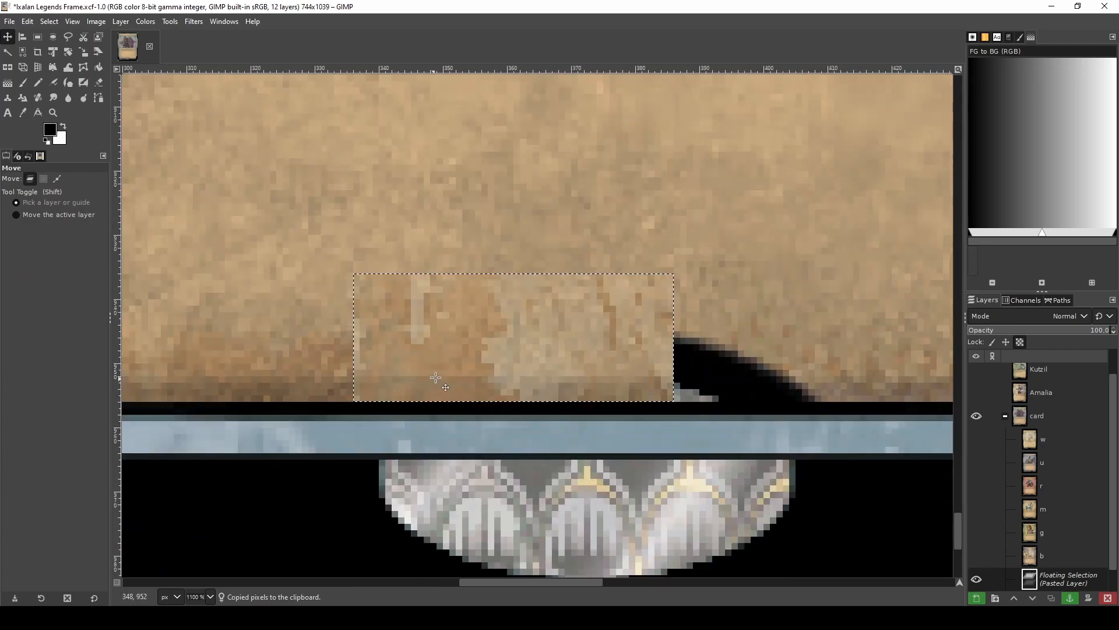
right_click(1082, 581)
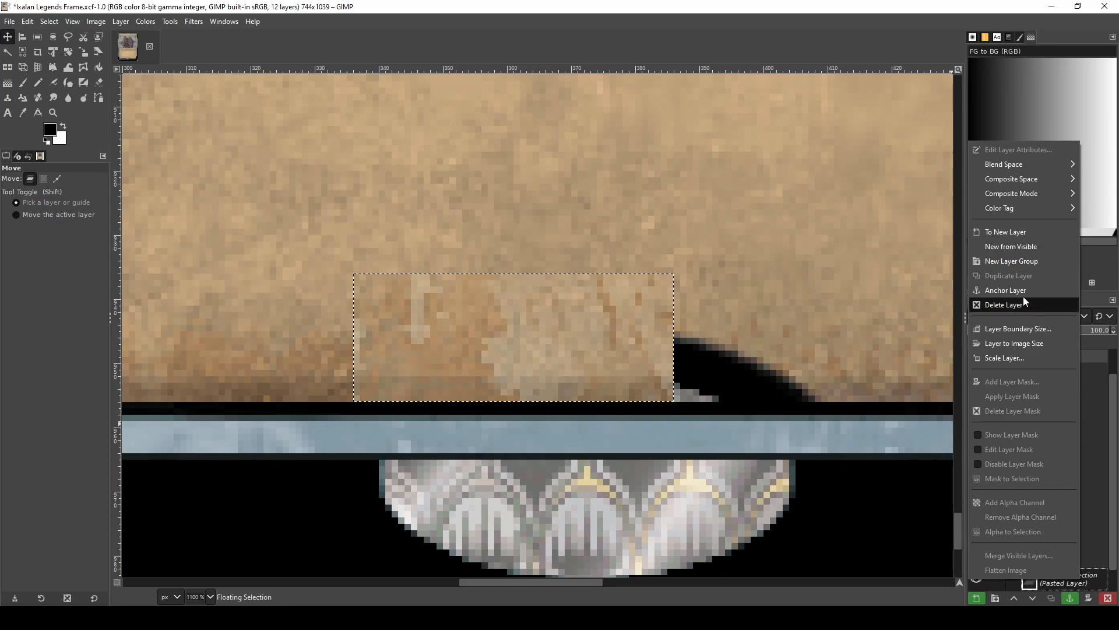
left_click(1006, 232)
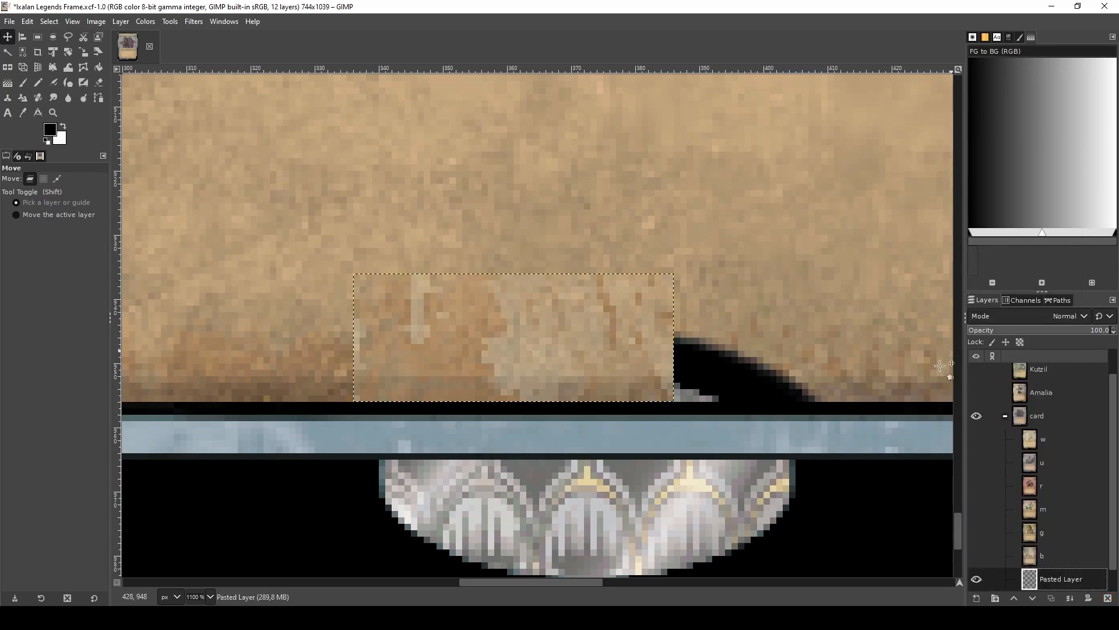
- Trim the pasted patch's upper edge to an irregular outline just above the black arch and expand the layer to image size
left_click(977, 579)
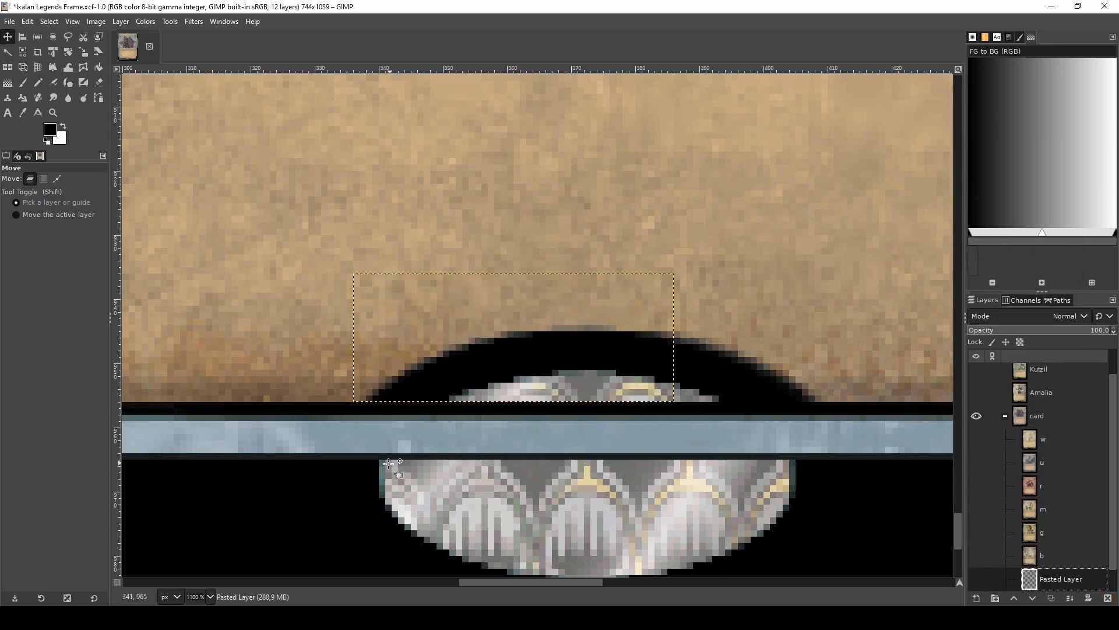
key("f")
left_click_drag(333, 400, 344, 374)
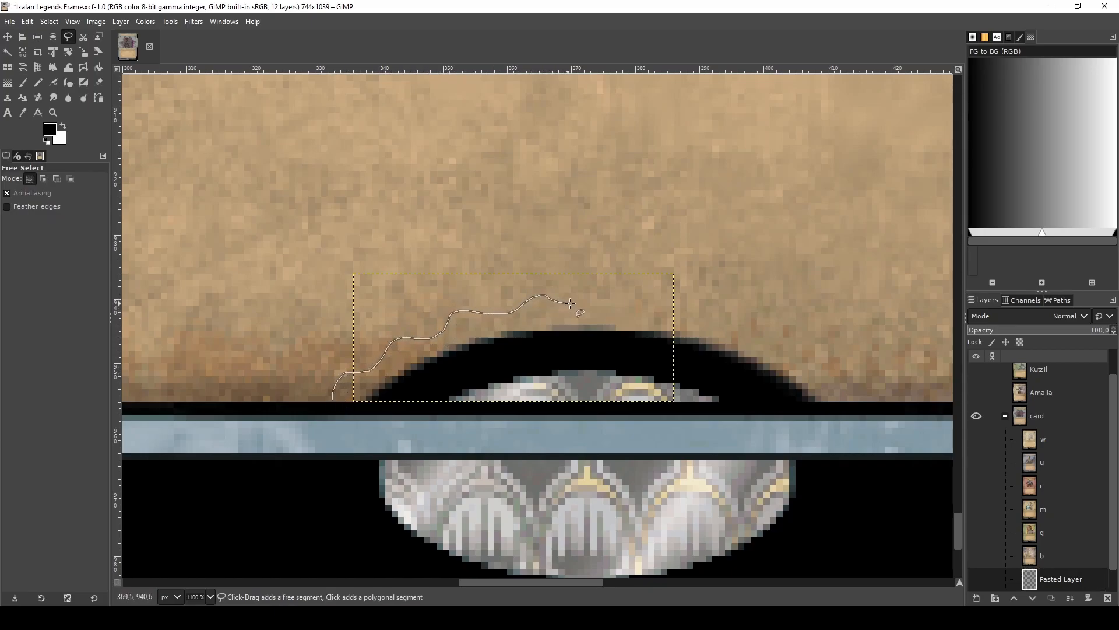
mouse_move(708, 258)
left_mouse_down()
mouse_move(504, 223)
mouse_move(335, 253)
mouse_move(299, 317)
mouse_move(331, 397)
left_mouse_up()
key("Return")
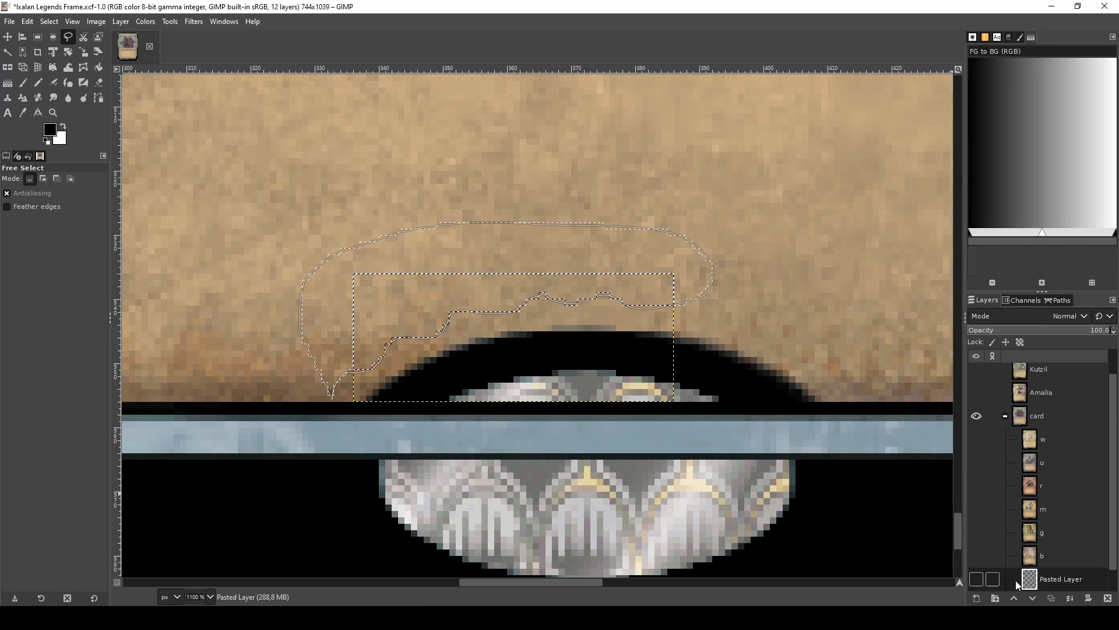
left_click(976, 579)
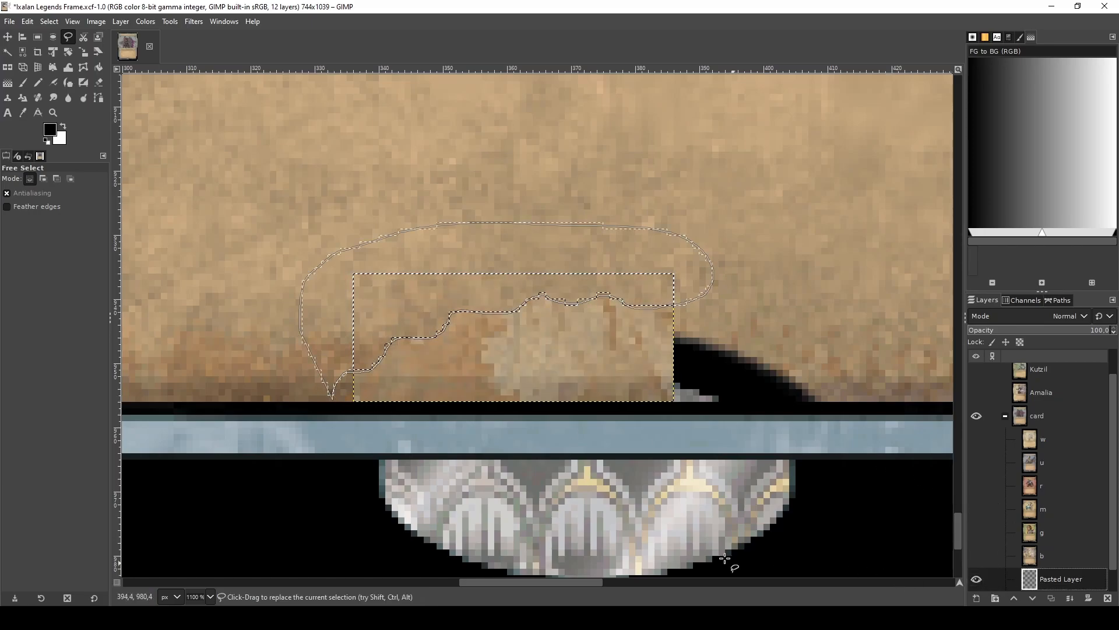
scroll(405, 510, "down", 3)
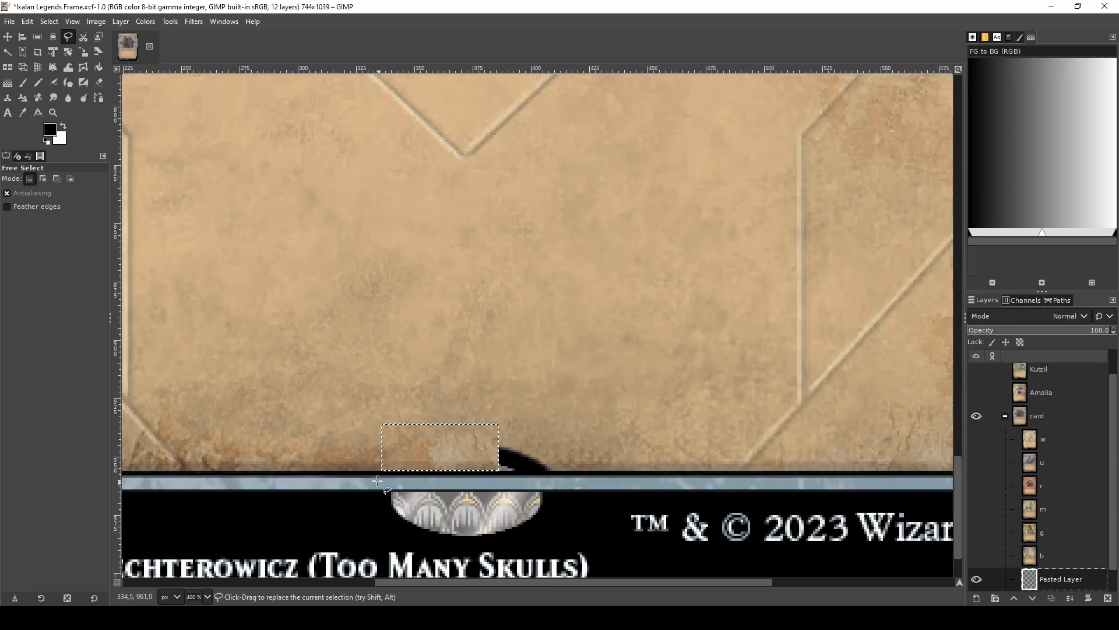
right_click(1079, 569)
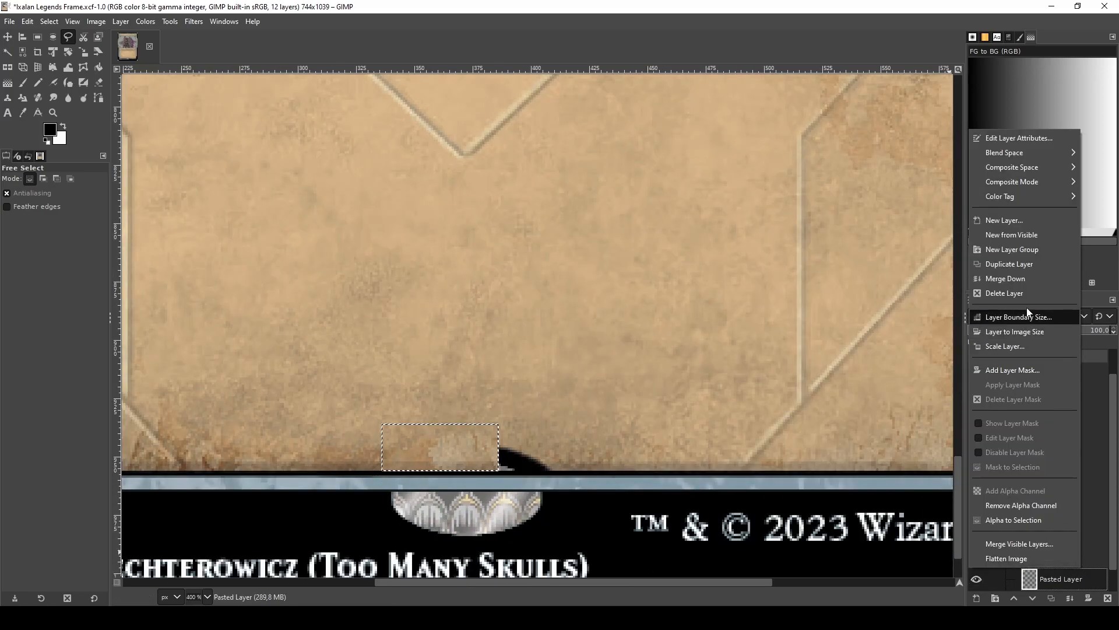
left_click(1034, 332)
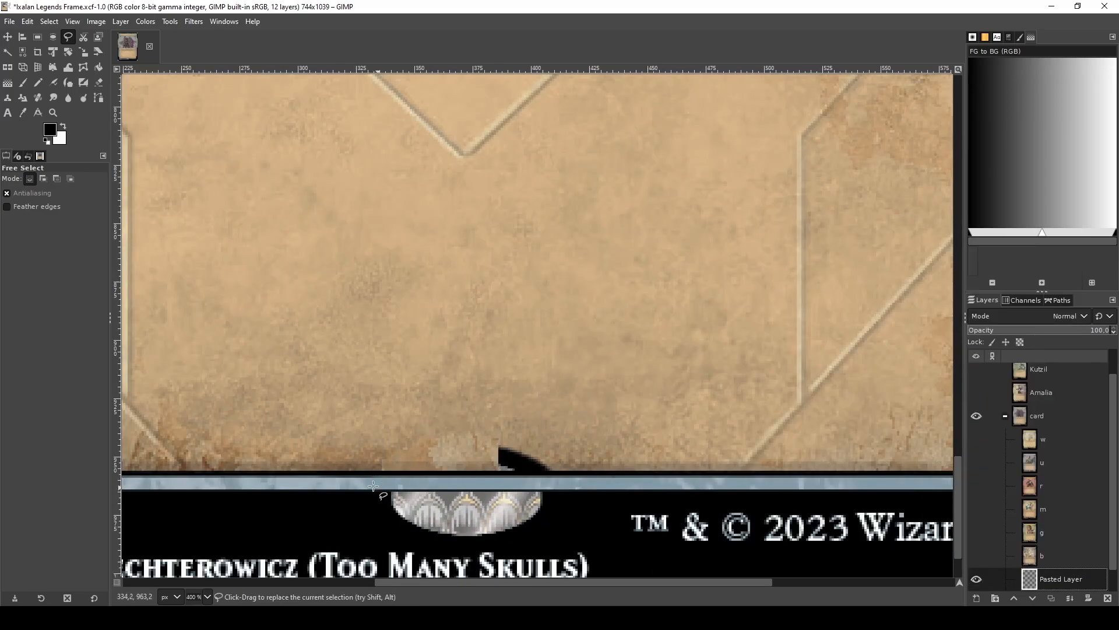
- Select the thin dark strip along the text box's lower edge, just left of the pasted patch
scroll(372, 470, "up", 3)
scroll(371, 470, "down", 4)
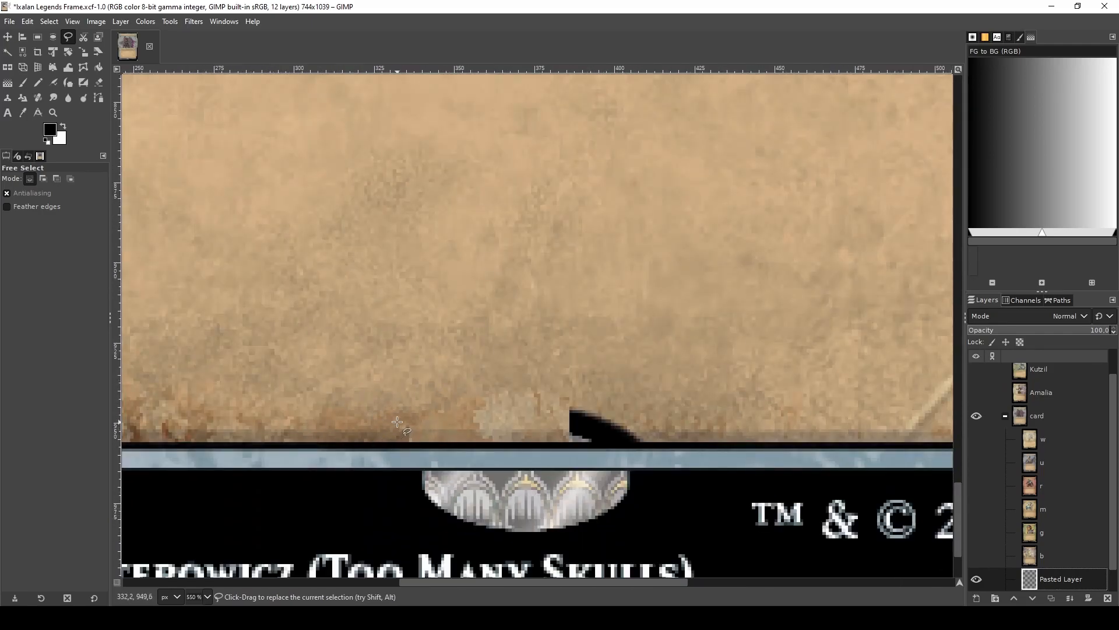
scroll(397, 421, "up", 2)
key("r")
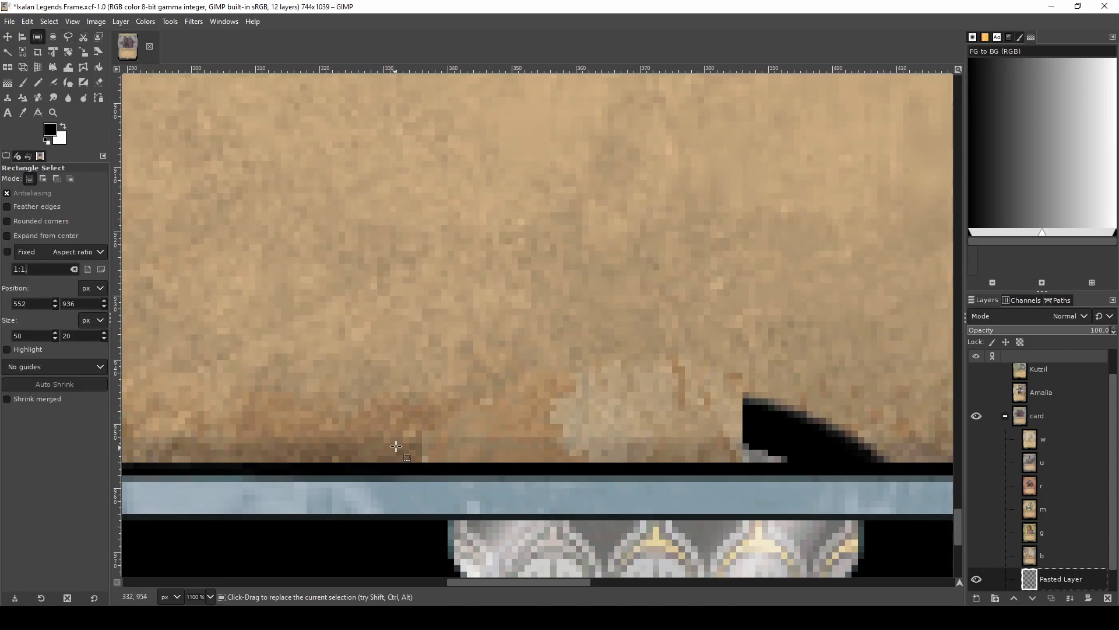
left_click_drag(412, 438, 322, 469)
left_click(269, 445)
left_click_drag(182, 437, 410, 463)
key("ctrl+c")
key("ctrl+v")
key("shift+f")
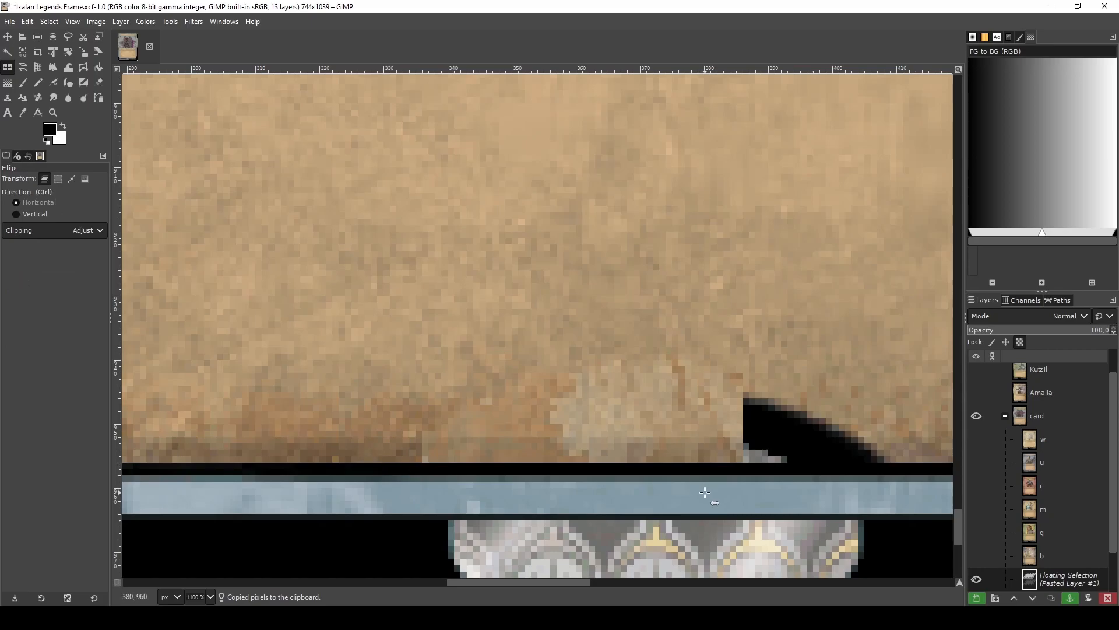
key("ctrl+z")
- Copy the selected strip from layer a, paste it and flip it horizontally
scroll(1045, 542, "down", 1)
left_click(1066, 582)
key("ctrl+v")
left_click(307, 450)
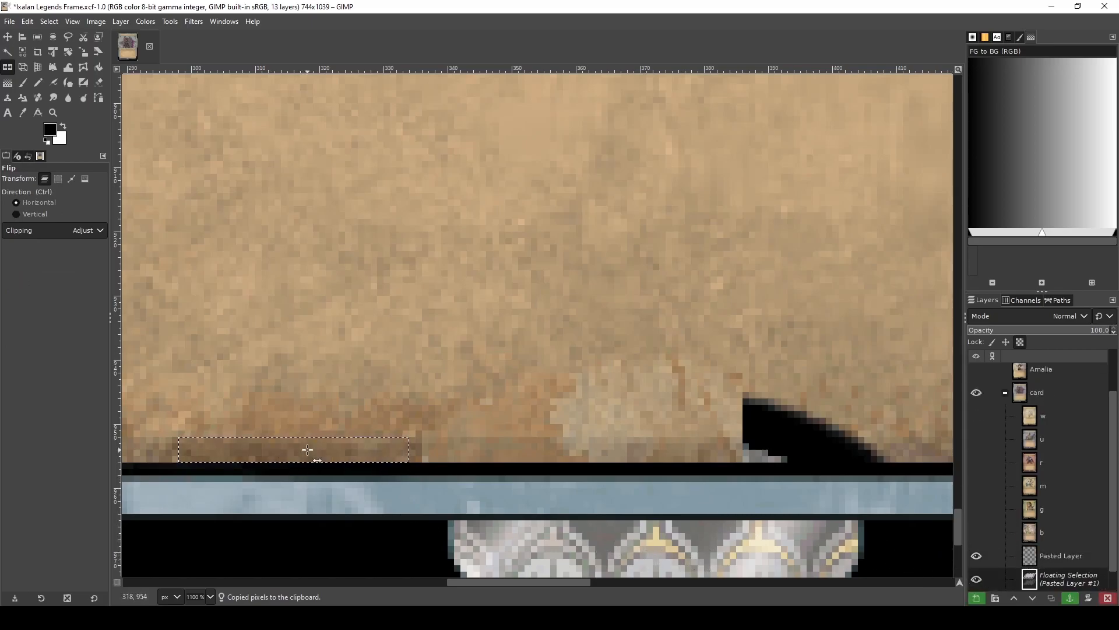
- Move the dark strip along the patch's lower edge and turn it into a new layer above Pasted Layer
key("m")
left_click_drag(264, 452, 495, 452)
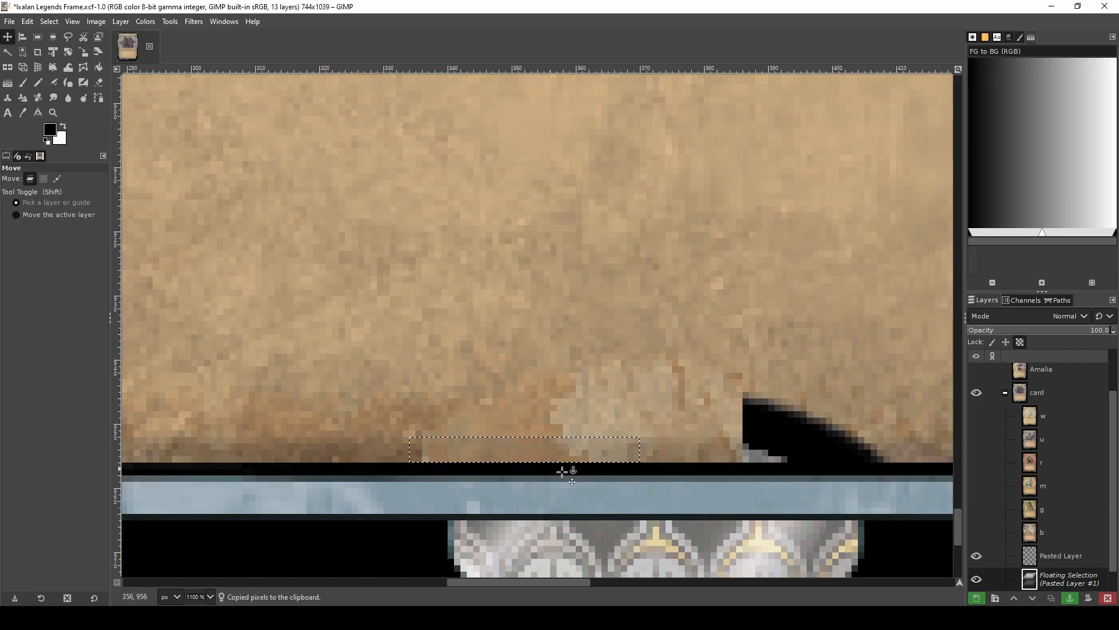
right_click(1082, 577)
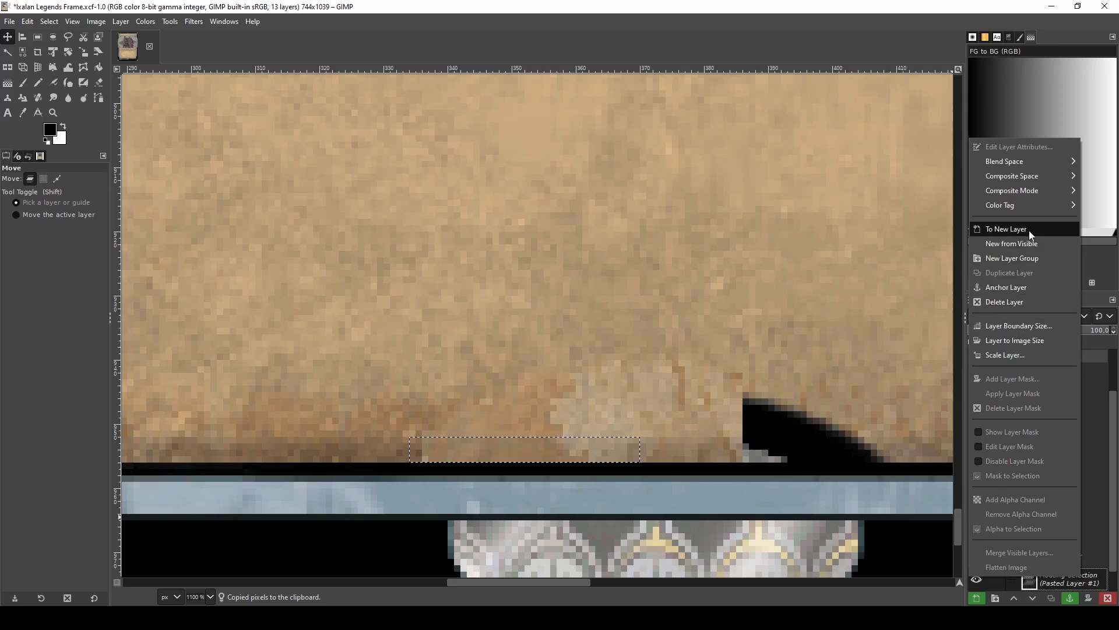
left_click(1031, 230)
left_click_drag(1061, 579, 1055, 553)
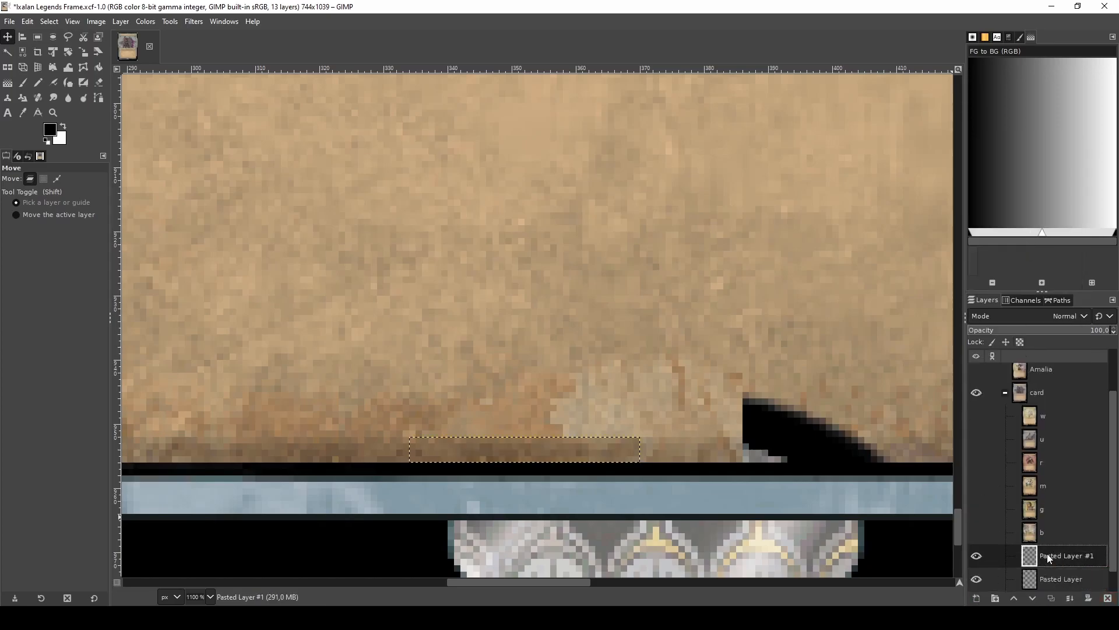
left_click_drag(454, 453, 421, 449)
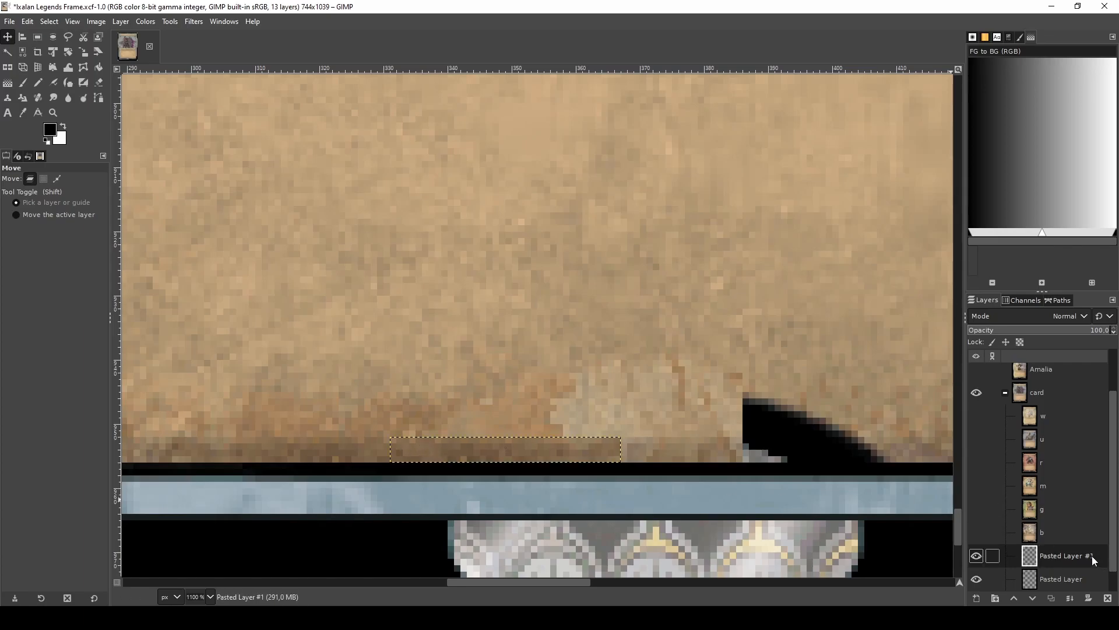
- Trim the dark strip's right end to an irregular edge and merge the strip down into Pasted Layer
key("f")
left_click_drag(499, 418, 552, 425)
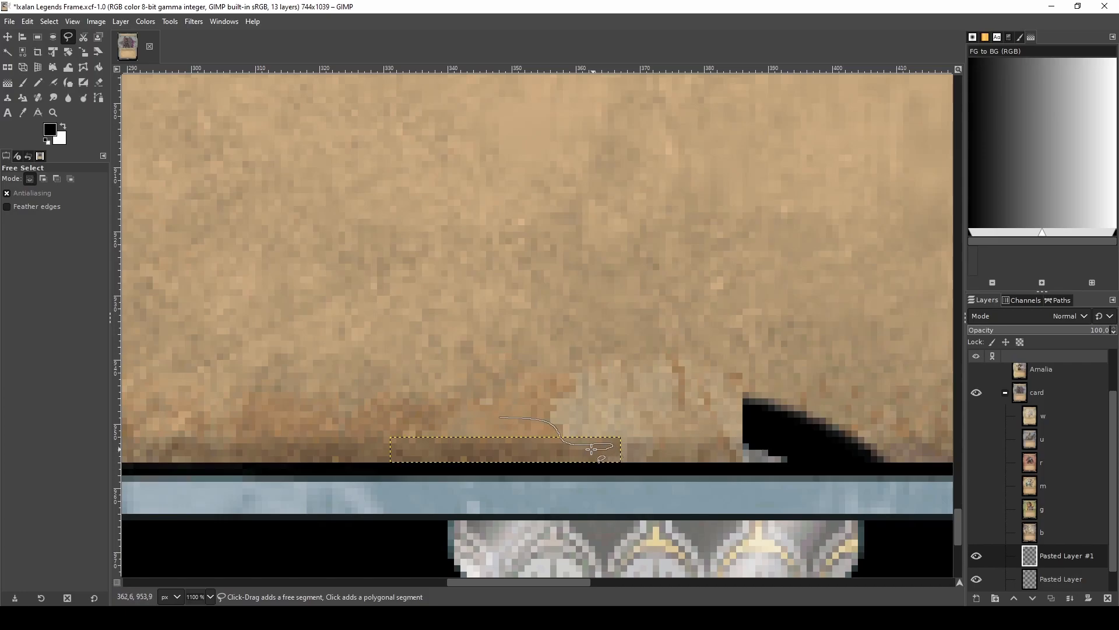
left_click_drag(668, 433, 569, 389)
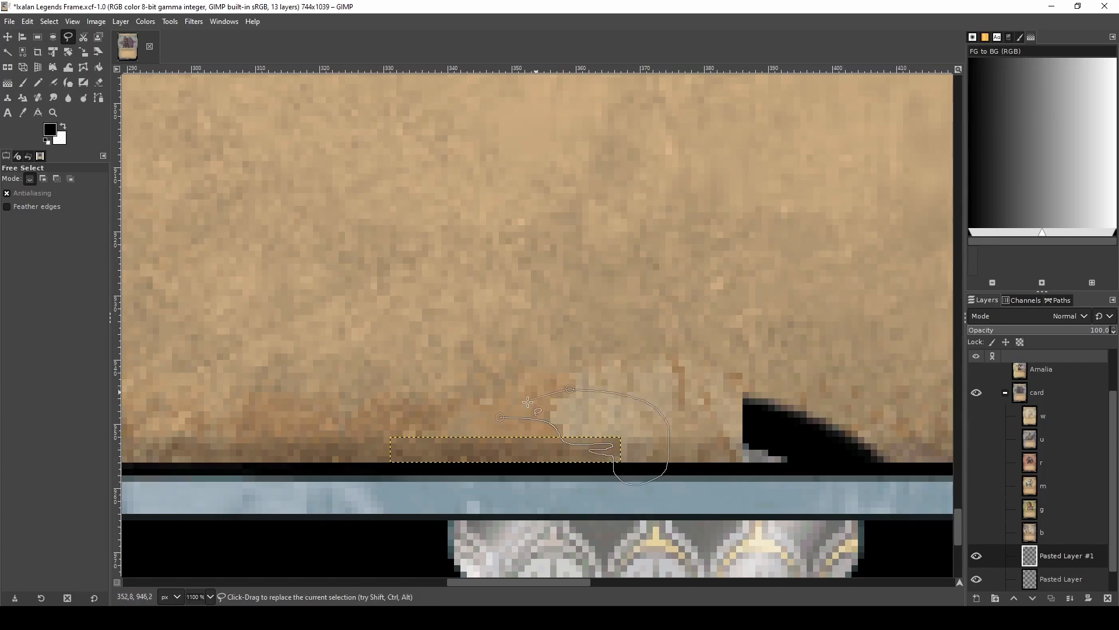
left_click(501, 418)
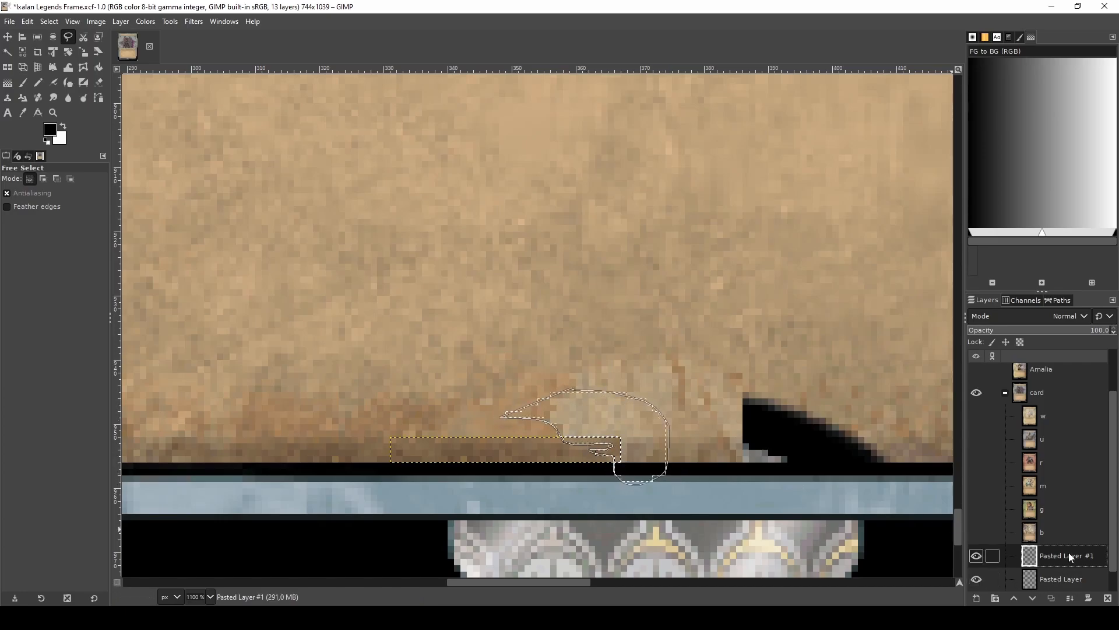
left_click(623, 499)
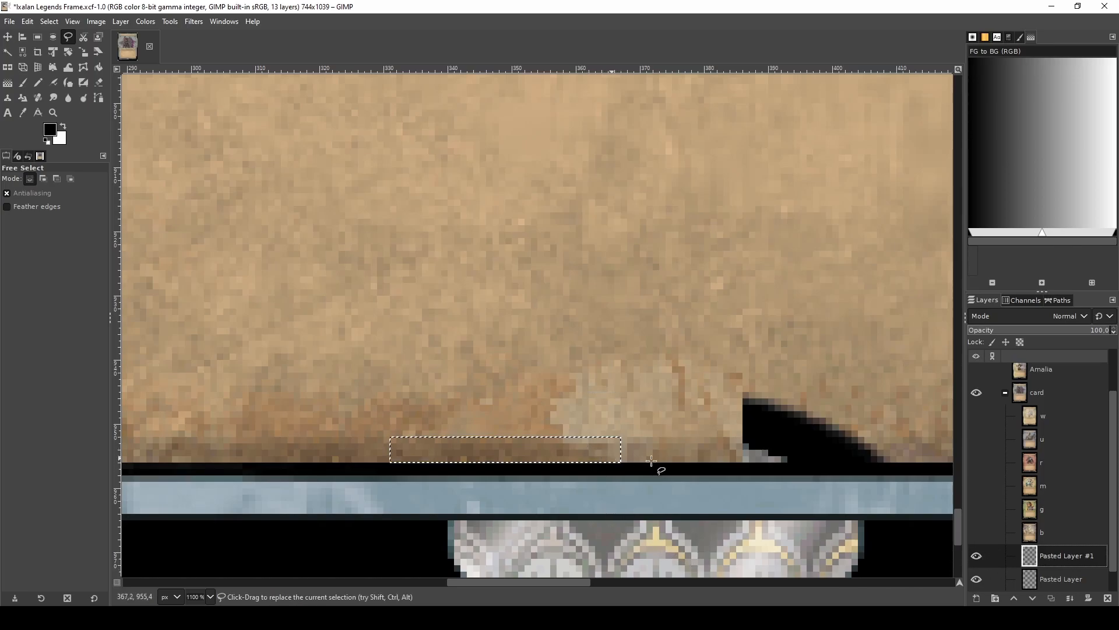
right_click(1080, 552)
left_click(1004, 260)
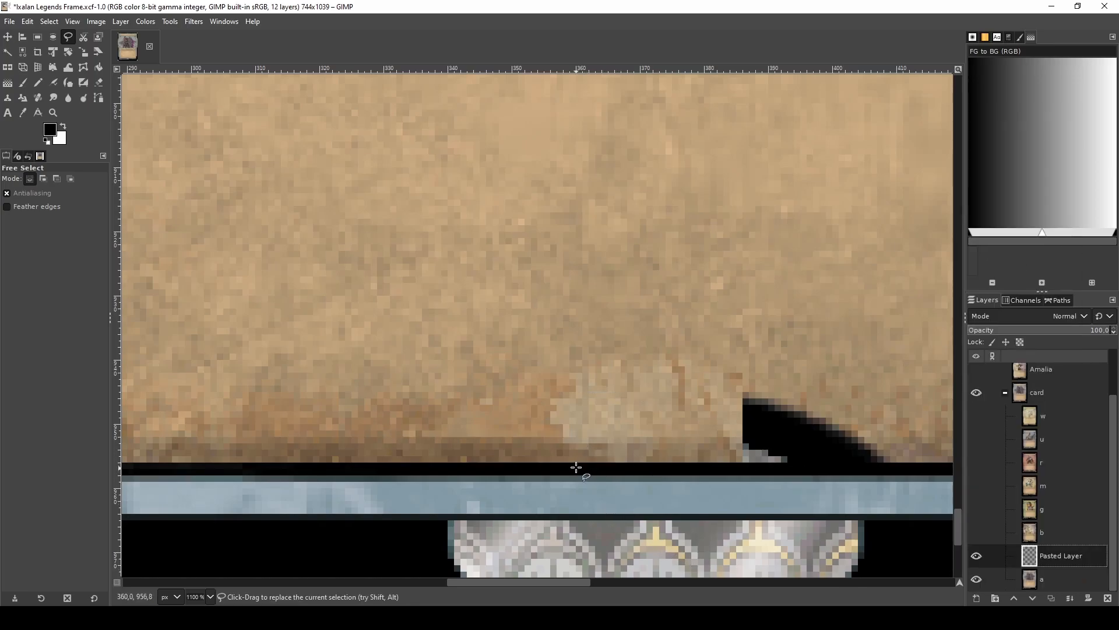
- Smudge the seam between the orange and pale areas of the patch with a size 1 brush
scroll(577, 465, "up", 2, "ctrl")
key("s")
left_click_drag(527, 421, 588, 421)
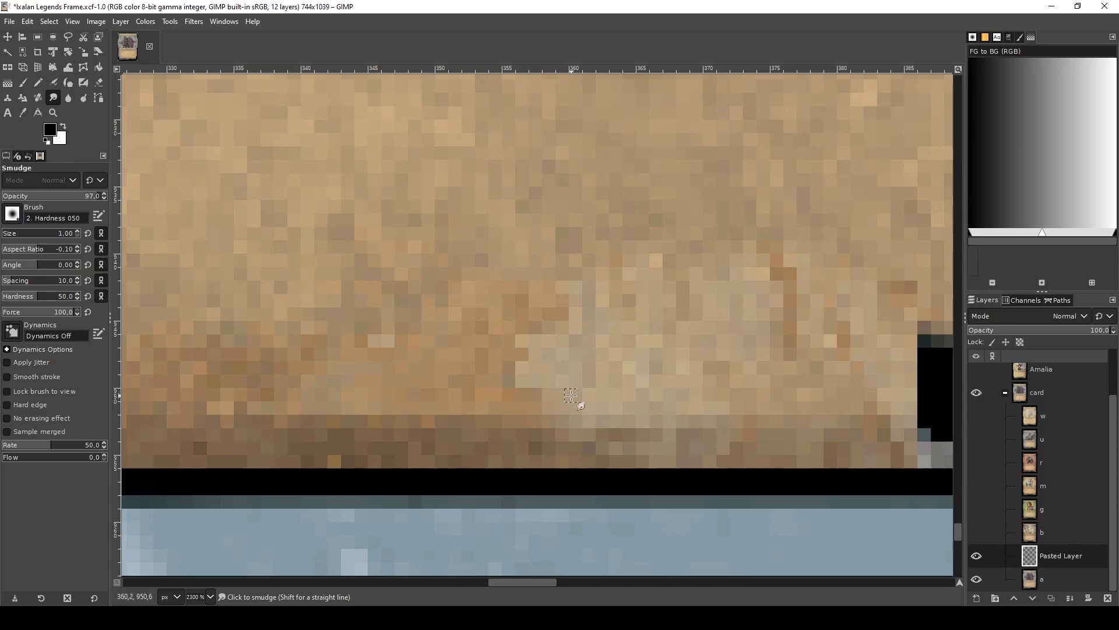
scroll(540, 402, "down", 2, "ctrl")
scroll(538, 421, "up", 5, "ctrl")
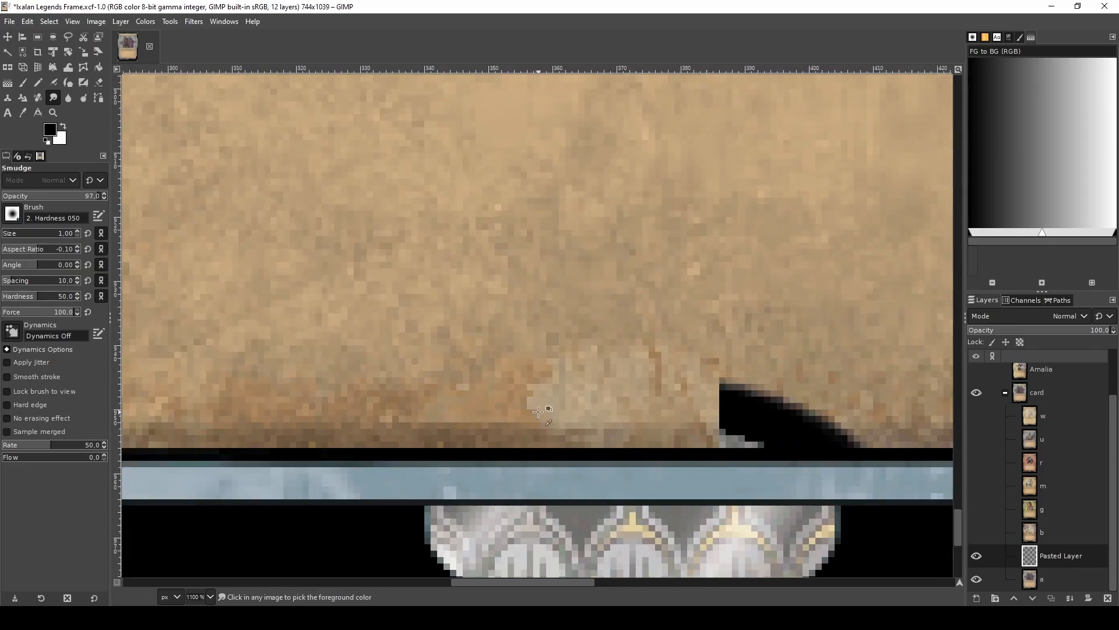
mouse_move(506, 399)
left_mouse_down()
mouse_move(499, 337)
mouse_move(481, 339)
left_mouse_up()
left_click_drag(454, 264, 524, 274)
scroll(533, 291, "down", 8, "ctrl")
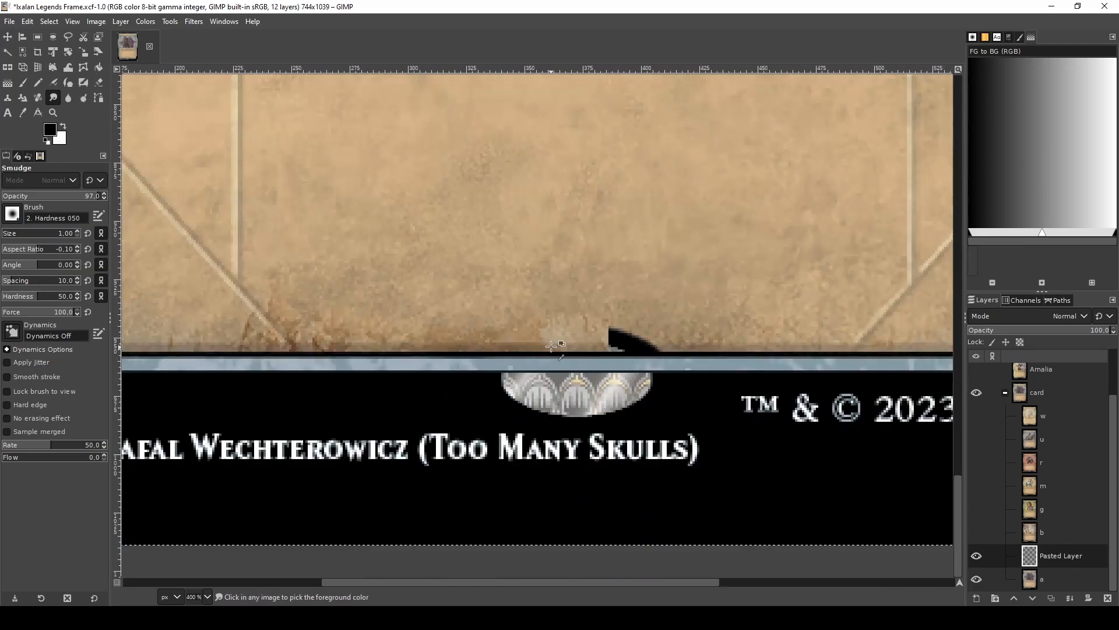
- Copy and paste a 64 by 20 px area from layer a just below the text box's upper border, and flip it vertically
scroll(550, 346, "down", 2, "ctrl")
scroll(585, 316, "up", 2, "ctrl")
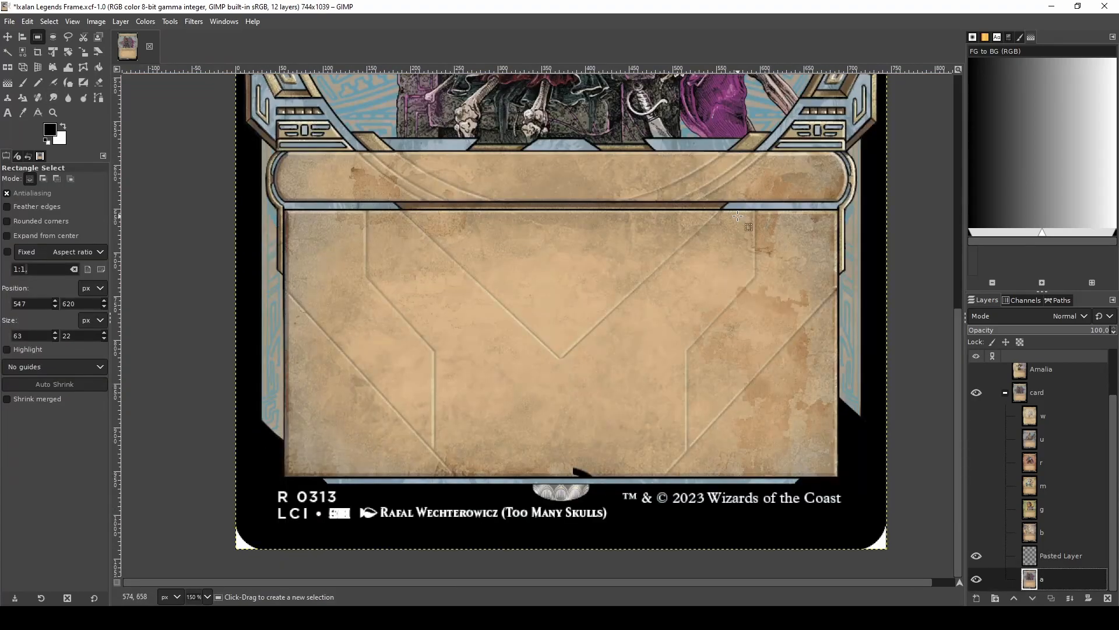
scroll(619, 208, "up", 4)
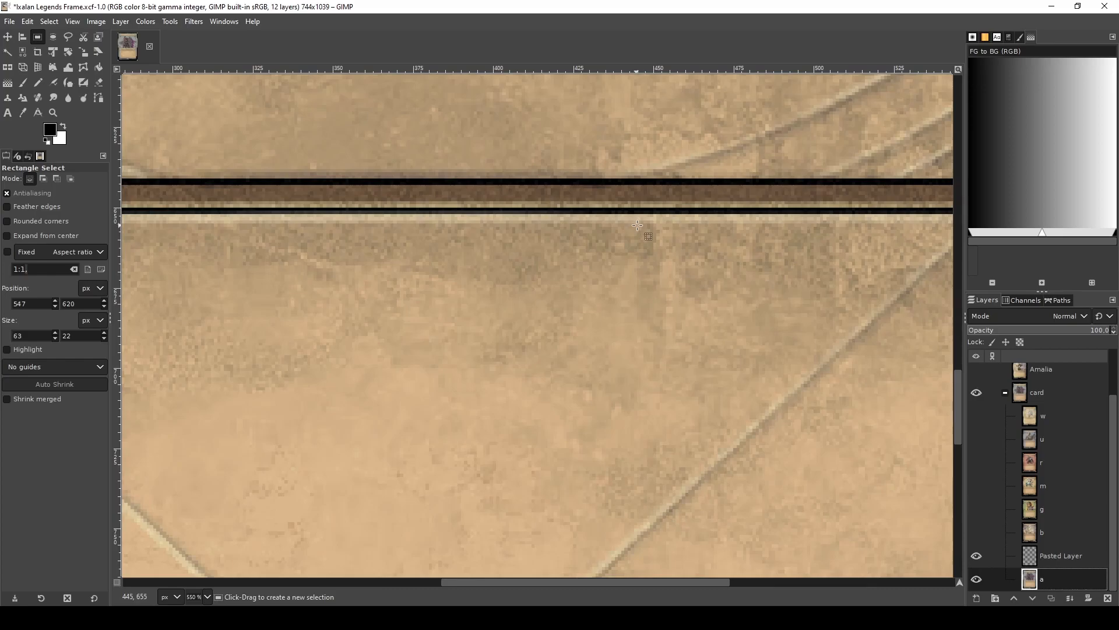
left_click_drag(656, 223, 453, 288)
key("ctrl+c")
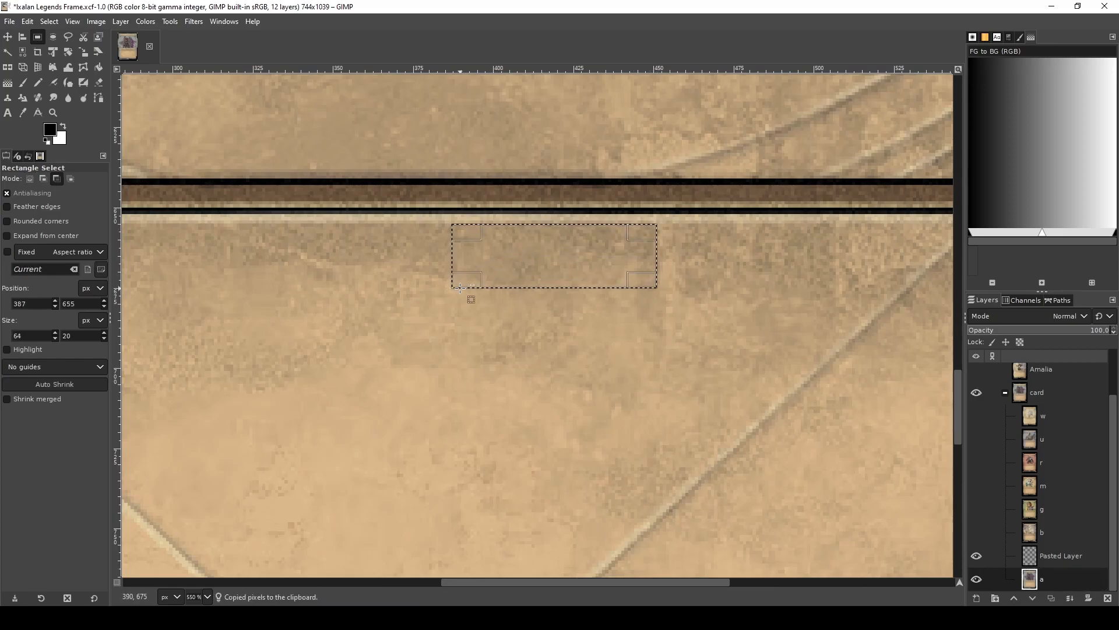
key("ctrl+v")
key("shift+f")
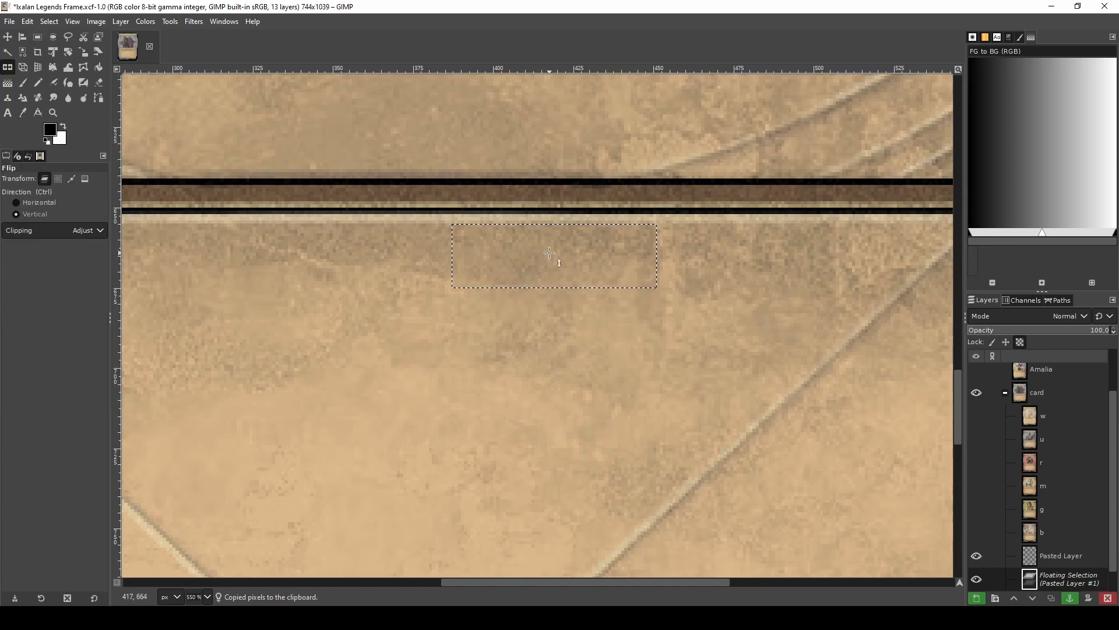
left_click(549, 252, "ctrl")
- Move the flipped texture over the remaining right part of the black arch and turn it into a new layer above Pasted Layer
key("m")
left_click_drag(548, 253, 436, 278)
scroll(542, 306, "down", 7)
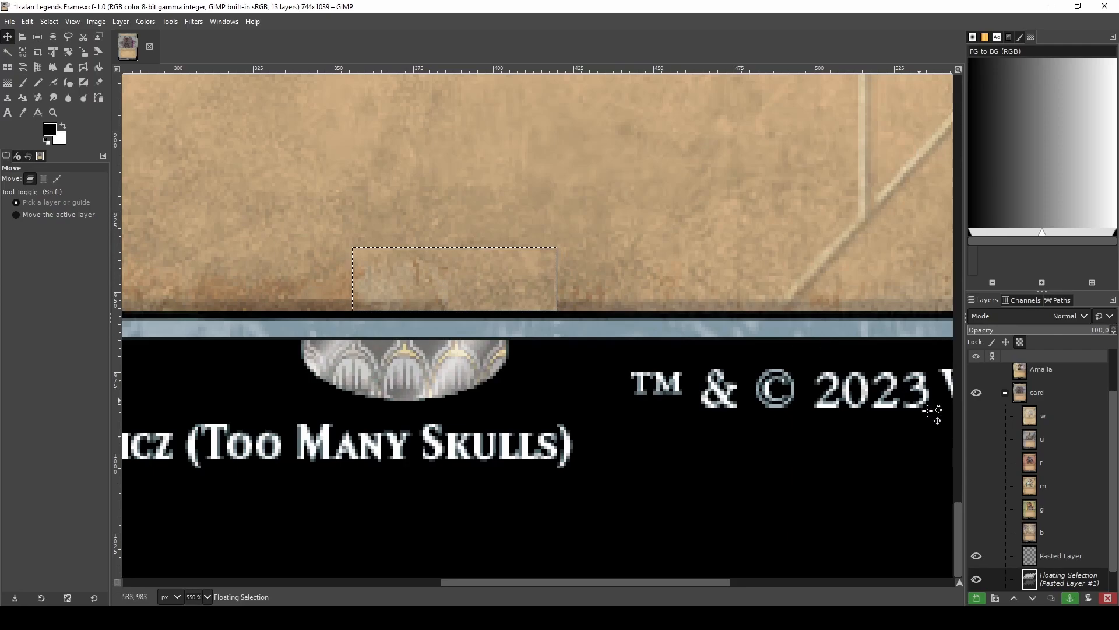
right_click(1062, 582)
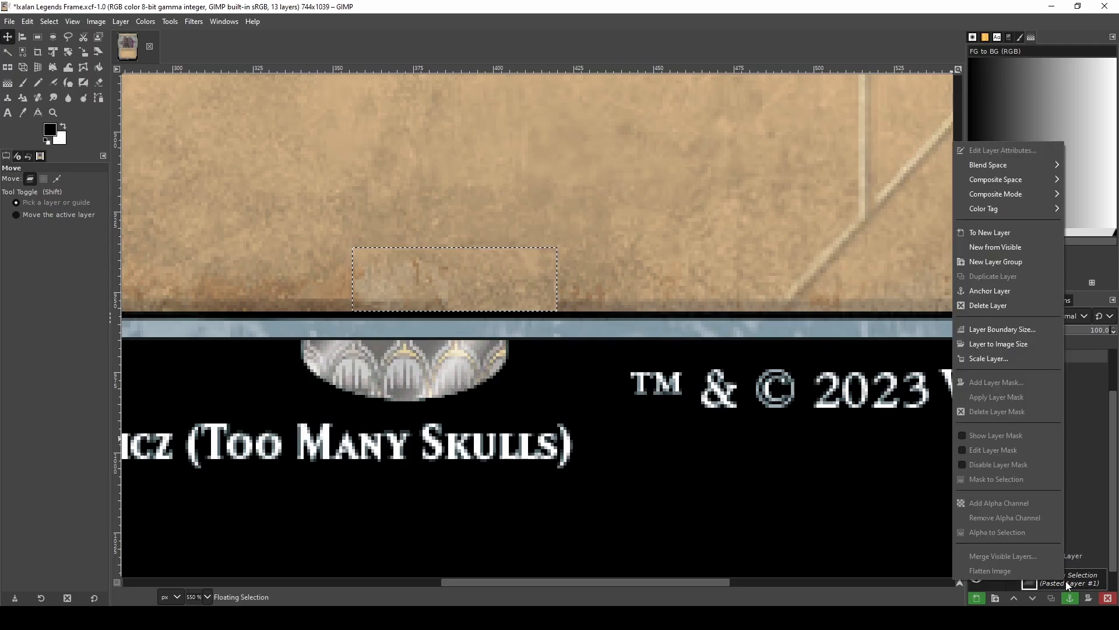
left_click(996, 231)
left_click_drag(1062, 581, 1057, 551)
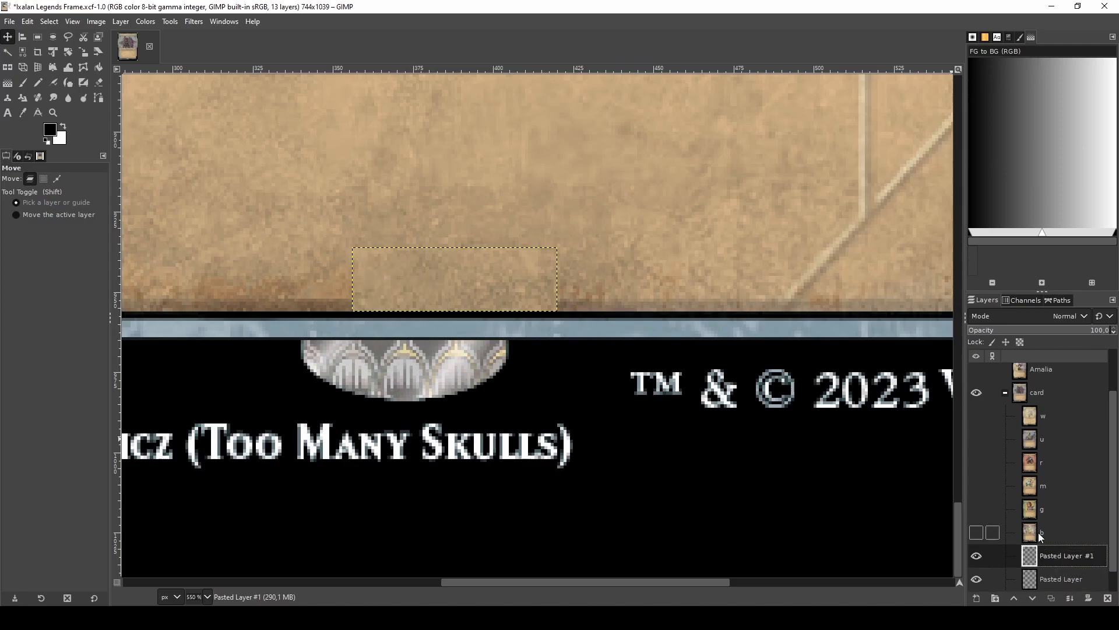
- Trim the new patch's upper and side edges to an irregular outline so it blends into the text box
key("f")
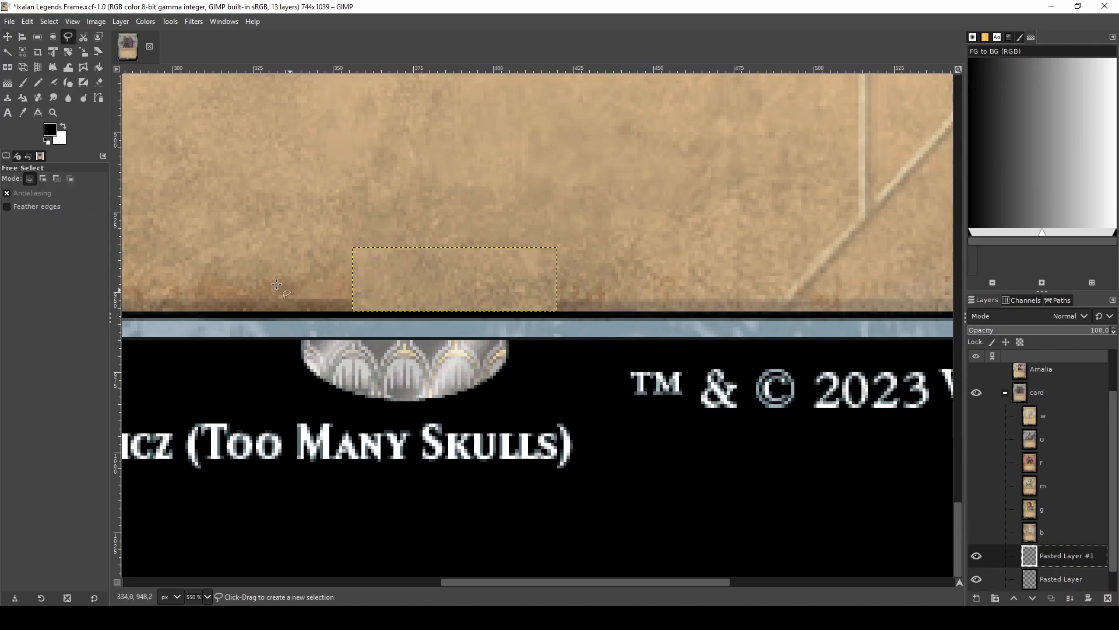
left_click_drag(329, 301, 367, 291)
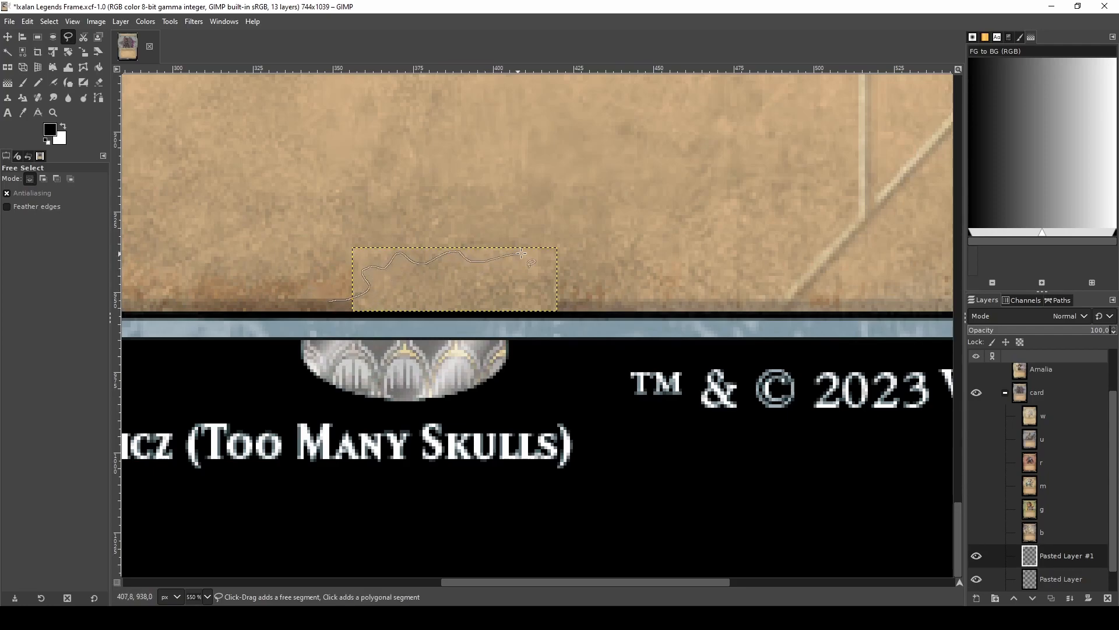
mouse_move(586, 300)
left_mouse_down()
mouse_move(560, 180)
mouse_move(344, 211)
mouse_move(330, 300)
left_mouse_up()
key("Return")
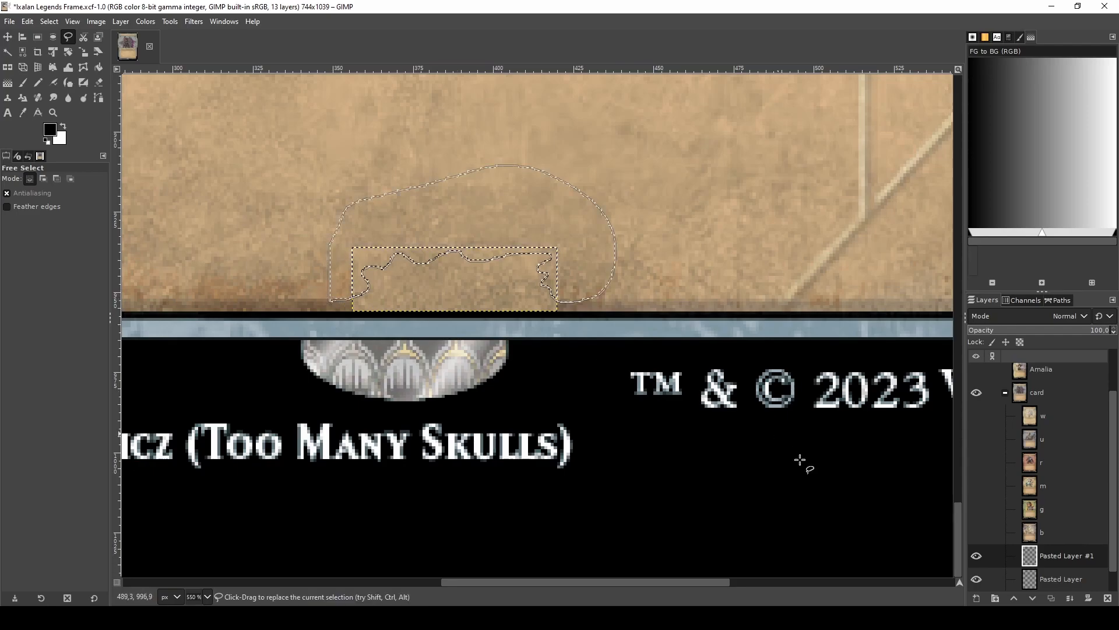
left_click(1031, 554, "alt")
scroll(524, 372, "down", 2)
scroll(490, 289, "up", 2)
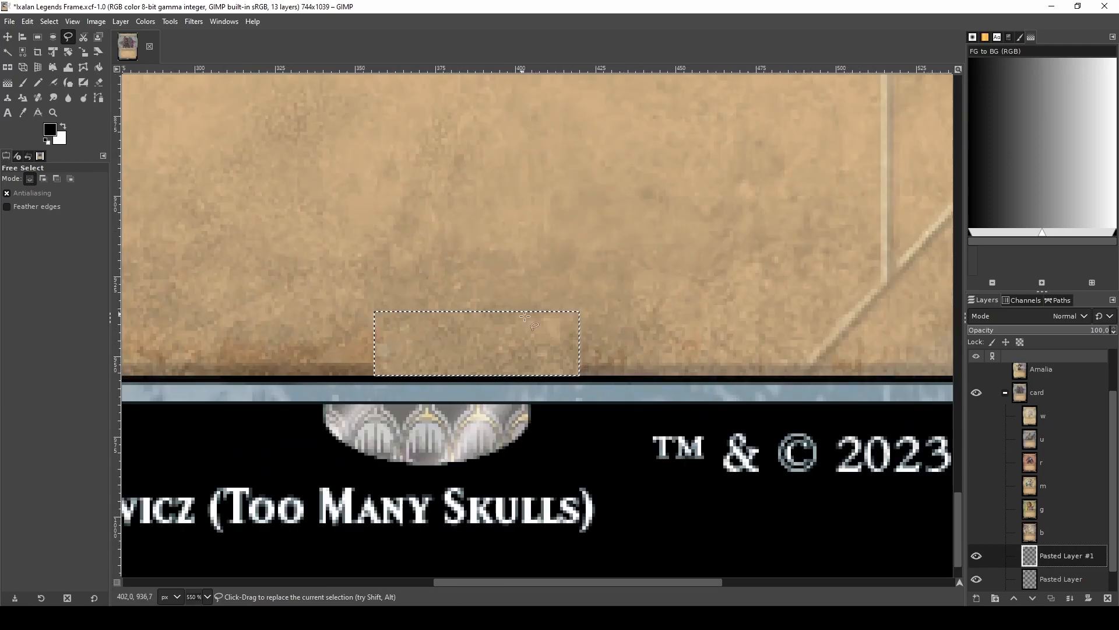
- Toggle the visibility of Pasted Layer #1 to compare the arch area with and without the new patch
left_click(977, 558)
left_click(978, 558)
left_click(977, 558)
left_click(978, 558)
left_click(978, 558)
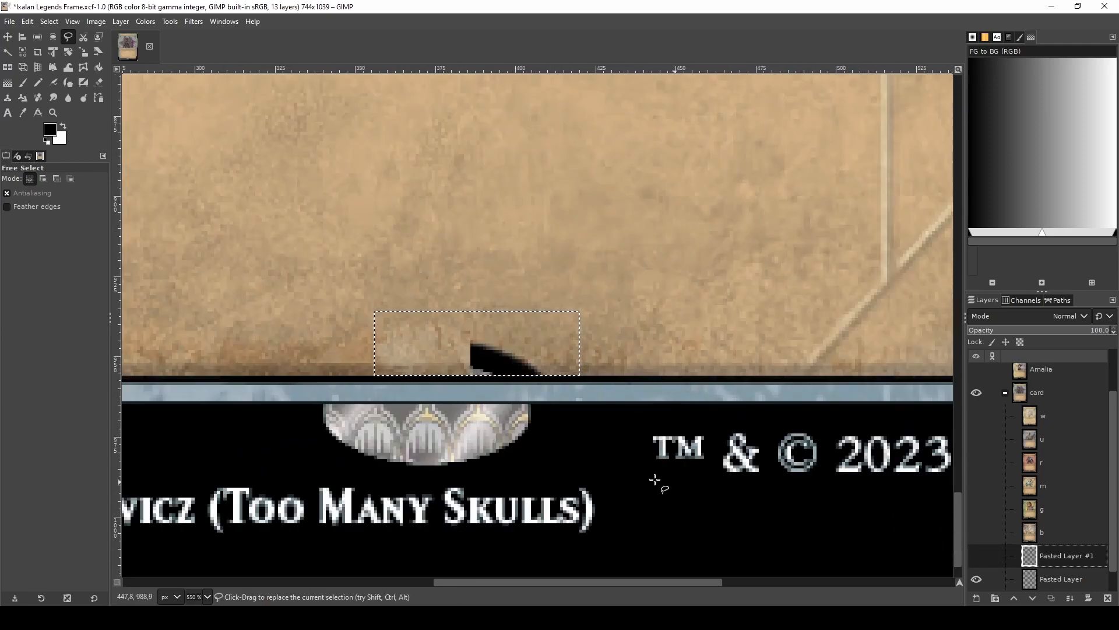
- Erase the upper right part of Pasted Layer #1 along an irregular freehand outline around the remaining black arch, with the layer shown again
scroll(521, 382, "up", 1)
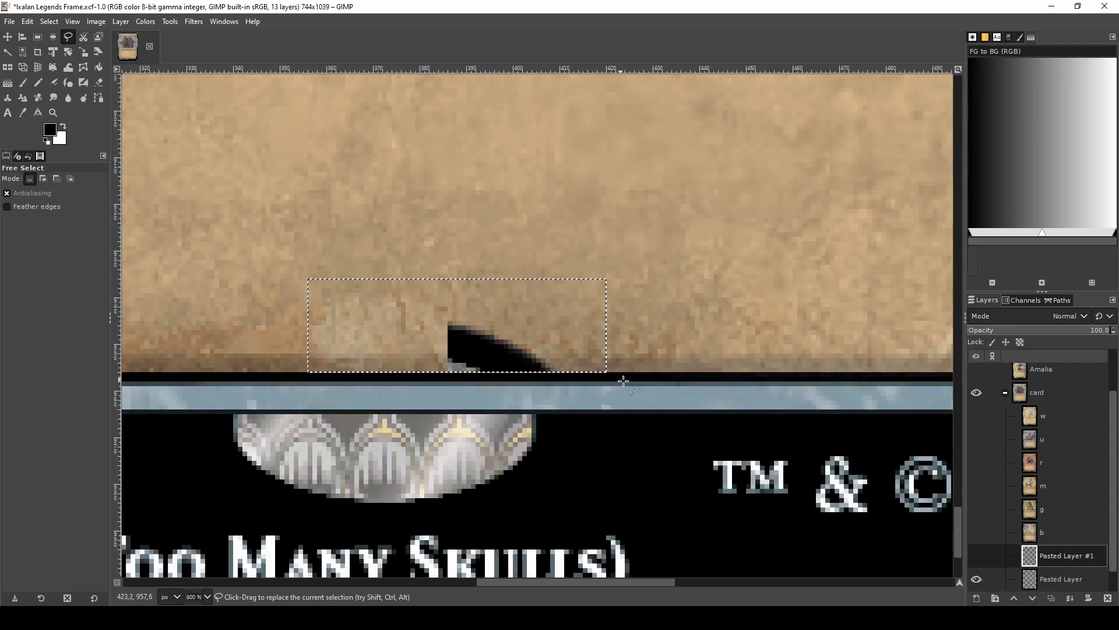
mouse_move(574, 338)
left_mouse_down()
mouse_move(521, 334)
mouse_move(541, 302)
left_mouse_up()
mouse_move(429, 293)
left_mouse_down()
mouse_move(583, 234)
mouse_move(681, 263)
left_mouse_up()
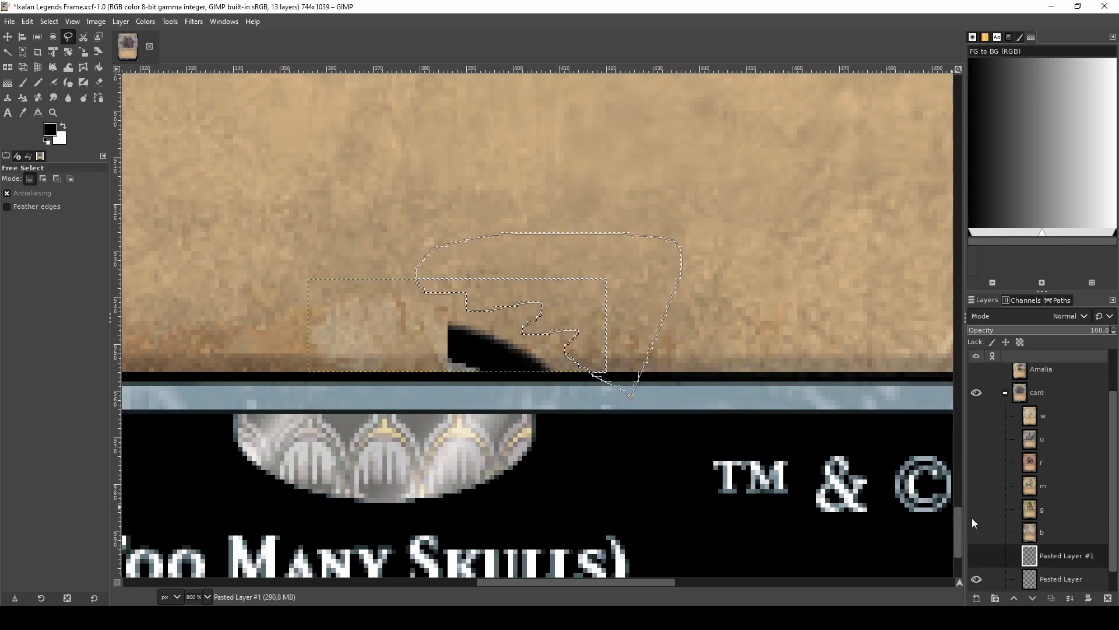
left_click(977, 556)
key("Delete")
key("ctrl+shift+a")
scroll(537, 465, "down", 2)
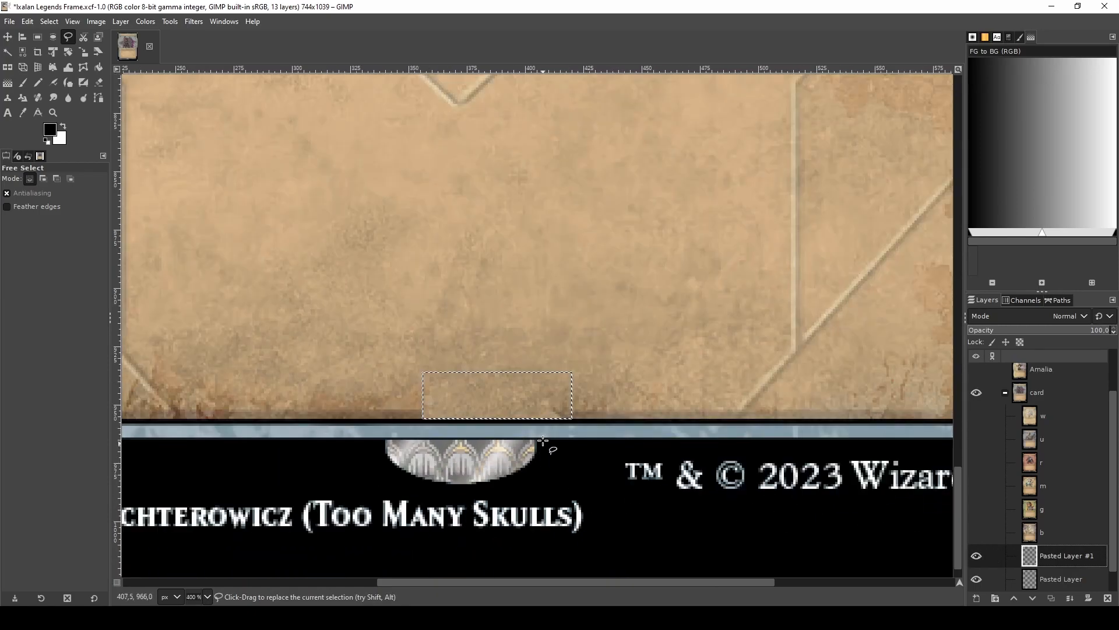
- Merge Pasted Layer #1 down into Pasted Layer
scroll(543, 443, "up", 2)
right_click(985, 554)
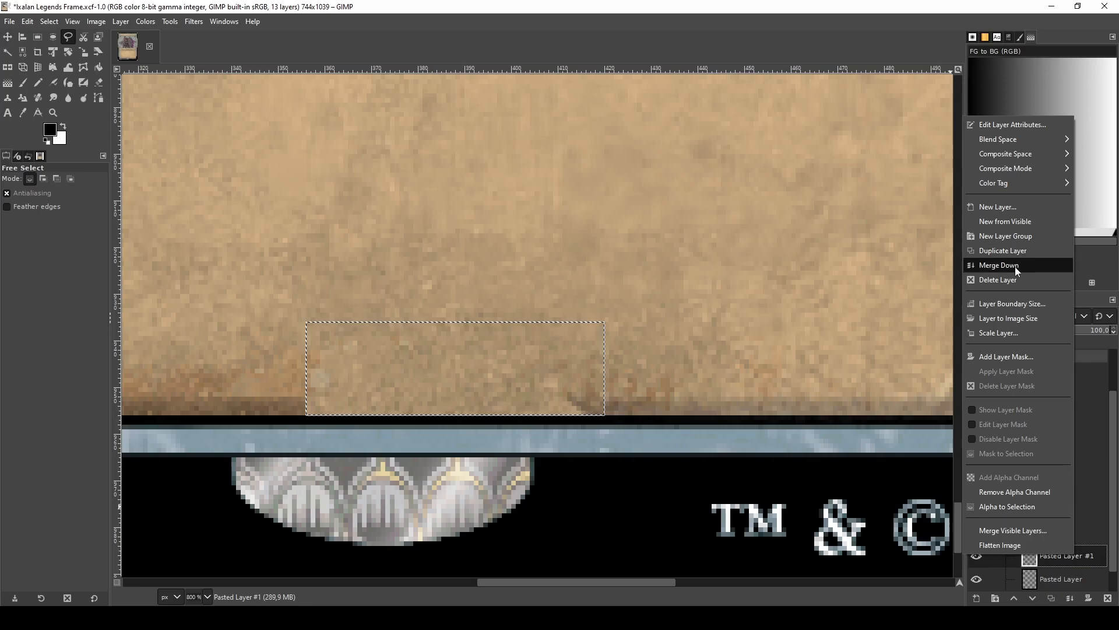
left_click(1016, 267)
- Copy a 45 by 5 px strip of the text box's dark bottom edge from layer a and paste it above that layer
scroll(625, 429, "down", 1)
scroll(704, 429, "up", 2)
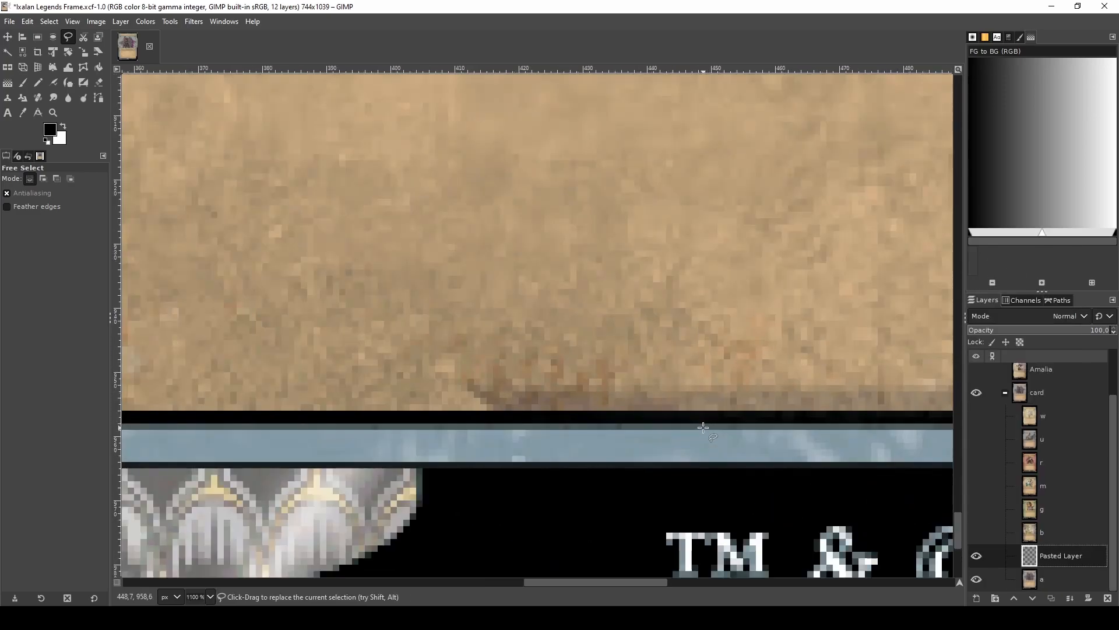
key("r")
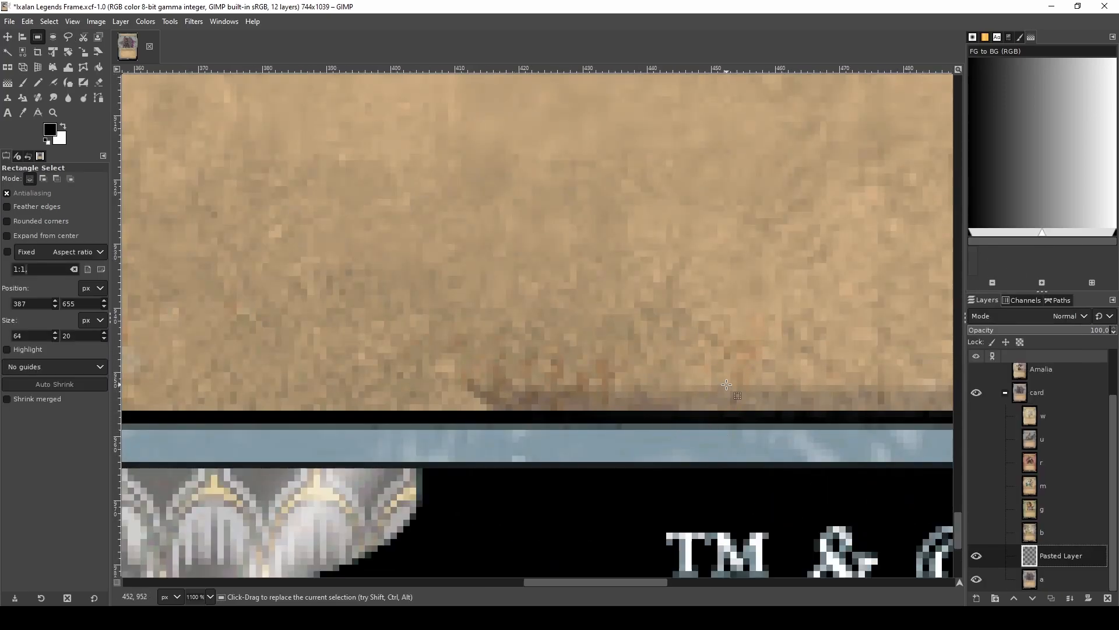
scroll(702, 394, "down", 2)
scroll(691, 397, "up", 2)
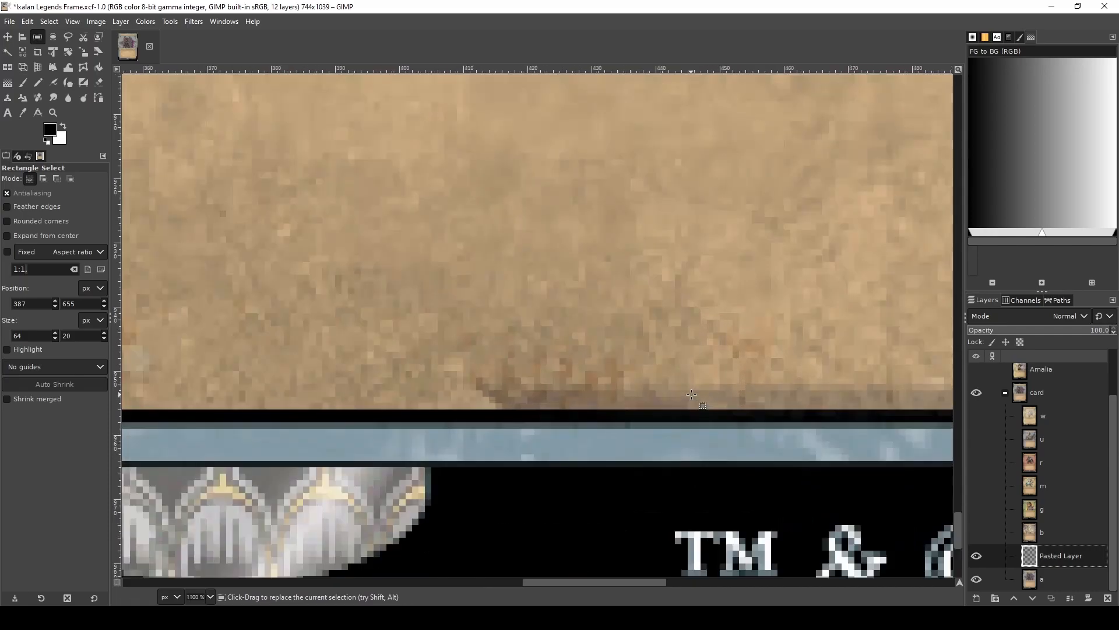
scroll(693, 395, "down", 5)
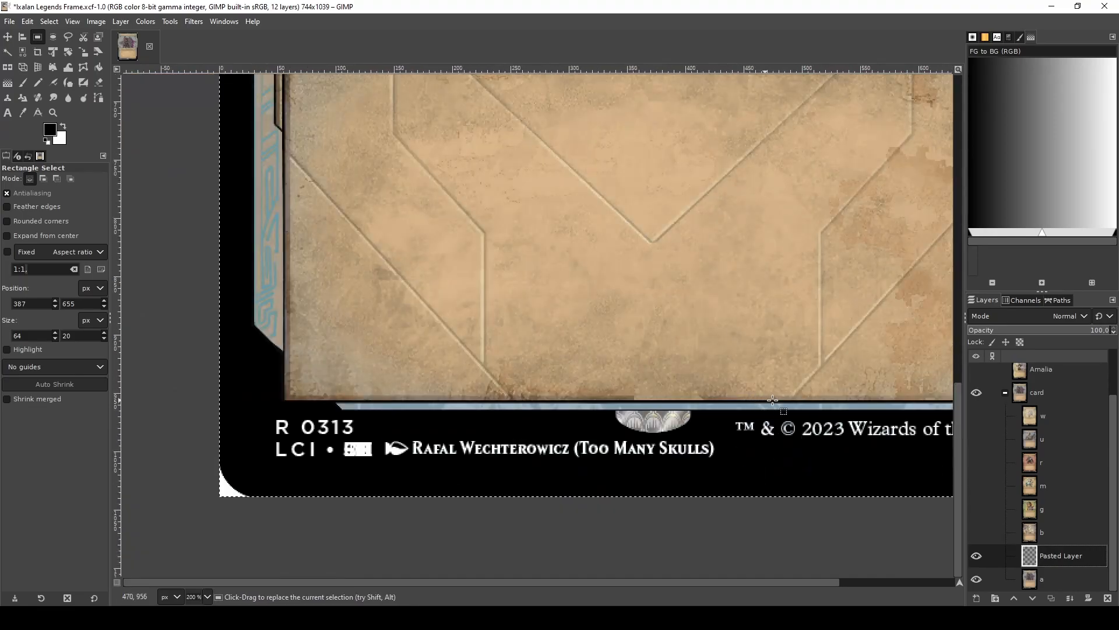
scroll(423, 401, "up", 3)
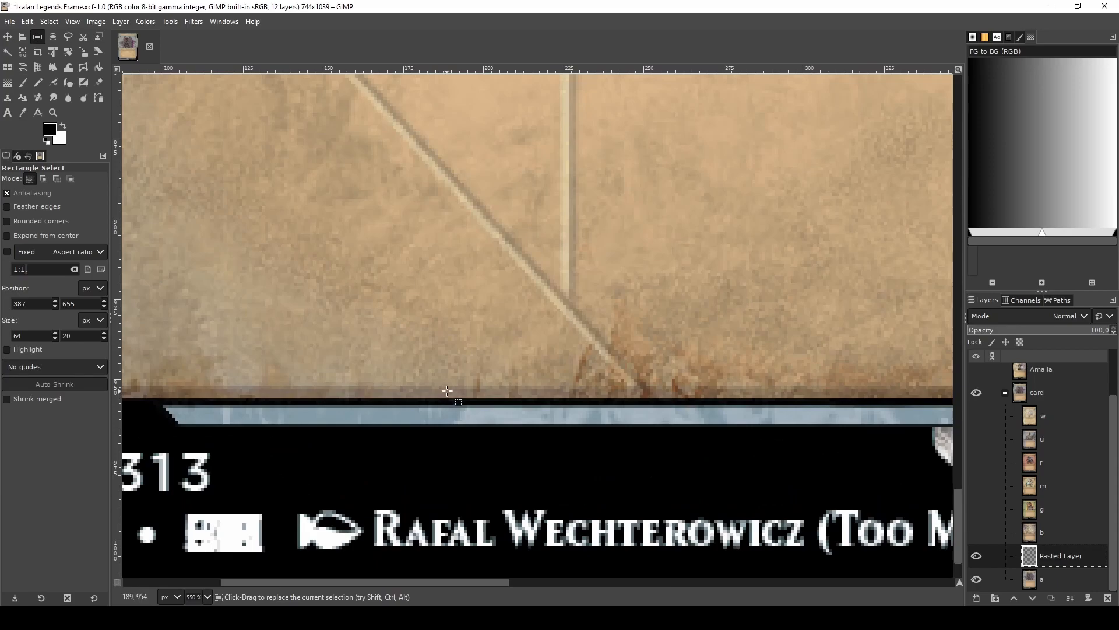
left_click_drag(455, 383, 310, 399)
key("ctrl+c")
key("ctrl+v")
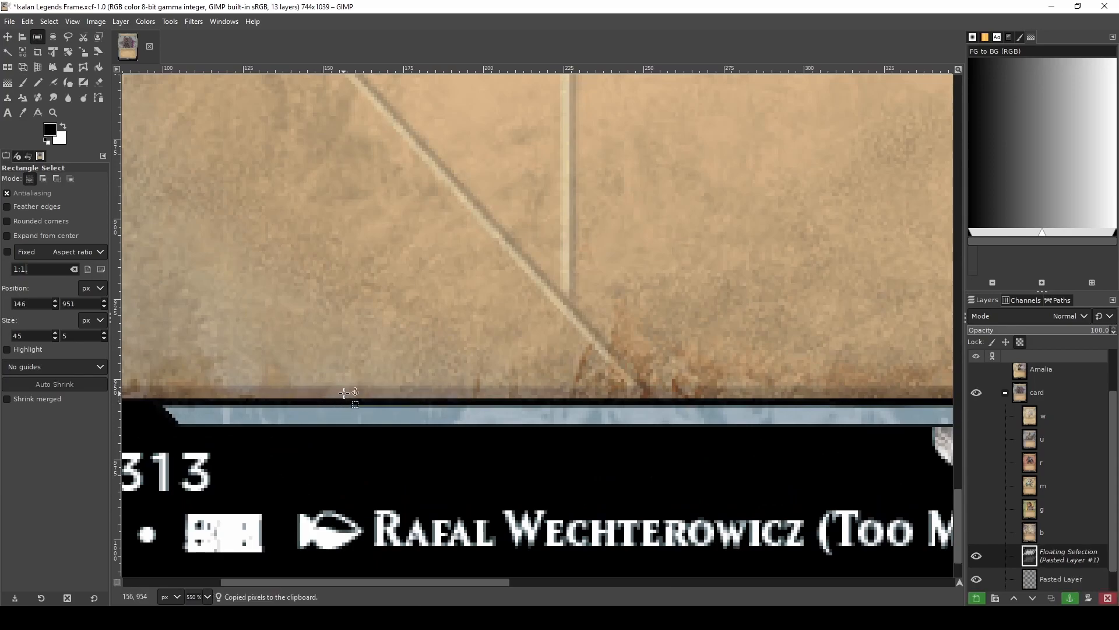
key("ctrl+h")
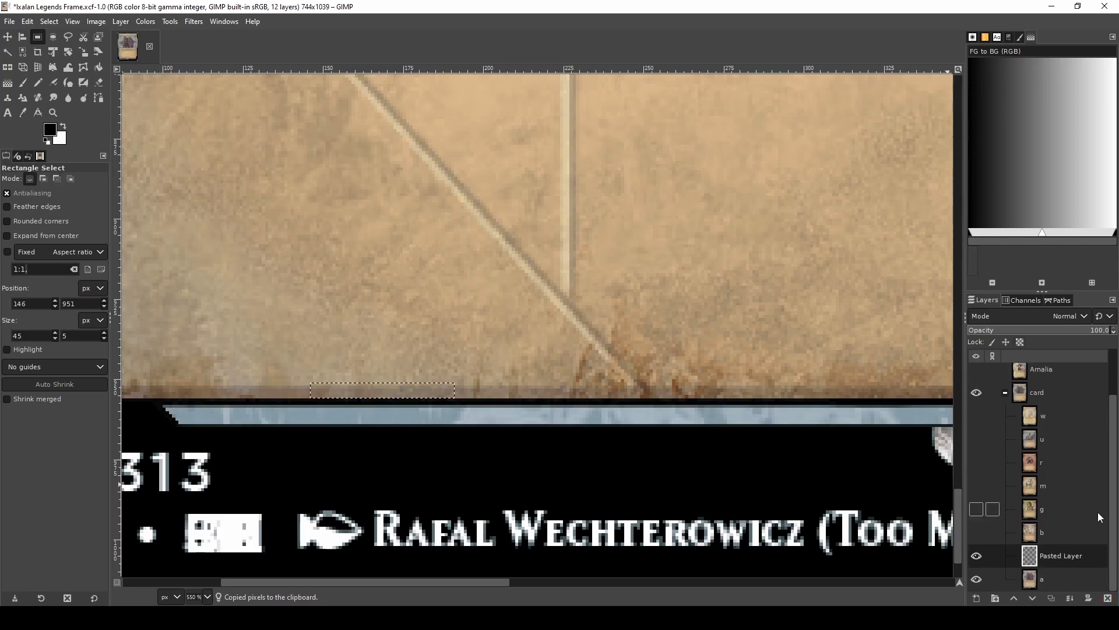
key("ctrl+v")
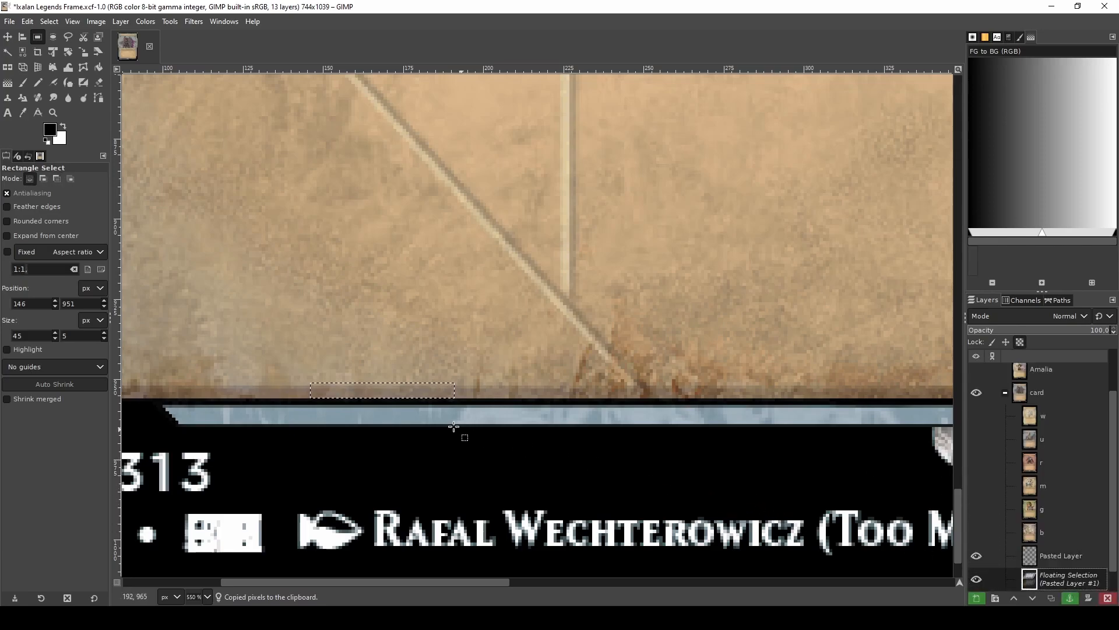
- Move the pasted strip over the edge gap above the oval stamp and turn it into a new layer above Pasted Layer
left_click_drag(375, 392, 614, 395)
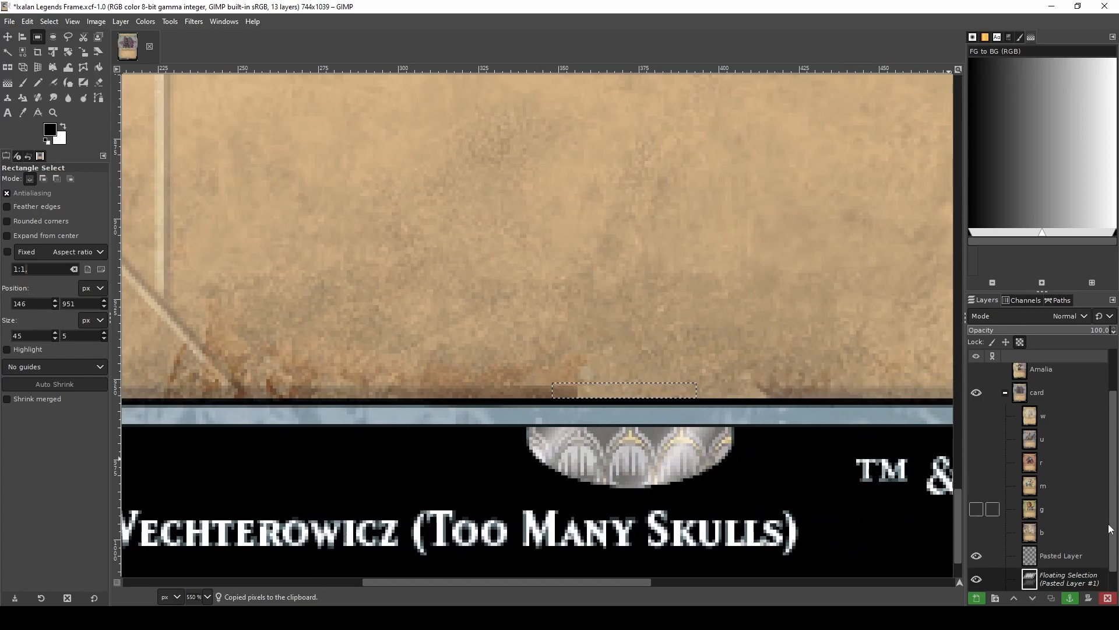
right_click(1078, 575)
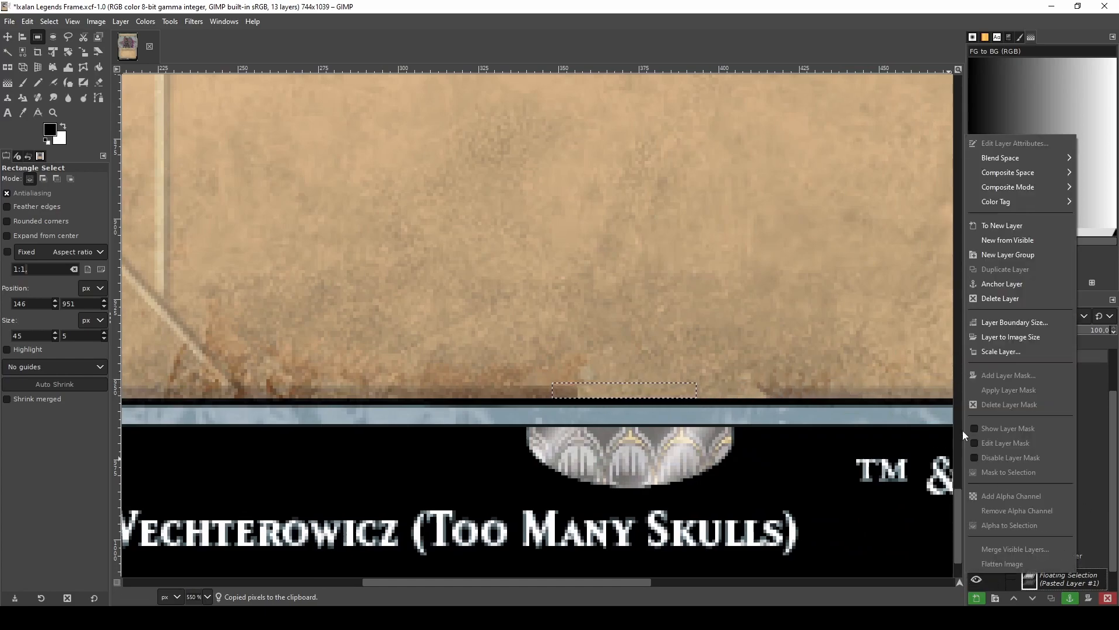
left_click(1025, 220)
left_click_drag(1100, 589, 1085, 553)
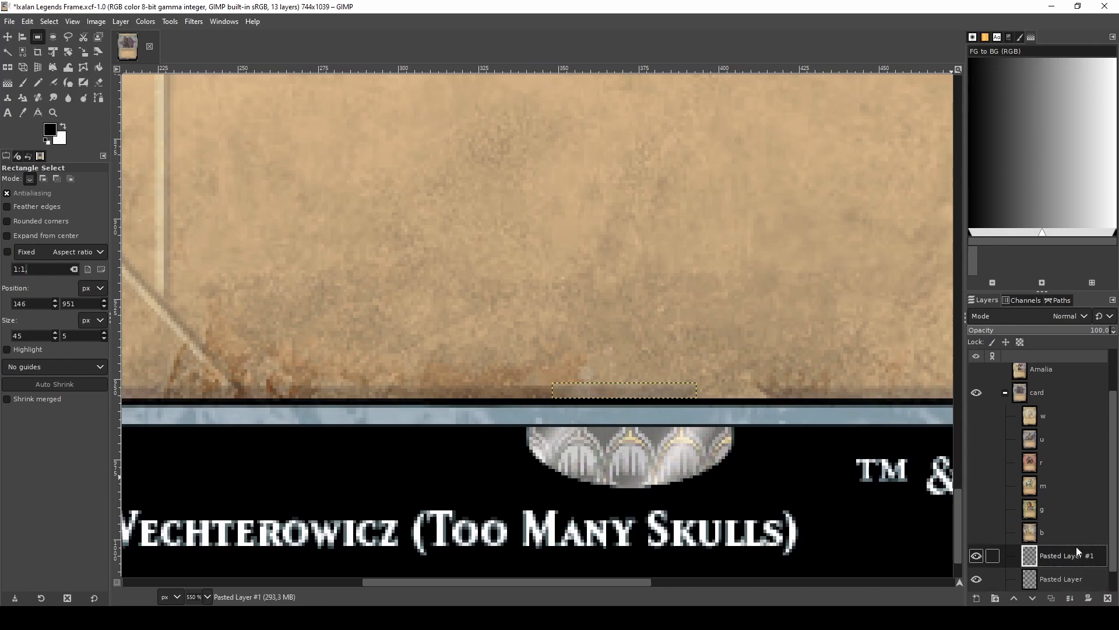
- Darken the strip with Hue-Chroma by setting its lightness to -3.49
scroll(752, 411, "up", 2)
scroll(661, 389, "down", 1)
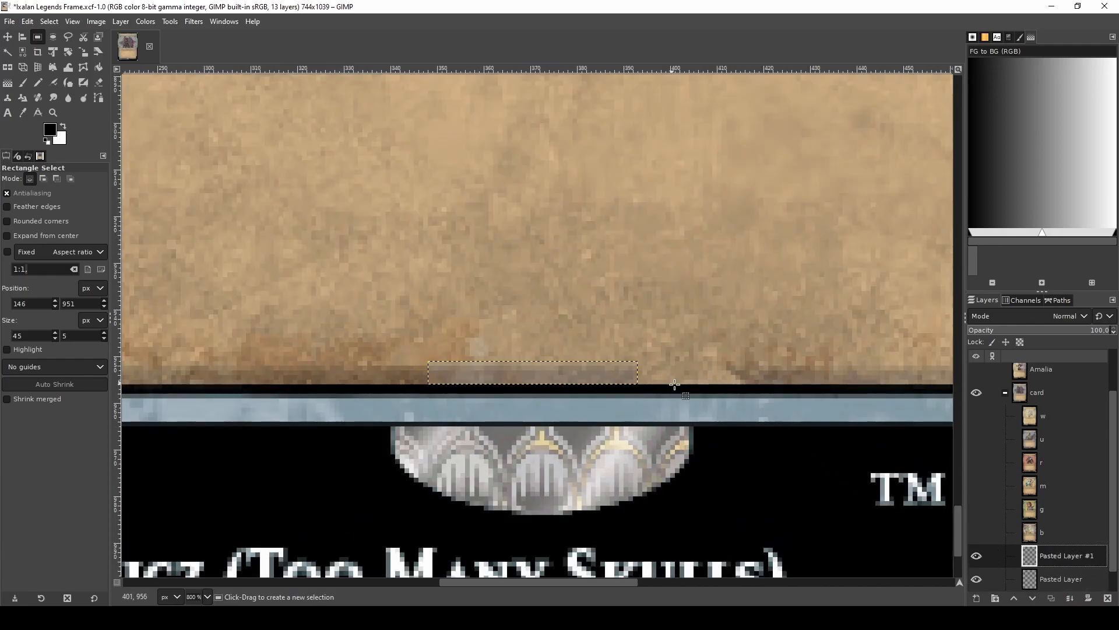
key("ctrl+shift+f")
left_click_drag(757, 123, 755, 124)
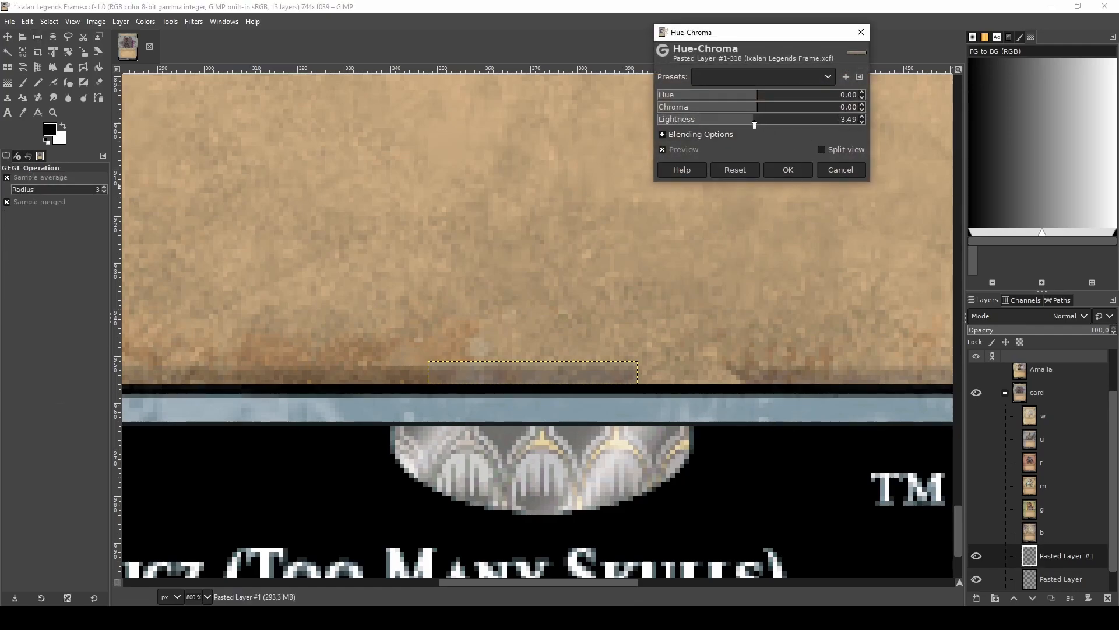
left_click(791, 170)
- Clear the strip's top pixel row using a 65 by 13 px rectangular selection
key("r")
left_click_drag(354, 305, 656, 366)
left_click(1076, 557)
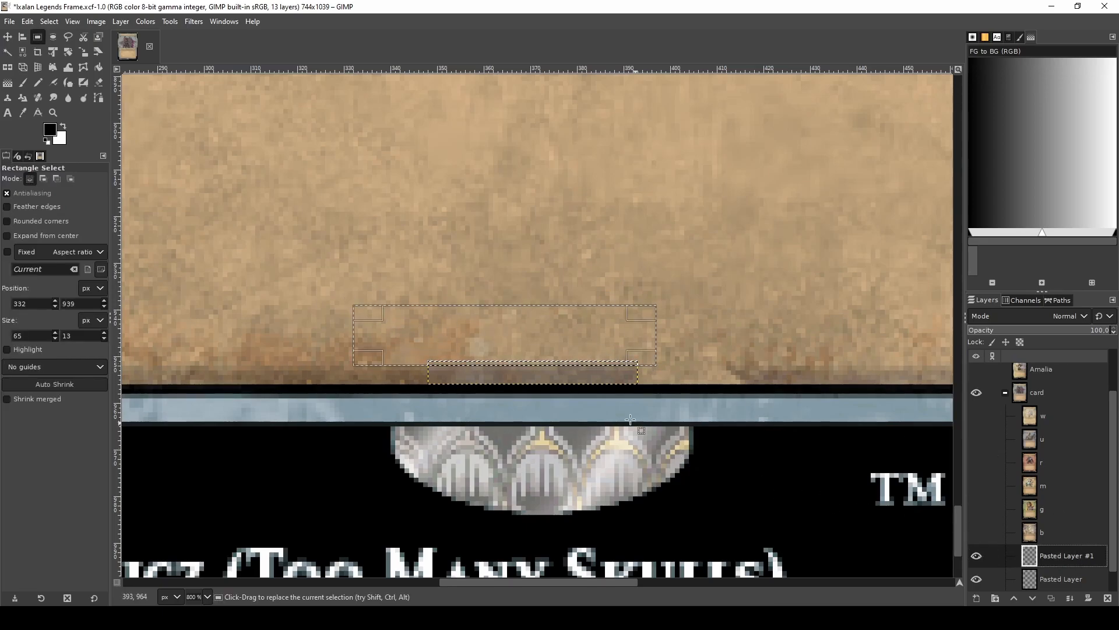
key("Escape")
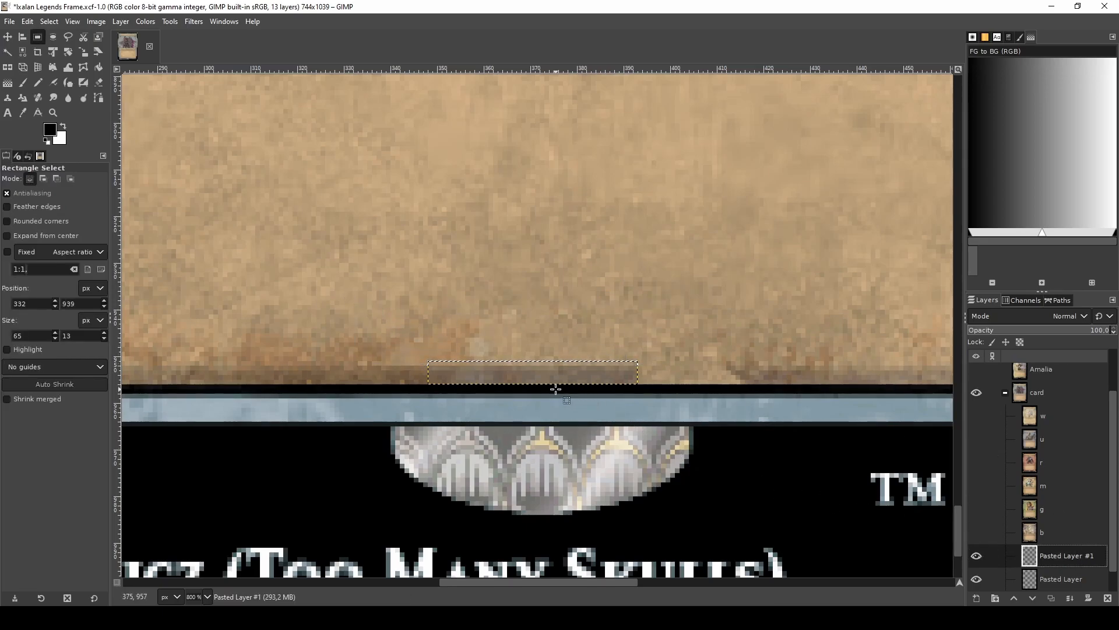
- Move the darkened strip along the text box's bottom edge to cover the right end of the gap
scroll(553, 394, "down", 2)
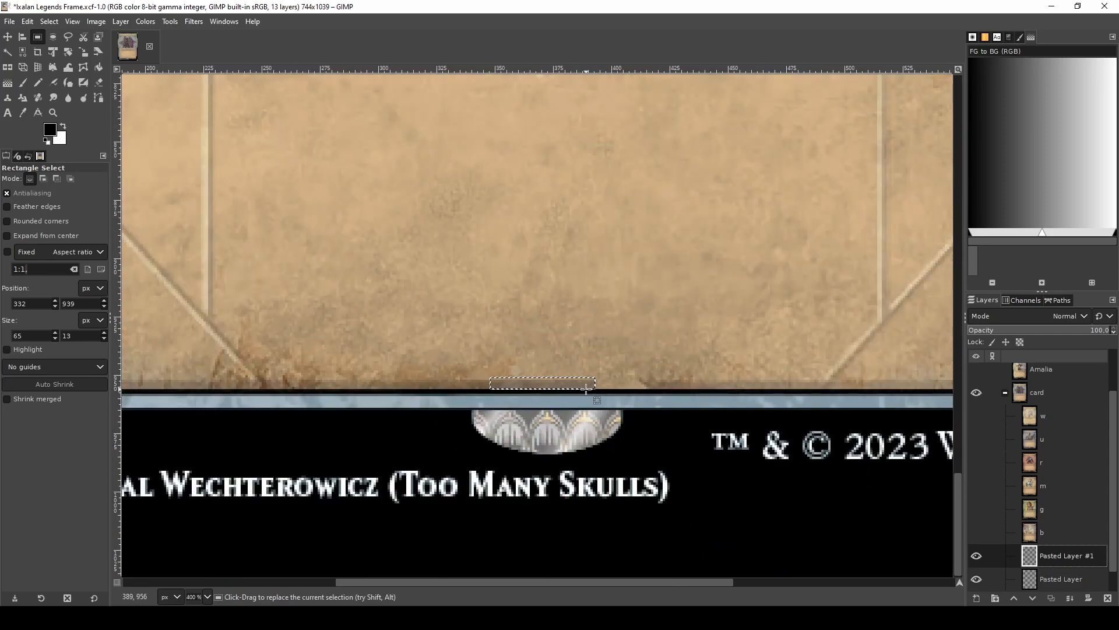
scroll(586, 392, "up", 3)
key("m")
left_click_drag(490, 383, 668, 384)
- Paste a copy of the strip, flip it horizontally and move it over the left end of the gap, overlapping the original strip
key("ctrl")
key("ctrl+c")
key("ctrl+v")
key("shift+f")
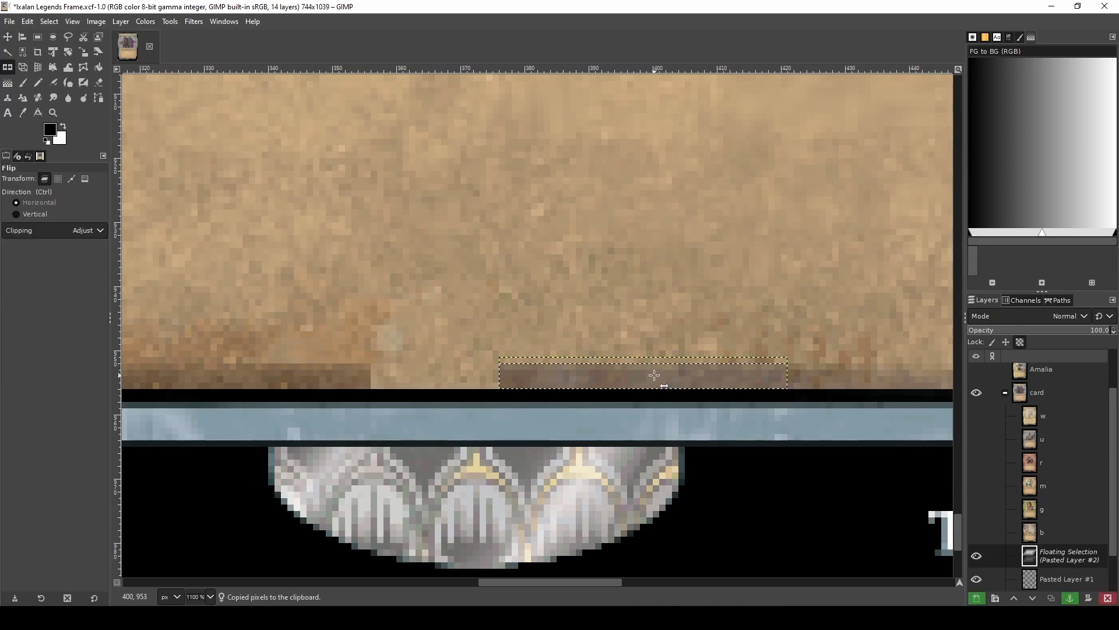
key("m")
left_click_drag(654, 375, 468, 374)
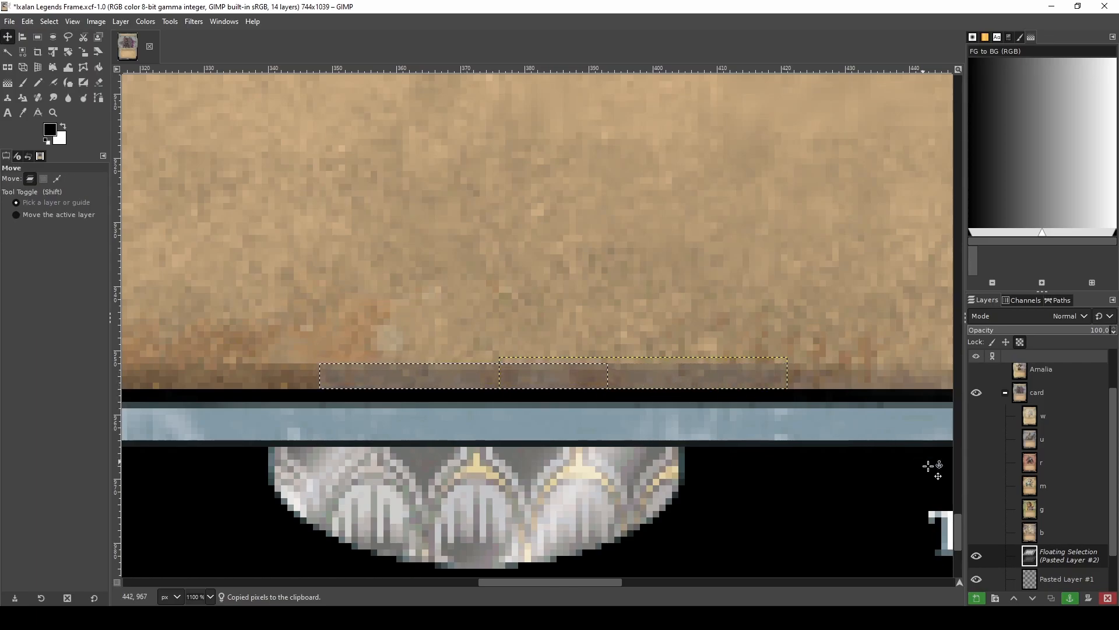
- Turn the floating strip copy into a new layer and merge it down into Pasted Layer #1
right_click(1052, 559)
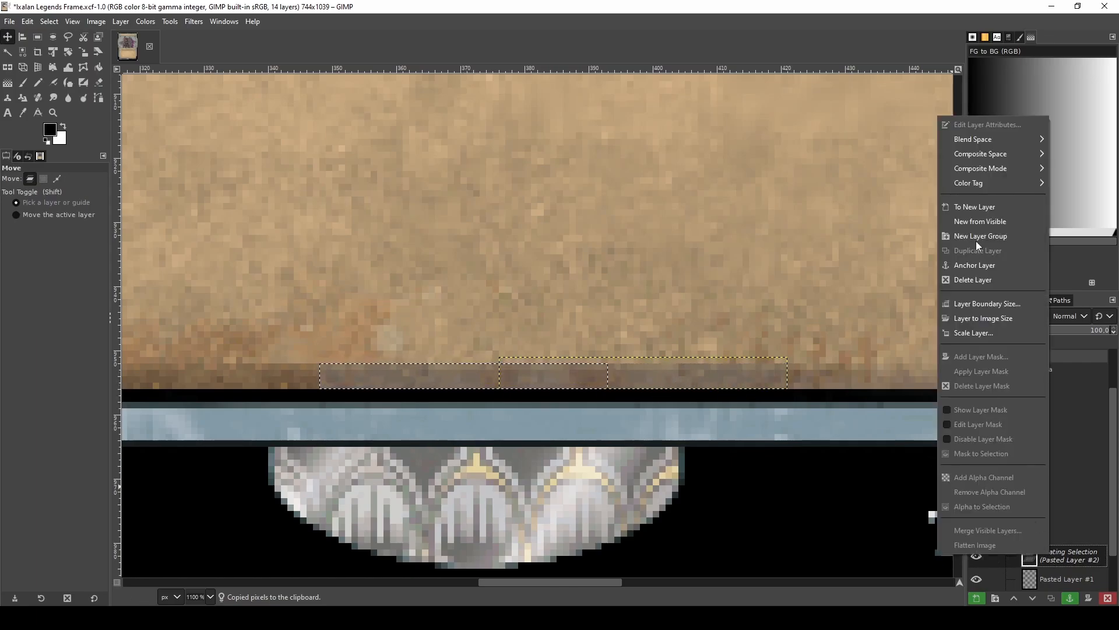
left_click(986, 209)
right_click(1071, 551)
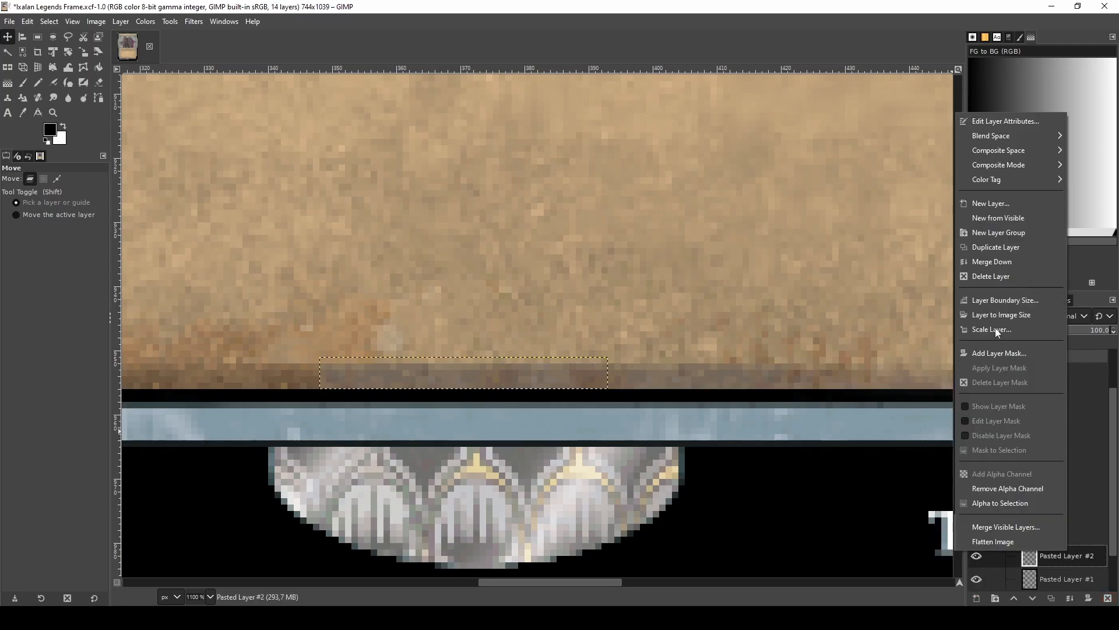
left_click(1006, 247)
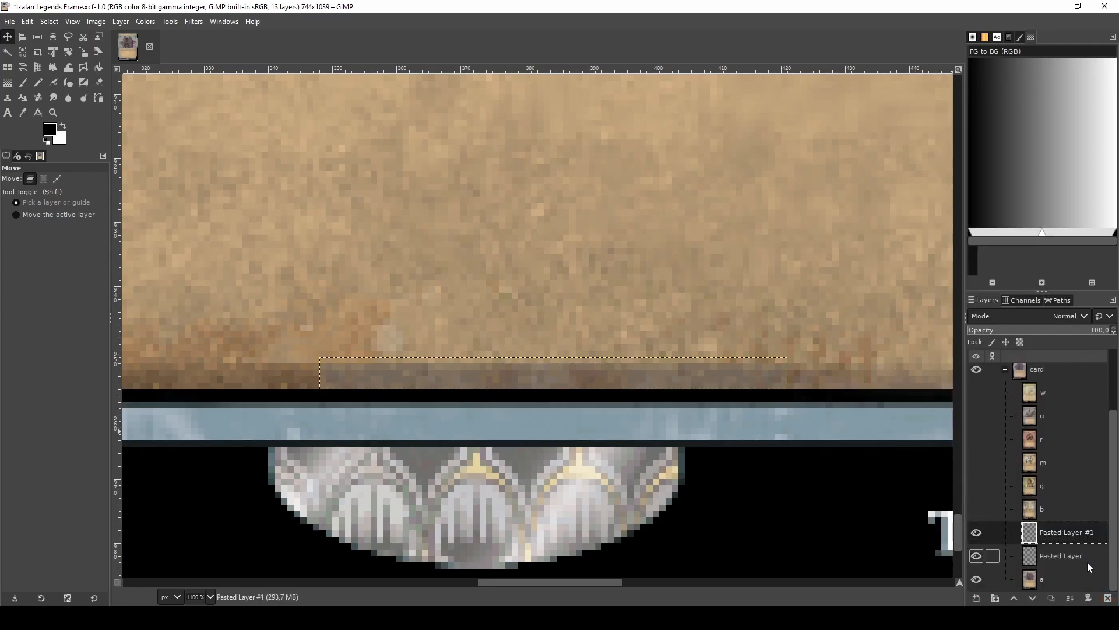
- Add a white, full-opacity layer mask to Pasted Layer #1
right_click(1065, 530)
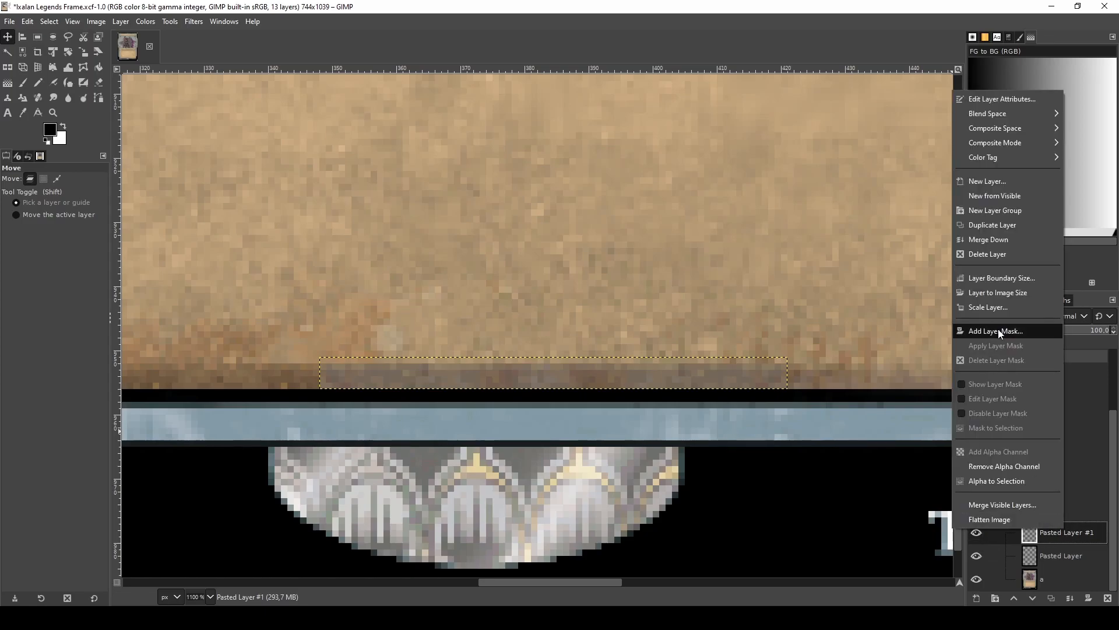
left_click(991, 330)
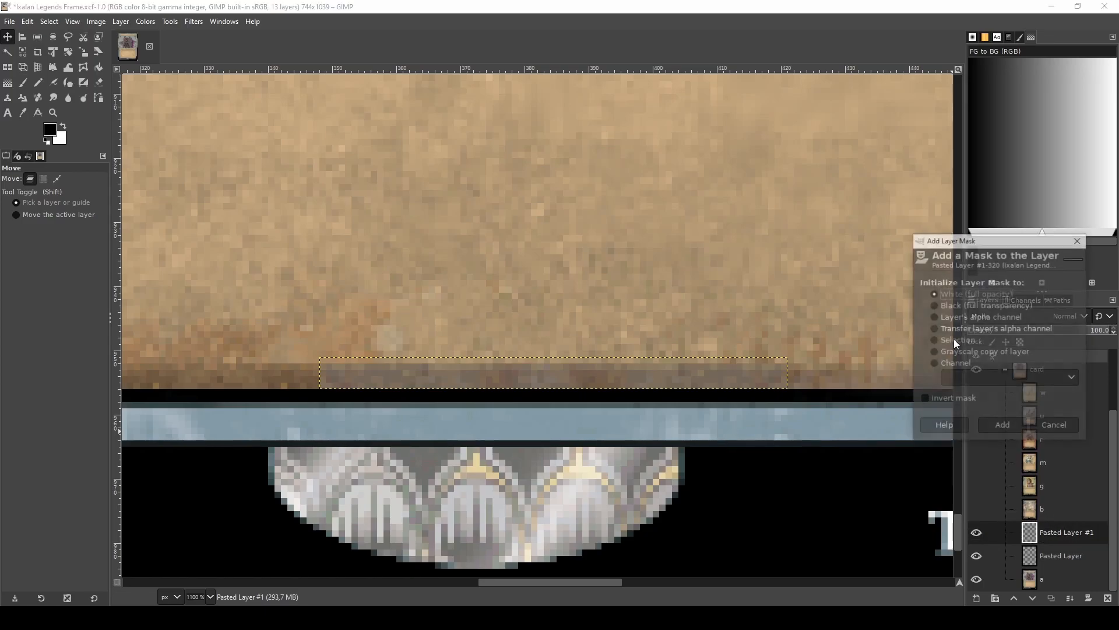
left_click(997, 426)
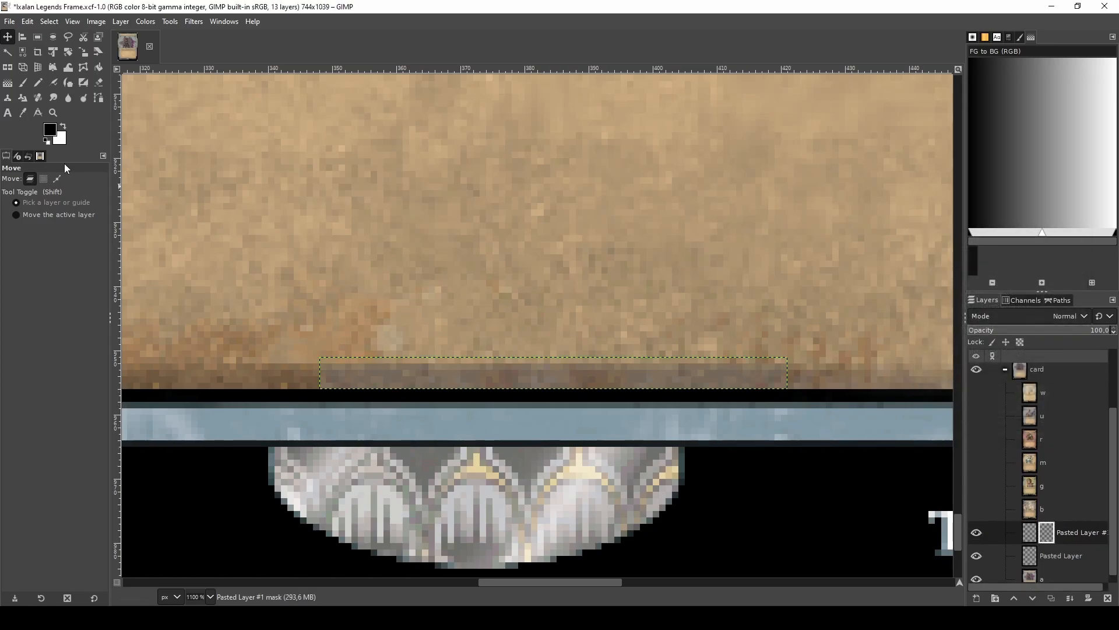
- Fade the strip's left end with a short black-to-white linear gradient on its layer mask
left_click(7, 82)
left_click_drag(532, 374, 328, 374)
left_click_drag(586, 373, 316, 374)
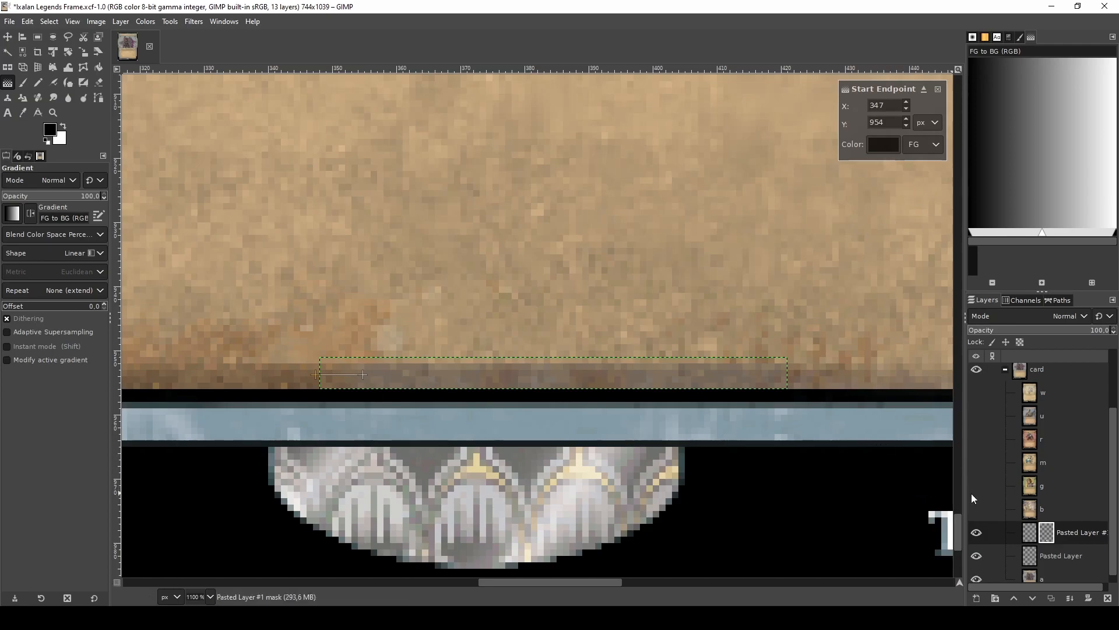
key("Return")
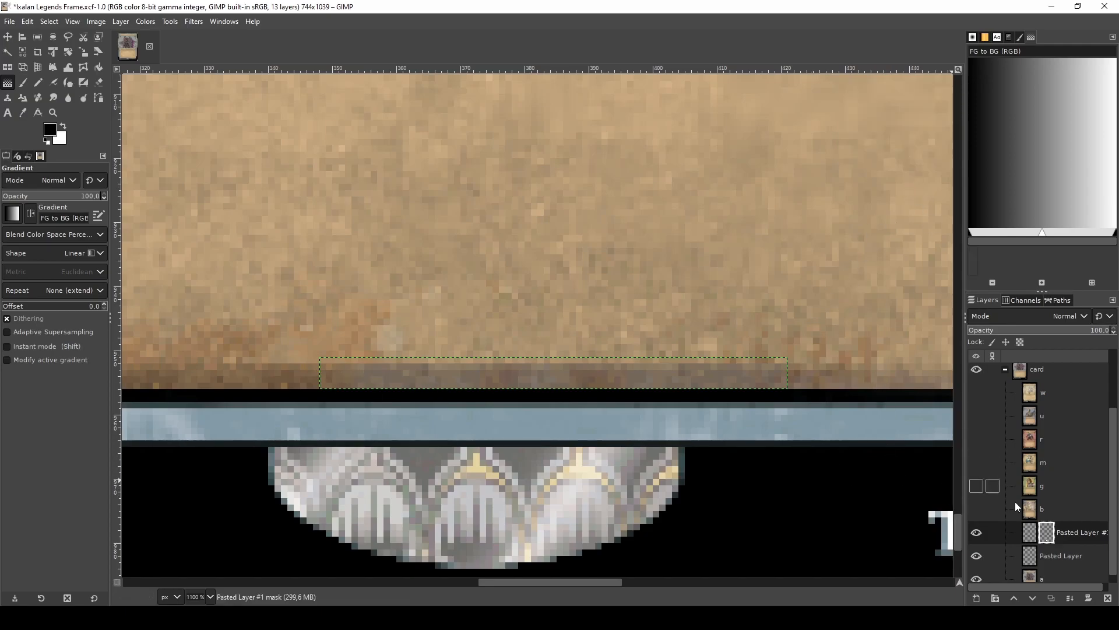
- Show only Pasted Layer #1, create a new layer from the visible content, and delete the masked original
left_click(977, 533, "shift")
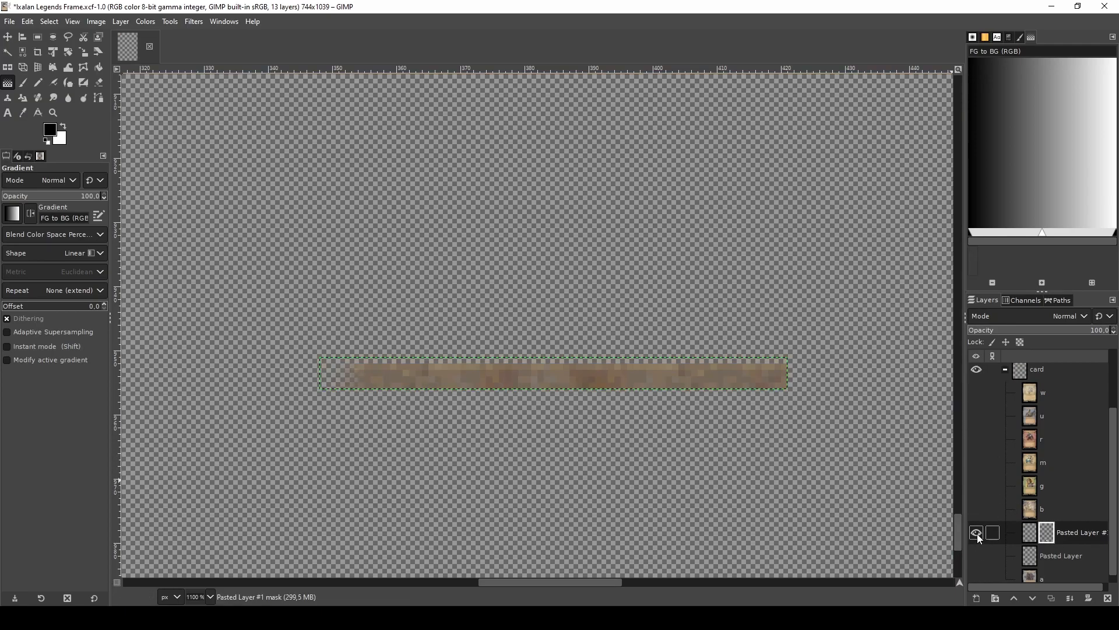
right_click(1070, 534)
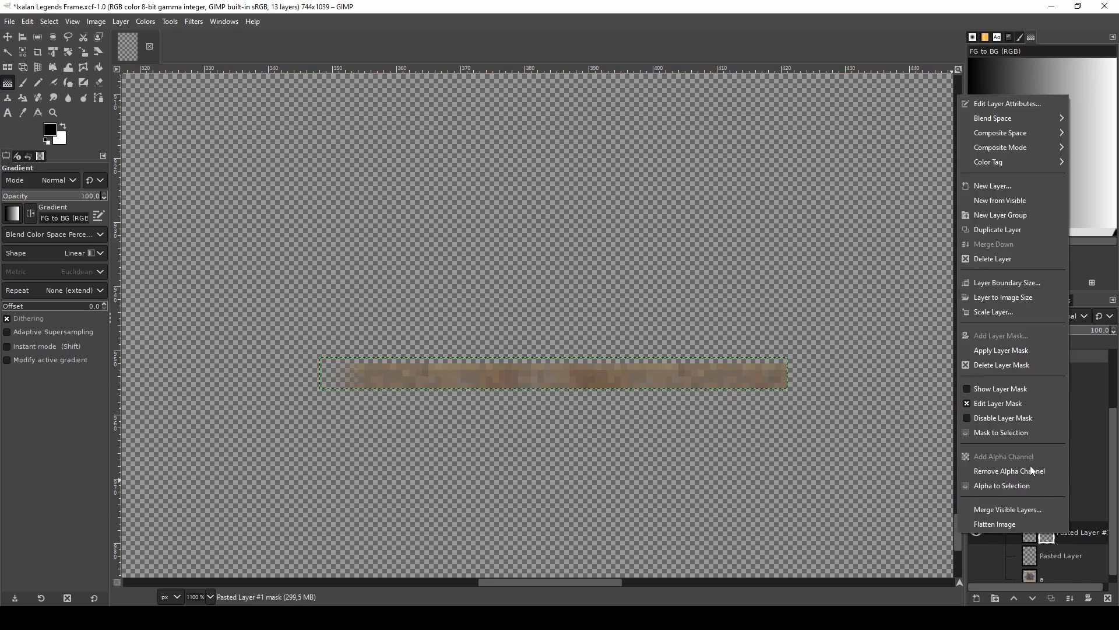
left_click(1013, 200)
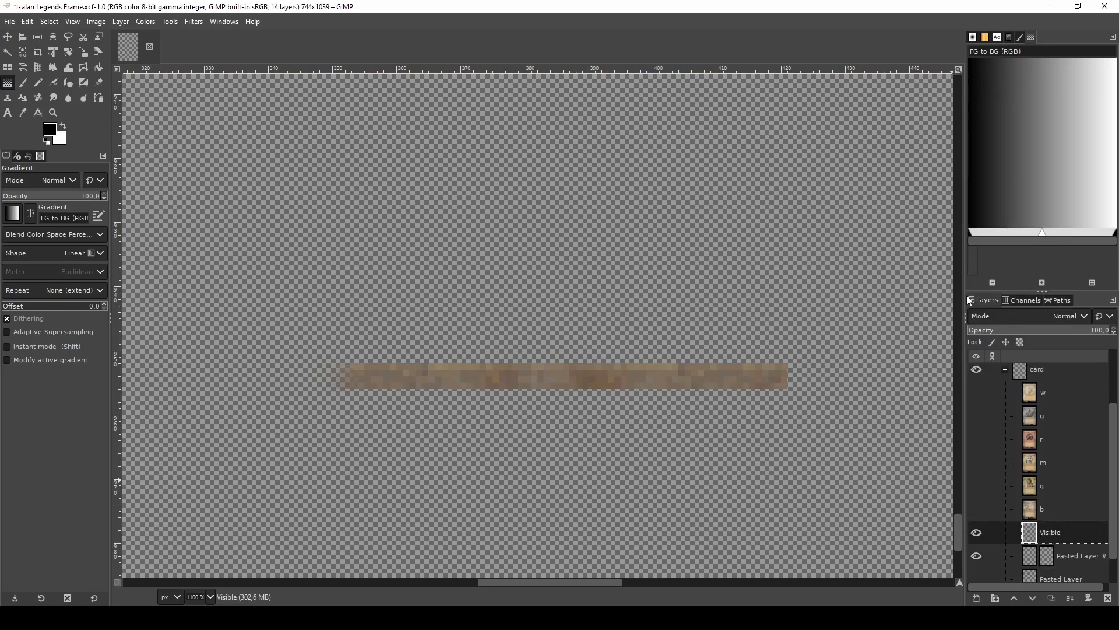
right_click(1075, 555)
left_click(1013, 280)
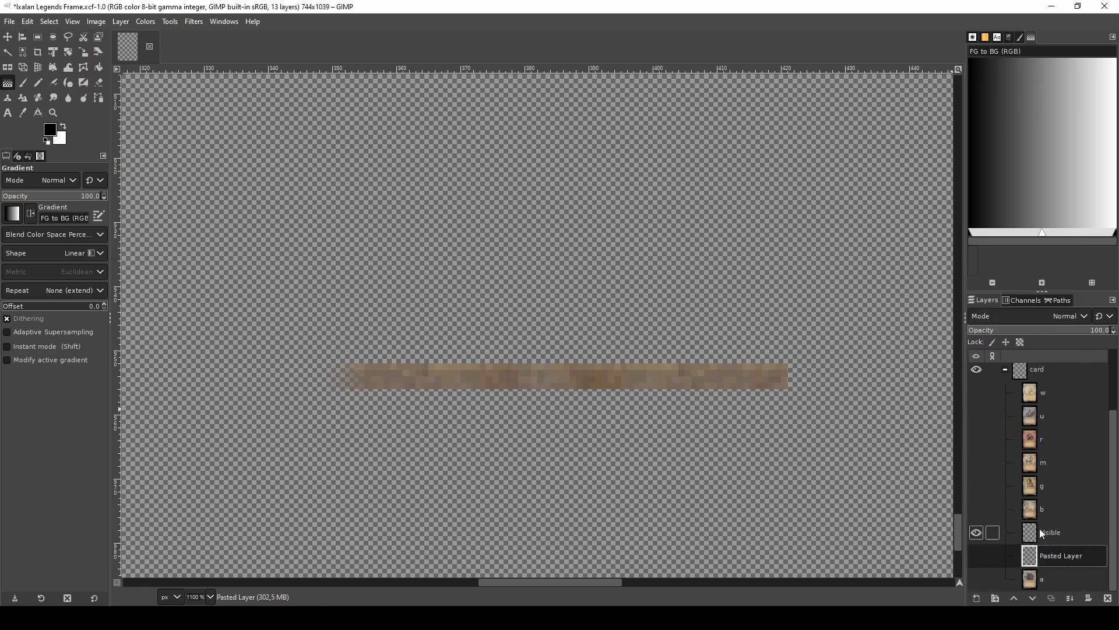
- Add a white, full-opacity layer mask to the Visible strip layer
right_click(1058, 534)
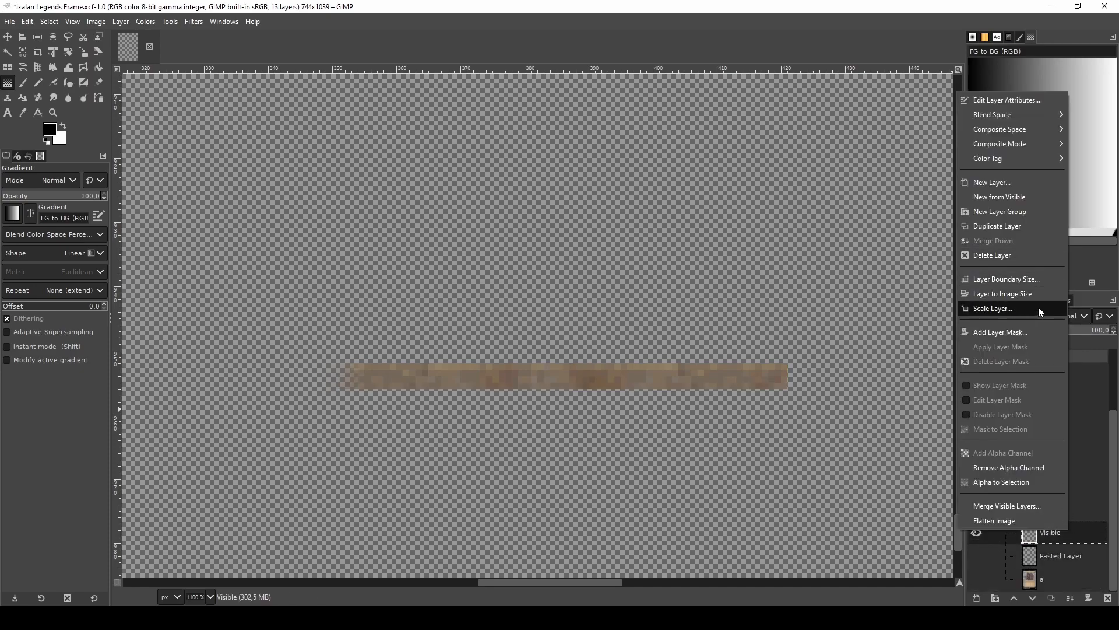
left_click(1029, 331)
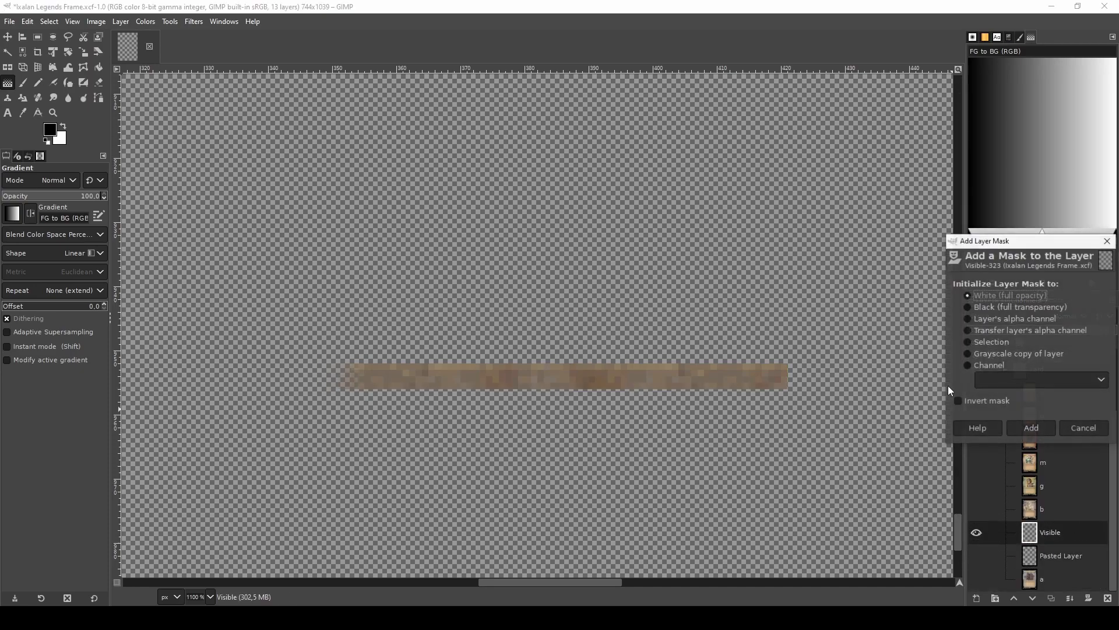
left_click(1024, 424)
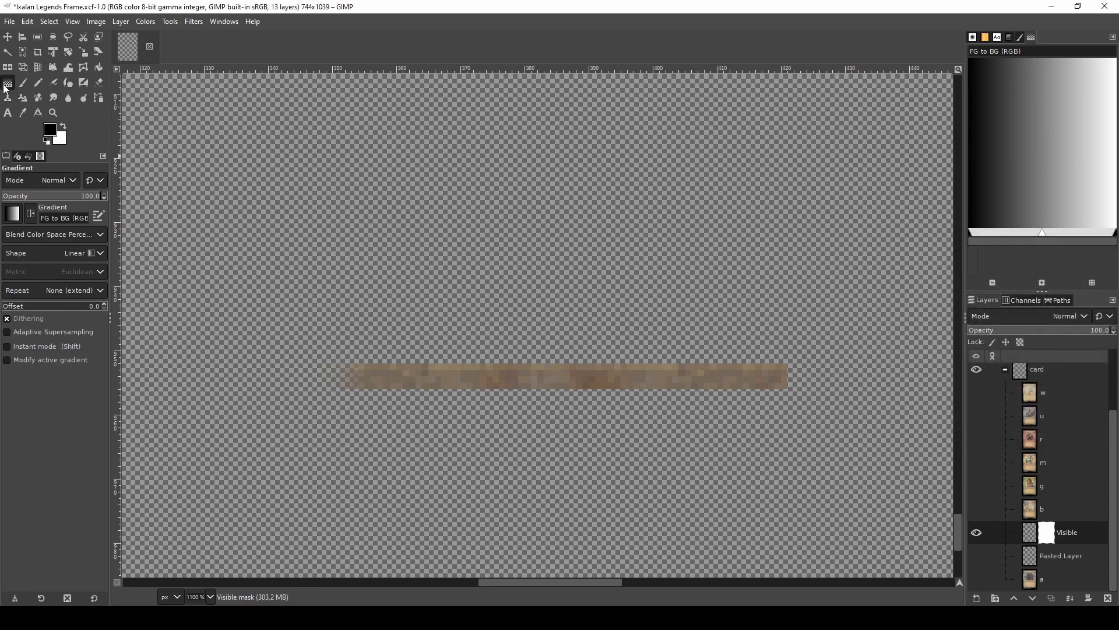
- Fade the strip's right end with a black-to-white linear gradient on its mask, ending at about X 415, Y 955, with the underlying layers shown
left_click_drag(713, 376, 803, 378)
left_click_drag(652, 379, 689, 383)
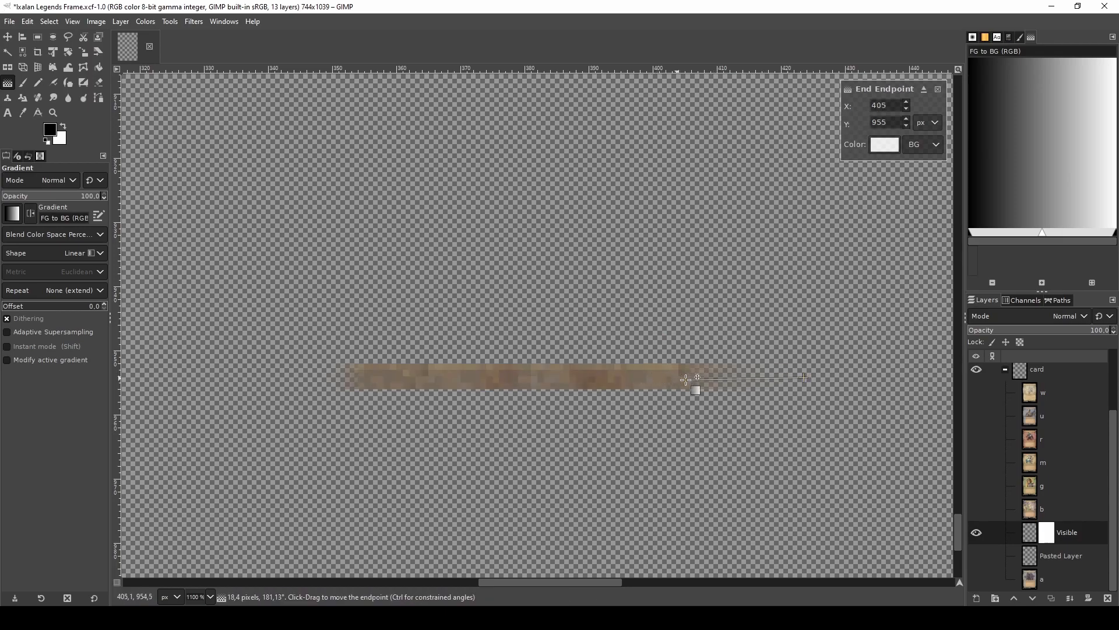
left_click(976, 555)
left_click(977, 579)
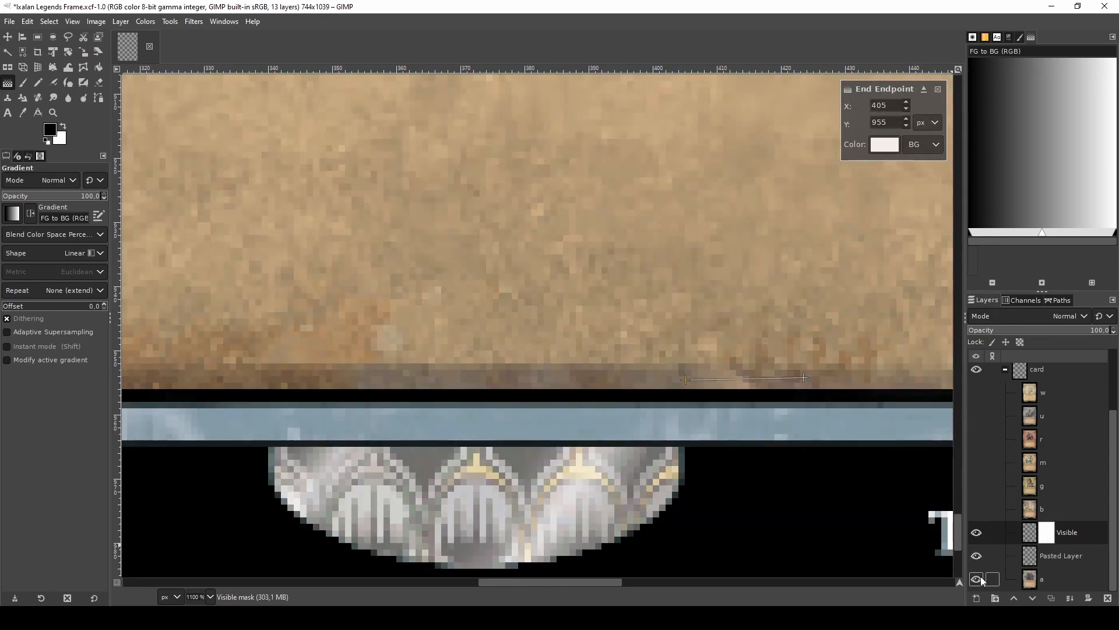
left_click_drag(804, 378, 886, 380)
left_click_drag(693, 380, 744, 381)
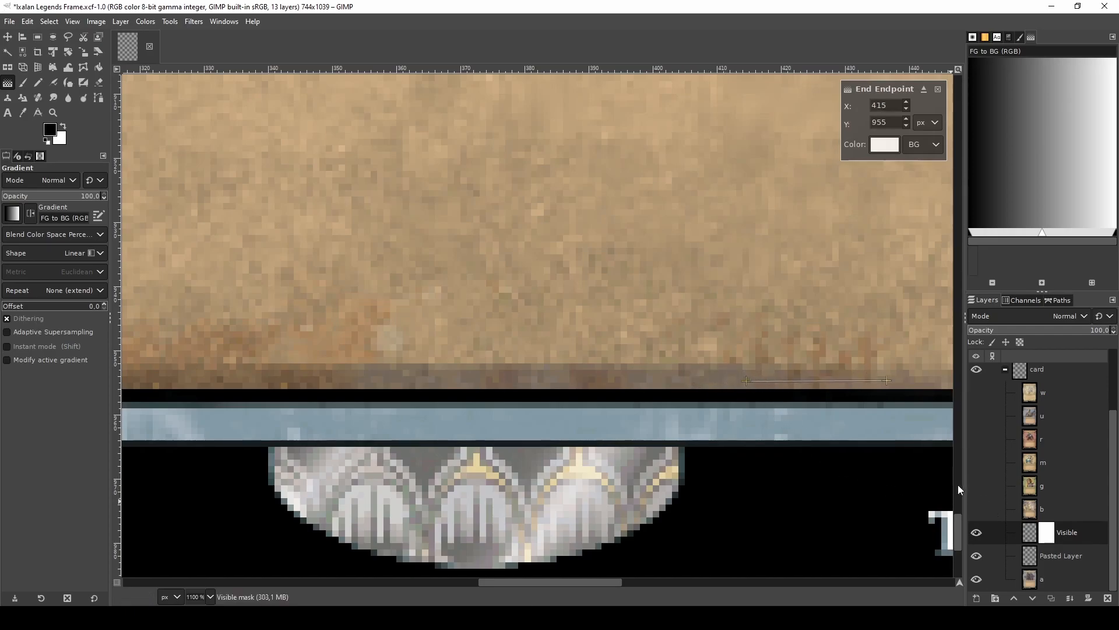
key("Return")
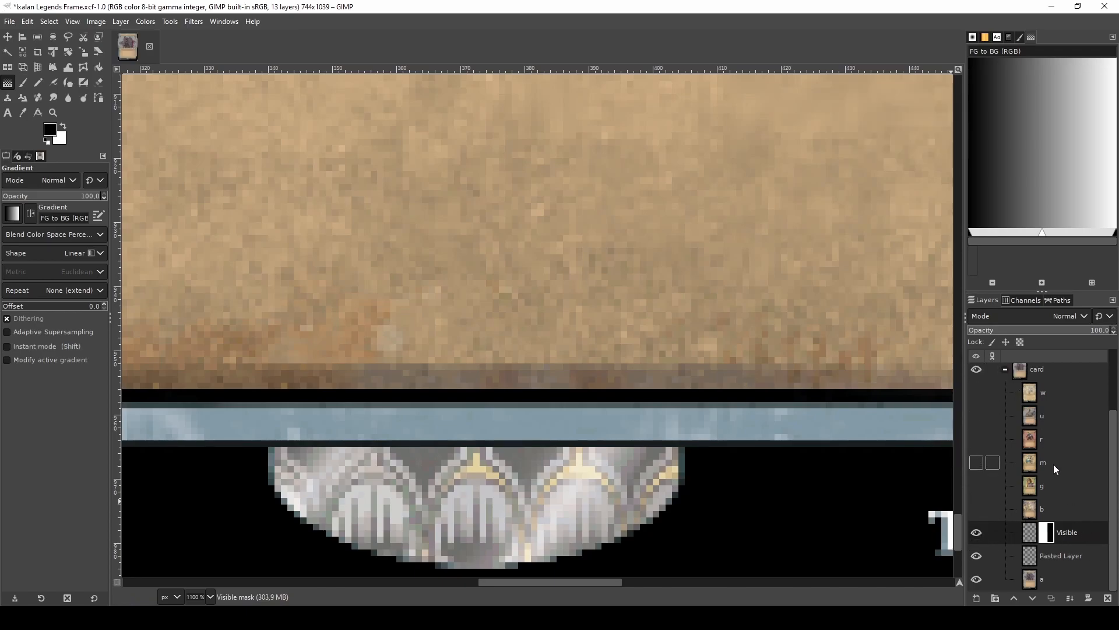
- Merge the masked Visible strip down into Pasted Layer, check the blend on the text box edge, and merge it into layer a
right_click(1085, 531)
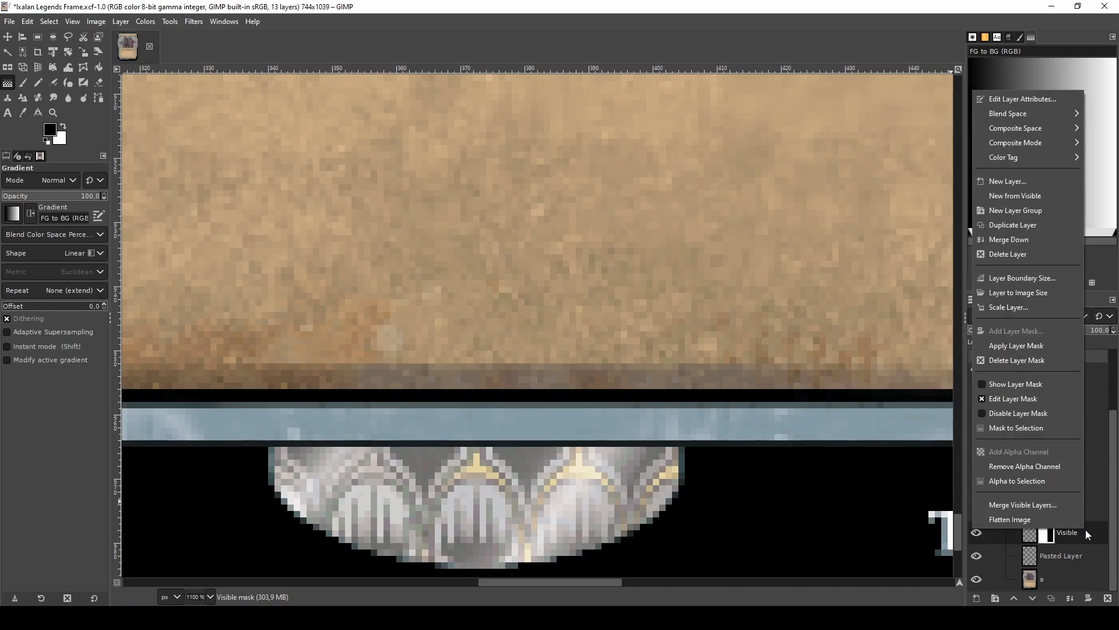
left_click(1018, 240)
left_click(977, 557)
left_click(977, 556)
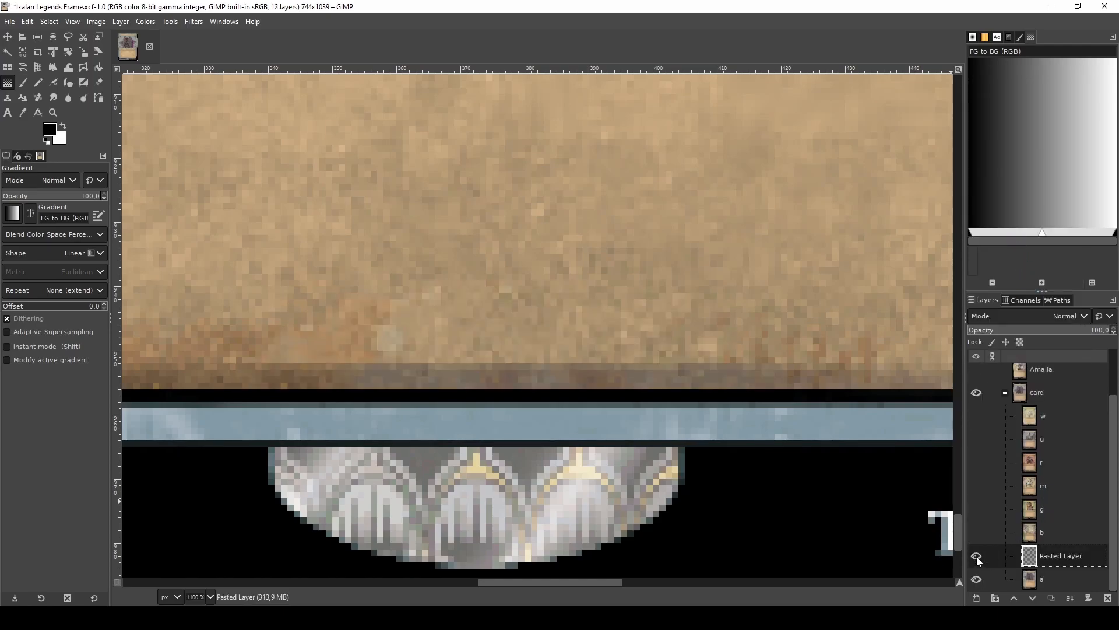
scroll(576, 452, "down", 4)
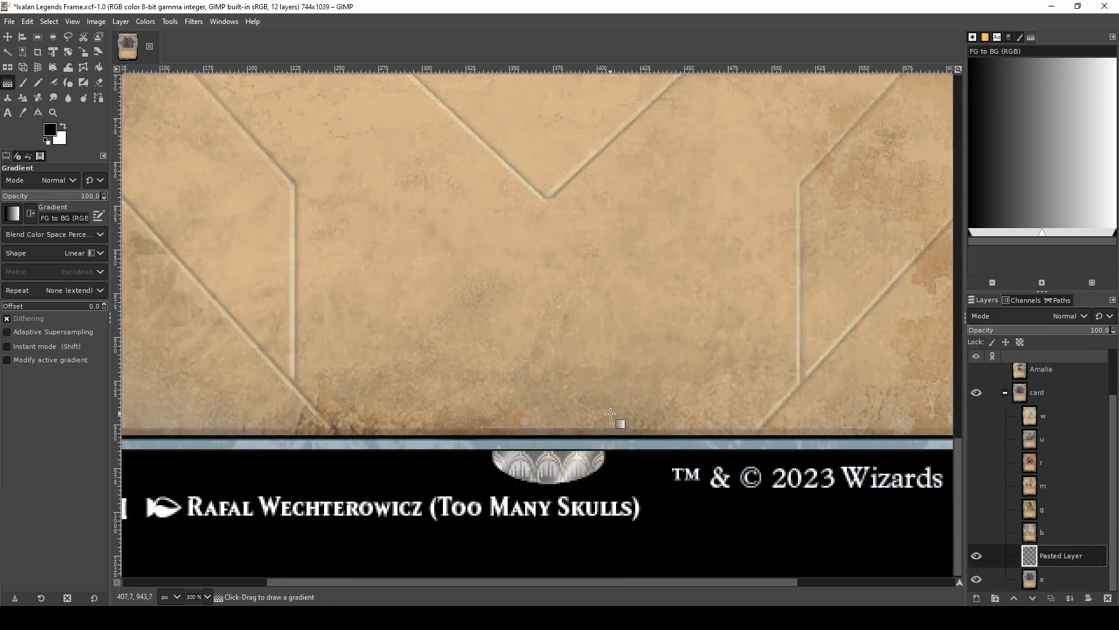
scroll(580, 415, "up", 2)
scroll(580, 415, "up", 1)
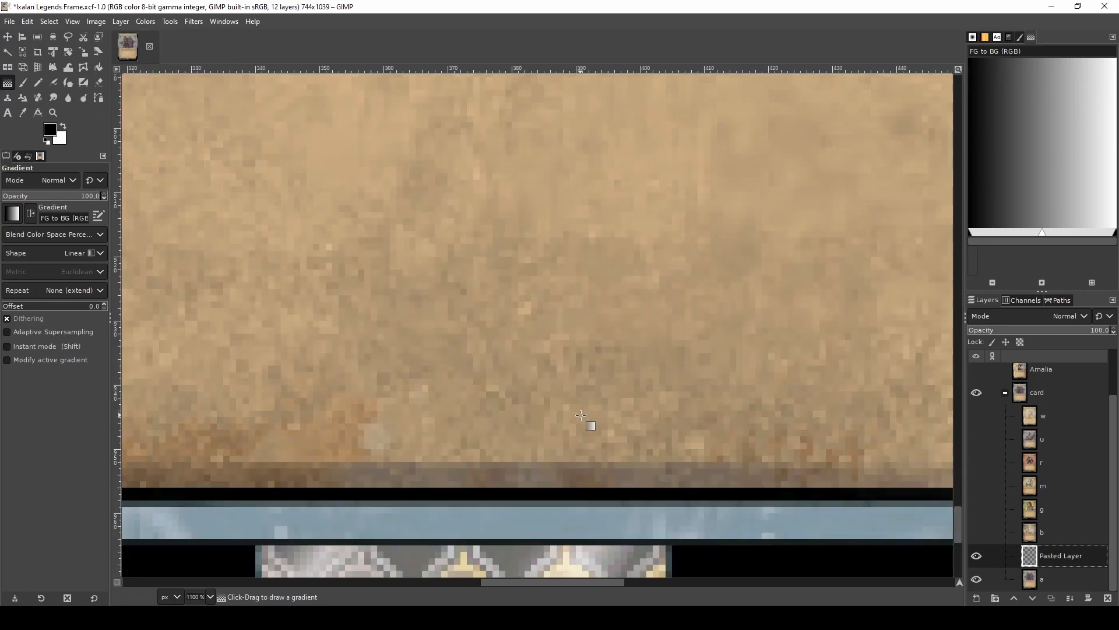
scroll(564, 415, "down", 1)
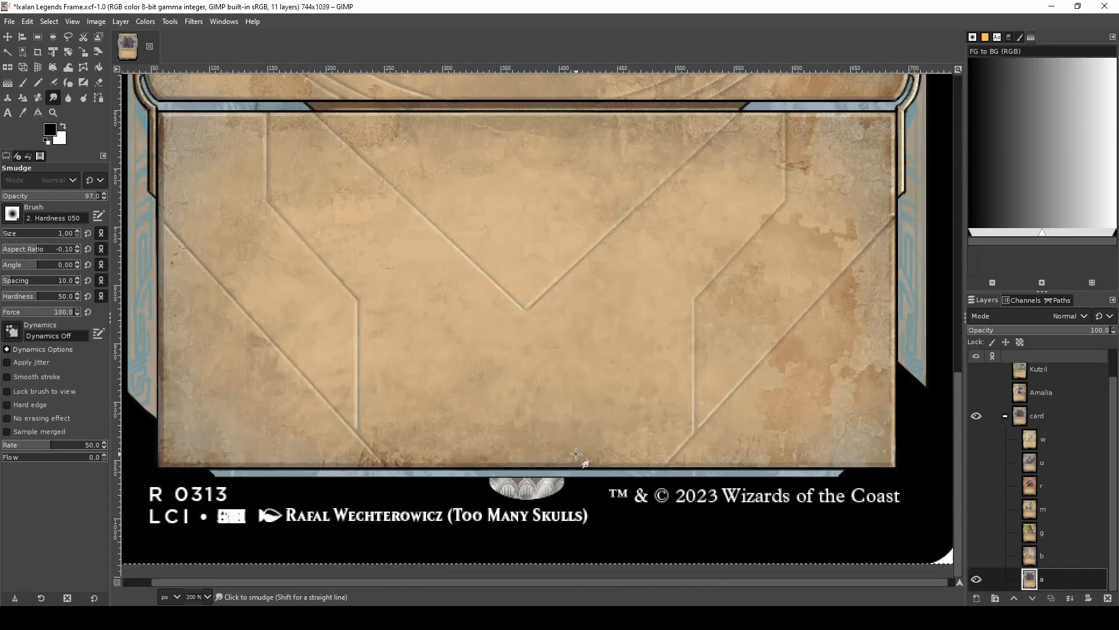
- Select the full-width footer below the frame's lower blue edge and fill it with black, covering the credit text and oval stamp
scroll(576, 454, "down", 1)
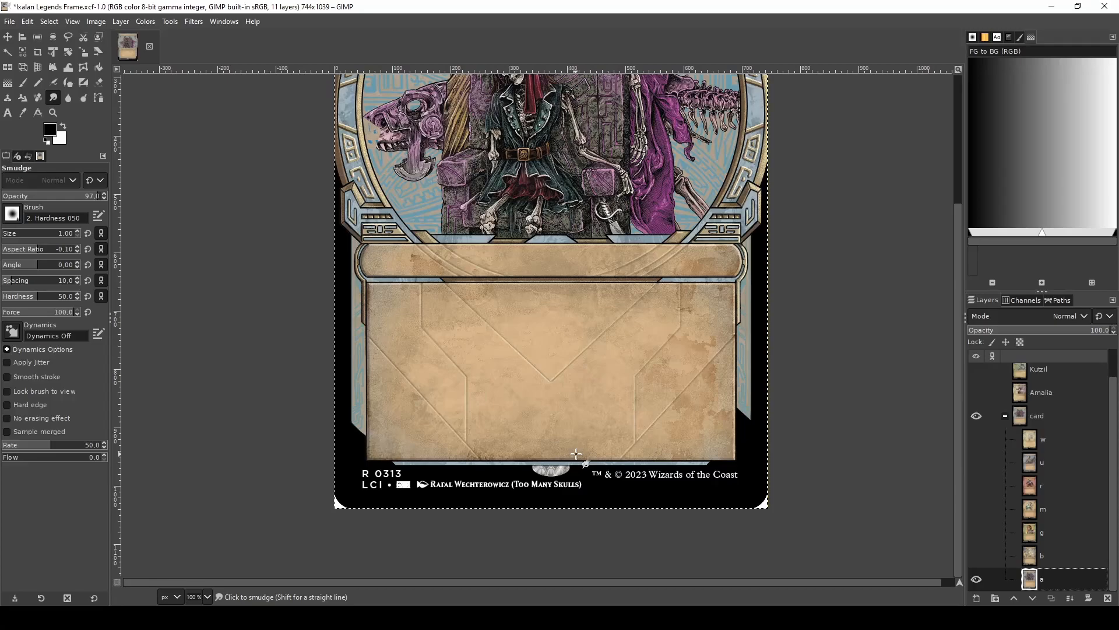
key("r")
left_click_drag(799, 562, 279, 468)
scroll(561, 468, "up", 4)
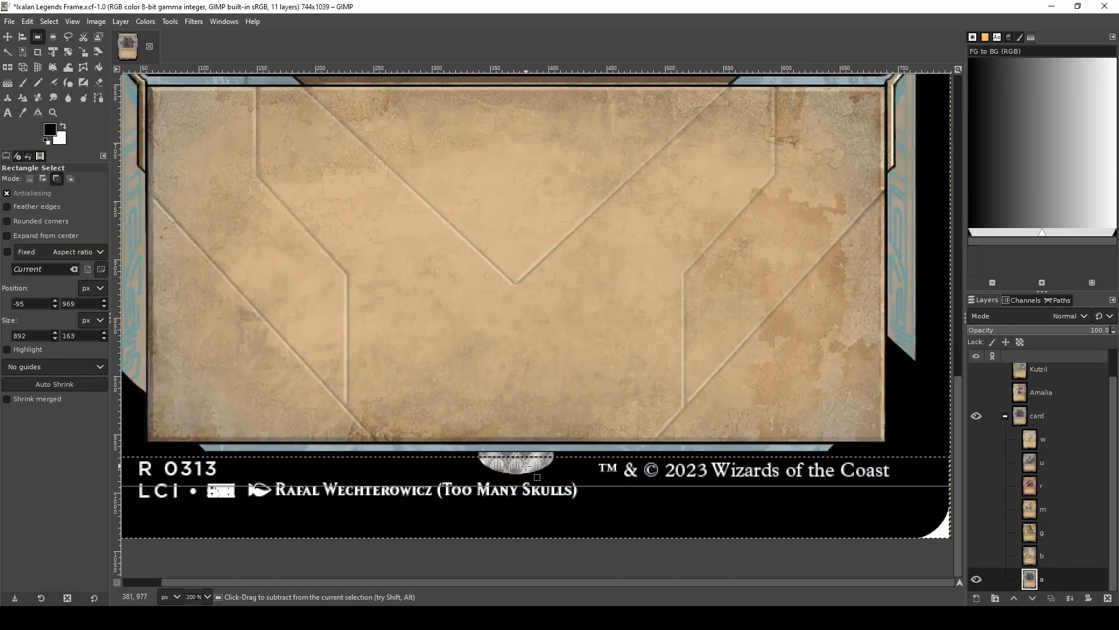
left_click_drag(508, 467, 513, 453)
key("shift+b")
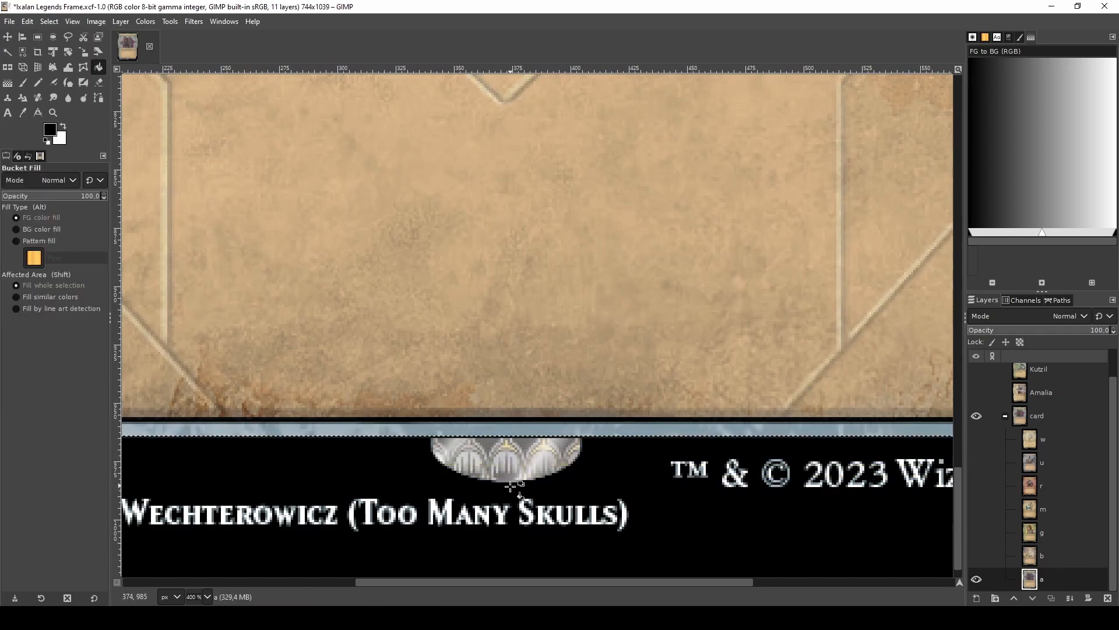
left_click(508, 498)
scroll(509, 498, "down", 3)
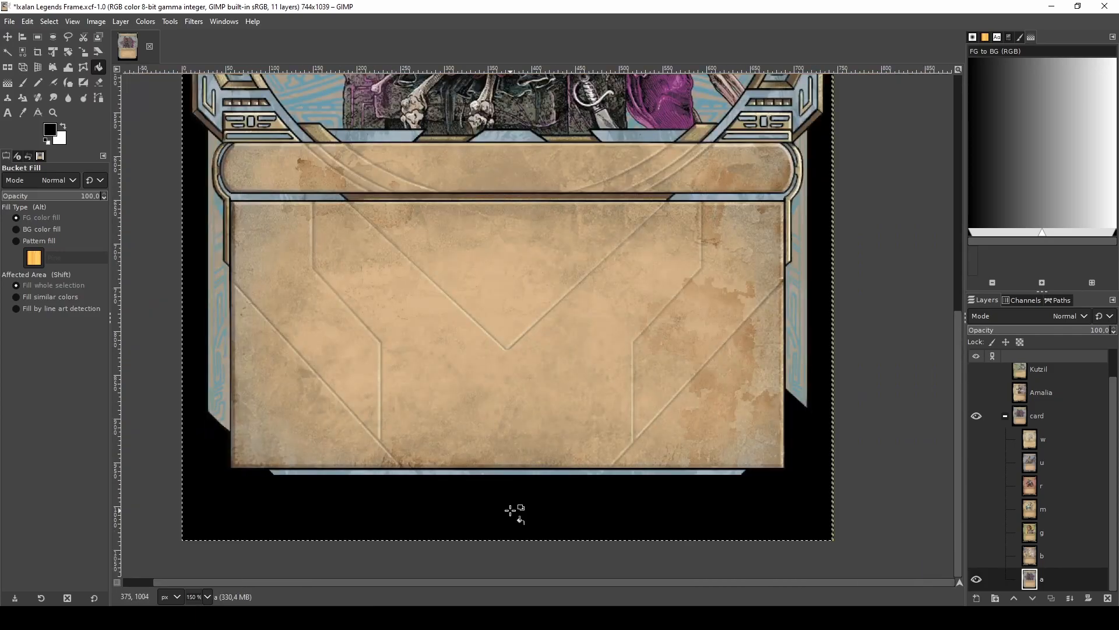
scroll(751, 439, "down", 2)
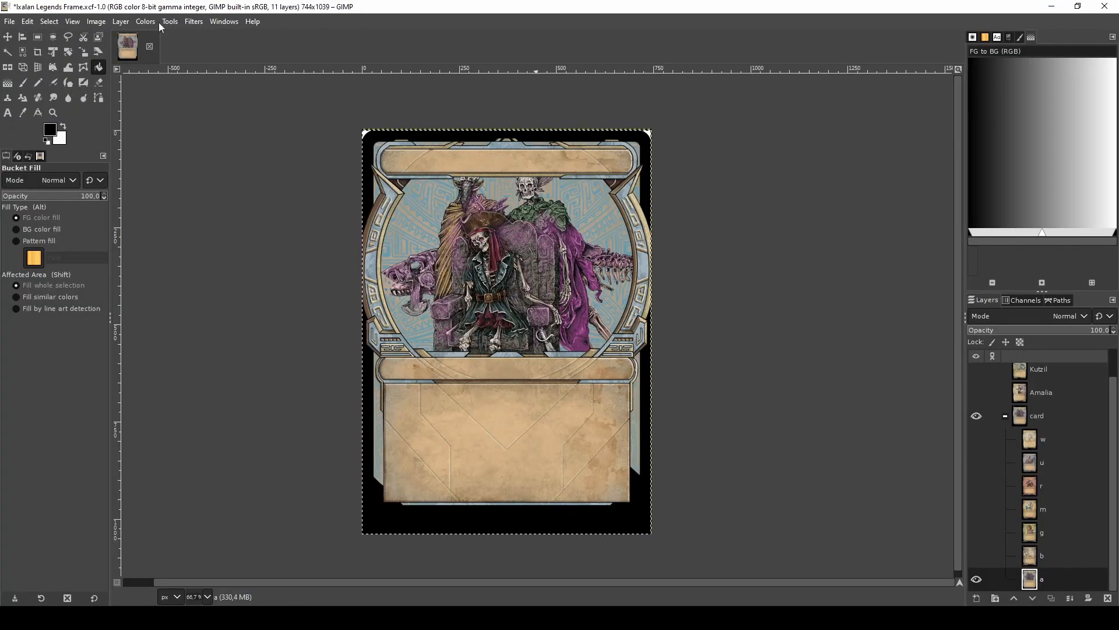
- Draw an ellipse selection over the circular artwork and fit its sides to the inner ring, 650 px wide starting at X 48
left_click(51, 38)
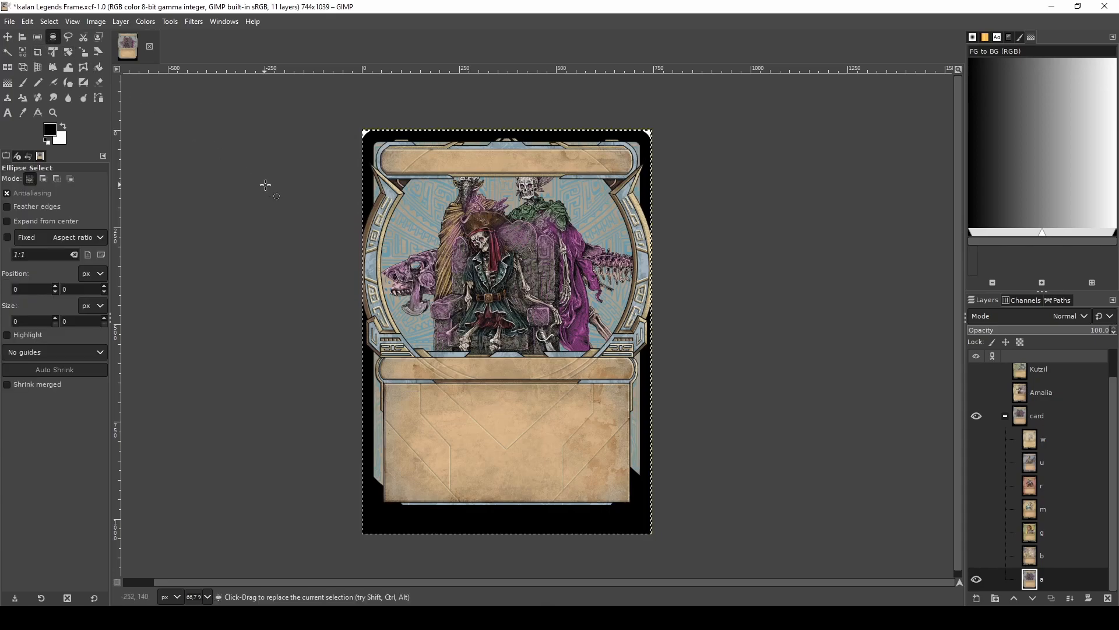
left_click_drag(381, 157, 625, 375)
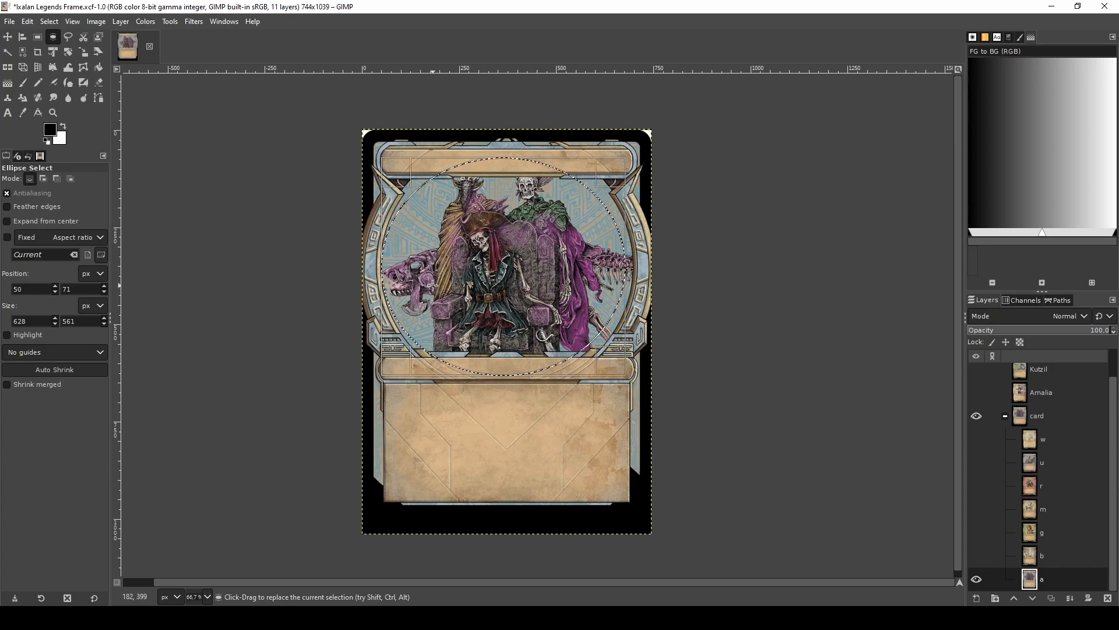
scroll(384, 272, "up", 7)
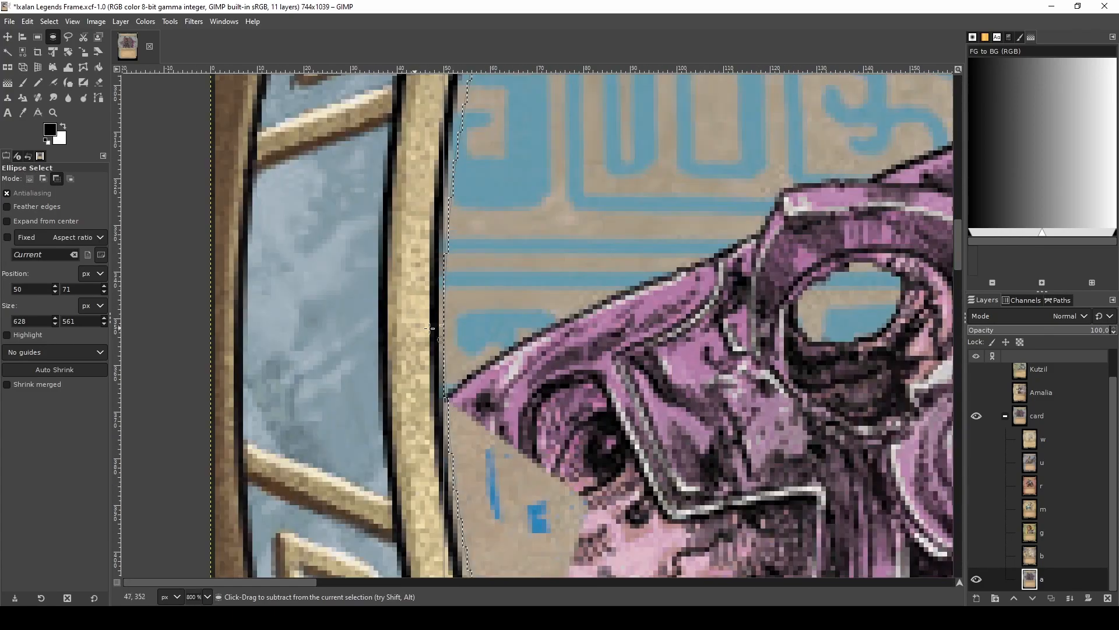
left_click_drag(429, 328, 423, 316)
scroll(424, 317, "down", 8)
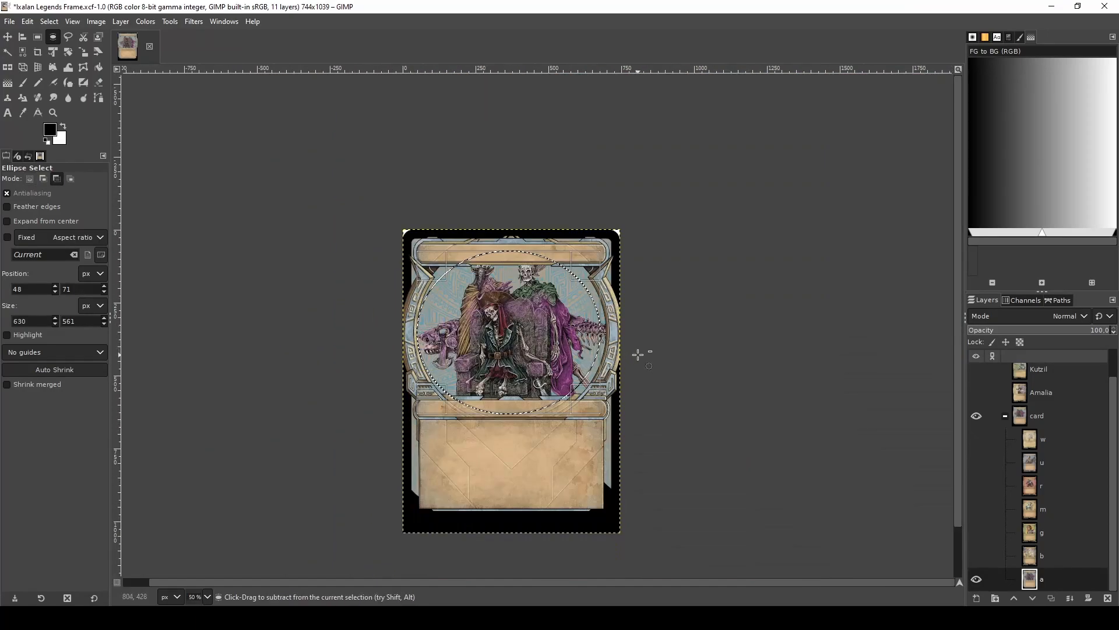
scroll(627, 350, "up", 6)
left_click_drag(459, 263, 479, 263)
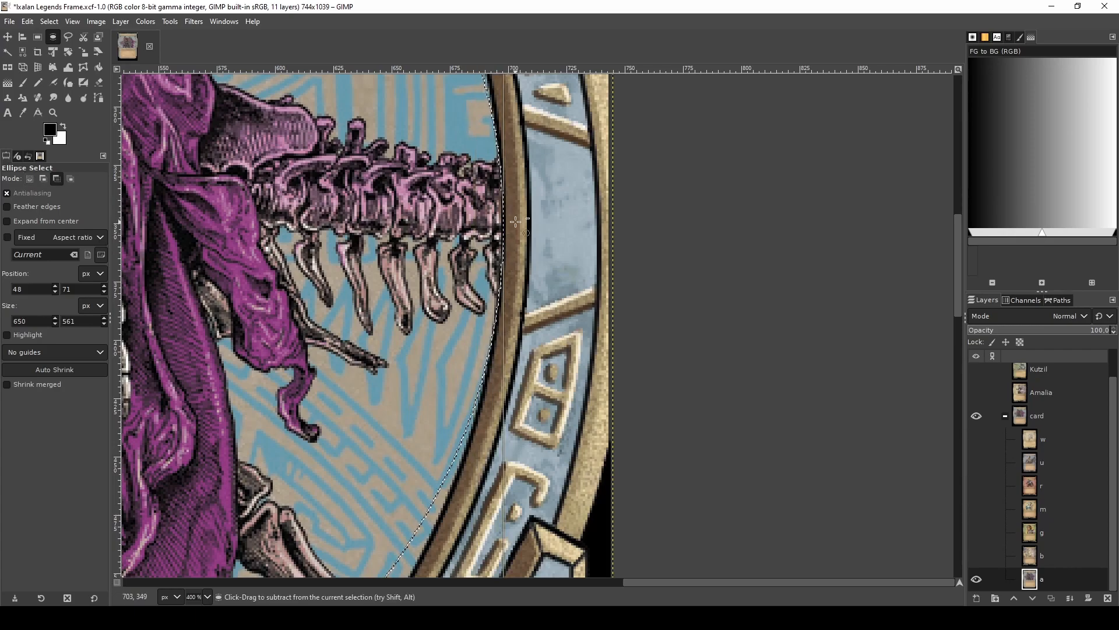
scroll(517, 219, "up", 2)
scroll(486, 255, "down", 4)
scroll(486, 256, "down", 3)
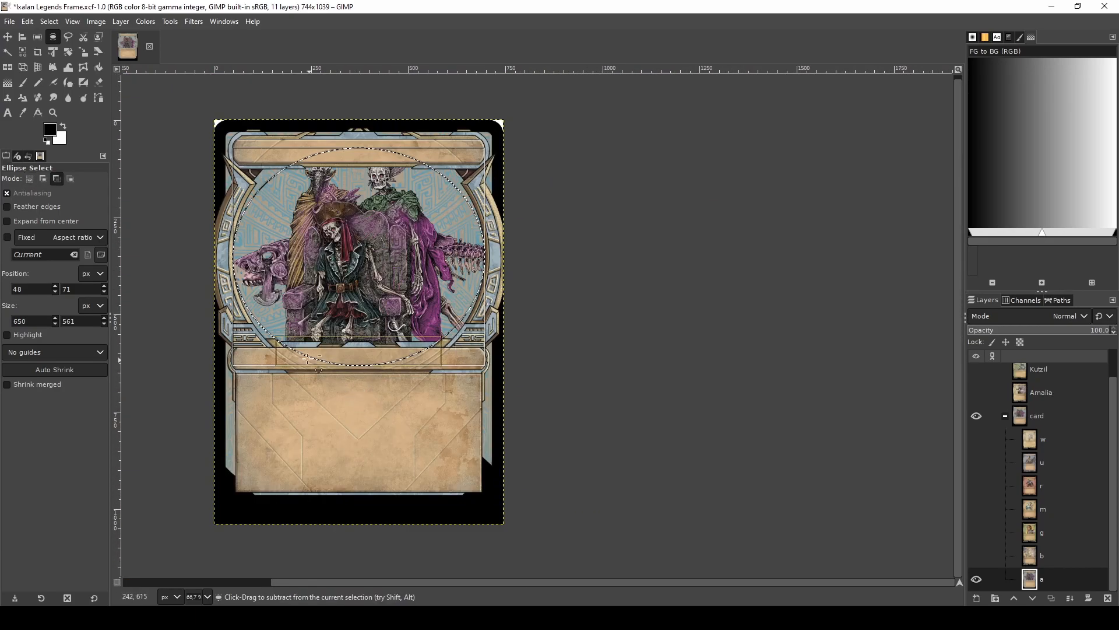
- Extend the ellipse selection's lower and upper edges along the artwork ring, to Y 32 and a height of 630 px
scroll(198, 356, "up", 3)
left_click_drag(446, 386, 446, 402)
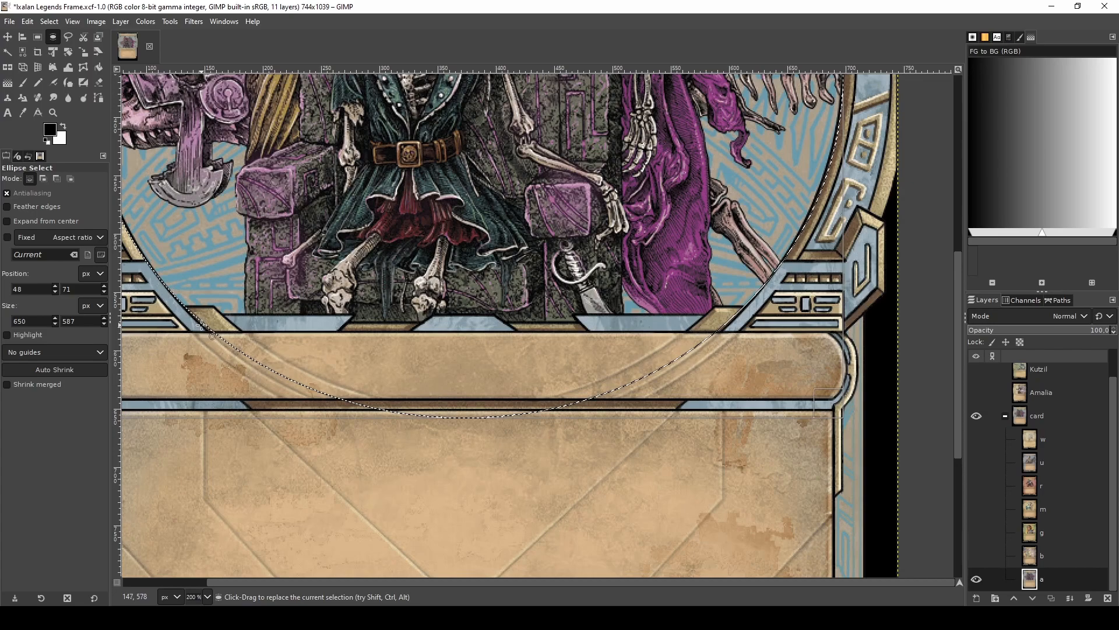
left_click_drag(469, 400, 468, 404)
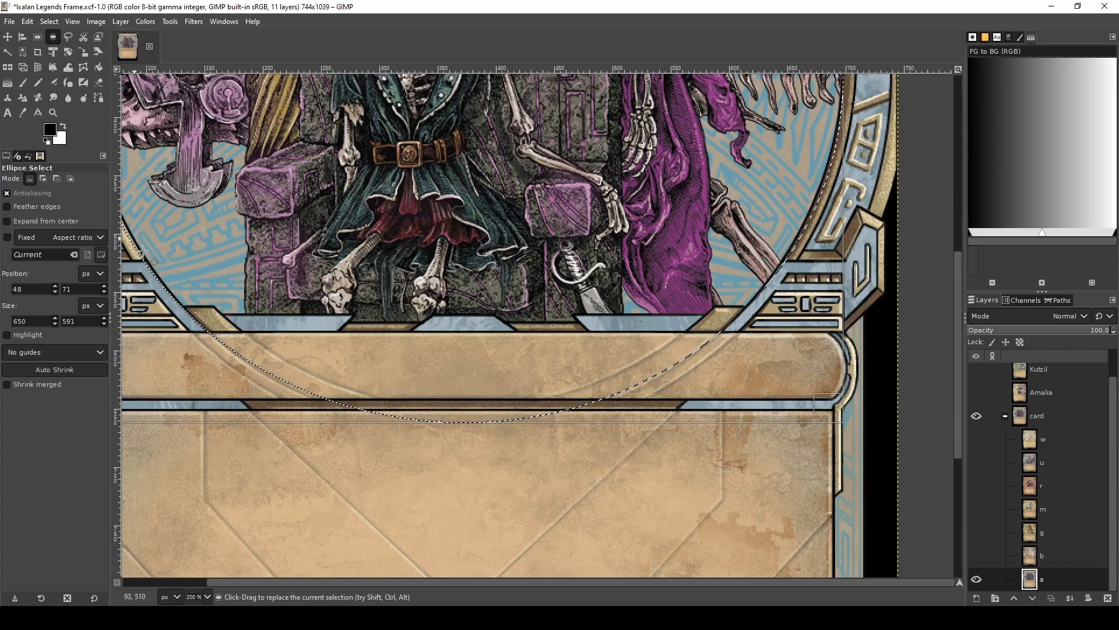
scroll(315, 355, "down", 5)
scroll(304, 254, "up", 4)
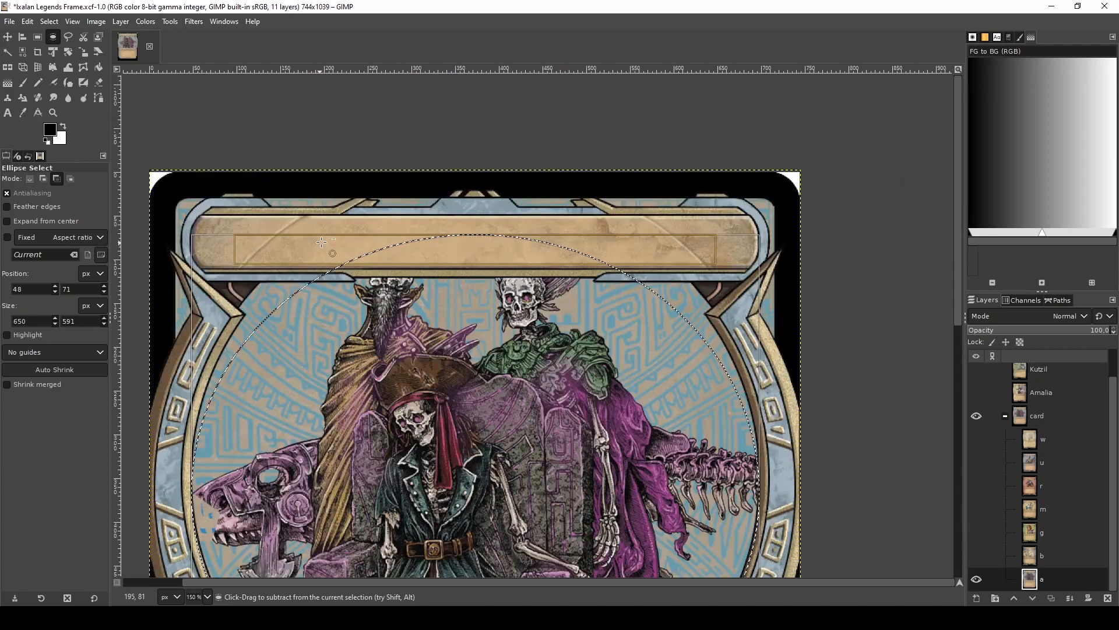
scroll(436, 236, "up", 1)
scroll(455, 235, "down", 2)
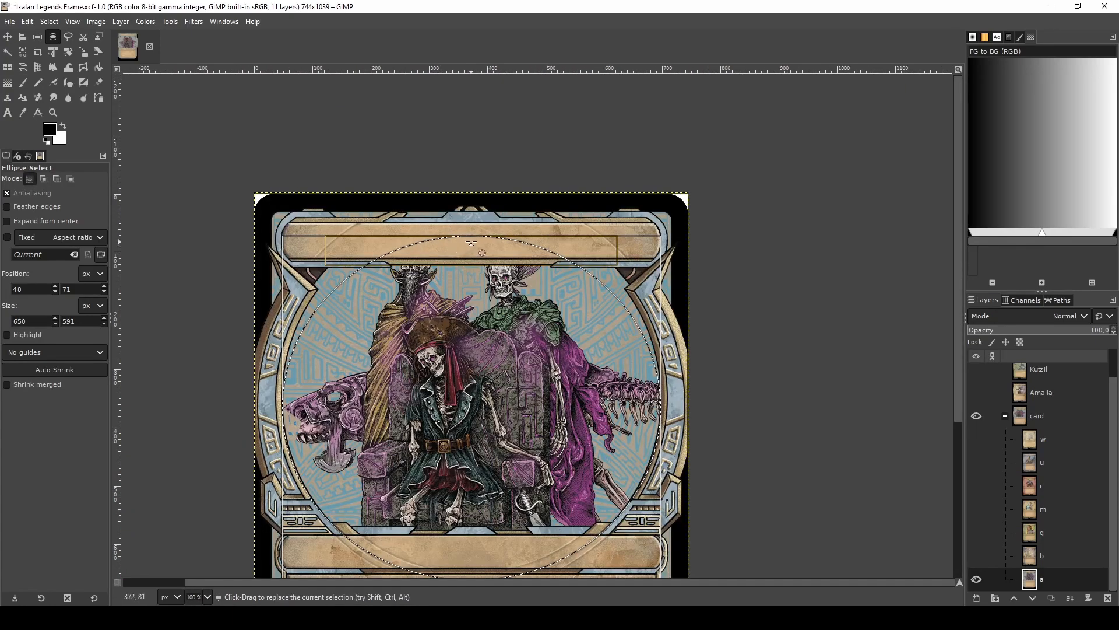
left_click_drag(468, 240, 463, 223)
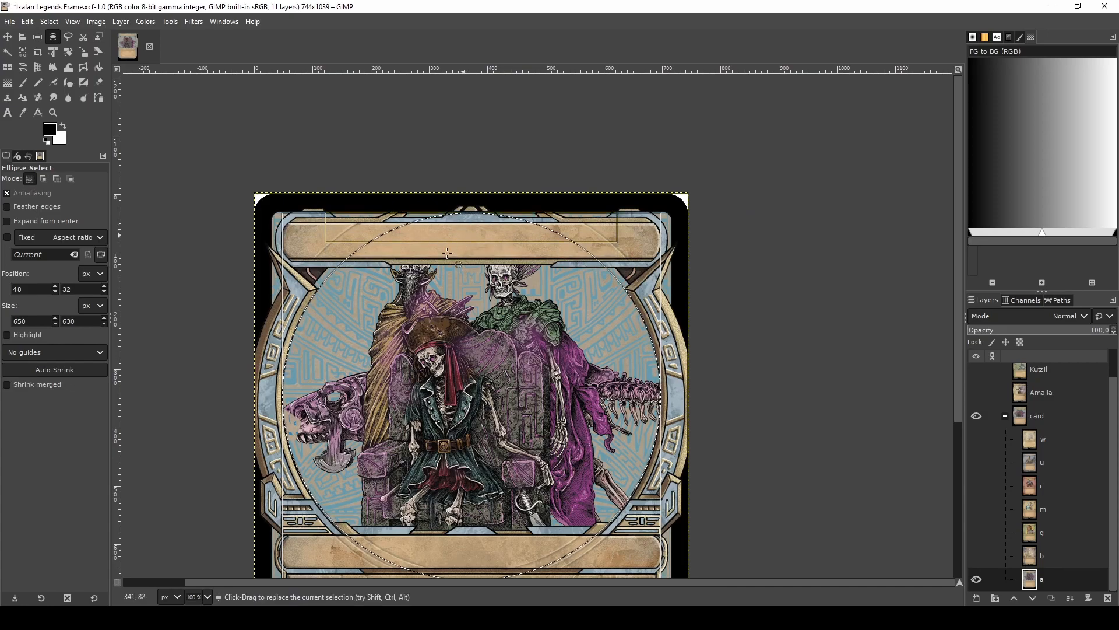
- Extend the ellipse selection's lower edge to a height of 635 px and check its outline against the frame ring all around
scroll(420, 320, "down", 5)
key("ctrl")
scroll(411, 340, "up", 3)
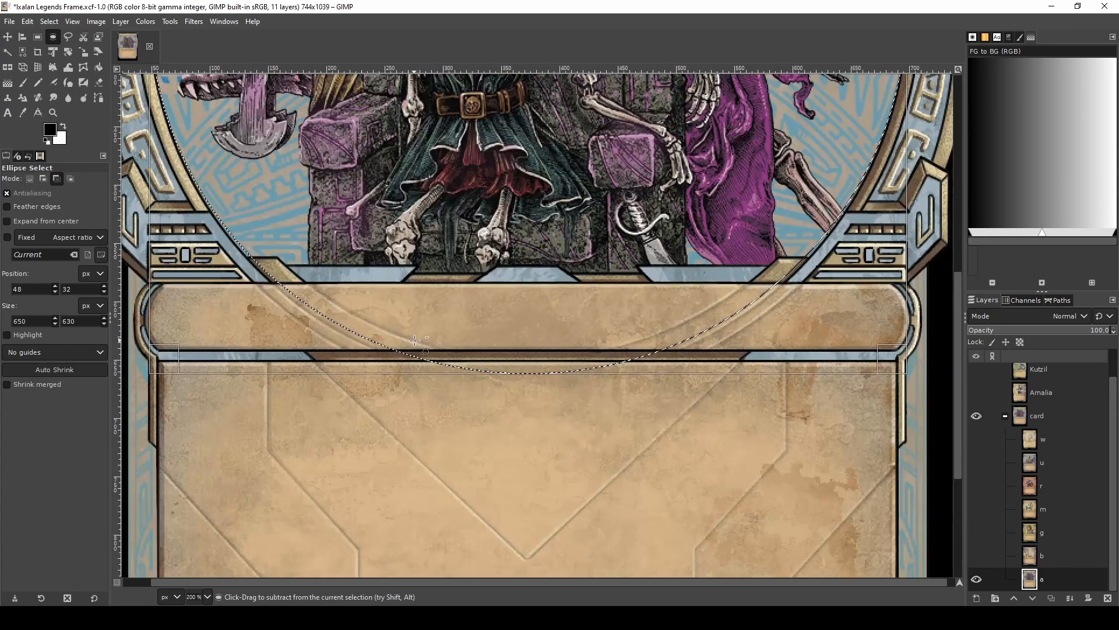
left_click_drag(523, 372, 524, 380)
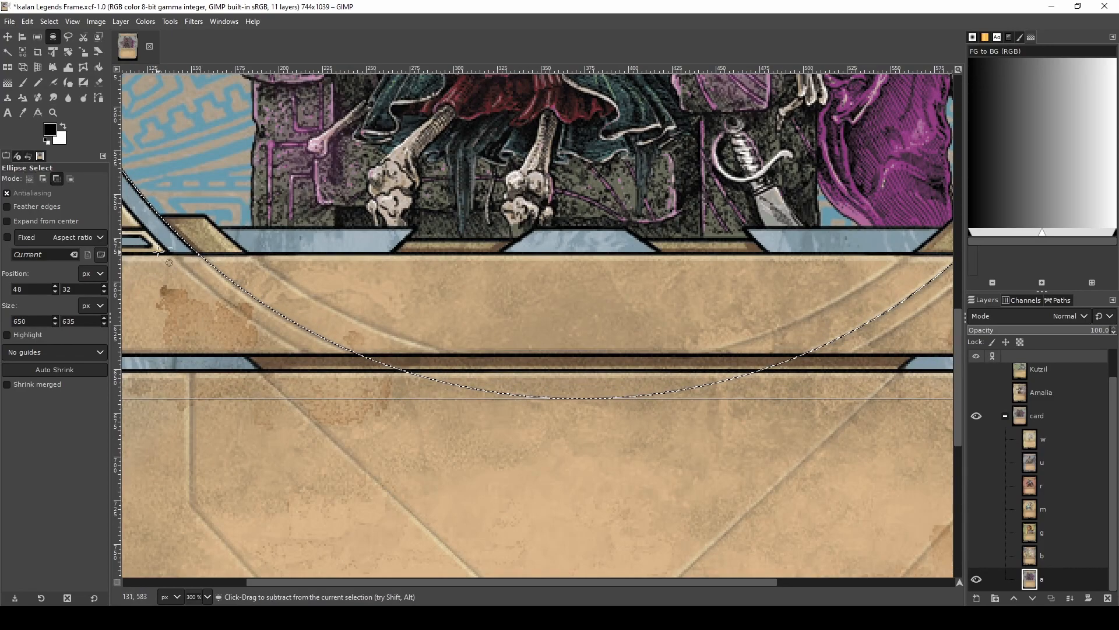
scroll(179, 239, "up", 5)
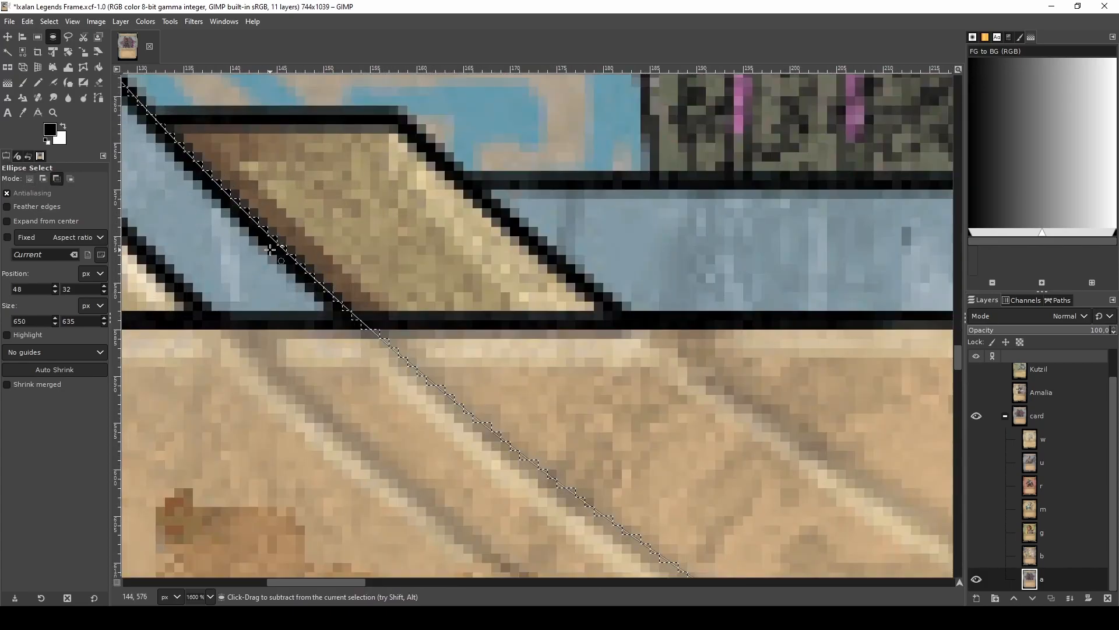
scroll(239, 214, "down", 8)
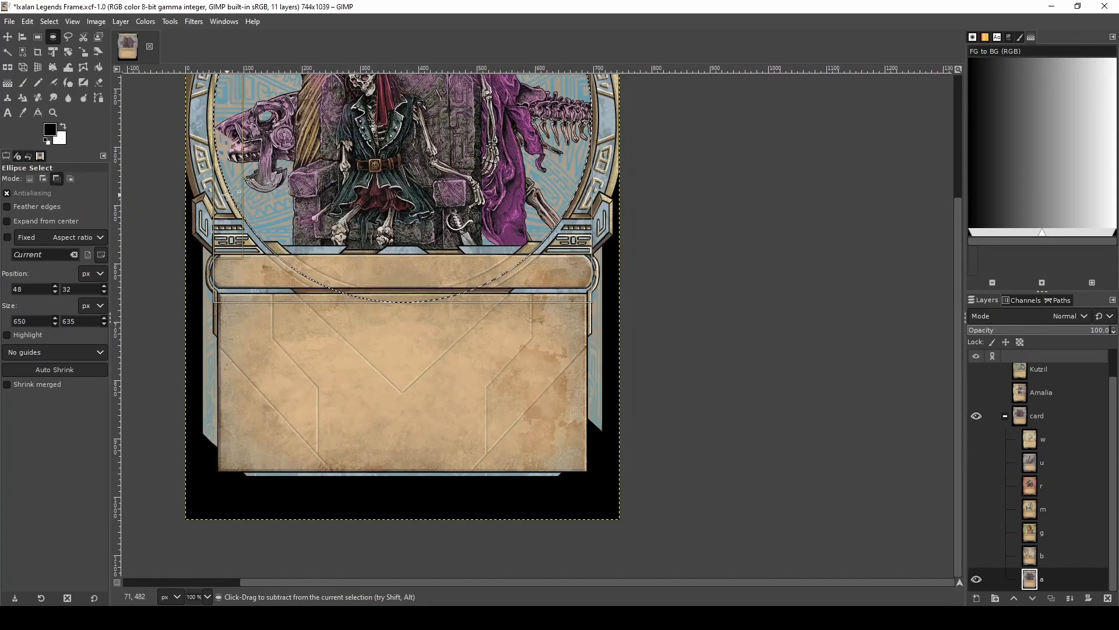
scroll(222, 201, "down", 4)
scroll(268, 128, "up", 8)
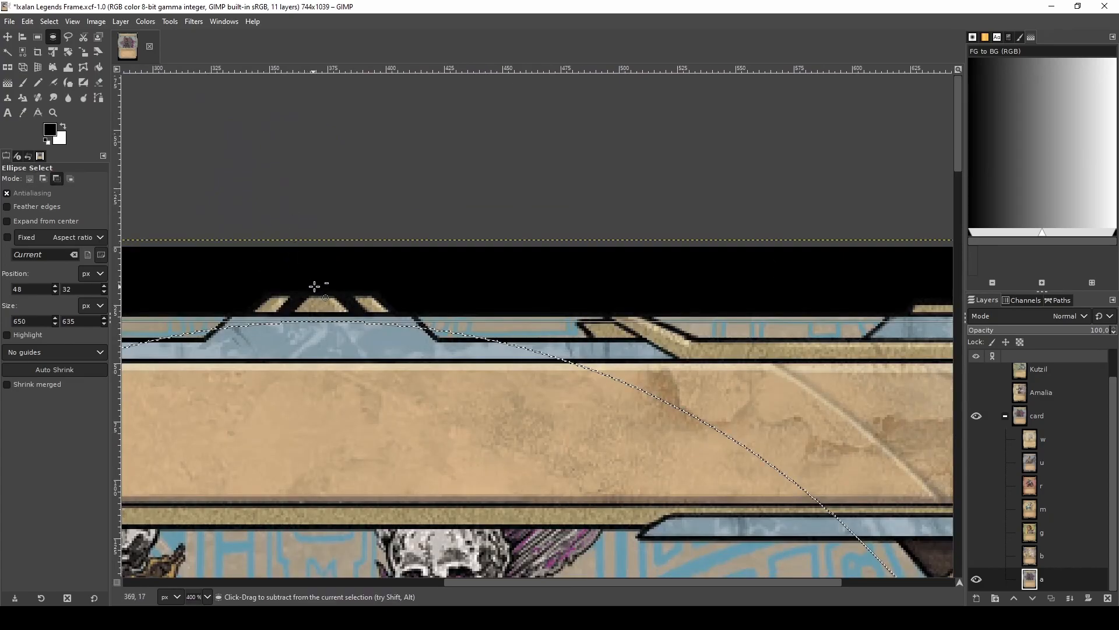
scroll(315, 287, "down", 3)
scroll(212, 353, "down", 1)
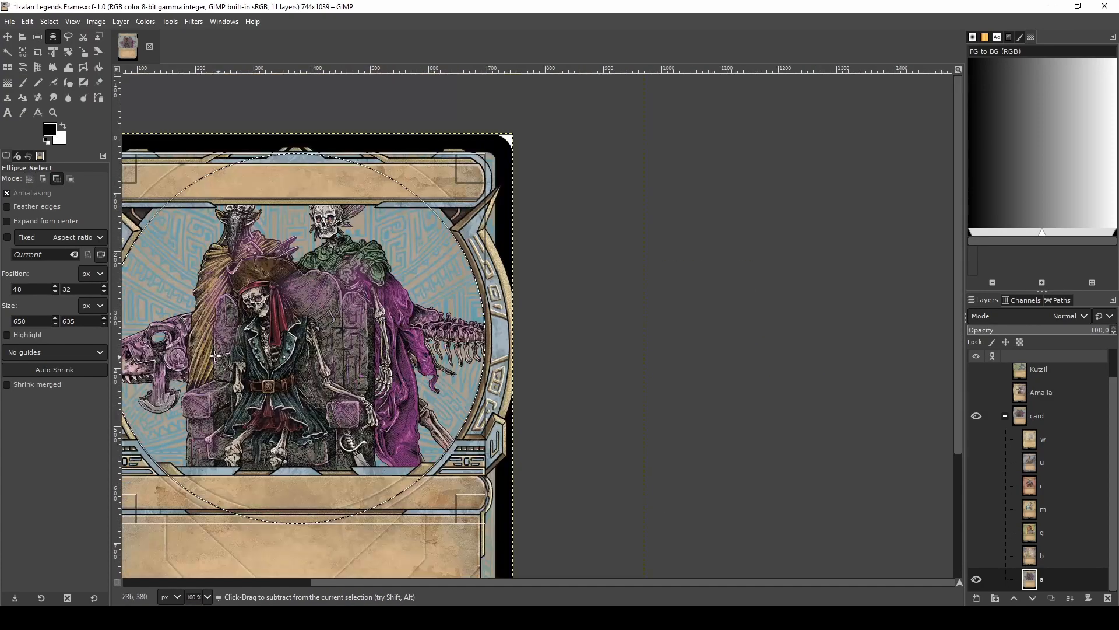
scroll(215, 274, "up", 3)
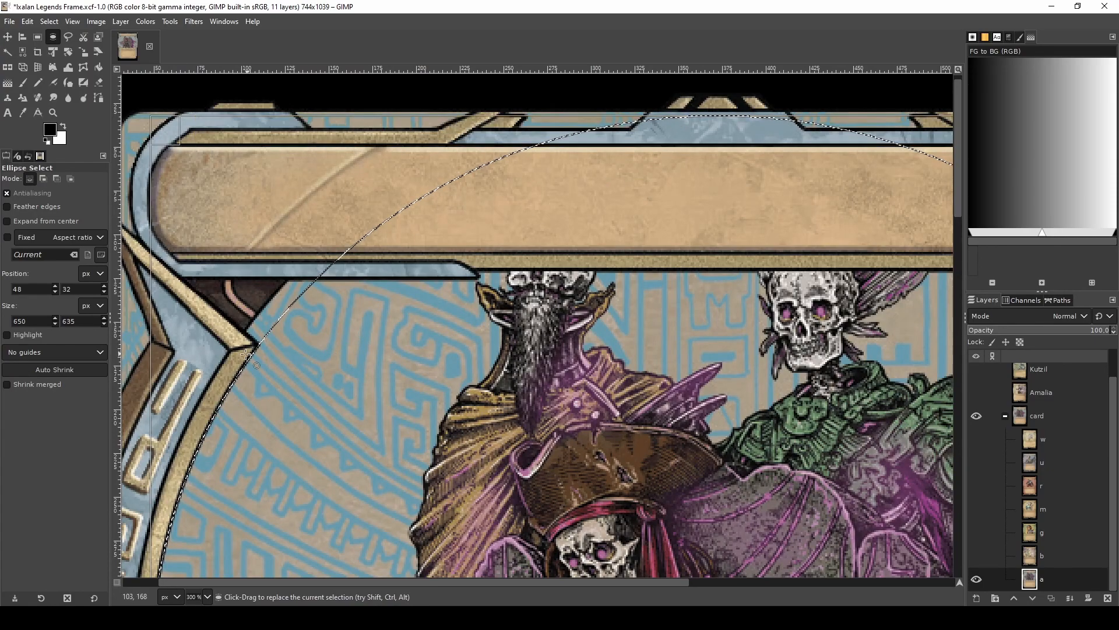
- Extend the ellipse selection's upper edge to Y 31 and its lower edge to a height of 637 px
scroll(278, 324, "up", 3)
scroll(274, 331, "down", 3)
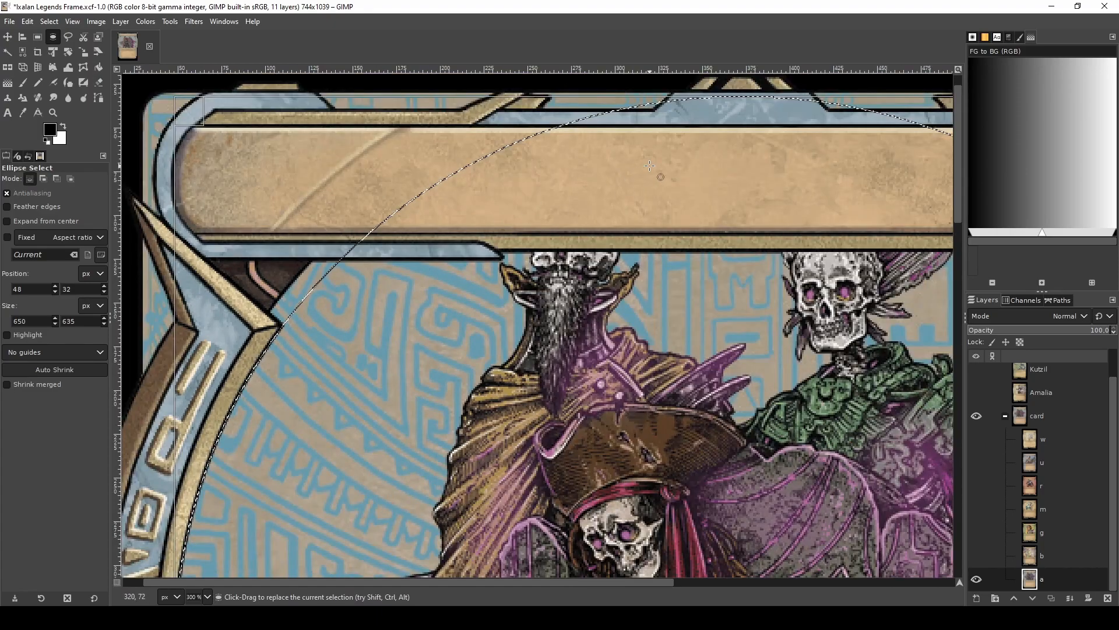
left_click(699, 115)
left_click_drag(699, 114, 701, 114)
key("Return")
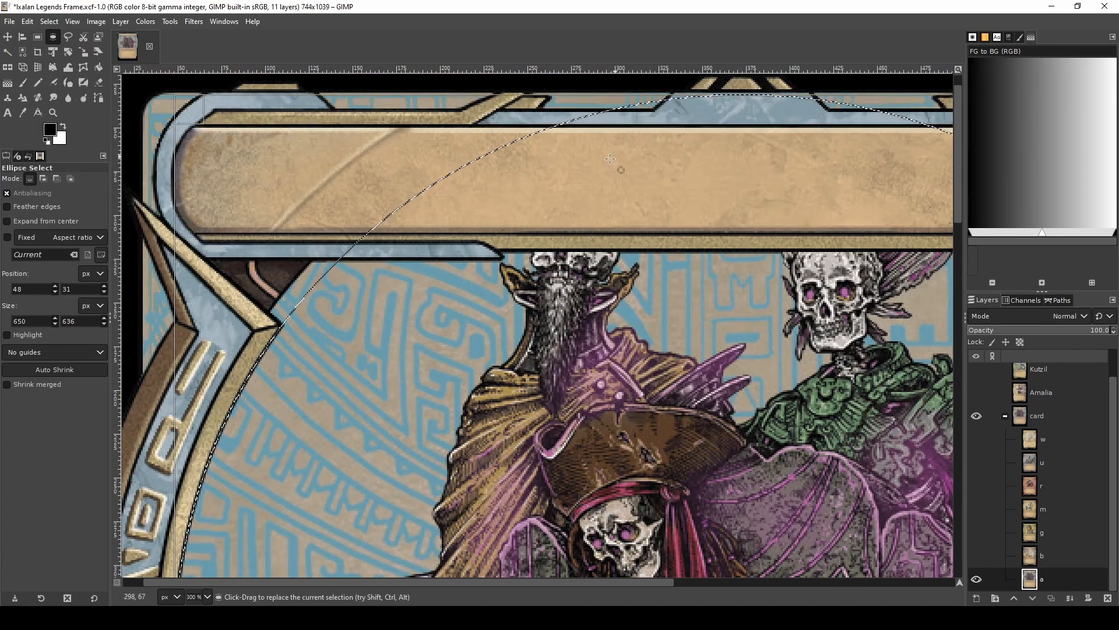
scroll(557, 197, "down", 10)
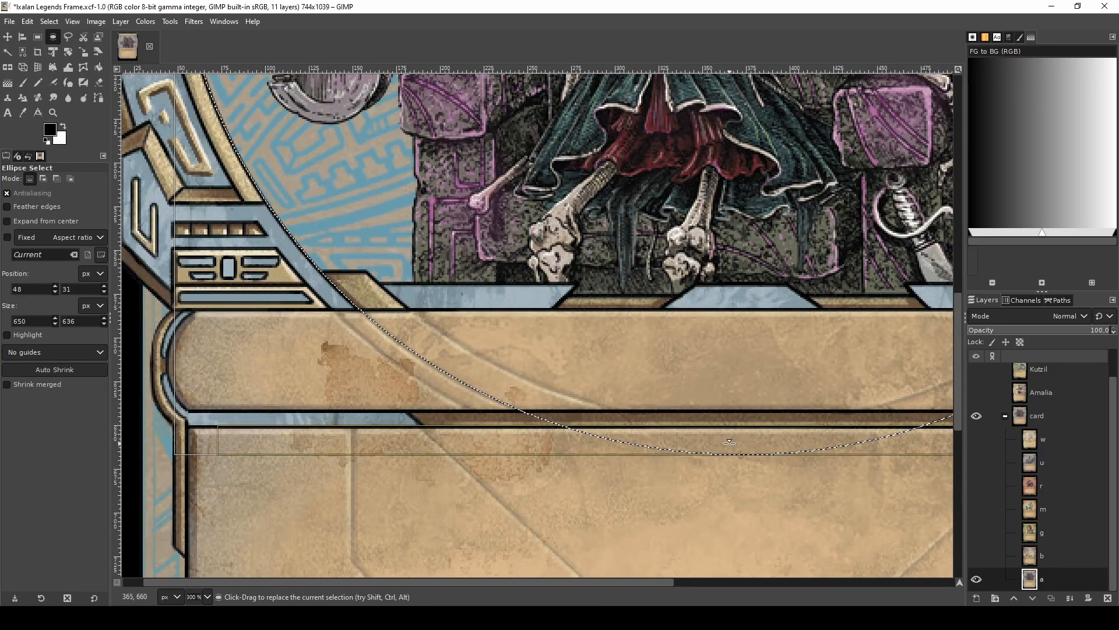
left_click(730, 443)
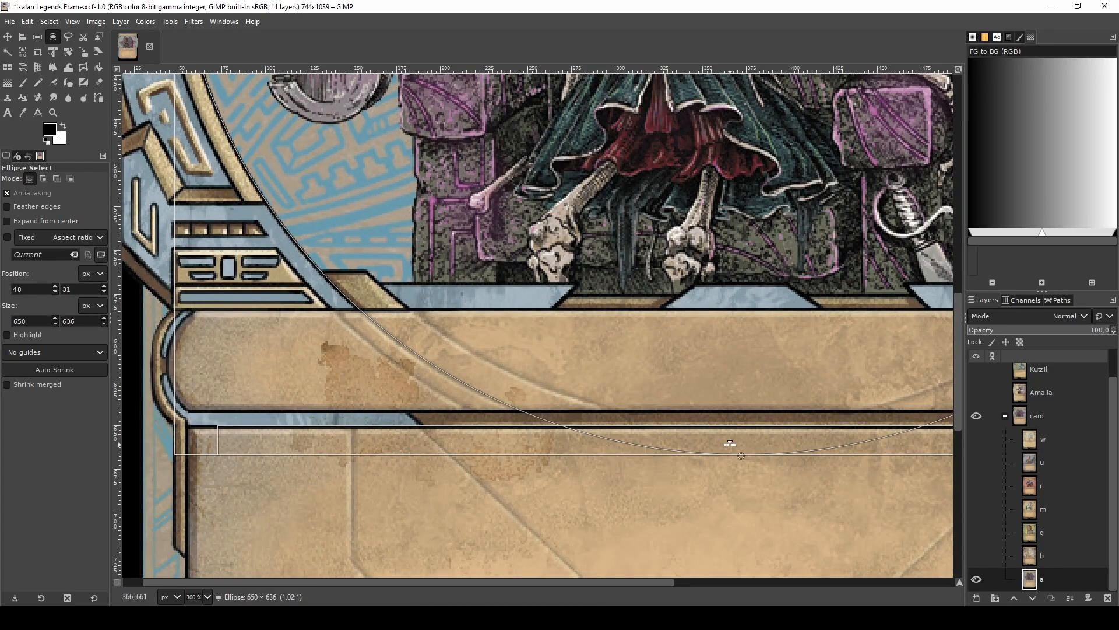
left_click_drag(729, 445, 729, 446)
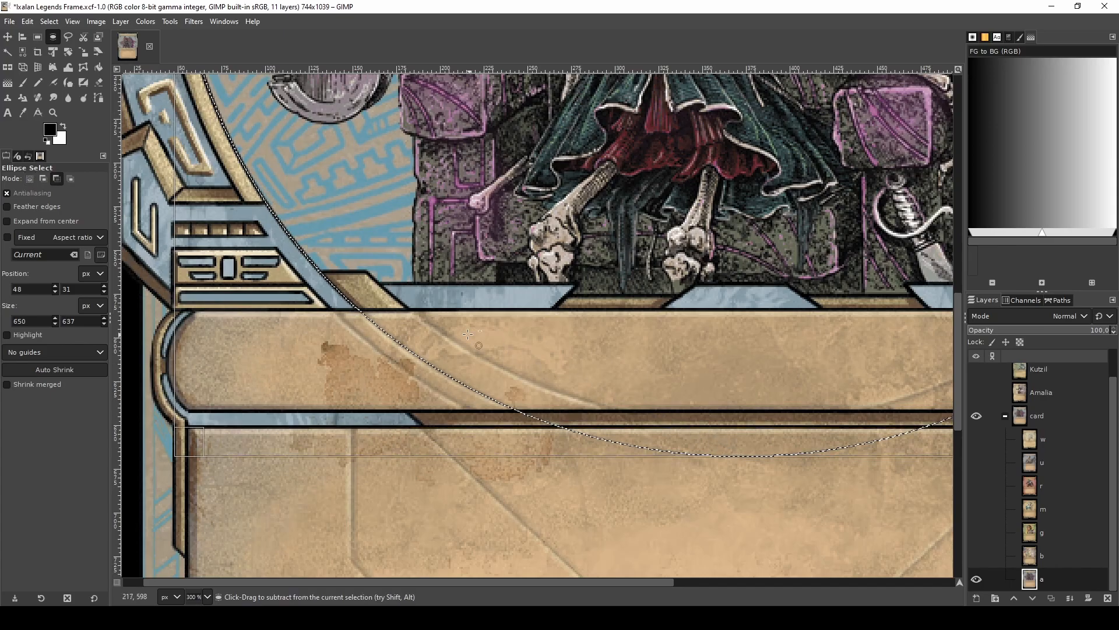
scroll(450, 328, "down", 4)
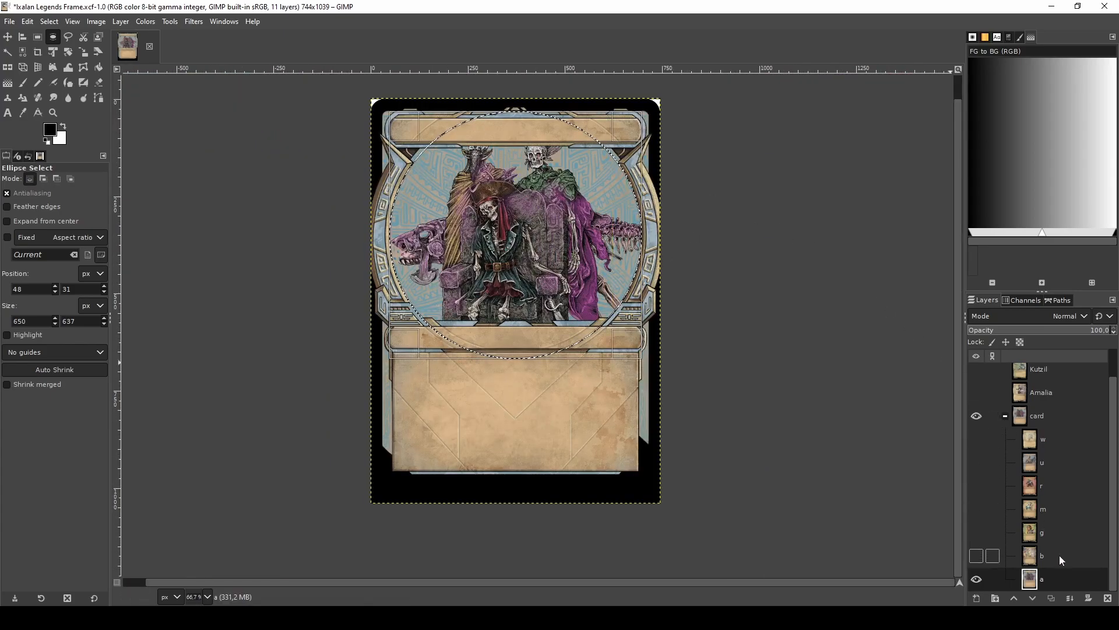
- Subtract the title bar area from the ellipse selection with a 611 × 177 px rectangle at X 86, Y -56
left_click(1068, 579)
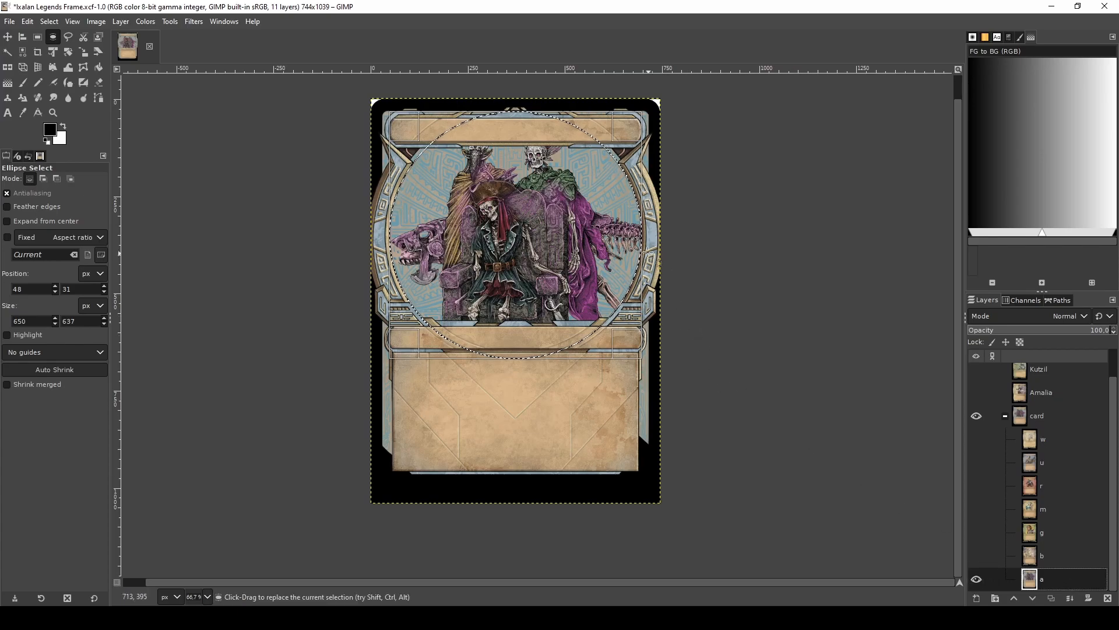
scroll(535, 96, "up", 2, "ctrl")
key("r")
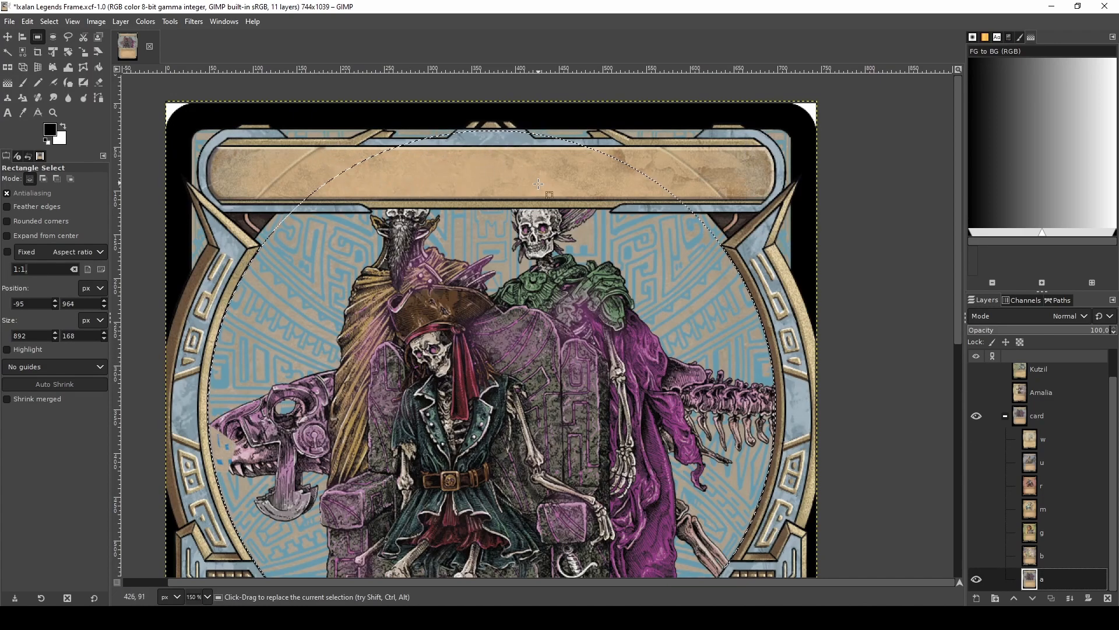
scroll(494, 200, "up", 2, "ctrl")
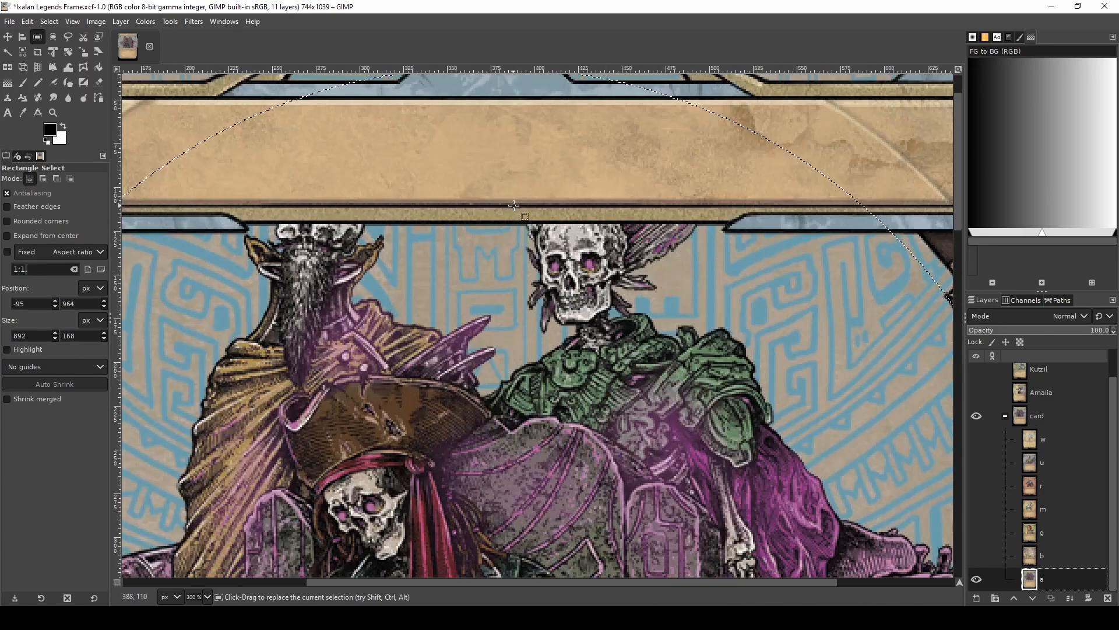
left_click_drag(865, 119, 164, 222)
scroll(164, 222, "down", 4, "ctrl")
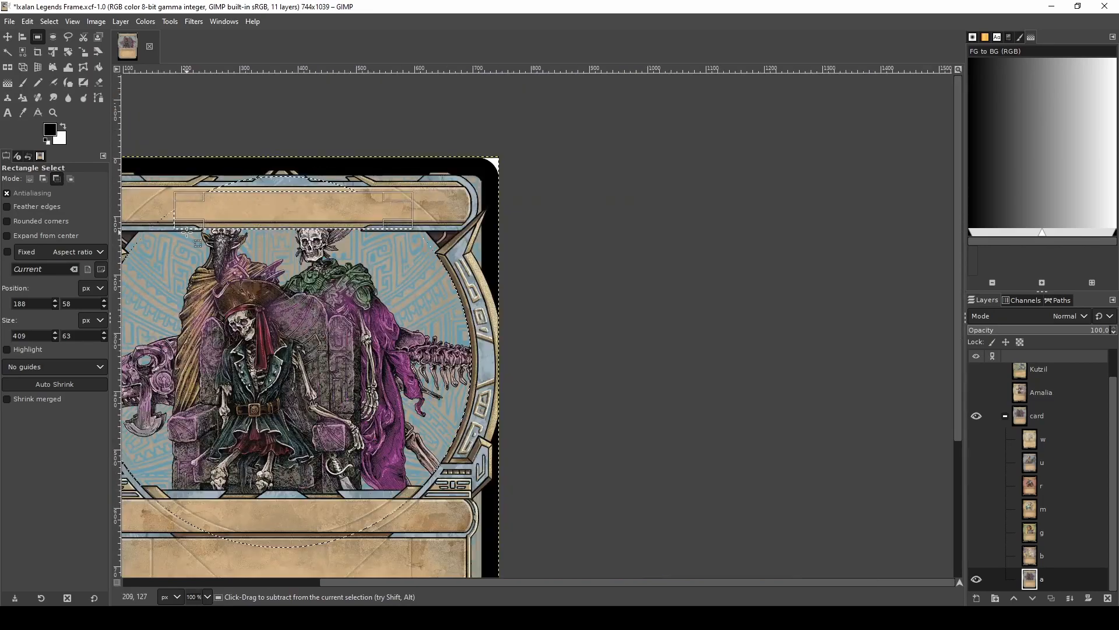
left_click_drag(196, 217, 178, 217)
left_click_drag(309, 203, 309, 161)
left_click_drag(346, 199, 385, 201)
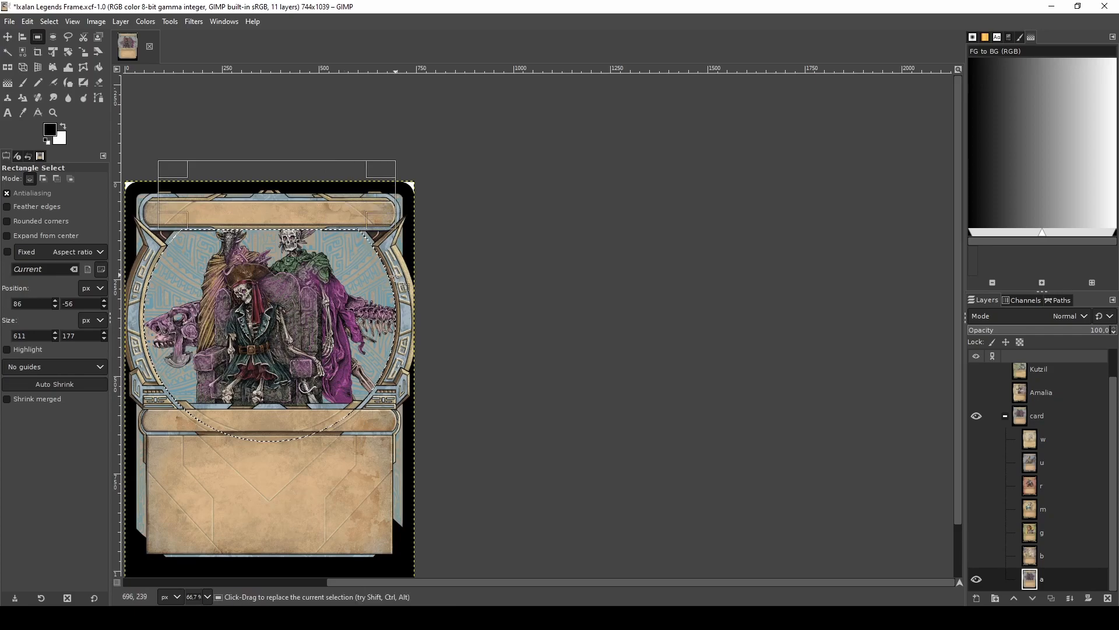
- Subtract the left blue strip below the title bar from the selection with a 120 × 14 px rectangle at X 115, Y 112
scroll(216, 241, "up", 5)
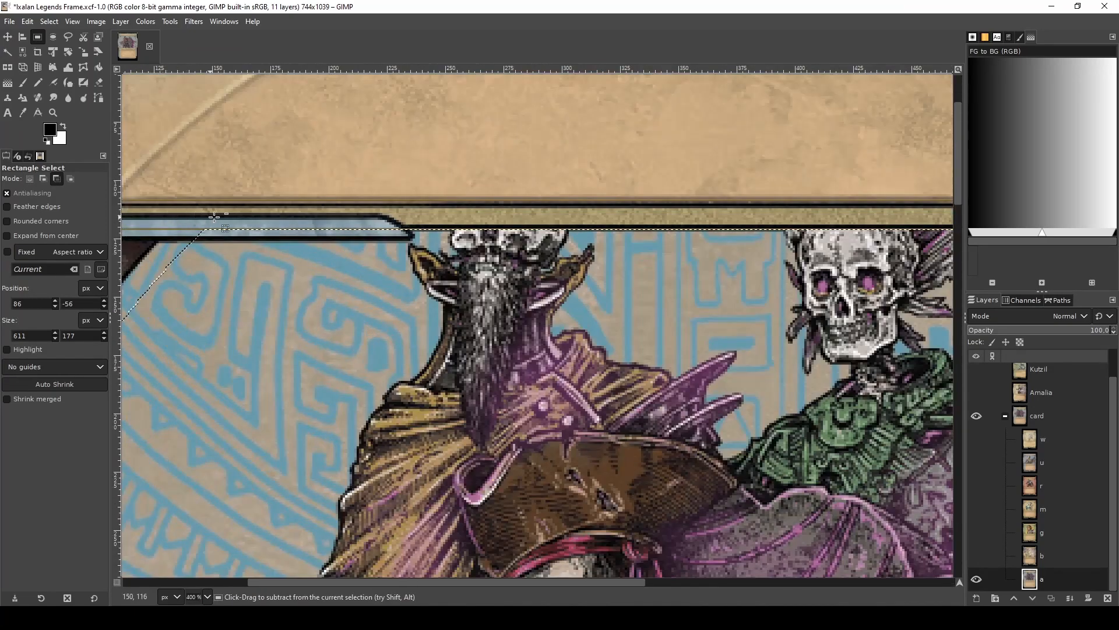
scroll(361, 221, "up", 3)
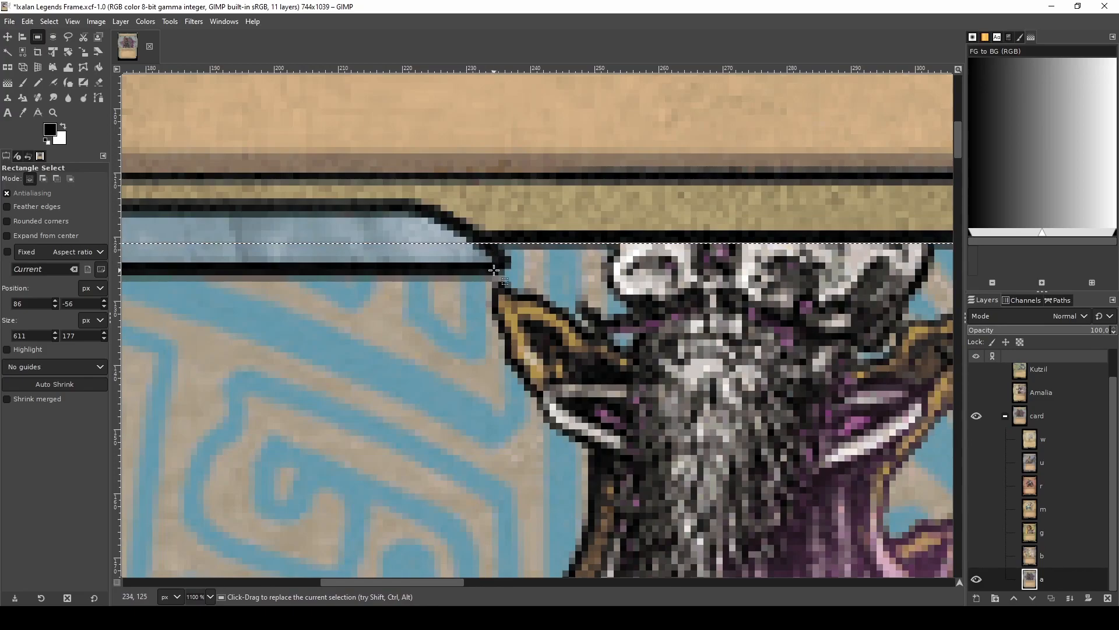
key("ctrl")
left_click_drag(497, 272, 306, 186)
left_click_drag(424, 249, 173, 249)
scroll(424, 256, "down", 3)
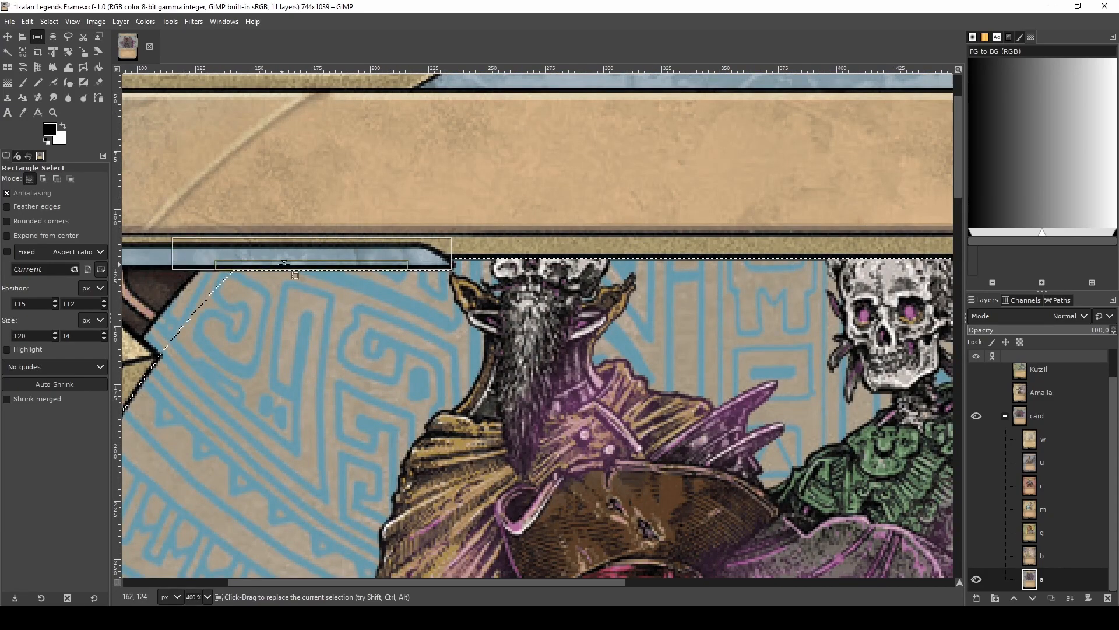
- Subtract the remaining black outline pixels at the left blue strip's tip, using 2 × 1 px rectangles at 235, 124 and 234, 125
scroll(457, 260, "up", 5)
left_click_drag(425, 301, 414, 340)
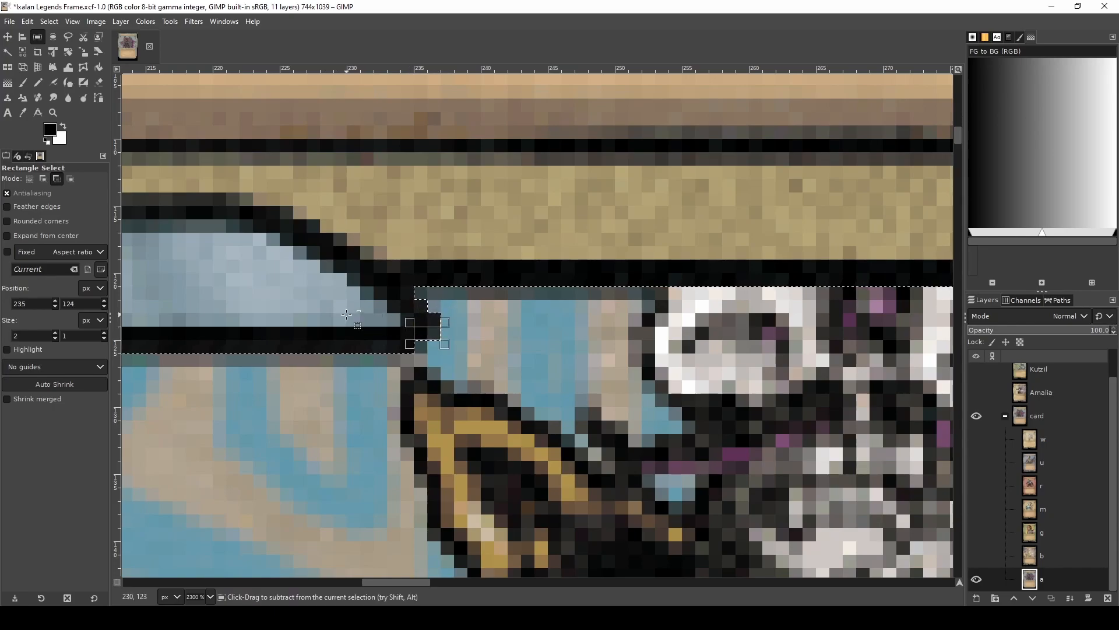
scroll(427, 352, "down", 2)
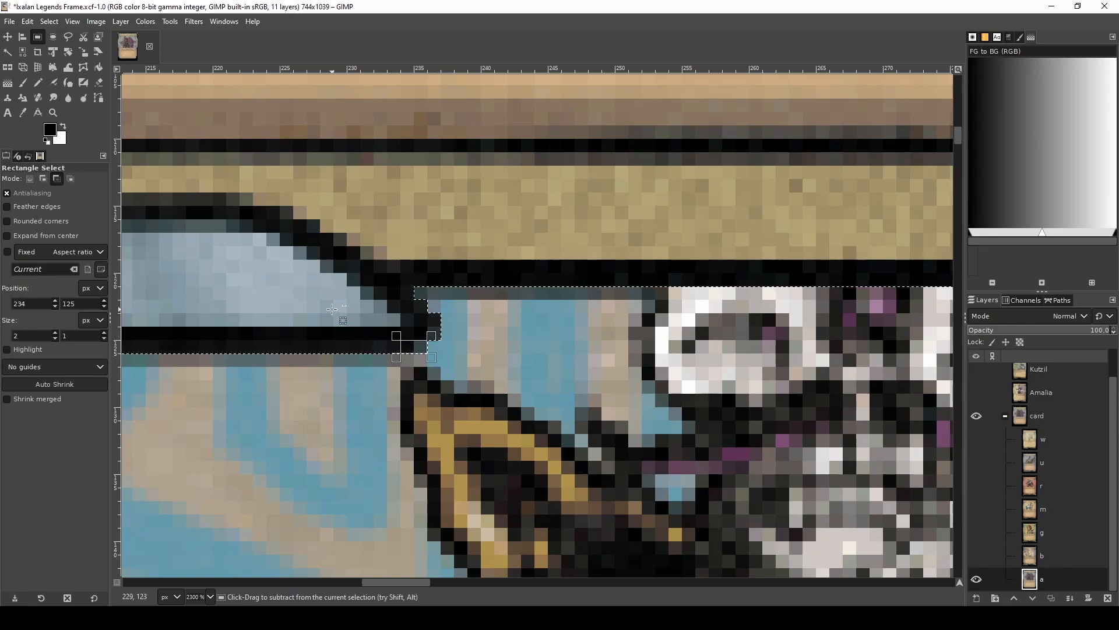
- Subtract the right blue strip below the title bar with a 125 × 31 px rectangle at 509, 95, plus the black pixels at its tip
scroll(795, 304, "down", 5)
scroll(795, 304, "up", 5)
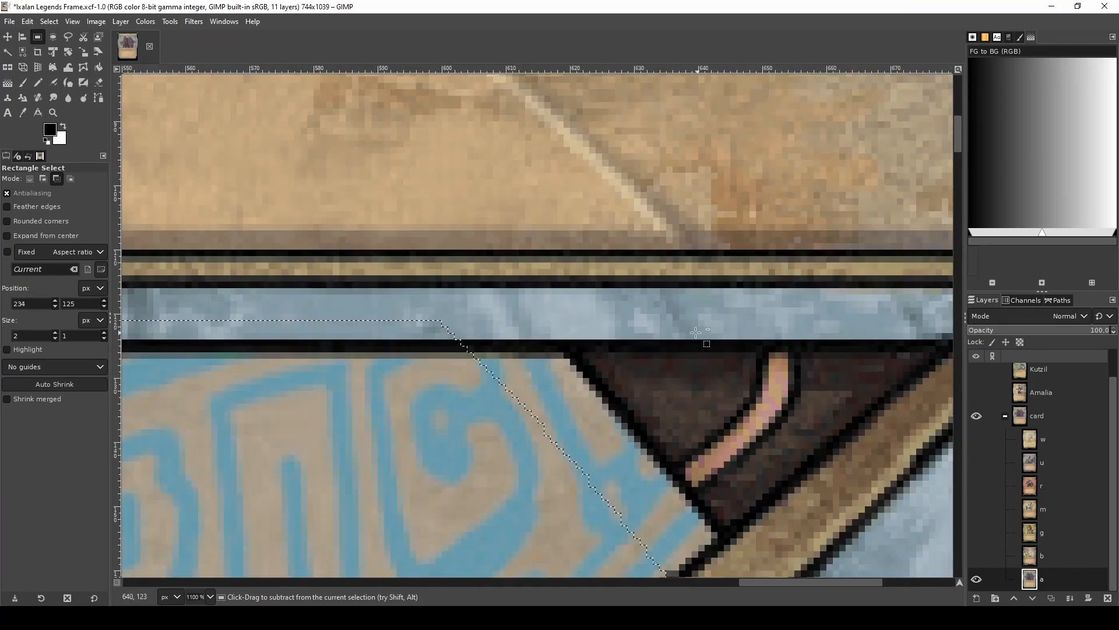
scroll(567, 286, "down", 2)
left_click_drag(624, 244, 224, 343)
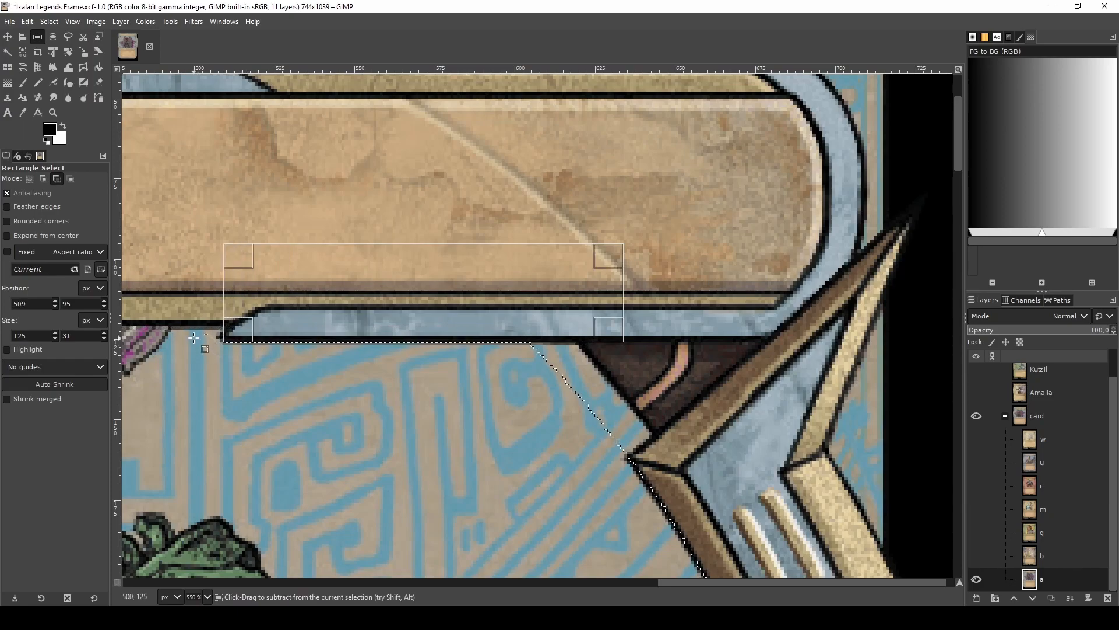
scroll(224, 338, "up", 6)
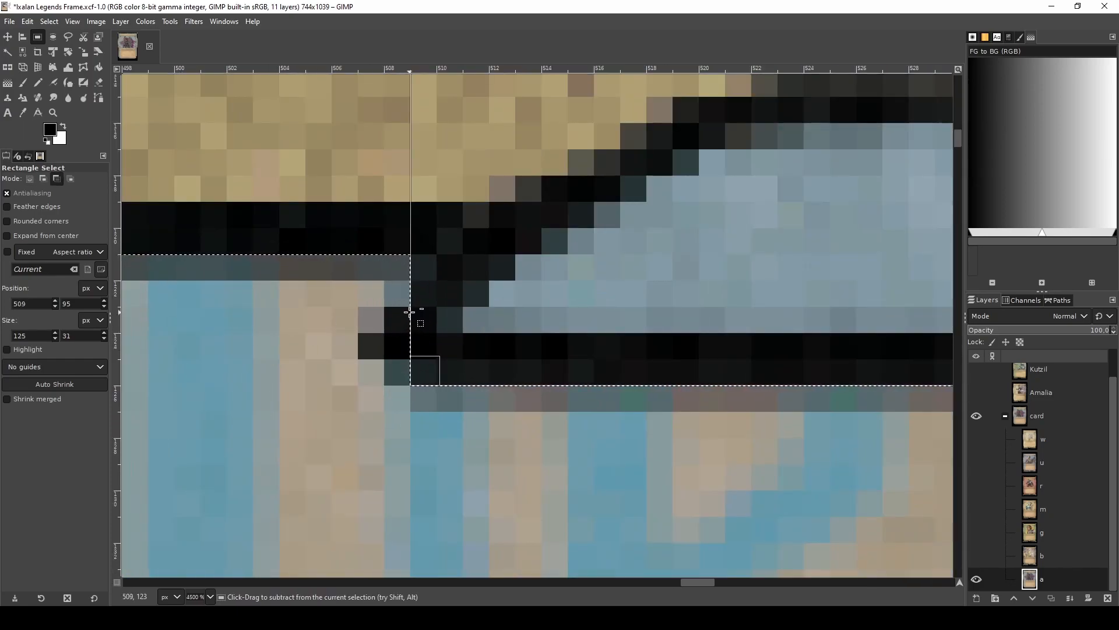
left_click_drag(410, 310, 391, 379)
scroll(404, 368, "down", 7)
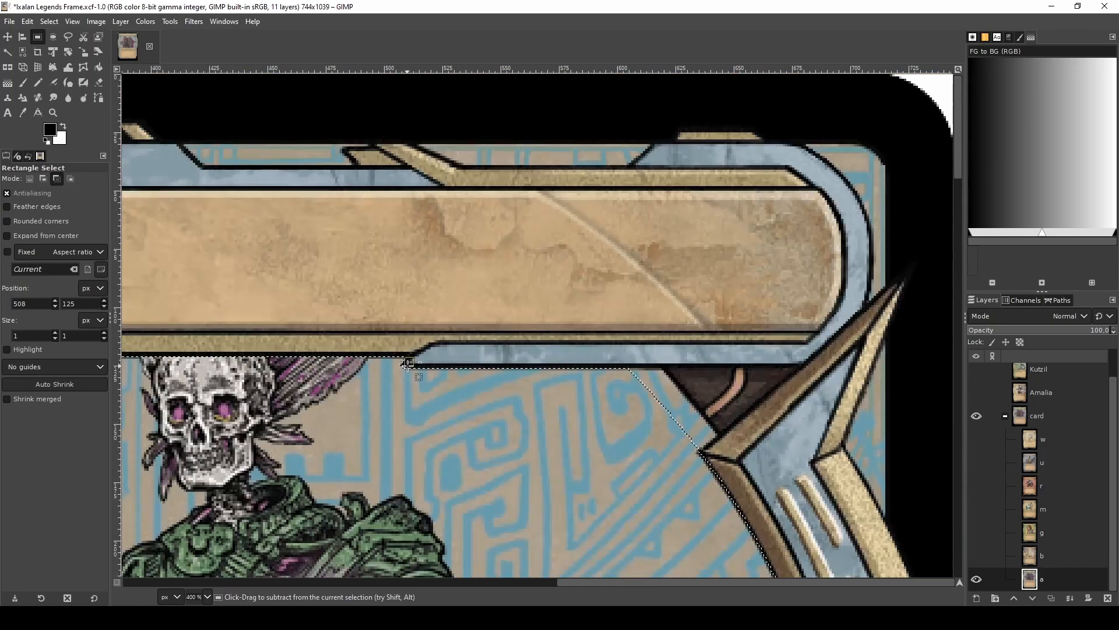
scroll(428, 348, "down", 4)
scroll(402, 369, "down", 3)
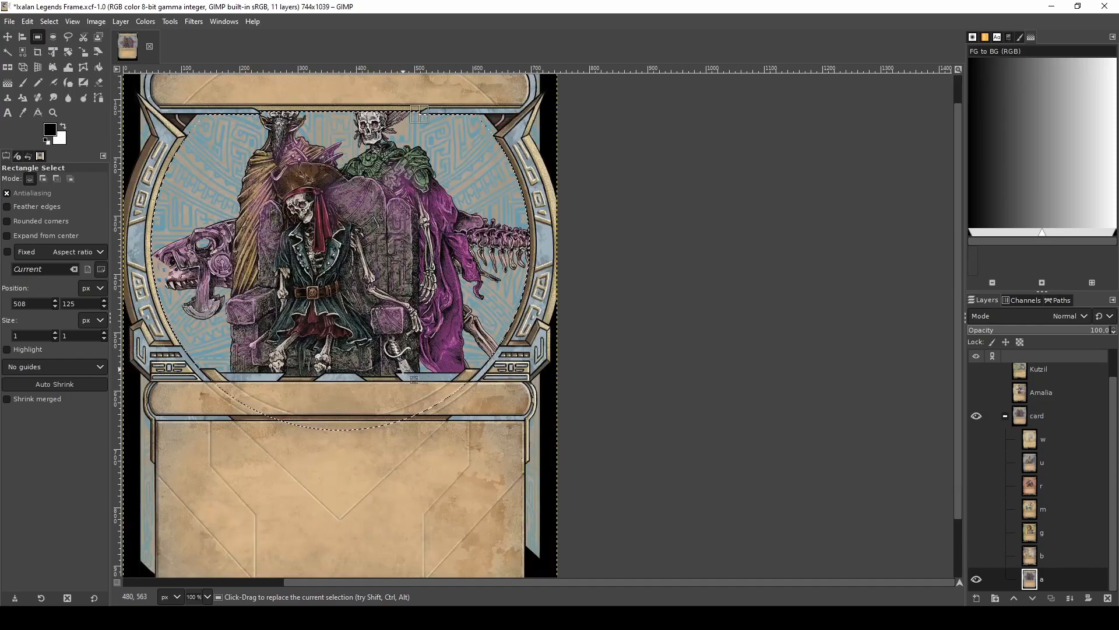
- Subtract the area below the artwork from the selection with a rectangle 622 × 153 px at X 34, Y 575
scroll(236, 421, "up", 6)
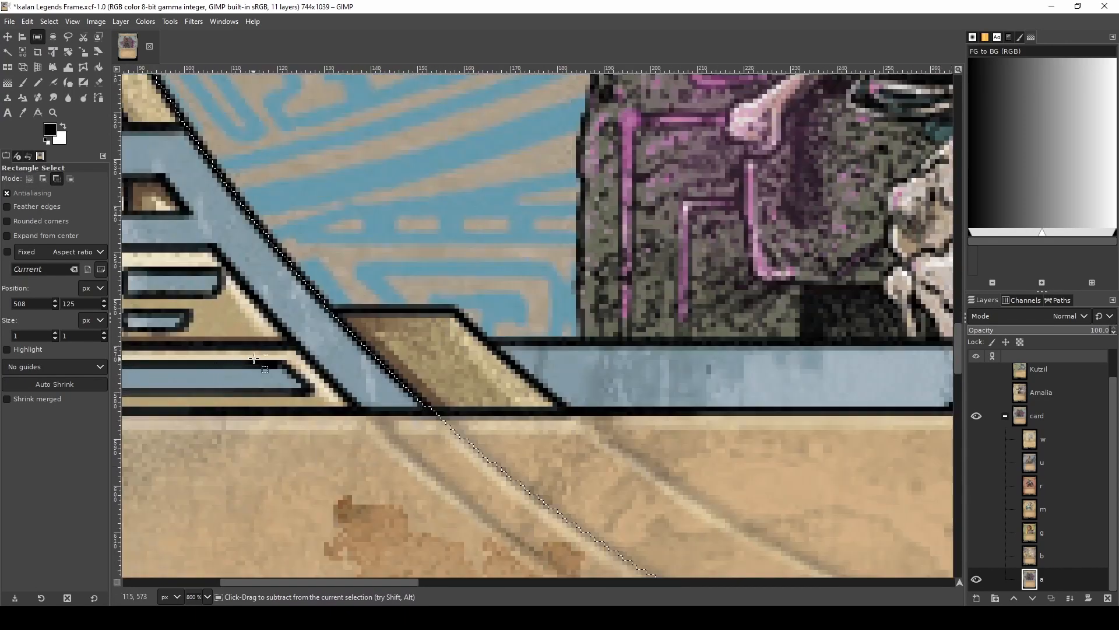
scroll(379, 333, "down", 6)
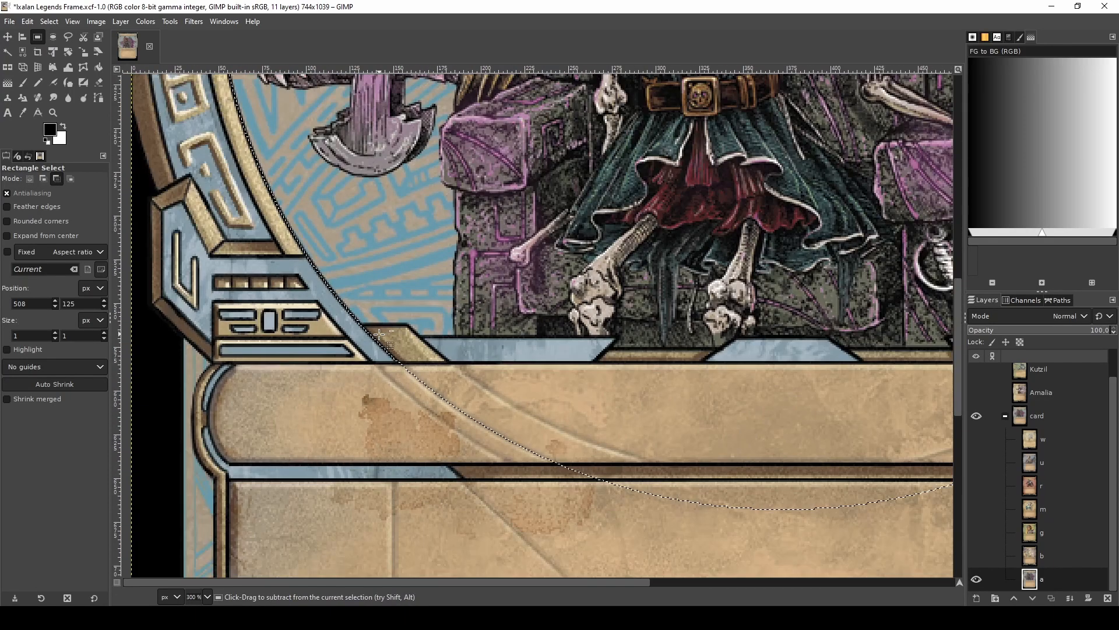
left_click_drag(669, 422, 316, 343)
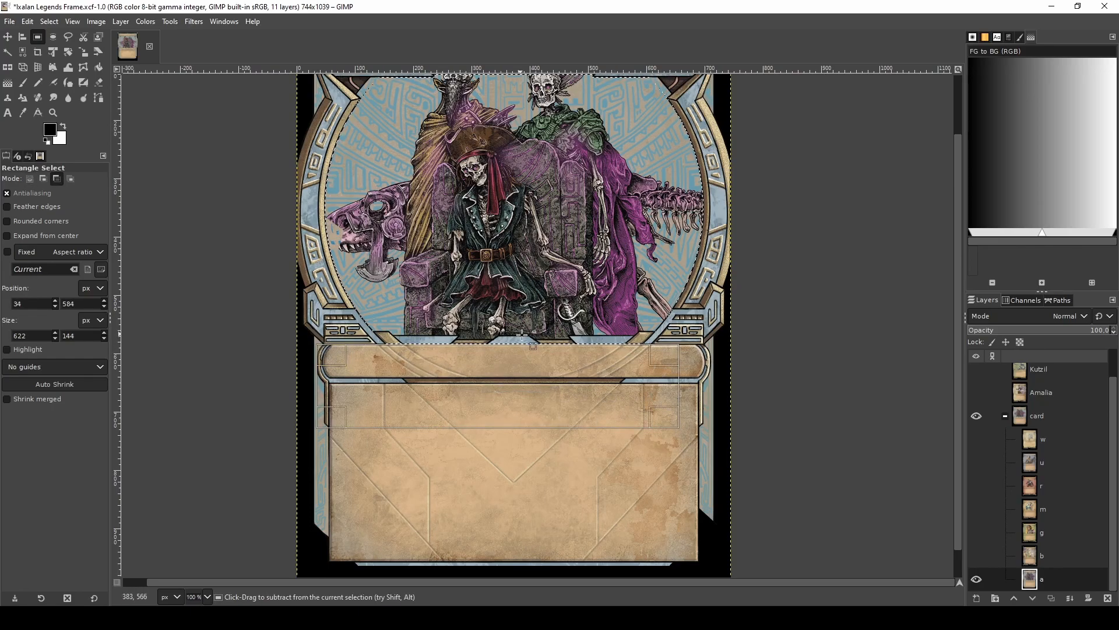
scroll(513, 341, "up", 5)
left_click_drag(474, 374, 480, 353)
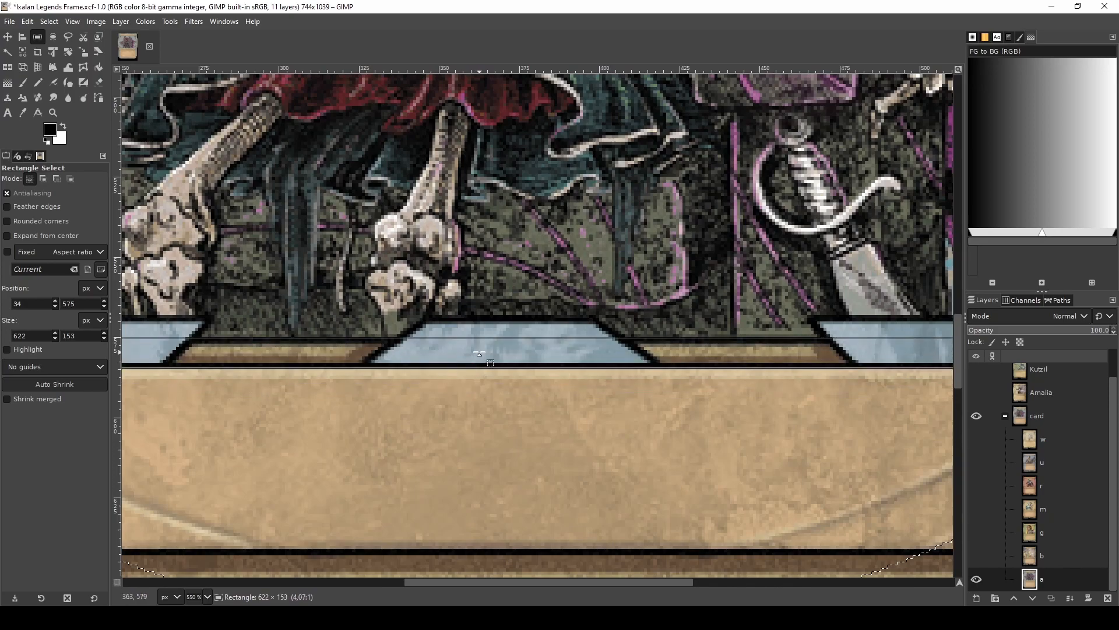
scroll(479, 353, "down", 3)
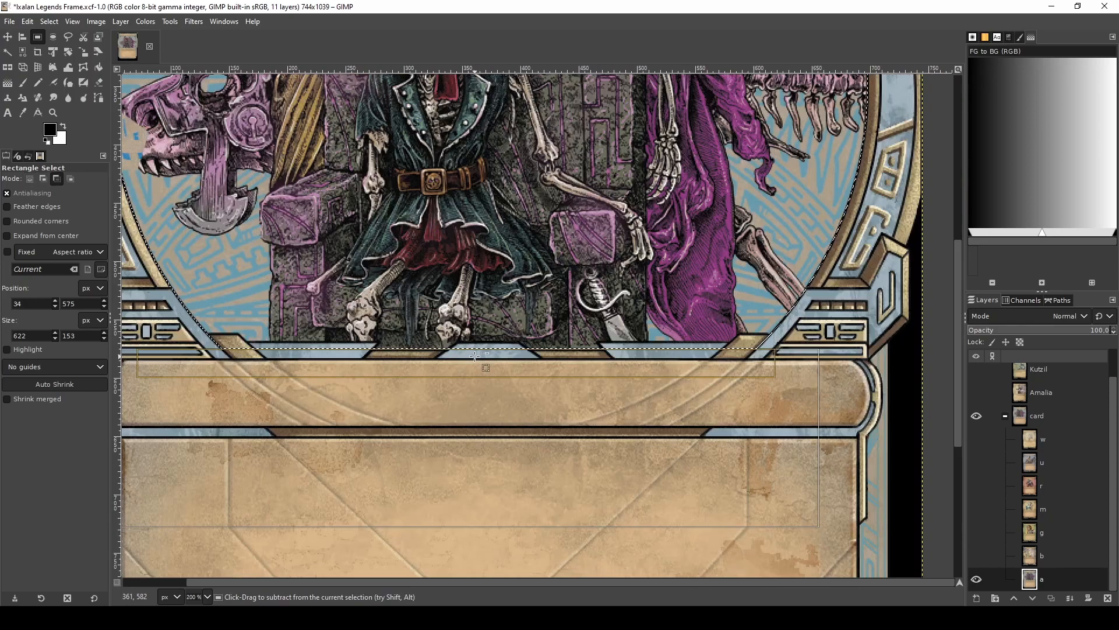
- Start a subtracting Free Select outline along the top and slanted edges of the gold block at the artwork's lower right
scroll(815, 354, "up", 3)
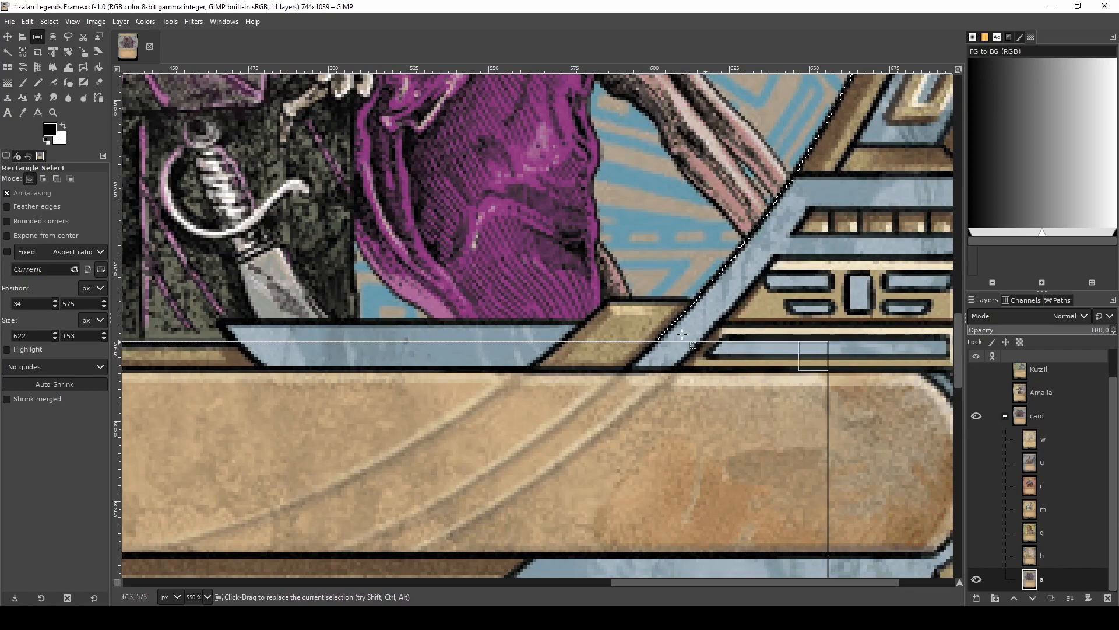
key("f")
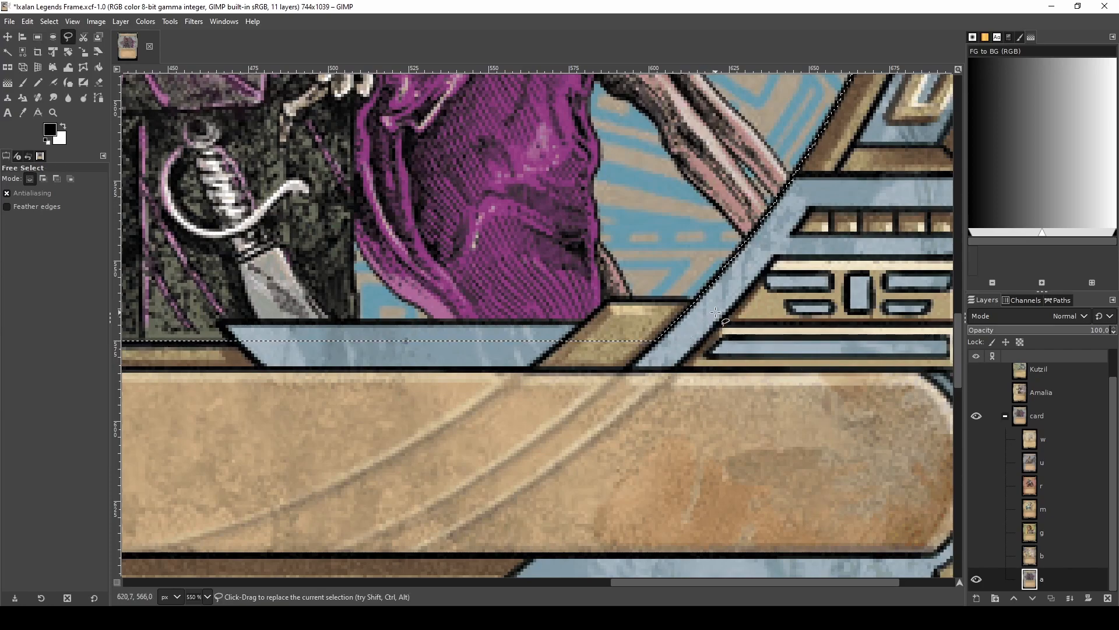
scroll(716, 311, "up", 2)
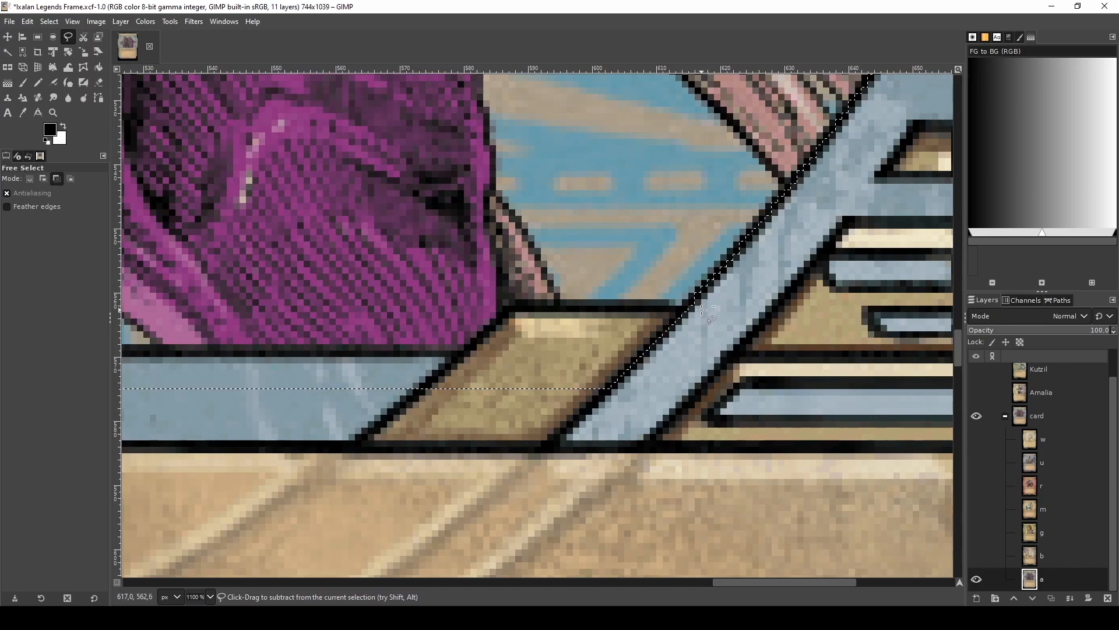
scroll(692, 309, "up", 2)
left_click(686, 303, "ctrl")
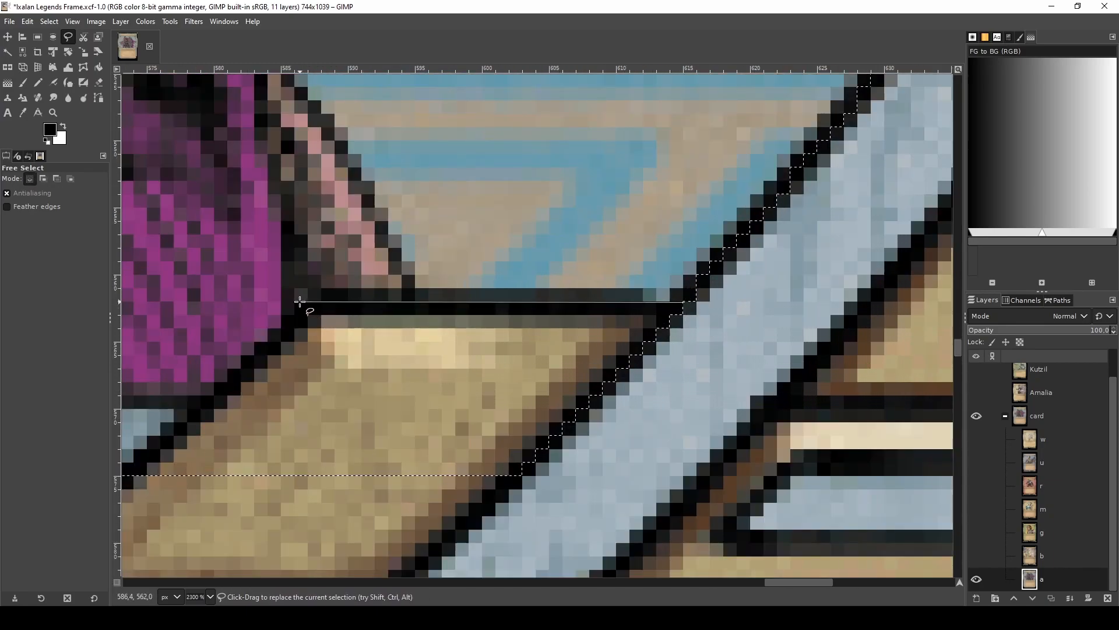
scroll(301, 303, "down", 4)
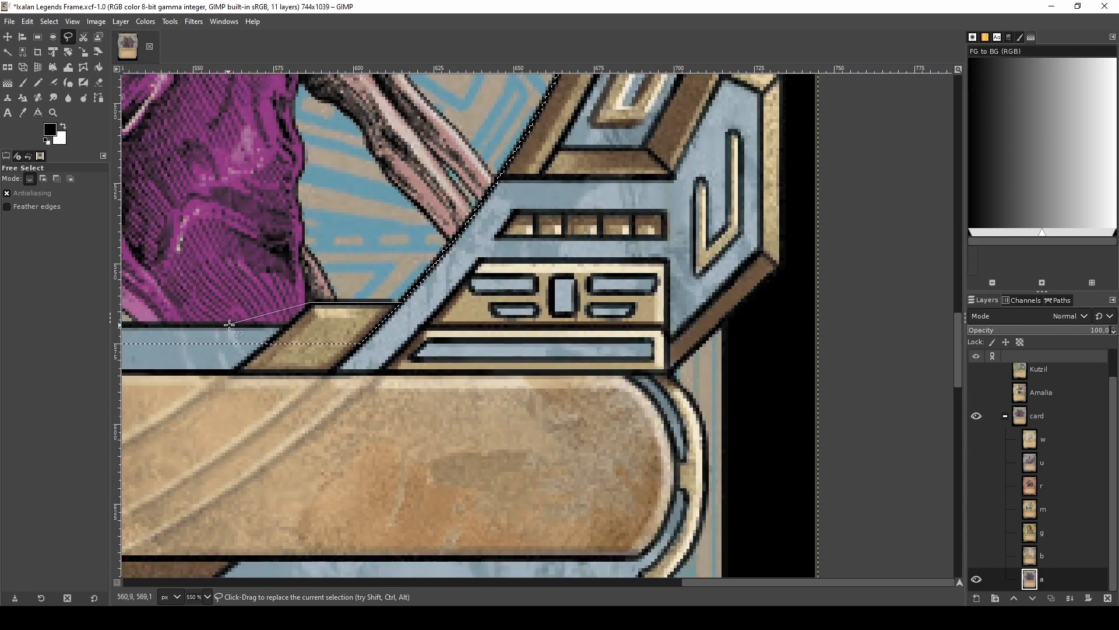
scroll(227, 324, "up", 5)
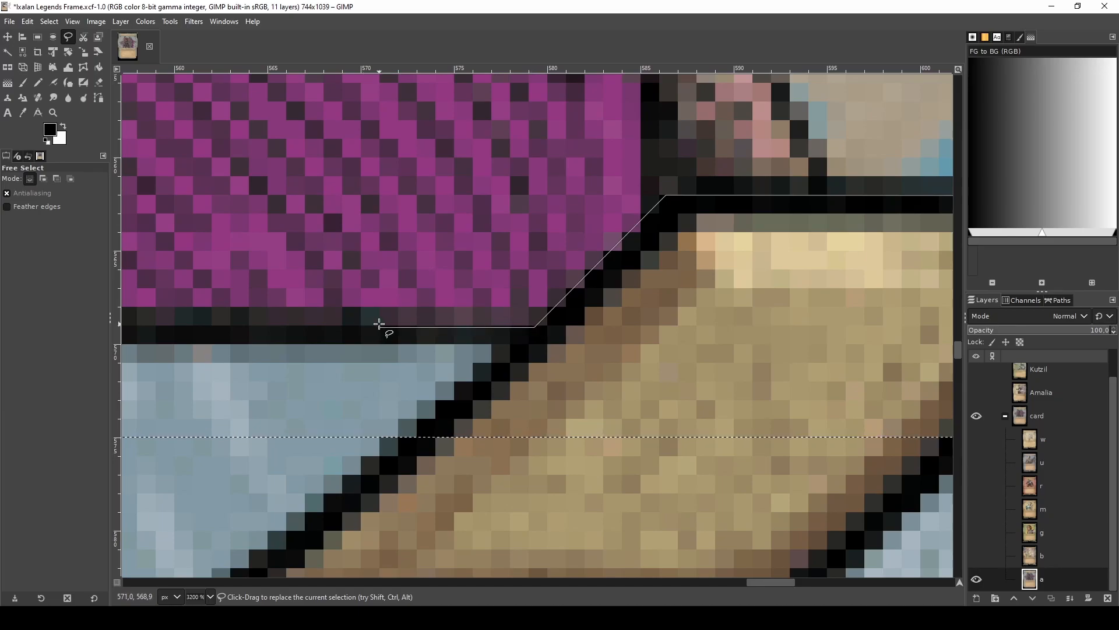
- Continue the outline along the right blue strip's upper edge, down its slanted end and along the neighbouring gold strip
scroll(378, 323, "down", 3)
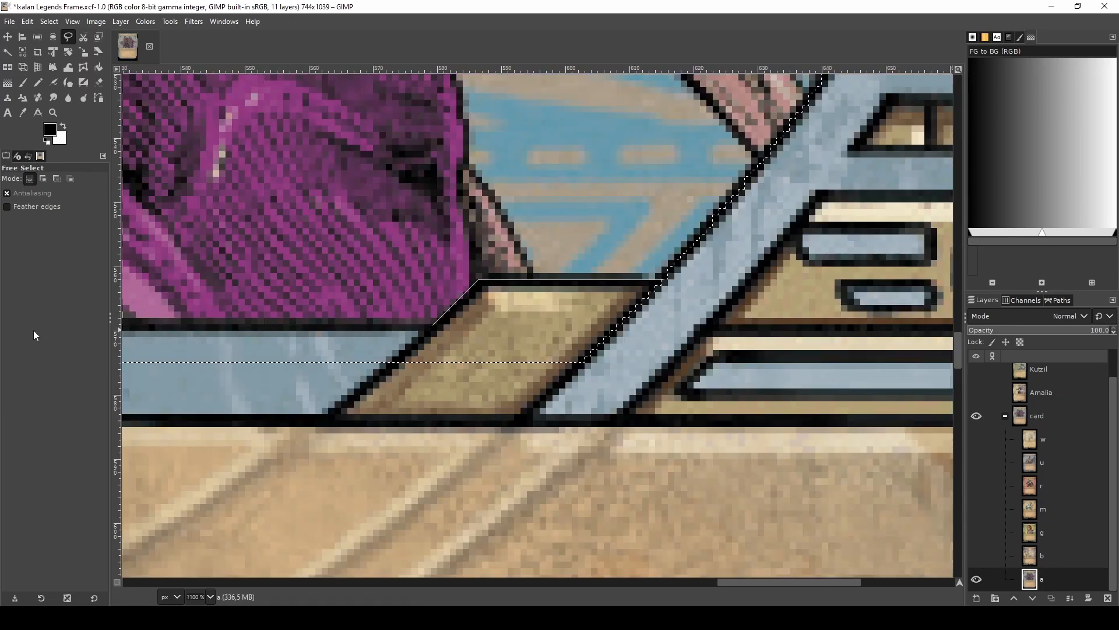
scroll(196, 343, "left", 5)
scroll(197, 343, "left", 5)
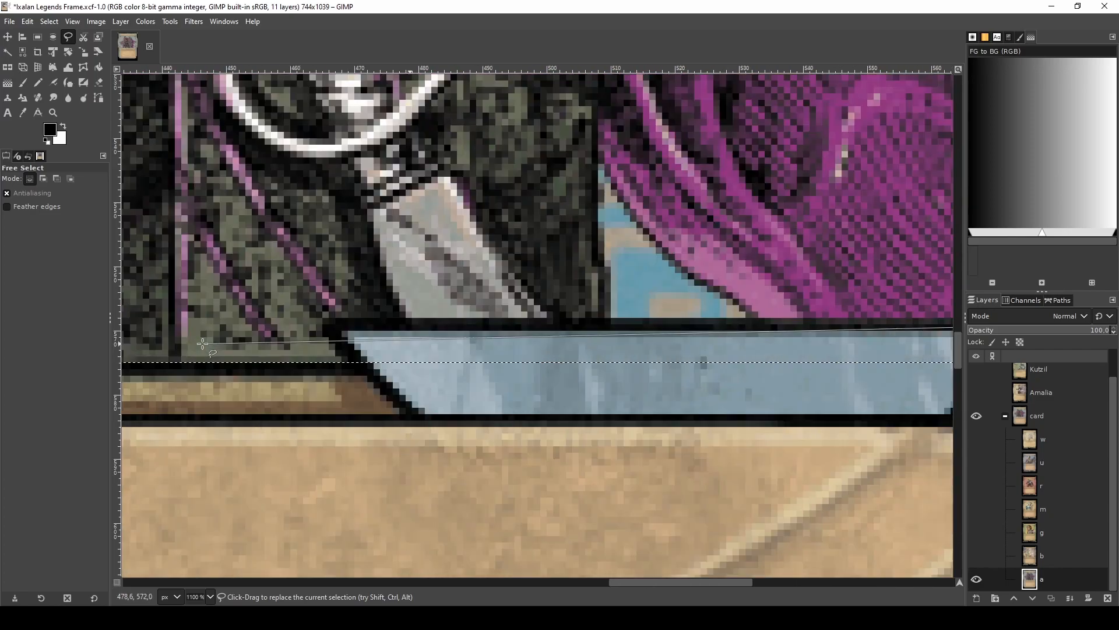
scroll(549, 322, "up", 3)
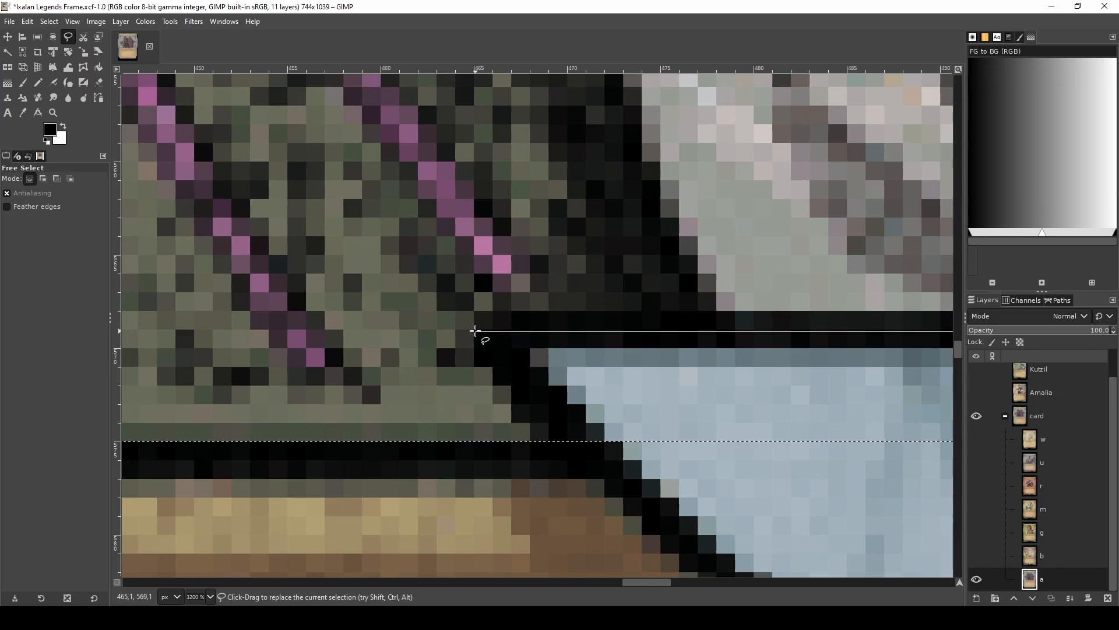
left_click(581, 438)
scroll(325, 422, "down", 6)
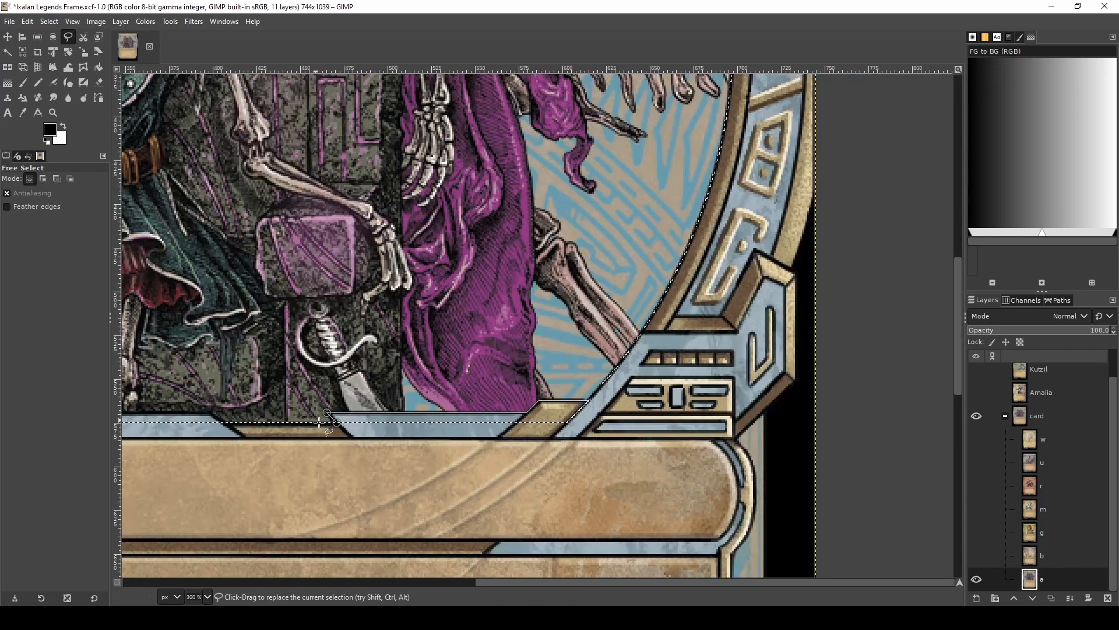
scroll(324, 422, "up", 6)
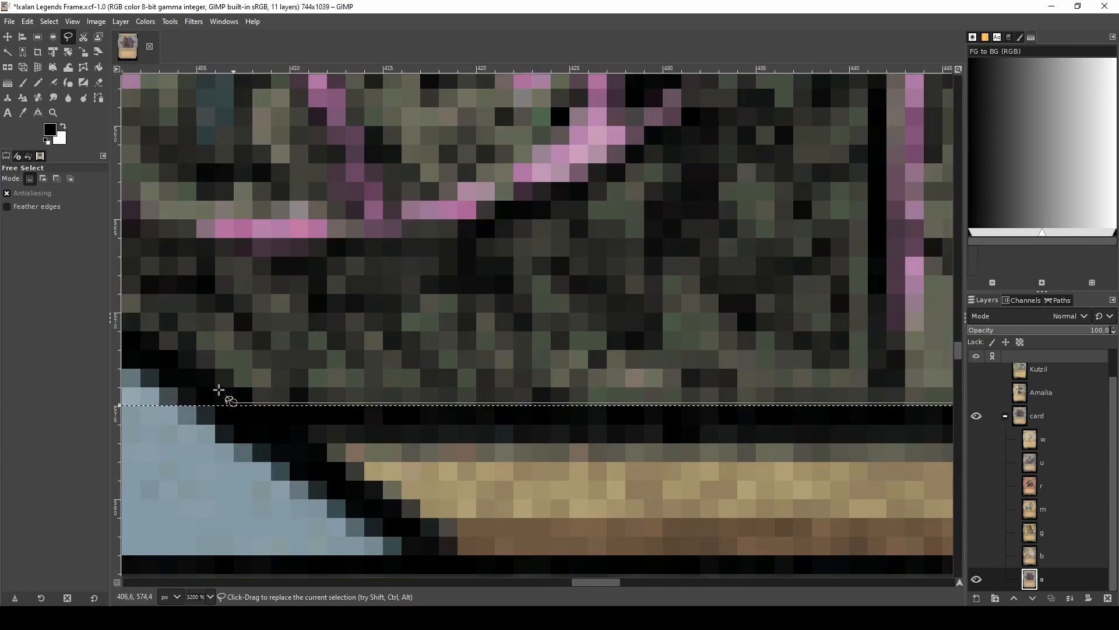
- Trace the outline around the slanted ends and upper edge of the middle blue trapezoid below the artwork
scroll(149, 337, "down", 4)
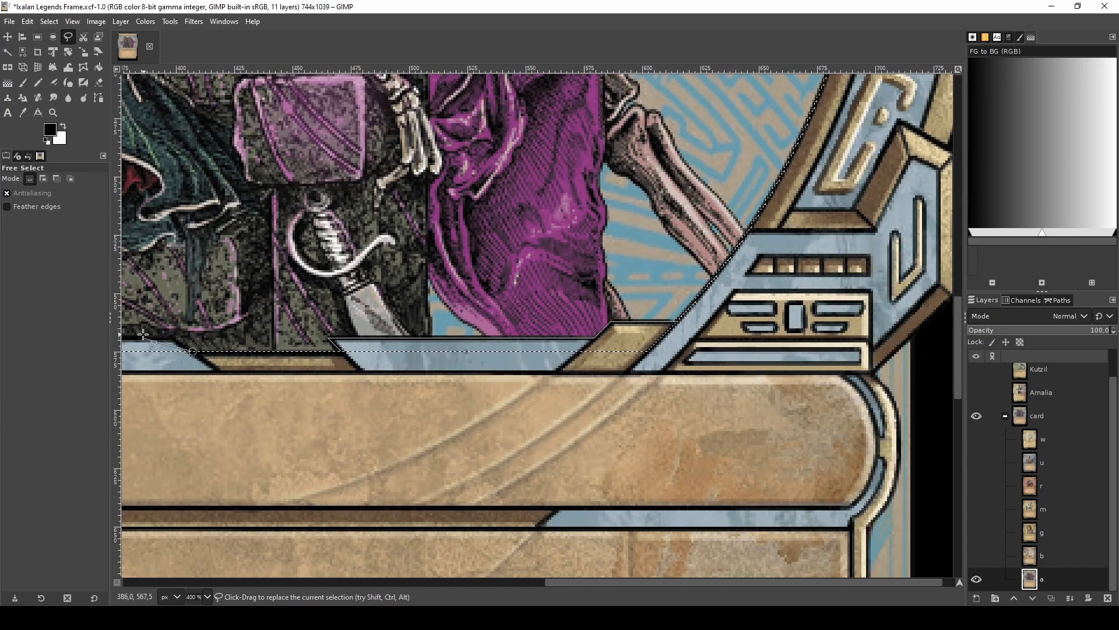
scroll(150, 340, "up", 4)
scroll(150, 340, "up", 1)
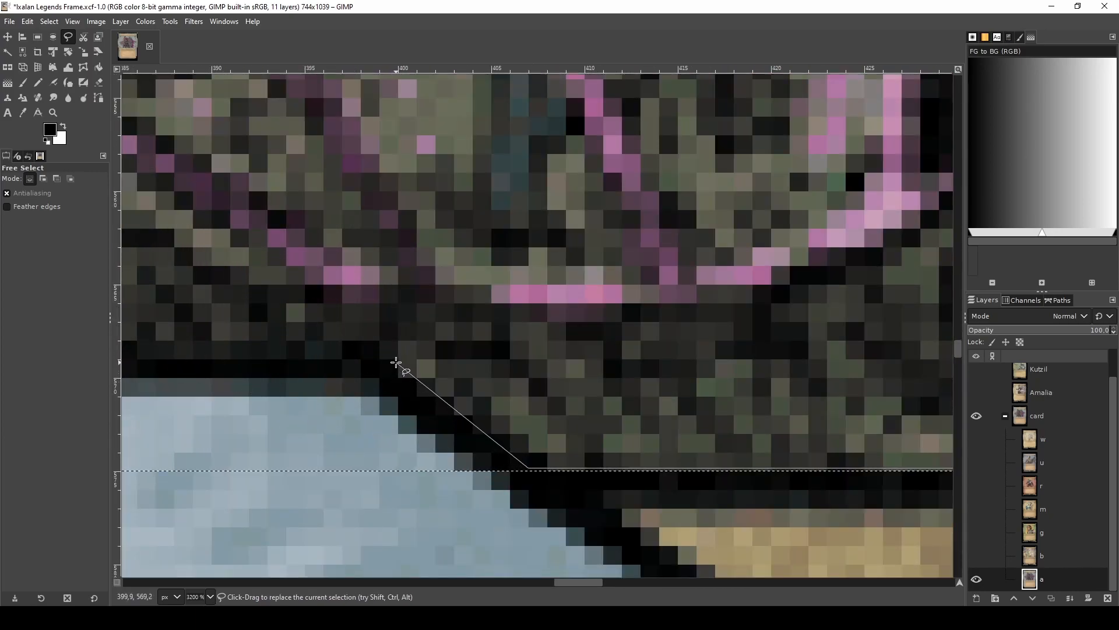
scroll(400, 360, "down", 4)
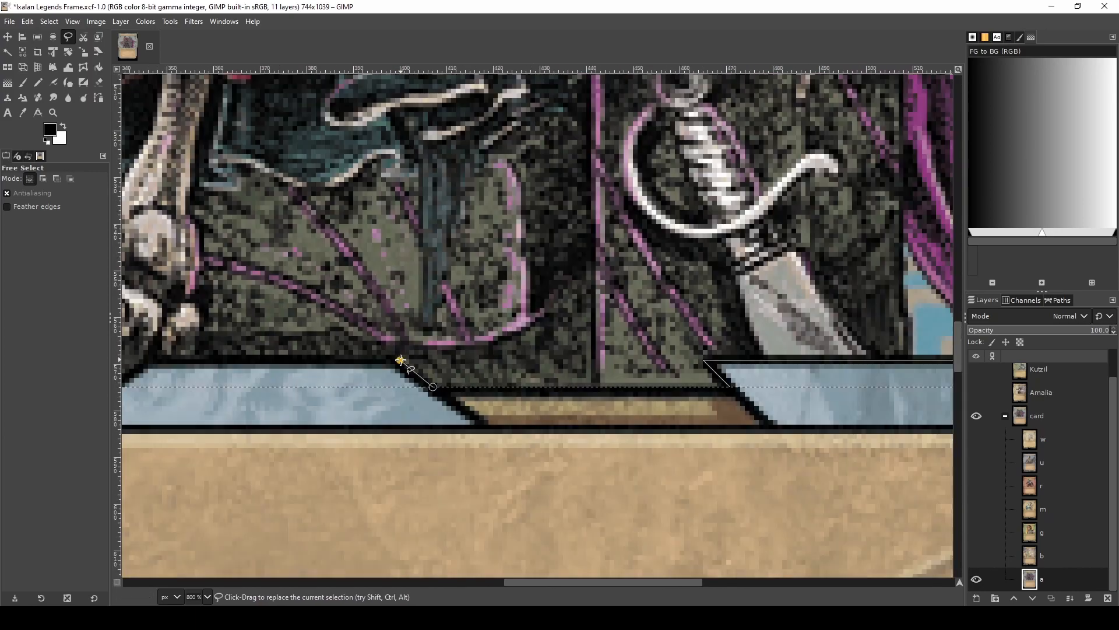
scroll(156, 359, "up", 3)
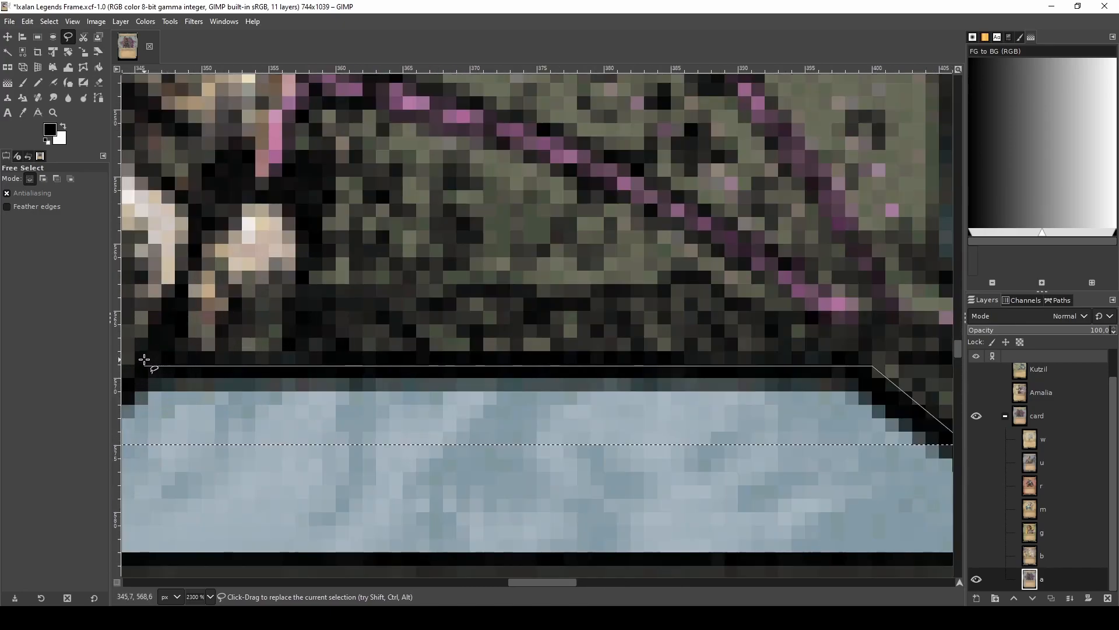
scroll(145, 368, "down", 6)
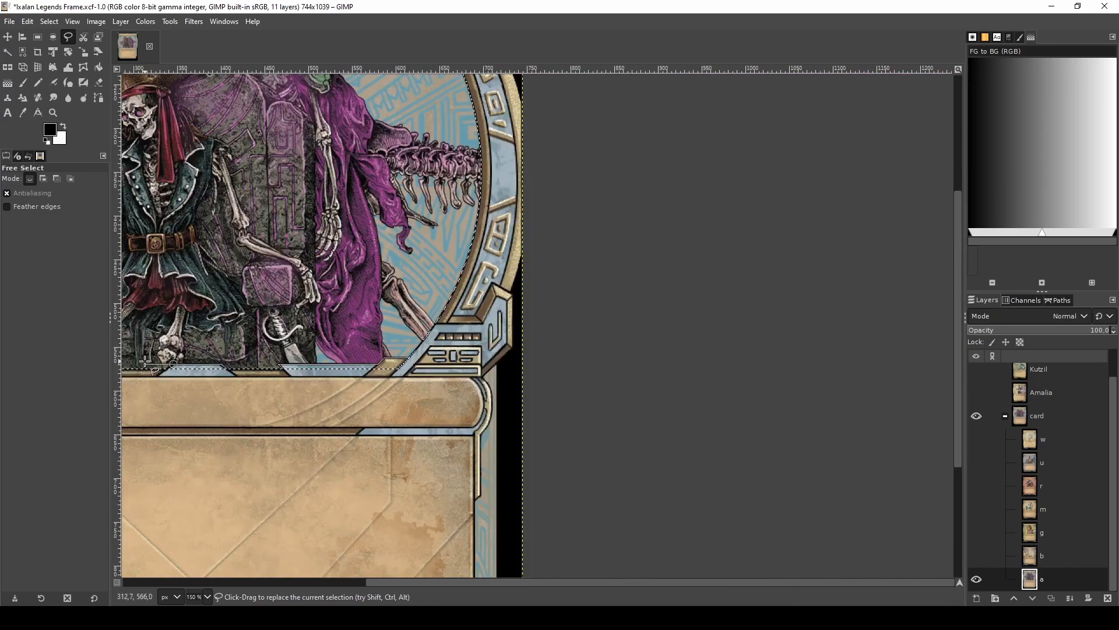
scroll(160, 375, "up", 3)
scroll(160, 375, "up", 3)
left_click(248, 371)
left_click(336, 416)
scroll(325, 413, "down", 6)
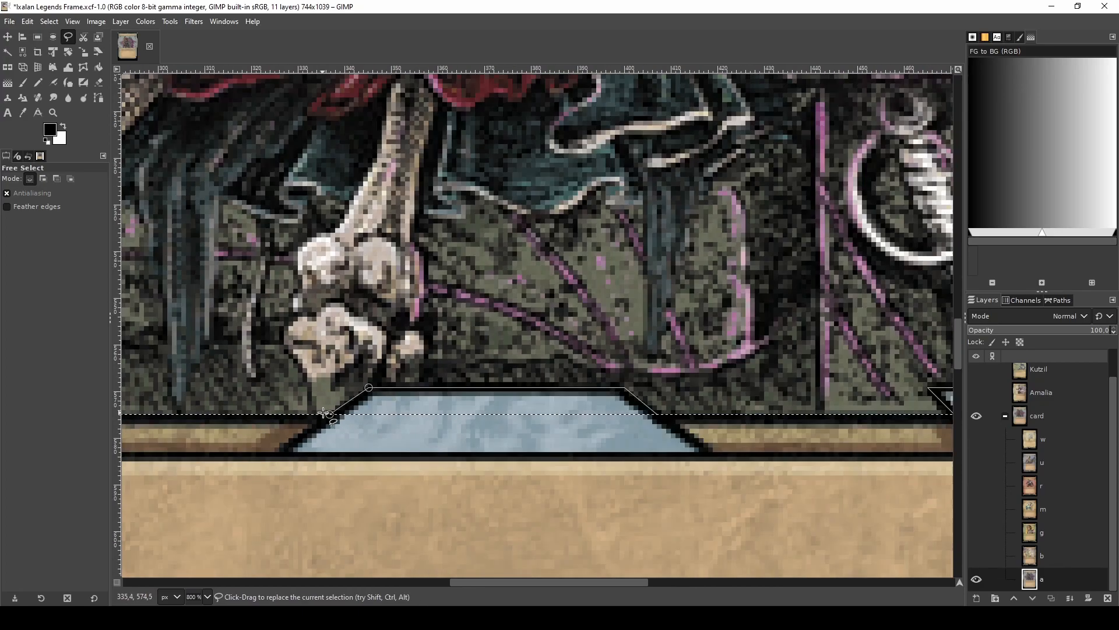
- Extend the outline along the left blue strip and over the gold block at the artwork's lower left
scroll(232, 411, "up", 7)
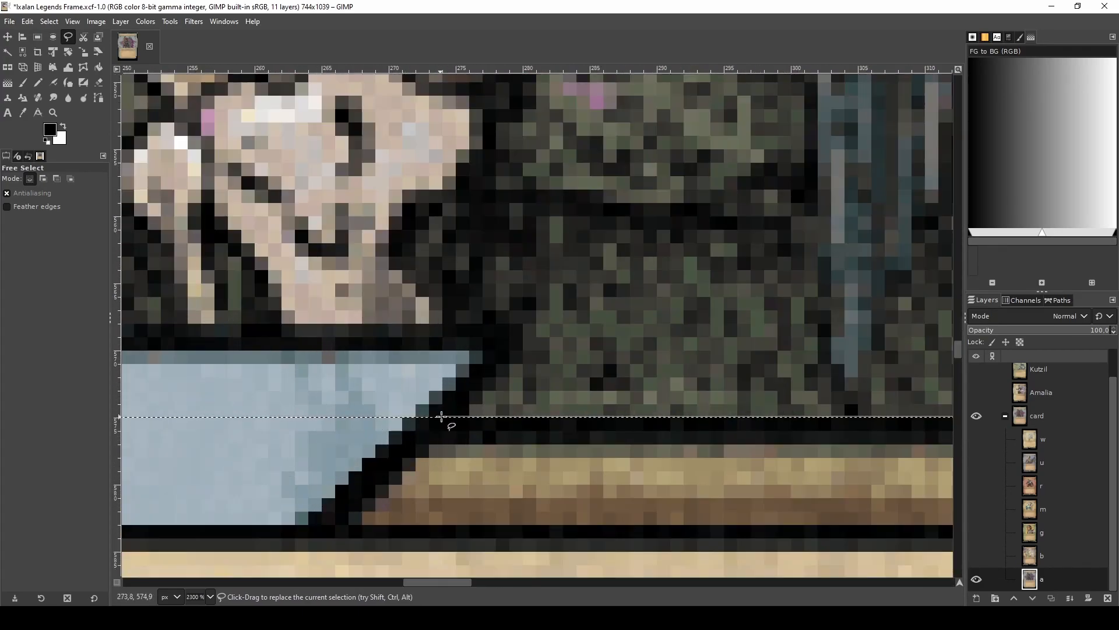
left_click(450, 415)
left_click(527, 338)
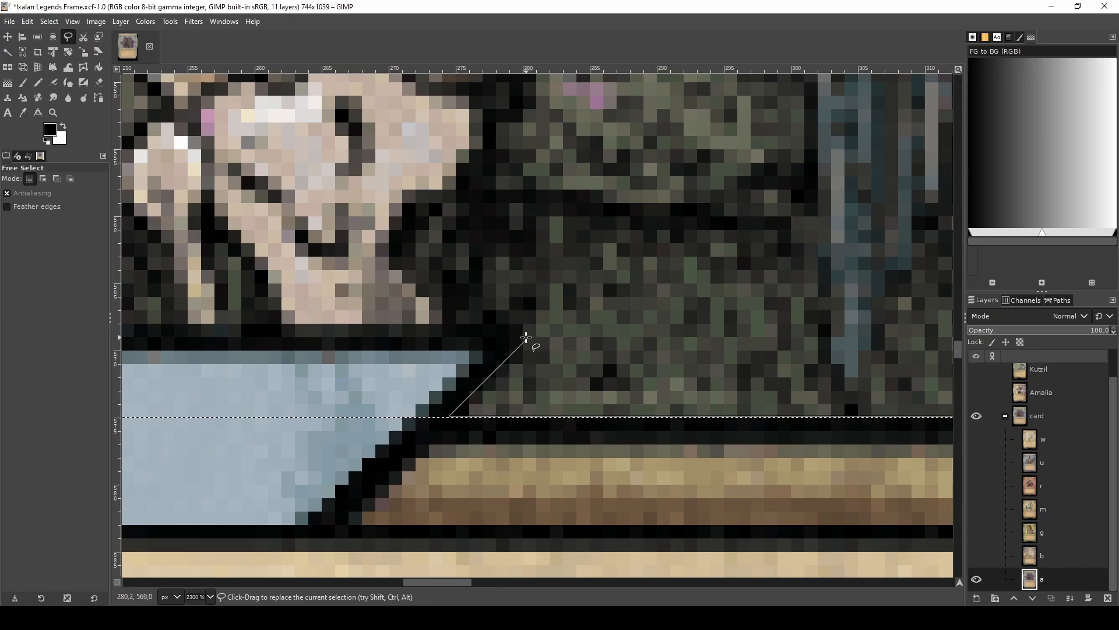
scroll(278, 338, "down", 5)
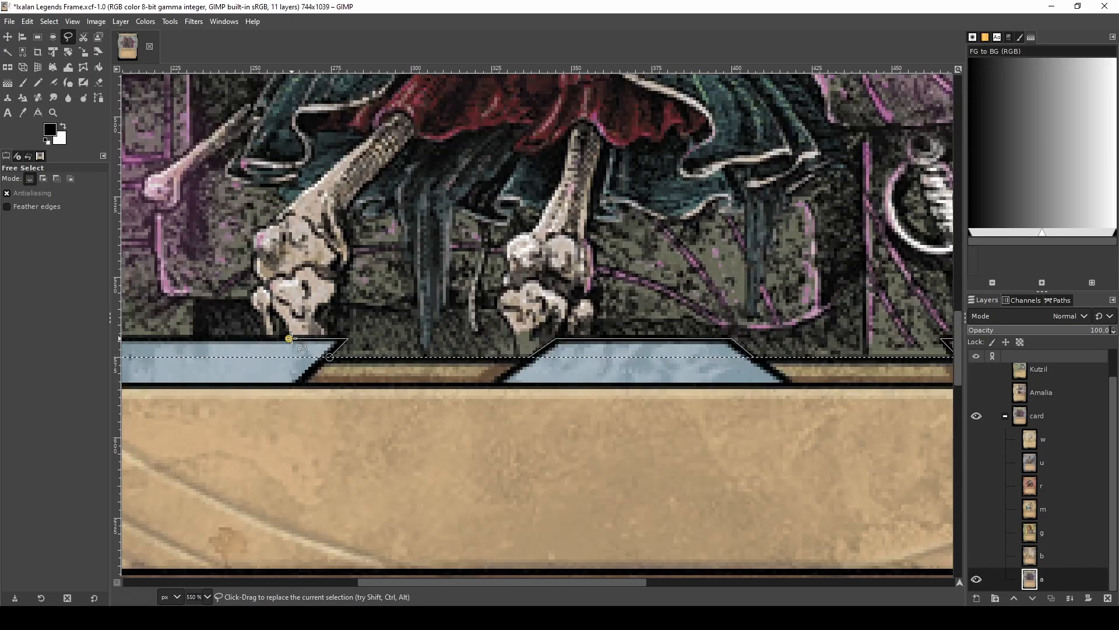
scroll(265, 328, "up", 3)
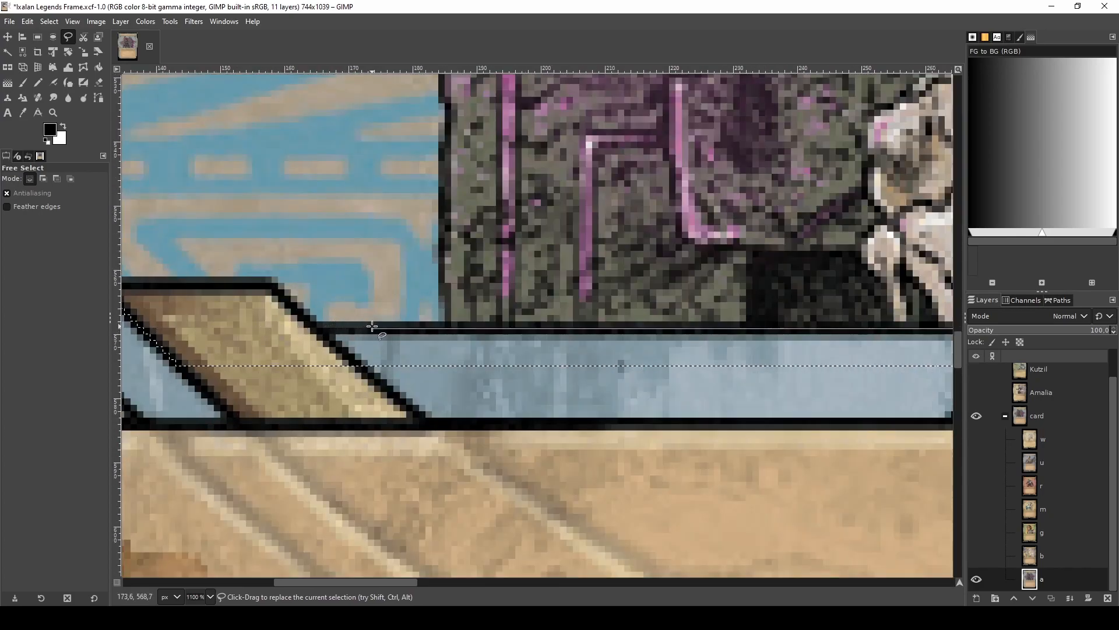
left_click(325, 328)
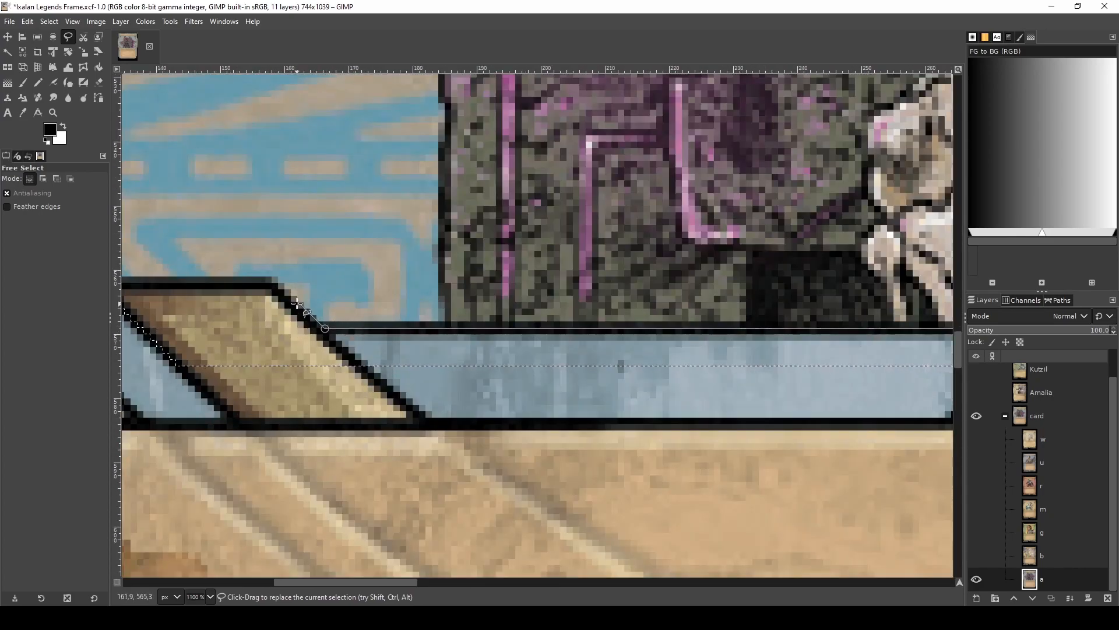
left_click(274, 282)
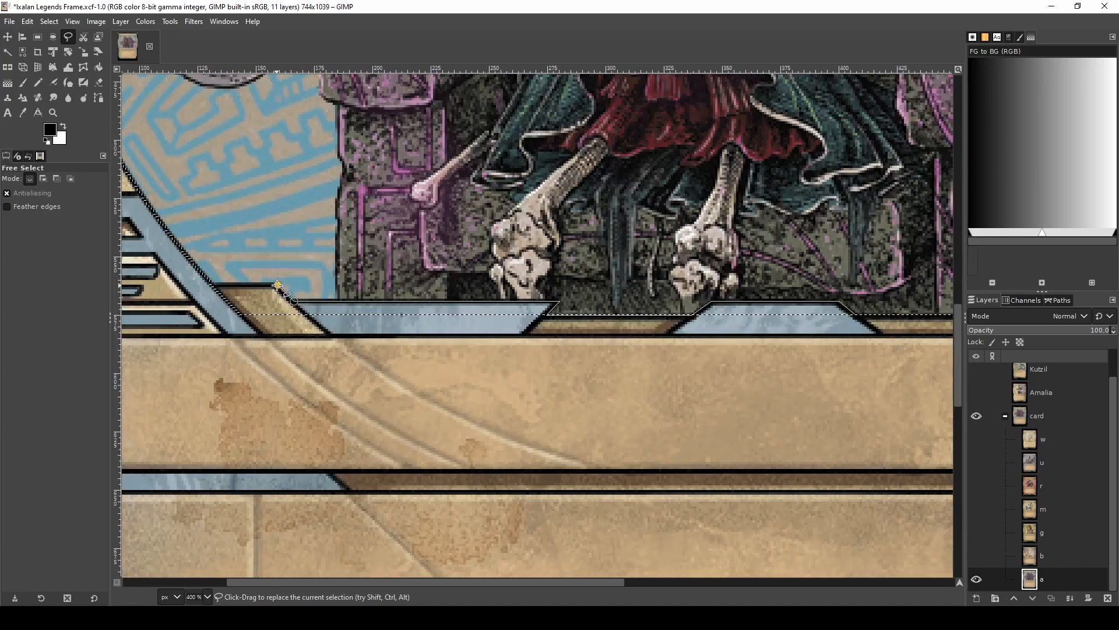
scroll(273, 283, "down", 3)
left_click(202, 285)
- Close the outline through the text area below the artwork, returning to its starting point at about 615, 566
left_click(187, 391)
scroll(186, 392, "down", 4)
left_click(478, 421)
left_click(500, 370)
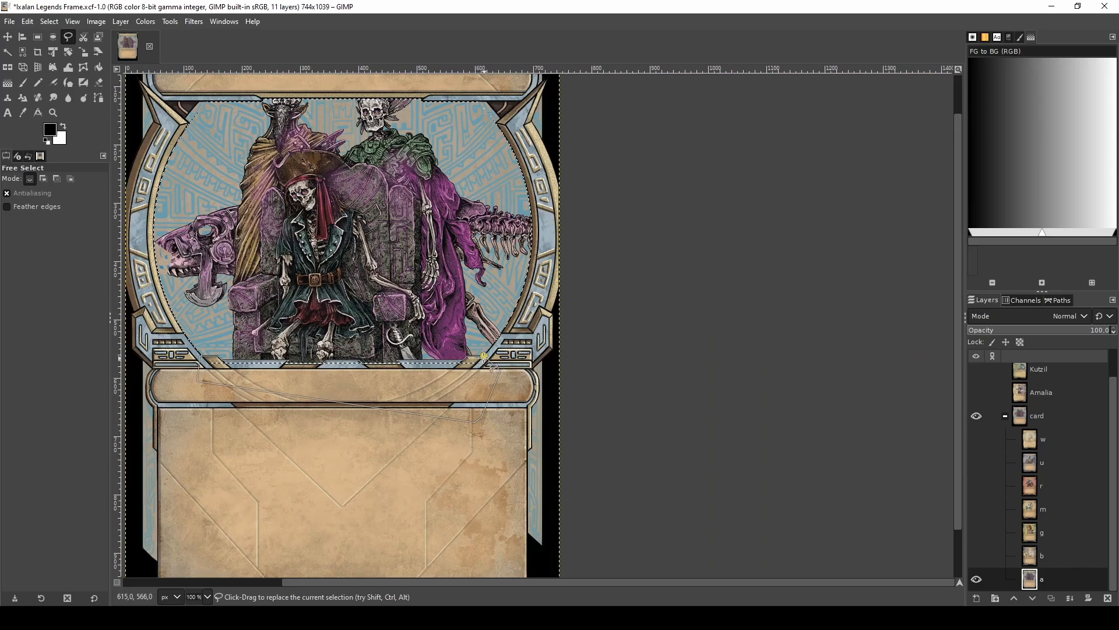
left_click(484, 356)
scroll(187, 363, "up", 4)
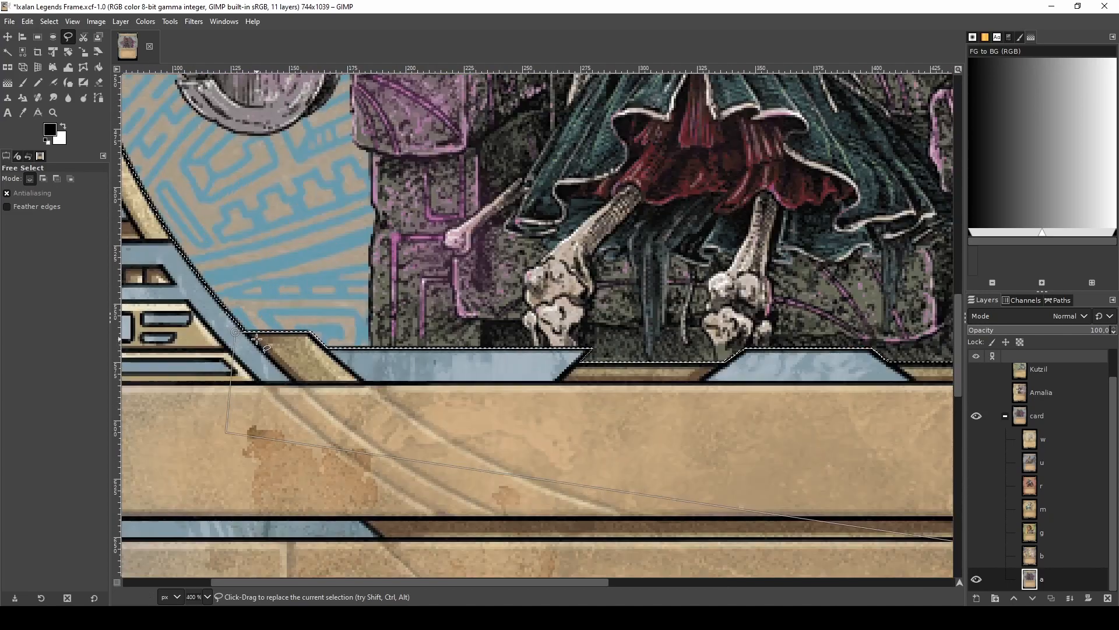
- Apply the lasso subtraction, delete the artwork inside the selection from layer a, and clear the selection
scroll(287, 323, "down", 6)
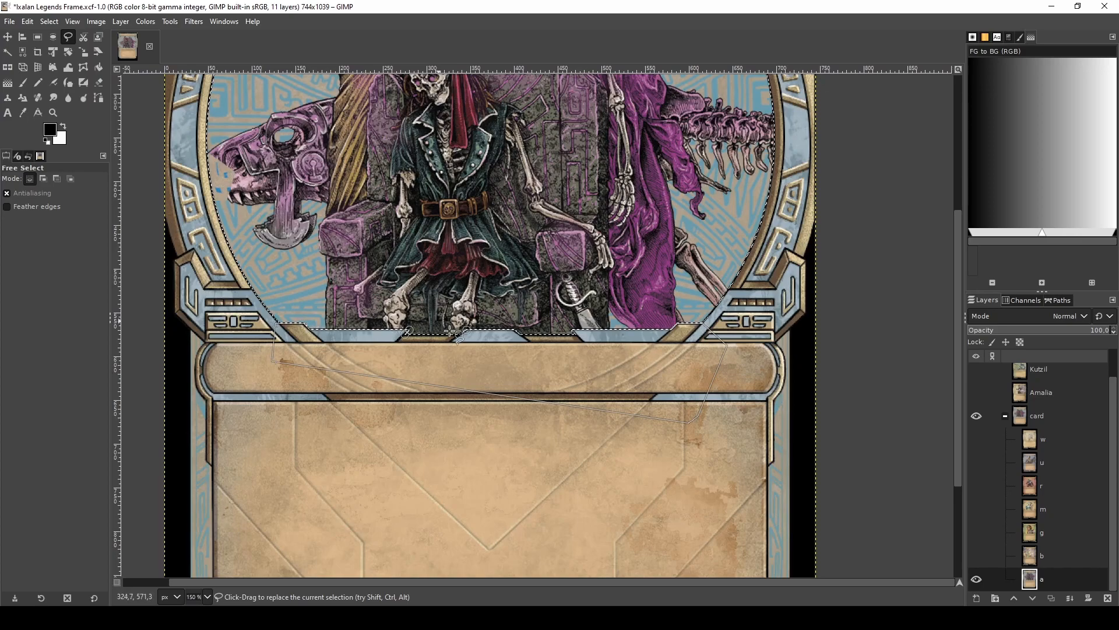
key("Return")
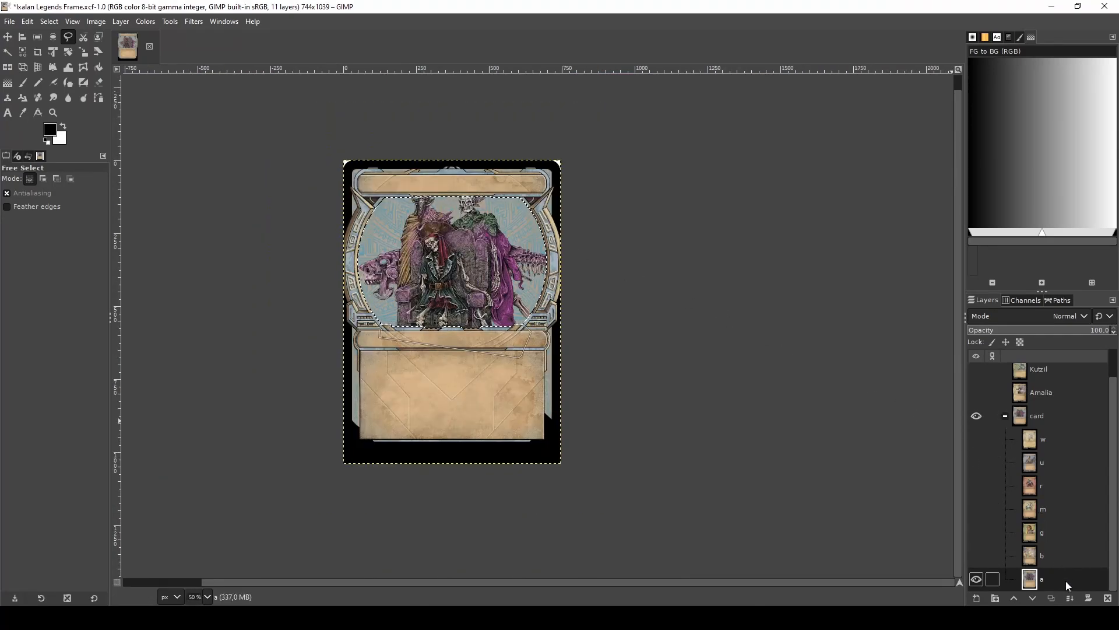
key("Delete")
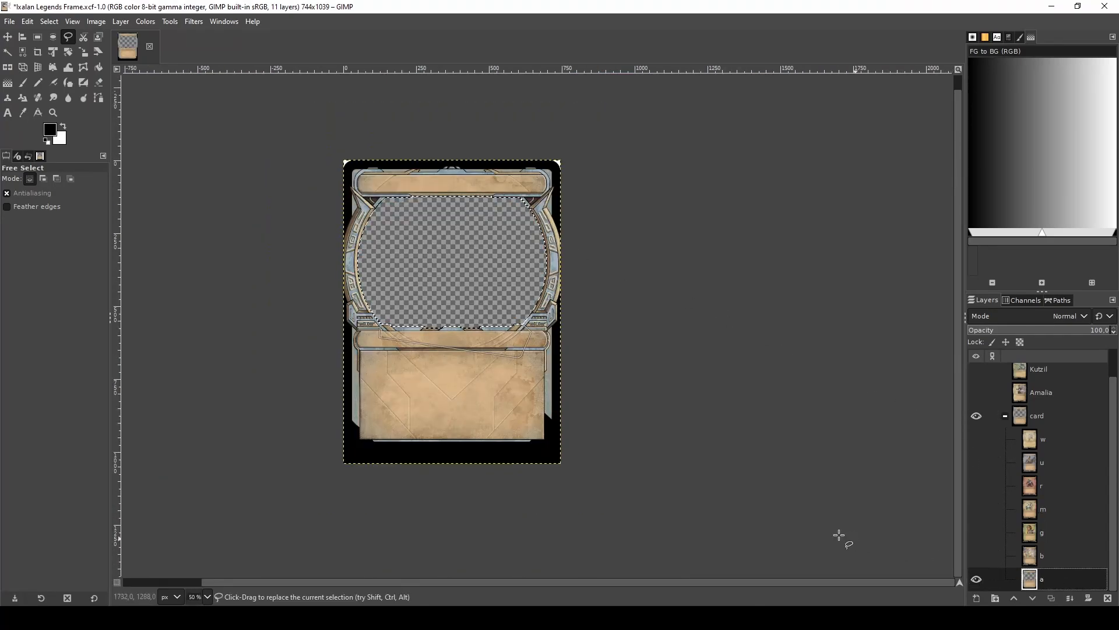
scroll(431, 354, "up", 4)
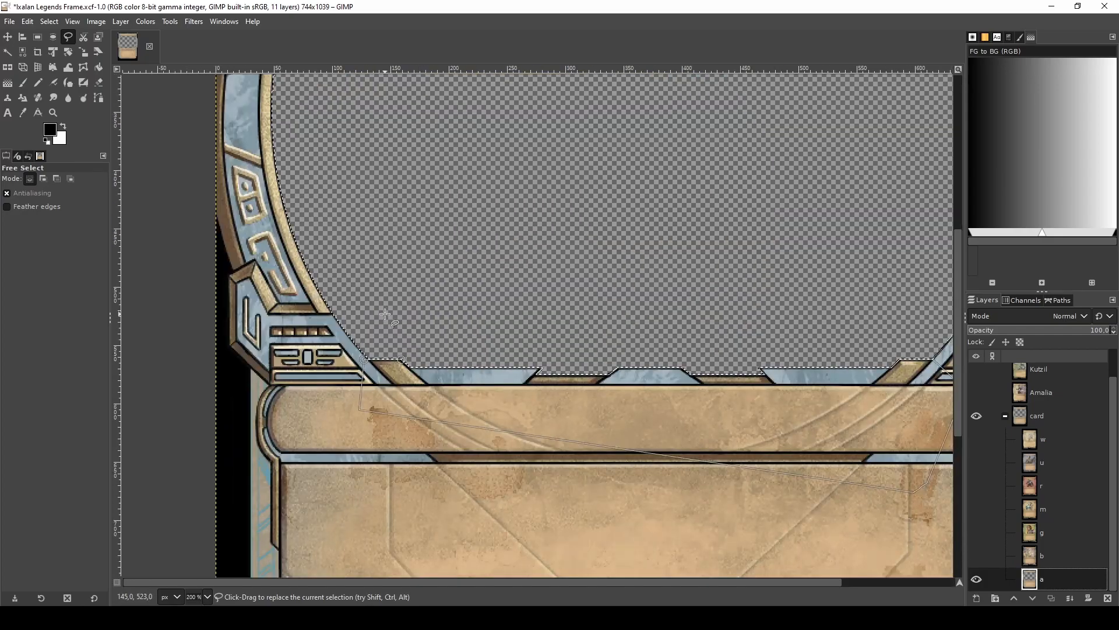
scroll(380, 336, "down", 3)
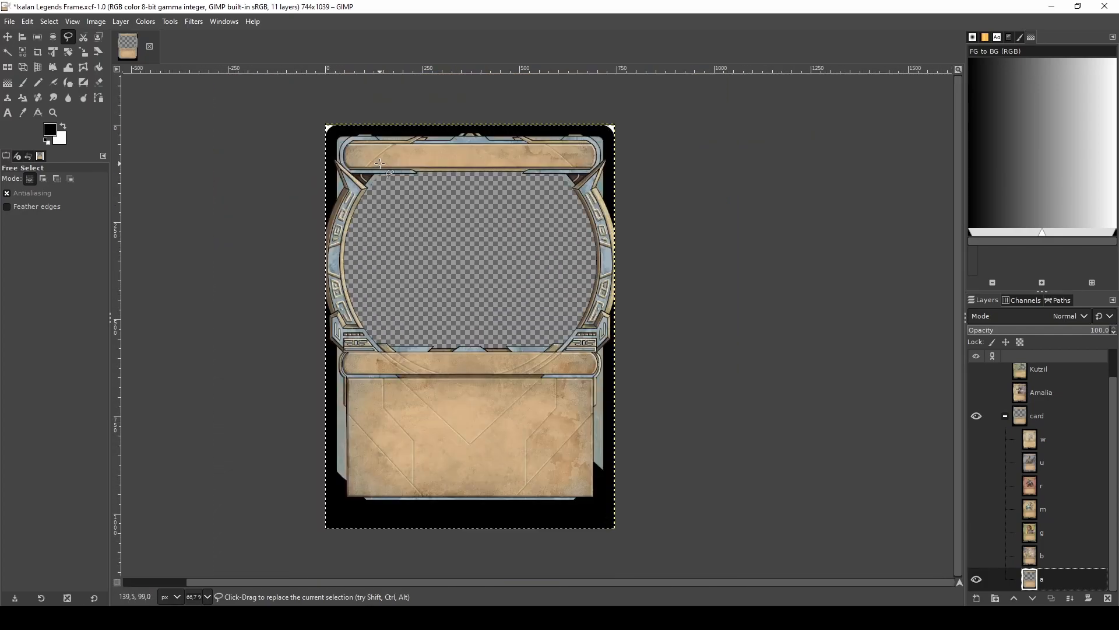
- Lasso the leftover blue and tan art sliver beside the dark triangle at the opening's upper left and delete it from layer a
scroll(373, 166, "up", 4)
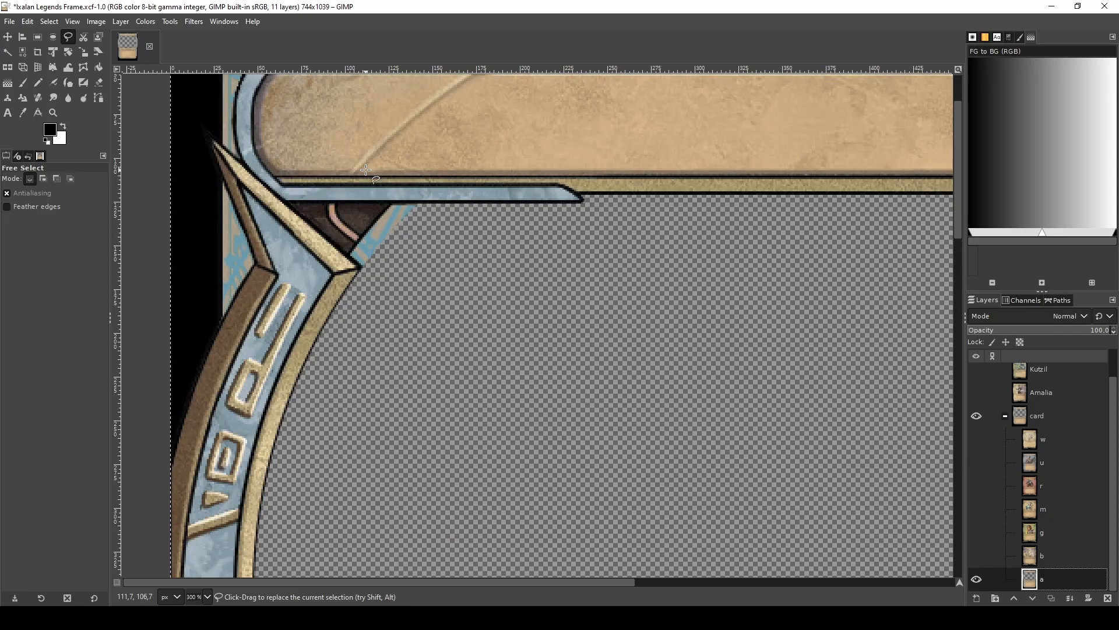
scroll(390, 208, "up", 3)
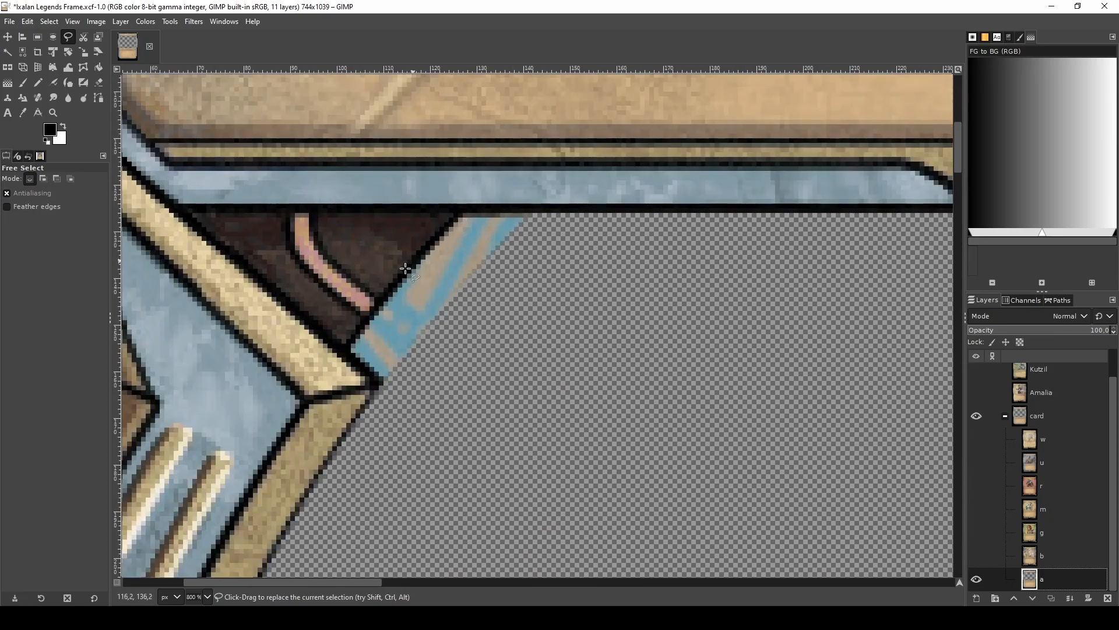
scroll(514, 216, "up", 1)
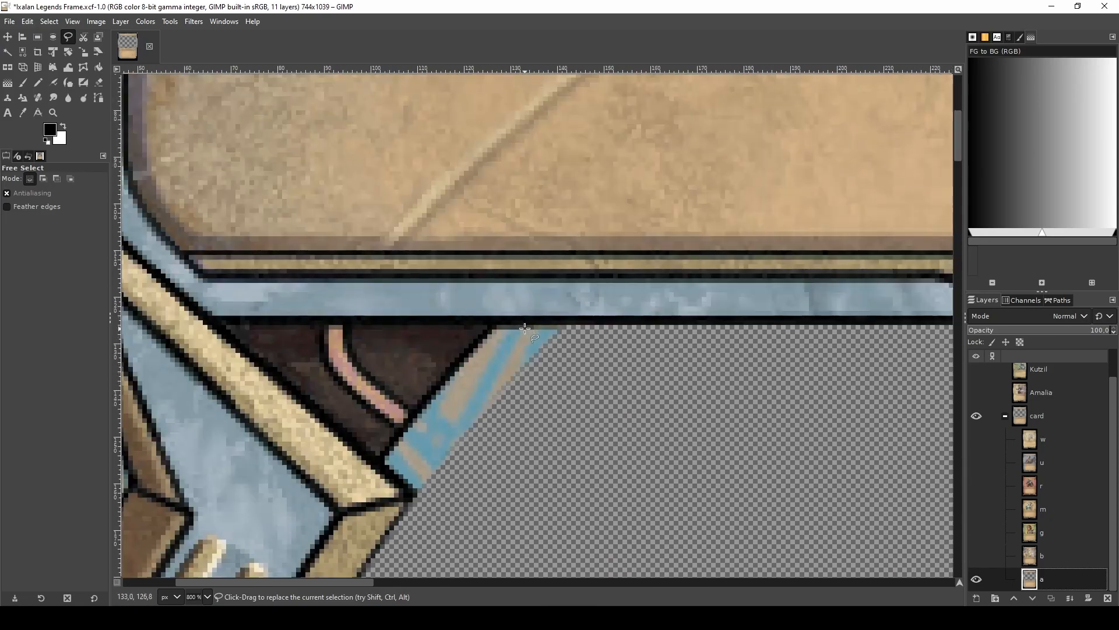
scroll(527, 332, "up", 1)
left_click(667, 315)
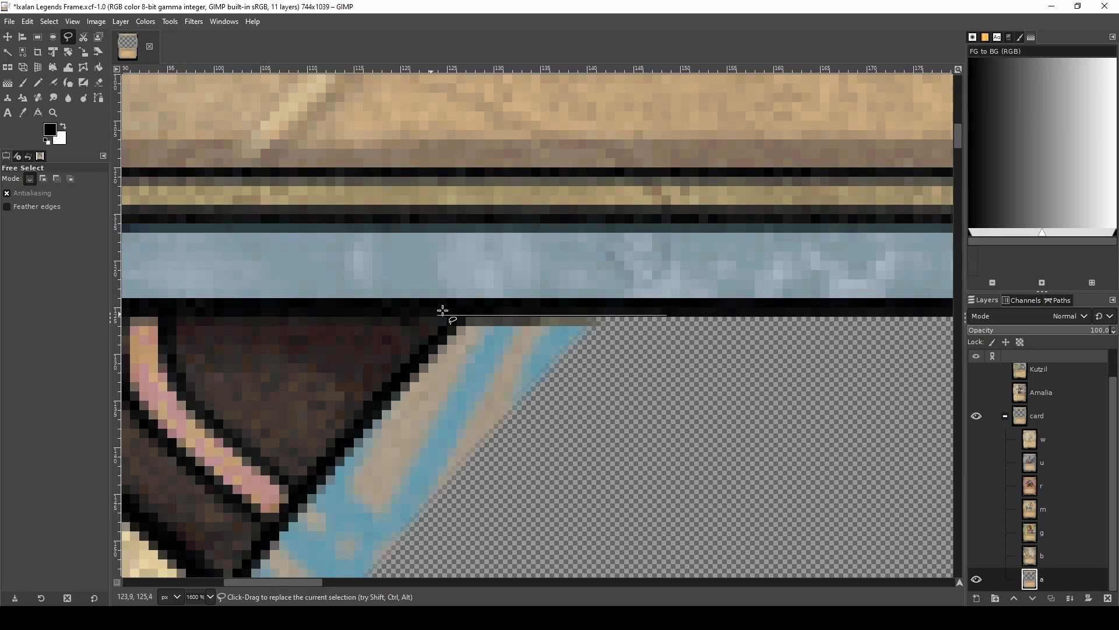
left_click(467, 315)
left_click(436, 347)
left_click(339, 464)
scroll(335, 460, "down", 2)
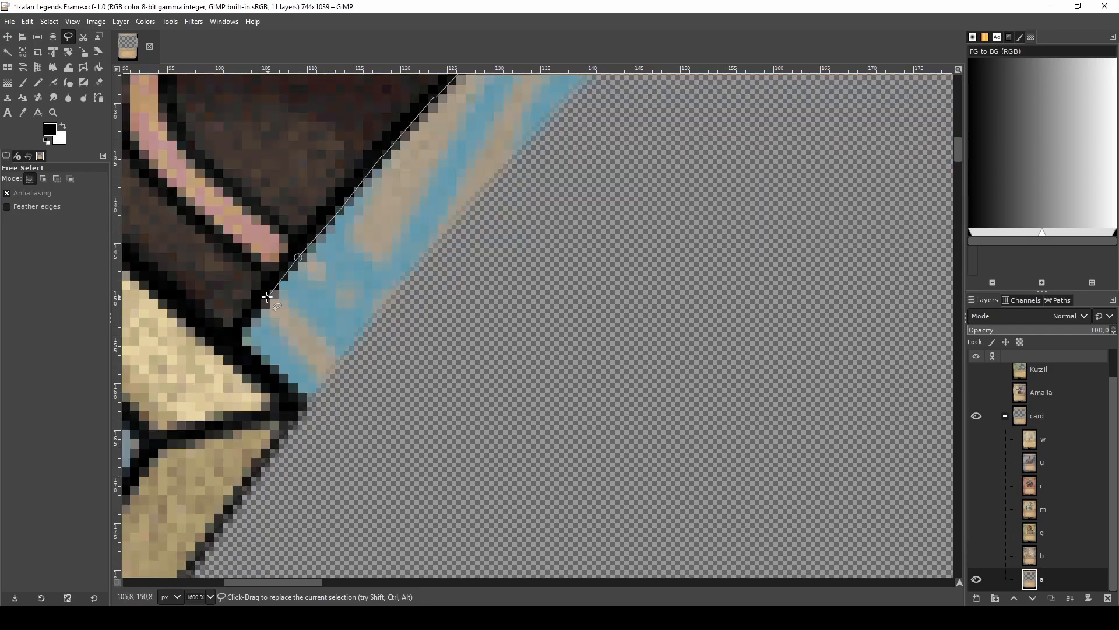
left_click(241, 342)
scroll(316, 416, "down", 4)
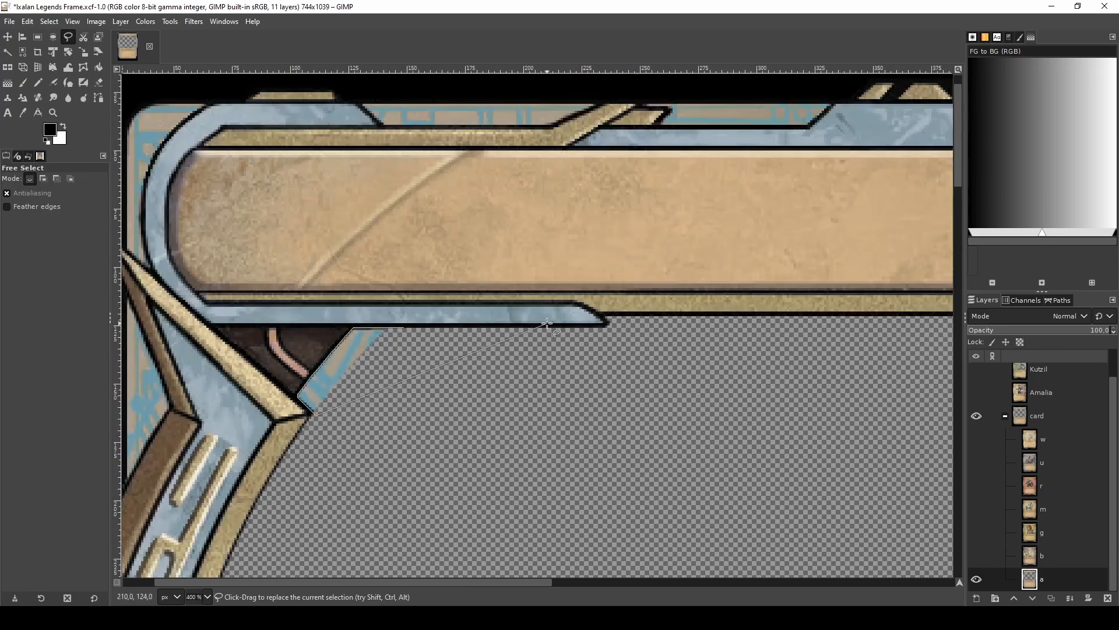
left_click(433, 350)
left_click(404, 329)
key("Return")
key("Delete")
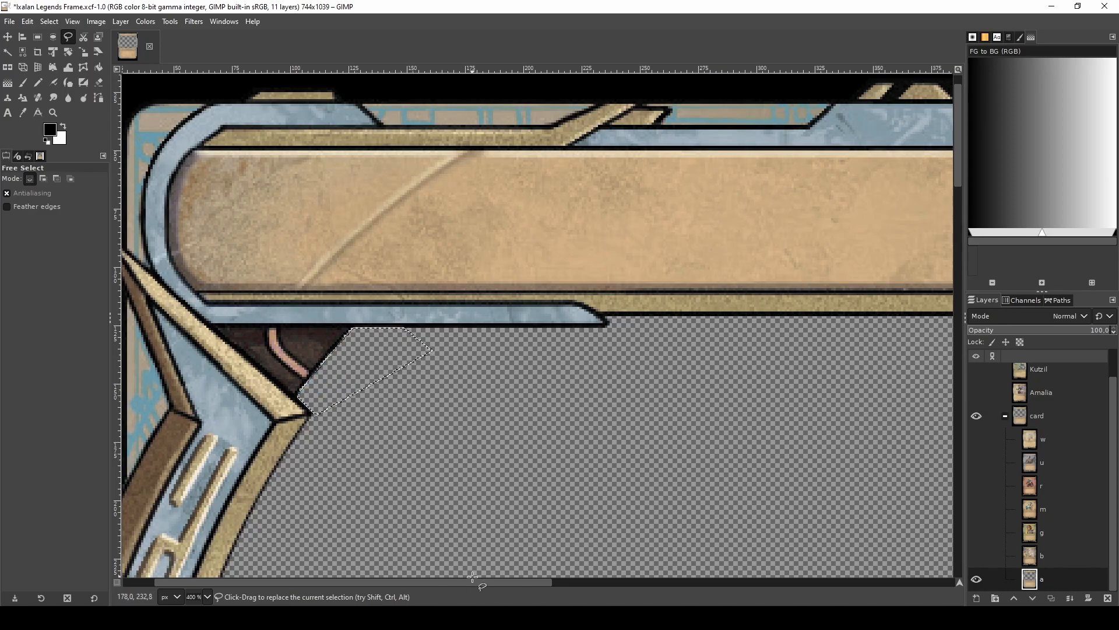
- Lasso the matching art sliver beside the dark triangle at the opening's upper right, delete it, and clear the selection
left_click_drag(471, 581, 854, 580)
scroll(808, 385, "up", 2)
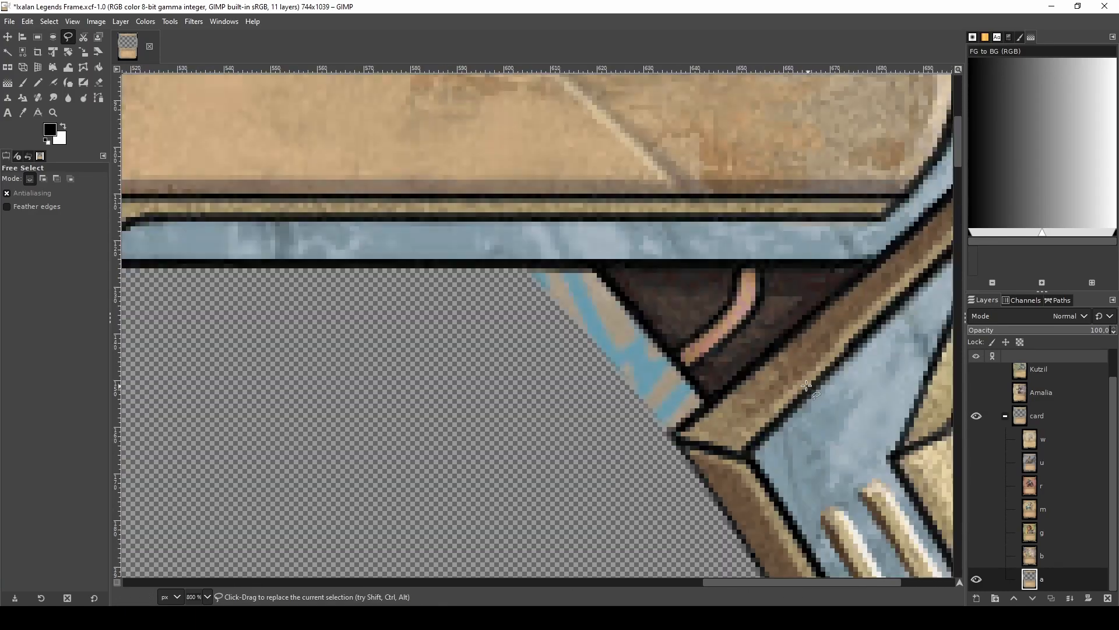
left_click(500, 268)
left_click(591, 268)
left_click(625, 303)
left_click(653, 341)
left_click(704, 401)
left_click(687, 417)
left_click(664, 436)
left_click(532, 335)
left_click(500, 269)
key("Delete")
key("ctrl+shift+a")
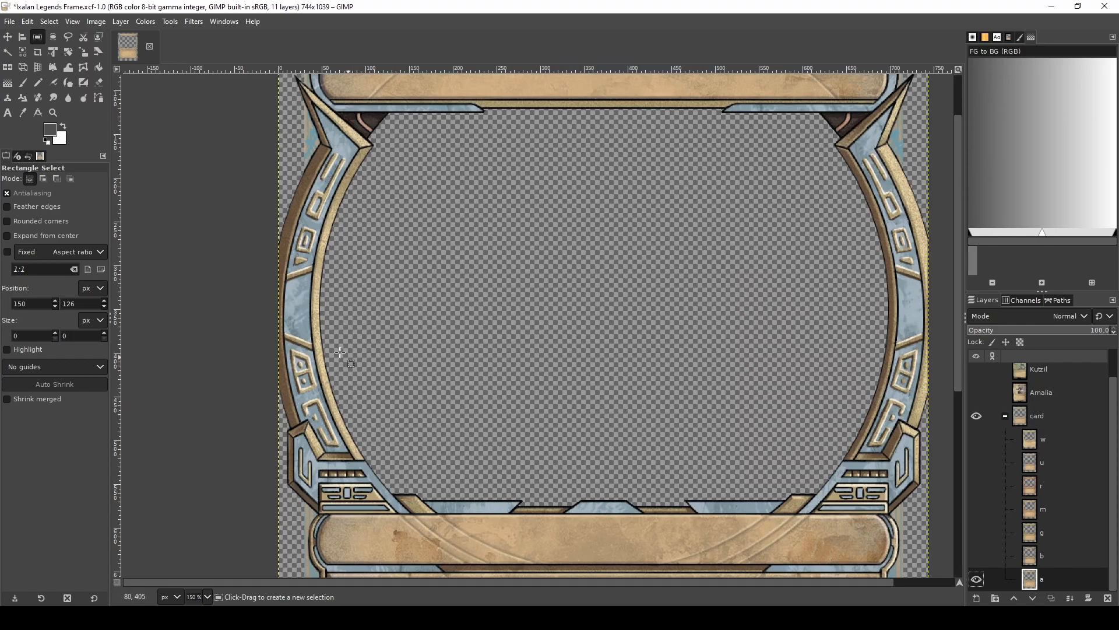
- Fuzzy-select the transparent art opening on layer a and grow the selection by 1 px
scroll(323, 338, "up", 2, "ctrl")
scroll(322, 315, "up", 2, "ctrl")
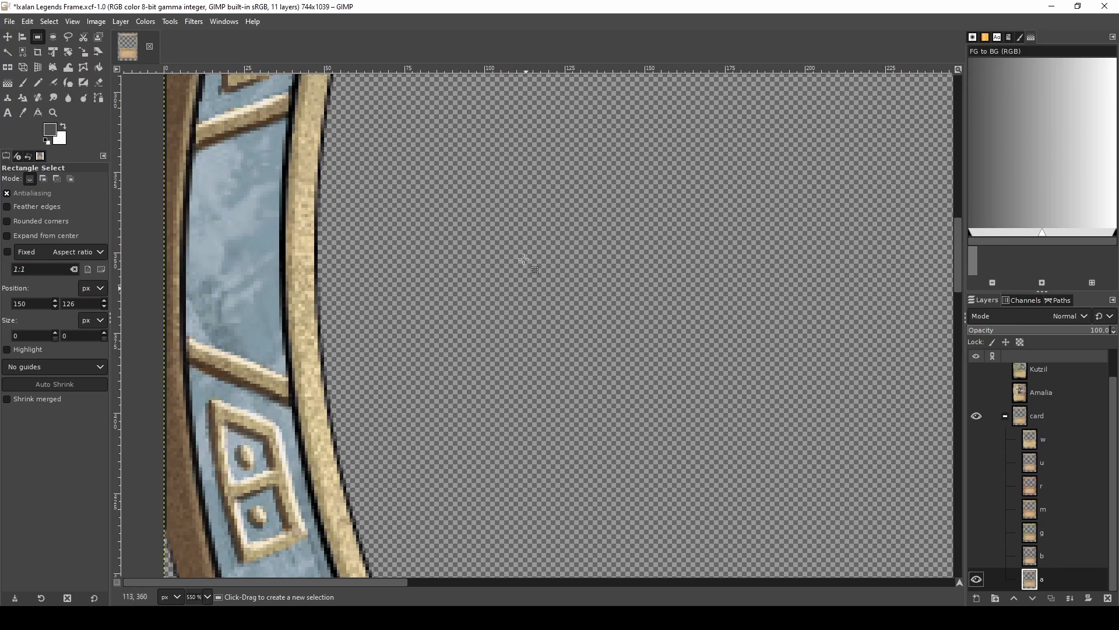
scroll(483, 281, "down", 4, "ctrl")
scroll(634, 312, "down", 2, "ctrl")
scroll(754, 271, "up", 2, "ctrl")
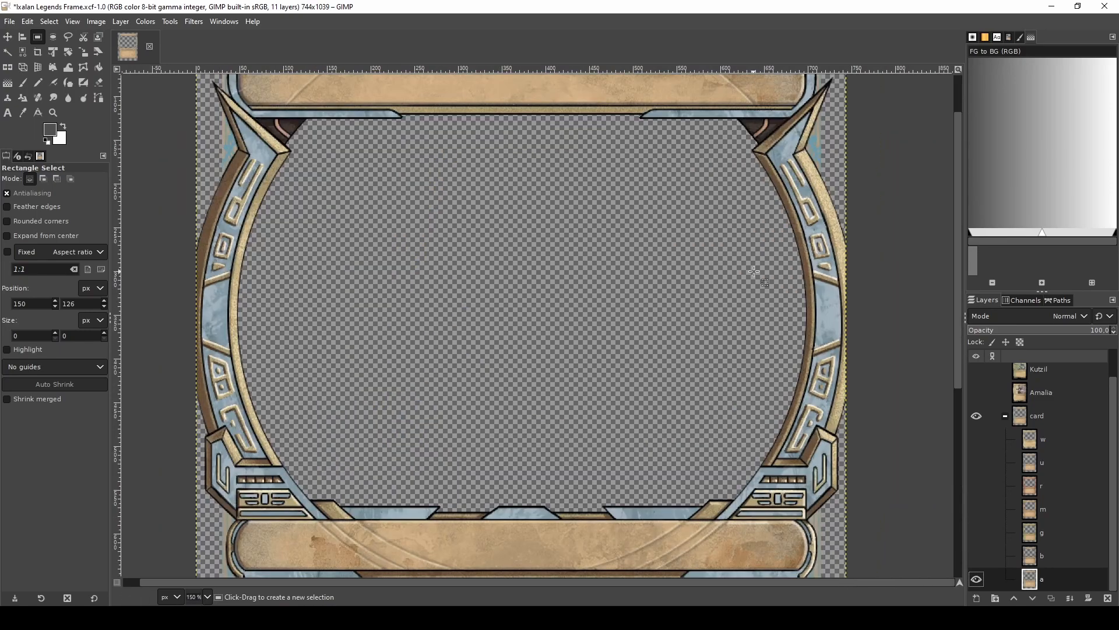
left_click(8, 52)
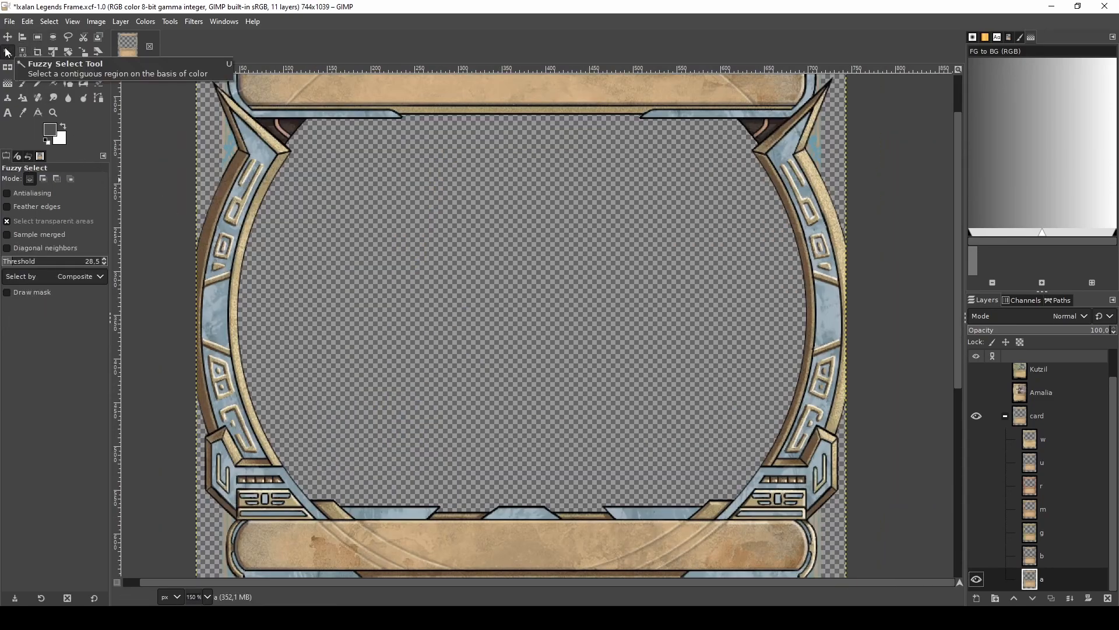
left_click(394, 309)
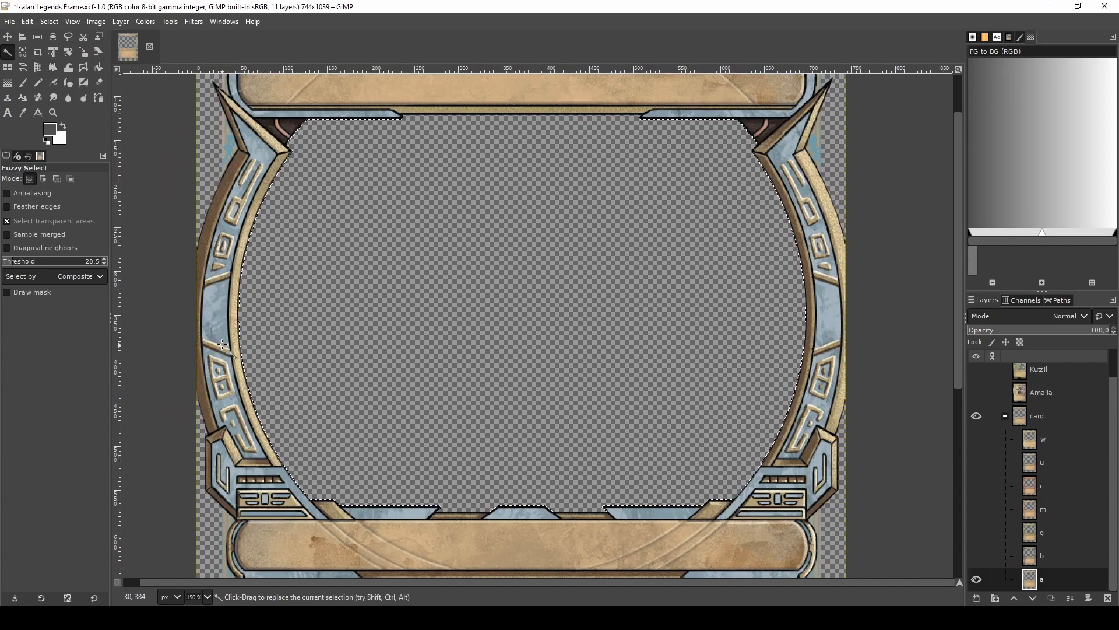
left_click(47, 21)
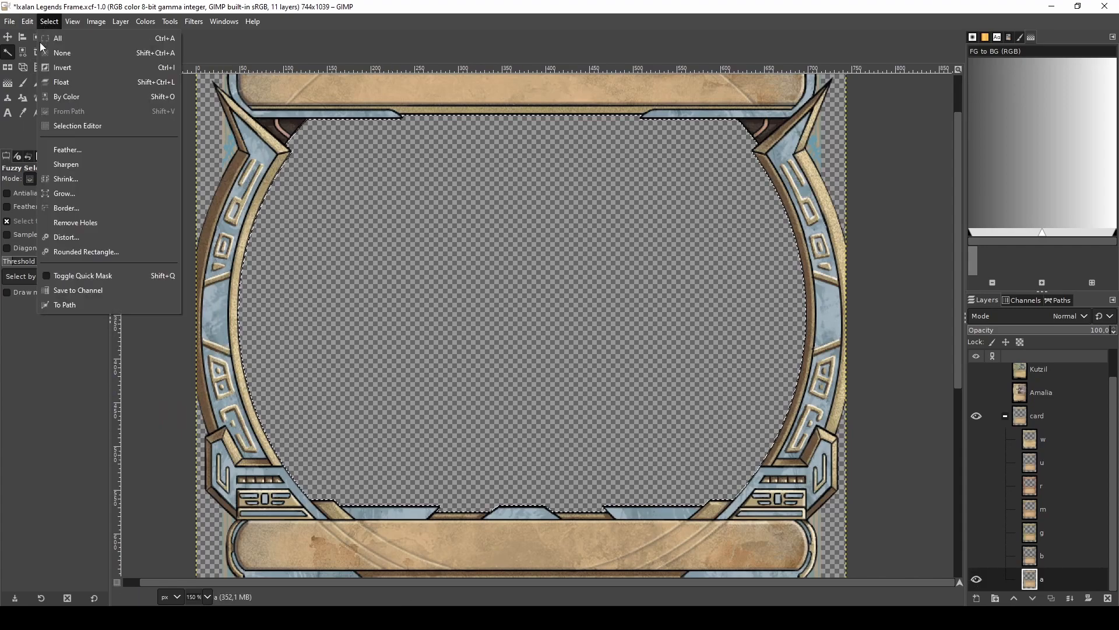
left_click(68, 192)
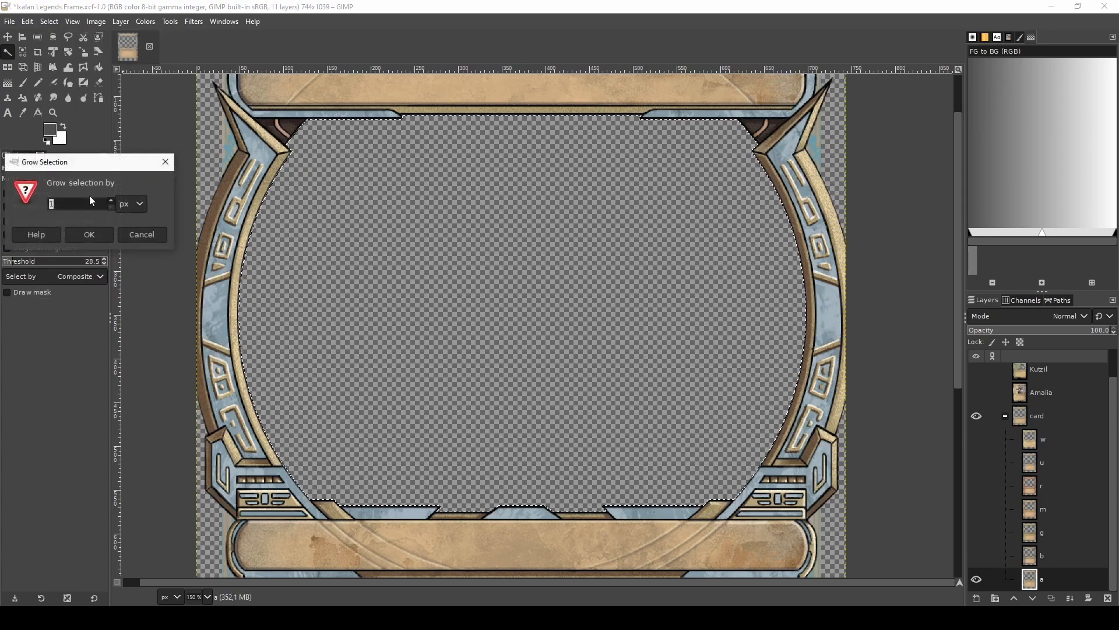
left_click(91, 234)
- Desaturate the selected inner edge pixels of the frame by applying Hue-Chroma with chroma at -100
scroll(247, 305, "up", 4)
scroll(247, 305, "up", 3)
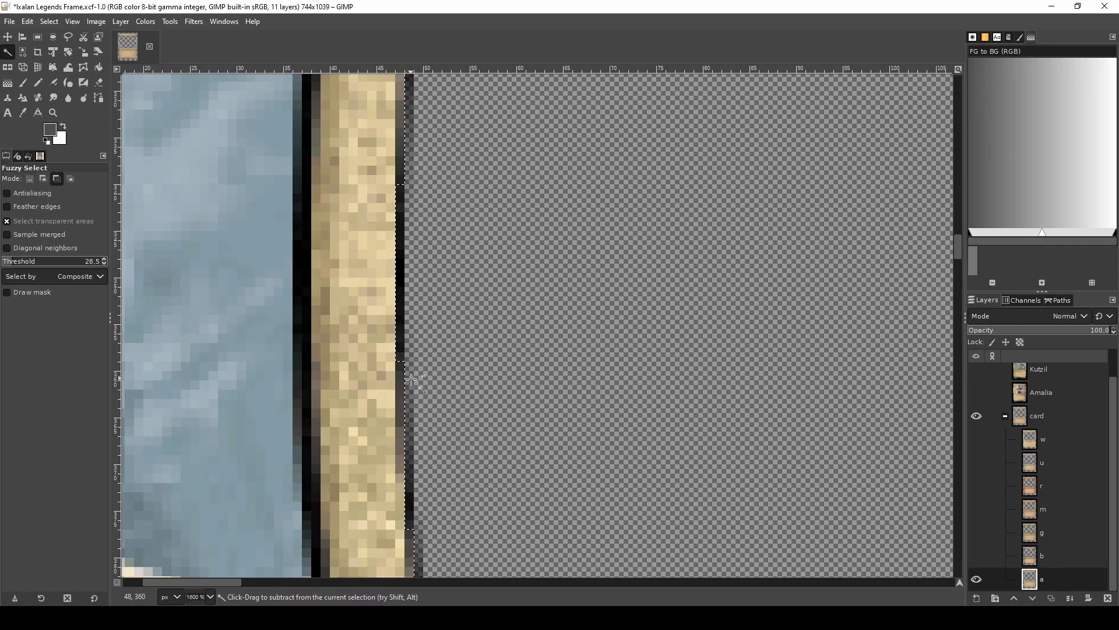
scroll(411, 385, "up", 3)
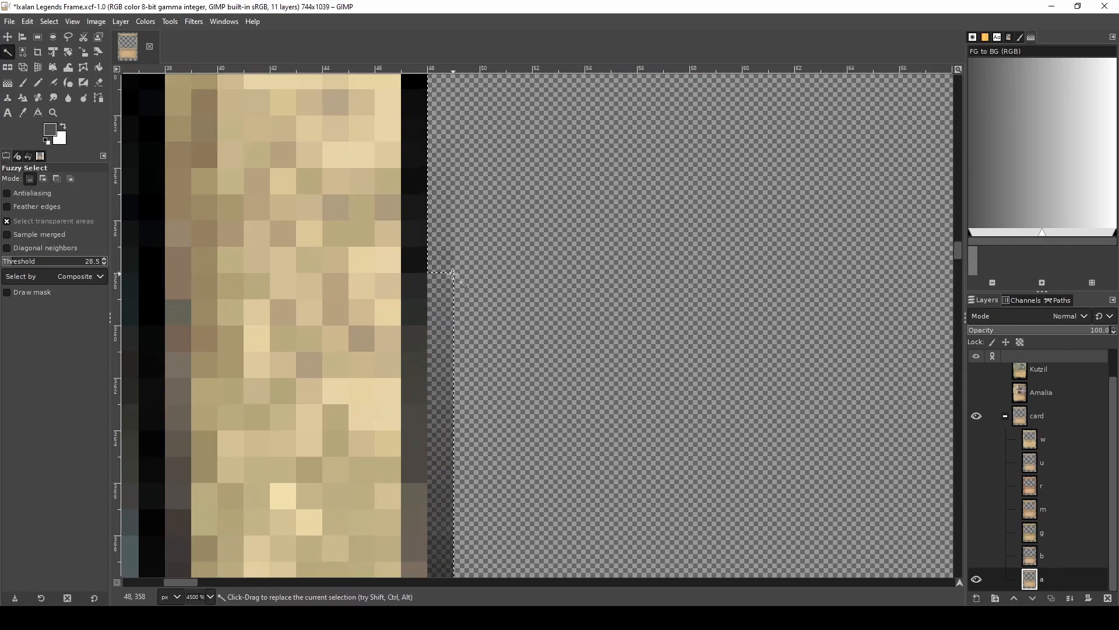
key("ctrl")
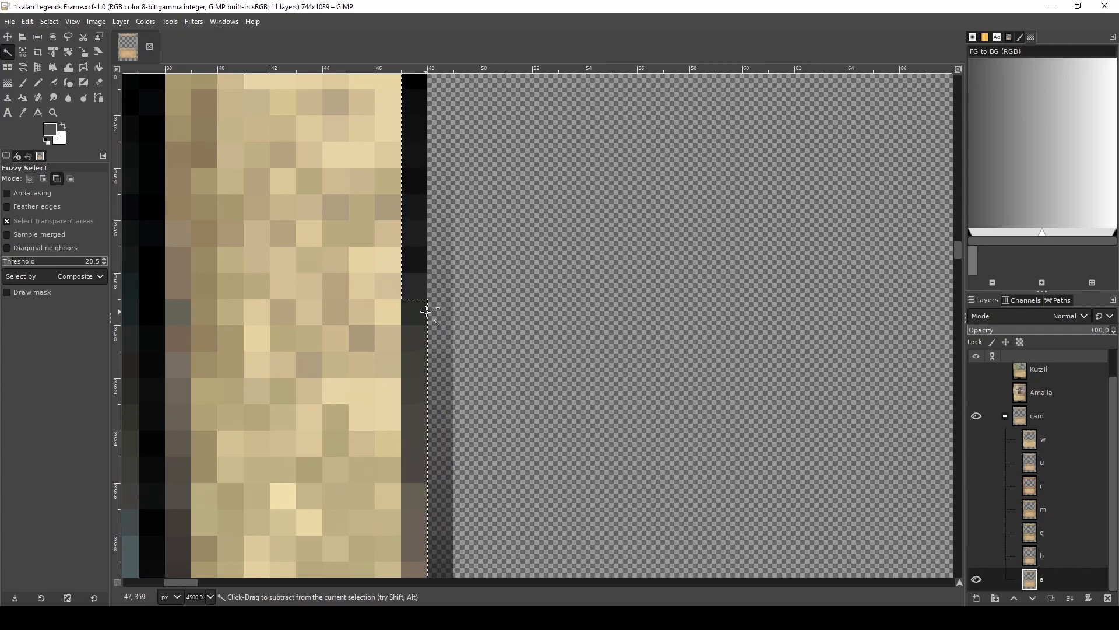
scroll(425, 310, "down", 3, "ctrl")
scroll(425, 310, "down", 3)
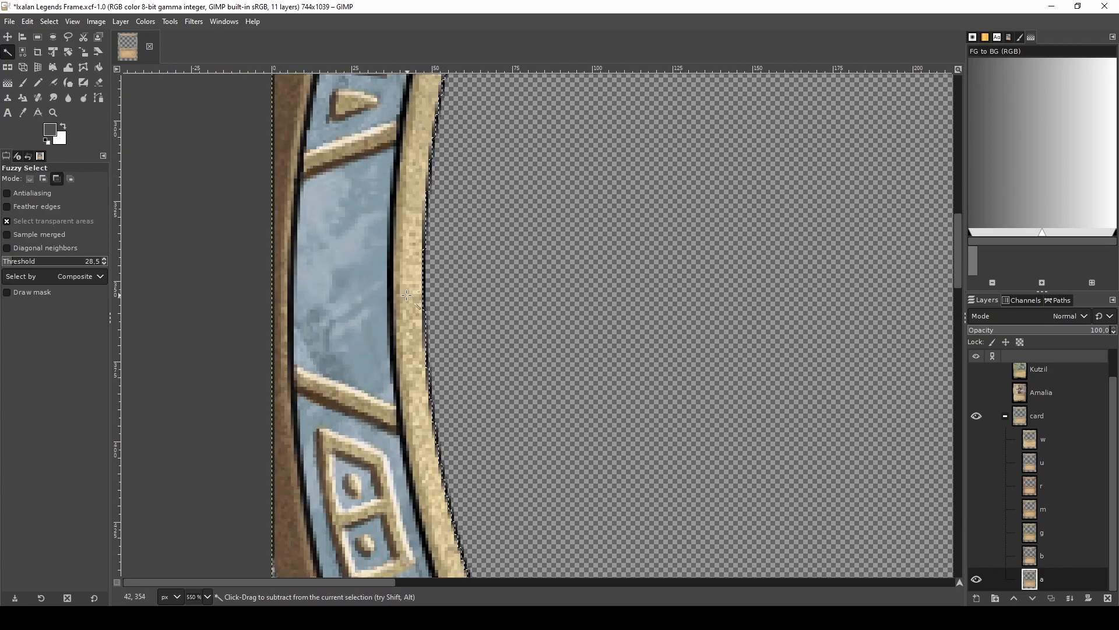
scroll(436, 266, "down", 2)
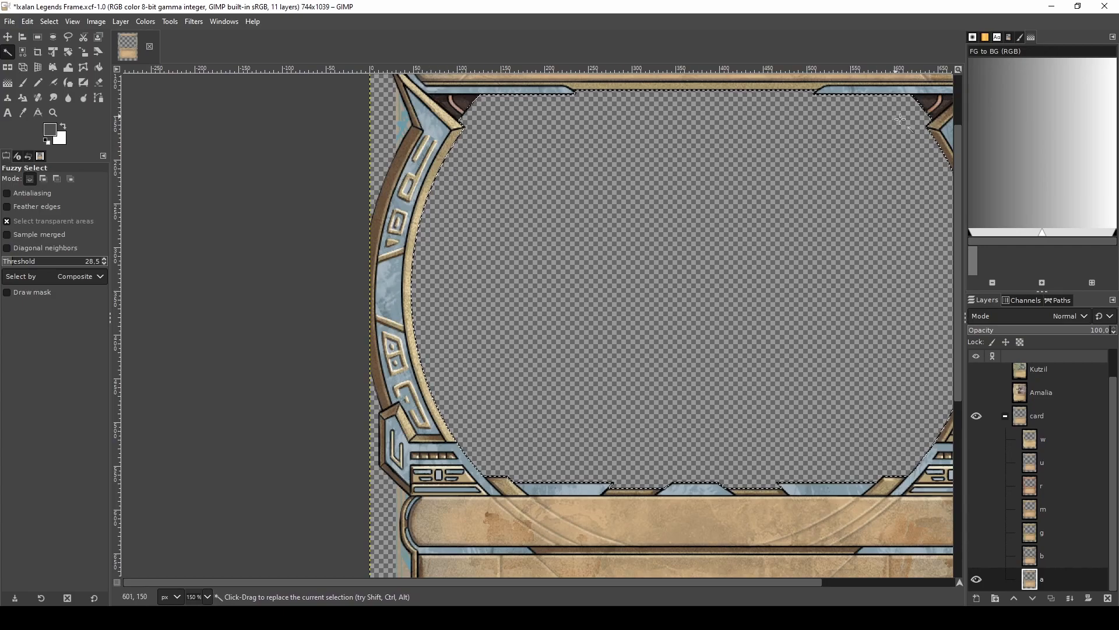
key("shift+h")
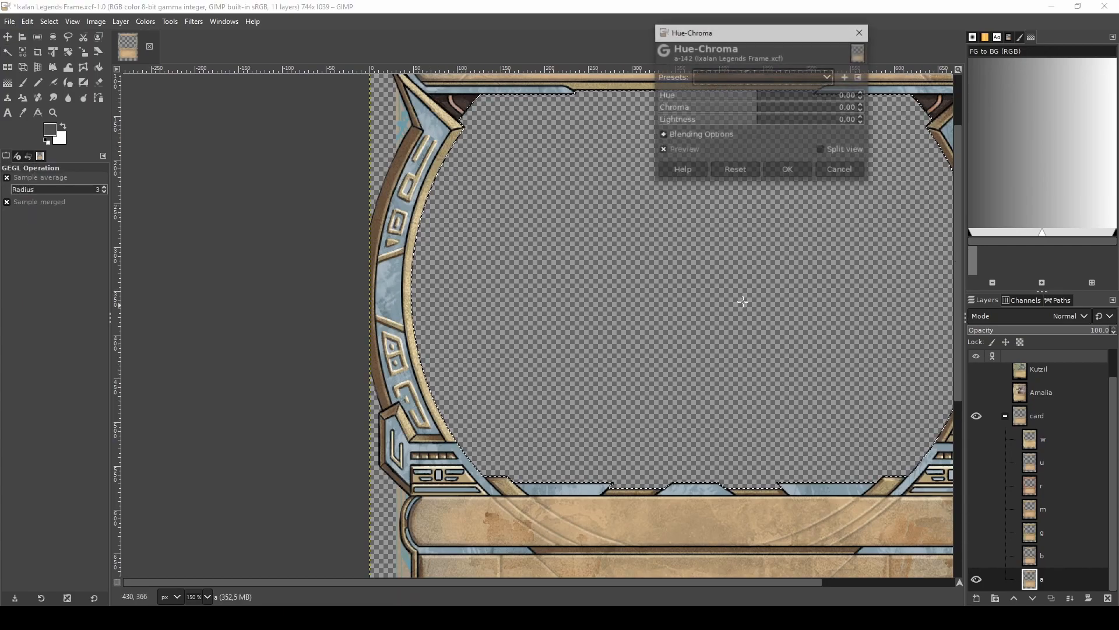
left_click_drag(759, 110, 613, 113)
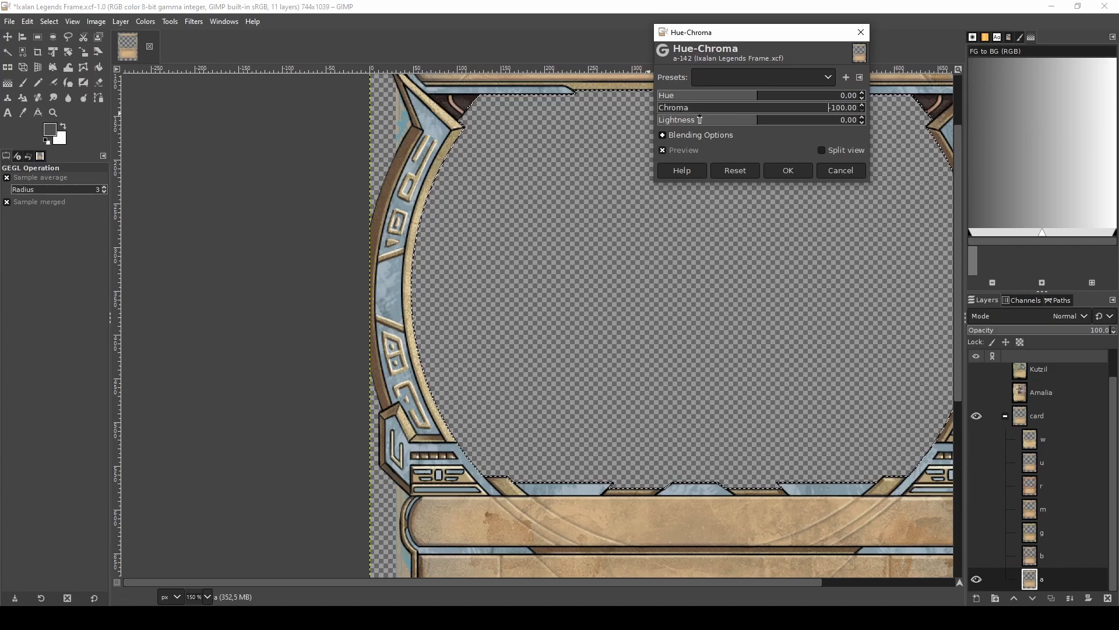
left_click(787, 170)
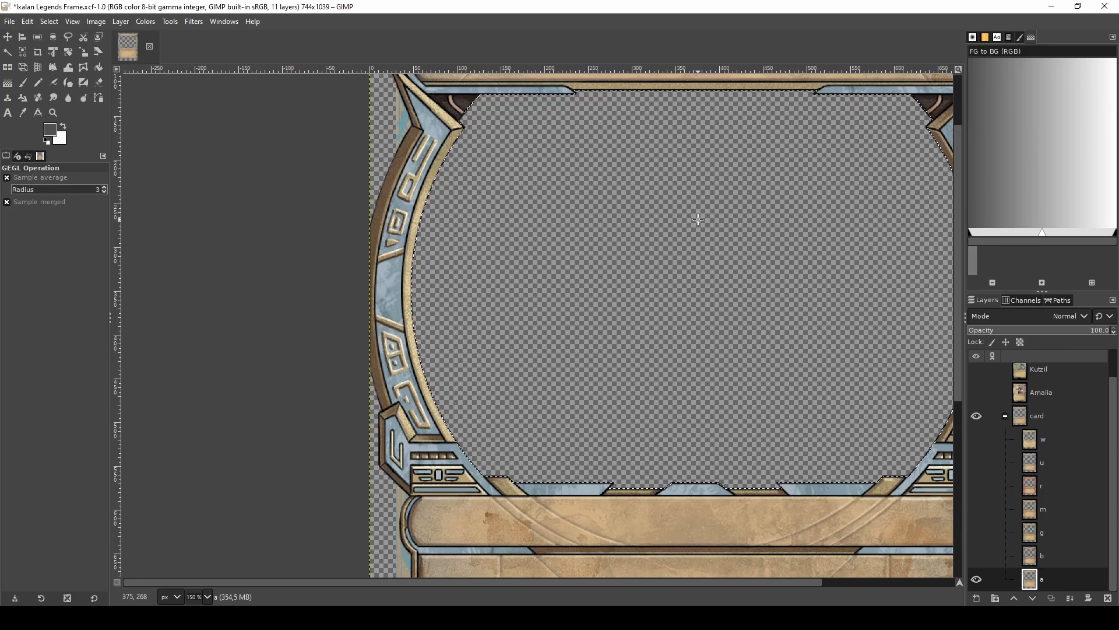
- Draw a narrow rectangular selection over the gray edge pixels of the opening's left border
scroll(405, 293, "up", 8)
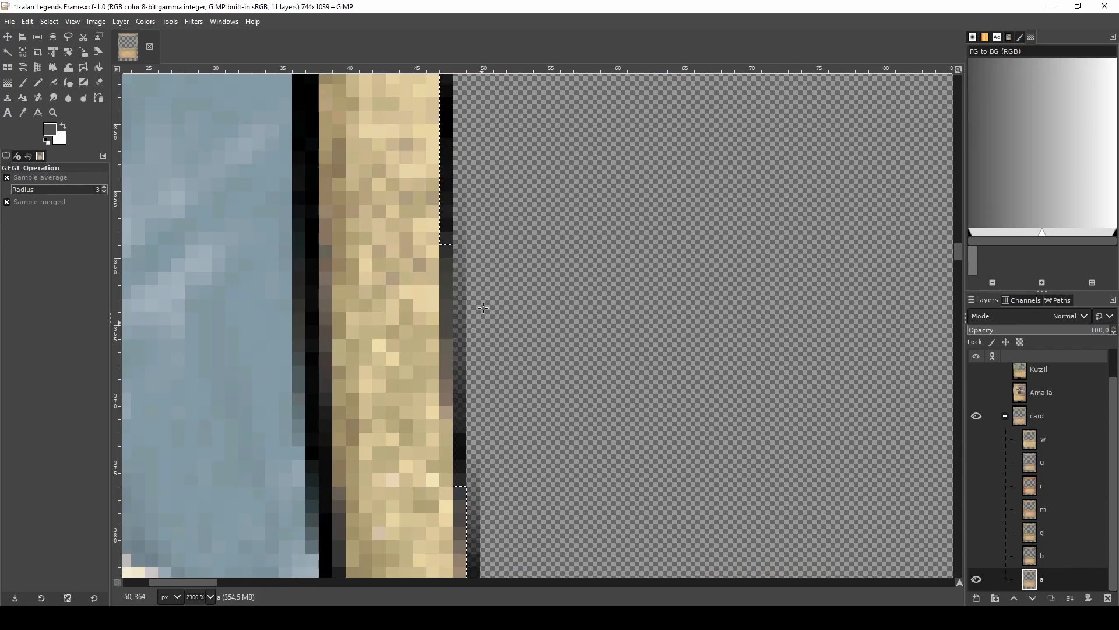
key("r")
left_click_drag(507, 205, 454, 379)
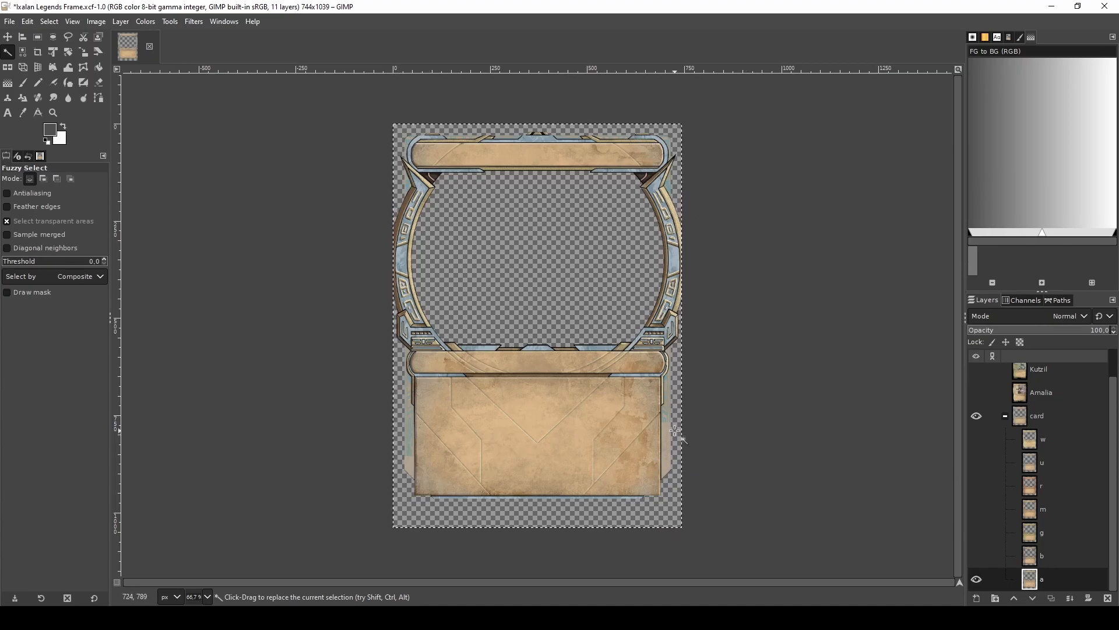
- Show layer m on its own to examine its cut-out frame, and return to showing and selecting layer a
left_click(977, 509, "shift")
left_click(1064, 507)
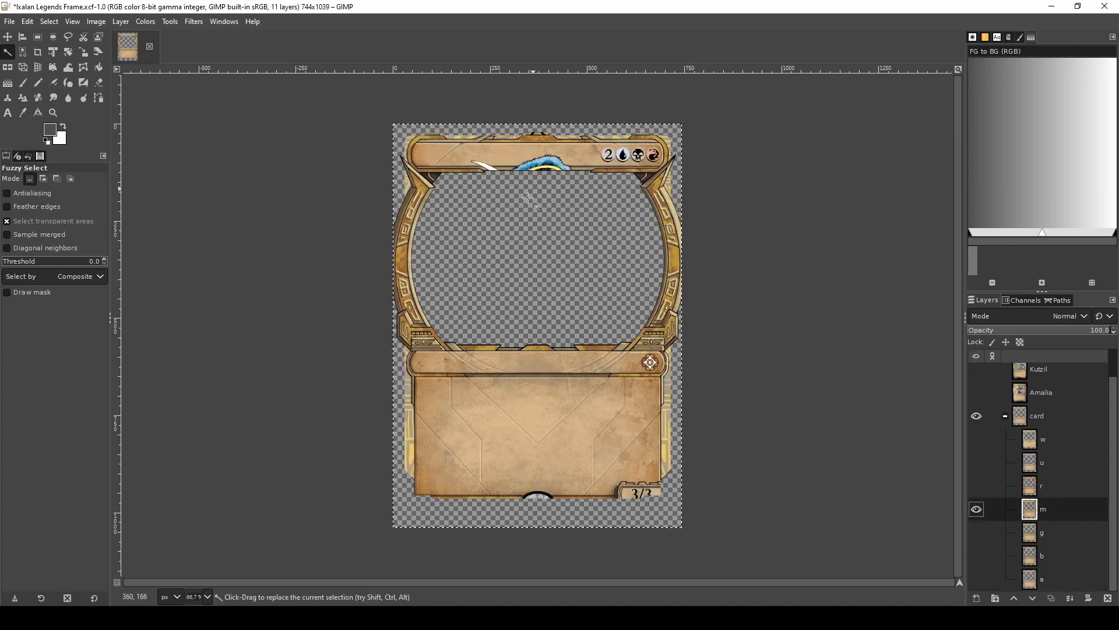
left_click(977, 509)
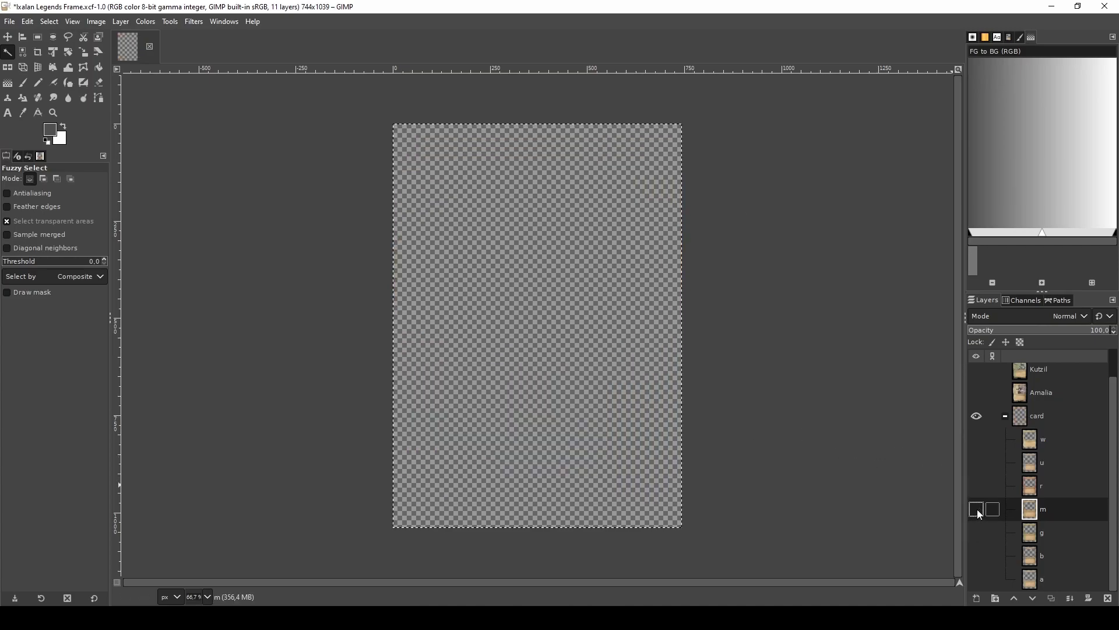
left_click(976, 580)
left_click(1073, 579)
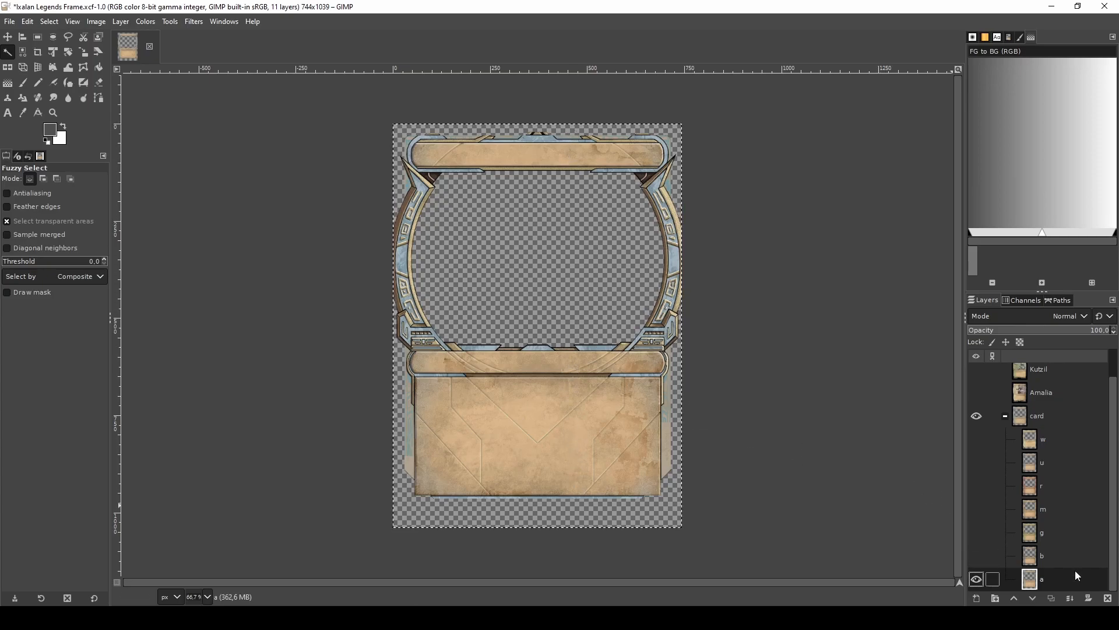
- Go through the frame layers b, g, m, r, u and w, selecting each in turn
left_click(1065, 554)
left_click(1065, 537)
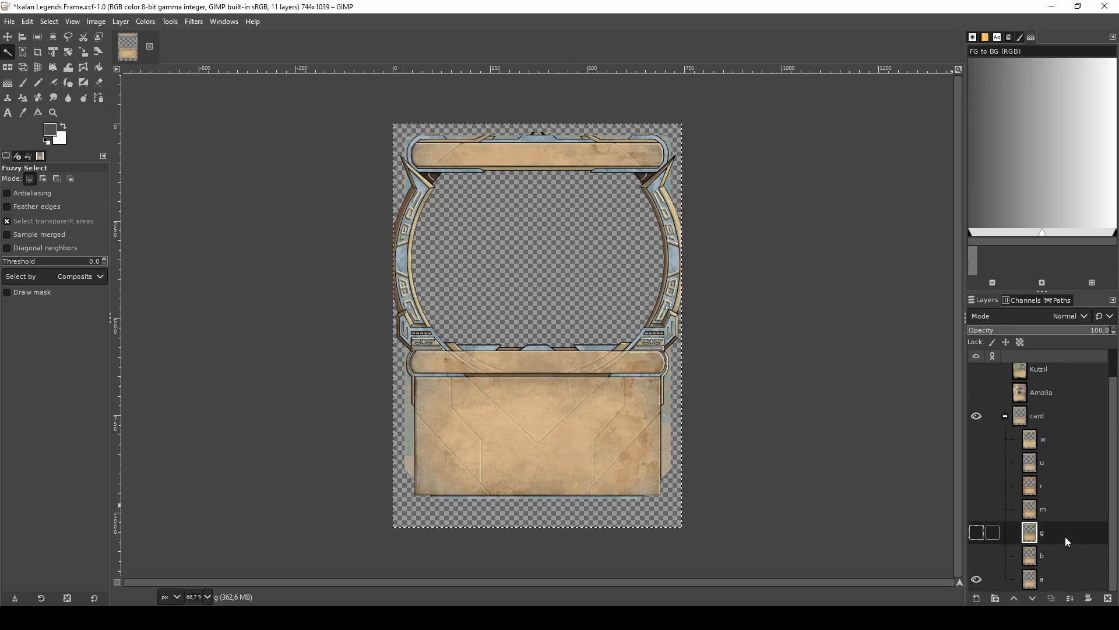
left_click(1069, 509)
left_click(1068, 486)
left_click(1070, 463)
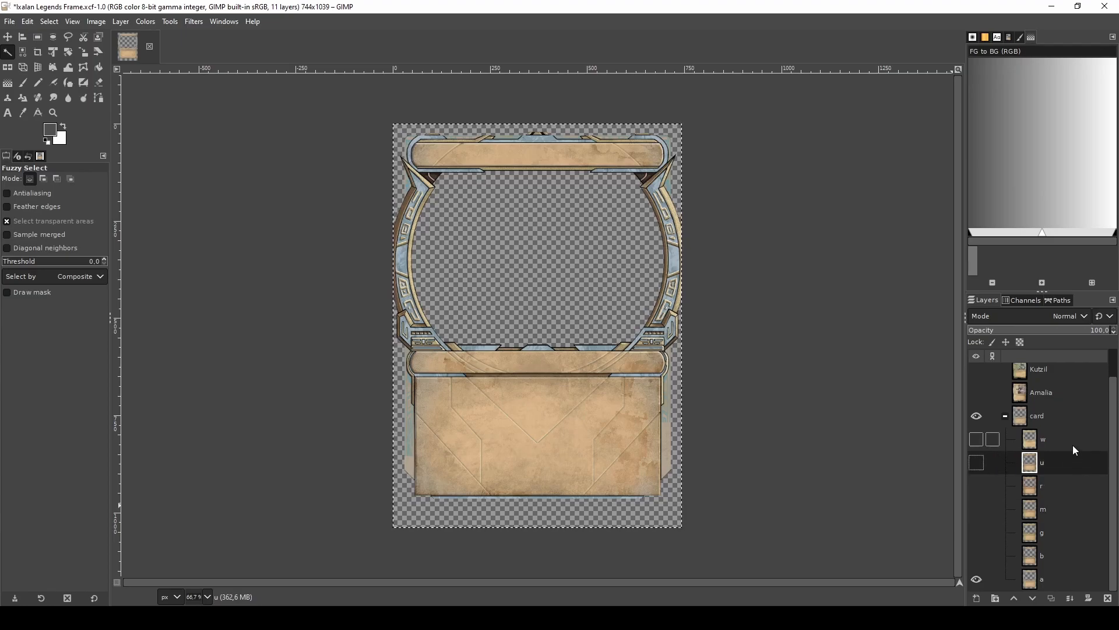
left_click(1071, 443)
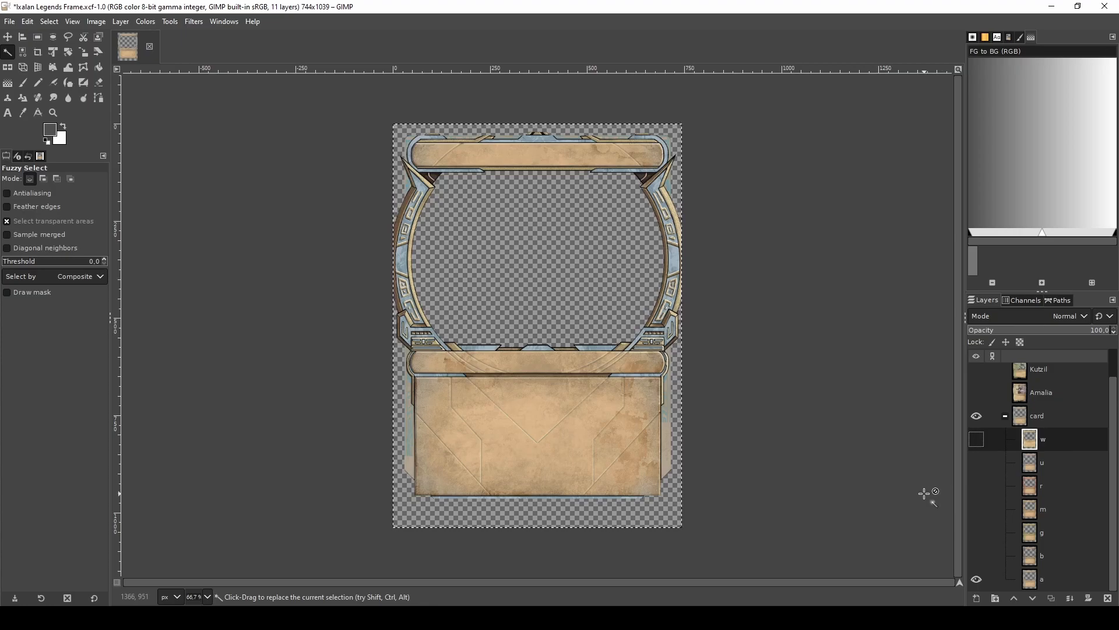
- Add a new transparent 744 × 1039 px layer named pt foil mask directly above layer a
left_click(1069, 580)
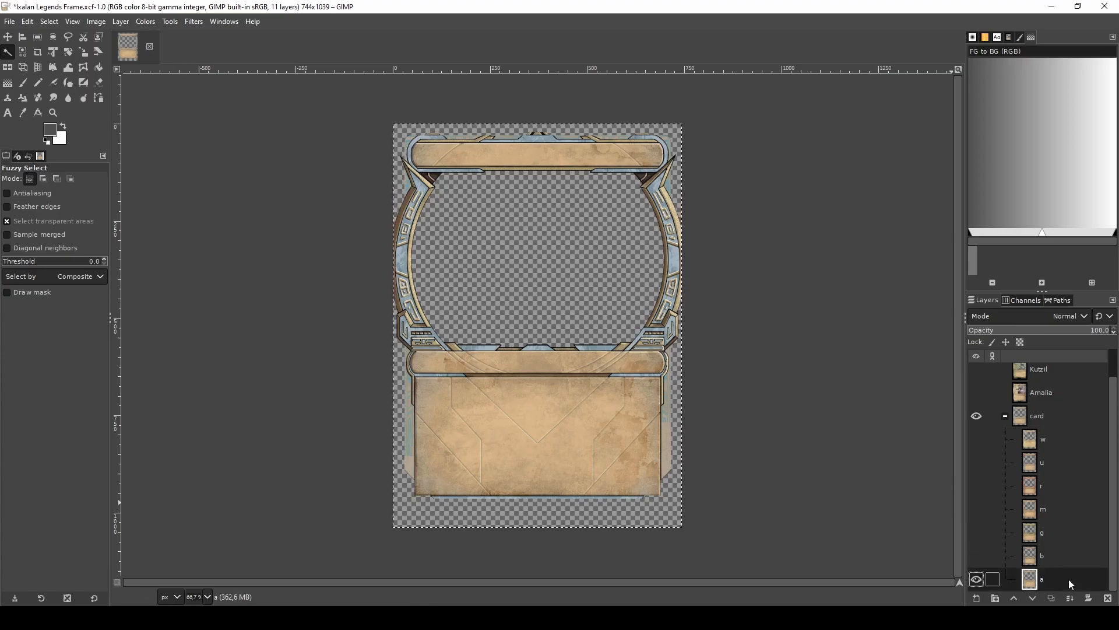
right_click(1068, 577)
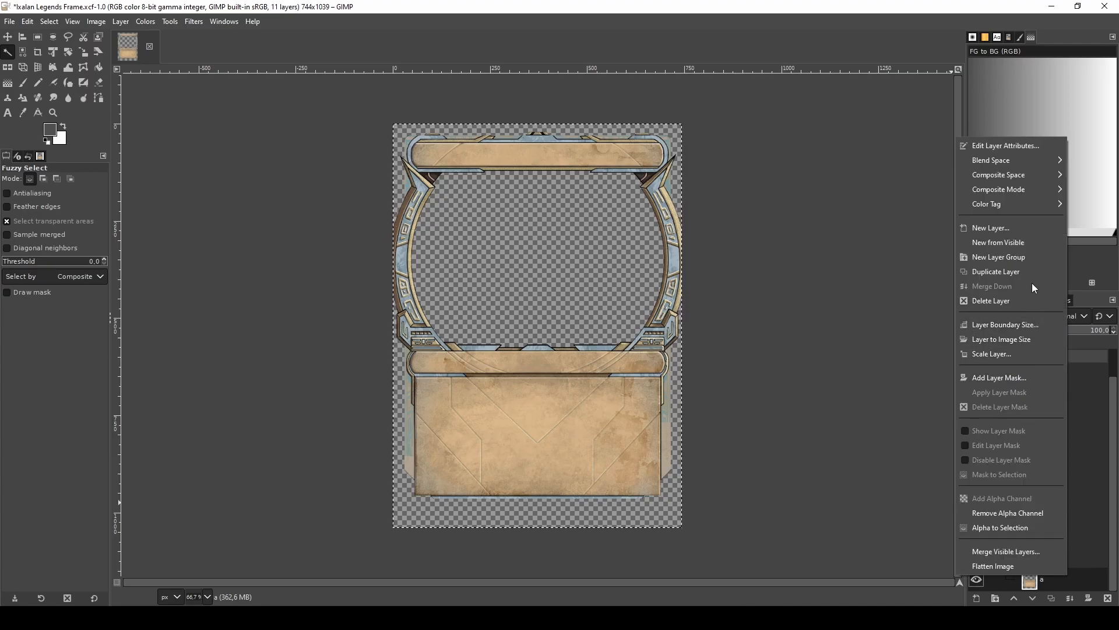
left_click(1025, 229)
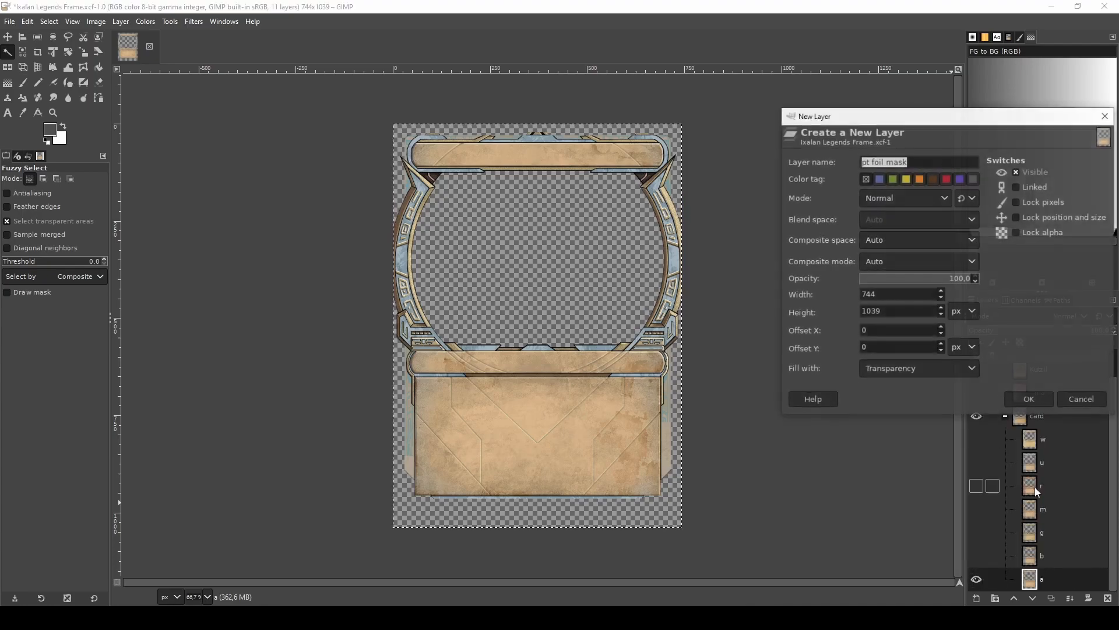
left_click(1029, 400)
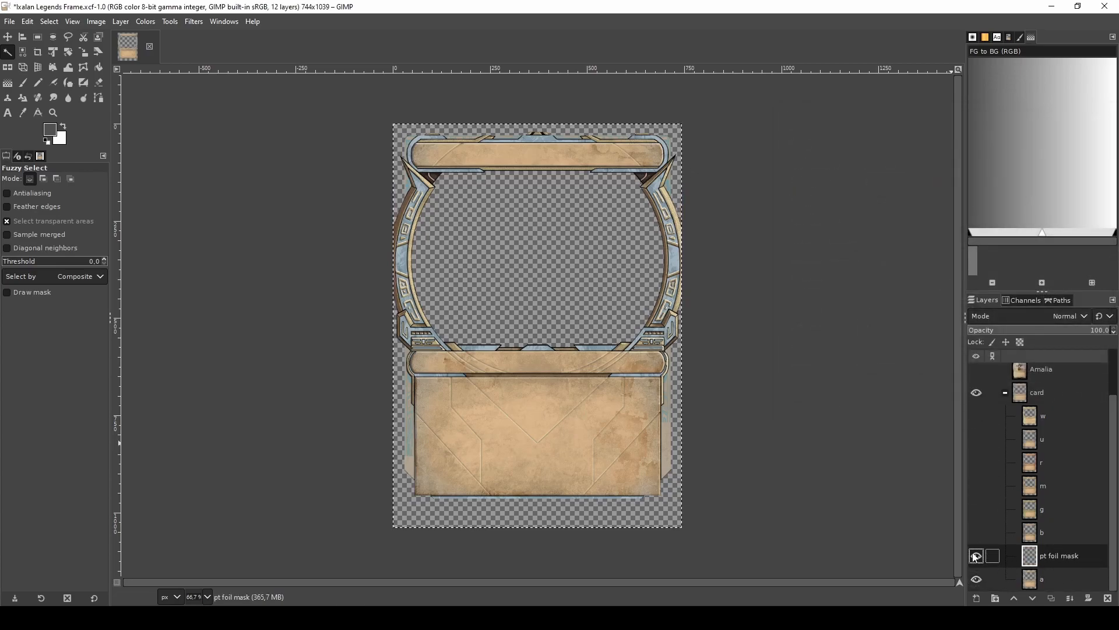
- Show only the pt foil mask layer and set the Gradient tool's colours to a black foreground and white background
left_click(976, 555, "shift")
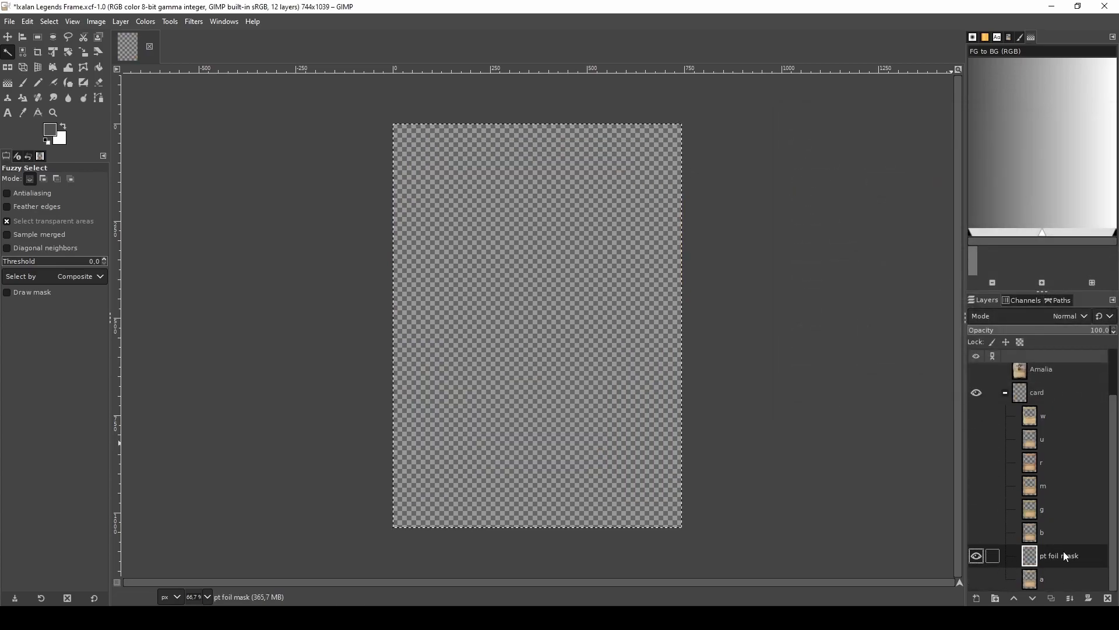
left_click(8, 85)
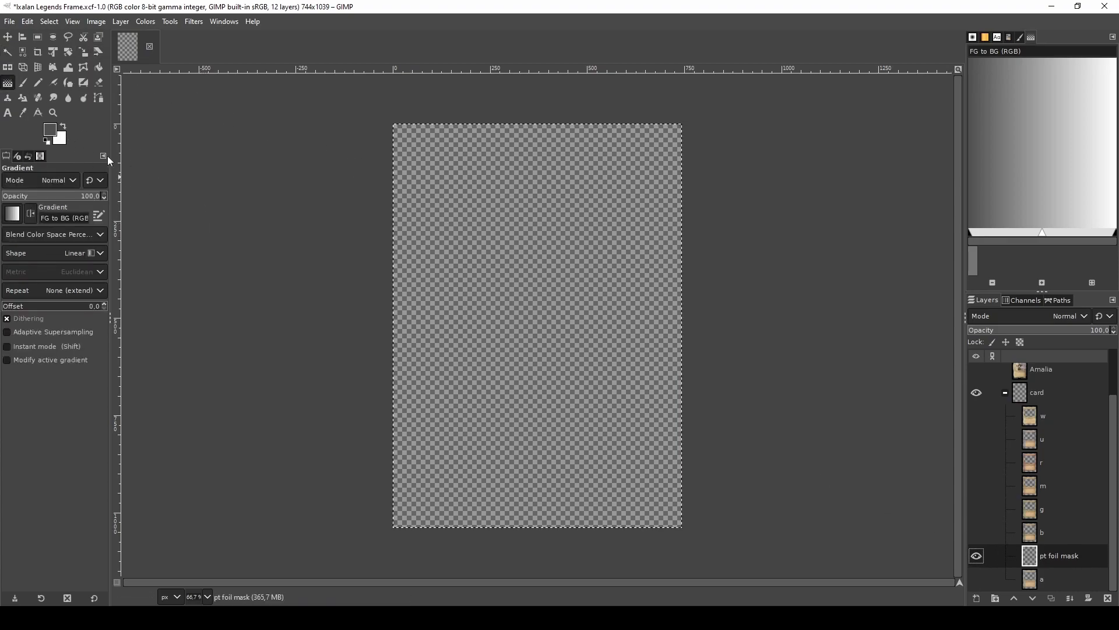
left_click(50, 128)
left_click_drag(200, 148, 107, 241)
left_click(320, 277)
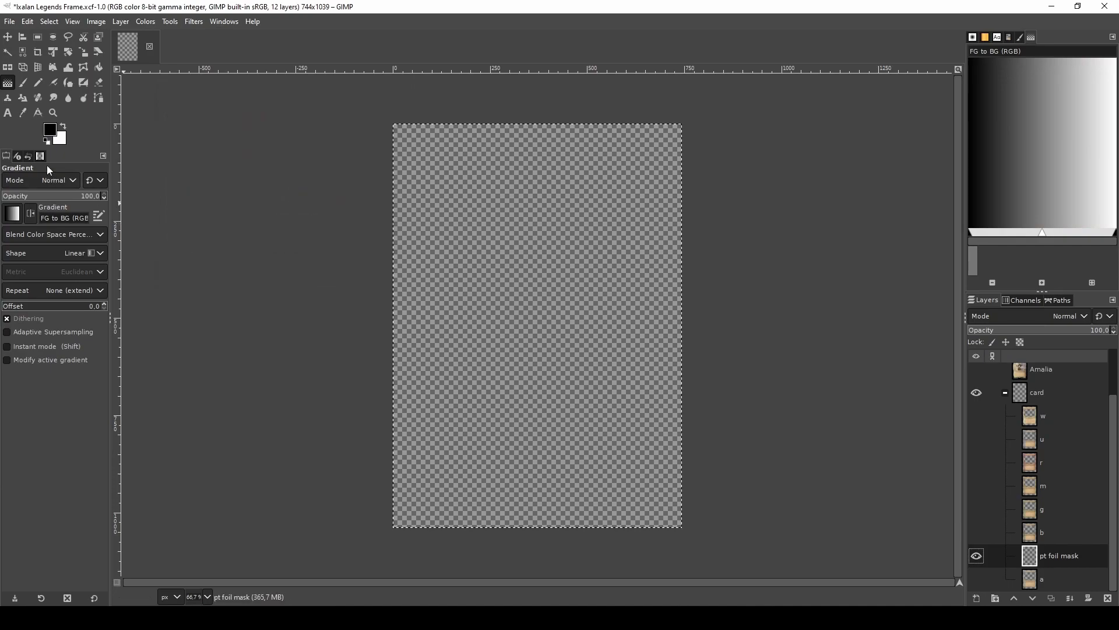
left_click(61, 140)
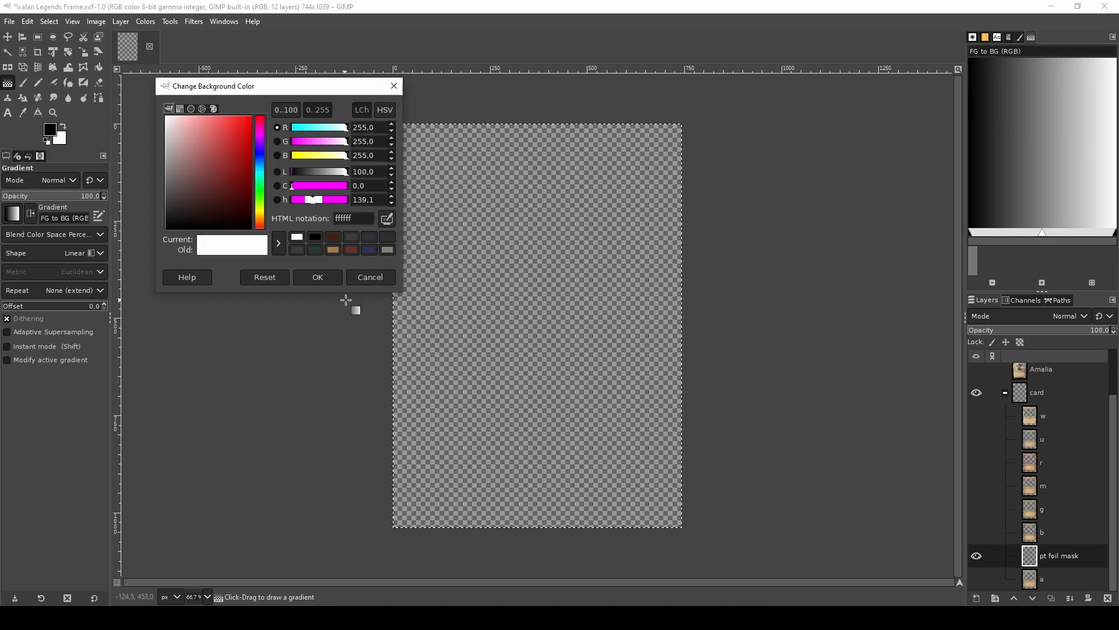
left_click(318, 276)
- Apply a horizontal linear gradient to pt foil mask, black at x 484 px to white at x 447 px, using layer b as a temporary reference
left_click_drag(548, 135, 593, 136)
left_click_drag(510, 138, 548, 138)
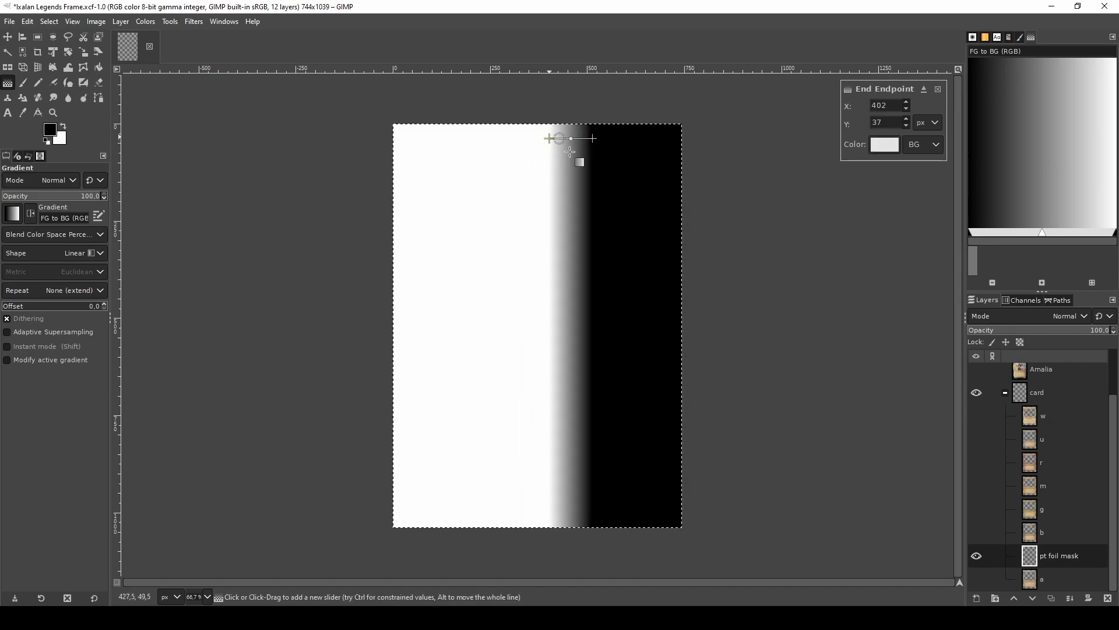
left_click(977, 532)
scroll(581, 115, "up", 3)
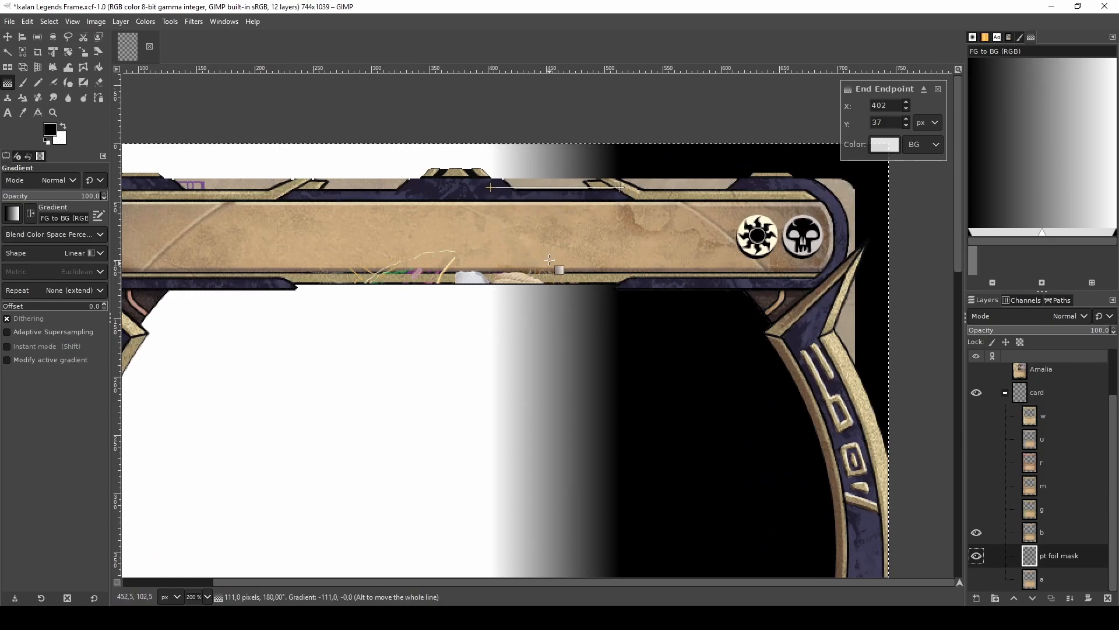
left_click_drag(495, 187, 542, 187)
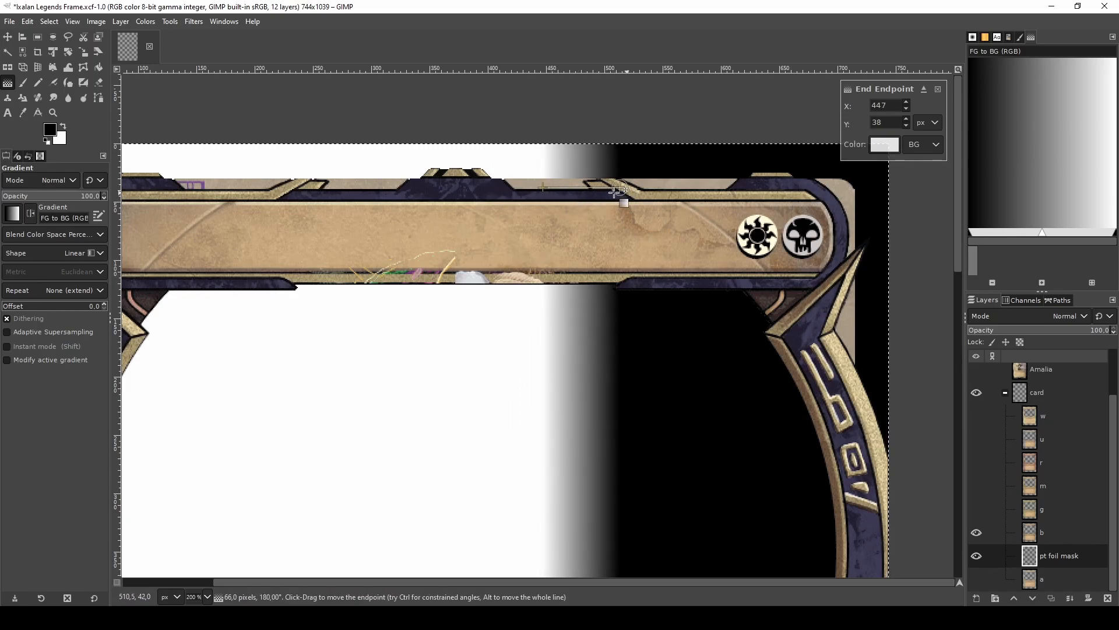
left_click_drag(620, 187, 588, 186)
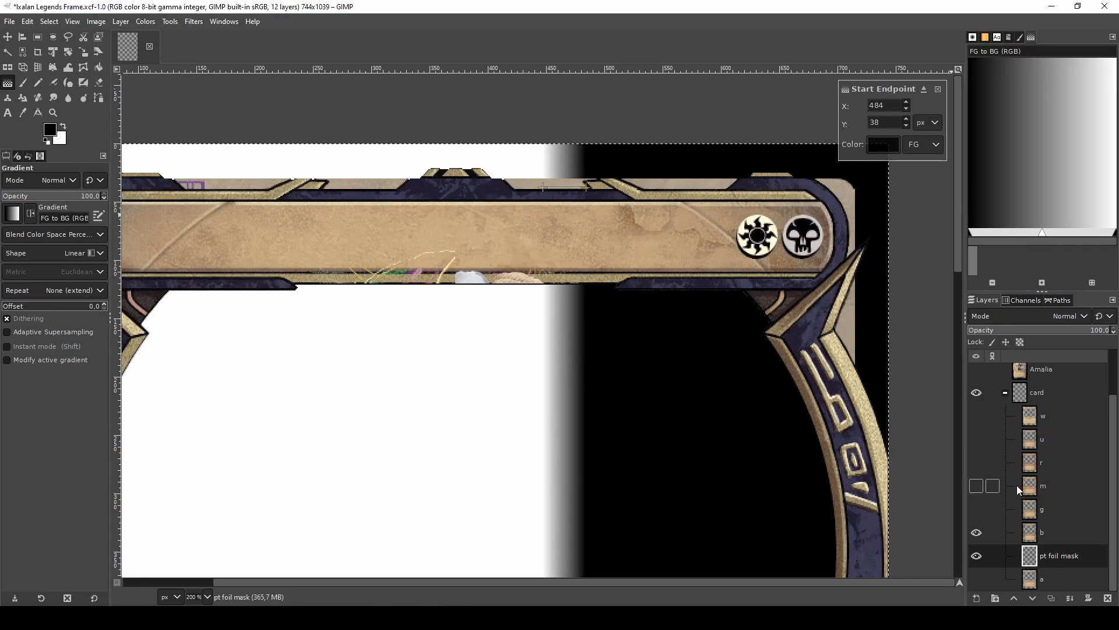
key("Return")
left_click(975, 533)
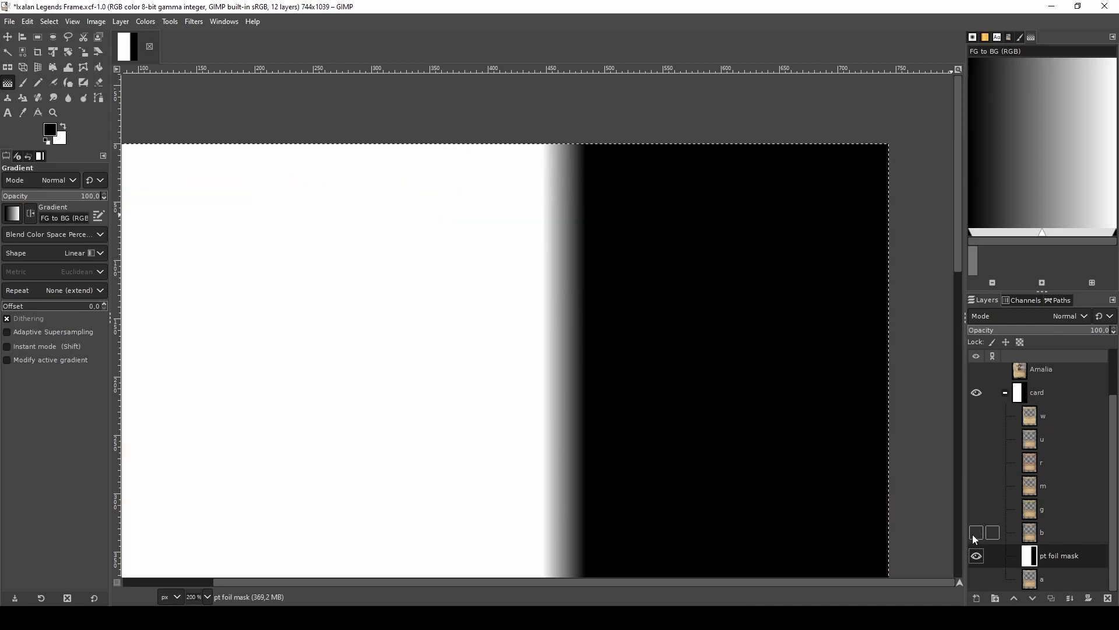
- Delete the mask's left portion inside a rectangular selection about 418 × 1215 px placed at -60, -60
scroll(505, 429, "down", 3)
scroll(489, 372, "down", 5)
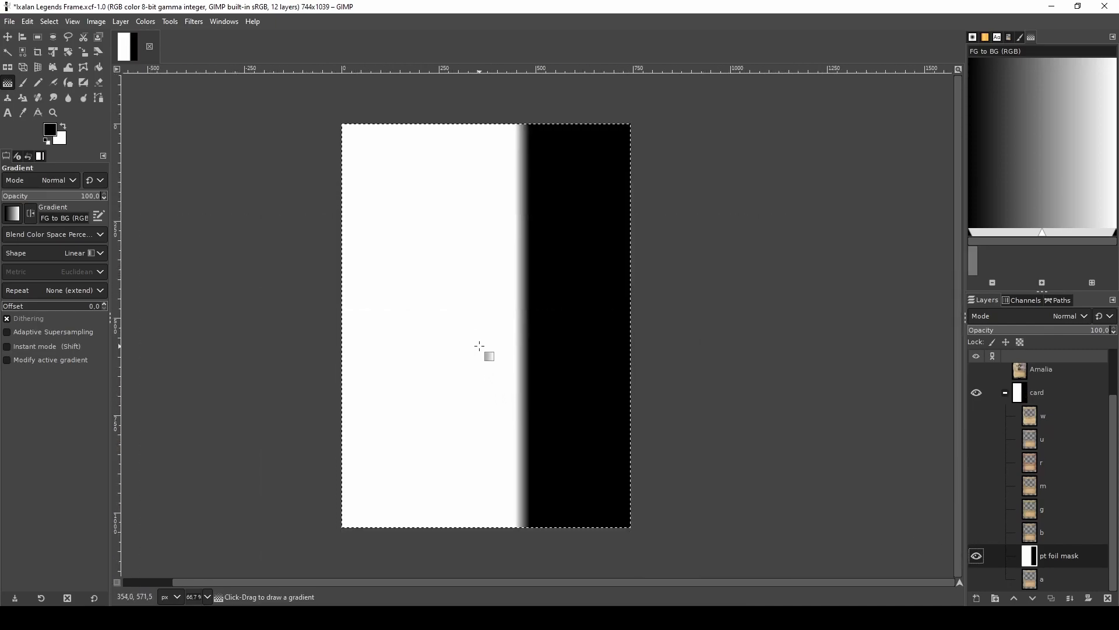
key("r")
left_click_drag(500, 100, 319, 572)
left_click_drag(483, 394, 465, 401)
key("Delete")
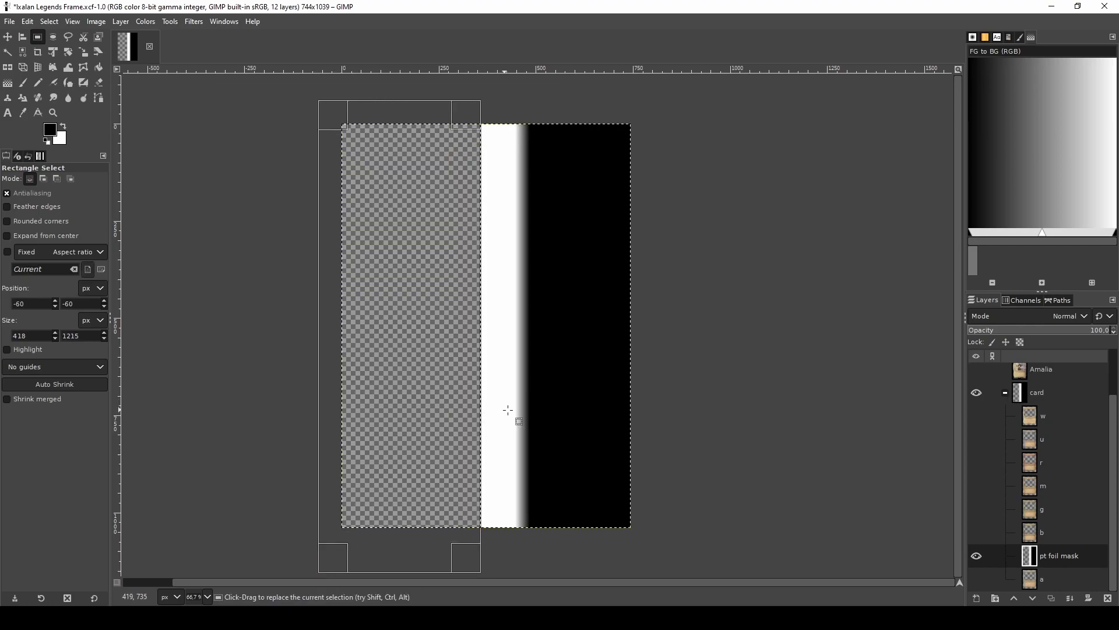
- Copy and paste the remaining right part of the mask, flip it horizontally to fill the left side, and anchor it to pt foil mask
key("ctrl+i")
key("ctrl+c")
key("ctrl+v")
key("shift+f")
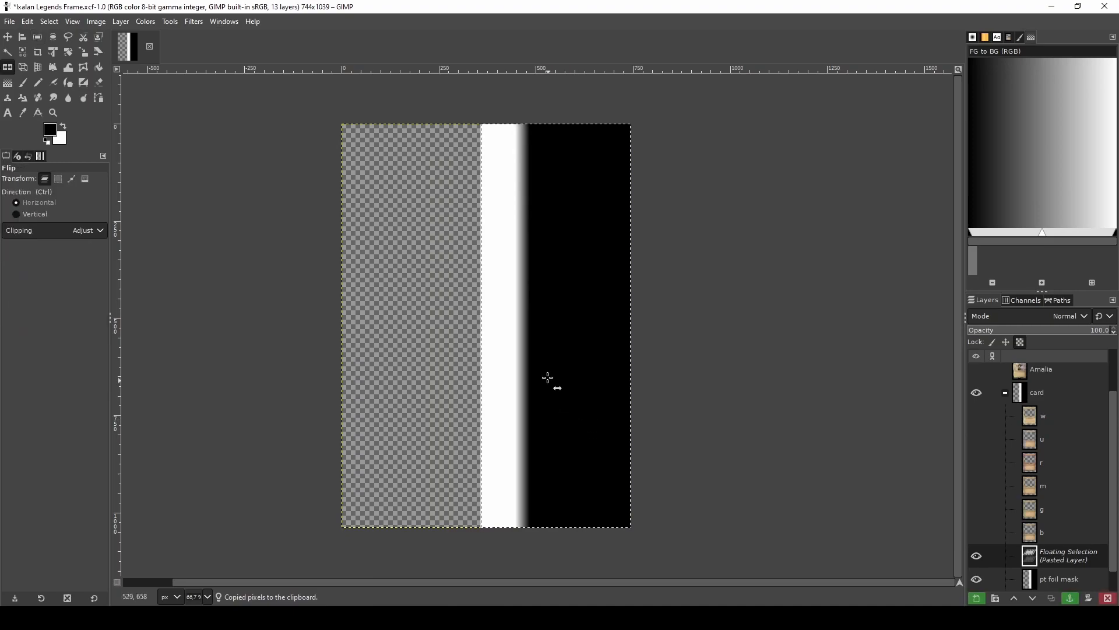
left_click(546, 380)
key("m")
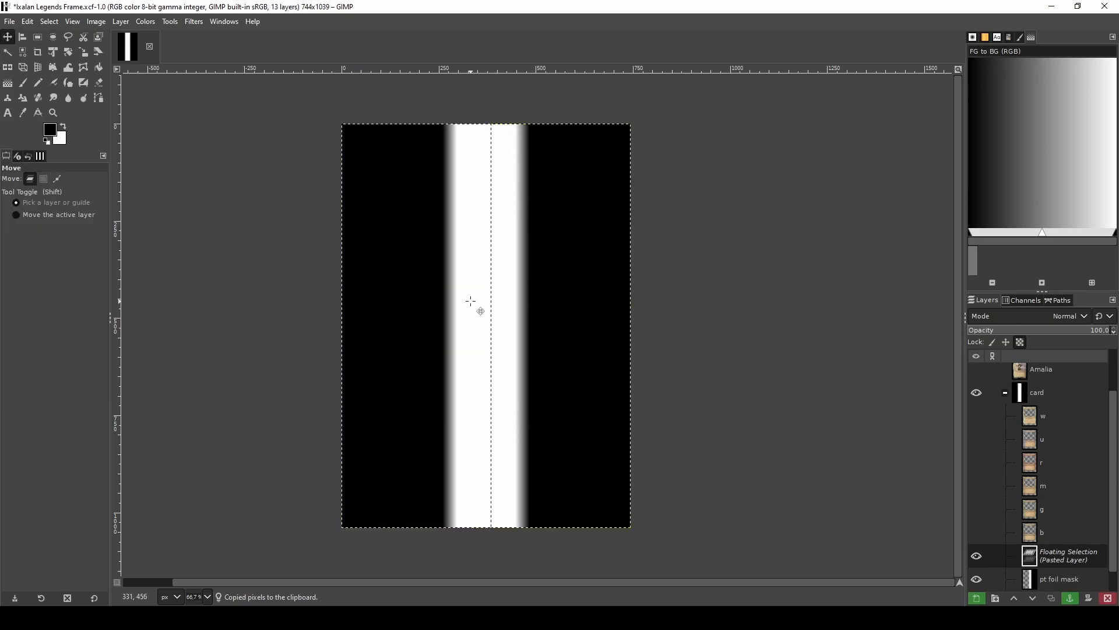
key("ctrl+h")
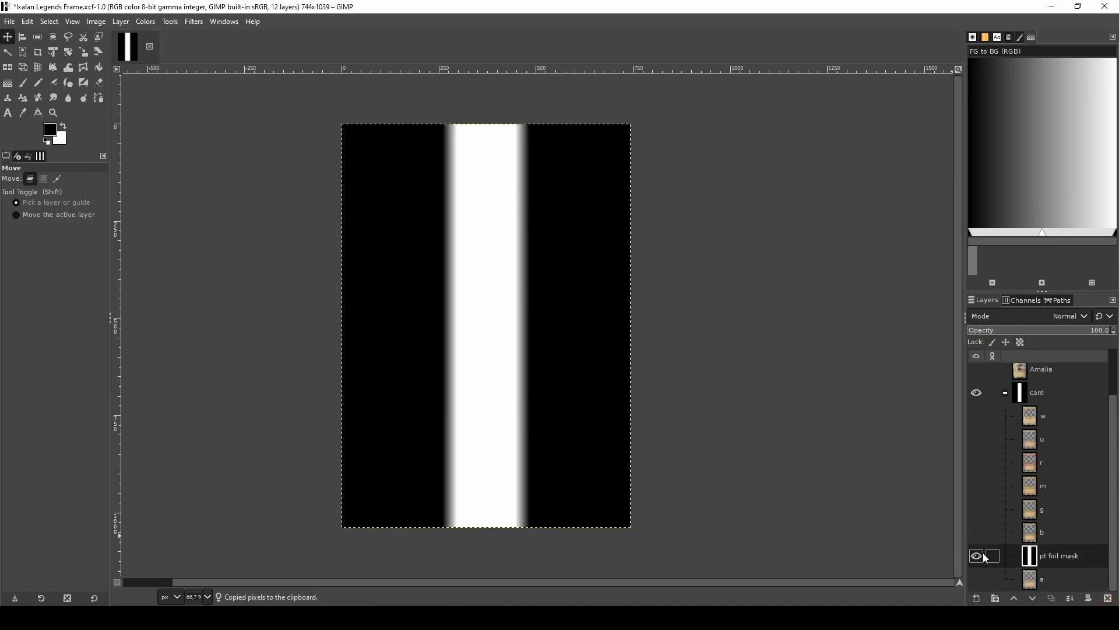
- Show layer b and draw a rectangular selection about 333 × 60 px over its title bar at 216, 50
left_click(977, 532)
scroll(490, 107, "up", 2)
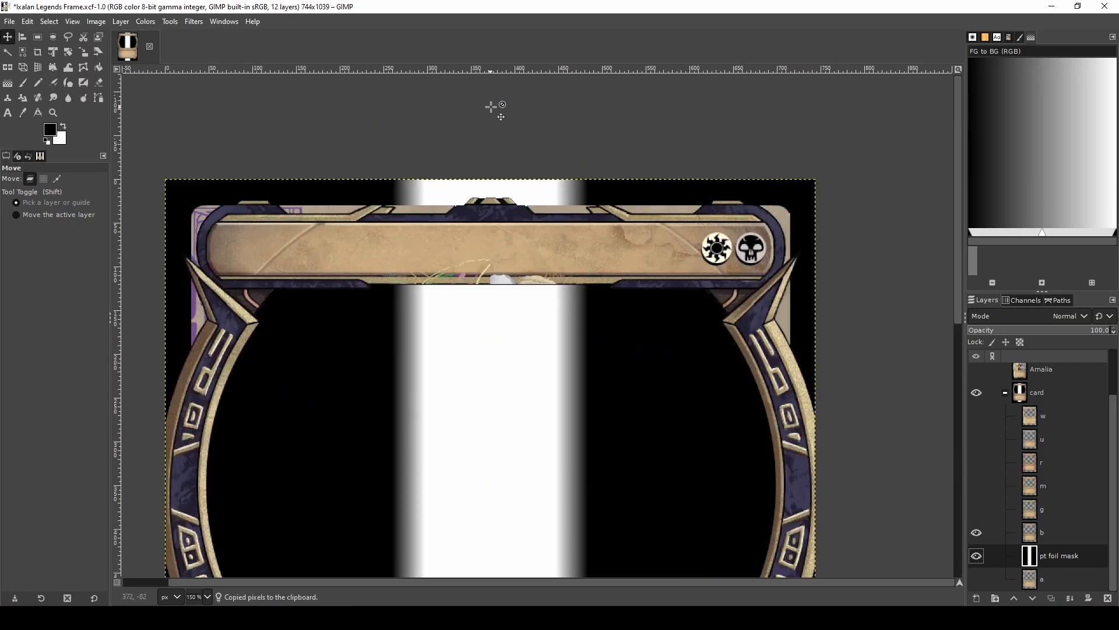
scroll(479, 170, "up", 2)
key("r")
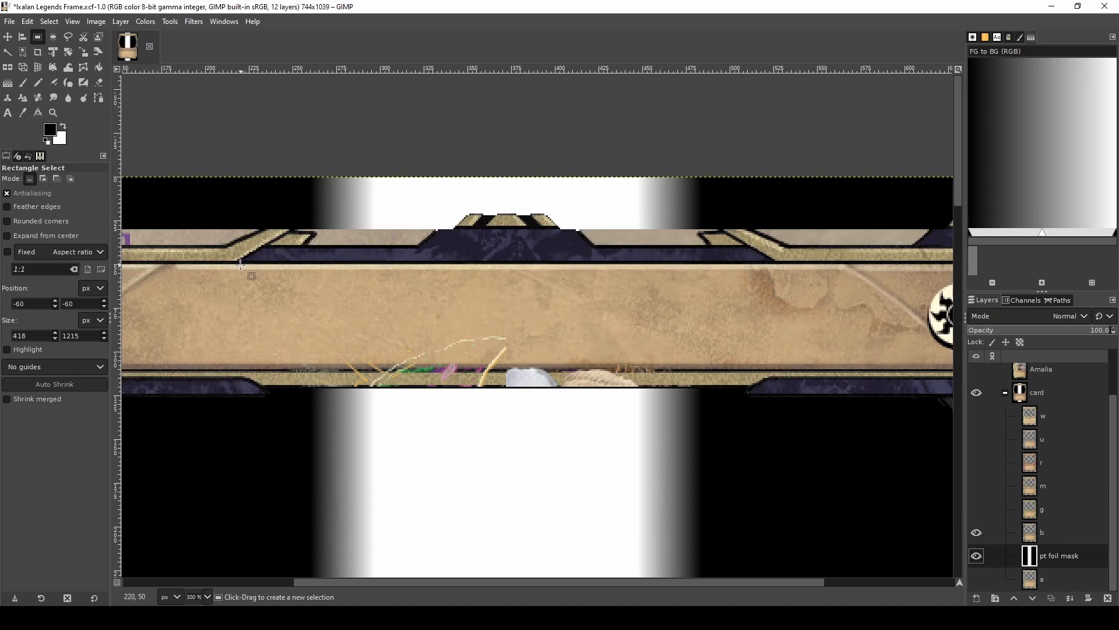
left_click_drag(234, 263, 815, 368)
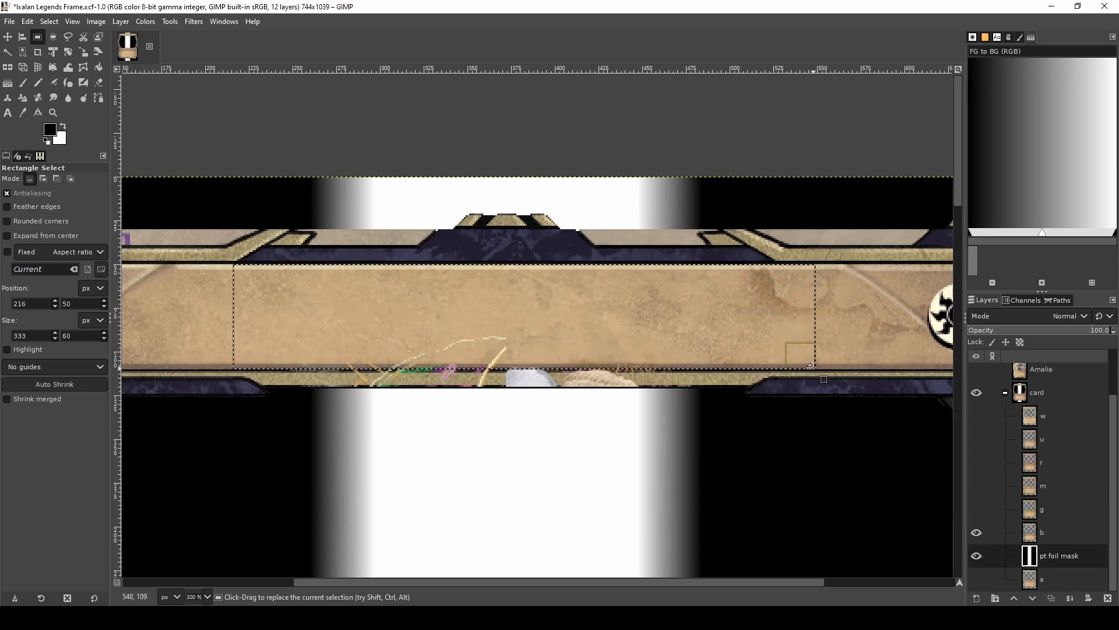
- Enlarge the title bar selection to about 822 × 61 px starting at x -88, covering the bar's full width and lower edge
scroll(266, 318, "down", 1)
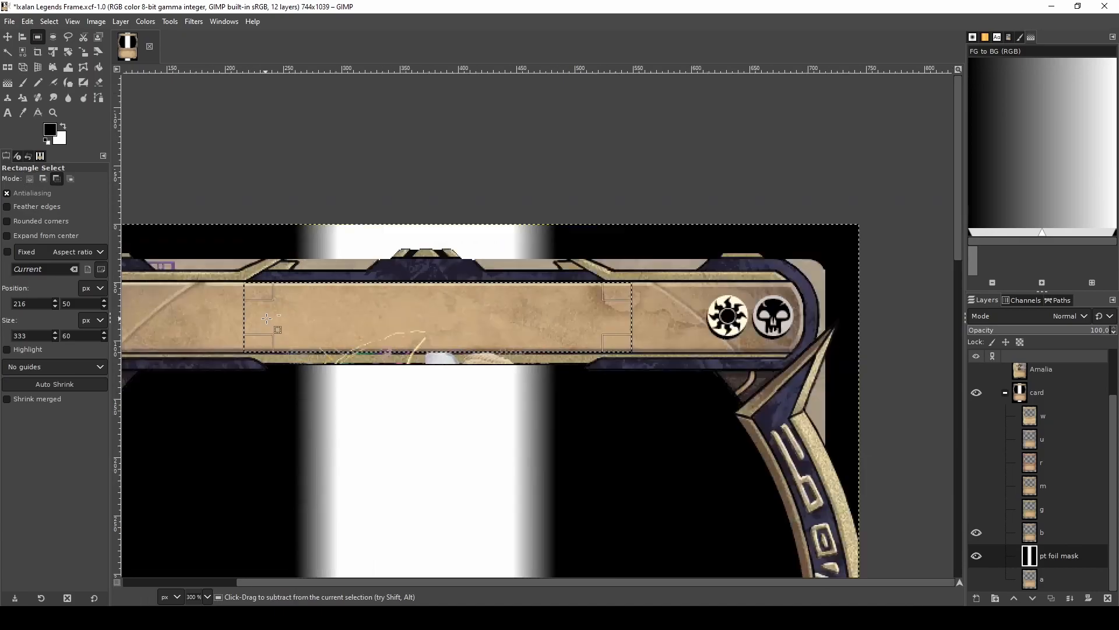
scroll(267, 318, "down", 2)
left_click_drag(263, 318, 119, 318)
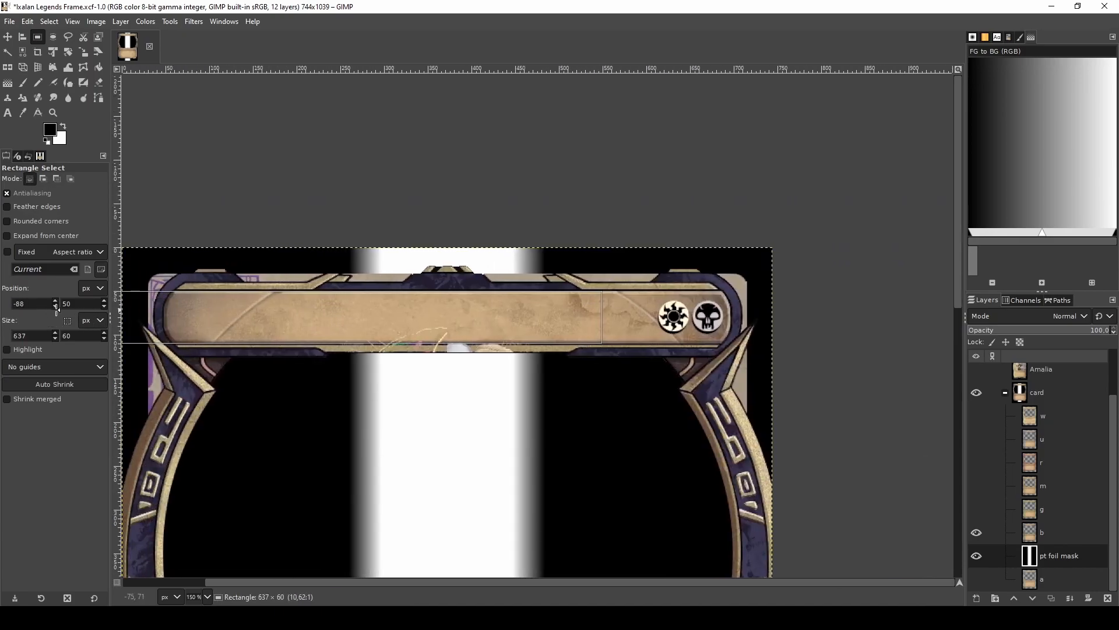
left_click_drag(584, 316, 746, 316)
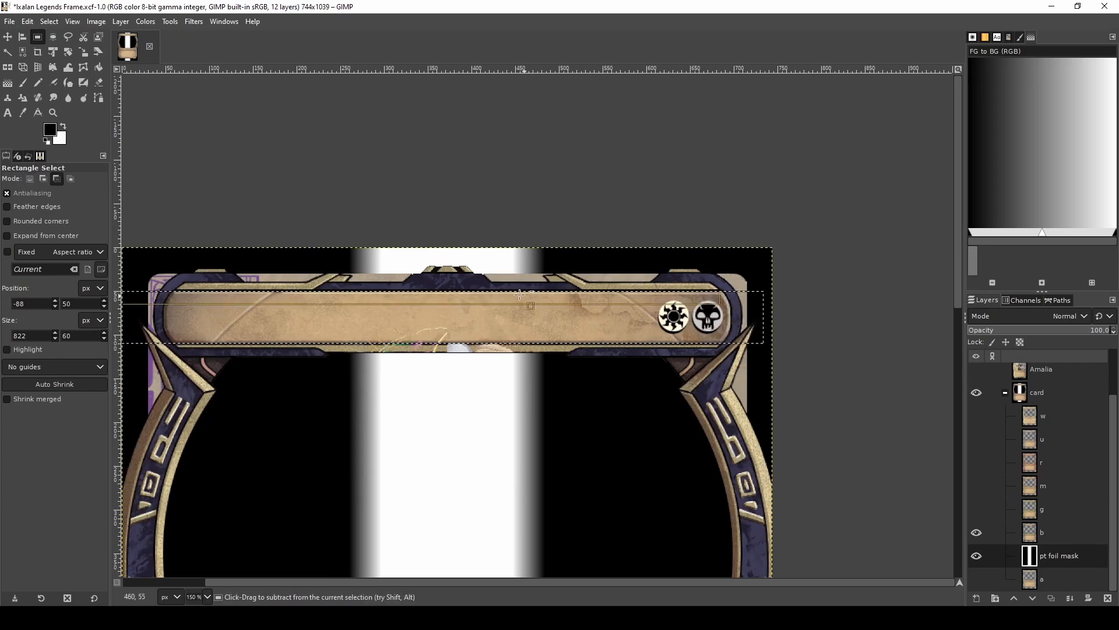
scroll(476, 298, "up", 4)
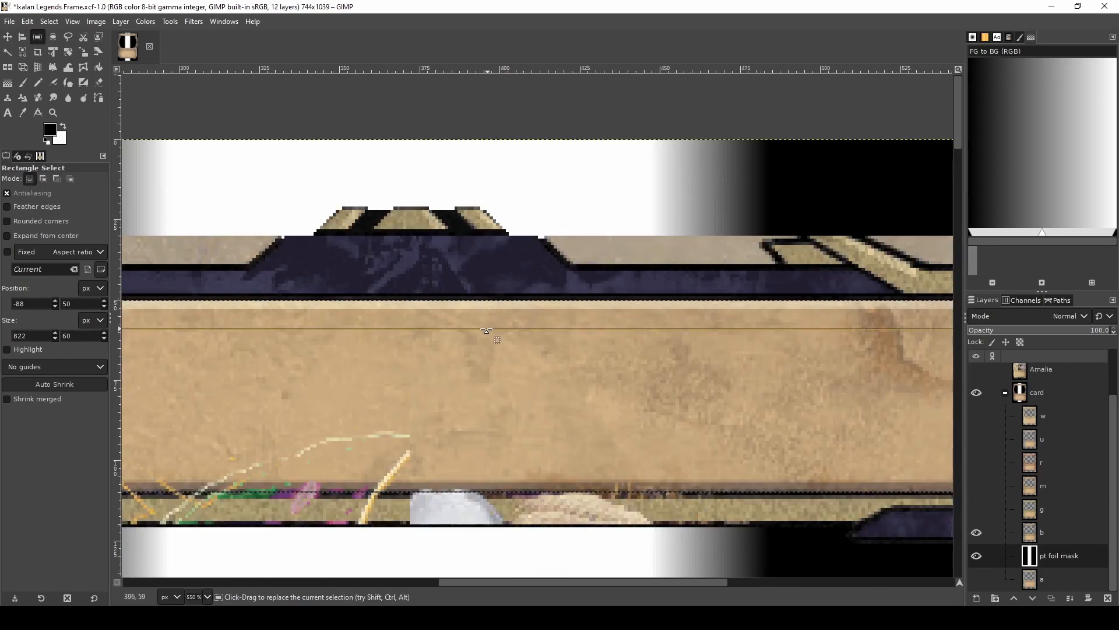
scroll(479, 452, "down", 4)
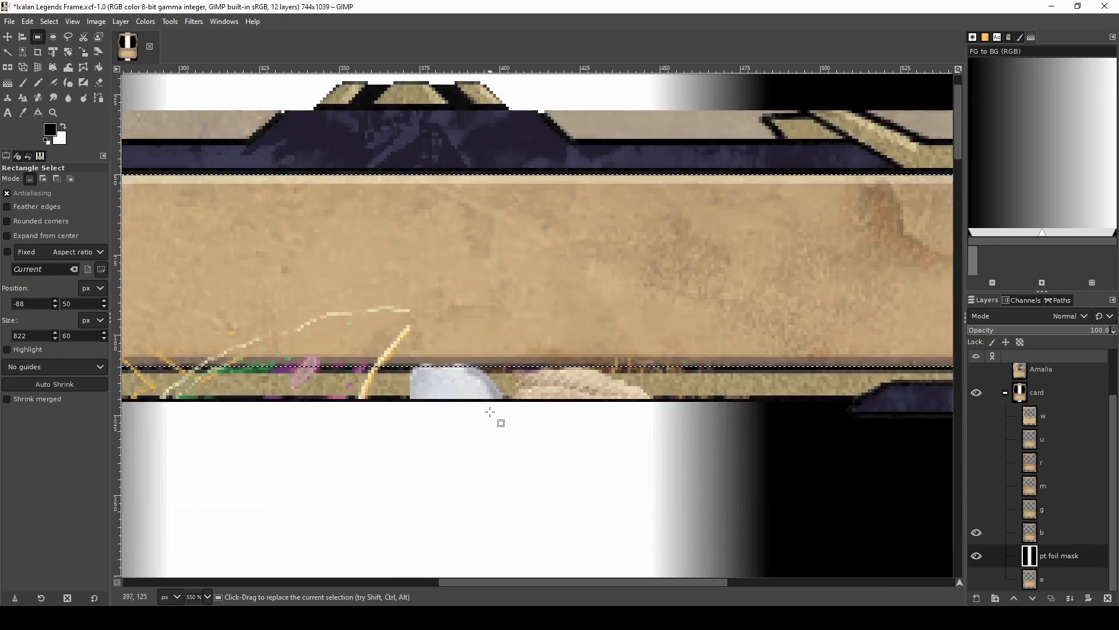
left_click_drag(477, 353, 479, 356)
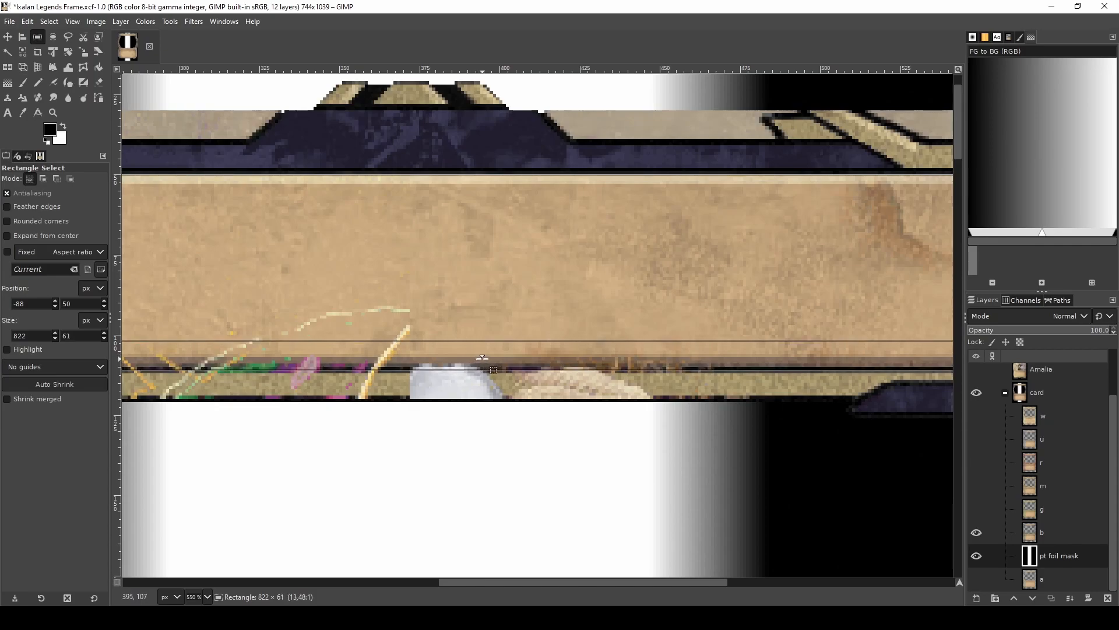
- Add a rectangle over the type bar to the selection at 0, 583 and extend it to about 802 × 60 px
scroll(470, 416, "down", 7)
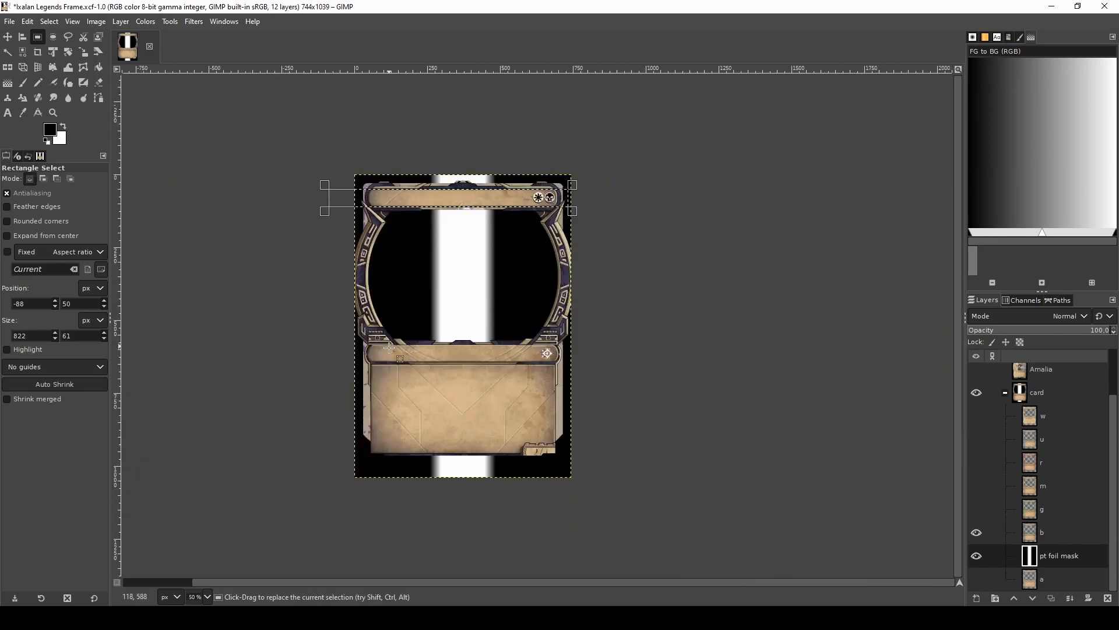
scroll(389, 347, "up", 4)
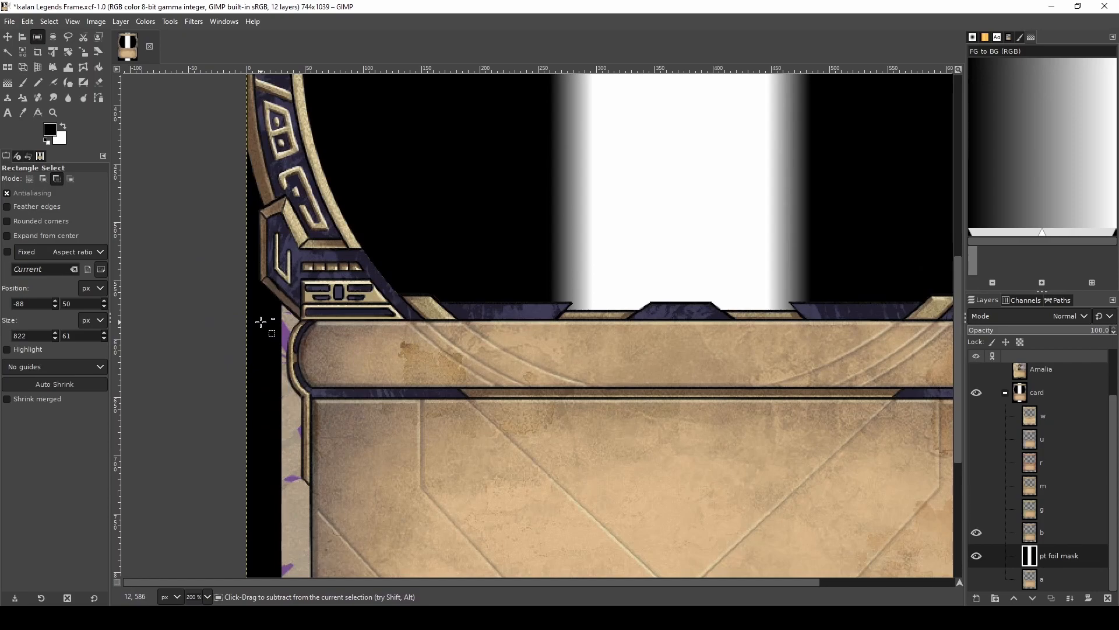
left_click_drag(247, 319, 898, 389)
scroll(717, 352, "up", 2)
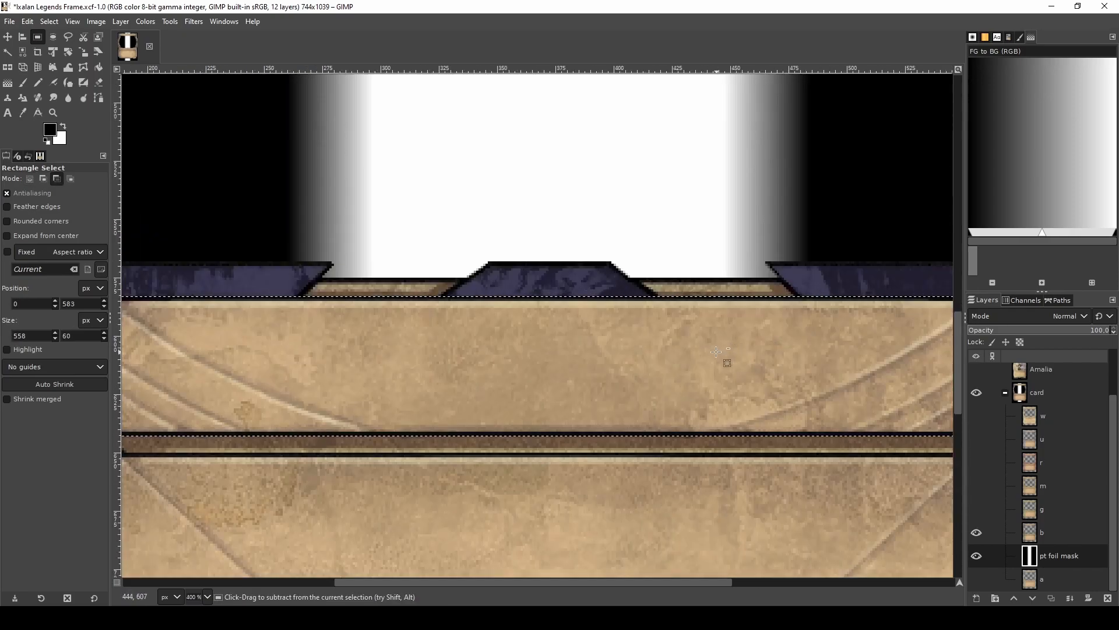
scroll(473, 303, "down", 2)
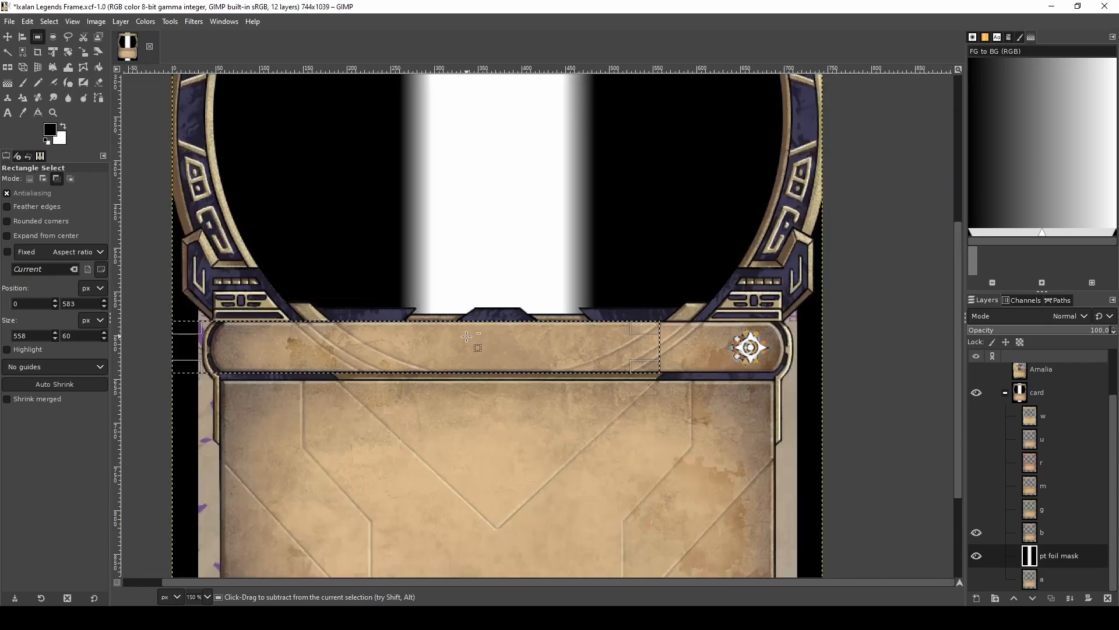
left_click_drag(585, 343, 729, 344)
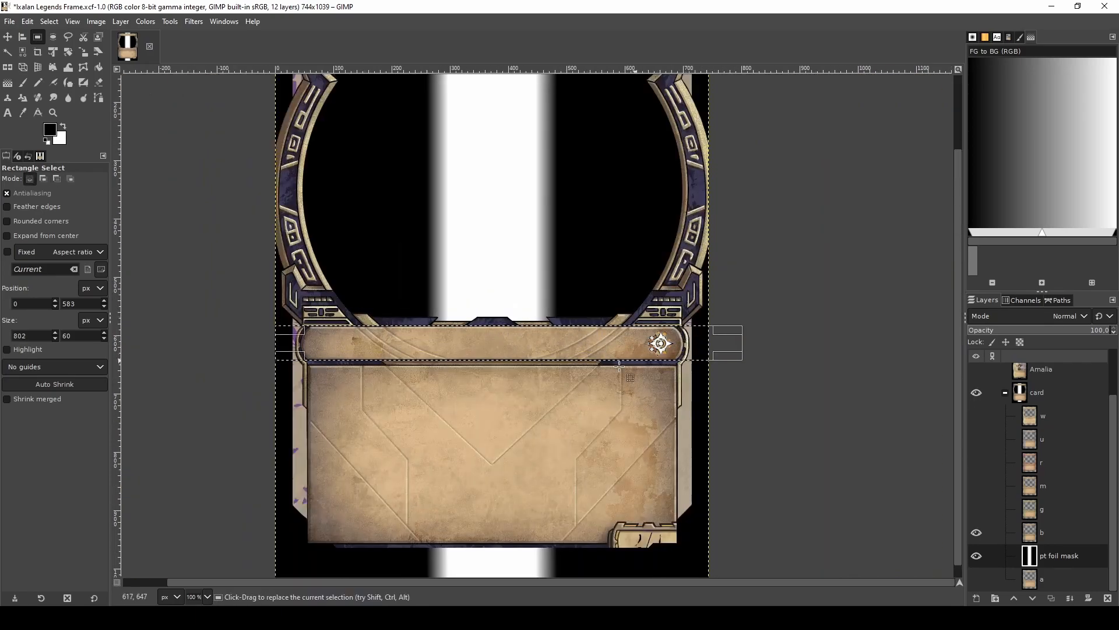
- Add a rectangle over the text box to the selection, about 752 × 314 px at 30, 651
scroll(375, 415, "up", 2)
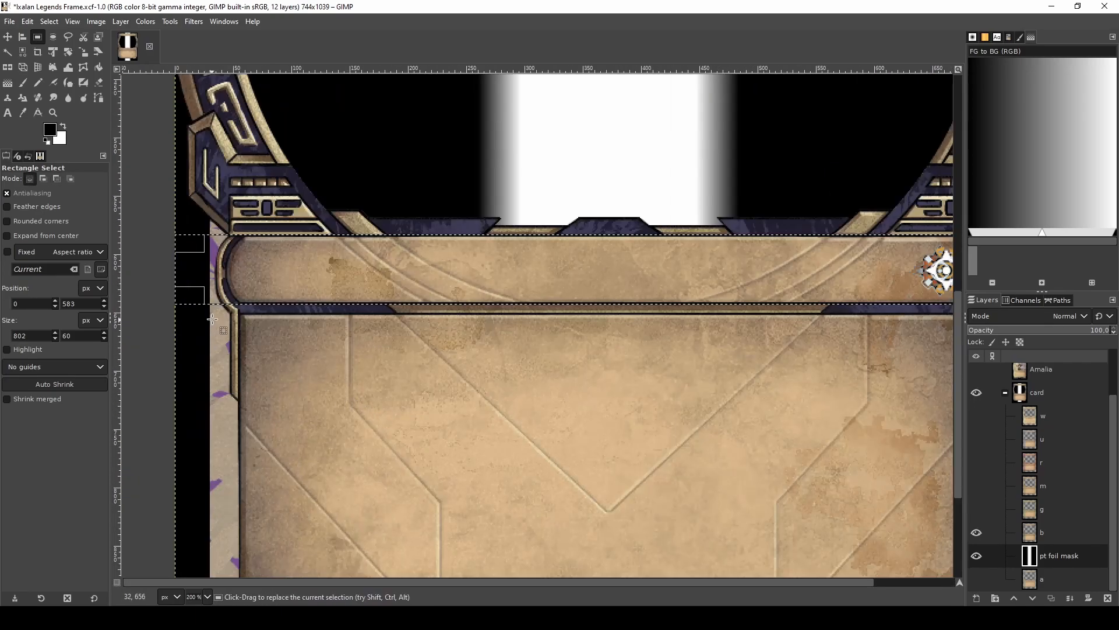
left_click_drag(209, 316, 829, 524)
scroll(712, 457, "down", 3)
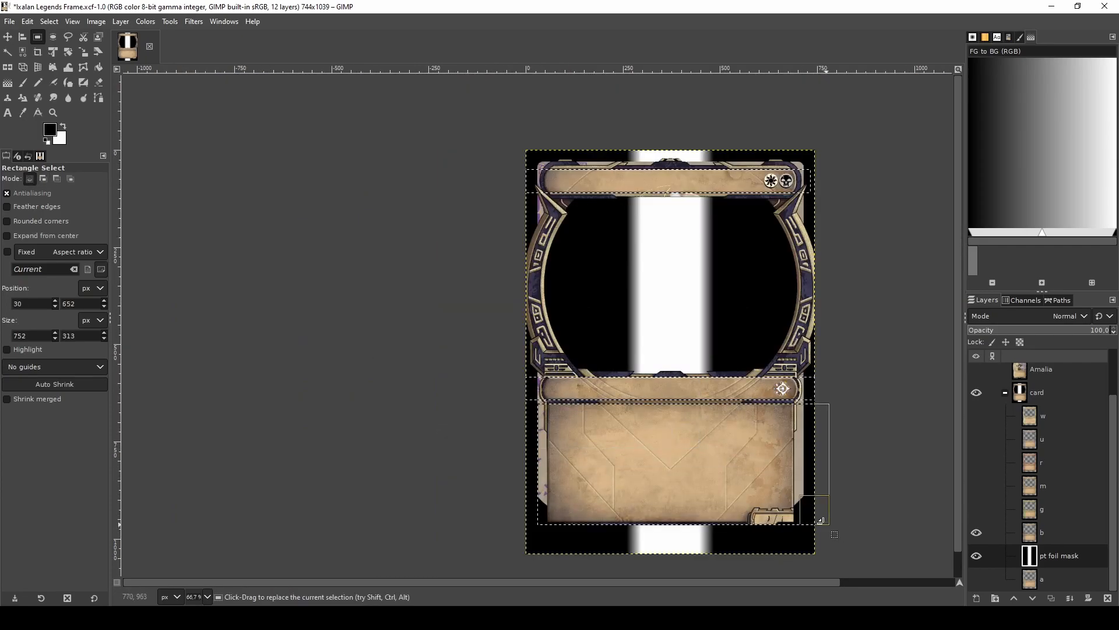
scroll(646, 402, "up", 6)
left_click_drag(641, 384, 641, 381)
- Resize the text box selection to about 808 × 306 px, extending its left edge to x -26 and raising its lower edge
scroll(639, 390, "down", 4)
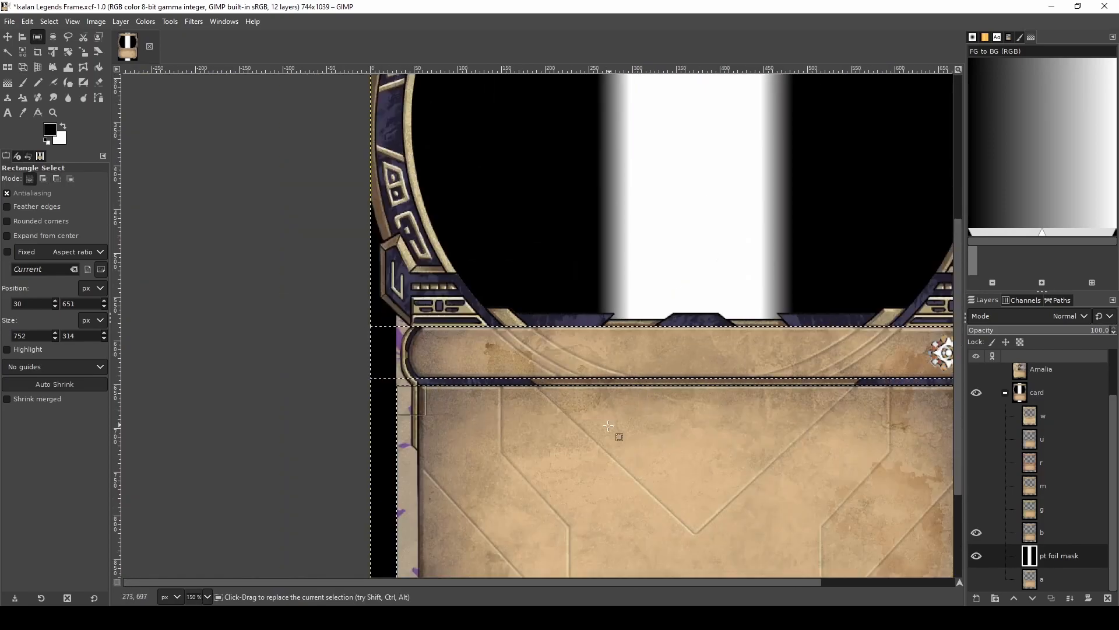
scroll(611, 423, "down", 5)
left_click_drag(398, 387, 349, 387)
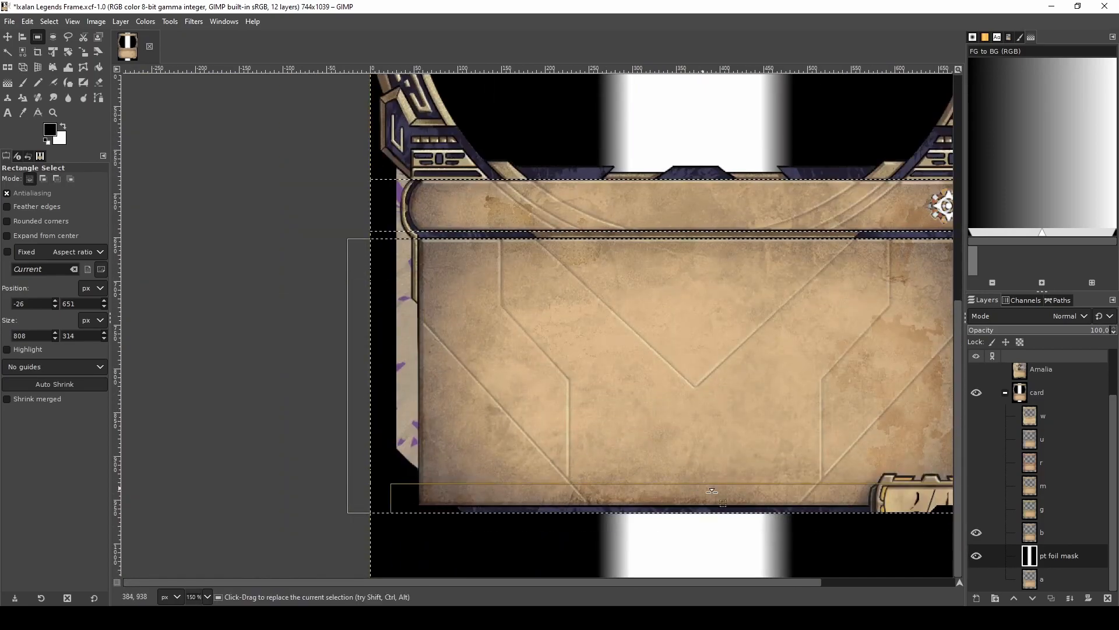
left_click_drag(732, 507, 689, 466)
scroll(737, 512, "up", 4)
scroll(685, 476, "down", 3)
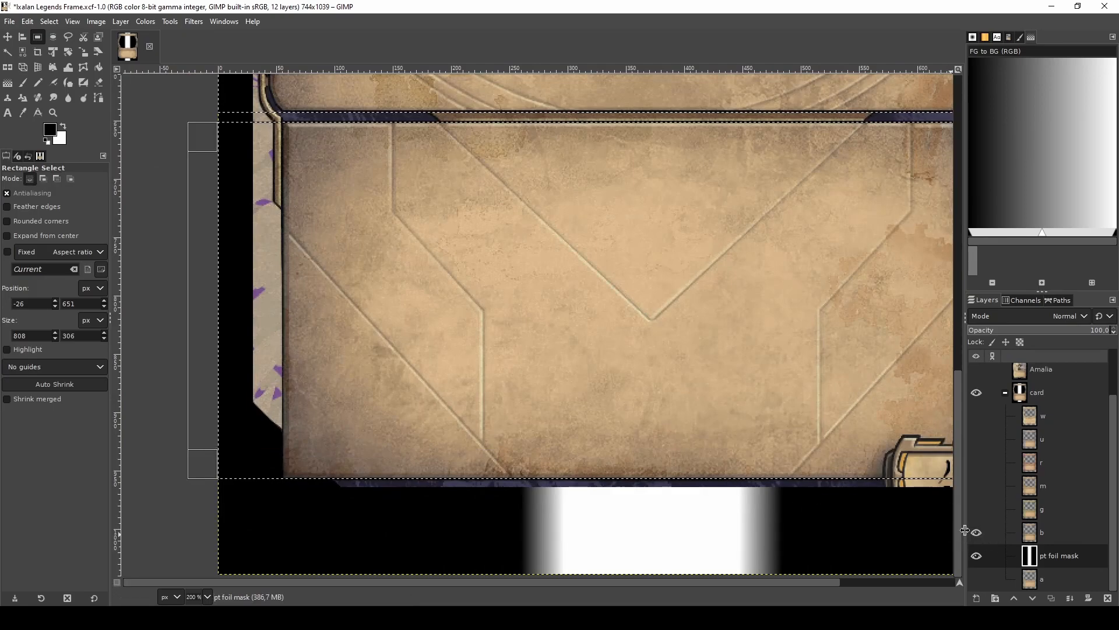
- Hide layer b and finalize the combined selection of title bar, type bar and text box on pt foil mask
left_click(976, 532)
scroll(667, 443, "down", 3)
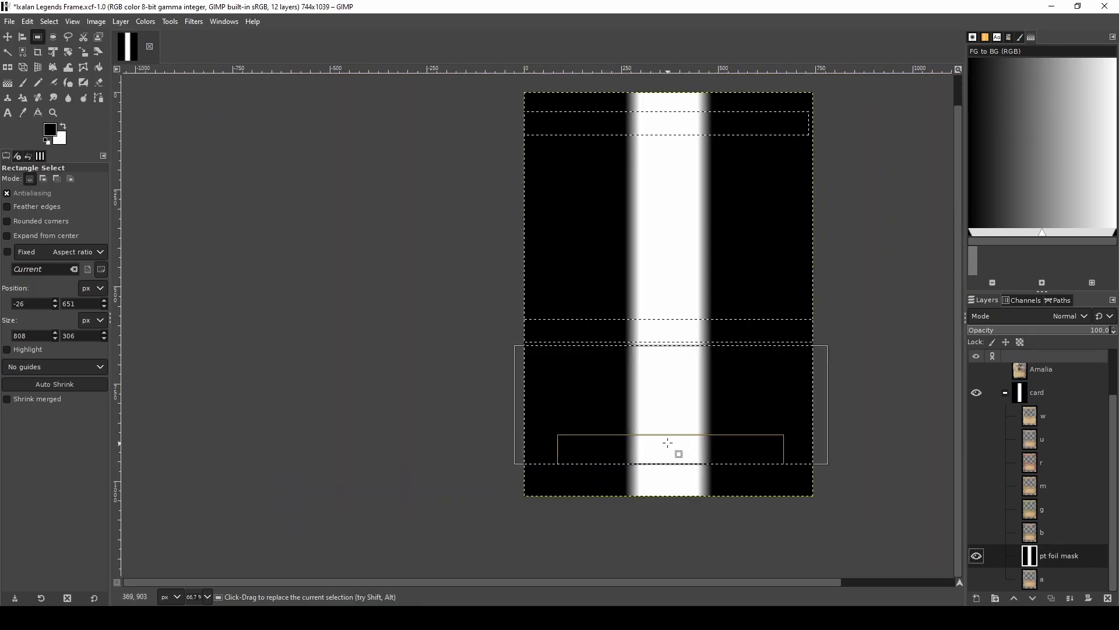
key("Return")
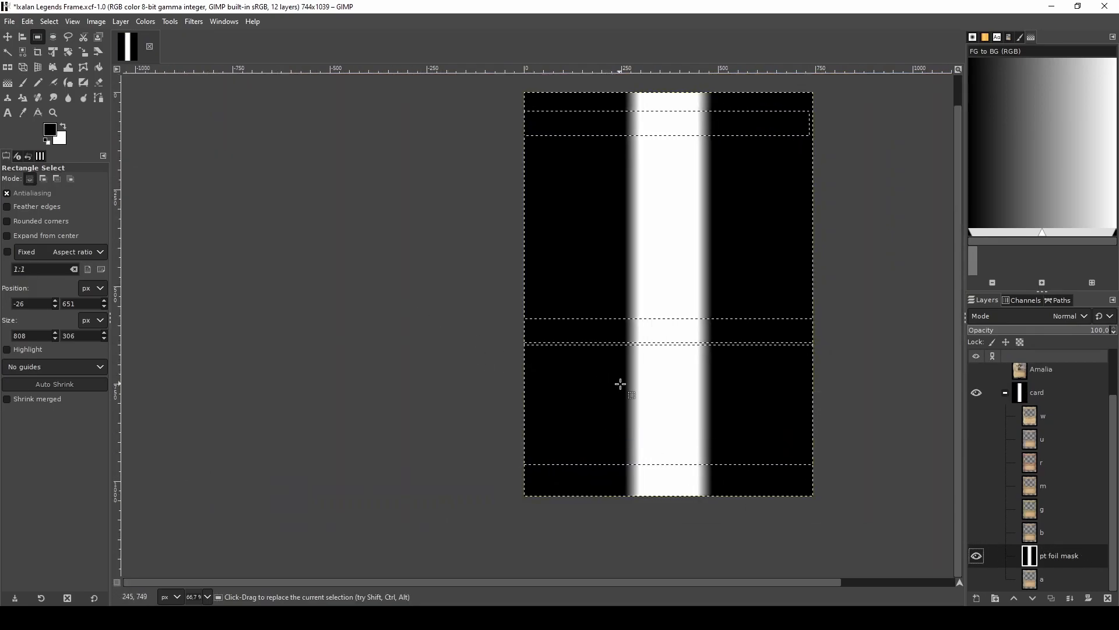
- Fill the selected area outside the bars and text box with black on pt foil mask, and clear the selection
key("shift+b")
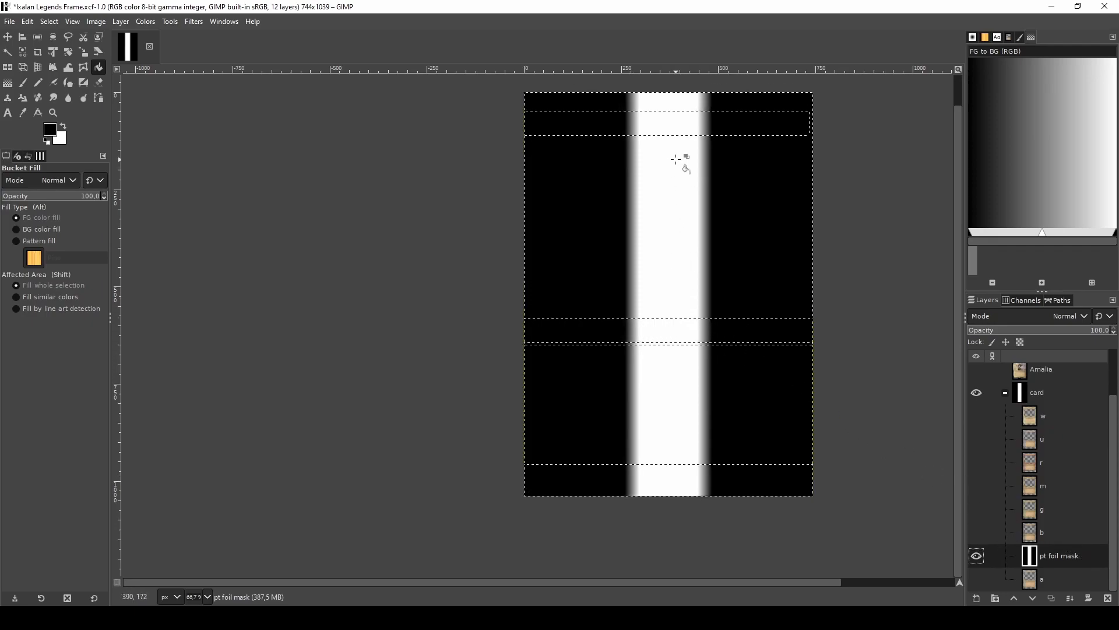
left_click(698, 173)
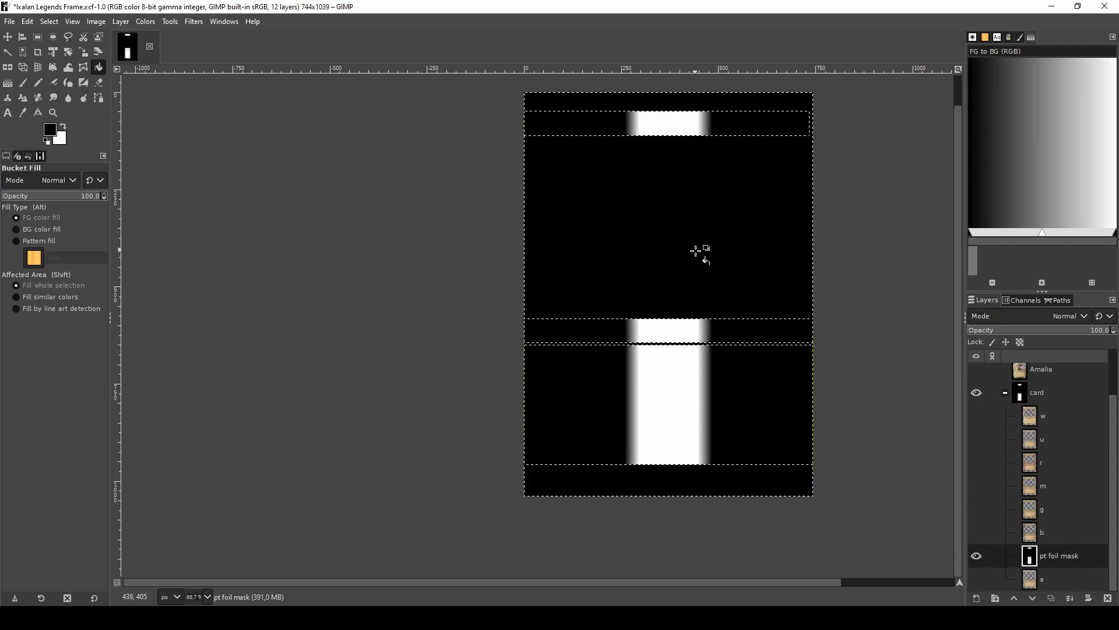
scroll(796, 301, "down", 1)
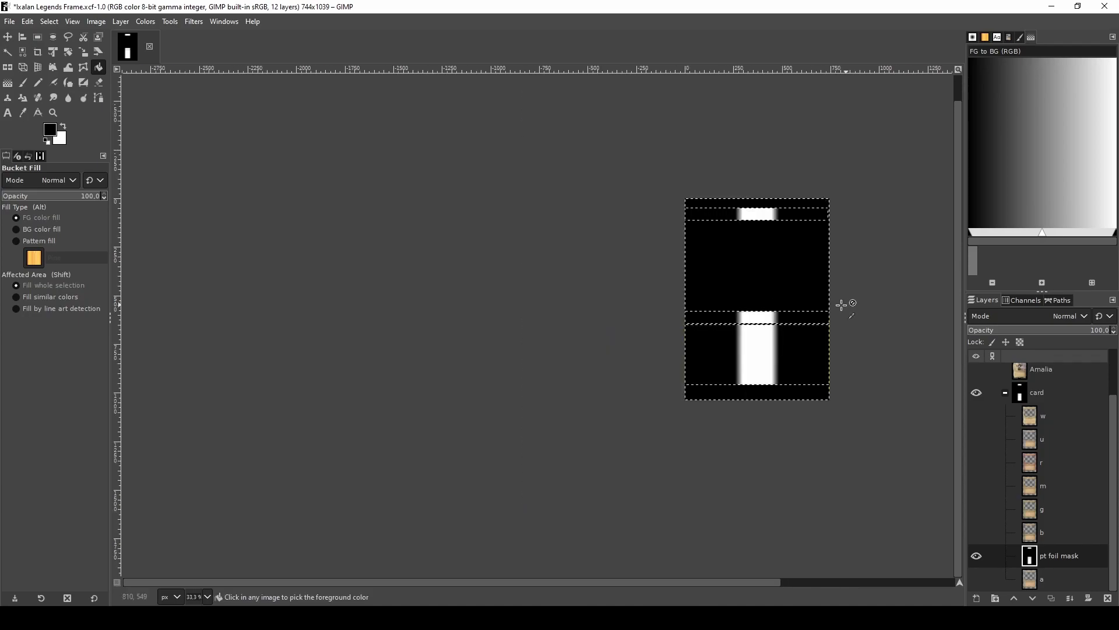
key("ctrl+shift+a")
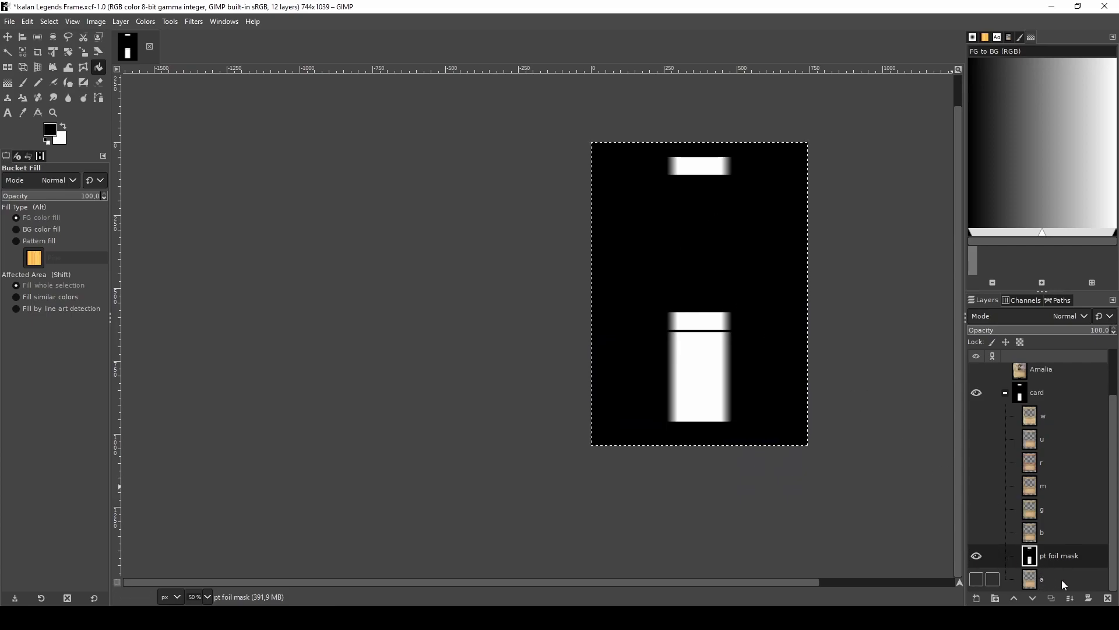
- Duplicate layer a and add a white (full opacity) layer mask to the copy
left_click(1040, 579)
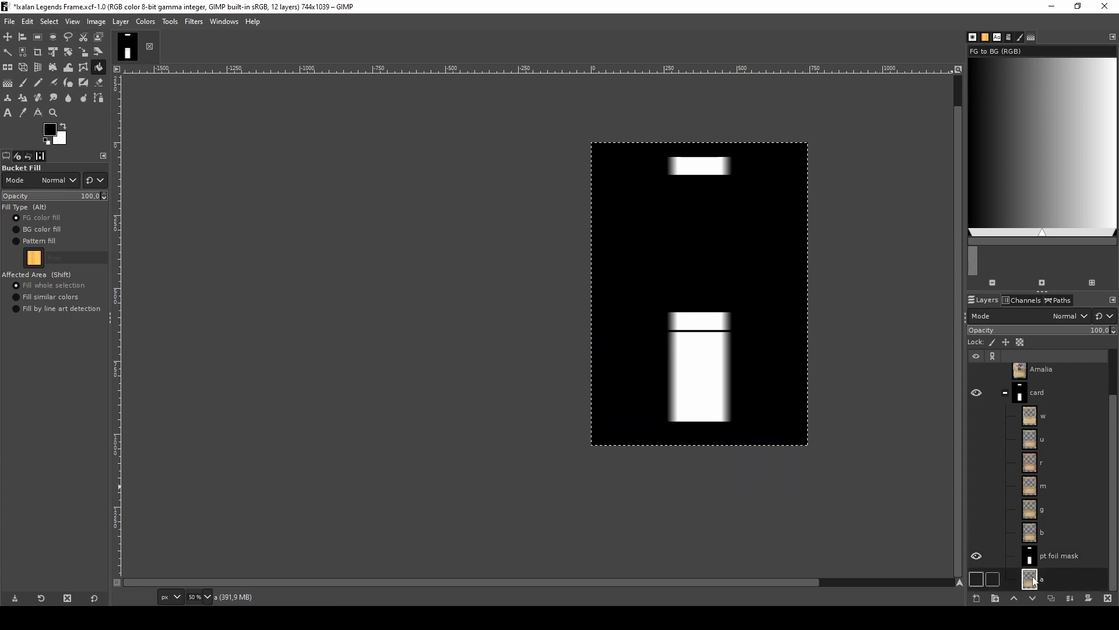
right_click(1065, 579)
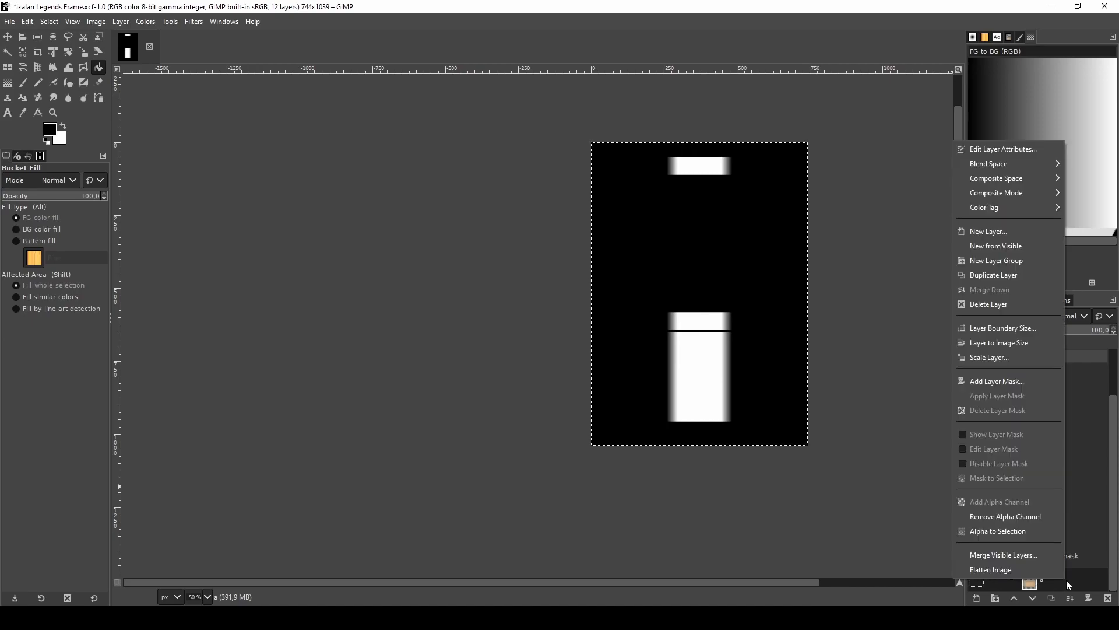
left_click(1022, 279)
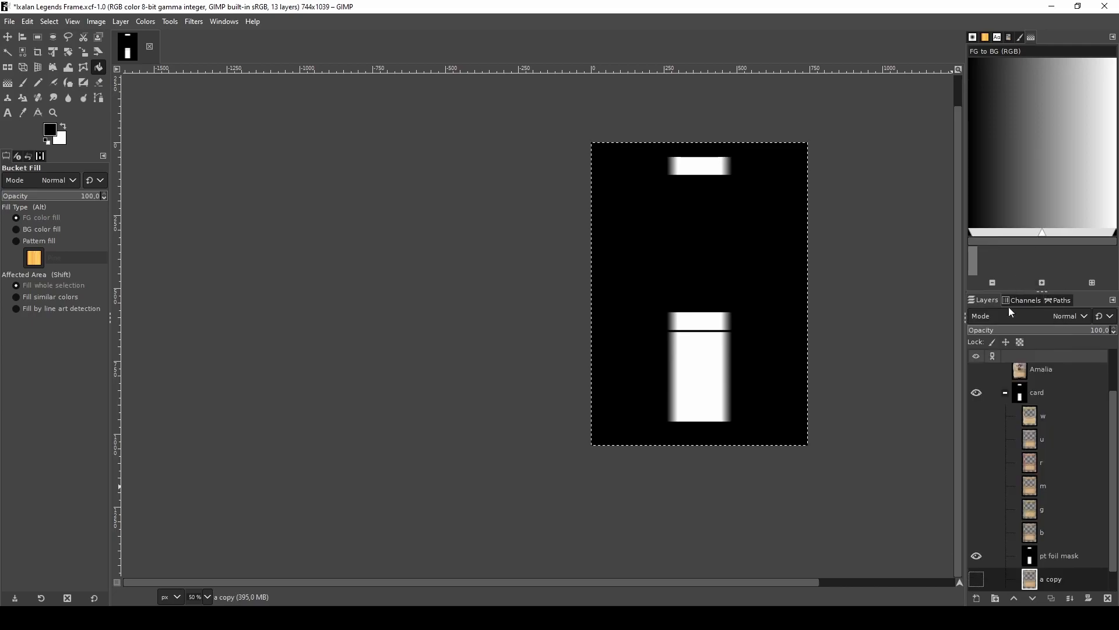
right_click(1082, 579)
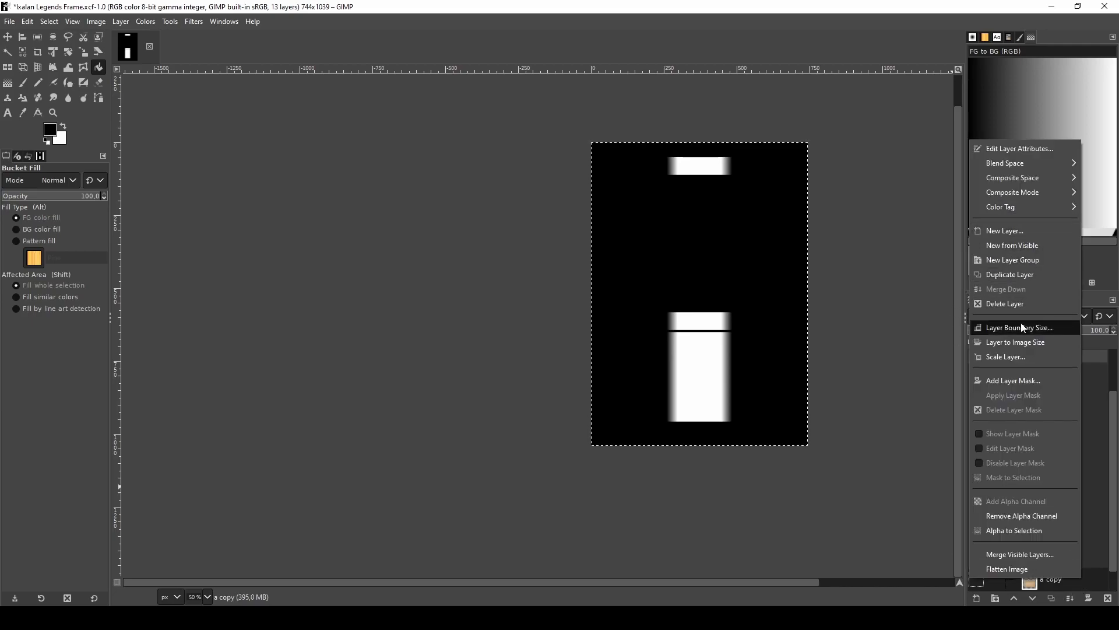
left_click(1013, 380)
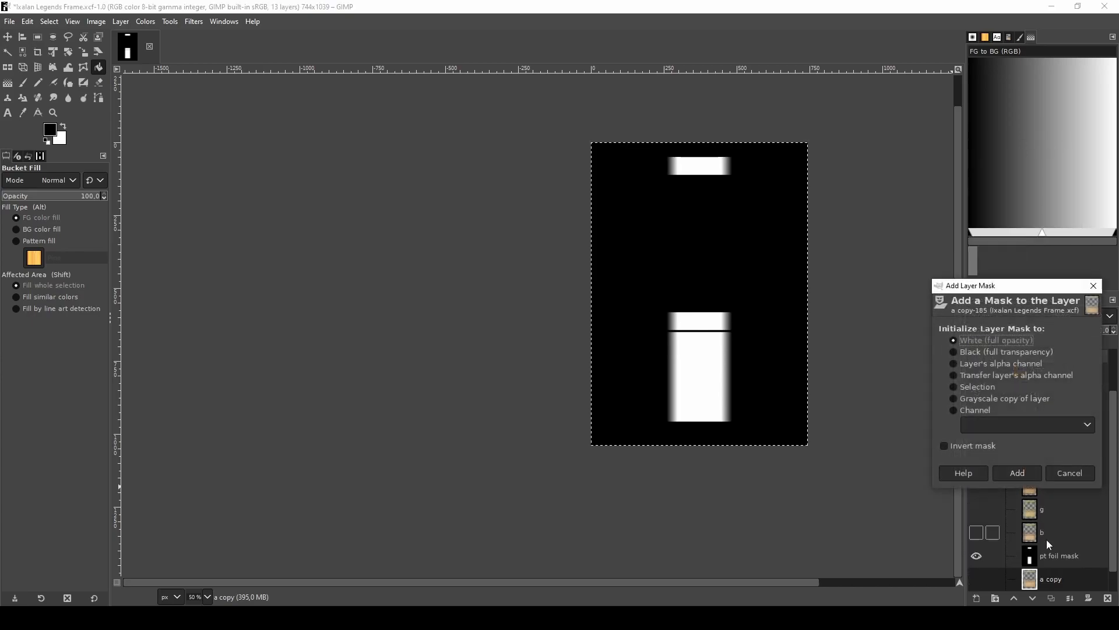
left_click(1017, 473)
- Copy the pt foil mask image into the layer mask of a copy, anchor it, and hide pt foil mask
left_click(1032, 555)
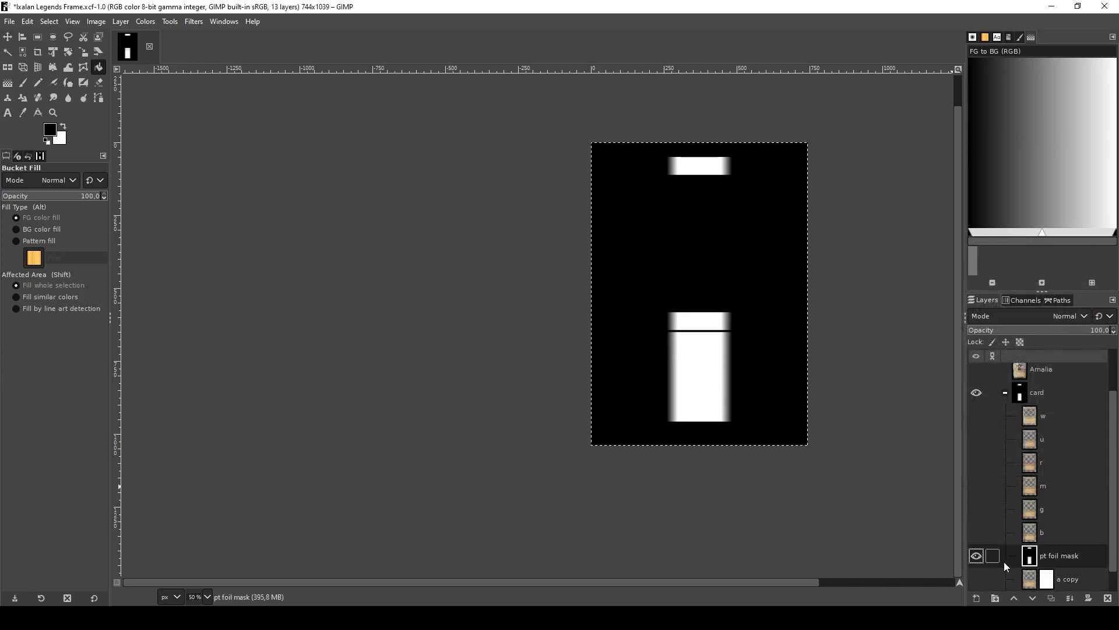
key("ctrl+c")
key("ctrl+v")
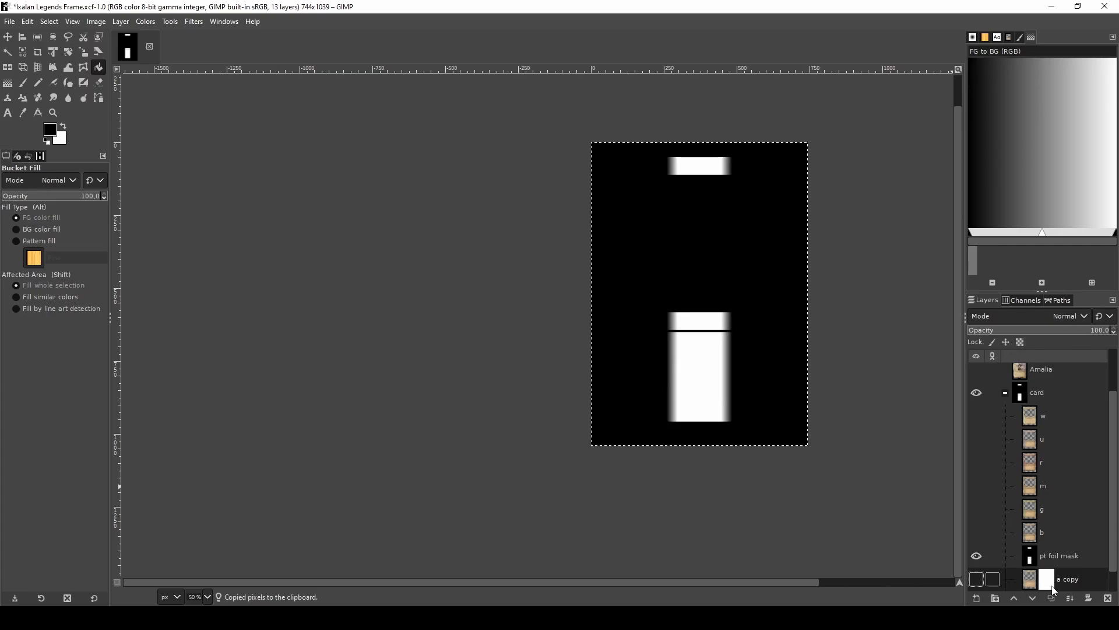
right_click(1068, 578)
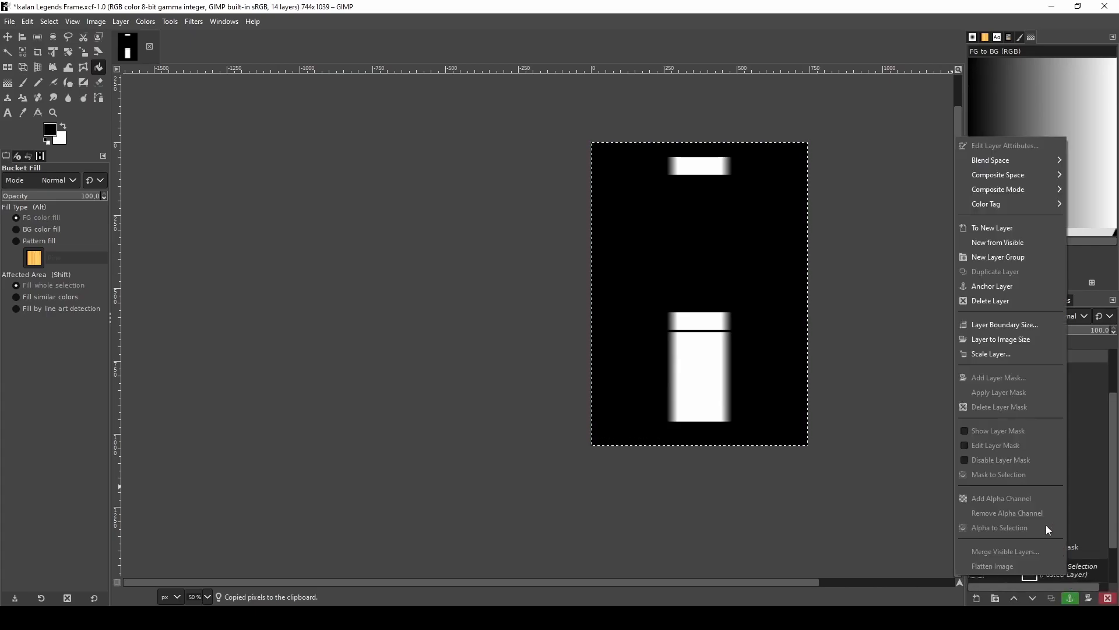
left_click(1008, 285)
left_click(977, 546)
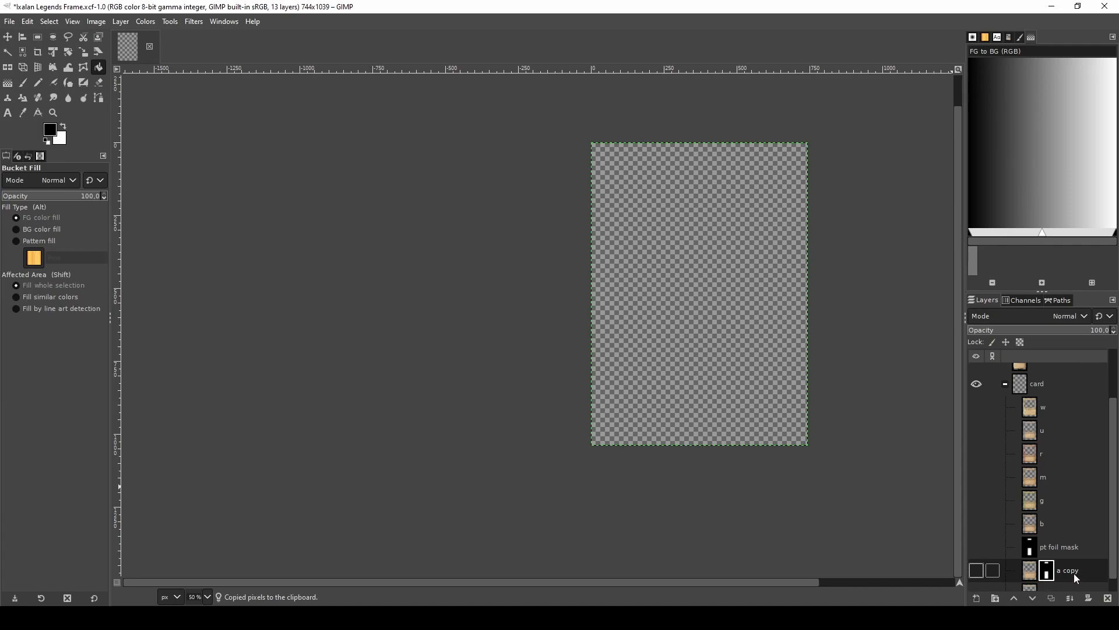
- Show layer a copy and inspect the soft mask edges around its bars and text box
left_click(976, 570)
key("1")
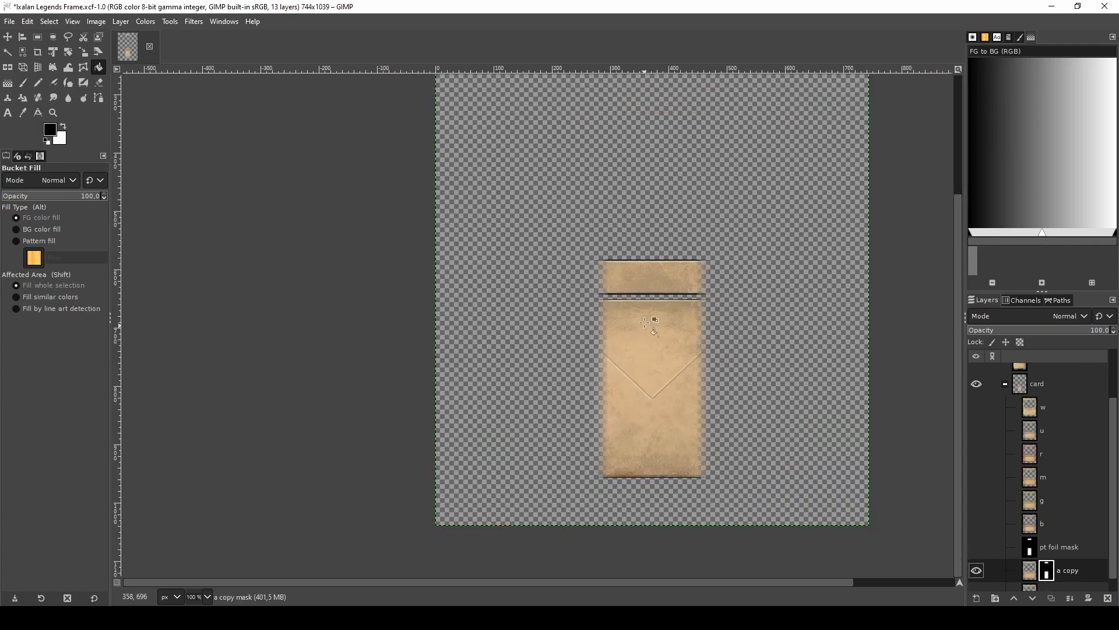
key("minus")
key("minus")
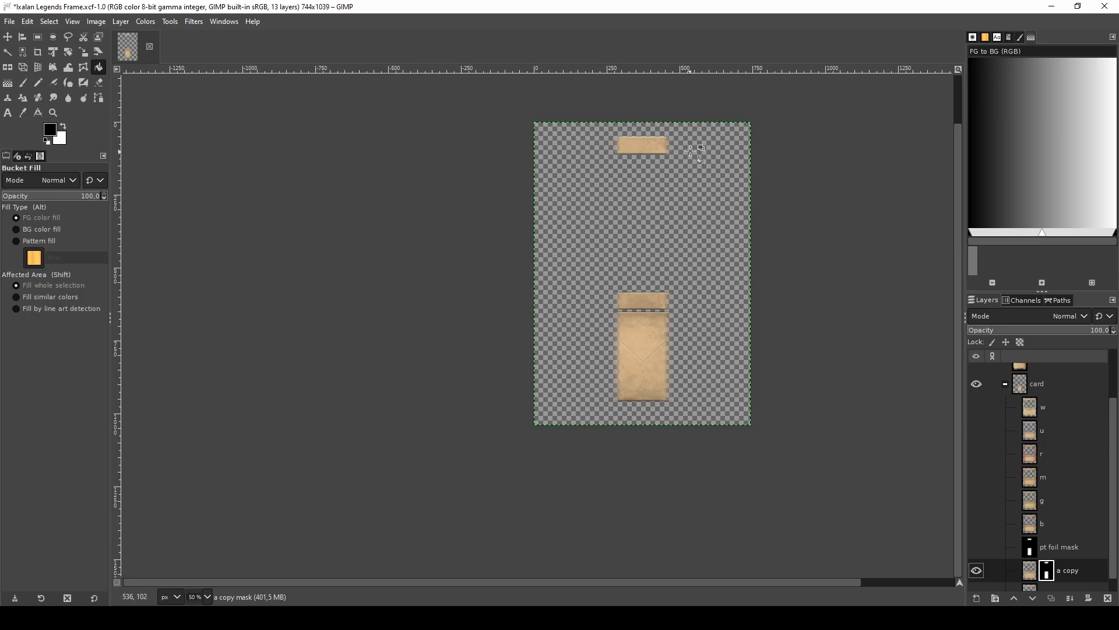
scroll(673, 345, "up", 3)
scroll(675, 345, "up", 3)
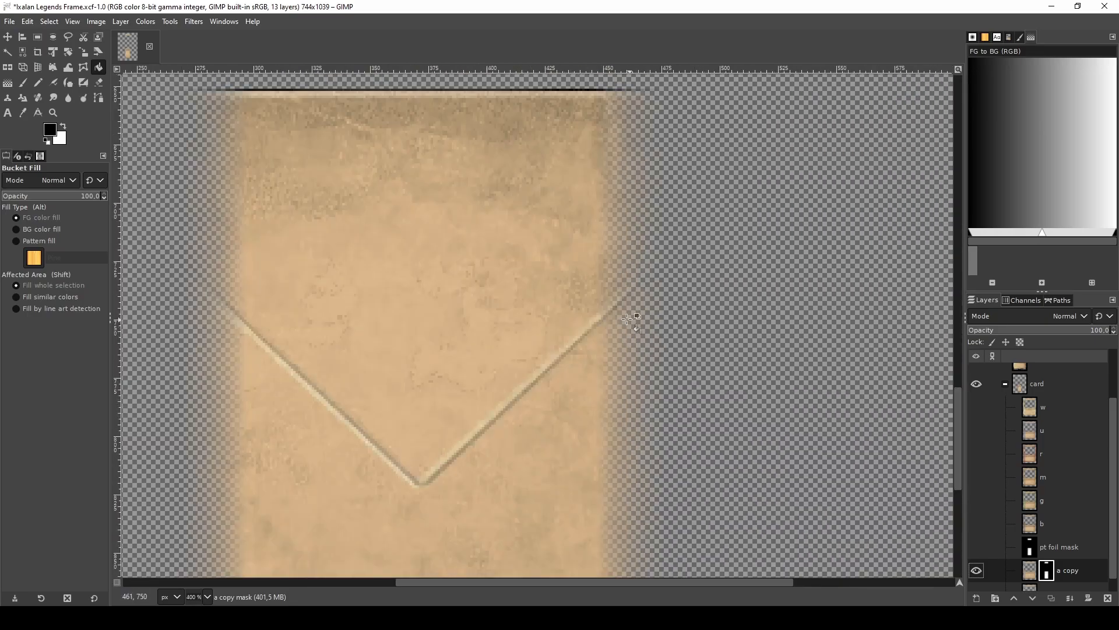
scroll(553, 303, "down", 7)
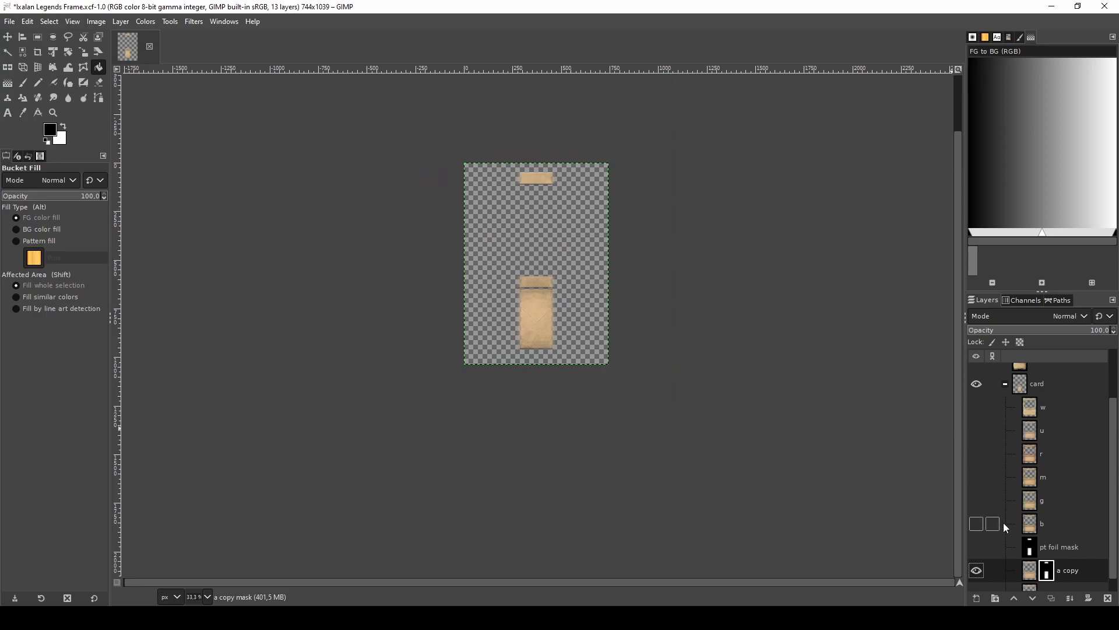
- Move layer a copy directly above layer m and make layer m visible
left_click_drag(1073, 574, 1066, 465)
left_click(1067, 499)
left_click(978, 504)
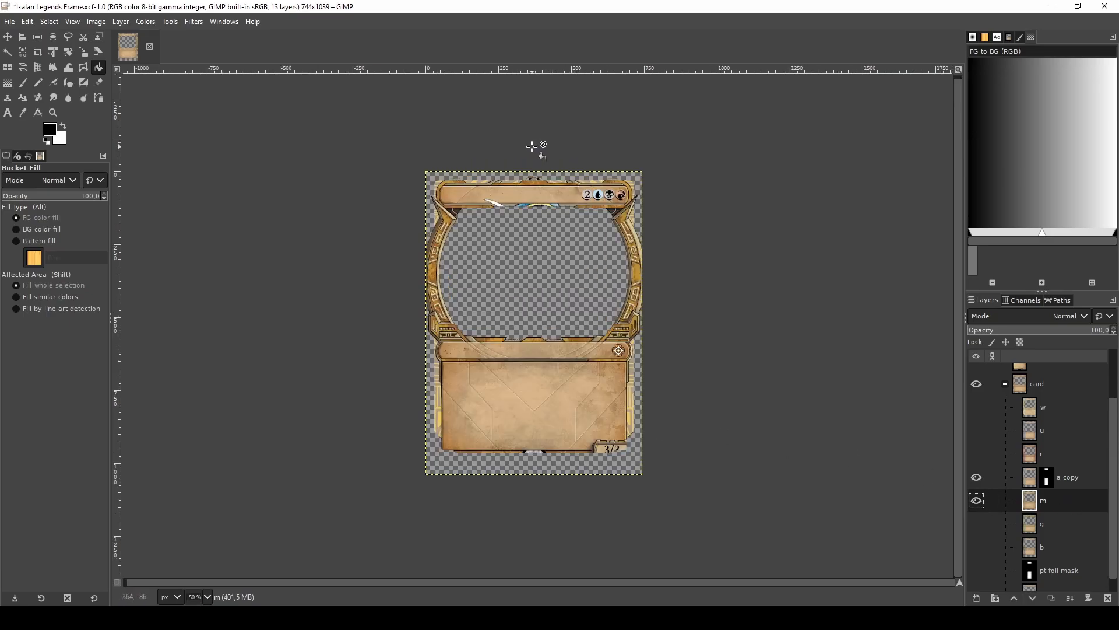
- Compare the title bar of layer m with the masked a copy layer hidden and shown
scroll(538, 175, "up", 6)
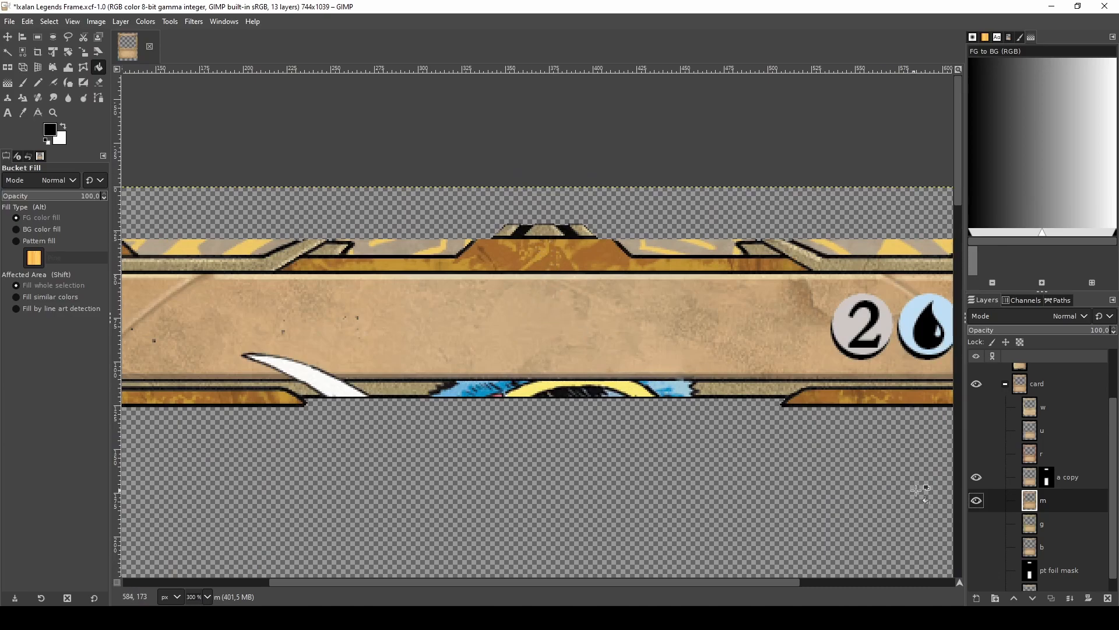
left_click(977, 478)
left_click(978, 478)
left_click(977, 478)
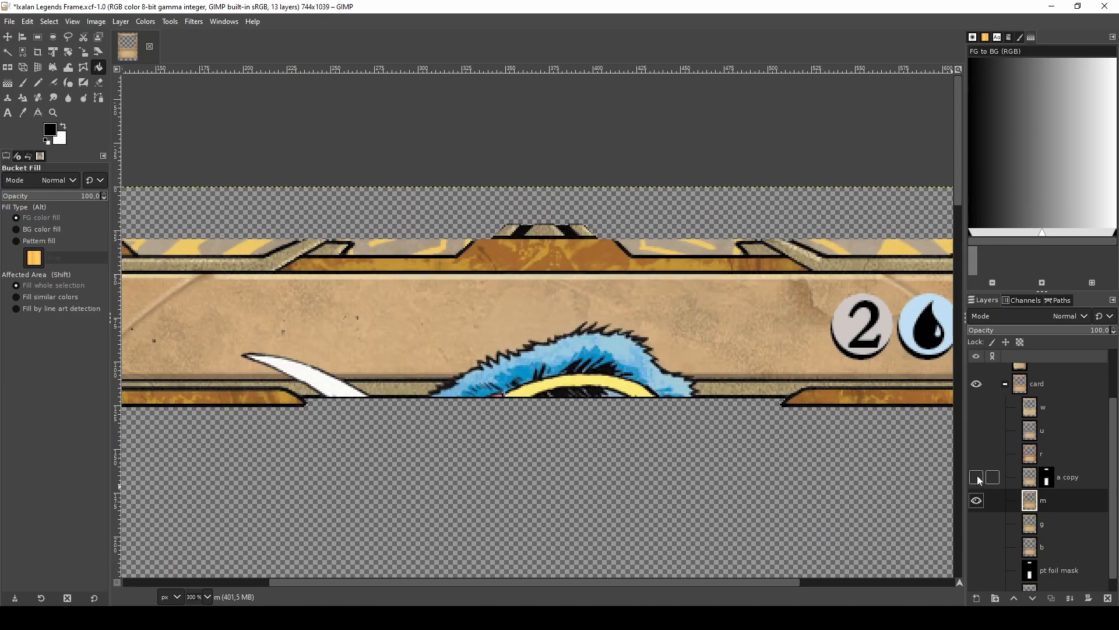
left_click(978, 478)
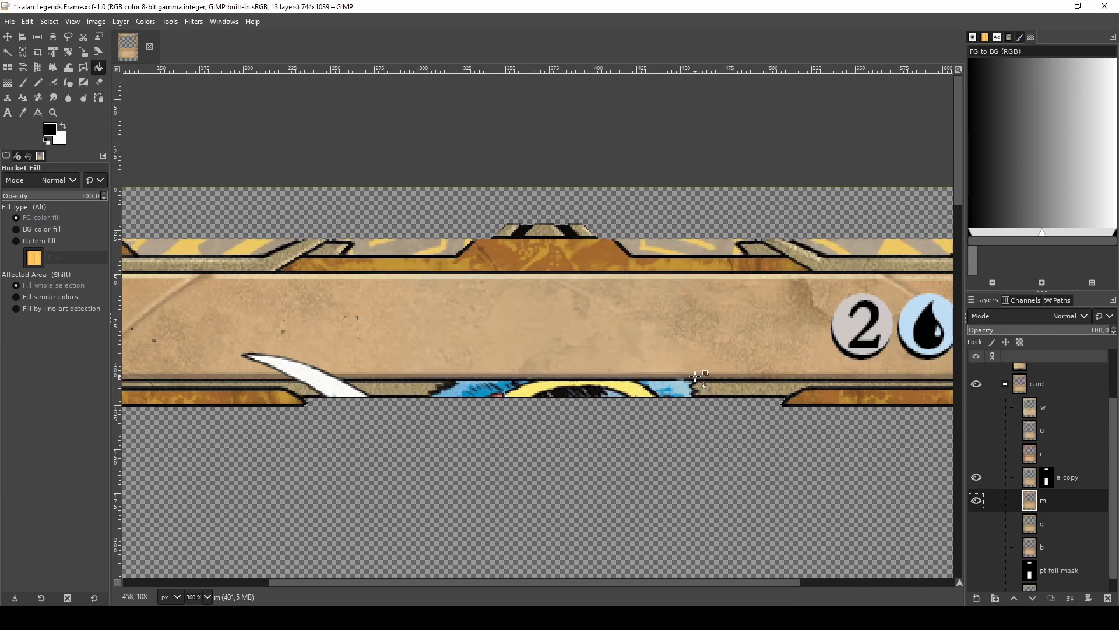
left_click(978, 478)
left_click(978, 479)
- Examine the type bar and the text box's lower edge on layer m, comparing with a copy hidden and shown
scroll(613, 402, "down", 10)
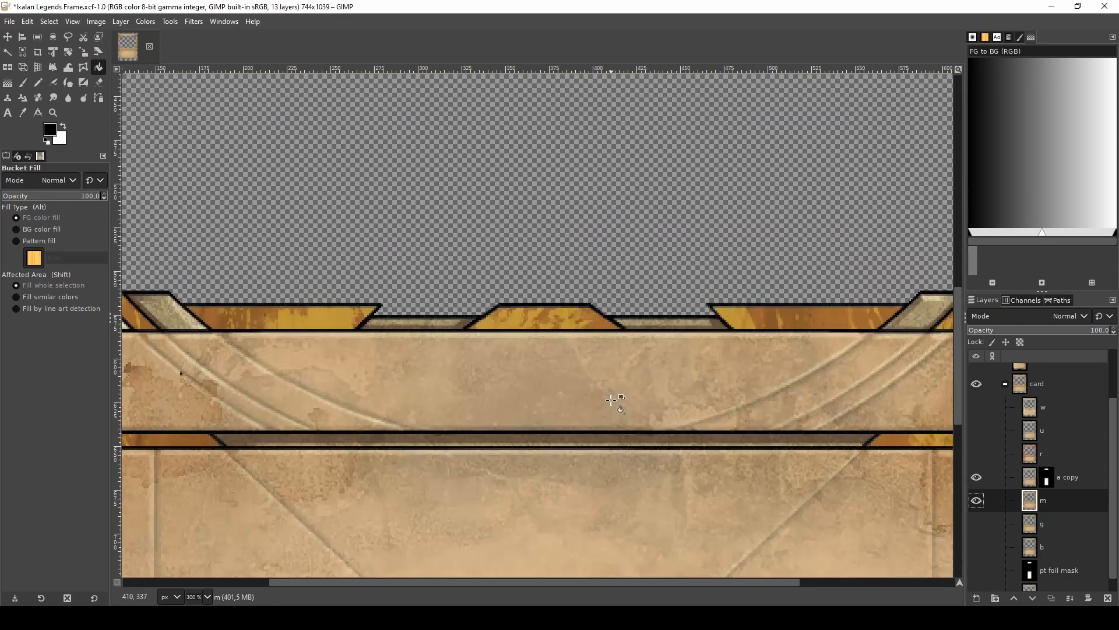
scroll(615, 397, "down", 2)
scroll(591, 409, "down", 3)
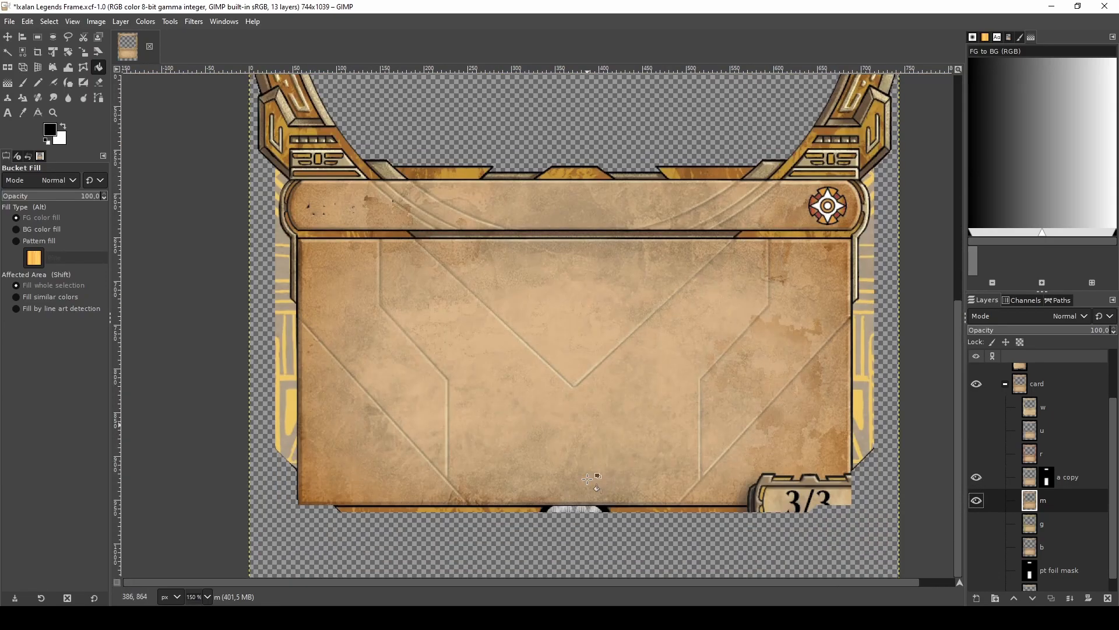
scroll(591, 483, "down", 1)
scroll(586, 498, "up", 4)
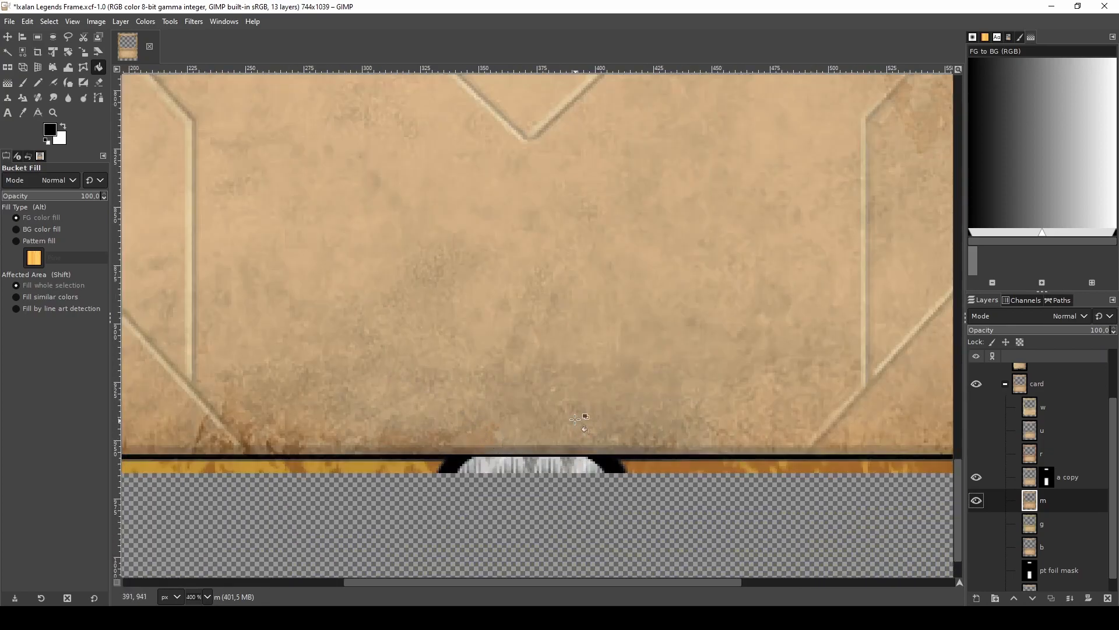
left_click(976, 478)
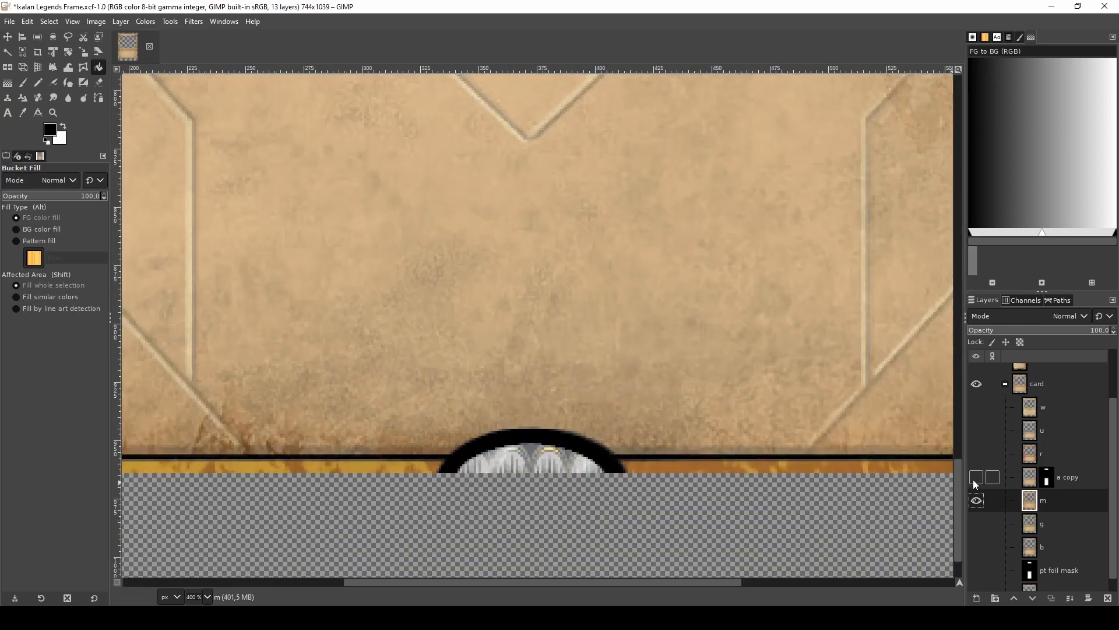
left_click(974, 478)
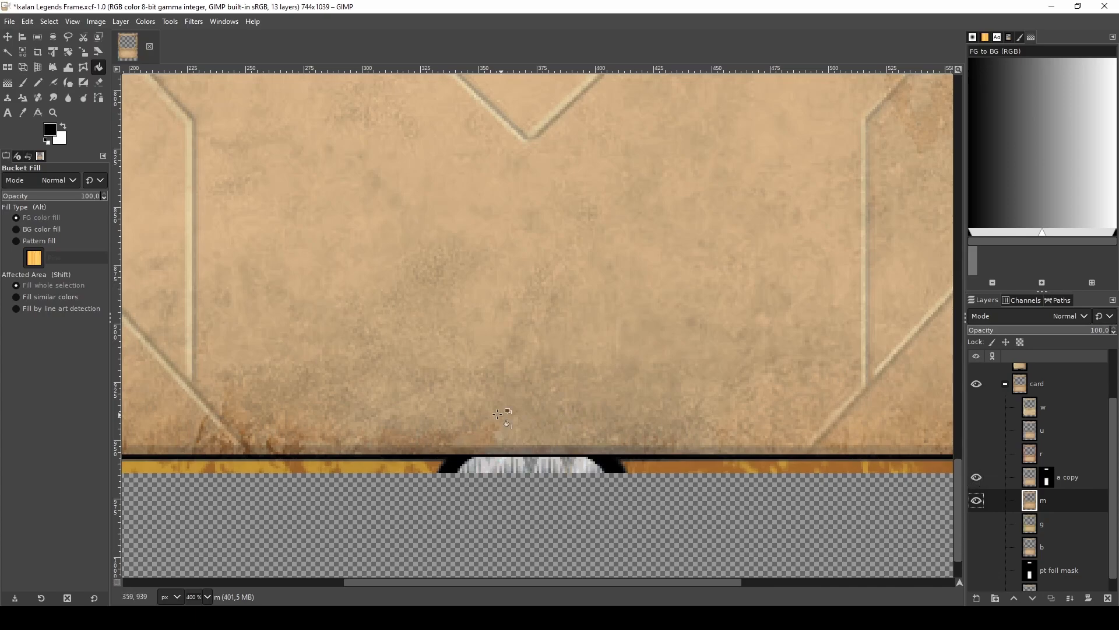
- Make layer w visible and move layer a copy directly above it
scroll(487, 403, "down", 3)
left_click(980, 408)
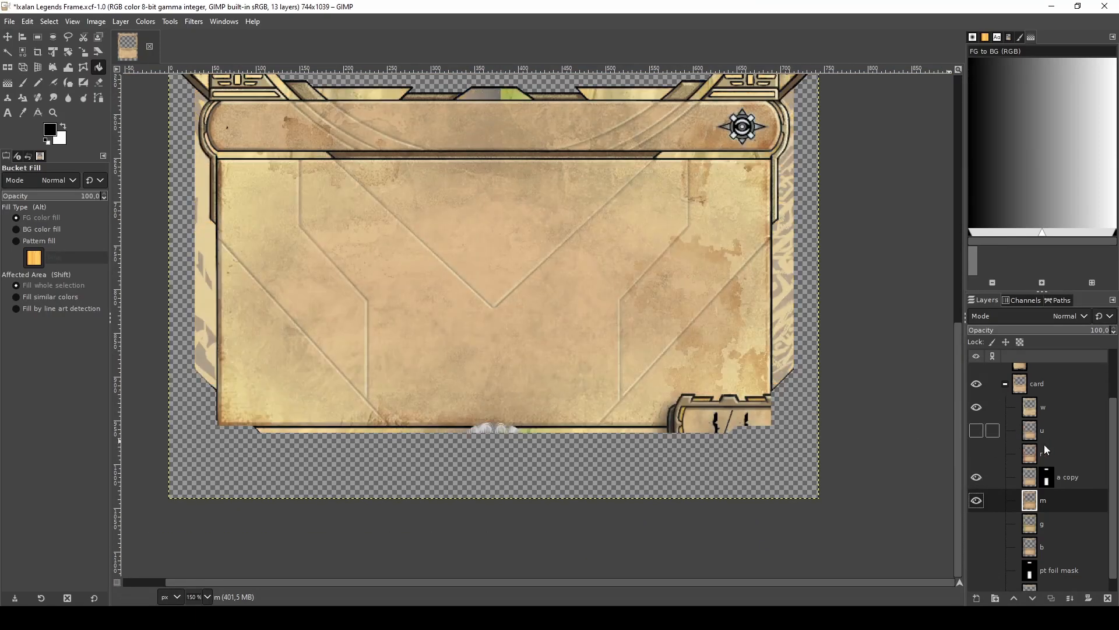
left_click_drag(1088, 478, 1078, 401)
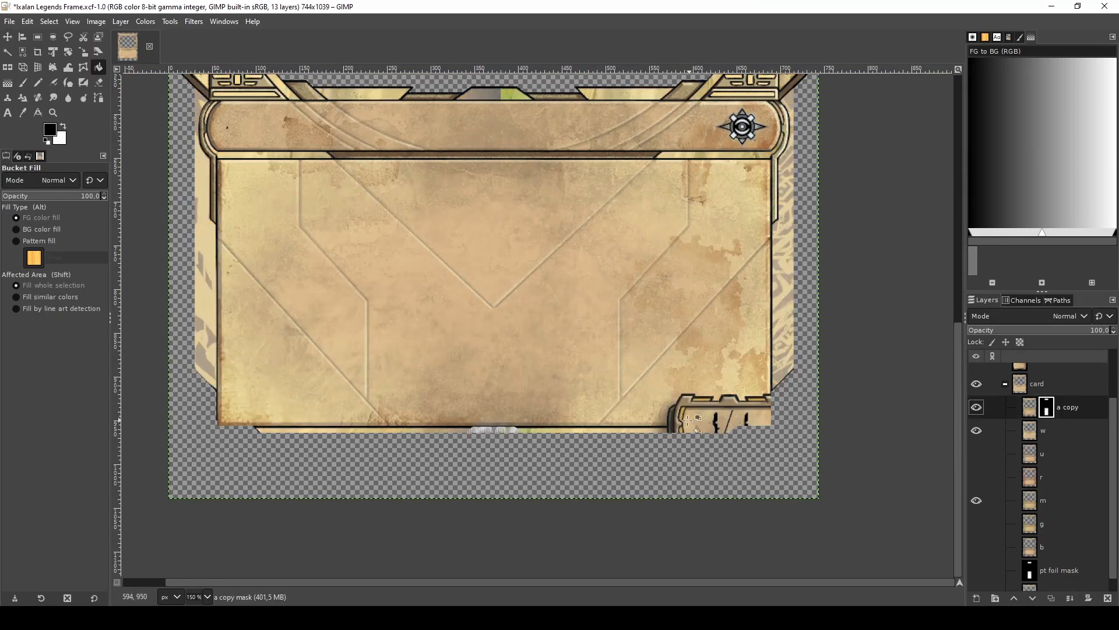
- Examine how a copy blends with layer w around the type bar and text box, comparing it hidden and shown
scroll(609, 303, "down", 2)
scroll(607, 297, "up", 5)
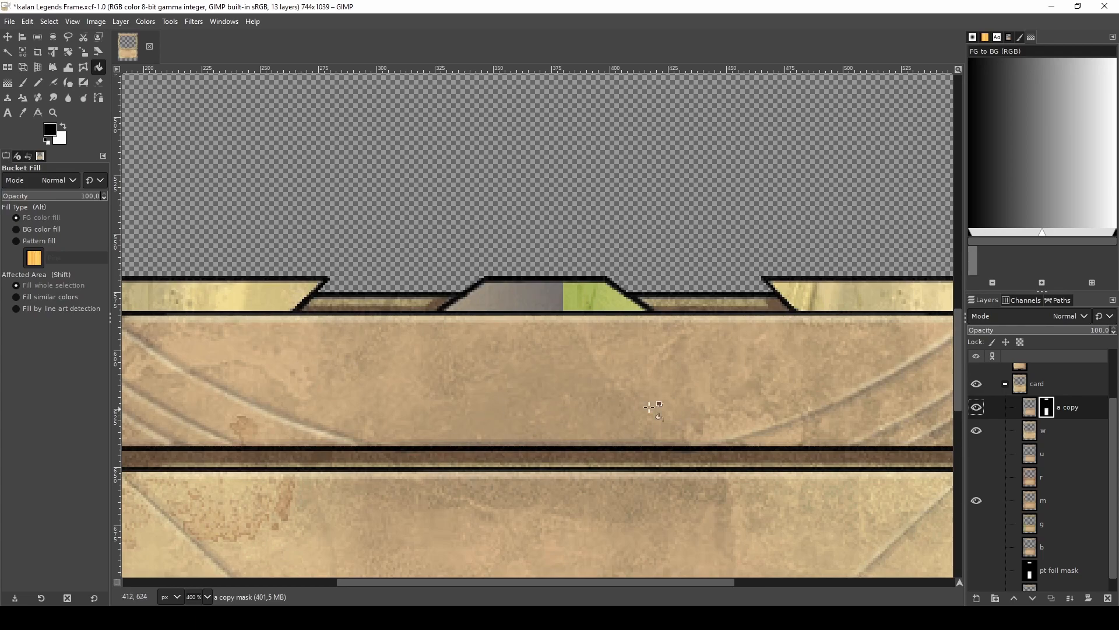
scroll(607, 408, "down", 3)
scroll(574, 408, "down", 5)
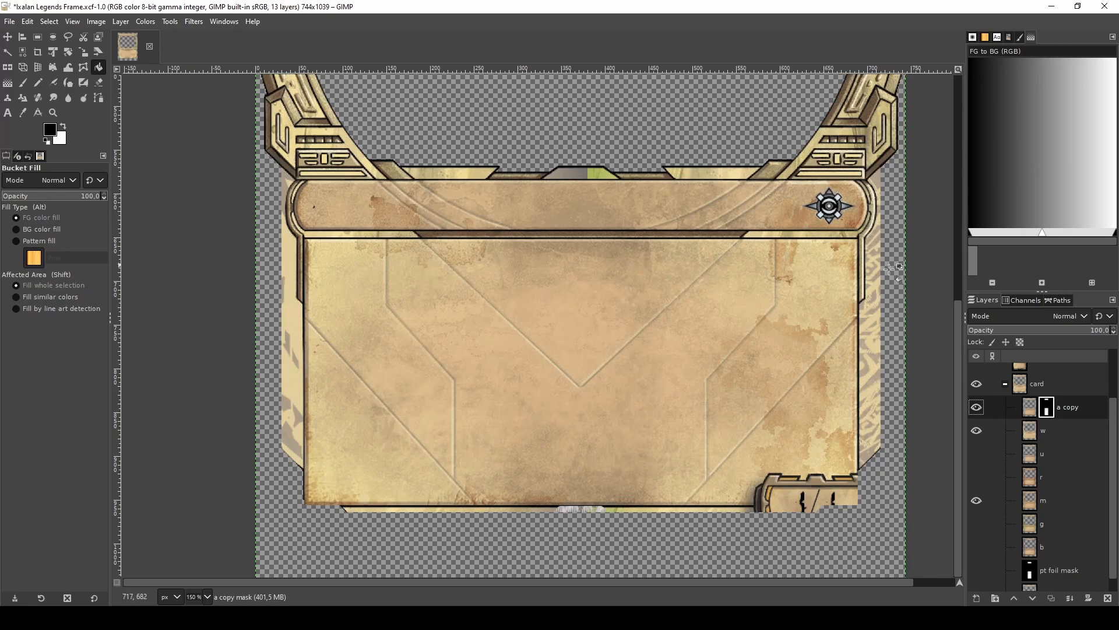
left_click(976, 408)
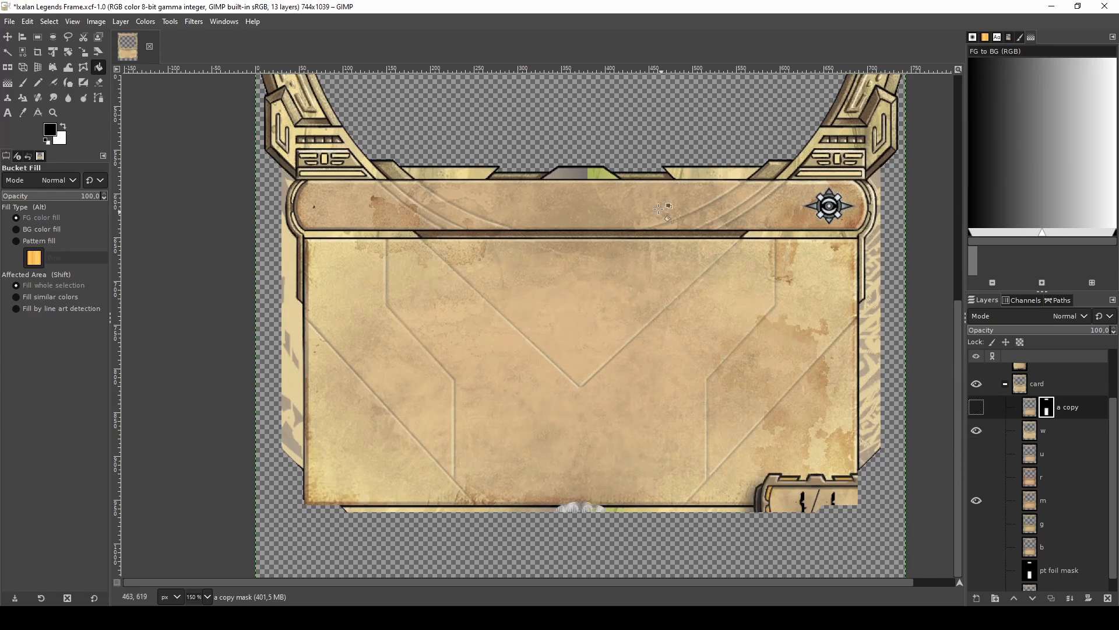
scroll(635, 204, "up", 3)
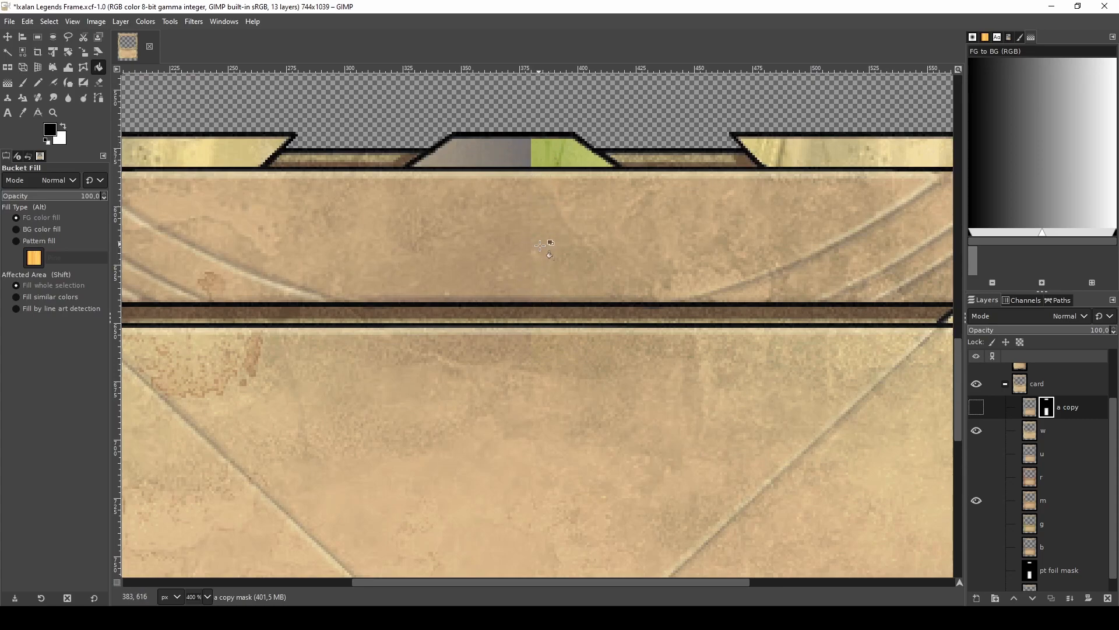
left_click(976, 407)
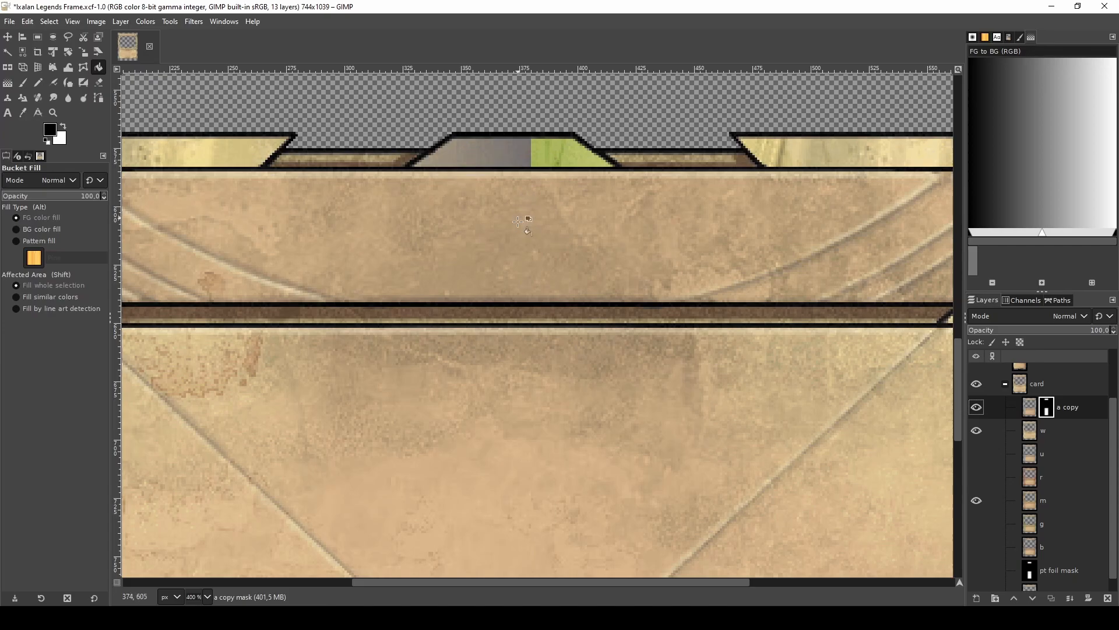
scroll(523, 303, "down", 5)
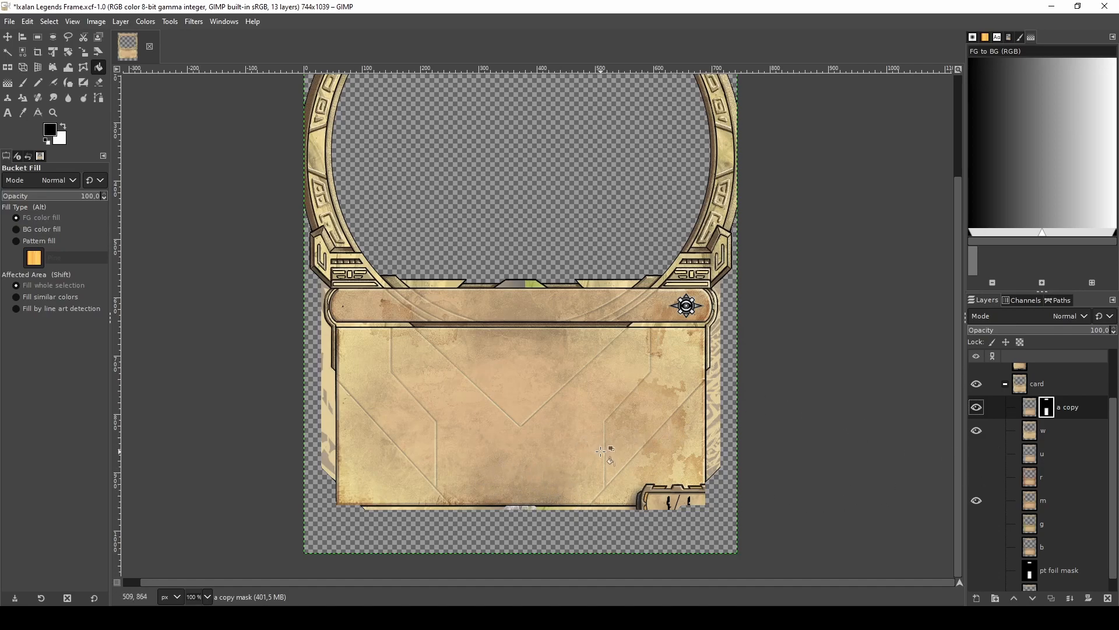
scroll(535, 447, "down", 3)
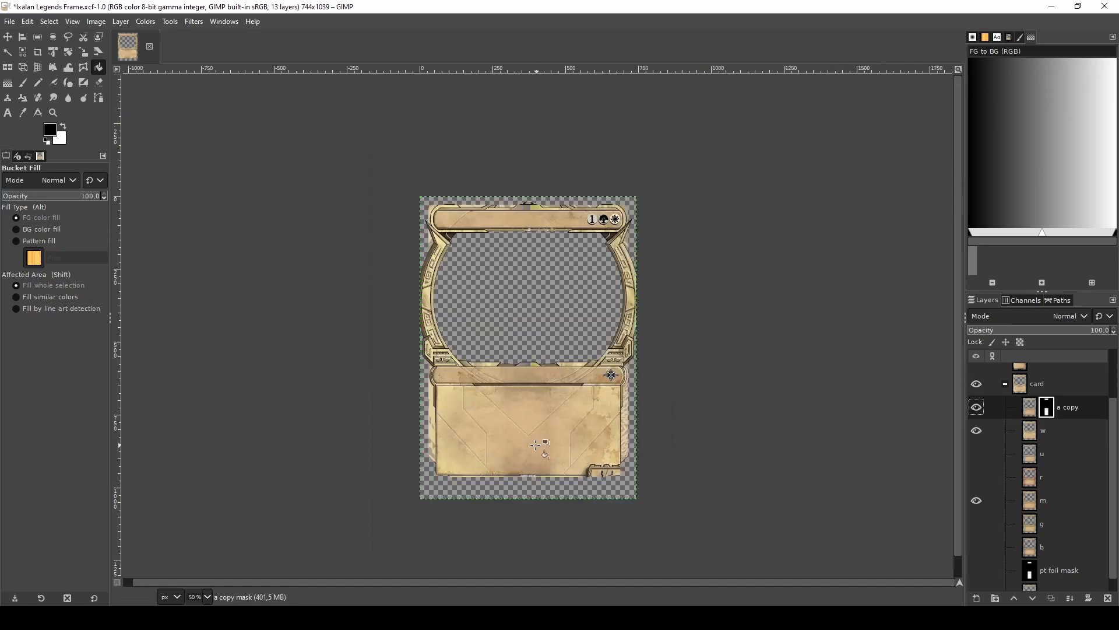
- Examine the title bar's upper and lower edges on layer w with a copy shown over it
scroll(535, 366, "up", 5)
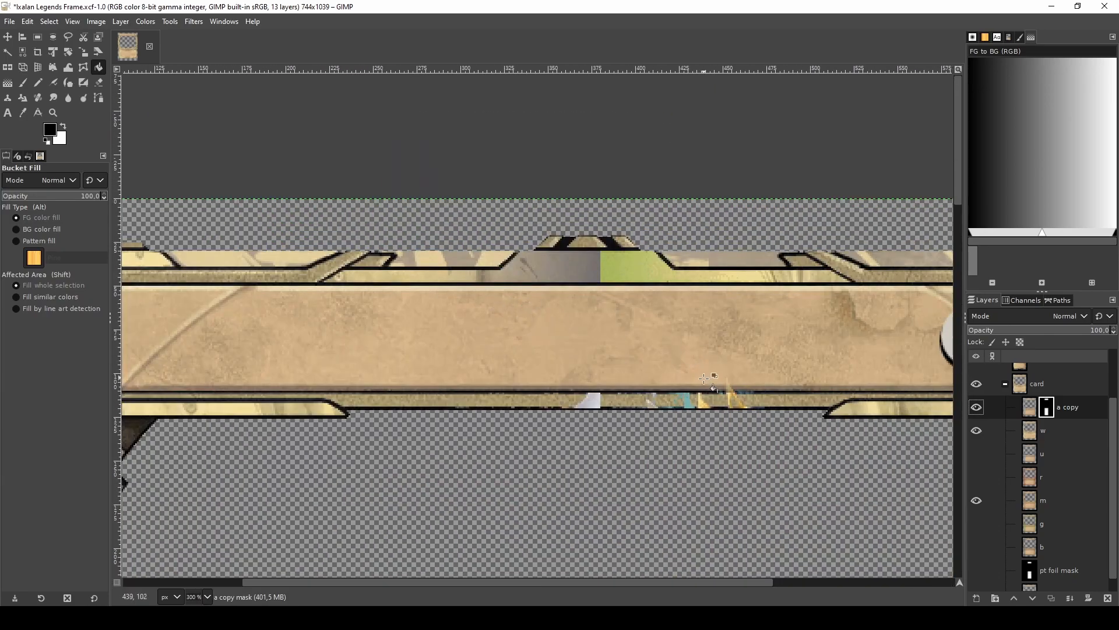
scroll(640, 353, "down", 1)
scroll(640, 354, "down", 3)
scroll(640, 353, "down", 2)
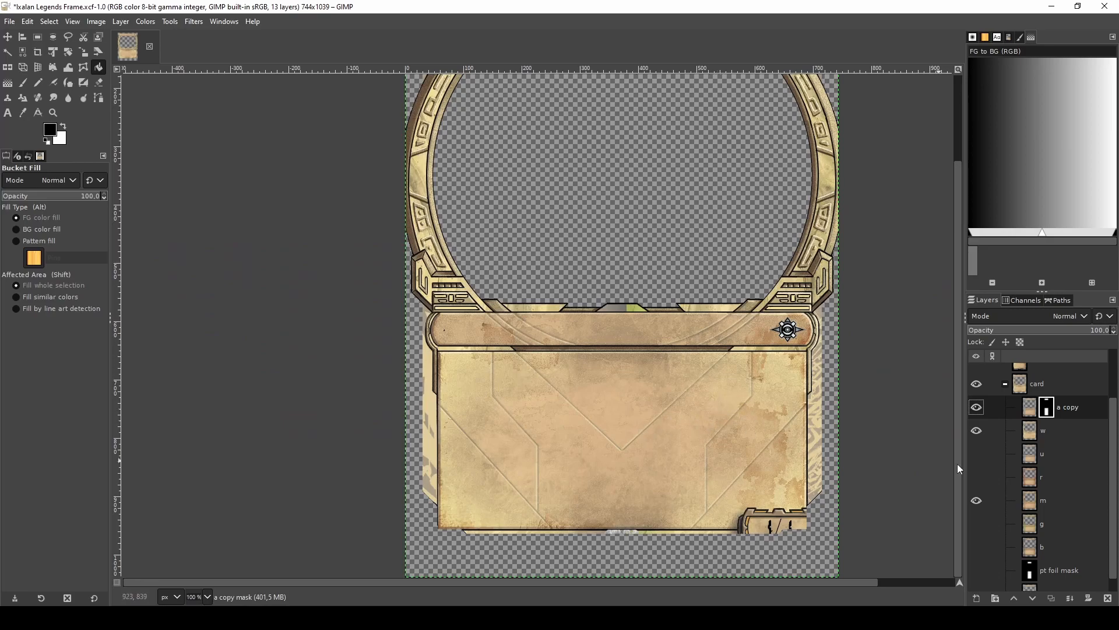
- Show only layer g within the card group and examine the lower edge of its text box
left_click(977, 524, "shift")
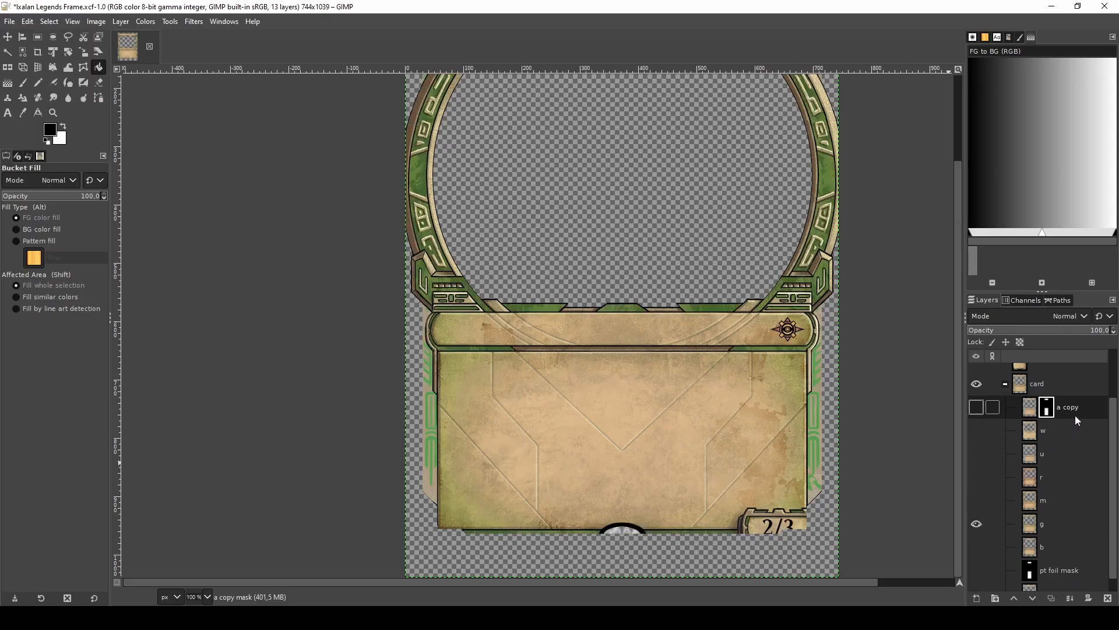
scroll(694, 494, "up", 3)
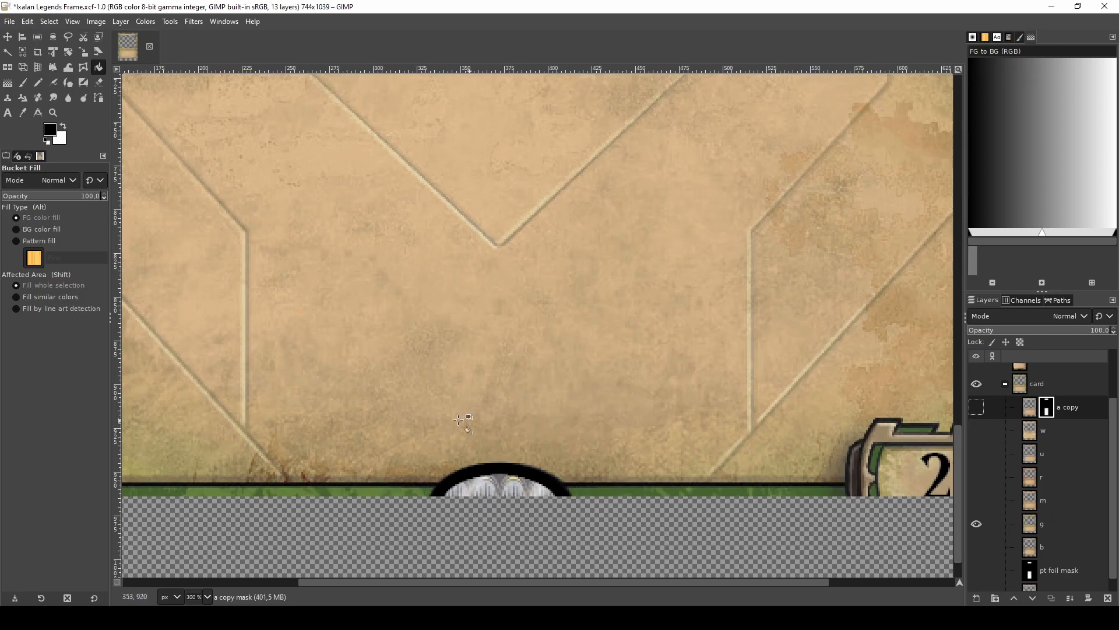
key("grave")
key("grave")
key("grave")
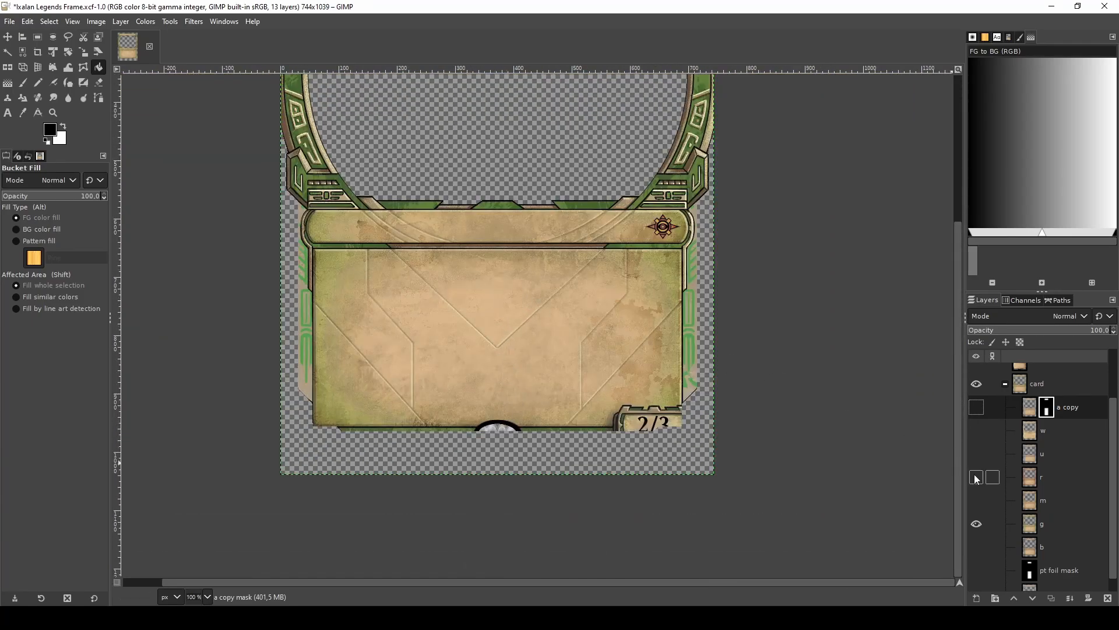
- Make layer r visible and select it as the active layer
left_click(977, 478)
left_click(1059, 473)
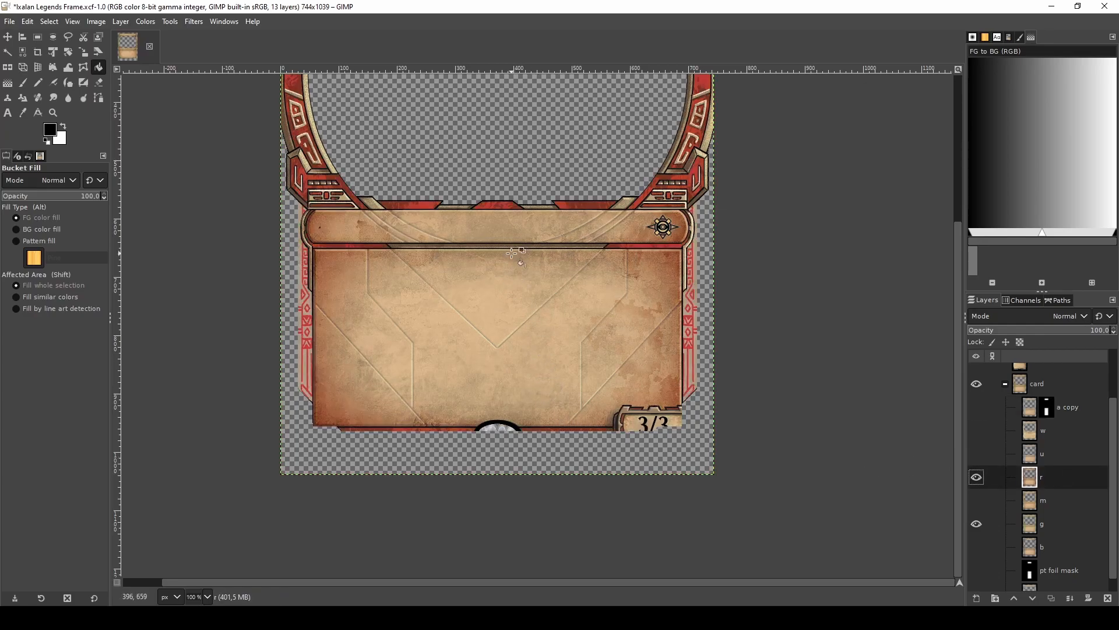
- Toggle the masked "a copy" layer over the red frame and examine how its patch blends with the title and text bars
scroll(493, 242, "up", 4)
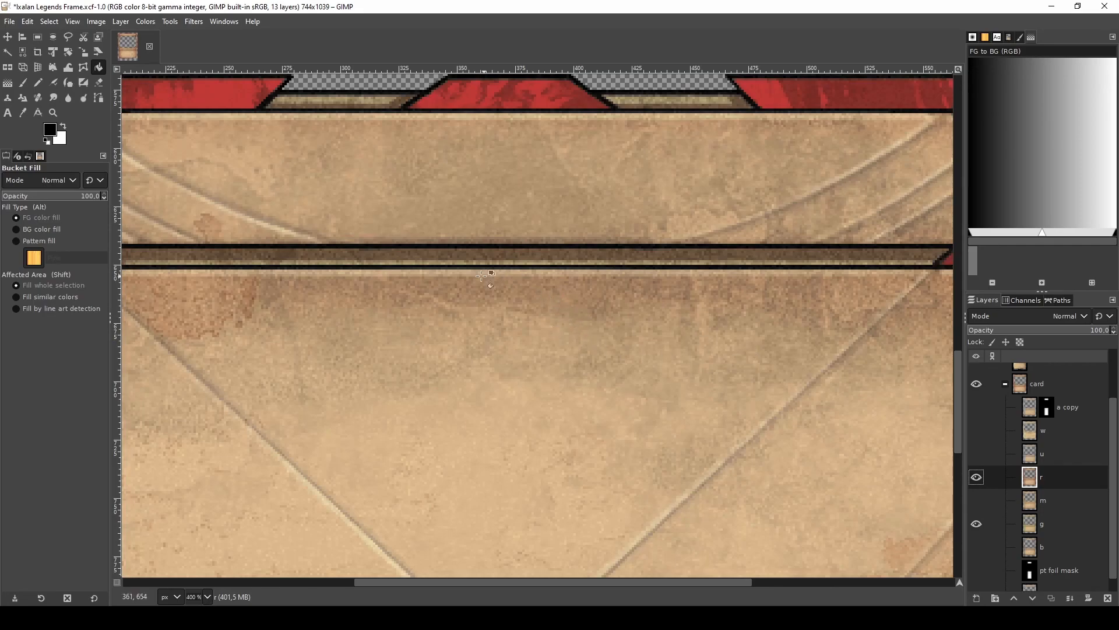
left_click(976, 407)
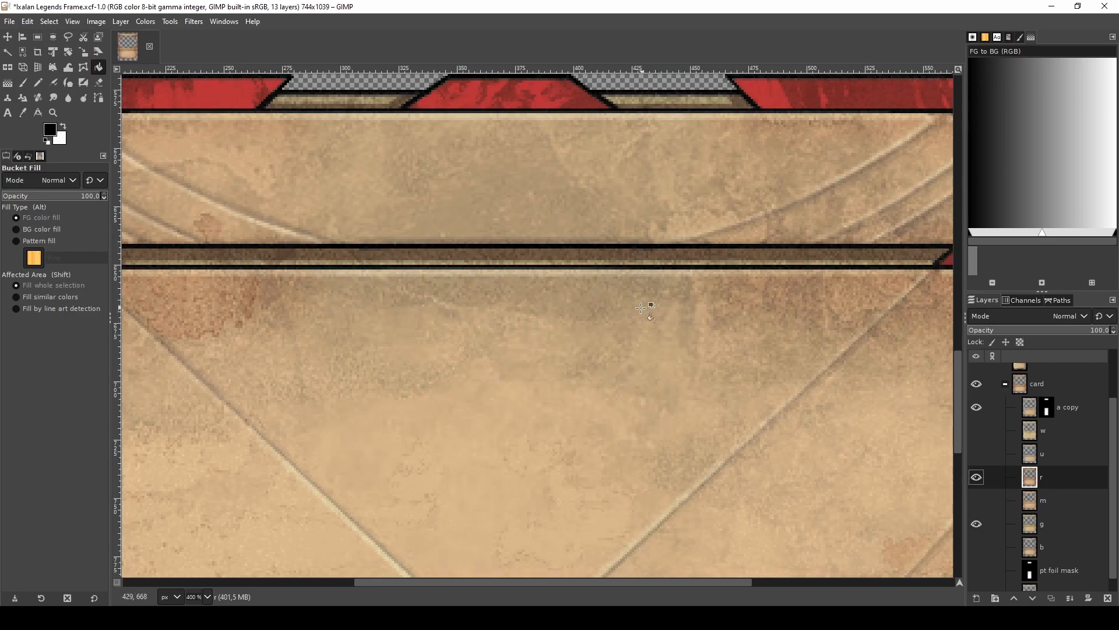
key("1")
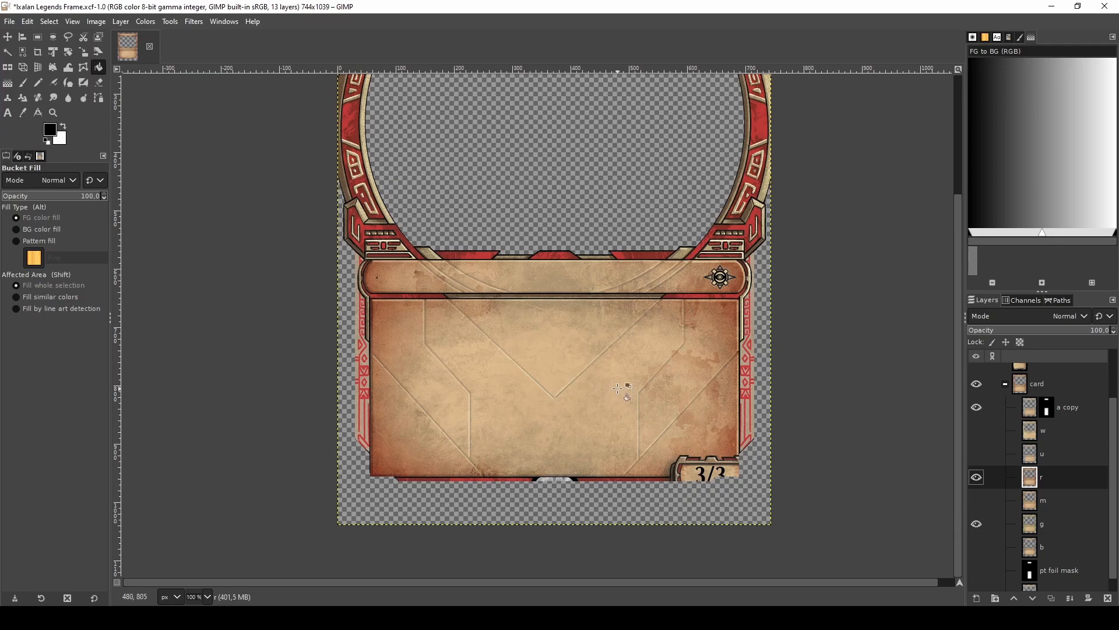
scroll(636, 418, "down", 2)
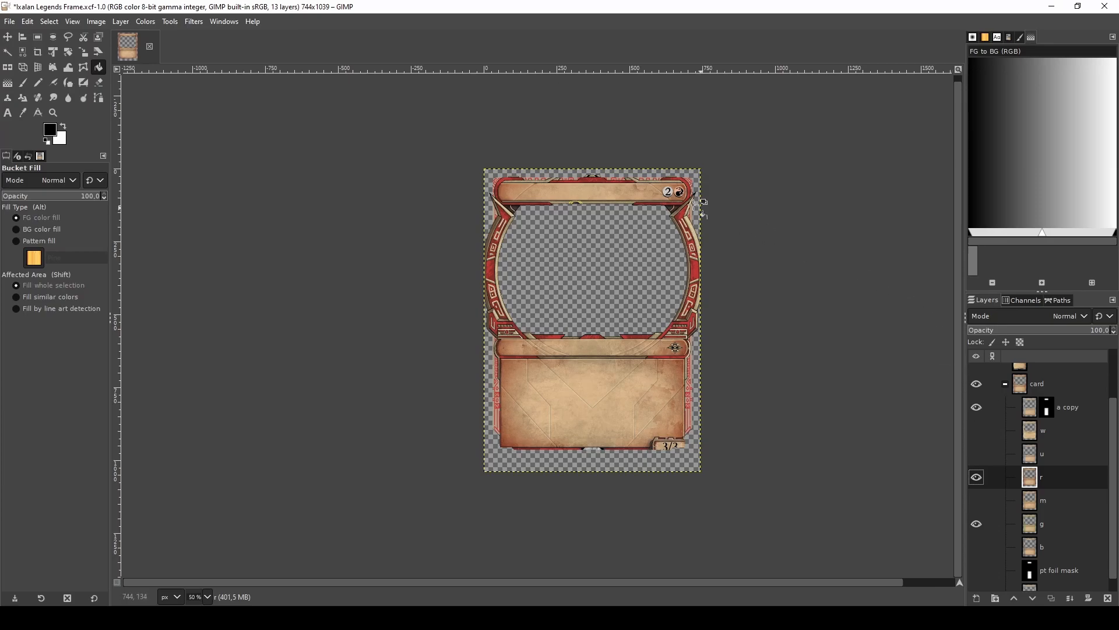
scroll(602, 155, "up", 3)
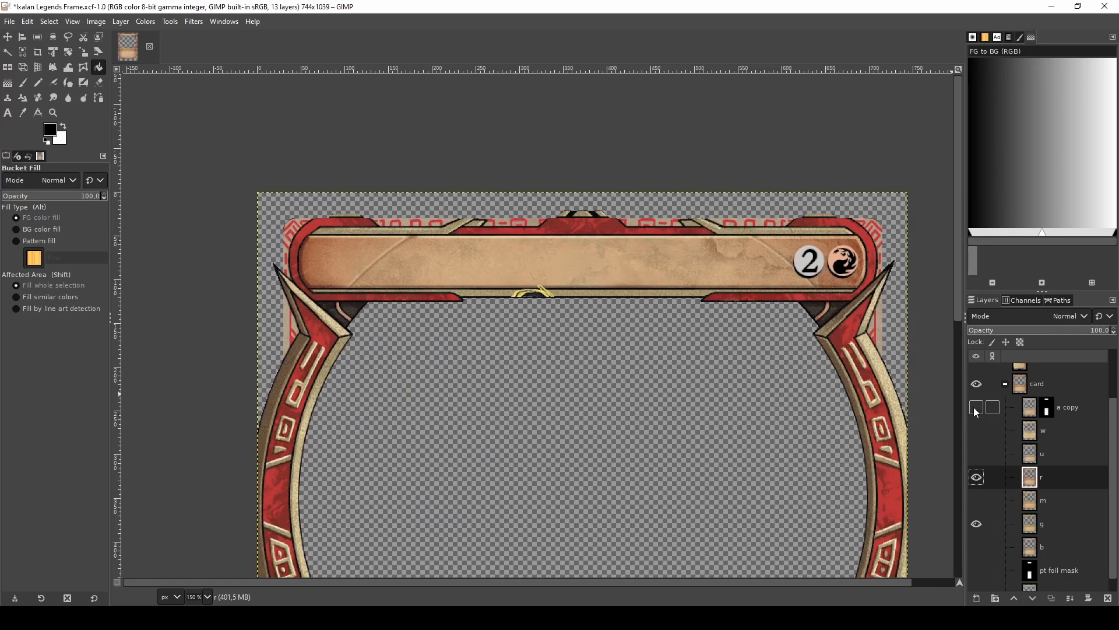
scroll(687, 402, "down", 2)
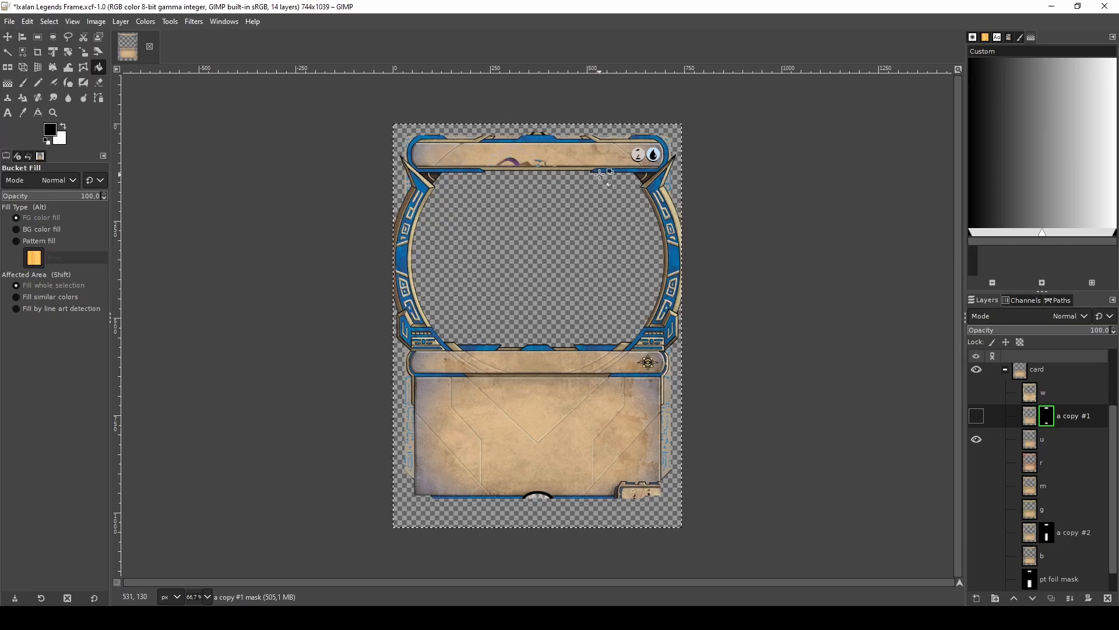
- Show the a copy #1 layer by itself, turn off the display of its mask, and inspect the two masked patches
left_click(978, 416)
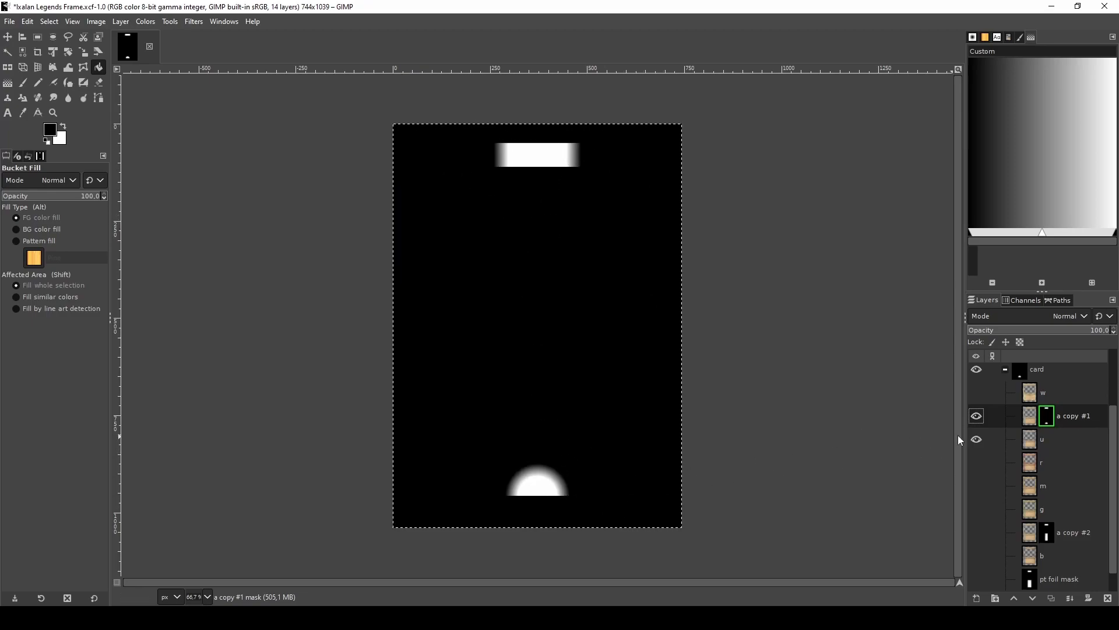
right_click(1047, 416)
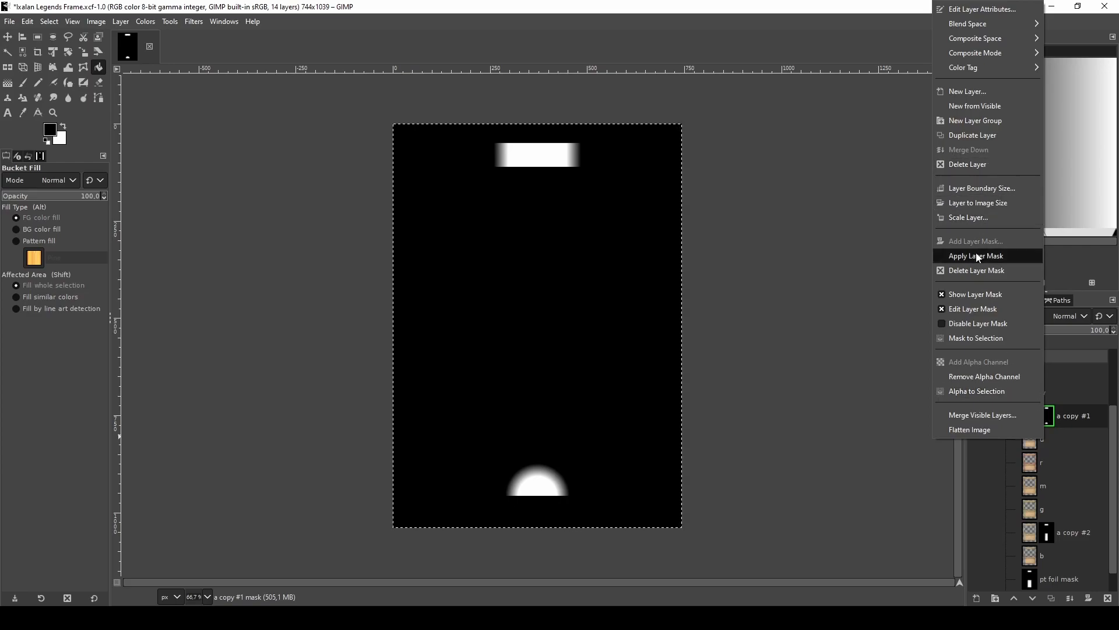
left_click(971, 294)
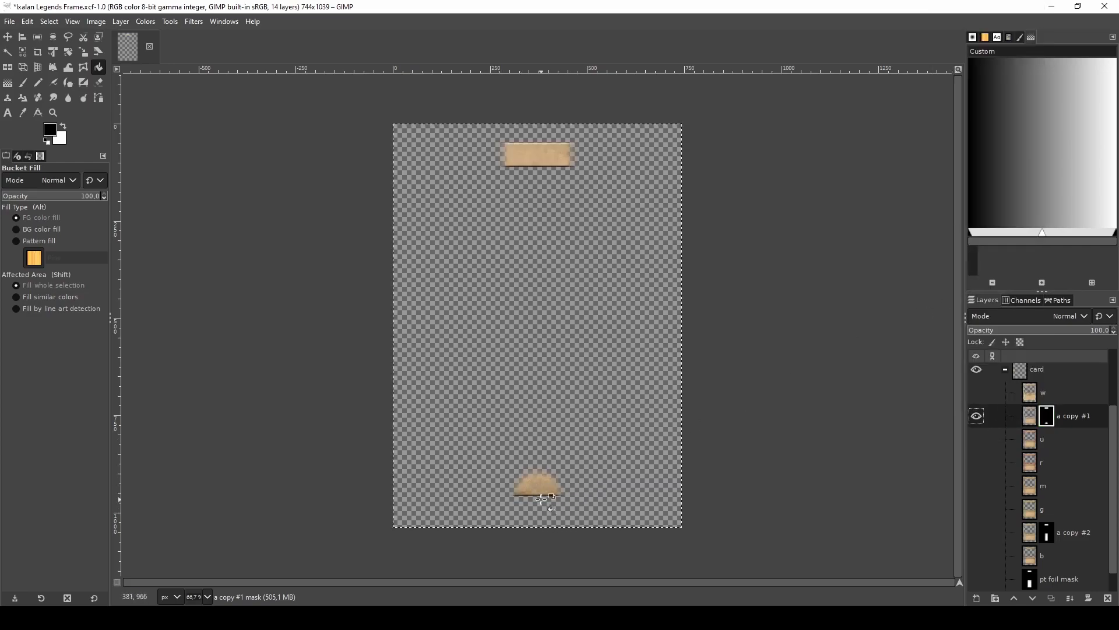
scroll(542, 499, "up", 3)
scroll(467, 419, "down", 5)
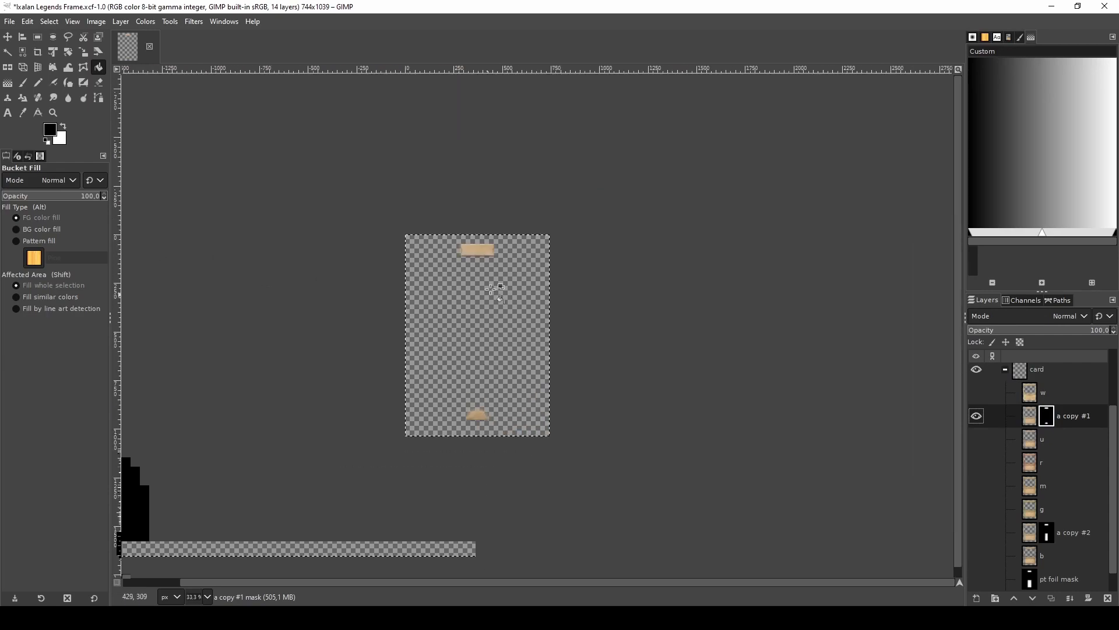
scroll(426, 265, "up", 4)
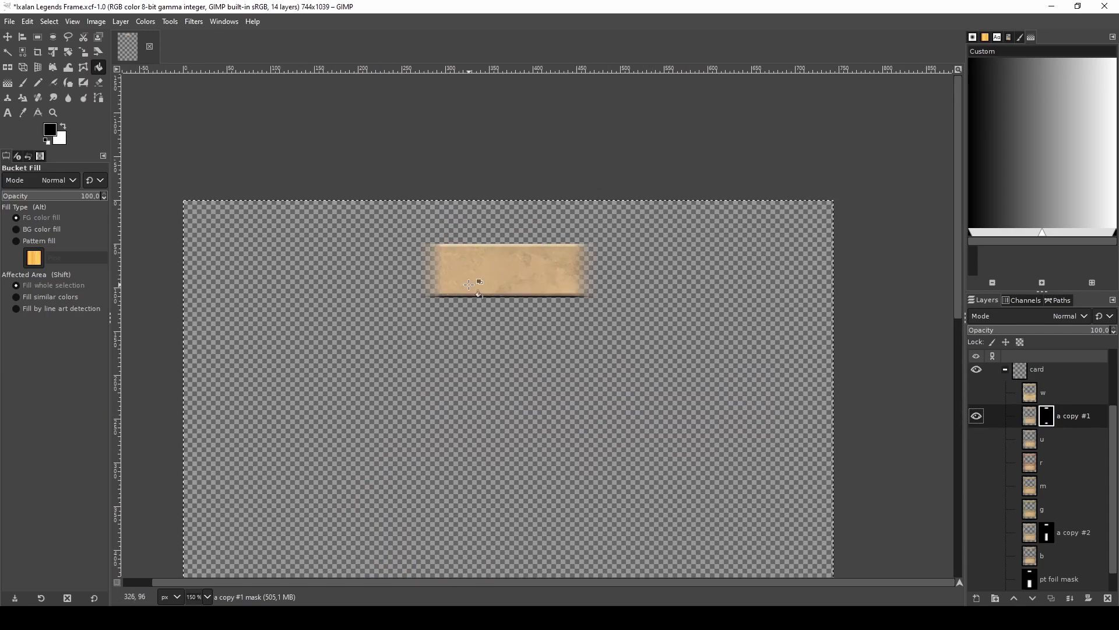
- Show only the u layer and examine the blue frame's bars and text box without the patches
left_click(976, 441, "shift")
scroll(752, 362, "down", 5)
scroll(504, 362, "up", 3)
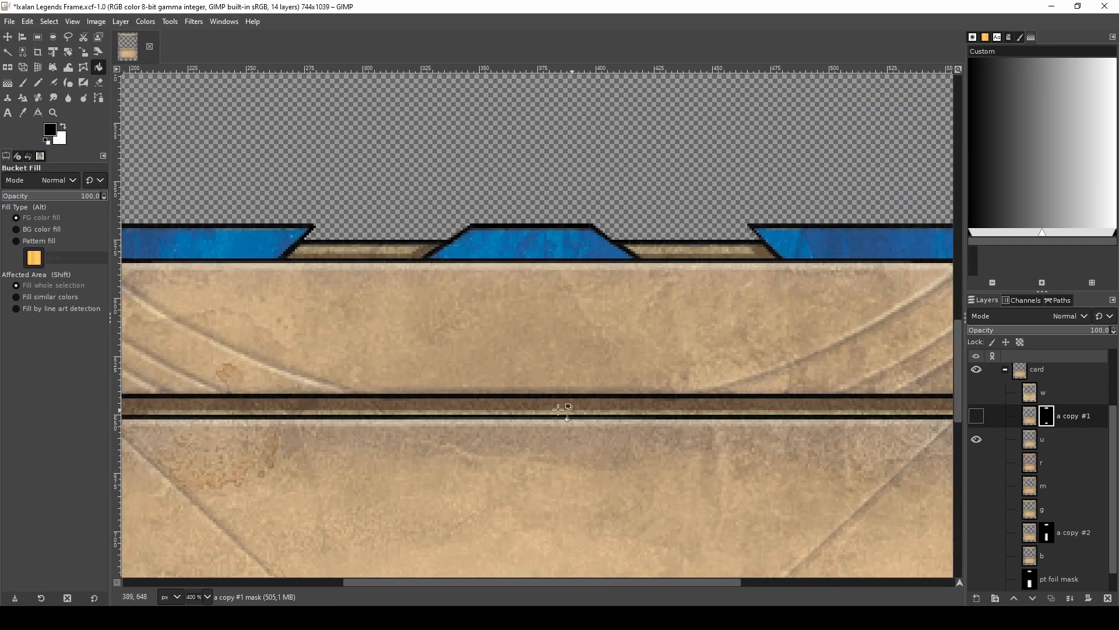
scroll(612, 341, "down", 2)
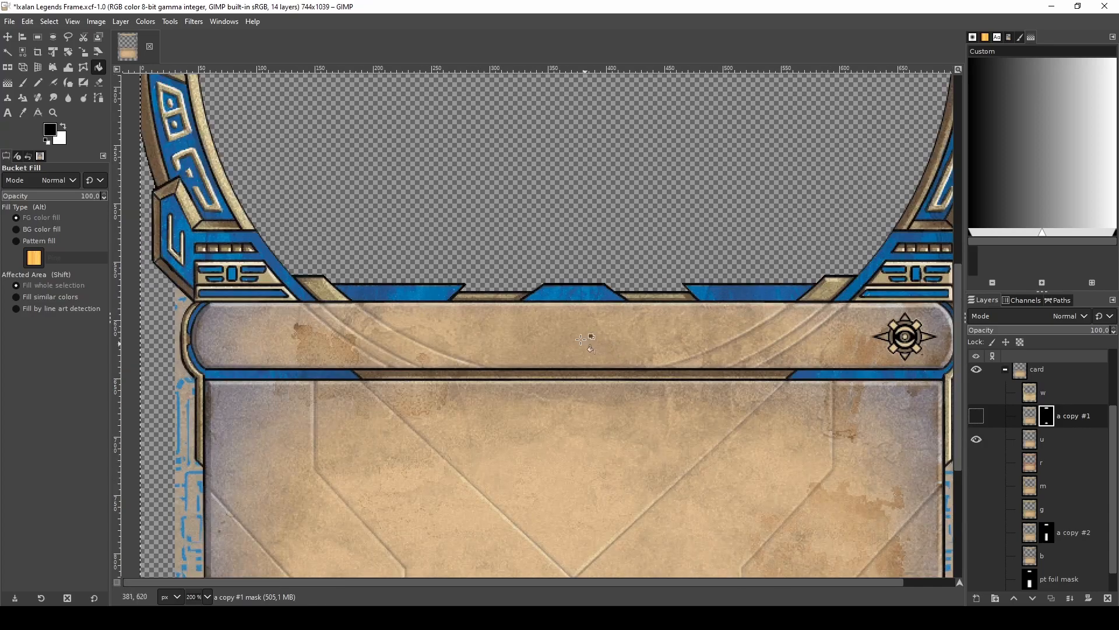
scroll(583, 342, "down", 1)
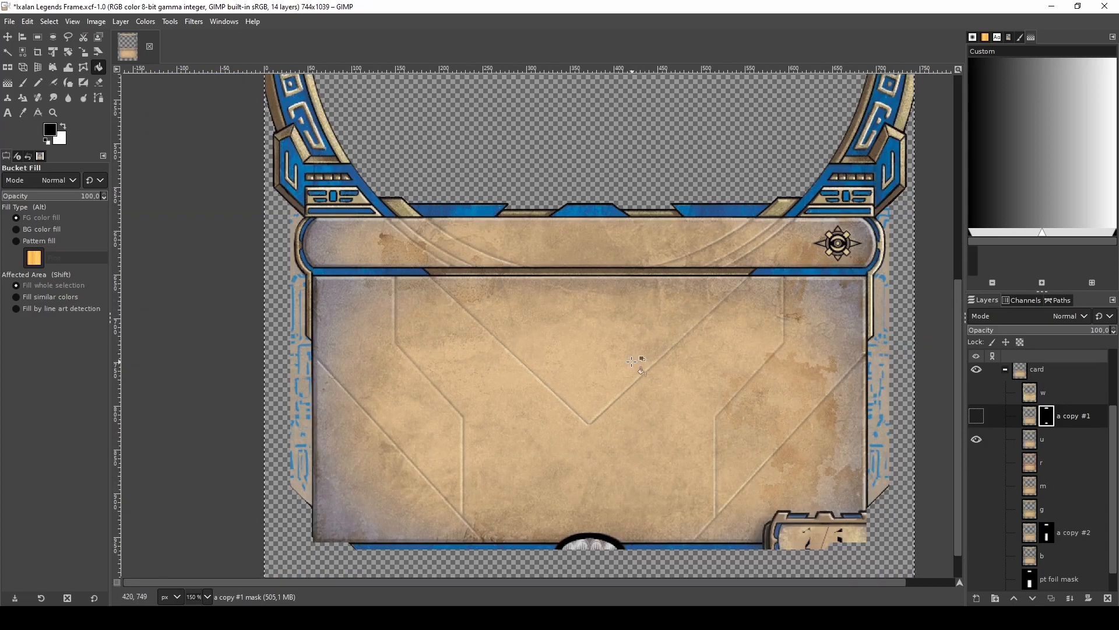
scroll(638, 358, "down", 2)
- Toggle the a copy #1 layer over the blue frame to compare the title bar and lower edge with and without the patches
left_click(977, 417)
scroll(630, 446, "up", 1)
scroll(628, 445, "up", 5)
left_click(977, 416)
left_click(977, 416)
left_click(977, 416)
left_click(977, 417)
scroll(612, 406, "down", 6)
scroll(612, 338, "down", 2)
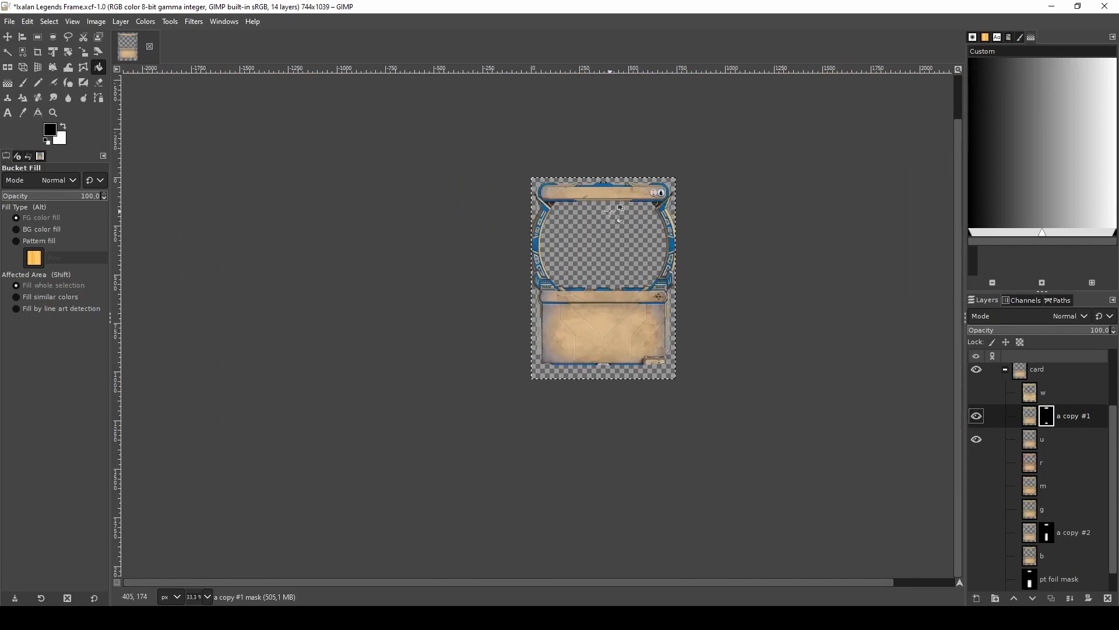
scroll(610, 186, "up", 7)
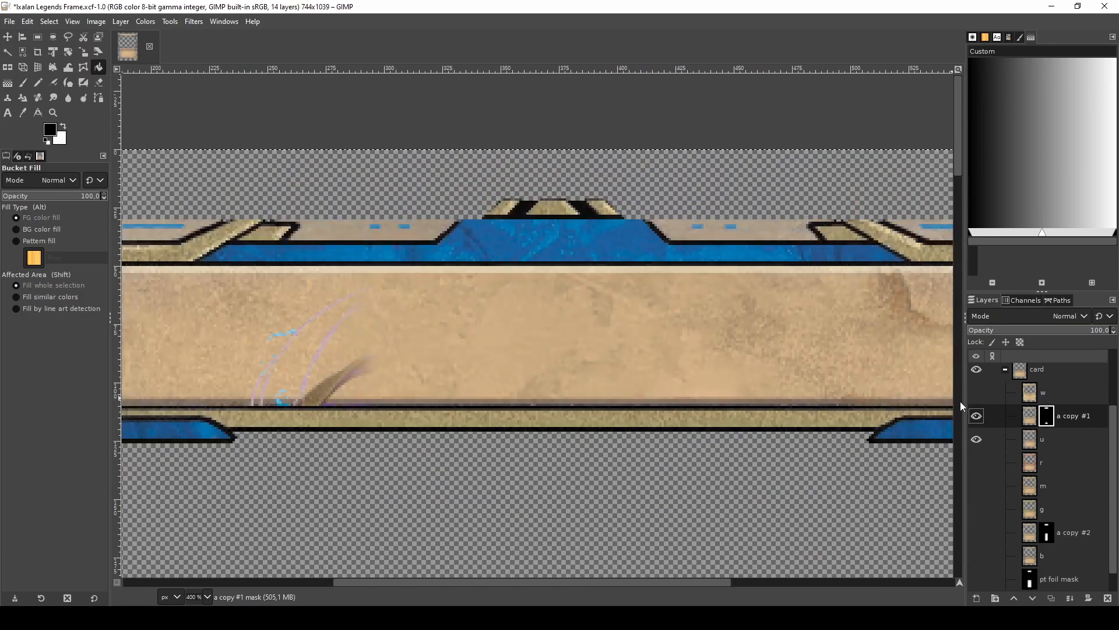
left_click(977, 416)
left_click(977, 416)
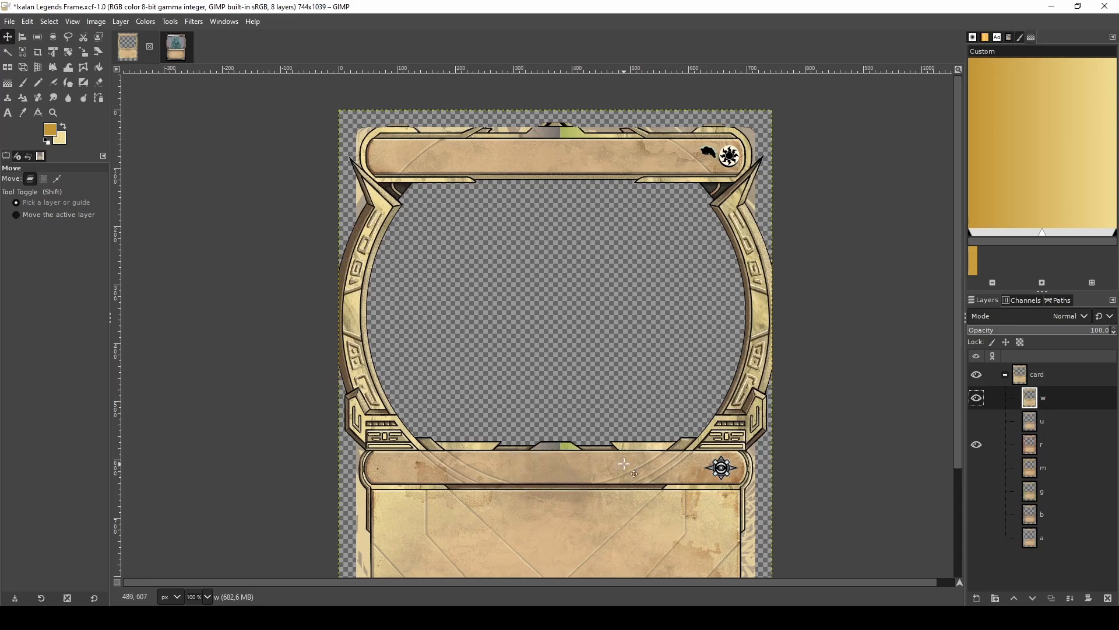
- On the w layer, copy a rectangle of about 133 × 40 px around the cream plate beside the centre plate and paste it
scroll(623, 464, "up", 4)
key("r")
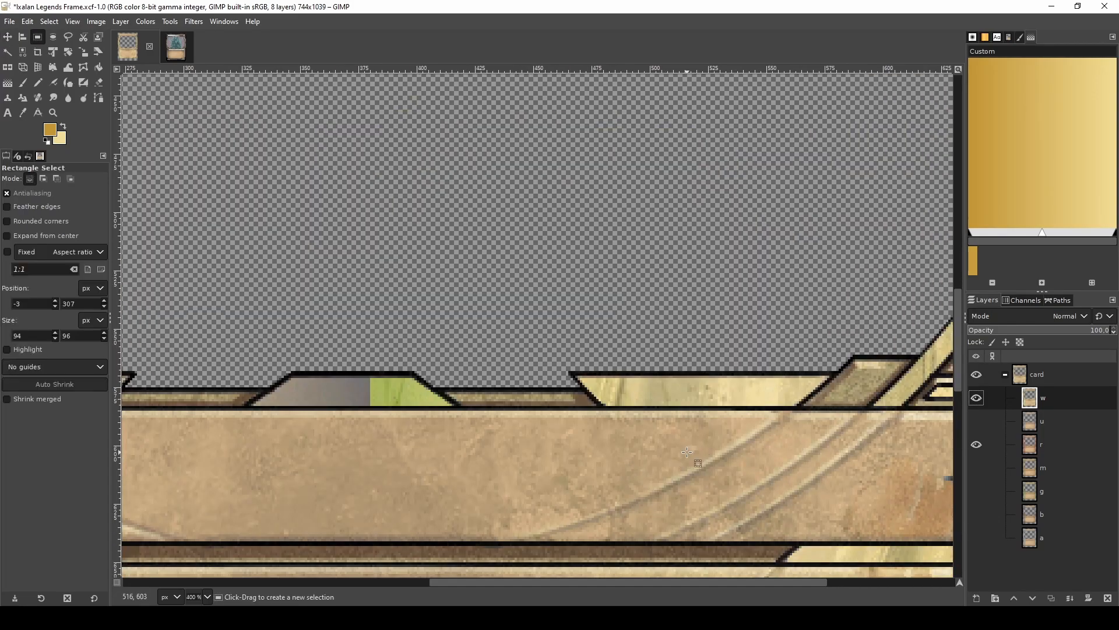
scroll(695, 444, "up", 2)
scroll(797, 398, "down", 2)
left_click_drag(912, 312, 605, 401)
key("ctrl+c")
key("ctrl+v")
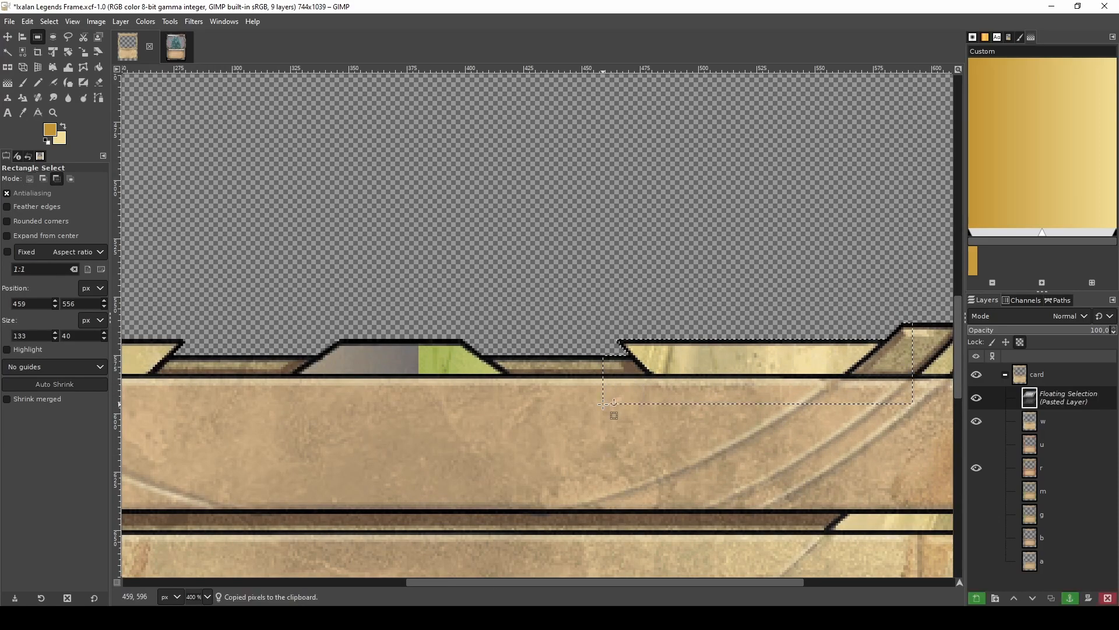
- Flip the pasted piece horizontally and vertically and move it over the grey-green centre plate
key("shift+f")
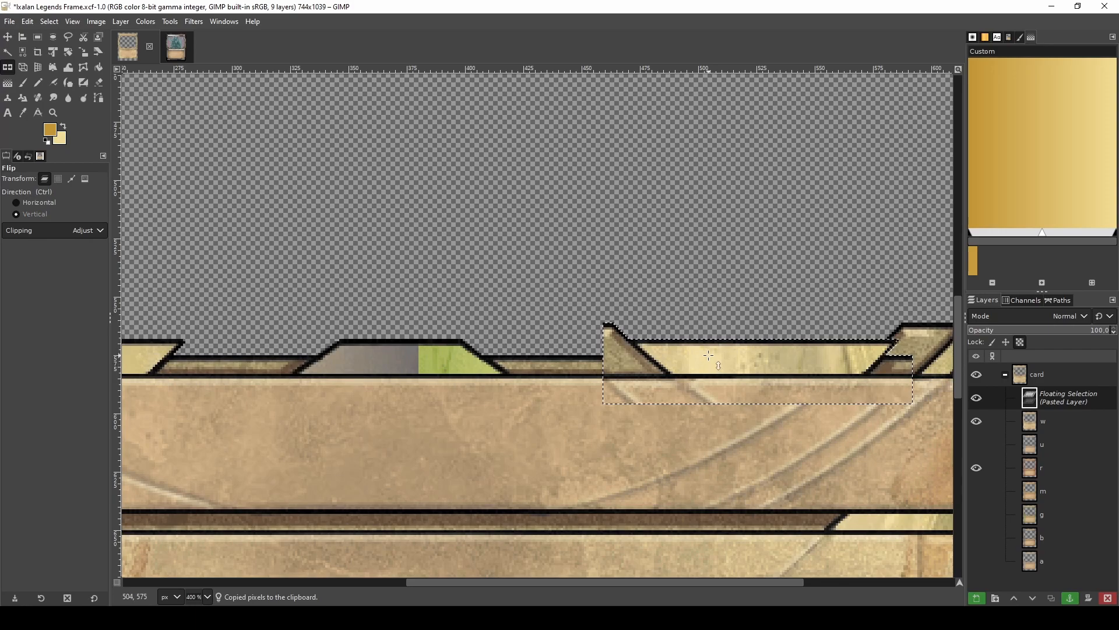
left_click(709, 355, "ctrl")
key("m")
left_click_drag(709, 355, 364, 355)
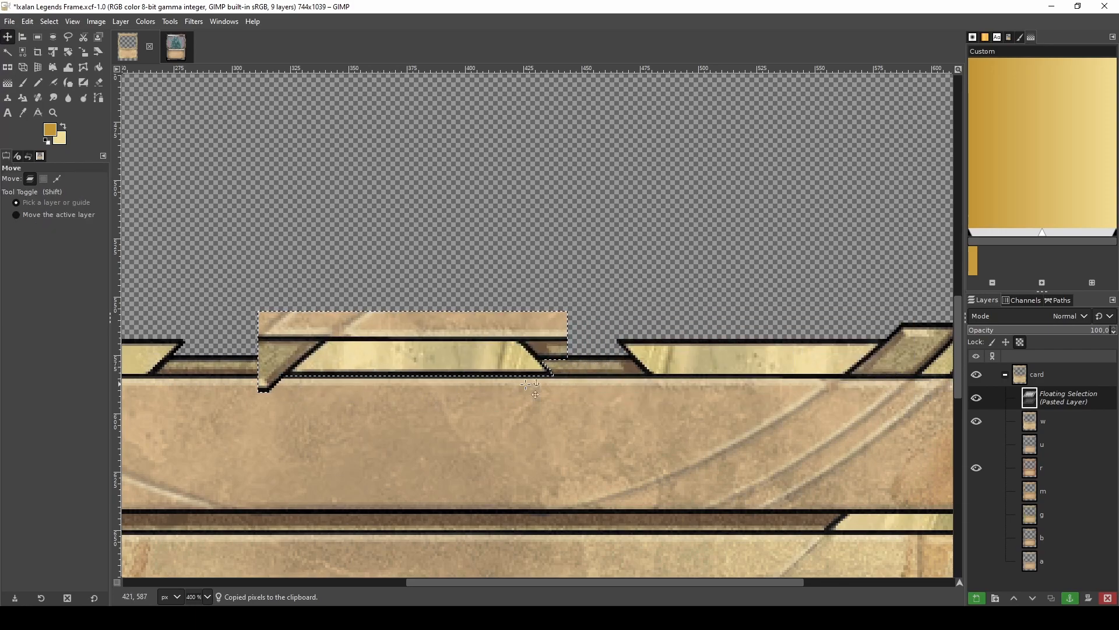
- Nudge the flipped piece down so its lower outline lines up with the black line under the centre plate
scroll(545, 405, "down", 2)
scroll(507, 412, "up", 2)
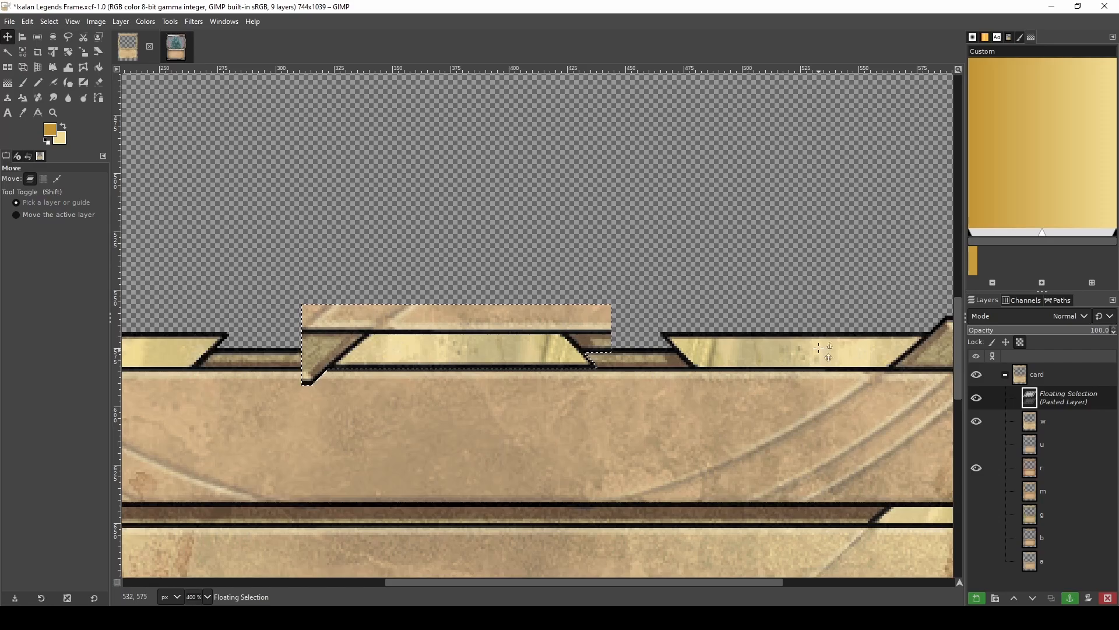
key("ctrl")
scroll(727, 408, "down", 1)
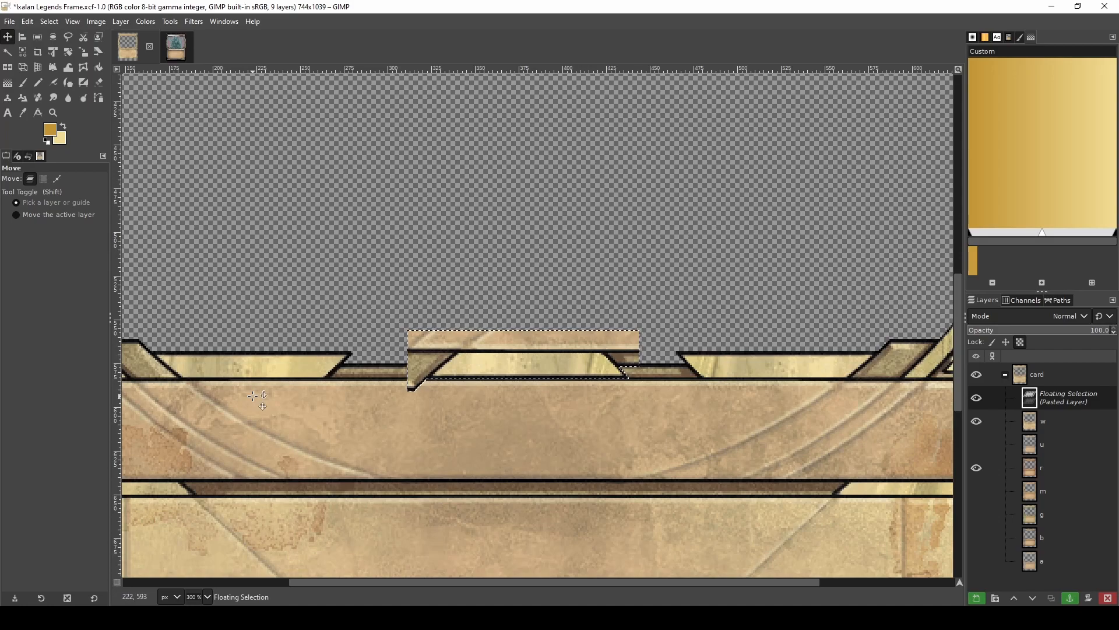
scroll(451, 350, "up", 2)
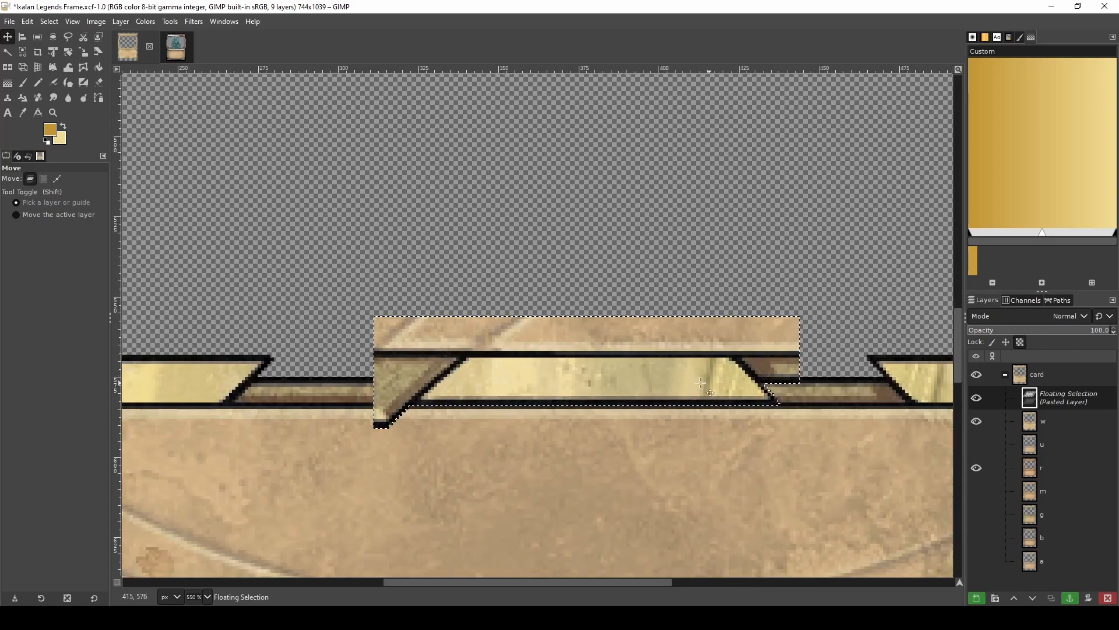
key("Down")
key("Down")
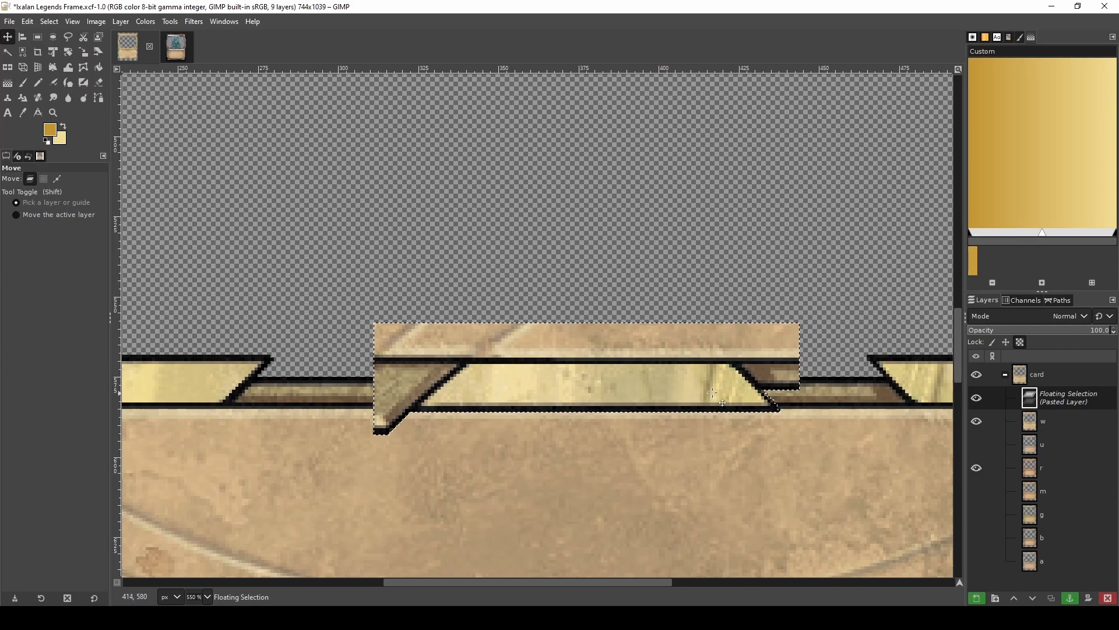
- Convert the floating selection to a new layer and hide it to uncover the grey-green centre plate
left_click(977, 399)
right_click(1064, 401)
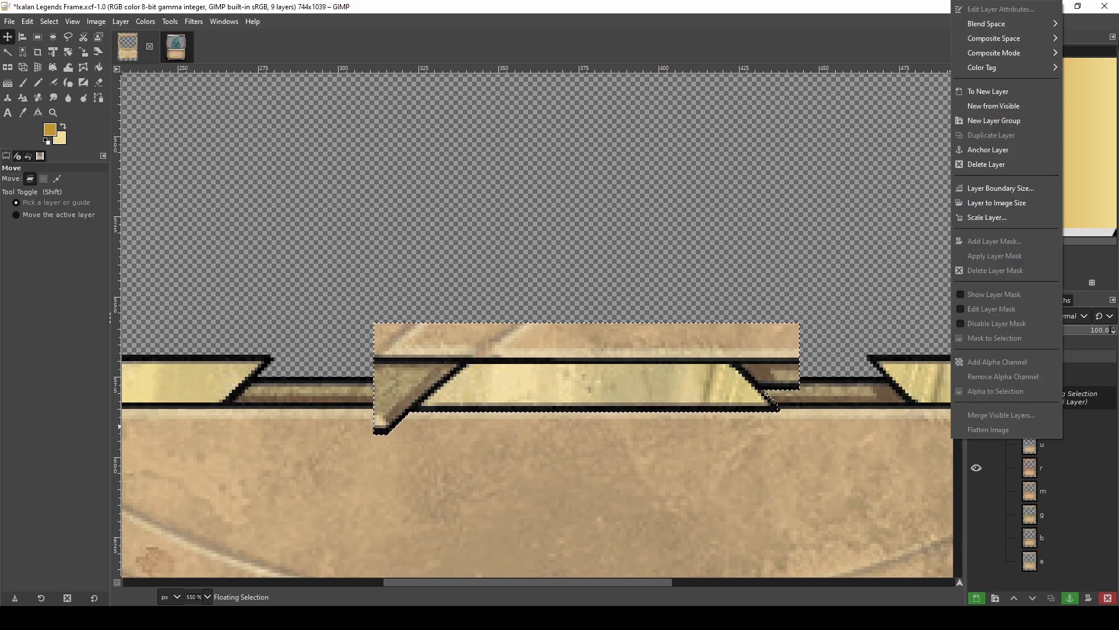
left_click(1024, 87)
left_click(976, 399)
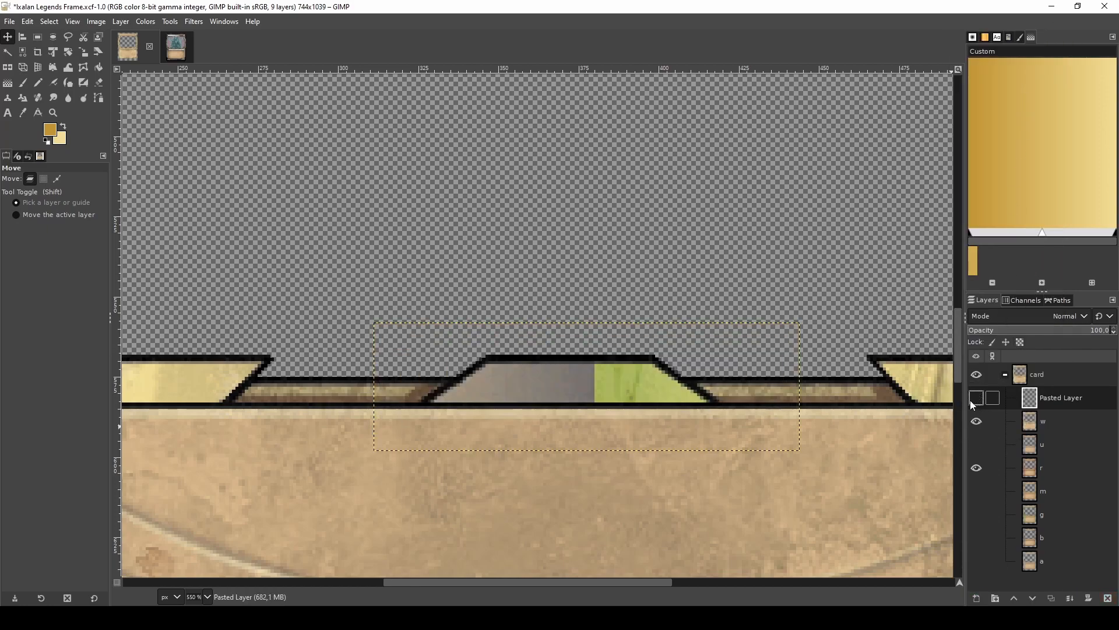
- Trace the inside of the grey-green centre plate with a Free Select outline, following its sloped sides and straight top and bottom edges
scroll(367, 407, "up", 3)
key("f")
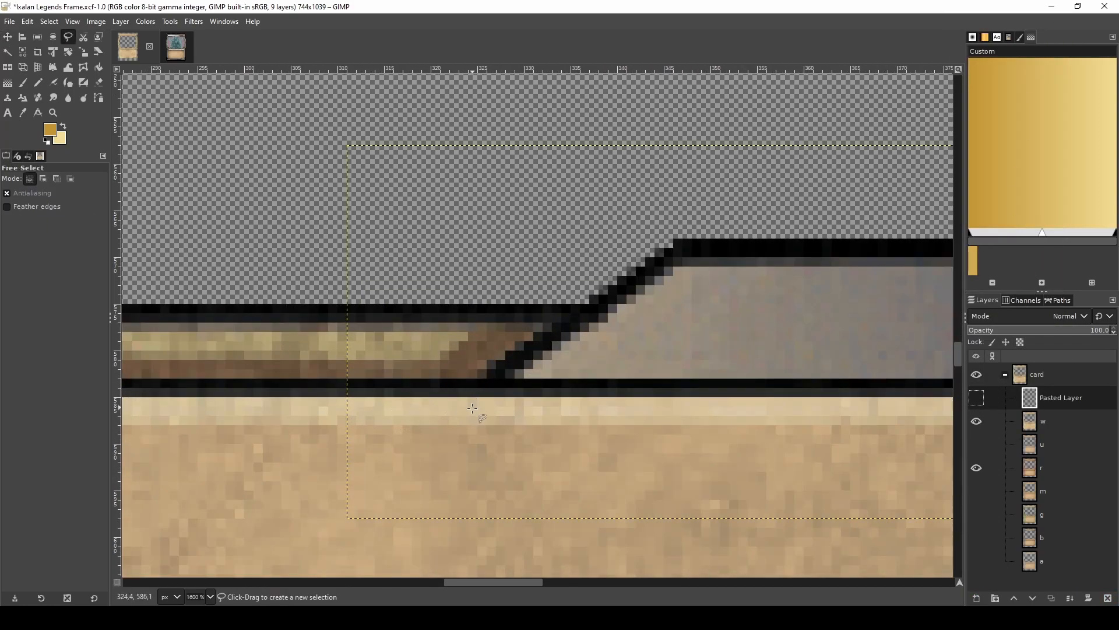
left_click_drag(462, 401, 634, 293)
scroll(663, 270, "down", 4)
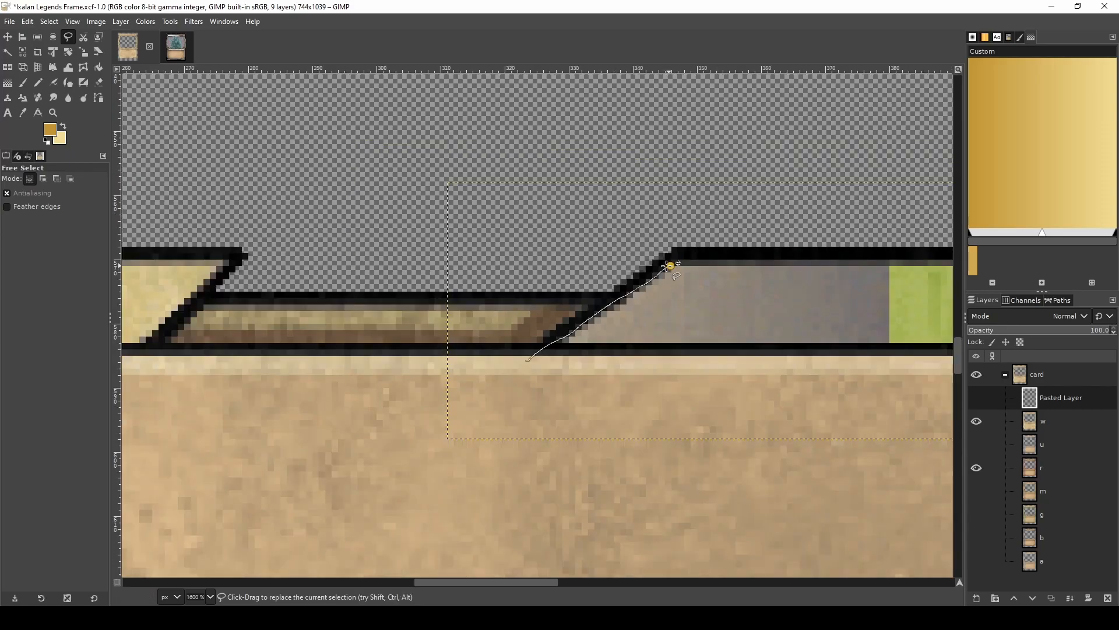
scroll(761, 265, "up", 3)
scroll(761, 265, "up", 1)
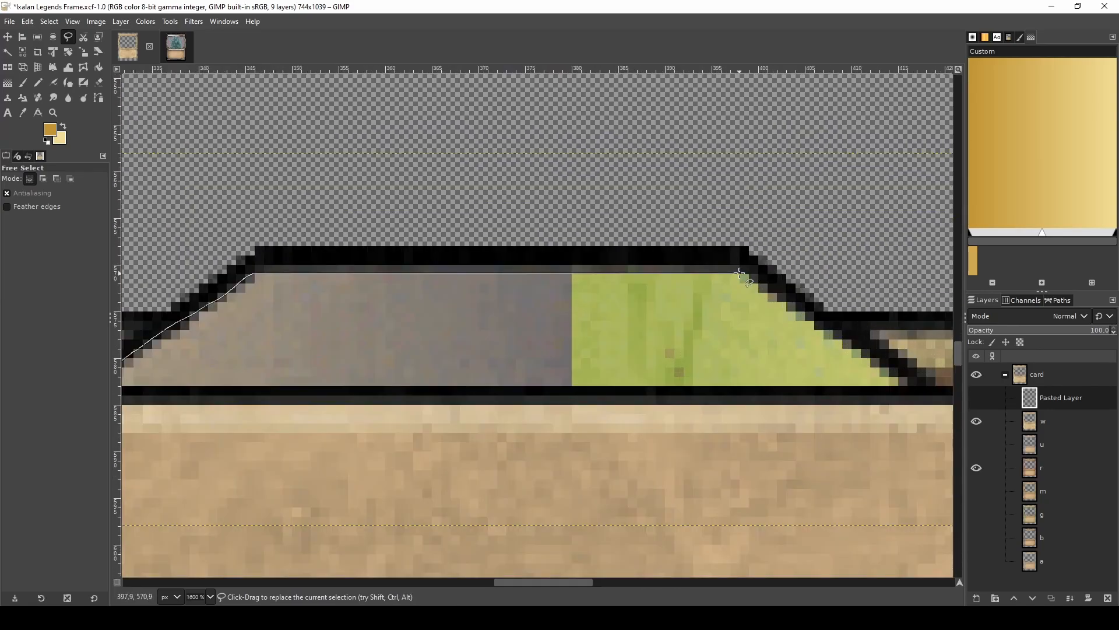
left_click(744, 273)
left_click(889, 367)
left_click(909, 385)
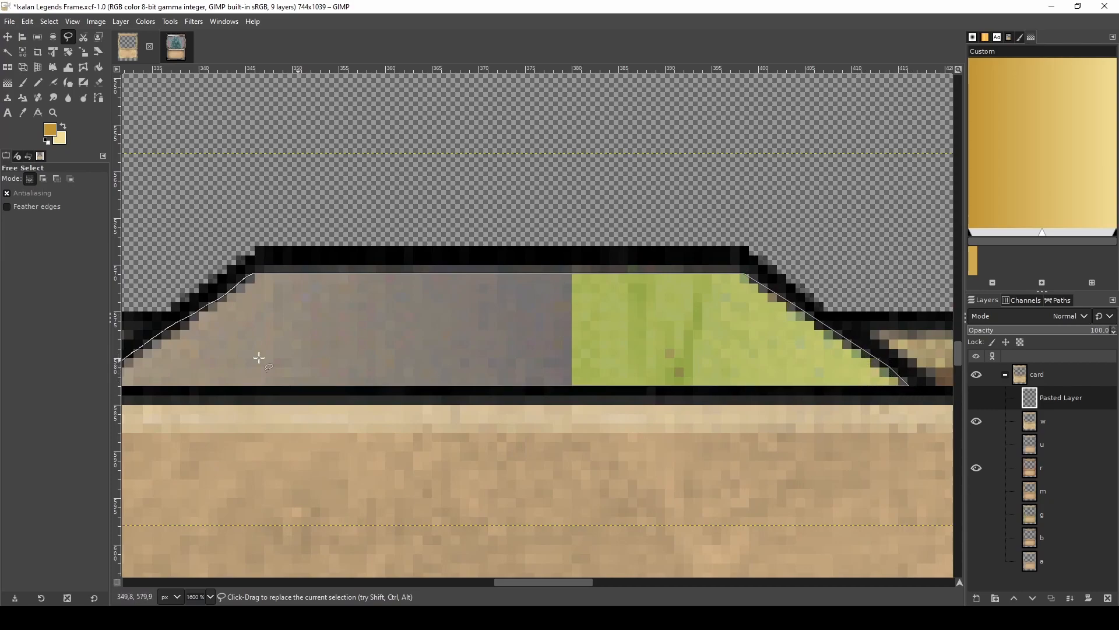
left_click(160, 389)
scroll(160, 389, "left", 5)
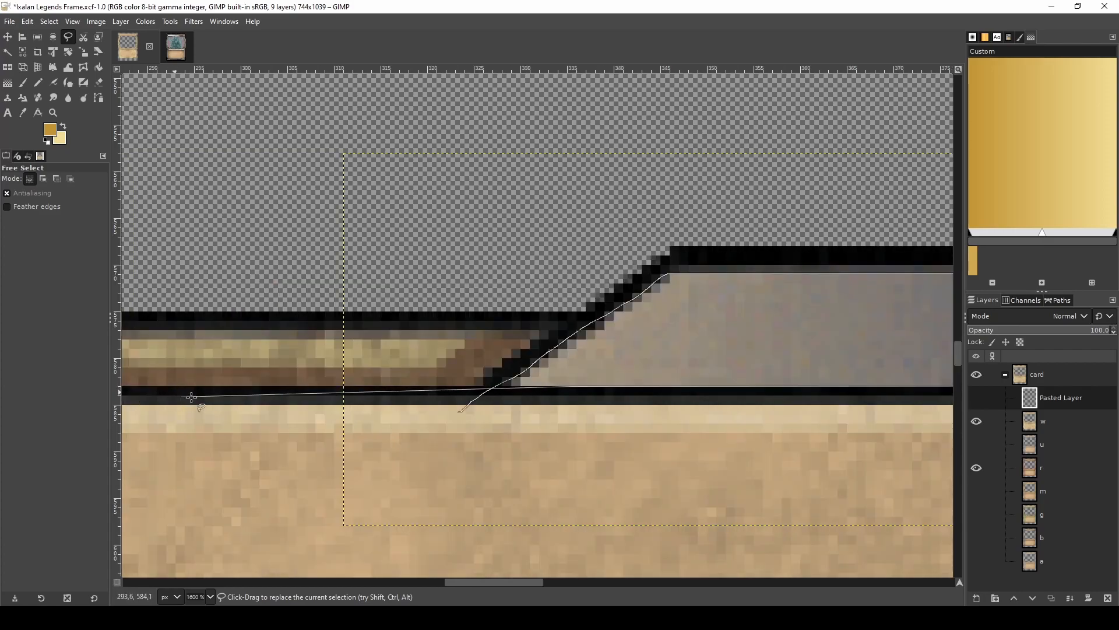
left_click(458, 413)
scroll(453, 428, "down", 2)
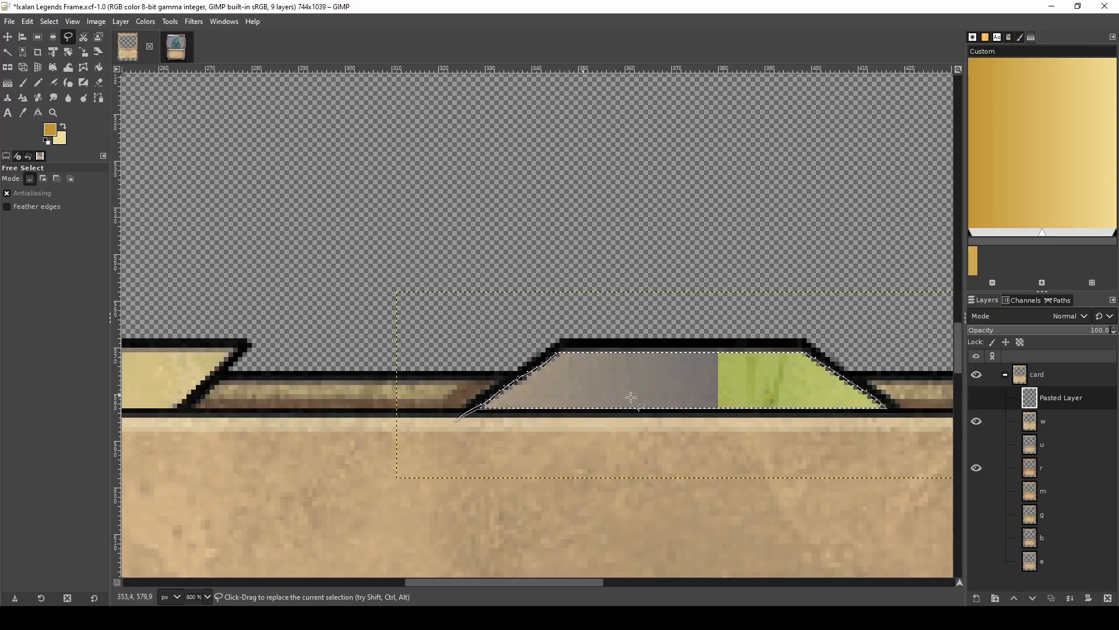
- Show the pasted layer and delete everything in it outside the traced plate outline
left_click(978, 398)
key("Delete")
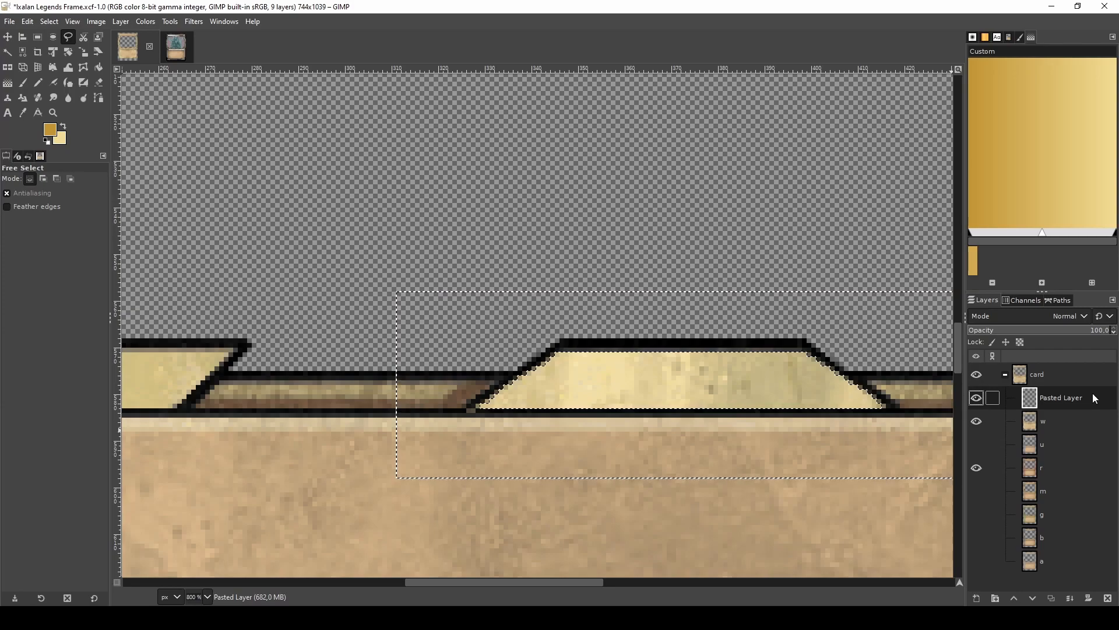
- Merge the pasted plate into layer w and smudge the pixels where the plate's sloped outline meets the black line below
right_click(1092, 393)
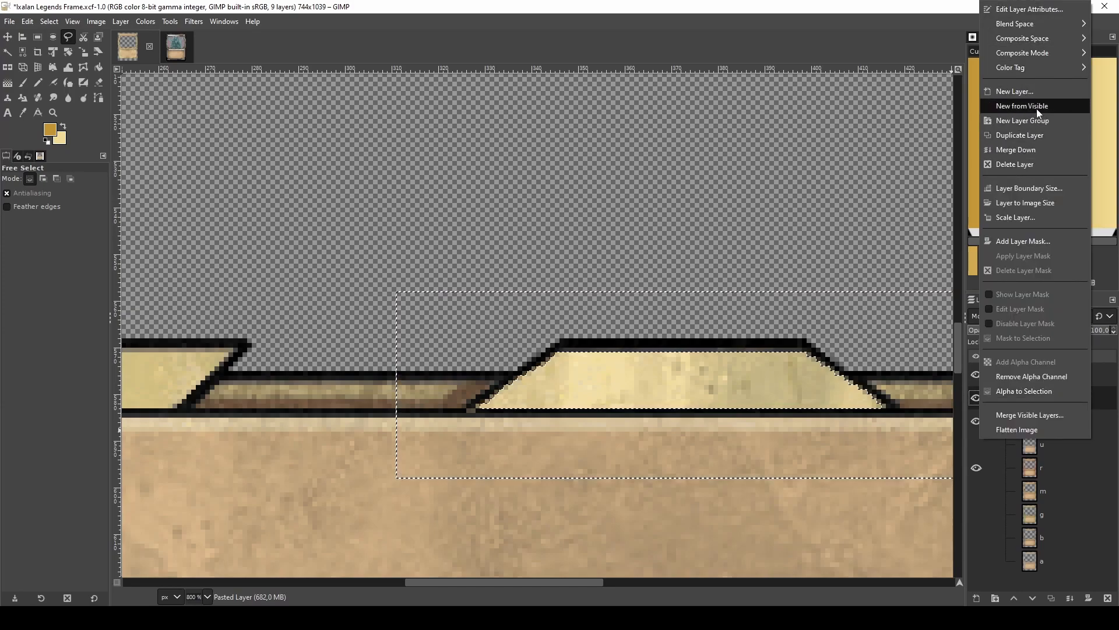
left_click(1032, 146)
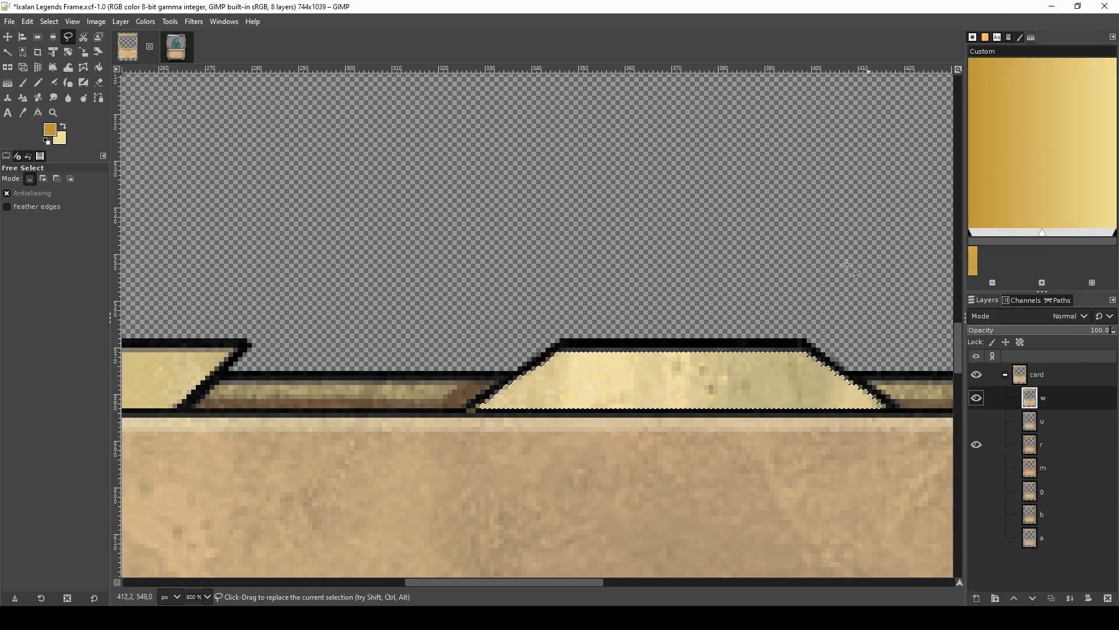
scroll(496, 403, "up", 1)
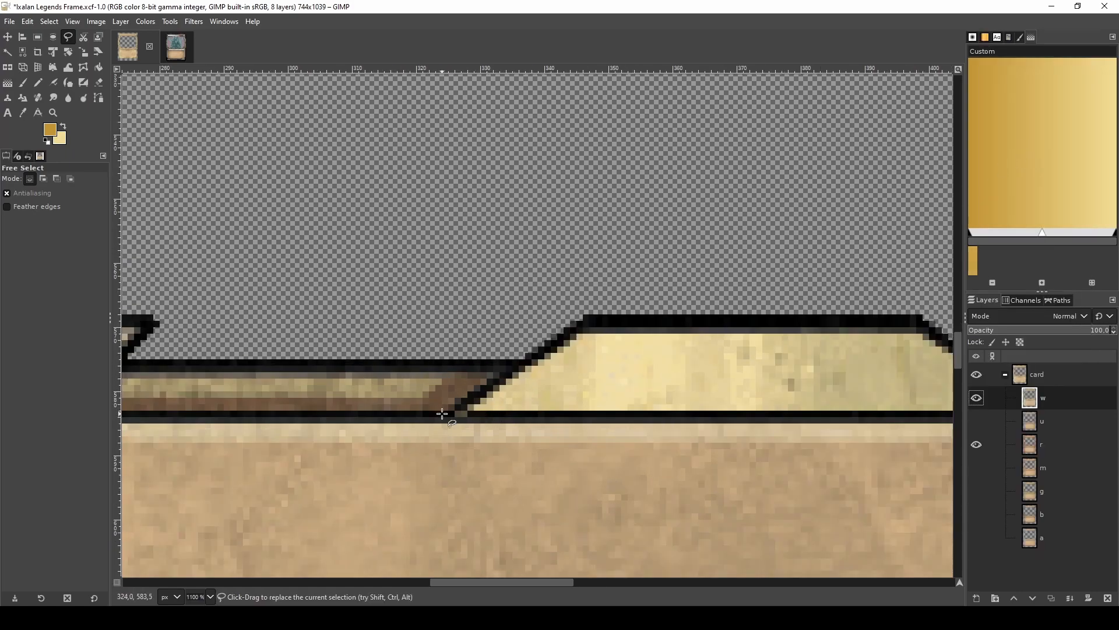
key("s")
scroll(456, 412, "up", 2)
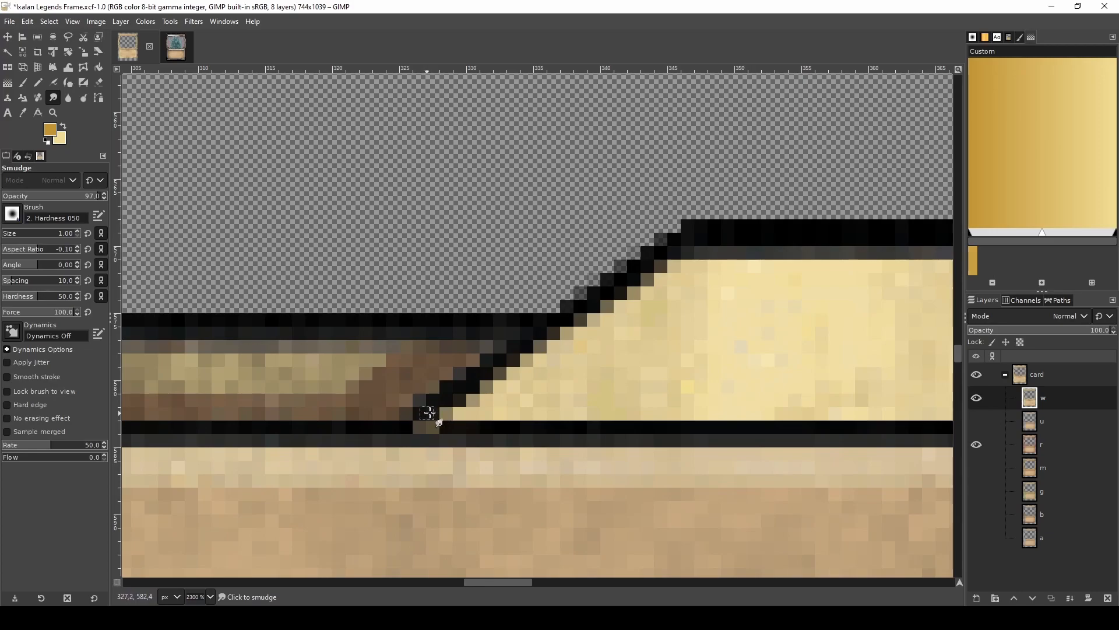
left_click_drag(461, 410, 464, 398)
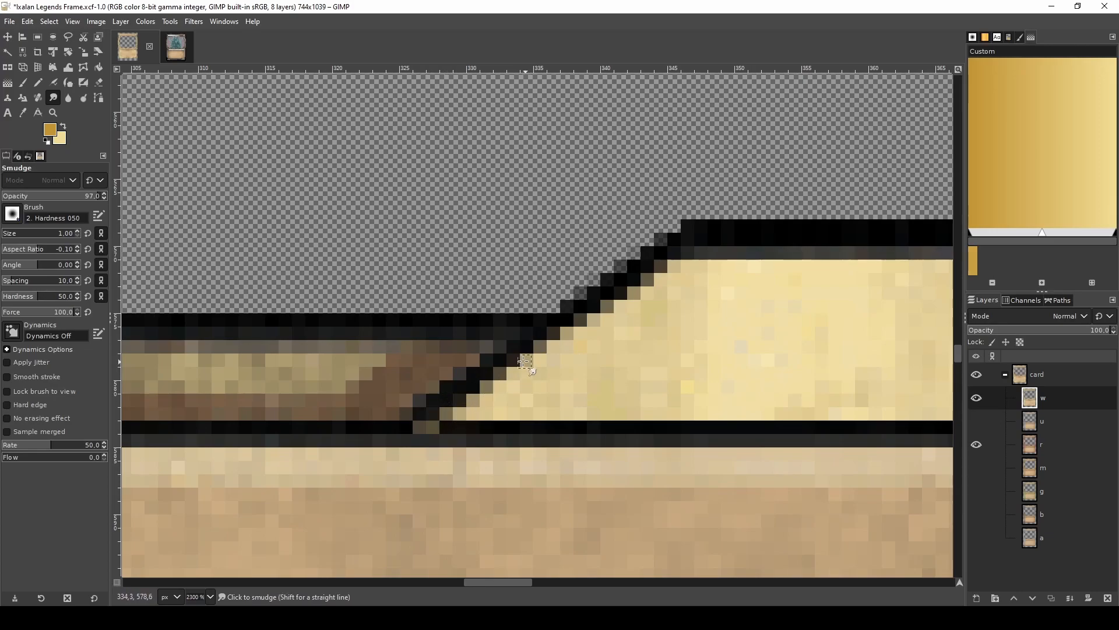
scroll(611, 387, "down", 4)
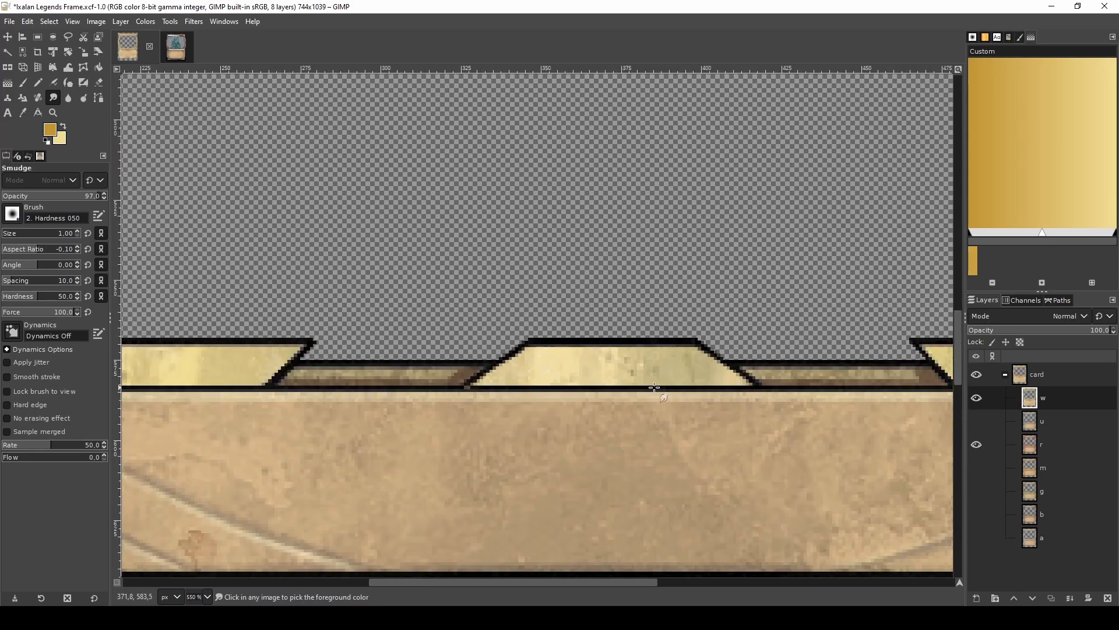
- Toggle layer w's visibility repeatedly to compare the patched centre plate with the layer underneath
left_click(977, 398)
left_click(977, 399)
left_click(977, 399)
left_click(977, 400)
left_click(978, 400)
left_click(978, 399)
- Copy a 2 × 1 px piece of the black line beside the plate's lower corner over the discoloured gap in the line
scroll(494, 386, "up", 3)
scroll(493, 387, "up", 1)
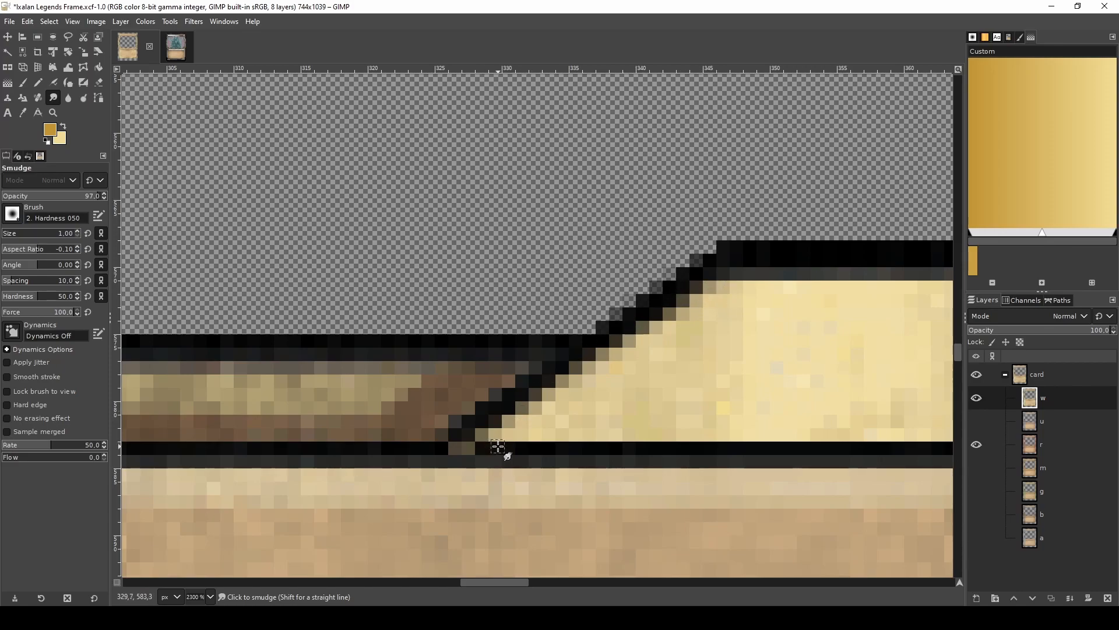
key("r")
mouse_move(472, 446)
left_mouse_down()
mouse_move(481, 447)
mouse_move(473, 454)
left_mouse_up()
key("ctrl+c")
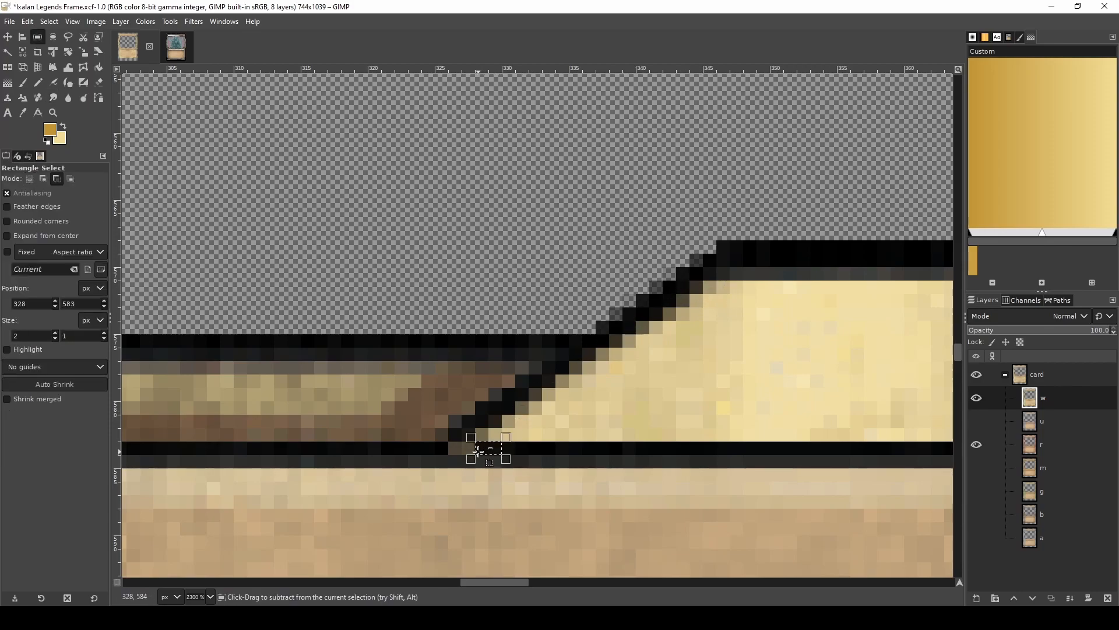
key("ctrl+v")
left_click(476, 458)
scroll(495, 454, "down", 5, "ctrl")
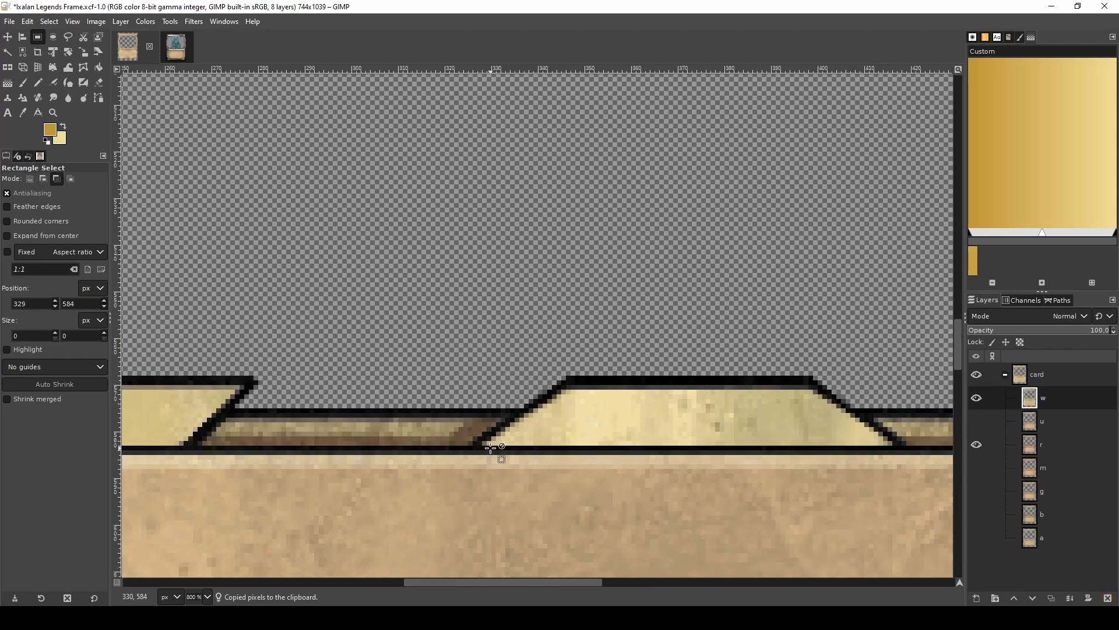
- Smudge the pixels along the plate's opposite sloped outline to blend the plate's fill into the black edge
scroll(660, 461, "up", 3, "ctrl")
scroll(661, 461, "up", 3, "ctrl")
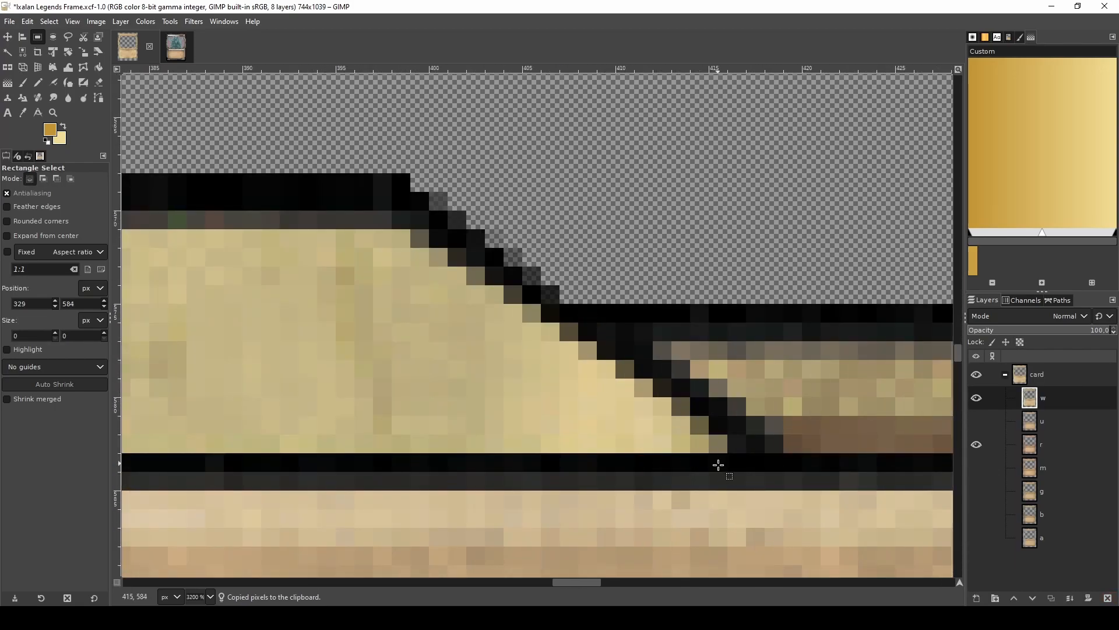
key("s")
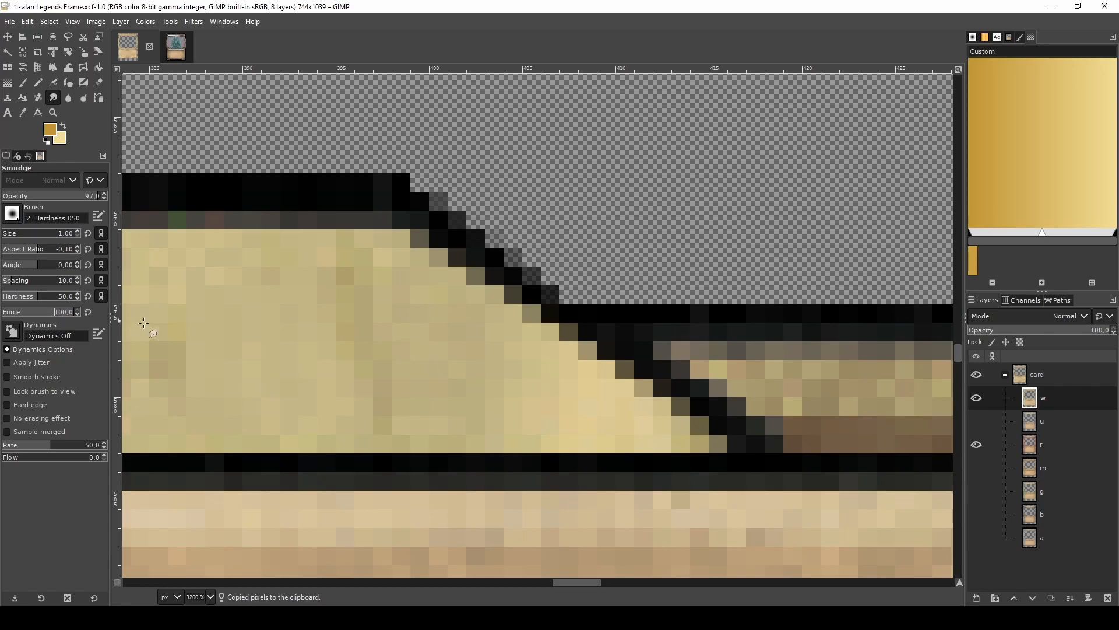
mouse_move(732, 443)
left_mouse_down()
mouse_move(712, 449)
mouse_move(717, 424)
mouse_move(681, 425)
mouse_move(707, 405)
mouse_move(659, 408)
mouse_move(675, 392)
mouse_move(639, 386)
mouse_move(644, 375)
mouse_move(618, 371)
mouse_move(624, 357)
mouse_move(577, 352)
mouse_move(590, 350)
mouse_move(552, 312)
mouse_move(521, 316)
mouse_move(528, 303)
mouse_move(507, 282)
mouse_move(472, 271)
mouse_move(470, 280)
mouse_move(478, 253)
left_mouse_up()
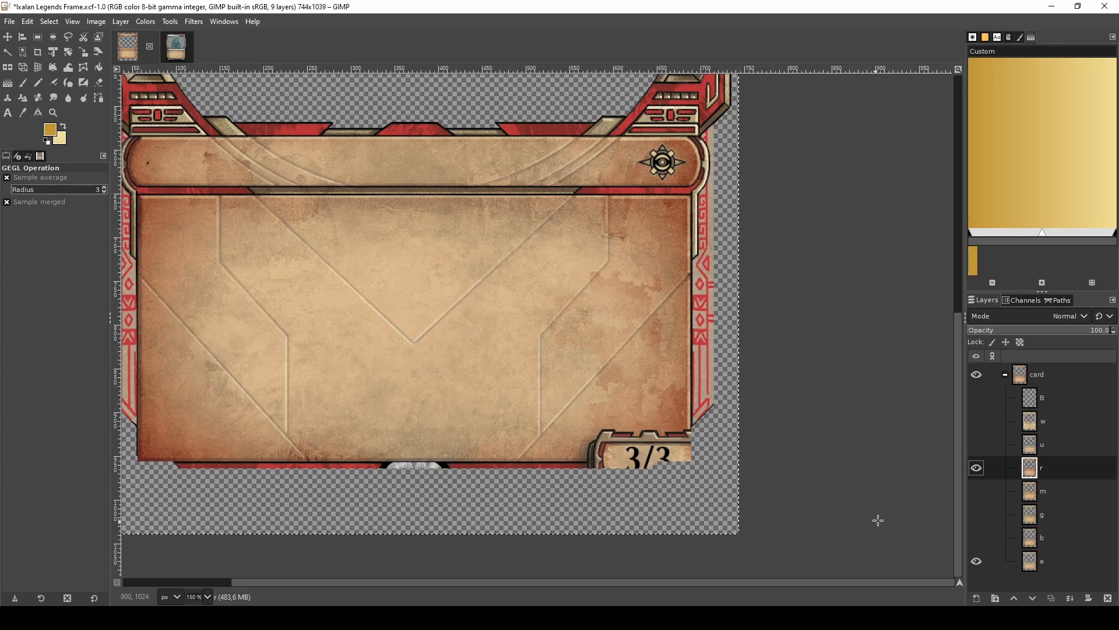
- On layer a, draw a loose Free Select outline around the area covered by the 3/3 box and its shadow
left_click(1043, 554)
scroll(634, 513, "up", 2)
scroll(591, 482, "up", 1)
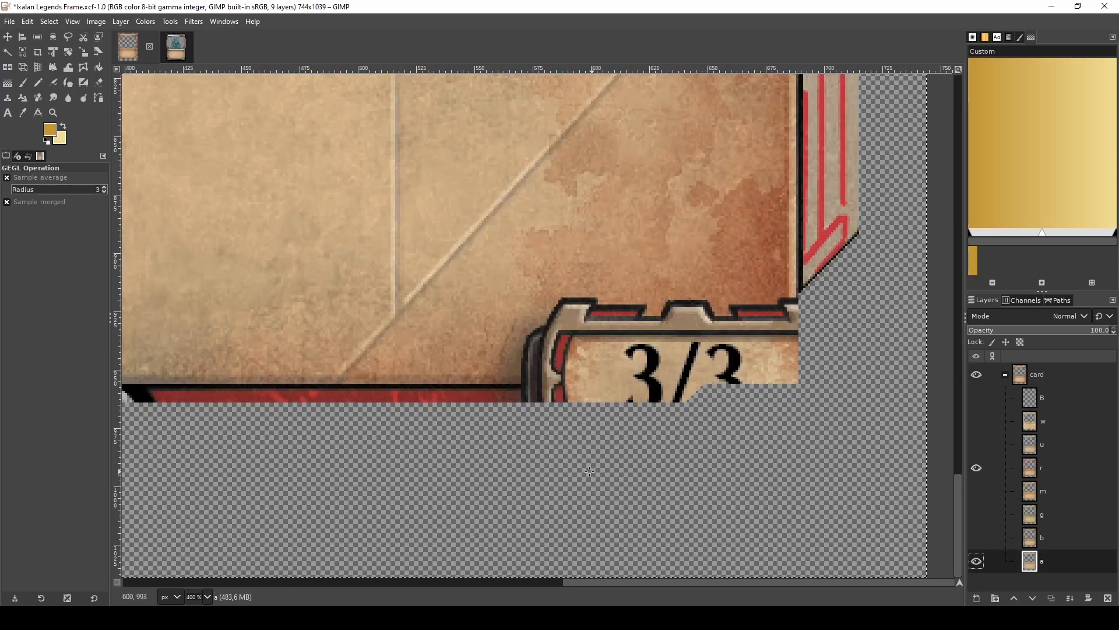
key("f")
mouse_move(508, 473)
left_mouse_down()
mouse_move(474, 414)
mouse_move(472, 338)
left_mouse_up()
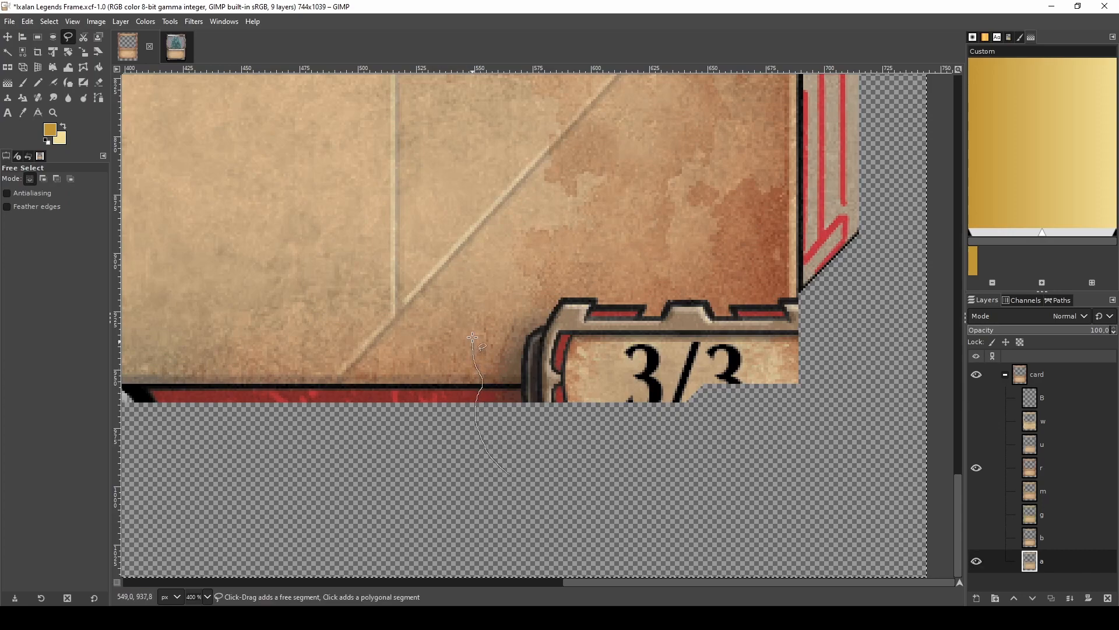
mouse_move(593, 256)
left_mouse_down()
mouse_move(622, 266)
mouse_move(659, 250)
mouse_move(706, 260)
mouse_move(730, 250)
mouse_move(797, 286)
left_mouse_up()
mouse_move(851, 349)
left_mouse_down()
mouse_move(624, 470)
mouse_move(508, 474)
left_mouse_up()
key("Return")
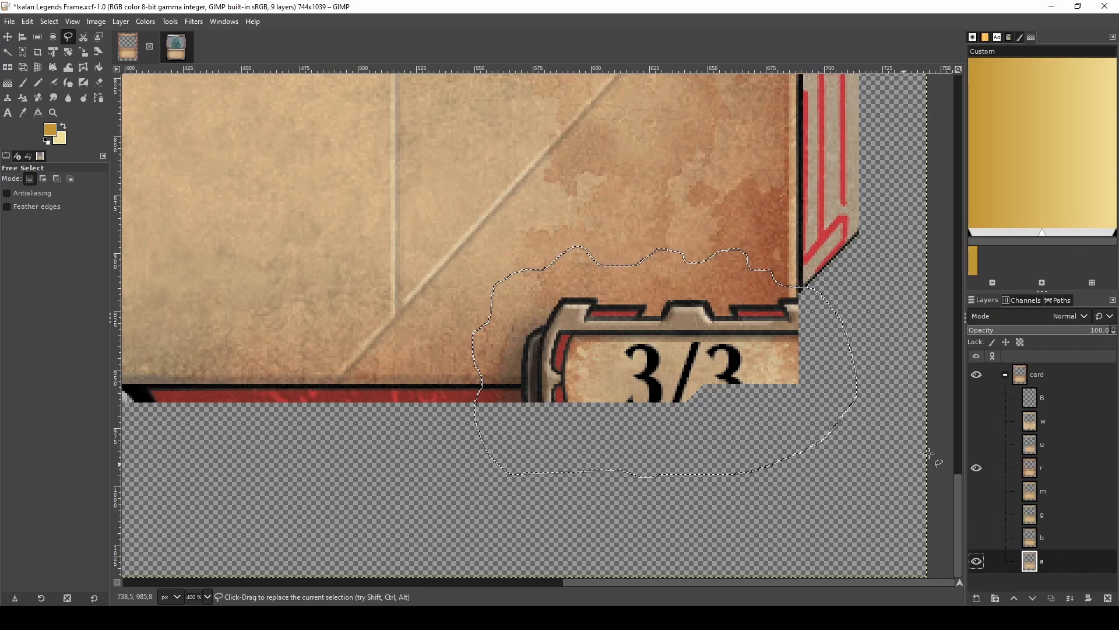
- Copy the outlined area from layer a and paste it above layer r as a new layer
key("ctrl+c")
left_click(1058, 471)
key("ctrl+v")
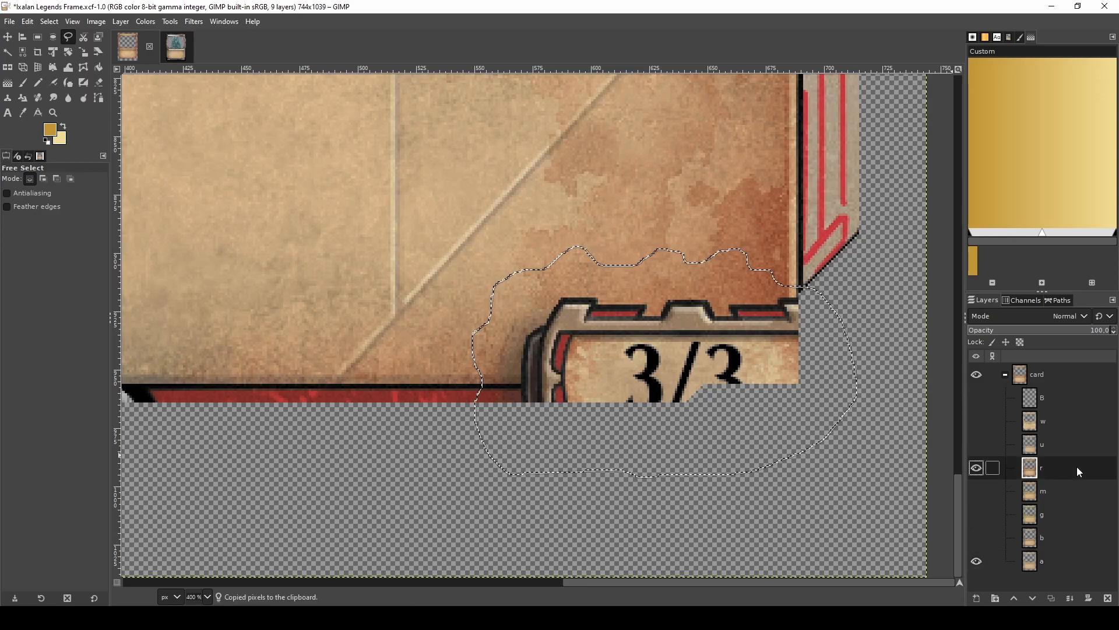
right_click(1073, 467)
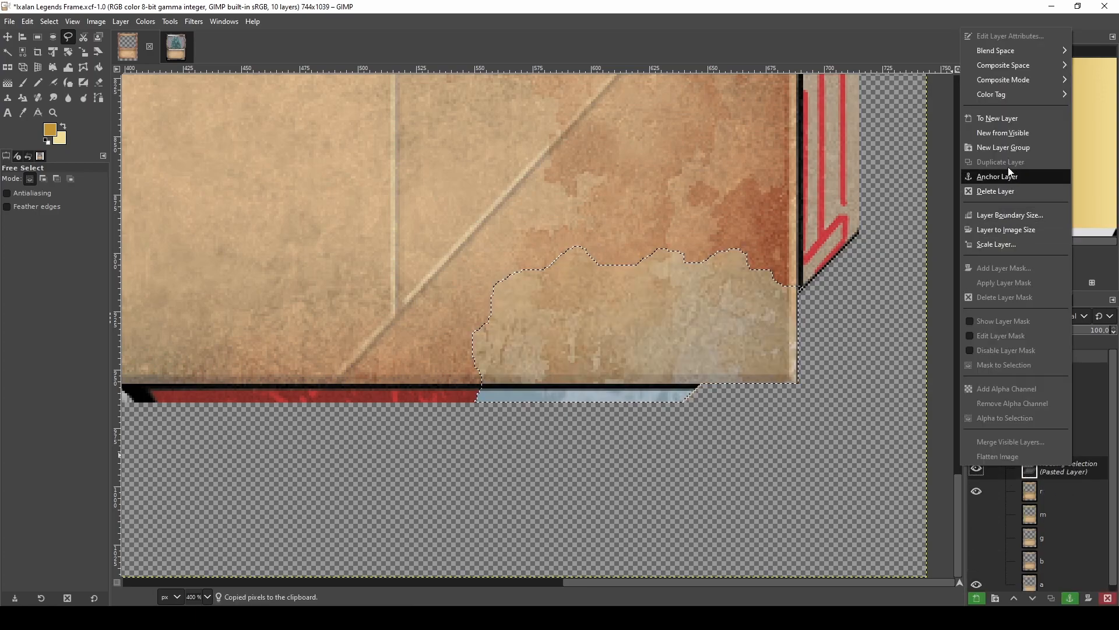
left_click(1010, 120)
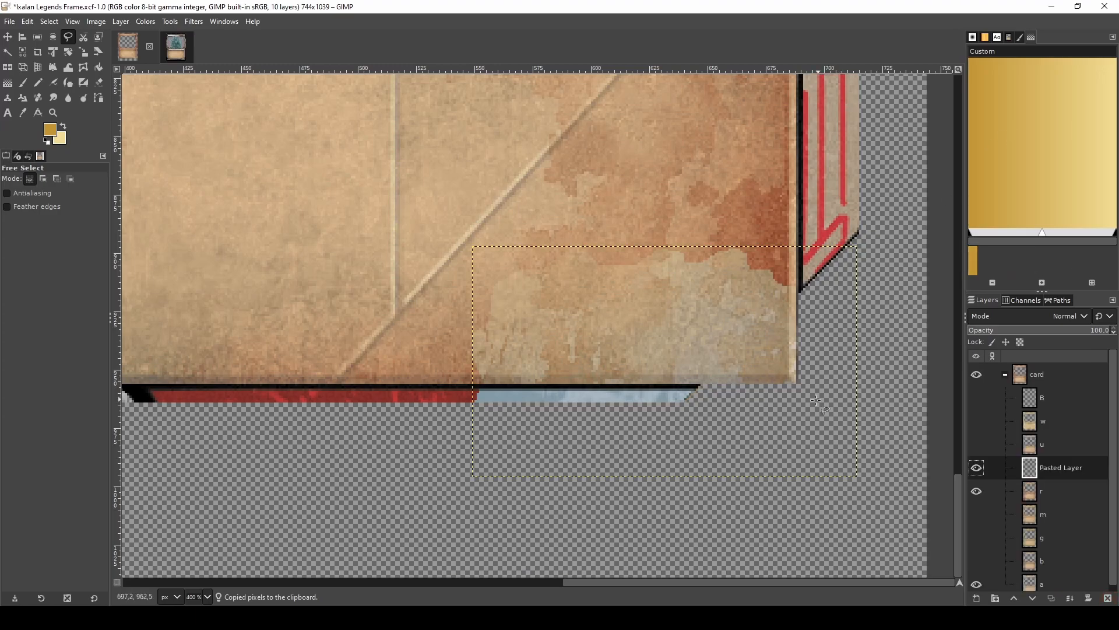
- Delete the blue strip below the black line from the pasted layer, expand the layer to image size and clear the selection
key("r")
mouse_move(742, 490)
left_mouse_down()
mouse_move(507, 382)
mouse_move(466, 387)
left_mouse_up()
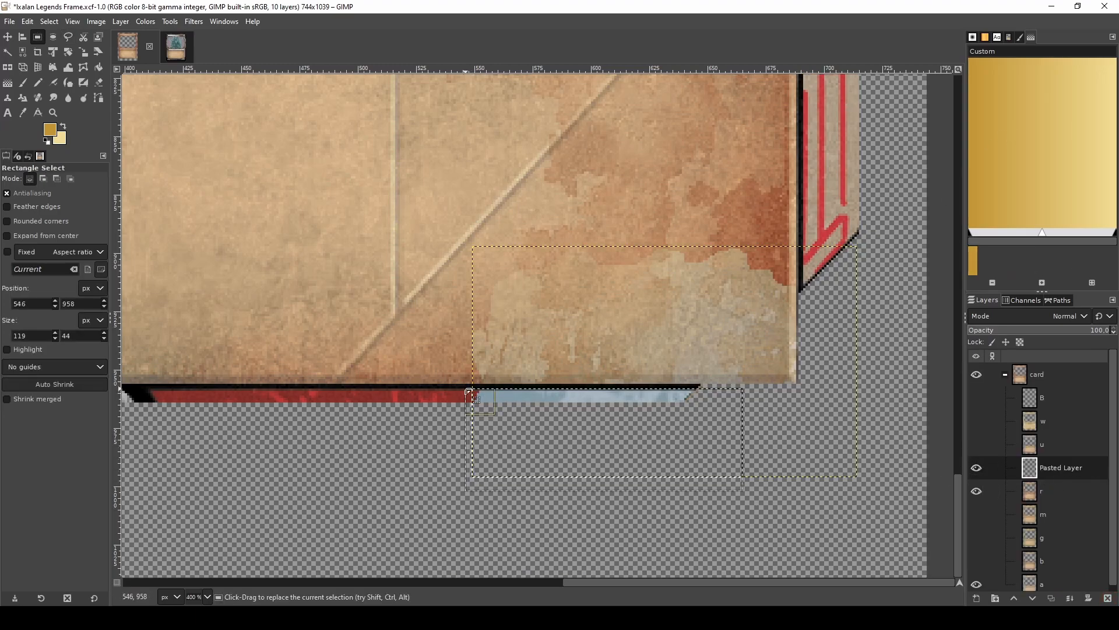
right_click(1078, 467)
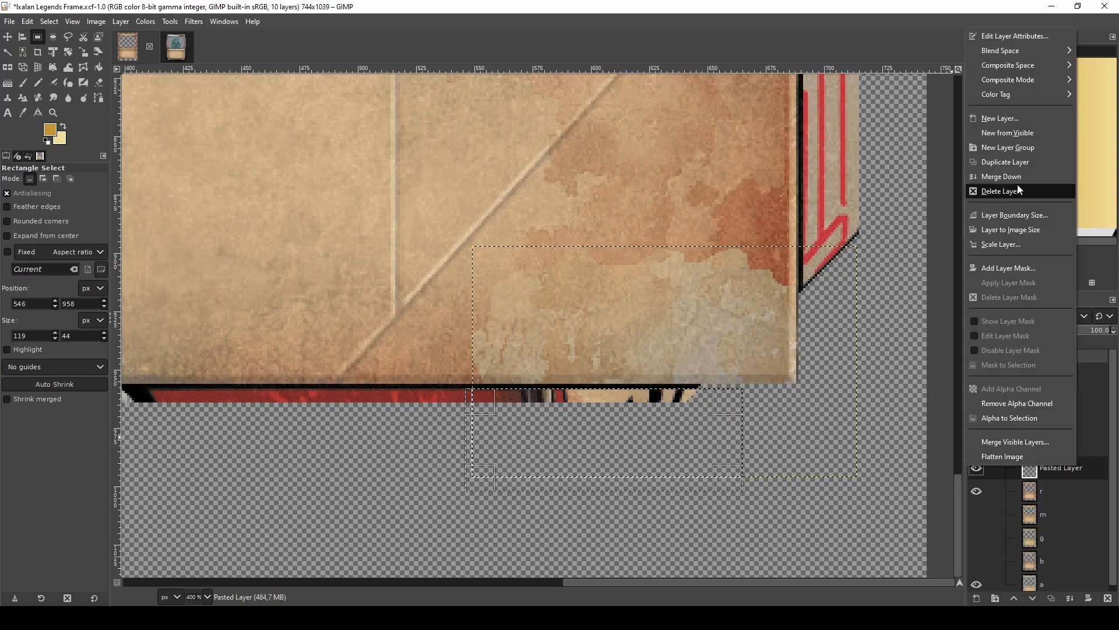
left_click(1034, 229)
key("ctrl+shift+a")
- Redden the pasted parchment with Levels by raising the red channel's low output level to 44
left_click(142, 21)
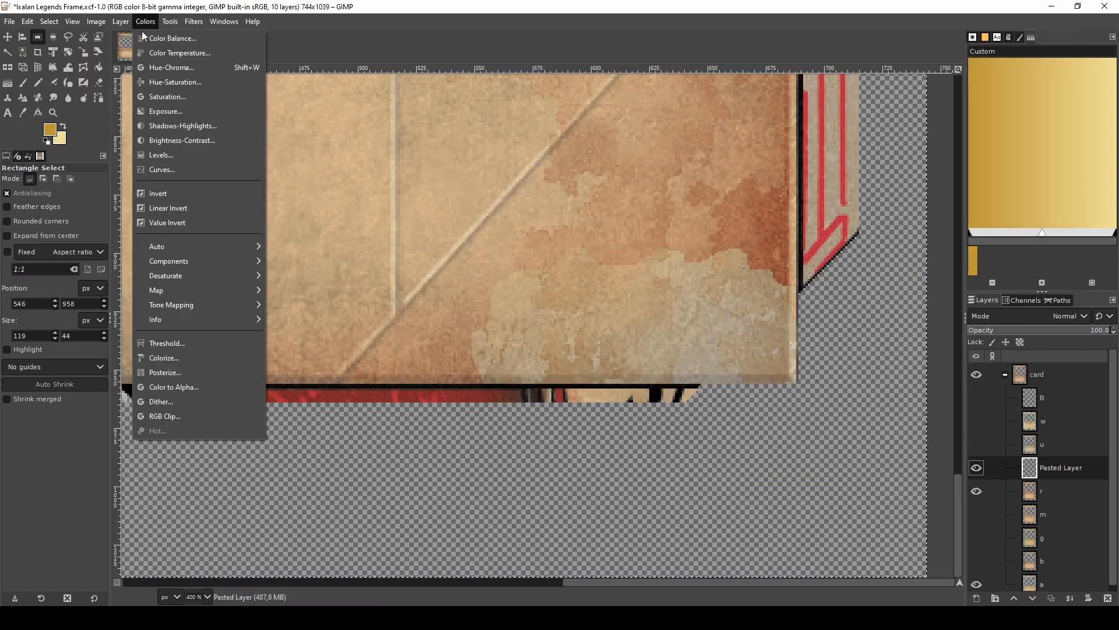
left_click(162, 154)
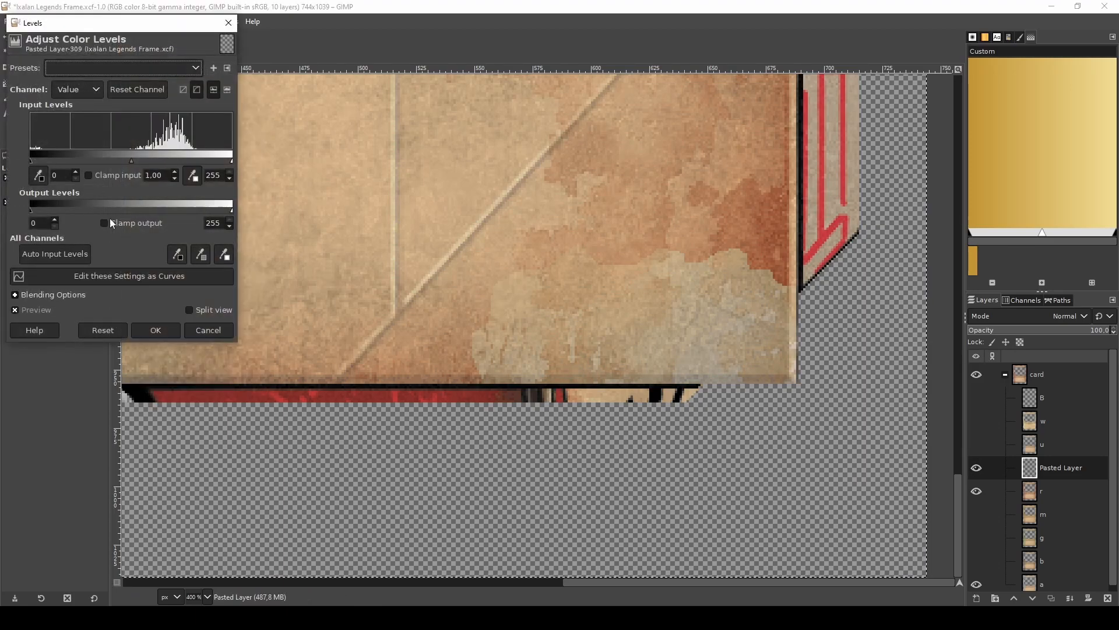
left_click(66, 89)
left_click(75, 110)
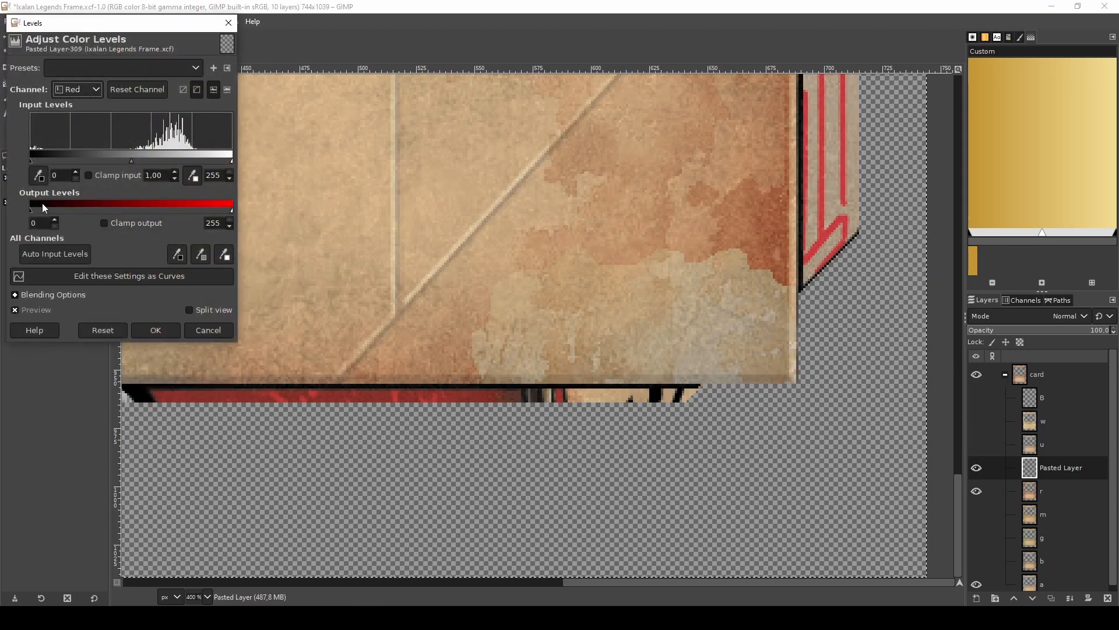
left_click_drag(31, 212, 67, 211)
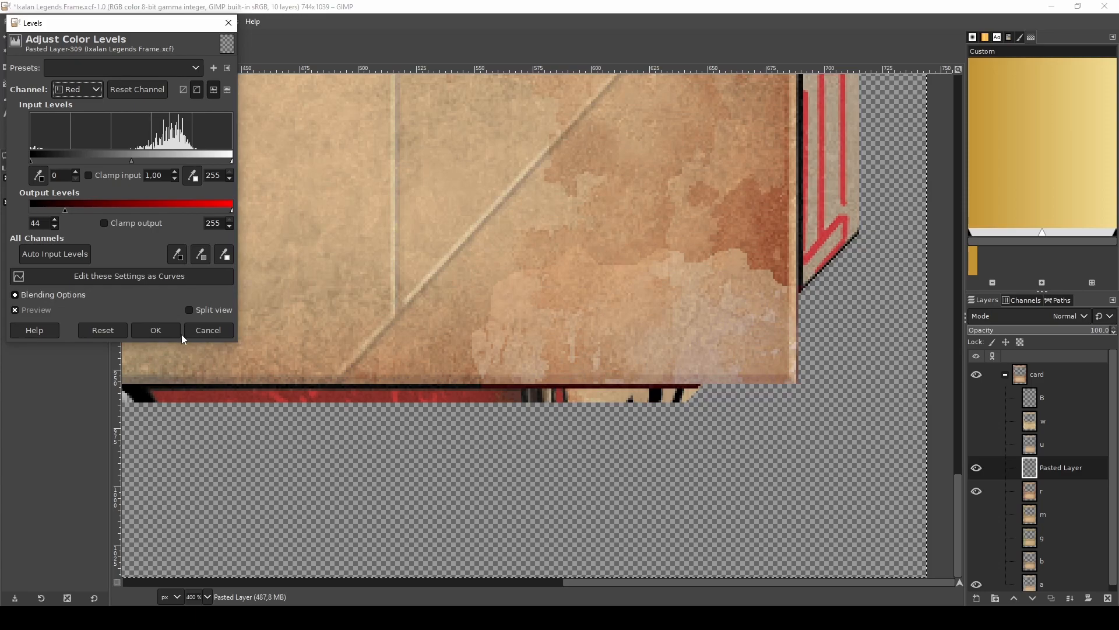
left_click(156, 330)
- Tone down the pasted parchment with Hue-Chroma, using chroma -1.16 and lightness -5.81
key("ctrl+u")
left_click_drag(758, 123, 756, 123)
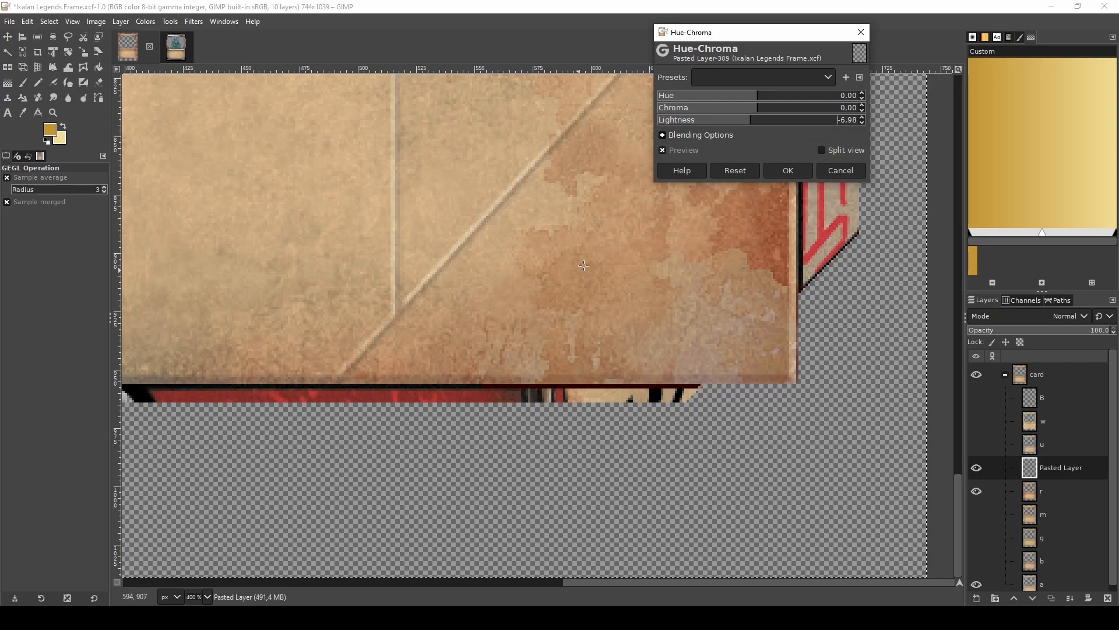
scroll(559, 253, "up", 3)
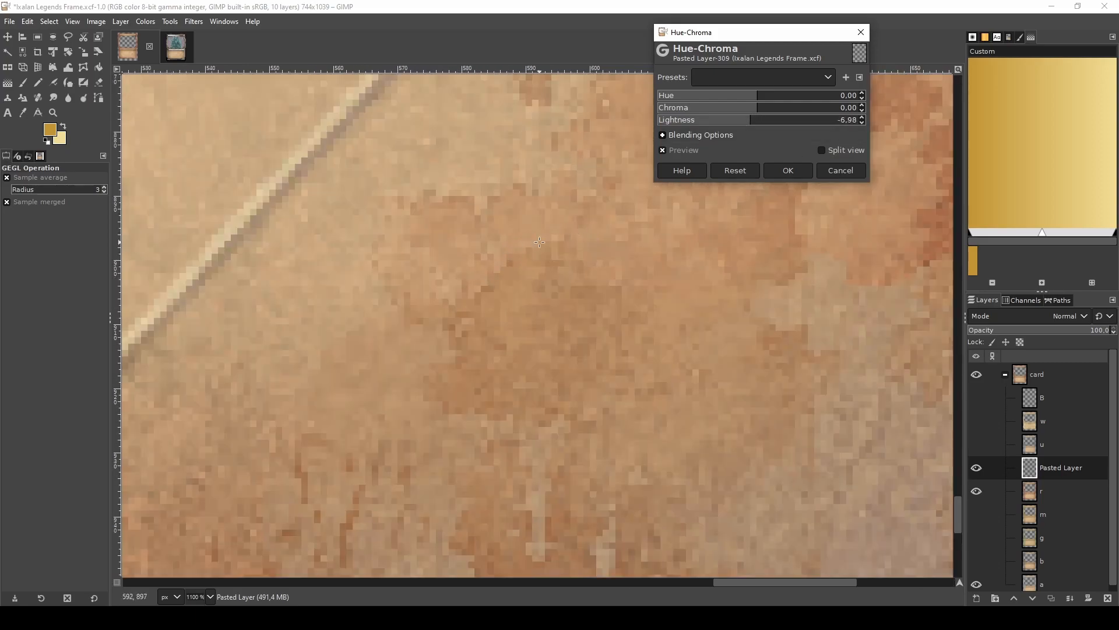
left_click(751, 124)
left_click_drag(751, 124, 753, 123)
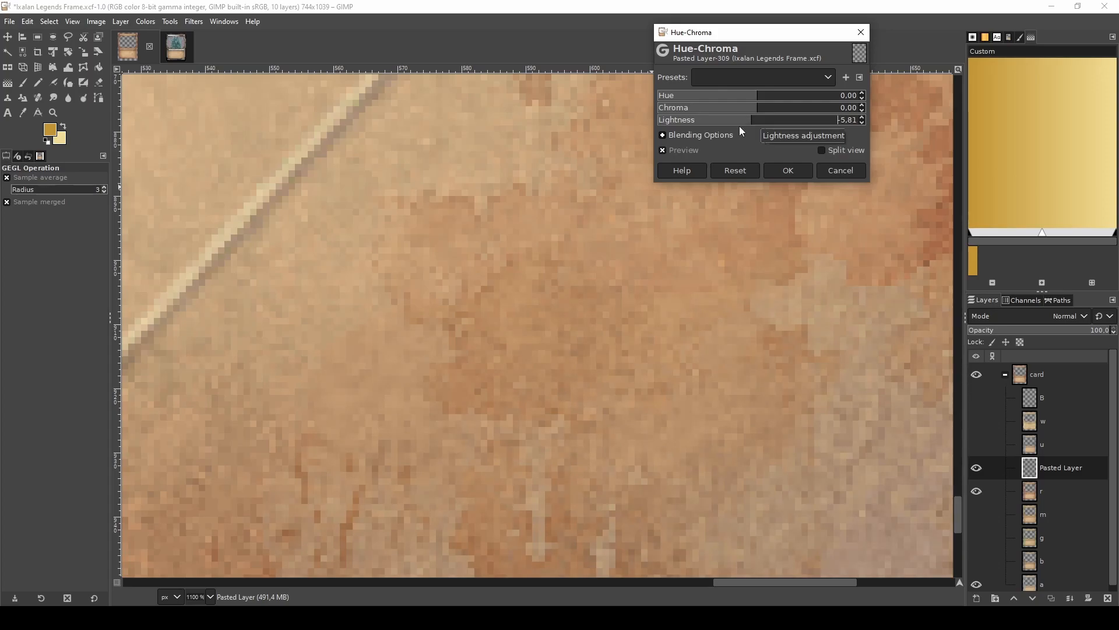
scroll(517, 277, "down", 2)
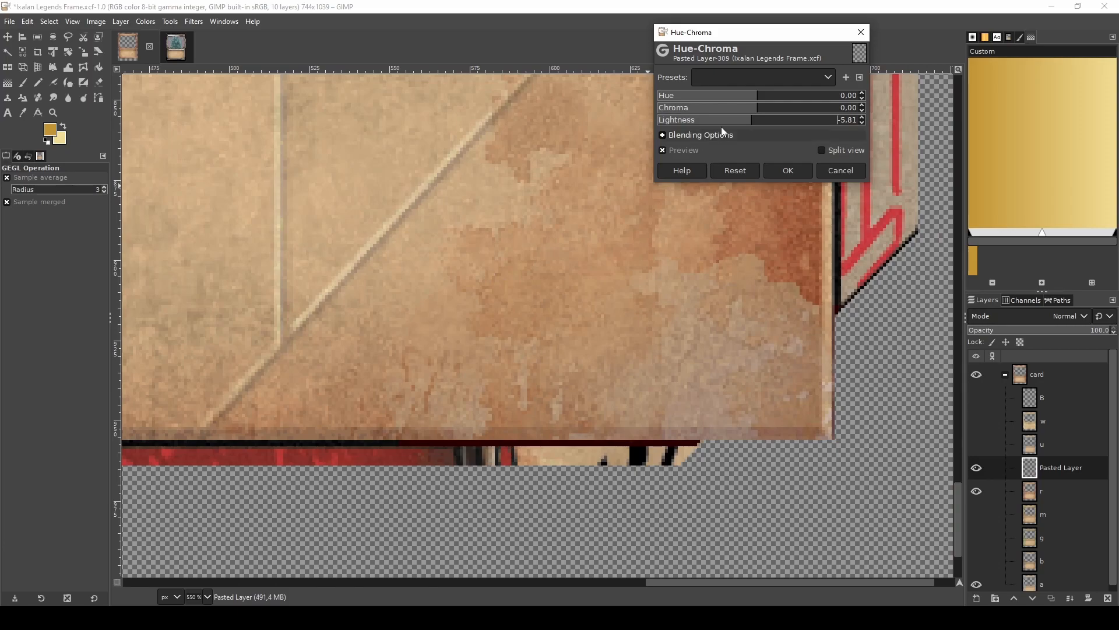
scroll(554, 210, "up", 1)
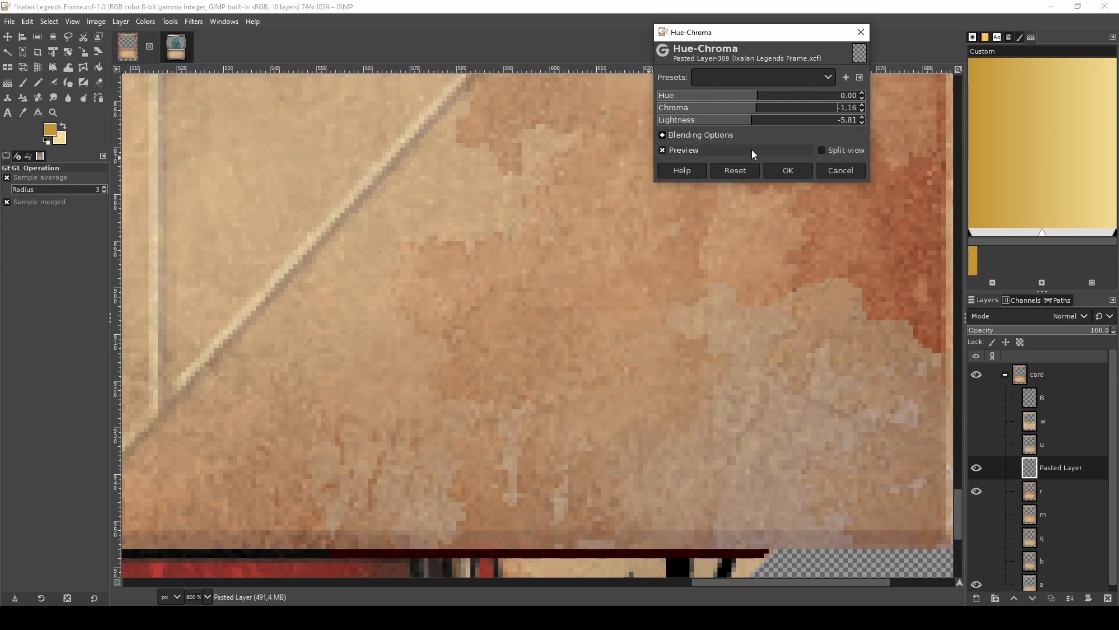
left_click(751, 123)
left_click(752, 124)
left_click(788, 170)
- Trace an irregular Free Select outline around the pale parchment at the corner, starting in the dark red stain and extending past the frame edge
scroll(614, 259, "down", 3)
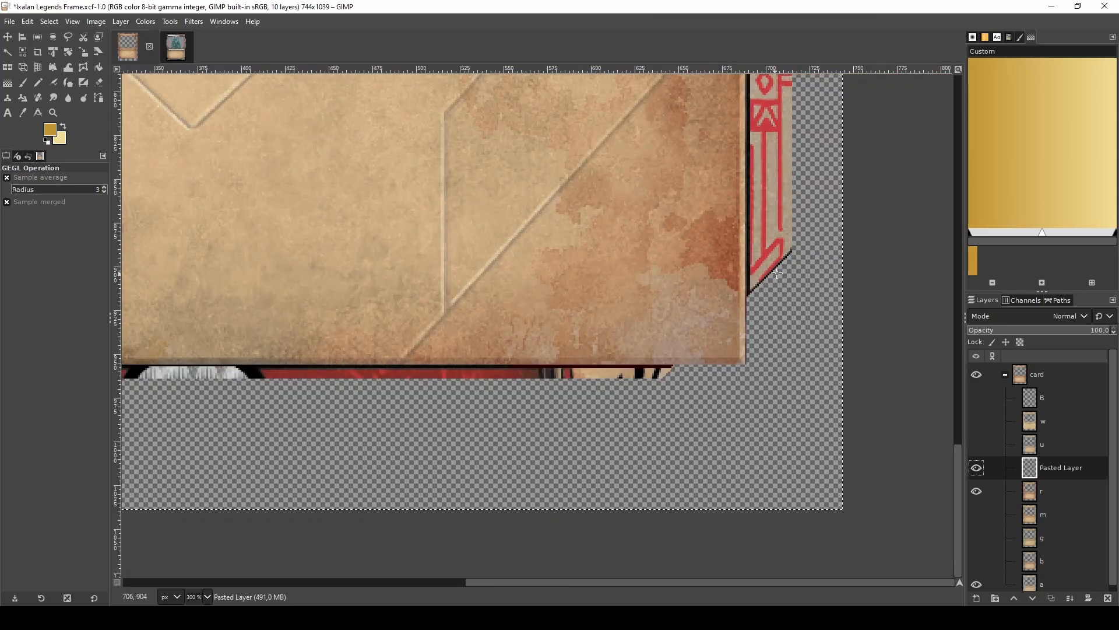
scroll(776, 273, "up", 2)
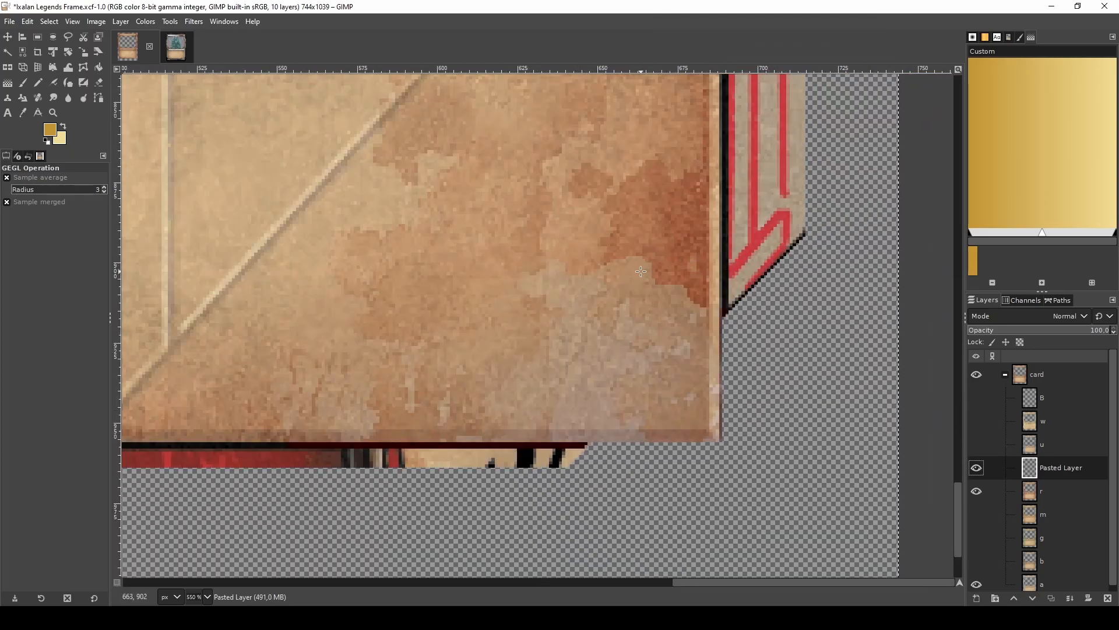
key("f")
scroll(650, 254, "up", 1)
left_click_drag(634, 208, 592, 245)
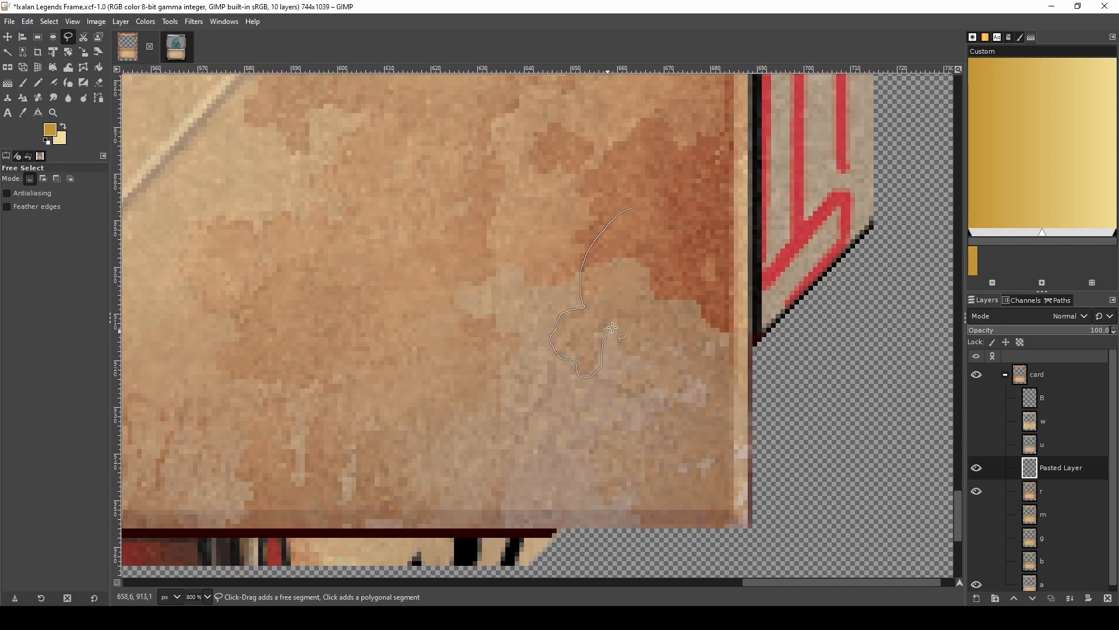
mouse_move(634, 356)
left_mouse_down()
mouse_move(620, 400)
mouse_move(659, 394)
mouse_move(662, 405)
mouse_move(637, 422)
mouse_move(623, 414)
mouse_move(583, 435)
left_mouse_up()
mouse_move(590, 486)
left_mouse_down()
mouse_move(625, 502)
mouse_move(637, 530)
mouse_move(765, 557)
mouse_move(868, 481)
mouse_move(767, 345)
mouse_move(735, 275)
mouse_move(634, 207)
left_mouse_up()
key("Return")
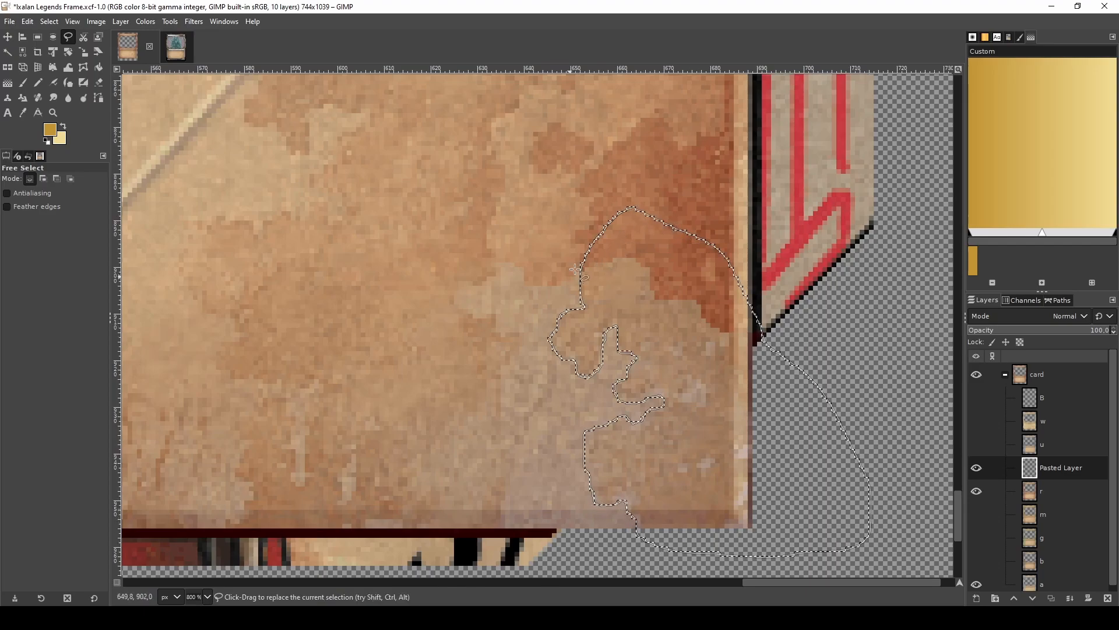
- Redden the selected corner parchment with Levels by raising the red channel's low output level to 58
left_click(144, 22)
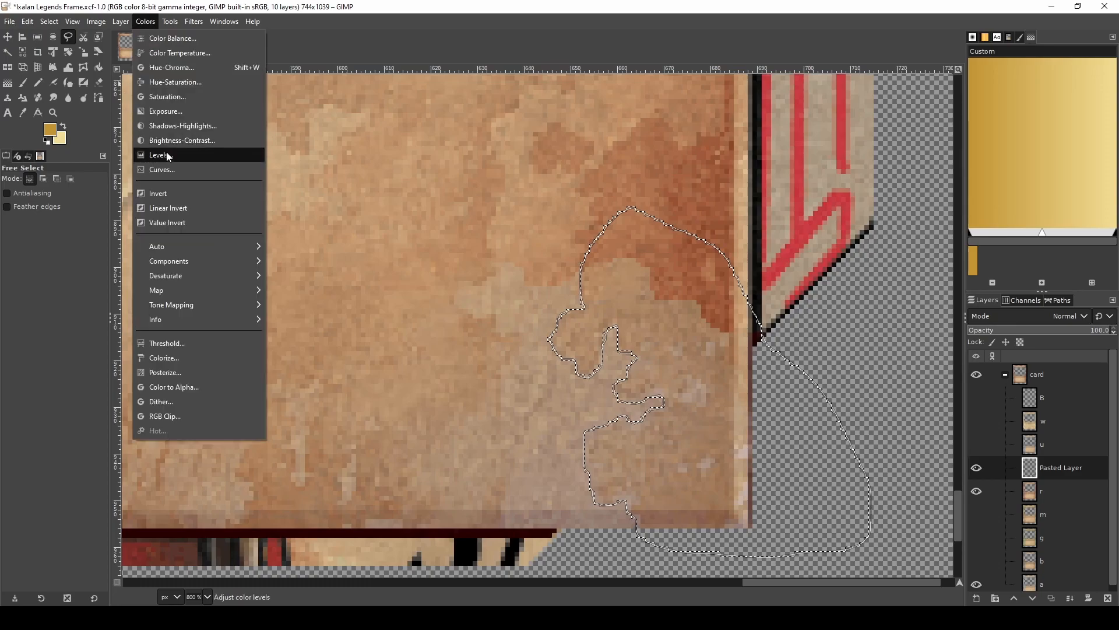
left_click(198, 154)
left_click(92, 95)
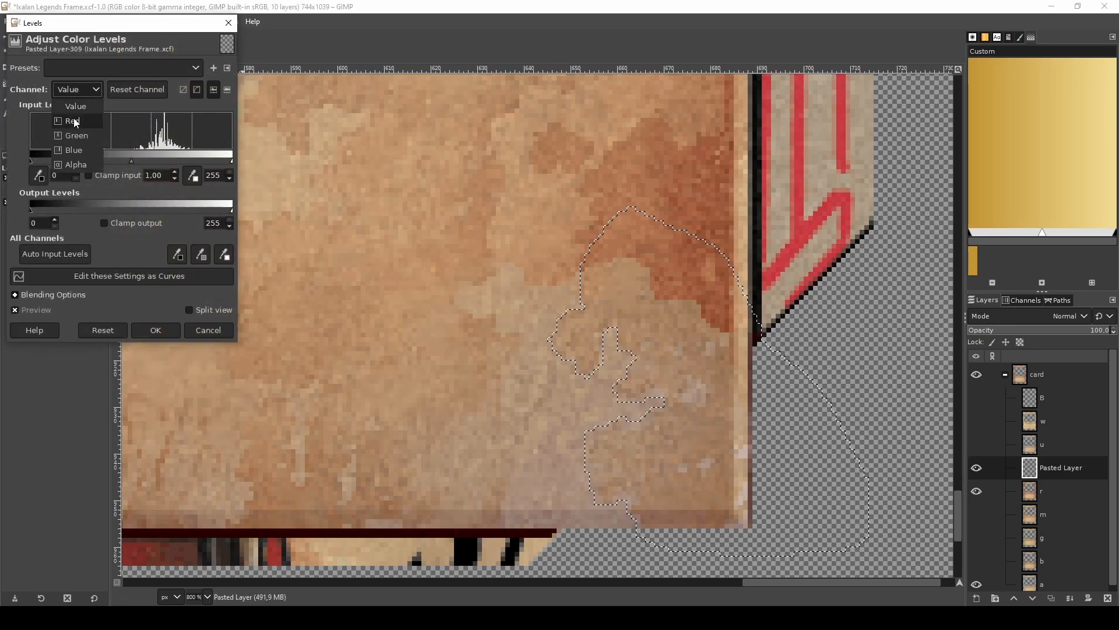
left_click(78, 100)
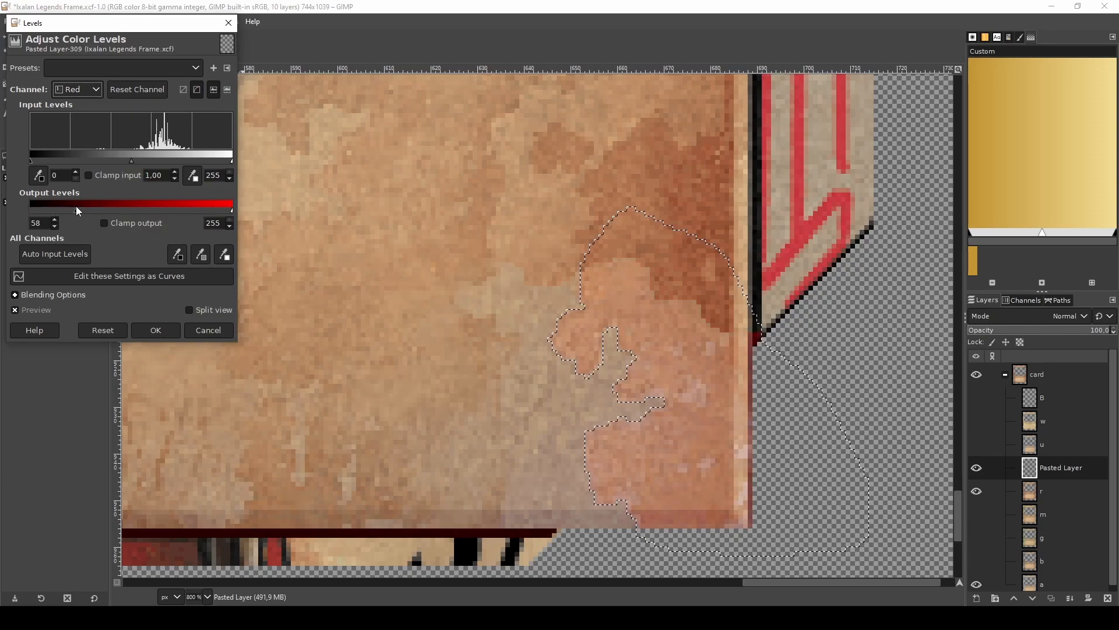
left_click(156, 329)
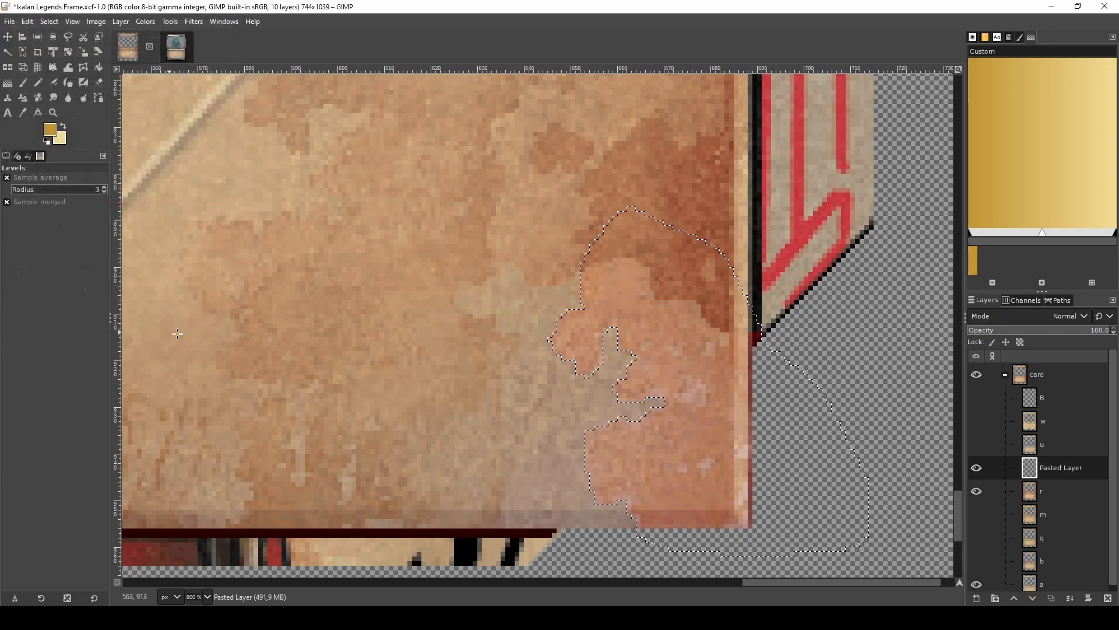
- Match the selected corner parchment to the dark red stain with Hue-Chroma, using hue -1.05, chroma 1.74 and lightness -9.88
key("ctrl+u")
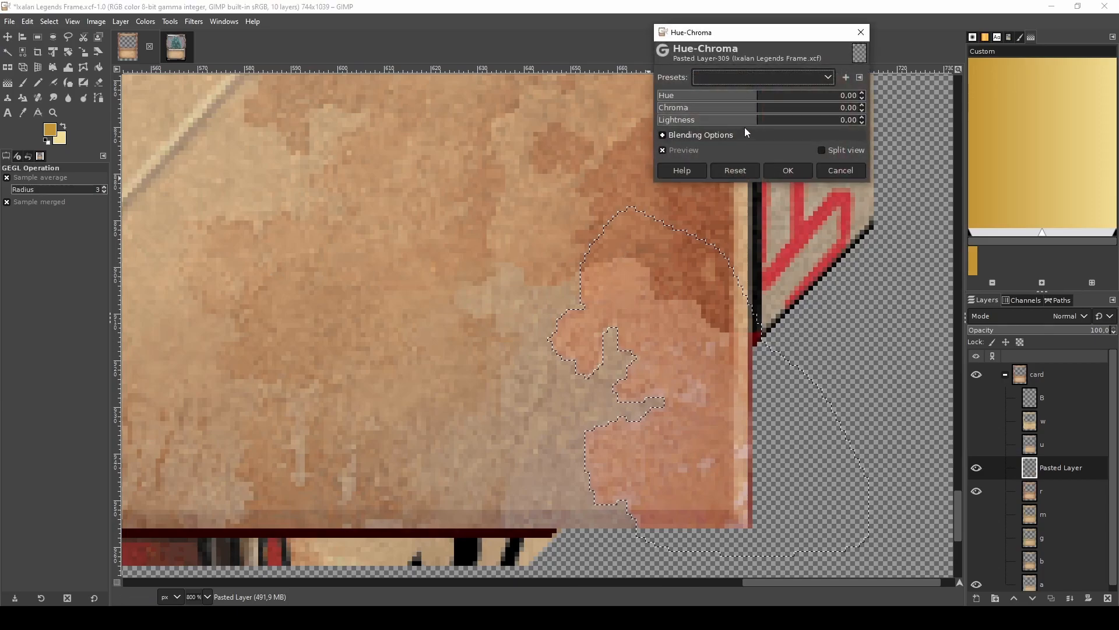
left_click_drag(758, 124, 751, 124)
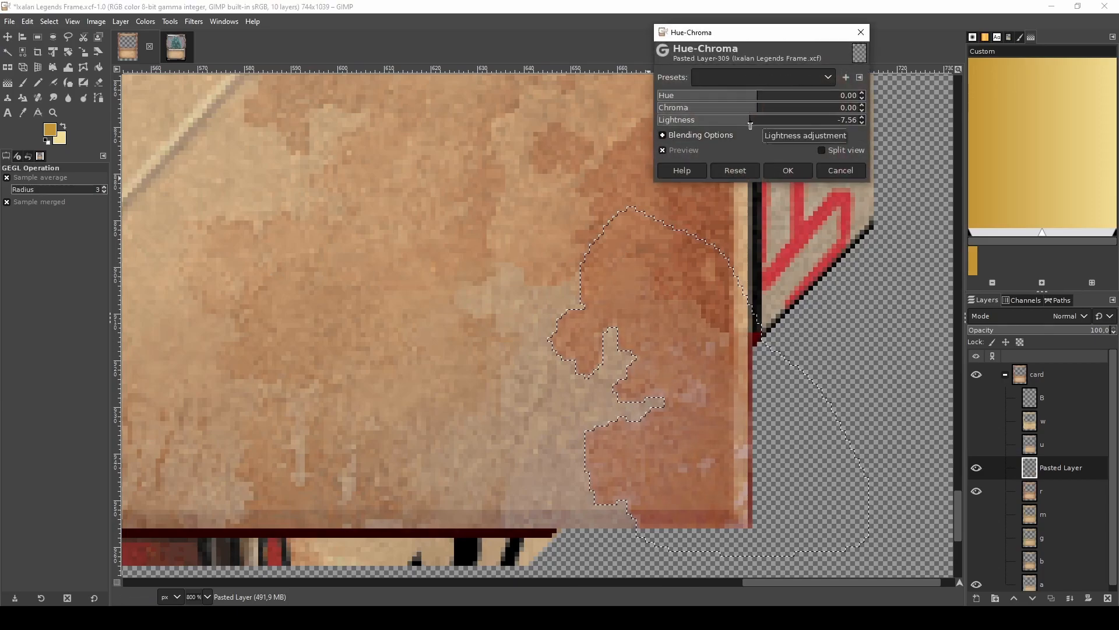
left_click_drag(757, 109, 761, 109)
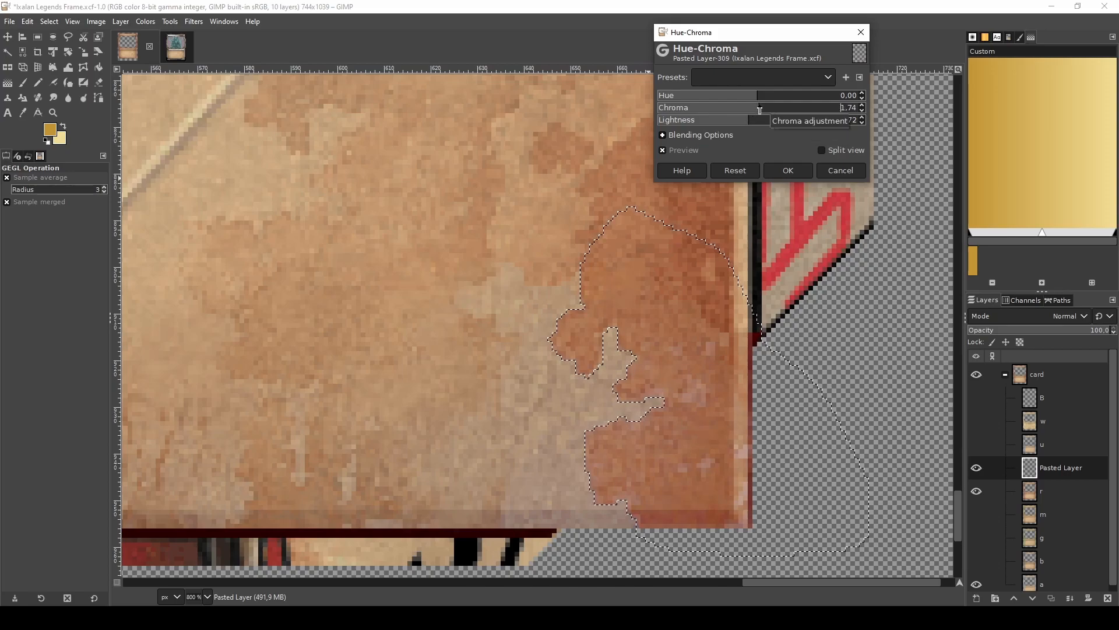
left_click(756, 100)
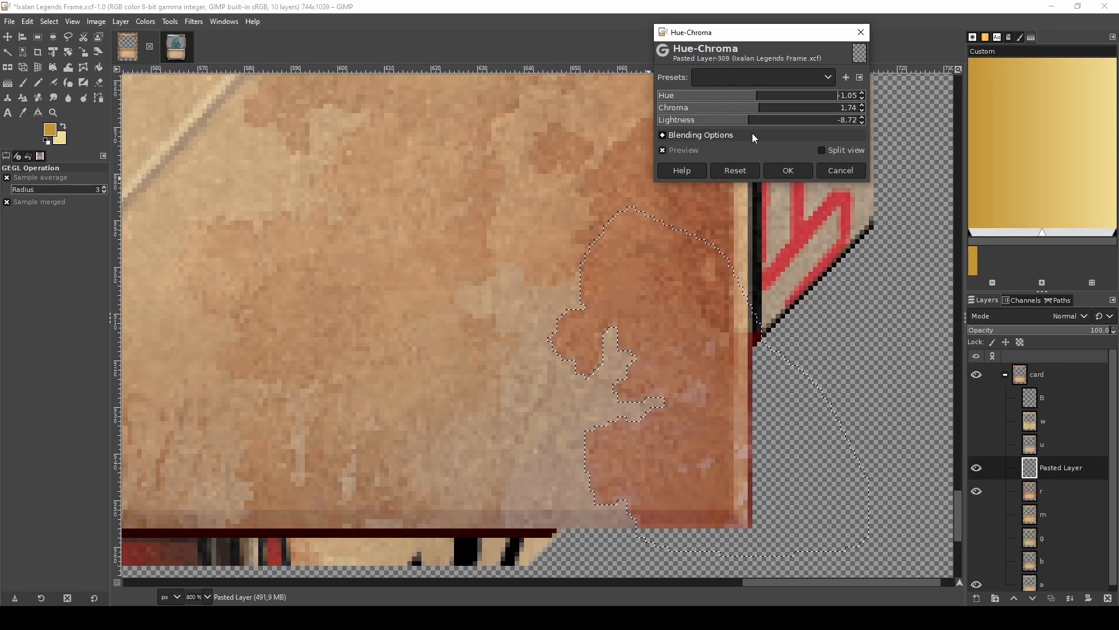
left_click_drag(749, 122, 749, 125)
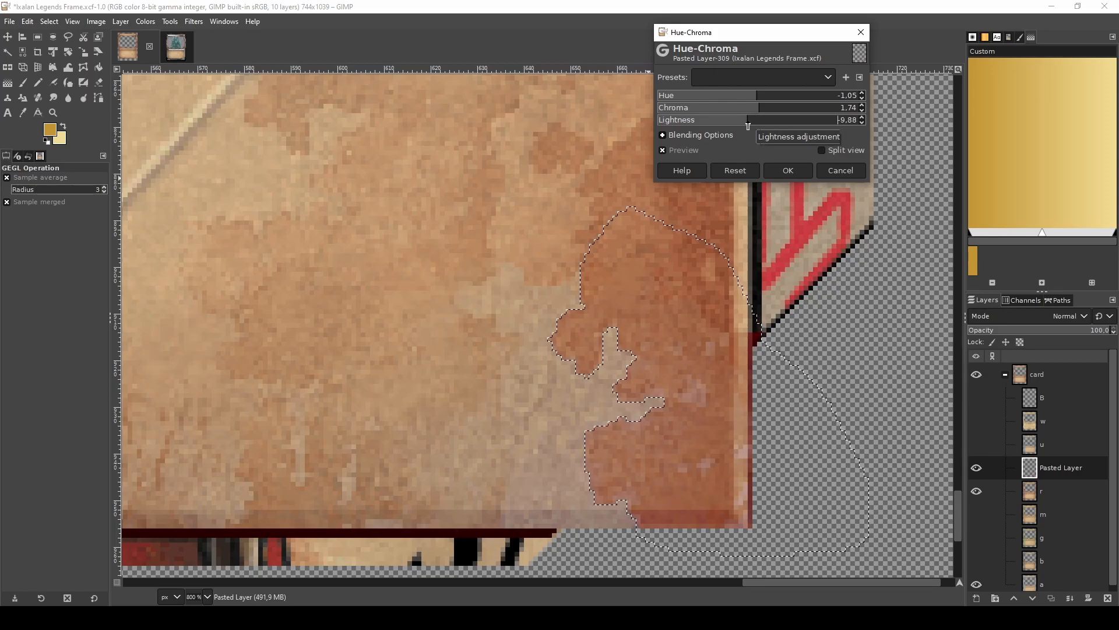
left_click(781, 168)
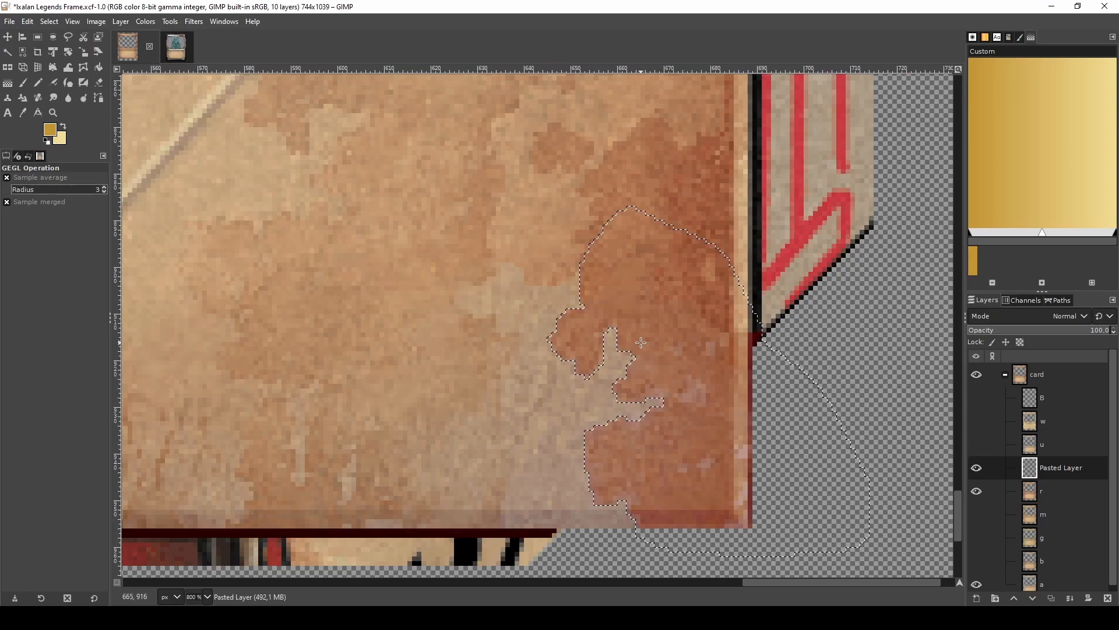
- Select the pale greyish parchment beside the recoloured stain with an irregular Free Select outline, leaving the stain itself out of the selection
key("f")
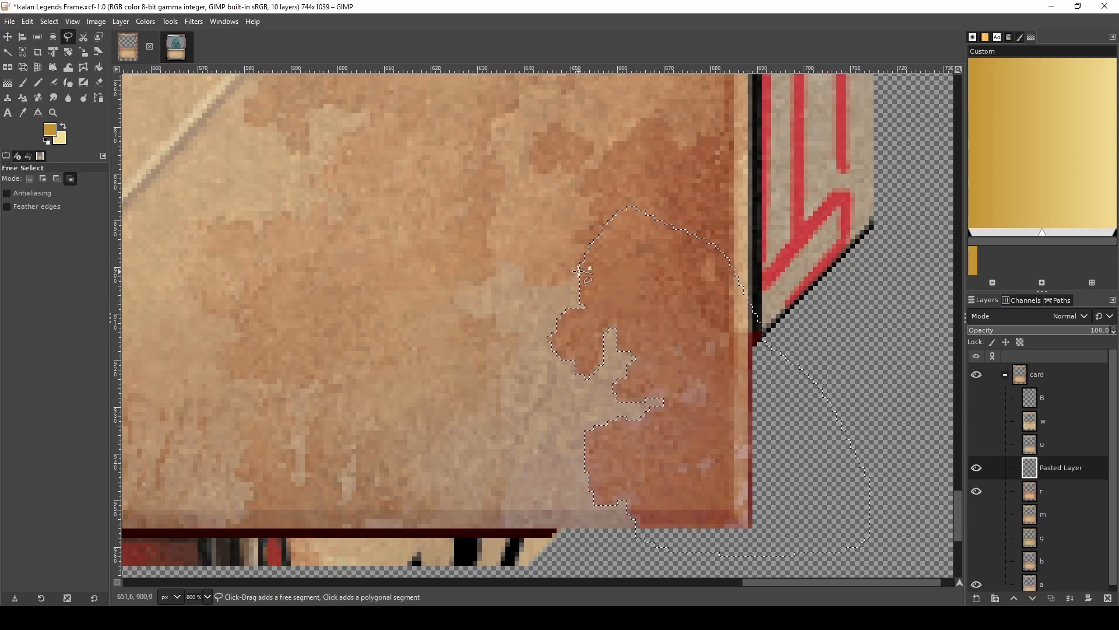
mouse_move(526, 272)
left_mouse_down()
mouse_move(495, 263)
mouse_move(496, 276)
mouse_move(457, 289)
mouse_move(465, 312)
mouse_move(496, 328)
left_mouse_up()
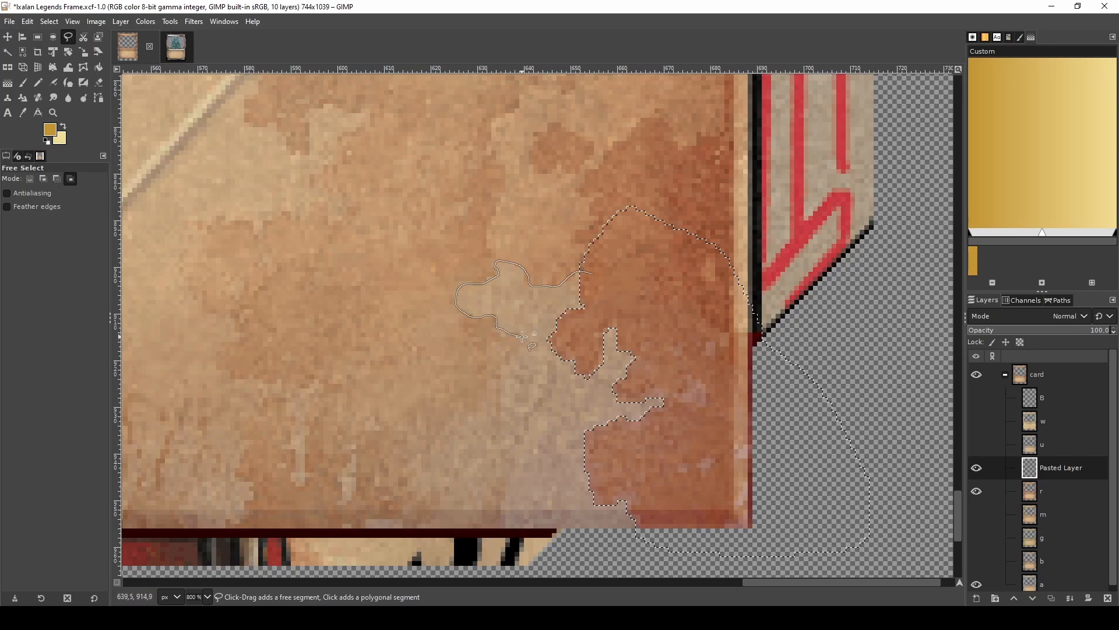
mouse_move(500, 410)
left_mouse_down()
mouse_move(501, 450)
mouse_move(518, 460)
mouse_move(503, 503)
mouse_move(510, 541)
mouse_move(562, 564)
mouse_move(697, 547)
mouse_move(760, 365)
mouse_move(649, 222)
mouse_move(590, 271)
left_mouse_up()
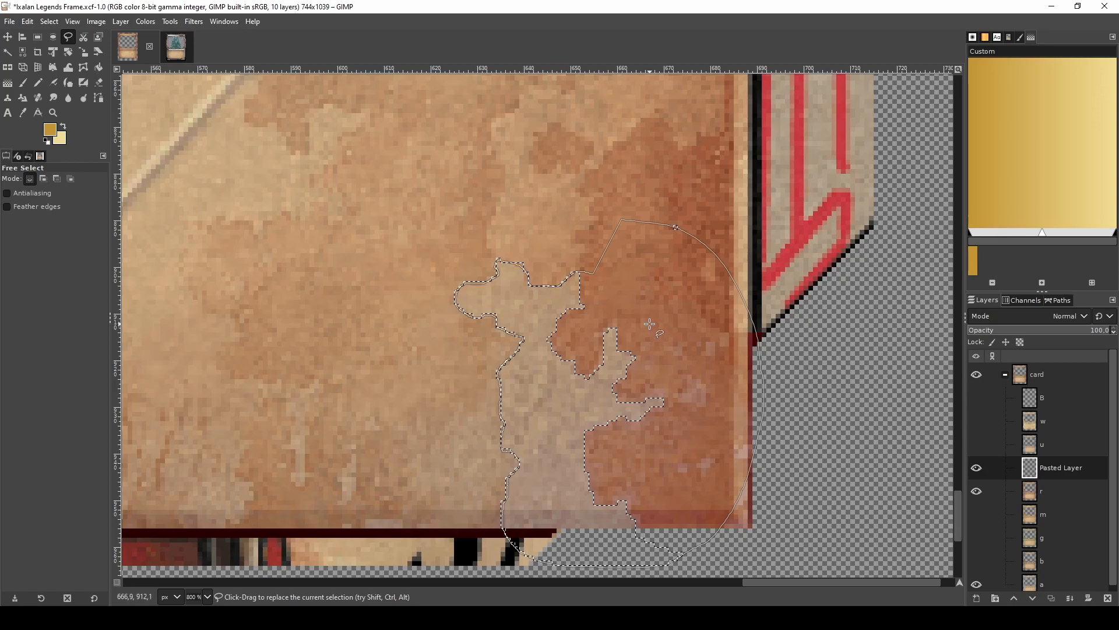
key("r")
left_click_drag(729, 197, 641, 252)
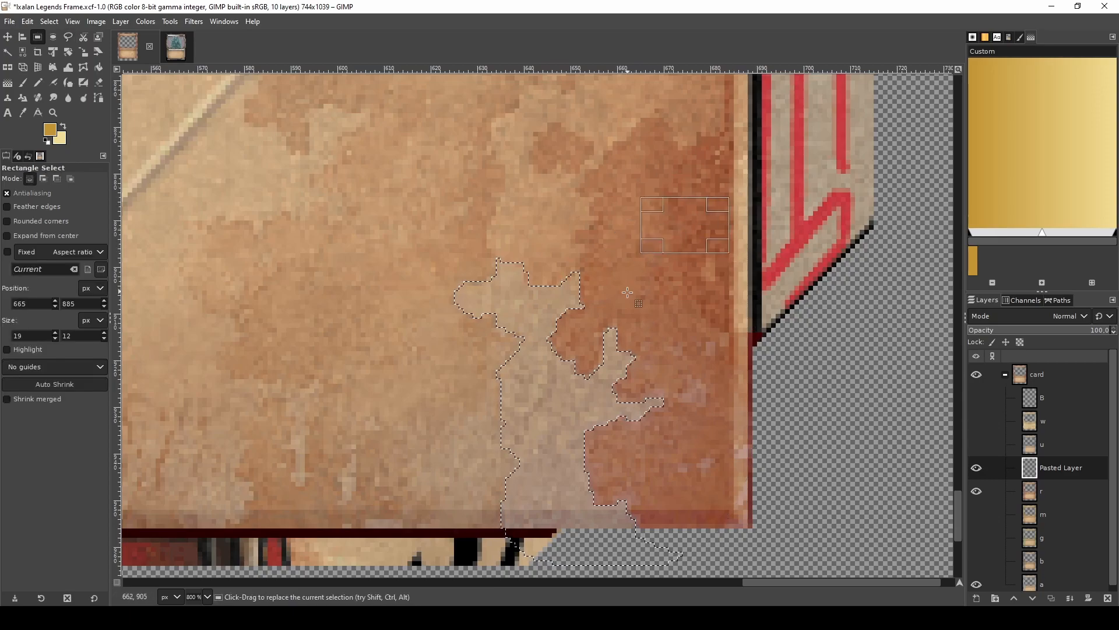
- Redden the selected pale parchment with Levels by raising the red channel's low output level to 28
left_click(144, 26)
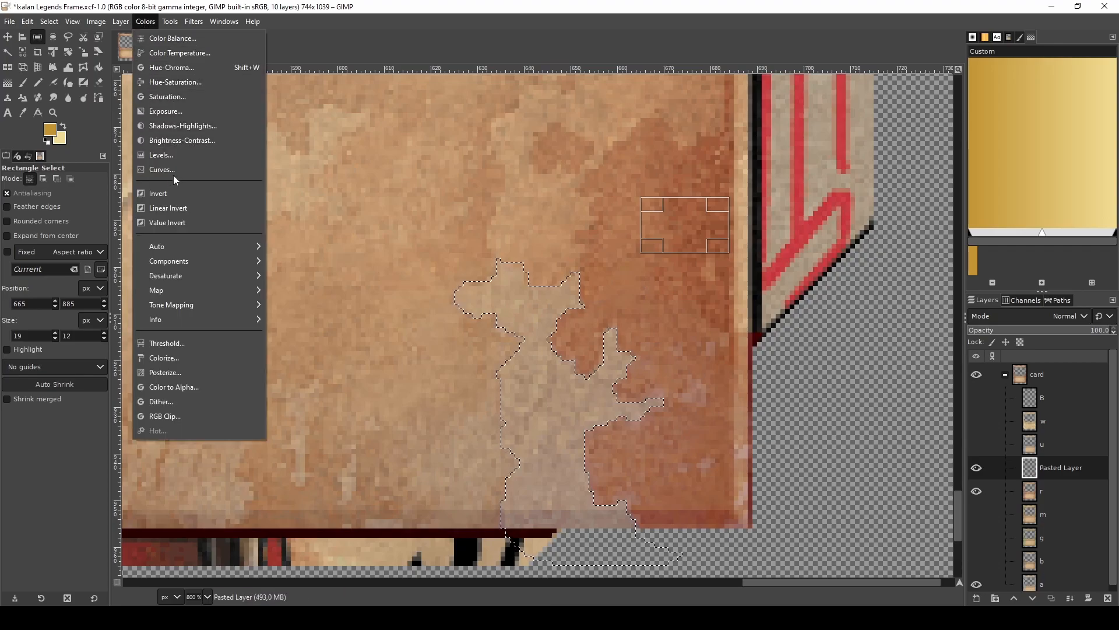
left_click(161, 154)
left_click(65, 88)
left_click(68, 107)
left_click_drag(30, 208, 43, 210)
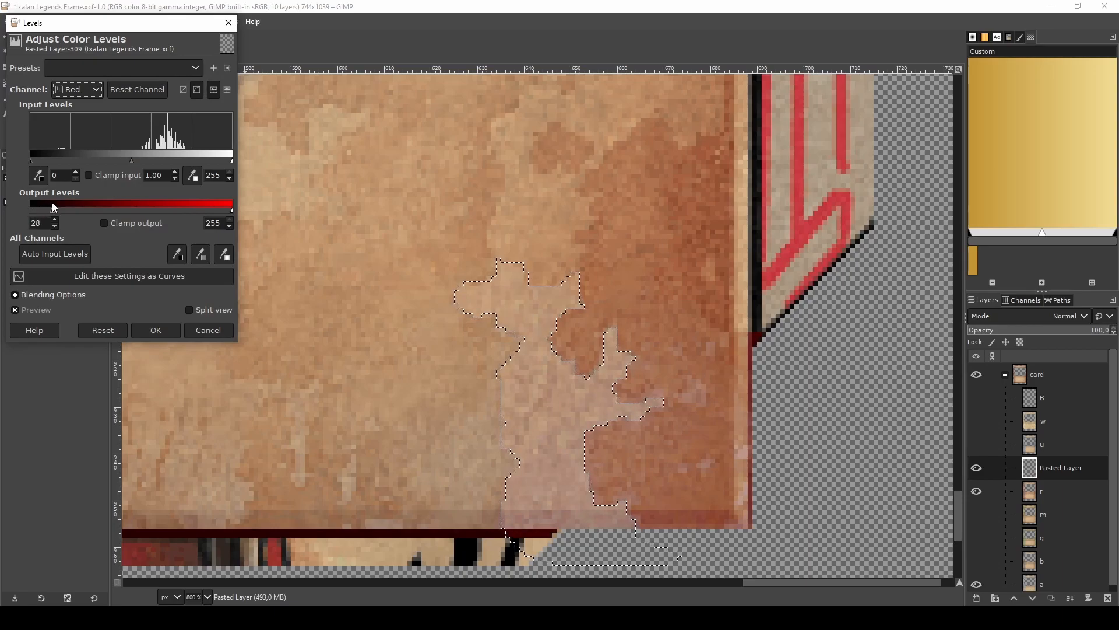
left_click(161, 330)
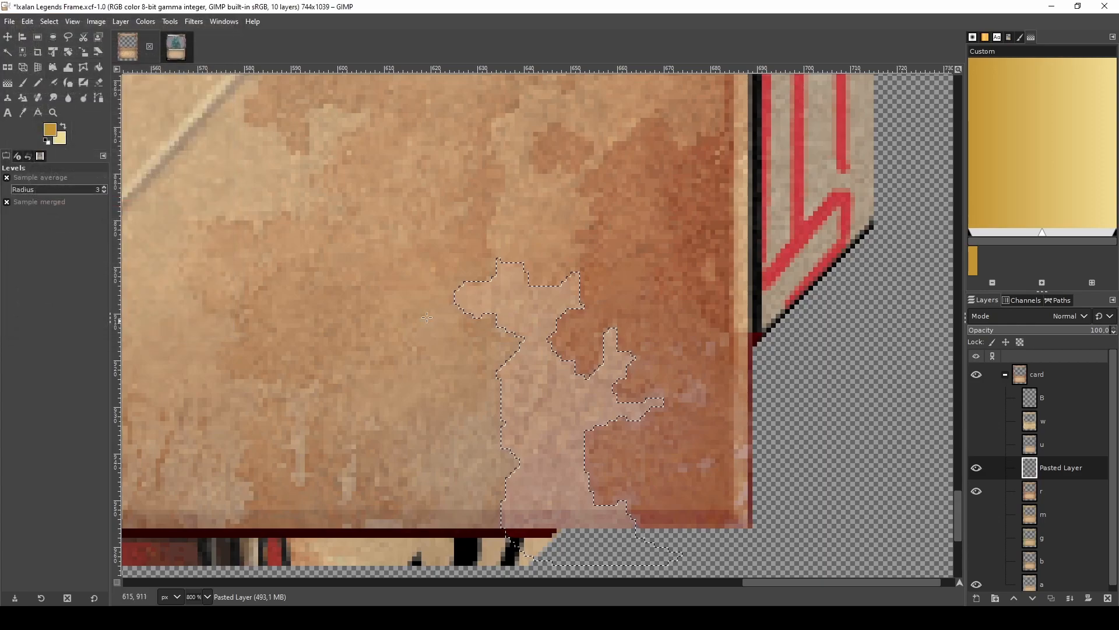
- Blend the selected pale parchment with Hue-Chroma, using chroma 2.91 and lightness -4.07, and clear the selection
scroll(557, 289, "up", 1)
key("ctrl+u")
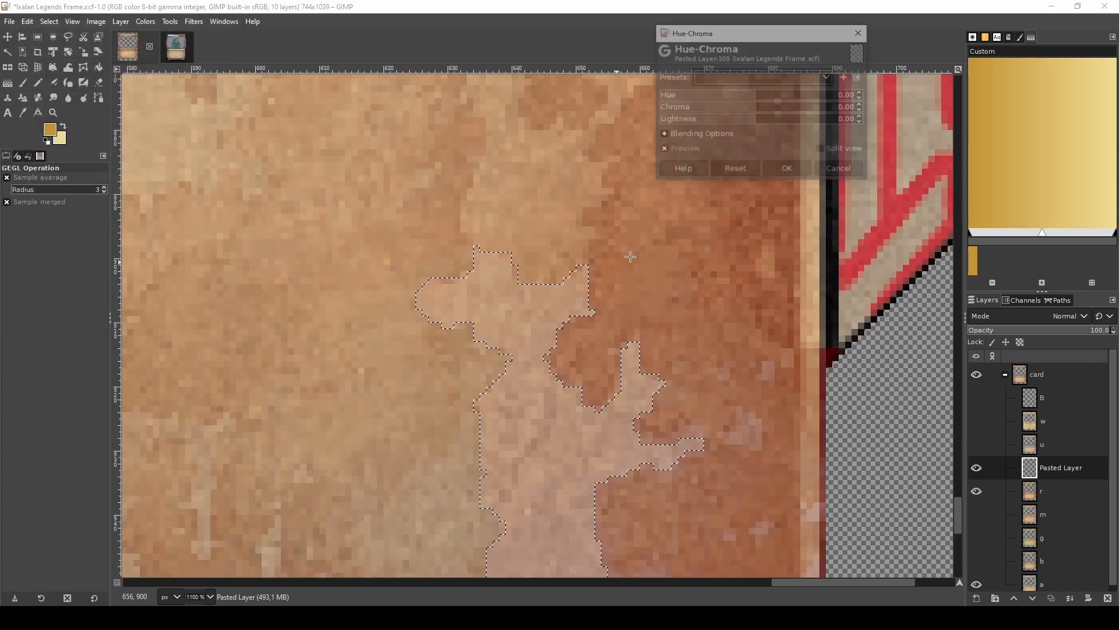
left_click_drag(758, 122, 755, 122)
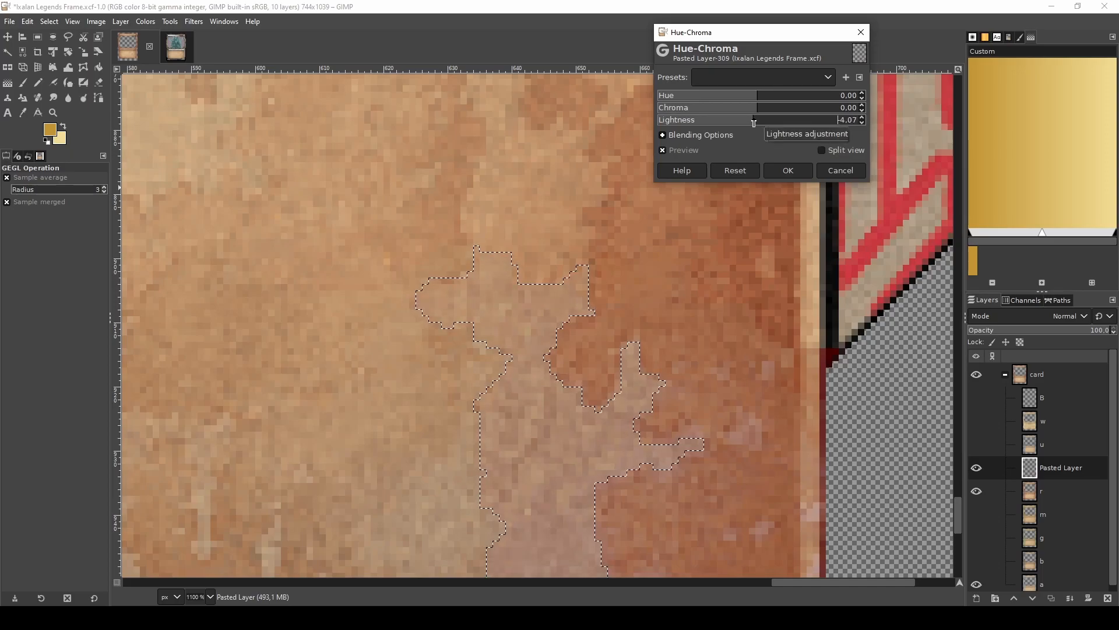
left_click_drag(758, 109, 760, 112)
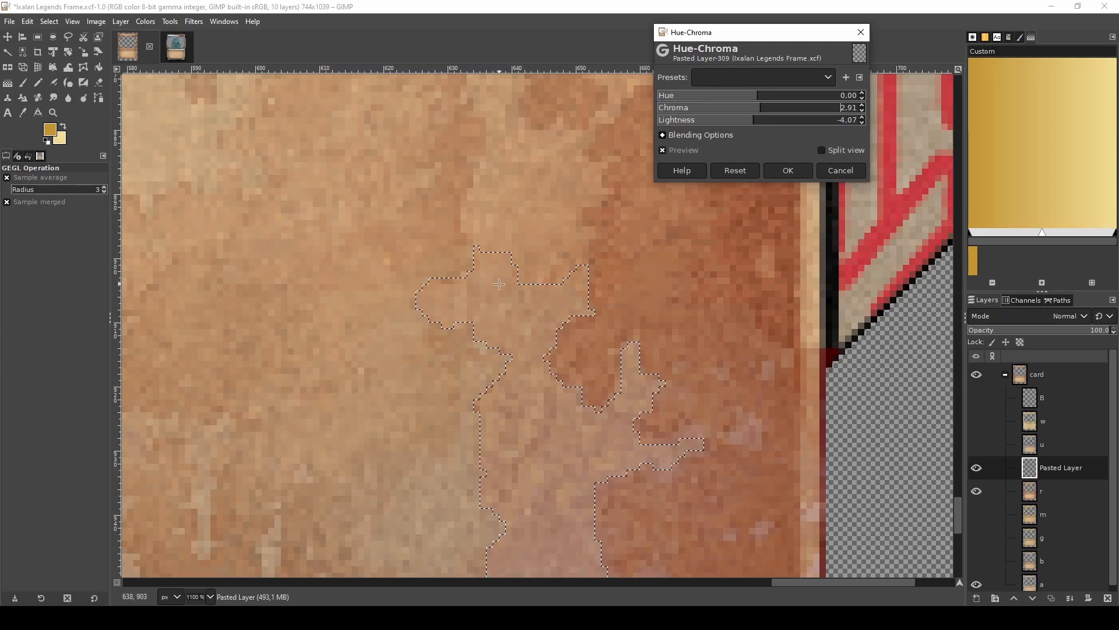
scroll(478, 312, "down", 2)
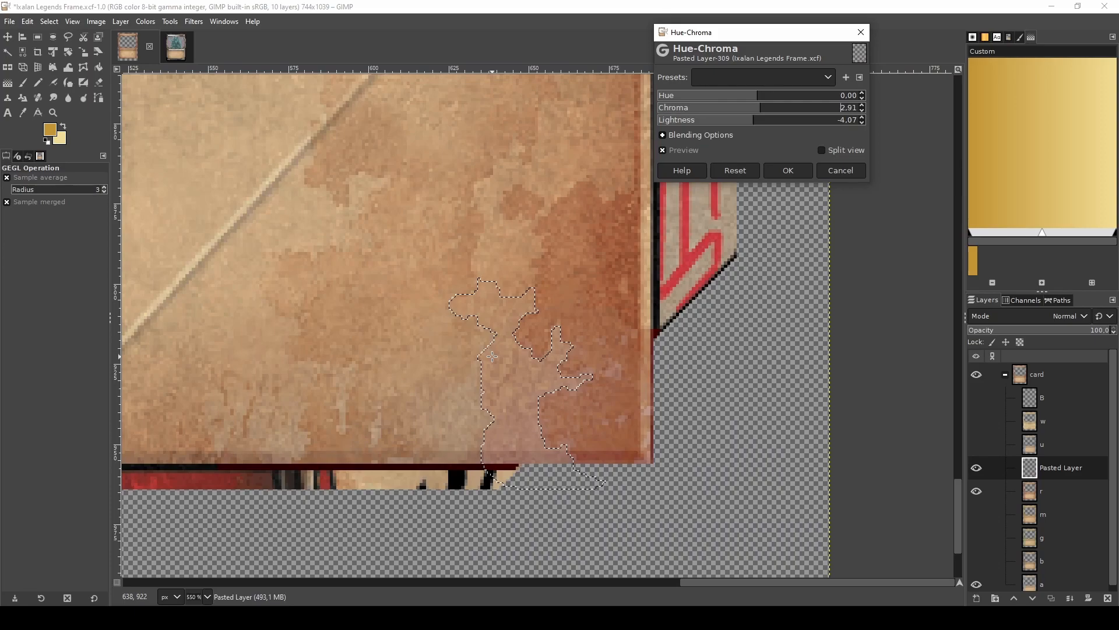
left_click(793, 173)
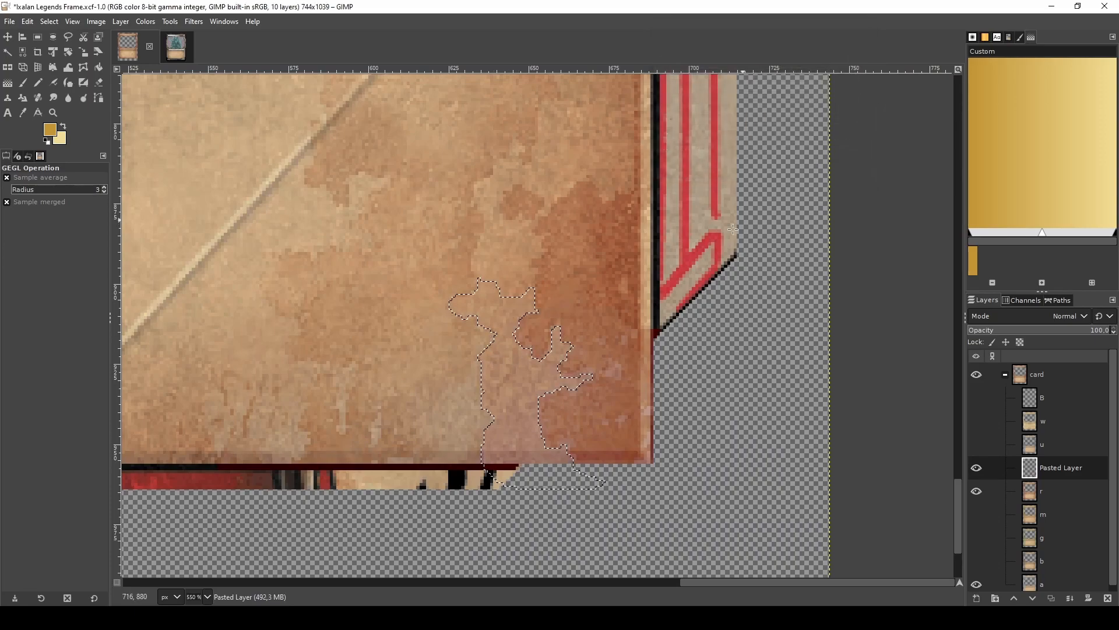
key("ctrl+shift+a")
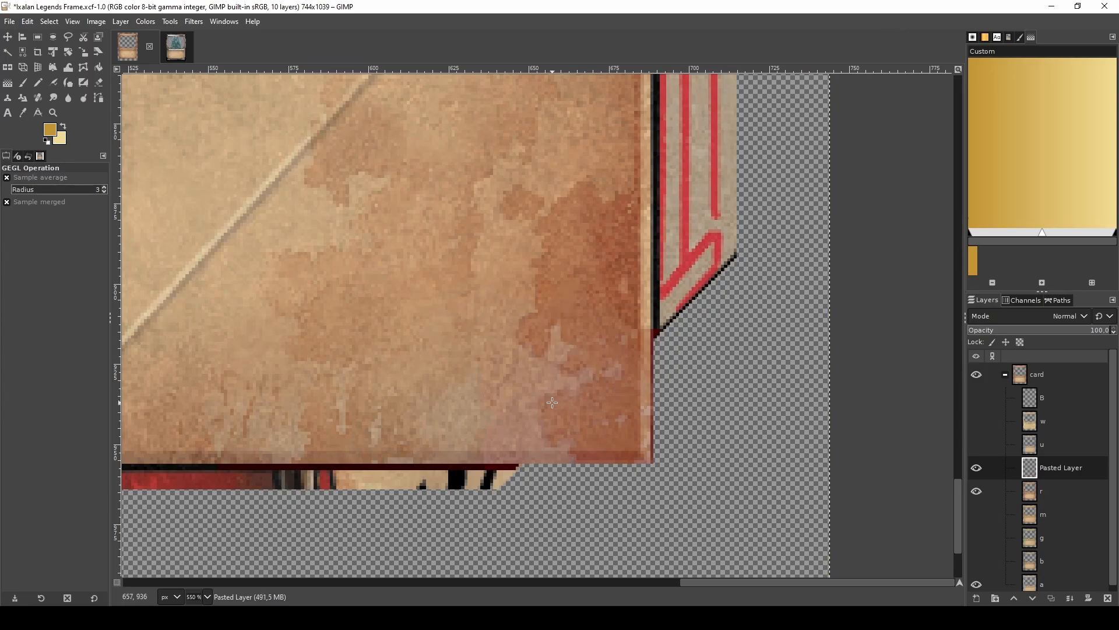
- Trace a Free Select outline around the upper part of the pasted stain beside the frame edge, extending past the border into the transparent area
scroll(664, 322, "up", 3)
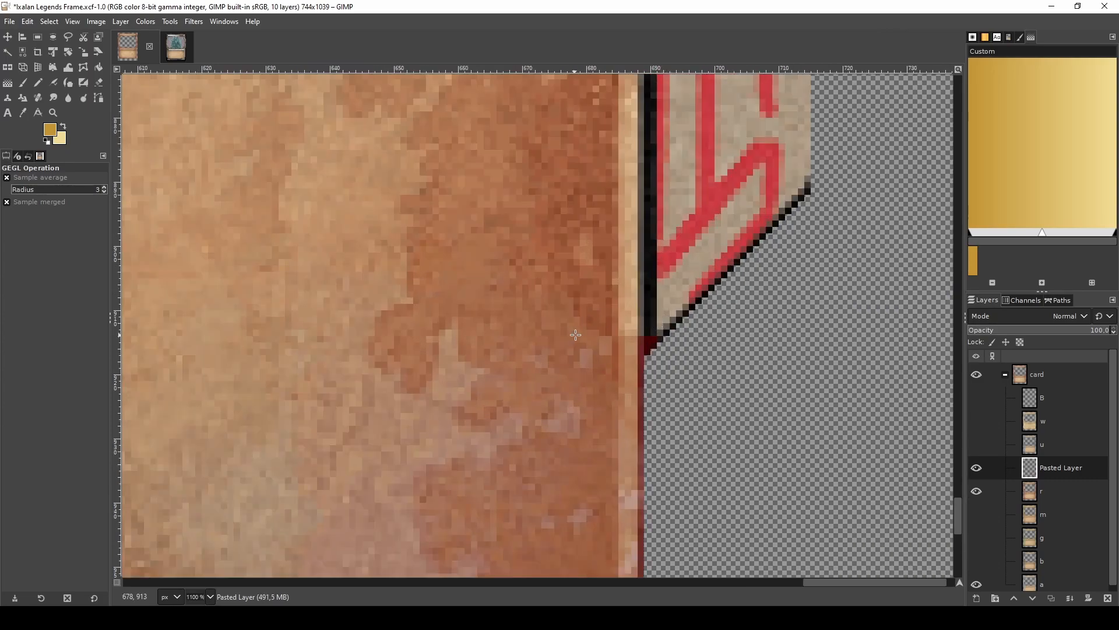
key("f")
mouse_move(603, 250)
left_mouse_down()
mouse_move(568, 260)
mouse_move(547, 295)
left_mouse_up()
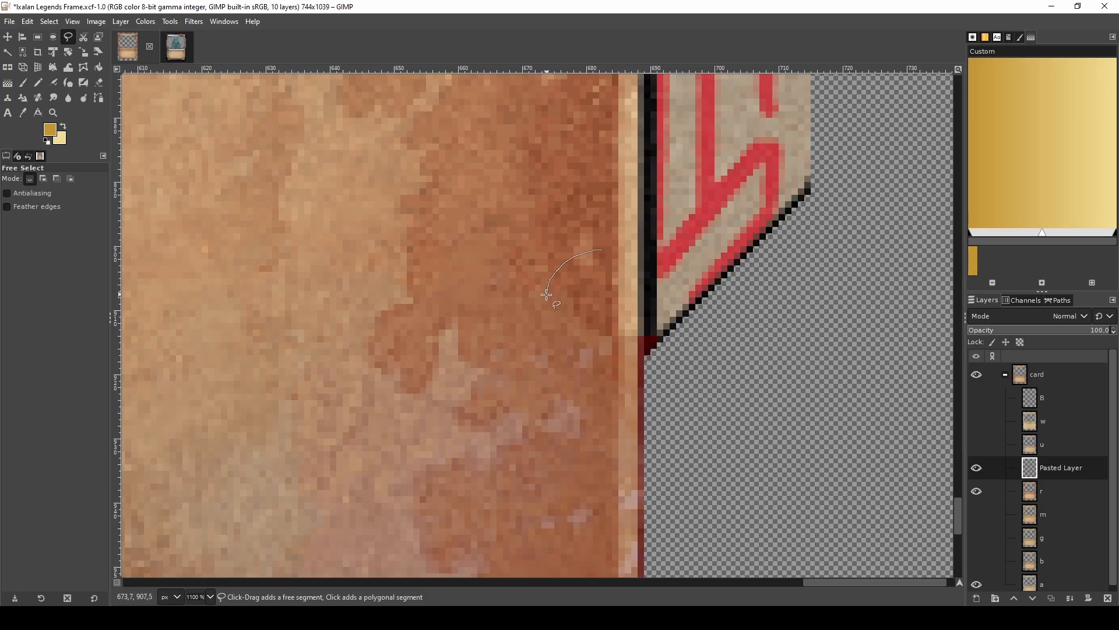
mouse_move(669, 443)
left_mouse_down()
mouse_move(722, 325)
mouse_move(624, 260)
left_mouse_up()
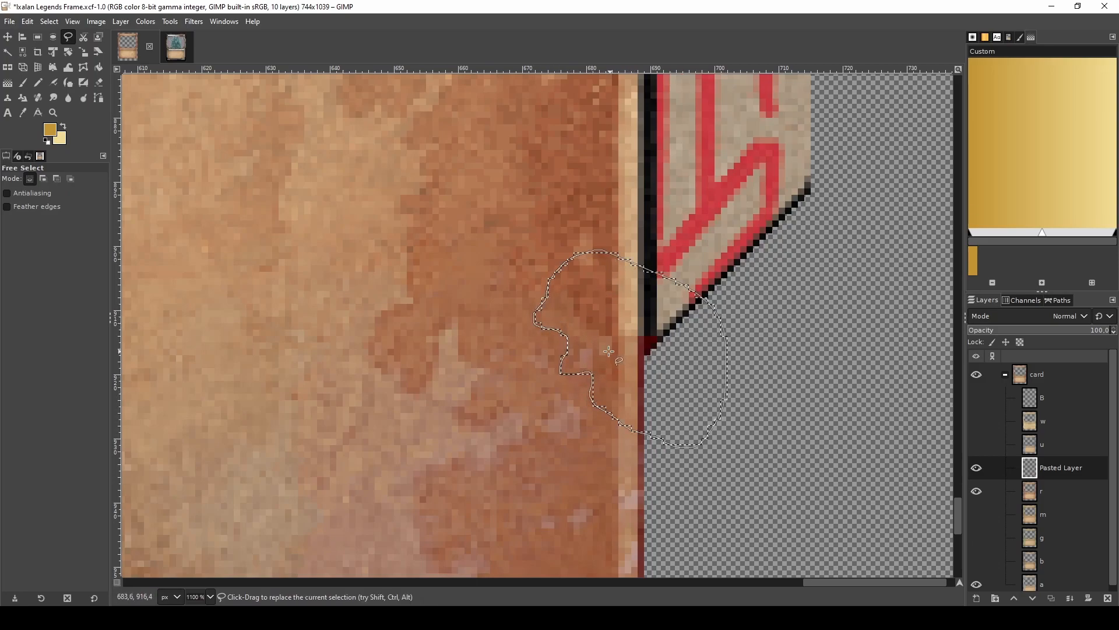
key("Return")
key("shift+ctrl+f")
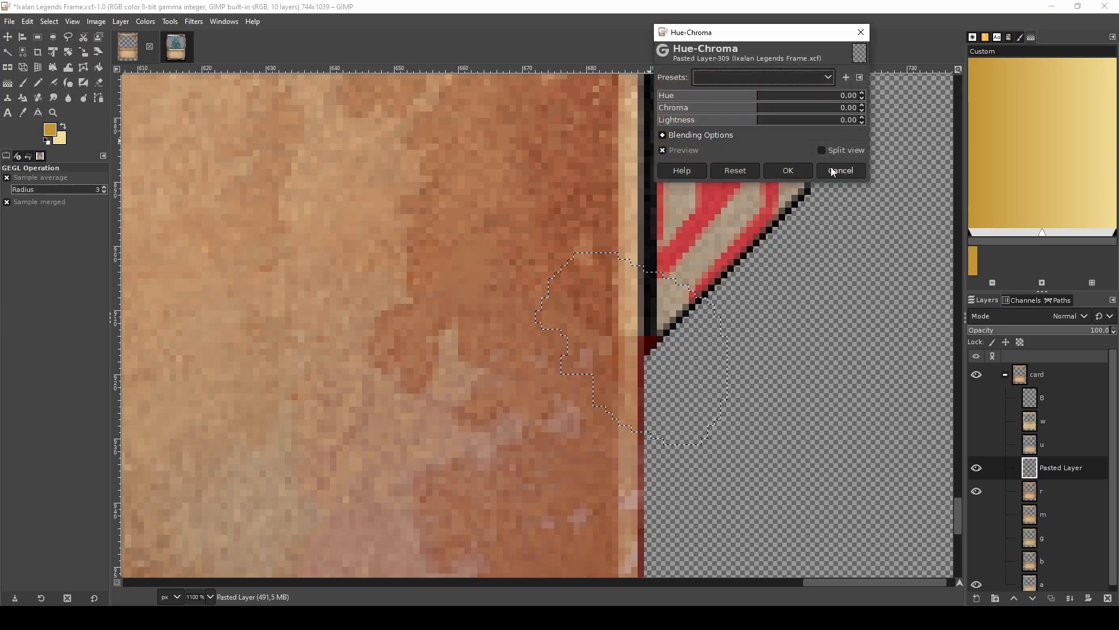
left_click(840, 170)
- Redden the selected stain area at the frame edge with Levels by slightly raising the red channel's low output level
left_click(145, 21)
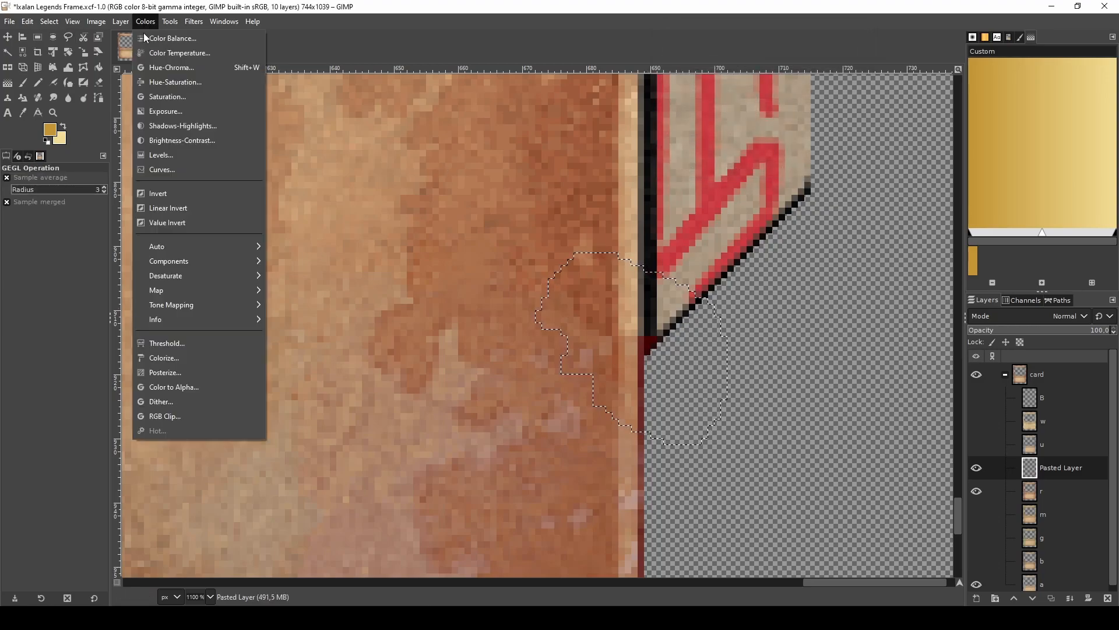
left_click(160, 154)
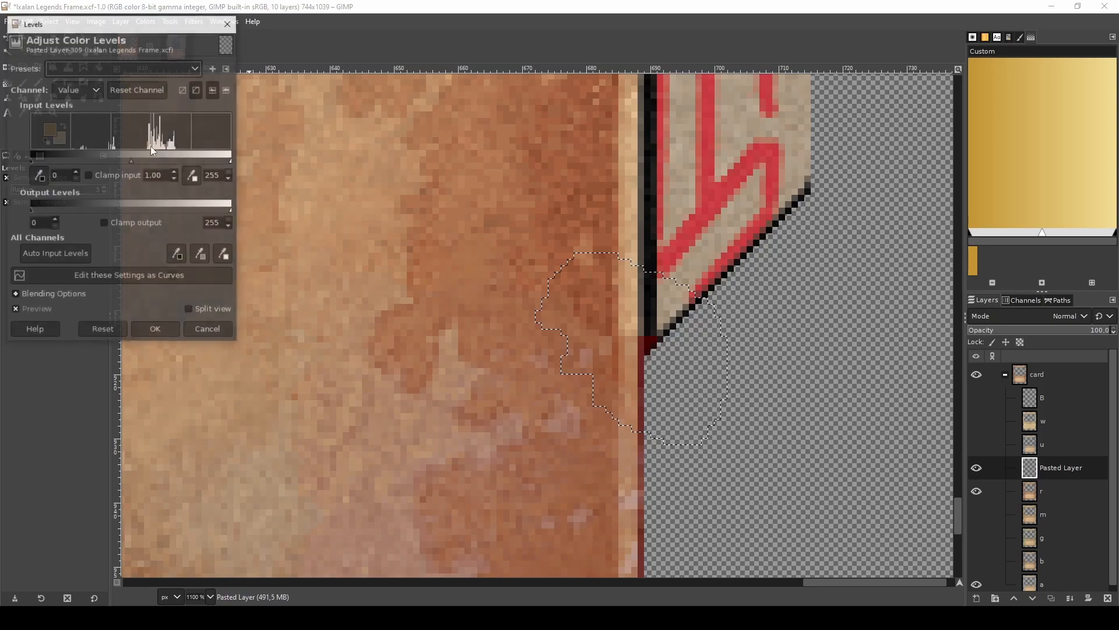
left_click(73, 89)
left_click(81, 110)
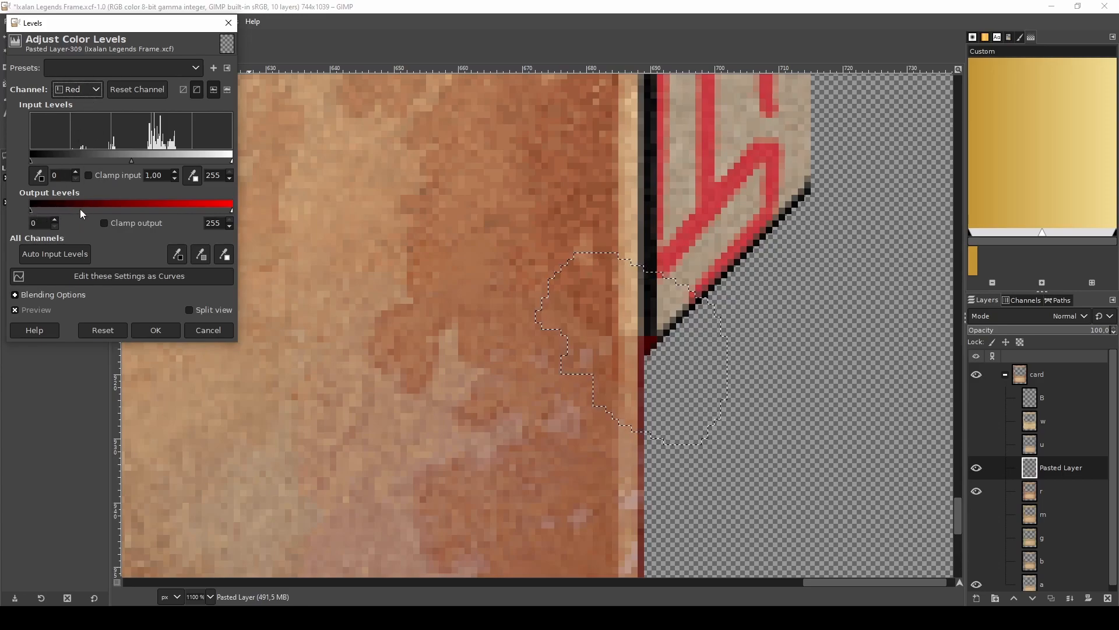
left_click(1088, 470)
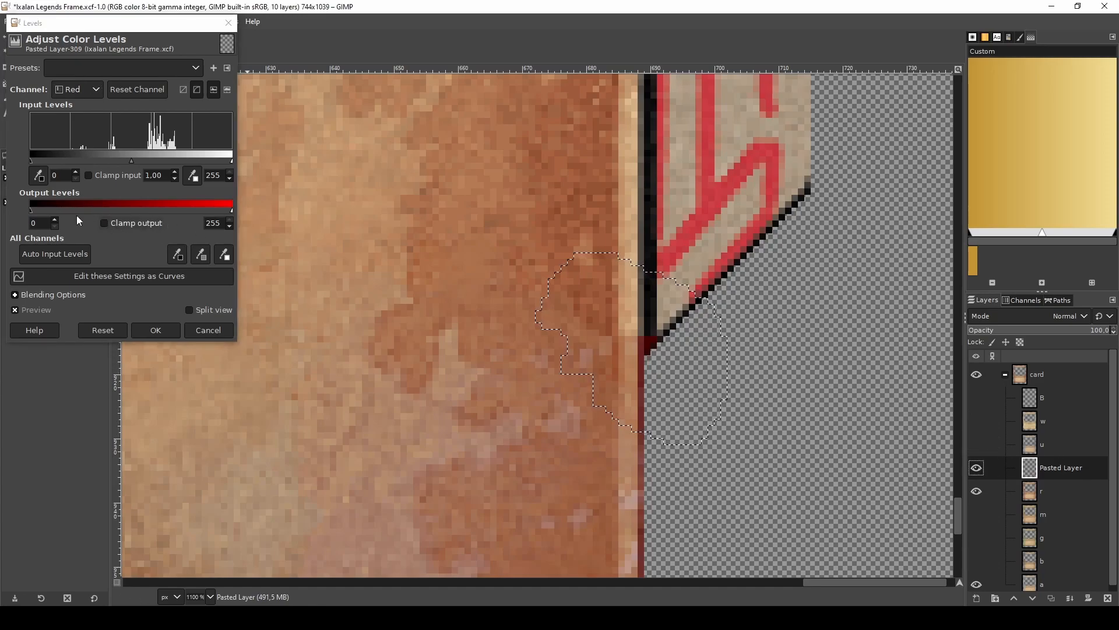
left_click(30, 211)
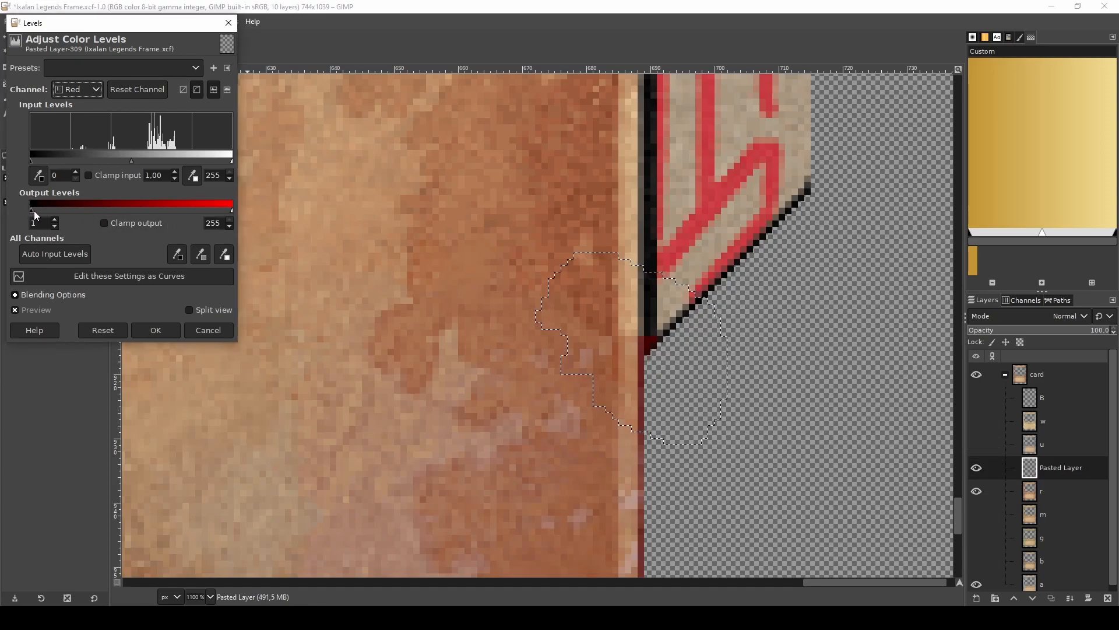
left_click_drag(33, 211, 48, 209)
left_click(155, 329)
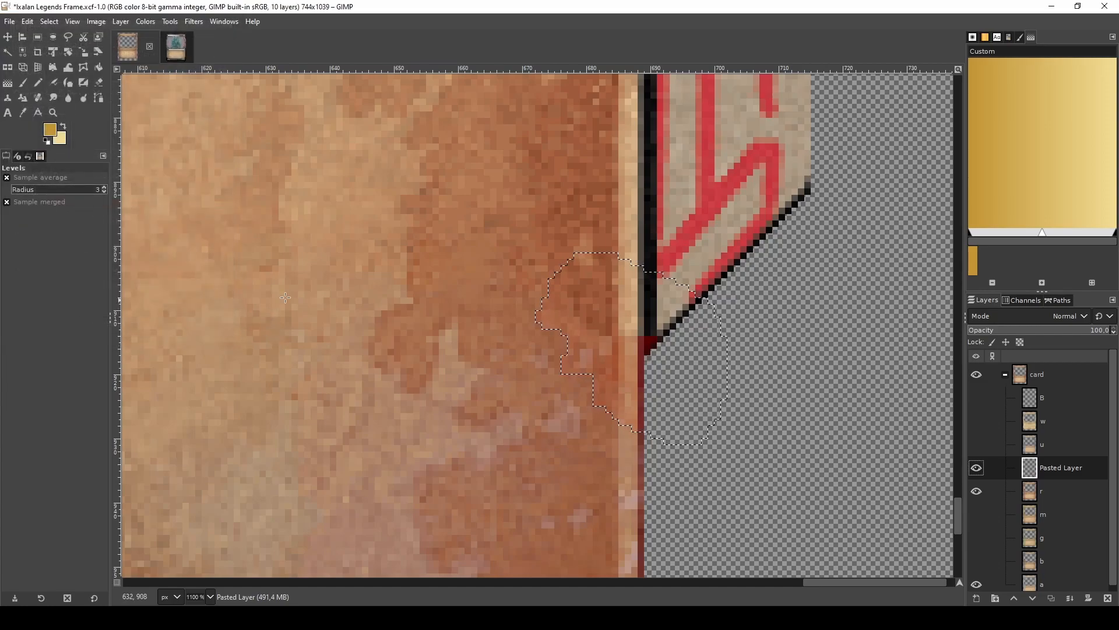
- Darken the selected stain area at the frame edge with Hue-Chroma, using lightness -3.49, and clear the selection
key("ctrl+u")
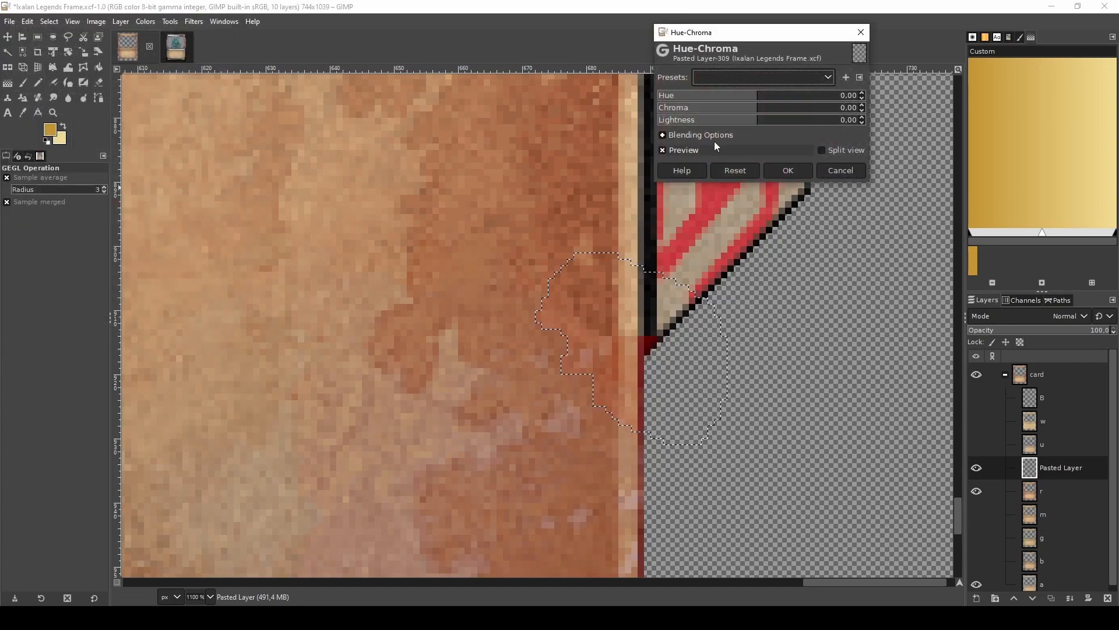
left_click_drag(758, 125, 756, 126)
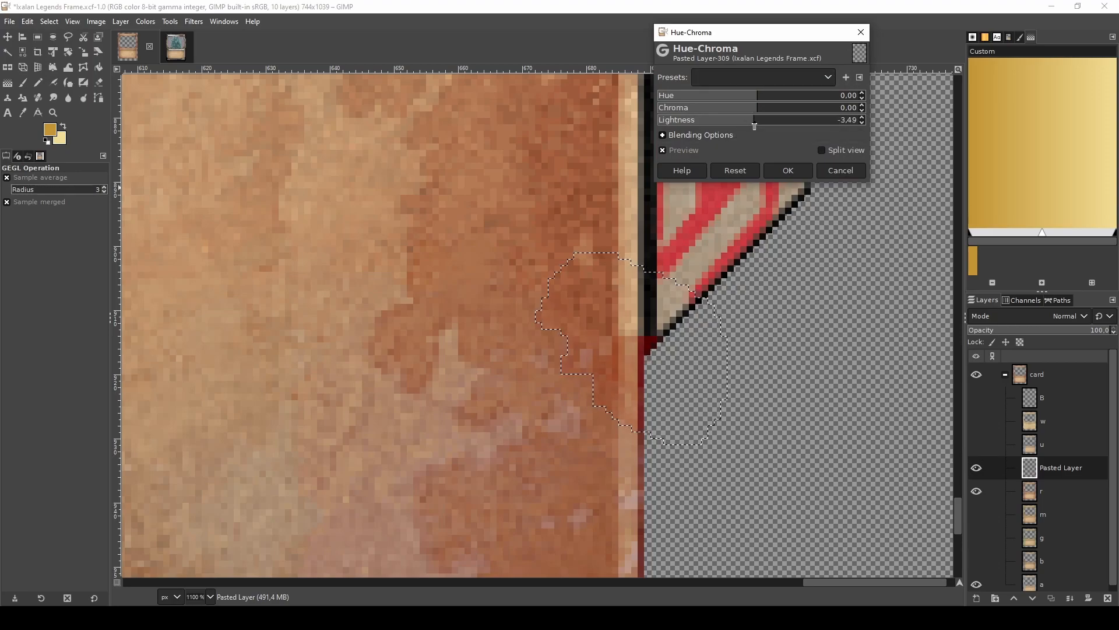
left_click(788, 170)
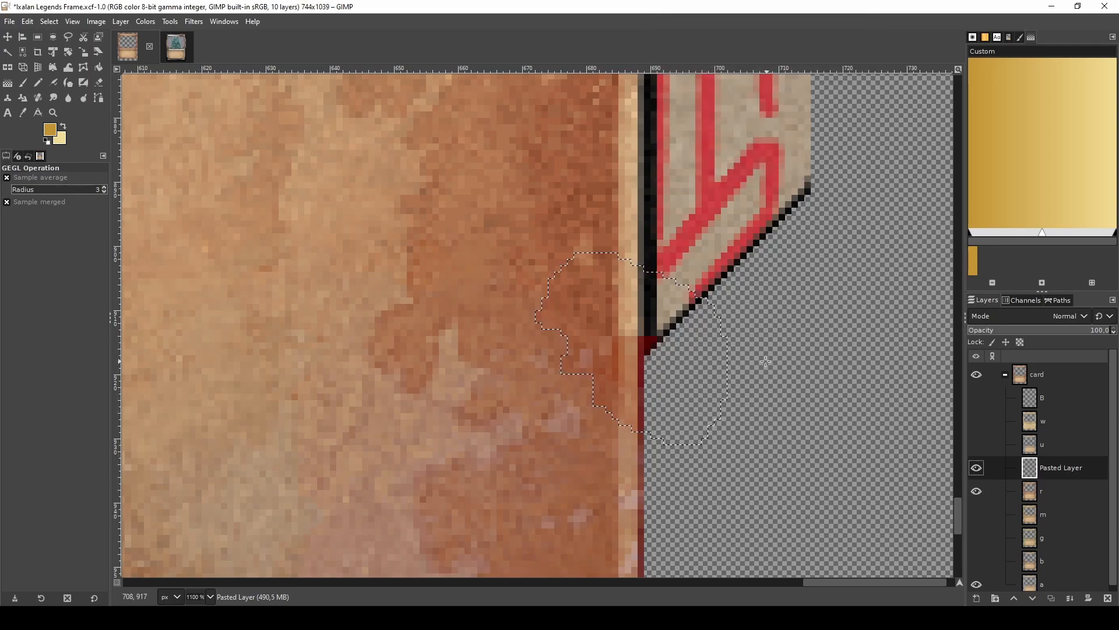
scroll(767, 361, "down", 3)
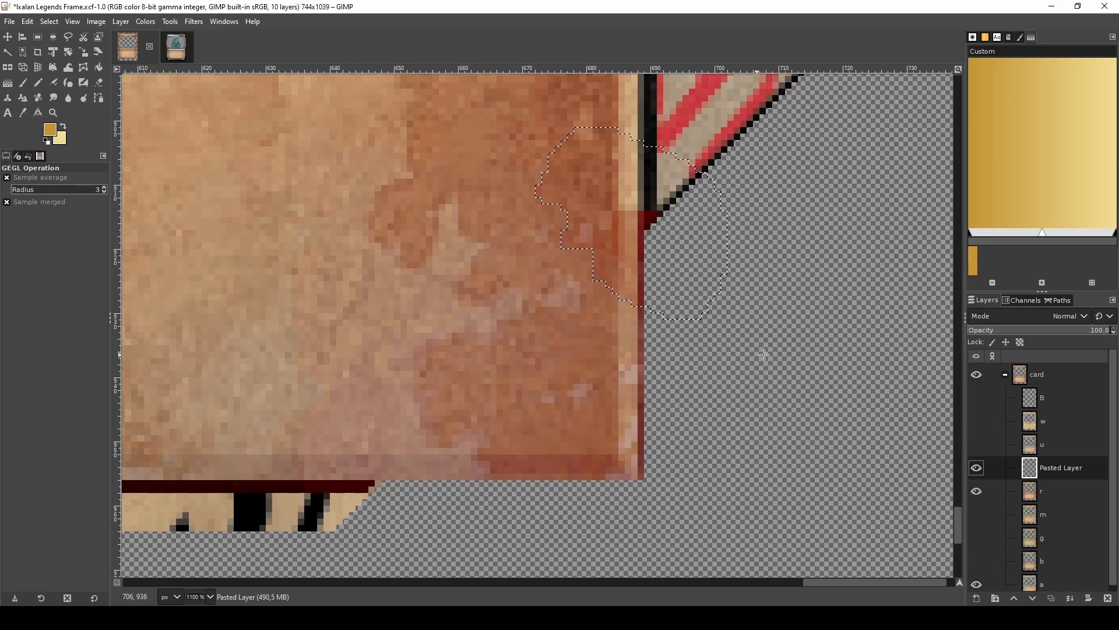
key("ctrl+shift+a")
scroll(673, 433, "down", 4)
scroll(656, 416, "up", 3)
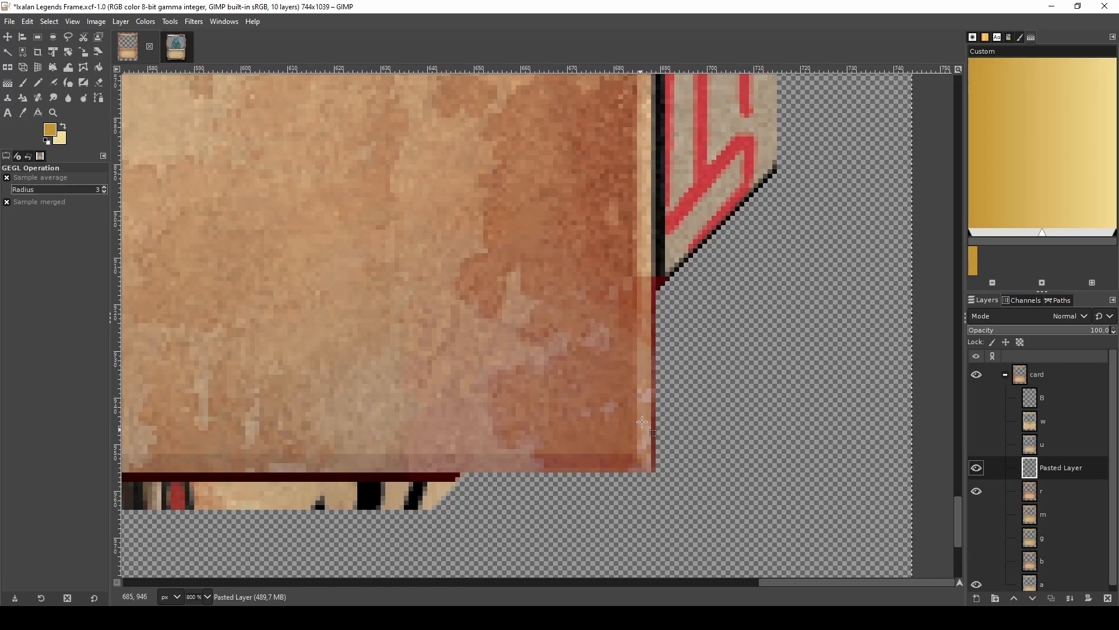
- Select the dark red border lines around the lower corner with two rectangles, 3 × 46 px along the side and 109 × 2 px along the bottom edge
key("r")
left_click_drag(653, 267, 661, 482)
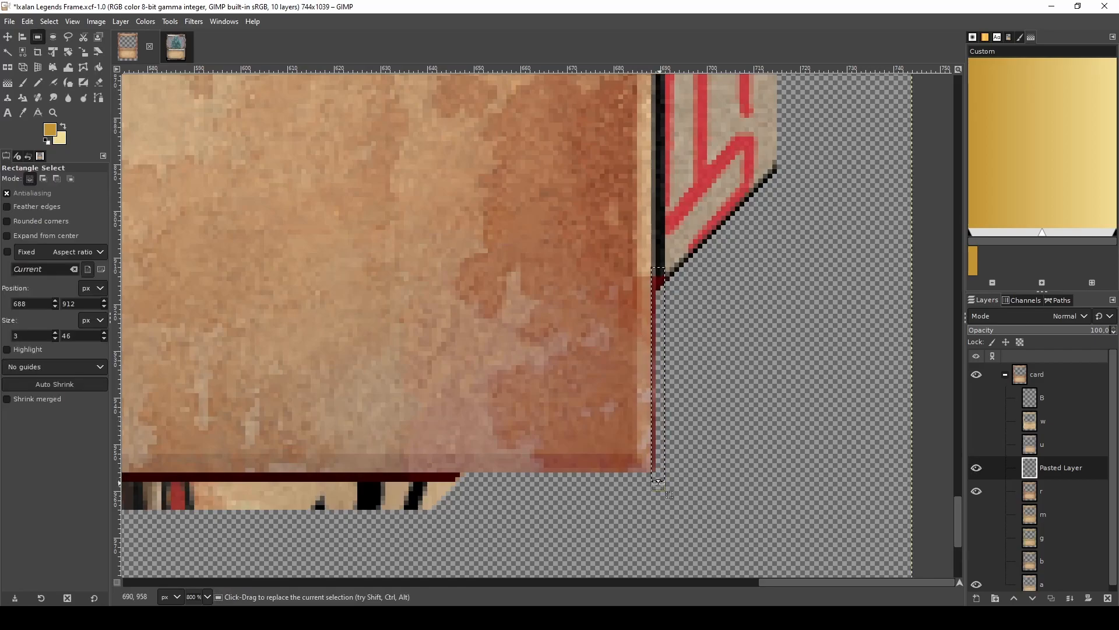
scroll(658, 482, "down", 2)
scroll(600, 492, "up", 2)
scroll(225, 513, "up", 1)
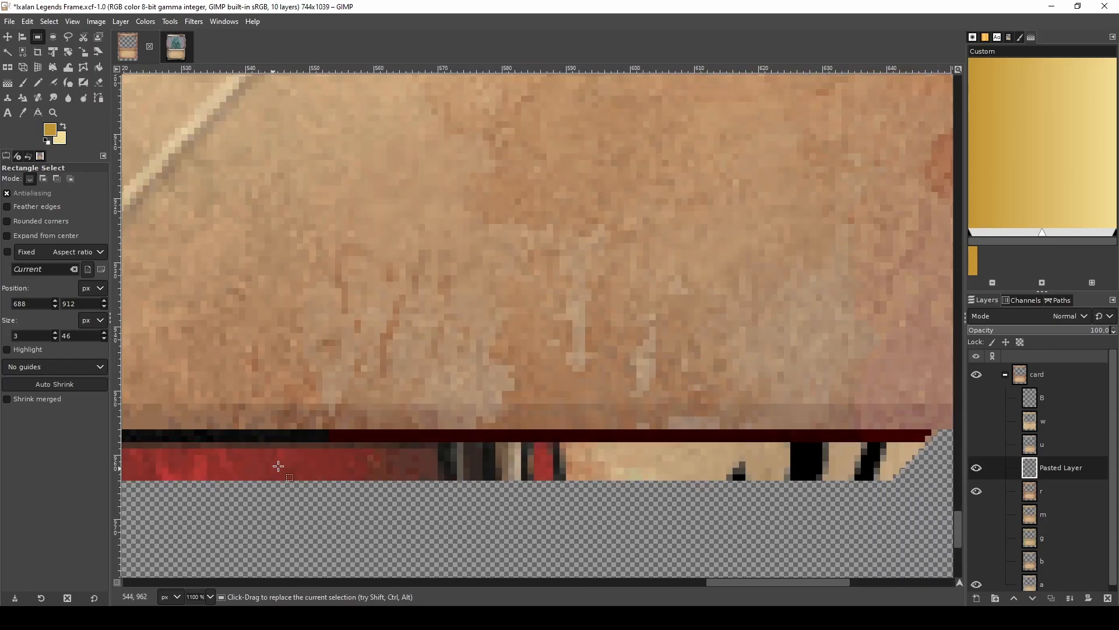
left_click_drag(309, 430, 925, 322)
scroll(694, 467, "down", 1)
scroll(935, 446, "down", 1)
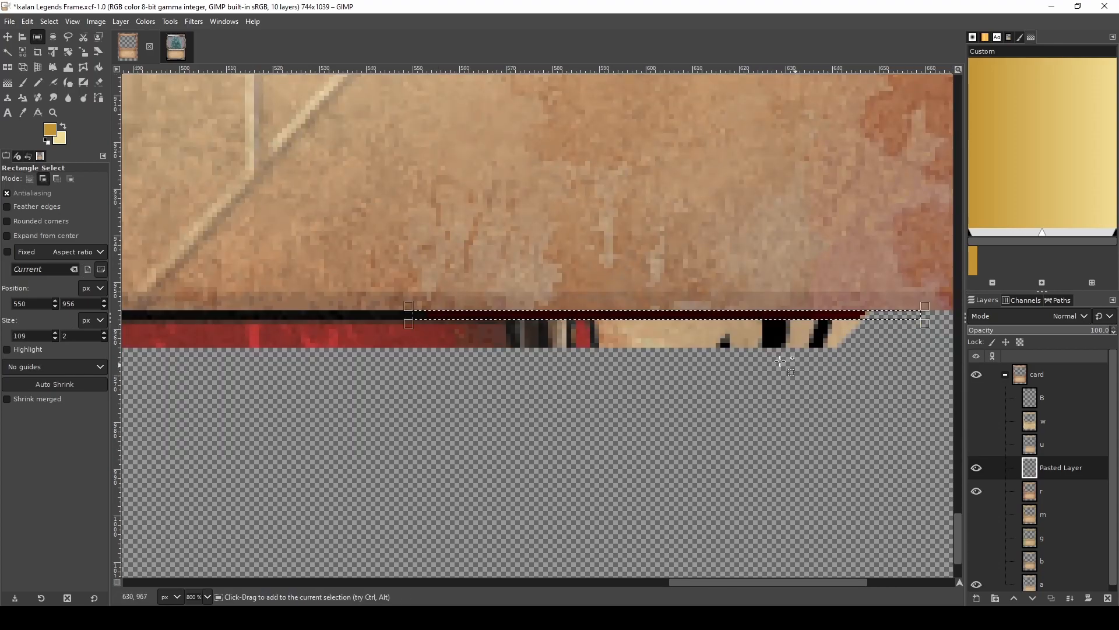
- Desaturate the selected dark red border lines with Hue-Chroma, using chroma -100
key("shift+ctrl+f")
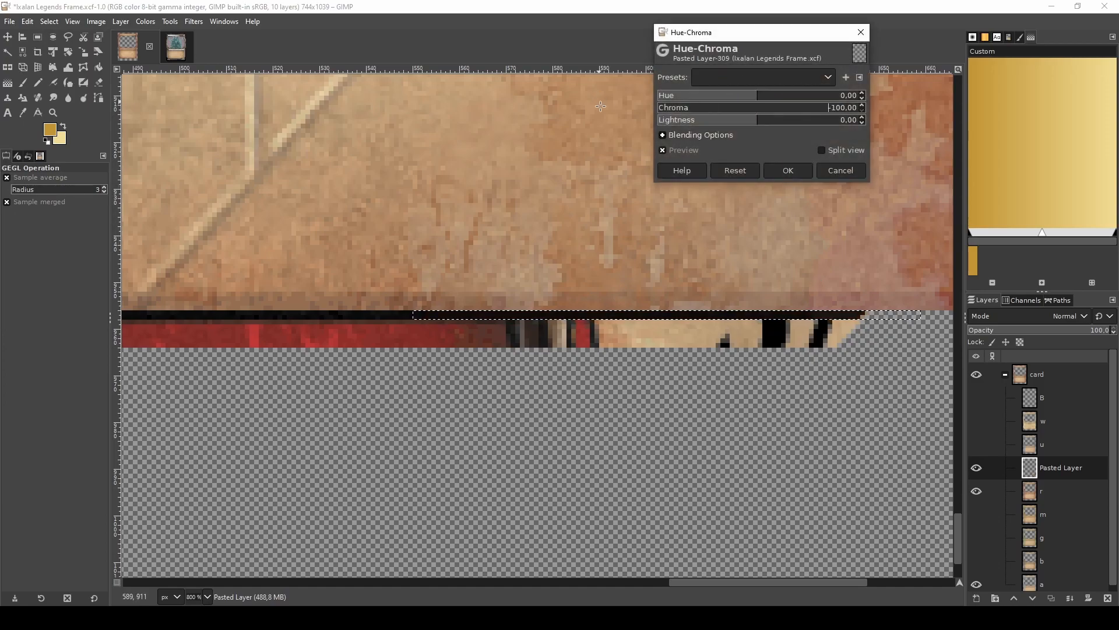
left_click(789, 170)
scroll(613, 288, "down", 3)
scroll(792, 223, "up", 2)
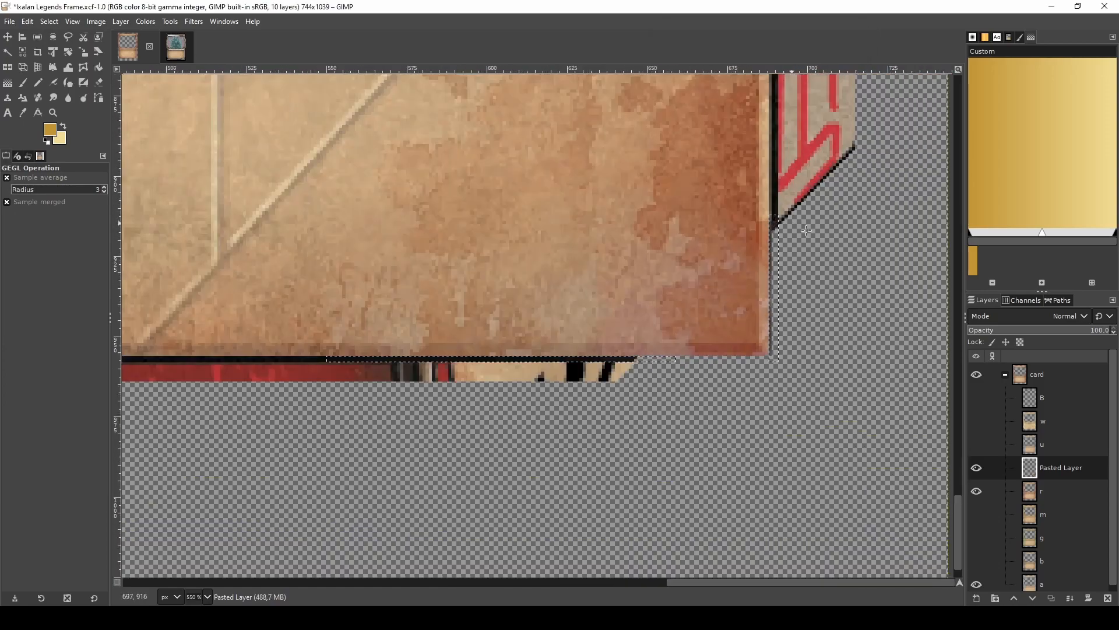
scroll(804, 229, "up", 1)
scroll(810, 260, "up", 2)
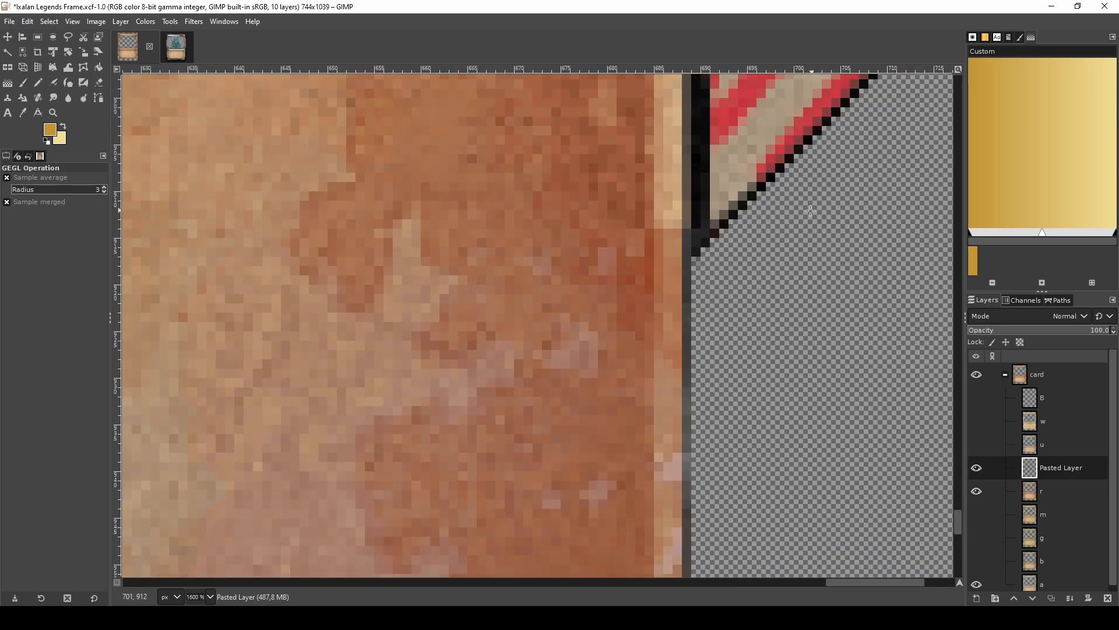
key("s")
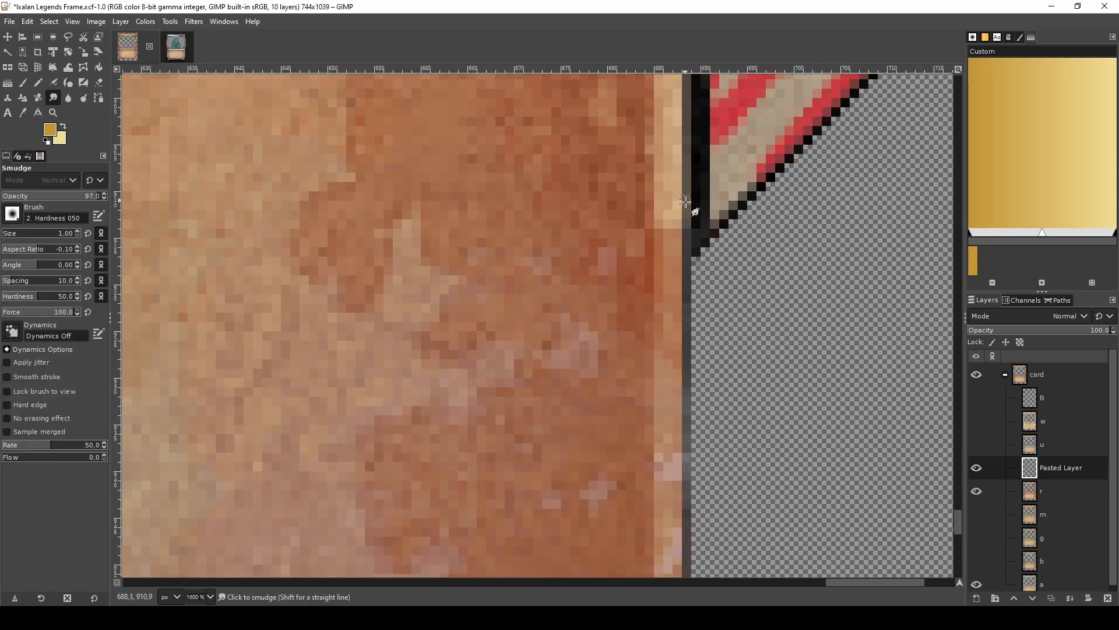
scroll(683, 233, "down", 2)
scroll(681, 239, "down", 1)
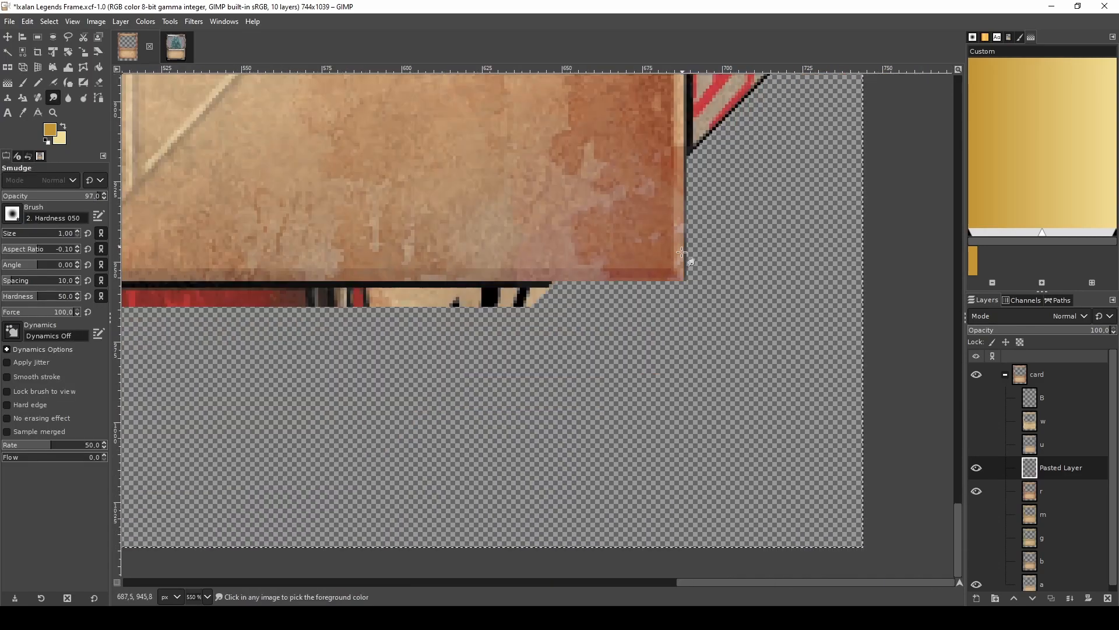
scroll(729, 230, "down", 1)
scroll(723, 175, "up", 1)
scroll(693, 200, "up", 2)
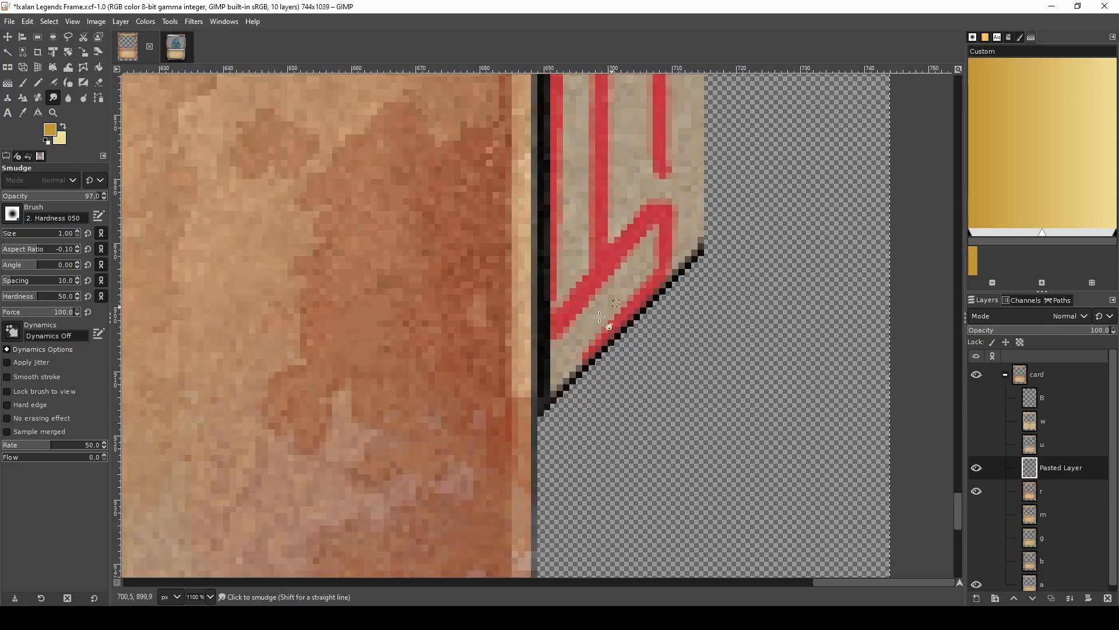
- Try to patch the light bevel beside the black border with a copied strip on the pasted layer
key("r")
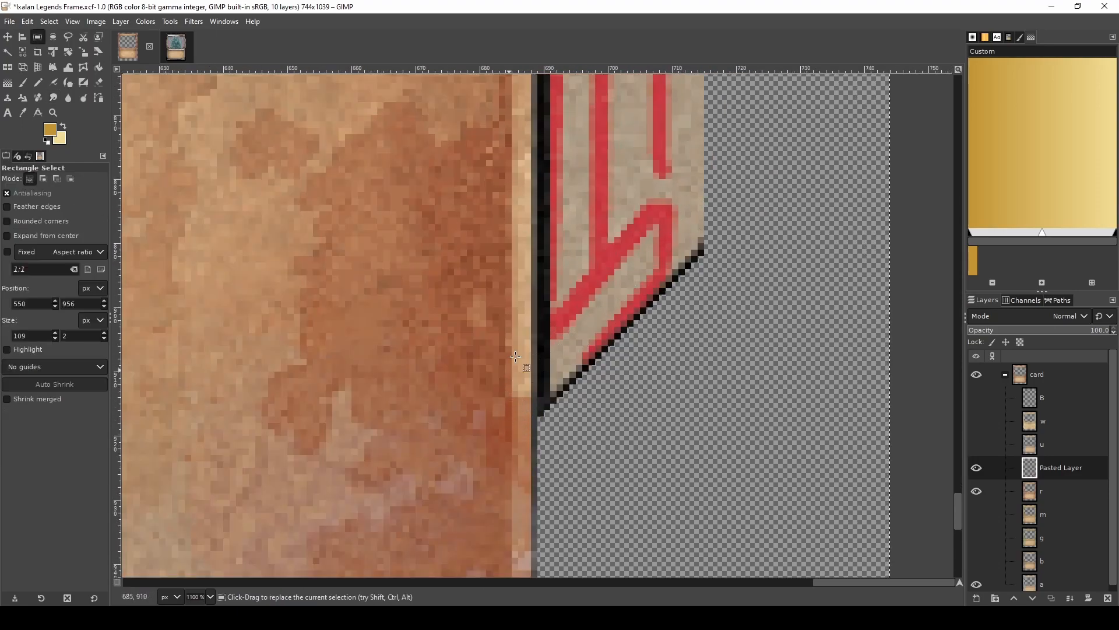
left_click_drag(512, 108, 530, 387)
key("ctrl+c")
key("ctrl+v")
key("shift+f")
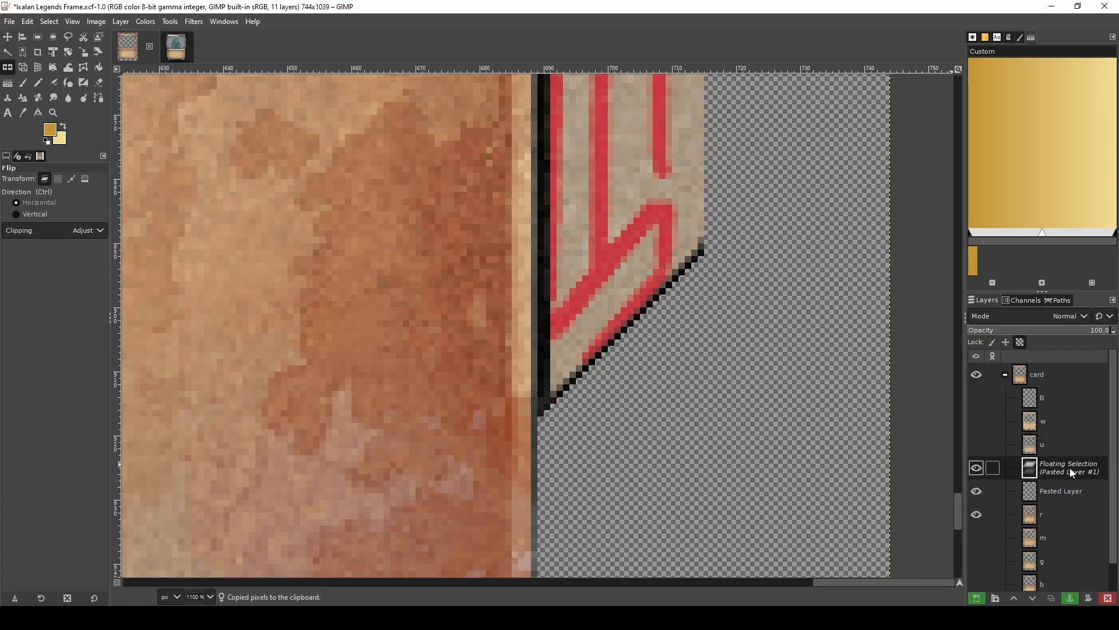
right_click(1026, 468)
left_click(996, 178)
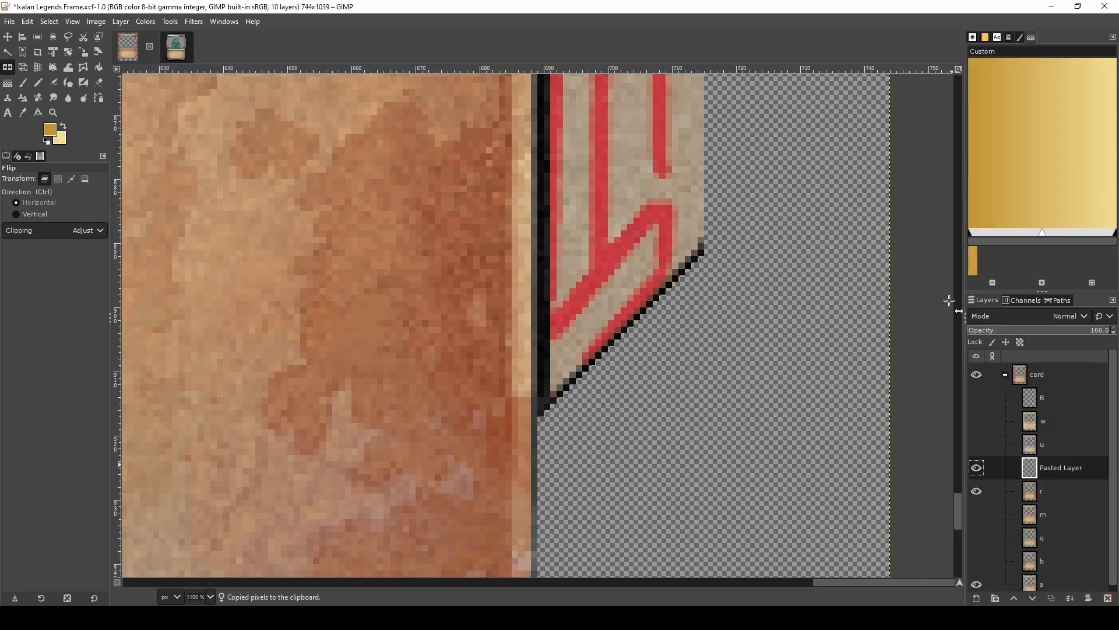
- Merge the pasted layer down into the r layer
scroll(600, 425, "down", 3)
right_click(1084, 470)
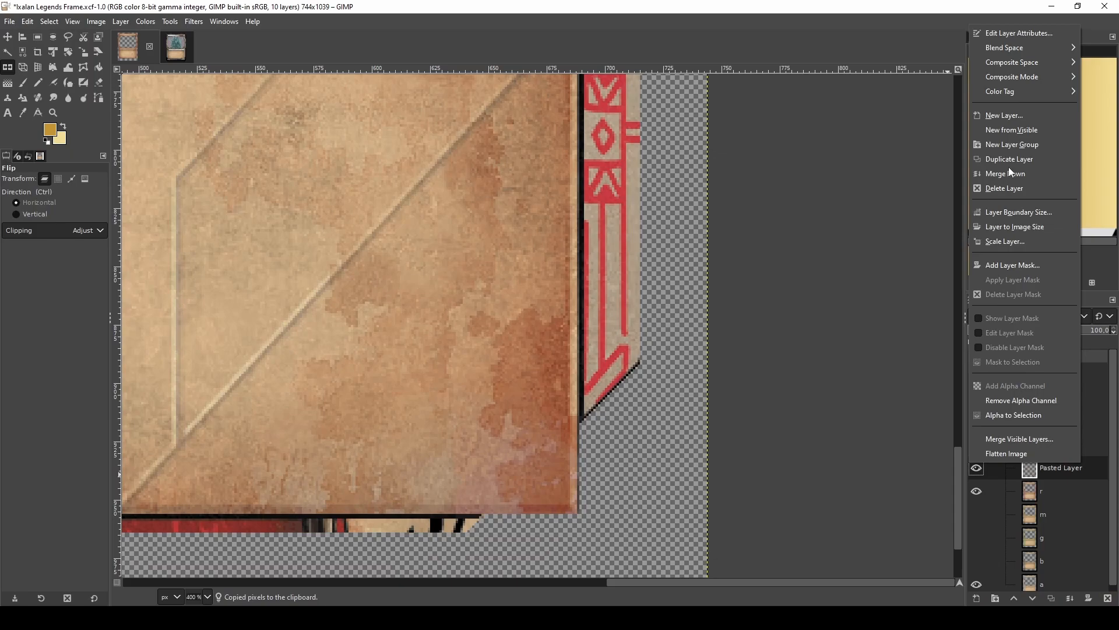
left_click(994, 172)
scroll(591, 345, "up", 3)
scroll(591, 344, "down", 1)
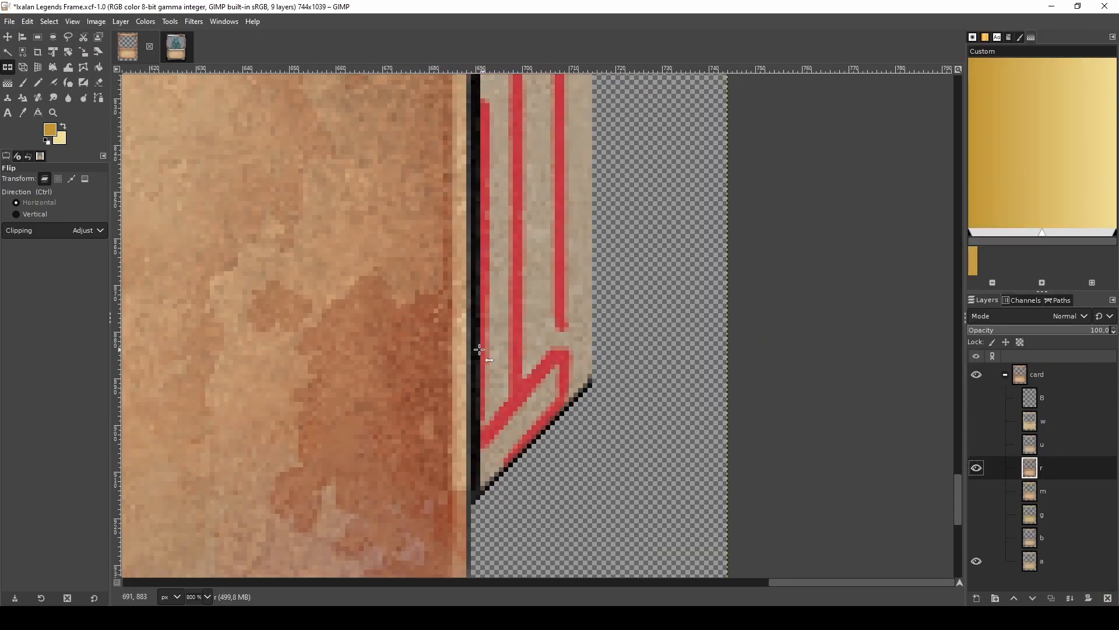
- Copy a 3 × 51 px strip of the light bevel beside the black border on the r layer and paste it
key("r")
scroll(431, 165, "up", 2)
left_click_drag(438, 157, 469, 253)
scroll(446, 239, "down", 3)
scroll(469, 253, "down", 2)
key("ctrl+c")
key("ctrl+v")
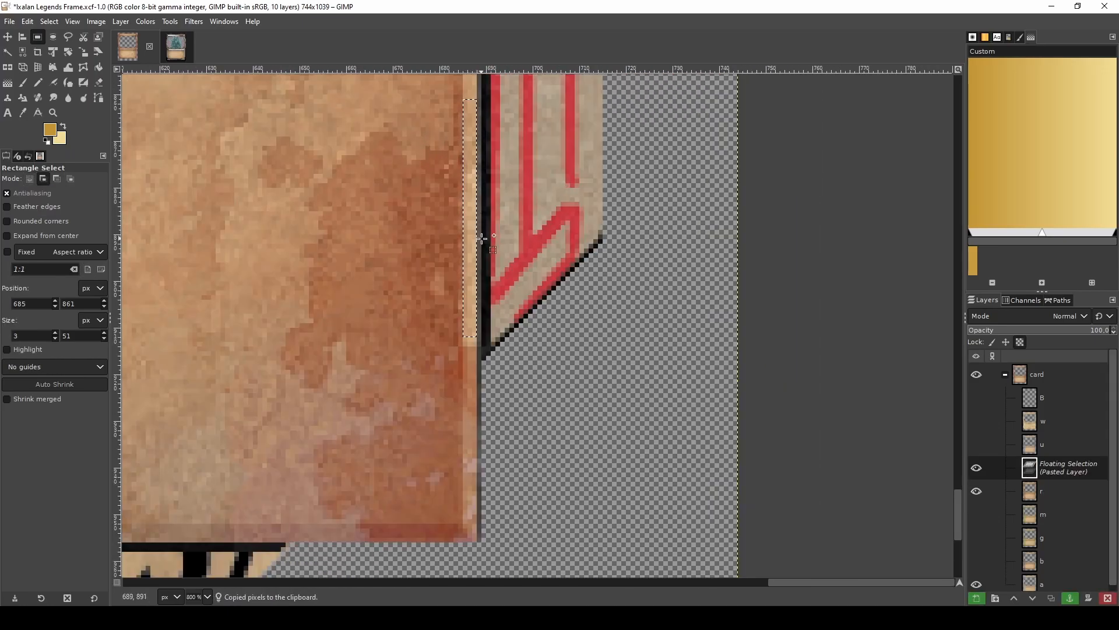
- Flip the pasted bevel strip and anchor it over the mismatched lower part of the frame's side edge
key("shift+f")
key("m")
left_click_drag(473, 202, 469, 374)
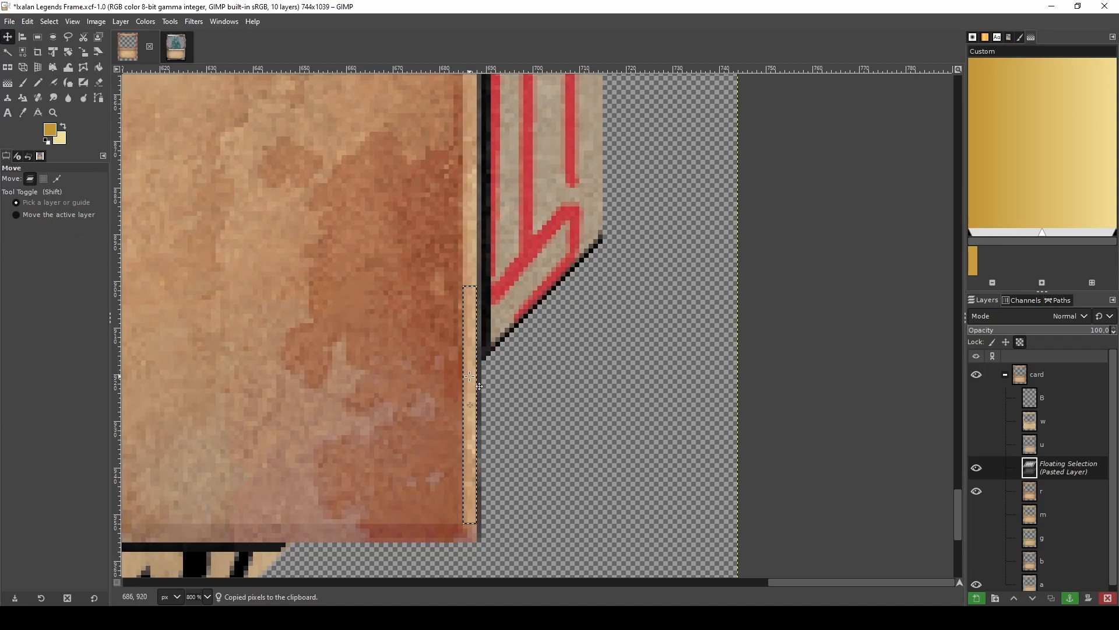
key("ctrl+h")
scroll(452, 393, "up", 3)
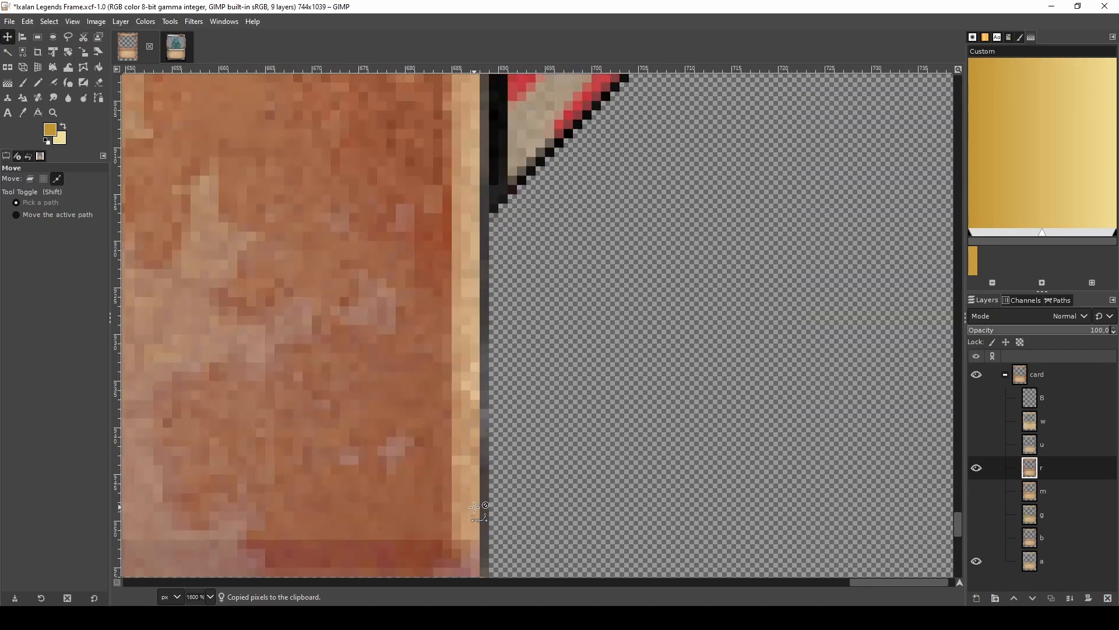
- Smudge the light bevel at its bottom corner and farther up the side edge, using a 1 px brush
key("s")
scroll(412, 426, "up", 1)
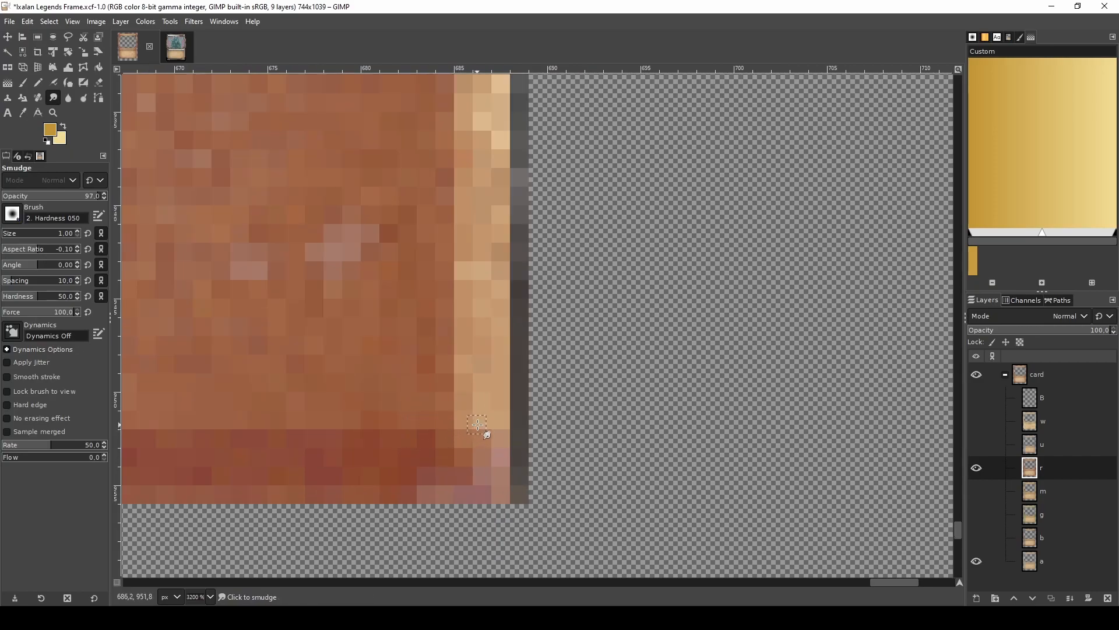
mouse_move(497, 444)
left_mouse_down()
mouse_move(499, 476)
mouse_move(487, 419)
mouse_move(512, 450)
mouse_move(499, 470)
mouse_move(467, 402)
mouse_move(467, 441)
left_mouse_up()
scroll(474, 435, "down", 5)
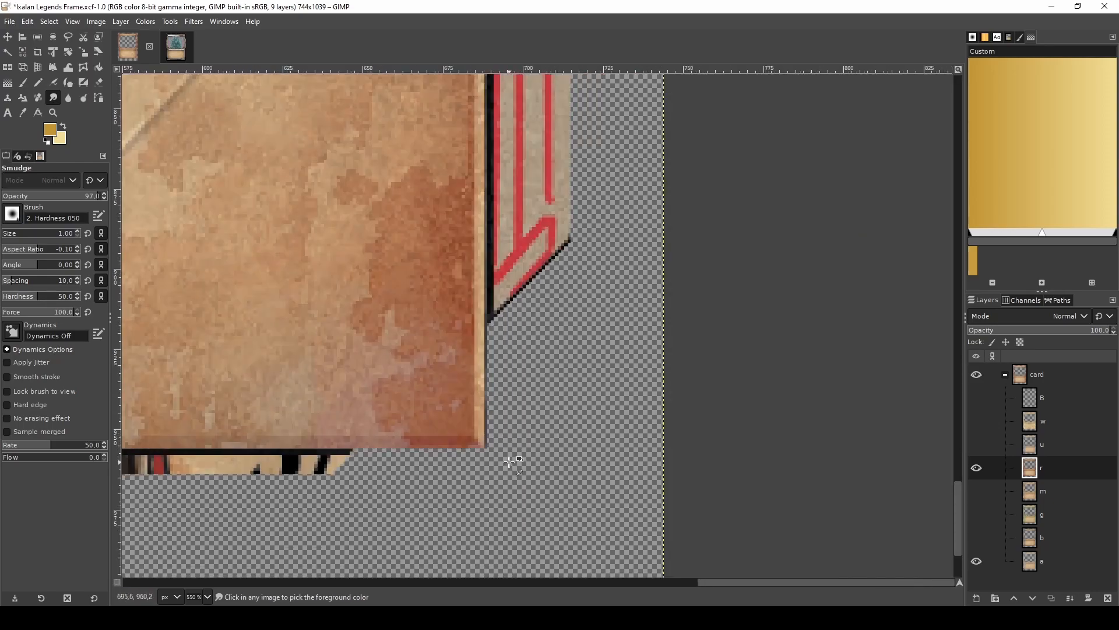
scroll(500, 448, "down", 1)
scroll(503, 281, "up", 6)
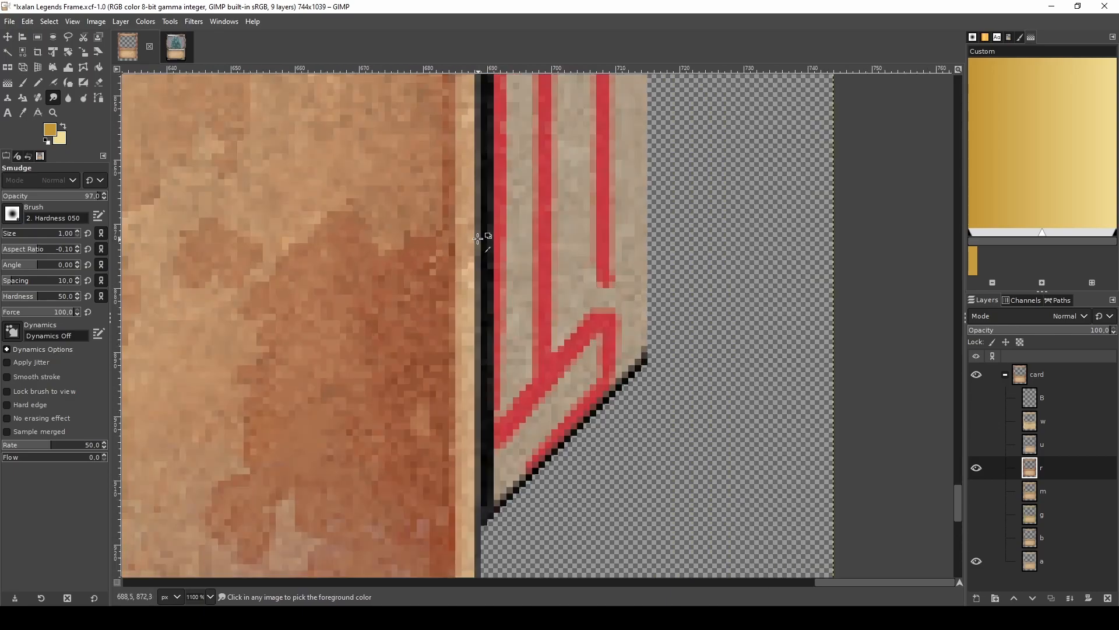
left_click_drag(454, 351, 457, 281)
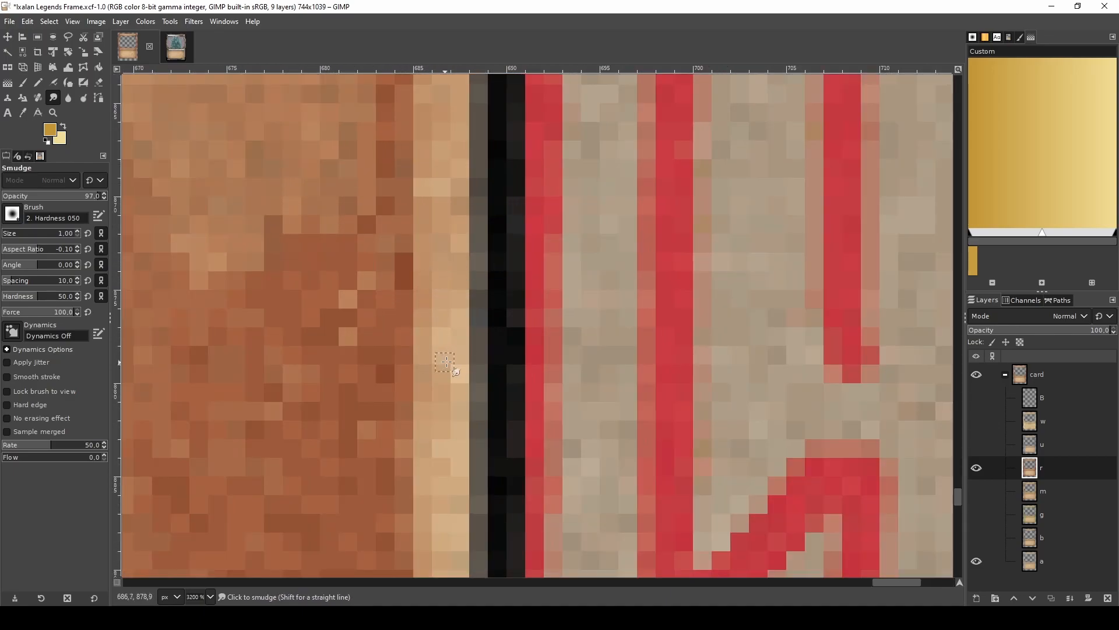
scroll(466, 373, "down", 3, "ctrl")
scroll(478, 402, "down", 4, "ctrl")
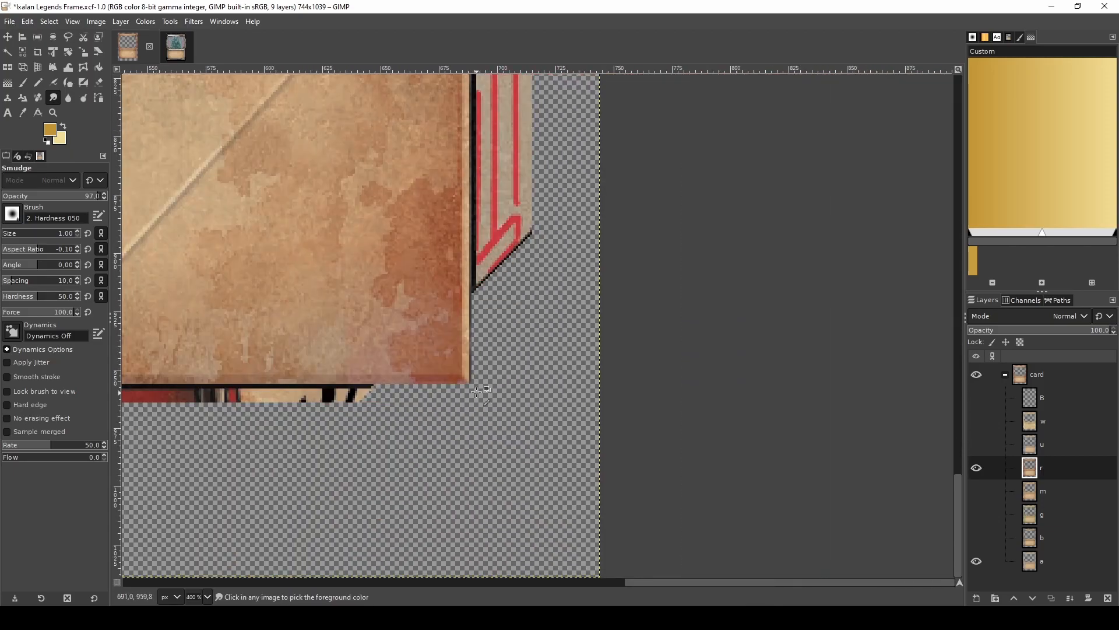
scroll(438, 380, "up", 2, "ctrl")
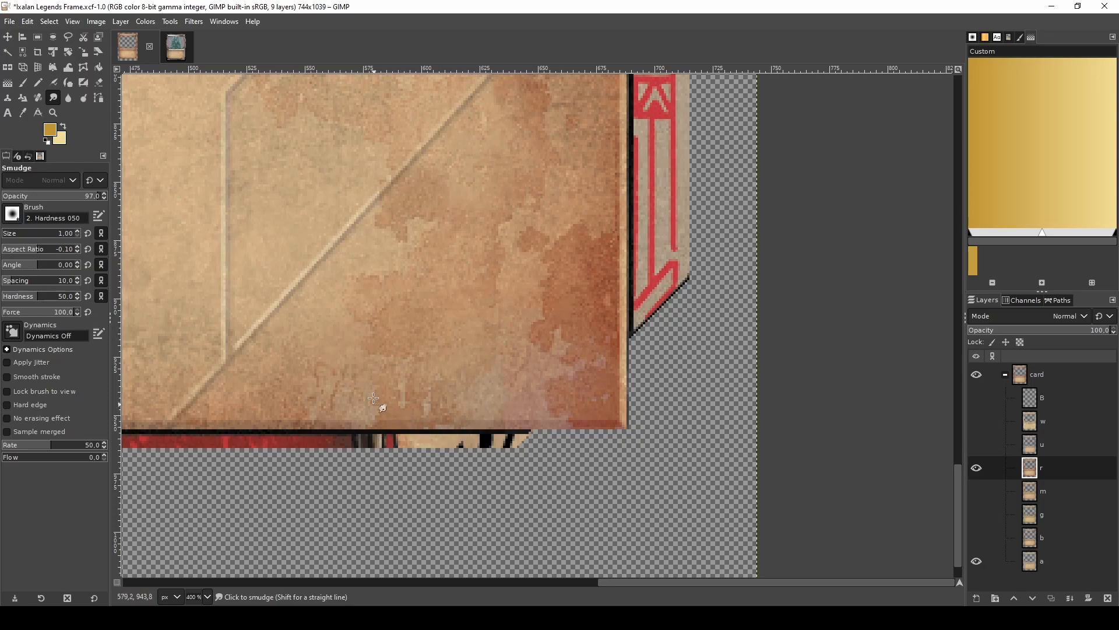
key("bracketright")
scroll(607, 421, "down", 2, "ctrl")
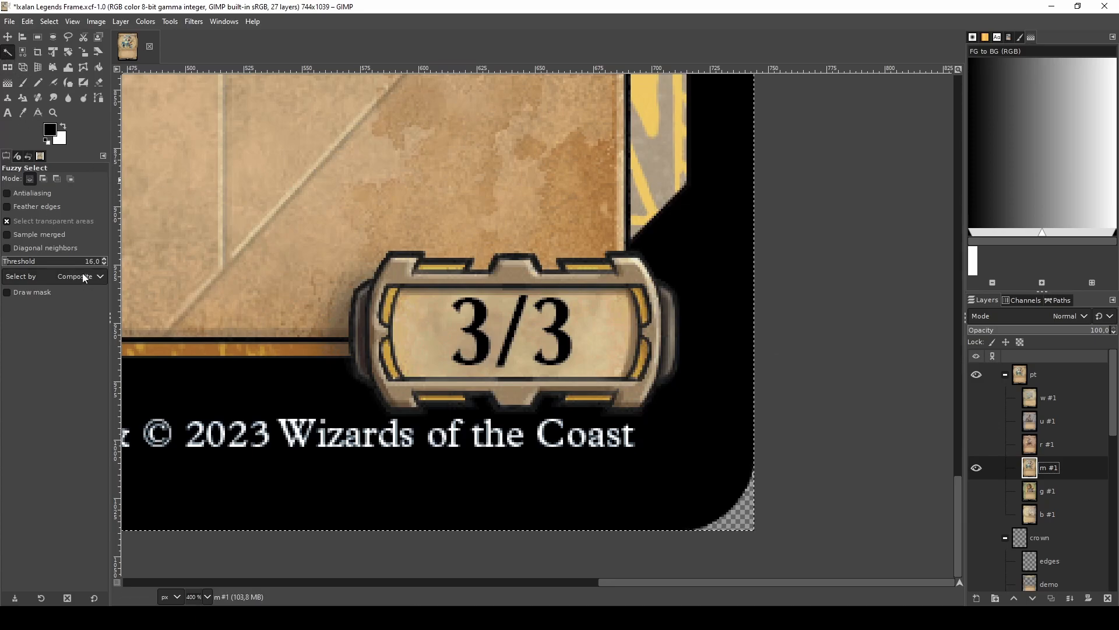
- Fuzzy-select the black border area around the power/toughness box on the m #1 layer with threshold 16
left_click(687, 485)
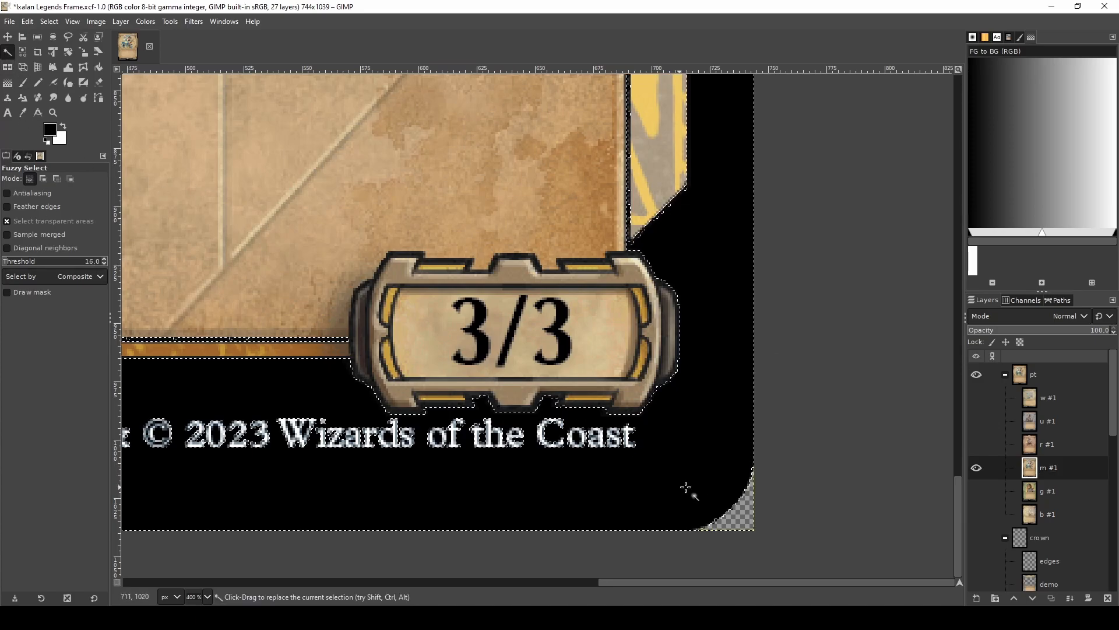
scroll(594, 449, "up", 2)
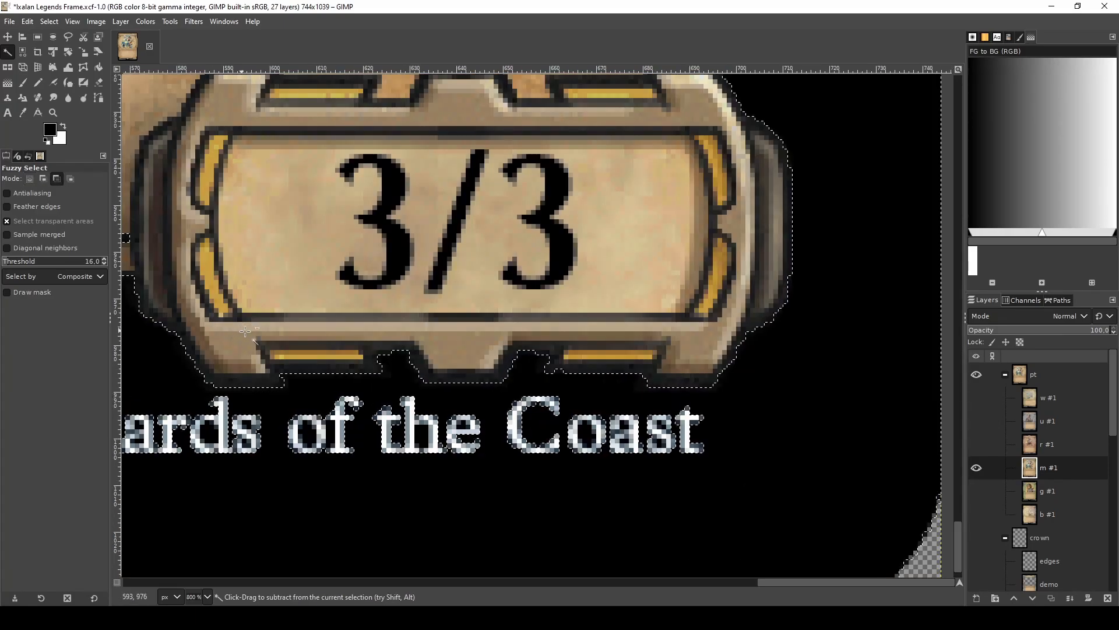
scroll(171, 298, "down", 1)
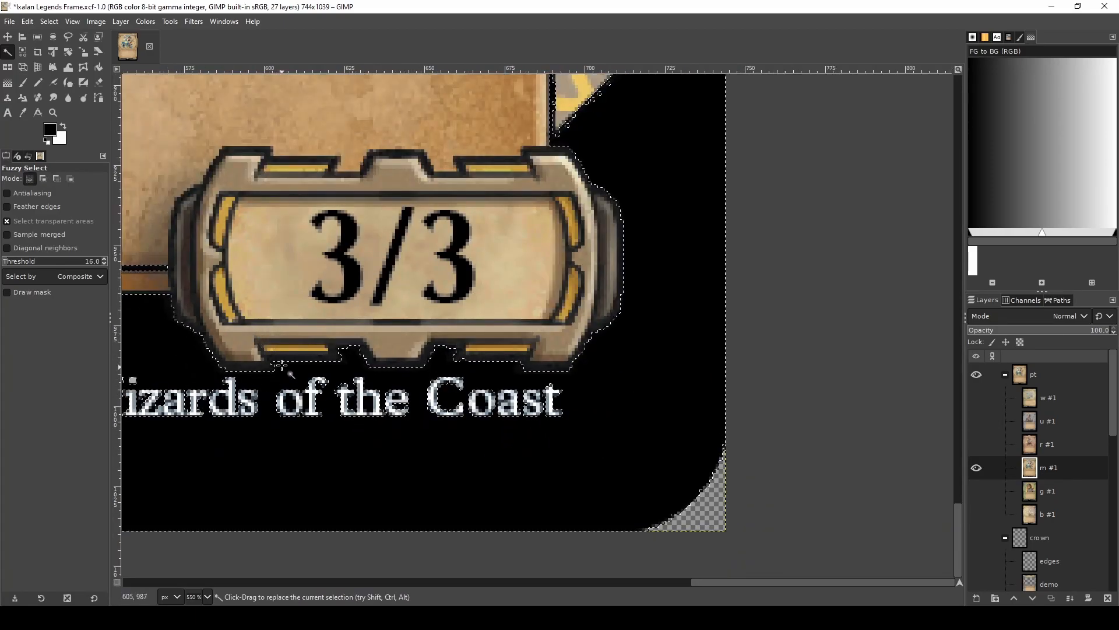
scroll(494, 372, "up", 2)
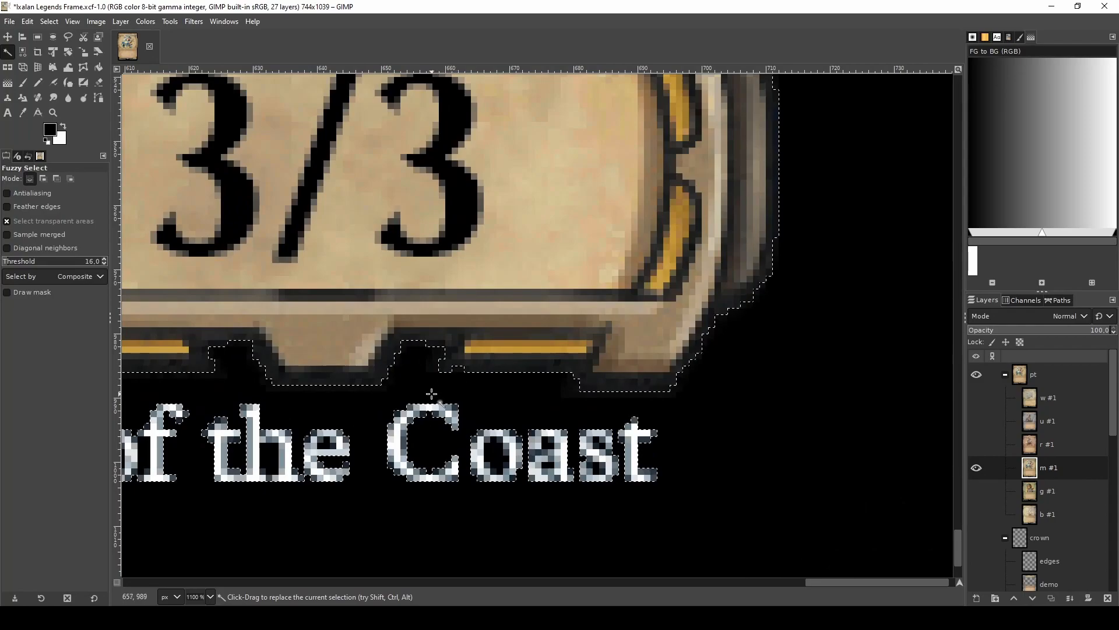
- Subtract small rectangles from the black selection along the power/toughness box's lower outline, including a 4 × 5 px one at its lower outer corner
key("r")
left_click_drag(485, 355, 447, 369)
left_click_drag(777, 331, 742, 290)
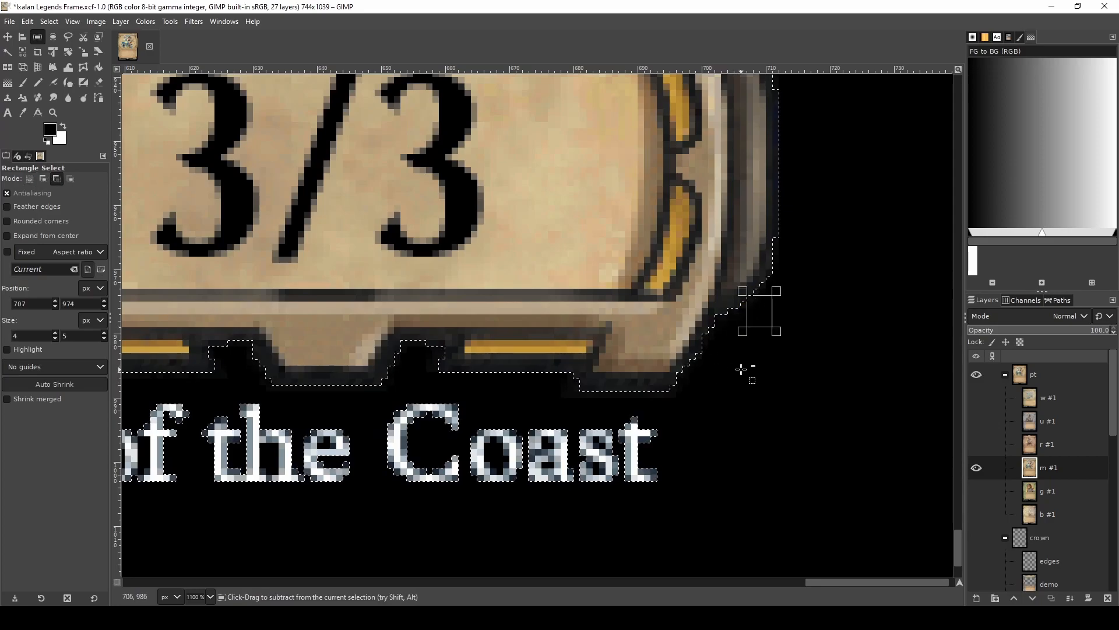
scroll(723, 379, "down", 2)
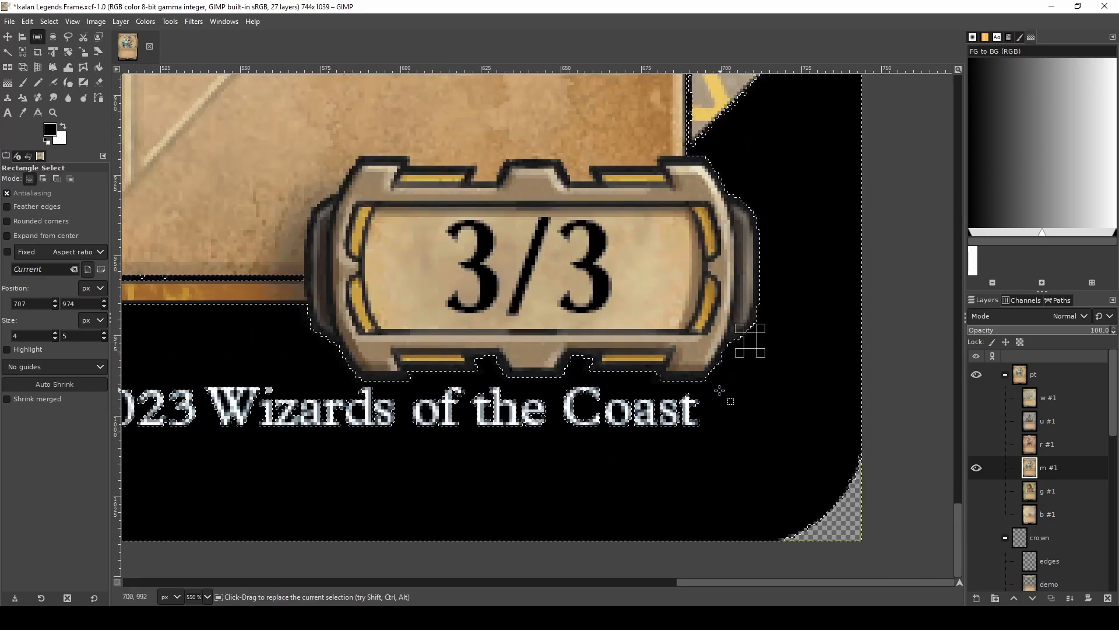
- Add the copyright text area to the selection and delete the selected black border area from the m #1 layer
key("Return")
left_click_drag(721, 385, 133, 473)
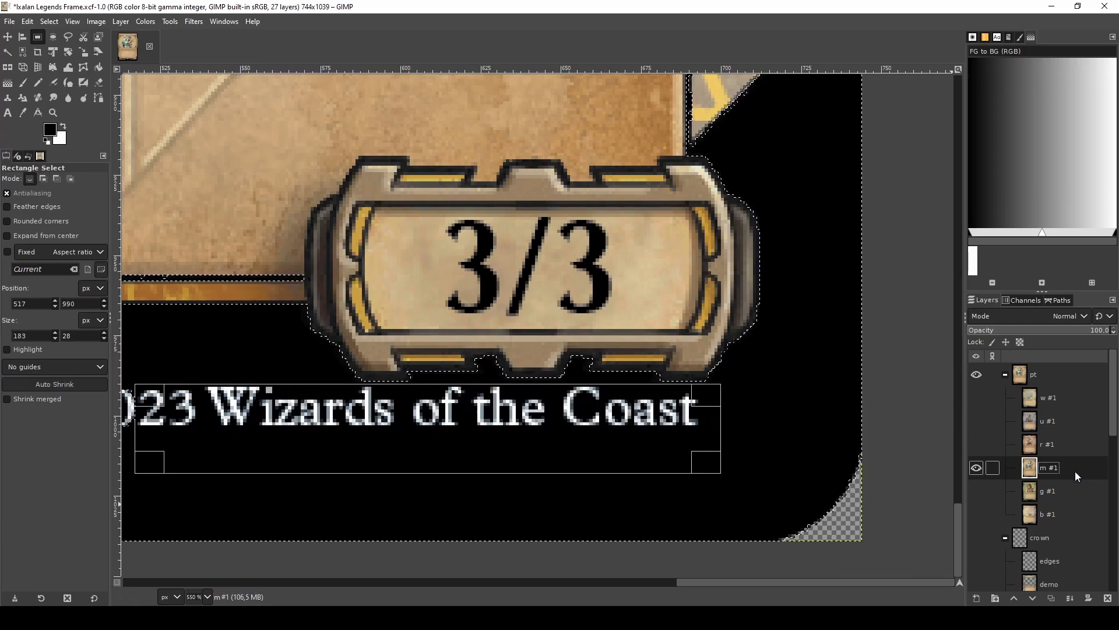
key("Delete")
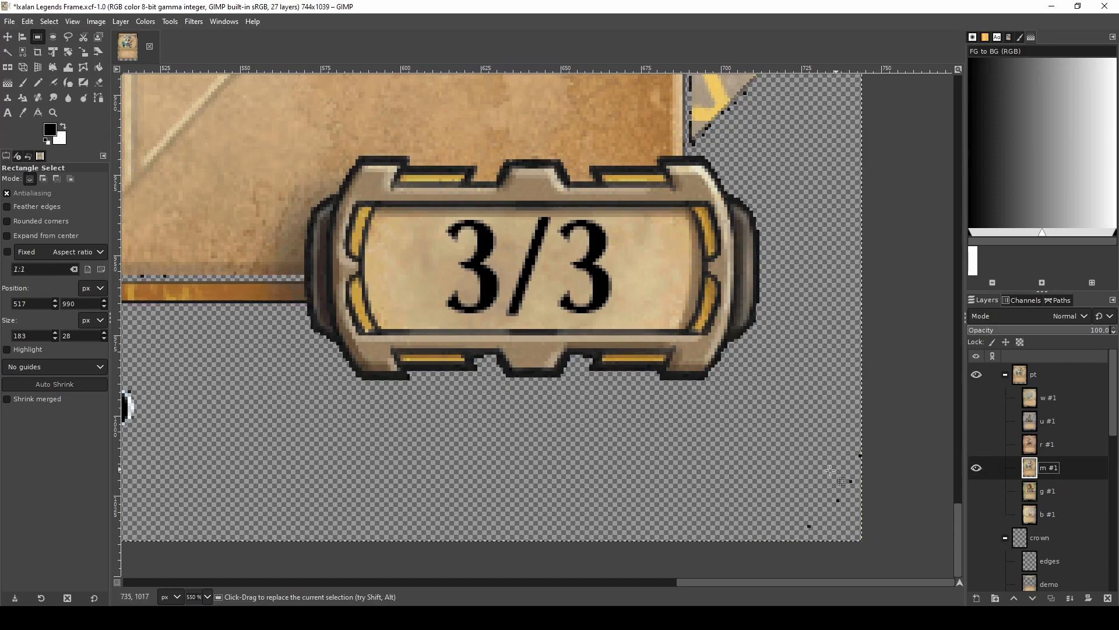
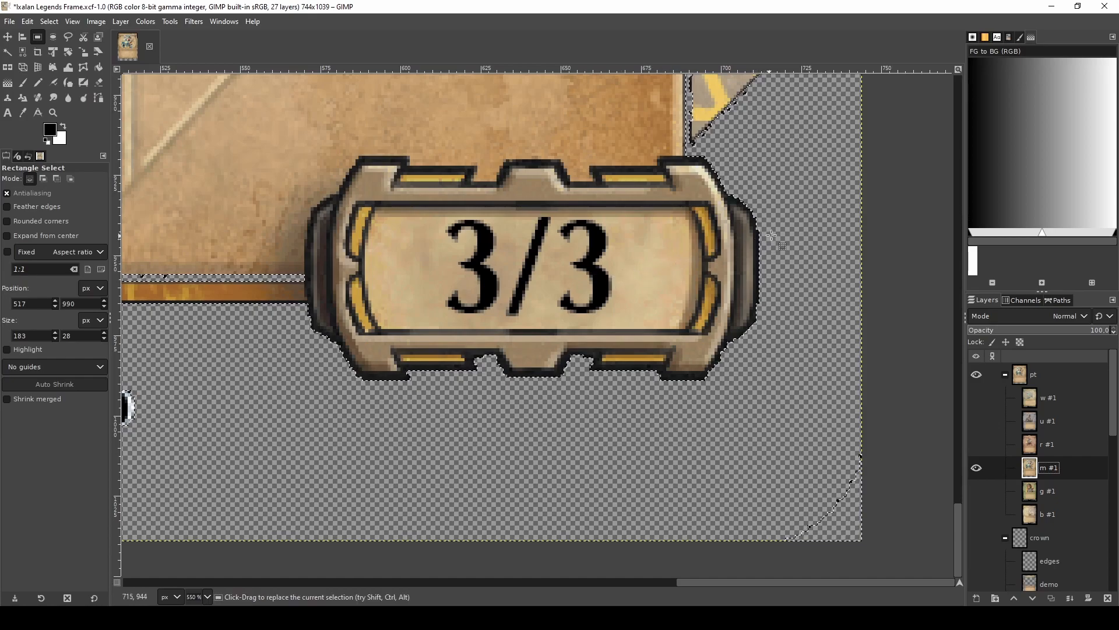
- Limit the selection to the power/toughness box's lower half and fill it with white on a new transparent layer named border
left_click_drag(785, 242, 304, 415)
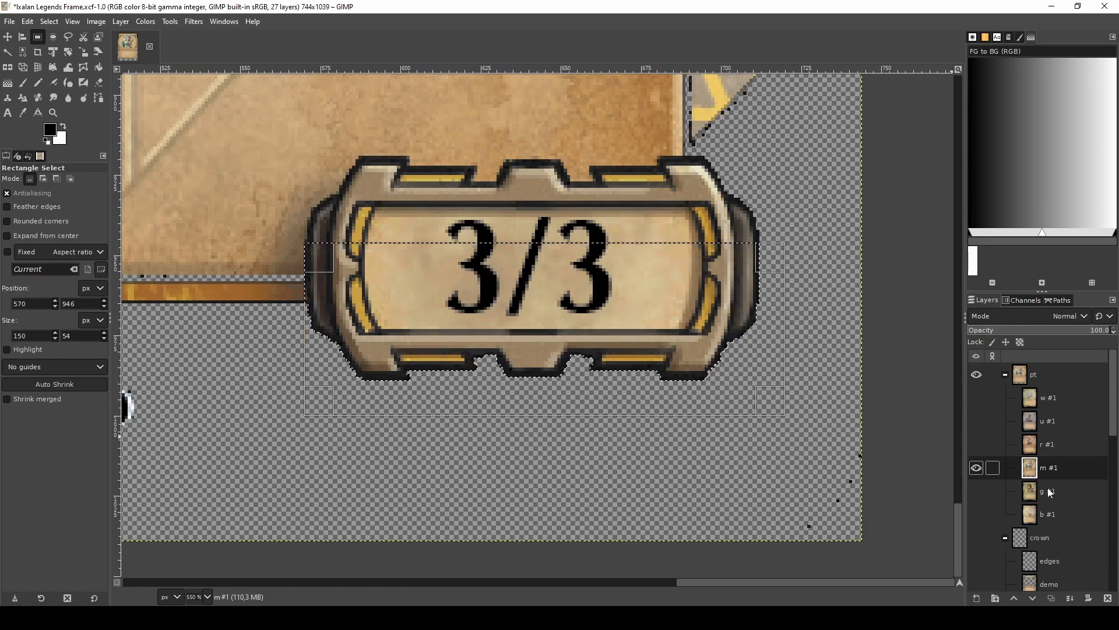
right_click(1088, 463)
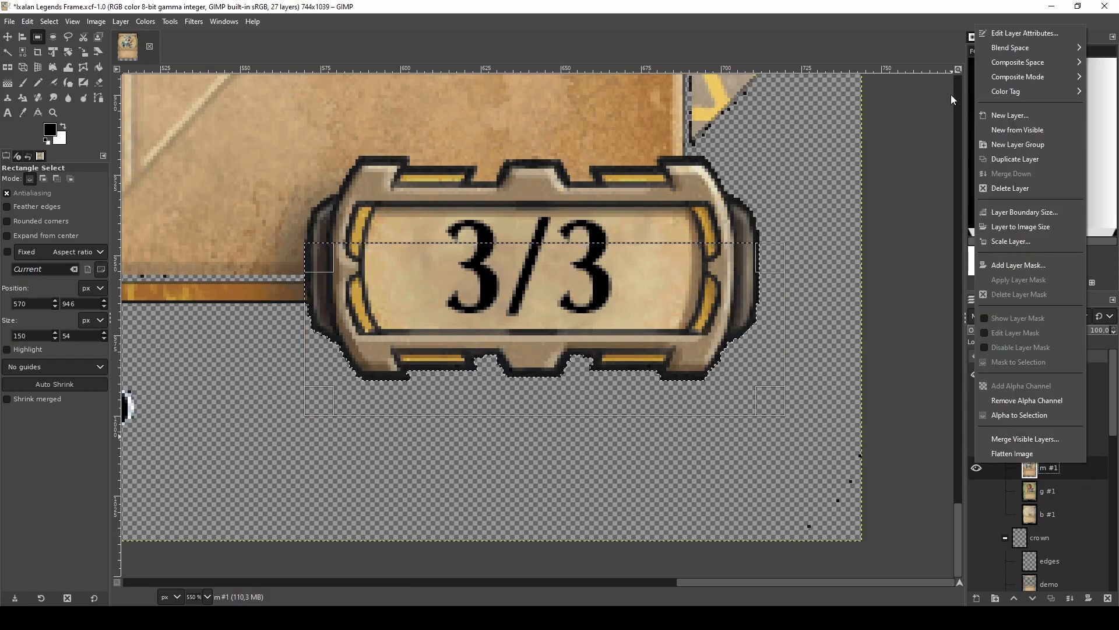
left_click(1052, 116)
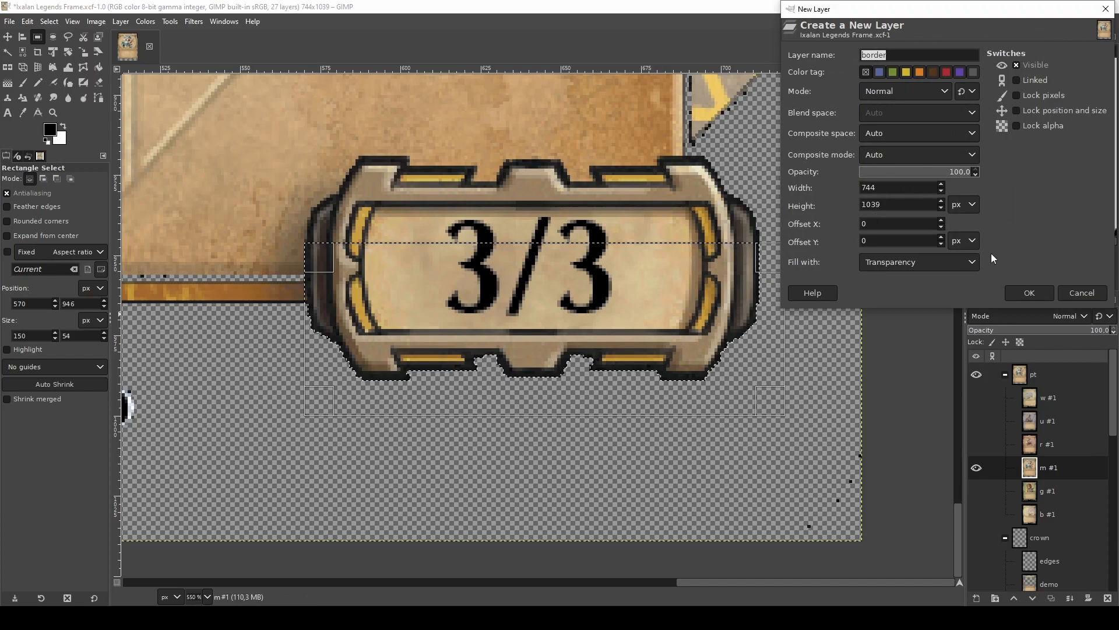
left_click(1024, 289)
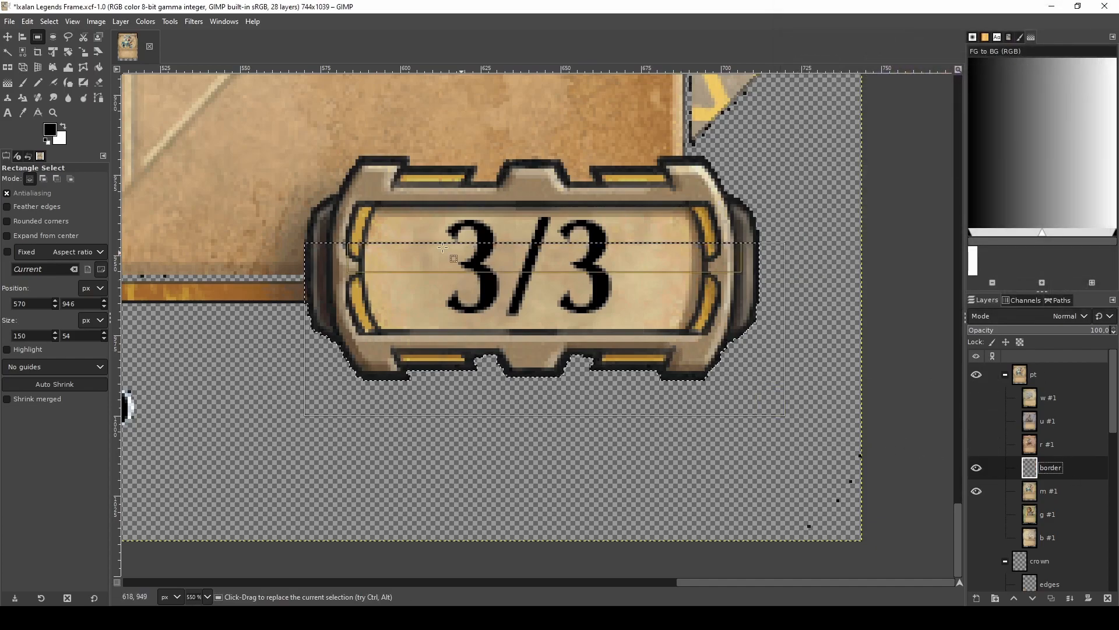
key("shift+b")
left_click(483, 288, "alt")
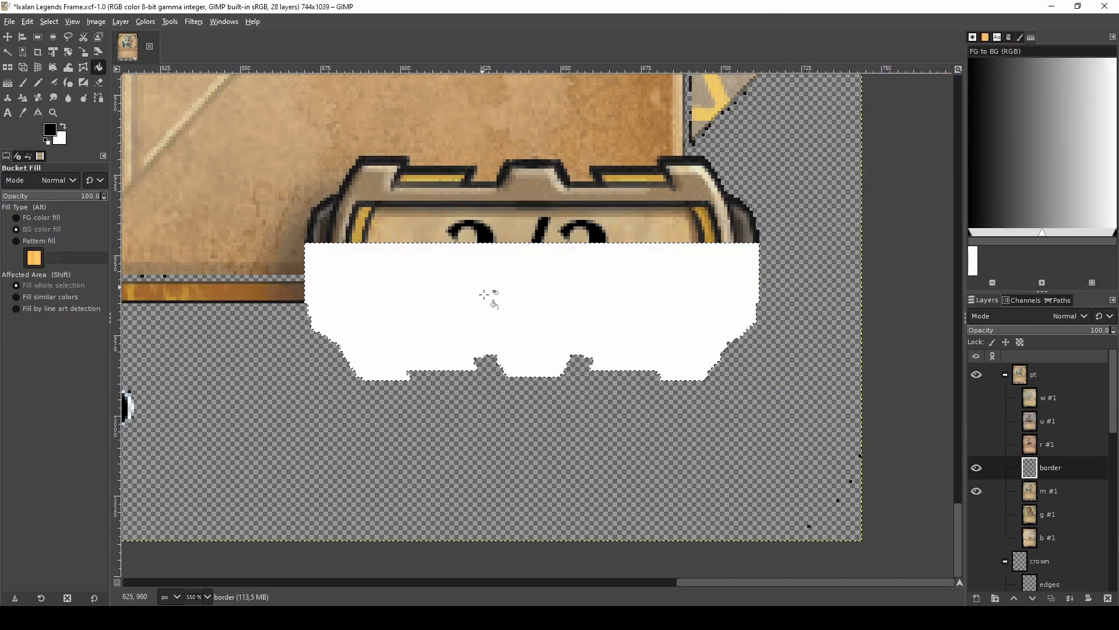
- Duplicate the white half-silhouette, flip it vertically, move it up to cover the box's upper half, and anchor it on the border layer
left_click(1080, 470)
key("ctrl+c")
key("ctrl+v")
key("shift+f")
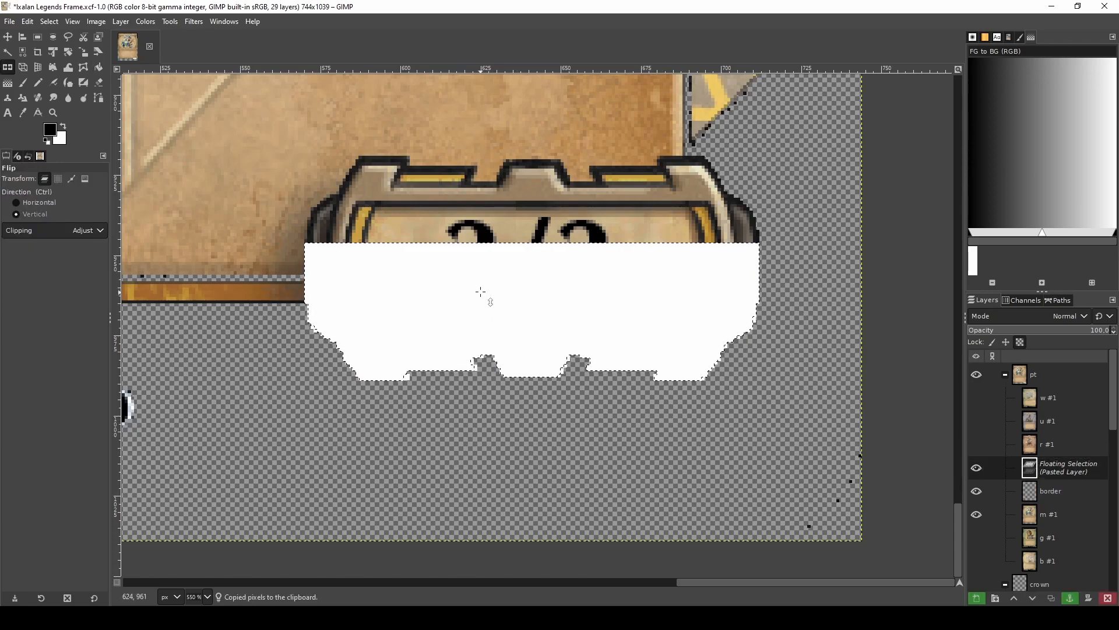
key("m")
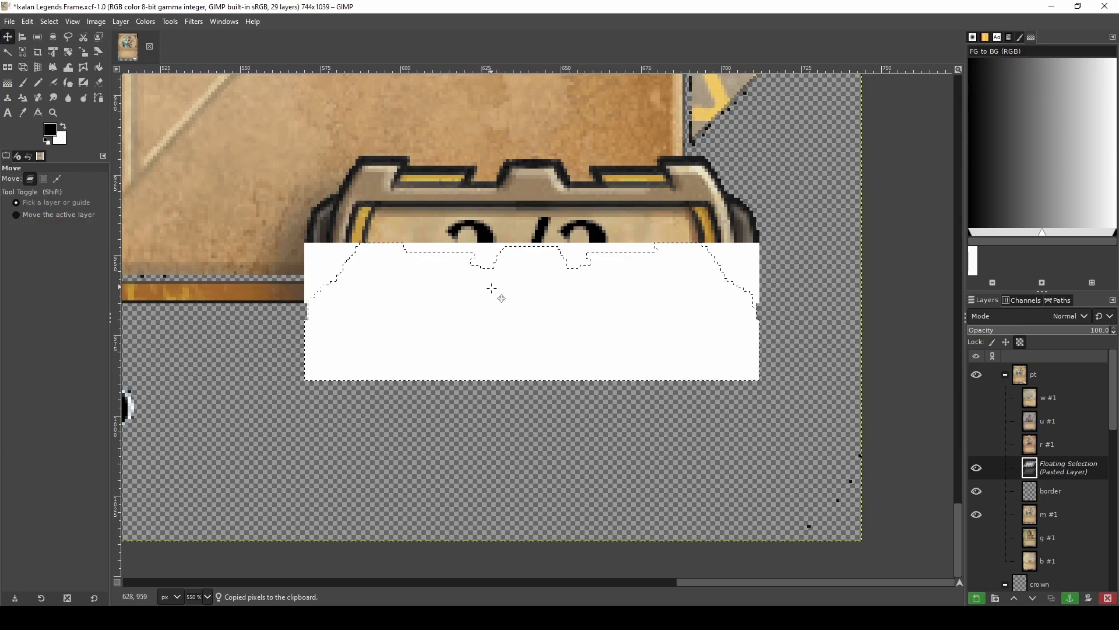
key("Up")
key("Up")
key("Up")
key("Up")
key("Up")
key("Up")
key("Up")
key("Up")
key("Up")
key("Up")
key("Up")
key("Up")
key("Up")
key("Up")
key("Up")
key("Up")
key("Up")
key("Up")
key("Up")
key("Up")
key("Up")
key("Up")
key("Up")
key("Up")
key("Up")
key("Up")
key("Up")
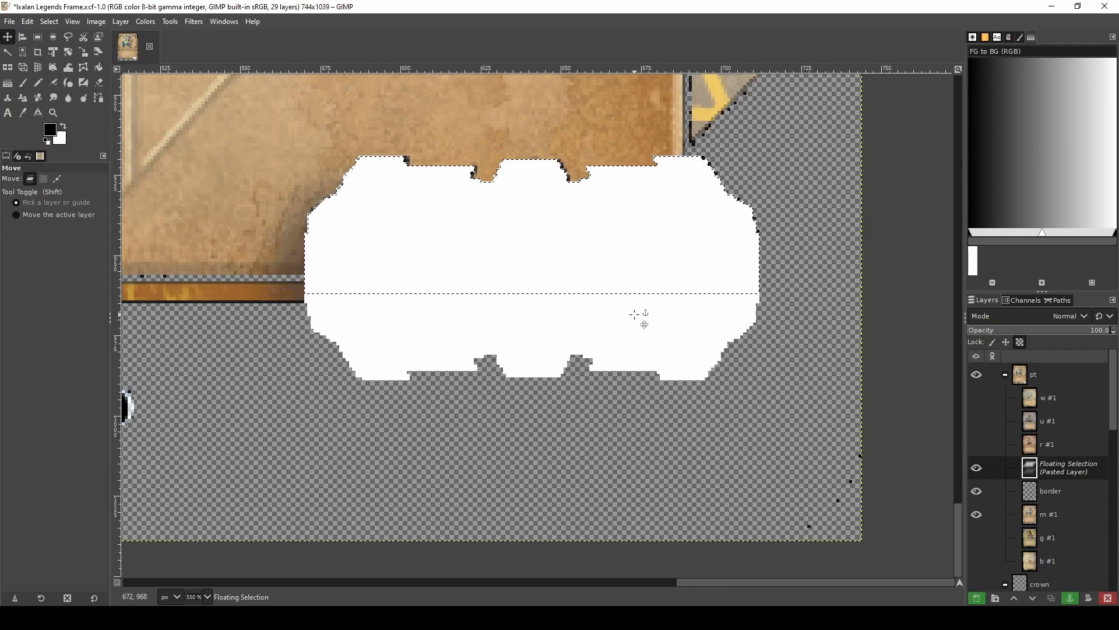
key("ctrl+h")
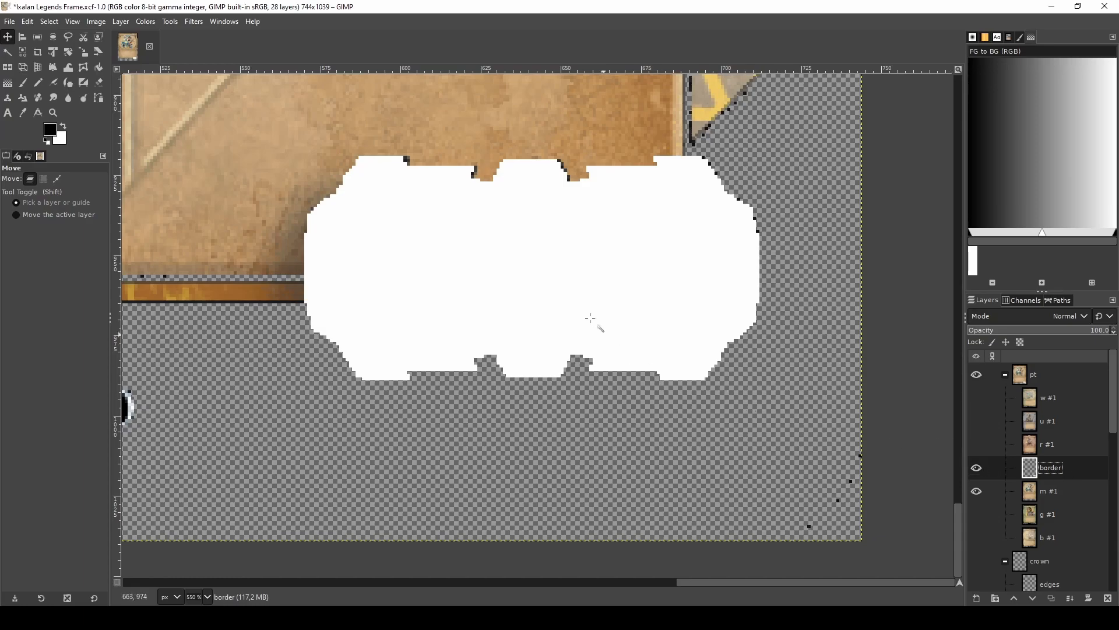
- Fuzzy-select the white silhouette with threshold 0, hide the border layer, and delete everything outside the silhouette on m #1
key("u")
left_click(530, 233)
left_click_drag(18, 263, 3, 263)
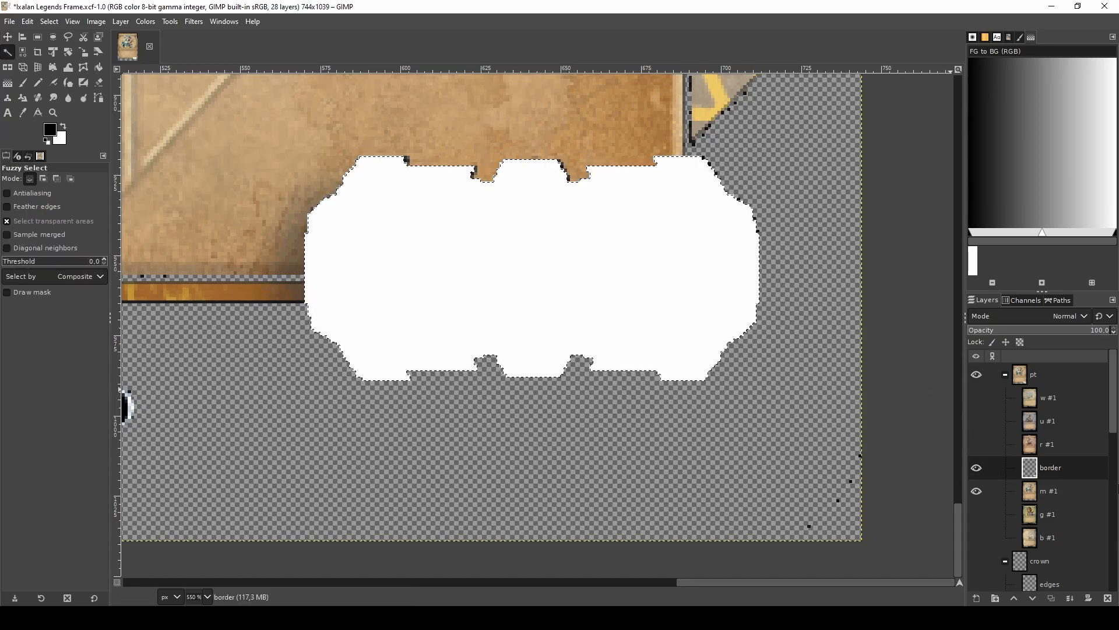
left_click(1086, 464)
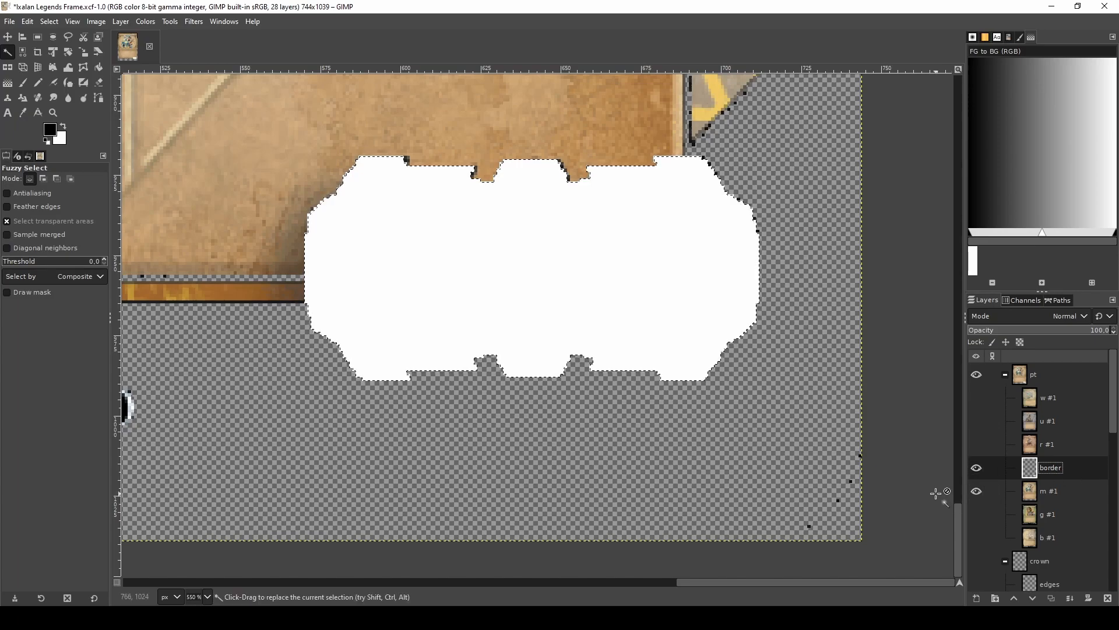
left_click(1075, 491)
left_click(976, 468)
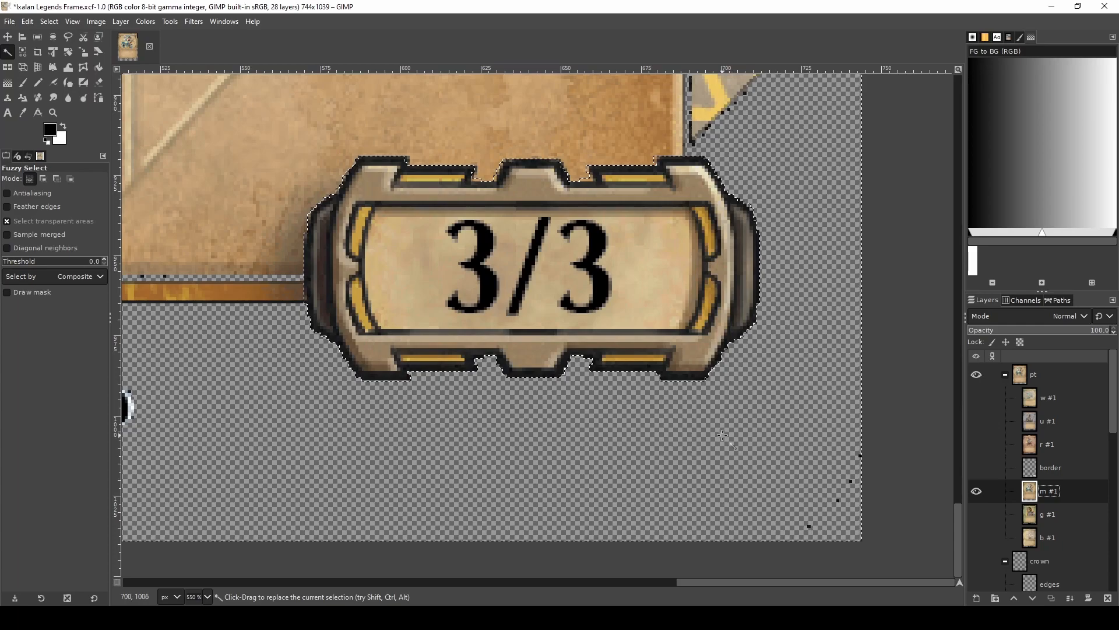
key("Delete")
- Delete the stray brown pixels along the box's upper-left outline using small rectangular selections, including 2 × 3 and 2 × 2 px ones
scroll(608, 405, "down", 2)
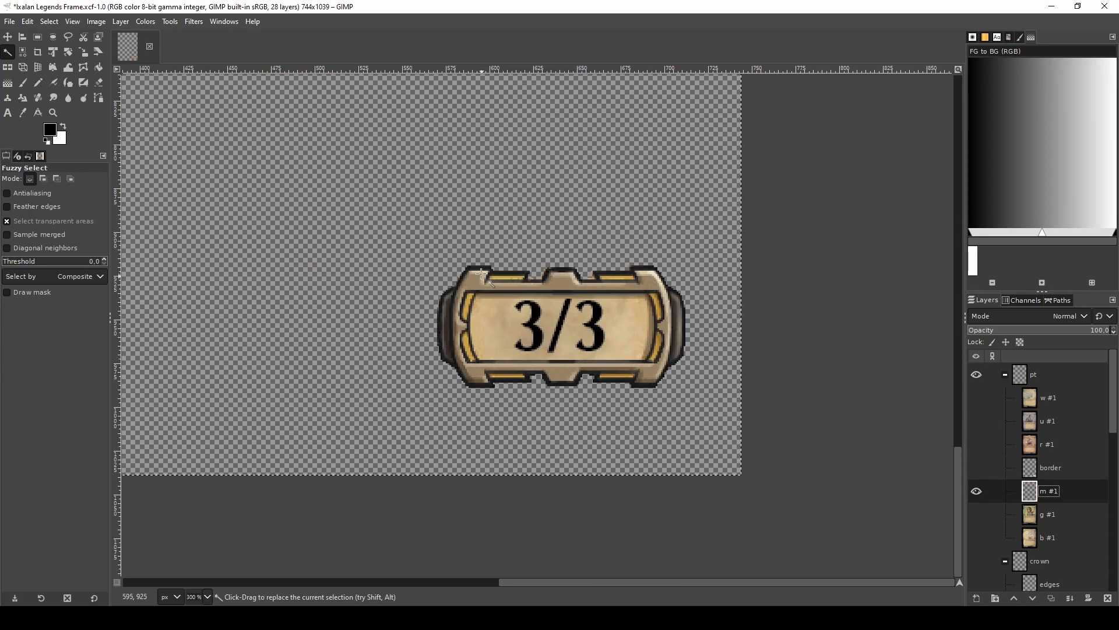
scroll(481, 274, "up", 6)
scroll(398, 329, "up", 1)
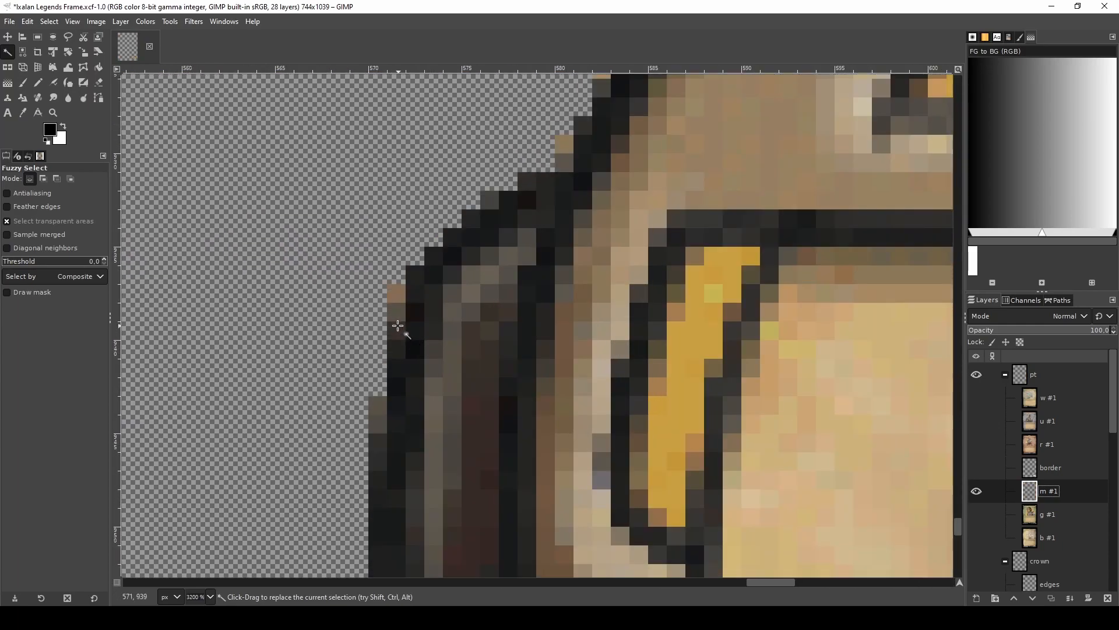
key("r")
left_click_drag(406, 302, 369, 248)
scroll(429, 325, "down", 2)
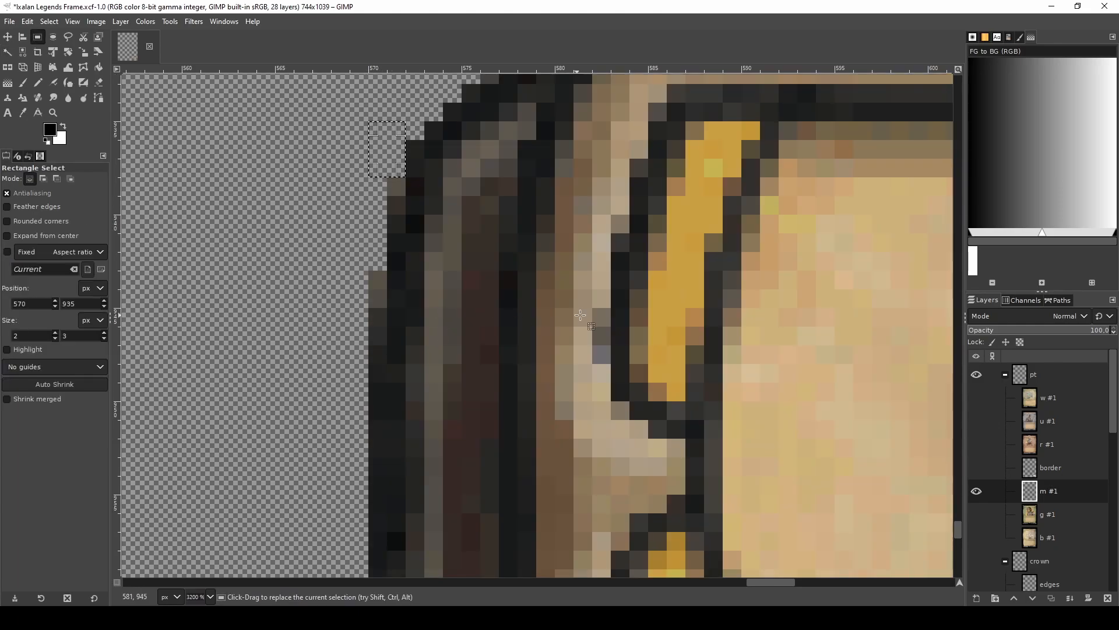
scroll(577, 320, "up", 4)
left_click_drag(573, 280, 545, 242)
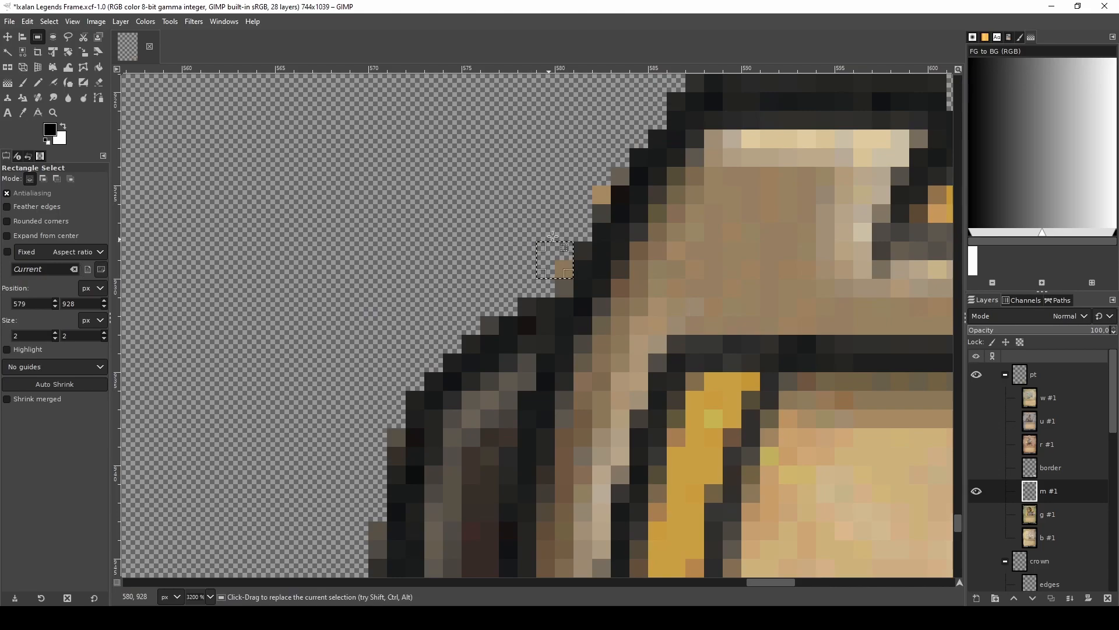
left_click_drag(608, 200, 578, 168)
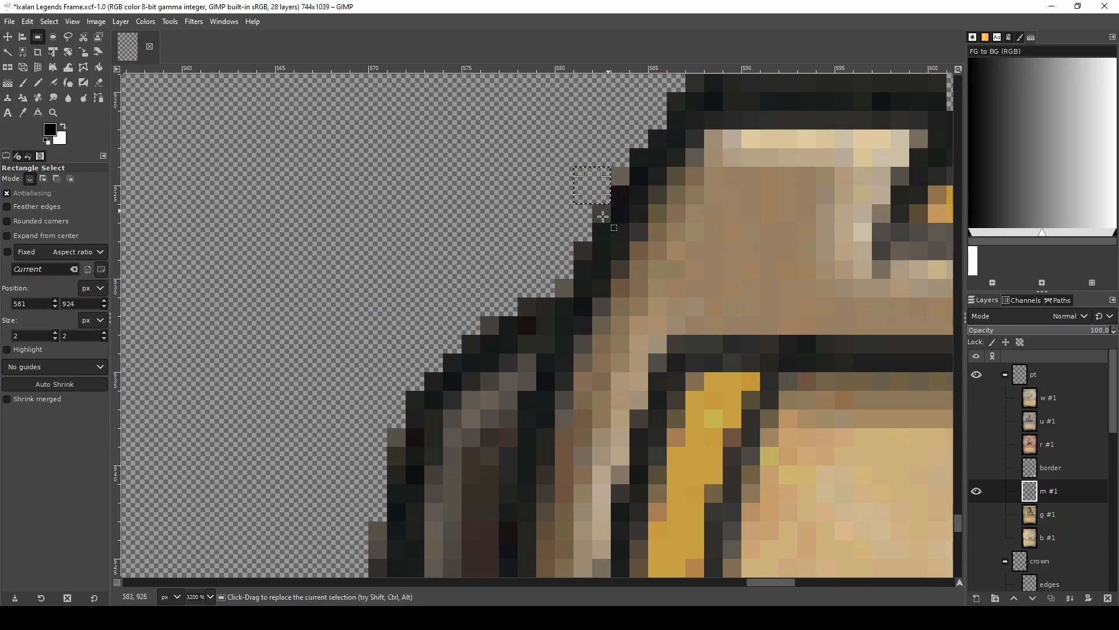
scroll(939, 217, "down", 3)
scroll(940, 217, "up", 3)
left_click_drag(589, 321, 532, 341)
mouse_move(665, 301)
left_mouse_down()
mouse_move(691, 254)
mouse_move(706, 250)
mouse_move(683, 212)
mouse_move(696, 193)
left_mouse_up()
key("Delete")
key("Delete")
key("Delete")
- Clear the leftover orange pixels in the notches beside the box's upper centre tab, using a 4 × 3 px selection for one
scroll(590, 259, "down", 5)
scroll(594, 317, "up", 4)
left_click_drag(580, 270, 580, 348)
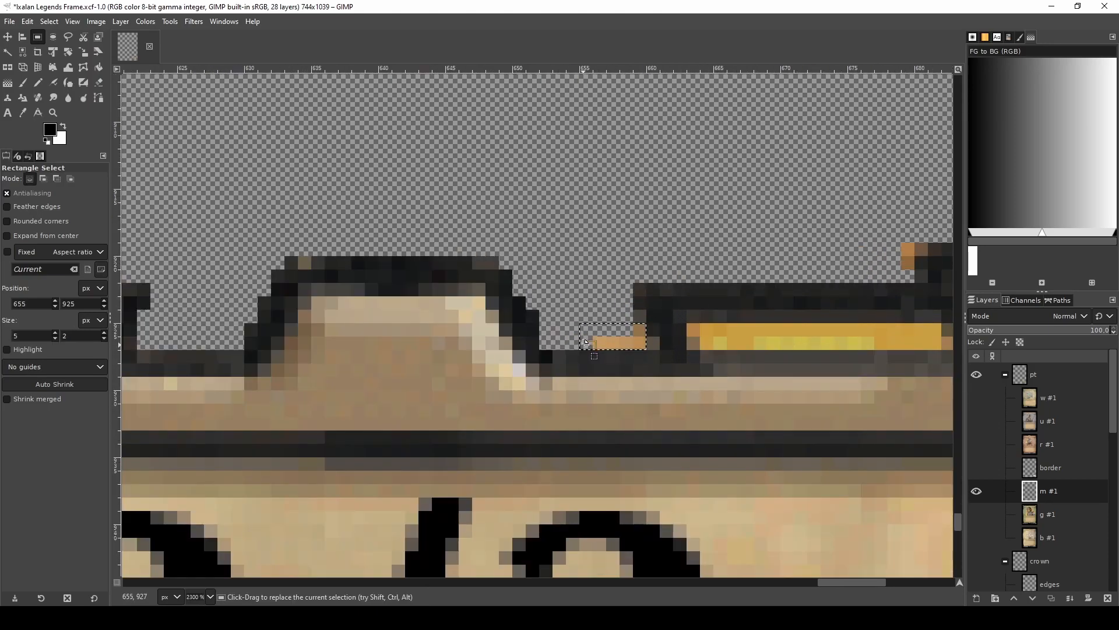
left_click_drag(140, 311, 189, 348)
left_click_drag(642, 317, 596, 347)
key("Delete")
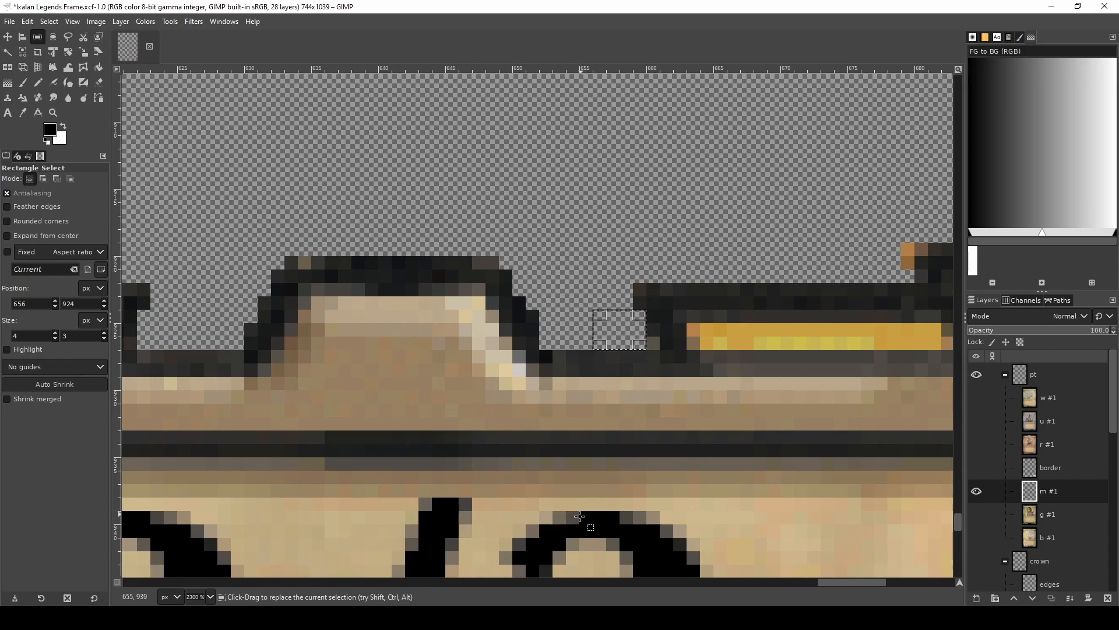
- Delete the stray pixels at the inner corners of the box's two outer upper tabs, using selections up to 3 × 3 px
left_click_drag(857, 588, 873, 587)
mouse_move(678, 231)
left_mouse_down()
mouse_move(716, 269)
mouse_move(703, 219)
left_mouse_up()
key("Delete")
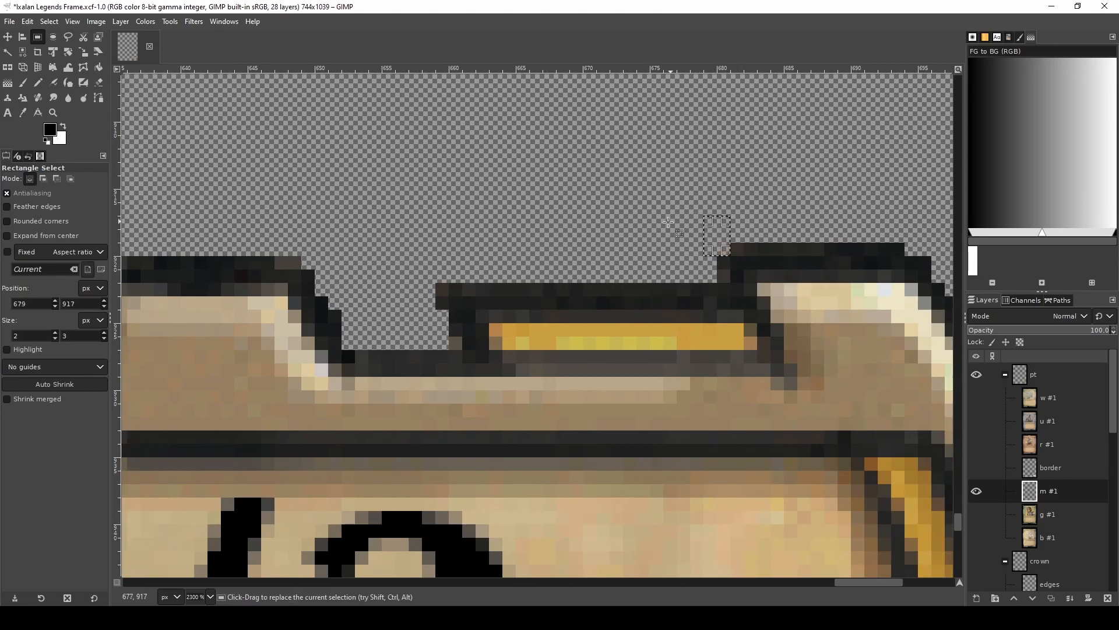
scroll(699, 272, "down", 2)
left_click_drag(212, 254, 187, 267)
key("Delete")
left_click_drag(681, 247, 700, 267)
key("Delete")
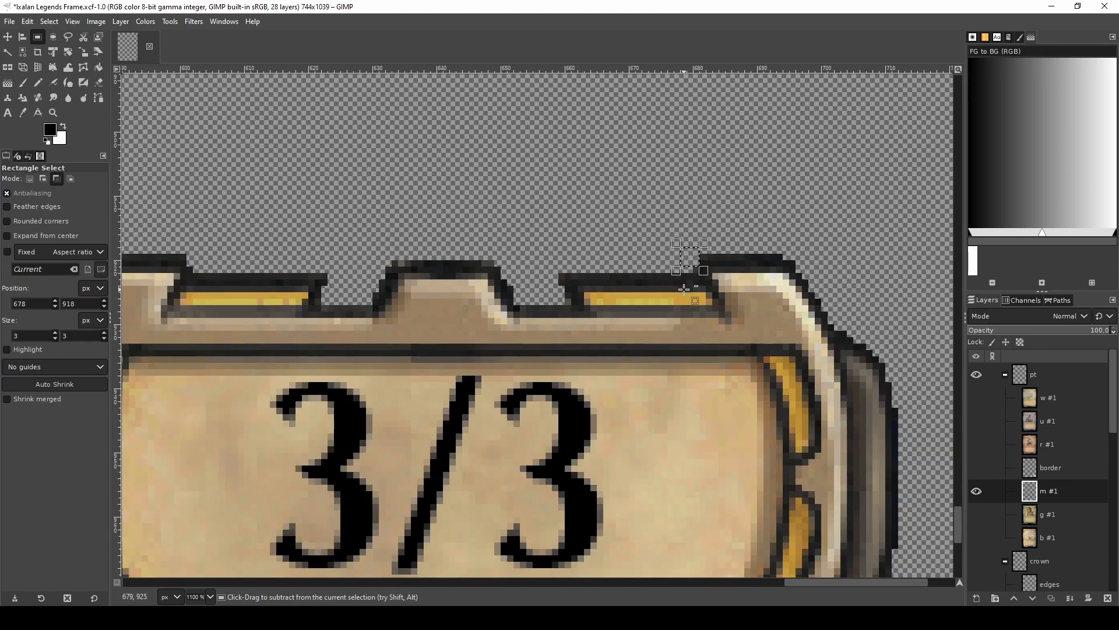
- Select a 3 × 1 px strip over the discoloured pixel on the box's upper centre tab
scroll(708, 282, "down", 5)
scroll(708, 281, "down", 4)
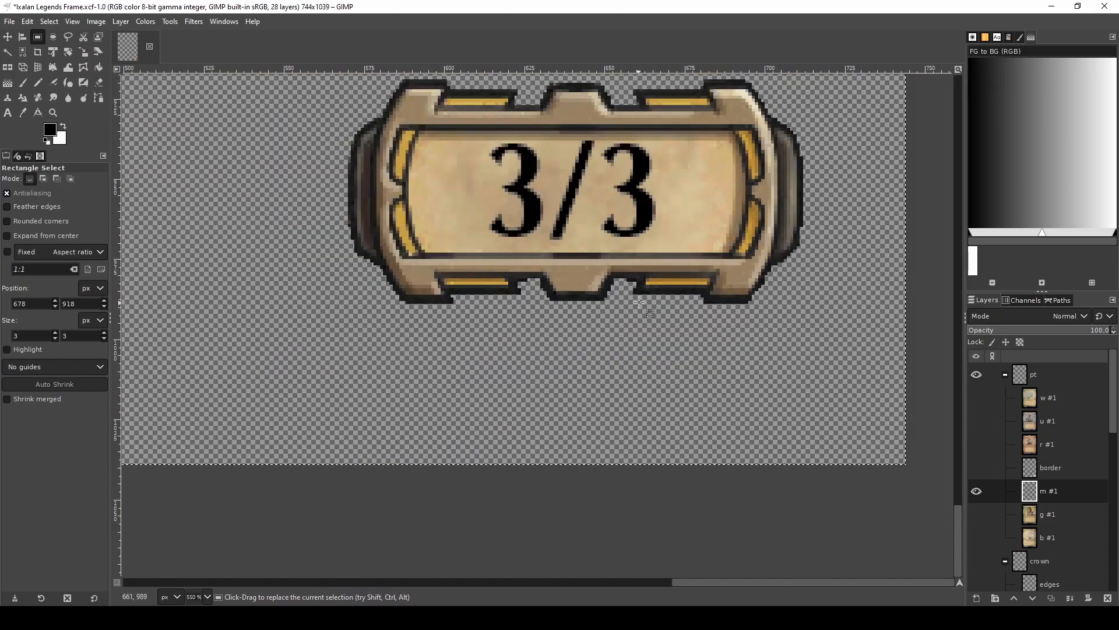
scroll(712, 154, "up", 1)
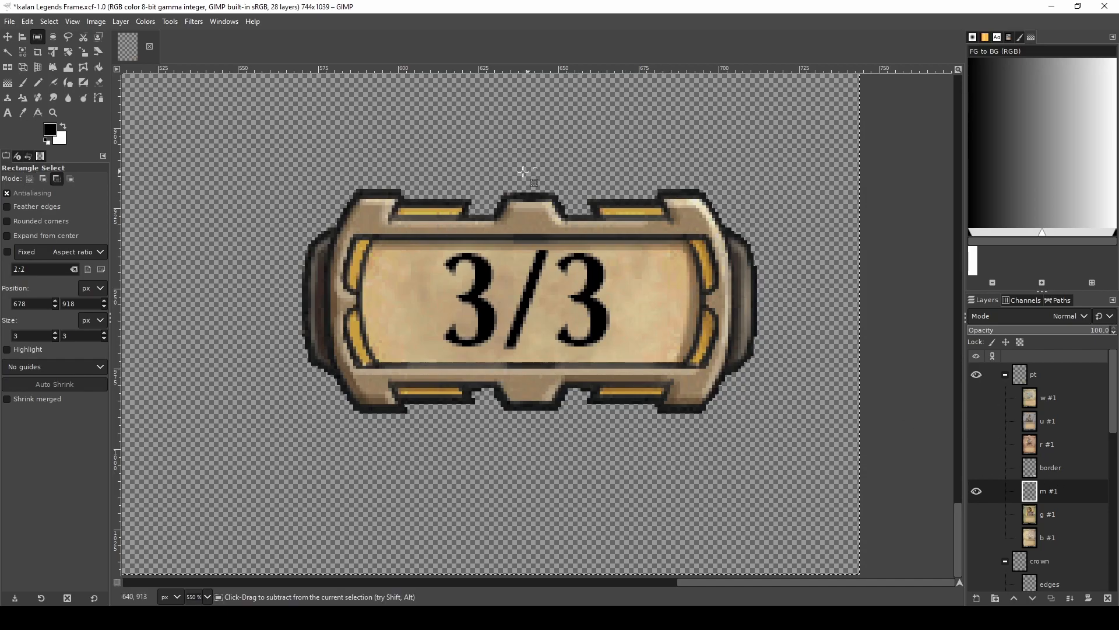
scroll(517, 191, "up", 4)
left_click_drag(460, 260, 499, 269)
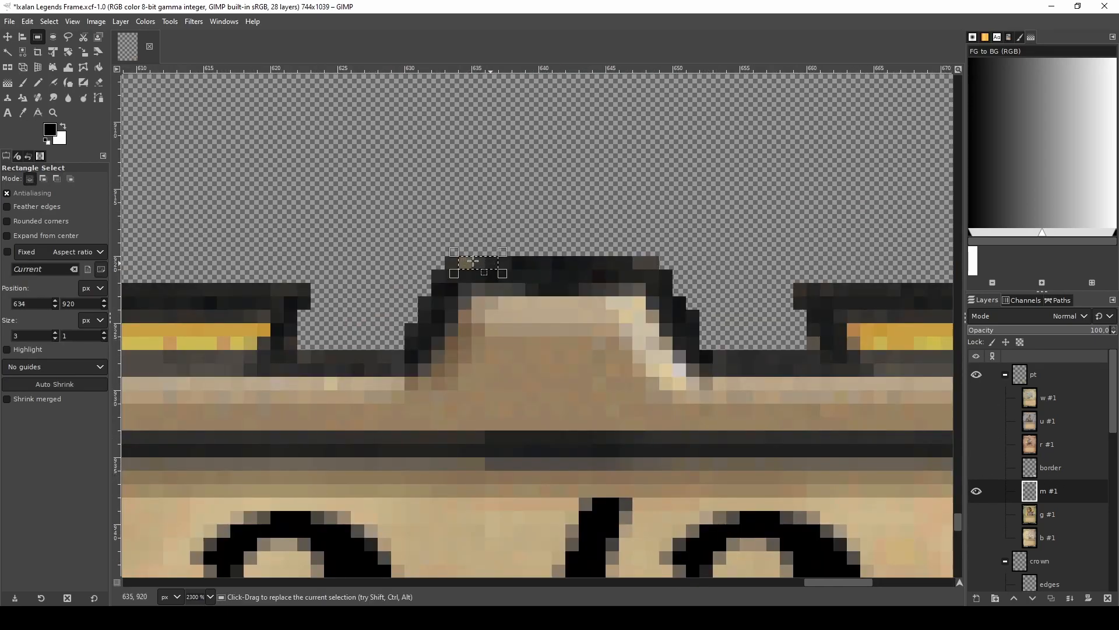
scroll(607, 267, "down", 2)
scroll(879, 408, "down", 2)
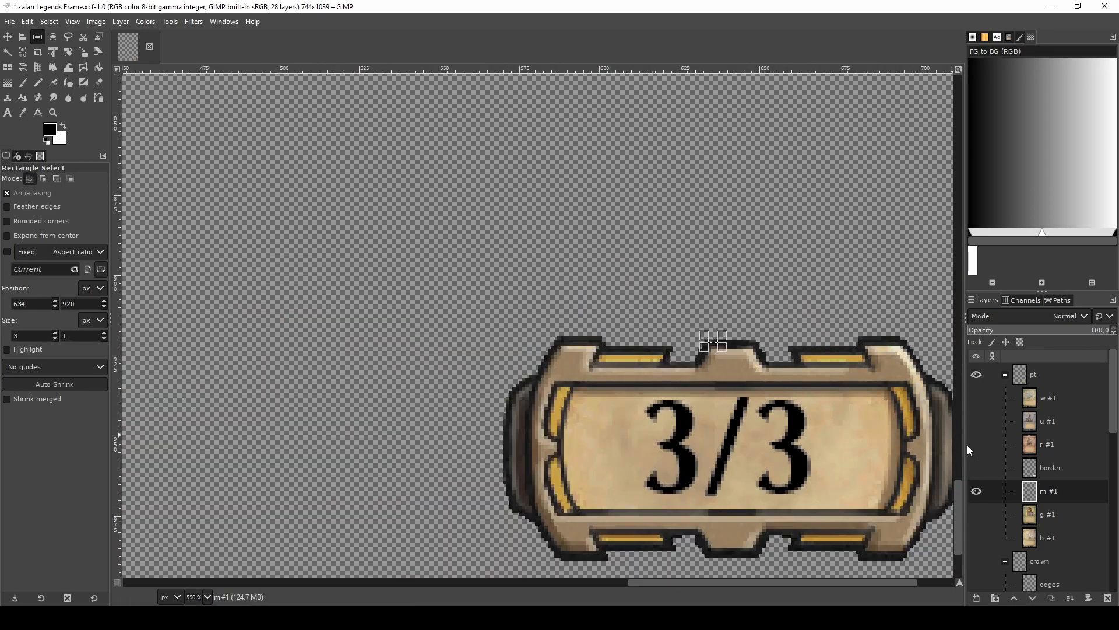
scroll(885, 492, "down", 3)
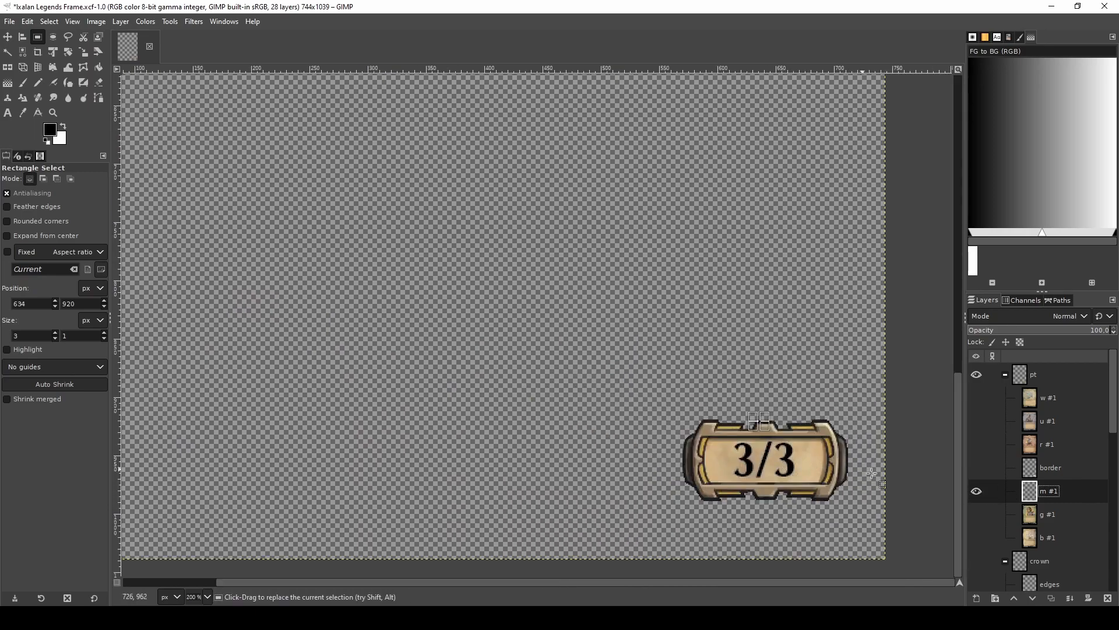
- Fuzzy-select the transparent area around the power/toughness box and grow the selection by 1 px onto its outline
scroll(884, 492, "up", 2)
key("u")
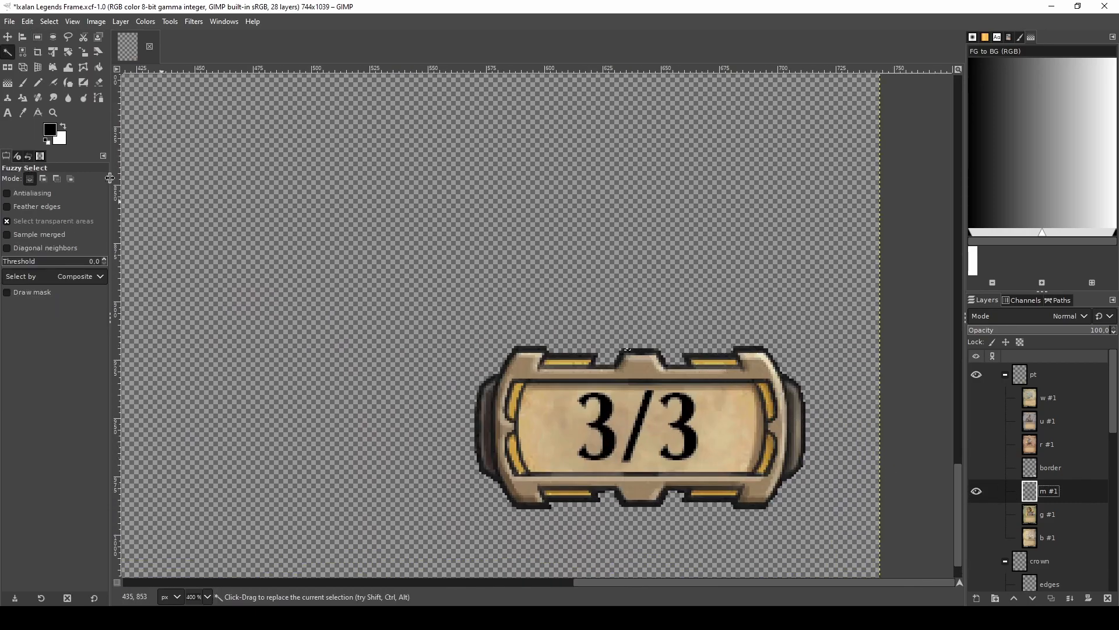
left_click(640, 302)
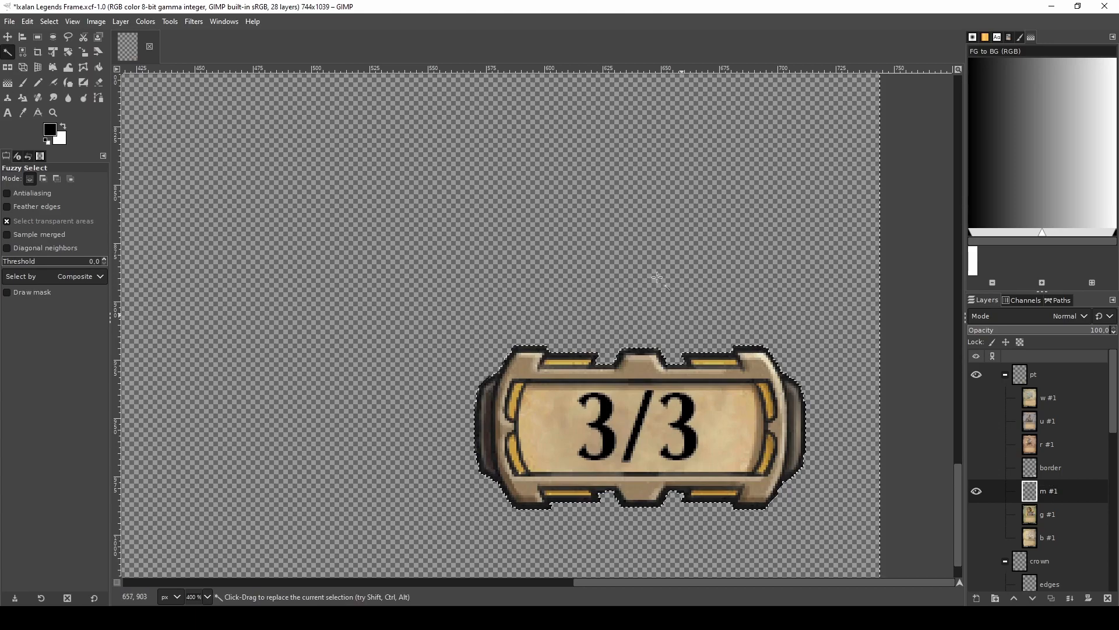
left_click(47, 22)
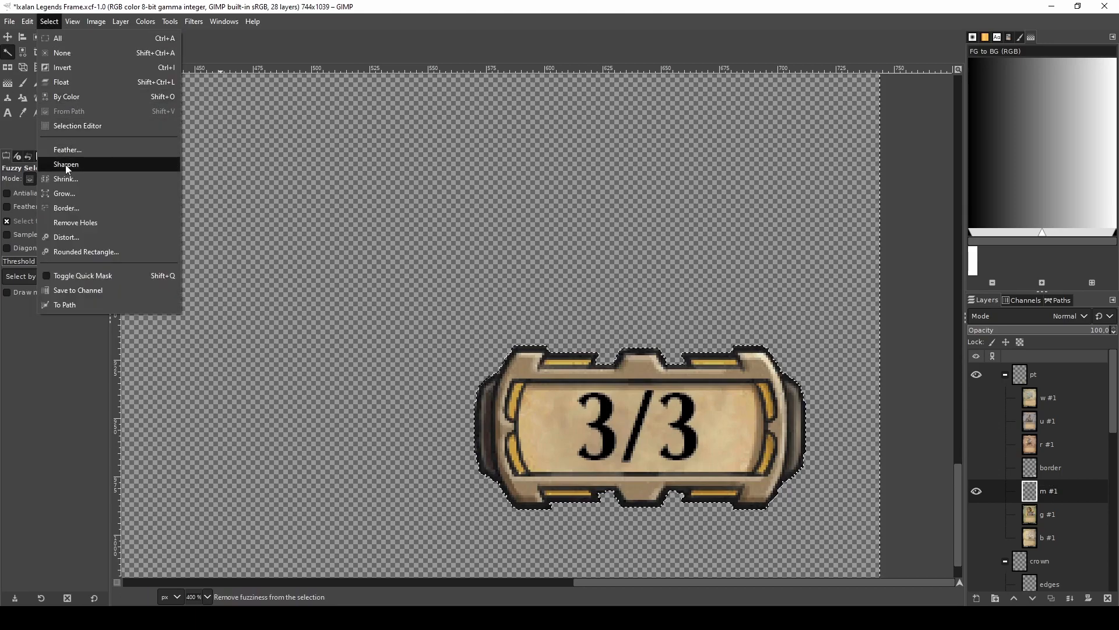
left_click(65, 193)
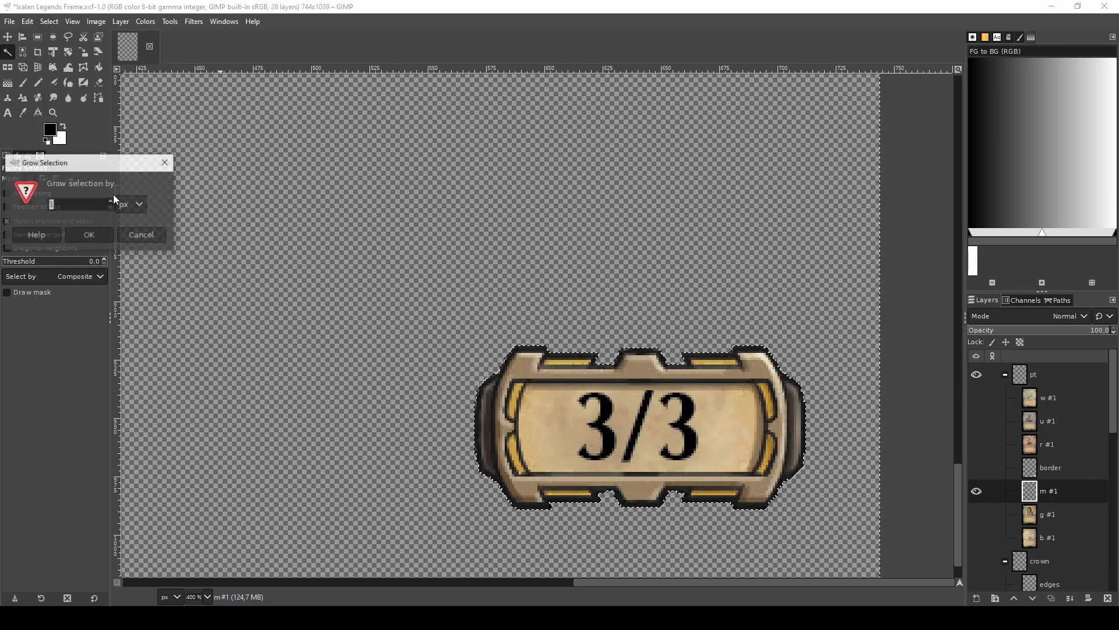
left_click(88, 235)
scroll(473, 274, "up", 3)
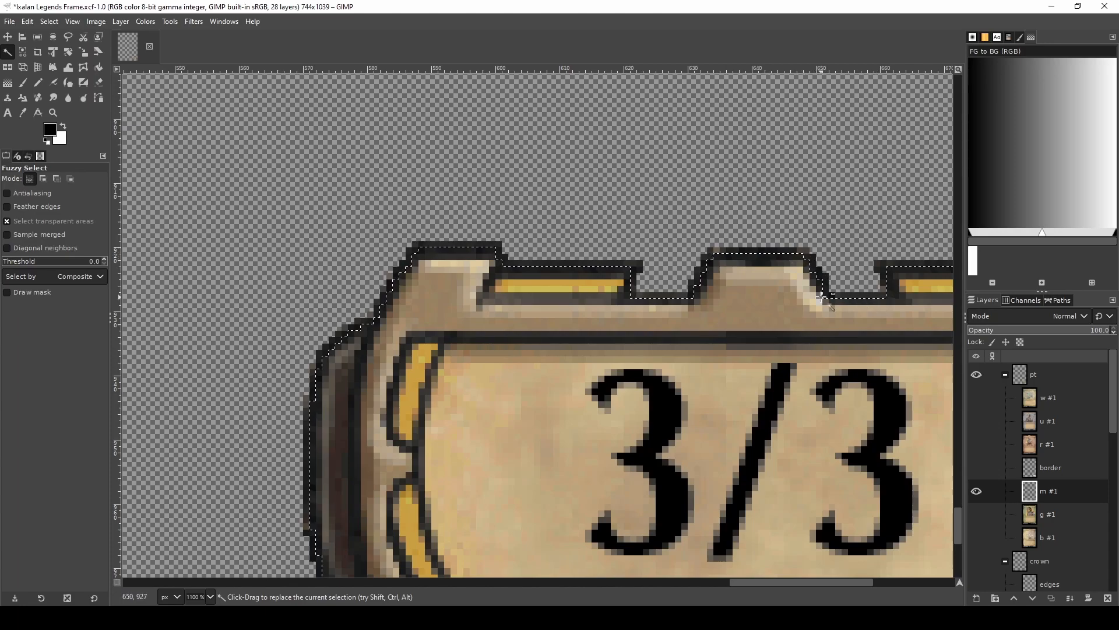
scroll(822, 297, "down", 1, "ctrl")
scroll(1082, 488, "down", 1)
key("ctrl+shift+f")
left_click_drag(756, 110, 743, 115)
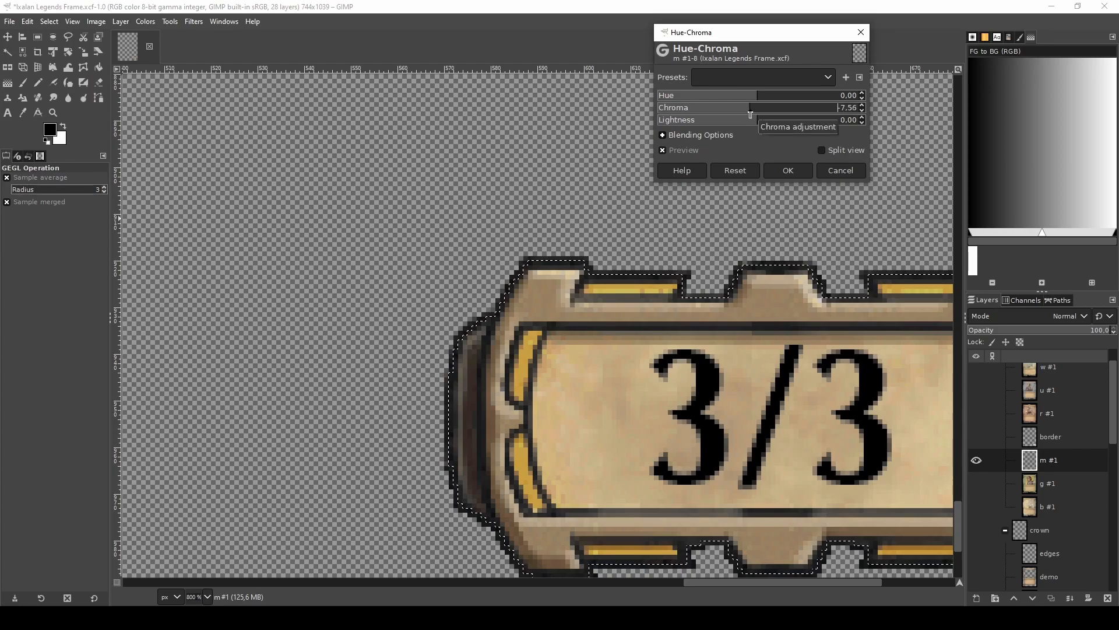
left_click(788, 171)
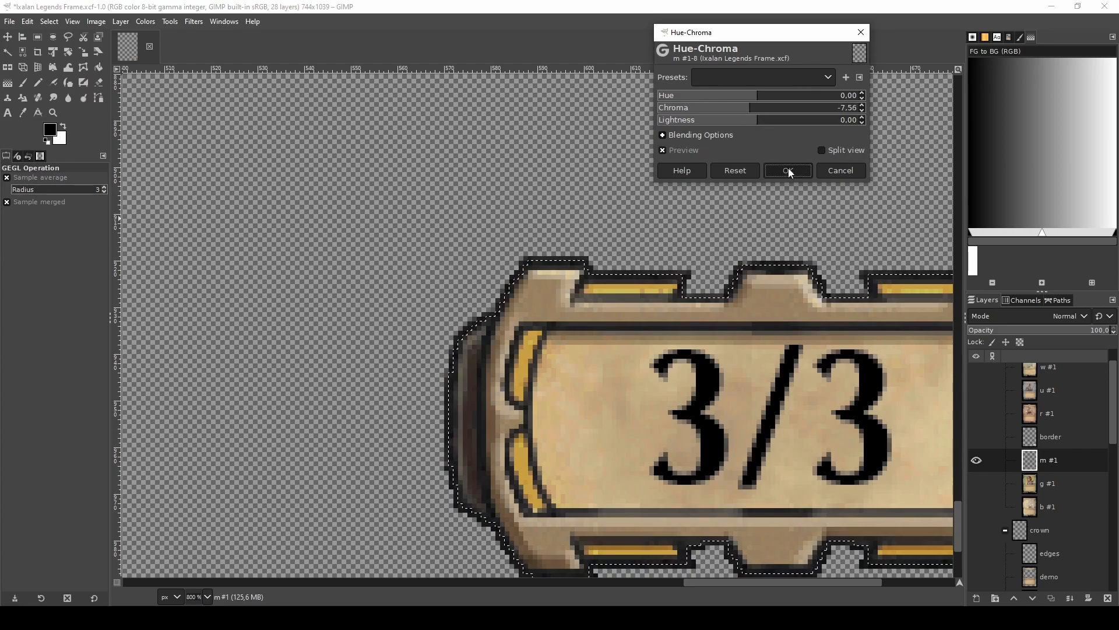
left_click(844, 170)
- Desaturate the selected outer outline pixels of the power/toughness box with Hue-Chroma, setting Chroma to -9.88
scroll(784, 263, "up", 4, "ctrl")
key("ctrl+shift+f")
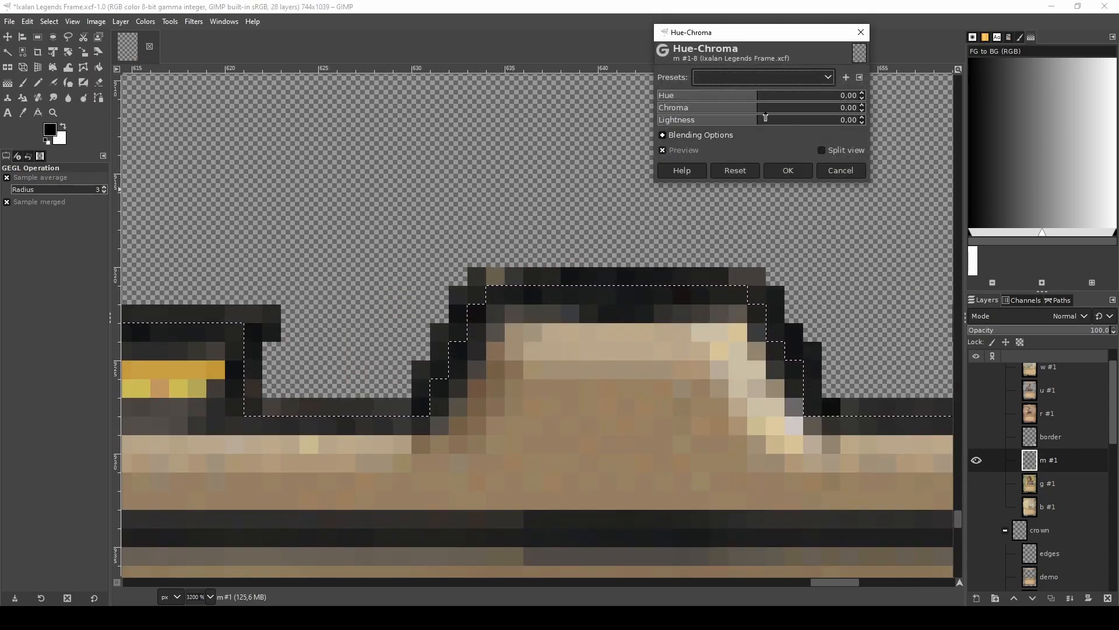
left_click_drag(755, 113, 752, 113)
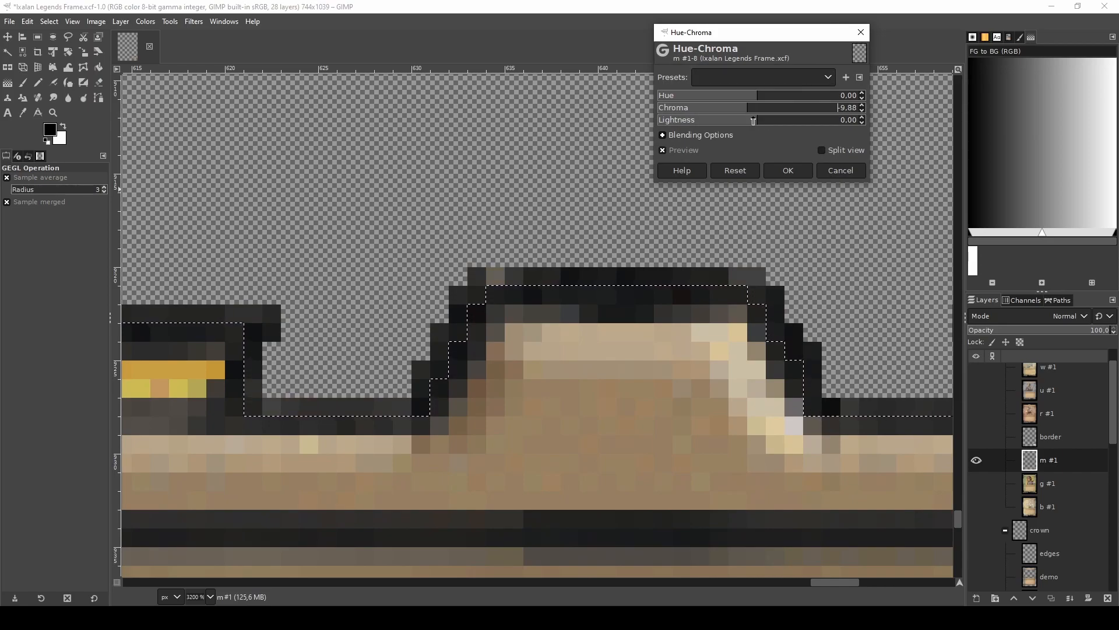
left_click(788, 171)
scroll(658, 271, "down", 1)
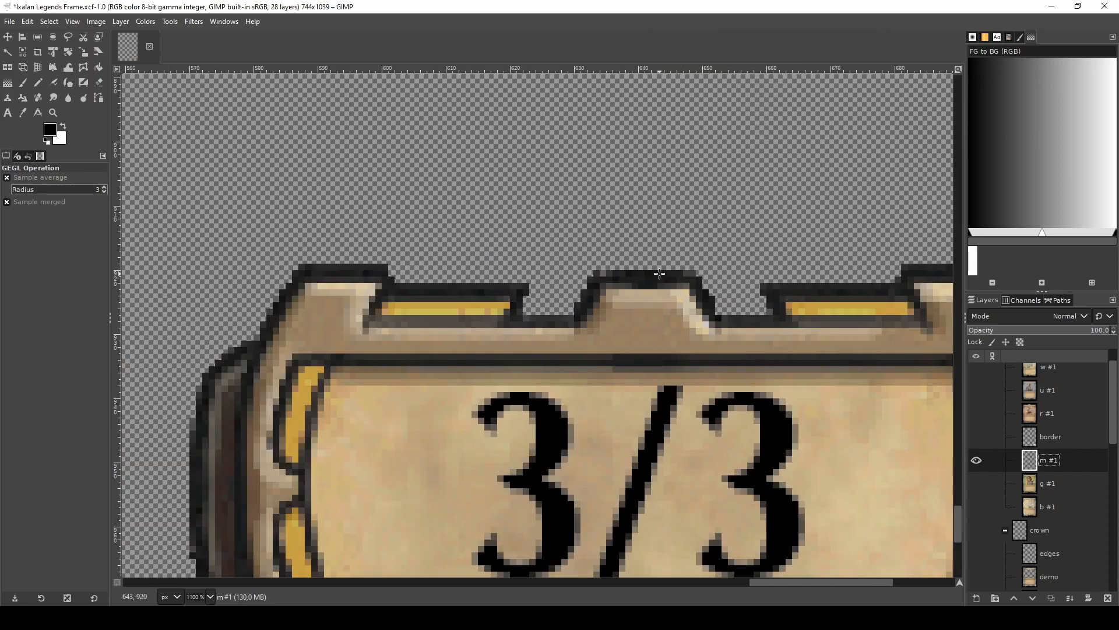
scroll(749, 312, "down", 2)
scroll(790, 417, "up", 1)
scroll(790, 417, "down", 2)
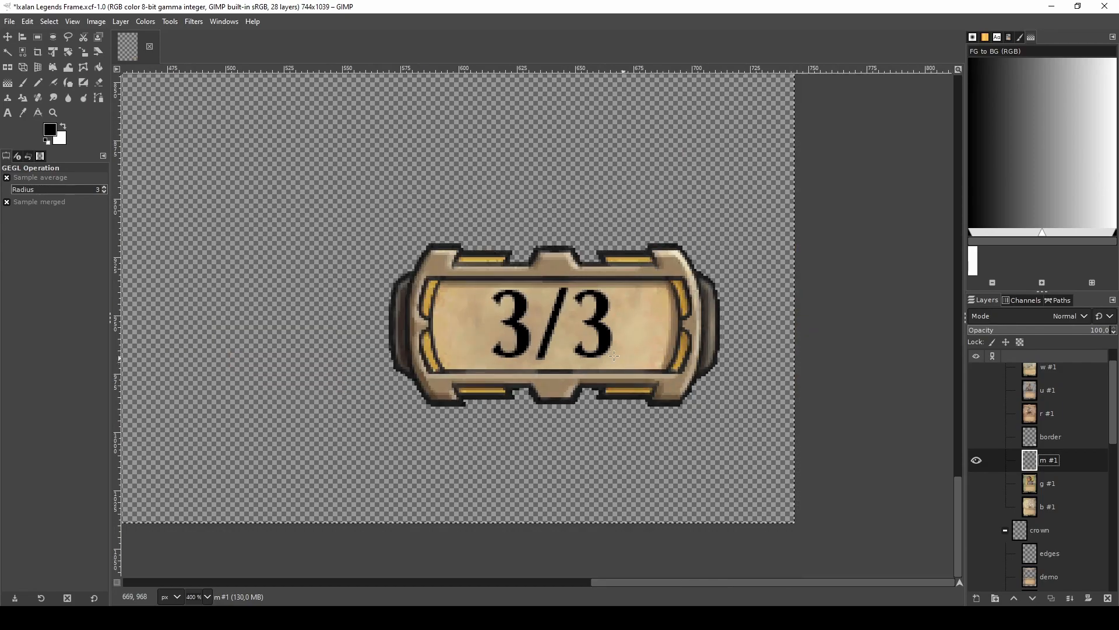
scroll(447, 304, "up", 1)
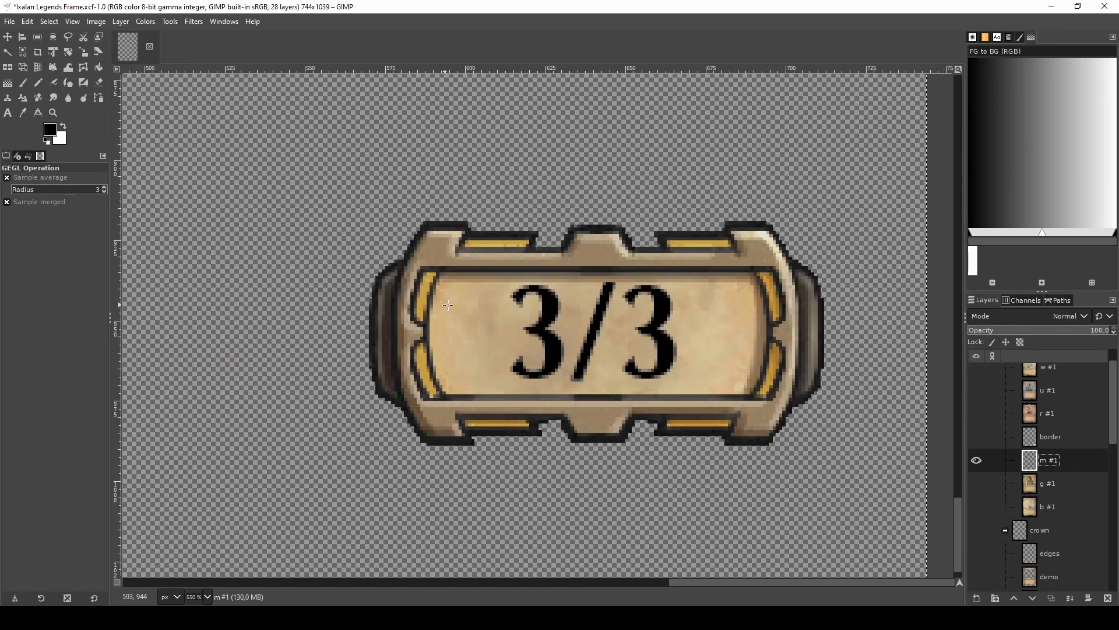
- Add a mask initialized from the layer's alpha channel to layer m #1 and display that mask on the canvas
right_click(1082, 463)
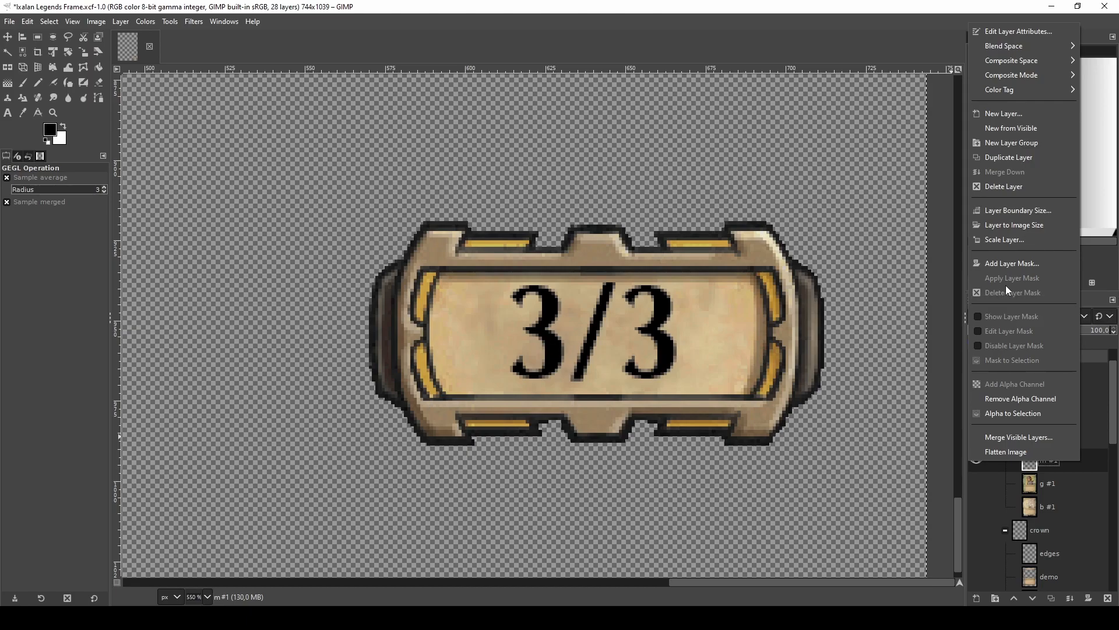
left_click(1015, 264)
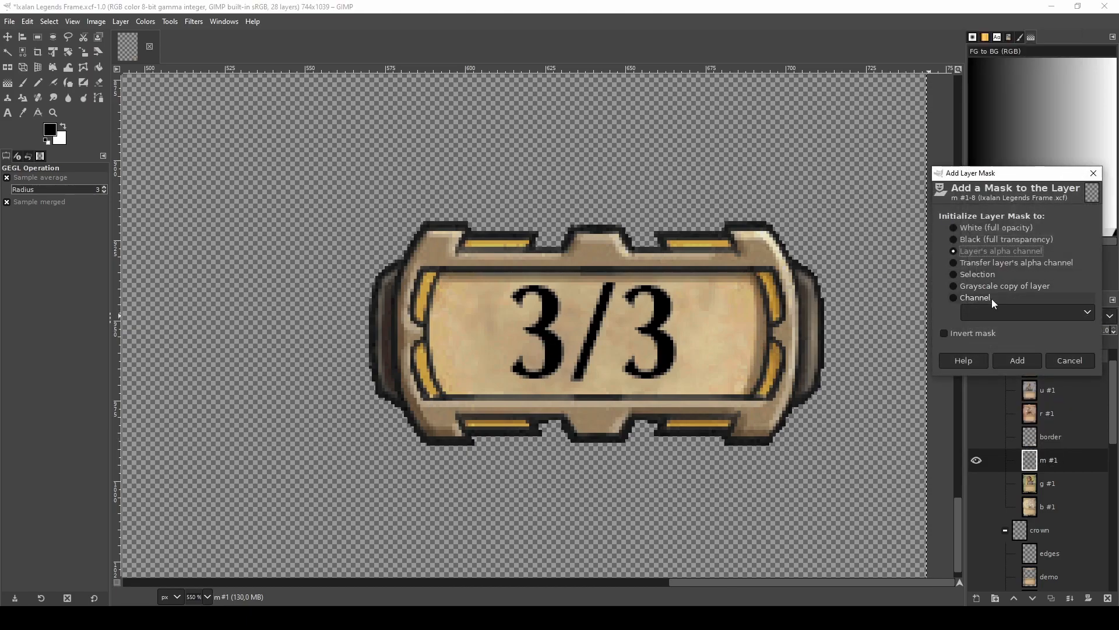
left_click(1017, 359)
right_click(1056, 464)
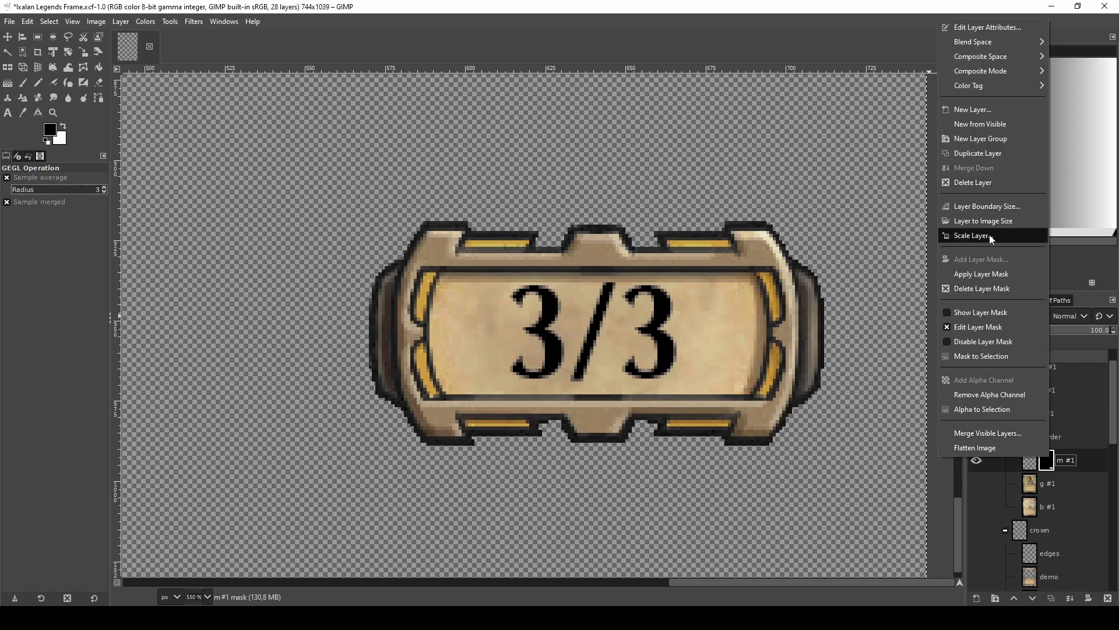
left_click(984, 316)
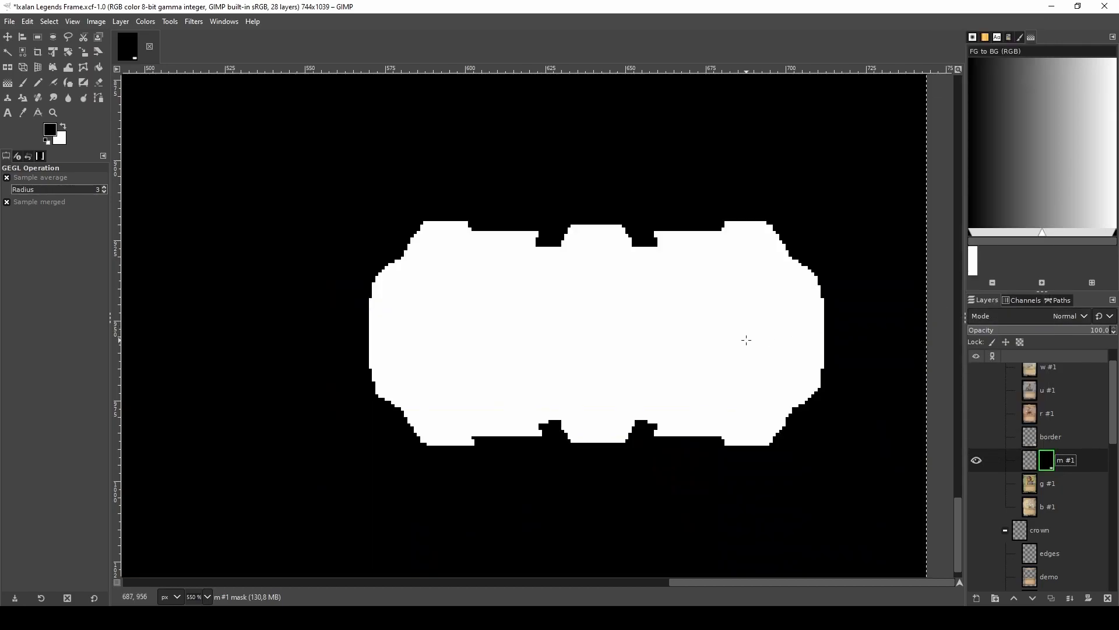
- Select a 1 px band inside the white shape's edge by growing the black area's selection and subtracting the original black area
key("u")
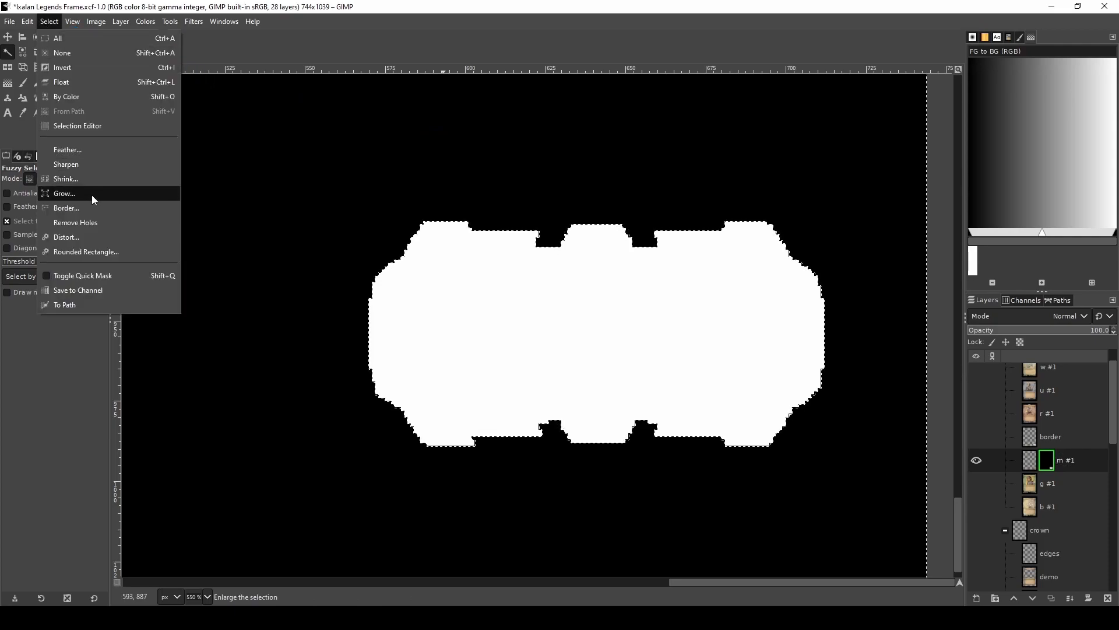
left_click(92, 194)
left_click(97, 237)
scroll(631, 260, "up", 2)
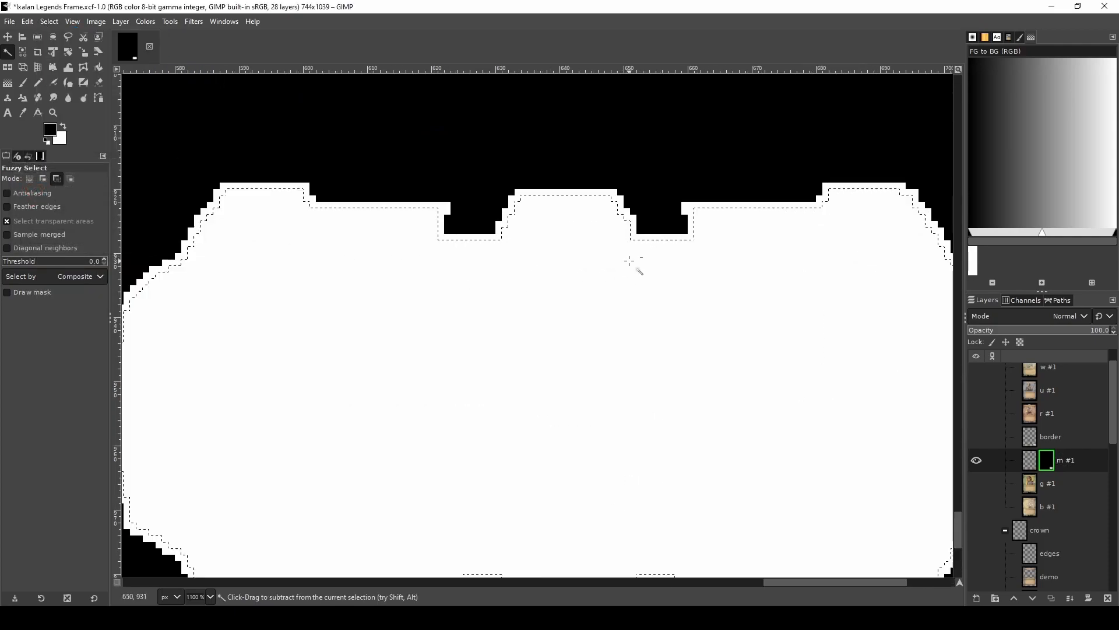
scroll(635, 263, "down", 1)
scroll(611, 252, "down", 2)
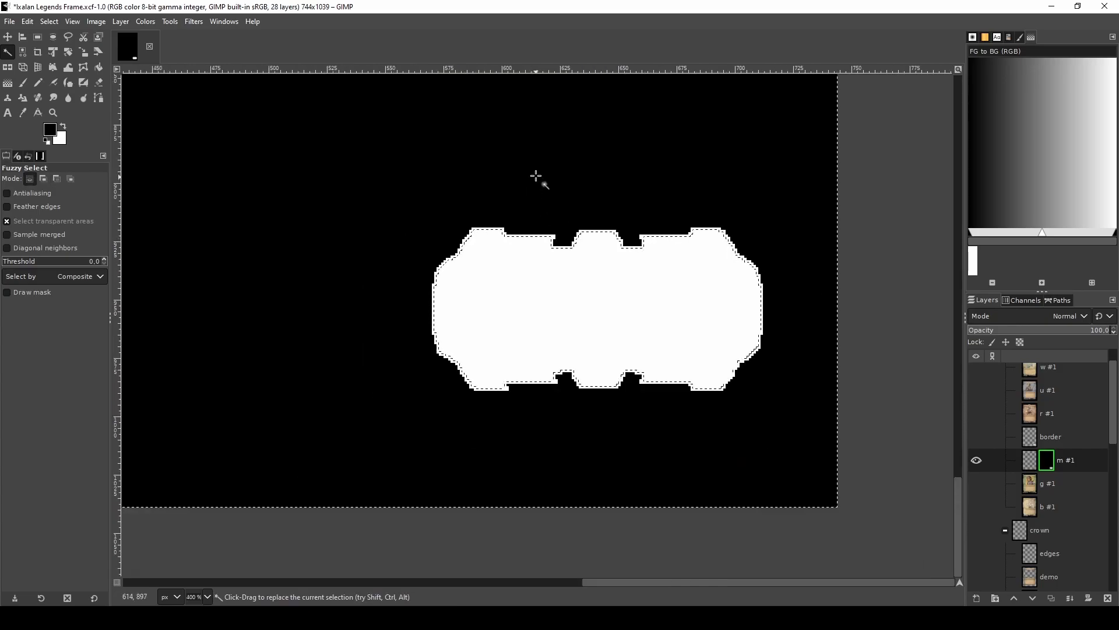
left_click(523, 154, "ctrl")
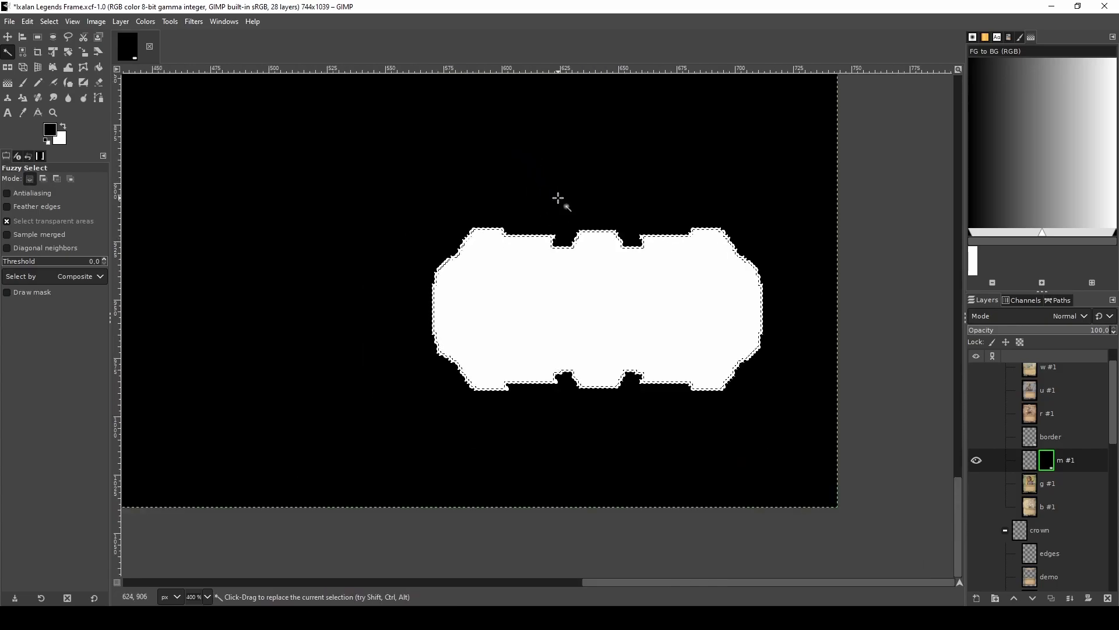
scroll(565, 210, "up", 4)
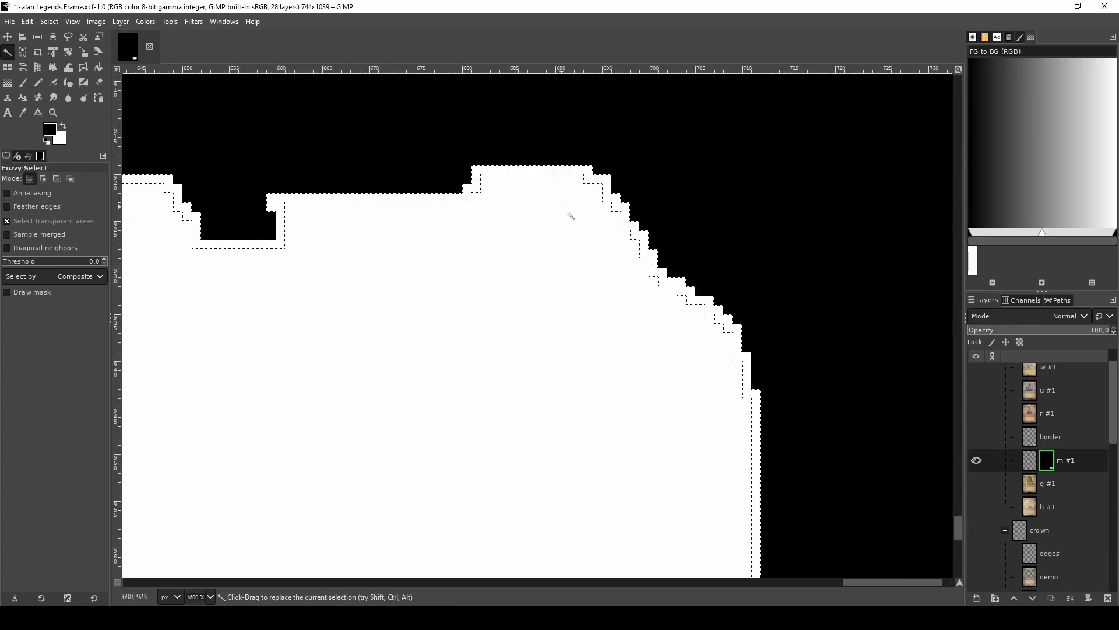
scroll(510, 169, "down", 2)
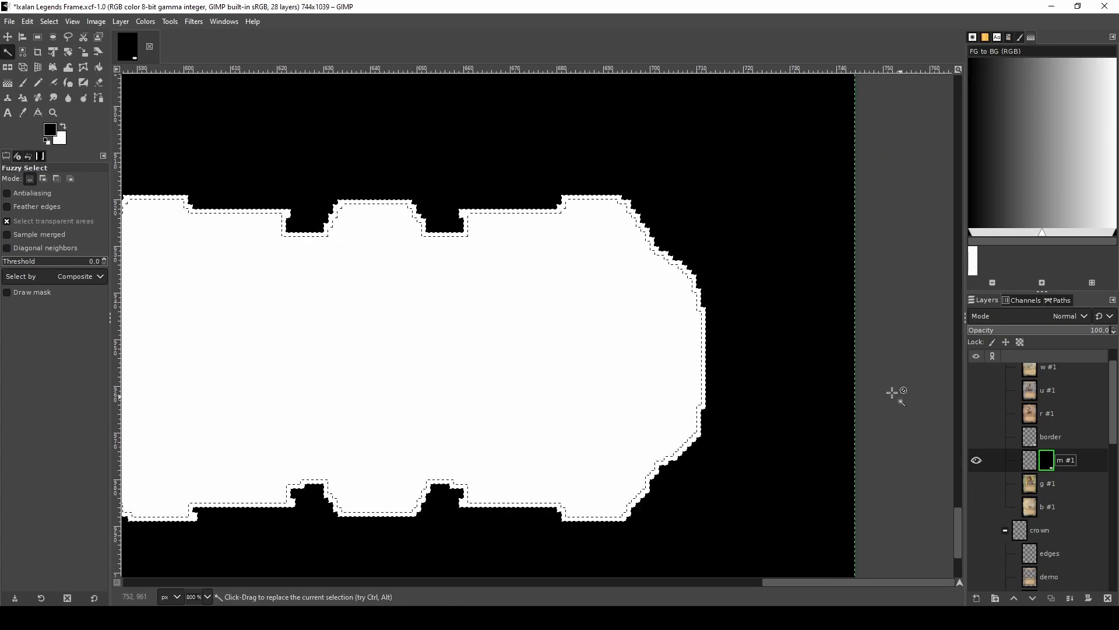
- Darken the selected edge band of the mask with Hue-Chroma, setting Lightness to -45.35
key("ctrl+u")
left_click_drag(755, 126, 712, 130)
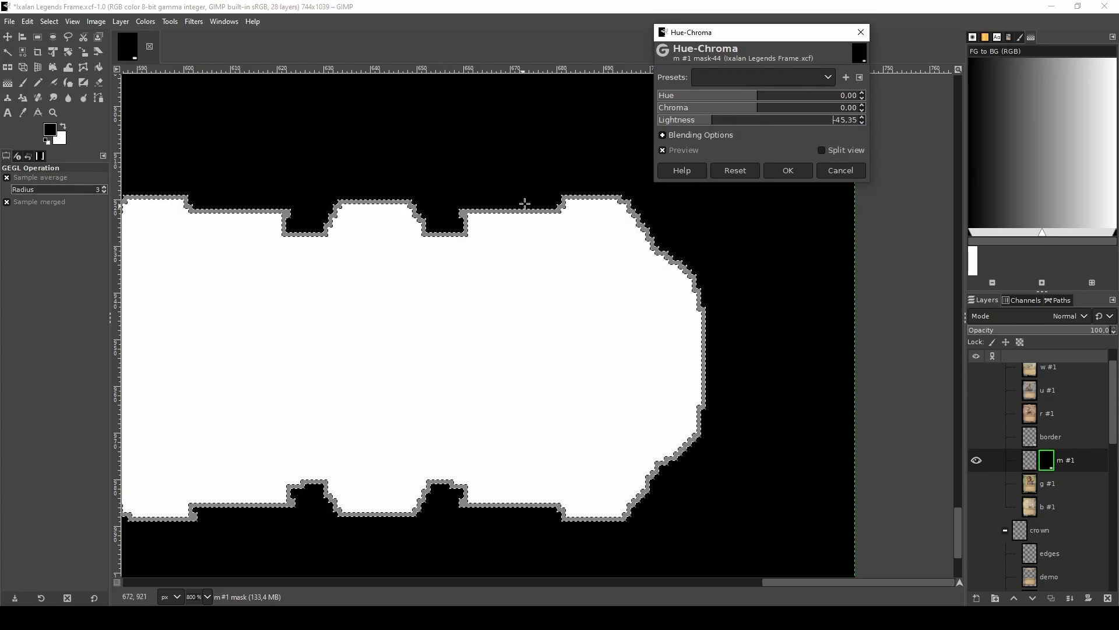
left_click(788, 170)
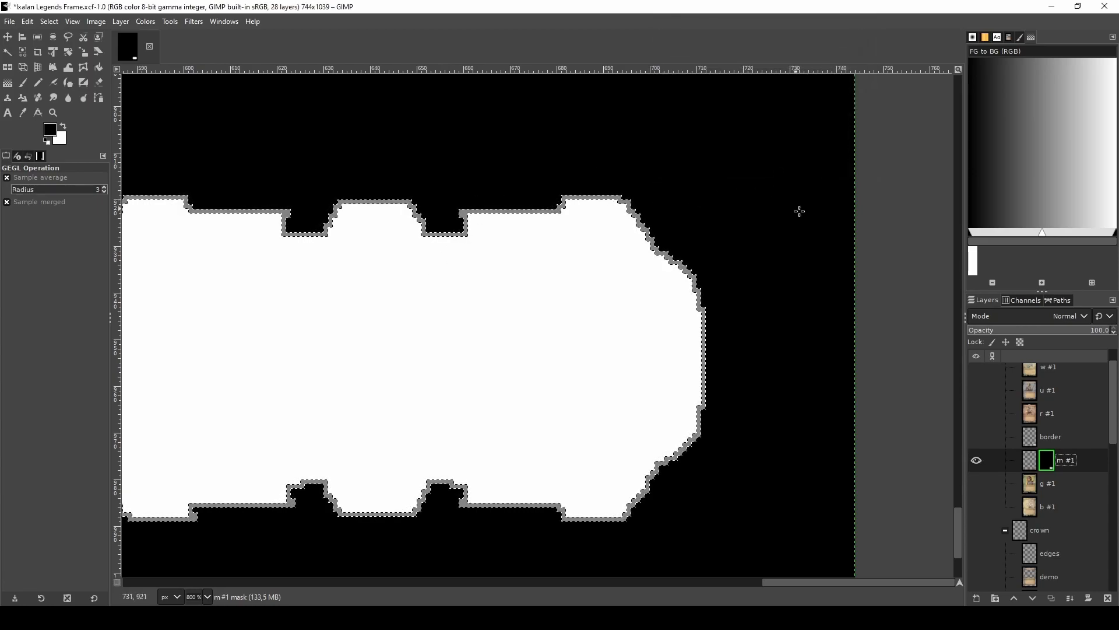
- Stop displaying the m #1 mask on the canvas and make the card group visible behind the box
right_click(1046, 460)
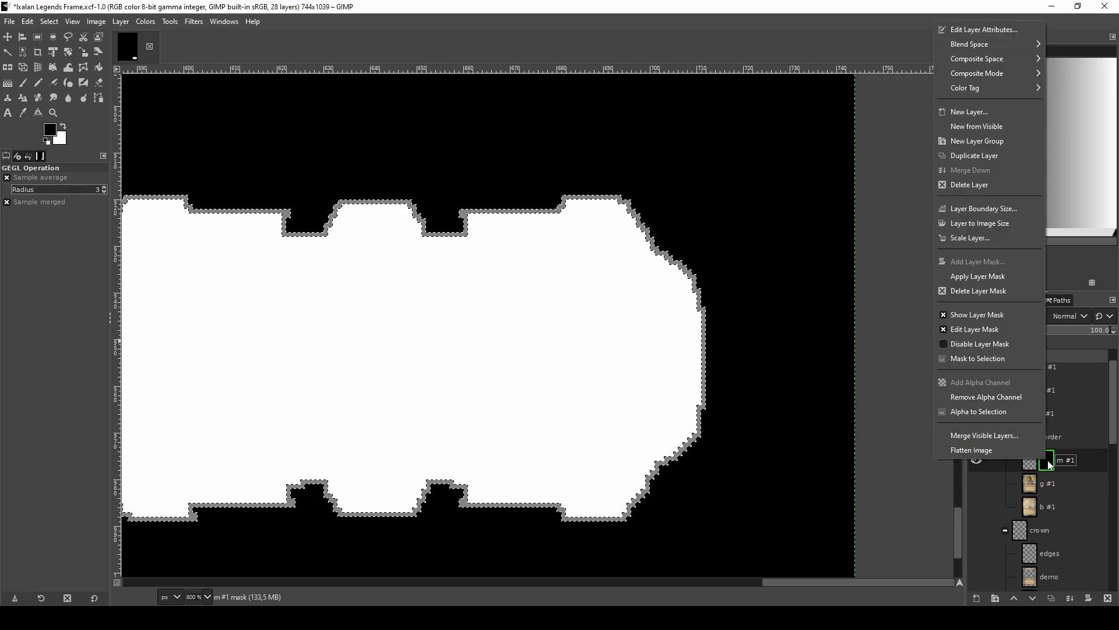
left_click(990, 316)
scroll(1039, 480, "down", 10)
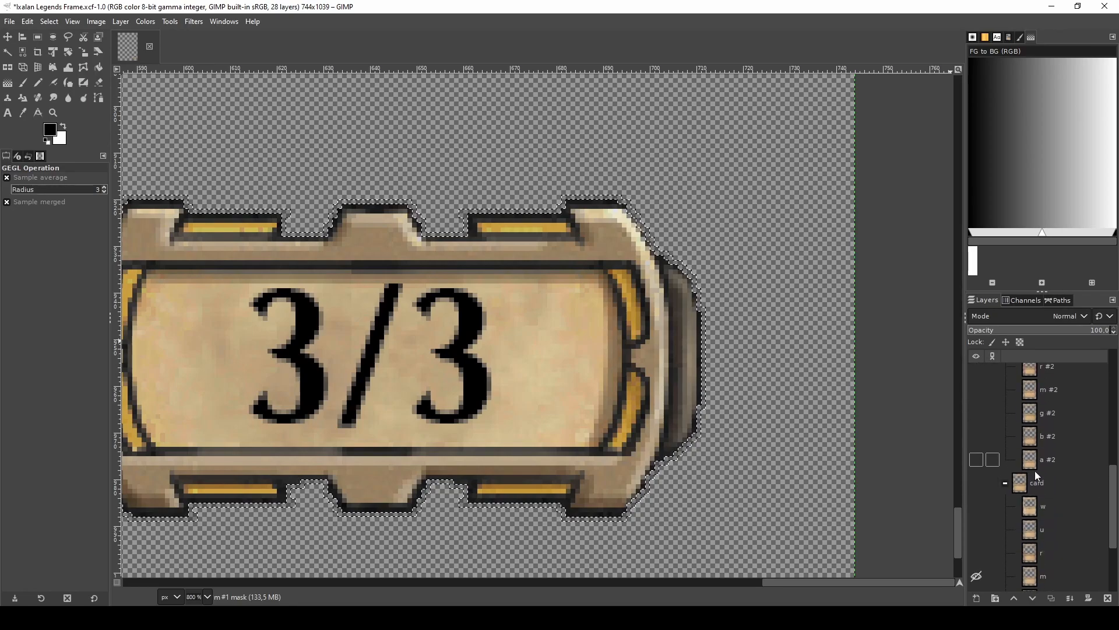
left_click(977, 421)
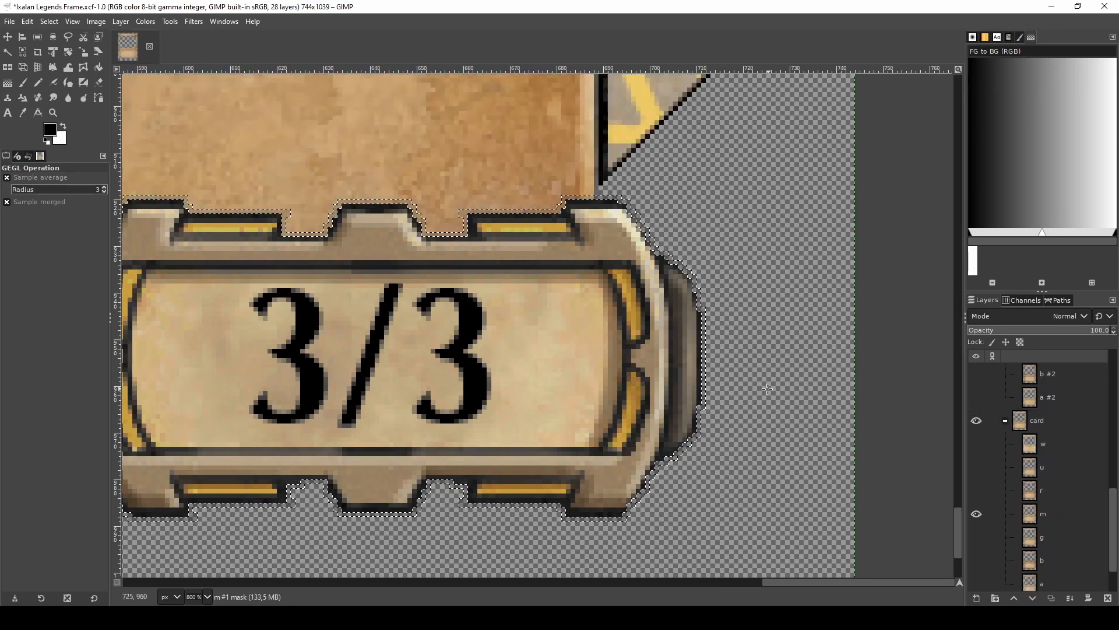
- Lighten the edge band of the m #1 mask with Hue-Chroma, setting Lightness to 43.60, while checking the outline against the card
scroll(546, 324, "down", 3)
scroll(547, 324, "up", 3)
scroll(547, 325, "up", 3)
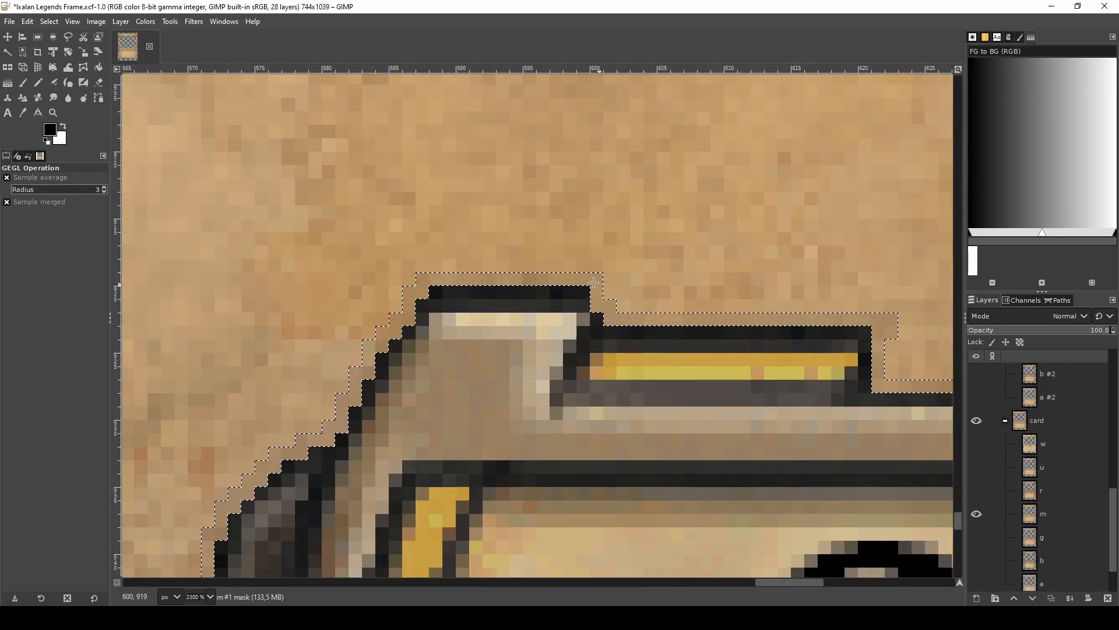
left_click(643, 300)
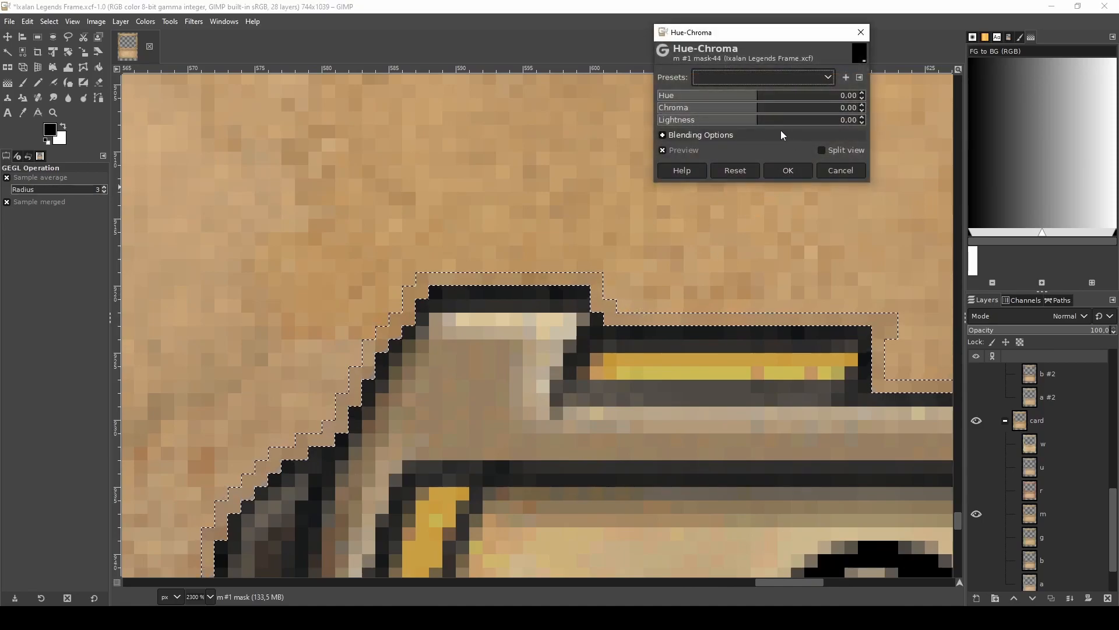
scroll(1073, 476, "up", 10)
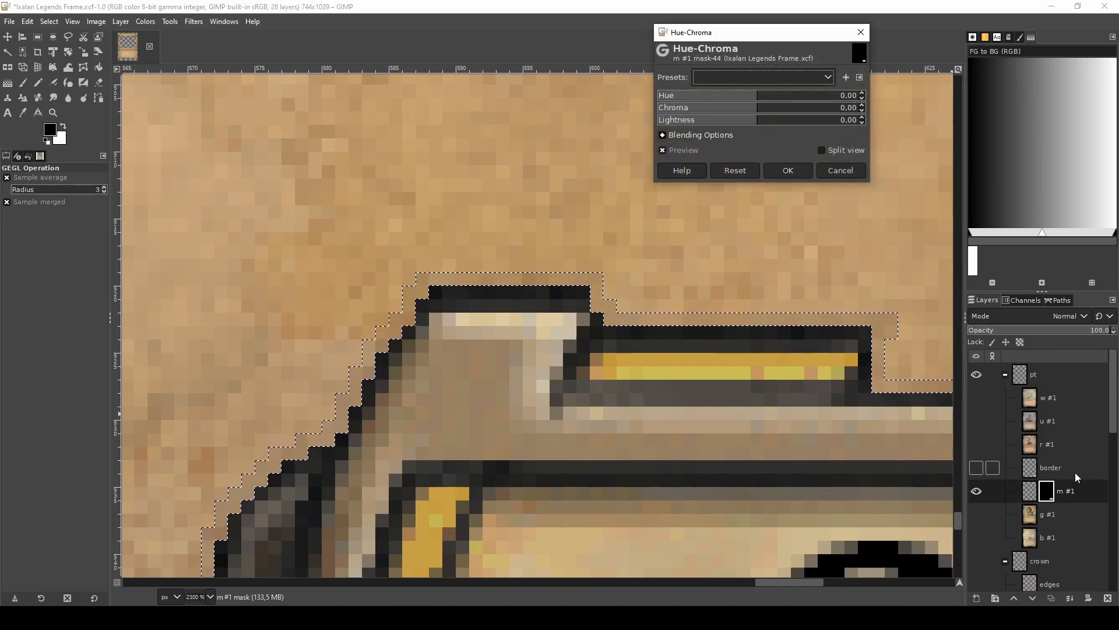
left_click_drag(757, 122, 802, 121)
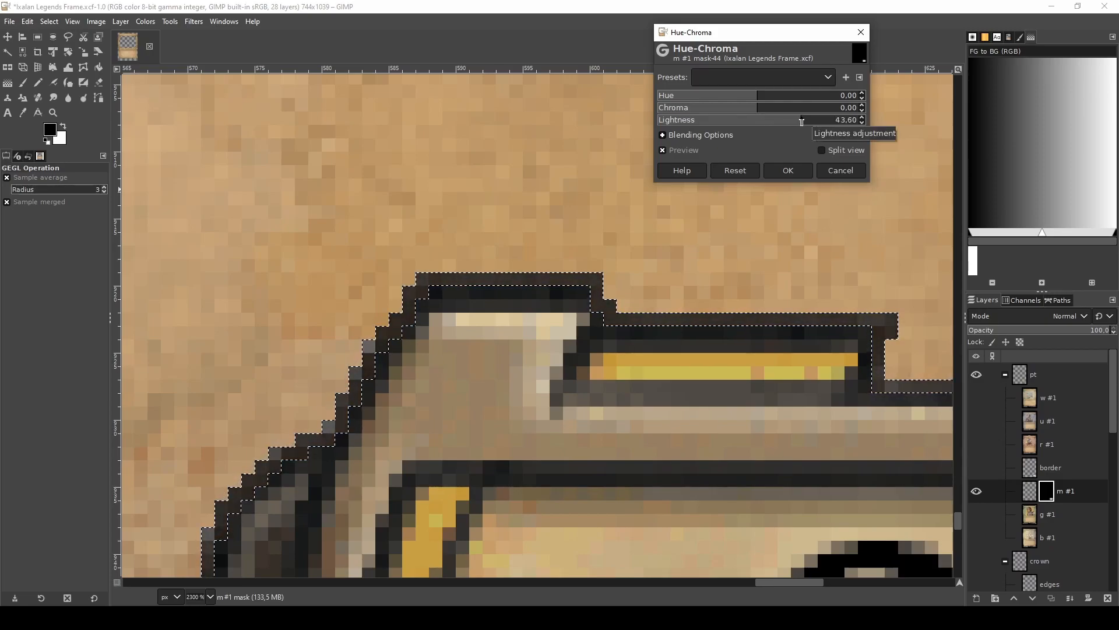
scroll(524, 309, "down", 5)
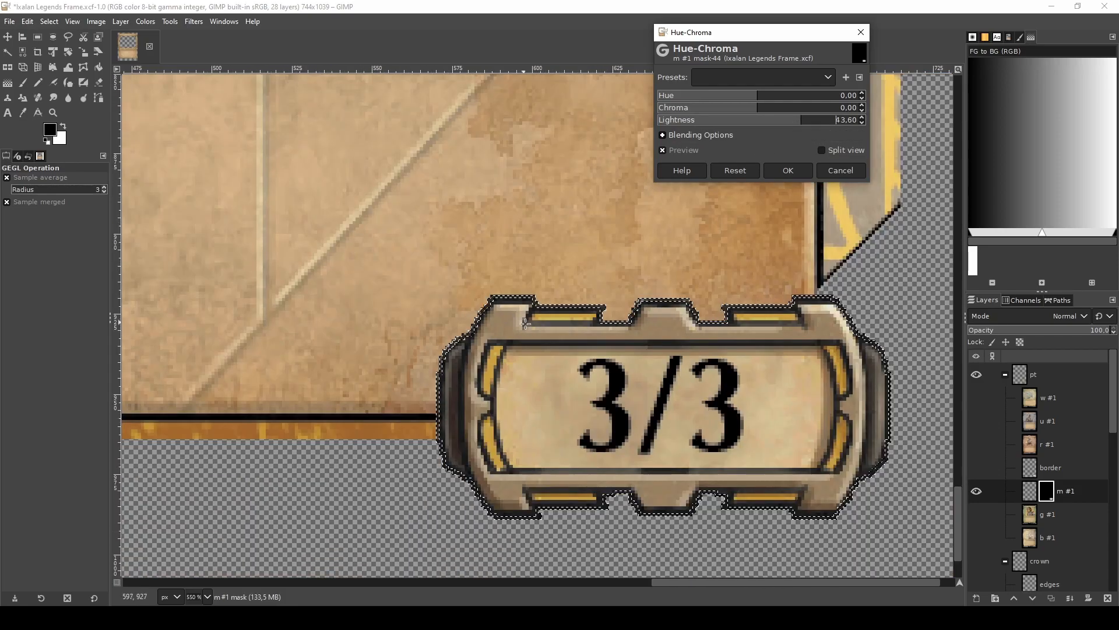
scroll(560, 310, "up", 3)
scroll(560, 310, "up", 2)
scroll(559, 310, "down", 4)
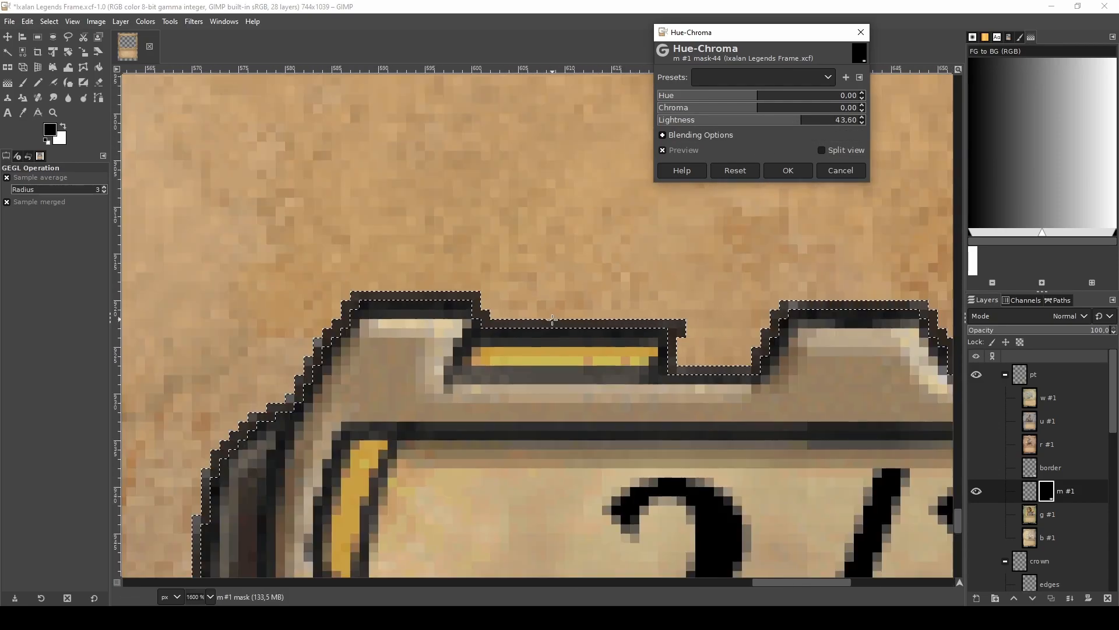
left_click(862, 118)
scroll(601, 323, "up", 6)
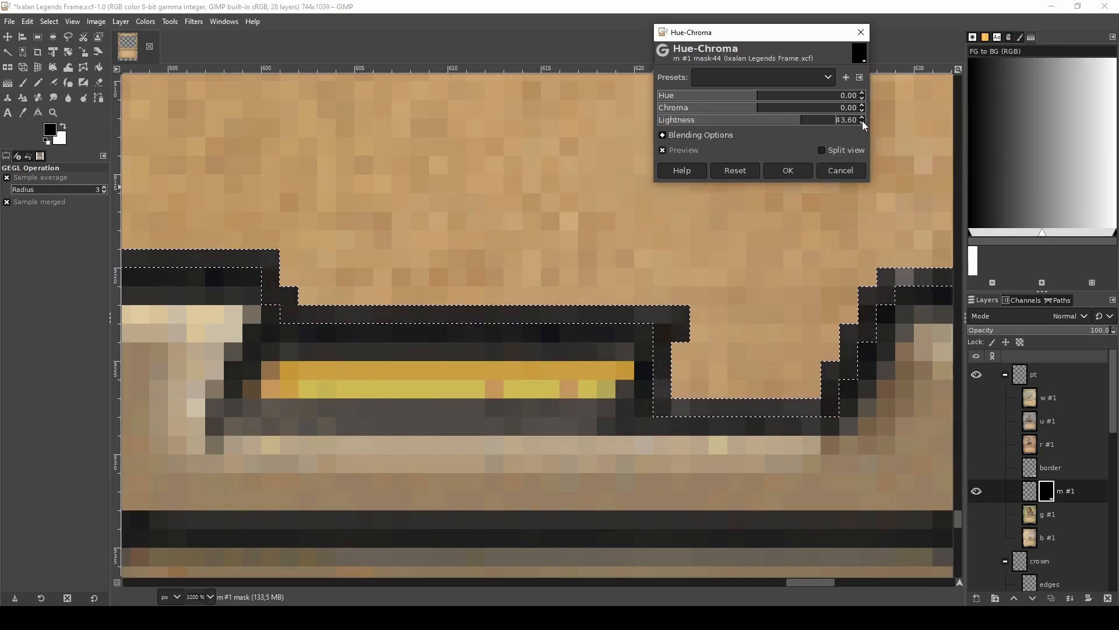
left_click(788, 170)
- Lighten the mask's edge band slightly more with Hue-Chroma, setting Lightness to 2.00
scroll(598, 367, "down", 7)
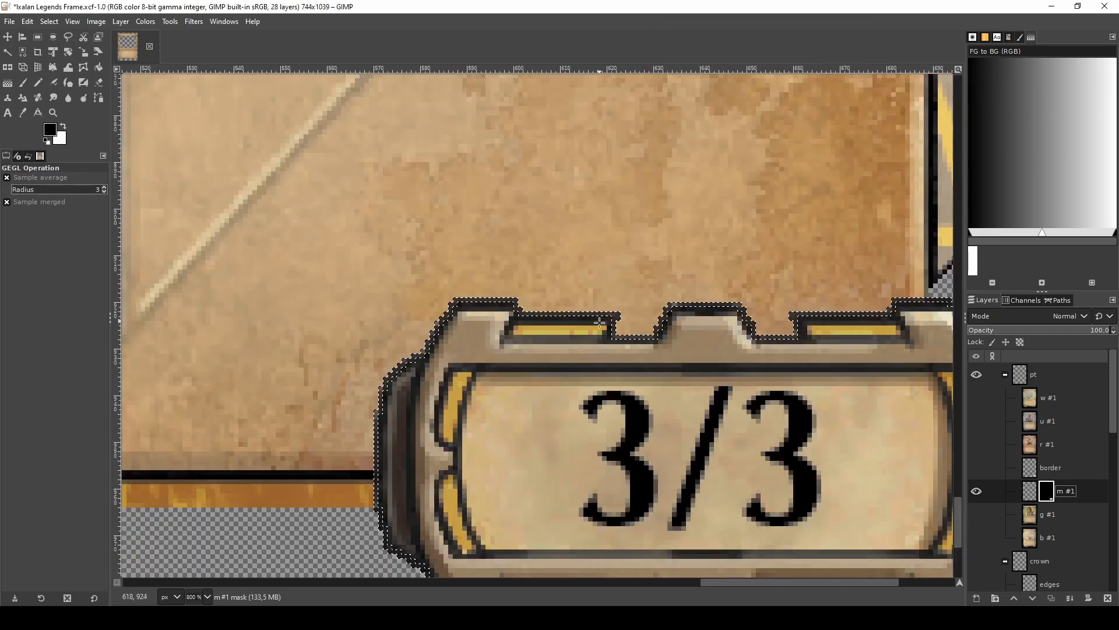
scroll(598, 367, "up", 5)
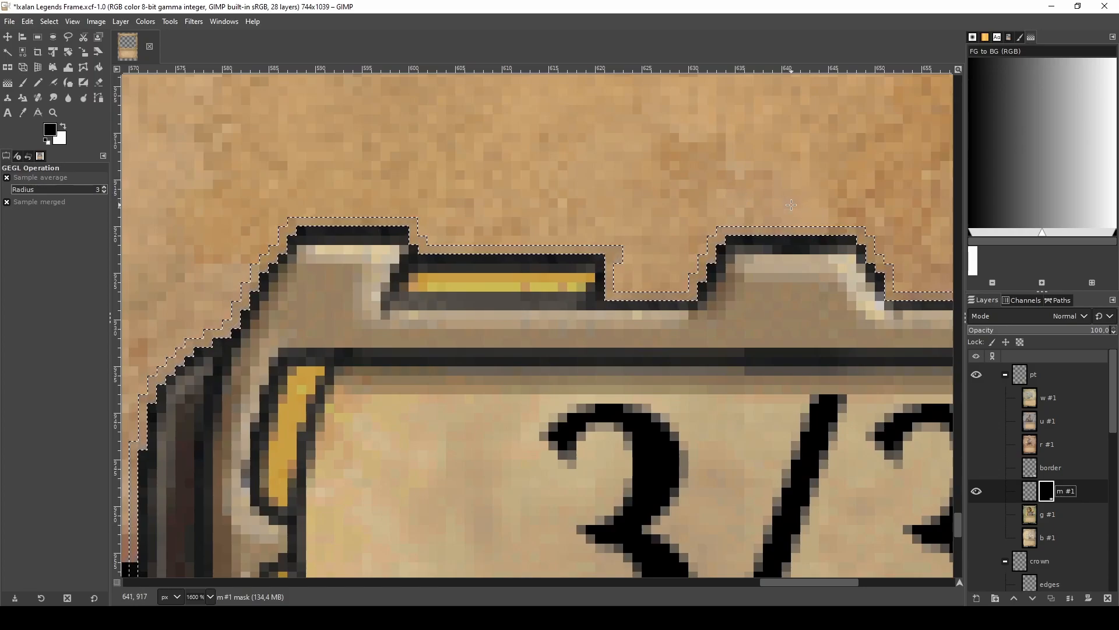
key("ctrl+shift+f")
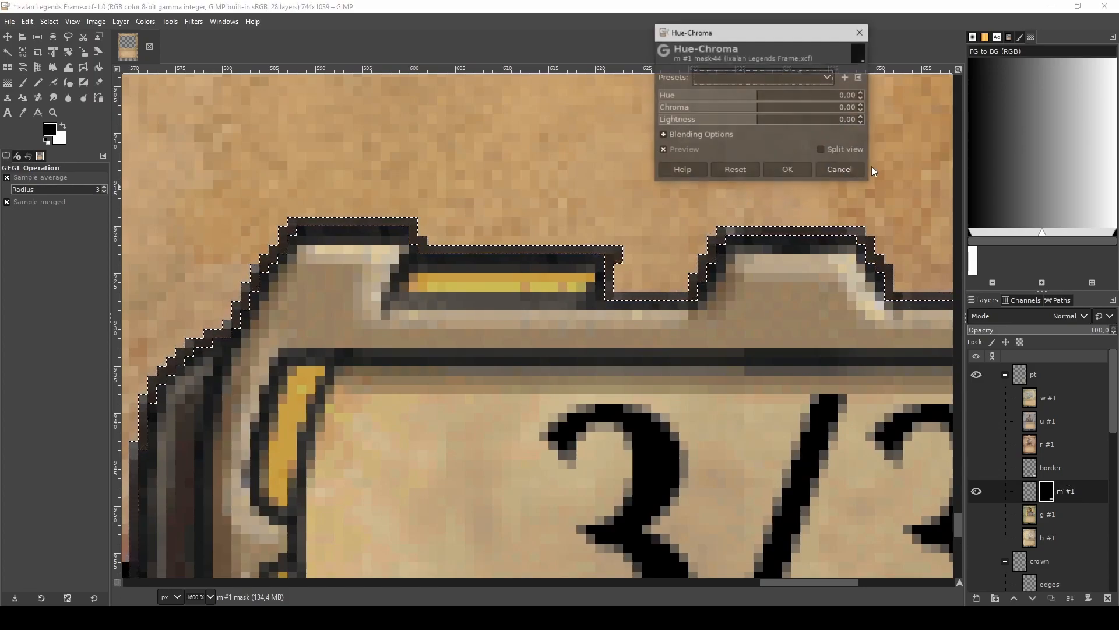
left_click(860, 118)
left_click(861, 118)
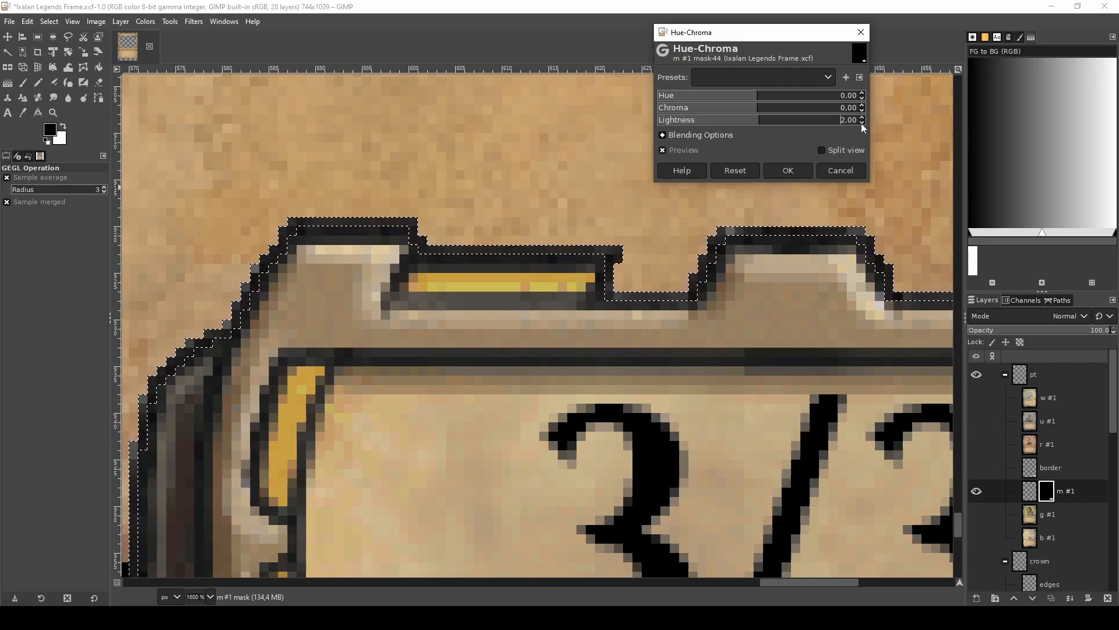
left_click(790, 171)
scroll(622, 318, "down", 3)
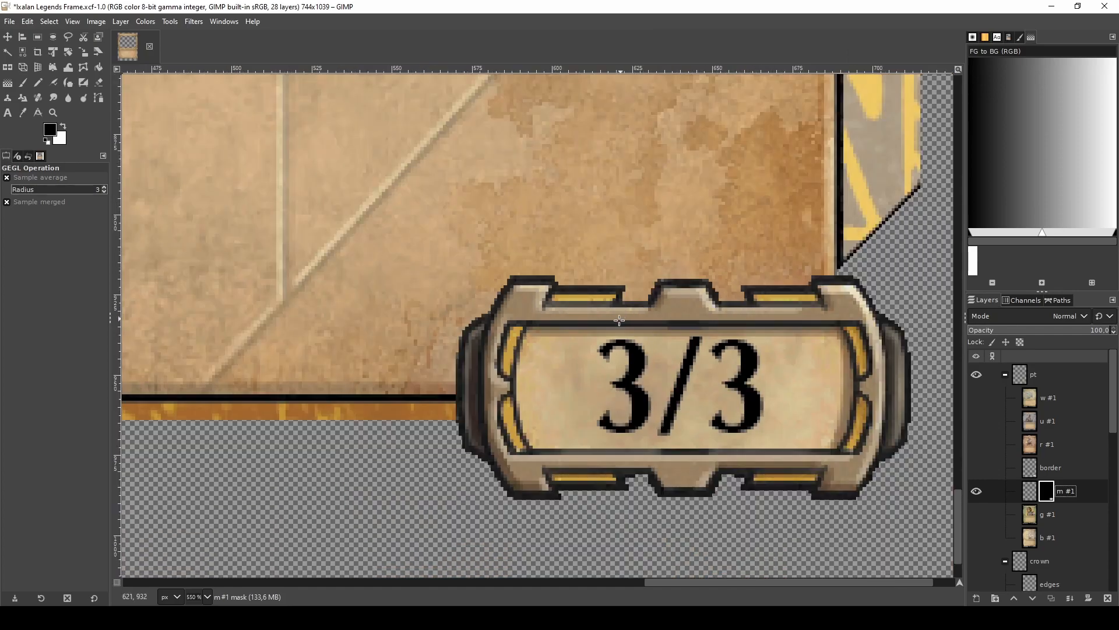
- Hide everything except the pt group, create a new layer from the visible box, and hide the m #1 layer
scroll(622, 327, "down", 2)
scroll(770, 383, "up", 1)
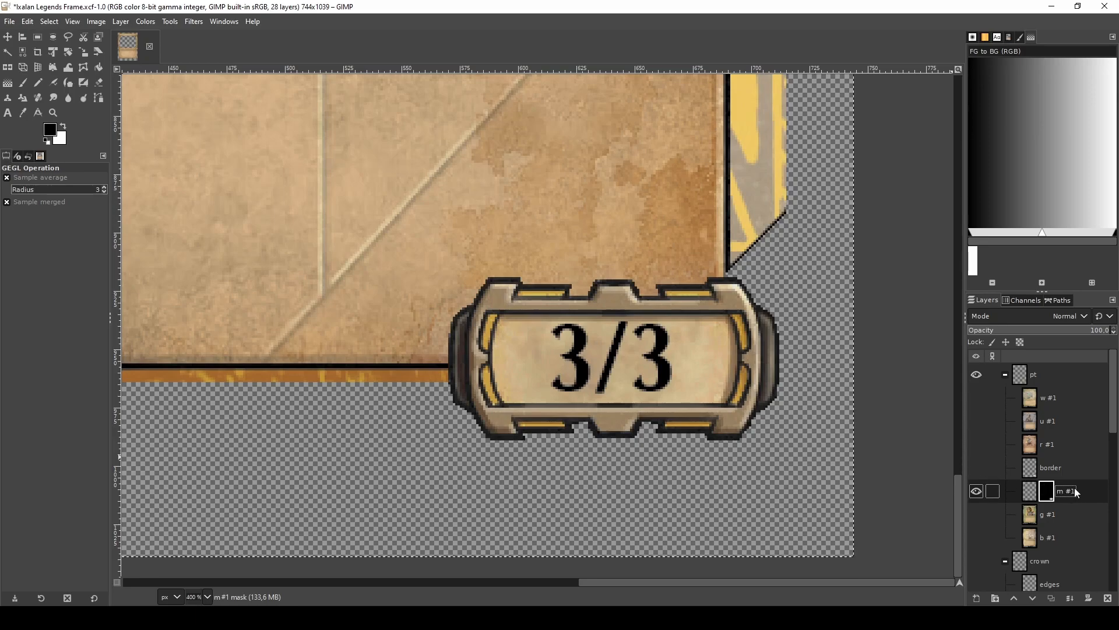
left_click(975, 375, "shift")
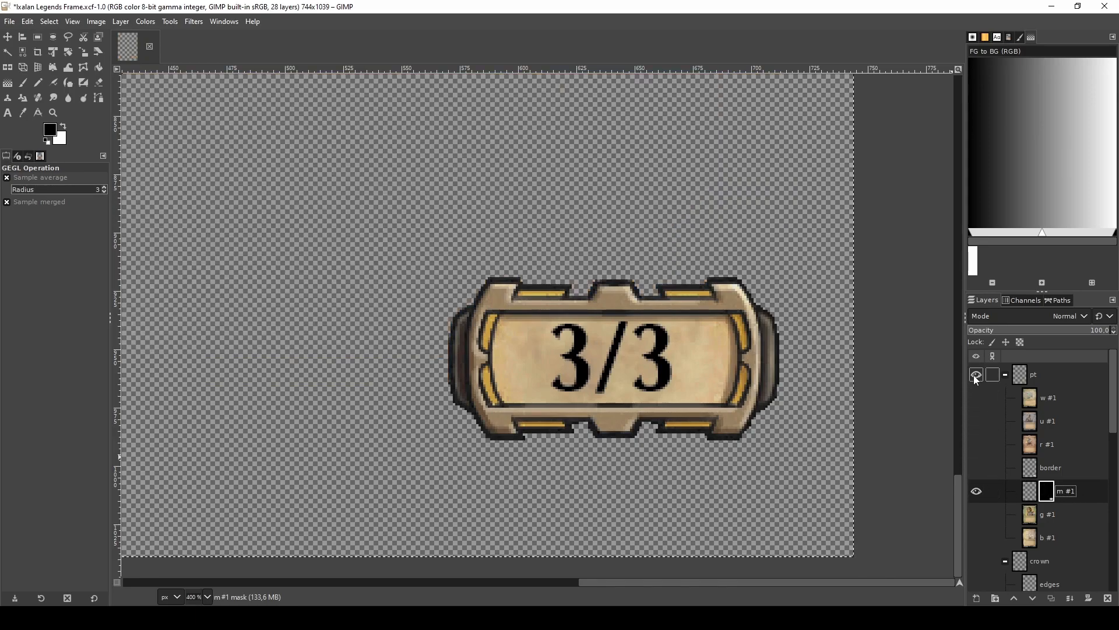
right_click(1088, 490)
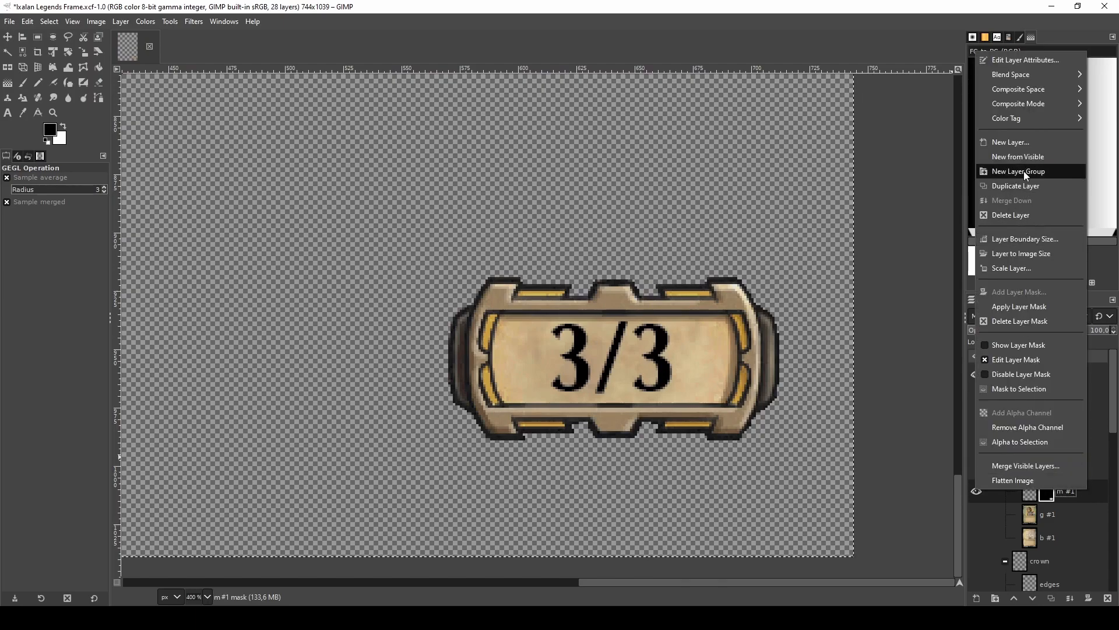
left_click(1023, 156)
left_click(976, 515)
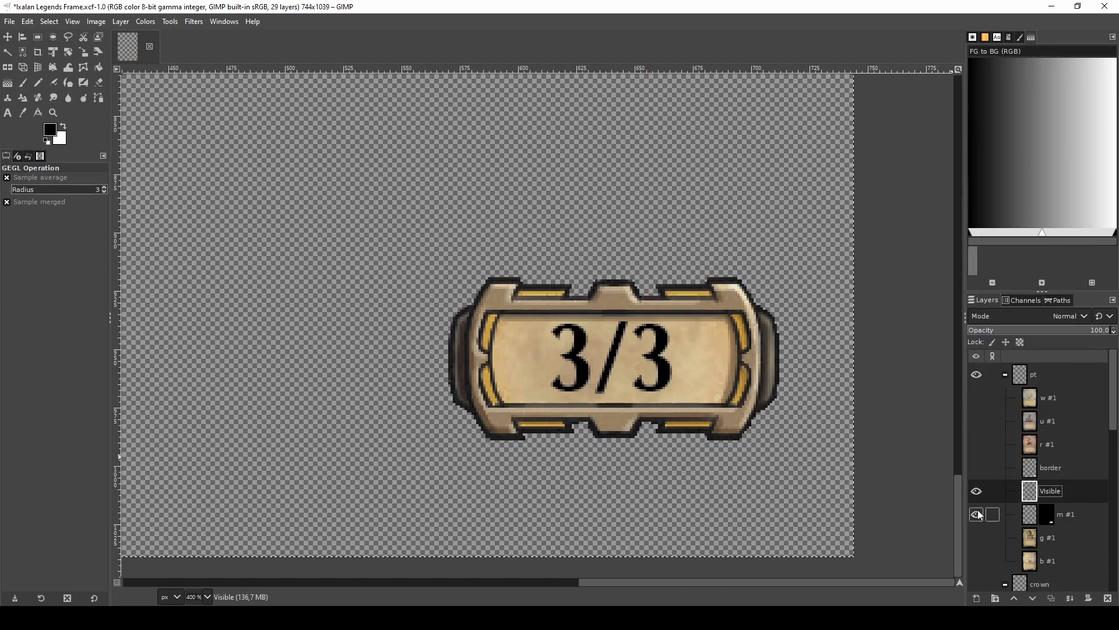
- Move the new layer out of the pt group to directly beneath it and rename it "pt shadow"
left_click_drag(1072, 491, 1058, 575)
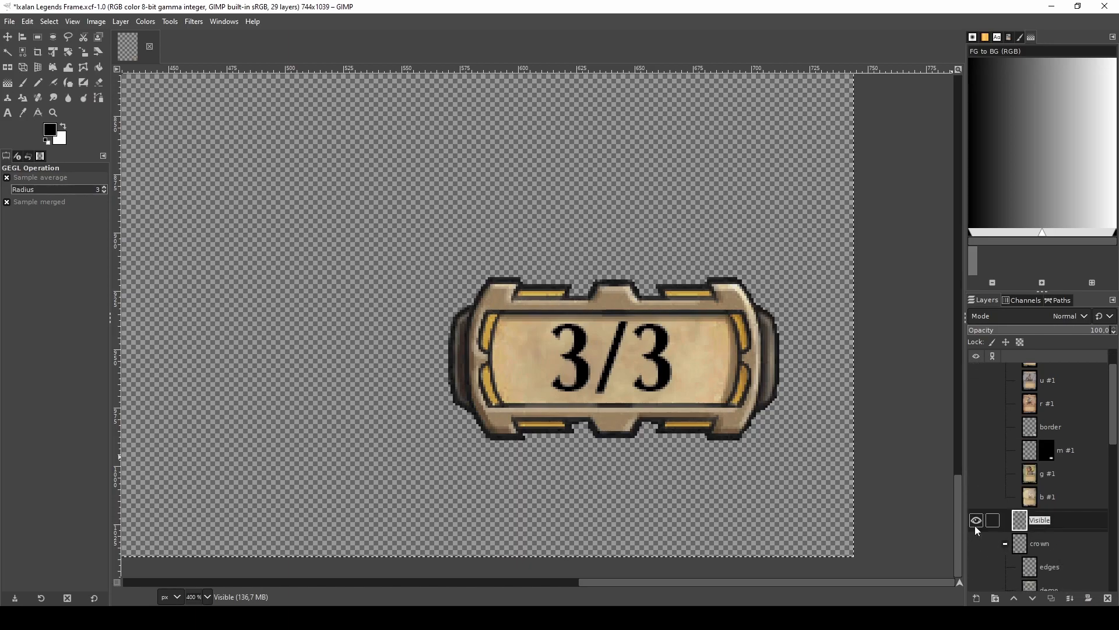
type("pt shadow")
key("Return")
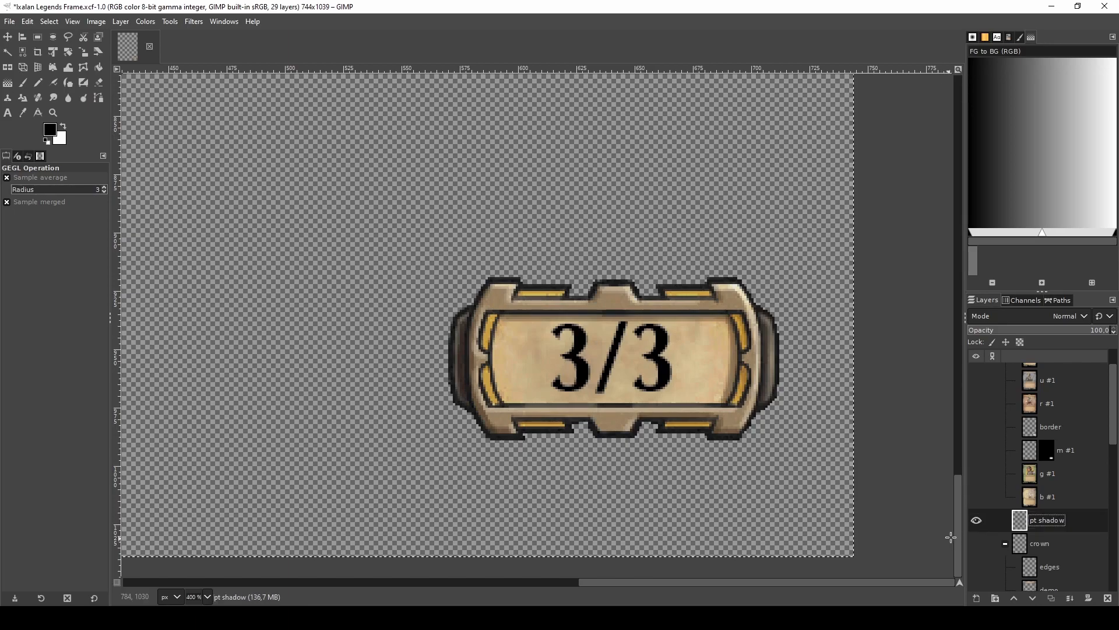
- Show the r #1 card and gauge how far its shadow spreads from the box's edge with rectangular selections, then deselect and hide the card
left_click(977, 404)
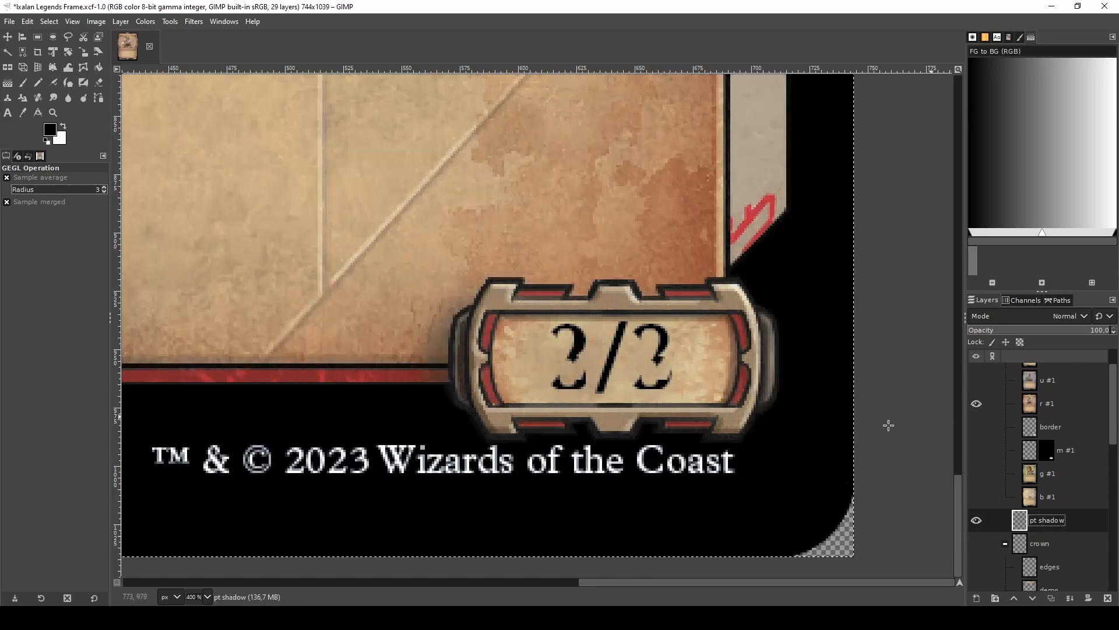
scroll(408, 387, "up", 2)
scroll(440, 342, "up", 1)
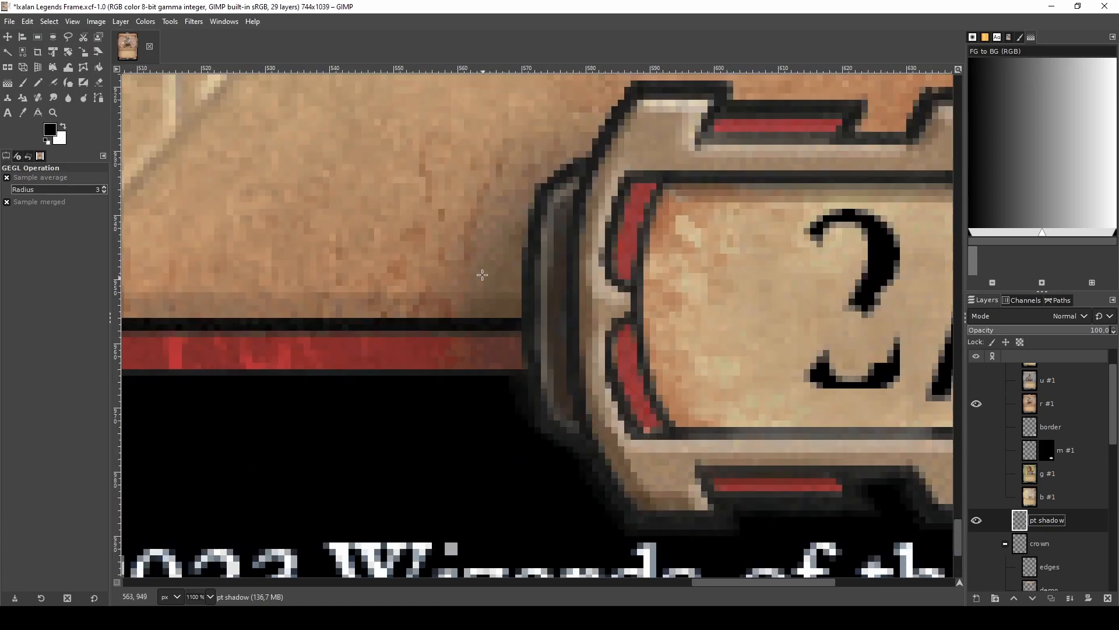
key("r")
left_click_drag(522, 228, 473, 371)
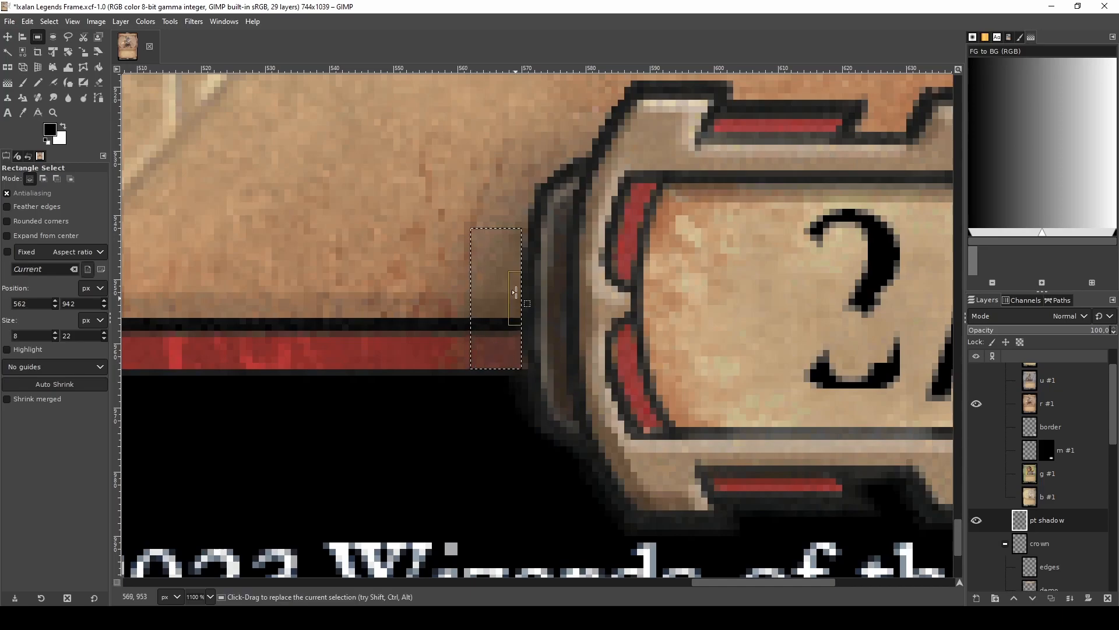
scroll(497, 290, "up", 4)
scroll(495, 309, "down", 2)
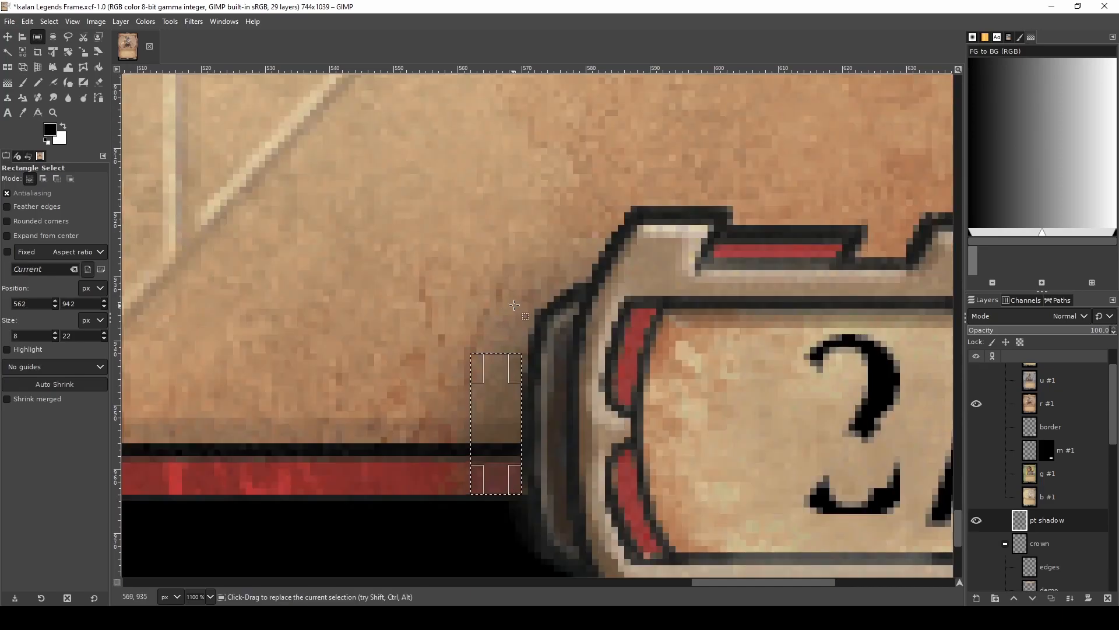
left_click_drag(573, 283, 509, 322)
left_click_drag(624, 213, 561, 267)
scroll(561, 270, "down", 2)
key("ctrl+shift+a")
scroll(658, 344, "down", 1)
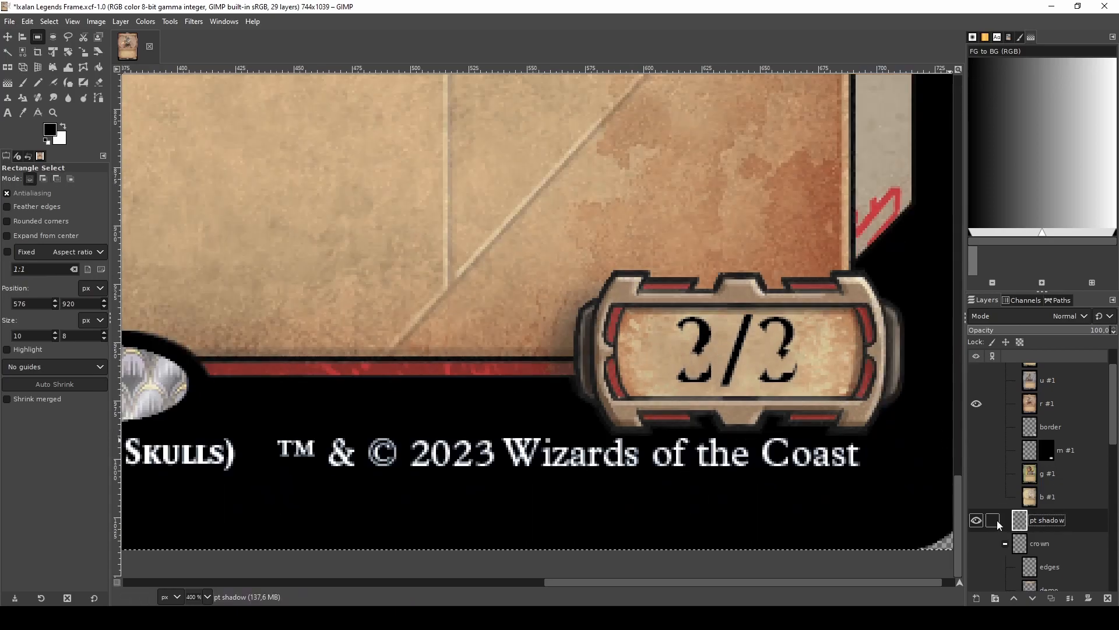
left_click(977, 403)
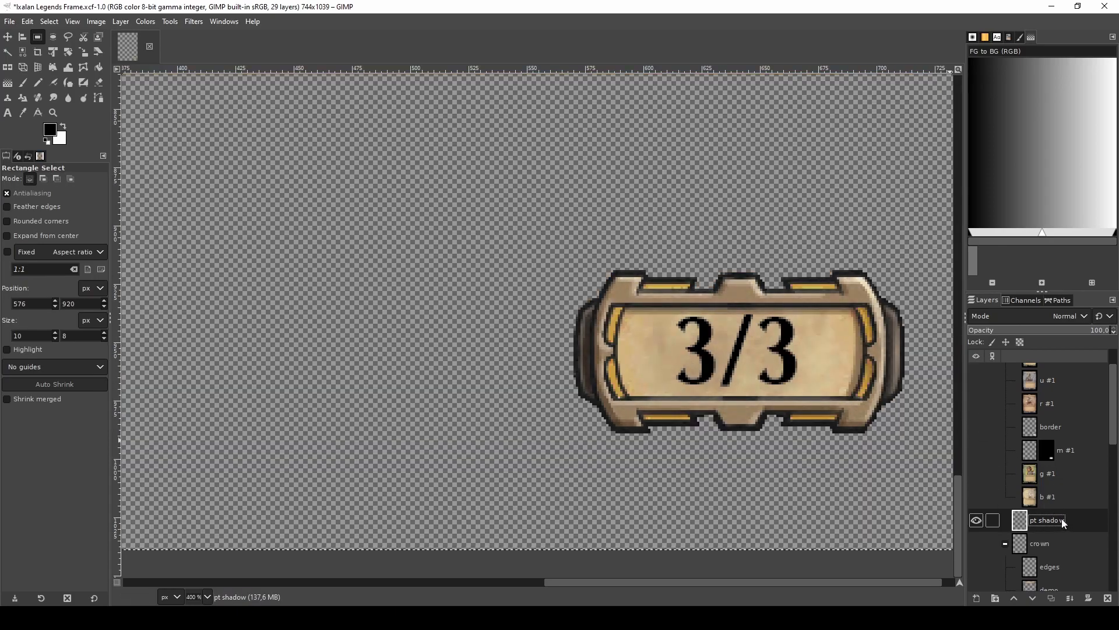
- Add a layer mask to the pt shadow layer, initialized from the layer's alpha channel
right_click(1082, 520)
left_click(1020, 319)
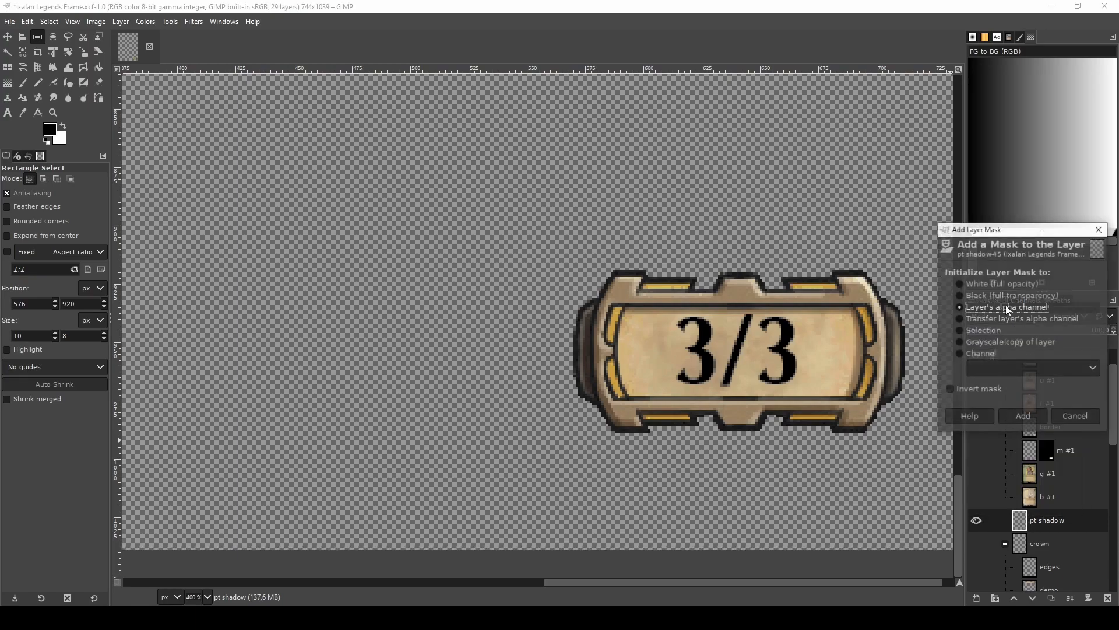
left_click(1025, 416)
- Fill the pt shadow layer itself, not its mask, entirely with black
left_click(1019, 520)
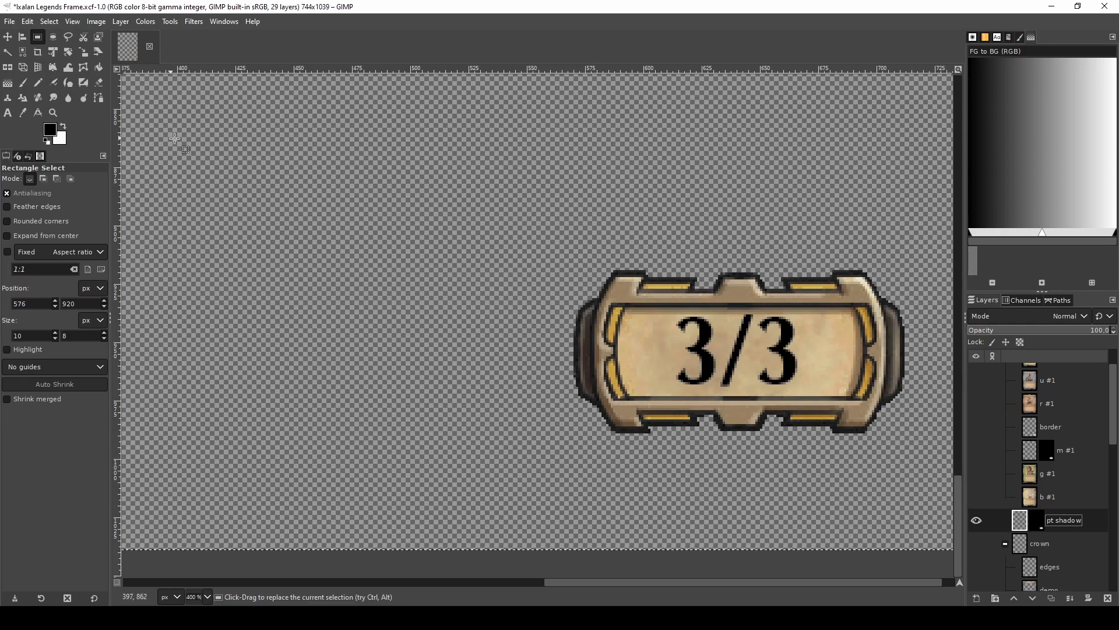
key("shift+b")
left_click(523, 310)
scroll(583, 341, "down", 1)
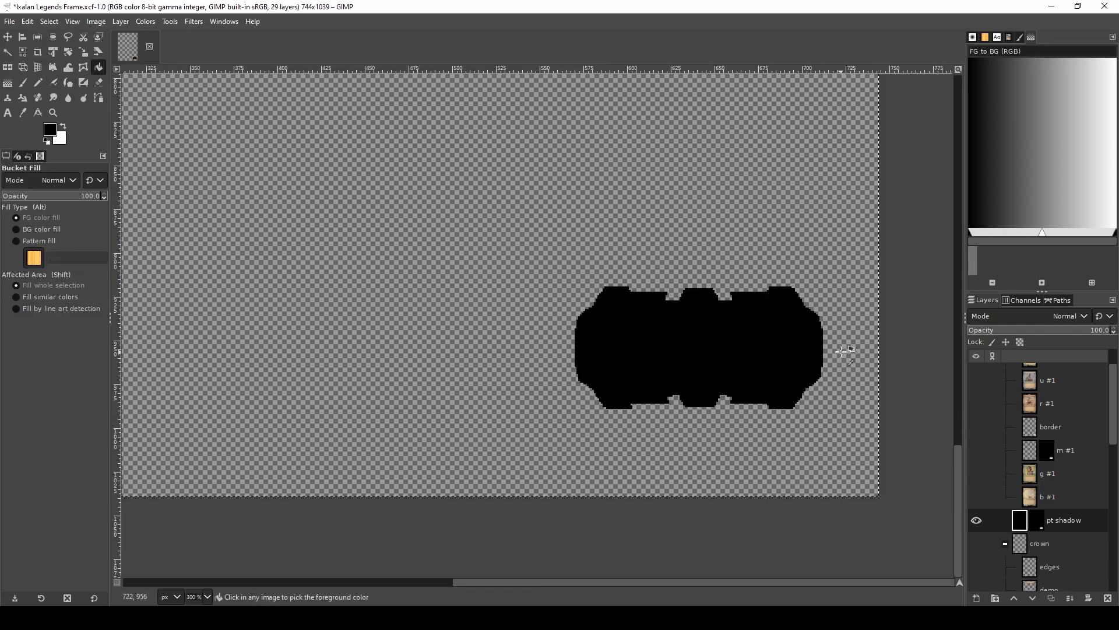
scroll(837, 353, "up", 2)
- Make the pt shadow mask active and display it on the canvas
left_click(1041, 520)
right_click(1038, 518)
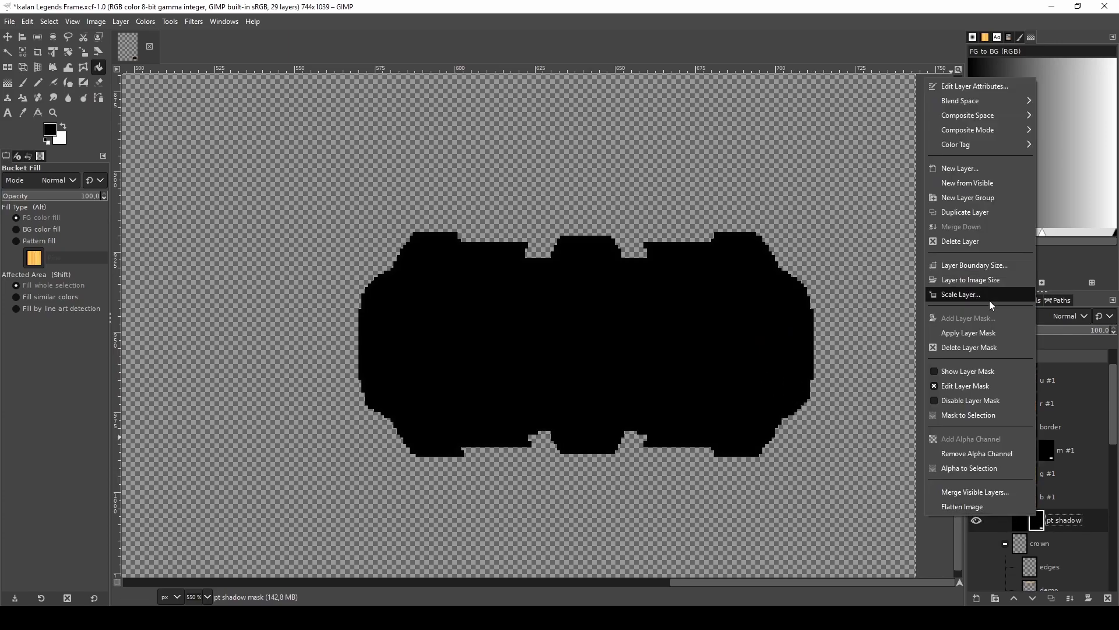
left_click(983, 379)
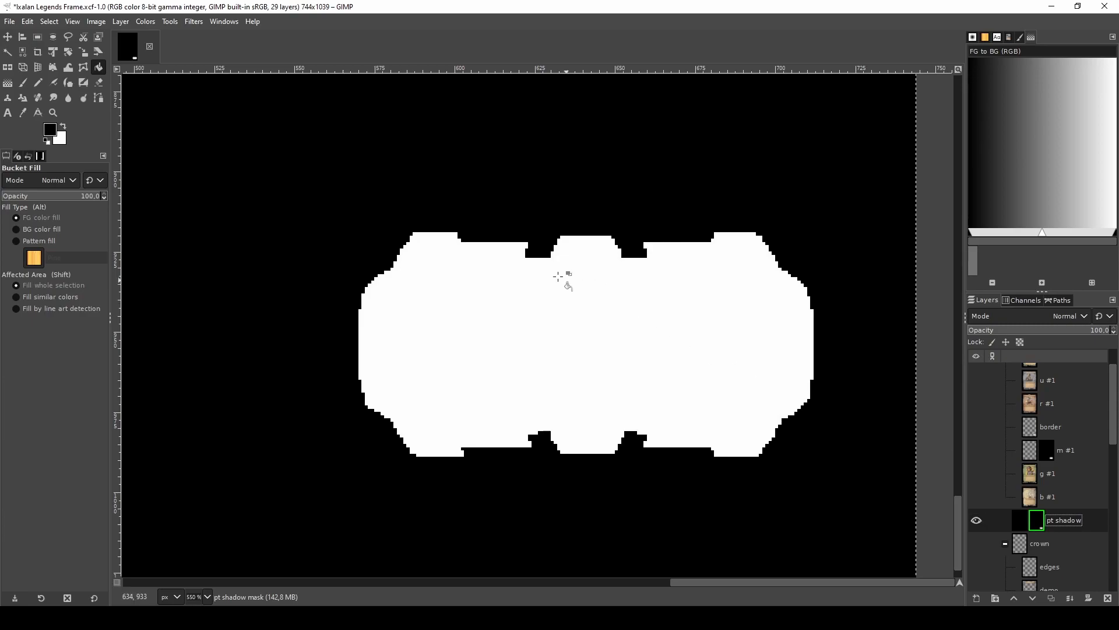
- Select the mask's black area around the box shape and grow the selection by 1 px
key("u")
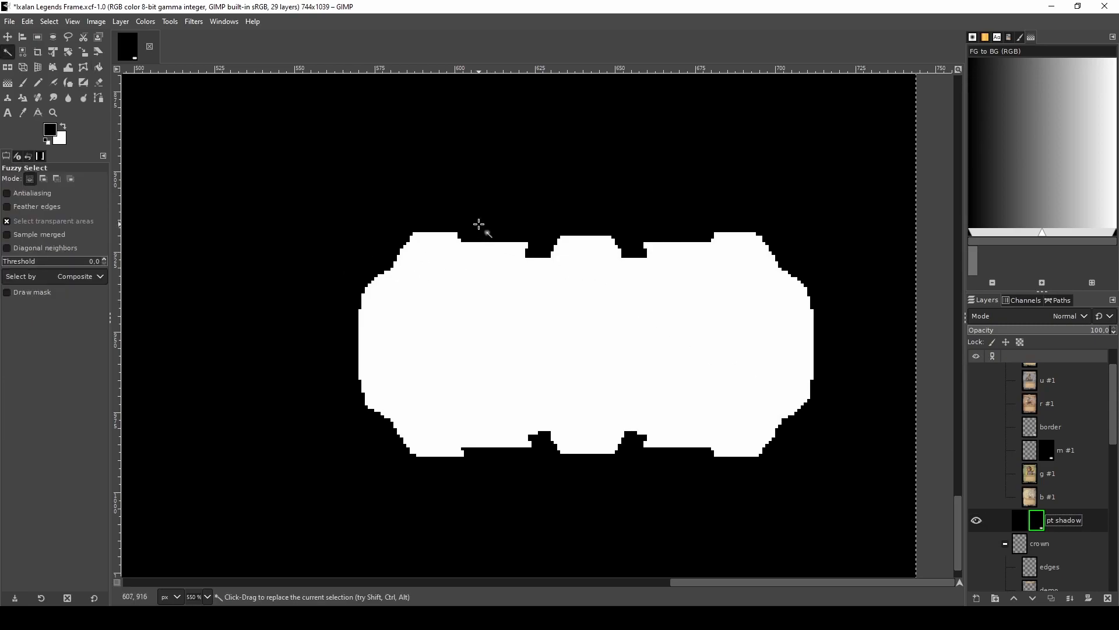
left_click(380, 168)
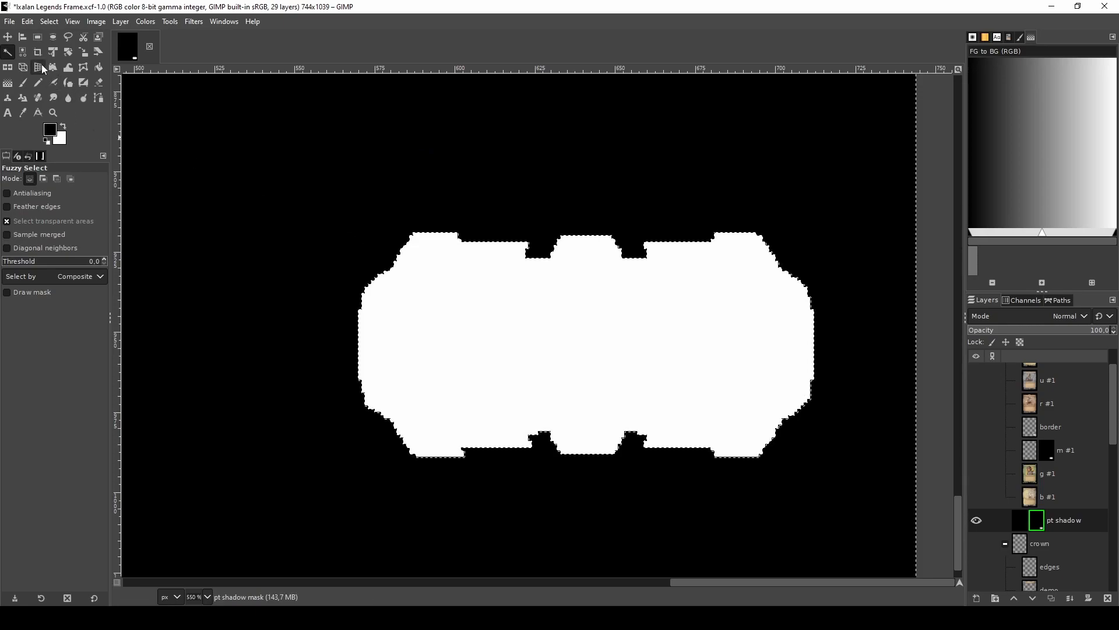
left_click(45, 23)
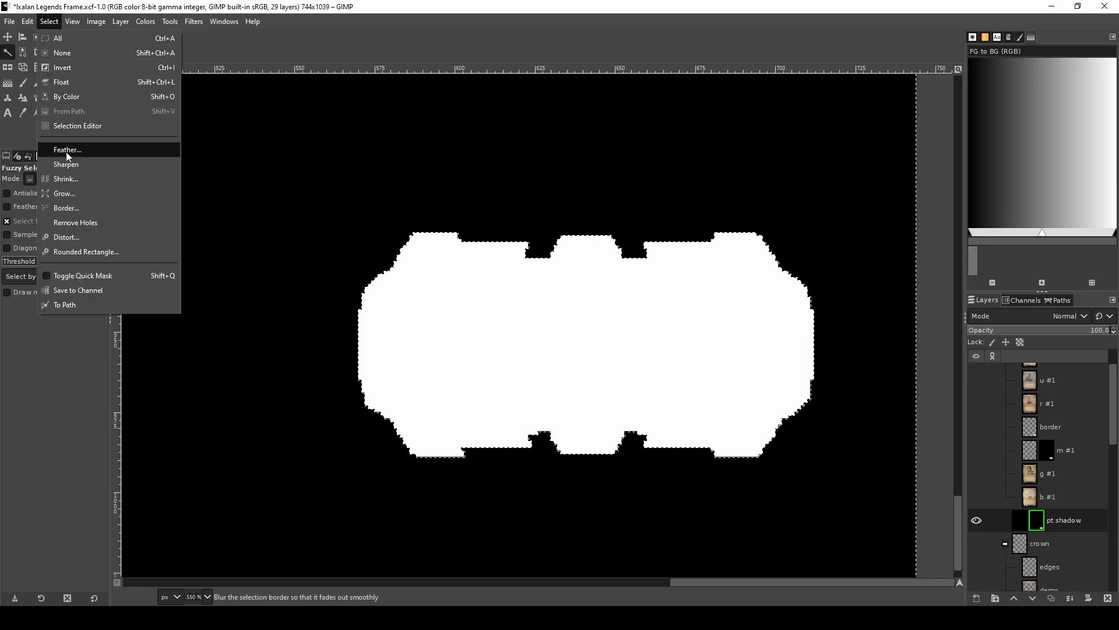
left_click(73, 193)
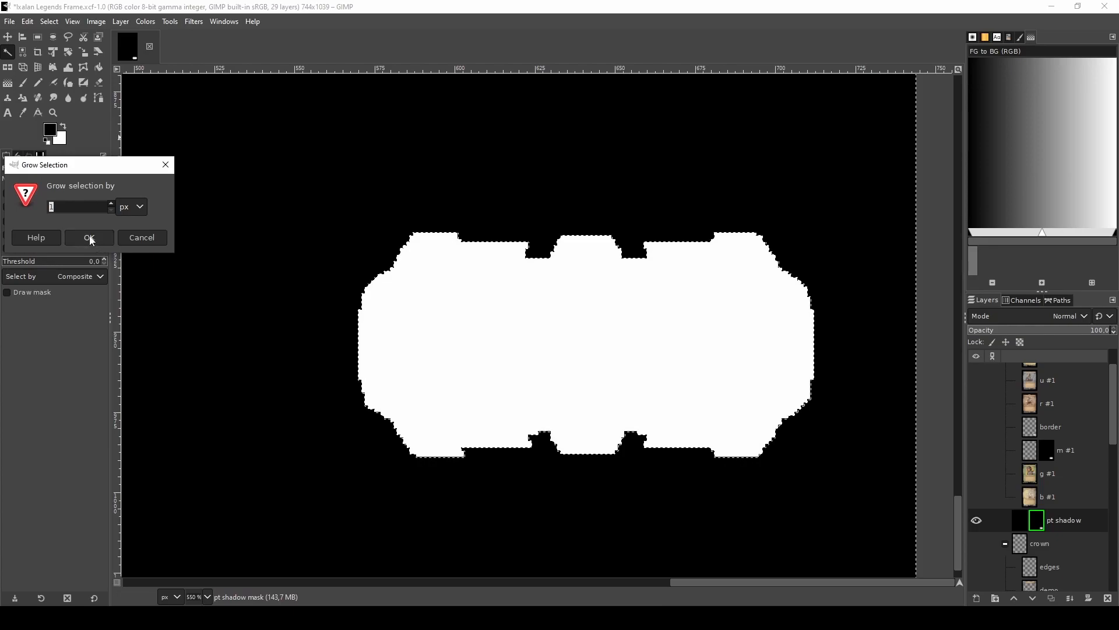
left_click(89, 238)
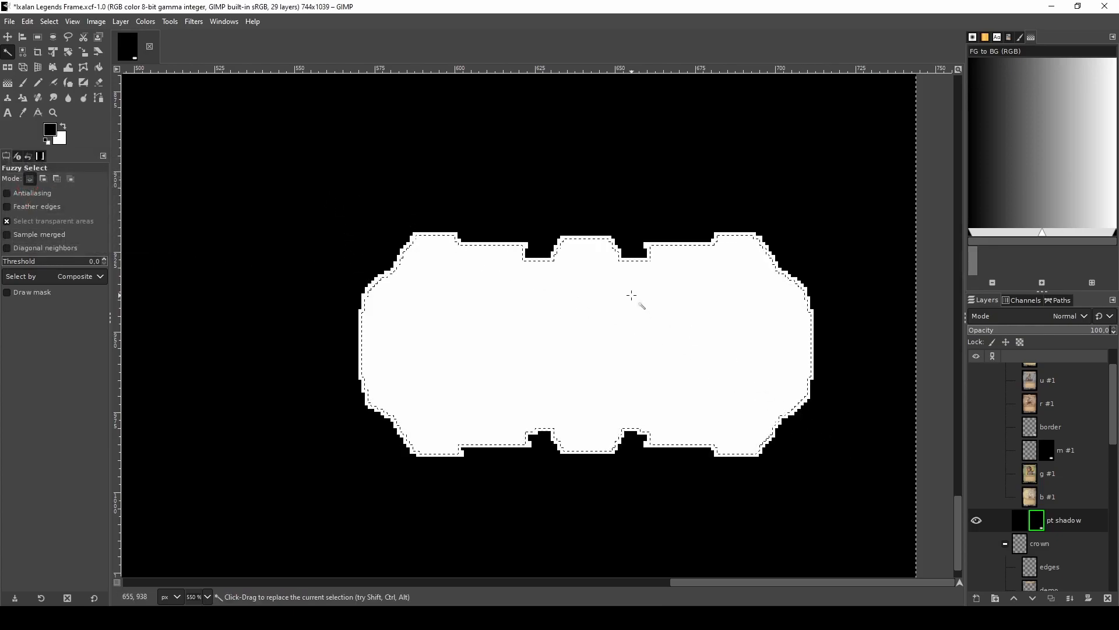
- Darken the selected edge pixels of the mask with Hue-Chroma, setting Lightness to -41.28
key("ctrl+shift+f")
left_click_drag(756, 124, 722, 130)
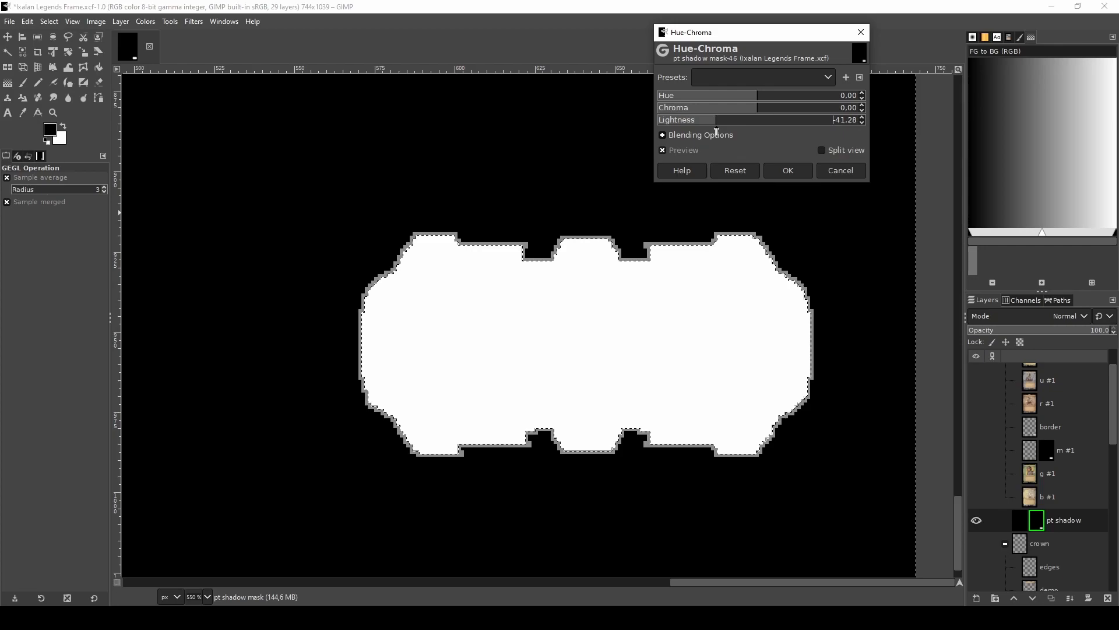
left_click(788, 171)
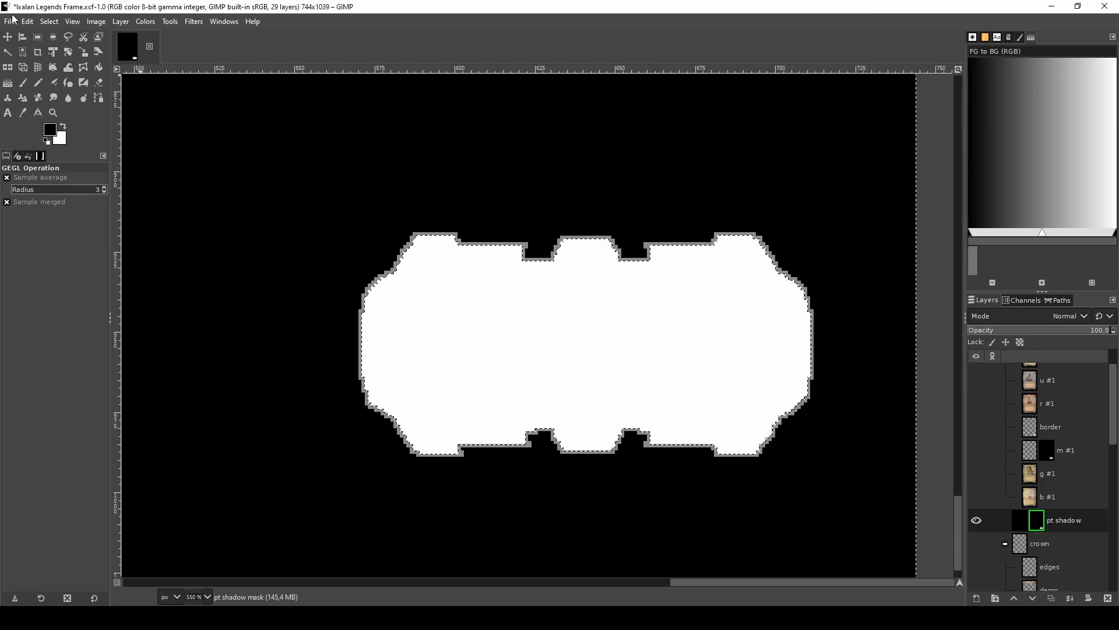
- Grow the selection by another 1 px and subtract the black surroundings, keeping only the mask's edge band selected
left_click(49, 22)
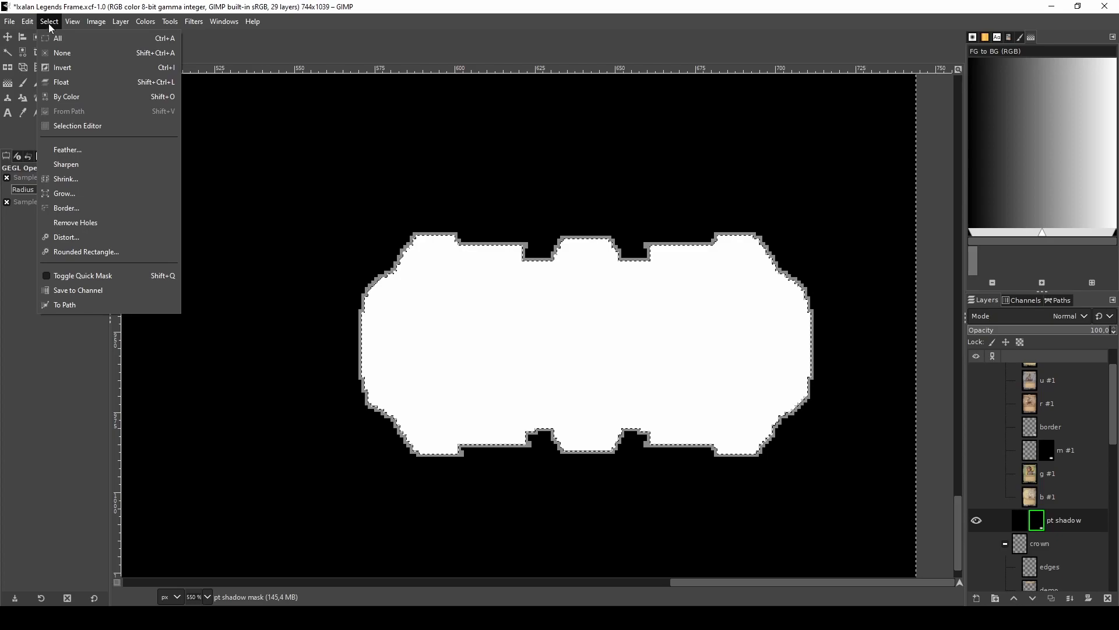
left_click(79, 194)
left_click(90, 237)
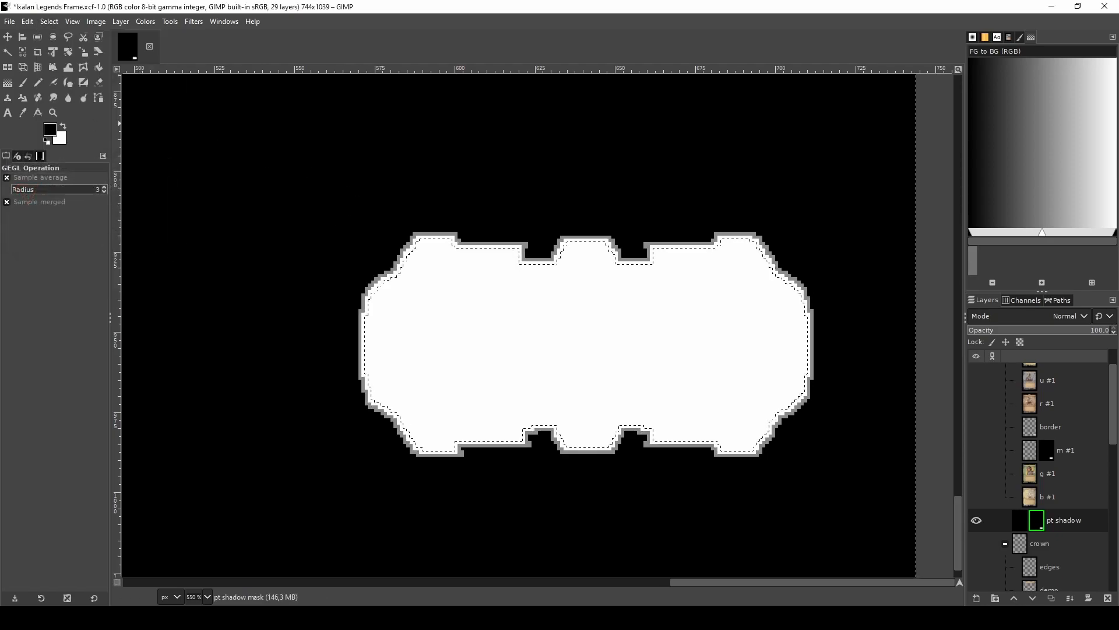
left_click(7, 52)
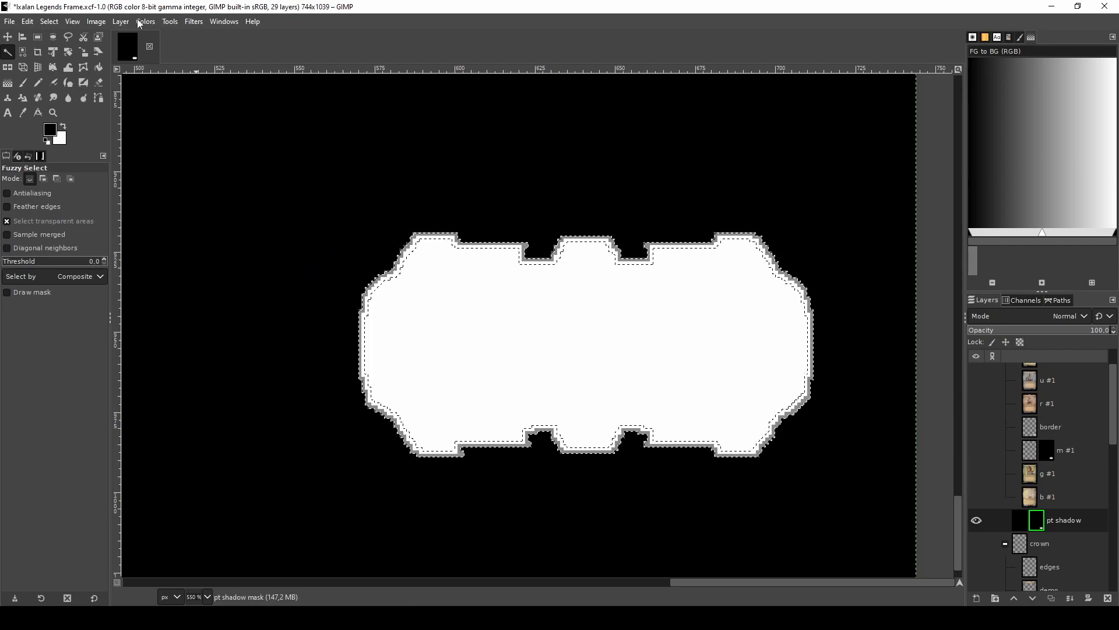
scroll(474, 225, "up", 4)
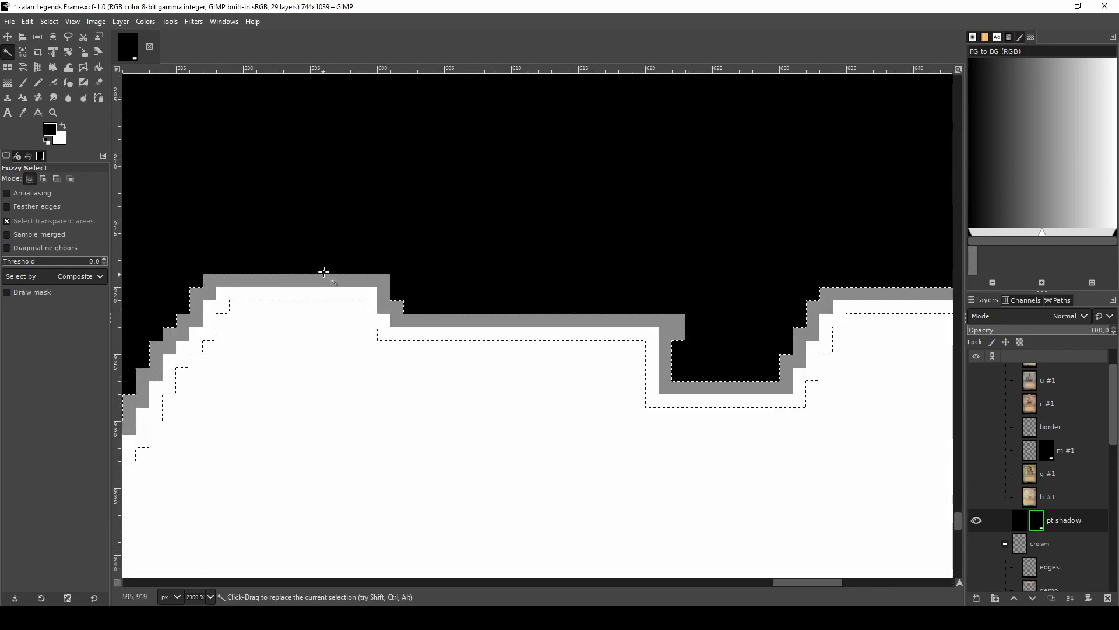
scroll(322, 287, "down", 4)
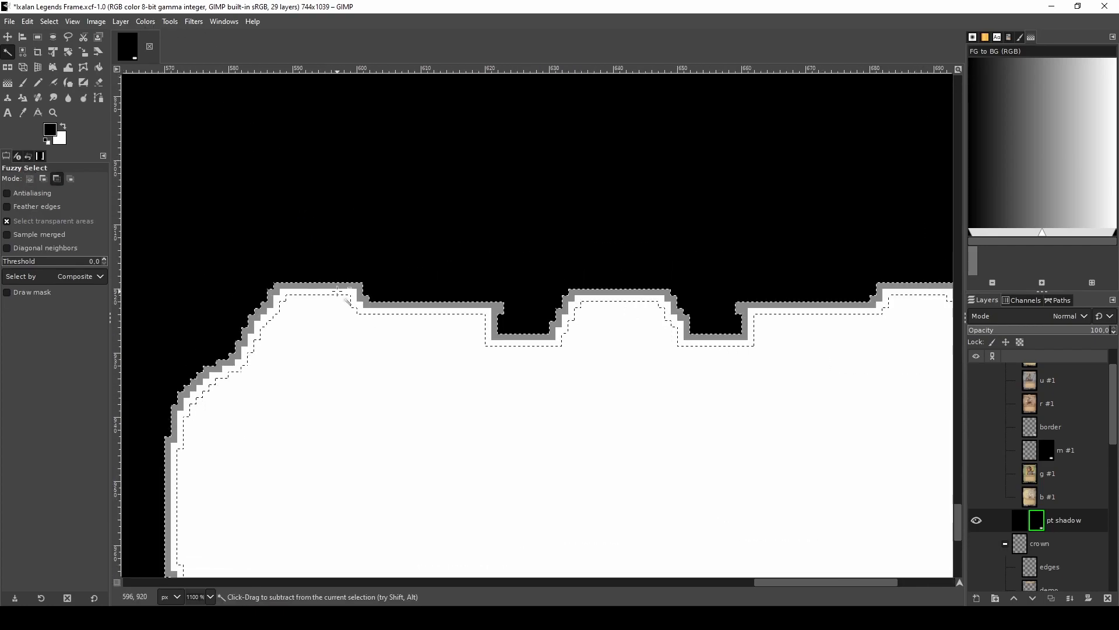
- Soften the mask's edge band with a Gaussian Blur of 1.50 in both Size X and Size Y
left_click(193, 23)
mouse_move(270, 116)
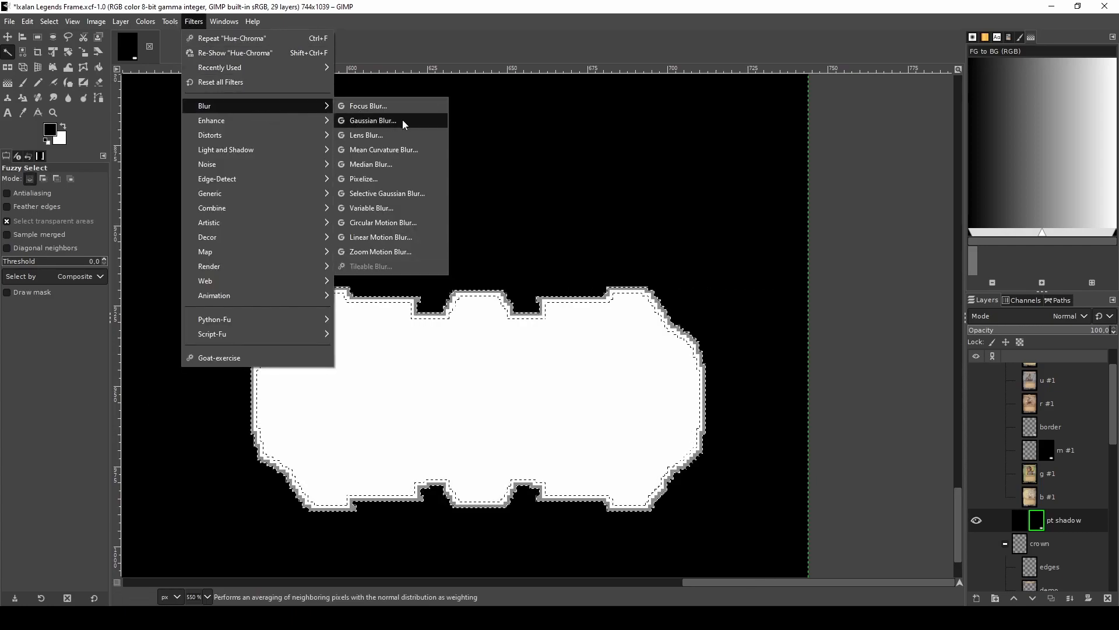
left_click(401, 119)
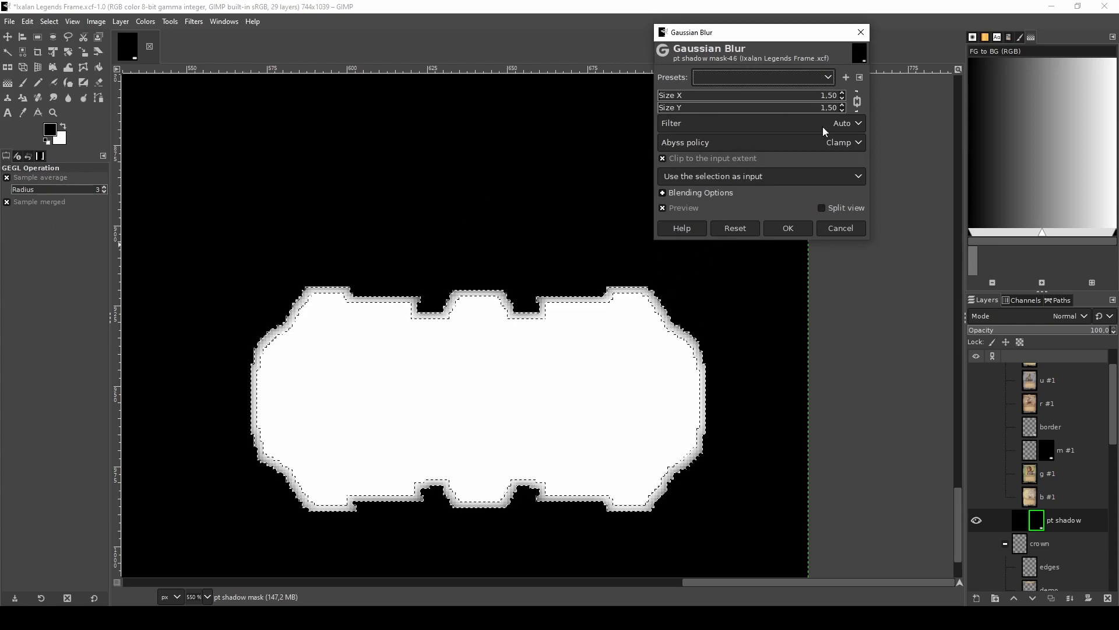
left_click(788, 227)
- Grow the edge band selection by 1 px on both sides of the blurred outline
scroll(471, 289, "up", 4)
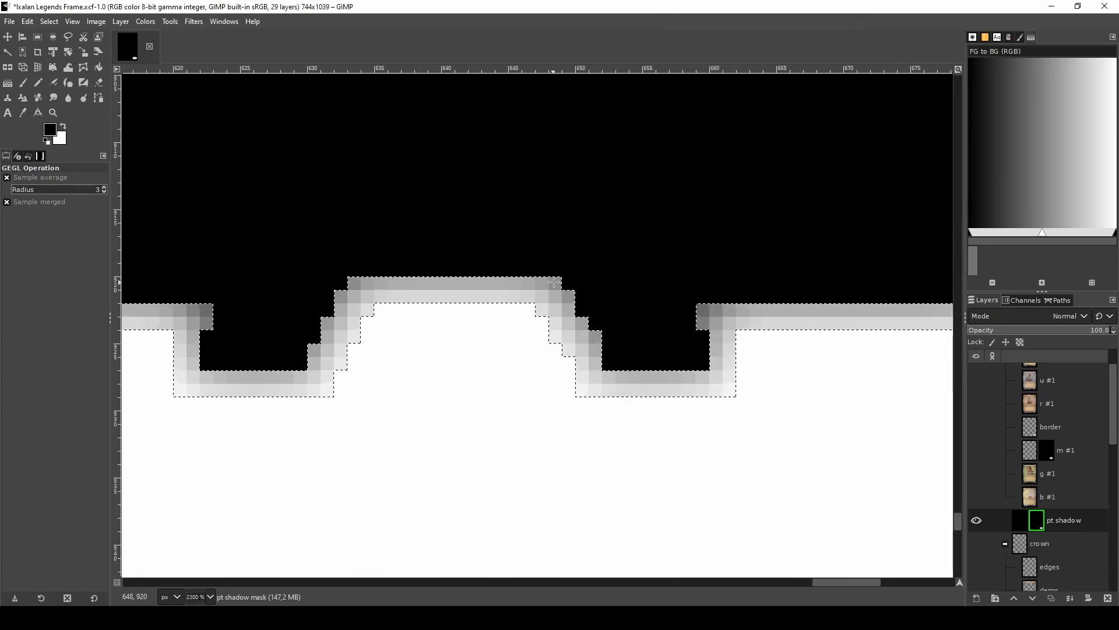
scroll(552, 289, "down", 2)
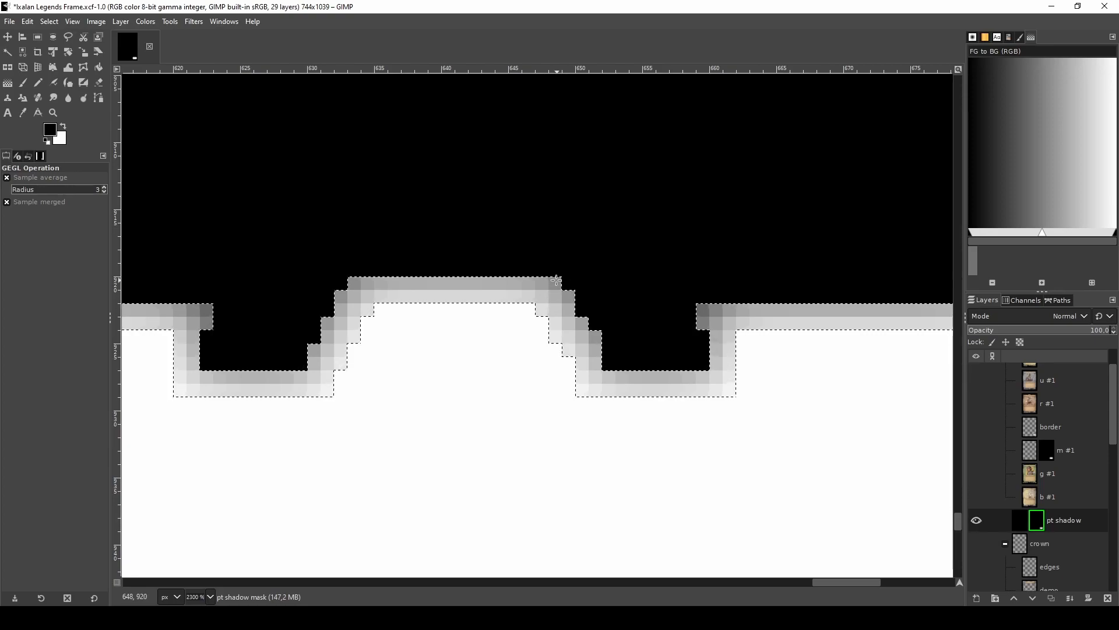
left_click(56, 19)
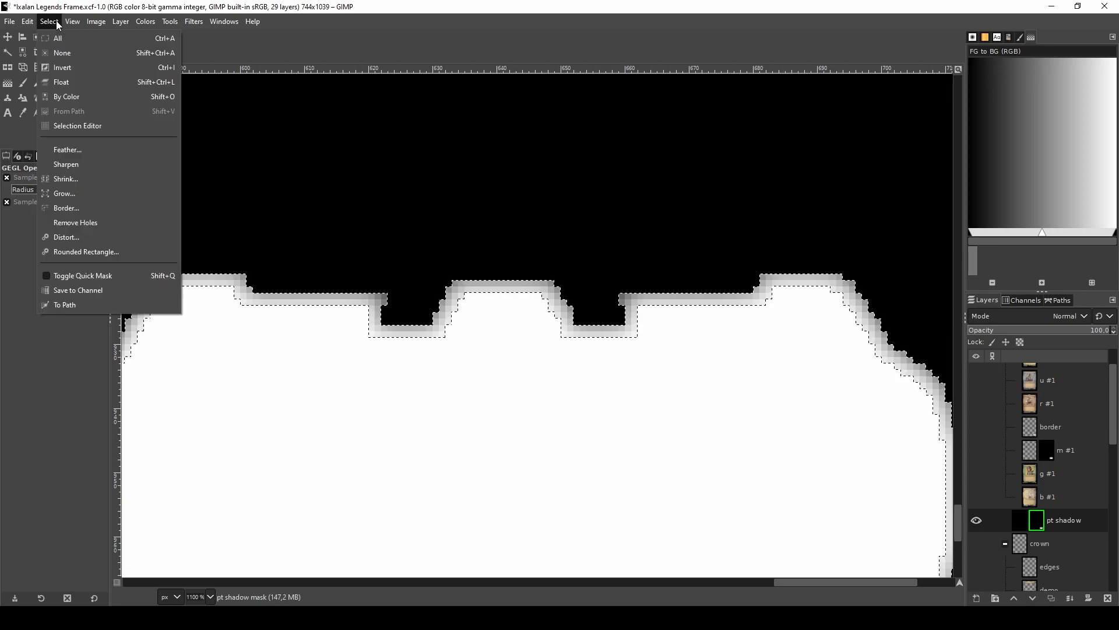
left_click(79, 193)
left_click(89, 235)
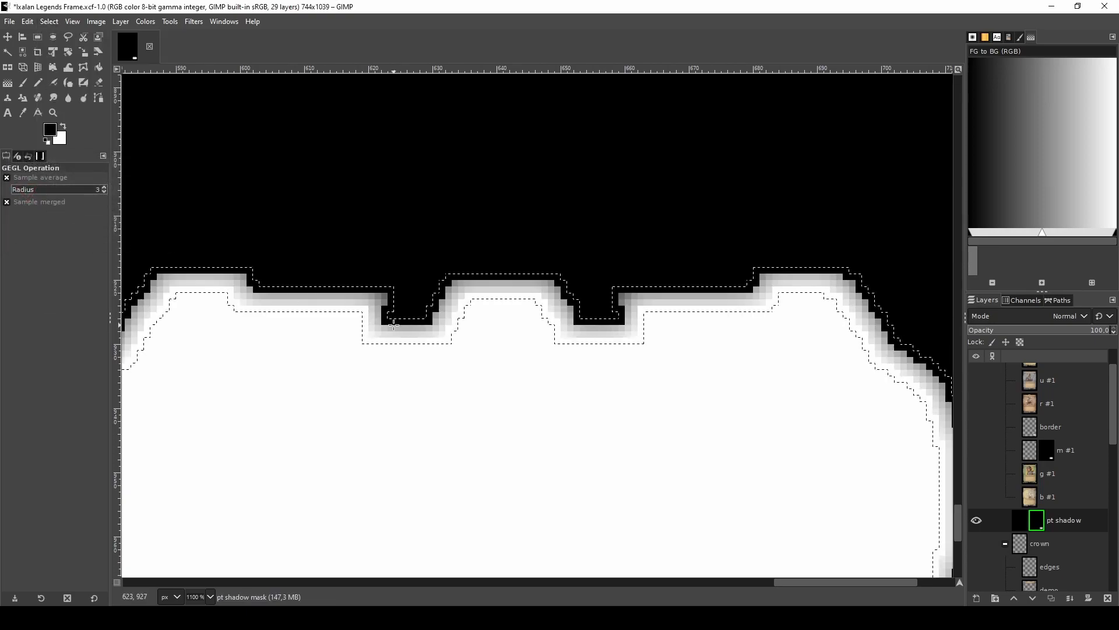
- Soften the widened edge band of the pt shadow mask with a Gaussian Blur of 0.50 in both Size X and Size Y
scroll(580, 237, "up", 2)
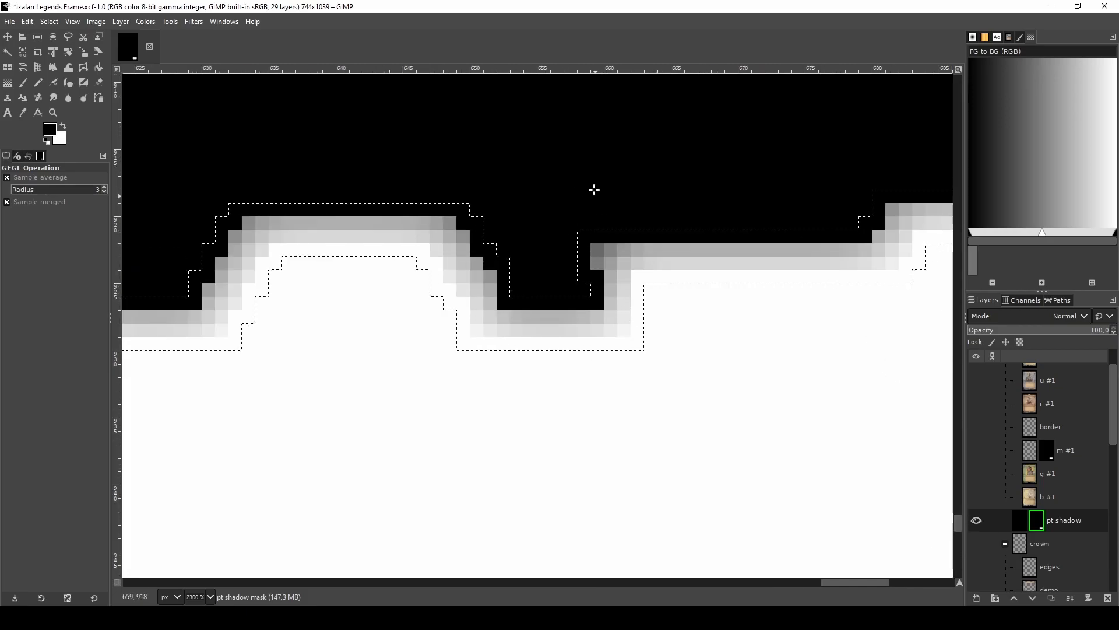
scroll(601, 183, "down", 3)
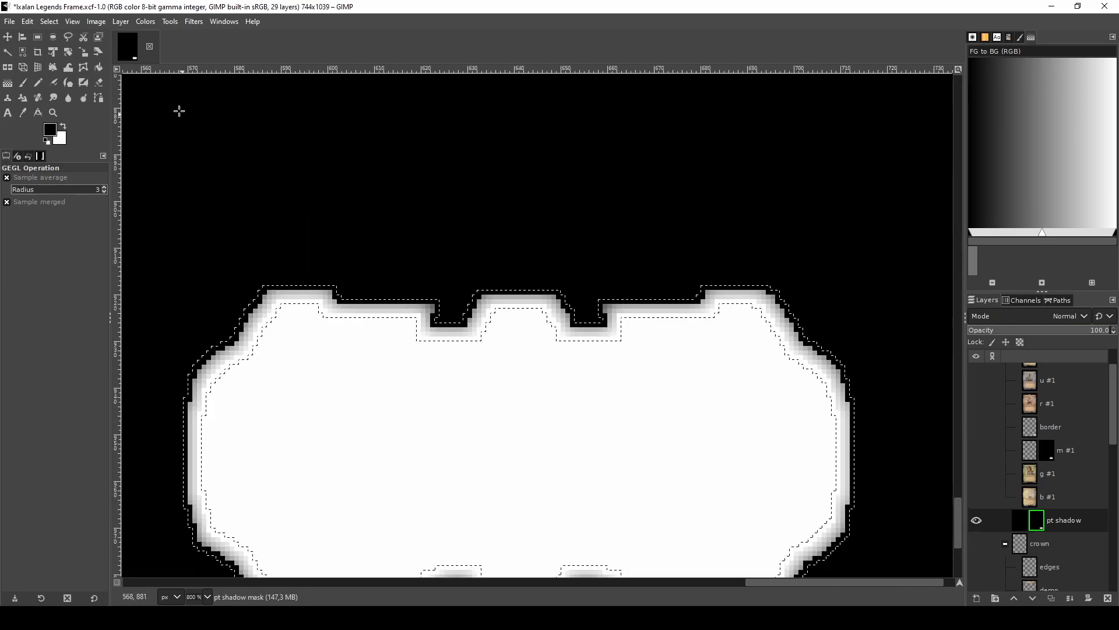
left_click(193, 22)
mouse_move(232, 106)
left_click(373, 120)
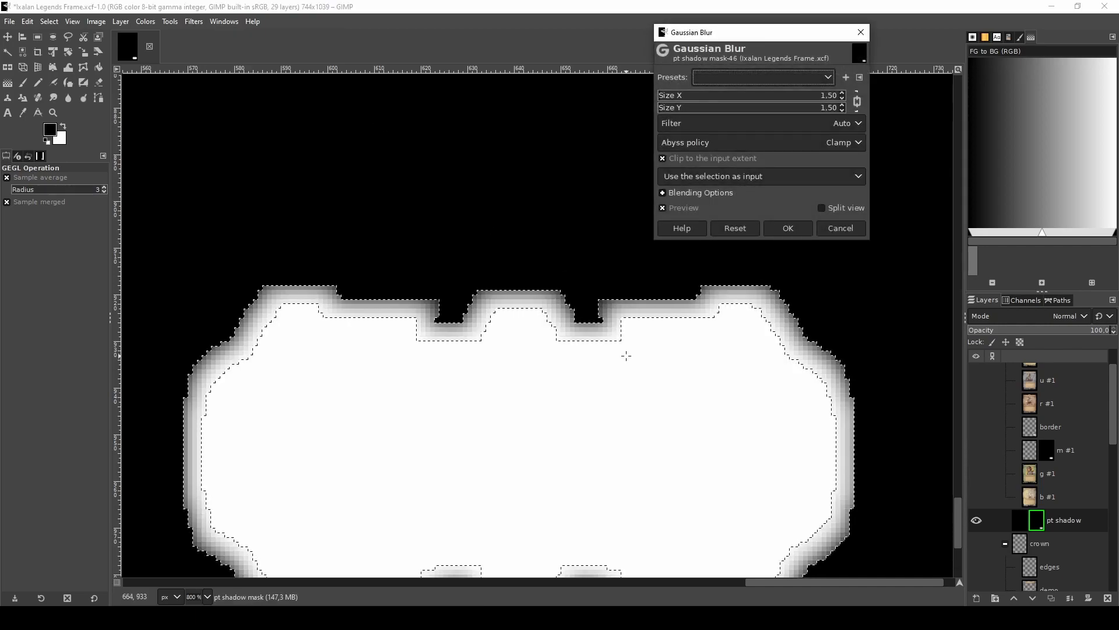
scroll(635, 330, "up", 1)
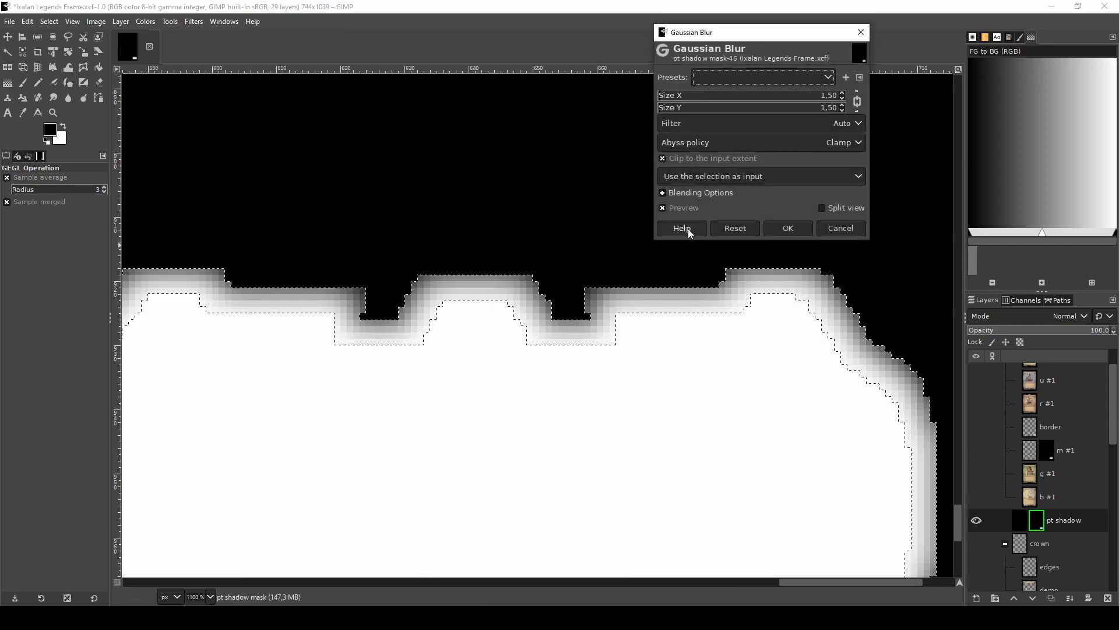
left_click(841, 109)
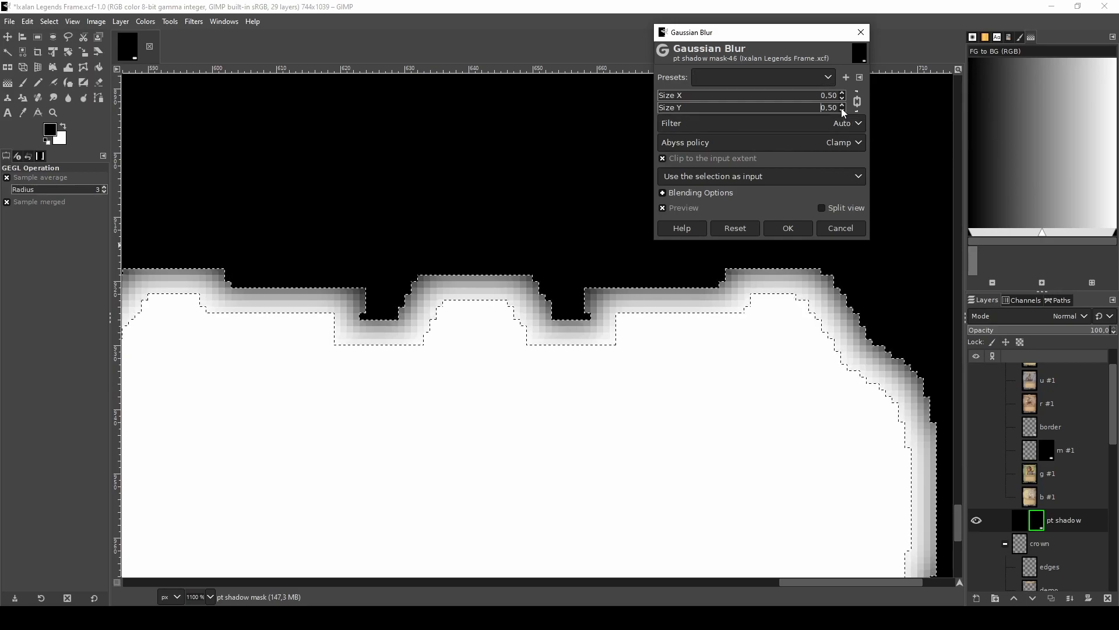
left_click(788, 228)
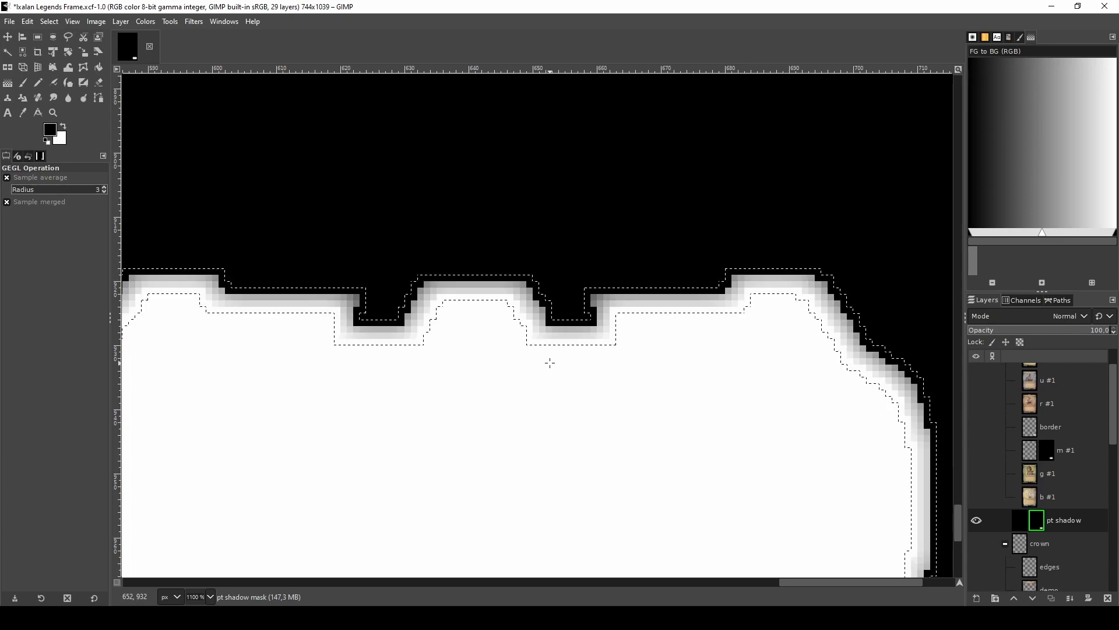
key("ctrl+z")
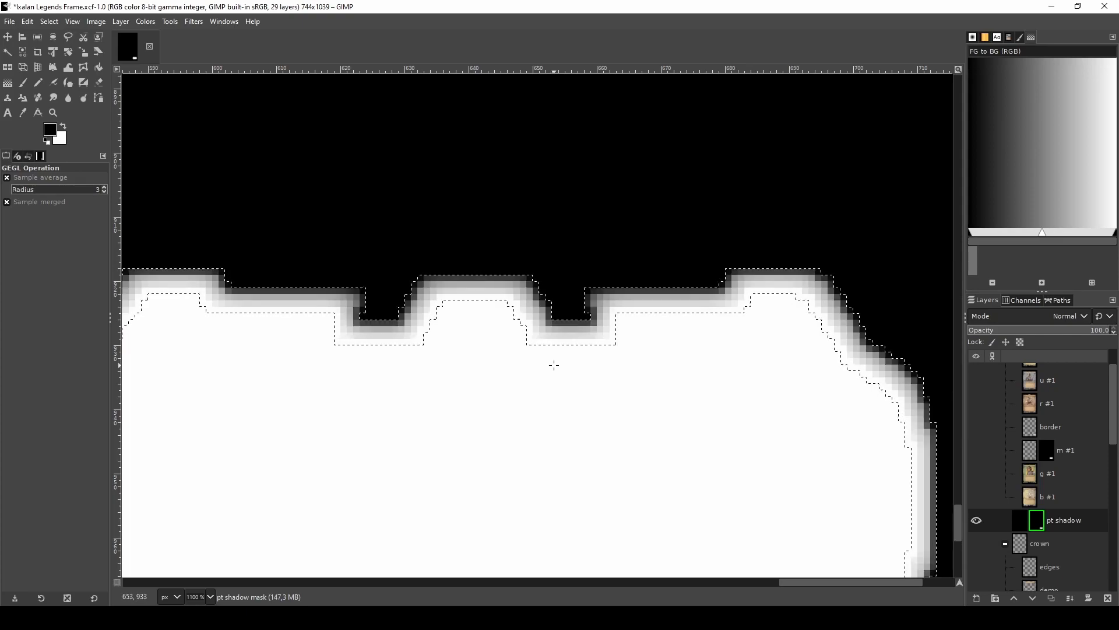
- Turn off the mask display of the pt shadow layer and check the shadow shape against the m #1 box
scroll(564, 357, "down", 2)
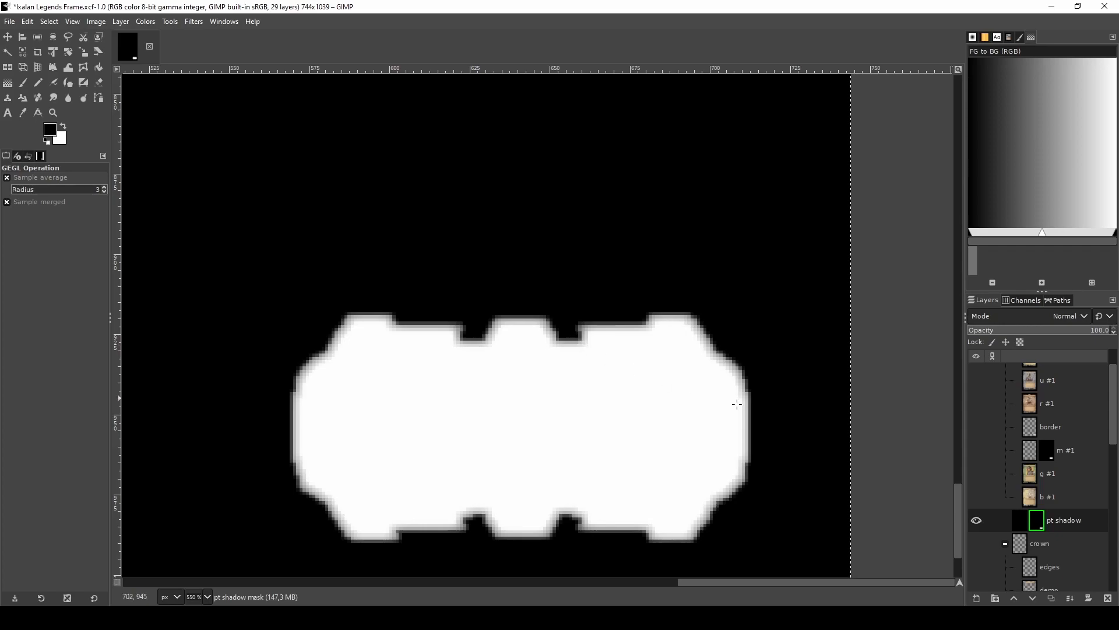
right_click(1041, 519)
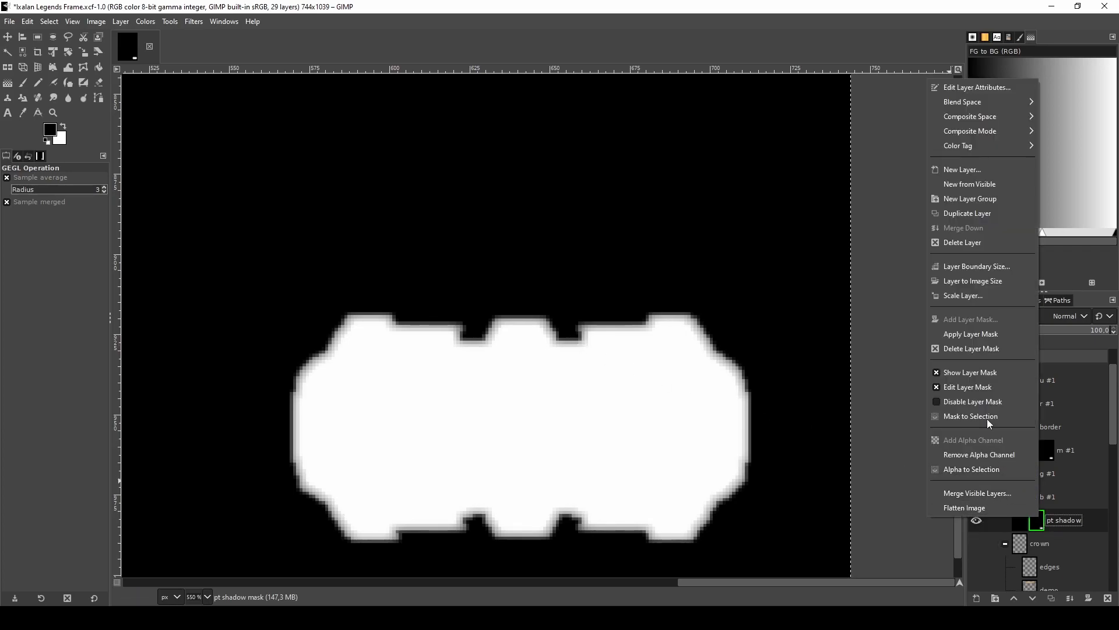
left_click(981, 371)
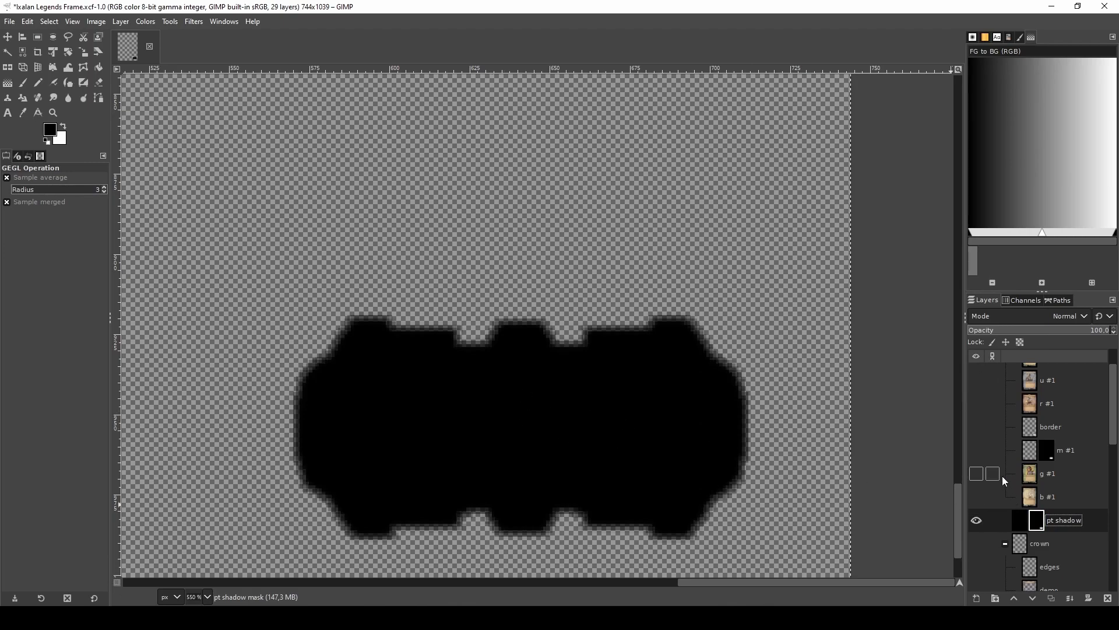
left_click(978, 454)
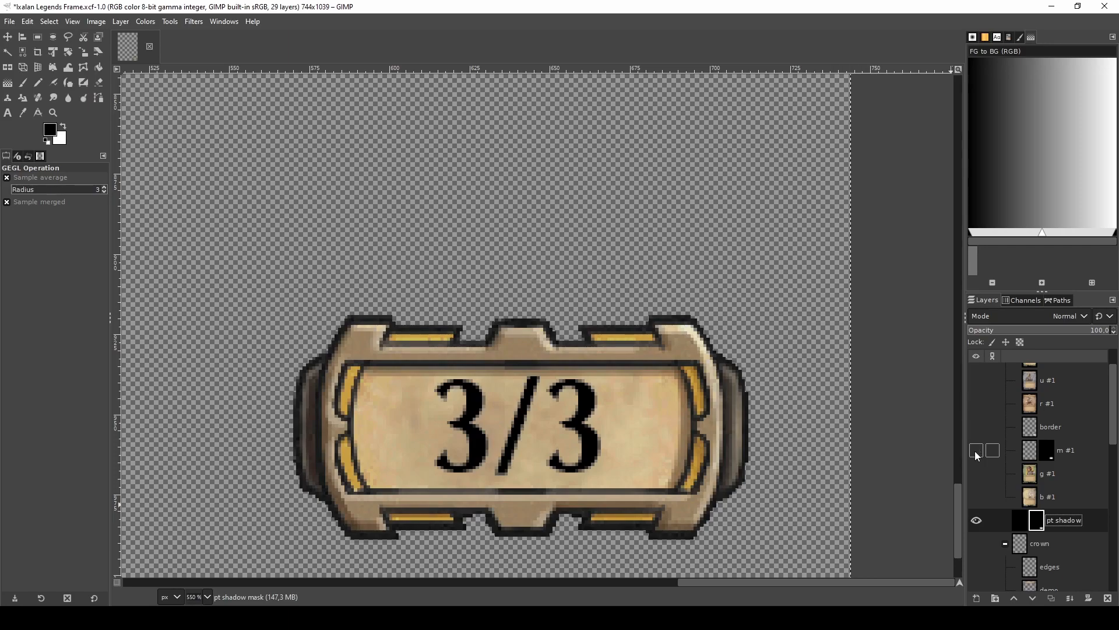
left_click(978, 457)
- Nudge the pt shadow a few pixels left and down from the power/toughness box and show the m #1 layer again
key("m")
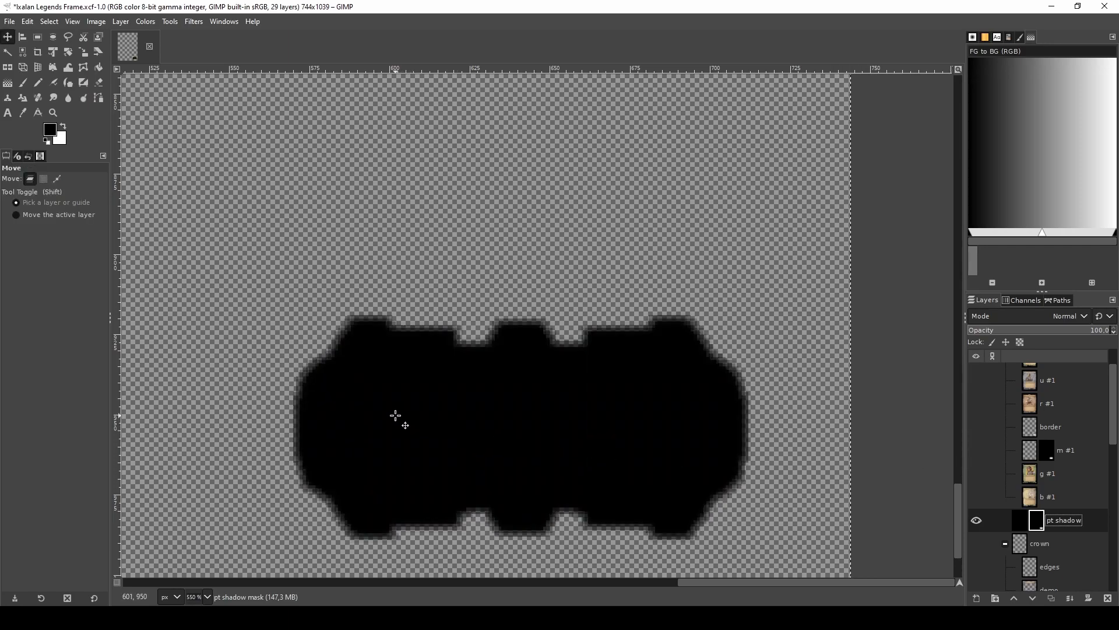
key("Left")
key("Left")
key("Left")
key("Left")
key("Left")
key("Left")
key("Left")
key("Left")
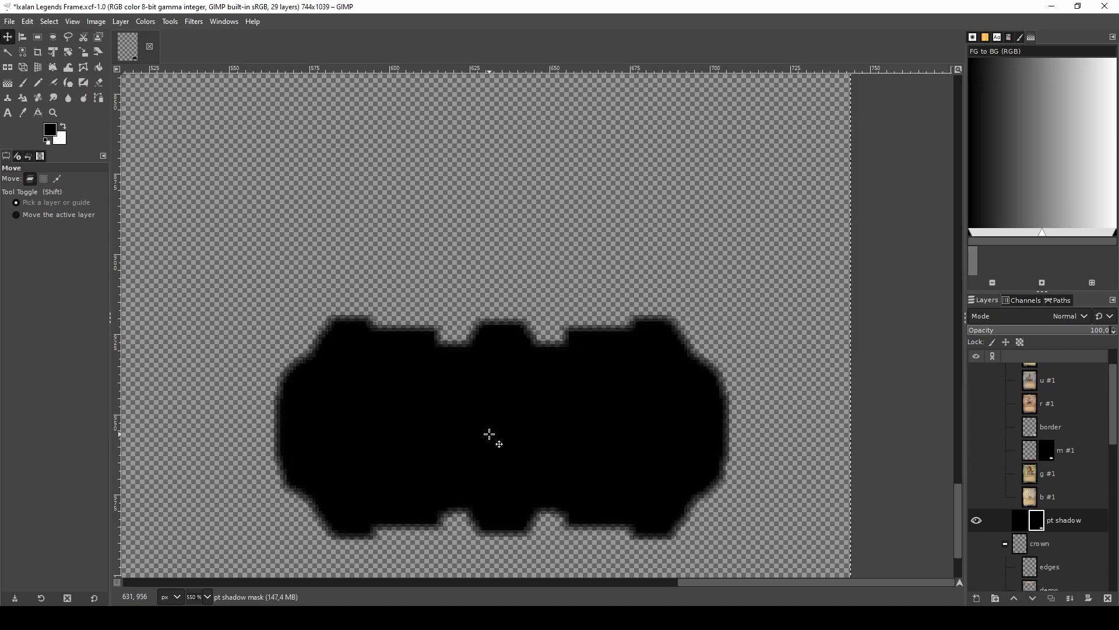
key("Down")
key("Down")
key("Down")
key("Down")
key("Down")
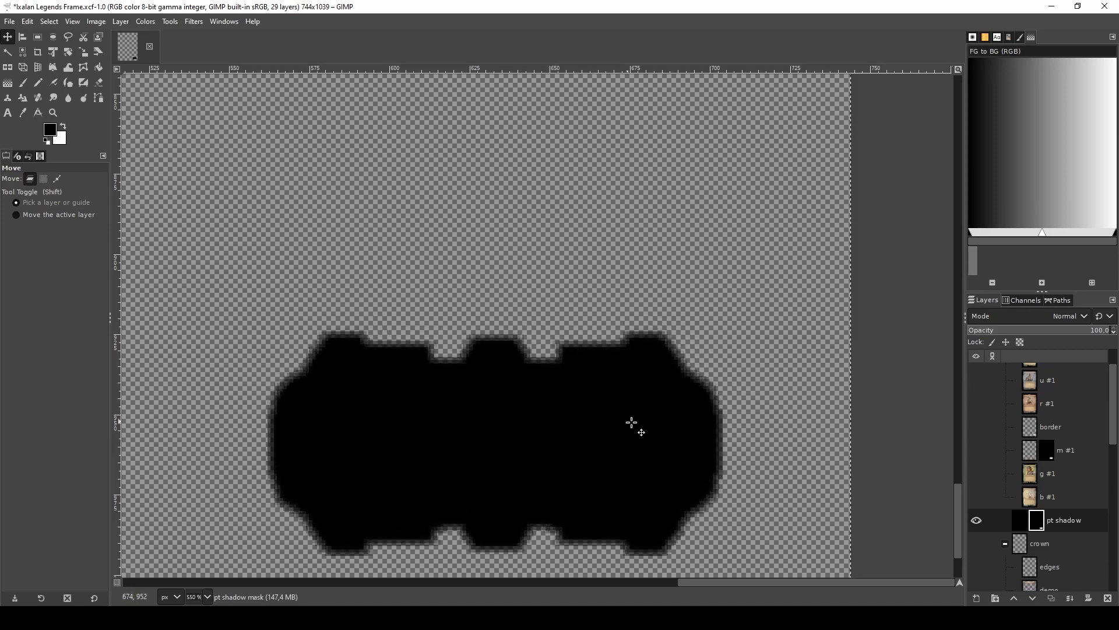
left_click(977, 451)
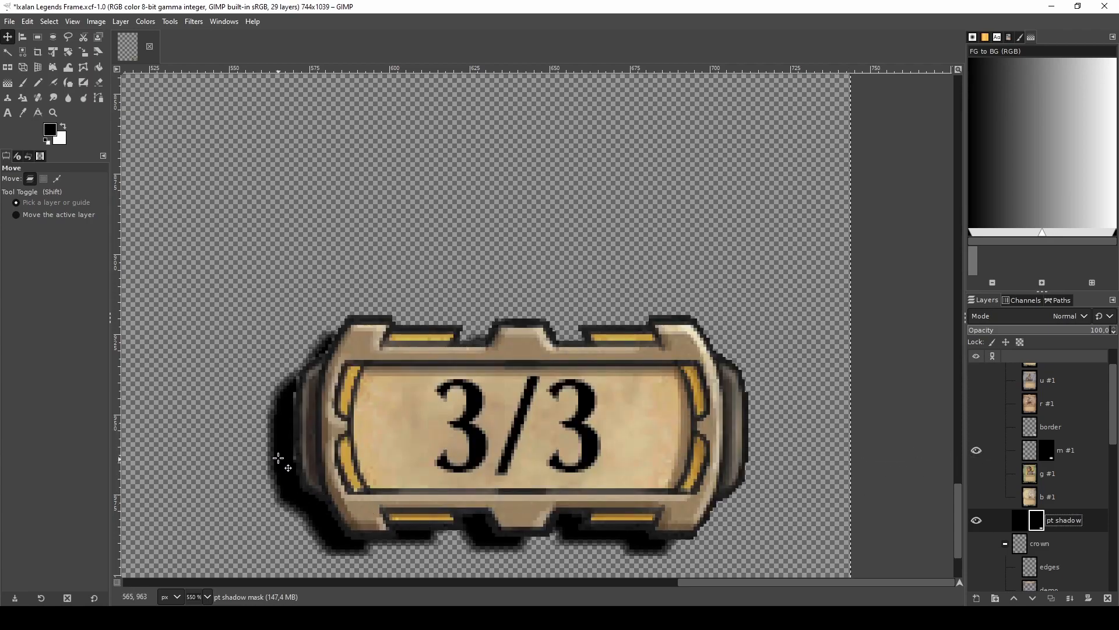
- Compare the shadow with the r #1 reference card, marking a 7 × 19 px area beside the box, and clear the selection
scroll(282, 445, "down", 1)
scroll(265, 466, "up", 2)
left_click(976, 403)
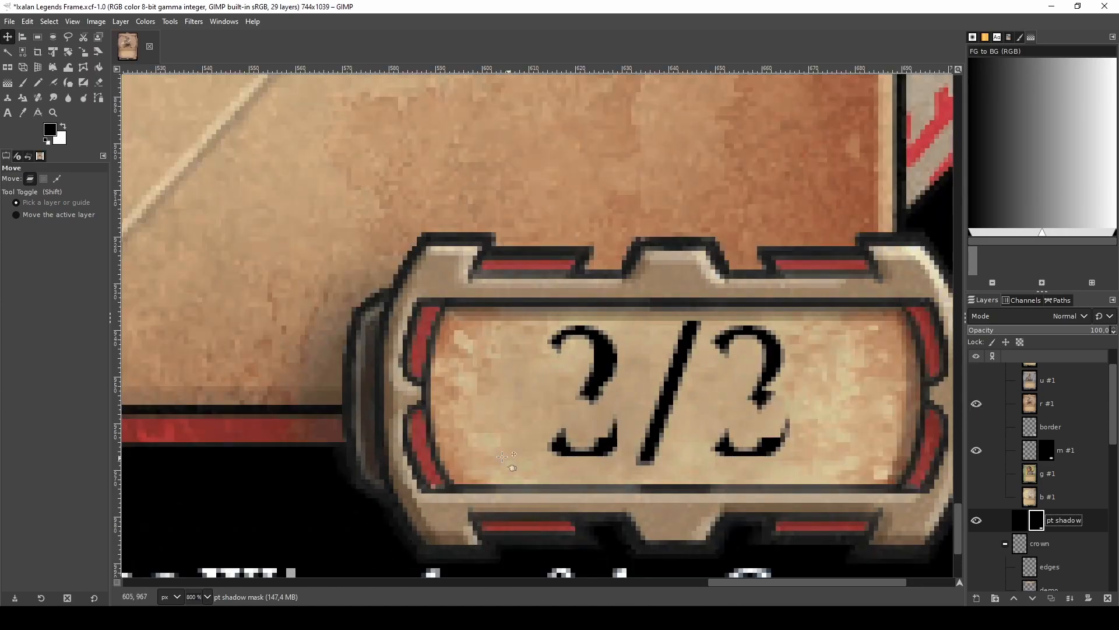
key("r")
left_click_drag(342, 353, 310, 441)
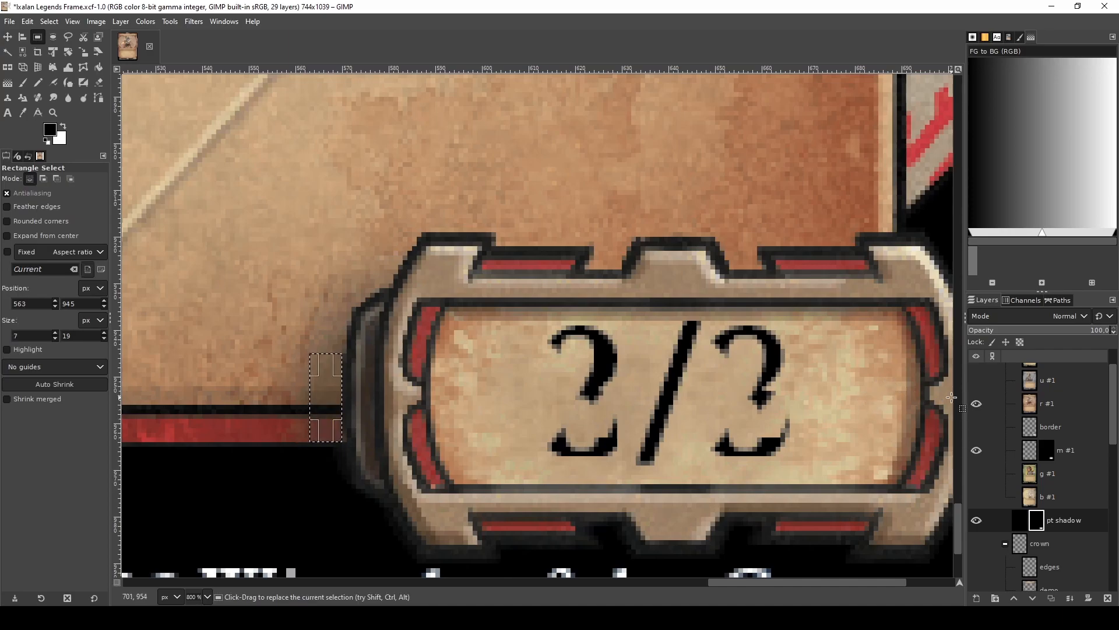
left_click(978, 404)
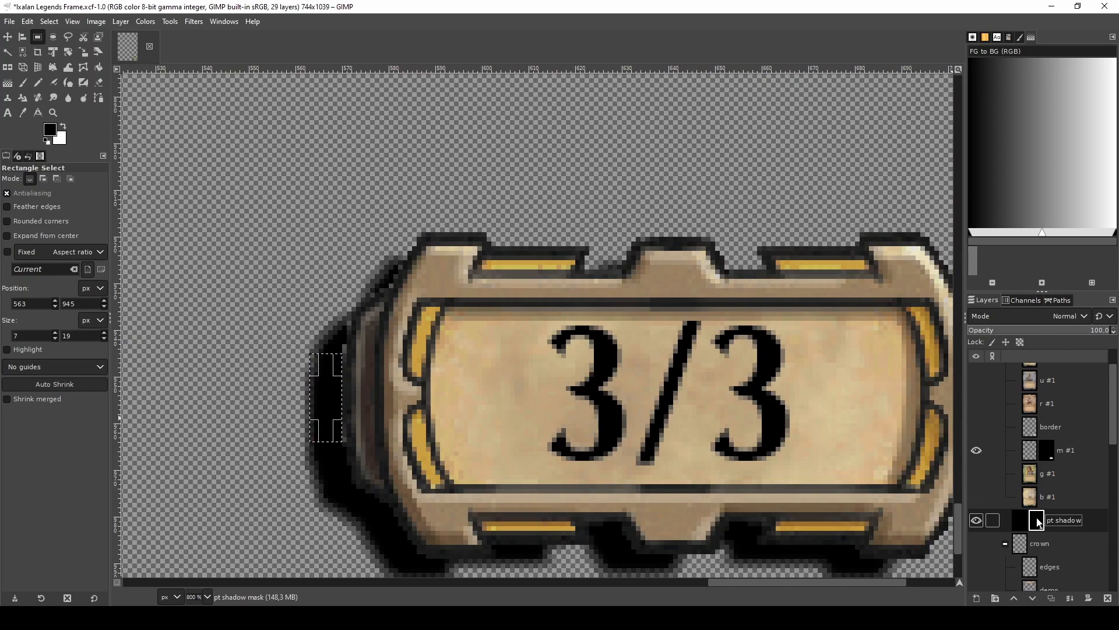
key("ctrl+shift+a")
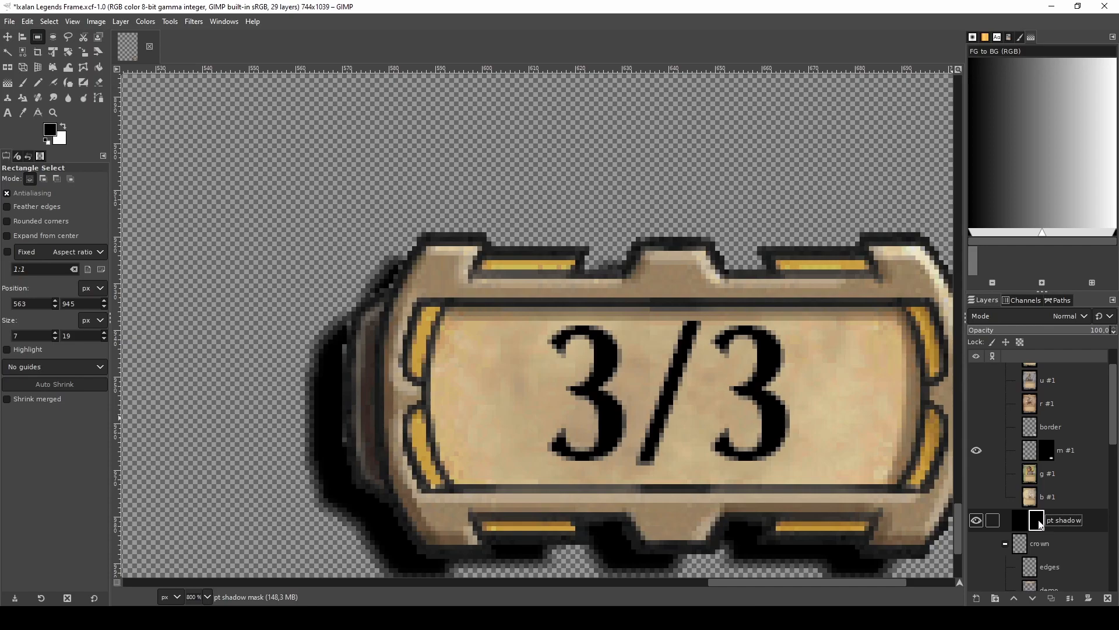
- Make the shadow more transparent by applying Hue-Chroma with Lightness -20.93 to the pt shadow mask
key("ctrl+u")
left_click_drag(759, 125, 739, 128)
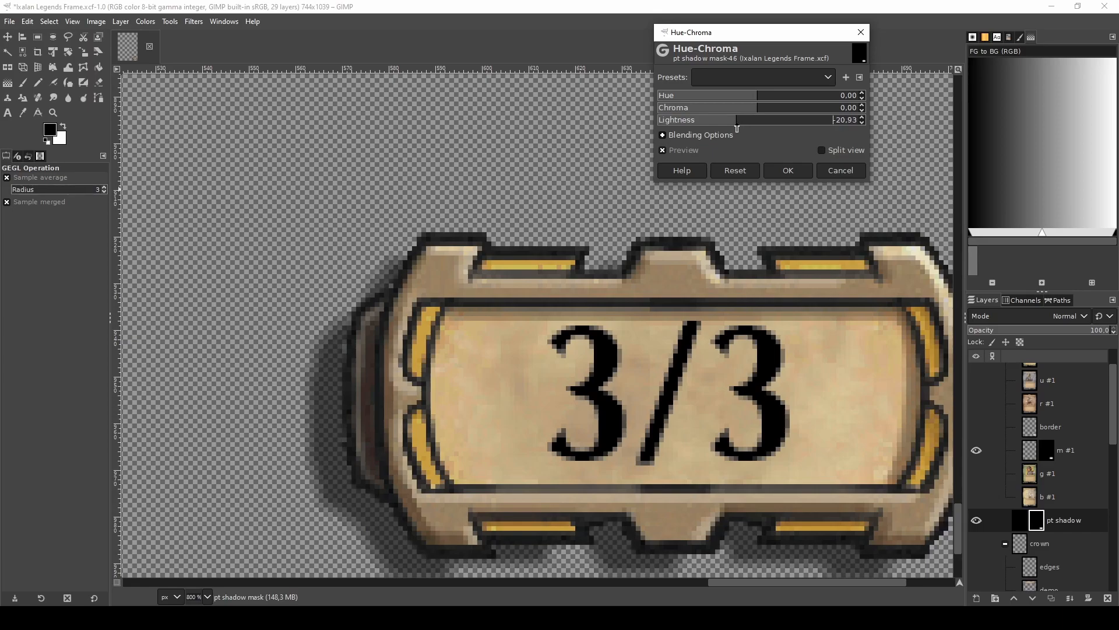
left_click(789, 170)
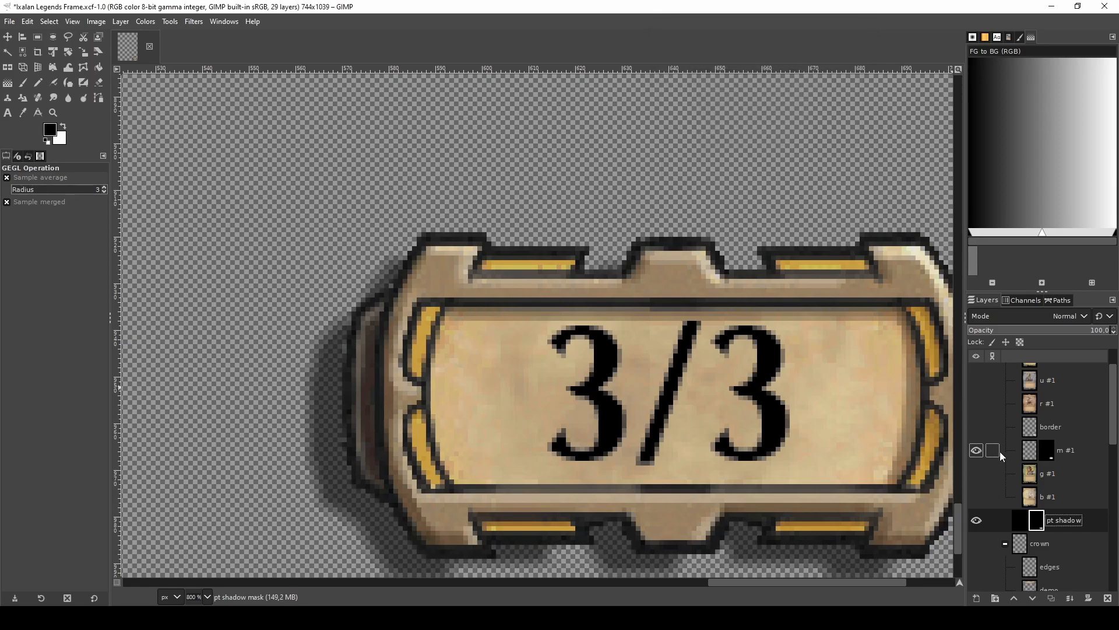
- Show the card layer group beneath the power/toughness box and its shadow
scroll(999, 452, "down", 5)
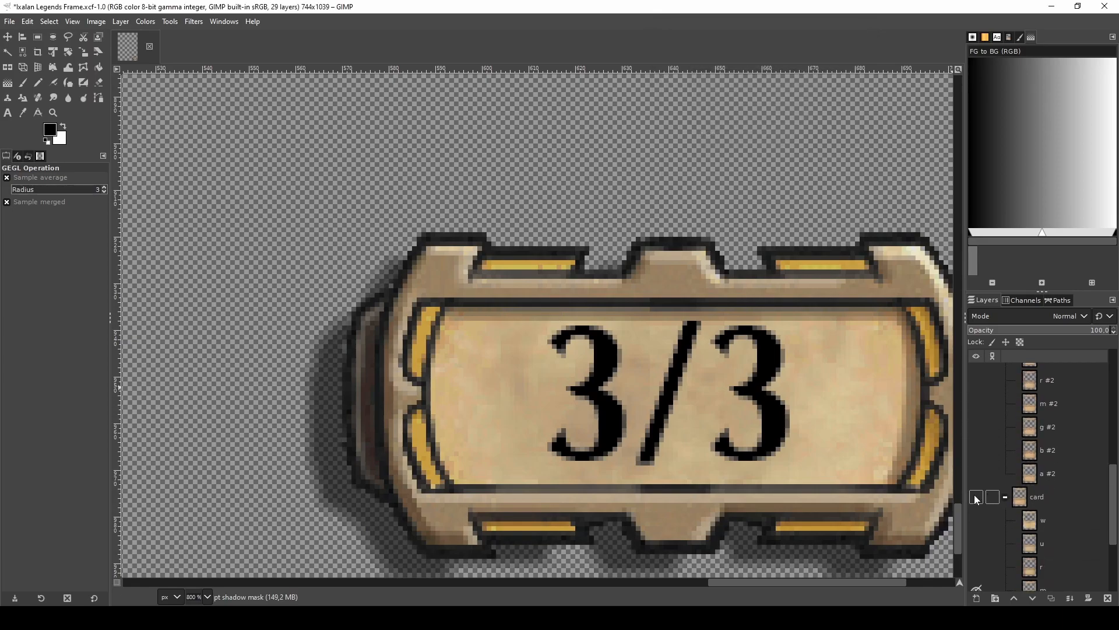
left_click(976, 496)
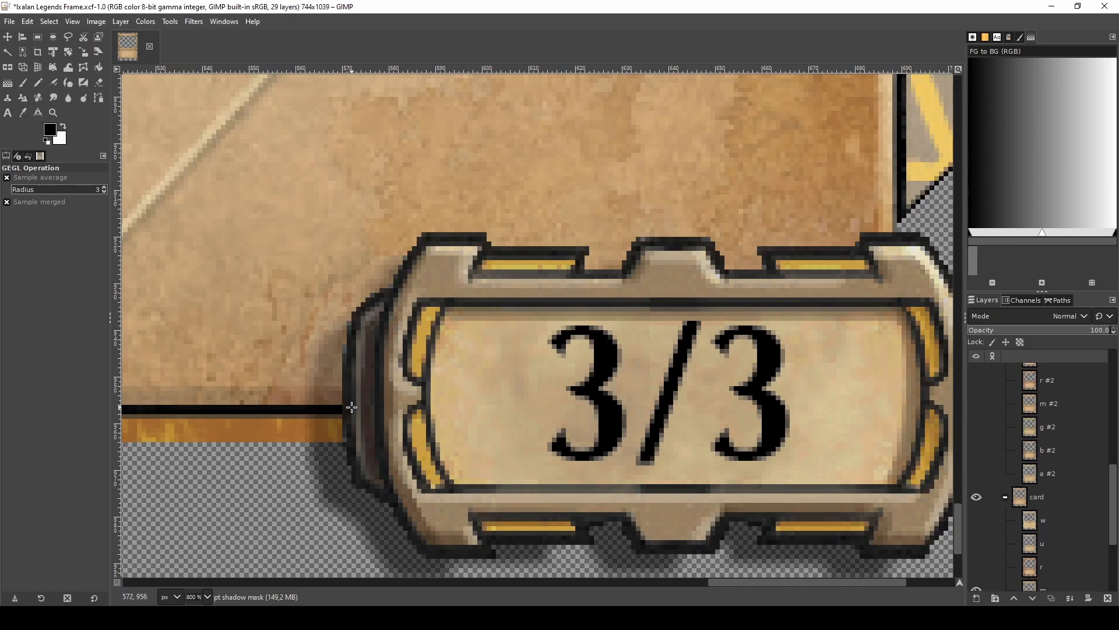
scroll(353, 408, "down", 1)
scroll(261, 446, "up", 1)
- Lighten the shadow further by applying Hue-Chroma with Lightness -15.70 to the pt shadow mask
scroll(1079, 432, "up", 5)
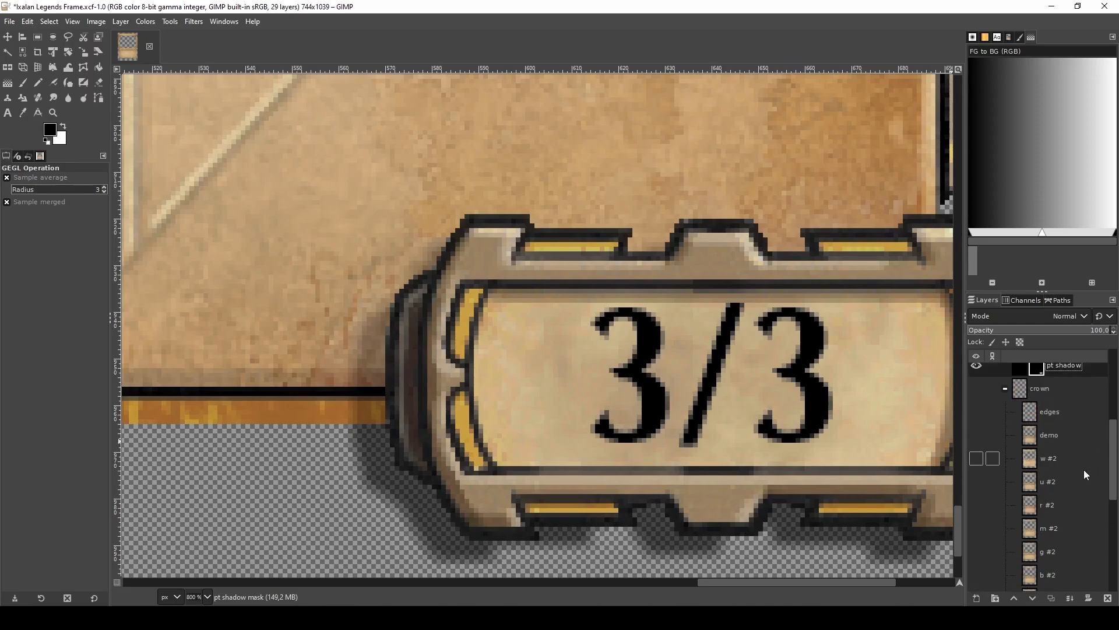
left_click(1083, 470)
key("ctrl+shift+f")
left_click_drag(757, 122, 739, 126)
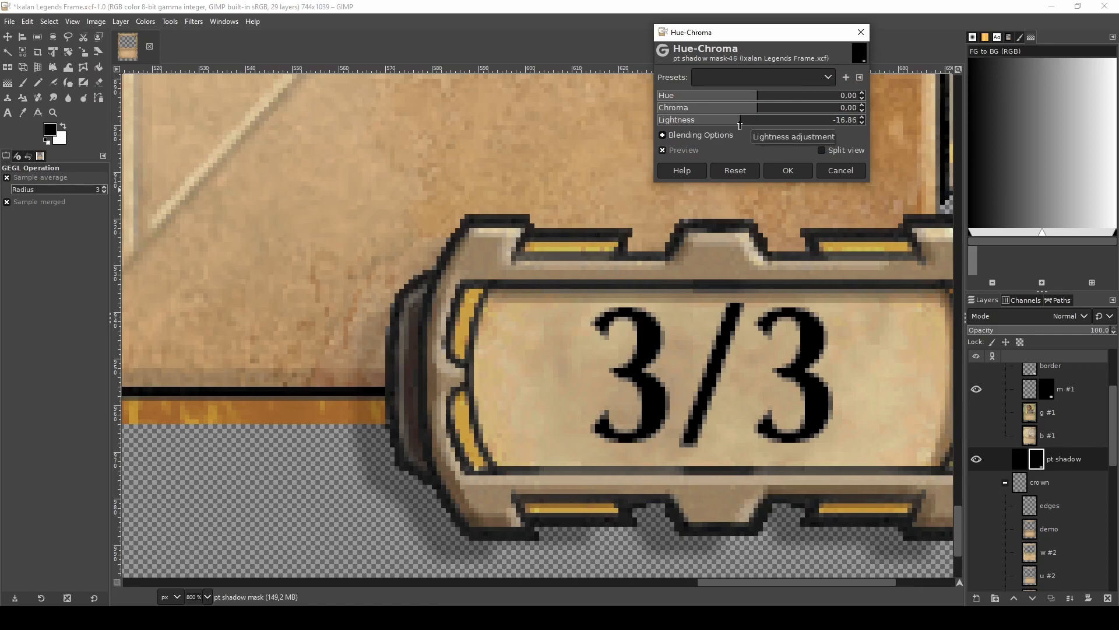
left_click(740, 124)
left_click_drag(743, 125, 742, 124)
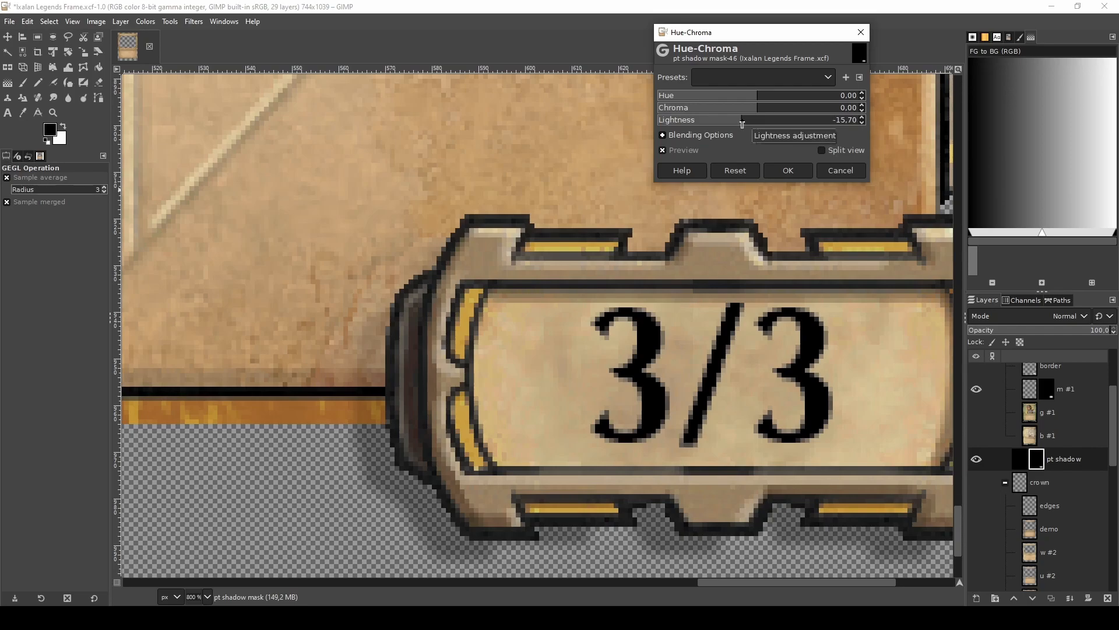
left_click(780, 168)
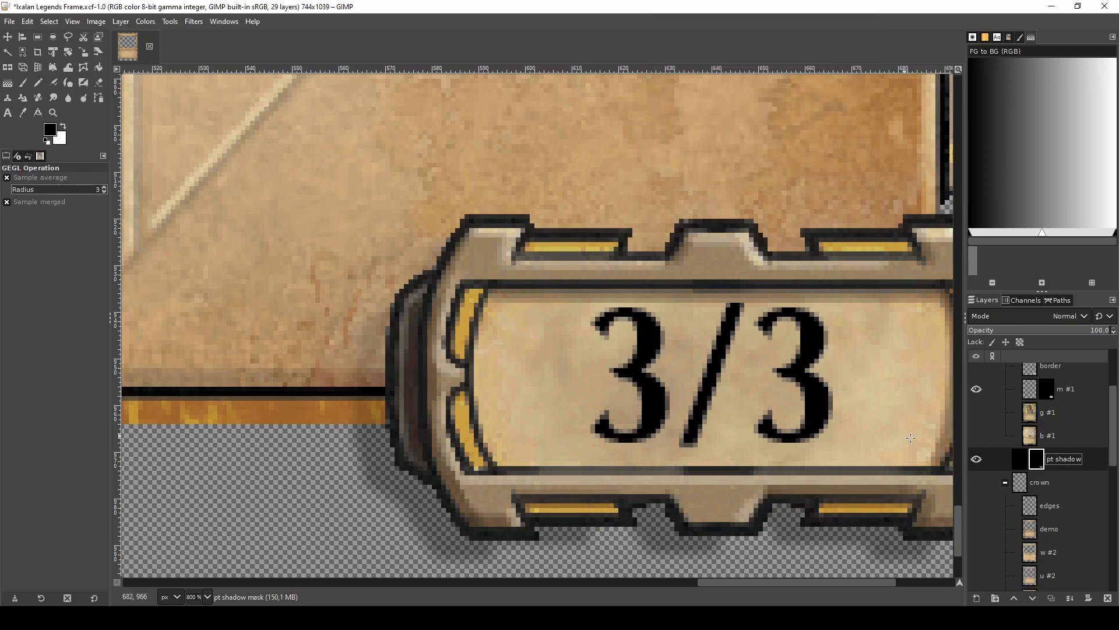
- Compare the shadow's strength and spread with the r #1 and u #1 reference cards by toggling their visibility
scroll(984, 449, "up", 4)
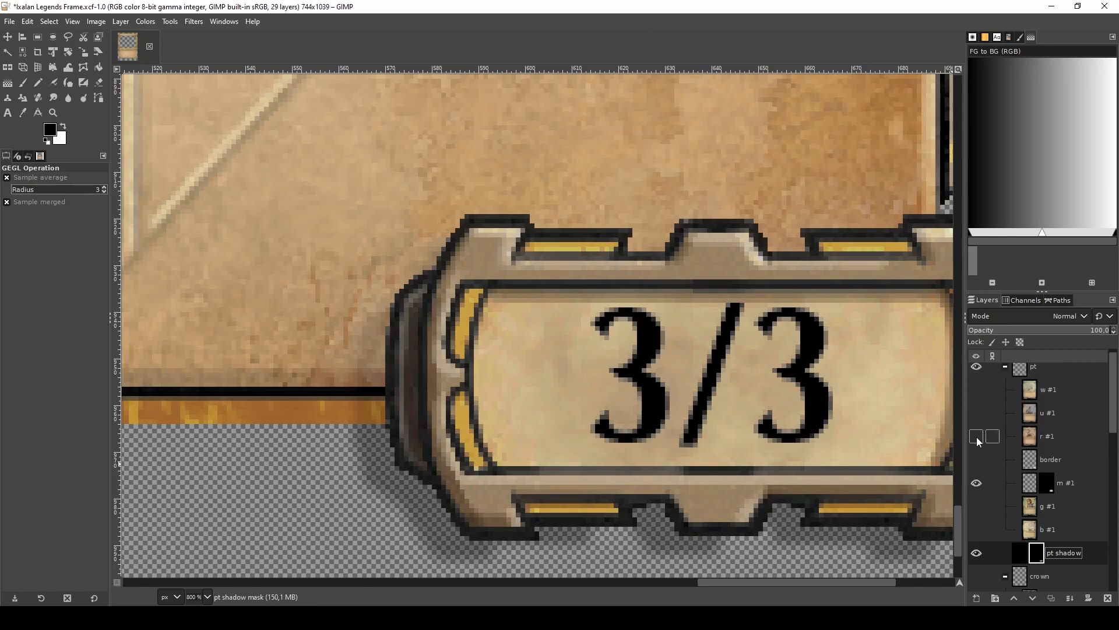
left_click(977, 438)
left_click(976, 436)
left_click(976, 437)
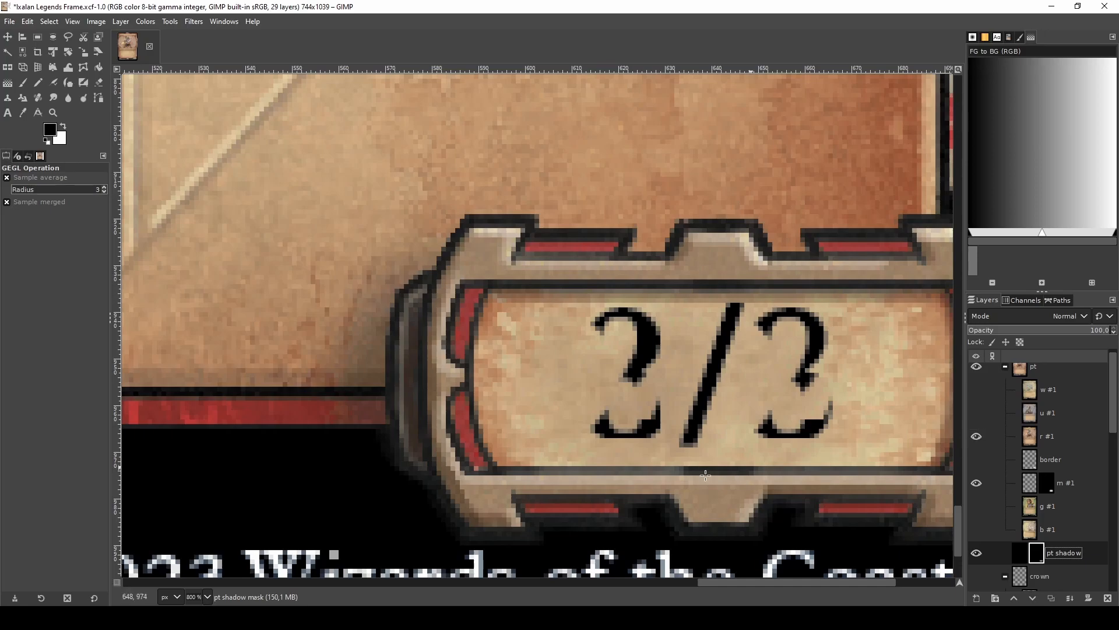
scroll(389, 441, "down", 3)
scroll(392, 437, "up", 3)
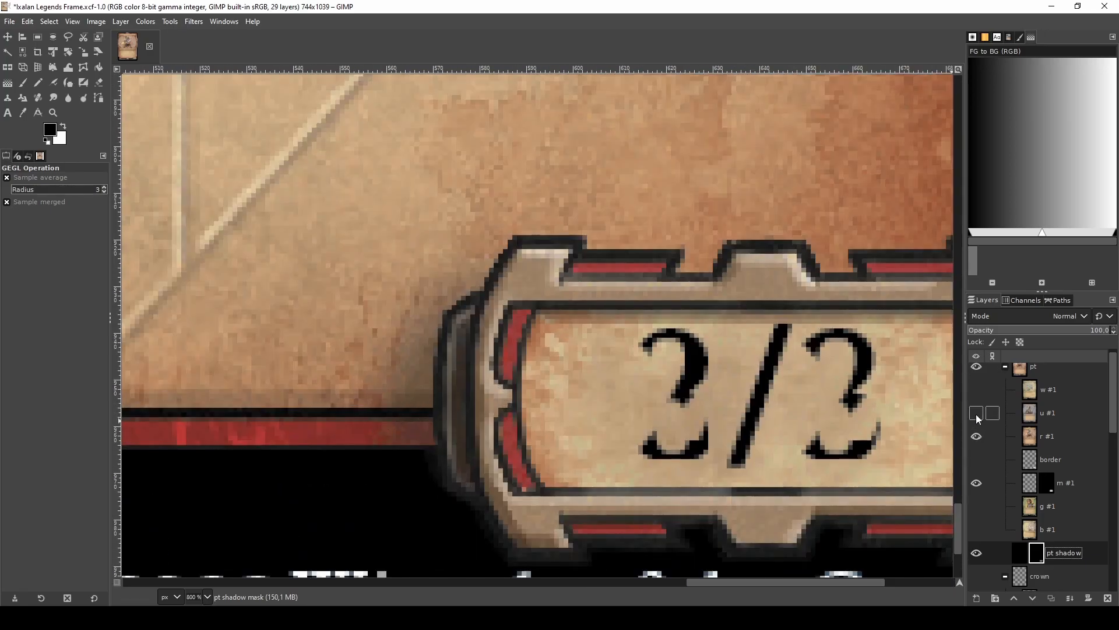
left_click_drag(978, 430, 982, 415)
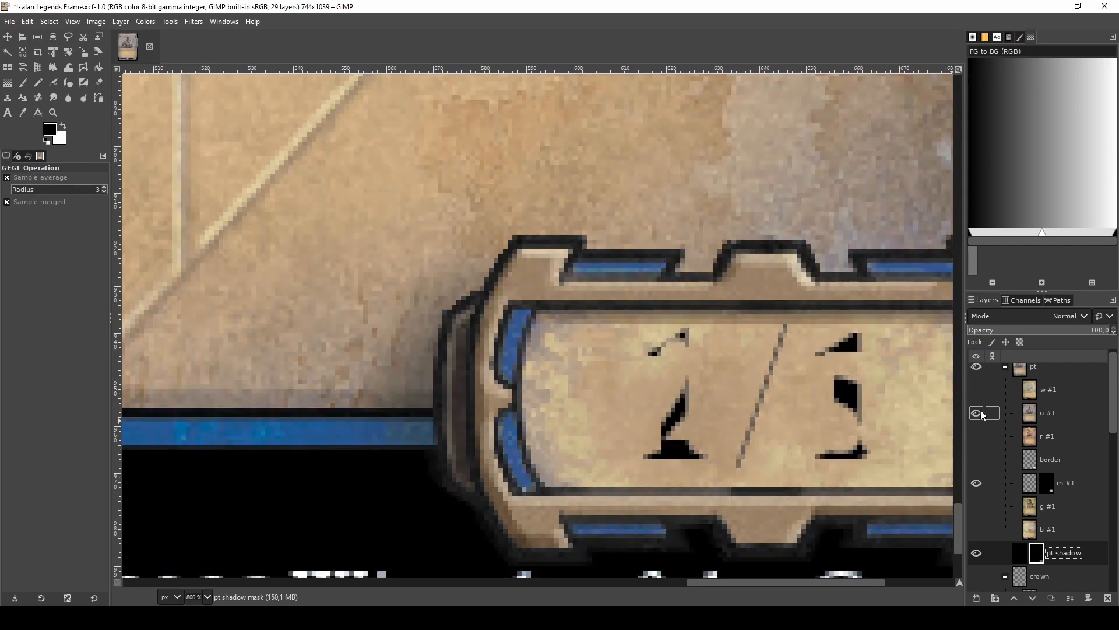
left_click(977, 414)
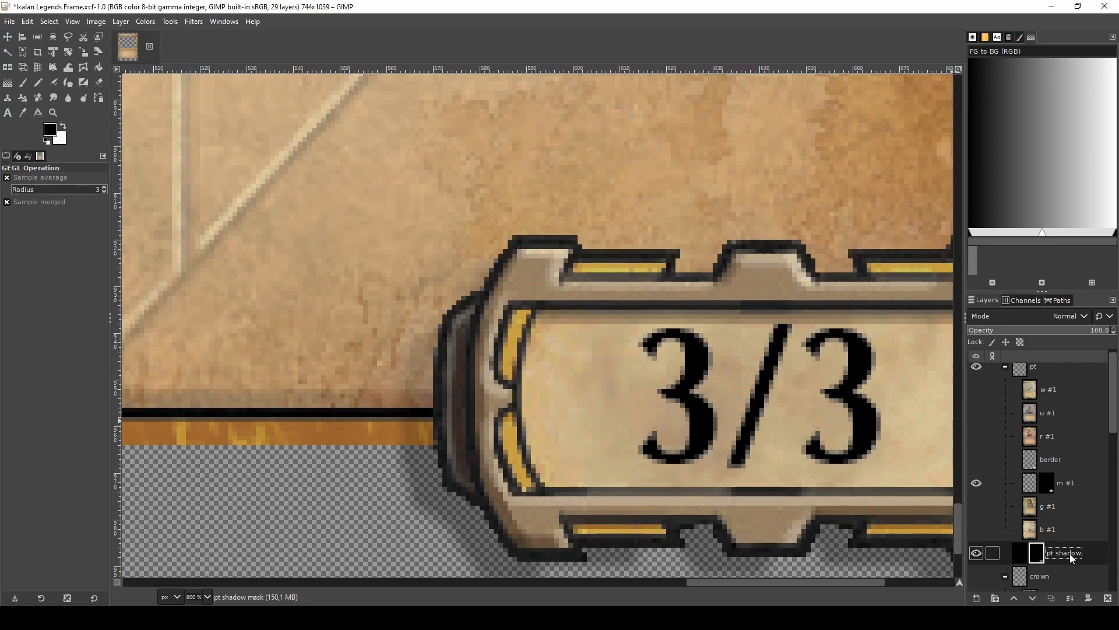
- Shift the pt shadow further left of the power/toughness box and apply Hue-Chroma with Lightness 4.65 to its mask
key("m")
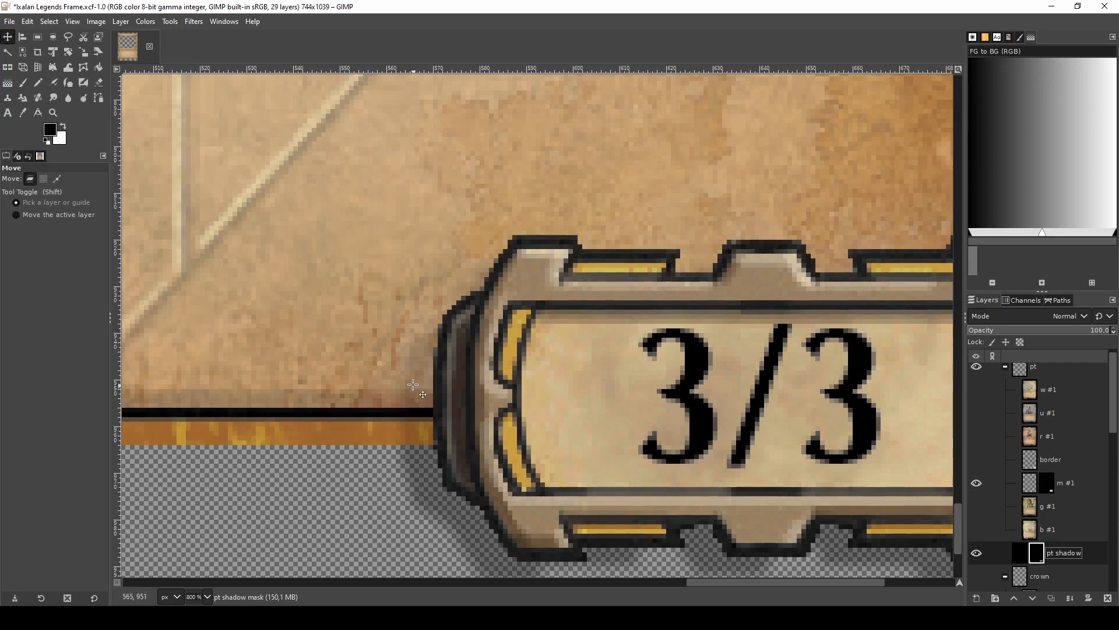
left_click_drag(419, 382, 422, 392)
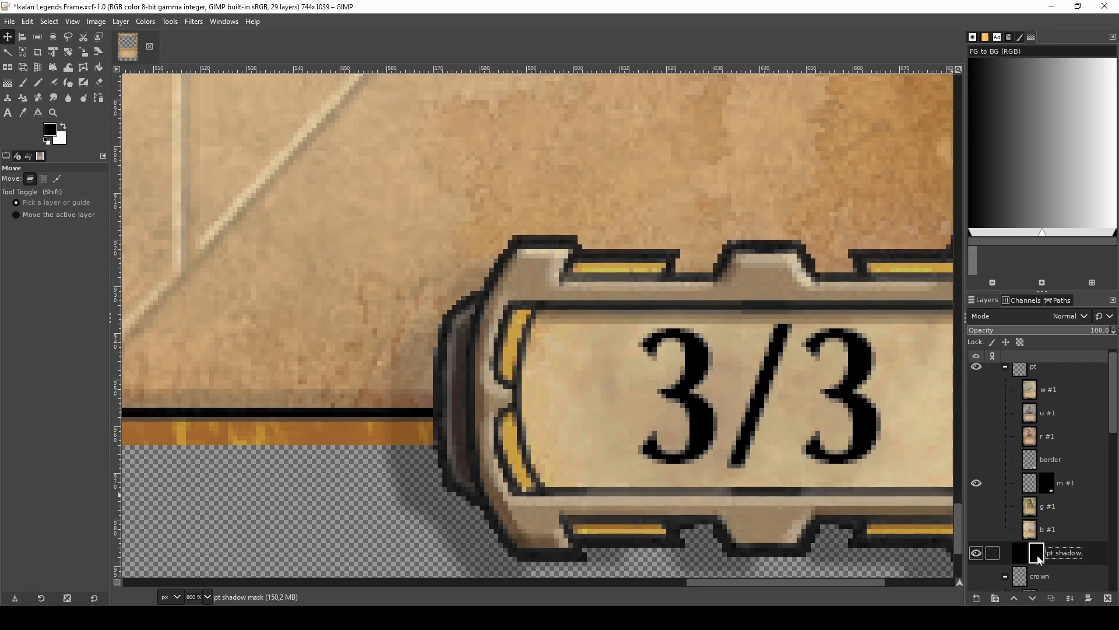
key("ctrl+shift+f")
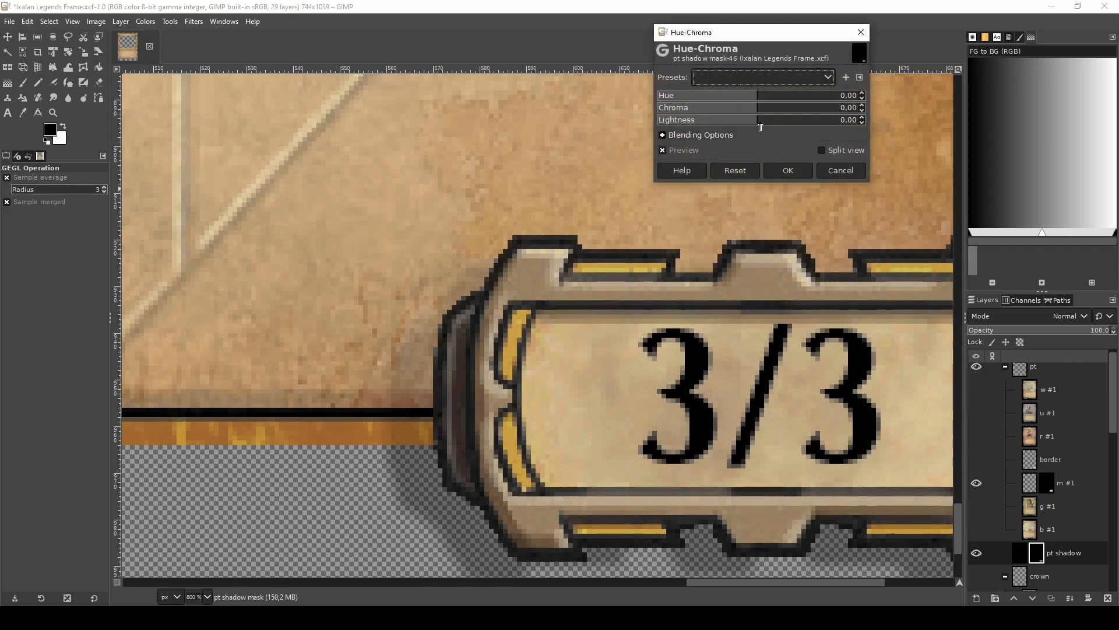
left_click_drag(759, 127, 762, 128)
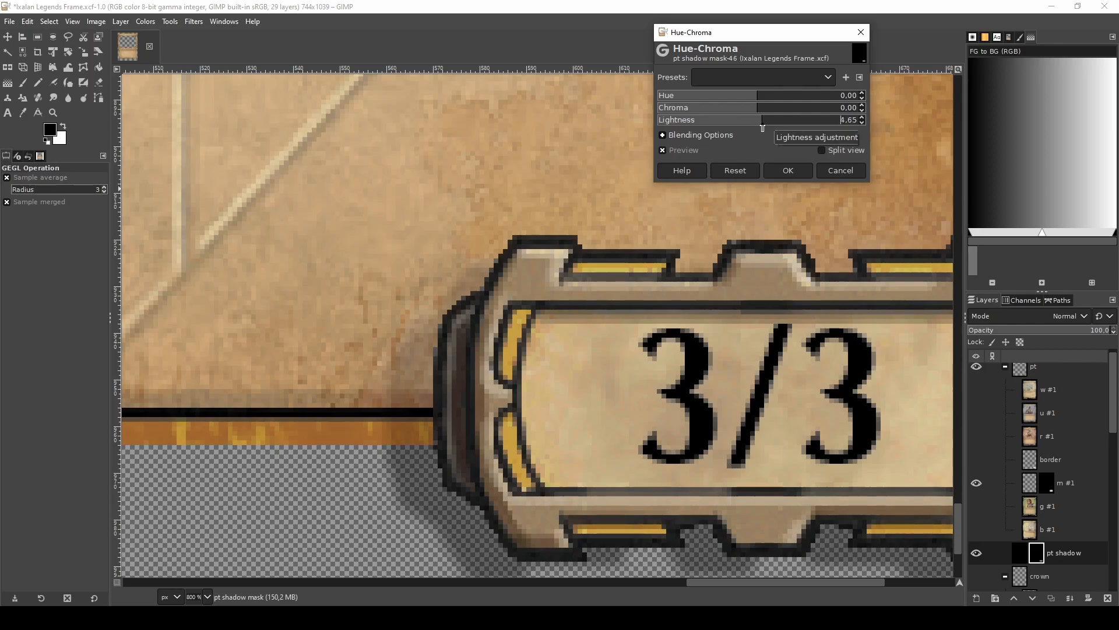
left_click(787, 170)
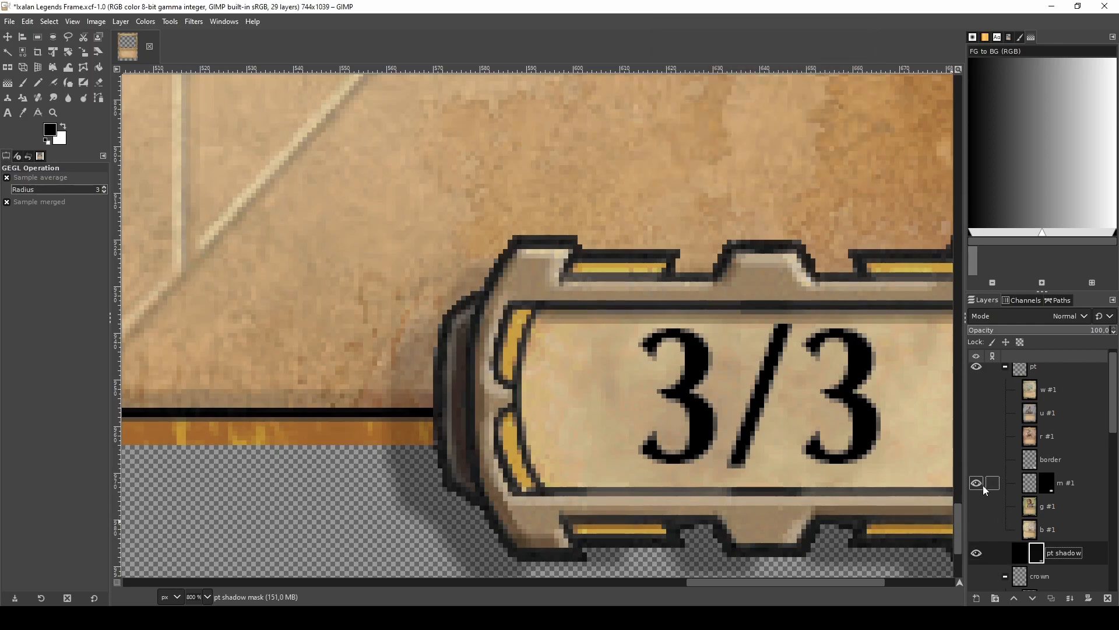
- Compare the repositioned shadow with the u #1 reference card and examine it around the power/toughness box
left_click(976, 413)
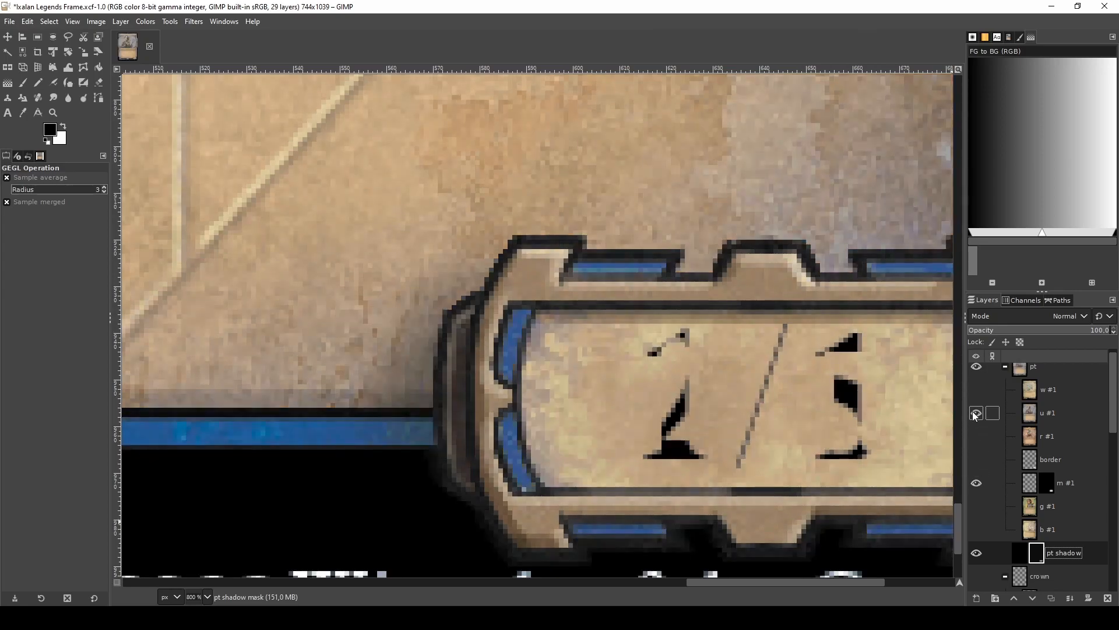
left_click(976, 414)
left_click(975, 414)
left_click(975, 414)
scroll(655, 511, "down", 4)
scroll(666, 514, "down", 2)
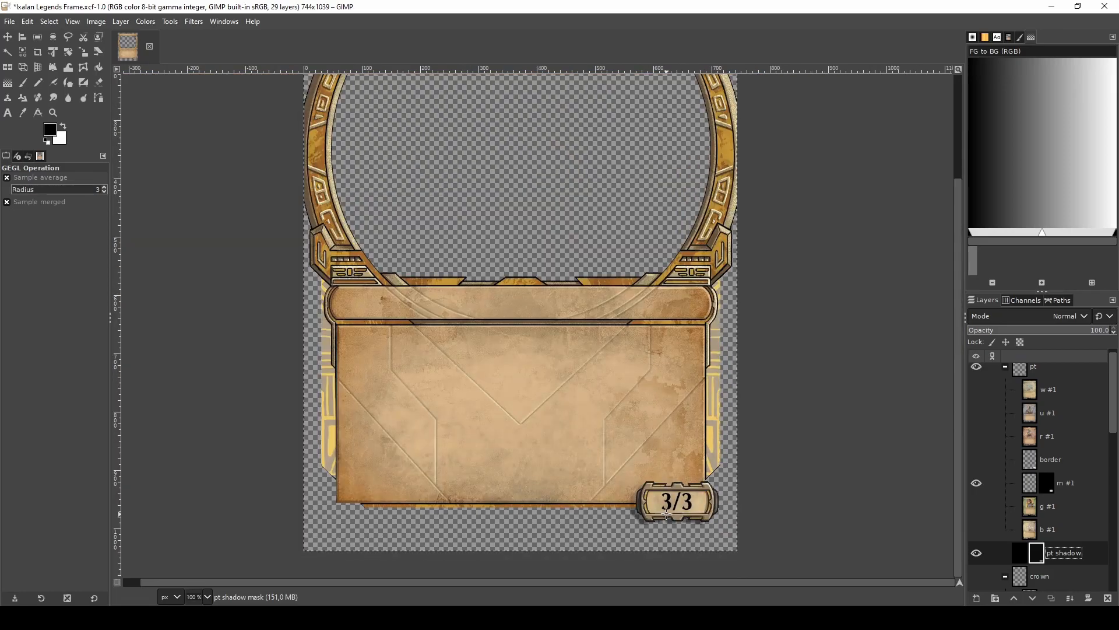
scroll(666, 514, "up", 5)
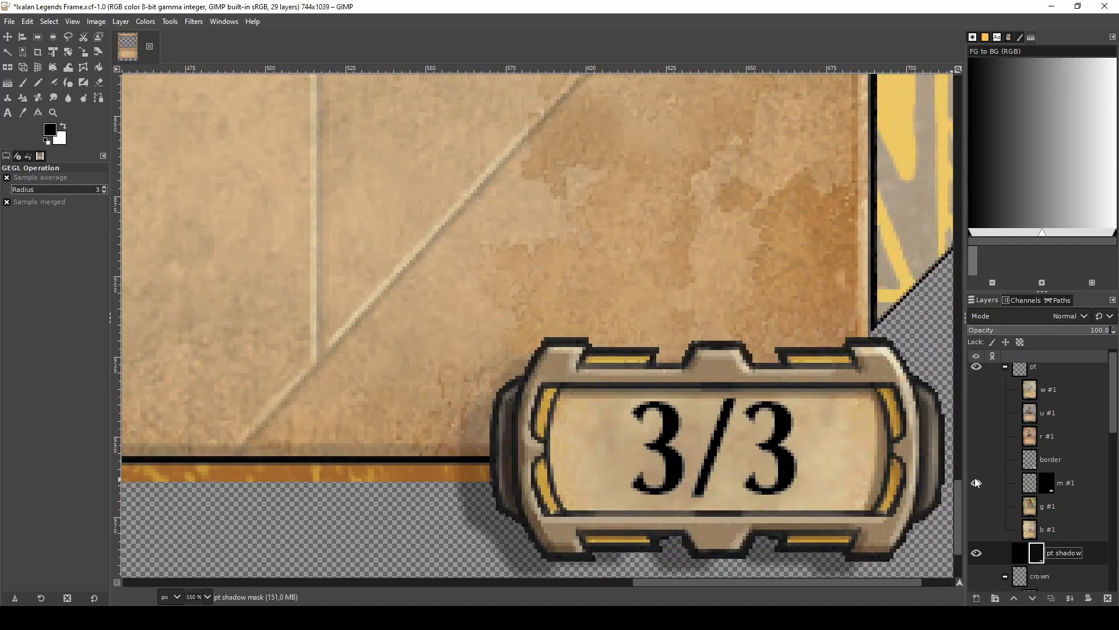
scroll(452, 461, "up", 3)
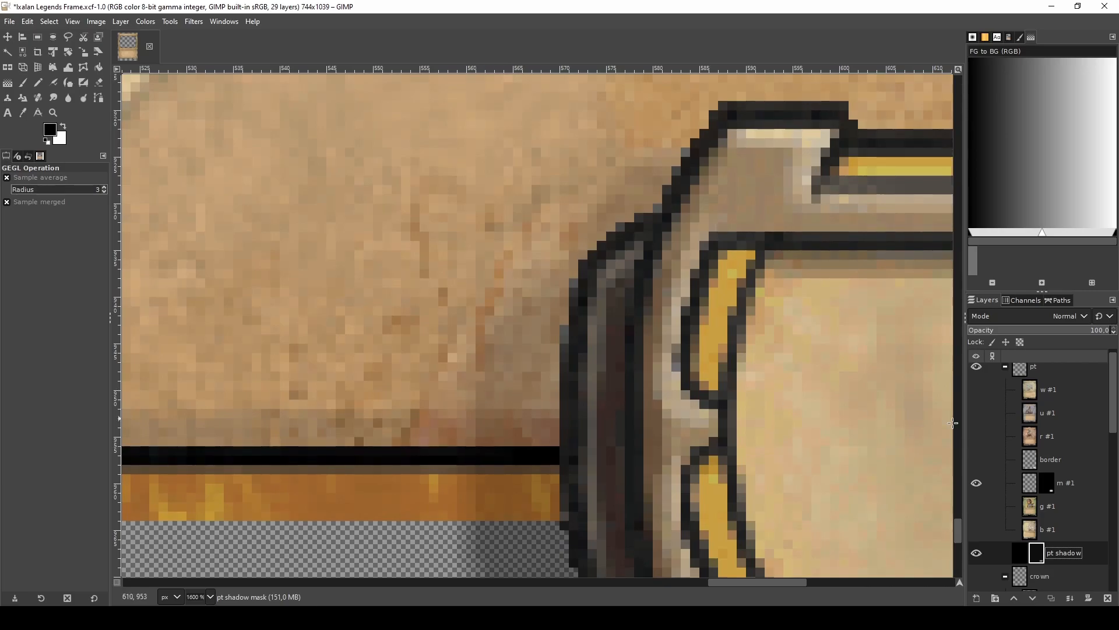
- Display the pt shadow layer's mask on the canvas and hide all other layers
left_click(982, 559)
left_click(977, 552)
right_click(1037, 556)
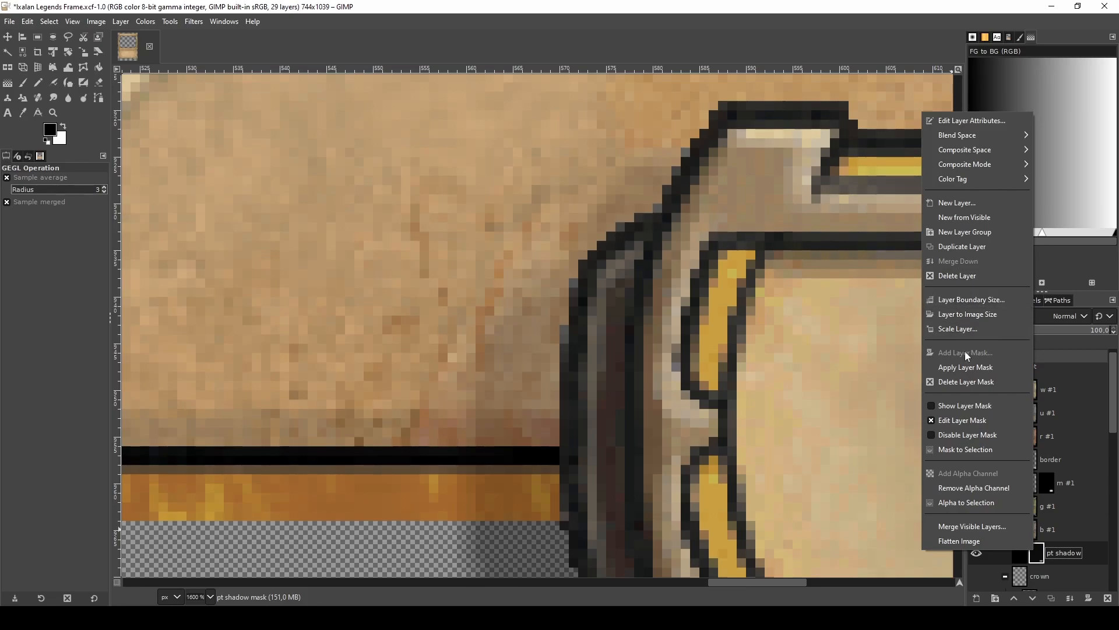
left_click(965, 404)
key("minus")
key("minus")
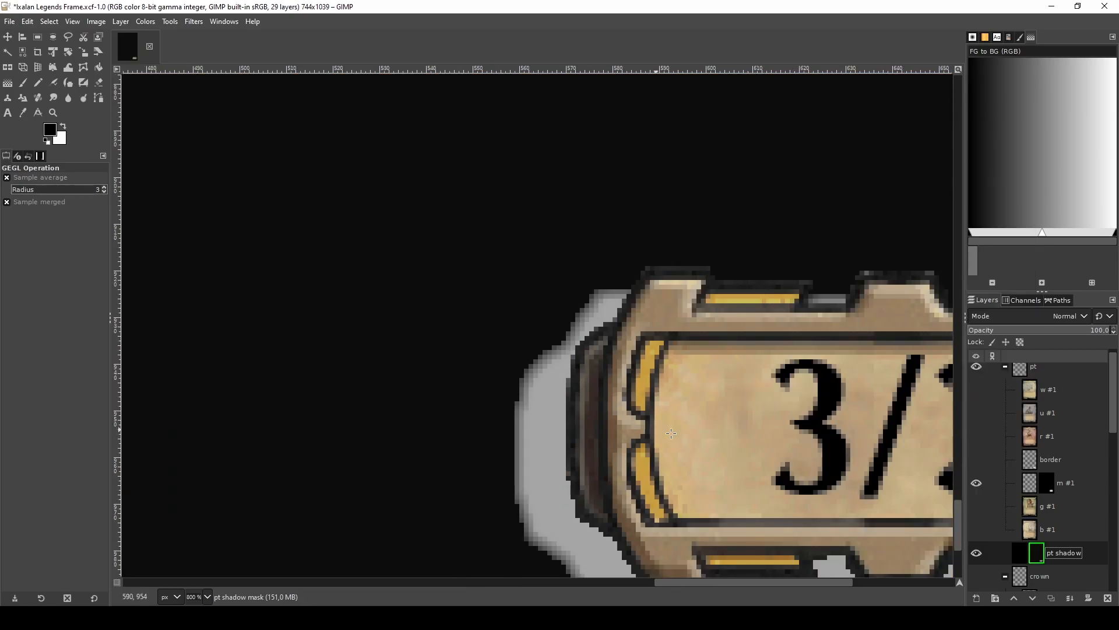
left_click(975, 553, "shift")
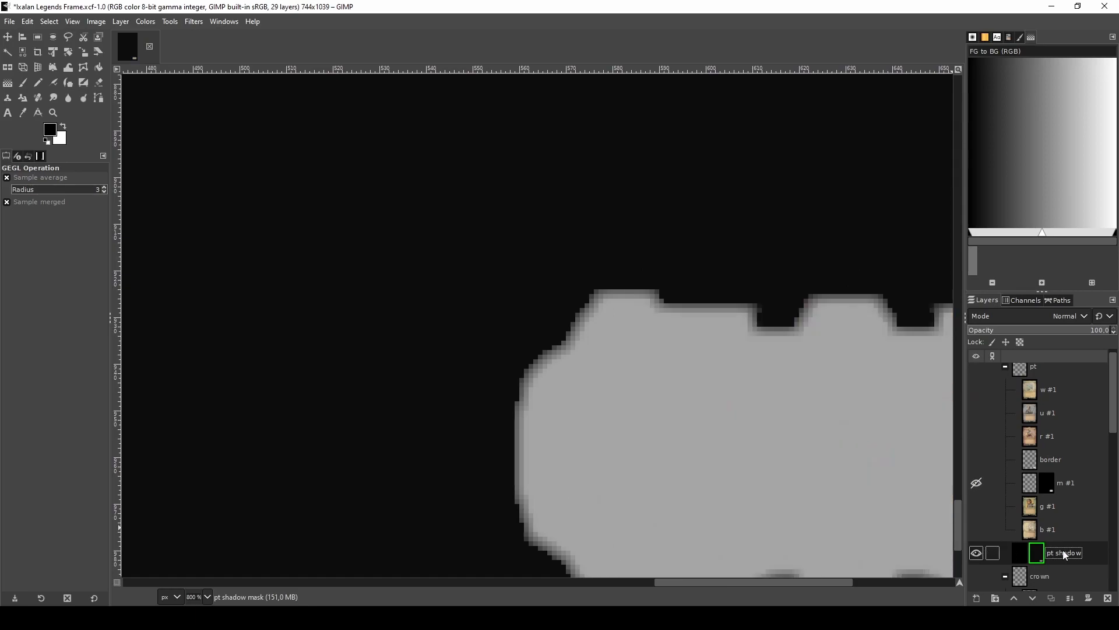
- Fuzzy-select the dark area around the shadow in the mask, grow it by 3 px, and reduce the selection to the gradient edge band
key("u")
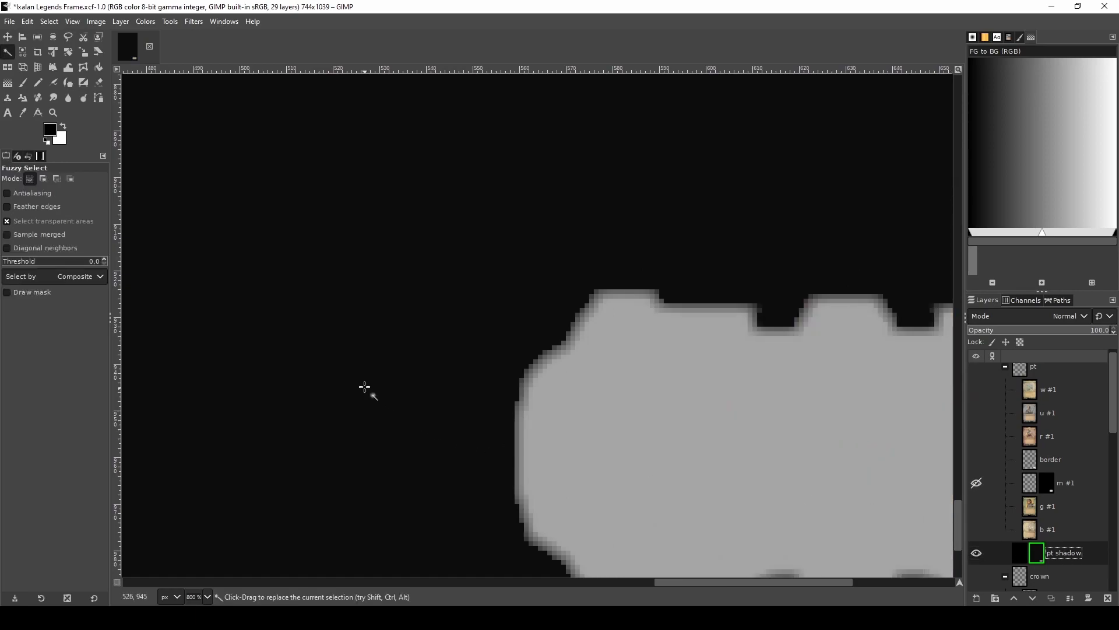
left_click(470, 306)
left_click(49, 22)
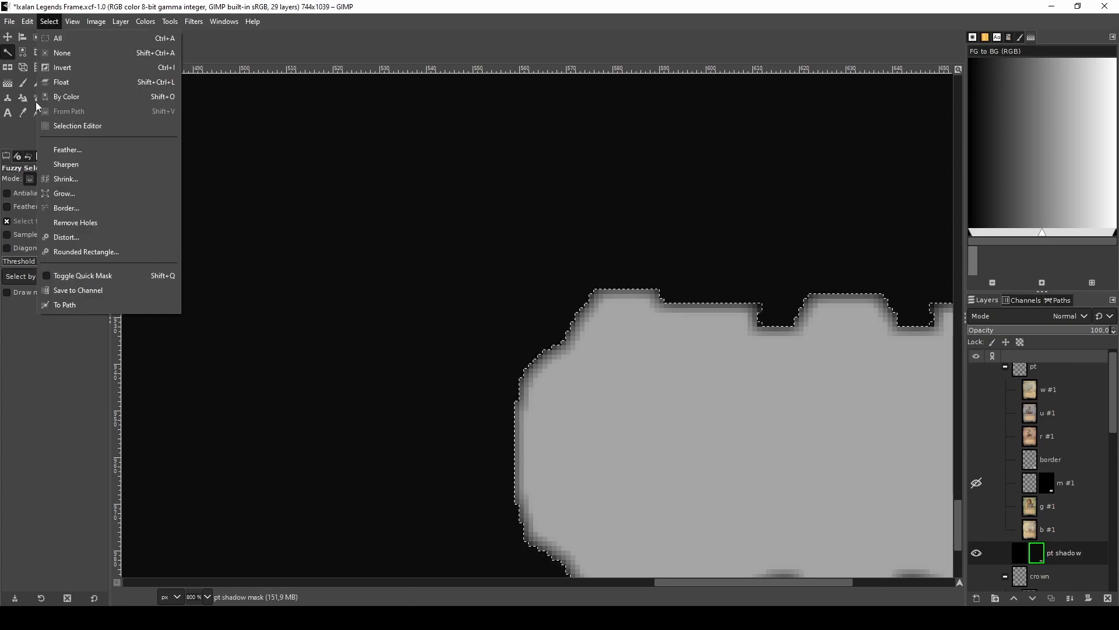
left_click(73, 193)
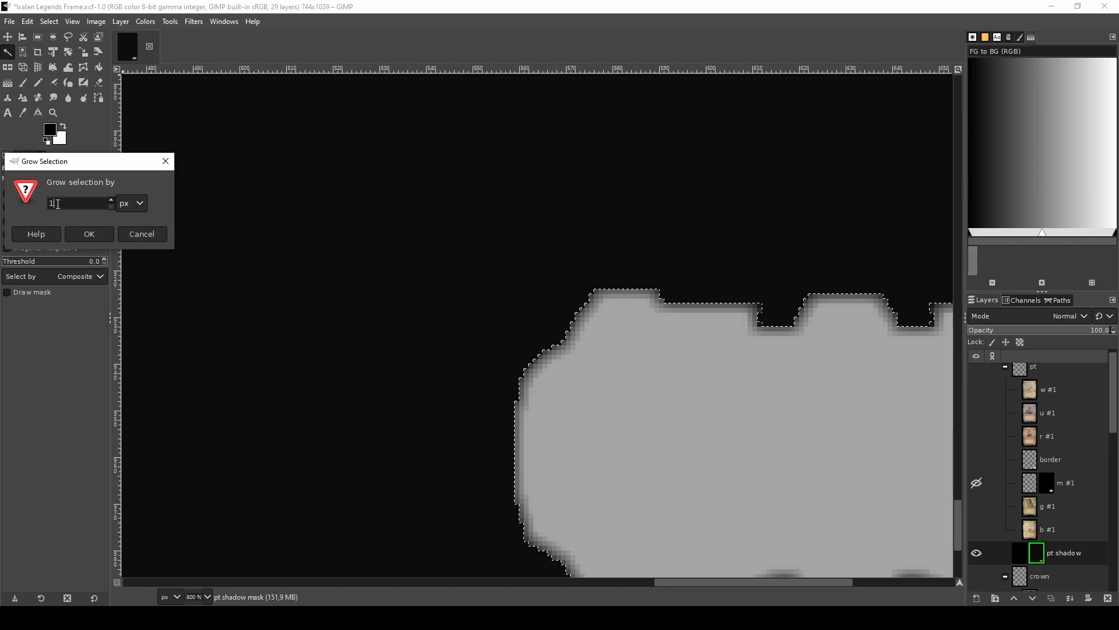
type("3")
left_click(88, 235)
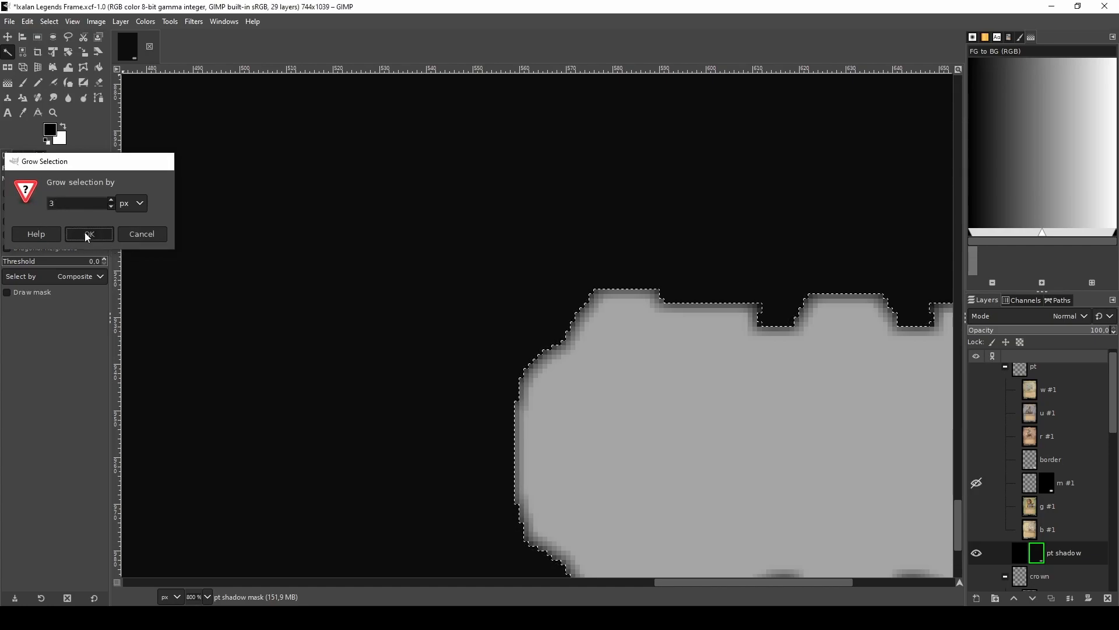
scroll(586, 315, "up", 3, "ctrl")
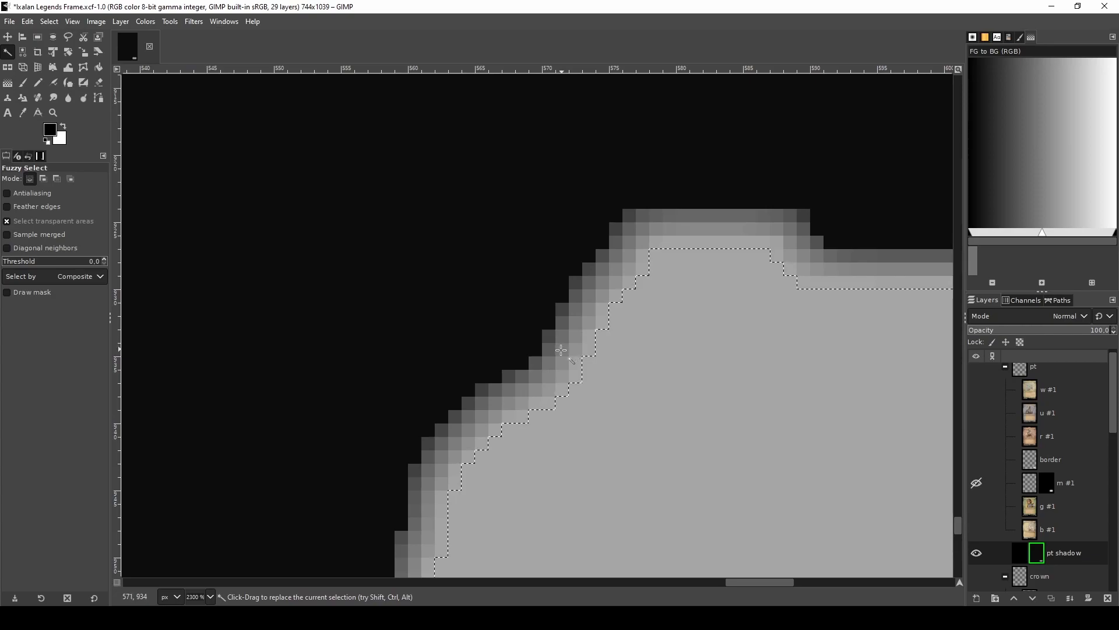
scroll(562, 348, "down", 3, "ctrl")
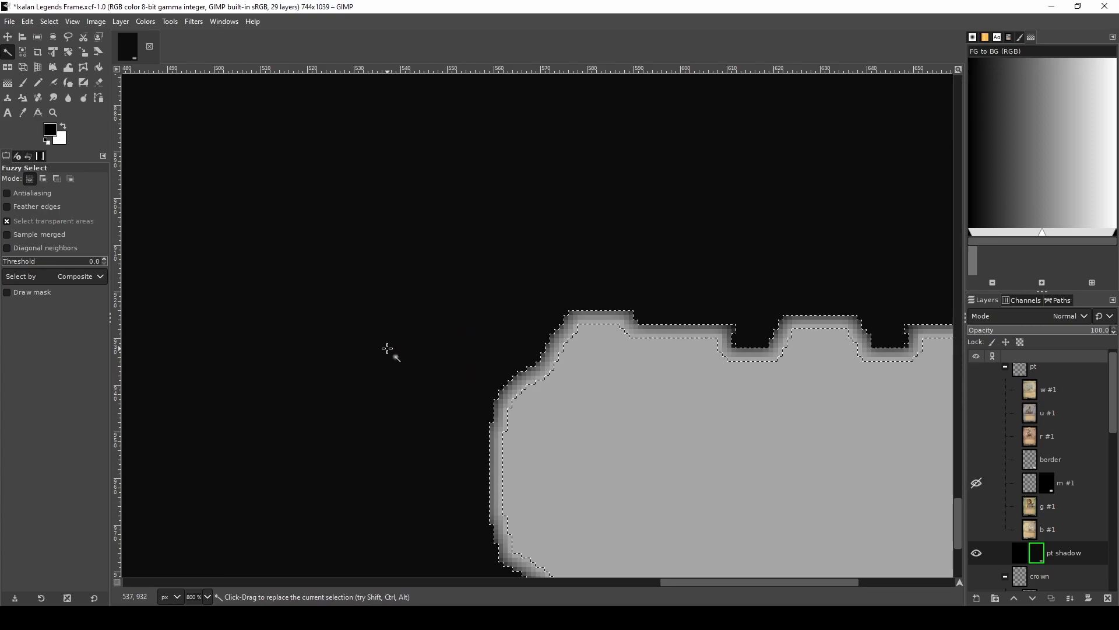
- Grow the selected edge band around the shadow slightly on both sides
left_click(46, 23)
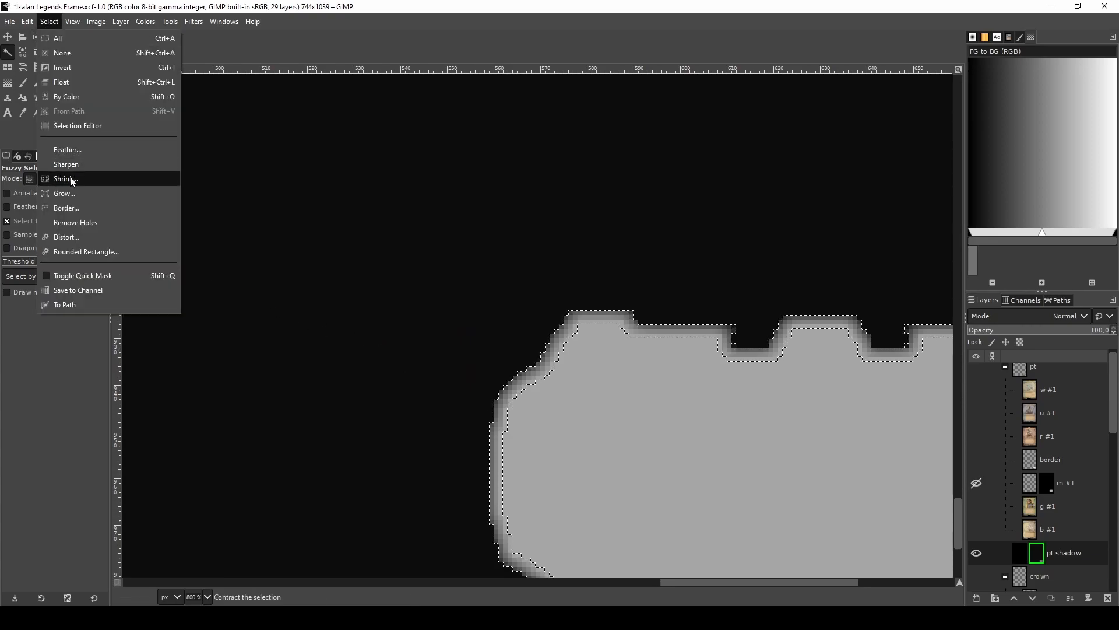
left_click(69, 194)
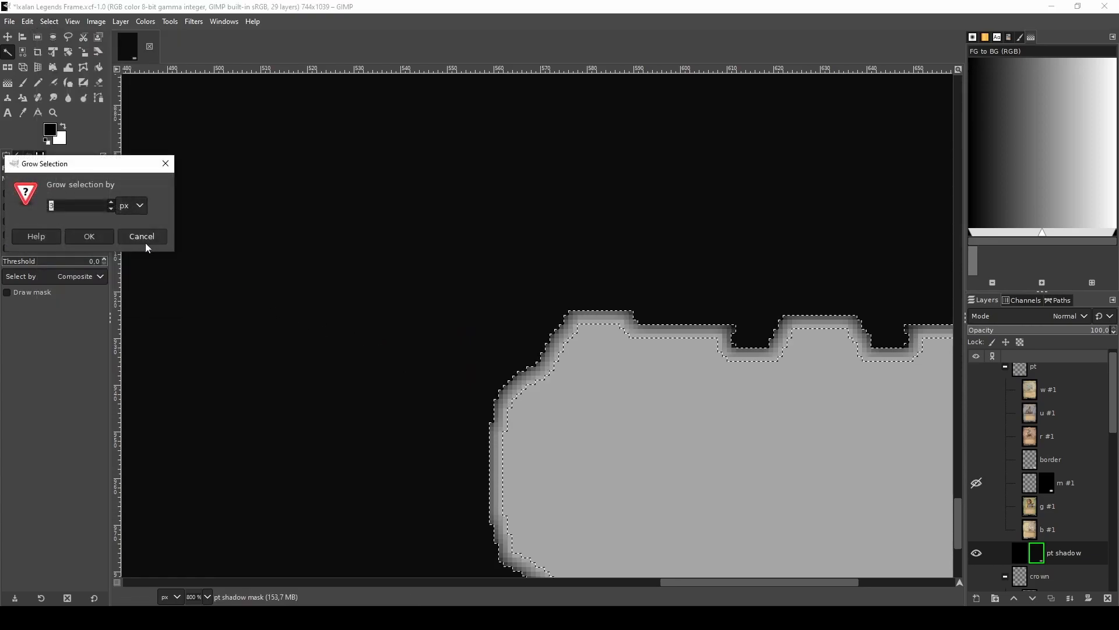
left_click(96, 238)
scroll(612, 402, "down", 1, "ctrl")
scroll(612, 402, "up", 1, "ctrl")
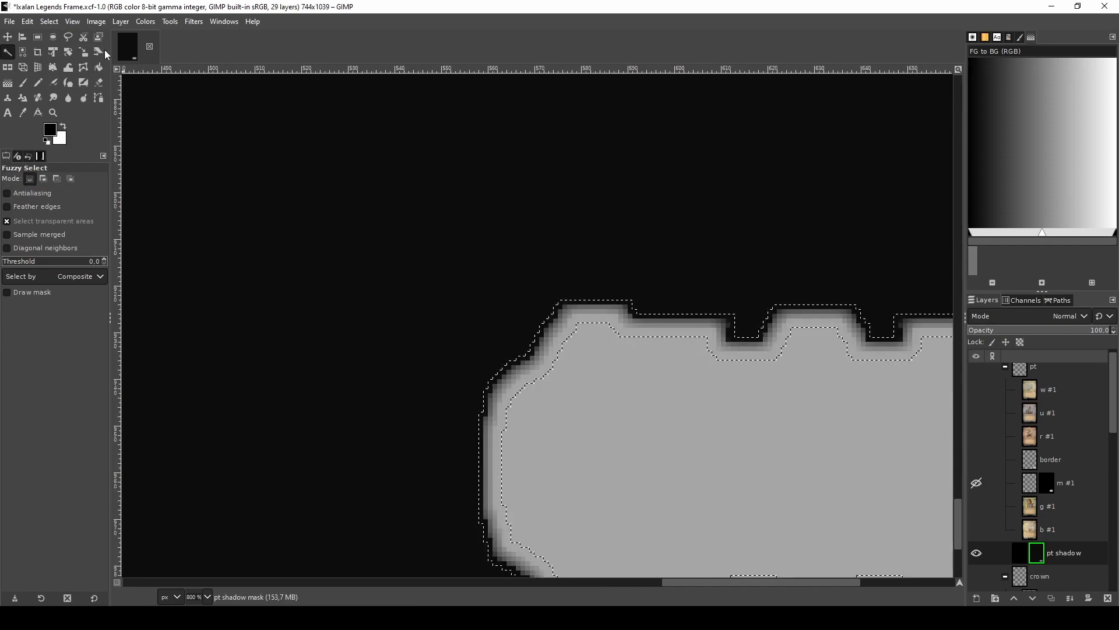
- Soften the selected shadow edge in the mask with a Gaussian Blur of Size X and Size Y 0.50
left_click(172, 22)
mouse_move(193, 22)
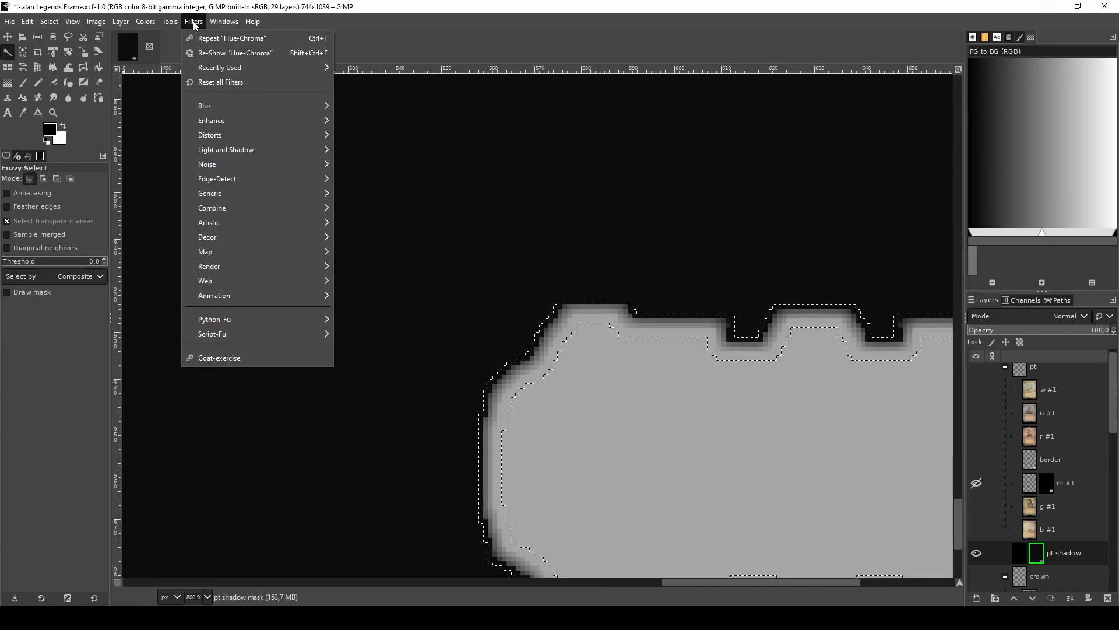
mouse_move(318, 106)
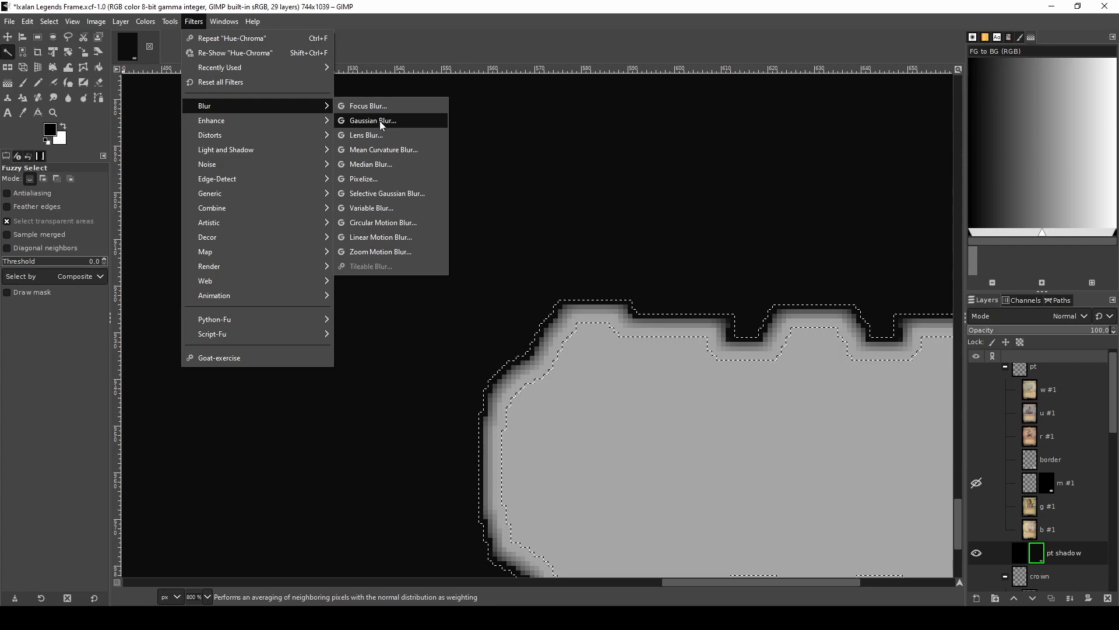
left_click(365, 120)
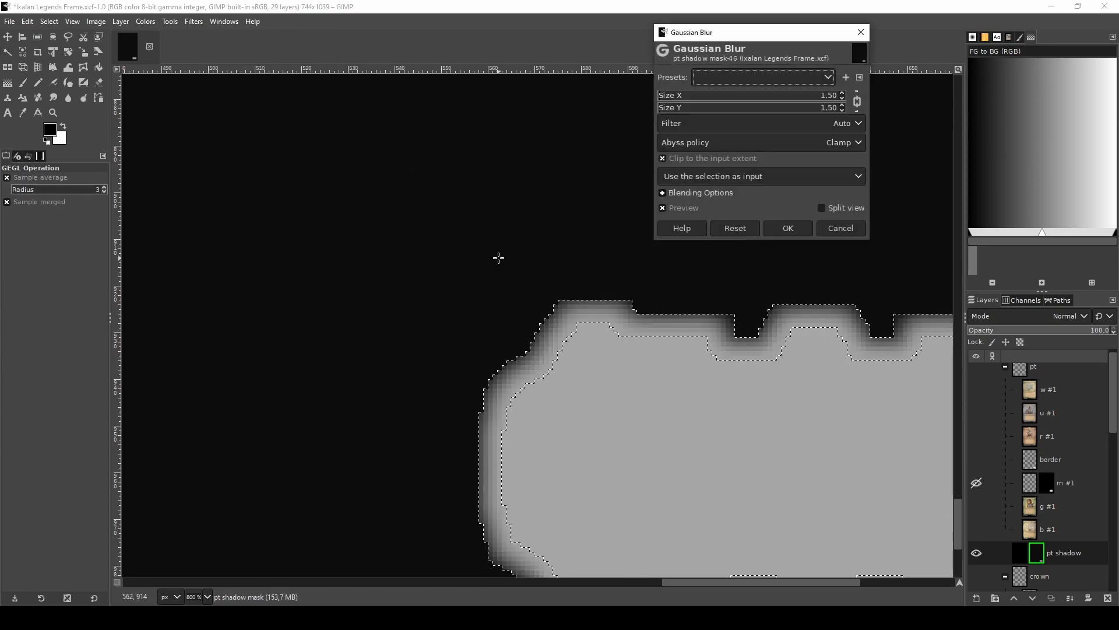
left_click(843, 110)
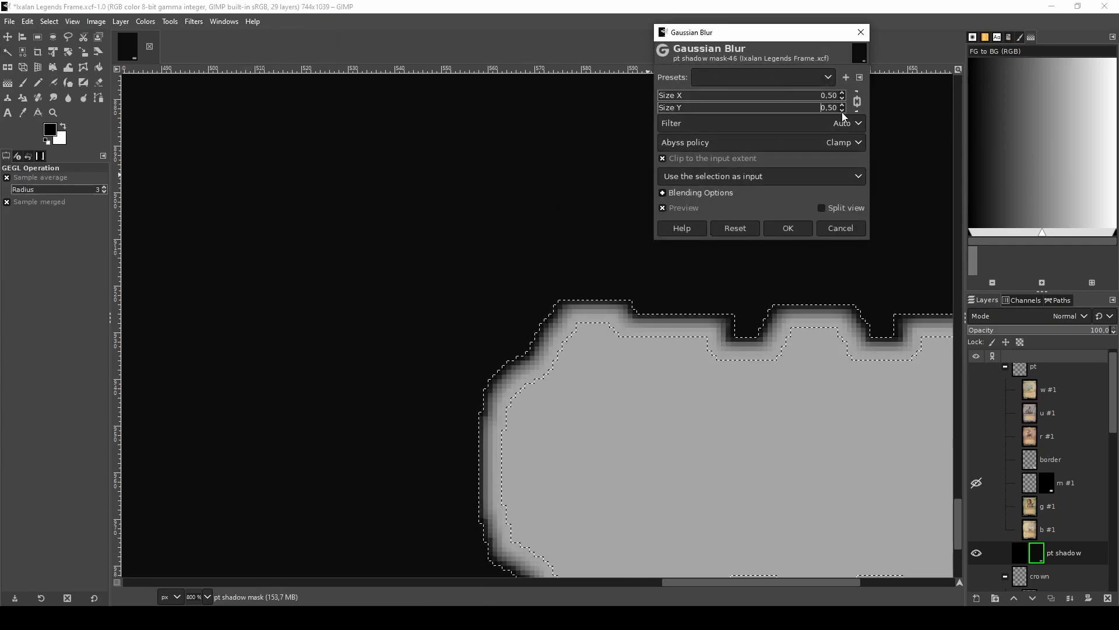
left_click(786, 228)
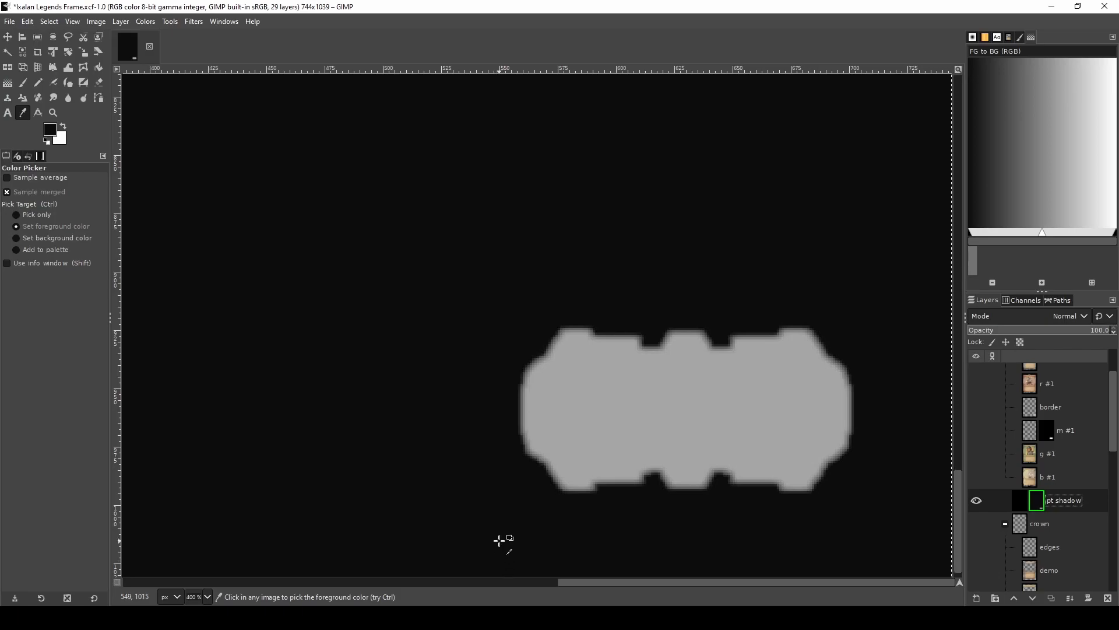
- Fuzzy-select the dark area surrounding the blurred shadow in the mask and inspect its colour values with the Color Picker
key("u")
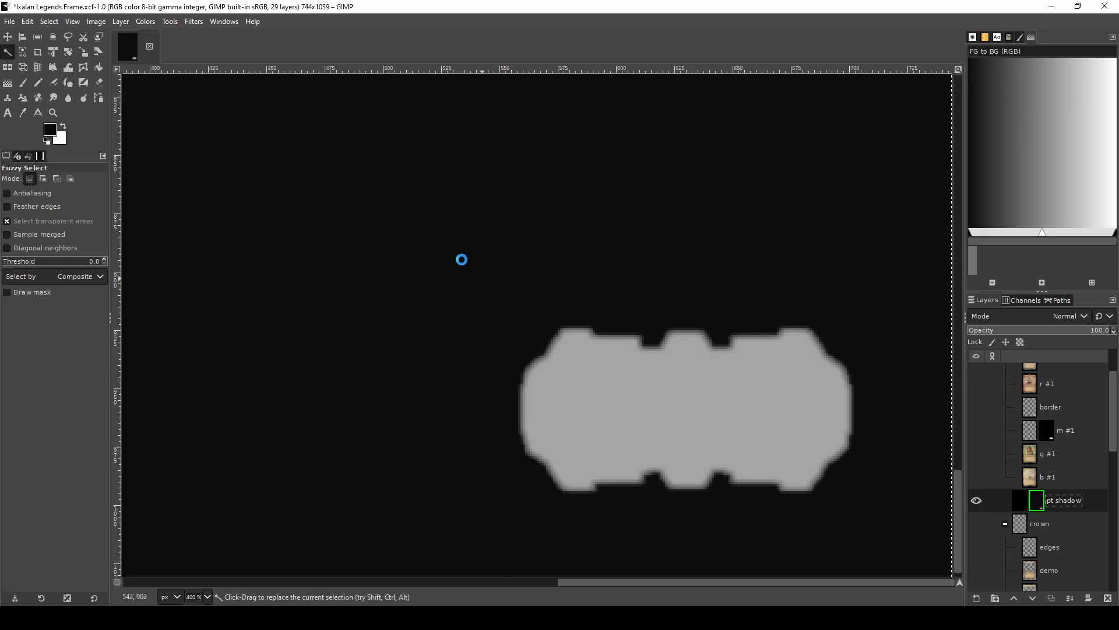
left_click(449, 319)
key("o")
left_click(490, 241, "shift")
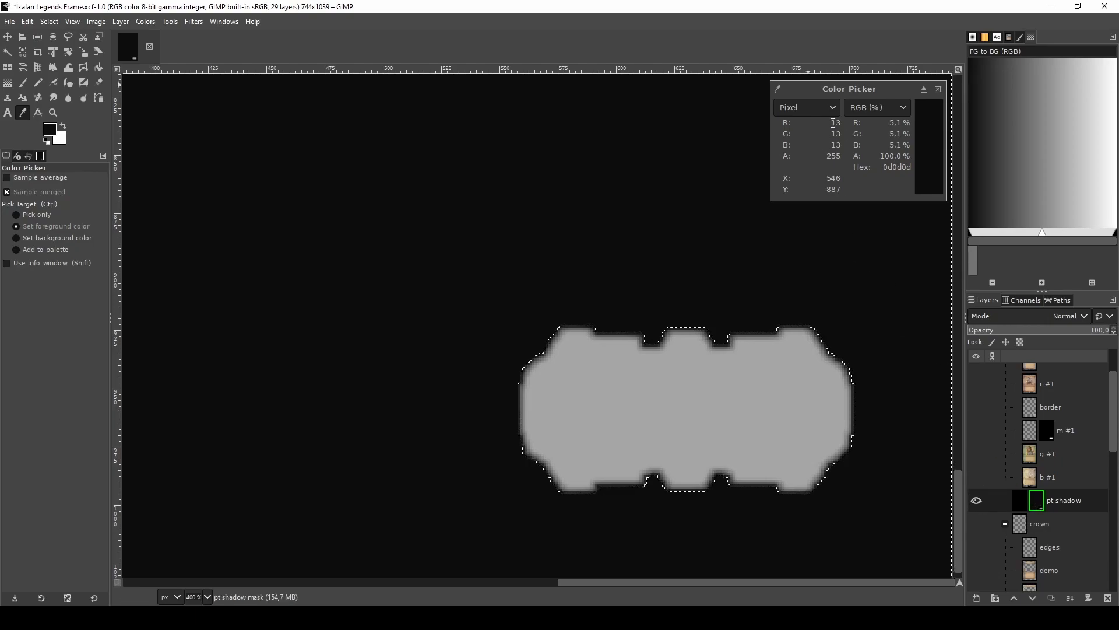
left_click(939, 91)
- Leave the mask view to check the shadow's effect on the card frame, and return to the pt shadow mask
right_click(1039, 507)
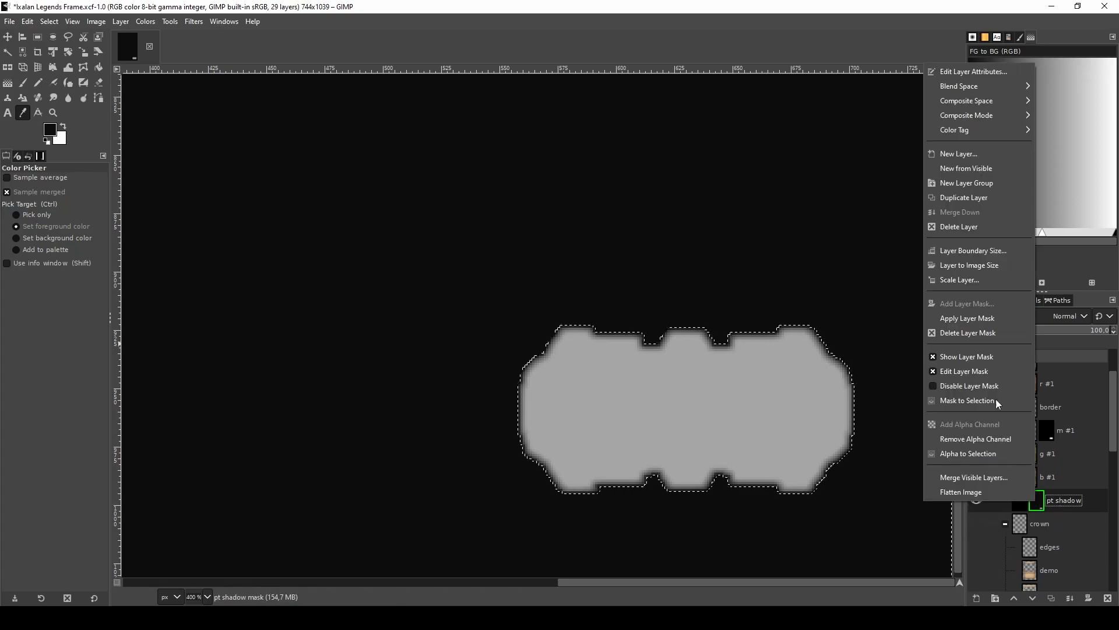
left_click(985, 358)
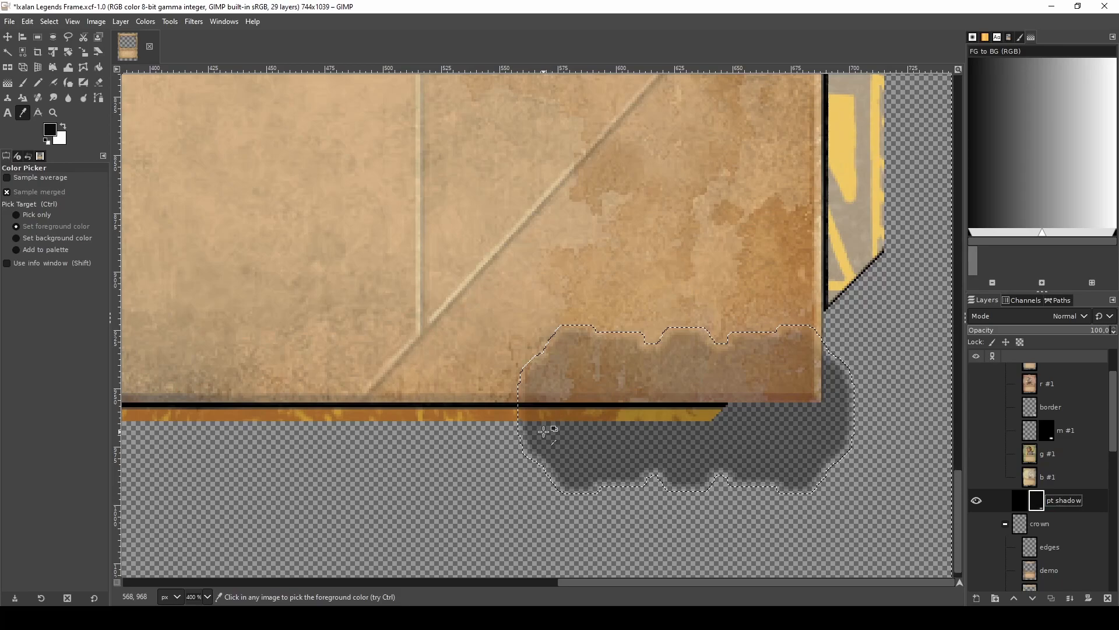
scroll(532, 404, "down", 2)
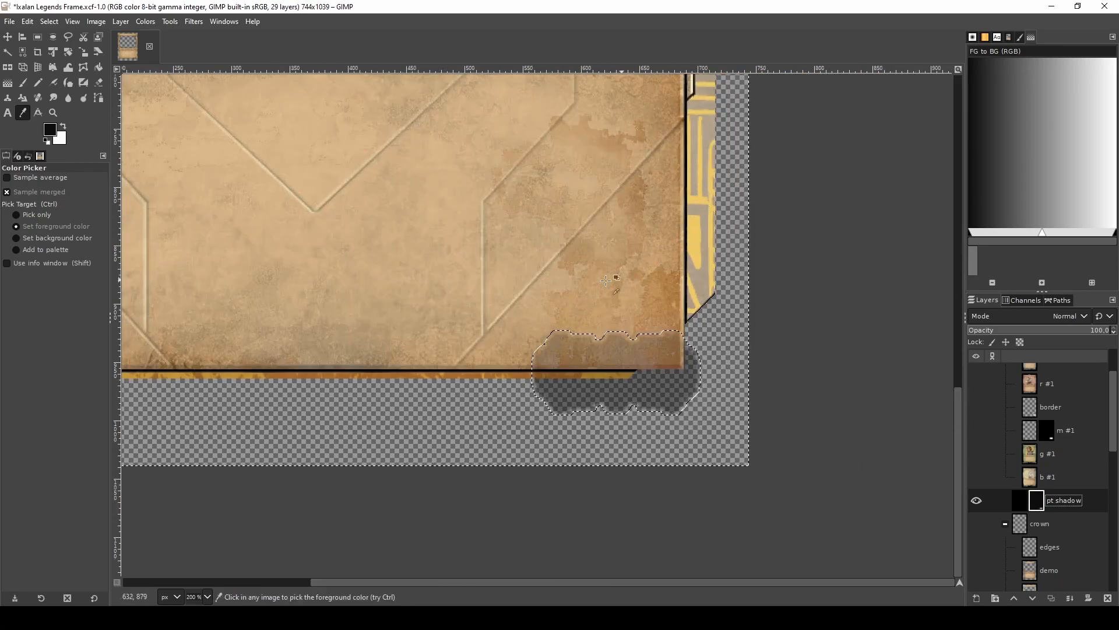
scroll(495, 296, "down", 3)
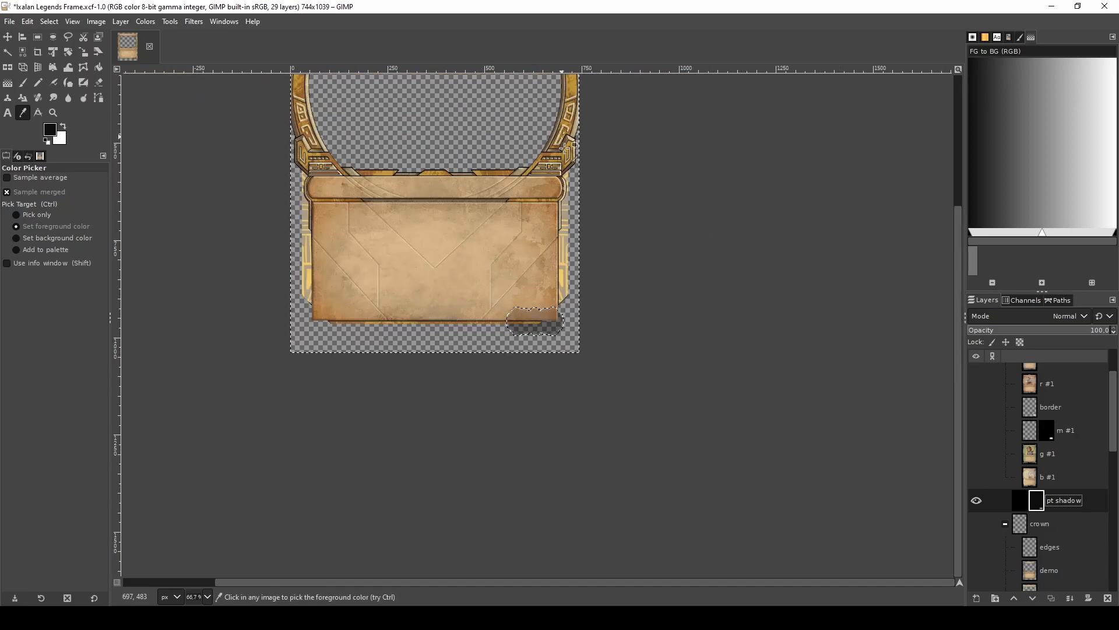
scroll(508, 318, "up", 6)
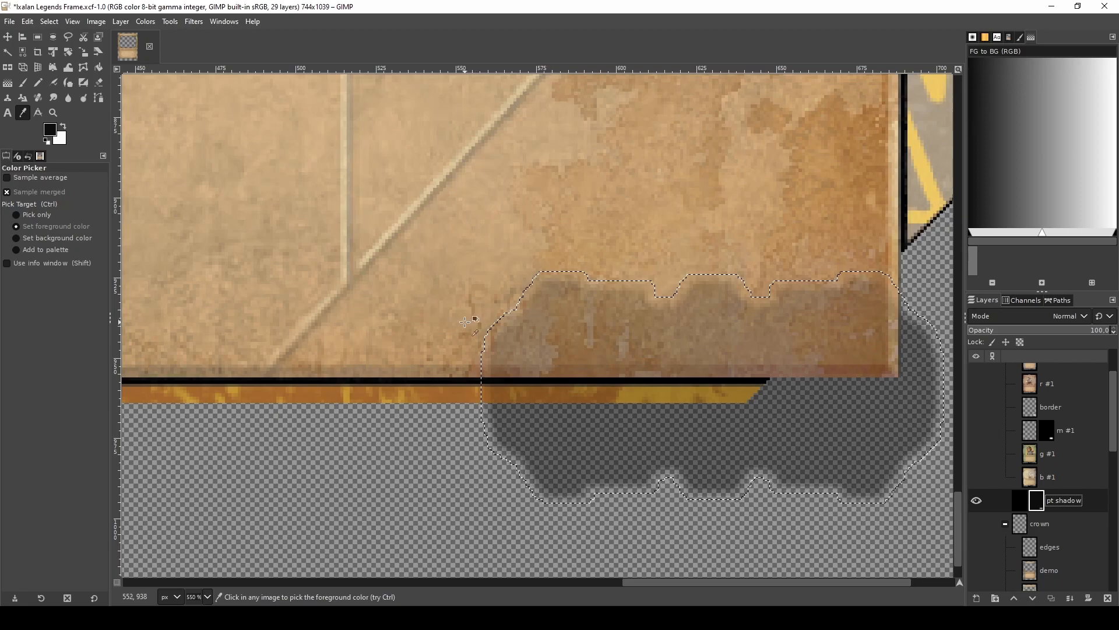
right_click(1036, 505)
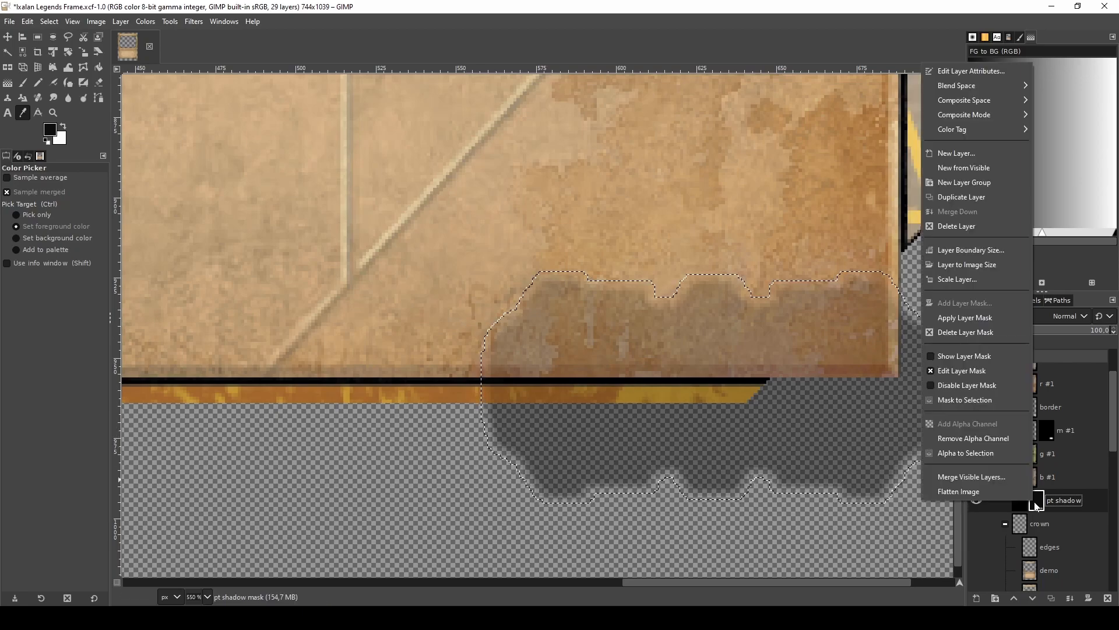
left_click(965, 359)
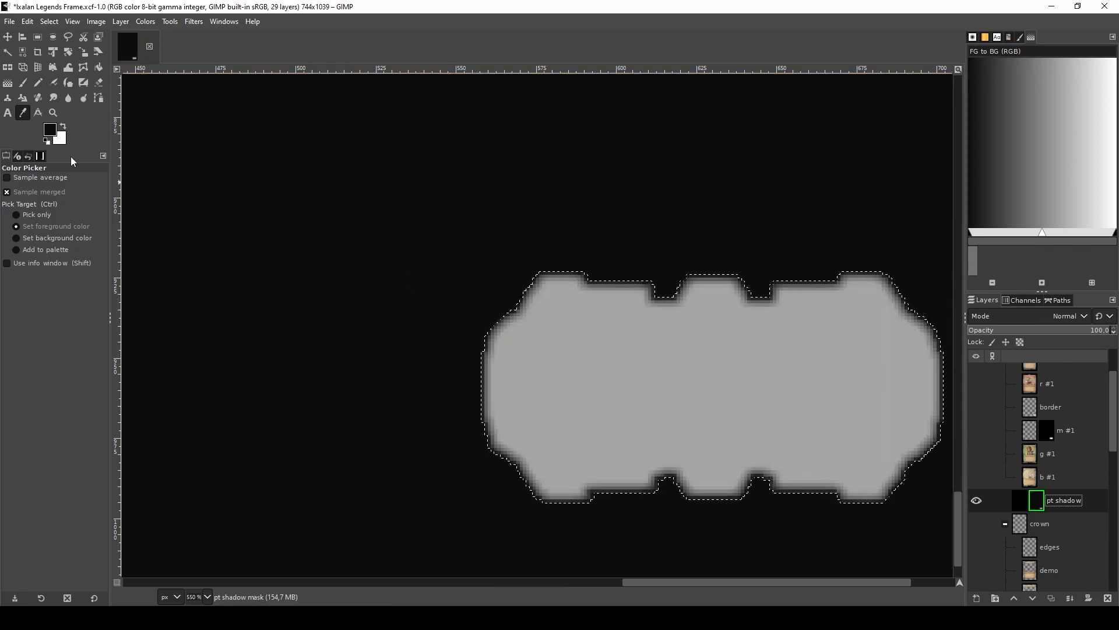
- Fill the selected area around the shadow in the pt shadow mask with pure black (000000) and clear the selection
left_click(51, 133)
left_click_drag(180, 137, 150, 229)
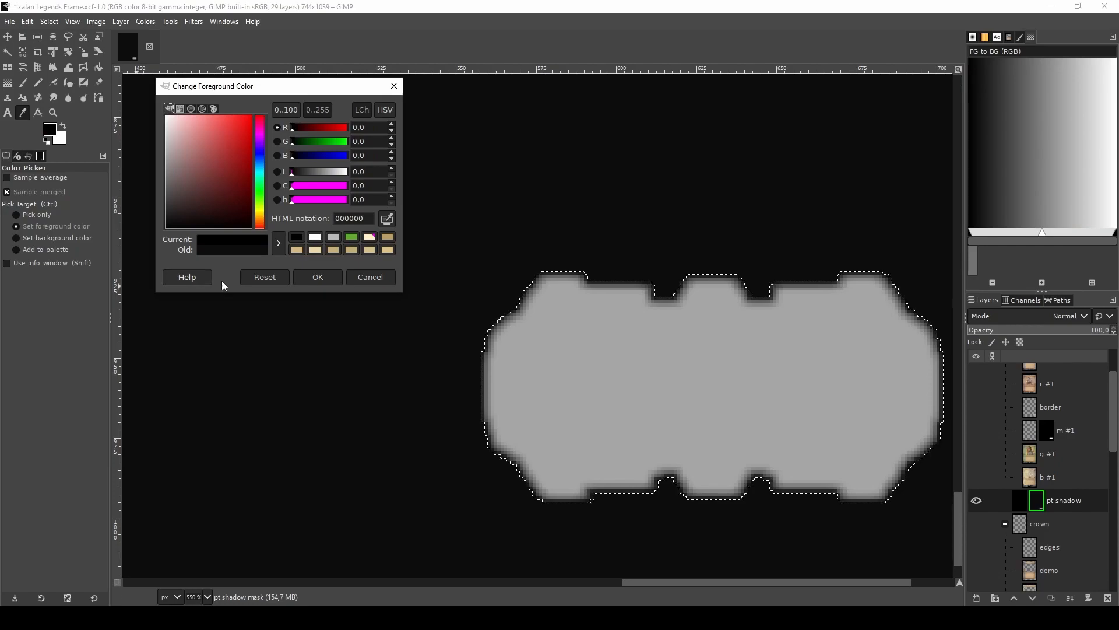
left_click(318, 278)
key("shift+b")
left_click(376, 288)
key("ctrl+shift+a")
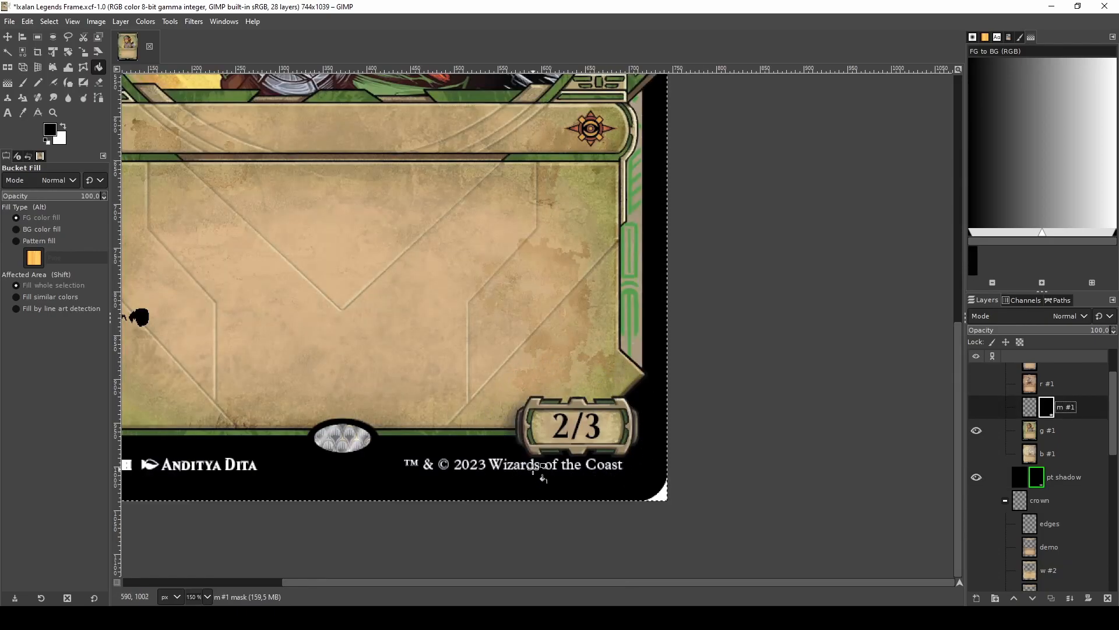
- Make the m #1 layer visible, display its layer mask and copy the mask's contents
scroll(542, 478, "down", 2)
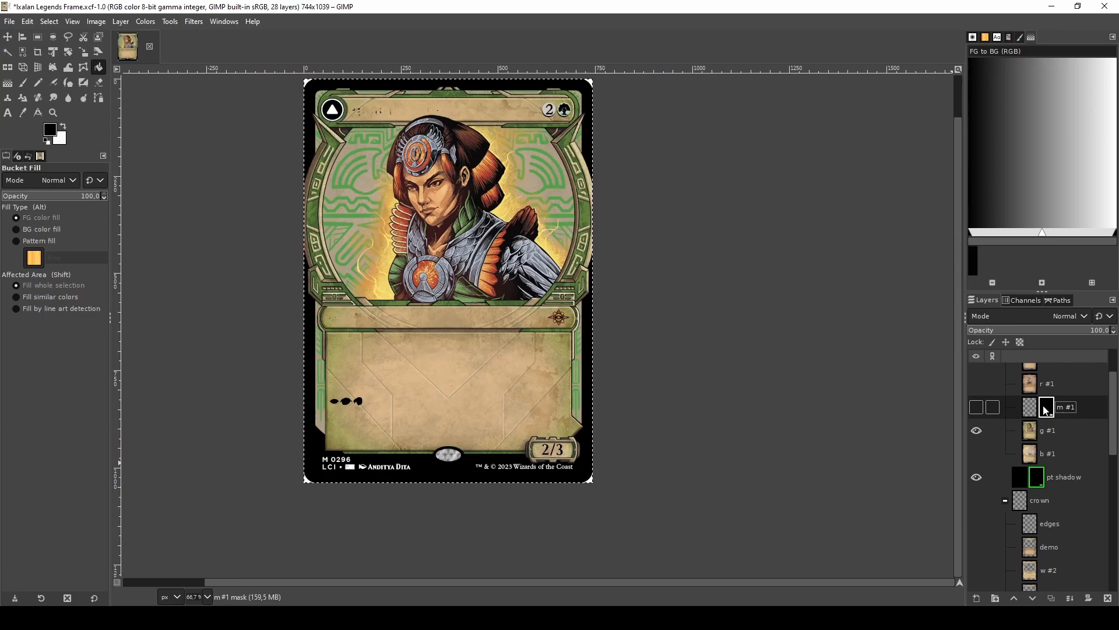
left_click(976, 407)
left_click(1047, 408, "alt")
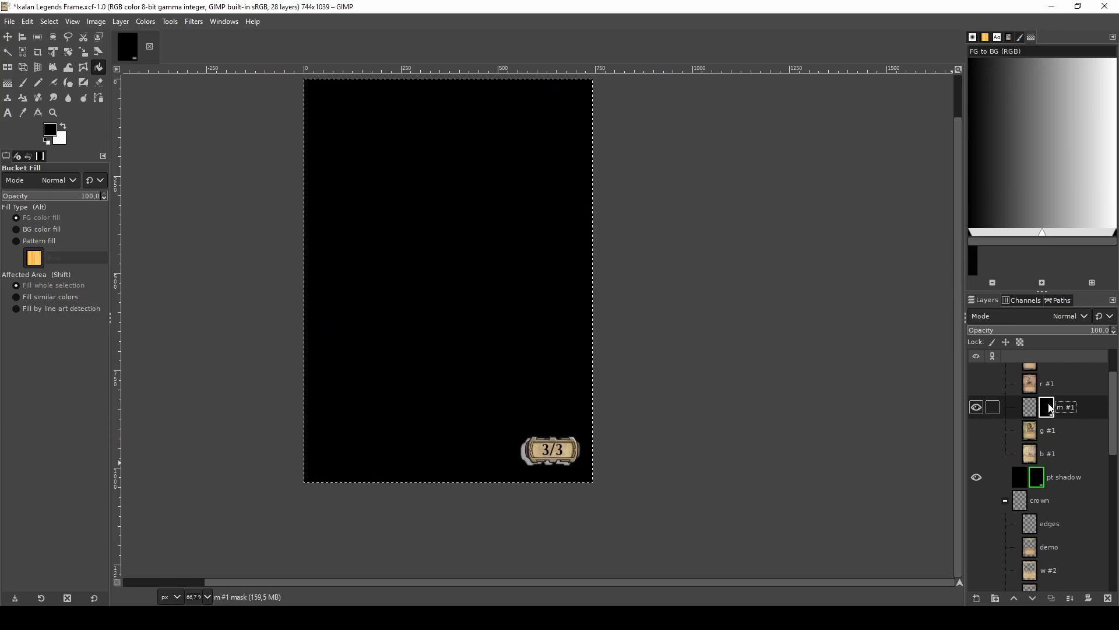
right_click(1050, 408)
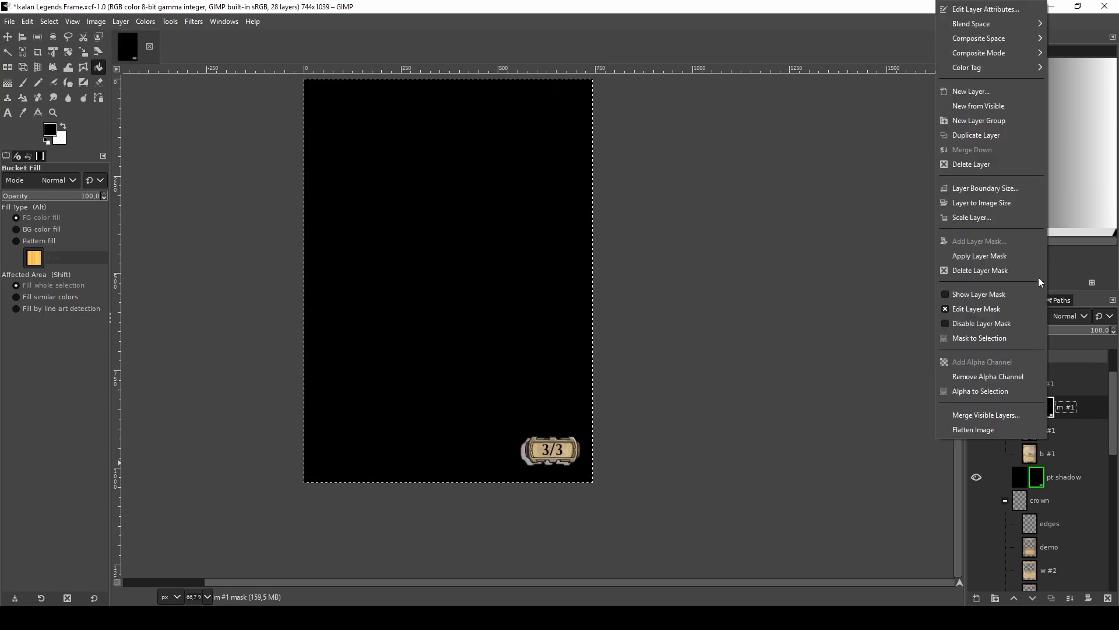
left_click(979, 294)
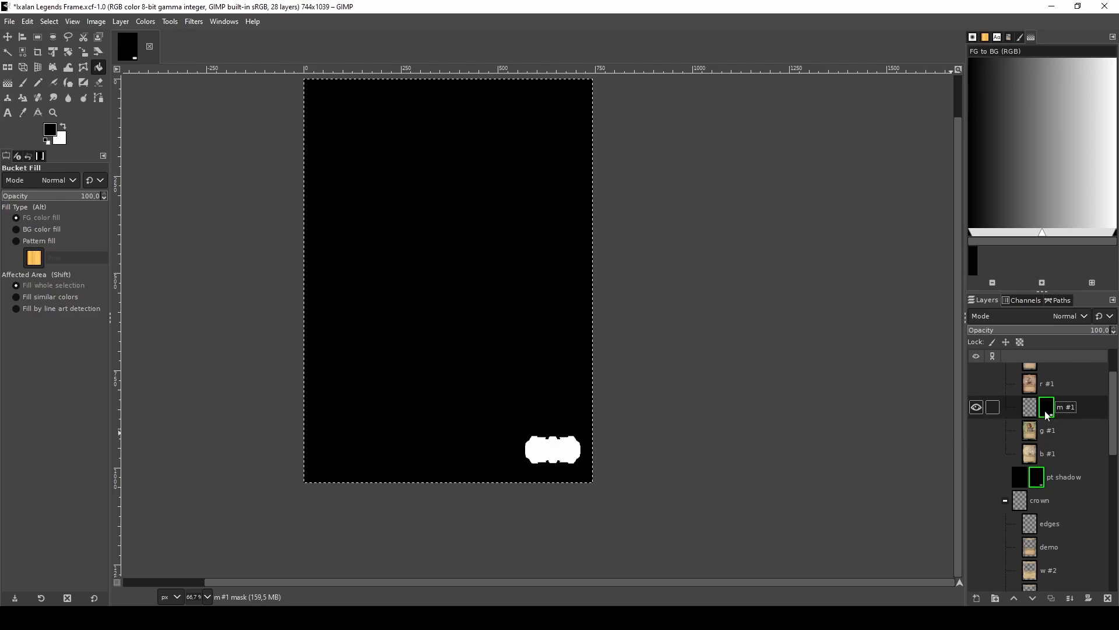
key("ctrl+c")
- Add a layer mask to the pt group using the Layer's alpha channel option, then paste and anchor the copied mask in it
scroll(1040, 418, "up", 2)
left_click(1013, 376)
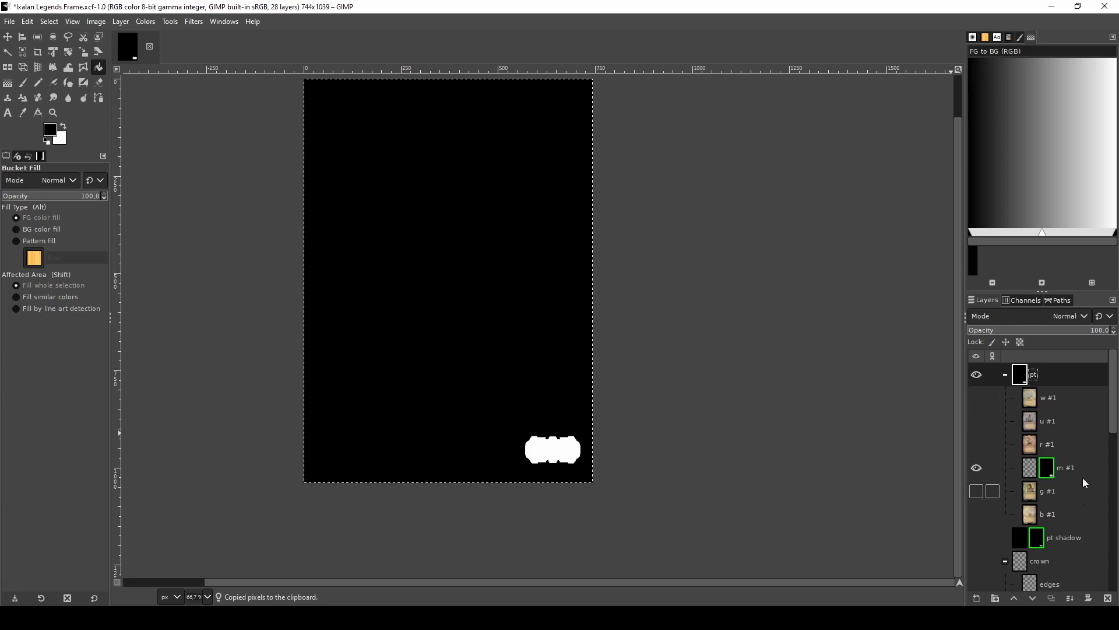
right_click(1062, 373)
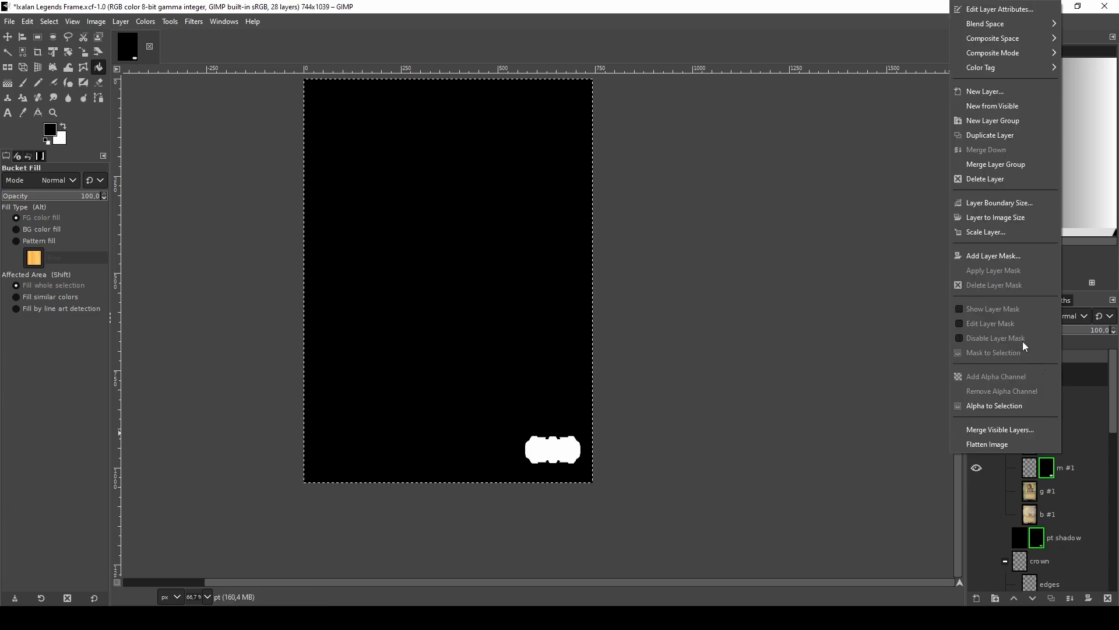
left_click(1003, 255)
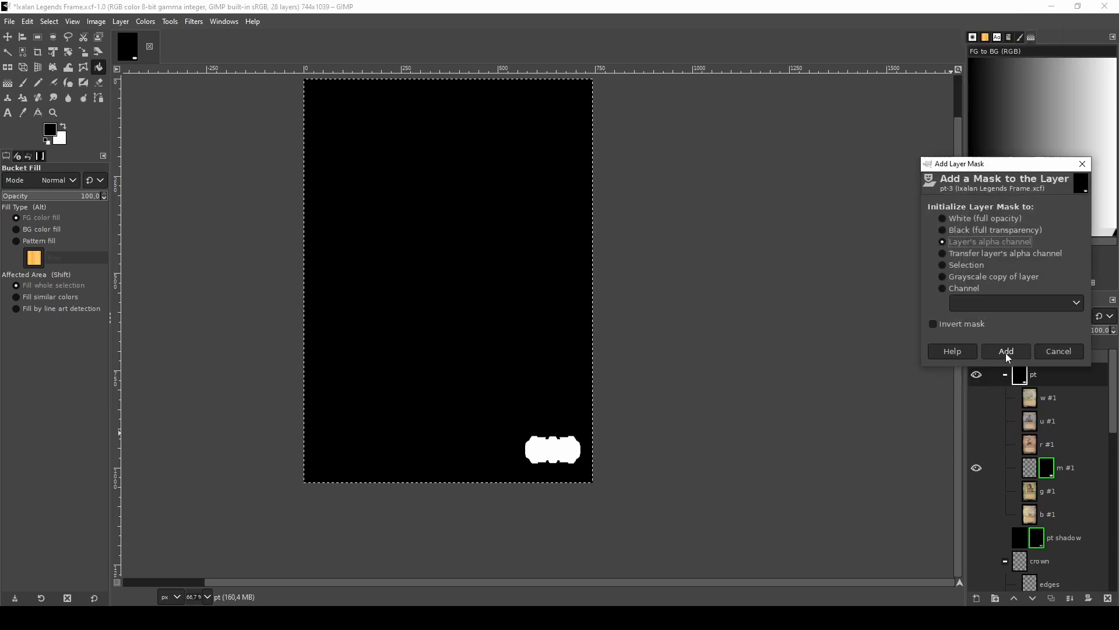
left_click(1006, 351)
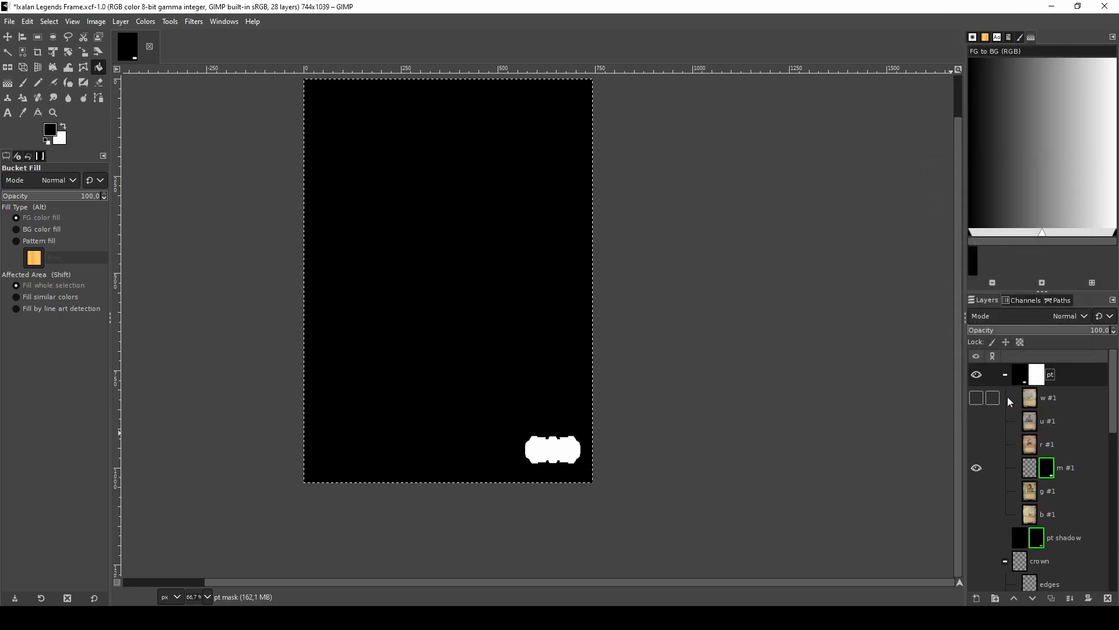
key("ctrl+v")
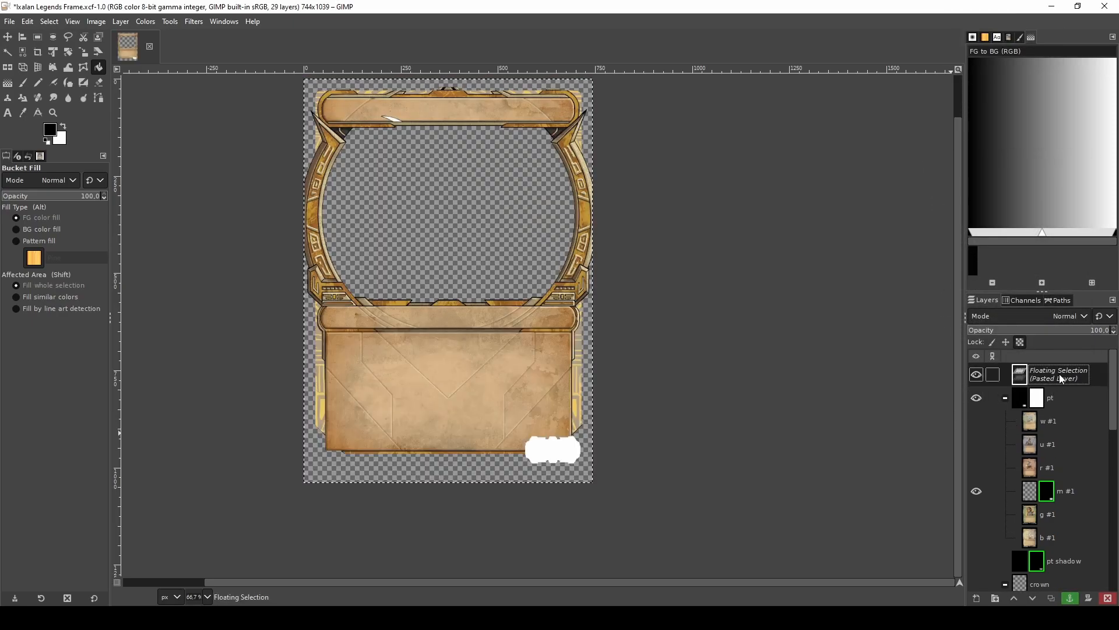
right_click(1027, 382)
left_click(1002, 149)
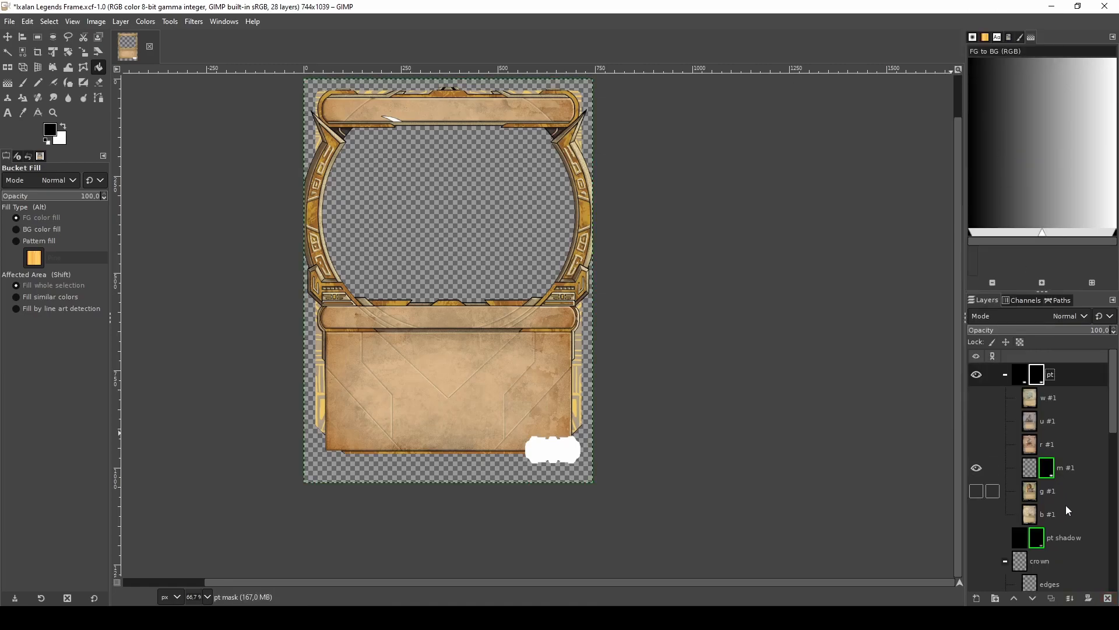
- Delete the m #1 layer's own layer mask
left_click(1045, 465)
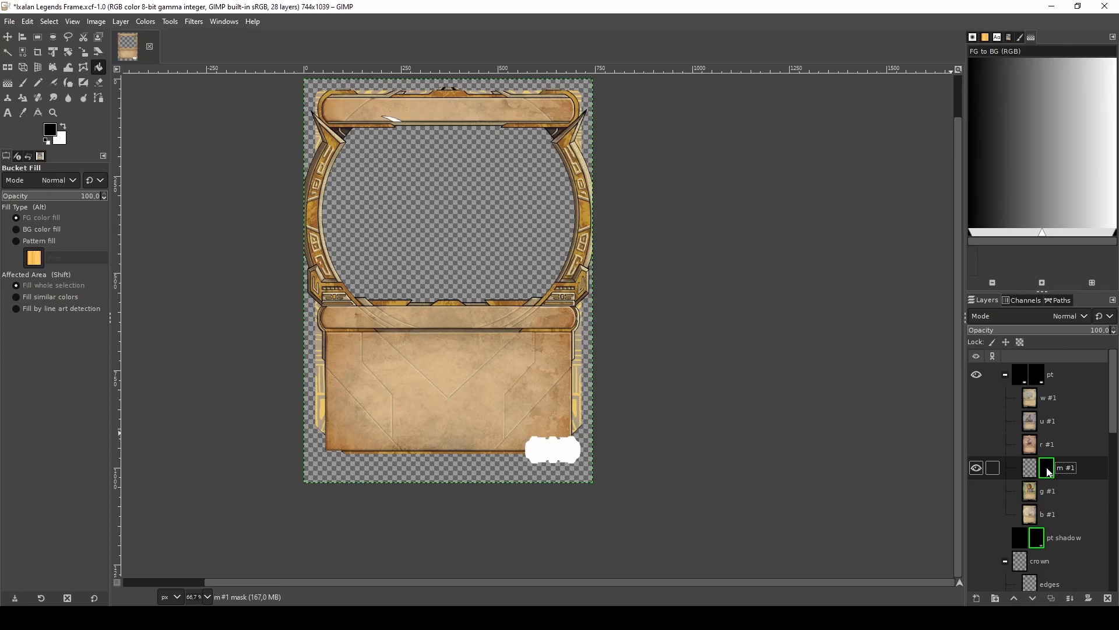
right_click(1049, 472)
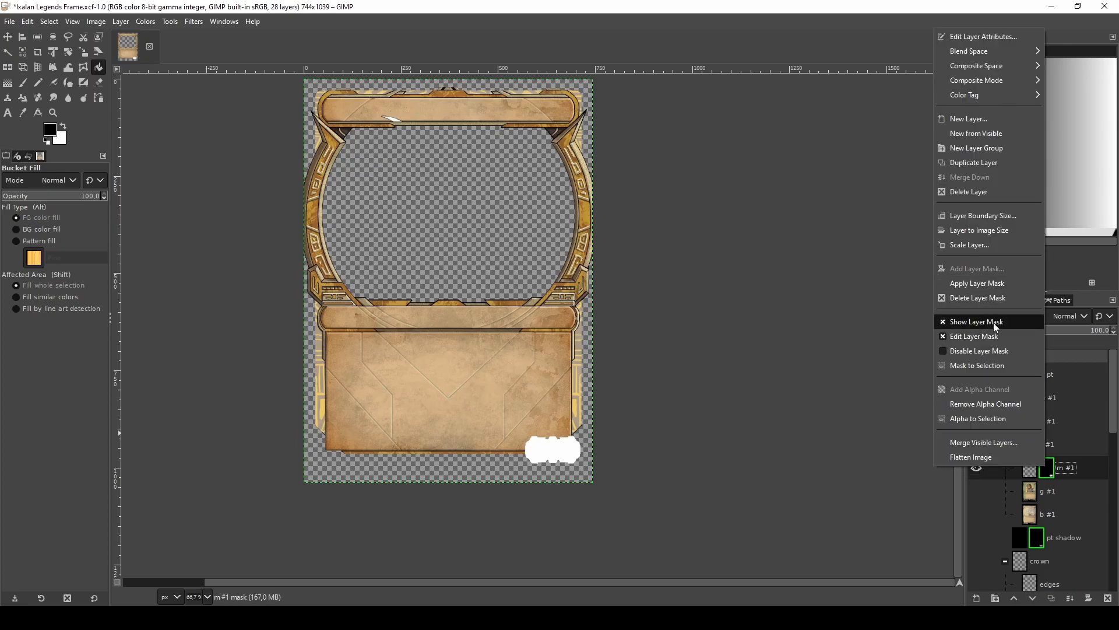
left_click(995, 299)
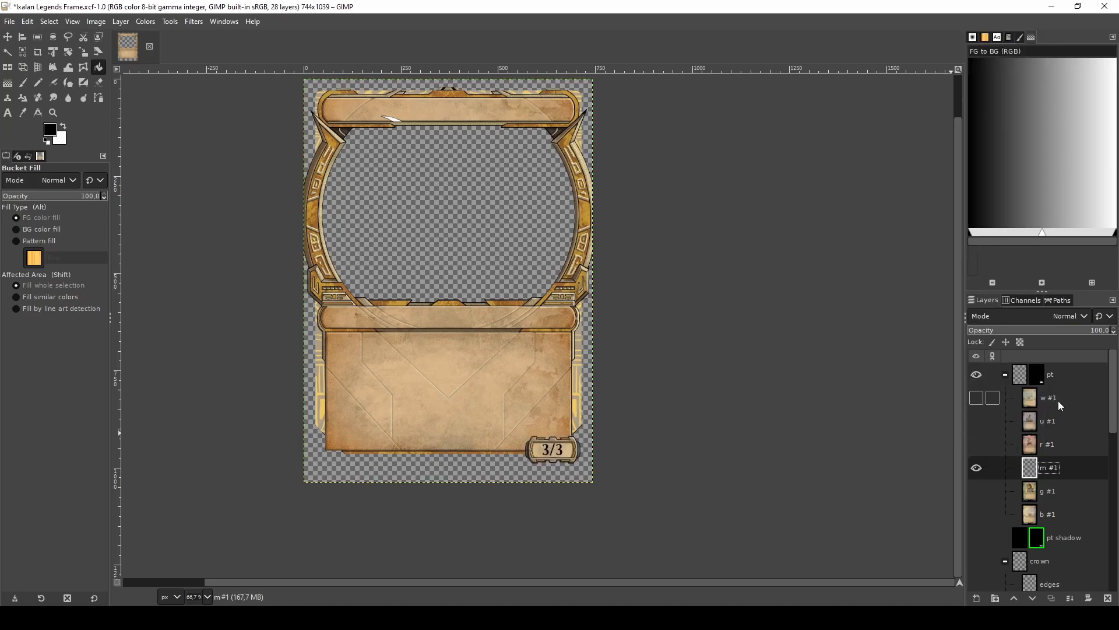
- Isolate the pt group and view the w #1, u #1, r #1 and g #1 boxes through the shared mask
left_click(976, 399)
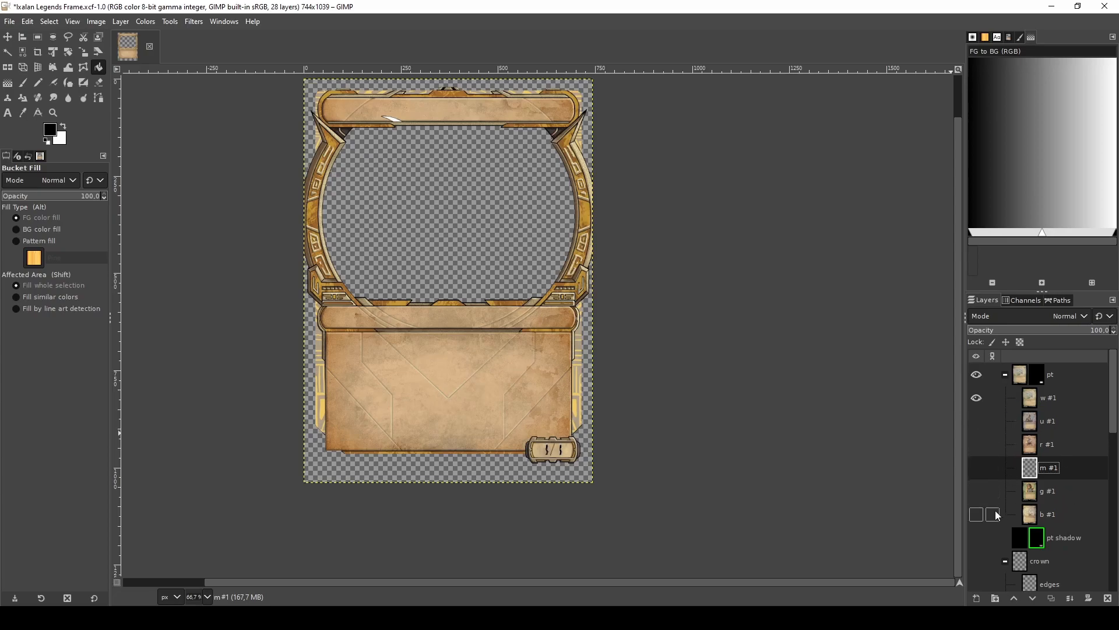
left_click(977, 375, "shift")
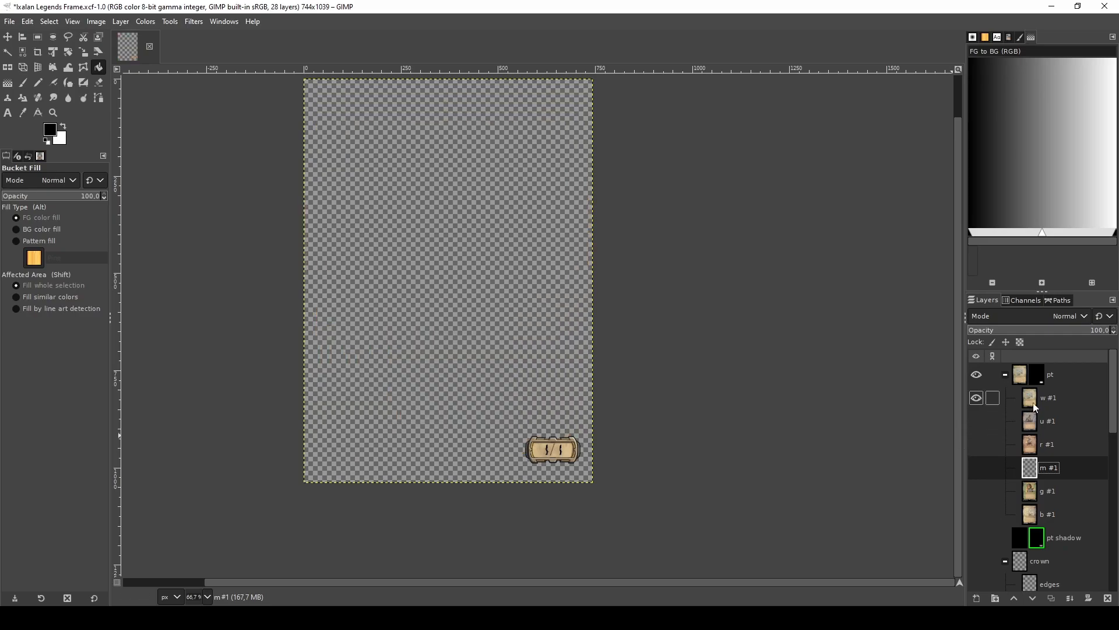
scroll(560, 466, "up", 3)
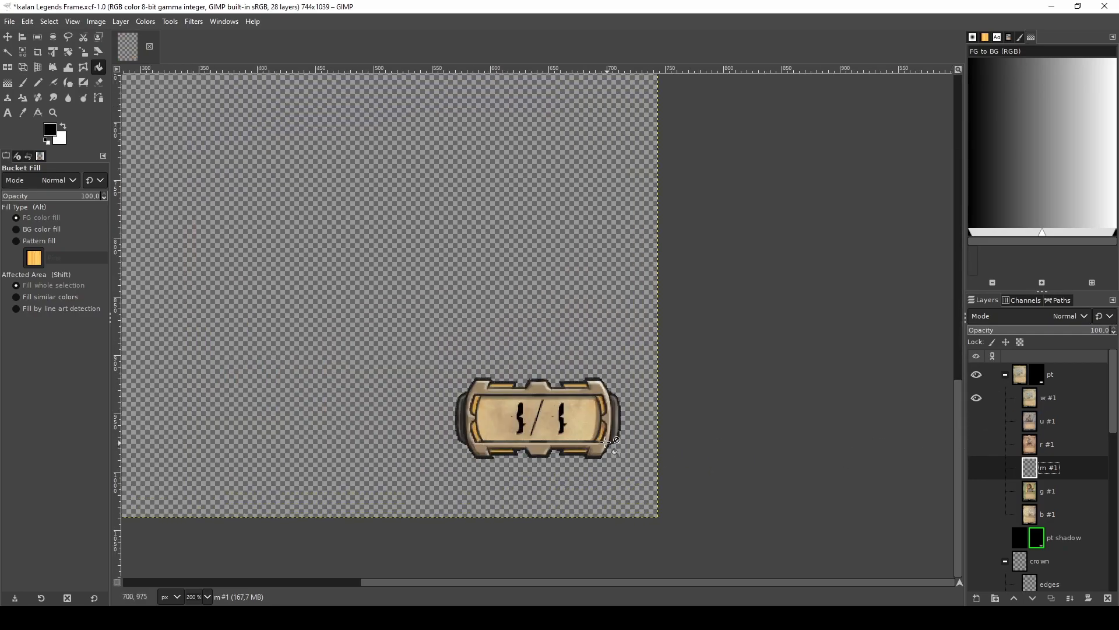
scroll(605, 441, "up", 2)
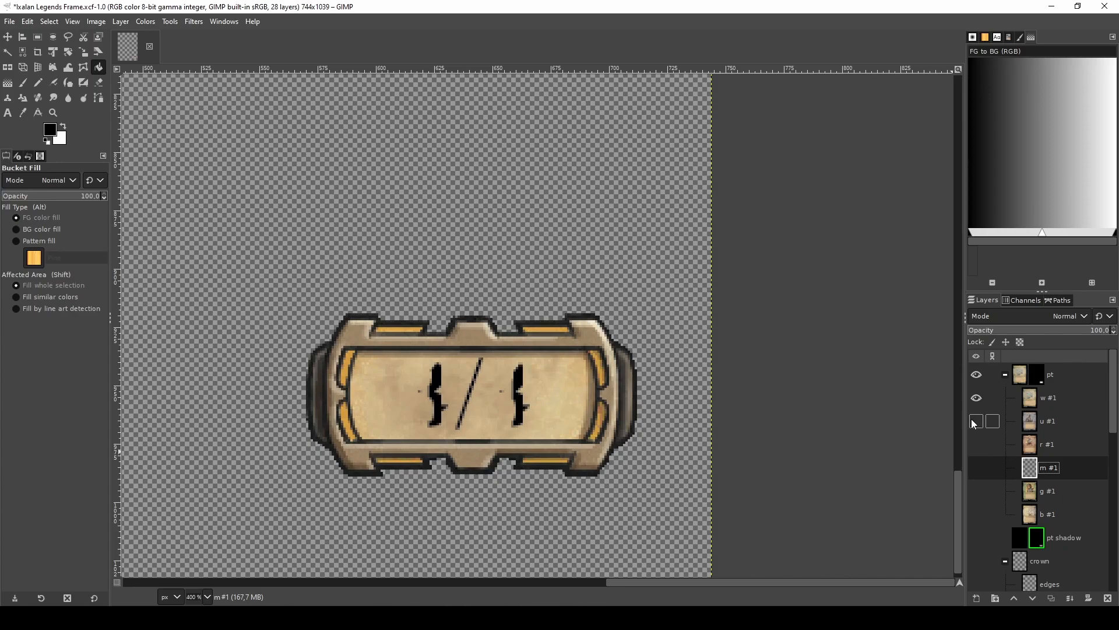
left_click(975, 421)
left_click(977, 445, "shift")
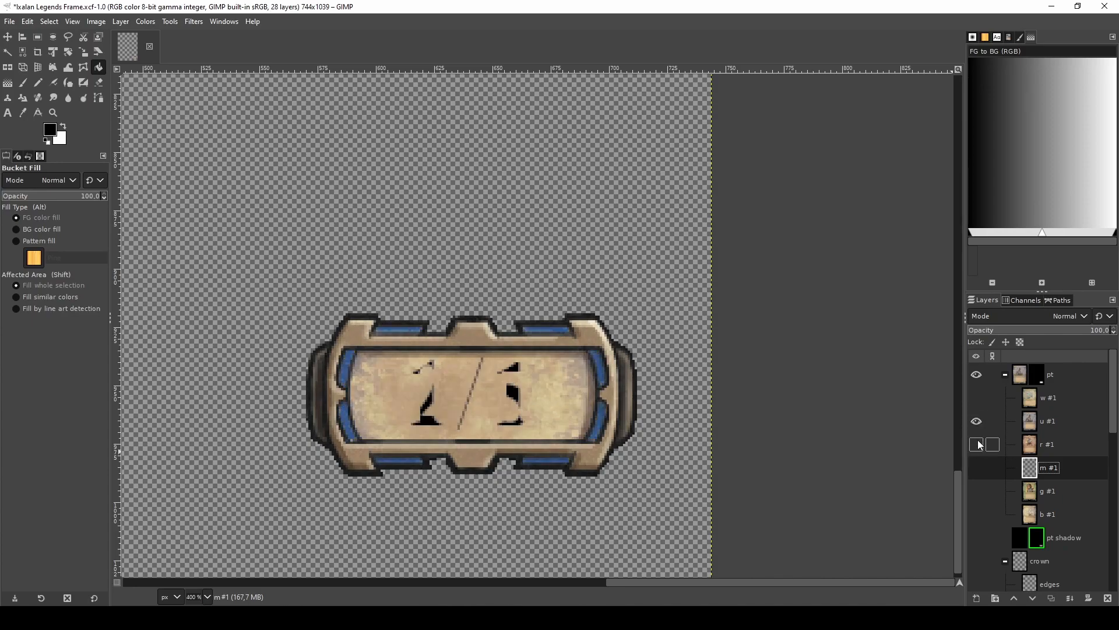
left_click(976, 492, "shift")
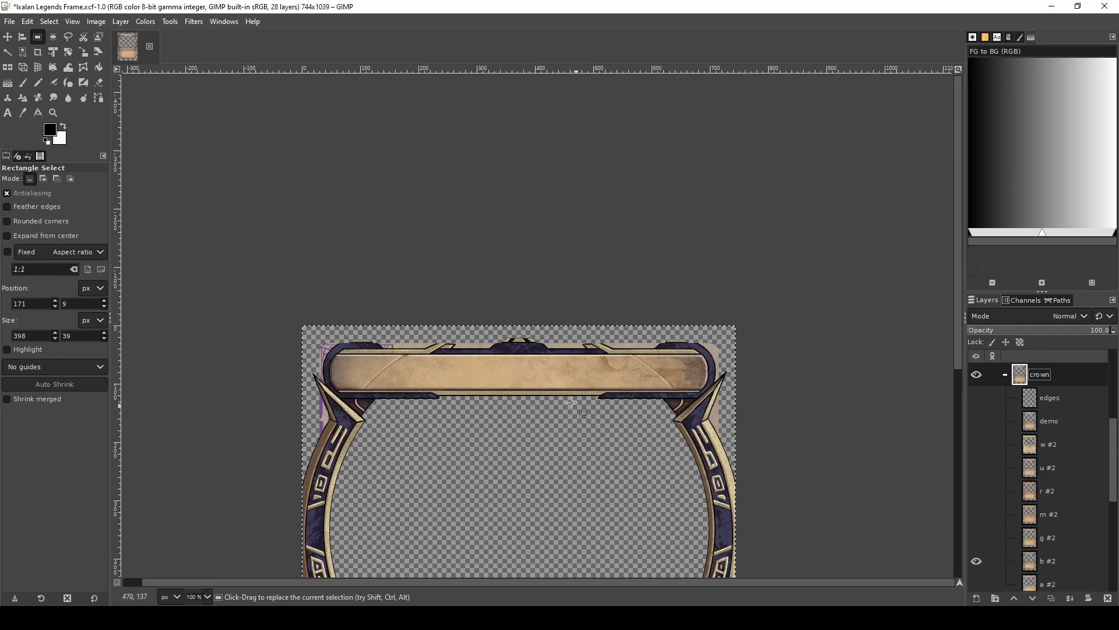
- Outline the crown's upper-left gold tip (42 × 8 px) and its central top ornament (406 × 38 px) with rectangle selections to examine them
scroll(360, 369, "up", 4)
scroll(359, 369, "up", 2)
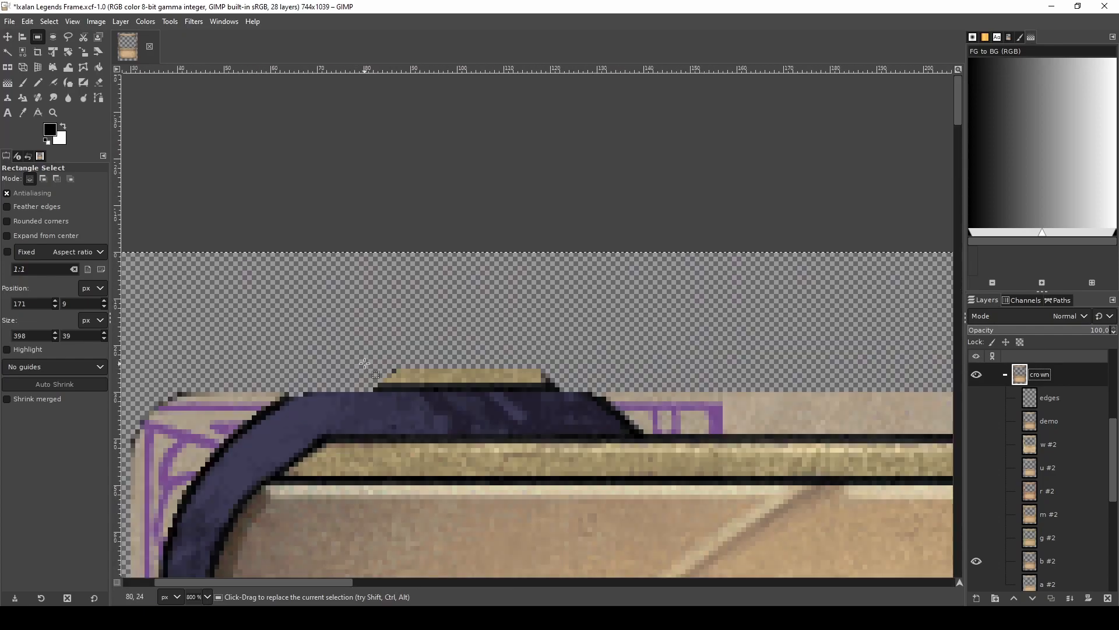
left_click(379, 361)
left_click_drag(380, 361, 569, 391)
scroll(532, 400, "down", 5)
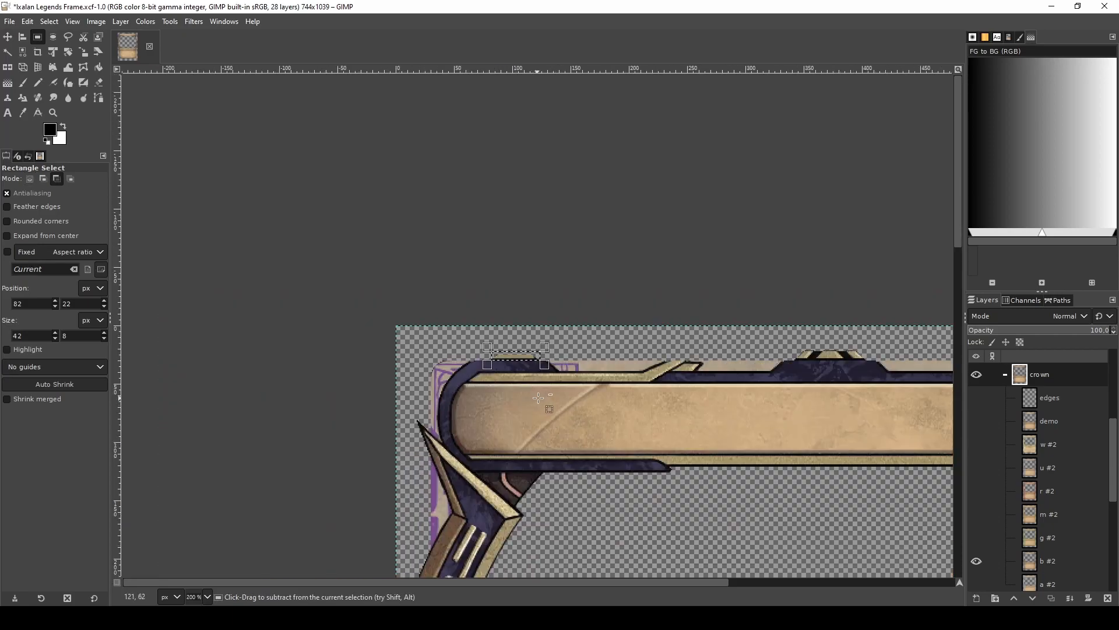
scroll(839, 385, "up", 2)
scroll(723, 351, "down", 3)
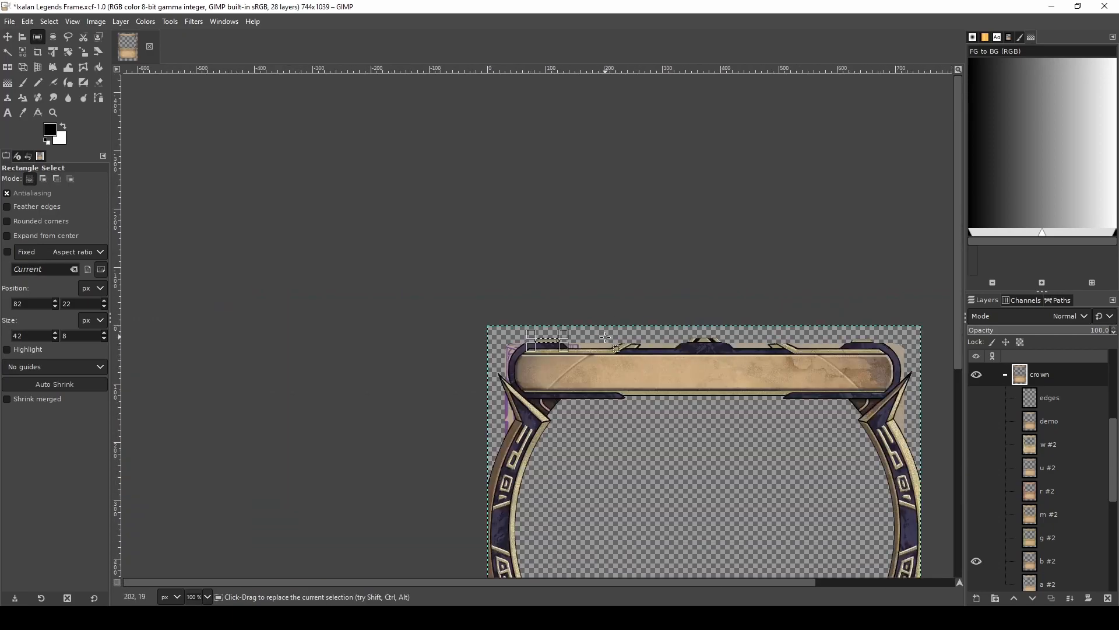
left_click_drag(592, 332, 829, 354)
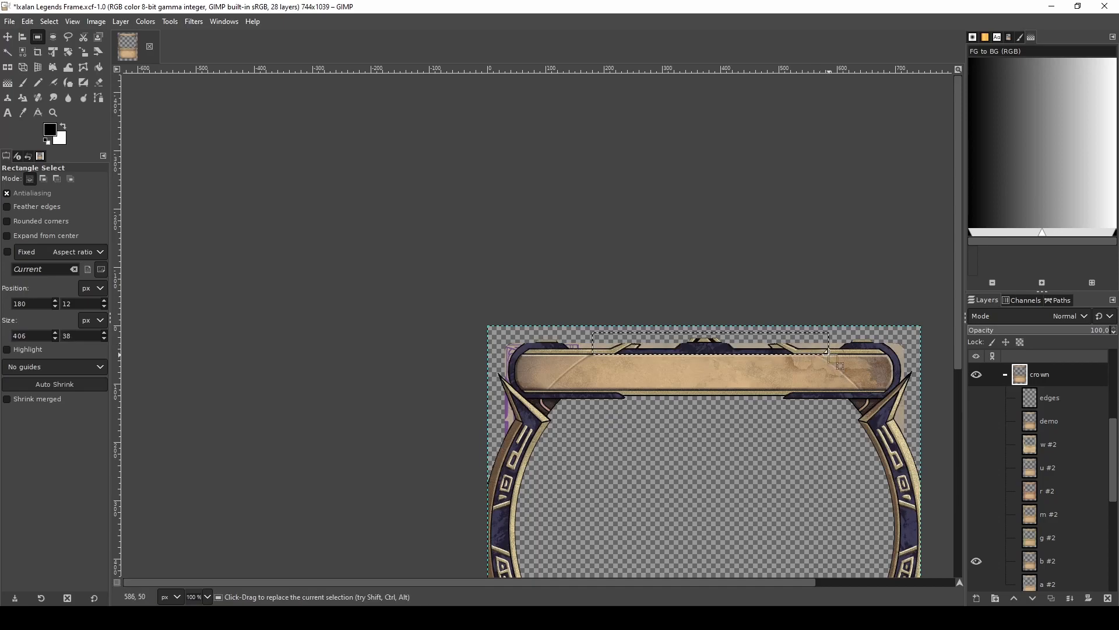
scroll(827, 373, "down", 2)
scroll(823, 391, "up", 3)
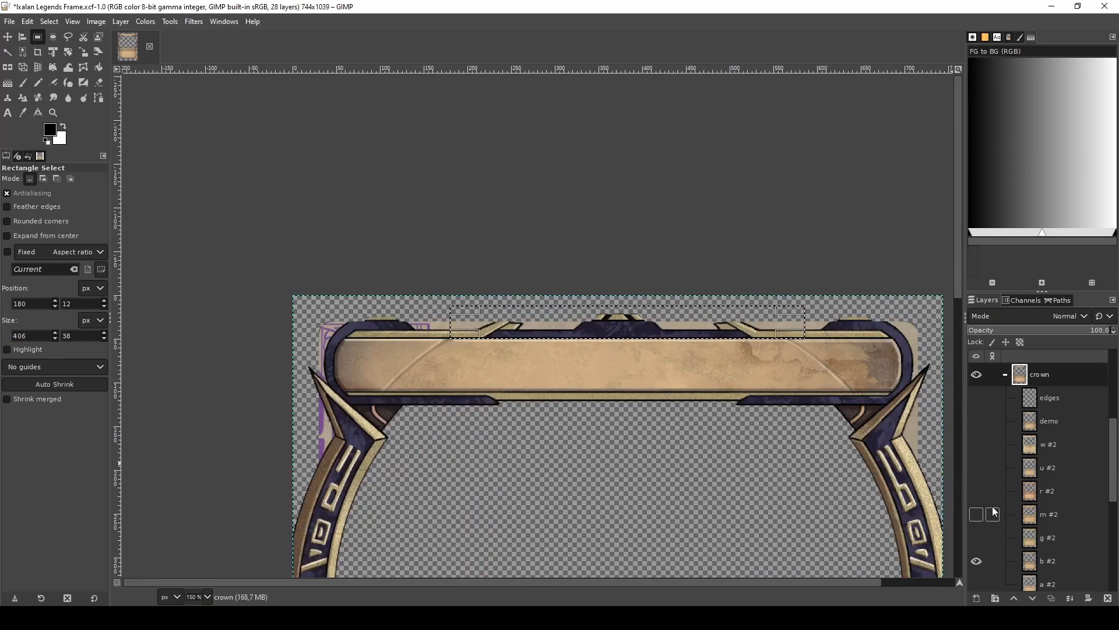
- Show the demo layer in place of b #2 in the crown group, turn on the edges layer and select it
left_click(975, 422)
left_click(977, 398)
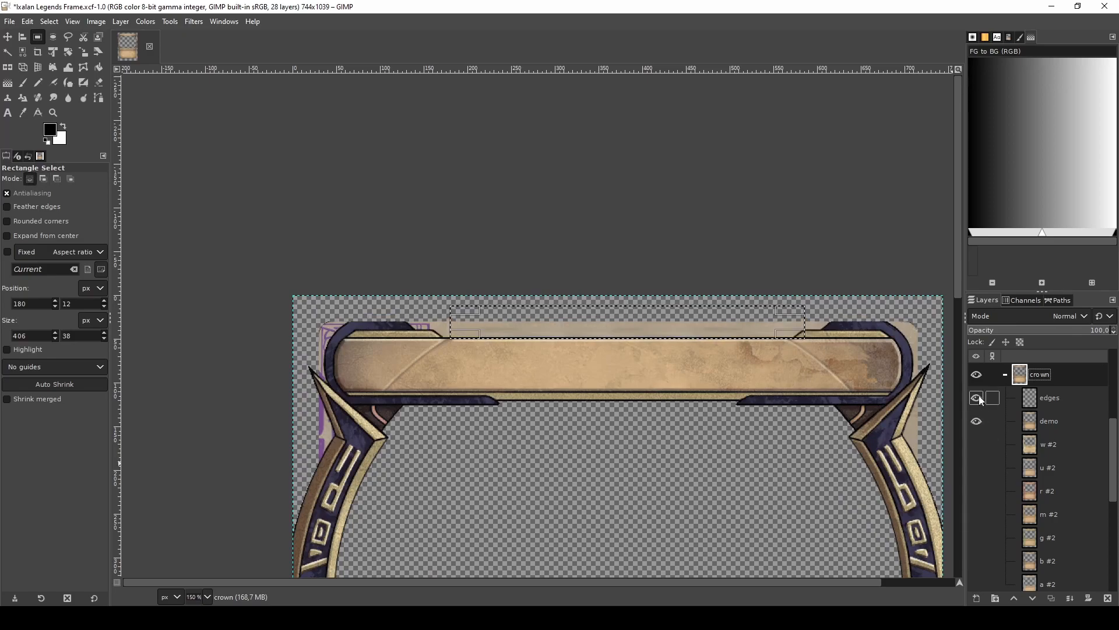
left_click(1062, 396)
- Examine the slanted inner end of the gold trim at the title bar's upper left, outlining it with a 21 × 8 px rectangle selection
scroll(717, 414, "down", 2)
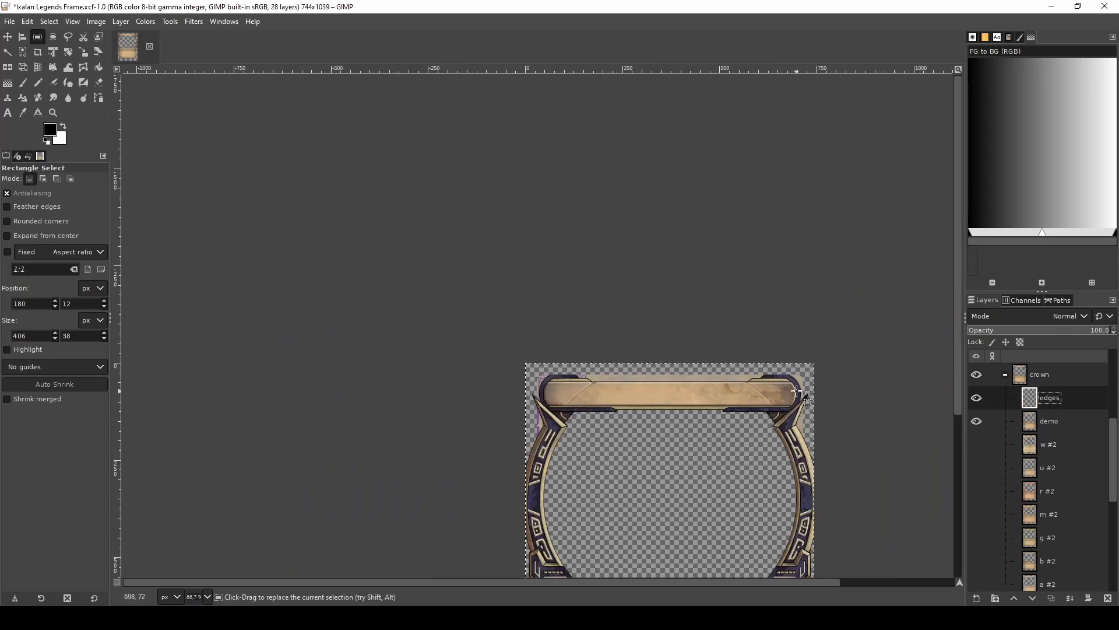
scroll(745, 384, "up", 1)
scroll(541, 380, "up", 1)
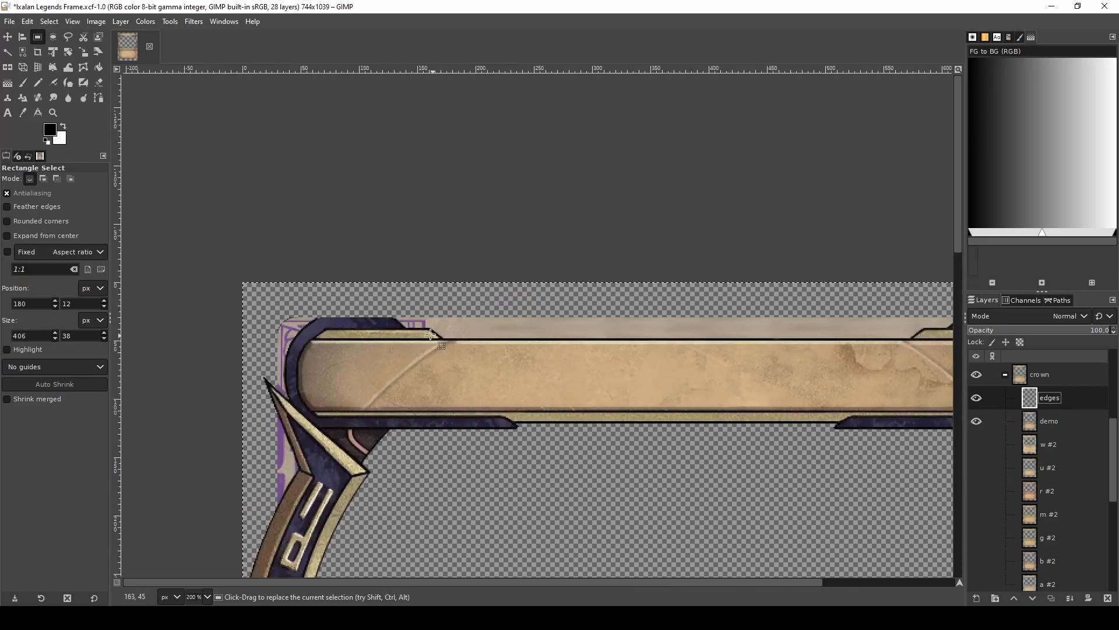
scroll(438, 333, "up", 3)
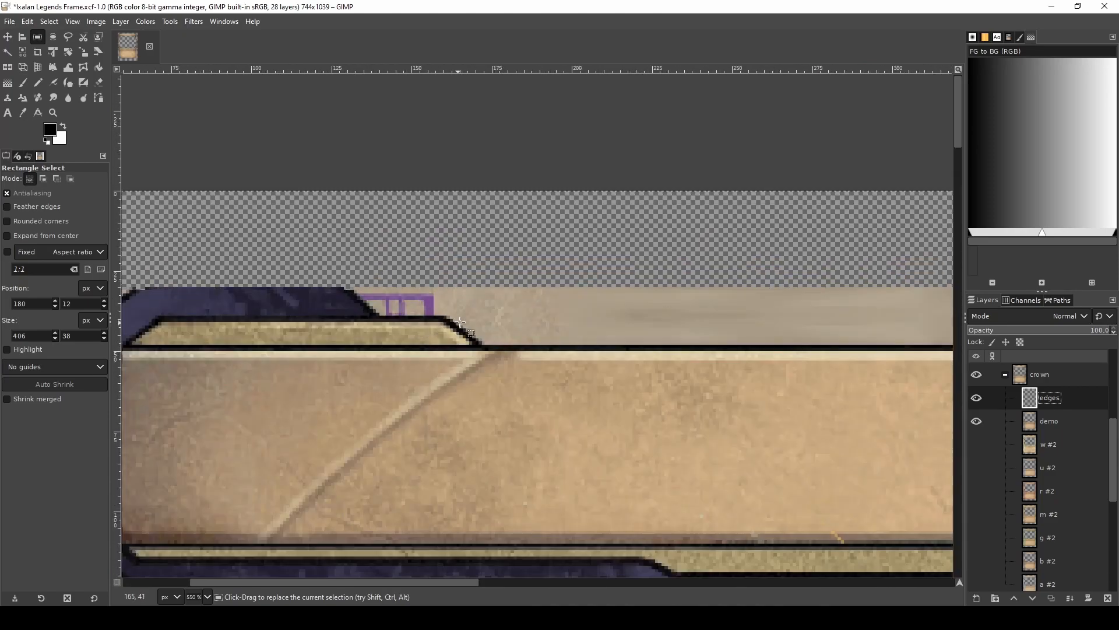
left_click_drag(488, 317, 417, 348)
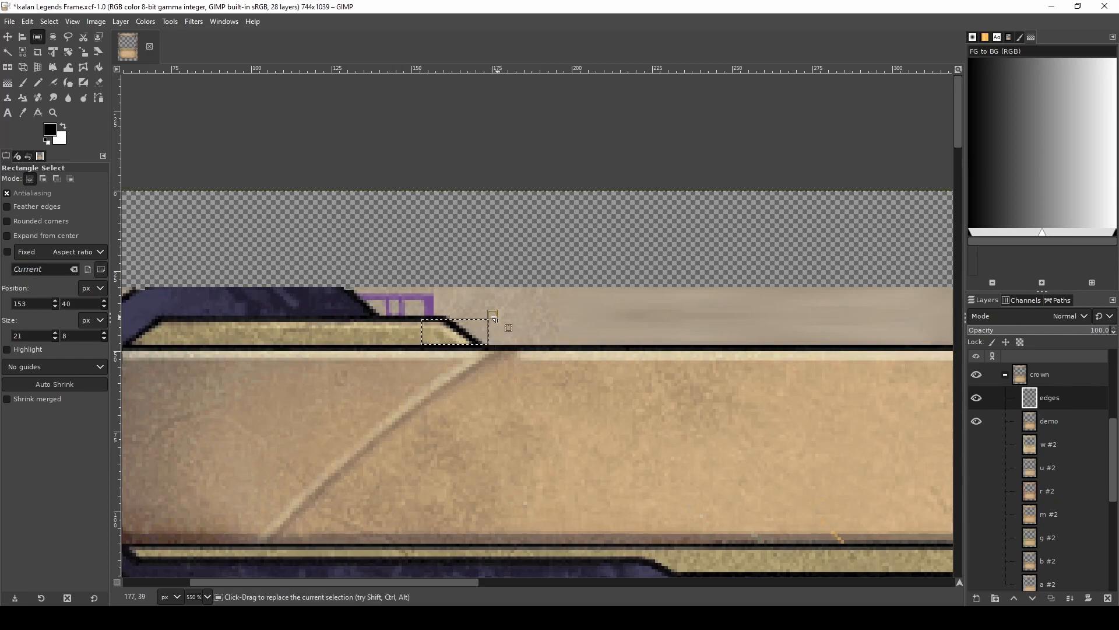
left_click(529, 322)
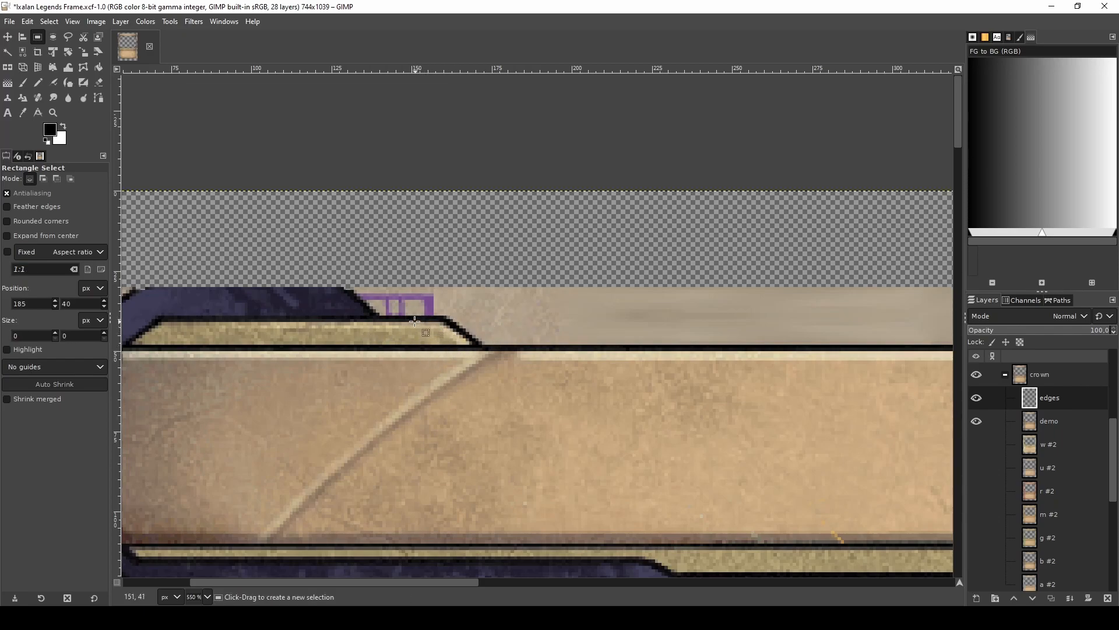
left_click_drag(403, 320, 476, 345)
left_click(519, 336)
scroll(441, 337, "down", 1)
scroll(441, 336, "down", 5)
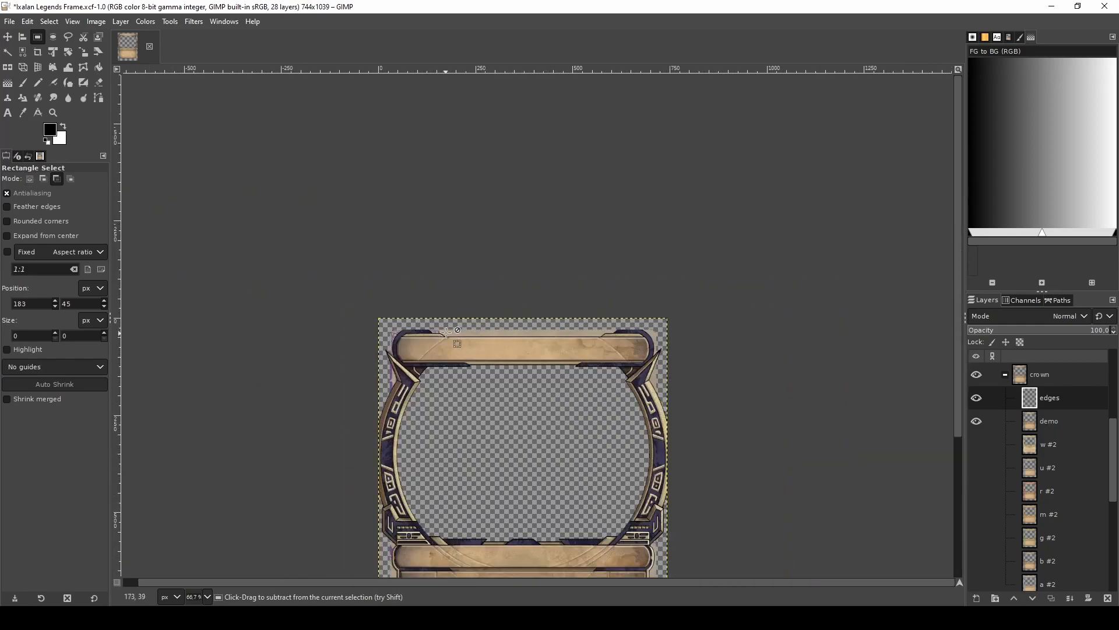
- Outline the gold trim's outer end at the title bar's upper-right corner with a 25 × 11 px rectangle selection and examine it closely
scroll(531, 347, "up", 6)
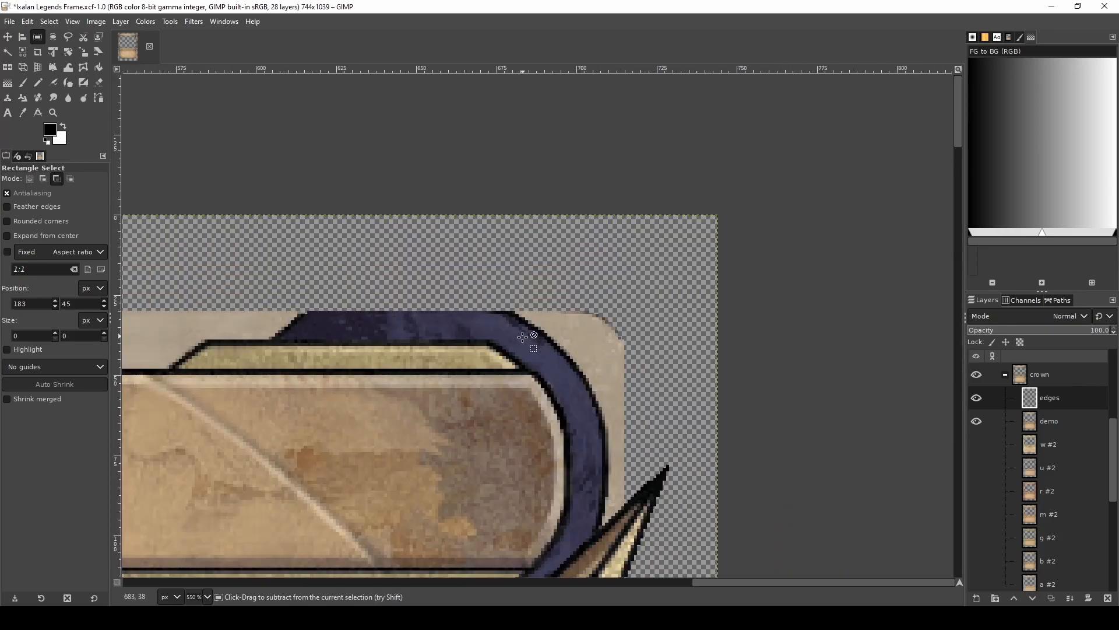
left_click_drag(537, 341, 458, 375)
scroll(458, 375, "up", 3)
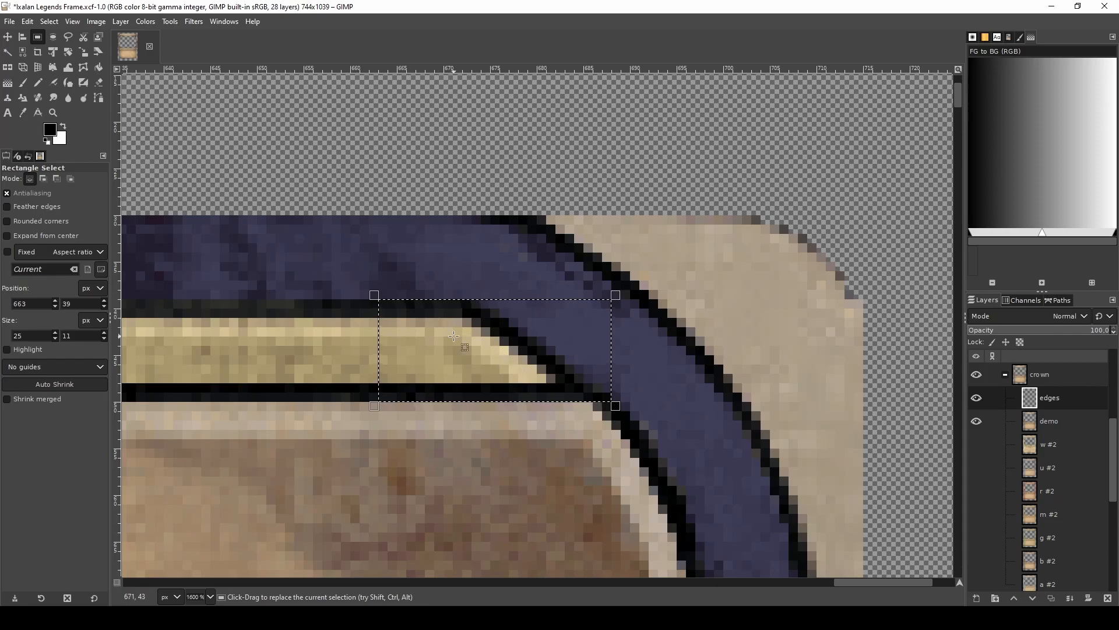
- Examine the gold trim's inner ends on both sides of the title bar, comparing their edges on the crown's edges layer
scroll(515, 373, "down", 2)
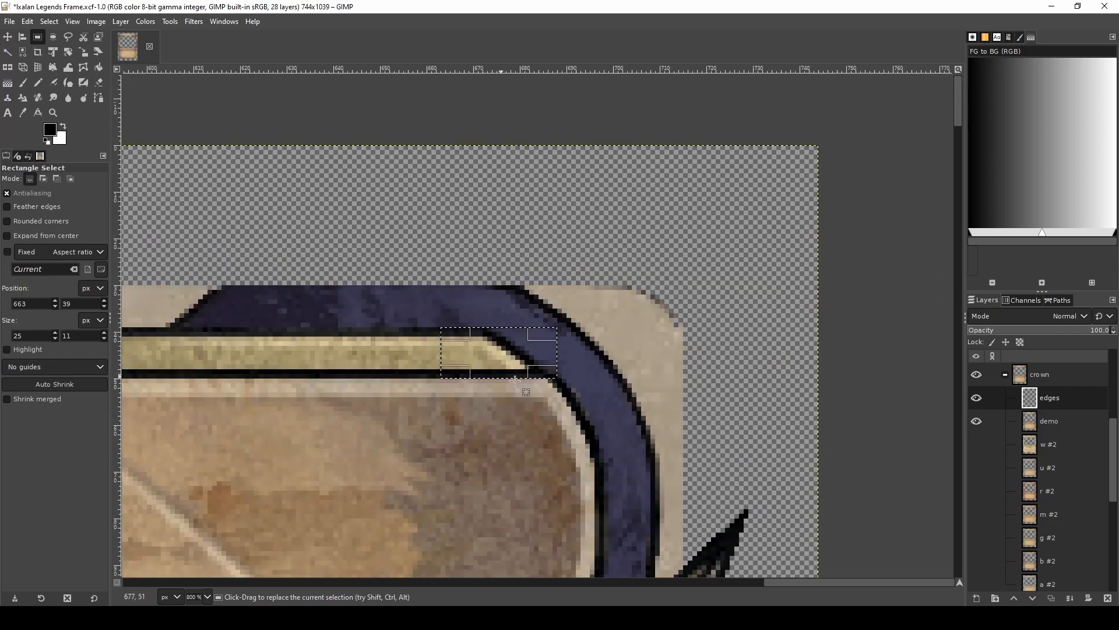
scroll(496, 369, "down", 6)
scroll(175, 353, "up", 3)
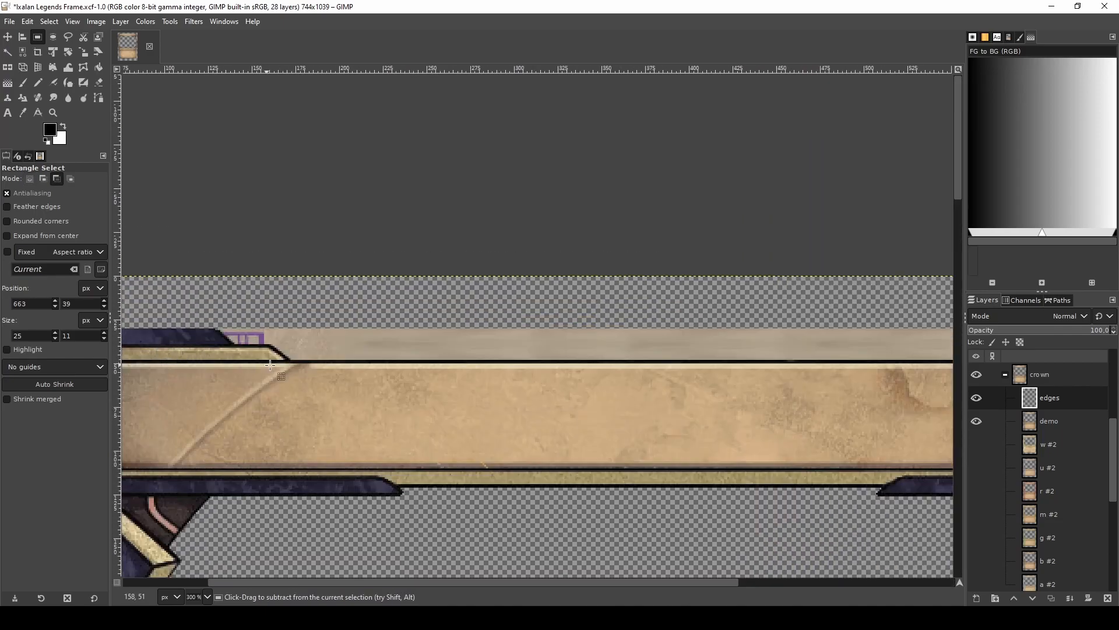
scroll(289, 356, "down", 3)
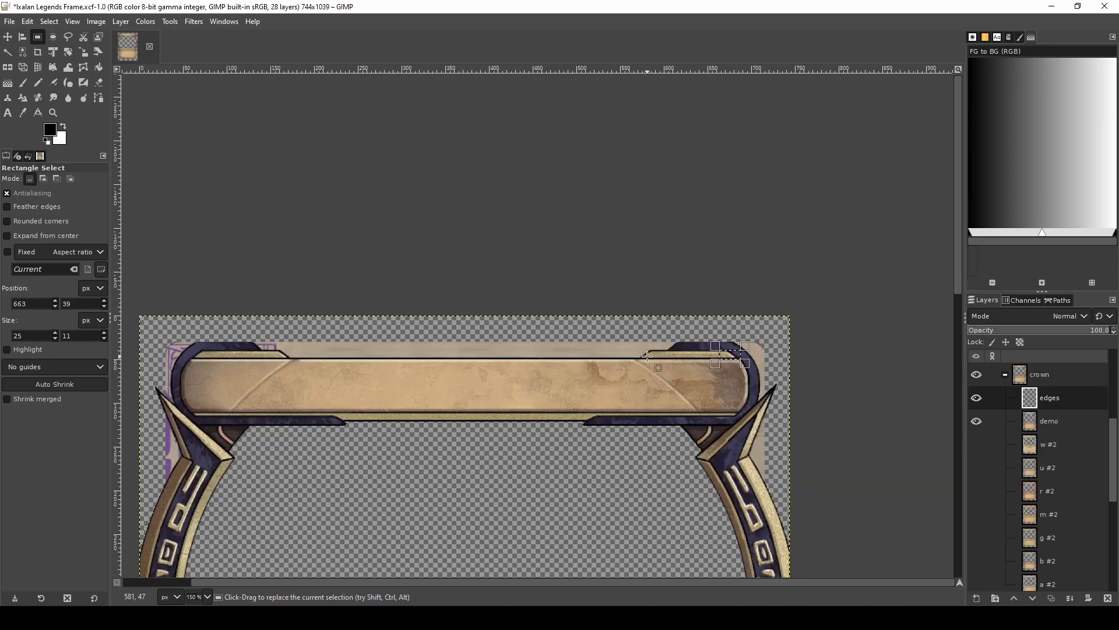
scroll(171, 352, "up", 3)
scroll(171, 353, "down", 1)
left_click_drag(219, 355, 246, 371)
left_click_drag(838, 352, 812, 371)
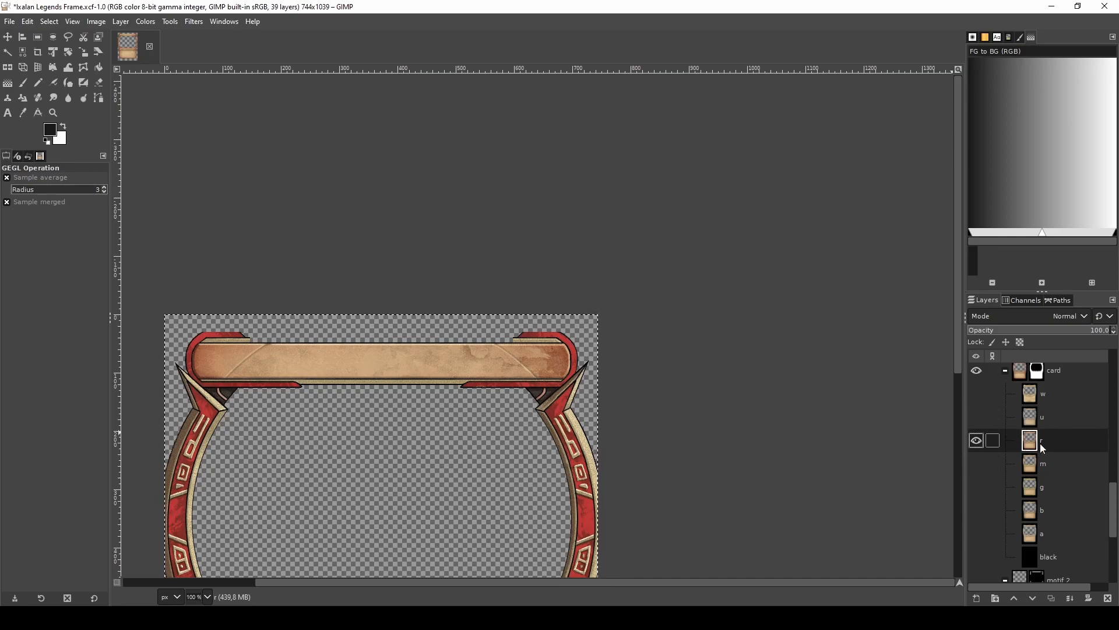
- Duplicate the card group's r layer twice, hiding the original and the first copy so only the newest copy shows
right_click(1072, 438)
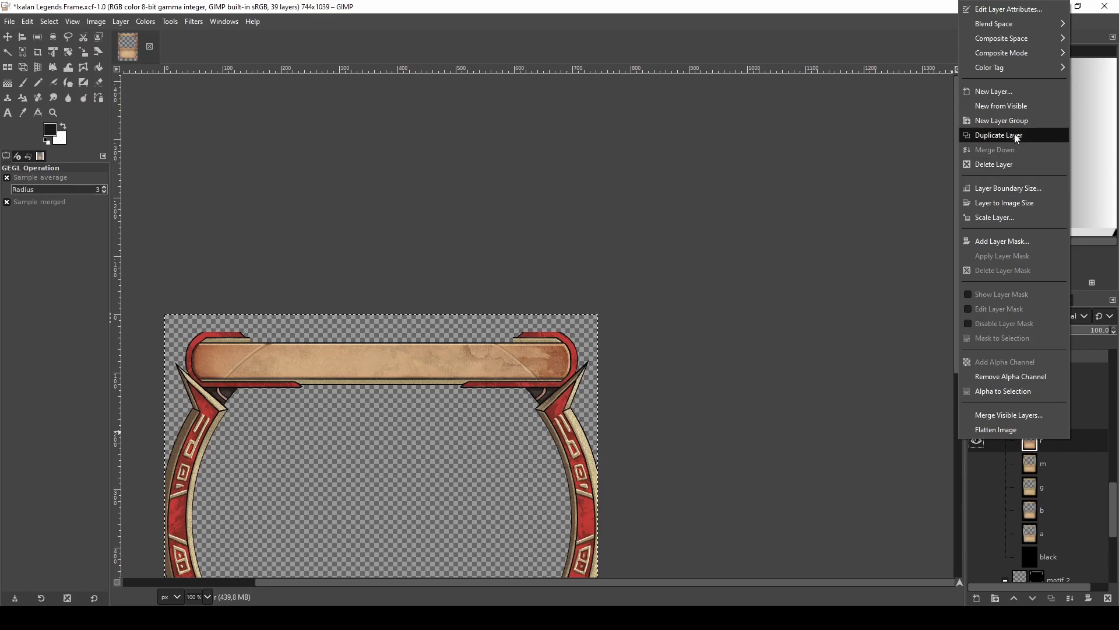
left_click(1012, 136)
right_click(1077, 438)
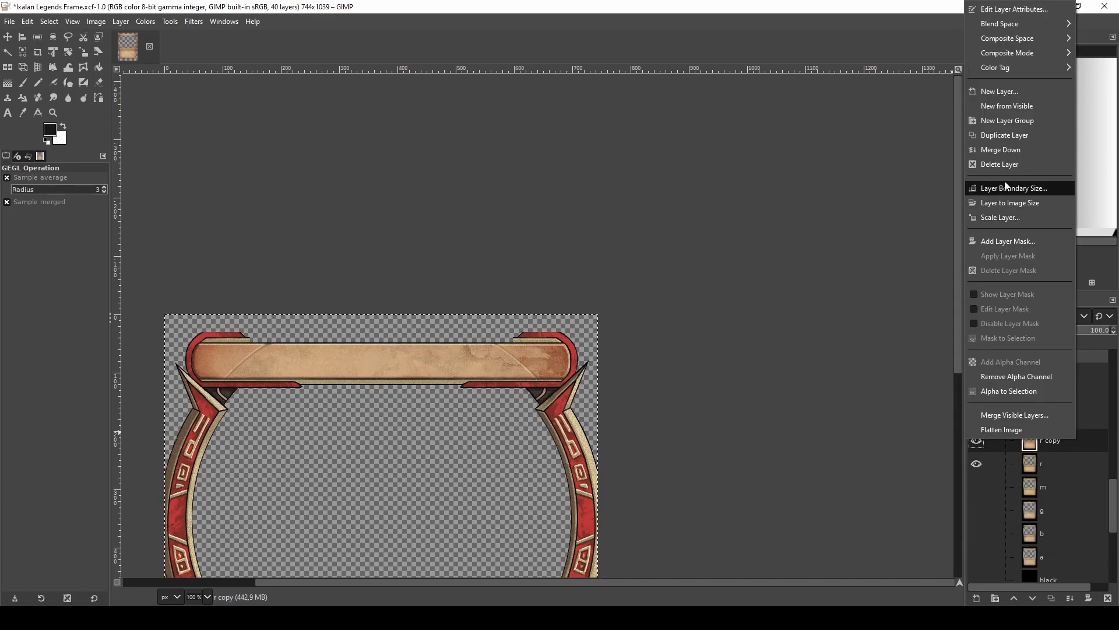
left_click(1003, 137)
left_click(977, 466)
left_click(977, 486)
scroll(548, 379, "down", 3)
scroll(548, 379, "down", 3)
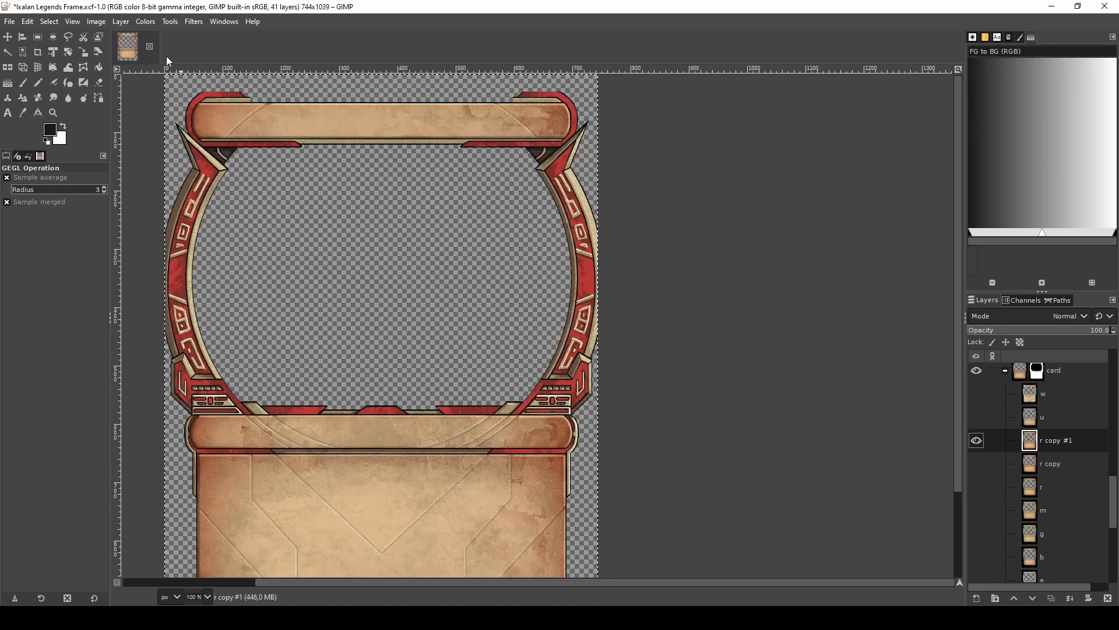
left_click(145, 22)
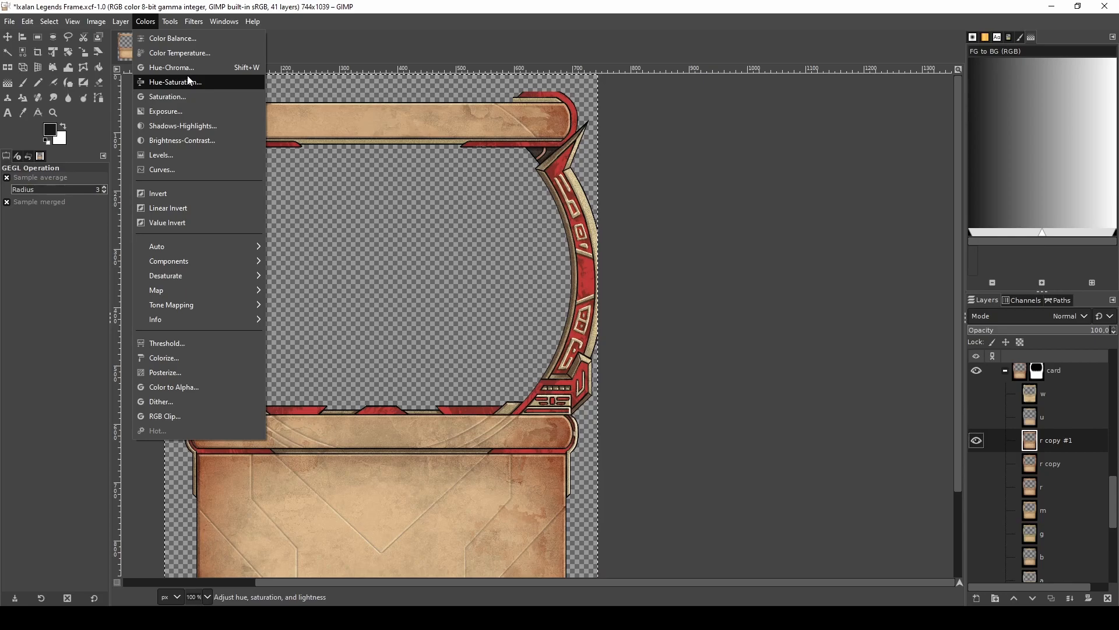
left_click(184, 67)
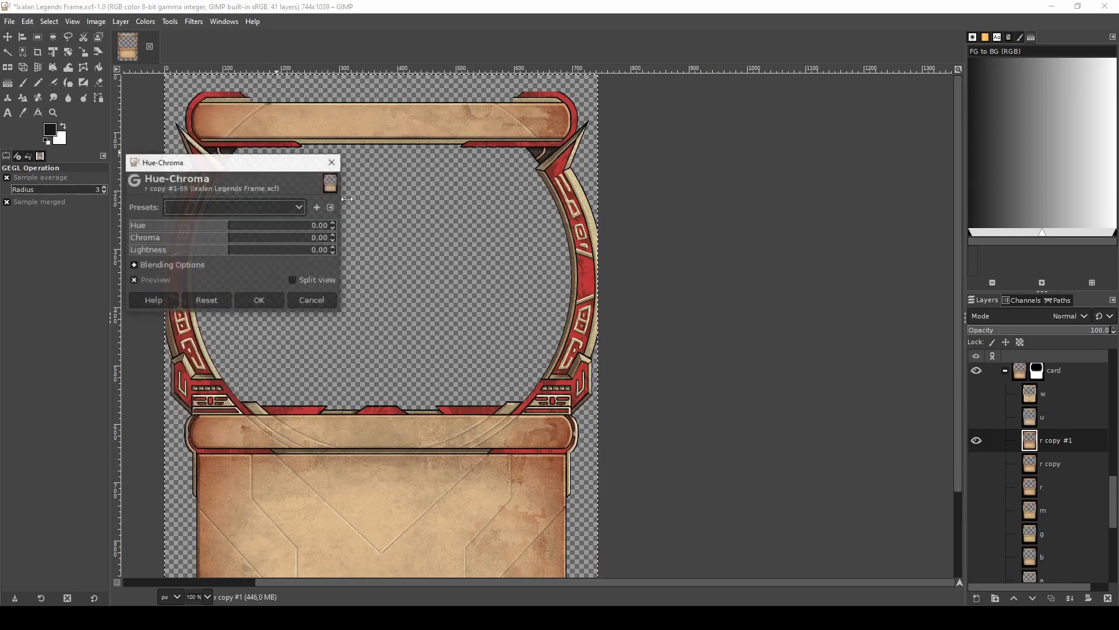
left_click_drag(274, 163, 811, 144)
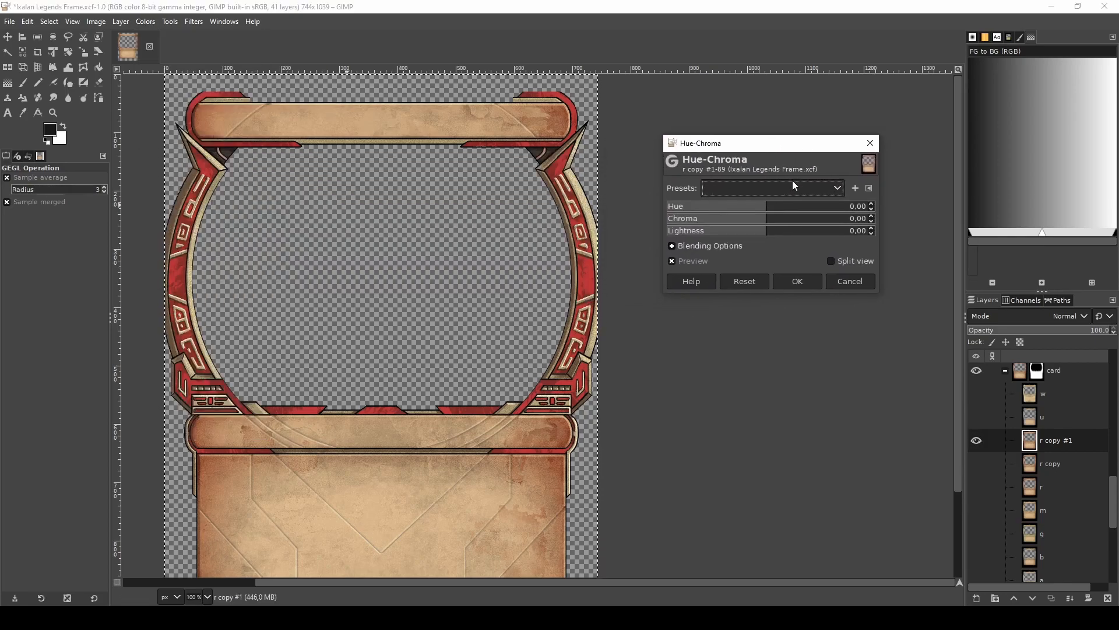
left_click_drag(766, 207, 791, 200)
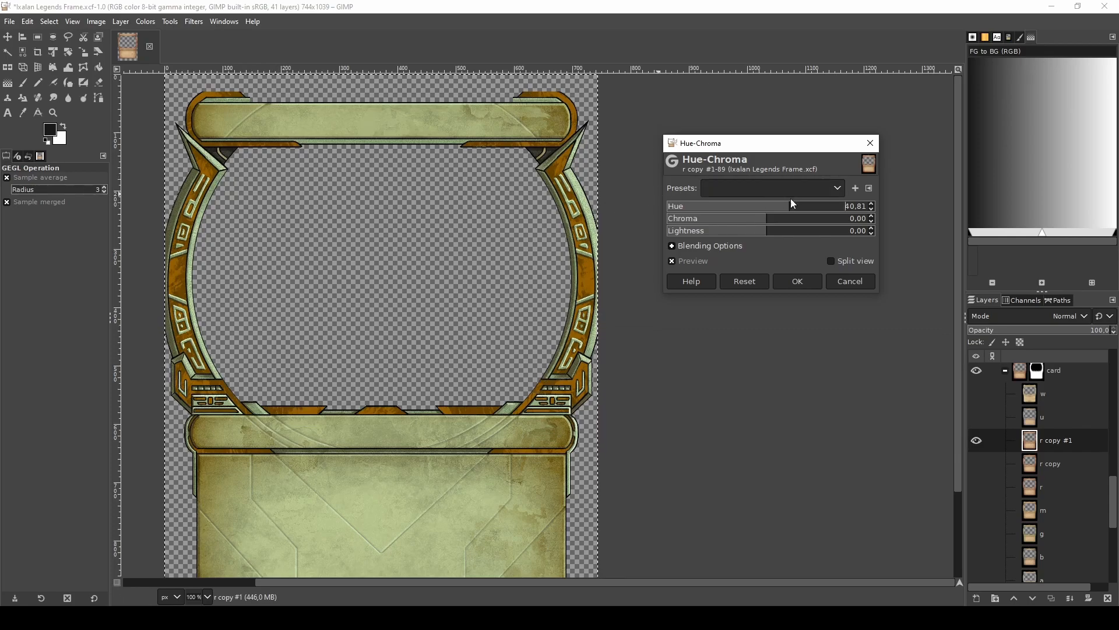
left_click_drag(789, 208, 716, 238)
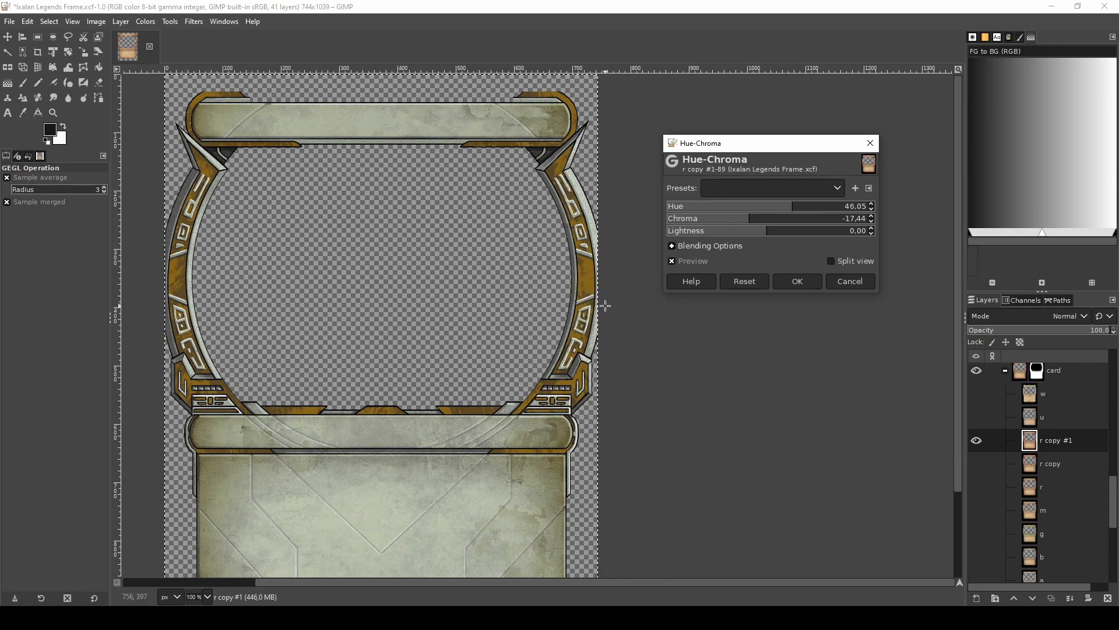
left_click(849, 284)
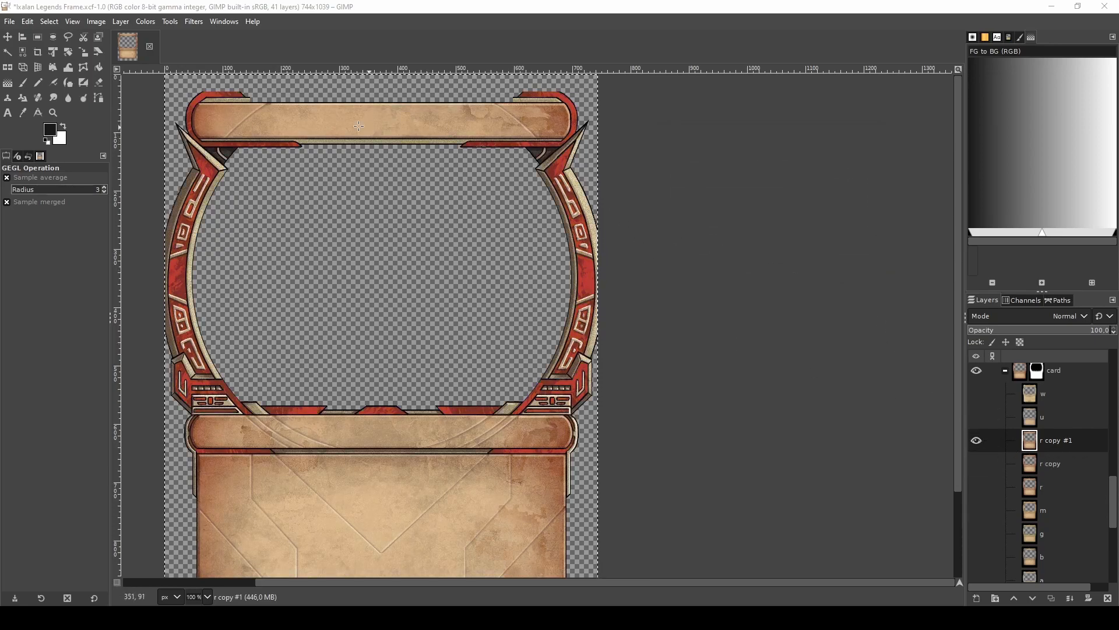
- Examine the pixels at the tip of the upper-left spike's red inlay, outlining them with small rectangle selections down to 1 × 4 px
scroll(175, 120, "up", 8)
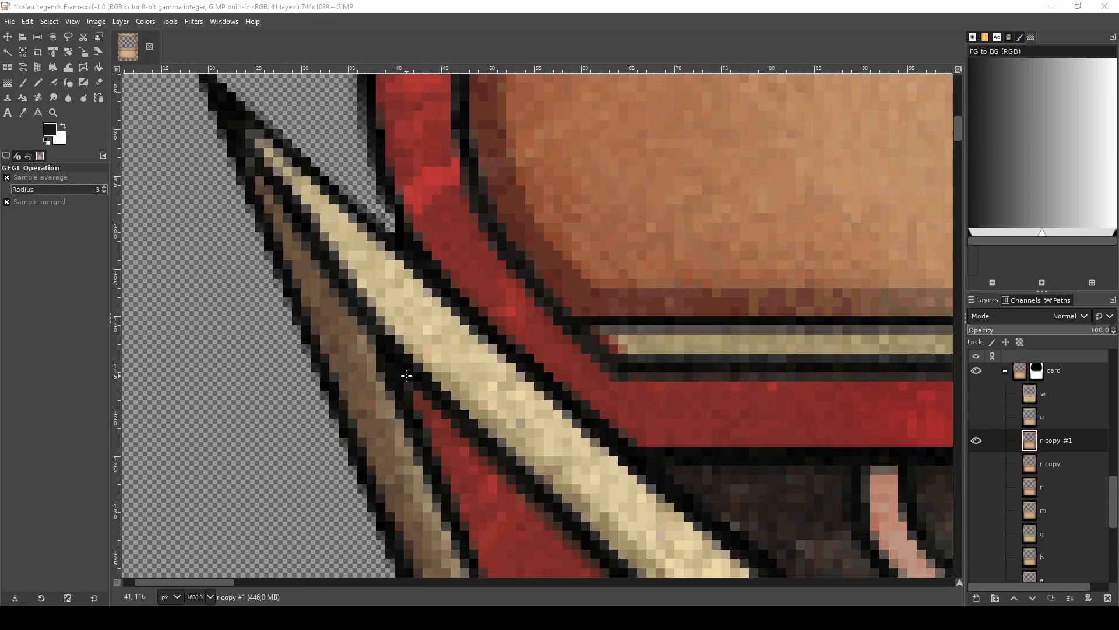
key("r")
left_click_drag(405, 383, 432, 434)
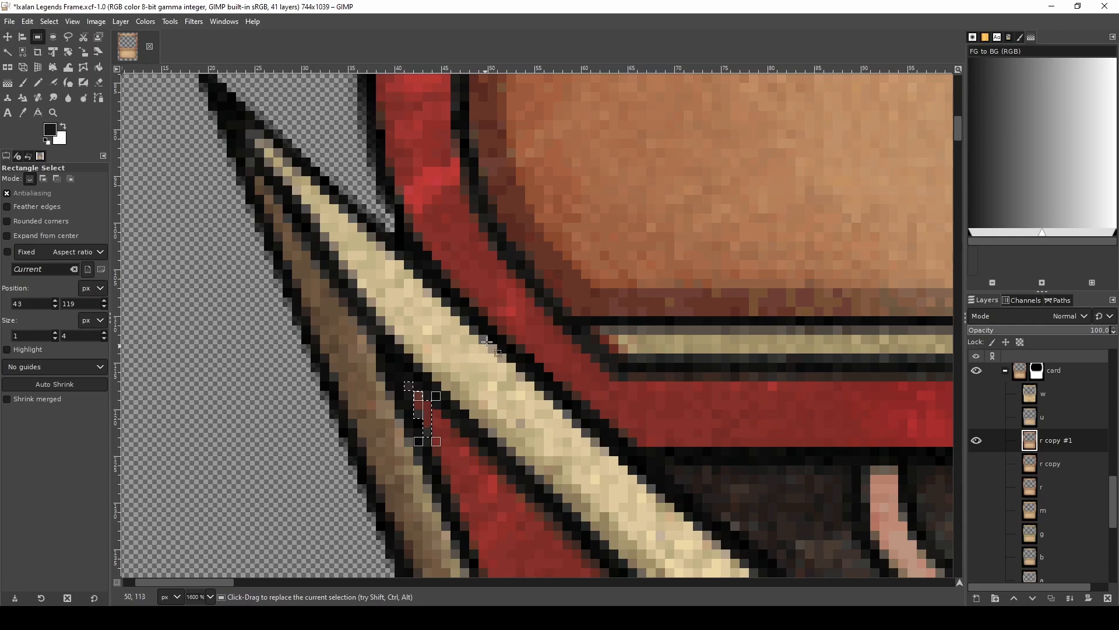
scroll(434, 400, "down", 3, "ctrl")
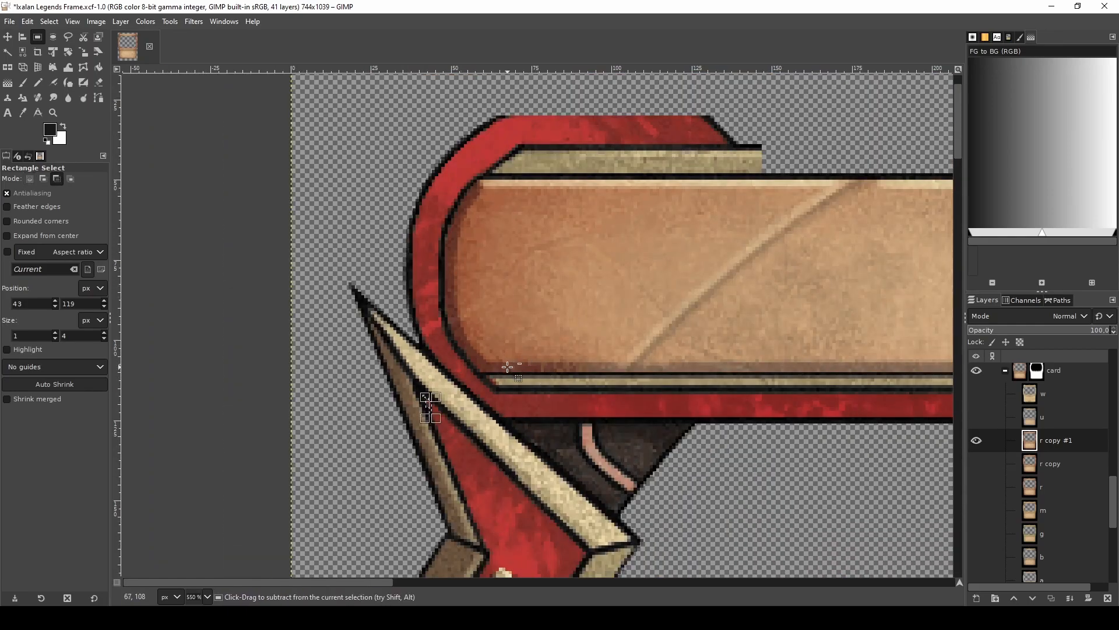
scroll(425, 391, "down", 4, "ctrl")
scroll(424, 379, "down", 1, "ctrl")
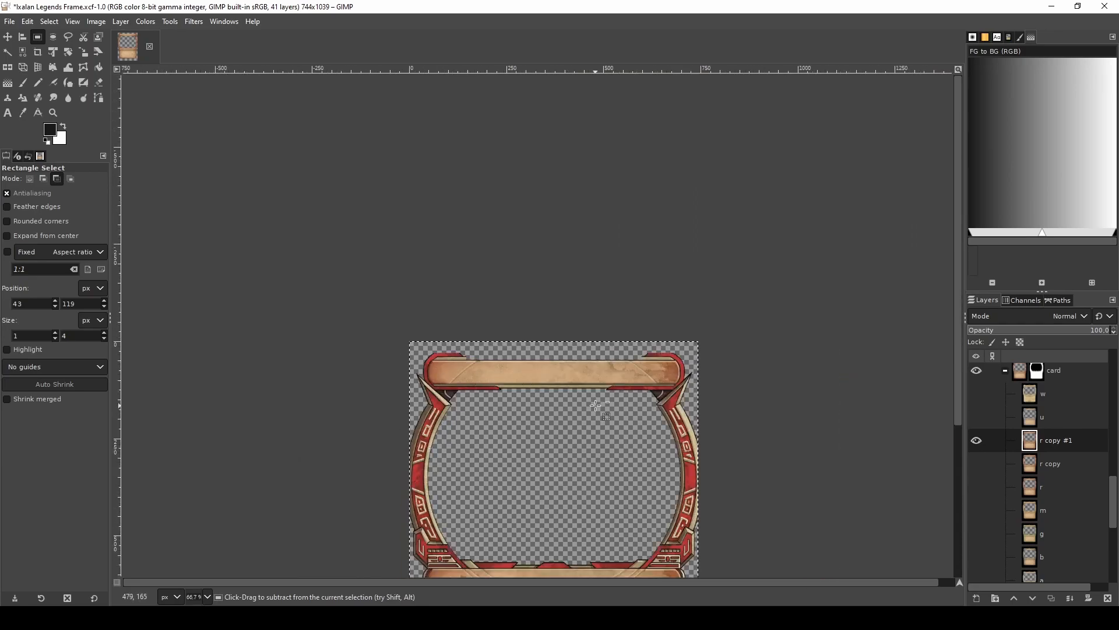
scroll(558, 381, "down", 5)
scroll(340, 117, "up", 2, "ctrl")
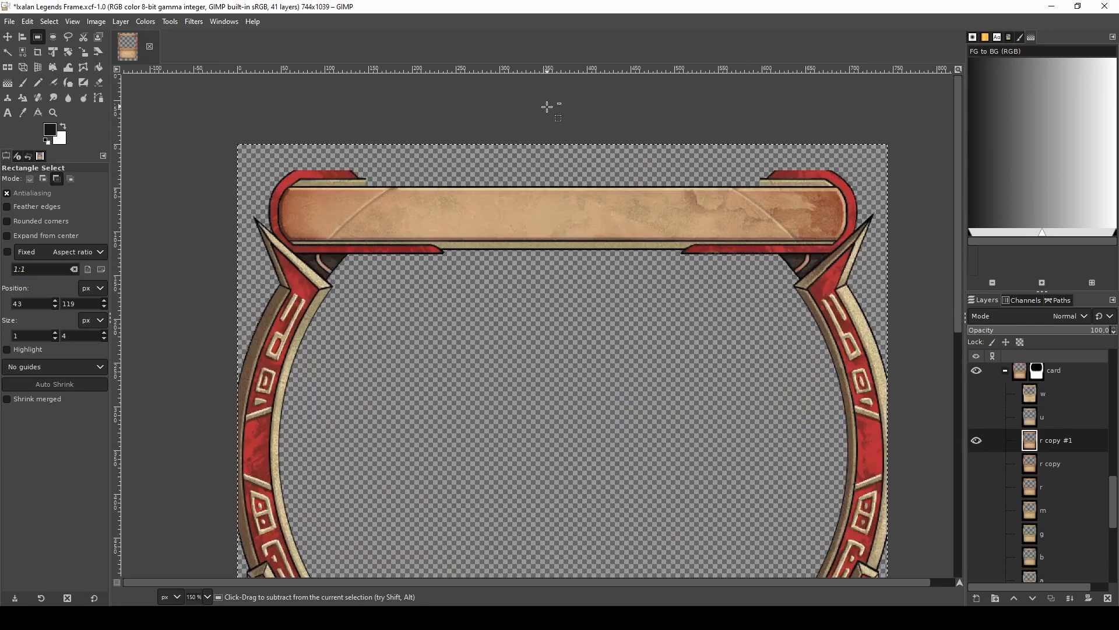
- Apply Channel Mixer to r copy #1 with red in red at 2 and every other channel value at -2
left_click(143, 22)
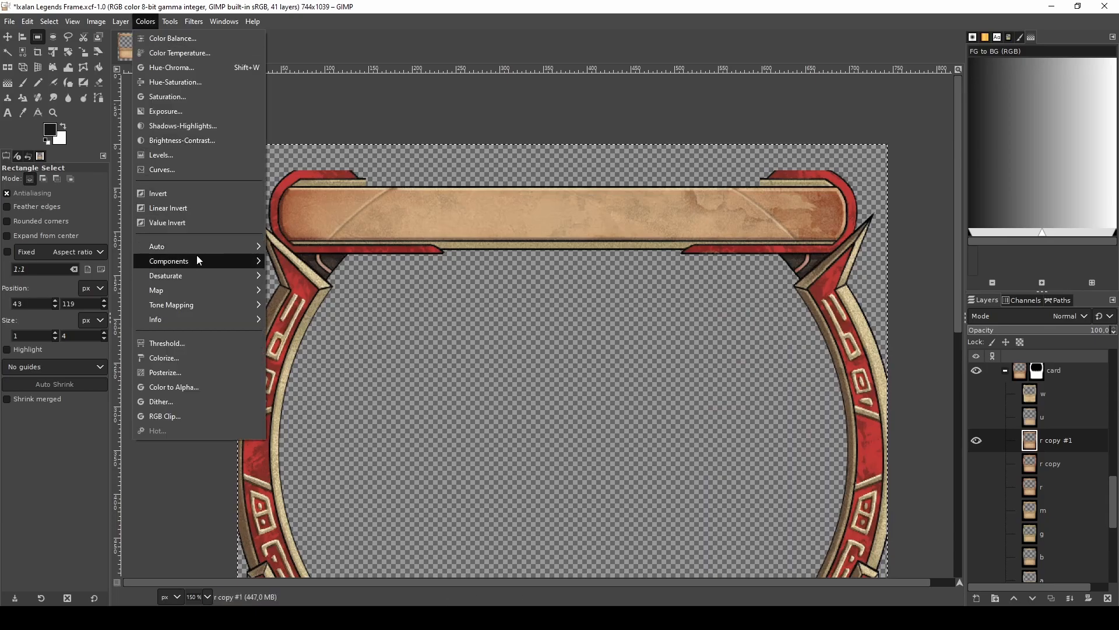
mouse_move(197, 260)
left_click(320, 262)
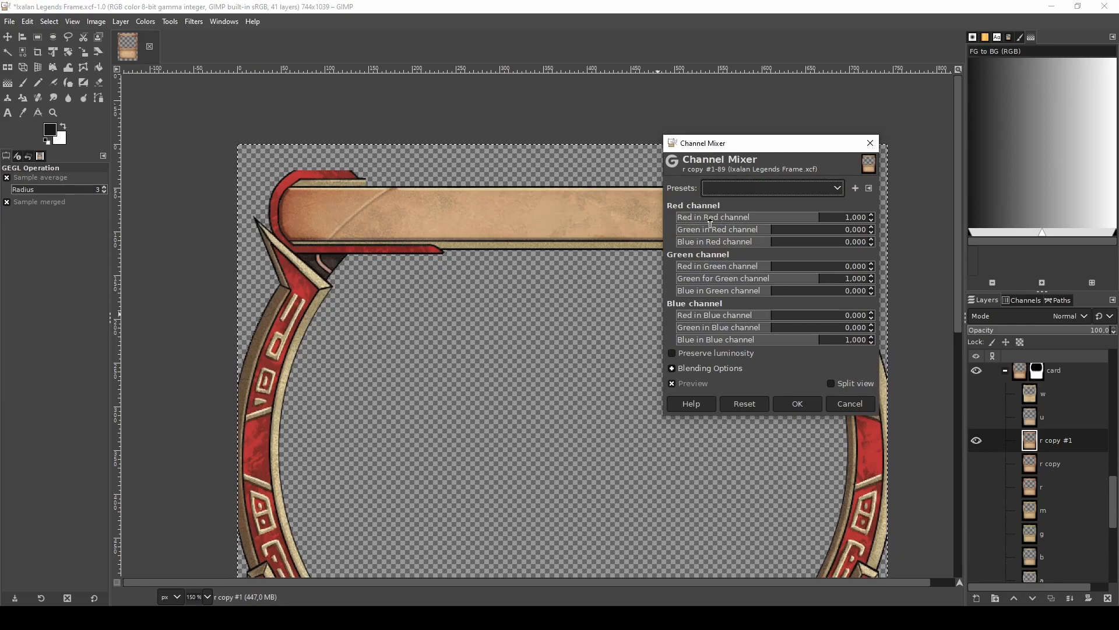
left_click_drag(831, 221, 913, 222)
left_click_drag(687, 233, 646, 290)
left_click_drag(687, 320, 652, 340)
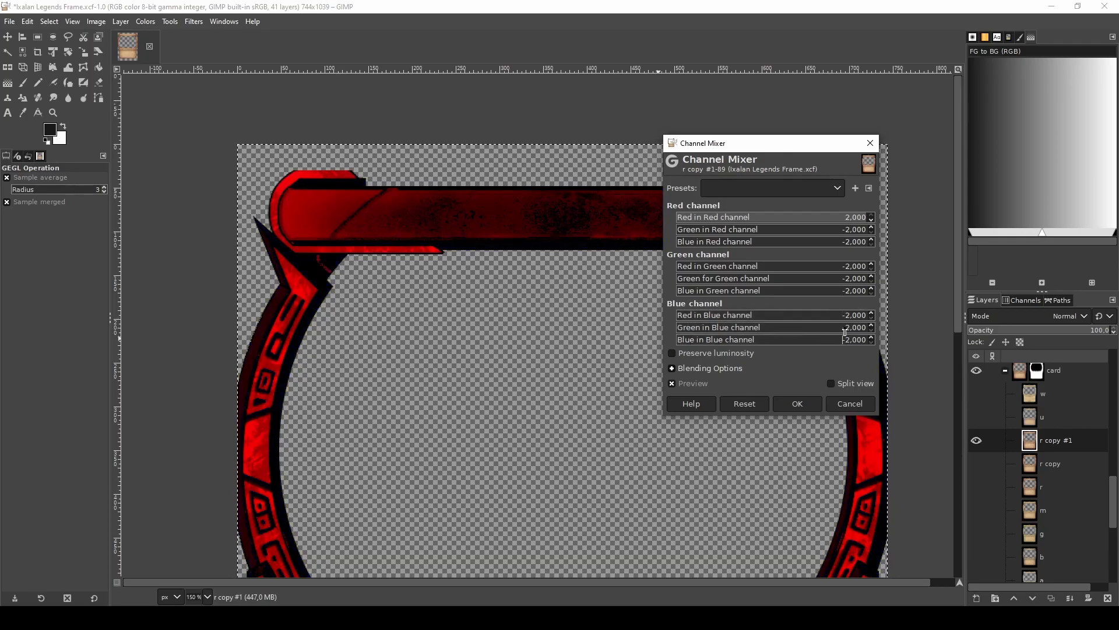
left_click(796, 405)
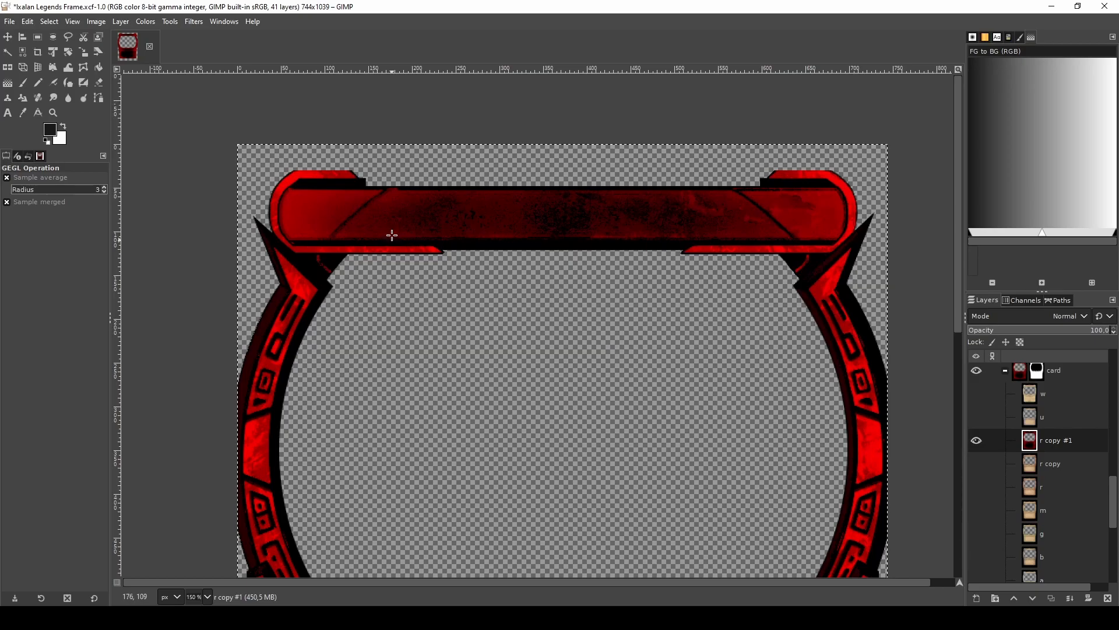
- Inspect the isolated red areas and add a layer mask to r copy #1 from a grayscale copy of the layer
scroll(892, 289, "down", 5)
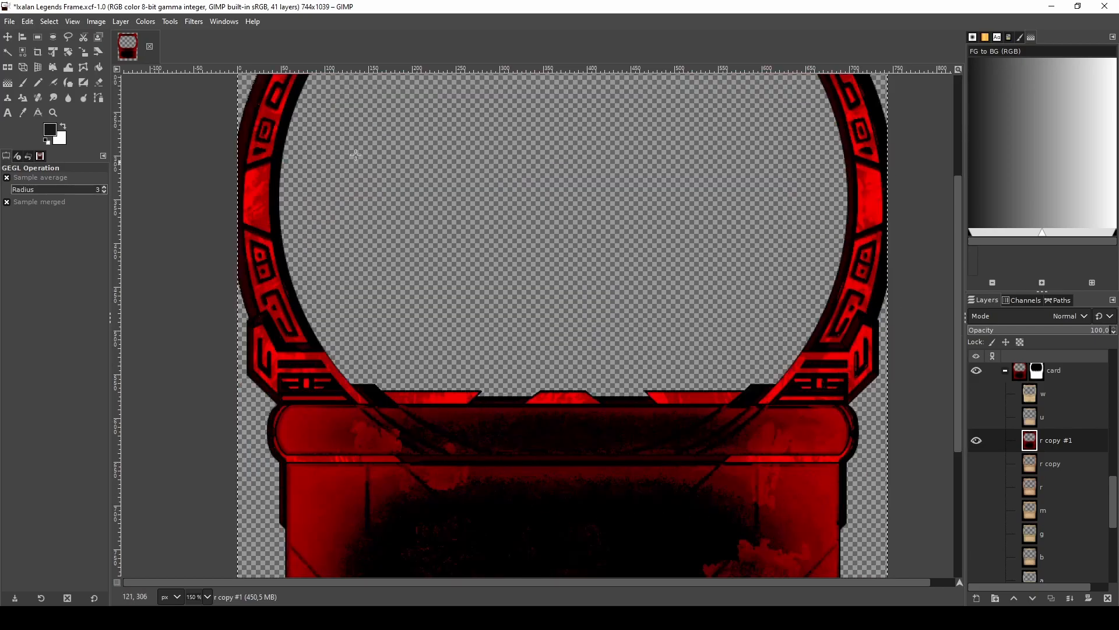
scroll(437, 227, "up", 5)
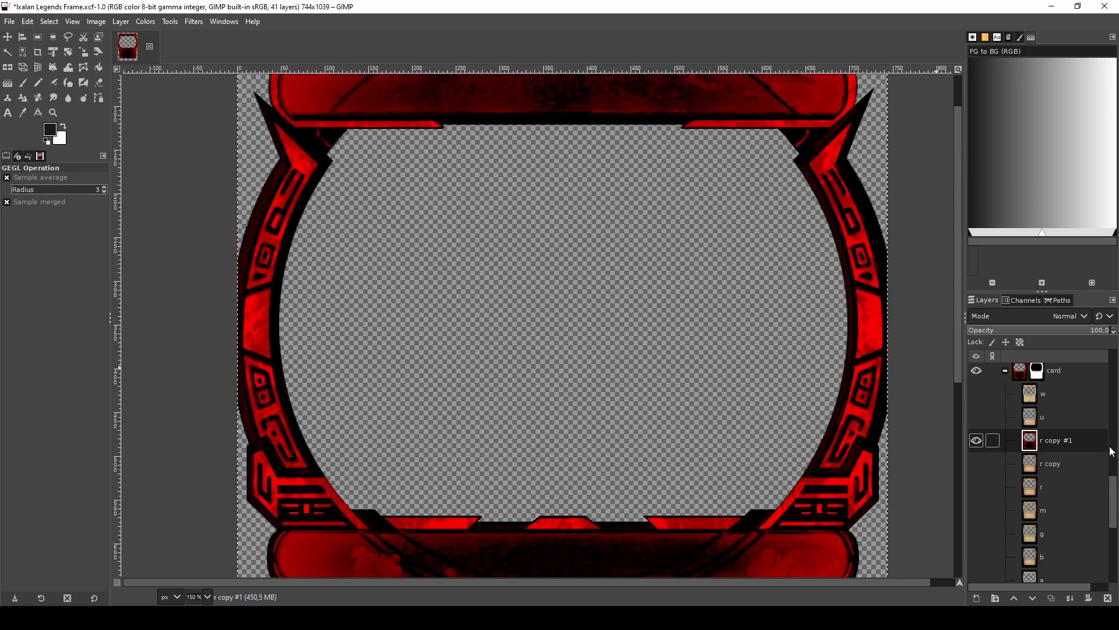
right_click(1078, 444)
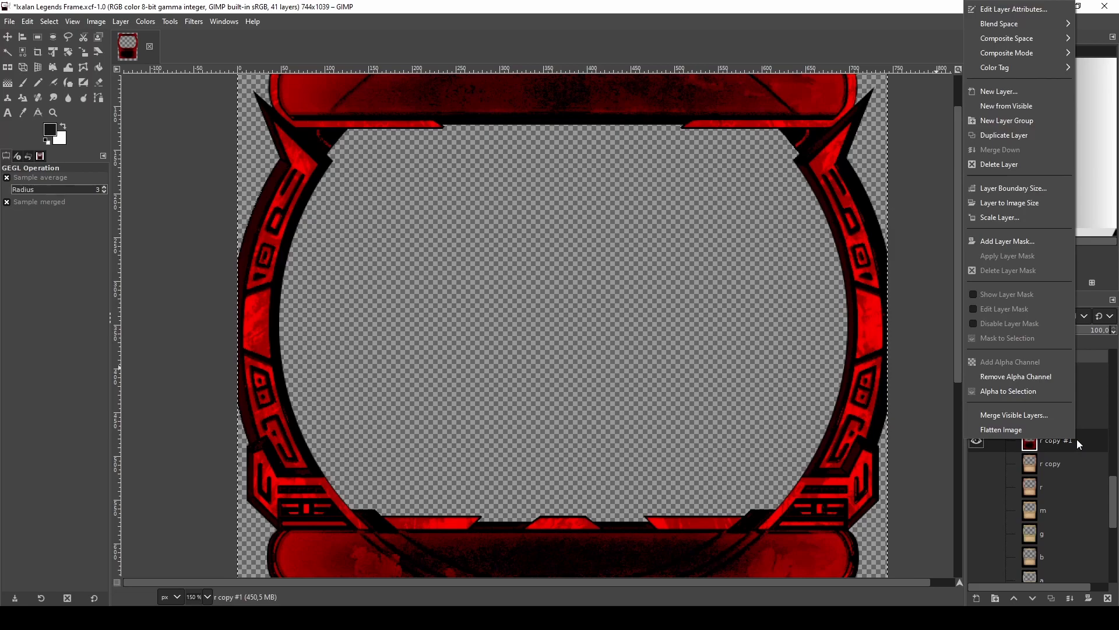
left_click(1007, 241)
left_click(970, 263)
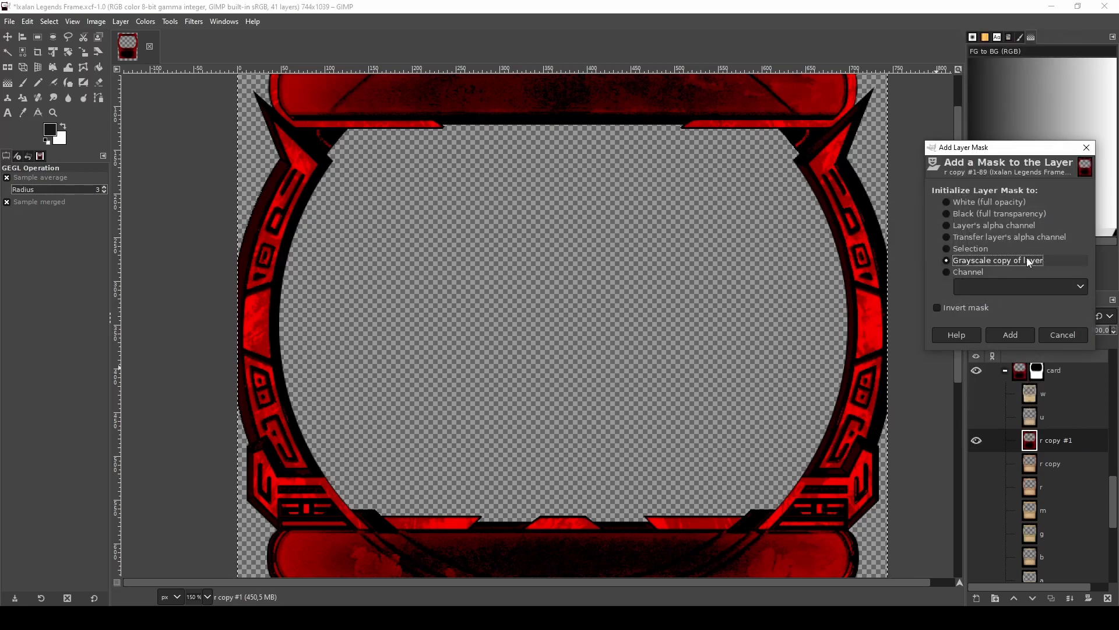
left_click(1009, 336)
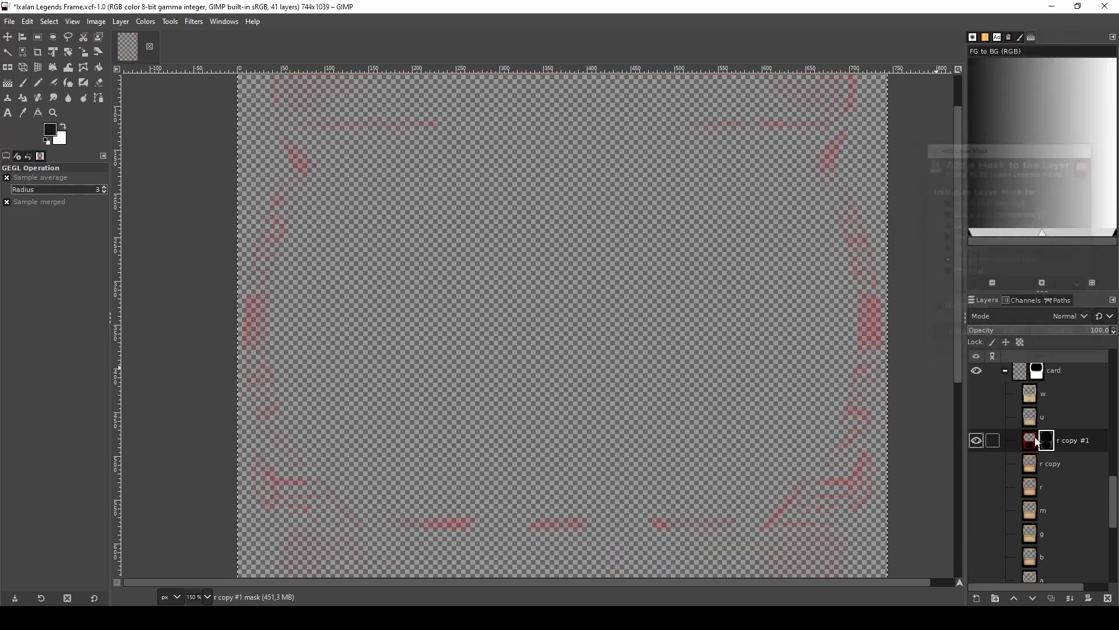
- Display the layer mask of r copy #1 on the canvas and examine it down to the text box
right_click(1050, 446)
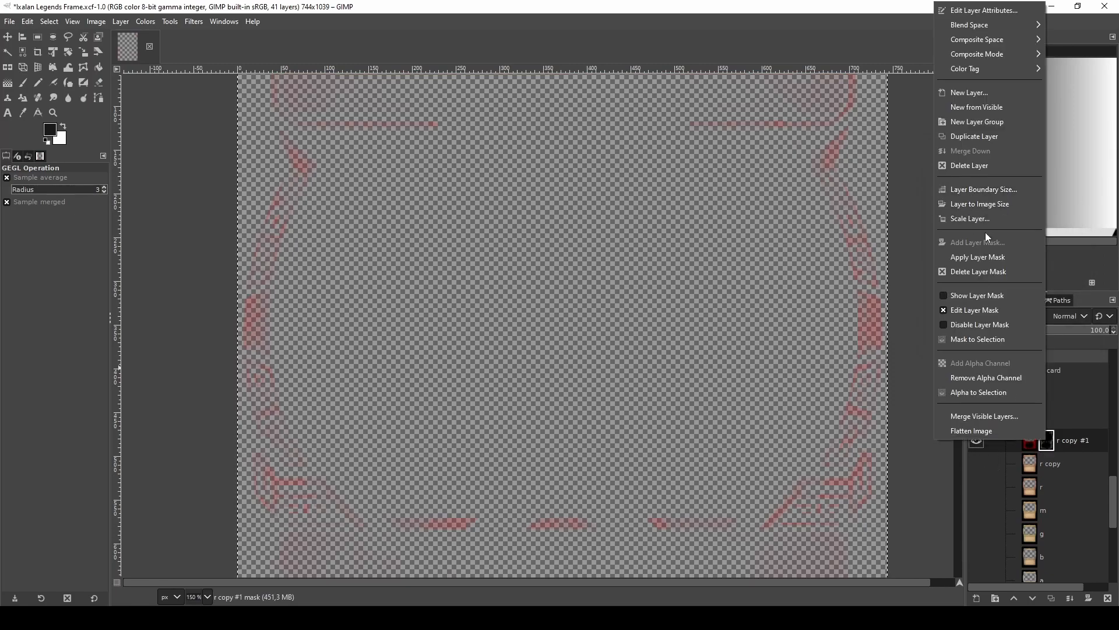
left_click(972, 296)
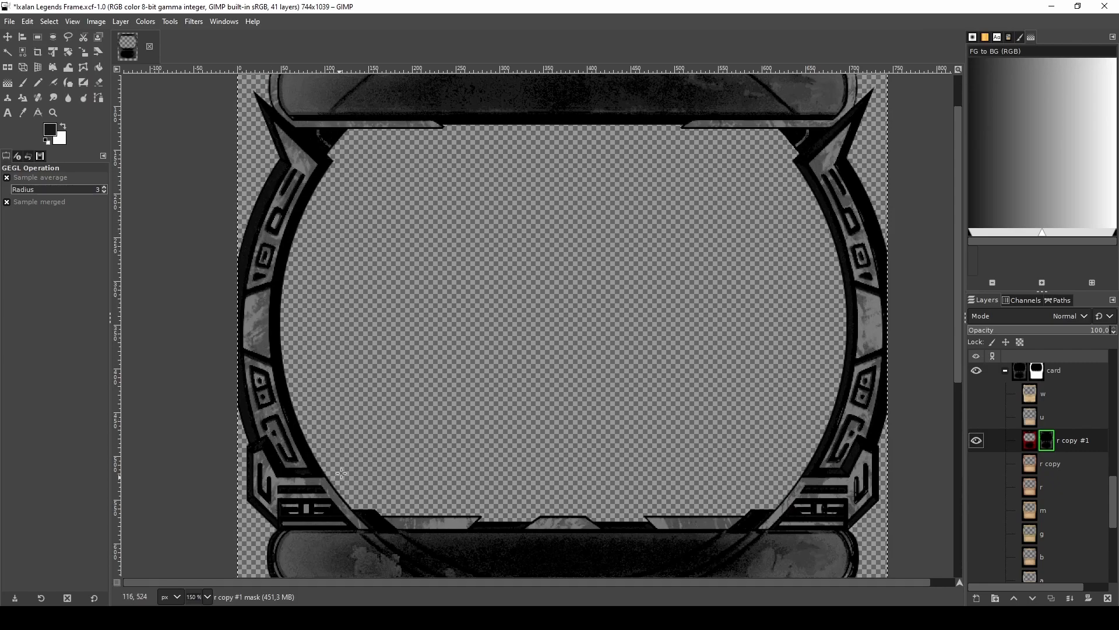
scroll(454, 507, "down", 6)
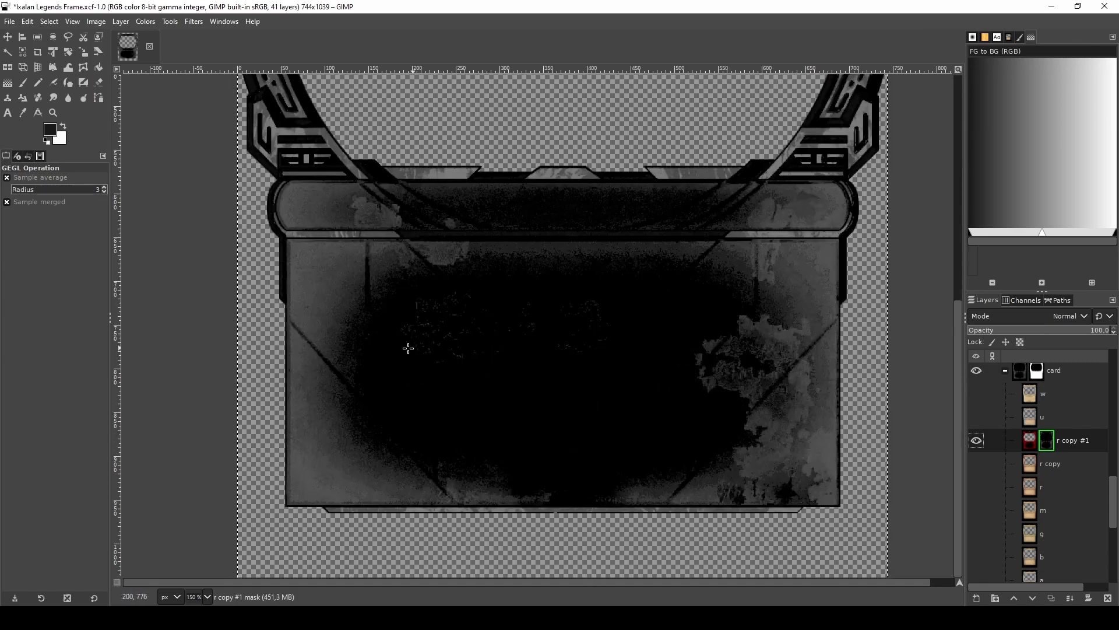
- Show r copy in place of r copy #1 in the card group and select it
scroll(394, 349, "up", 8)
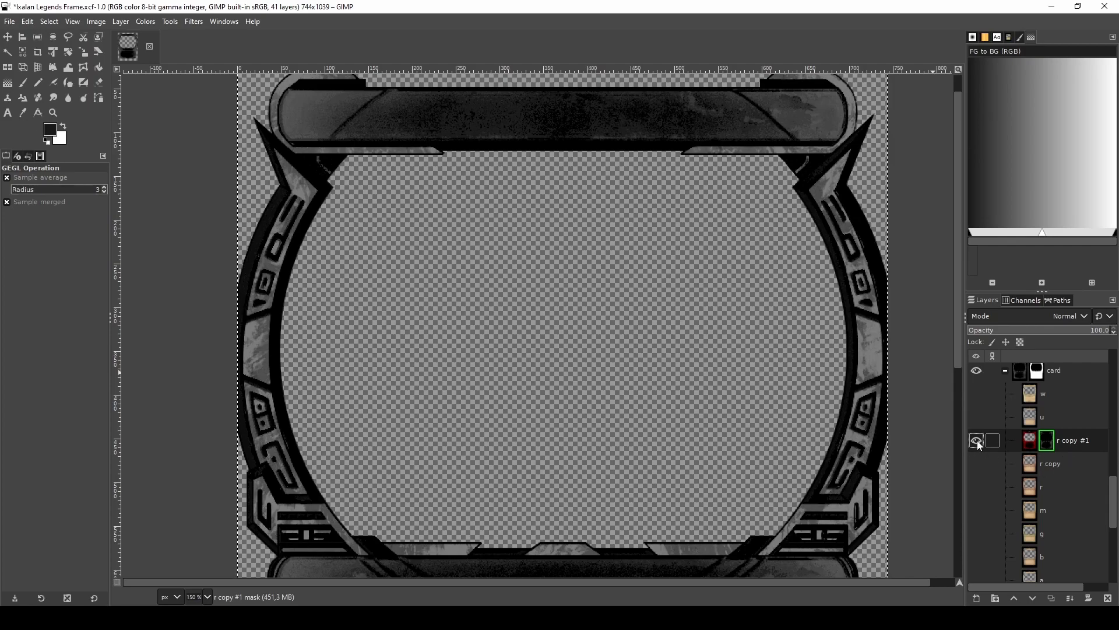
left_click(976, 464, "shift")
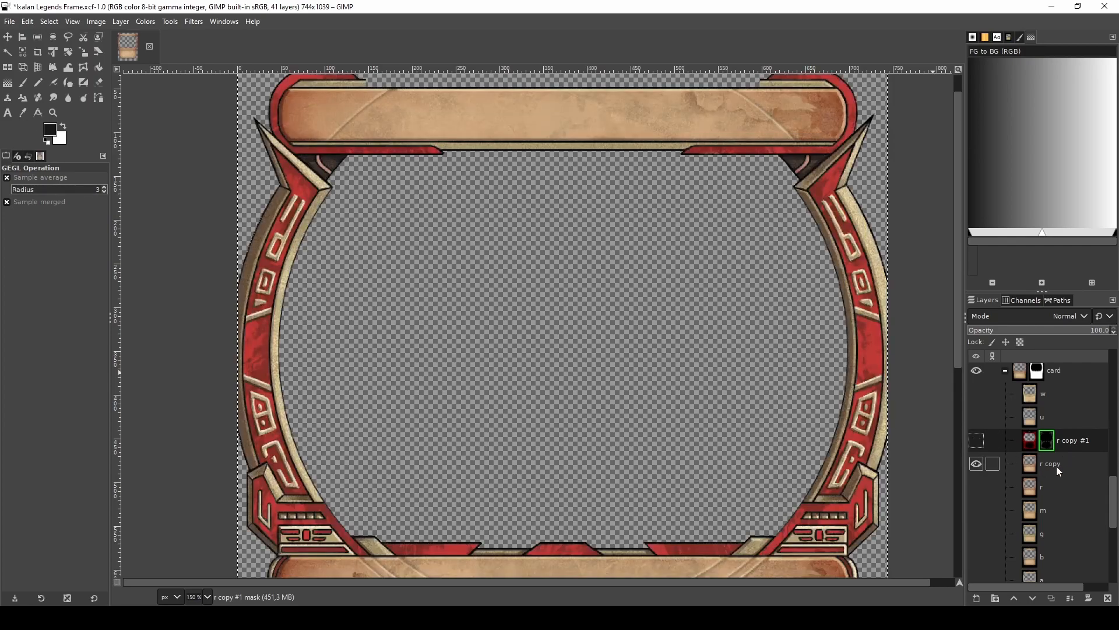
left_click(1055, 465)
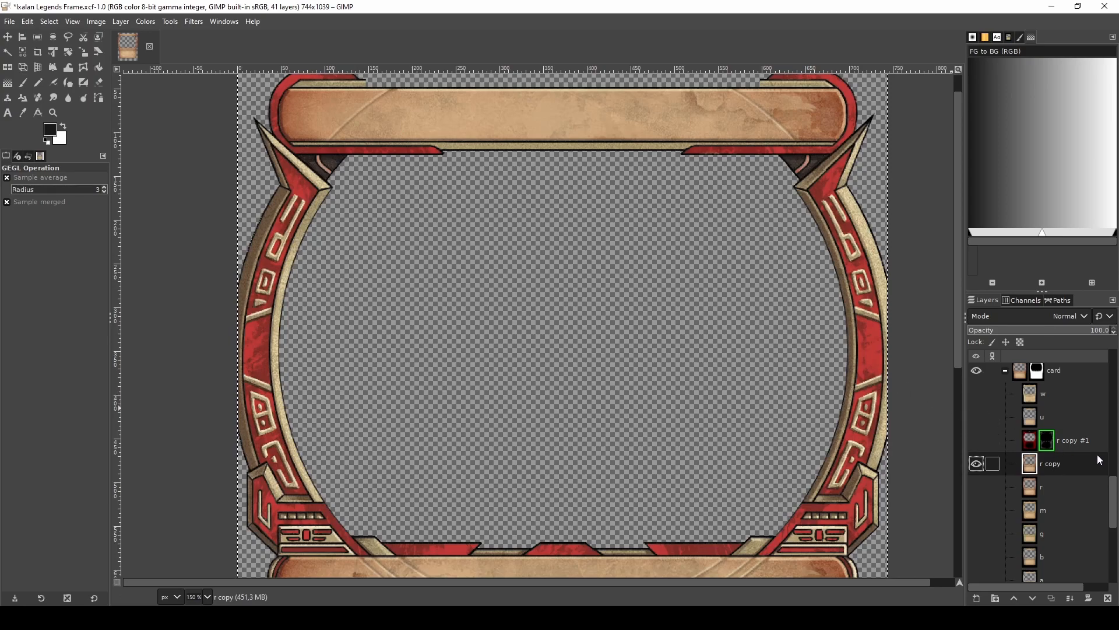
- Add a layer mask to the r copy layer, initialized from a grayscale copy of the layer
right_click(1078, 464)
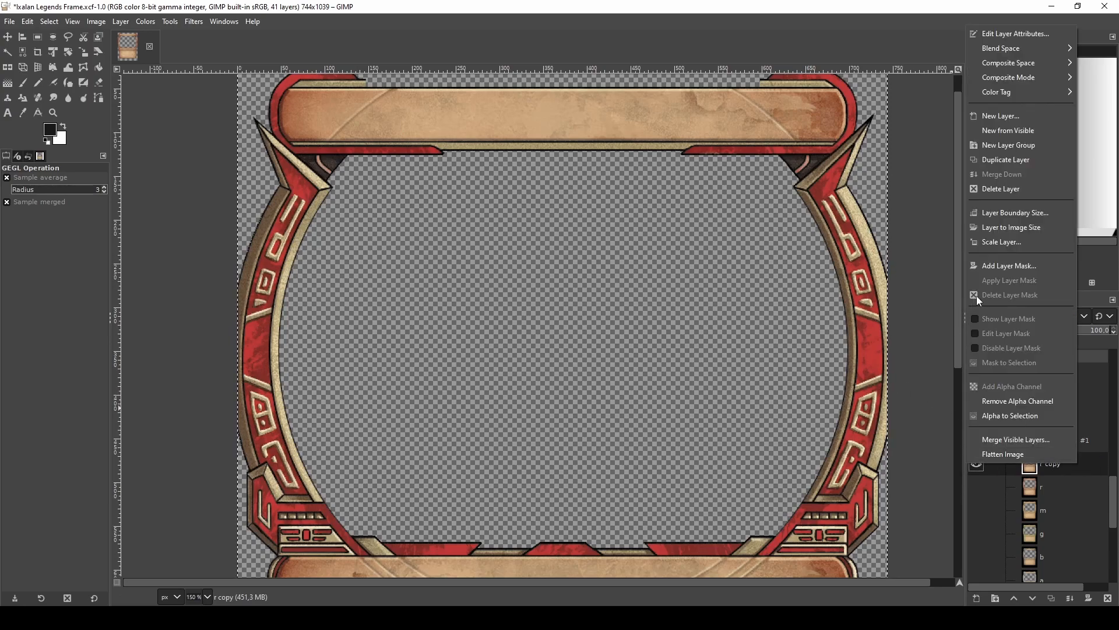
left_click(1003, 266)
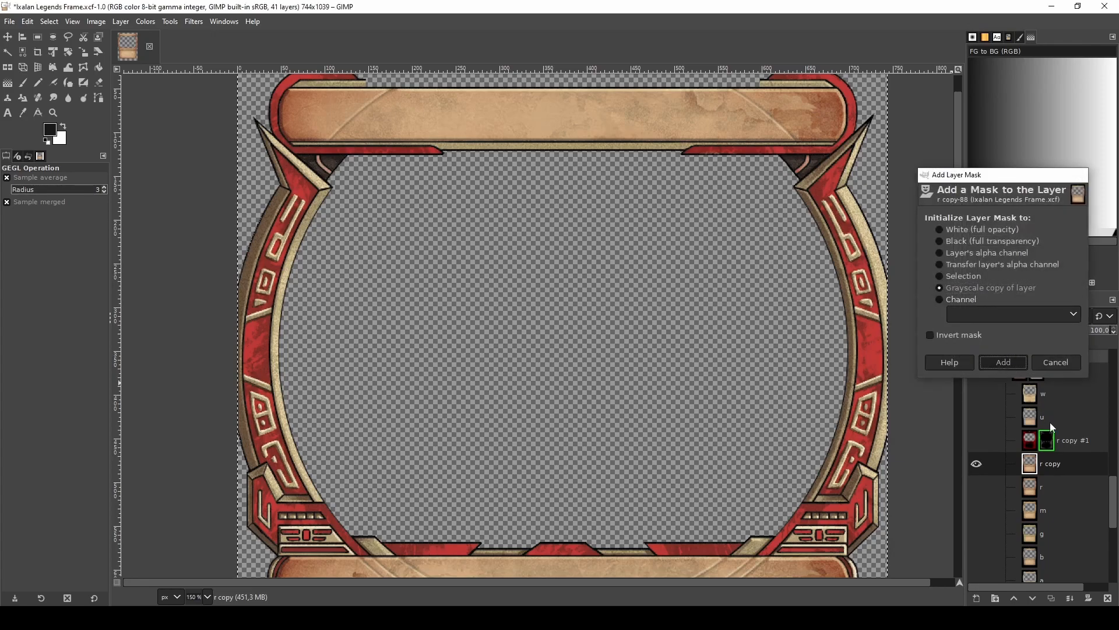
left_click(1002, 362)
- Copy the mask of the r copy #1 layer, paste it into the r copy layer's mask, and anchor it
left_click(1073, 441)
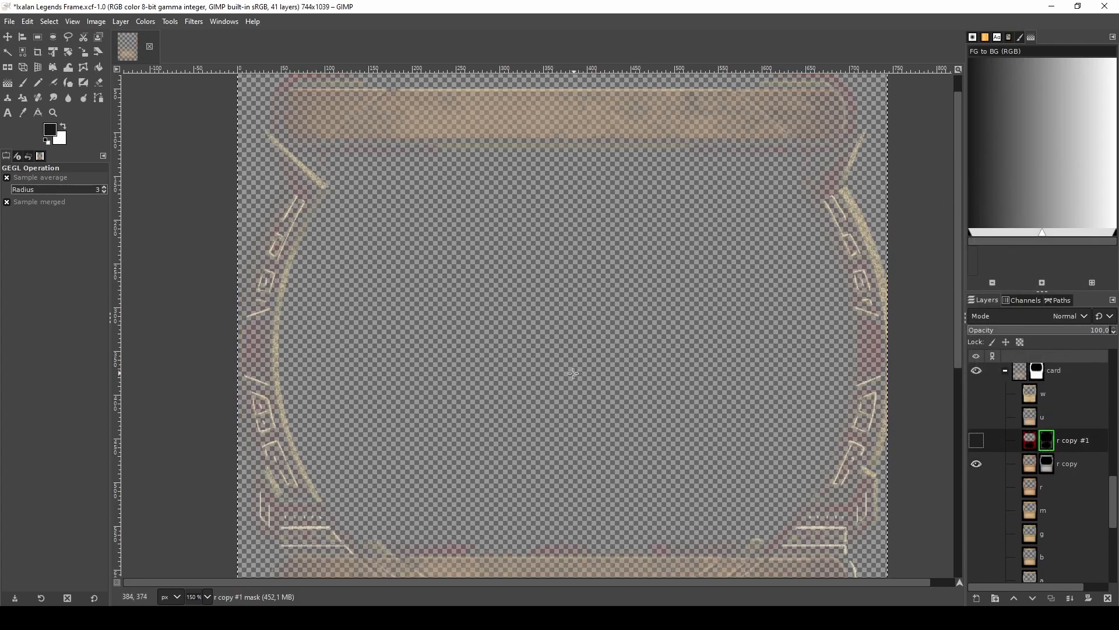
key("ctrl+c")
left_click(1047, 464)
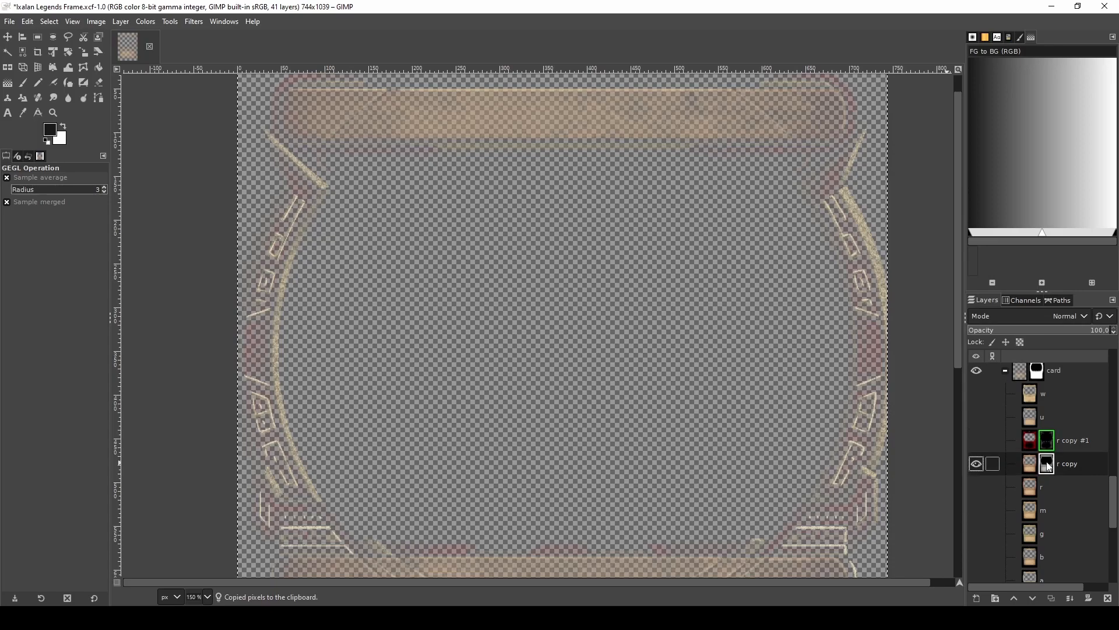
key("ctrl+v")
right_click(1056, 462)
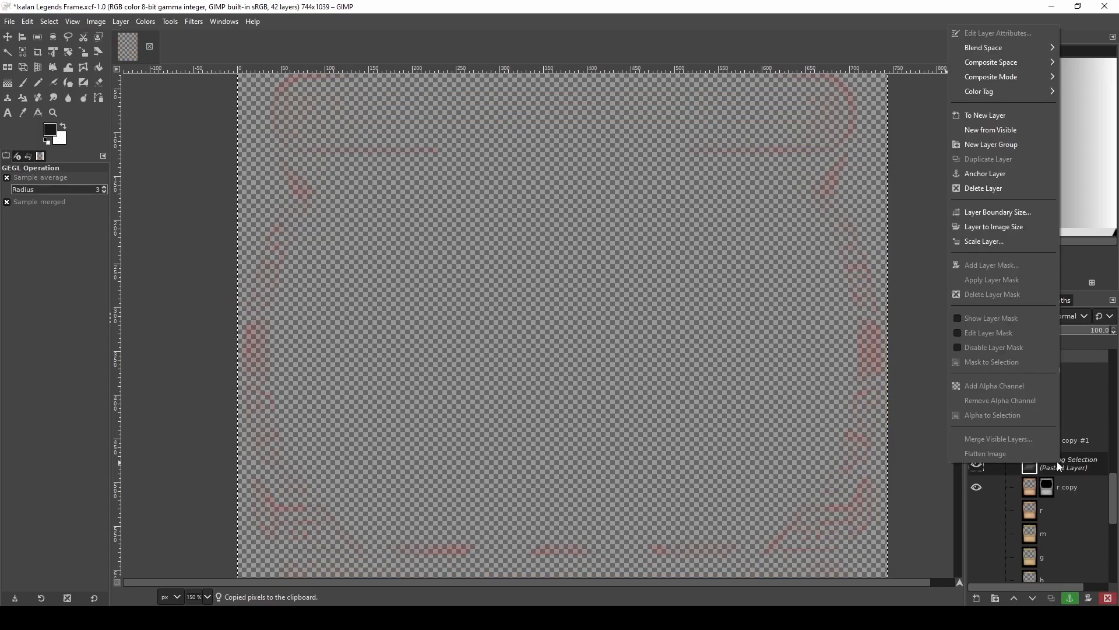
left_click(998, 180)
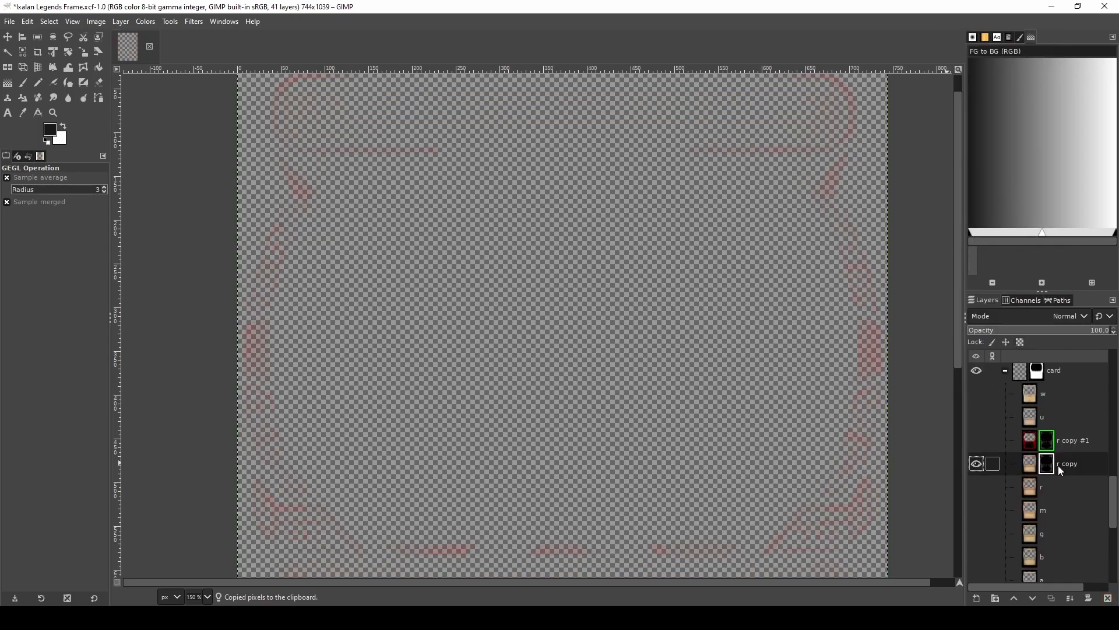
- Create a new layer from the visible result of the masked r copy layer
key("5")
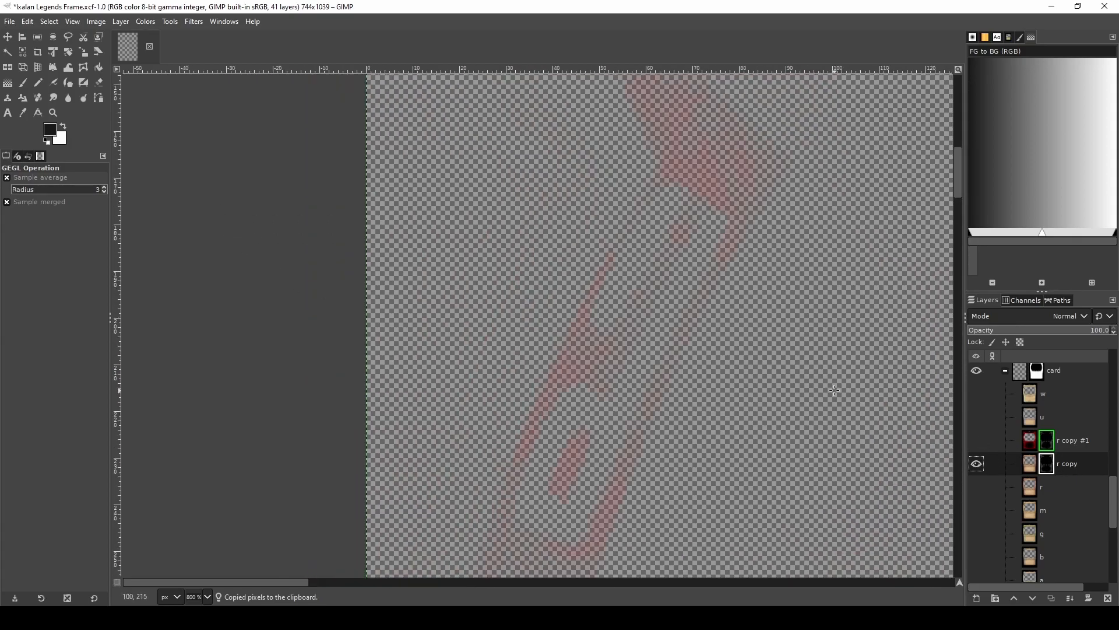
scroll(507, 347, "down", 1)
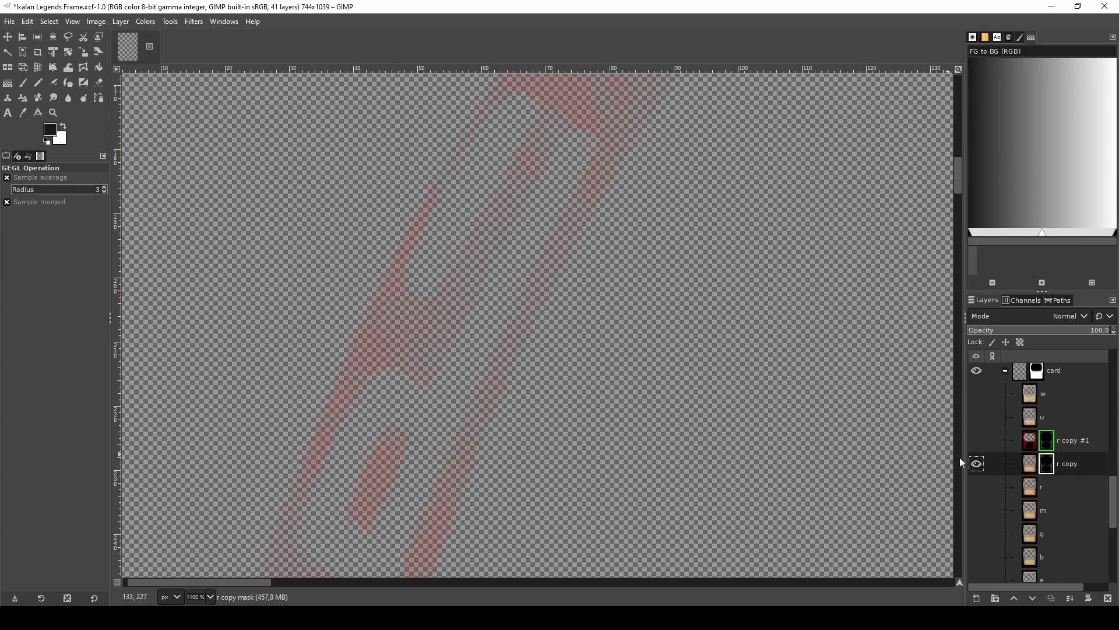
right_click(1085, 465)
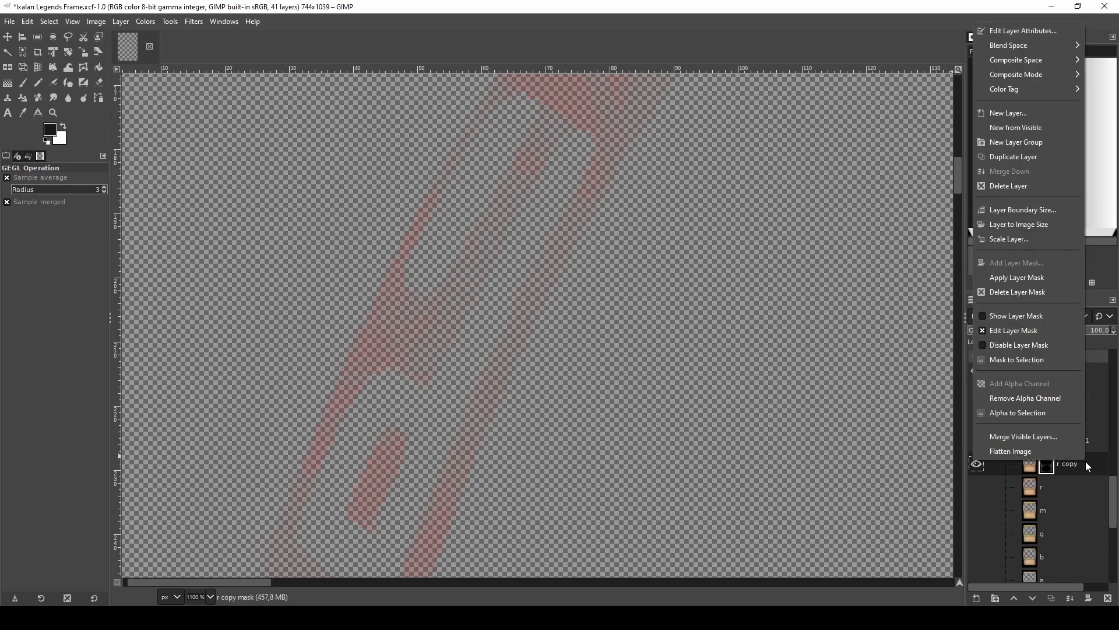
left_click(1002, 128)
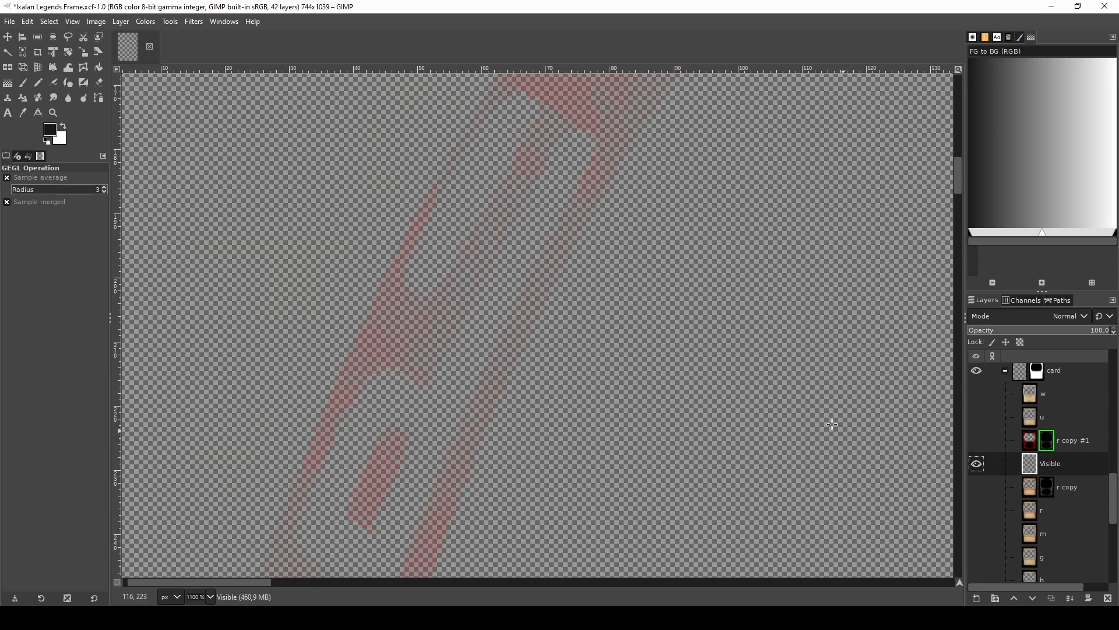
- With r copy hidden, paste the Visible layer's content repeatedly onto itself to strengthen its opacity, and anchor the pasted selection
scroll(484, 358, "down", 4)
left_click(1044, 491)
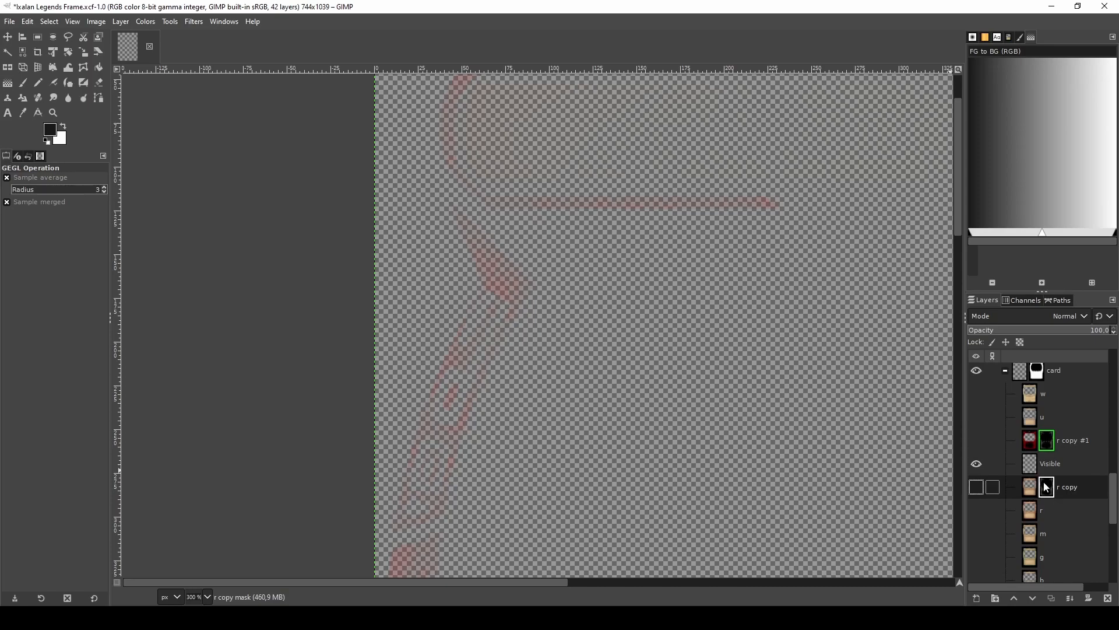
left_click(1030, 465)
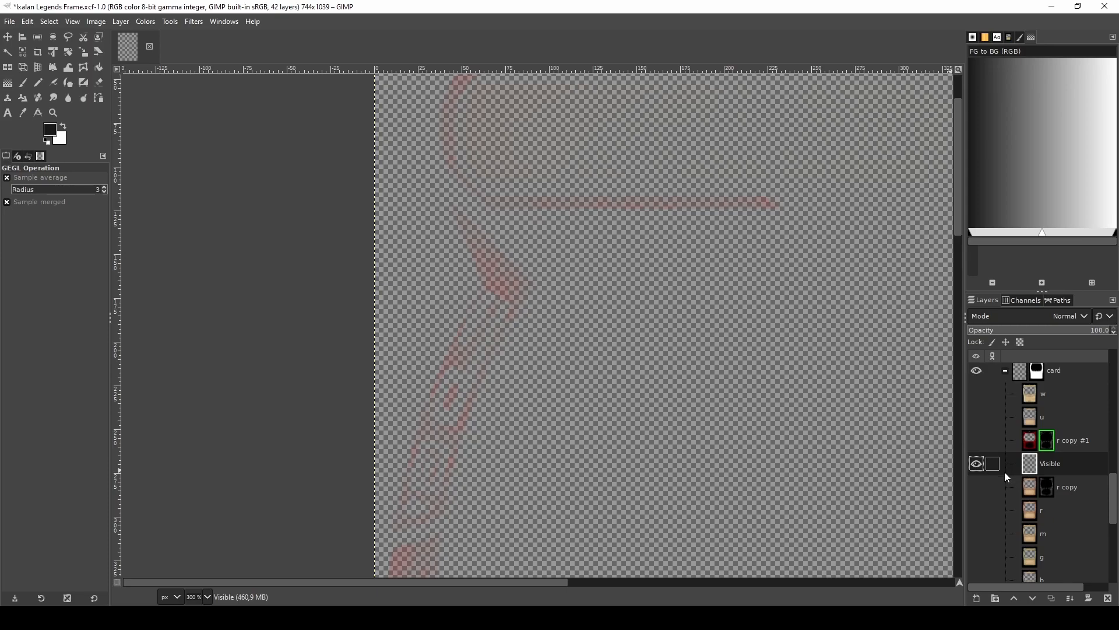
key("ctrl+c")
key("ctrl+v")
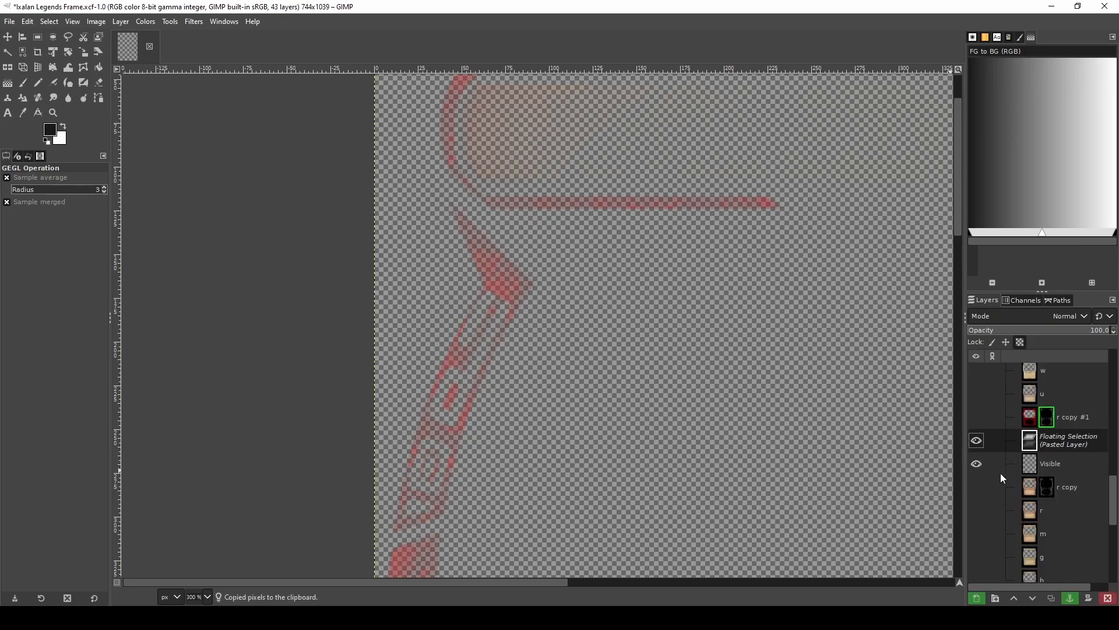
scroll(1000, 473, "down", 2)
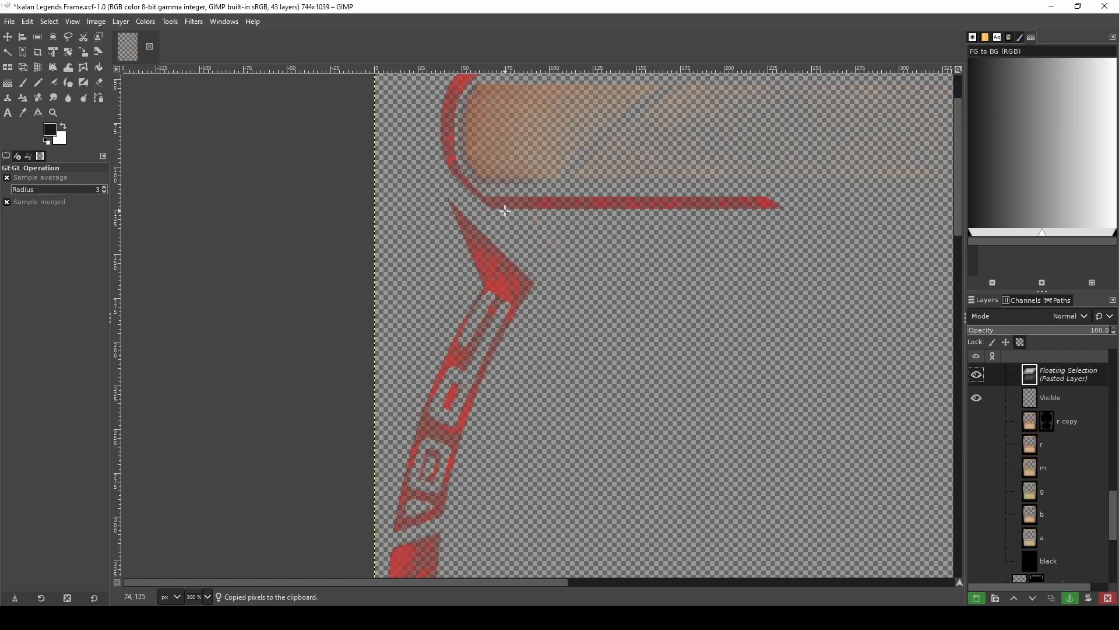
scroll(532, 199, "up", 2)
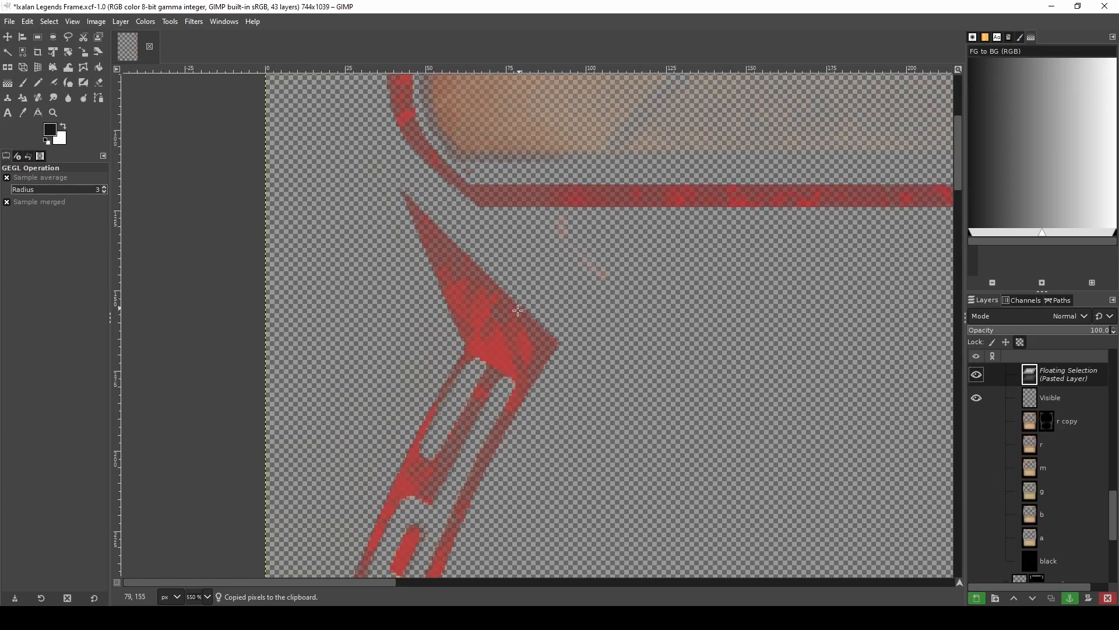
right_click(1075, 378)
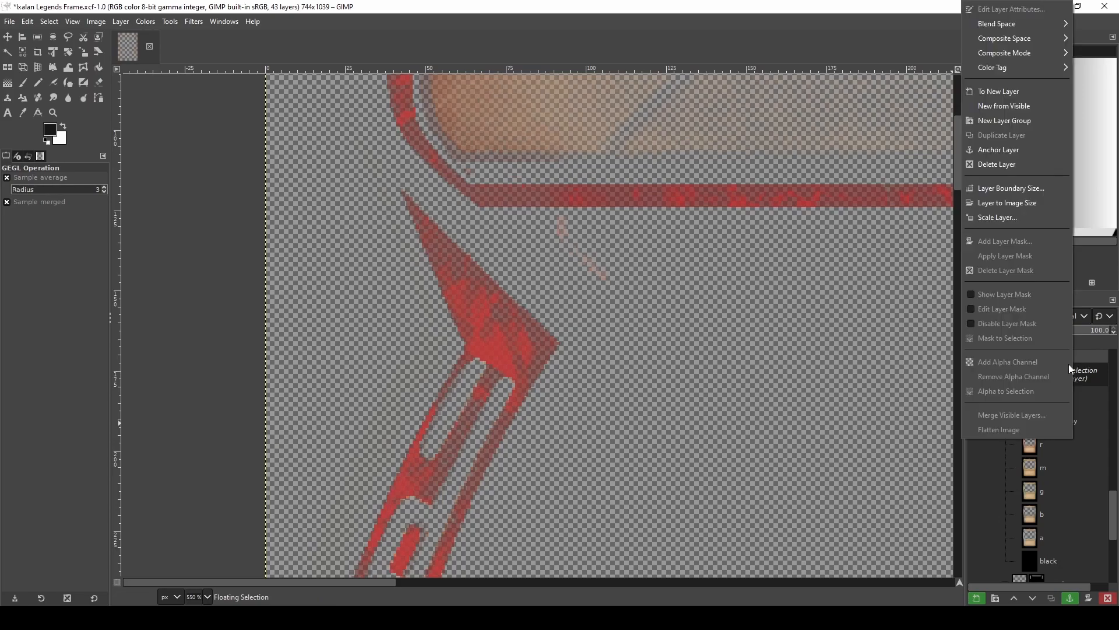
left_click(1020, 150)
- Duplicate the Visible layer and hide the duplicate
scroll(524, 418, "down", 2)
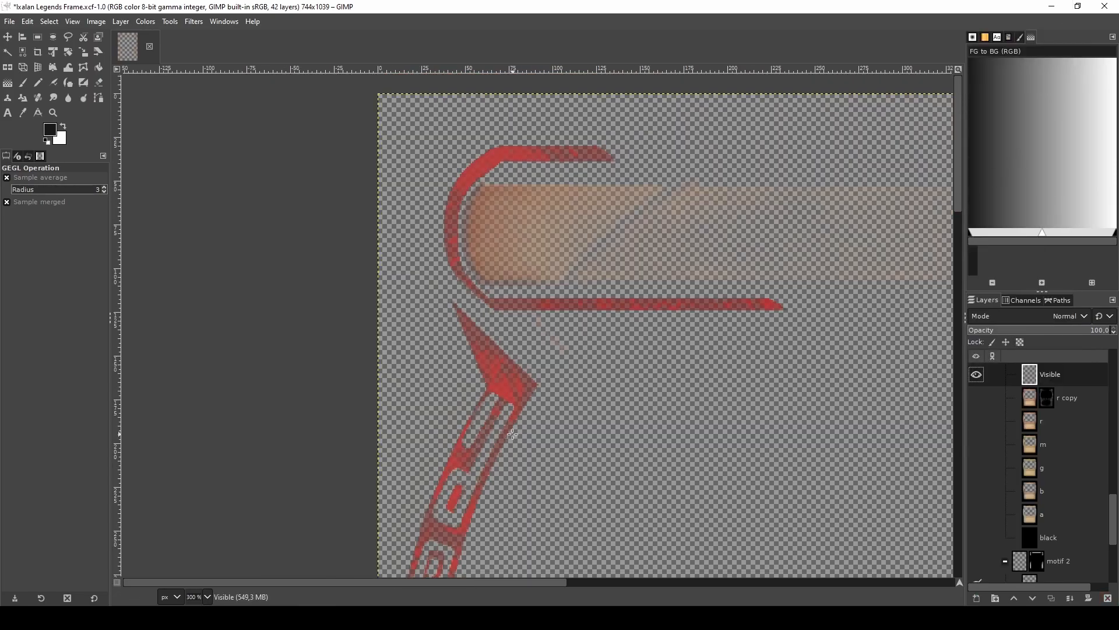
scroll(527, 408, "down", 6)
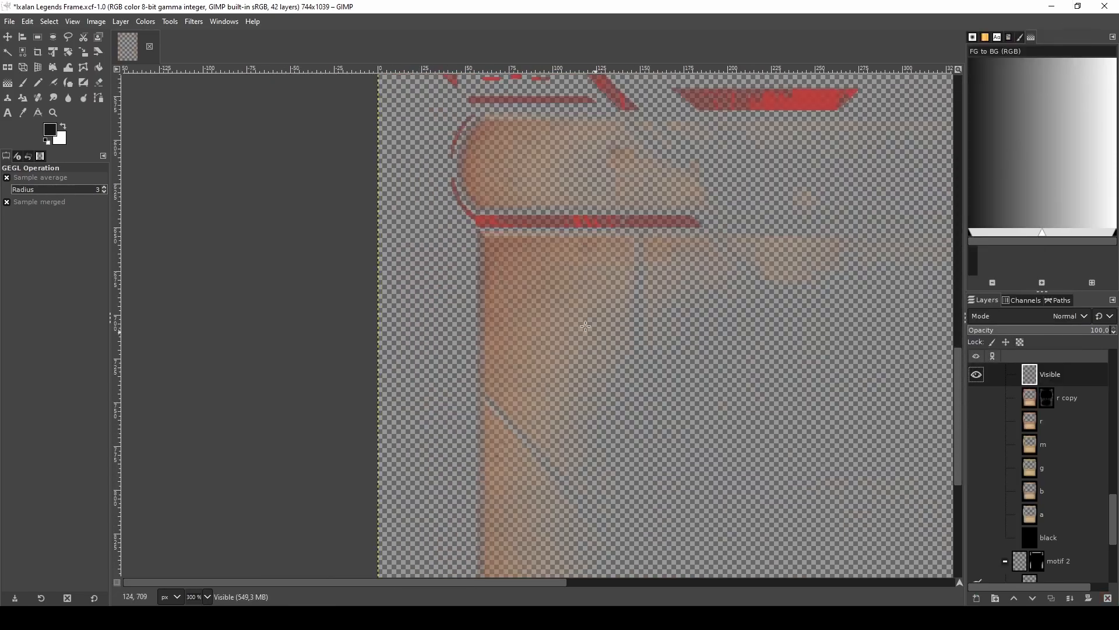
scroll(650, 402, "up", 6)
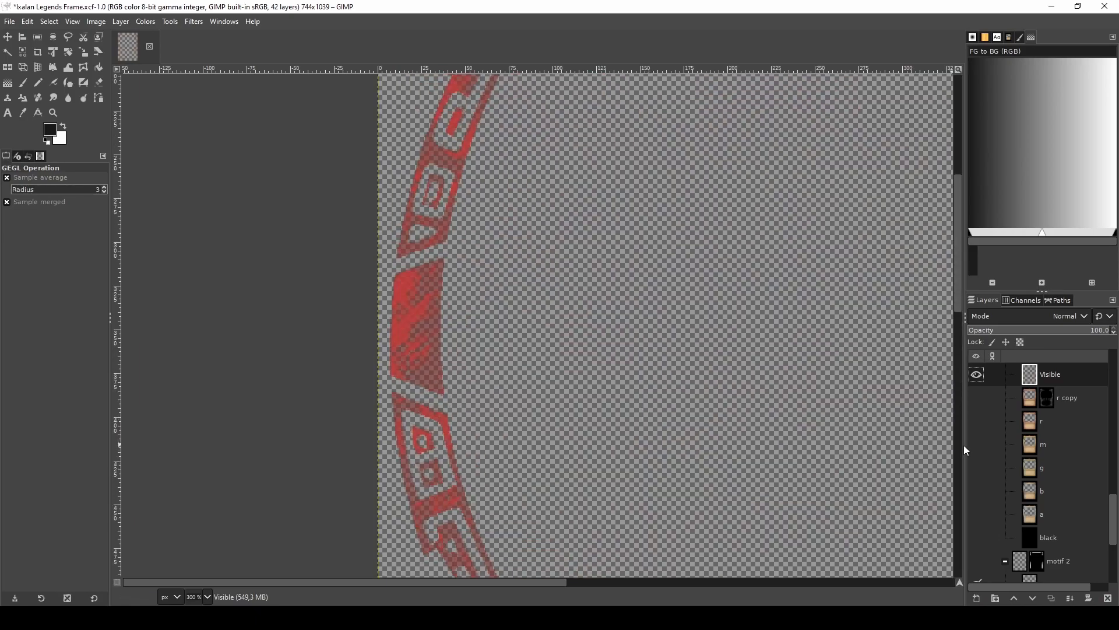
scroll(1068, 419, "up", 3)
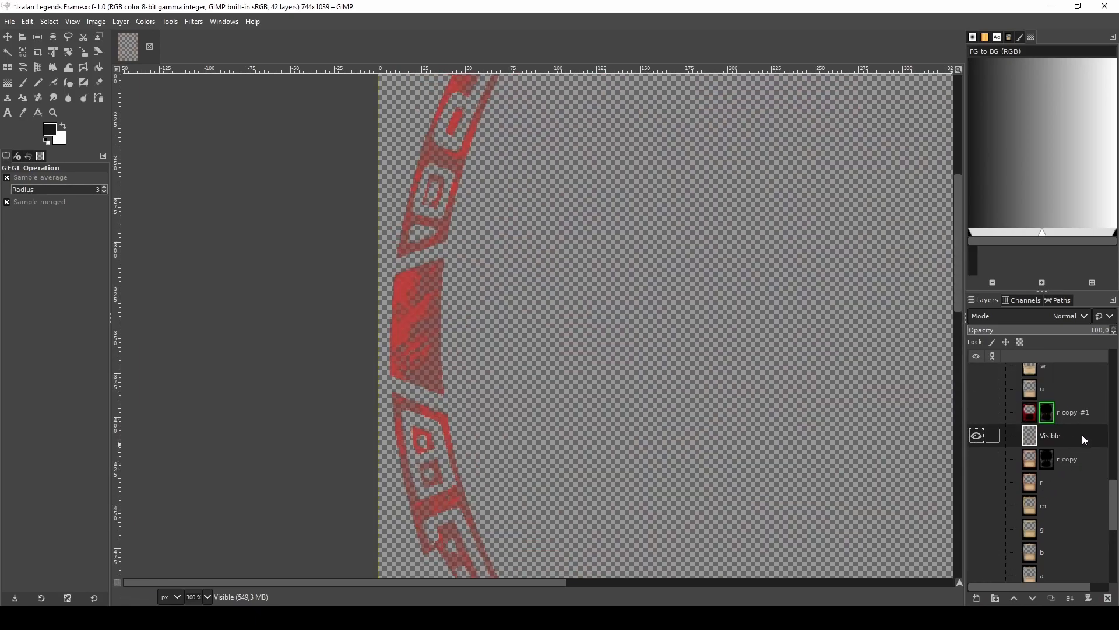
right_click(1085, 440)
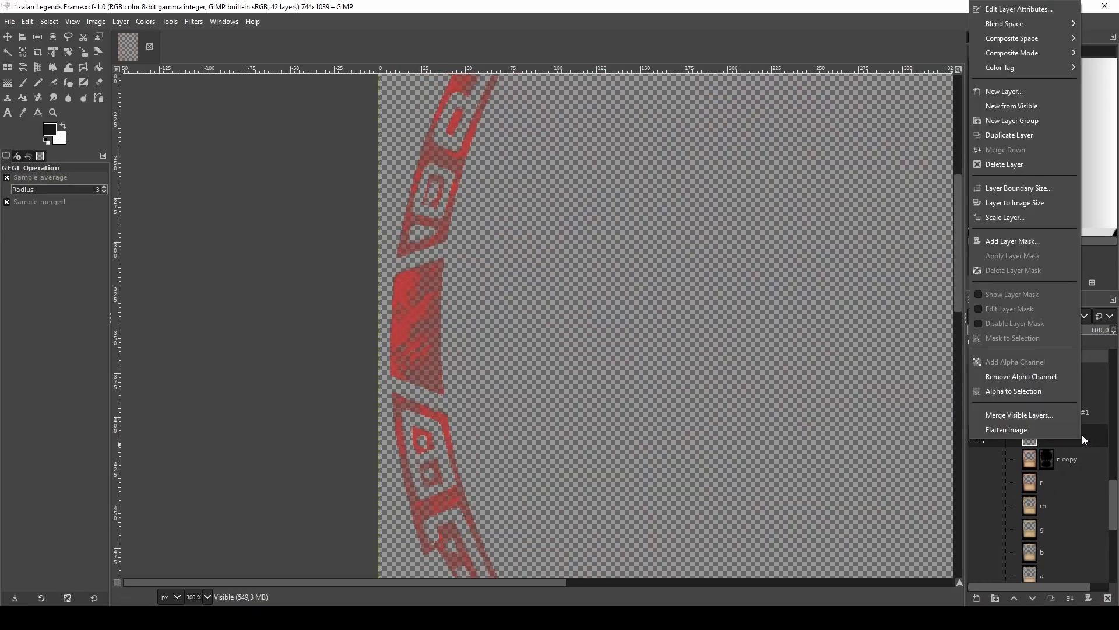
left_click(1024, 135)
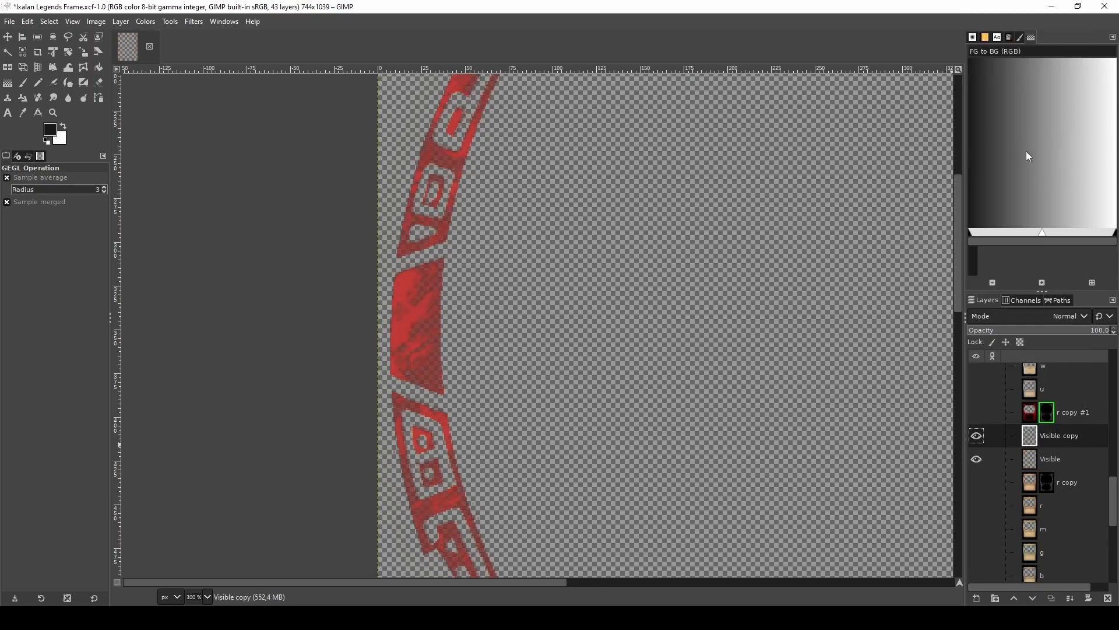
left_click(977, 436)
- Show the original r frame layer beneath the Visible layer
key("1")
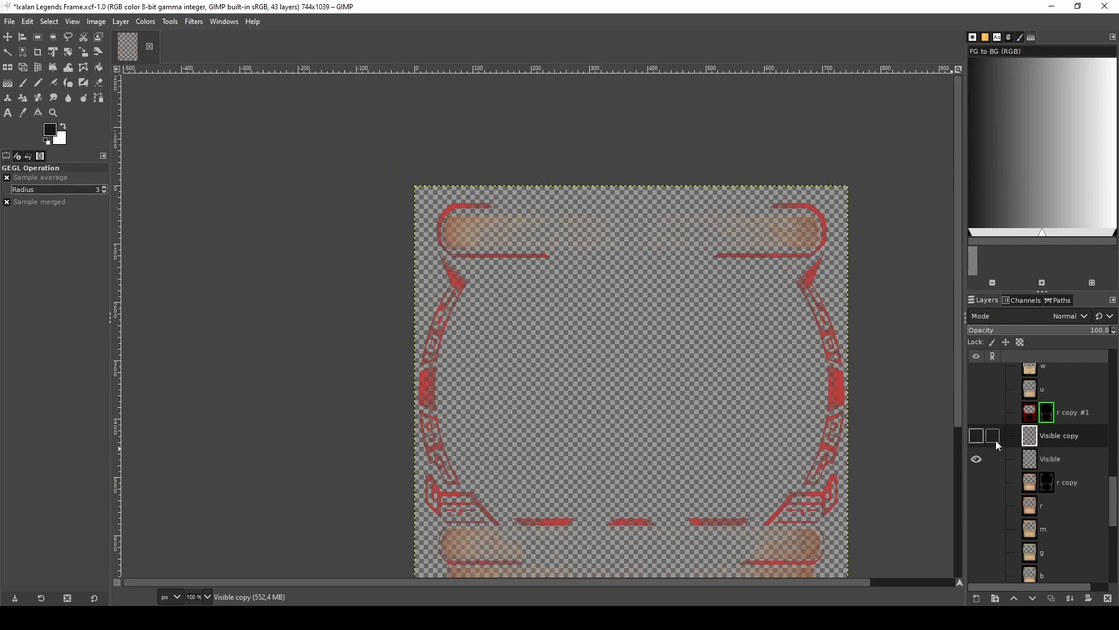
left_click(1076, 457)
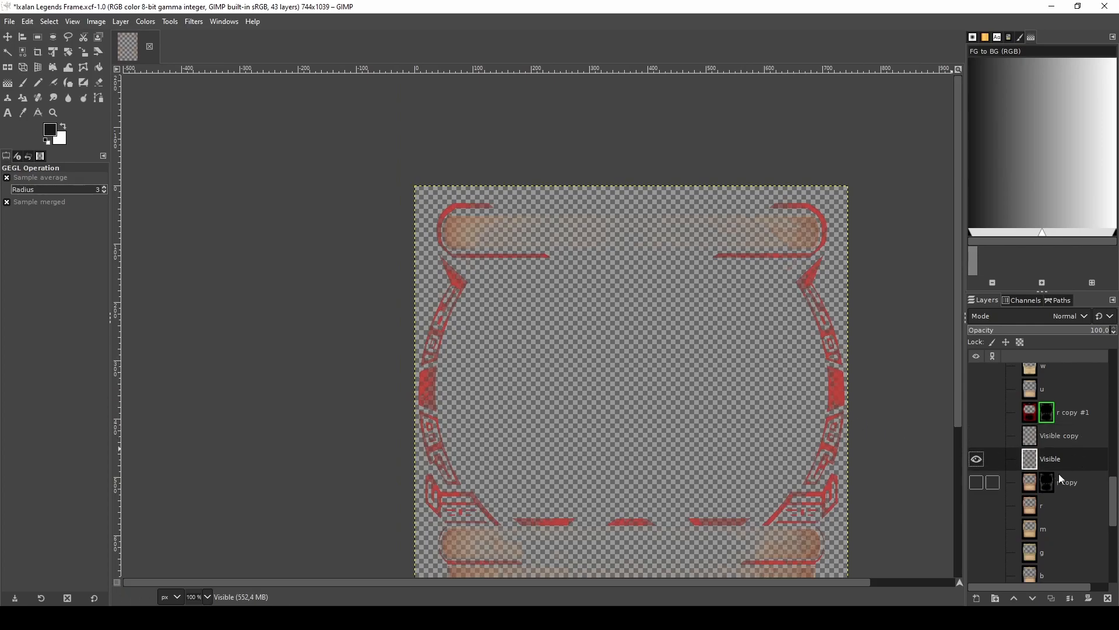
left_click(977, 506)
left_click(1047, 507)
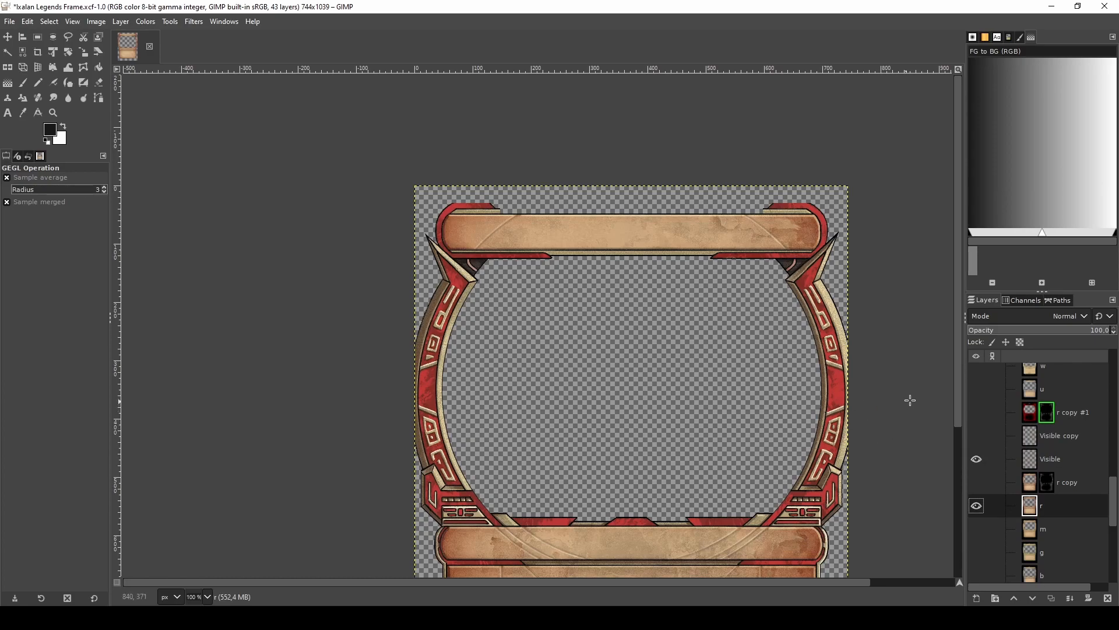
- Start a Hue-Chroma adjustment on the Visible layer and set its Hue to 53.37
left_click(1073, 462)
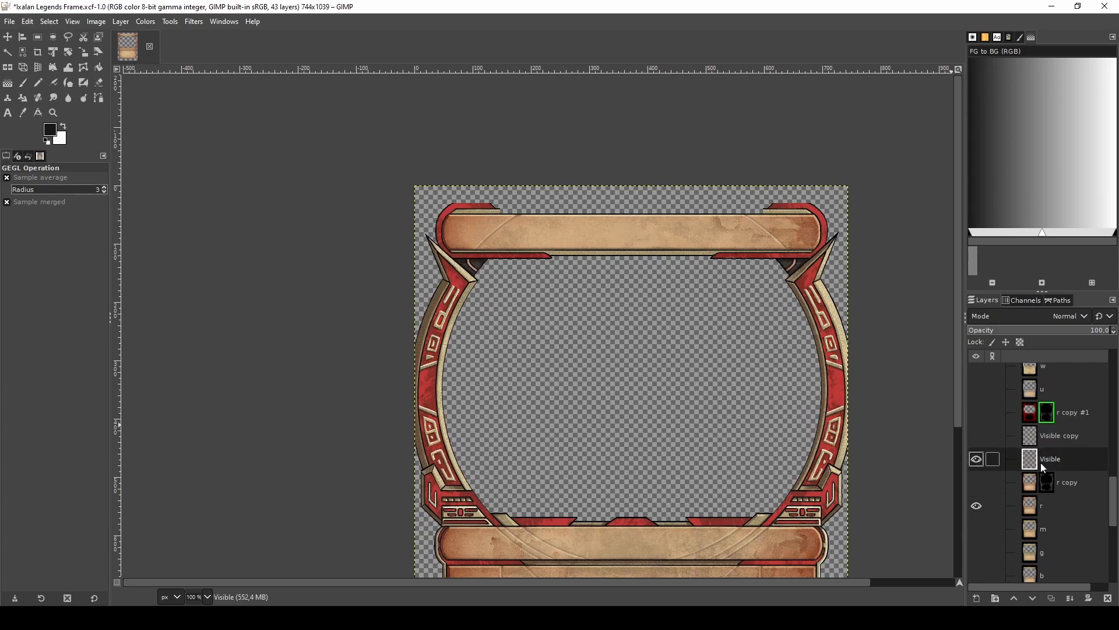
key("ctrl+shift+f")
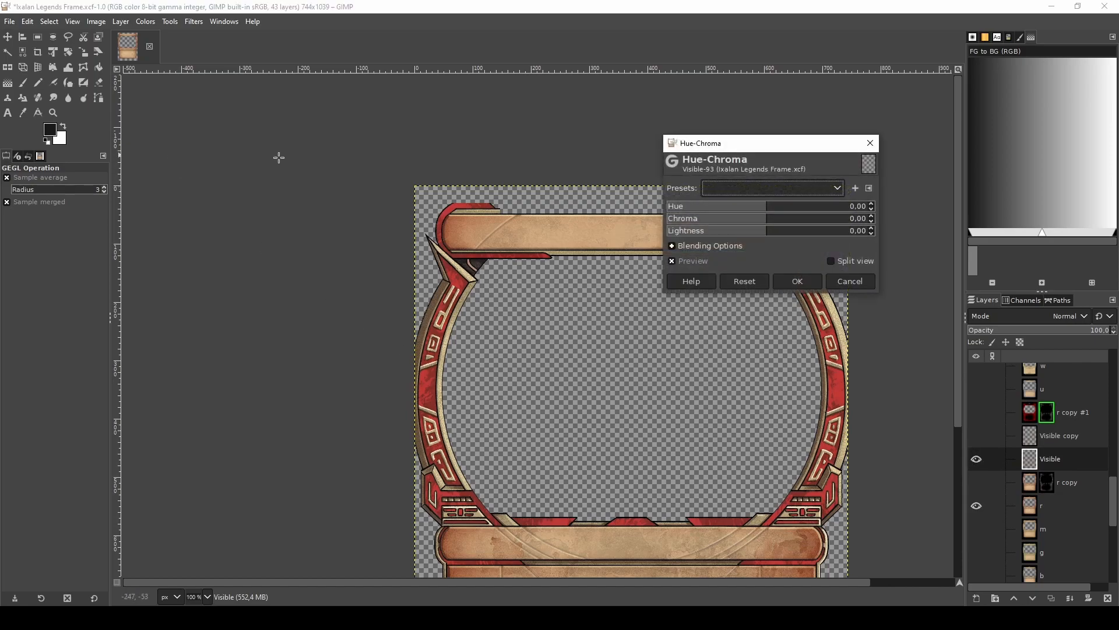
left_click_drag(759, 147, 216, 180)
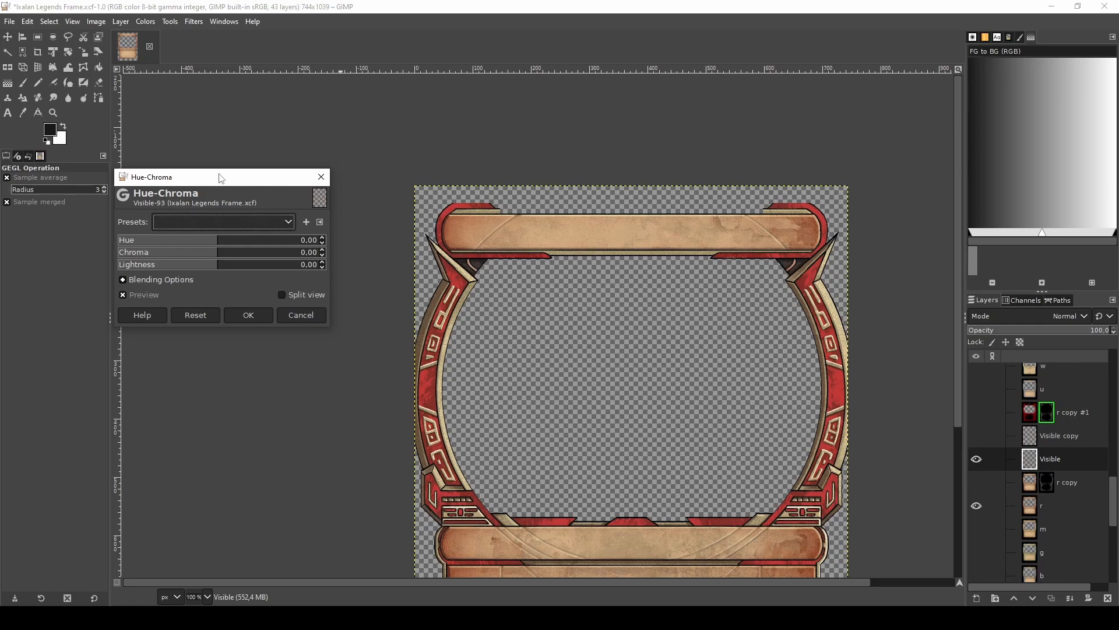
left_click_drag(220, 178, 252, 170)
left_click_drag(250, 236, 278, 236)
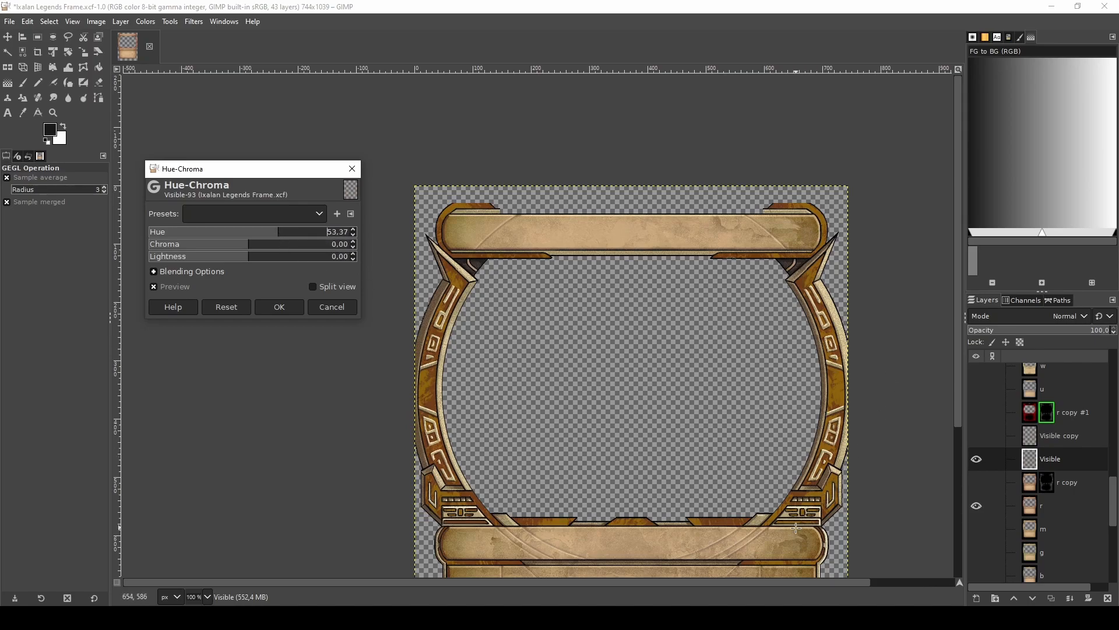
- Set the Hue-Chroma adjustment's Chroma to -18.60 and Lightness to -4.65, and compare the frame with the Visible layer hidden and shown
scroll(801, 483, "down", 5)
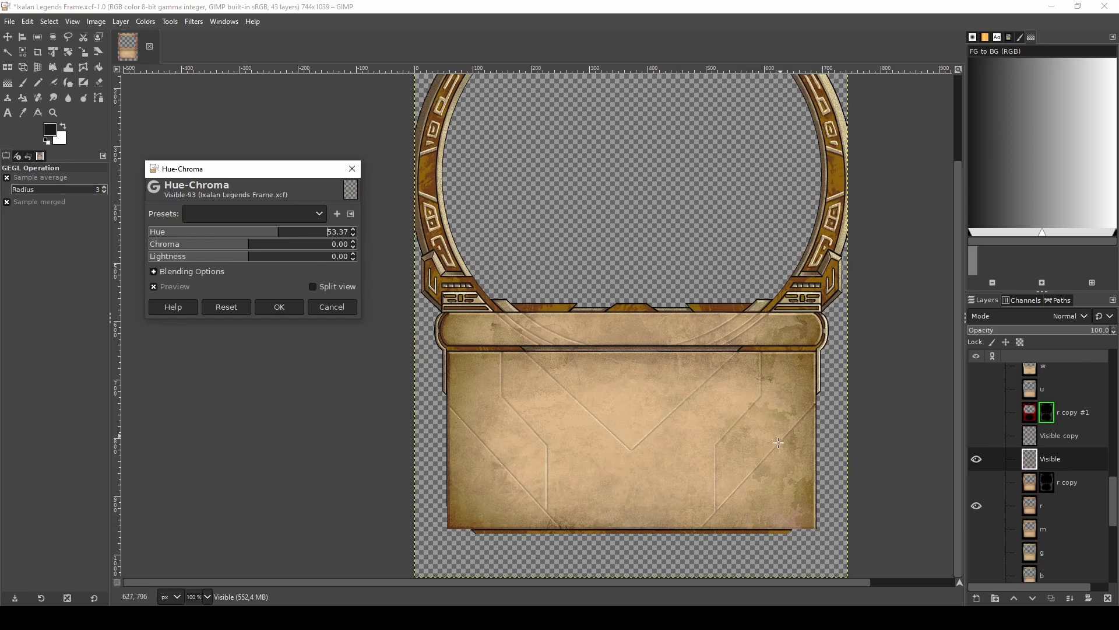
scroll(431, 411, "up", 5)
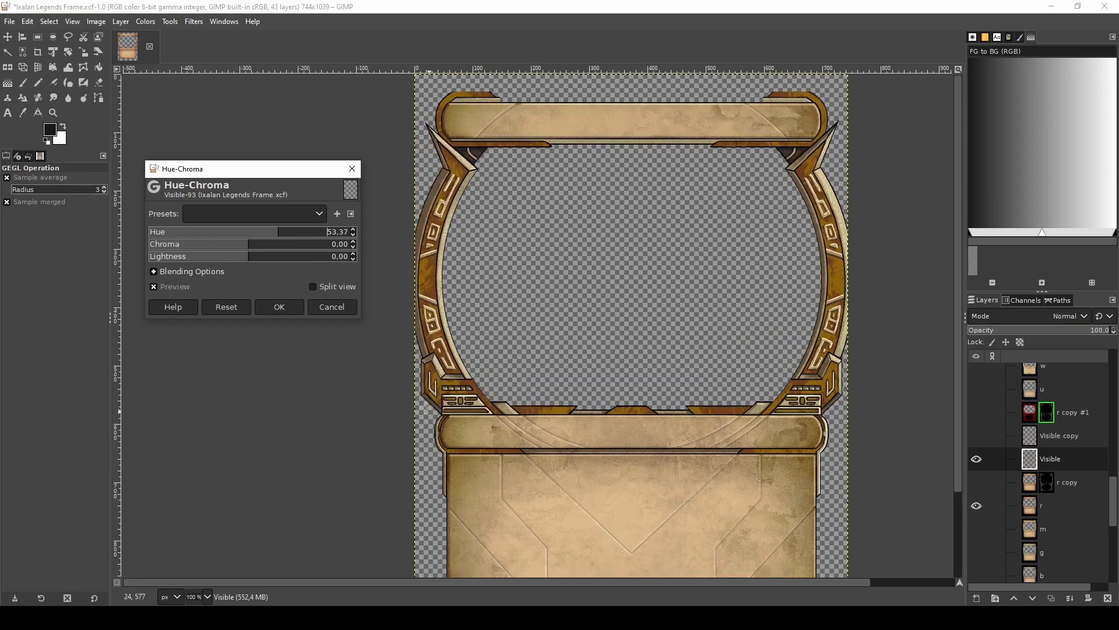
left_click_drag(251, 248, 225, 255)
left_click(242, 256)
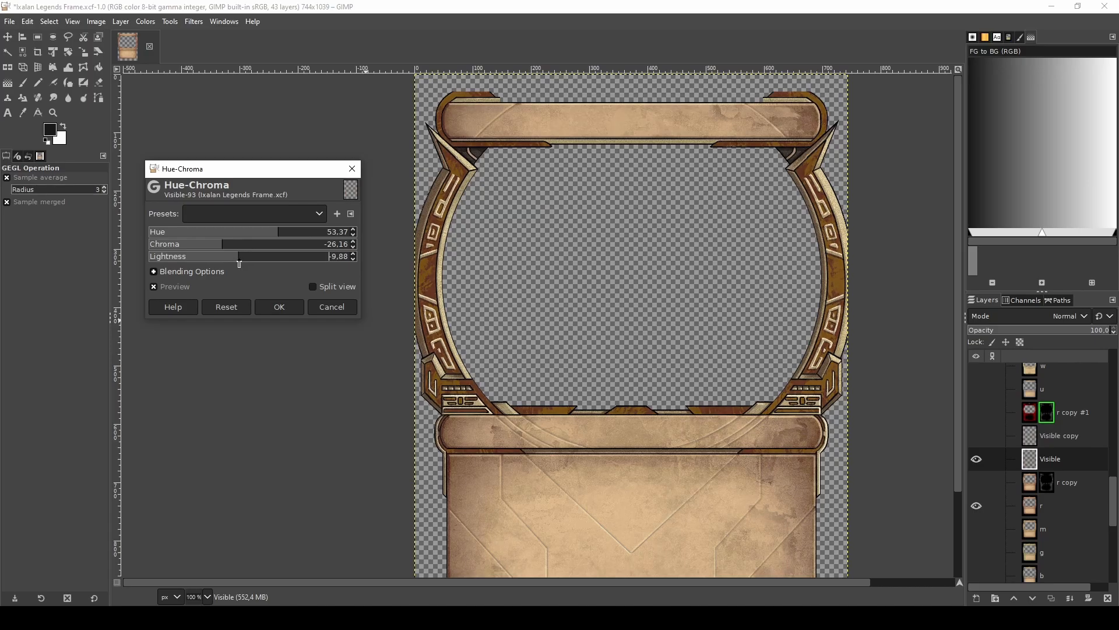
left_click_drag(239, 262, 242, 262)
scroll(395, 108, "up", 2, "ctrl")
mouse_move(221, 249)
left_mouse_down()
mouse_move(194, 249)
mouse_move(231, 249)
left_mouse_up()
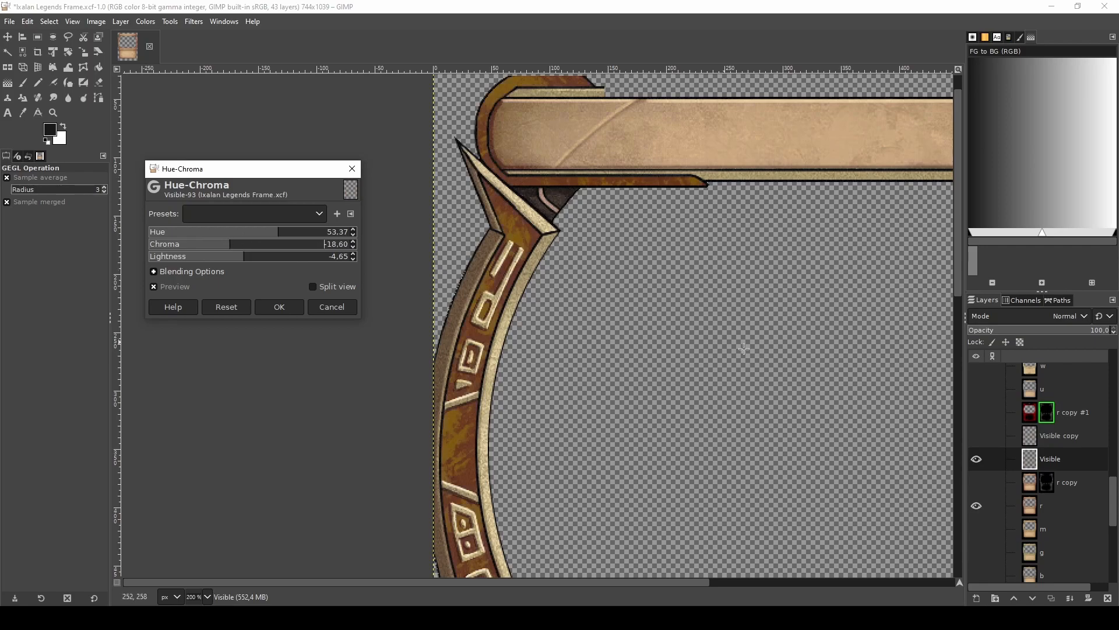
left_click(976, 459)
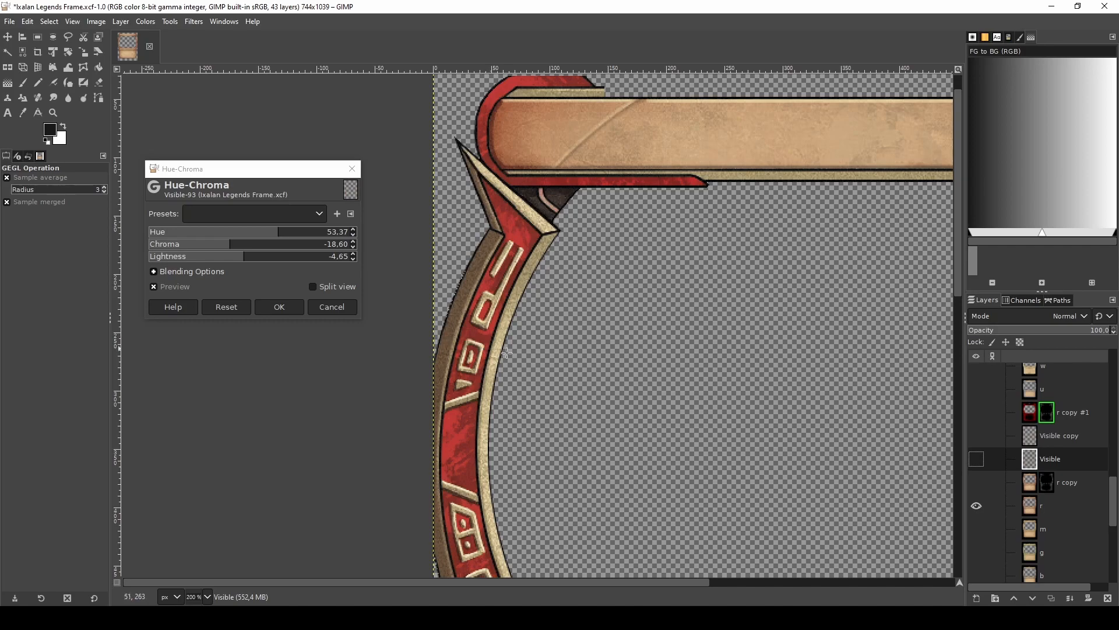
left_click(977, 459)
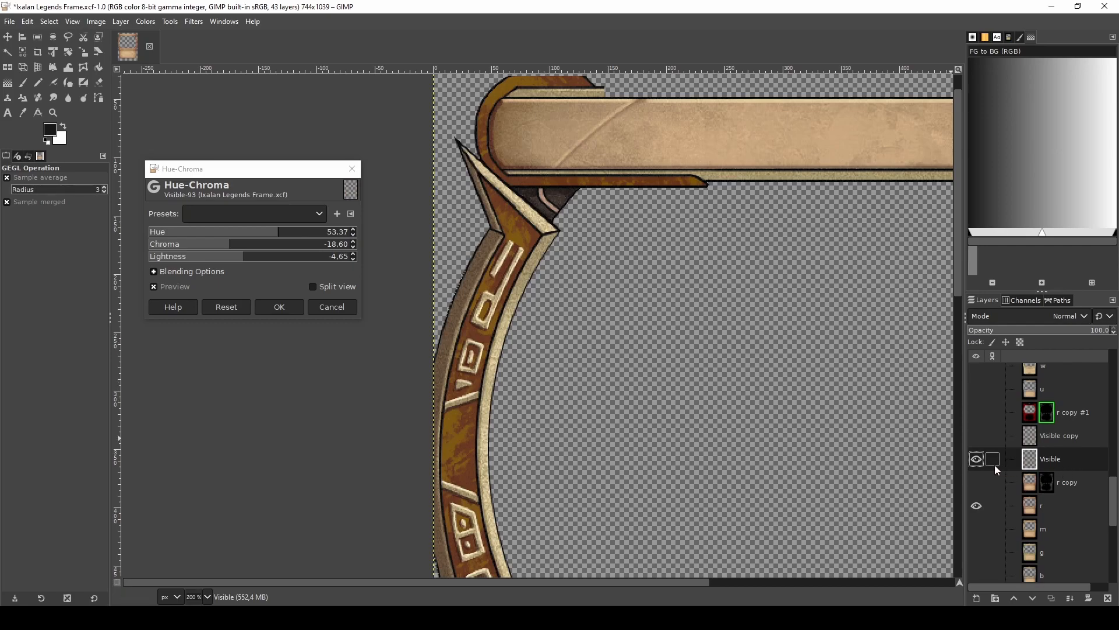
- Compare the original r frame with the recolored Visible layer by isolating, hiding and showing the two layers
left_click(976, 436)
left_click(976, 435)
left_click(976, 459, "shift")
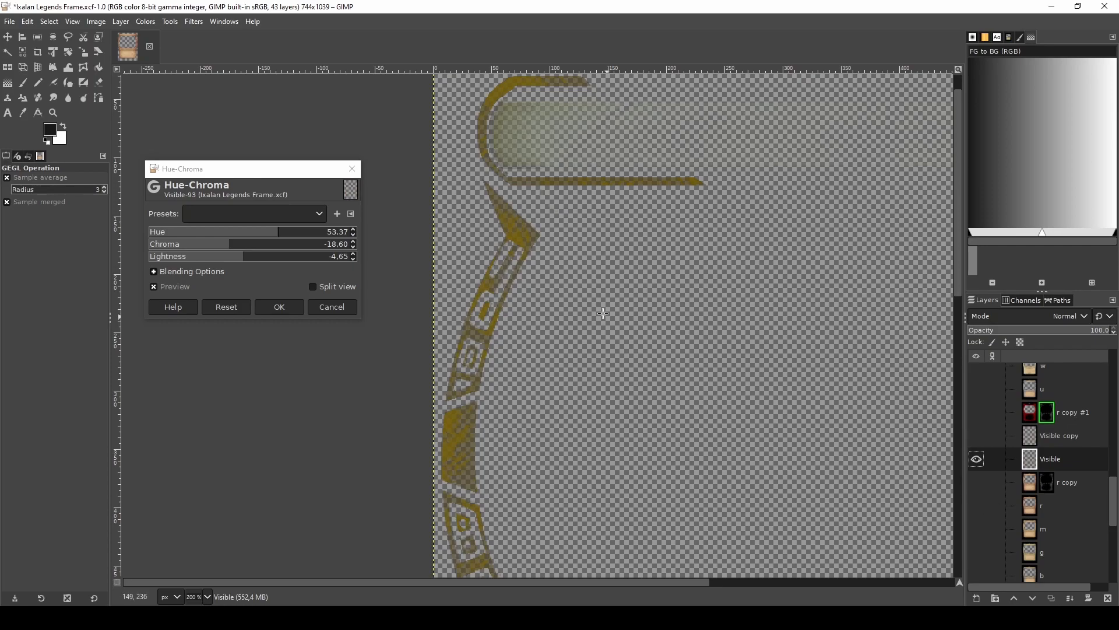
left_click(976, 459)
left_click(976, 505)
left_click(1061, 506)
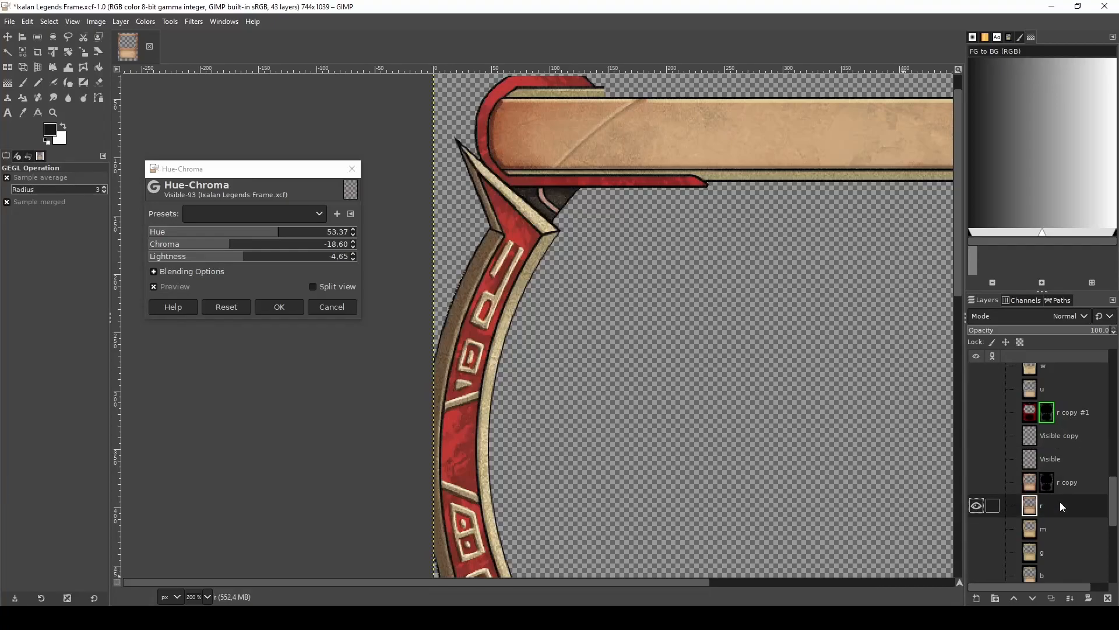
left_click(977, 459)
left_click(1090, 460)
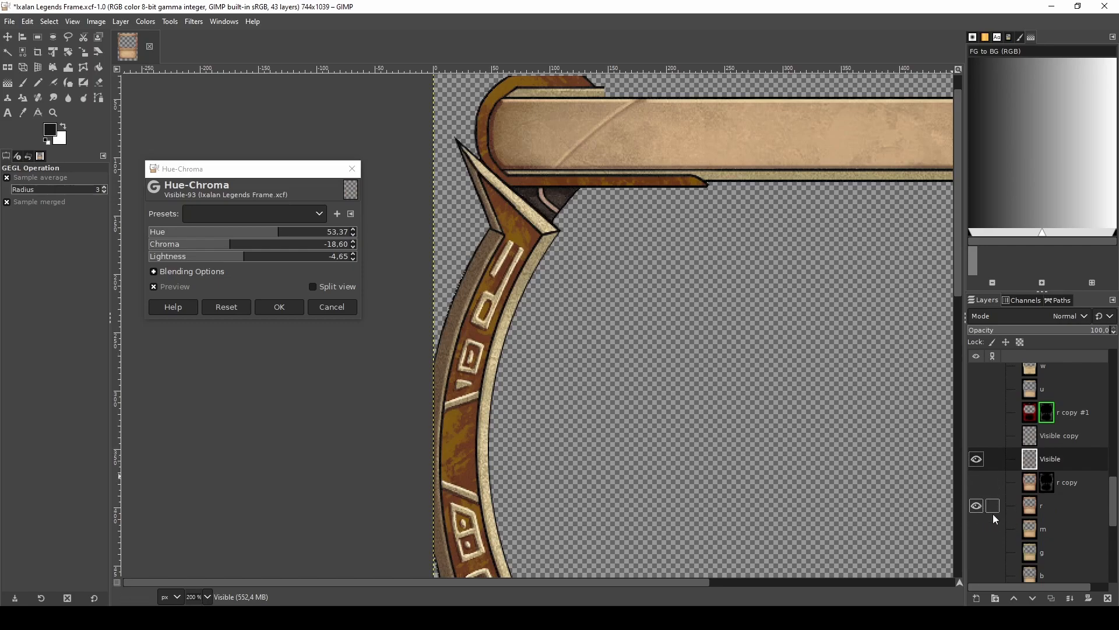
left_click(976, 506)
left_click(976, 506)
left_click(1058, 502)
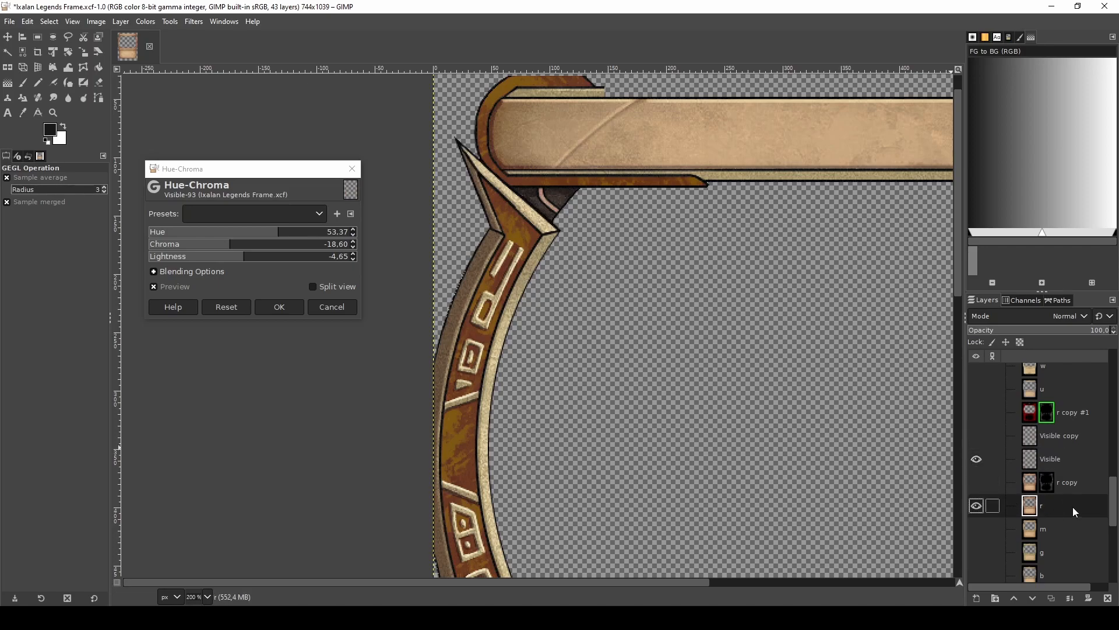
left_click(1070, 460)
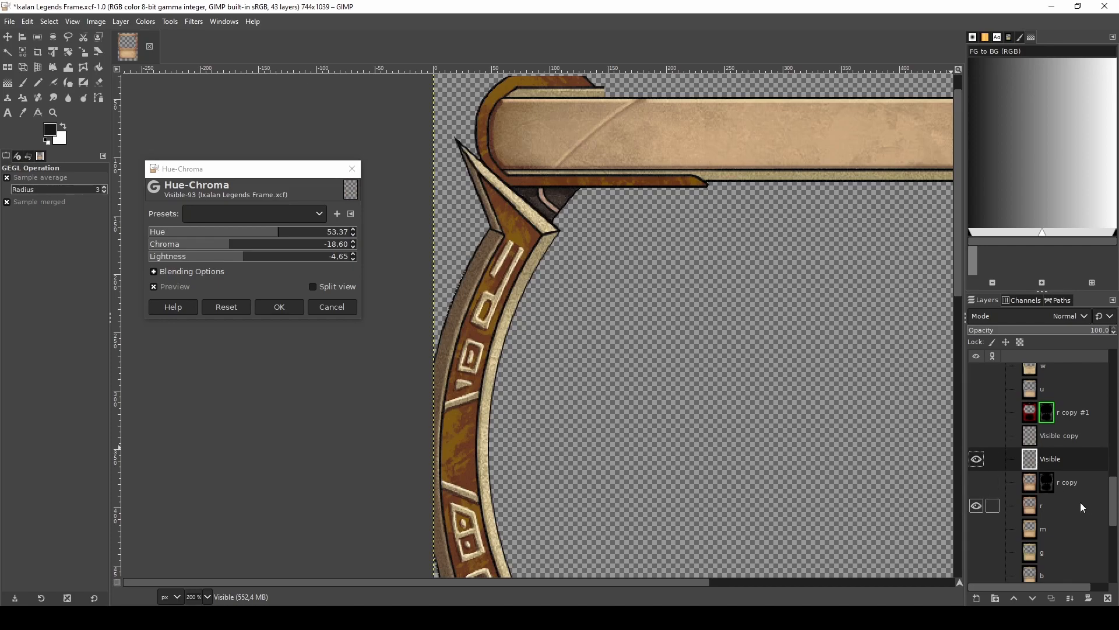
left_click(1061, 503)
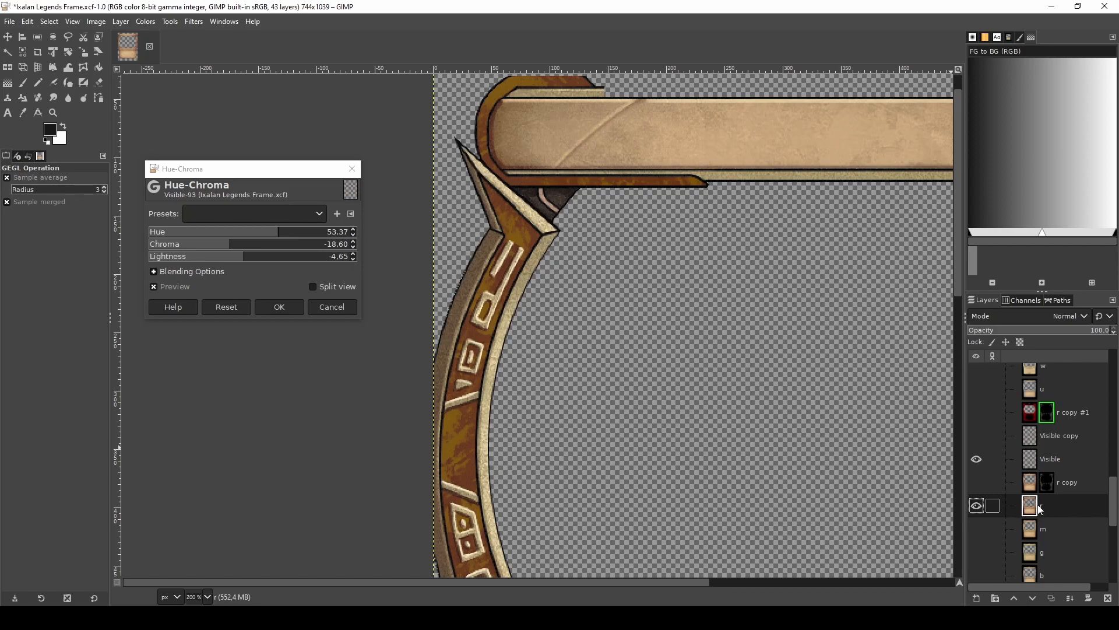
left_click(1032, 460)
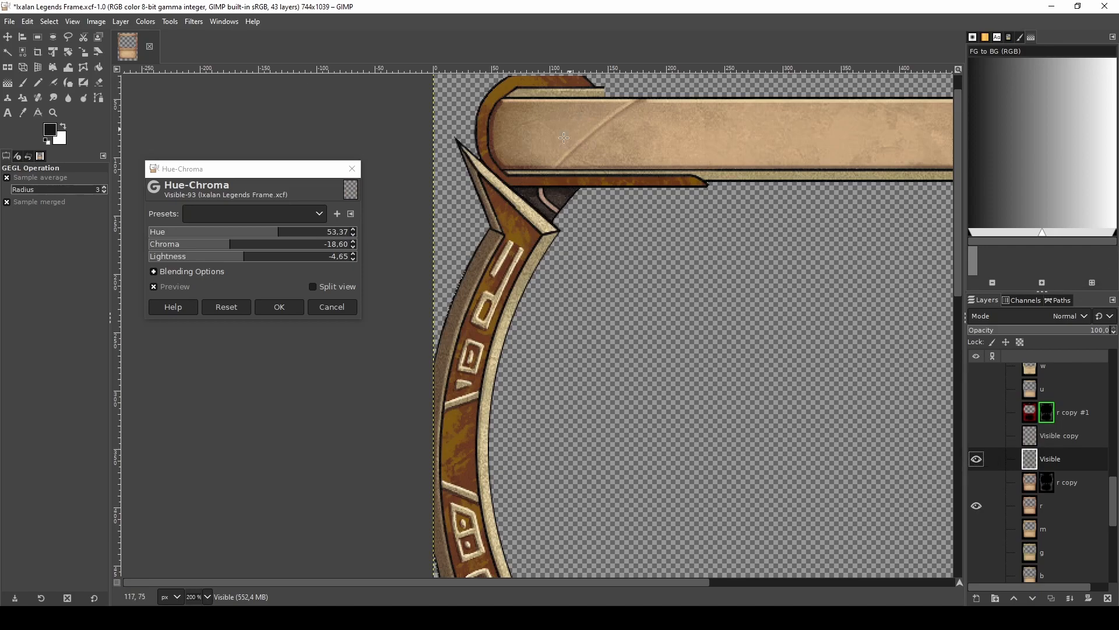
- Inspect the recolored border around the whole frame and apply the Hue-Chroma adjustment to the Visible layer
key("1")
scroll(514, 205, "down", 1)
scroll(774, 227, "up", 2)
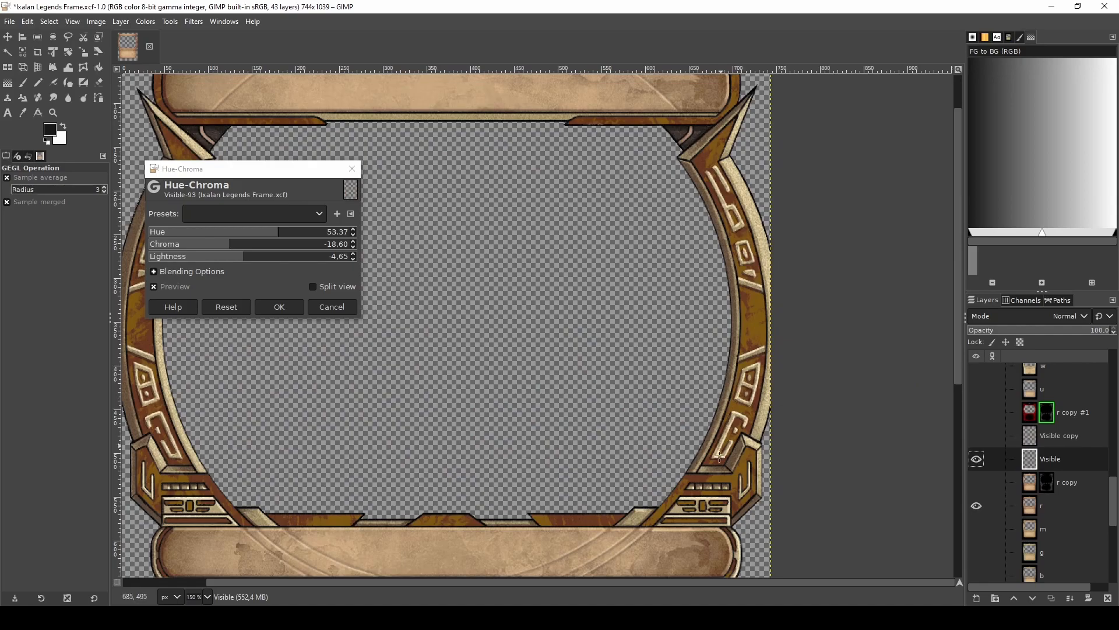
scroll(719, 427, "down", 5)
scroll(719, 428, "down", 3)
scroll(508, 218, "up", 4)
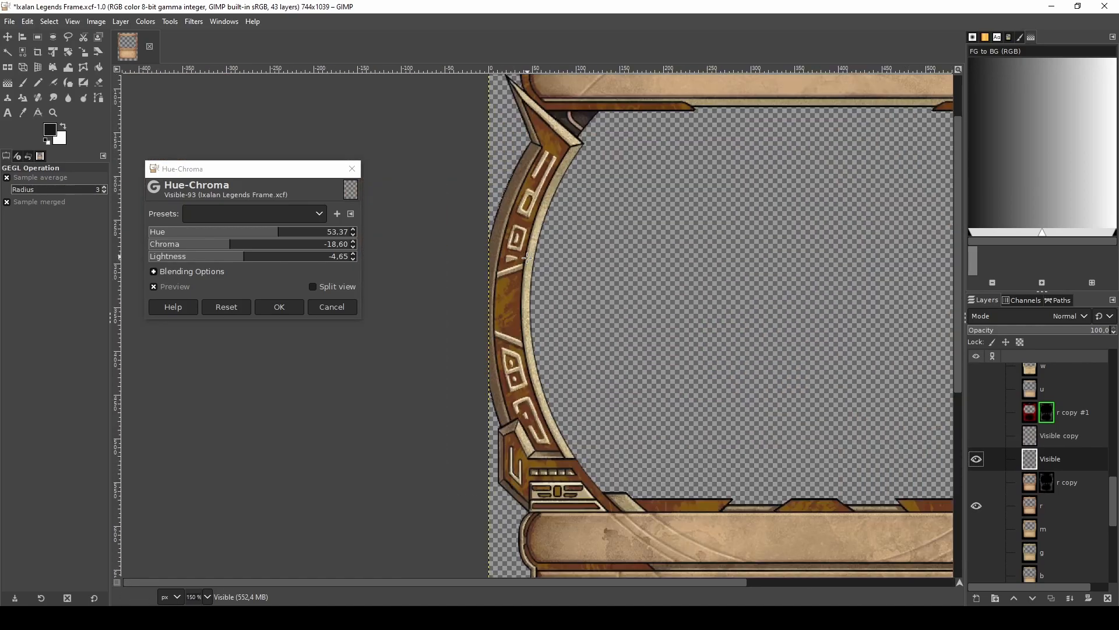
scroll(508, 219, "up", 1)
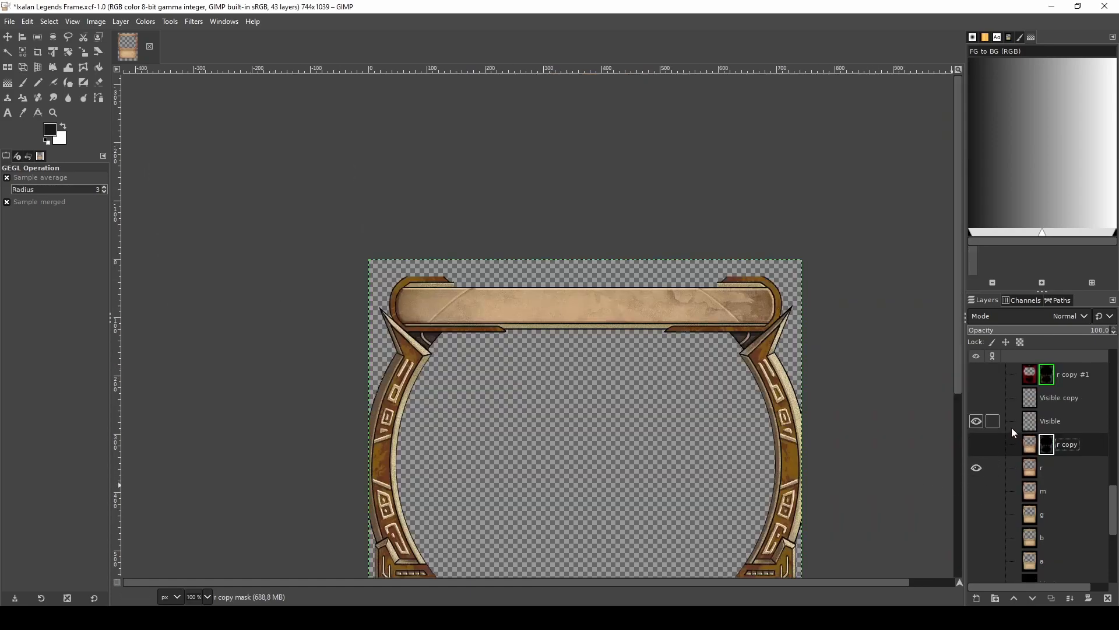
- Disable the layer mask of the card group
scroll(1013, 433, "up", 3)
scroll(1013, 433, "up", 2)
left_click(1038, 398)
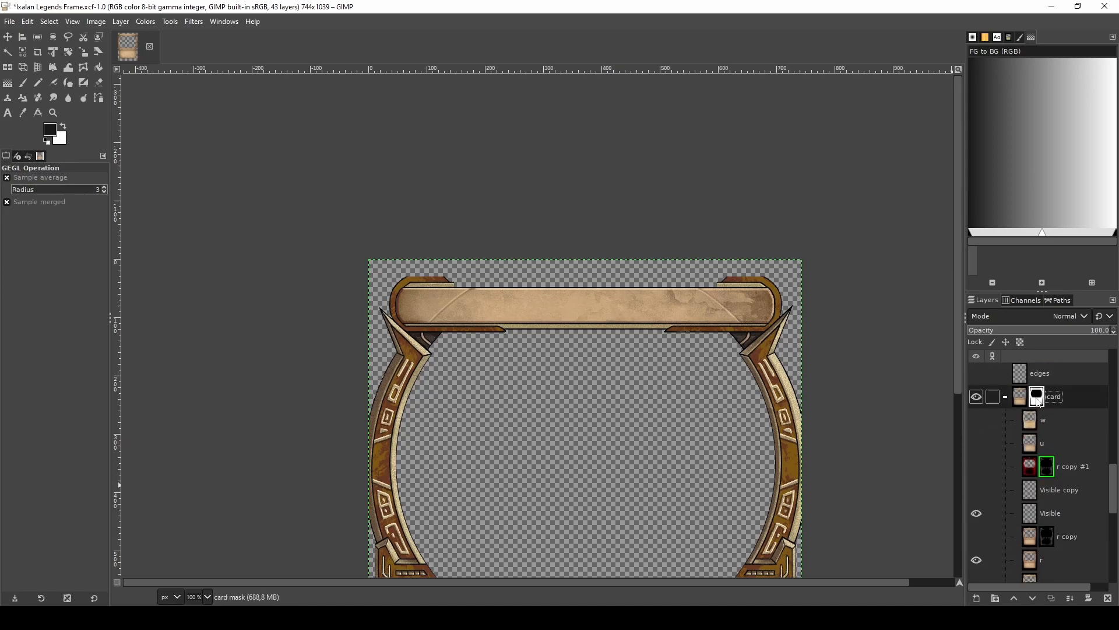
right_click(1039, 401)
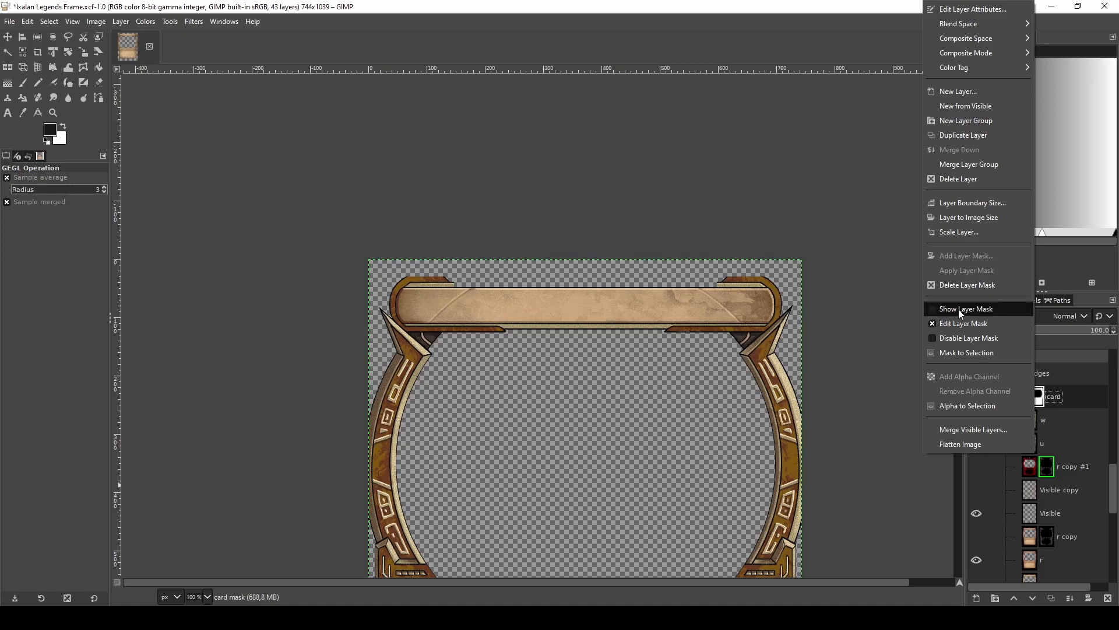
left_click(963, 338)
- Create a layer from the visible image above the Visible layer, name it c, and hide the Visible and r layers
scroll(1021, 445, "down", 2)
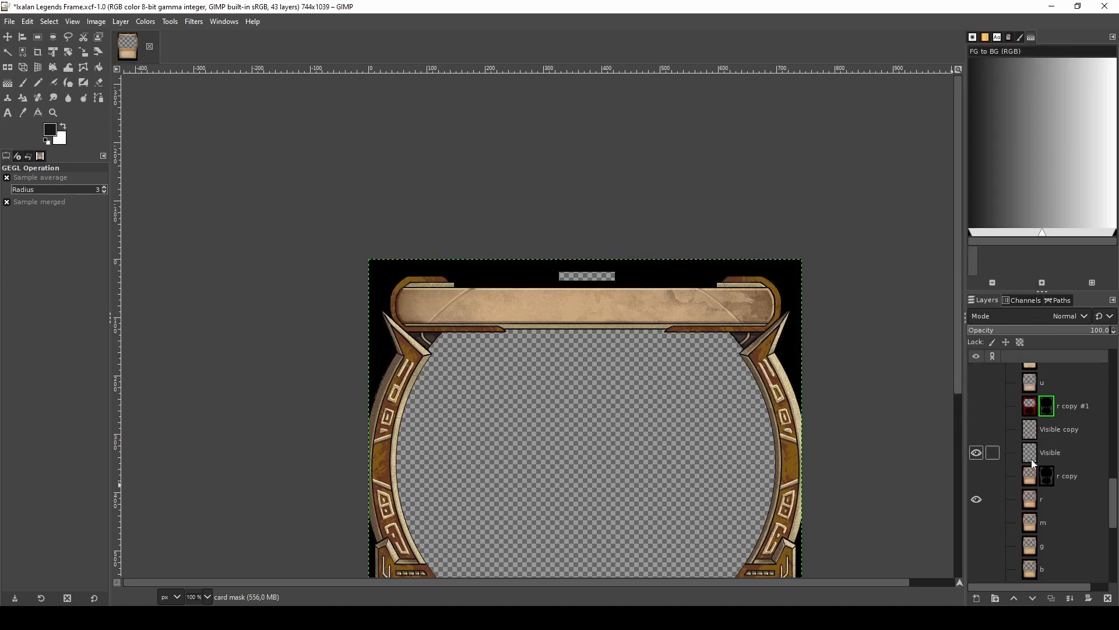
right_click(1079, 455)
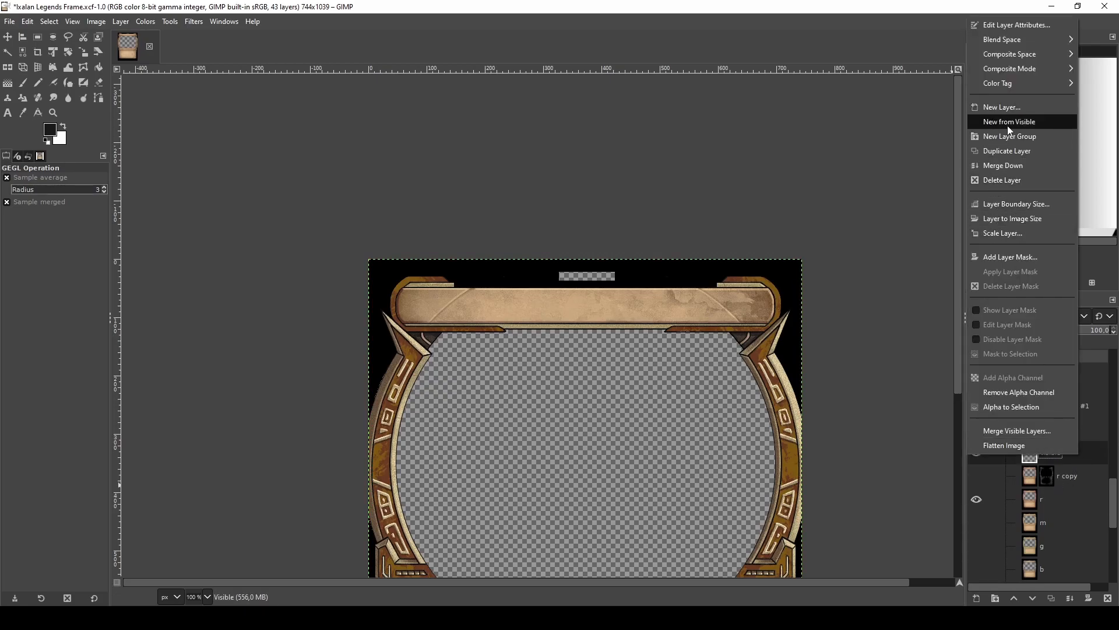
left_click(1007, 125)
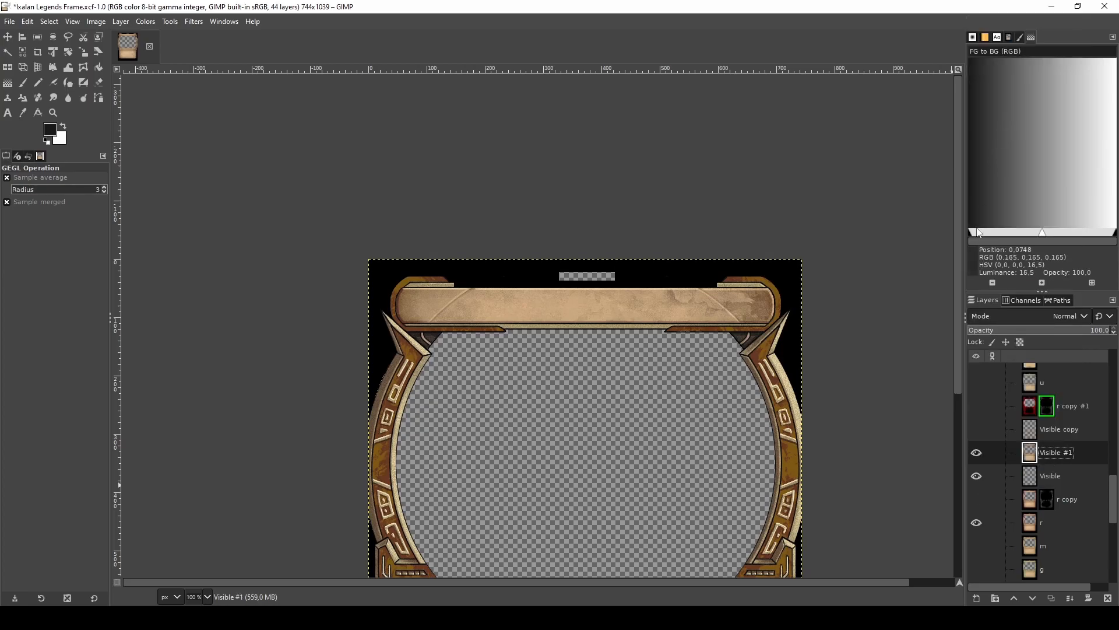
double_click(1056, 452)
type("c")
key("Return")
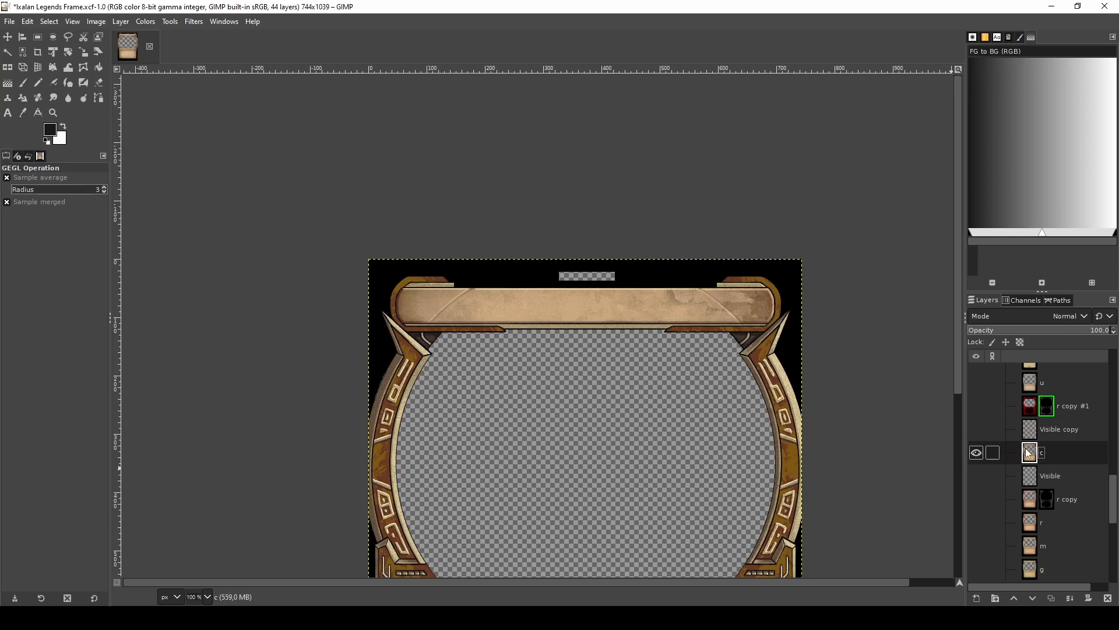
- Re-enable the layer mask of the card group
scroll(1015, 443, "up", 3)
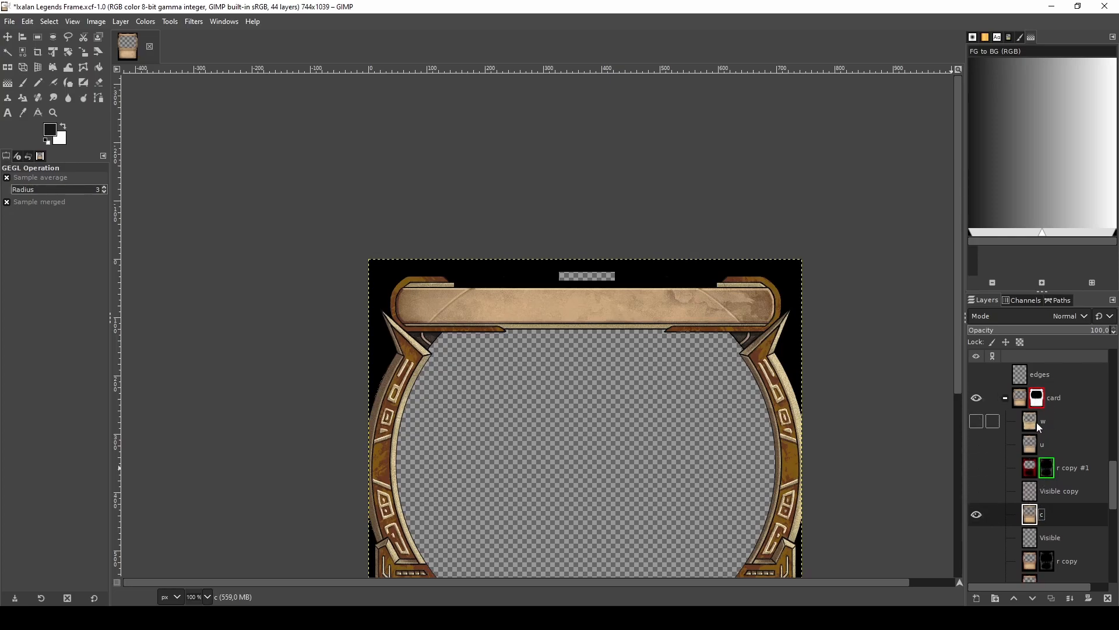
right_click(1037, 398)
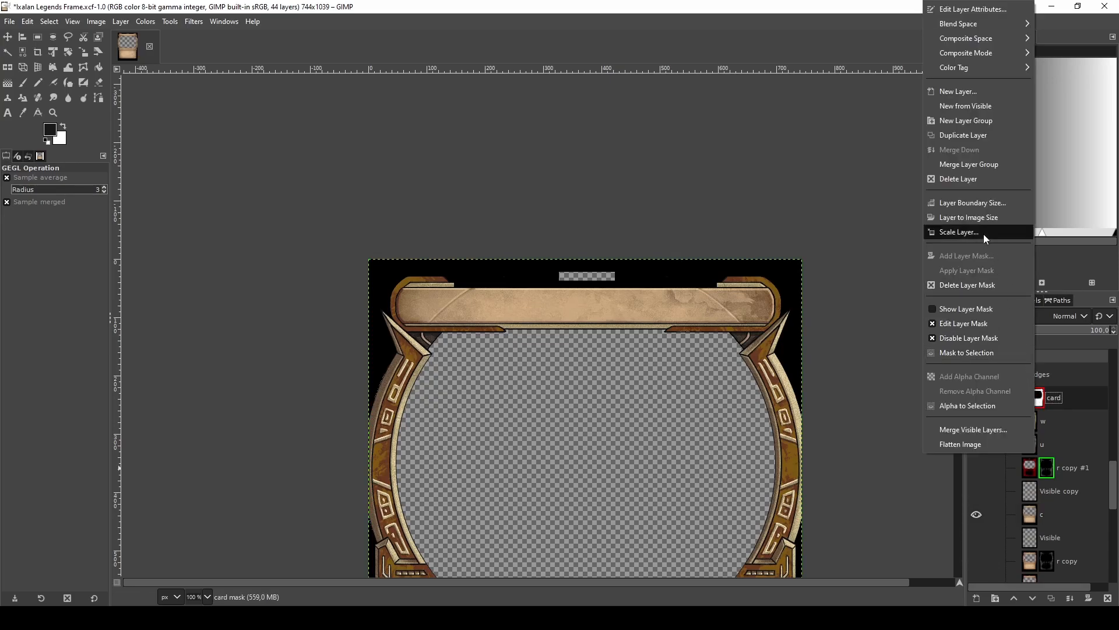
left_click(967, 338)
scroll(1037, 434, "down", 1)
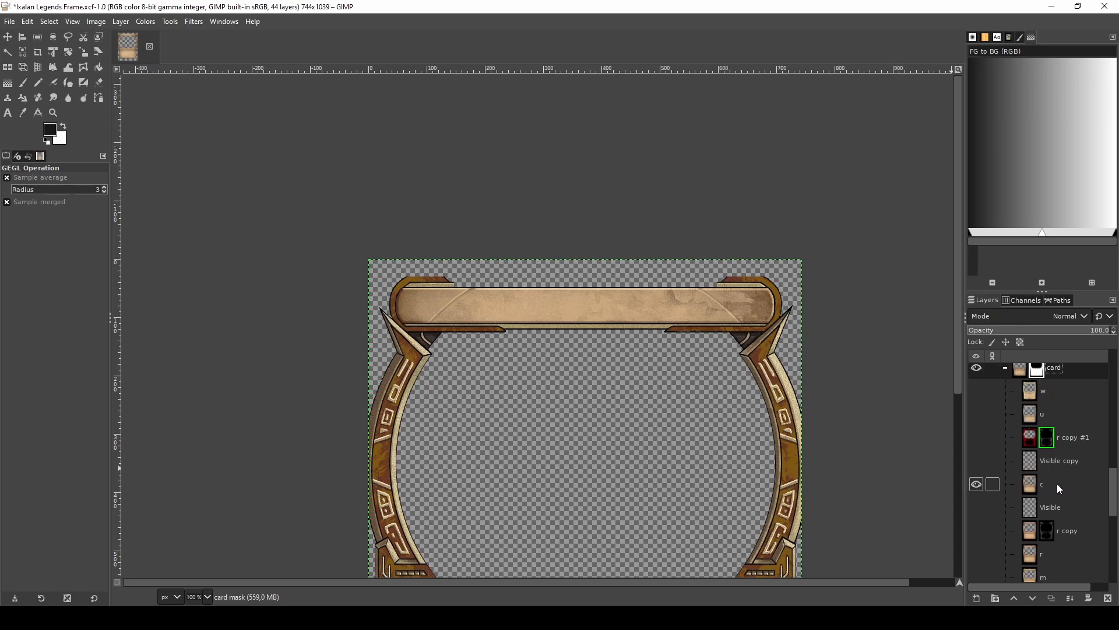
- Select the single semi-transparent pixel at 131, 30 on the frame's upper edge with a 1 × 1 px rectangle
scroll(434, 278, "up", 12)
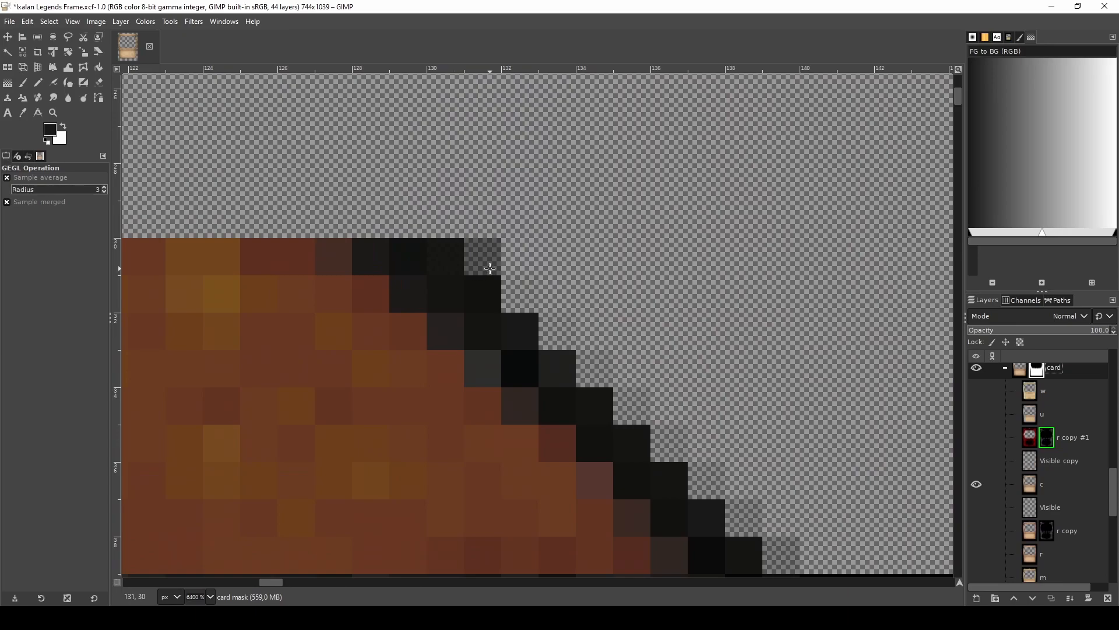
key("r")
left_click_drag(494, 248, 457, 282)
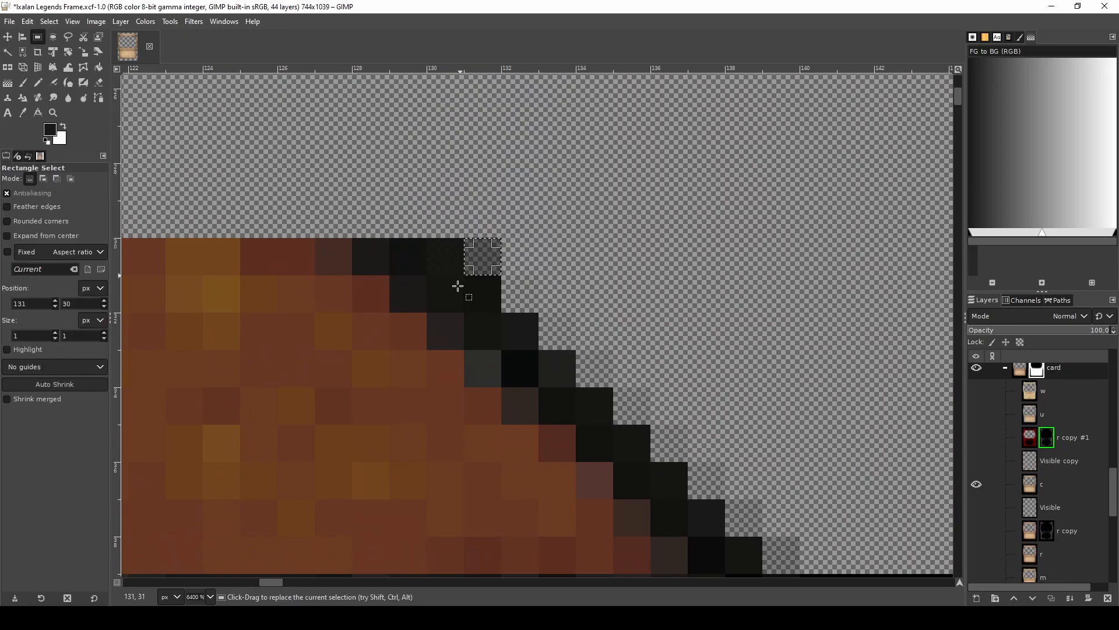
scroll(465, 315, "down", 8)
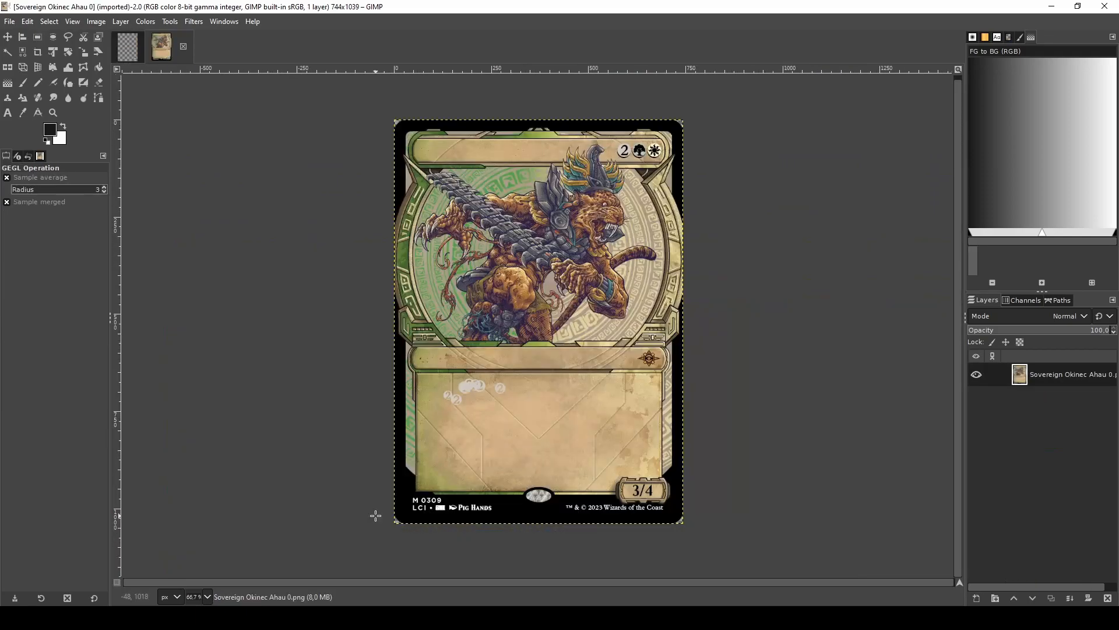
- Try a rectangular selection of about 40 × 212 px around the green motif strip beside the Sovereign Okinec Ahau card's text box
scroll(364, 509, "up", 2)
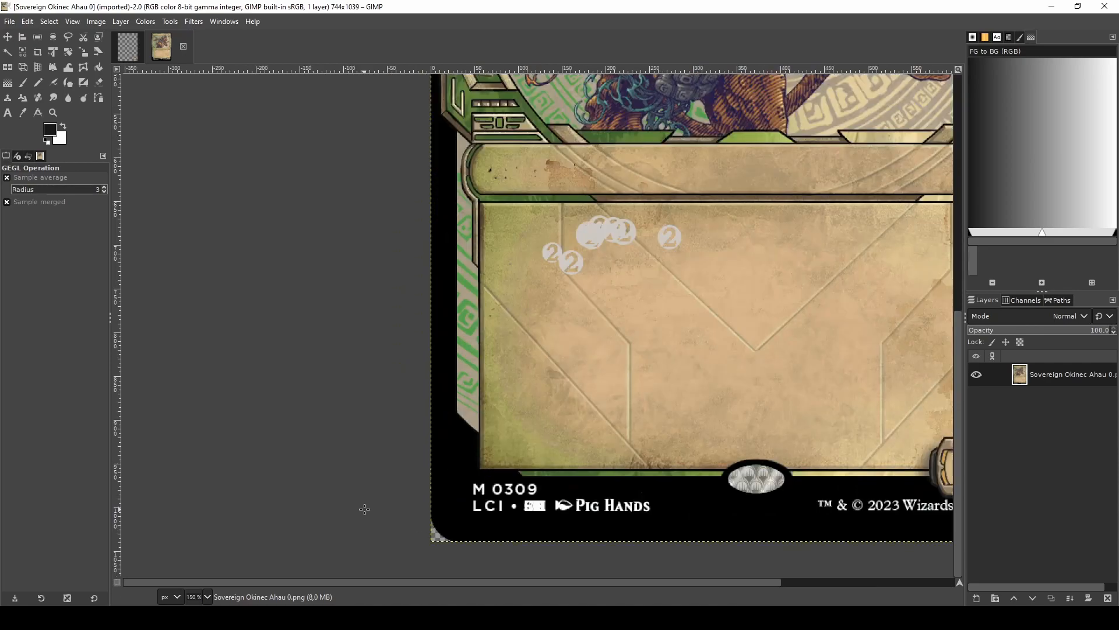
left_click(39, 36)
left_click_drag(452, 241, 486, 426)
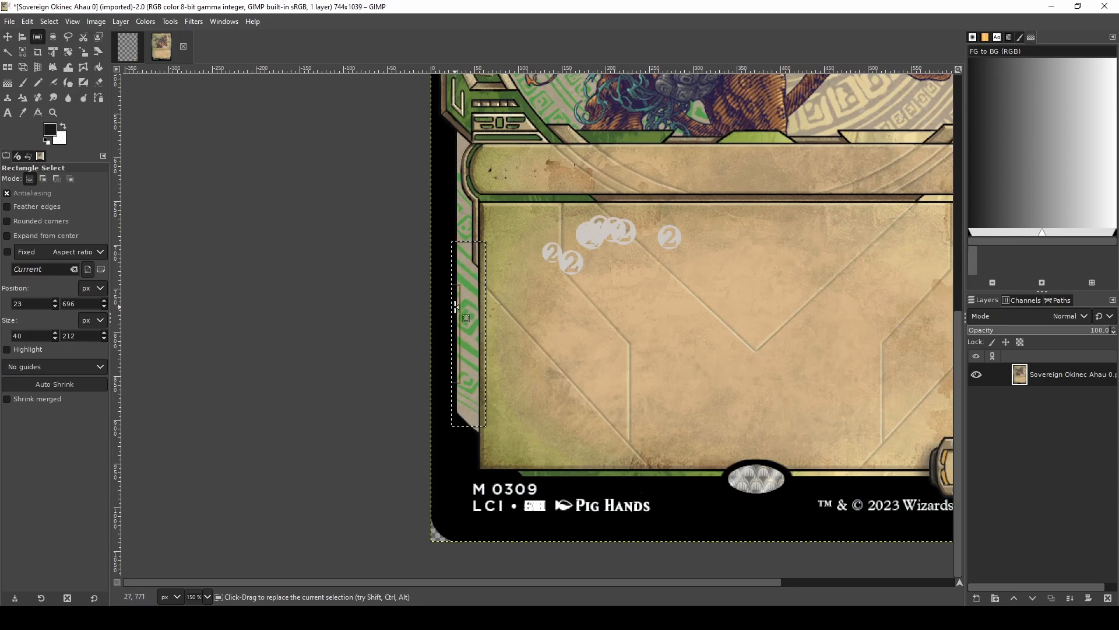
key("ctrl+z")
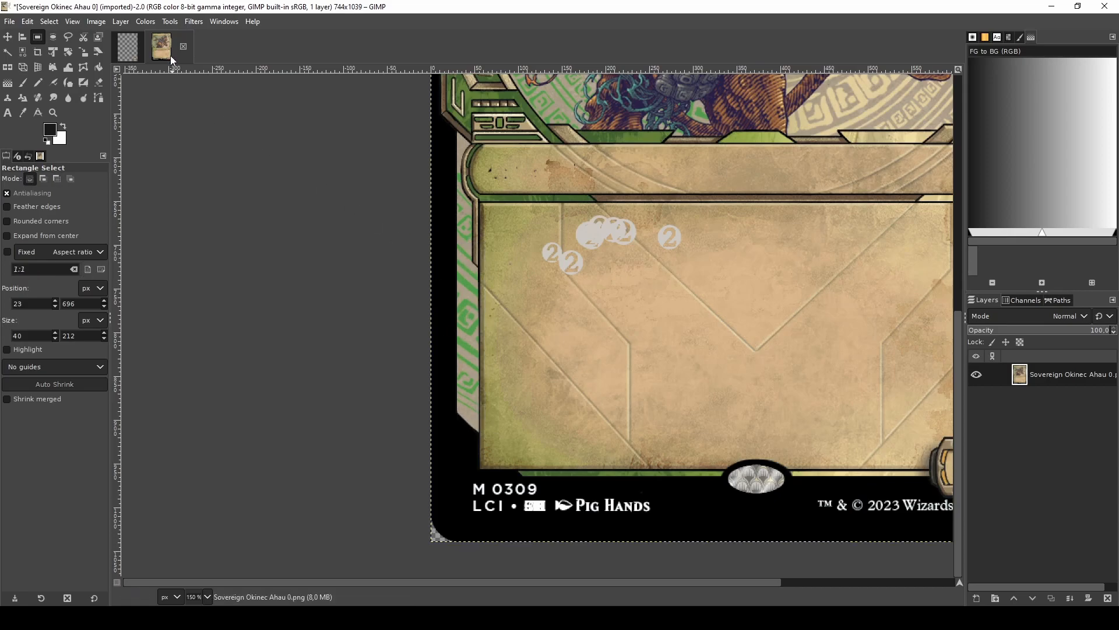
- Try isolating the card's green with the Channel Mixer, setting Green for Green to 2 and all other red and green channel values to -2
left_click(144, 21)
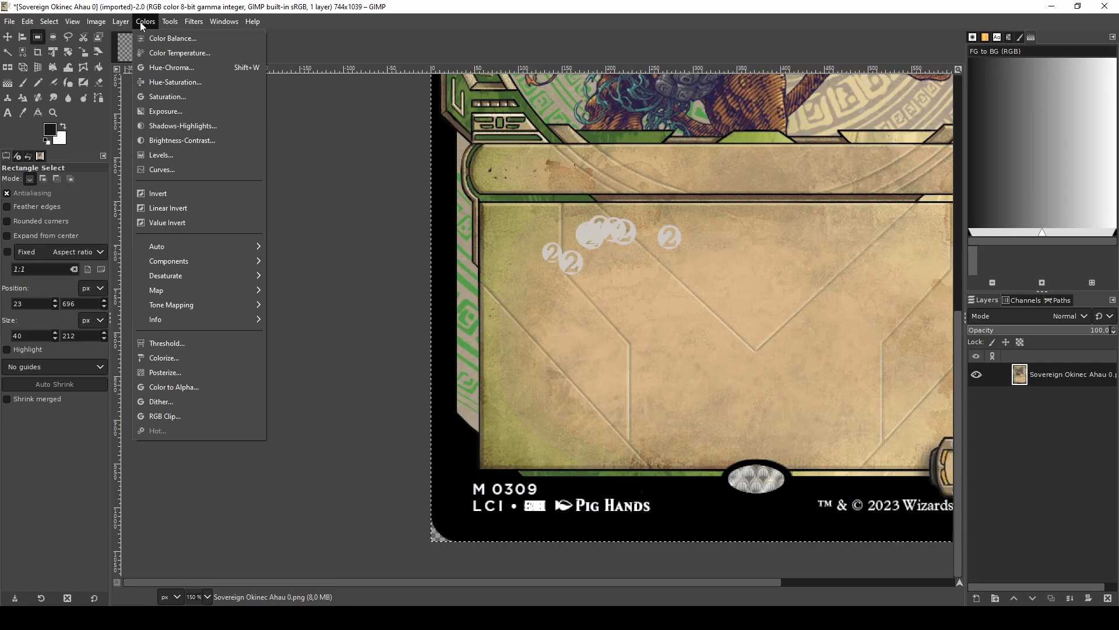
mouse_move(244, 261)
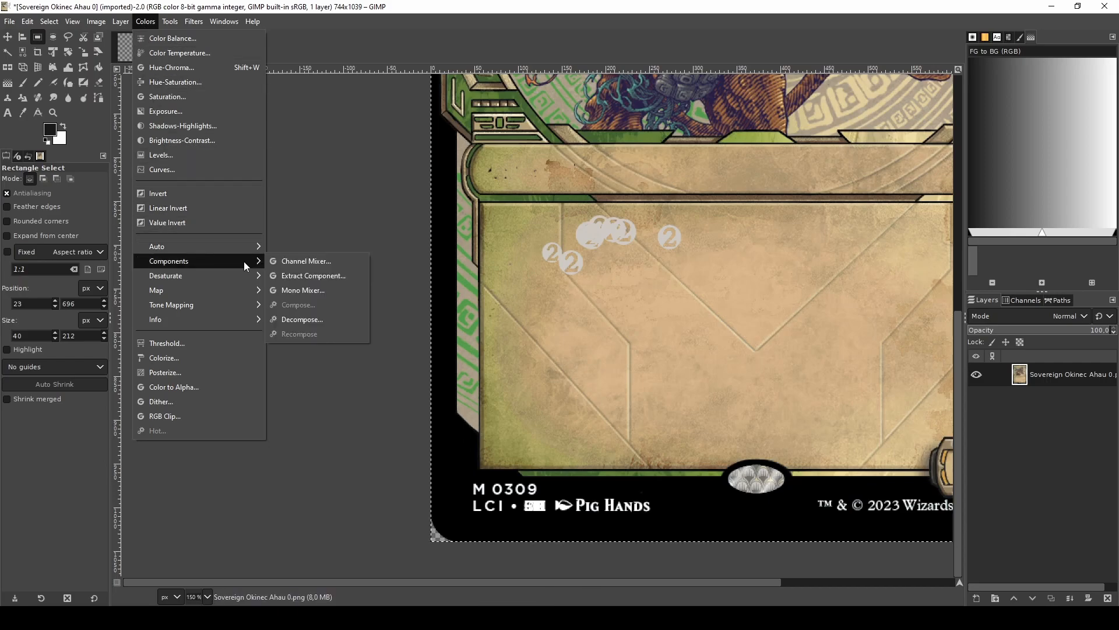
left_click(291, 261)
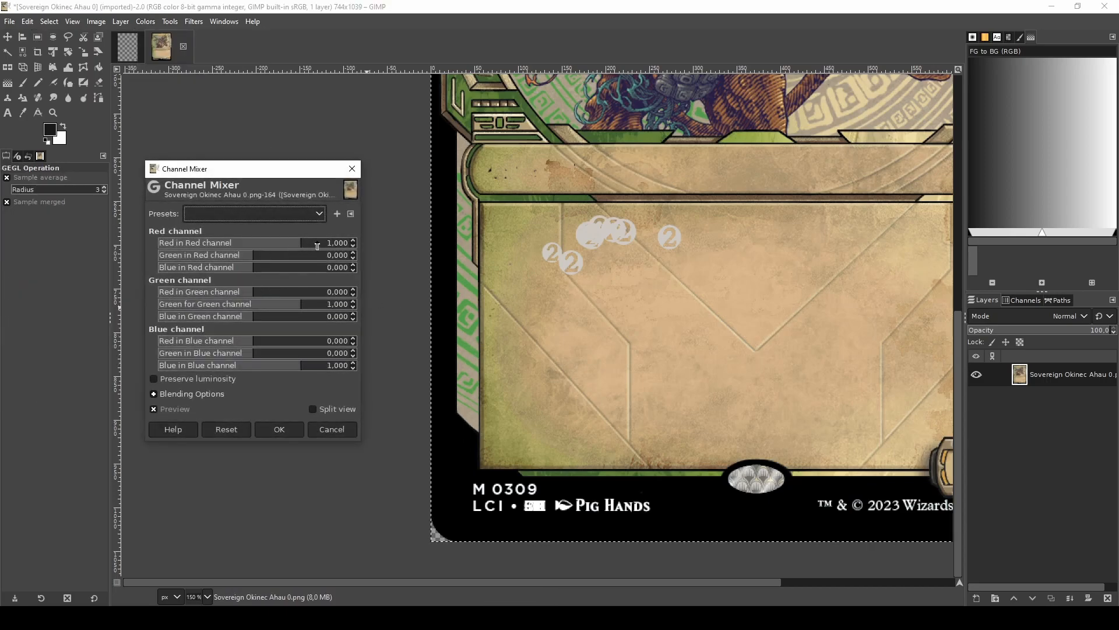
left_click_drag(293, 244, 151, 319)
left_click_drag(280, 311, 341, 308)
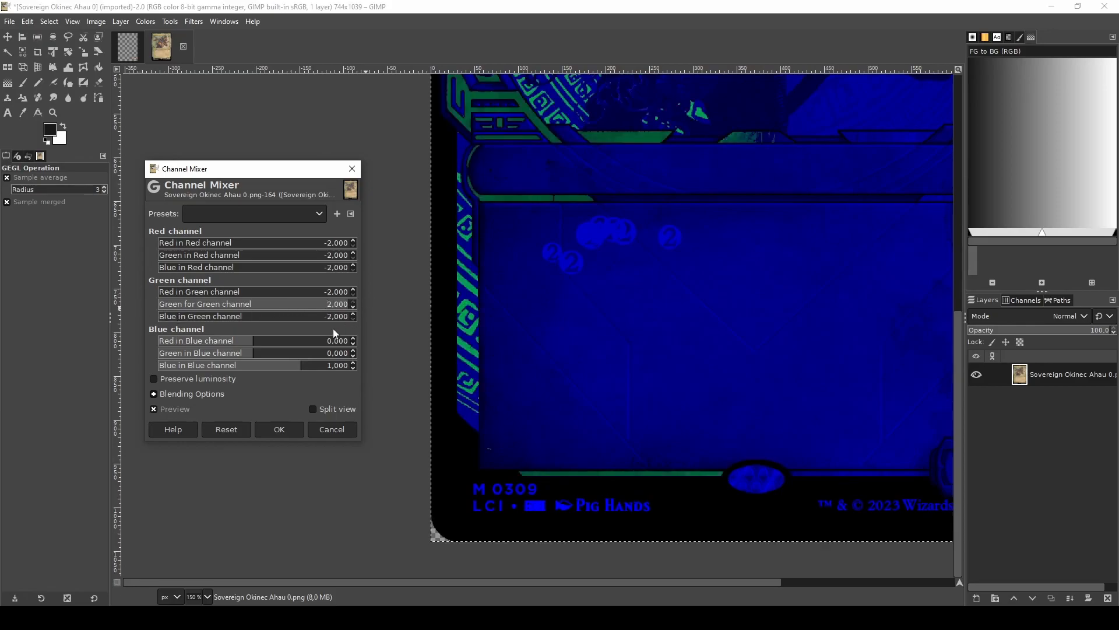
left_click_drag(180, 345, 136, 343)
left_click_drag(179, 359, 148, 368)
left_click(279, 429)
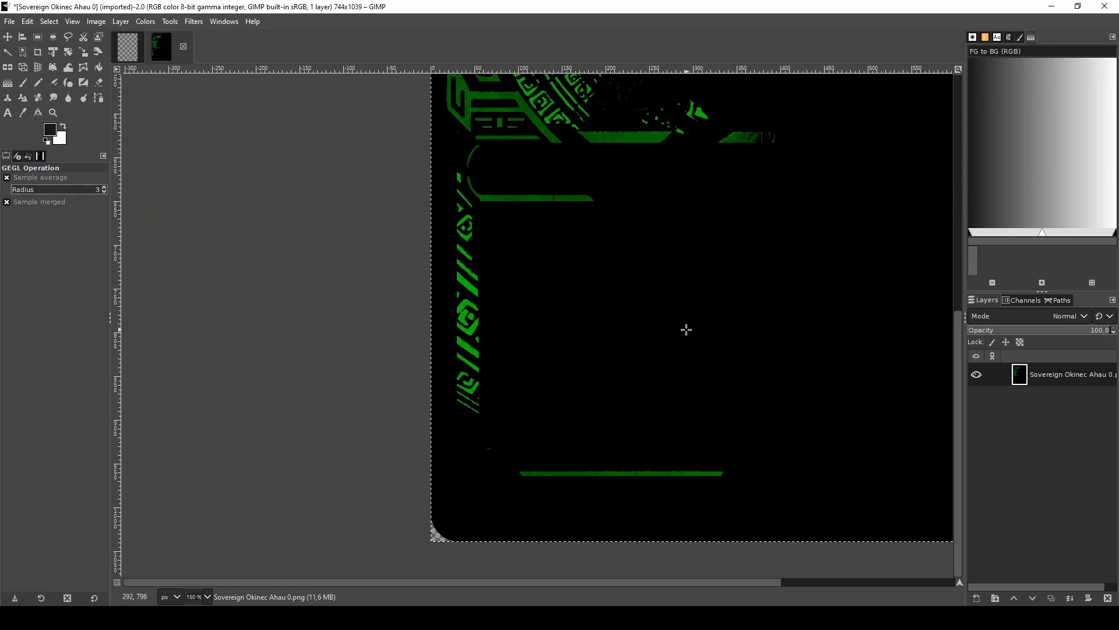
key("ctrl+z")
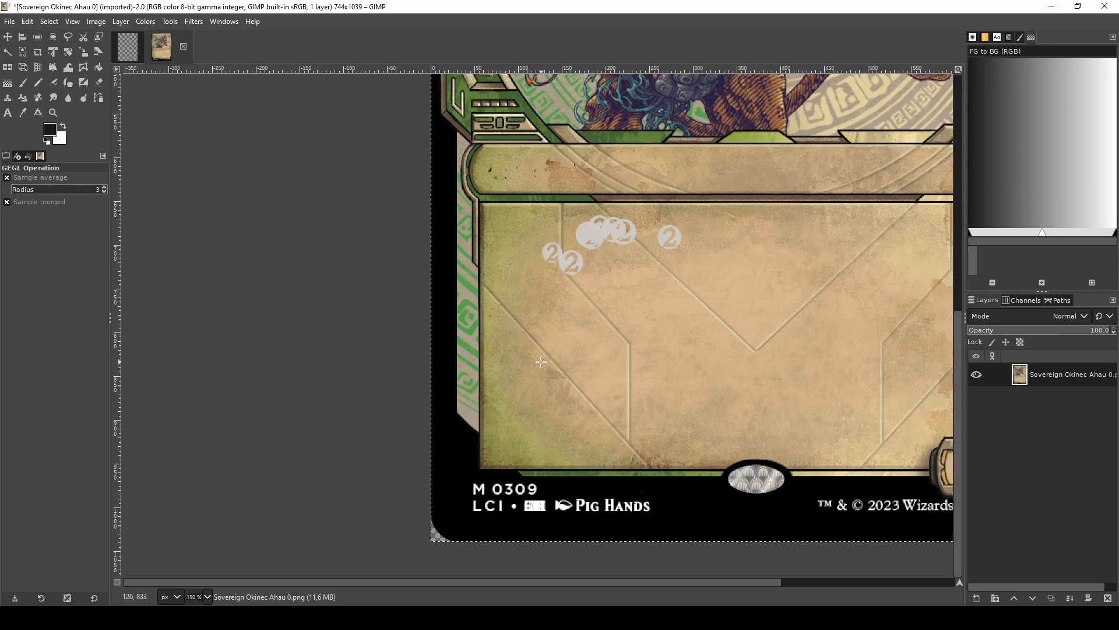
- Apply a Hue-Chroma adjustment with Hue -125.58 to the Sovereign Okinec Ahau card image
key("ctrl+u")
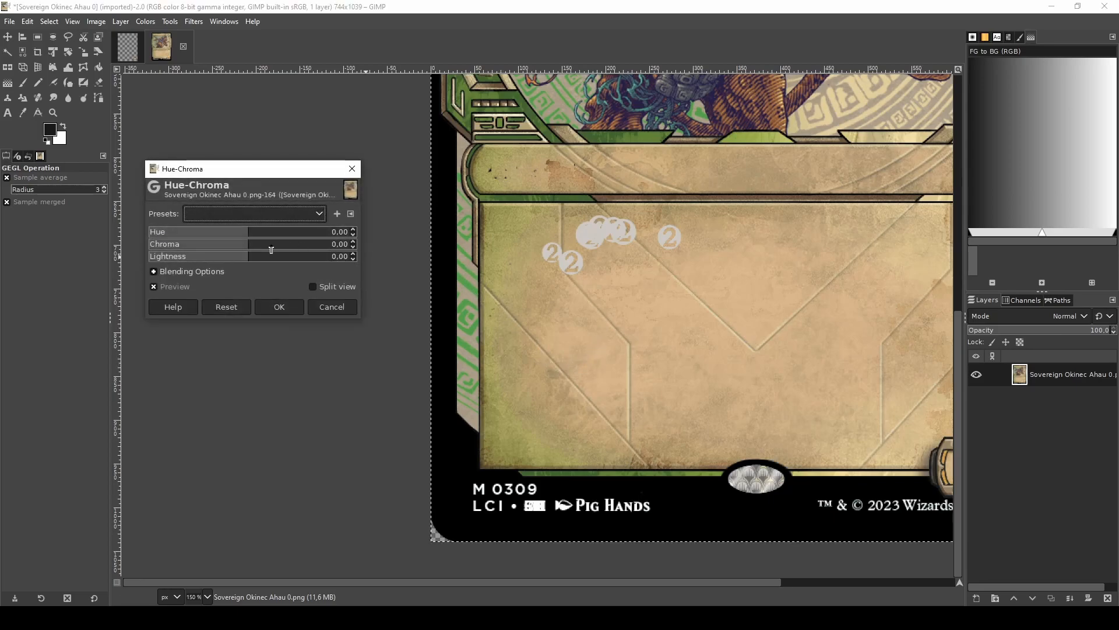
left_click_drag(247, 237, 179, 245)
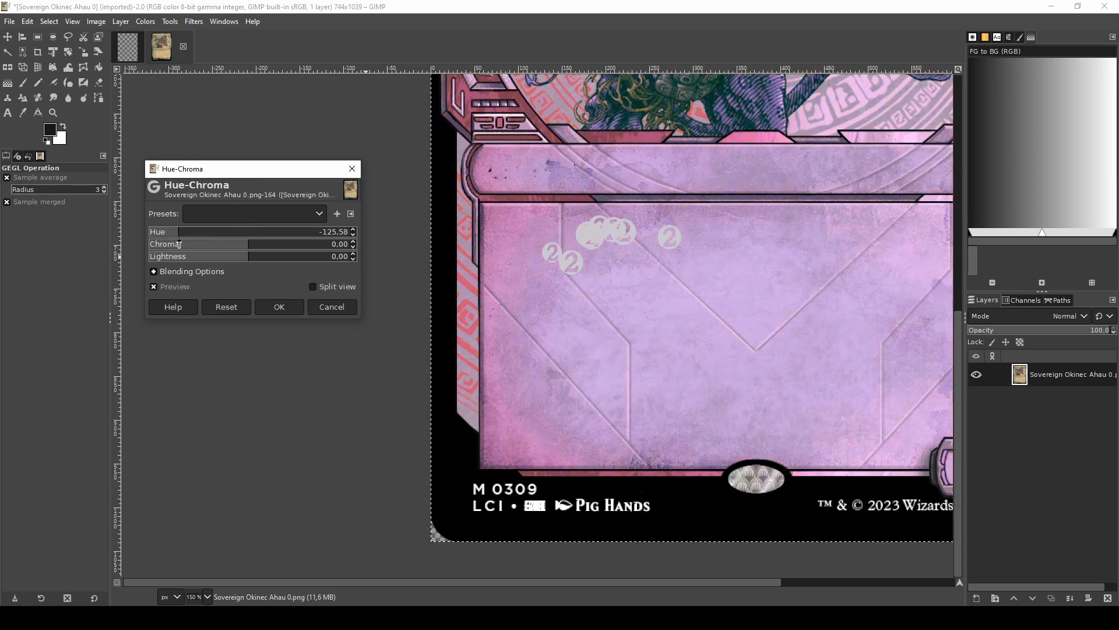
left_click(279, 307)
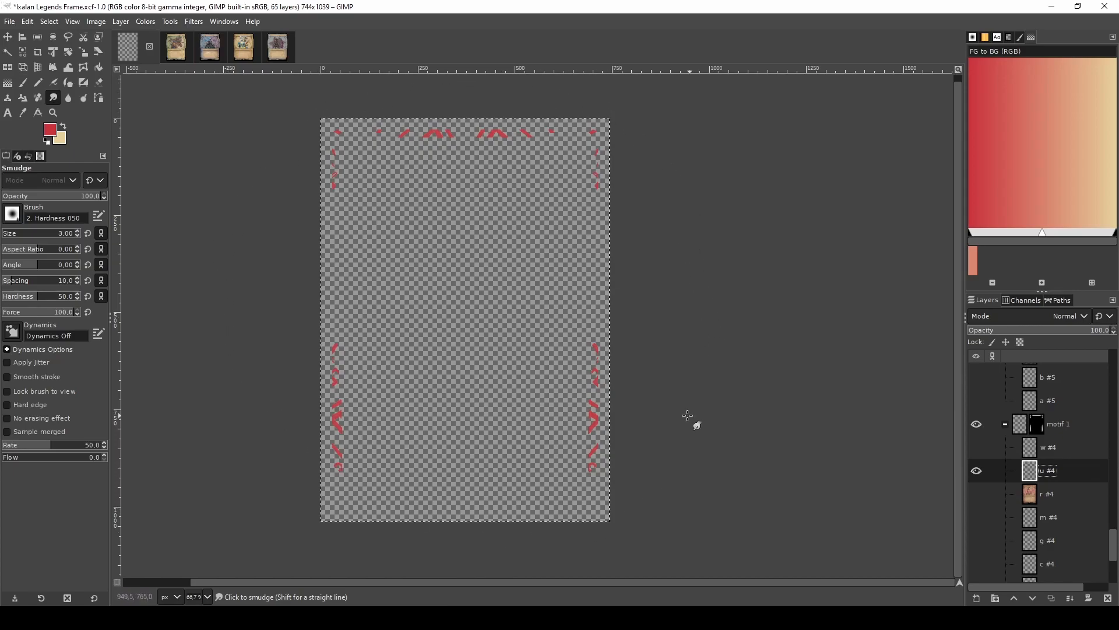
- Add a mask to the u #4 layer by transferring its alpha channel, and make the layer's image the editing target
scroll(655, 436, "up", 11)
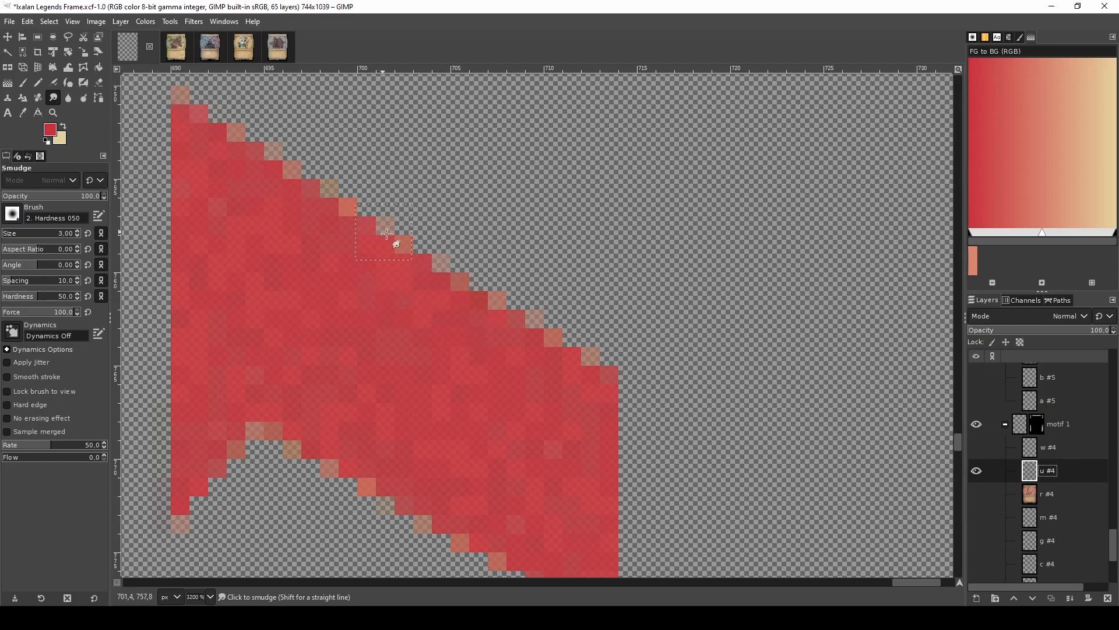
right_click(1076, 471)
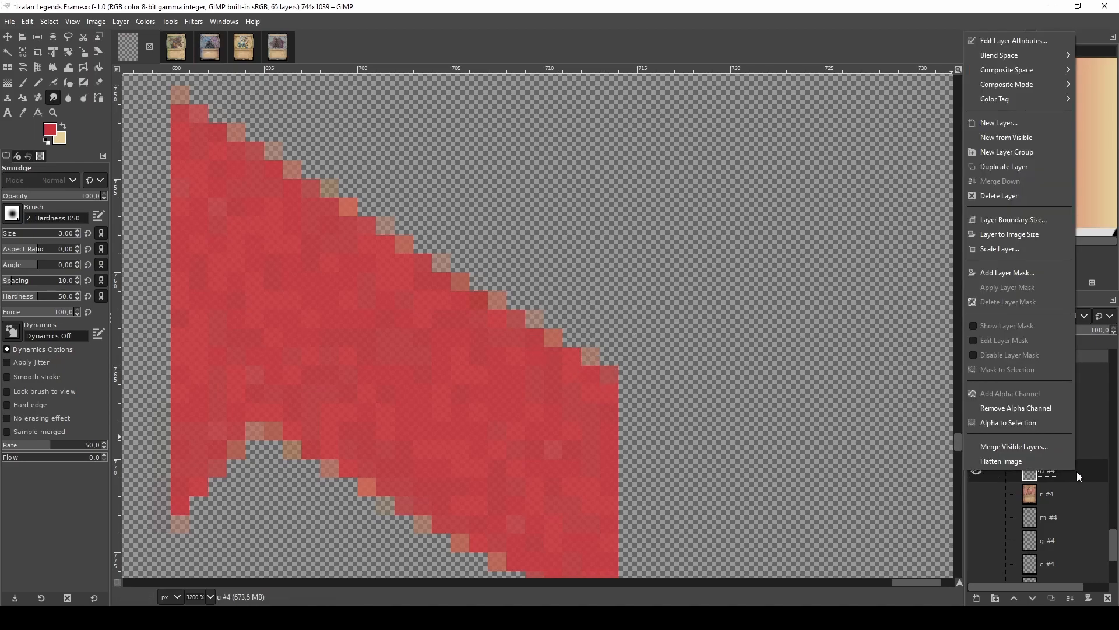
left_click(1026, 273)
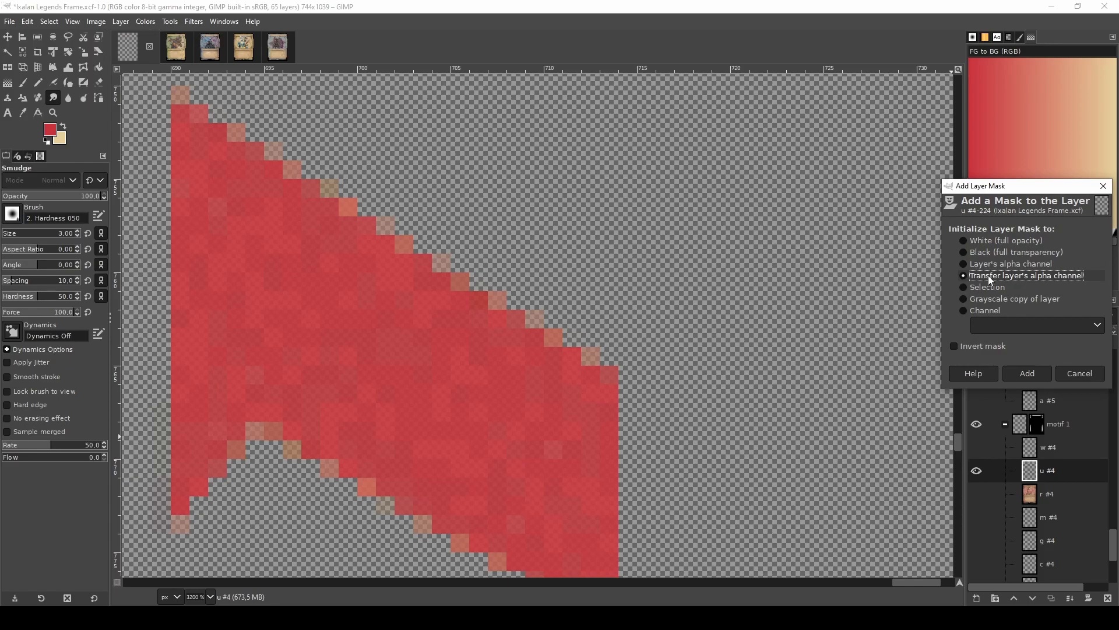
left_click(1028, 374)
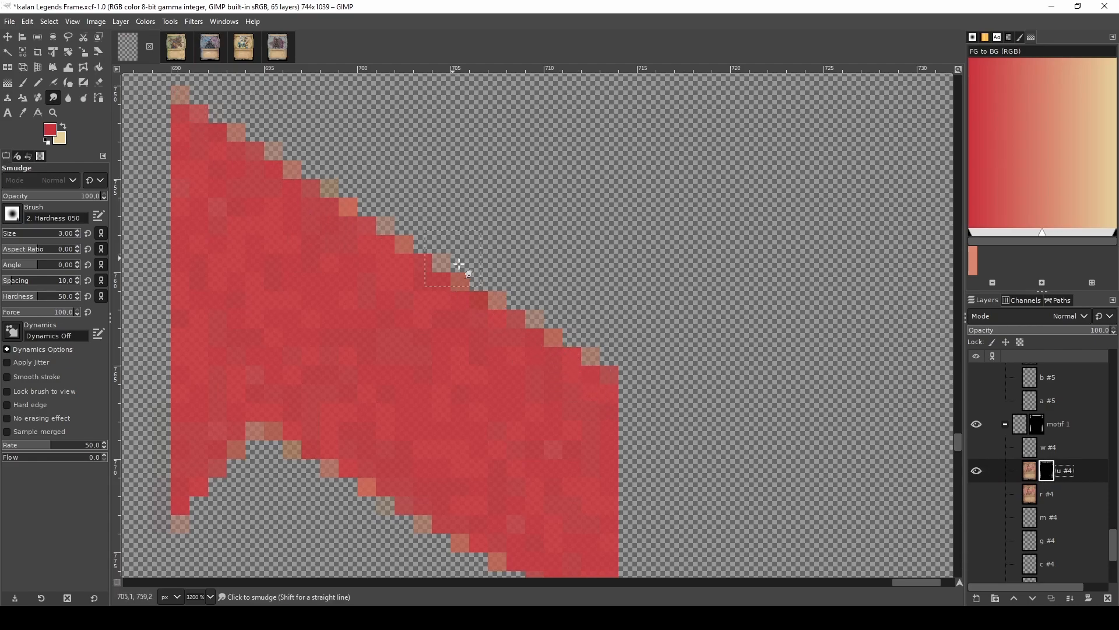
left_click(1030, 474)
- Smudge the red colour over the pale edge pixels along the outer and inner edges of the u #4 motif
scroll(490, 319, "up", 2)
scroll(465, 334, "down", 2)
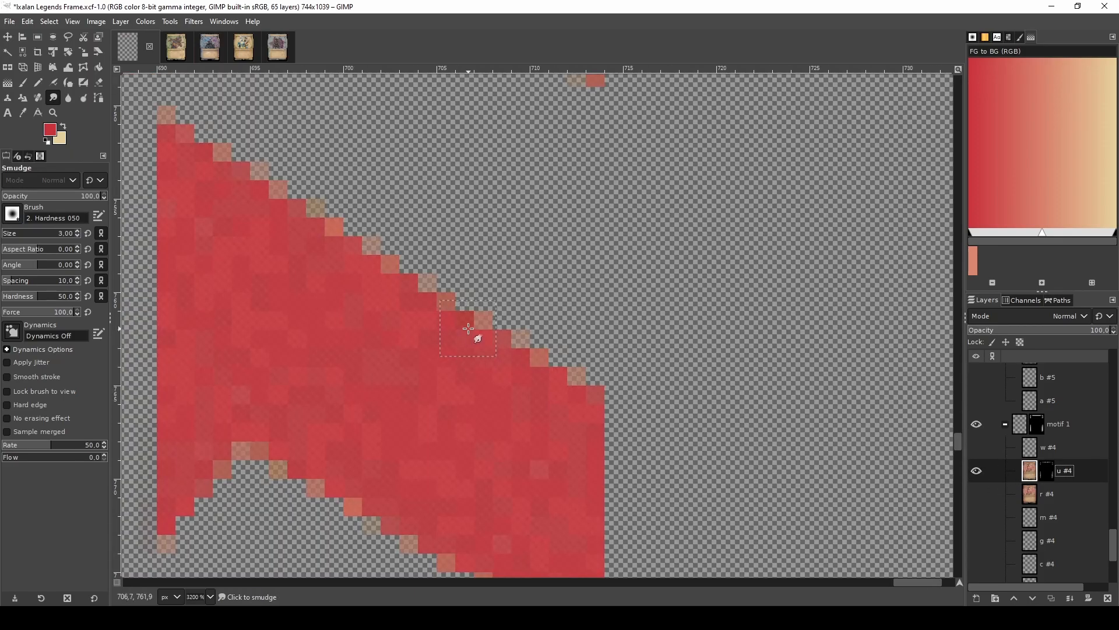
mouse_move(463, 321)
left_mouse_down()
mouse_move(505, 317)
mouse_move(479, 341)
mouse_move(530, 333)
mouse_move(520, 361)
mouse_move(548, 353)
mouse_move(550, 383)
mouse_move(590, 371)
left_mouse_up()
mouse_move(460, 331)
left_mouse_down()
mouse_move(447, 312)
mouse_move(458, 288)
mouse_move(415, 306)
mouse_move(426, 286)
mouse_move(396, 291)
mouse_move(405, 265)
mouse_move(376, 274)
mouse_move(373, 253)
mouse_move(345, 260)
mouse_move(334, 250)
mouse_move(345, 225)
mouse_move(318, 232)
mouse_move(318, 206)
mouse_move(289, 215)
mouse_move(245, 201)
mouse_move(273, 176)
mouse_move(235, 181)
mouse_move(248, 161)
mouse_move(213, 164)
mouse_move(181, 147)
mouse_move(175, 117)
left_mouse_up()
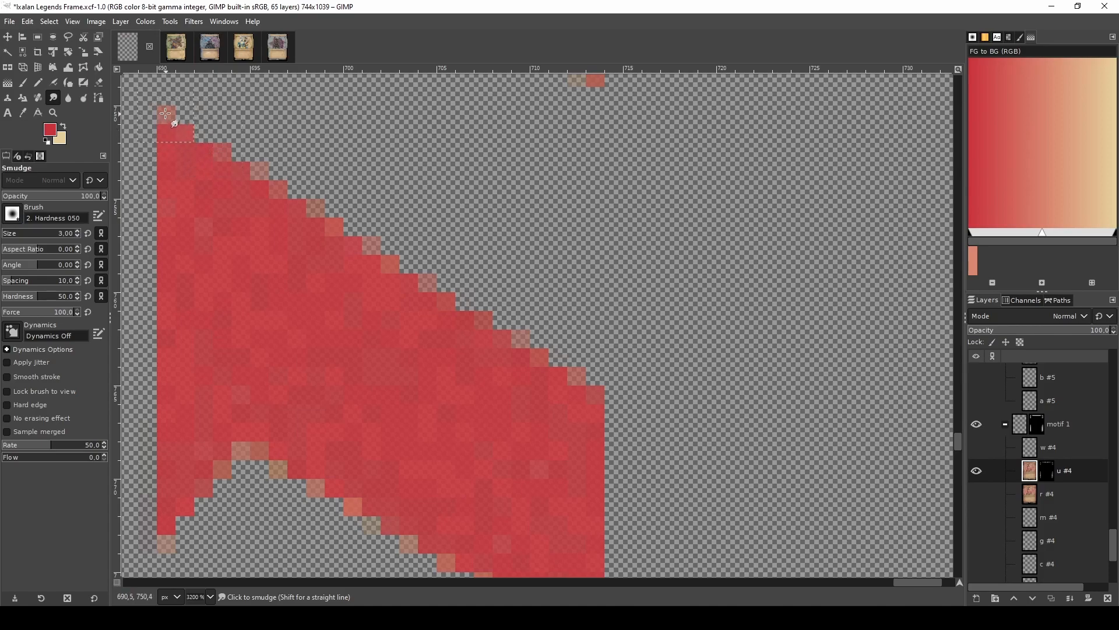
mouse_move(242, 435)
left_mouse_down()
mouse_move(269, 438)
mouse_move(272, 467)
mouse_move(310, 481)
mouse_move(308, 492)
mouse_move(346, 487)
mouse_move(336, 504)
mouse_move(365, 521)
left_mouse_up()
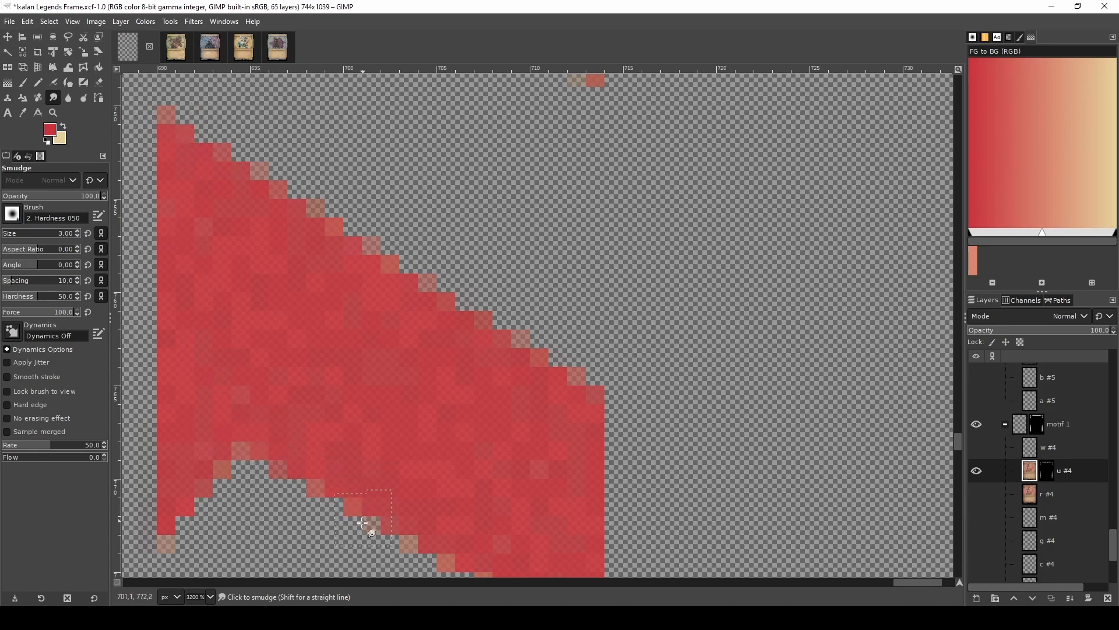
scroll(387, 473, "down", 2)
mouse_move(410, 272)
left_mouse_down()
mouse_move(406, 296)
mouse_move(433, 327)
mouse_move(508, 357)
mouse_move(437, 407)
mouse_move(400, 457)
left_mouse_up()
mouse_move(214, 244)
left_mouse_down()
mouse_move(203, 190)
mouse_move(233, 227)
mouse_move(242, 182)
mouse_move(236, 209)
mouse_move(206, 191)
mouse_move(222, 234)
mouse_move(176, 238)
left_mouse_up()
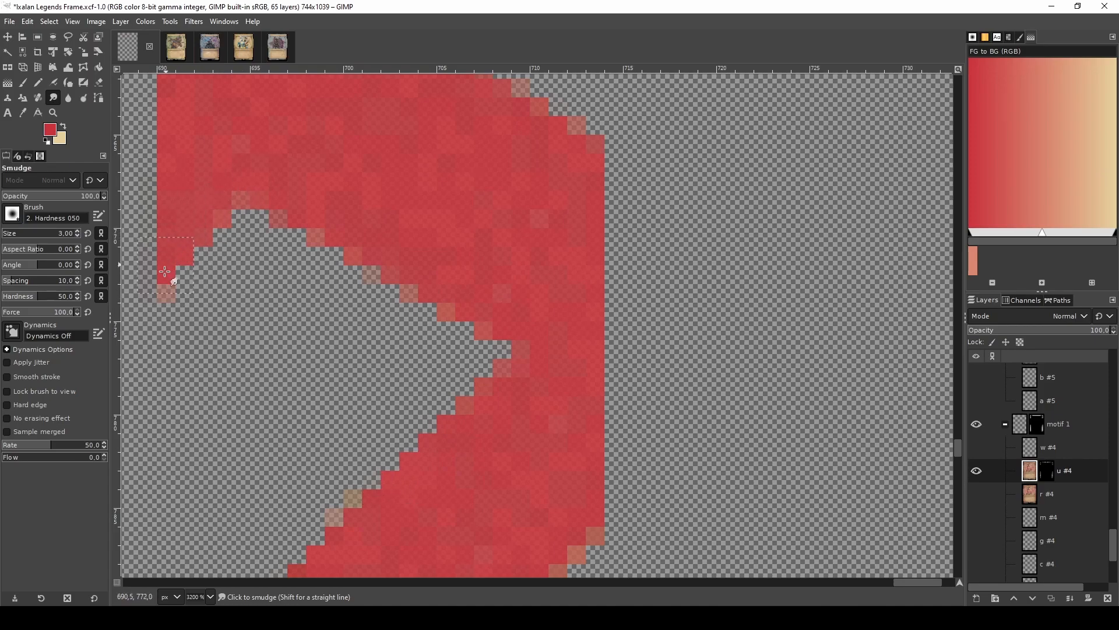
right_click(1083, 466)
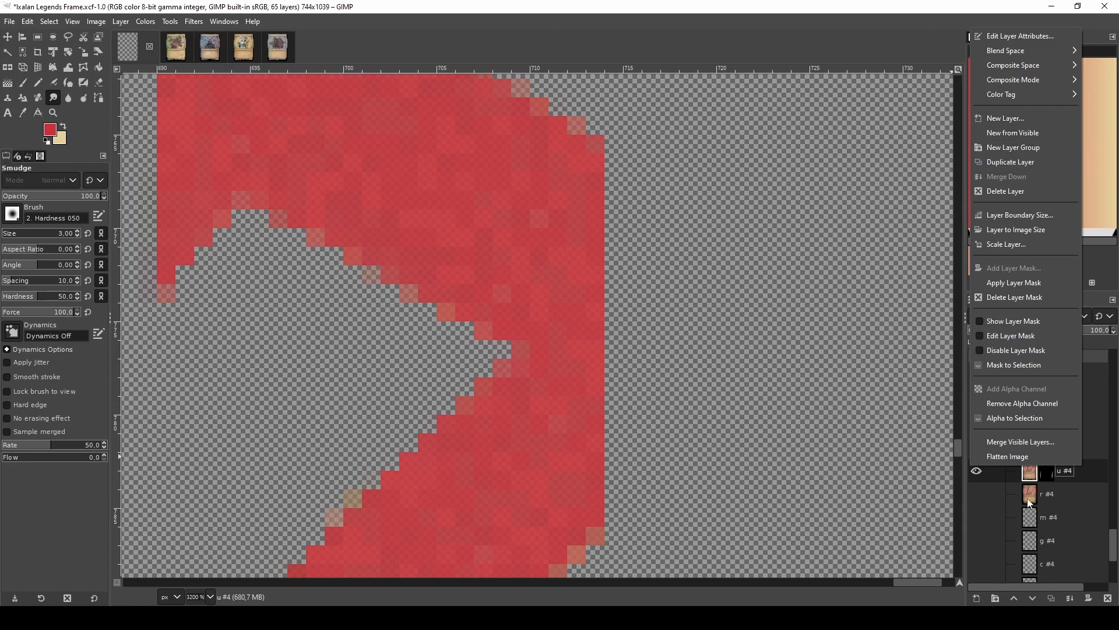
left_click(1090, 470)
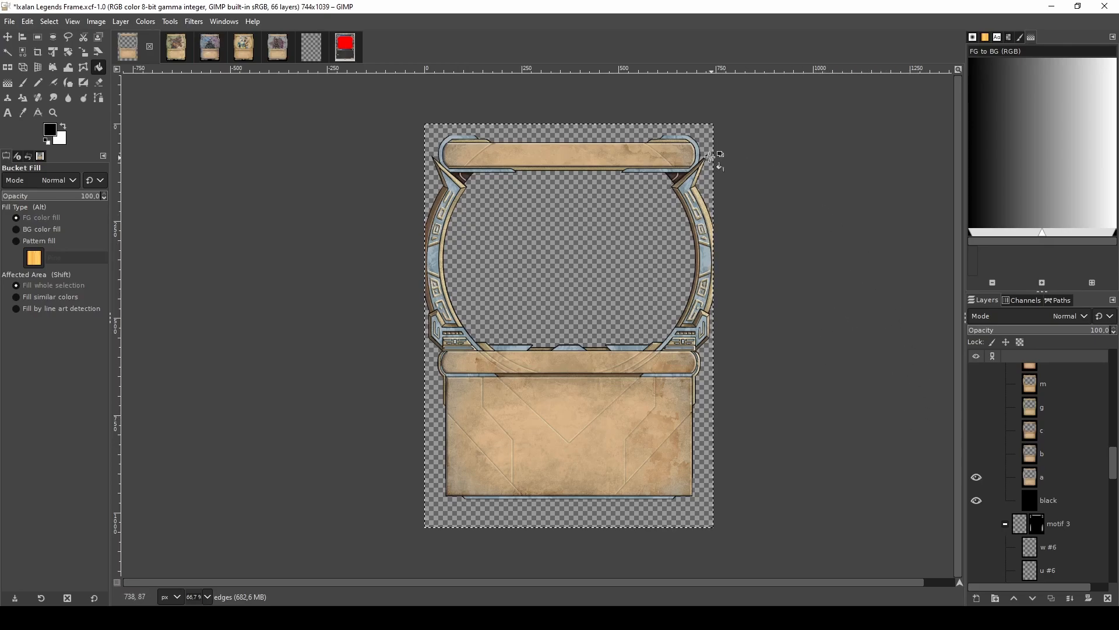
- Create a new layer from the visible image above the edges layer
scroll(1061, 459, "up", 3)
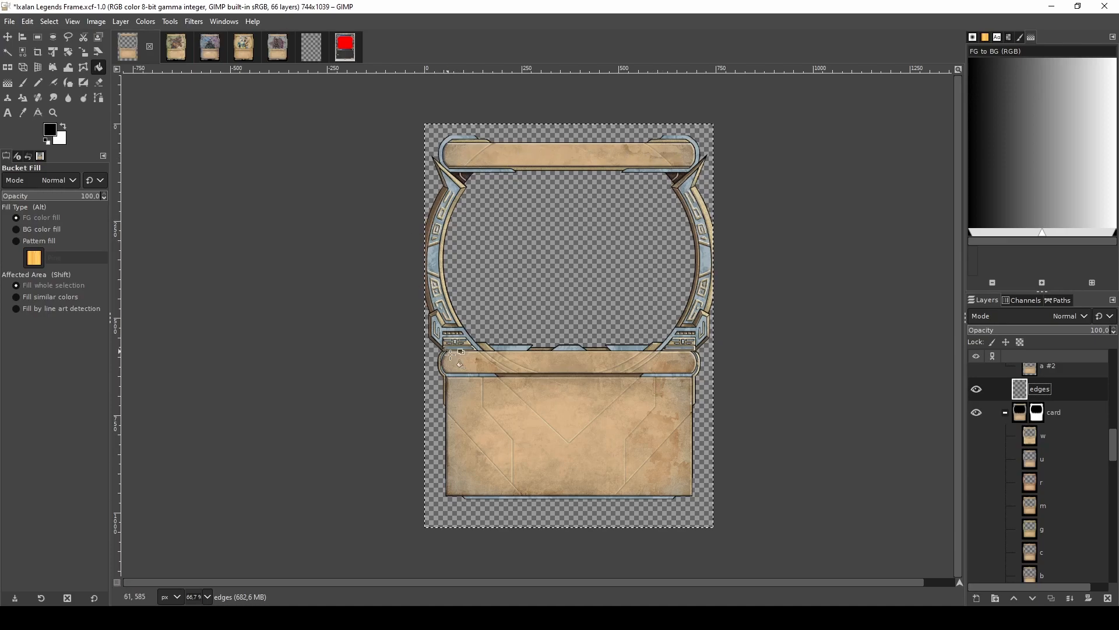
scroll(1037, 420, "up", 3)
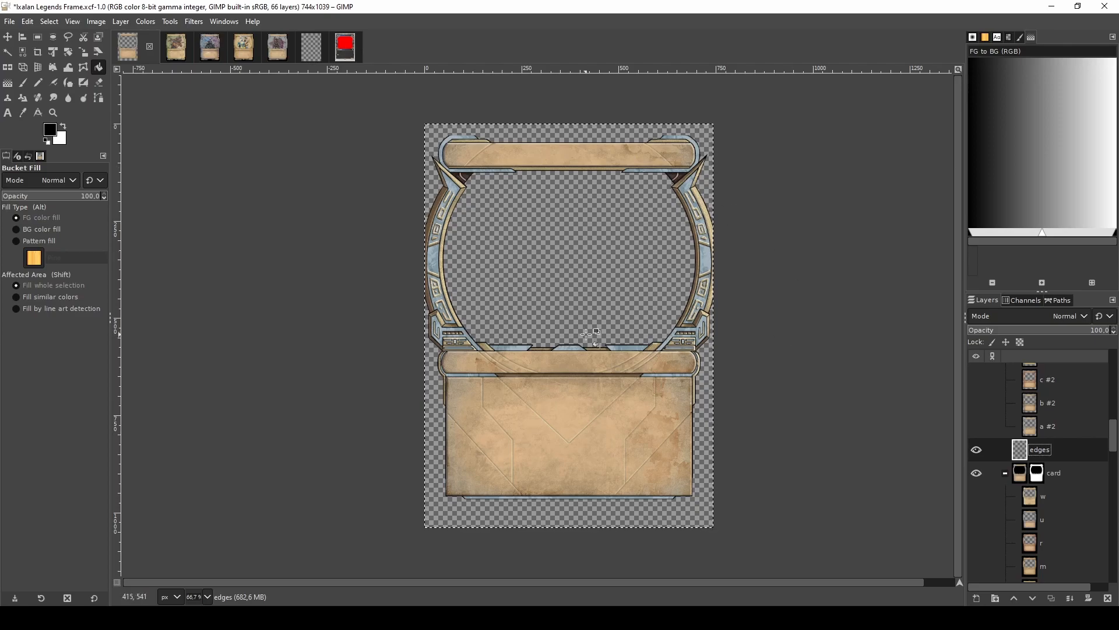
right_click(1083, 449)
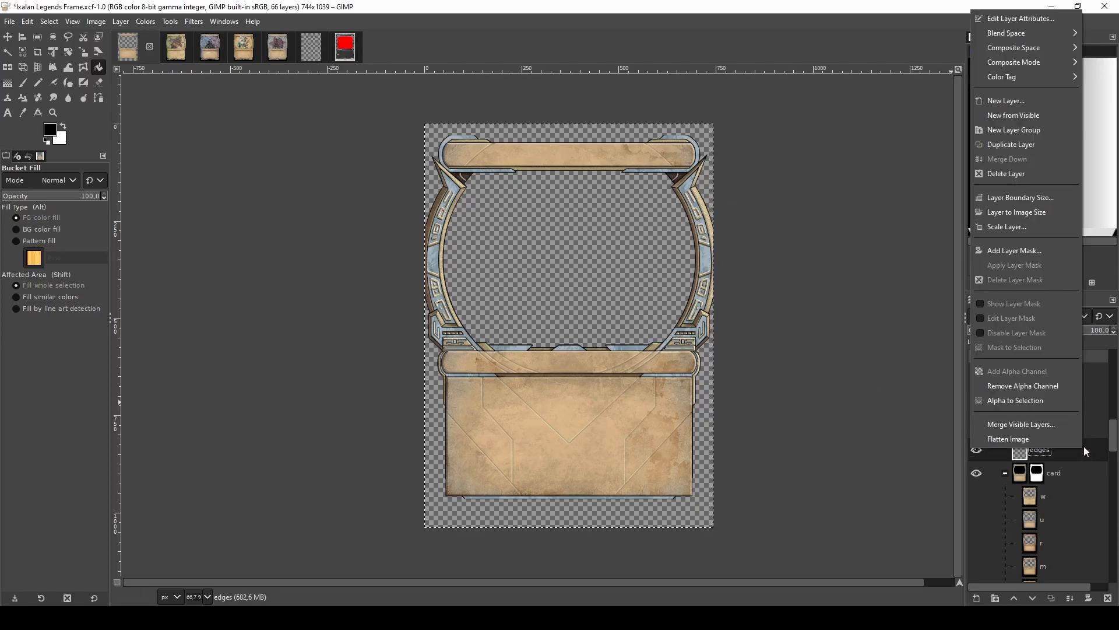
left_click(1048, 116)
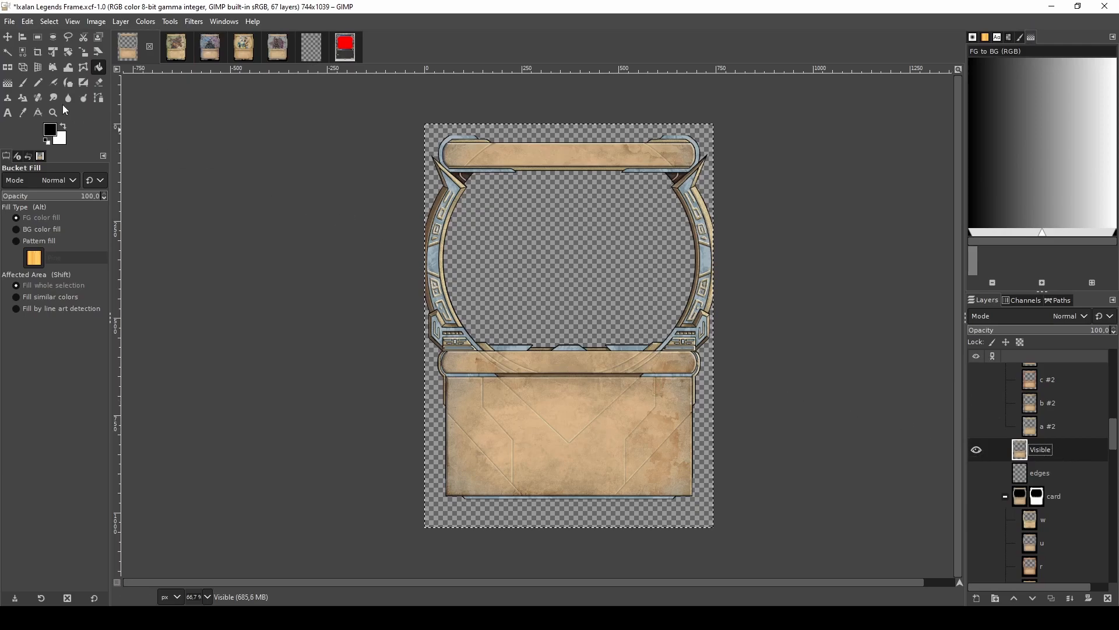
- Select the transparent areas of the new Visible layer by alpha and fill them black, and fill the card frame areas white
left_click(23, 58)
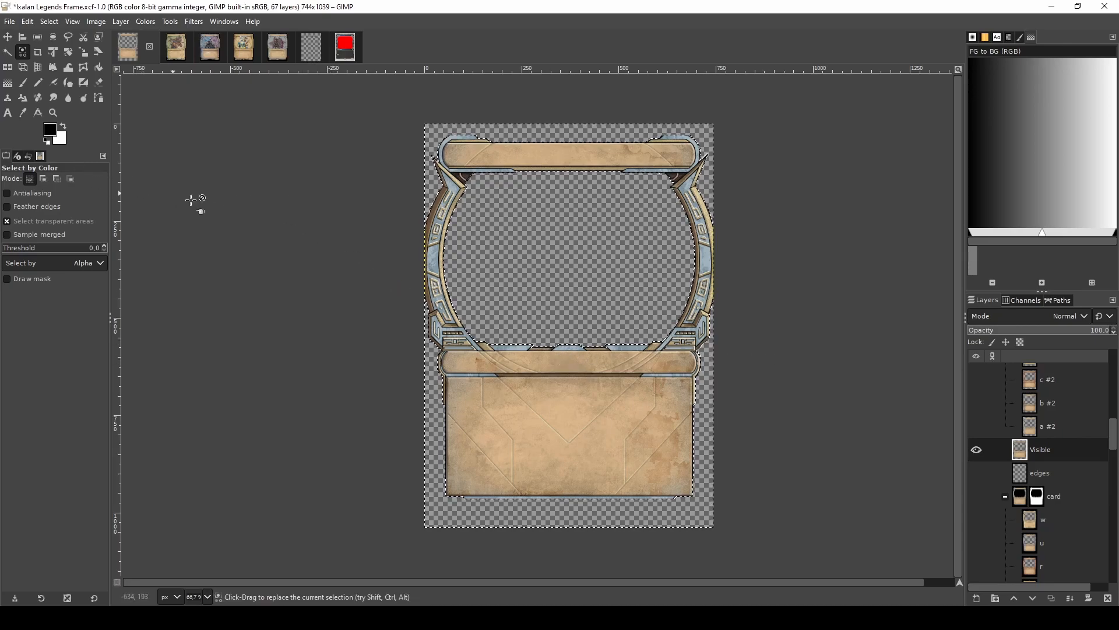
key("shift+b")
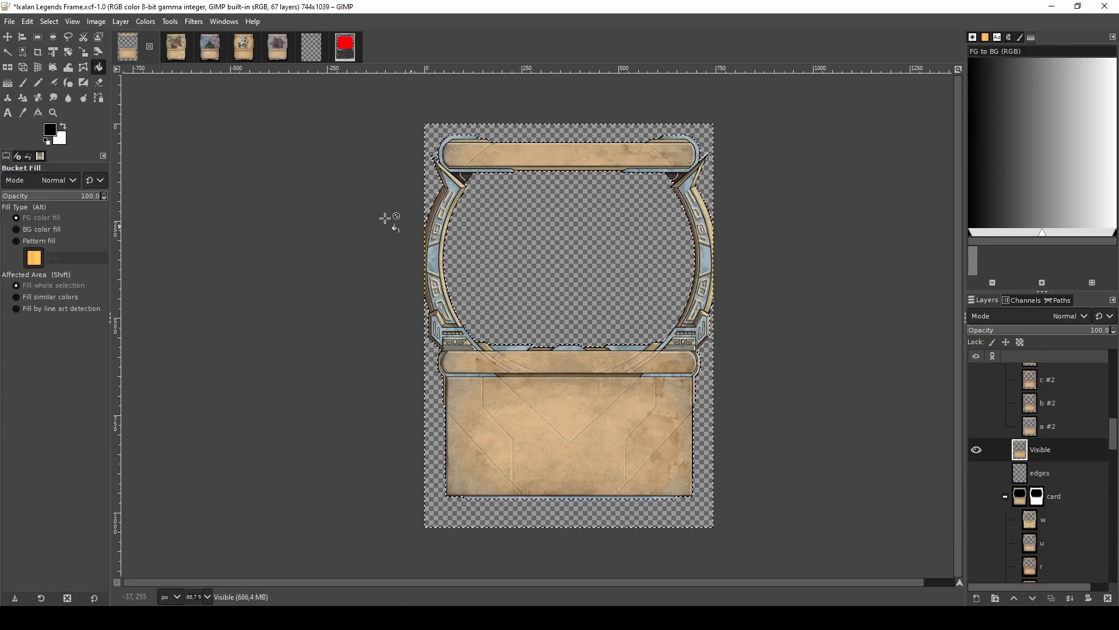
left_click(550, 260)
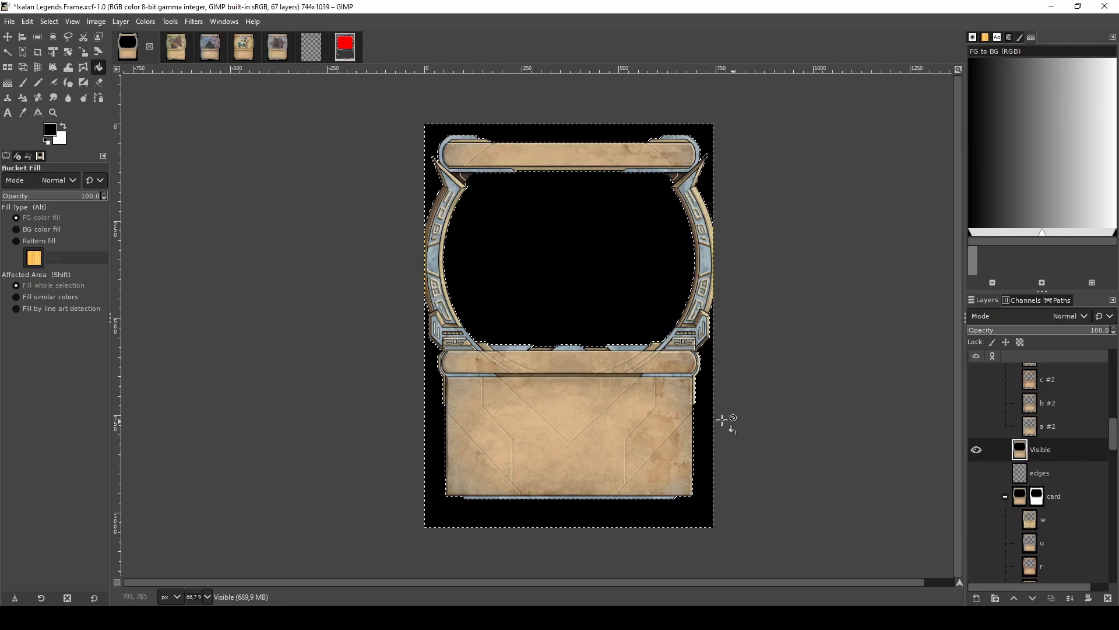
left_click(443, 271, "alt")
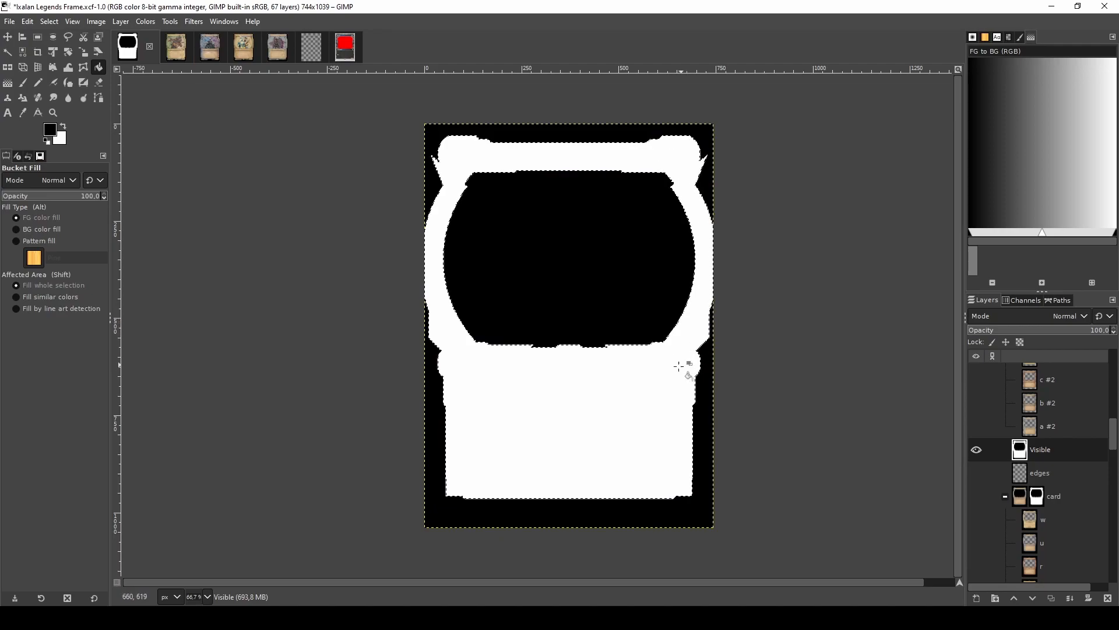
- Rename the black-and-white Visible layer as card mask
double_click(1041, 450)
type("d mask")
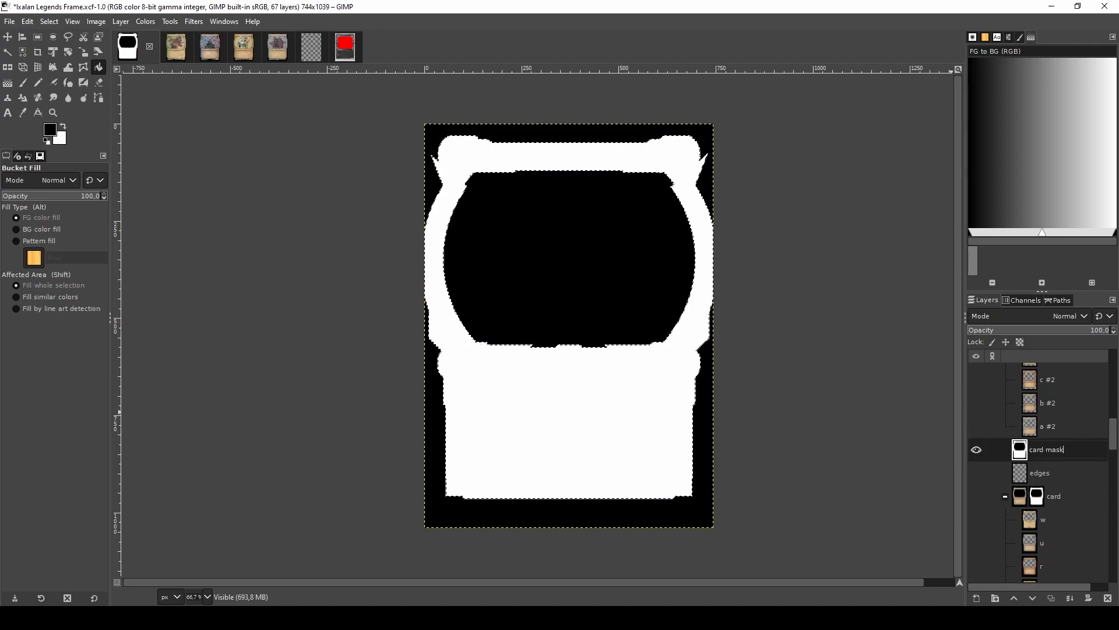
type("ard mask")
key("Return")
- Show only the border black layer and duplicate it
scroll(1039, 448, "down", 10)
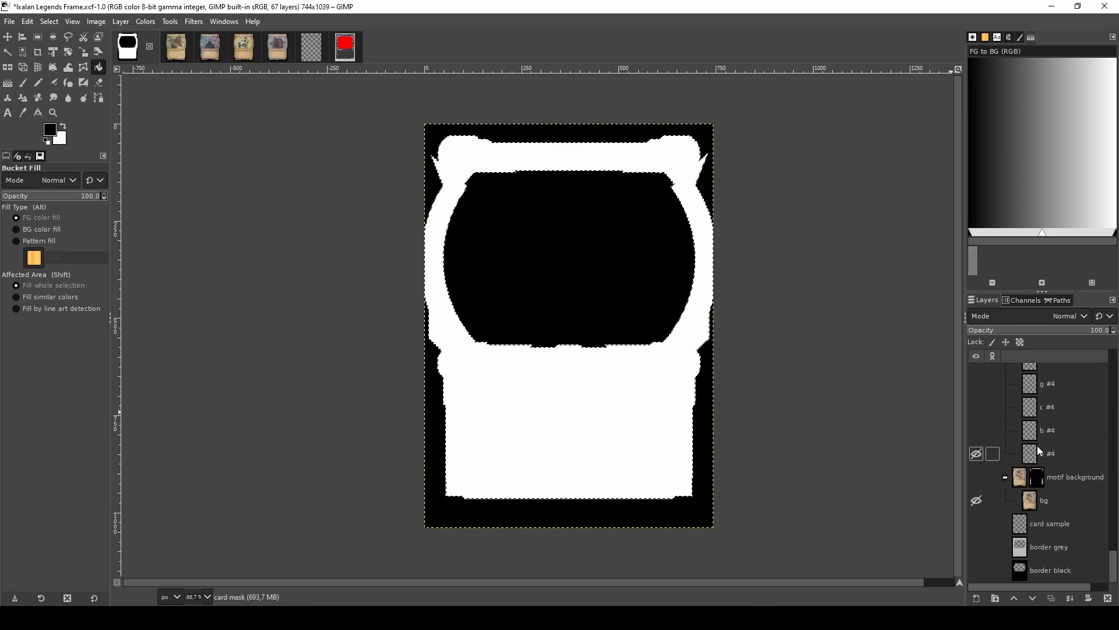
left_click(977, 574)
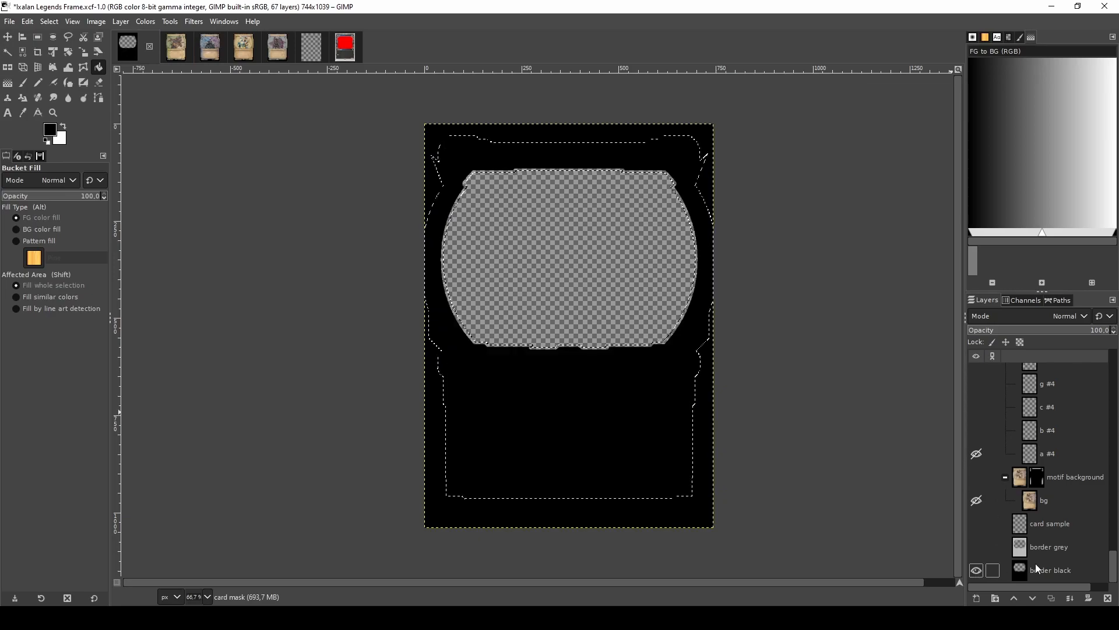
left_click(1052, 568)
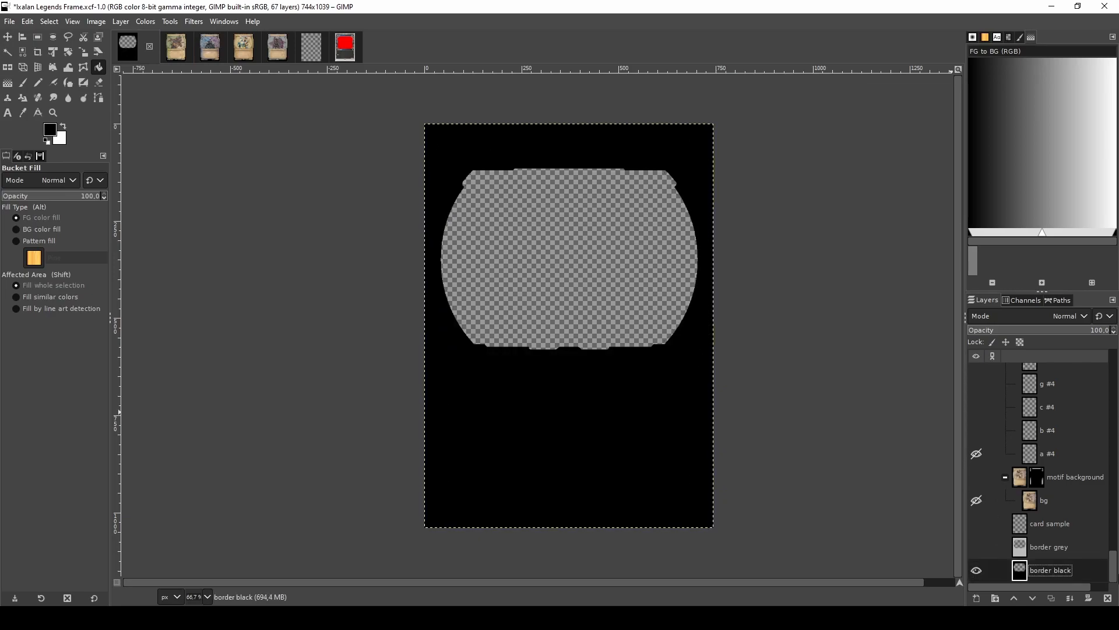
right_click(1089, 571)
left_click(1052, 273)
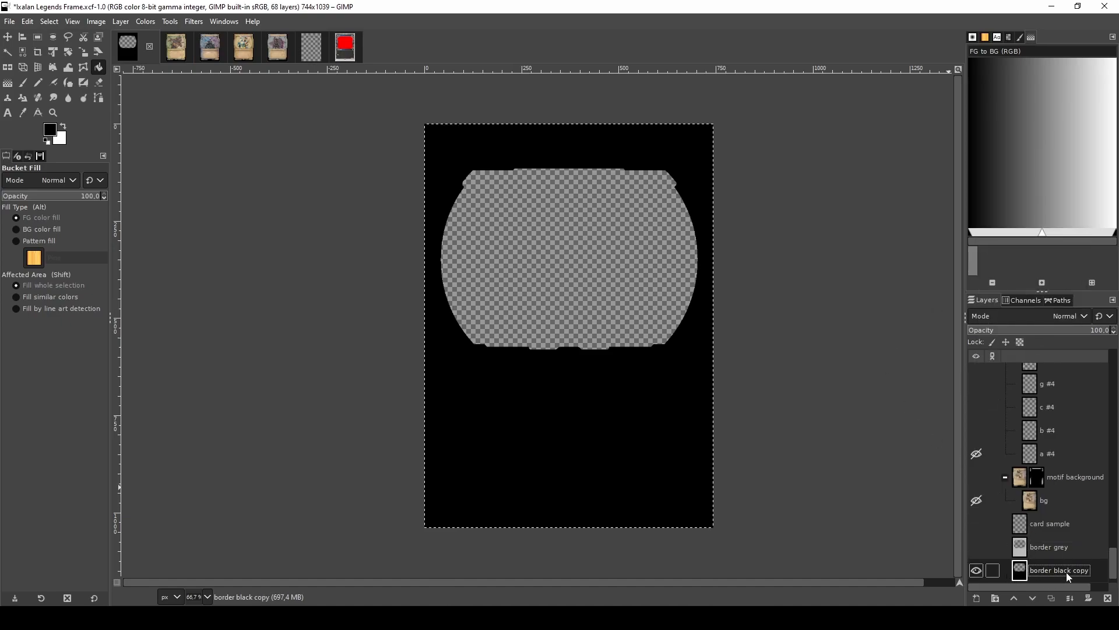
- Recolor the border black copy into a mask by filling its black border white and its transparent art window black
key("u")
left_click(595, 391)
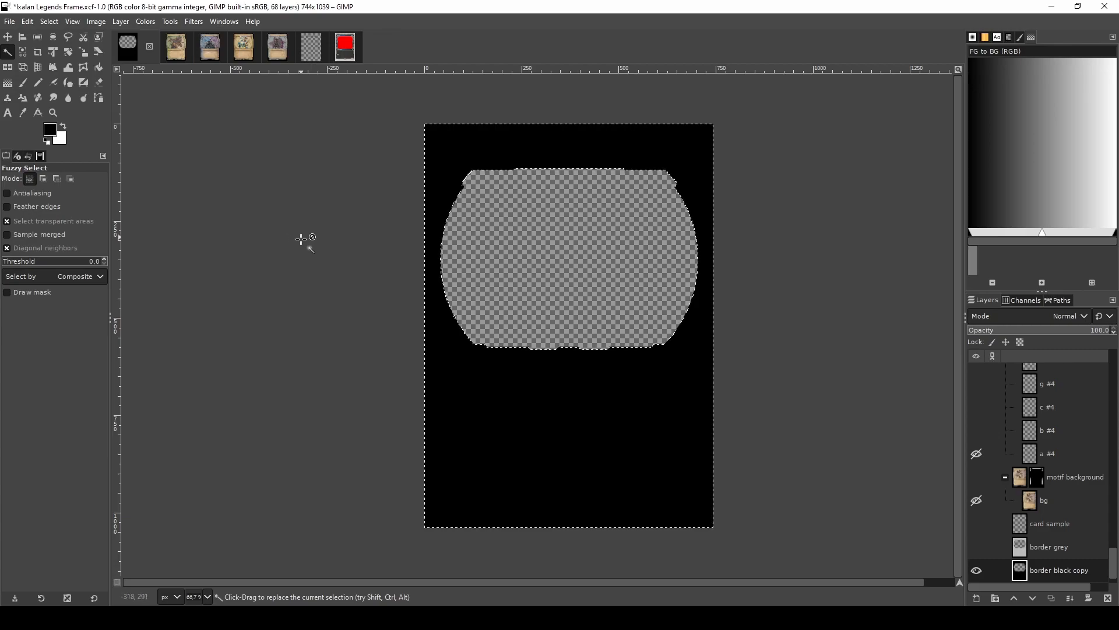
key("shift+b")
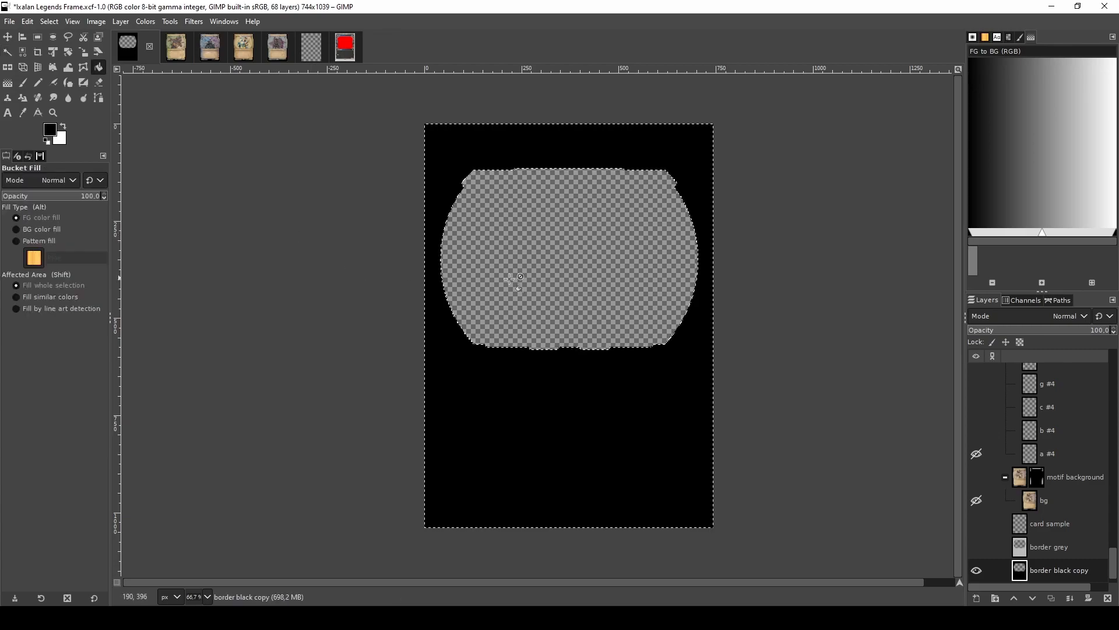
left_click(523, 394, "alt")
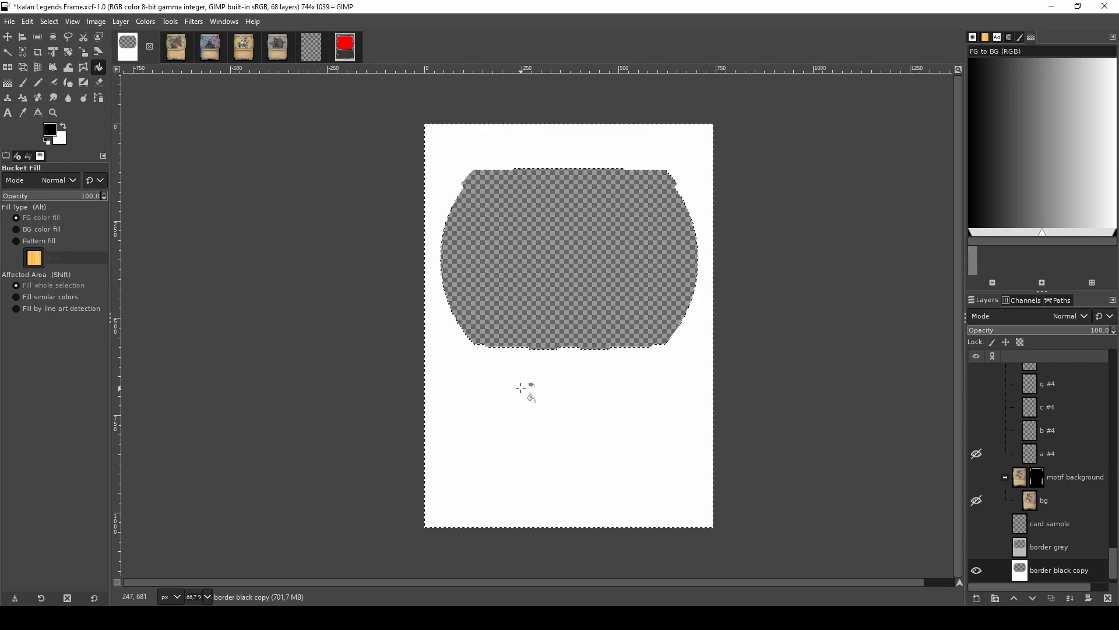
left_click(518, 250)
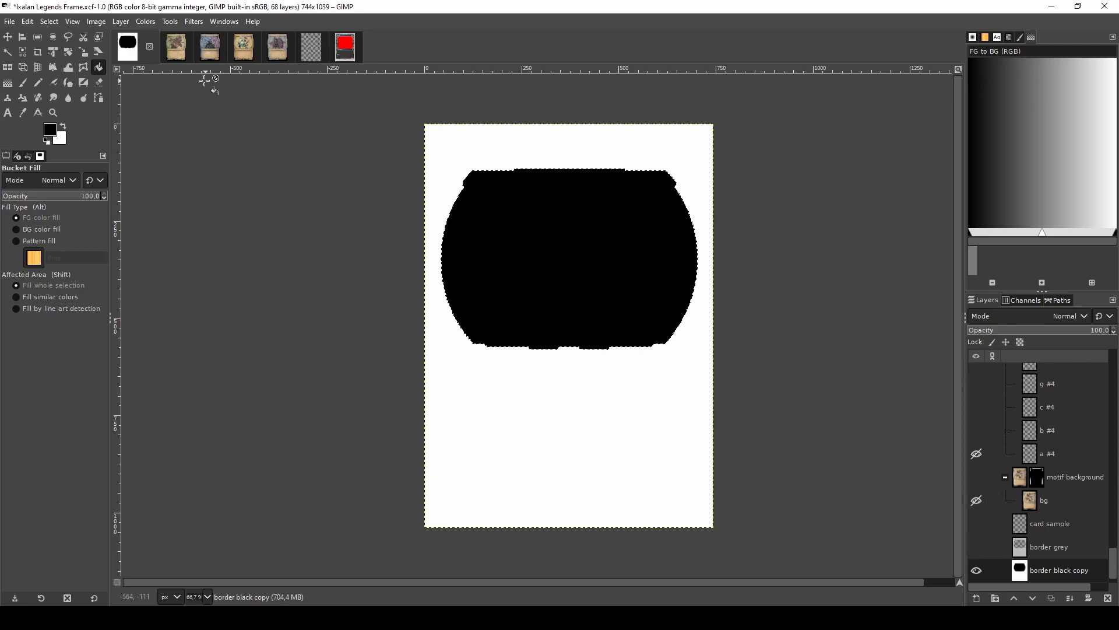
- Select the black oval around the holofoil stamp on the Sovereign Okinec Ahau card with an 86 × 57 px ellipse at 330, 944
left_click(177, 56)
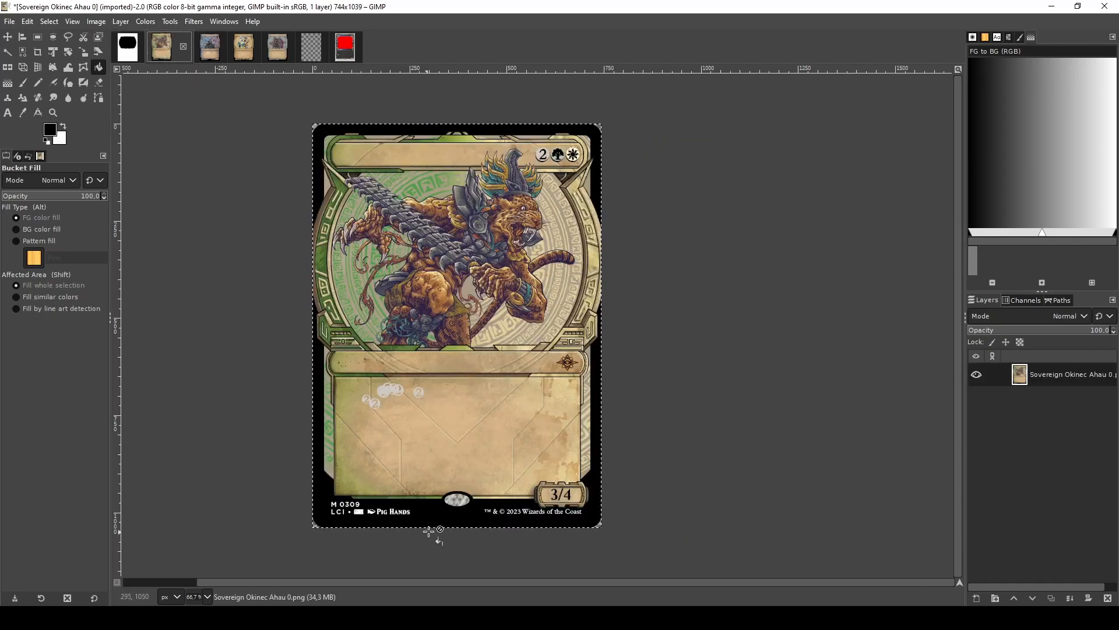
key("2")
scroll(454, 519, "up", 3)
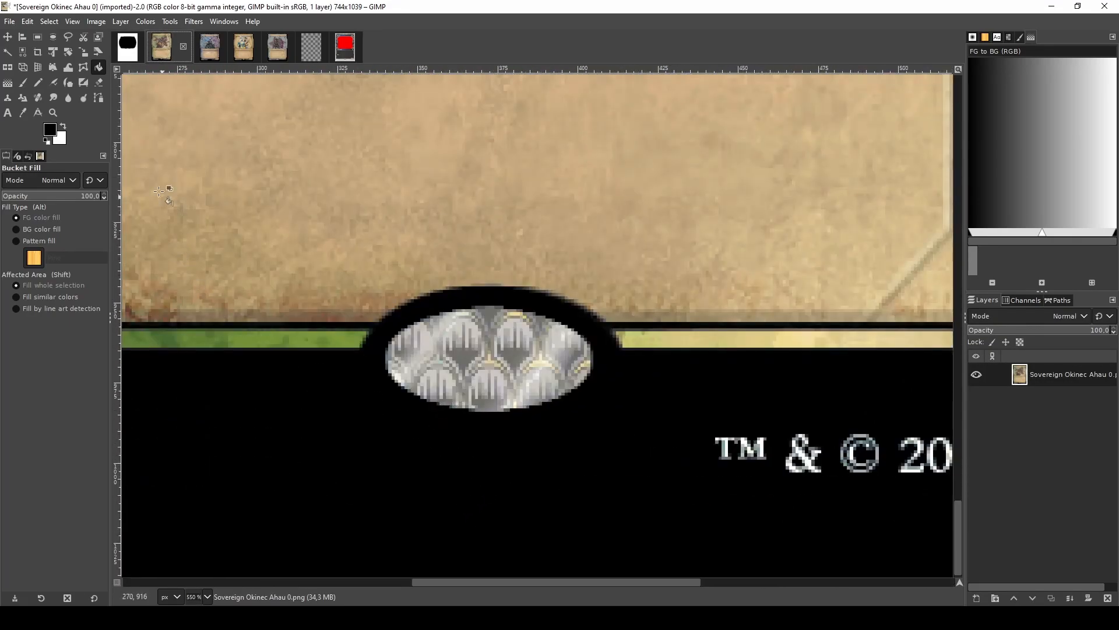
left_click(53, 38)
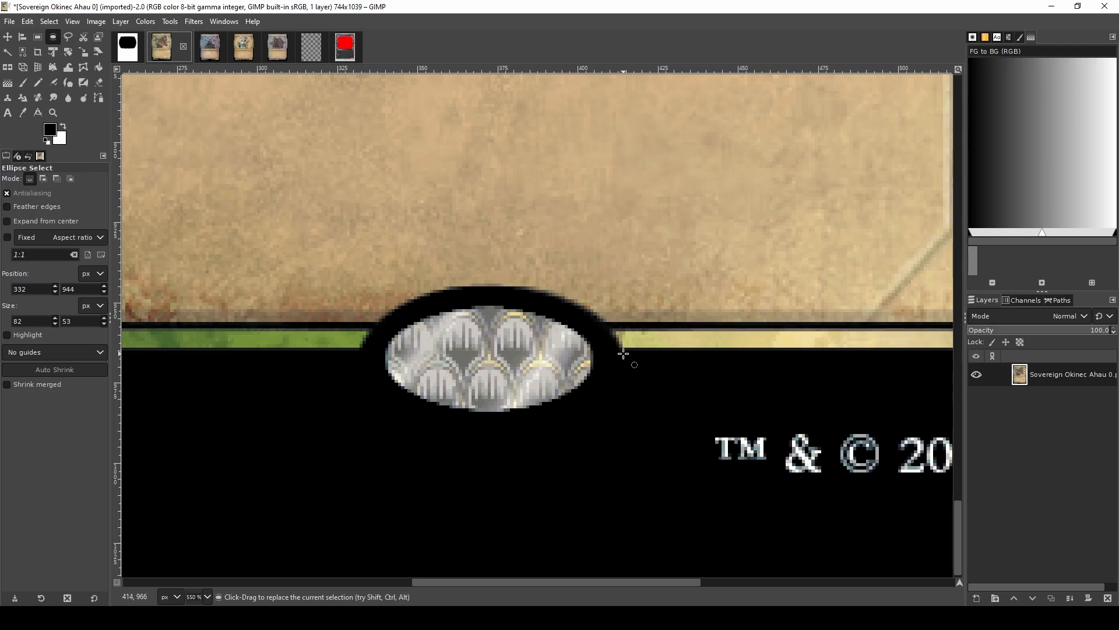
left_click_drag(361, 466, 628, 284)
left_click_drag(375, 373, 370, 374)
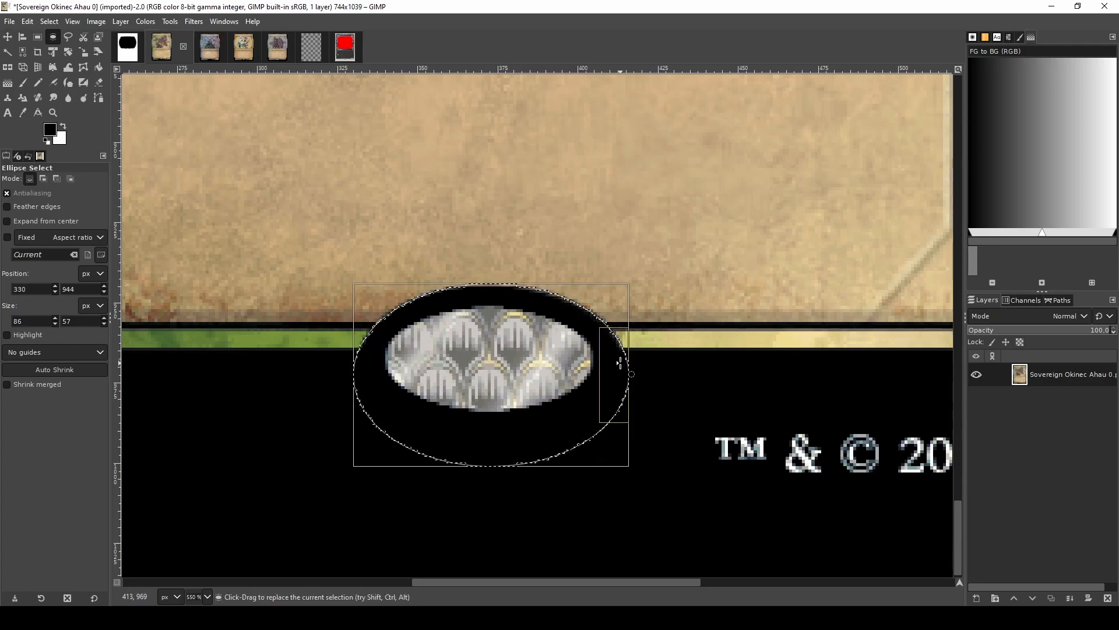
left_click_drag(605, 362, 605, 363)
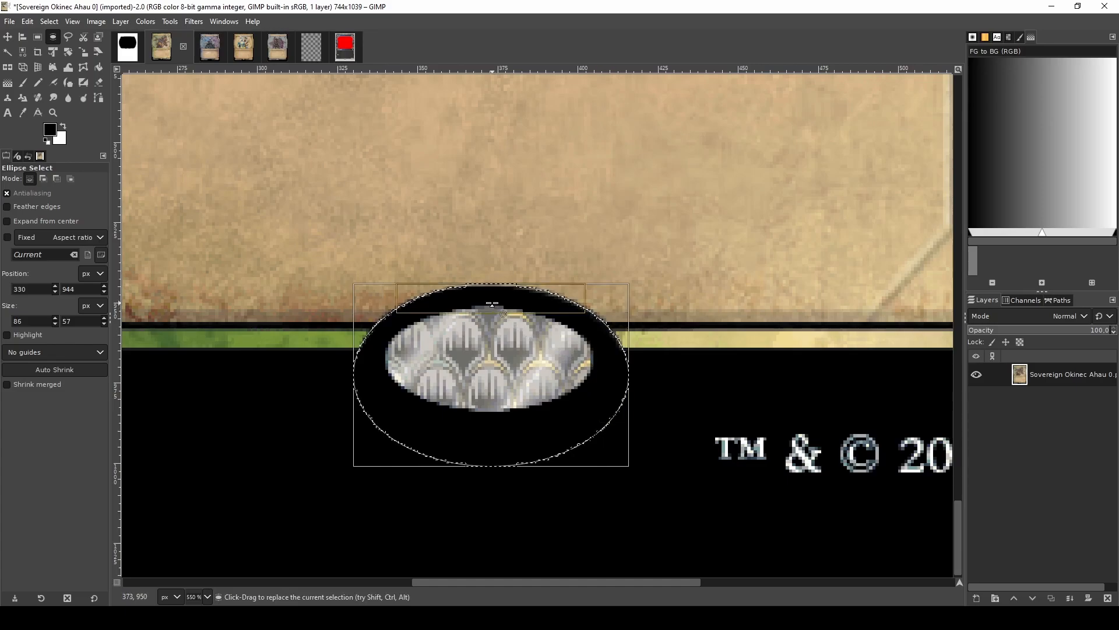
- Add two transparent 744 × 1039 px layers above the Sovereign Okinec Ahau card, keeping the default layer settings
right_click(1058, 375)
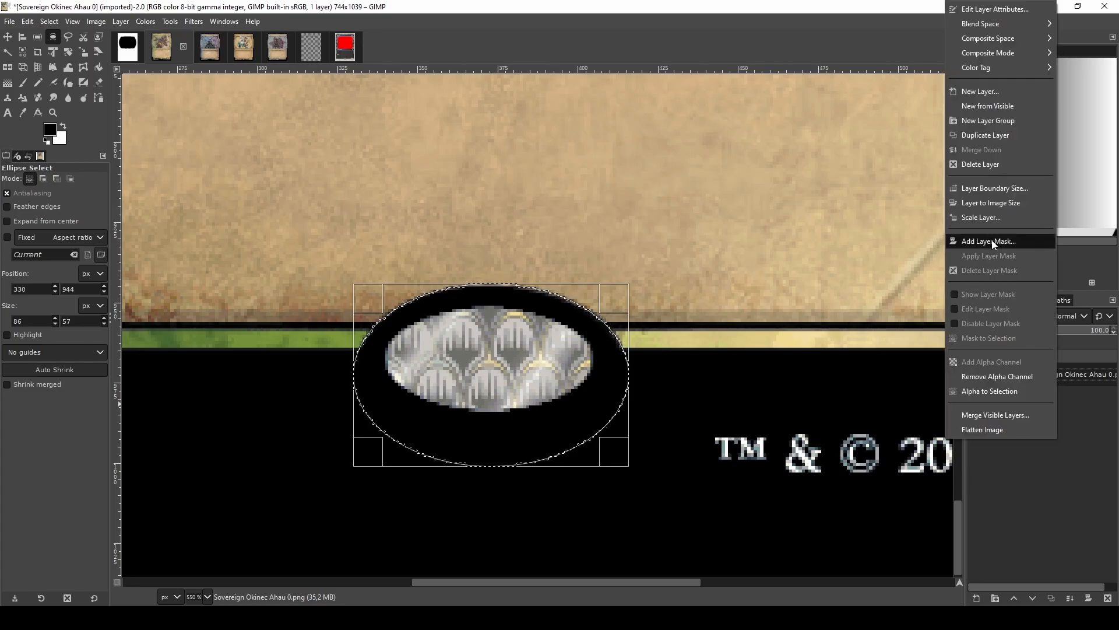
left_click(1006, 92)
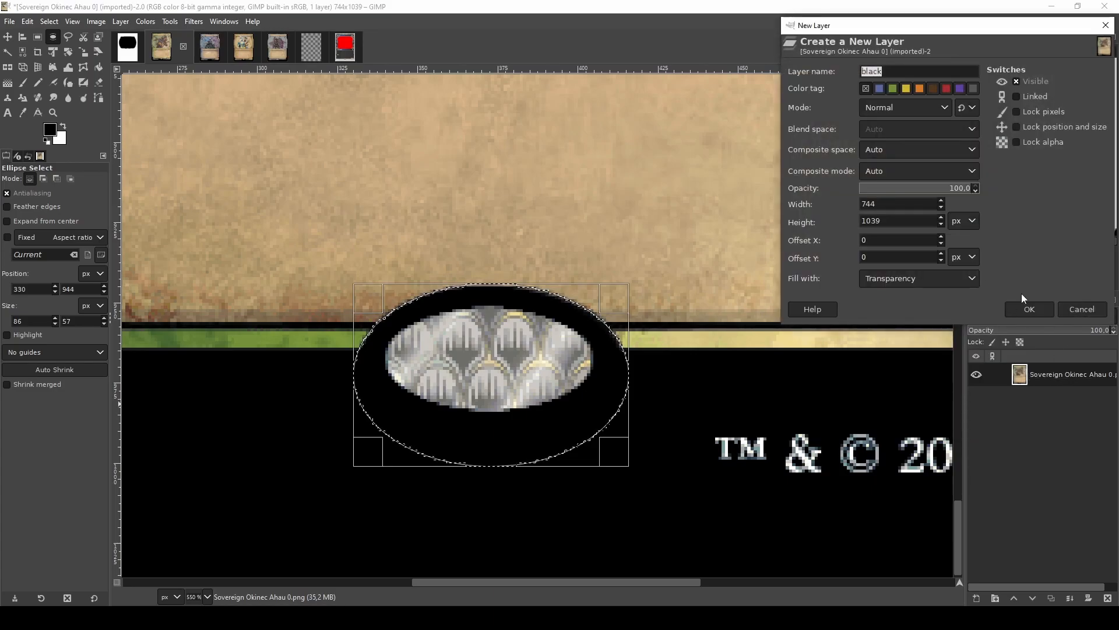
left_click(1029, 309)
right_click(1062, 378)
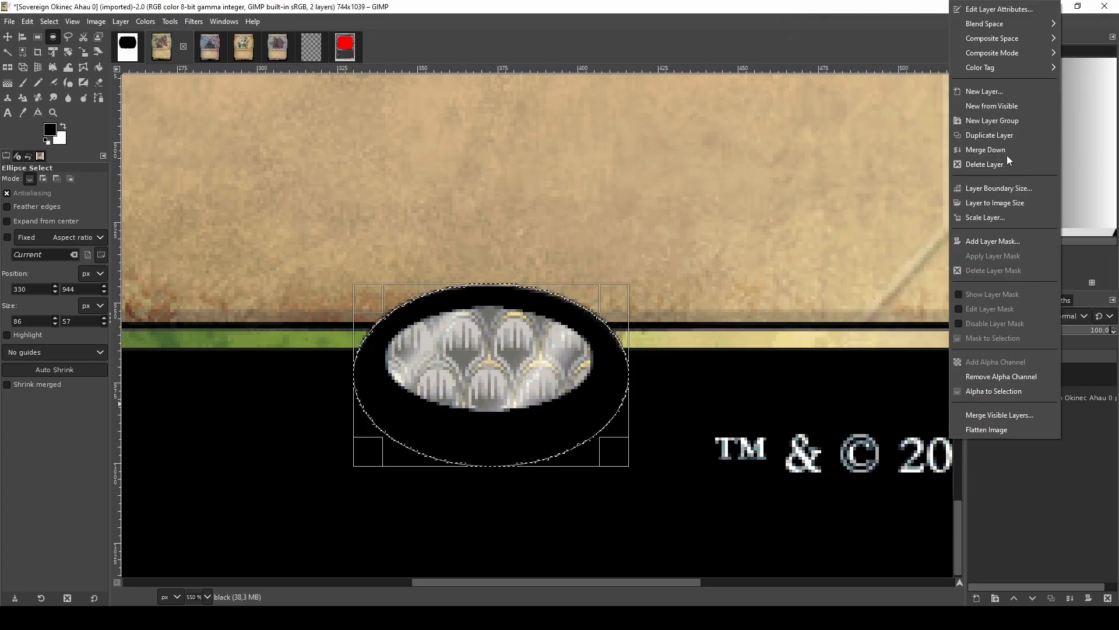
left_click(1005, 92)
left_click(1030, 293)
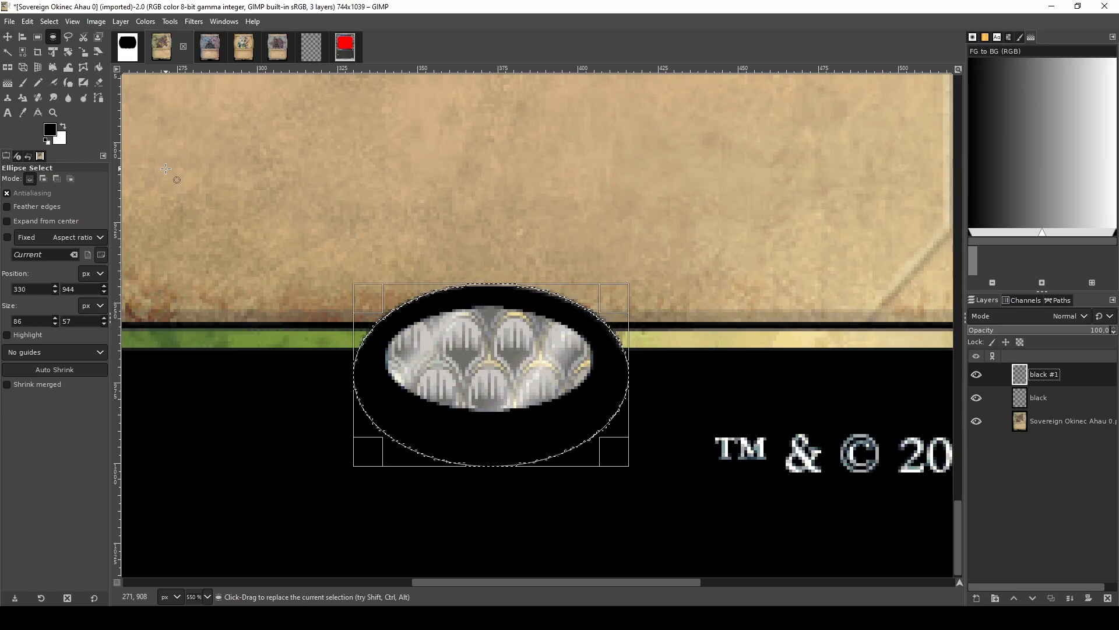
- Fill the oval selection white on the upper new layer, hide the card layer and fill the lower new layer black
key("shift+b")
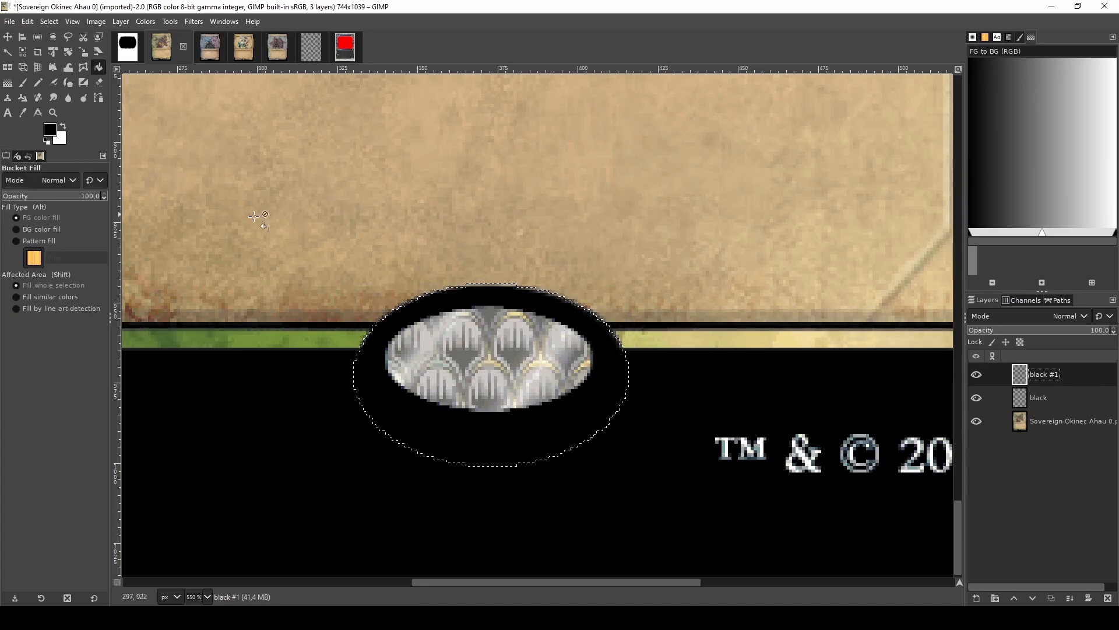
left_click(494, 352, "alt")
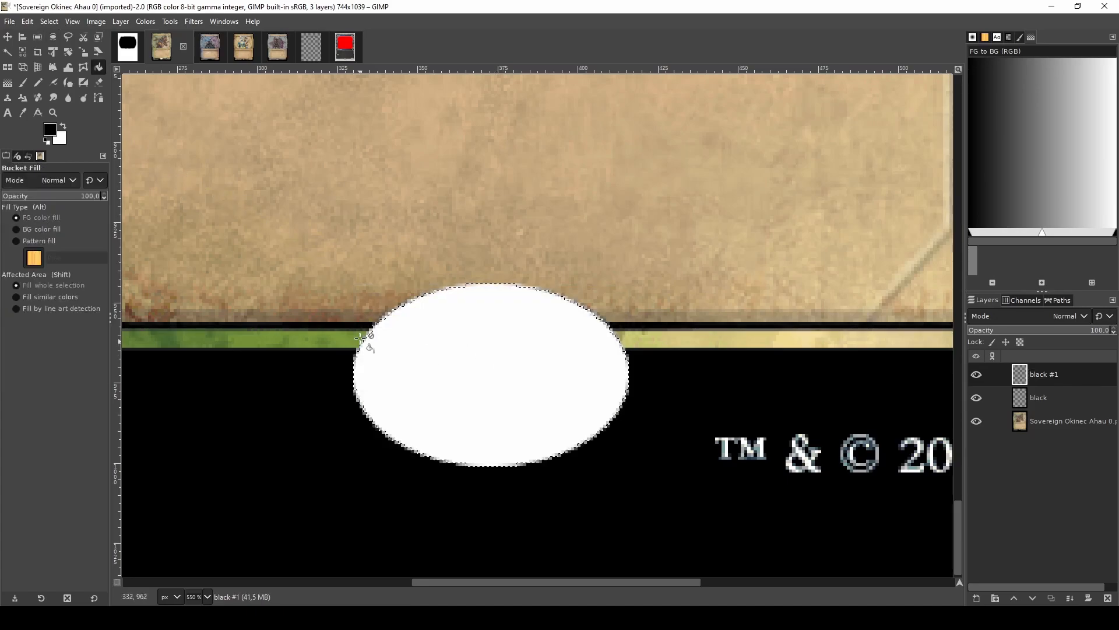
left_click(977, 421)
left_click(991, 398)
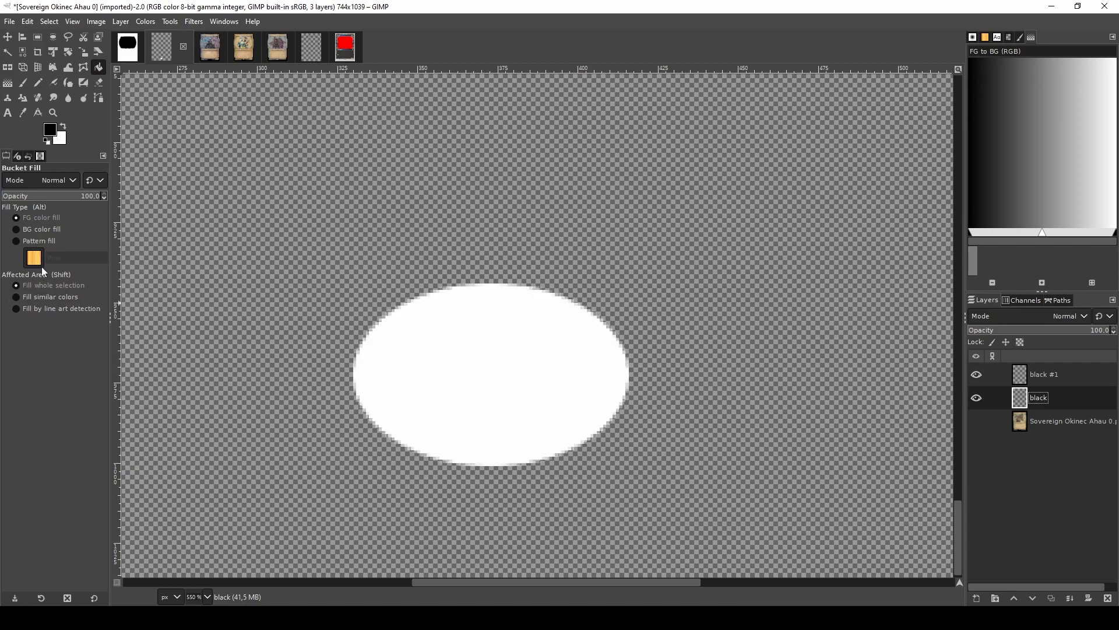
left_click(313, 224)
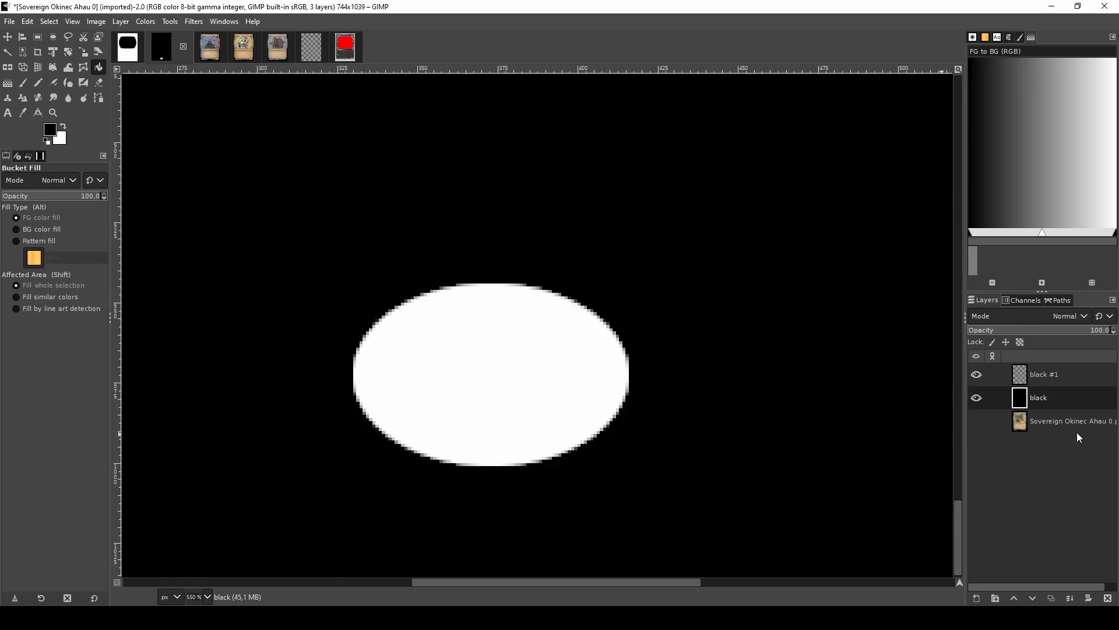
- Merge the white oval layer down into the black layer
left_click(1068, 373)
right_click(1068, 372)
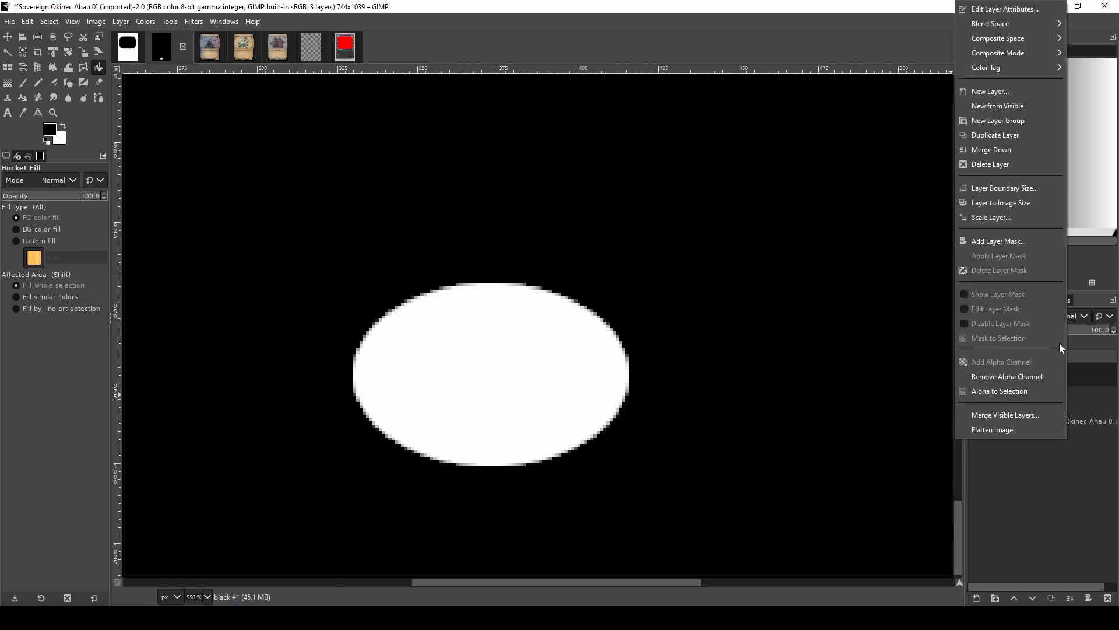
left_click(991, 150)
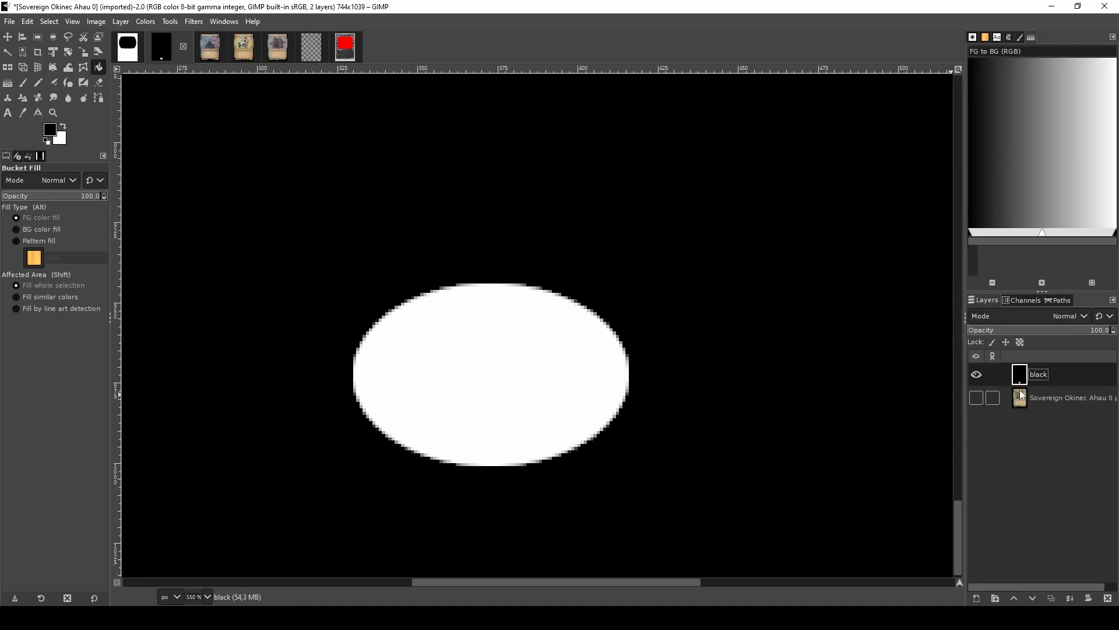
- Against the visible card, select a 140 × 54 px rectangle at 302, 967 over the stamp's lower part, and show the mask layer again
left_click(977, 398)
left_click(975, 375)
key("r")
left_click_drag(711, 530, 265, 357)
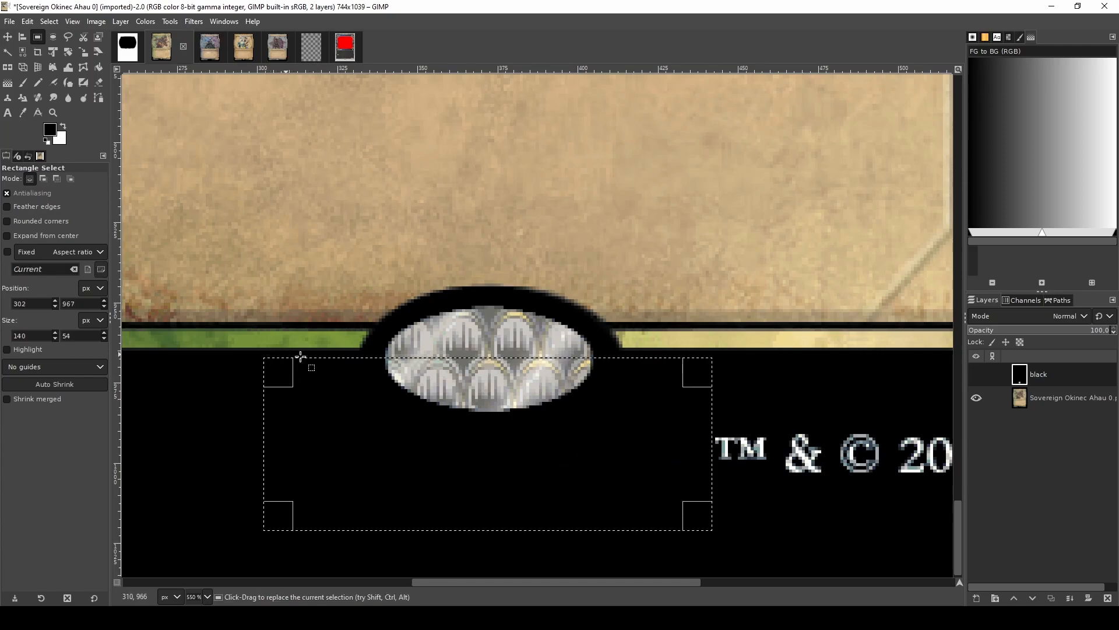
left_click(976, 375)
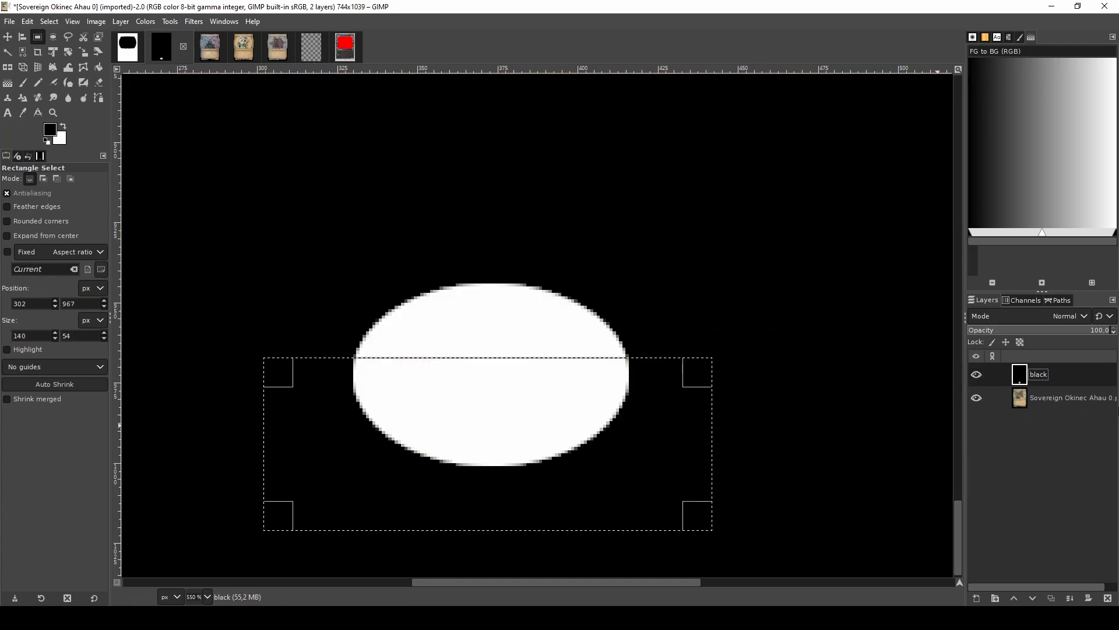
- Fill the rectangular selection black on the mask layer to cut off the oval's lower part, and clear the selection
left_click(1072, 398)
key("shift+b")
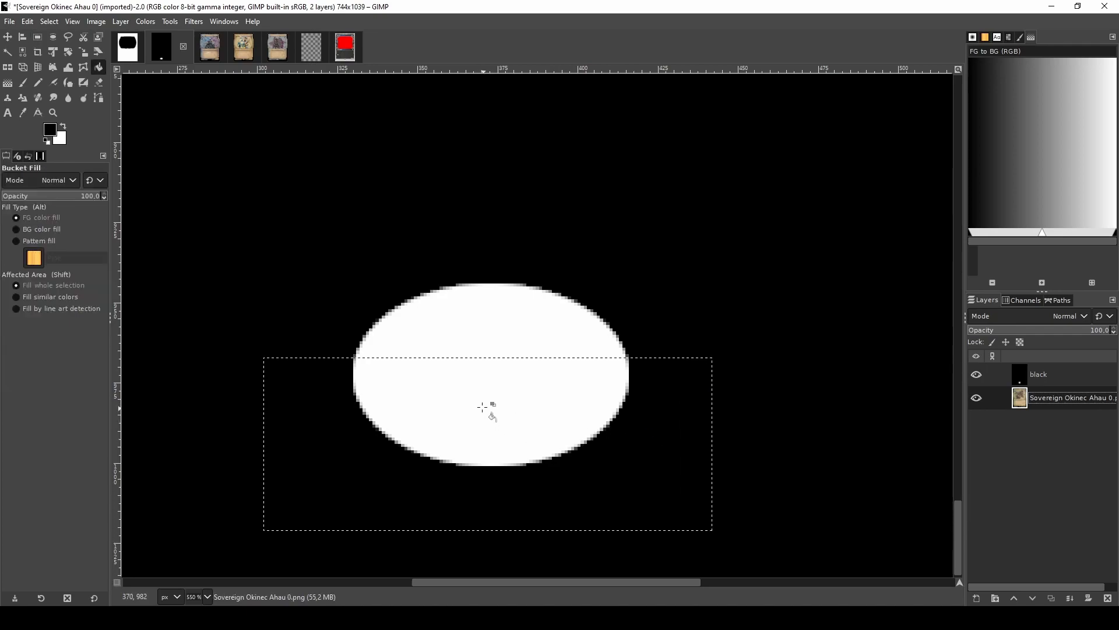
key("alt")
left_click(1086, 373)
left_click(569, 452)
key("ctrl+shift+a")
scroll(419, 444, "down", 6)
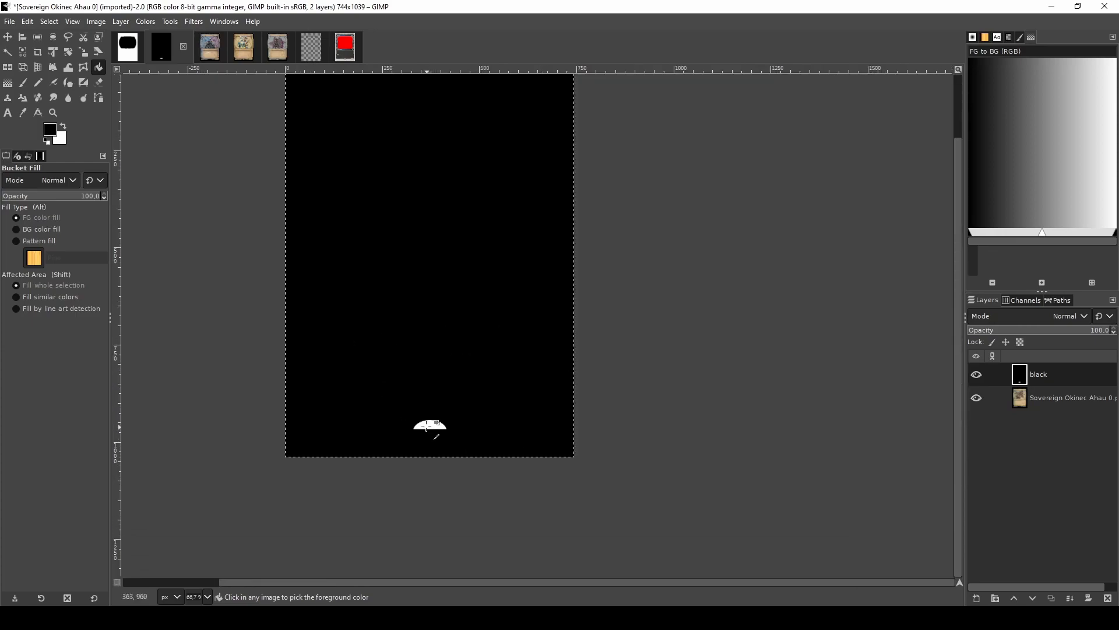
- Rename the black layer that holds the white half-oval stamp shape
double_click(1039, 379)
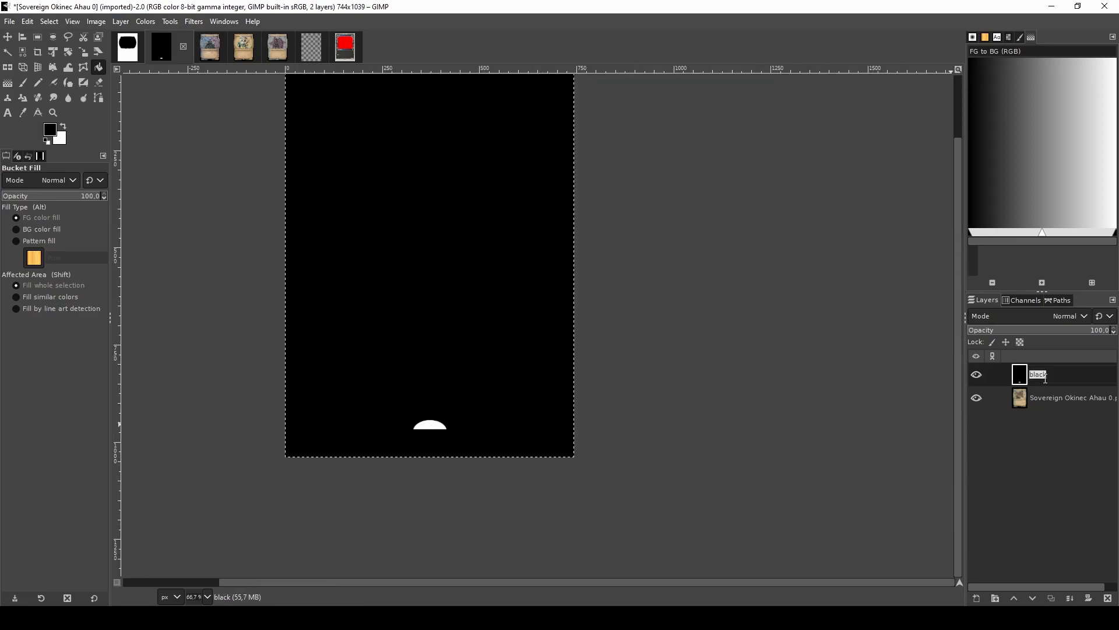
type("st")
key("Return")
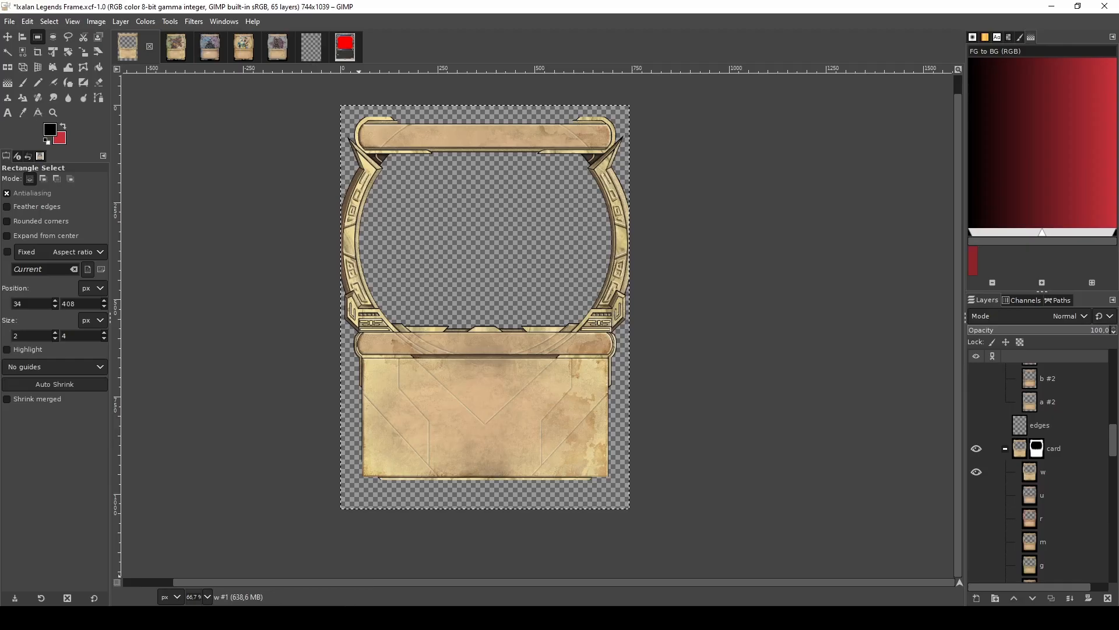
- Switch to File Explorer and duplicate the magic-m15-showcase-fallout-pipboy_744.mse-style folder in the data folder
left_click(332, 618)
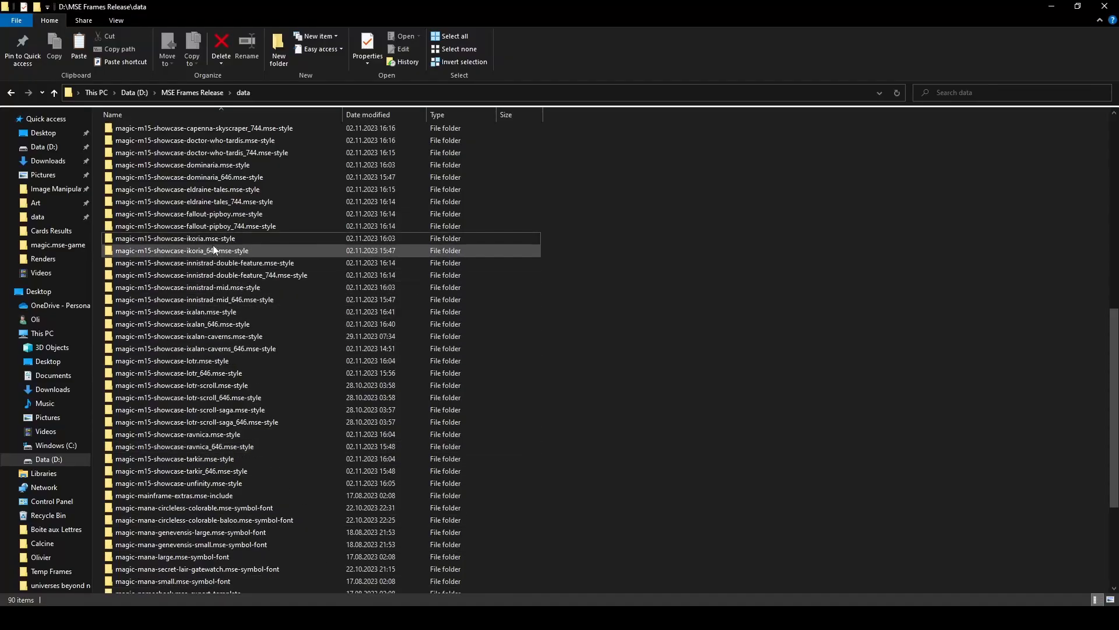
left_click(208, 228)
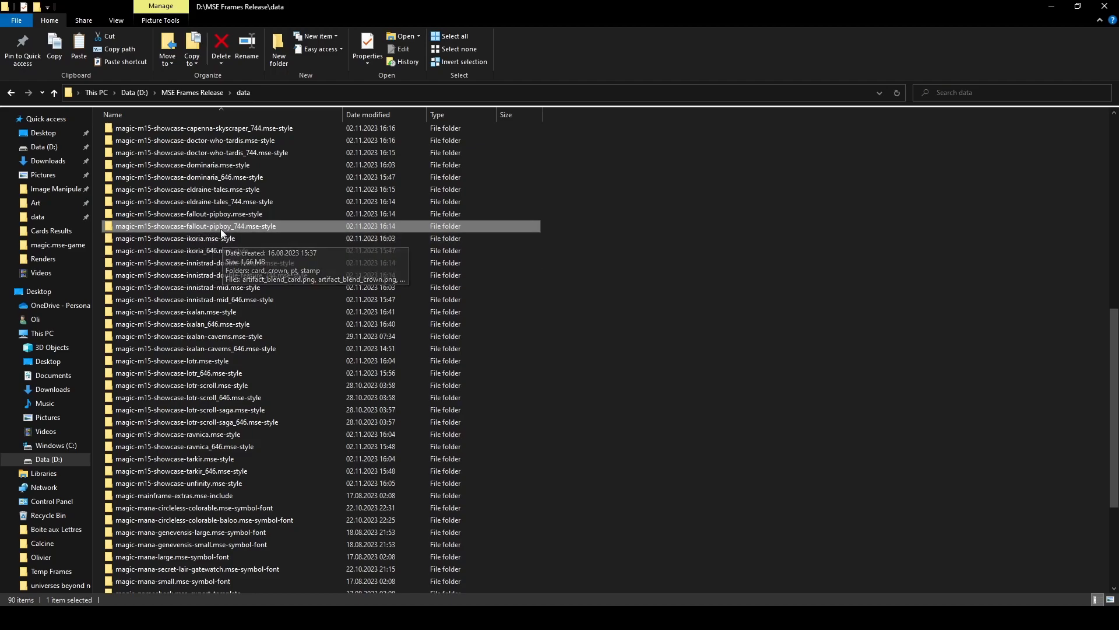
mouse_move(239, 229)
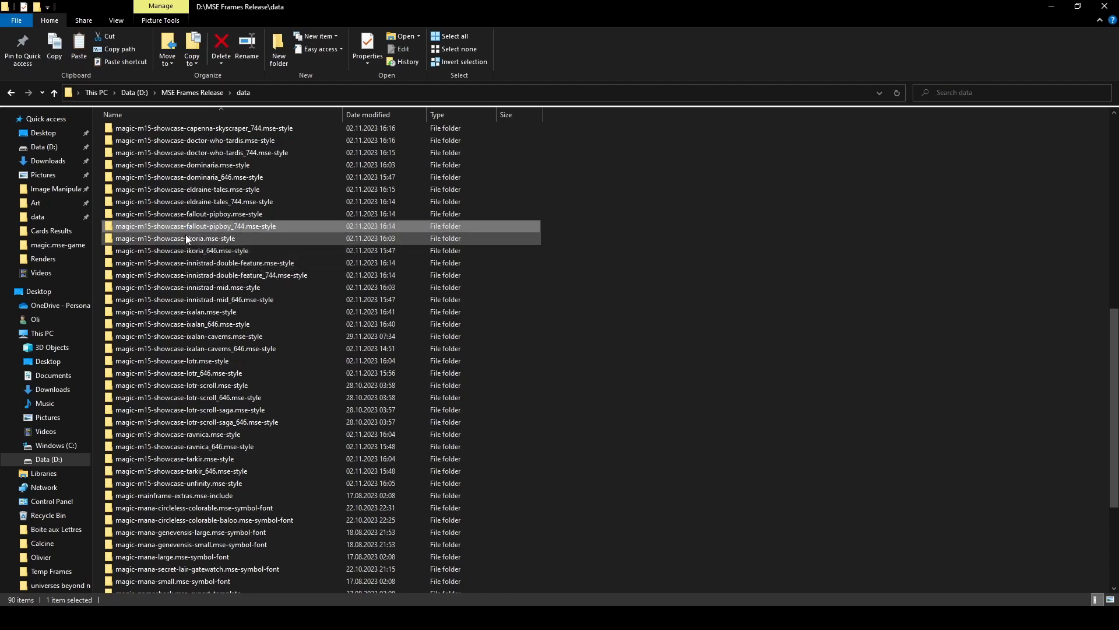
key("ctrl+v")
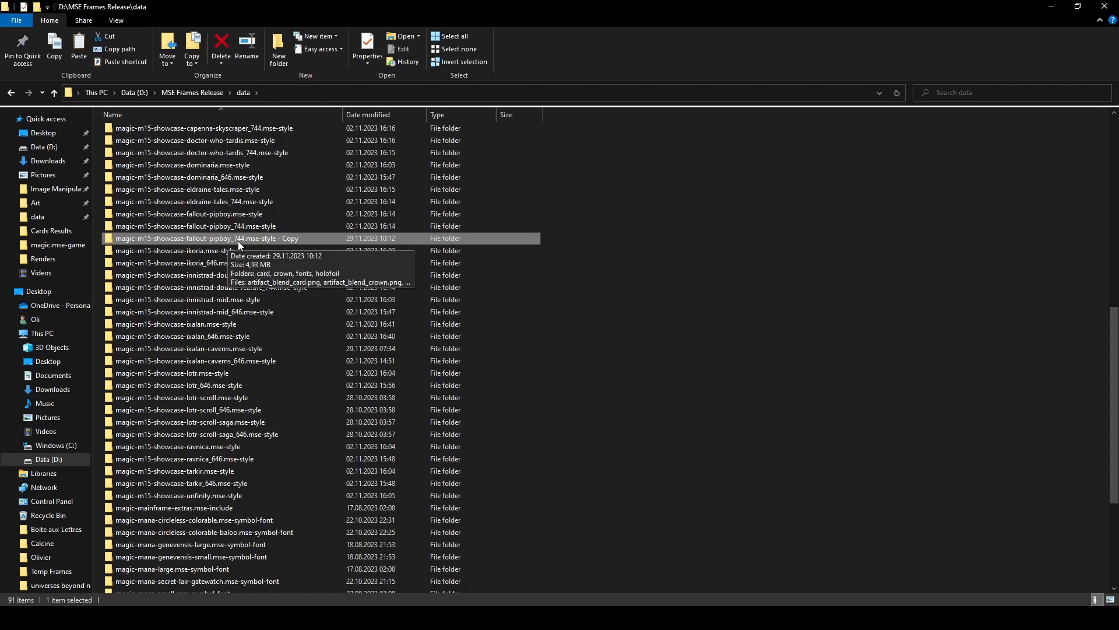
- Rename the copied folder as magic-m15-showcase-ixalan-legends_744.mse-style and open it
key("F2")
left_click(302, 240)
key("BackSpace")
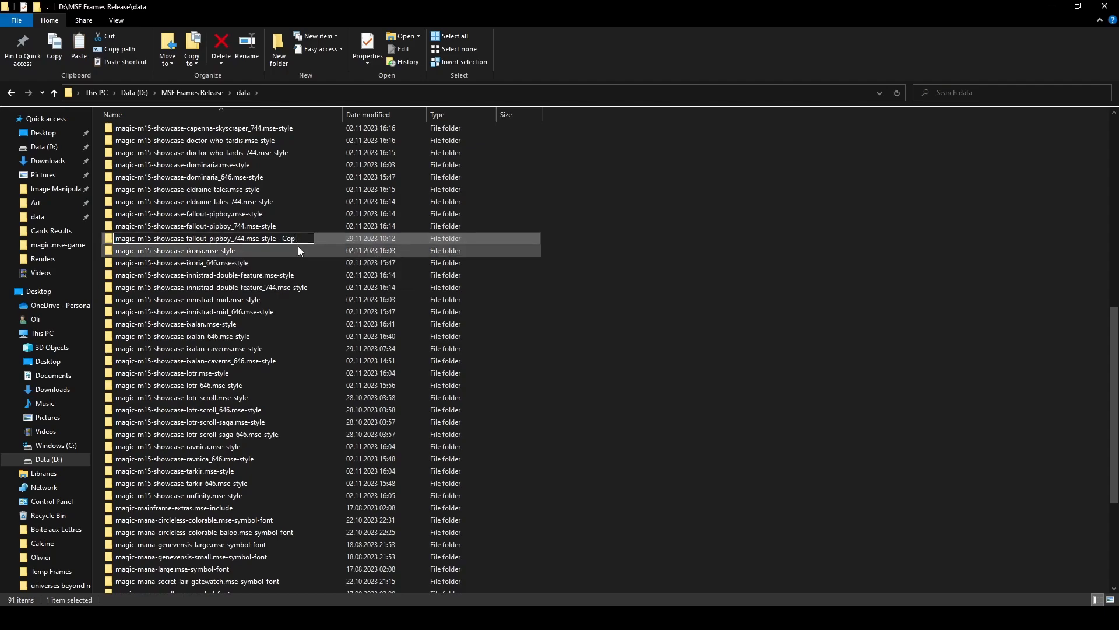
key("BackSpace")
key("BackSpace")
key("BackSpace")
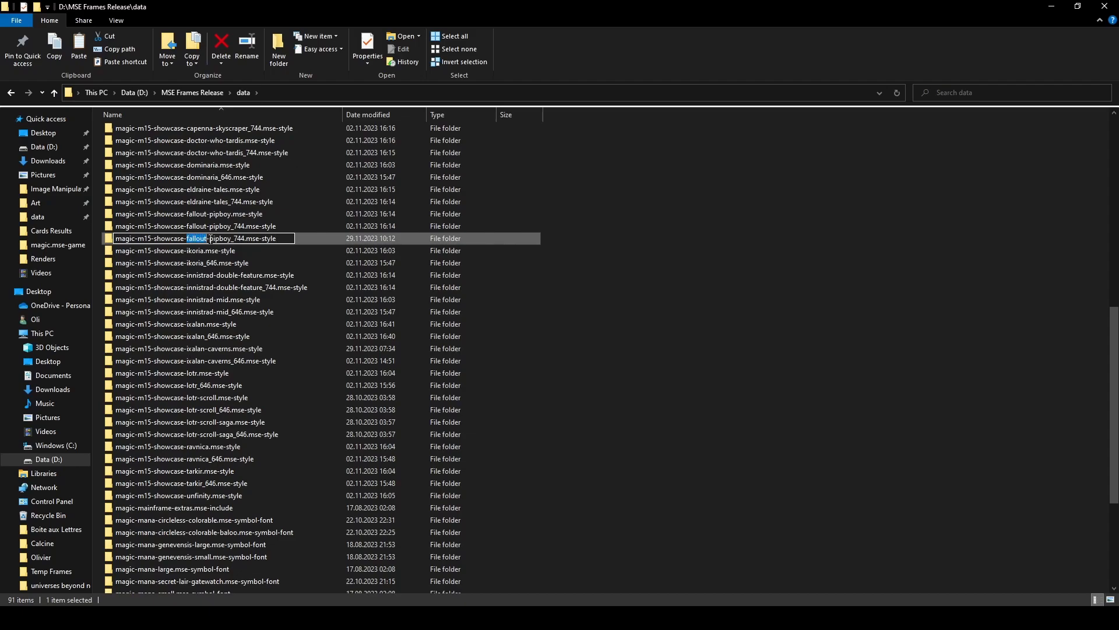
type("ixalan-lege")
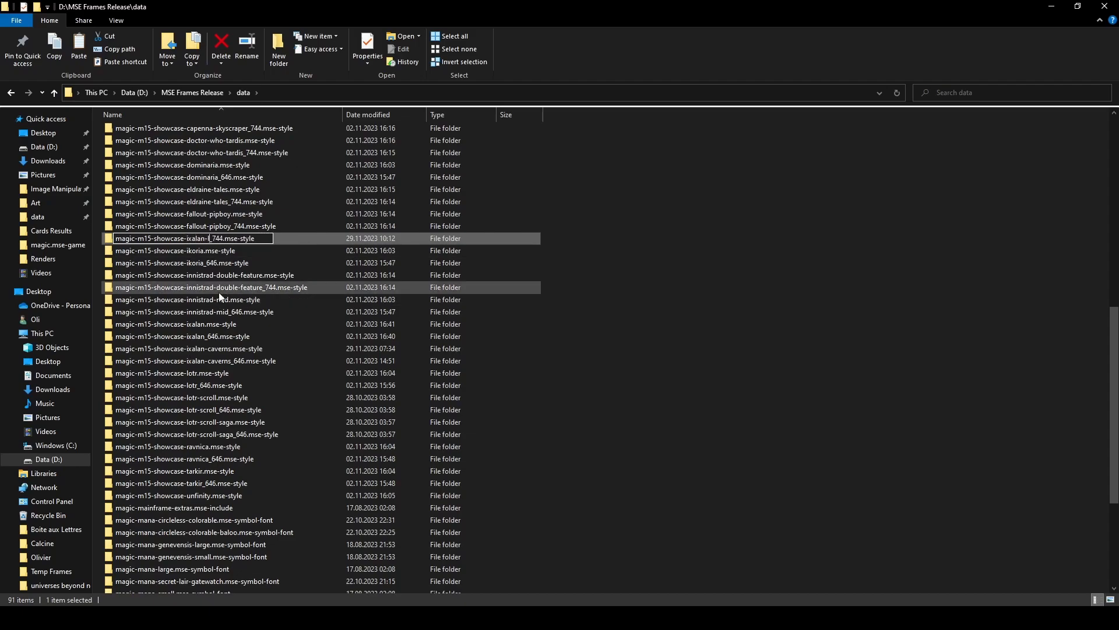
type("nds")
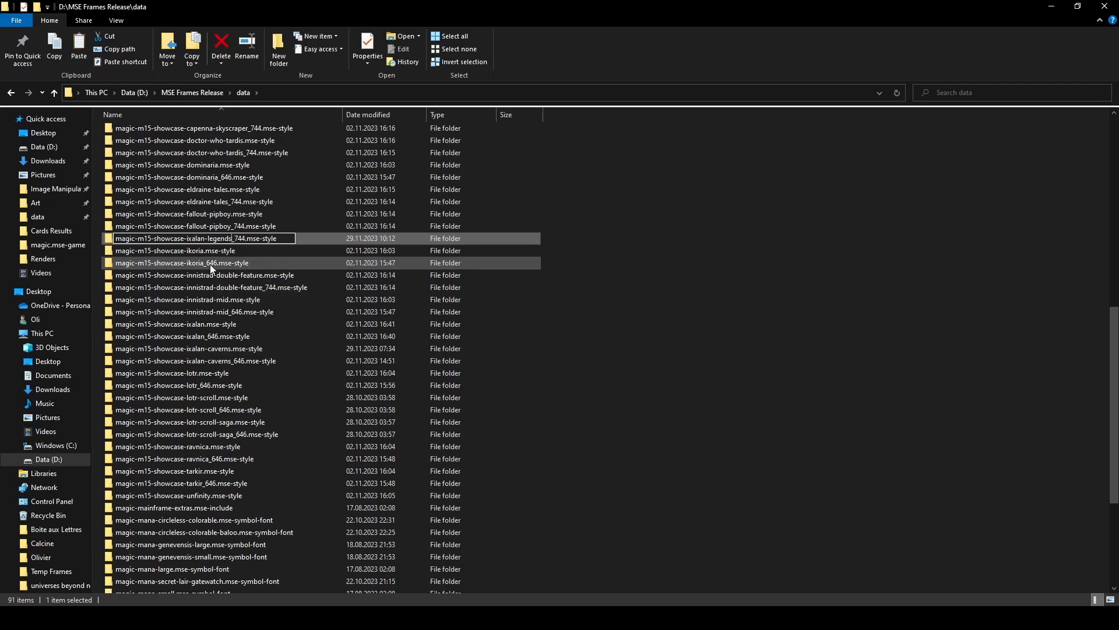
left_click(186, 243)
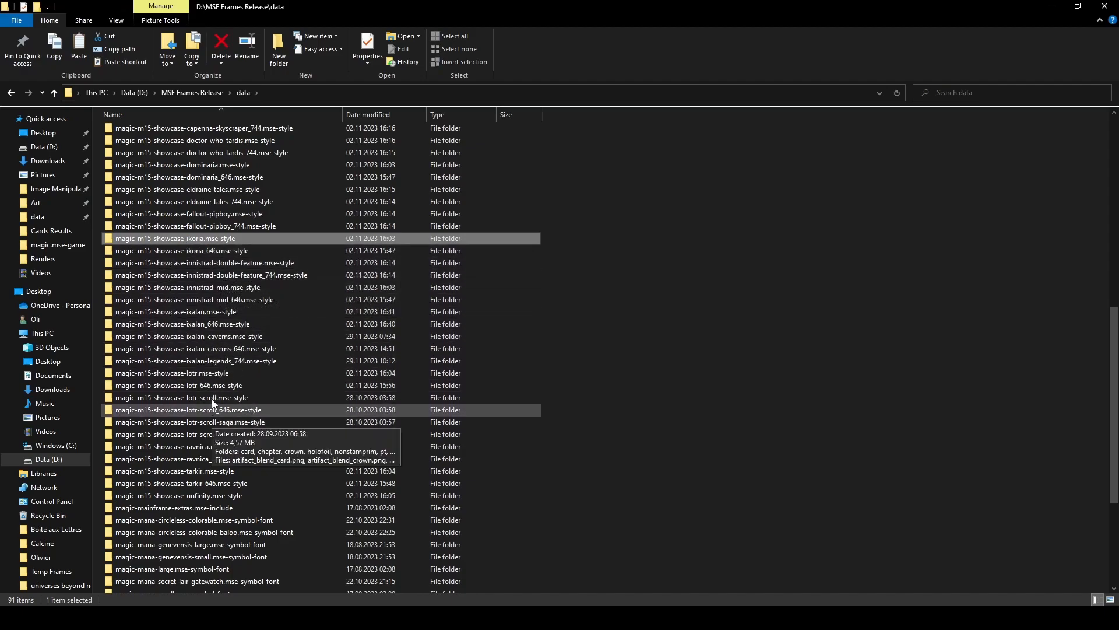
left_click(208, 360)
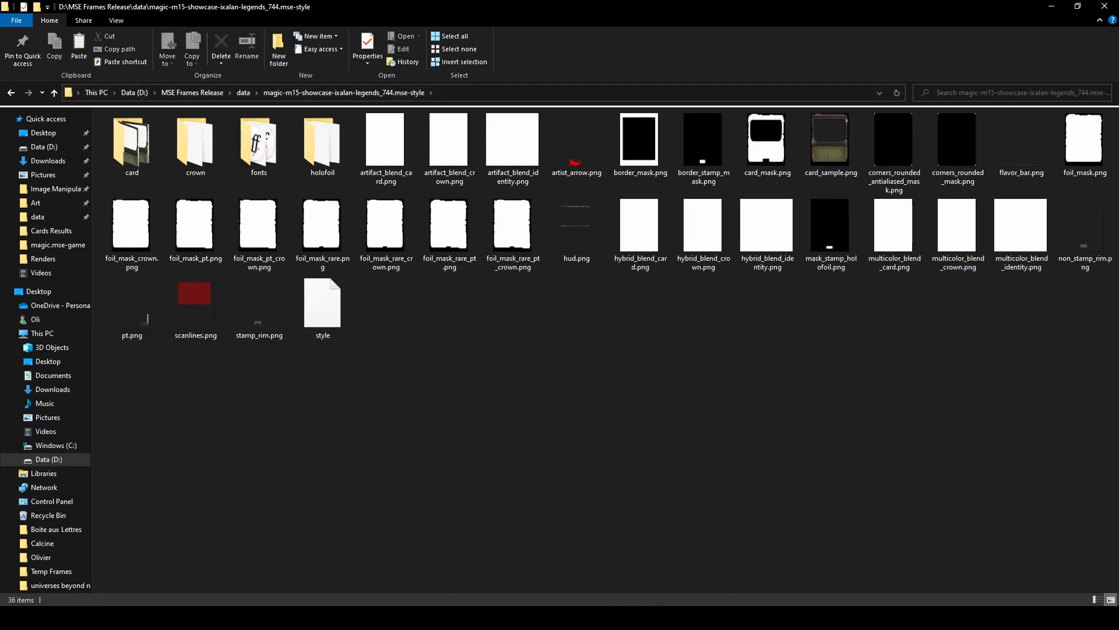
- Switch to GIMP, show only the pt group of the Ixalan Legends frame and view its u, r and m variants one at a time
left_click(741, 618)
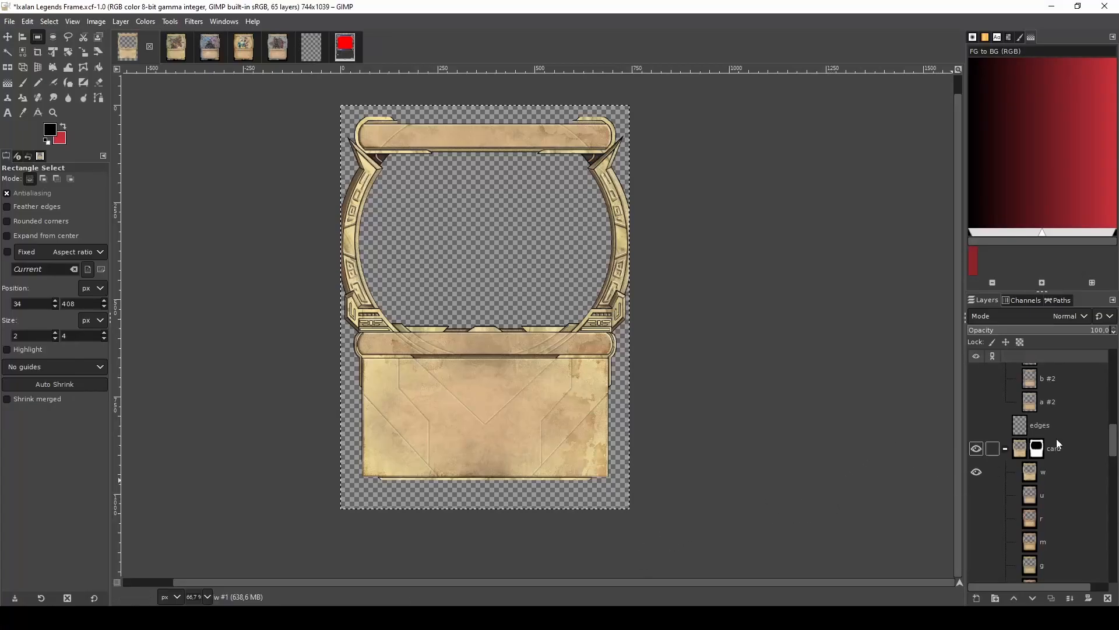
left_click_drag(1113, 446, 1112, 367)
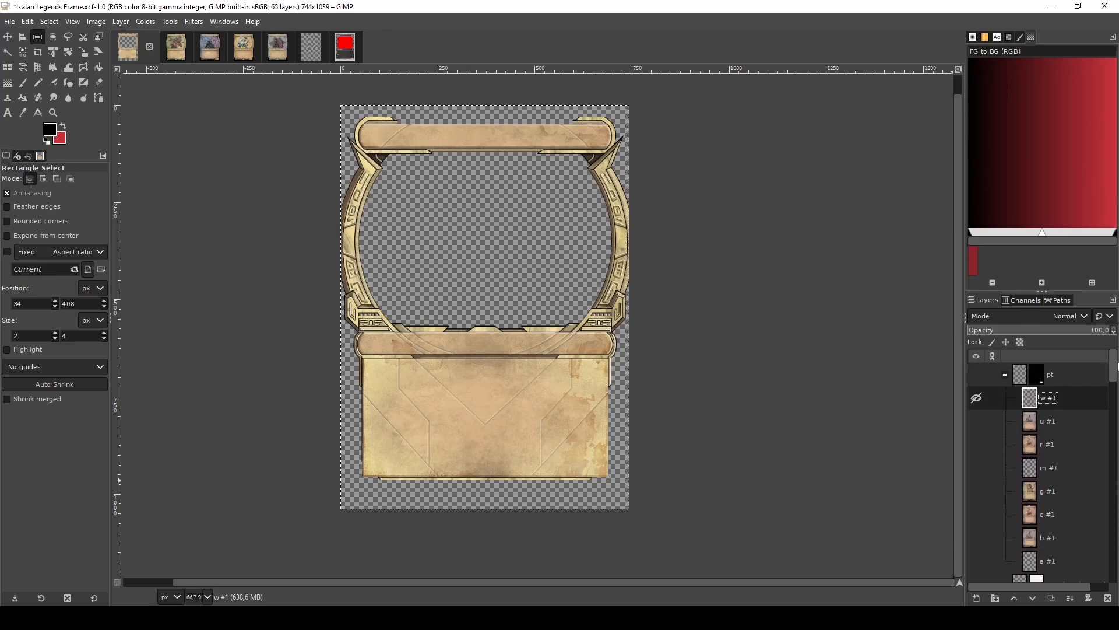
left_click(977, 374, "shift")
left_click(977, 420, "shift")
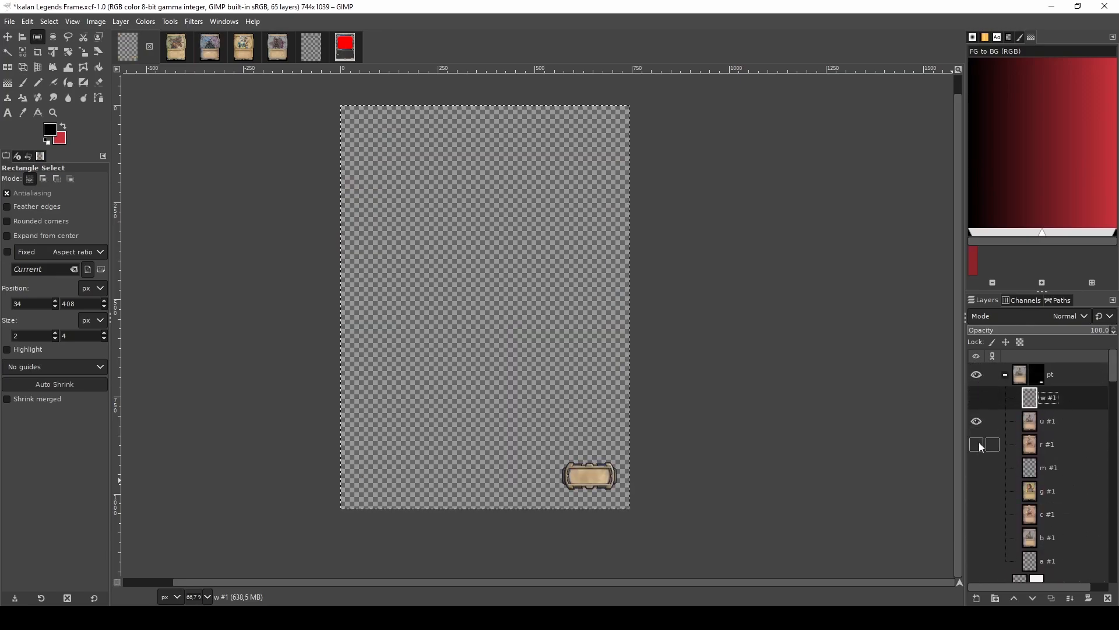
left_click(978, 443, "shift")
left_click(977, 466, "shift")
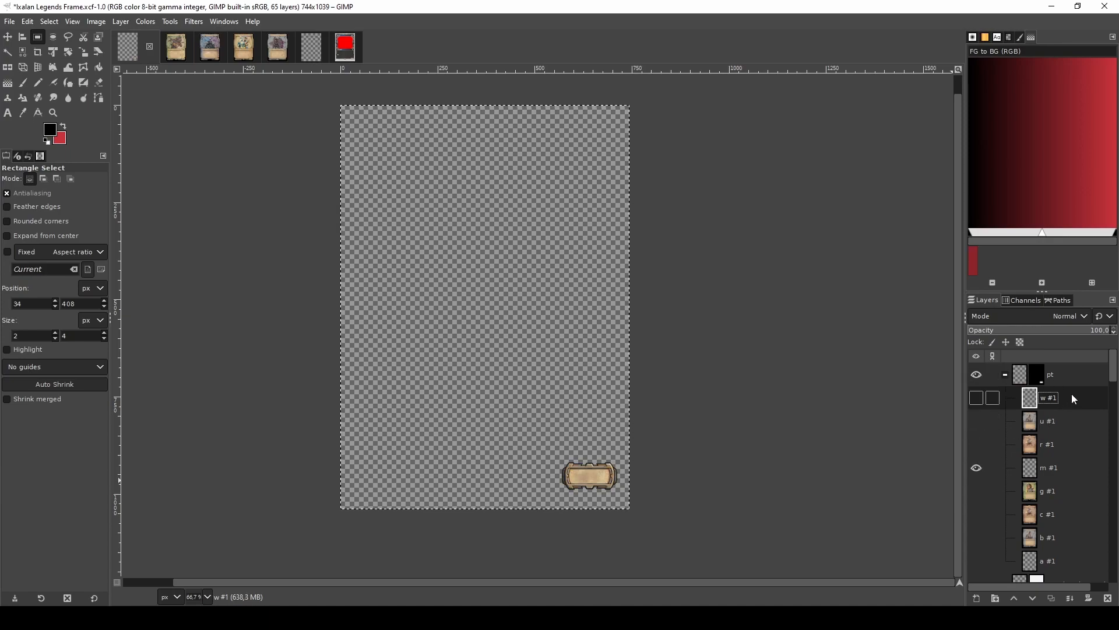
- Go through the layer list, selecting the pt, crown and card groups in turn to review their colour variants
left_click(1072, 373)
scroll(1074, 385, "down", 2)
scroll(1072, 392, "down", 3)
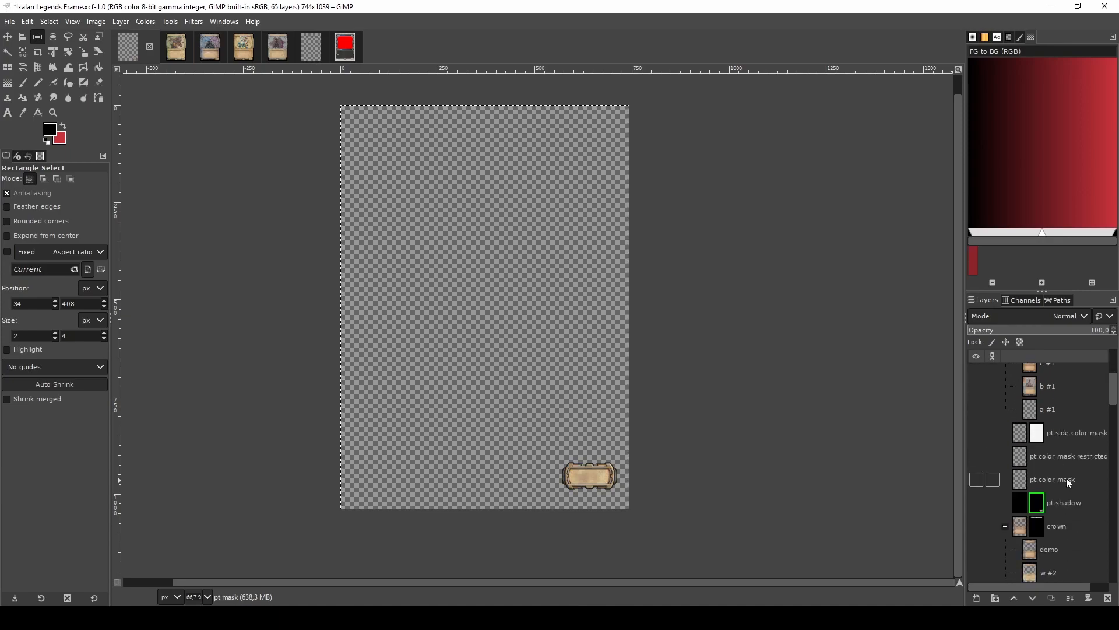
scroll(1073, 484, "down", 2)
left_click(1083, 466)
scroll(1082, 463, "down", 6)
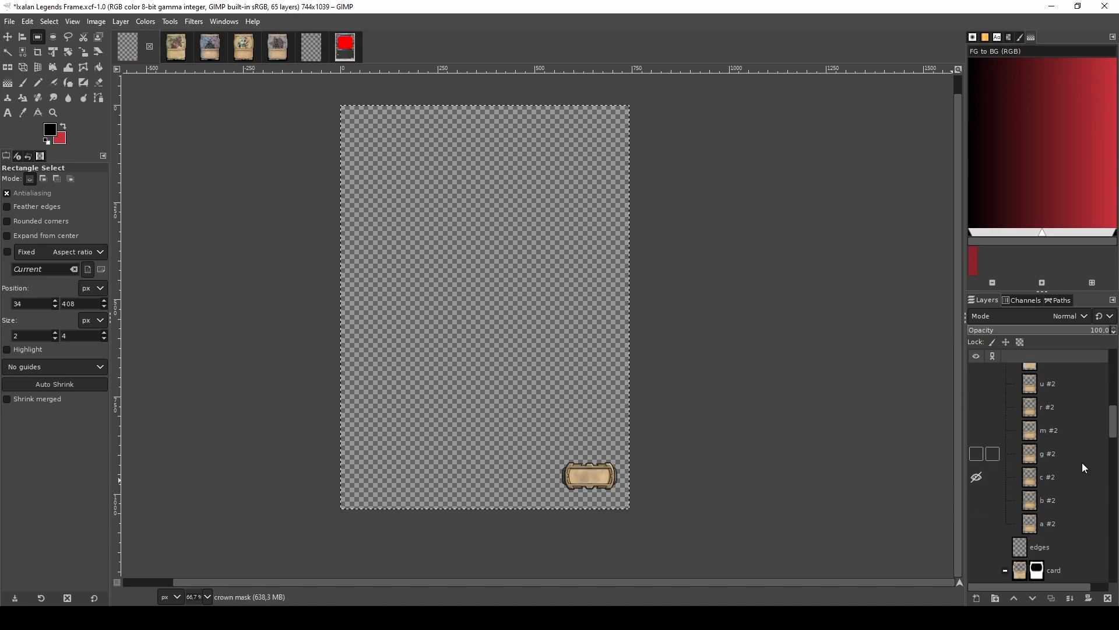
left_click(1074, 510)
scroll(1072, 501, "down", 3)
scroll(1071, 496, "down", 4)
scroll(1073, 494, "down", 3)
- Show only the motif 3 group, view its u, r and m variants one at a time, and look through the motif 2 and motif 1 groups
left_click(984, 440, "shift")
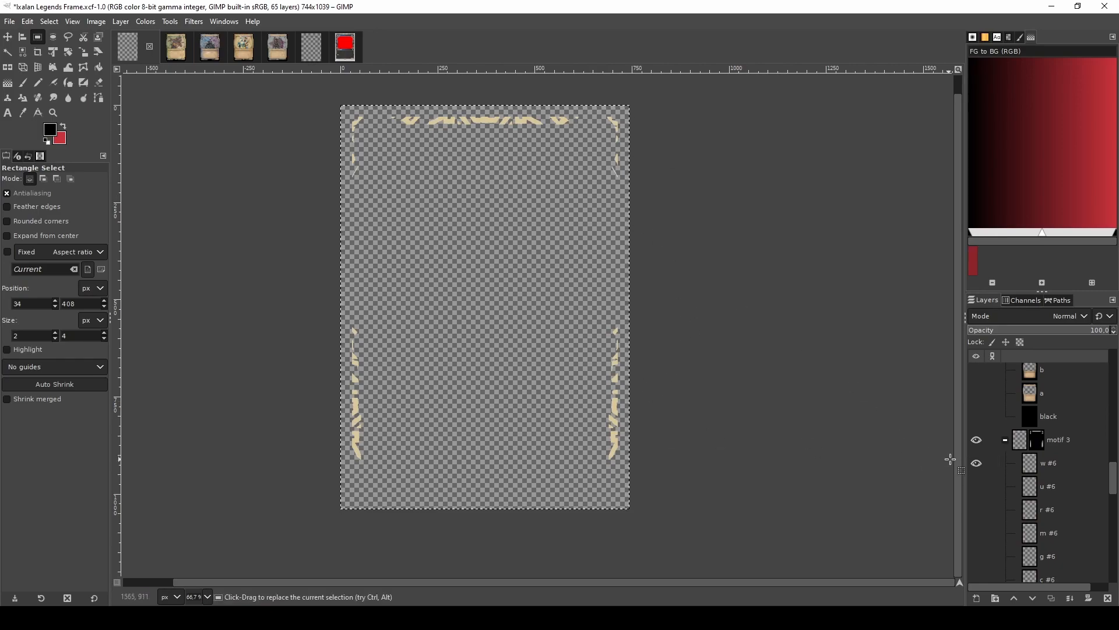
left_click(977, 488, "shift")
left_click(976, 510, "shift")
left_click(977, 533, "shift")
scroll(1044, 495, "down", 10)
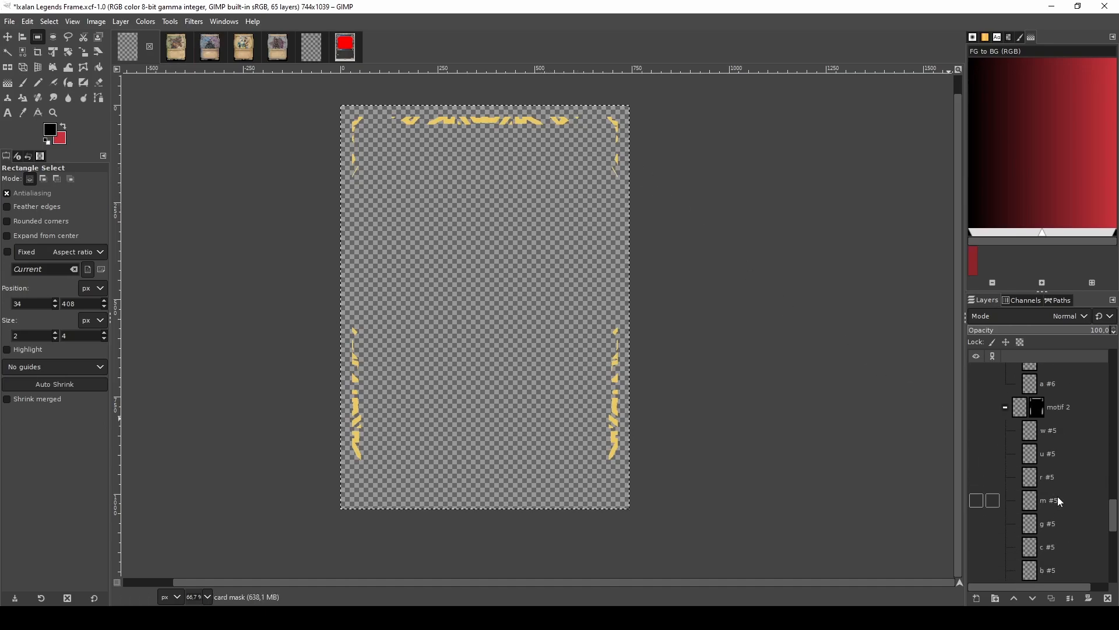
scroll(1067, 494, "down", 4)
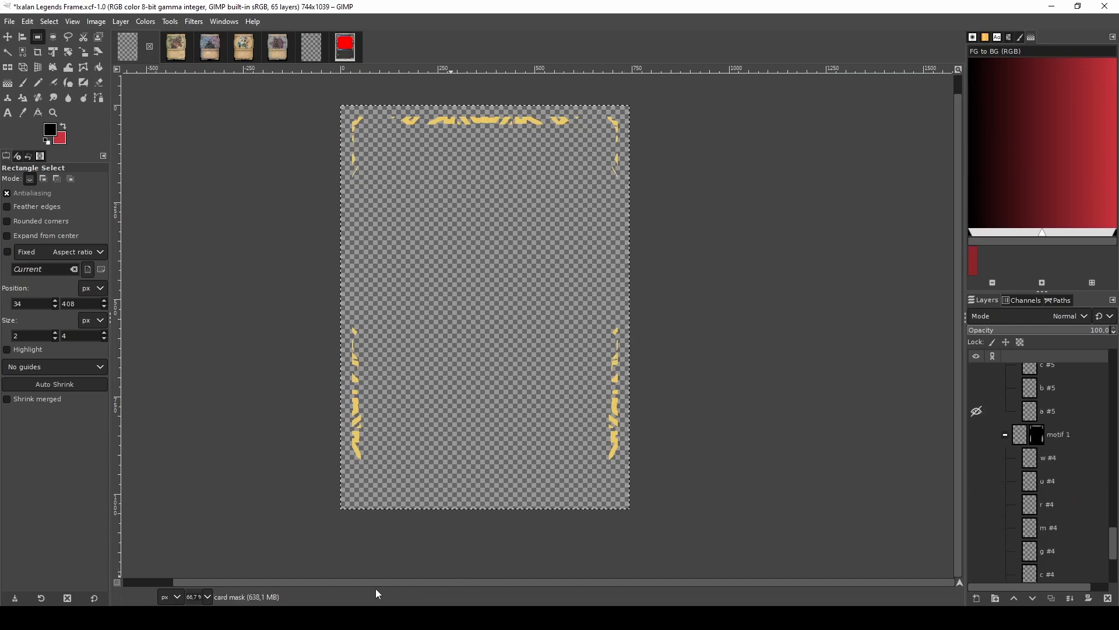
- Switch to File Explorer and create a folder named pt in the Ixalan Legends style folder
key("alt+Tab")
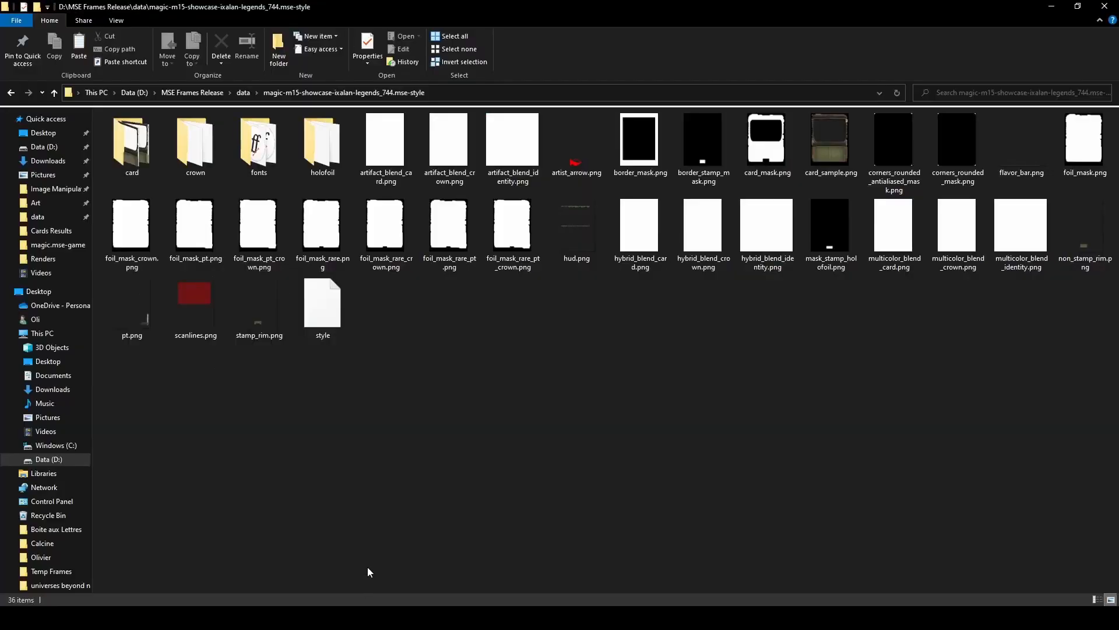
right_click(446, 317)
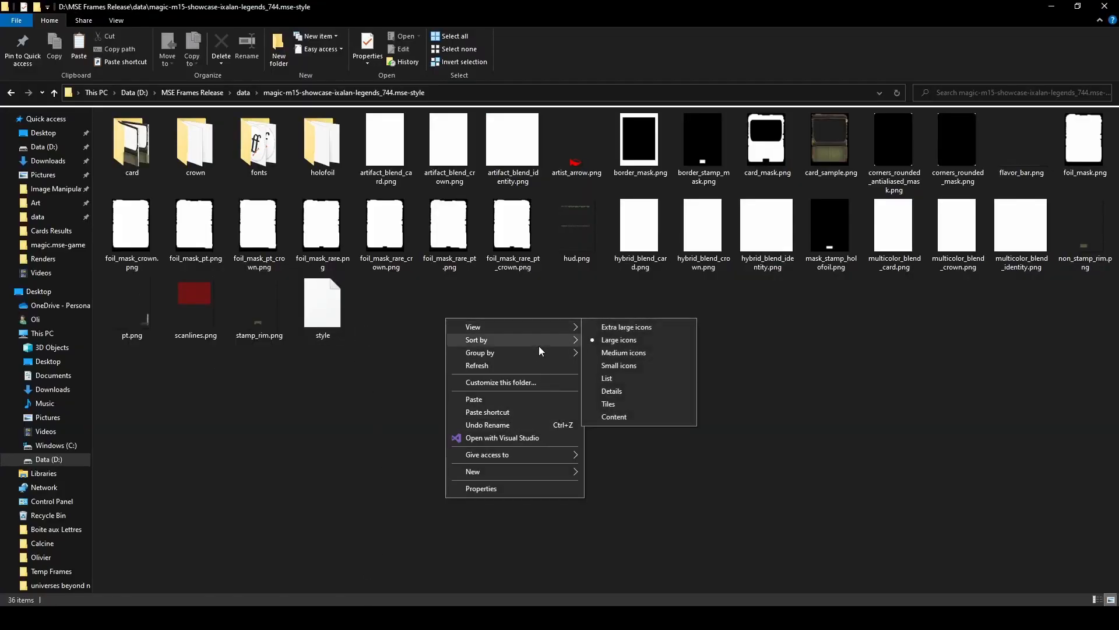
mouse_move(555, 476)
left_click(601, 474)
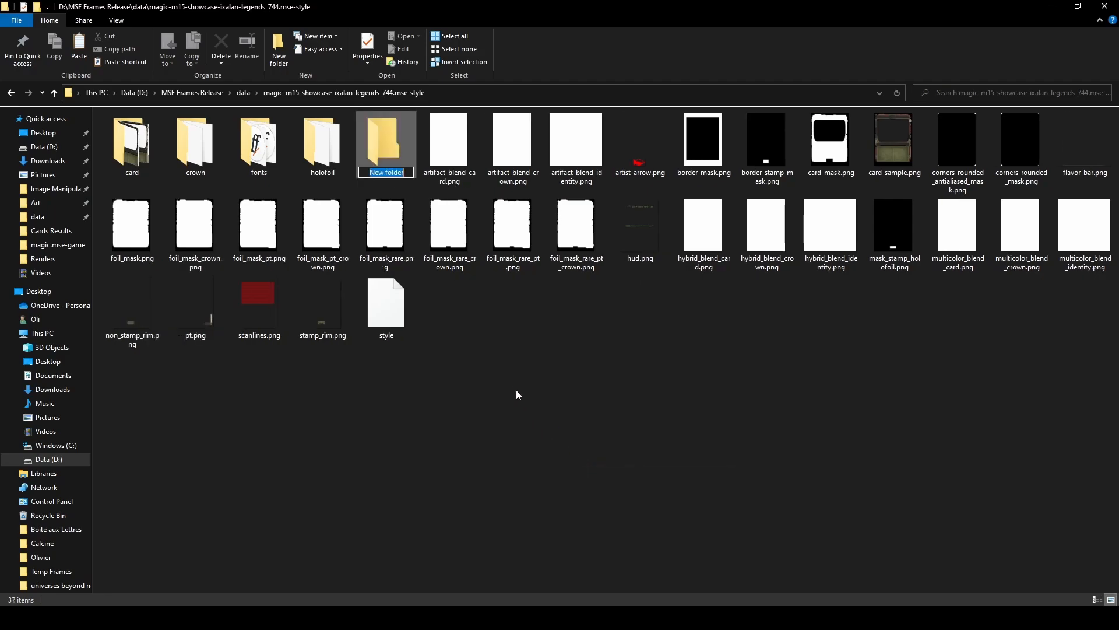
type("pt")
key("Return")
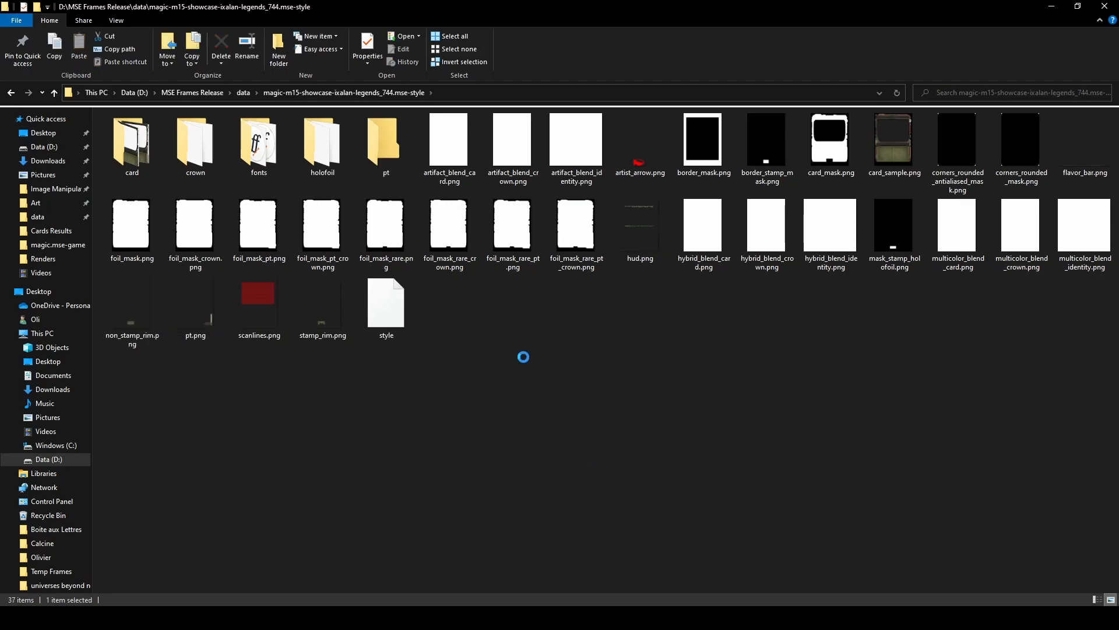
- Create a folder named motif 1 in the style folder
right_click(523, 357)
mouse_move(635, 510)
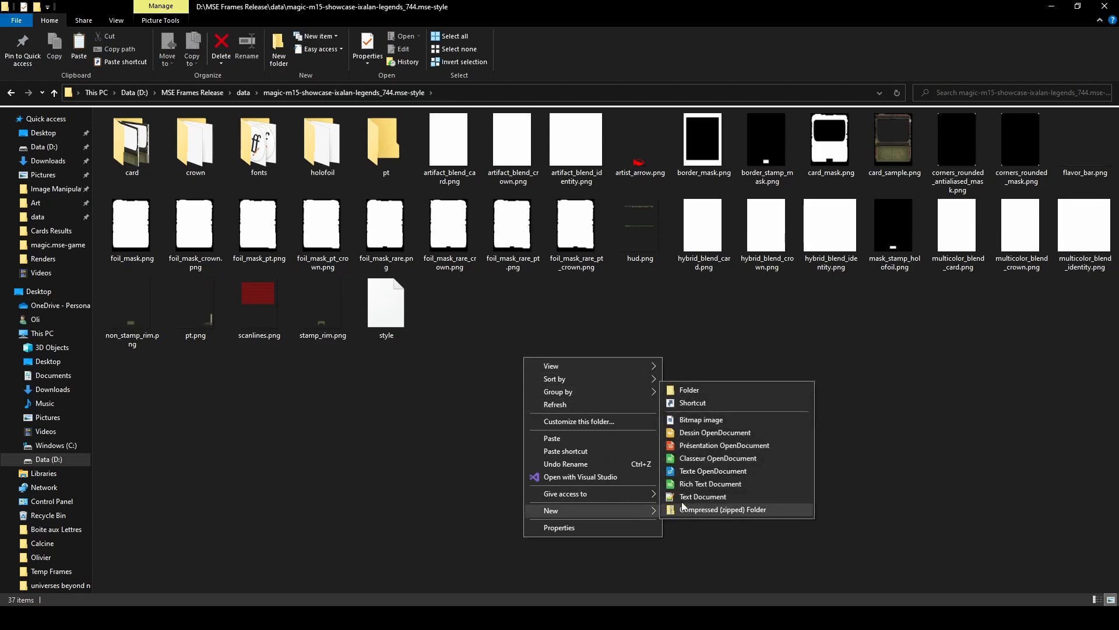
left_click(689, 390)
type("motif")
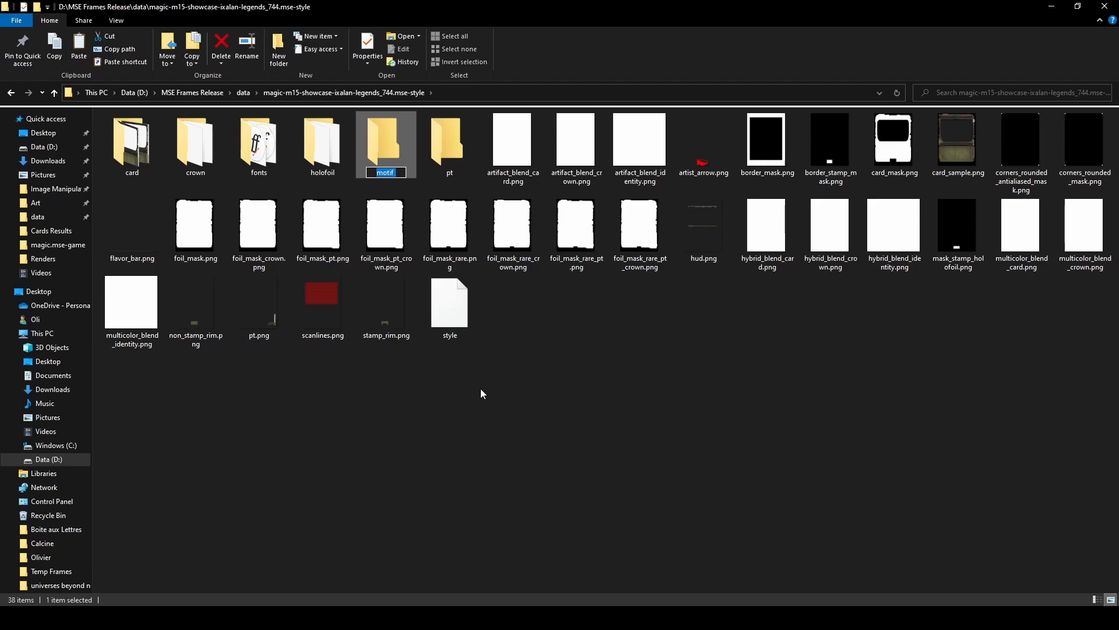
key("End")
type("1")
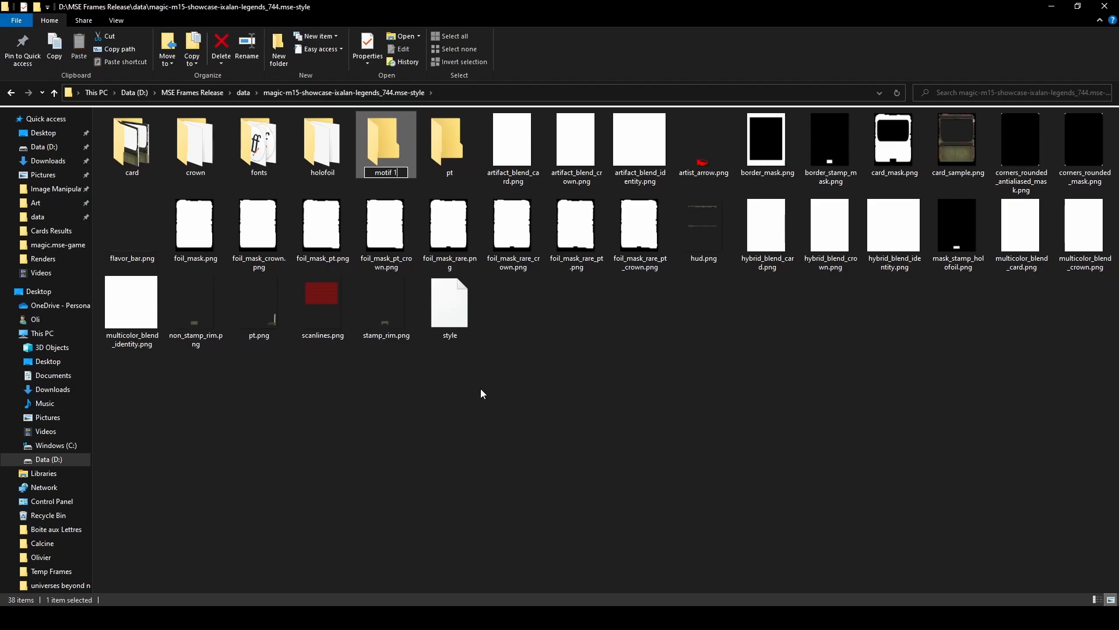
key("Return")
- Add another folder named motif 2 beside motif 1
right_click(475, 389)
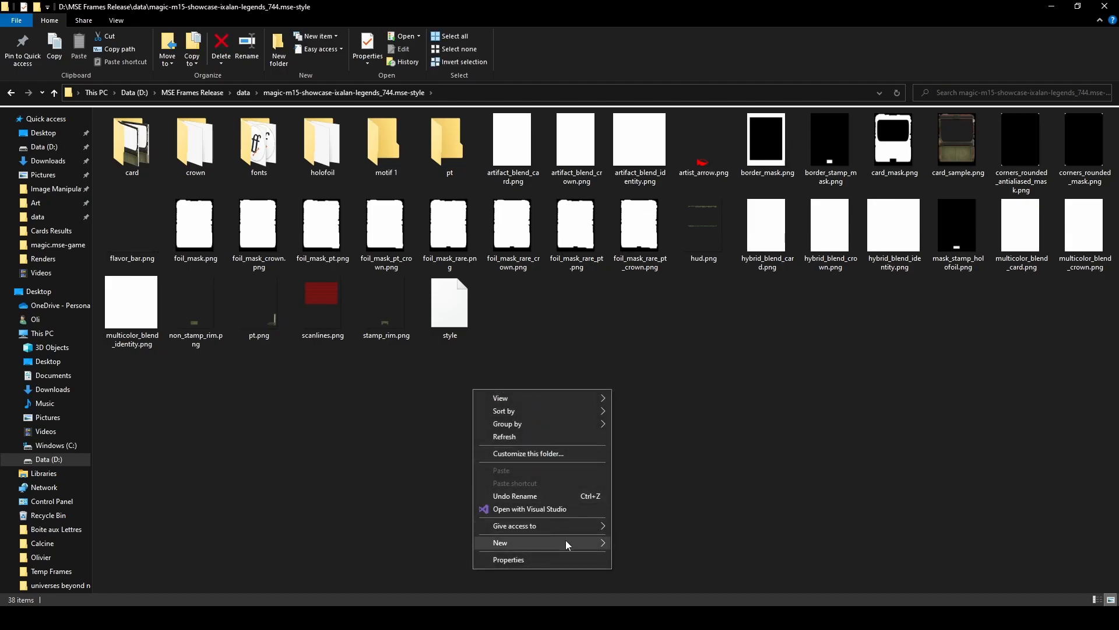
mouse_move(564, 542)
left_click(658, 422)
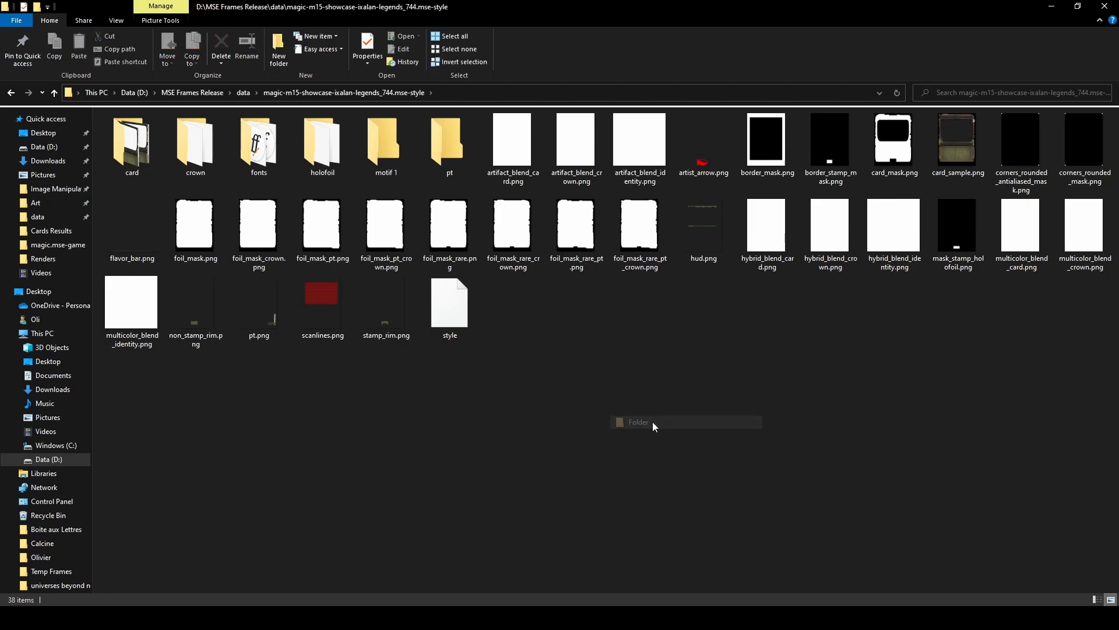
type("motif 2")
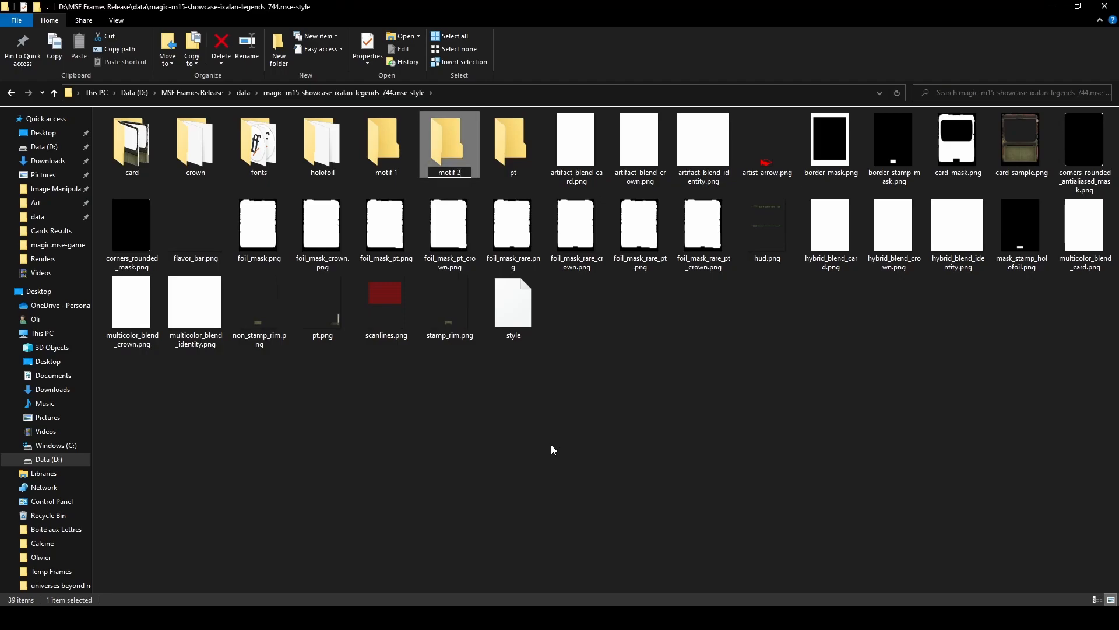
key("Return")
- Add a third motif folder named motif 3 to the style folder
right_click(552, 444)
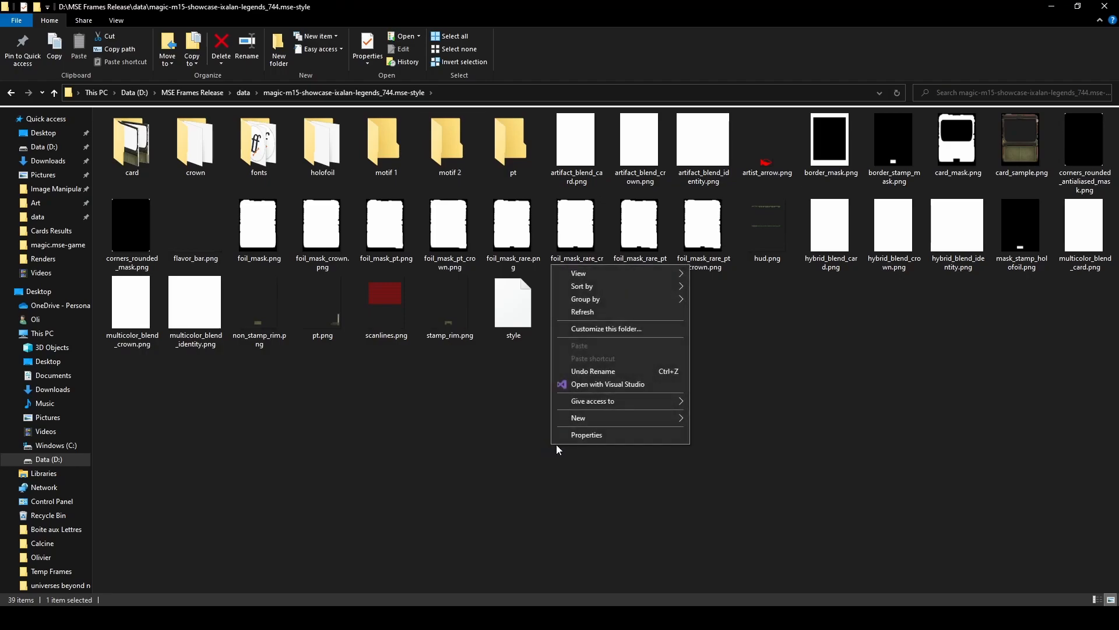
mouse_move(662, 411)
left_click(727, 414)
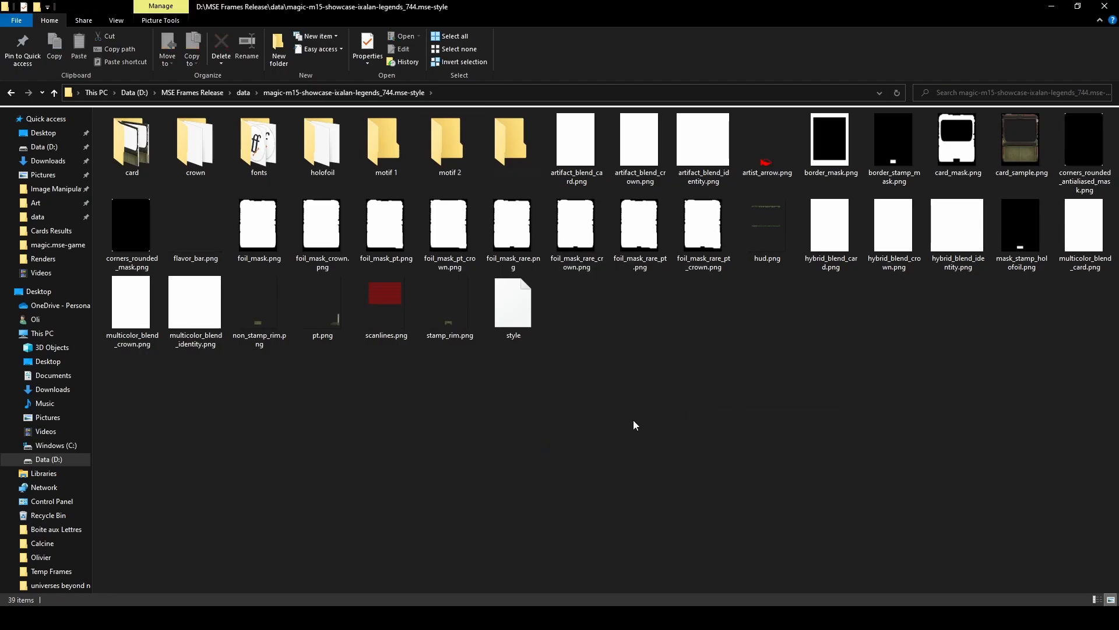
type("motif ")
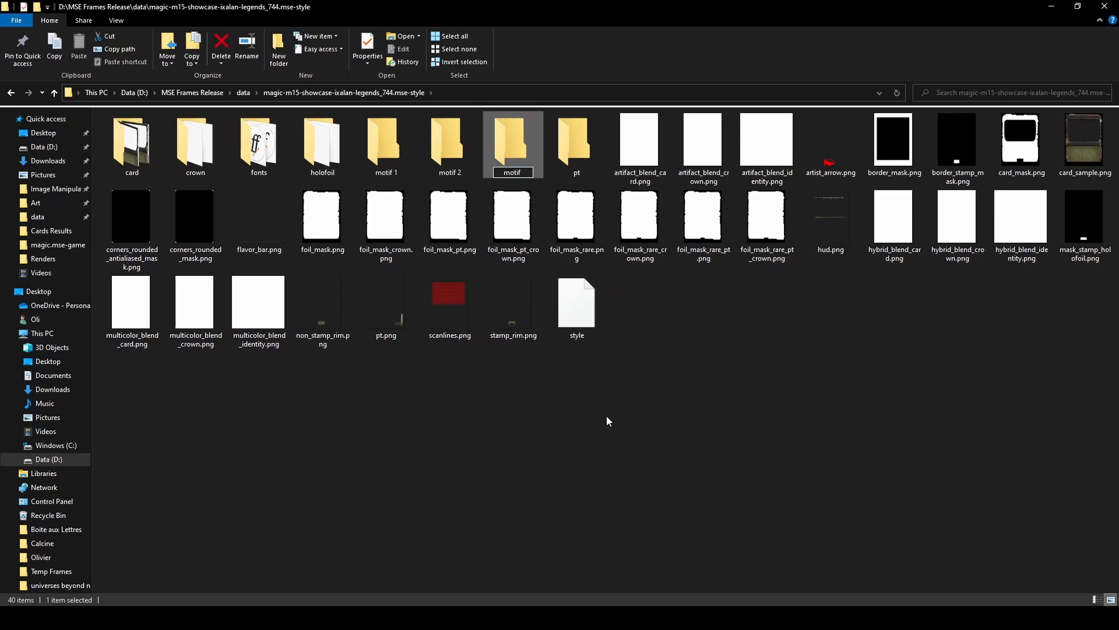
type("3")
key("Return")
- Delete the fonts folder from the style folder and check the contents of the holofoil folder
left_click(258, 148)
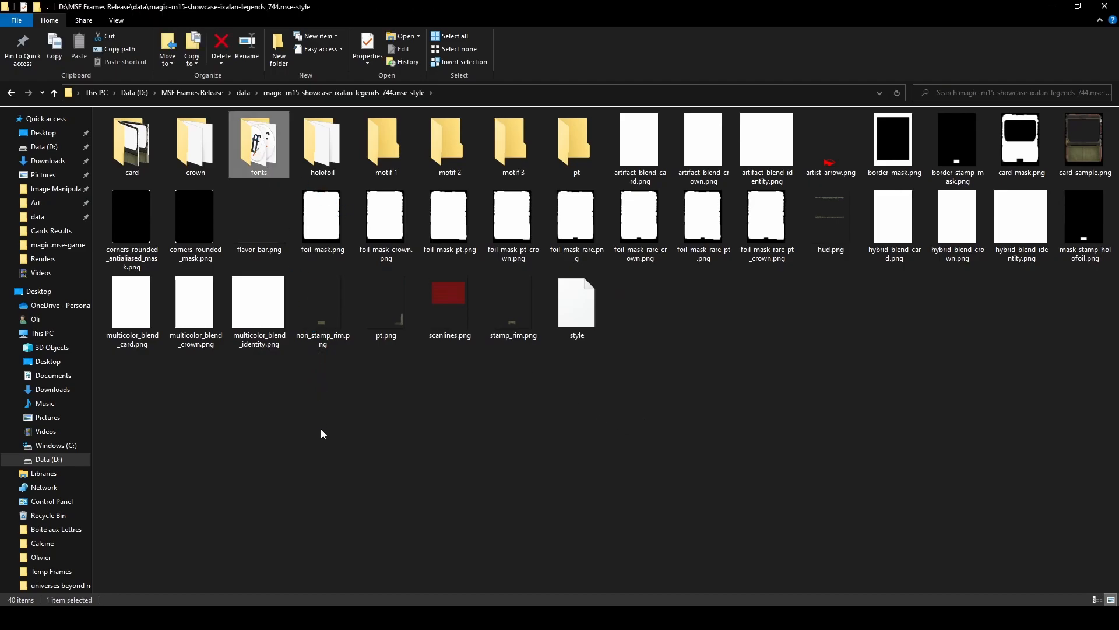
key("Delete")
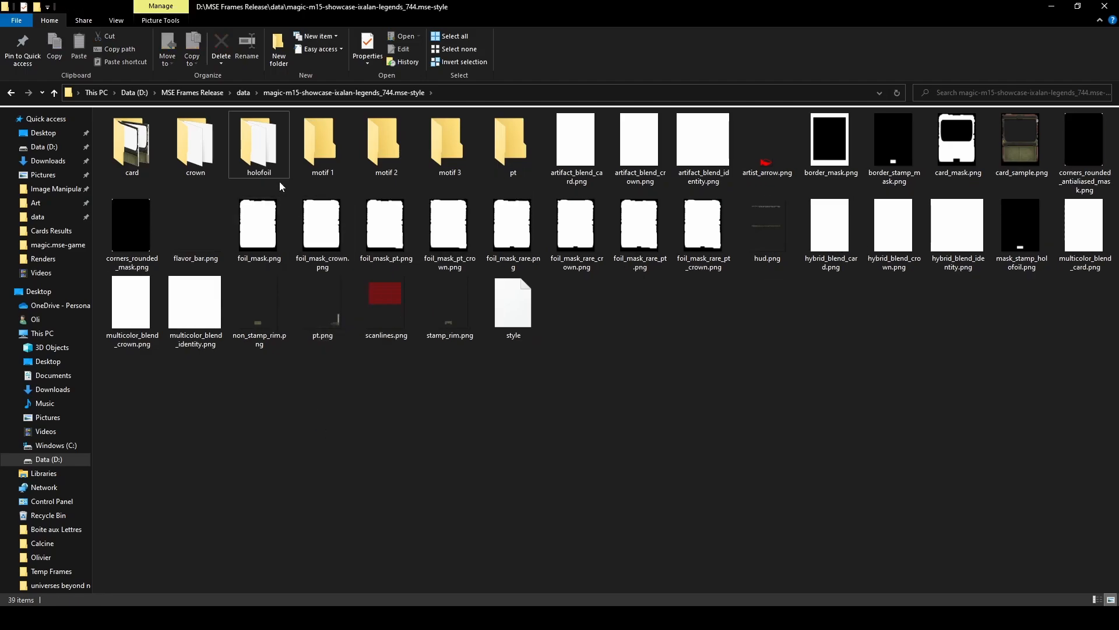
left_click(263, 155)
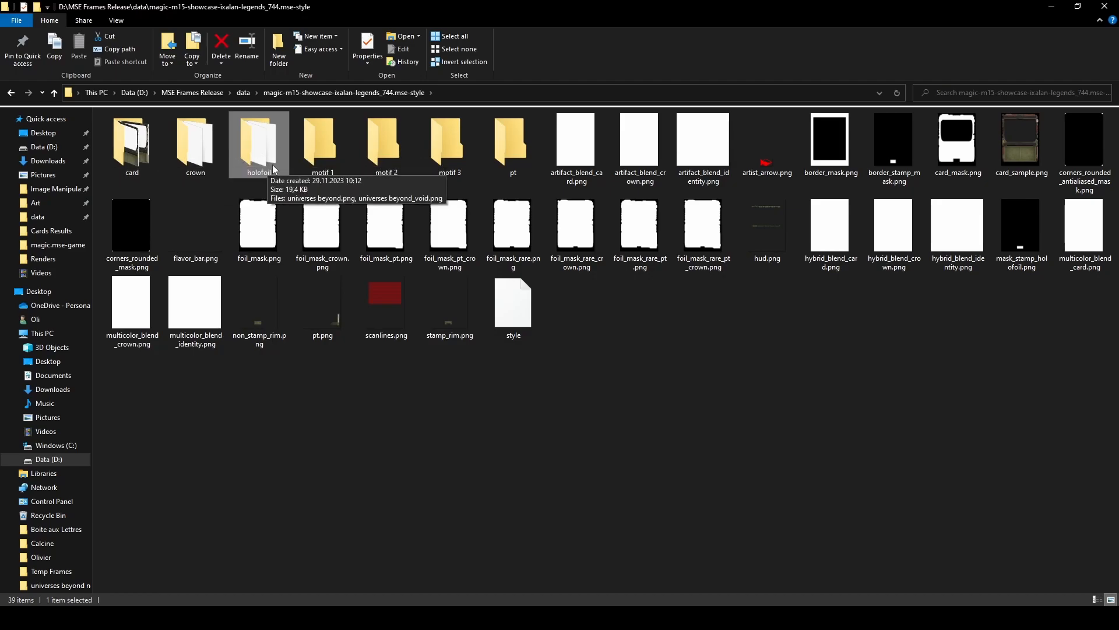
left_click(587, 446)
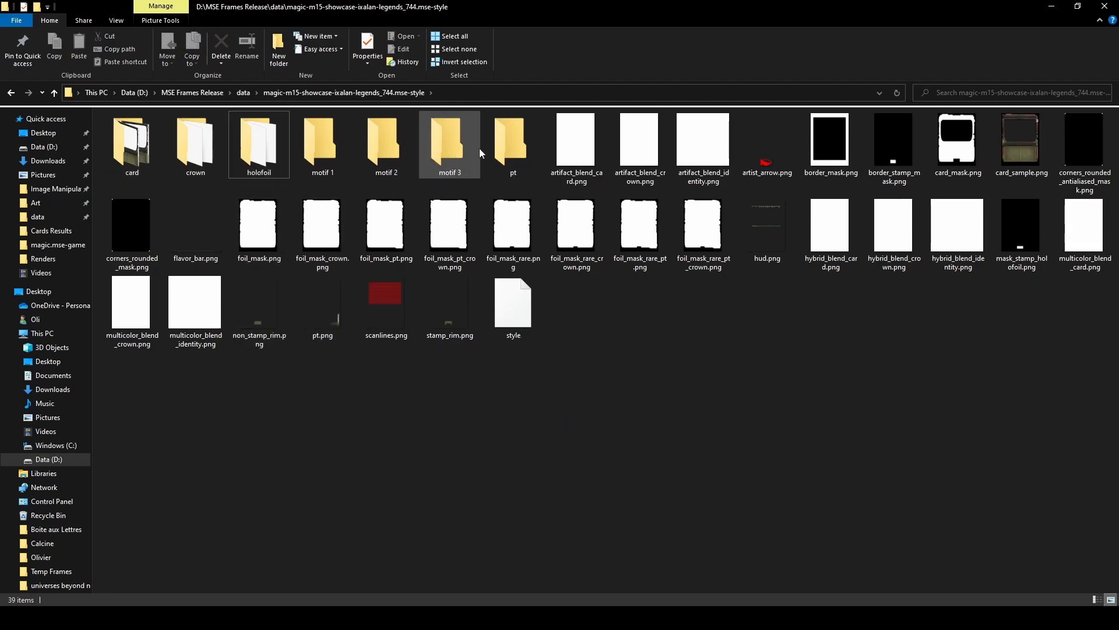
- Review the frame part folders and examine the artifact, hybrid and multicolor card blend images, opening artifact_blend_card.png
left_click(574, 157)
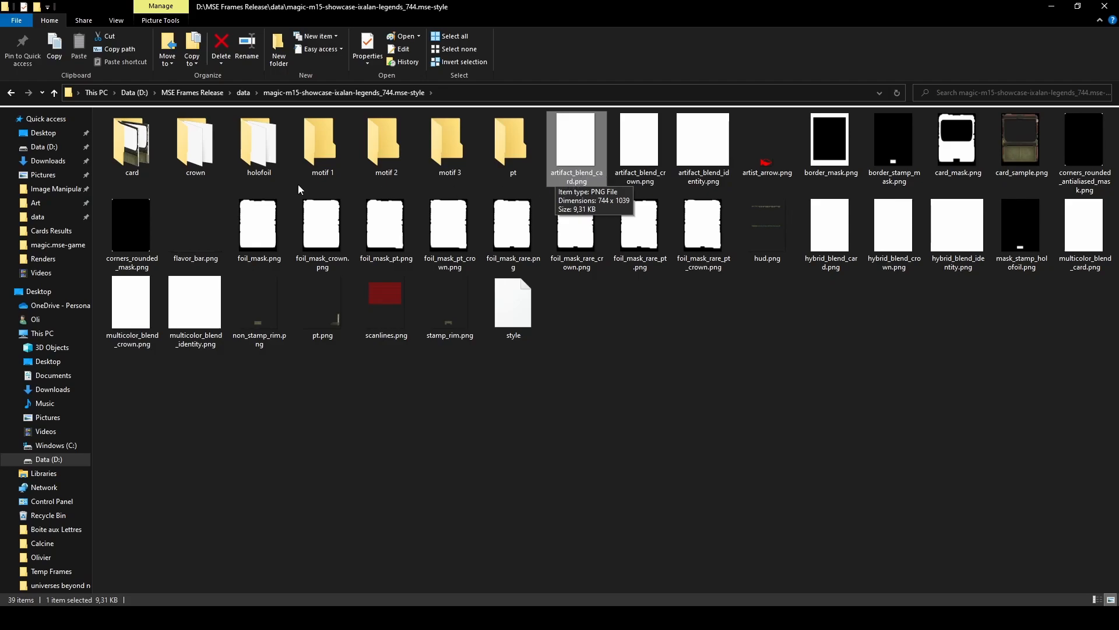
left_click(123, 168)
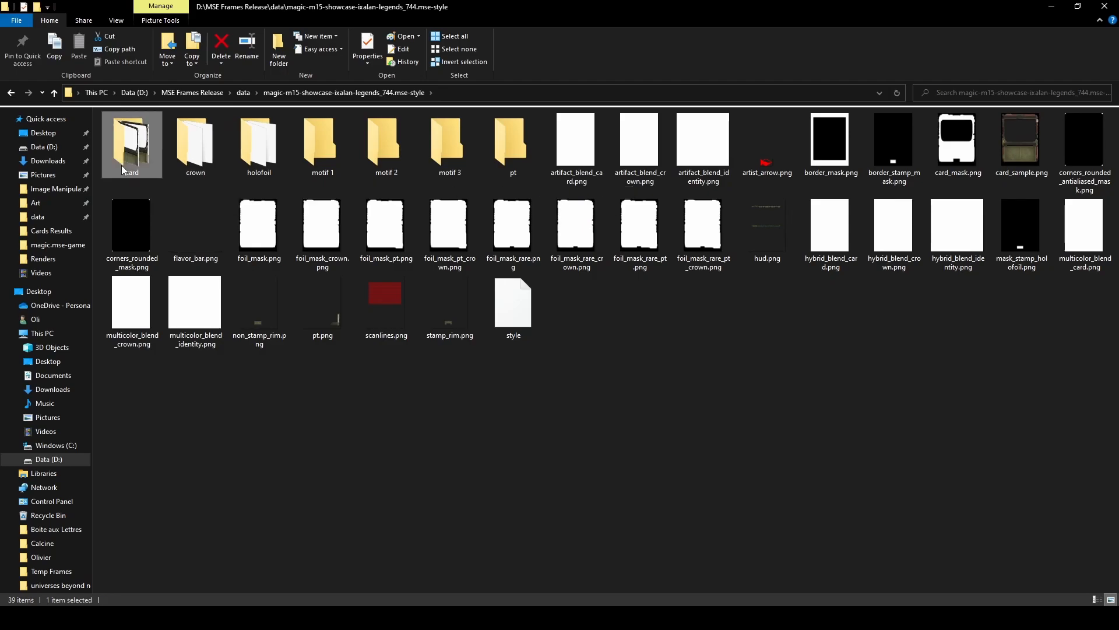
left_click(201, 168)
left_click(403, 158)
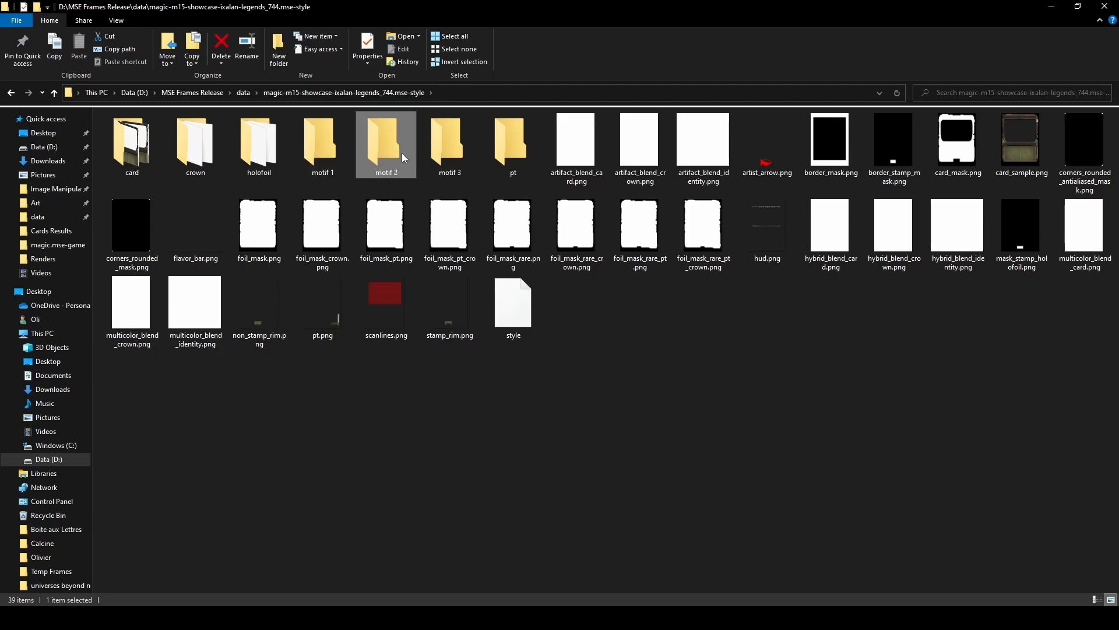
left_click(437, 153)
left_click(511, 150)
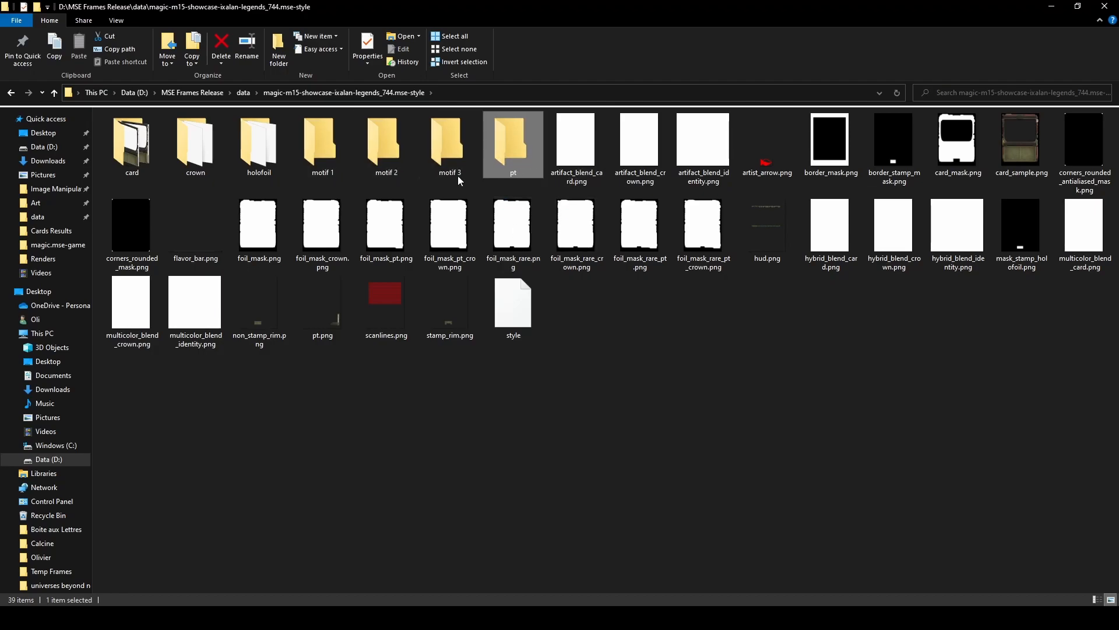
left_click(579, 153)
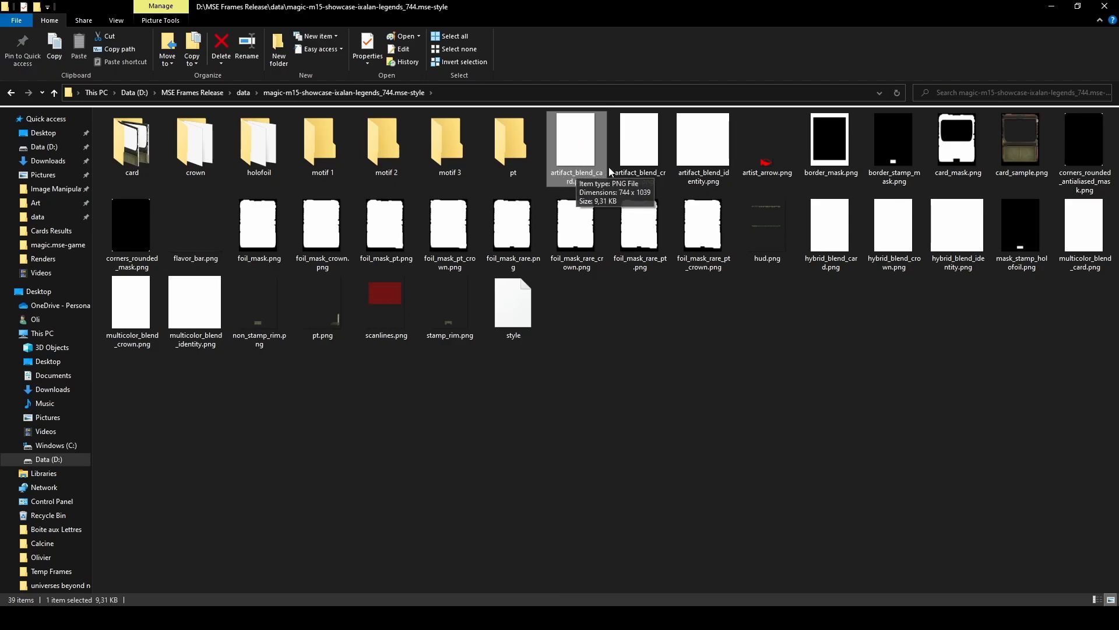
double_click(579, 147)
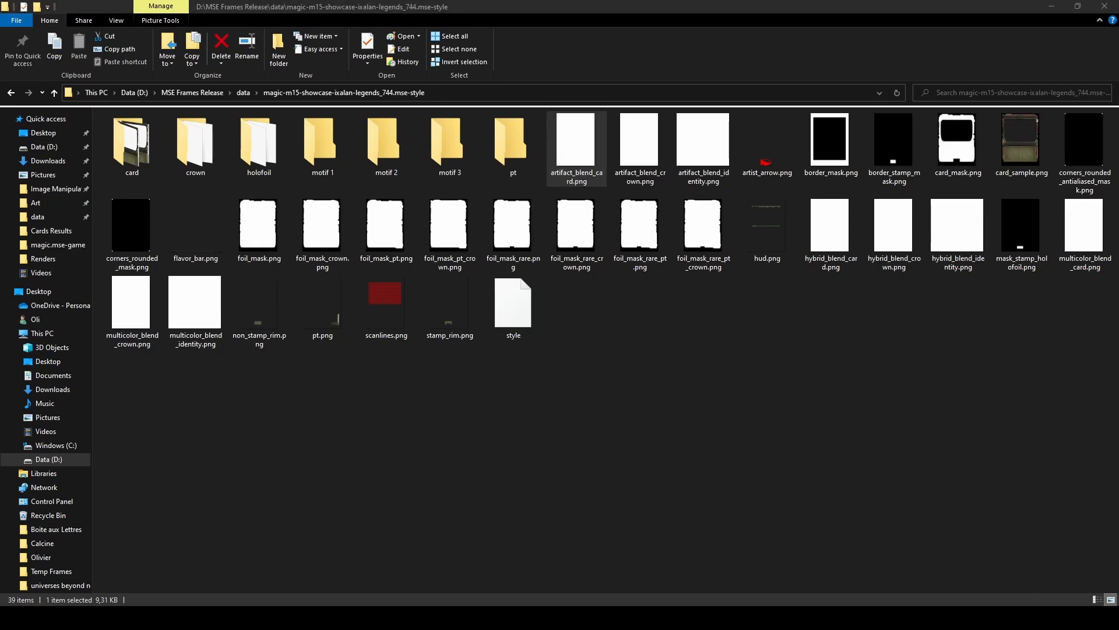
left_click(500, 48)
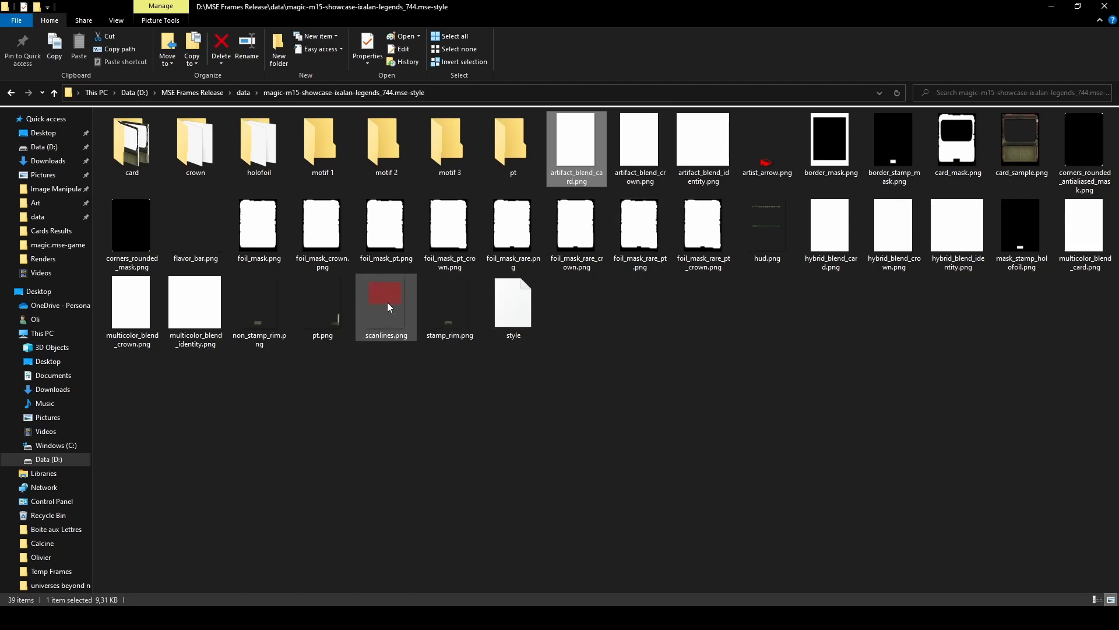
left_click(839, 265)
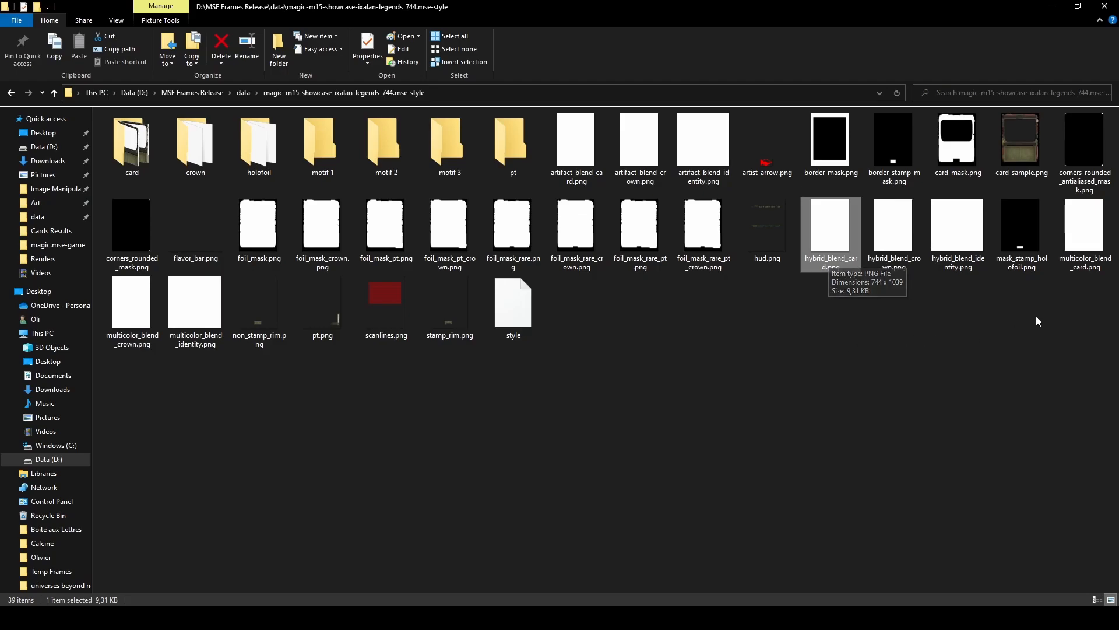
left_click(1085, 236)
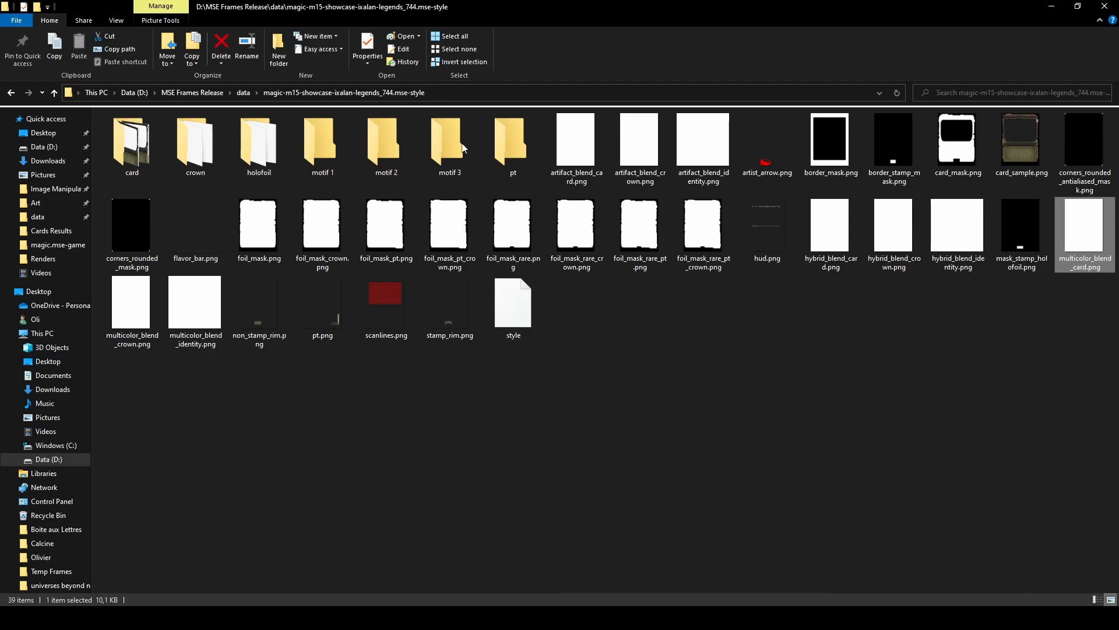
left_click(636, 323)
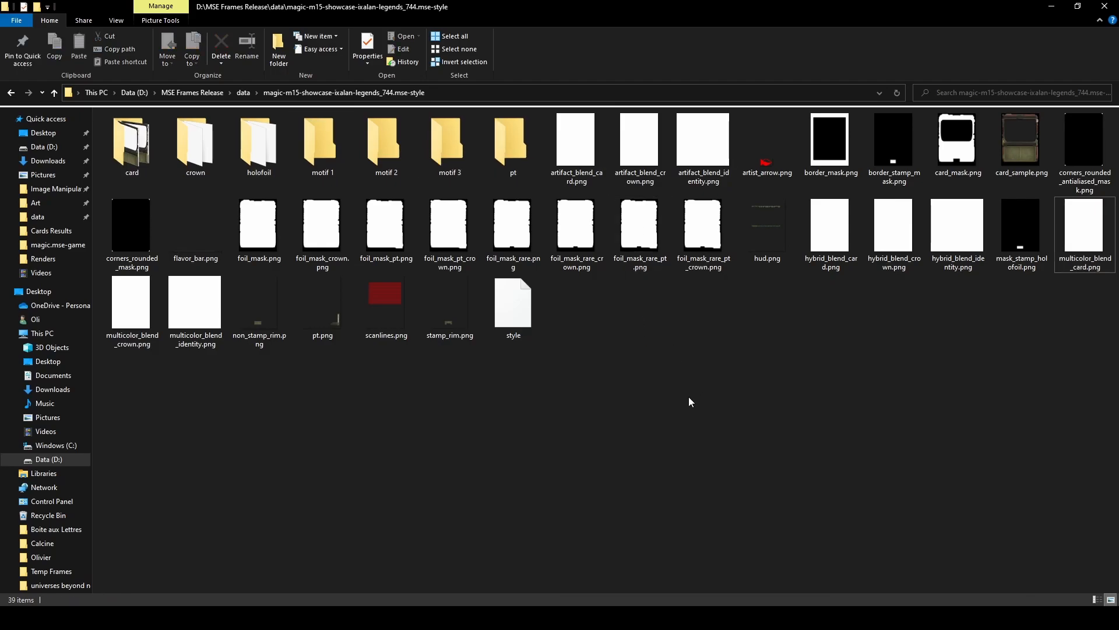
- Switch to GIMP and start exporting the w variant of the pt group, browsing to data/magic-m15-showcase-ixalan-legends_744.mse-style as the destination
key("alt+Tab")
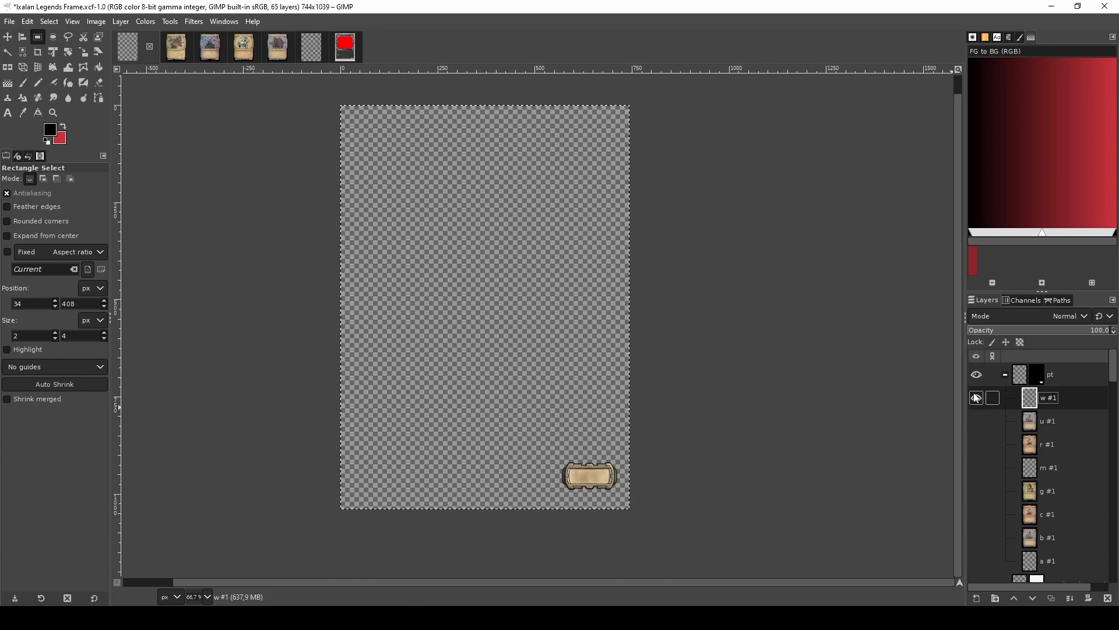
left_click(9, 22)
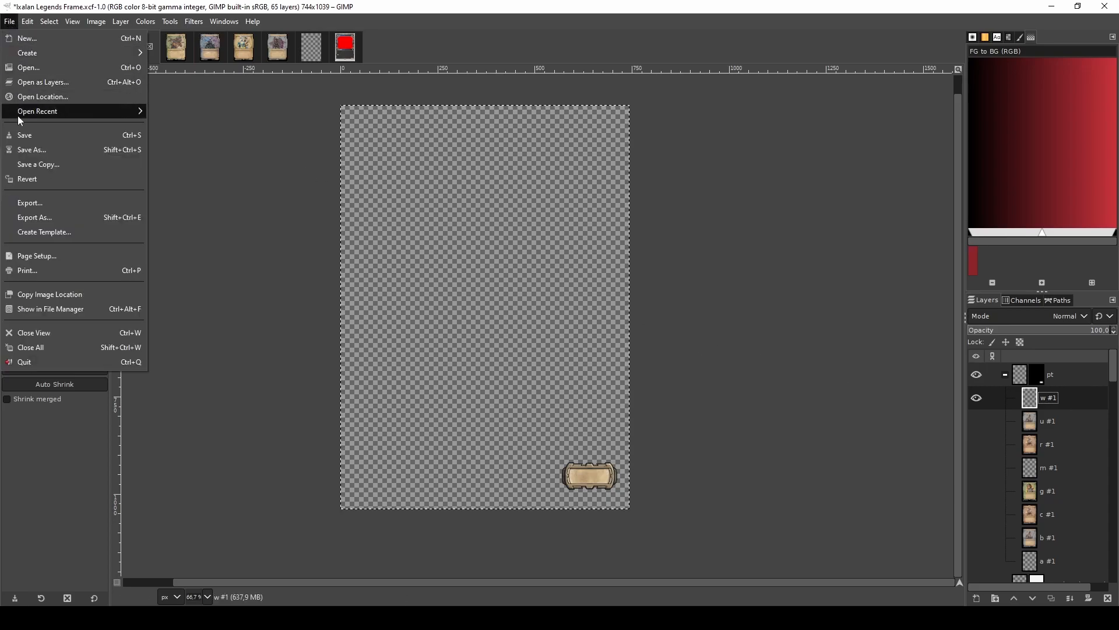
left_click(47, 218)
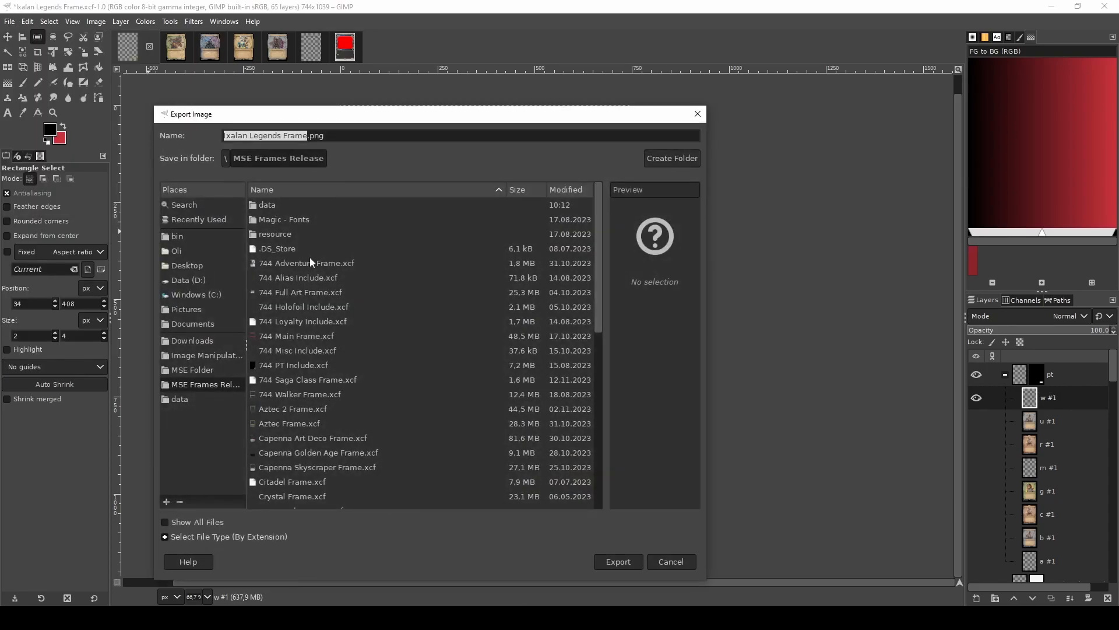
double_click(266, 204)
scroll(352, 348, "down", 2)
scroll(354, 353, "down", 10)
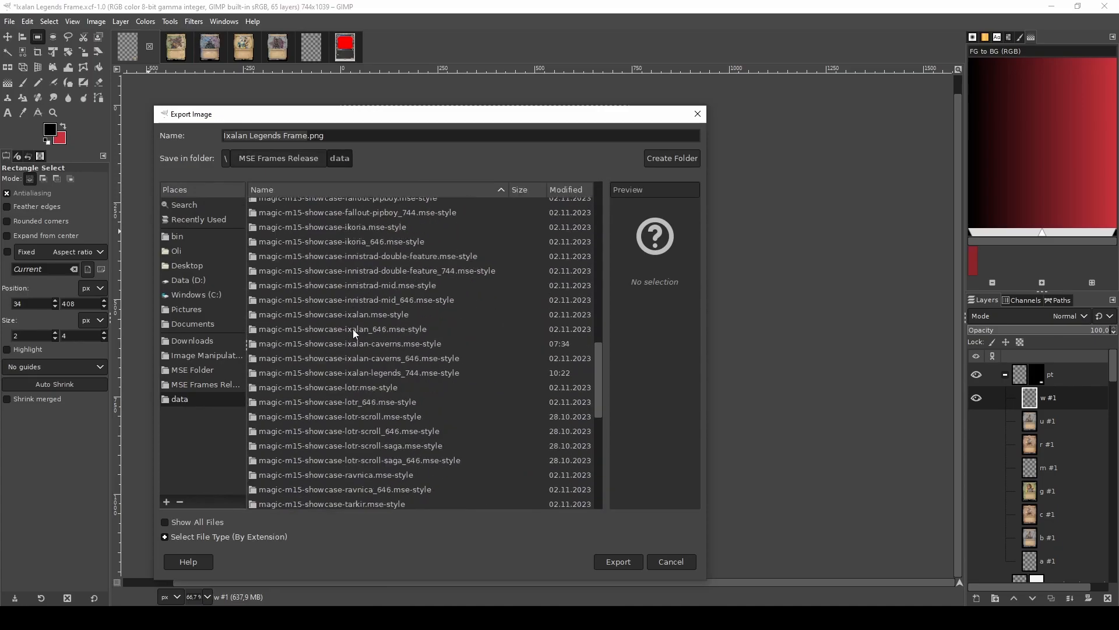
scroll(353, 330, "down", 3)
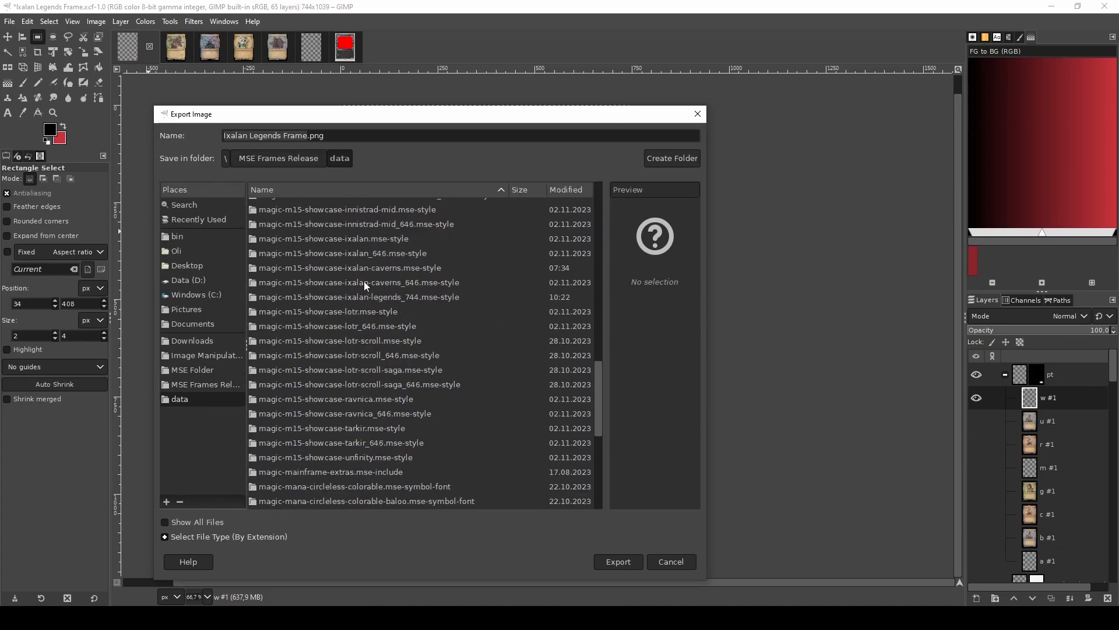
left_click(356, 296)
double_click(355, 296)
- Export the w variant of the pt group as wpt.png into the pt folder of the style
scroll(356, 292, "up", 15)
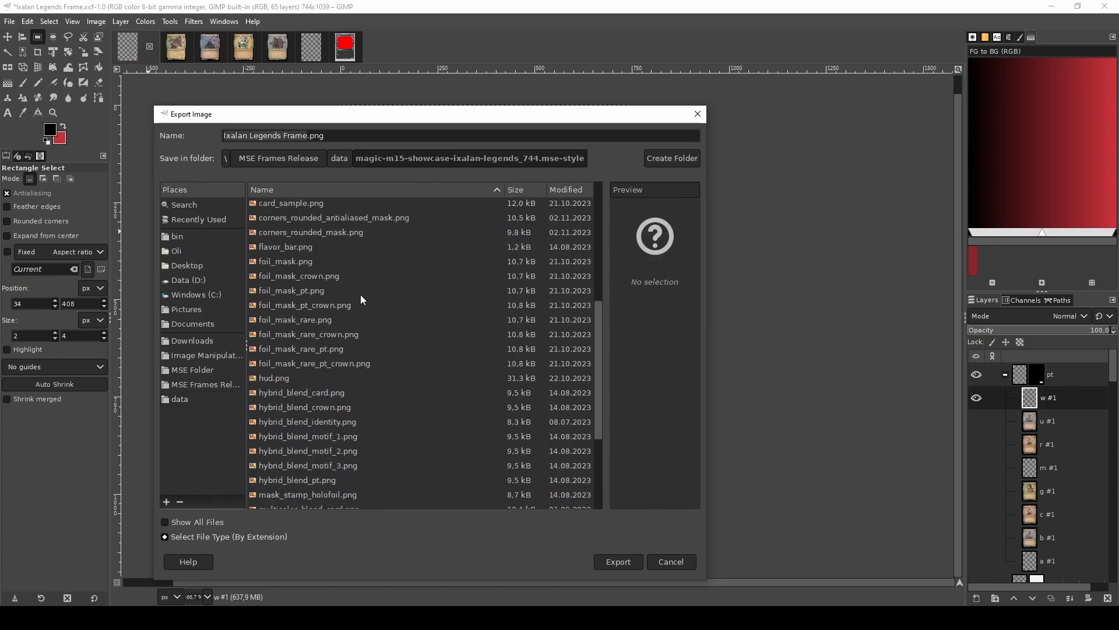
left_click(264, 289)
double_click(264, 289)
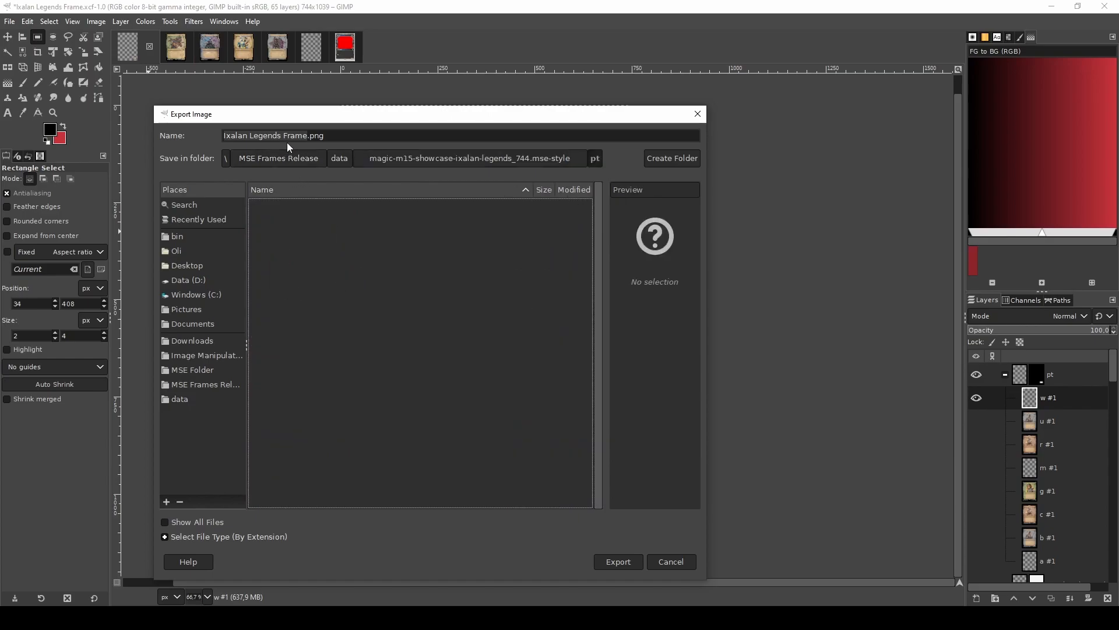
left_click(309, 136)
left_click_drag(308, 136, 216, 140)
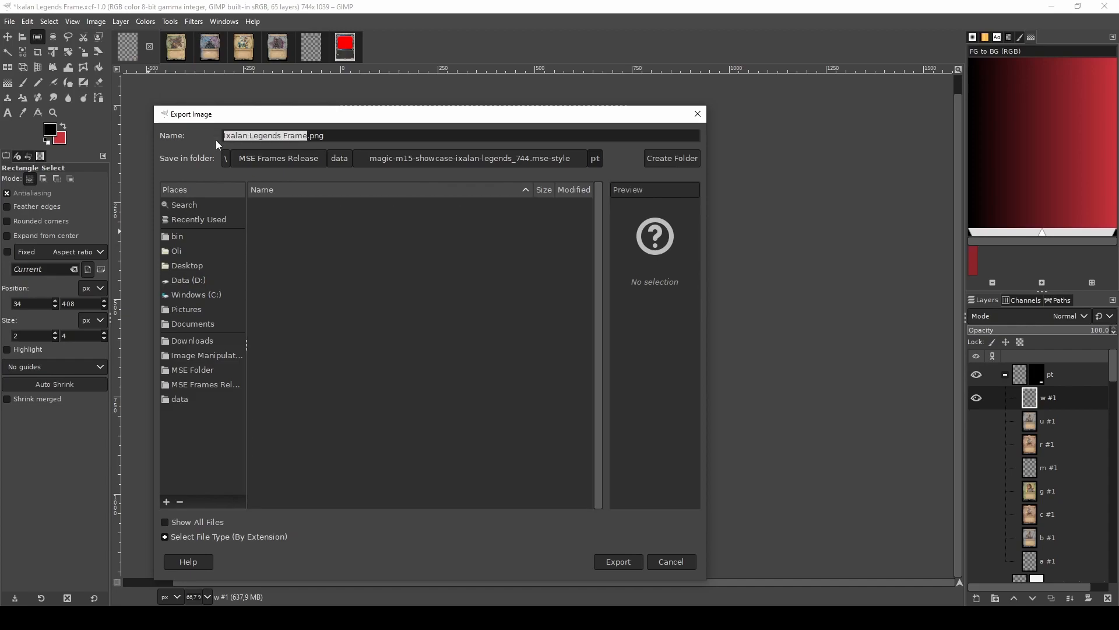
type("w")
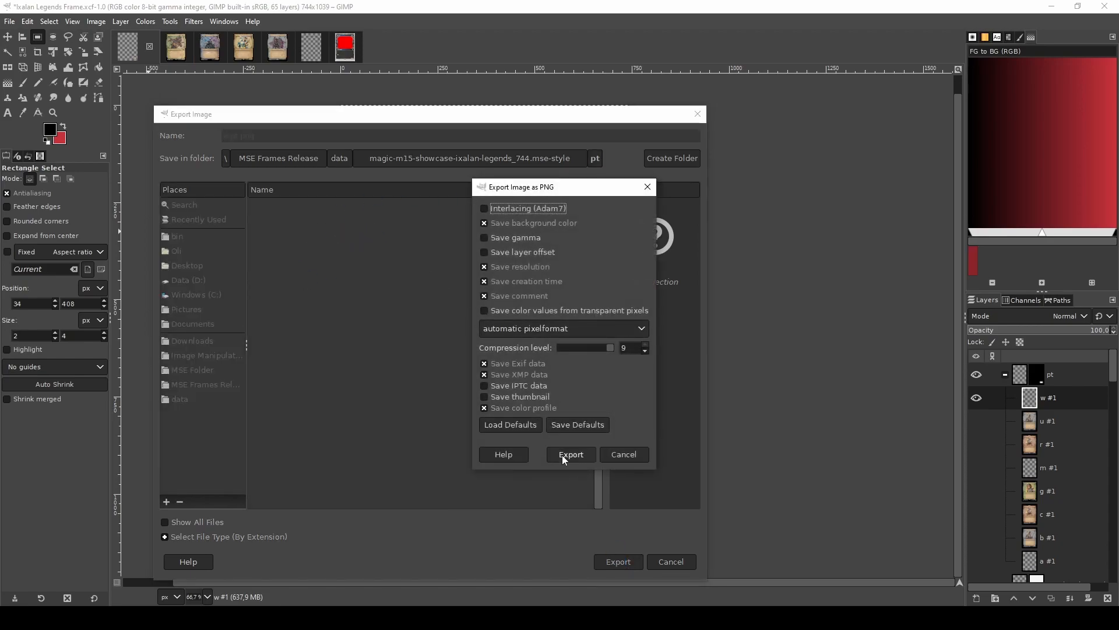
left_click(563, 457)
- Show only the u variant in the pt group and export it as upt.png into the same pt folder
left_click(976, 420, "shift")
left_click(1076, 420)
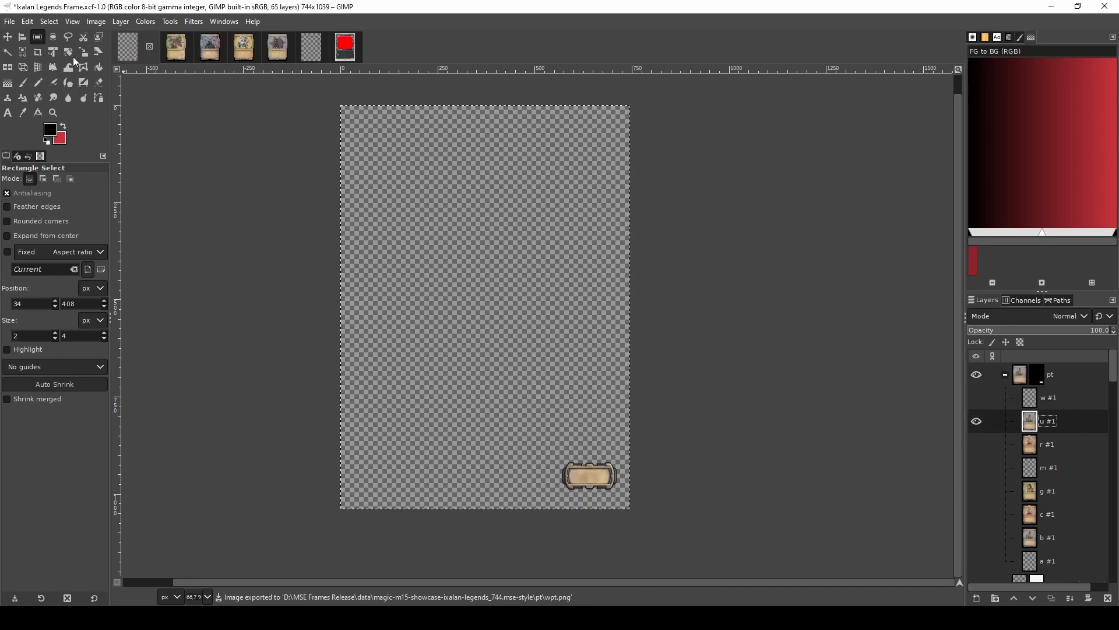
left_click(9, 22)
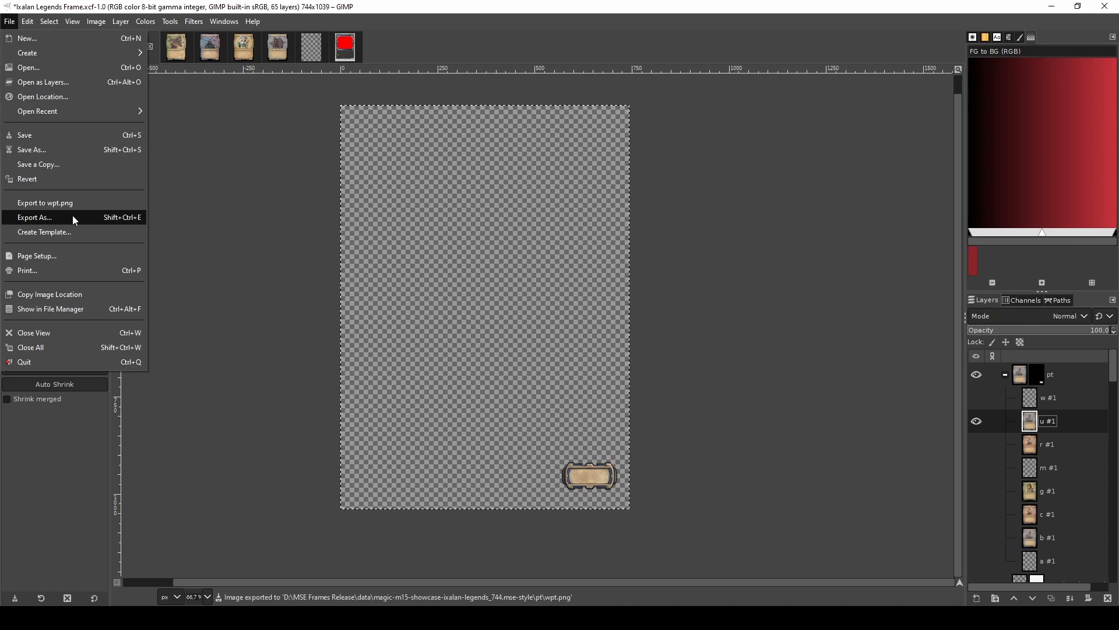
left_click(73, 216)
left_click(226, 130)
key("Delete")
type("upt.png")
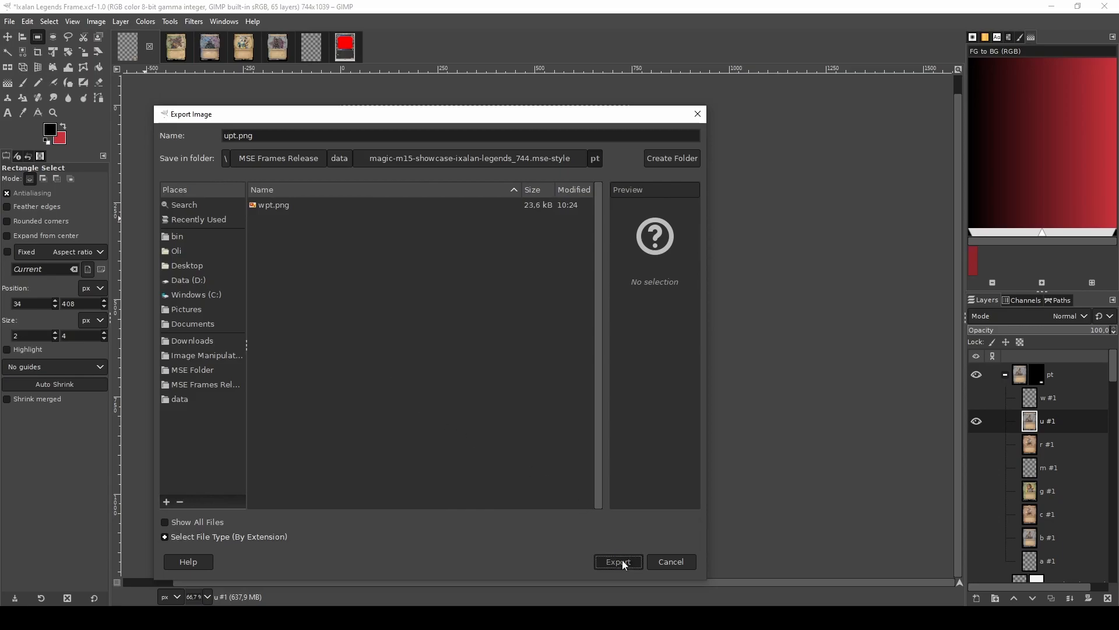
left_click(620, 561)
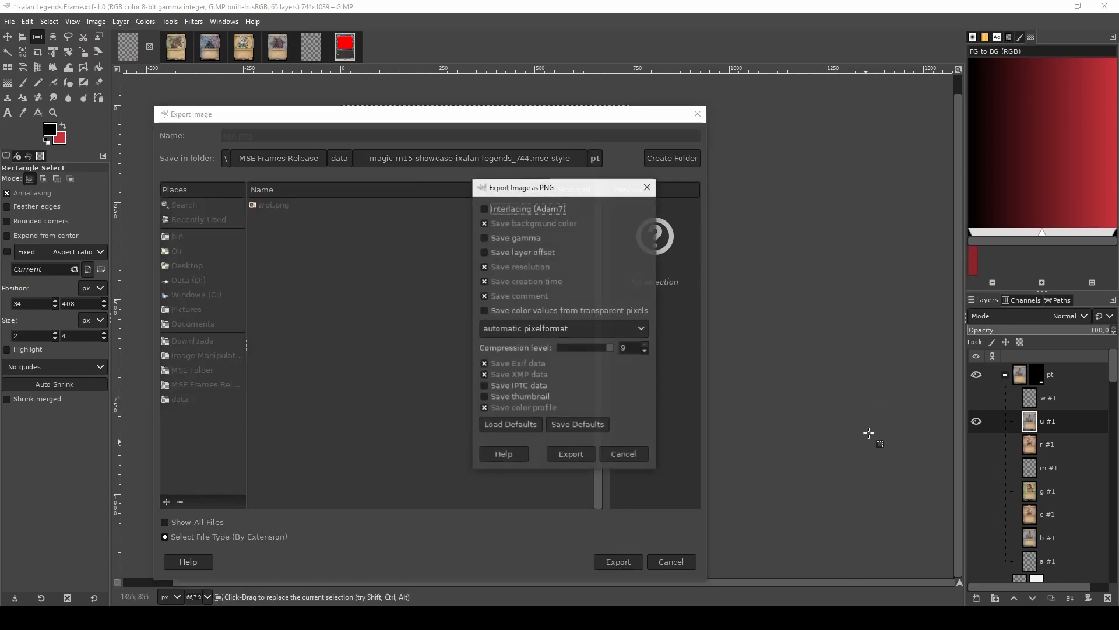
left_click(567, 453)
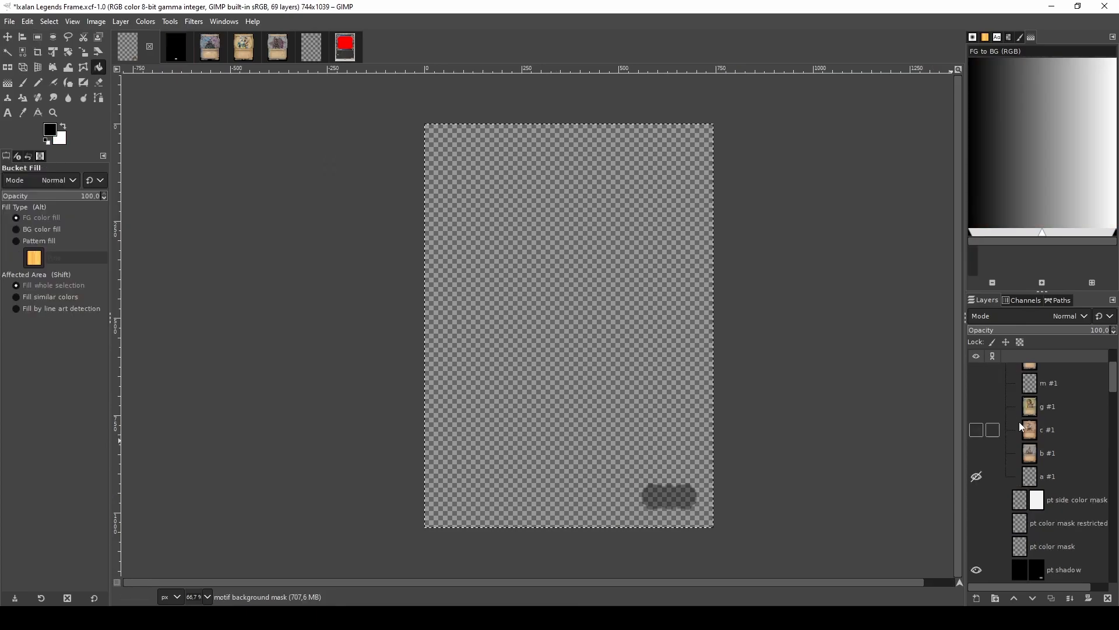
- Compare the shadow, mask and border layers with the files in the style folder, and display the motif background group
scroll(1018, 425, "down", 2)
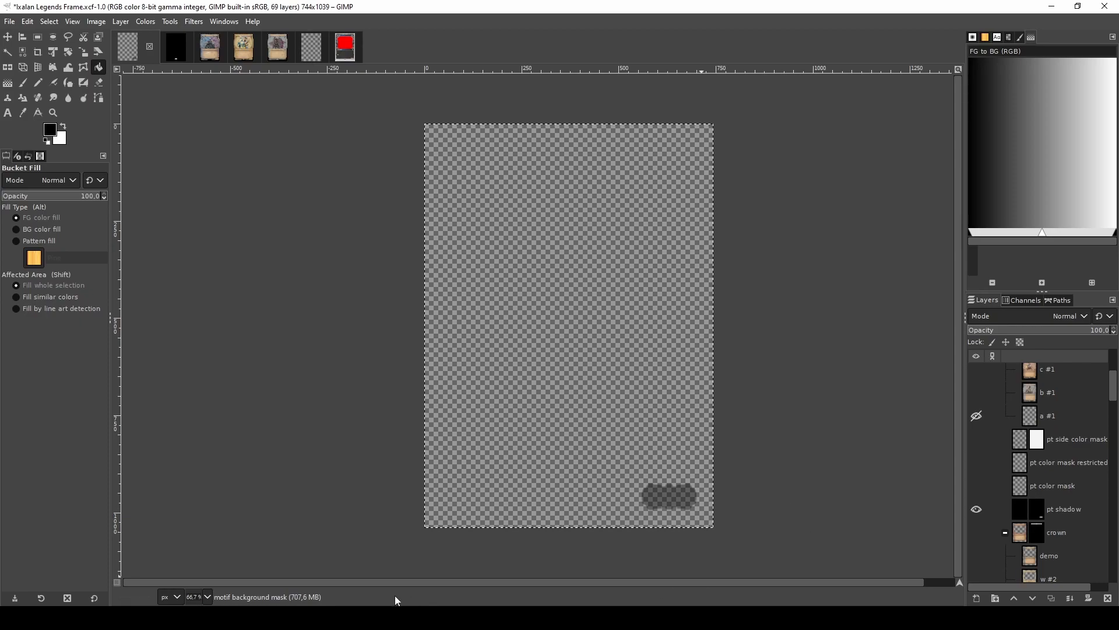
key("alt+Tab")
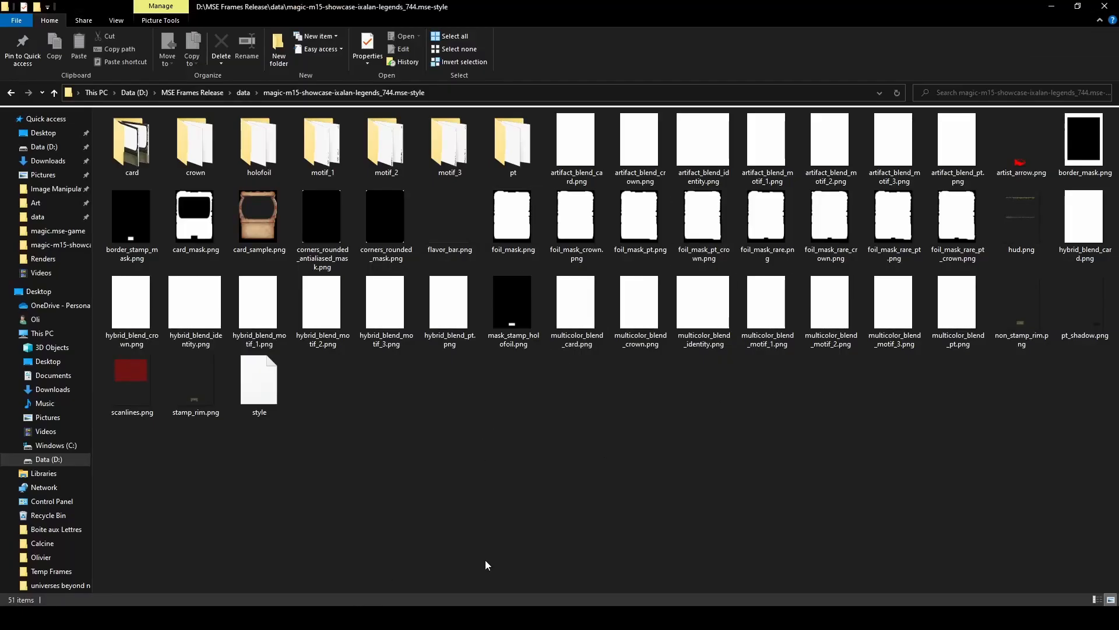
key("alt+Tab")
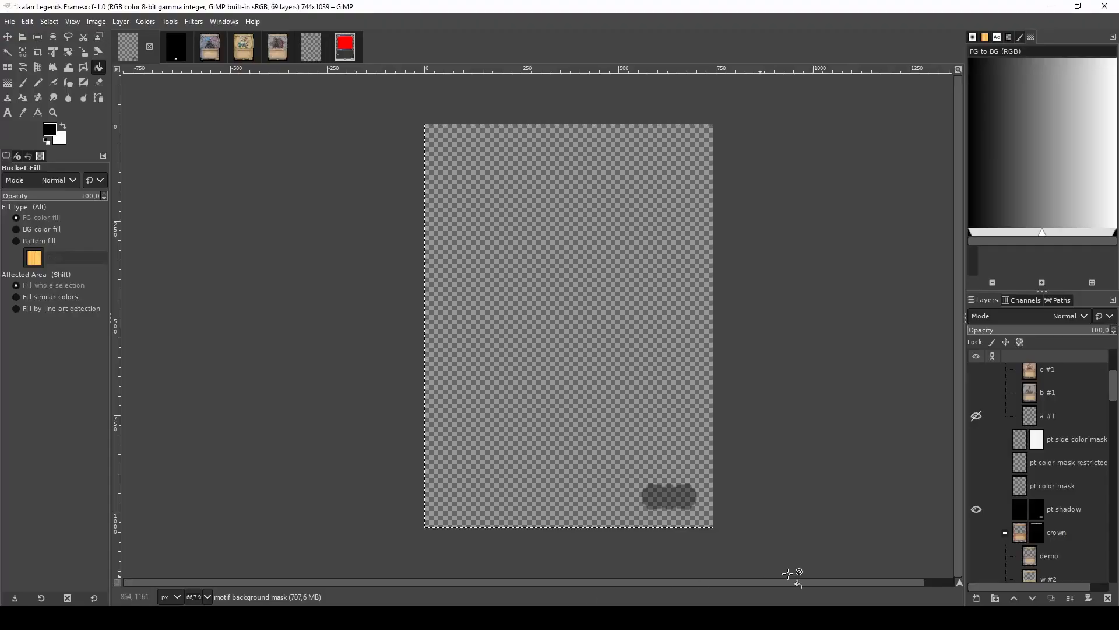
left_click(1088, 508)
left_click_drag(1114, 385, 1112, 569)
left_click(1071, 496)
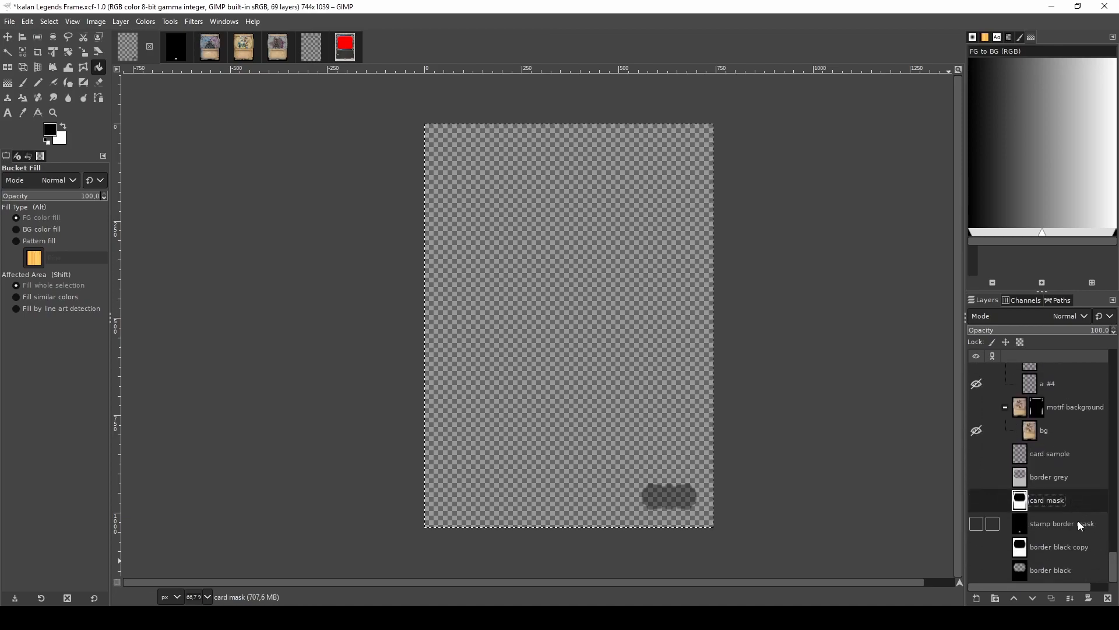
left_click(1064, 544)
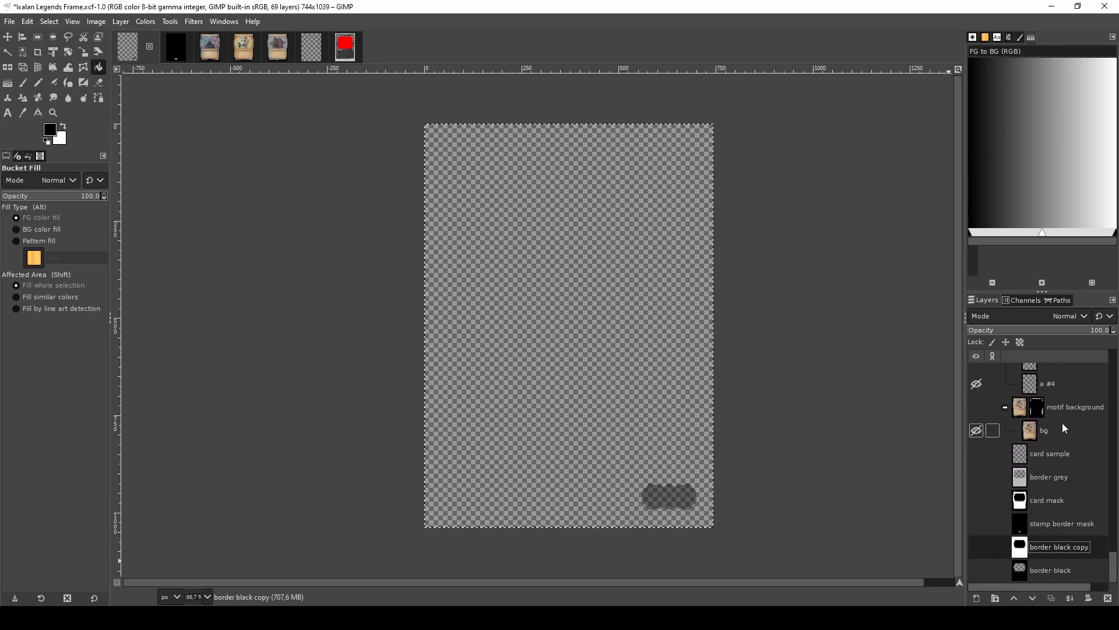
left_click(976, 408)
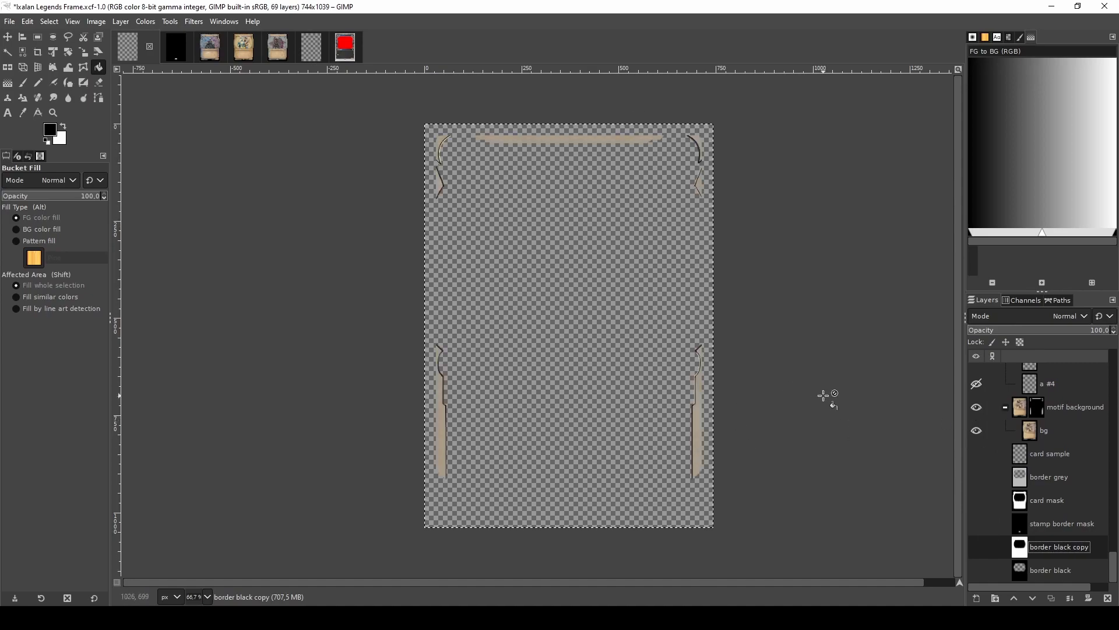
- Check card_sample.png in the style folder, then in GIMP show the card group with its r variant, the edges layer and the black layer
key("alt+Tab")
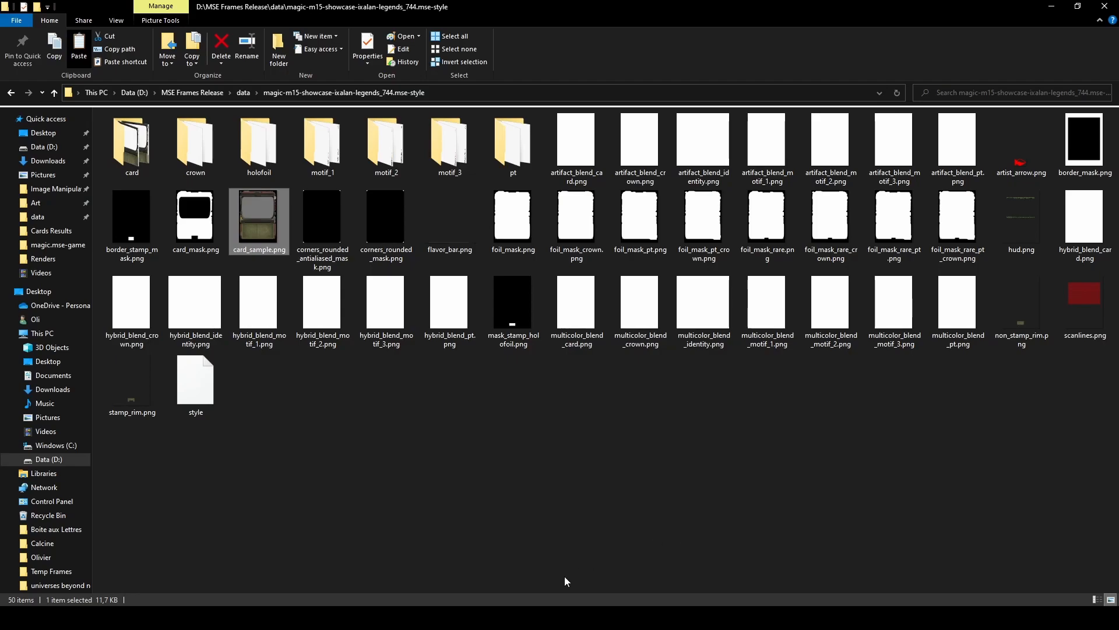
left_click(423, 618)
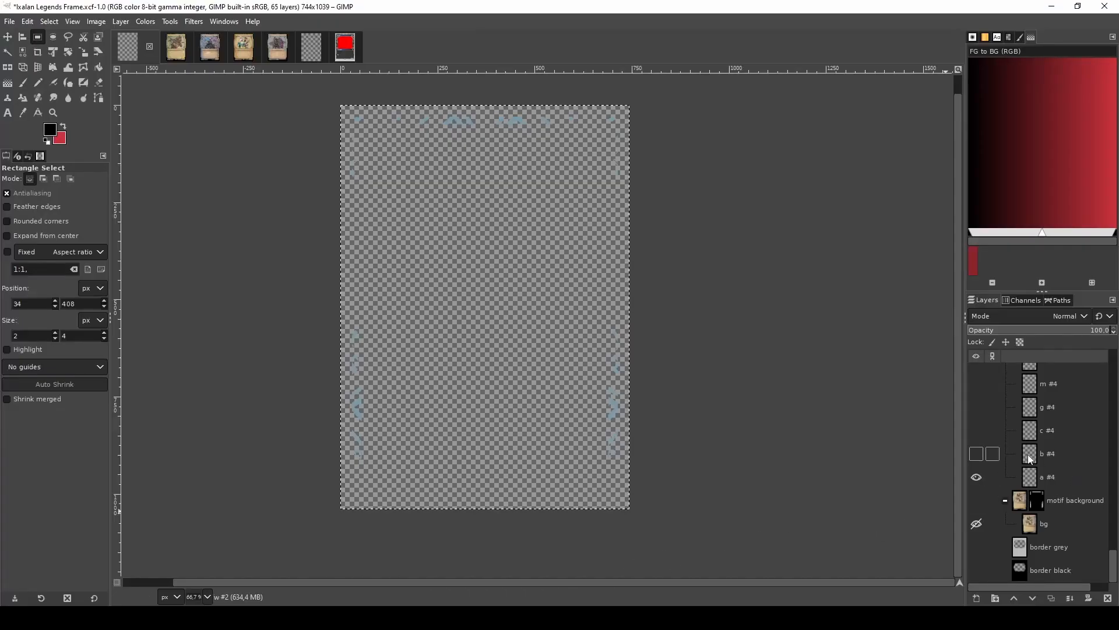
scroll(1043, 467, "up", 5)
scroll(1023, 460, "up", 6)
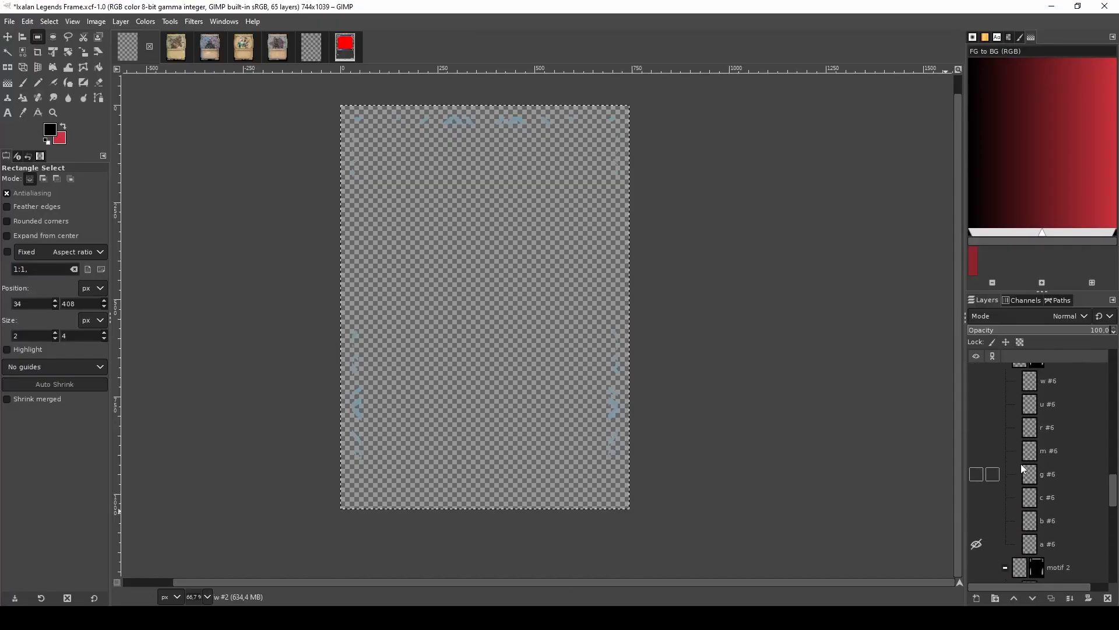
scroll(1024, 469, "up", 1)
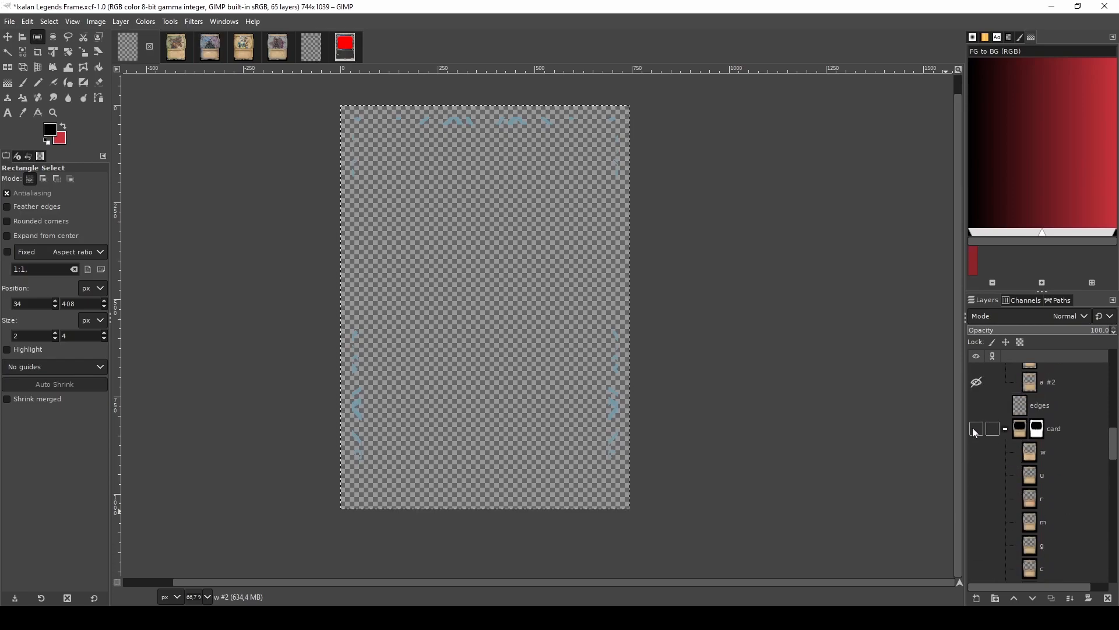
left_click(975, 429)
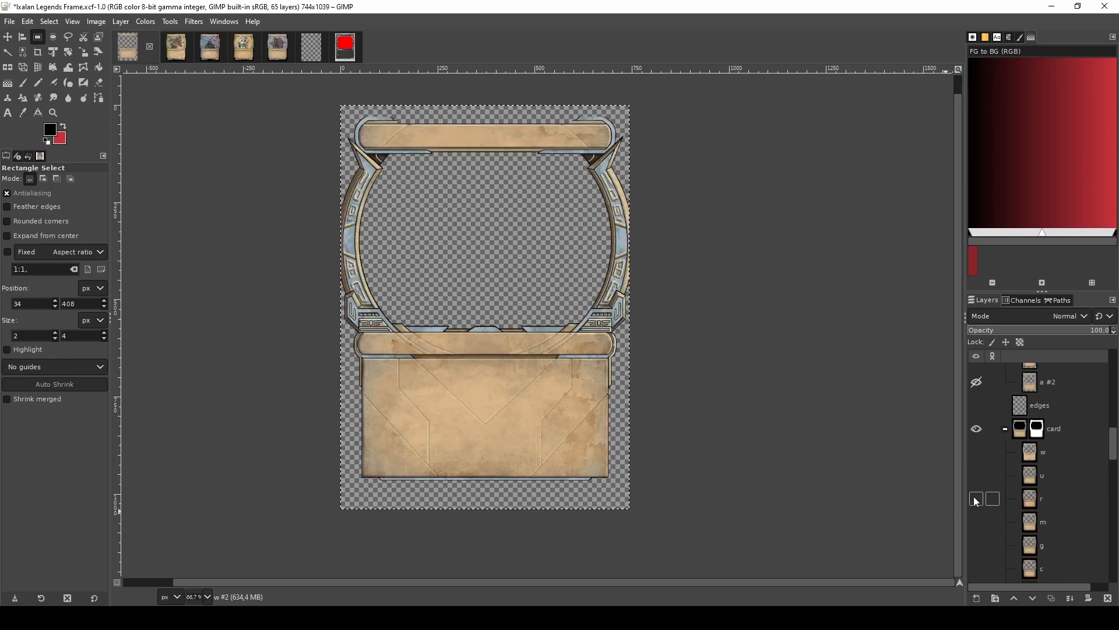
left_click(976, 498)
left_click(975, 406)
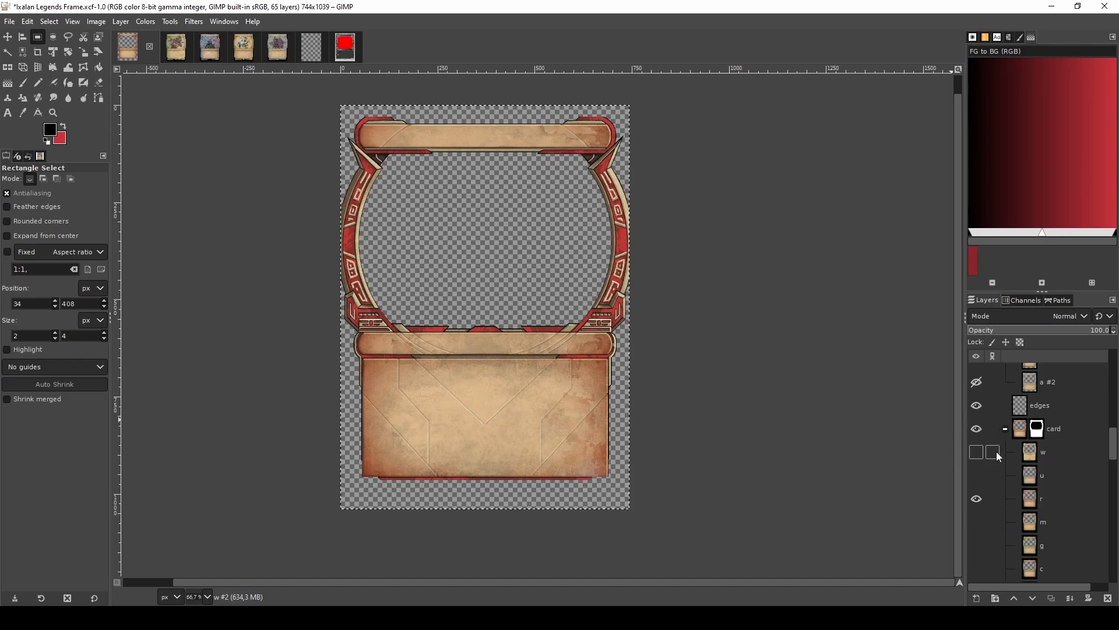
scroll(998, 453, "down", 3)
left_click(978, 550)
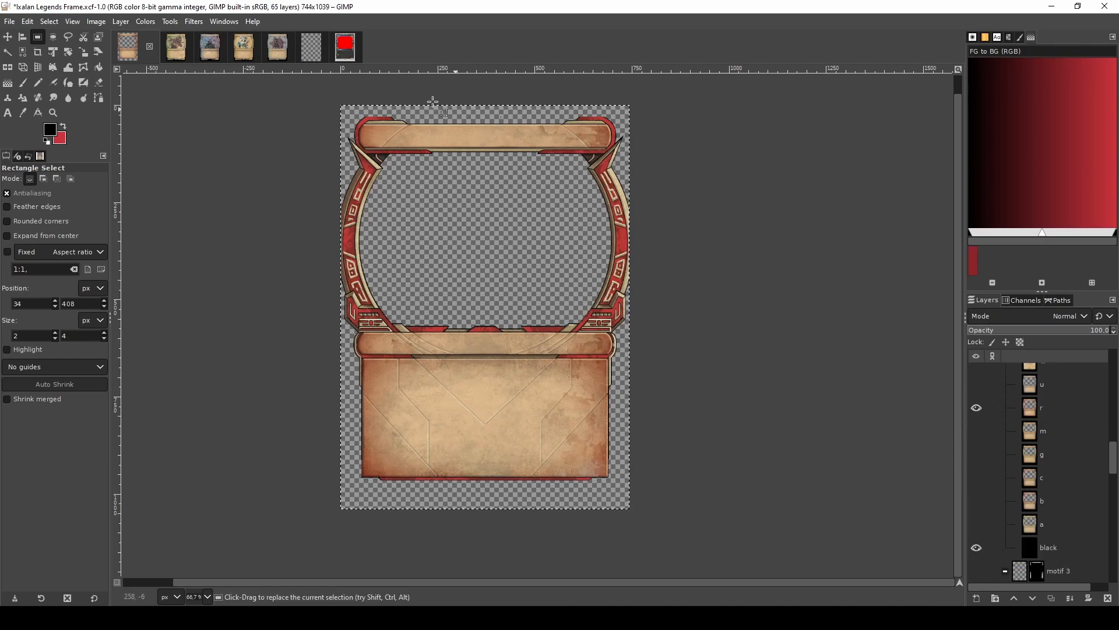
- Show the crown group with its r variant and turn on the border black layer
scroll(1031, 455, "up", 5)
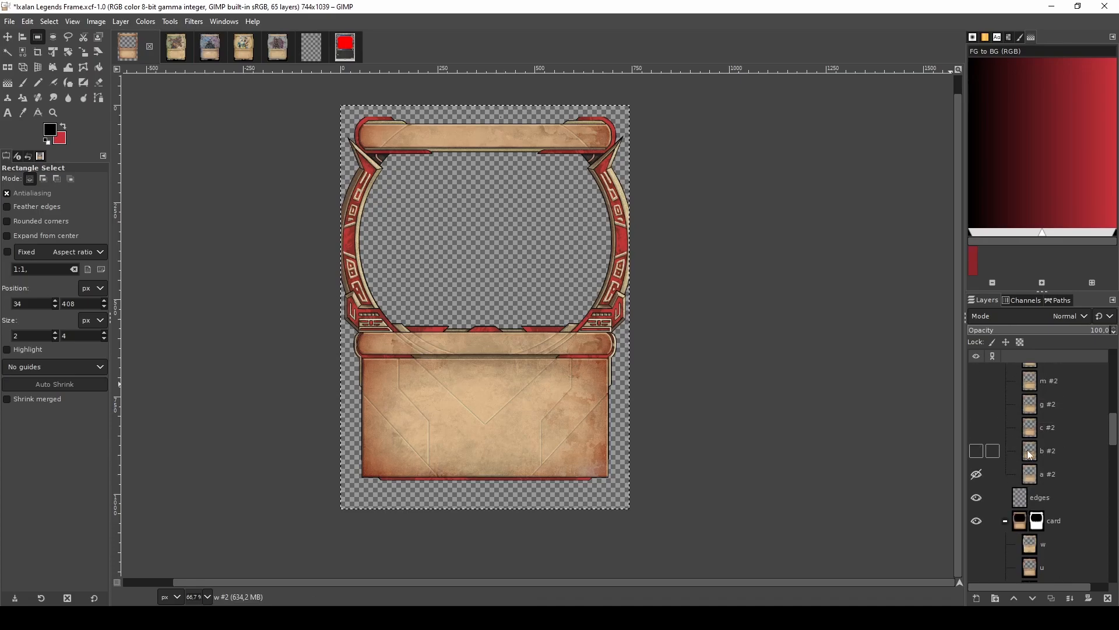
scroll(1030, 455, "up", 4)
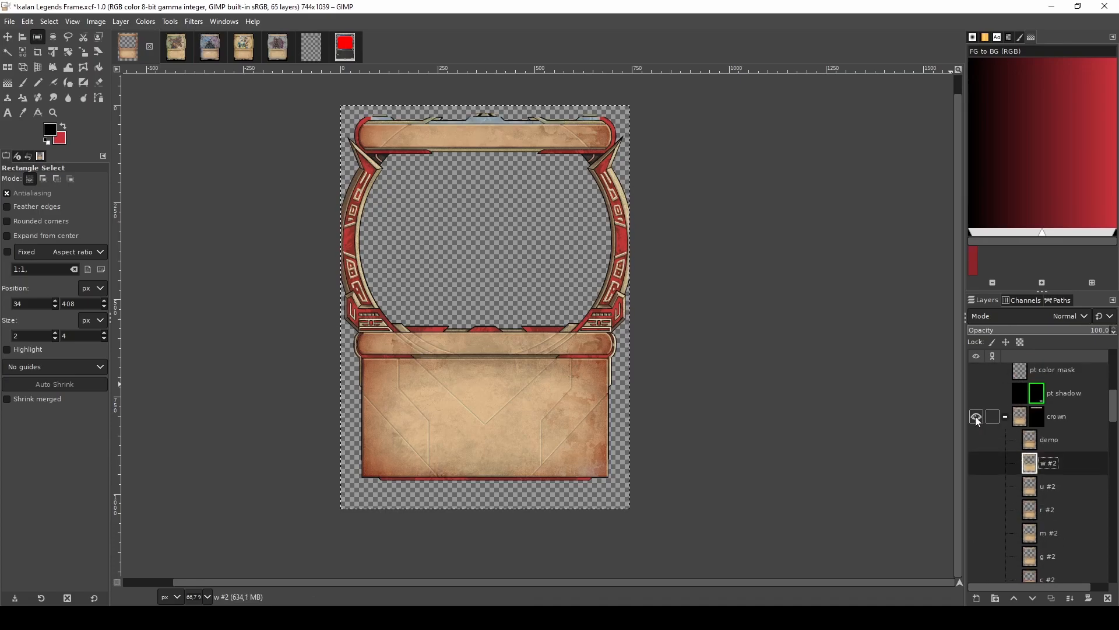
left_click(975, 509)
scroll(1067, 505, "down", 8)
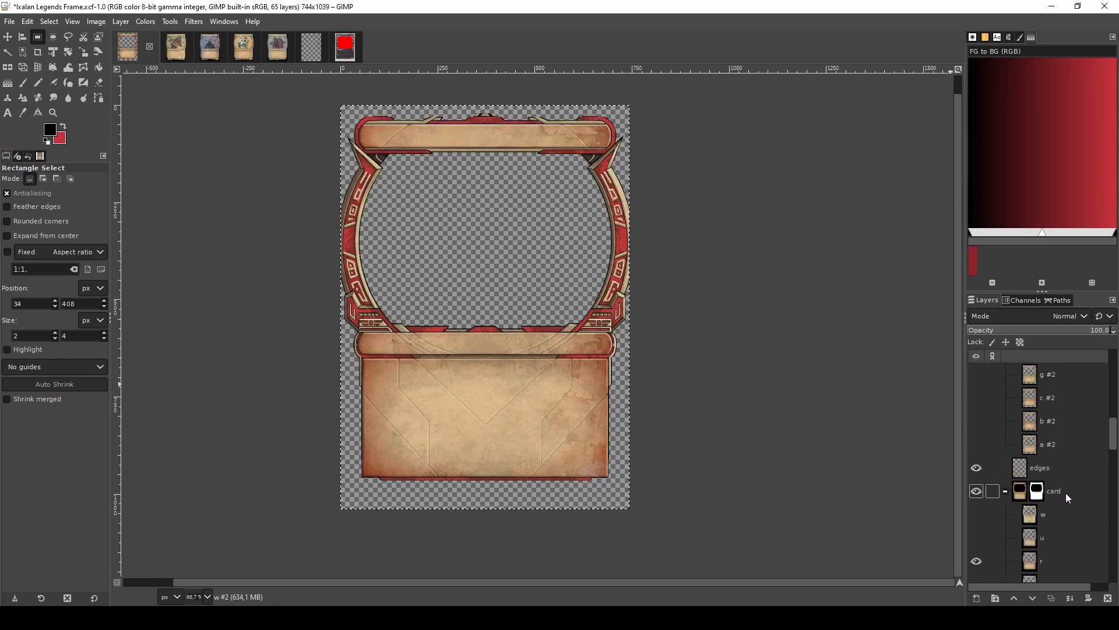
scroll(1071, 479, "down", 5)
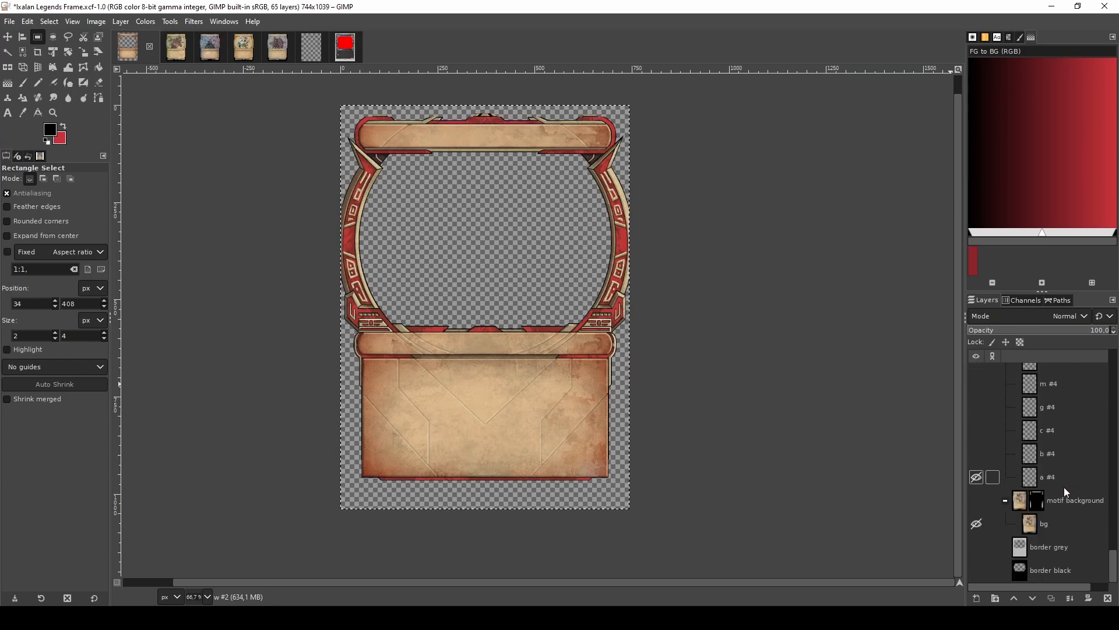
left_click(976, 571)
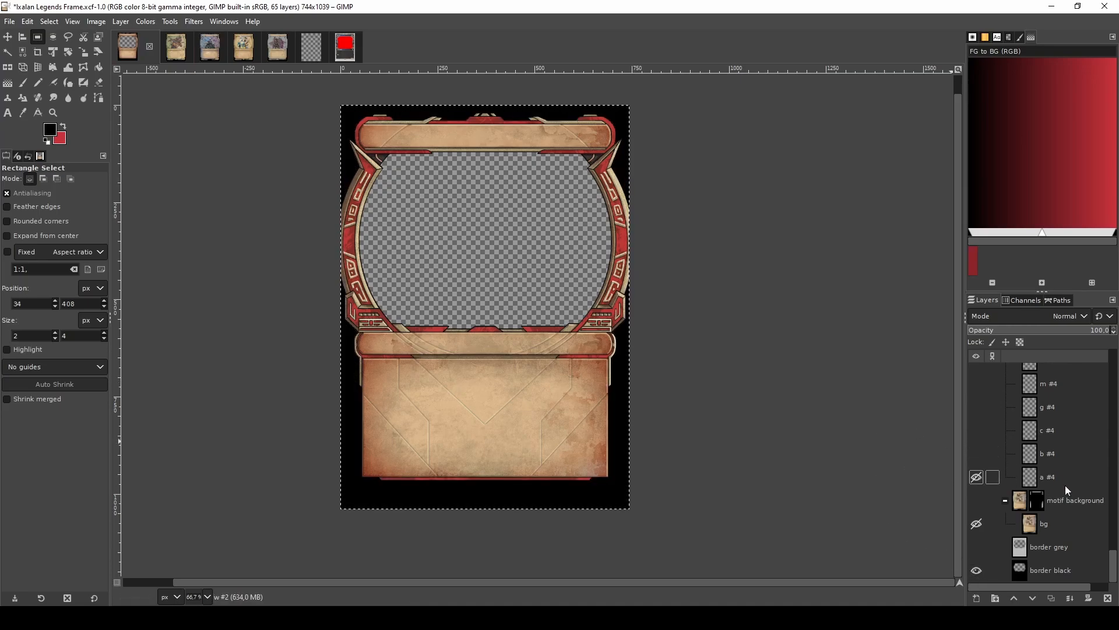
- Create a new layer from the visible image and name it card sample
right_click(1083, 547)
left_click(1029, 212)
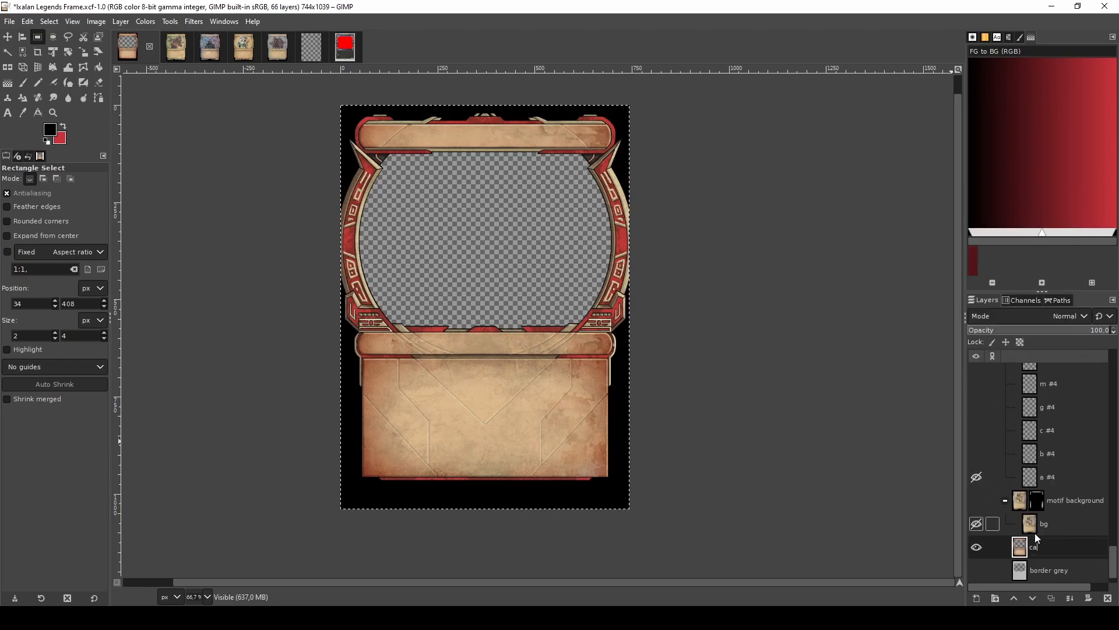
type("card sample")
key("Return")
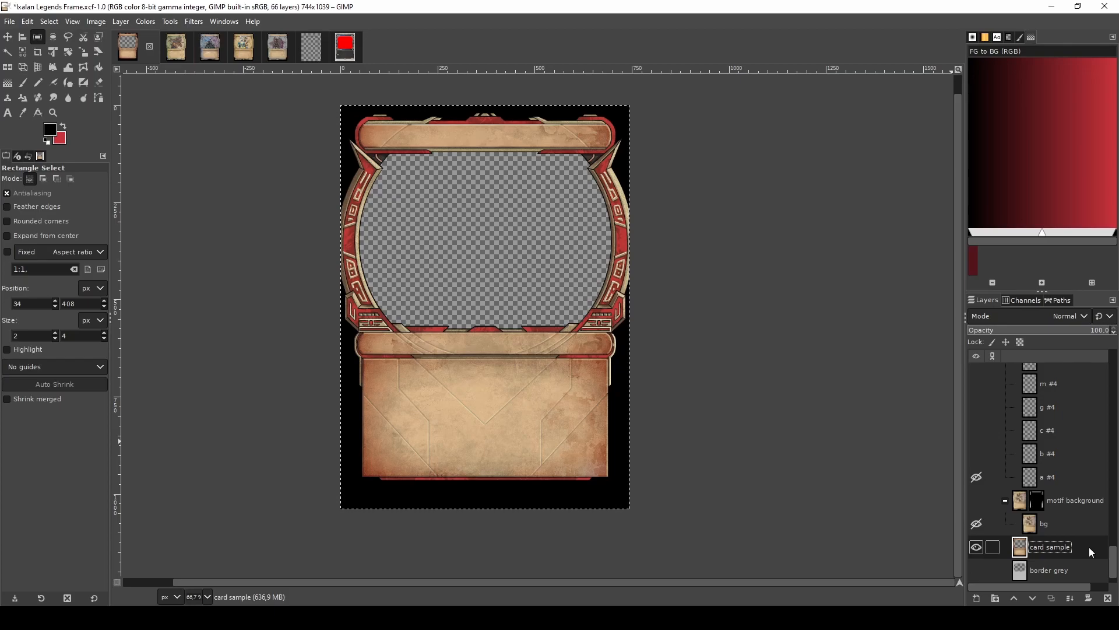
- Scale the card sample layer to 75 × 104 px
key("shift+s")
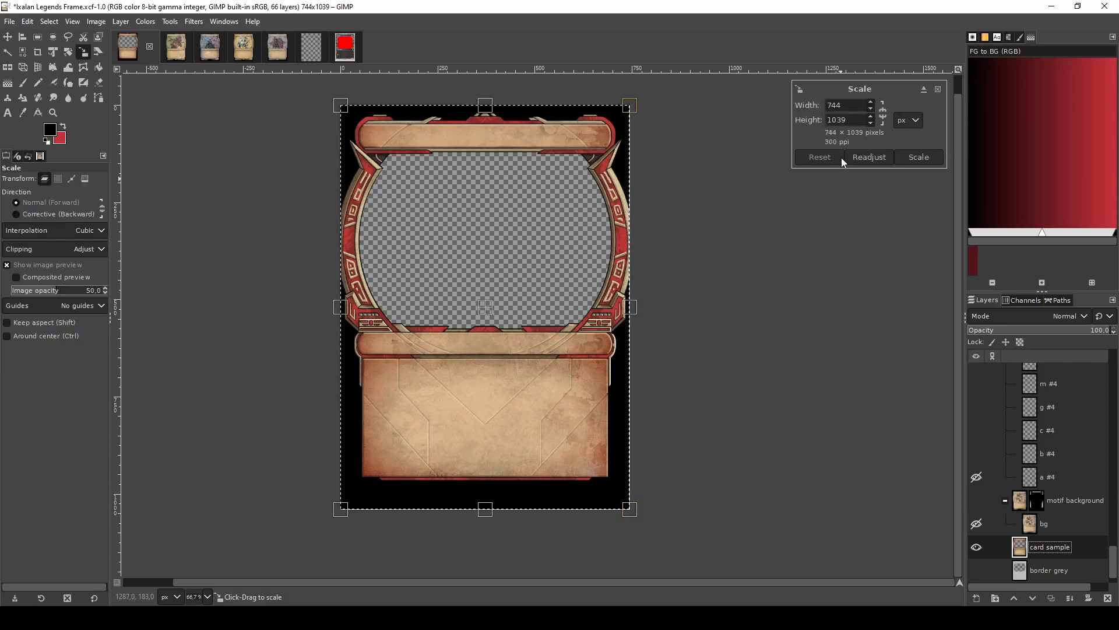
left_click_drag(832, 105, 850, 104)
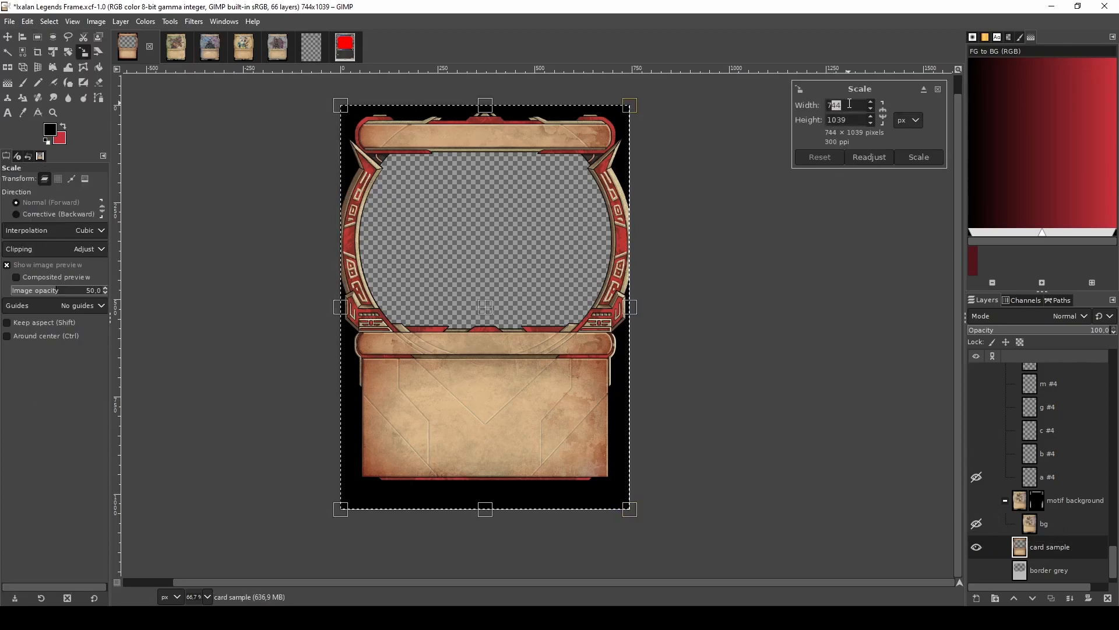
left_click_drag(837, 120, 853, 120)
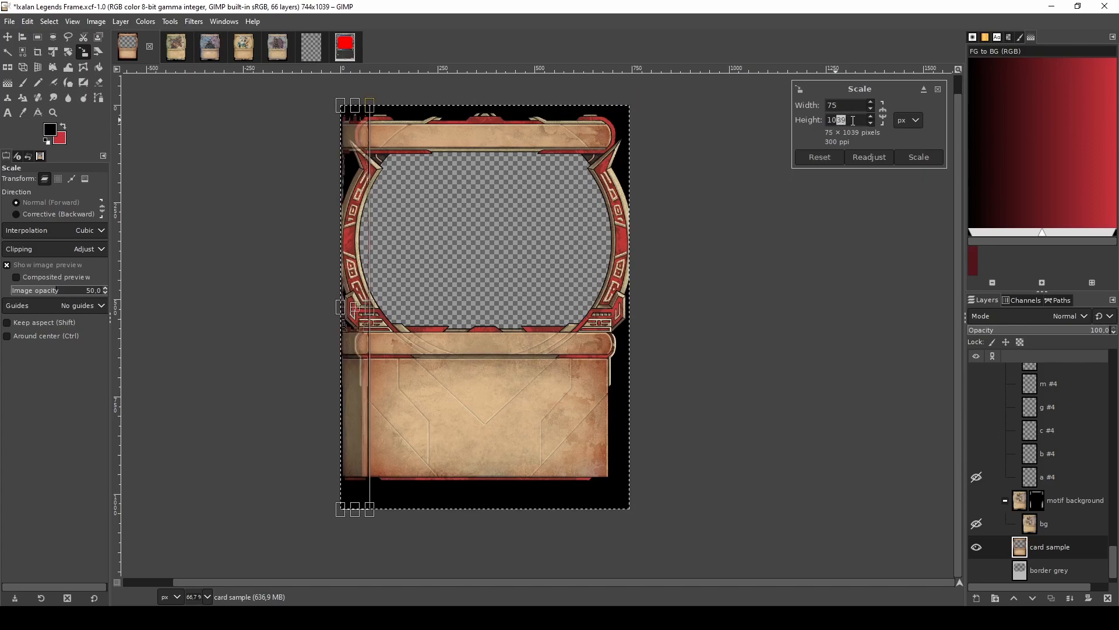
type("4")
left_click(852, 105)
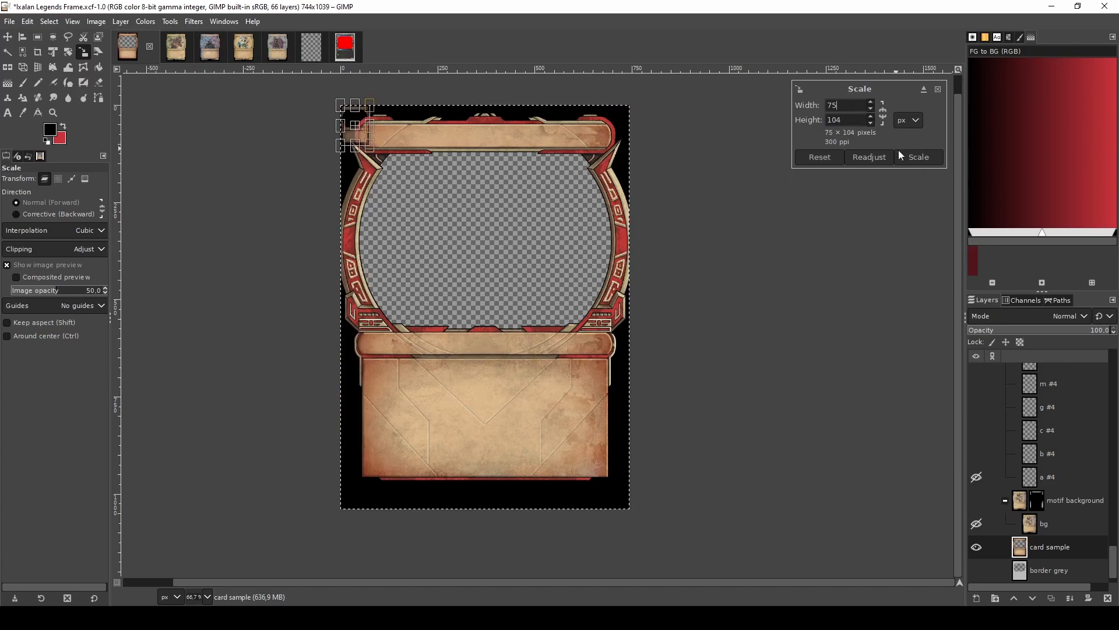
left_click(918, 158)
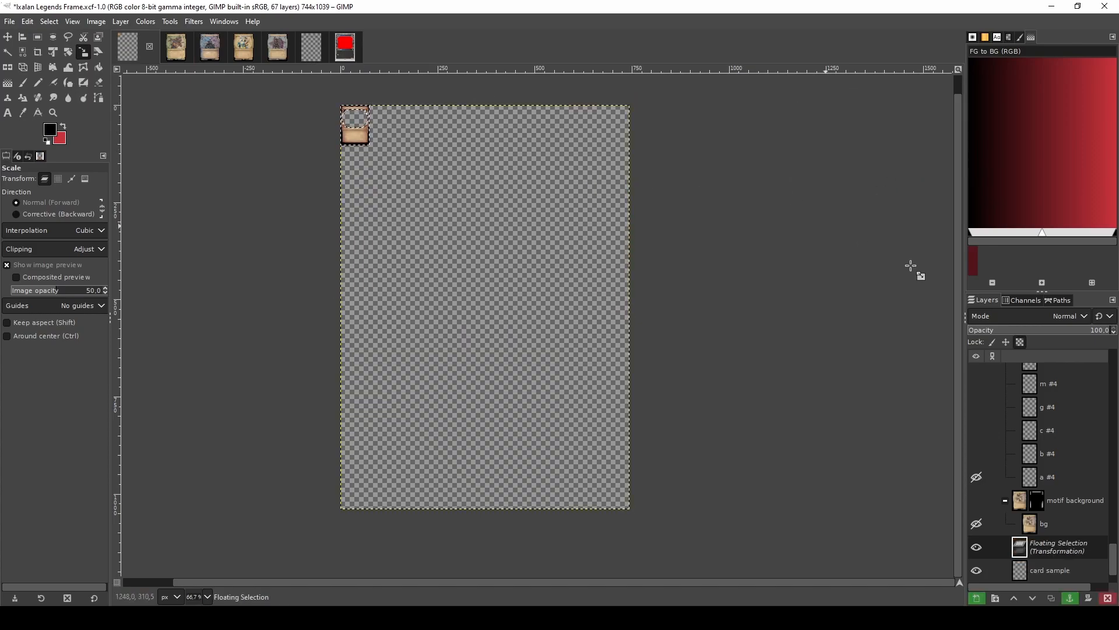
- Anchor the floating selection onto the card sample layer and save the frame file
right_click(1090, 529)
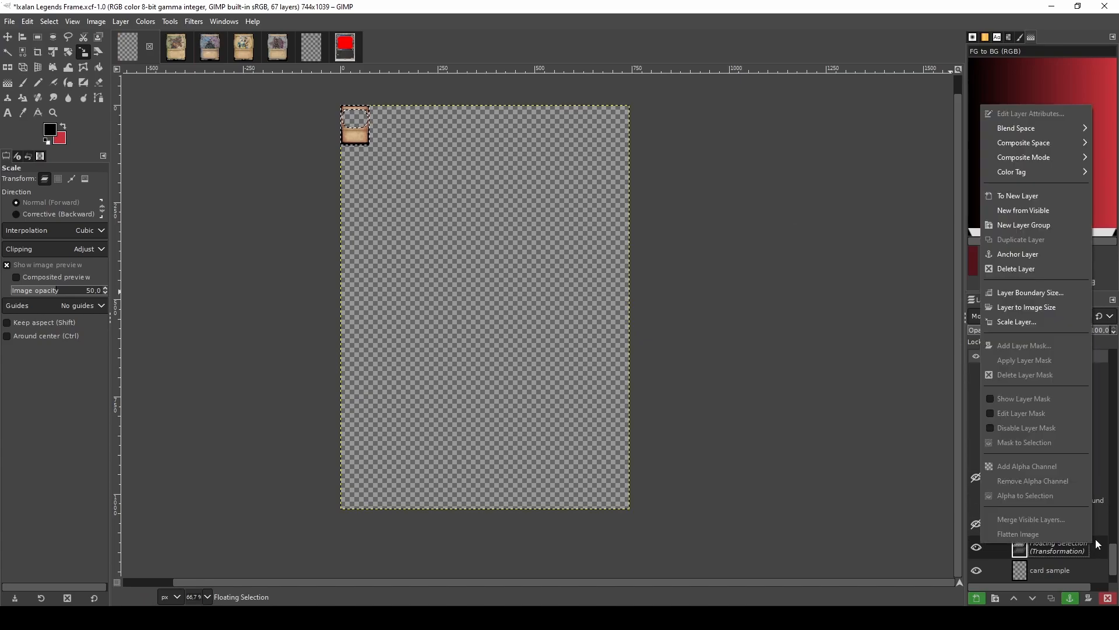
left_click(1033, 253)
left_click(10, 22)
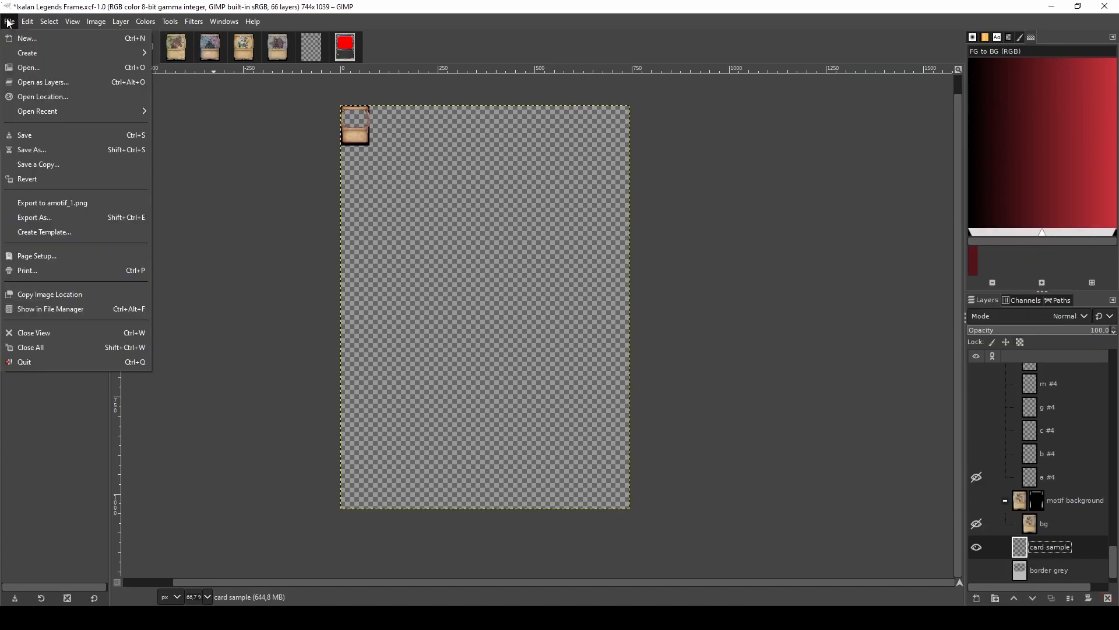
left_click(48, 136)
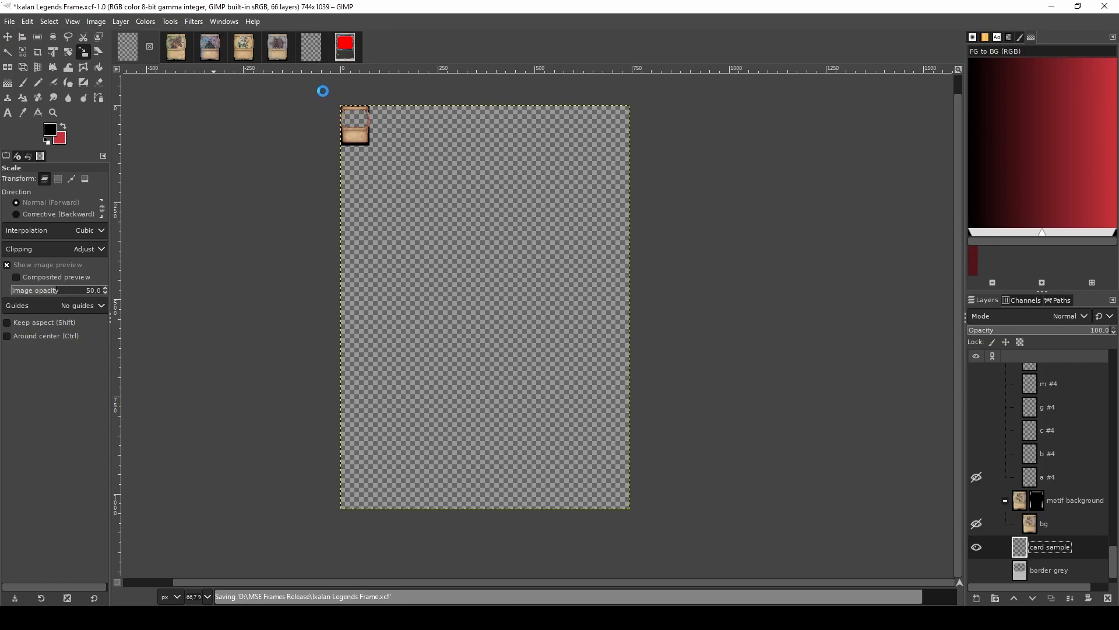
- Resize the image canvas to 75 × 104 px with zero offset so it fits the small card sample
scroll(325, 94, "up", 5)
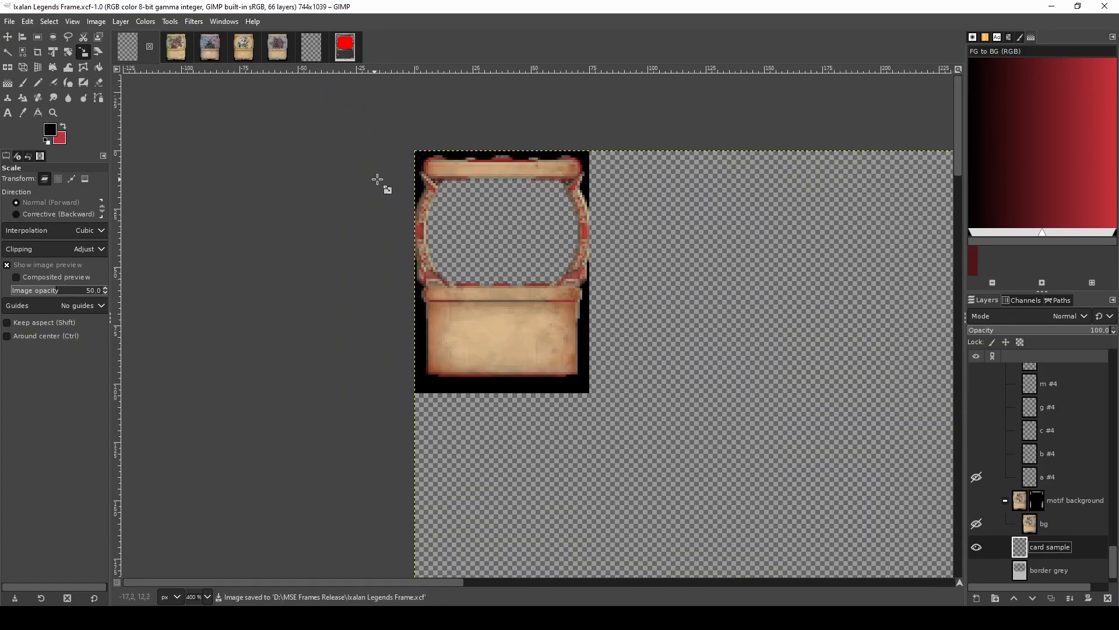
key("shift+e")
key("ctrl+alt+c")
mouse_move(500, 247)
left_mouse_down()
mouse_move(446, 242)
mouse_move(501, 250)
mouse_move(502, 263)
left_mouse_up()
left_click(490, 248)
type("5")
type("4")
left_click(508, 248)
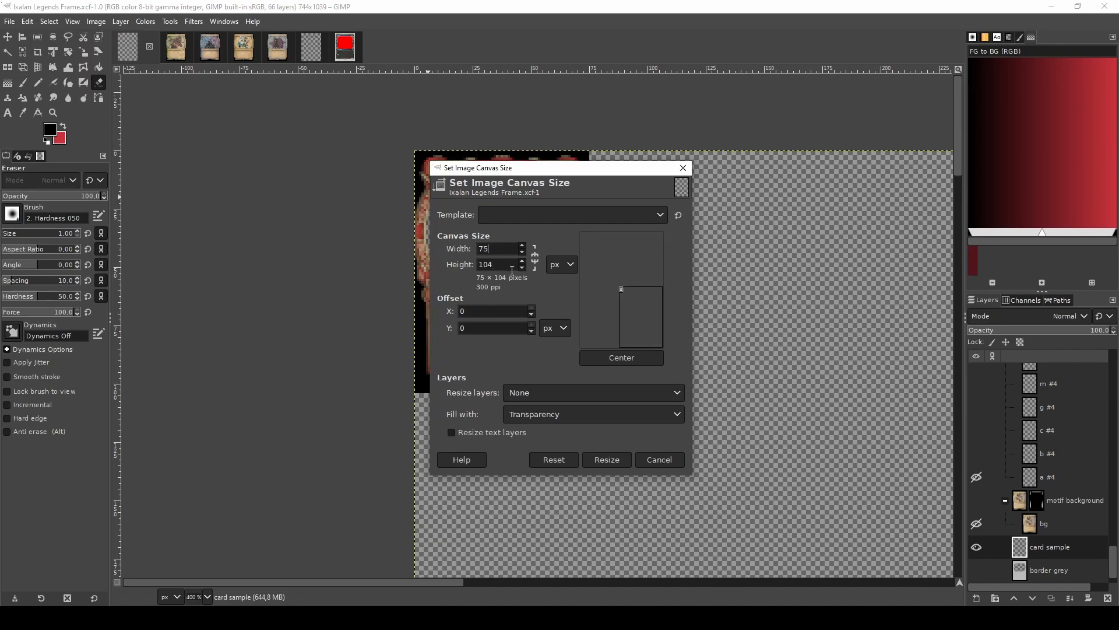
left_click(617, 458)
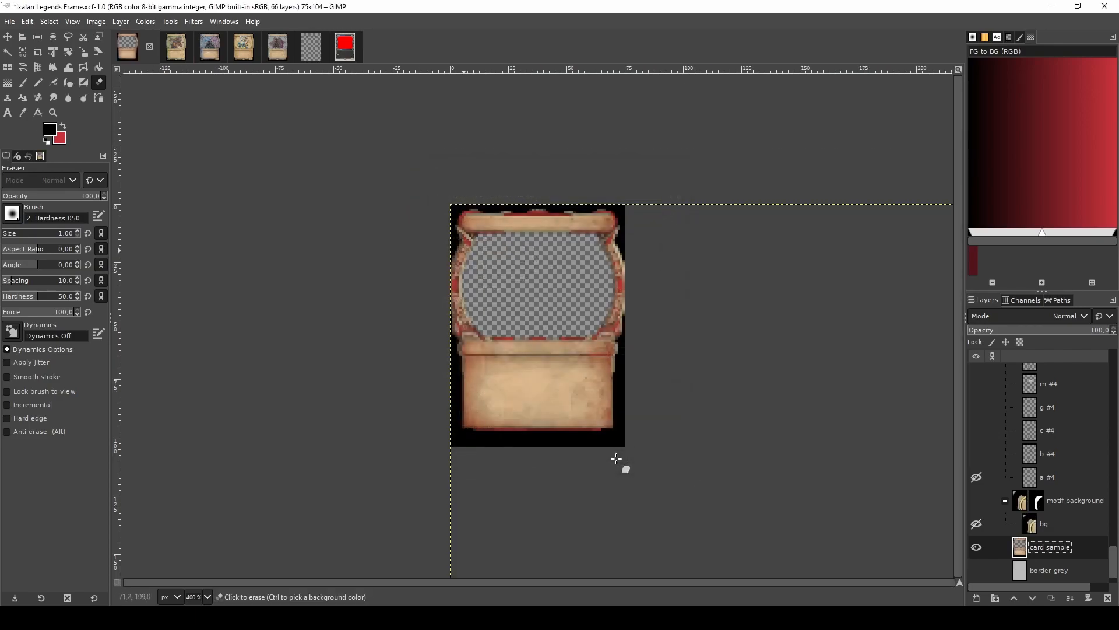
- Export the image as card_sample.png into the ixalan-legends style folder, replacing the existing file, and undo the canvas resize
left_click(9, 21)
left_click(68, 218)
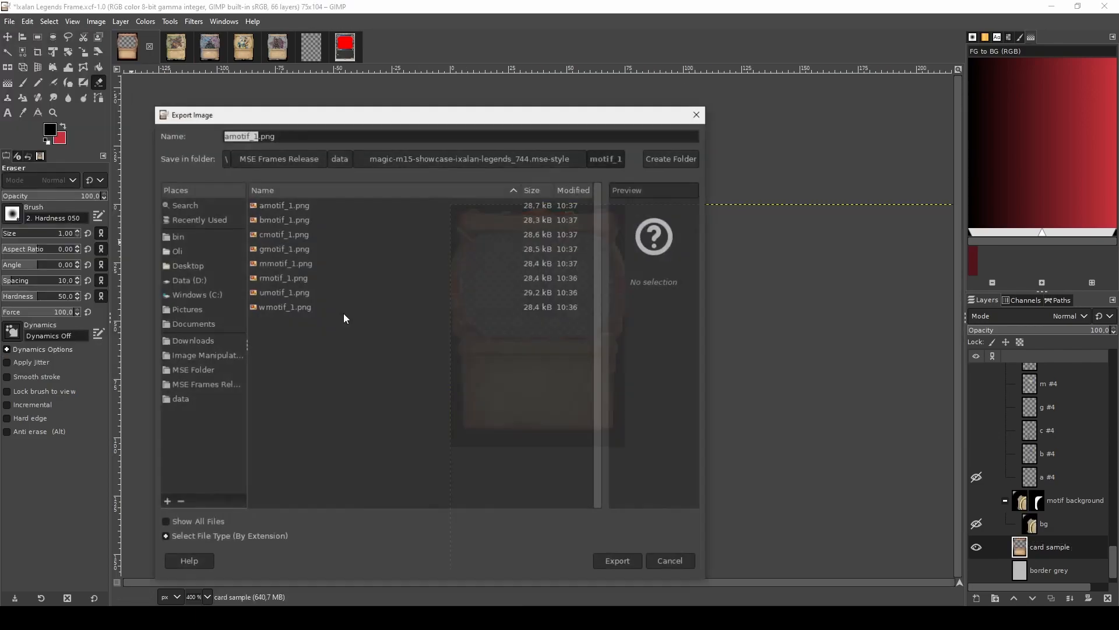
left_click(394, 160)
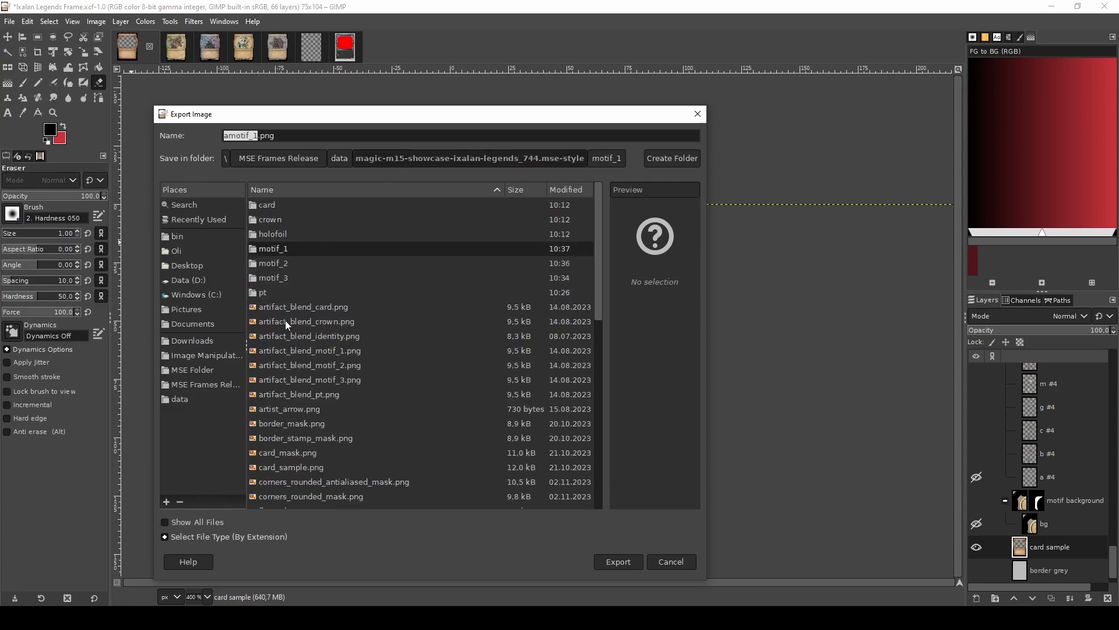
scroll(285, 380, "down", 4)
left_click(284, 353)
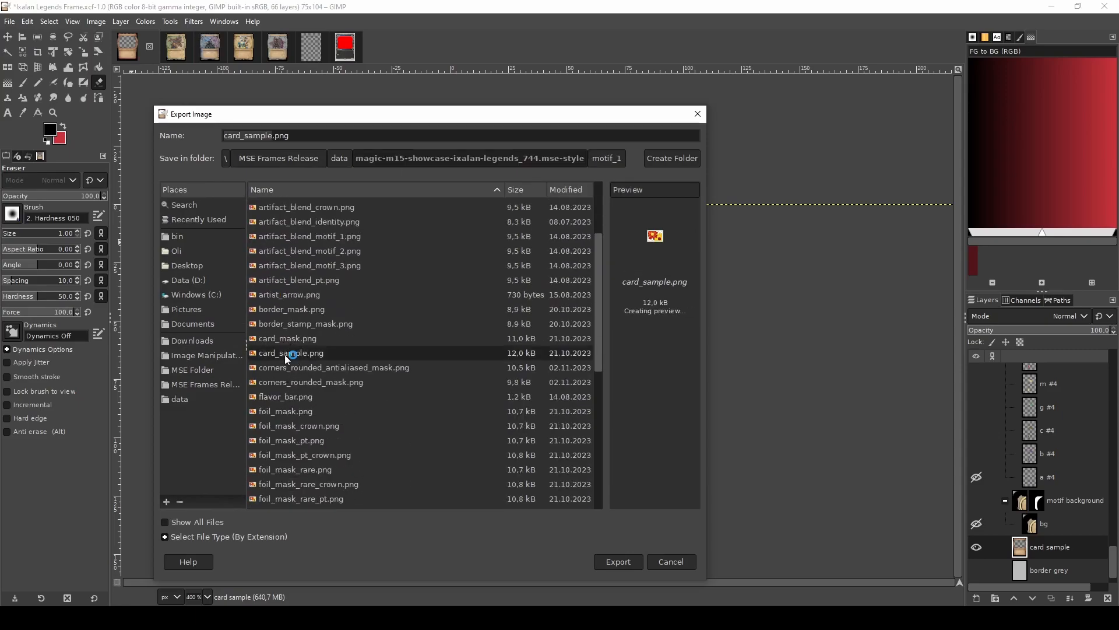
double_click(277, 354)
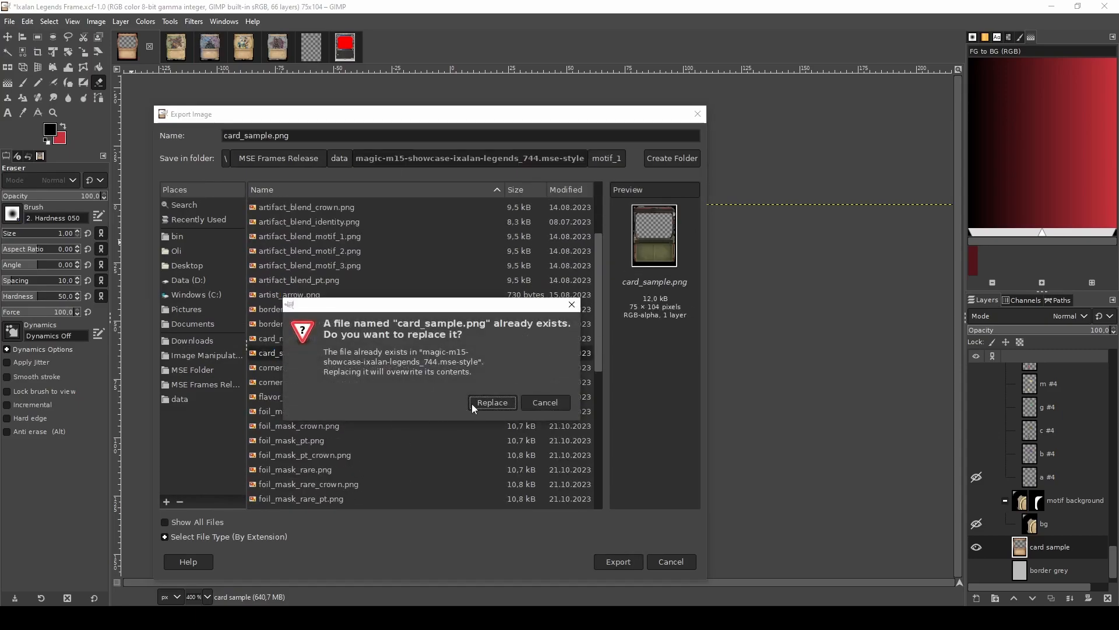
left_click(490, 403)
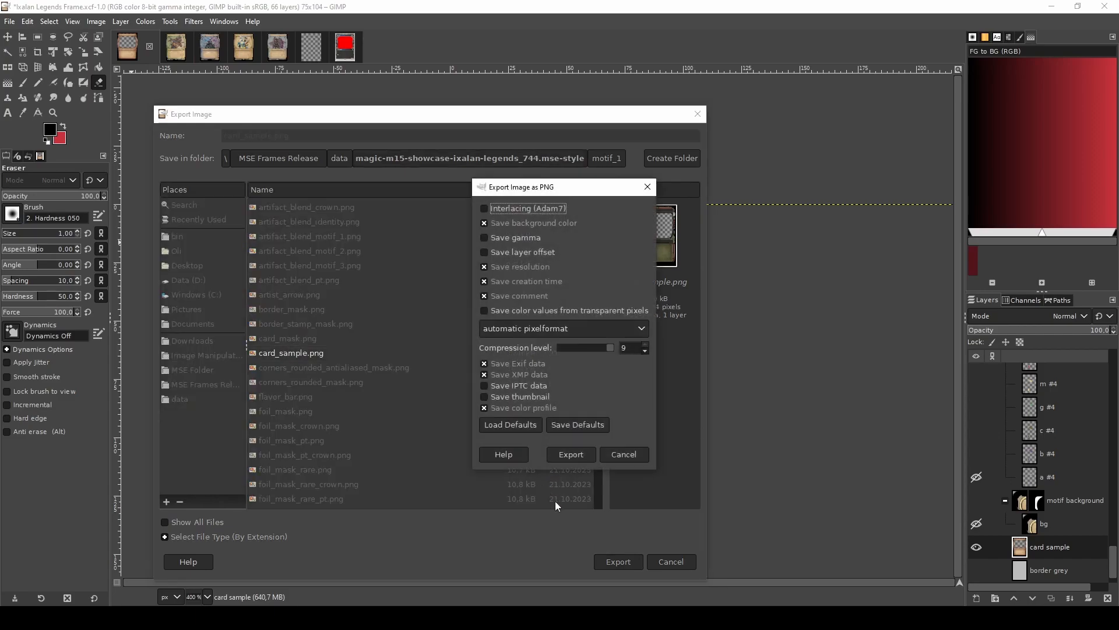
left_click(571, 454)
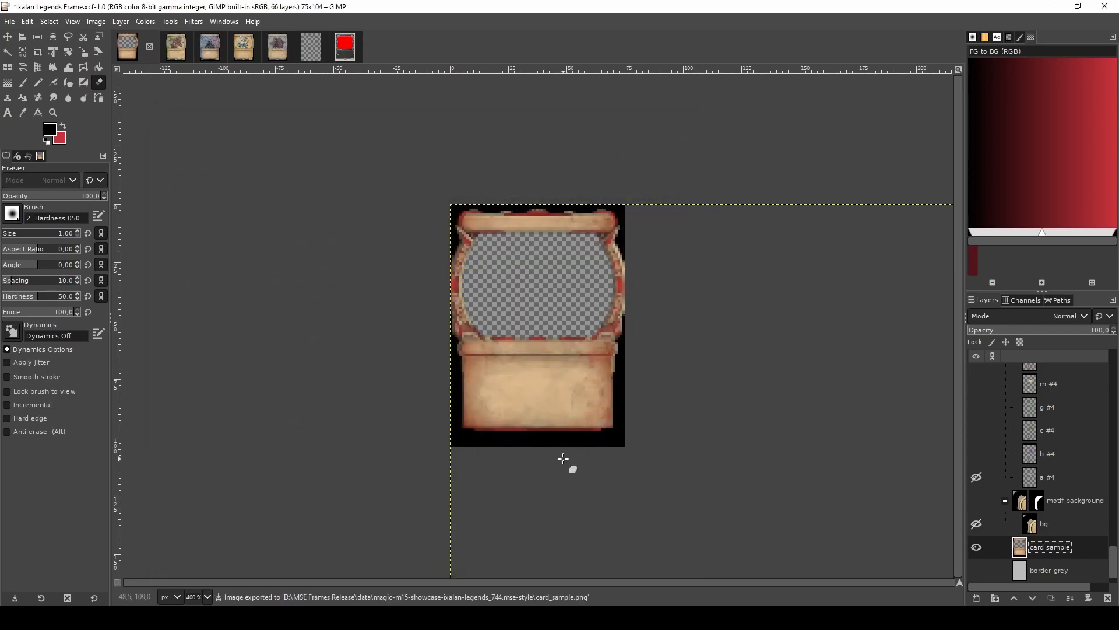
key("1")
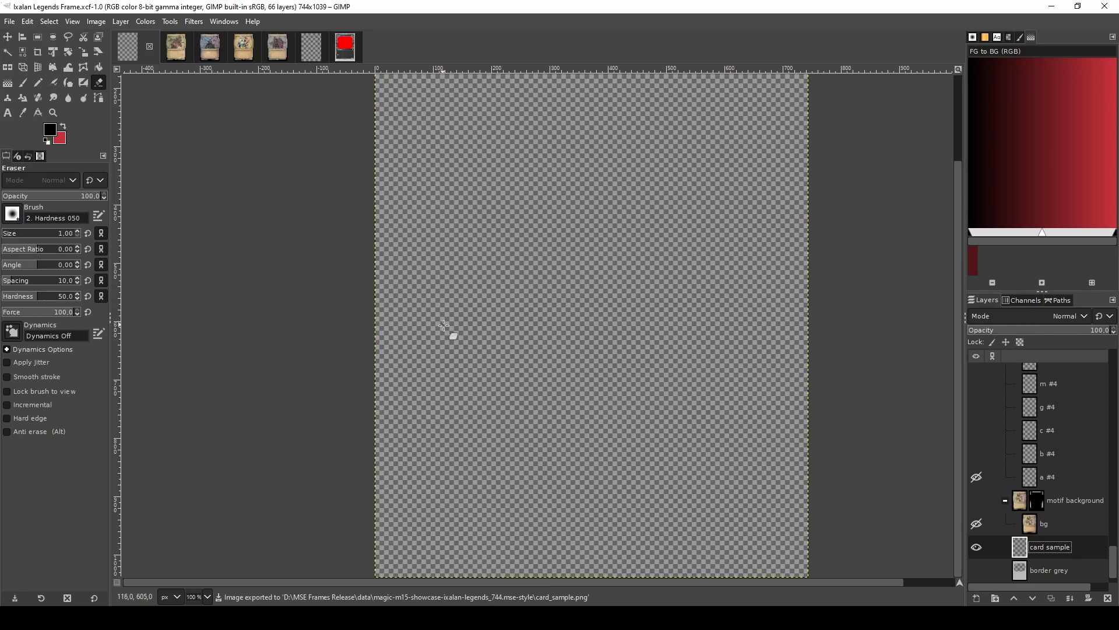
scroll(450, 321, "down", 2)
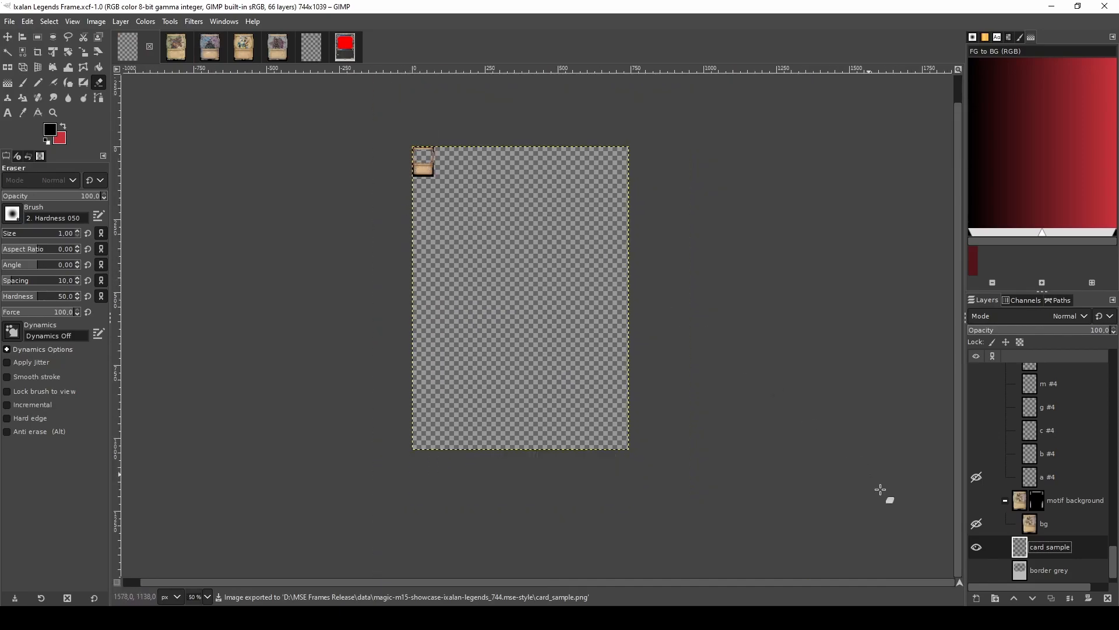
- Open the style file from the ixalan-legends style folder in Notepad++ and set its short name to Ixalan
key("alt+Tab")
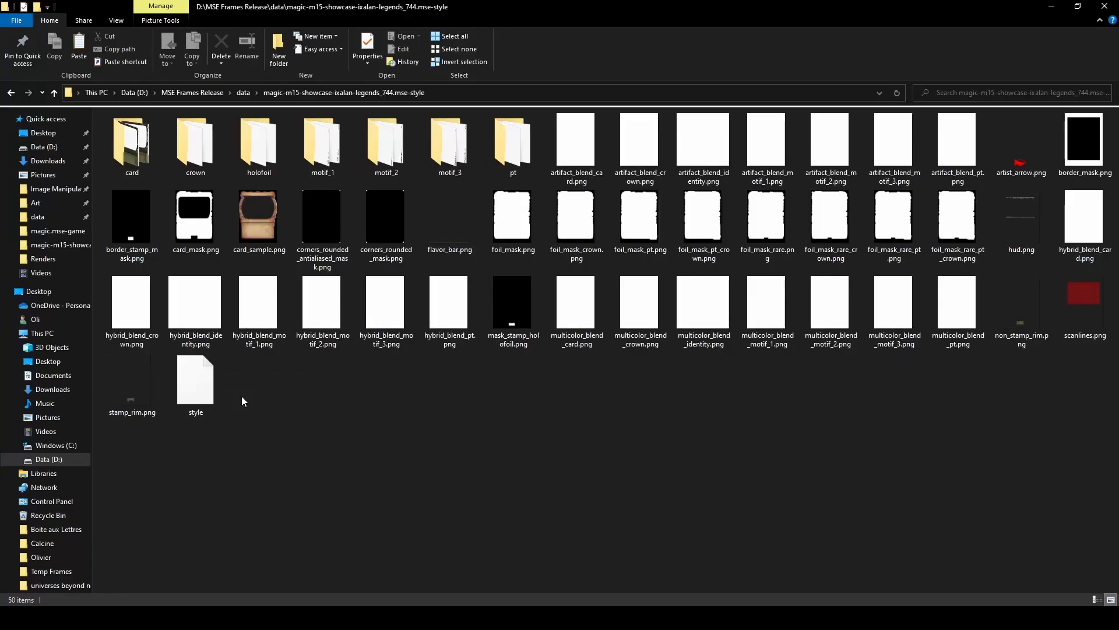
double_click(211, 381)
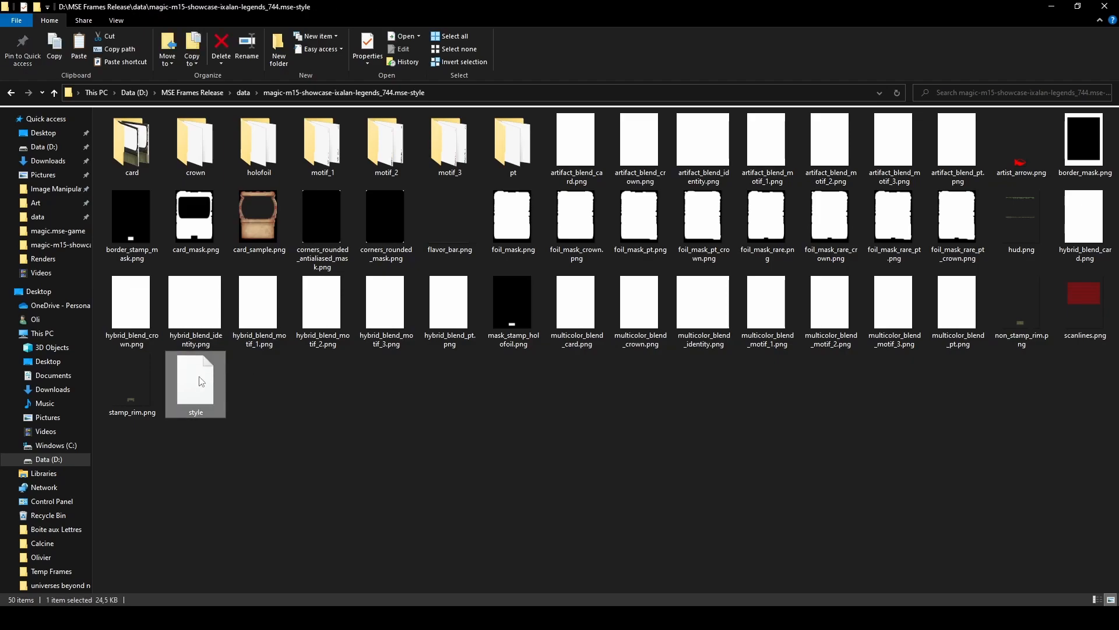
double_click(484, 350)
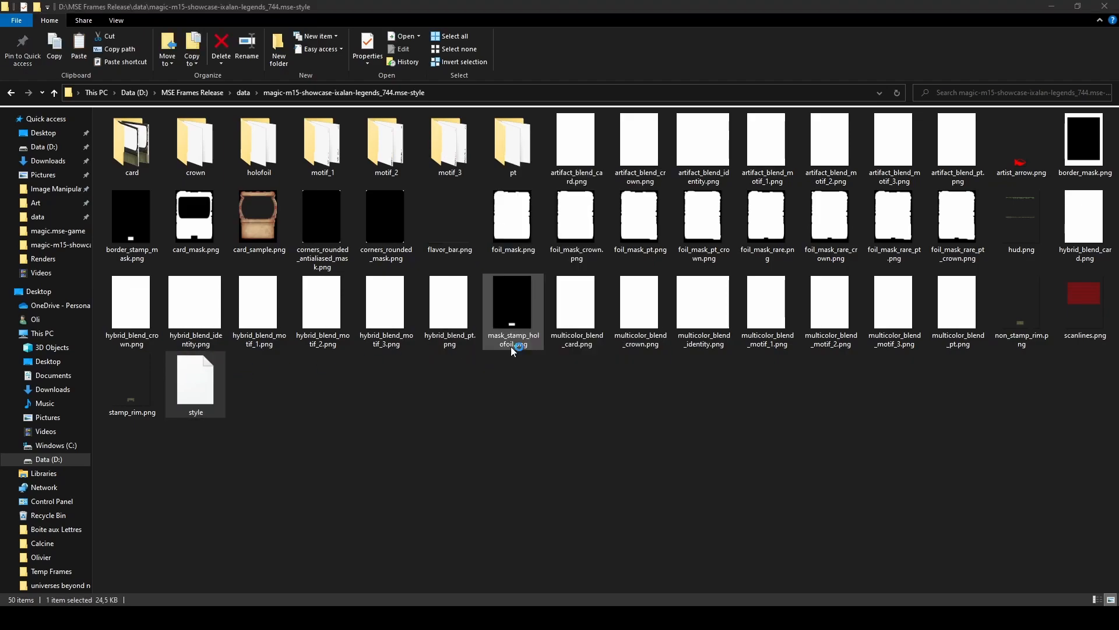
double_click(128, 133)
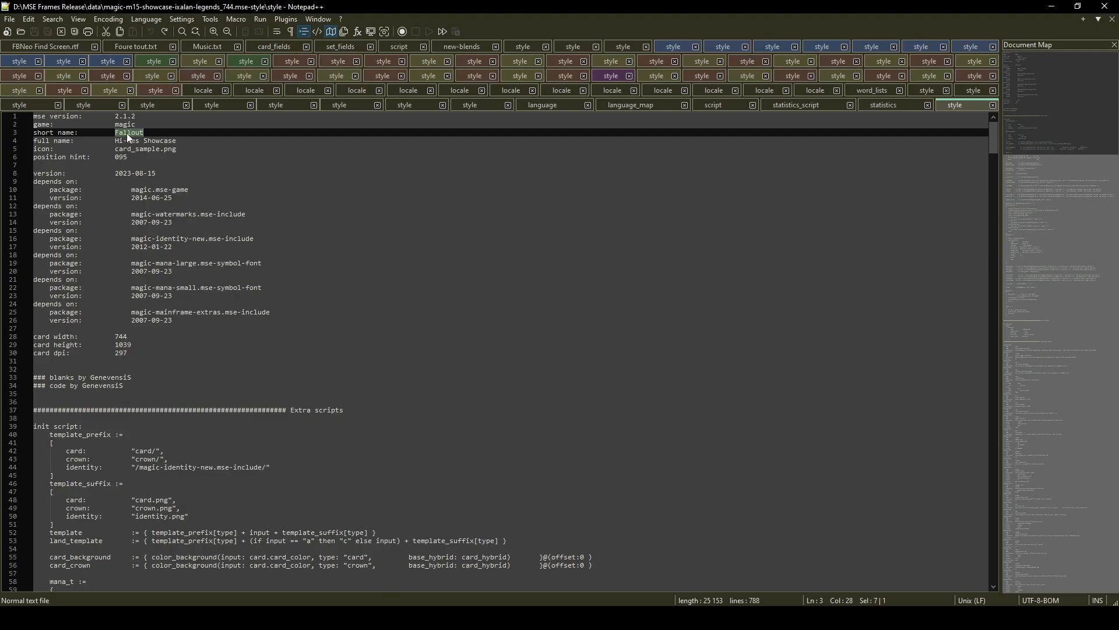
type("Ixalan")
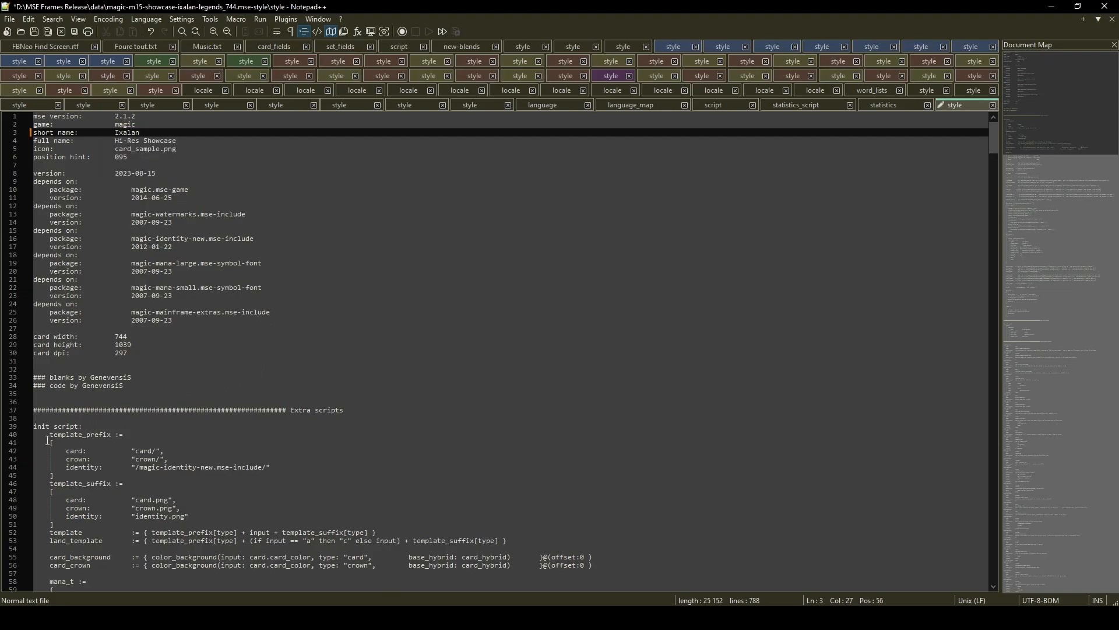
- Examine the template prefix, suffix and card background definitions in the init script against the image names in the card folder
left_click_drag(49, 434, 604, 565)
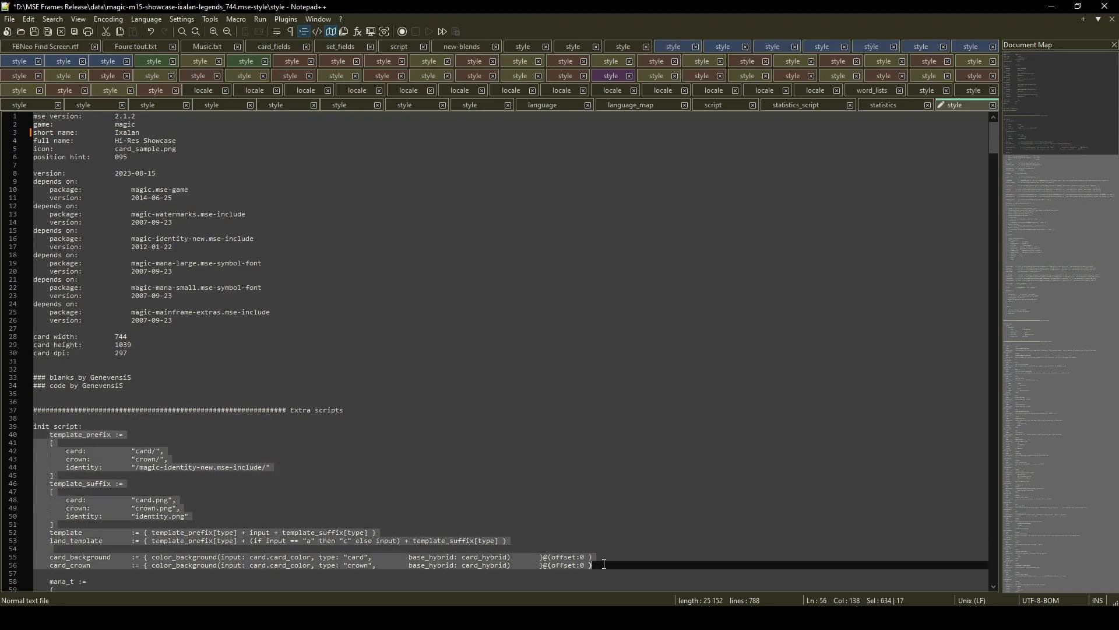
scroll(410, 470, "down", 3)
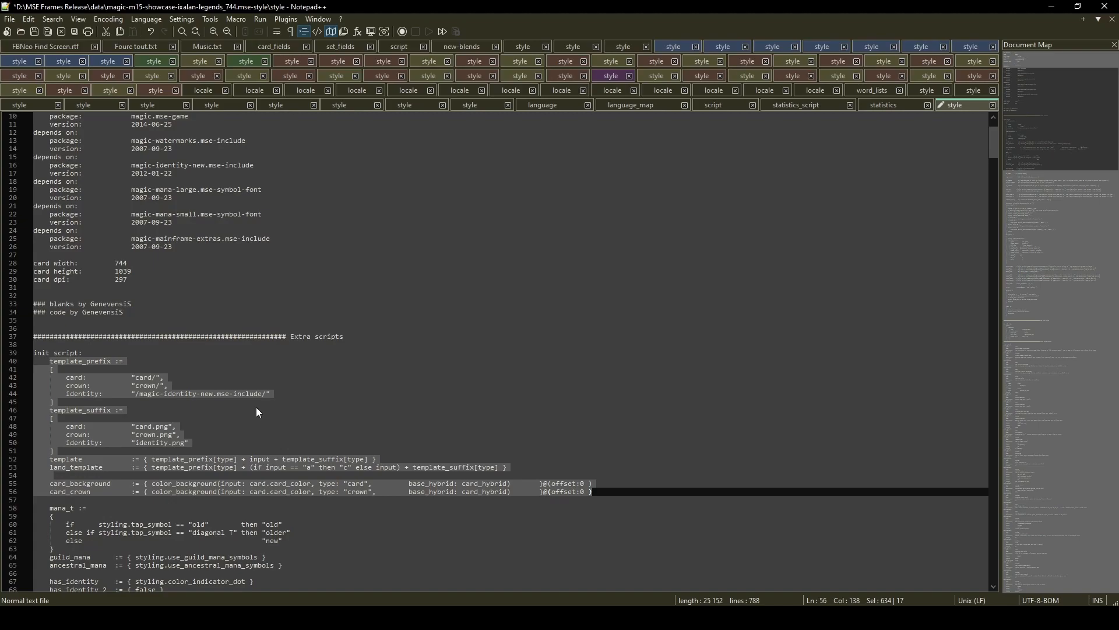
key("alt+Tab")
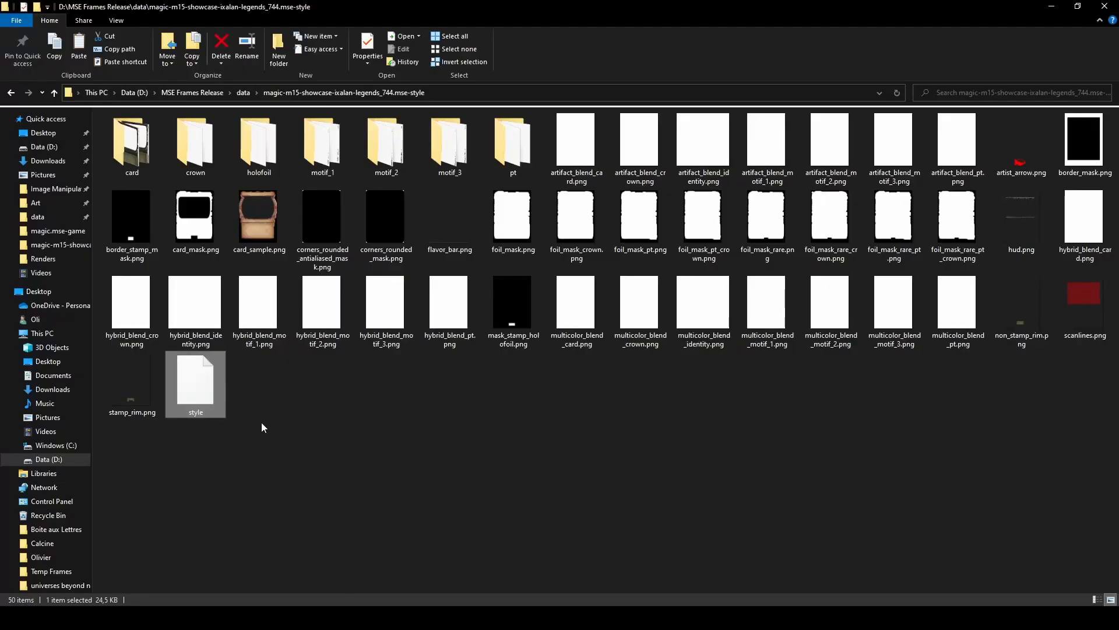
left_click(130, 150)
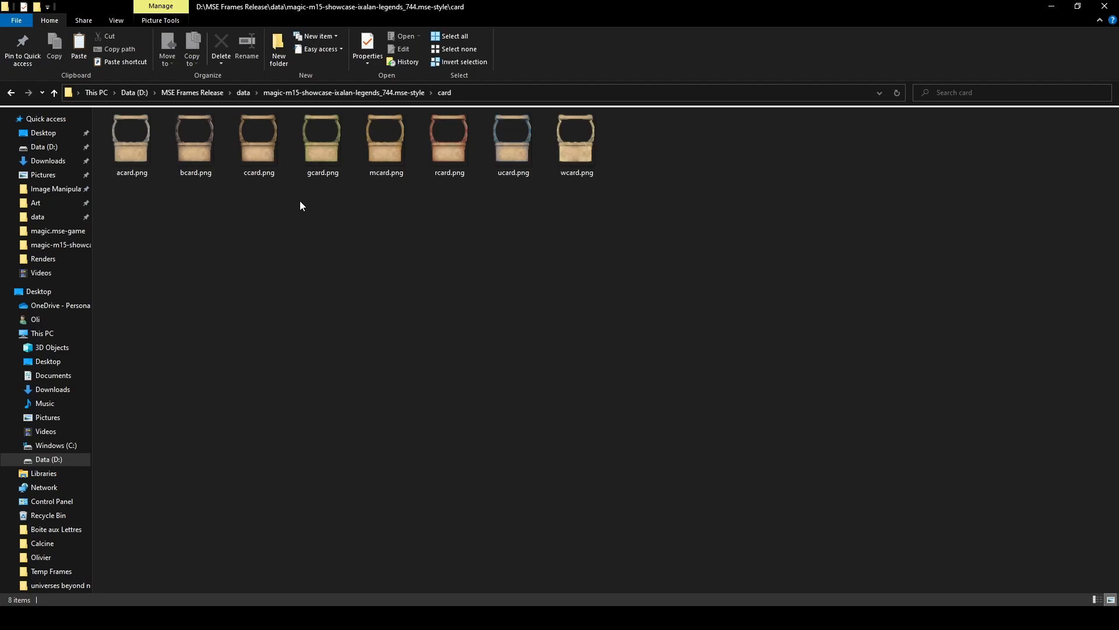
key("alt+Tab")
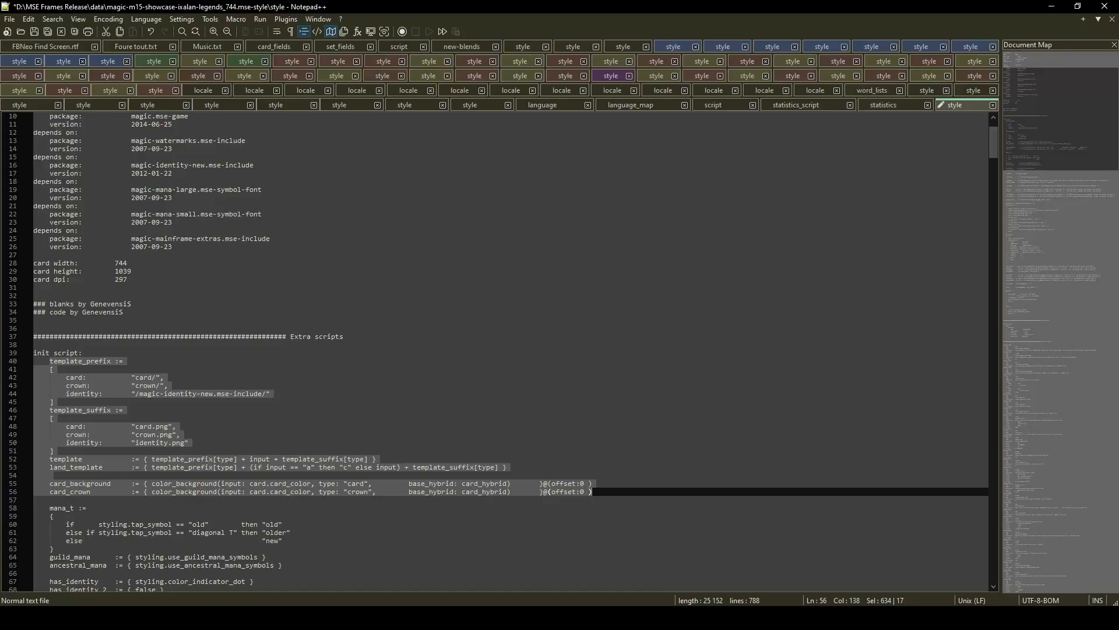
left_click(184, 375)
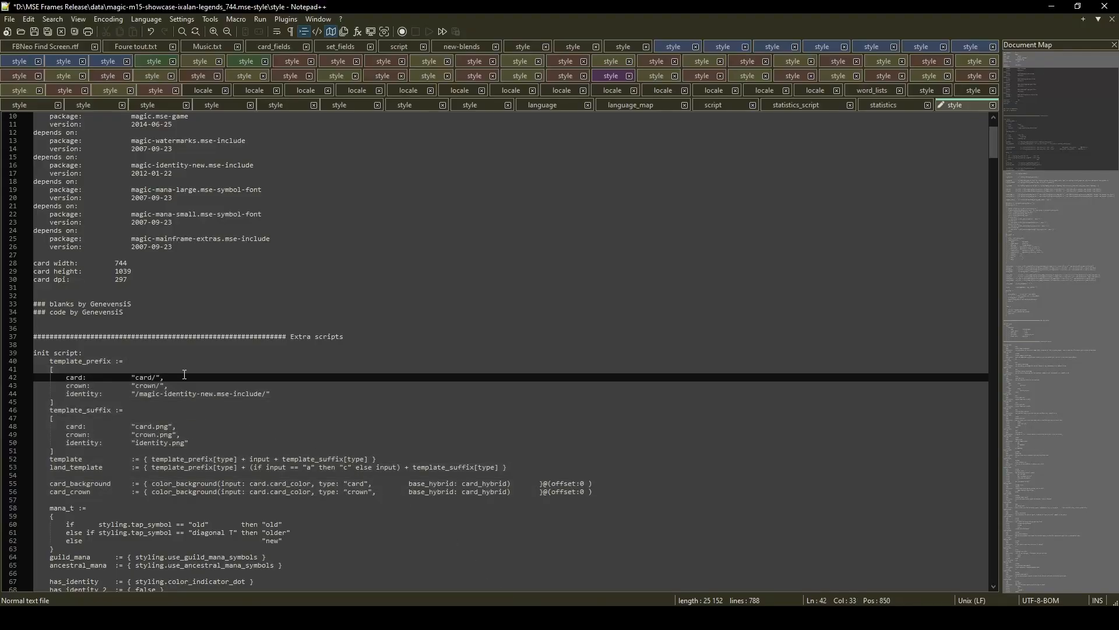
left_click_drag(50, 362, 548, 466)
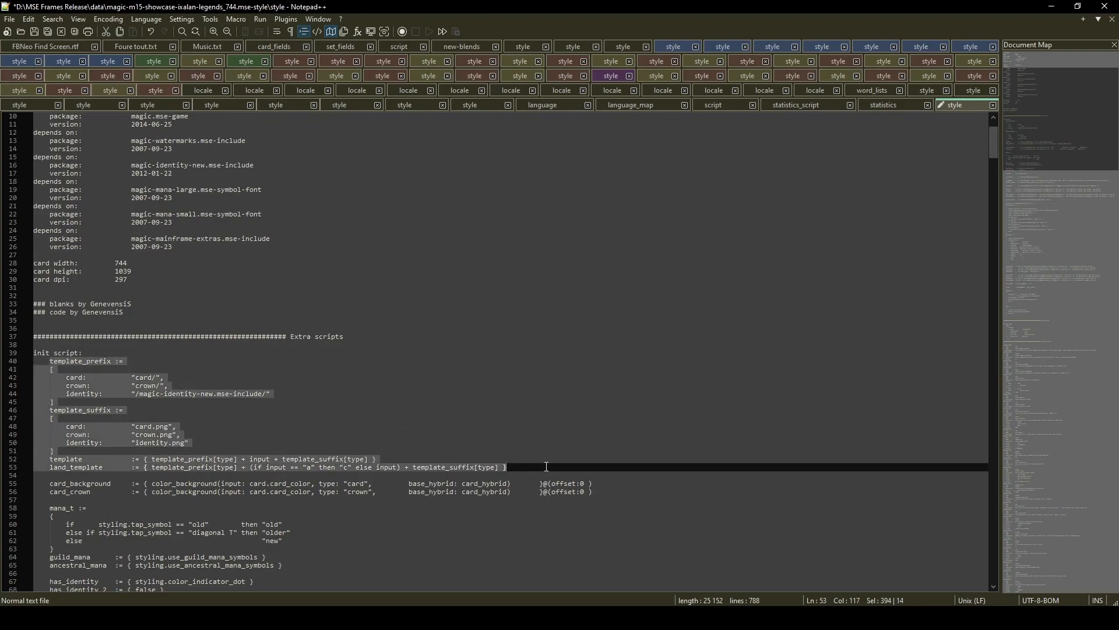
left_click_drag(80, 475, 93, 502)
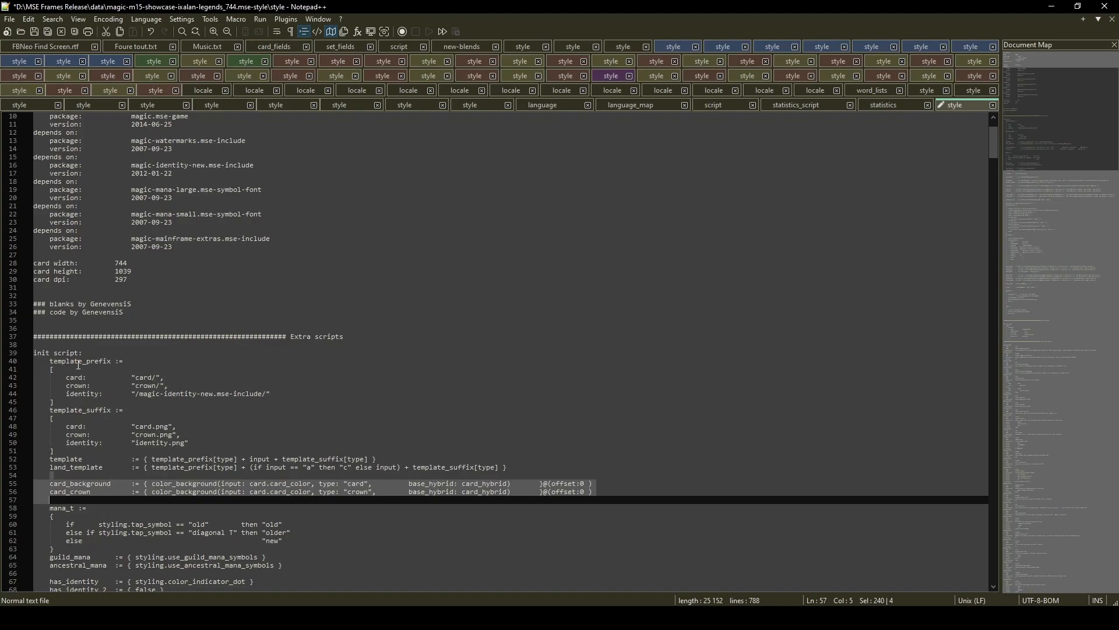
- Add a pt entry with the path "pt/" to the template prefix list, below the crown entry
left_click(167, 378)
left_click(167, 385)
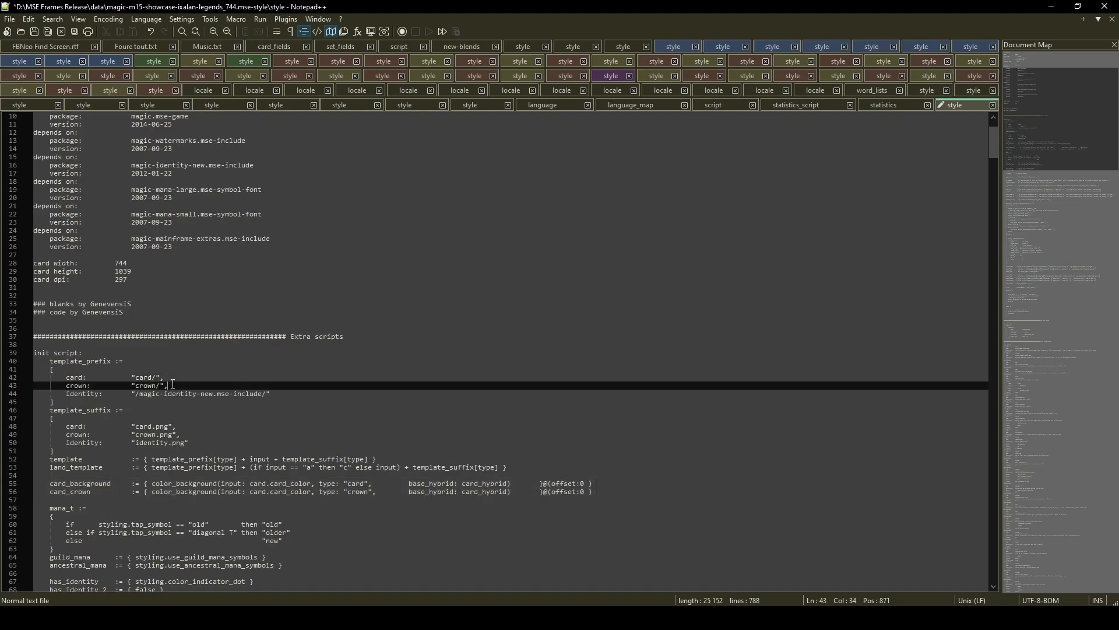
key("Return")
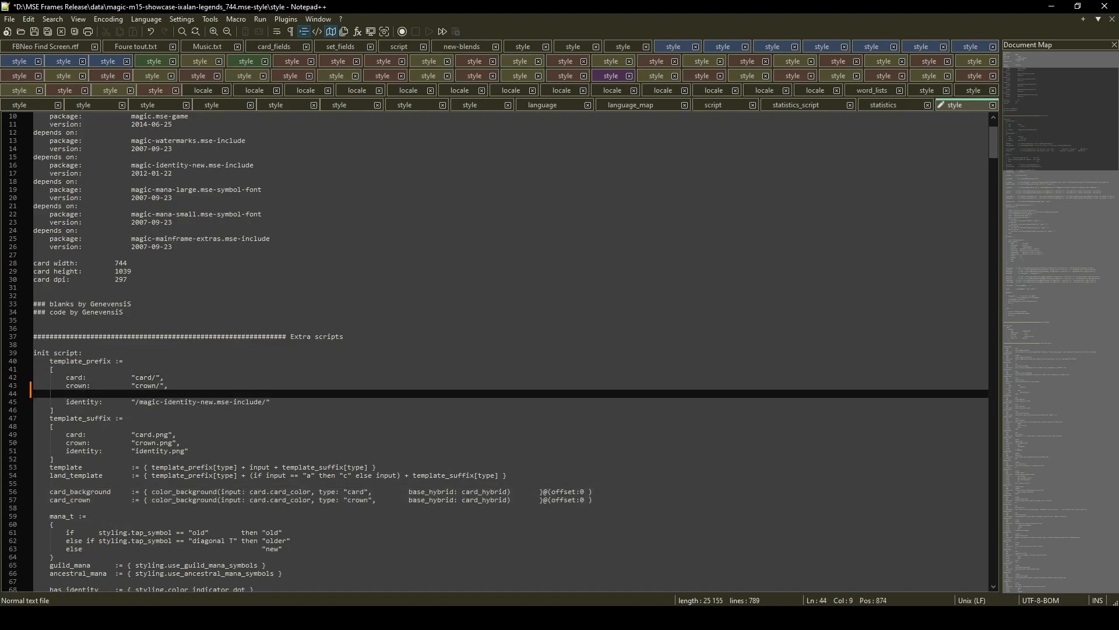
type("pt")
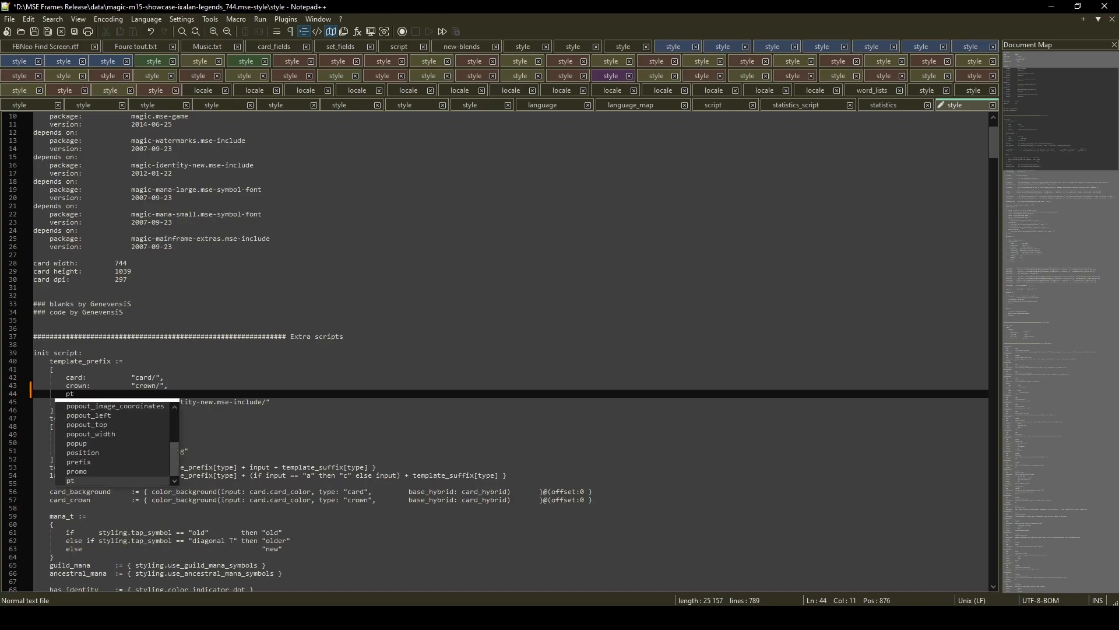
type(":")
key("Tab")
key("Tab")
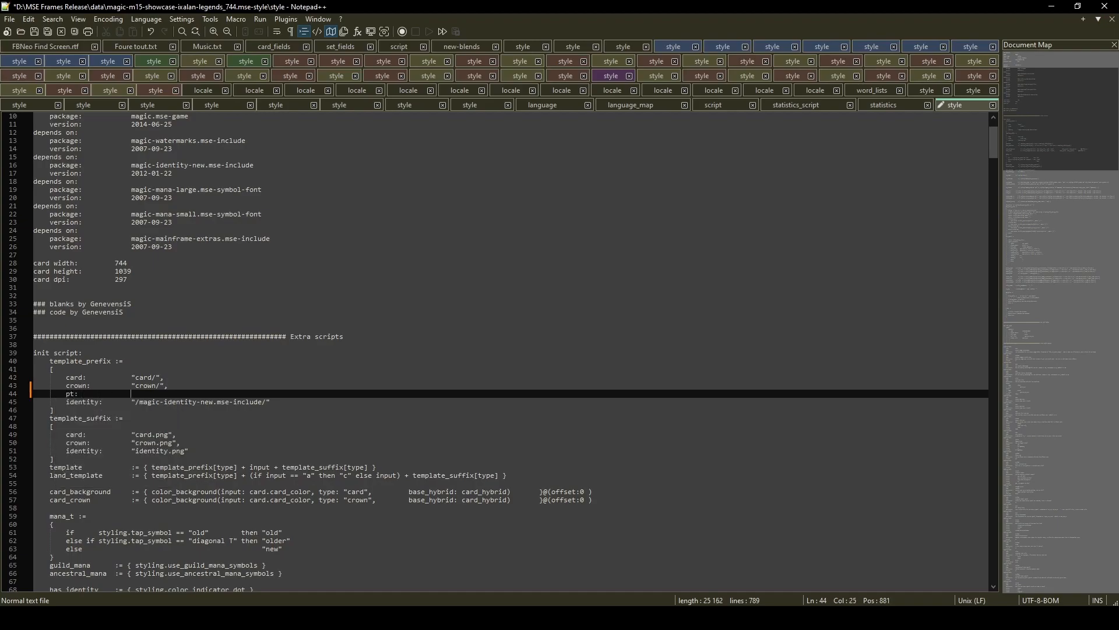
type("\"")
key("Left")
type("pt")
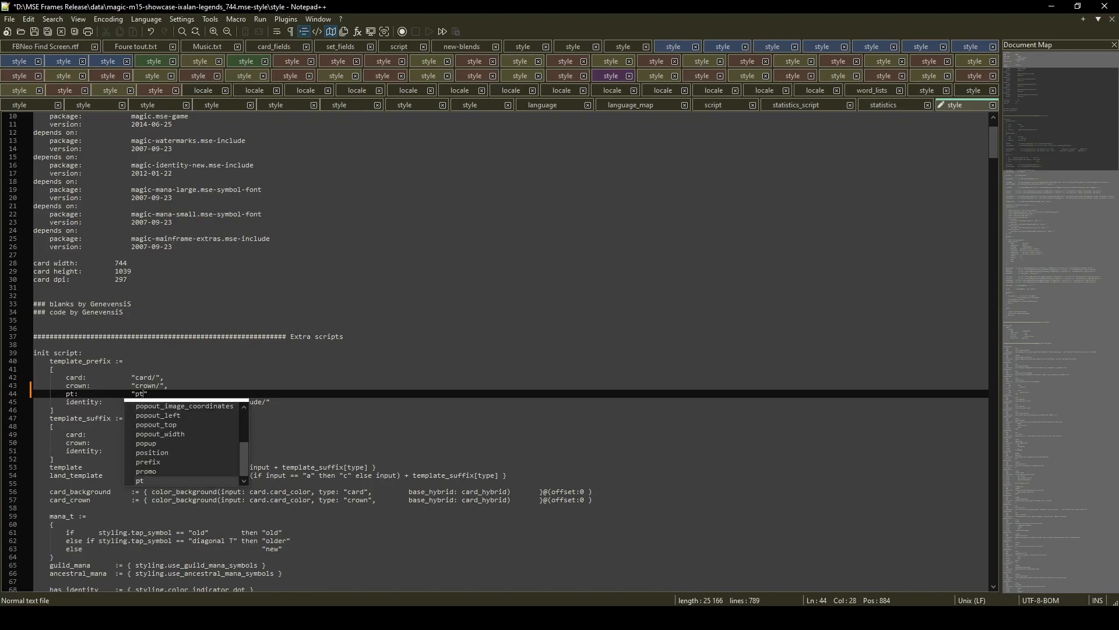
type("/")
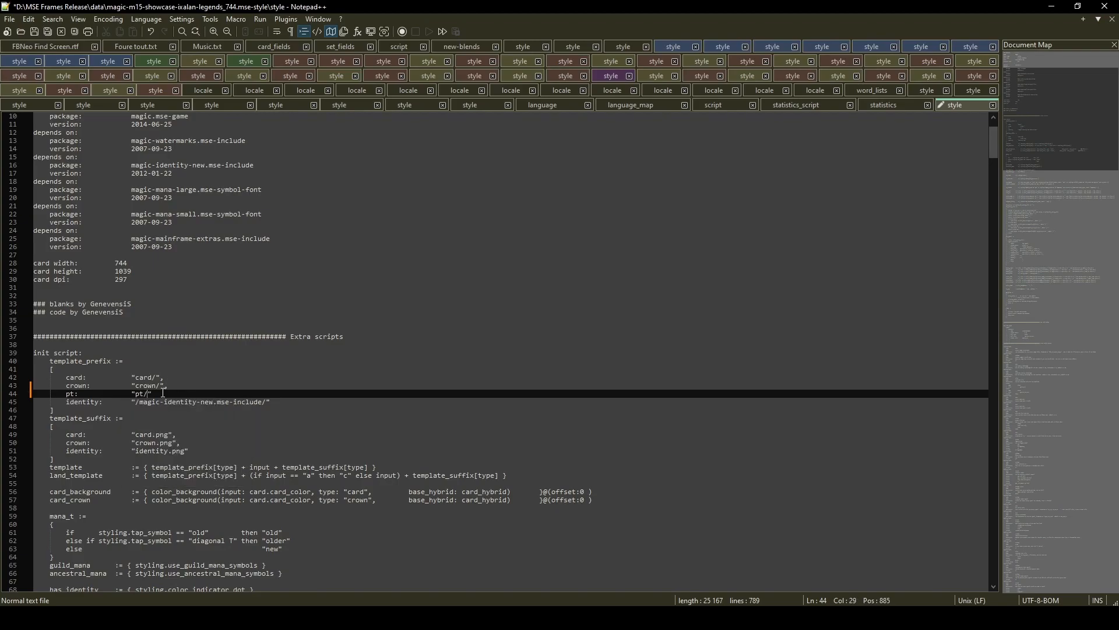
- Add motif_1, motif_2 and motif_3 entries with the paths "motif_1/", "motif_2/" and "motif_3/" below pt in the template prefix list
key("Return")
type("mo")
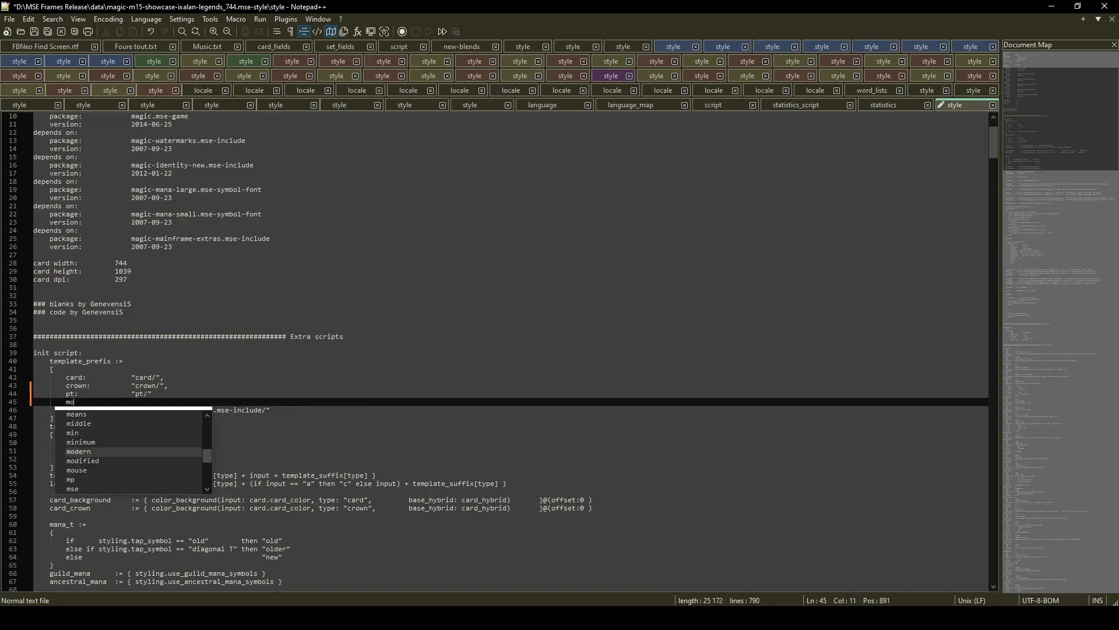
type("tif_1")
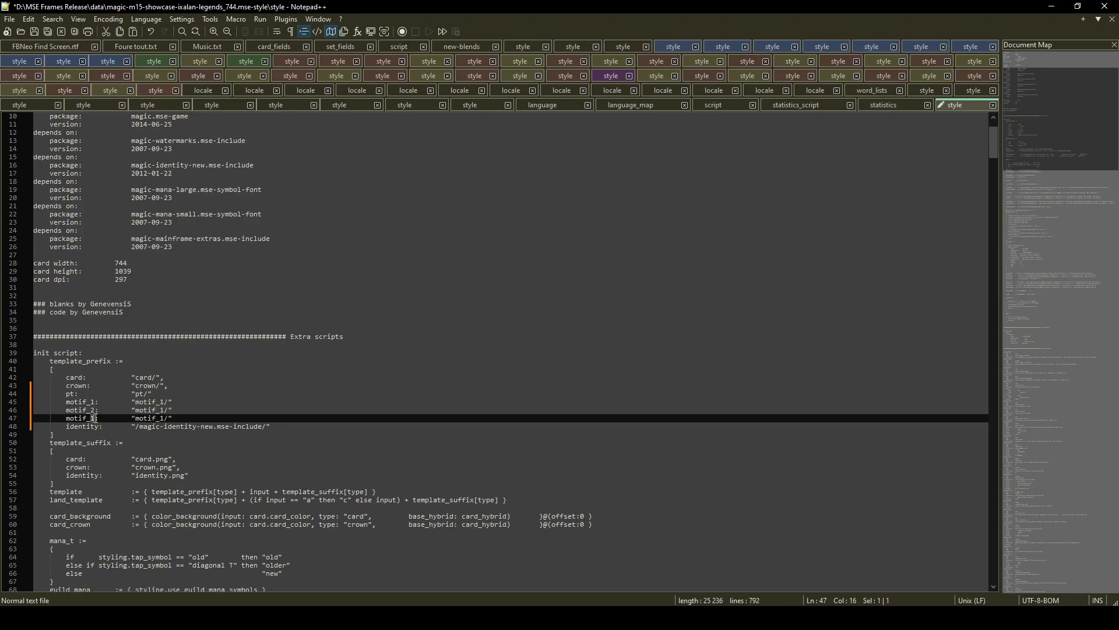
type("3:        \"")
left_click_drag(164, 411, 159, 410)
type("2")
left_click(152, 401)
left_click(161, 416)
- Copy the pt and three motif entries from the template prefix list into the template suffix list, above identity
left_click(187, 467)
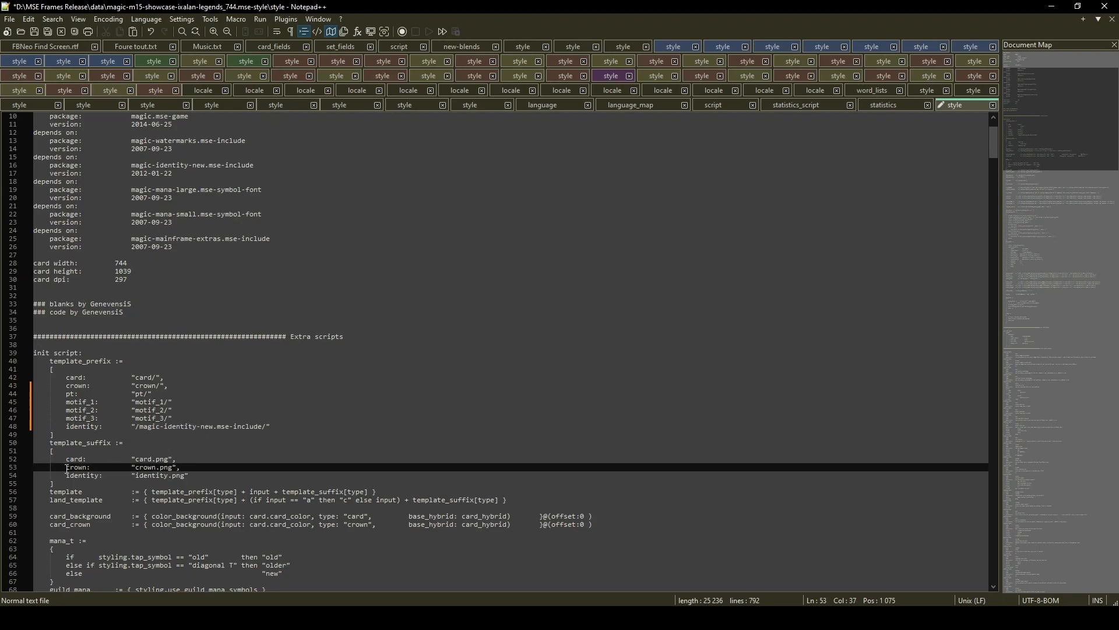
left_click_drag(67, 468, 65, 476)
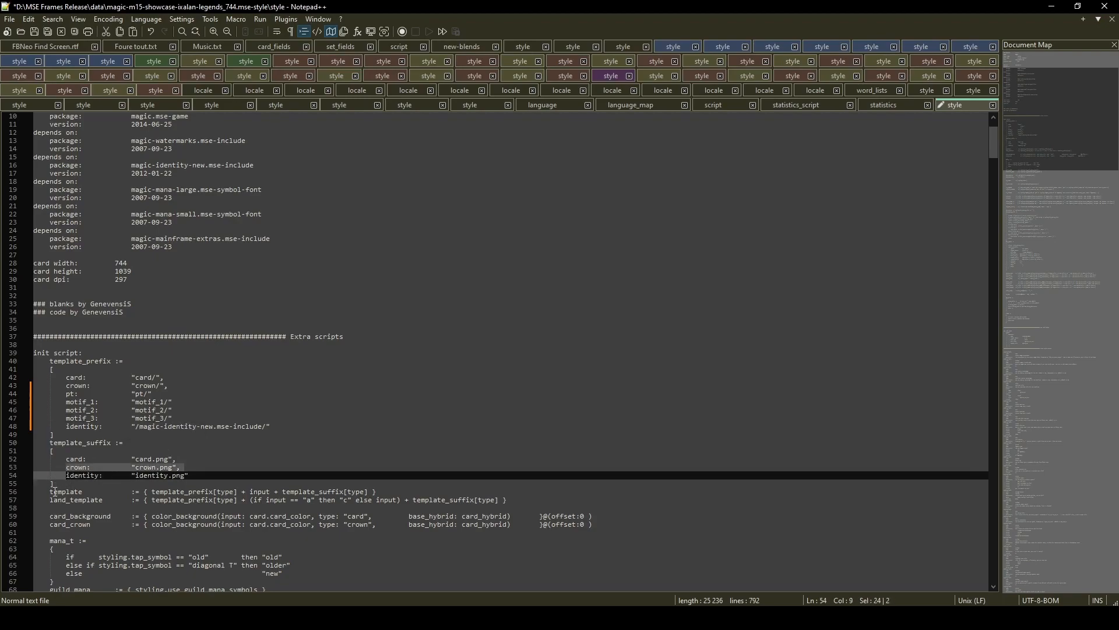
left_click_drag(66, 395, 61, 429)
key("ctrl+c")
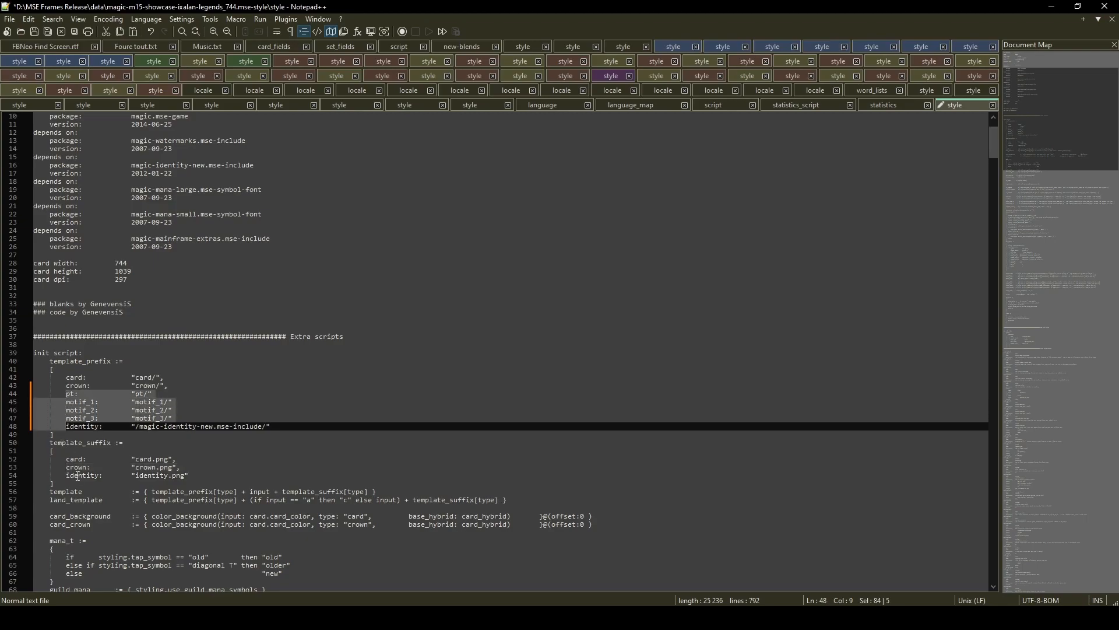
left_click(66, 476)
key("ctrl+v")
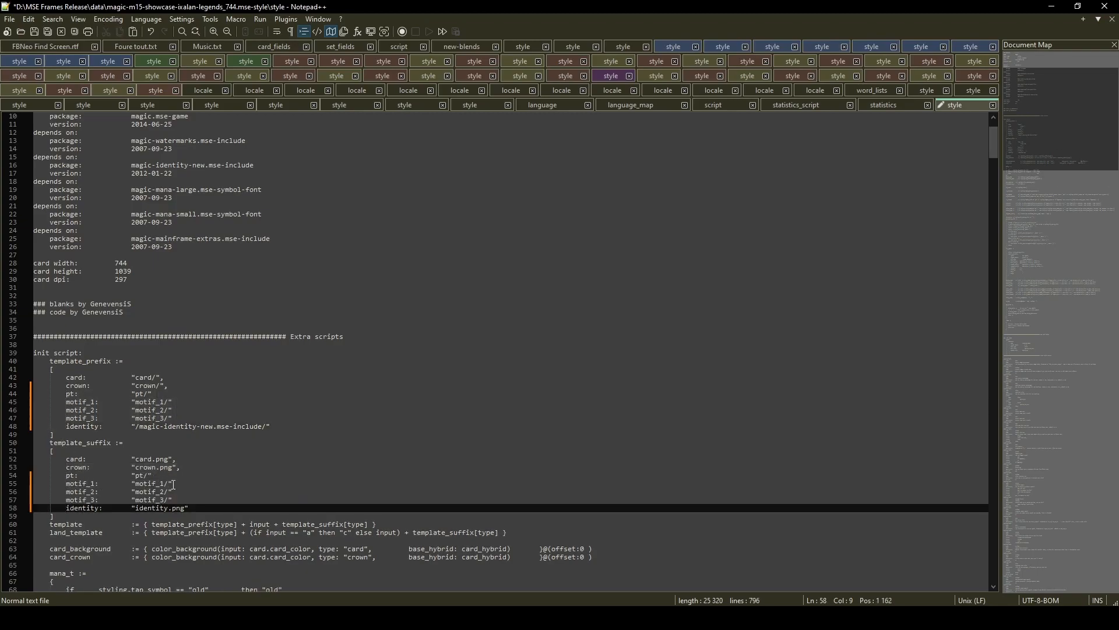
- Change the copied suffix values to "pt.png", "motif_1.png", "motif_2.png" and "motif_3.png"
left_click_drag(144, 476, 148, 477)
type(".png")
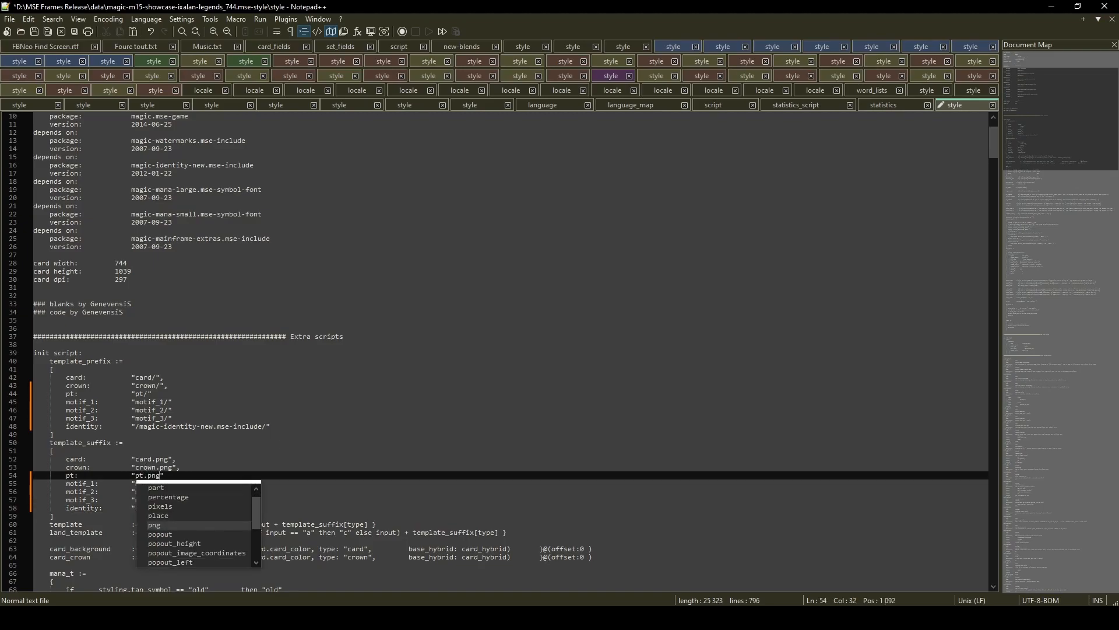
key("Right")
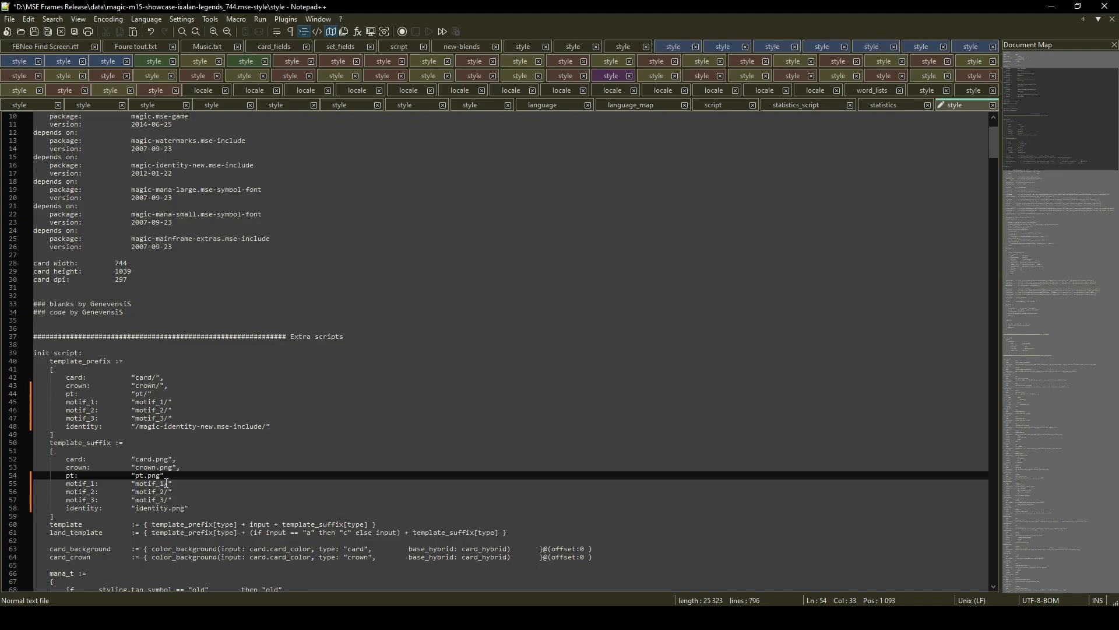
left_click_drag(165, 483, 169, 500)
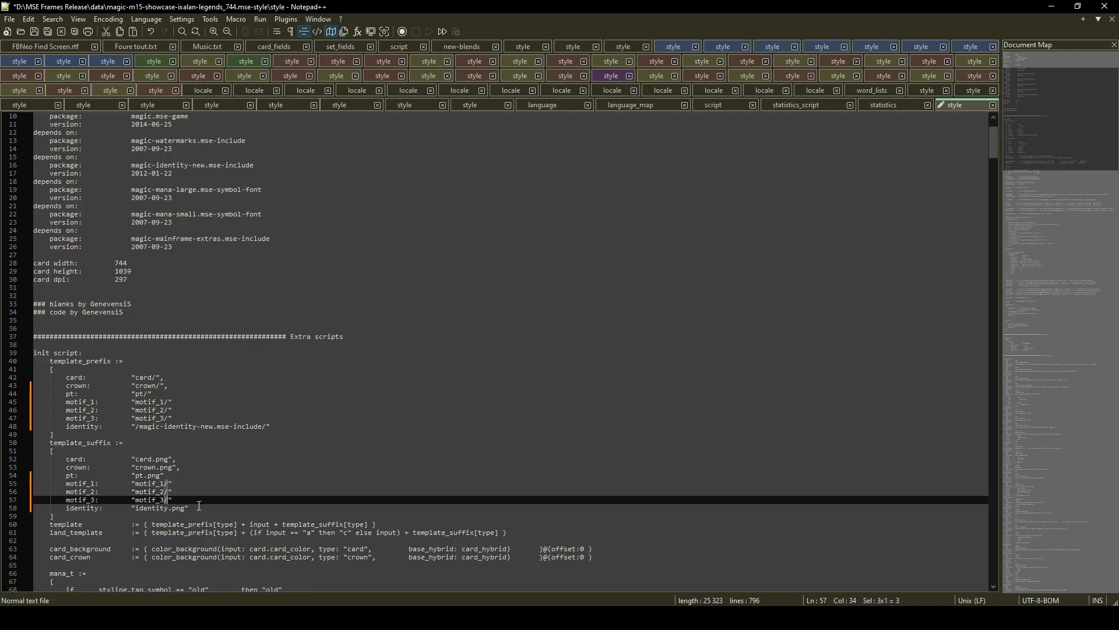
type(".png")
- Duplicate the card_crown definition line four times directly below itself in the init script
scroll(198, 506, "down", 1)
left_click_drag(46, 508, 45, 527)
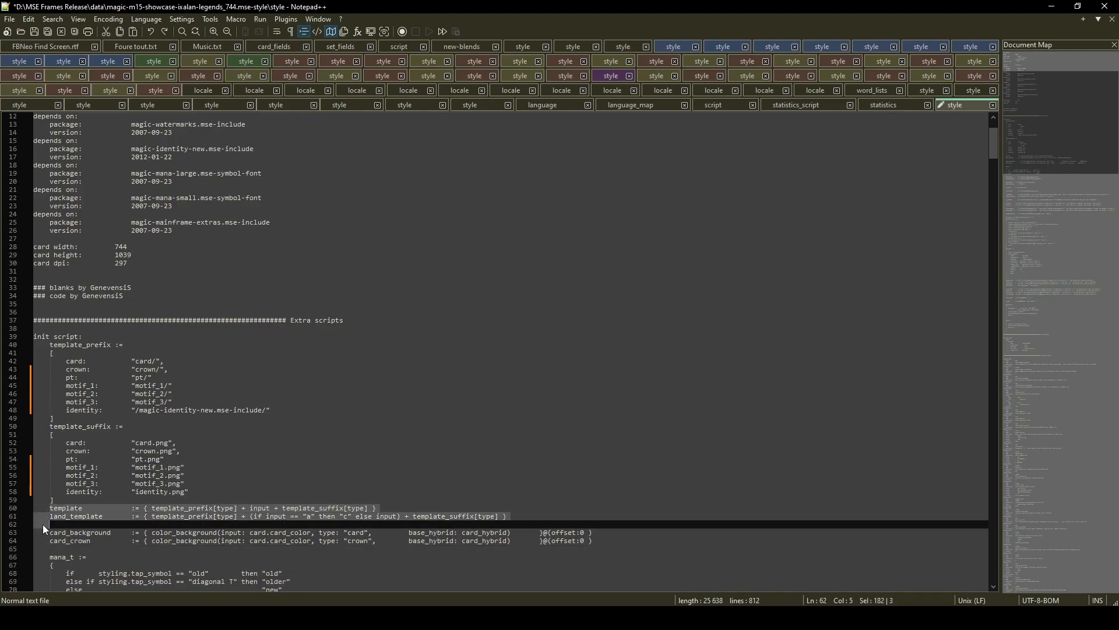
left_click(63, 526)
left_click_drag(51, 541, 50, 549)
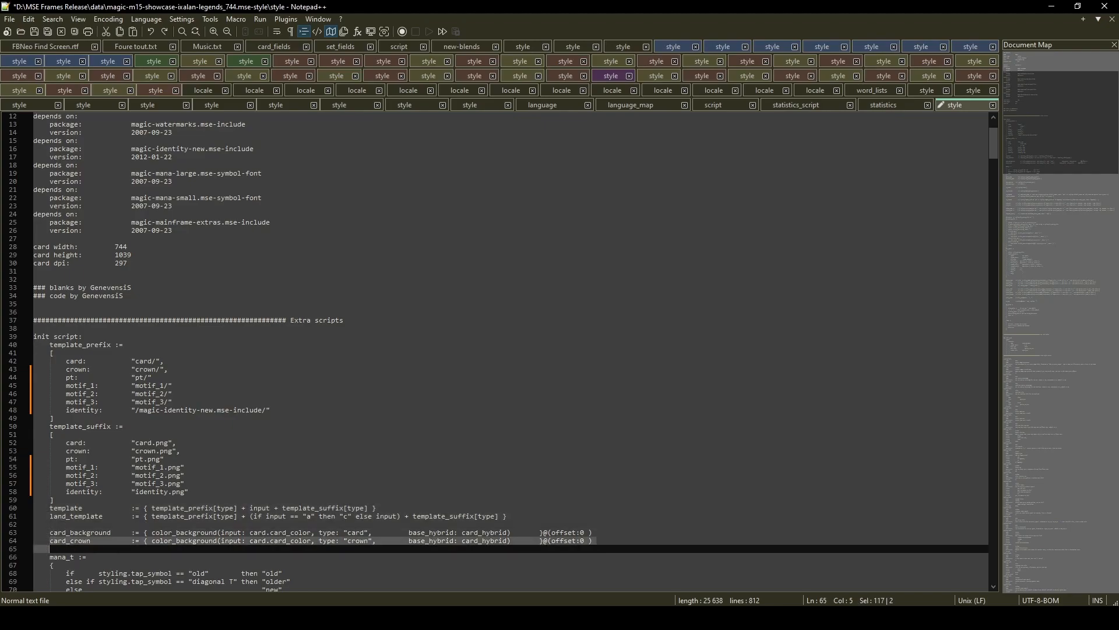
key("ctrl+v")
key("ctrl+v")
key("ctrl+v")
key("ctrl+v")
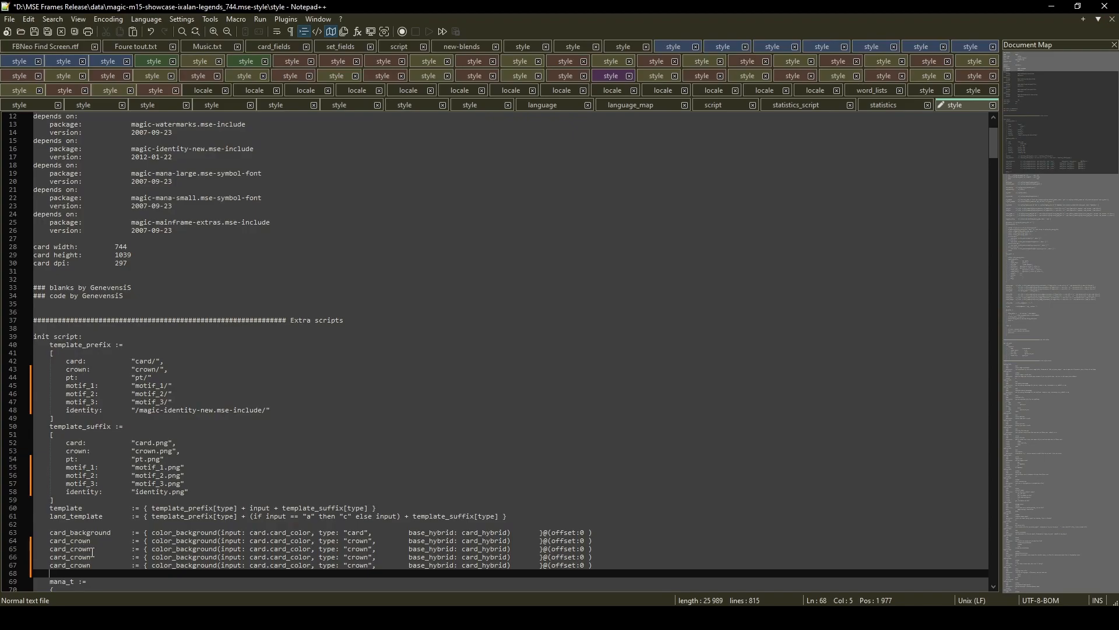
key("ctrl+v")
- Rename the four duplicated card_crown definitions to card_pt, card_motif_1, card_motif_2 and card_motif_3
double_click(81, 548)
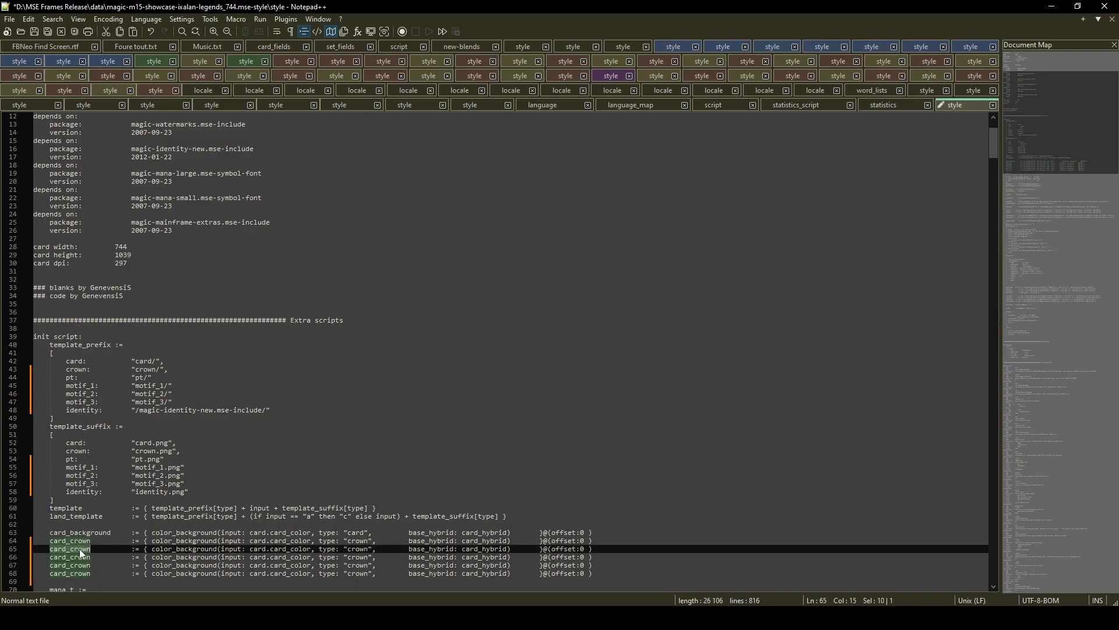
key("Right")
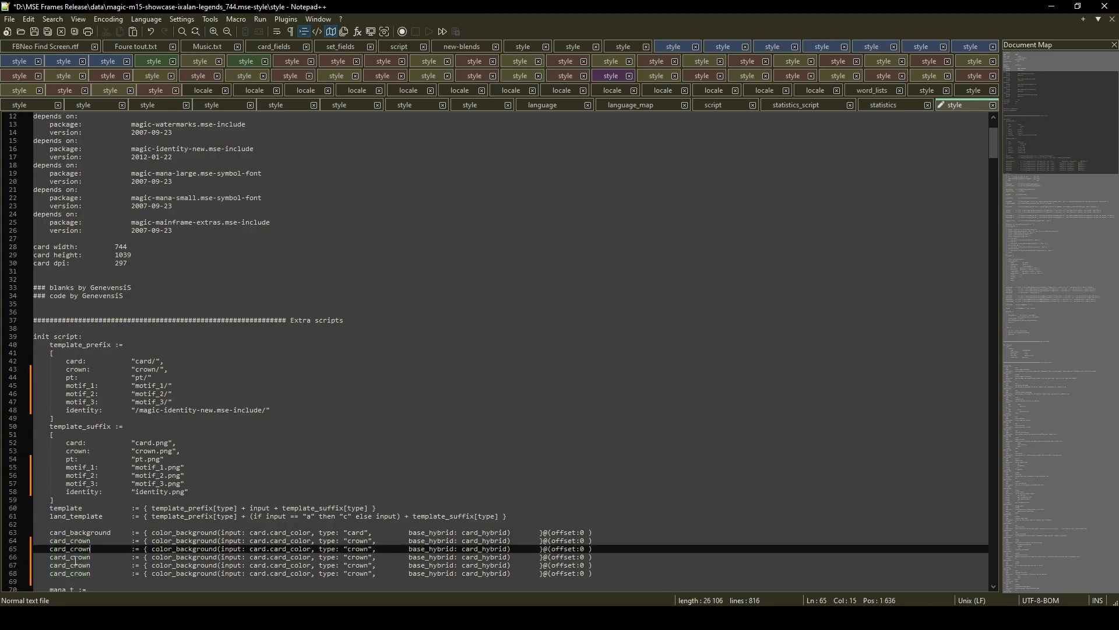
key("BackSpace")
key("BackSpace")
key("BackSpace")
key("BackSpace")
key("BackSpace")
type("pt")
left_click_drag(70, 556, 90, 574)
type("motif_1")
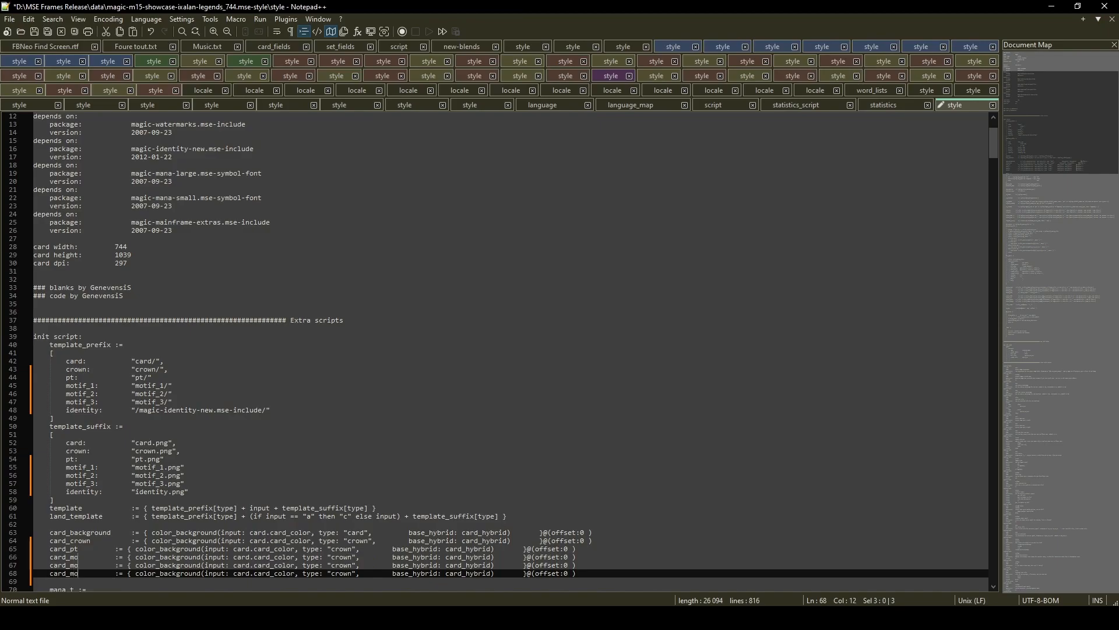
key("Escape")
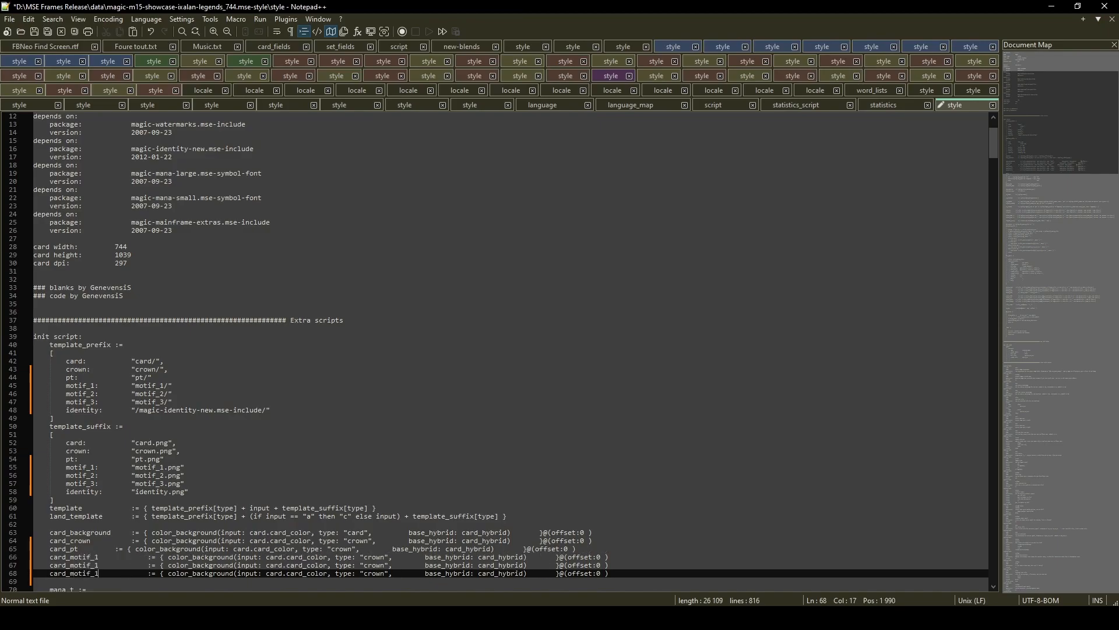
key("Up")
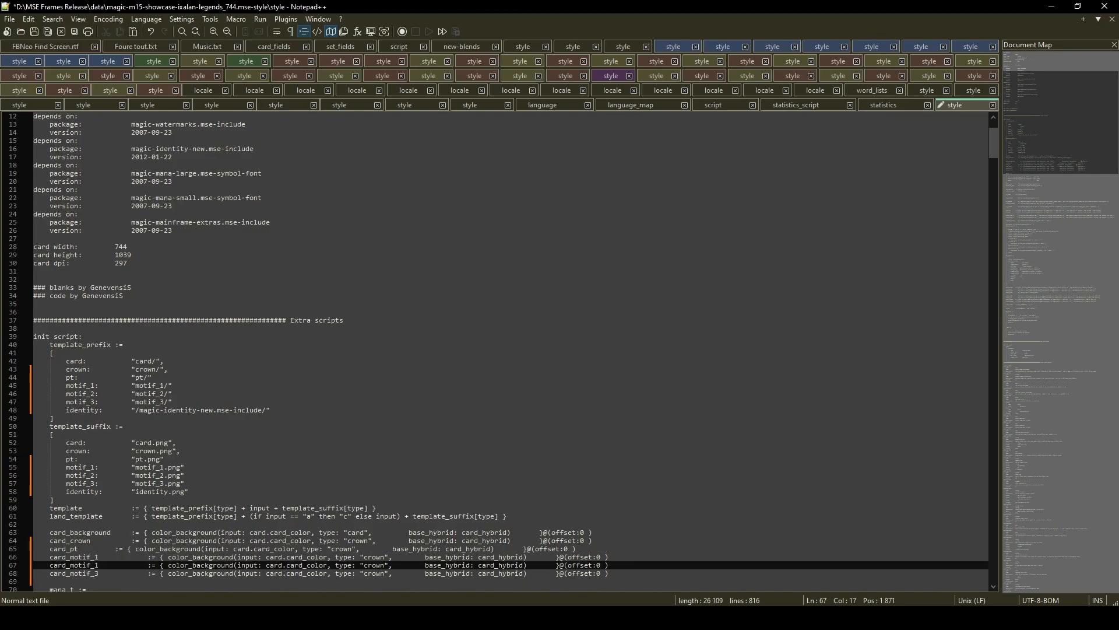
- Align the := assignments of the card_pt and card_motif lines with the definitions above them
left_click(116, 548)
key("Tab")
left_click_drag(133, 557, 144, 574)
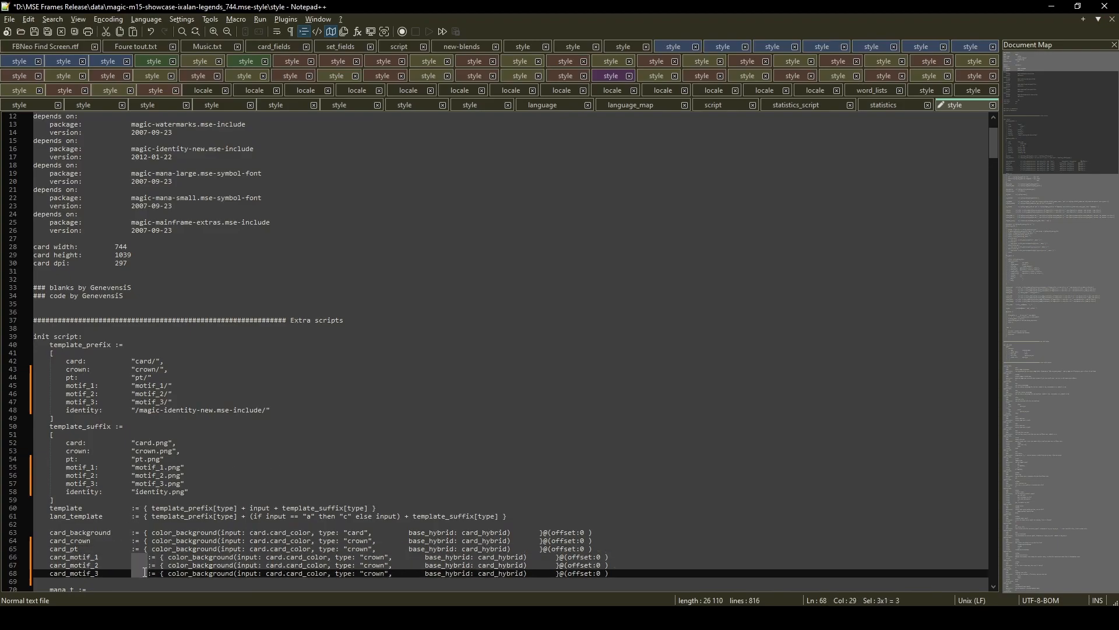
key("BackSpace")
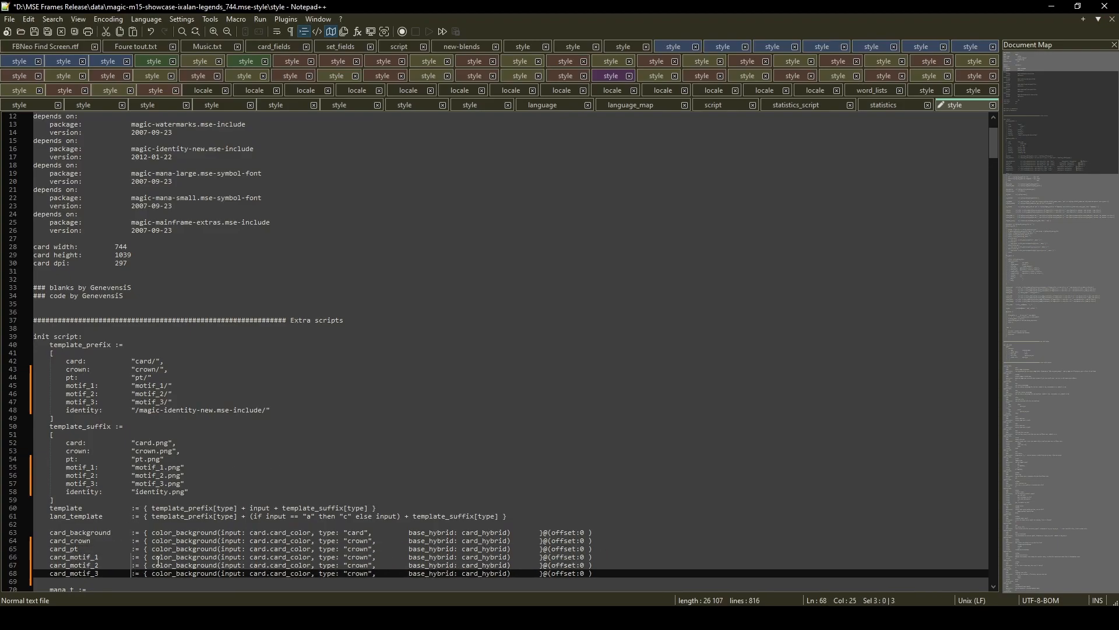
- Set the type arguments of the four new definitions to "pt", "motif_1", "motif_2" and "motif_3", keeping the base_hybrid column aligned
double_click(358, 549)
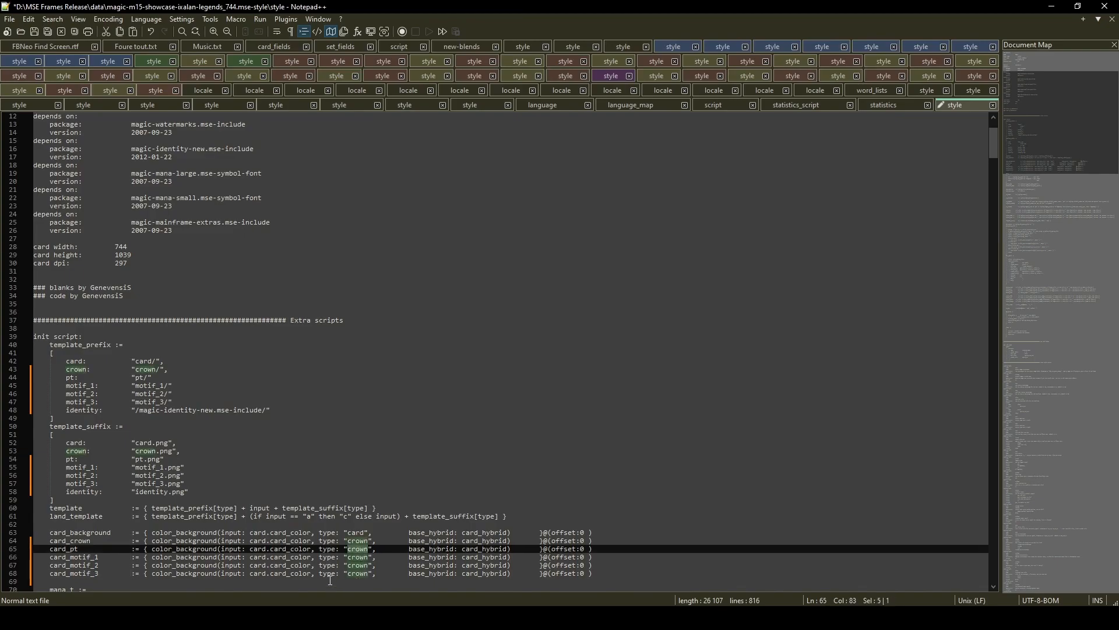
type("pt")
left_click(389, 549)
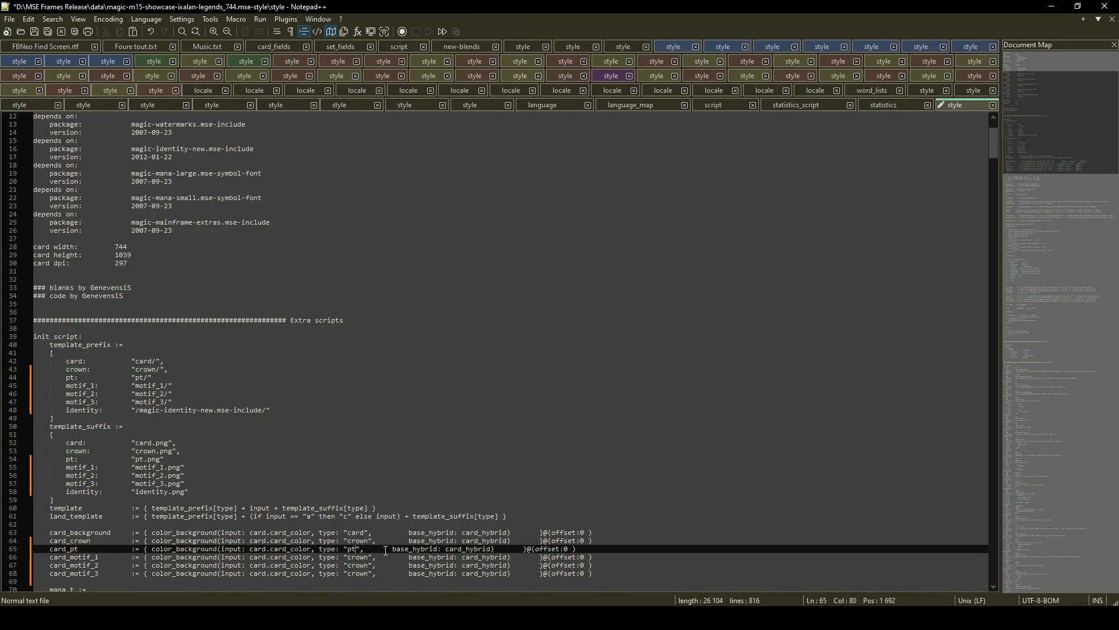
key("Tab")
left_click_drag(348, 557, 368, 576)
type("motif_1")
key("Escape")
key("BackSpace")
type("3")
key("Escape")
key("Up")
key("BackSpace")
type("2")
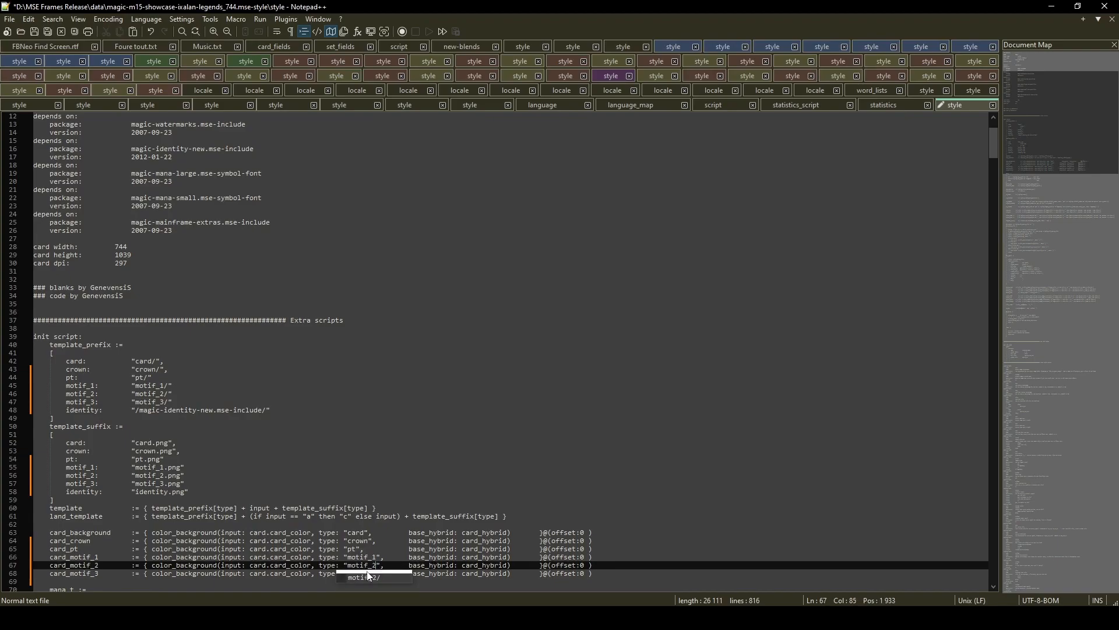
left_click(609, 549)
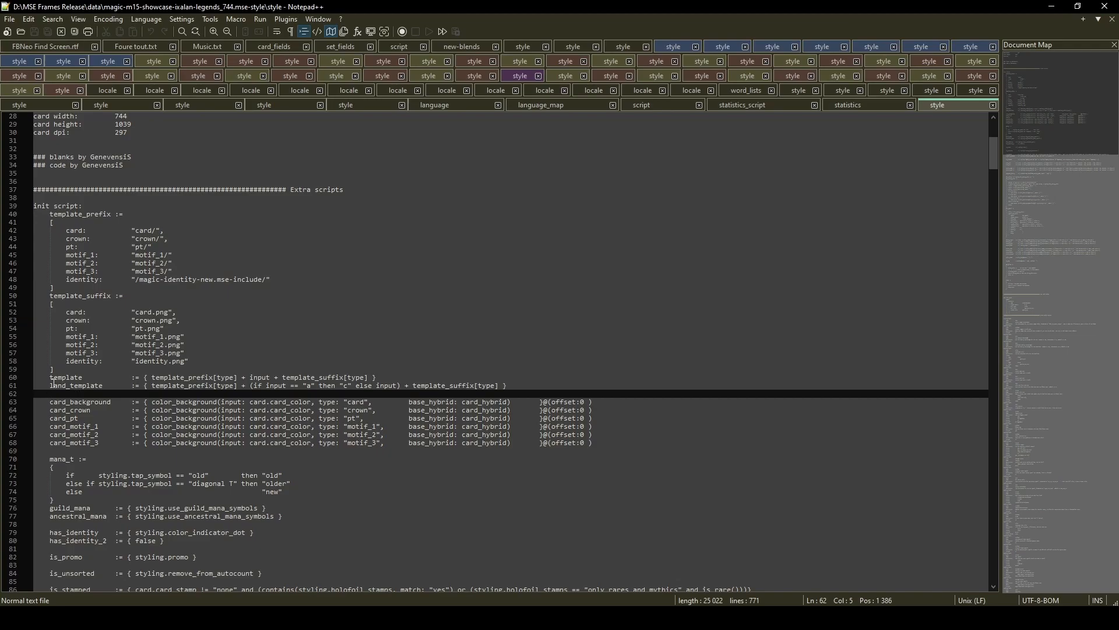
- Examine how the card color field's image uses card_background, and how its definition calls color_background with a type argument
double_click(70, 401)
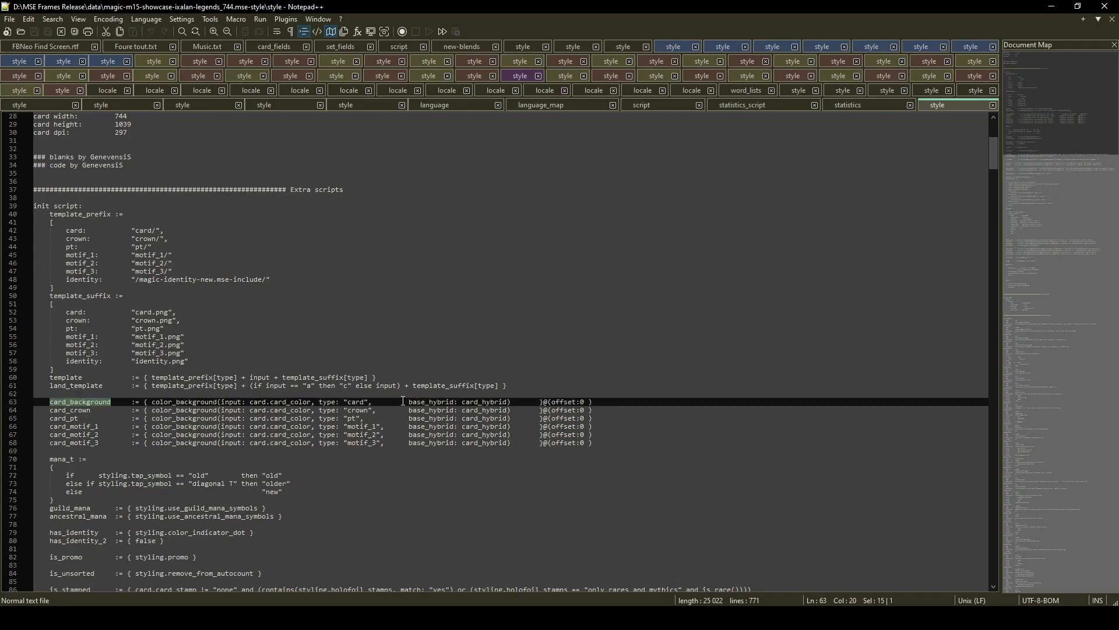
left_click_drag(993, 153, 999, 340)
left_click_drag(49, 230, 218, 293)
left_click(96, 287)
left_click(169, 294)
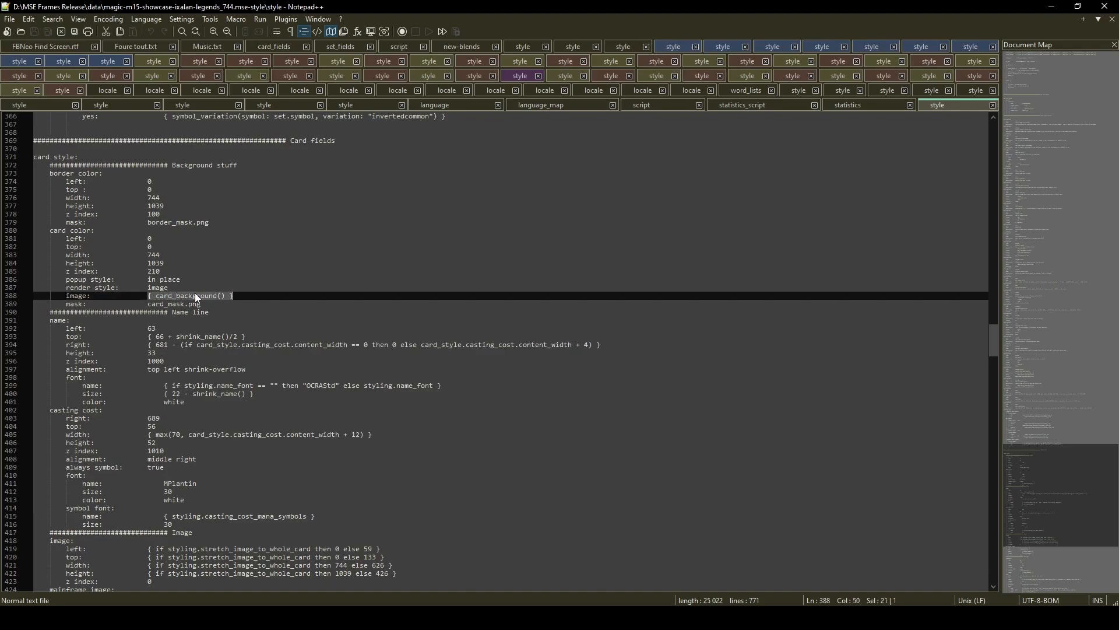
key("Up")
left_click_drag(993, 344, 1001, 156)
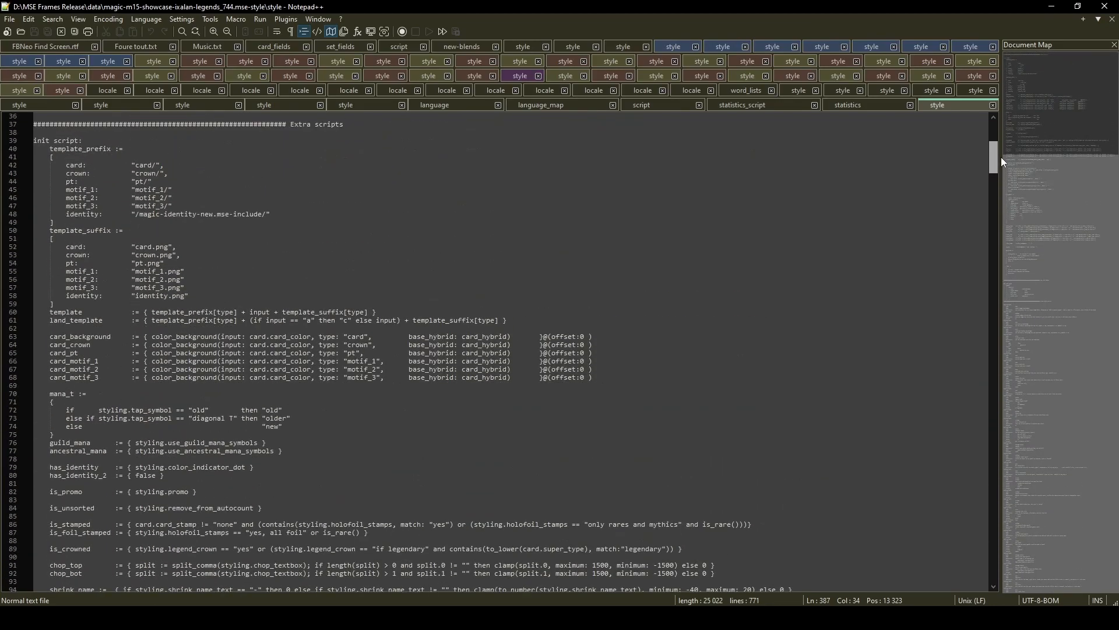
double_click(66, 336)
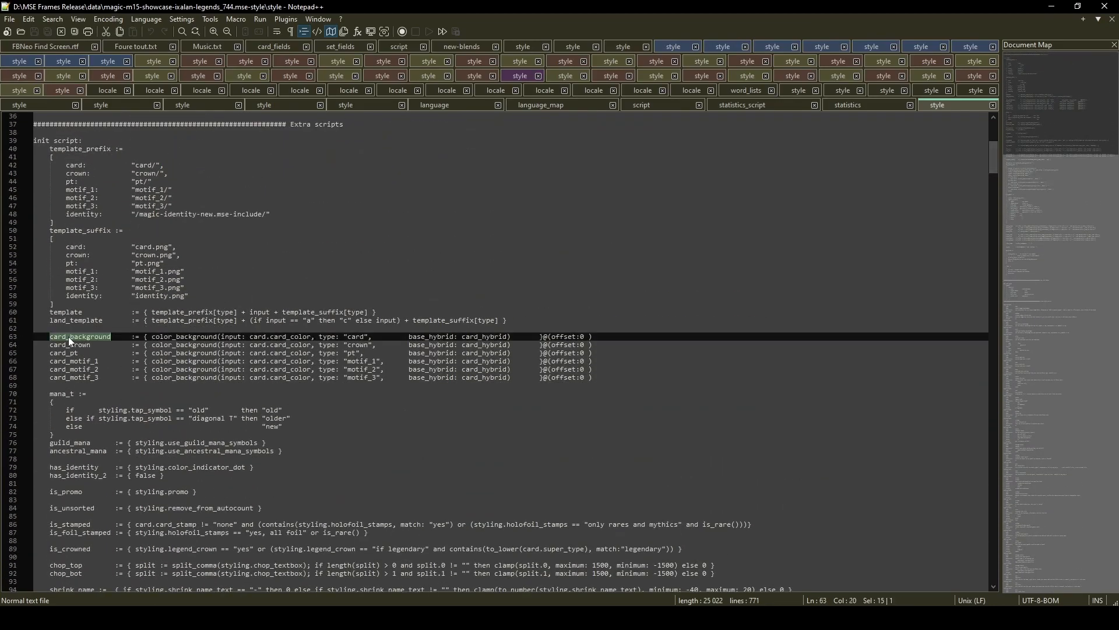
double_click(204, 336)
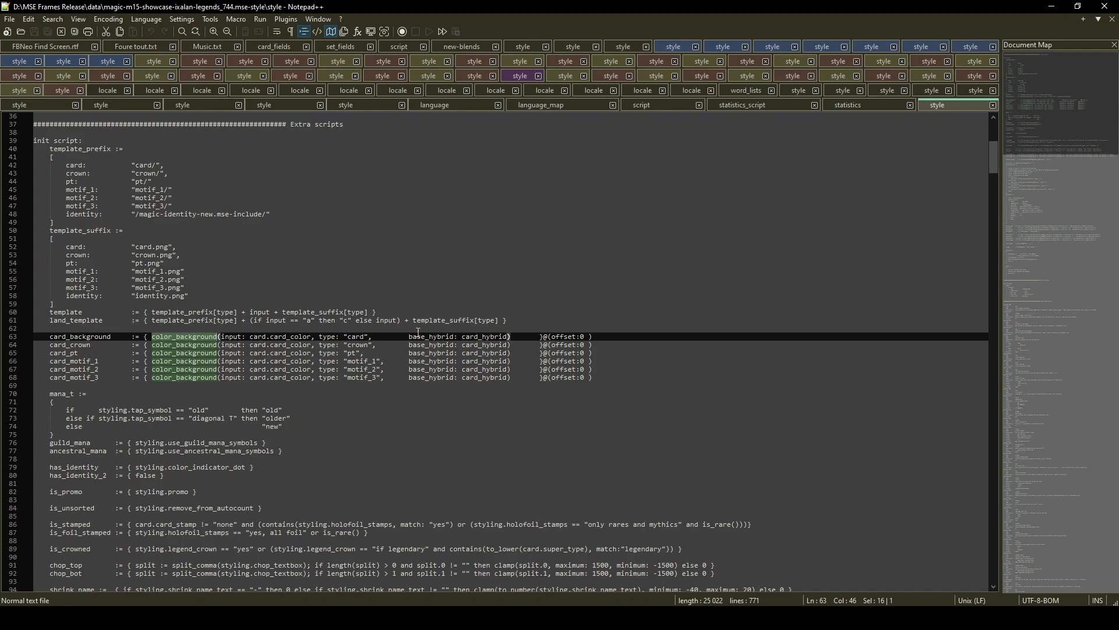
left_click_drag(319, 336, 378, 337)
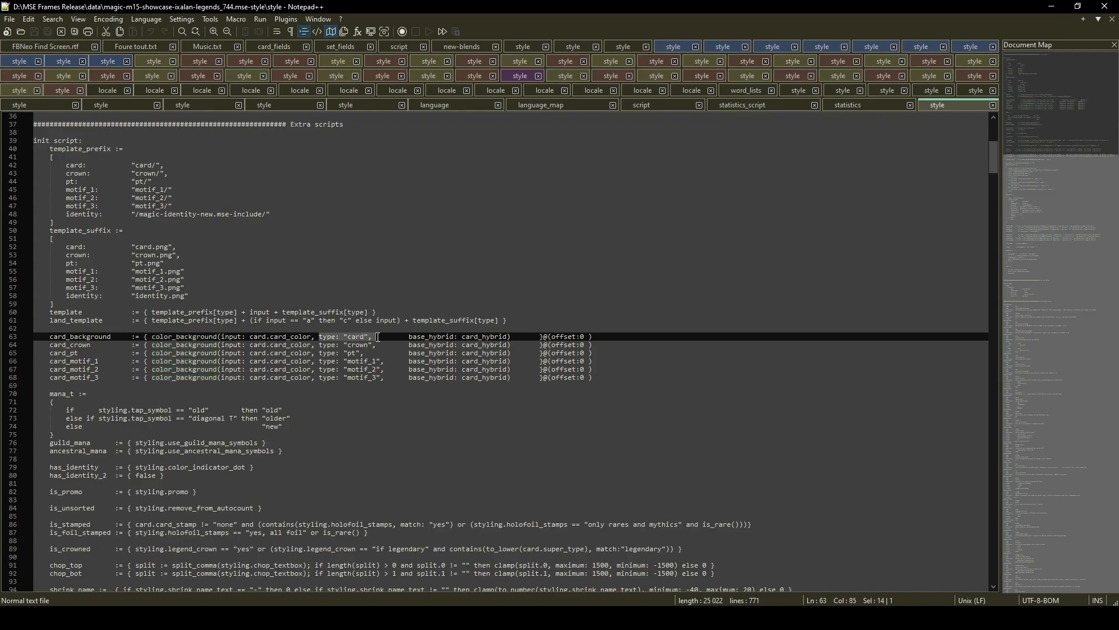
- Compare how the crown and pt box entries in the extra card styles define their images
double_click(70, 345)
left_click_drag(992, 152, 995, 522)
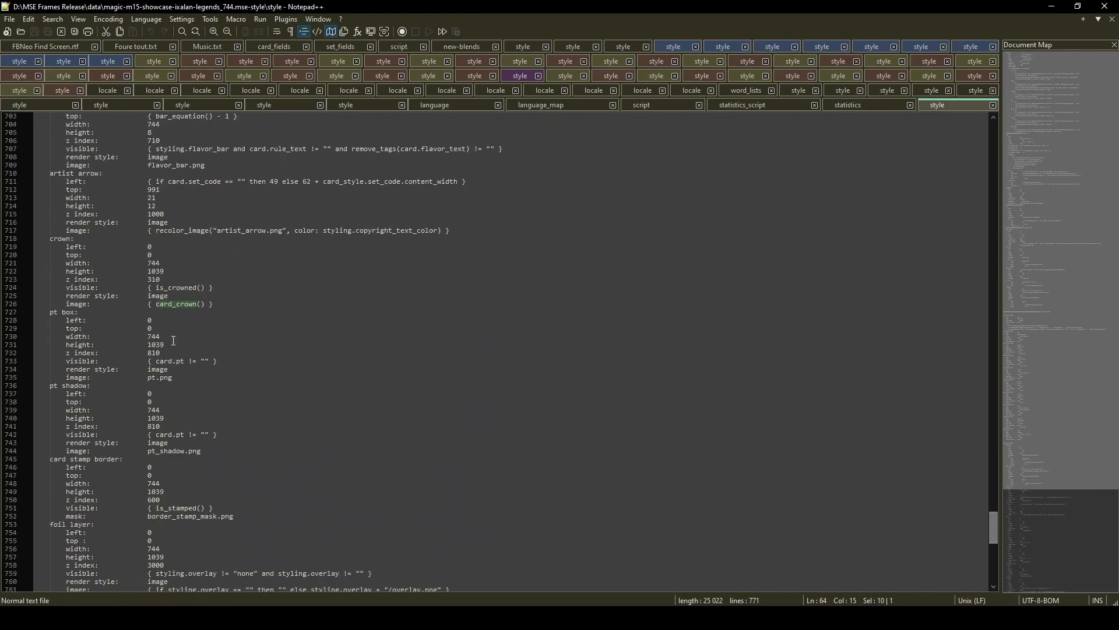
left_click_drag(50, 239, 58, 383)
left_click(44, 314)
left_click(74, 371)
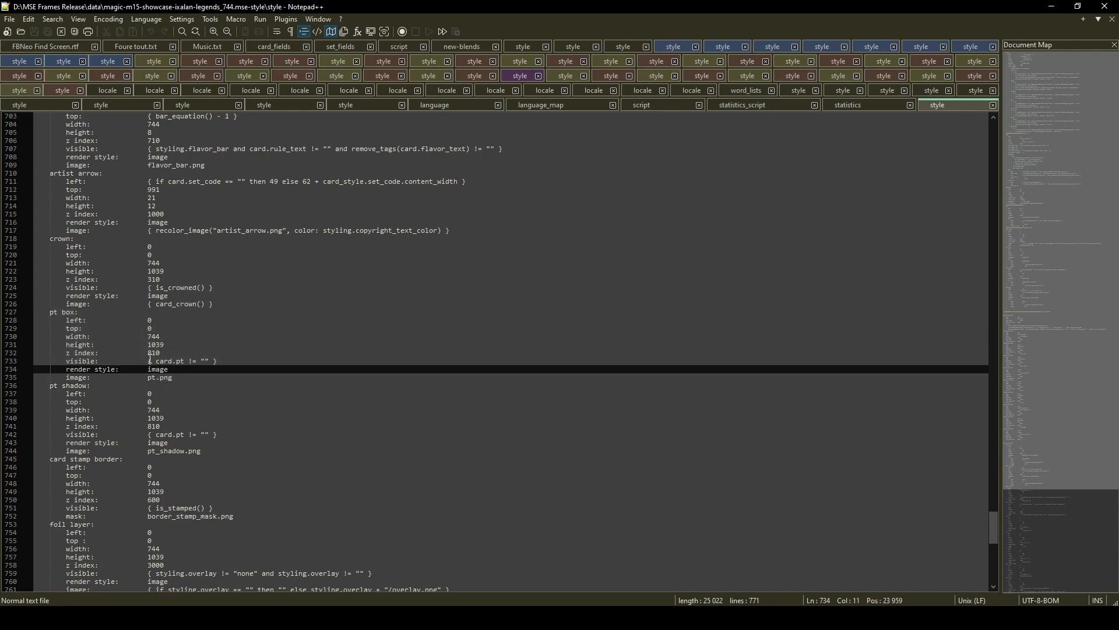
left_click_drag(148, 378, 179, 378)
double_click(78, 378)
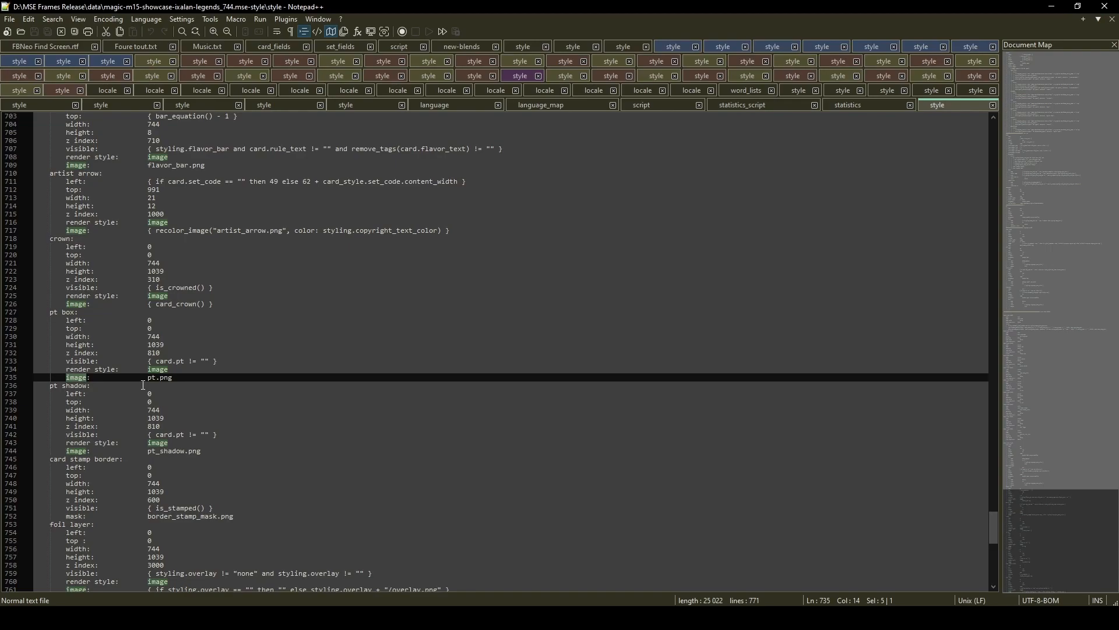
left_click(169, 378)
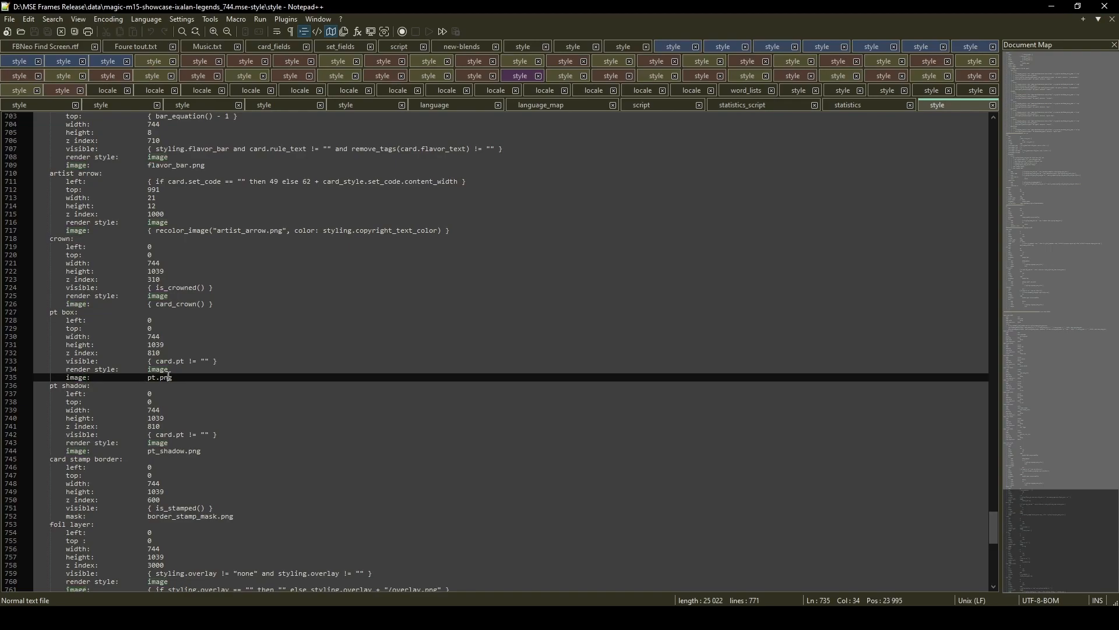
- Replace the pt box image pt.png with the script call { card_pt() }
left_click_drag(148, 378, 174, 378)
left_click(182, 377)
left_click_drag(149, 378, 176, 376)
type("{}")
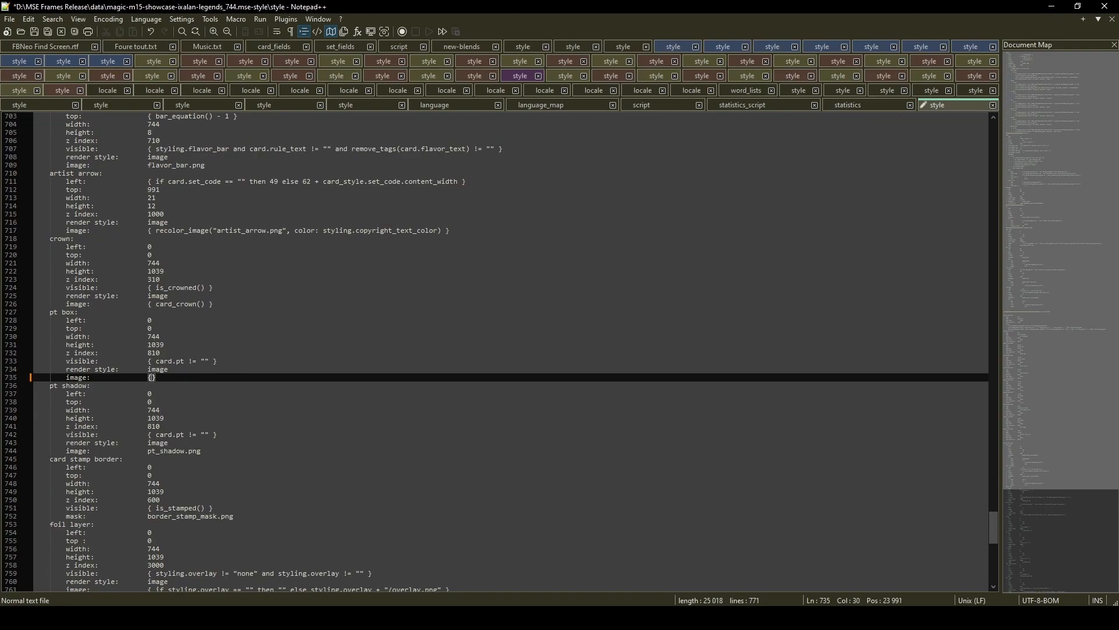
key("Left")
type("card_pt")
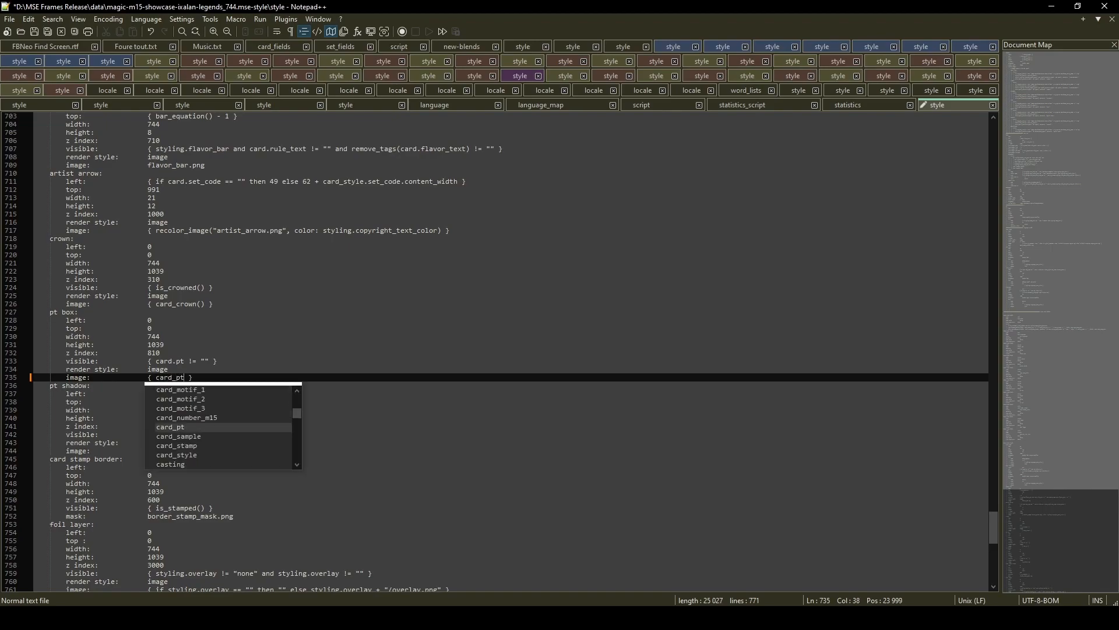
type("()")
- Check the card_pt definition in the init script and its color_background call with type "pt"
double_click(173, 379)
left_click_drag(994, 526, 985, 159)
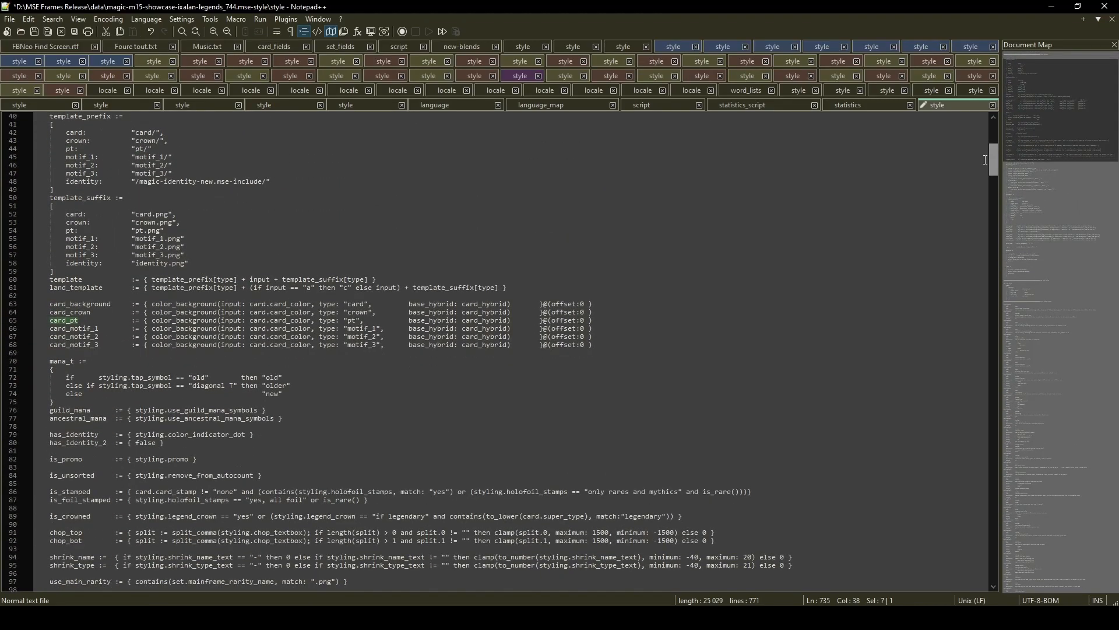
double_click(70, 320)
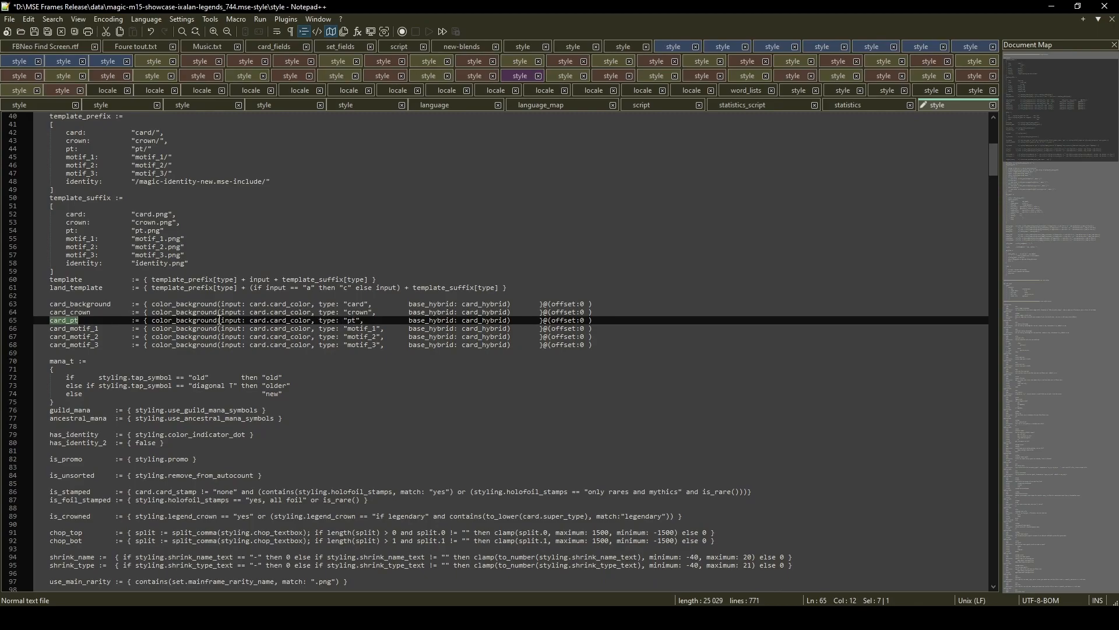
left_click_drag(152, 320, 375, 321)
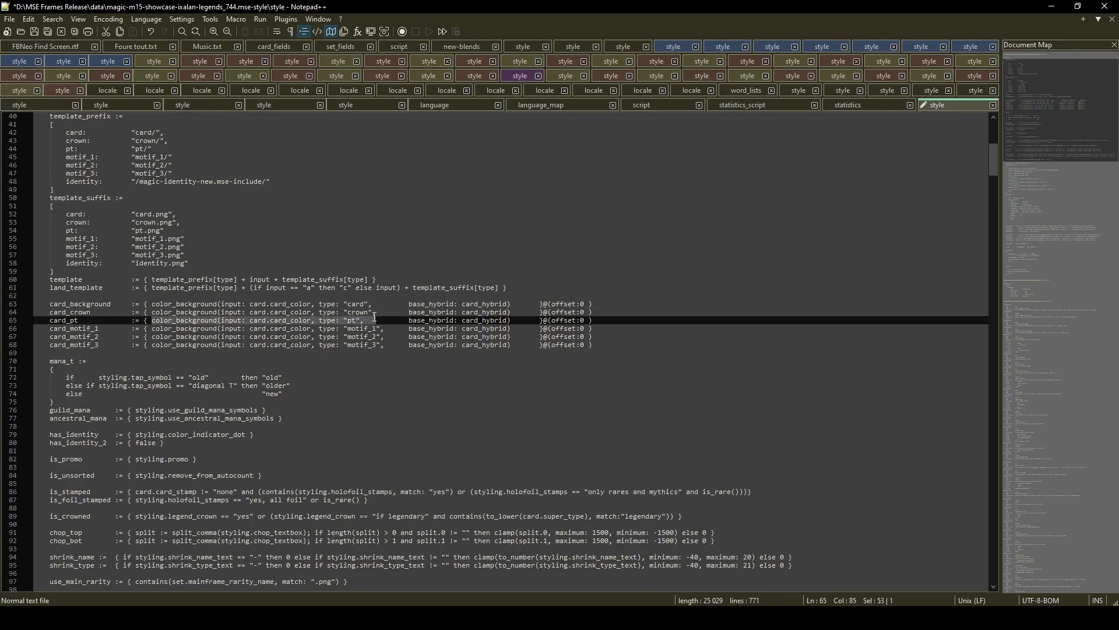
left_click(59, 330)
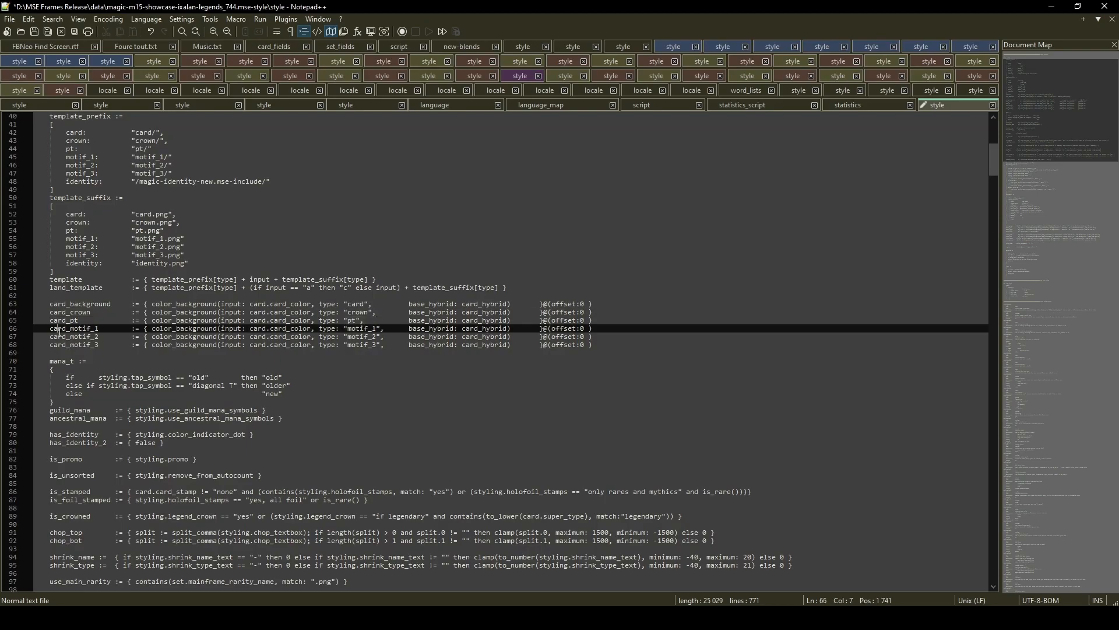
- Copy the pt box style block in front of card stamp border and rename the copy motif
left_click_drag(993, 162, 986, 525)
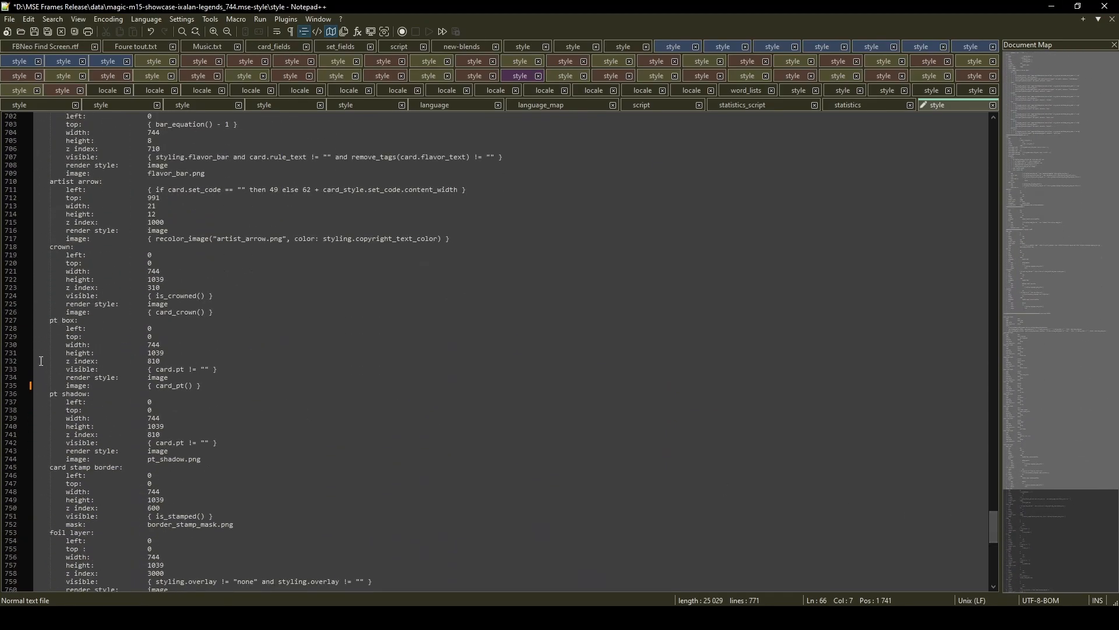
left_click(48, 323)
left_click_drag(49, 326, 49, 403)
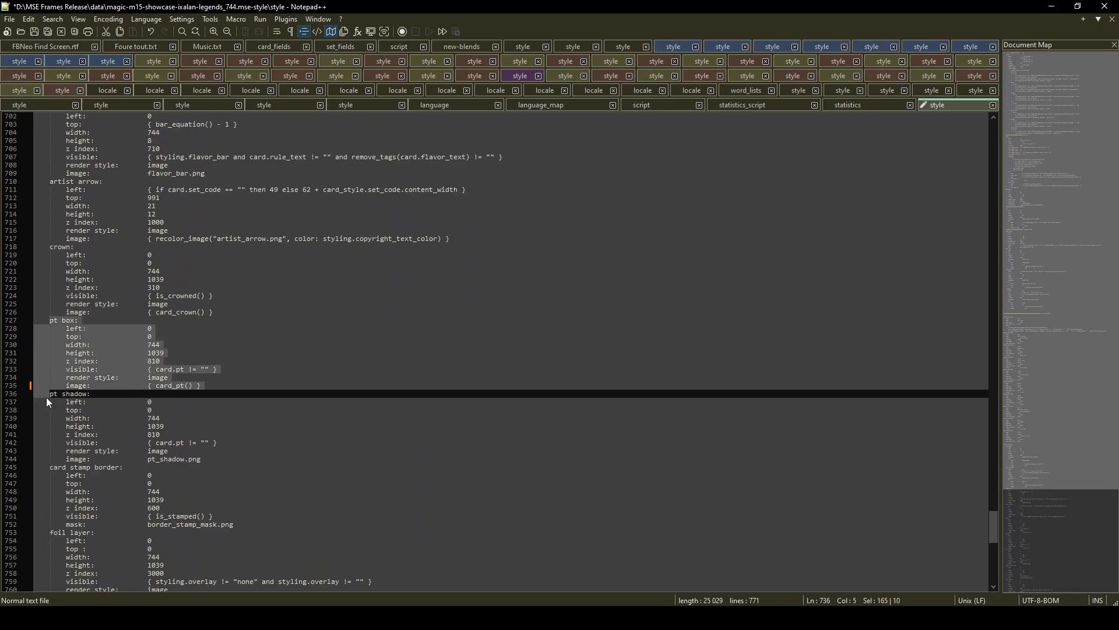
key("ctrl+c")
left_click(49, 468)
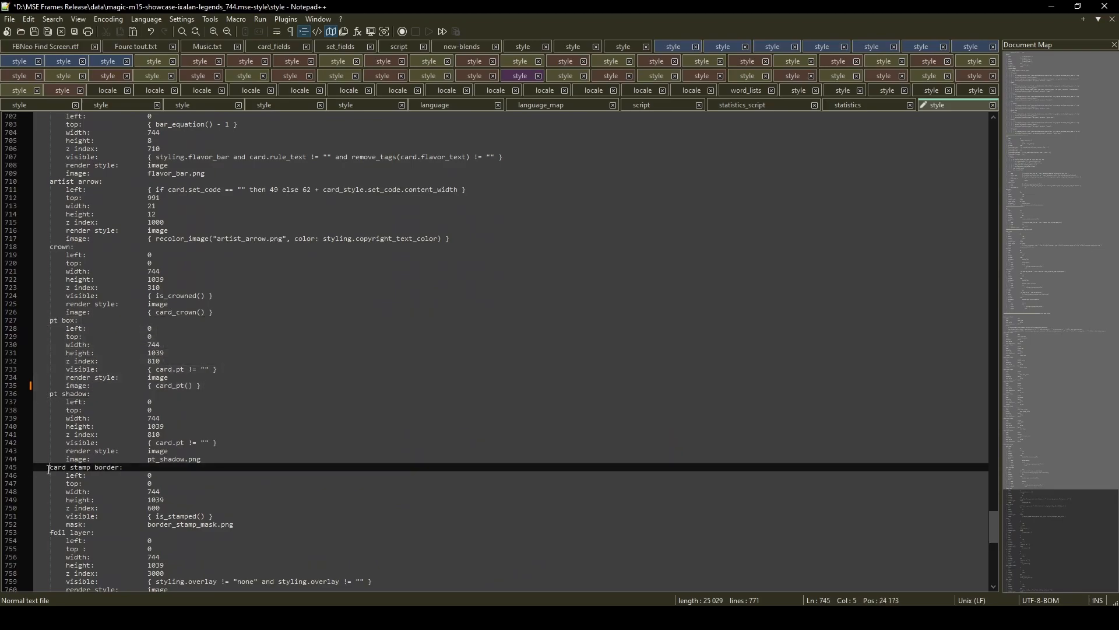
key("ctrl+v")
left_click_drag(50, 468, 76, 470)
type("motif")
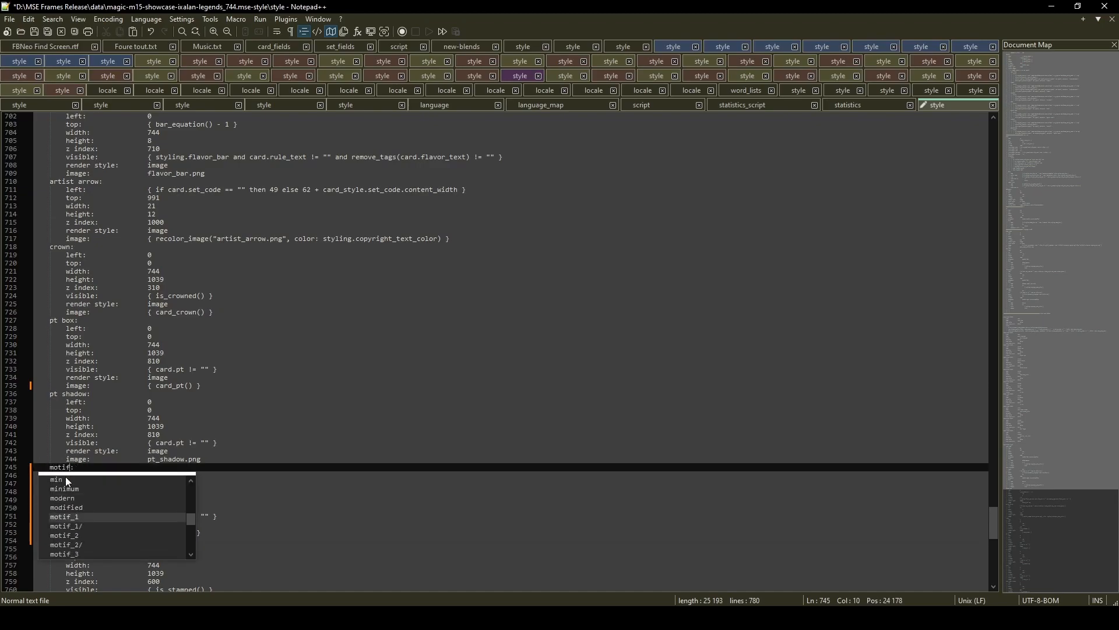
left_click(102, 467)
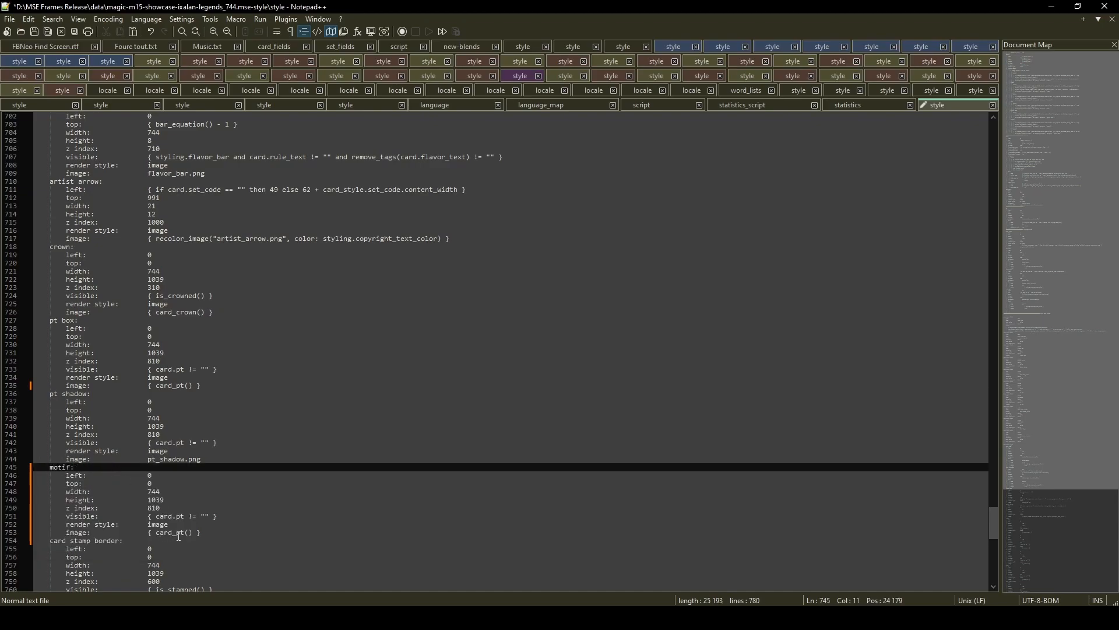
- Set the motif style's image to { card_motif_1() }
left_click_drag(177, 533, 185, 532)
type("motif")
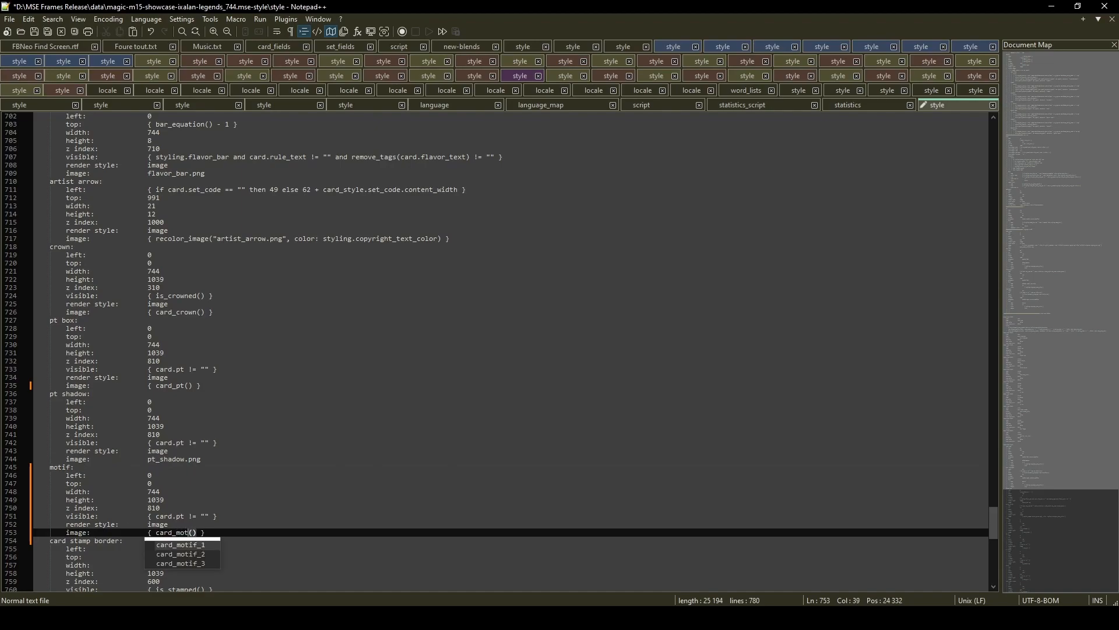
type("_1")
left_click(230, 531)
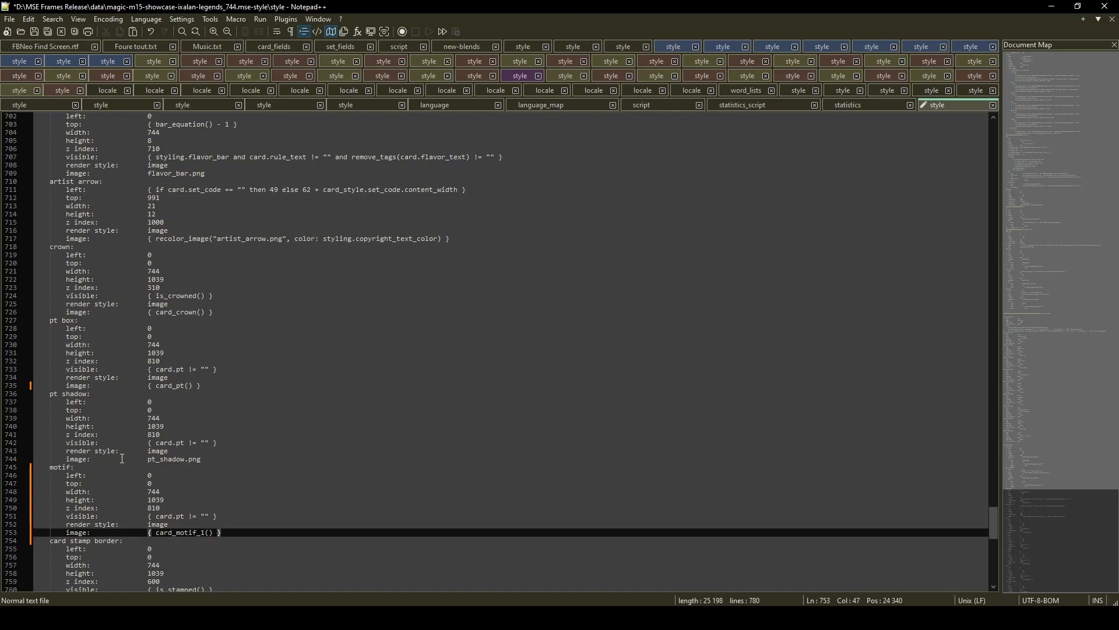
- Delete the visible line from the motif style block
scroll(102, 480, "down", 2)
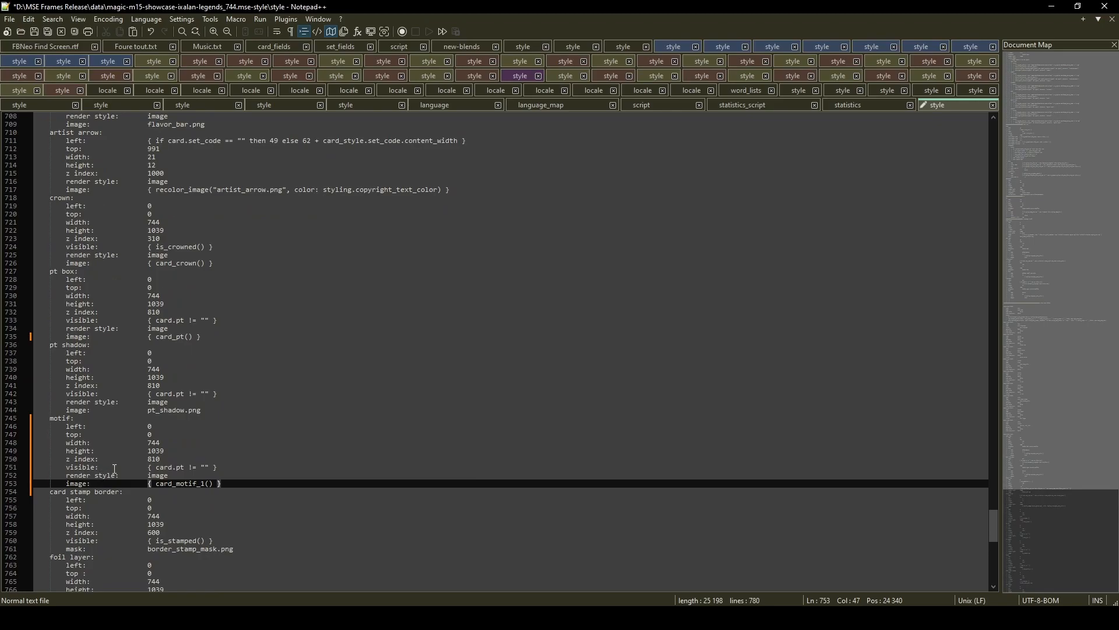
left_click(65, 468)
key("shift+Down")
key("Delete")
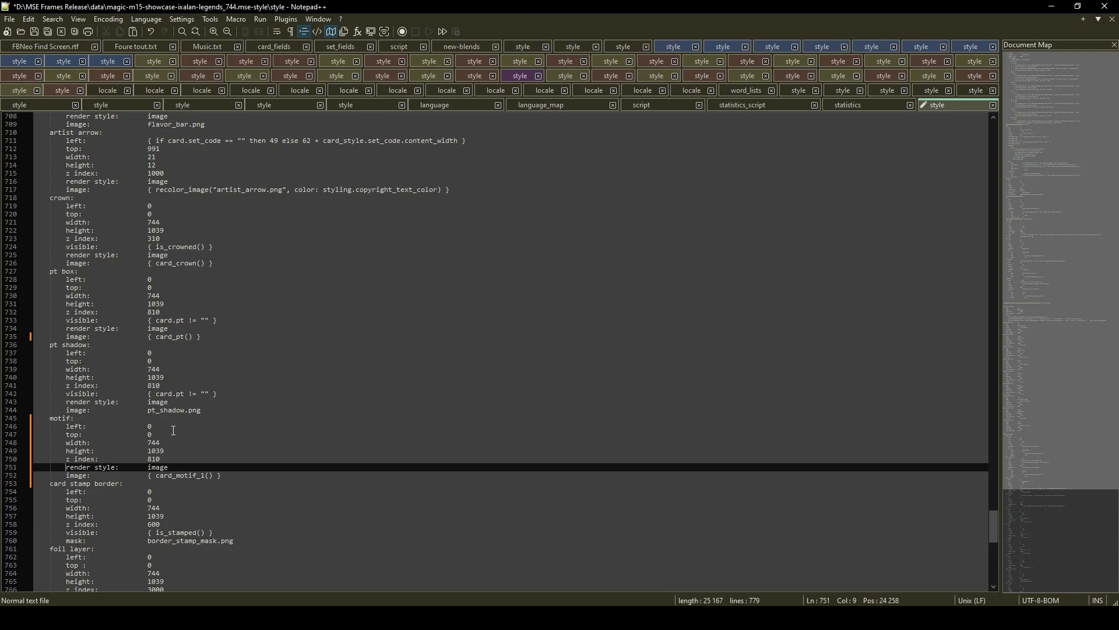
left_click_drag(48, 417, 44, 484)
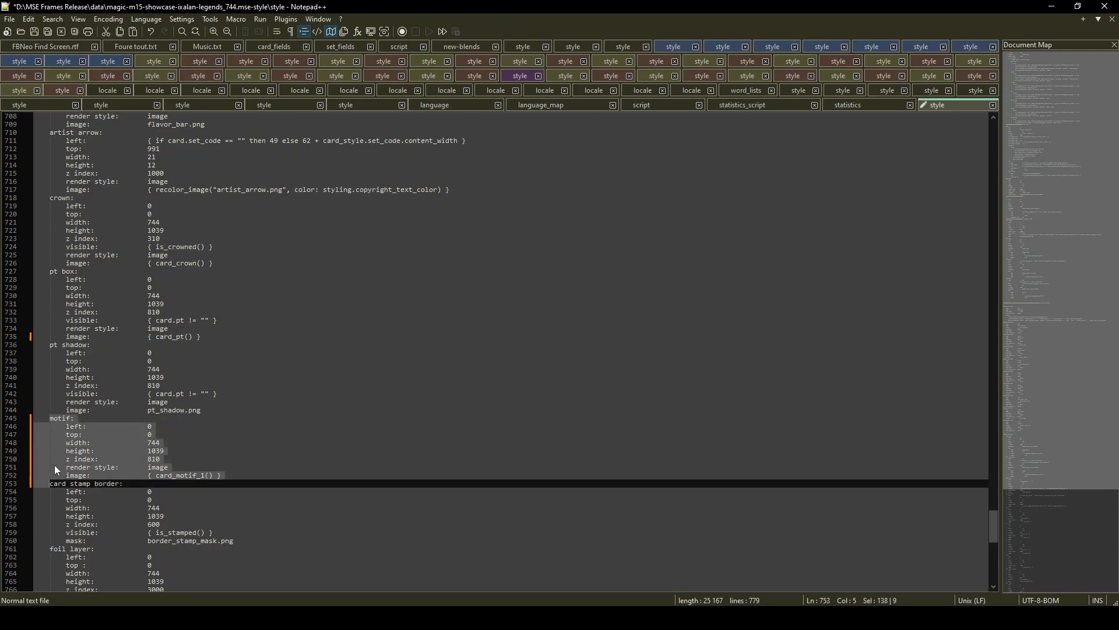
left_click(55, 466)
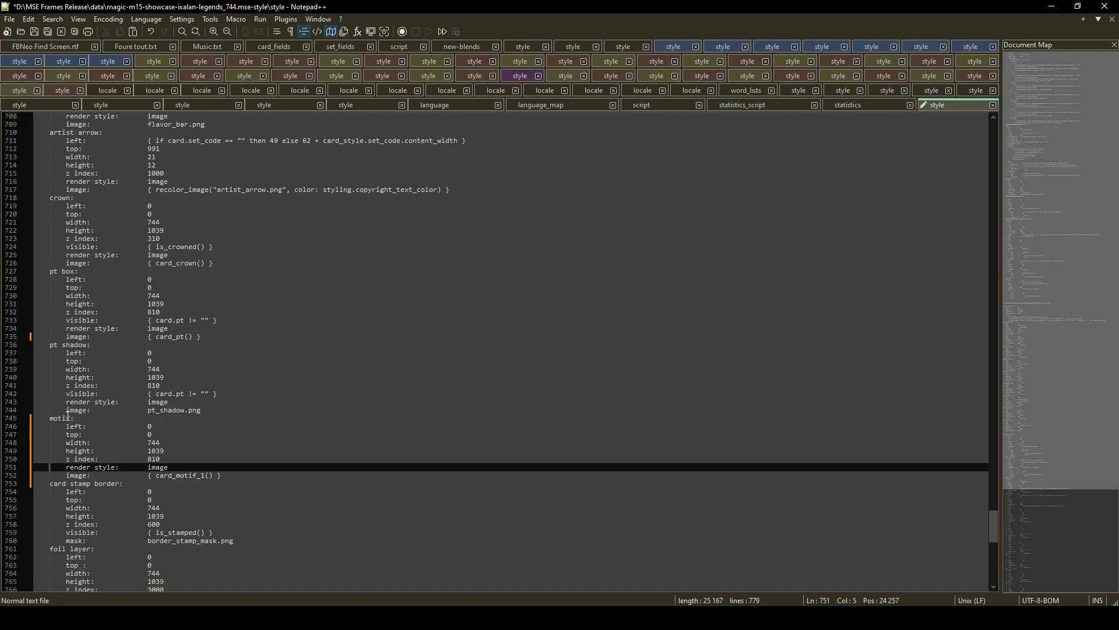
left_click_drag(49, 418, 234, 473)
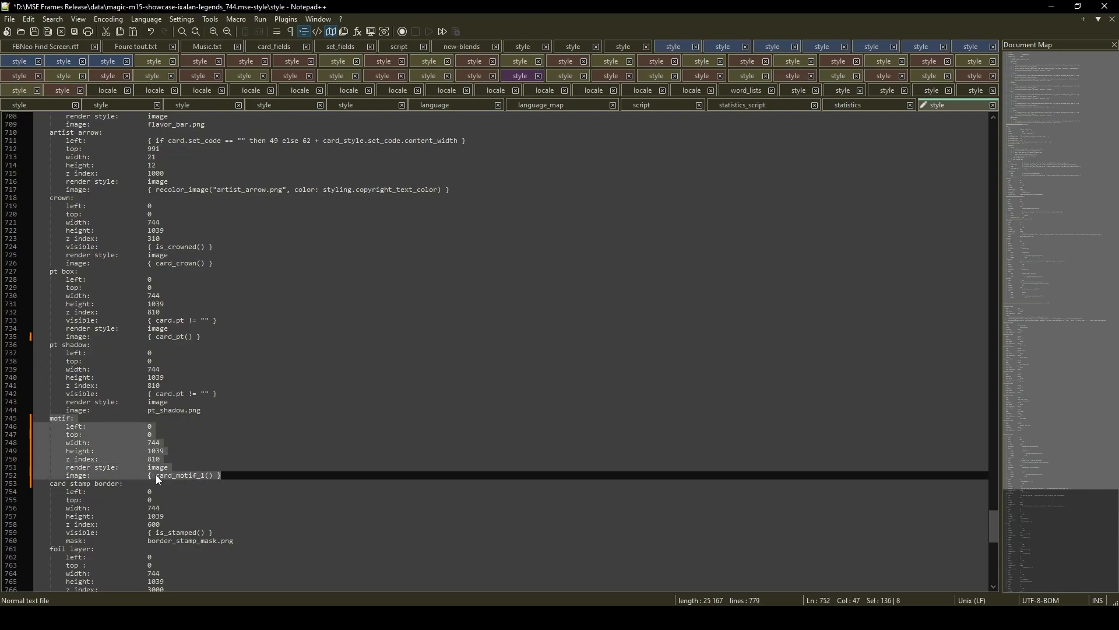
left_click(156, 475)
left_click_drag(157, 475, 214, 473)
left_click(227, 475)
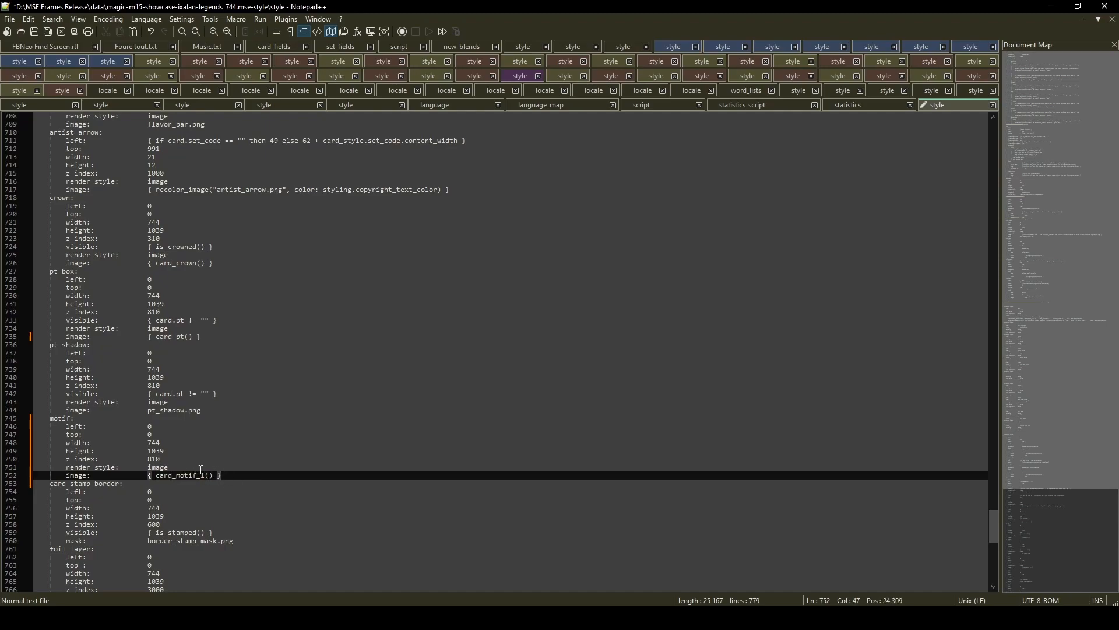
- Duplicate the motif style block directly below itself and rename the copy motif background
left_click_drag(49, 418, 46, 482)
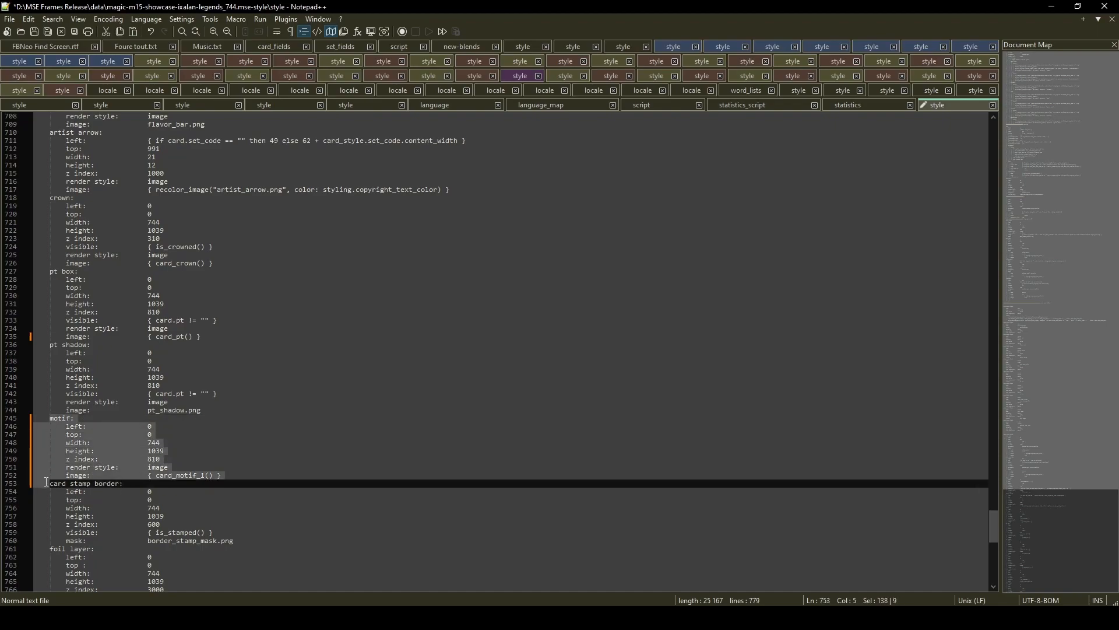
key("ctrl+c")
key("Right")
key("ctrl+v")
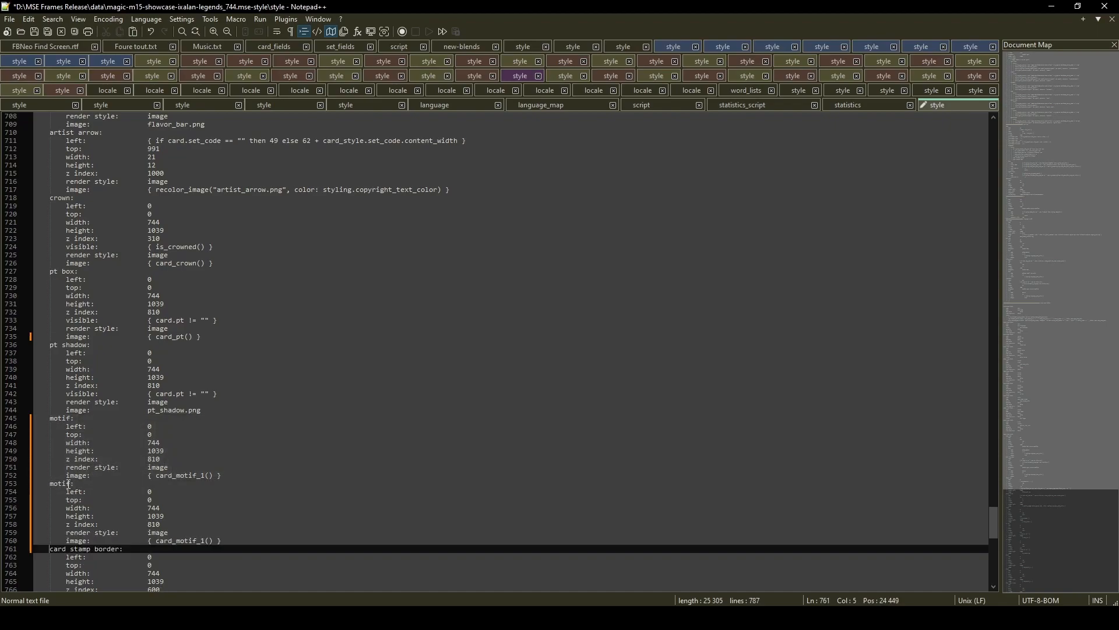
left_click(71, 483)
type("backgroun")
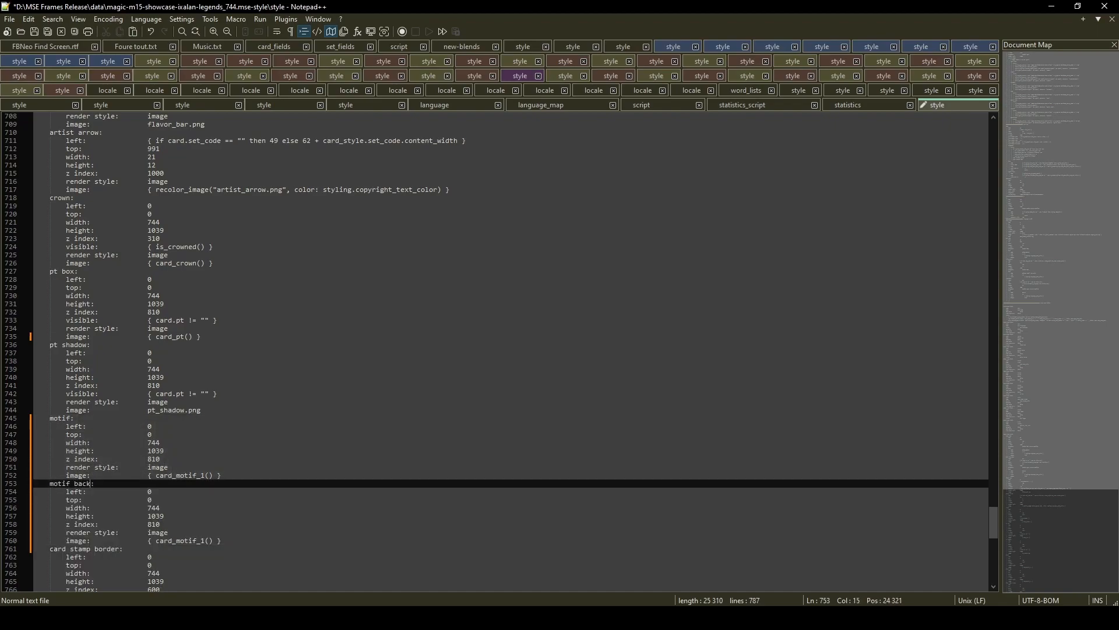
type("d")
- Set the motif background style's image to motif_background.png
left_click_drag(141, 542, 222, 541)
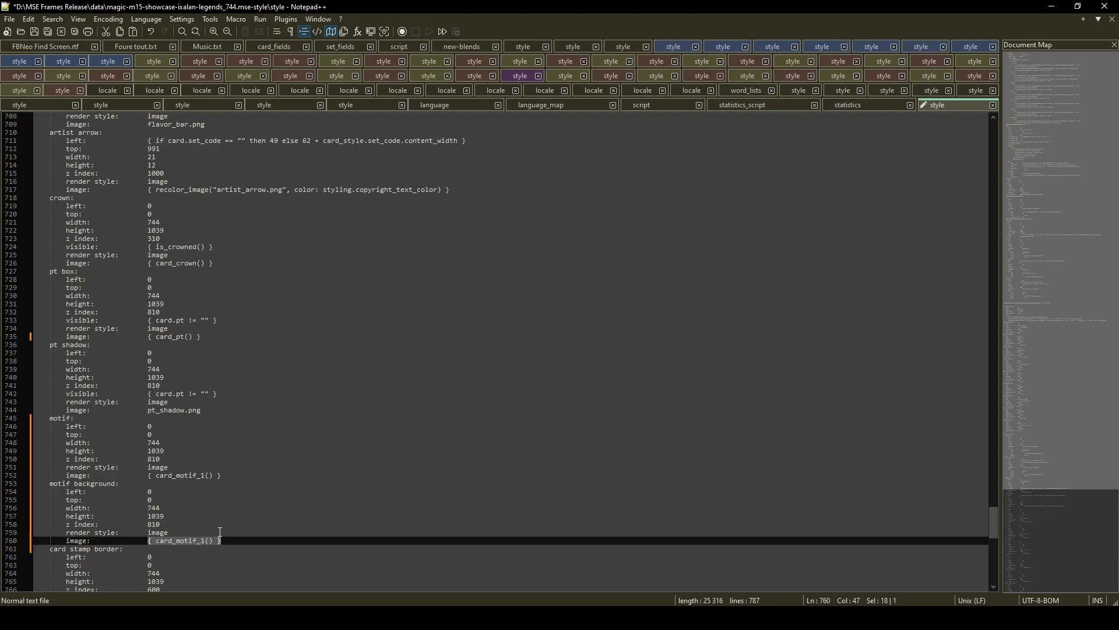
type("motif")
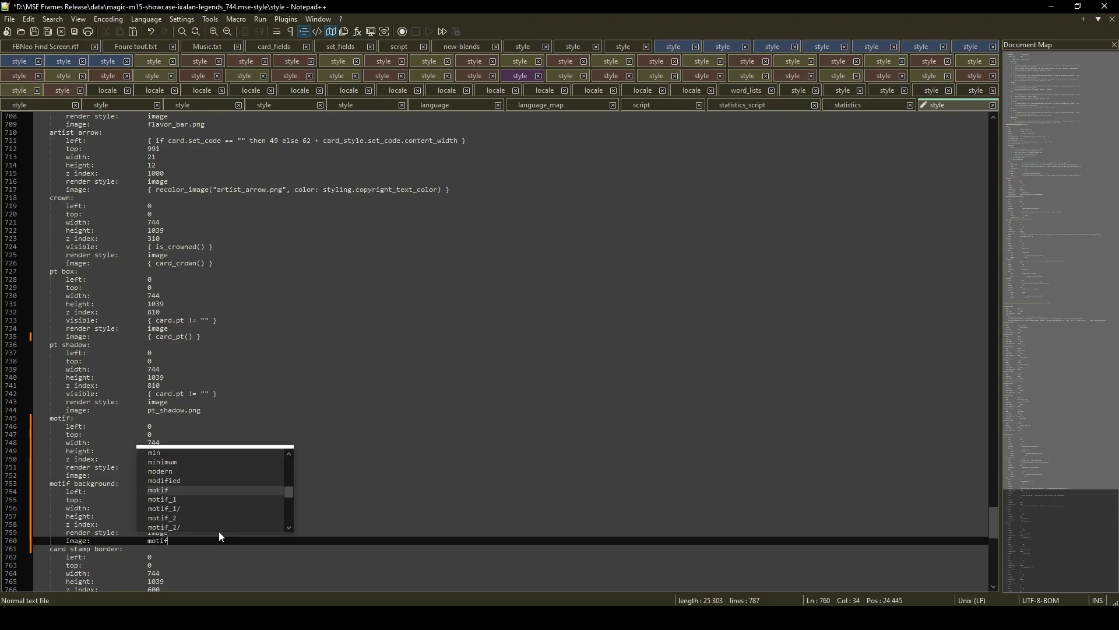
type("_back")
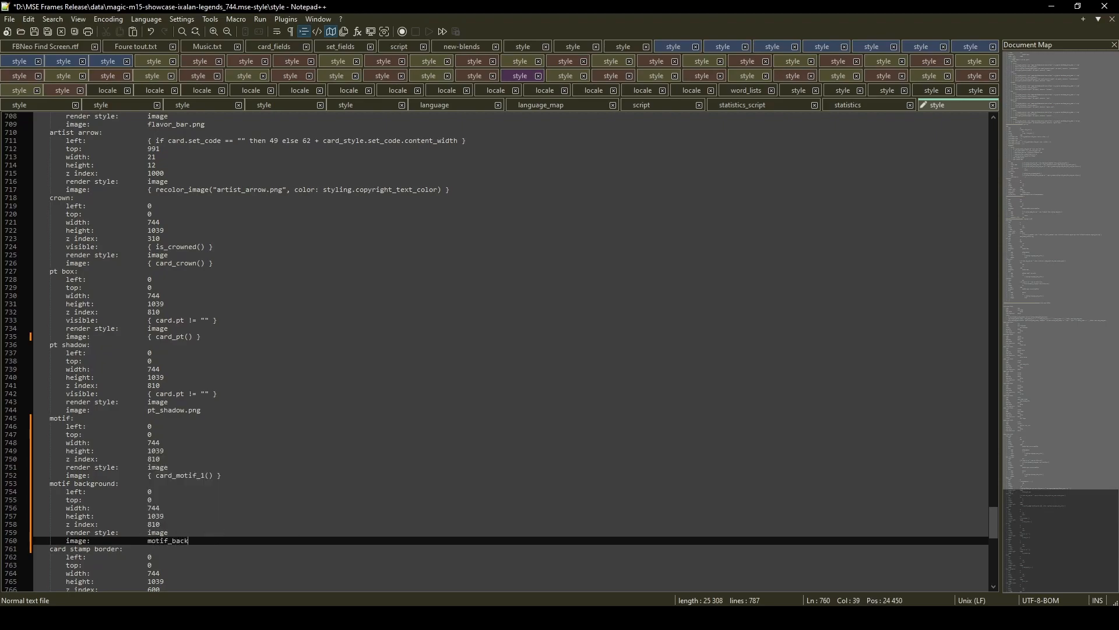
type("ground.png")
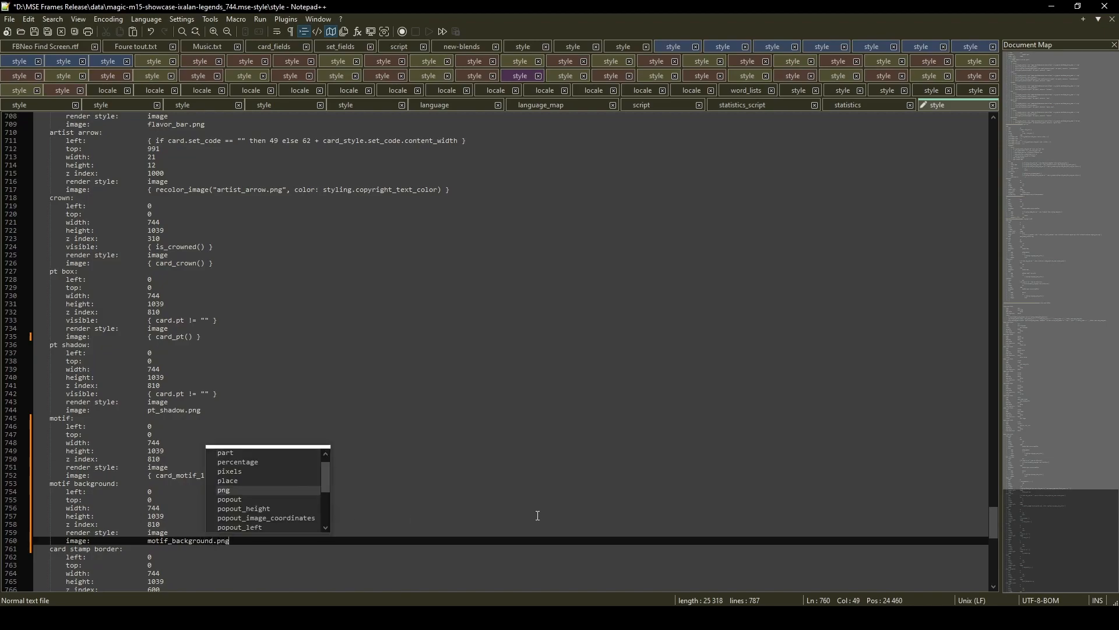
- Switch to GIMP to view the motif_background image, and return to the style file in Notepad++
key("alt+Tab")
left_click(520, 309)
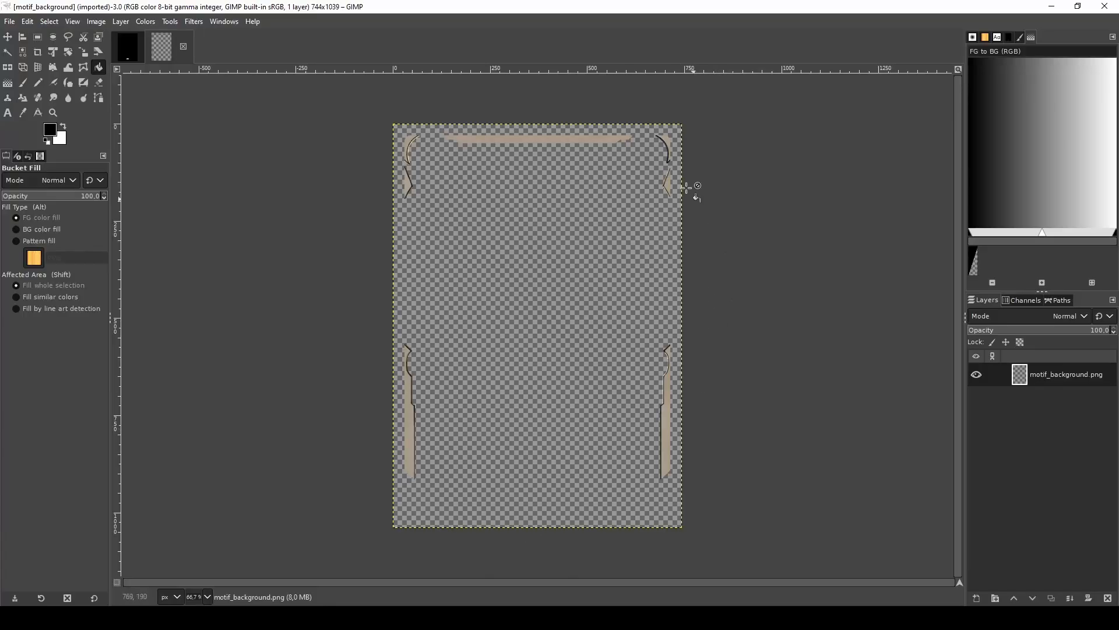
key("alt+Tab")
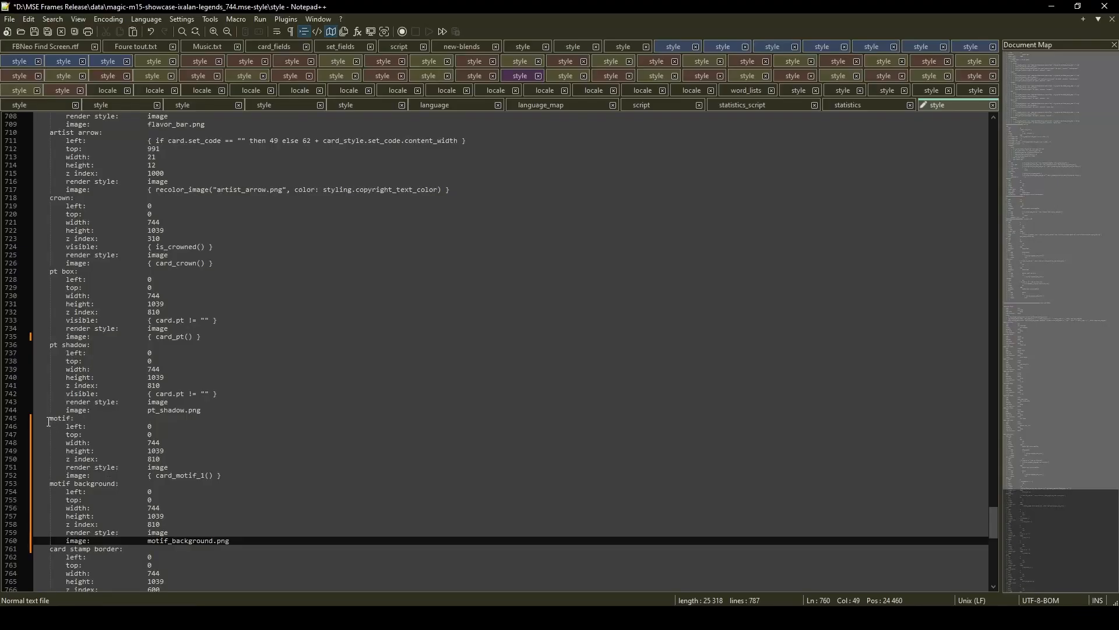
- Locate the extra card field definitions for crown, pt box and pt shadow above the extra card styles
left_click_drag(49, 420, 46, 548)
key("Up")
left_click(47, 204)
left_click(48, 231)
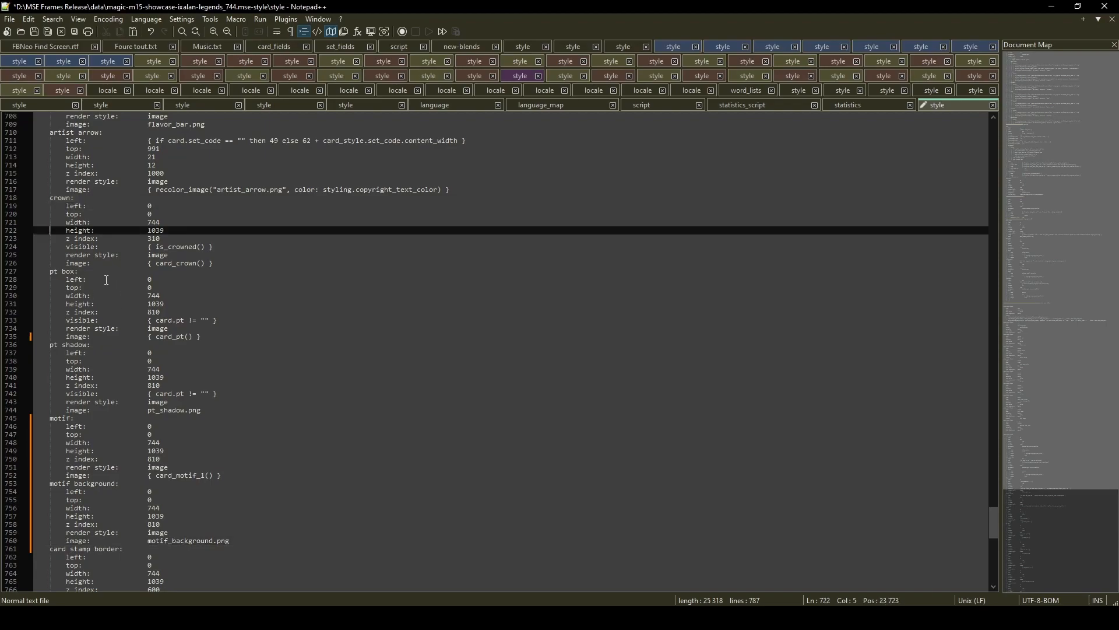
left_click_drag(993, 519, 999, 467)
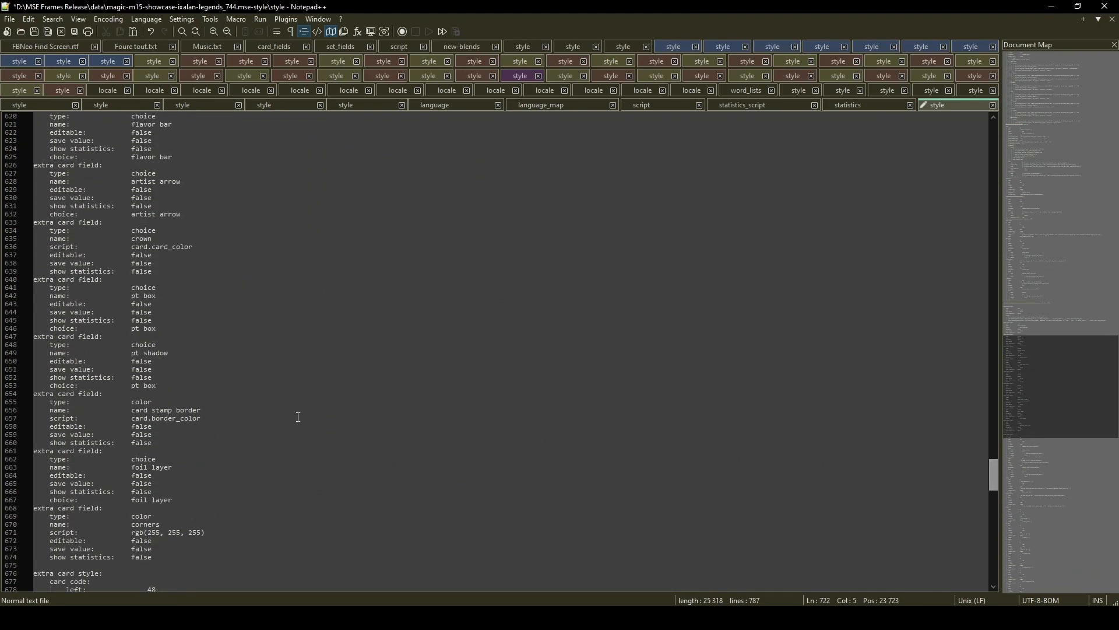
left_click(156, 288)
scroll(154, 317, "up", 3)
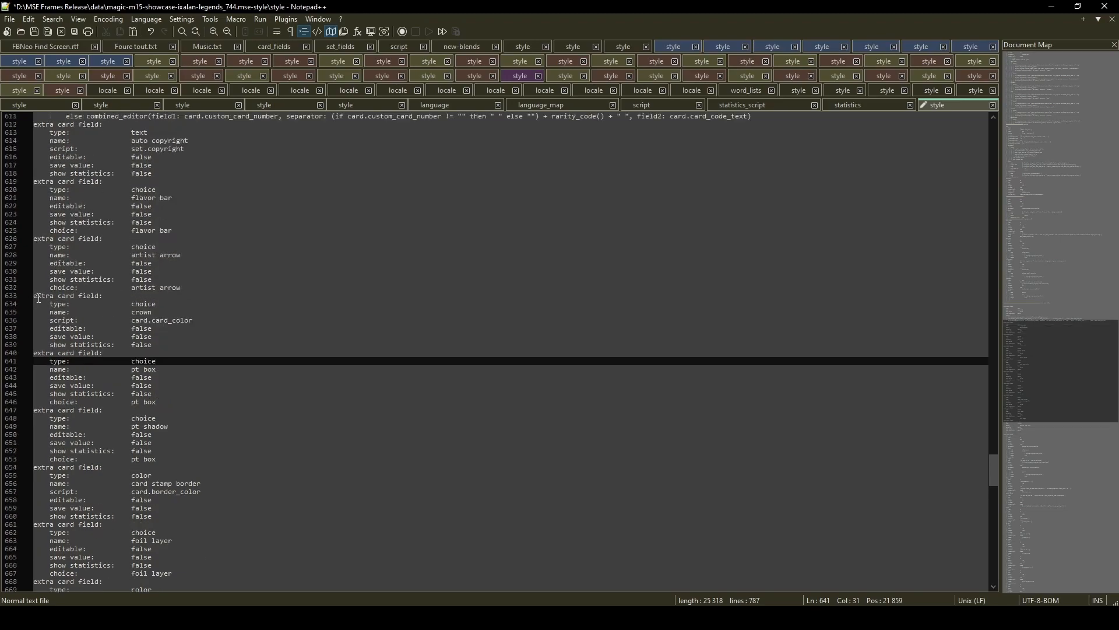
- Copy the crown extra card field block and paste it twice directly below the pt shadow field
left_click_drag(35, 295, 33, 354)
key("ctrl+c")
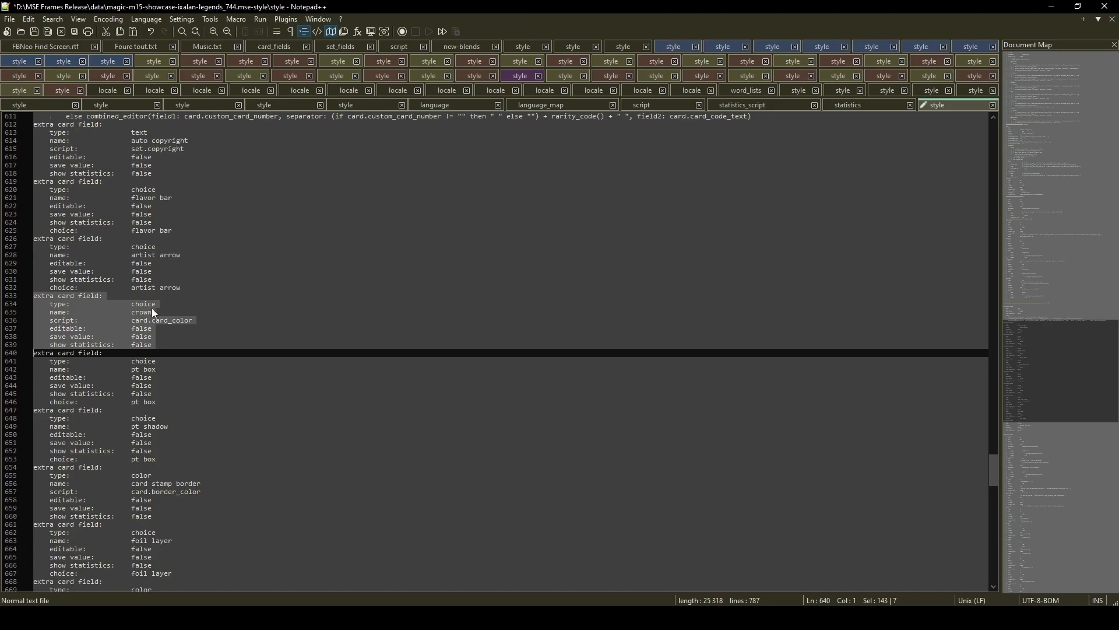
left_click(35, 466)
key("ctrl+v")
key("ctrl+v")
scroll(72, 473, "down", 3)
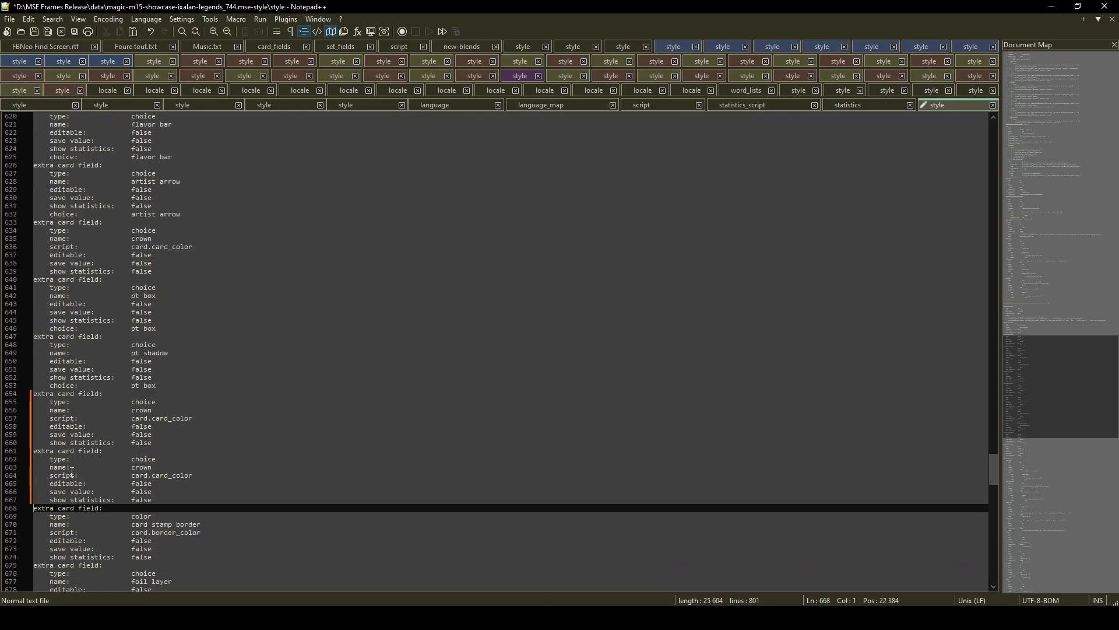
- Rename the first pasted crown field motif and the second one motif background
double_click(142, 410)
type("motif")
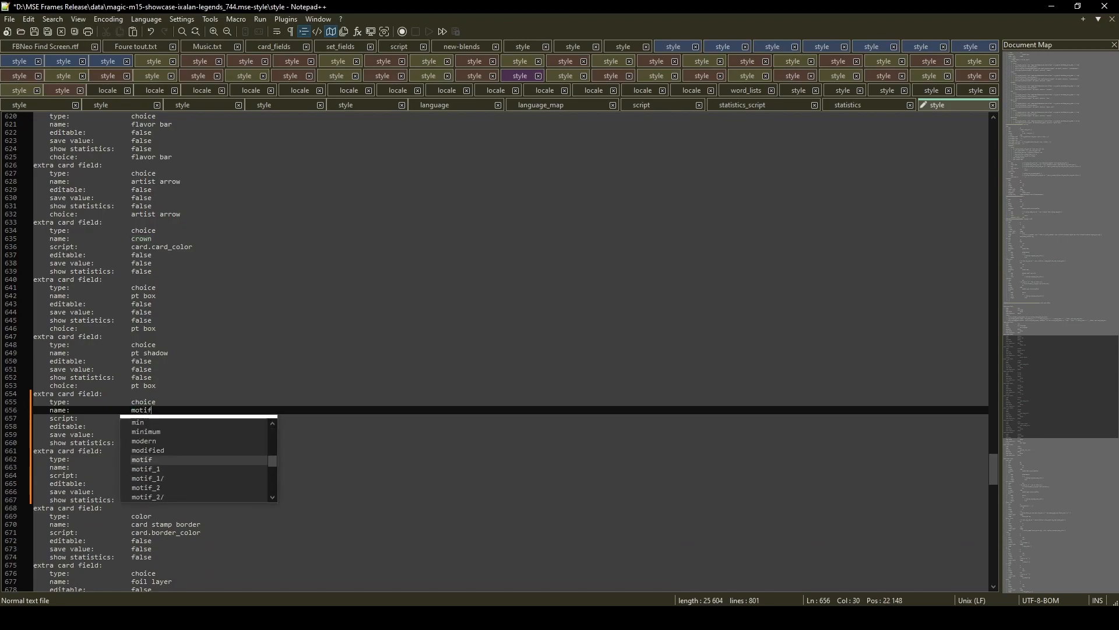
left_click(94, 443)
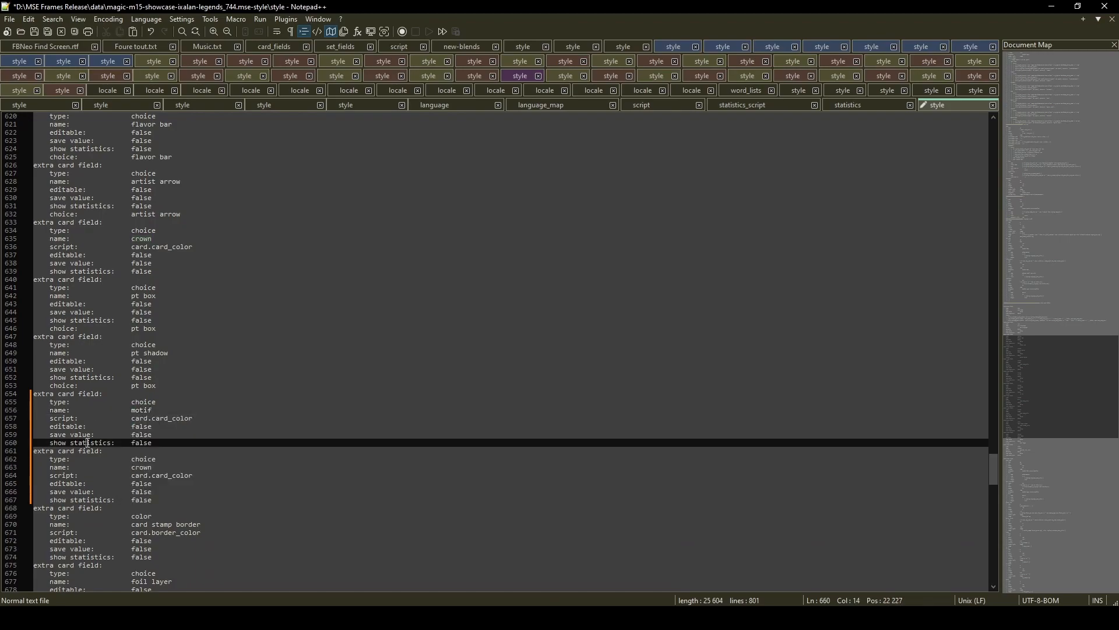
double_click(142, 467)
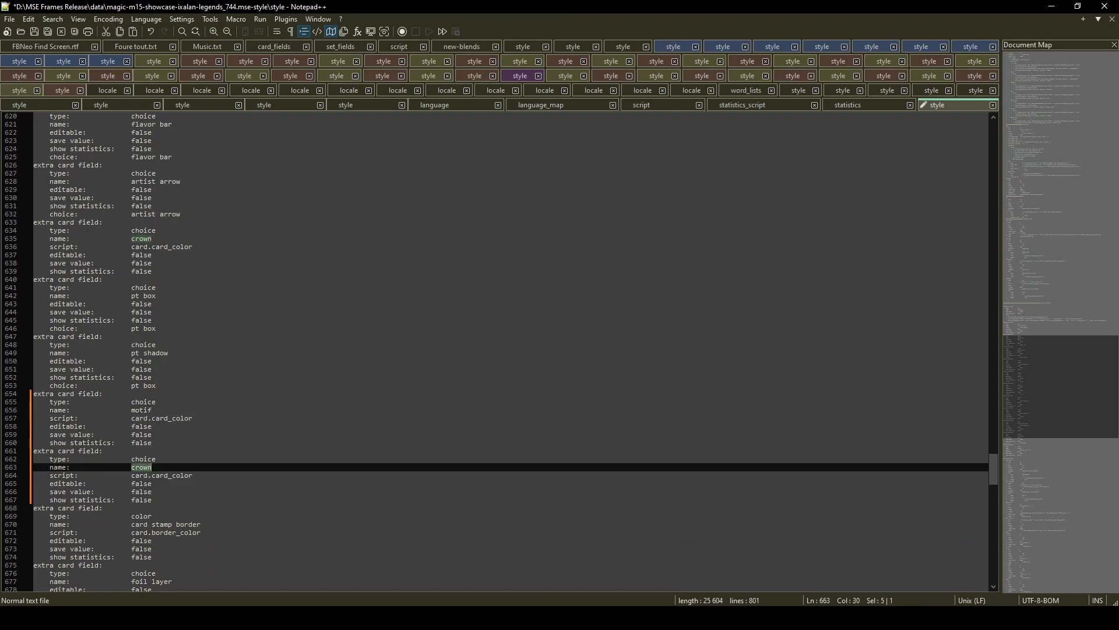
type("motif background")
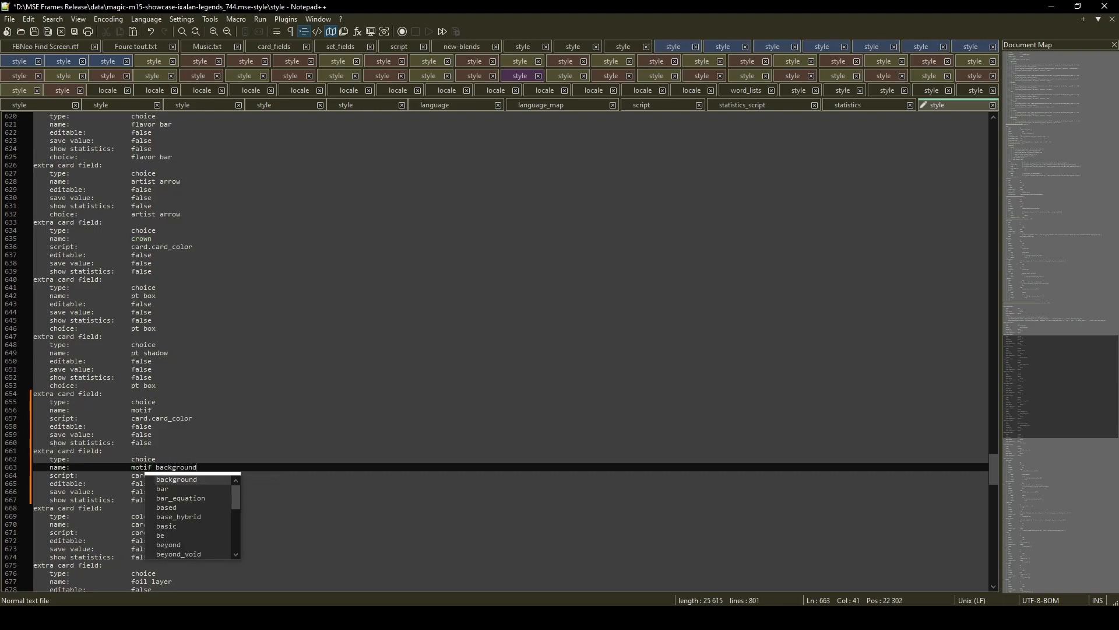
- Examine the name and script lines of the new motif extra card field
double_click(141, 409)
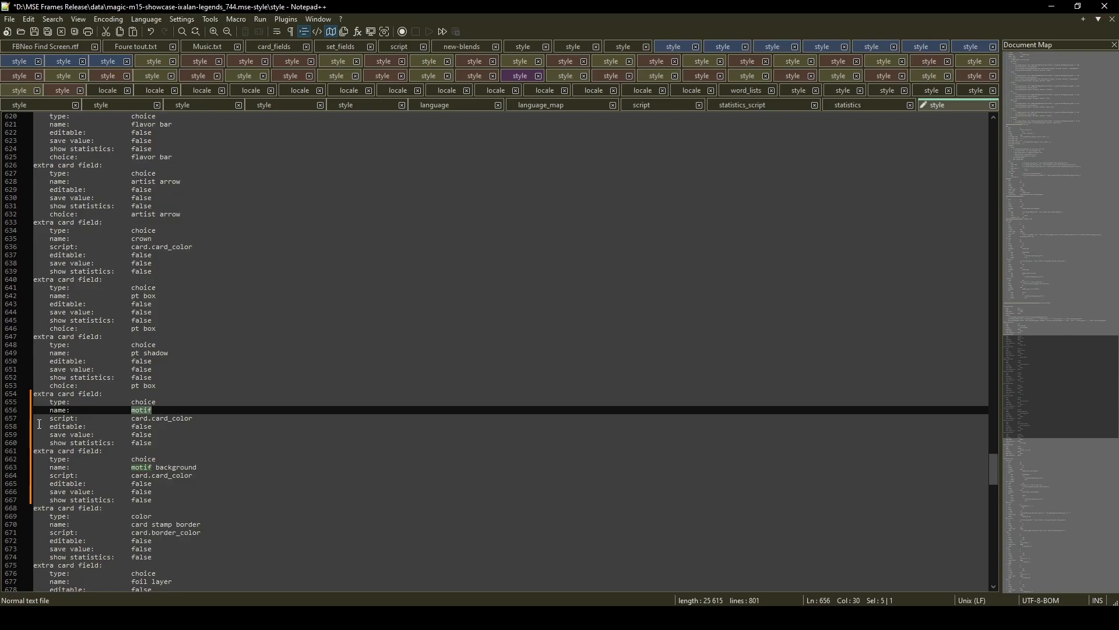
left_click_drag(50, 417, 197, 418)
left_click(173, 418)
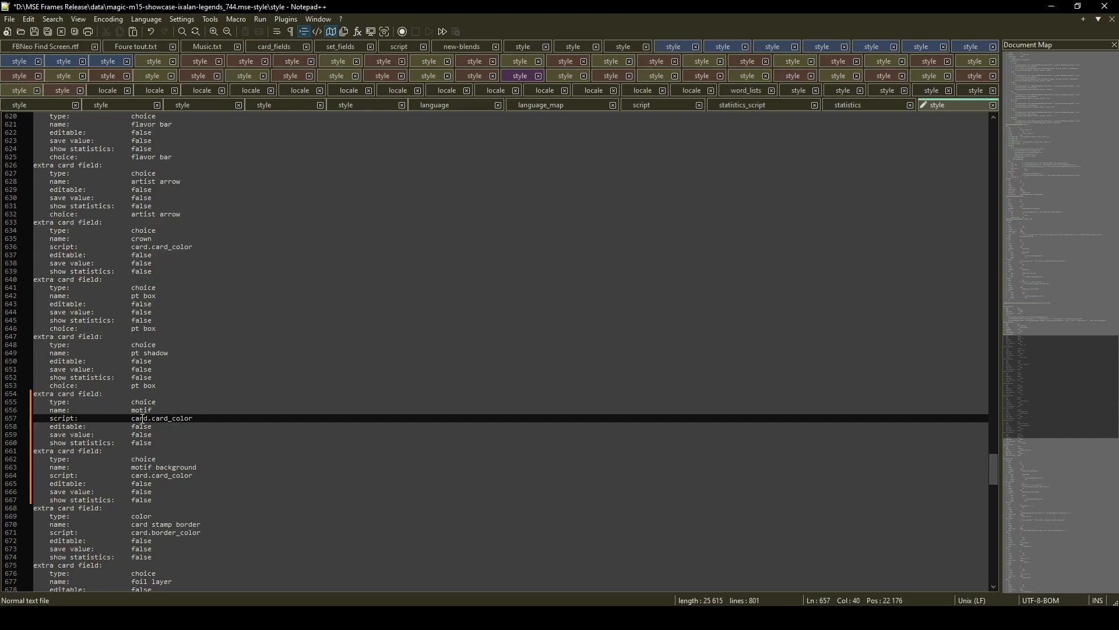
left_click_drag(52, 419, 200, 418)
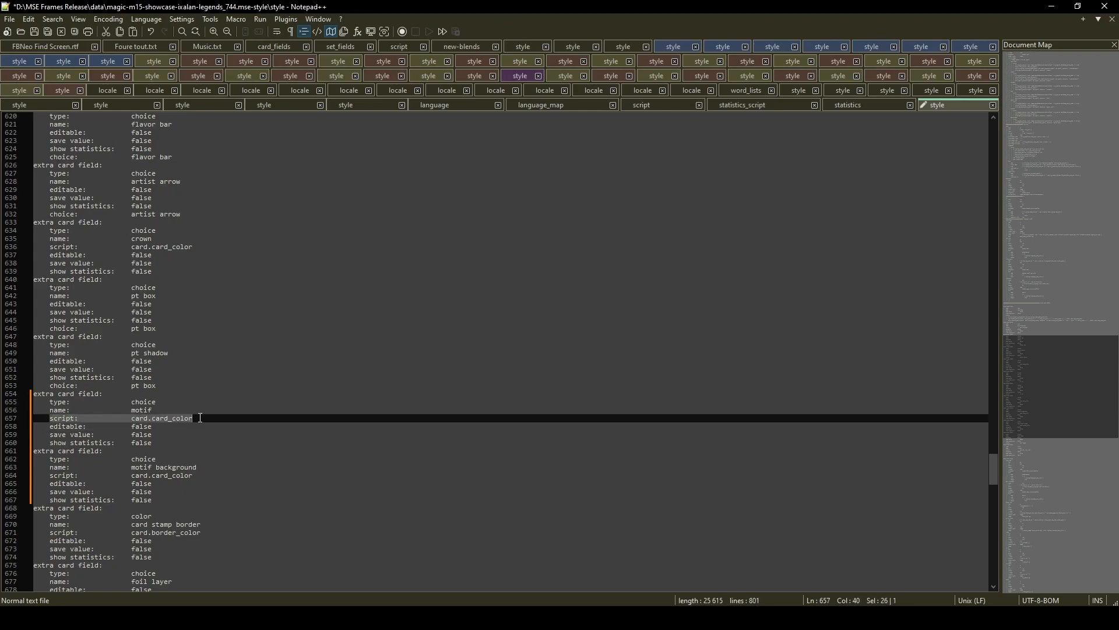
left_click(200, 418)
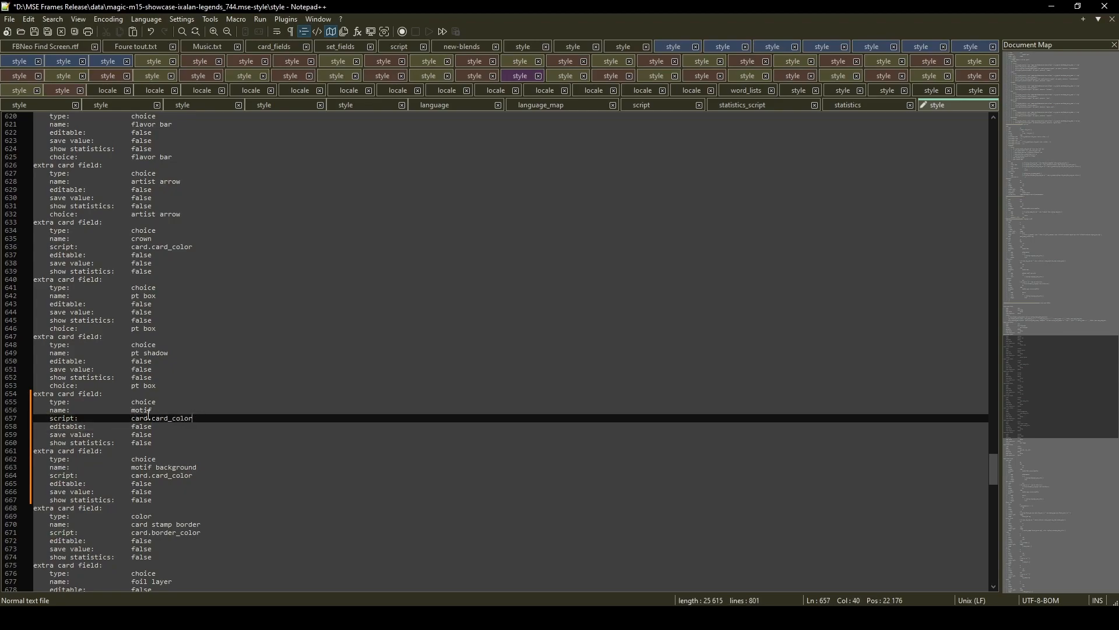
double_click(141, 412)
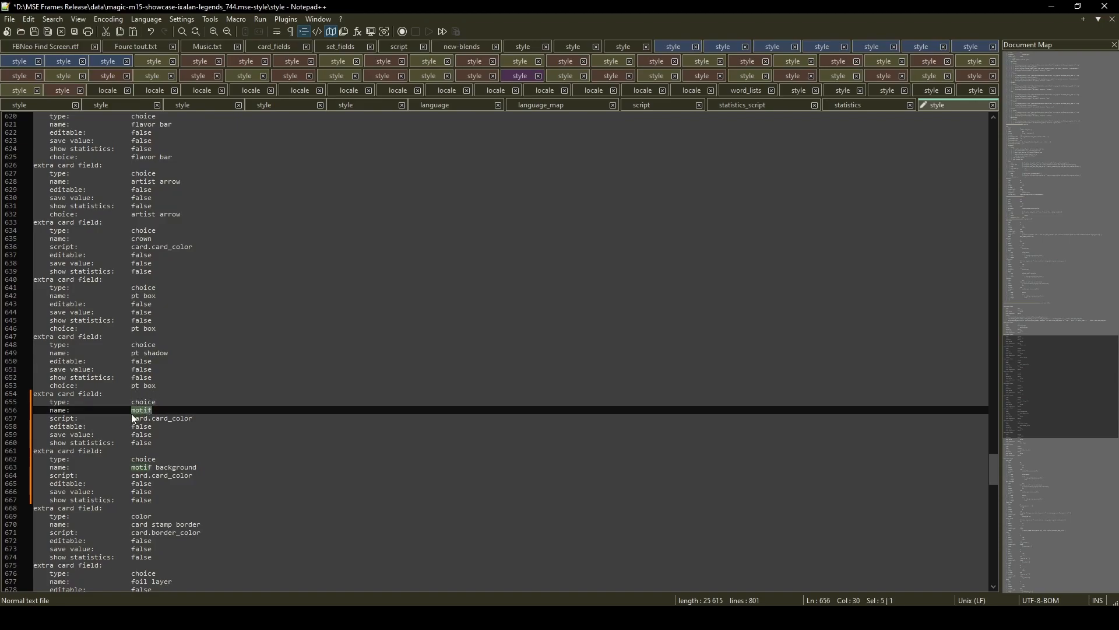
left_click_drag(131, 419, 197, 421)
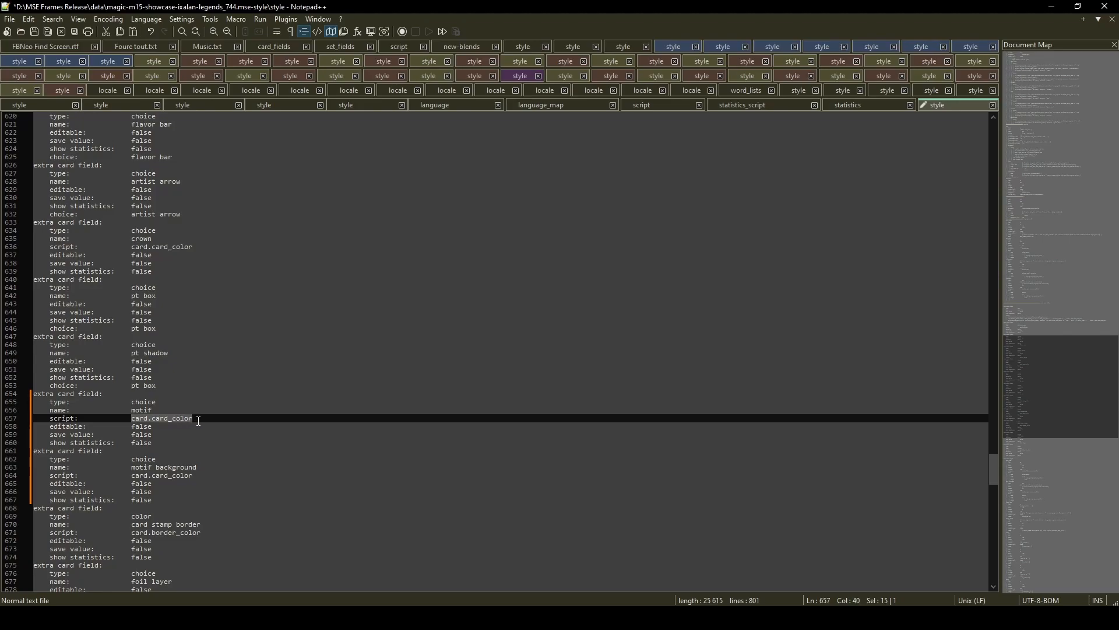
left_click(199, 417)
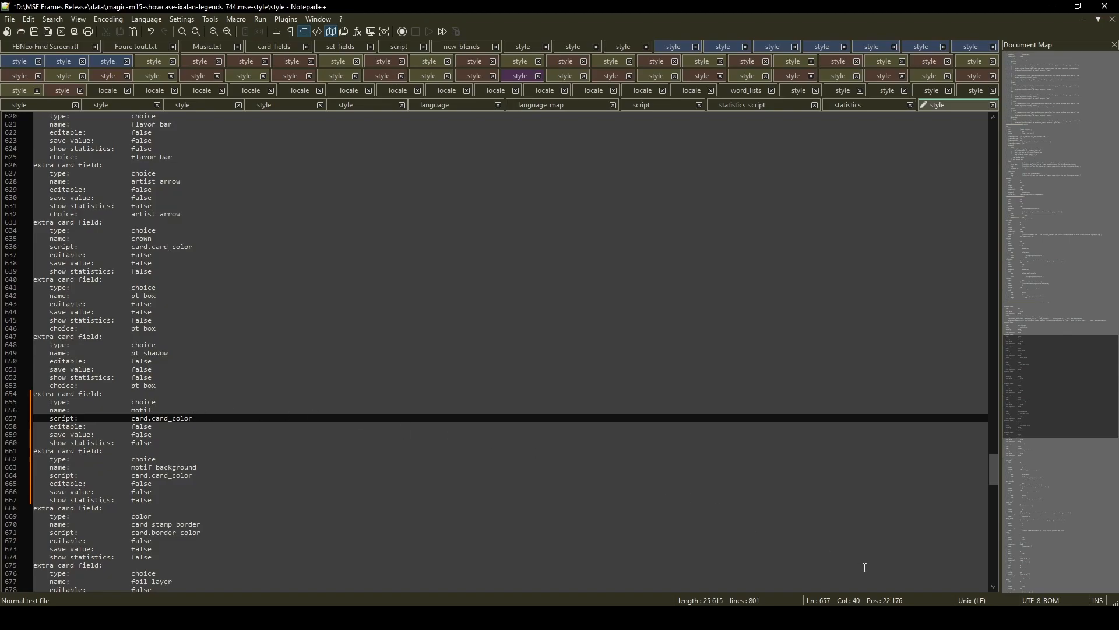
- Save the style file and create a new set in Magic Set Editor with the tan-framed Ixalan Hi-Res Showcase card style
key("ctrl+s")
scroll(540, 506, "down", 7)
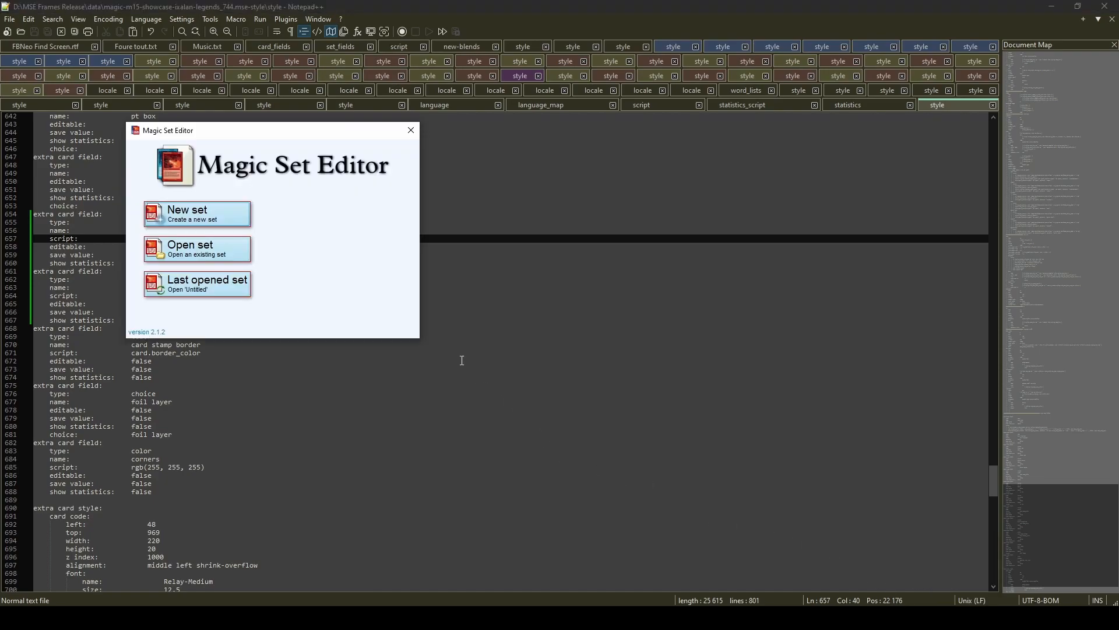
left_click(200, 218)
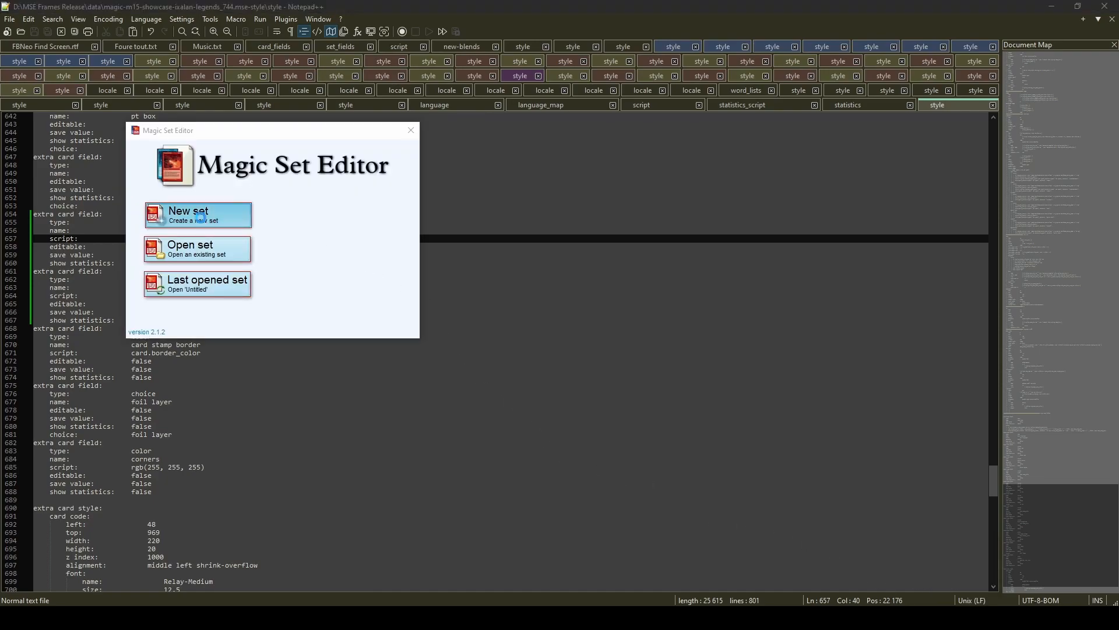
left_click(500, 351)
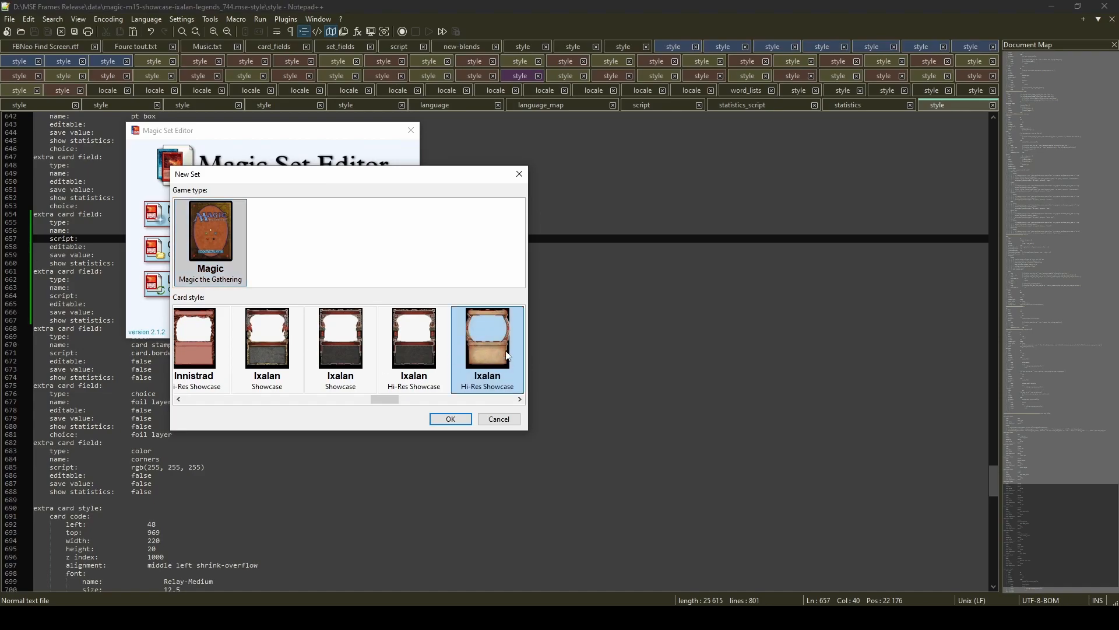
double_click(488, 348)
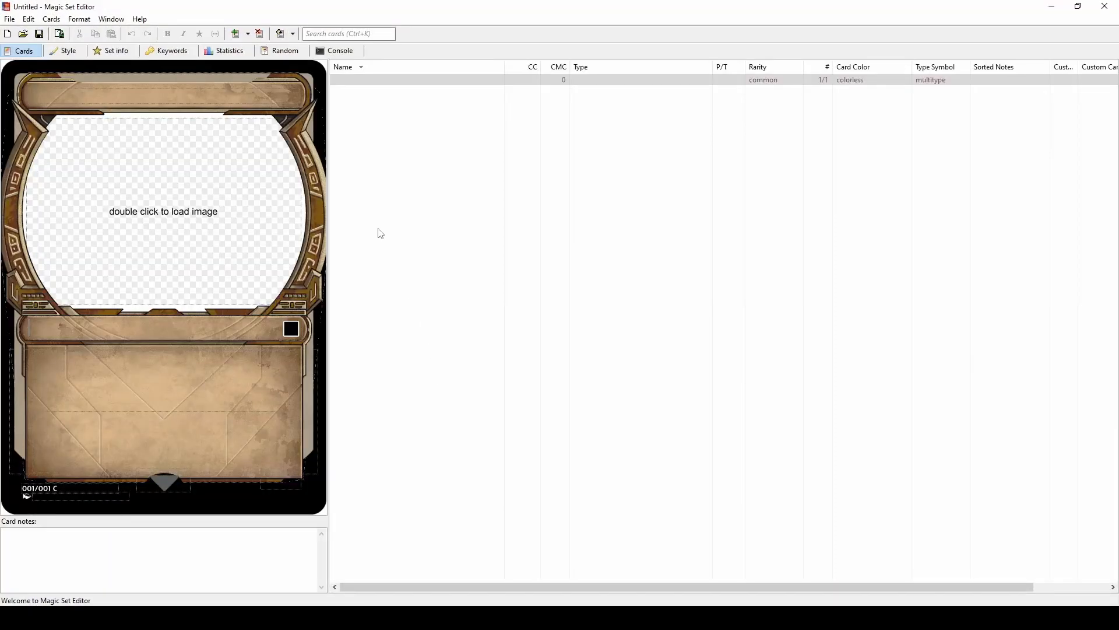
left_click(353, 53)
left_click(20, 52)
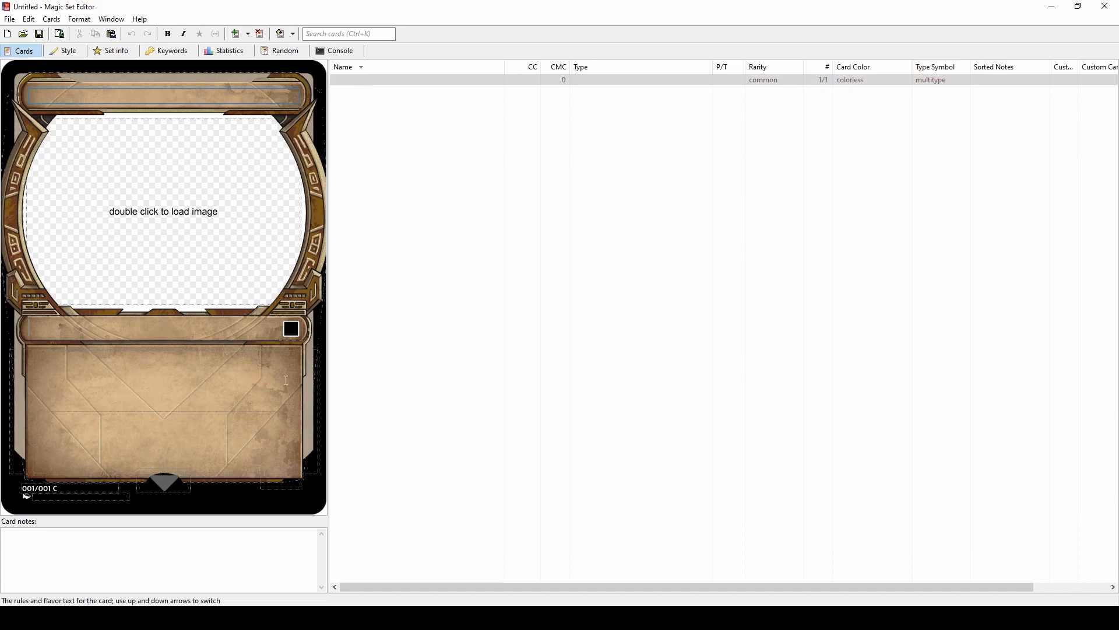
- Set the card's casting cost to RG and try the Acorn stamp option
left_click(290, 98)
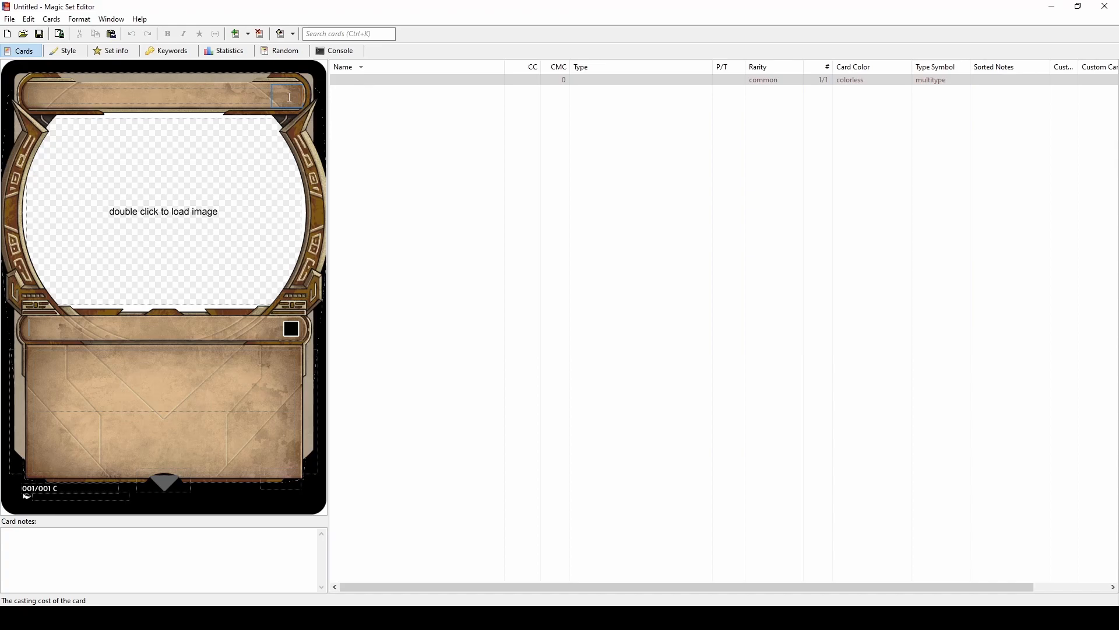
type("RG")
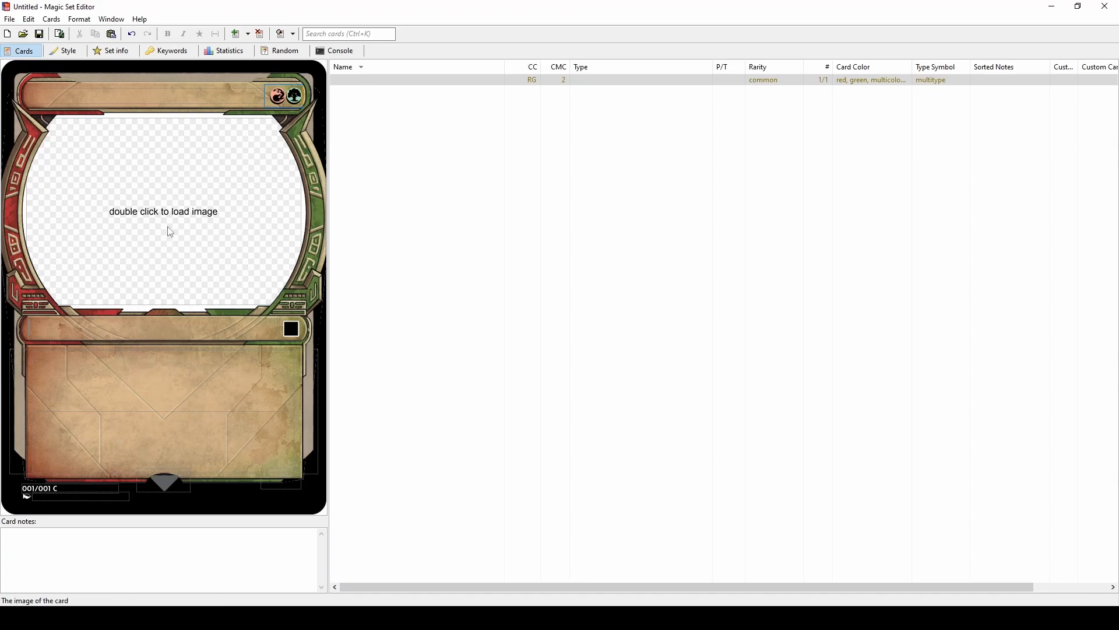
left_click(167, 483)
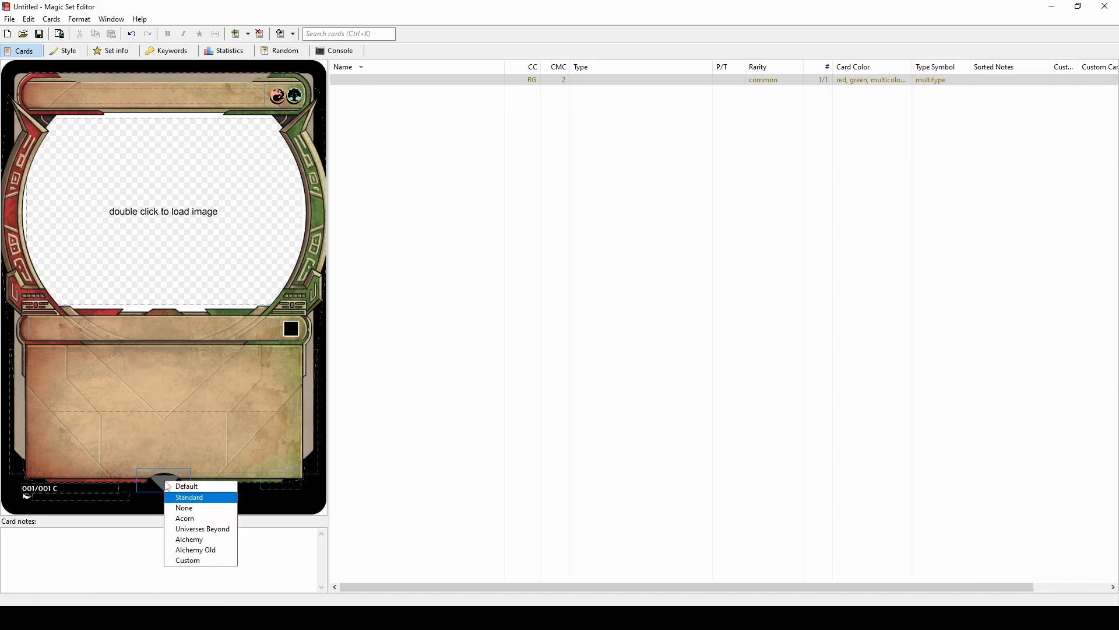
left_click(192, 518)
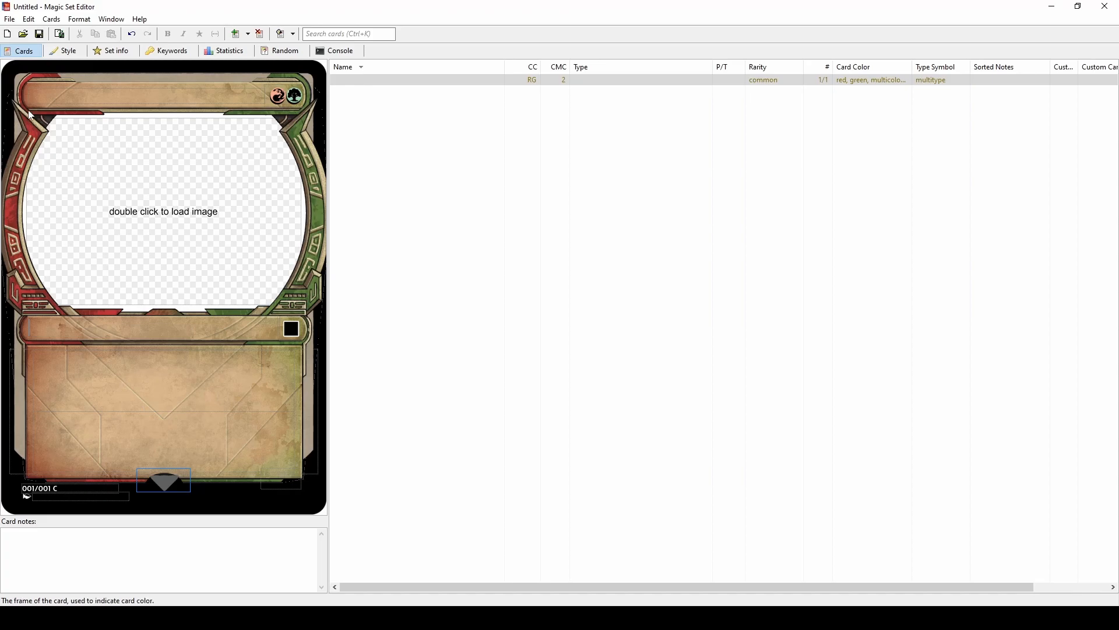
- Name the card The Ancient and give it the Legendary supertype
left_click(40, 97)
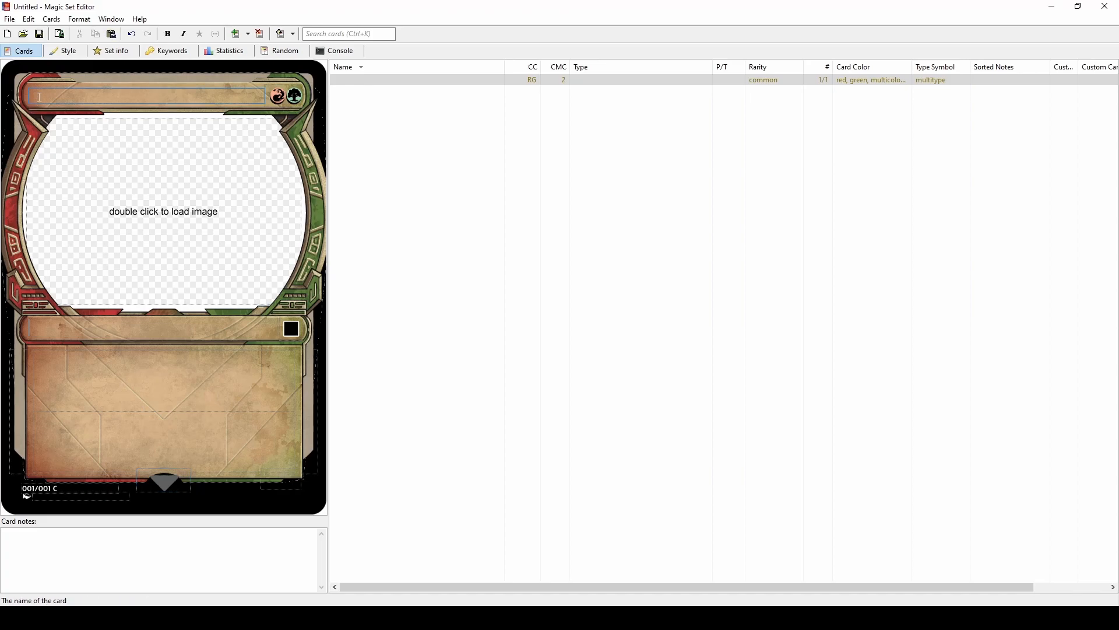
type("The Ancient")
left_click(35, 328)
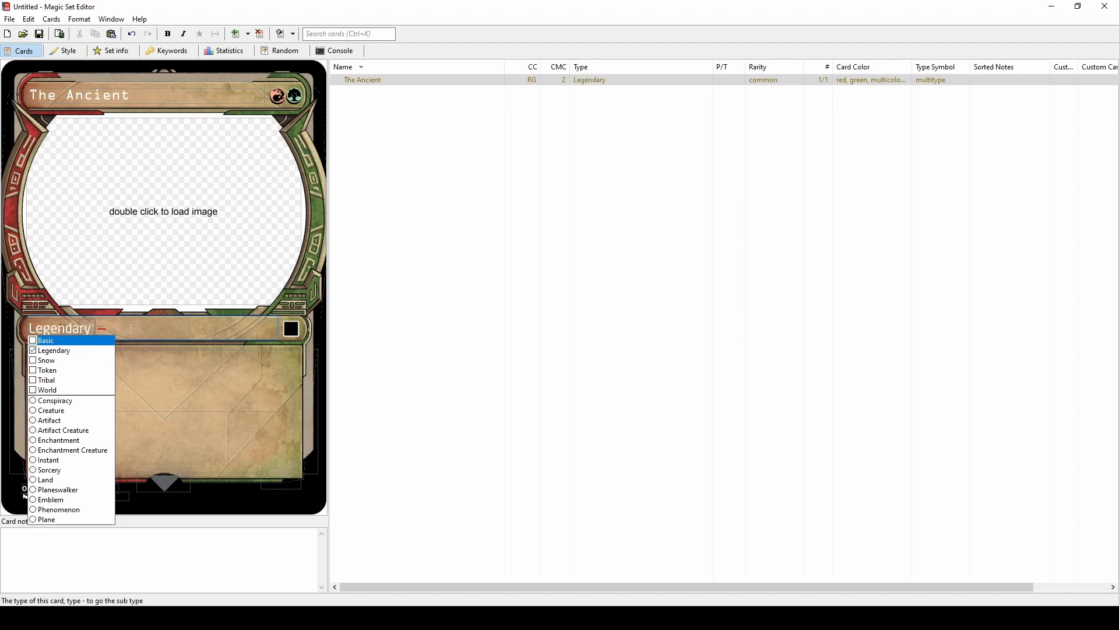
left_click(132, 329)
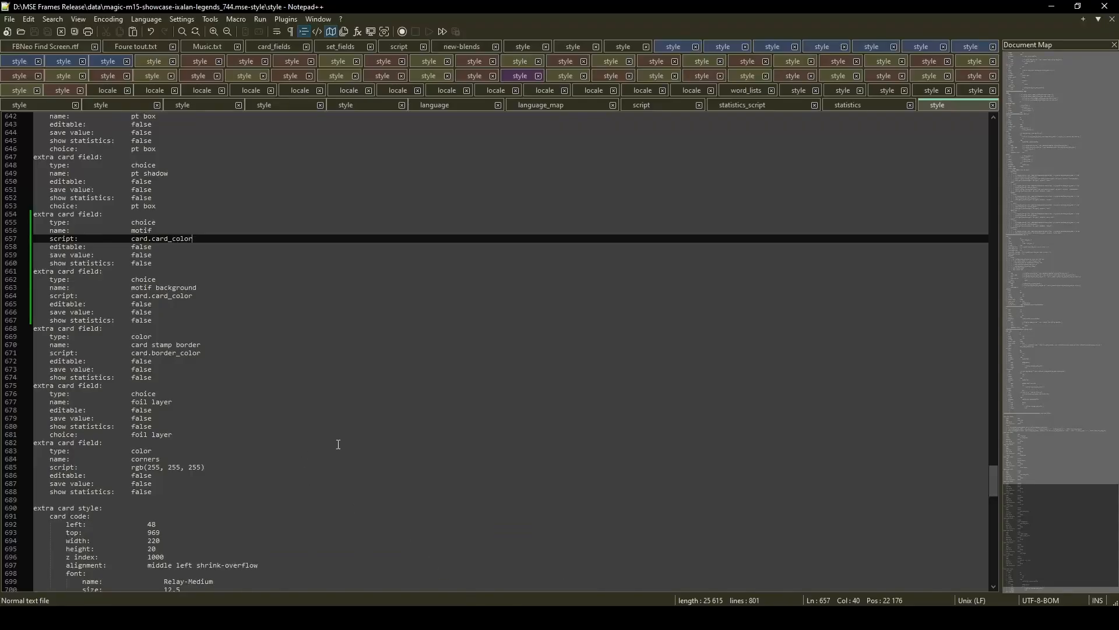
- Switch back to the style file in Notepad++ and compare the z index values of the crown, motif and card color styles
left_click_drag(990, 473, 998, 532)
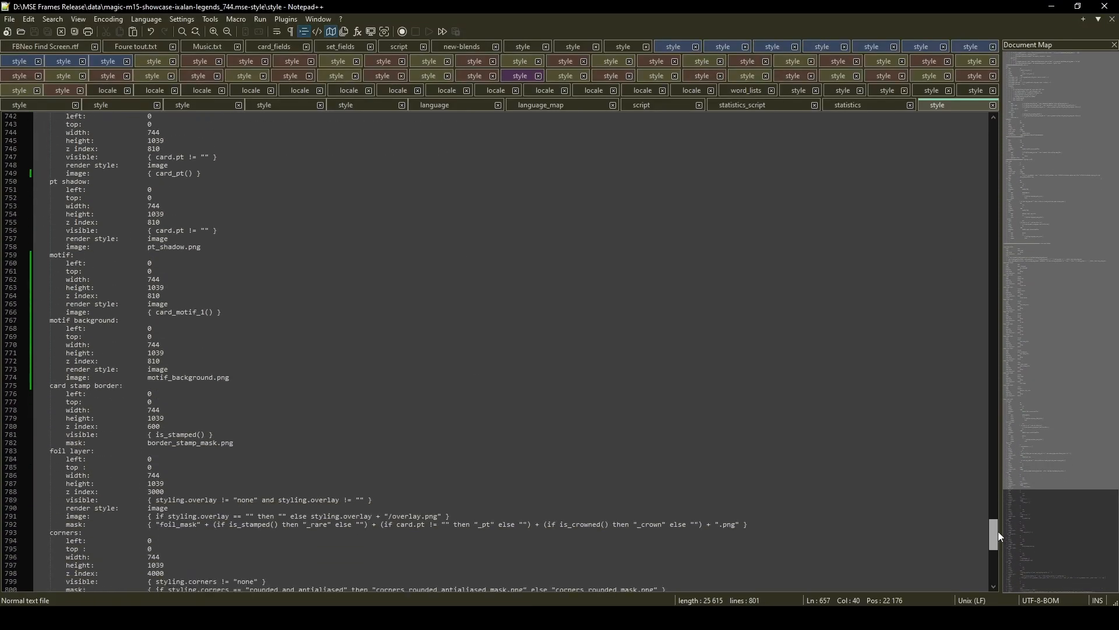
scroll(165, 265, "up", 6)
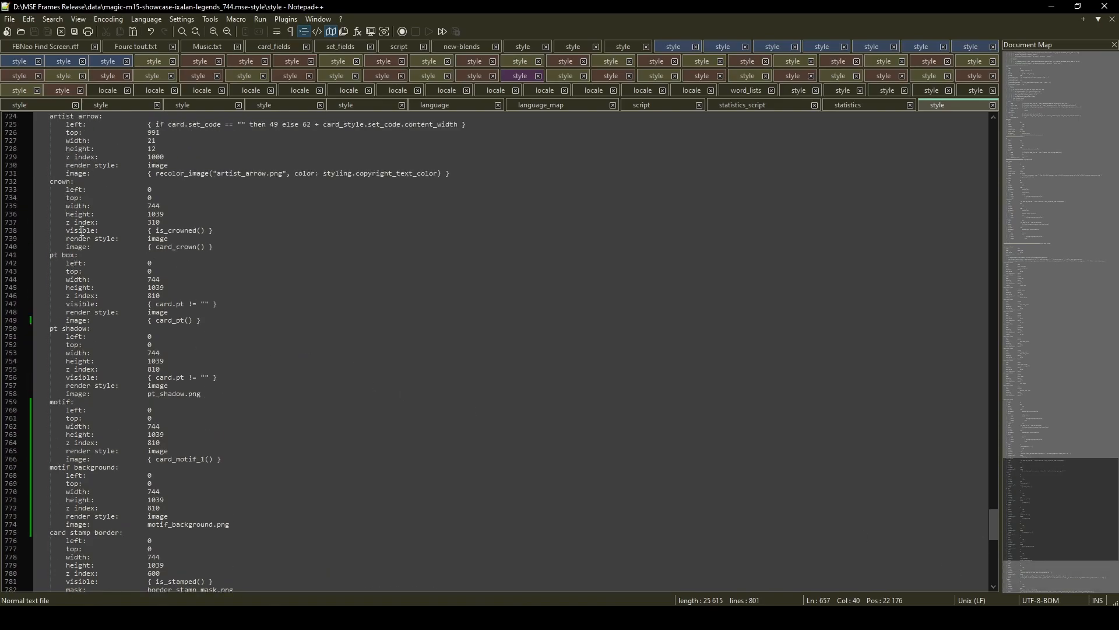
left_click(157, 222)
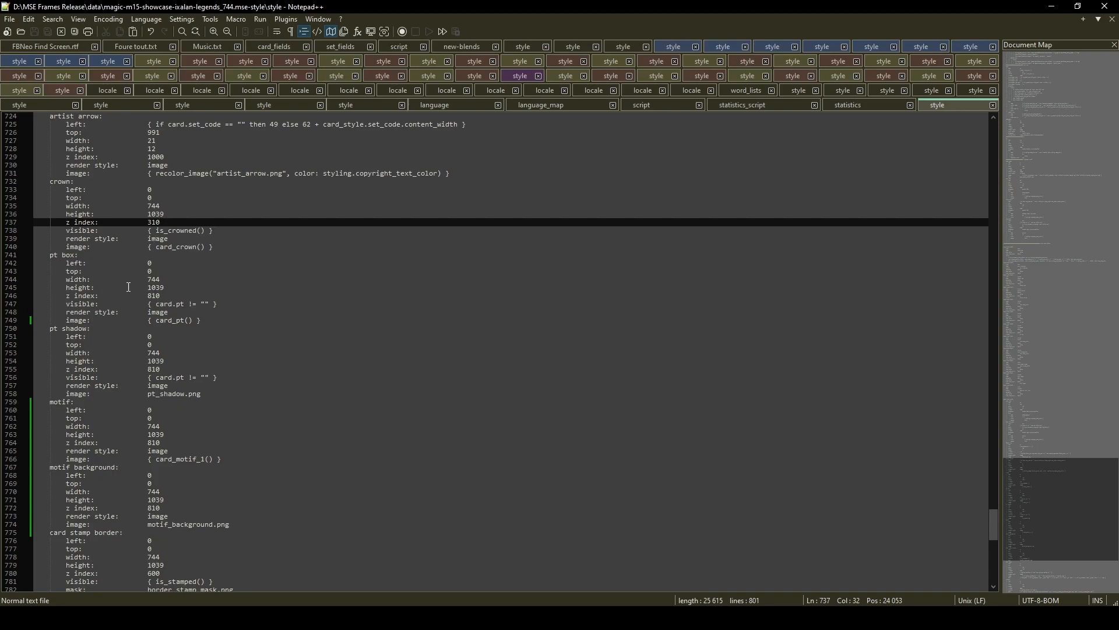
scroll(111, 399, "down", 2)
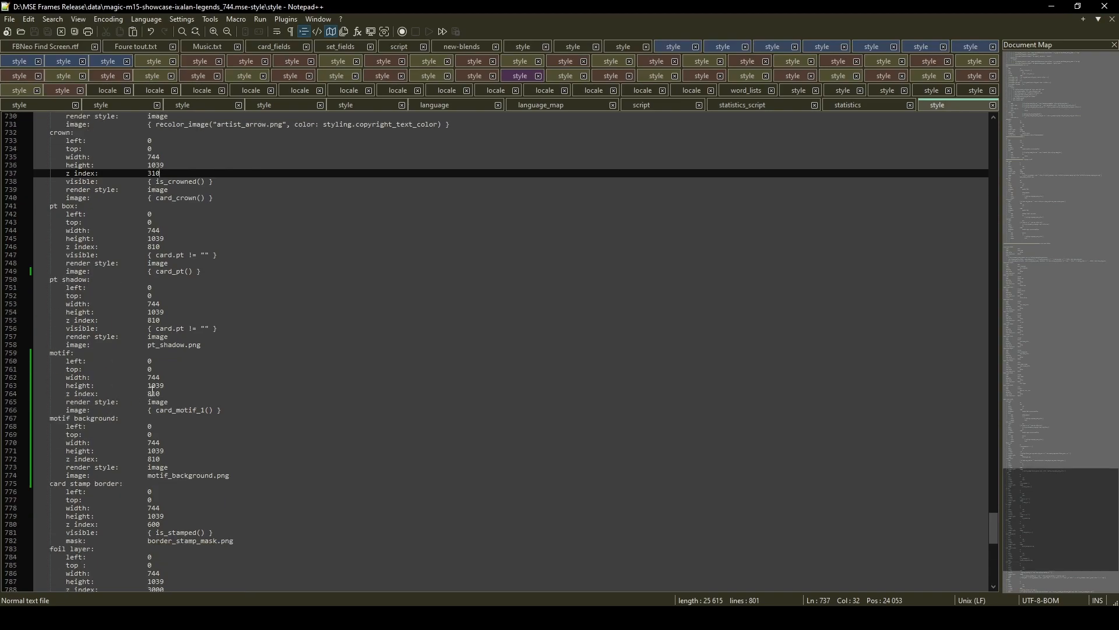
double_click(152, 394)
left_click(165, 393)
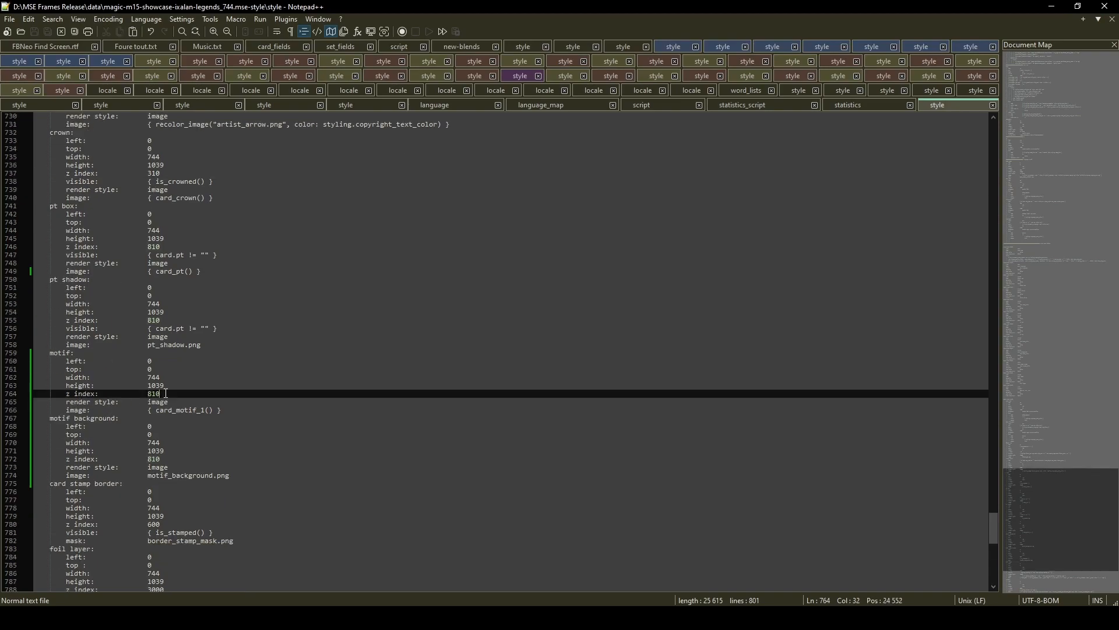
left_click_drag(990, 541, 1013, 331)
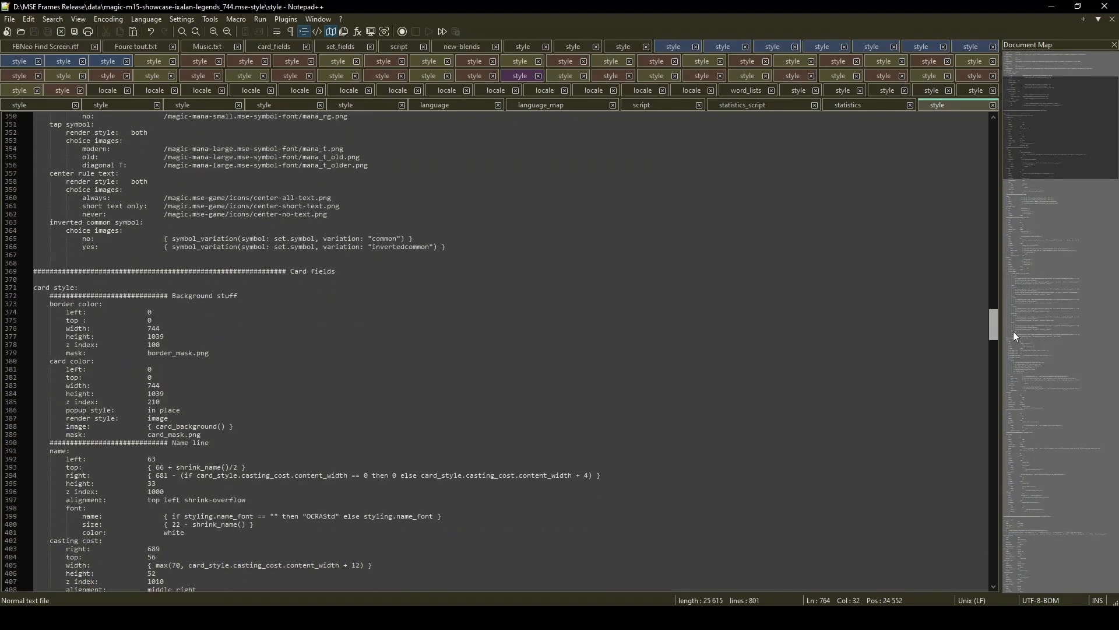
double_click(153, 402)
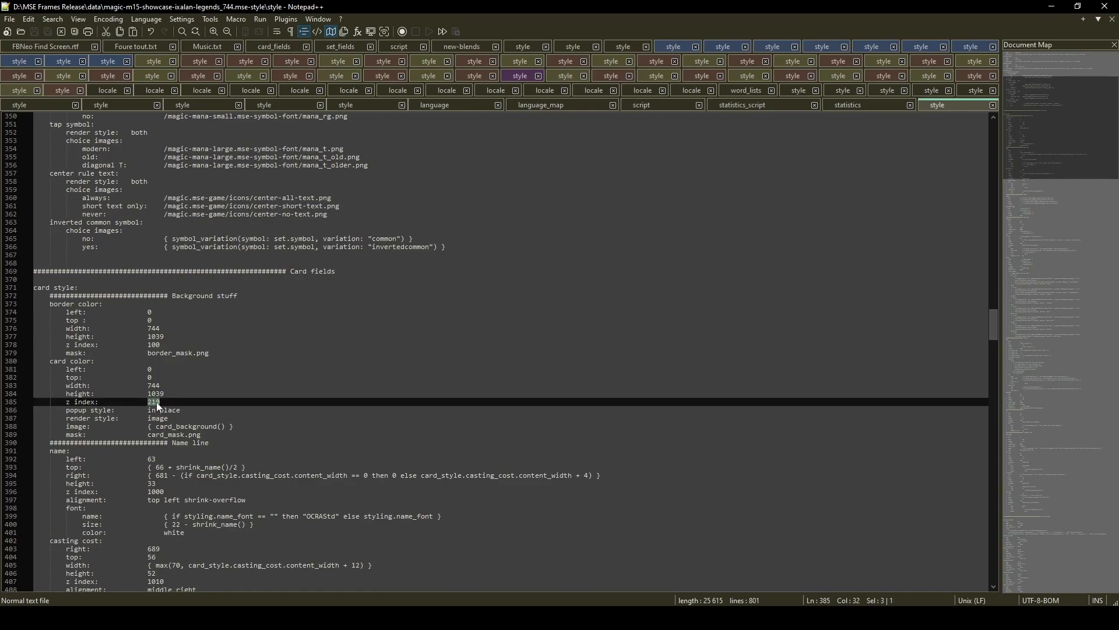
left_click_drag(998, 320, 994, 510)
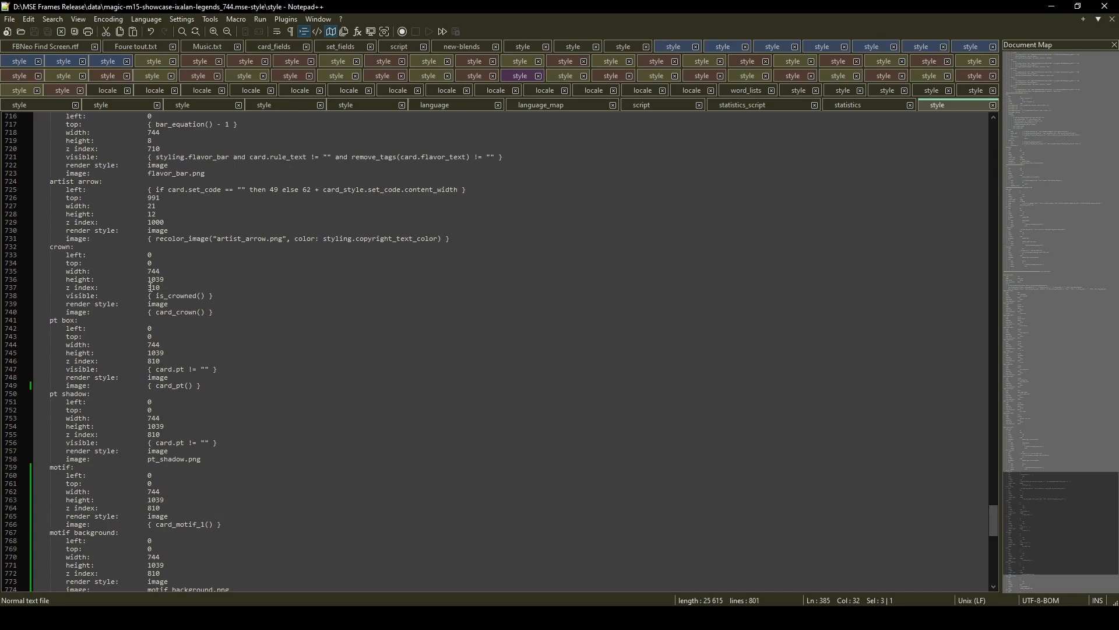
scroll(152, 415, "down", 3)
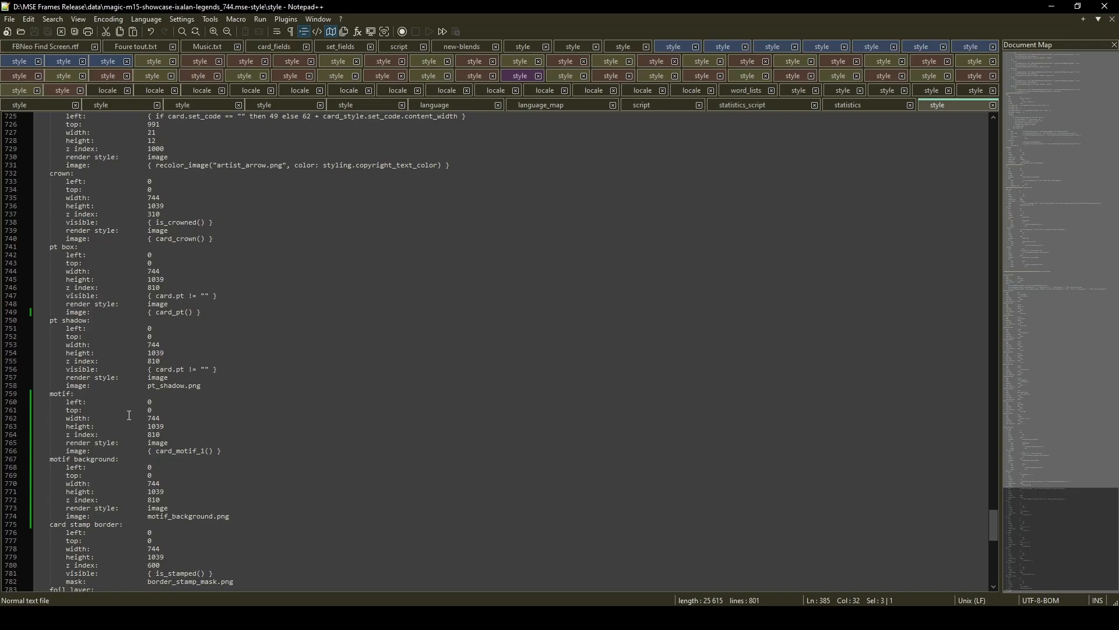
left_click_drag(997, 526, 998, 330)
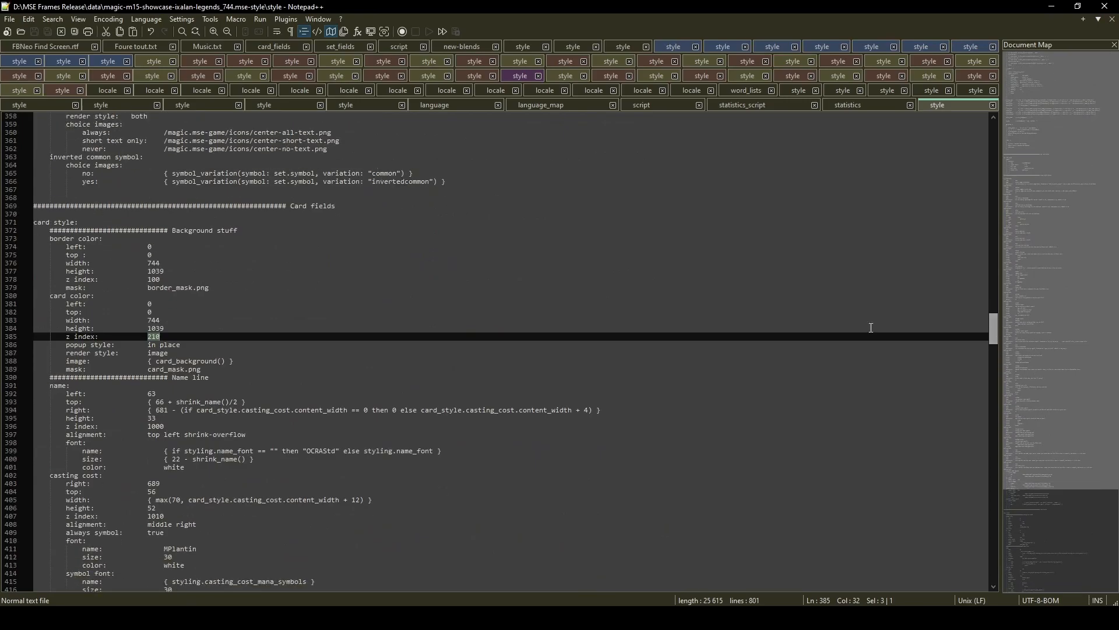
- Set the z index of the motif background layer to 110 and of the motif layer to 120
left_click(167, 283)
left_click_drag(149, 280, 161, 279)
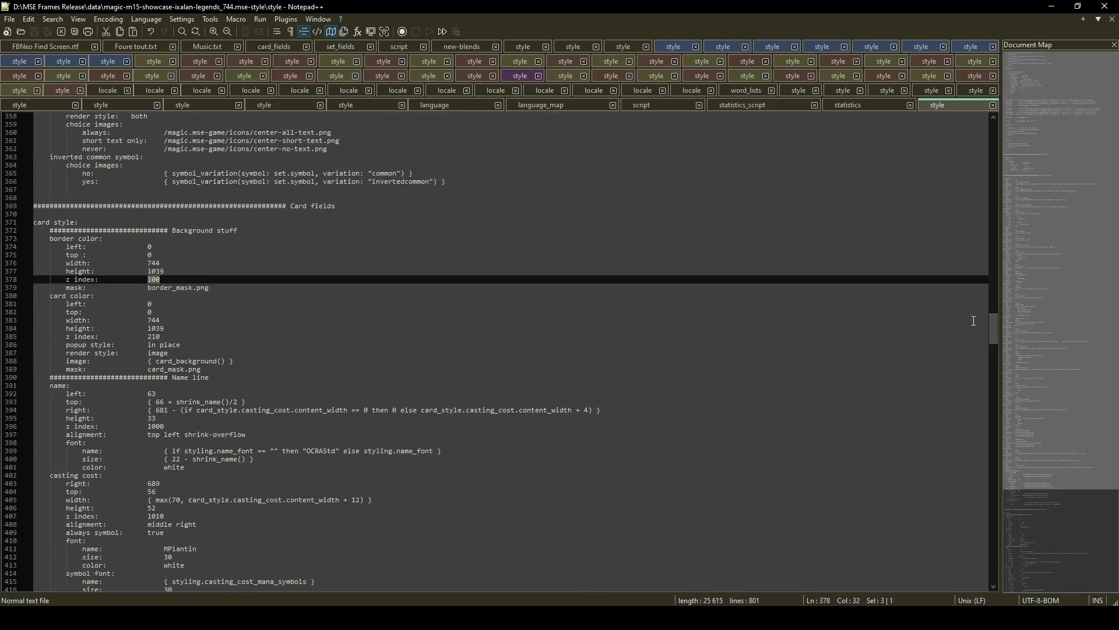
left_click_drag(994, 334, 990, 535)
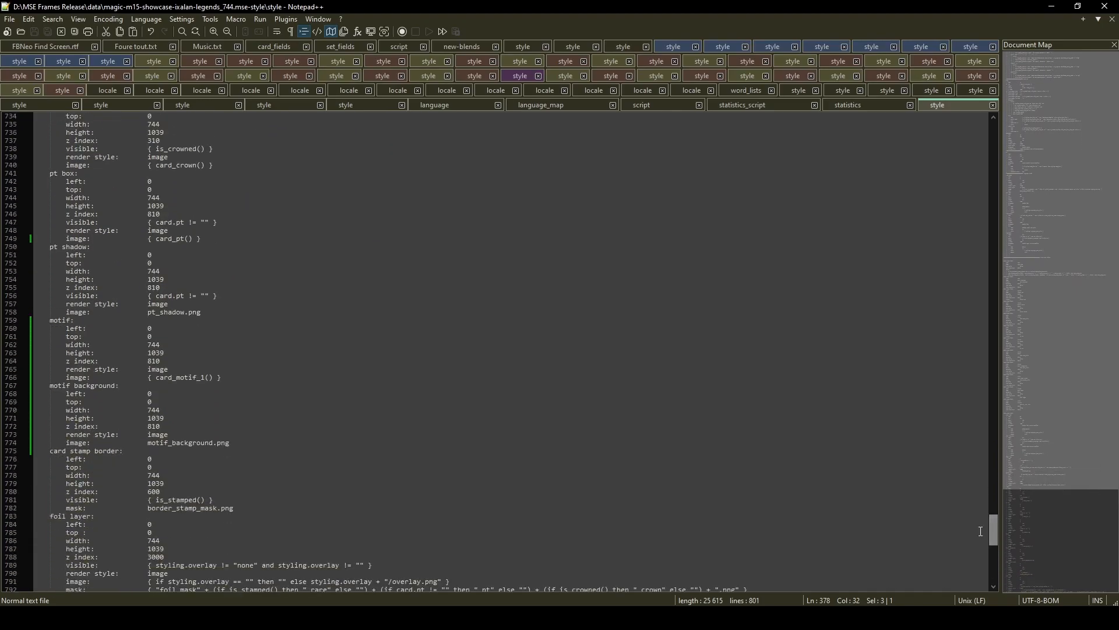
left_click(148, 426)
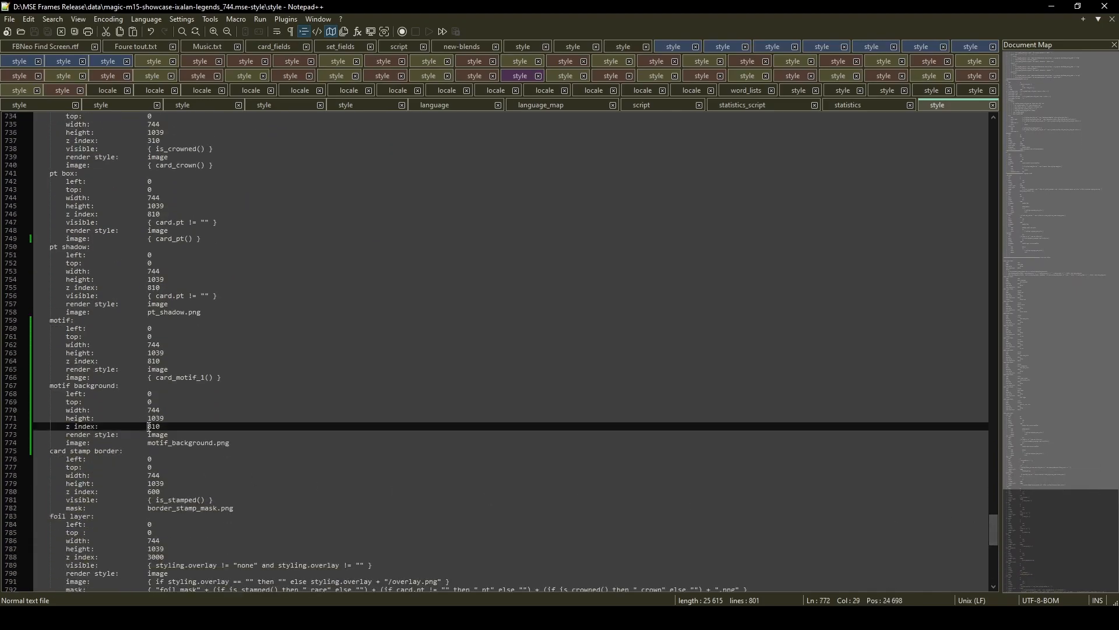
type("1")
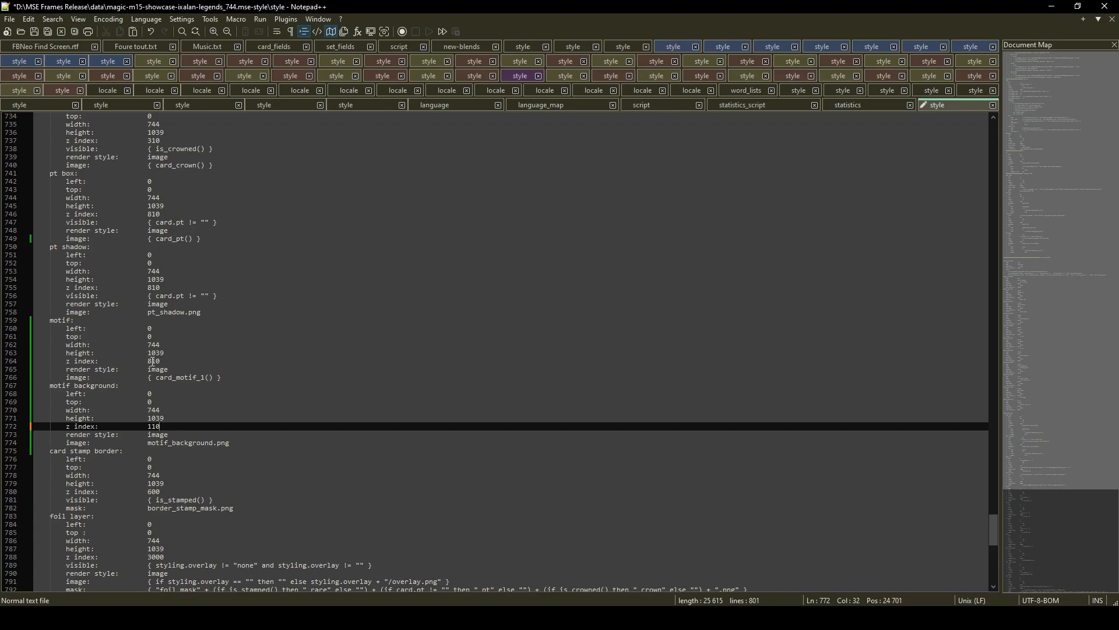
left_click_drag(149, 361, 155, 361)
type("12")
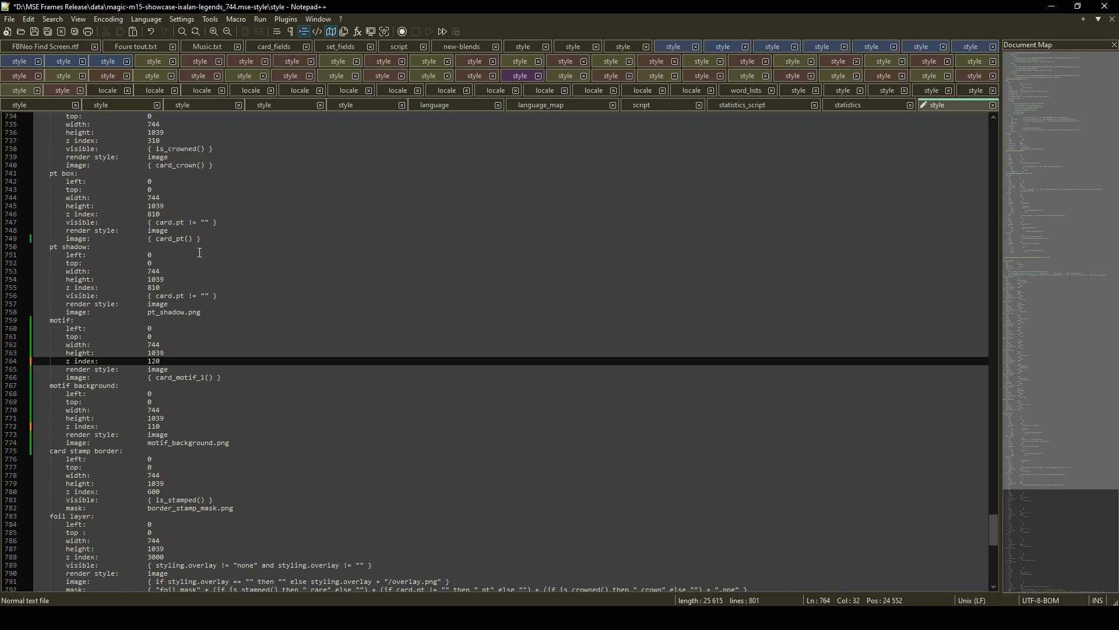
- Review the z index values of the motif and motif background layers against the crown layer
scroll(185, 311, "up", 3)
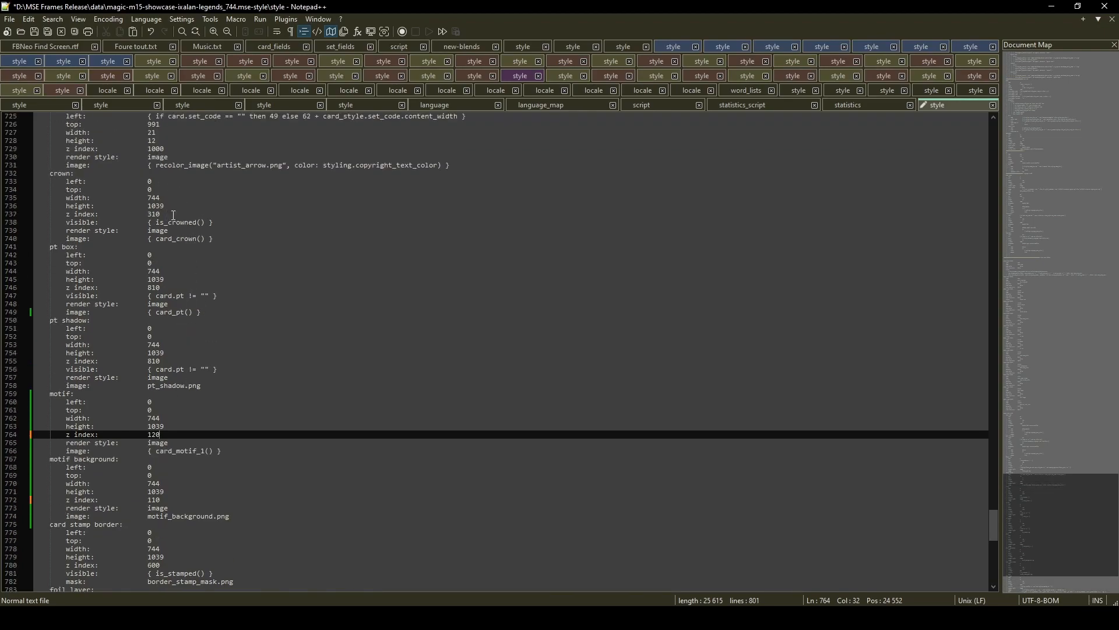
scroll(178, 442, "down", 2)
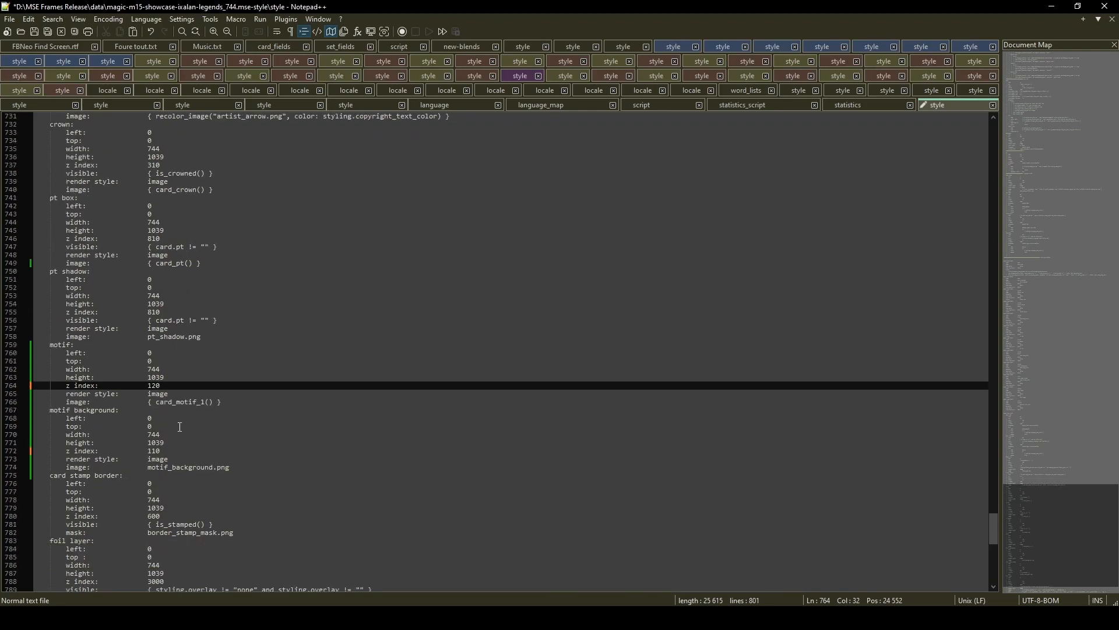
left_click_drag(148, 386, 160, 385)
left_click(168, 386)
left_click_drag(147, 450, 166, 451)
left_click(173, 451)
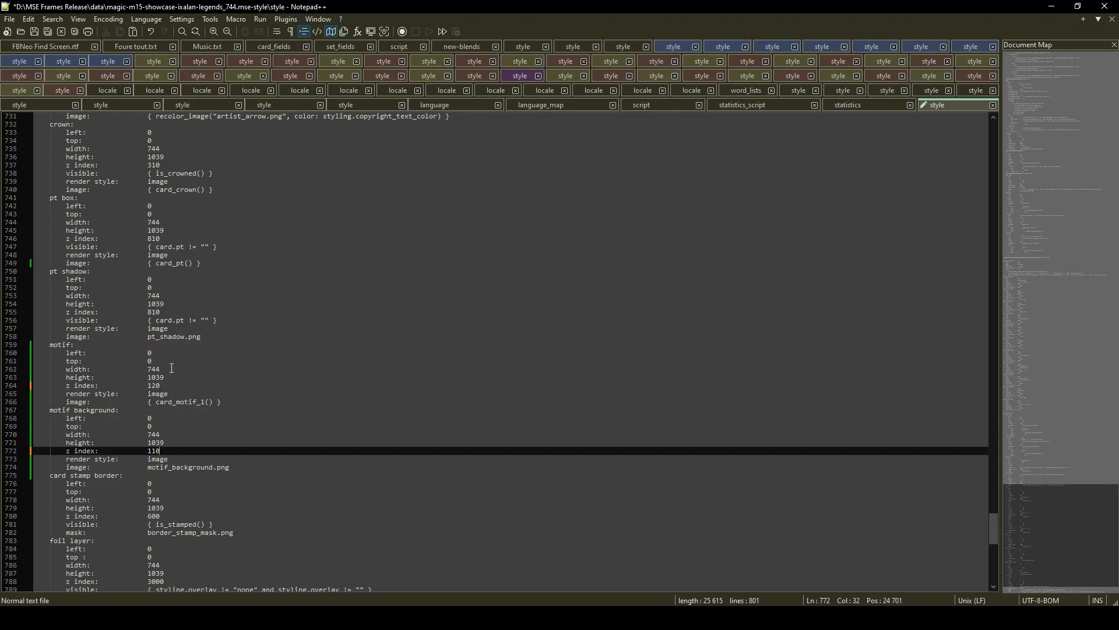
left_click_drag(149, 386, 164, 384)
left_click(164, 385)
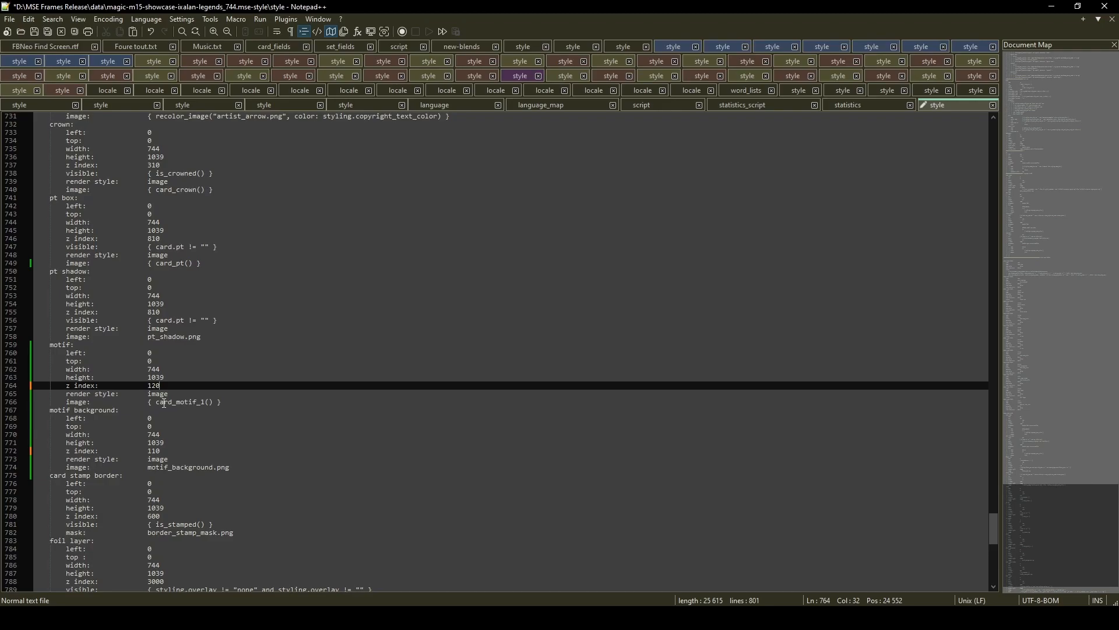
- Save the style file, switch to Magic Set Editor, and reload the set's data, saving the set as Untitled.mse-set
left_click(9, 19)
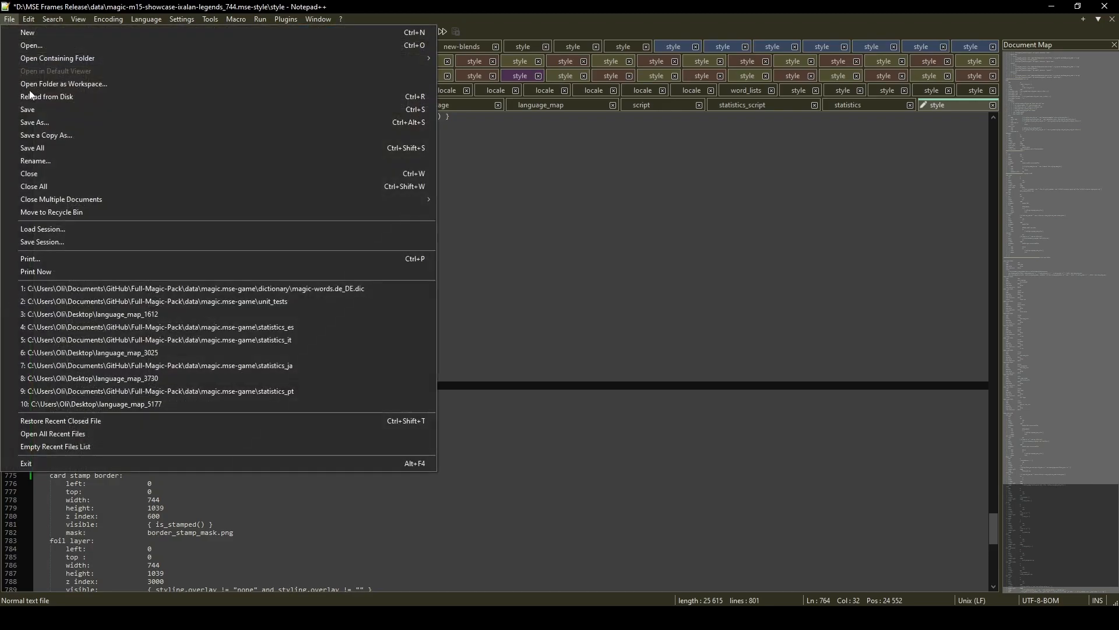
left_click(37, 110)
key("alt+Tab")
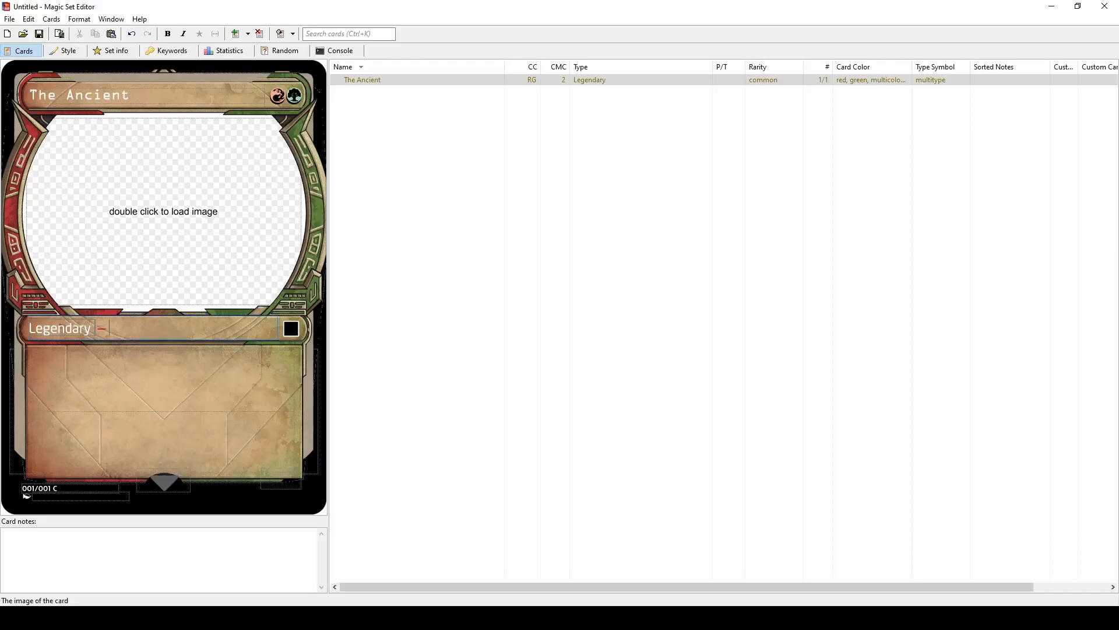
left_click(10, 19)
left_click(58, 125)
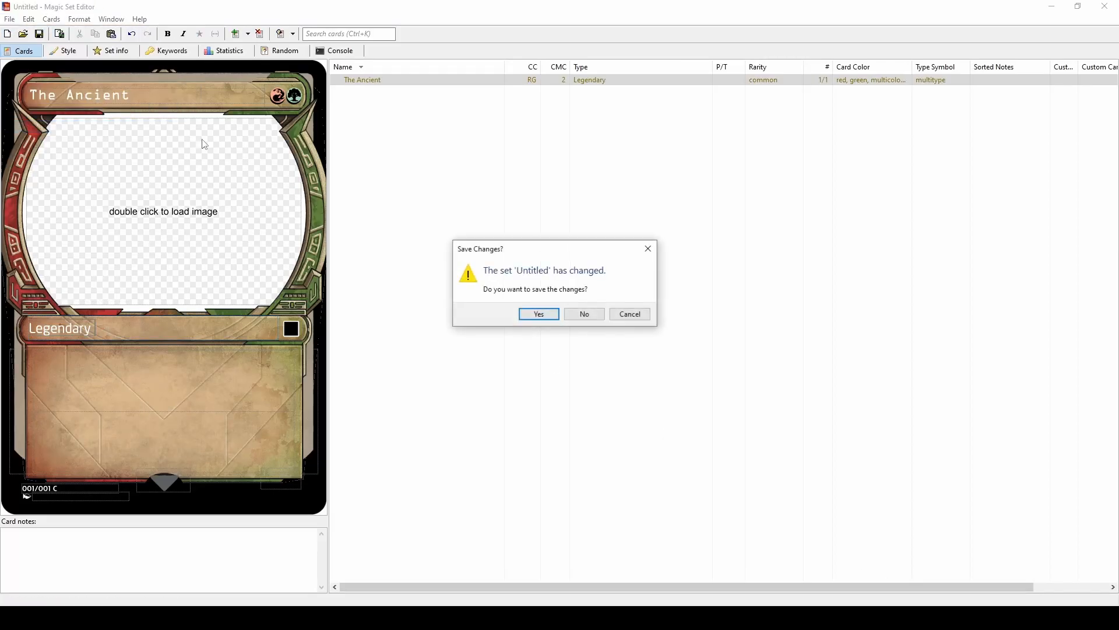
left_click(521, 312)
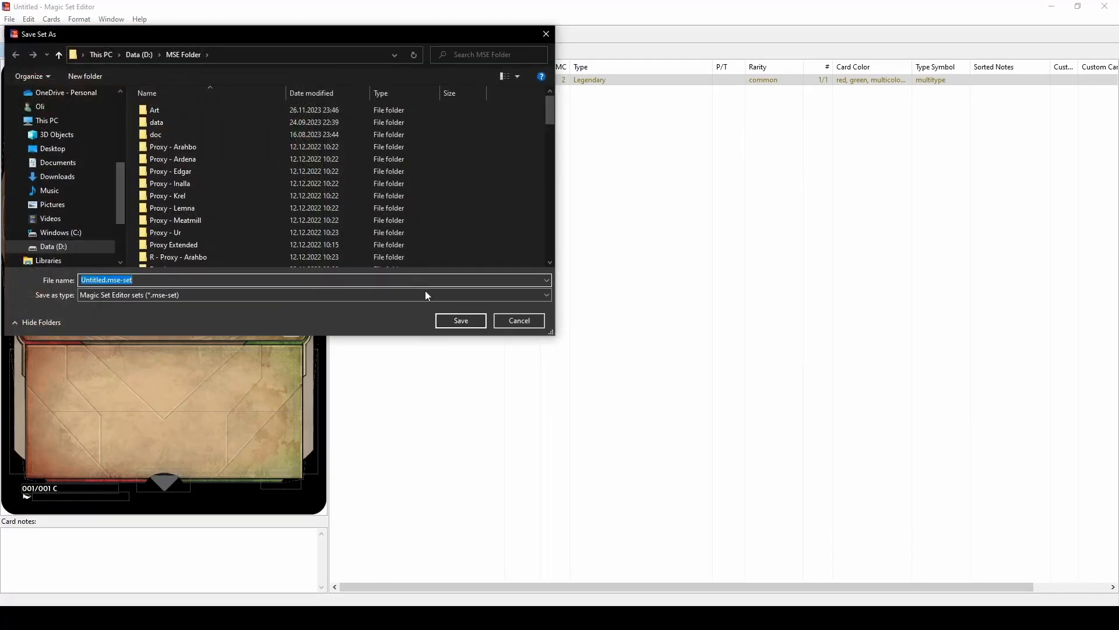
left_click(462, 321)
left_click(587, 310)
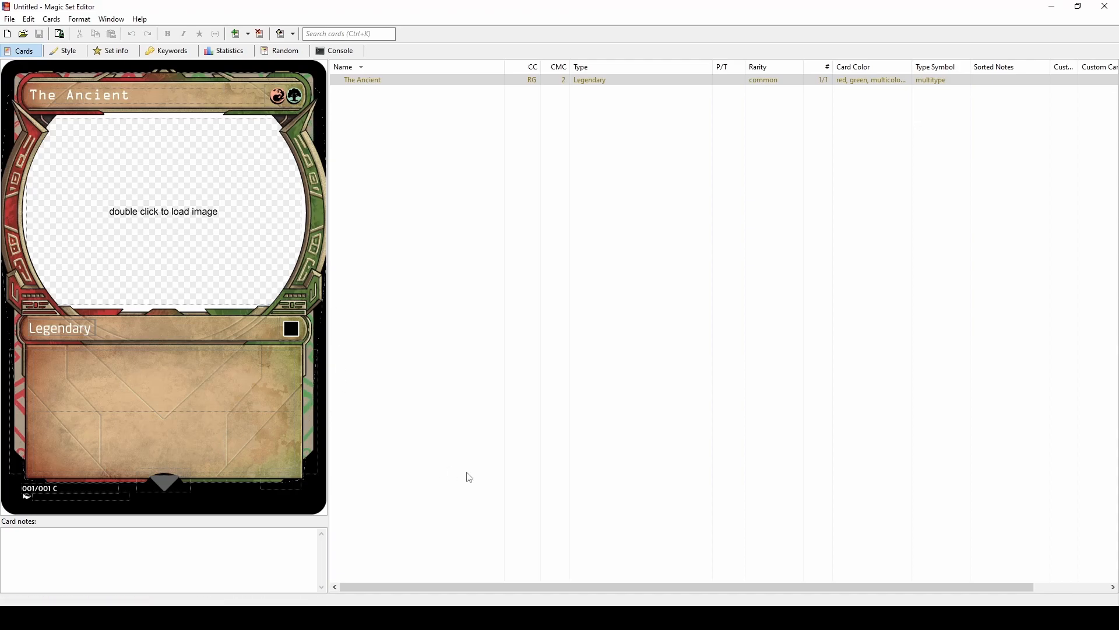
- Check the card's name and type text, and set the default name font to Beleren Bold in the Notepad++ style file
left_click_drag(141, 97, 27, 97)
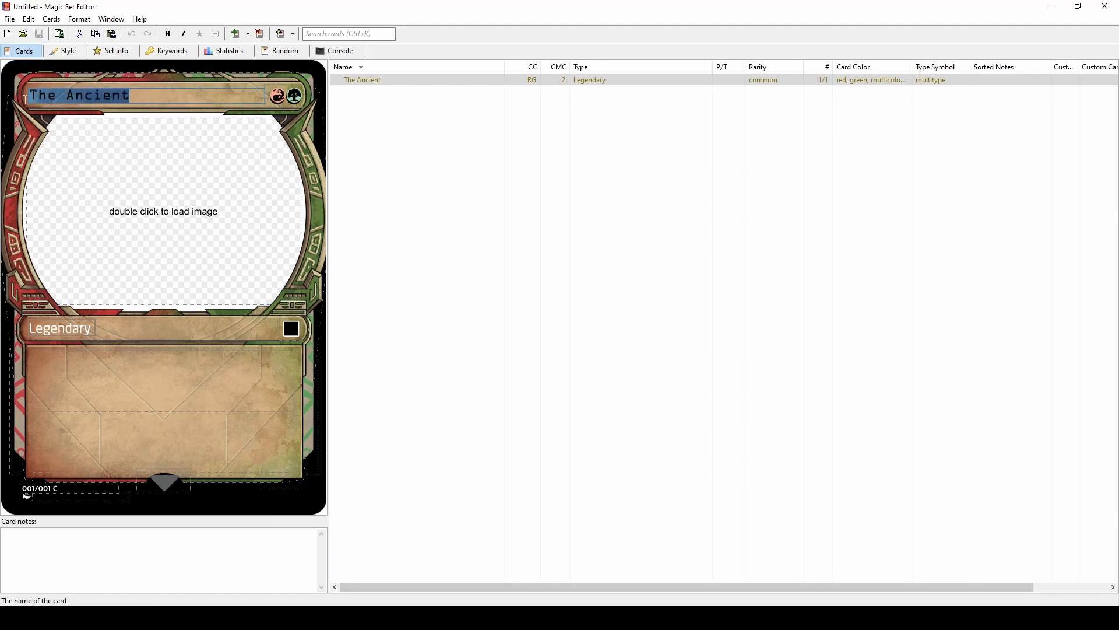
left_click(96, 328)
left_click_drag(96, 328, 28, 330)
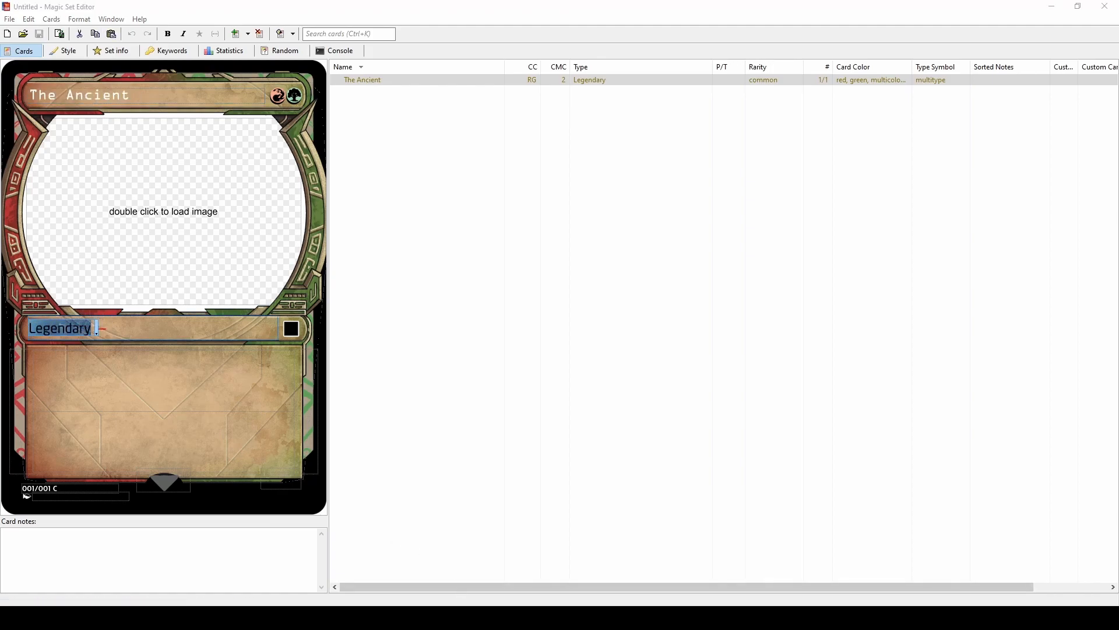
key("alt+Tab")
left_click_drag(991, 533, 998, 341)
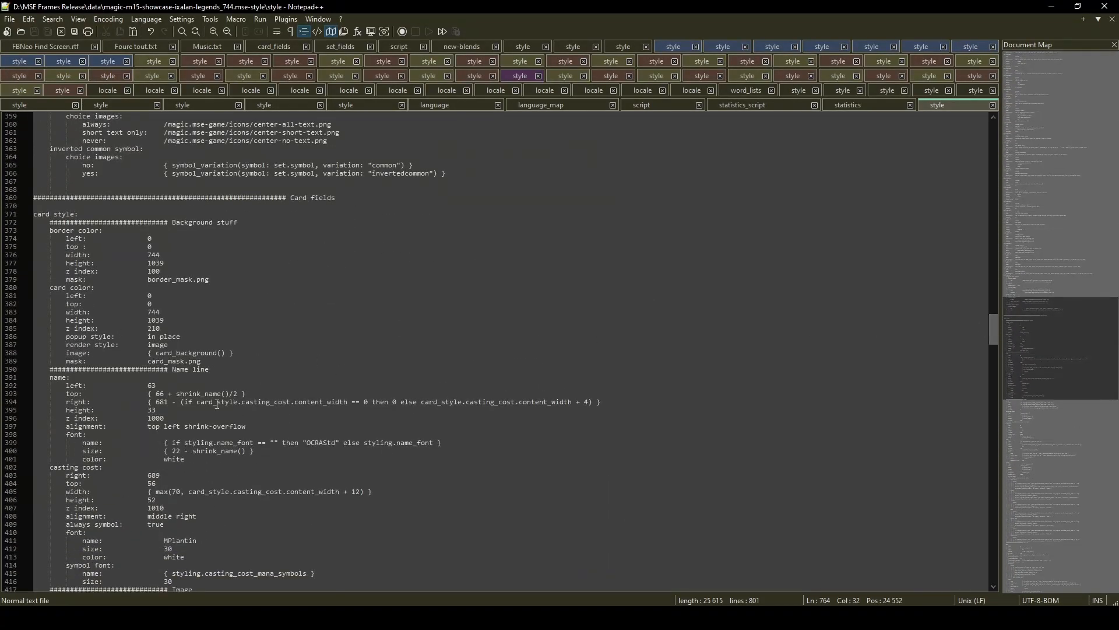
double_click(319, 394)
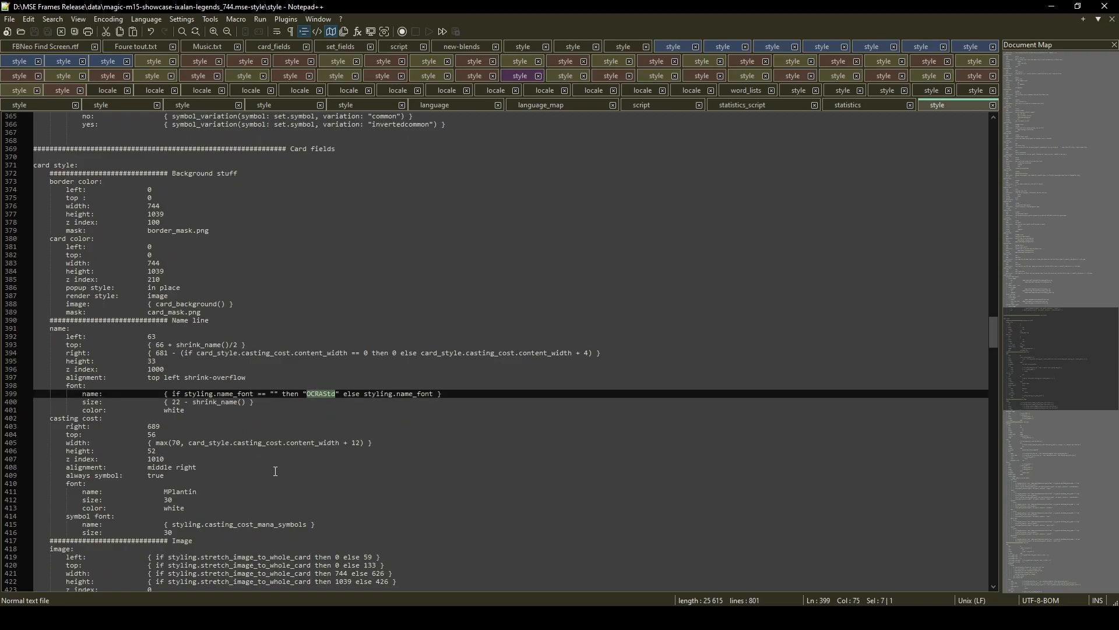
type("Beleren")
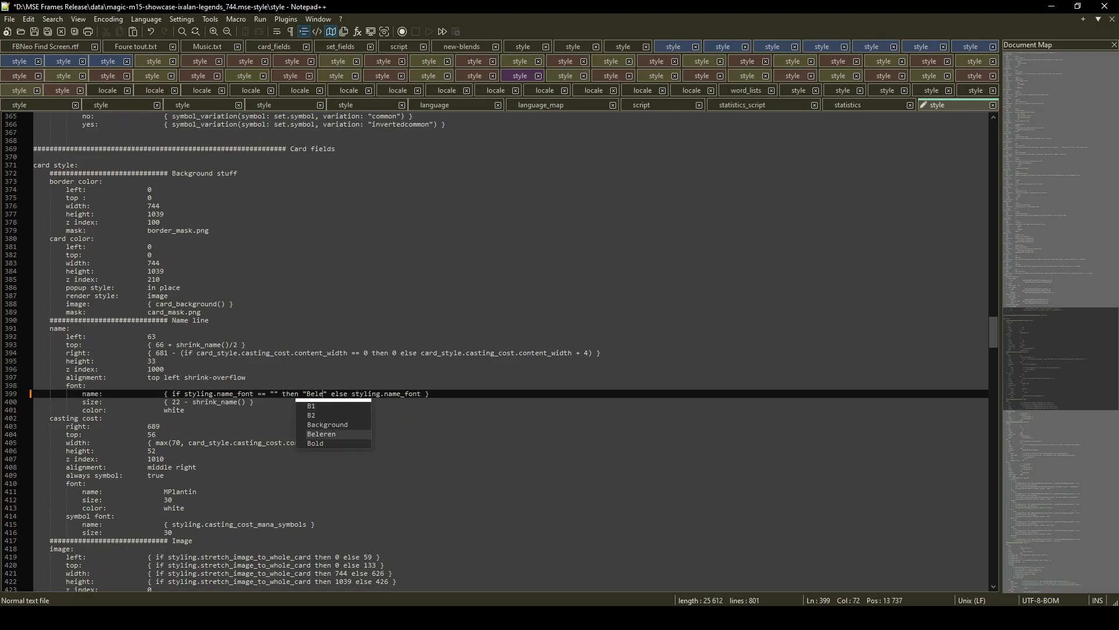
type(" Bold")
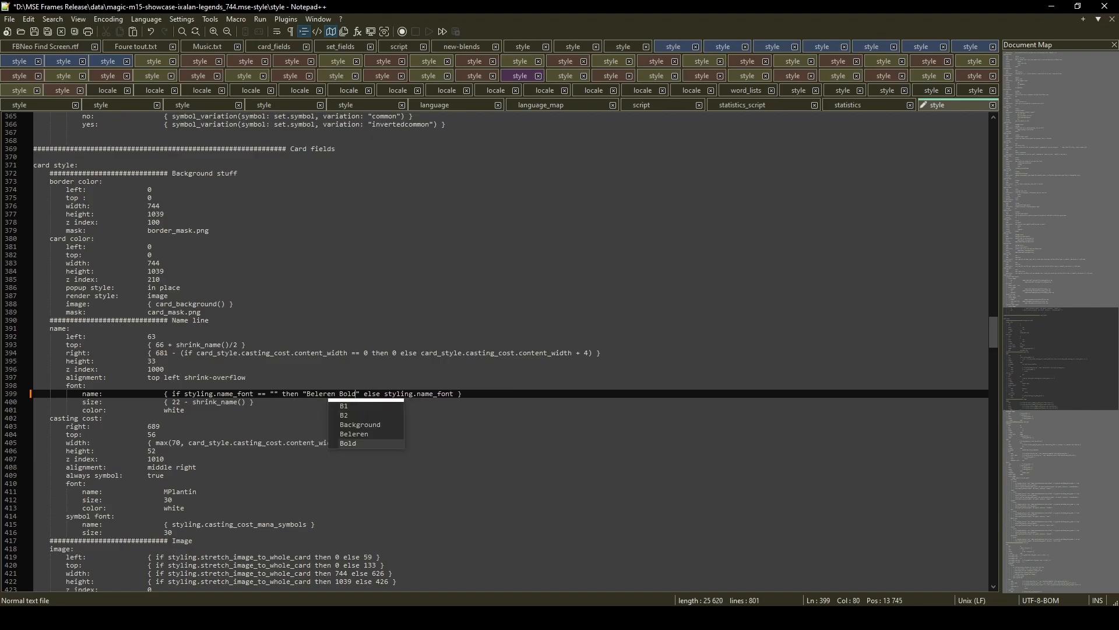
- Copy the Beleren Bold font name into the type line's default font and delete its italic name line
left_click_drag(307, 393, 357, 394)
key("ctrl+c")
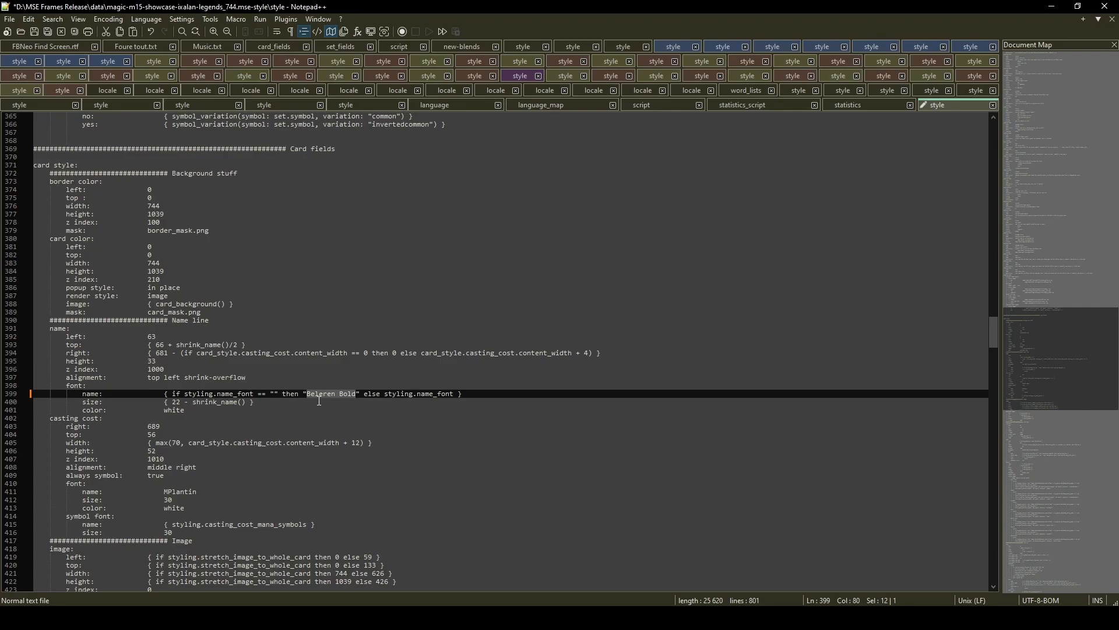
scroll(282, 449, "down", 13)
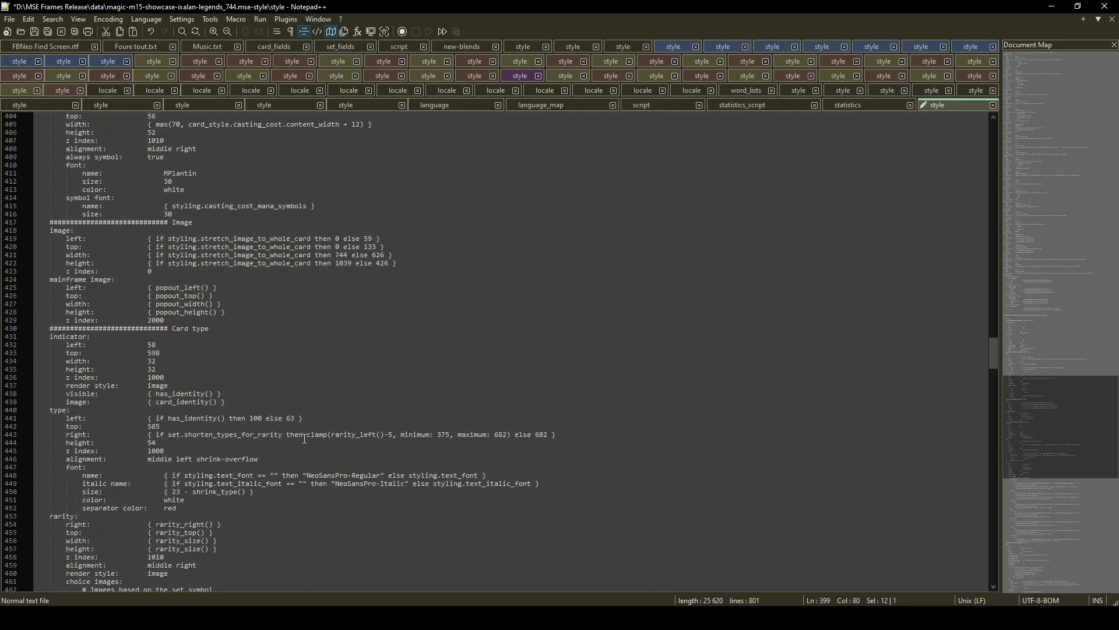
left_click_drag(306, 475, 381, 473)
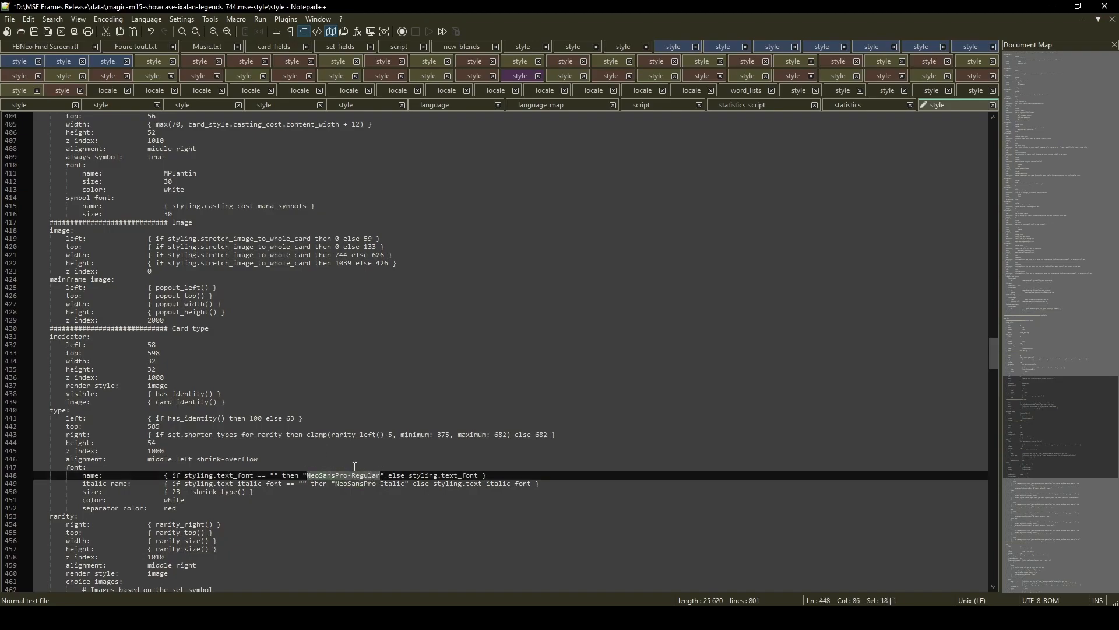
key("ctrl+v")
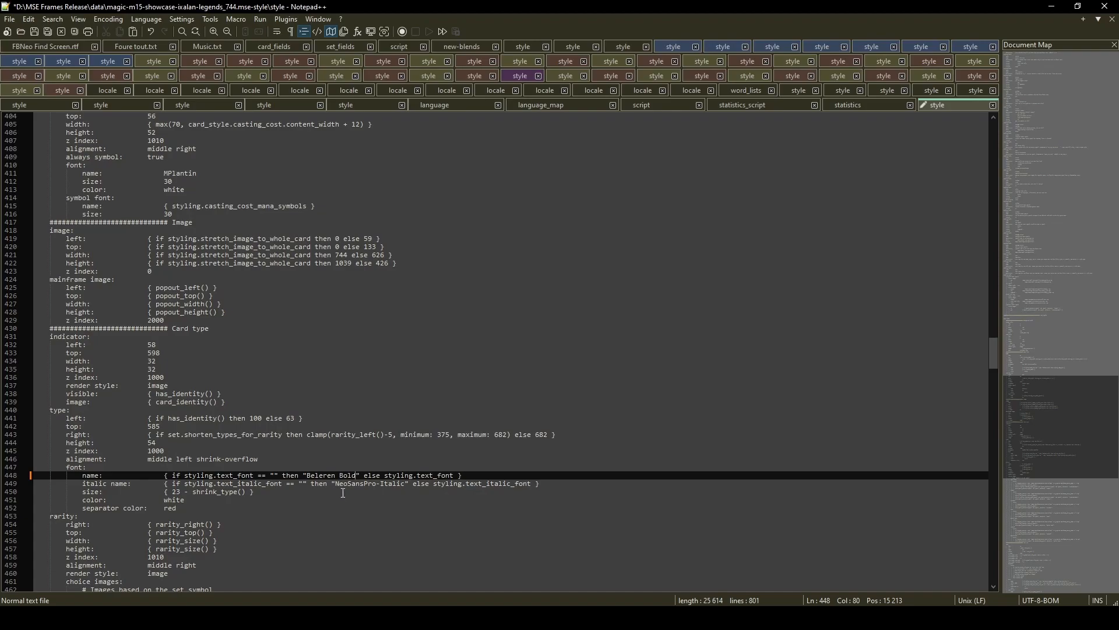
left_click(82, 487)
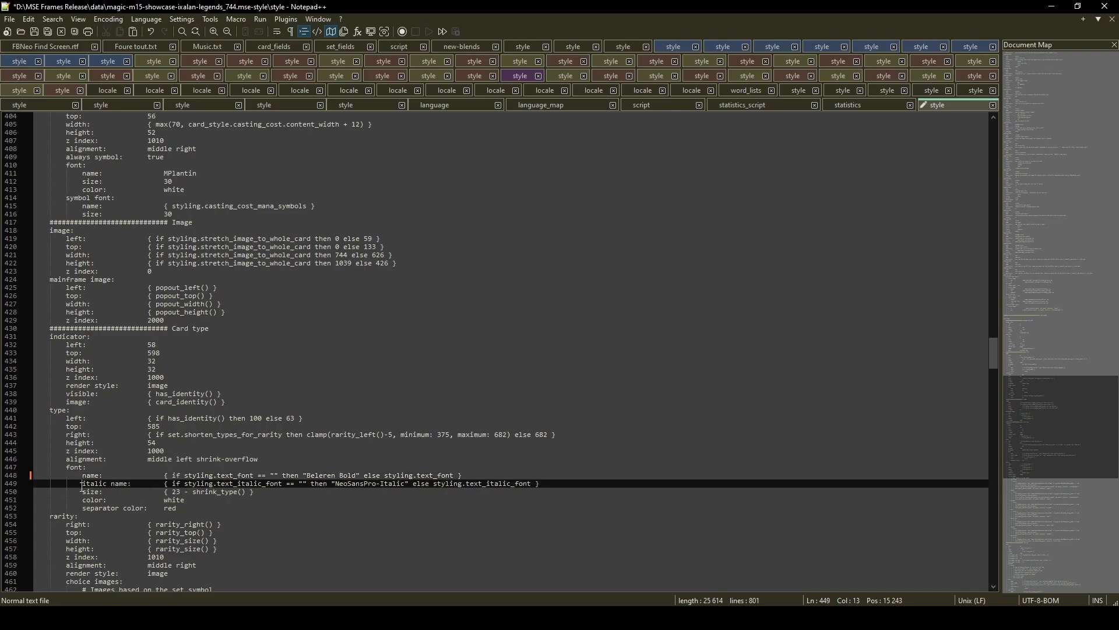
left_click_drag(82, 488, 82, 496)
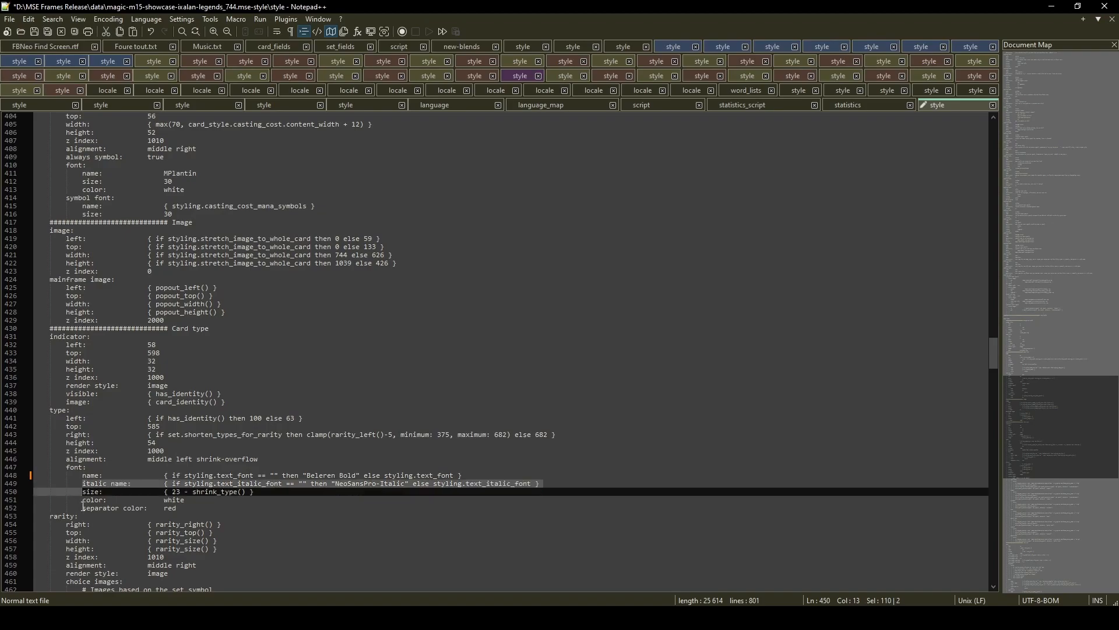
key("Delete")
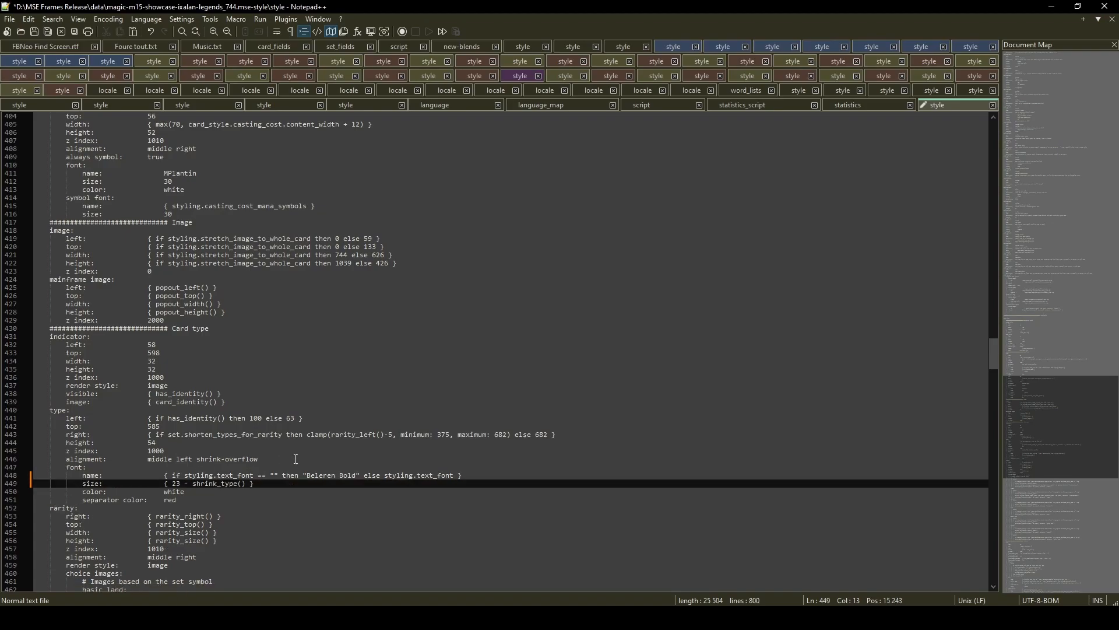
left_click(276, 459)
left_click(468, 478)
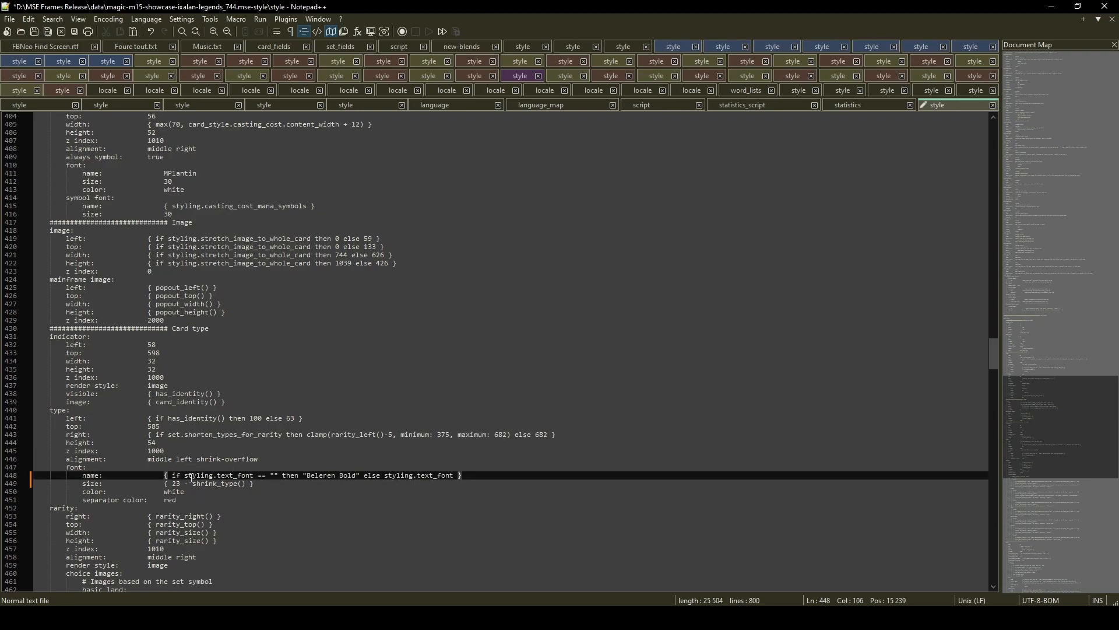
- Set the font color of both the type line and the card name to black
double_click(177, 493)
type("bl")
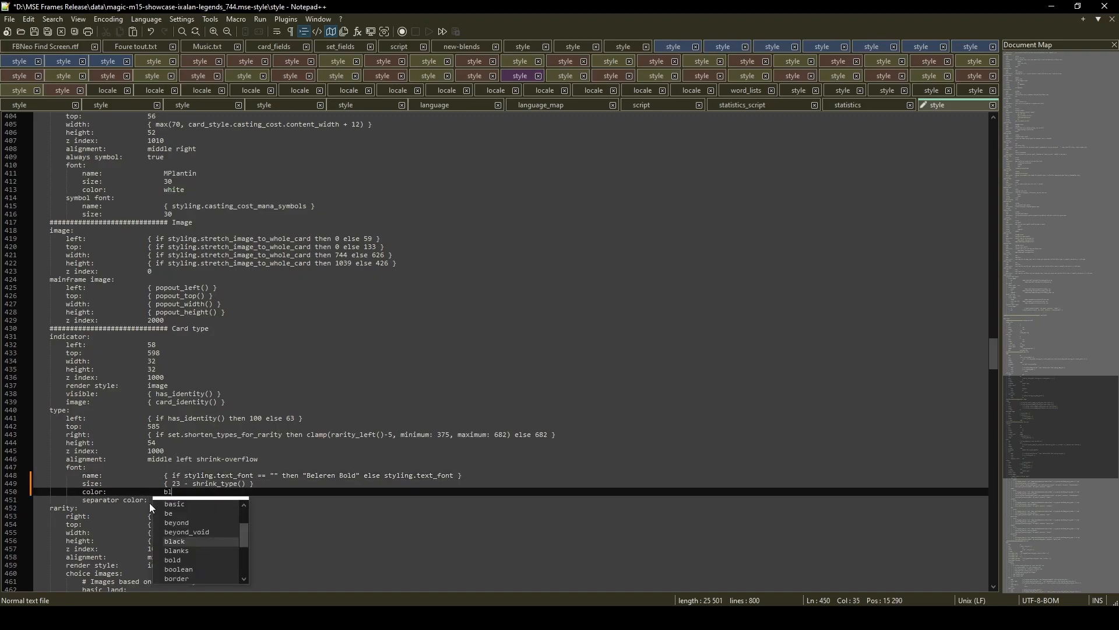
type("ack")
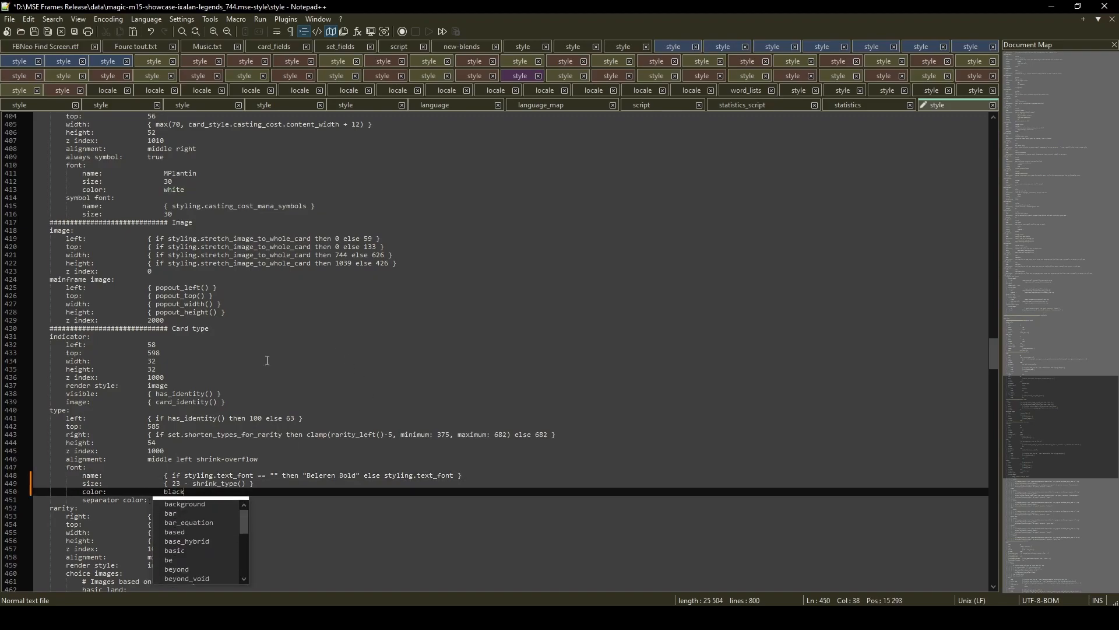
left_click(245, 401)
scroll(239, 394, "up", 11)
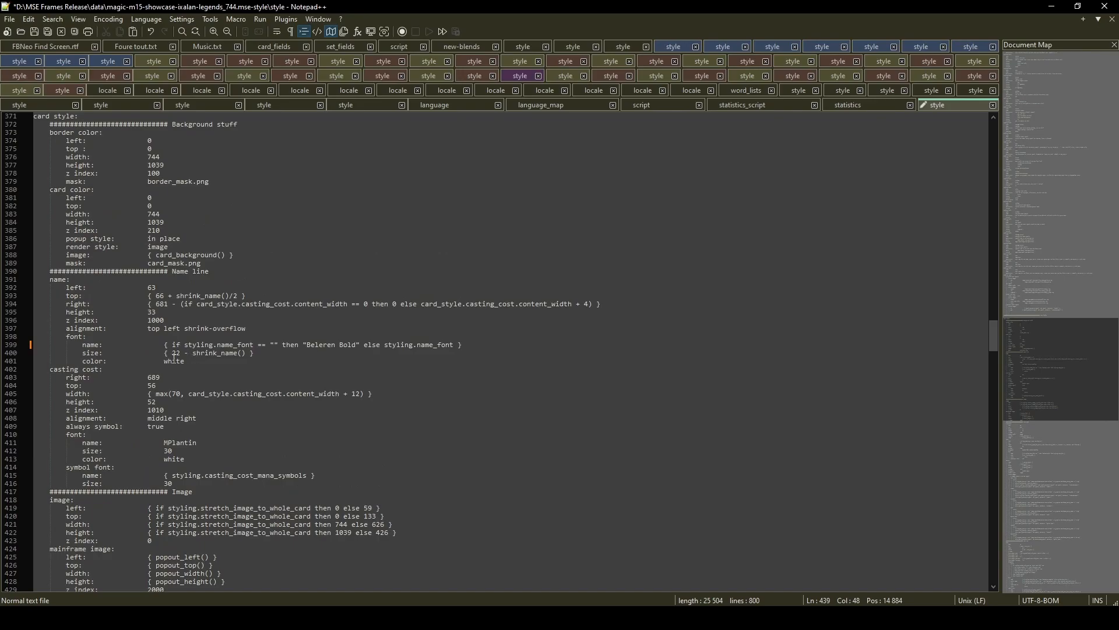
double_click(174, 361)
type("black")
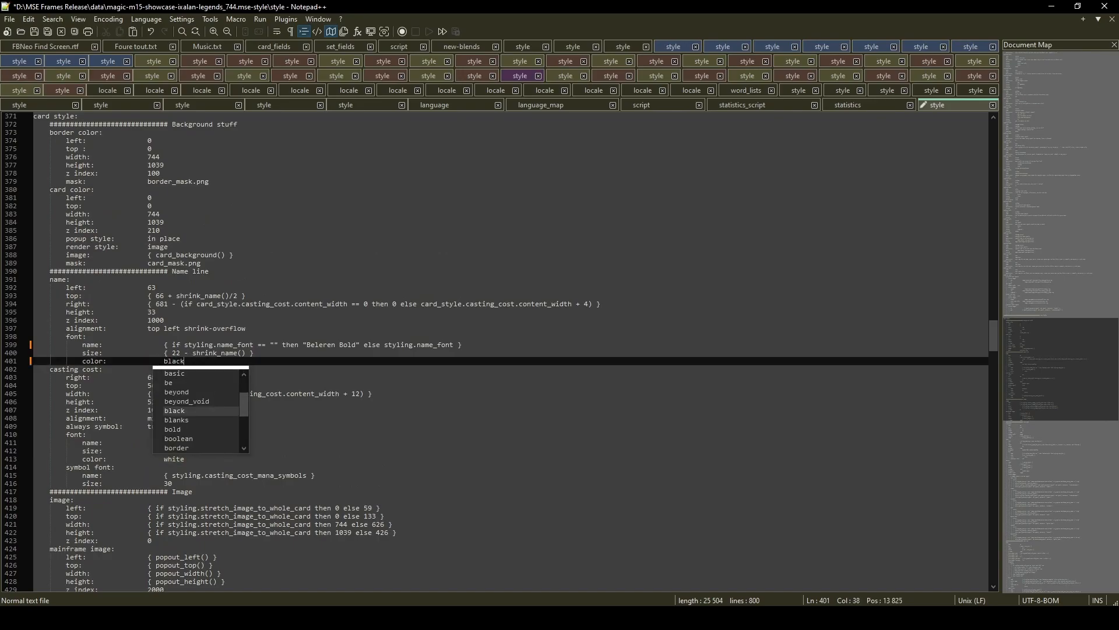
- Save the style file and reload the set in Magic Set Editor to check the name and type text
left_click(10, 19)
left_click(33, 107)
key("alt+Tab")
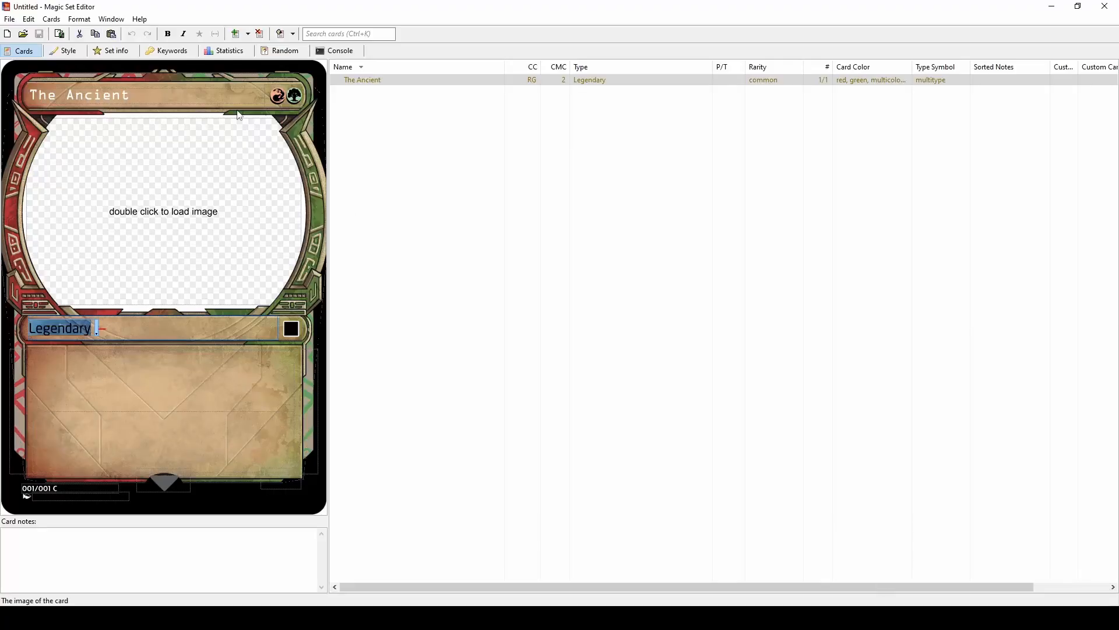
left_click(10, 19)
left_click(47, 126)
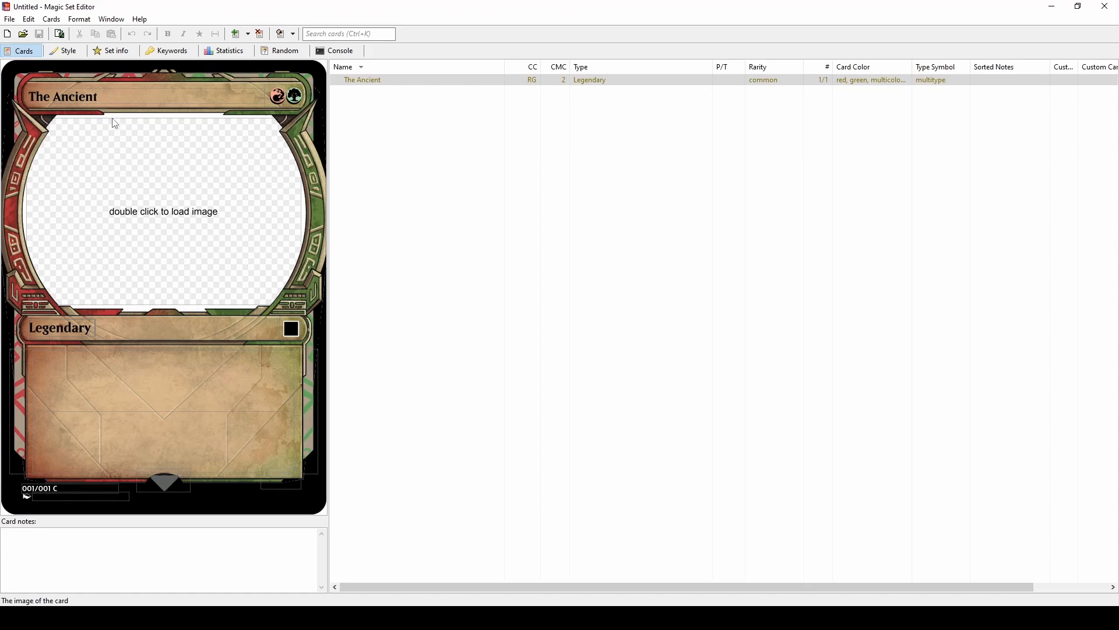
left_click(98, 97)
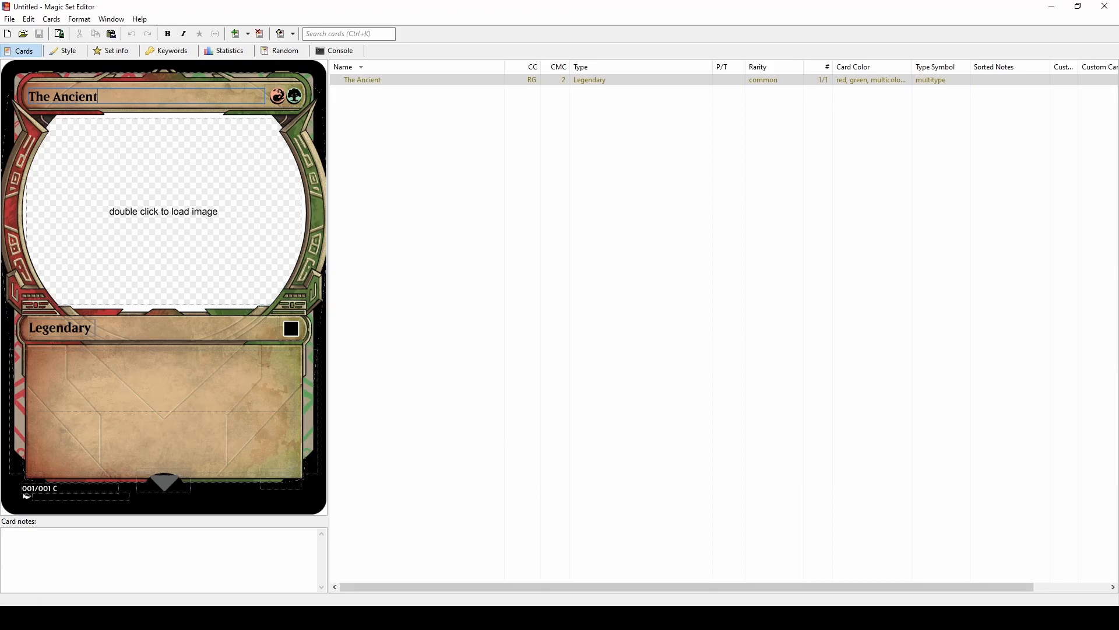
- Switch to the Capenna Golden Age style file in Notepad++ and examine the top and height values of its name field
left_click(501, 618)
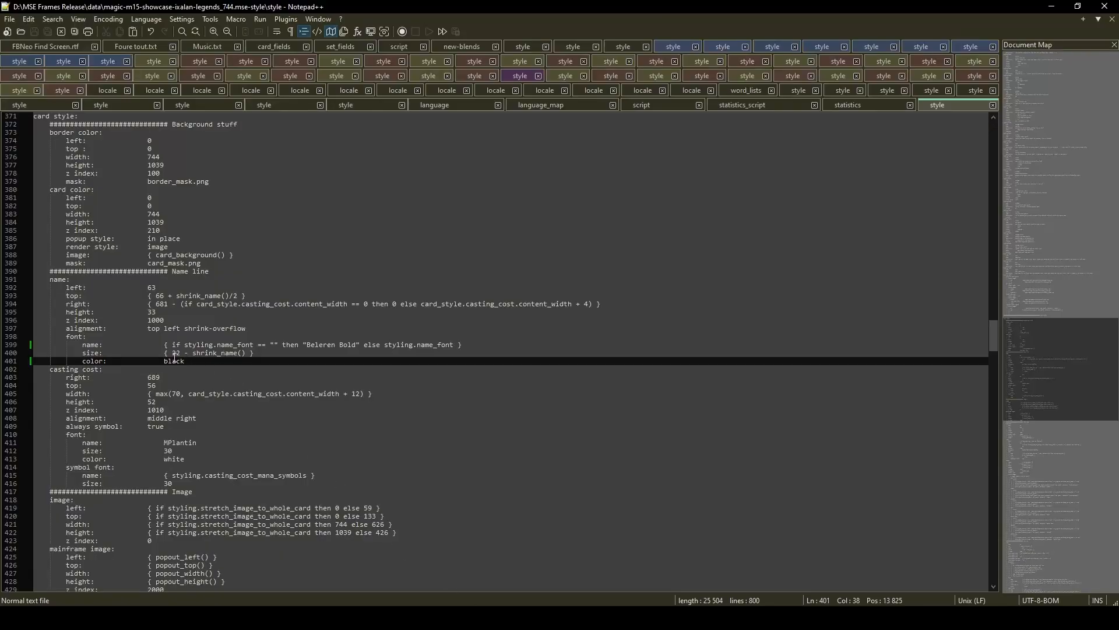
left_click(699, 76)
left_click_drag(995, 330, 998, 302)
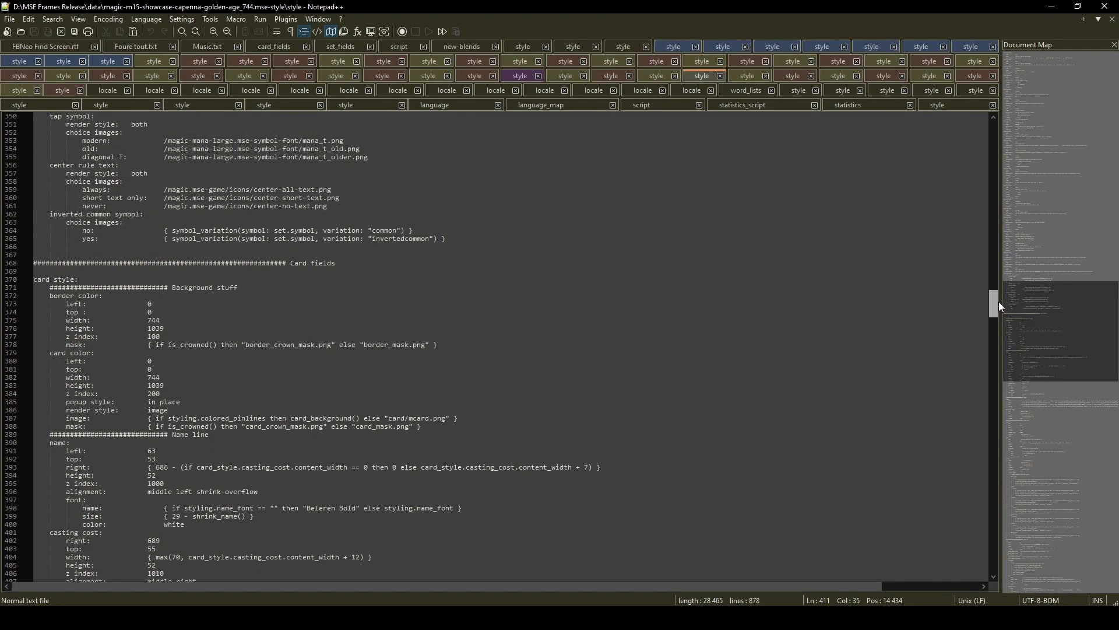
left_click(170, 377)
scroll(170, 377, "down", 4)
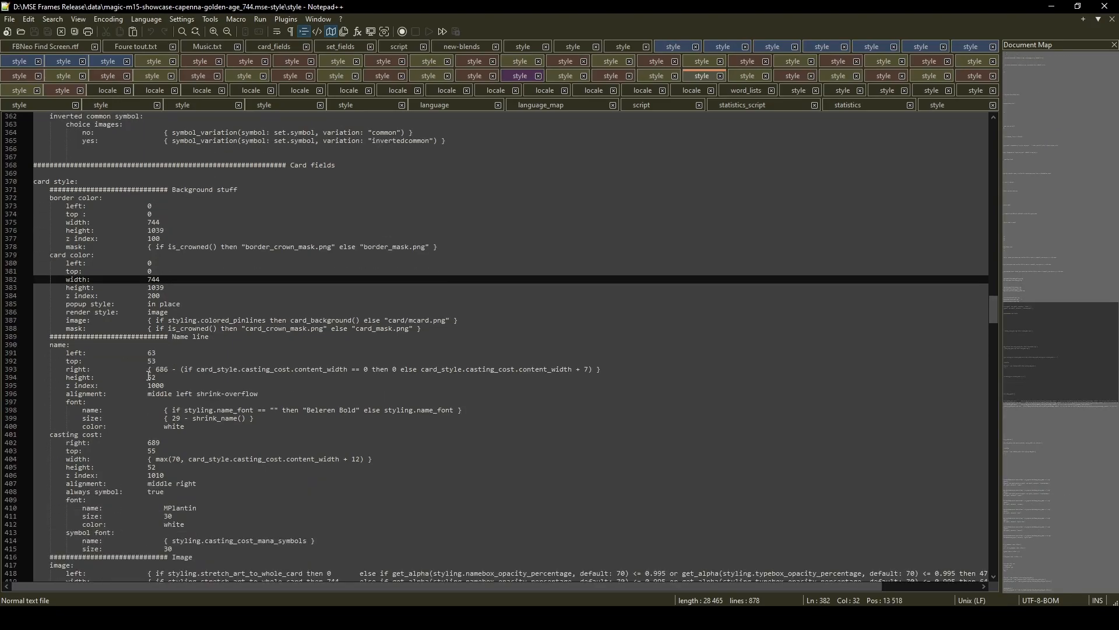
double_click(151, 361)
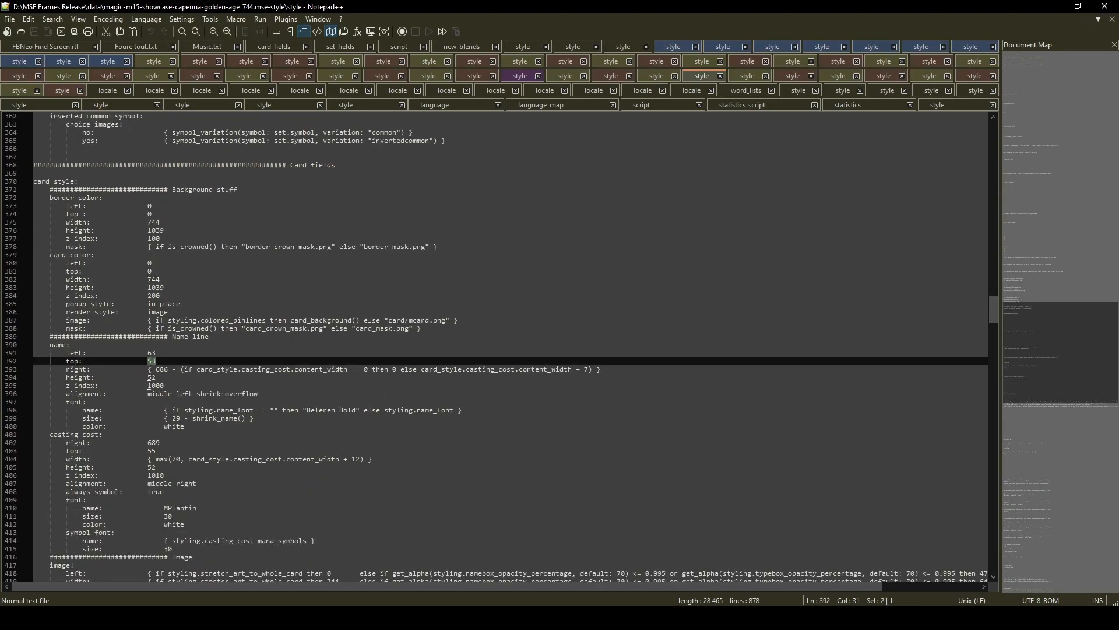
double_click(151, 377)
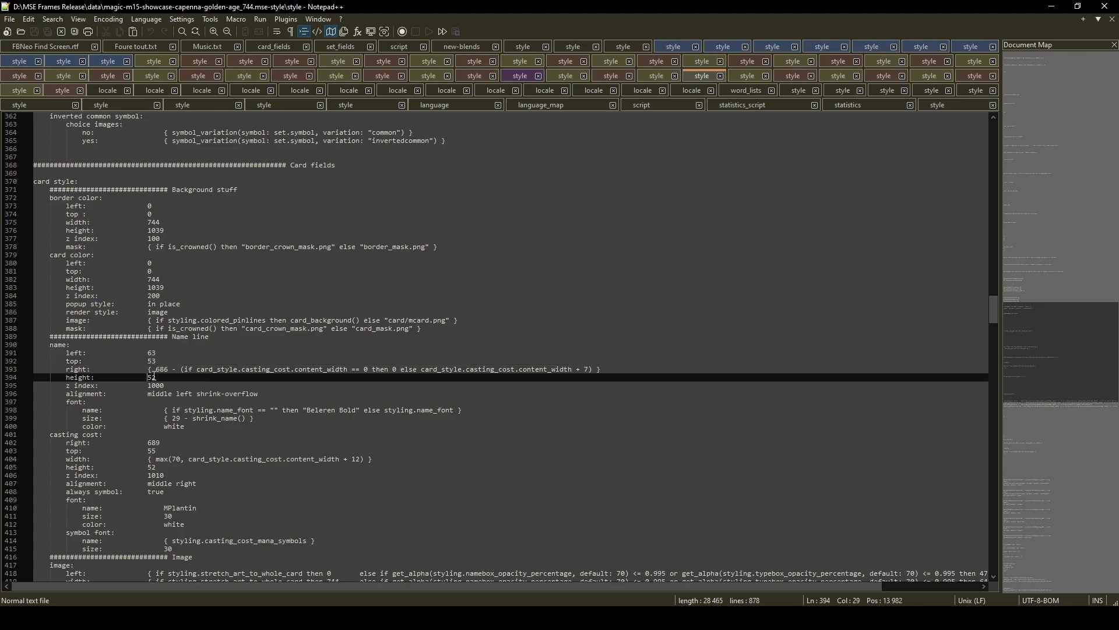
- Check the name font size in the capenna-golden-age style file and return to the ixalan-legends style file
double_click(175, 418)
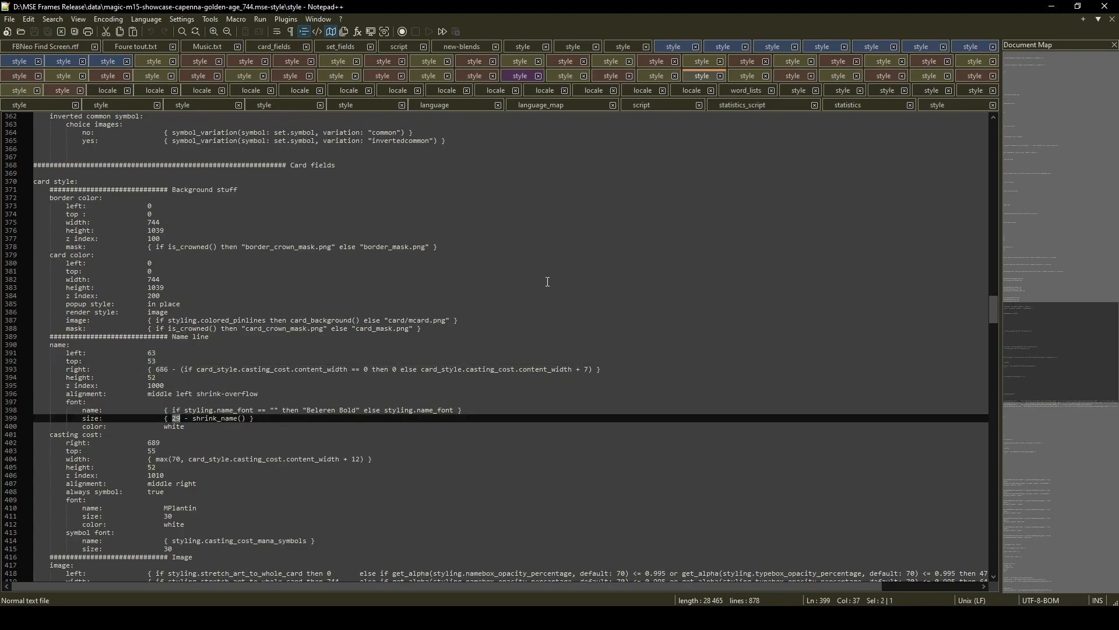
left_click(945, 108)
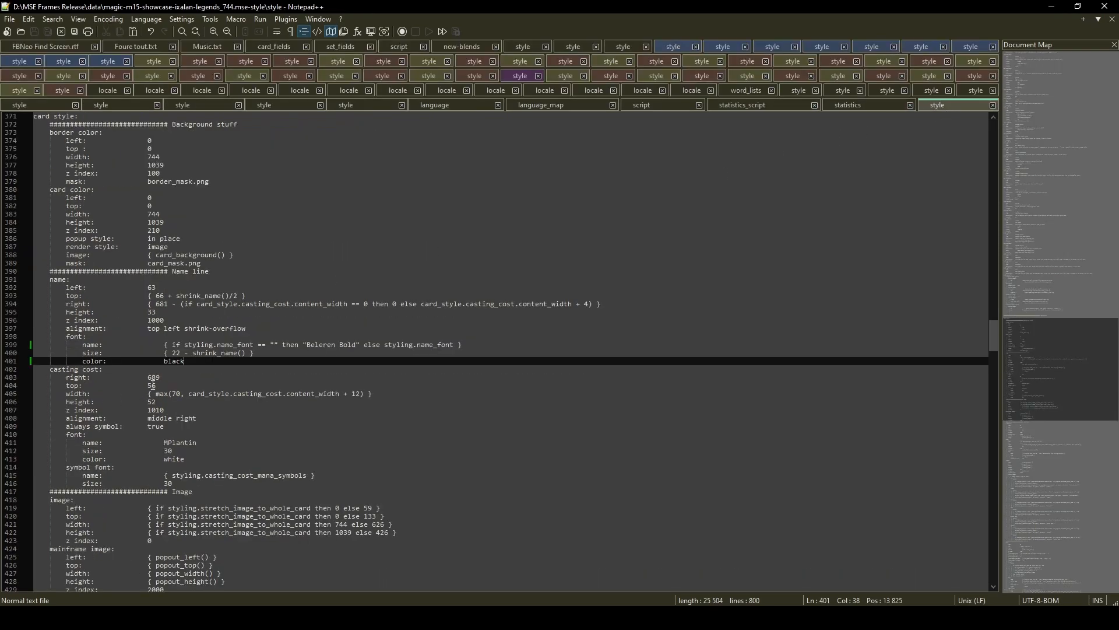
left_click_drag(152, 386, 157, 385)
type("3")
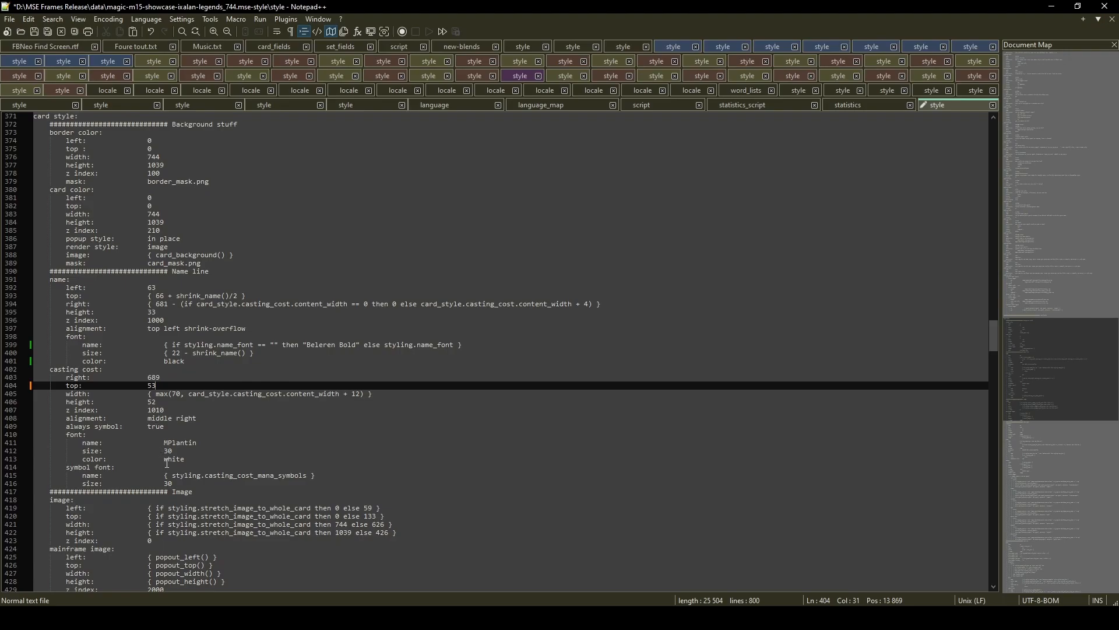
key("ctrl+z")
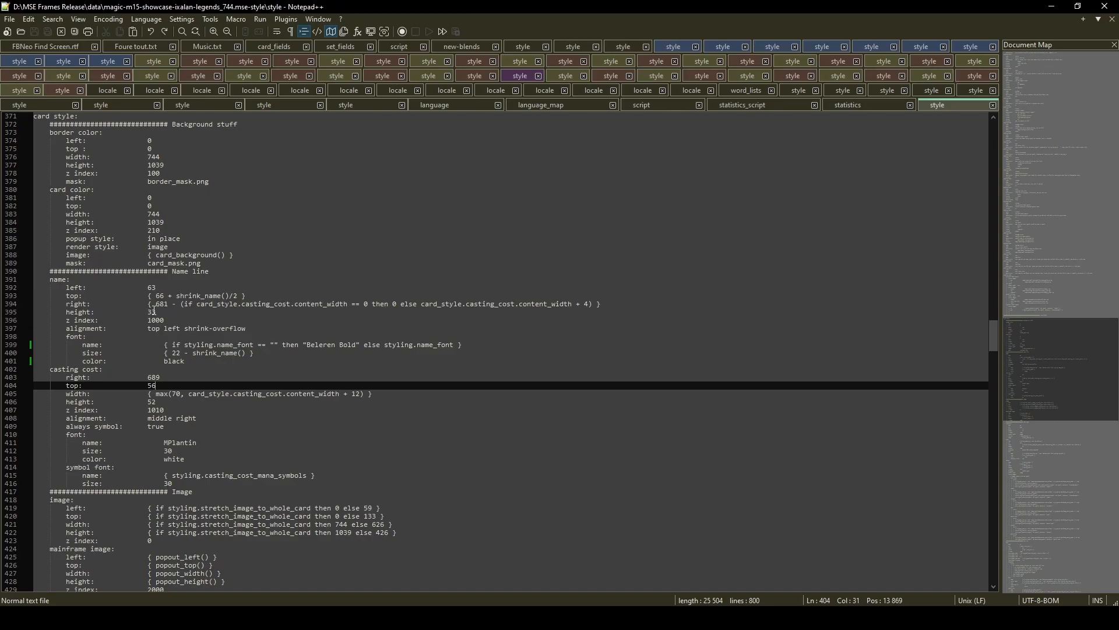
- In the name block, set the top base value to 53, height to 52 and font size base to 29, and save the file
left_click_drag(156, 296, 156, 313)
type("53")
type("52")
left_click_drag(172, 353, 180, 349)
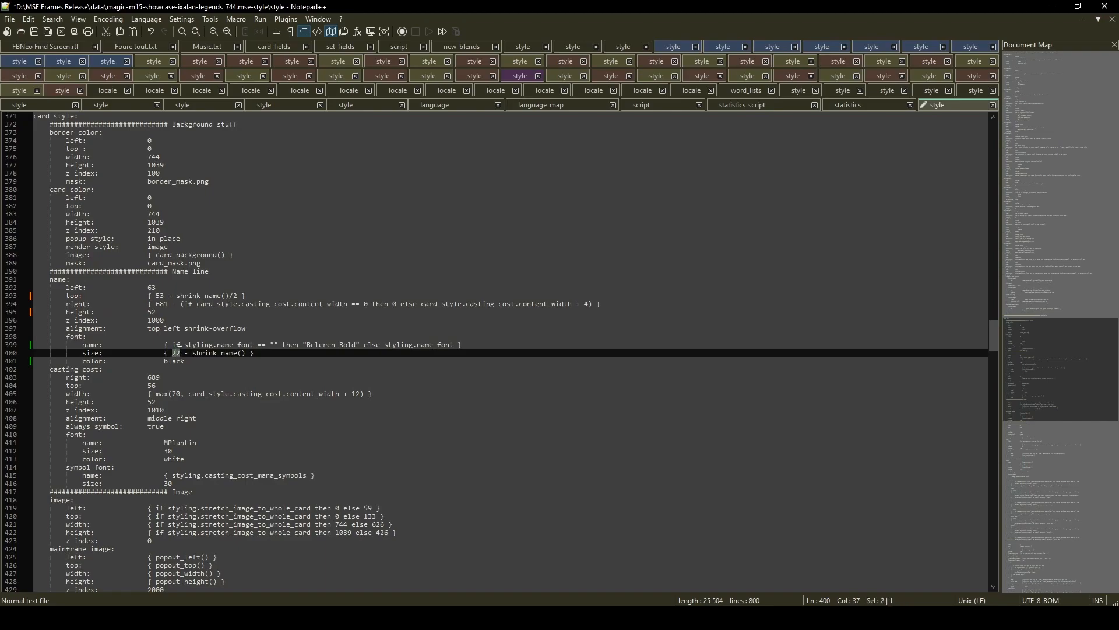
type("29")
left_click(9, 19)
left_click(36, 110)
- Switch to Magic Set Editor and reload its data to apply the edited name line
key("alt+Tab")
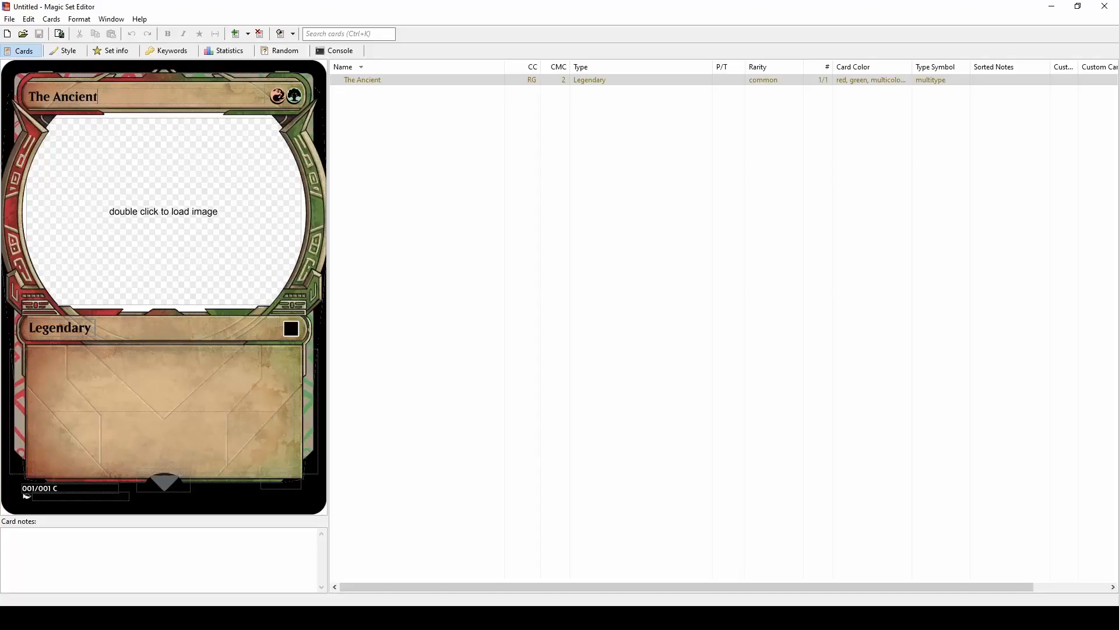
left_click(9, 19)
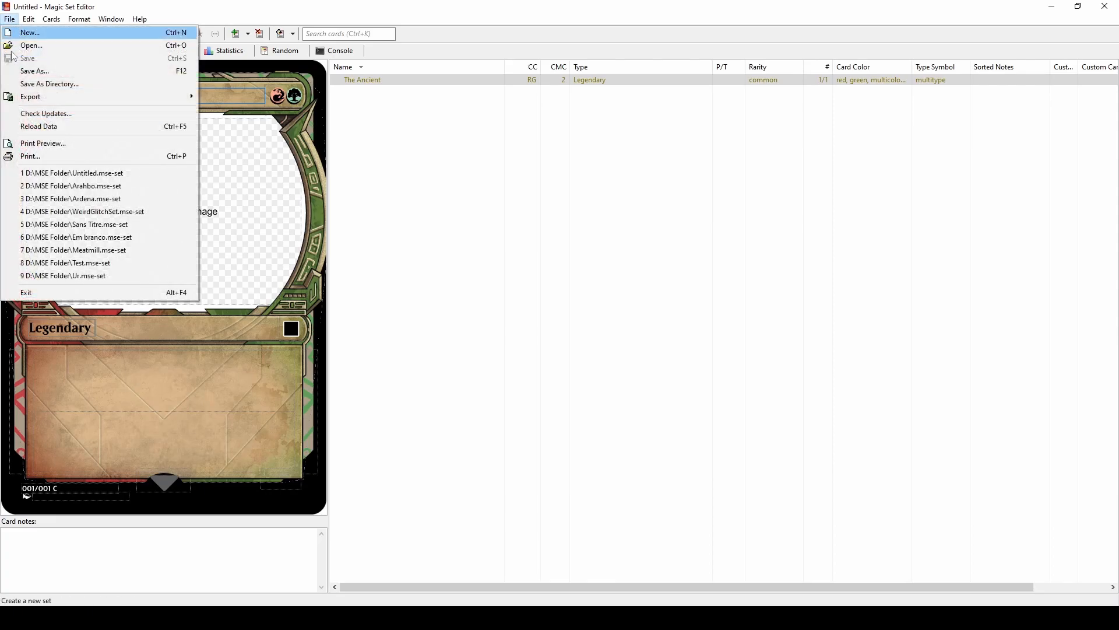
left_click(39, 127)
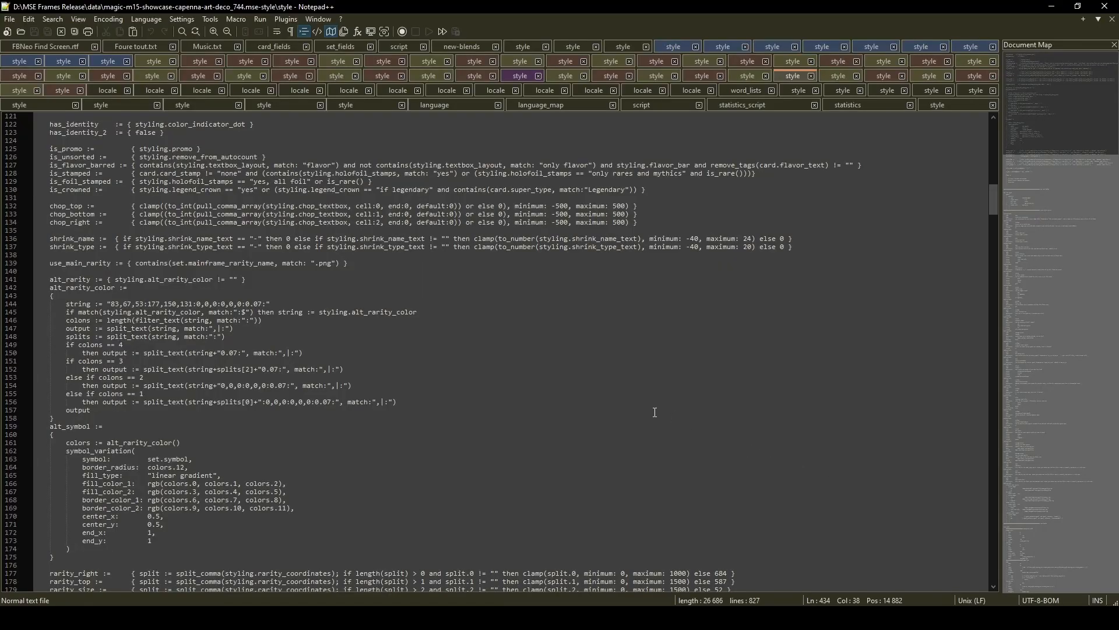
- Copy the whole card stamp block from the Copyright stuff section of the capenna-art-deco style file
scroll(325, 432, "down", 10)
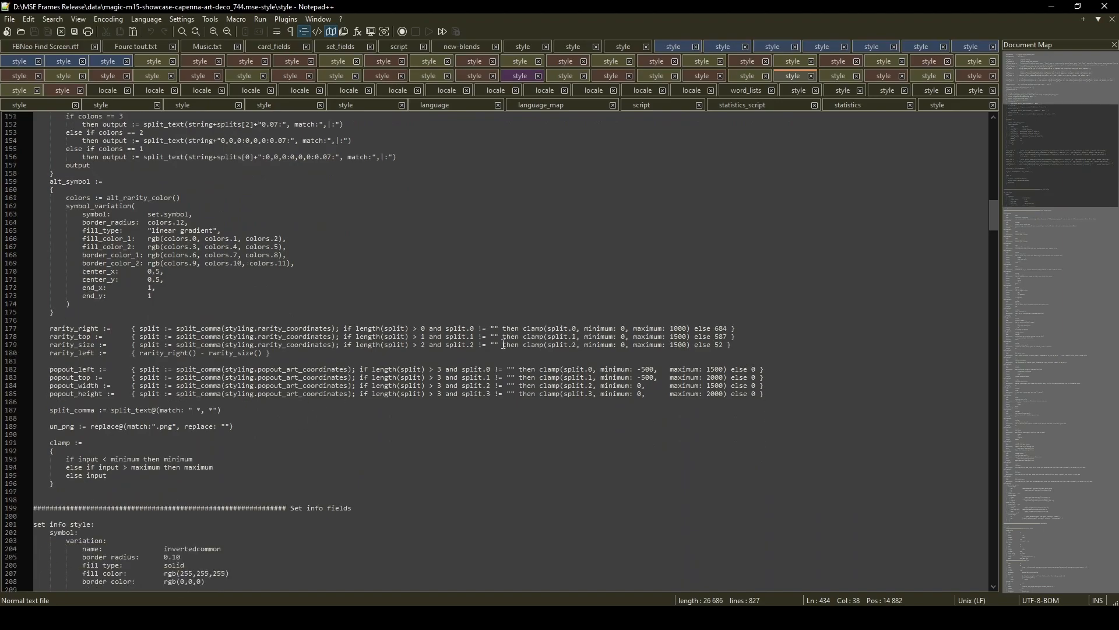
left_click_drag(994, 220, 980, 441)
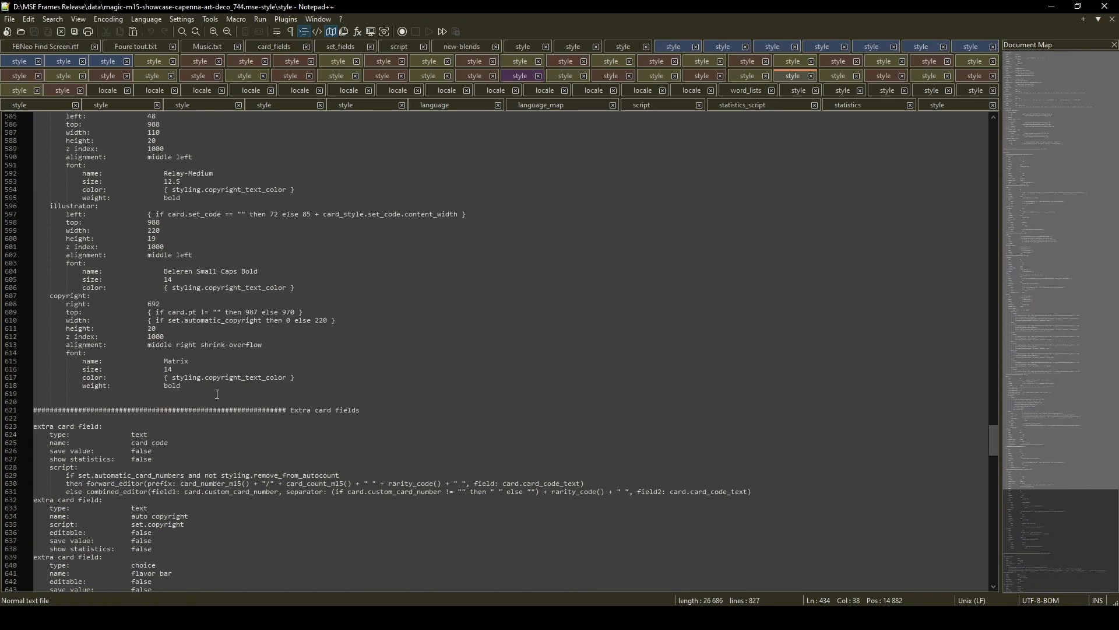
scroll(213, 395, "up", 9)
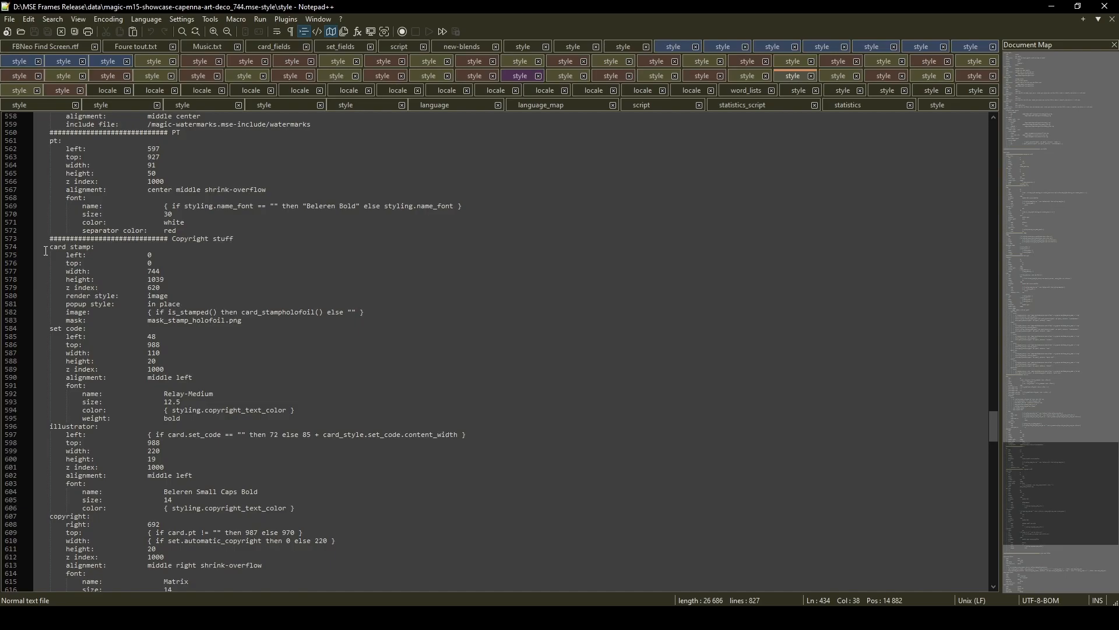
left_click_drag(45, 250, 50, 327)
key("ctrl+c")
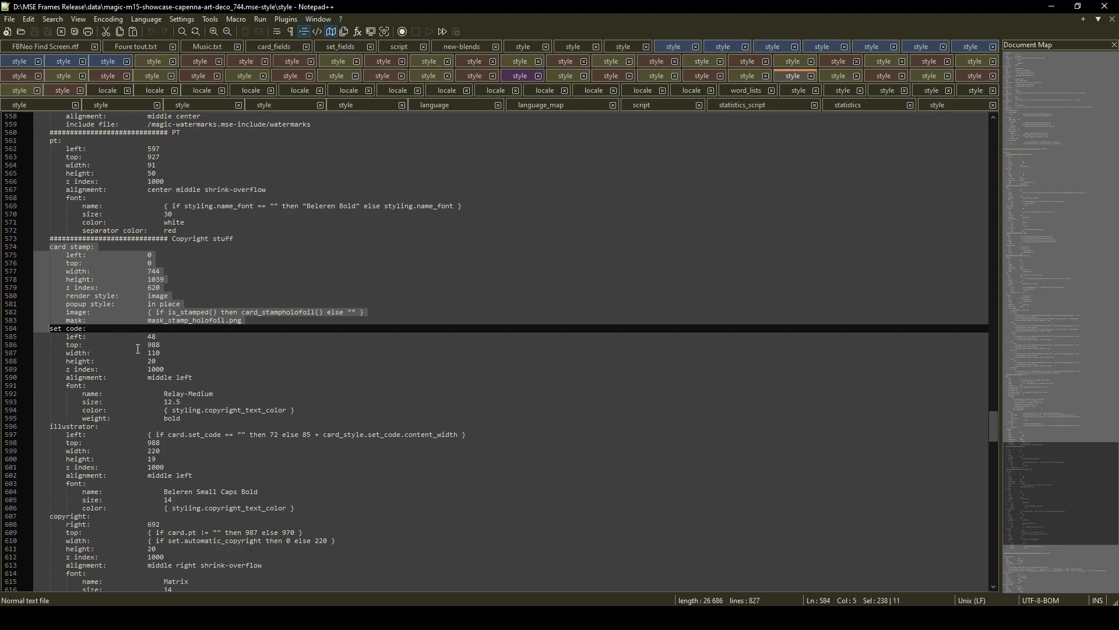
- Replace the card stamp block in the ixalan-legends style file with the copied capenna-art-deco version
left_click(945, 107)
left_click_drag(989, 324, 982, 424)
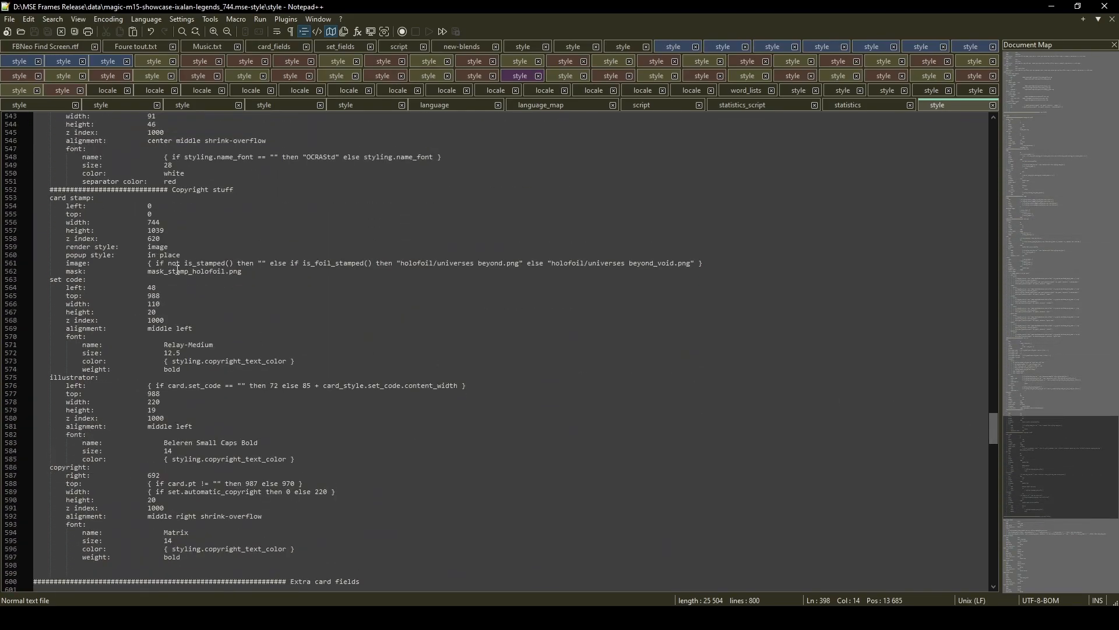
left_click(50, 199)
left_click_drag(50, 200, 48, 278)
key("ctrl+v")
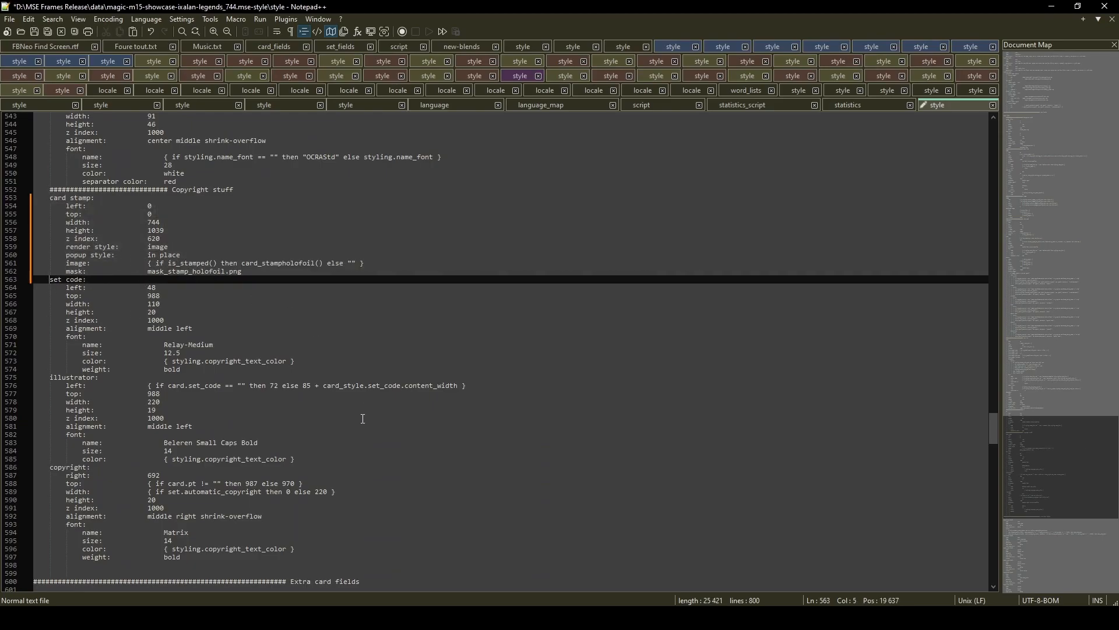
- In File Explorer, copy the holofoil folder from the capenna-art-deco style into the ixalan-legends style folder, replacing existing files
key("alt+Tab")
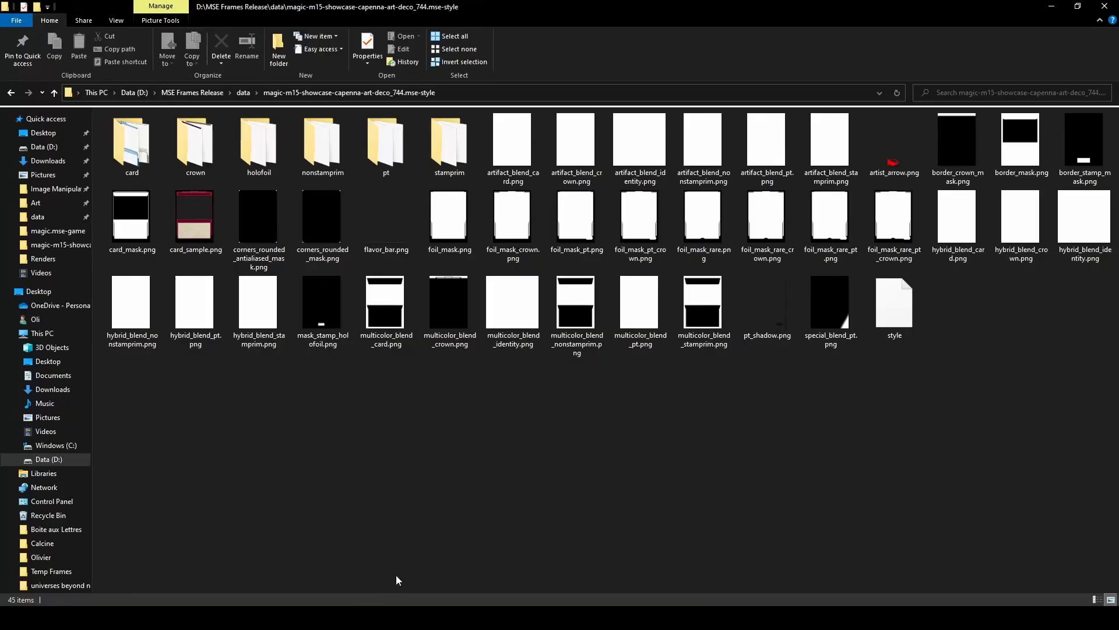
left_click(264, 151)
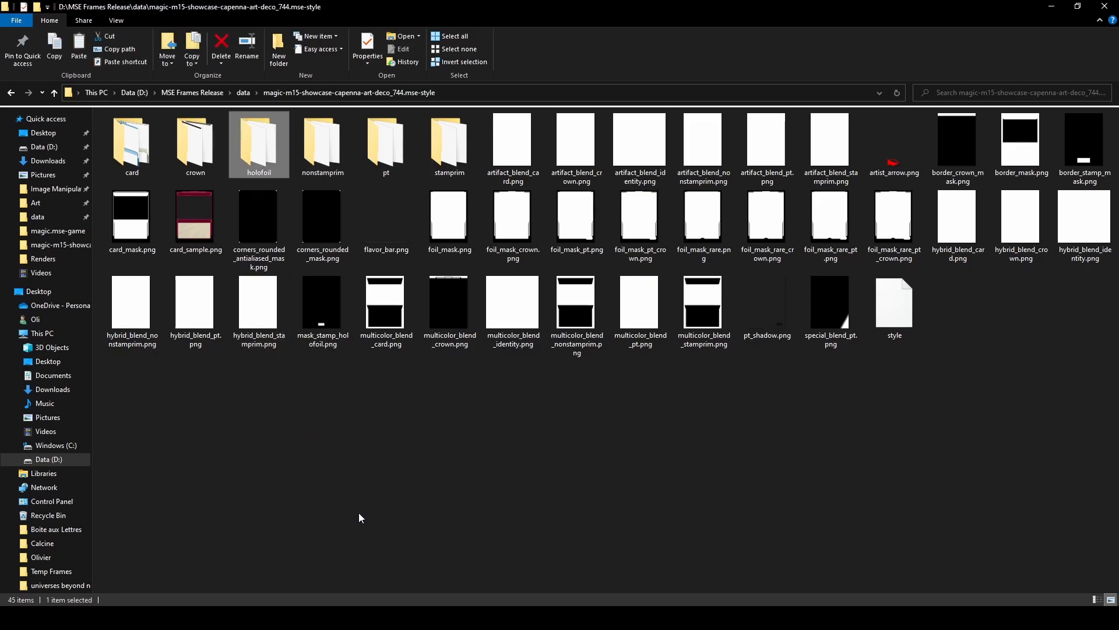
mouse_move(296, 616)
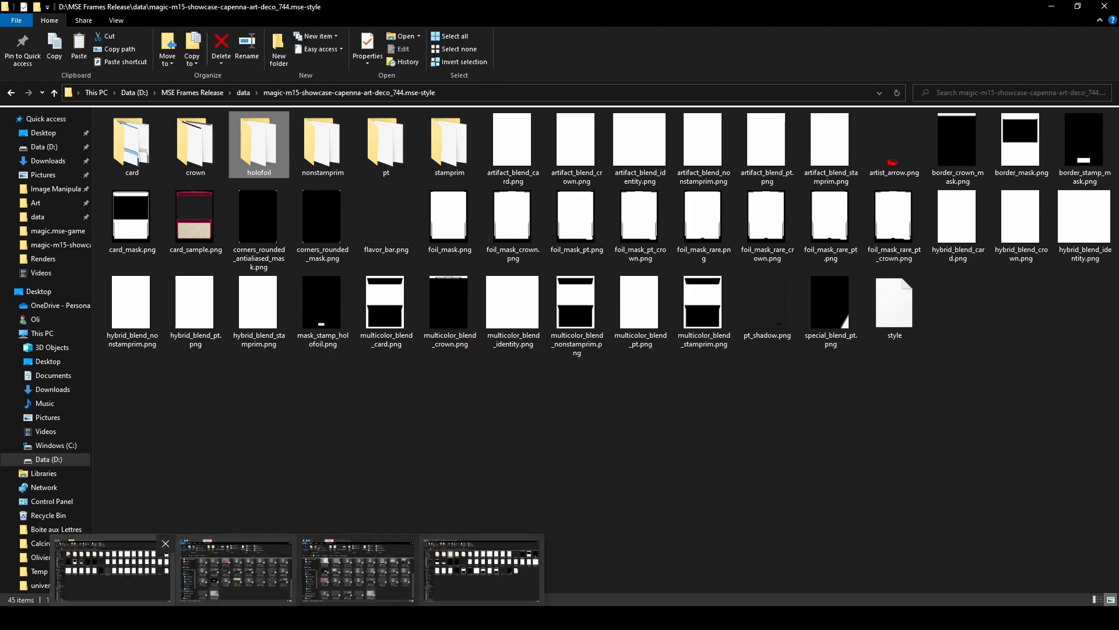
left_click(238, 581)
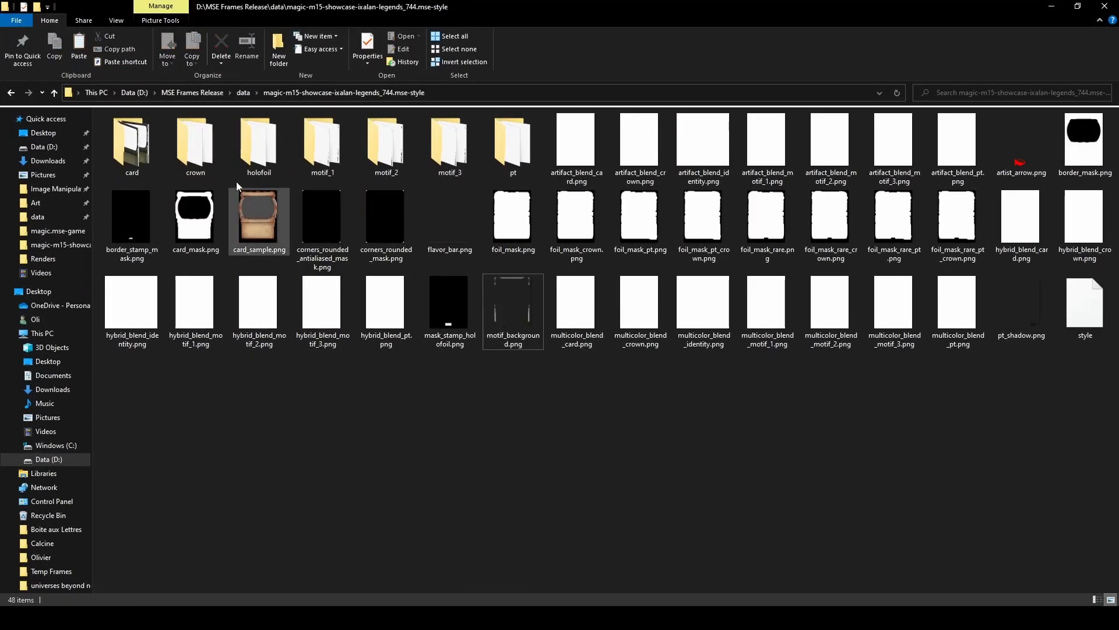
left_click(257, 148)
key("ctrl+v")
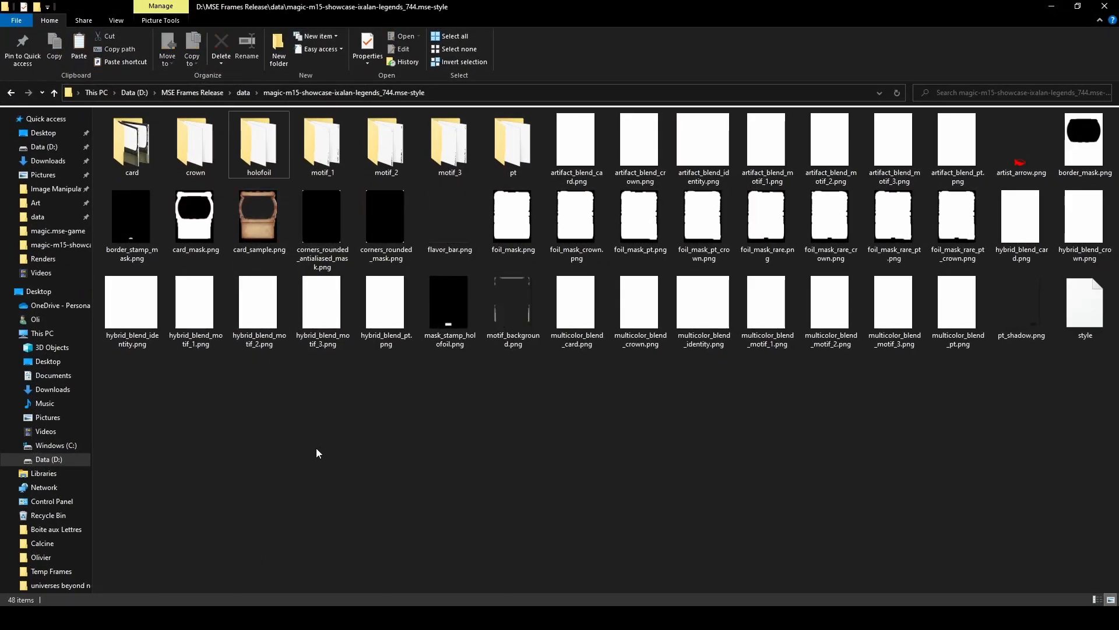
left_click(511, 221)
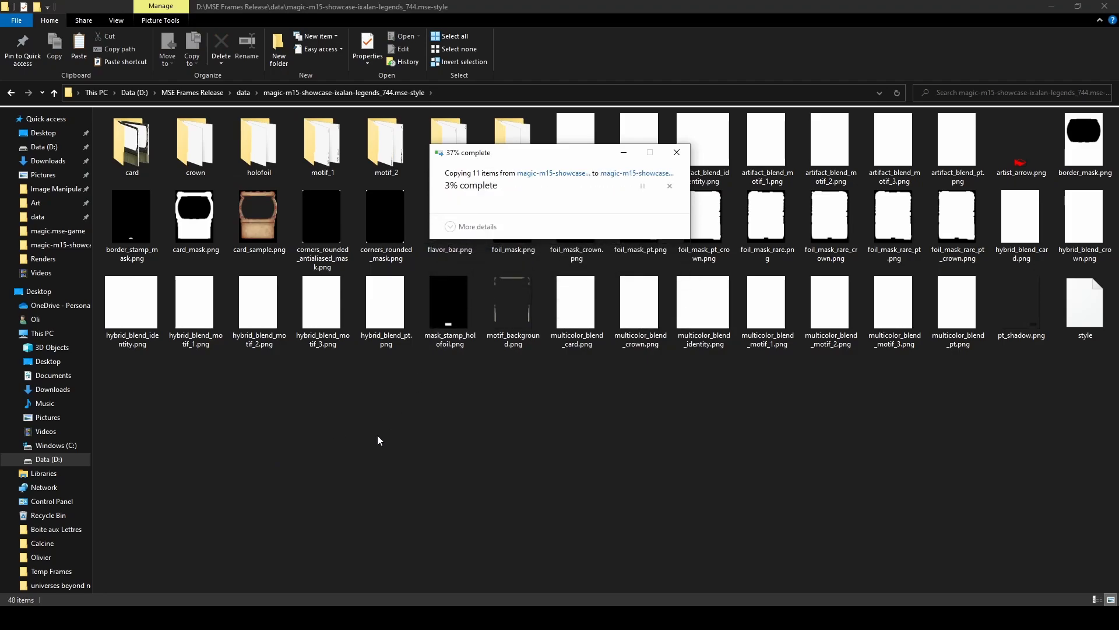
- Open alchemy_void.png from the ixalan-legends holofoil folder in GIMP and examine the stamp symbol
double_click(260, 151)
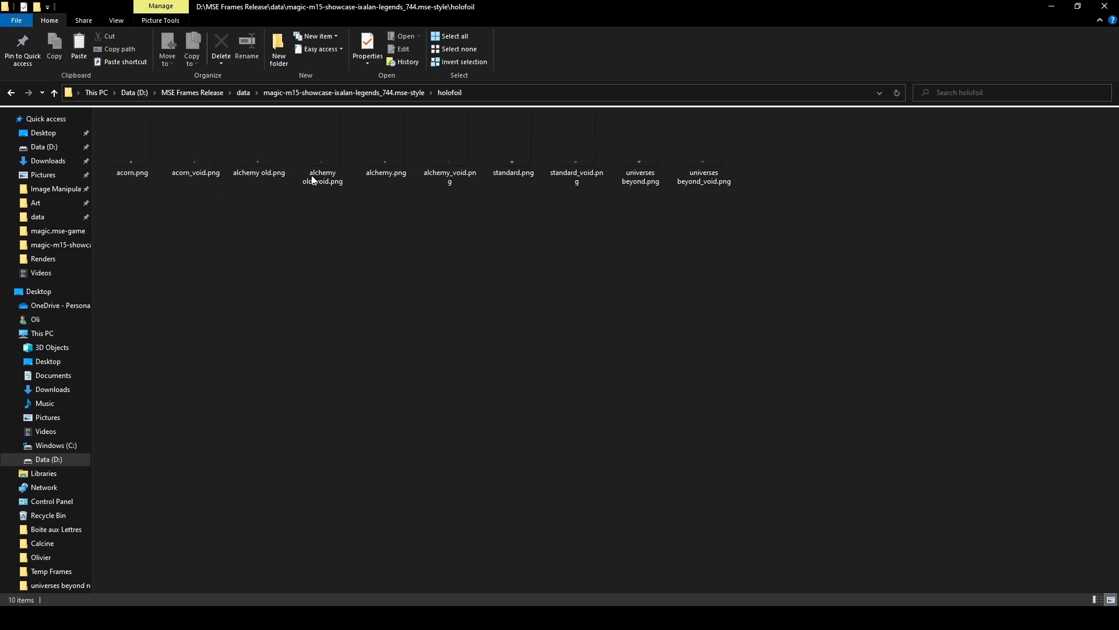
left_click(691, 141)
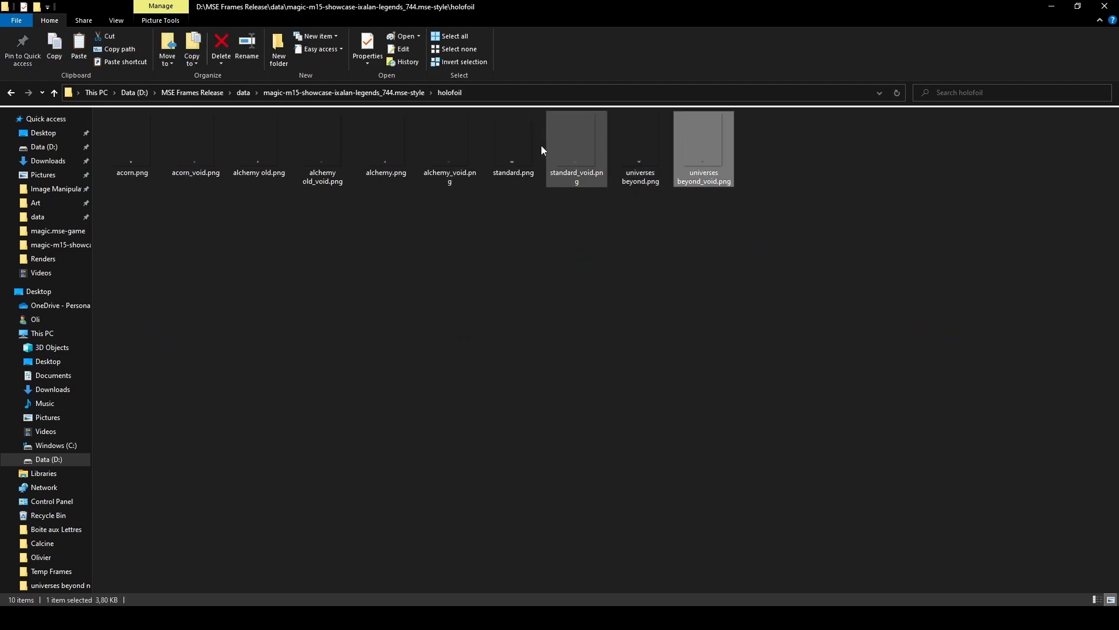
left_click(439, 143)
right_click(440, 143)
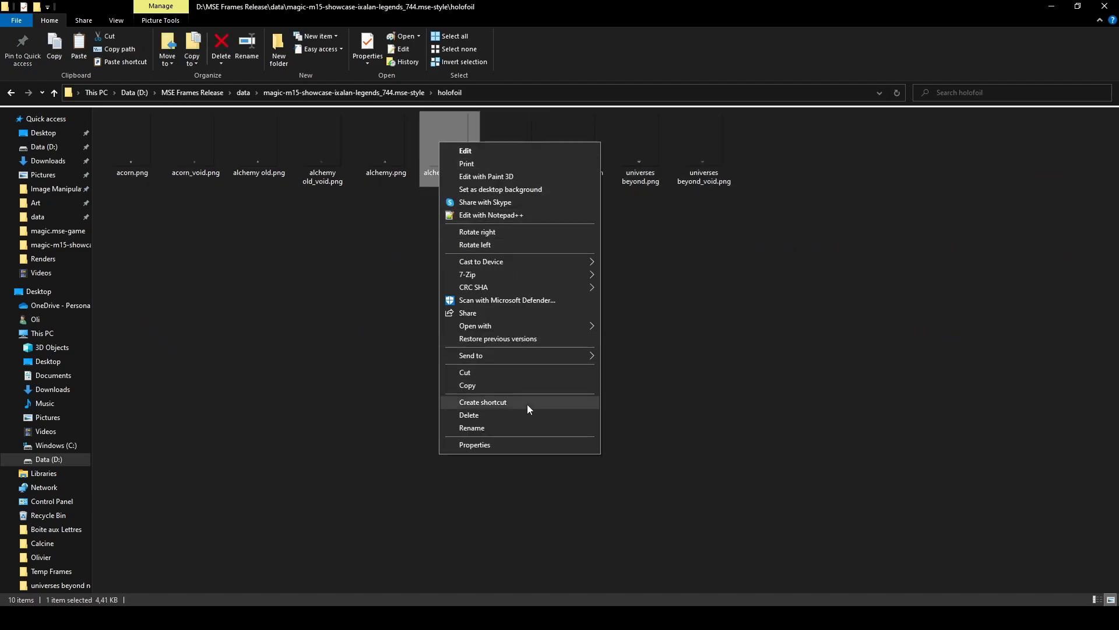
mouse_move(576, 331)
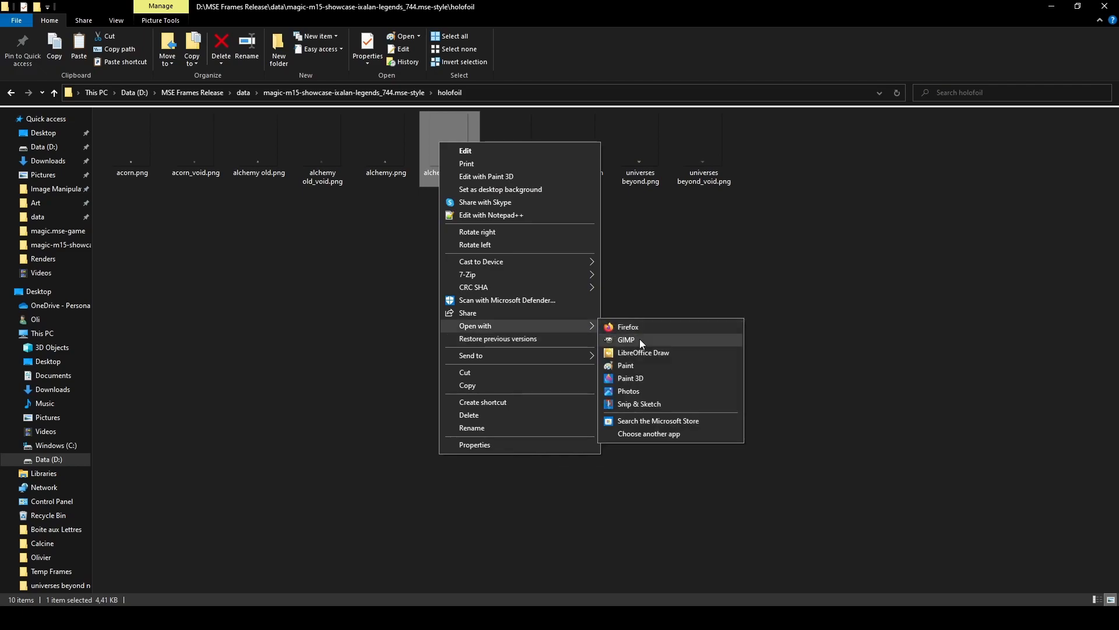
left_click(639, 338)
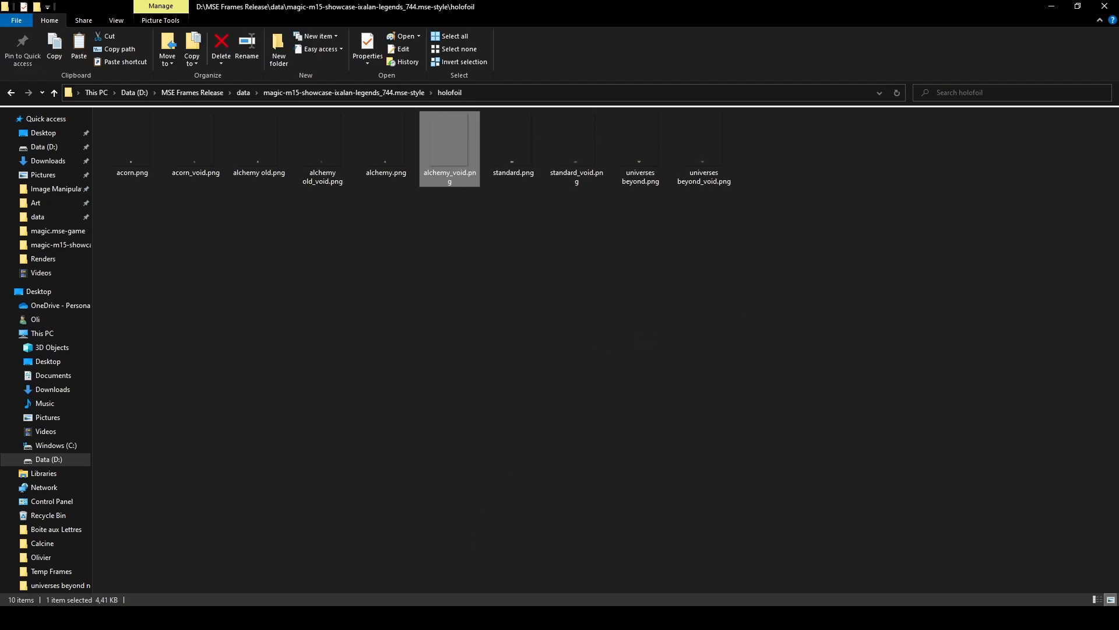
scroll(539, 512, "up", 3, "ctrl")
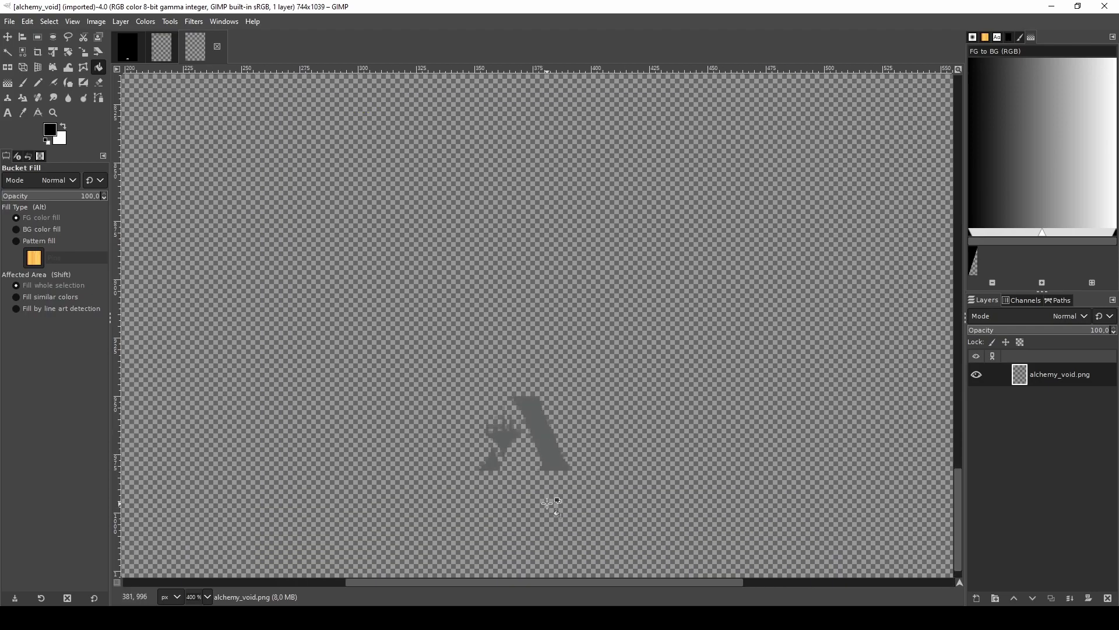
scroll(464, 403, "down", 6, "ctrl")
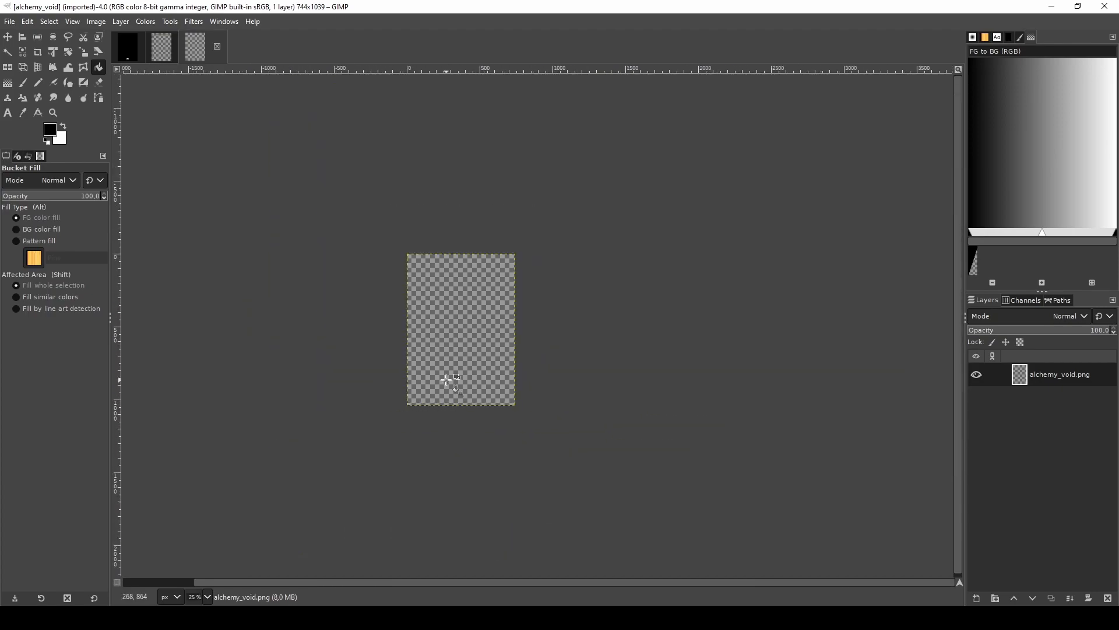
scroll(495, 410, "up", 1, "ctrl")
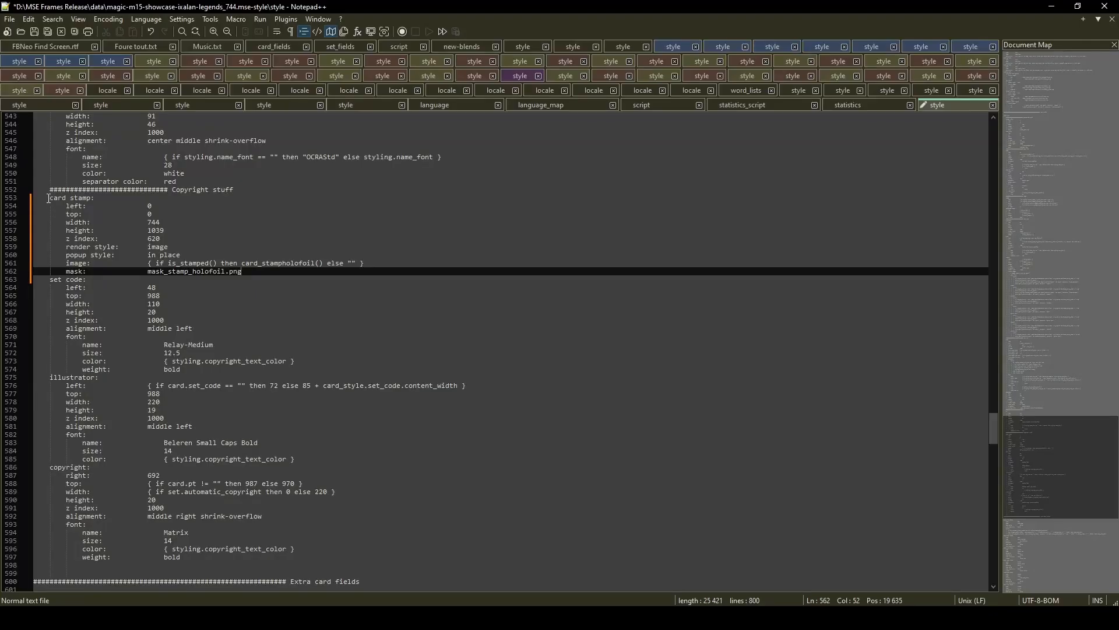
- Back in Notepad++, copy the card_stampholofoil script definition from the capenna-art-deco style file
left_click_drag(48, 198, 64, 255)
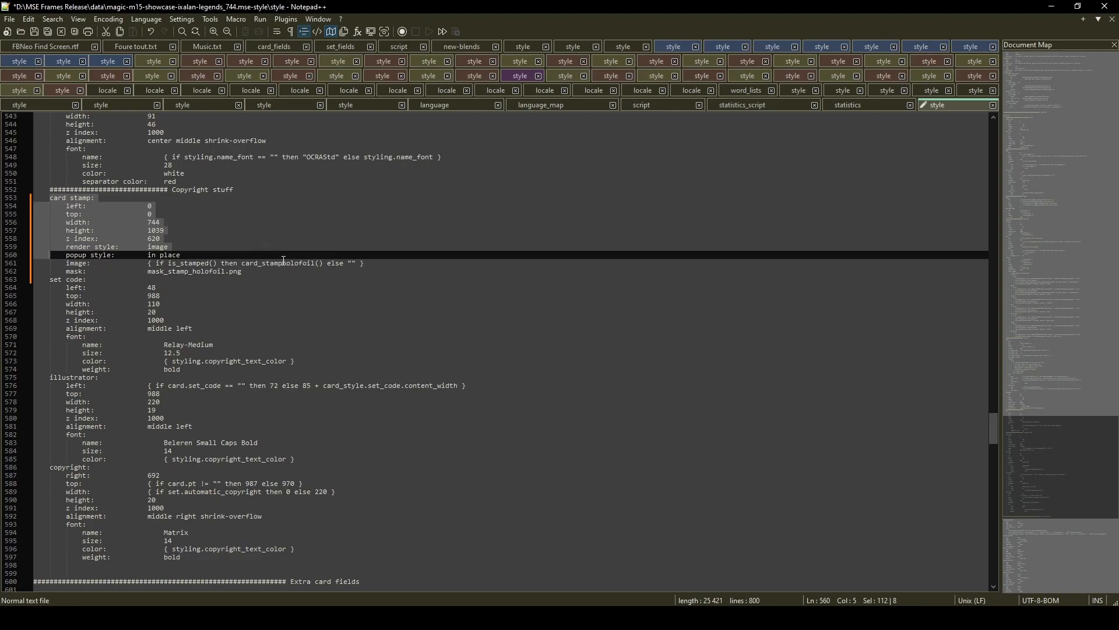
left_click(284, 261)
double_click(260, 263)
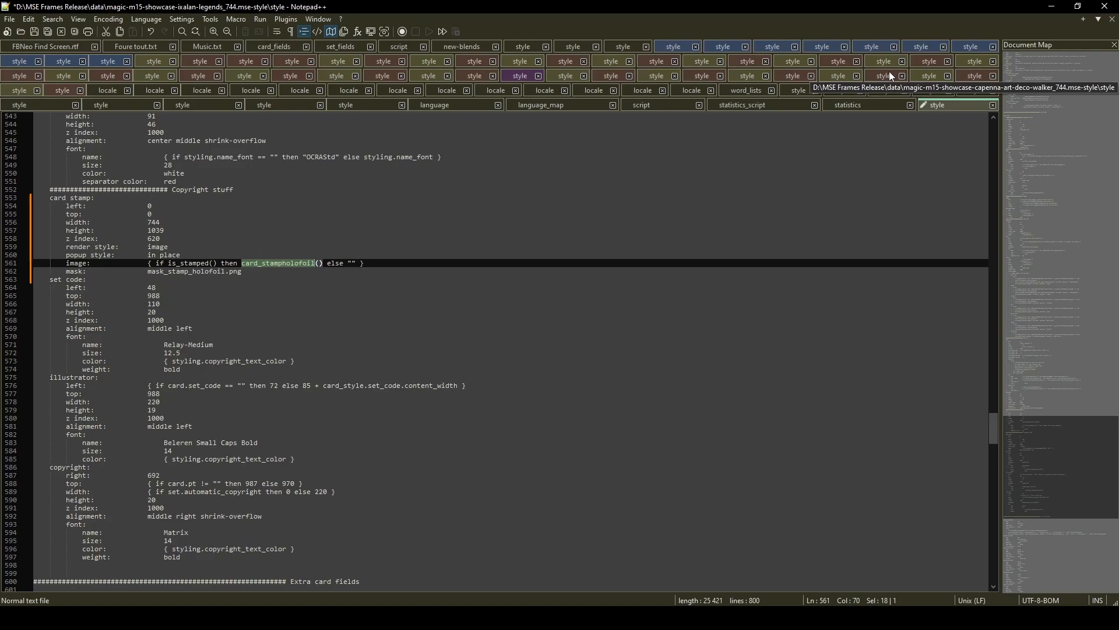
left_click(790, 75)
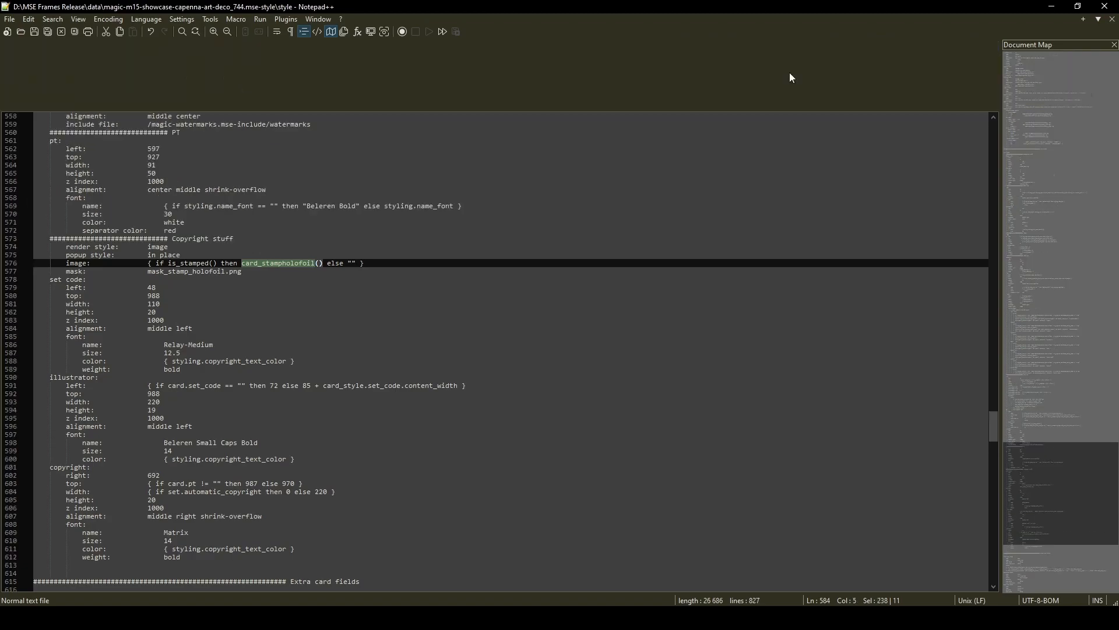
left_click_drag(994, 423, 1005, 167)
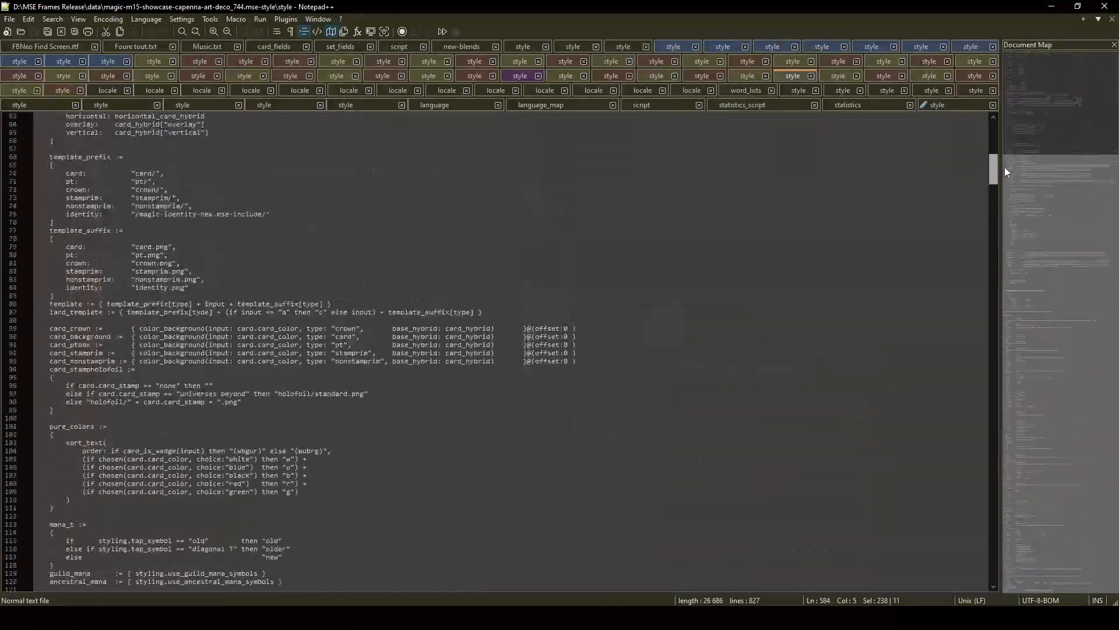
left_click_drag(50, 371, 50, 418)
key("ctrl+c")
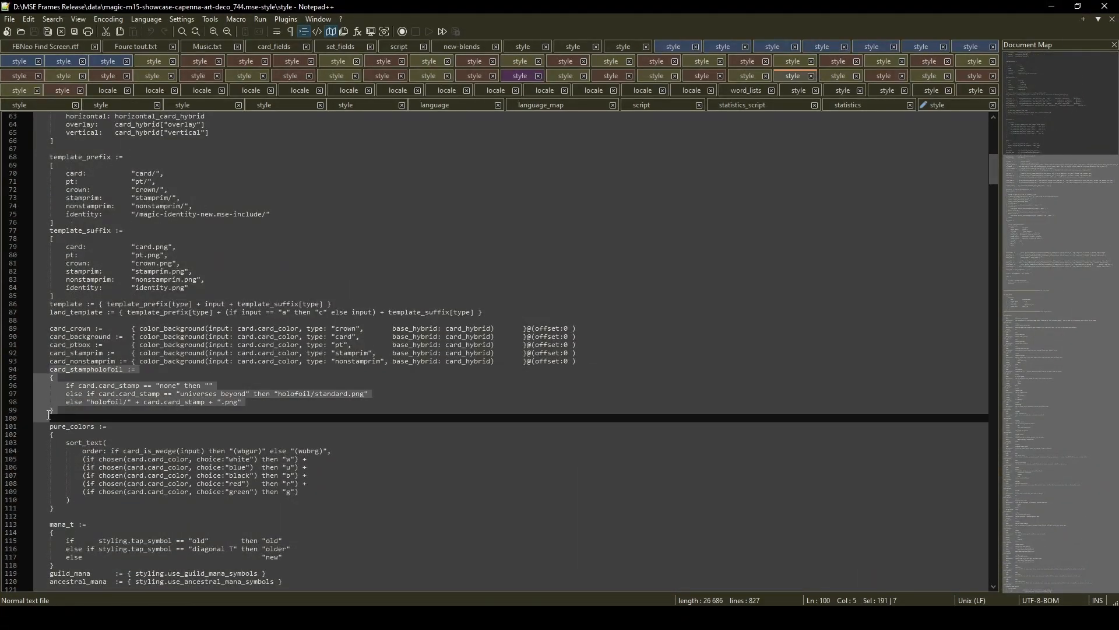
- Paste the card_stampholofoil definition below card_motif_3 in the ixalan-legends init script and save the style file
left_click(941, 107)
left_click_drag(993, 433, 995, 147)
left_click(76, 427)
key("ctrl+v")
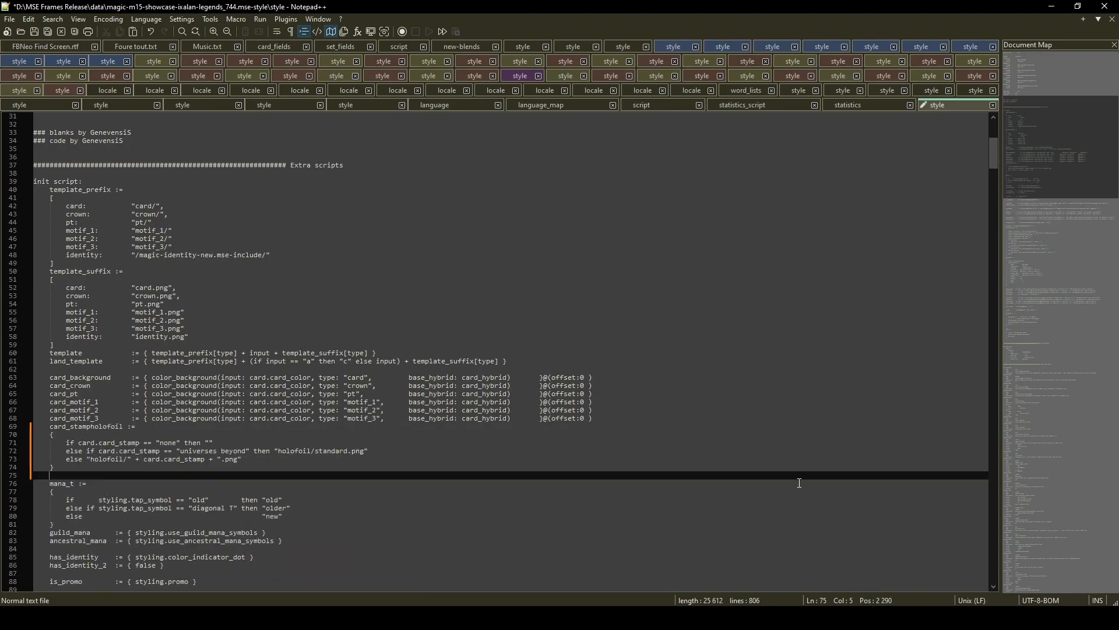
left_click(10, 19)
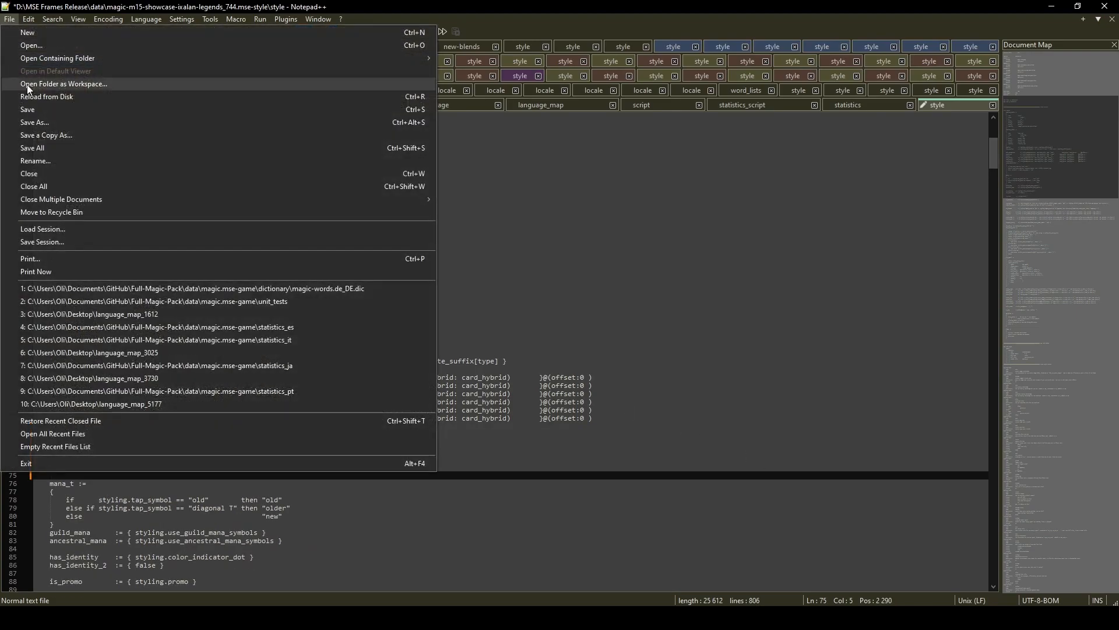
left_click(40, 109)
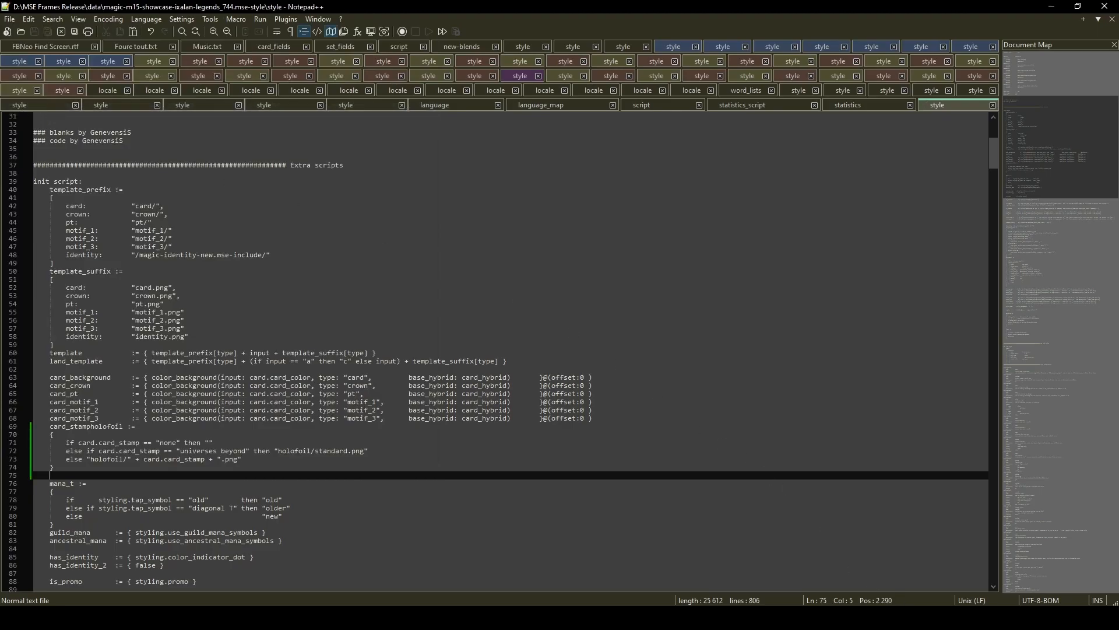
- Switch to Magic Set Editor, reload the data, and try different stamp styles on The Ancient card
key("alt+Tab")
left_click(11, 19)
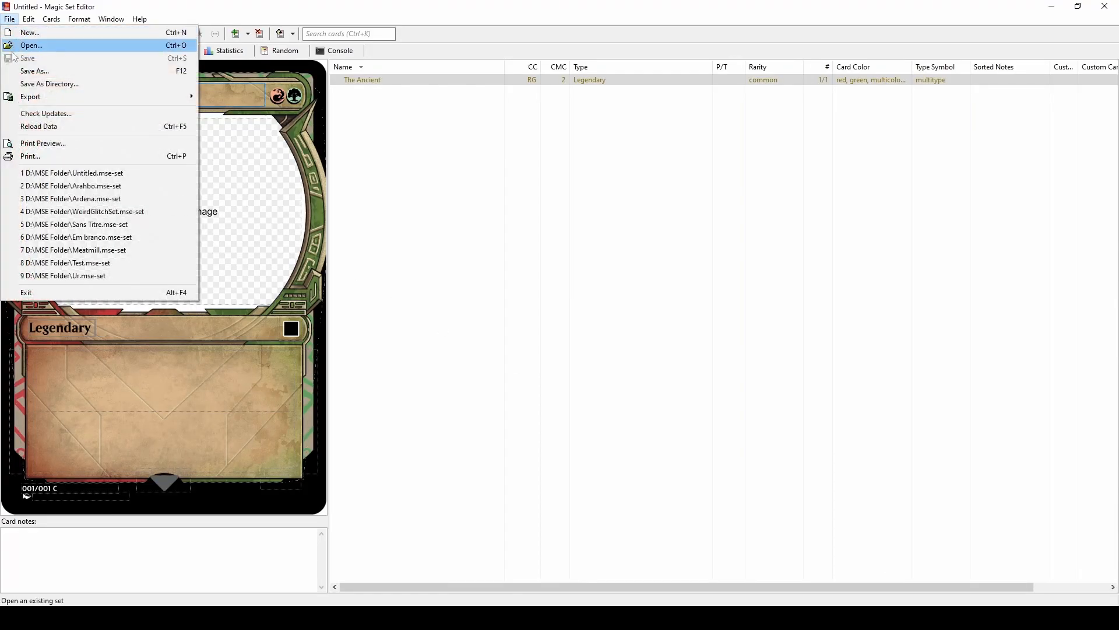
left_click(41, 126)
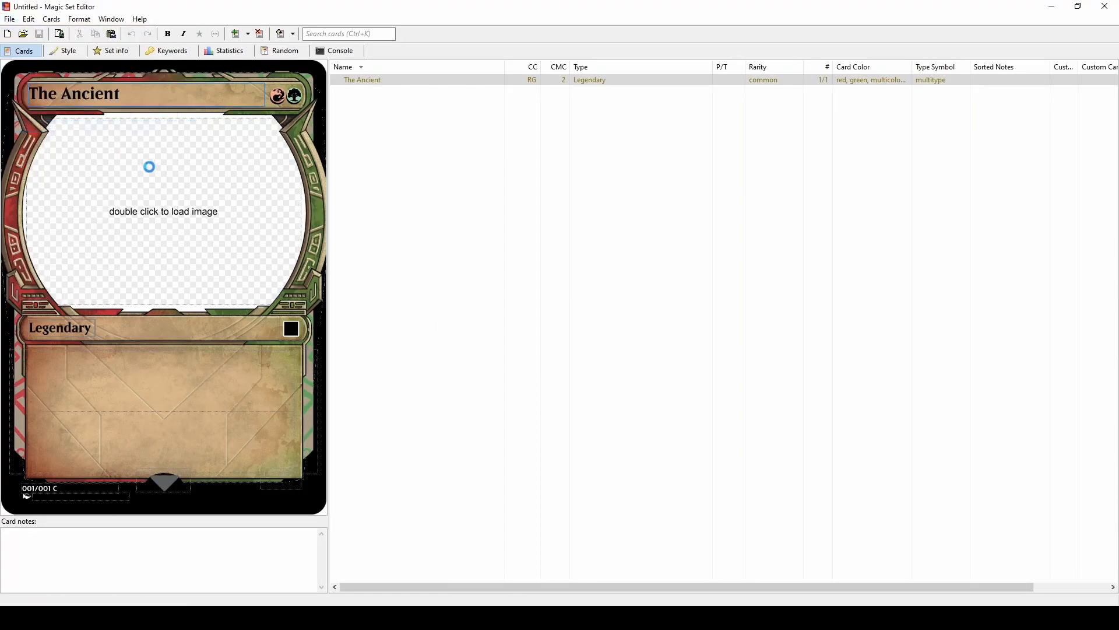
left_click(164, 487)
left_click(169, 497)
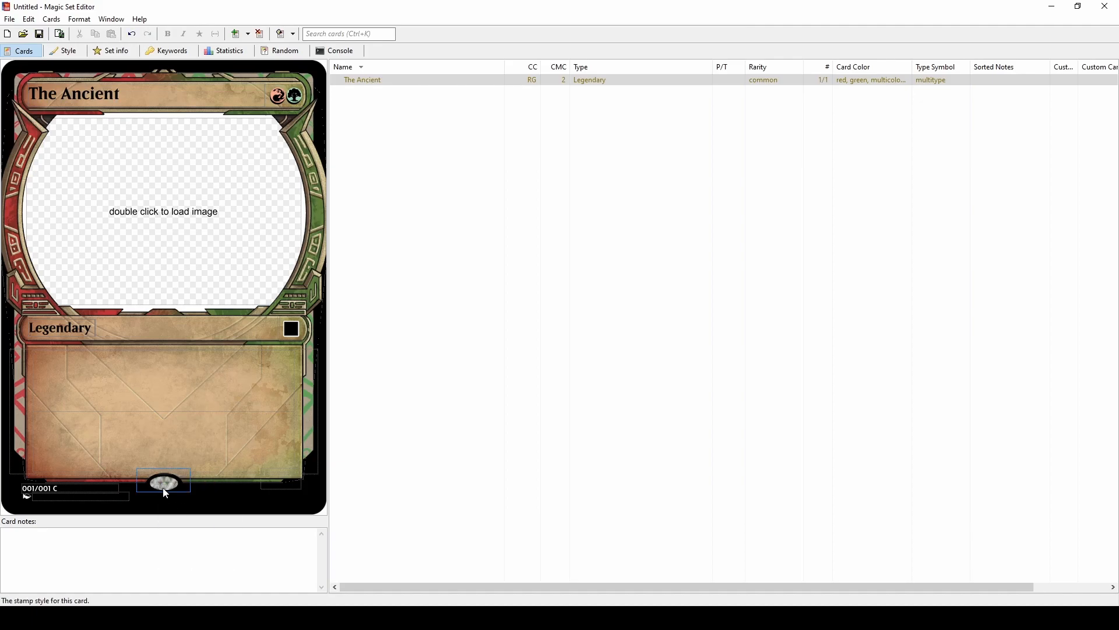
left_click(166, 494)
left_click(193, 554)
- Examine the Ixalan showcase frame's styling options, and compare them with the styling field definitions in Notepad++
left_click(65, 51)
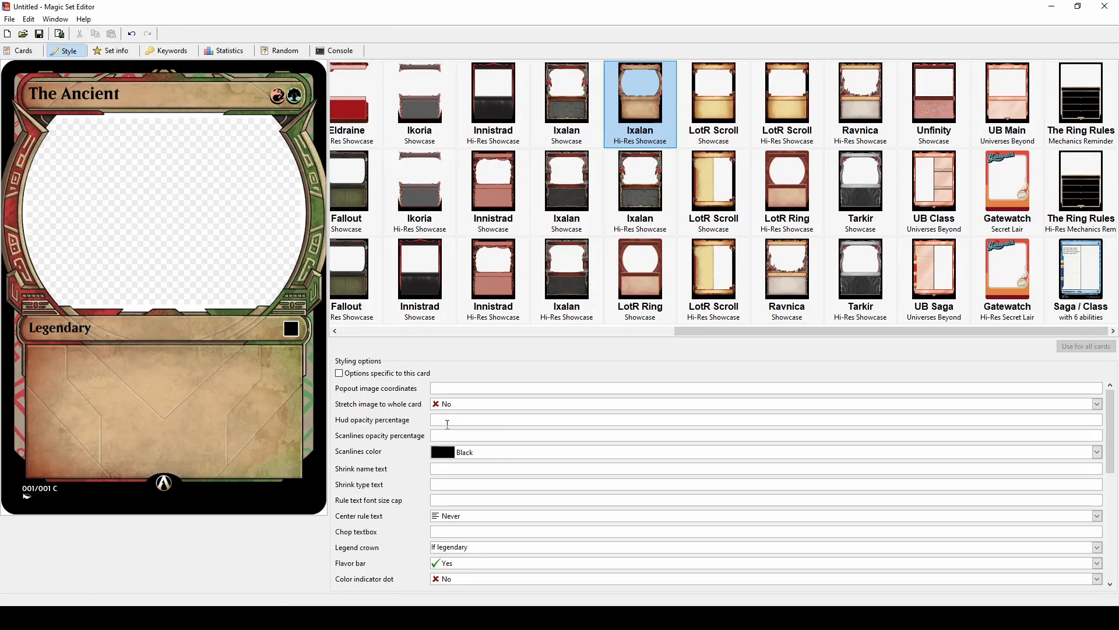
left_click(447, 403)
left_click(448, 404)
left_click(515, 617)
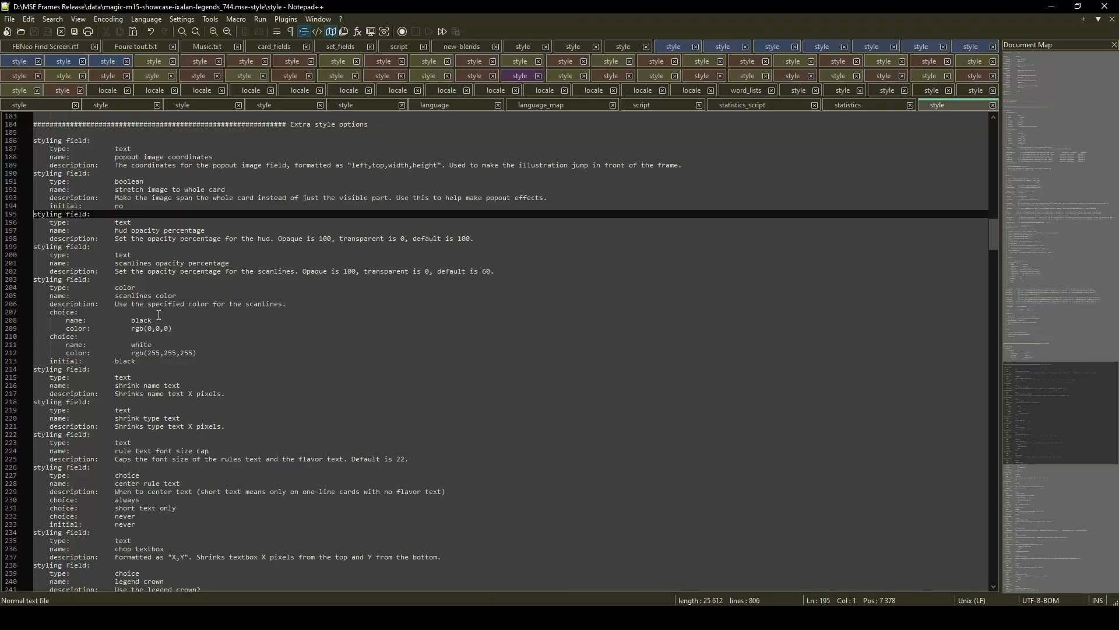
scroll(173, 329, "up", 3)
left_click_drag(47, 206, 193, 484)
scroll(215, 516, "down", 14)
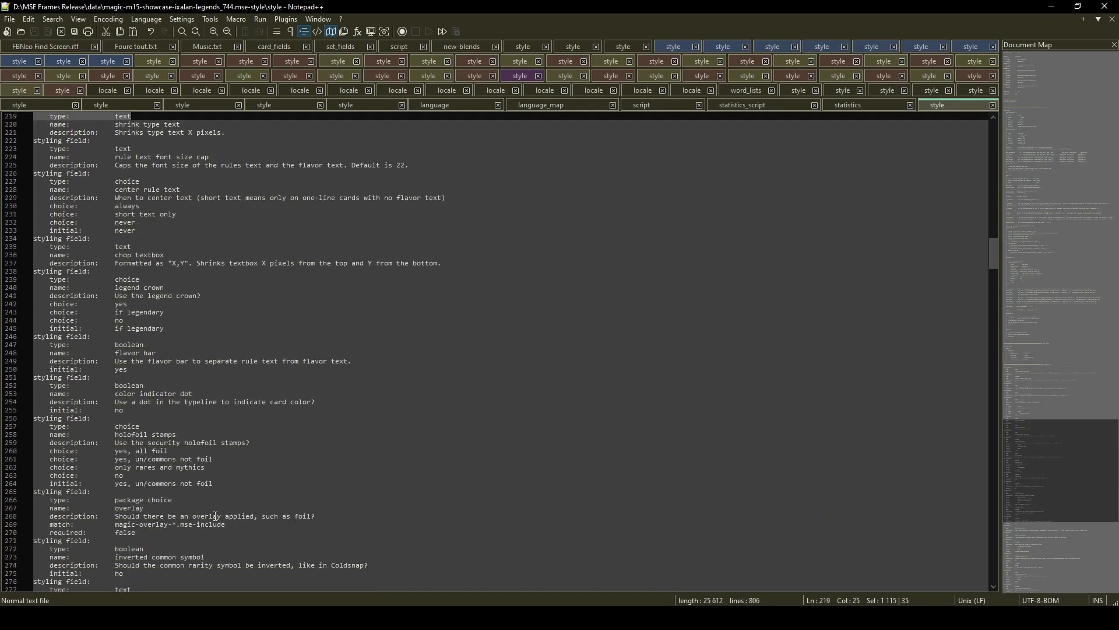
scroll(215, 516, "down", 20)
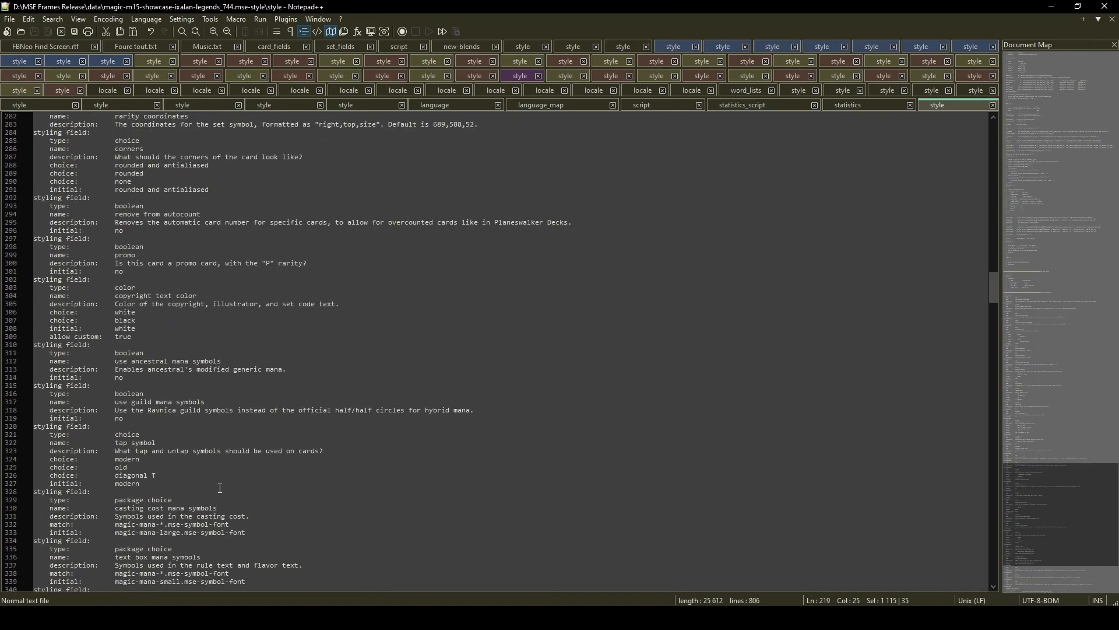
scroll(220, 487, "up", 20)
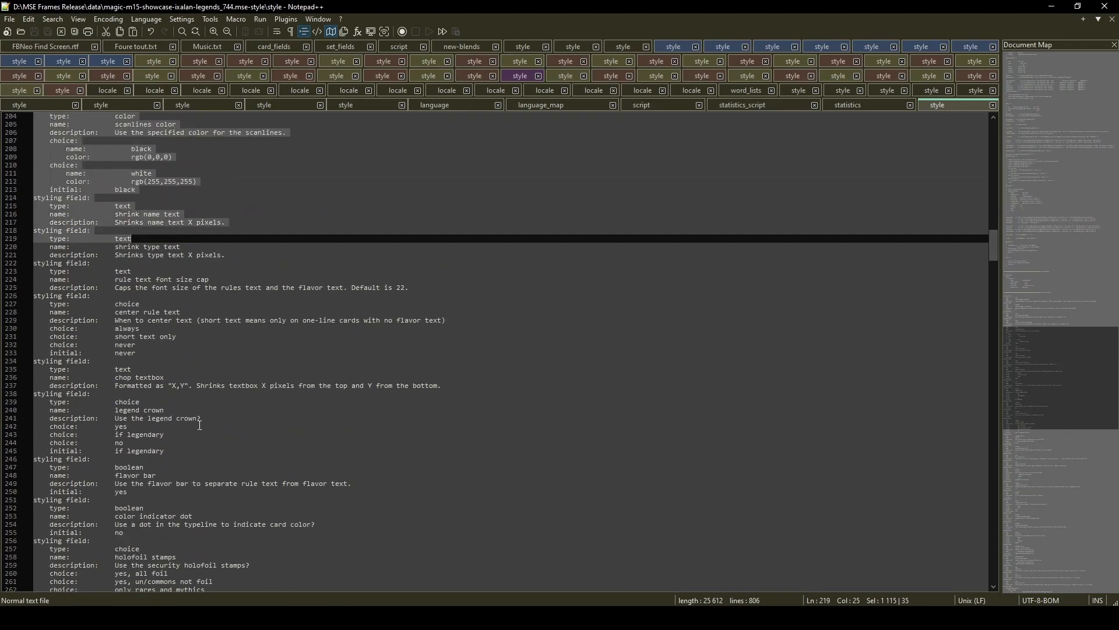
scroll(199, 424, "up", 11)
- Delete the hud opacity percentage and scanlines opacity percentage styling fields from the ixalan-legends style file
left_click(150, 288)
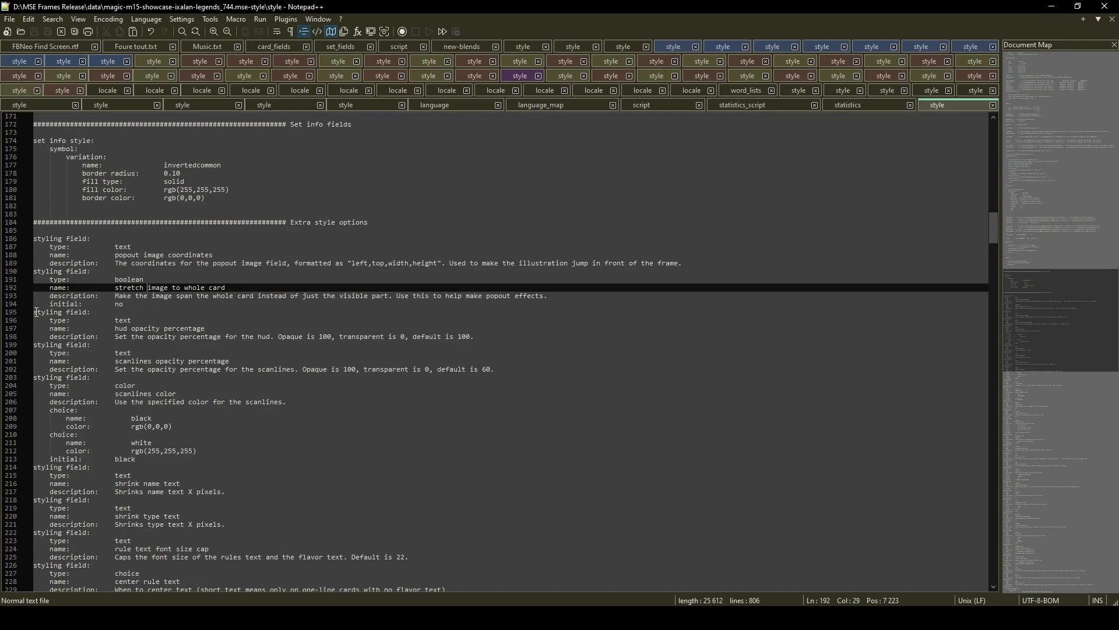
left_click_drag(36, 313, 34, 376)
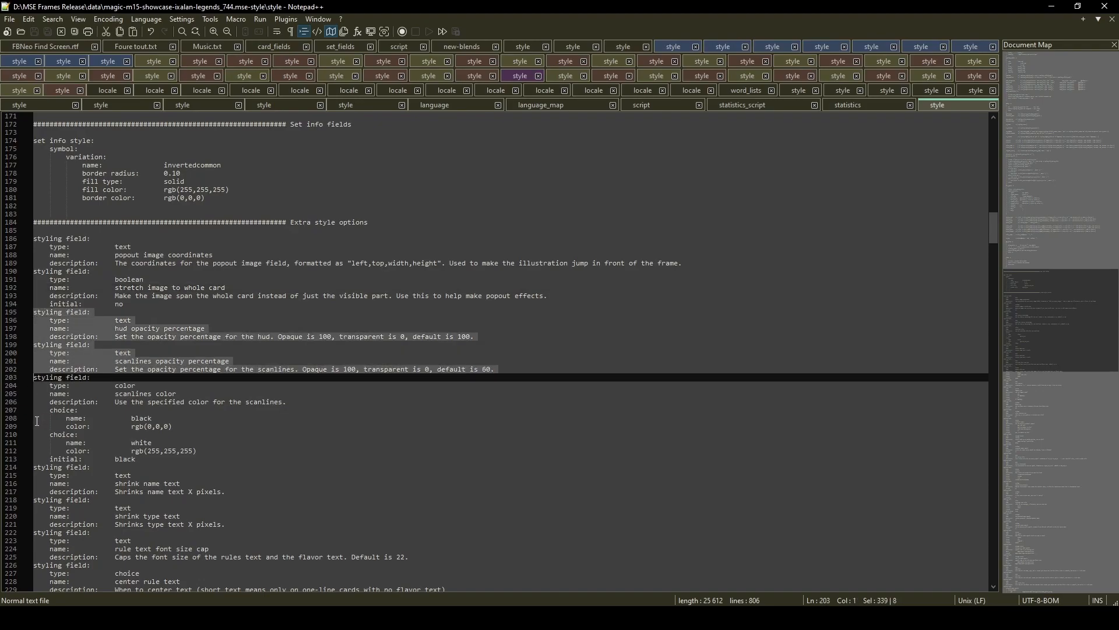
key("Delete")
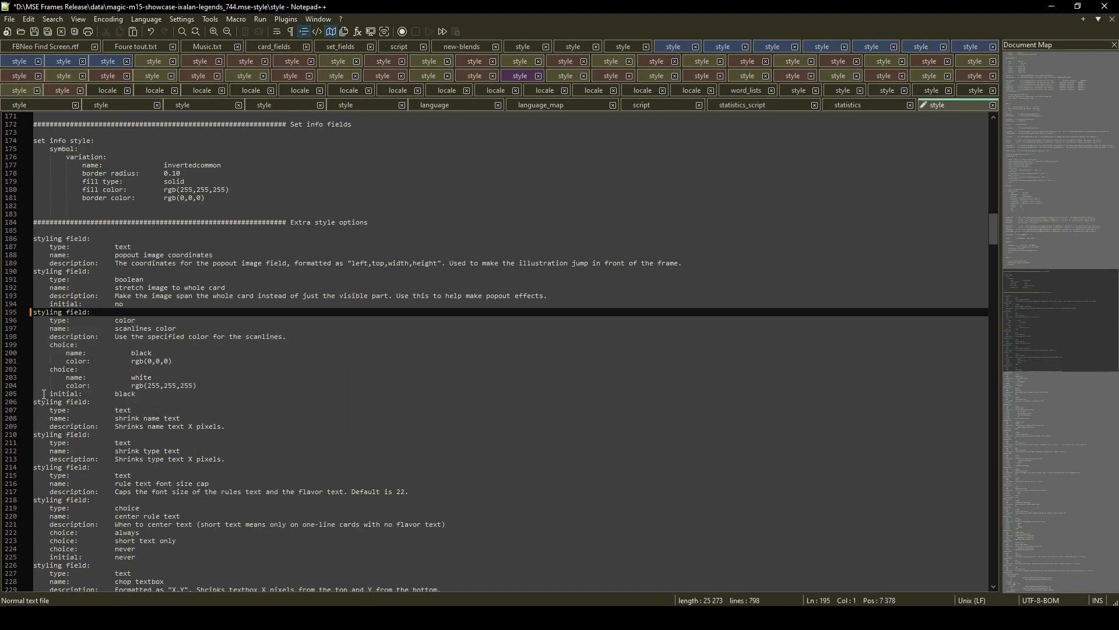
- Copy the legend crown styling field and insert the duplicate directly above the scanlines color field
scroll(76, 396, "down", 7)
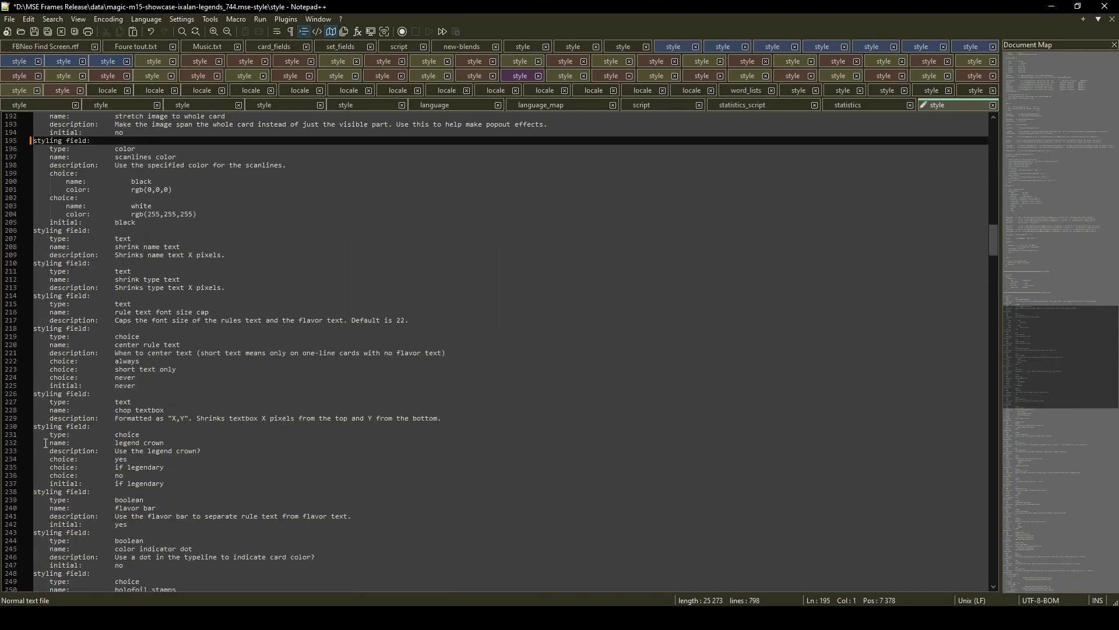
left_click_drag(38, 429, 26, 493)
key("ctrl+c")
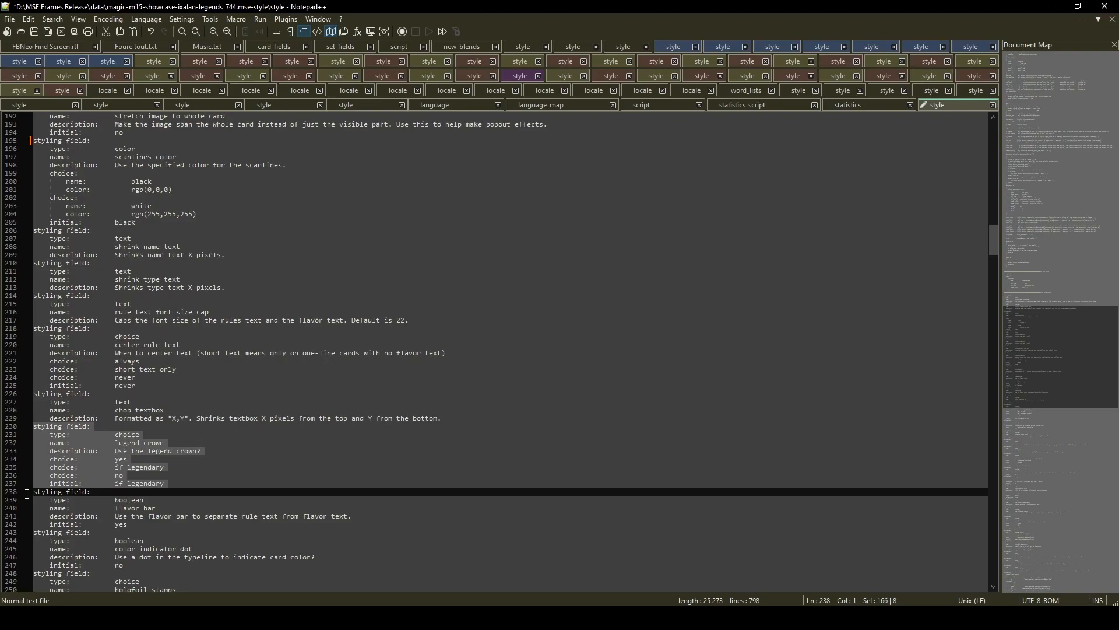
scroll(96, 396, "up", 5)
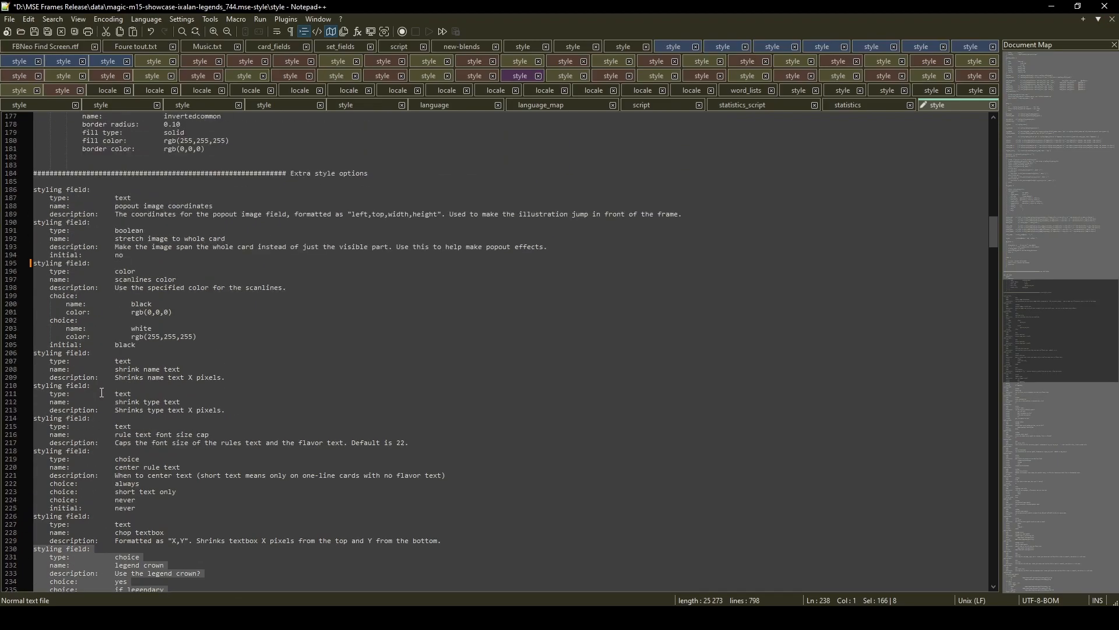
left_click(35, 264)
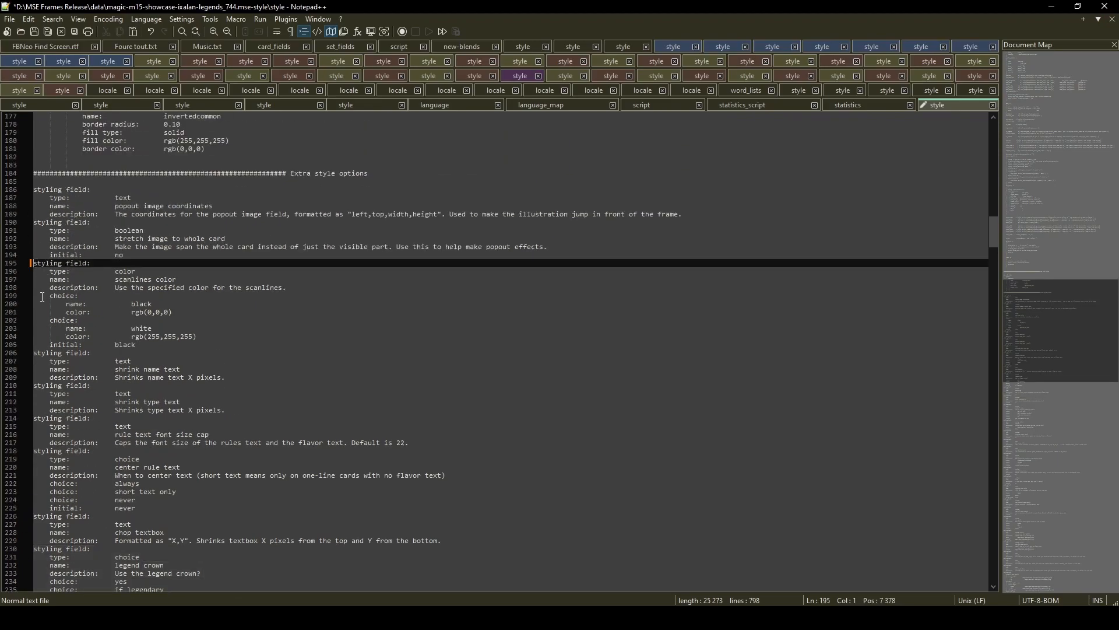
key("ctrl+v")
- Name the duplicated styling field "layout" and set its first choice to "extended art"
left_click_drag(116, 280, 164, 279)
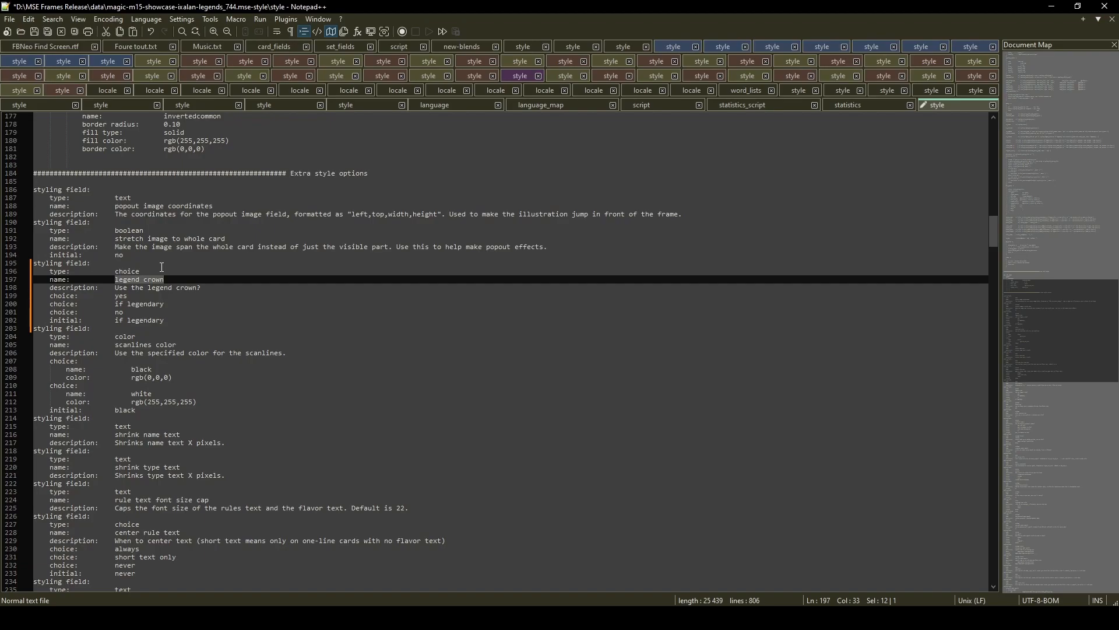
type("layout")
left_click_drag(116, 295, 134, 296)
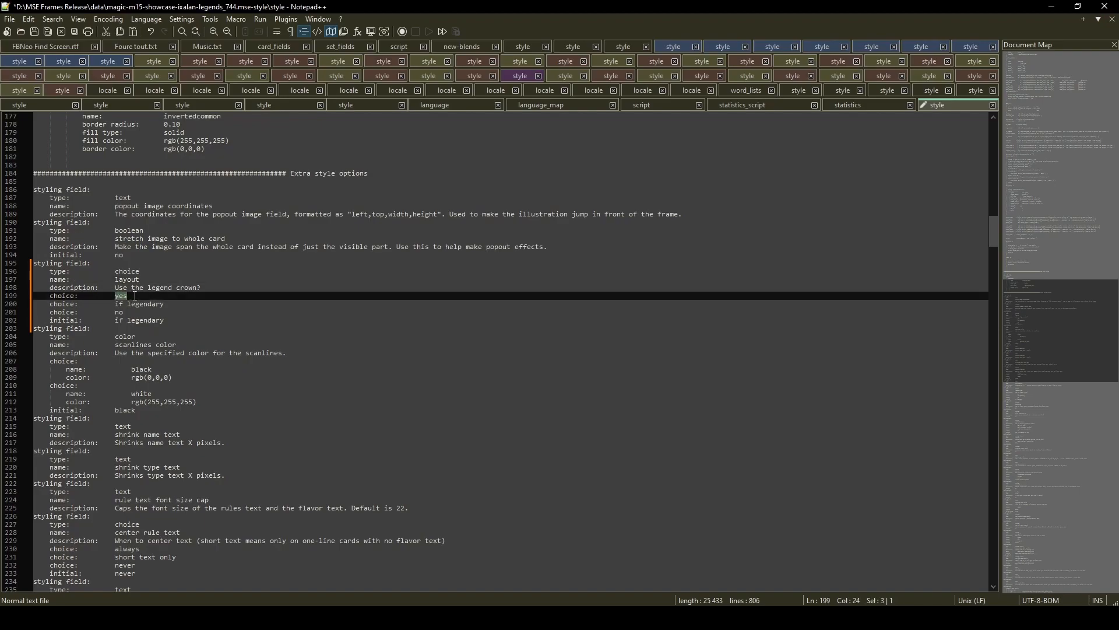
type("e")
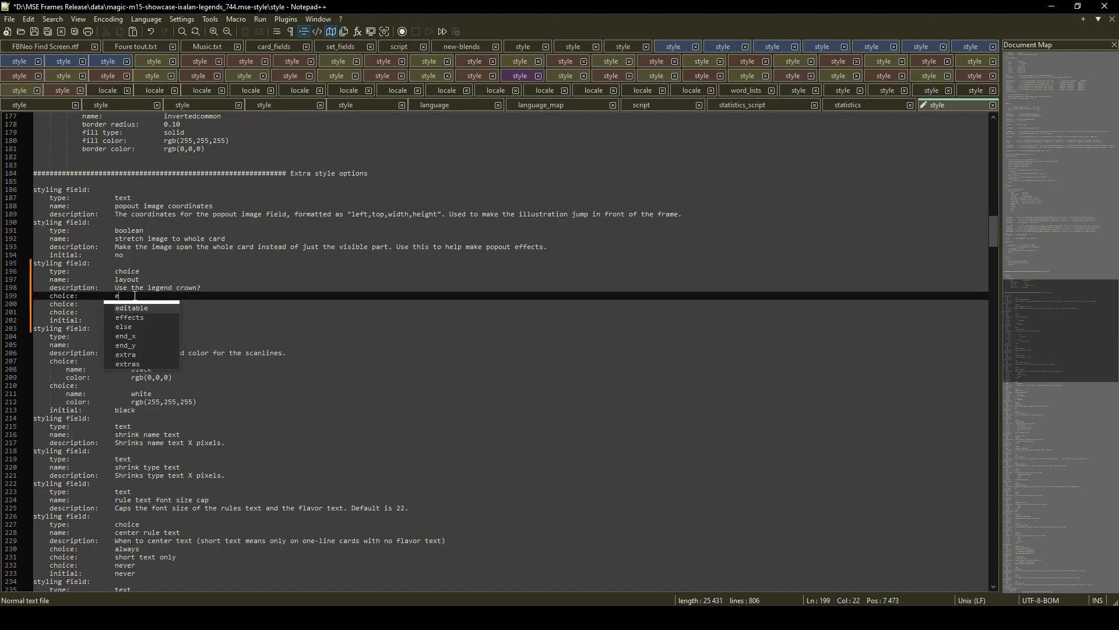
type("xtended art")
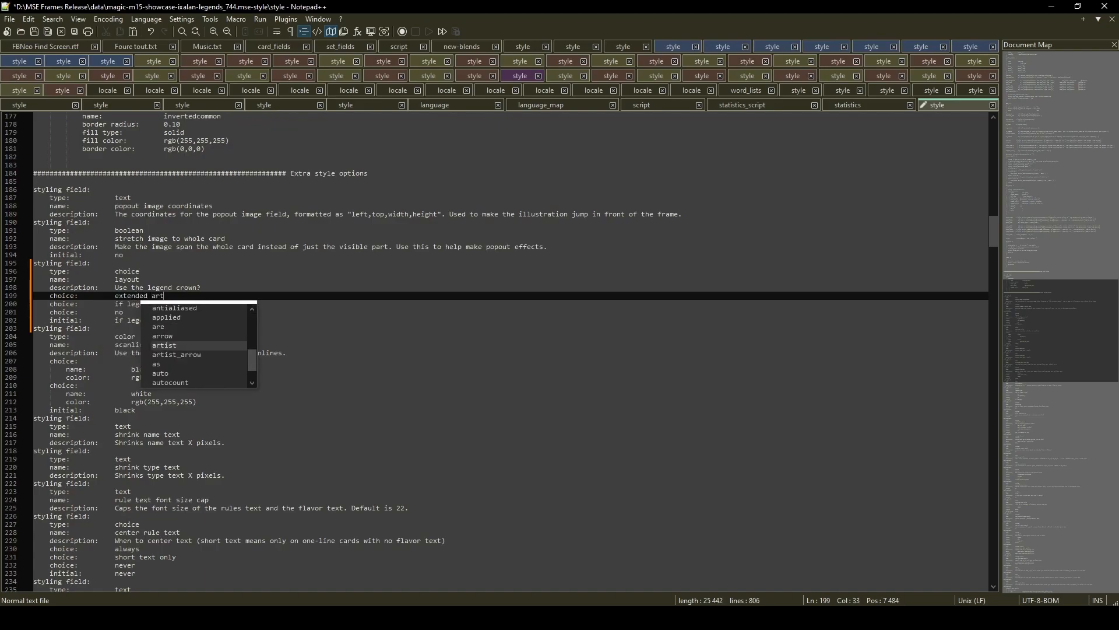
- Set the second choice of the layout styling field to "extended (landscape)"
left_click(110, 303)
left_click_drag(111, 303, 172, 303)
left_click(176, 302)
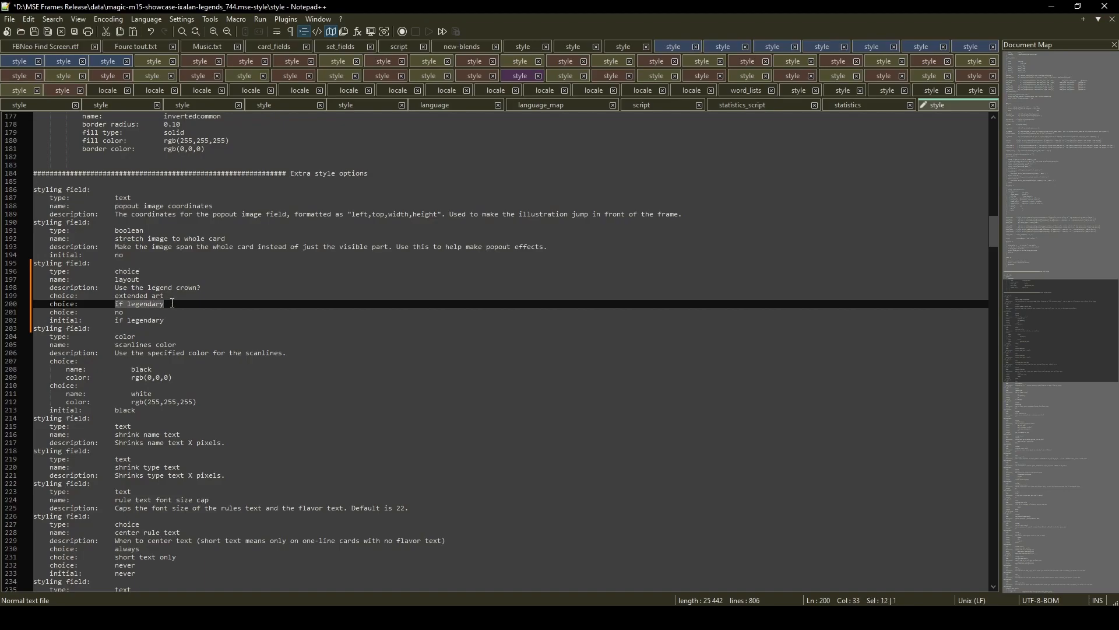
type("exte")
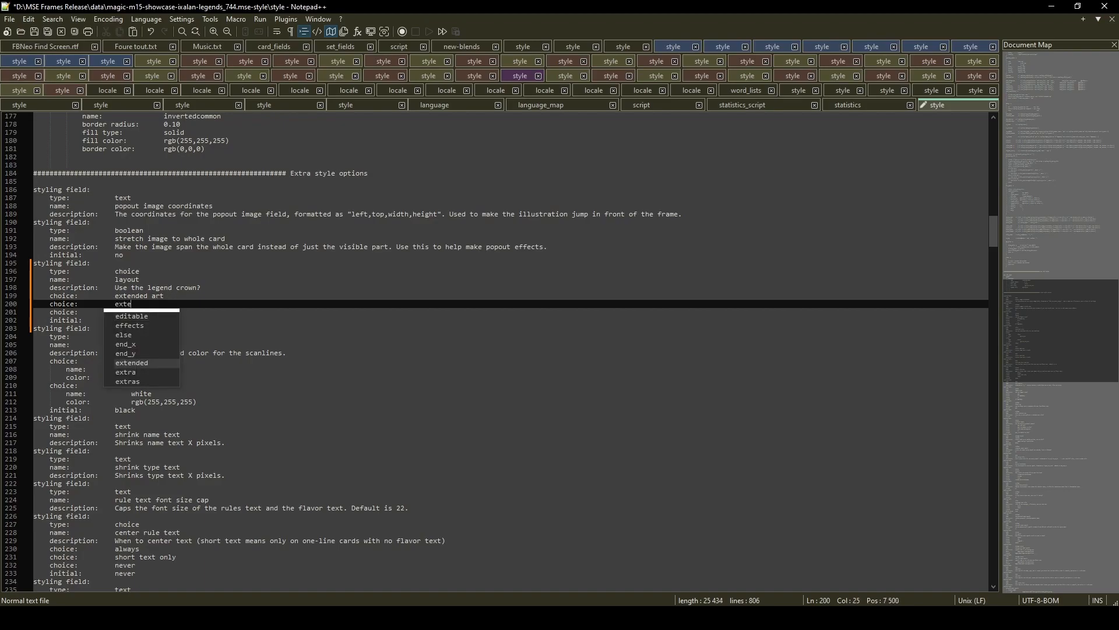
type("nded")
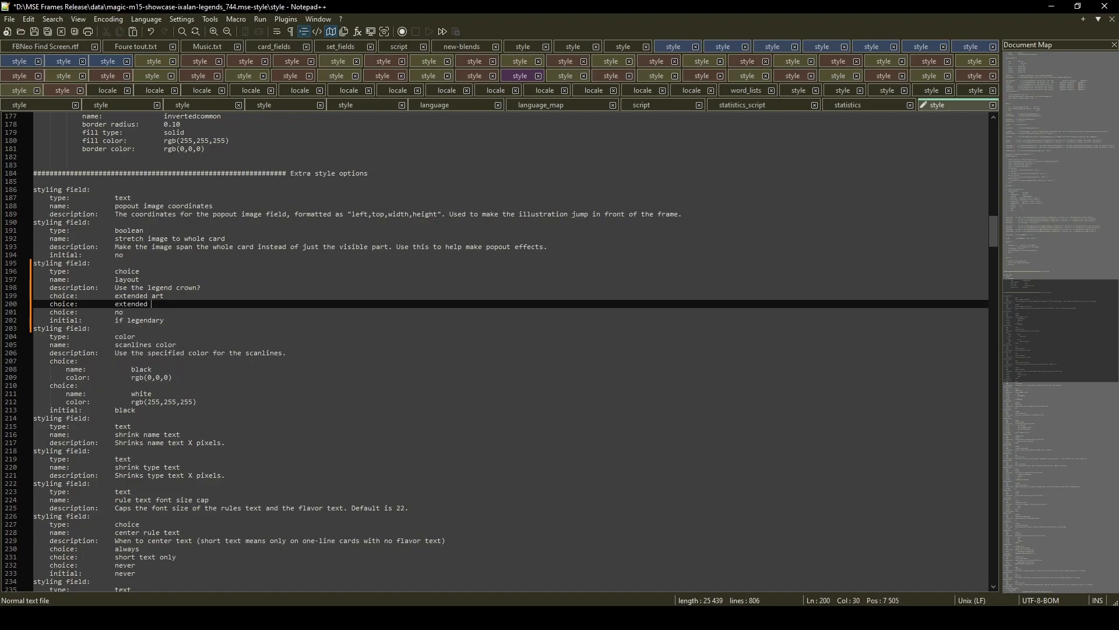
type(" ()landsc")
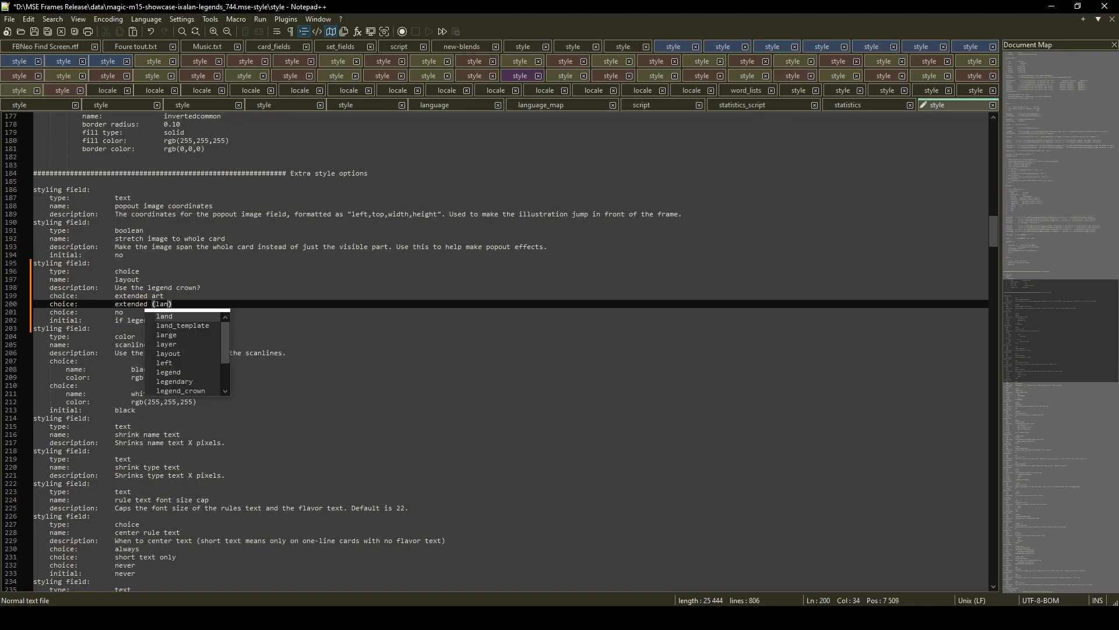
type("ape")
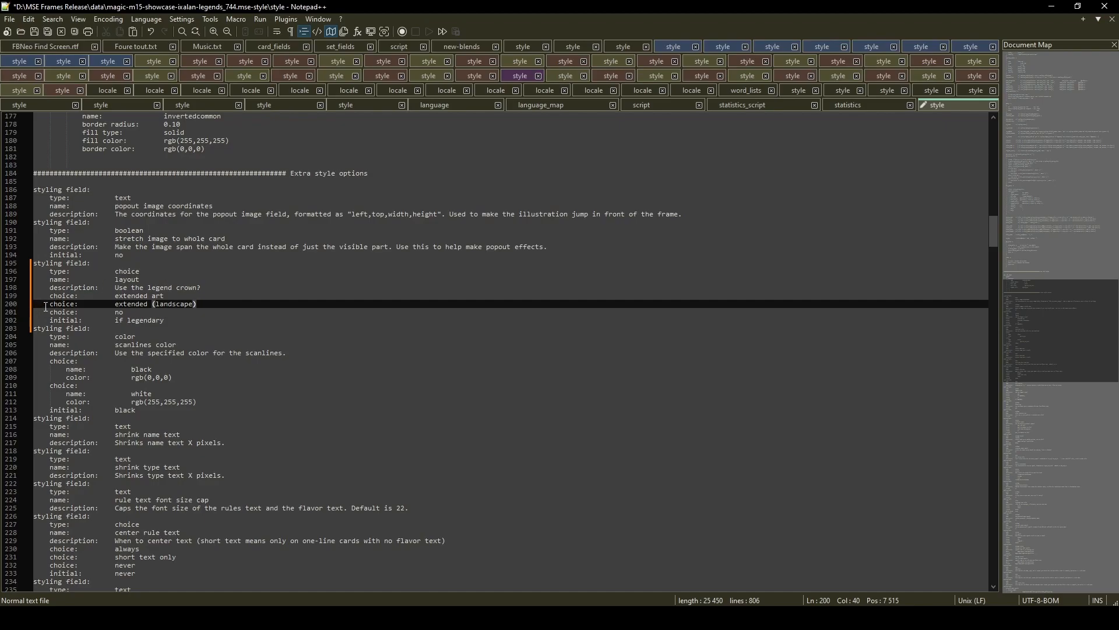
- Duplicate the "extended (landscape)" choice line so that three extra copies follow it in the layout field
left_click_drag(49, 304, 45, 310)
key("ctrl+c")
key("ctrl+v")
key("ctrl+v")
key("ctrl+v")
key("ctrl+v")
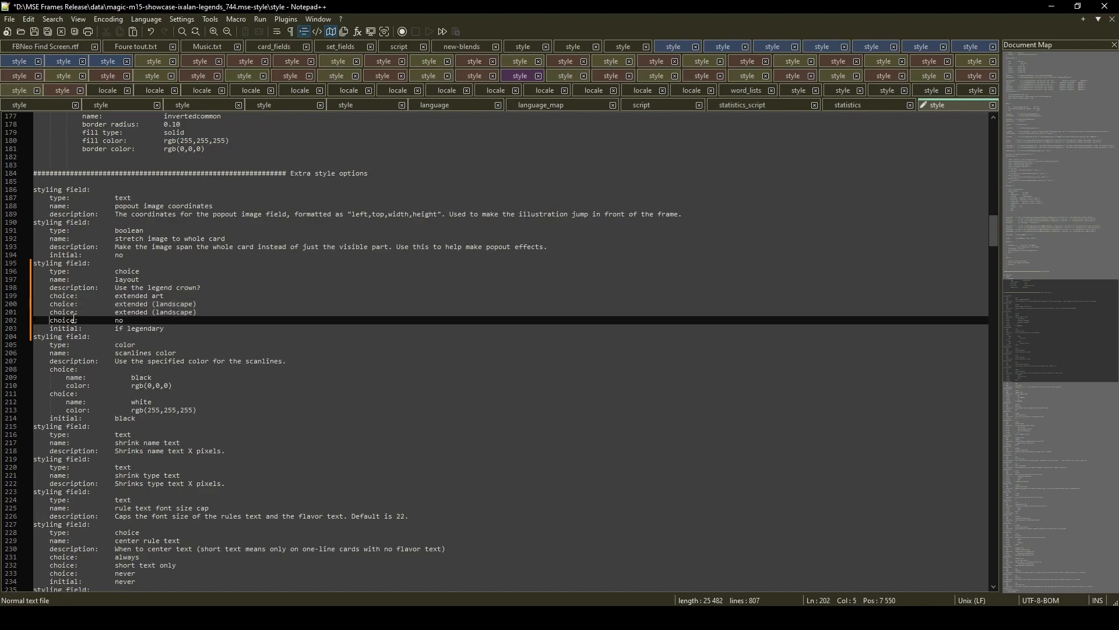
- Change the three duplicated layout choices to "motif 1", "motif 2" and "motif 3"
left_click_drag(116, 309, 197, 328)
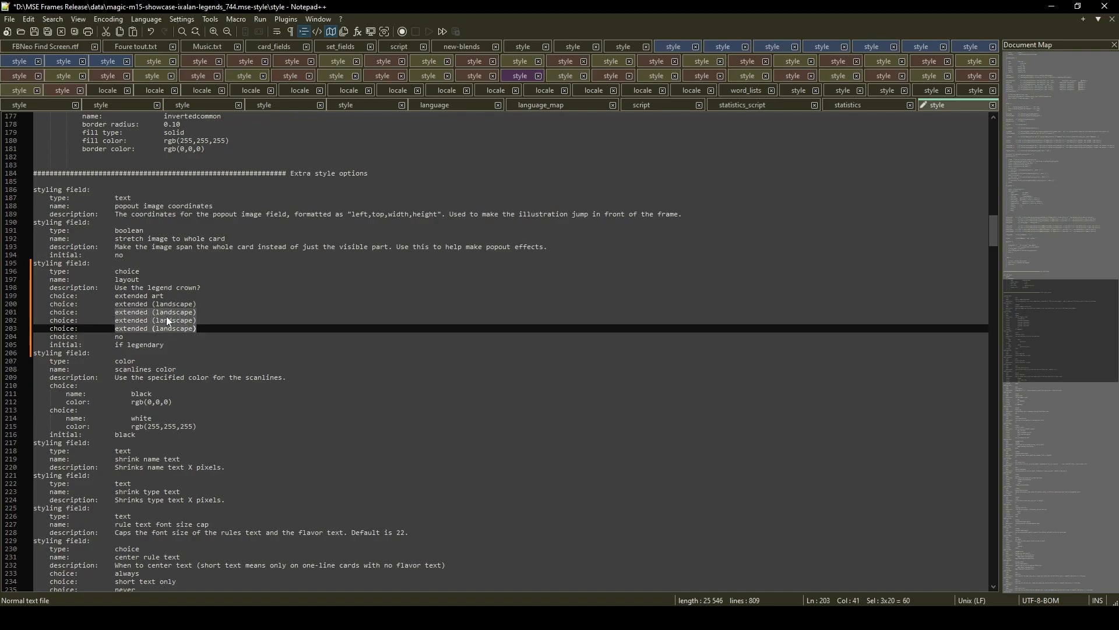
type("motif")
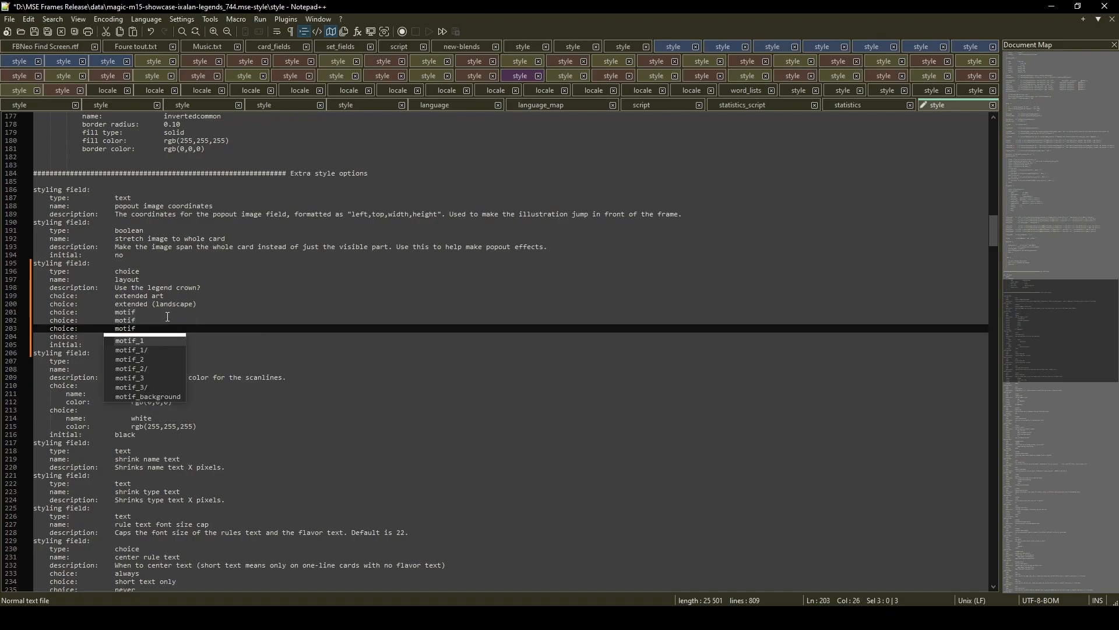
type(" 1")
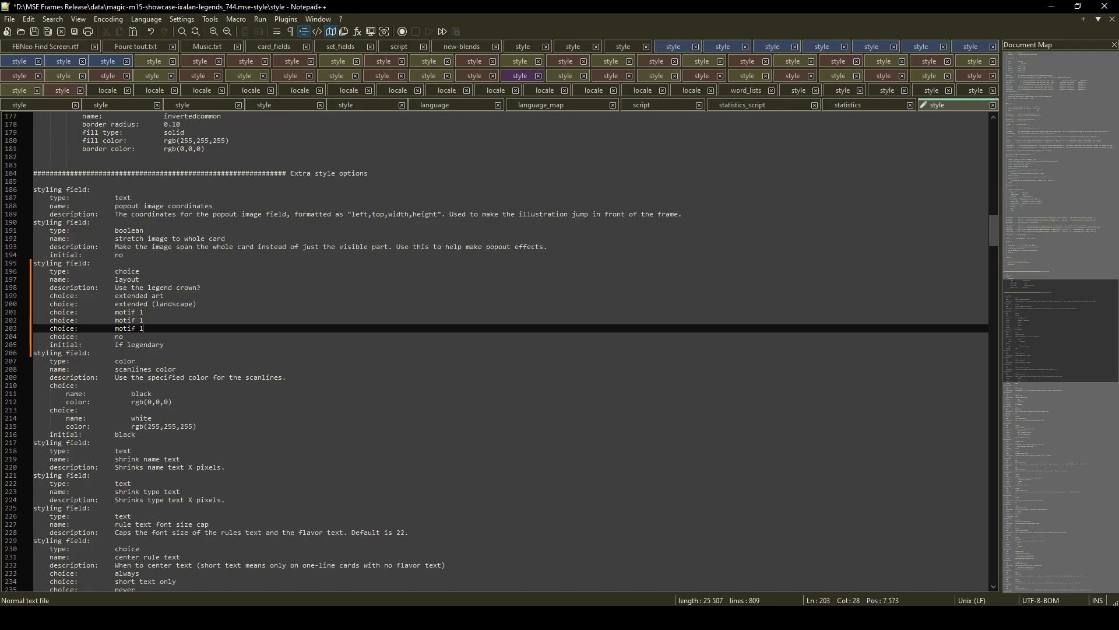
key("Up")
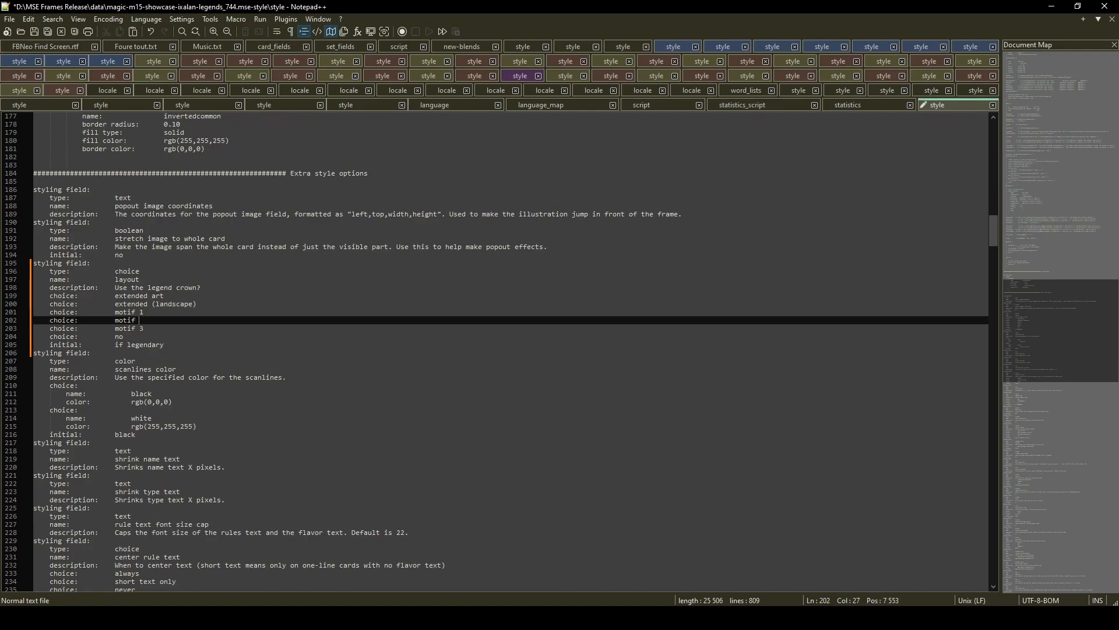
- Set the last layout choice to "no motif" and the initial value to "motif 1"
left_click(128, 336)
type("motif")
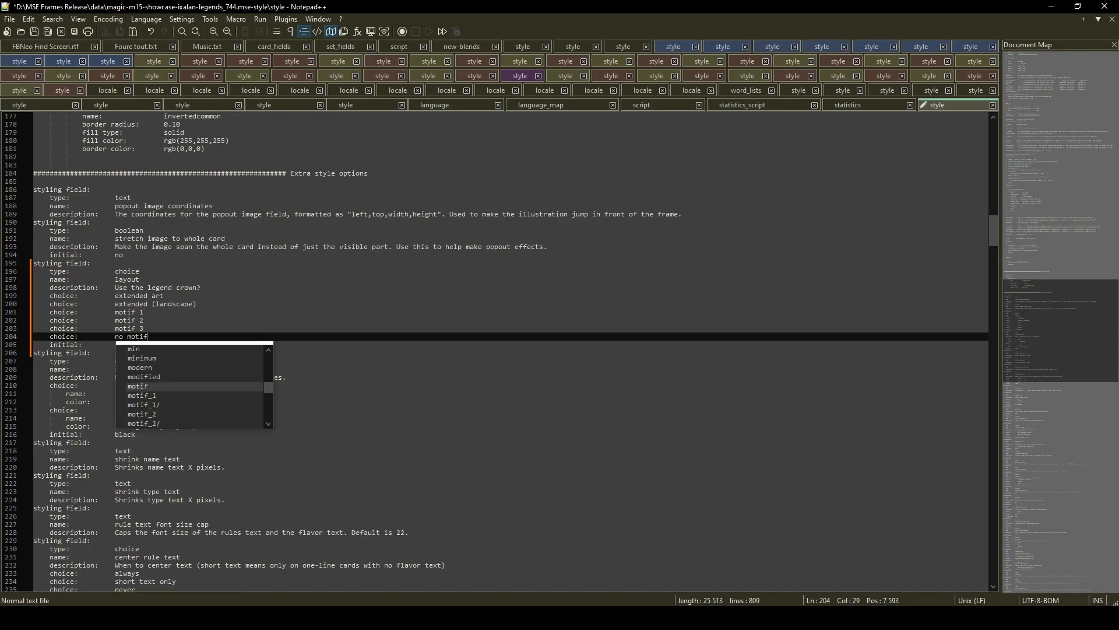
left_click_drag(115, 313, 164, 345)
type("motif 1")
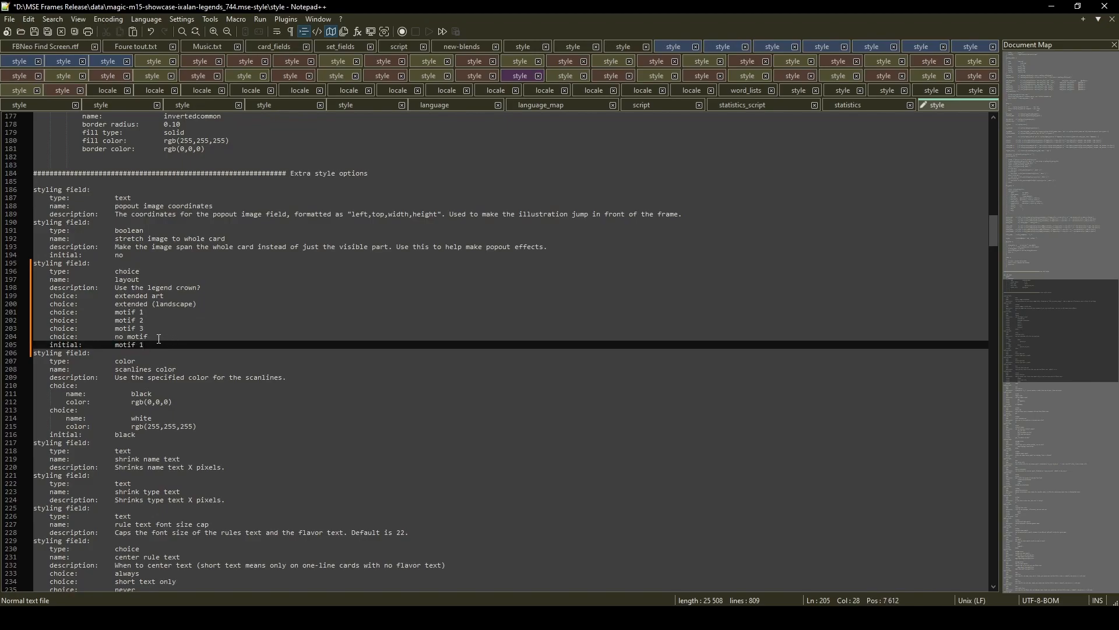
left_click(159, 339)
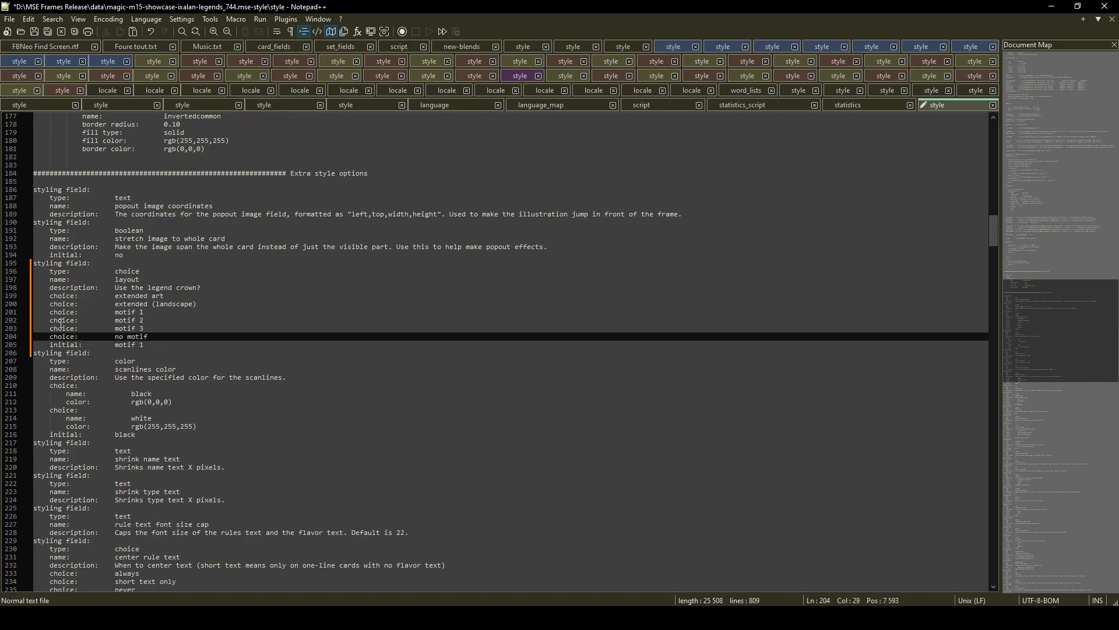
- Duplicate the "stretch image to whole card" styling field directly after the layout styling field
left_click_drag(35, 223, 28, 265)
key("ctrl+c")
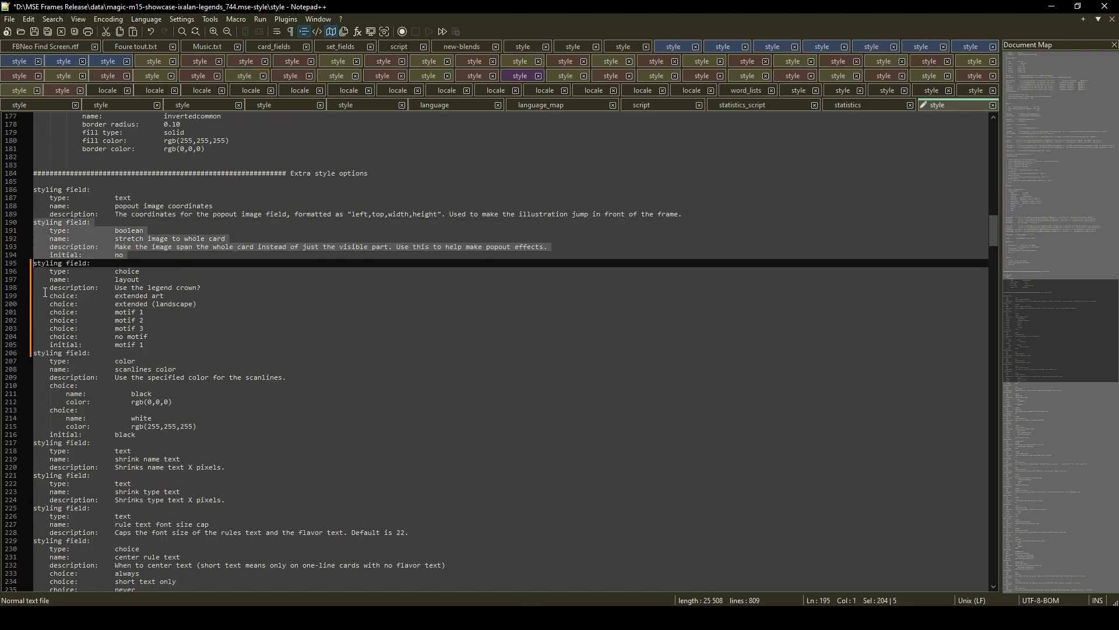
left_click(34, 354)
key("ctrl+v")
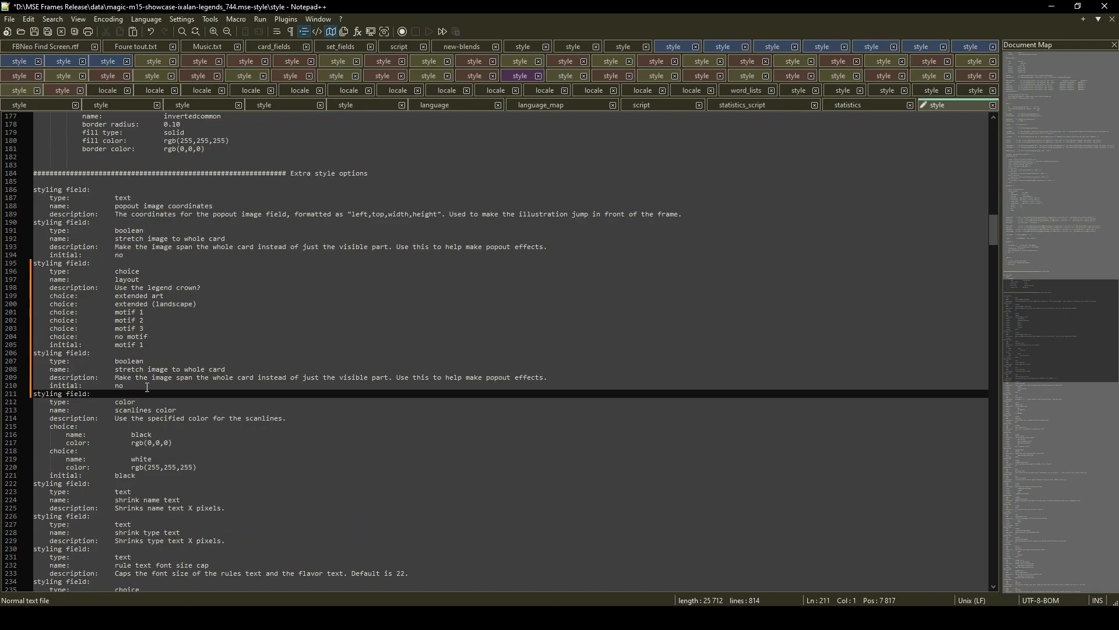
- Name the duplicated boolean styling field "motif background" and set its initial value to yes
left_click_drag(115, 370, 226, 370)
type("mo")
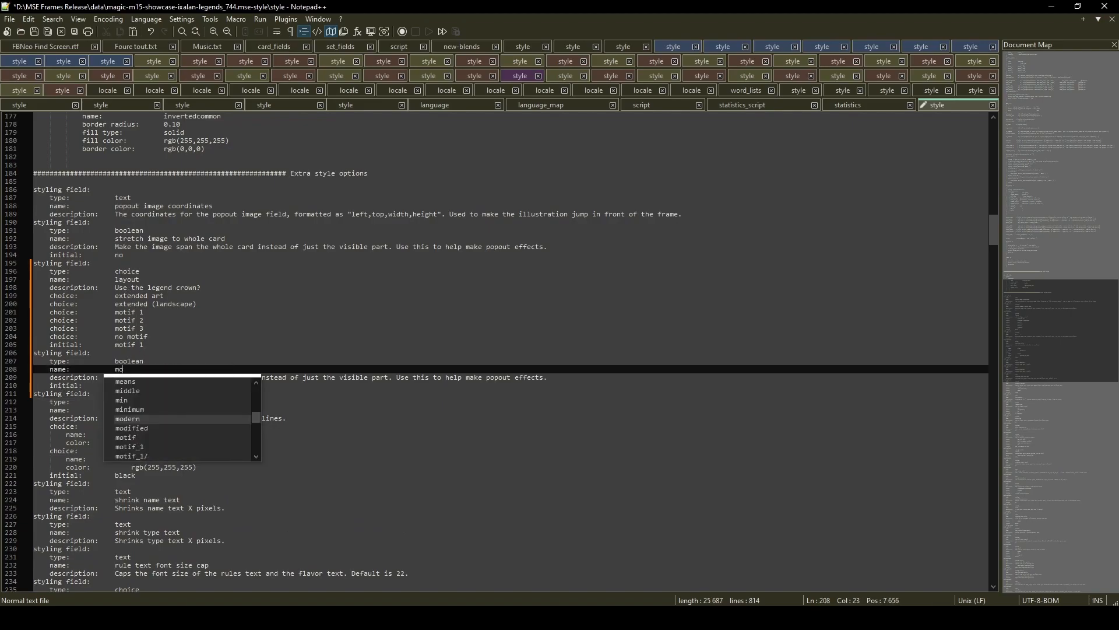
type("tif background")
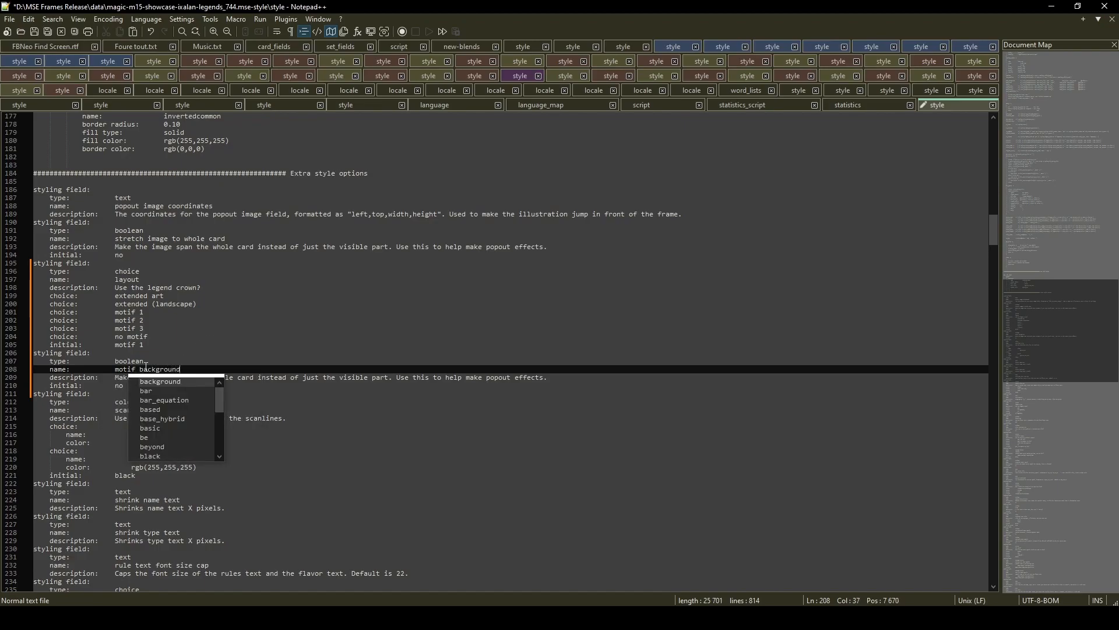
key("Escape")
left_click(129, 384)
double_click(125, 385)
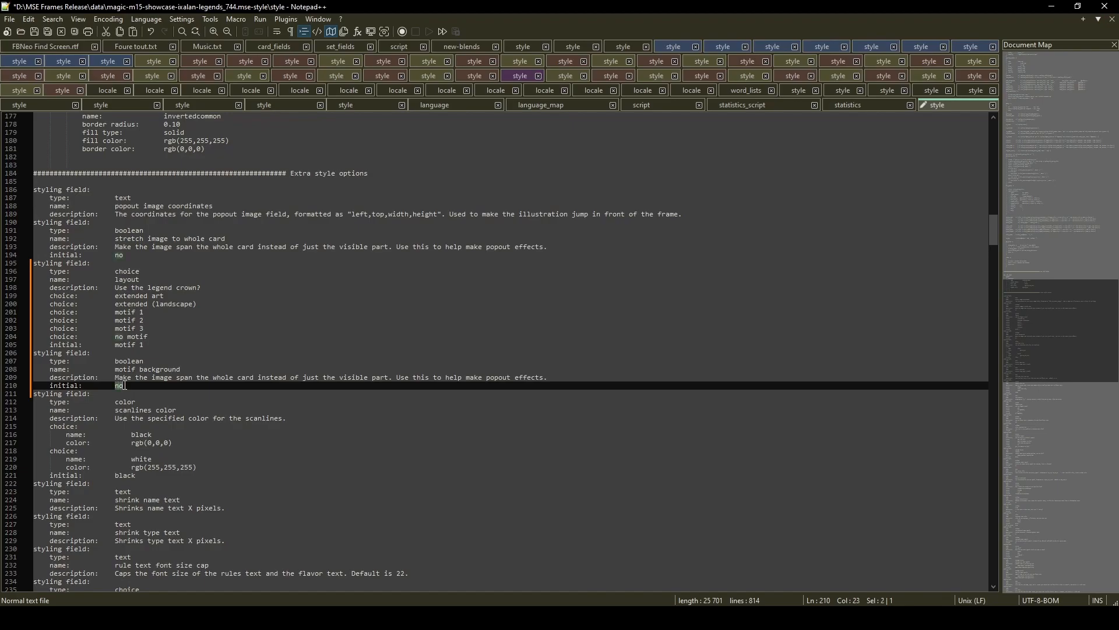
type("yes")
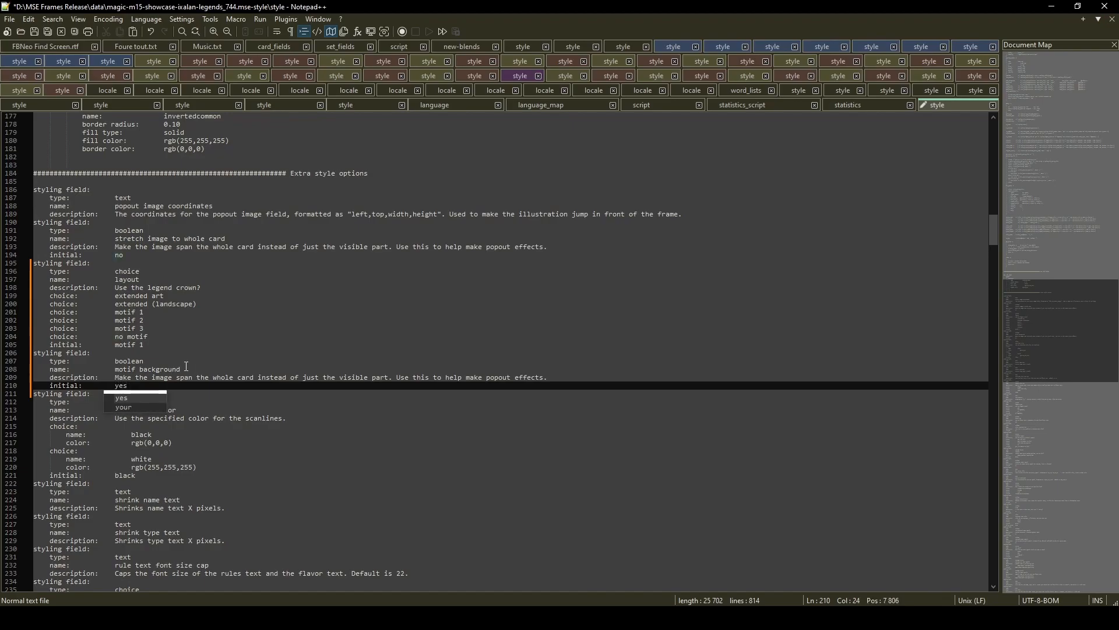
left_click(182, 364)
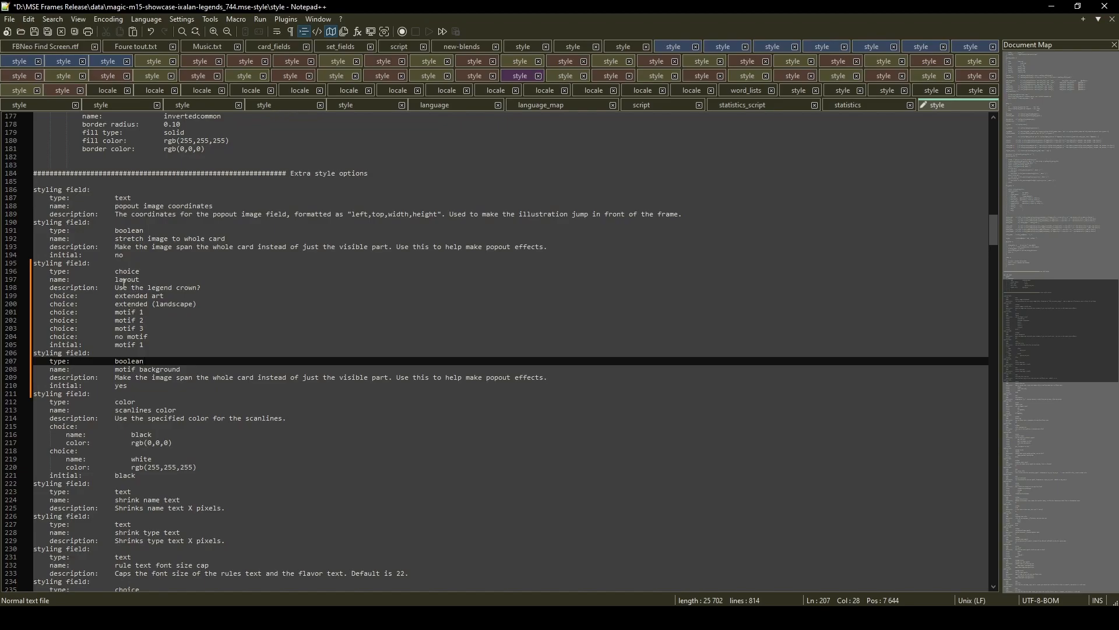
left_click_drag(115, 278, 143, 278)
left_click(146, 277)
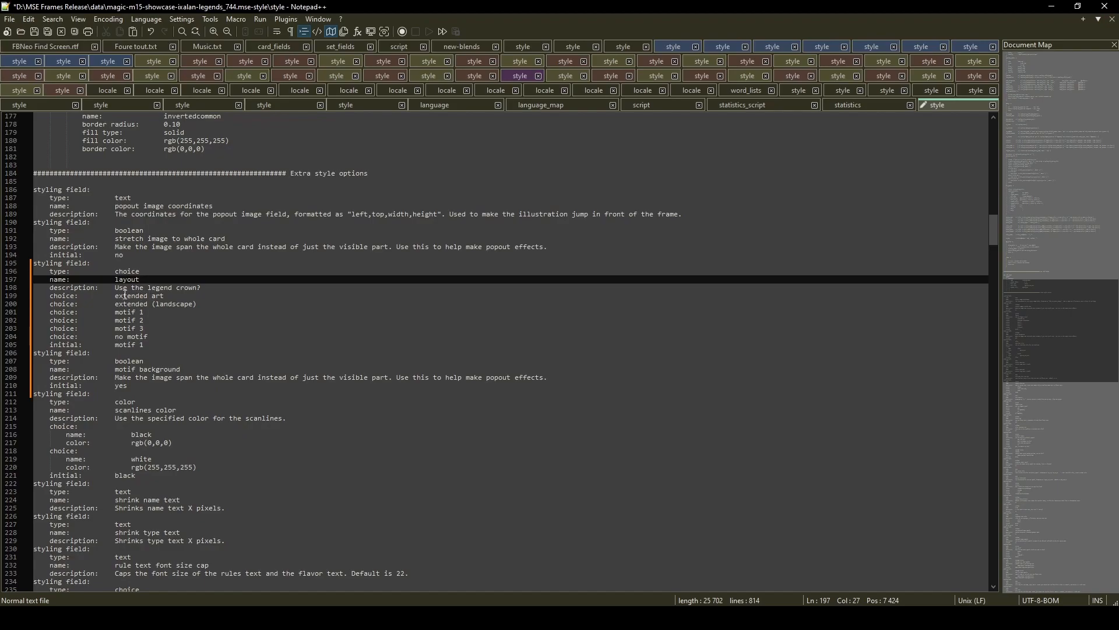
left_click_drag(115, 287, 210, 287)
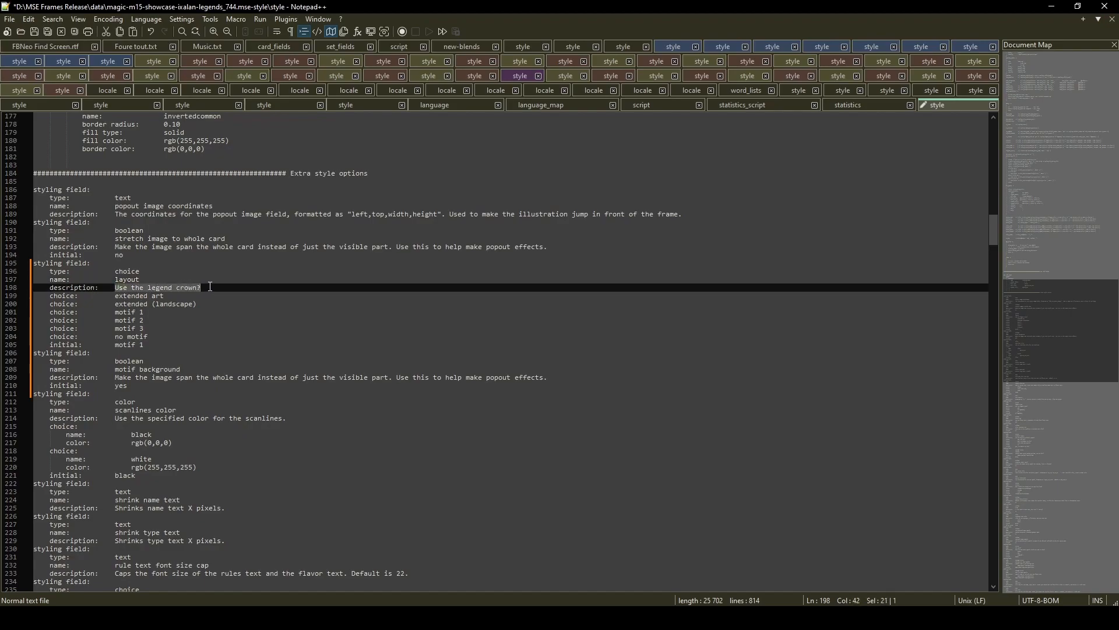
left_click(203, 291)
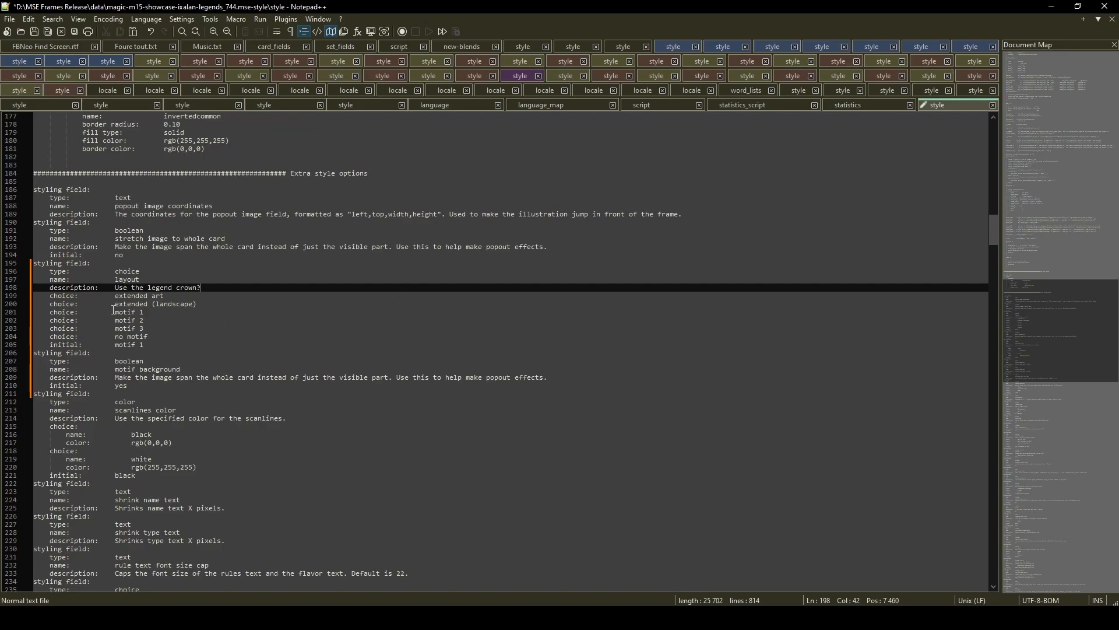
left_click_drag(115, 311, 152, 326)
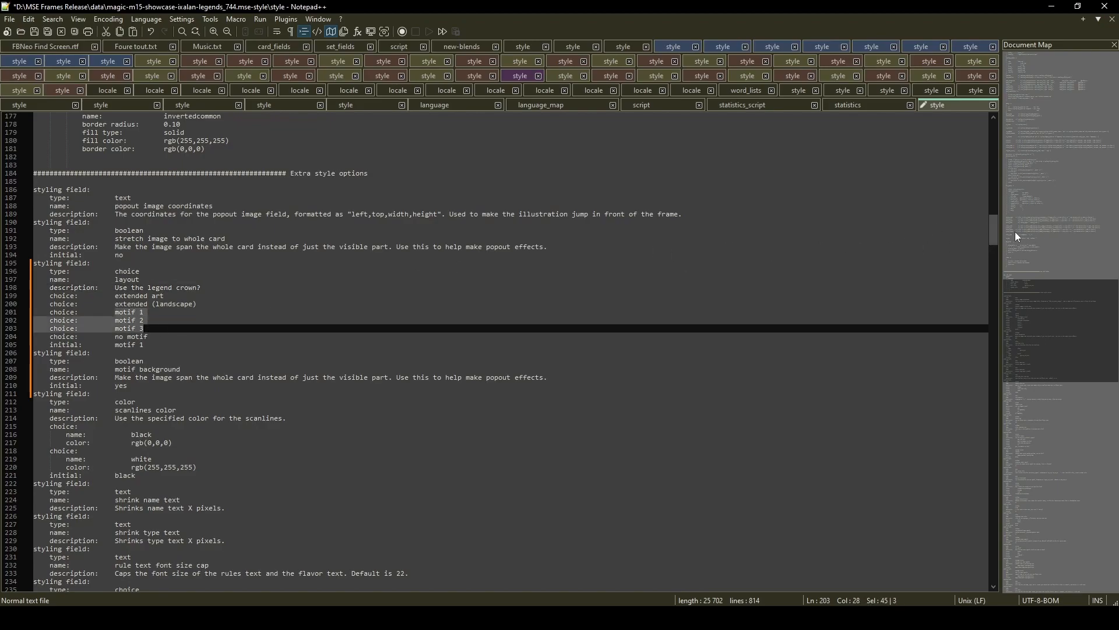
- In the motif block near the file's end, put the condition if styling.layout == "motif 1" then before card_motif_1() in the image value
left_click_drag(995, 226, 1000, 532)
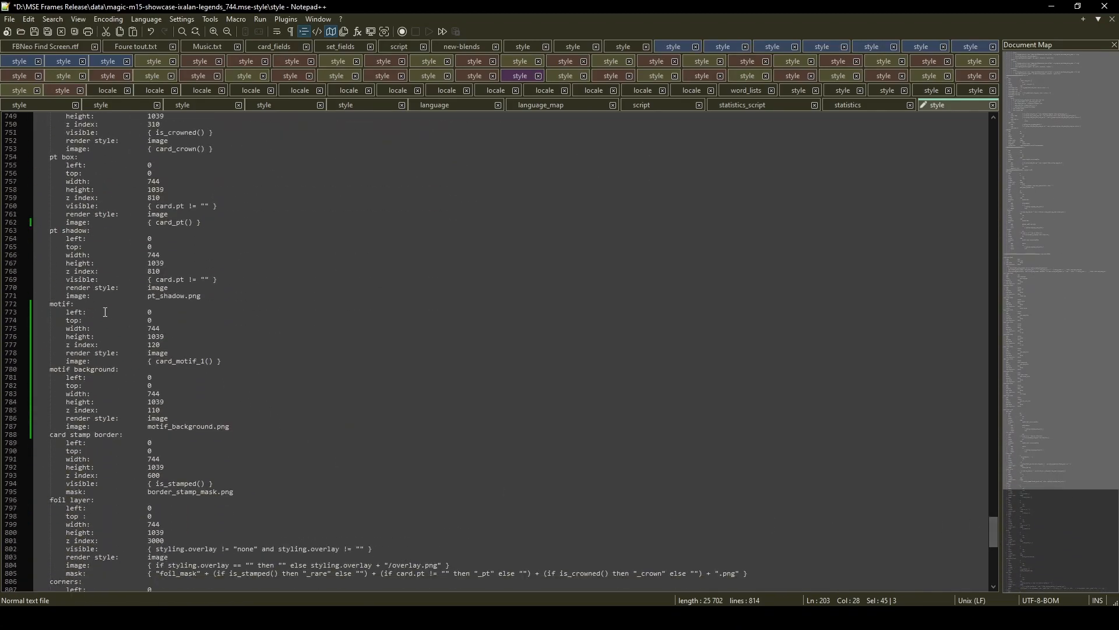
left_click_drag(50, 304, 51, 366)
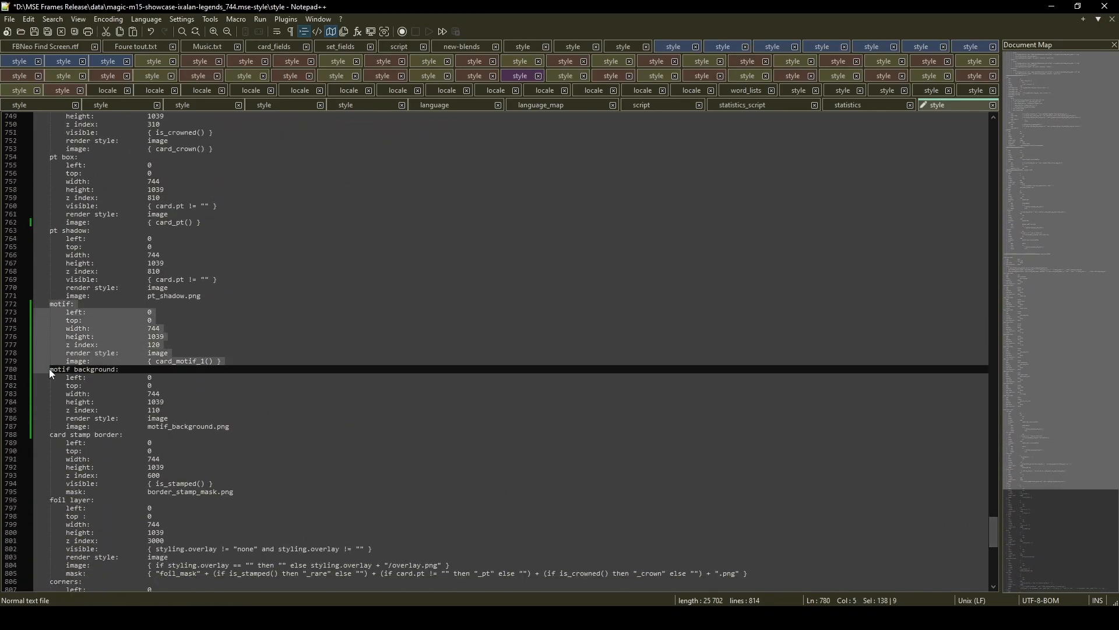
left_click(162, 362)
left_click_drag(155, 361, 218, 361)
left_click(156, 362)
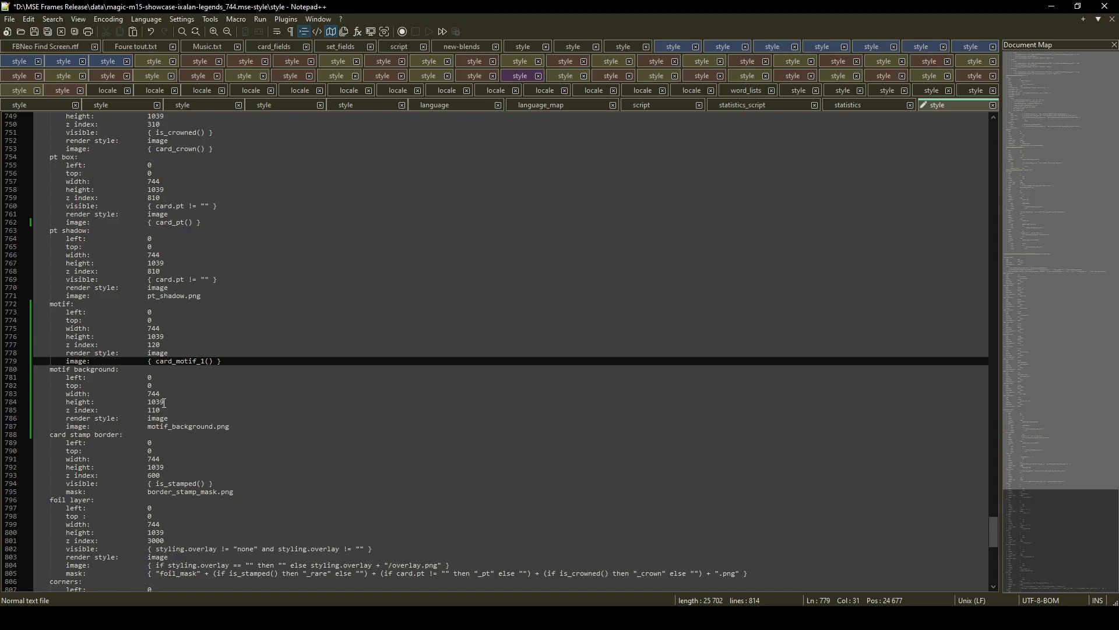
type("if styly")
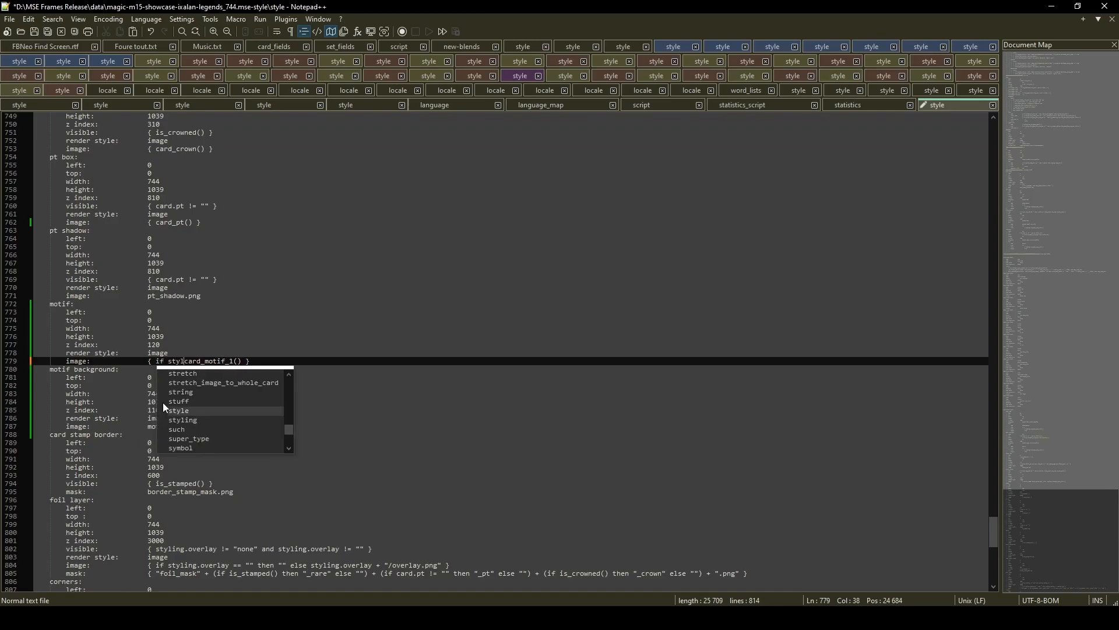
type("ing")
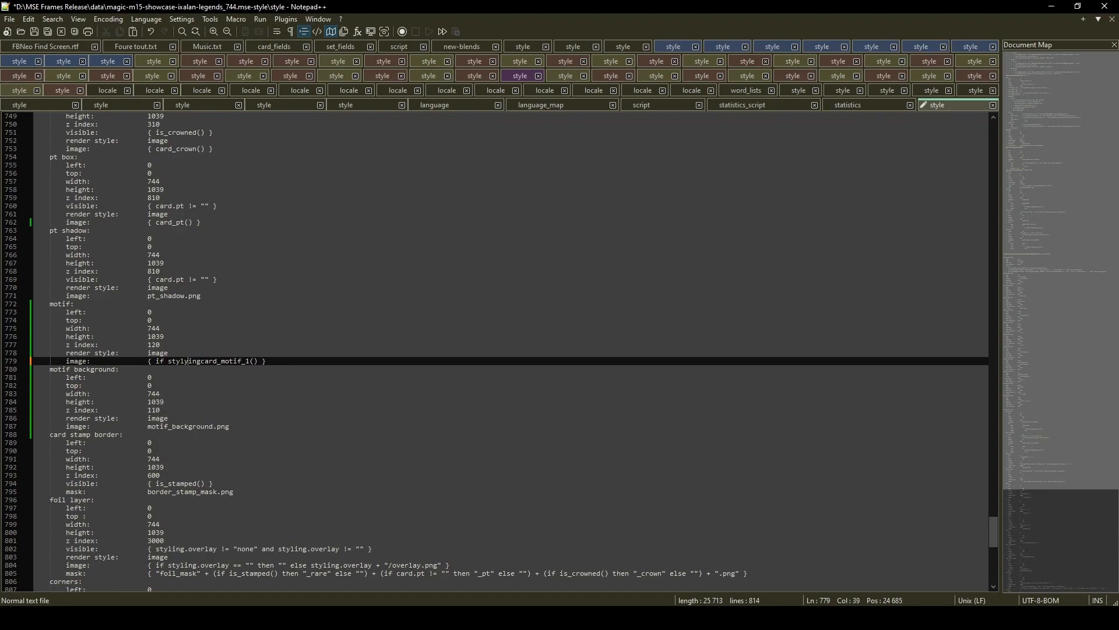
key("BackSpace")
key("Right")
type(".layout ")
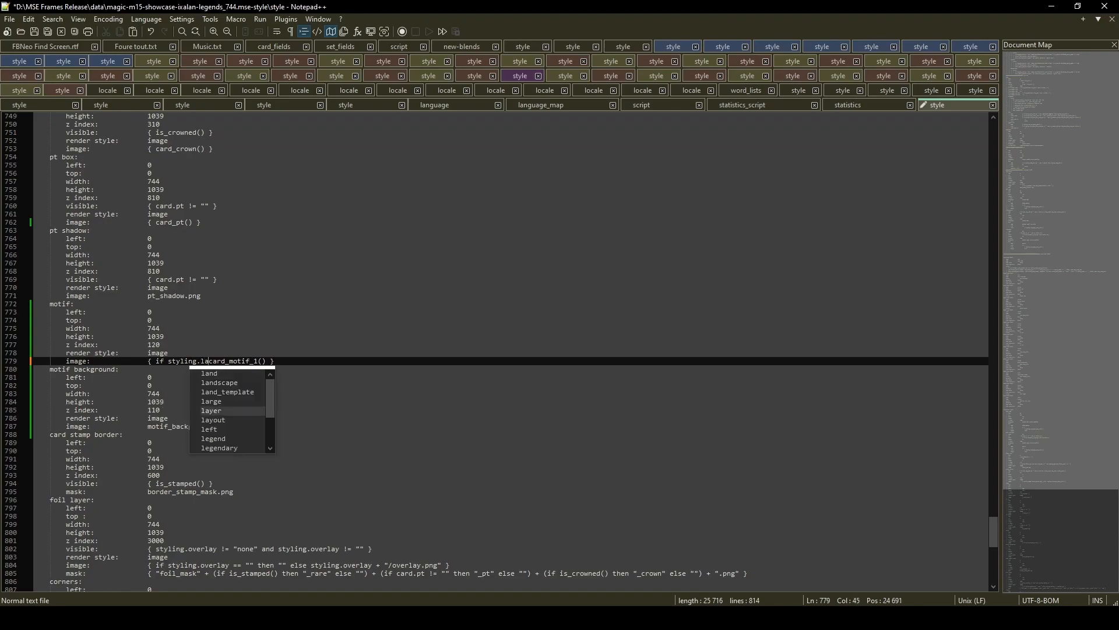
type("== \"")
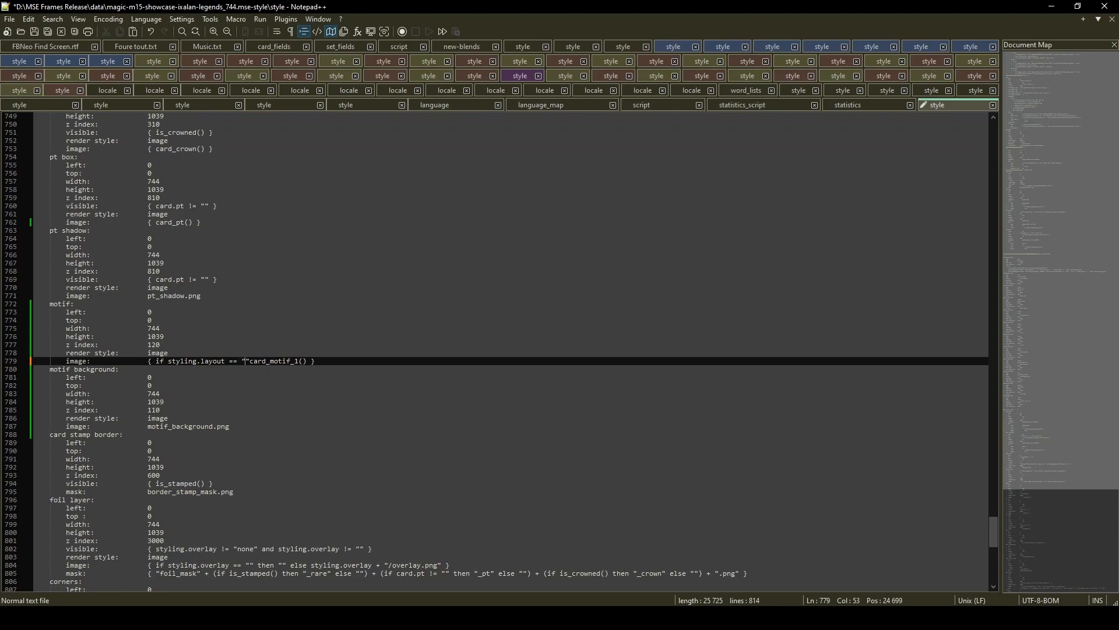
type("motif 1\" then")
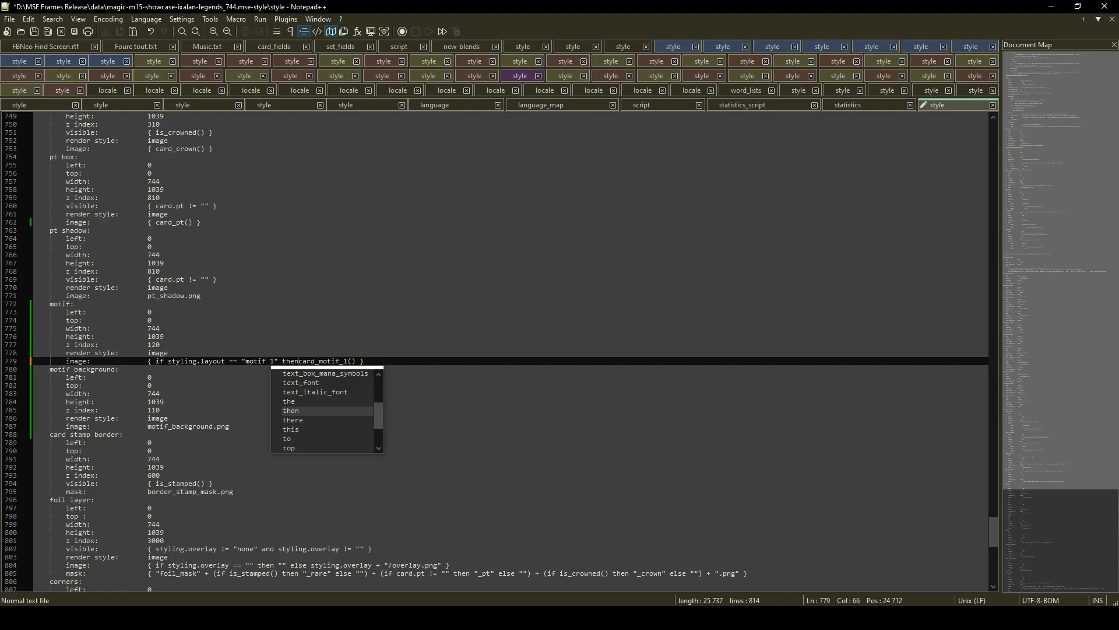
- Append "else" and a copy of the whole "motif 1" condition to the motif's image expression
left_click_drag(156, 361, 360, 358)
key("ctrl+c")
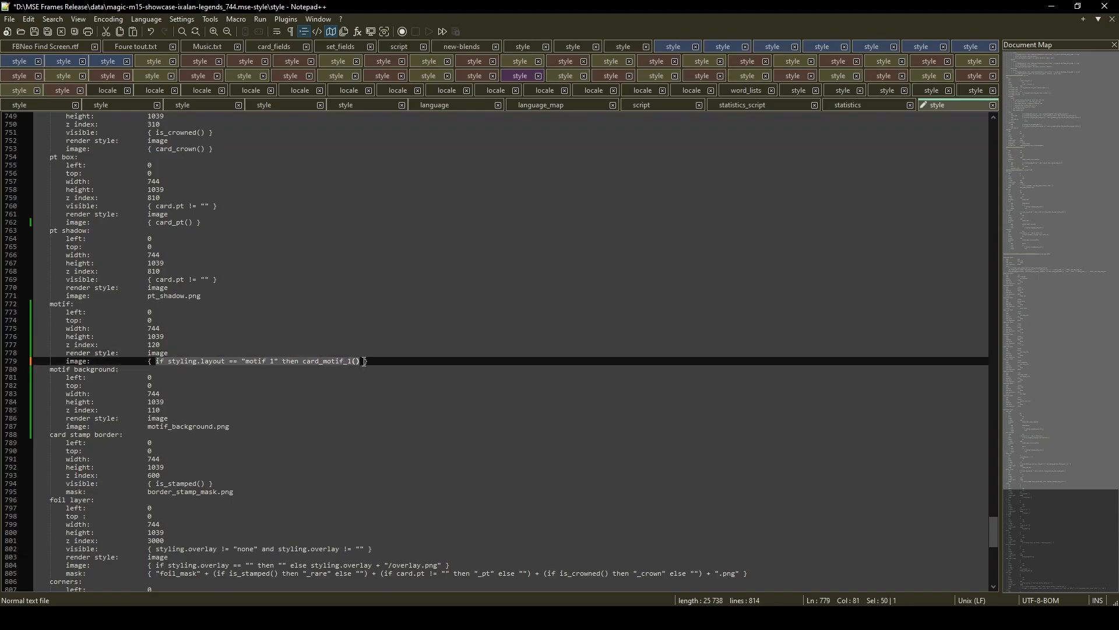
left_click(363, 362)
type("elses")
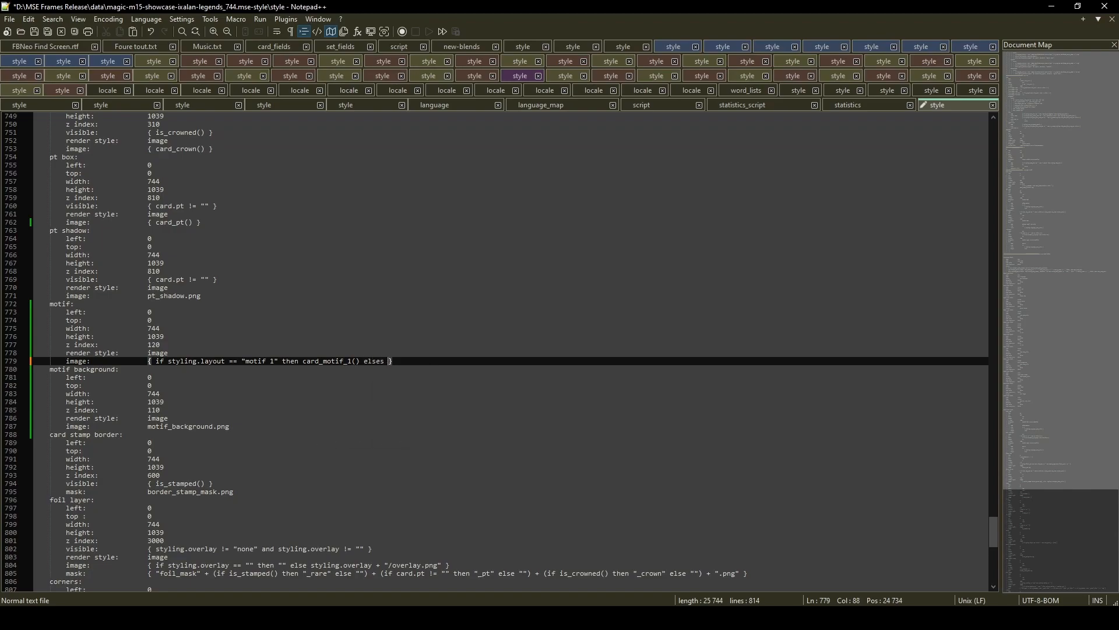
key("Left")
key("Left")
key("BackSpace")
key("BackSpace")
key("Right")
type("e")
key("ctrl+v")
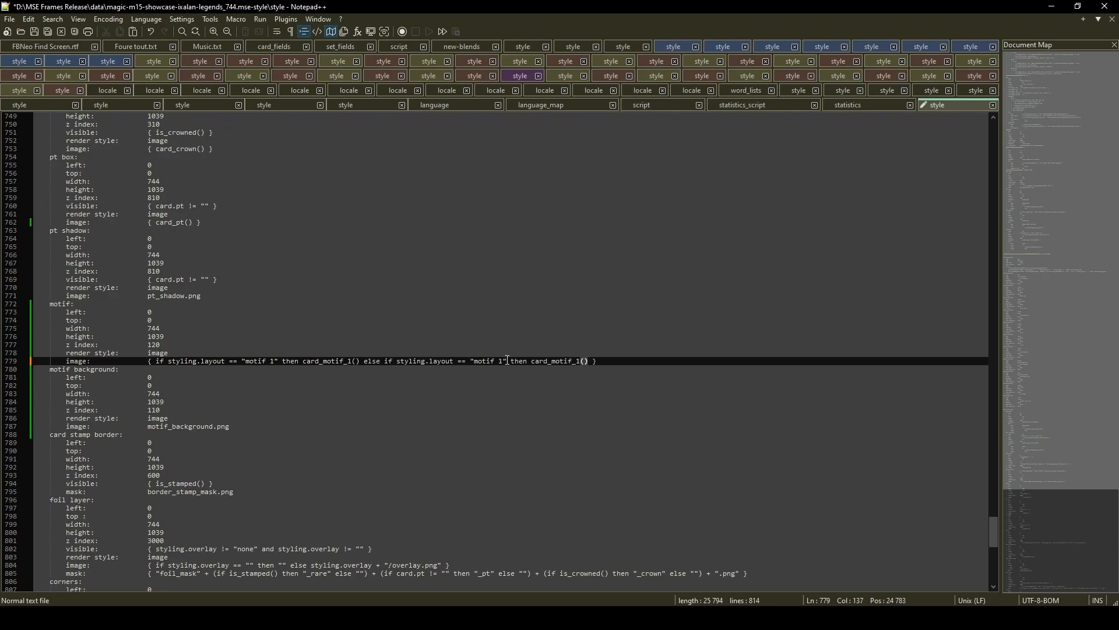
- Change the second condition of the motif's image expression to "motif 2" and card_motif_2()
double_click(507, 361)
type("2")
left_click_drag(580, 361, 585, 362)
type("2")
- End the motif's image expression with an unconditional else card_motif_3()
left_click(594, 361)
type("else")
key("ctrl+v")
left_click_drag(614, 361, 756, 362)
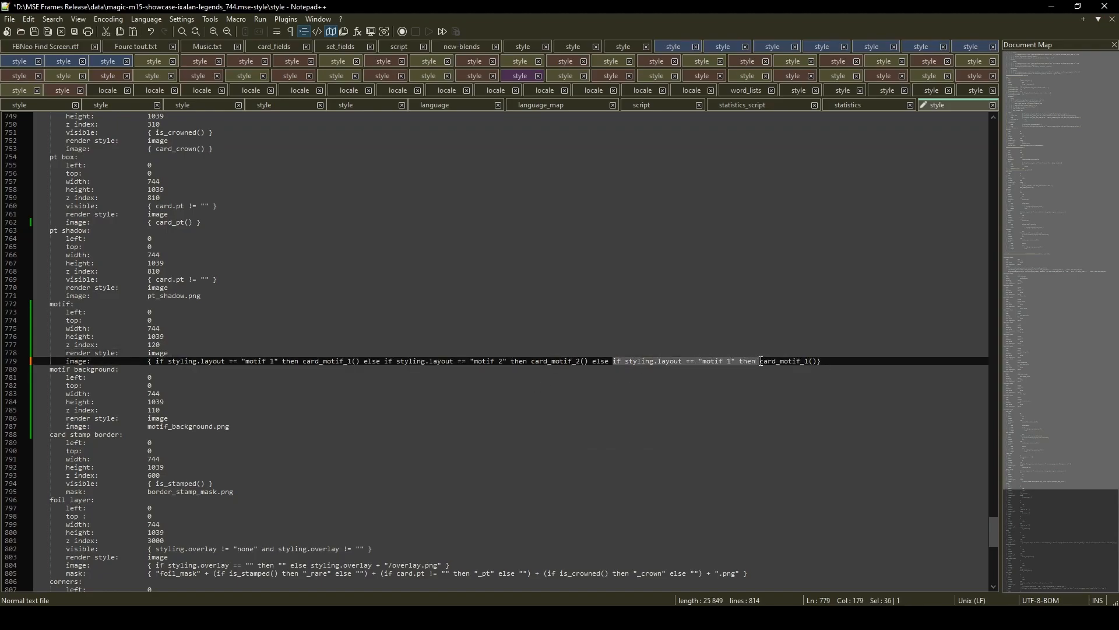
key("Delete")
key("Delete")
left_click_drag(662, 361, 657, 361)
type("3")
key("Right")
key("Right")
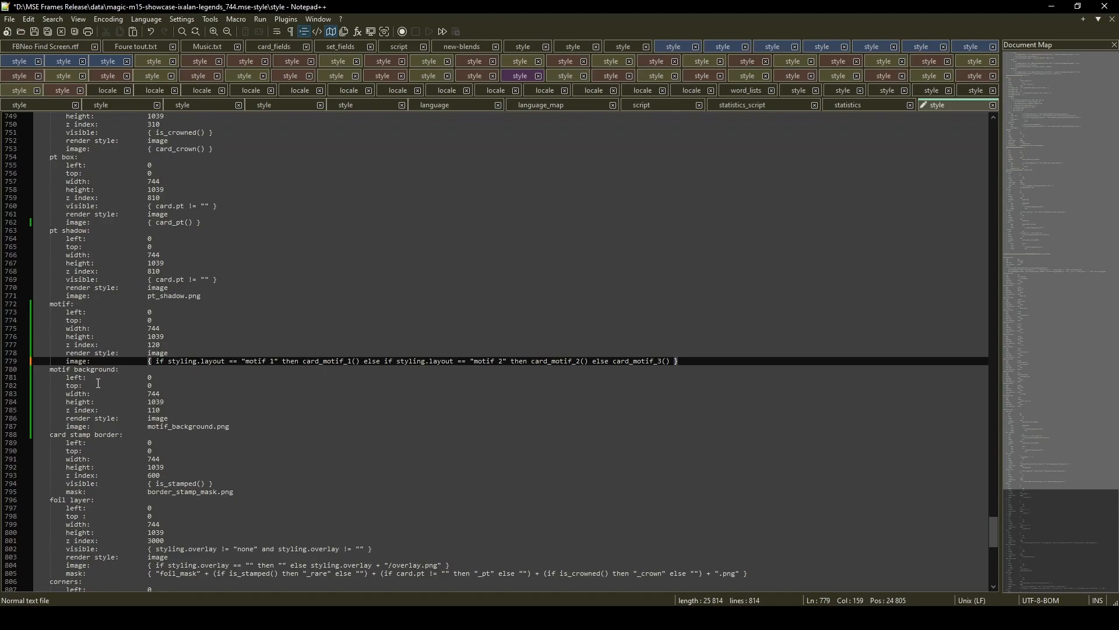
left_click_drag(50, 304, 47, 371)
left_click(169, 345)
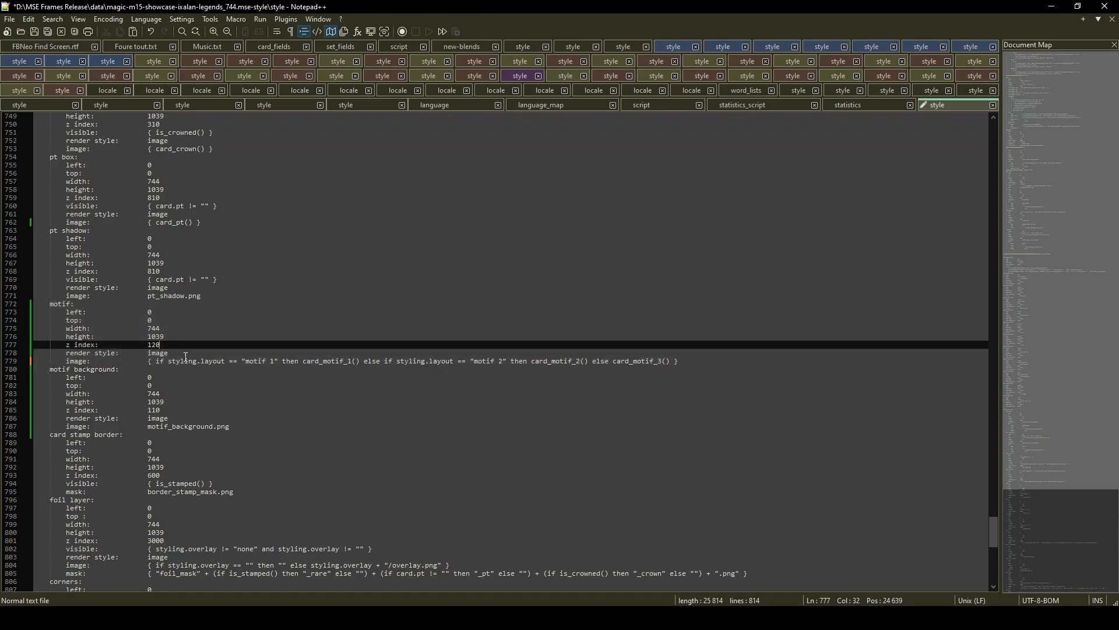
left_click_drag(168, 365, 225, 362)
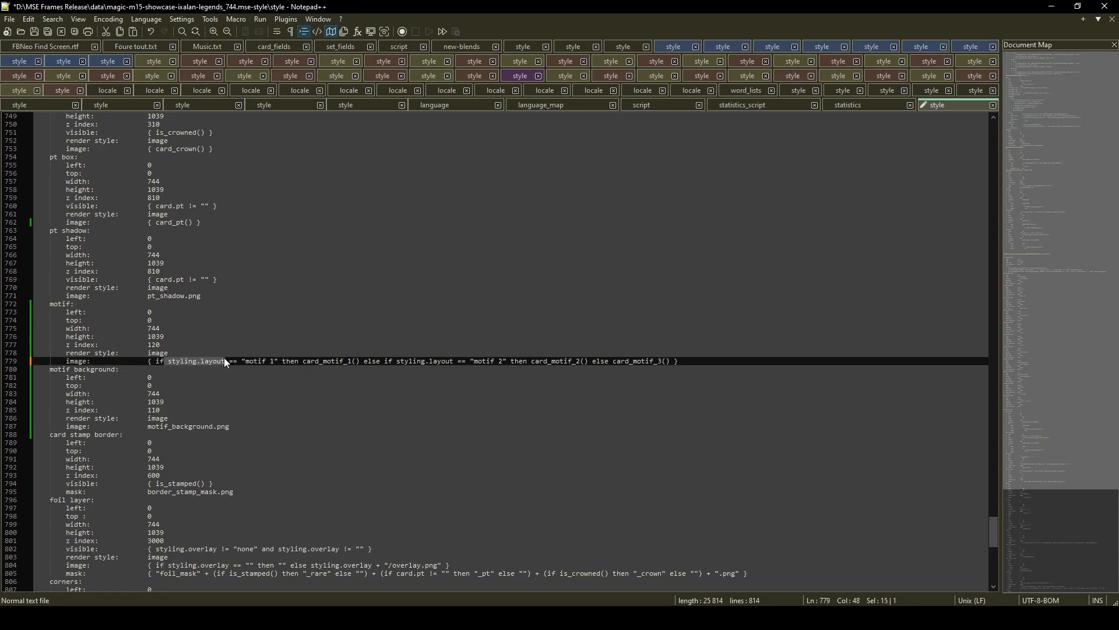
double_click(330, 362)
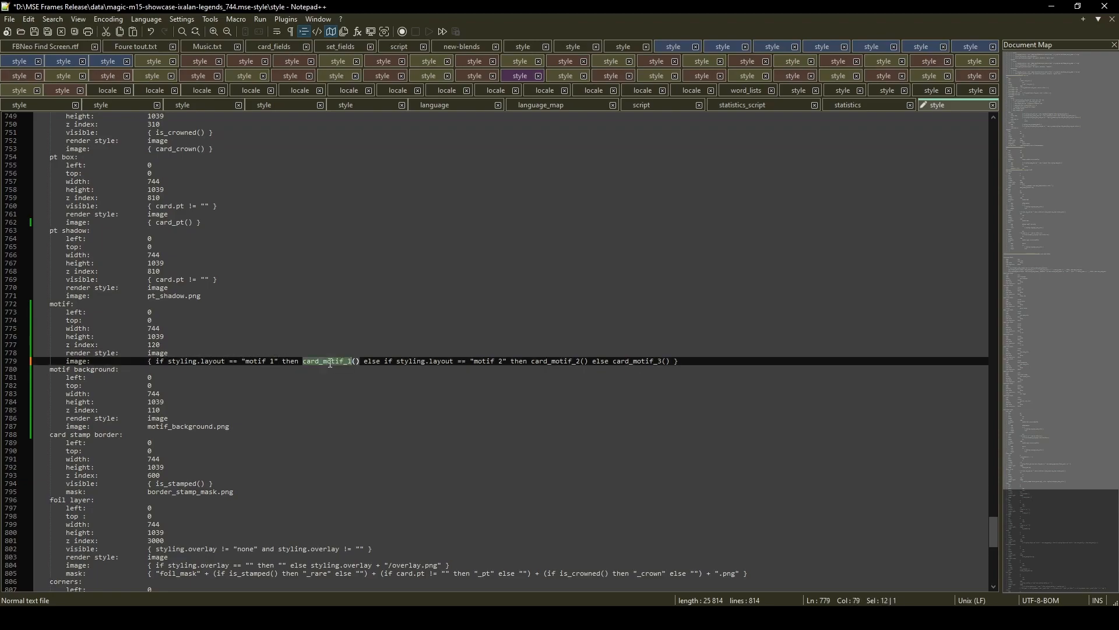
double_click(559, 361)
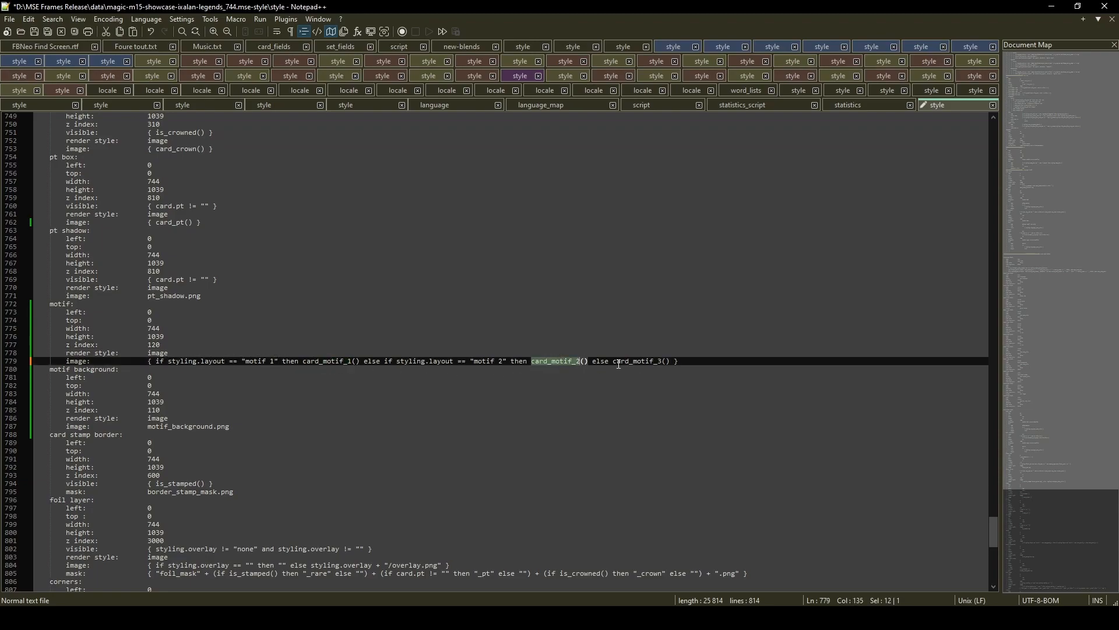
double_click(633, 362)
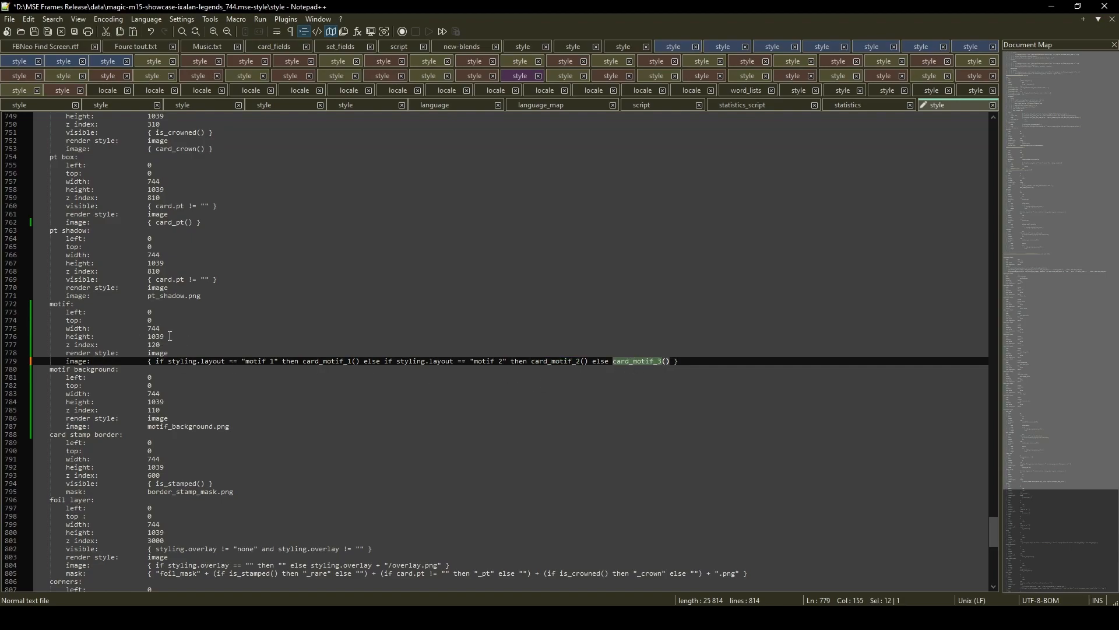
- Add a visible property below the motif block's z index with the expression {styling.layout}
left_click(170, 344)
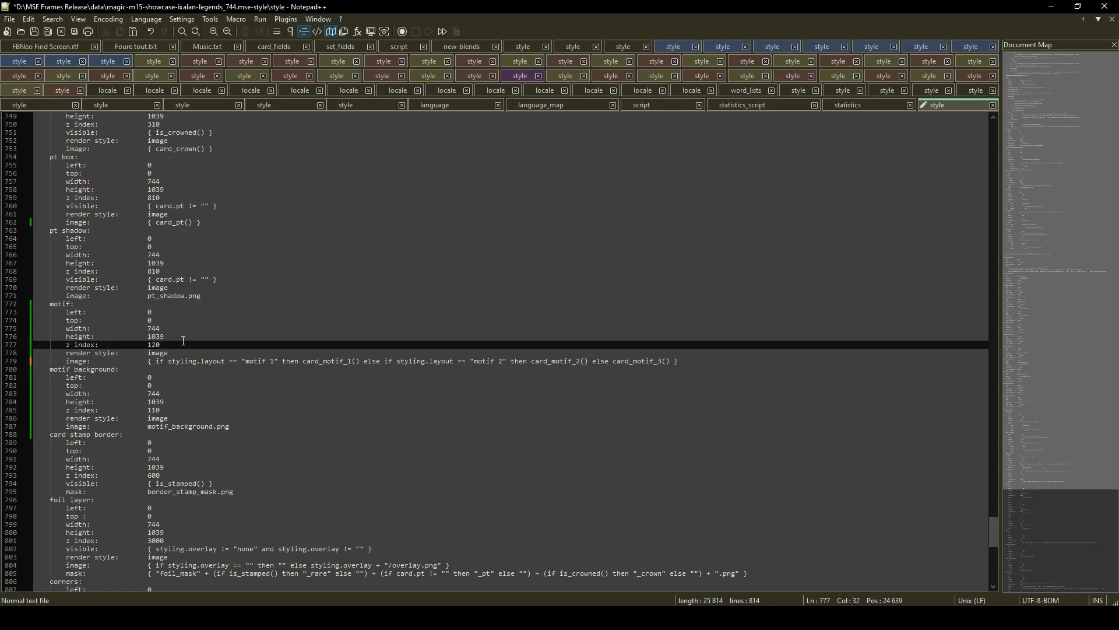
key("Return")
type("visibl")
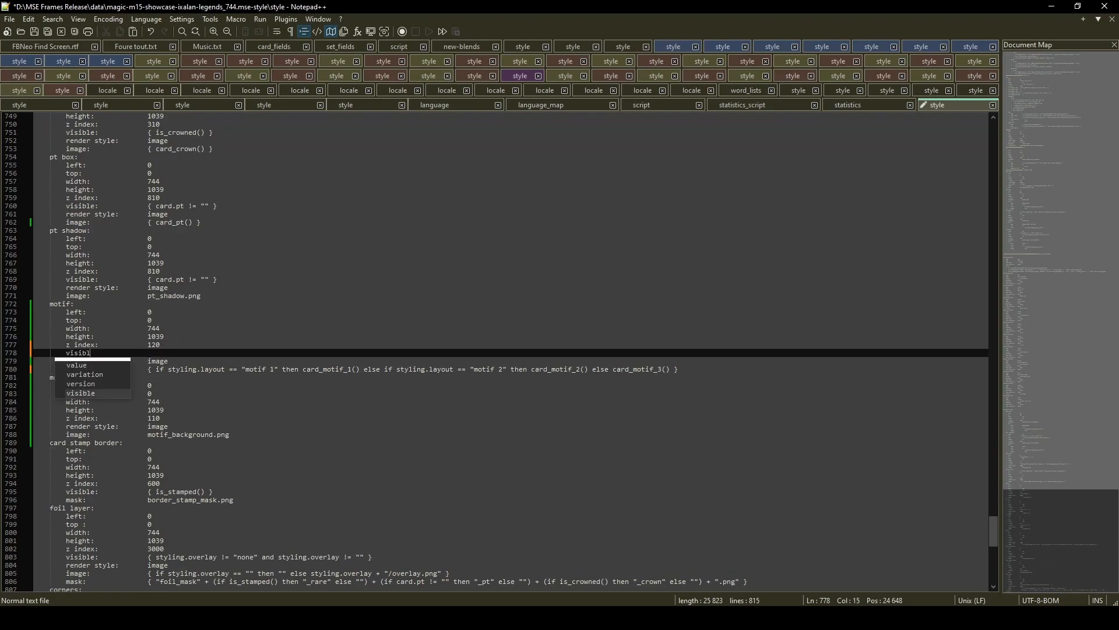
type("e:")
key("Tab")
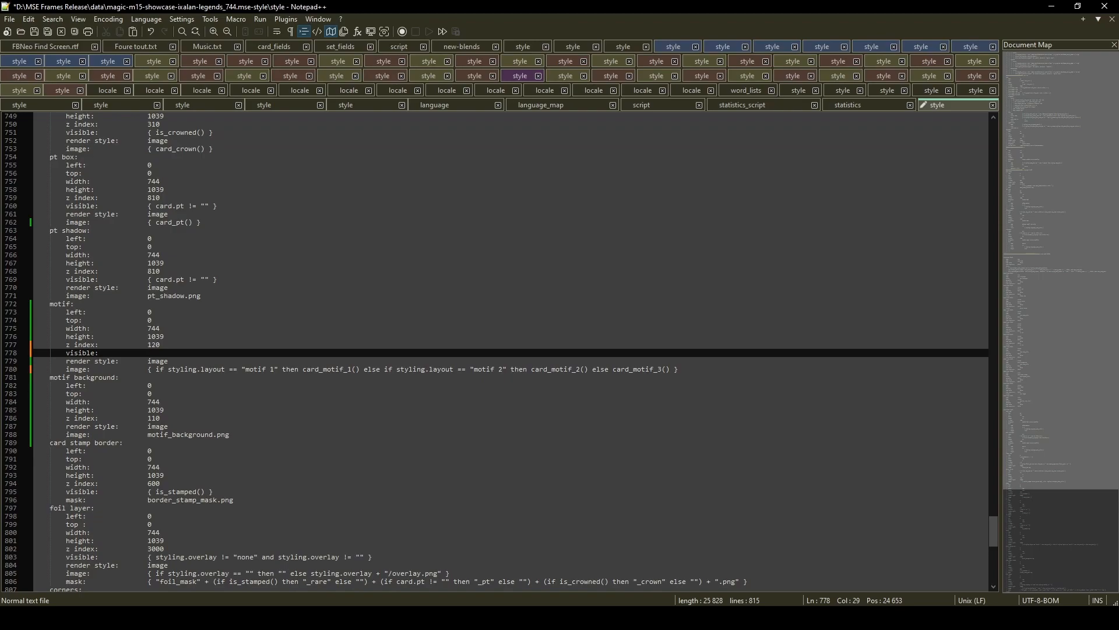
left_click_drag(169, 369, 225, 371)
key("ctrl+c")
left_click(165, 353)
type("{}")
key("ctrl+v")
- Extend the motif's visible expression to styling.layout == "motif 1" followed by "or"
left_click_drag(230, 370, 278, 369)
key("ctrl+c")
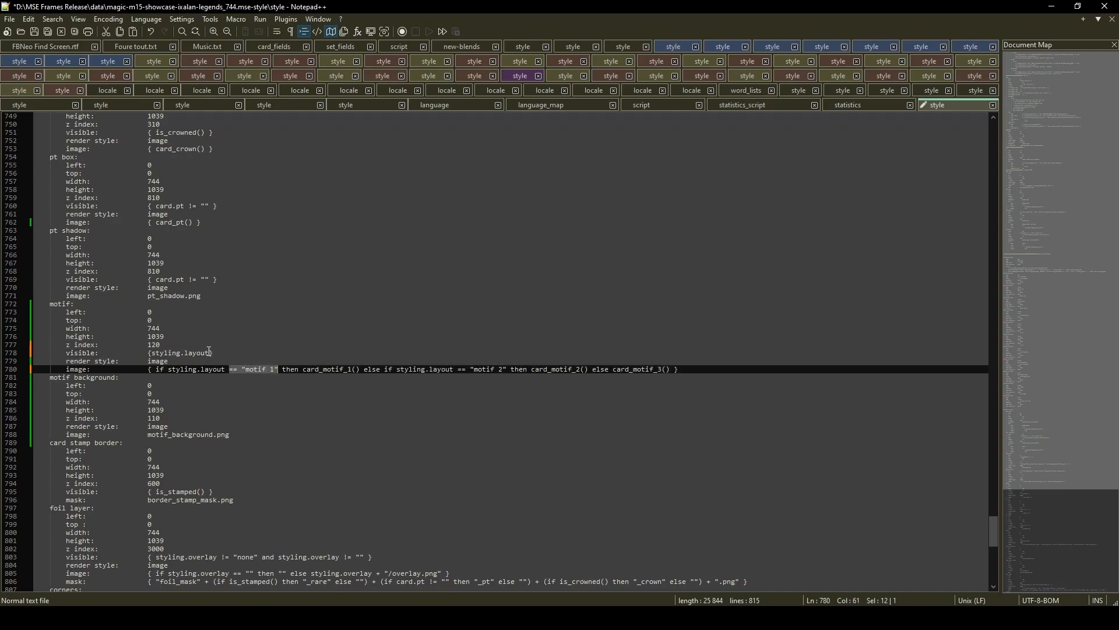
left_click(210, 352)
key("ctrl+v")
left_click(208, 352)
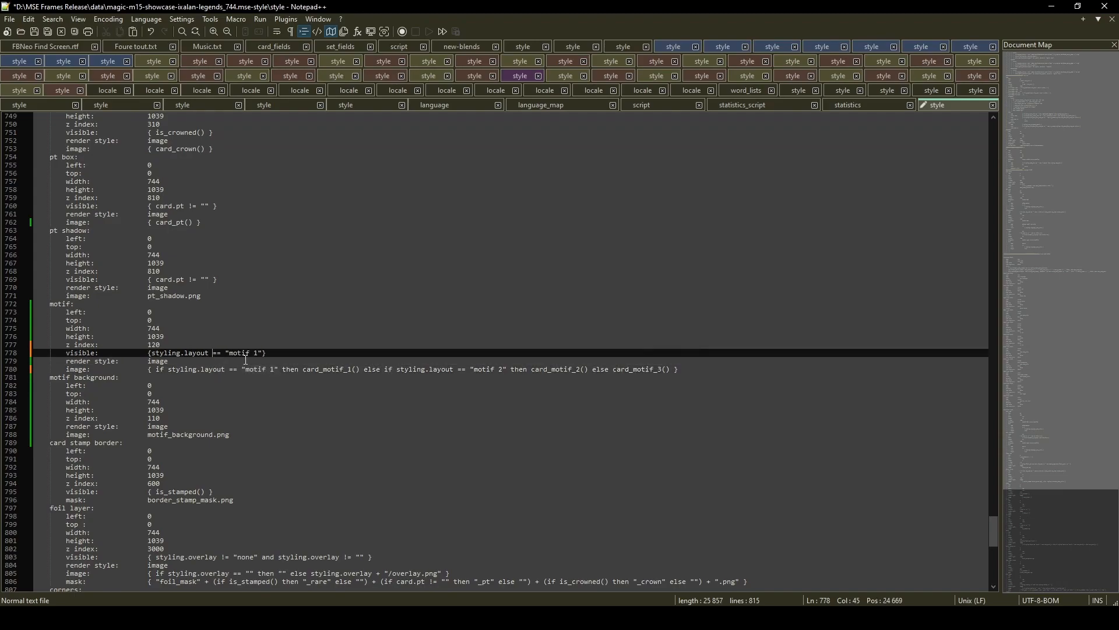
left_click(262, 353)
type("of")
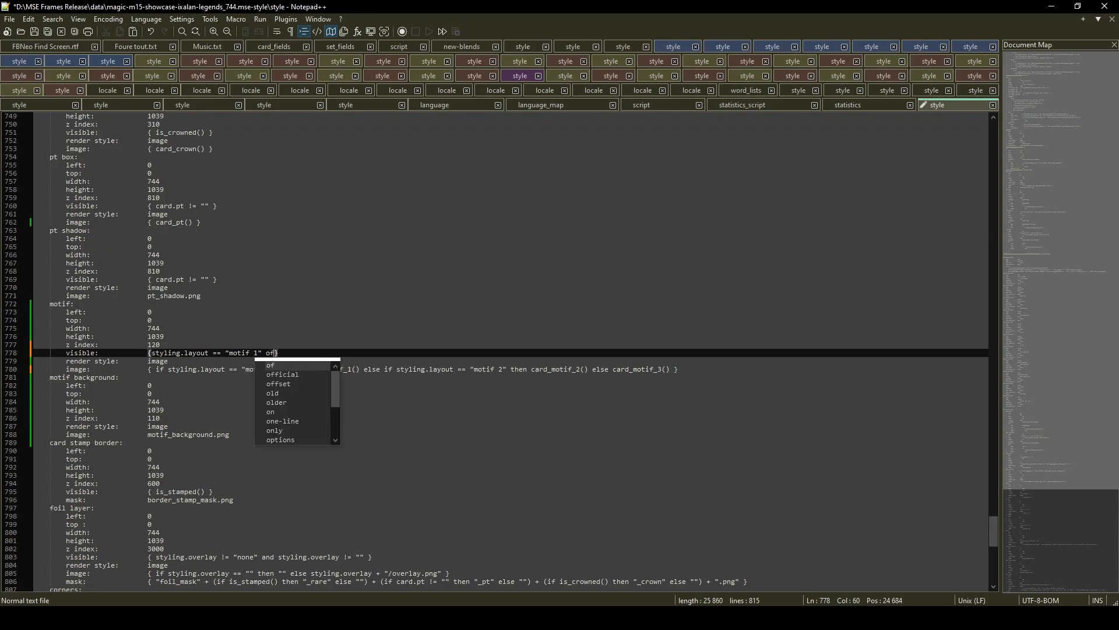
key("BackSpace")
type("r")
- Append two more copies of the styling.layout == "motif 1" comparison, joined by "or", to the motif's visible expression
left_click(151, 352)
left_click_drag(155, 353, 266, 354)
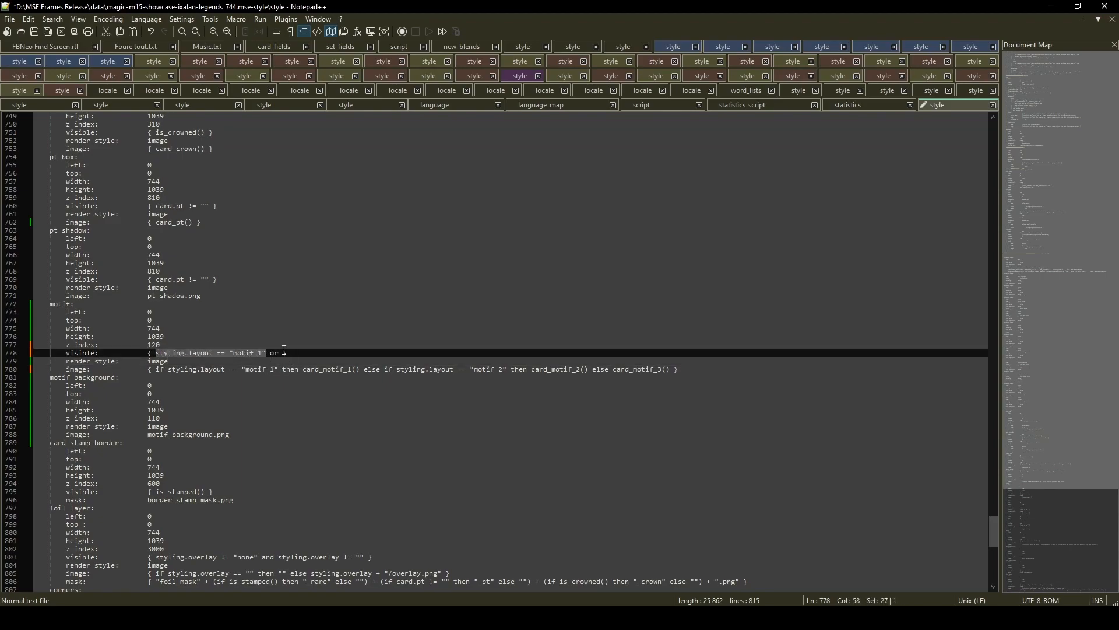
key("ctrl+c")
left_click(284, 353)
key("ctrl+v")
type("or")
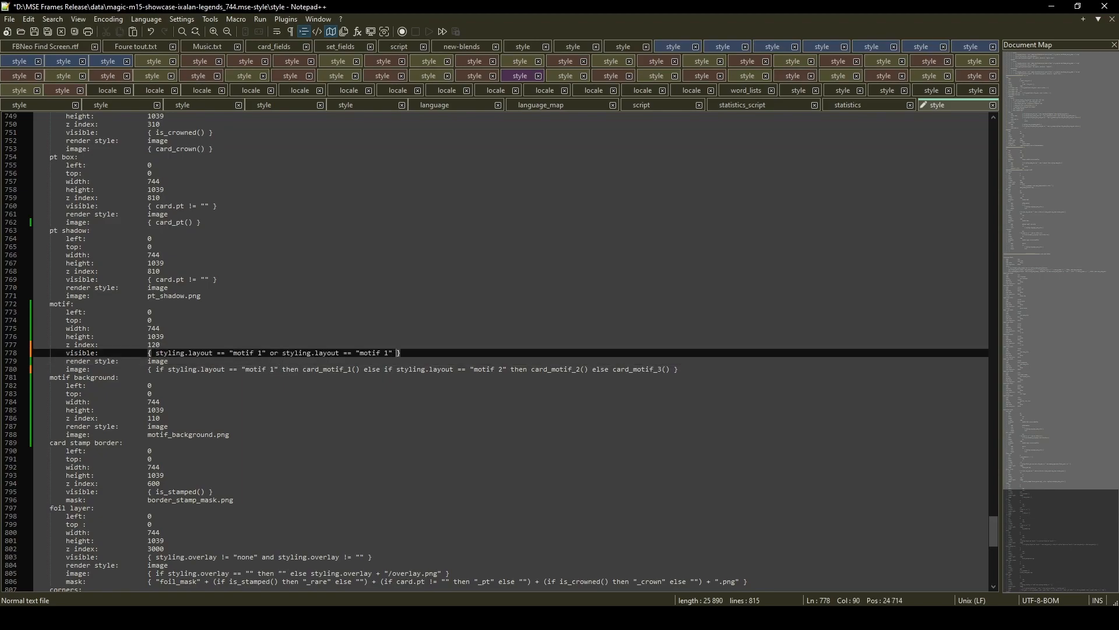
key("ctrl+v")
- Change the second and third comparisons in the motif's visible expression to "motif 2" and "motif 3"
left_click_drag(509, 353, 516, 354)
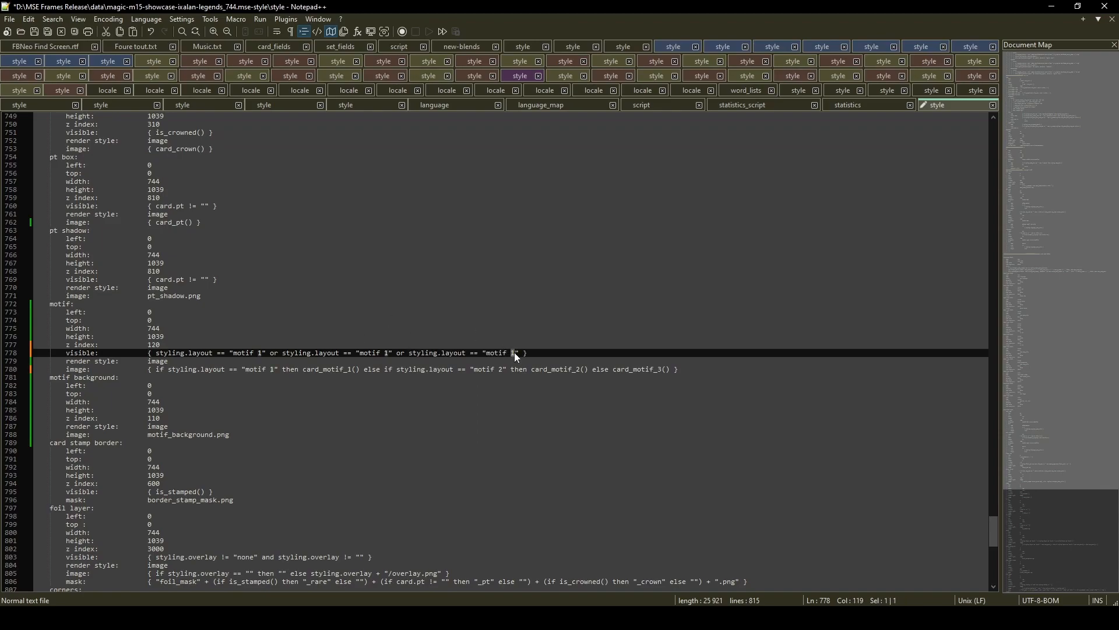
type("3")
left_click_drag(385, 353, 389, 352)
type("2")
left_click(545, 352)
key("Home")
key("Down")
key("Down")
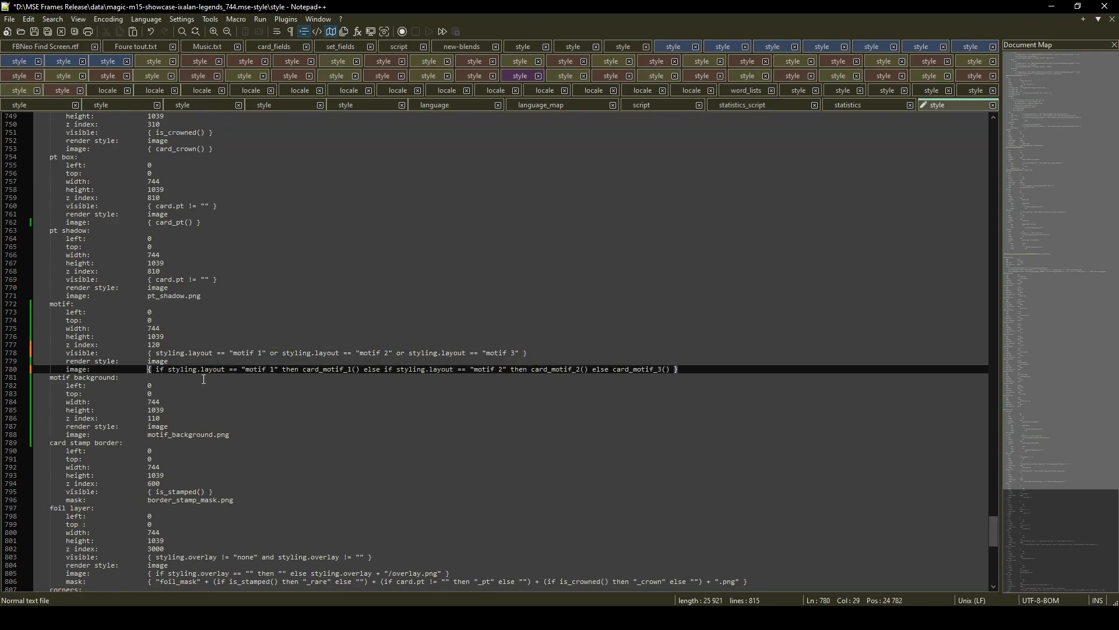
- Save the style file and reload the data in Magic Set Editor, accepting to save the changed set
left_click(689, 370)
left_click(8, 20)
left_click(29, 109)
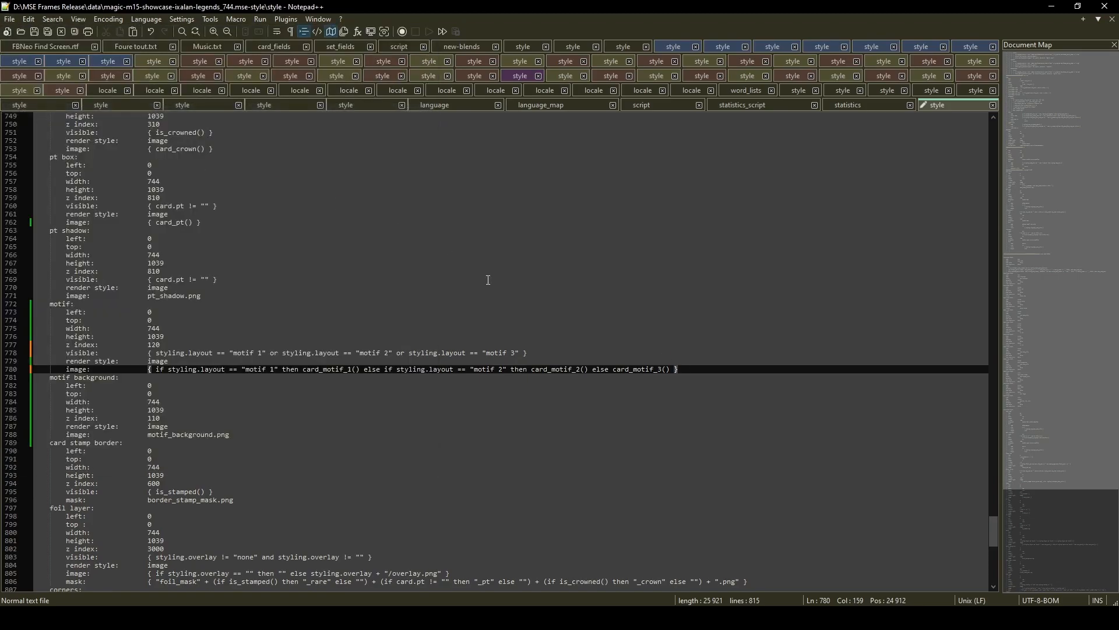
key("alt+Tab")
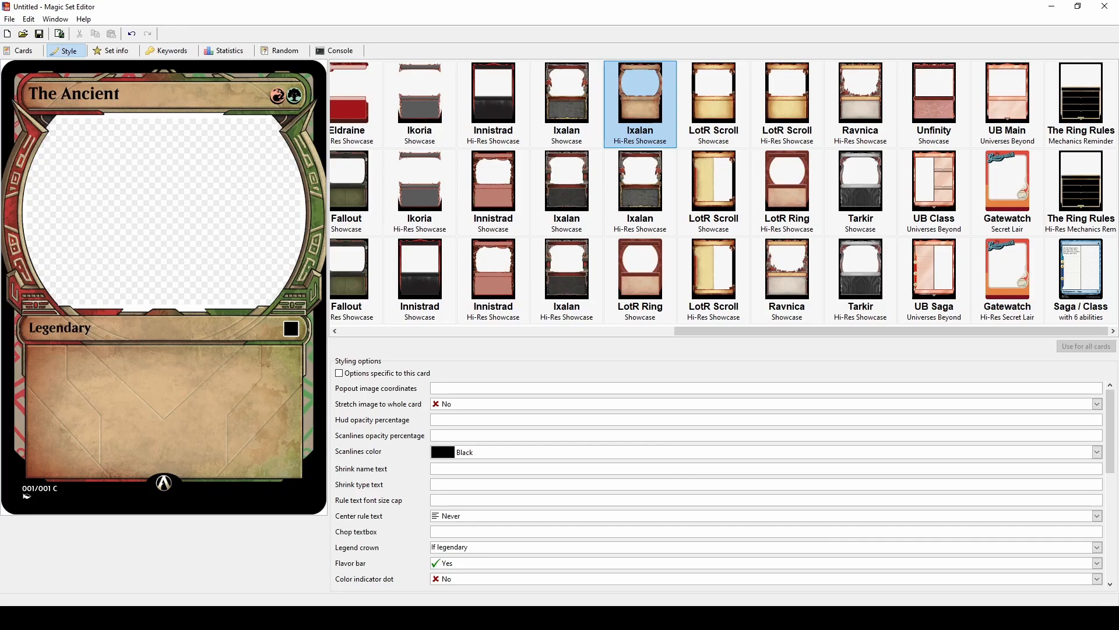
left_click(13, 18)
left_click(35, 126)
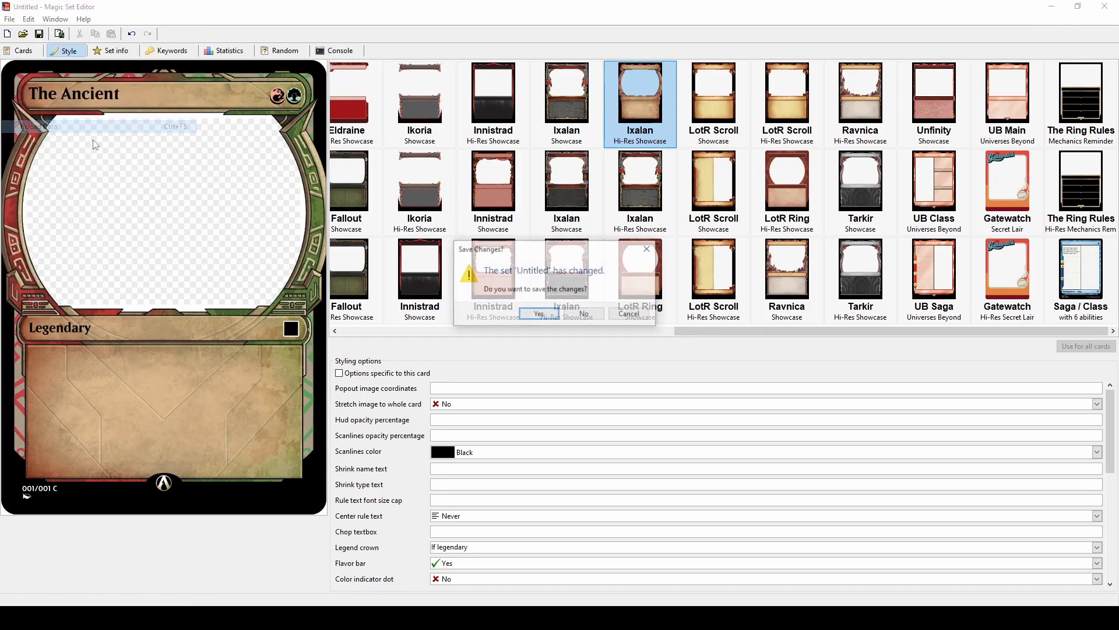
left_click(540, 313)
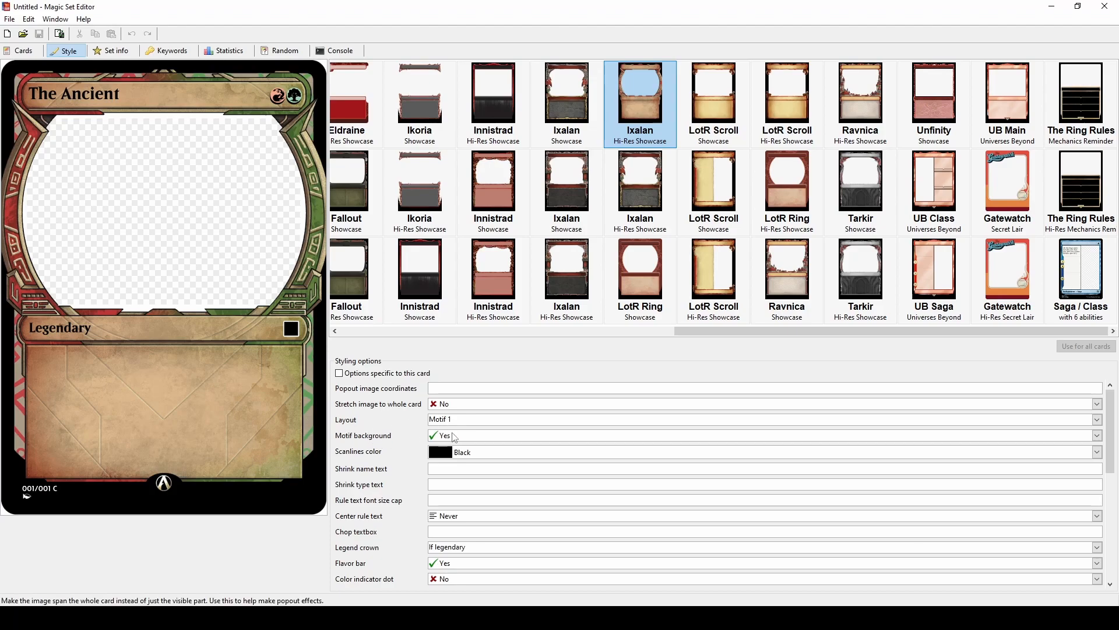
- Preview the card with the layout option set to Motif 2, Motif 3 and No Motif
left_click(449, 424)
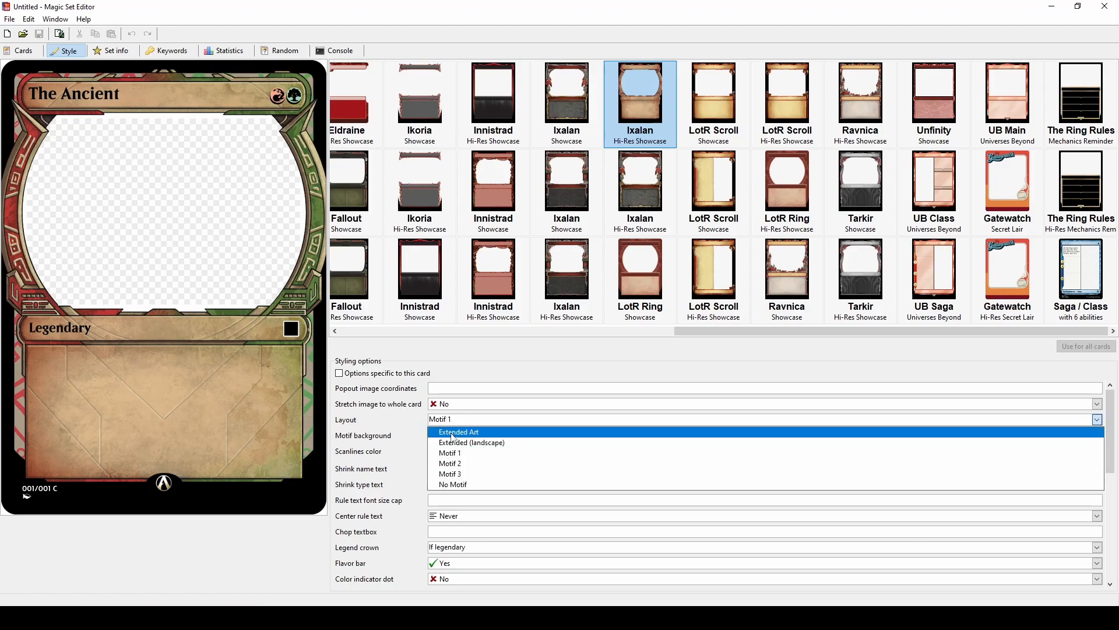
left_click(452, 465)
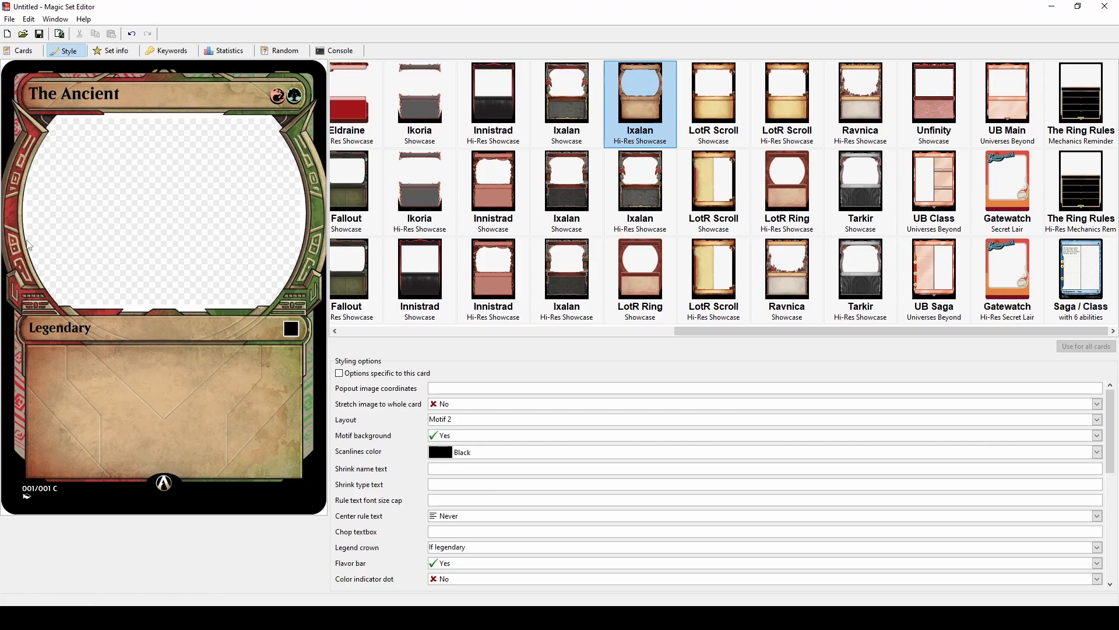
left_click(447, 421)
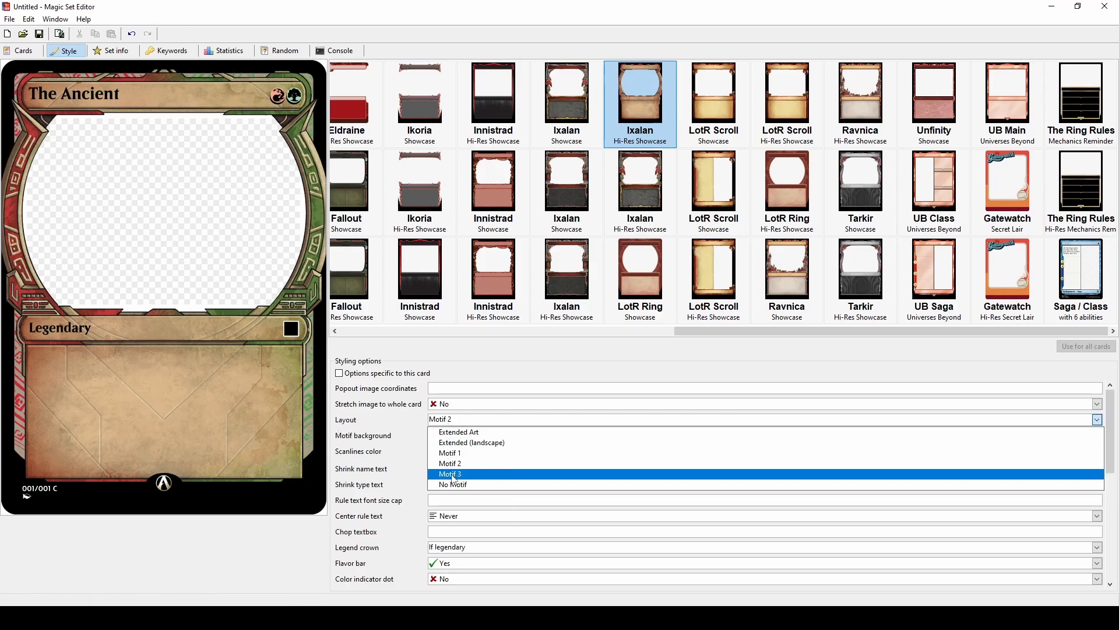
left_click(452, 473)
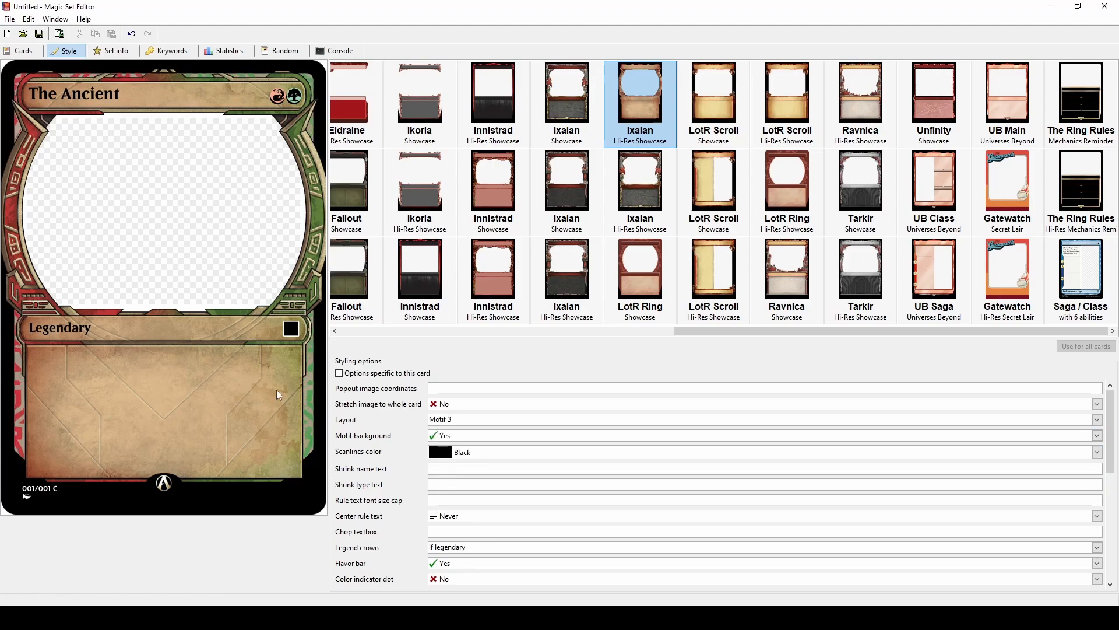
left_click(444, 420)
left_click(445, 484)
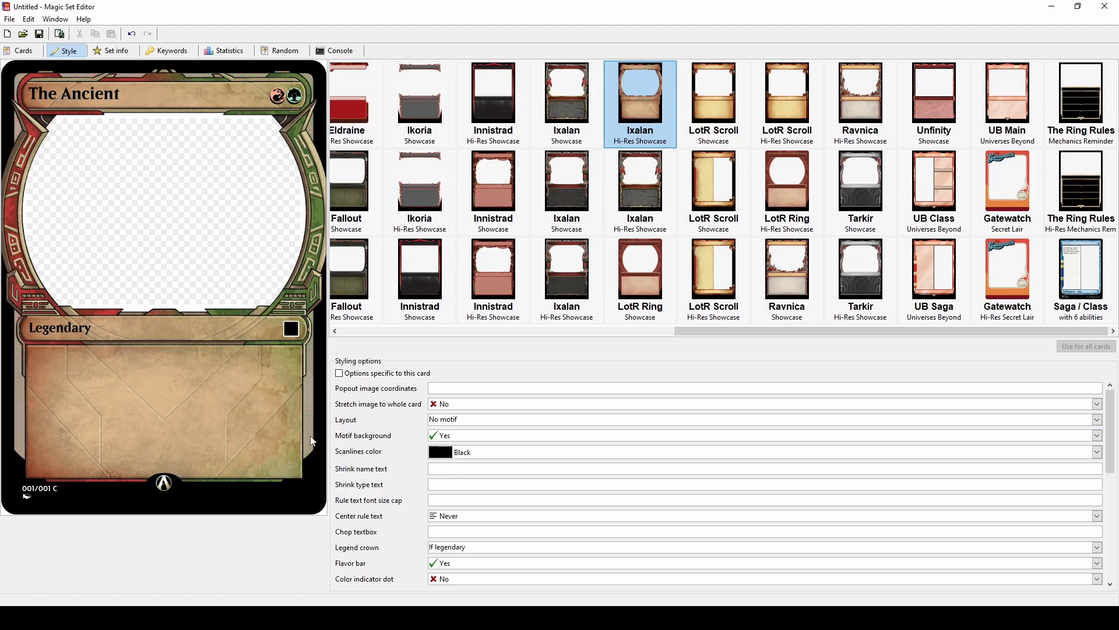
- Preview the Extended Art and Extended (landscape) layouts and return the layout option to Motif 1
left_click(453, 422)
left_click(457, 432)
left_click(496, 419)
left_click(473, 443)
left_click(467, 420)
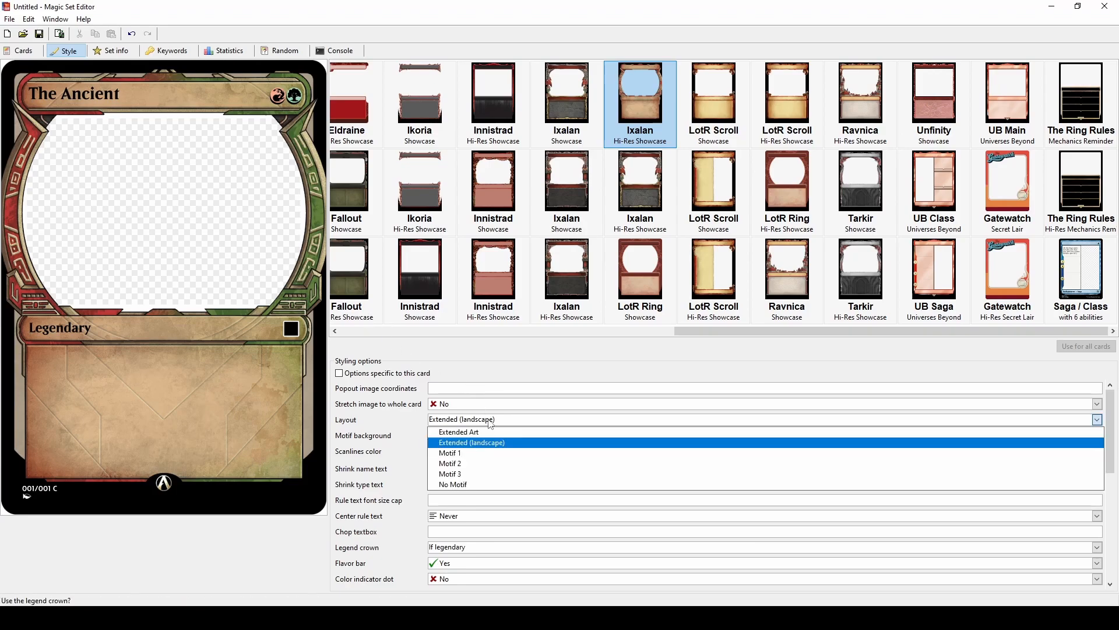
left_click(471, 459)
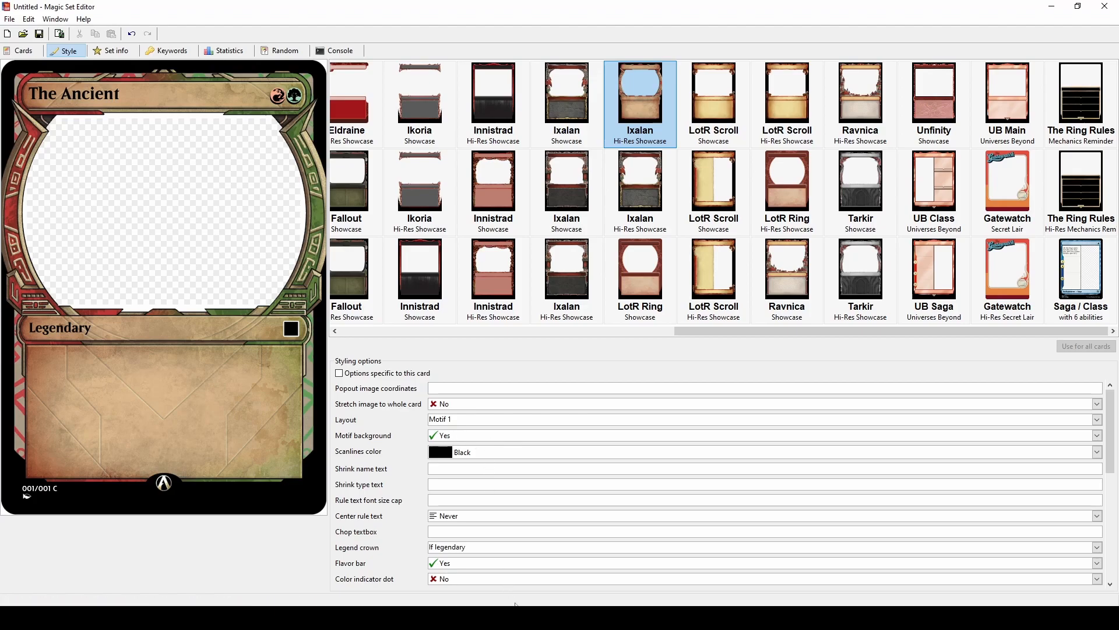
- In the style file in Notepad++, copy the motif's visible line into the motif background block, above its render style
left_click(524, 618)
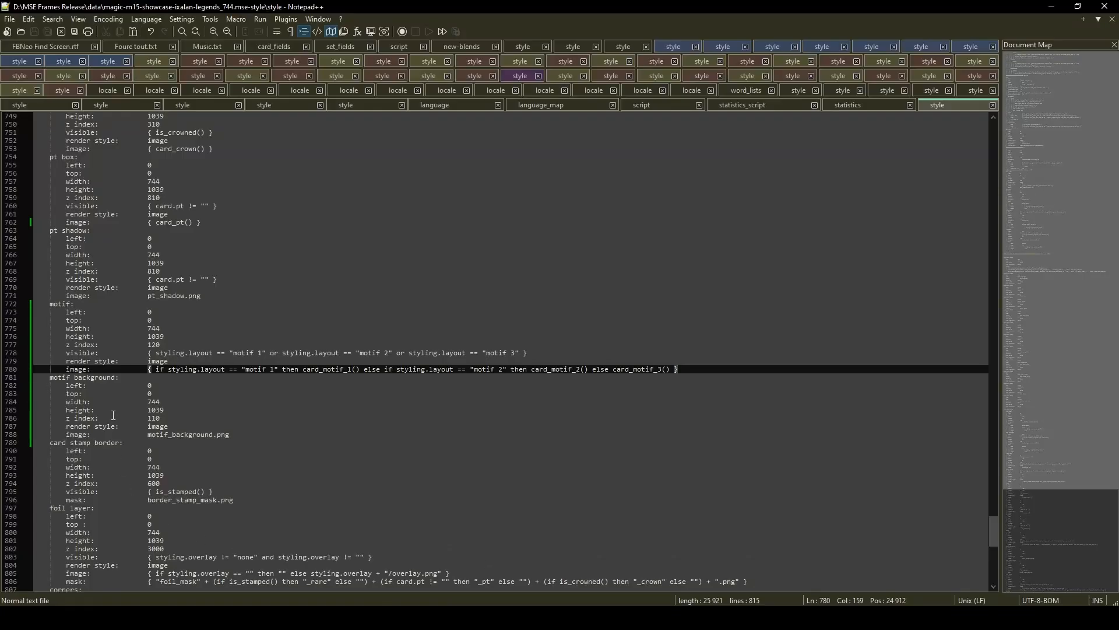
left_click_drag(65, 354, 64, 364)
key("ctrl+c")
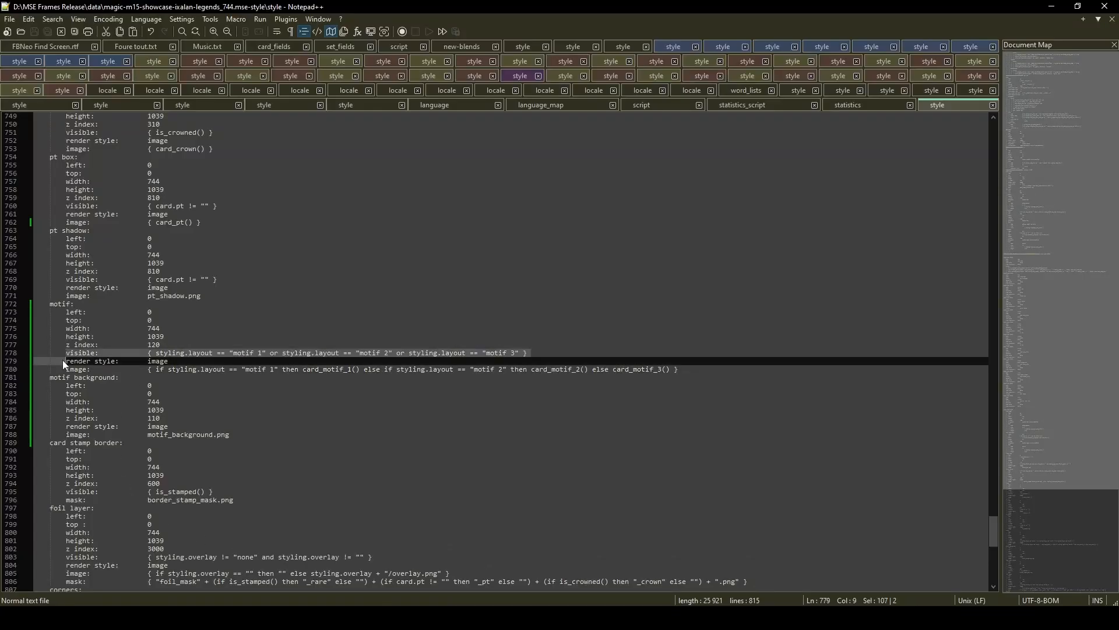
left_click(67, 428)
key("ctrl+v")
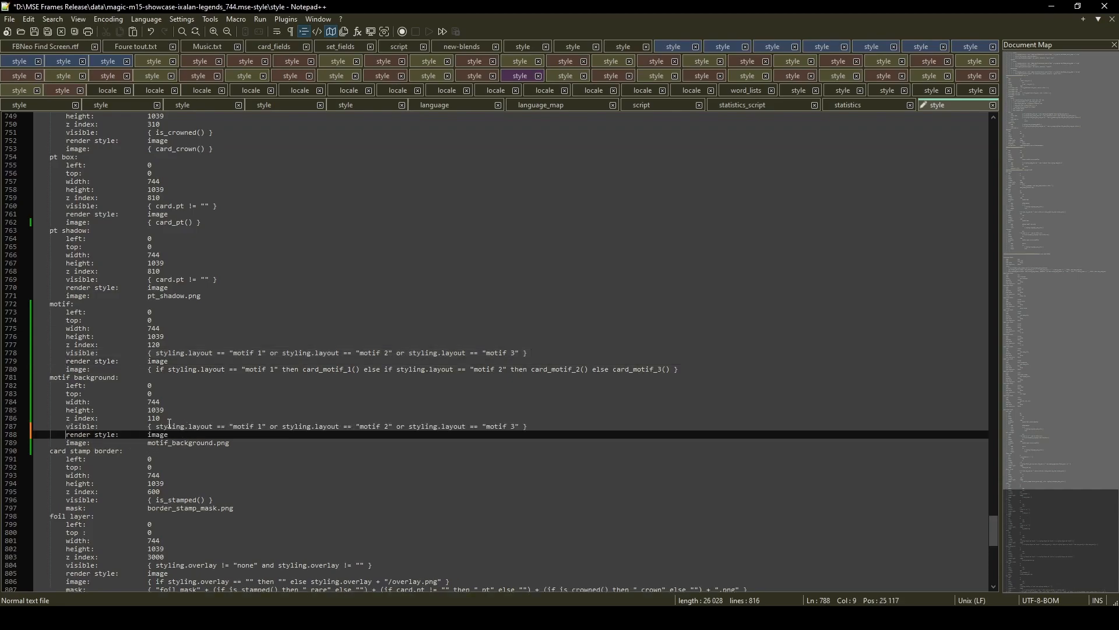
- Change the motif background's visible expression to { styling.motif_background }
left_click_drag(190, 426, 520, 427)
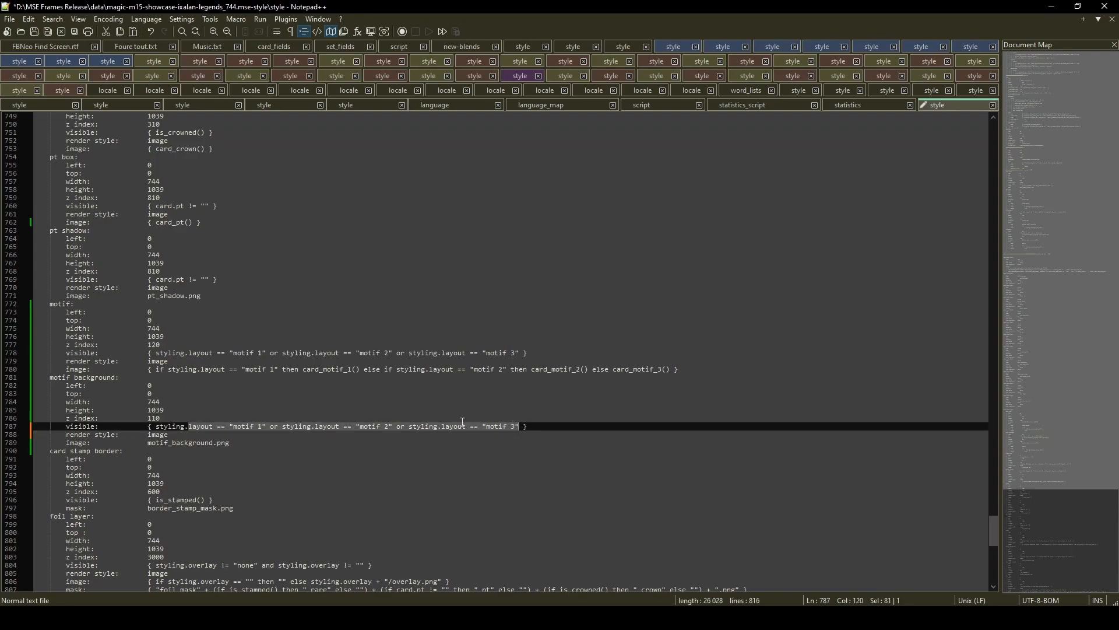
type("motif_")
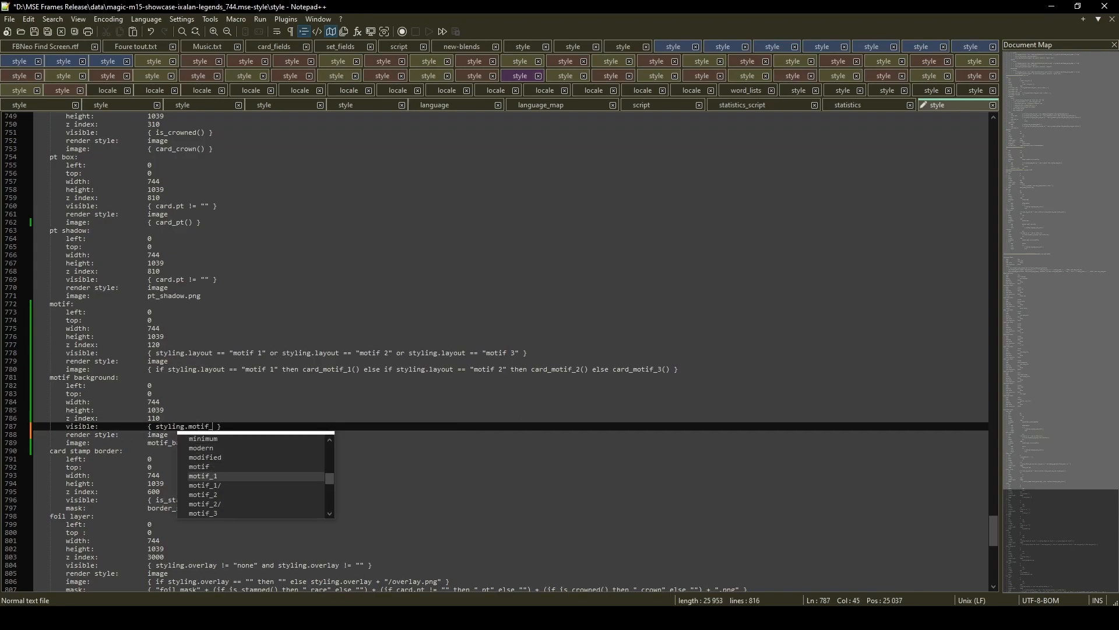
type("background")
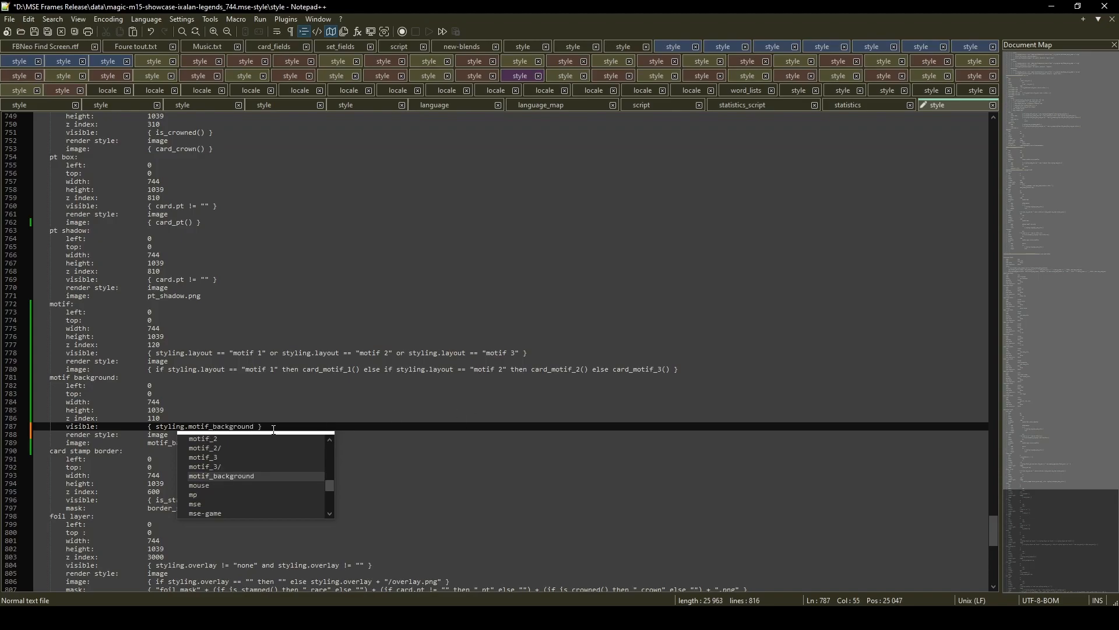
key("End")
left_click_drag(155, 426, 254, 426)
left_click(192, 428)
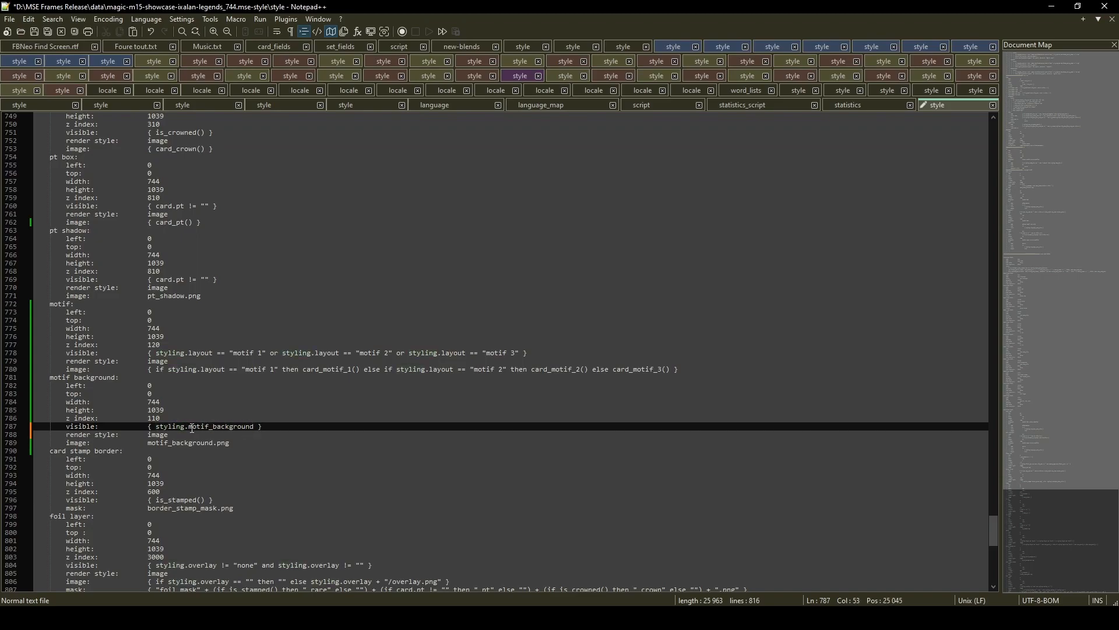
left_click_drag(155, 426, 255, 427)
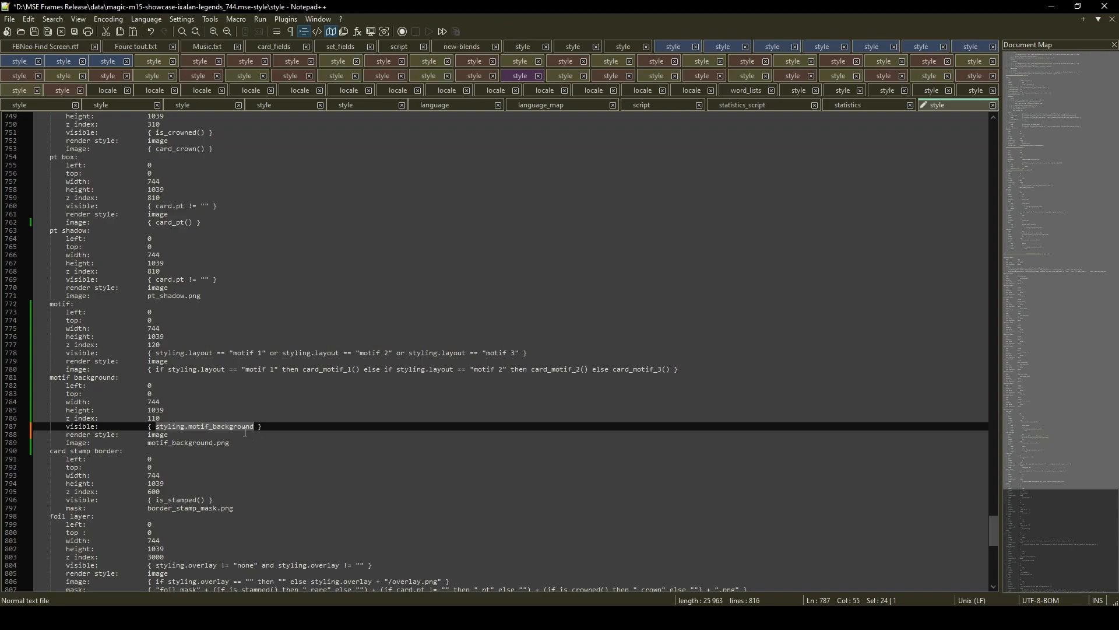
left_click(269, 427)
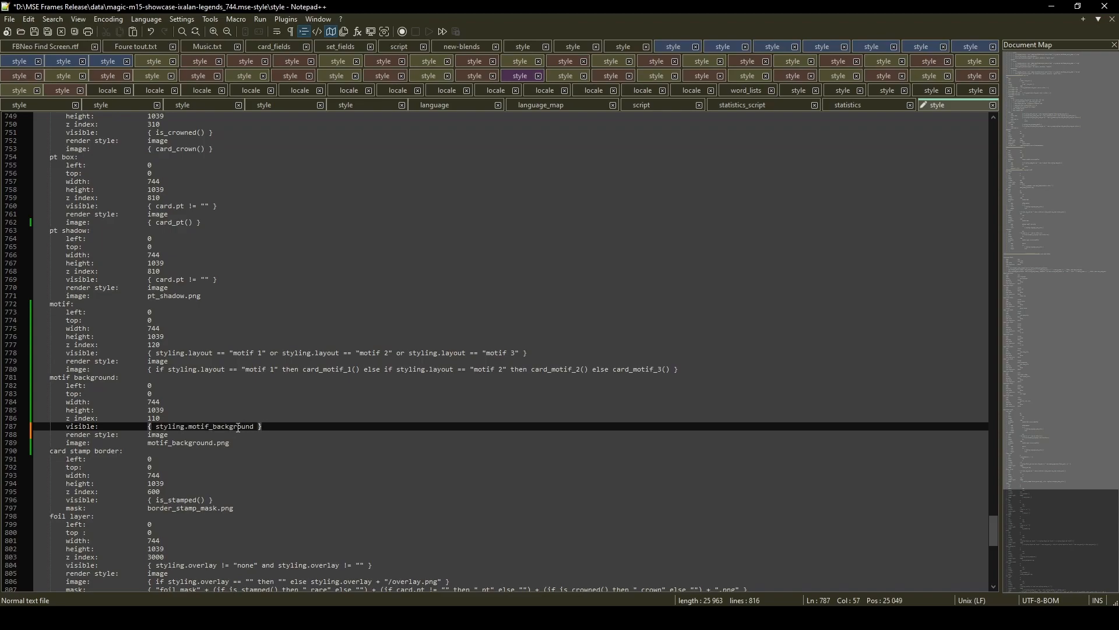
left_click(189, 428)
left_click_drag(65, 426, 269, 425)
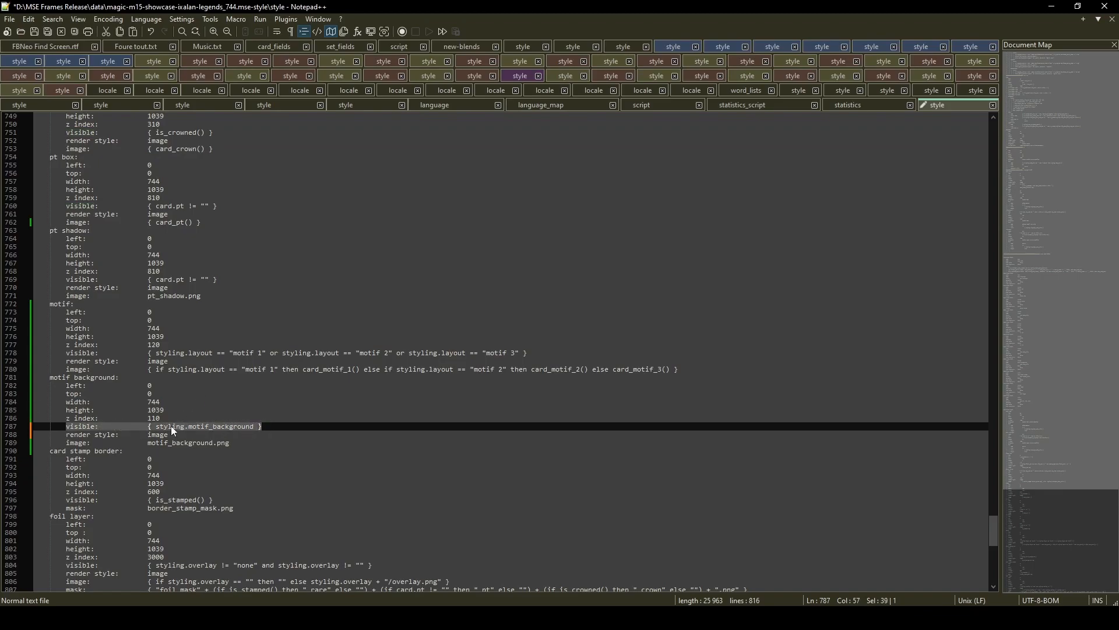
key("Down")
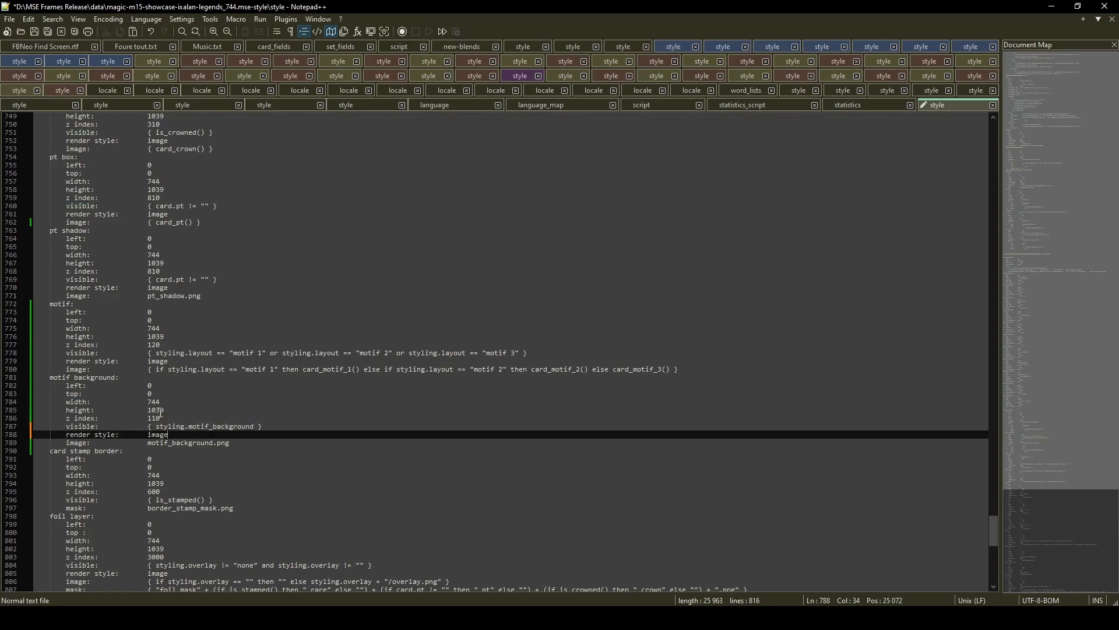
- Save the edited style file and reload it in Magic Set Editor, saving the changed set when asked
left_click(9, 19)
left_click(39, 110)
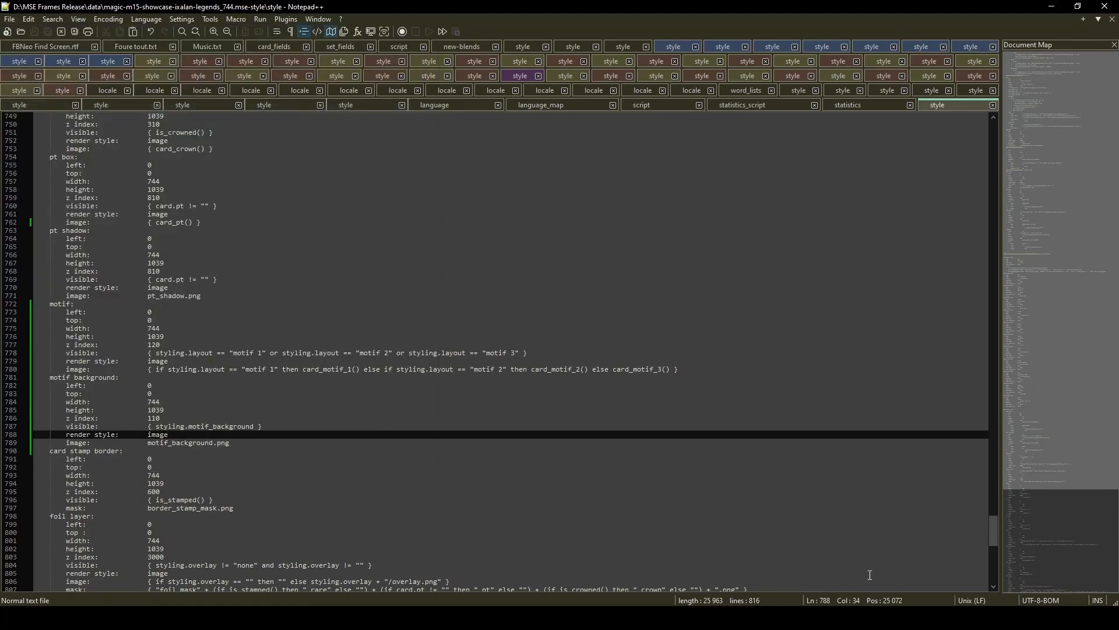
key("alt+Tab")
left_click(9, 19)
left_click(49, 115)
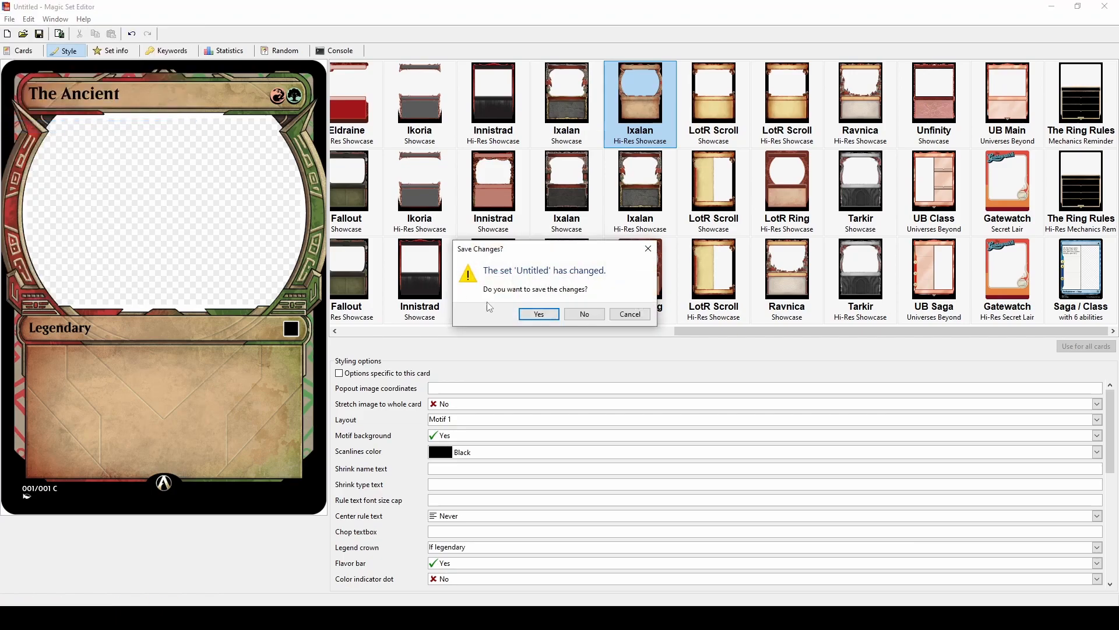
left_click(537, 314)
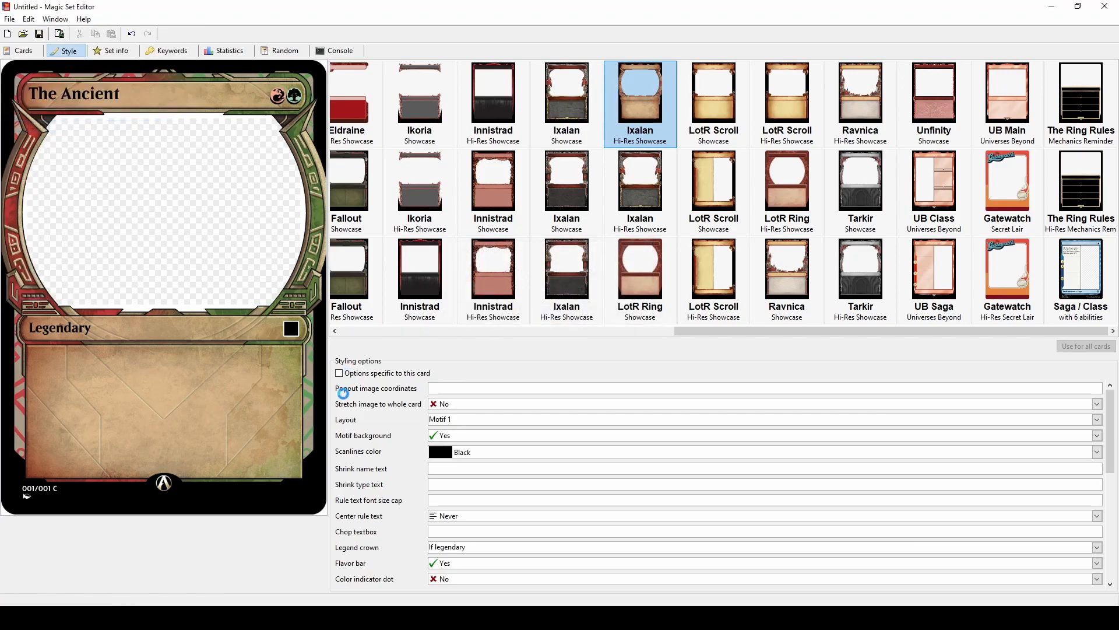
- Set the Motif background option to No to check the card preview, and switch to the frame image in GIMP
left_click(448, 436)
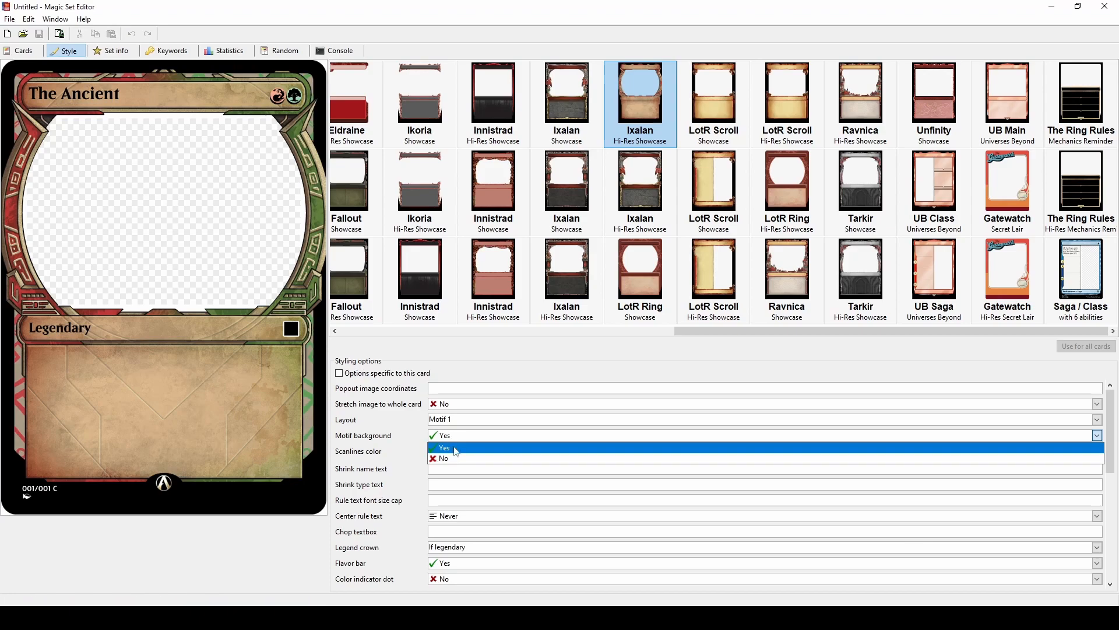
left_click(458, 461)
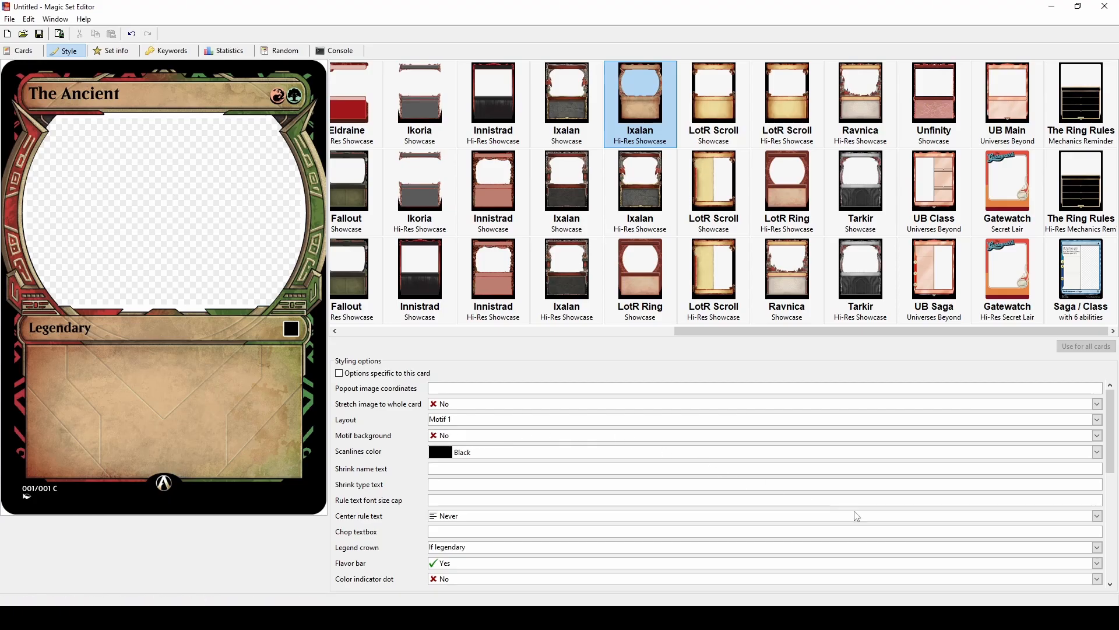
key("alt+Tab")
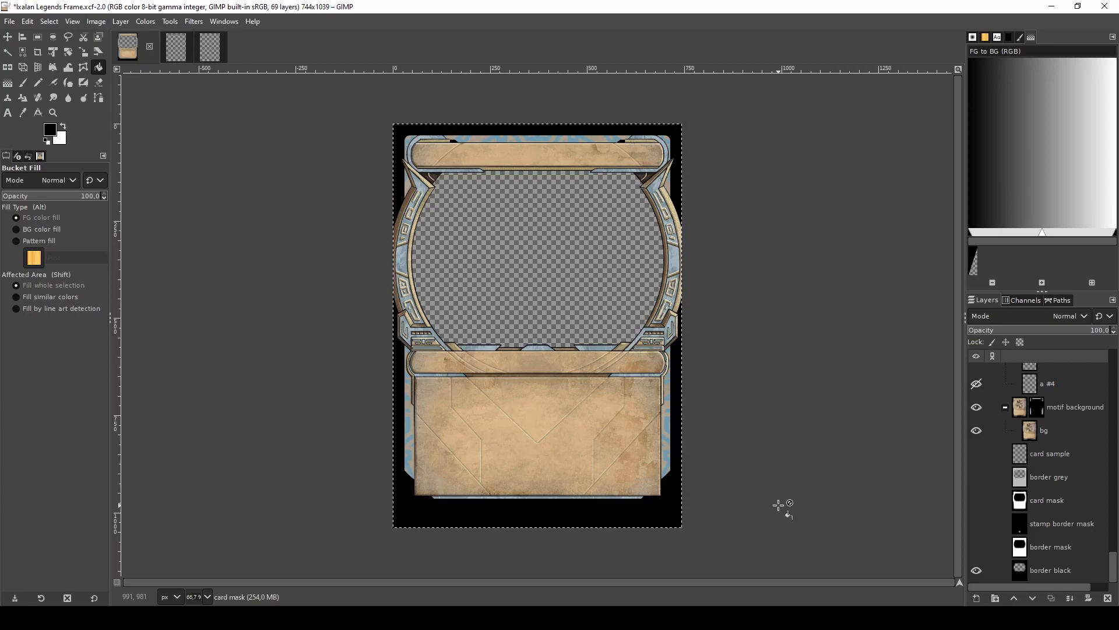
- Draw a rectangular selection around the transparent art window, about 657 × 469 px at position 46, 107
scroll(648, 224, "up", 1)
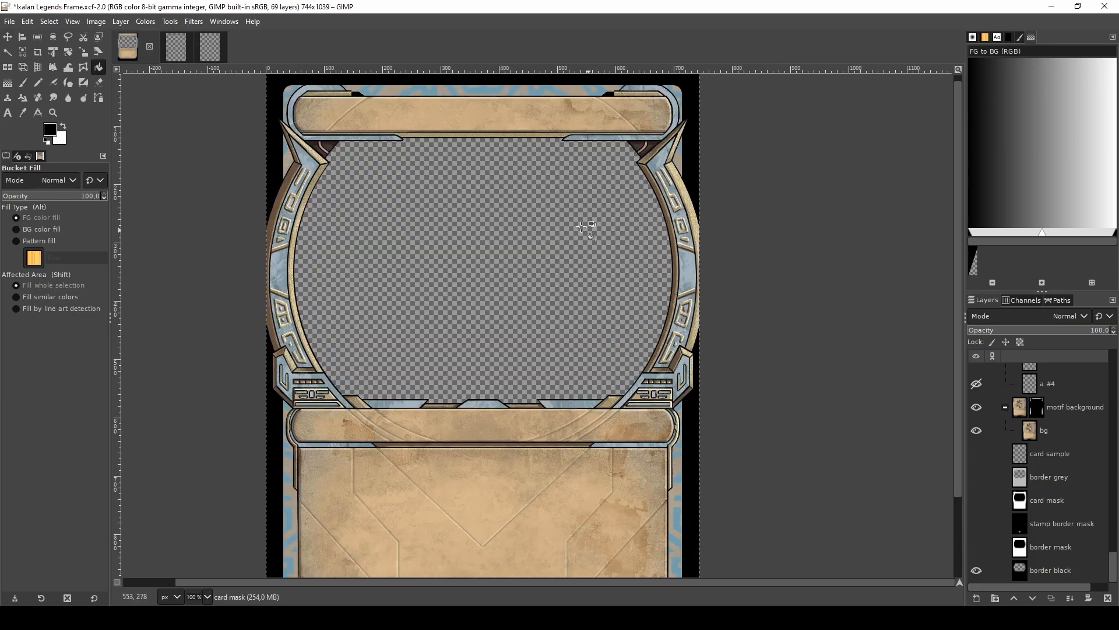
left_click(38, 36)
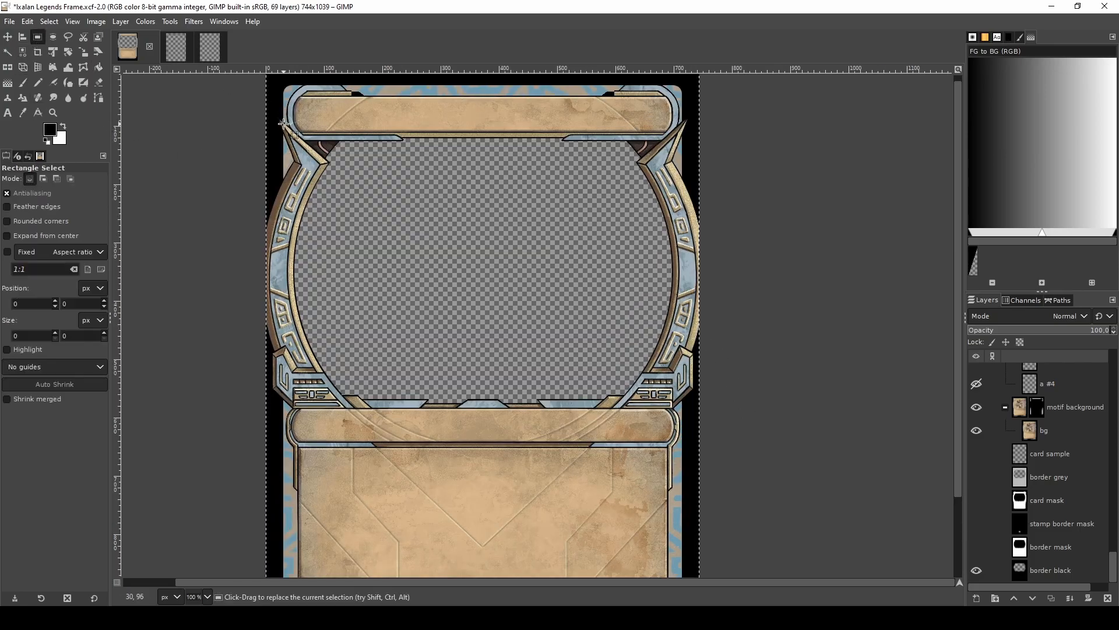
left_click_drag(299, 131, 676, 404)
left_click_drag(333, 303, 327, 301)
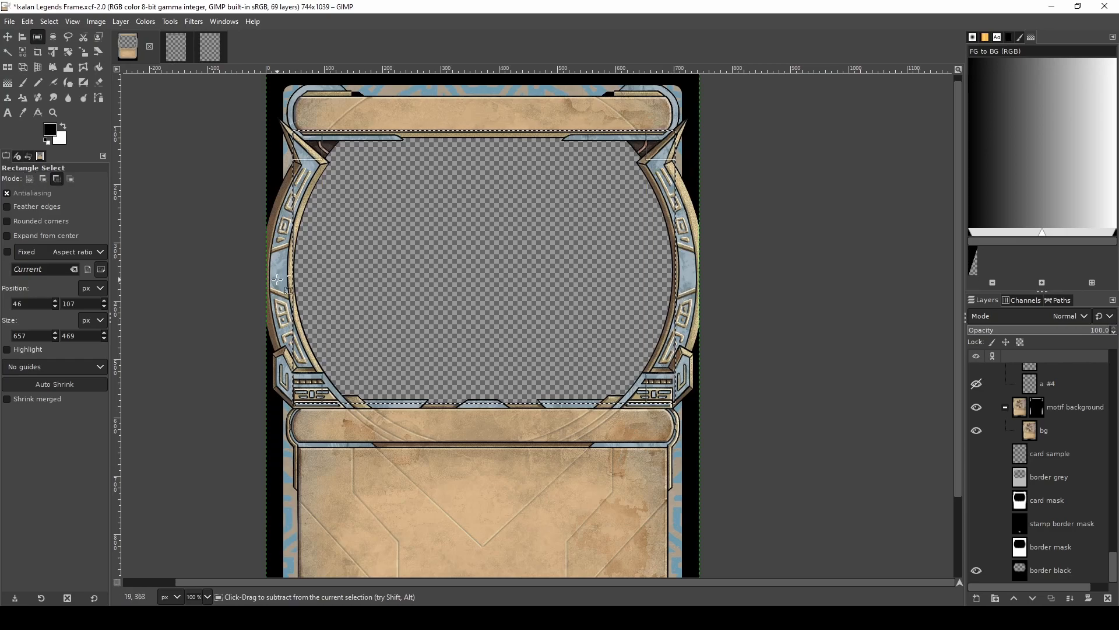
- Fit the selection's left and upper edges to the art window's inner border, at position 49, 121
scroll(329, 275, "up", 7)
scroll(330, 275, "up", 1)
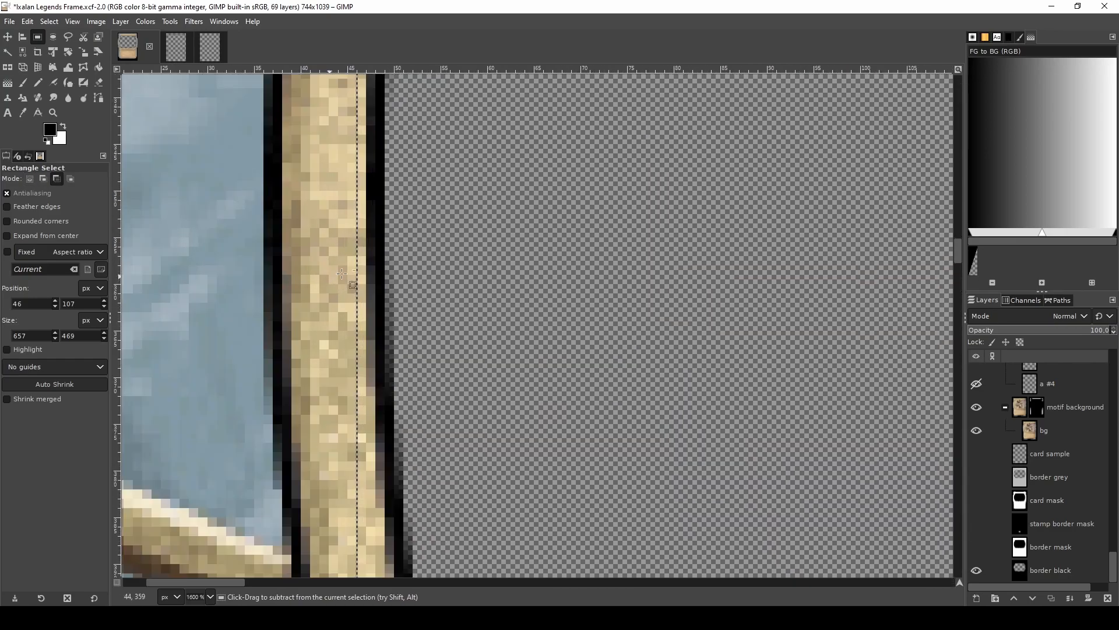
left_click_drag(370, 258, 391, 223)
scroll(389, 218, "down", 9)
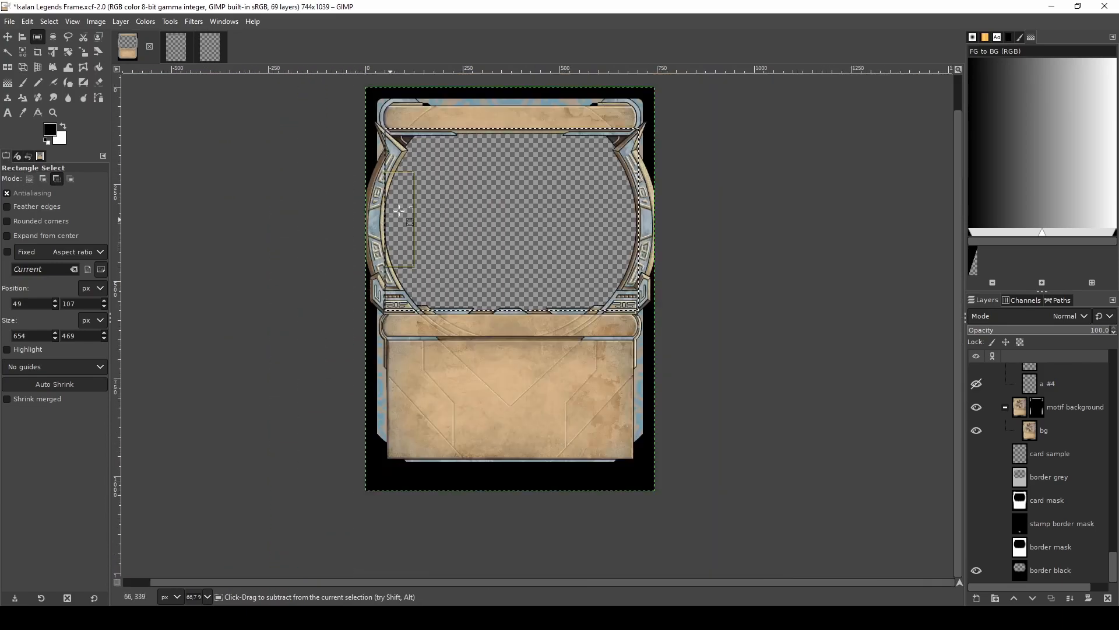
scroll(448, 136, "up", 5)
scroll(448, 136, "up", 4)
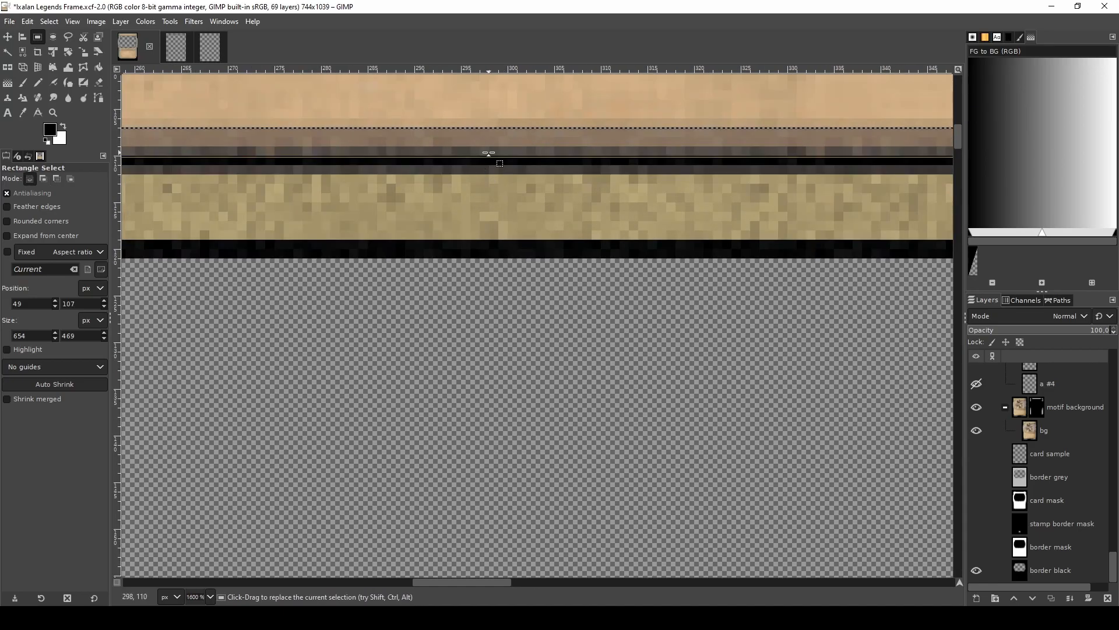
left_click_drag(489, 153, 490, 287)
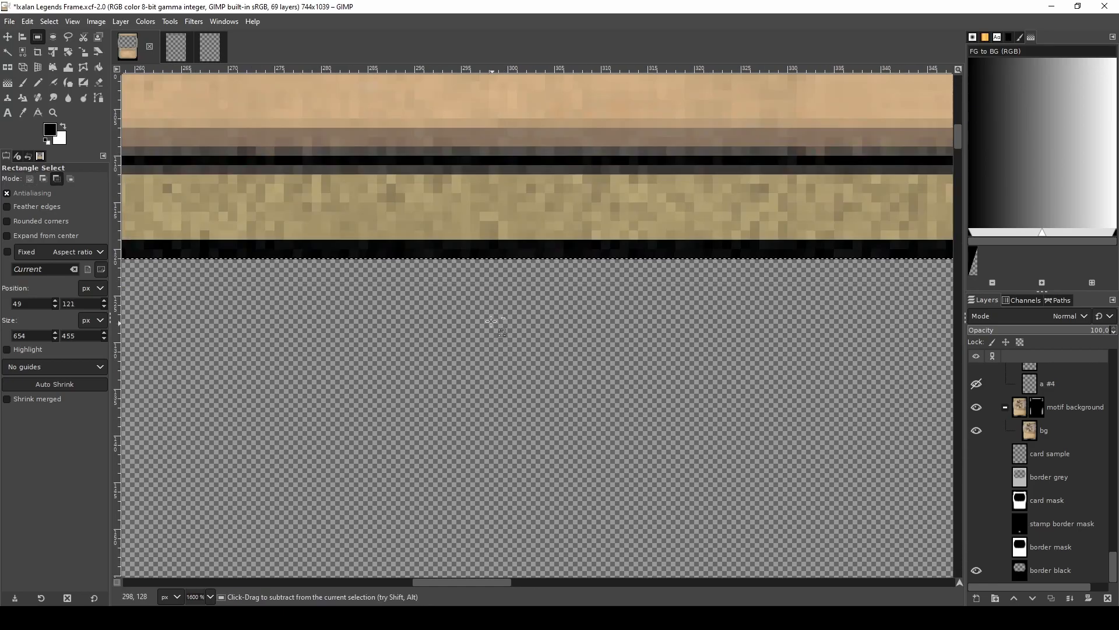
- Fit the selection's lower and right edges to the art window, making it 648 × 454 px, and check its position and size values
scroll(505, 296, "down", 5)
scroll(506, 296, "up", 3)
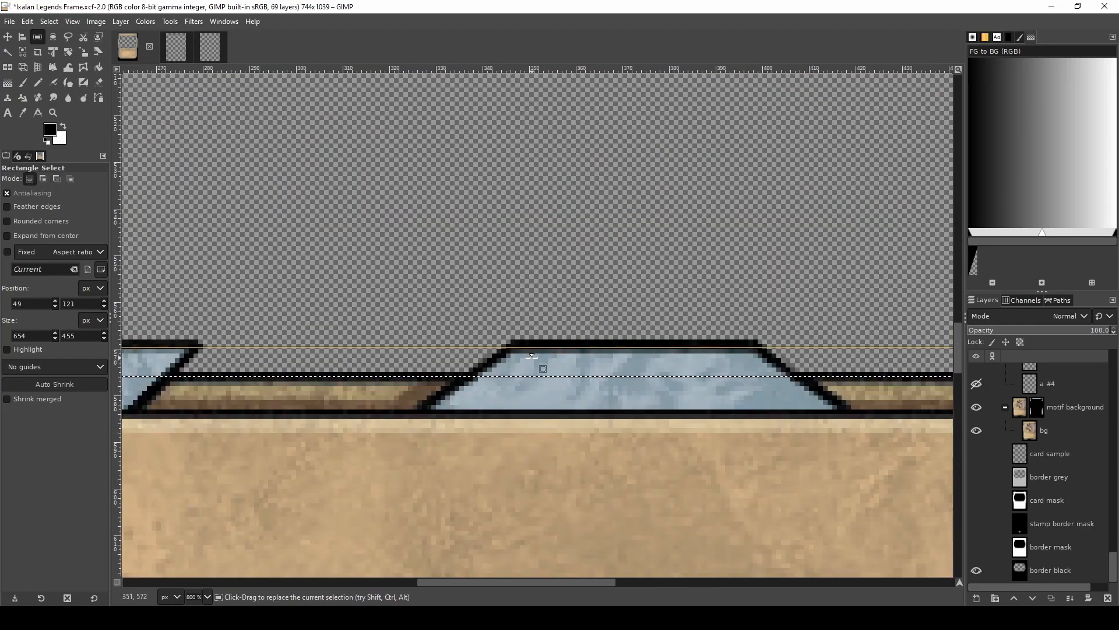
left_click_drag(531, 356, 533, 352)
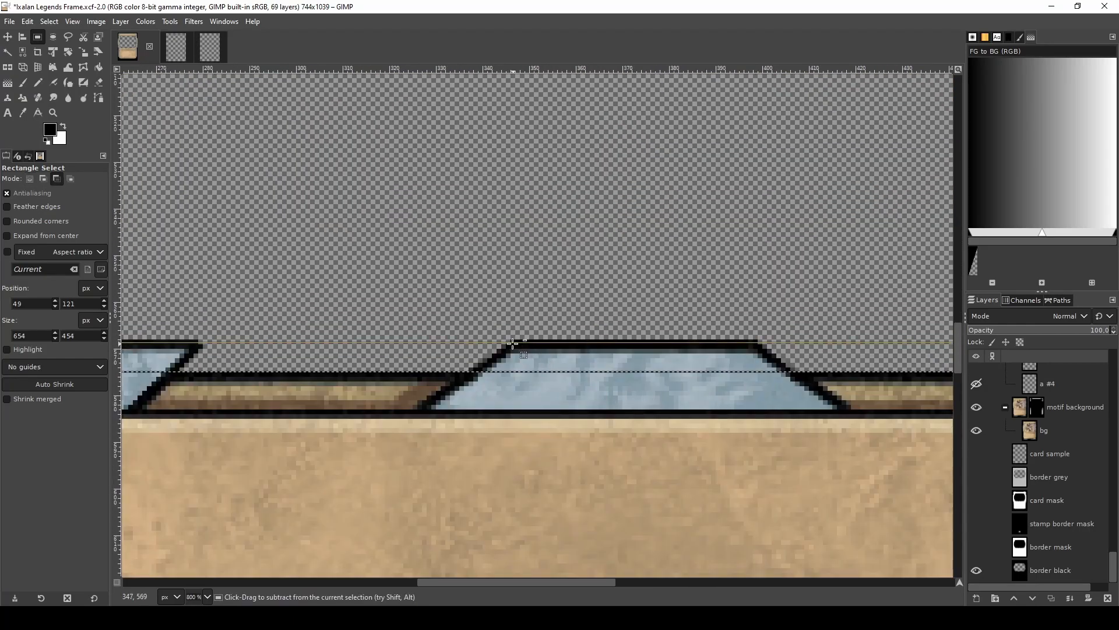
scroll(515, 341, "down", 8)
scroll(629, 260, "up", 2)
scroll(606, 262, "up", 6)
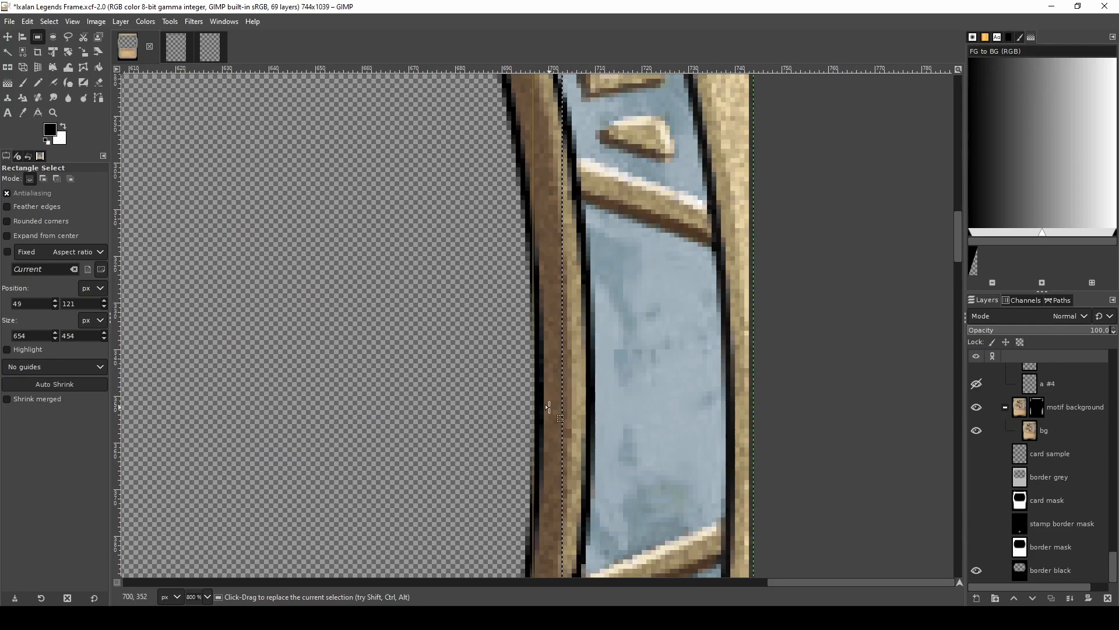
left_click_drag(537, 409, 520, 411)
scroll(473, 297, "down", 8)
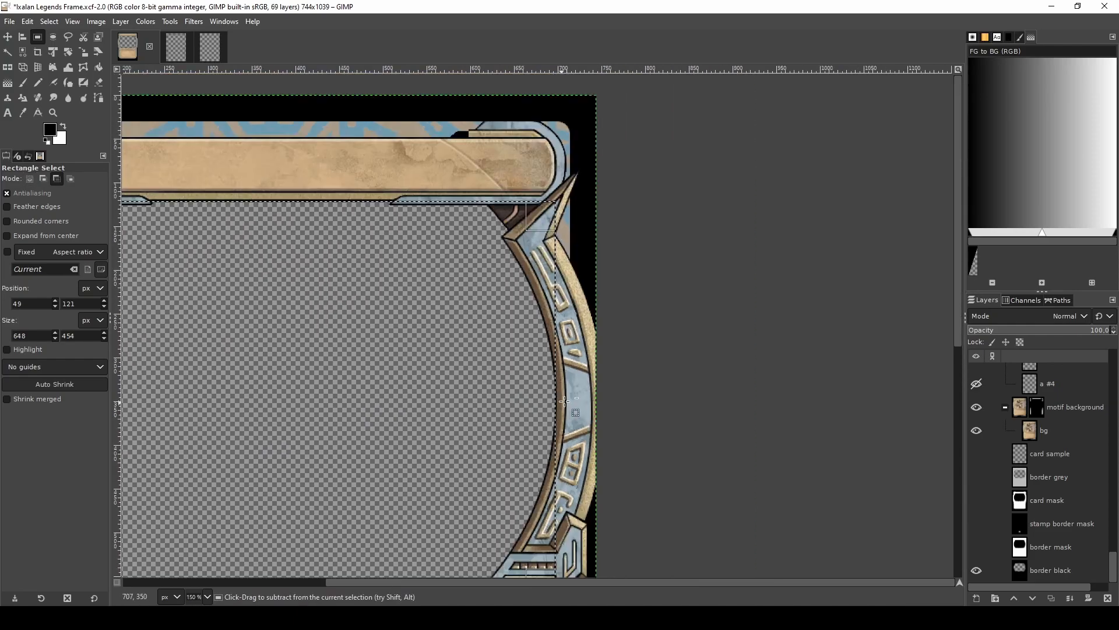
scroll(518, 466, "down", 3)
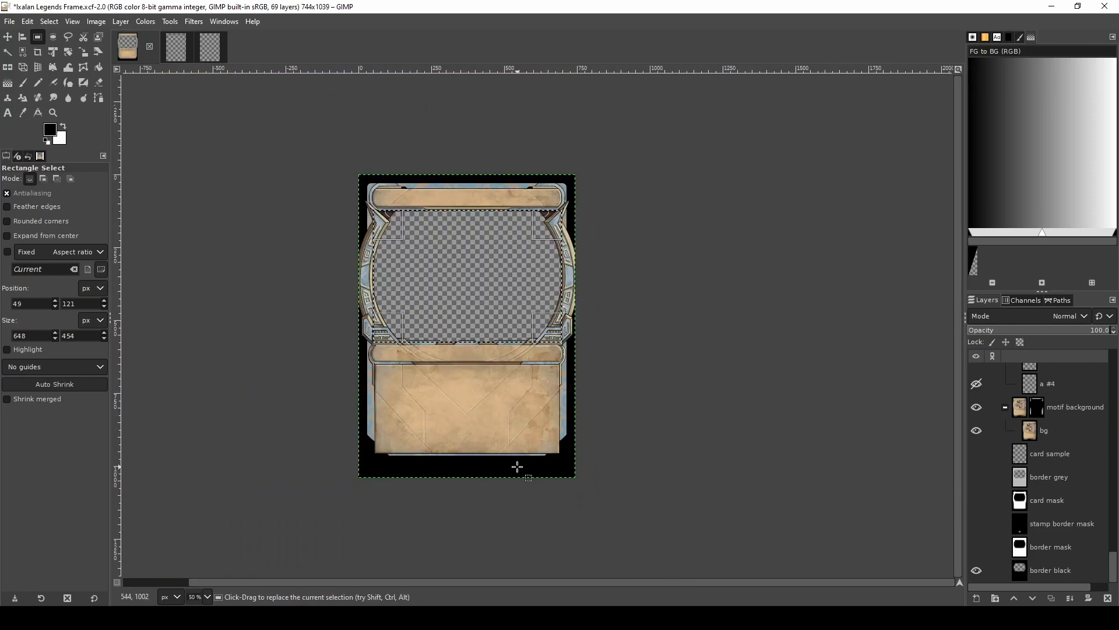
scroll(479, 263, "up", 2)
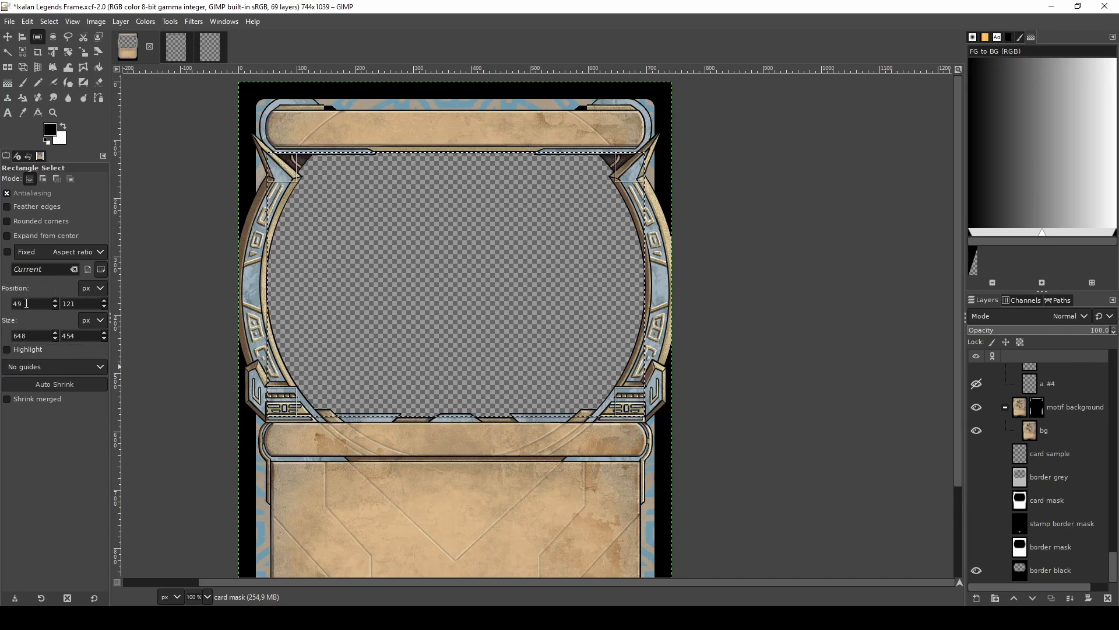
left_click_drag(25, 303, 13, 303)
left_click_drag(84, 303, 60, 336)
- Switch to the style file in Notepad++ and align the else parts of the image block's left, top, width and height expressions with extra spacing
left_click(514, 606)
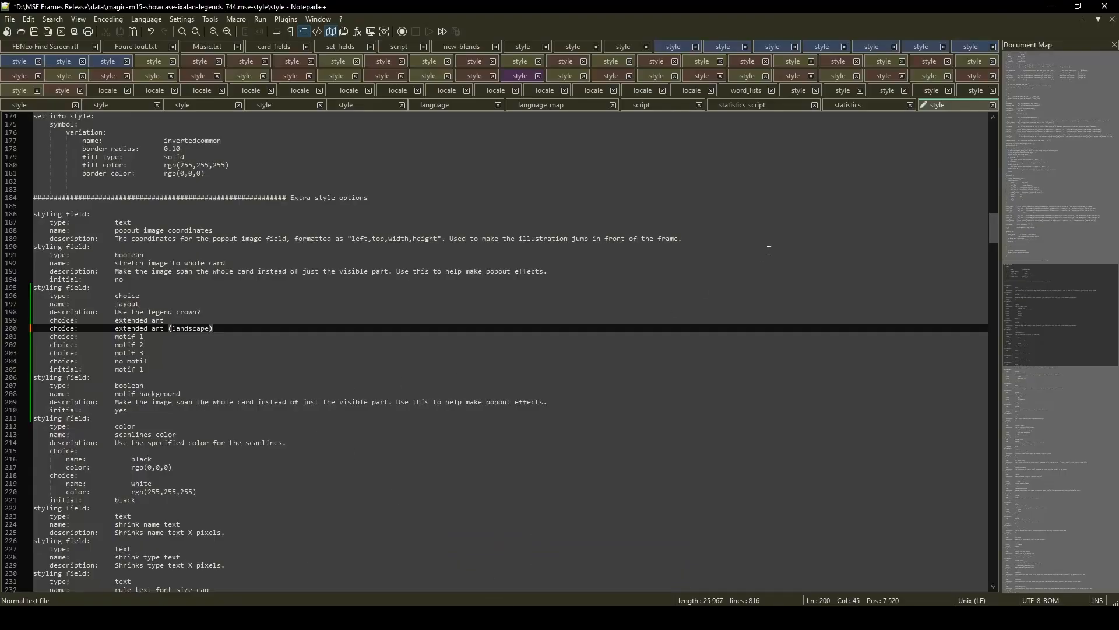
left_click_drag(993, 229, 980, 358)
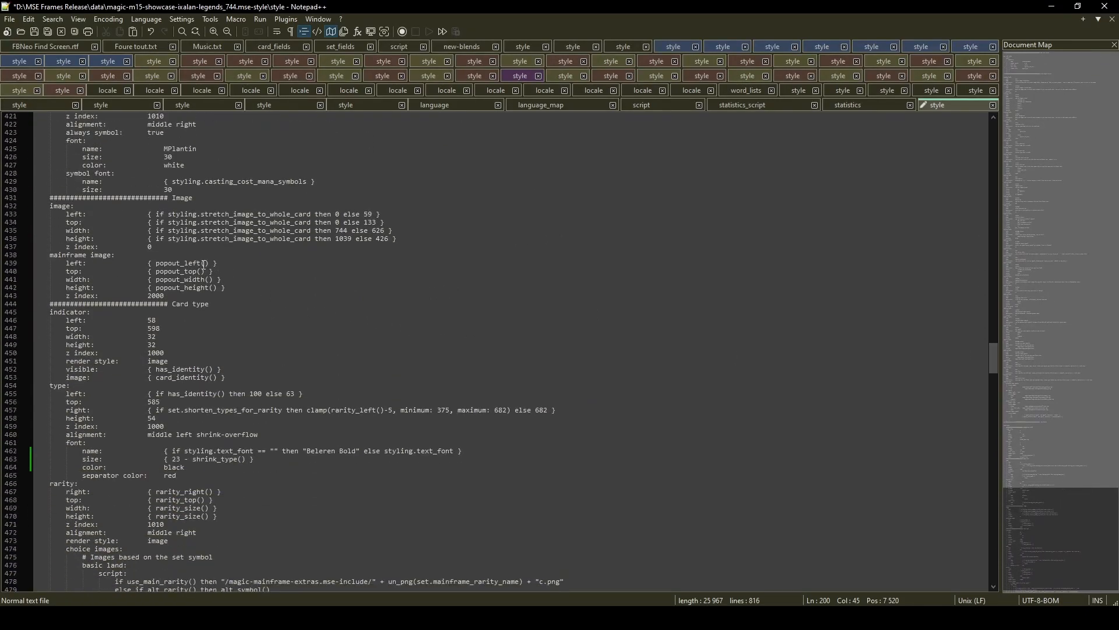
scroll(178, 266, "up", 3)
left_click(248, 291)
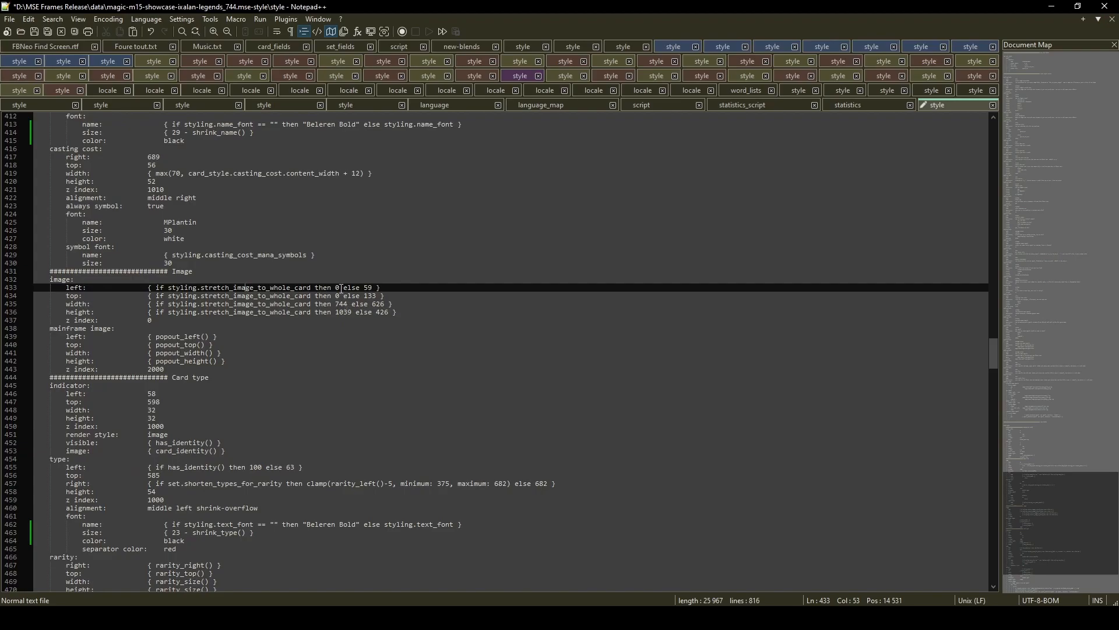
left_click_drag(341, 288, 344, 302)
key("Tab")
key("Tab")
left_click(348, 304)
key("Tab")
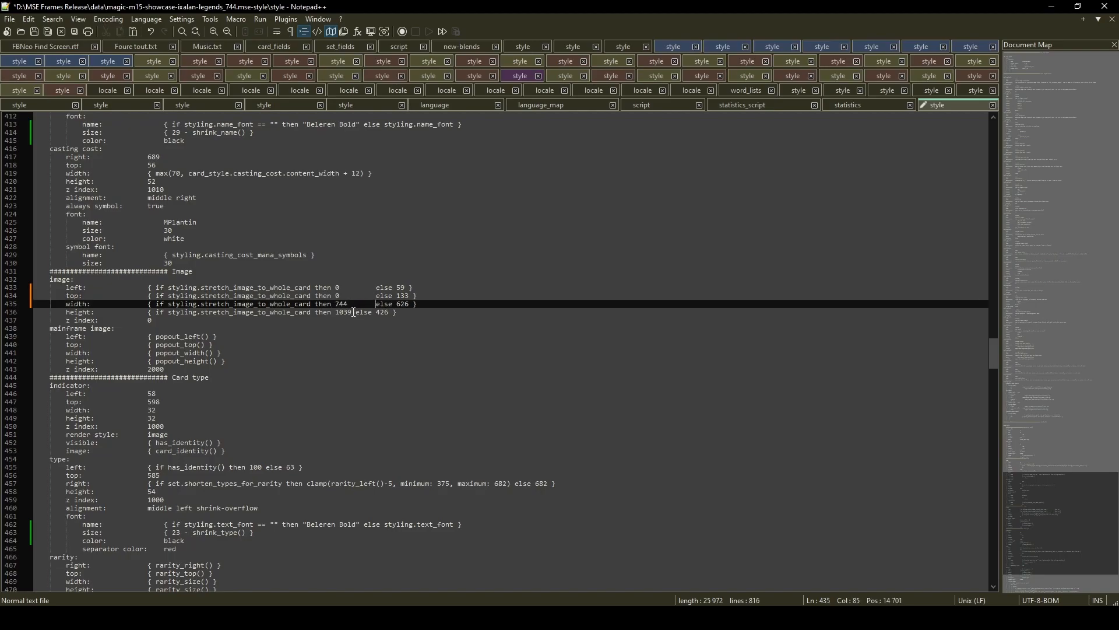
left_click(353, 313)
key("Tab")
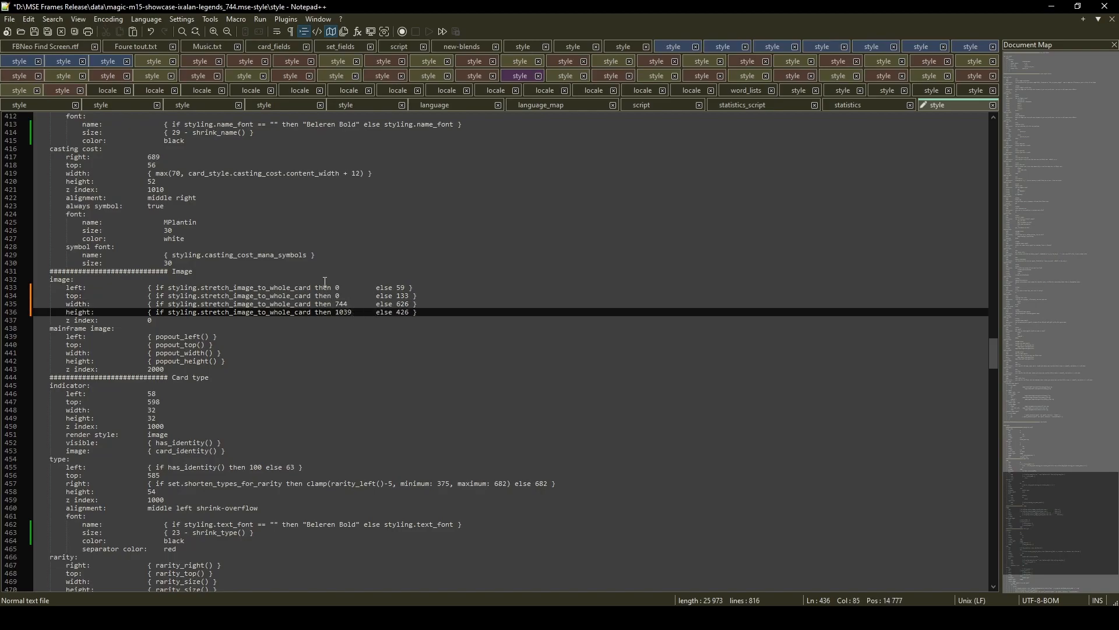
- Widen the gap before else in all four image position and size expressions by two more tab stops
double_click(247, 286)
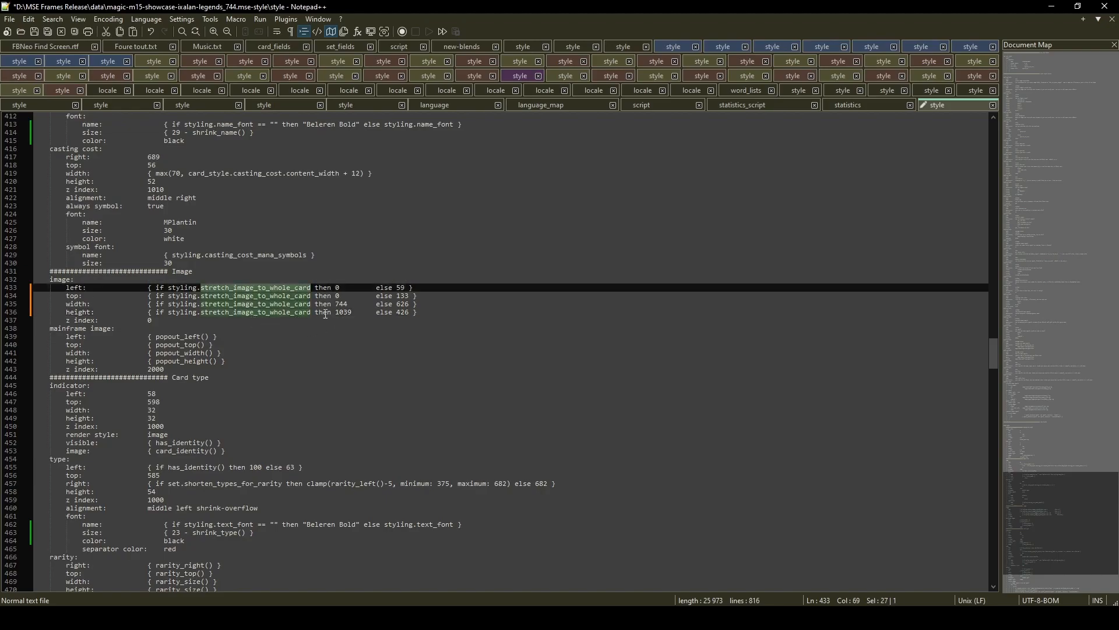
left_click_drag(336, 287, 350, 311)
key("alt+shift+Right")
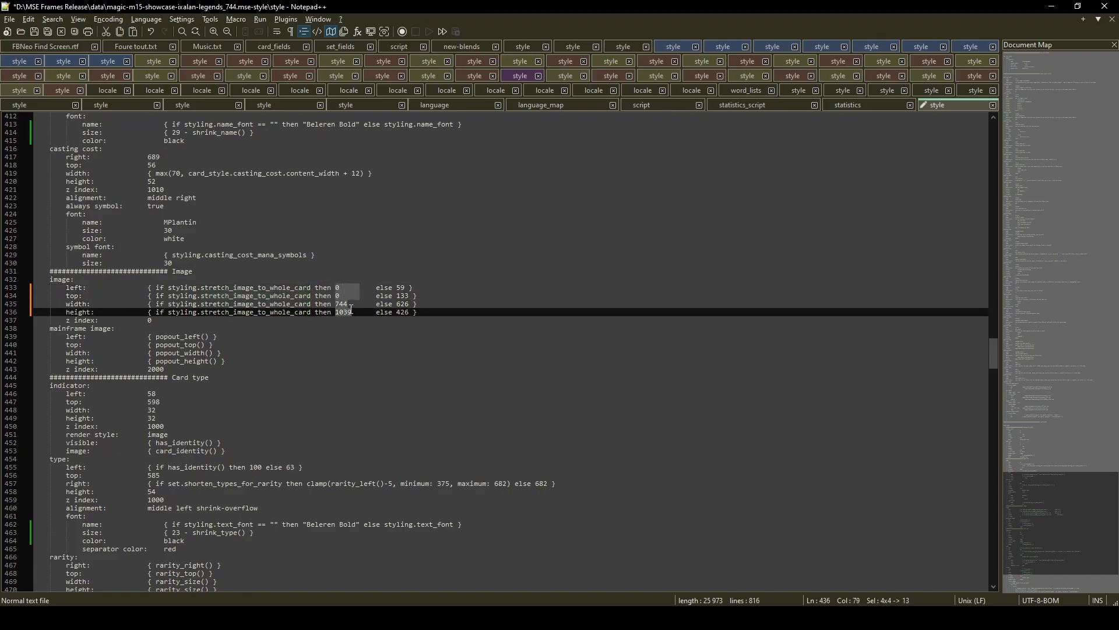
left_click(359, 311)
left_click_drag(336, 287, 350, 311)
left_click(350, 313)
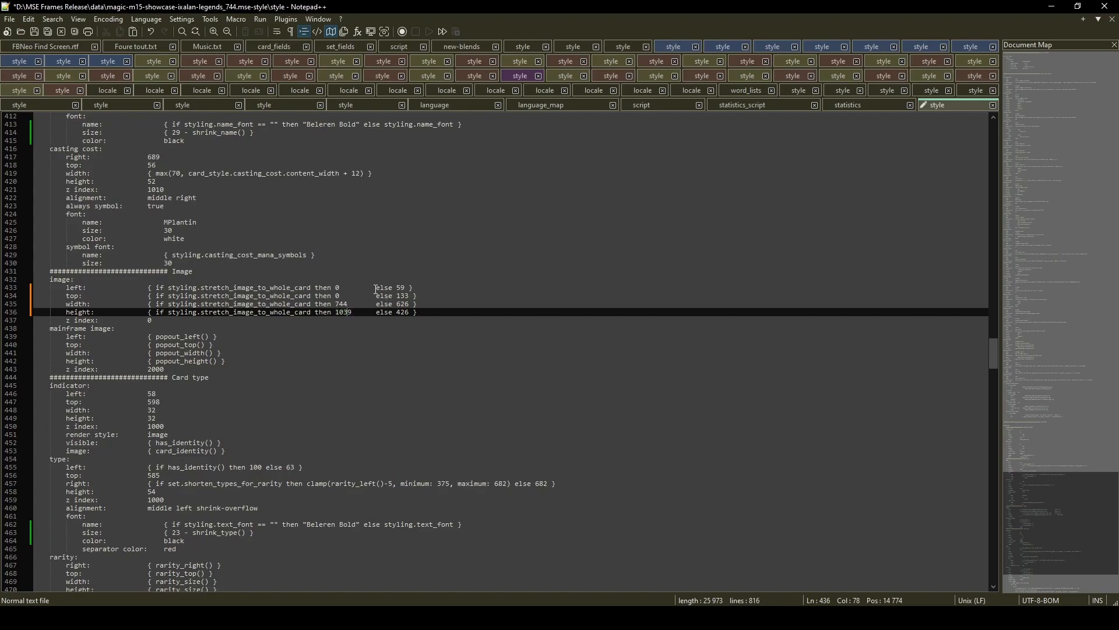
left_click_drag(376, 287, 375, 315)
key("Tab")
key("Tab")
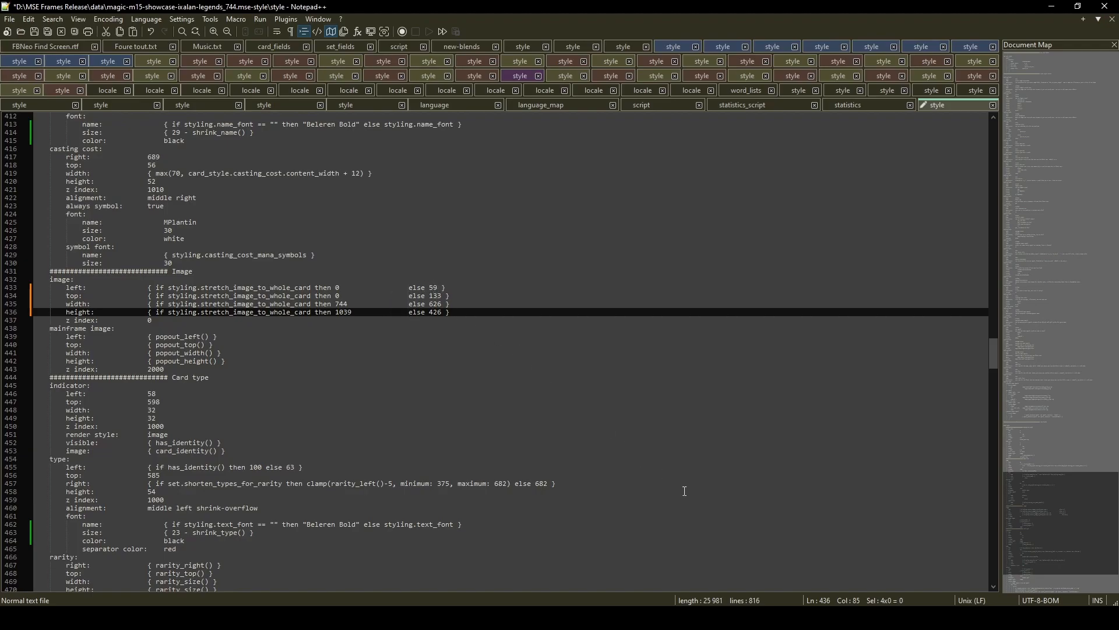
- Check the selection's position in GIMP, and set the image block's else values to 49 for left and 121 for top in Notepad++
left_click(489, 618)
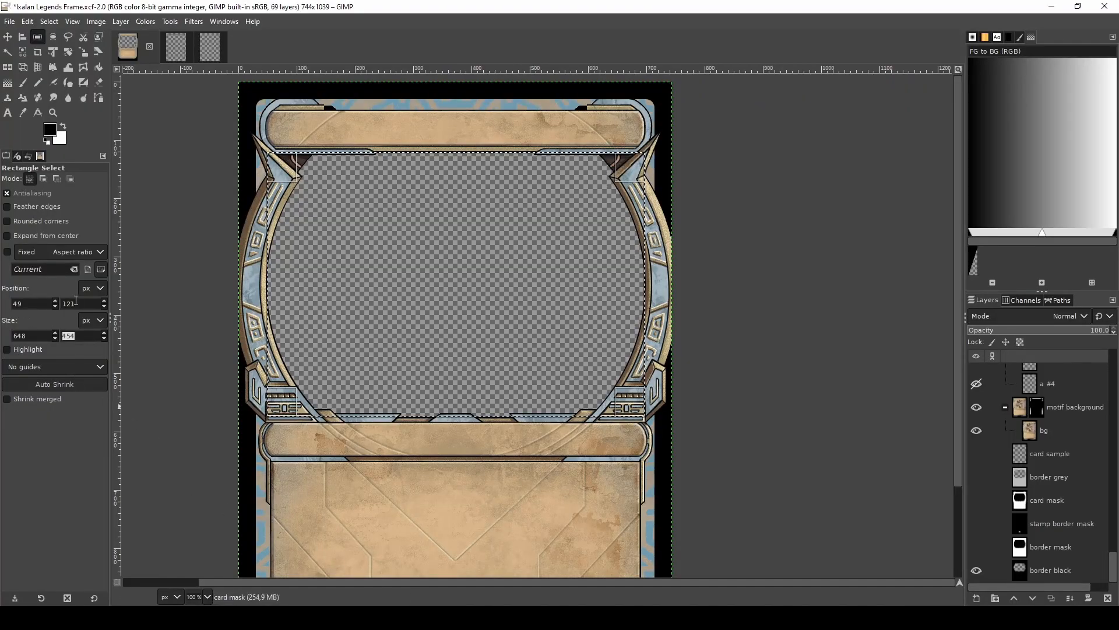
left_click(510, 618)
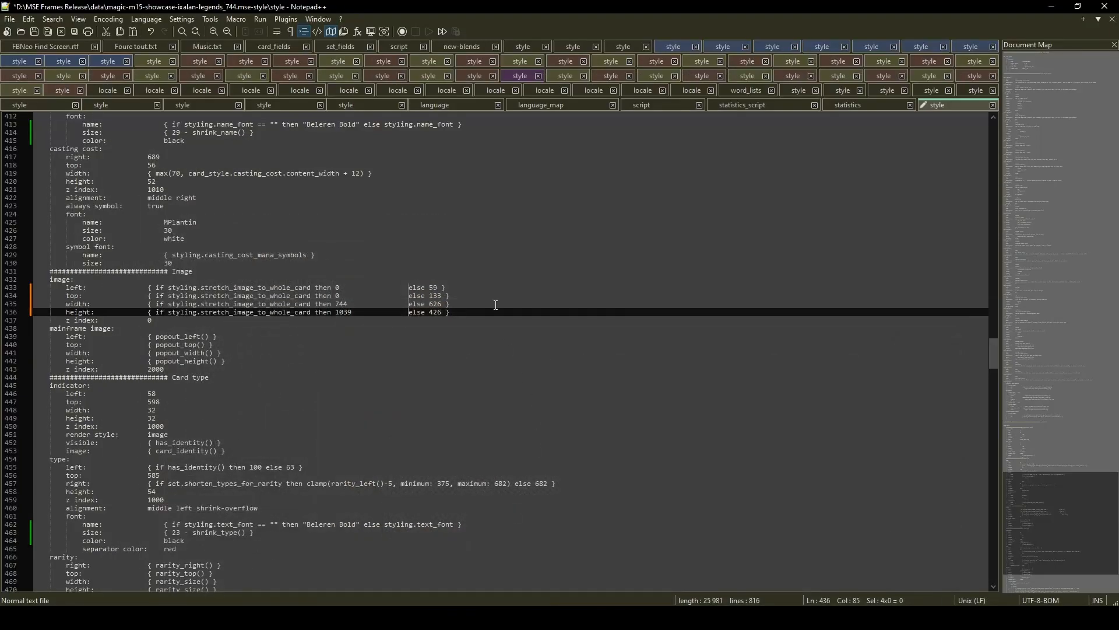
double_click(434, 288)
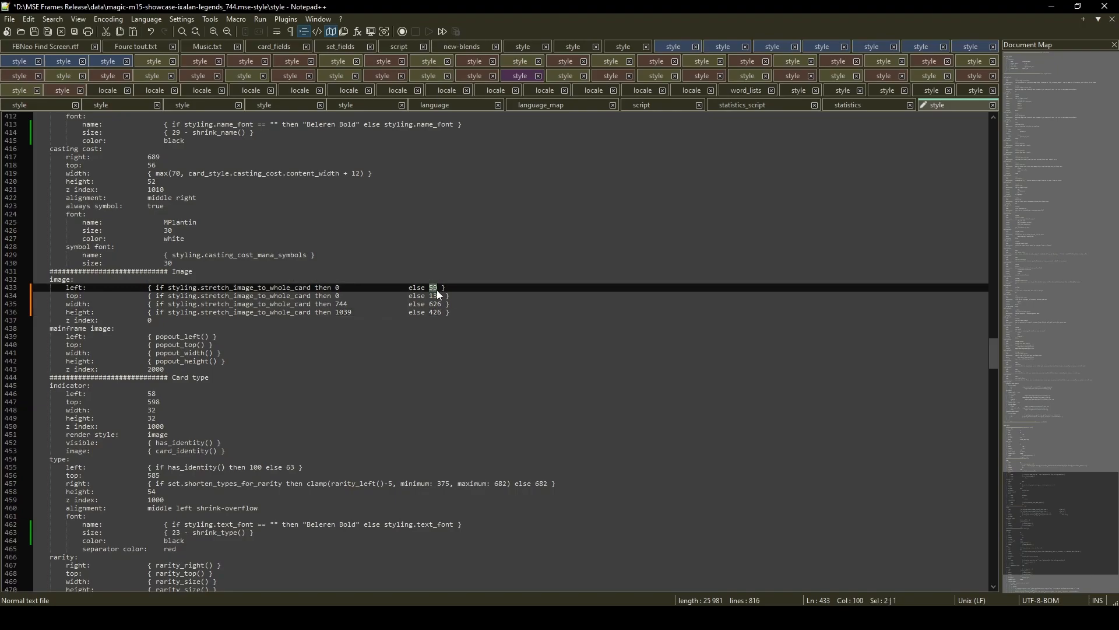
type("49")
double_click(433, 296)
type("121")
- Check the selection's size in GIMP, and set the image block's else values to 648 for width and 454 for height in Notepad++
key("alt+Tab")
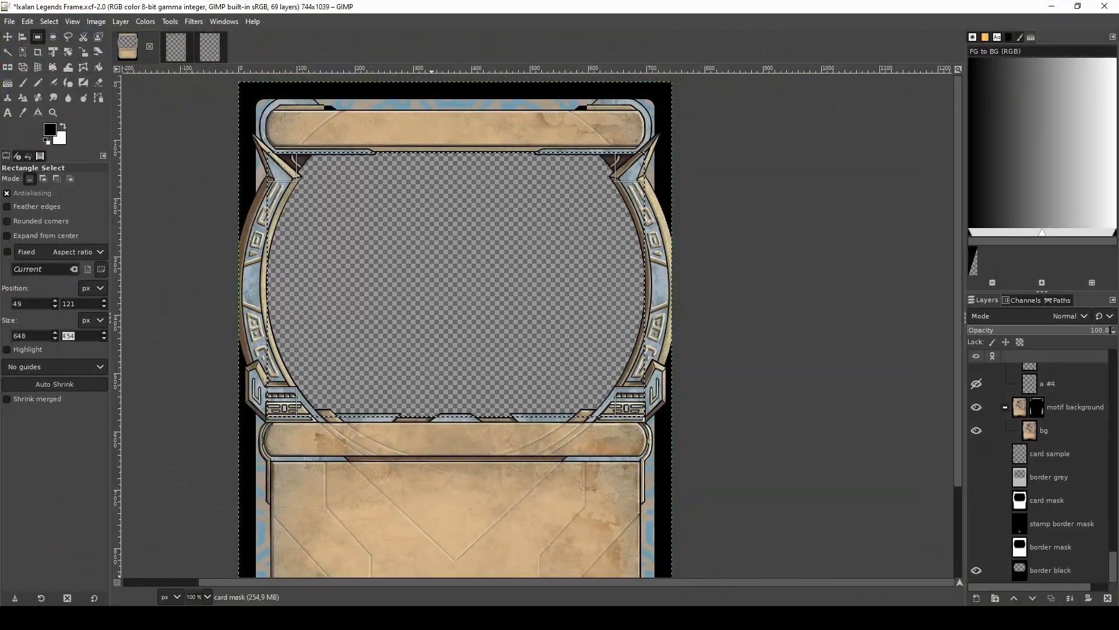
key("alt+Tab")
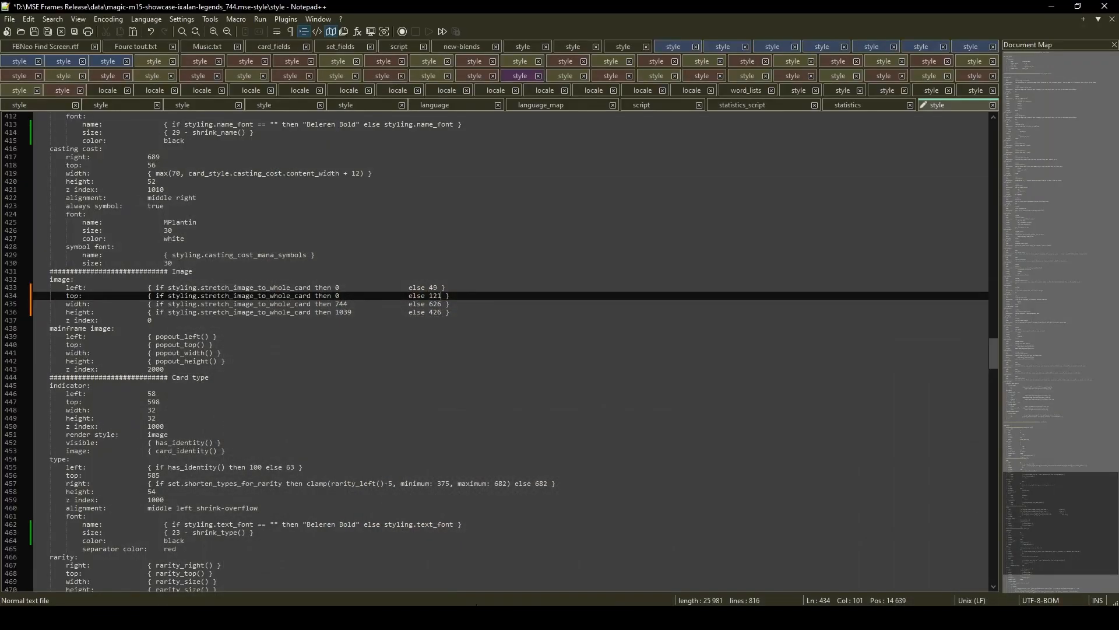
double_click(435, 304)
type("648")
double_click(436, 313)
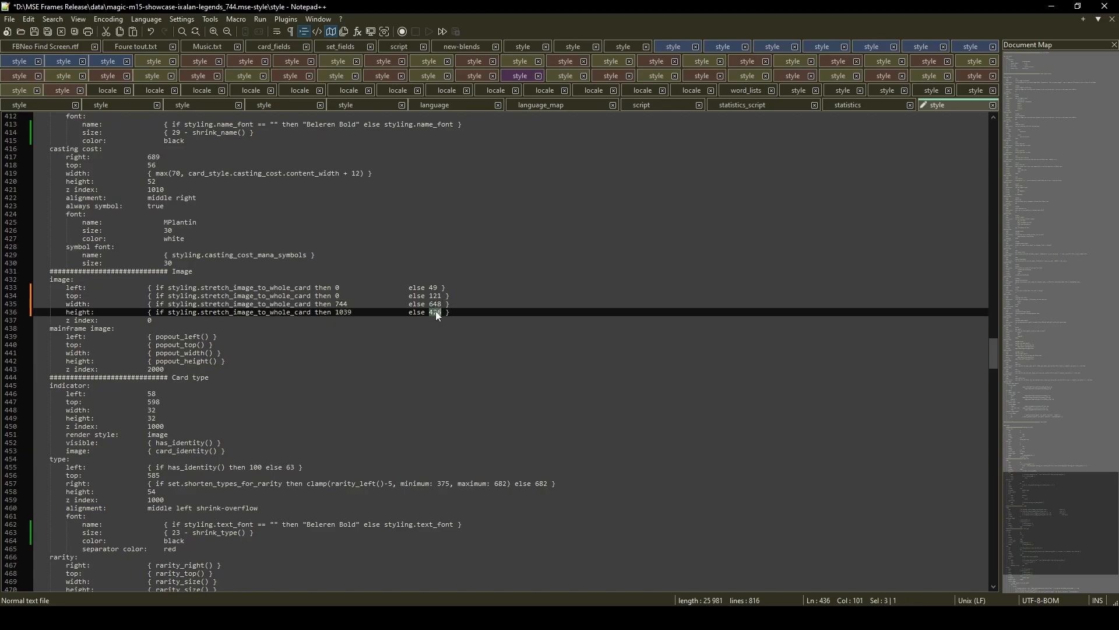
type("454")
- Switch to GIMP and replace the selection with a larger rectangle covering the title bar and art window, about 699 × 546 px at position 24, 26
key("alt+Tab")
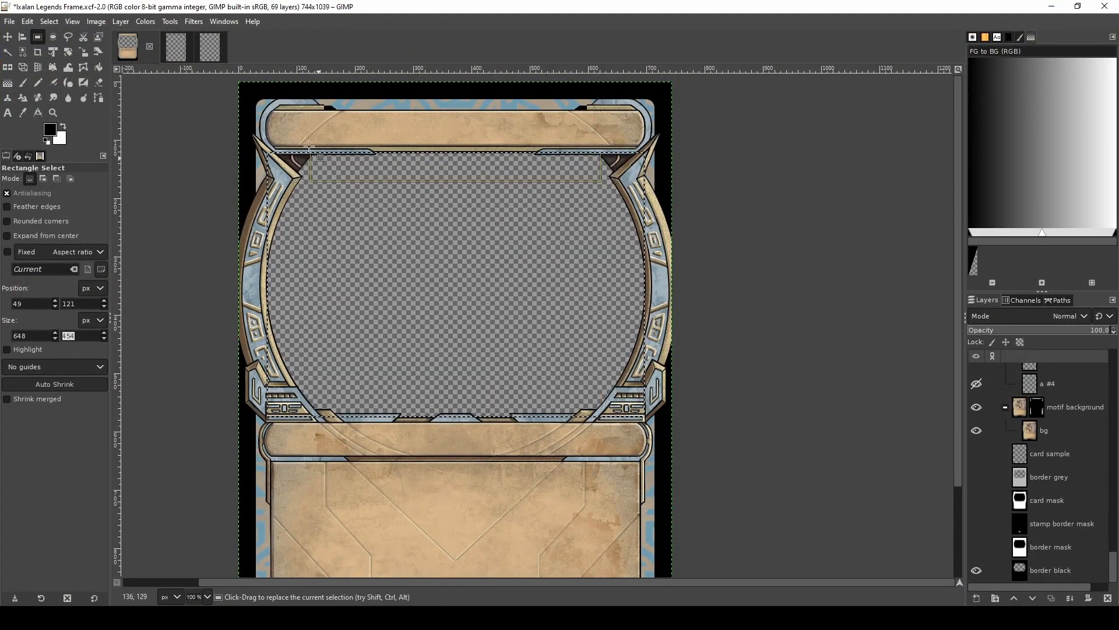
left_click(257, 102)
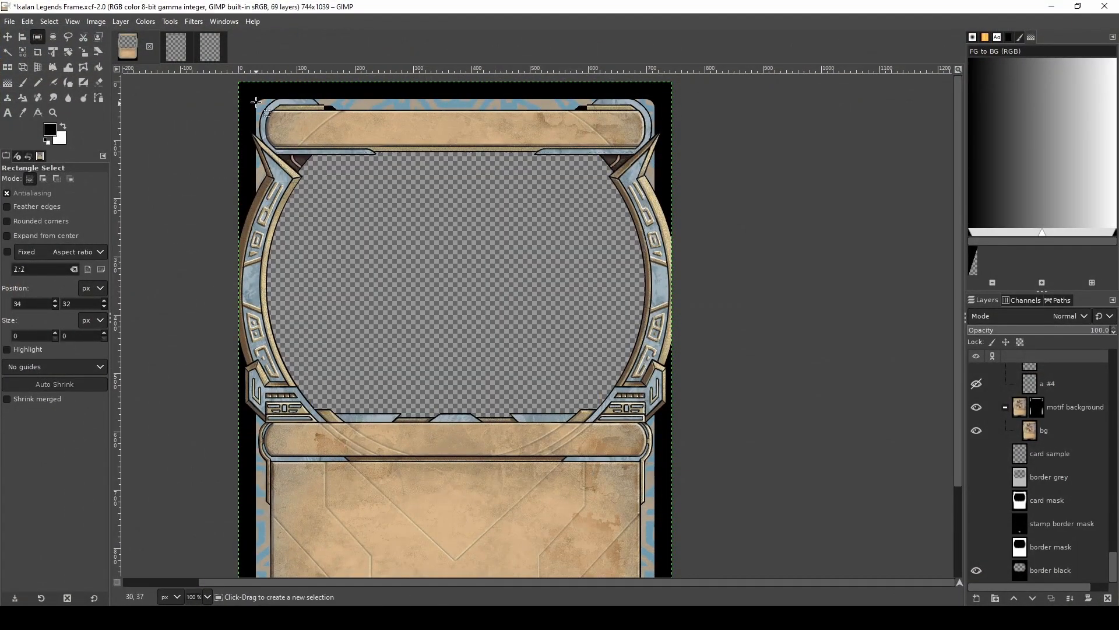
left_click_drag(252, 98, 668, 424)
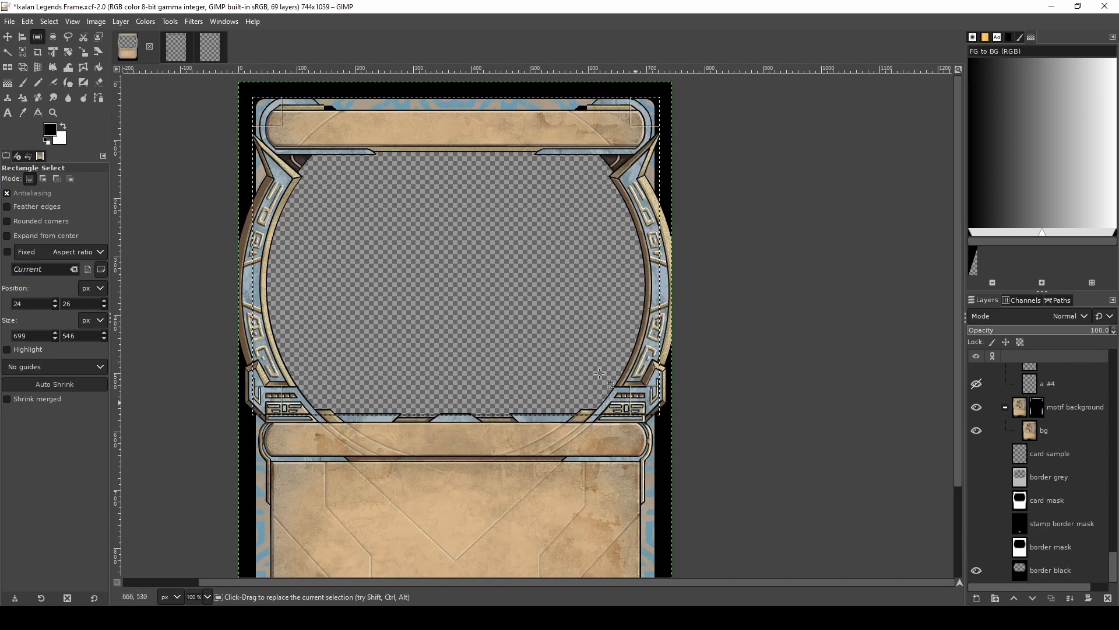
- Fit the selection's left and upper edges to the inner edge of the black border, at position 30, 30
scroll(295, 155, "up", 7)
mouse_move(342, 295)
left_mouse_down()
mouse_move(380, 300)
mouse_move(356, 282)
left_mouse_up()
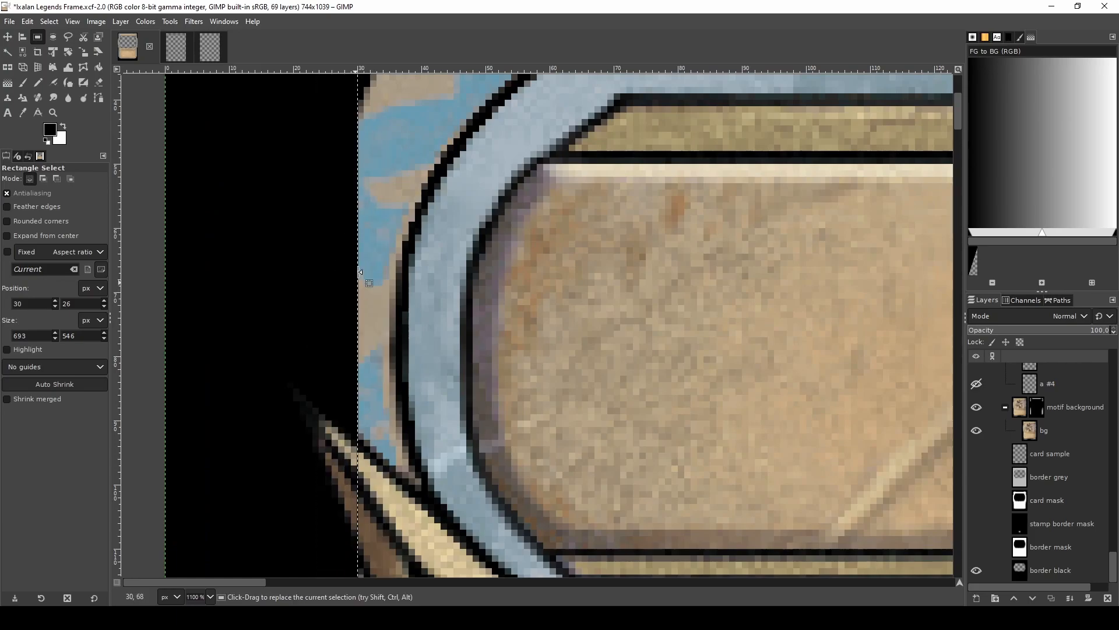
scroll(355, 282, "down", 4)
scroll(560, 200, "up", 3)
key("Down")
key("Down")
key("Down")
key("Down")
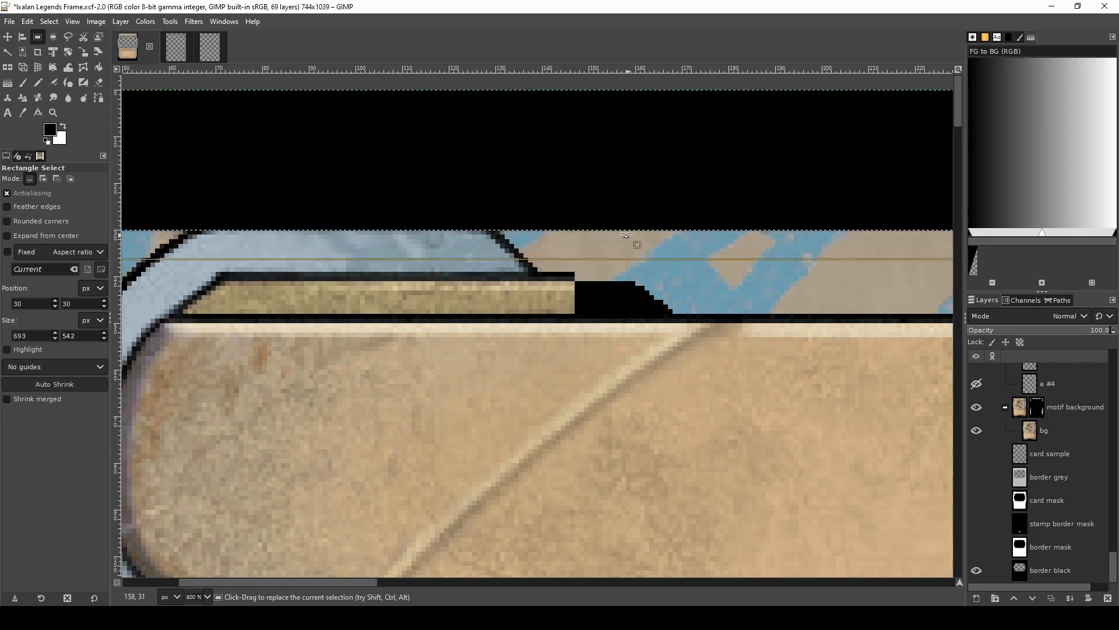
- Fit the selection's right edge to the border's inner edge and its lower edge to the frame above the type bar, size 684 × 545 px
scroll(629, 236, "down", 4)
scroll(804, 293, "up", 4)
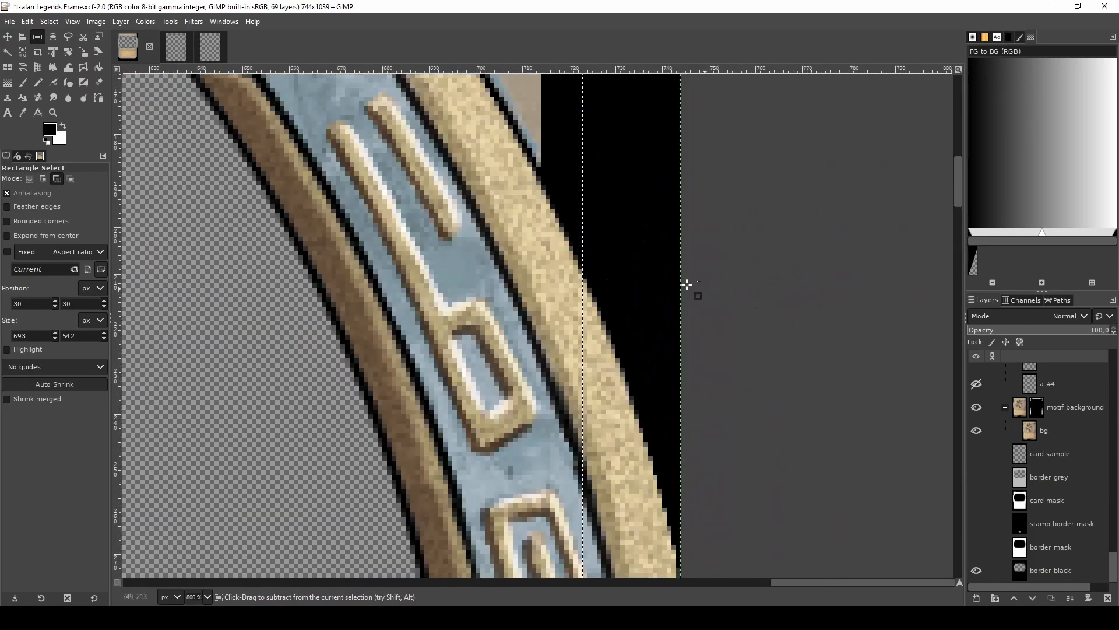
left_click_drag(577, 280, 535, 282)
scroll(535, 281, "down", 4)
scroll(515, 313, "down", 5)
scroll(515, 313, "down", 3)
scroll(328, 252, "up", 3)
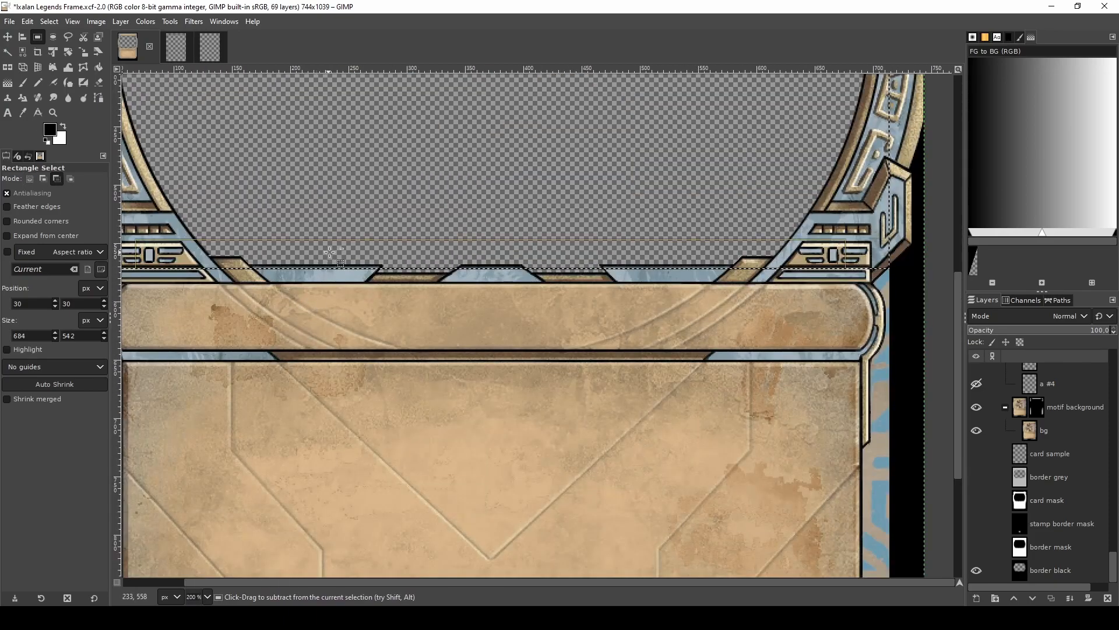
scroll(328, 252, "up", 3)
scroll(556, 273, "up", 2)
left_click_drag(556, 273, 557, 302)
scroll(699, 258, "down", 9)
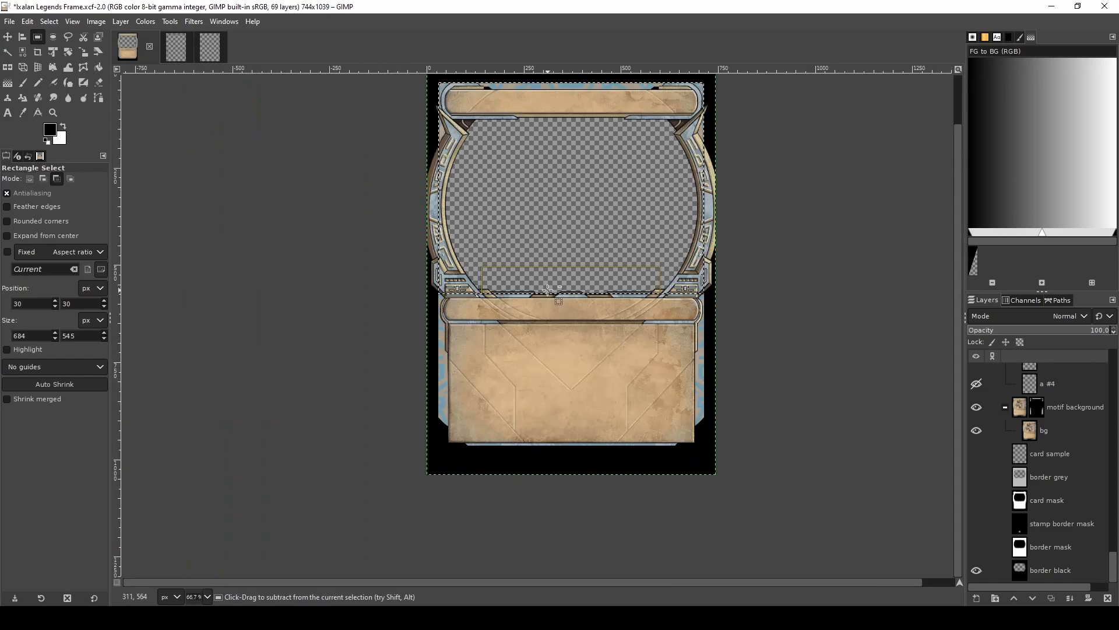
scroll(699, 257, "up", 2)
scroll(454, 209, "down", 3)
scroll(477, 150, "up", 3)
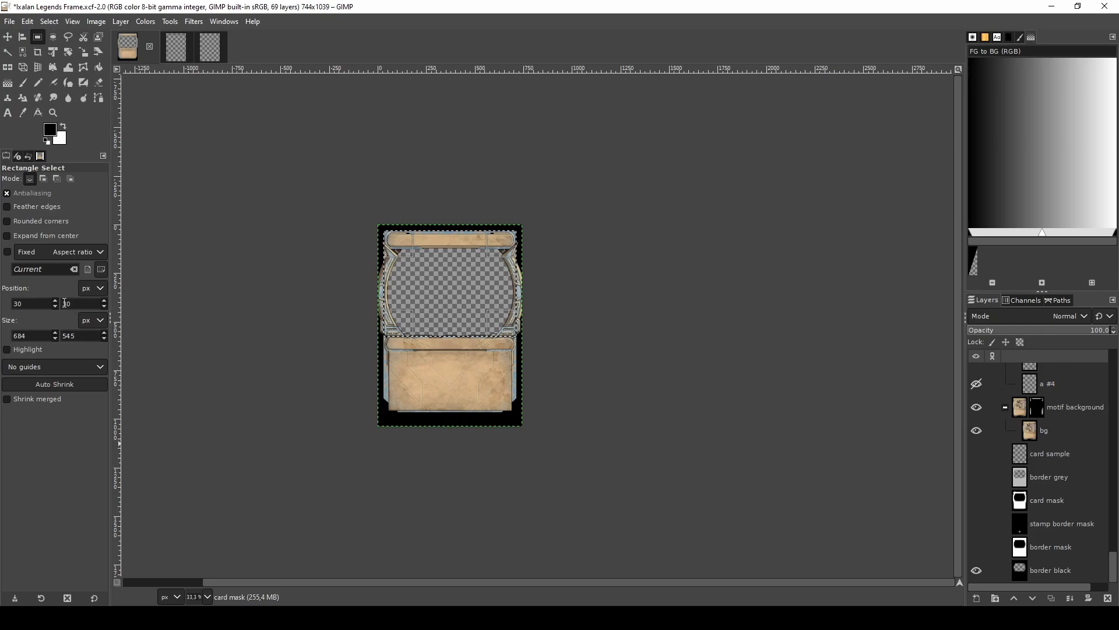
- In Notepad++, duplicate the image block's four "extended art (landscape)" conditions and shorten the layout name in the first copy to "extended art"
left_click(385, 618)
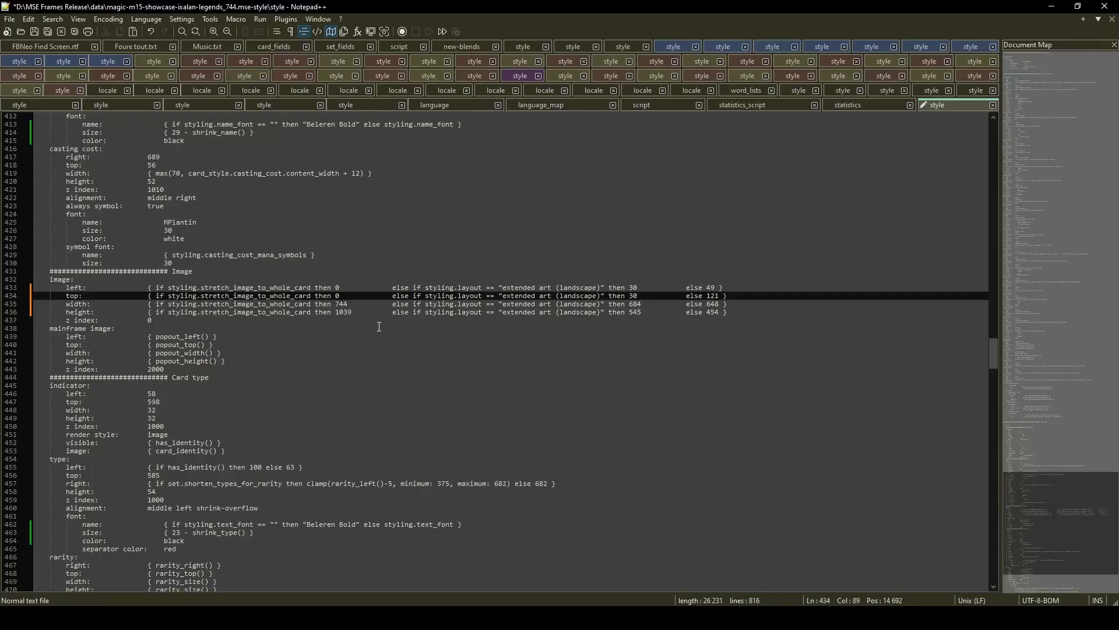
left_click_drag(392, 287, 648, 310)
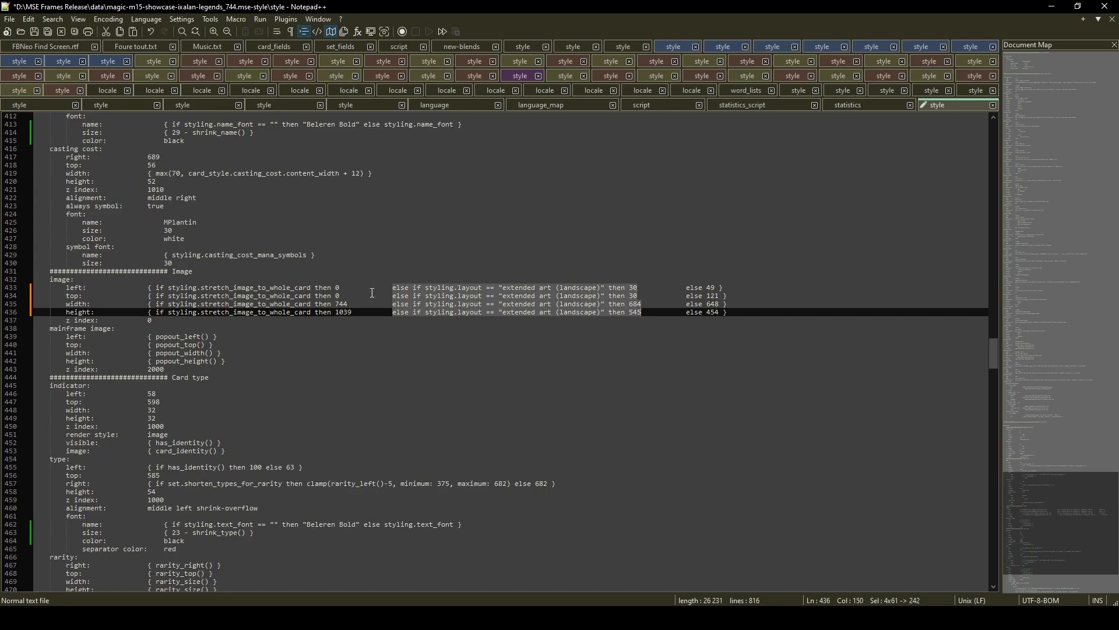
left_click(612, 304)
left_click_drag(503, 287, 599, 288)
left_click(559, 289)
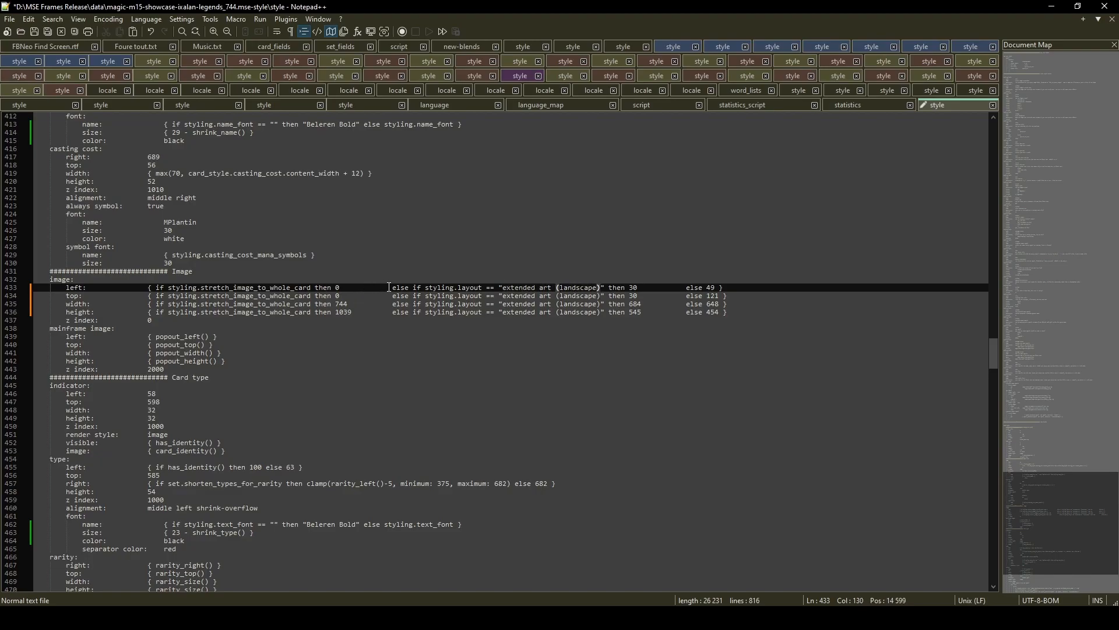
left_click_drag(376, 288, 659, 315)
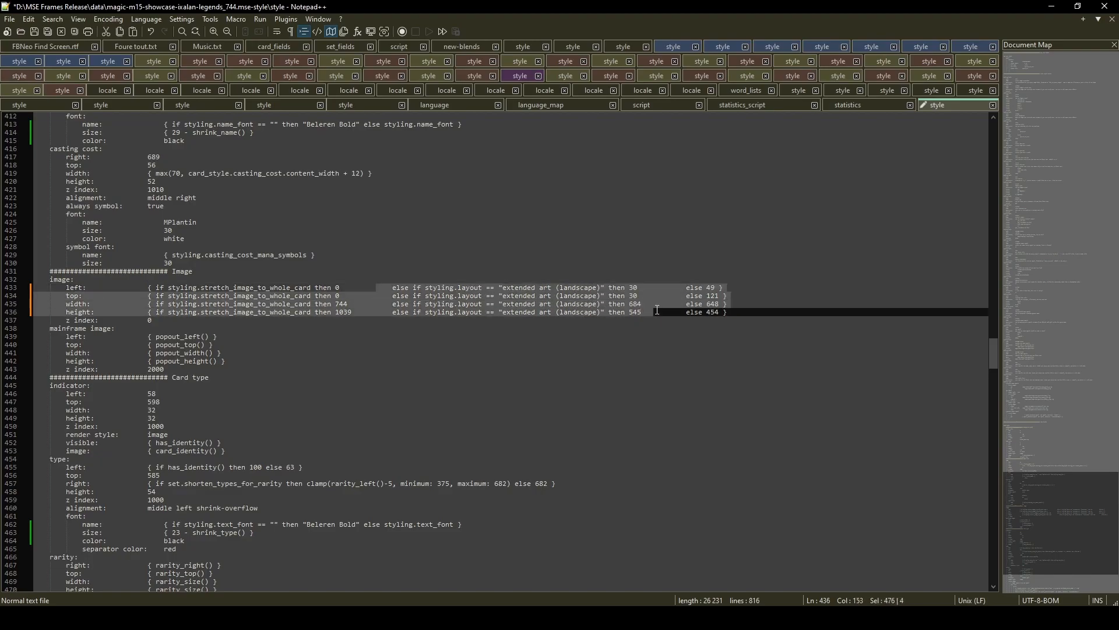
left_click(658, 314, "alt+shift")
key("ctrl+c")
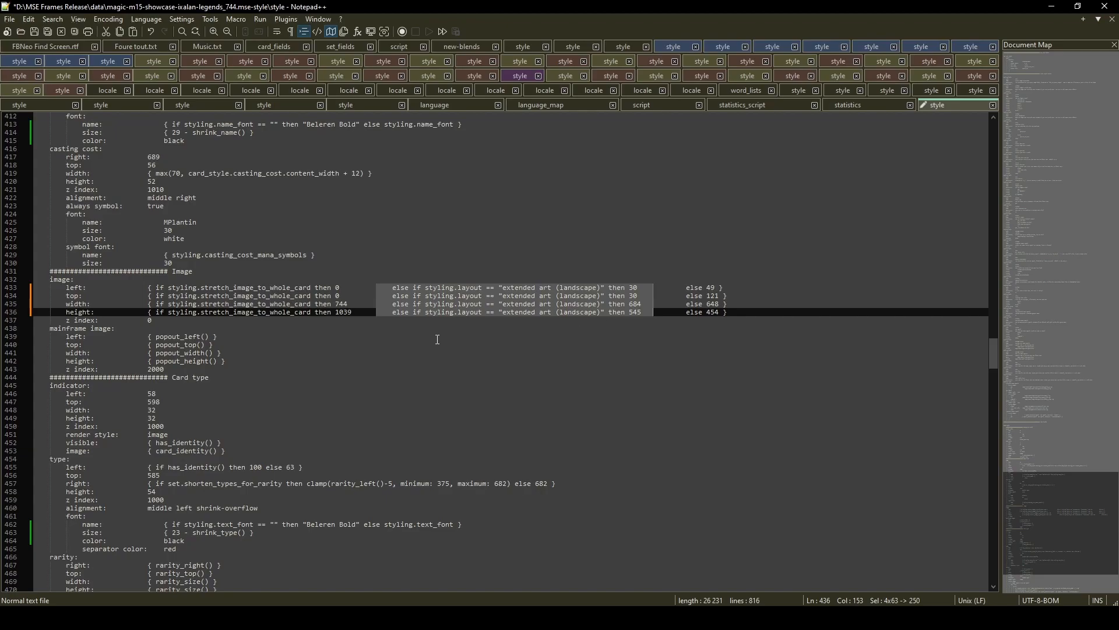
left_click(382, 290)
key("ctrl+v")
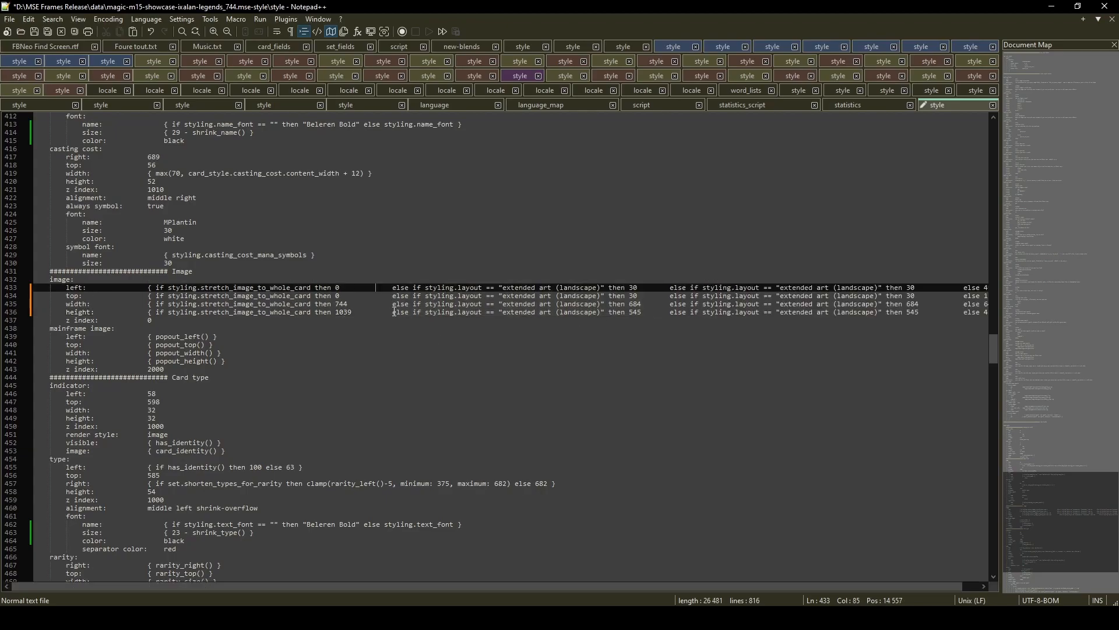
left_click_drag(551, 286, 597, 317)
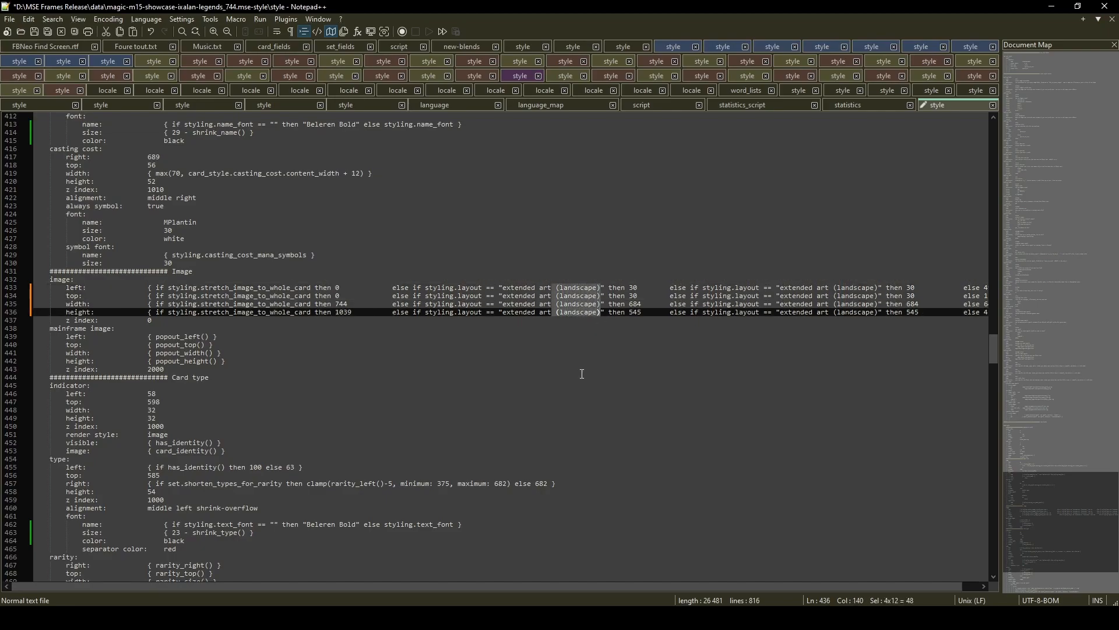
key("Delete")
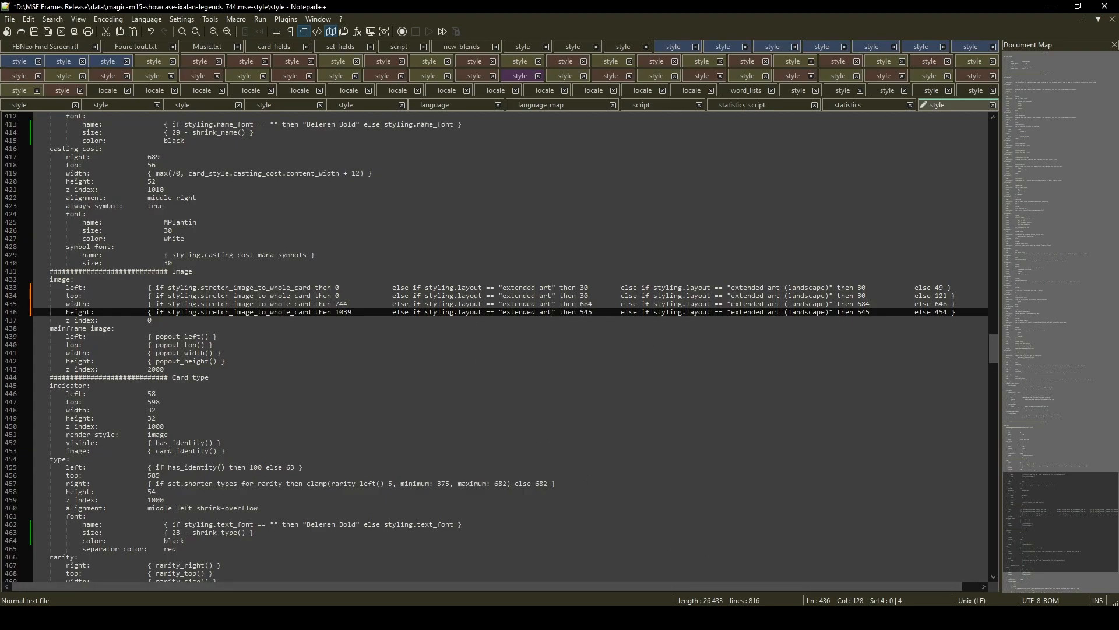
- Switch to GIMP and extend the selection down to the lower tip of the side motif background, size 684 × 884 px
key("alt+Tab")
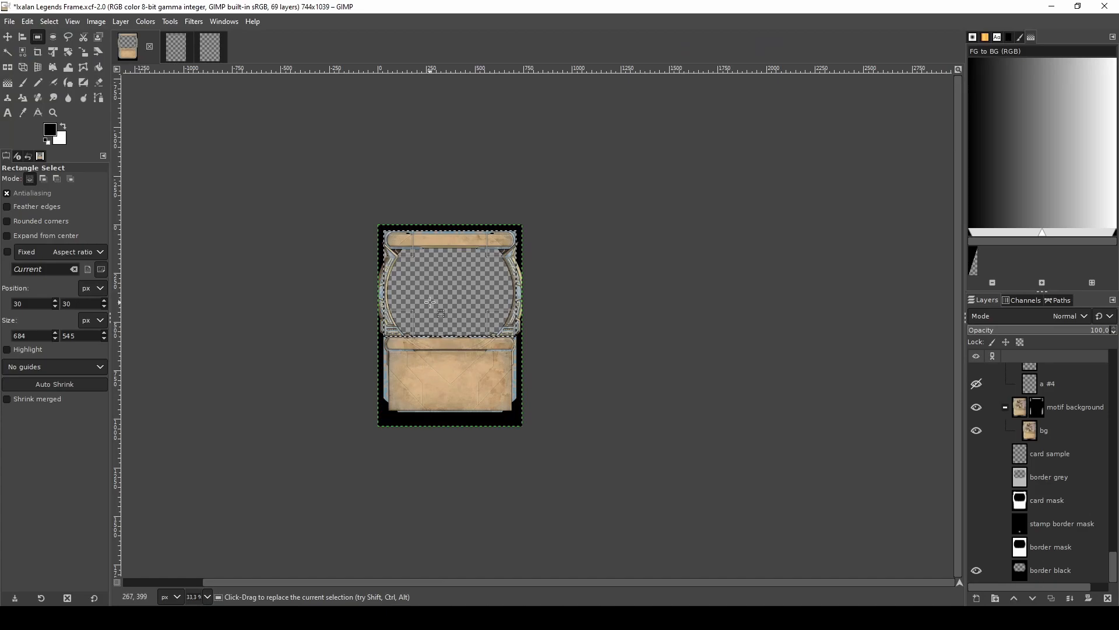
key("1")
left_click_drag(416, 276, 417, 476)
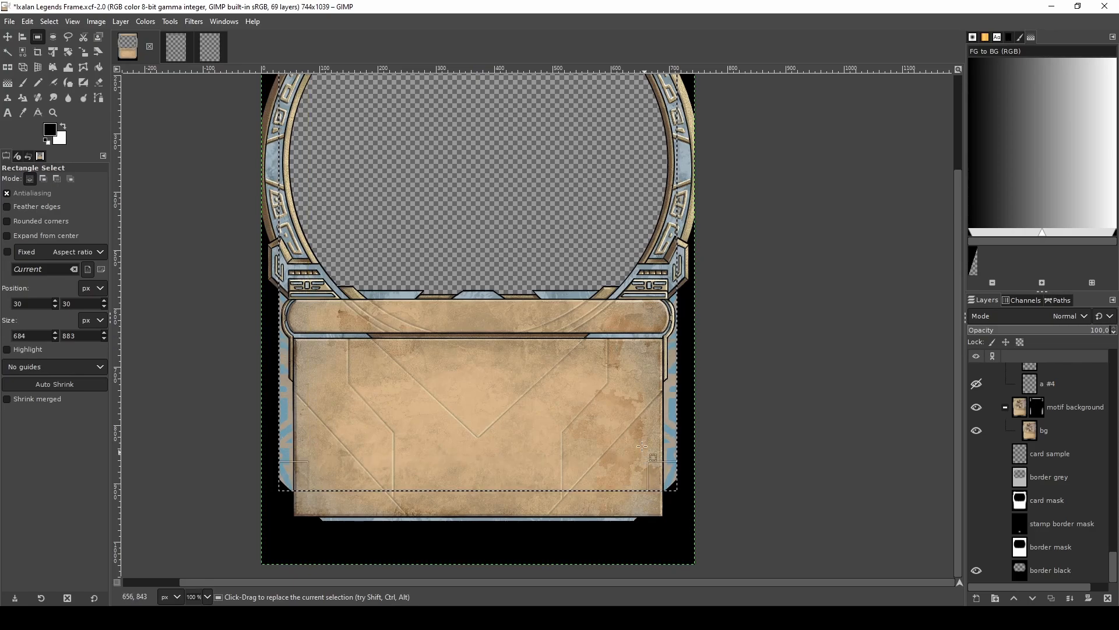
scroll(288, 514, "up", 2, "ctrl")
scroll(288, 514, "up", 4, "ctrl")
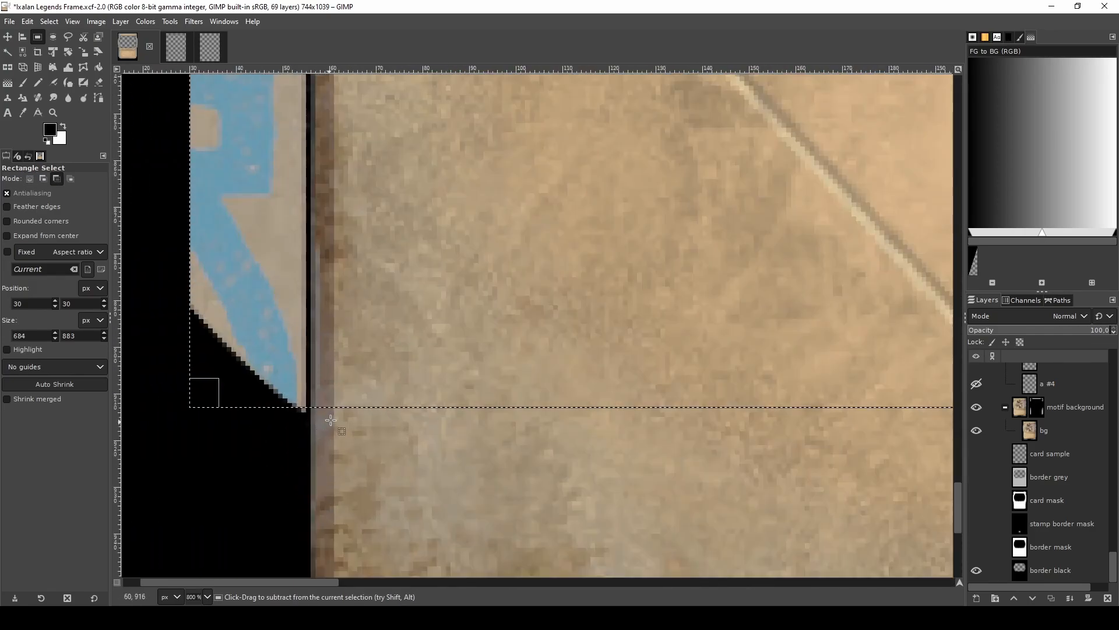
left_click_drag(361, 386, 361, 390)
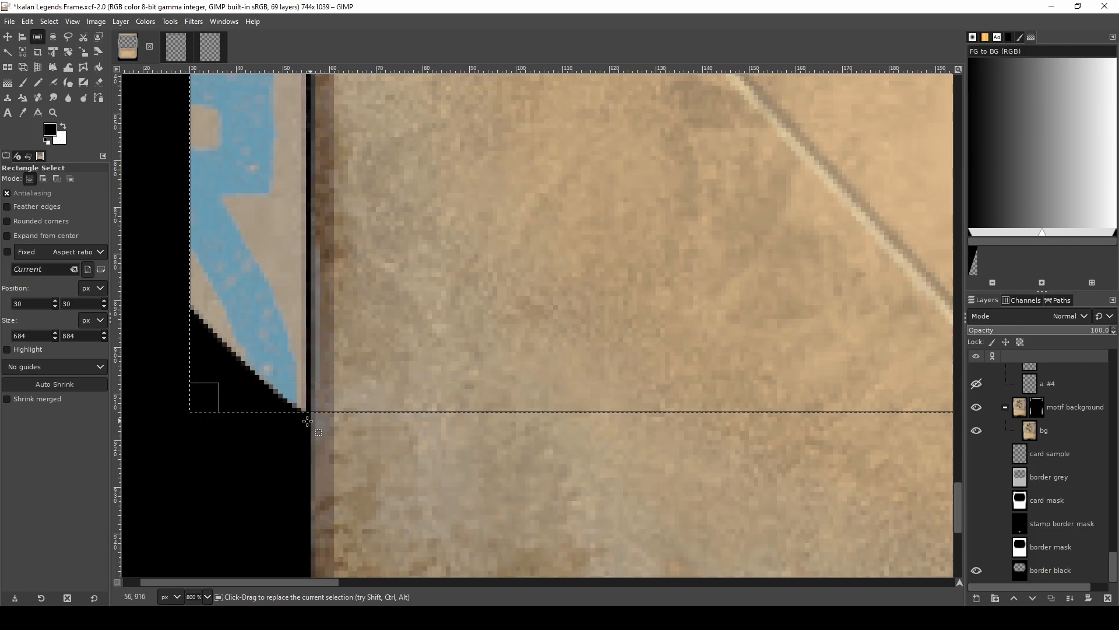
scroll(293, 422, "down", 8, "ctrl")
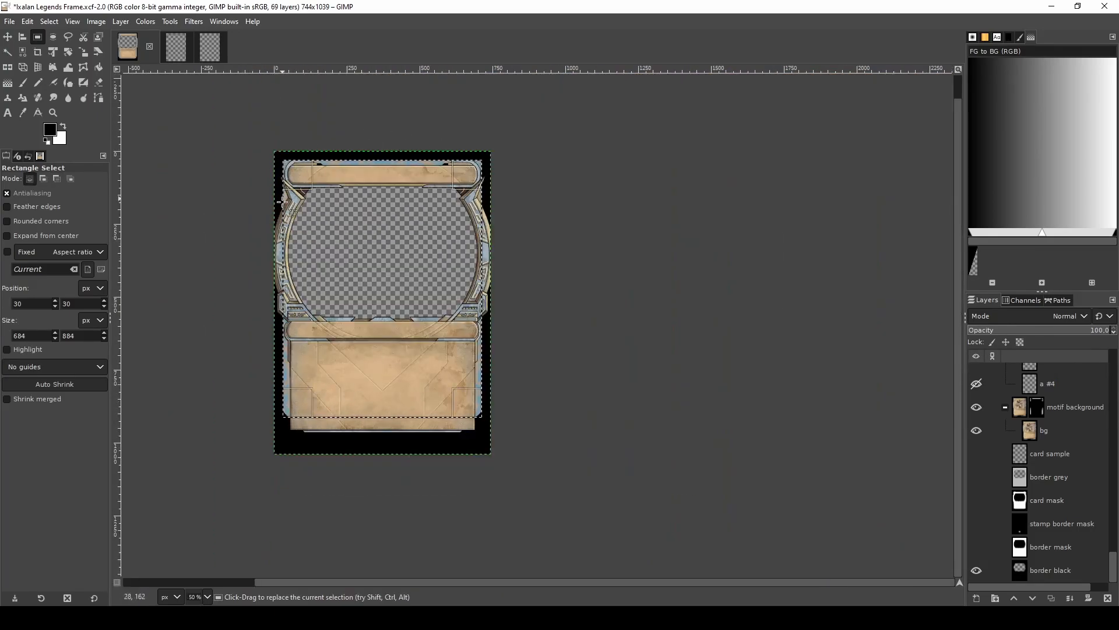
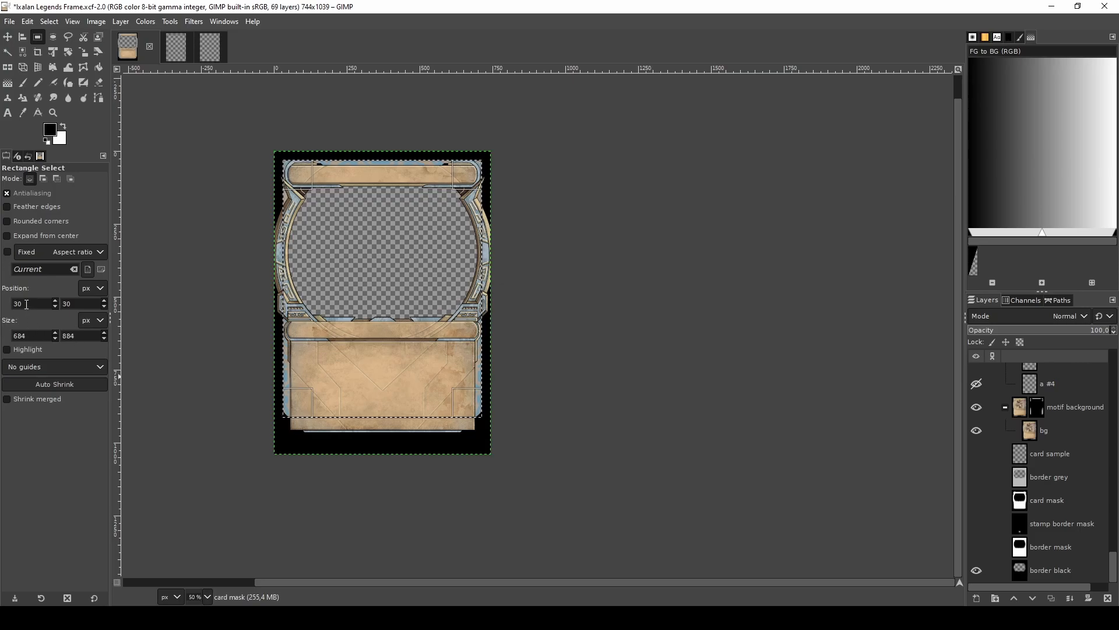
- Copy the selection's height from GIMP and set the image block's "extended art" height to 884 in Notepad++
double_click(72, 335)
key("ctrl+c")
key("alt+Tab")
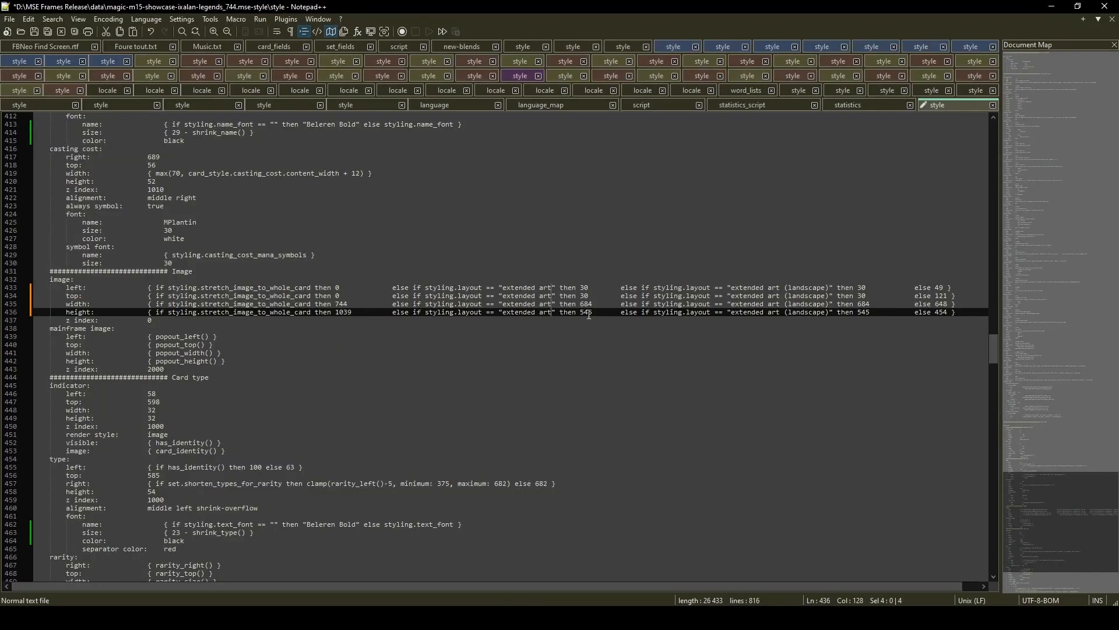
double_click(584, 312)
key("ctrl+v")
- Remove the surplus spaces between the conditions on the image block's four coordinate lines, and save the style file
left_click_drag(361, 286, 387, 309)
key("Delete")
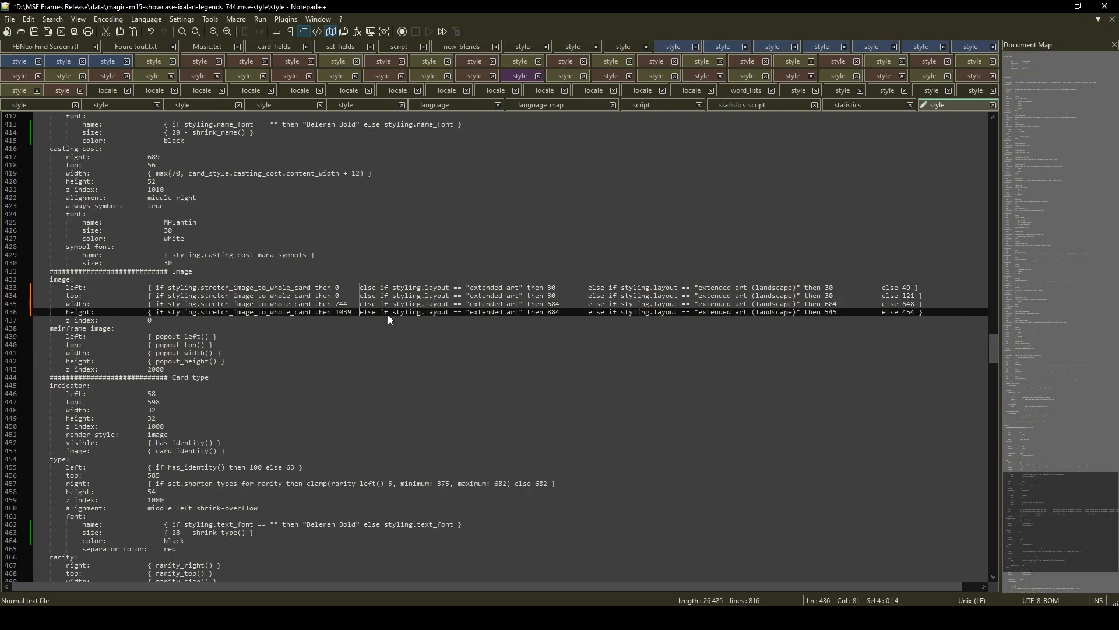
left_click_drag(572, 288, 585, 317)
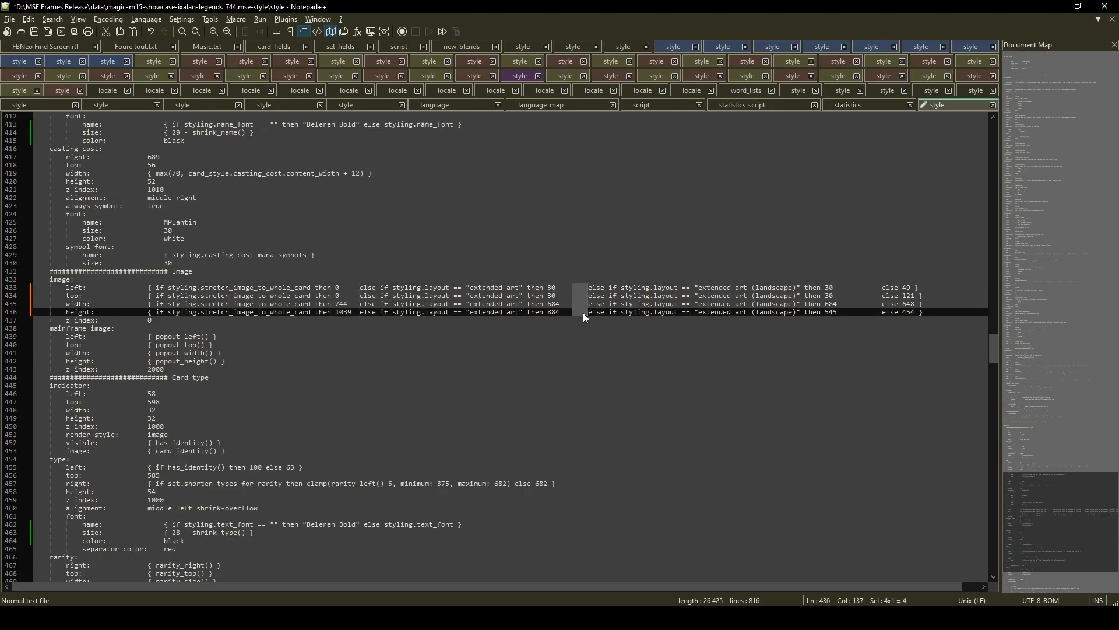
key("Delete")
left_click_drag(831, 288, 834, 325)
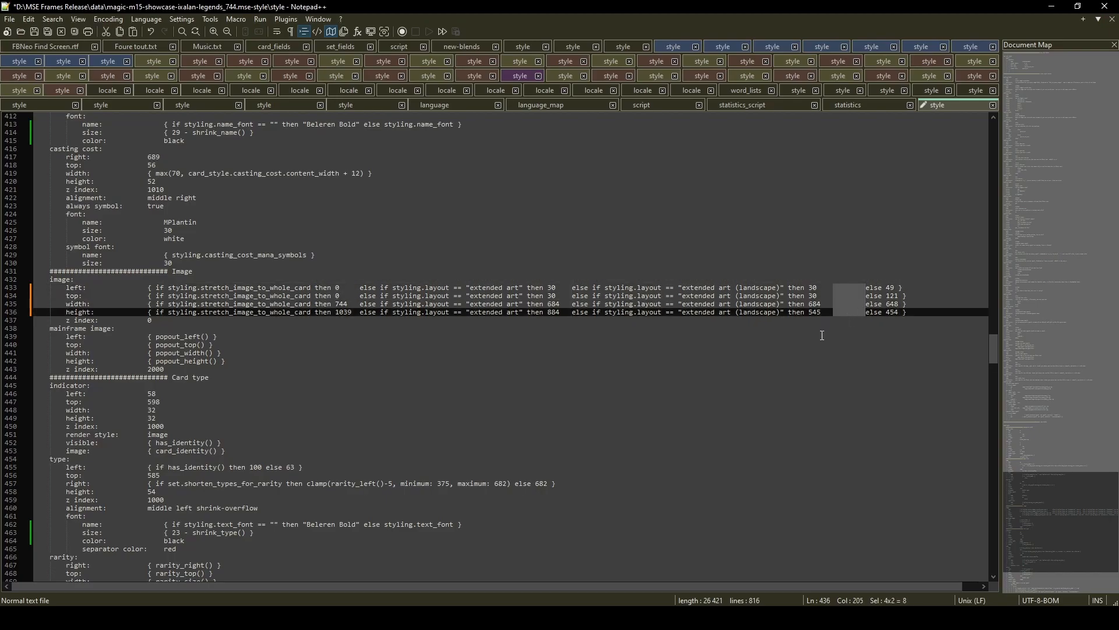
key("Delete")
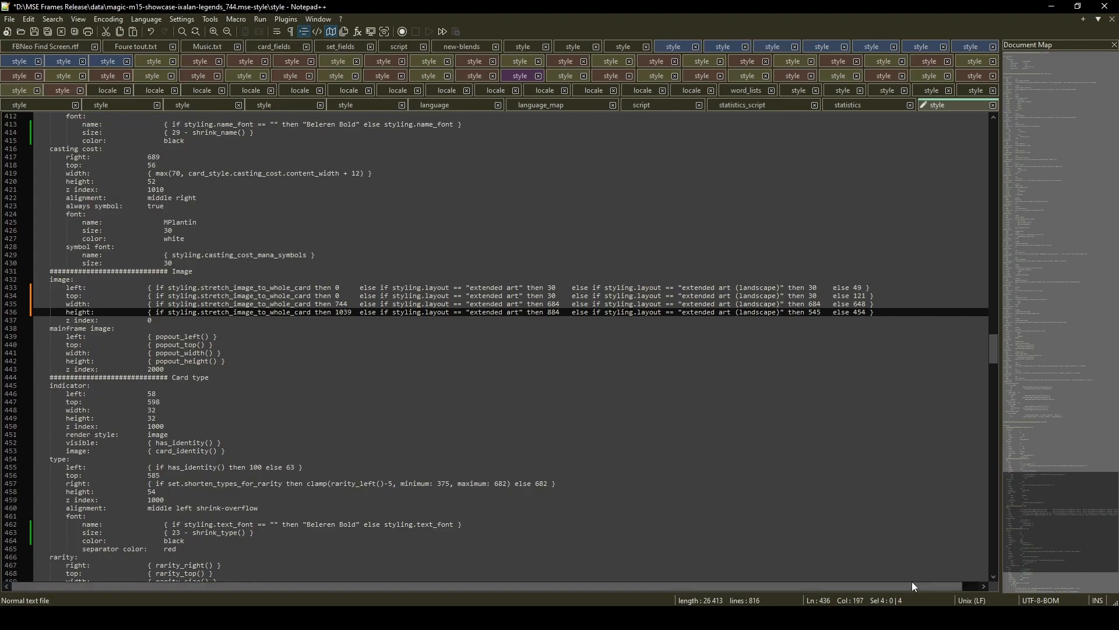
left_click(9, 18)
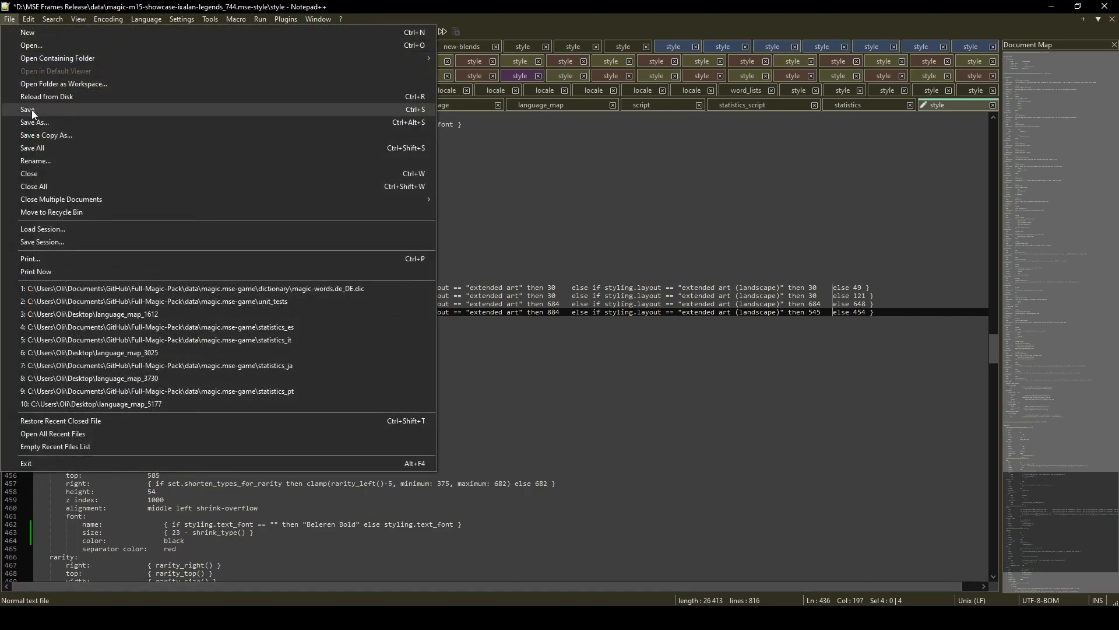
left_click(31, 110)
- Switch to Magic Set Editor, reload the set with its changes saved, and set Layout to Extended art (landscape)
key("alt+Tab")
left_click(10, 19)
left_click(27, 127)
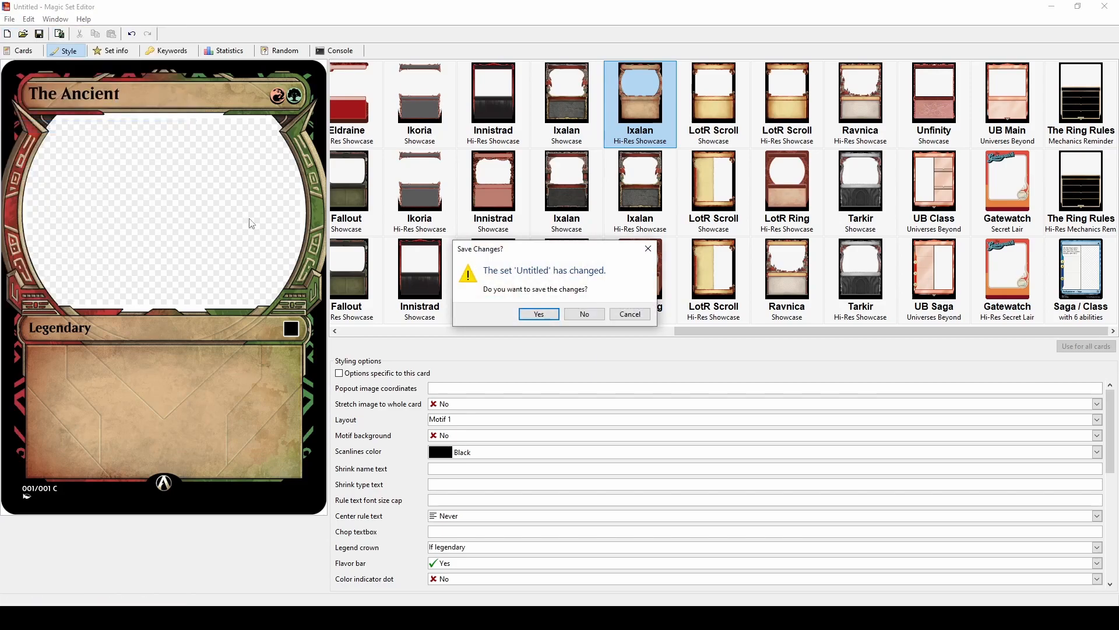
left_click(535, 314)
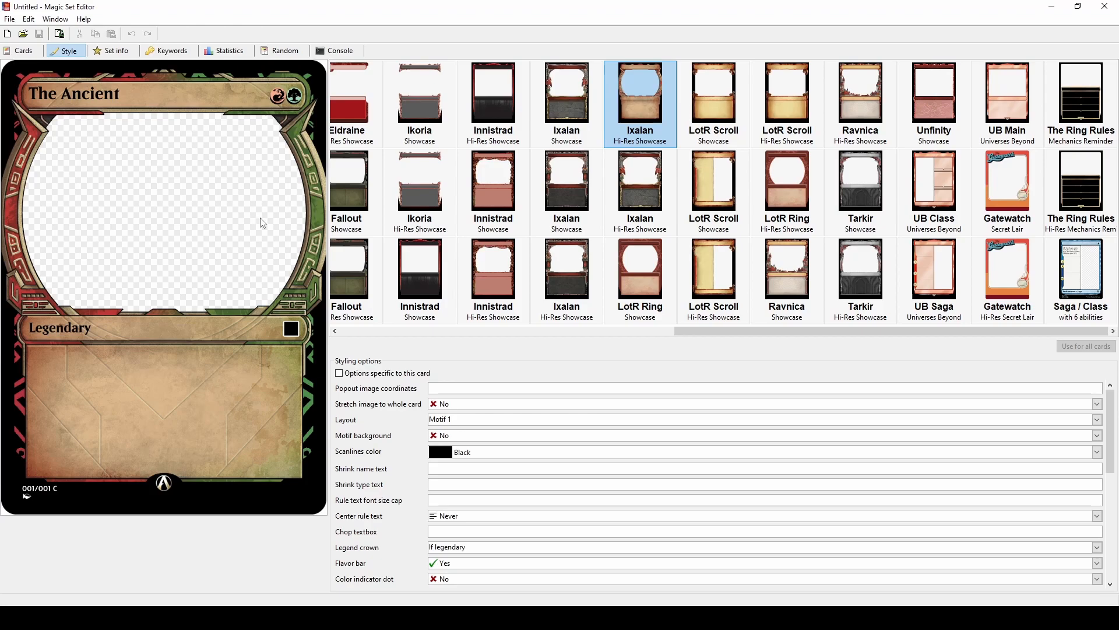
left_click(453, 421)
left_click(463, 444)
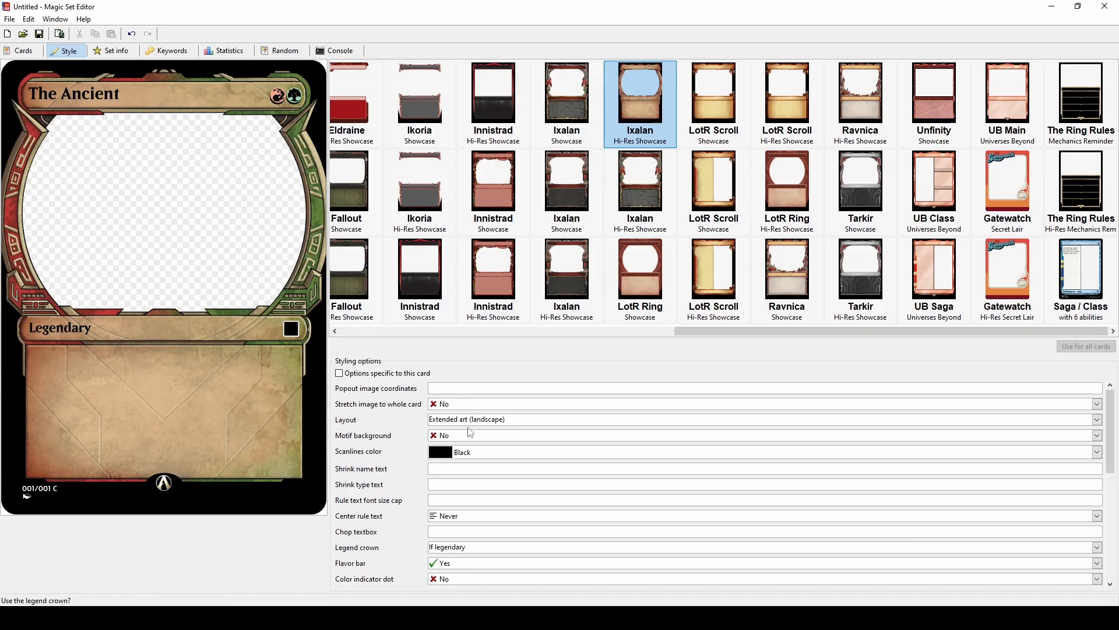
- In Notepad++, check the z index of the motif and motif background blocks, set the image block's z index to 115, and save
key("alt+Tab")
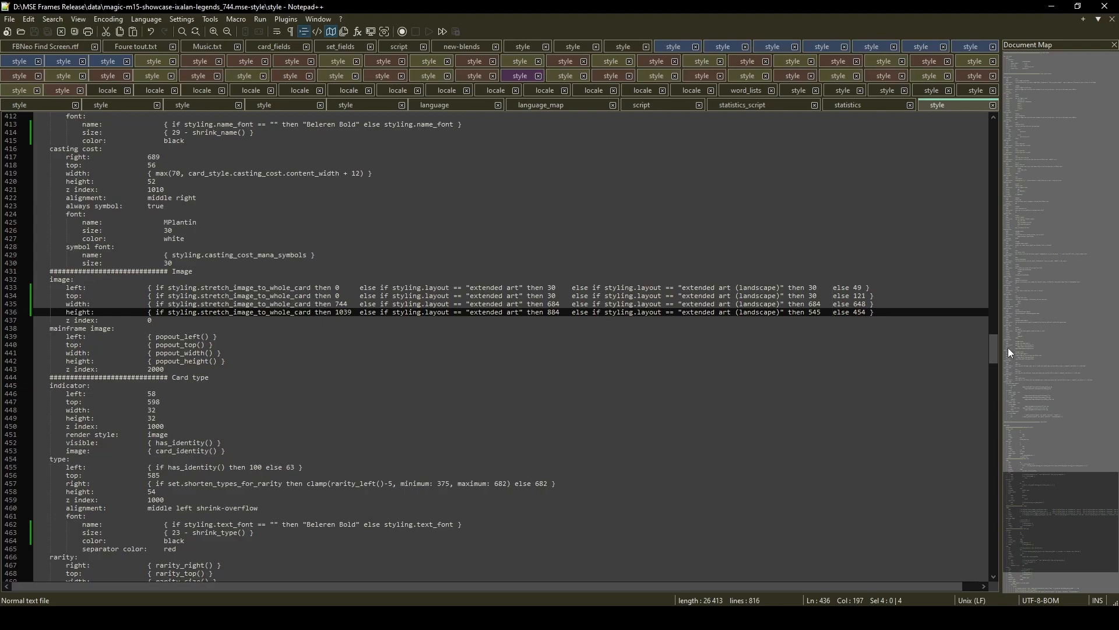
left_click_drag(994, 346, 995, 515)
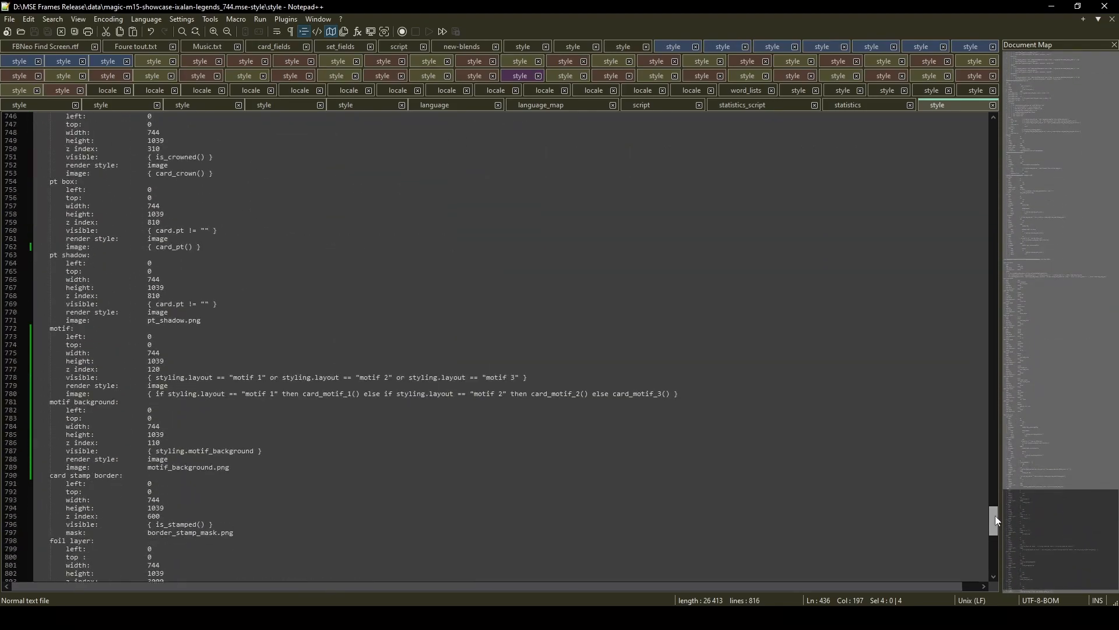
left_click(163, 362)
left_click(165, 442)
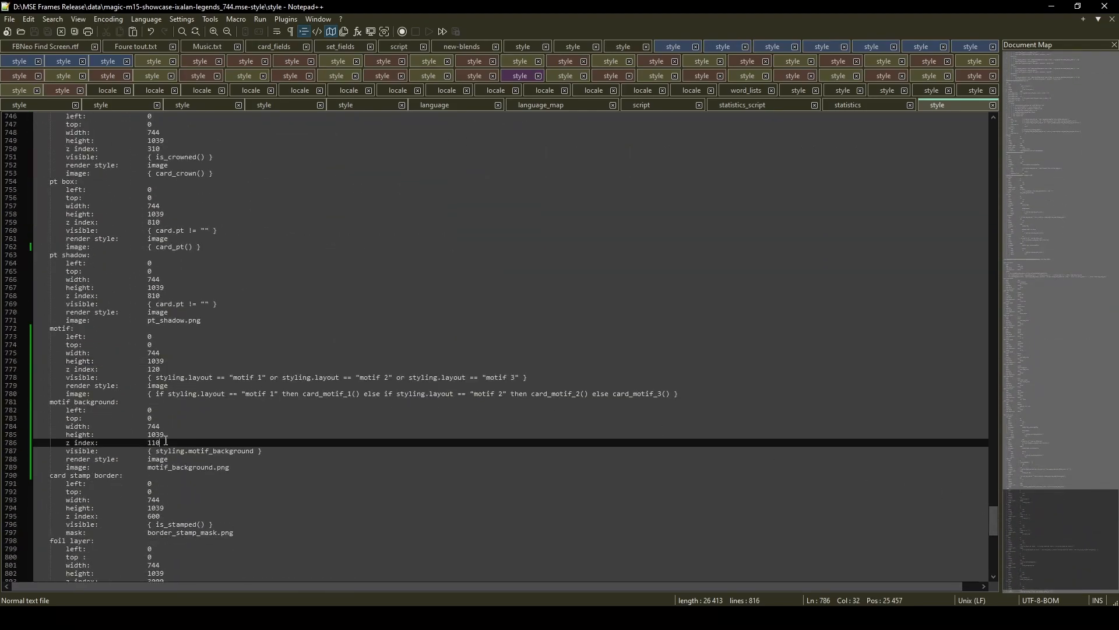
left_click_drag(147, 442, 162, 442)
left_click(165, 442)
left_click_drag(994, 523, 1001, 331)
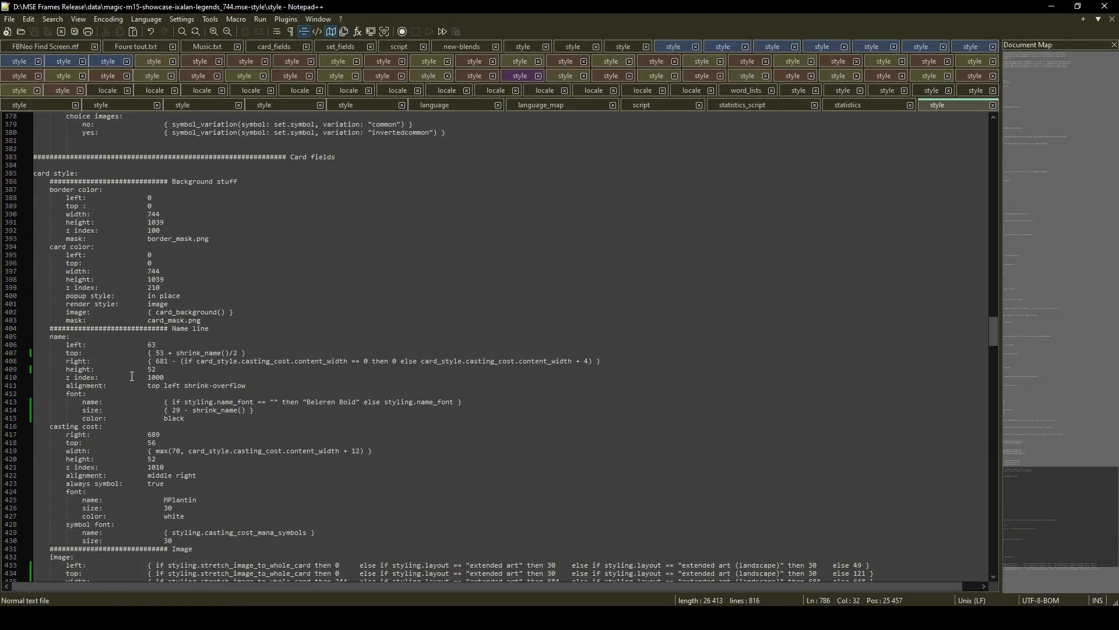
scroll(136, 442, "down", 7)
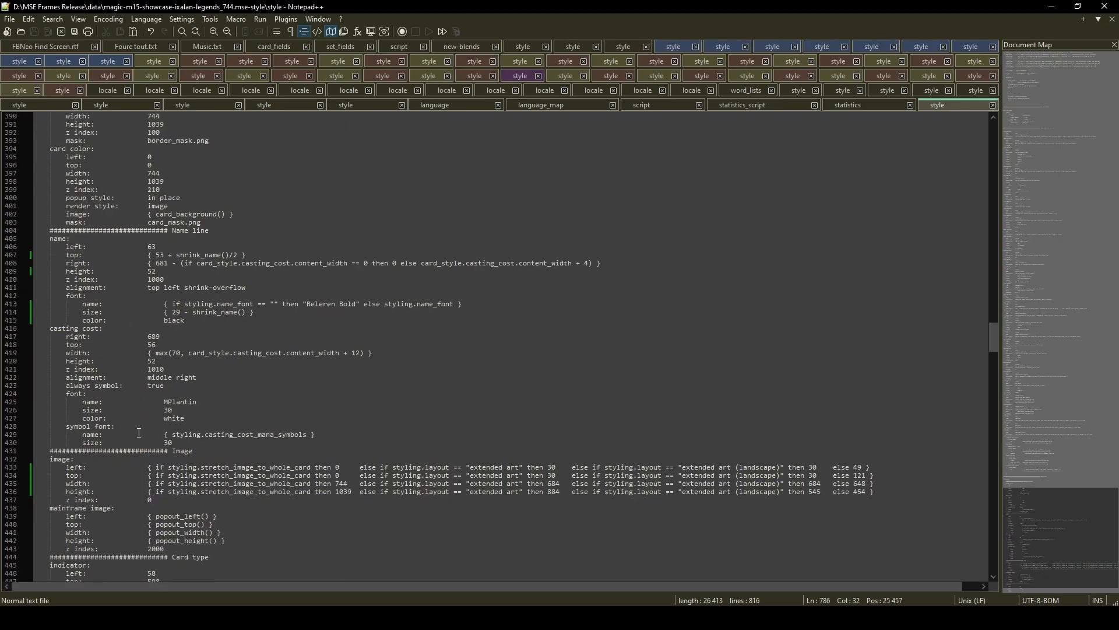
left_click(150, 428)
type("15")
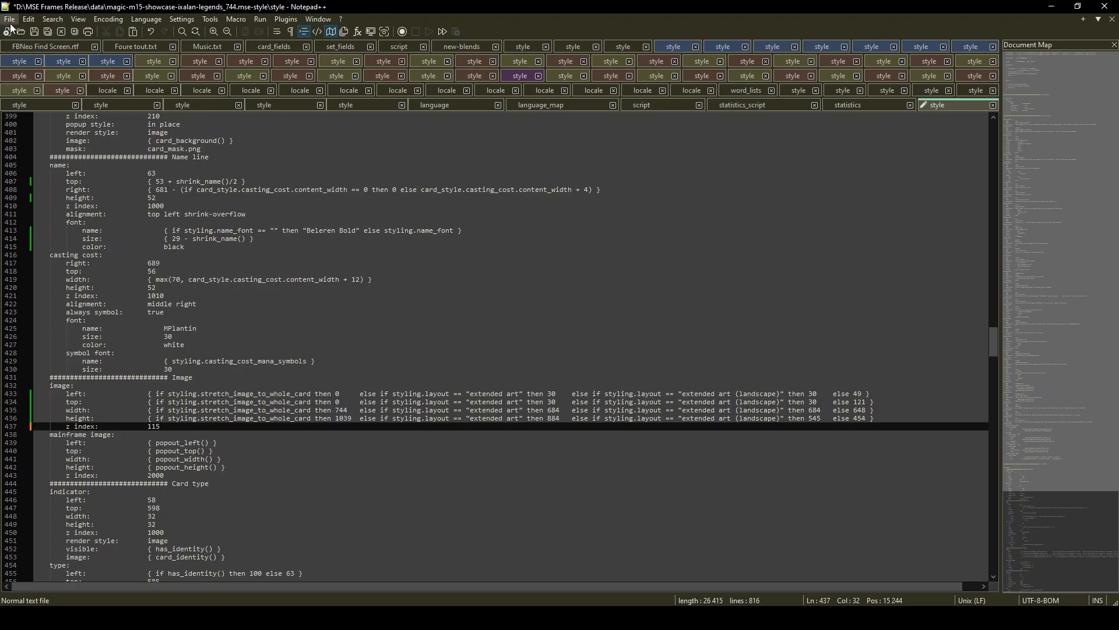
left_click(9, 19)
left_click(42, 113)
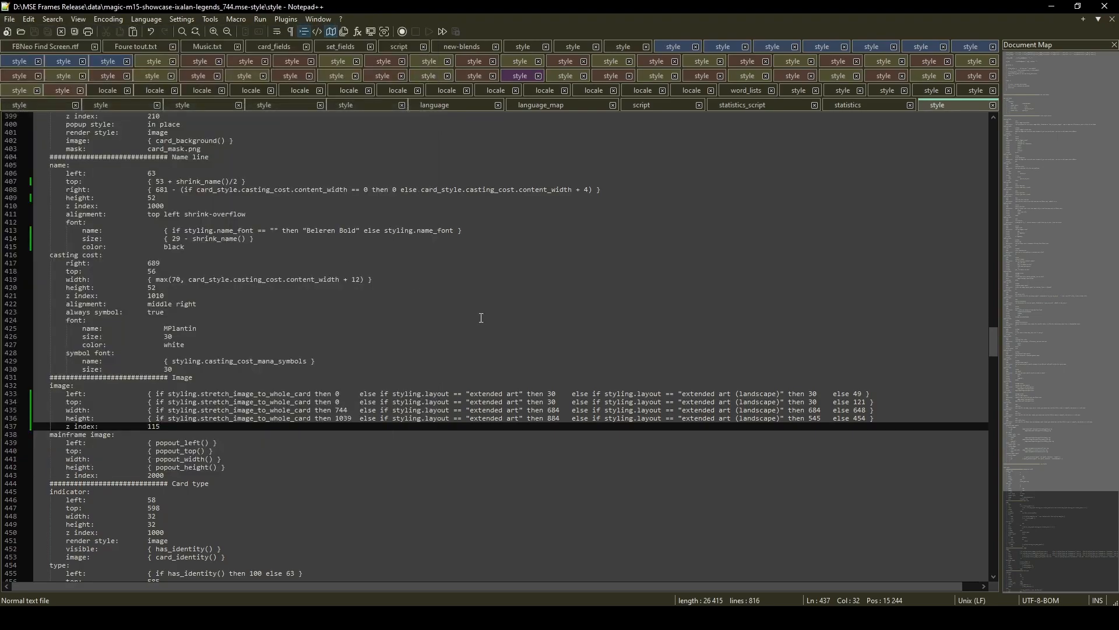
- Switch to Magic Set Editor and reload the data, saving the set's changes
key("alt+Tab")
left_click(10, 19)
left_click(37, 114)
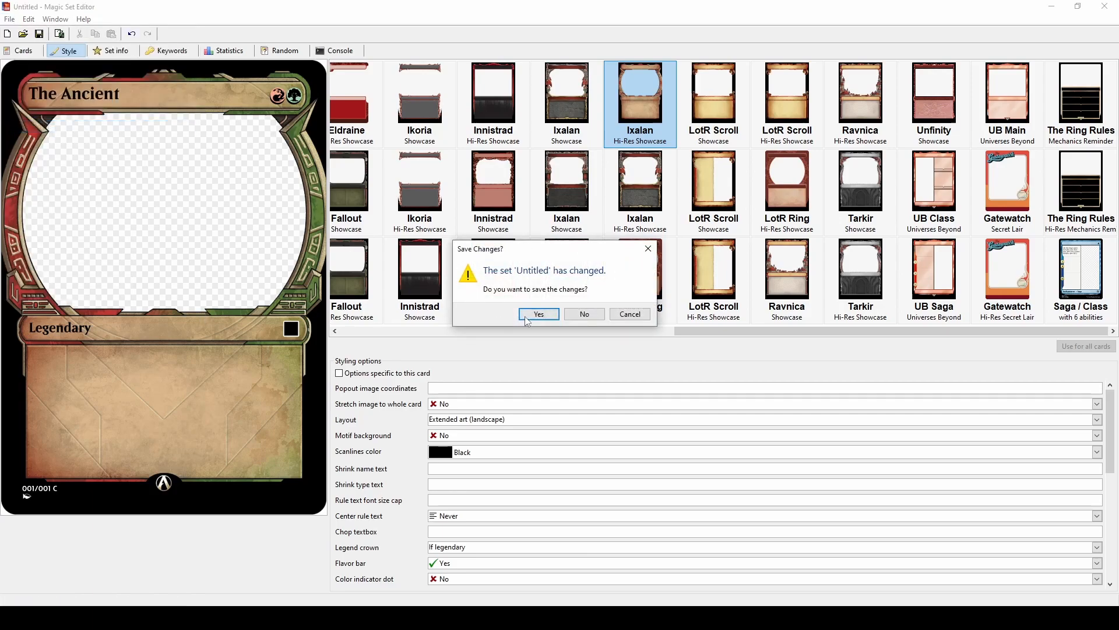
left_click(534, 313)
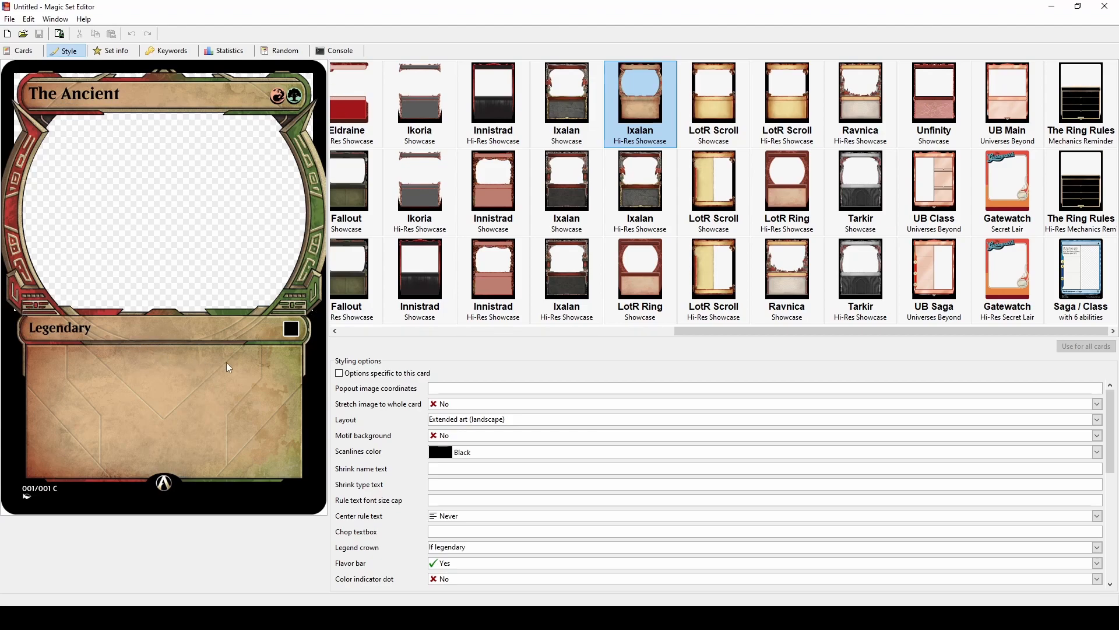
- Preview the card with Layout set to Extended Art, and set Layout to Motif 3
left_click(479, 422)
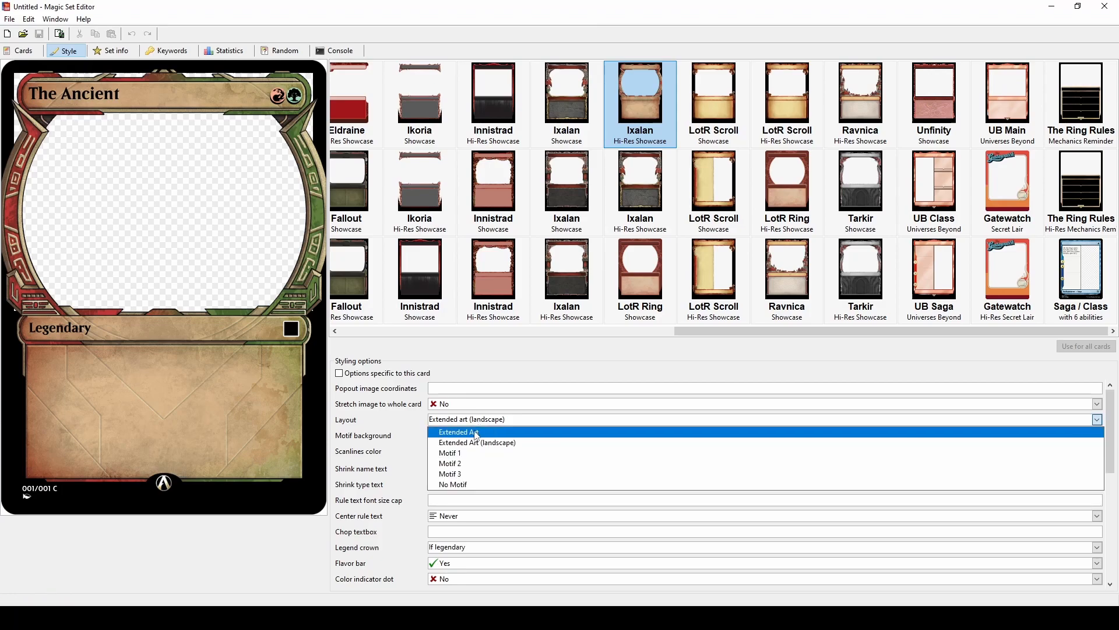
left_click(477, 432)
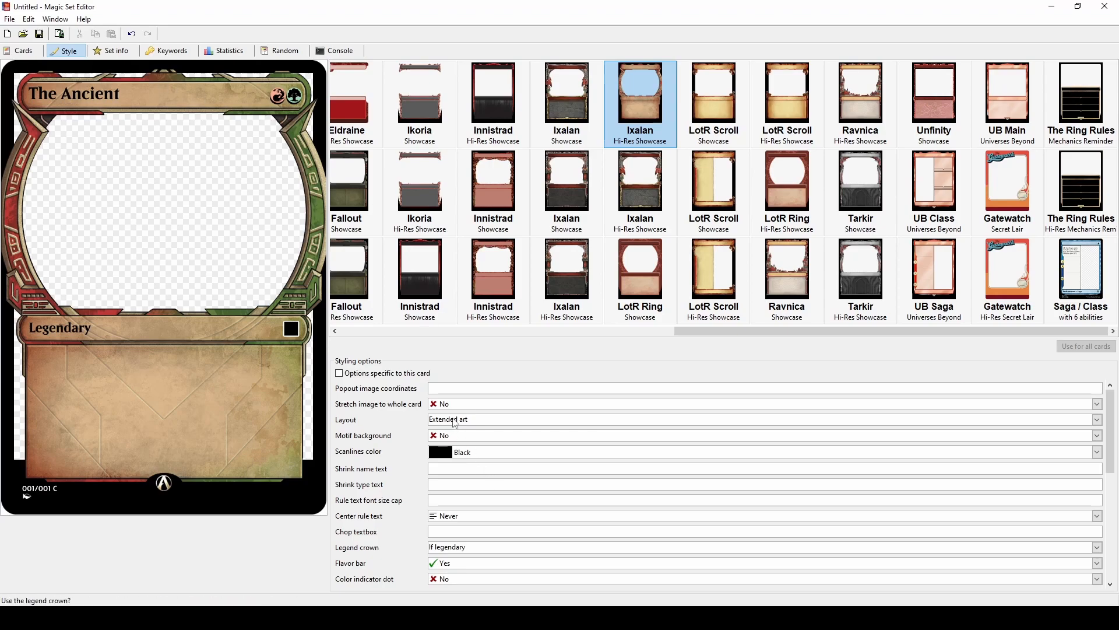
left_click(455, 424)
left_click(471, 470)
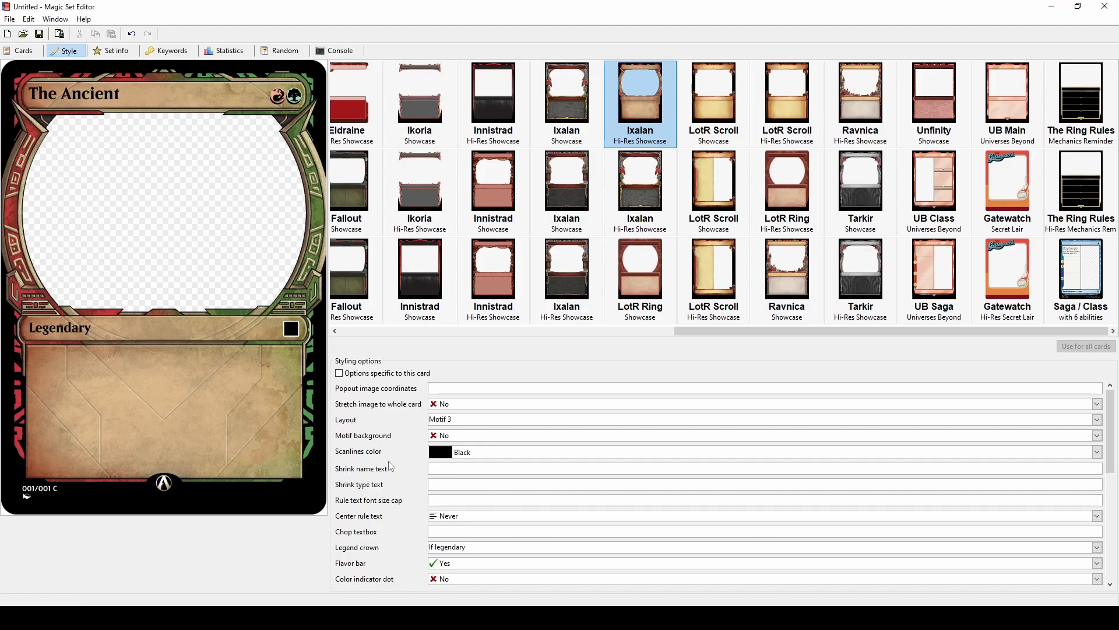
- In Notepad++, add a mask line under the image block's z index, drafting an if/else expression with image_mask_extended.png in both branches
left_click(904, 613)
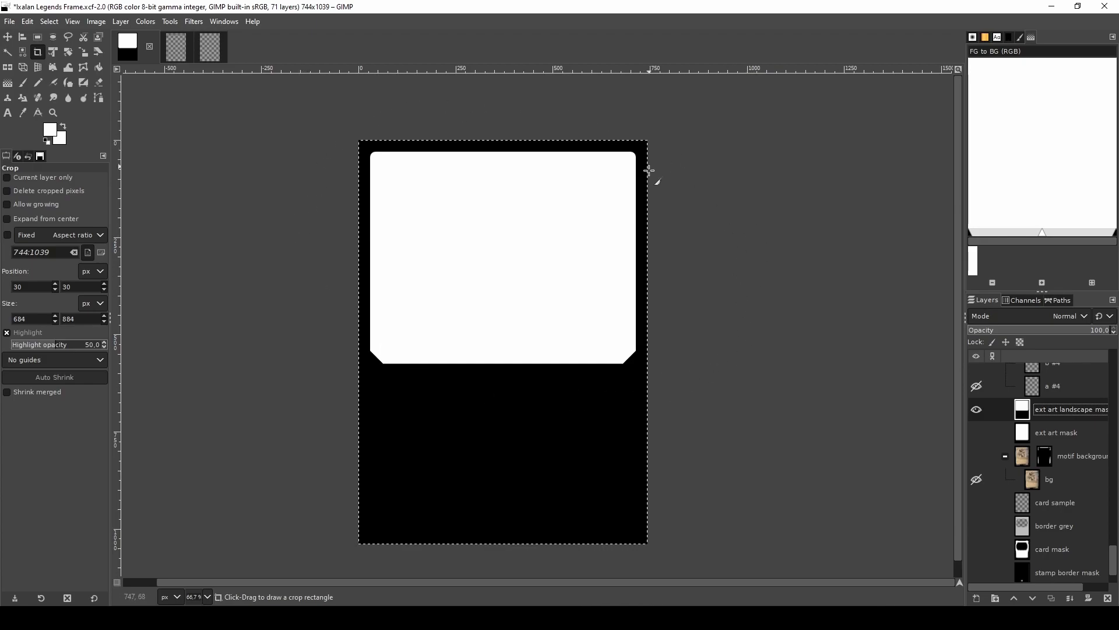
left_click(470, 616)
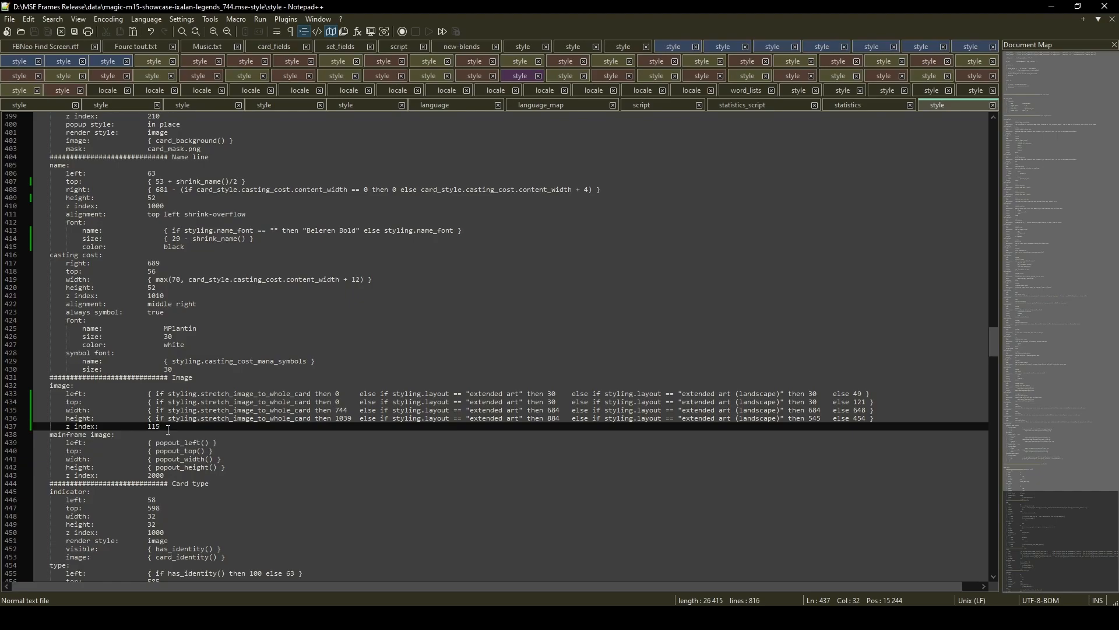
key("Return")
type("mask")
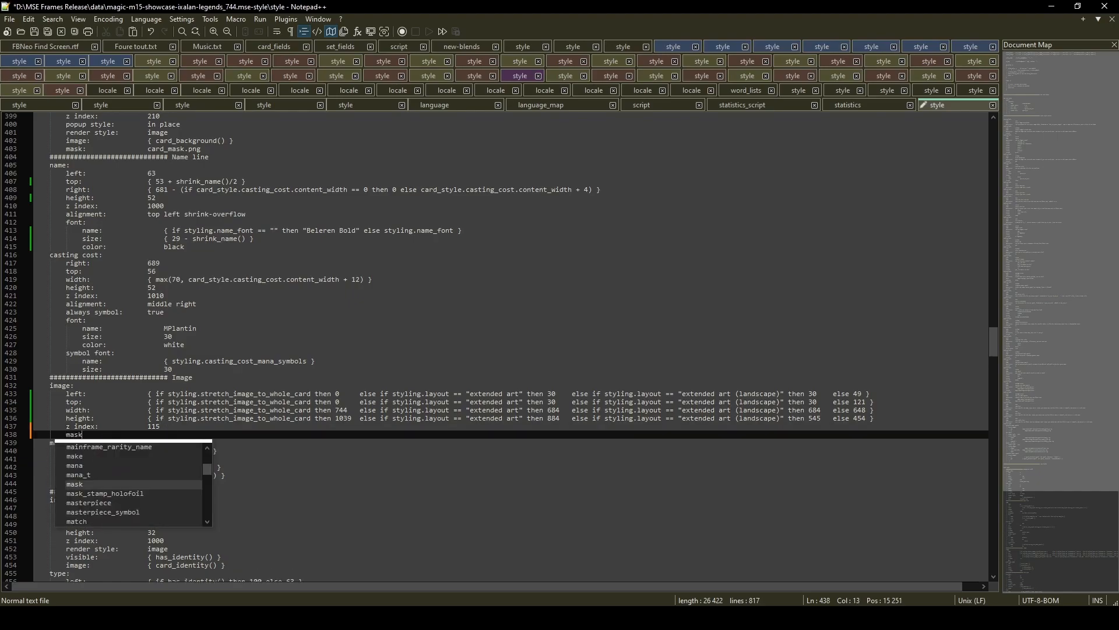
type(":")
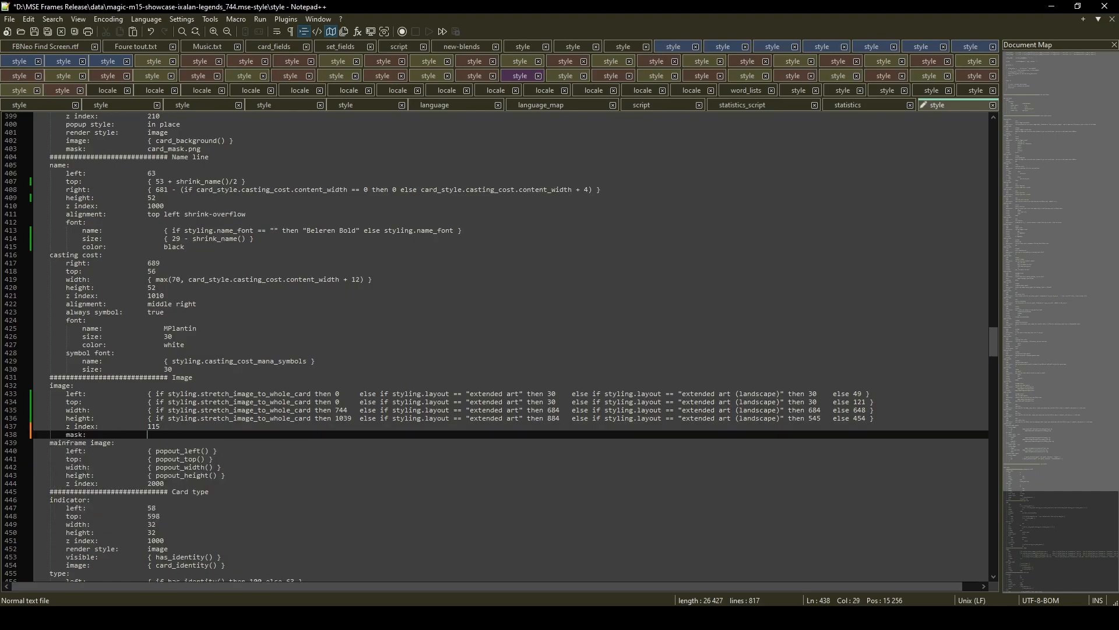
type("{}")
type(" if")
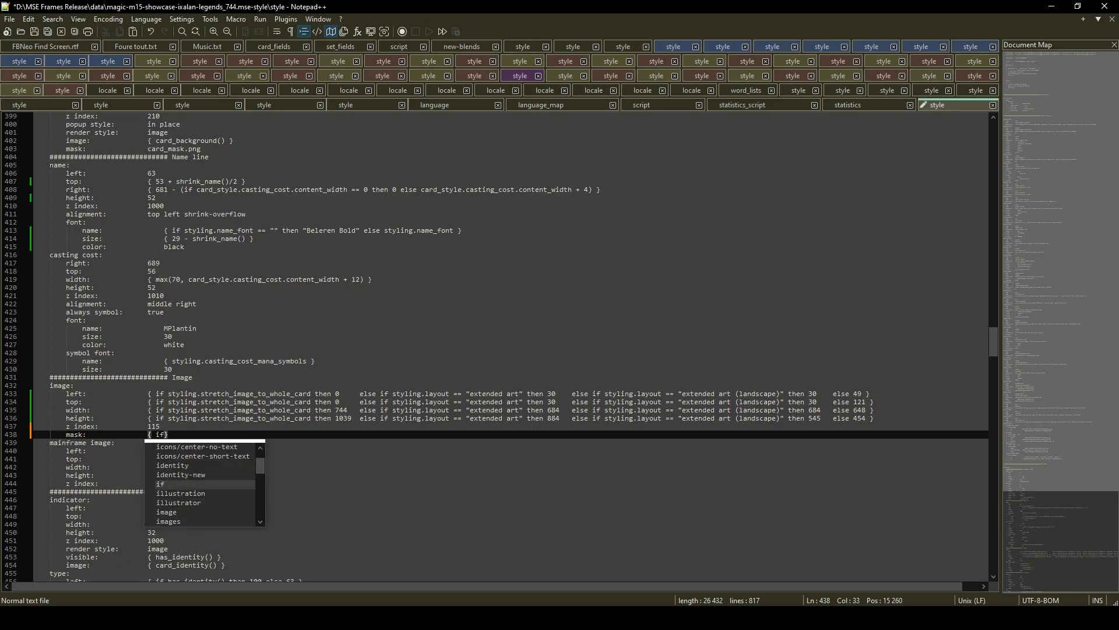
type("image_mask_extended.png")
type("else")
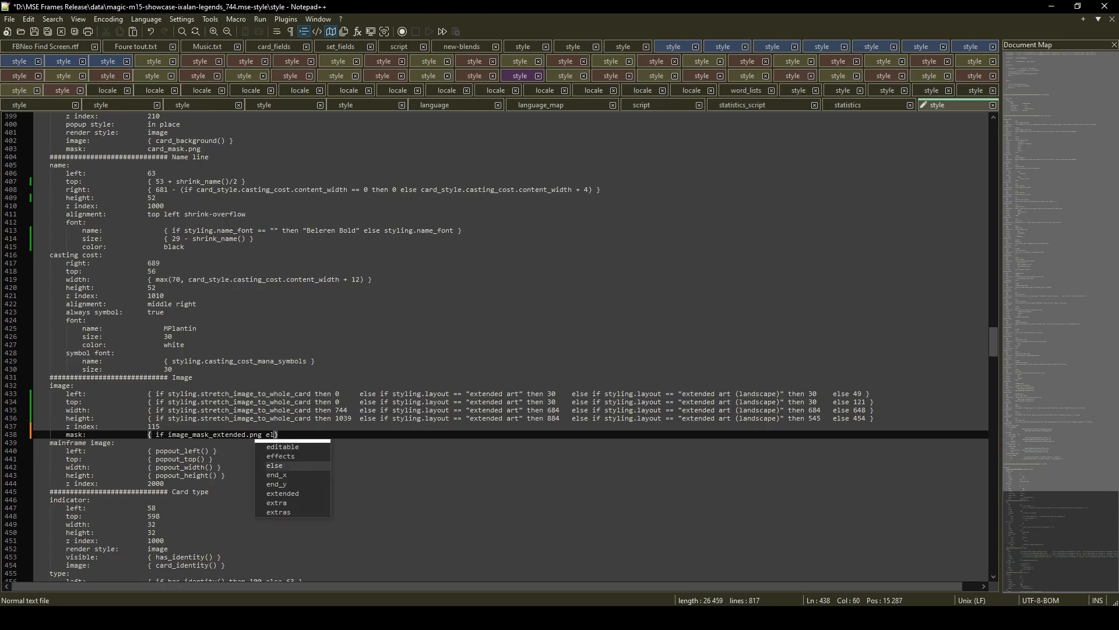
type("image_mask_extended.png")
type("\"")
key("Left")
key("Left")
key("Left")
key("Left")
key("Left")
key("Left")
key("Left")
key("Left")
key("Left")
key("Left")
key("Left")
key("Left")
key("Left")
key("Left")
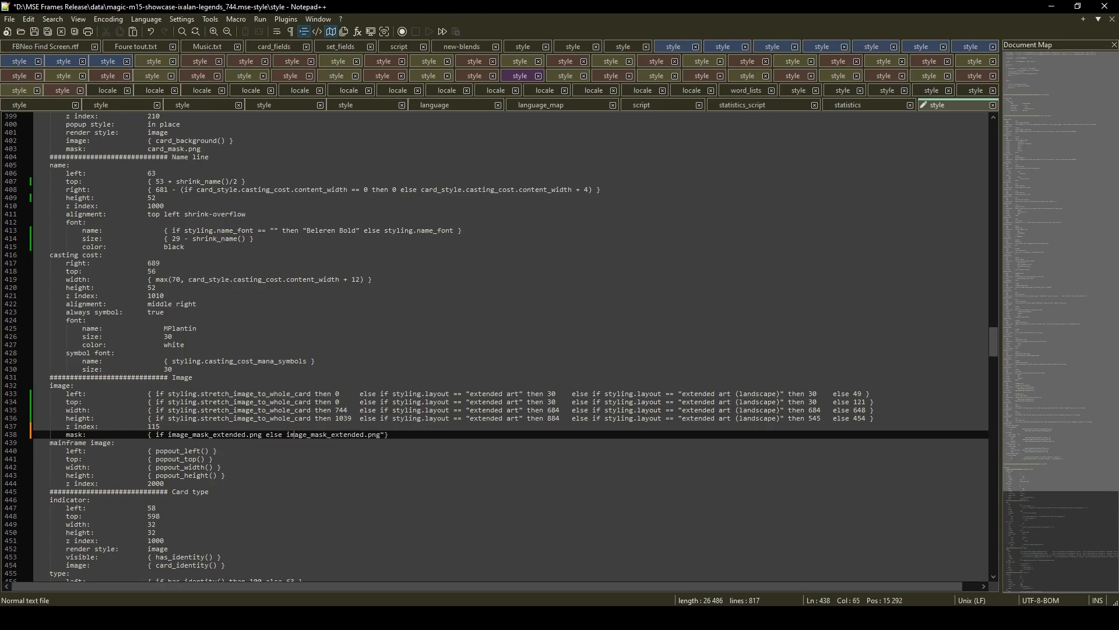
type("\"")
- Copy the "extended art (landscape)" layout condition into the mask line's first branch and make its quoted file name "image_mask_extended_landscape.png"
left_click_drag(606, 418, 785, 419)
key("ctrl+c")
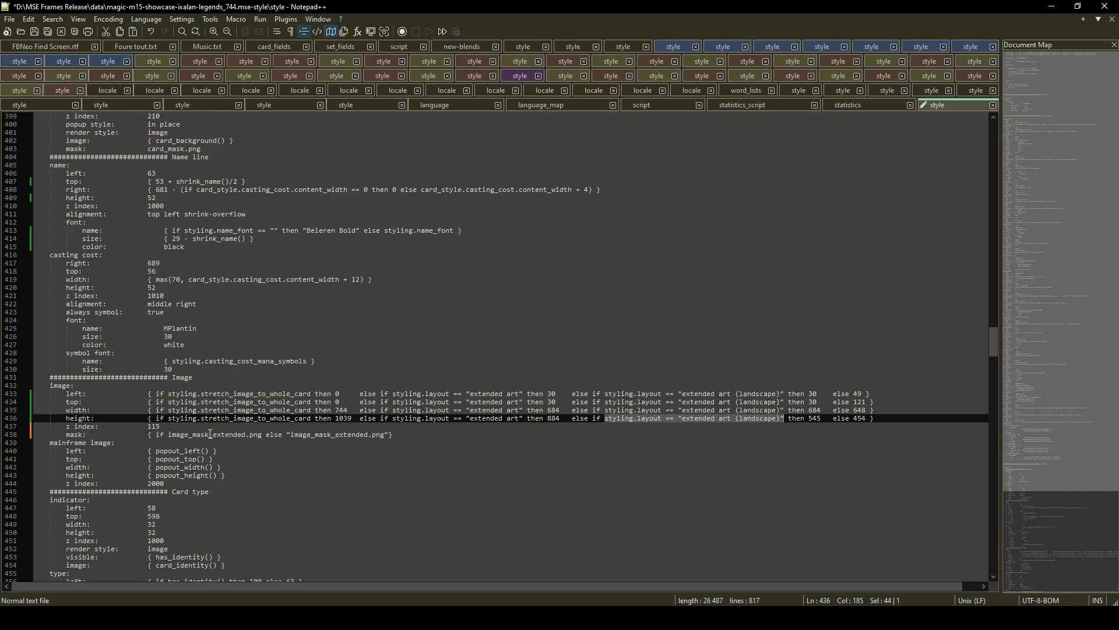
left_click(169, 436)
key("ctrl+v")
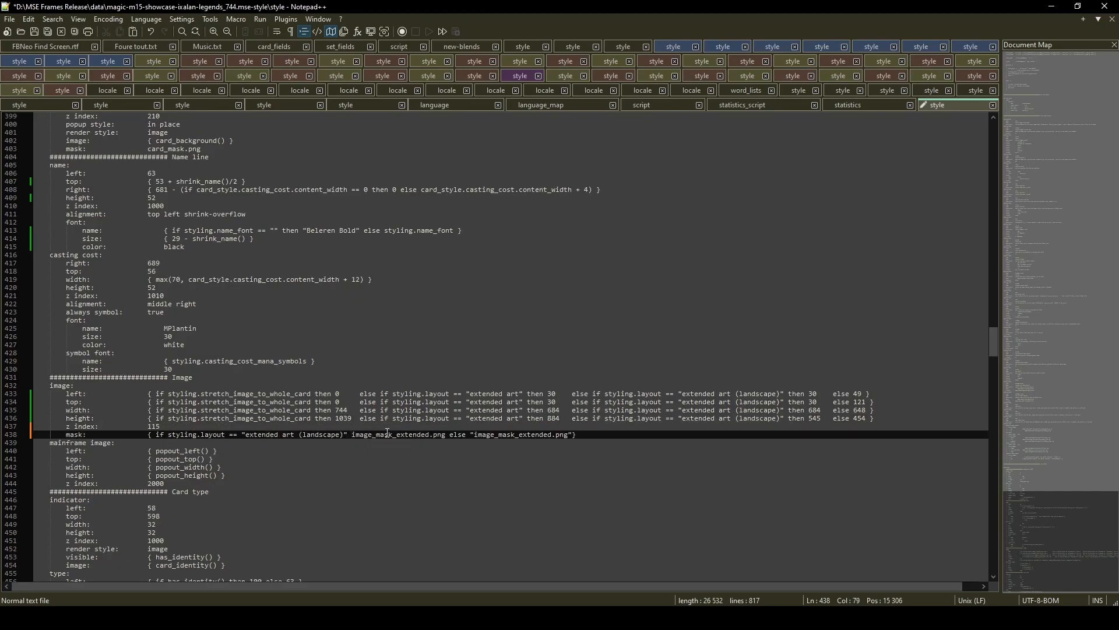
type("\"")
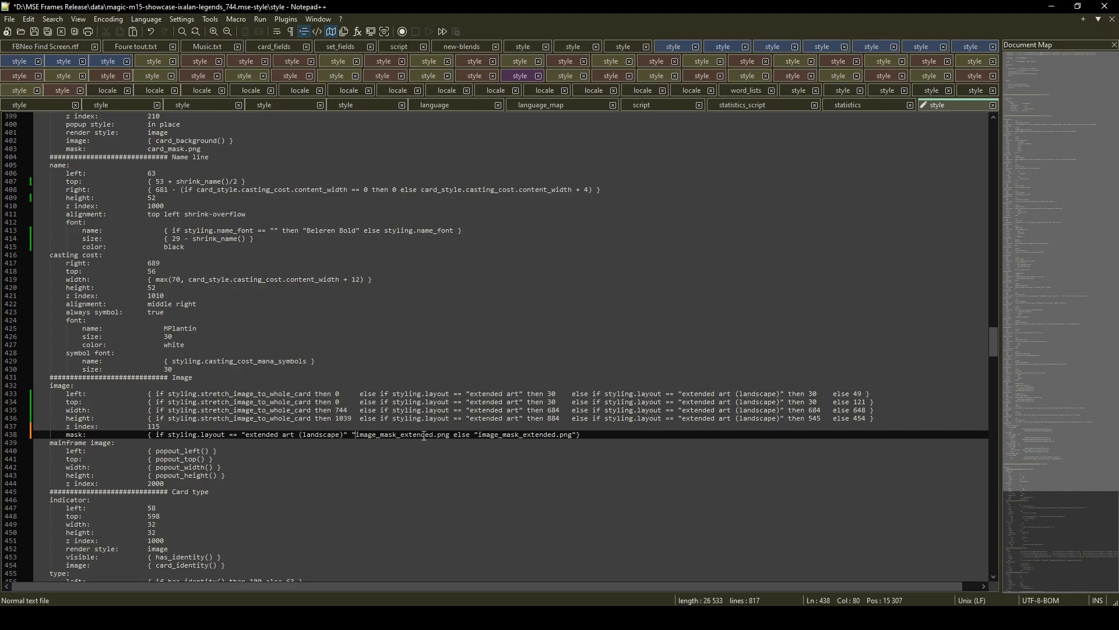
left_click(433, 436)
type("_landscape.png")
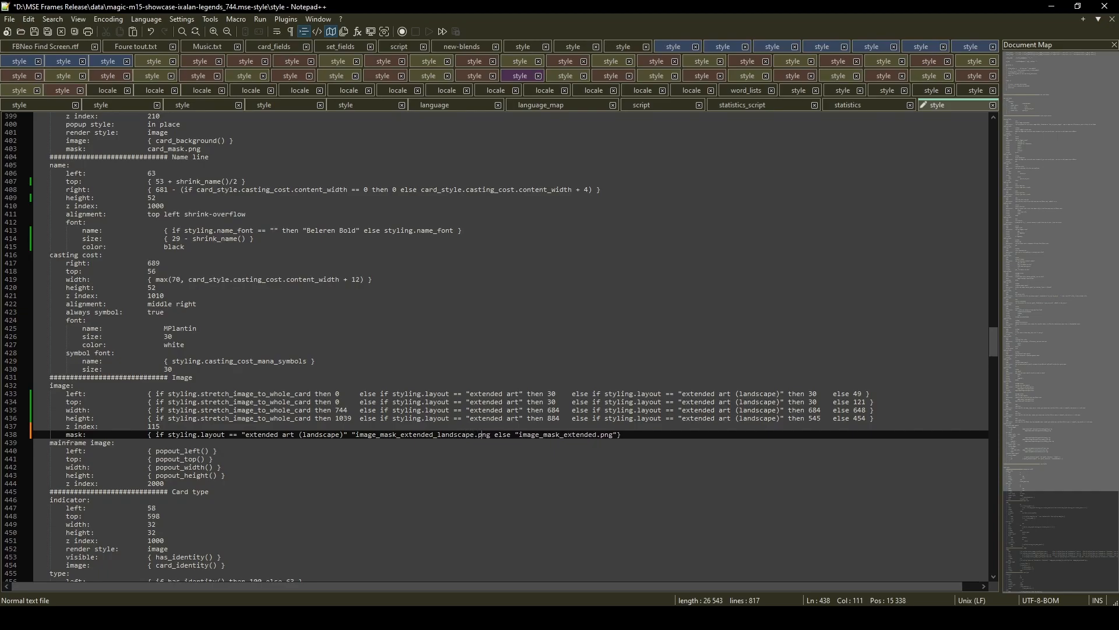
type("\"")
- Give the mask line's "image_mask_extended.png" branch the copied "extended art" layout condition, add a final else "", and save the style file
left_click(636, 436)
left_click_drag(380, 418, 523, 420)
key("ctrl+c")
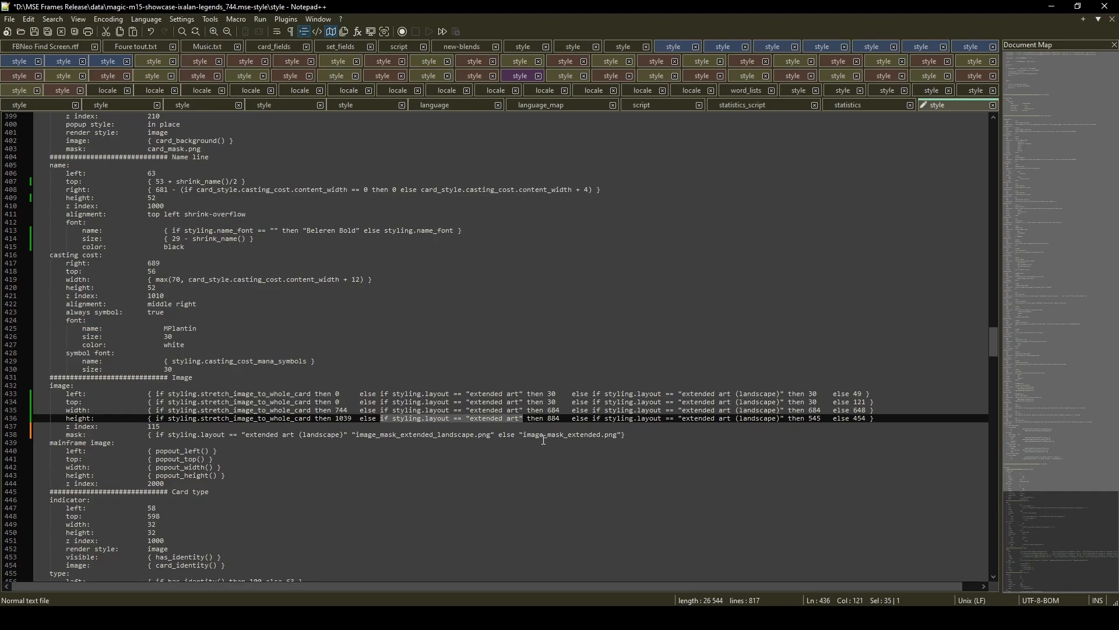
left_click(520, 435)
key("ctrl+v")
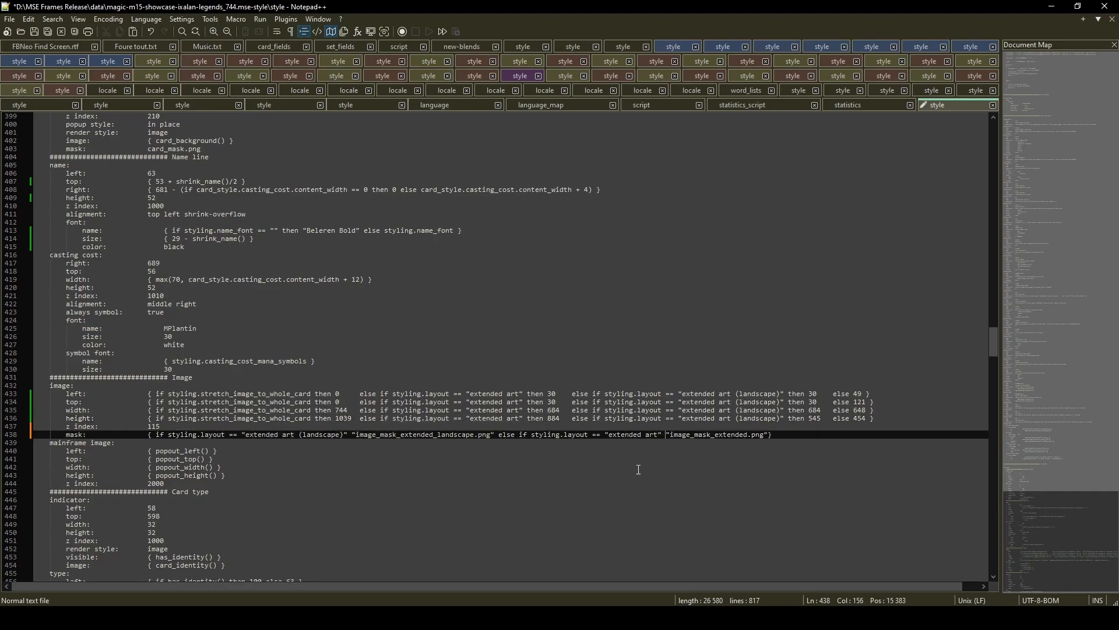
left_click(769, 434)
type("else \"\"")
left_click(10, 19)
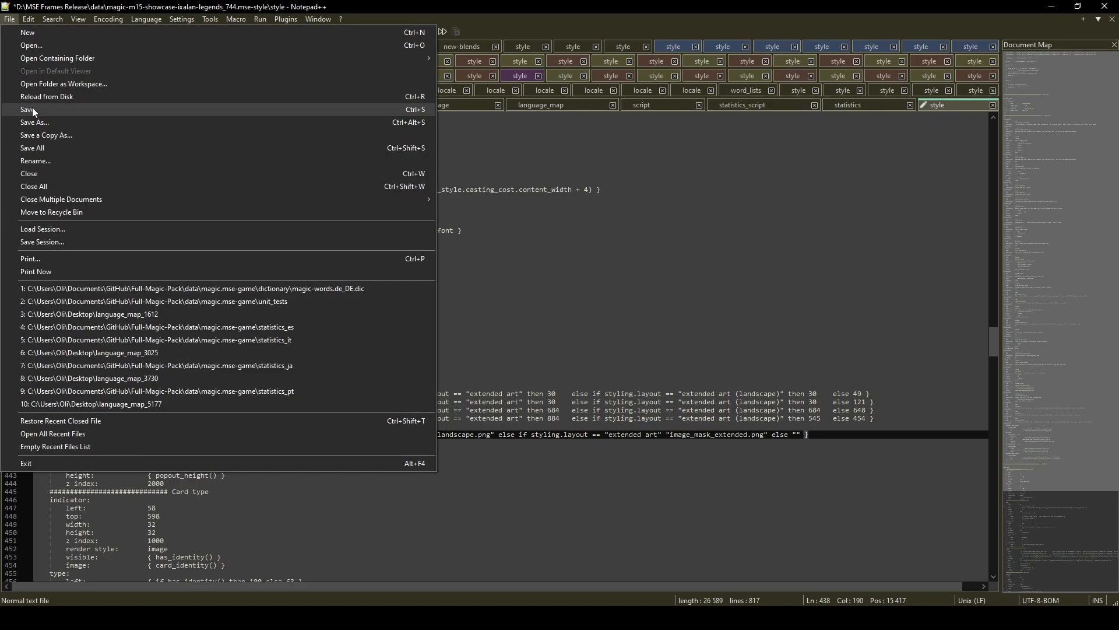
left_click(32, 110)
- Switch to Magic Set Editor and reload the data to apply the new mask line, saving the set's changes
key("alt+Tab")
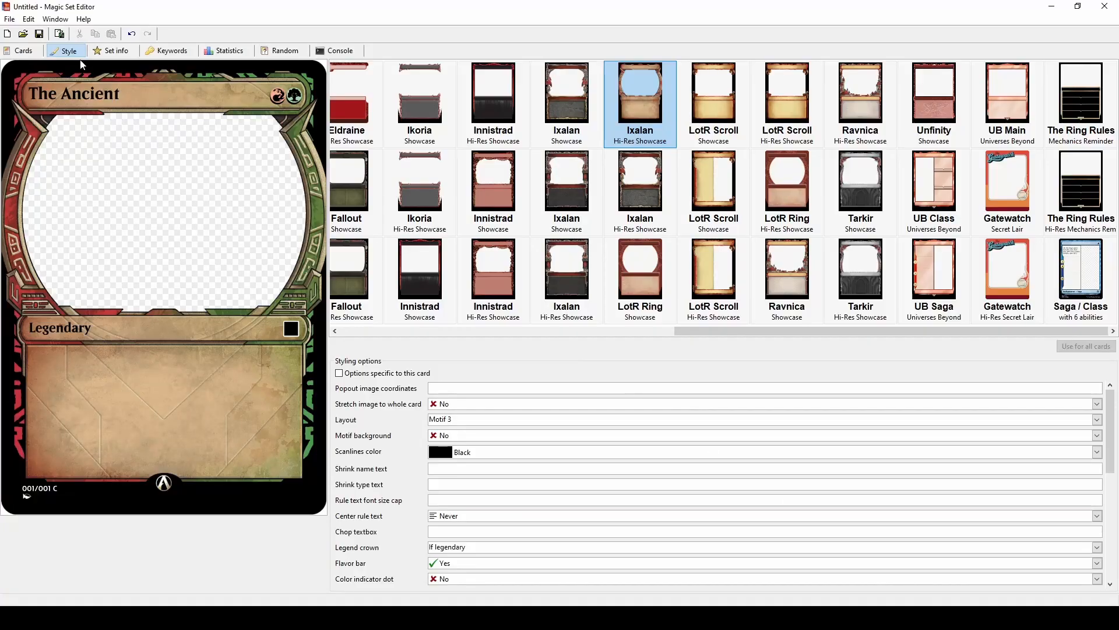
left_click(10, 19)
left_click(52, 124)
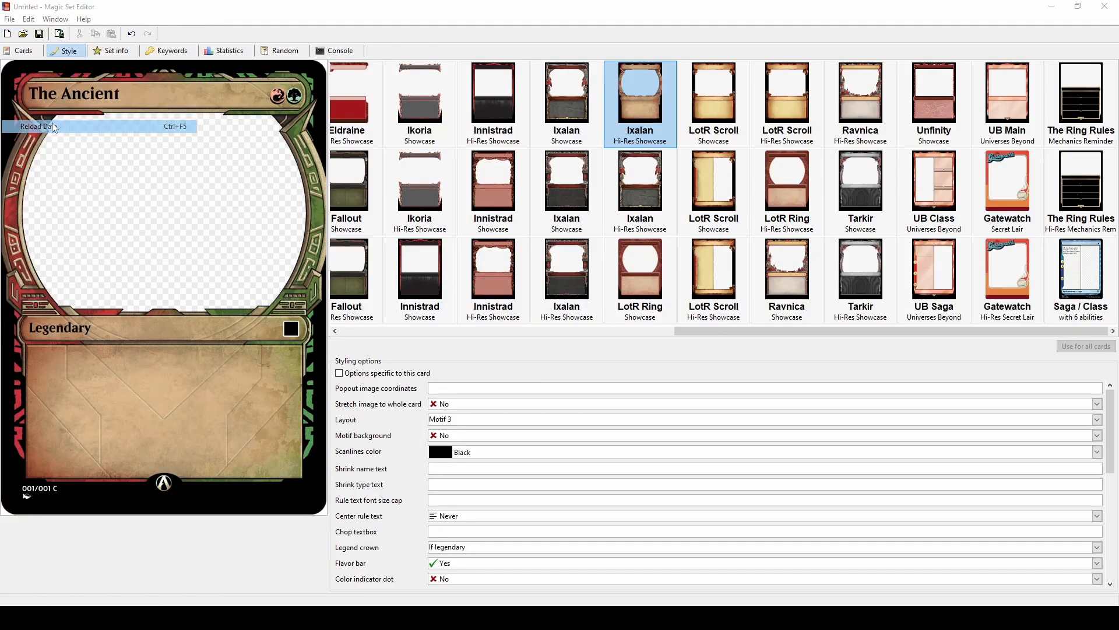
left_click(535, 314)
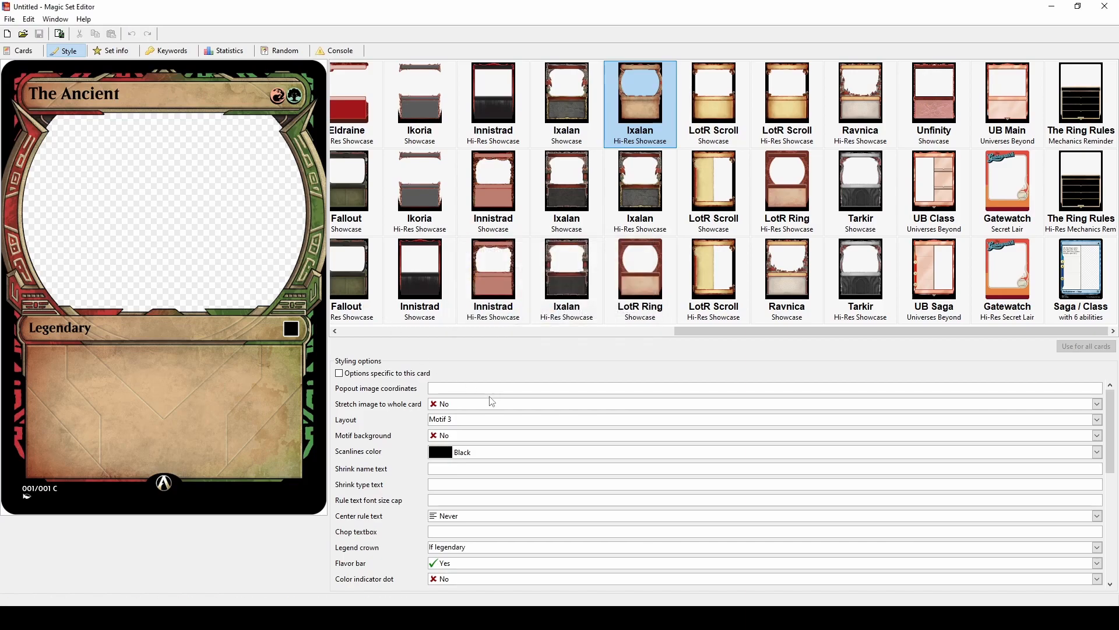
- Try the Extended Art layout and check the console for warnings about the style file
left_click(469, 420)
left_click(464, 432)
left_click(336, 50)
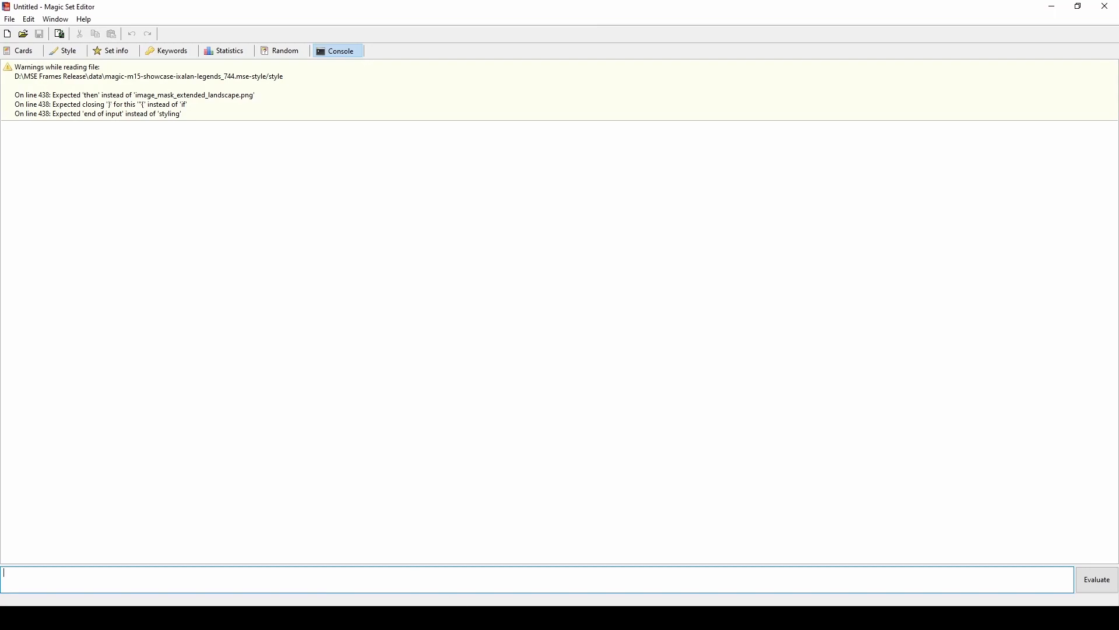
- In Notepad++, insert the missing "then" before both mask file names on the image block's mask line, and save
left_click(524, 618)
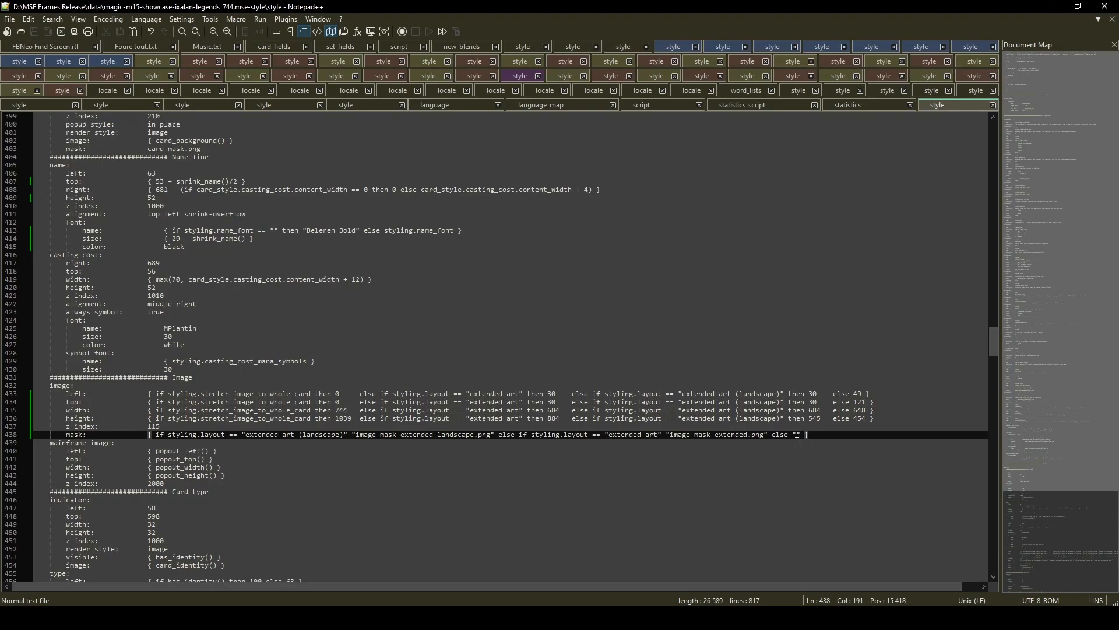
left_click(665, 435)
type("then")
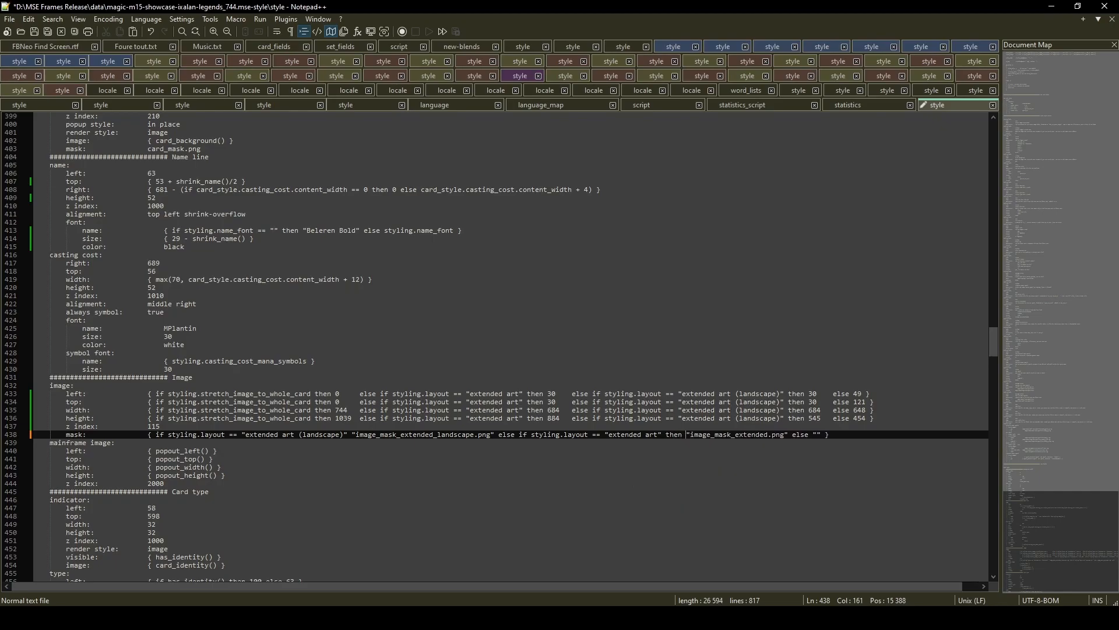
left_click(352, 436)
type("then")
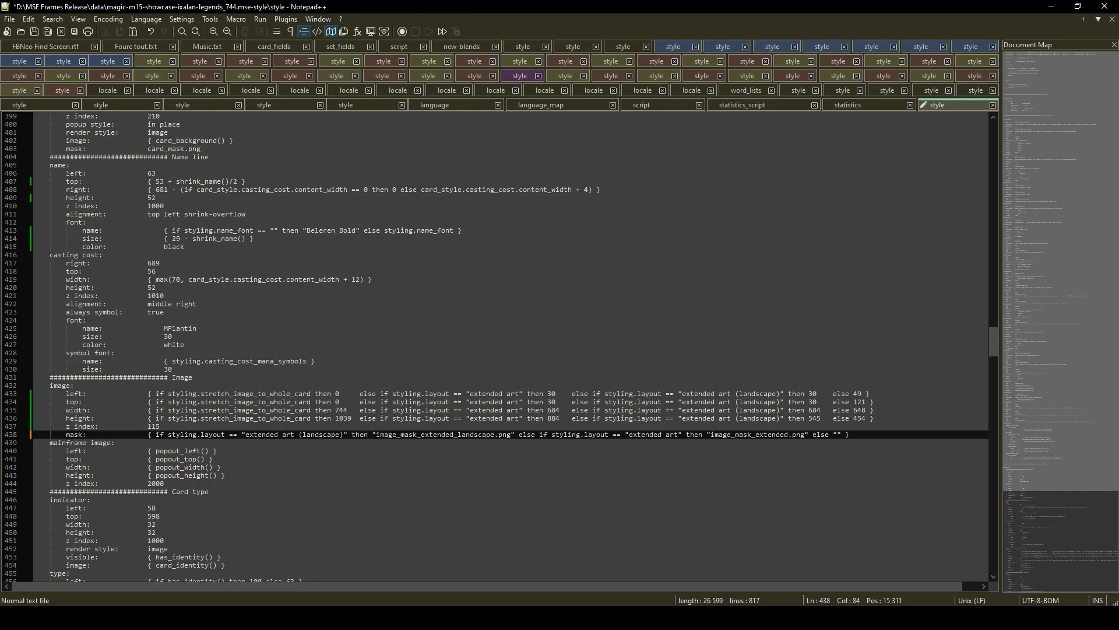
left_click(9, 18)
left_click(34, 110)
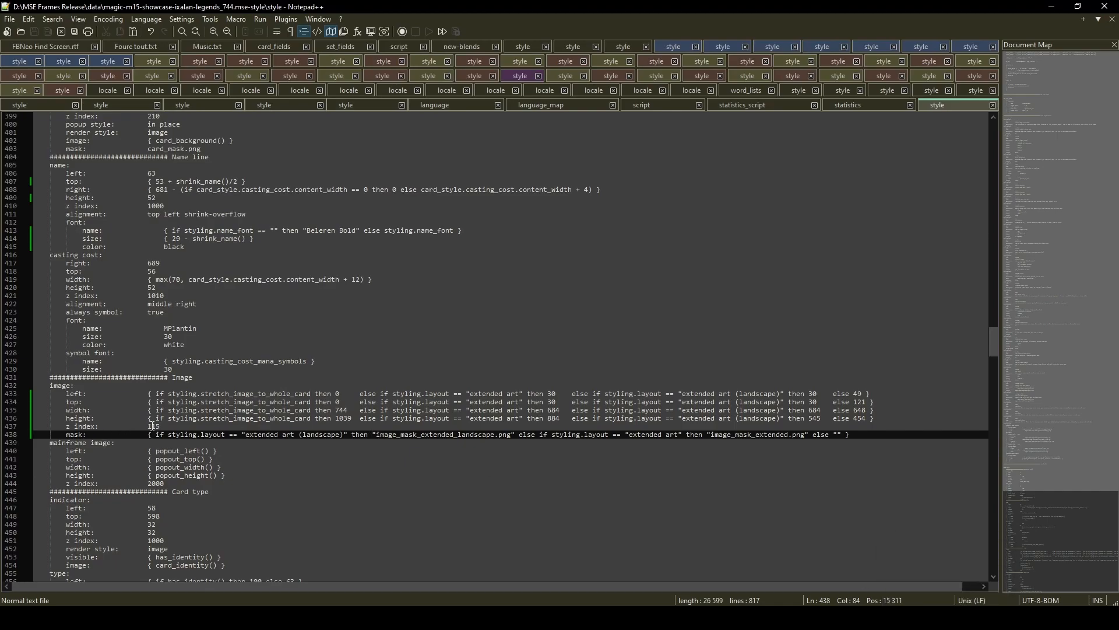
- Set the image block's z index to 130 and save the style file
left_click_drag(149, 427, 156, 428)
type("30")
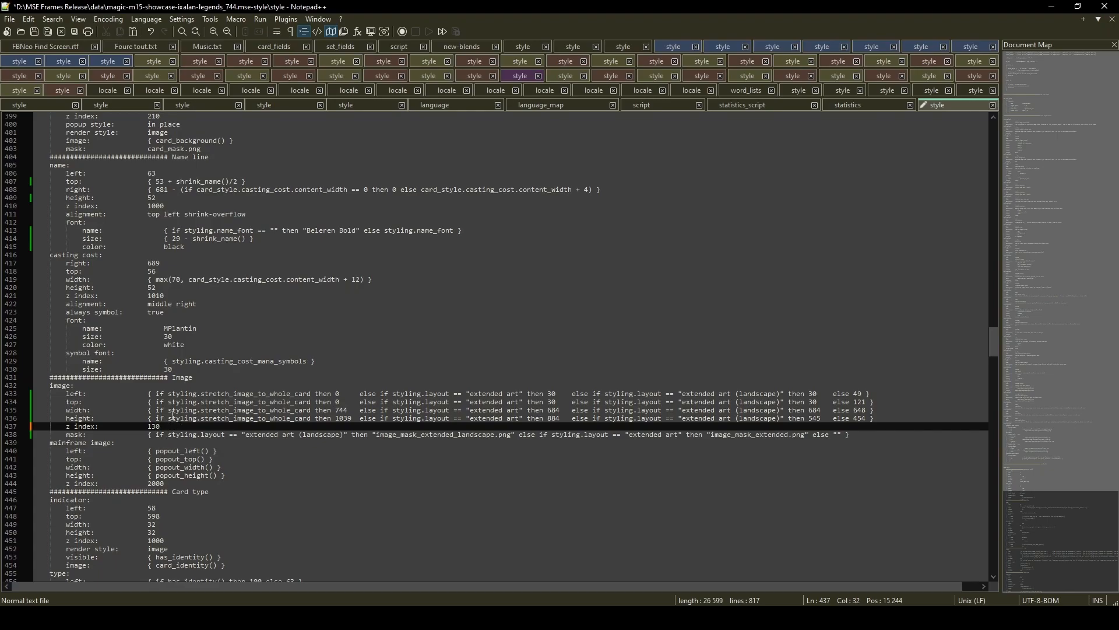
left_click(10, 19)
left_click(37, 111)
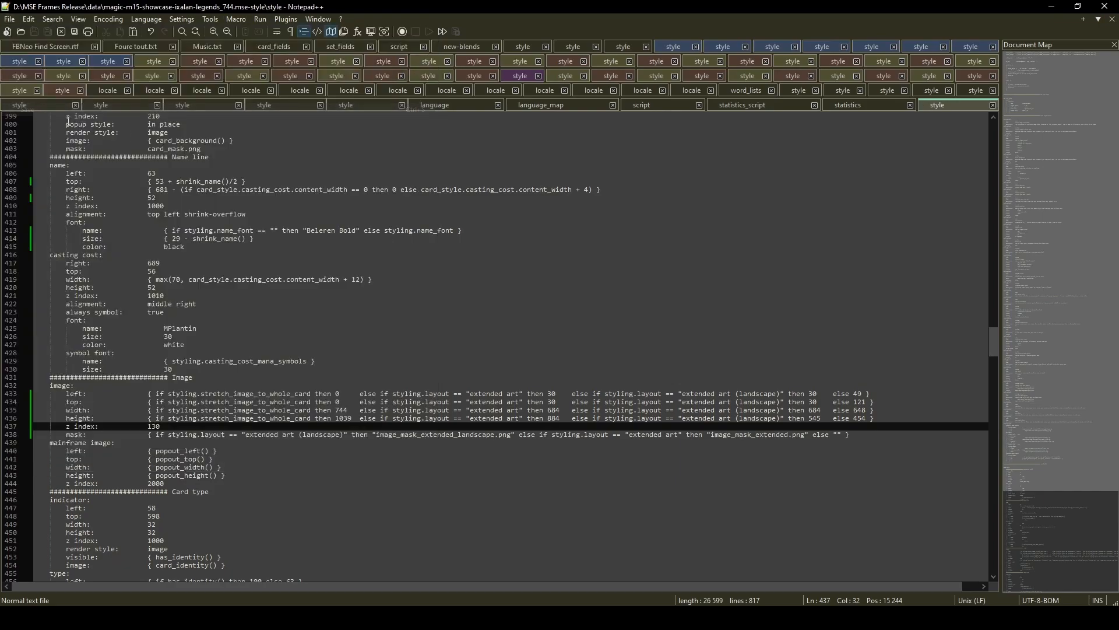
- Switch to Magic Set Editor, reload the data, and set the card's Layout to Extended Art
left_click(723, 618)
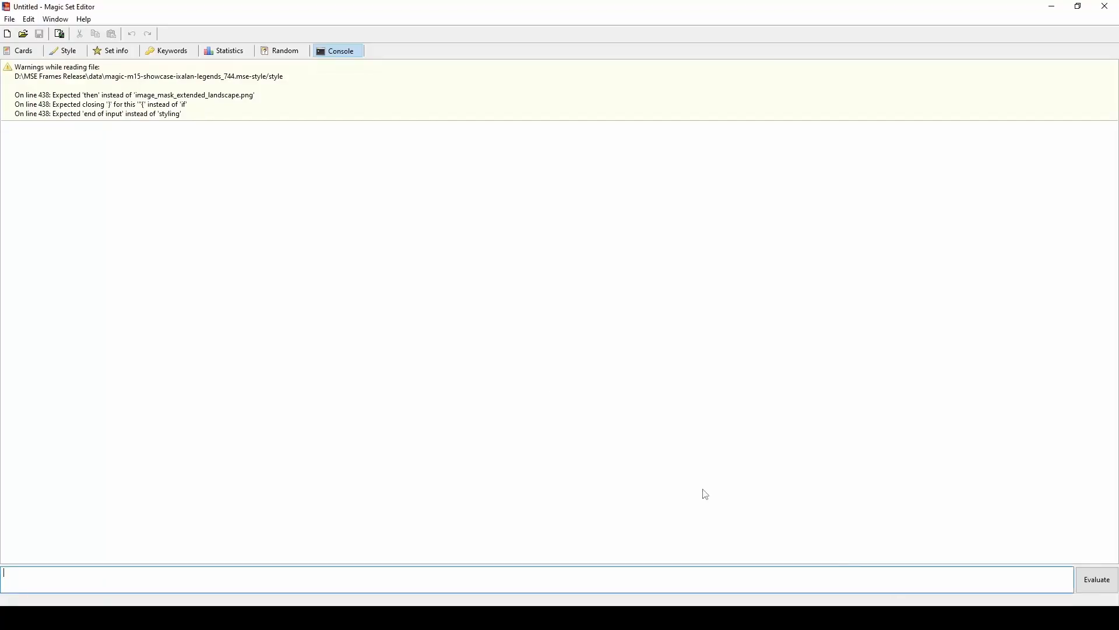
left_click(11, 21)
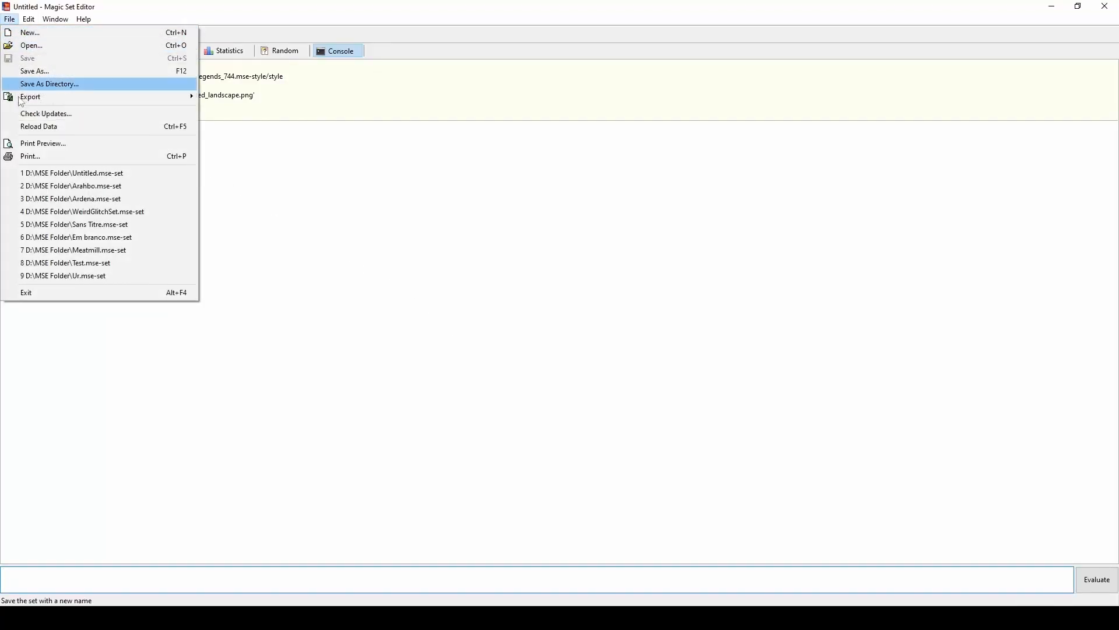
left_click(30, 126)
left_click(24, 51)
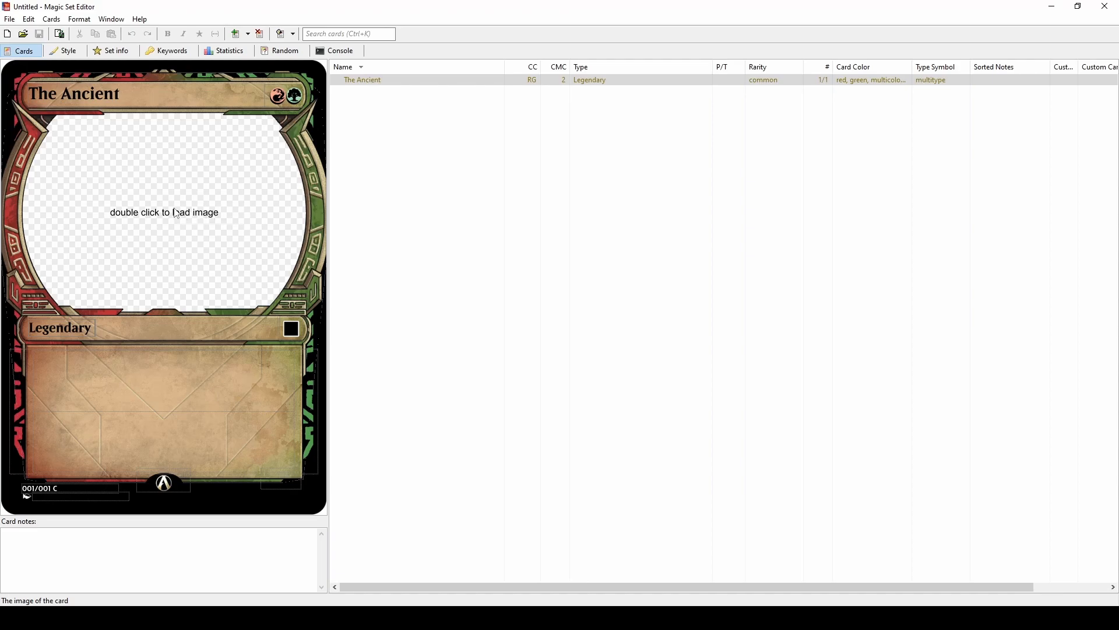
left_click(64, 52)
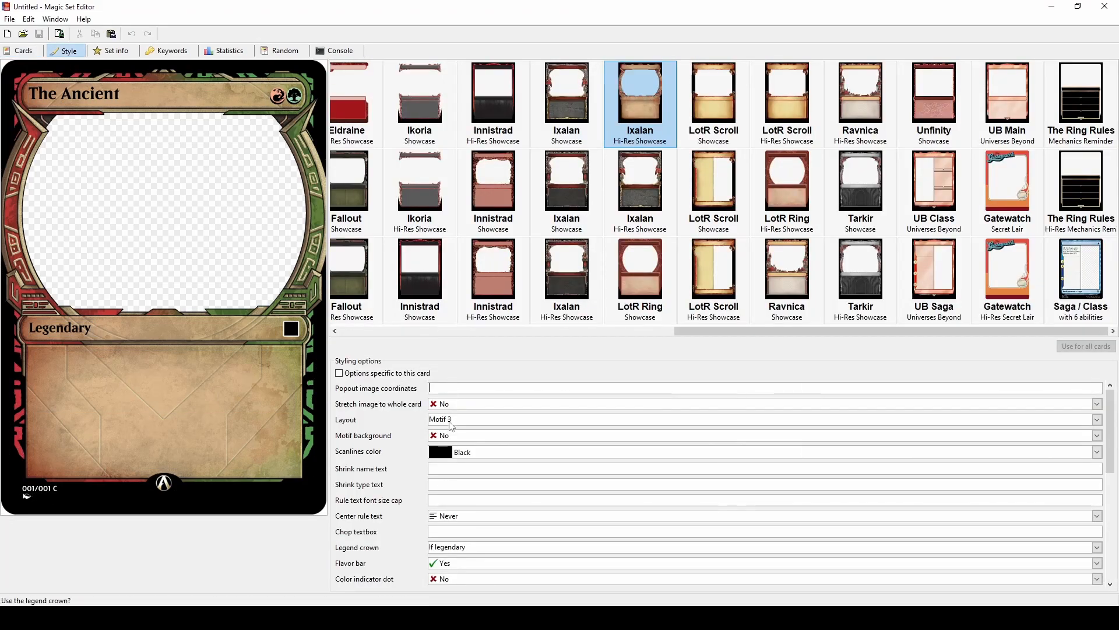
left_click(448, 426)
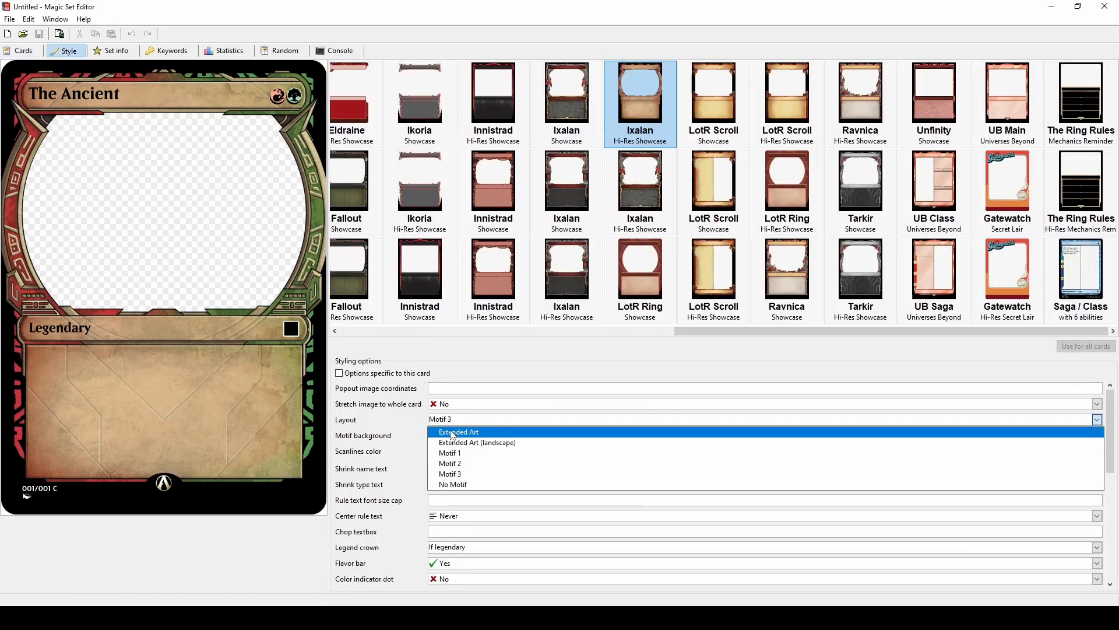
left_click(451, 431)
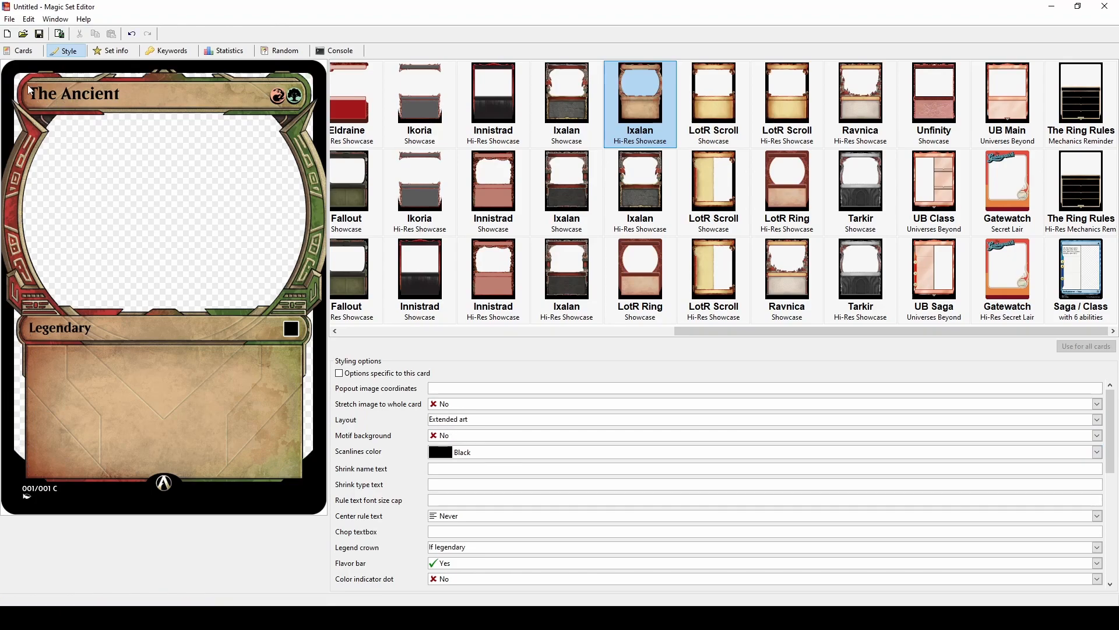
- Compare the card preview with Layout set to Extended Art (landscape), Motif 2, Extended Art (landscape) again, and Motif 1
left_click(464, 423)
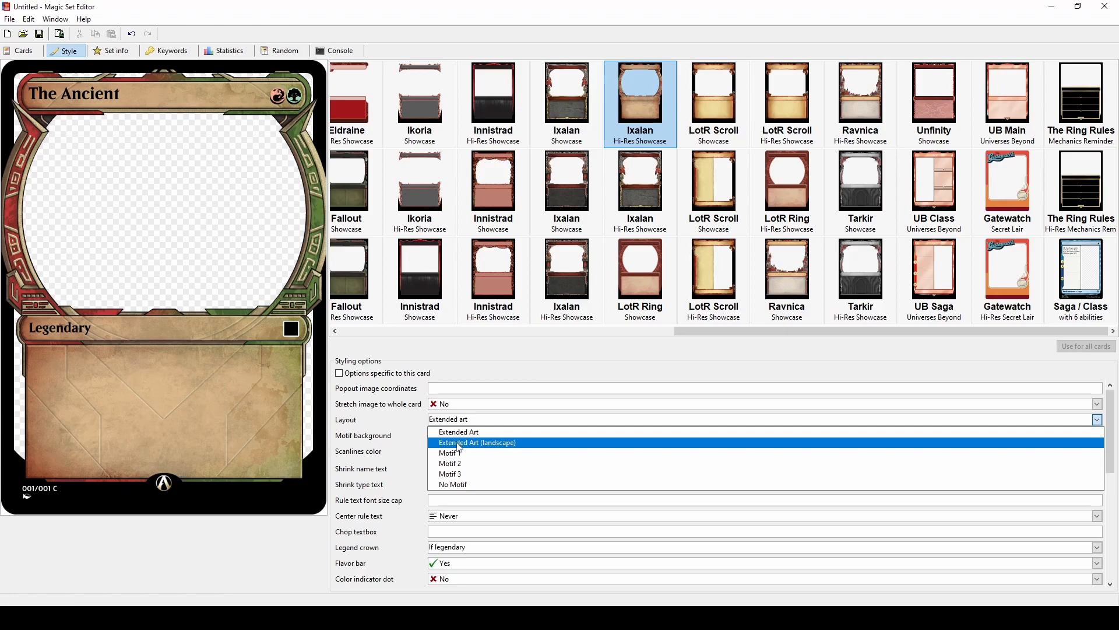
left_click(460, 443)
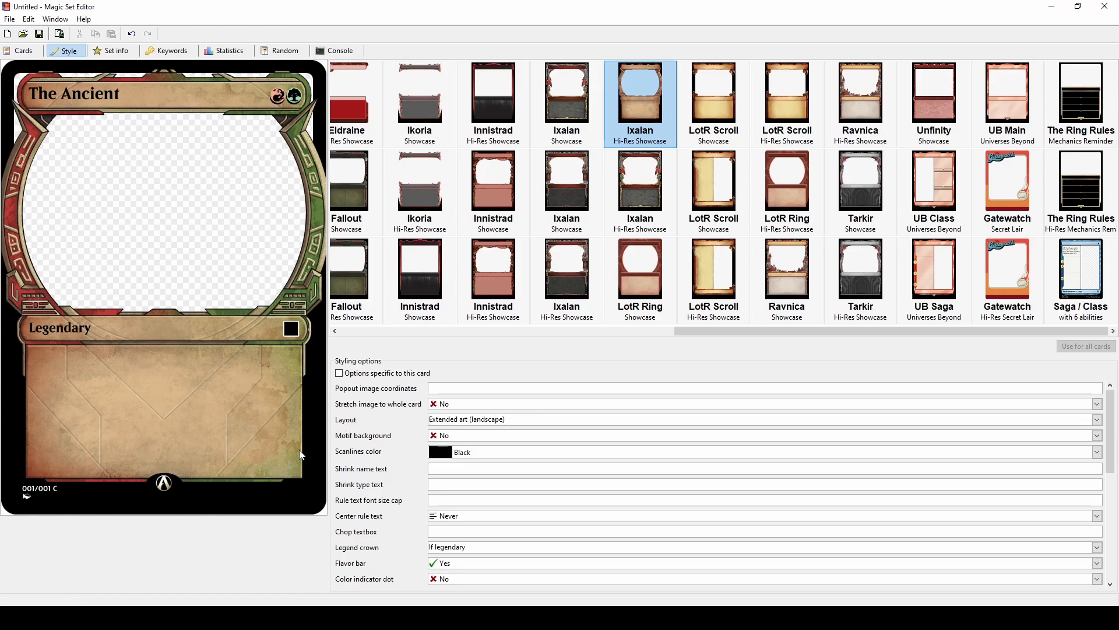
left_click(468, 421)
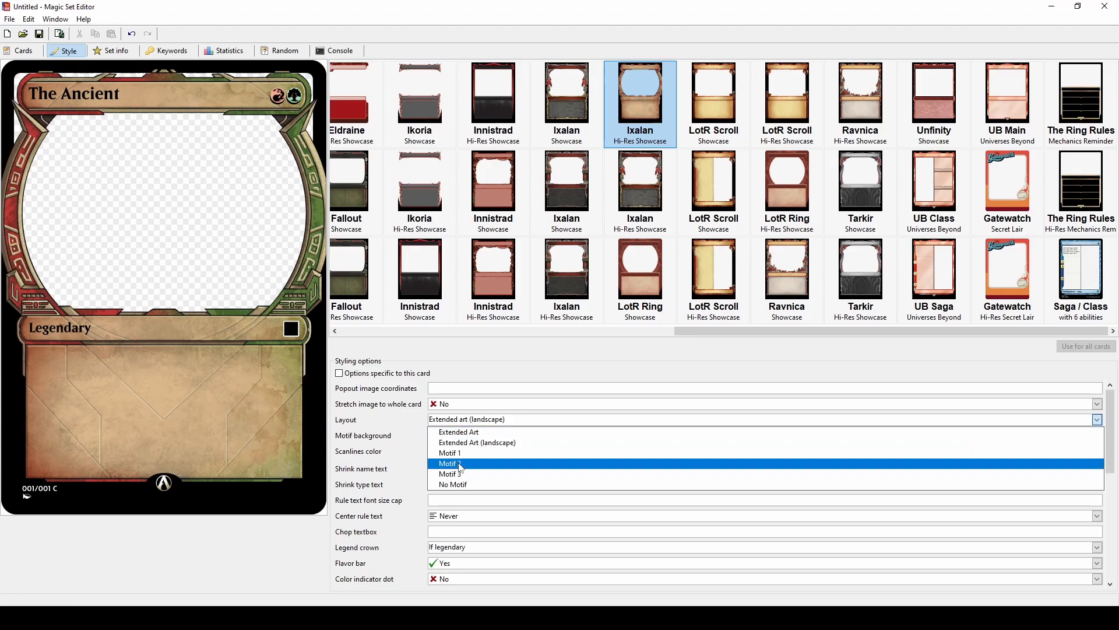
left_click(458, 465)
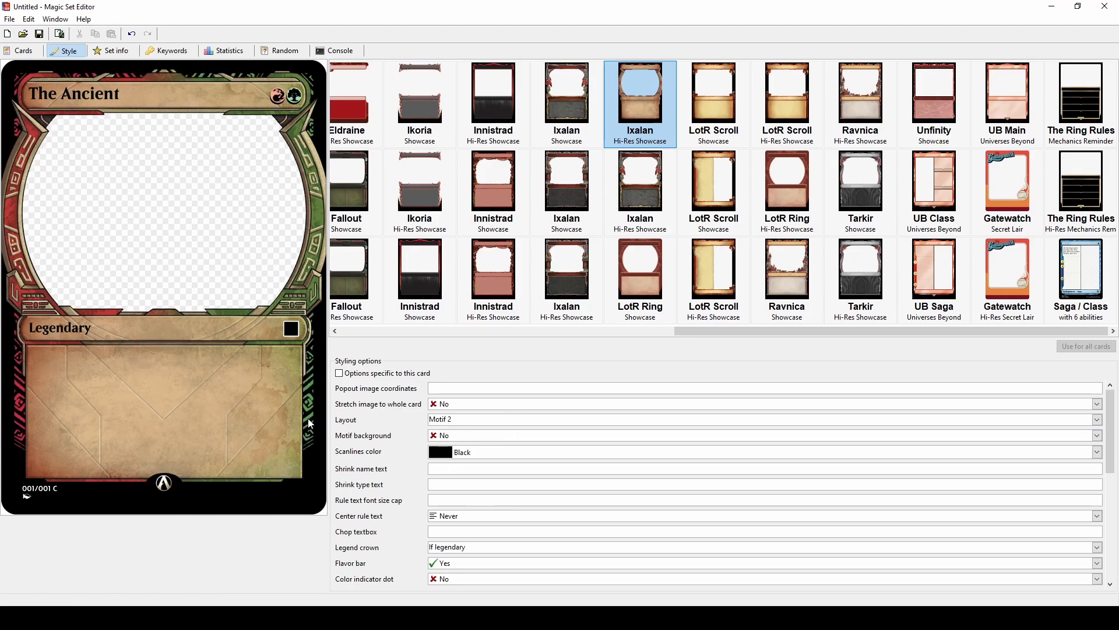
left_click(460, 426)
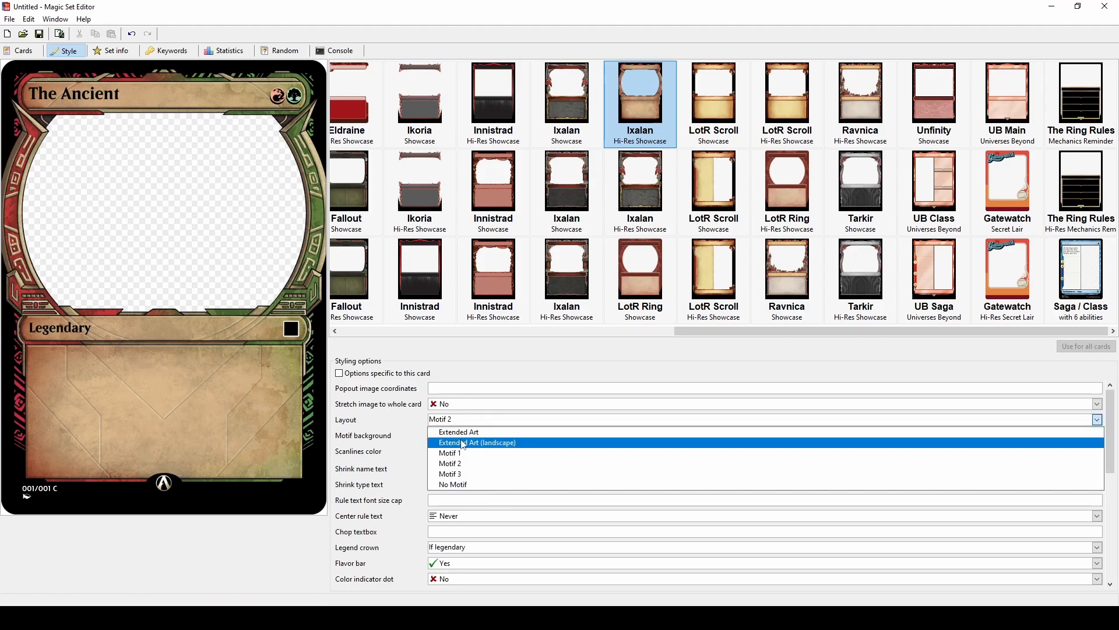
left_click(432, 441)
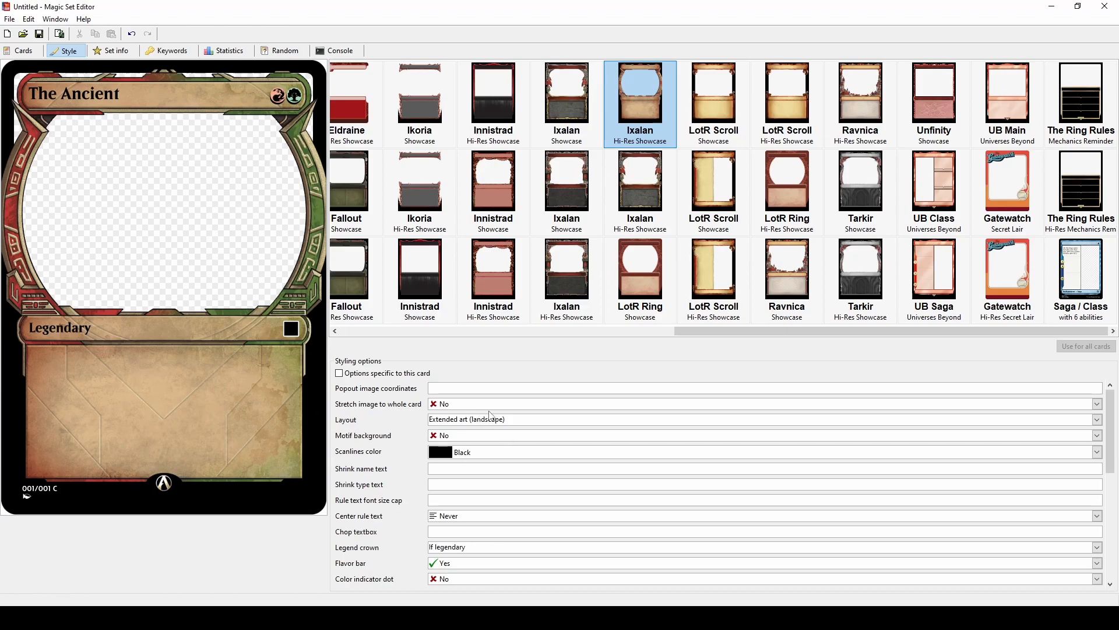
left_click(461, 421)
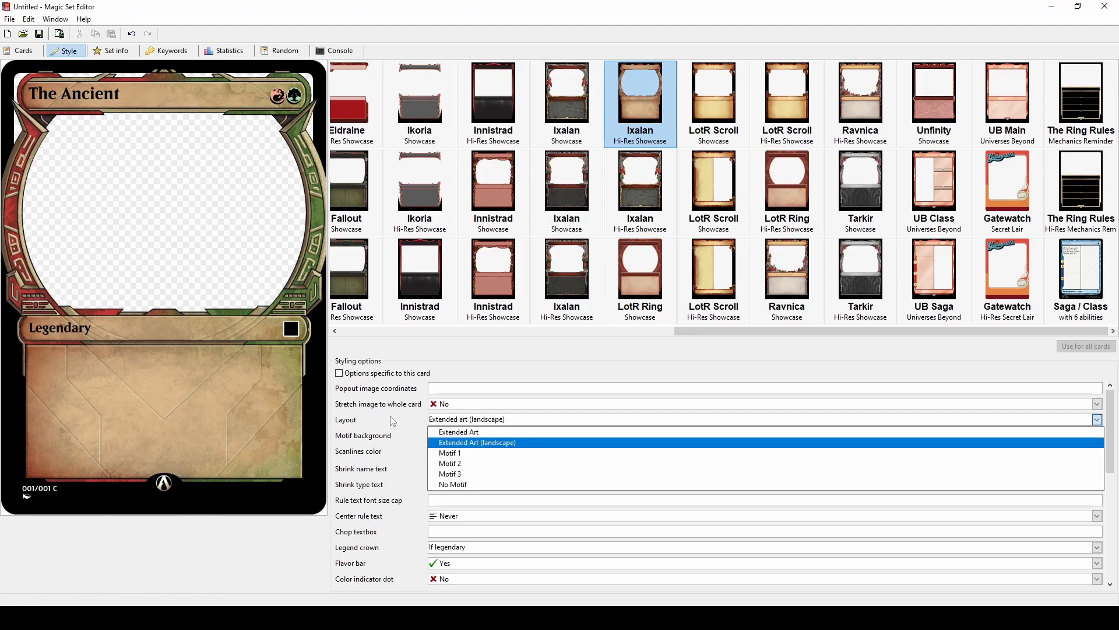
left_click(461, 452)
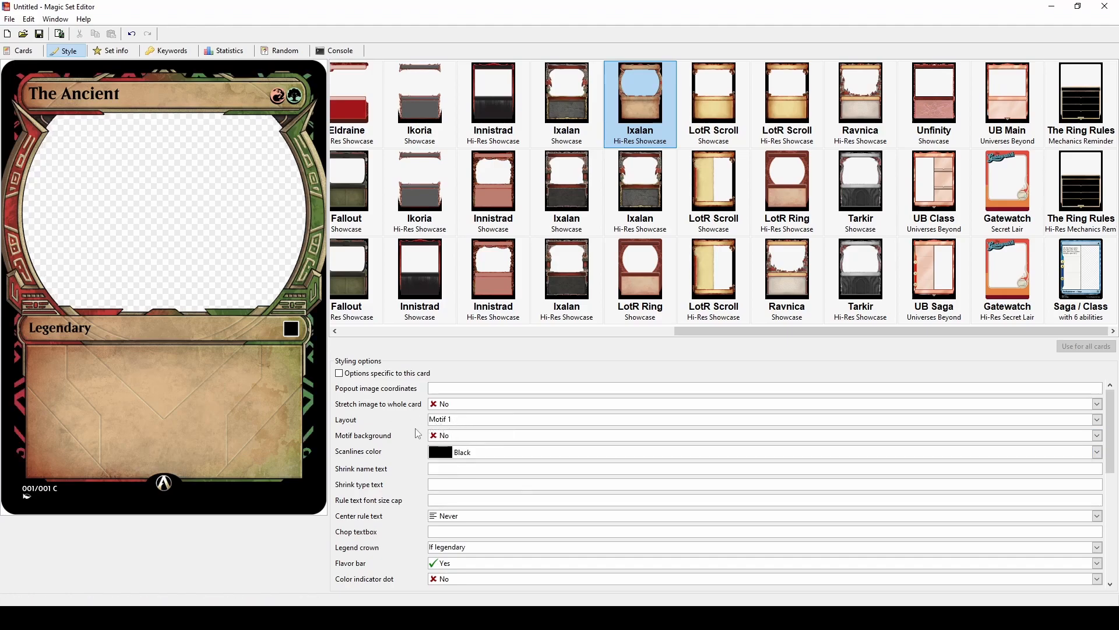
- Switch to Notepad++ and delete the whole "stretch image to whole card" styling field from the extra style options
key("alt+Tab")
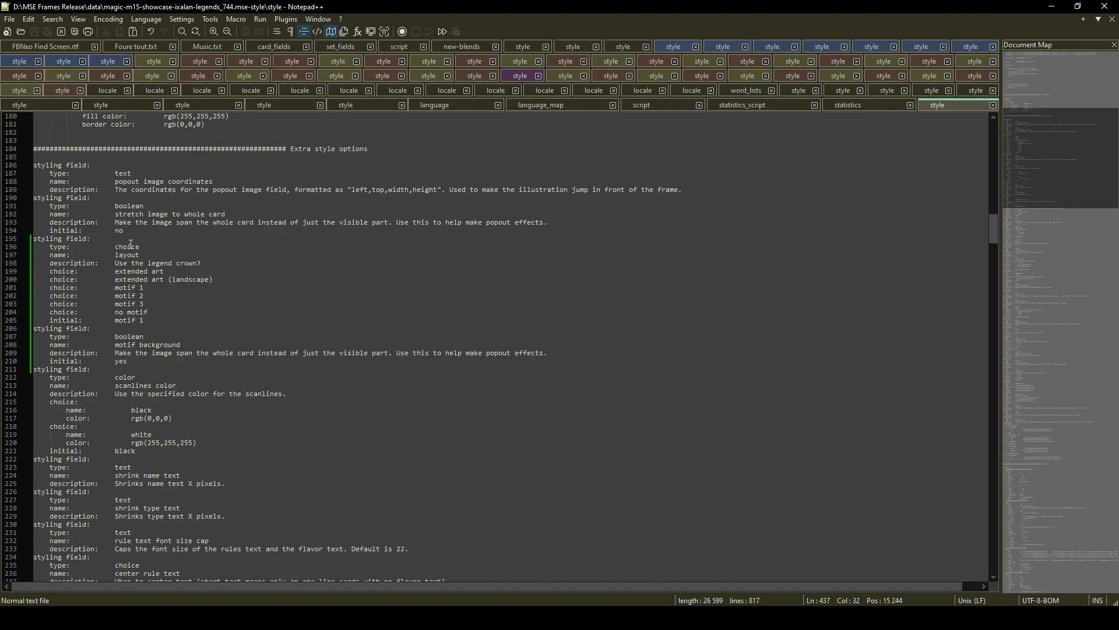
left_click(165, 213)
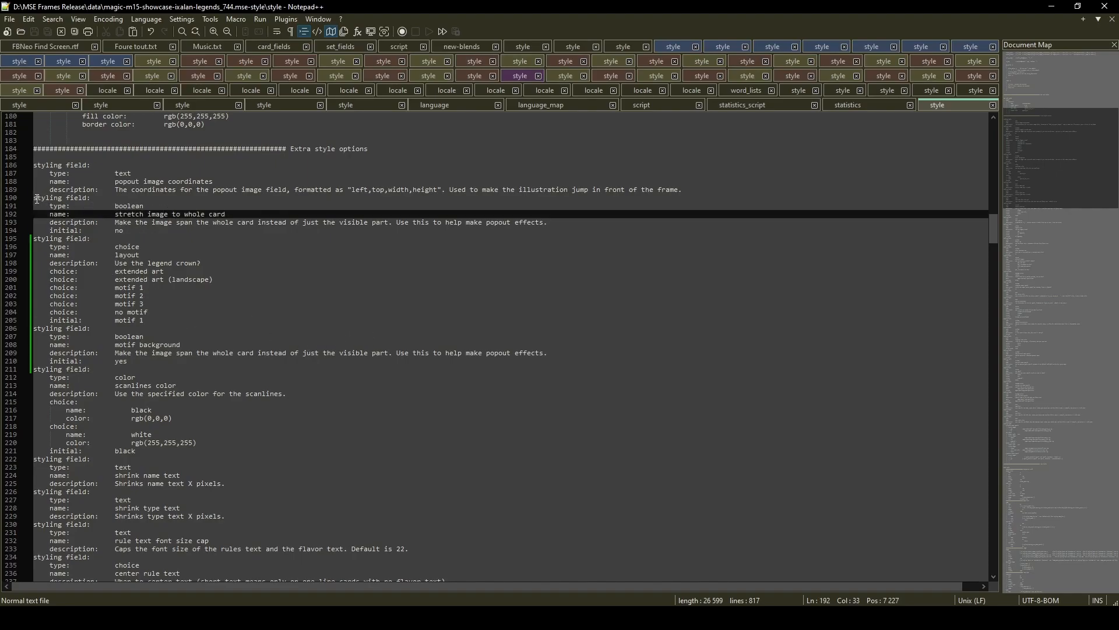
left_click_drag(36, 199, 30, 239)
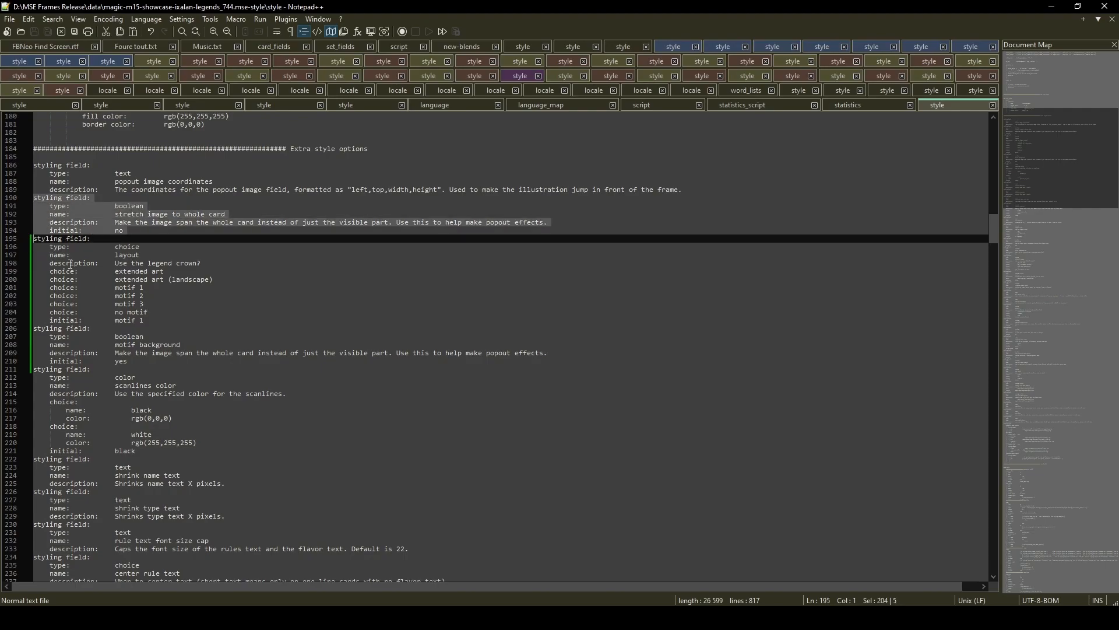
key("Delete")
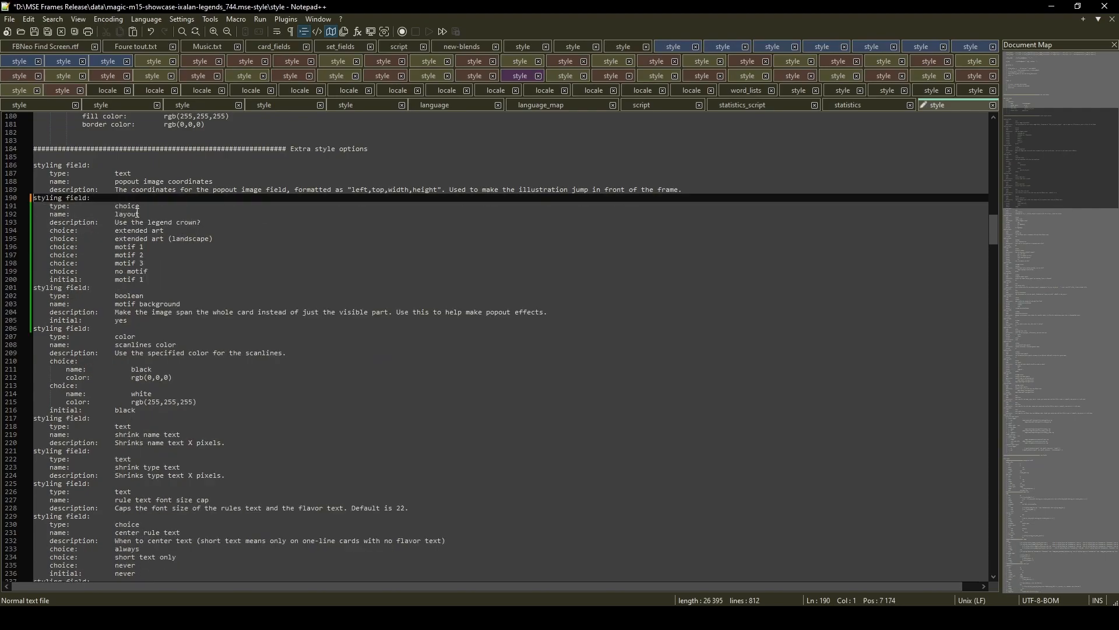
- Rename the layout styling field to "art layout" and add a "whole card" choice above extended art
left_click(114, 215)
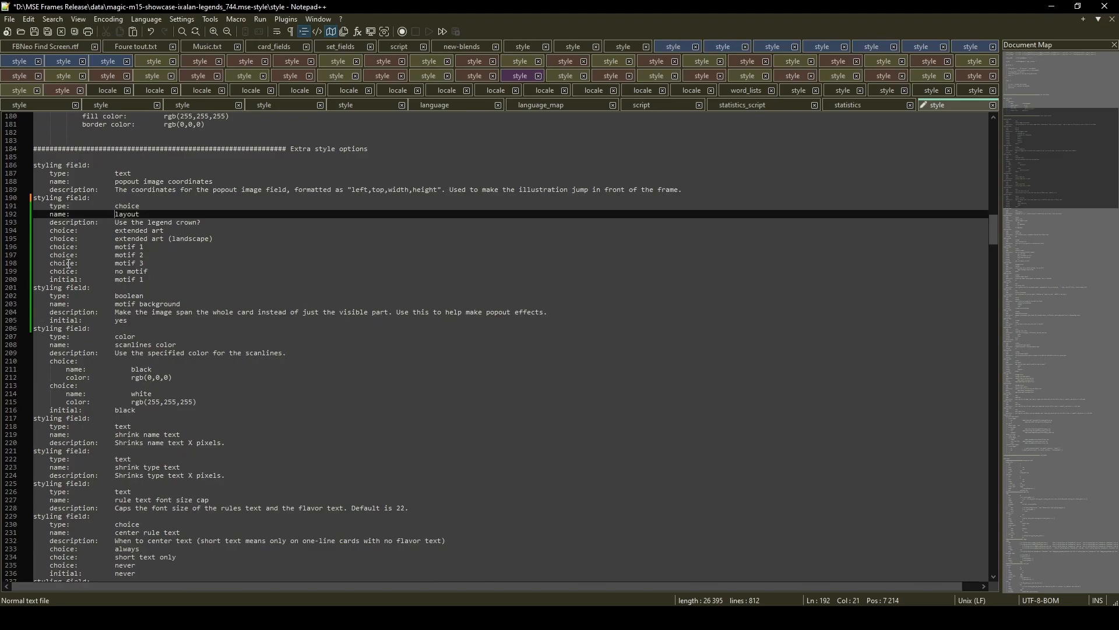
type("art")
left_click_drag(48, 231, 46, 241)
key("ctrl+c")
left_click(44, 236)
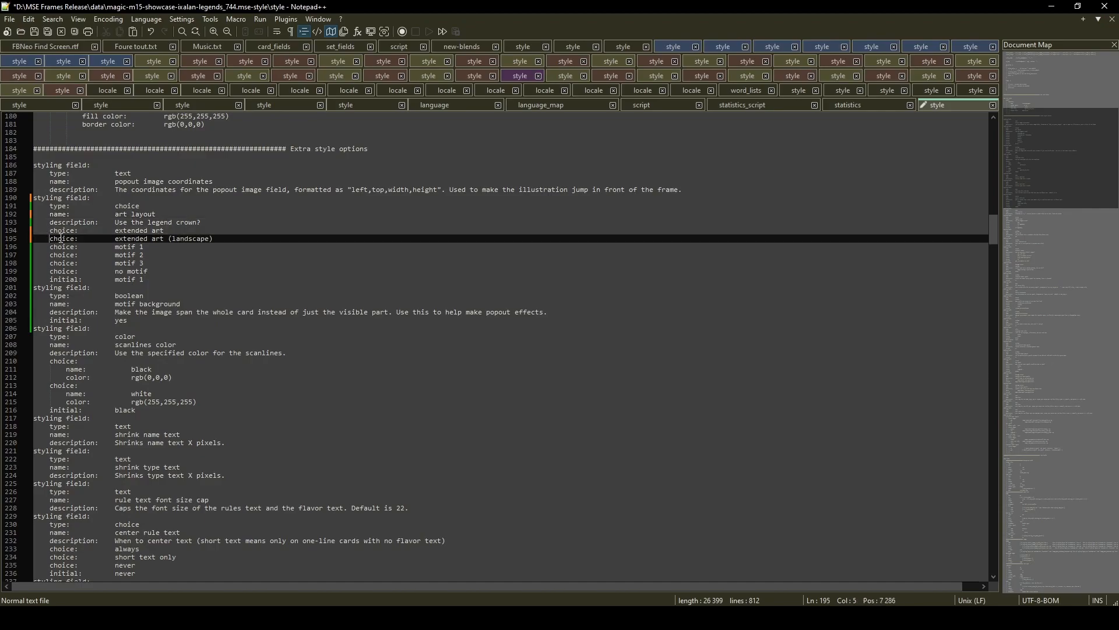
key("ctrl+v")
left_click_drag(116, 230, 170, 230)
type("wh")
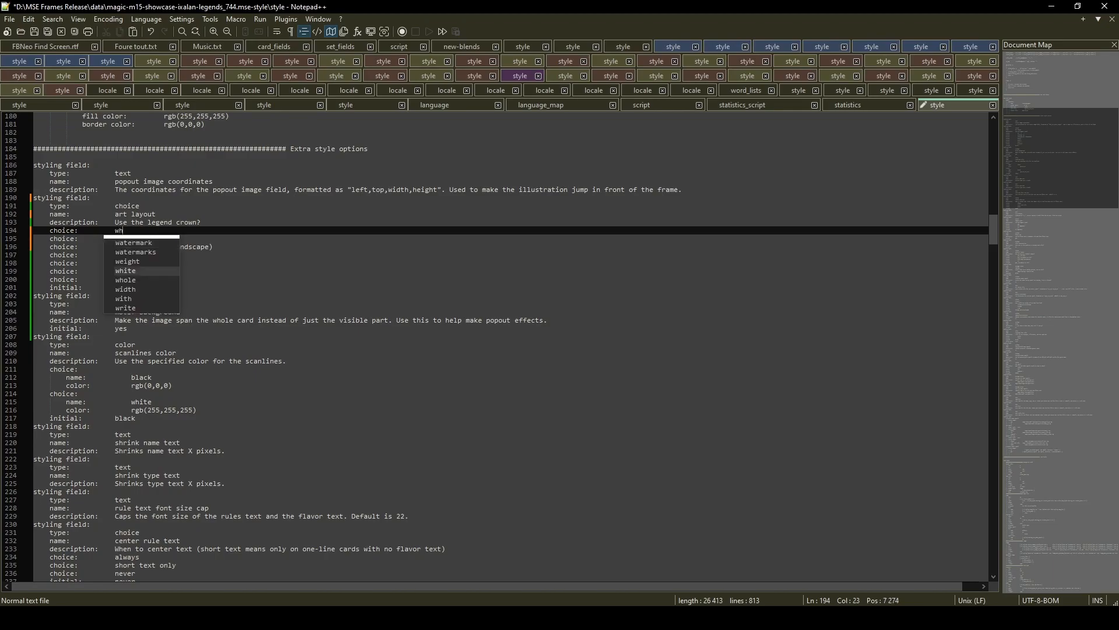
type("ole card")
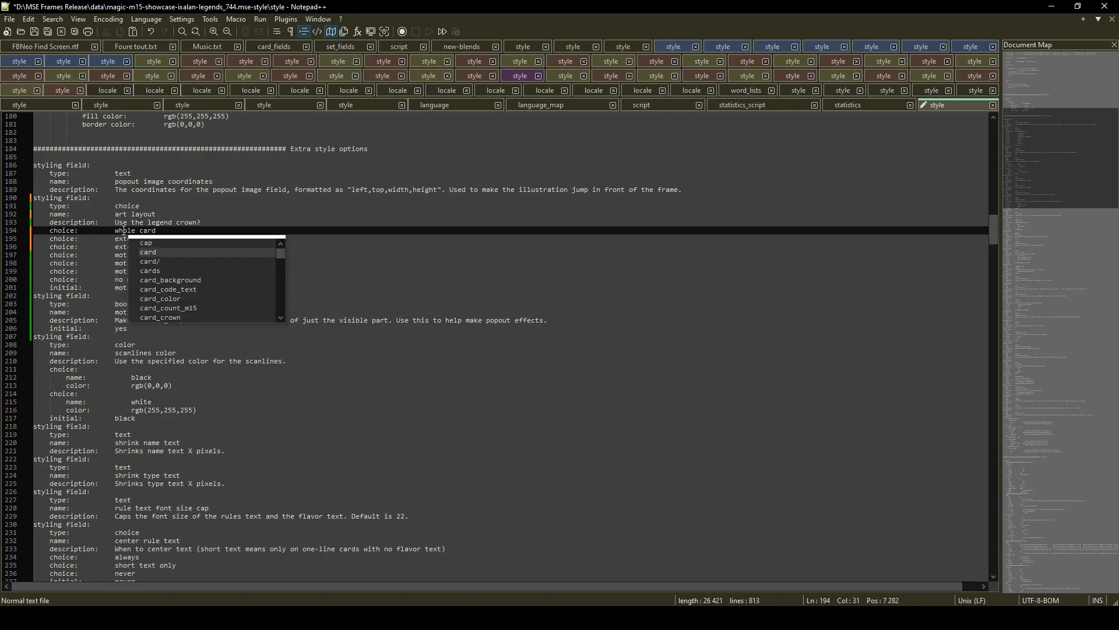
left_click(119, 239)
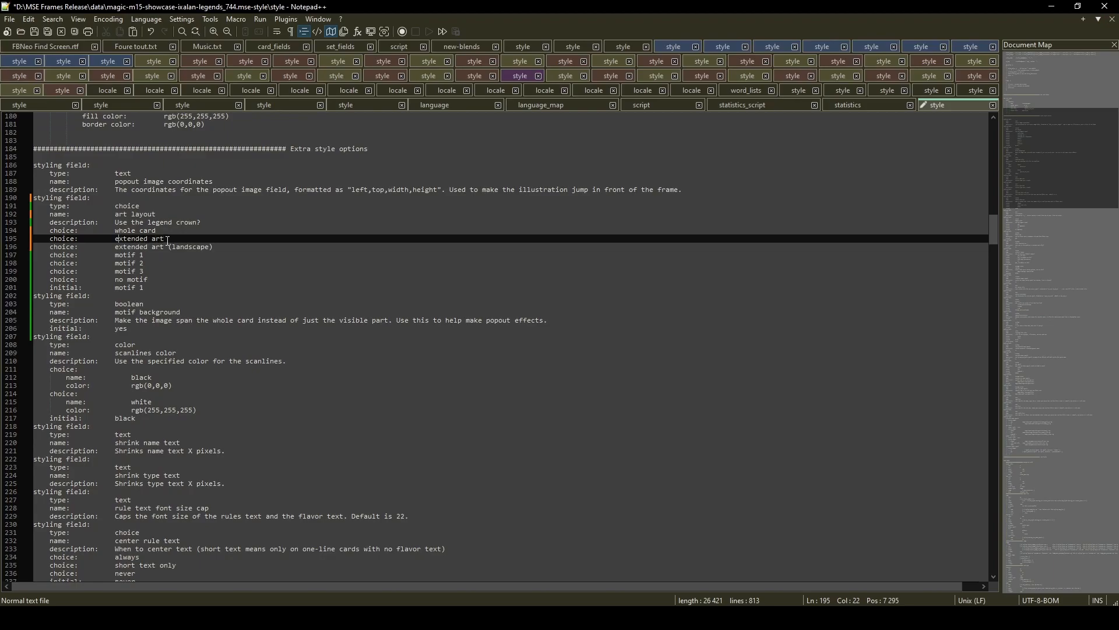
- Replace "motif 1" with "normal" in both the choice and initial lines of the art layout field
left_click_drag(115, 254, 150, 255)
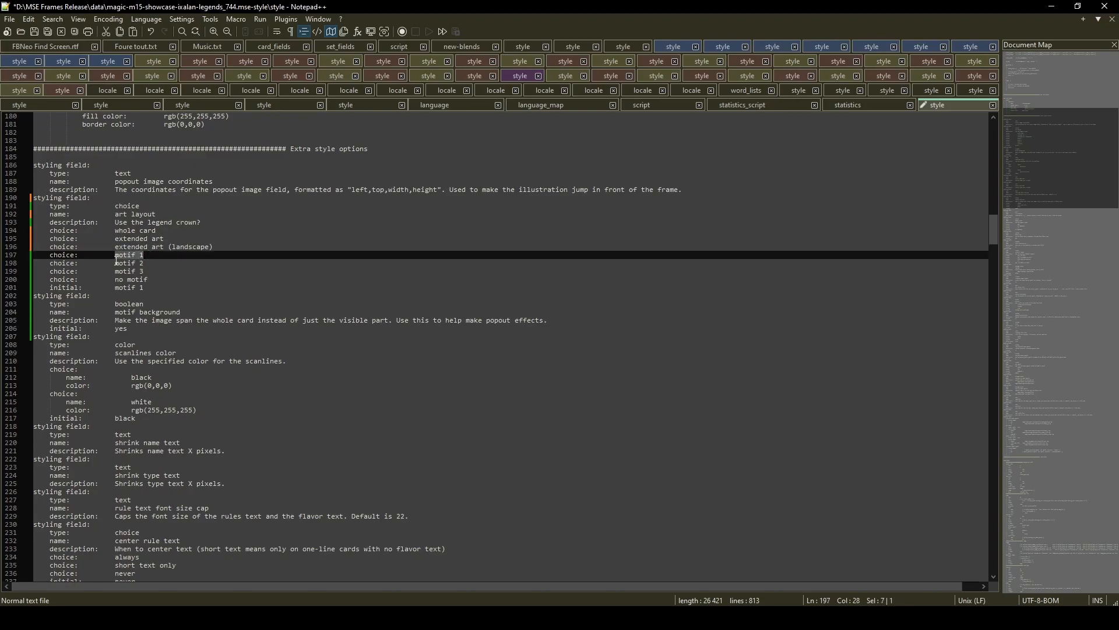
type("normal")
left_click_drag(116, 287, 143, 287)
type("n")
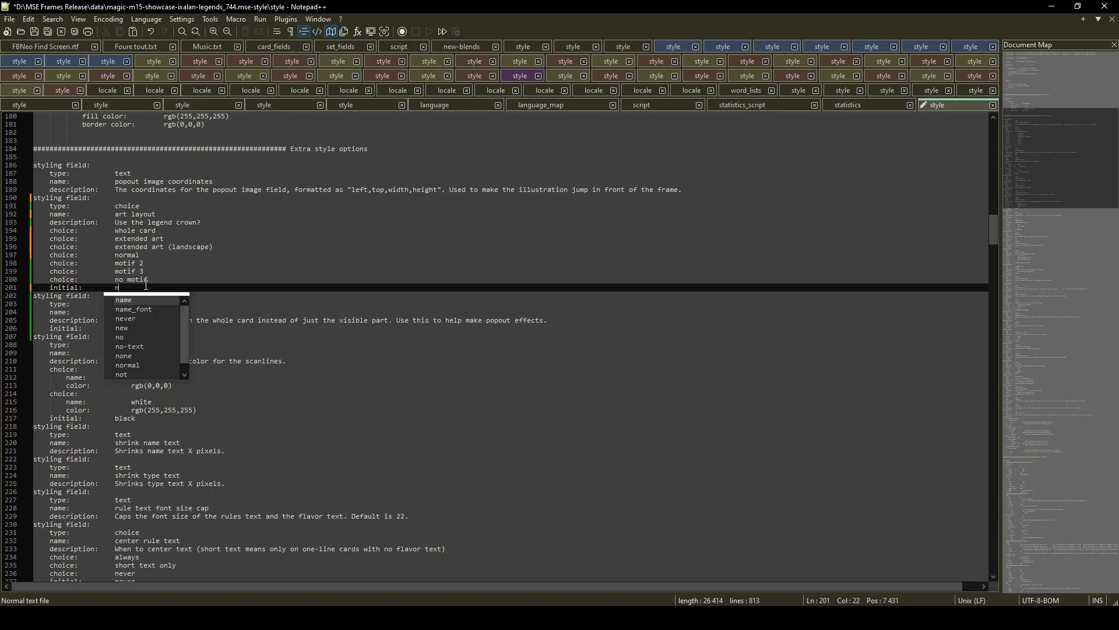
type("ormal")
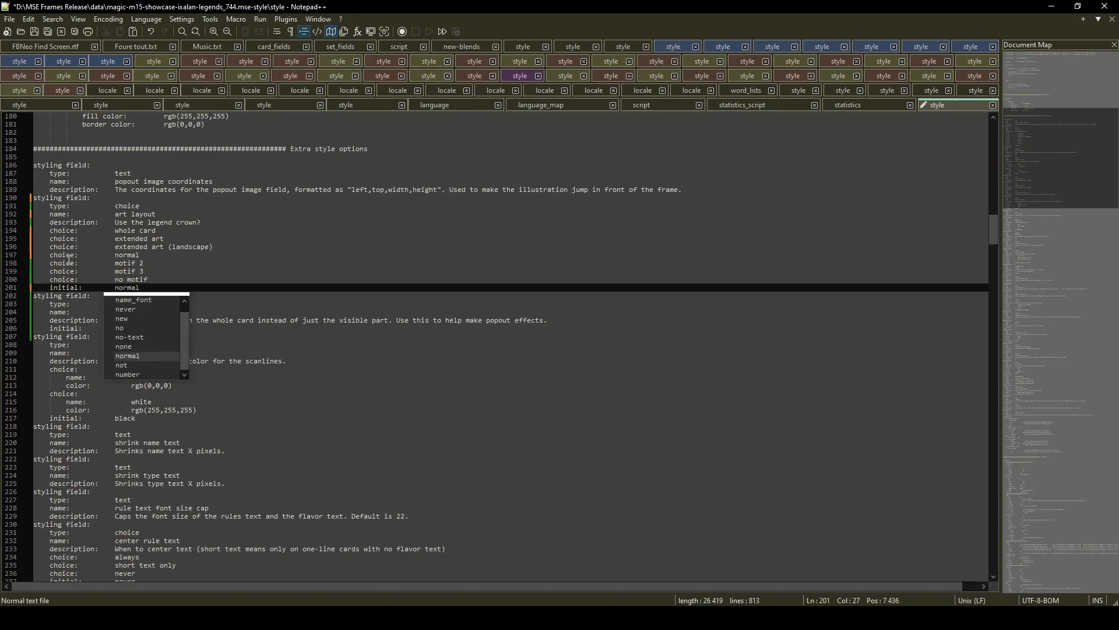
- Copy the motif 2, motif 3 and no motif choices of the art layout field and remove them from it
left_click_drag(47, 264, 47, 287)
key("ctrl+c")
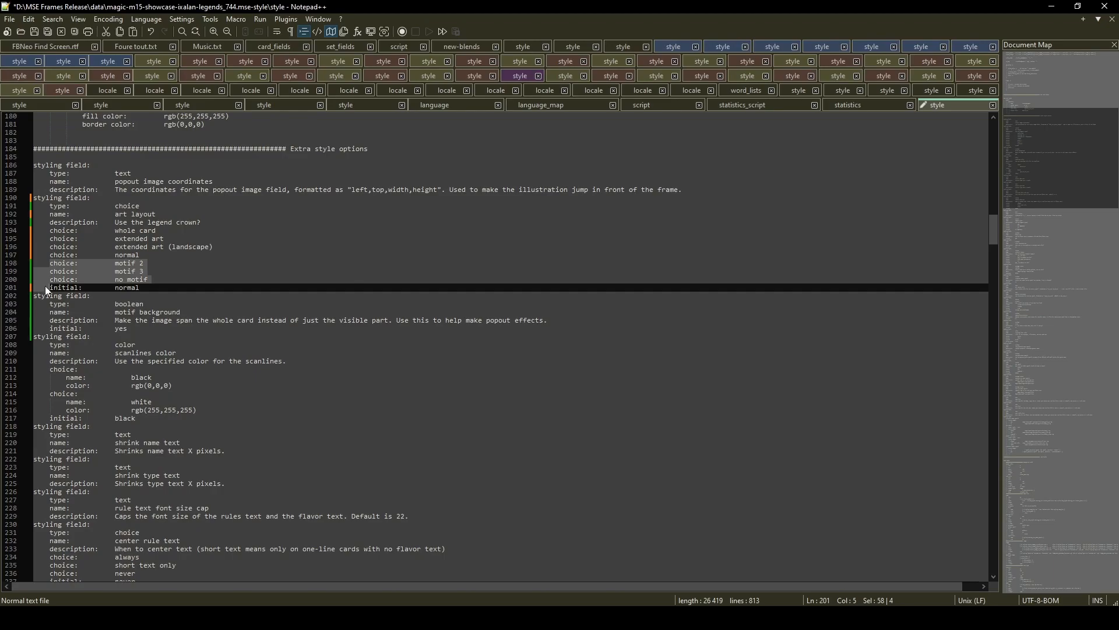
key("Delete")
left_click(152, 257)
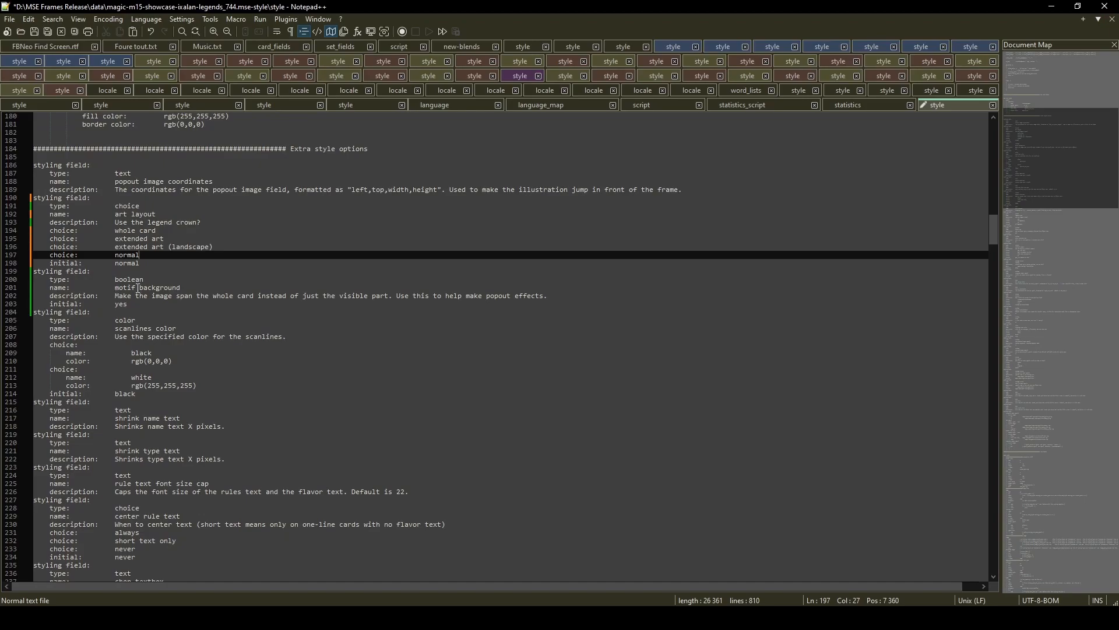
- Shorten the motif background styling field's name to "motif" and change its type to choice
left_click_drag(136, 287, 188, 288)
key("Delete")
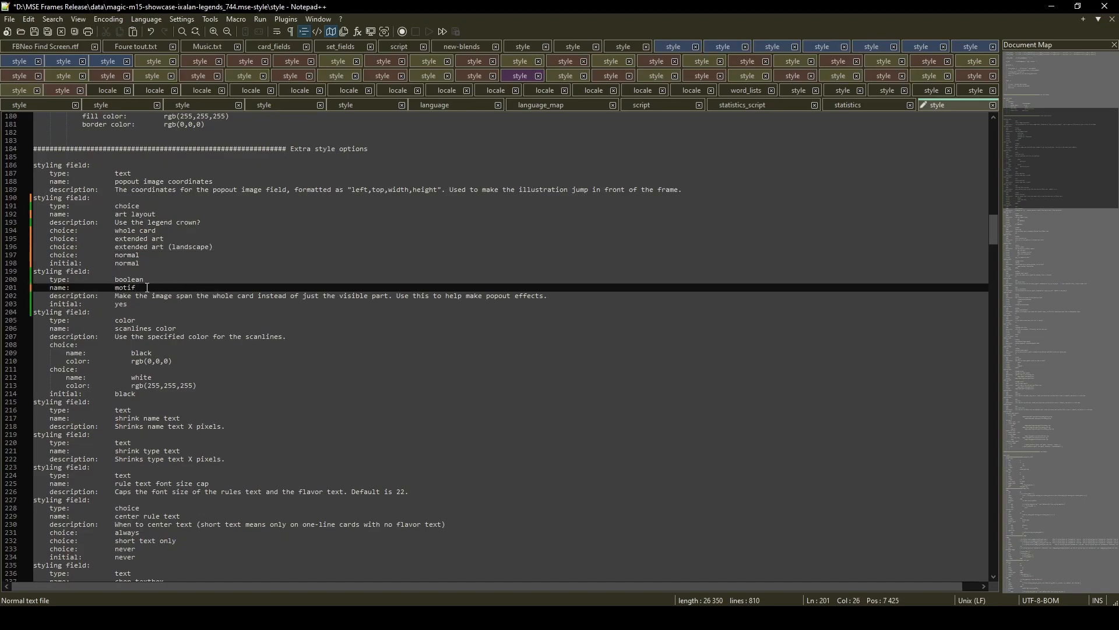
left_click(146, 281)
double_click(128, 279)
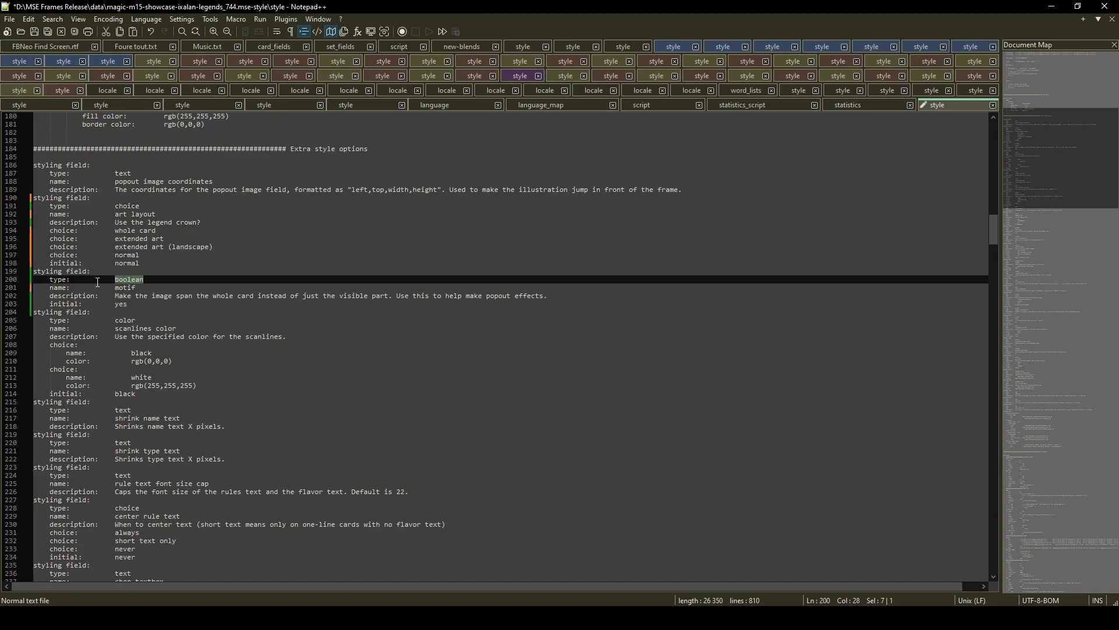
type("choice")
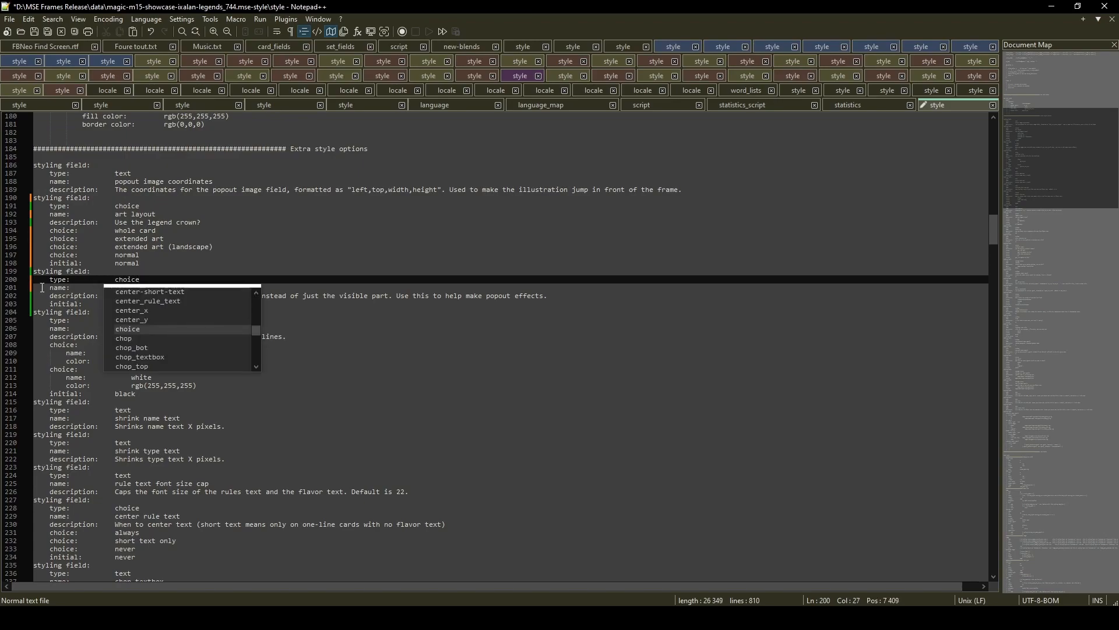
- Paste the copied motif choices above the motif field's initial line and renumber the first one as motif 1
left_click(51, 296)
left_click(50, 304)
key("ctrl+v")
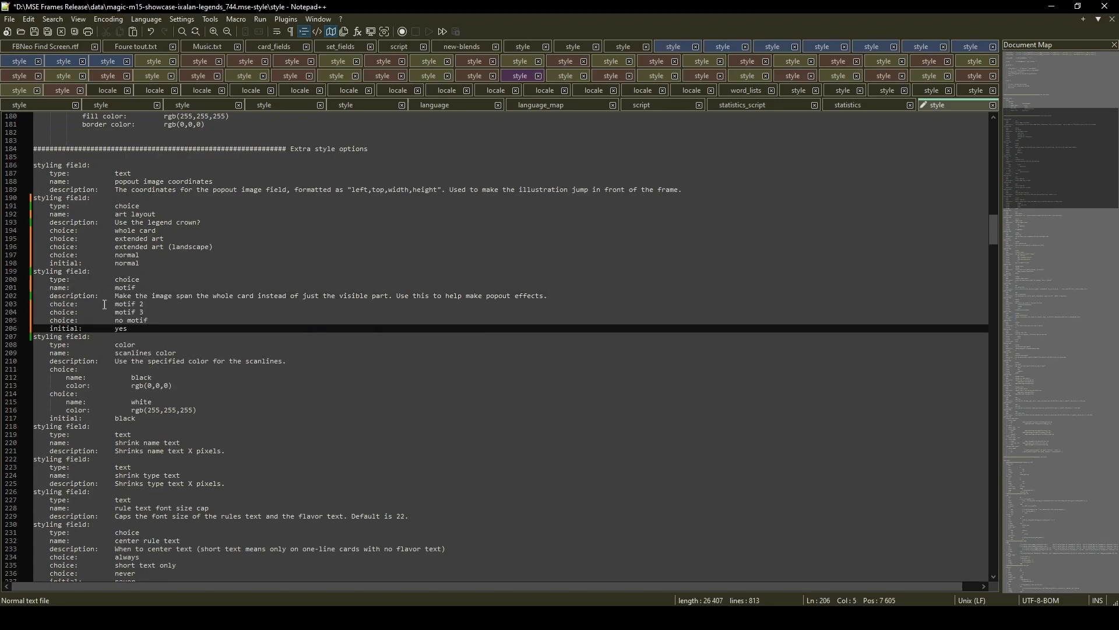
double_click(140, 303)
type("1")
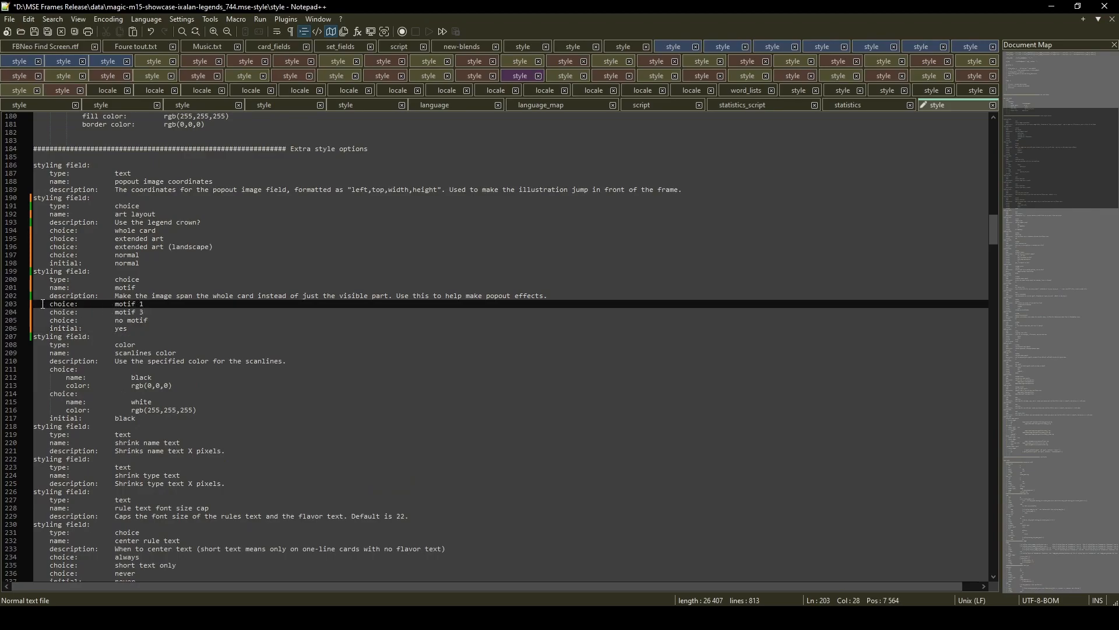
- Duplicate the motif 1 choice line and extend the copy to "motif 1 + background"
key("ctrl+d")
left_click(49, 319)
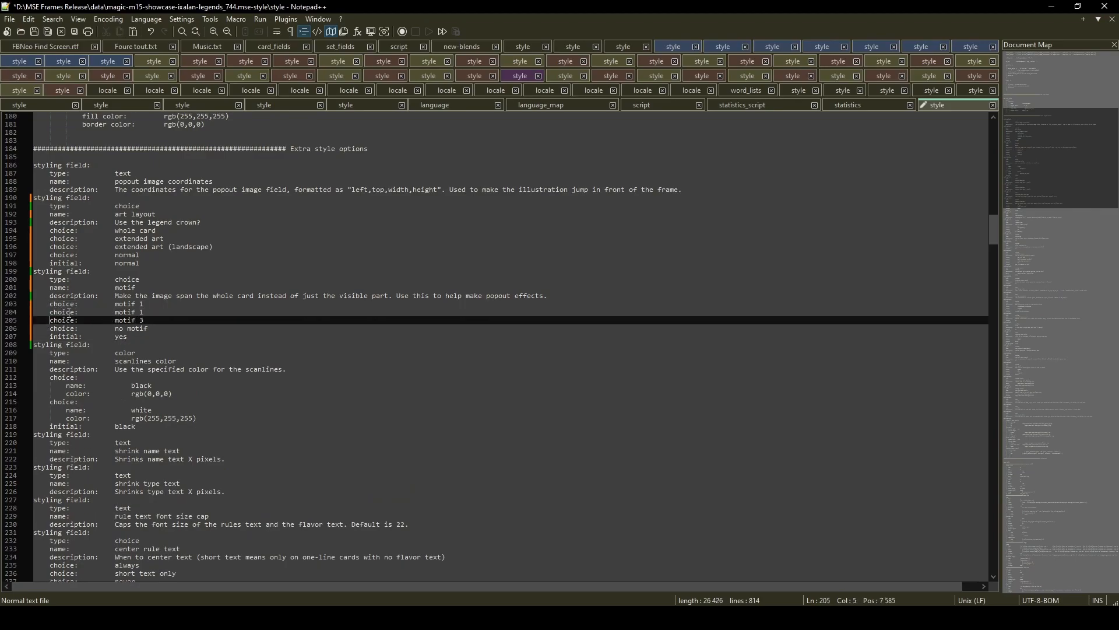
left_click(156, 313)
type("+ ")
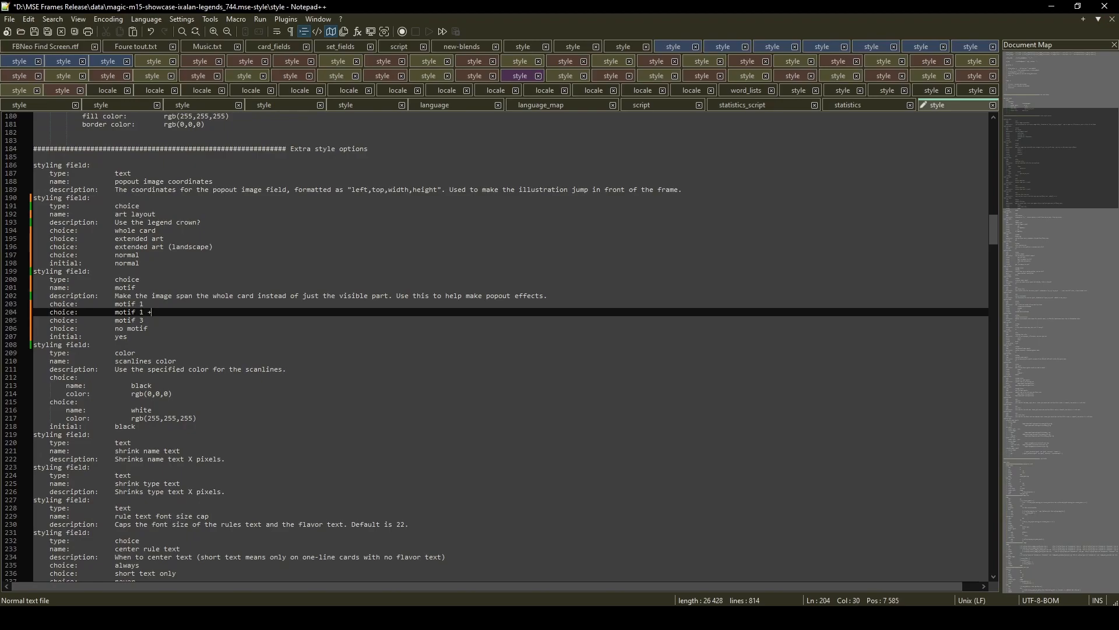
type("backgr")
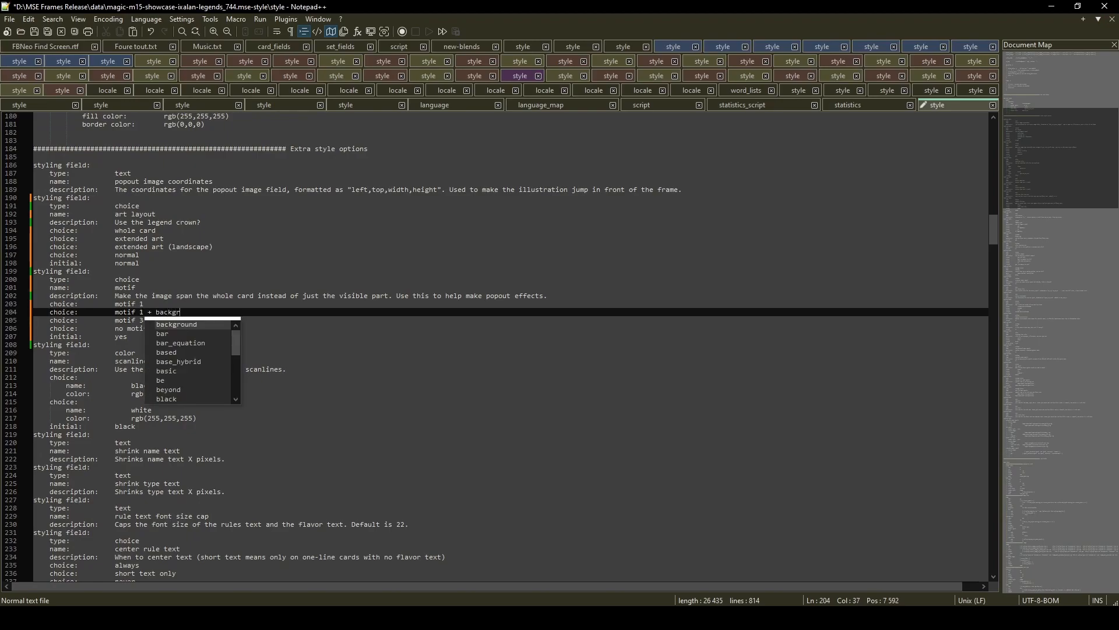
type("ound")
- Repeat the motif 1 pair of choices twice more and renumber the copies as motif 2 and motif 3
left_click(47, 306)
left_click_drag(47, 306, 44, 320)
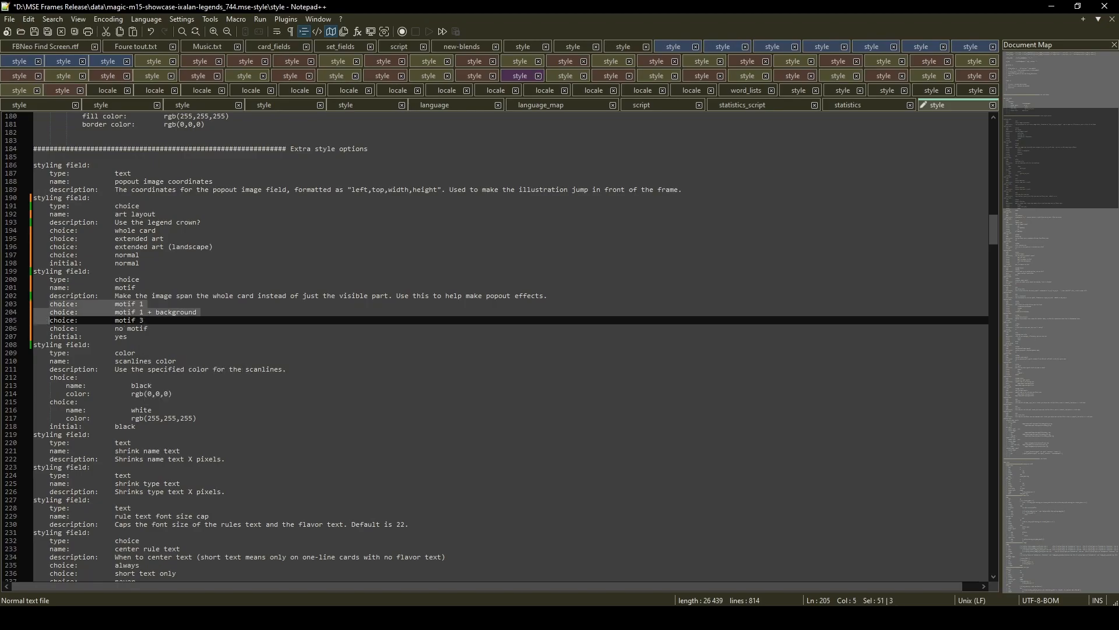
key("ctrl+c")
key("ctrl+v")
key("ctrl+v")
key("ctrl+v")
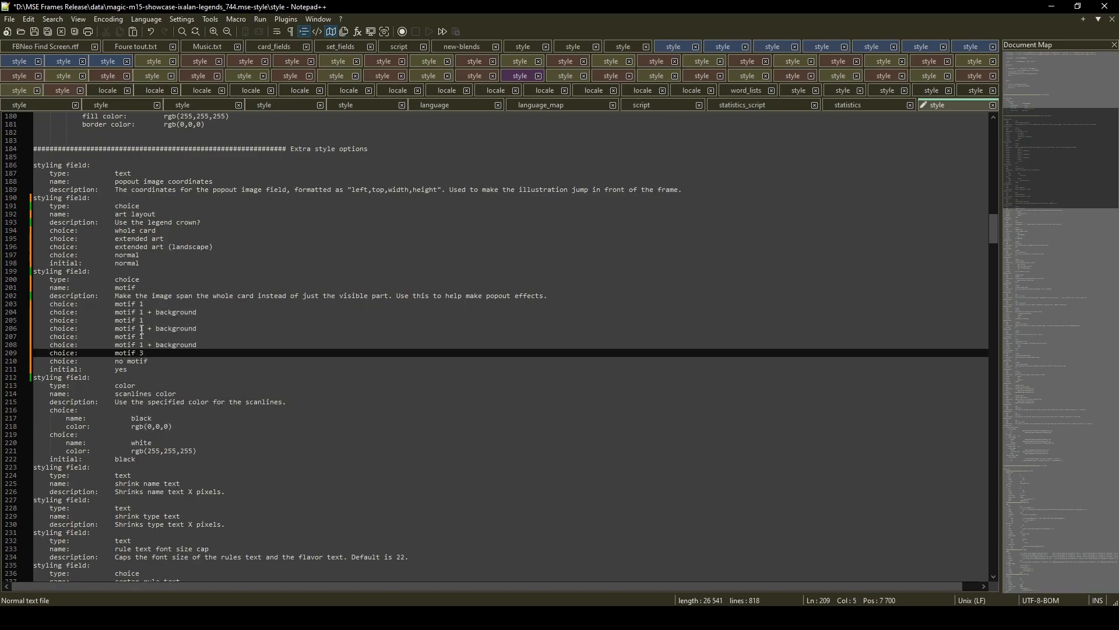
left_click_drag(143, 319, 142, 344)
left_click(140, 319)
type("2")
type("3")
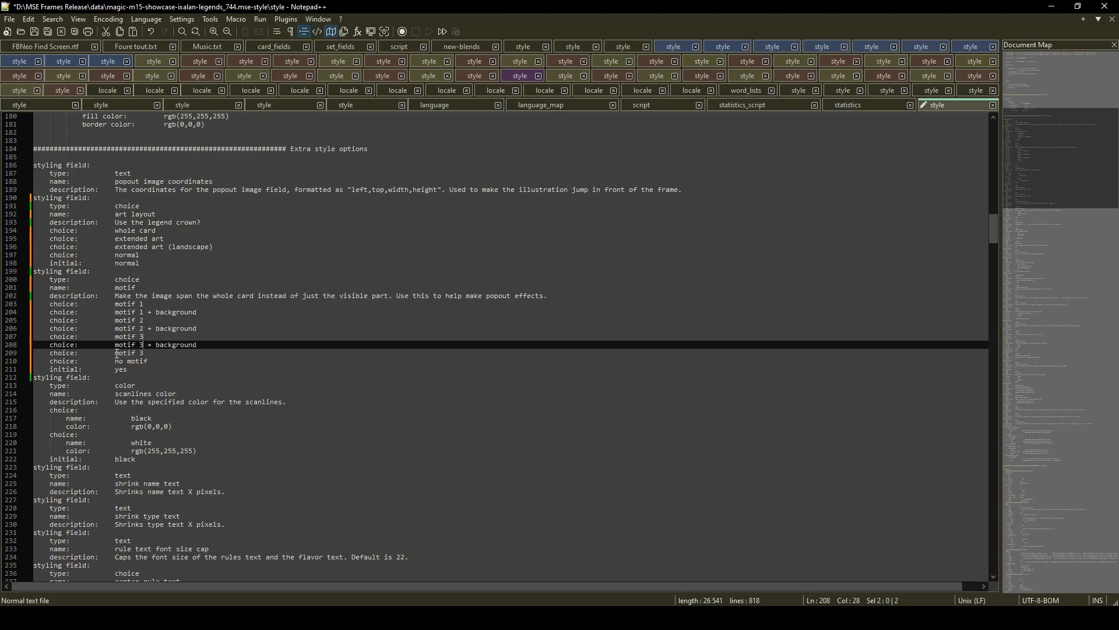
- Extend the "no motif" choice of the motif styling field to "no motif + background" by copying the suffix from the motif 3 choice
left_click_drag(114, 353, 197, 342)
key("ctrl+c")
left_click(167, 361)
key("ctrl+v")
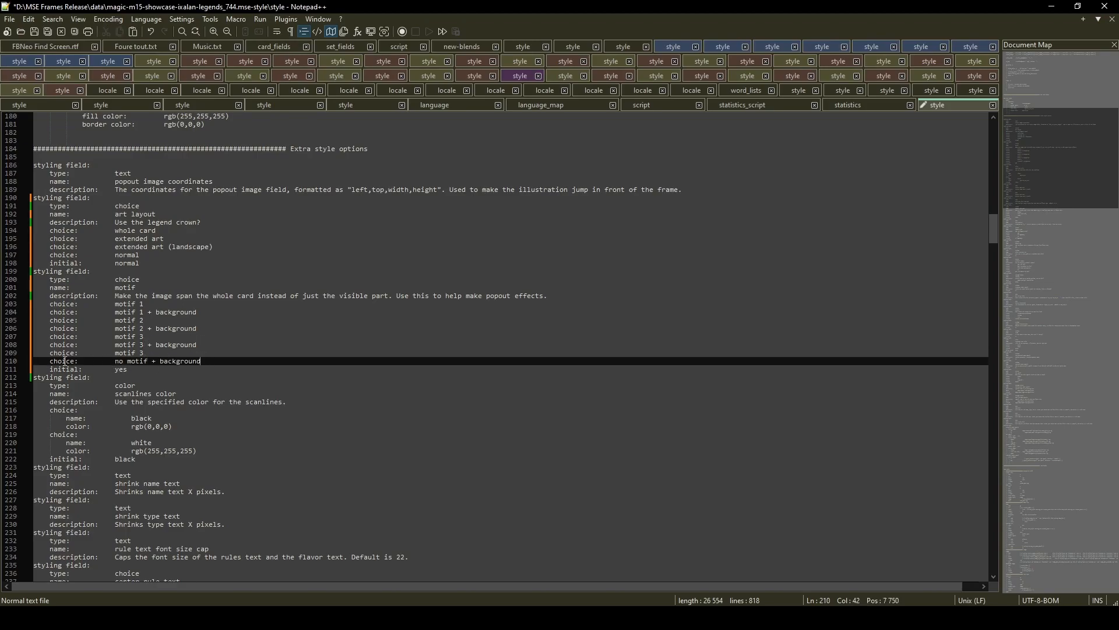
- Duplicate the "no motif + background" choice, shorten the copy to "no motif", and delete the surplus motif 3 choice above them
key("ctrl+c")
left_click(50, 369)
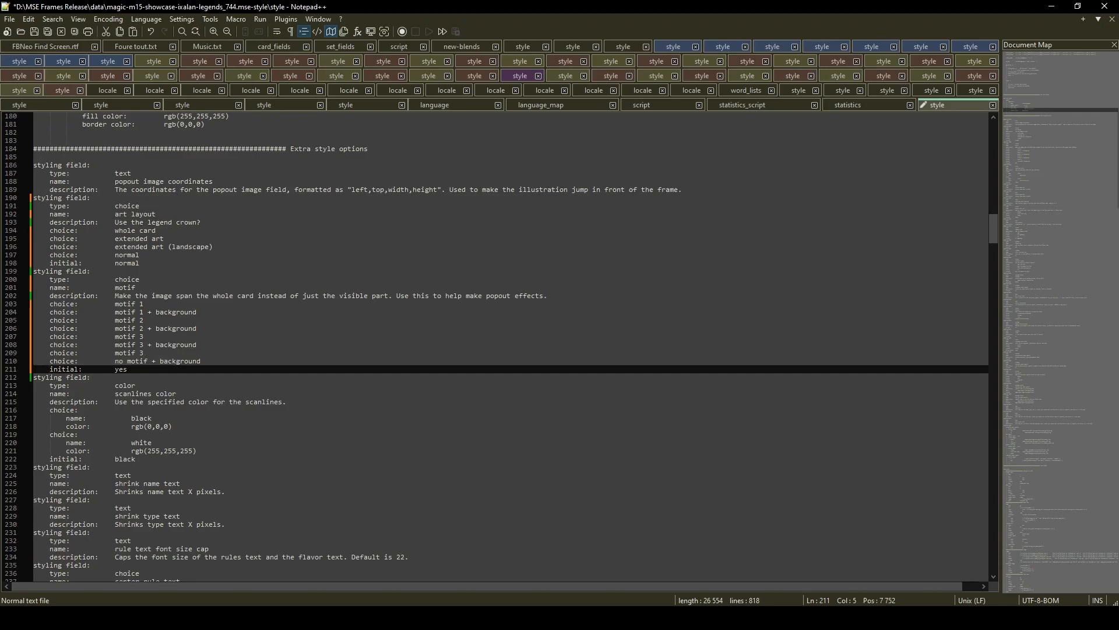
key("ctrl+v")
left_click_drag(144, 369, 213, 369)
key("Delete")
left_click_drag(50, 354, 49, 362)
key("Delete")
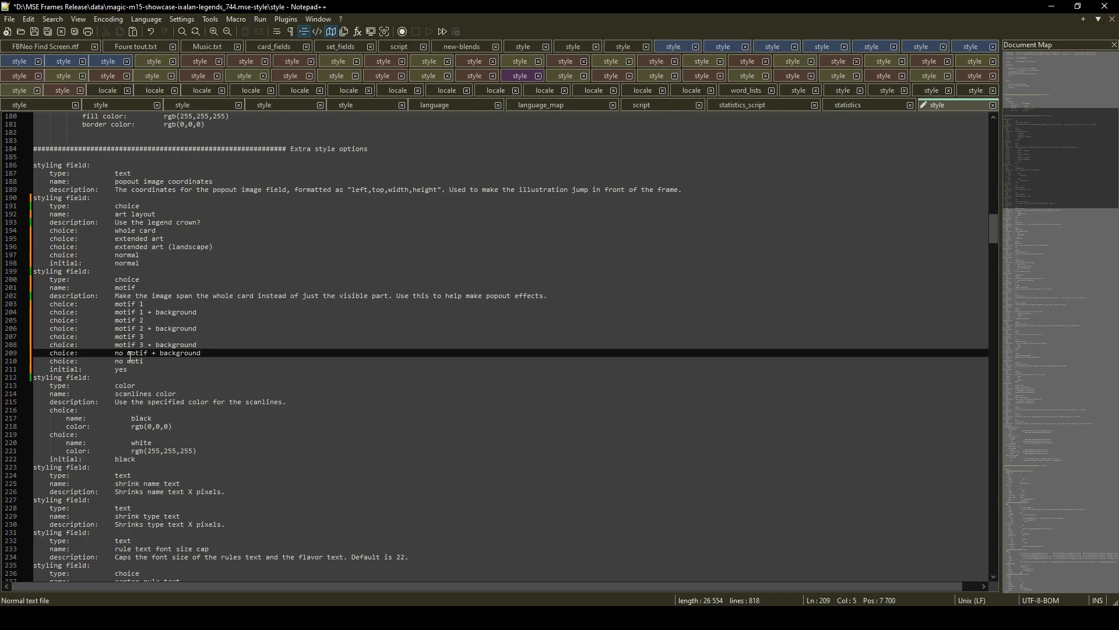
left_click(155, 362)
type("f")
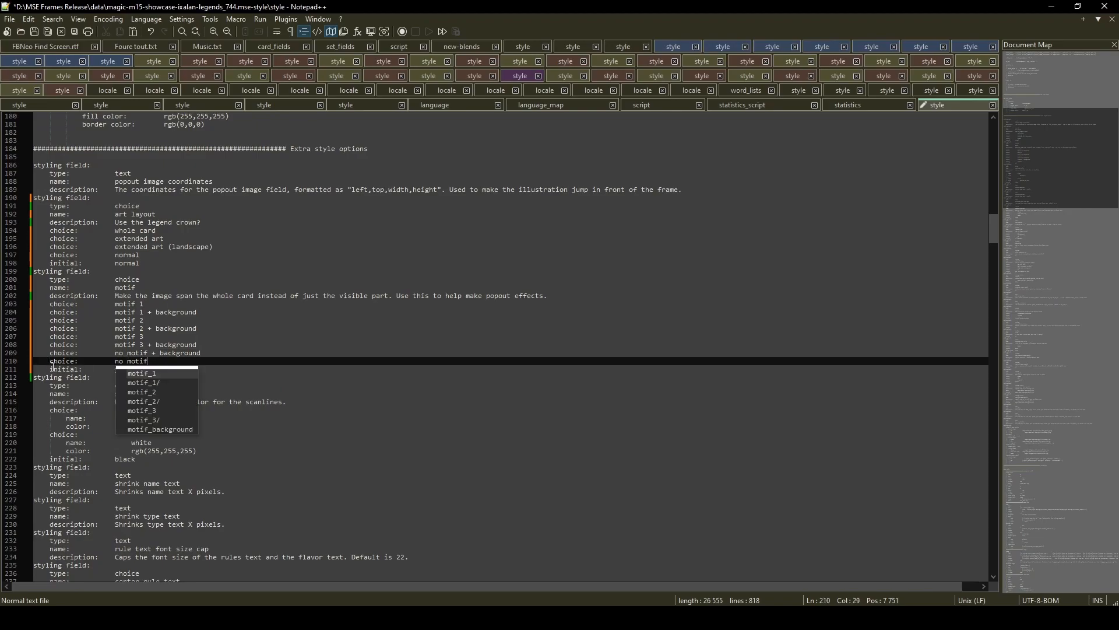
- Move the "no motif + background" choice line below the "no motif" choice
left_click(50, 356)
key("ctrl+shift+l")
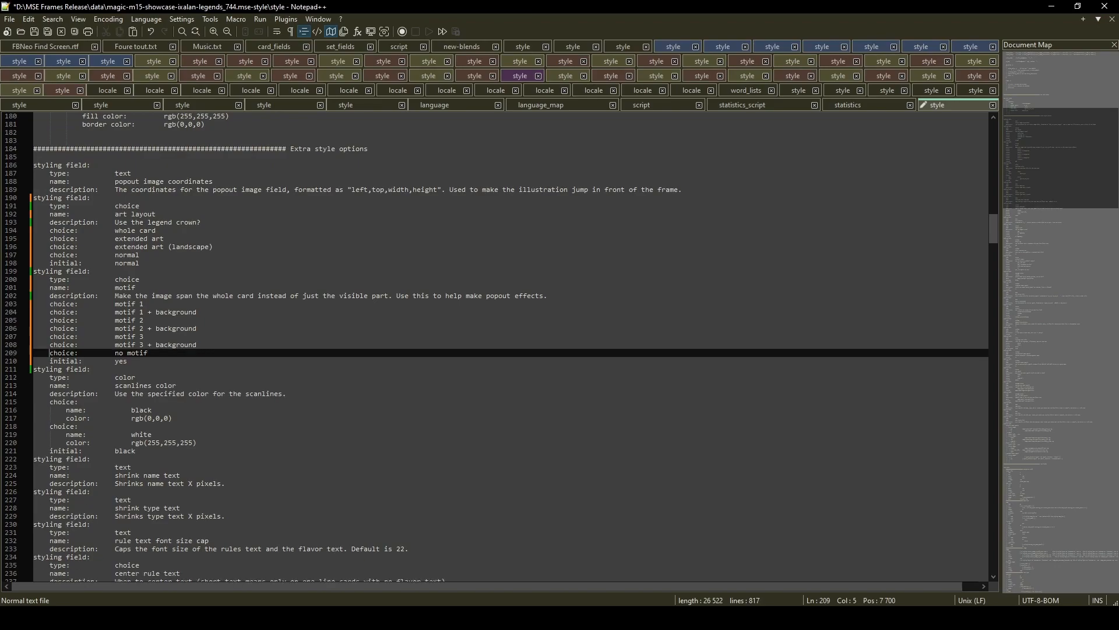
left_click(52, 362)
key("ctrl+v")
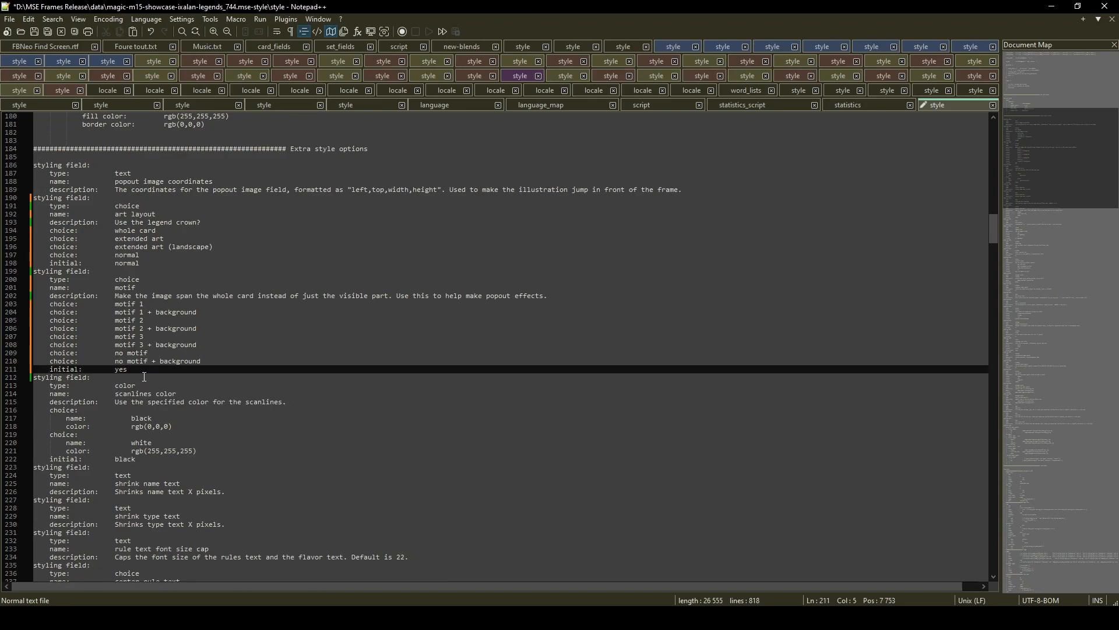
- Set the motif field's initial value to "motif 1 + background" and save the style file
left_click_drag(114, 312, 205, 313)
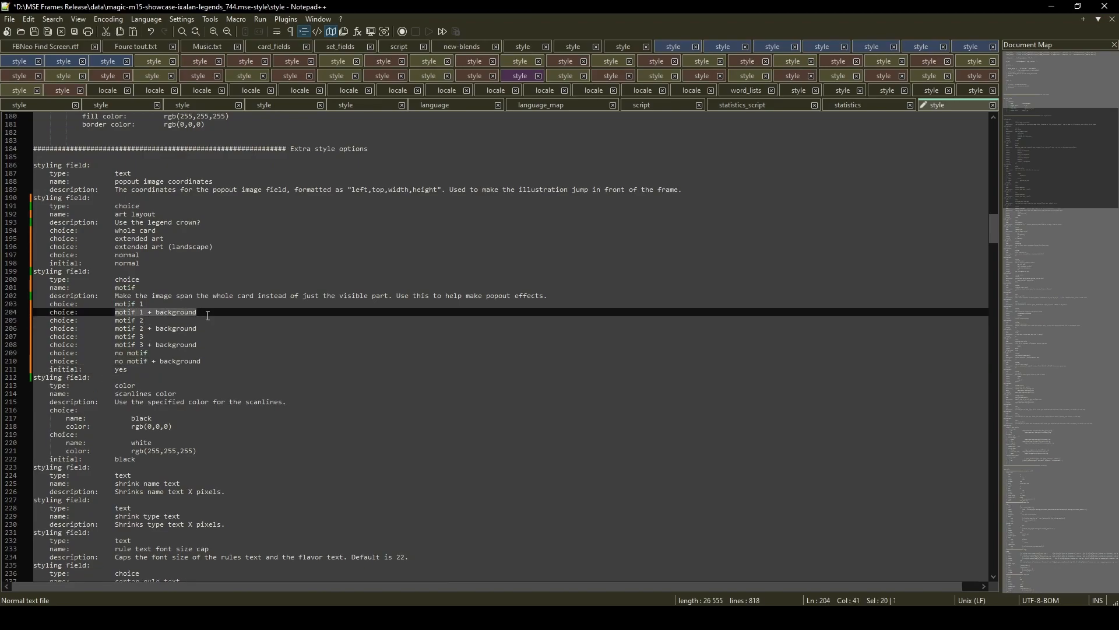
key("ctrl+c")
double_click(121, 370)
key("ctrl+v")
left_click(215, 361)
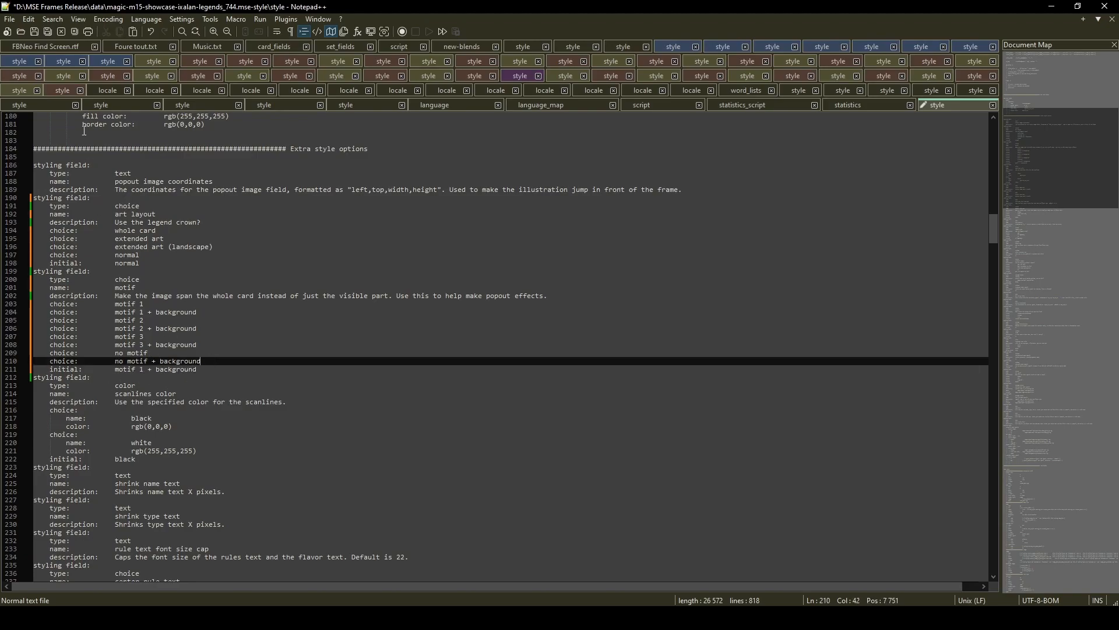
left_click(10, 19)
left_click(34, 109)
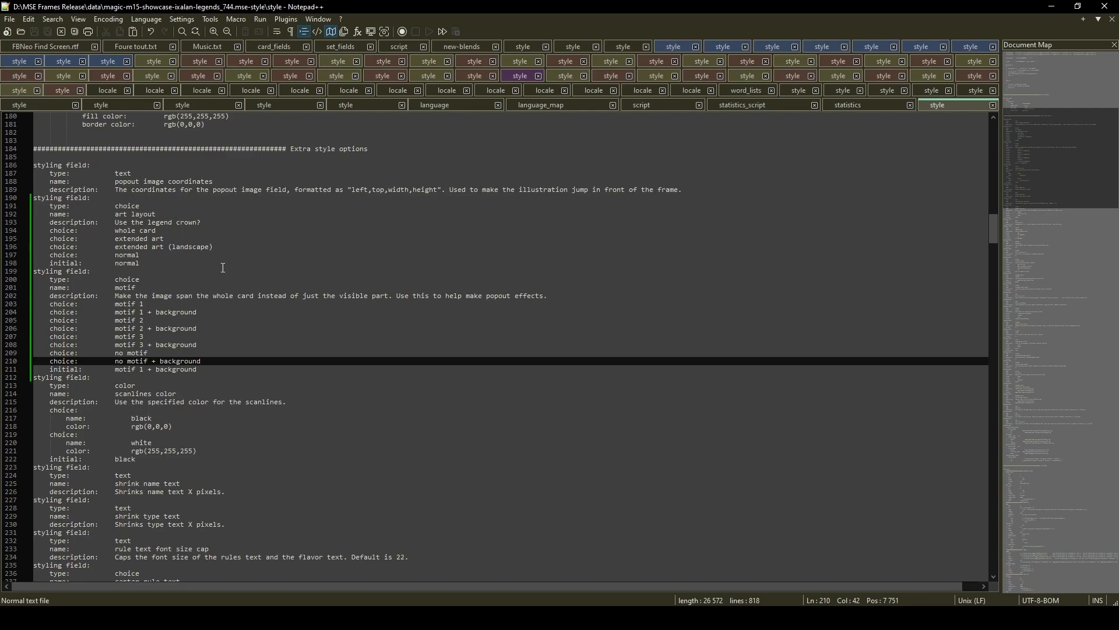
- Replace stretch_image_to_whole_card with art_layout == "whole card" in the image's left, top, width and height expressions
left_click(210, 223)
left_click_drag(995, 227, 992, 353)
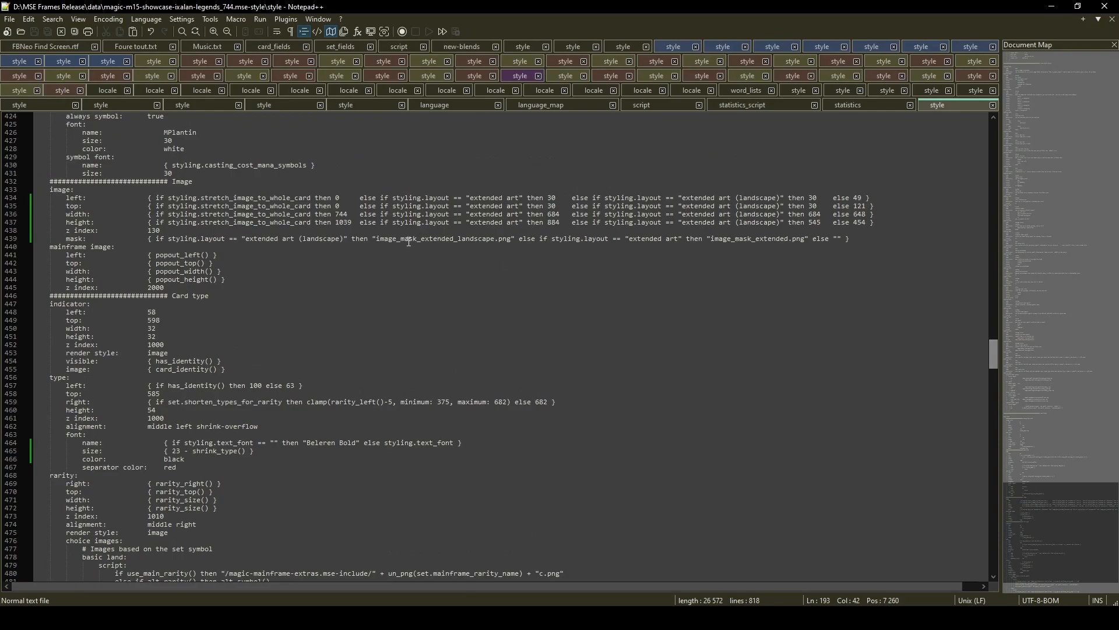
left_click_drag(201, 198, 311, 222)
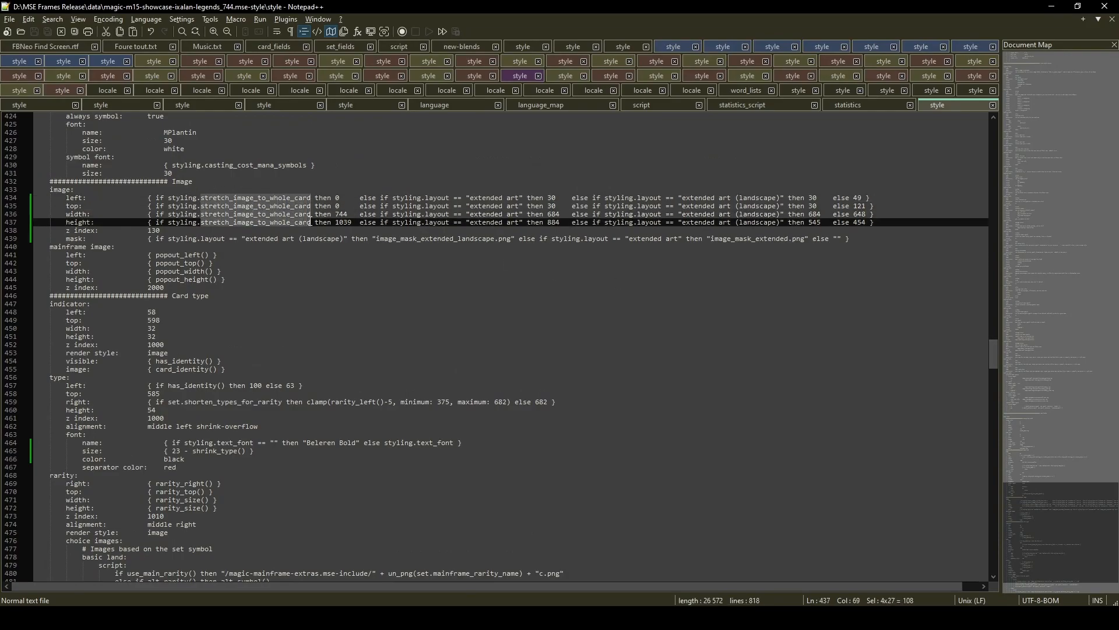
type("art")
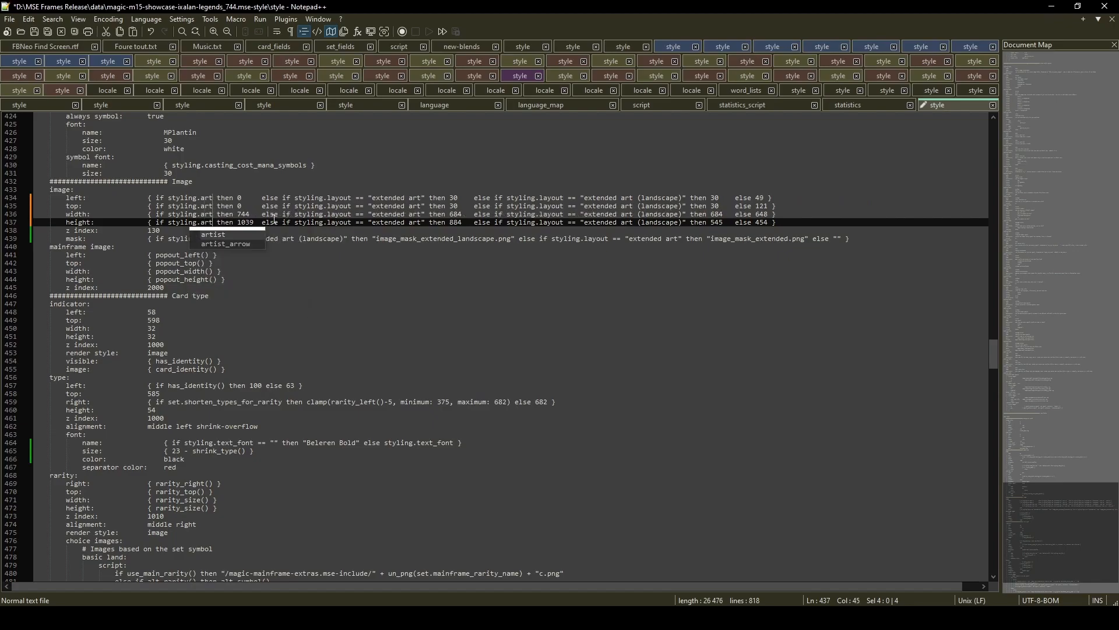
type("_layout ")
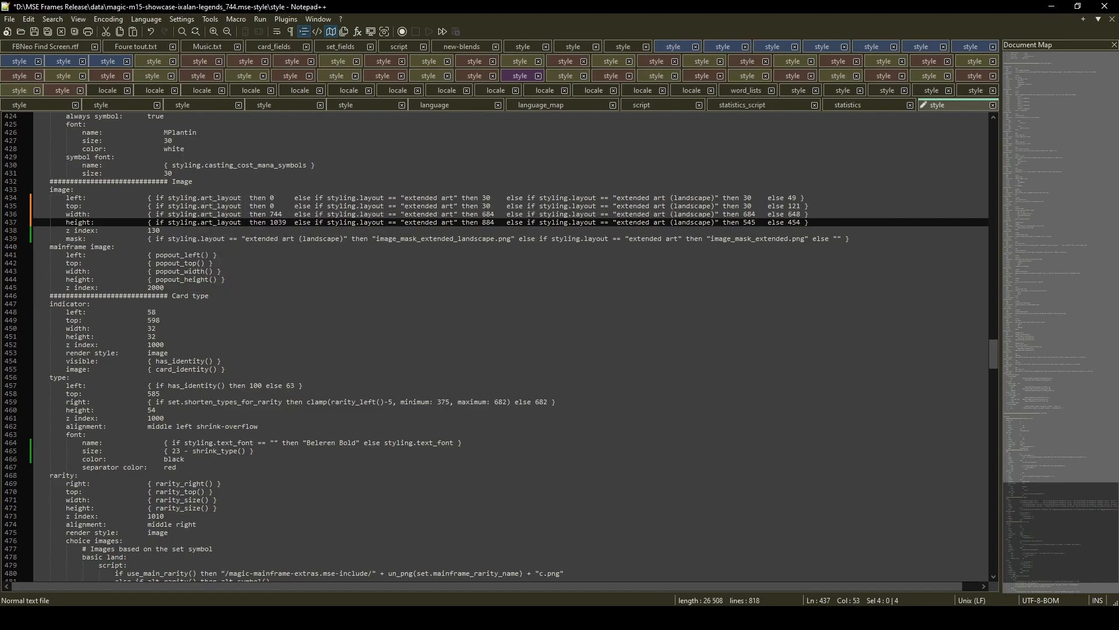
type("== \"\"")
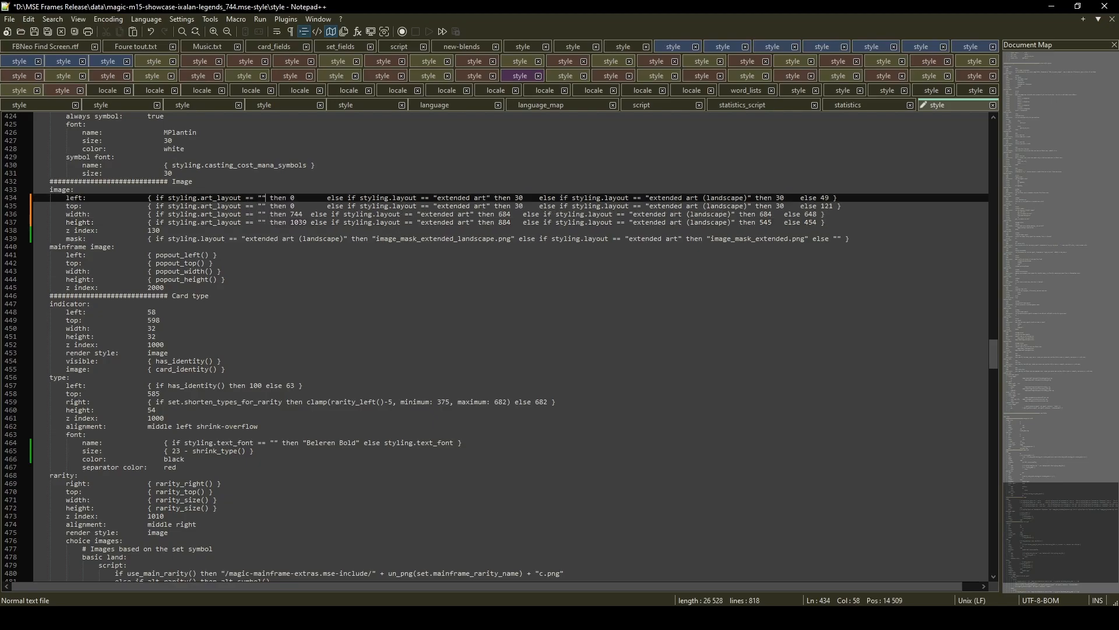
left_click_drag(261, 194, 263, 222)
type("whole card")
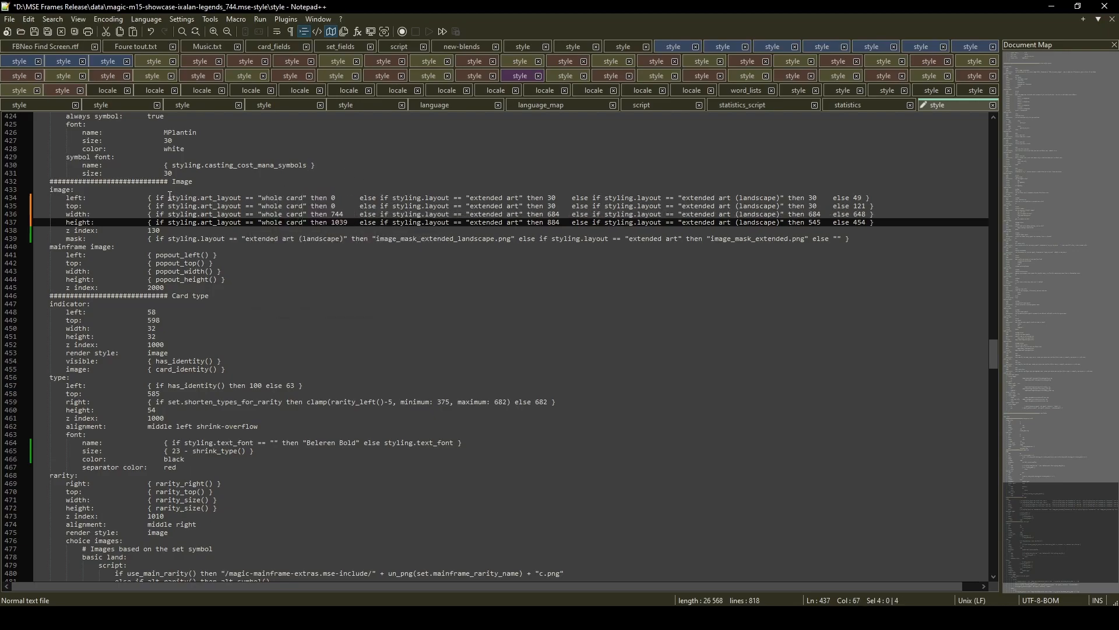
- Change the image's four "extended art" conditions to test styling.art_layout instead of styling.layout
left_click_drag(168, 198, 307, 222)
key("ctrl+c")
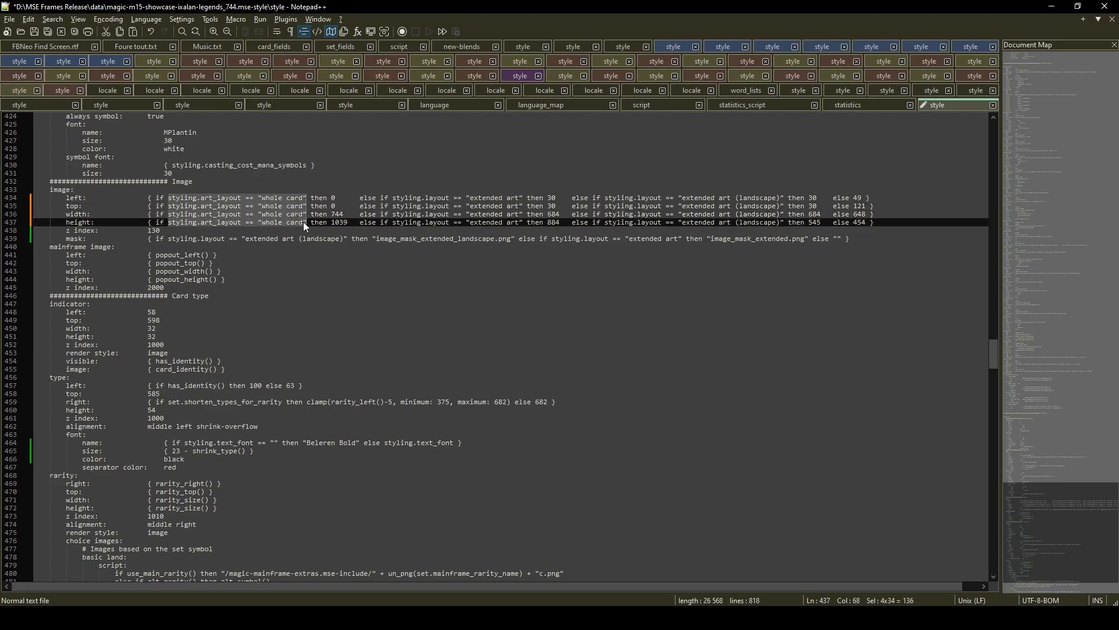
left_click_drag(393, 199, 470, 217)
key("ctrl+v")
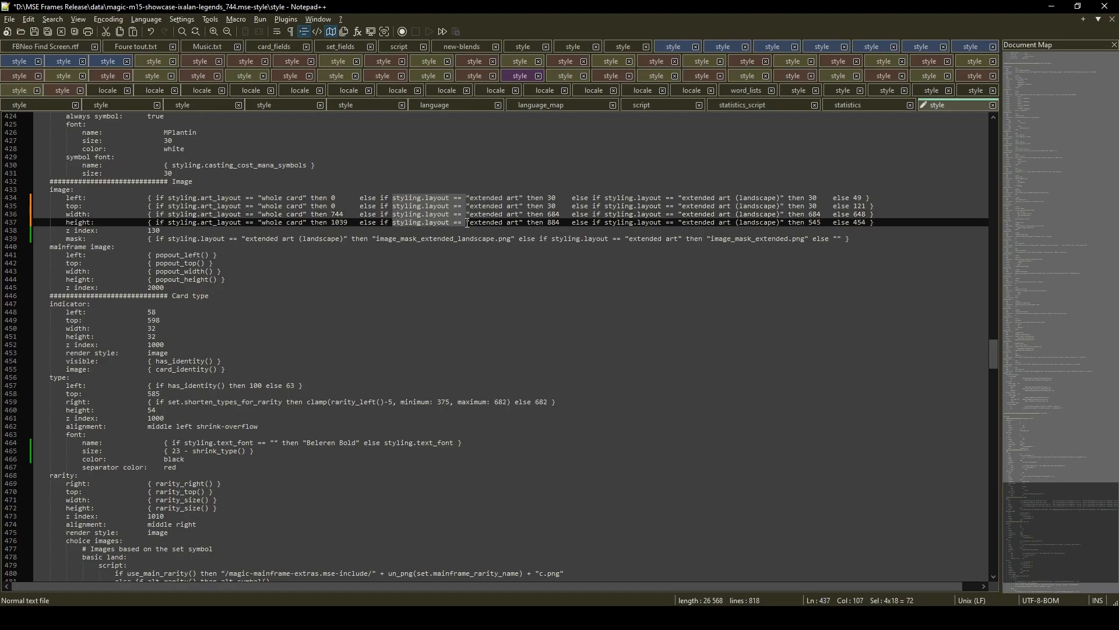
left_click_drag(483, 199, 532, 224)
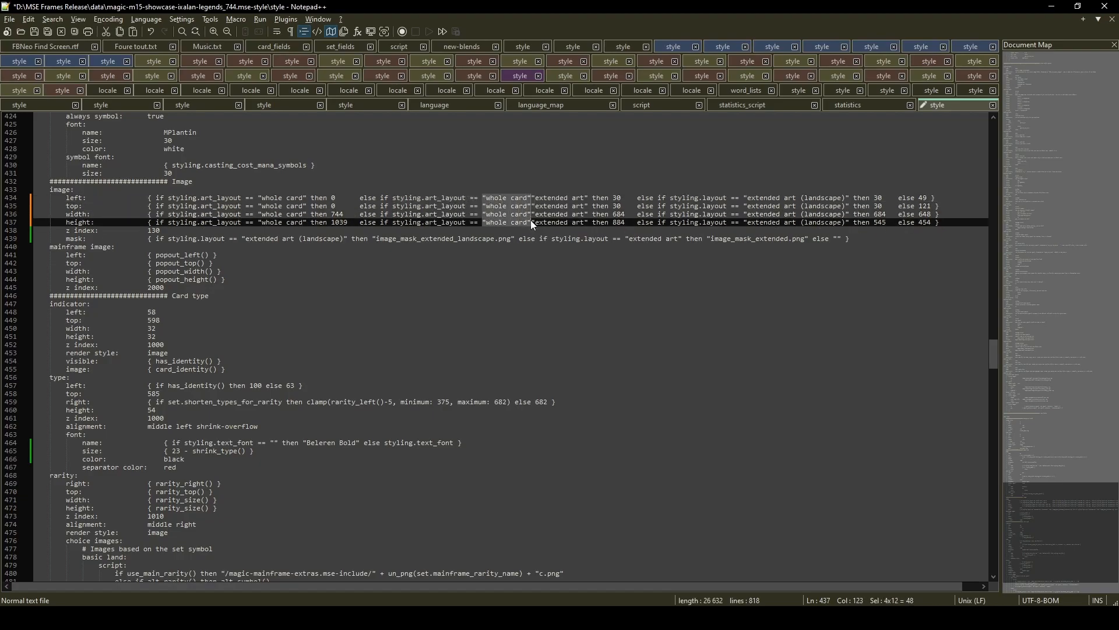
key("Delete")
- Change layout to art_layout in the image's four "extended art (landscape)" conditions and save the style file
double_click(441, 199)
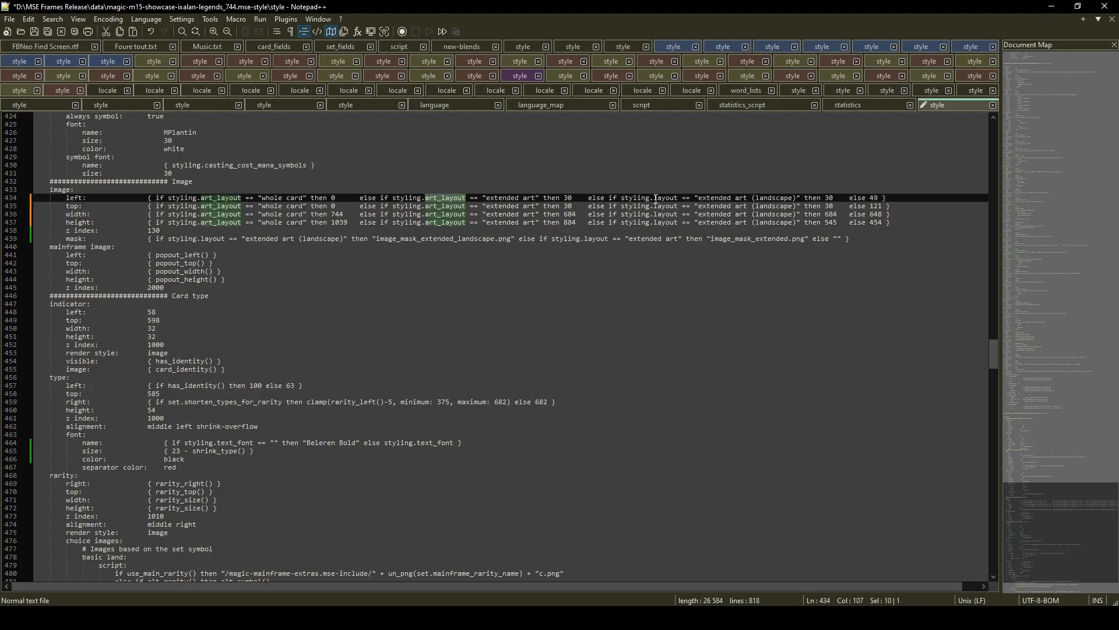
left_click_drag(656, 197, 680, 225)
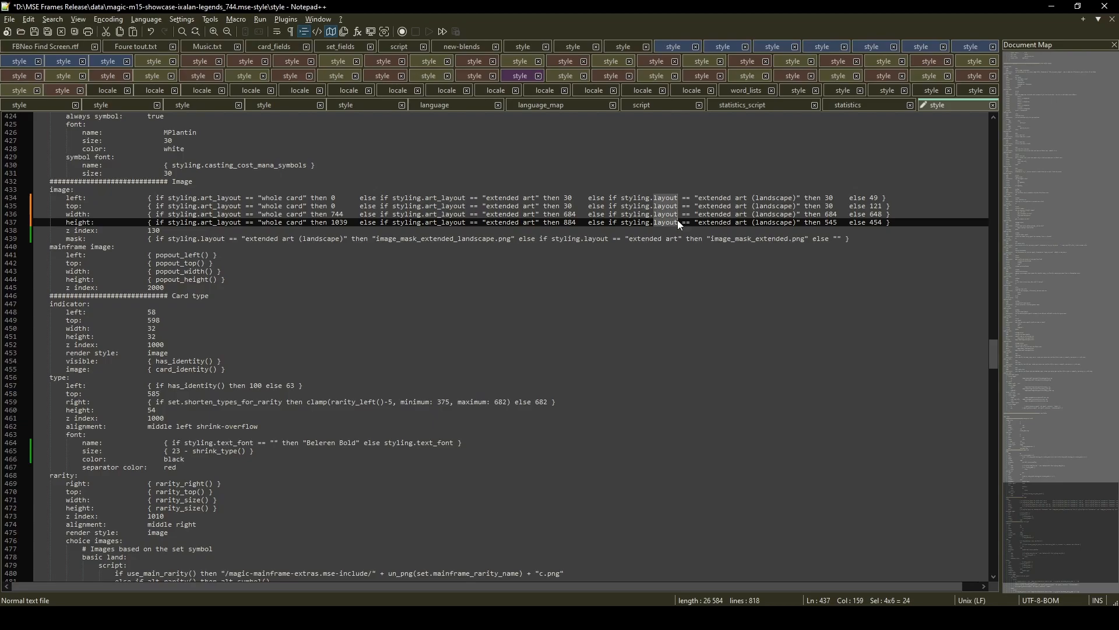
type("art_layout art_layout art_layout art_layout")
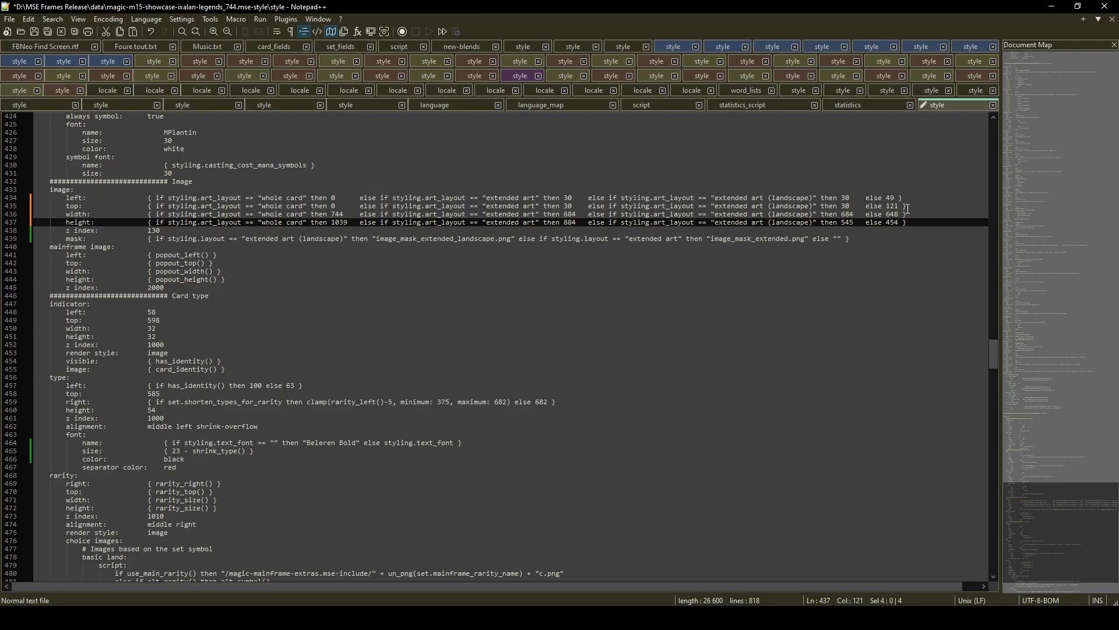
left_click_drag(866, 198, 910, 222)
left_click(917, 217)
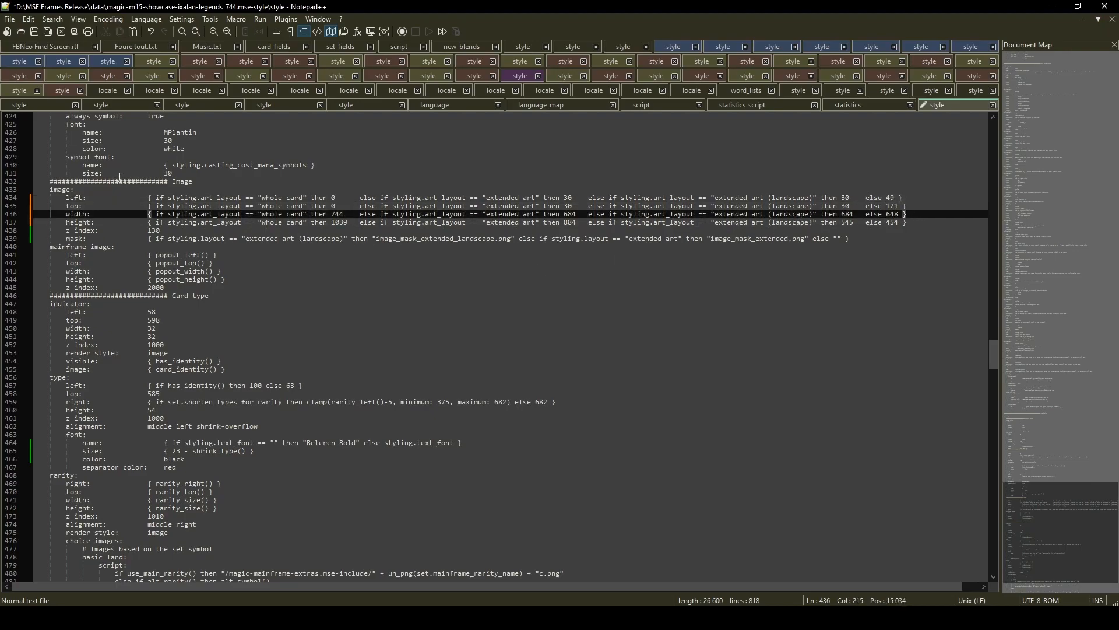
left_click(10, 19)
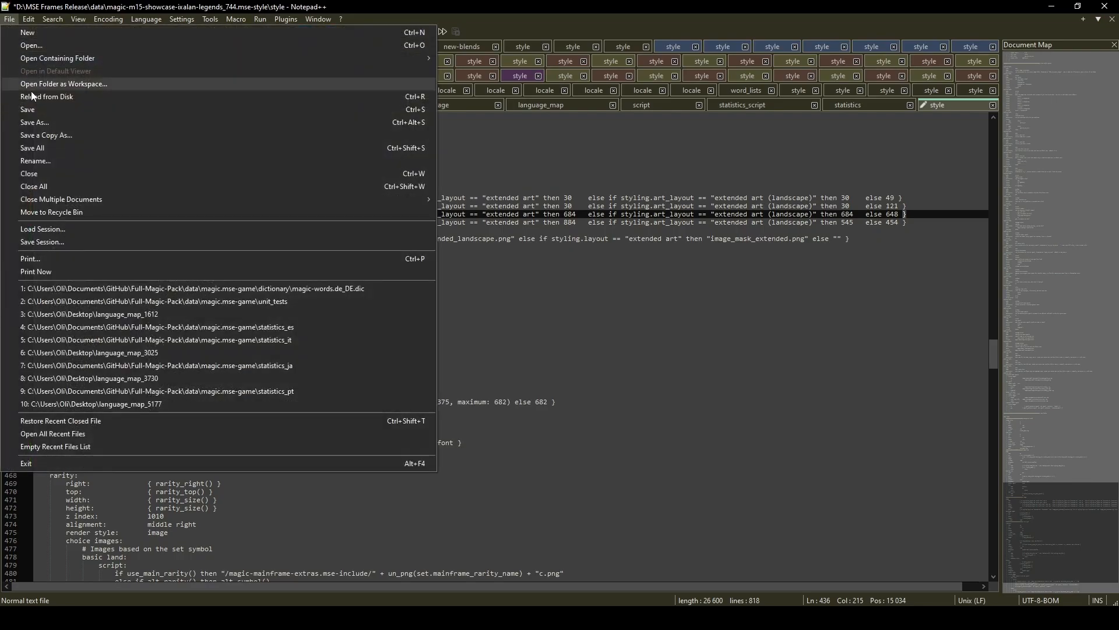
left_click(39, 107)
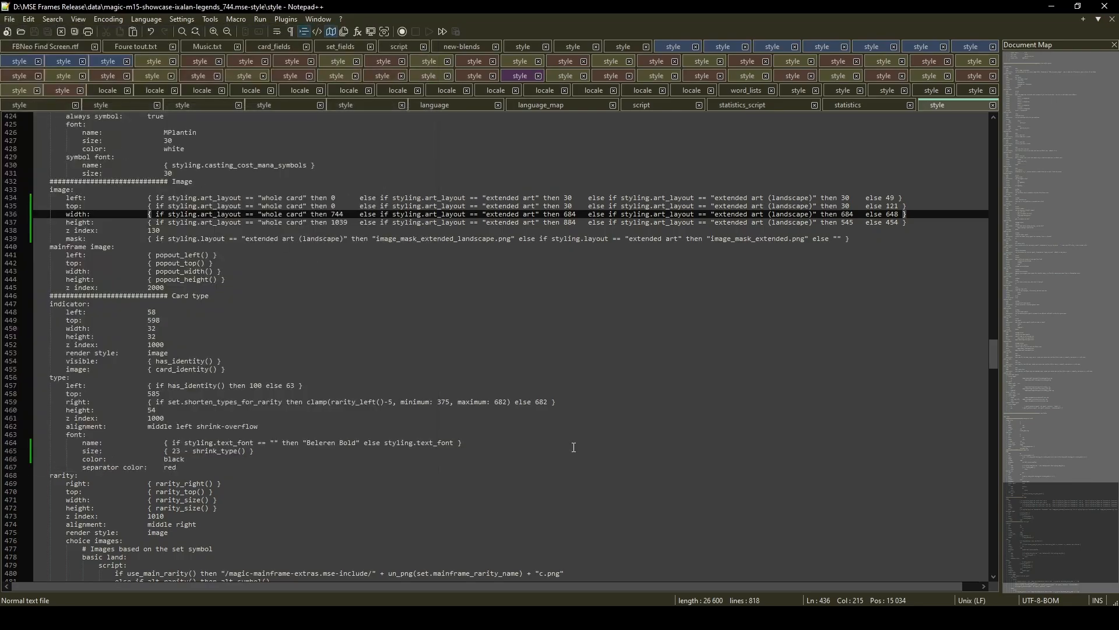
- Rewrite the motif background's visible condition as contains(styling.motif, match: "background")
left_click_drag(993, 362, 994, 527)
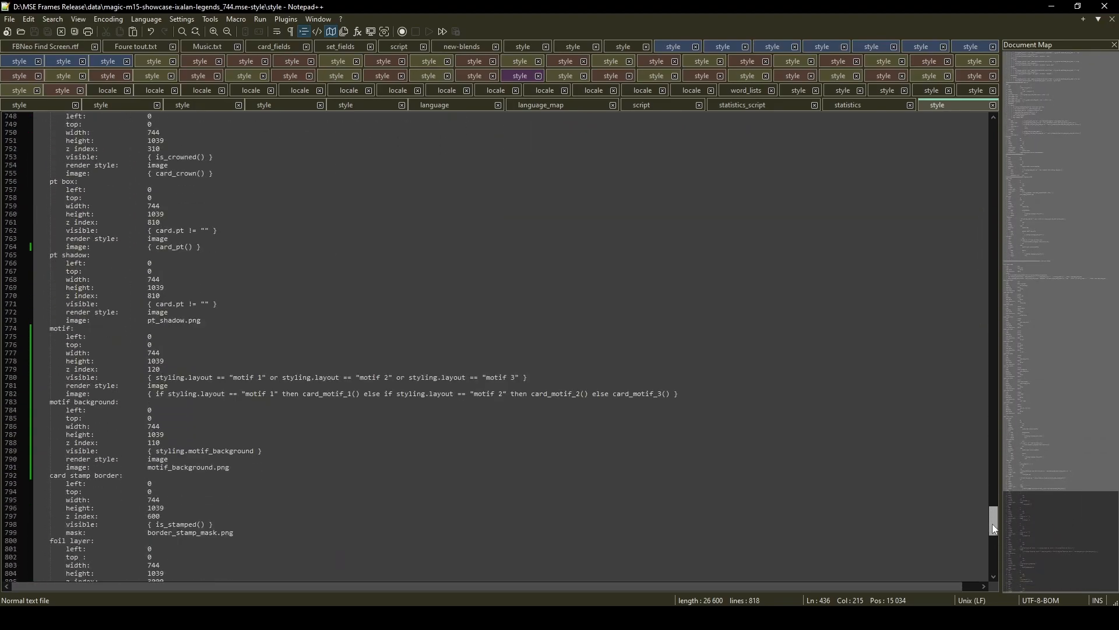
left_click(185, 452)
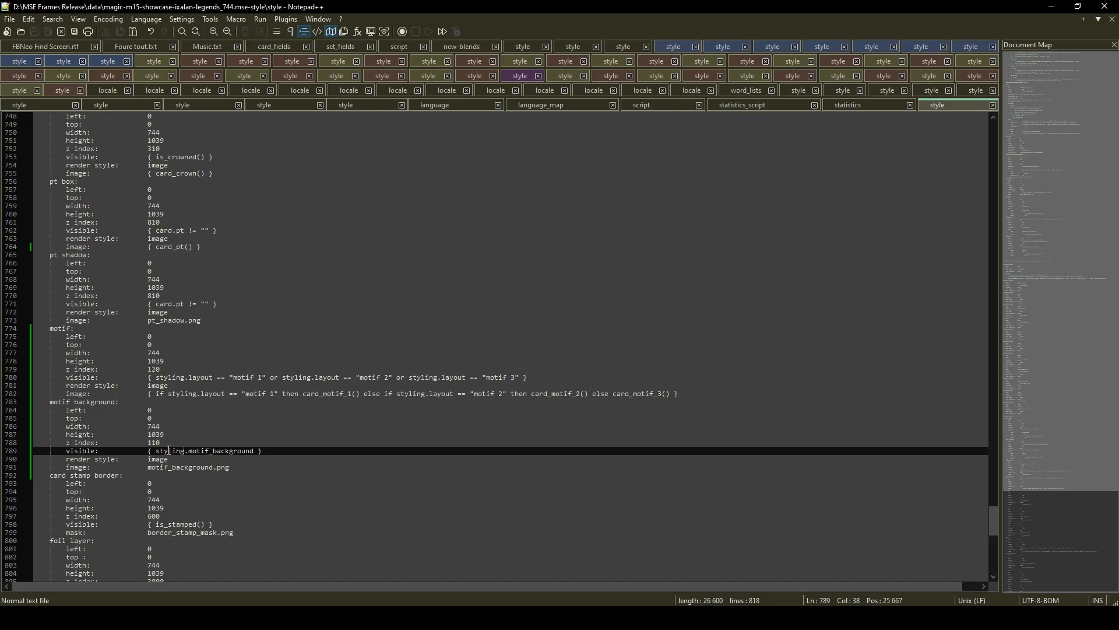
left_click(155, 452)
type("contains")
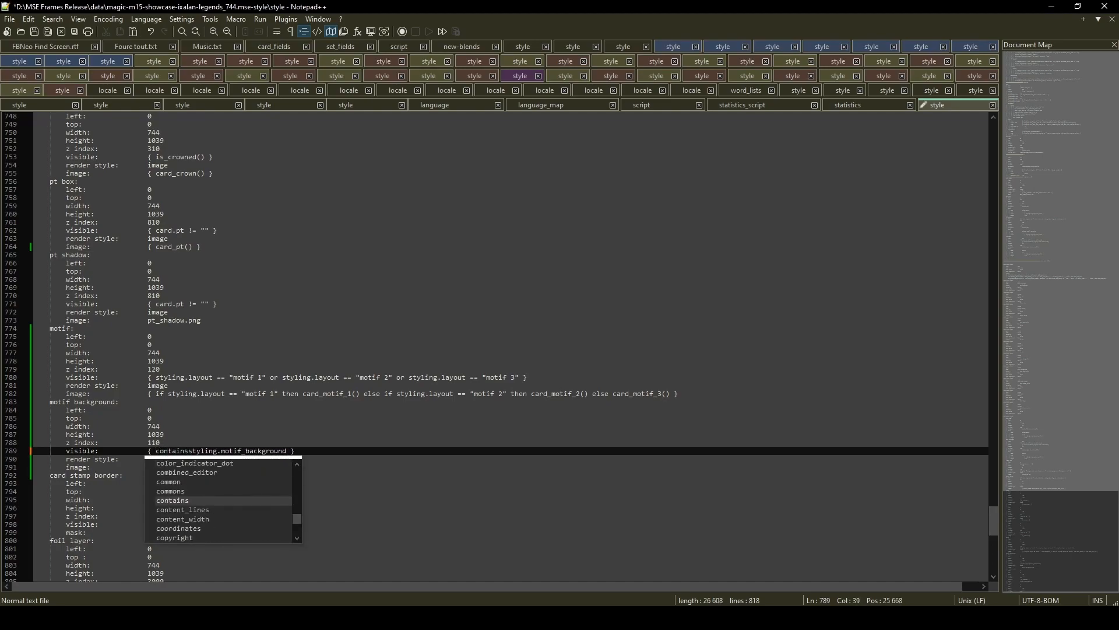
type("(")
key("Right")
key("Right")
key("Right")
key("Right")
key("Right")
key("Right")
key("Right")
key("Right")
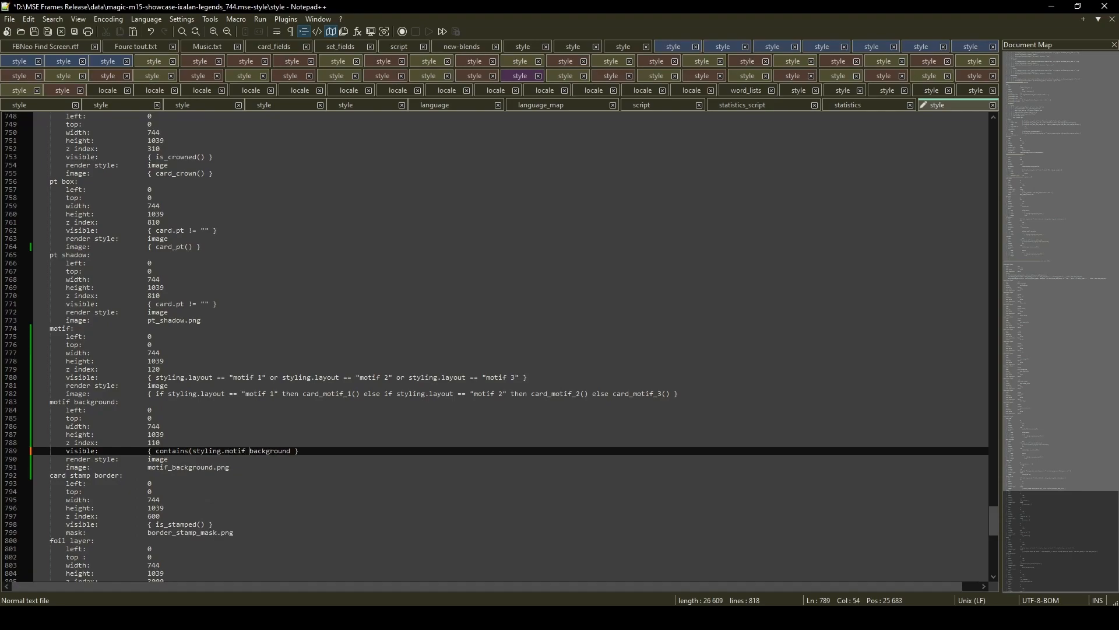
key("BackSpace")
type(",  match: \"")
key("Right")
key("Right")
key("Right")
key("Right")
key("Right")
key("Right")
key("Right")
key("Right")
type("\")")
left_click(362, 452)
- Rewrite the first test in the motif's visible condition as contains(styling.motif == "no motif")
double_click(201, 377)
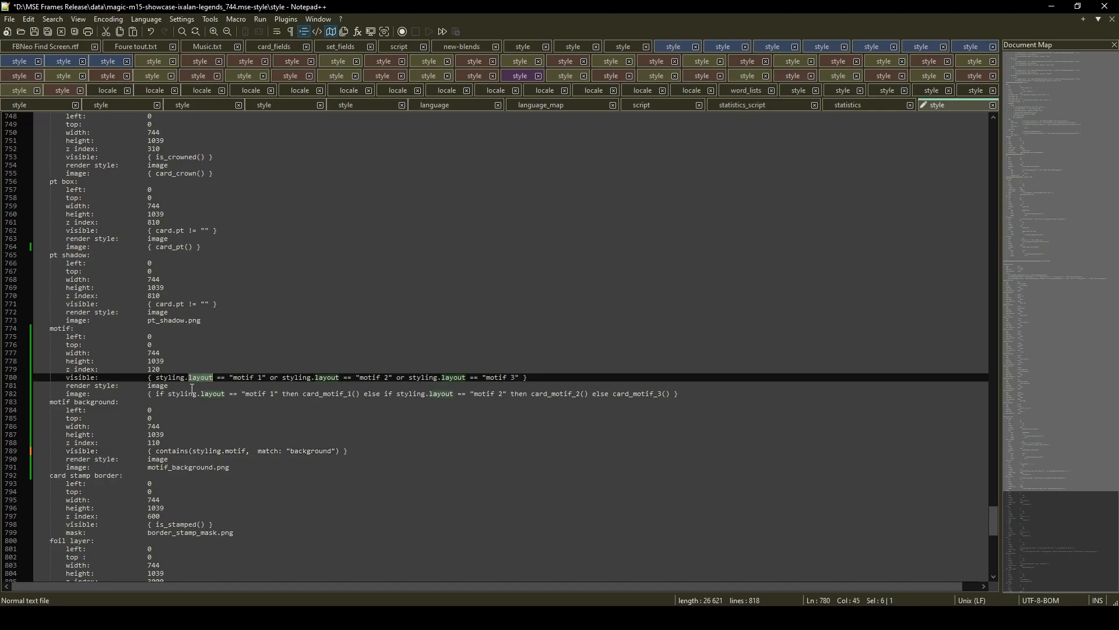
type("motif")
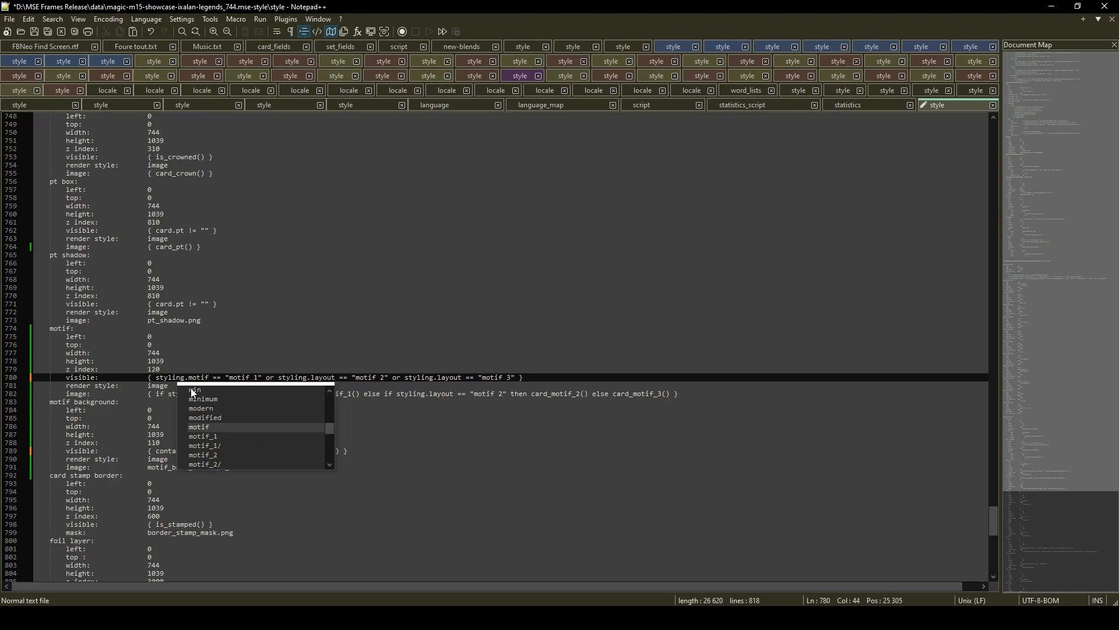
left_click(156, 378)
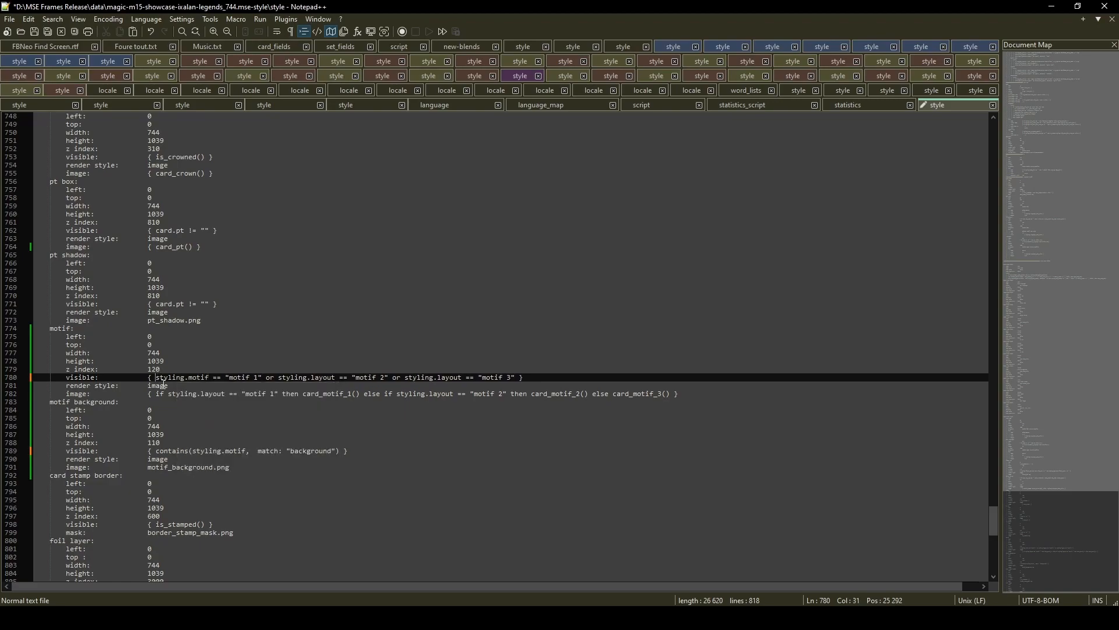
type("contains")
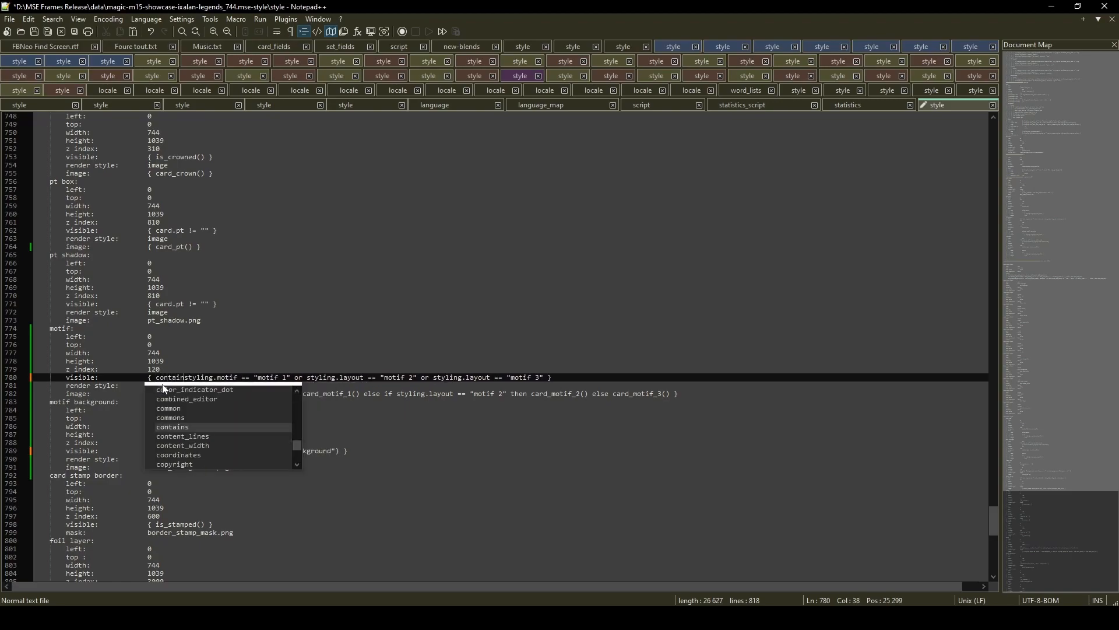
type("(styli")
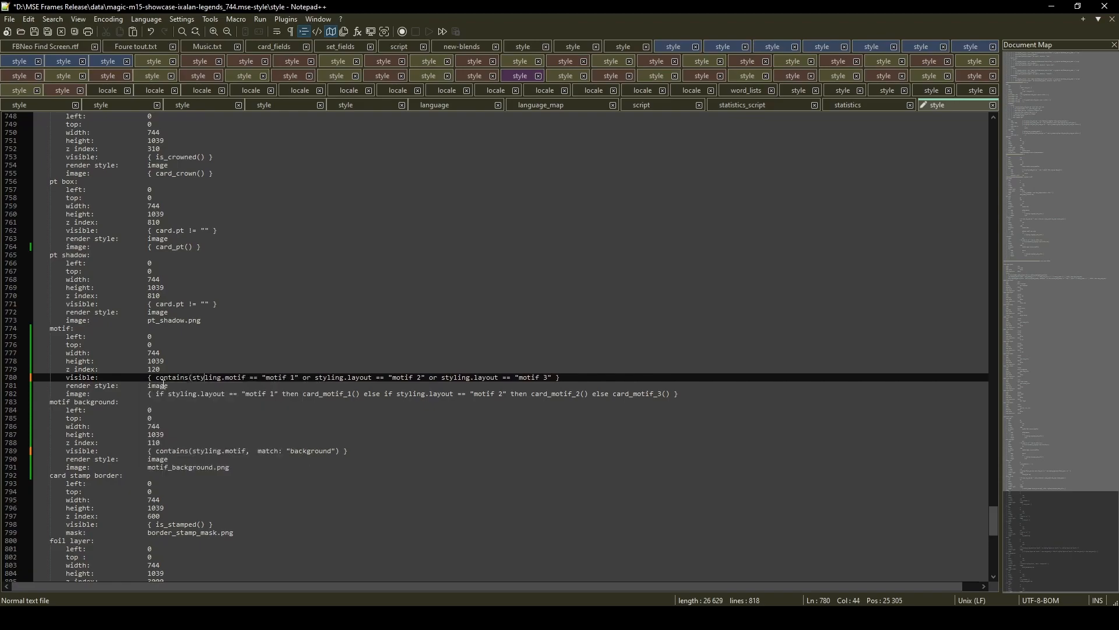
type("ng.motif")
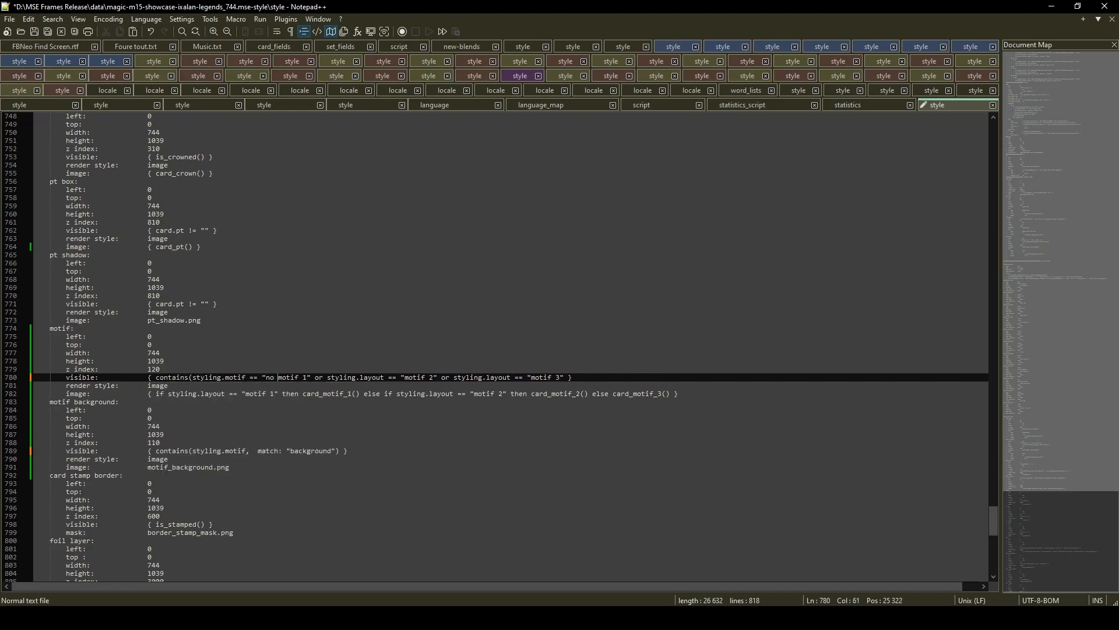
key("Delete")
key("Delete")
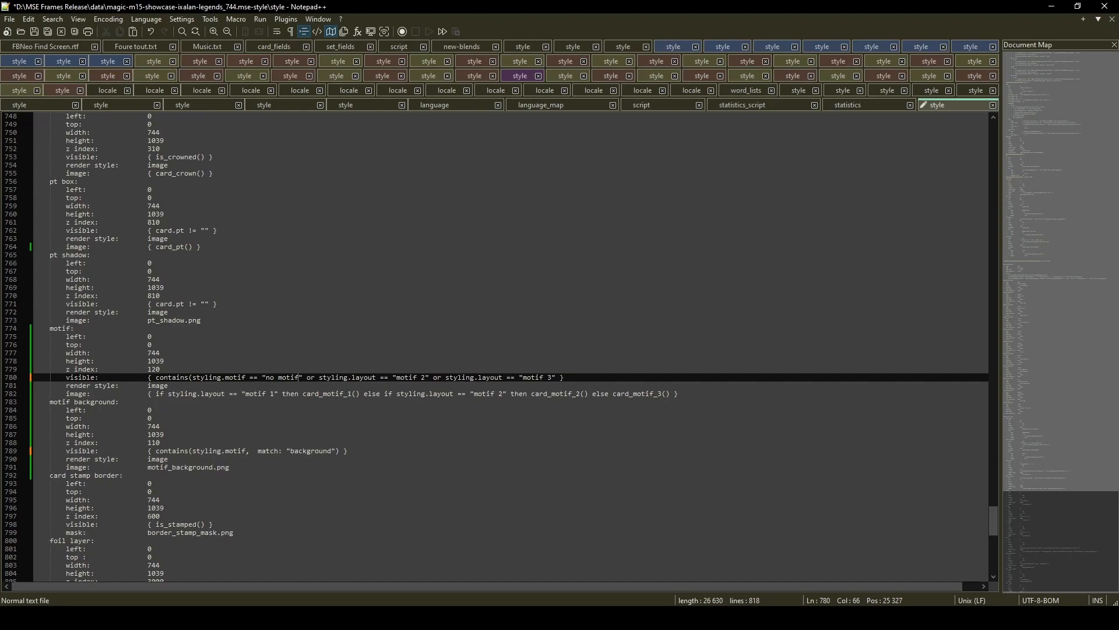
type(")")
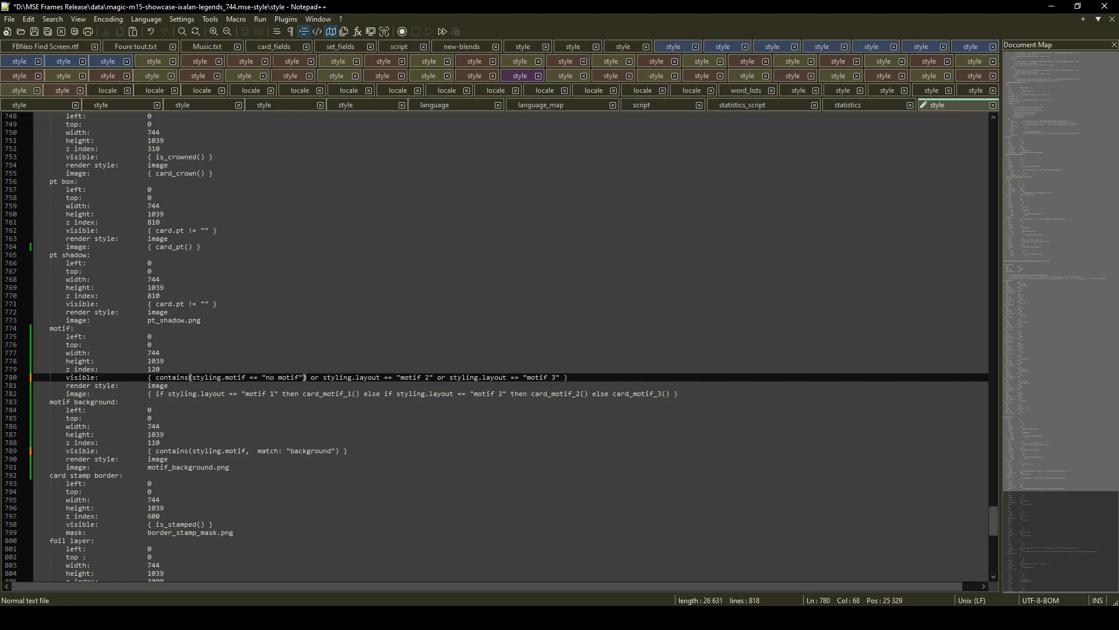
- Replace the == in the motif's visible condition with ", macth:" and remove the remaining "motif 2" and "motif 3" layout tests
key("Left")
key("Left")
key("Left")
key("Left")
key("Left")
key("Left")
key("Left")
key("Left")
key("Left")
key("Left")
key("BackSpace")
key("BackSpace")
key("BackSpace")
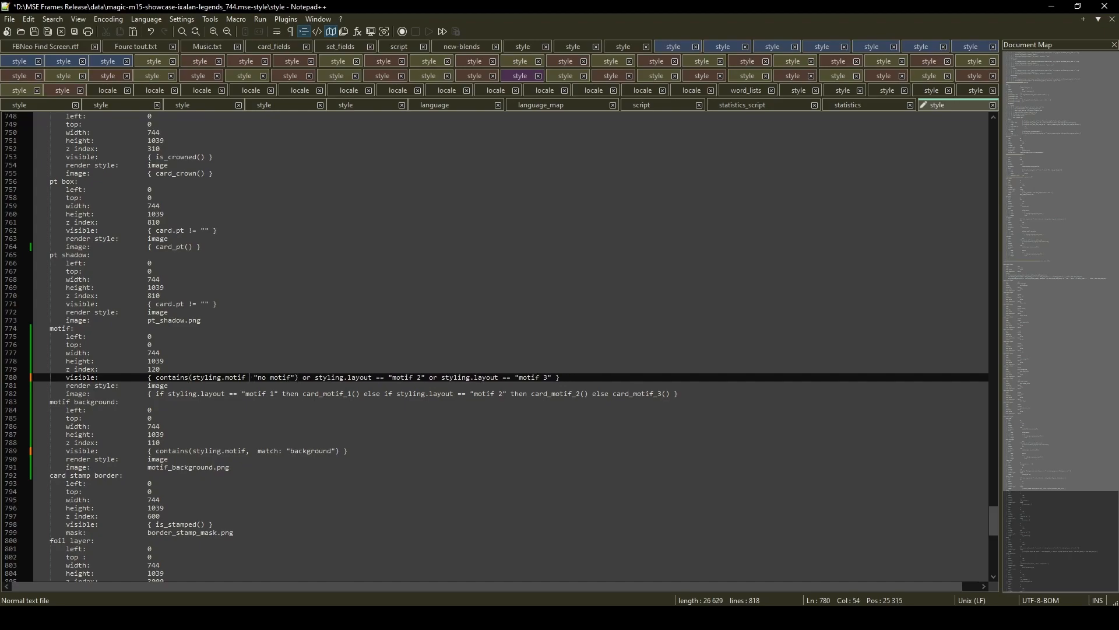
type(", macth")
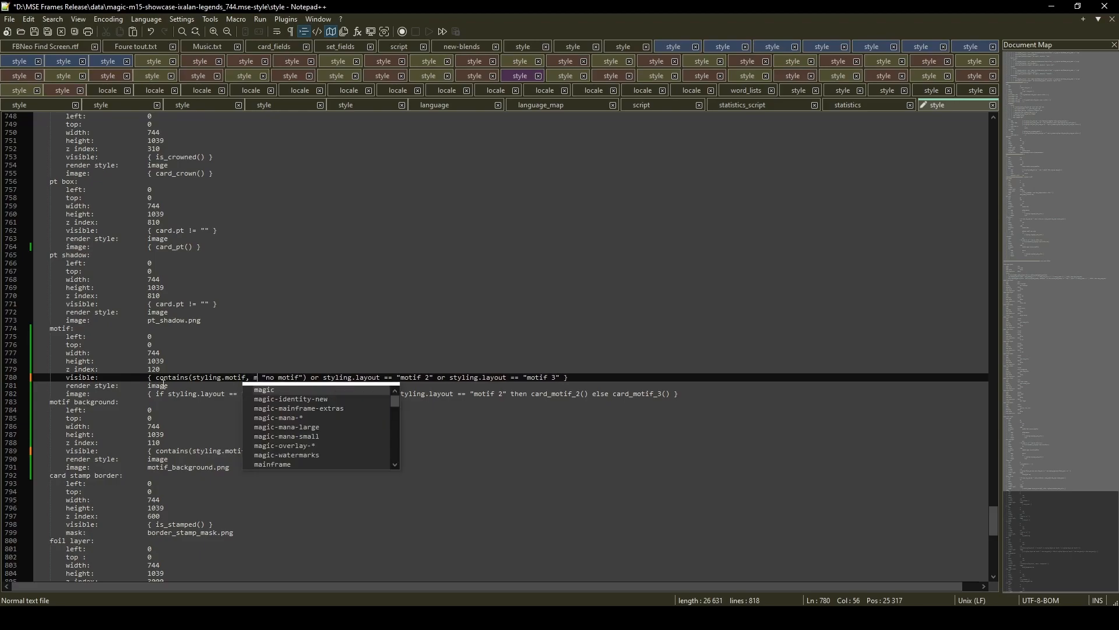
type(":")
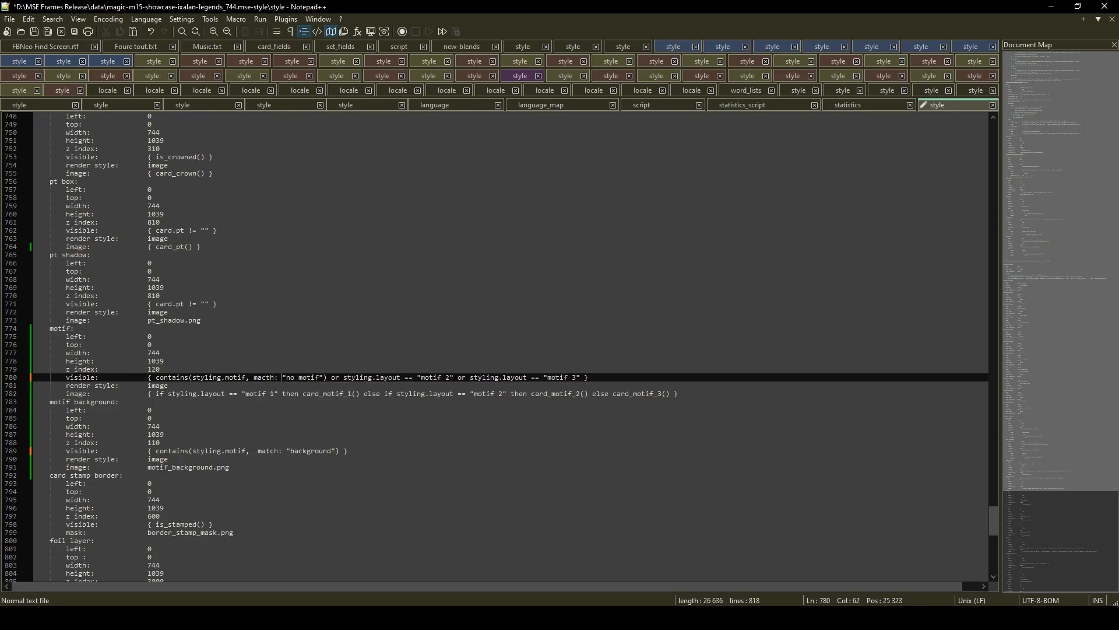
key("Left")
key("shift+End")
type("}")
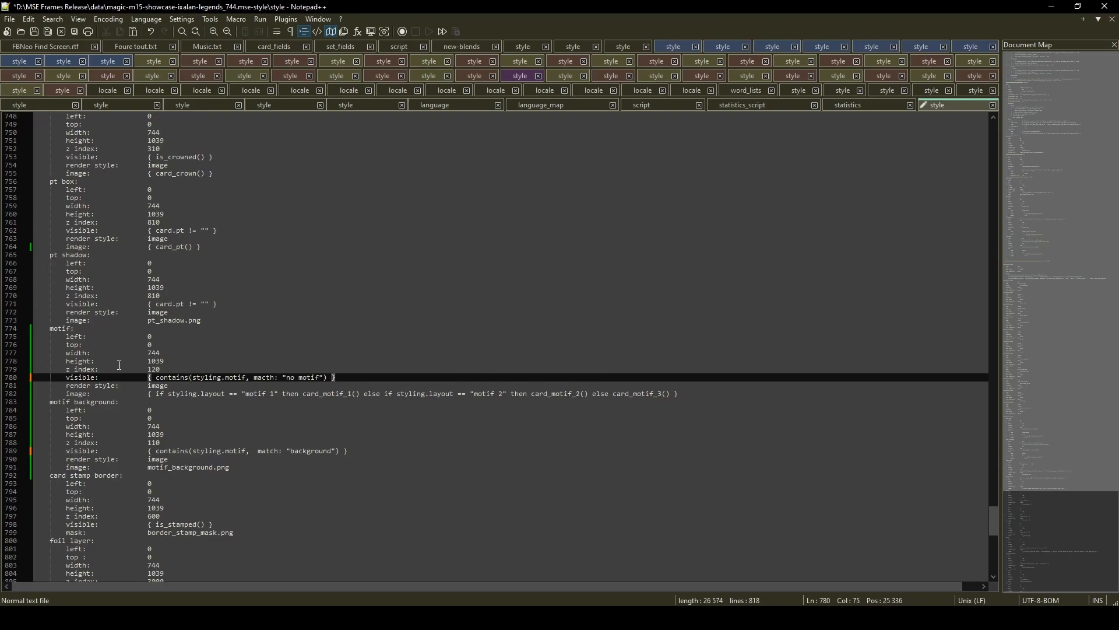
- Negate the motif's visible condition with not and correct the misspelled argument name to match
left_click(156, 379)
type("not")
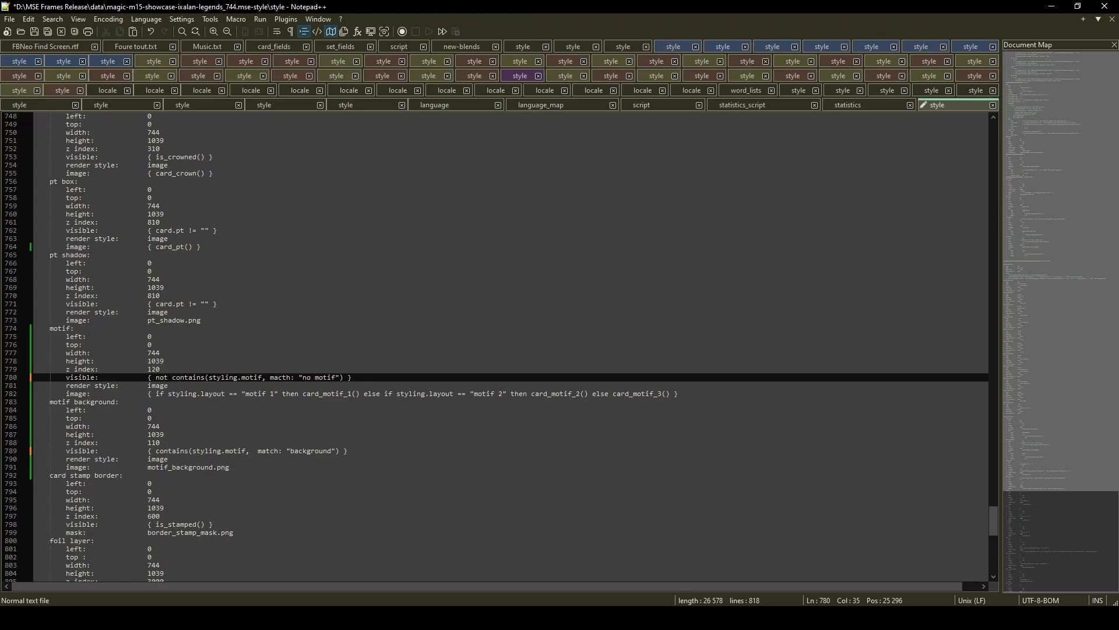
left_click_drag(278, 378, 285, 379)
type("tc")
left_click(368, 378)
- Rewrite the first test in the motif's image expression as contains(styling.layout match: "motif 1")
left_click(168, 394)
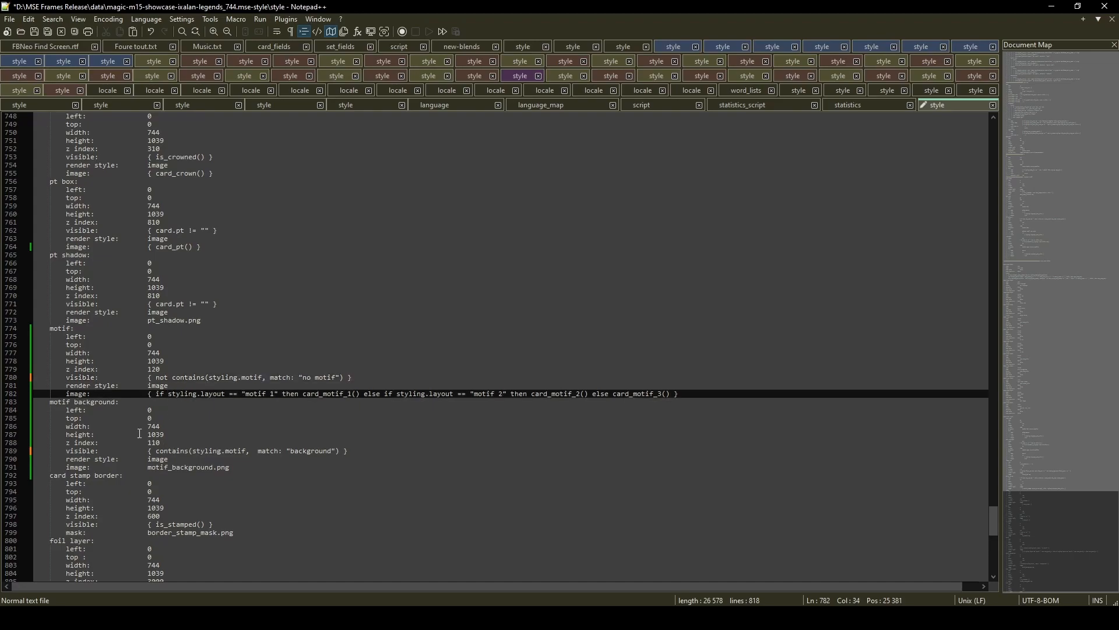
type("contains")
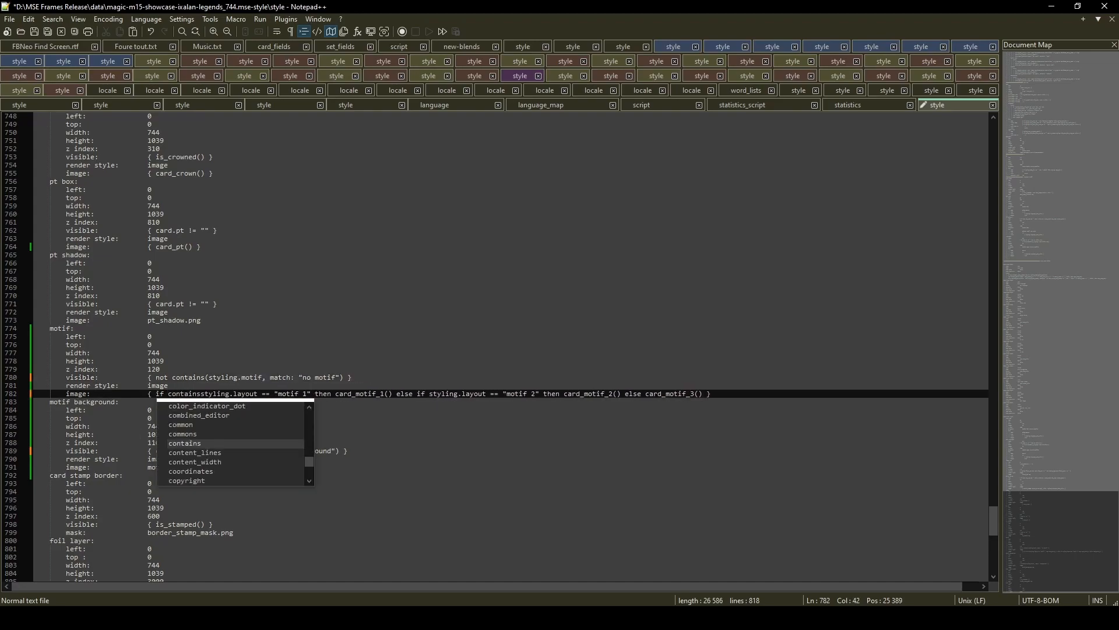
type("(")
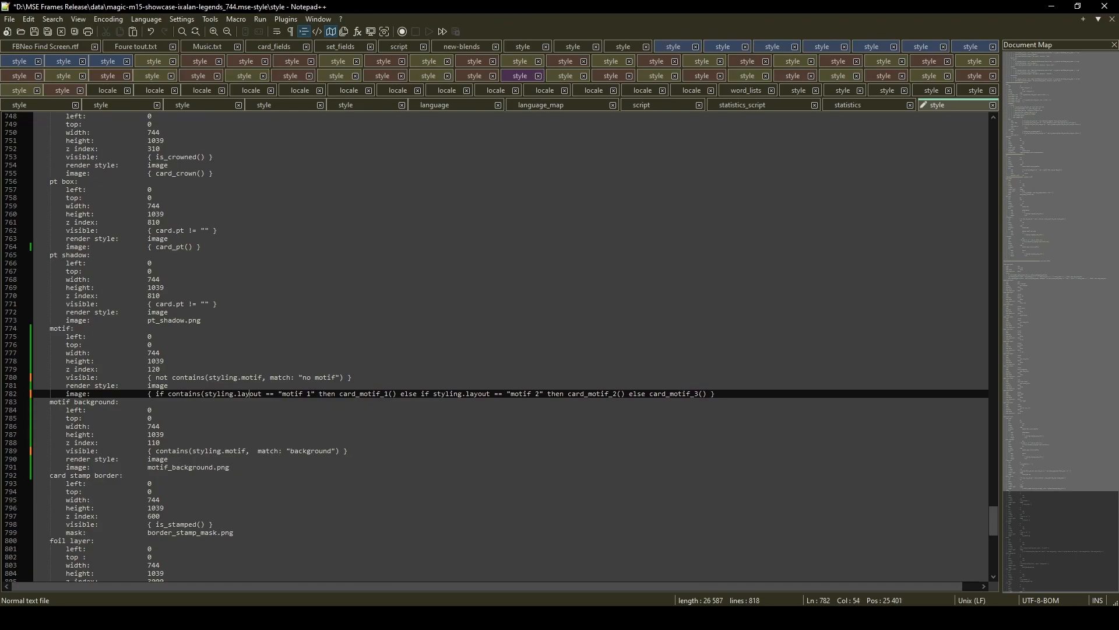
key("Delete")
key("Delete")
key("Delete")
key("Delete")
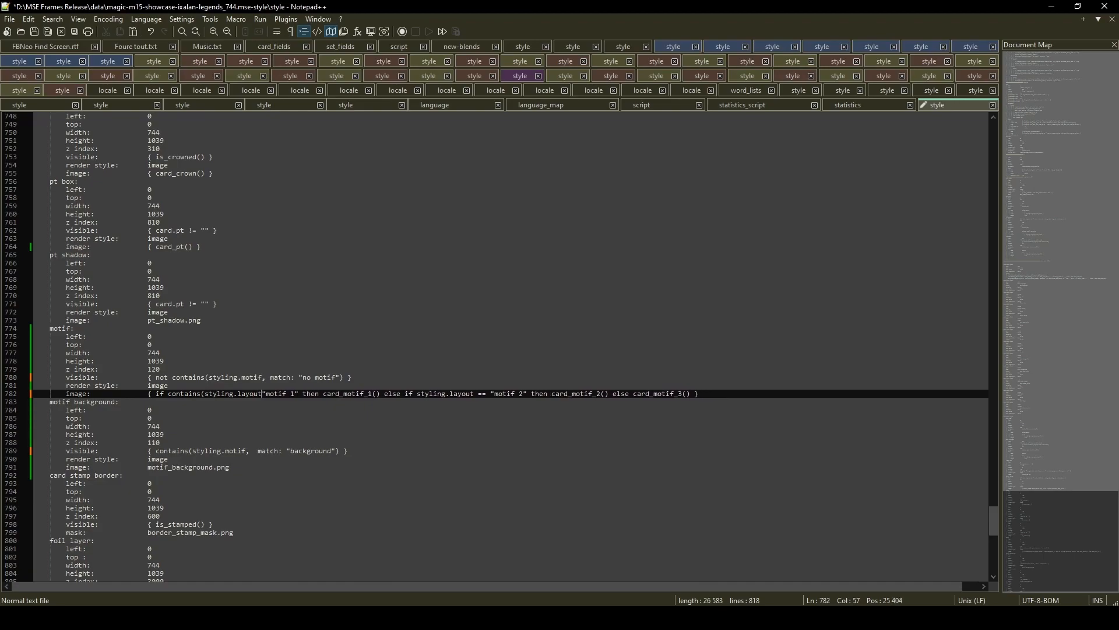
type("match:")
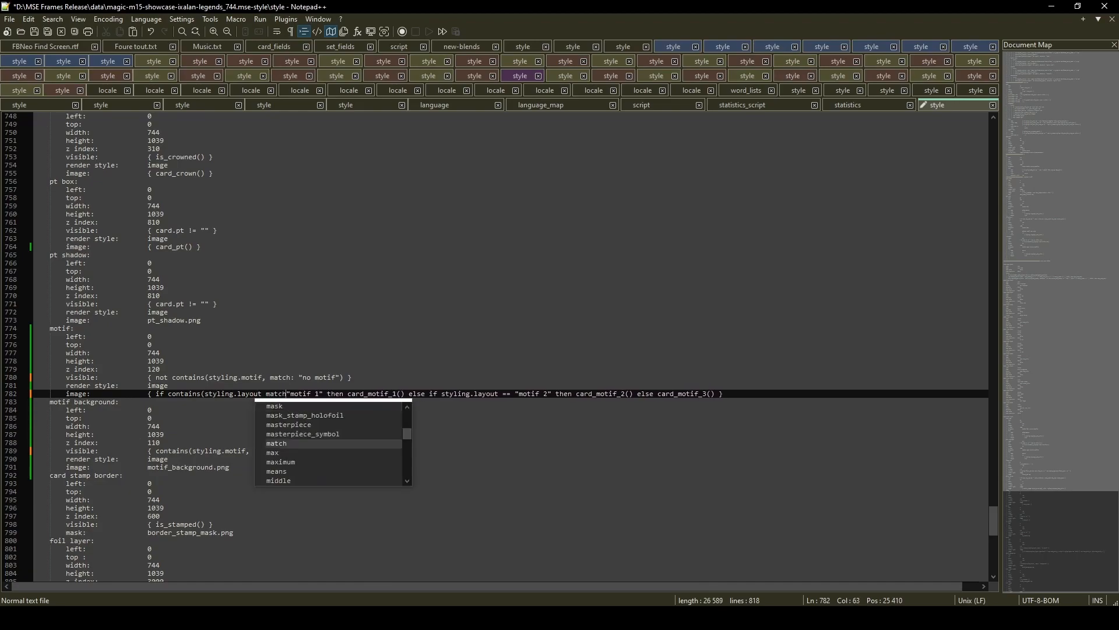
left_click(331, 394)
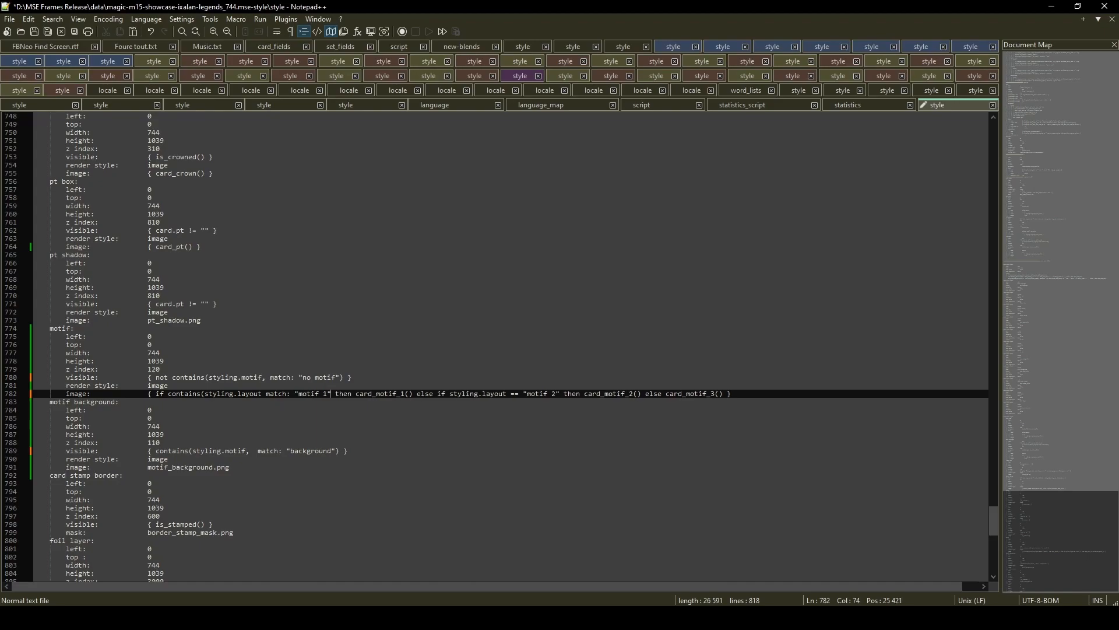
type(")")
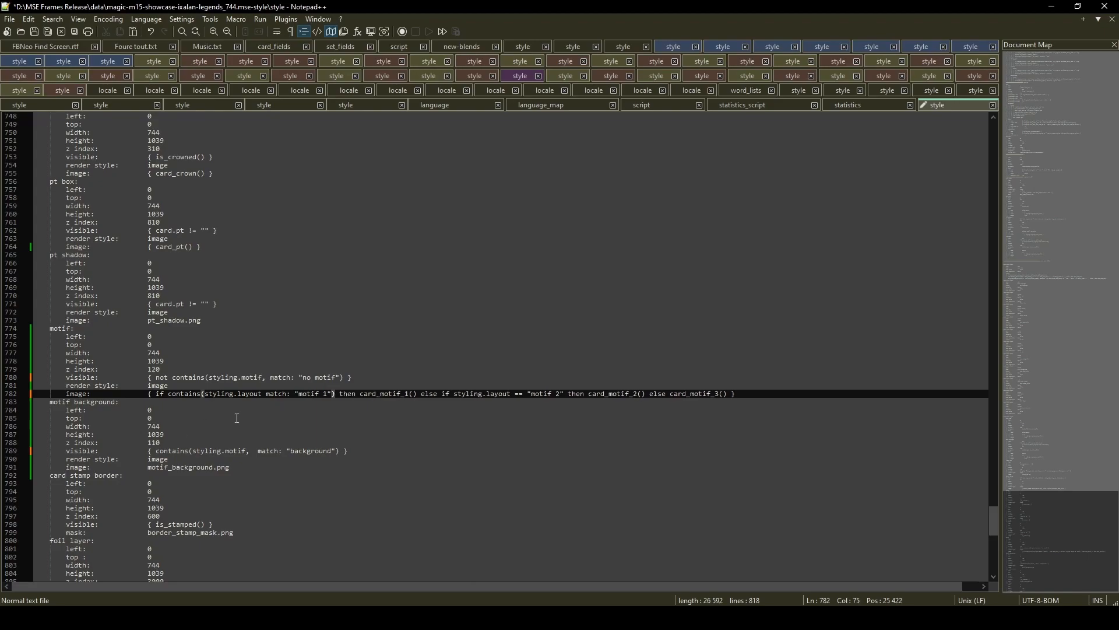
- Reuse the contains expression for the second test in the motif's image expression, matching "motif 2"
double_click(384, 396)
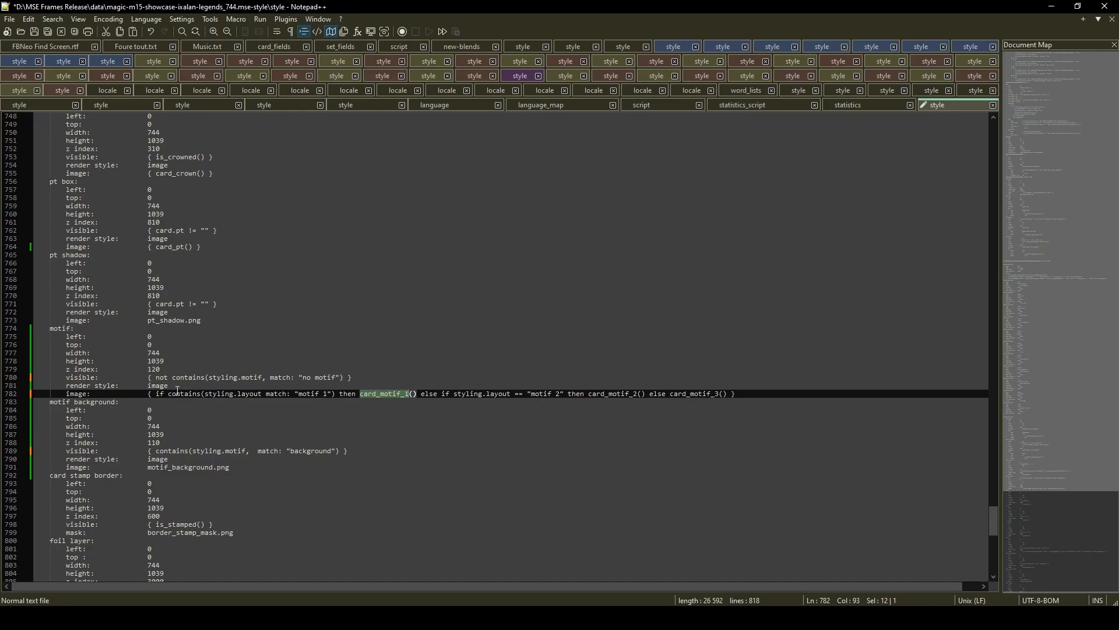
left_click_drag(168, 394, 334, 394)
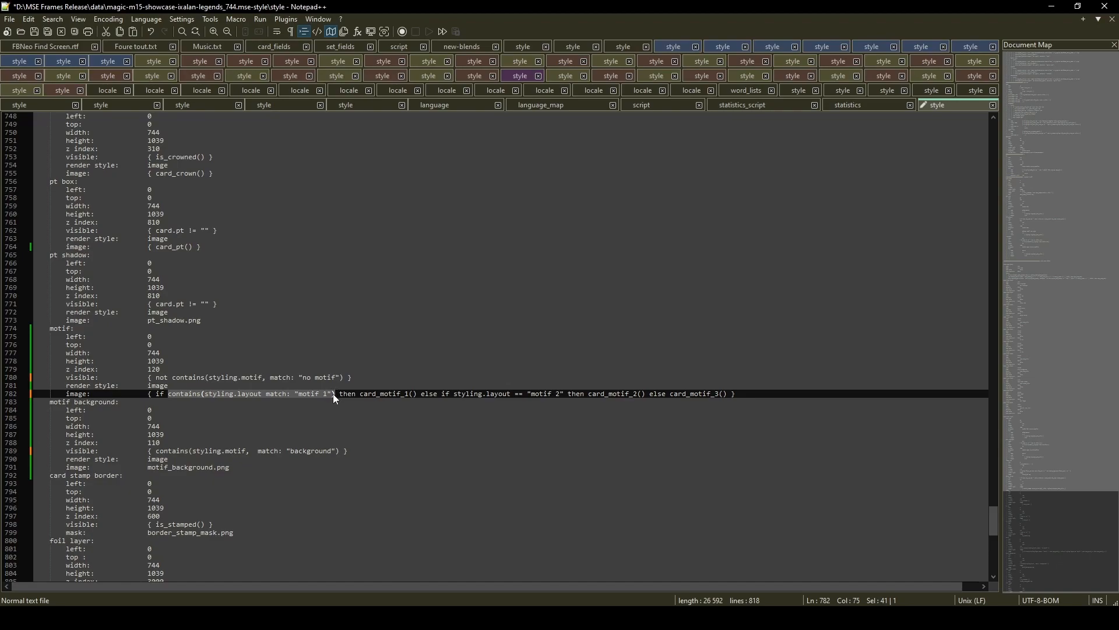
left_click(299, 394)
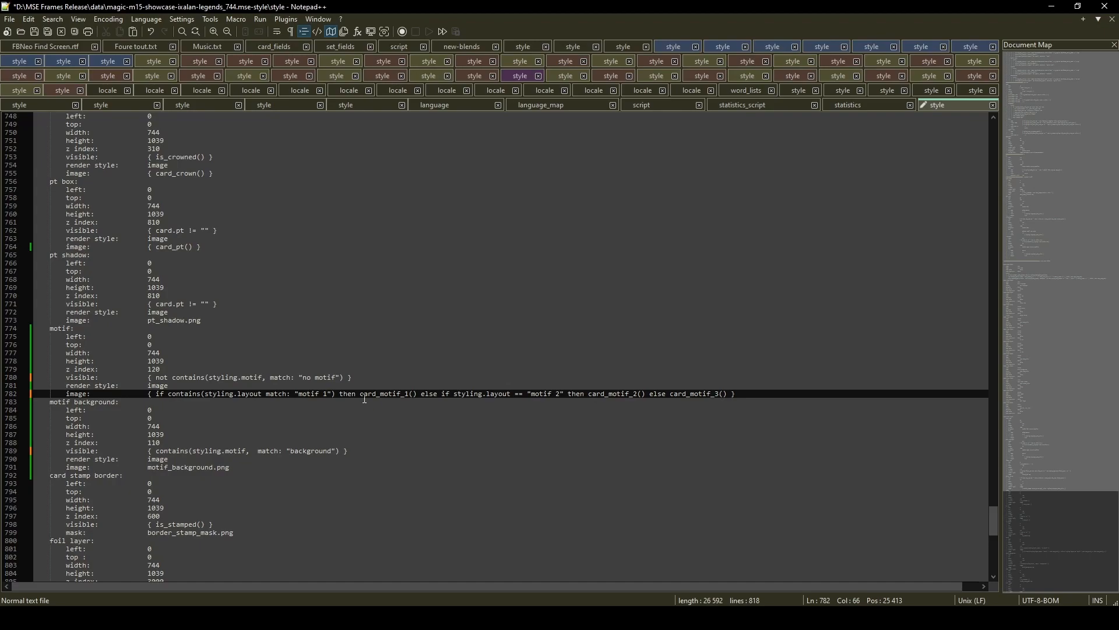
left_click_drag(455, 394, 566, 396)
type("contains(styling.layout match: \"motif 1\")")
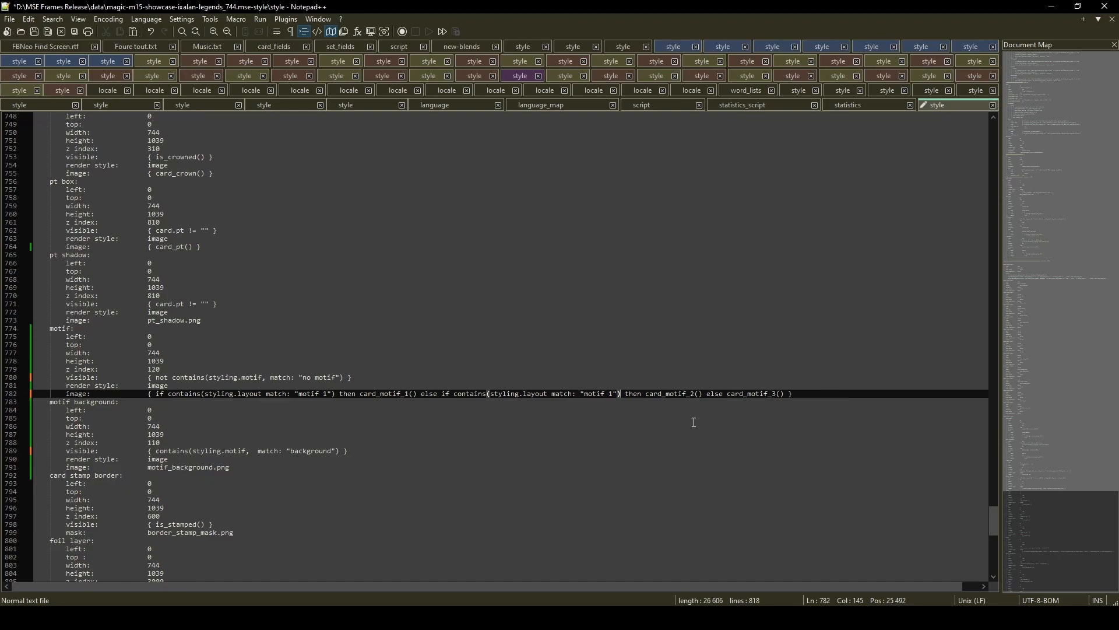
double_click(610, 394)
type("2")
left_click_drag(169, 393, 334, 395)
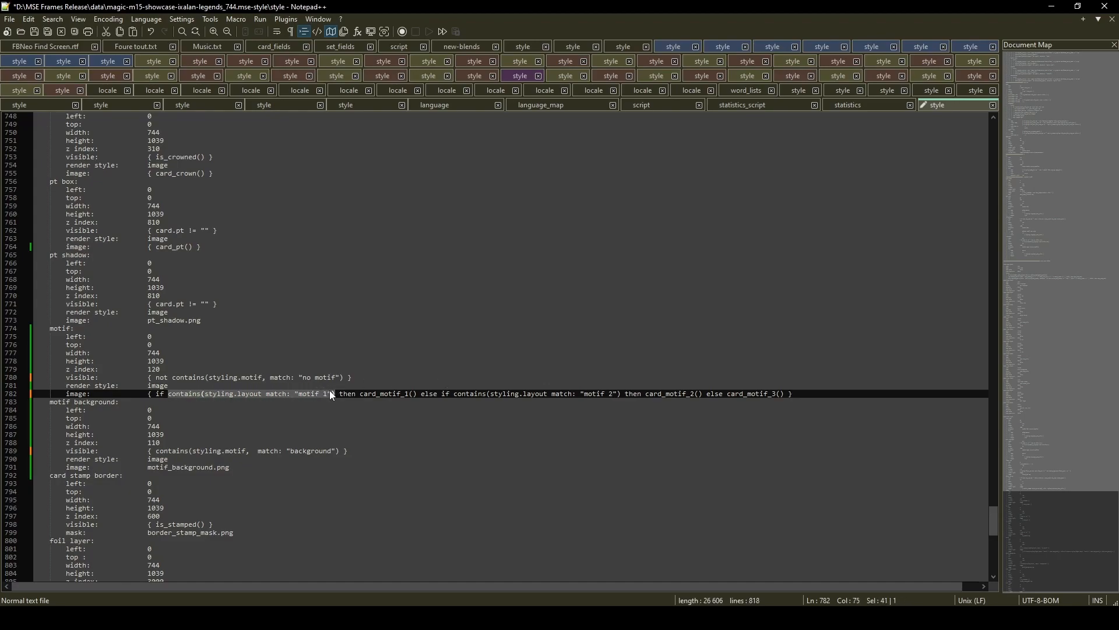
left_click(220, 396)
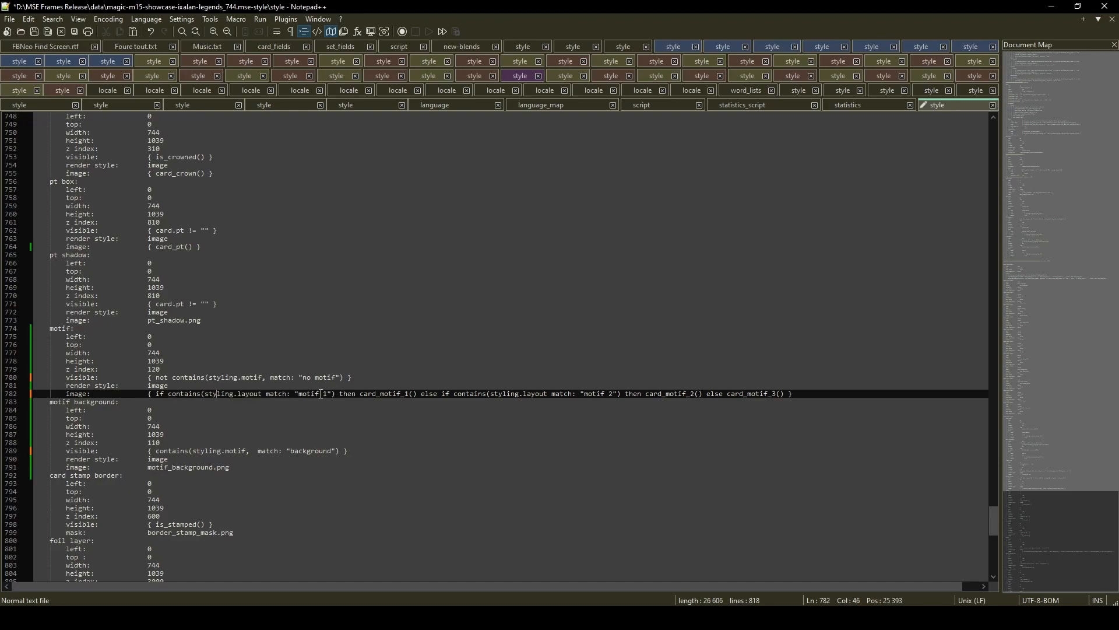
left_click_drag(49, 332, 257, 391)
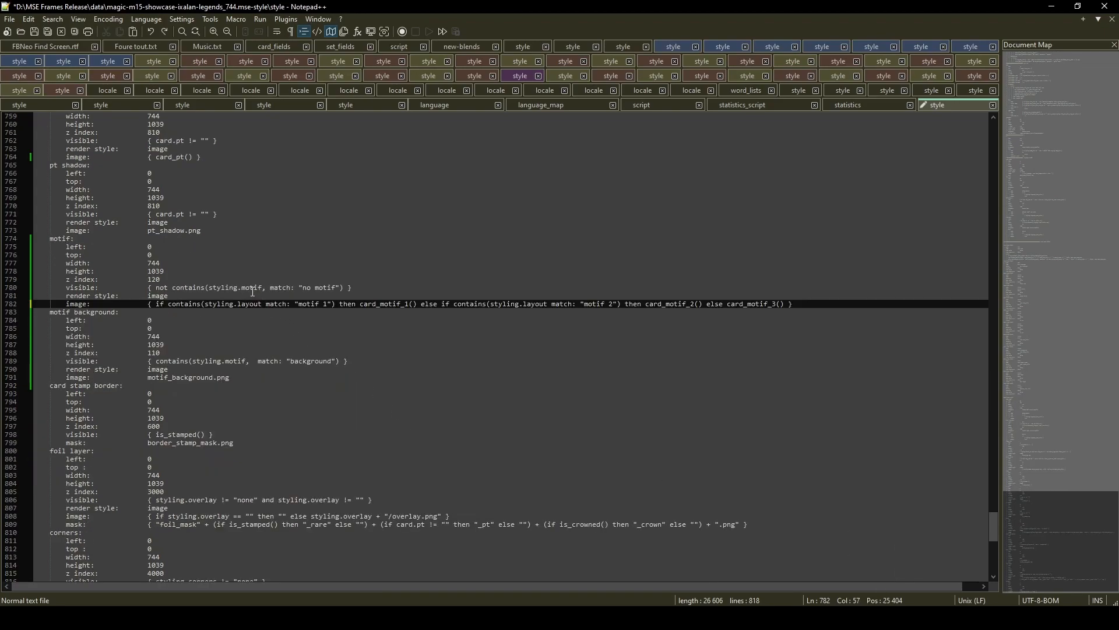
- Change layout to motif in both contains tests of the motif's image expression
double_click(252, 288)
key("ctrl+c")
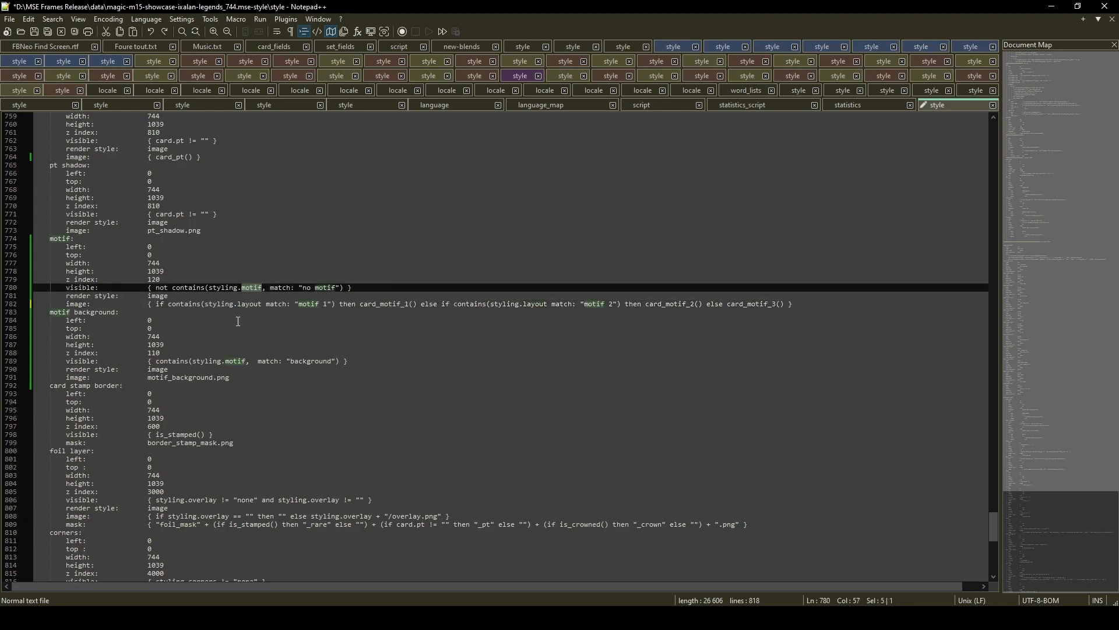
double_click(250, 304)
key("ctrl+v")
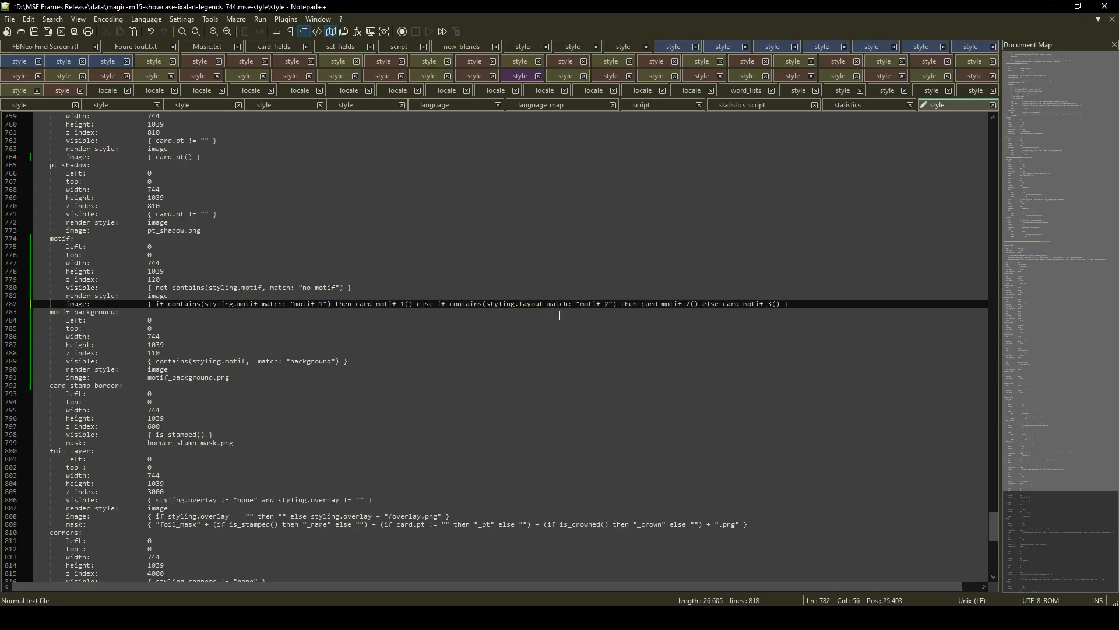
double_click(532, 303)
key("ctrl+v")
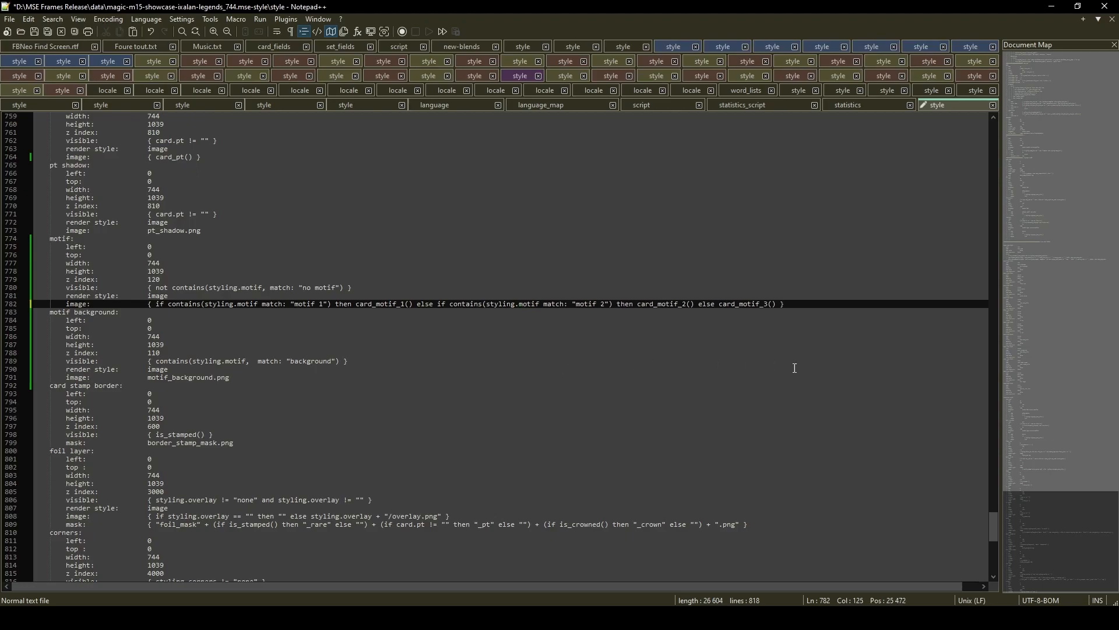
- Change layout to art_layout in both "extended art" tests of the card image's mask expression
left_click_drag(995, 530, 998, 331)
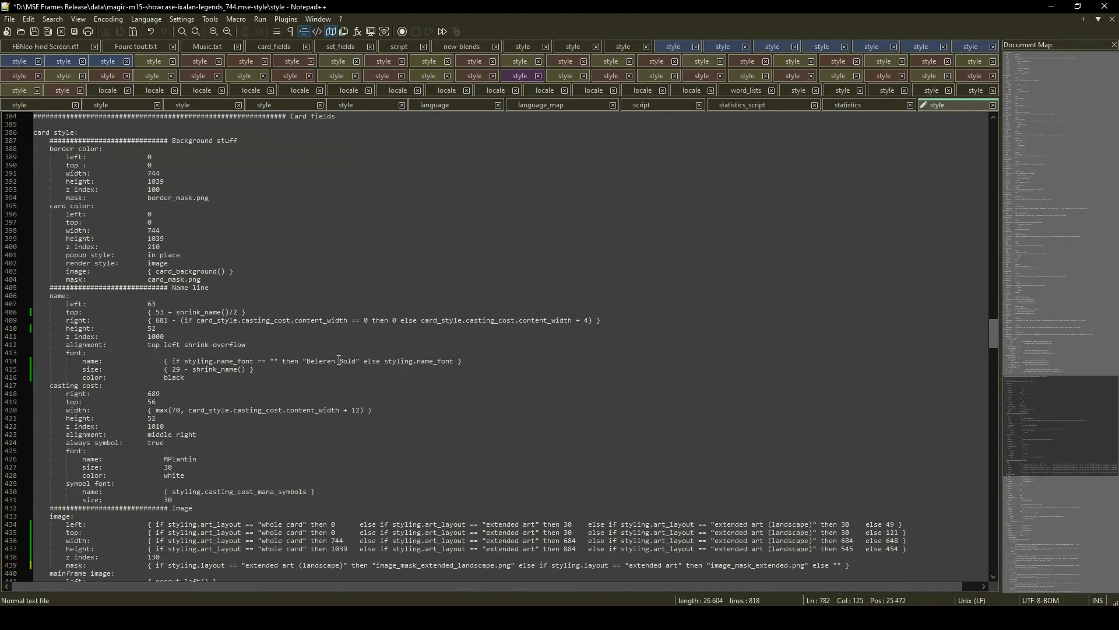
scroll(212, 469, "down", 2)
double_click(216, 513)
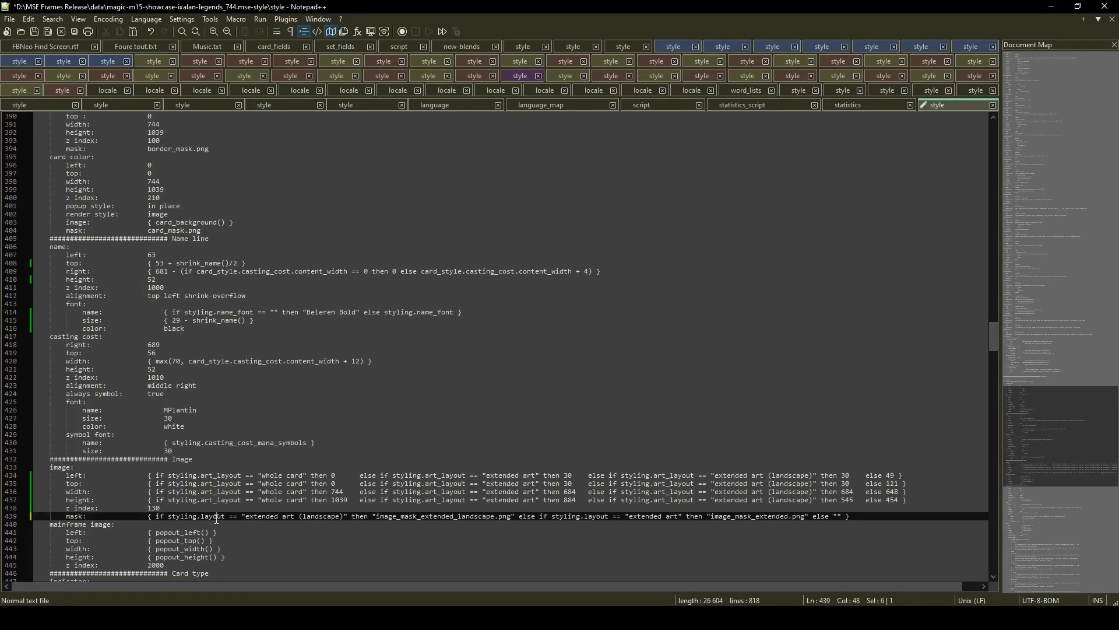
double_click(216, 500)
key("ctrl+c")
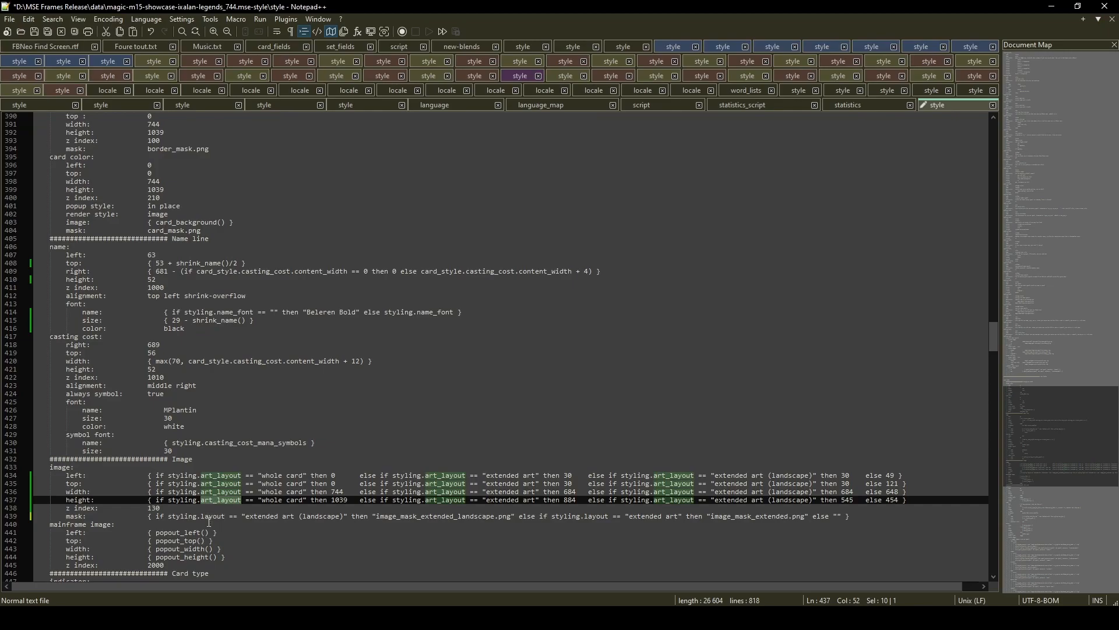
double_click(213, 515)
key("ctrl+v")
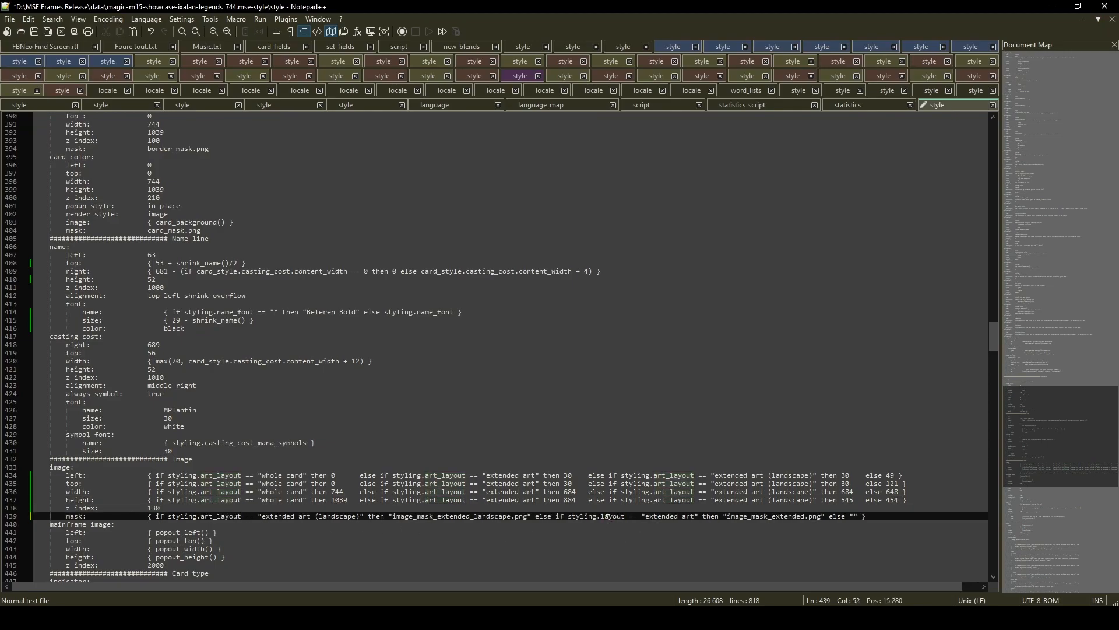
double_click(612, 516)
key("ctrl+v")
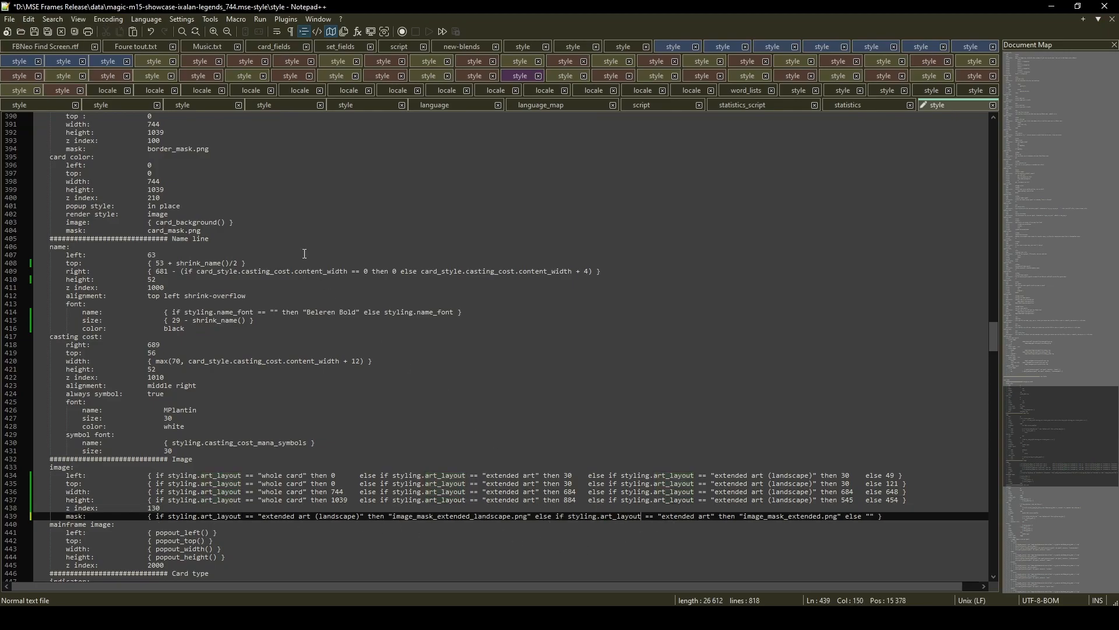
- Save the style file and switch to Magic Set Editor to show the card's styling options
left_click(10, 18)
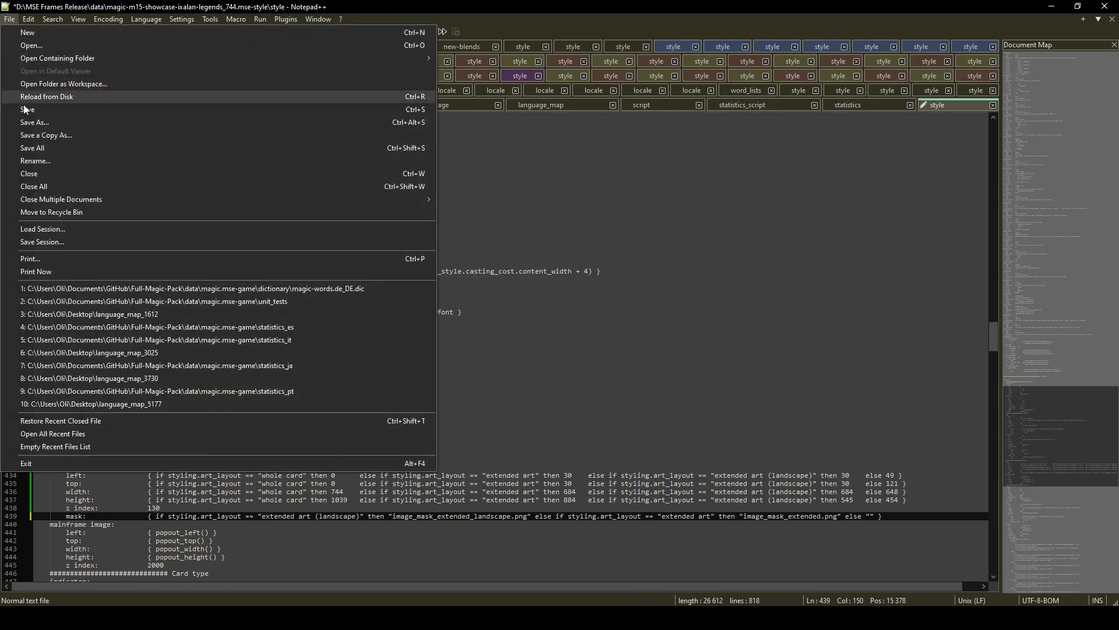
left_click(31, 110)
key("alt+Tab")
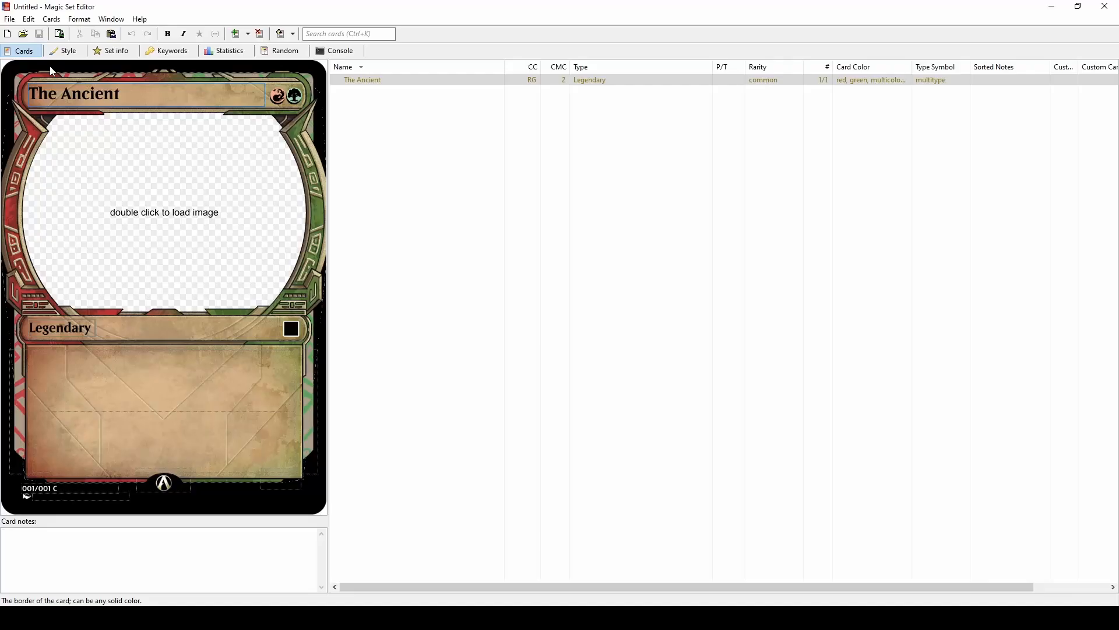
left_click(65, 50)
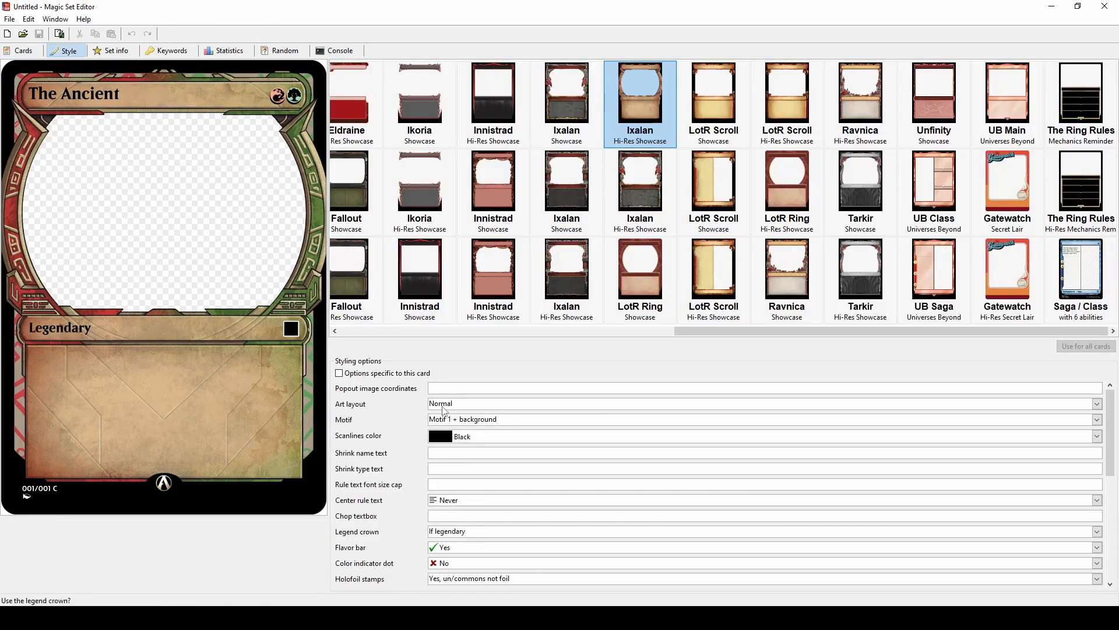
- Preview the Whole card, Extended art, Extended art (landscape) and Normal art layouts, finishing on Extended art (landscape)
left_click(444, 403)
left_click(446, 416)
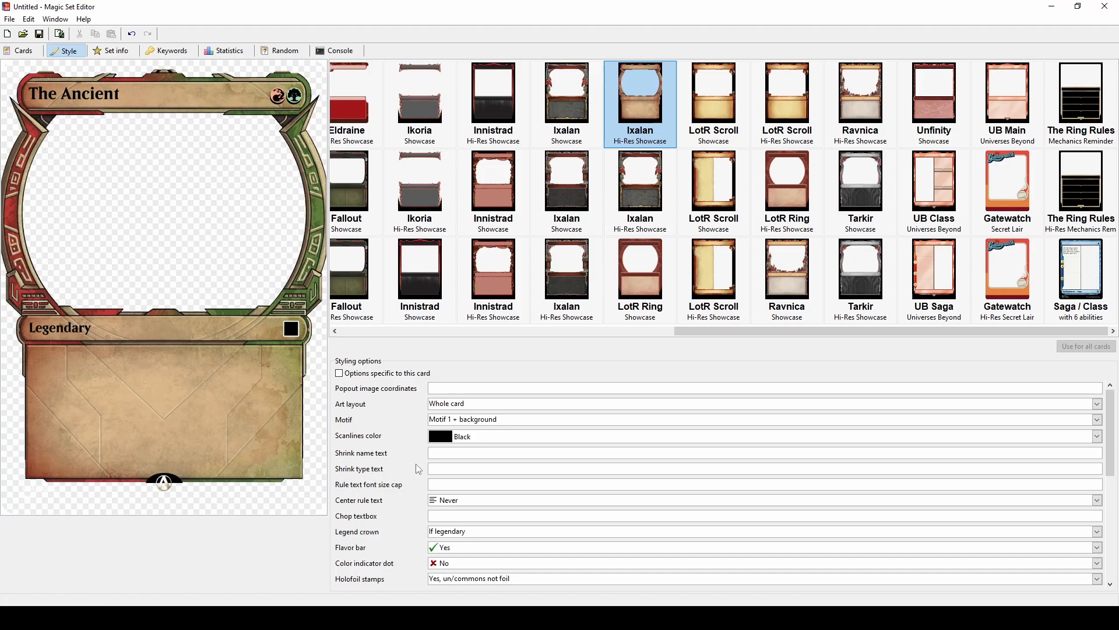
left_click(457, 406)
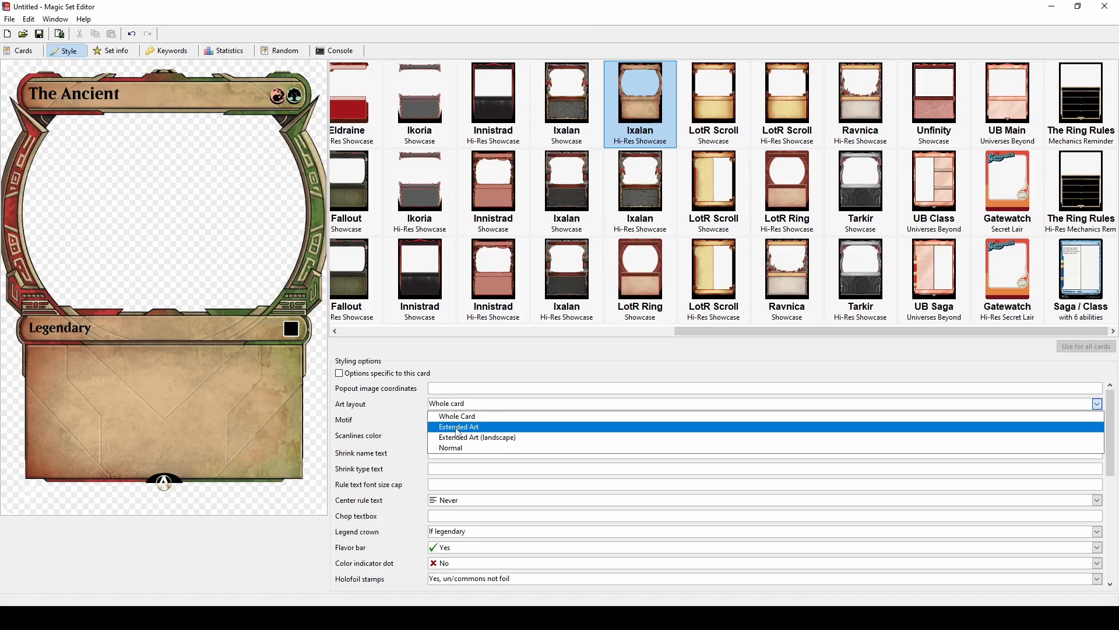
left_click(459, 434)
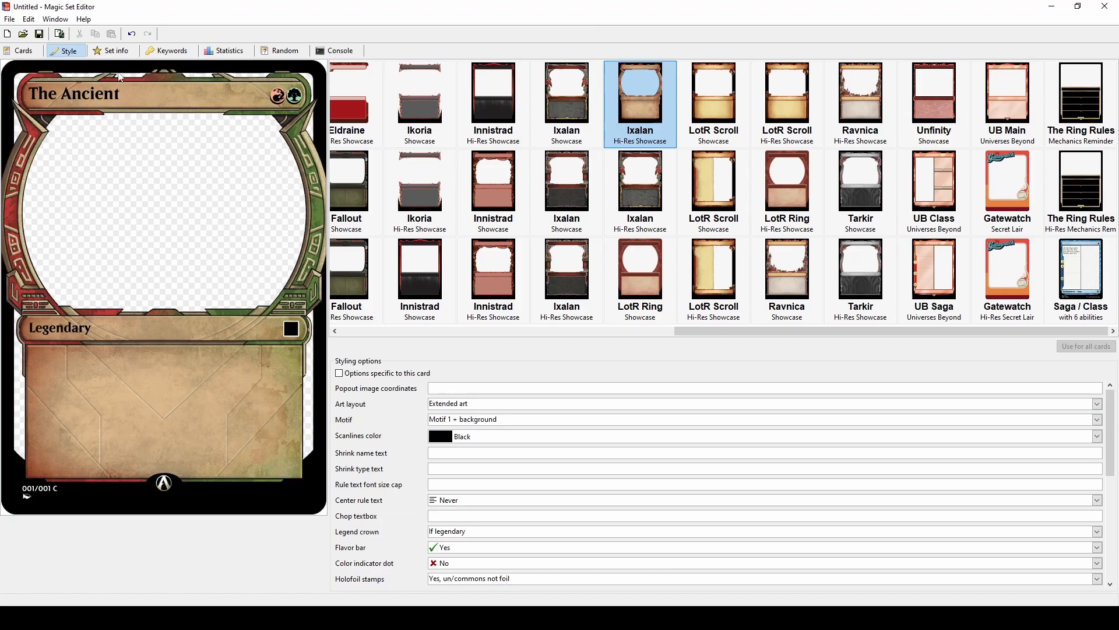
left_click(453, 404)
left_click(477, 437)
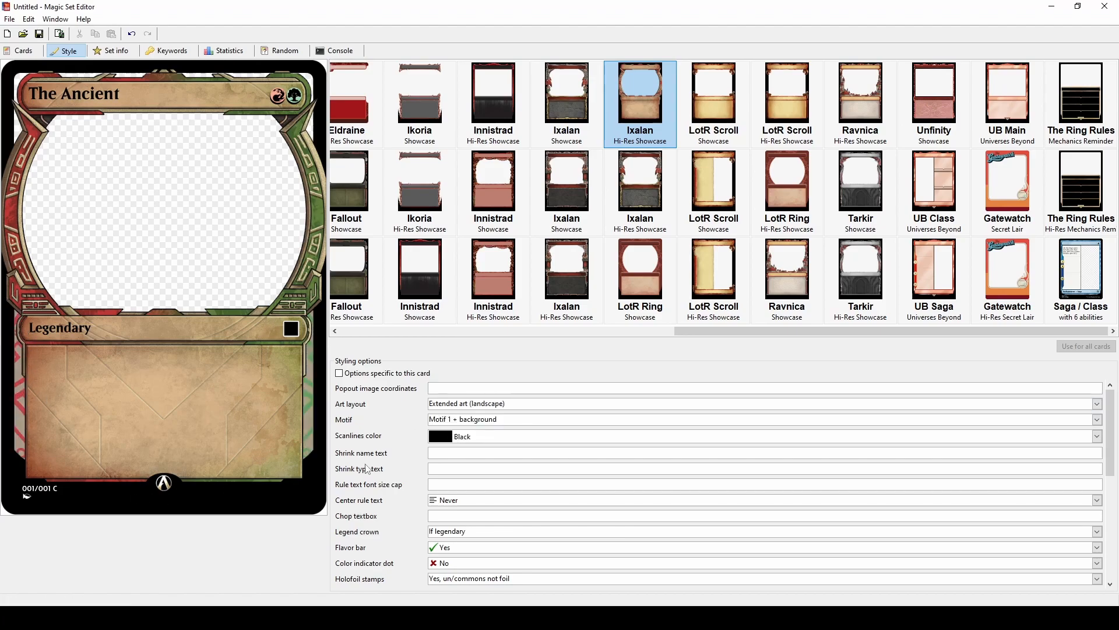
left_click(467, 404)
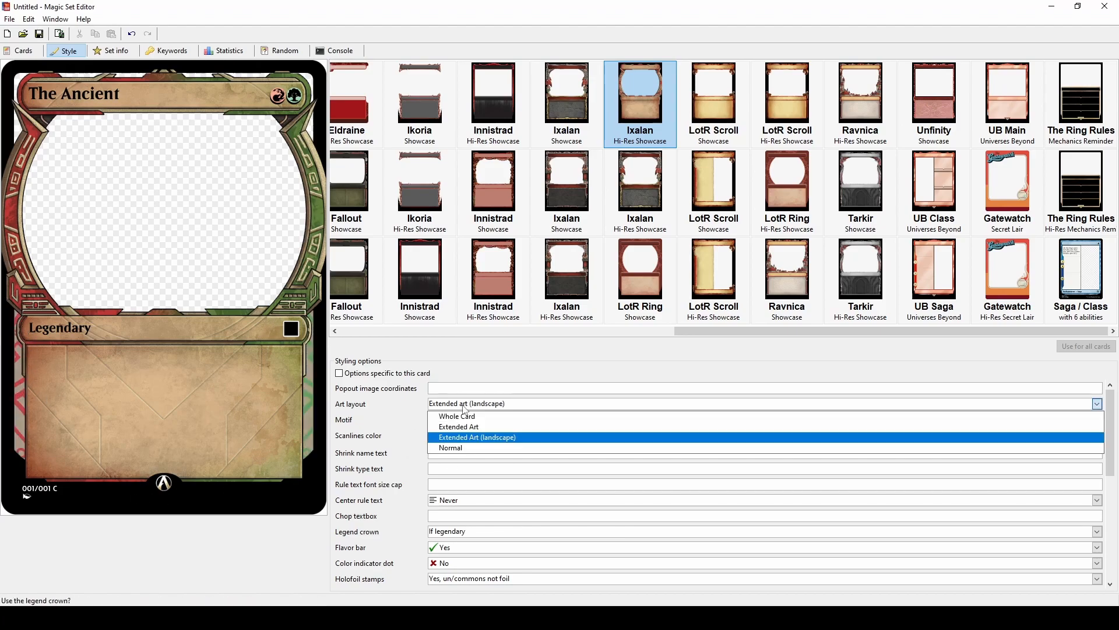
left_click(460, 448)
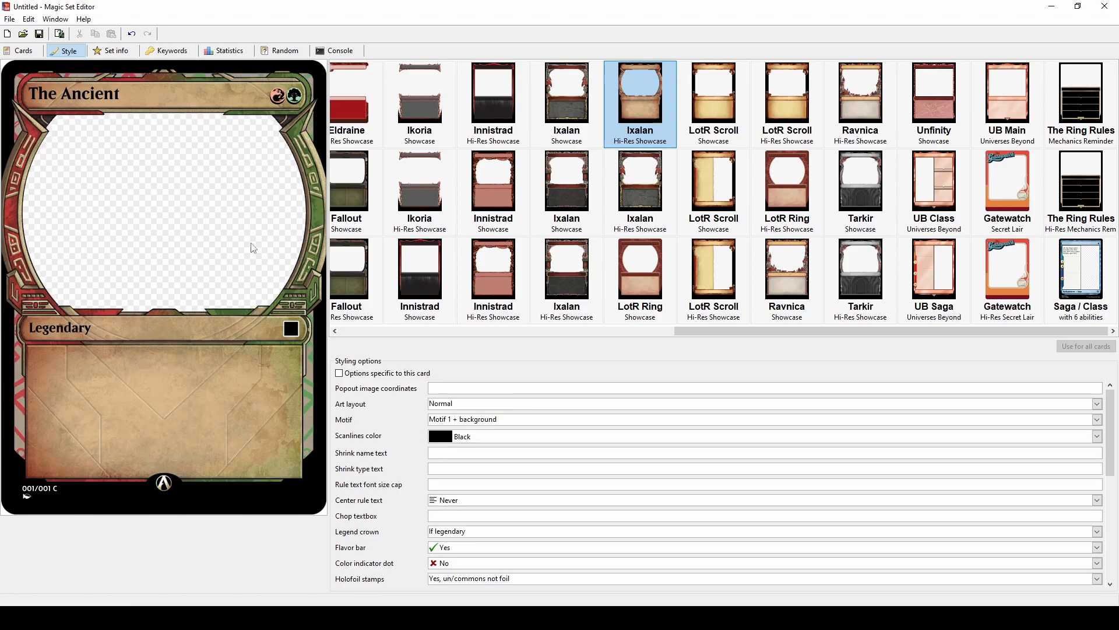
left_click(466, 402)
left_click(458, 432)
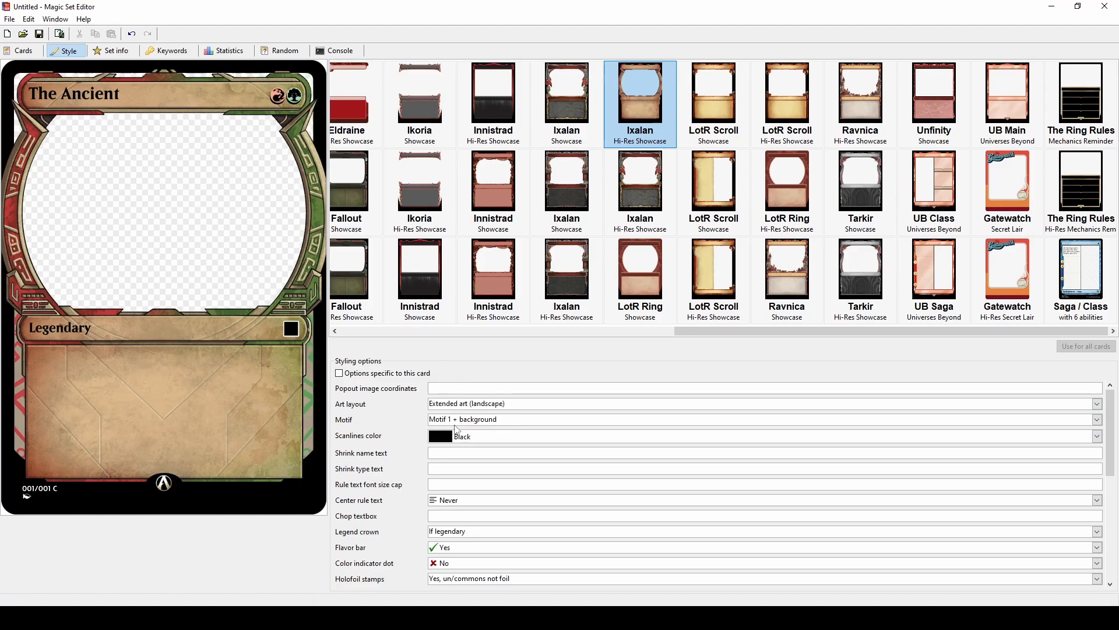
- Preview the card with Motif 1, Motif 1 + background, Motif 2 and Motif 2 + background
left_click(460, 419)
left_click(458, 434)
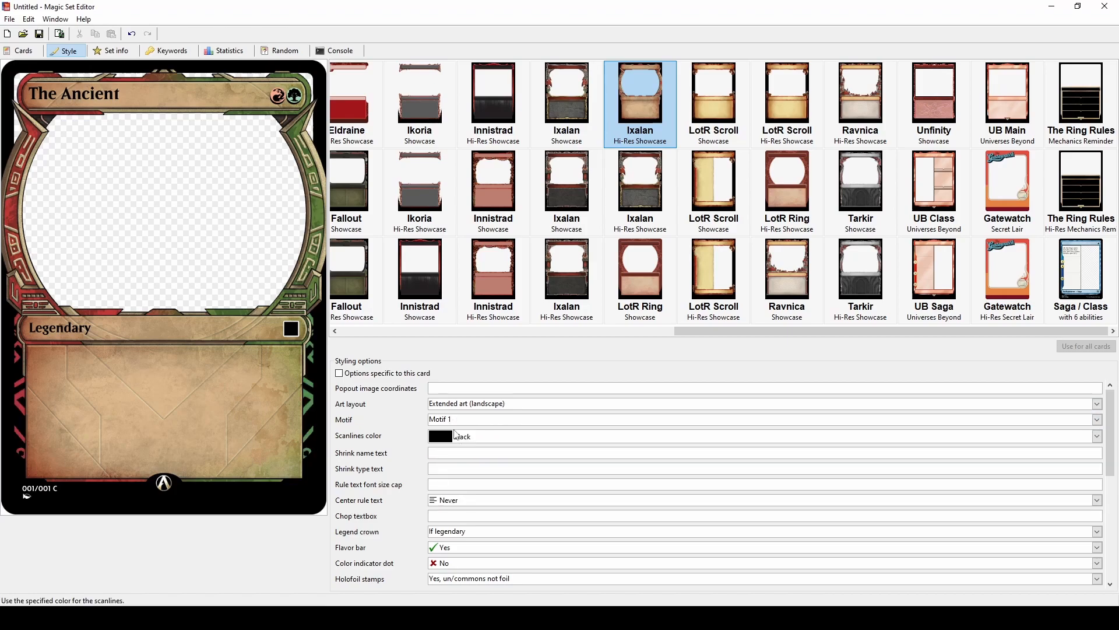
left_click(456, 419)
left_click(454, 444)
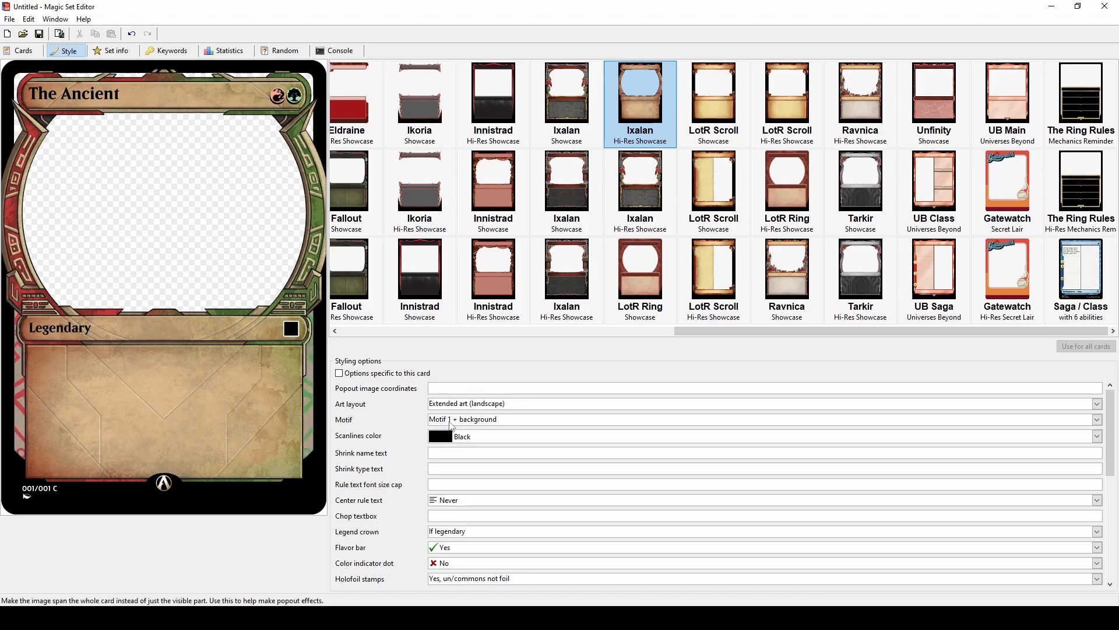
left_click(453, 419)
left_click(454, 455)
left_click(449, 420)
left_click(460, 465)
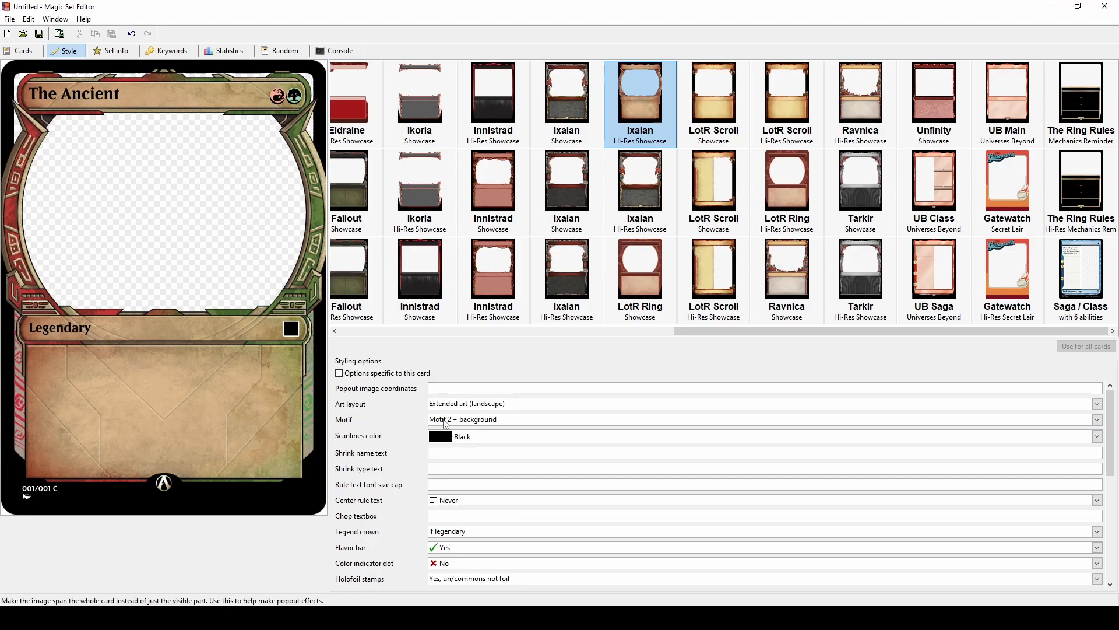
- Preview the card with Motif 3, Motif 3 + background, No motif and the option listed after it
left_click(446, 422)
left_click(452, 474)
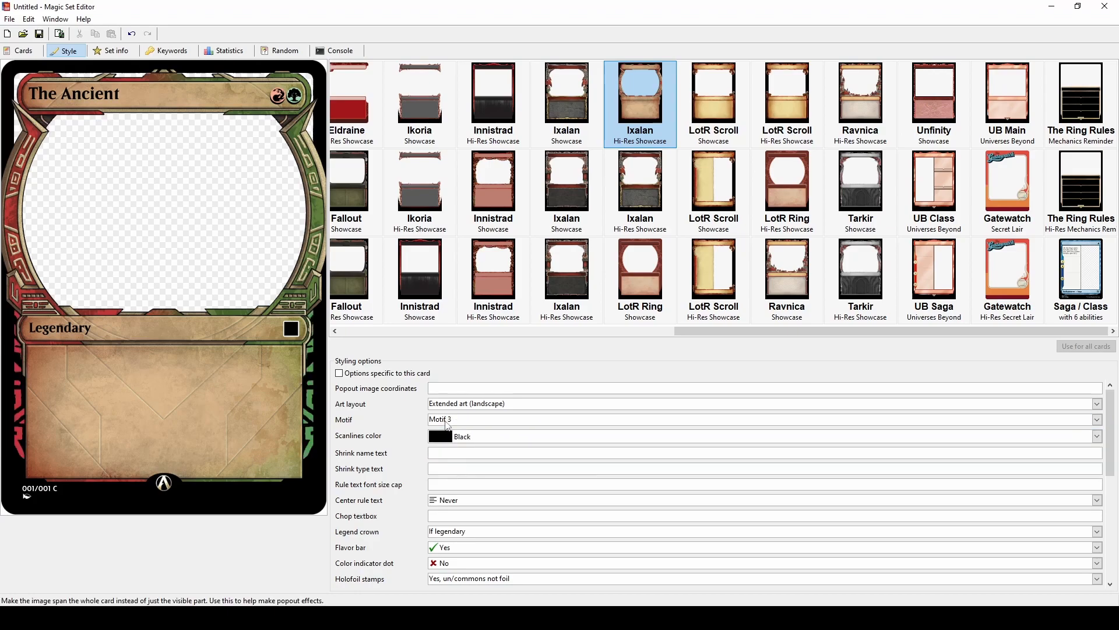
left_click(449, 421)
left_click(458, 485)
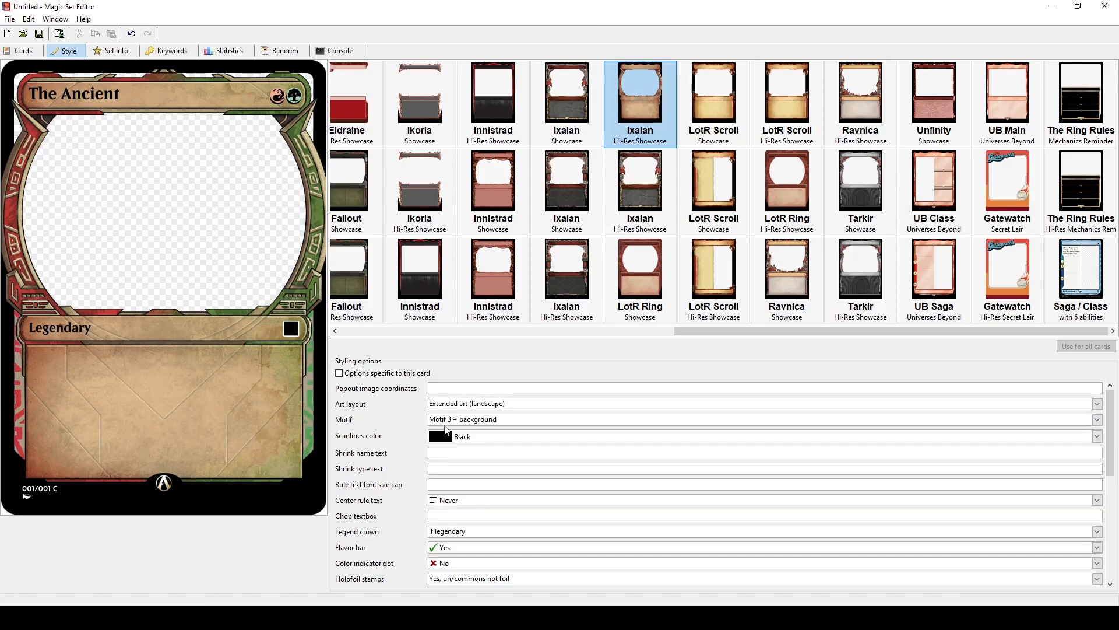
left_click(449, 420)
left_click(455, 497)
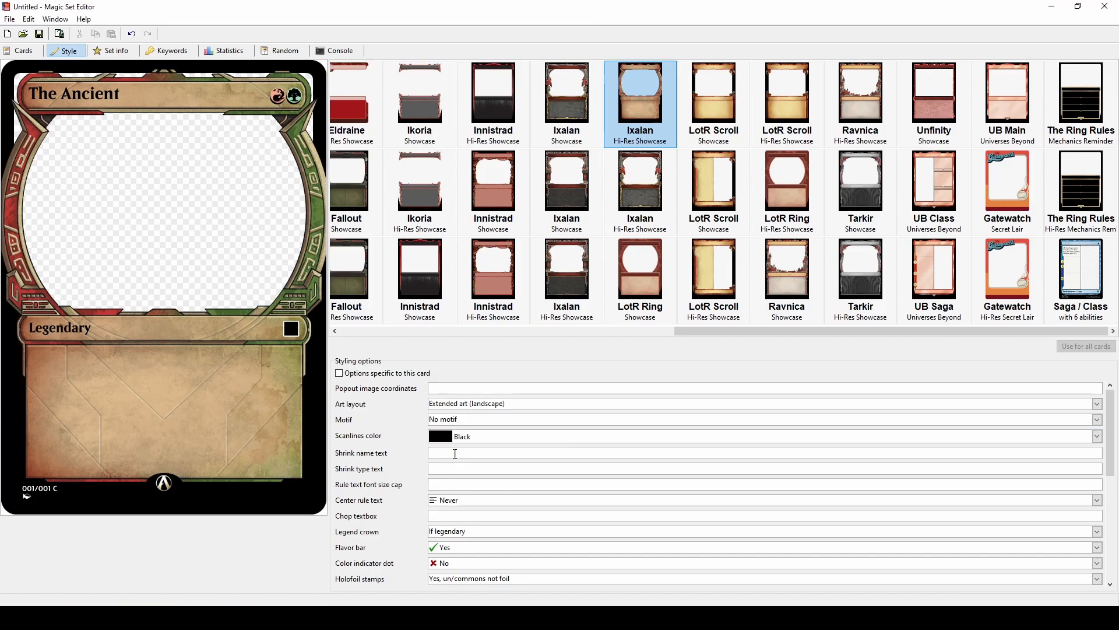
left_click(456, 421)
left_click(461, 510)
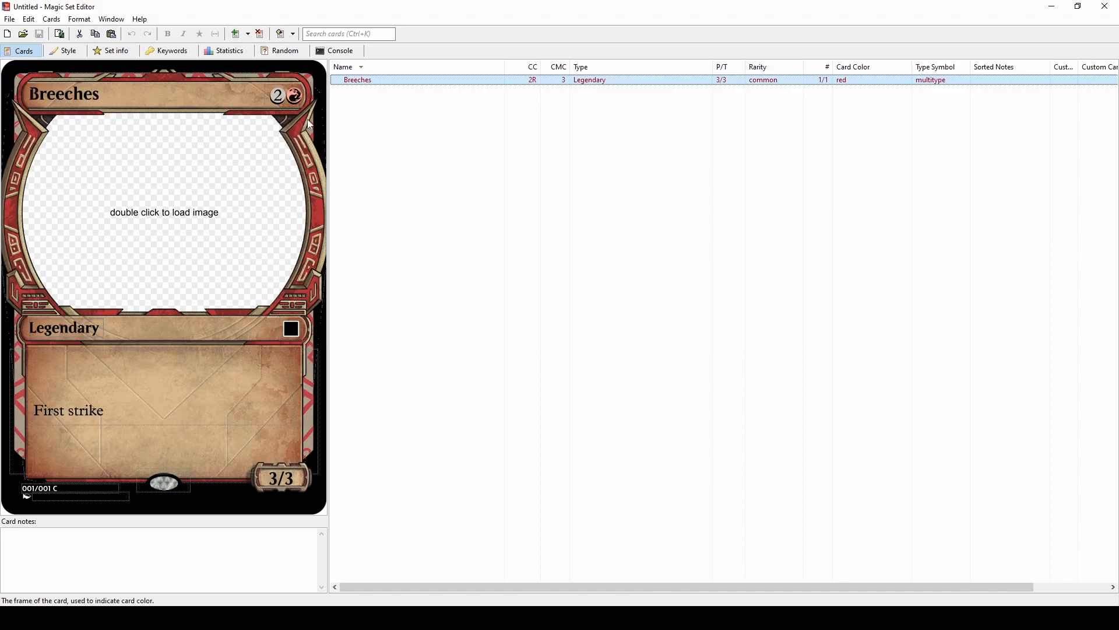
- Export the Breeches card image as Breeches.png into the Renders folder
key("alt+Tab")
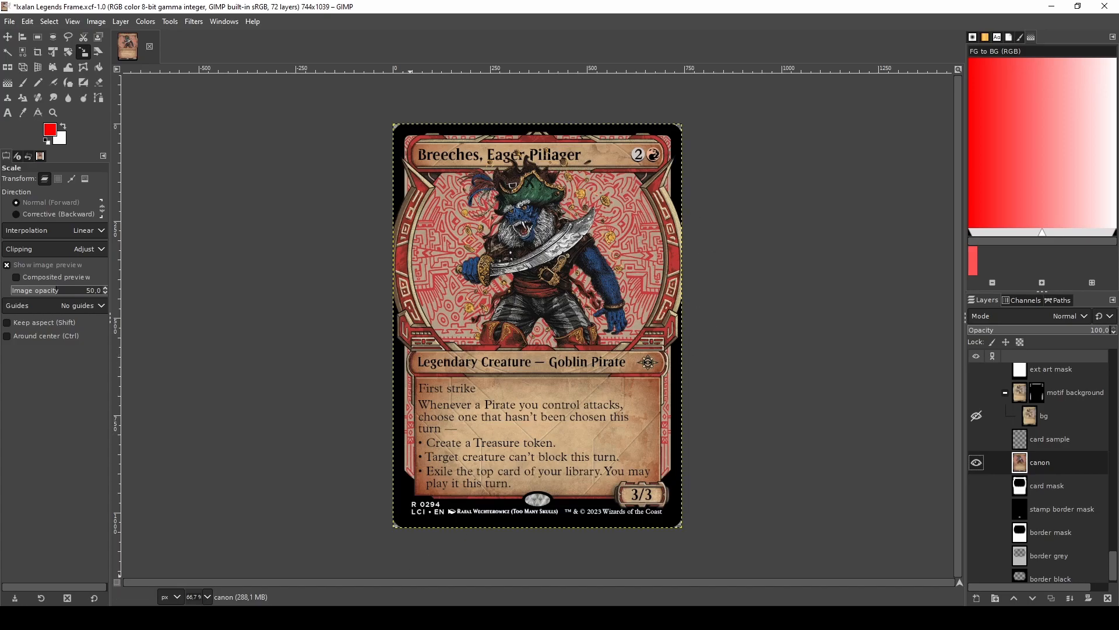
key("alt+Tab")
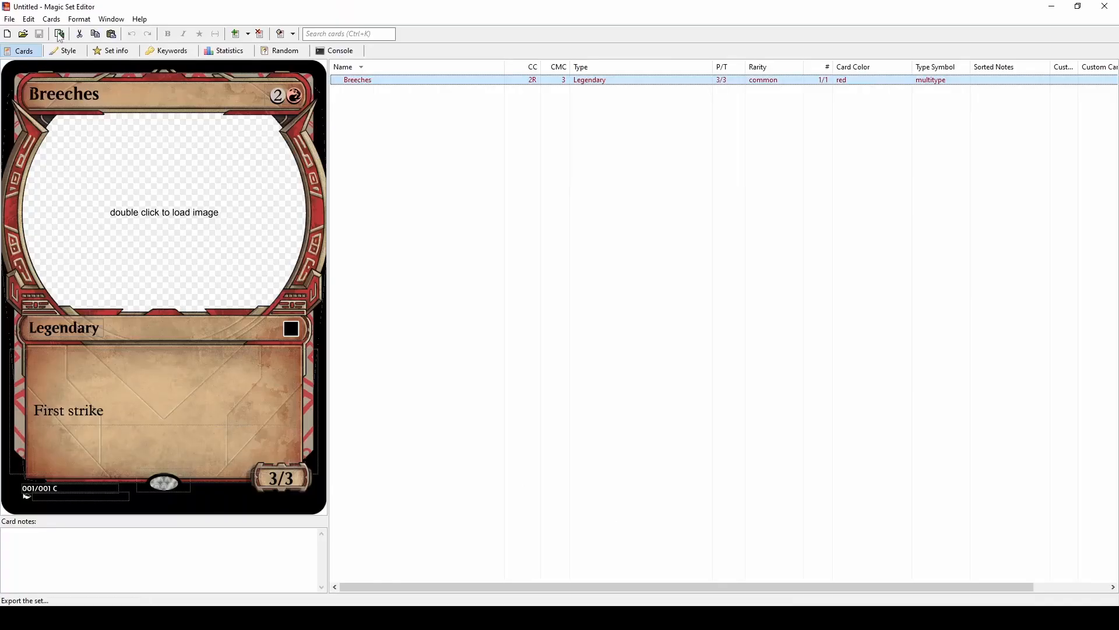
key("alt+f")
mouse_move(179, 95)
left_click(239, 110)
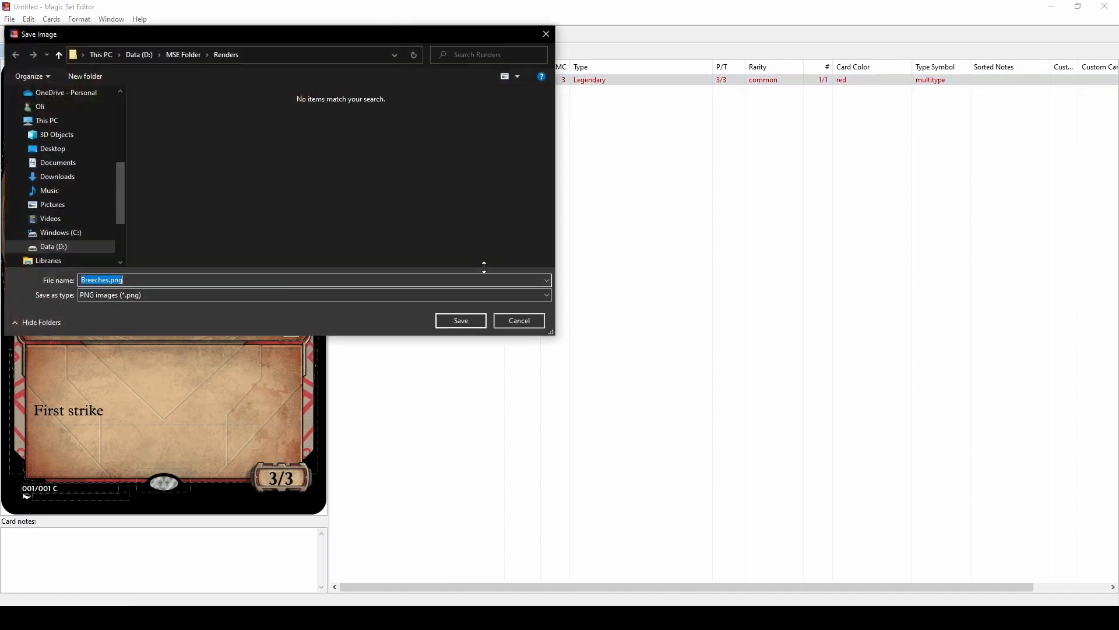
left_click(459, 322)
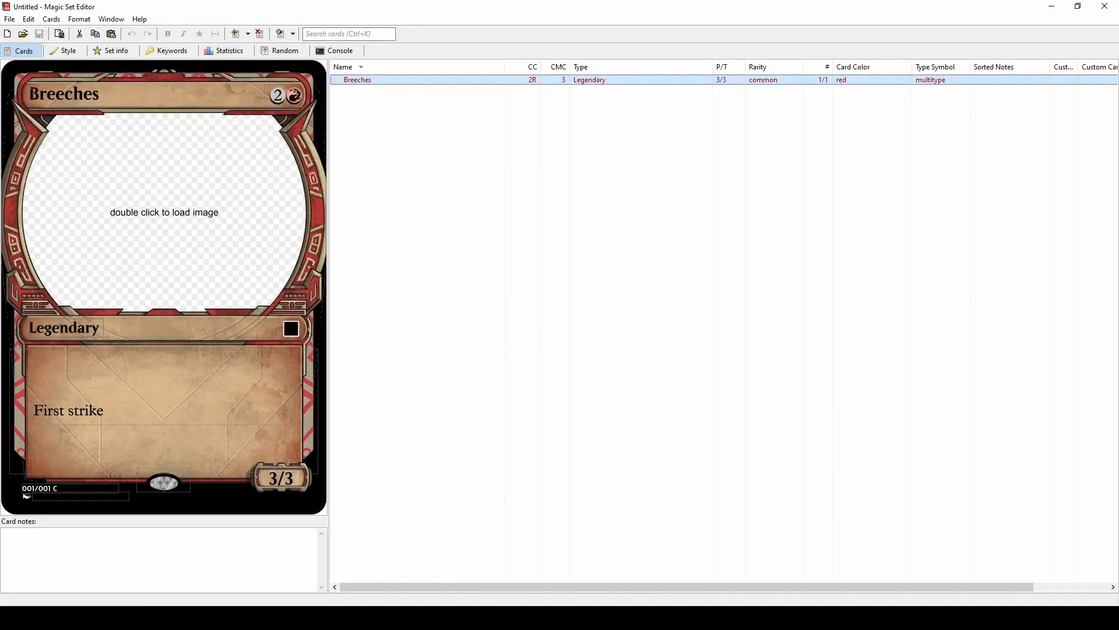
- In GIMP, copy the whole Breeches.png render into the Ixalan Legends Frame image as a new layer above canon
key("alt+Tab")
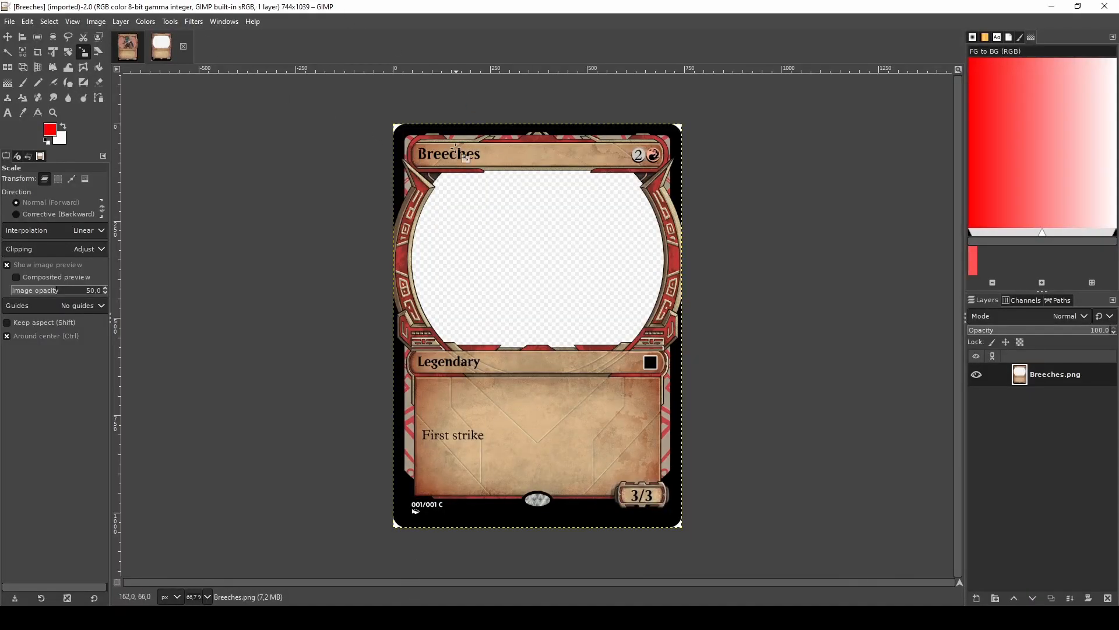
key("ctrl+a")
left_click(127, 46)
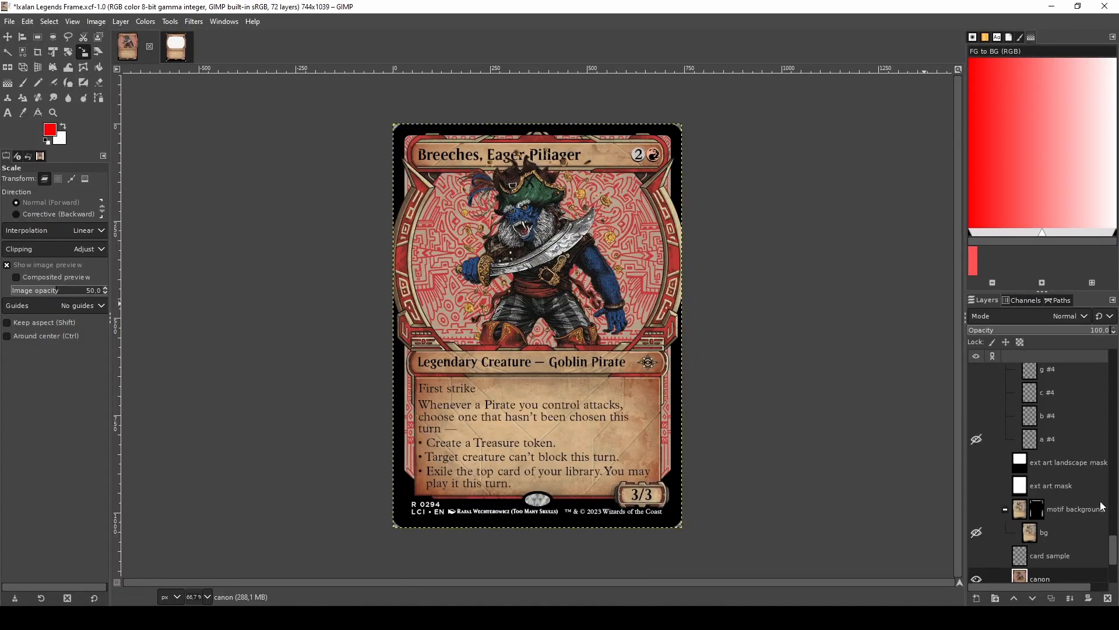
scroll(1050, 560, "down", 2)
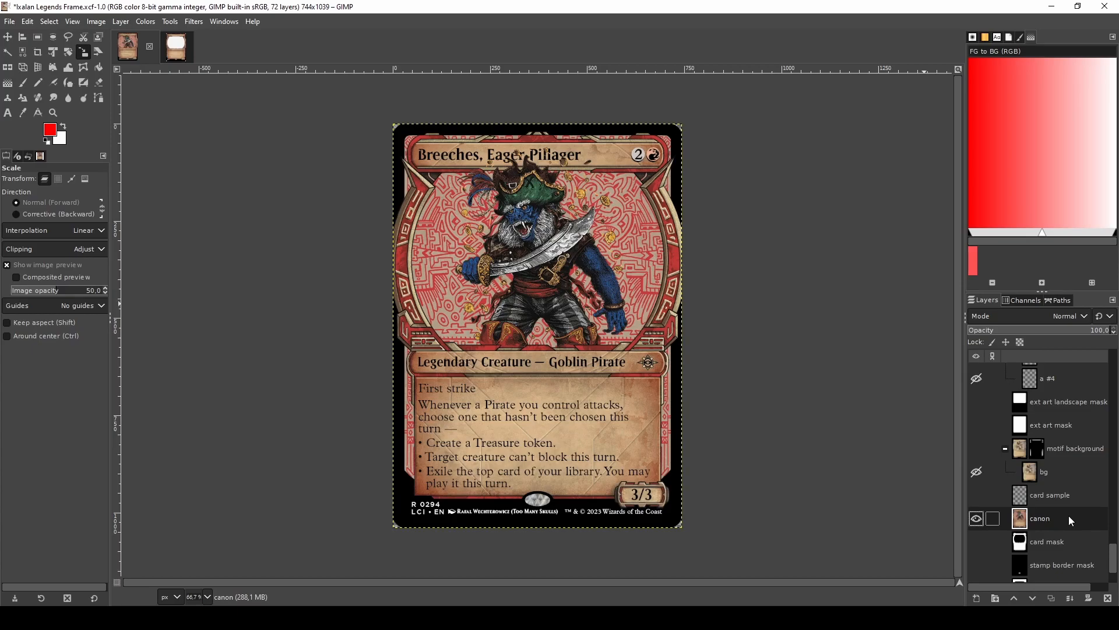
key("ctrl+v")
right_click(1071, 518)
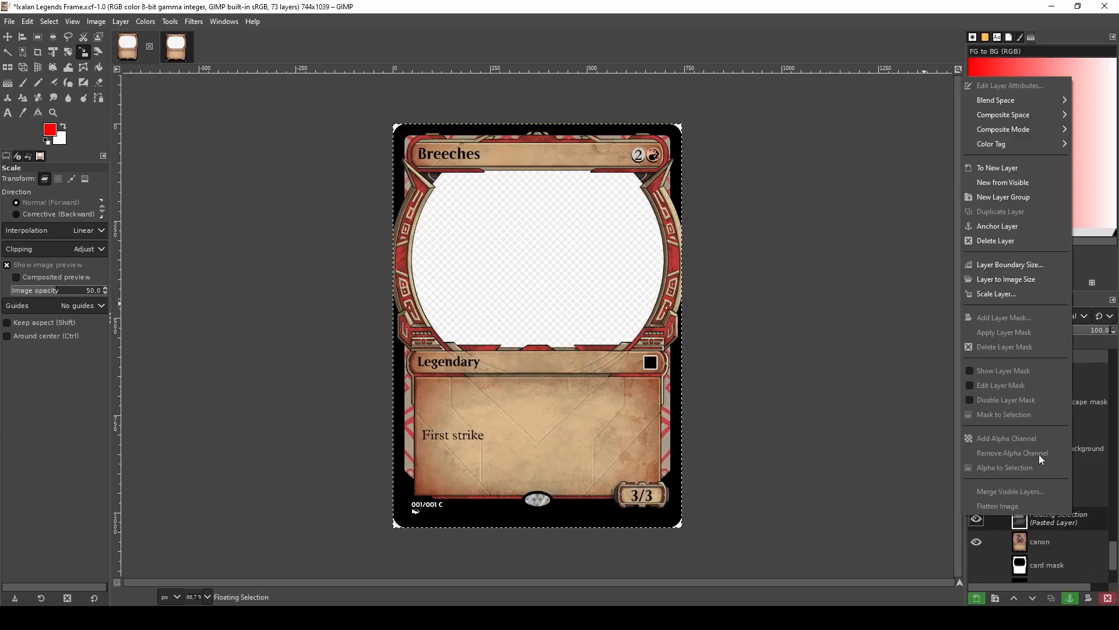
left_click(998, 169)
- Compare the card name between the pasted render and canon layers, marking the canon letter B with a rectangle selection
scroll(449, 117, "up", 7)
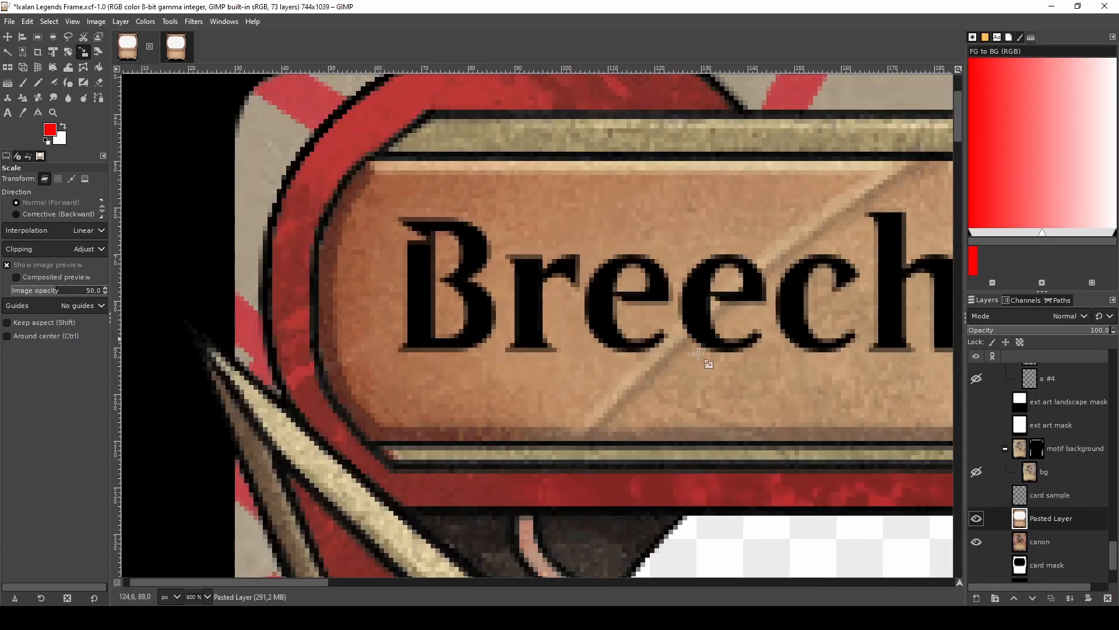
left_click(977, 520)
left_click(977, 520)
left_click(977, 520)
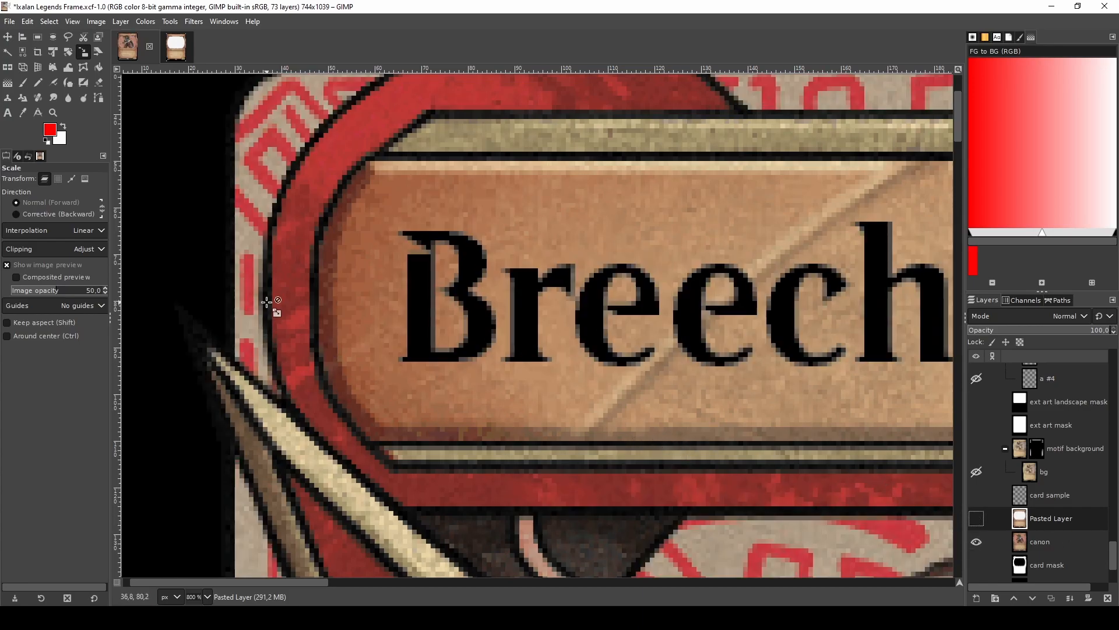
left_click(38, 38)
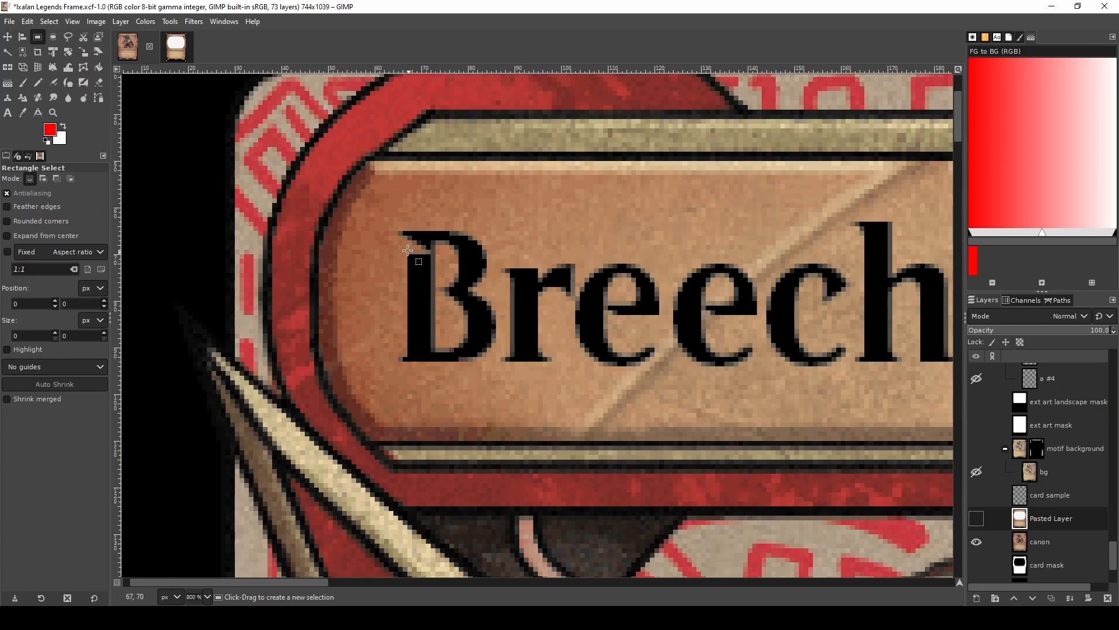
left_click_drag(399, 232, 487, 360)
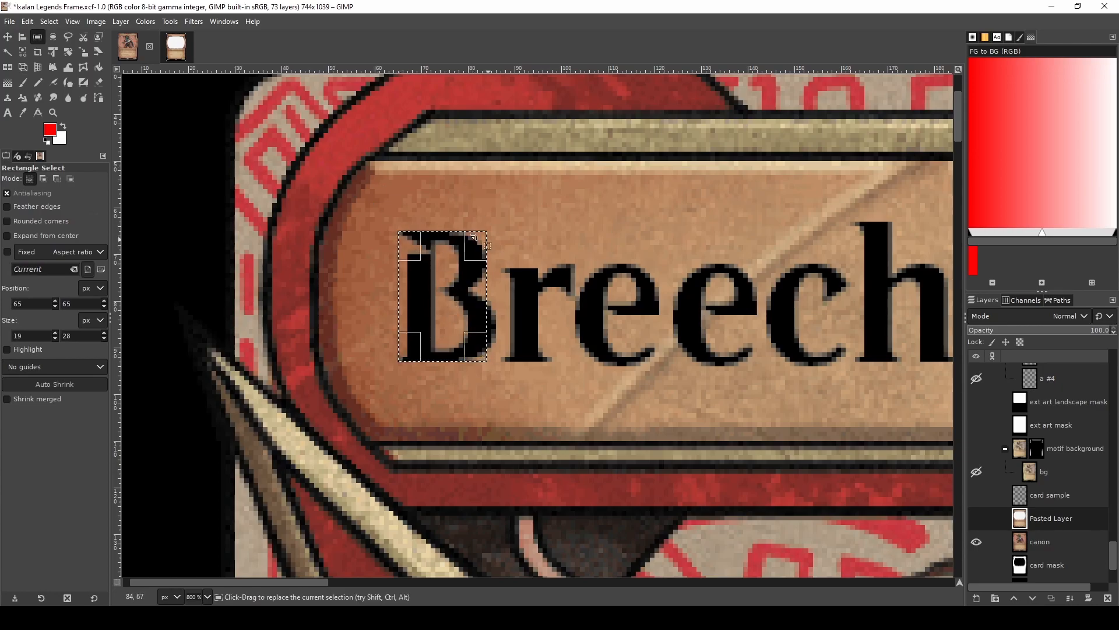
left_click(976, 519)
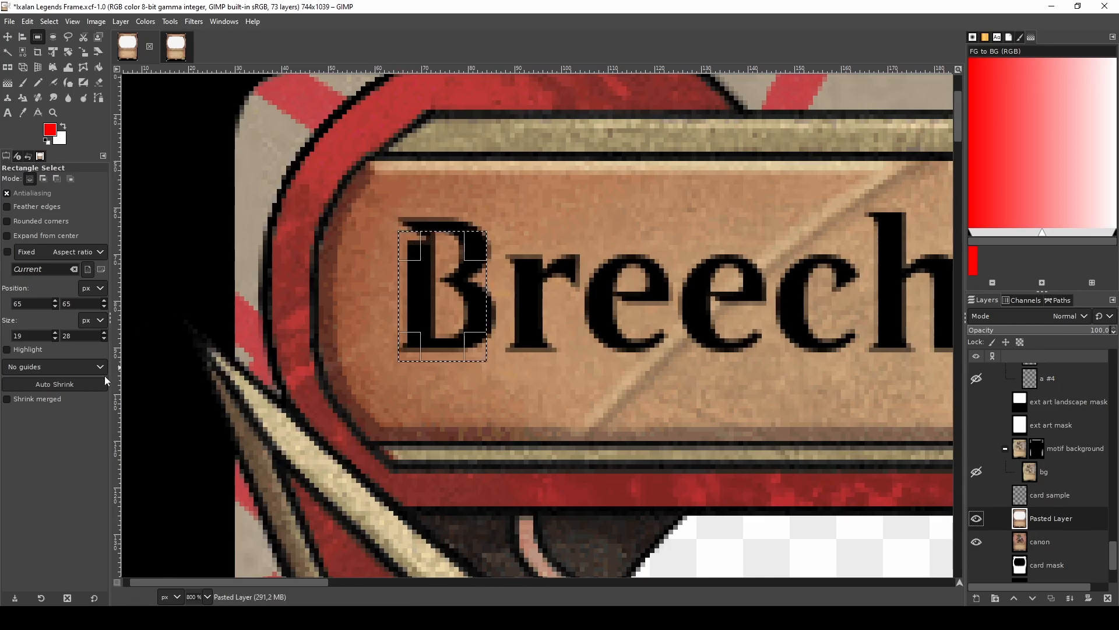
- In Notepad++, change the name field's top expression to { 56 + shrink_name()/2 }
left_click(453, 618)
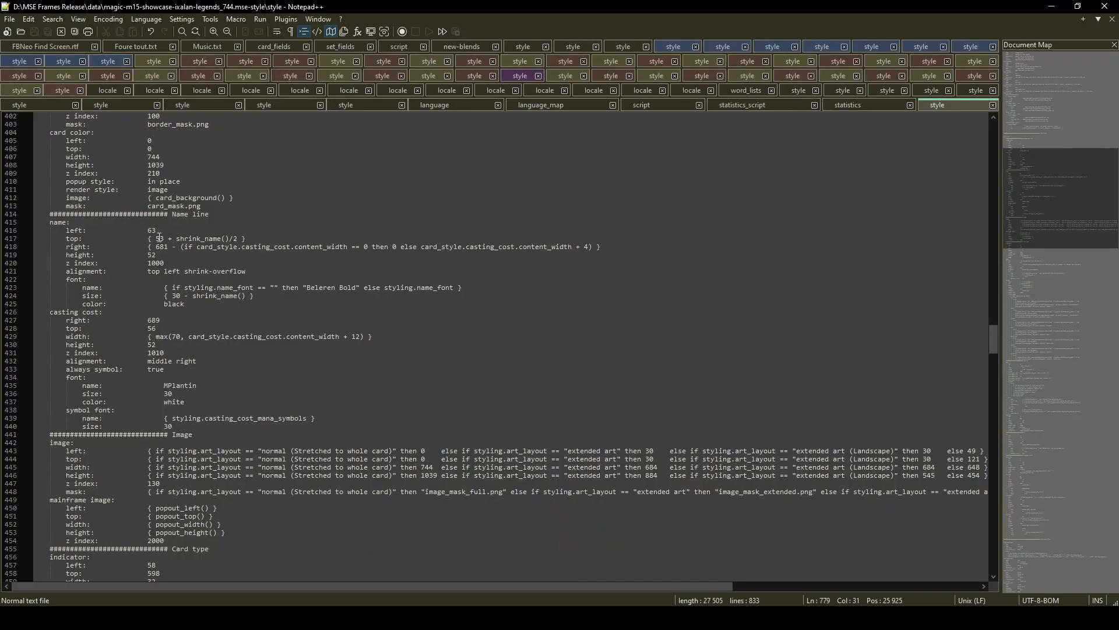
left_click_drag(161, 239, 164, 239)
type("6")
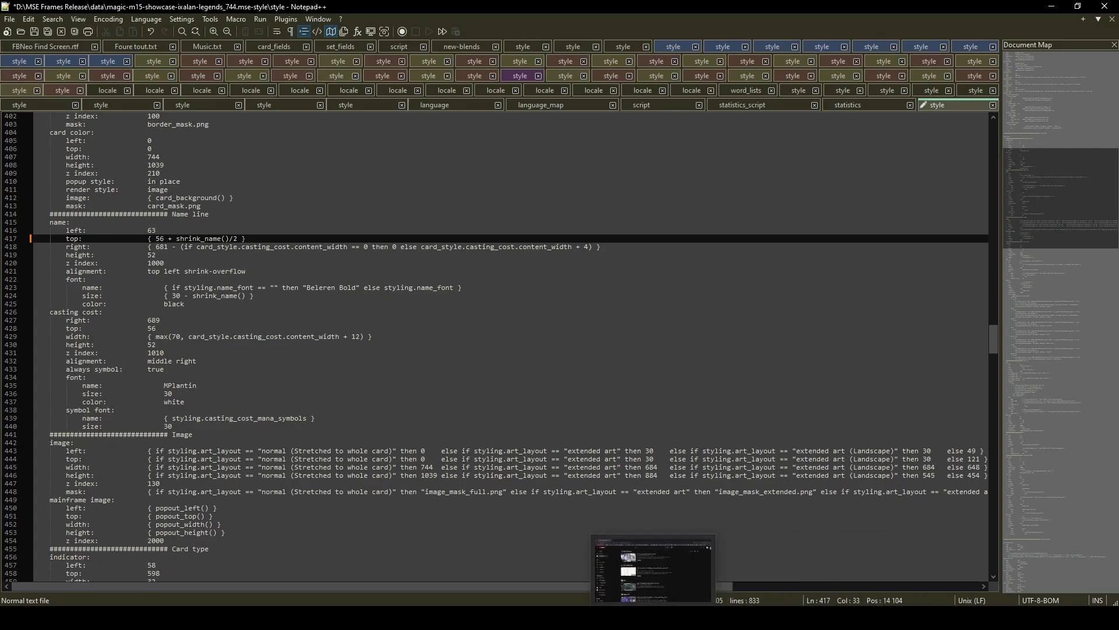
- In GIMP, compare the mana symbols between the pasted render and canon layers, marking the canon red symbol's extents with a rectangle selection
left_click(405, 618)
left_click_drag(284, 582, 914, 601)
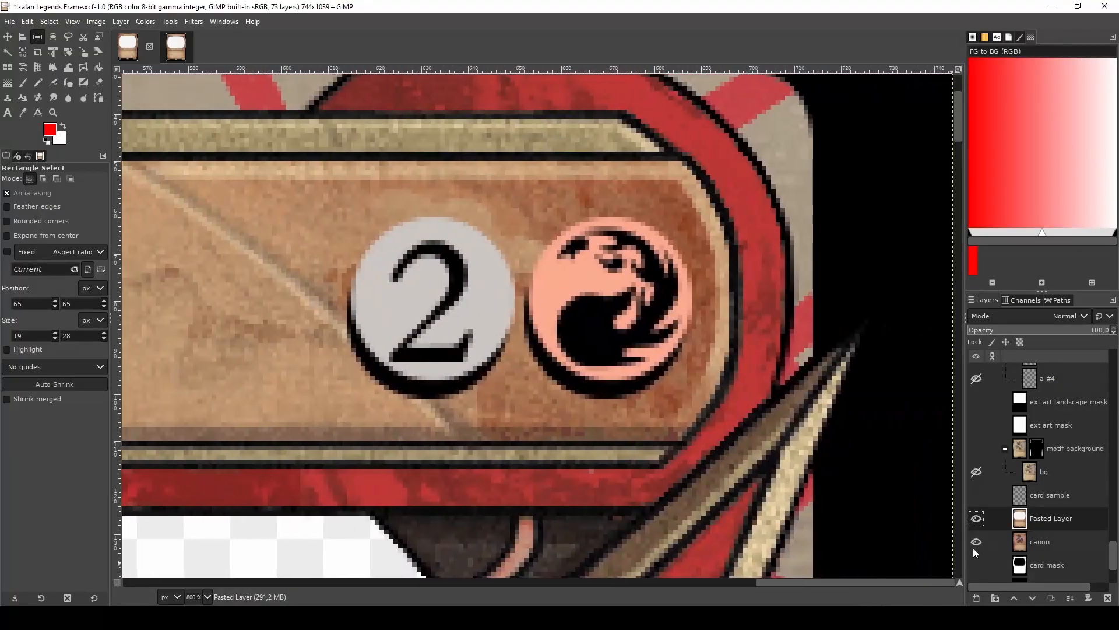
left_click(977, 518)
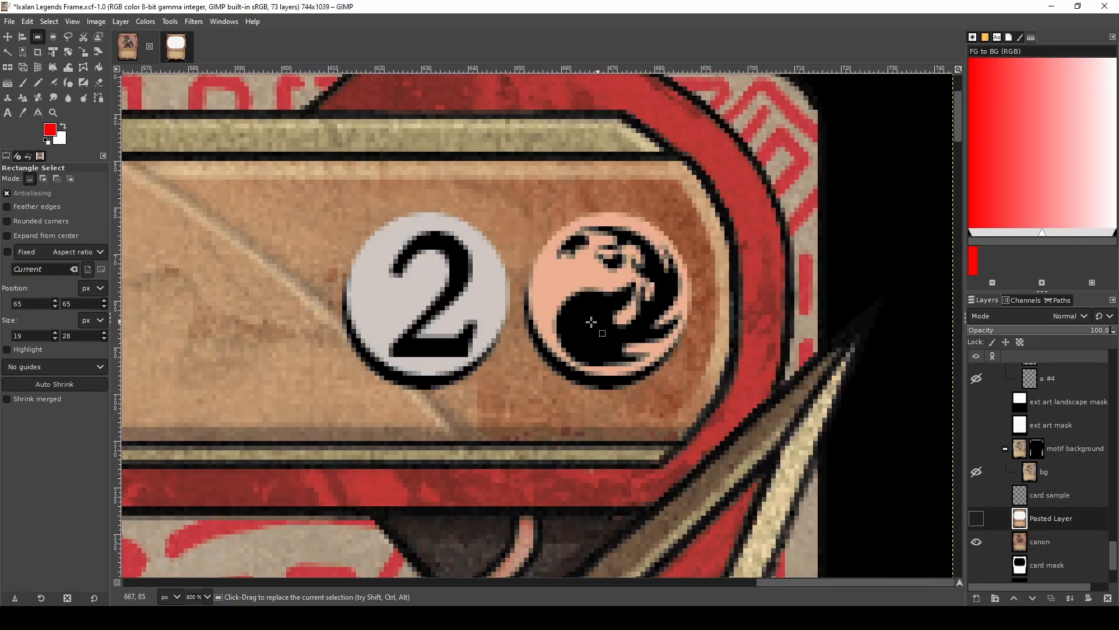
left_click_drag(585, 213, 689, 387)
left_click(977, 519)
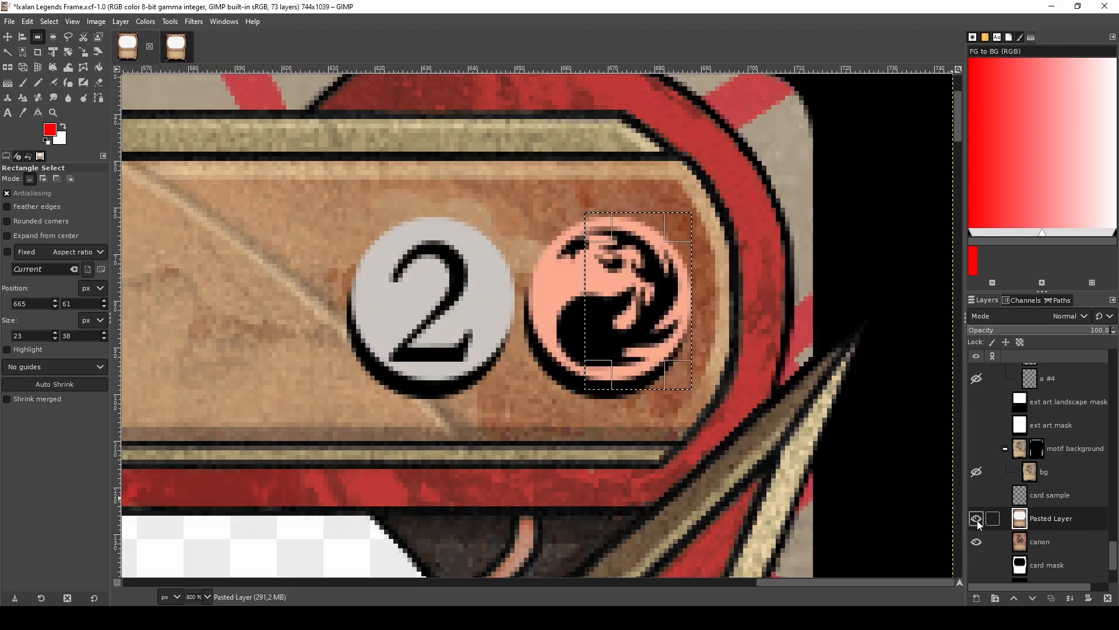
left_click(977, 519)
left_click(977, 519)
left_click(977, 519)
left_click(977, 519)
left_click(977, 519)
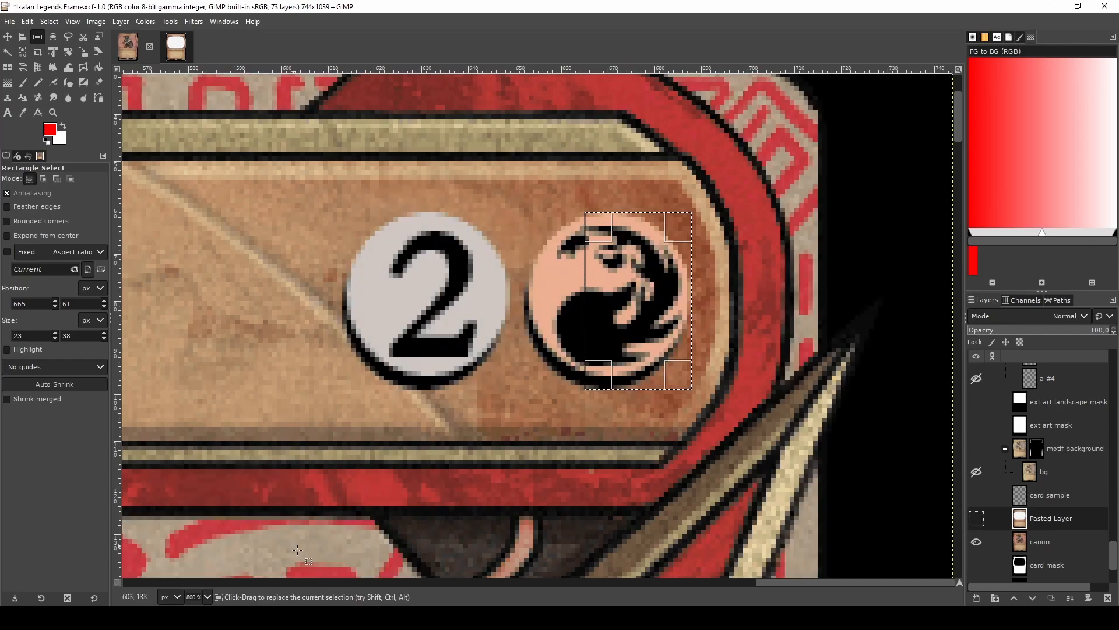
- In Notepad++, set the casting cost's top value to 55
left_click(235, 618)
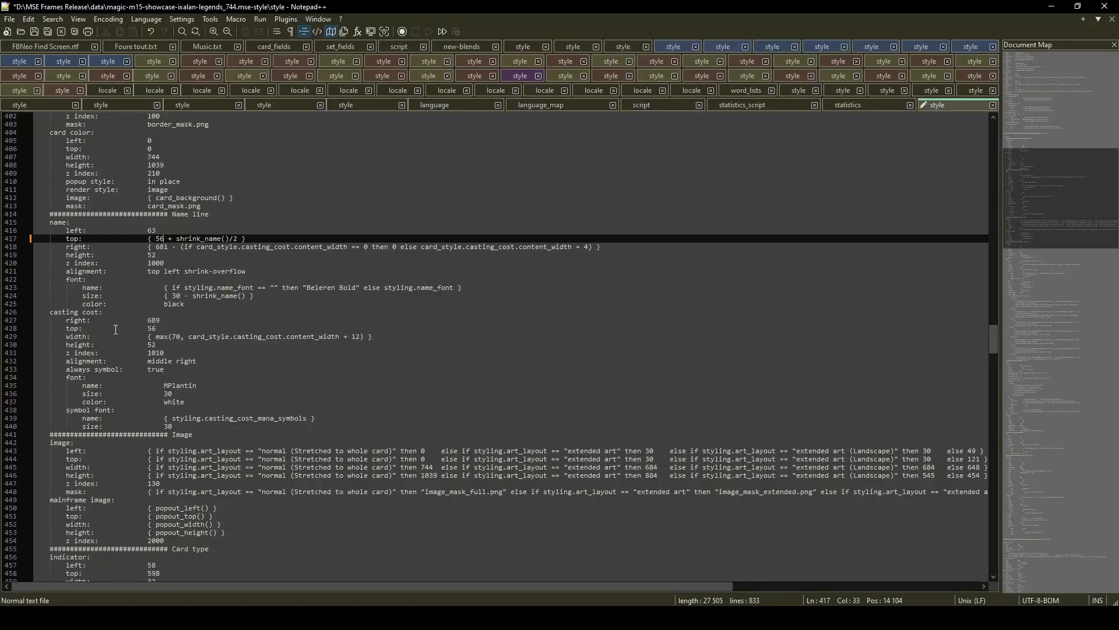
double_click(152, 328)
type("55")
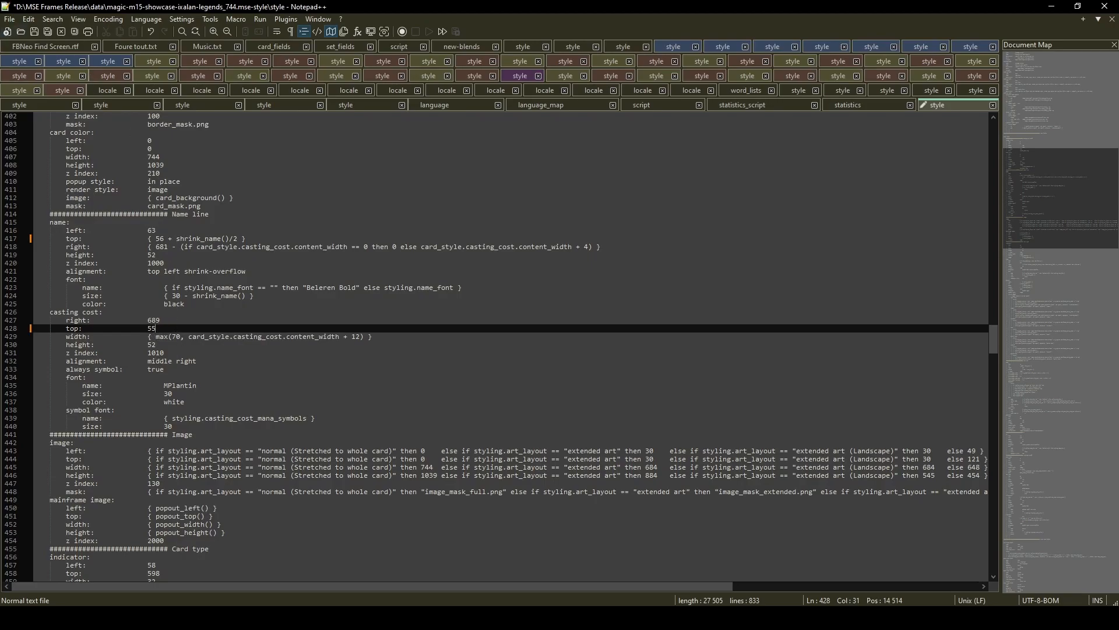
- Save the edited style file and switch back to Magic Set Editor
left_click(9, 18)
left_click(68, 111)
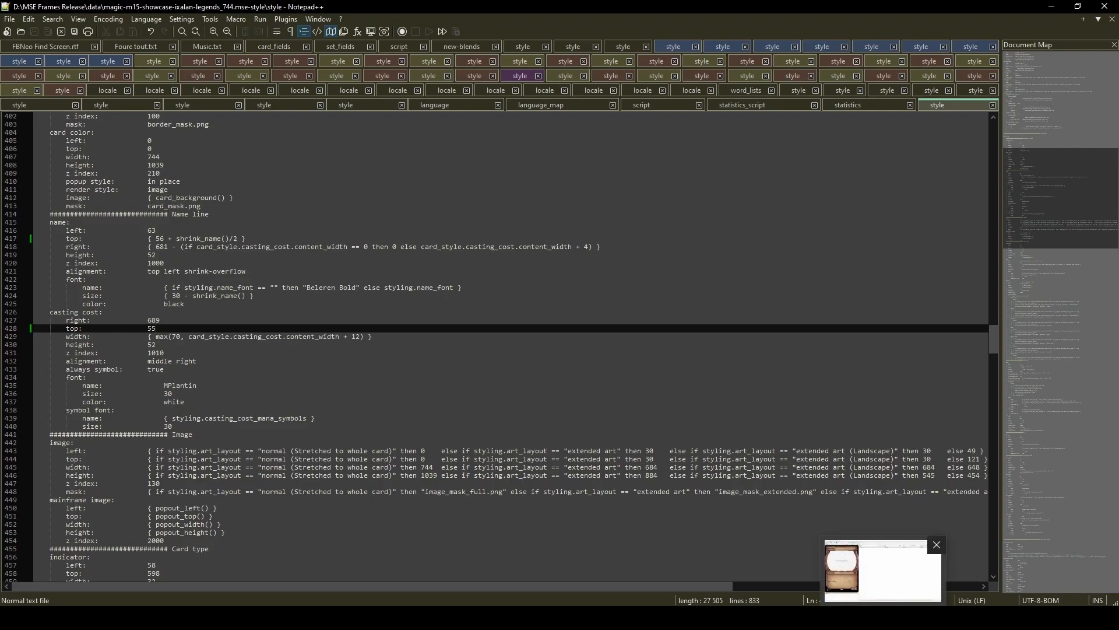
left_click(883, 574)
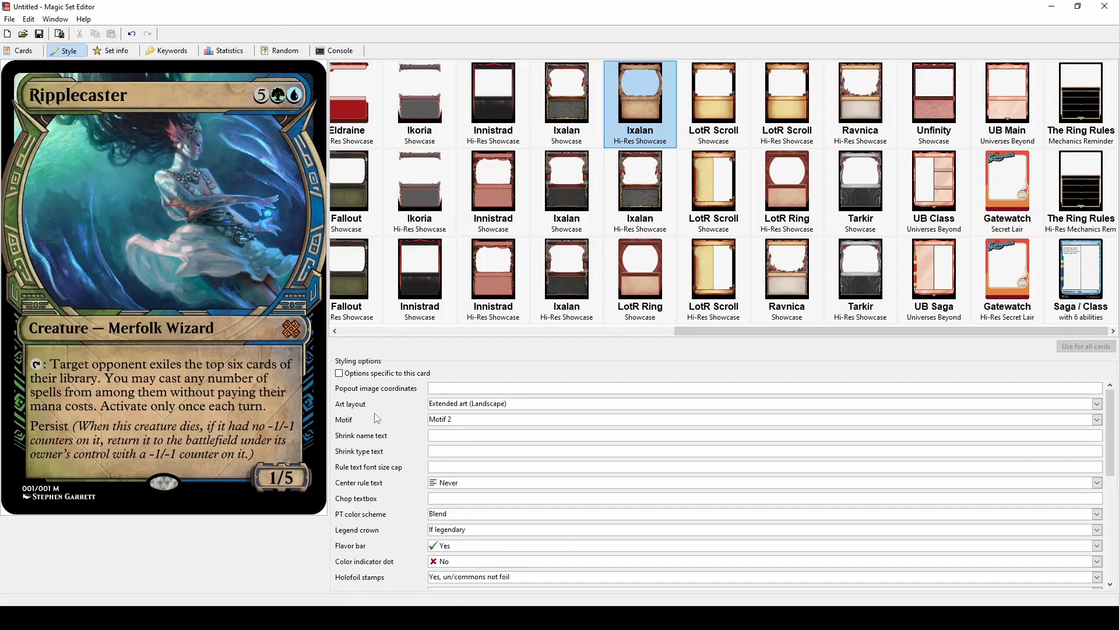